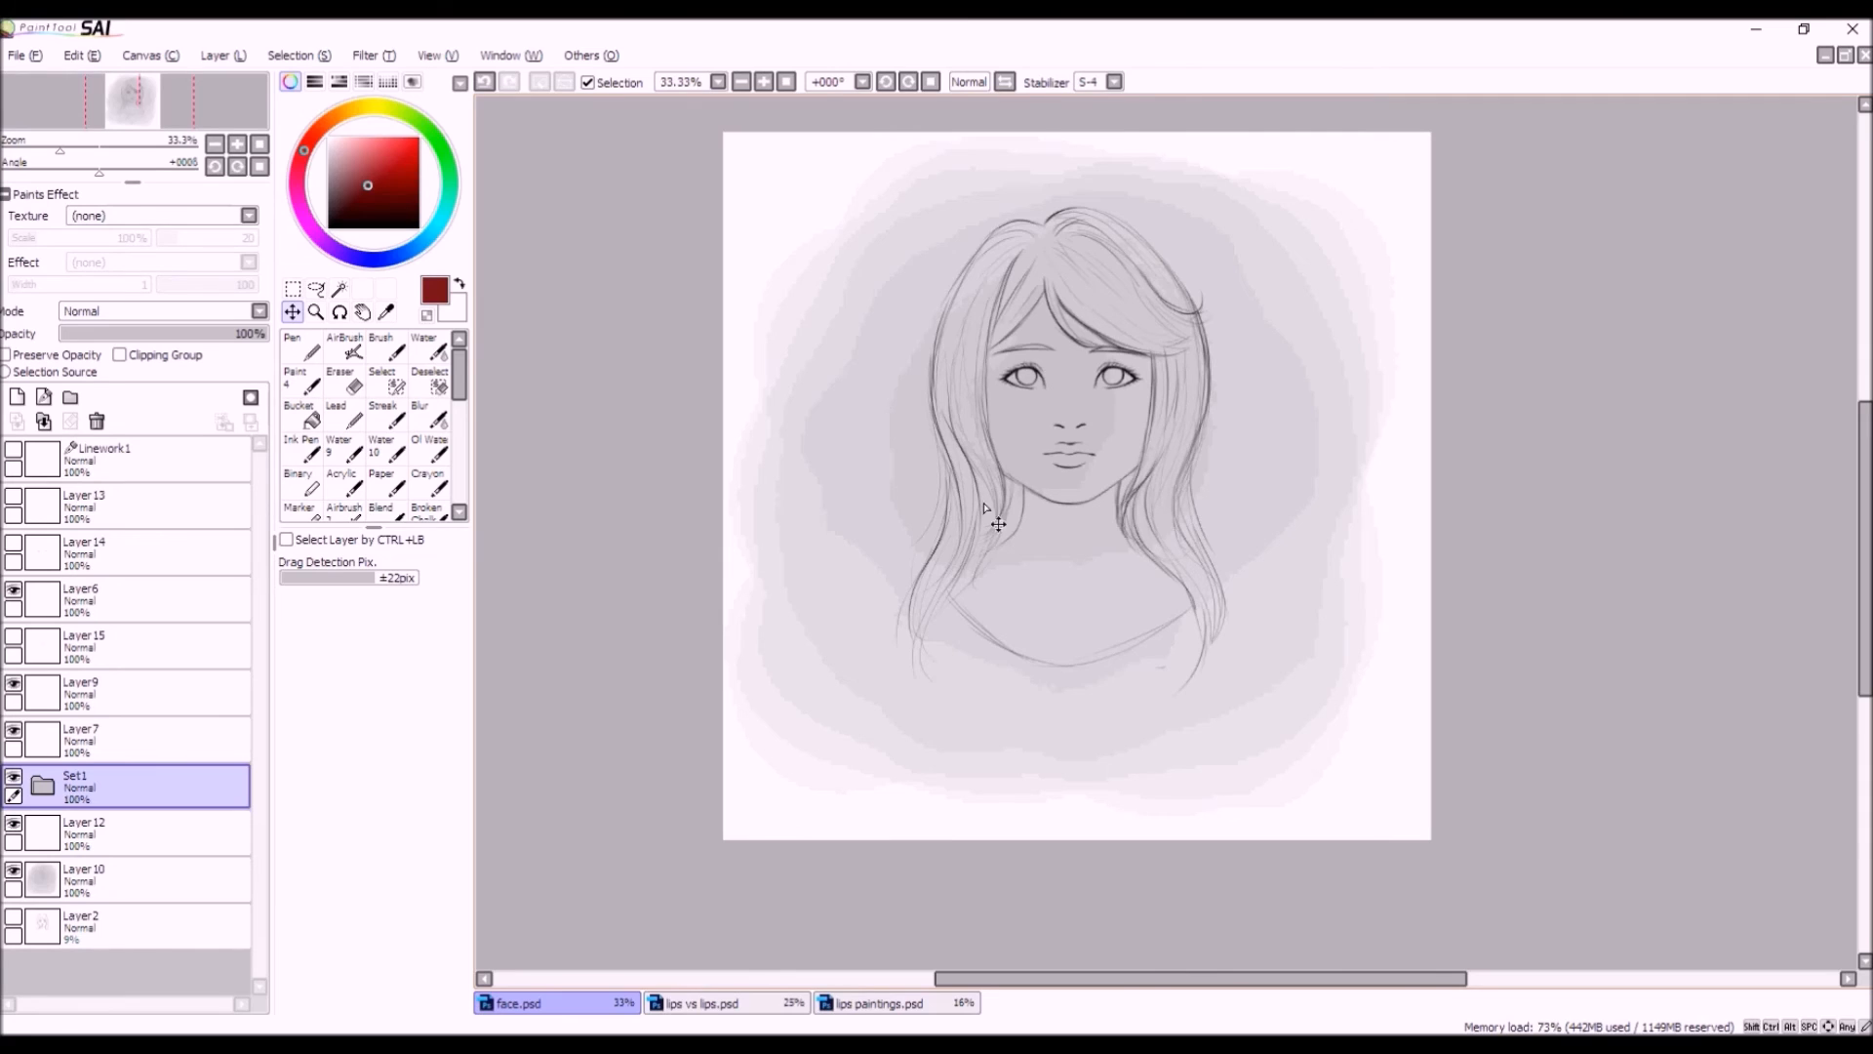
Show the Linework1 layer with the vertical centre line over the face.
{"action": "scroll", "coordinate": [1194, 422], "scroll_direction": "up", "scroll_amount": 1}
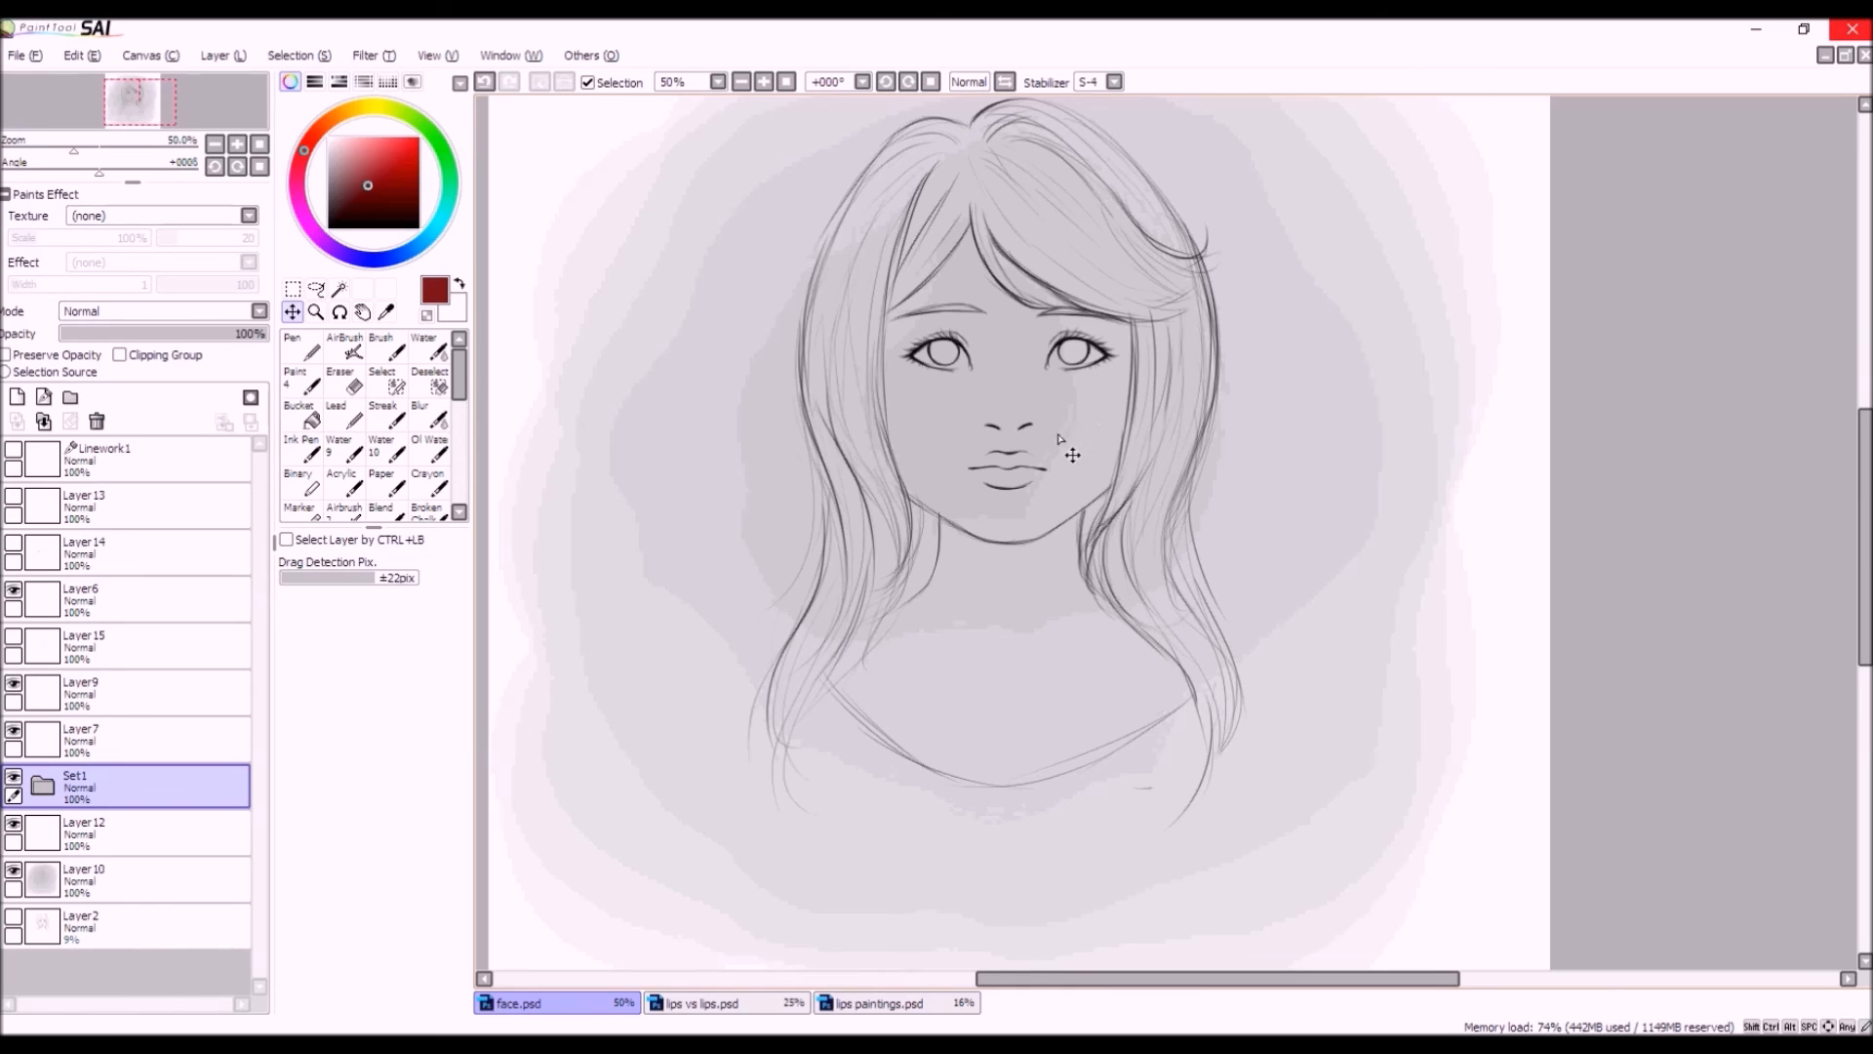
{"action": "left_click_drag", "start_coordinate": [1162, 456], "coordinate": [1219, 465]}
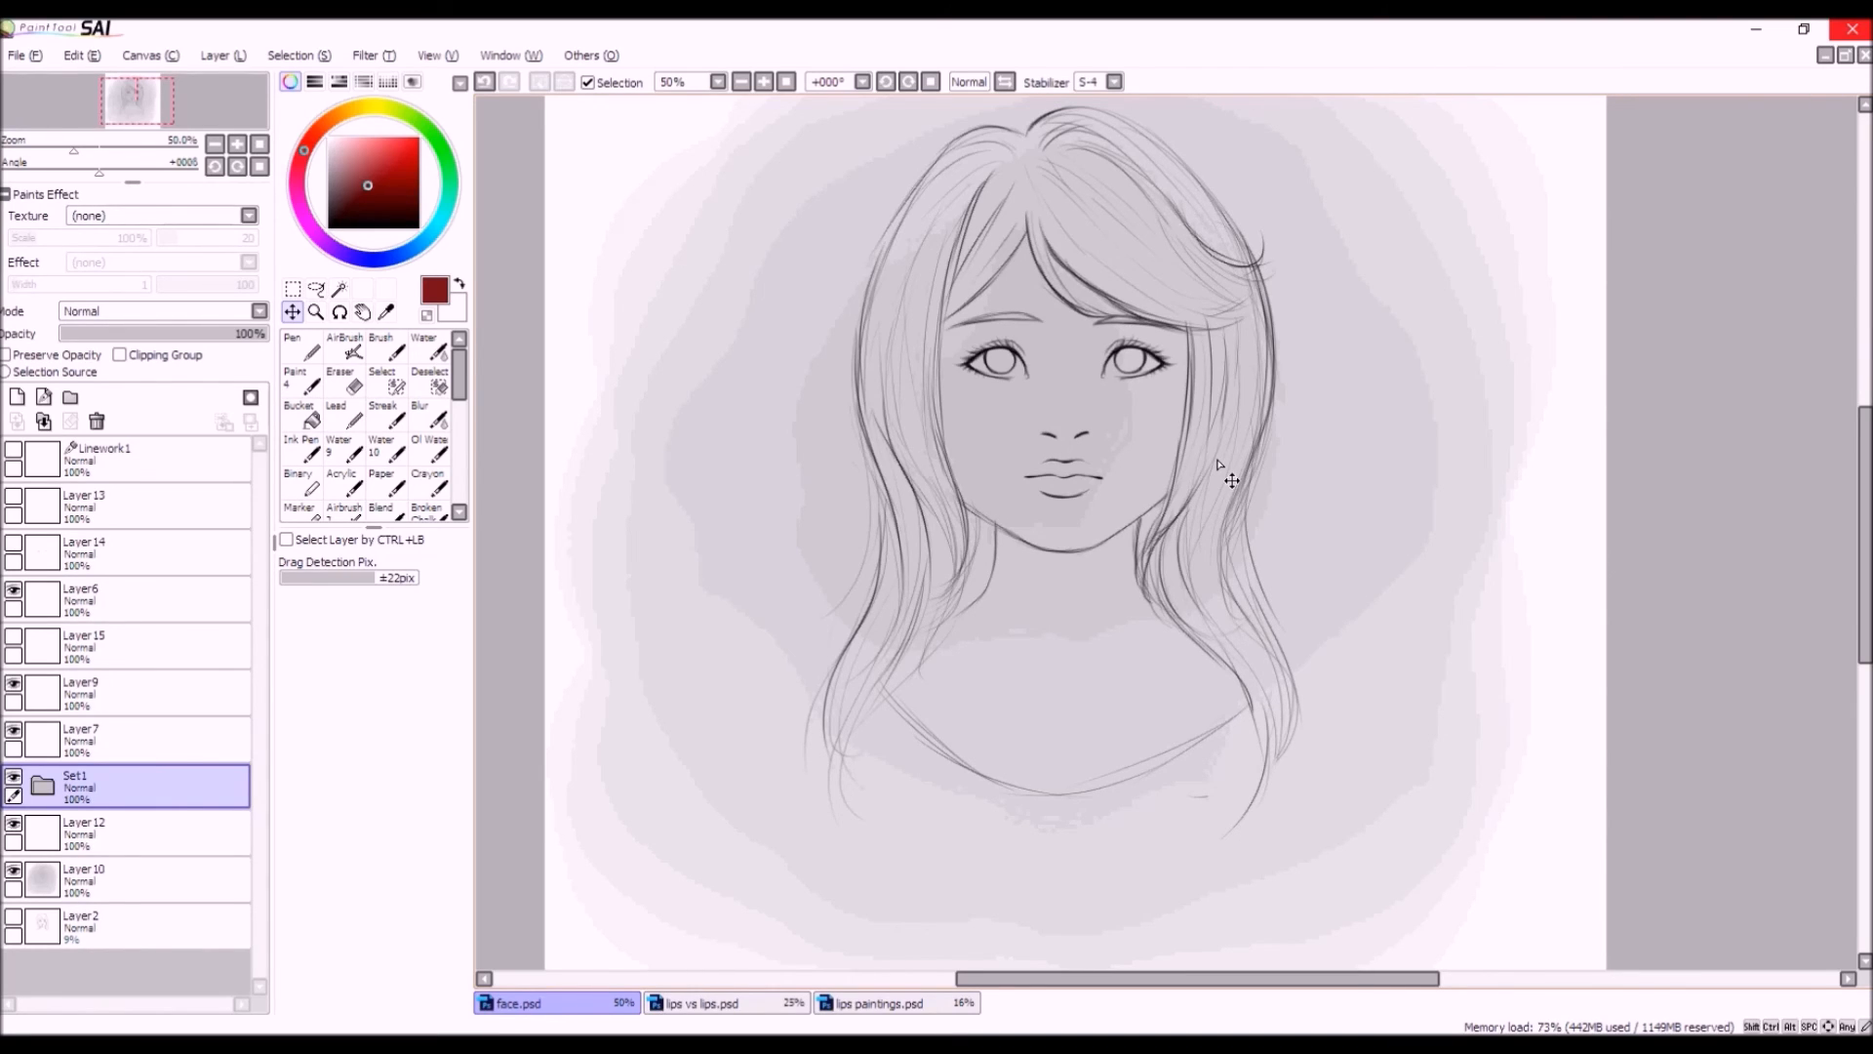
{"action": "left_click", "coordinate": [13, 450]}
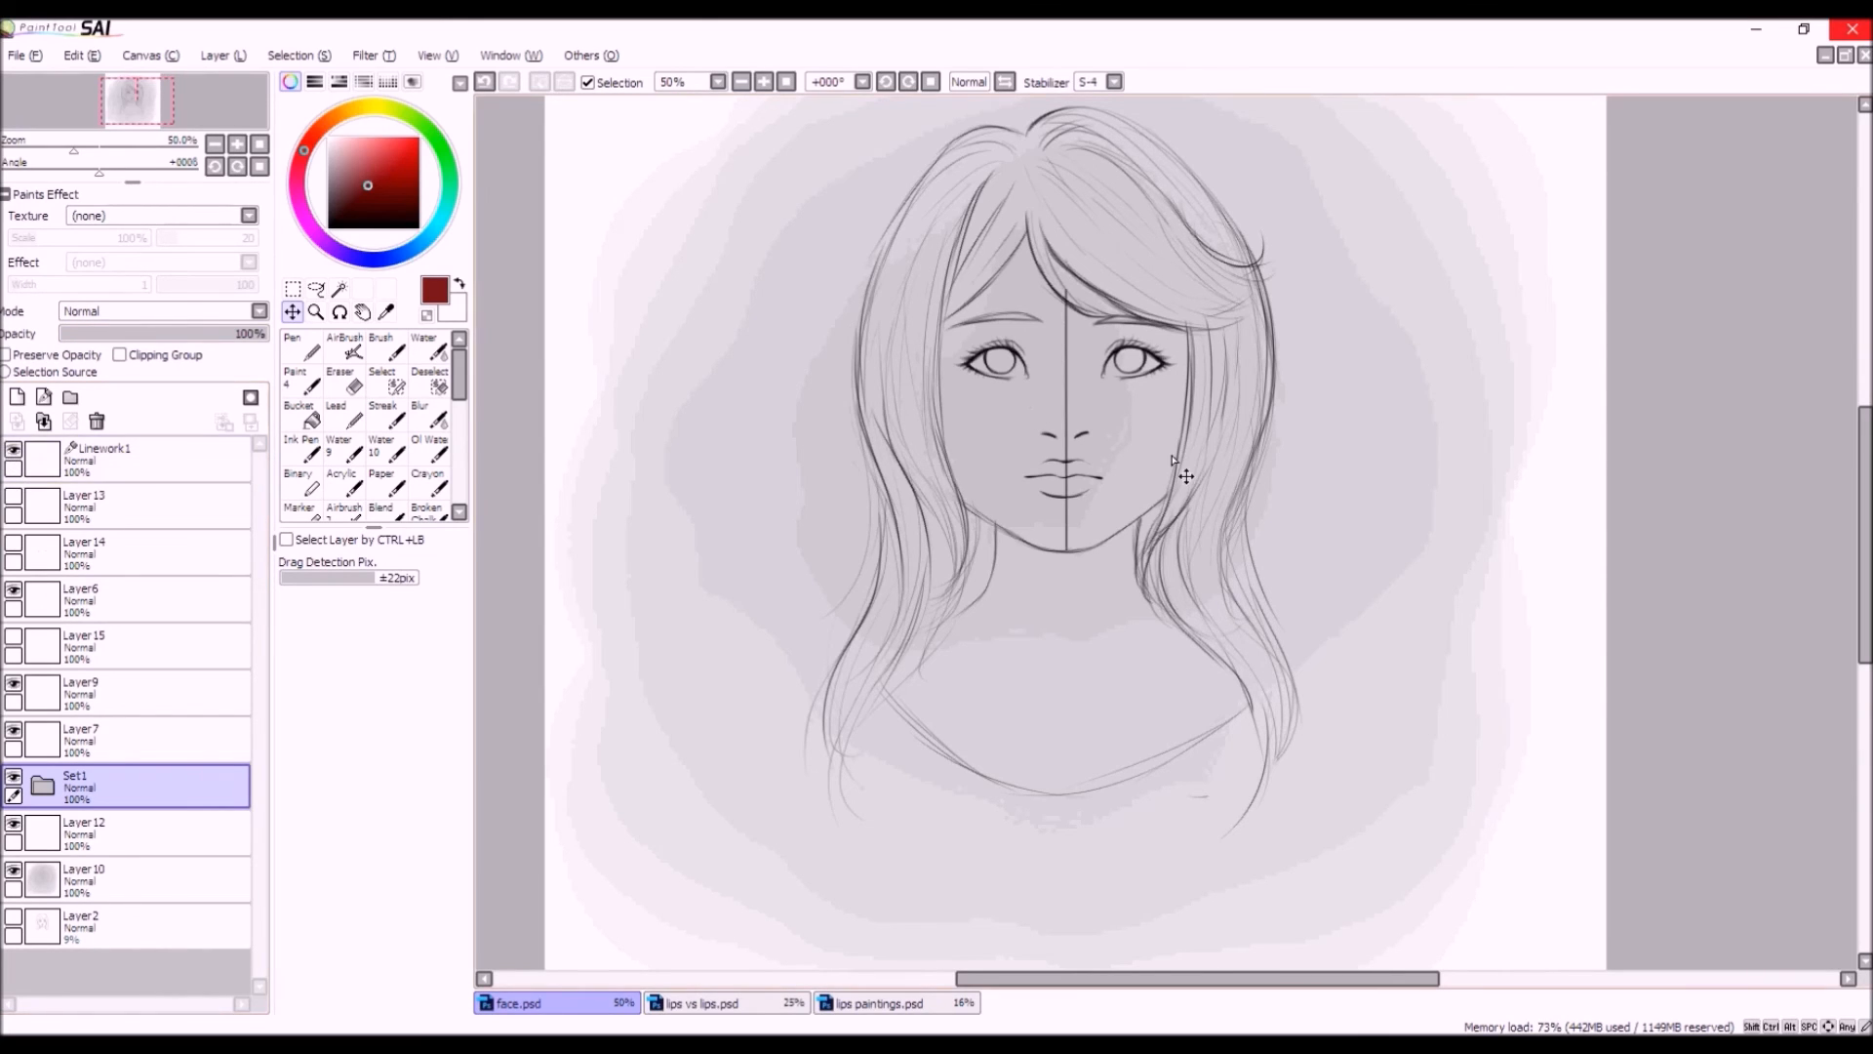
{"action": "scroll", "coordinate": [1168, 474], "scroll_direction": "up", "scroll_amount": 1}
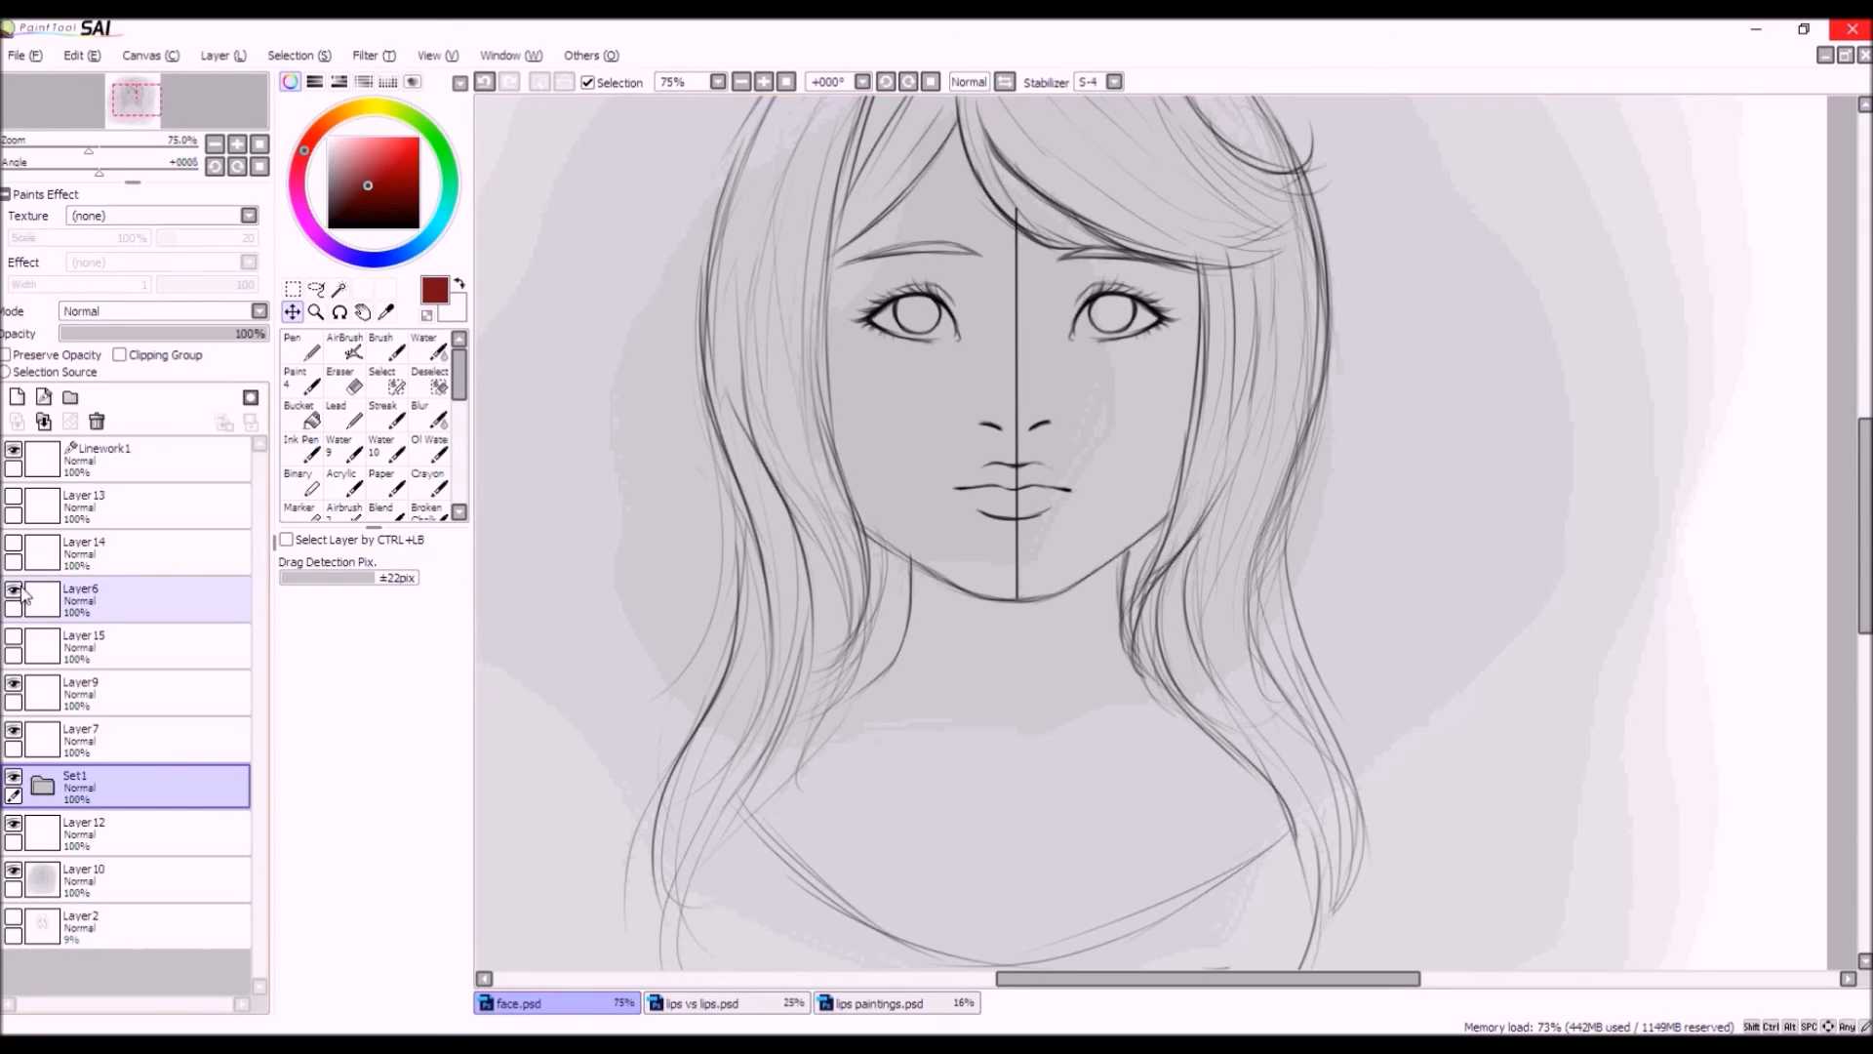
Try to shift only the lips on Layer9 slightly off the face's centre line.
{"action": "left_click", "coordinate": [14, 682]}
{"action": "left_click", "coordinate": [14, 682]}
{"action": "left_click", "coordinate": [39, 694]}
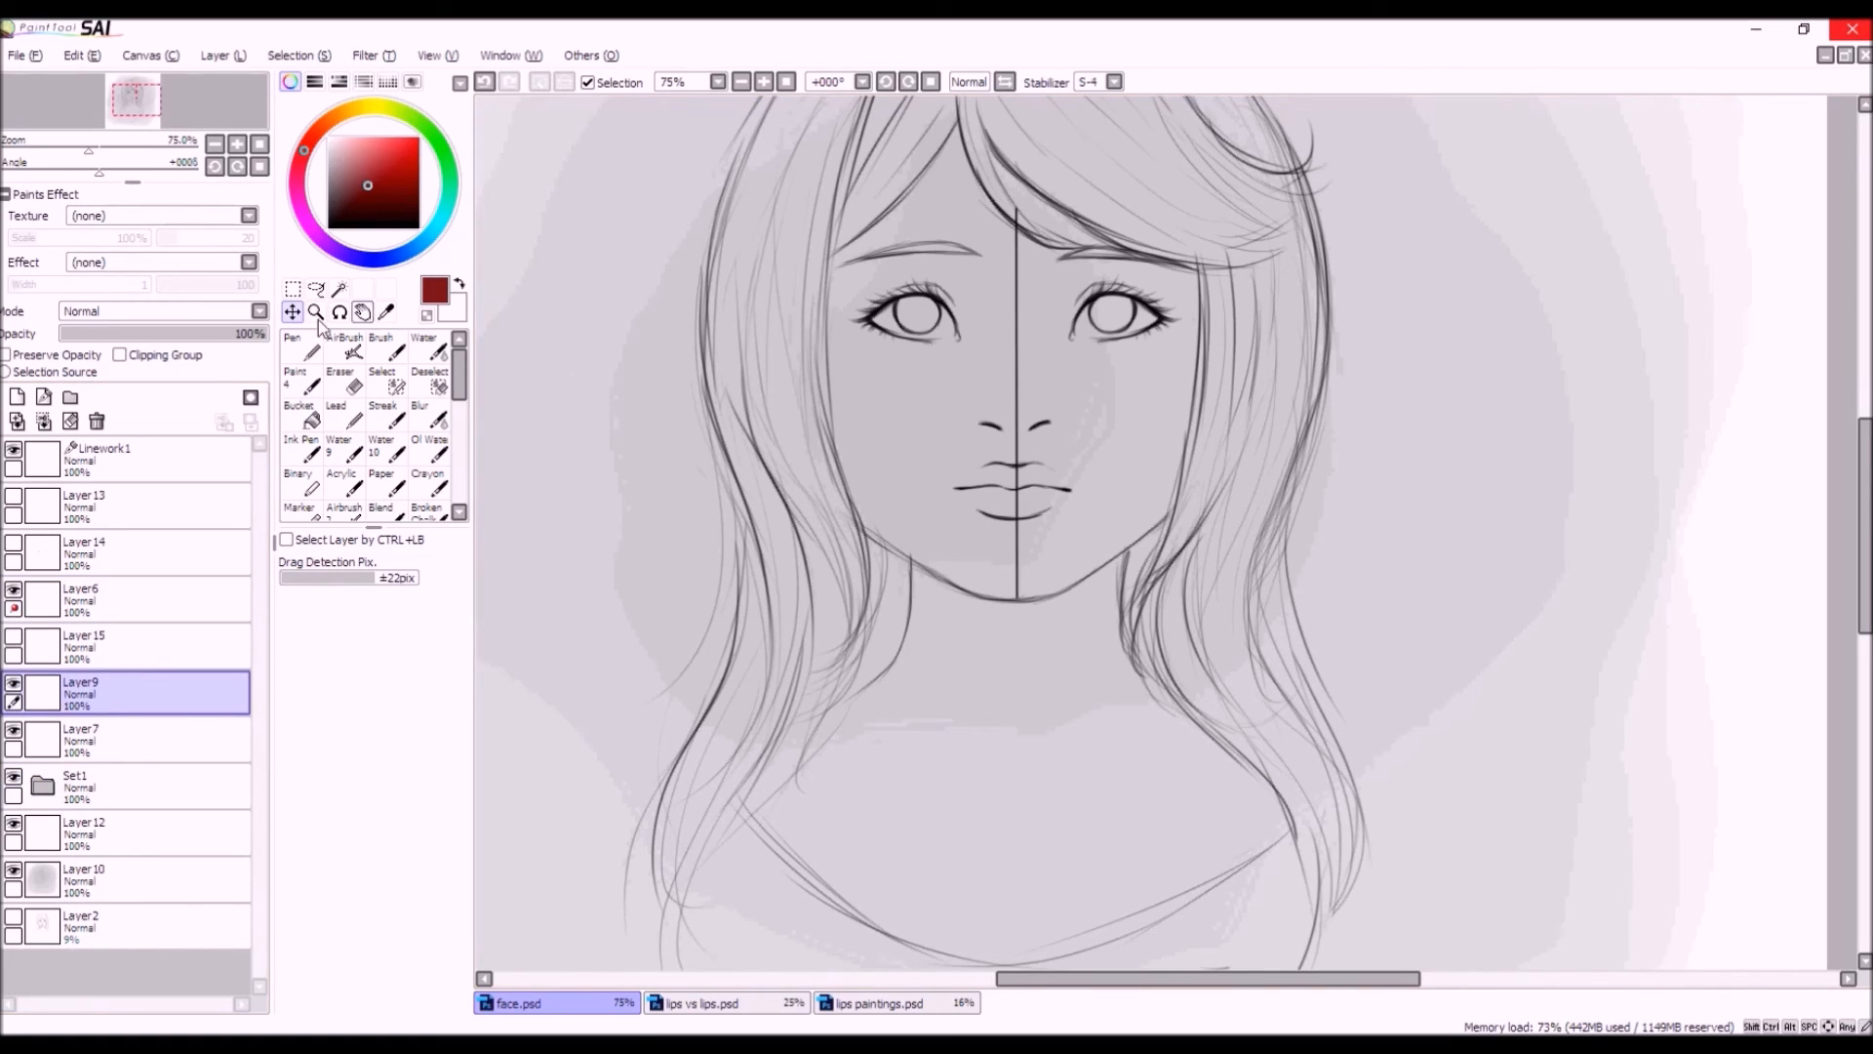
{"action": "left_click", "coordinate": [12, 608]}
{"action": "mouse_move", "coordinate": [1037, 505]}
{"action": "left_mouse_down"}
{"action": "mouse_move", "coordinate": [994, 509]}
{"action": "mouse_move", "coordinate": [1048, 513]}
{"action": "left_mouse_up"}
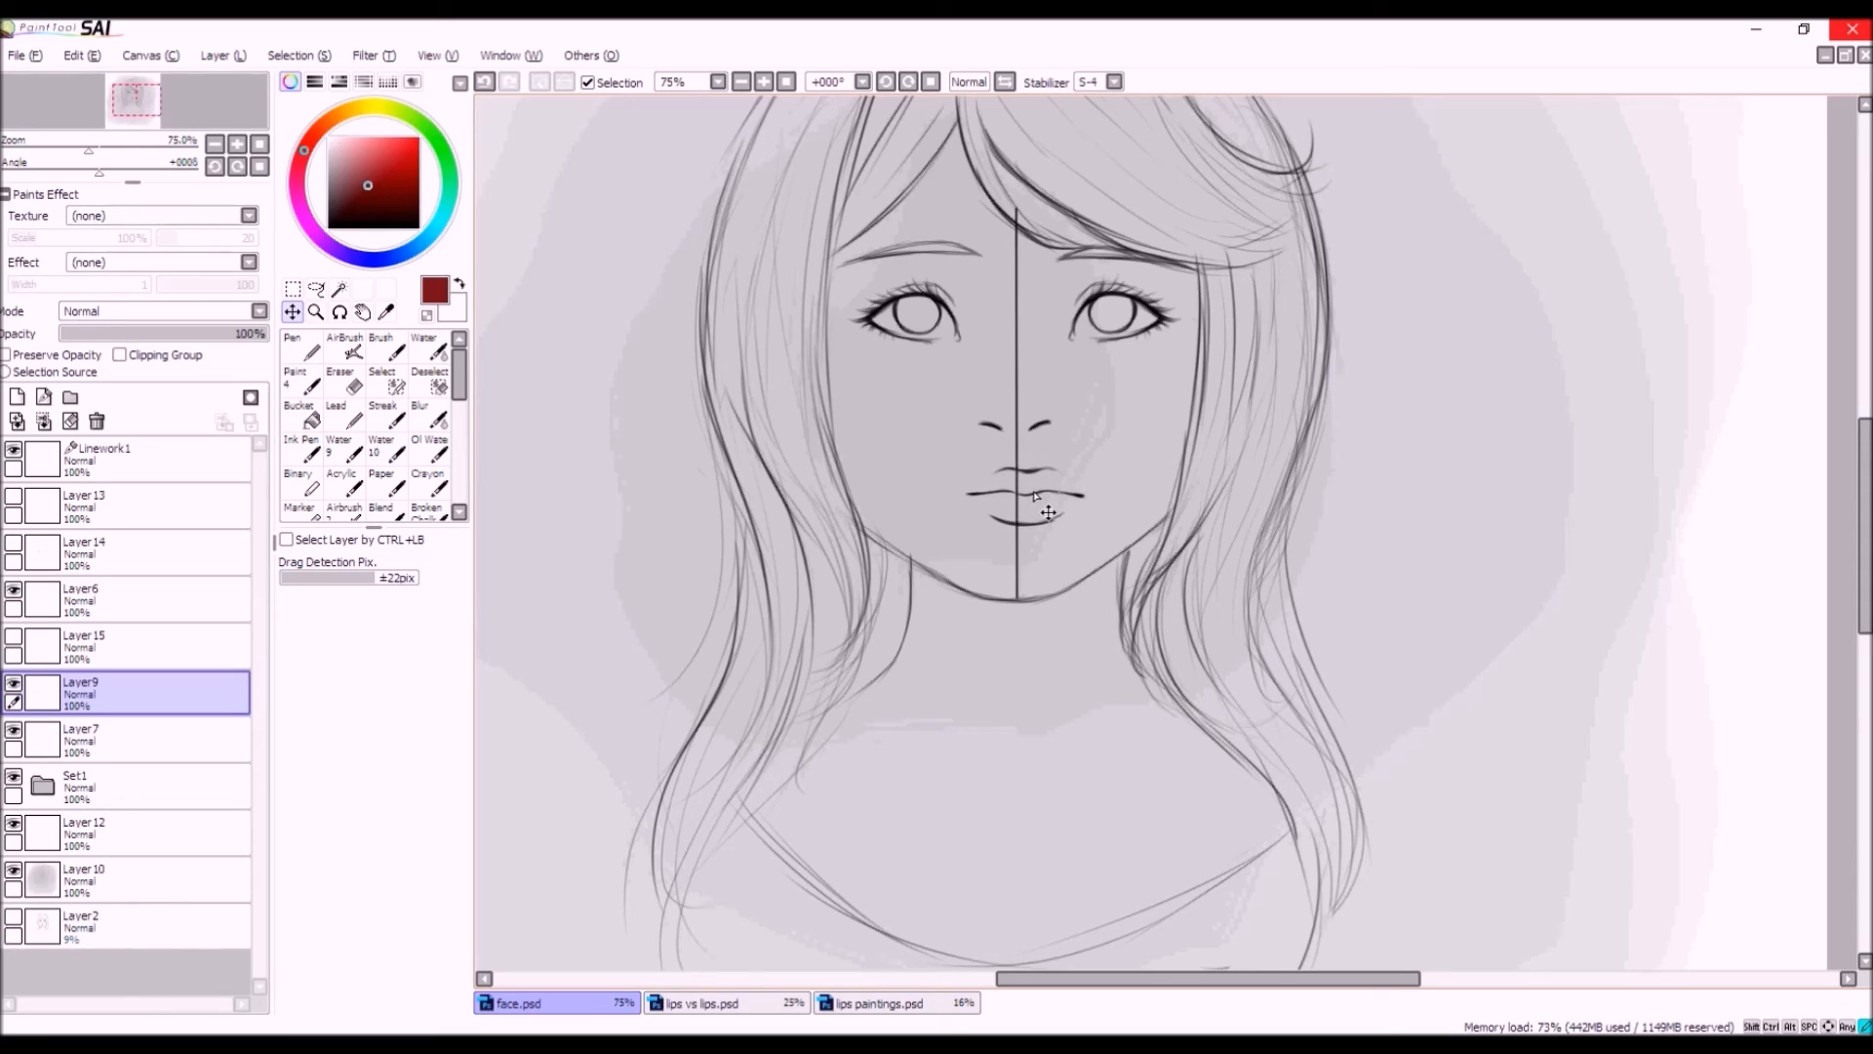
{"action": "left_click", "coordinate": [484, 81]}
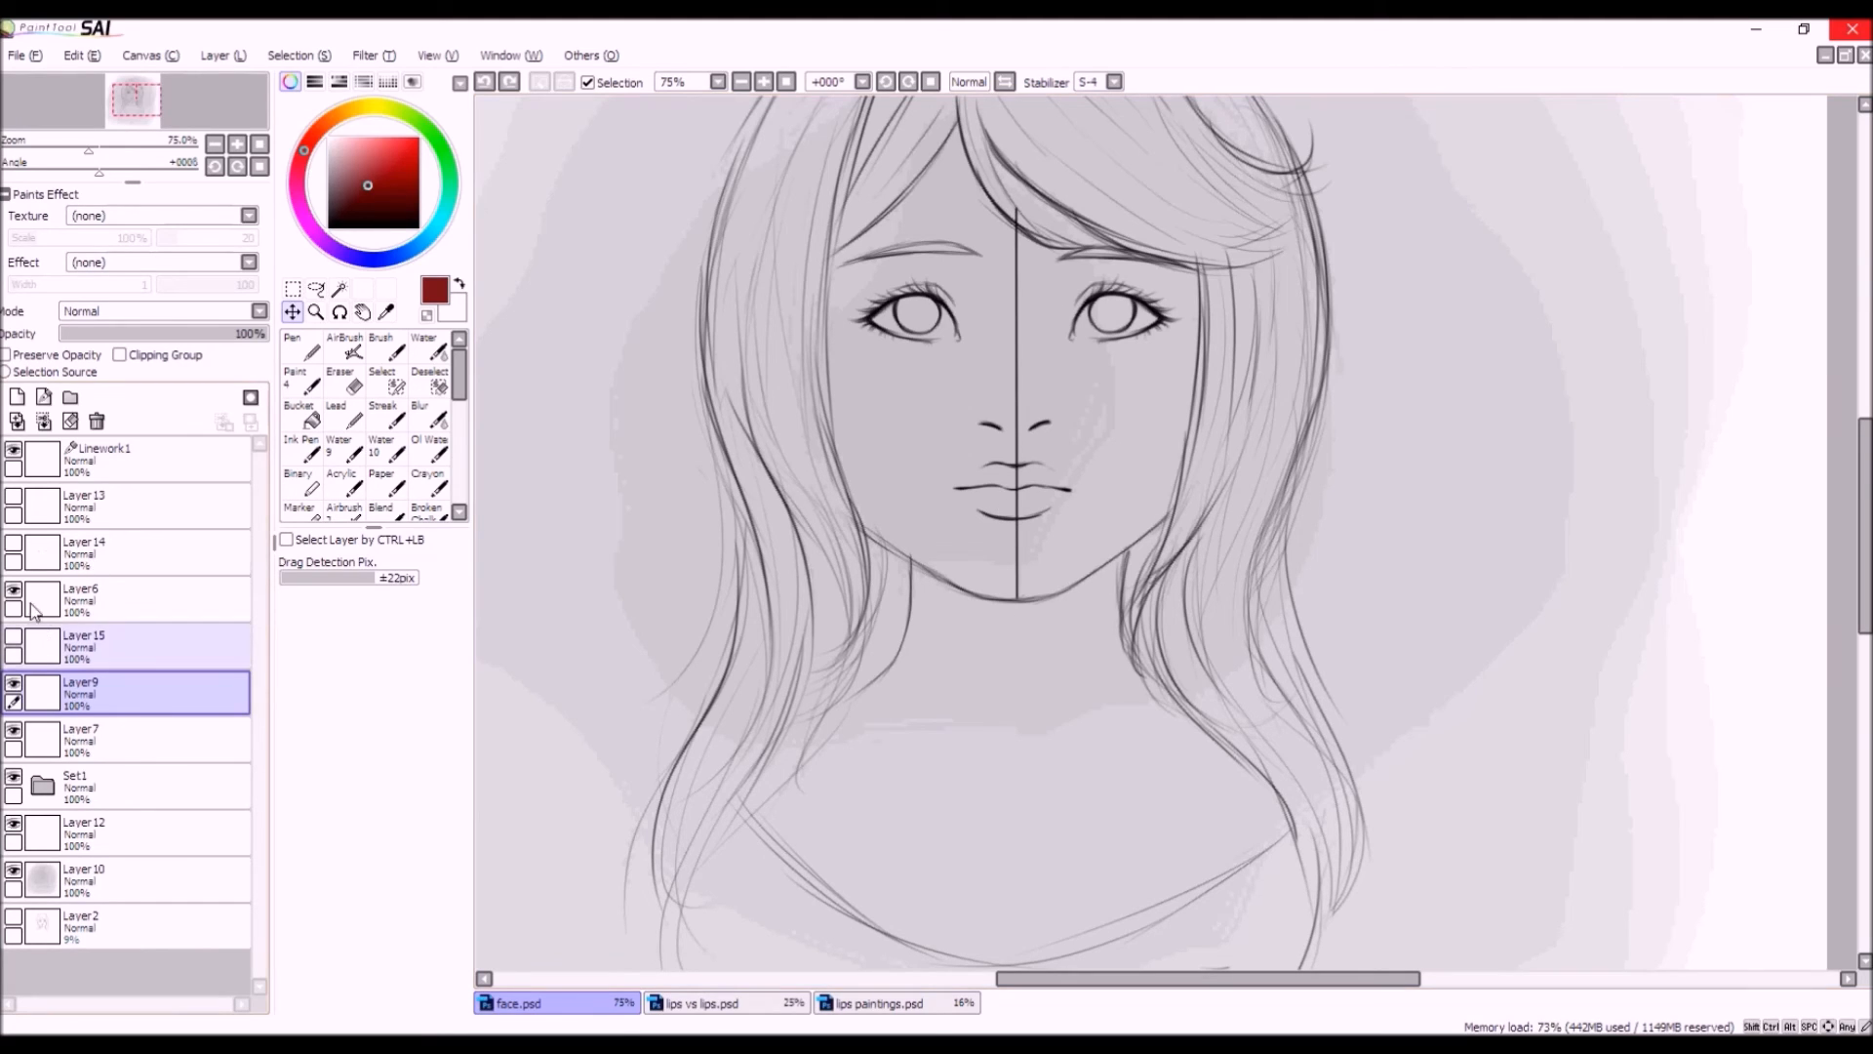
Hide the Linework1 centre line and make Layer12 the active layer.
{"action": "left_click", "coordinate": [15, 456]}
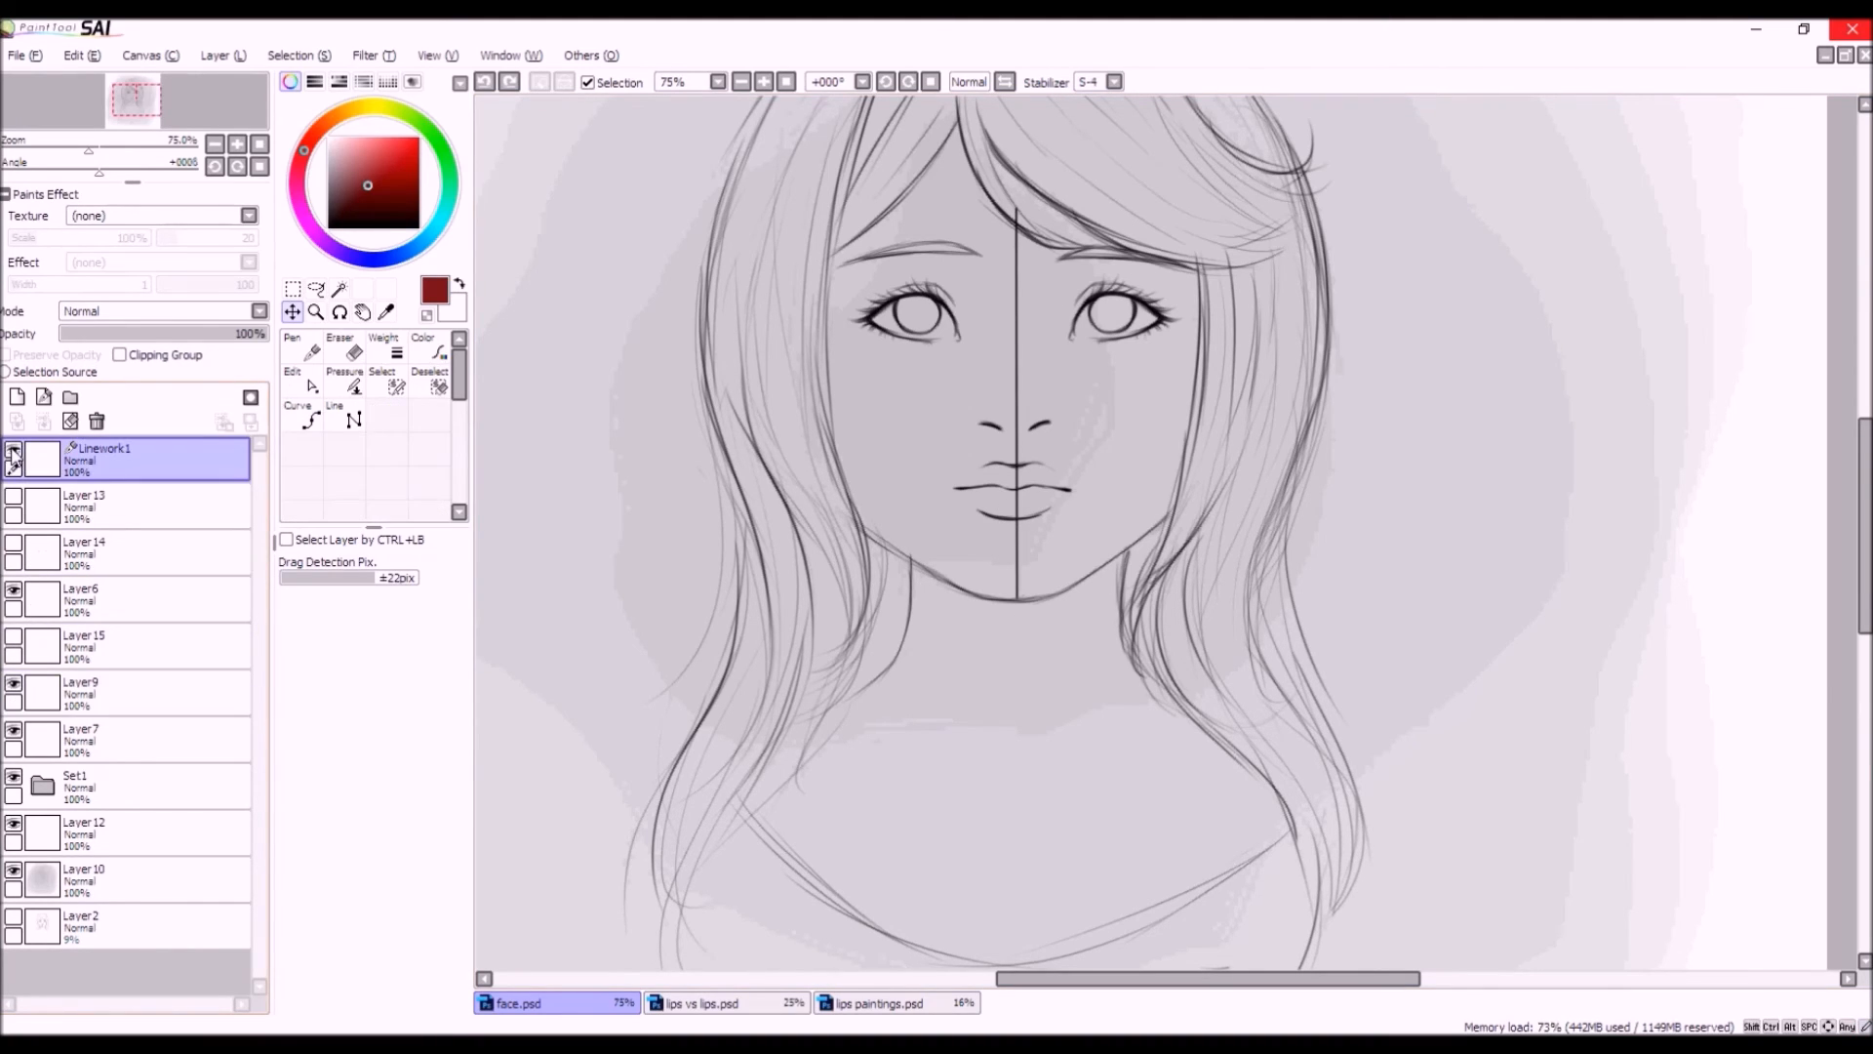
{"action": "left_click", "coordinate": [13, 451]}
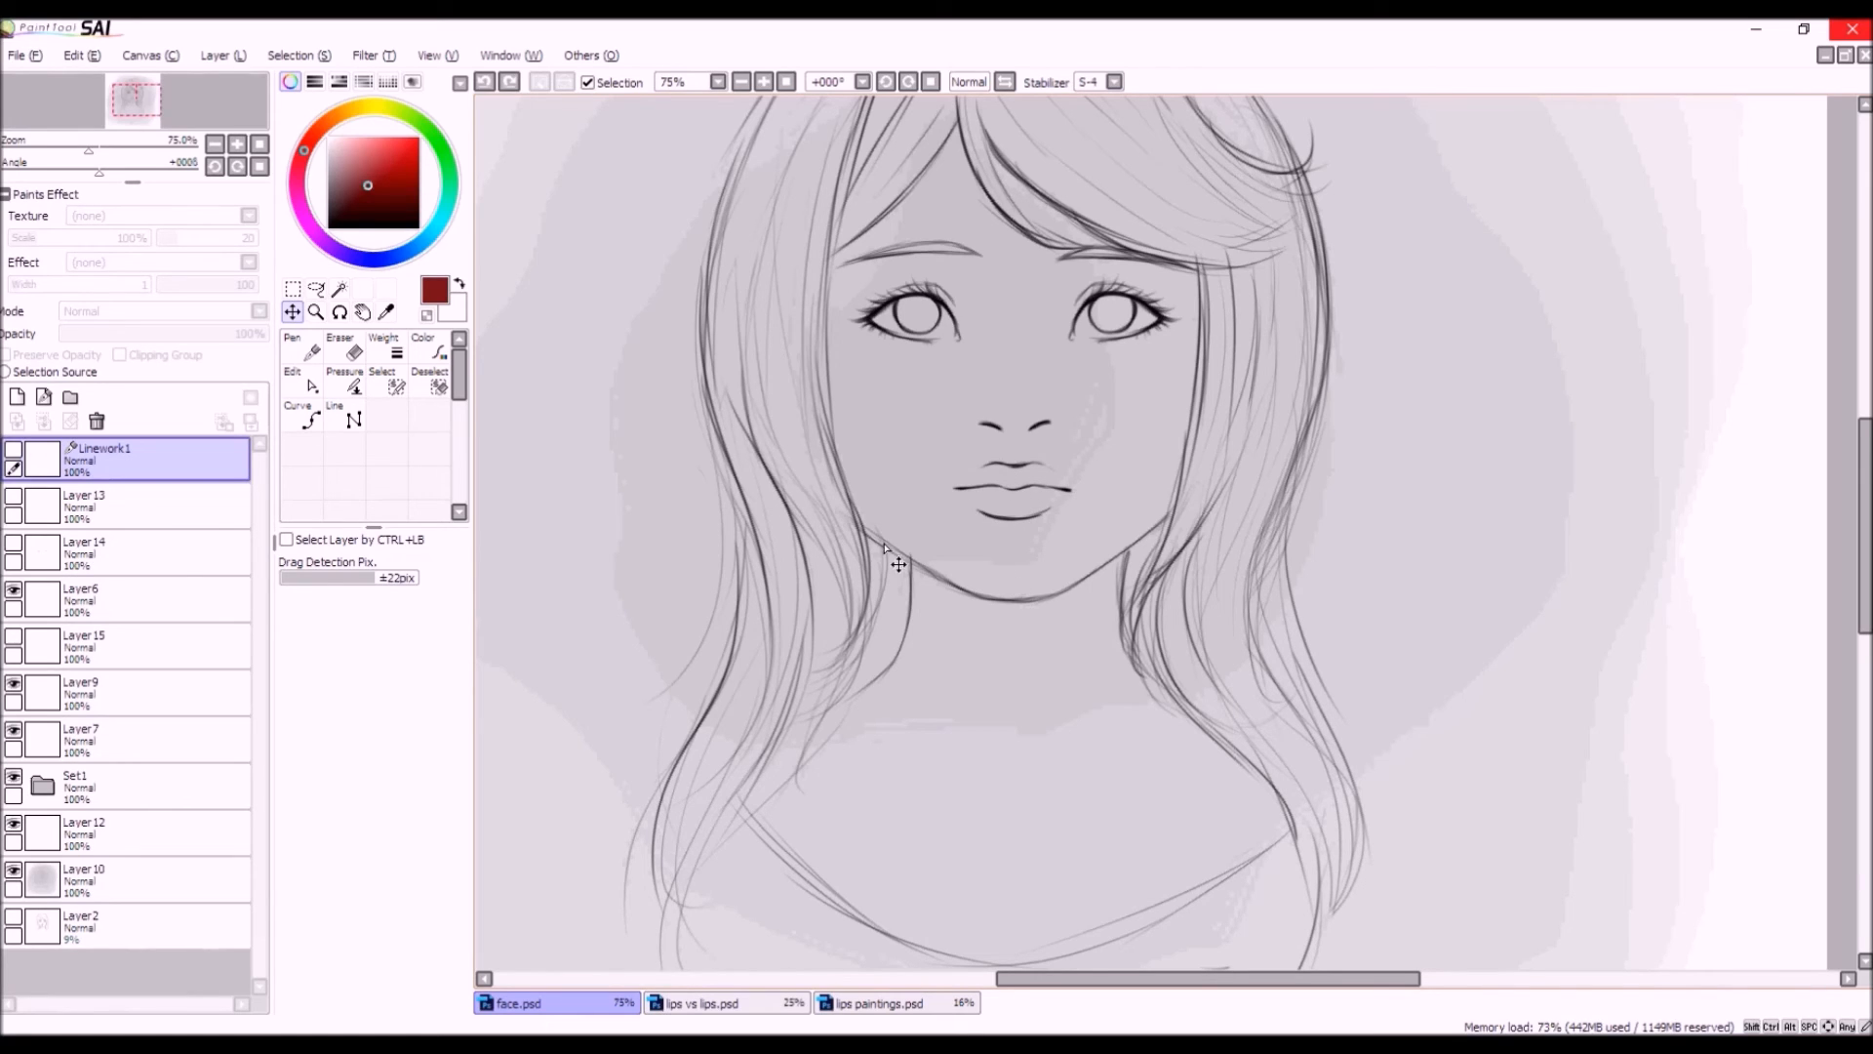
{"action": "left_click", "coordinate": [116, 835]}
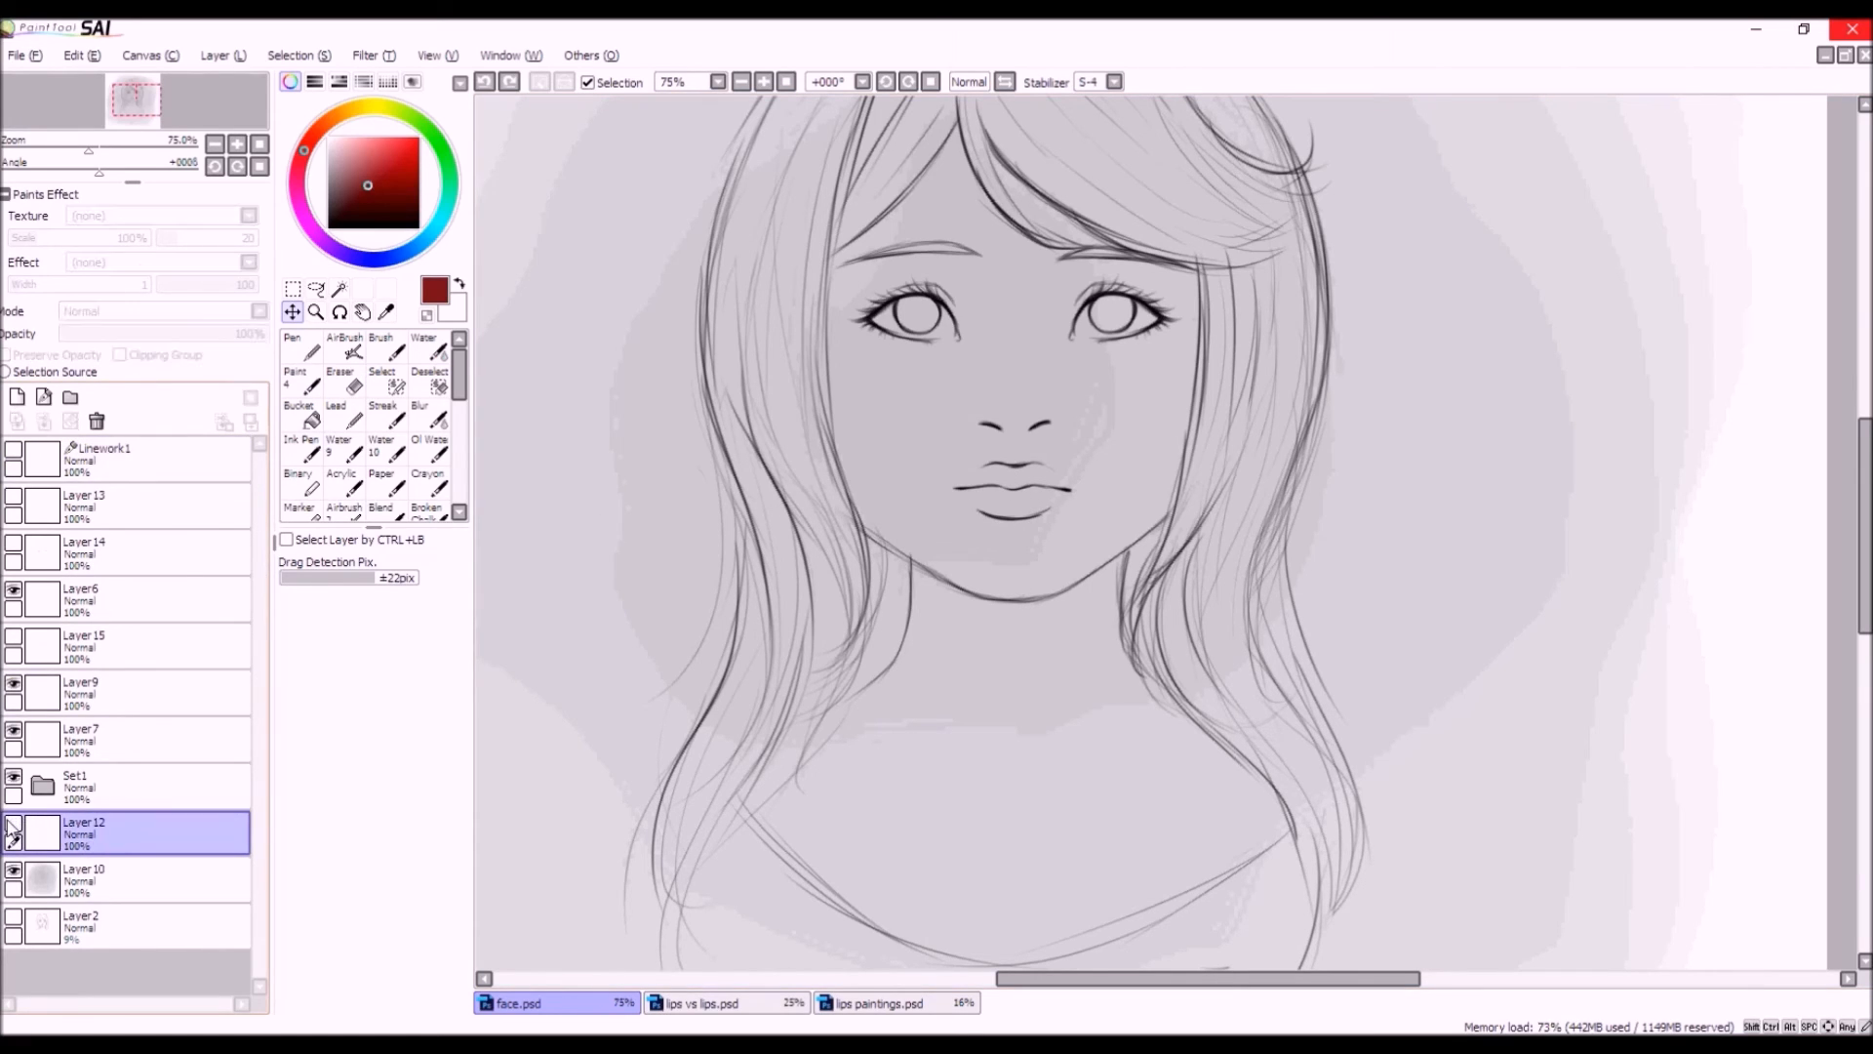
Set up the AirBrush with a dark grey colour and a brush size of 33.
{"action": "left_click", "coordinate": [327, 188]}
{"action": "left_click", "coordinate": [346, 349]}
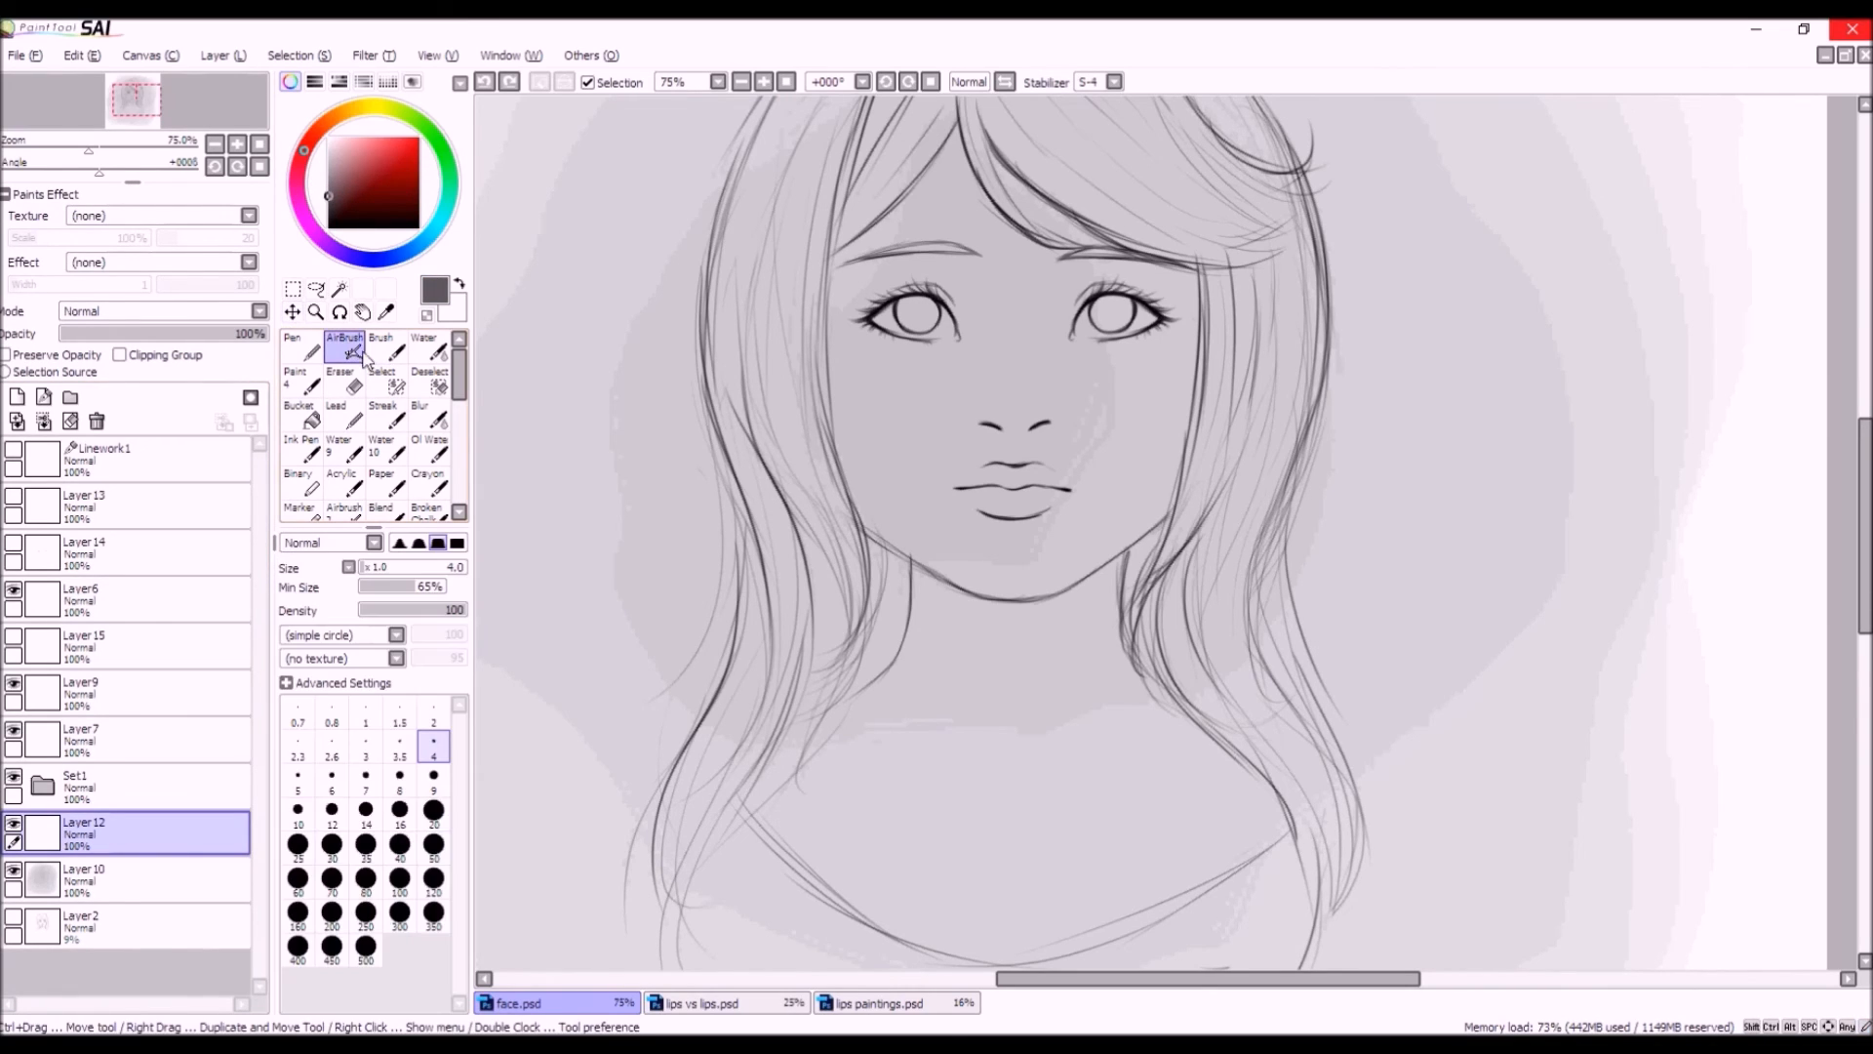
{"action": "left_click", "coordinate": [391, 568]}
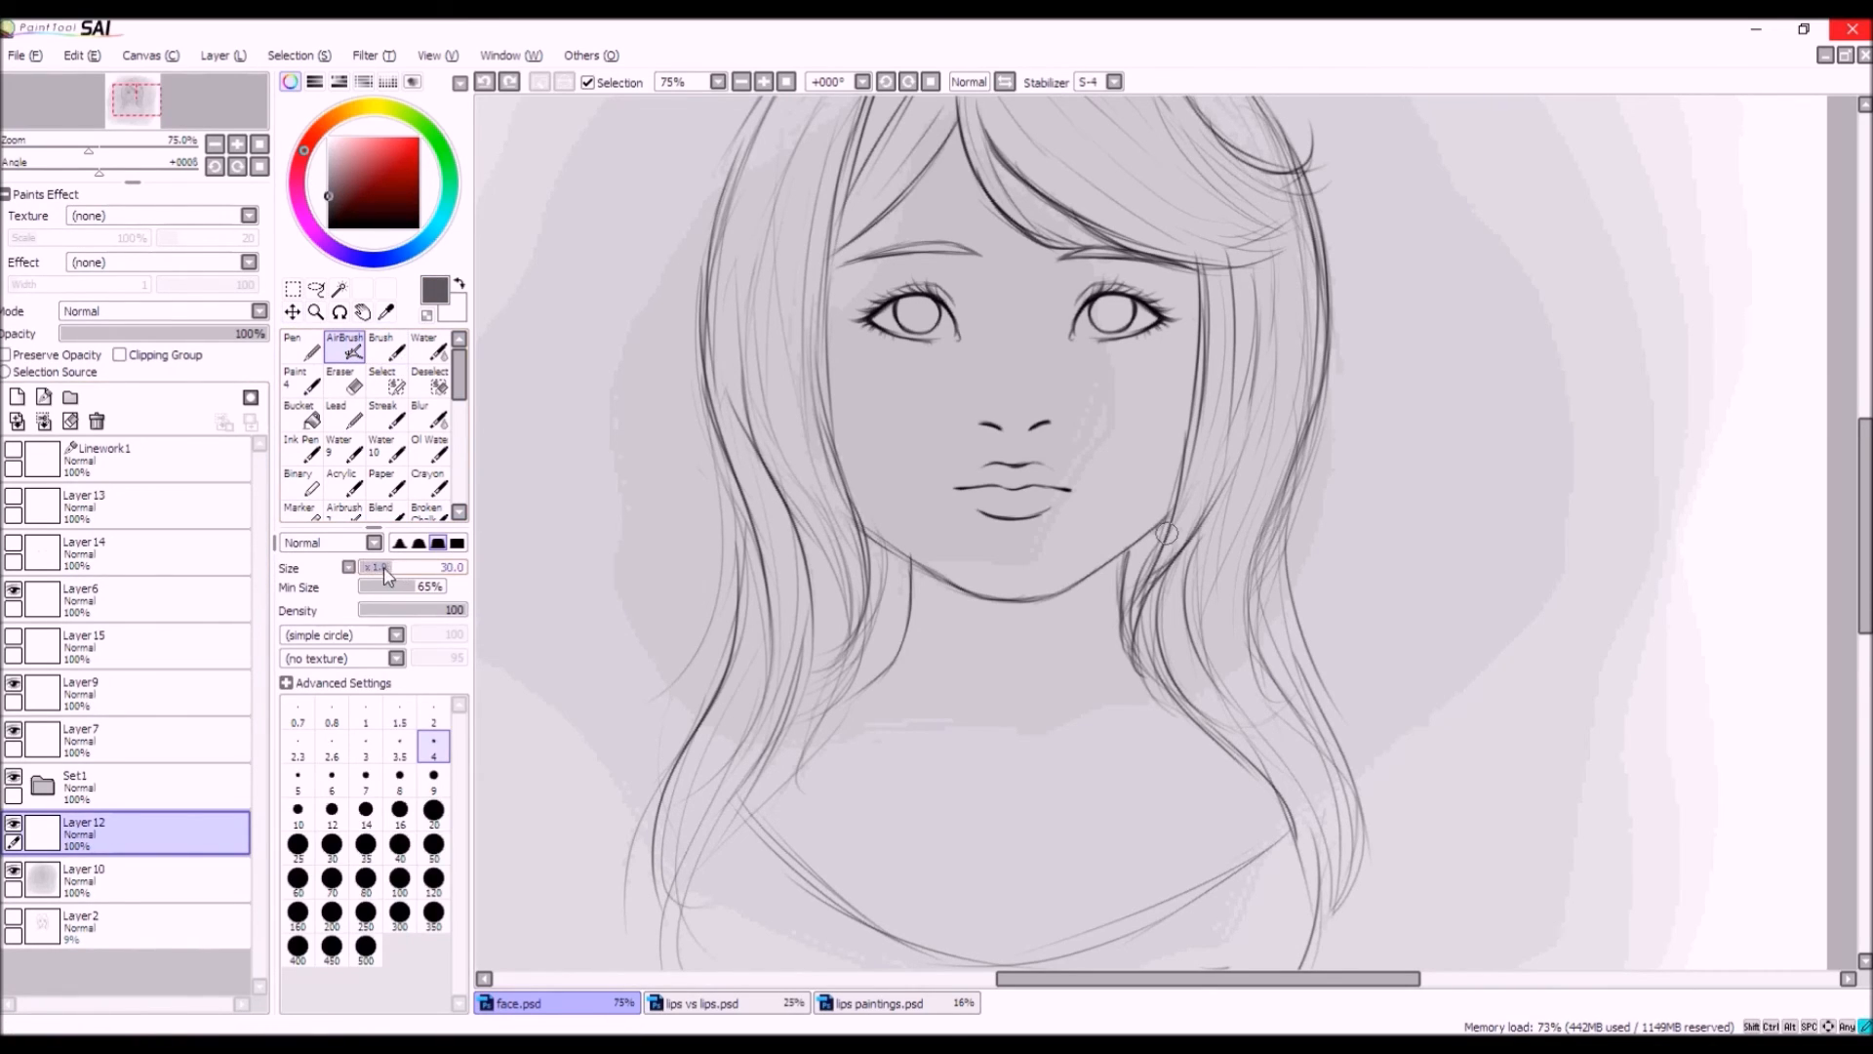
{"action": "left_click_drag", "start_coordinate": [393, 575], "coordinate": [411, 571]}
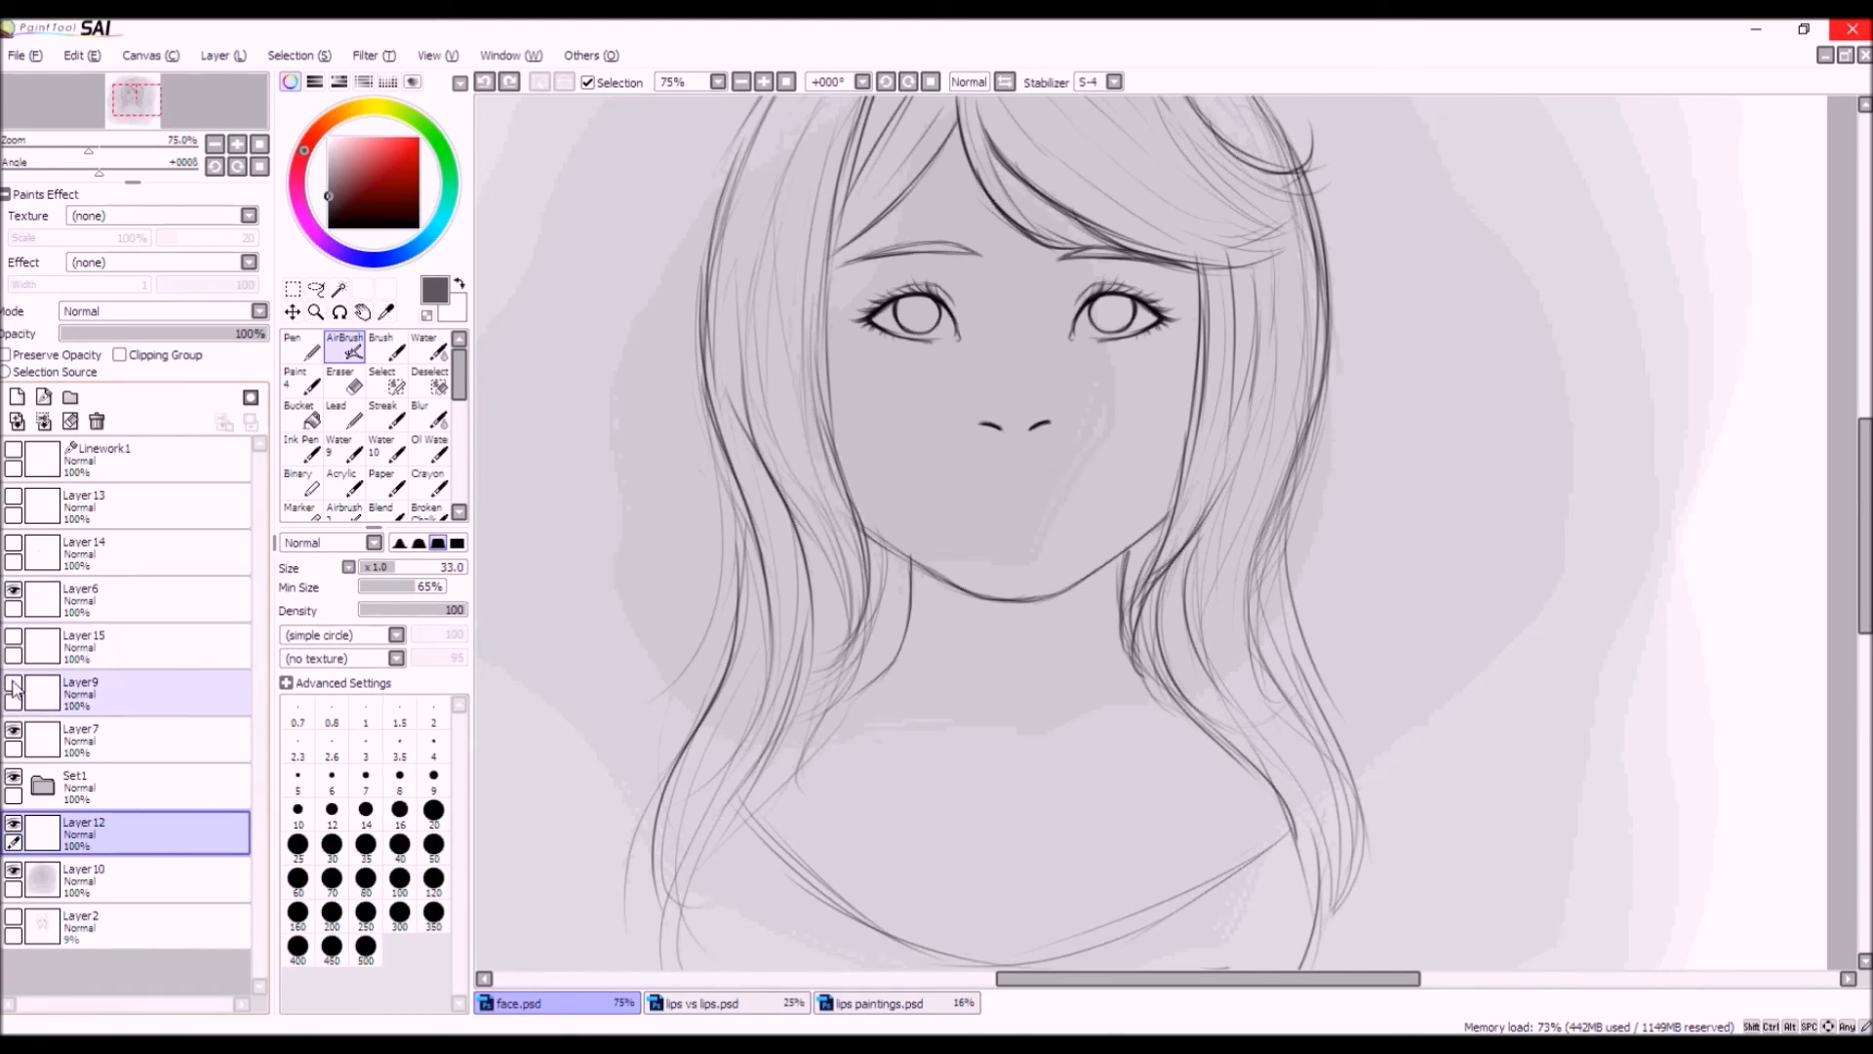
Try to move the lips on Layer9 down towards the chin.
{"action": "left_click", "coordinate": [34, 692]}
{"action": "left_click", "coordinate": [292, 311]}
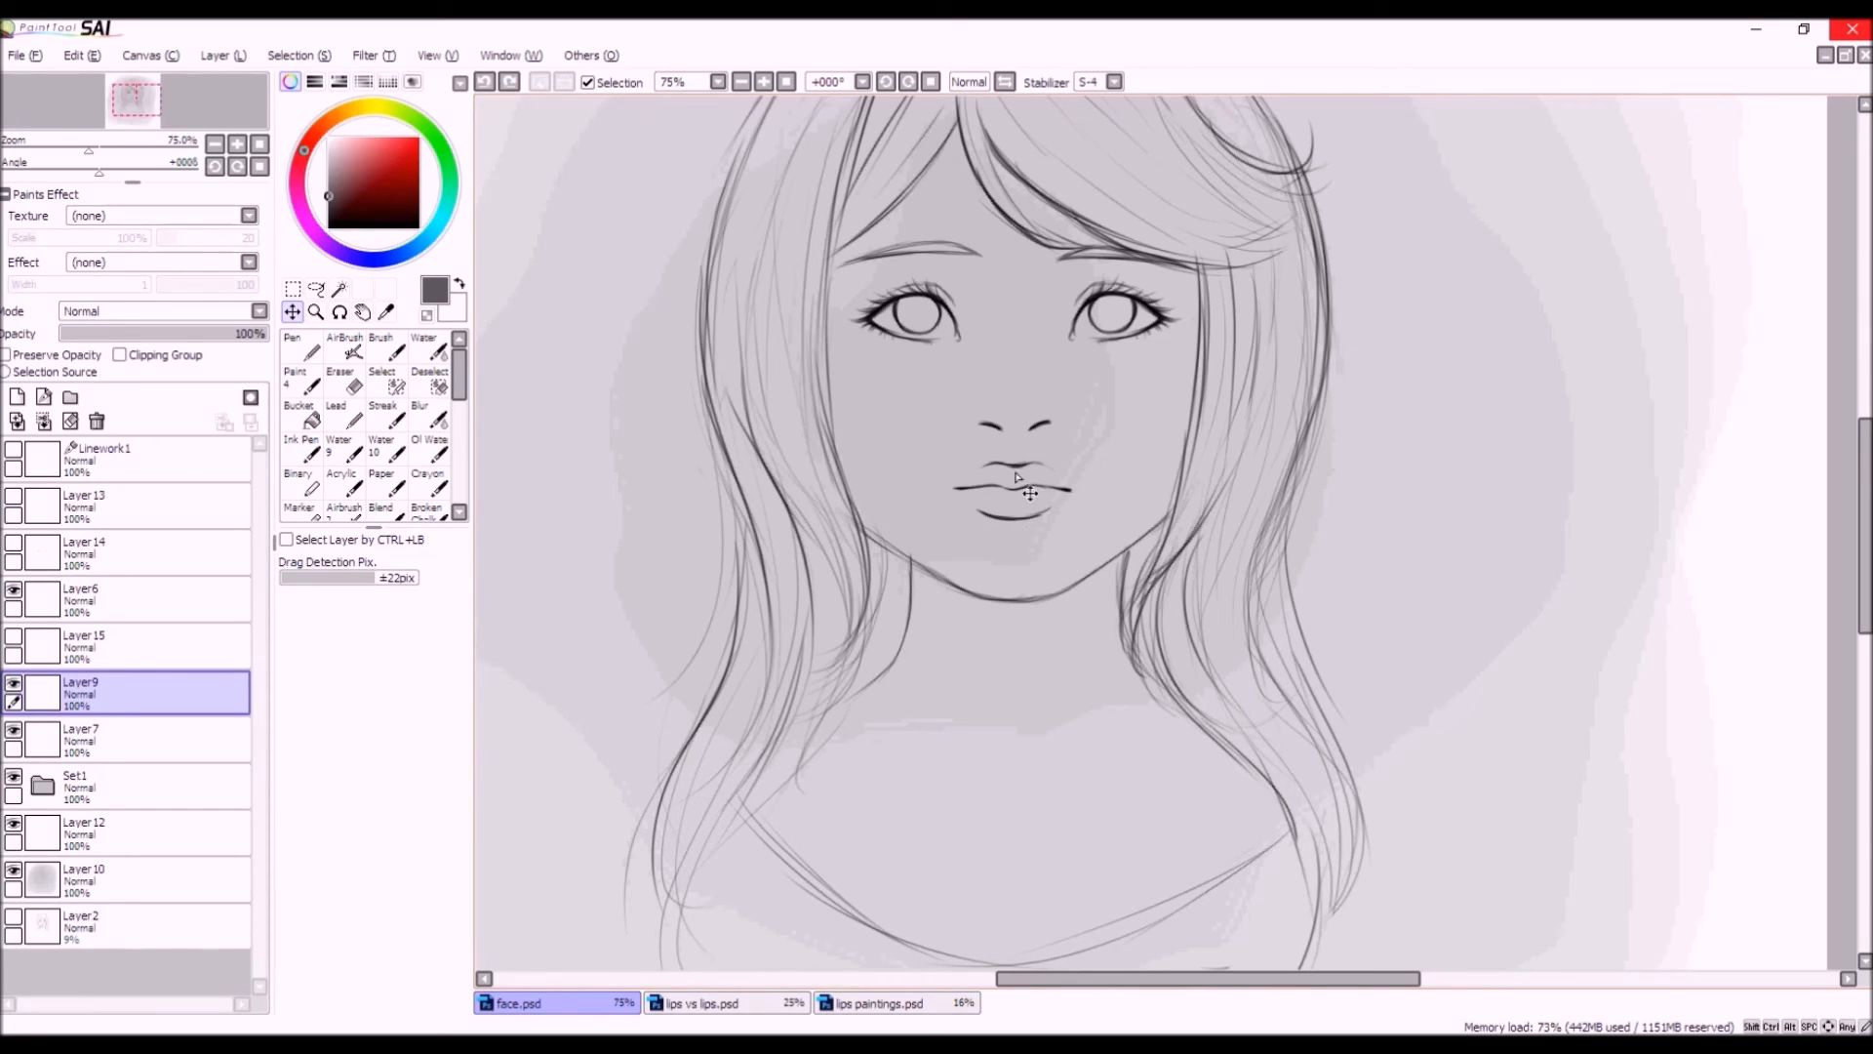
{"action": "left_click_drag", "start_coordinate": [1033, 503], "coordinate": [1035, 528]}
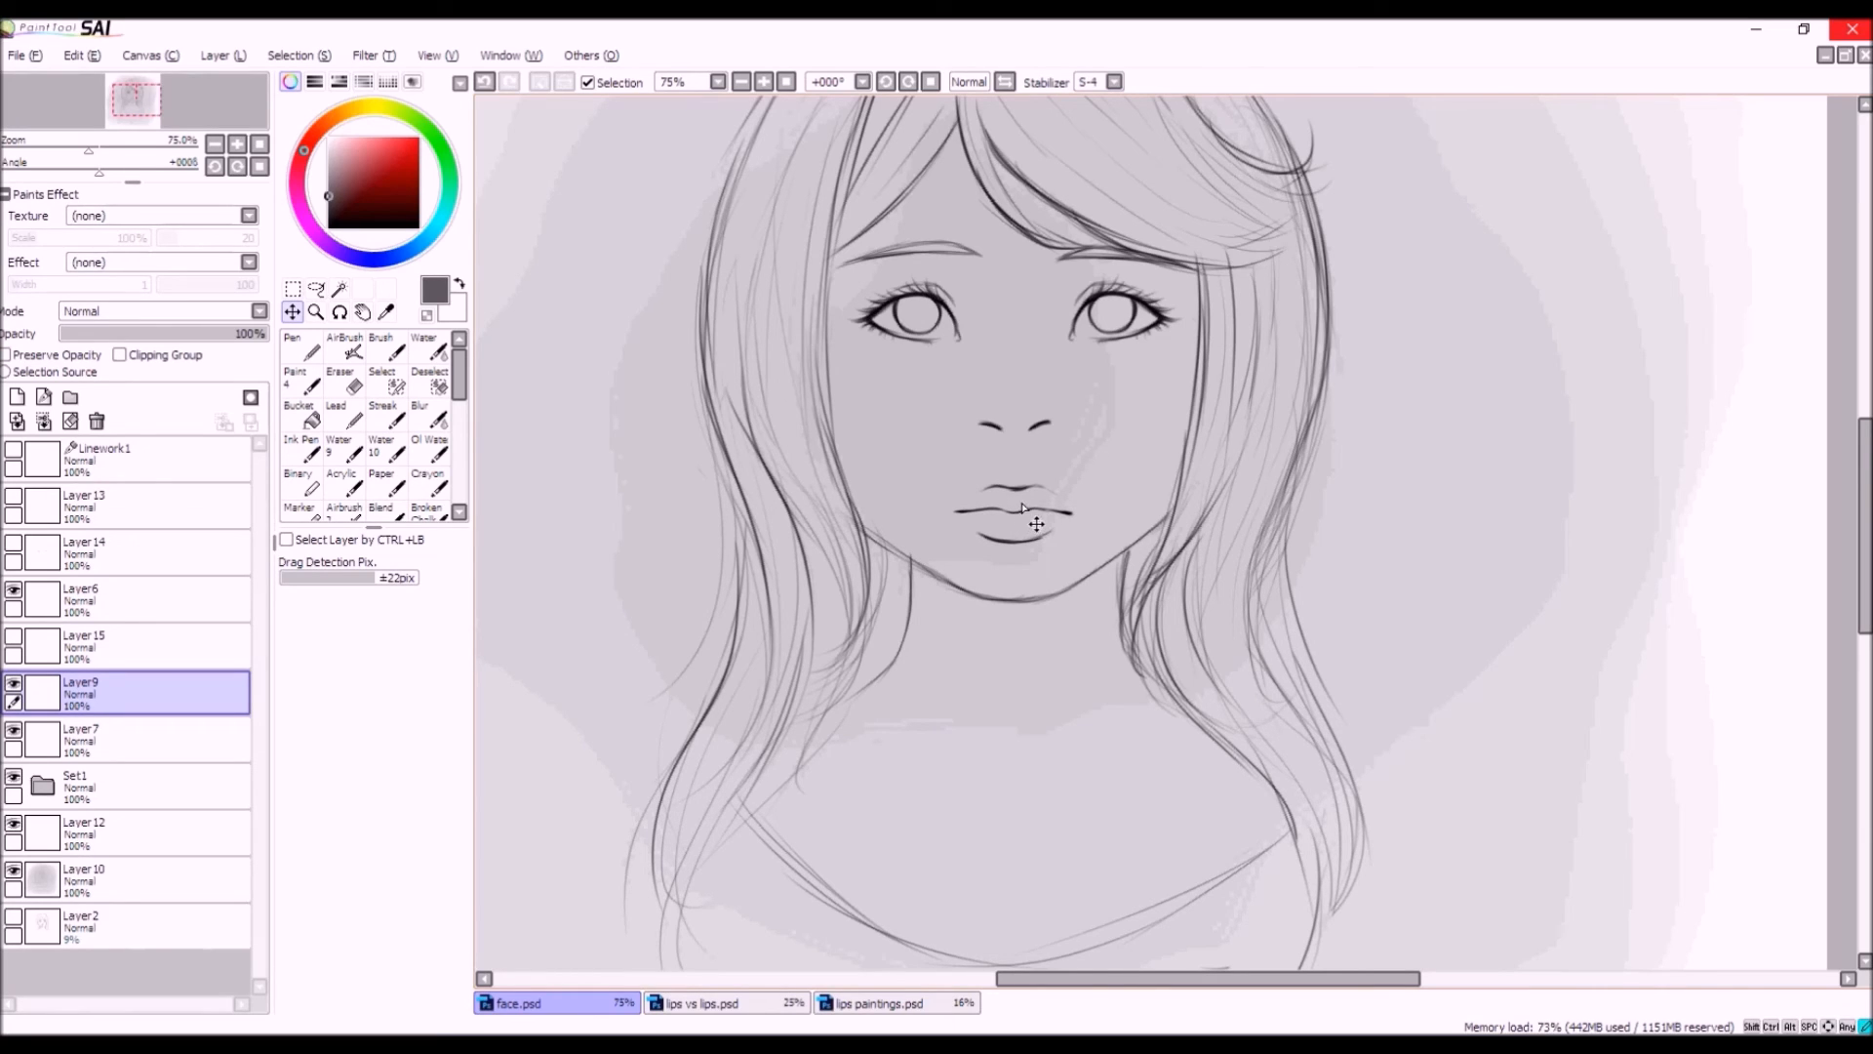
{"action": "left_click", "coordinate": [485, 81]}
Link Layer6 with Layer9 and try to move the nose and lips down together.
{"action": "left_click", "coordinate": [13, 640]}
{"action": "left_click", "coordinate": [13, 640]}
{"action": "left_click", "coordinate": [14, 608]}
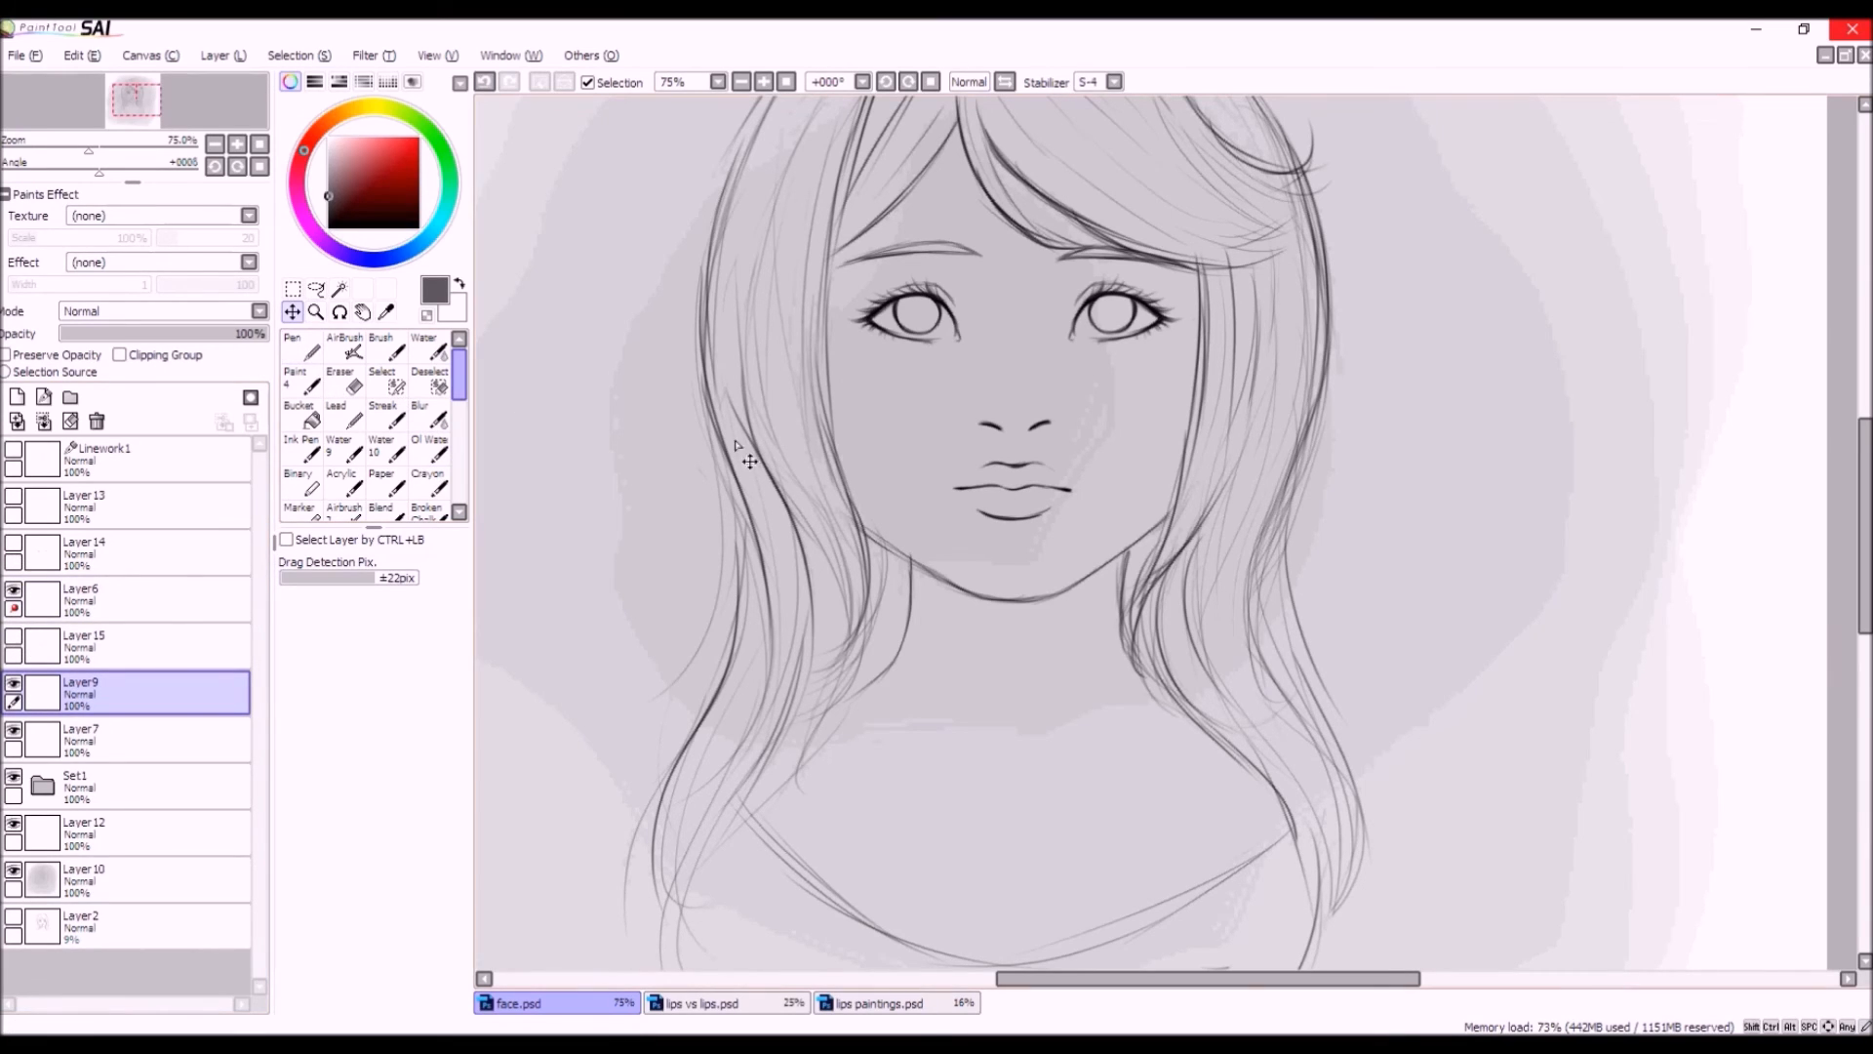
{"action": "left_click_drag", "start_coordinate": [1033, 496], "coordinate": [1037, 517]}
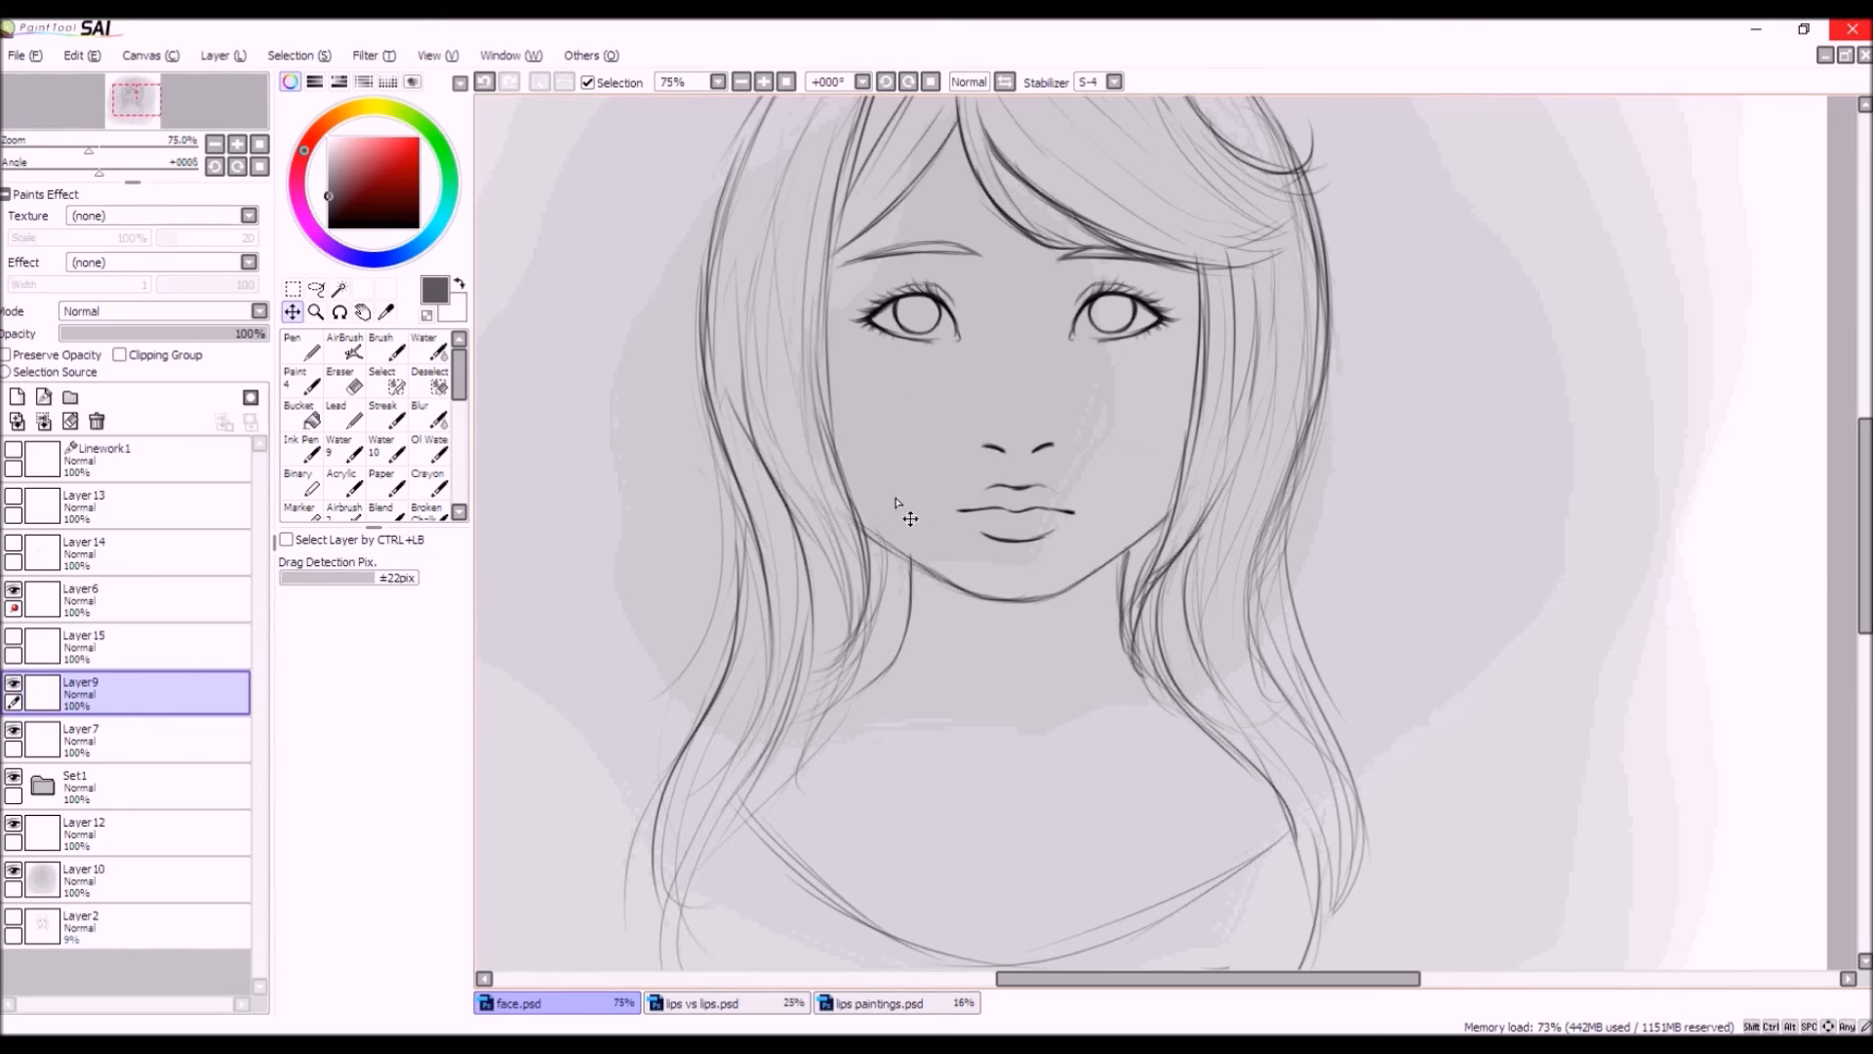
{"action": "left_click", "coordinate": [484, 83]}
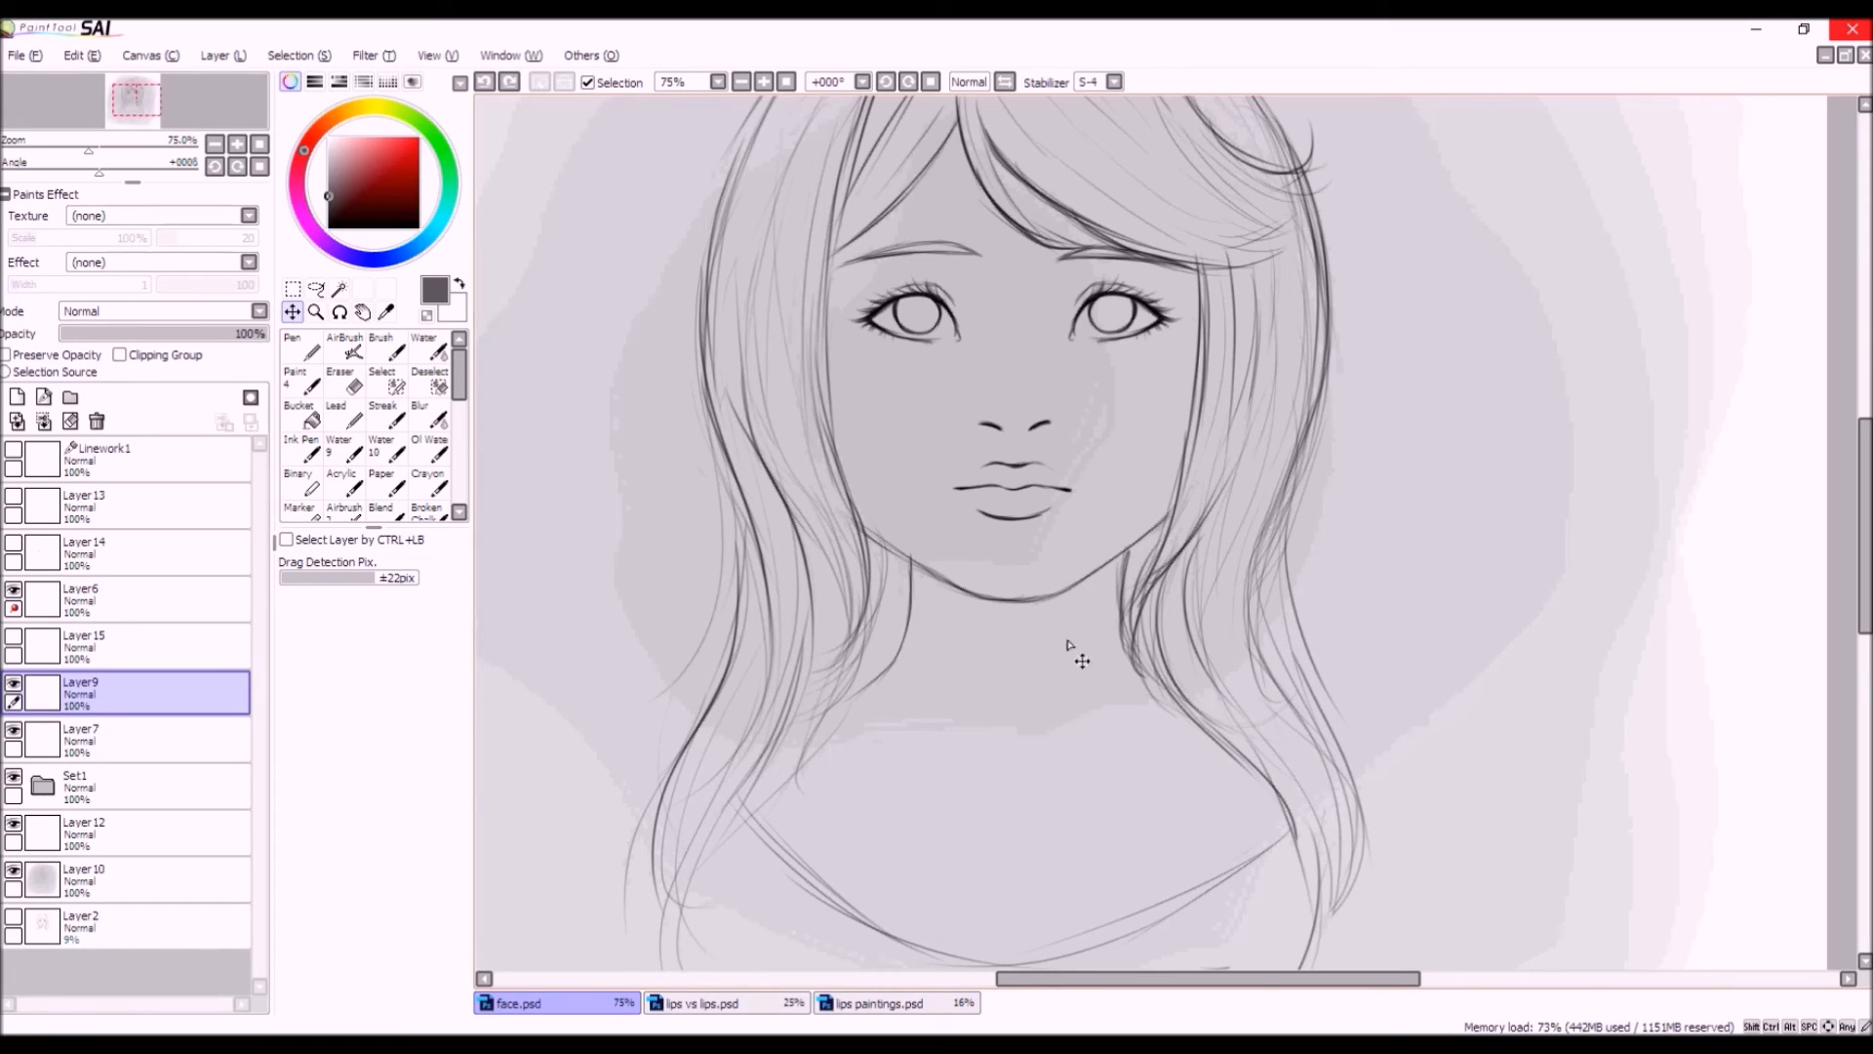
Airbrush a soft medium-grey shadow just below the lower lip on Layer12.
{"action": "left_click", "coordinate": [192, 836]}
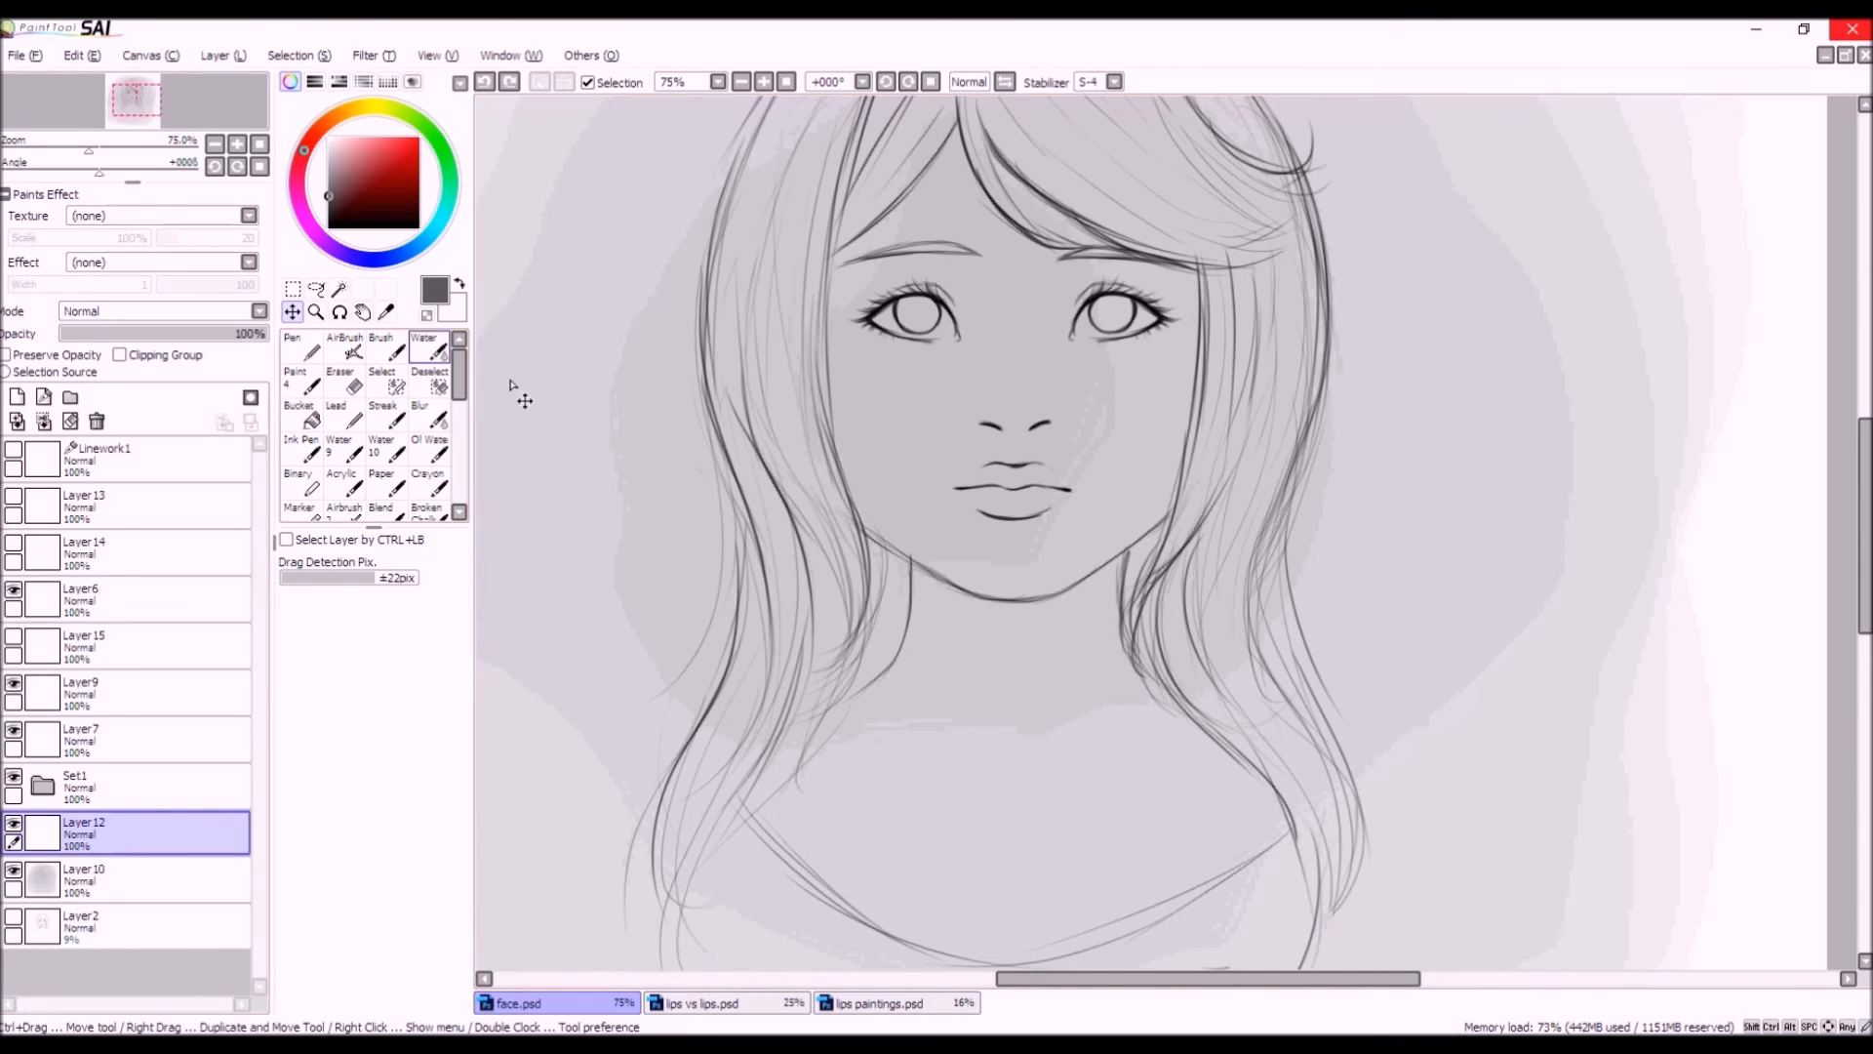
{"action": "left_click", "coordinate": [344, 348]}
{"action": "left_click_drag", "start_coordinate": [397, 565], "coordinate": [395, 565]}
{"action": "mouse_move", "coordinate": [1000, 530]}
{"action": "left_mouse_down"}
{"action": "mouse_move", "coordinate": [1034, 532]}
{"action": "mouse_move", "coordinate": [976, 527]}
{"action": "left_mouse_up"}
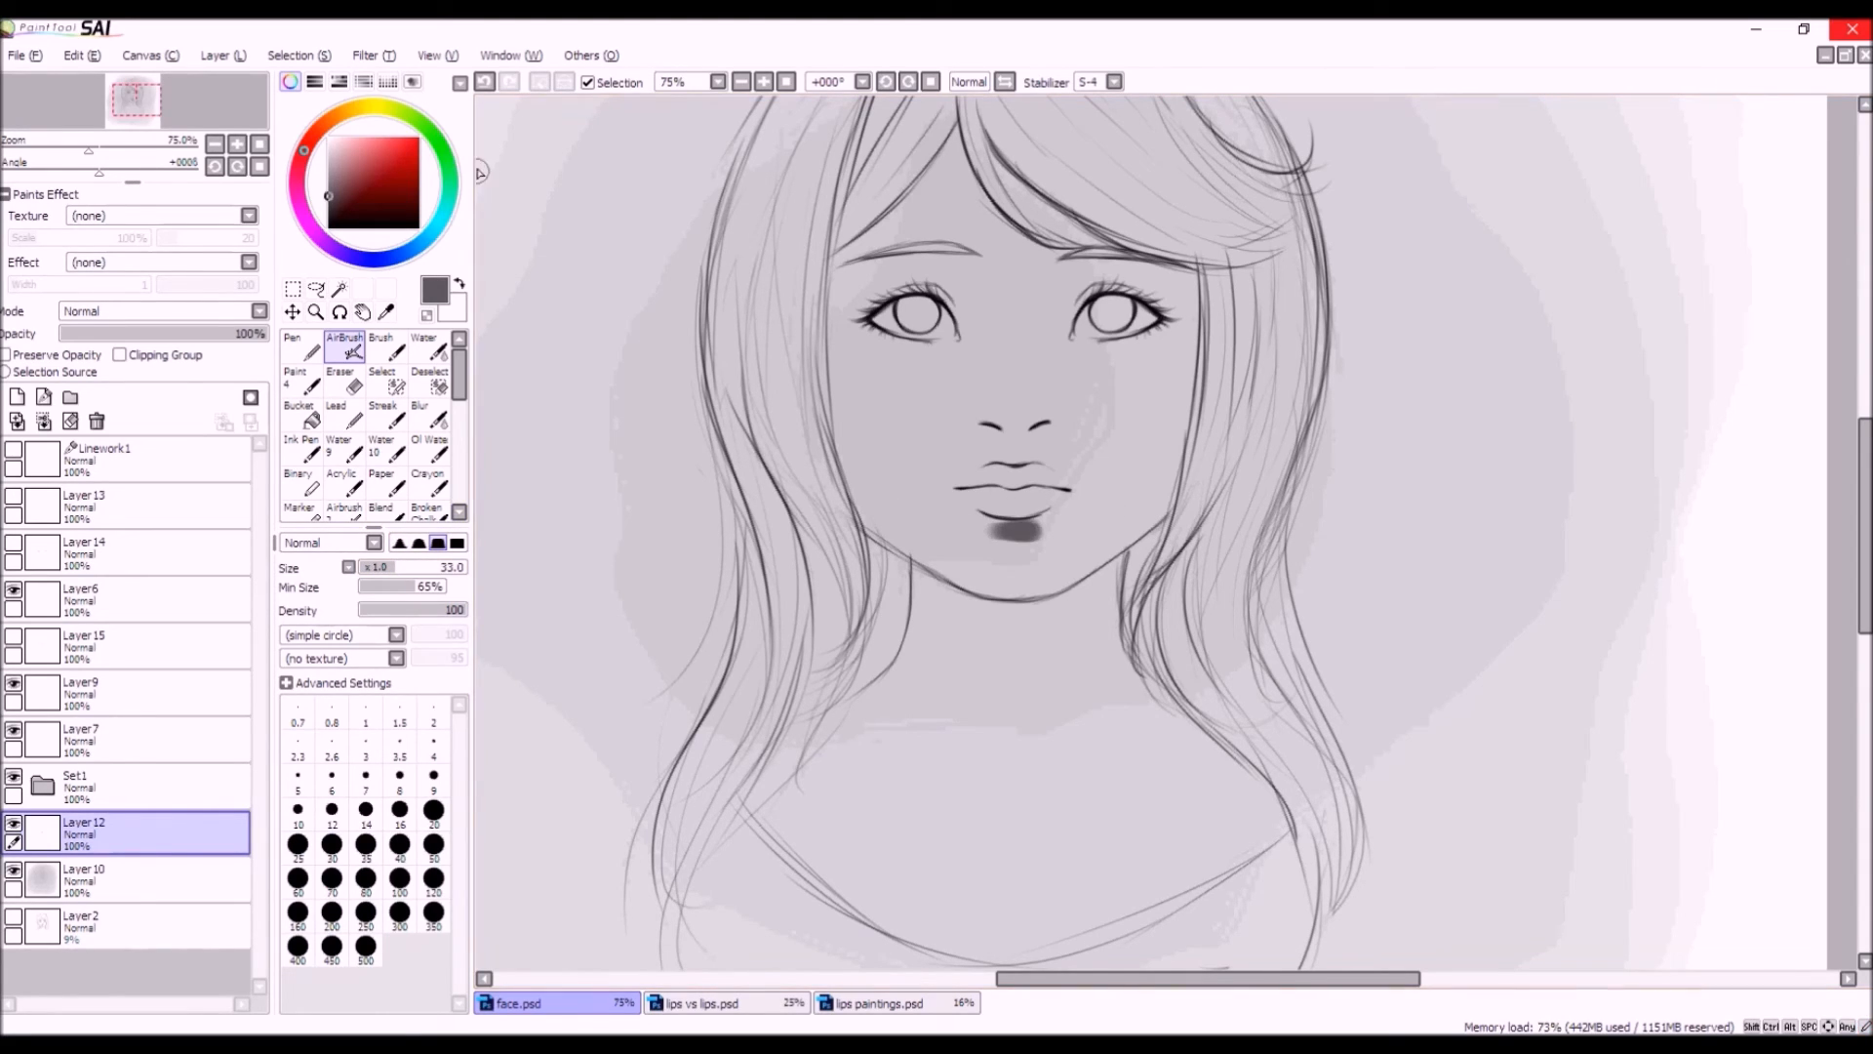
{"action": "right_click", "coordinate": [899, 459]}
{"action": "left_click_drag", "start_coordinate": [332, 160], "coordinate": [329, 172]}
{"action": "mouse_move", "coordinate": [1032, 528]}
{"action": "left_mouse_down"}
{"action": "mouse_move", "coordinate": [1010, 534]}
{"action": "mouse_move", "coordinate": [1049, 534]}
{"action": "left_mouse_up"}
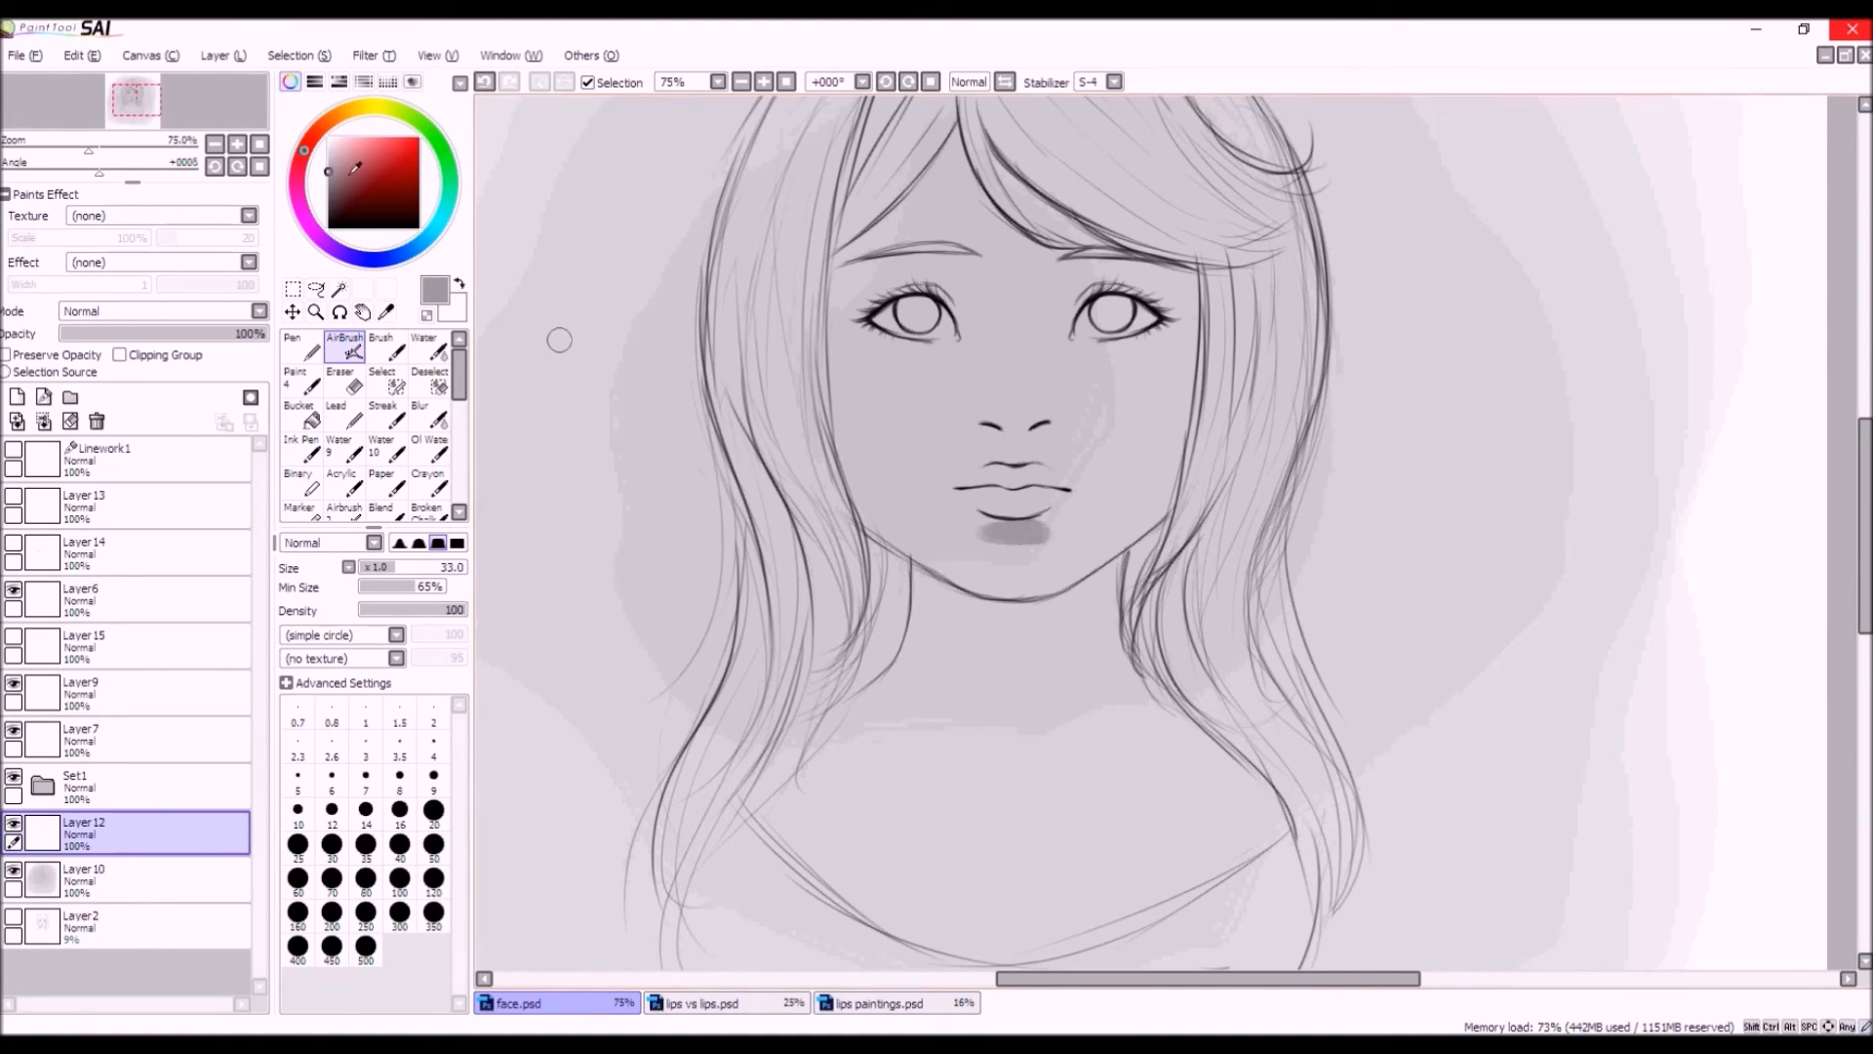
Airbrush a highlight lighter than the face tone across the chin, beneath the lip shadow.
{"action": "left_click", "coordinate": [904, 421], "text": "alt"}
{"action": "left_click_drag", "start_coordinate": [333, 151], "coordinate": [331, 144]}
{"action": "left_click_drag", "start_coordinate": [1036, 562], "coordinate": [990, 558]}
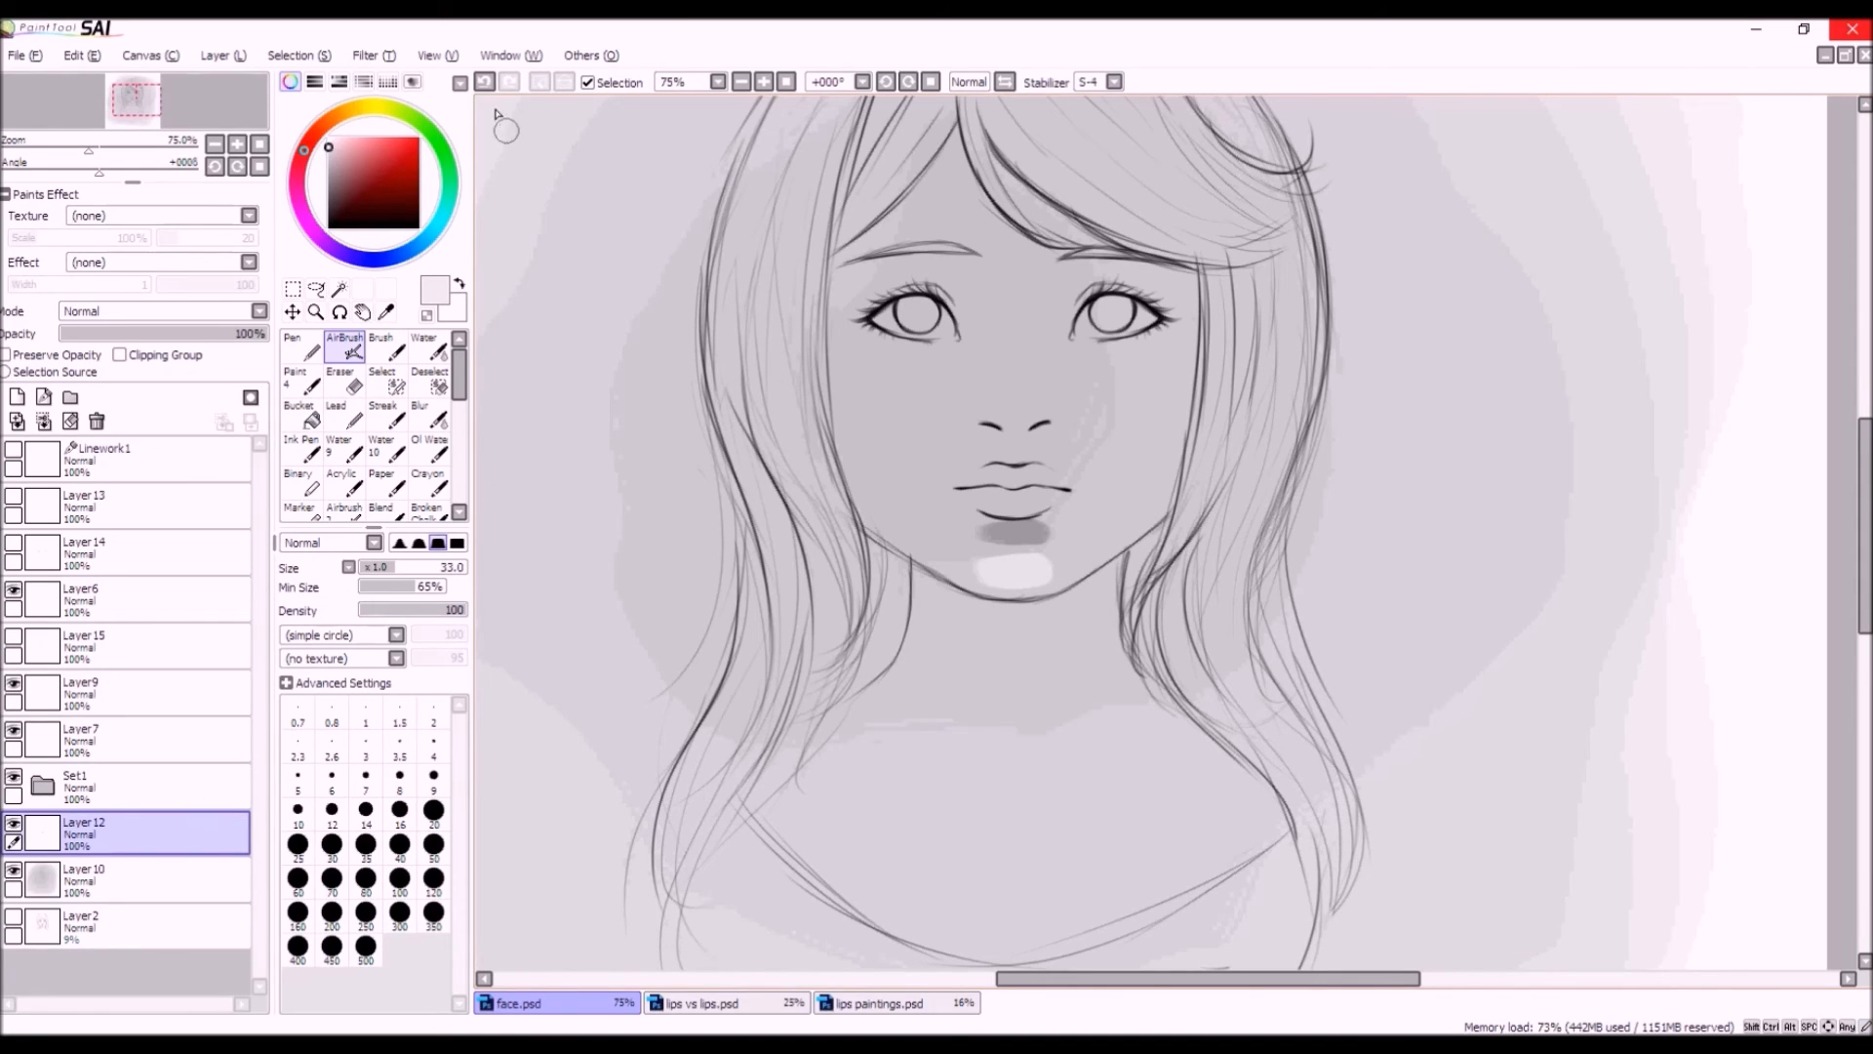
{"action": "left_click", "coordinate": [485, 83]}
{"action": "left_click_drag", "start_coordinate": [1022, 562], "coordinate": [1005, 560]}
{"action": "left_click", "coordinate": [490, 89]}
Sample the lip shadow's grey and airbrush a shadow between the nose and the upper lip.
{"action": "left_click", "coordinate": [1020, 538], "text": "alt"}
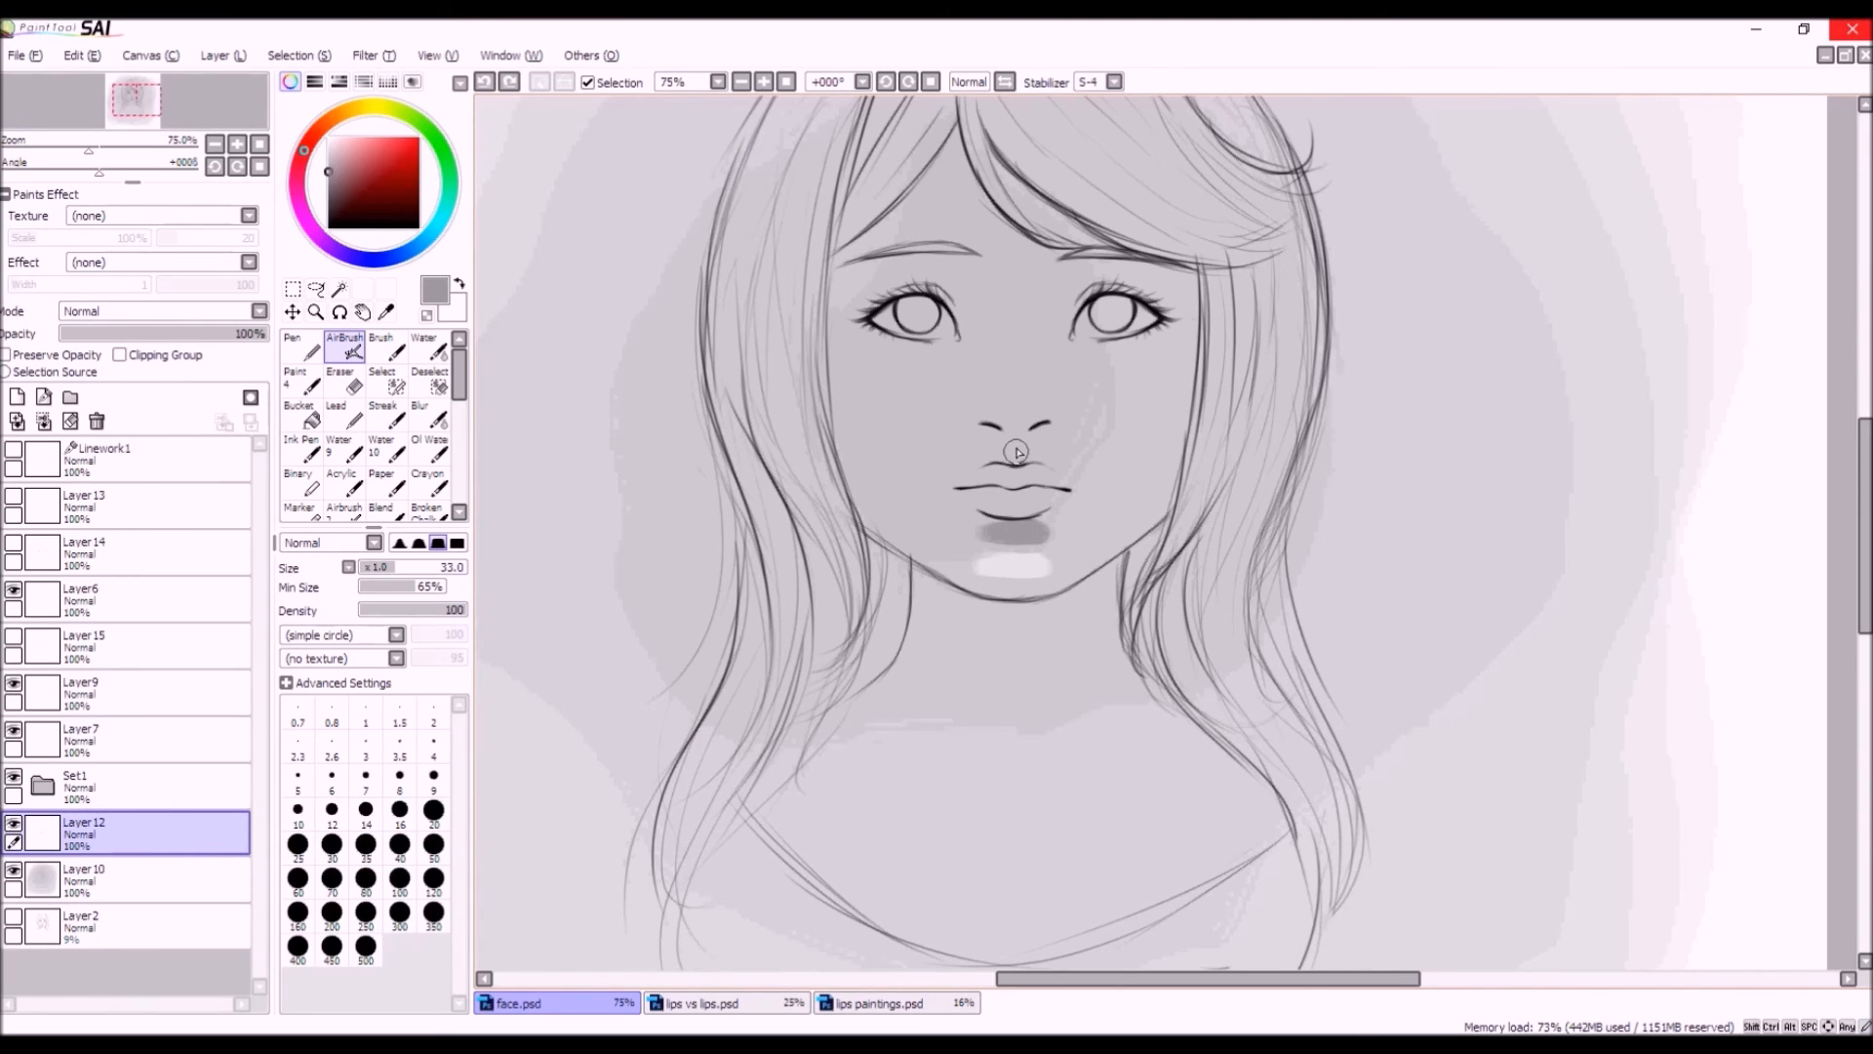
{"action": "left_click_drag", "start_coordinate": [1015, 445], "coordinate": [997, 451]}
{"action": "left_click_drag", "start_coordinate": [1012, 446], "coordinate": [1017, 469]}
{"action": "left_click", "coordinate": [484, 84]}
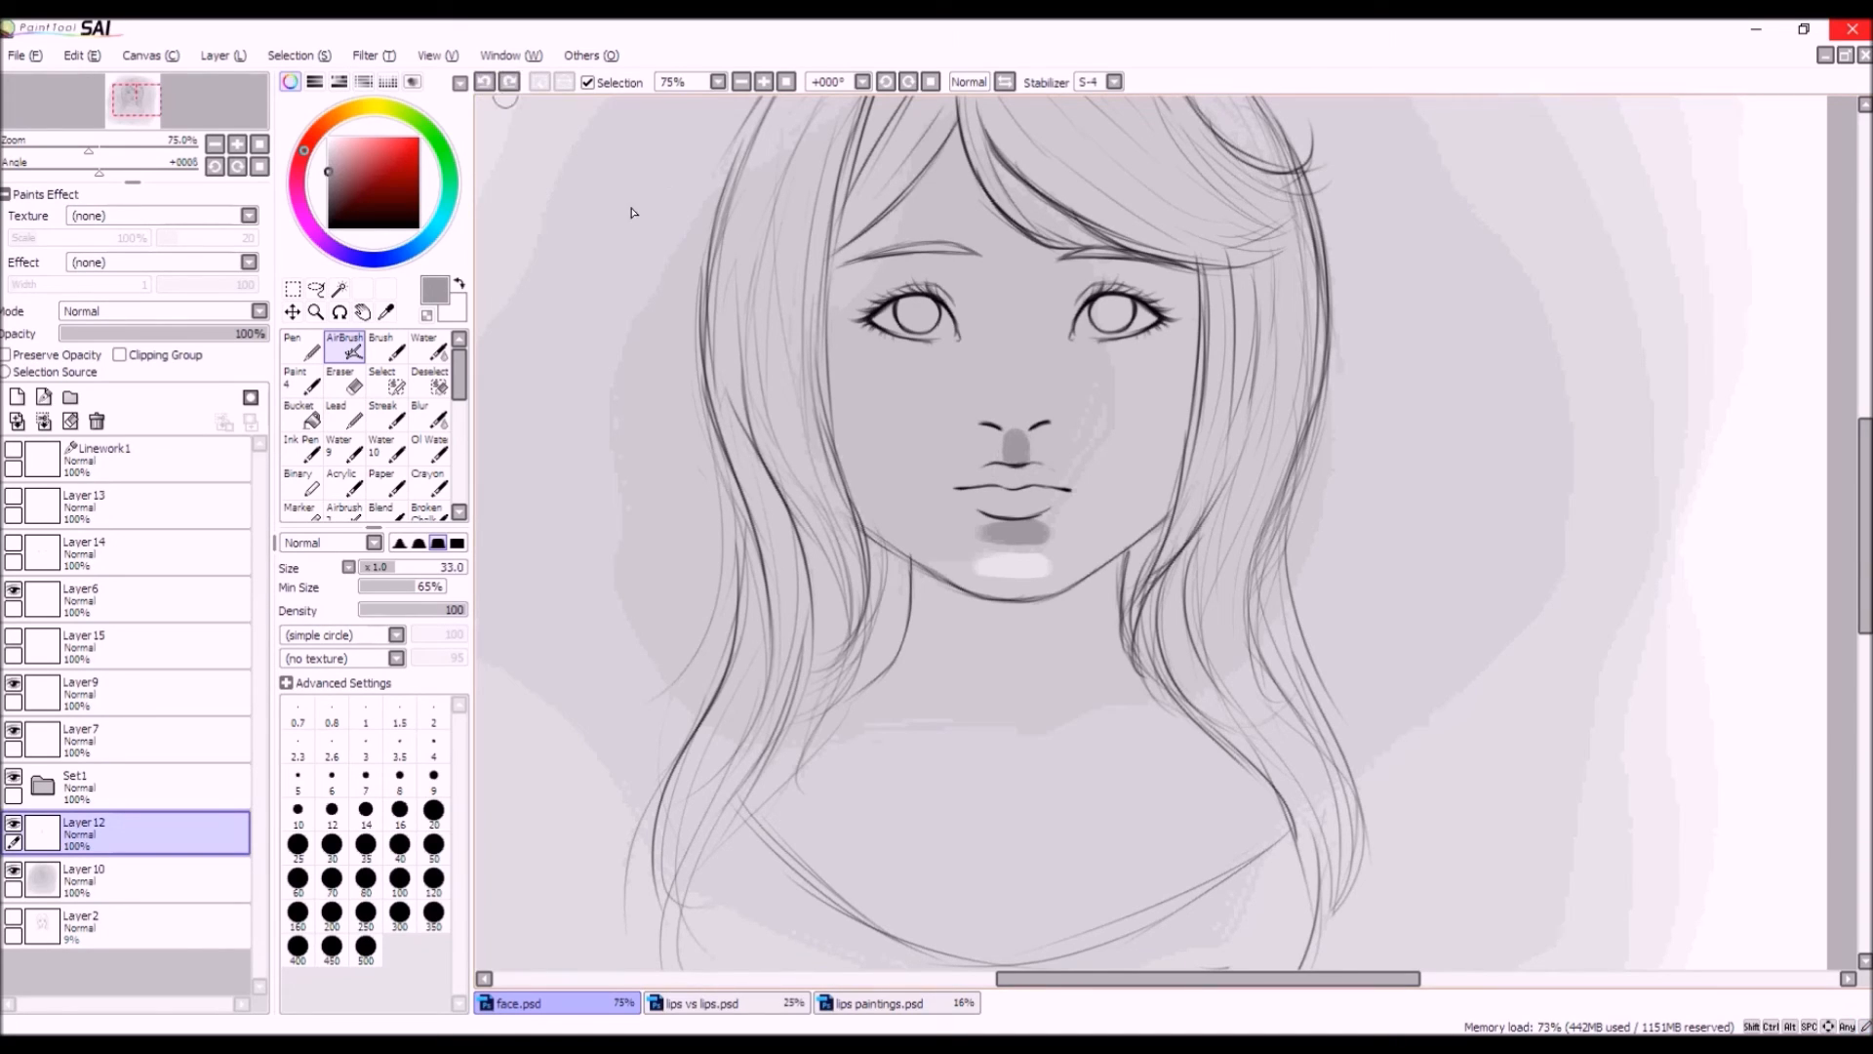
Try to paint the sampled face tone over the lower lip's bottom edge.
{"action": "left_click", "coordinate": [1054, 514], "text": "alt"}
{"action": "left_click_drag", "start_coordinate": [1038, 515], "coordinate": [975, 510]}
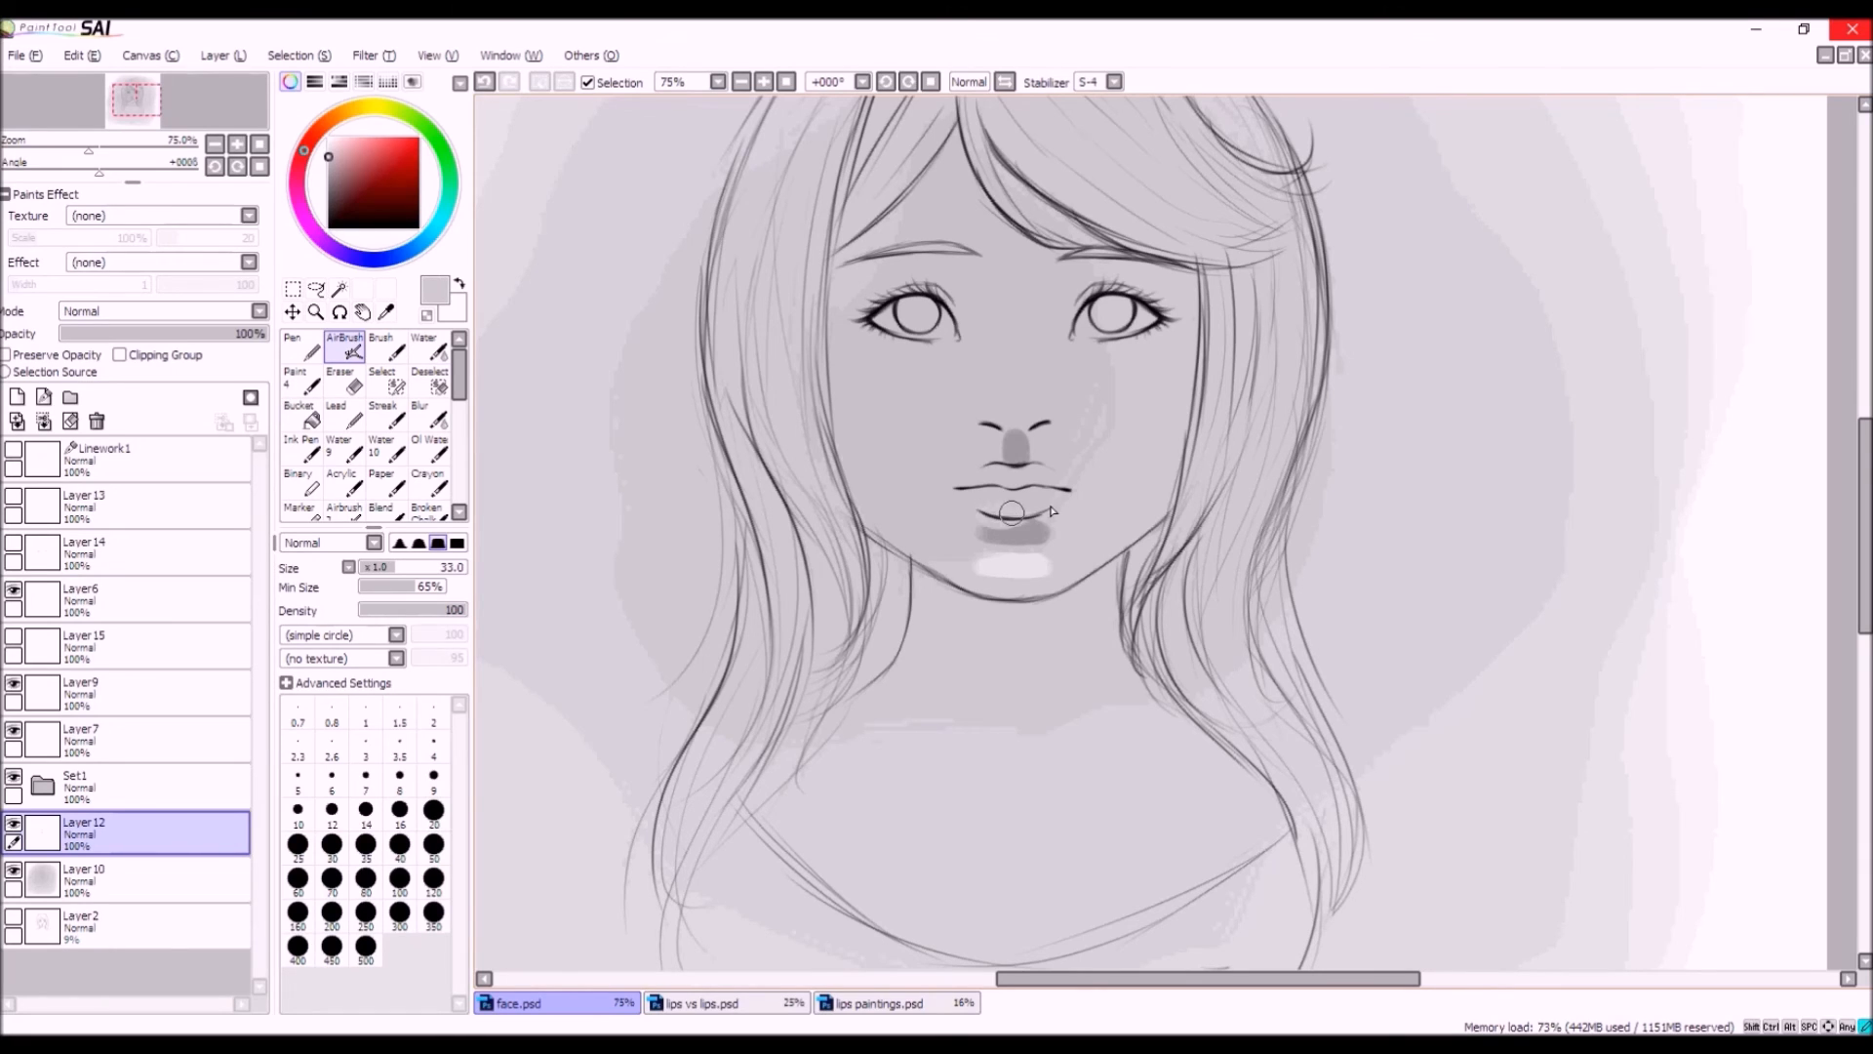
{"action": "left_click", "coordinate": [485, 84]}
{"action": "left_click", "coordinate": [1004, 532], "text": "alt"}
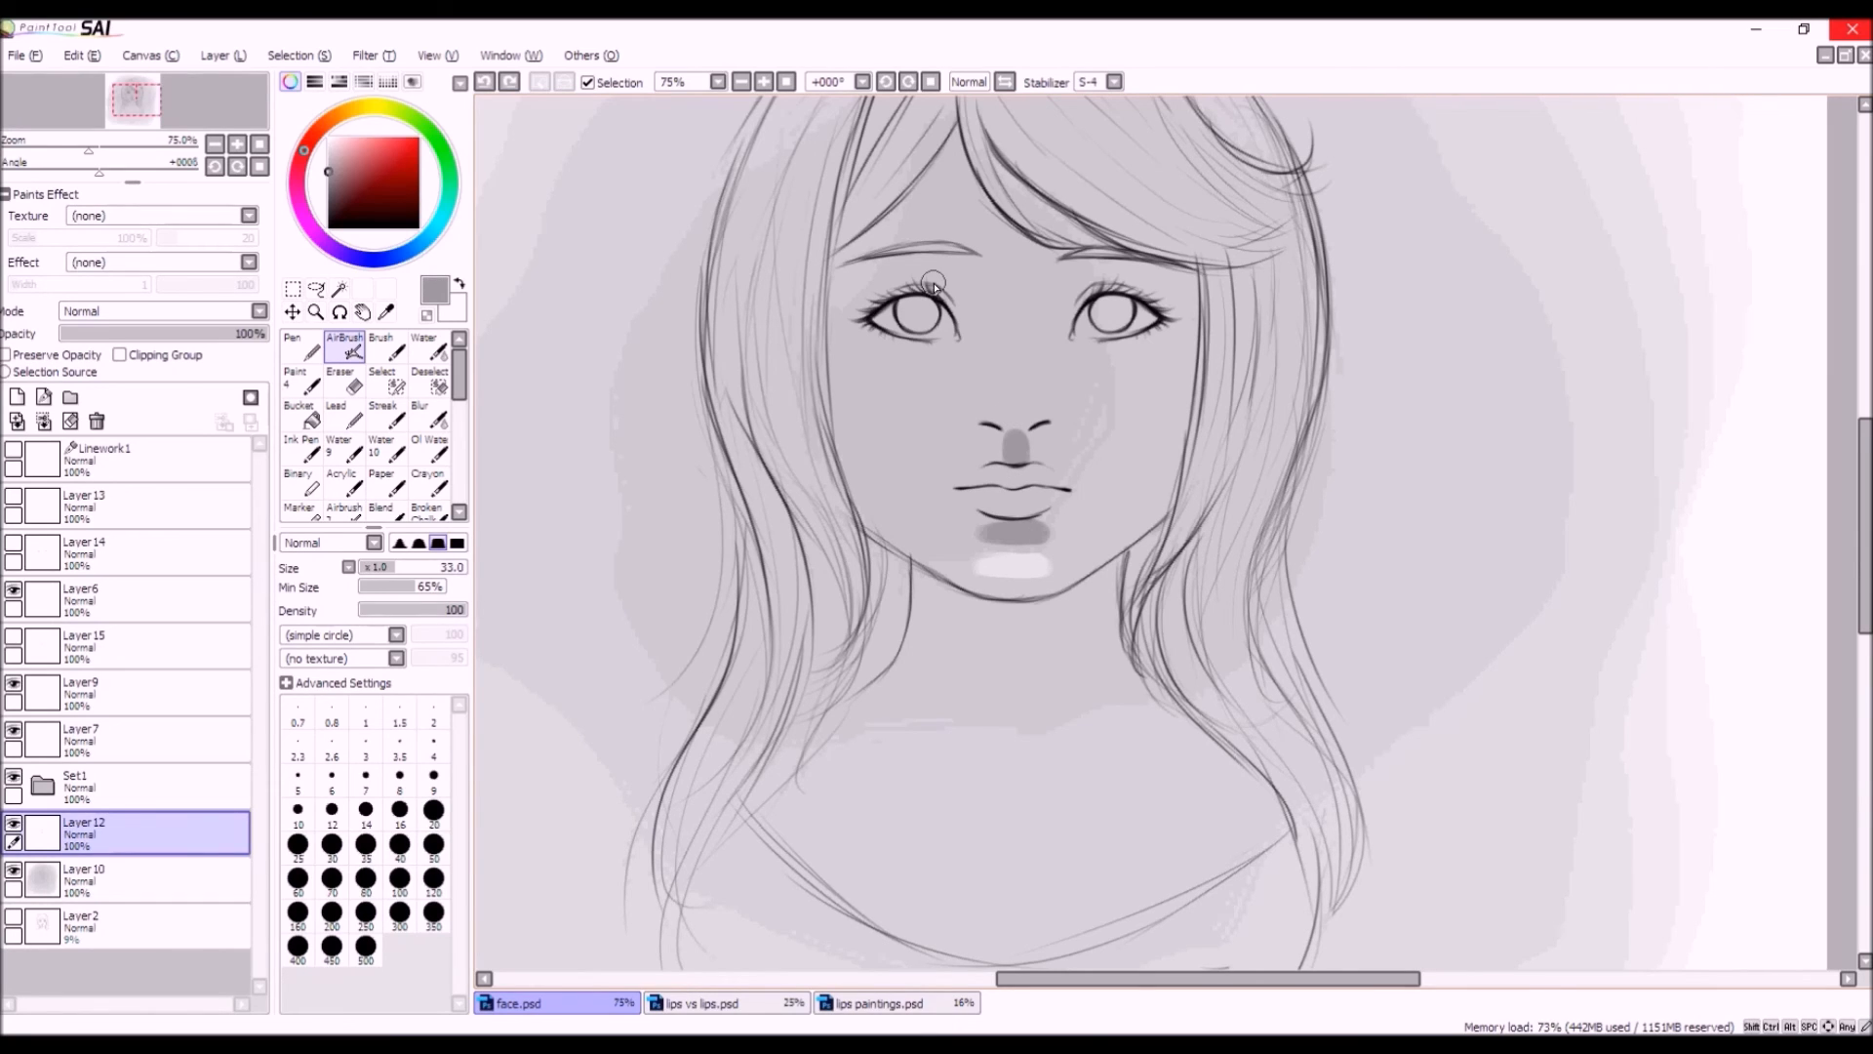
Sample the chin highlight's light grey and touch up the highlight on the chin.
{"action": "left_click", "coordinate": [1015, 563], "text": "alt"}
{"action": "left_click_drag", "start_coordinate": [1013, 556], "coordinate": [1027, 552]}
{"action": "left_click_drag", "start_coordinate": [1014, 580], "coordinate": [1027, 576]}
{"action": "left_click", "coordinate": [487, 84]}
{"action": "left_click", "coordinate": [490, 86]}
{"action": "left_click_drag", "start_coordinate": [1025, 572], "coordinate": [1031, 572]}
Airbrush light-grey highlights along the nose, over the lips and beneath both eyes.
{"action": "mouse_move", "coordinate": [1017, 275]}
{"action": "left_mouse_down"}
{"action": "mouse_move", "coordinate": [1013, 459]}
{"action": "mouse_move", "coordinate": [1016, 351]}
{"action": "mouse_move", "coordinate": [1018, 405]}
{"action": "mouse_move", "coordinate": [1042, 410]}
{"action": "mouse_move", "coordinate": [1001, 421]}
{"action": "mouse_move", "coordinate": [1040, 422]}
{"action": "mouse_move", "coordinate": [986, 407]}
{"action": "mouse_move", "coordinate": [1041, 405]}
{"action": "left_mouse_up"}
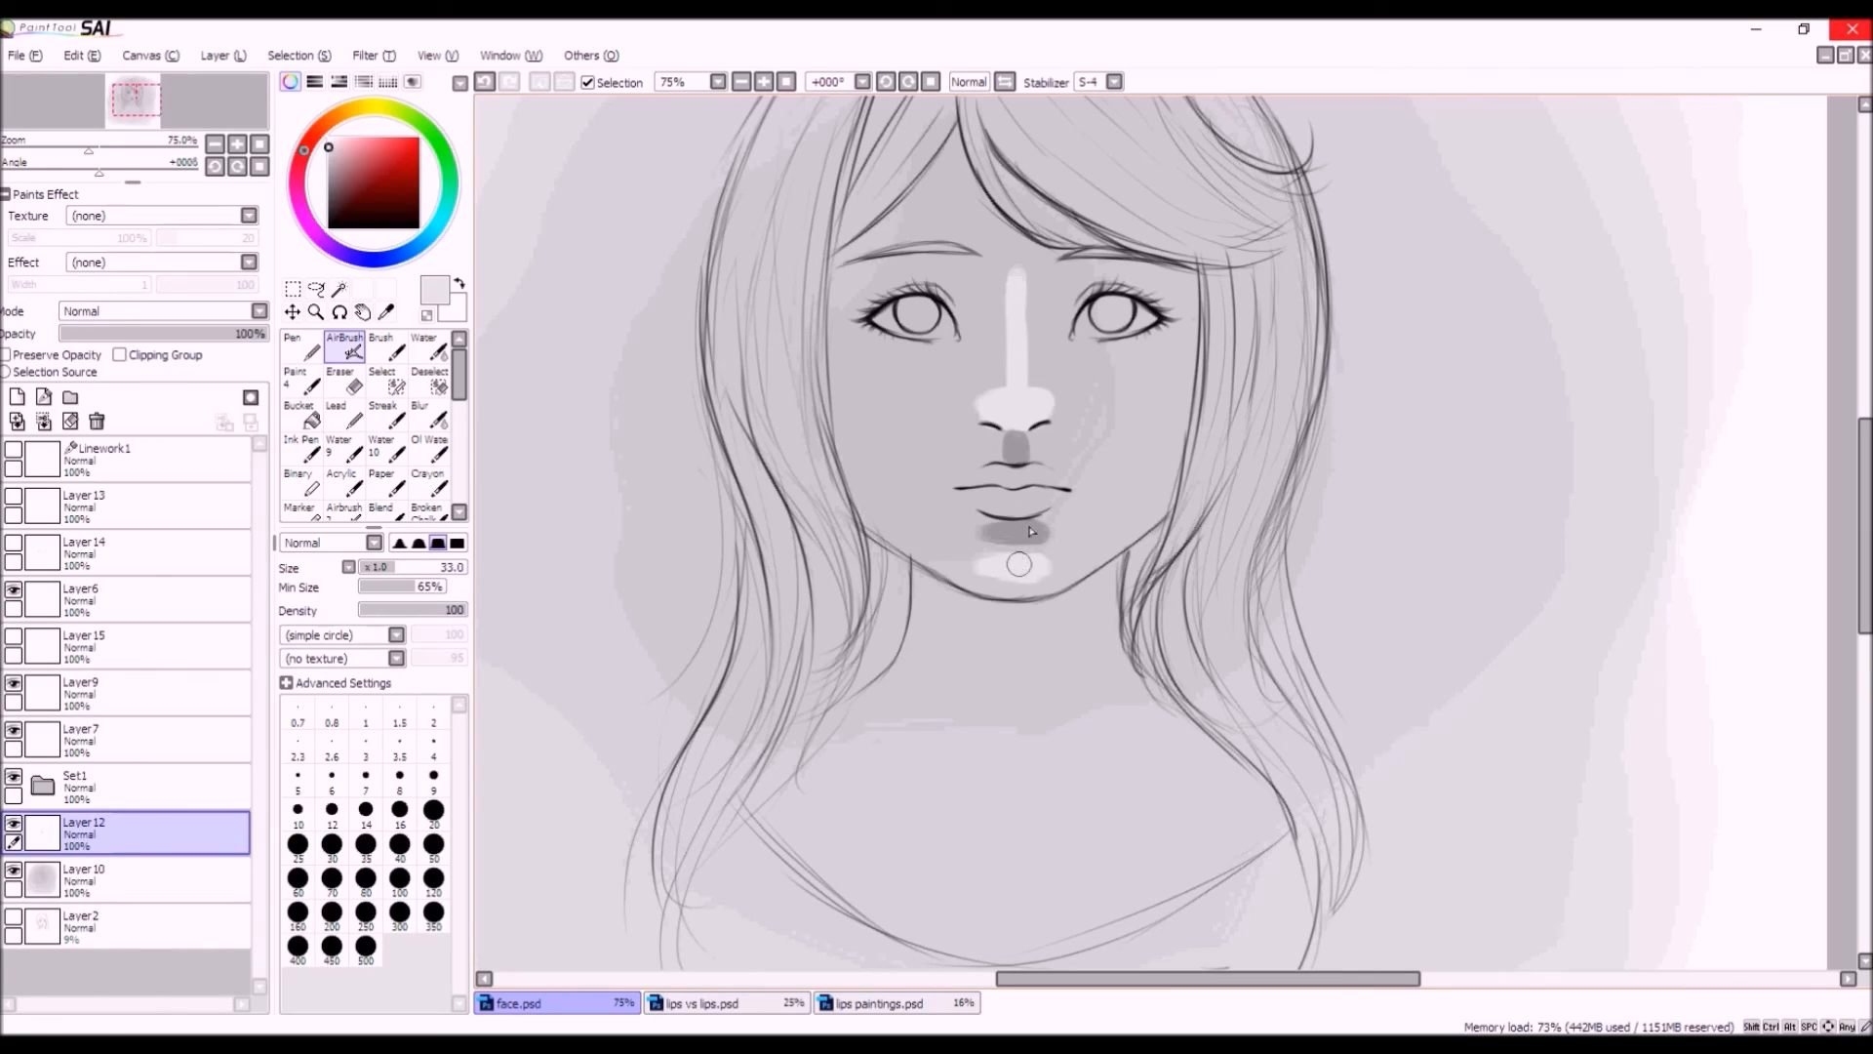
{"action": "mouse_move", "coordinate": [1039, 475]}
{"action": "left_mouse_down"}
{"action": "mouse_move", "coordinate": [1057, 495]}
{"action": "mouse_move", "coordinate": [989, 505]}
{"action": "left_mouse_up"}
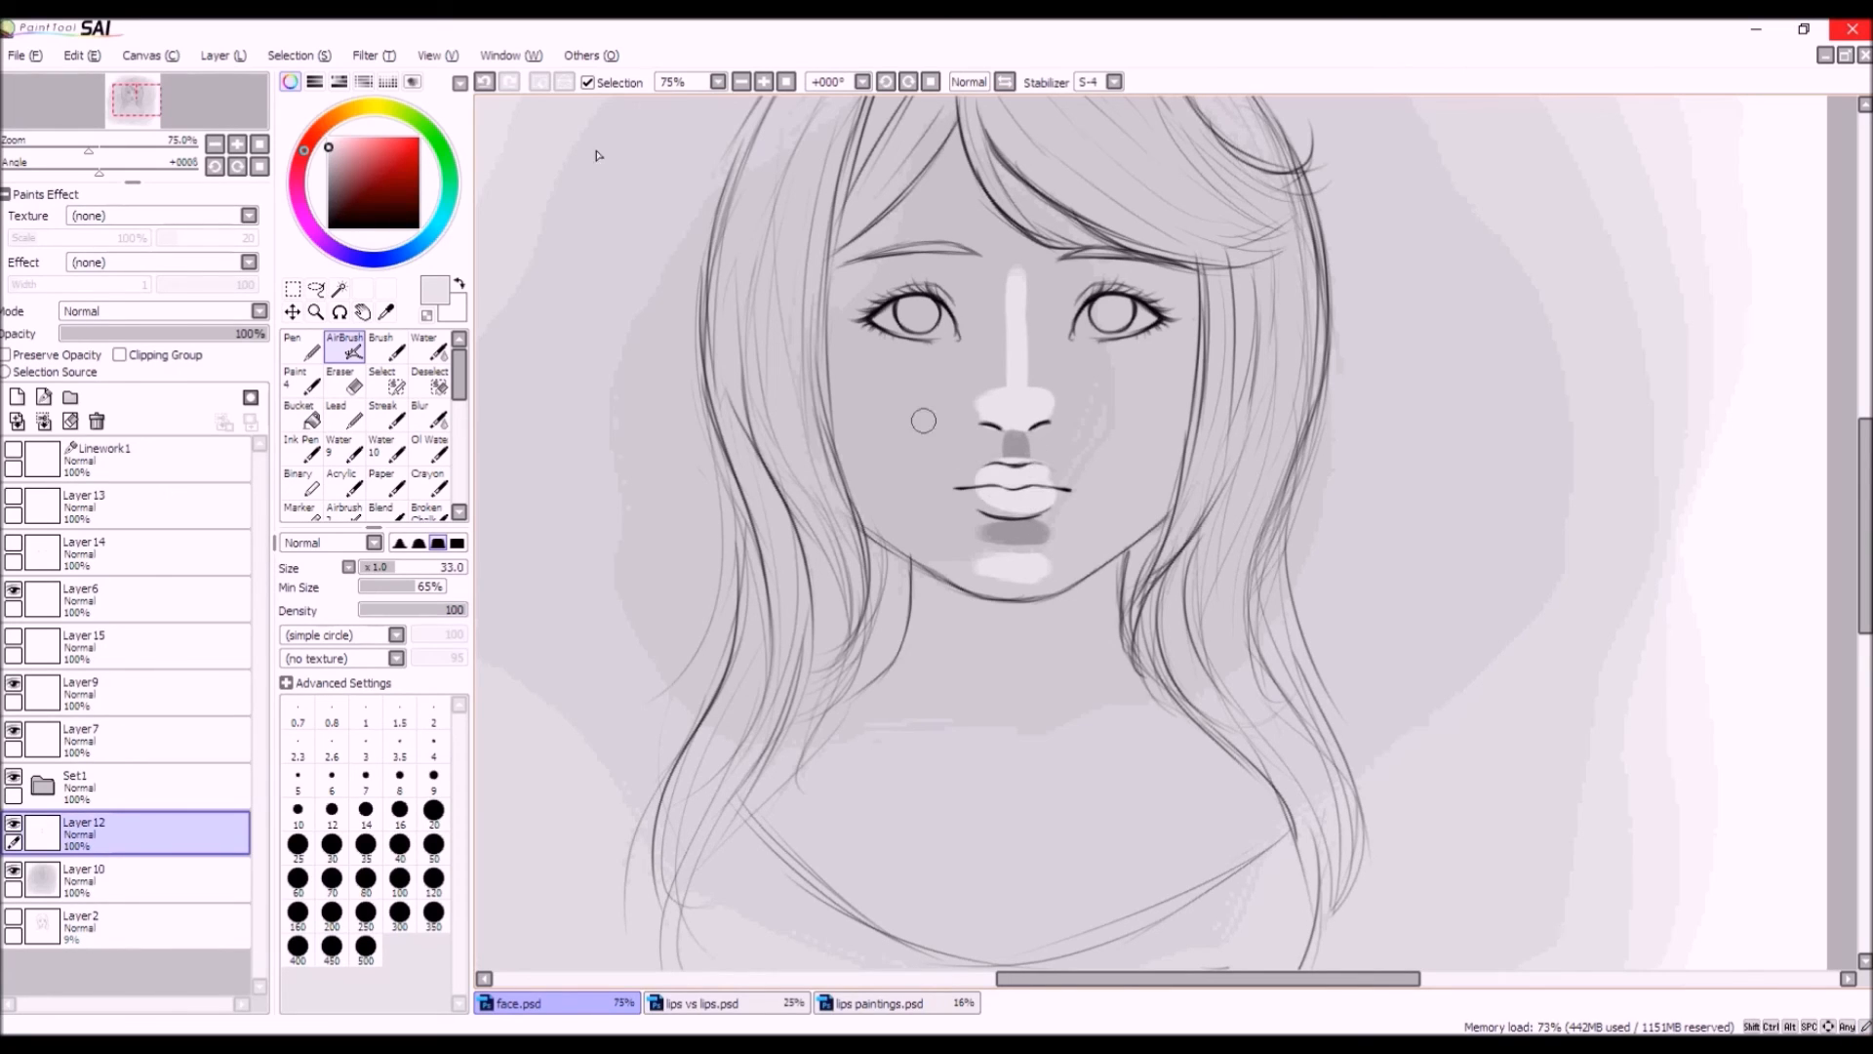
{"action": "left_click", "coordinate": [485, 82]}
{"action": "mouse_move", "coordinate": [1141, 353]}
{"action": "left_mouse_down"}
{"action": "mouse_move", "coordinate": [1182, 357]}
{"action": "mouse_move", "coordinate": [1112, 383]}
{"action": "mouse_move", "coordinate": [1182, 343]}
{"action": "left_mouse_up"}
{"action": "mouse_move", "coordinate": [855, 340]}
{"action": "left_mouse_down"}
{"action": "mouse_move", "coordinate": [910, 364]}
{"action": "mouse_move", "coordinate": [896, 351]}
{"action": "left_mouse_up"}
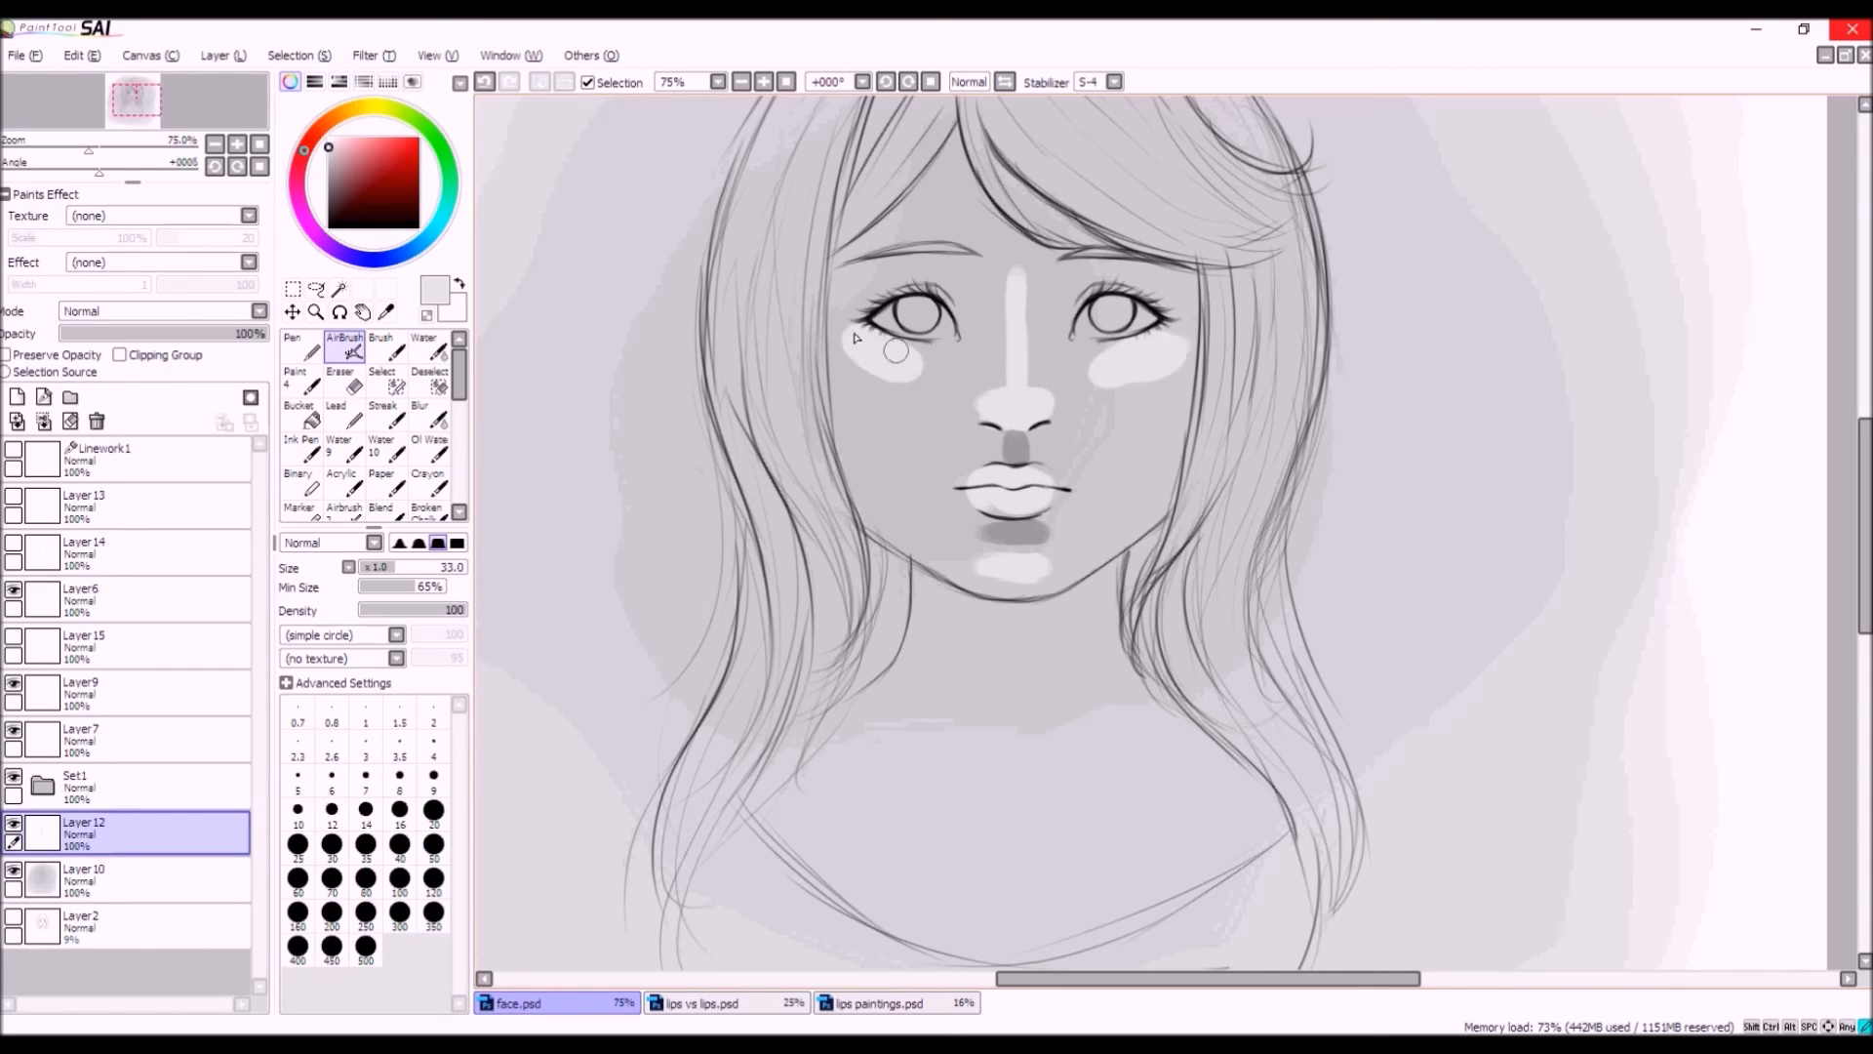
Sample the shadow grey and airbrush shadows in both cheek hollows and along the jawline.
{"action": "left_click", "coordinate": [1017, 538], "text": "alt"}
{"action": "mouse_move", "coordinate": [1151, 478]}
{"action": "left_mouse_down"}
{"action": "mouse_move", "coordinate": [1112, 532]}
{"action": "mouse_move", "coordinate": [1151, 483]}
{"action": "mouse_move", "coordinate": [1122, 527]}
{"action": "mouse_move", "coordinate": [1144, 504]}
{"action": "left_mouse_up"}
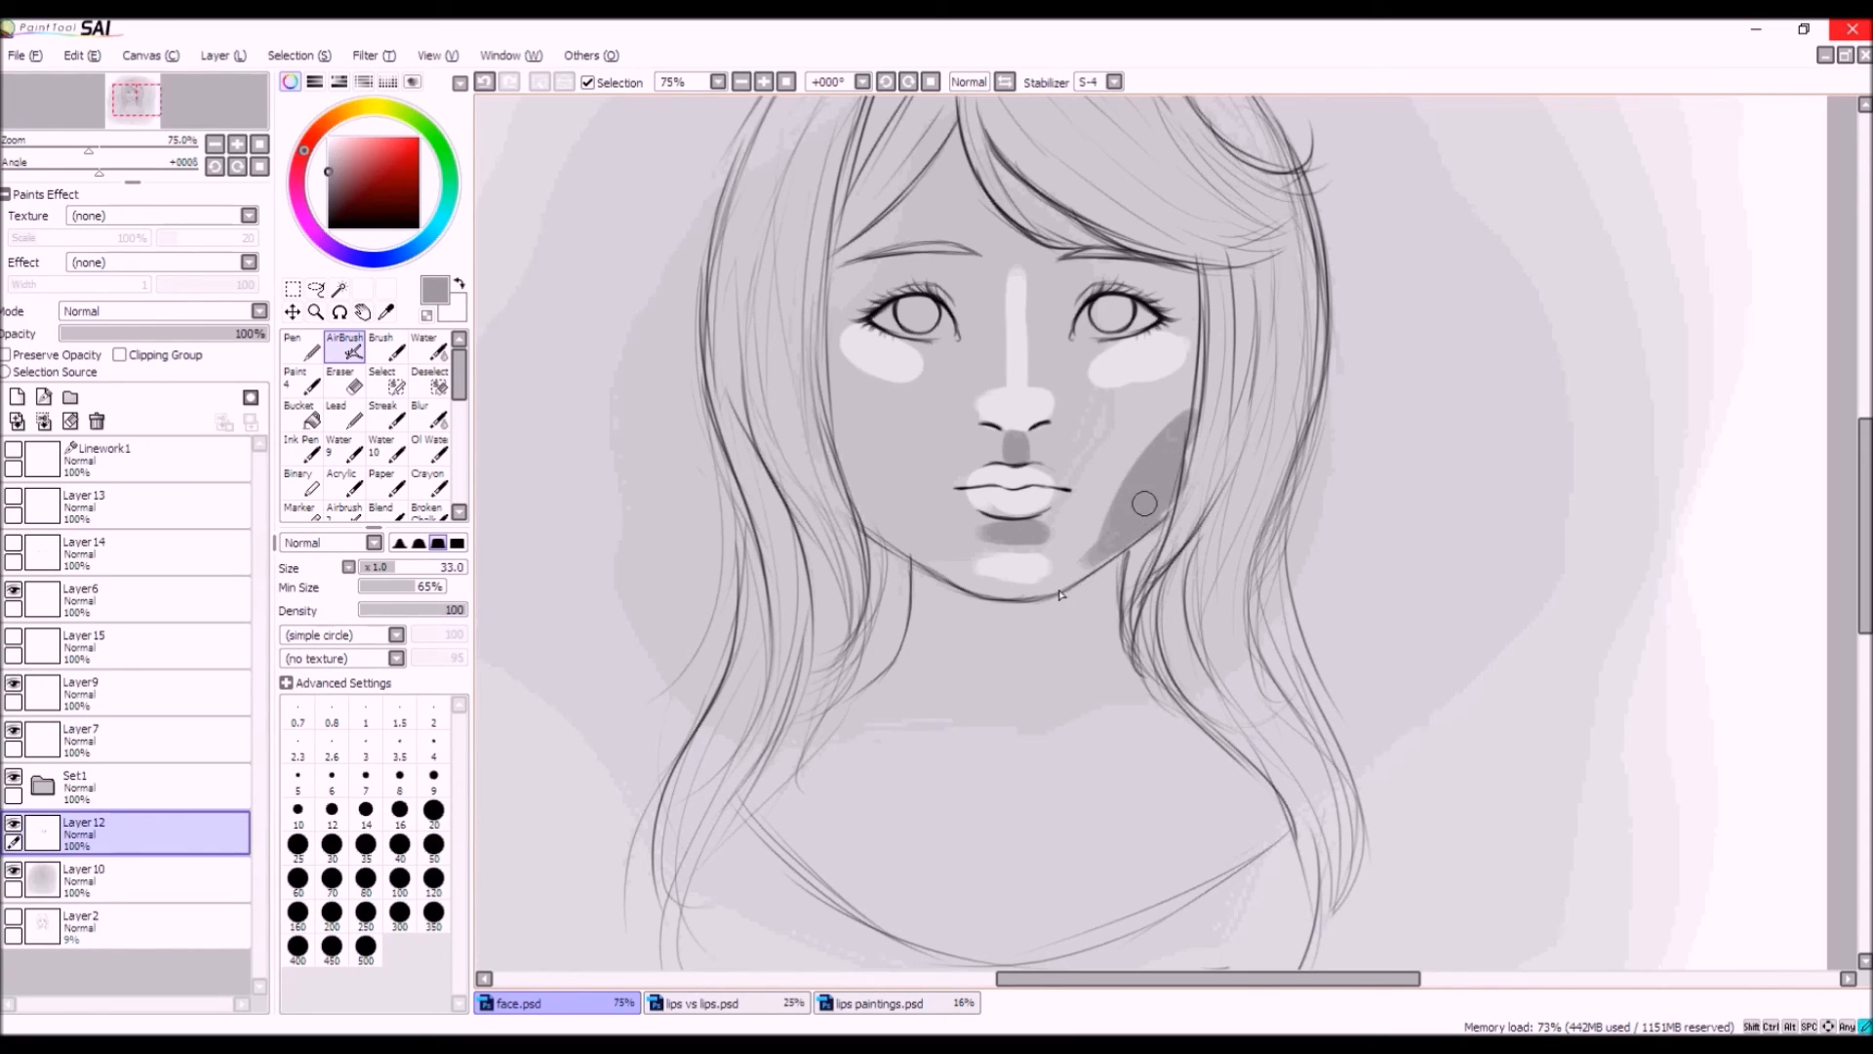
{"action": "mouse_move", "coordinate": [837, 422]}
{"action": "left_mouse_down"}
{"action": "mouse_move", "coordinate": [961, 586]}
{"action": "mouse_move", "coordinate": [1068, 591]}
{"action": "left_mouse_up"}
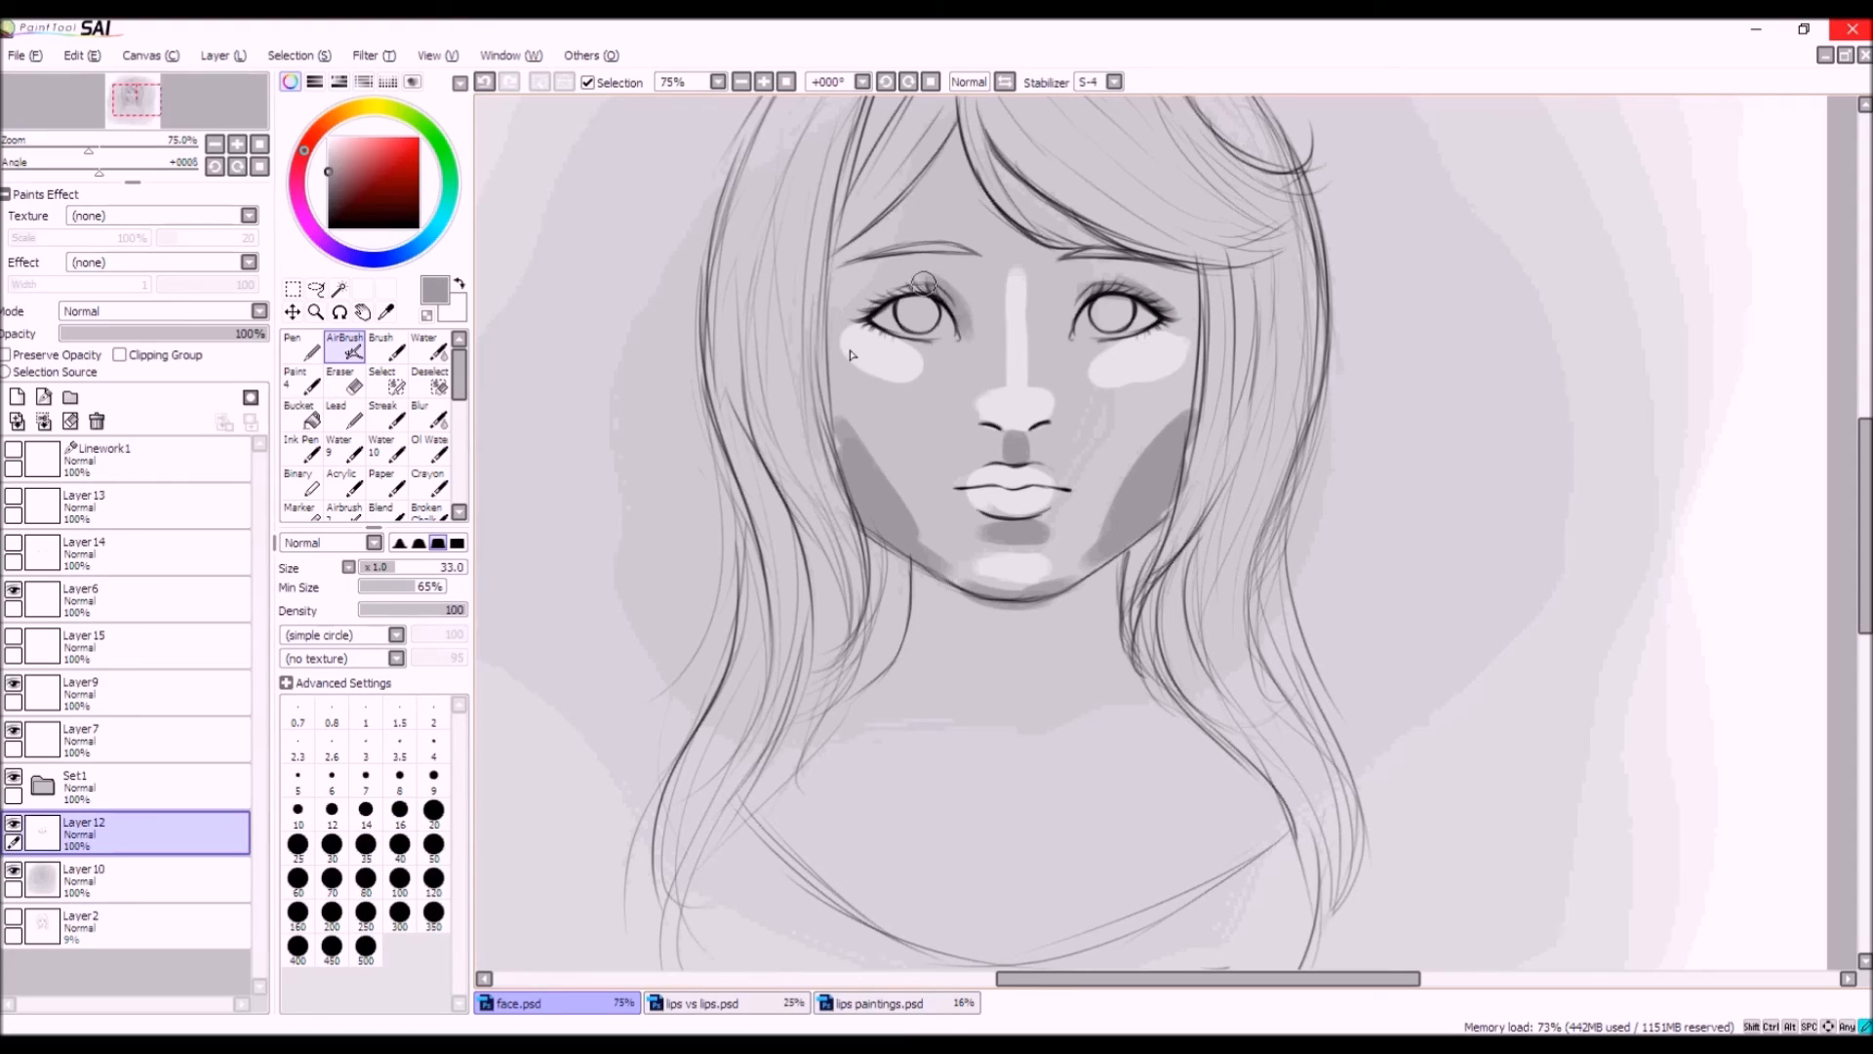
Sample the cheek highlight and airbrush light patches below the outer ends of both eyebrows.
{"action": "left_click", "coordinate": [1151, 357], "text": "alt"}
{"action": "left_click_drag", "start_coordinate": [1162, 276], "coordinate": [1184, 290]}
{"action": "left_click_drag", "start_coordinate": [851, 277], "coordinate": [878, 273]}
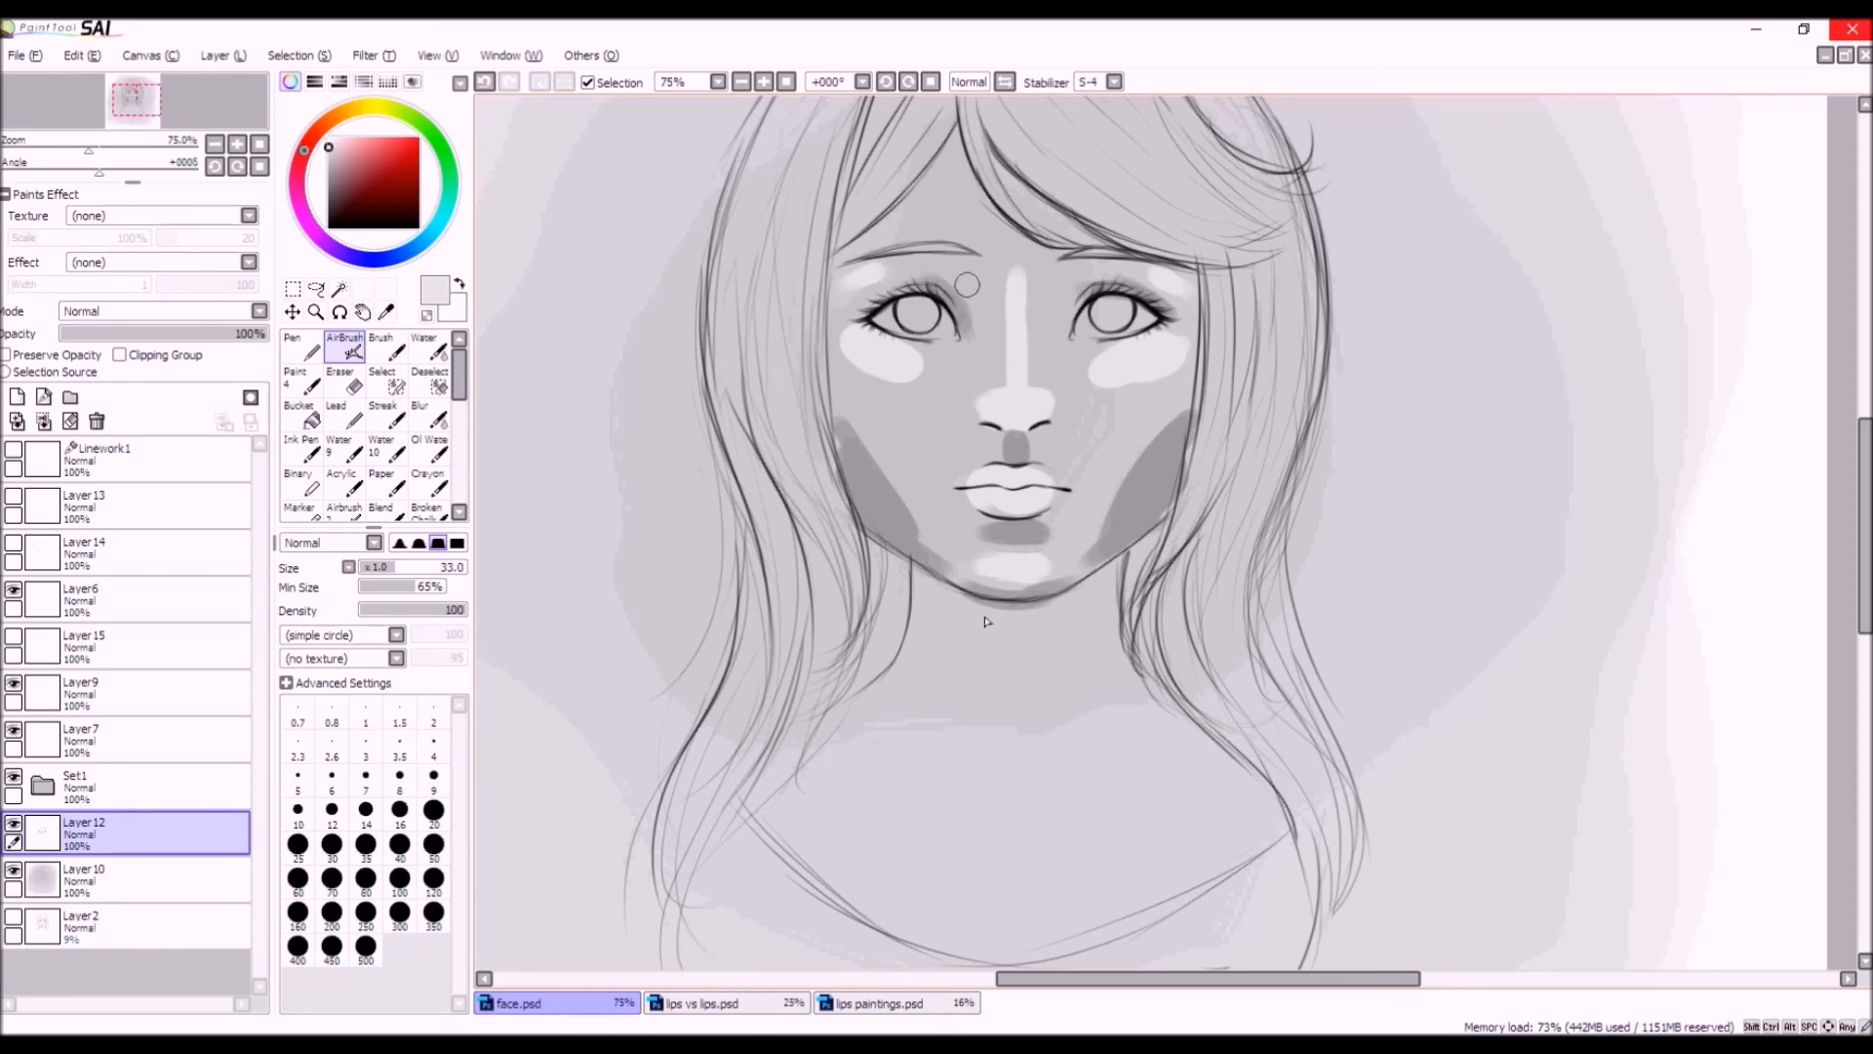
Erase the cheek, jaw, eye, nose and lip shading and clear the remaining chin shading from Layer12.
{"action": "left_click", "coordinate": [878, 466], "text": "alt"}
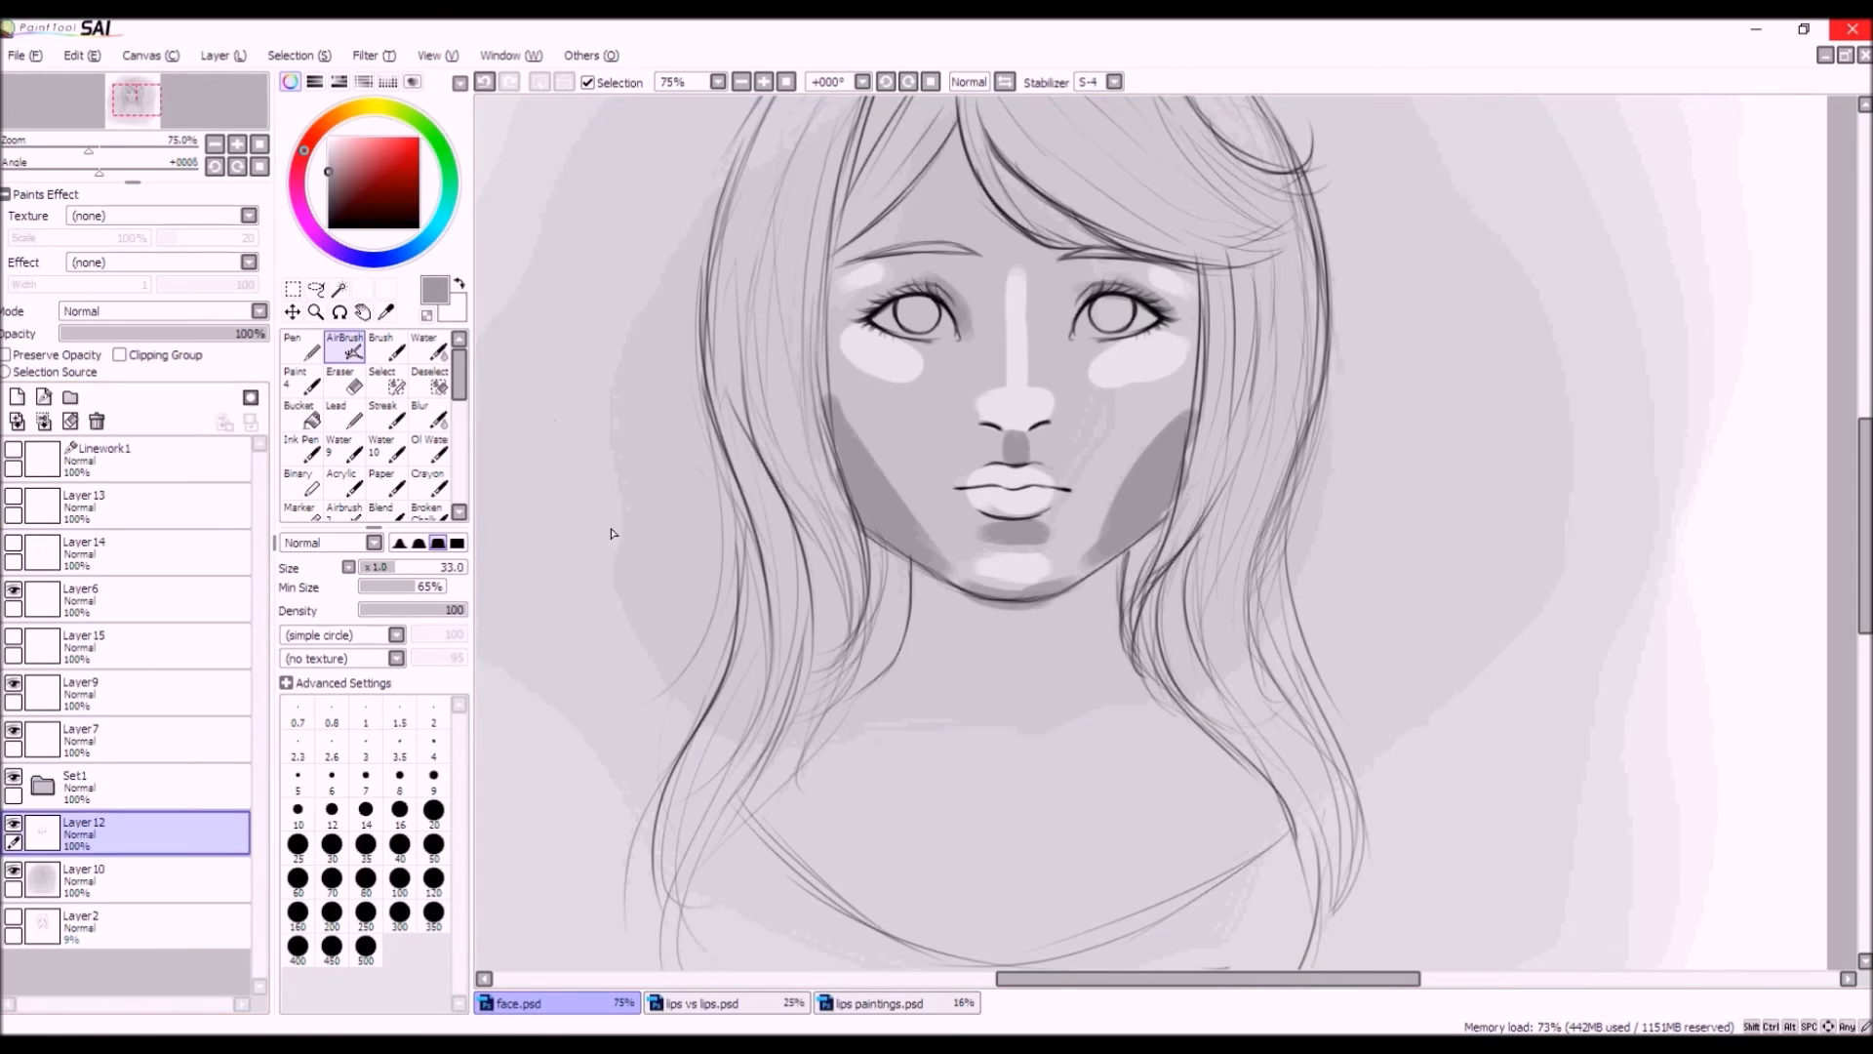
{"action": "left_click", "coordinate": [341, 380]}
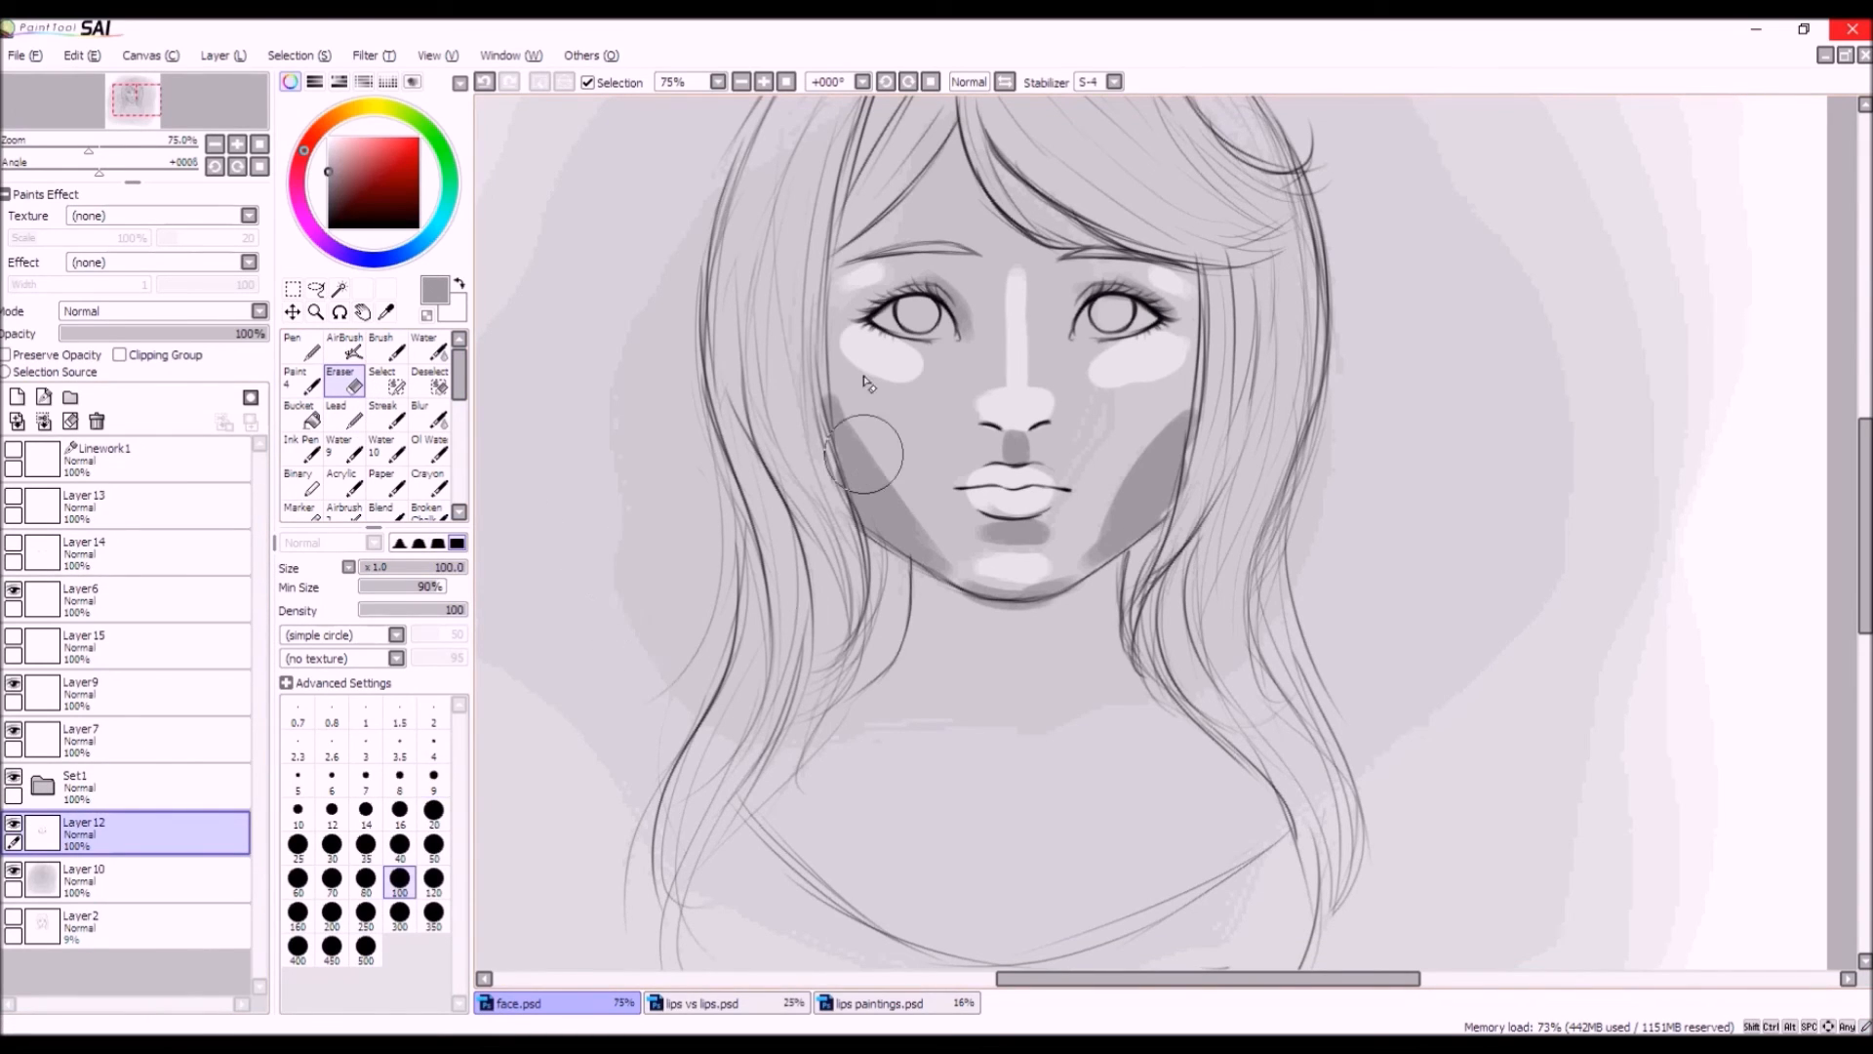
{"action": "mouse_move", "coordinate": [849, 483]}
{"action": "left_mouse_down"}
{"action": "mouse_move", "coordinate": [828, 406]}
{"action": "mouse_move", "coordinate": [940, 585]}
{"action": "left_mouse_up"}
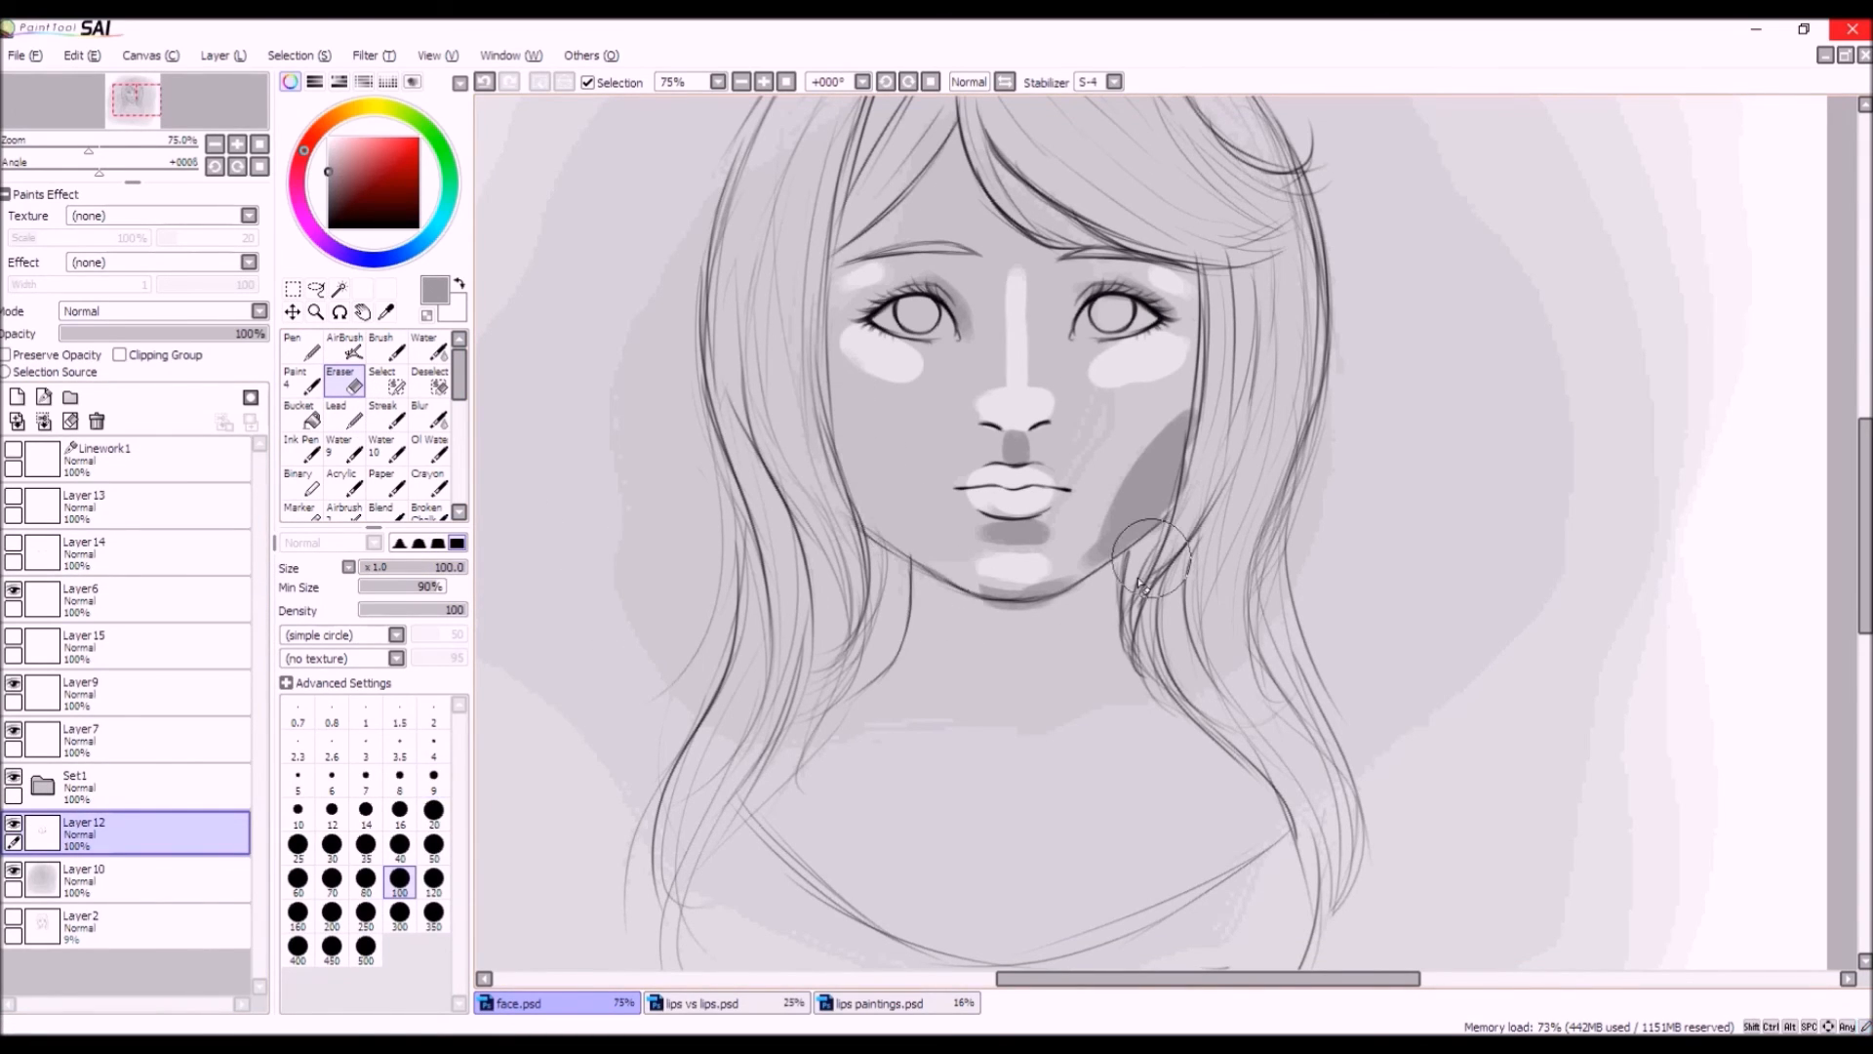
{"action": "mouse_move", "coordinate": [1176, 410]}
{"action": "left_mouse_down"}
{"action": "mouse_move", "coordinate": [1088, 387]}
{"action": "mouse_move", "coordinate": [994, 295]}
{"action": "mouse_move", "coordinate": [1022, 474]}
{"action": "mouse_move", "coordinate": [1054, 469]}
{"action": "mouse_move", "coordinate": [883, 312]}
{"action": "left_mouse_up"}
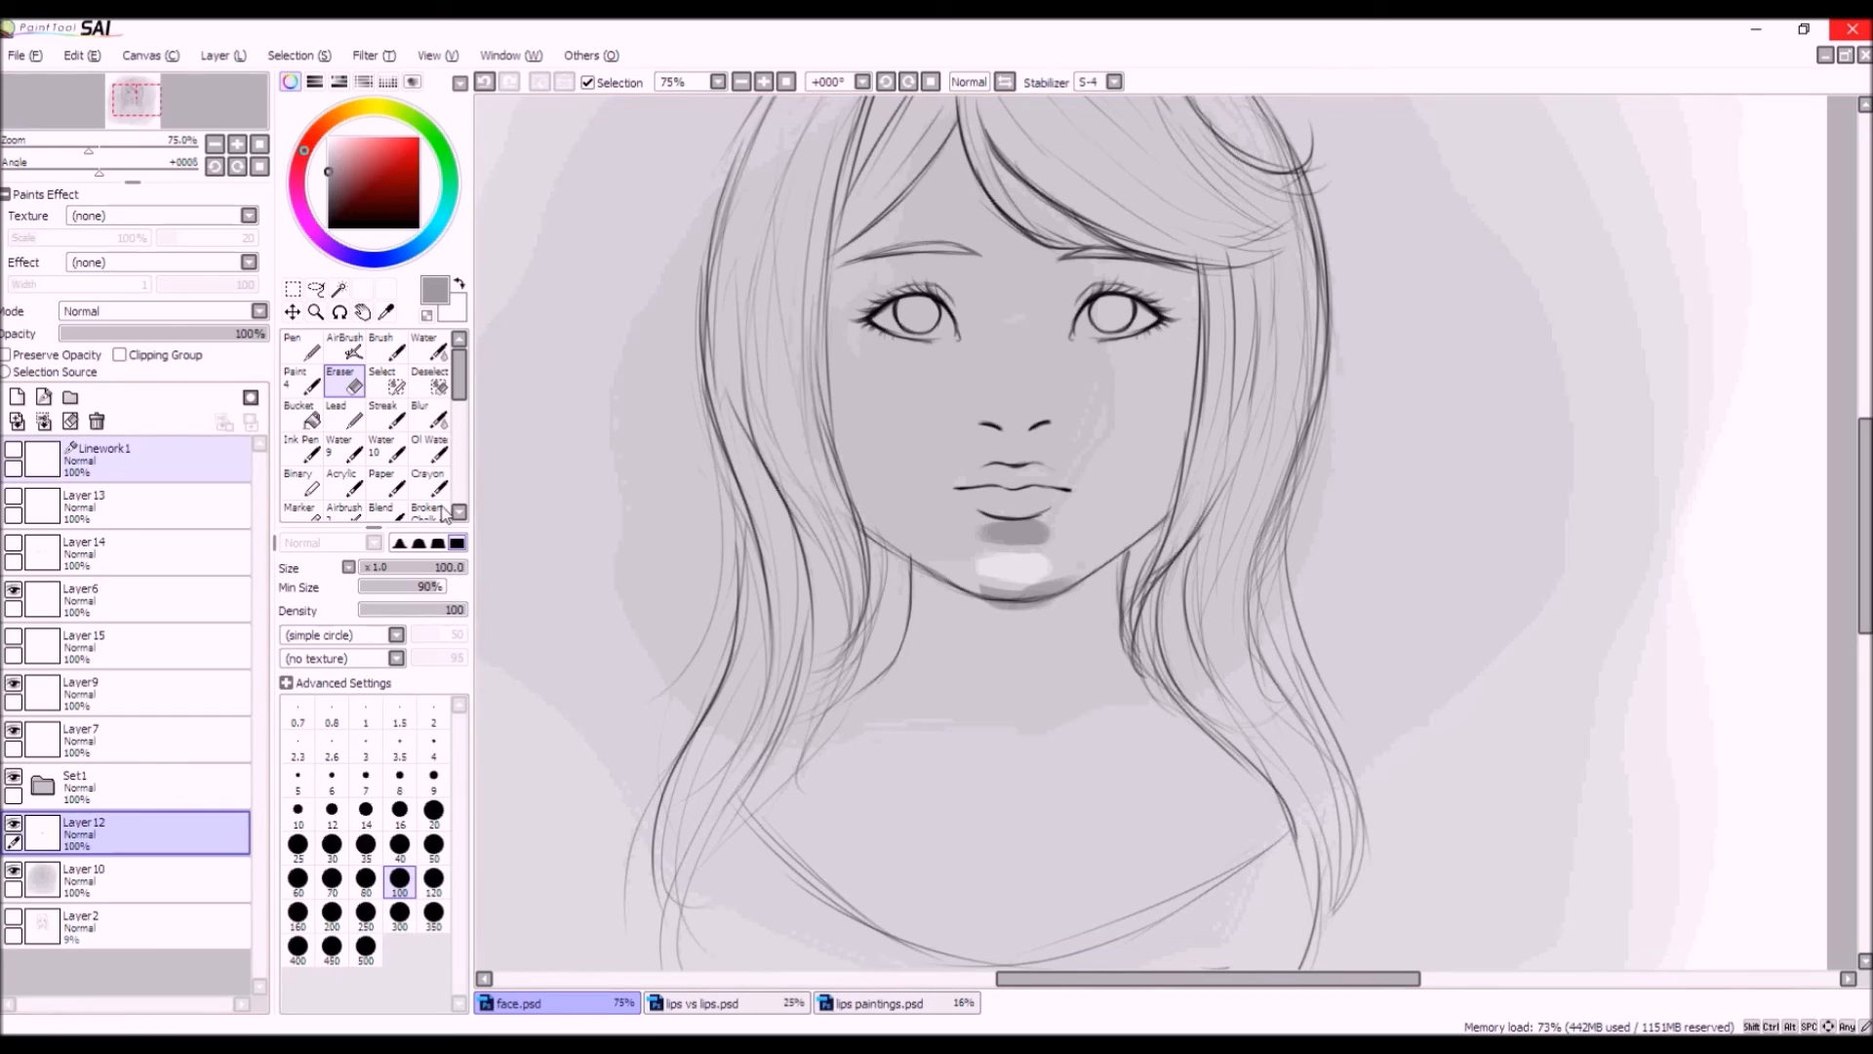
{"action": "left_click", "coordinate": [76, 421]}
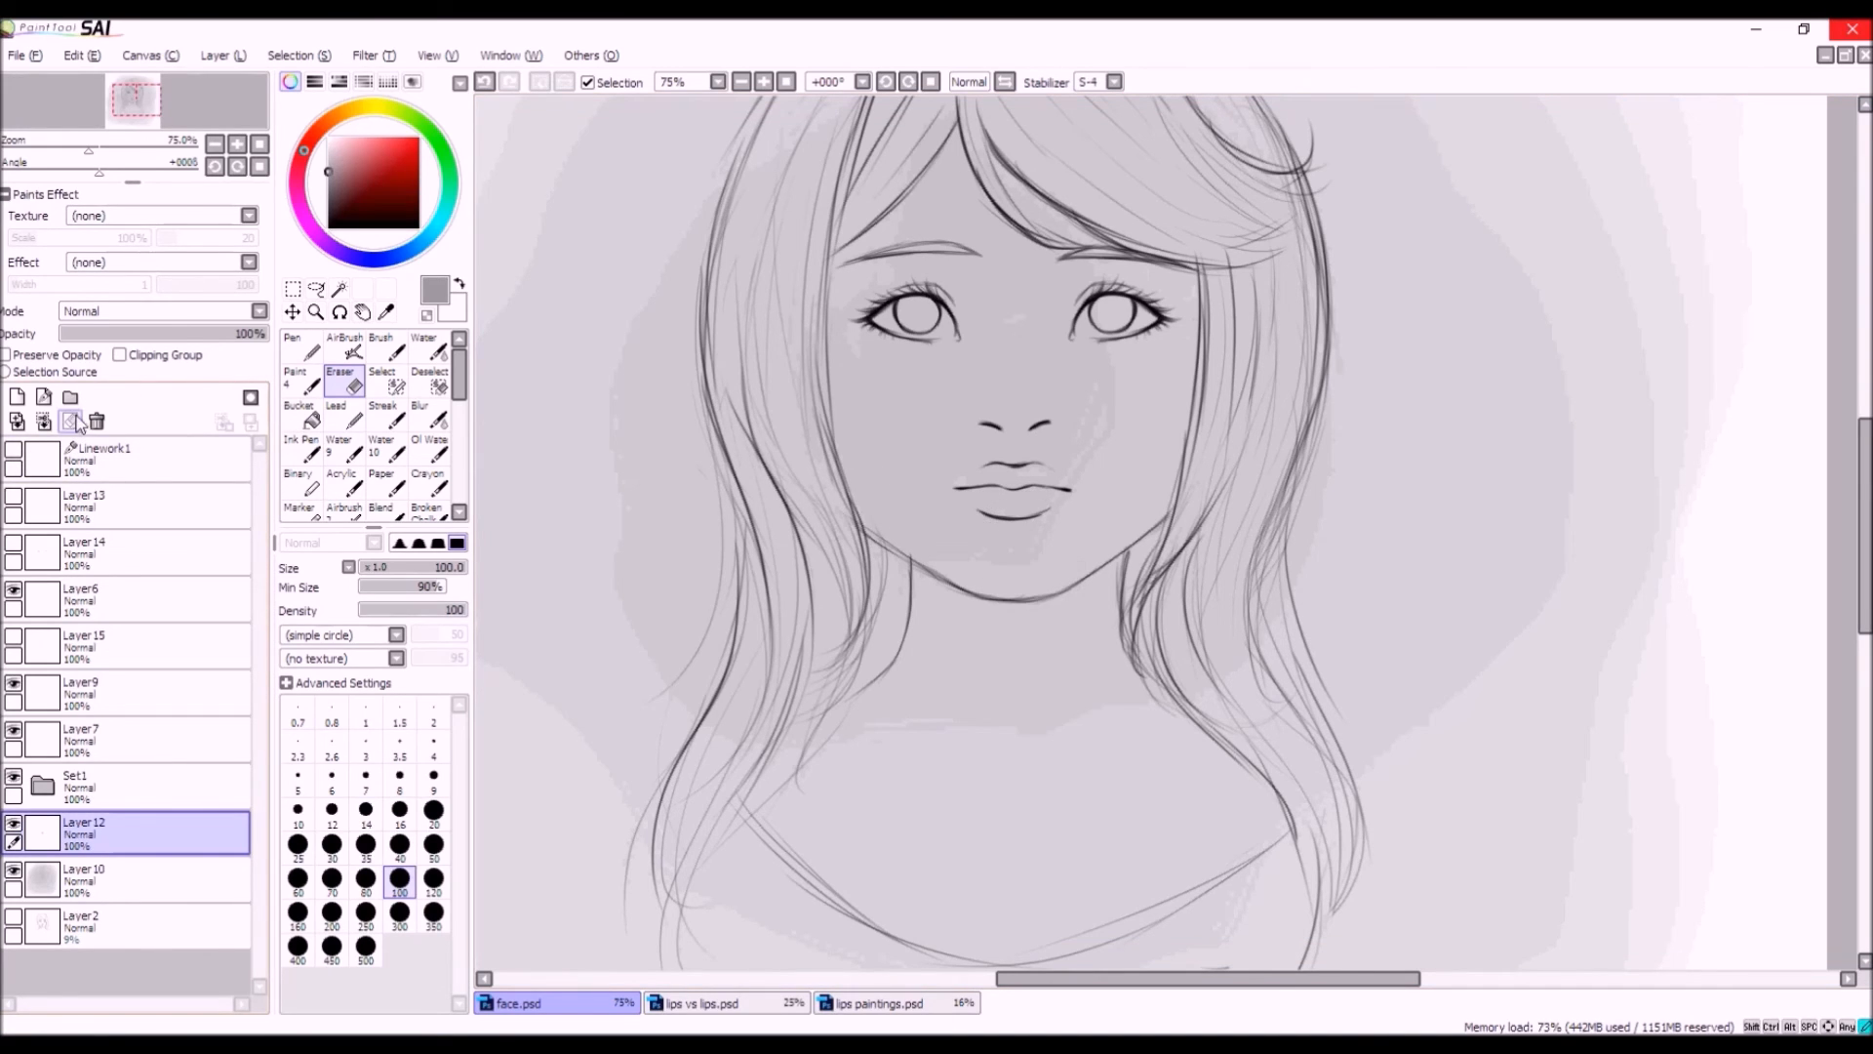
Airbrush a grey shadow directly below the lower lip on Layer12.
{"action": "left_click", "coordinate": [390, 349]}
{"action": "left_click", "coordinate": [346, 351]}
{"action": "mouse_move", "coordinate": [1005, 525]}
{"action": "left_mouse_down"}
{"action": "mouse_move", "coordinate": [1049, 525]}
{"action": "mouse_move", "coordinate": [990, 531]}
{"action": "mouse_move", "coordinate": [1022, 531]}
{"action": "left_mouse_up"}
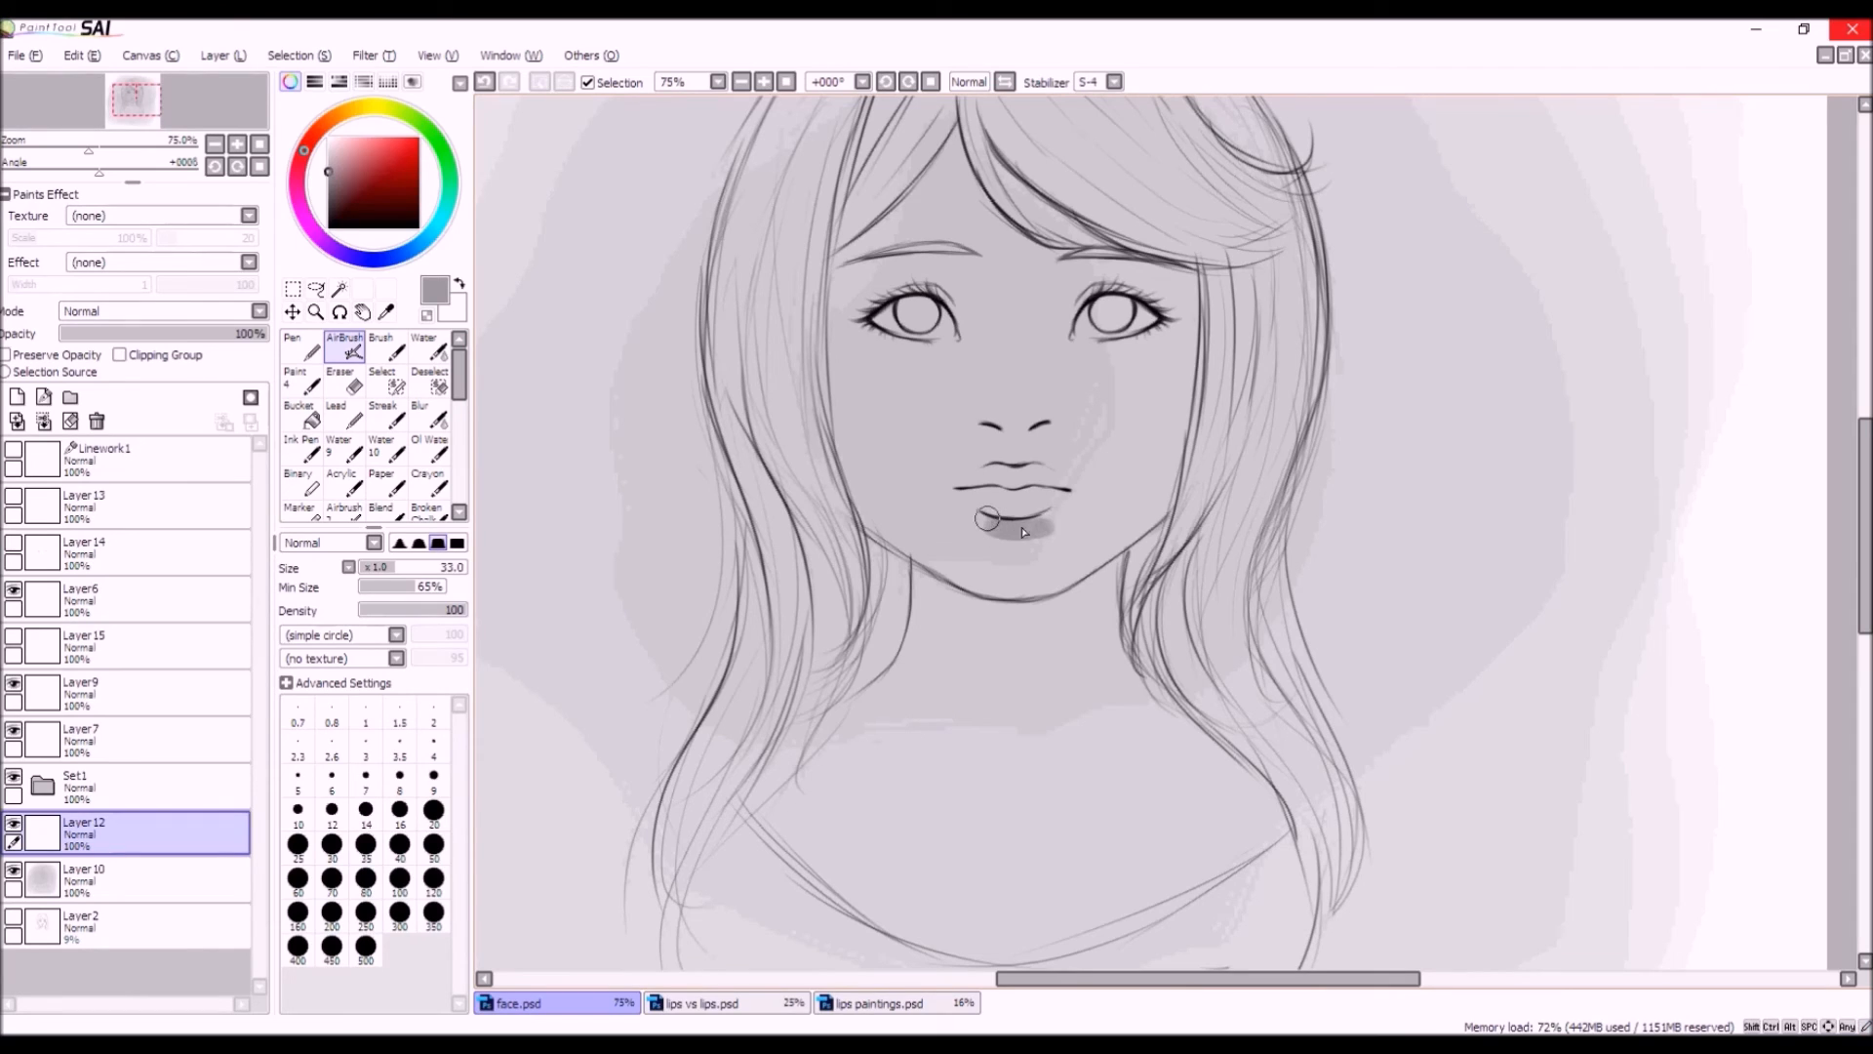
Airbrush a light-grey highlight across the chin below the lip shadow, sampling nearby tones to refine its edges.
{"action": "left_click_drag", "start_coordinate": [338, 152], "coordinate": [328, 151]}
{"action": "mouse_move", "coordinate": [1032, 562]}
{"action": "left_mouse_down"}
{"action": "mouse_move", "coordinate": [985, 566]}
{"action": "mouse_move", "coordinate": [1052, 564]}
{"action": "left_mouse_up"}
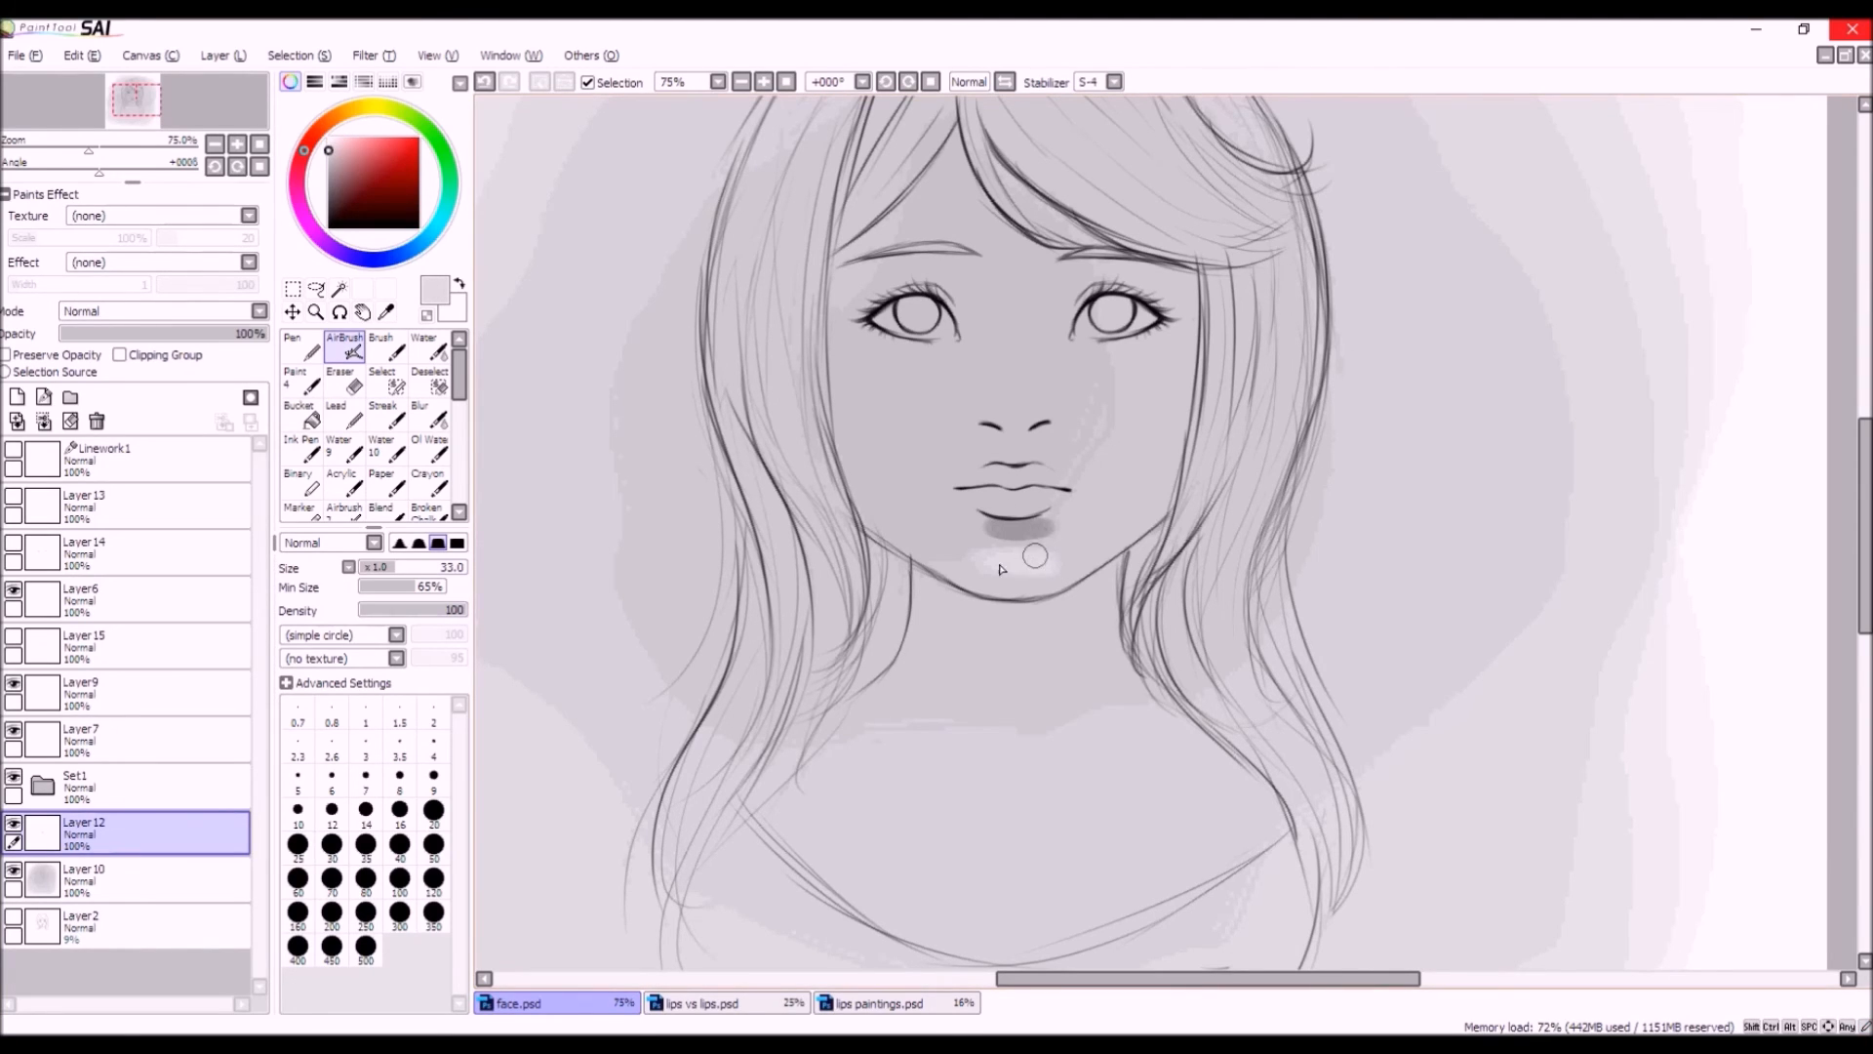
{"action": "left_click_drag", "start_coordinate": [1048, 557], "coordinate": [980, 564]}
{"action": "right_click", "coordinate": [1075, 536]}
{"action": "left_click_drag", "start_coordinate": [967, 547], "coordinate": [1055, 546]}
{"action": "right_click", "coordinate": [1021, 564]}
{"action": "left_click_drag", "start_coordinate": [1050, 564], "coordinate": [985, 558]}
{"action": "left_click_drag", "start_coordinate": [1030, 530], "coordinate": [993, 552]}
{"action": "right_click", "coordinate": [1072, 537]}
{"action": "mouse_move", "coordinate": [1065, 552]}
{"action": "left_mouse_down"}
{"action": "mouse_move", "coordinate": [945, 548]}
{"action": "mouse_move", "coordinate": [1045, 550]}
{"action": "left_mouse_up"}
{"action": "left_click", "coordinate": [1020, 566], "text": "alt"}
{"action": "mouse_move", "coordinate": [1015, 559]}
{"action": "left_mouse_down"}
{"action": "mouse_move", "coordinate": [997, 558]}
{"action": "mouse_move", "coordinate": [1024, 566]}
{"action": "left_mouse_up"}
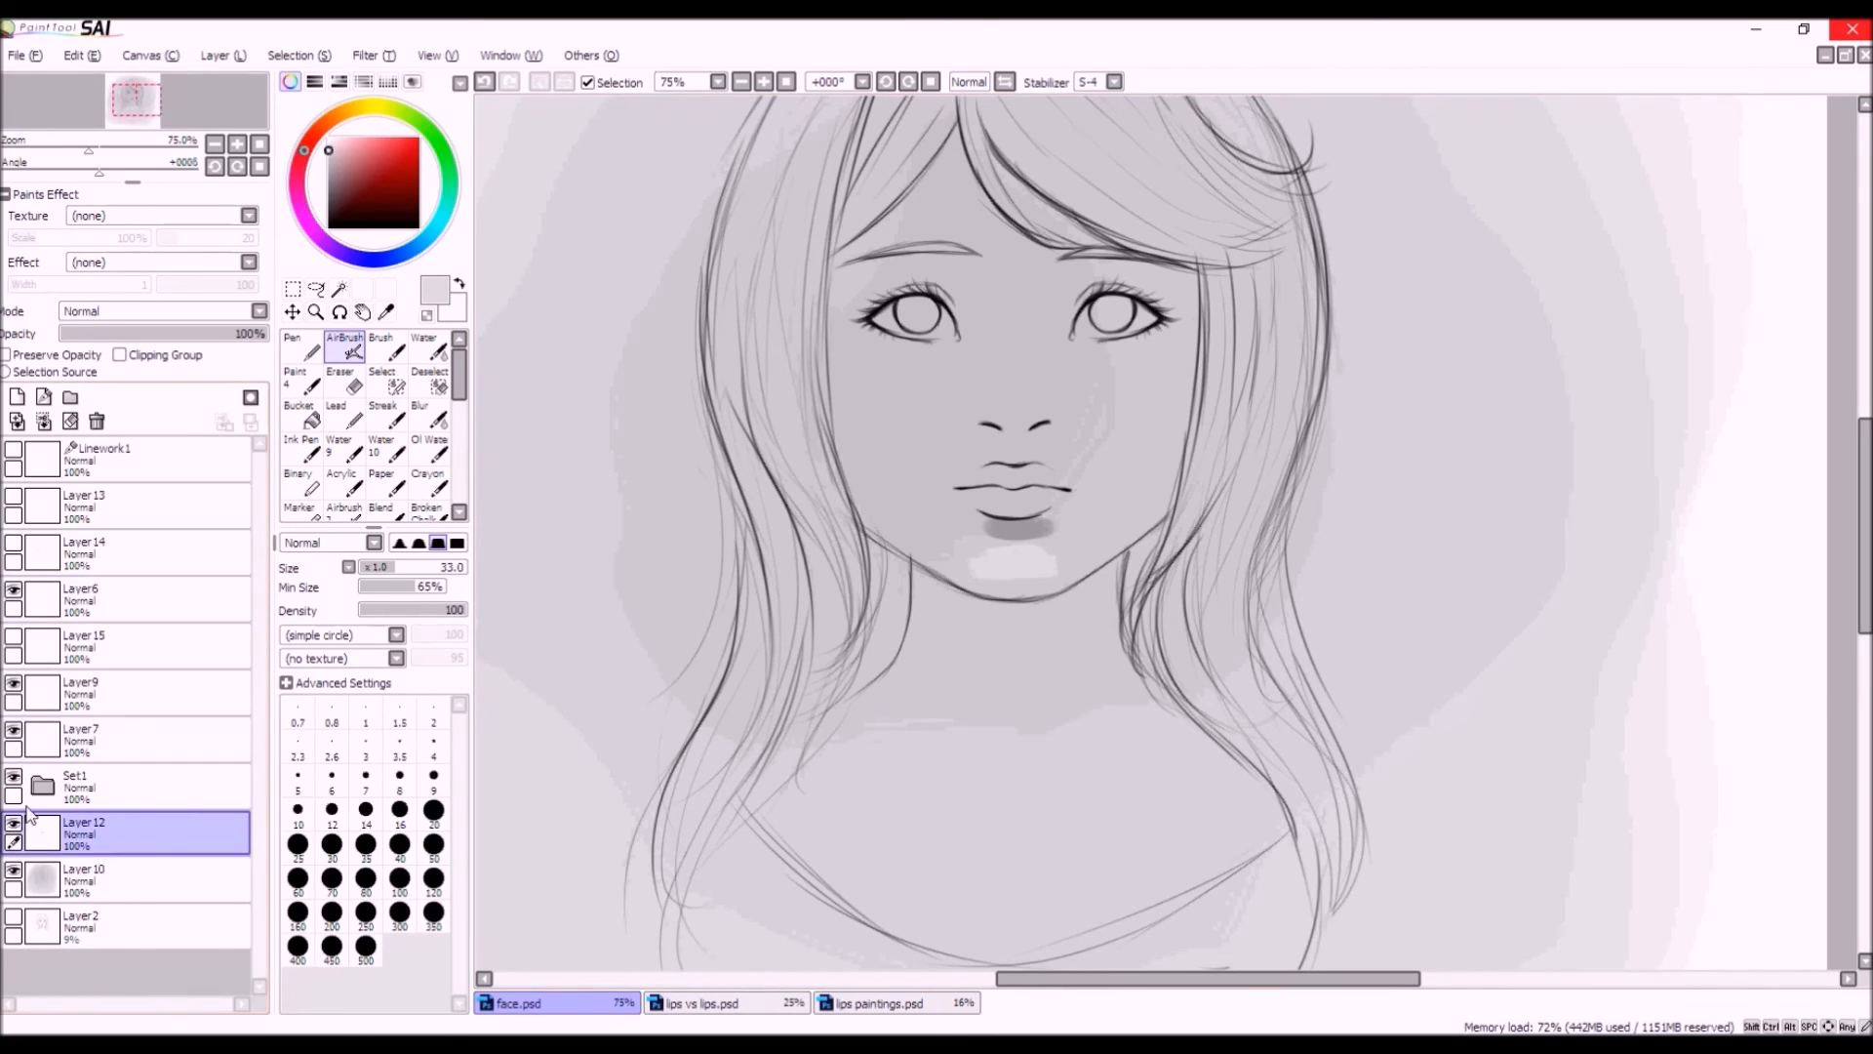
Swap the lip version by hiding Layer9 and showing Layer15, checking which layers hold the lips.
{"action": "left_click", "coordinate": [17, 640]}
{"action": "left_click", "coordinate": [18, 640]}
{"action": "left_click", "coordinate": [18, 640]}
{"action": "left_click", "coordinate": [18, 640]}
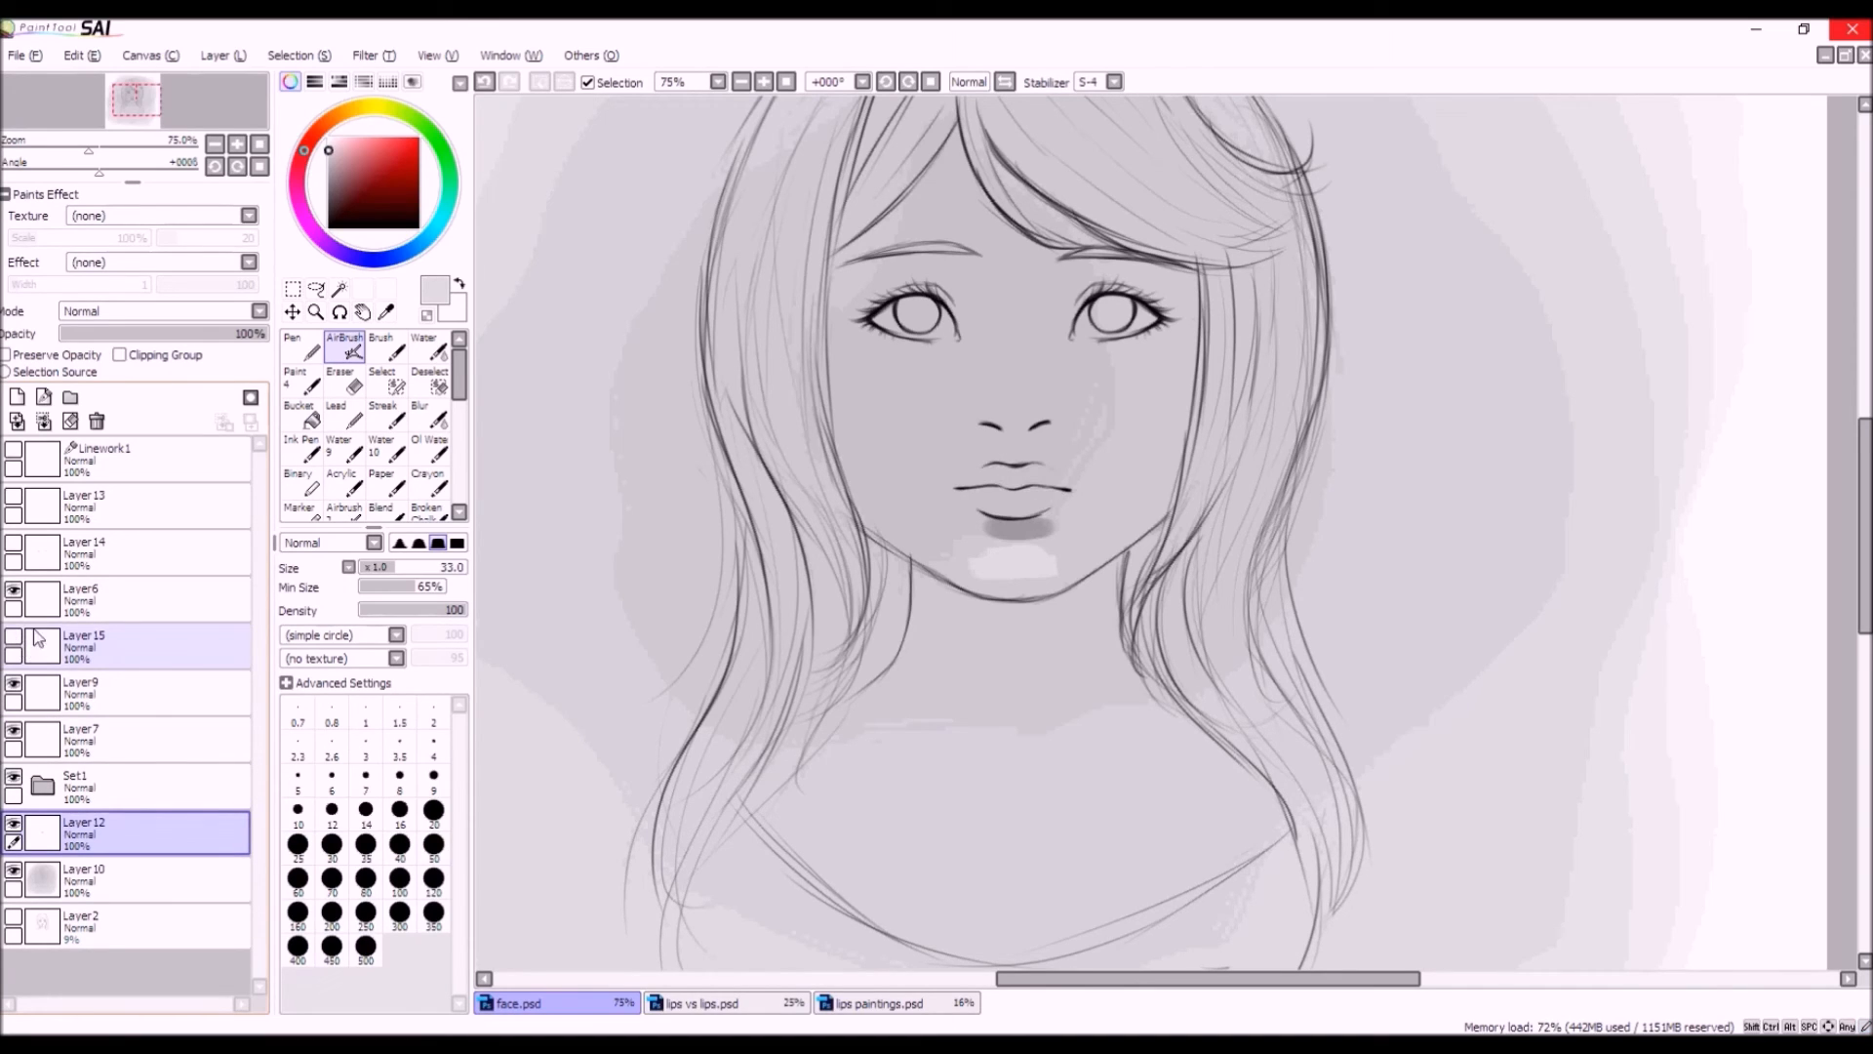
{"action": "left_click", "coordinate": [14, 591]}
{"action": "left_click", "coordinate": [14, 591]}
{"action": "left_click", "coordinate": [14, 685]}
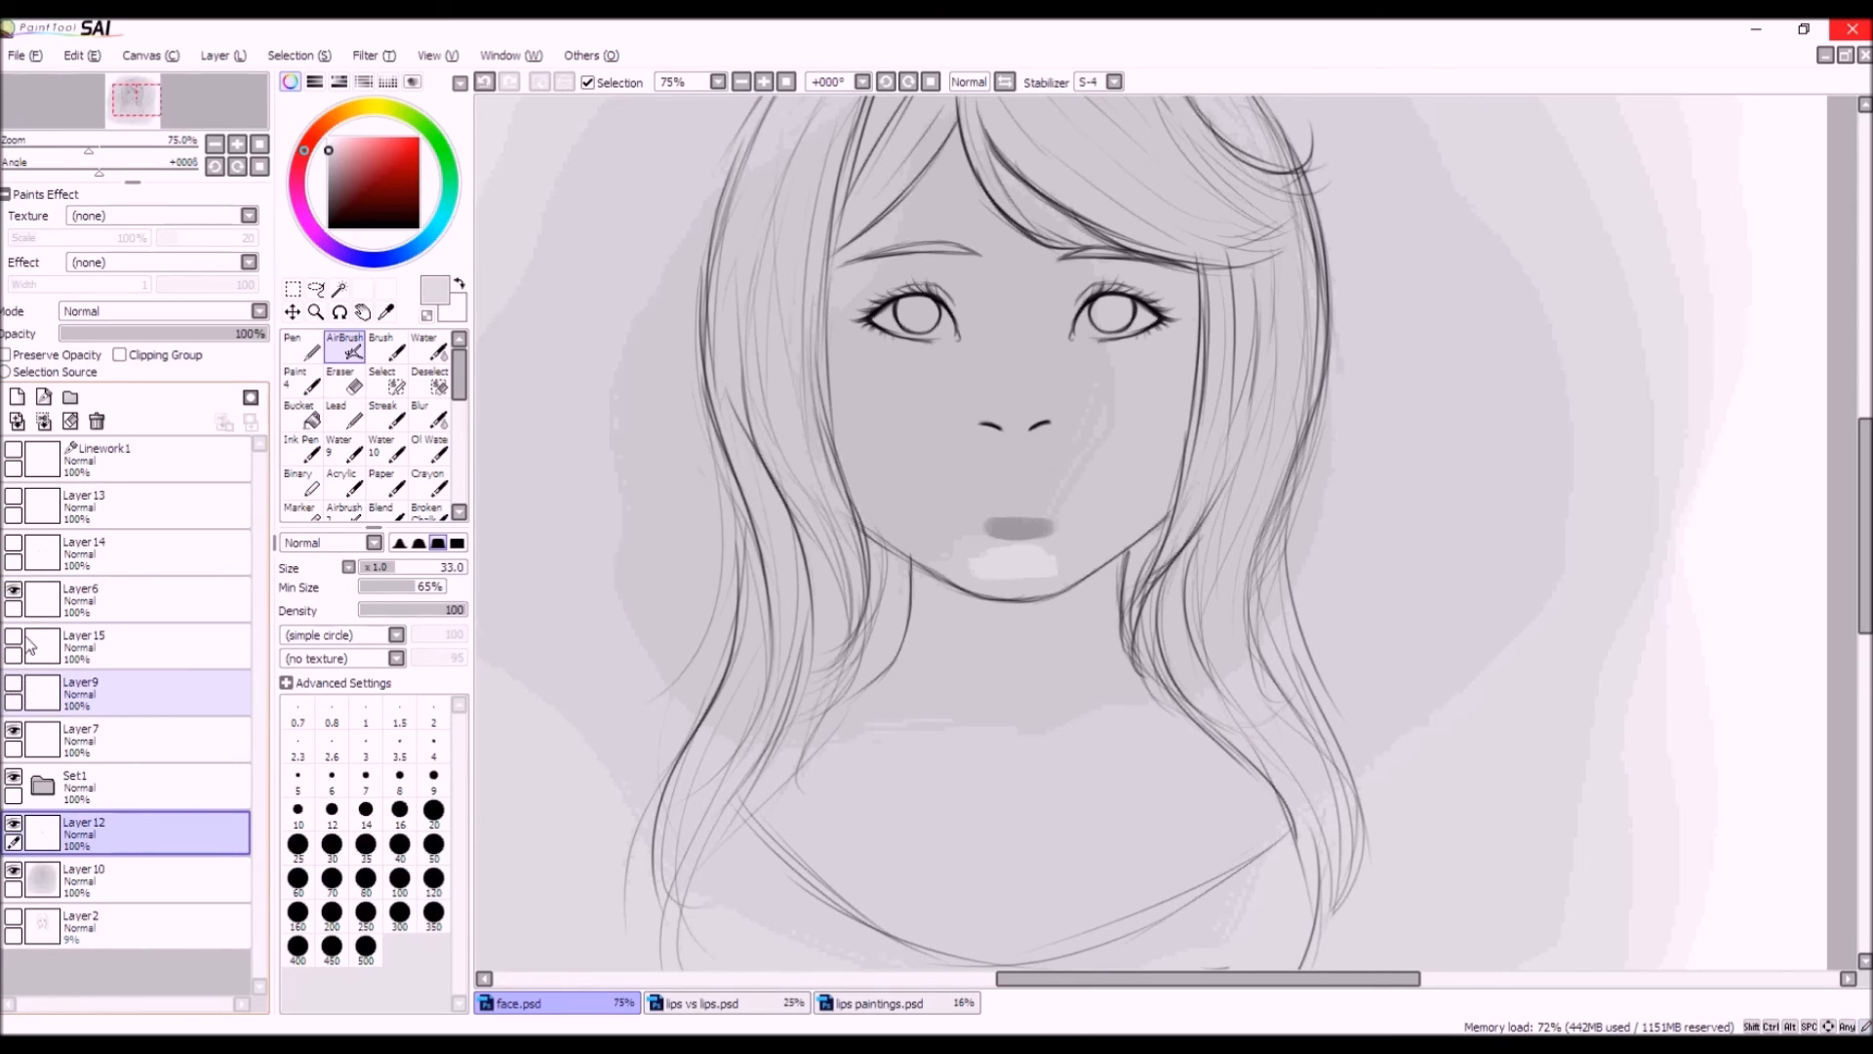
{"action": "left_click", "coordinate": [13, 640]}
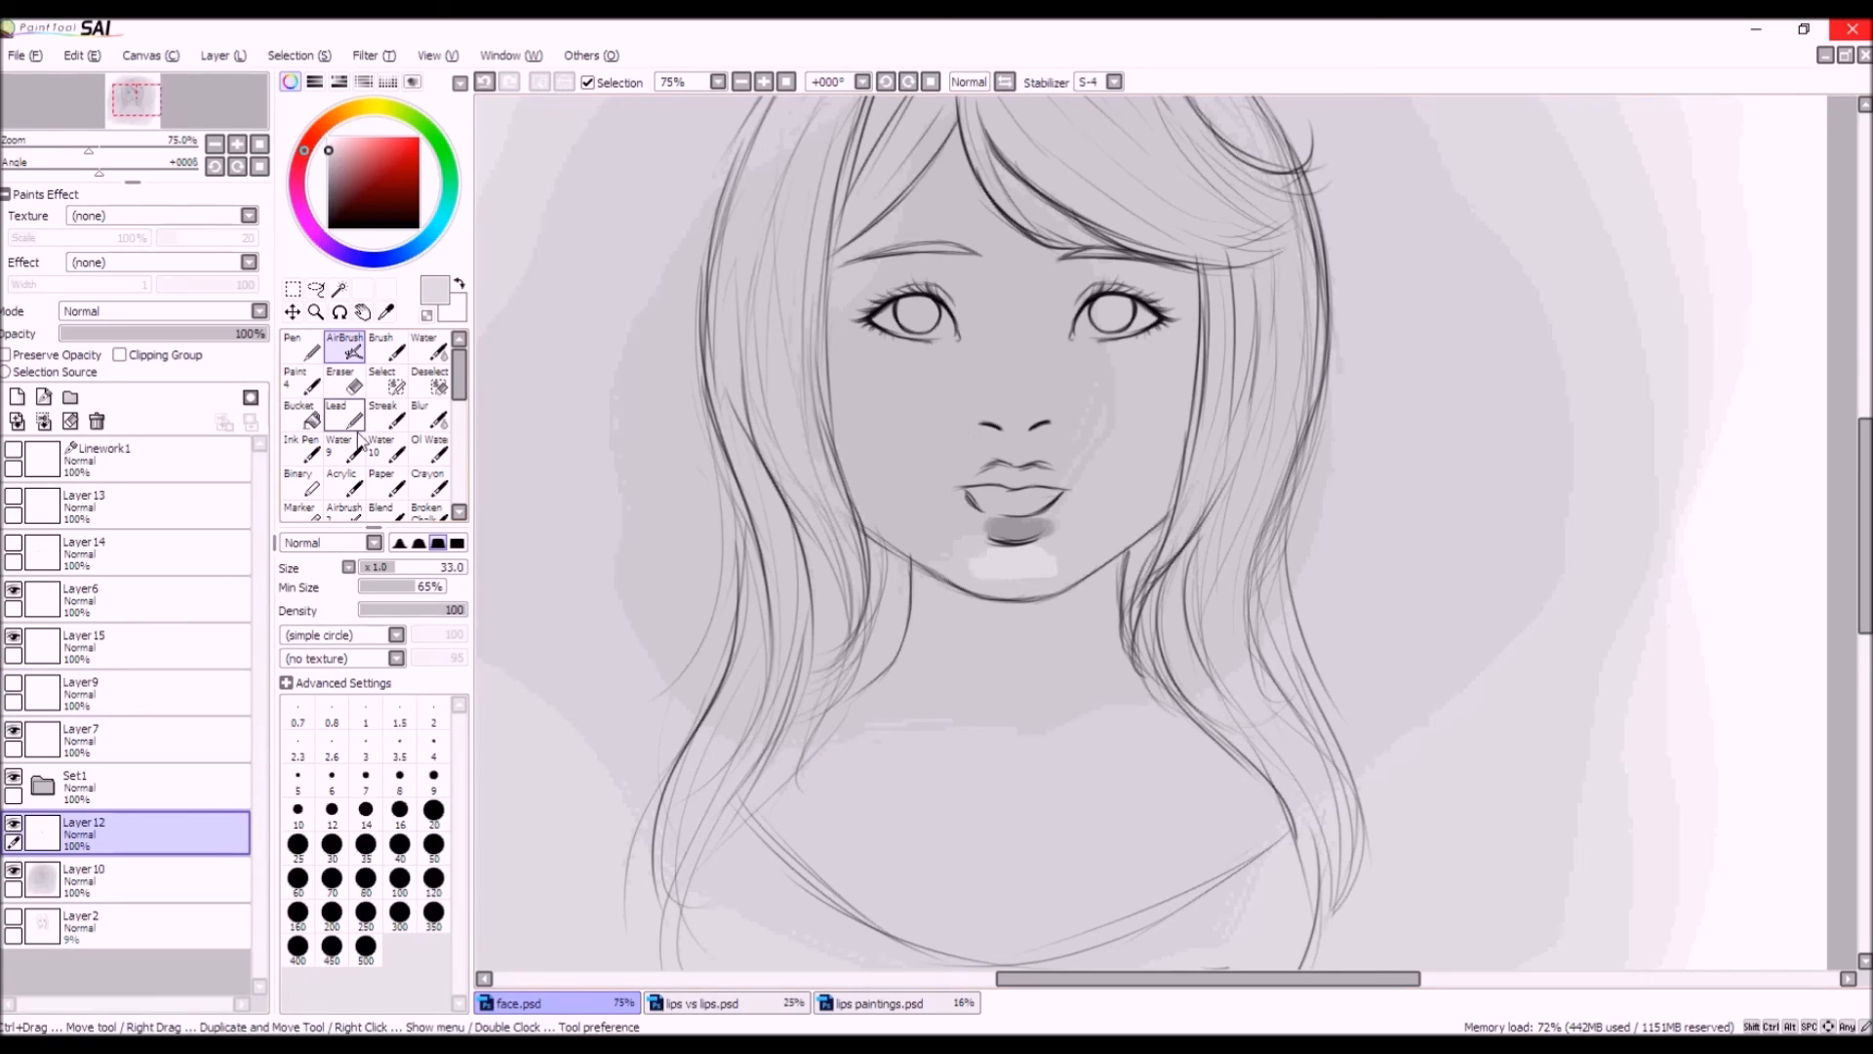
Sketch black upper-lip contours and a mouth line over the lips with the size 4 Brush, undoing misplaced strokes.
{"action": "left_click", "coordinate": [329, 228]}
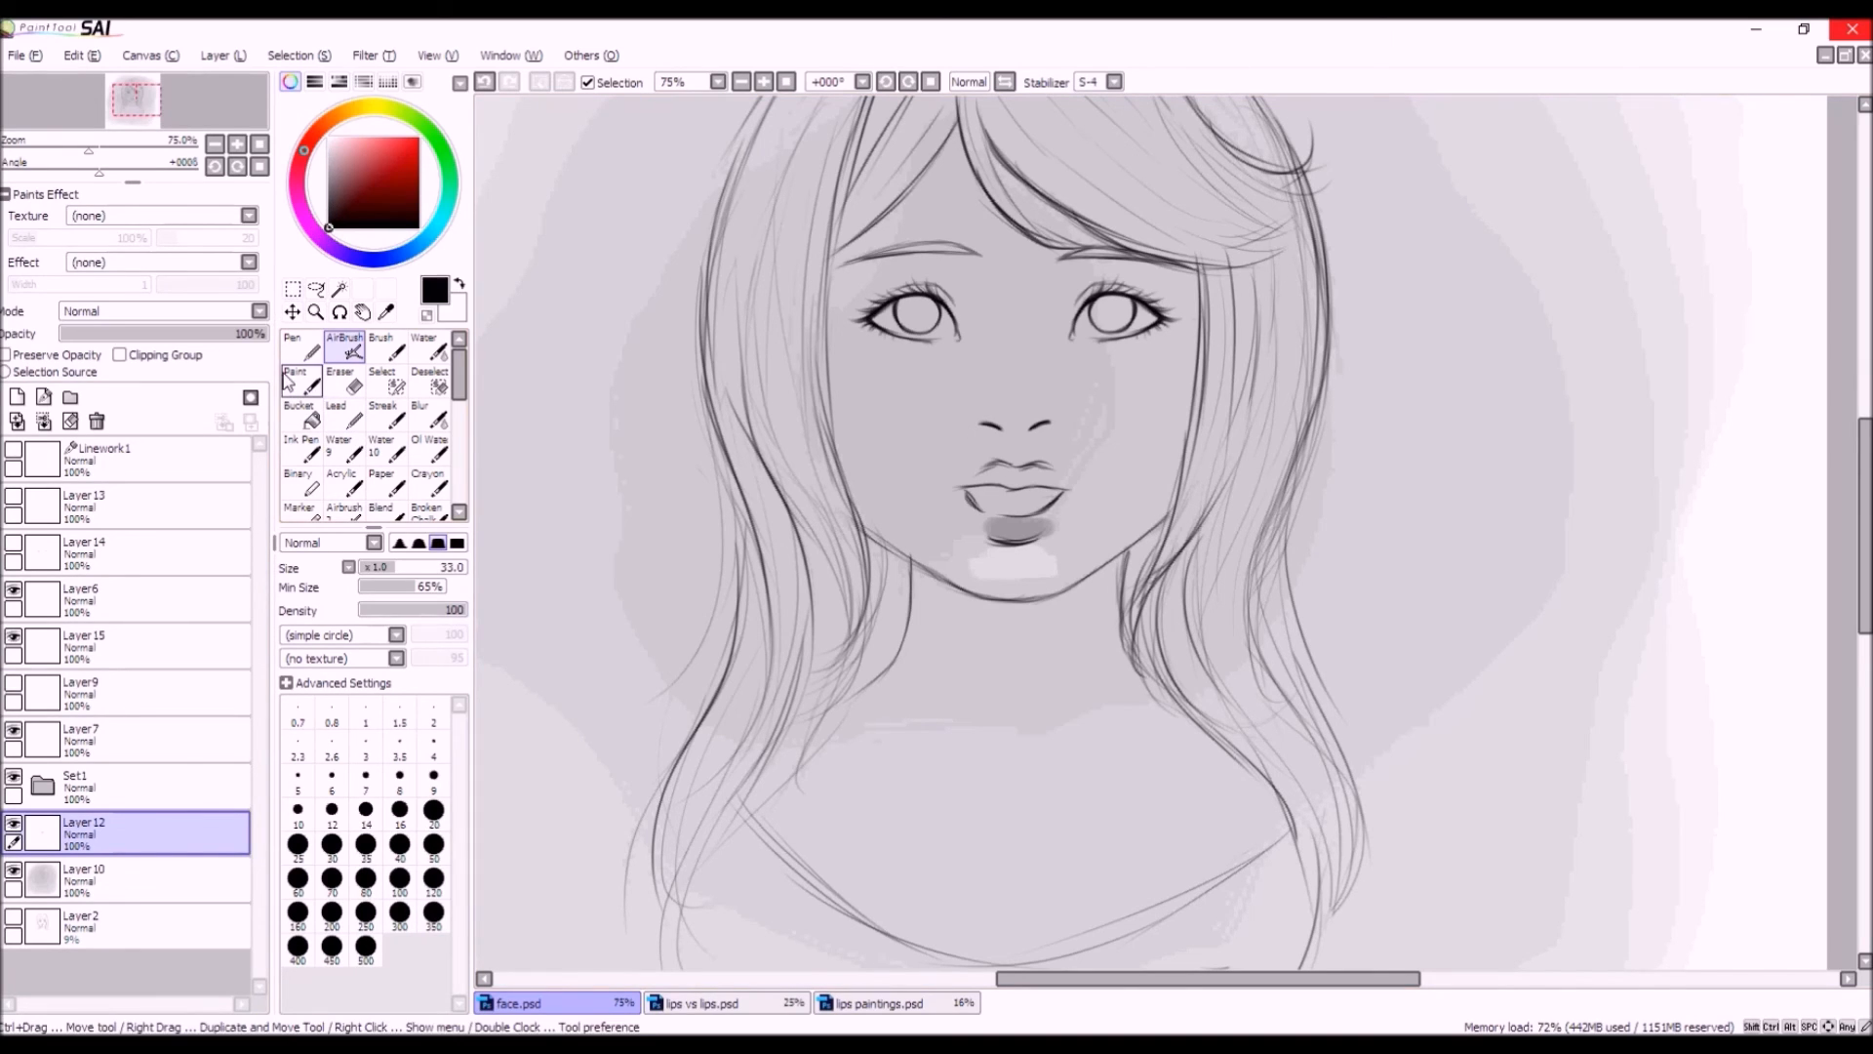
{"action": "left_click", "coordinate": [387, 347]}
{"action": "left_click_drag", "start_coordinate": [1001, 461], "coordinate": [1038, 464]}
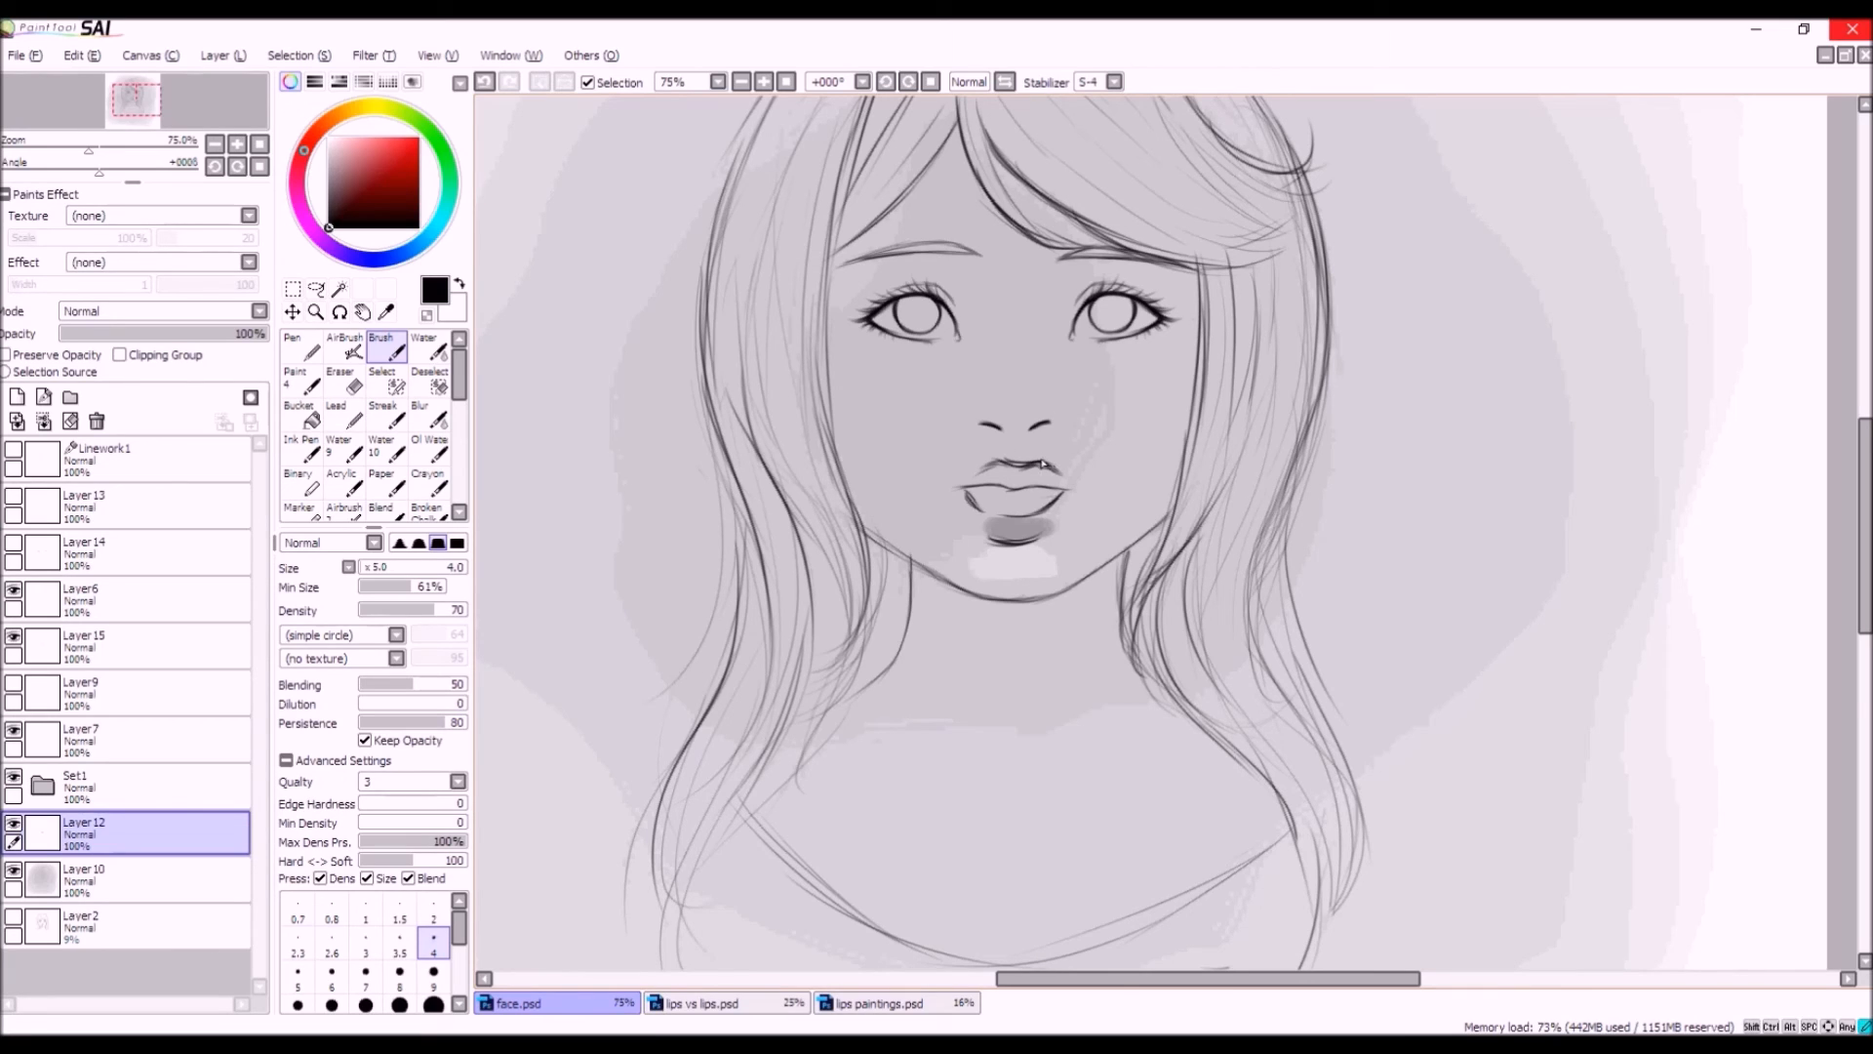
{"action": "mouse_move", "coordinate": [1001, 464]}
{"action": "left_mouse_down"}
{"action": "mouse_move", "coordinate": [983, 536]}
{"action": "mouse_move", "coordinate": [1027, 545]}
{"action": "mouse_move", "coordinate": [958, 492]}
{"action": "mouse_move", "coordinate": [999, 519]}
{"action": "mouse_move", "coordinate": [1017, 490]}
{"action": "mouse_move", "coordinate": [1061, 494]}
{"action": "mouse_move", "coordinate": [991, 495]}
{"action": "mouse_move", "coordinate": [1044, 495]}
{"action": "left_mouse_up"}
{"action": "left_click_drag", "start_coordinate": [1020, 495], "coordinate": [965, 489]}
{"action": "left_click", "coordinate": [485, 81]}
{"action": "left_click", "coordinate": [485, 81]}
{"action": "mouse_move", "coordinate": [969, 492]}
{"action": "left_mouse_down"}
{"action": "mouse_move", "coordinate": [1056, 496]}
{"action": "mouse_move", "coordinate": [1002, 497]}
{"action": "left_mouse_up"}
Set the Eraser size to 30 and compare lip versions by toggling the visibility of Layer9 and Layer7.
{"action": "left_click", "coordinate": [344, 382]}
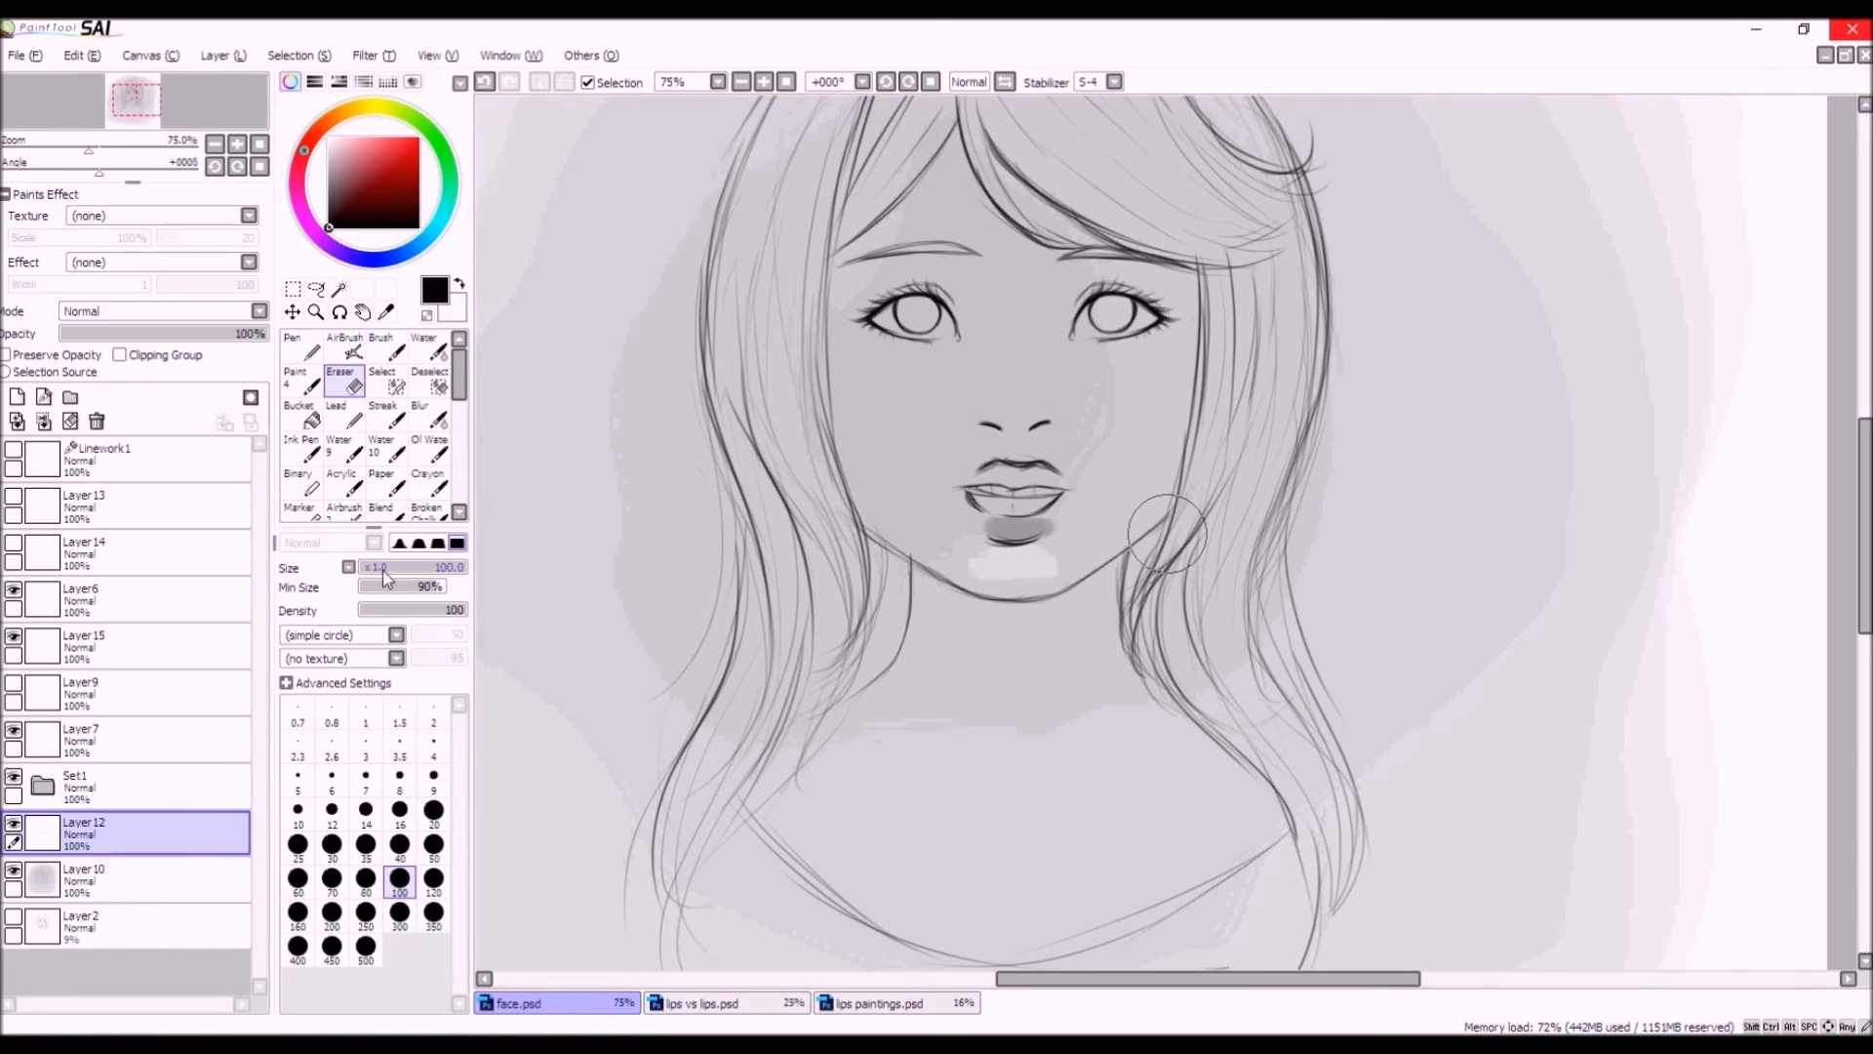
{"action": "left_click", "coordinate": [332, 845]}
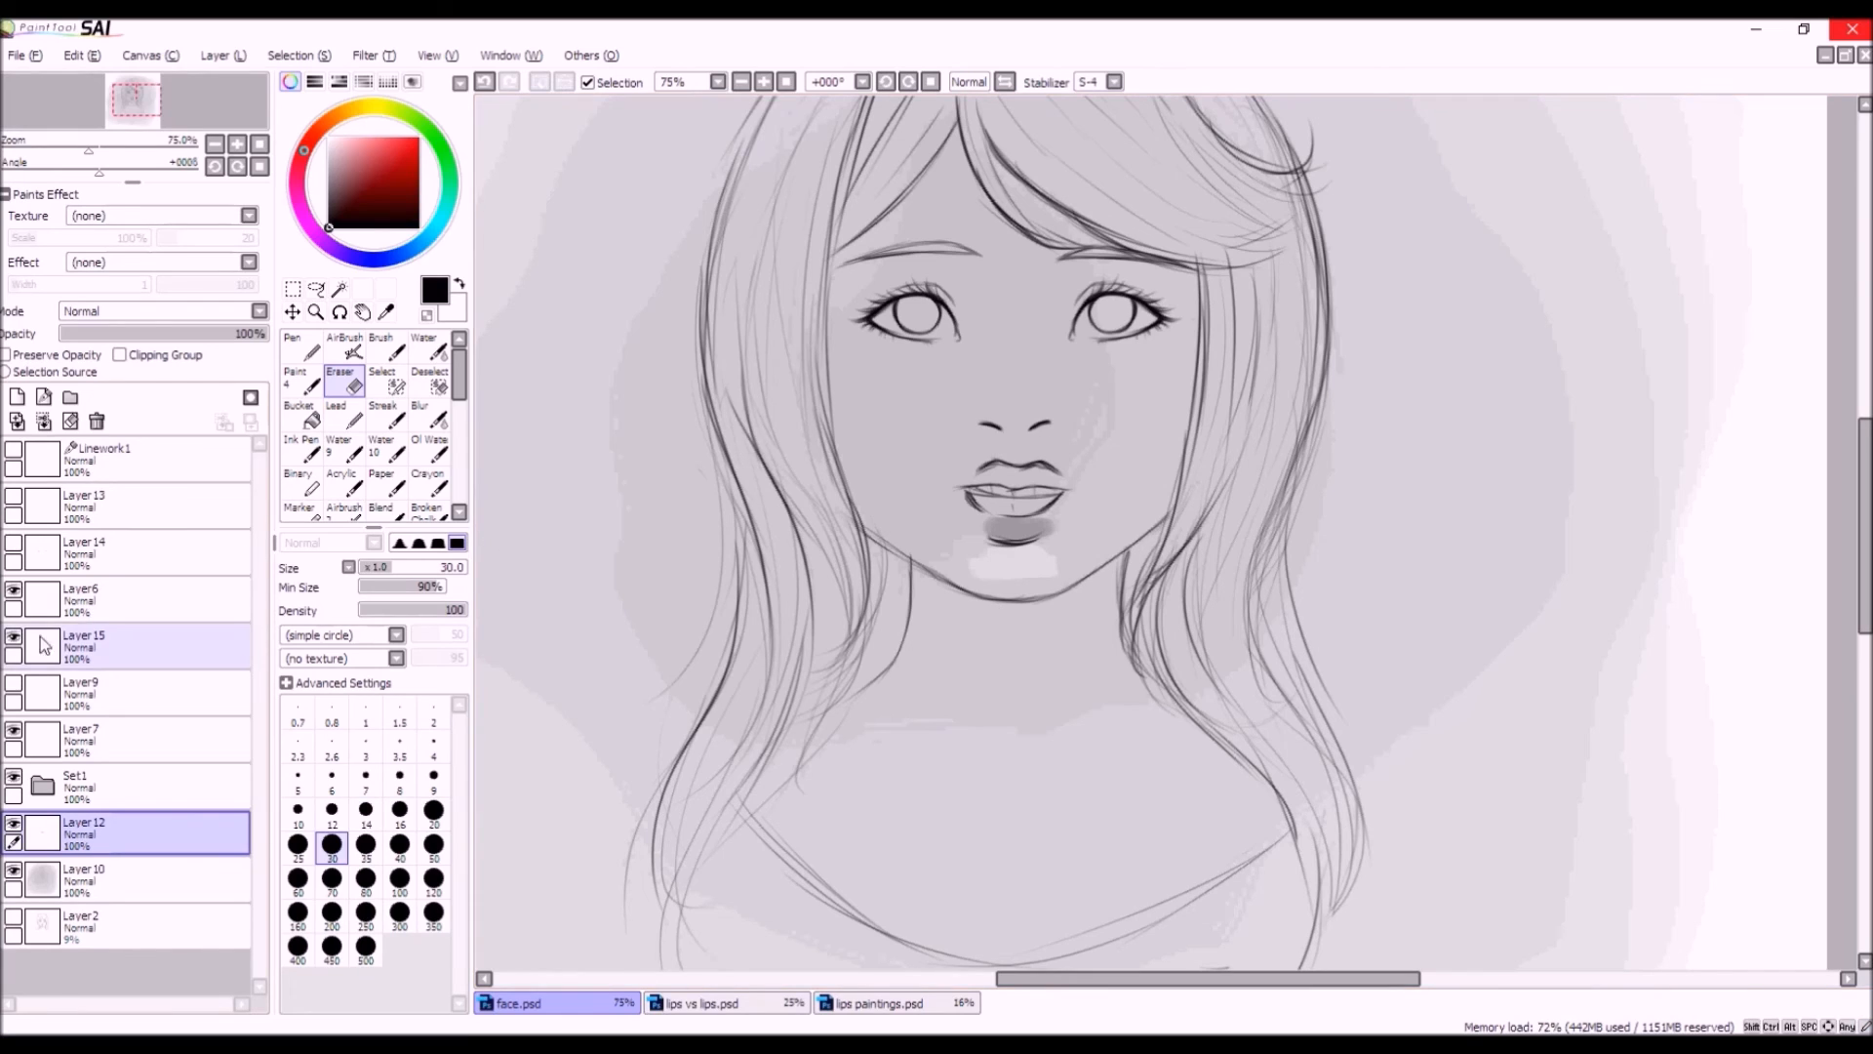
{"action": "left_click", "coordinate": [14, 684]}
{"action": "left_click", "coordinate": [15, 683]}
{"action": "left_click", "coordinate": [14, 684]}
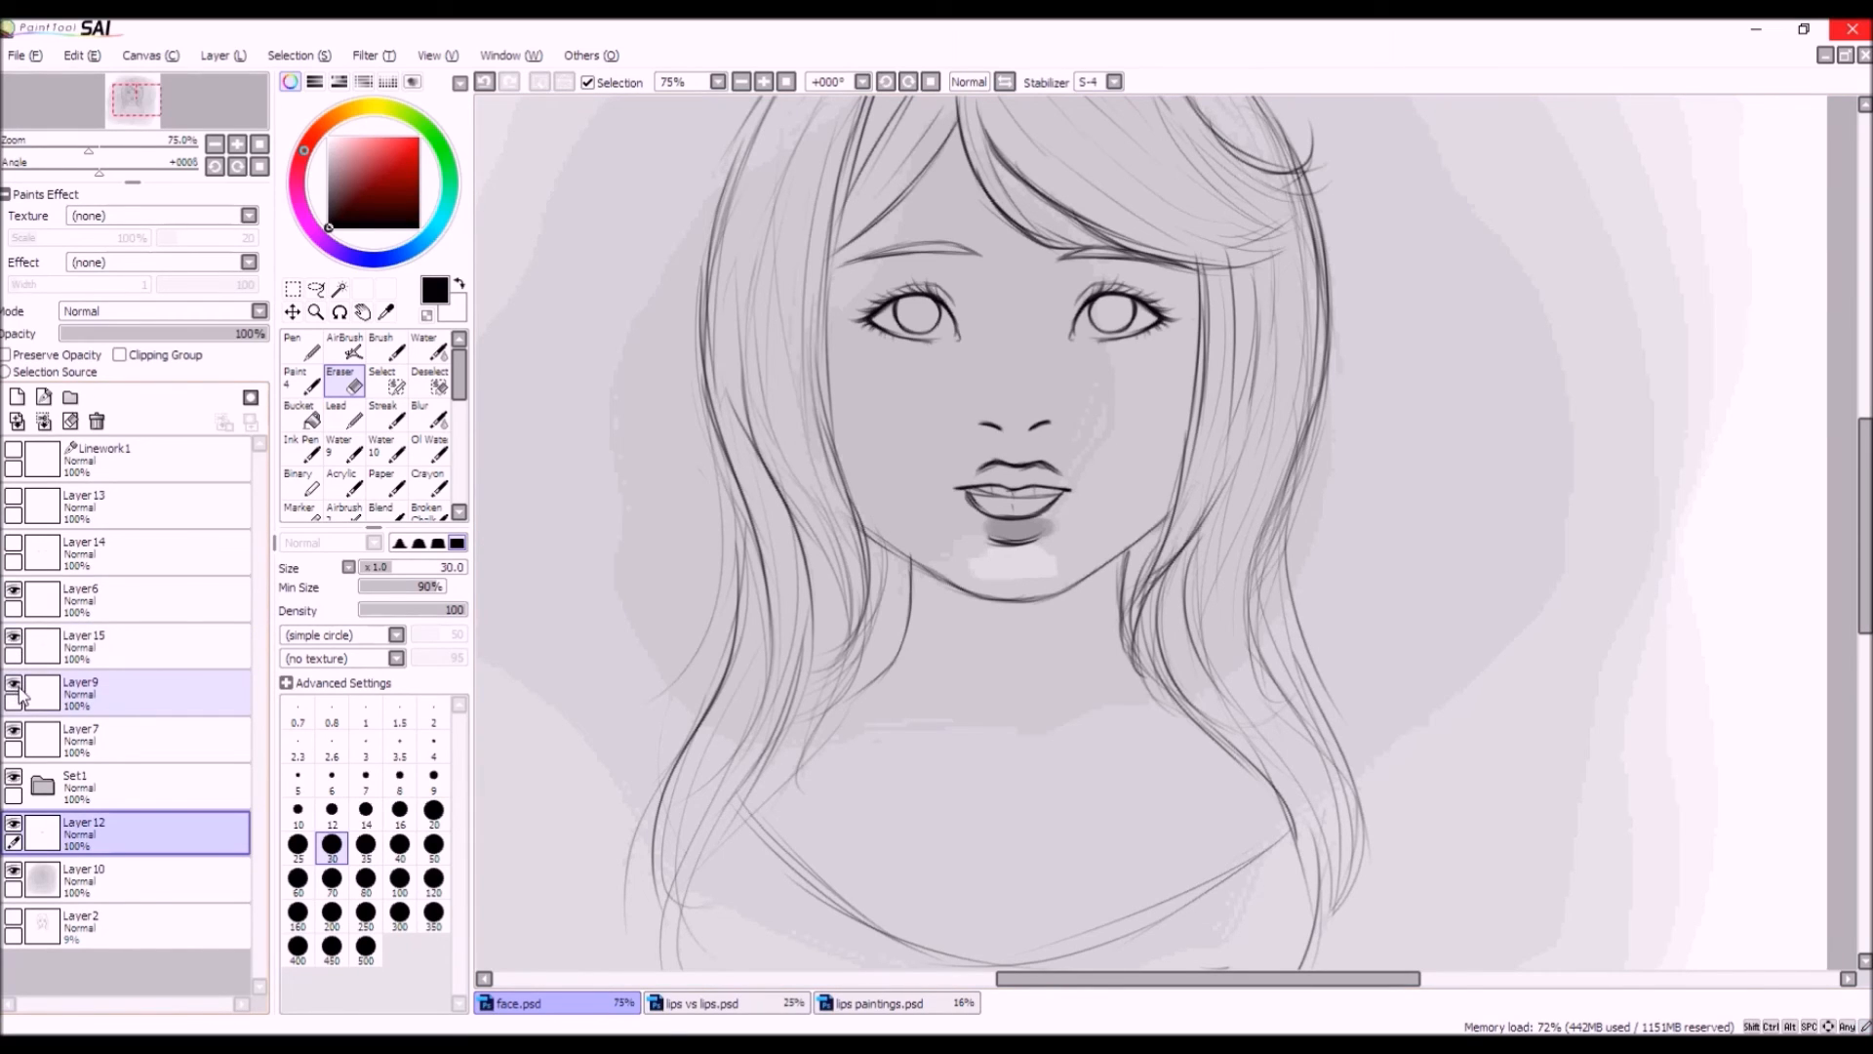
{"action": "left_click", "coordinate": [15, 684]}
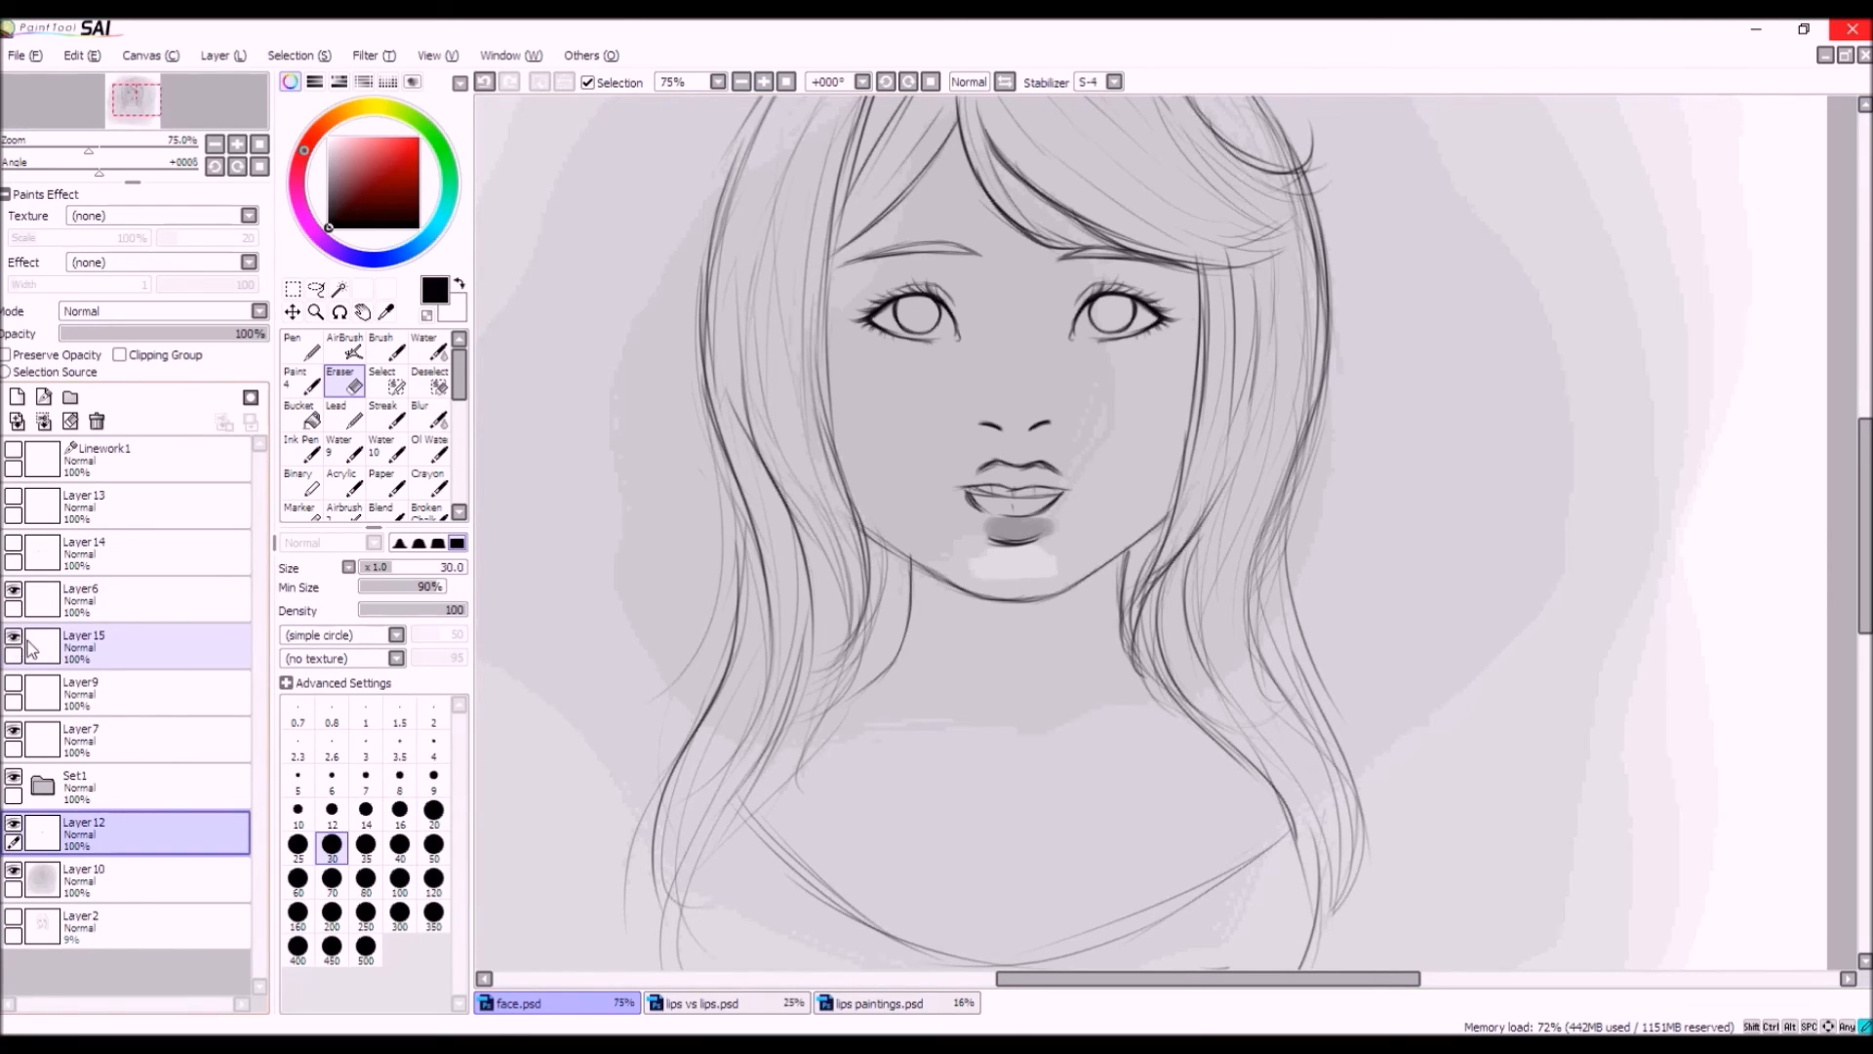
{"action": "left_click", "coordinate": [14, 729]}
{"action": "left_click", "coordinate": [14, 730]}
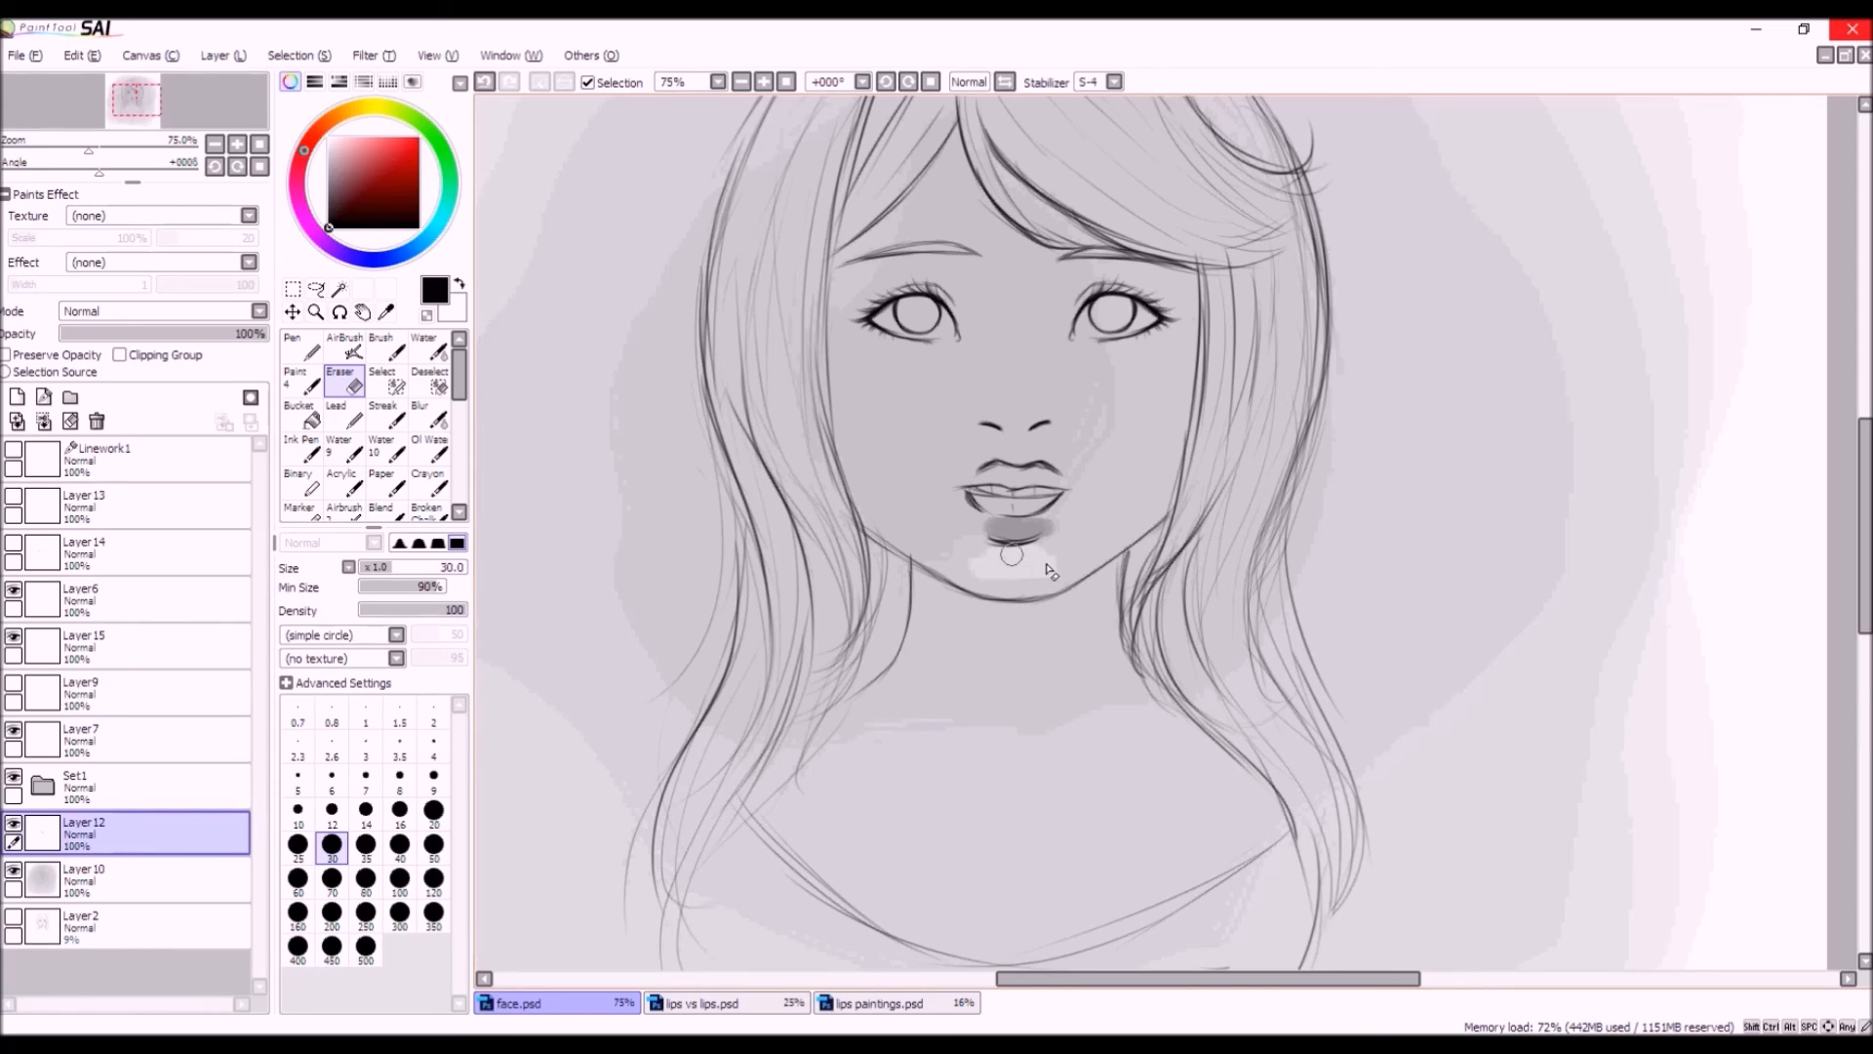
With Layer12 hidden, try to move the linked nose and lip layers slightly, and undo the moves.
{"action": "left_click", "coordinate": [13, 825]}
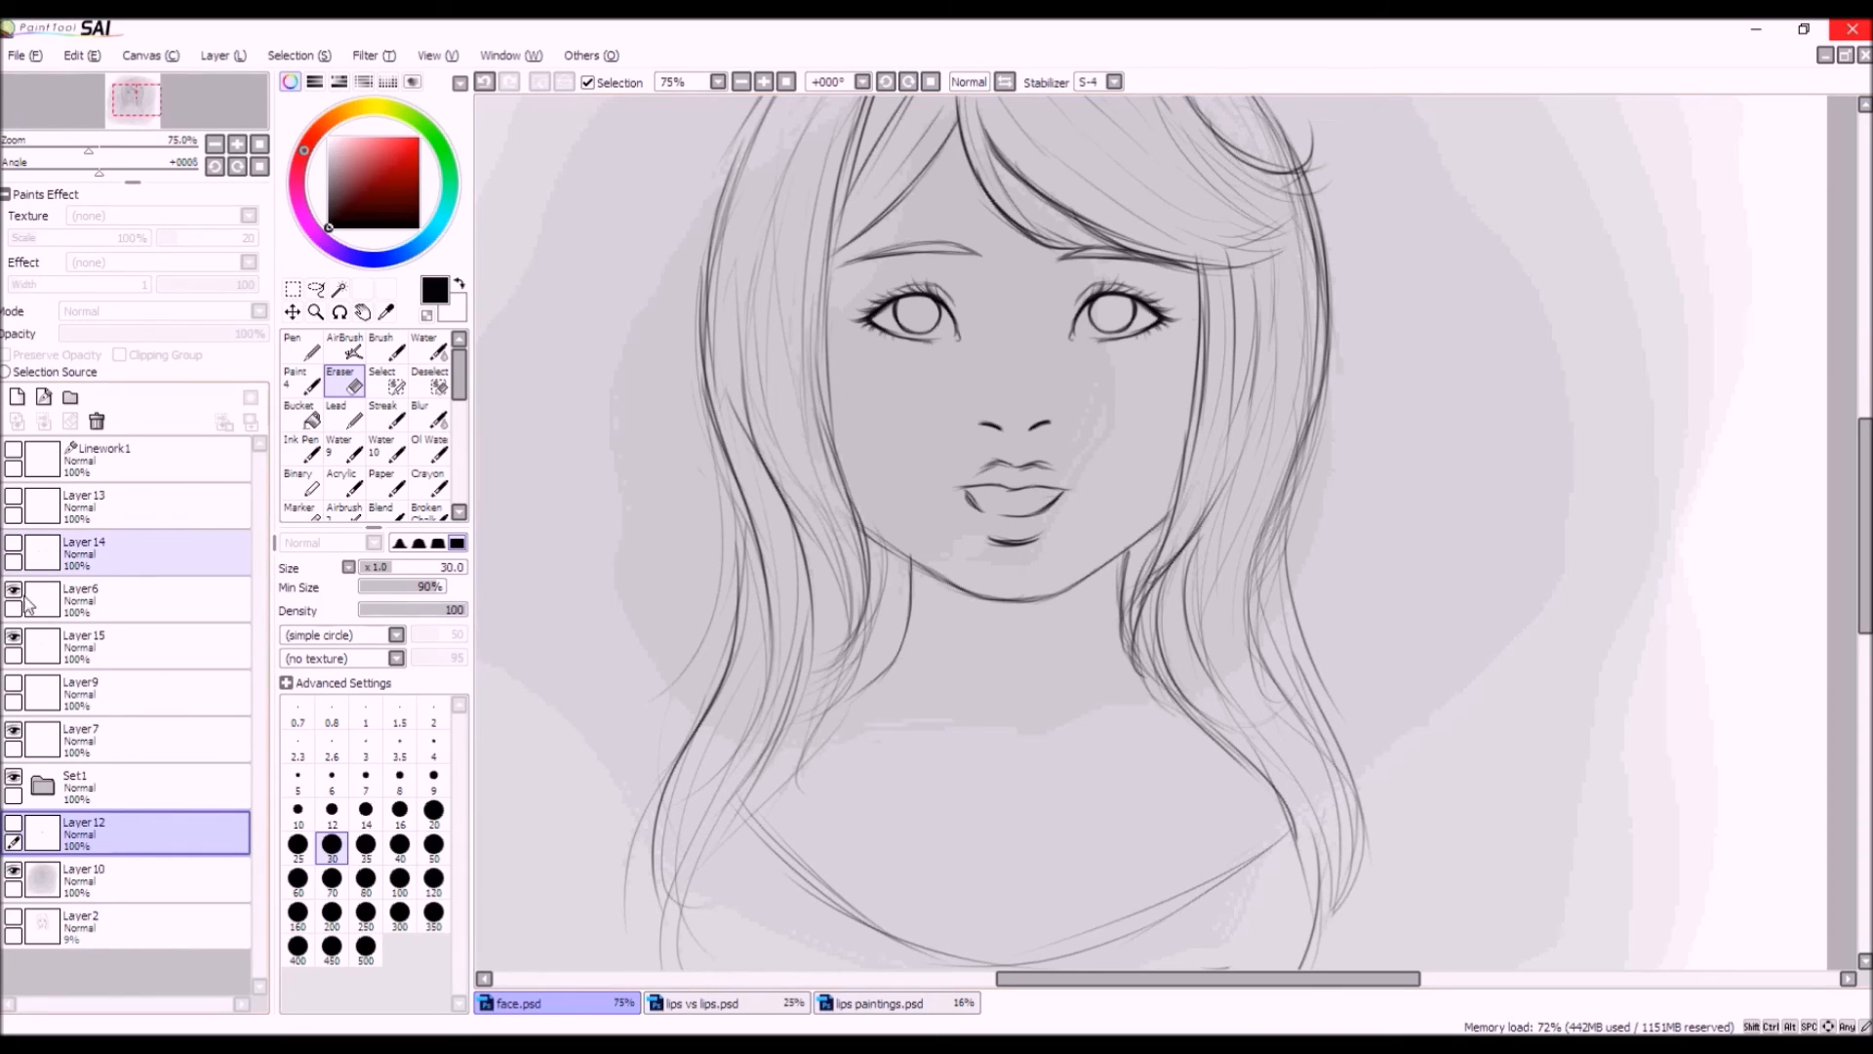
{"action": "left_click", "coordinate": [29, 599]}
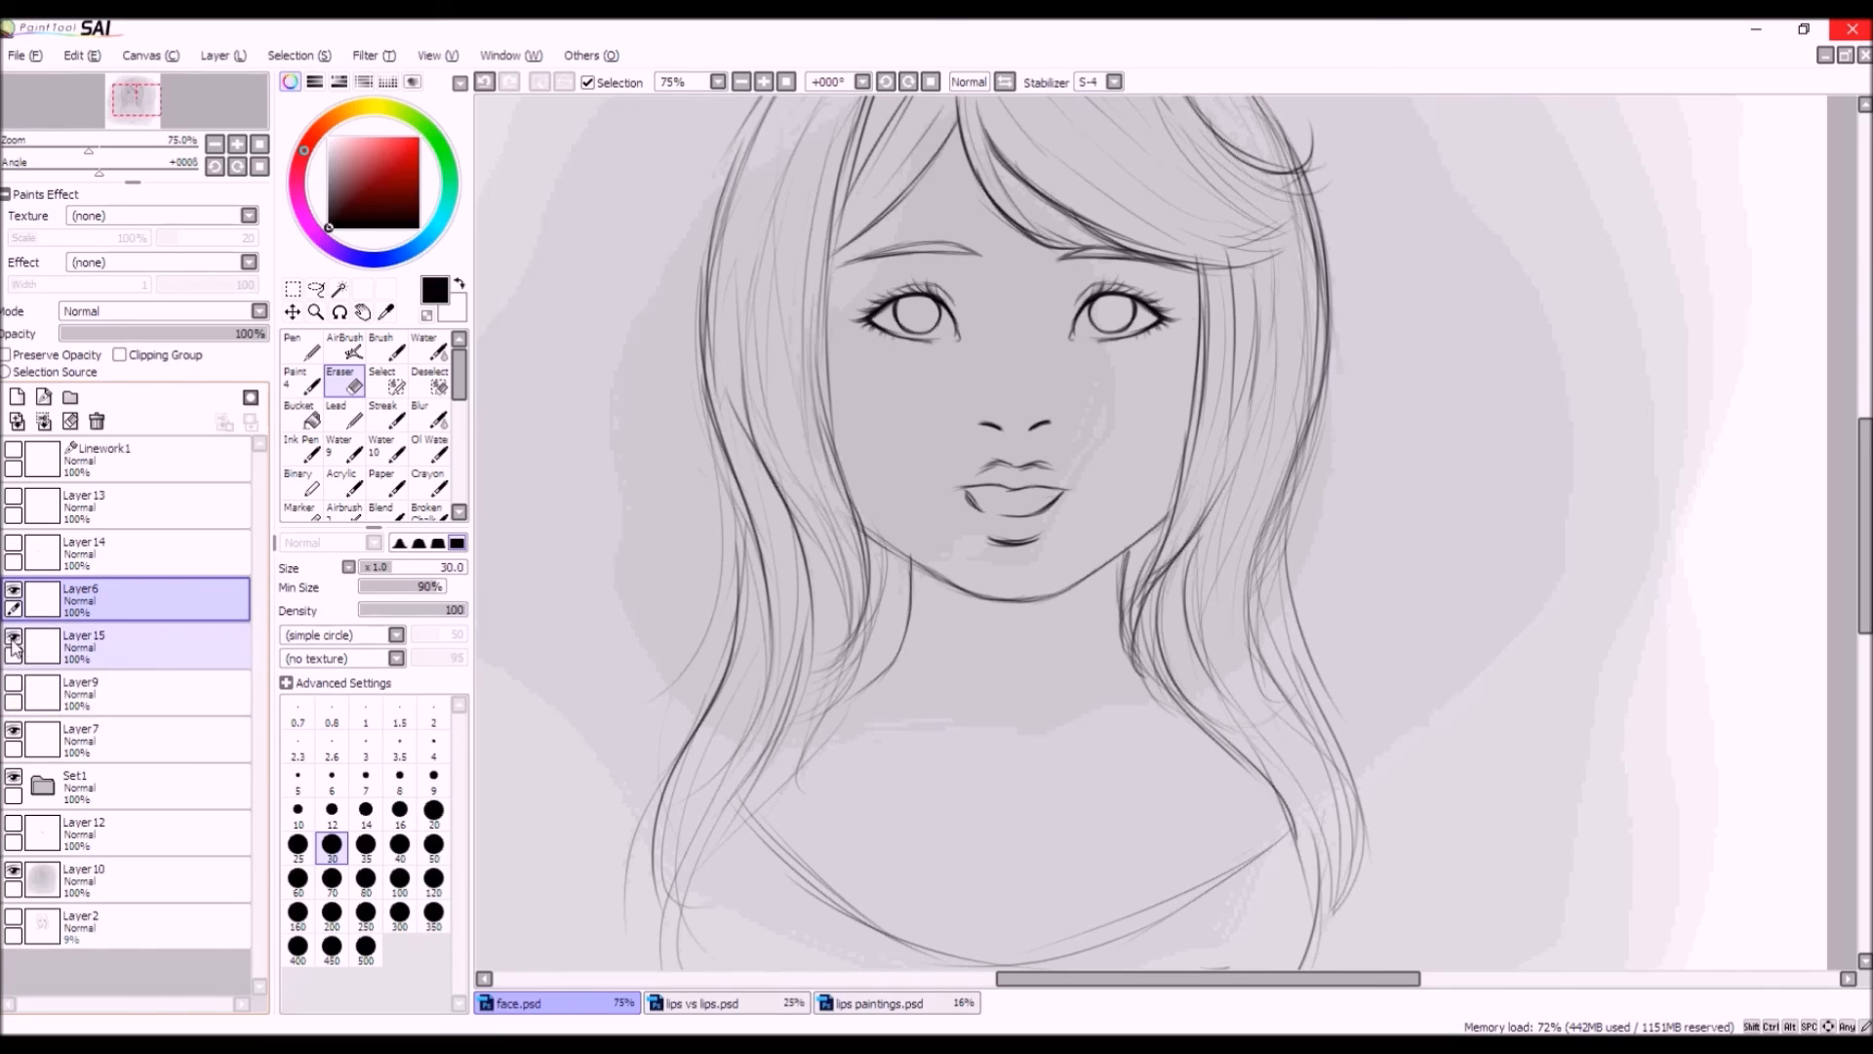
{"action": "left_click", "coordinate": [13, 655]}
{"action": "left_click", "coordinate": [292, 311]}
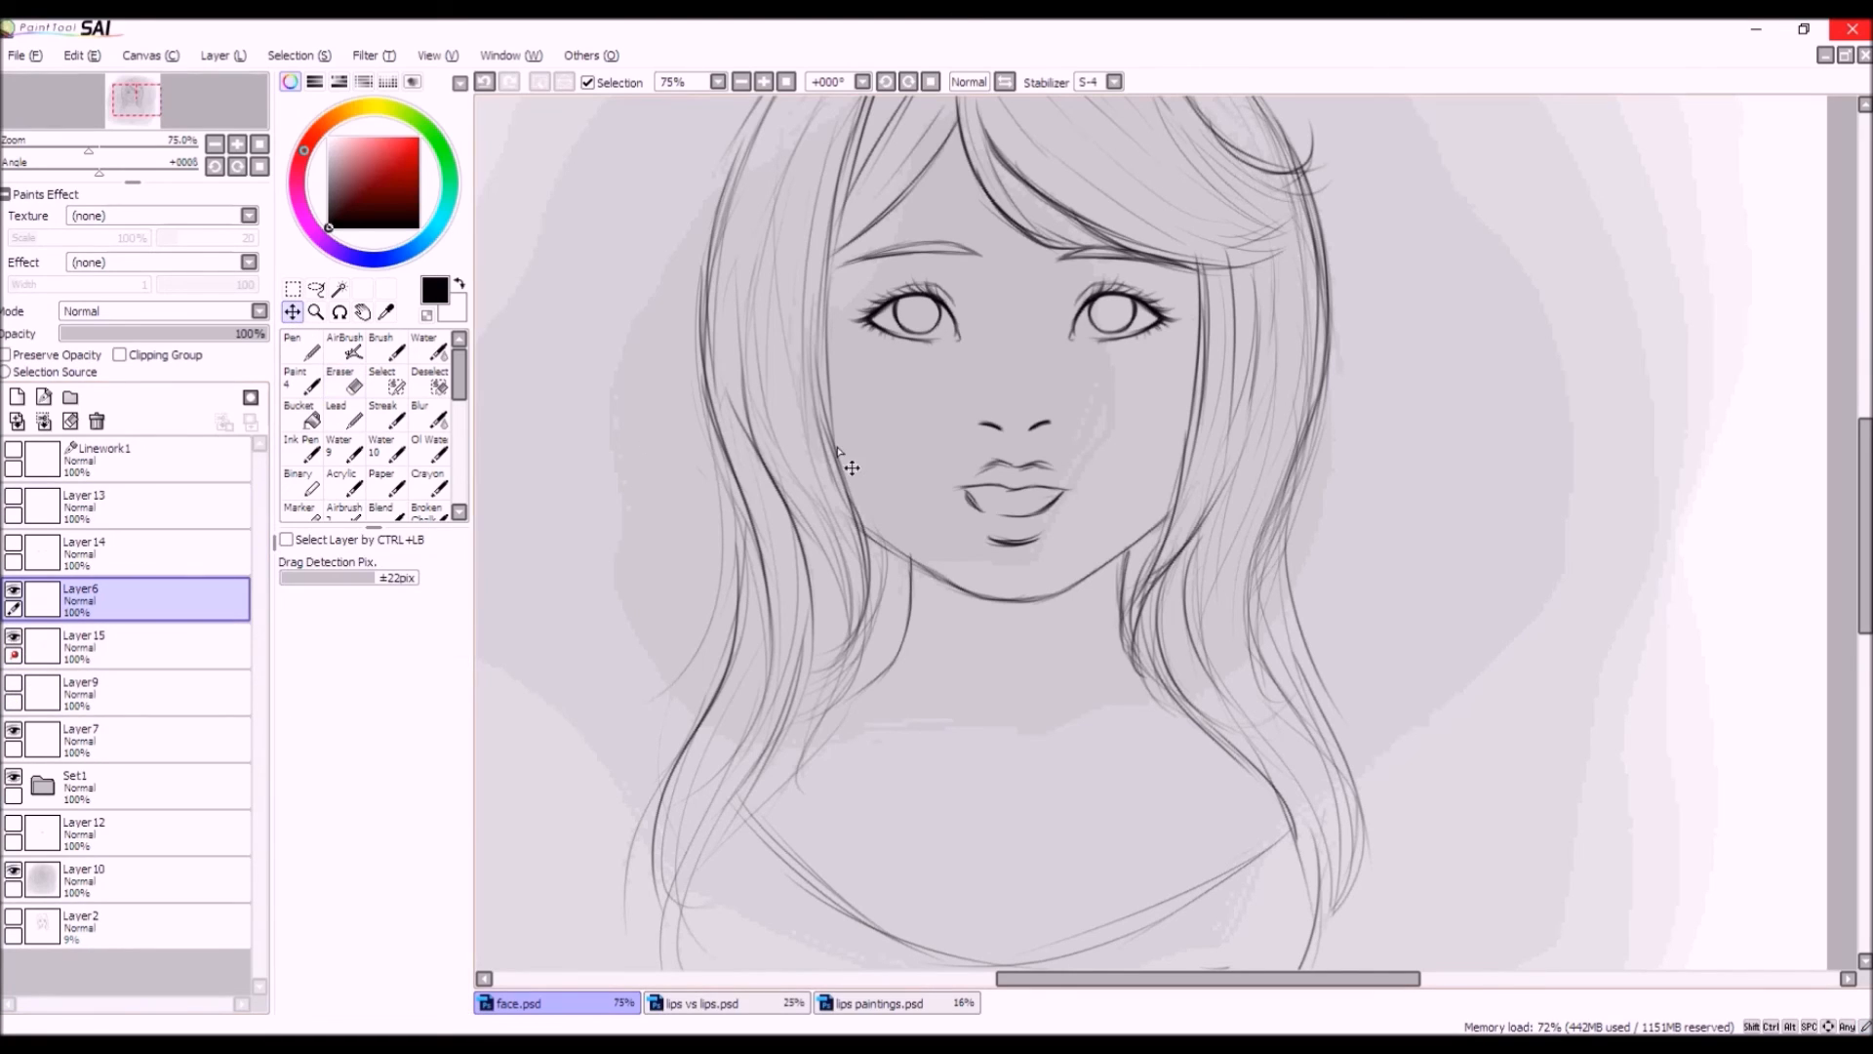
{"action": "left_click_drag", "start_coordinate": [1011, 501], "coordinate": [1016, 491]}
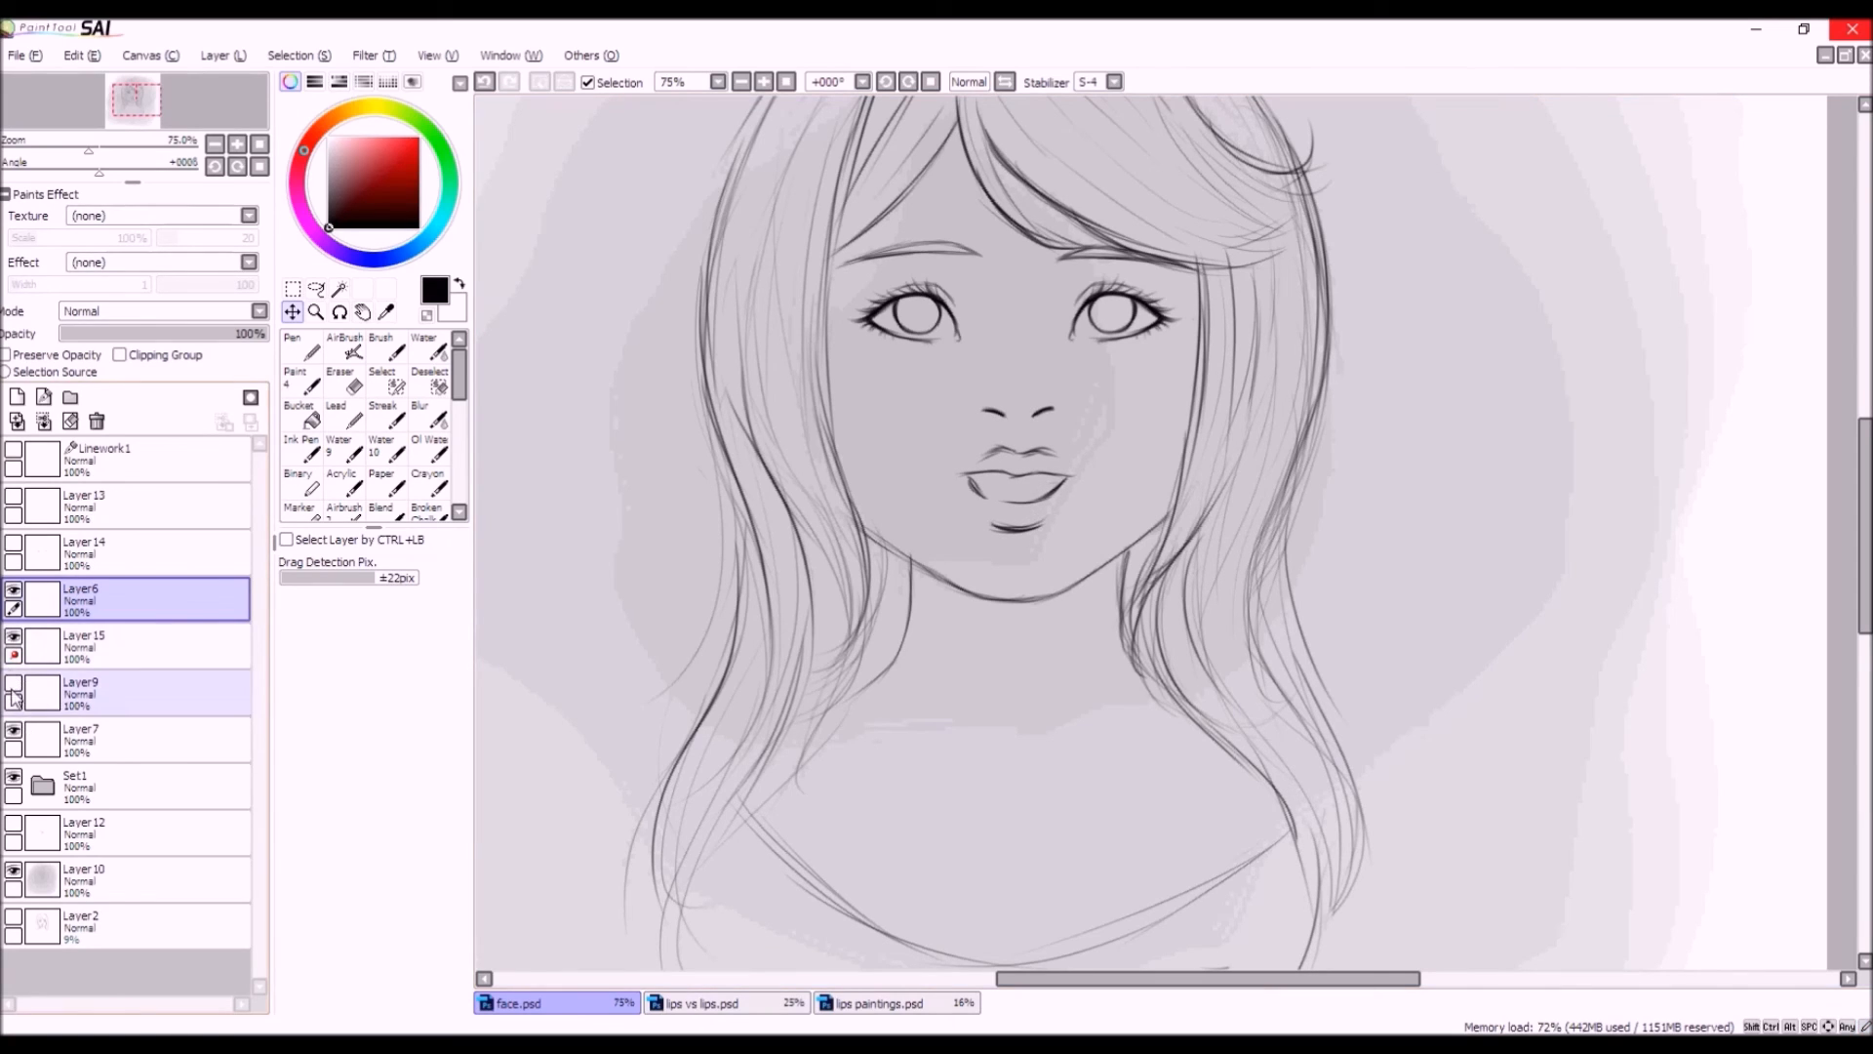
{"action": "mouse_move", "coordinate": [1015, 482]}
{"action": "left_mouse_down"}
{"action": "mouse_move", "coordinate": [1028, 531]}
{"action": "mouse_move", "coordinate": [1025, 485]}
{"action": "left_mouse_up"}
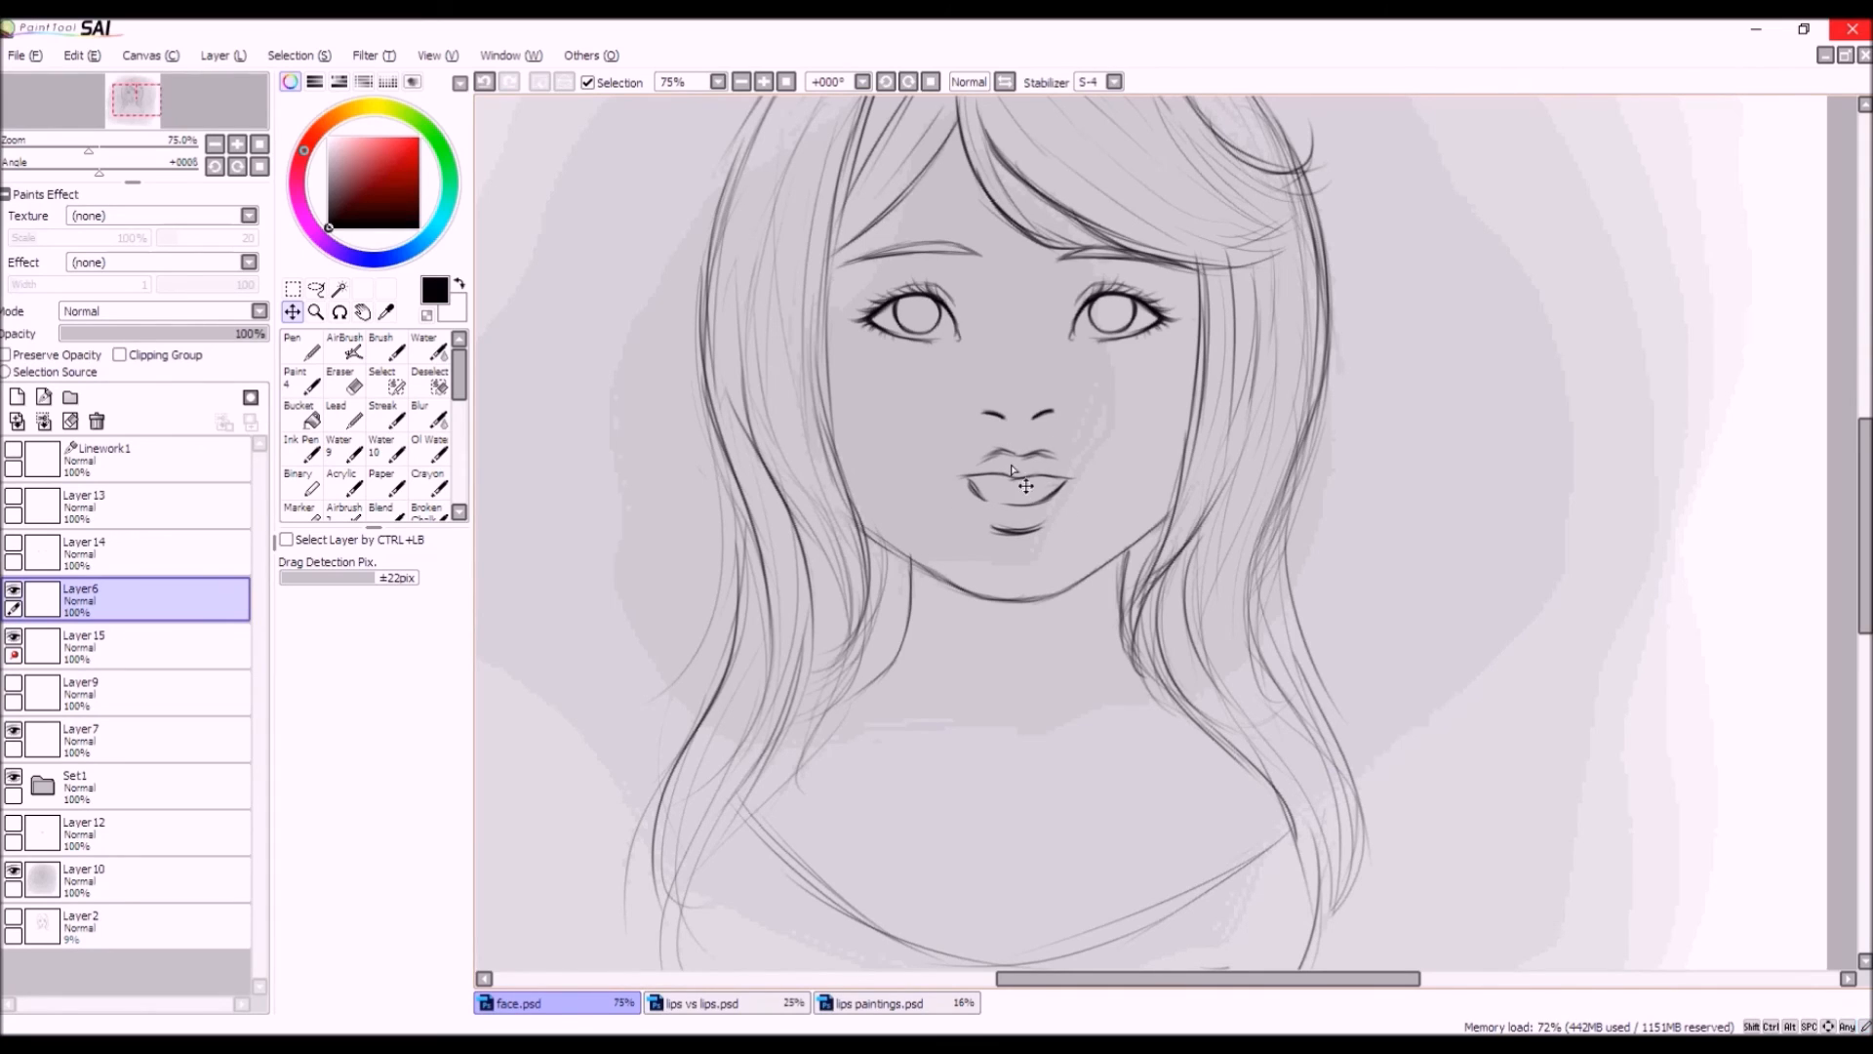
{"action": "left_click", "coordinate": [484, 83]}
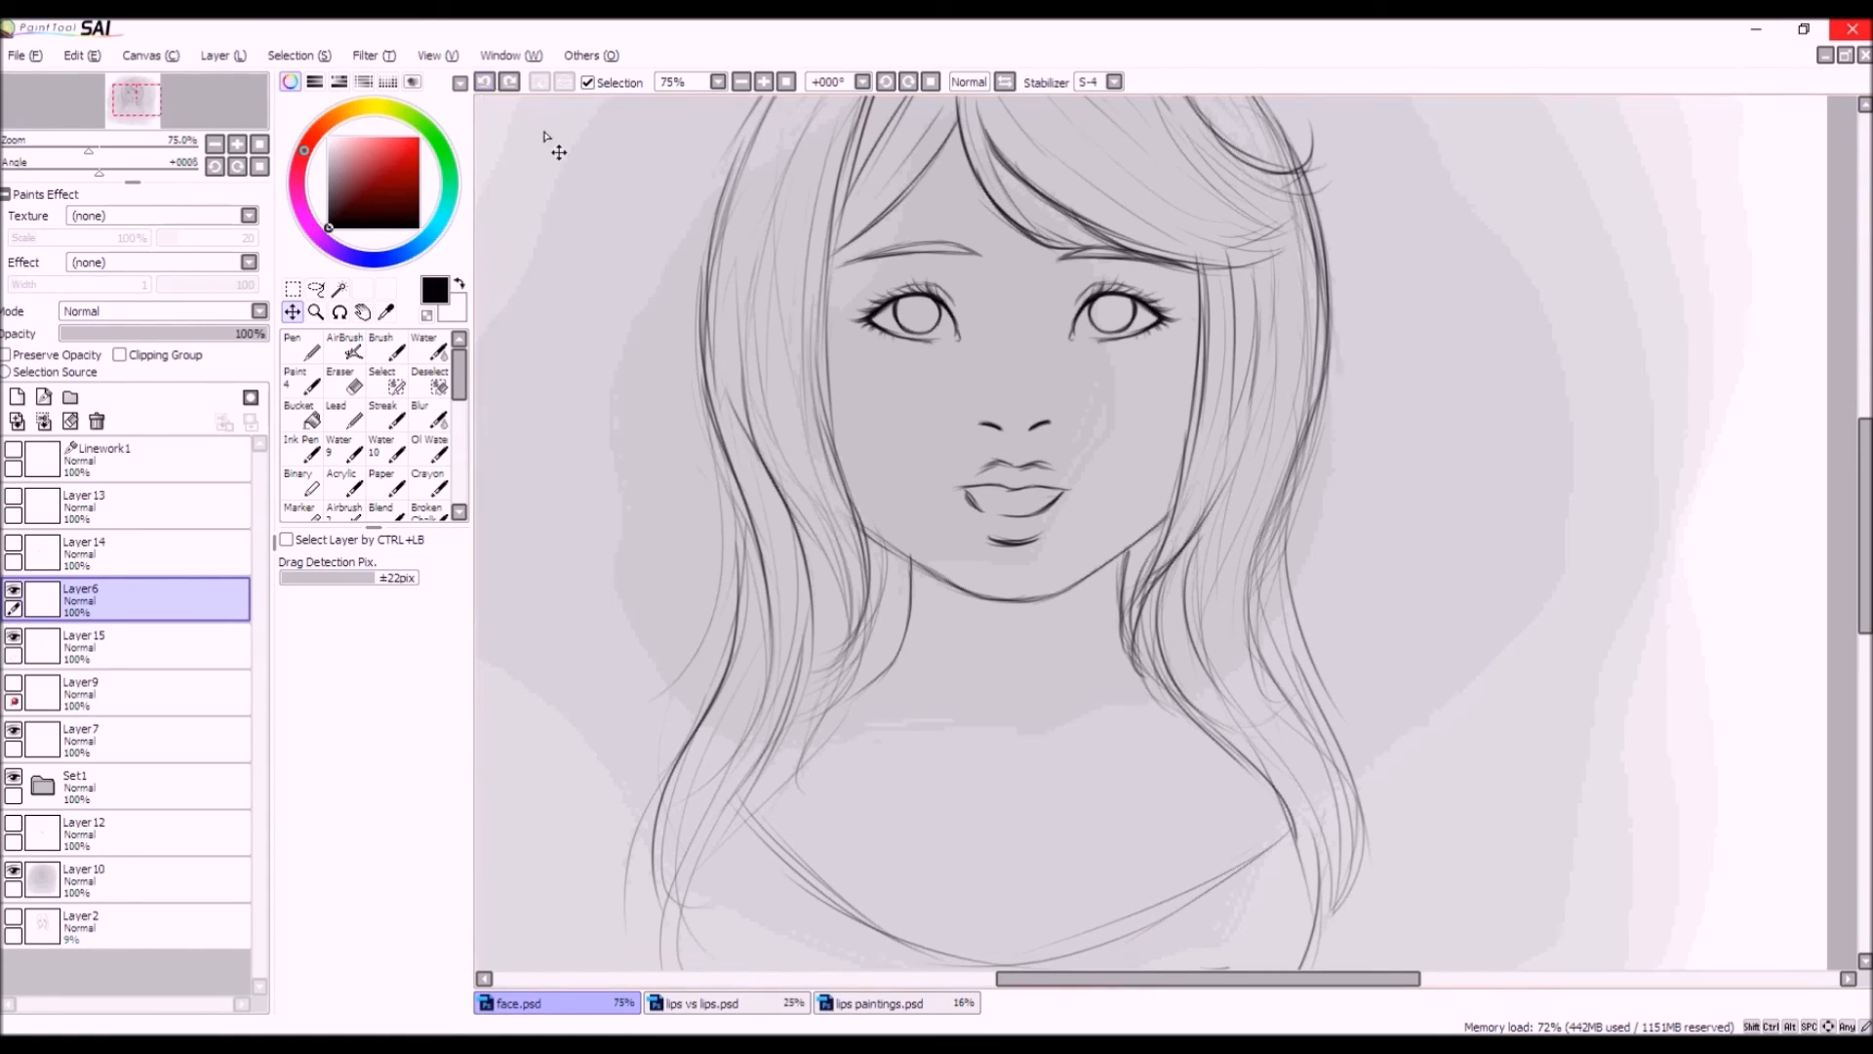
{"action": "left_click_drag", "start_coordinate": [1028, 498], "coordinate": [1038, 498]}
{"action": "left_click", "coordinate": [485, 83]}
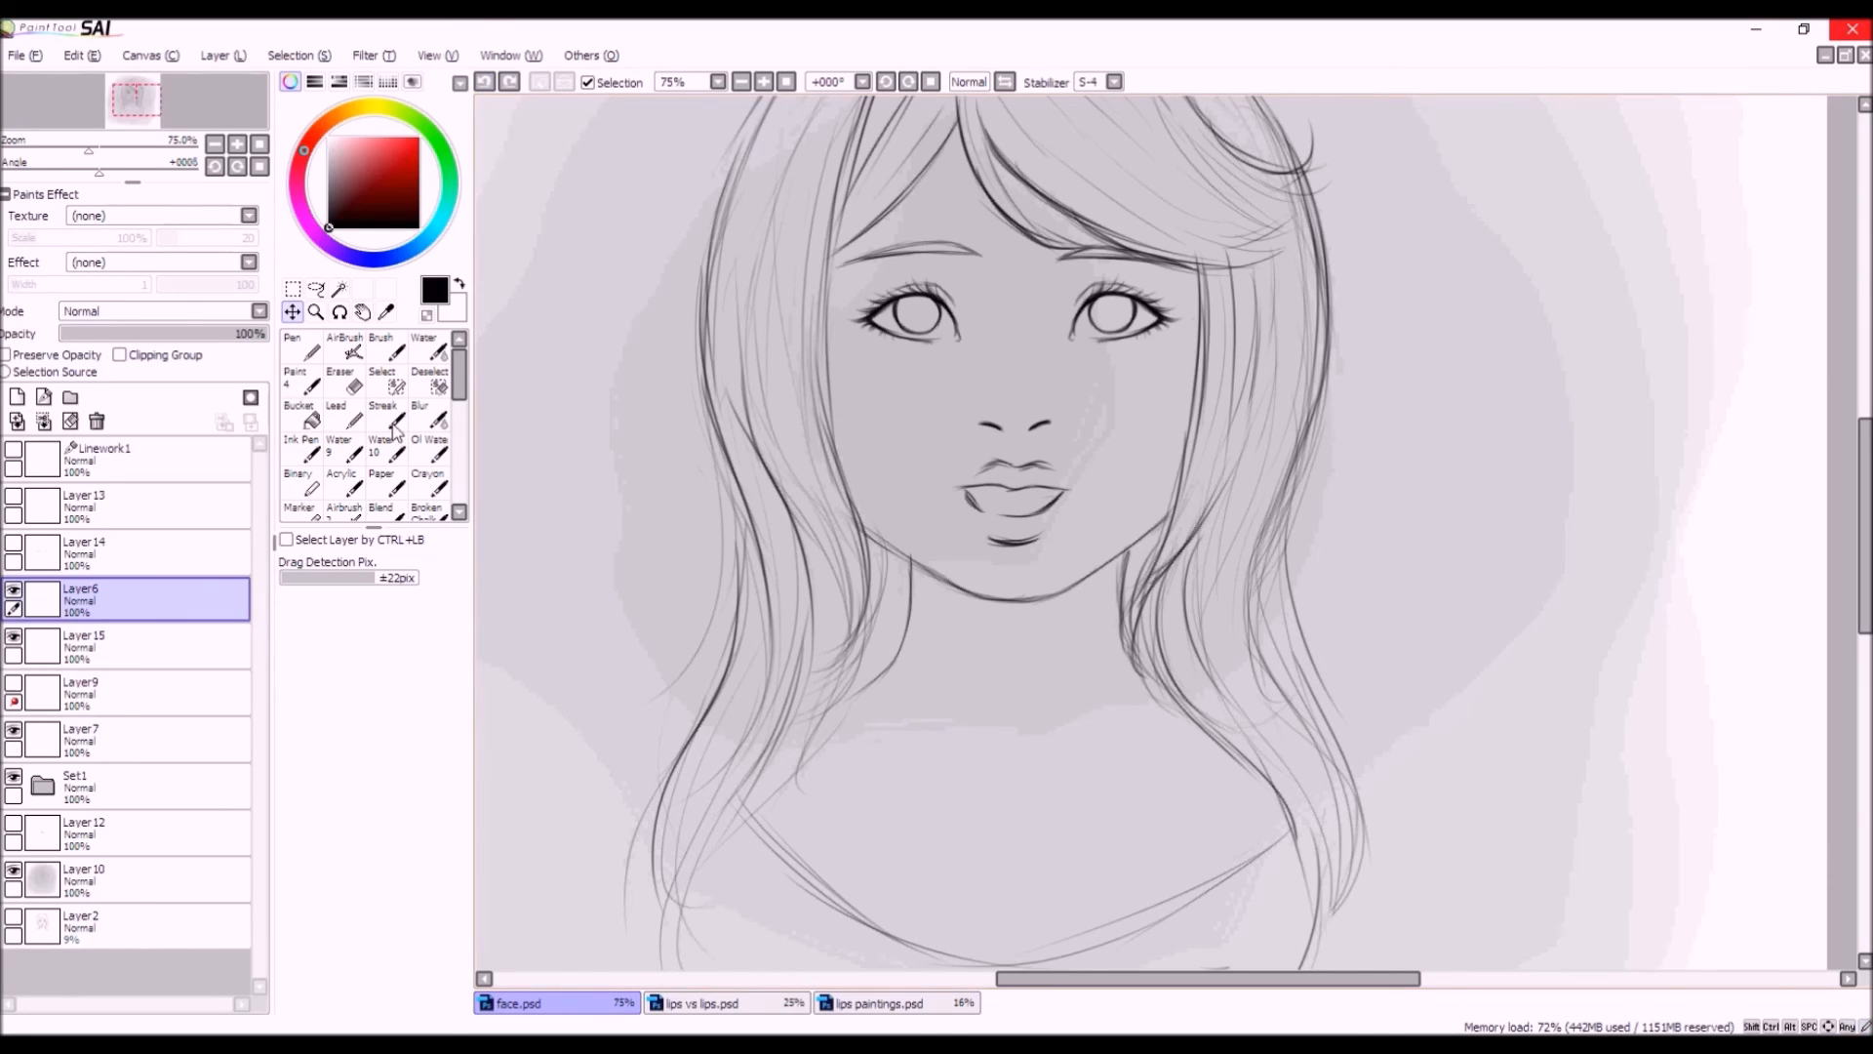
Unlink Layer9, select Layer15 with Layer6 linked, and move the lips and nose slightly upward together.
{"action": "left_click", "coordinate": [14, 701]}
{"action": "left_click", "coordinate": [95, 644]}
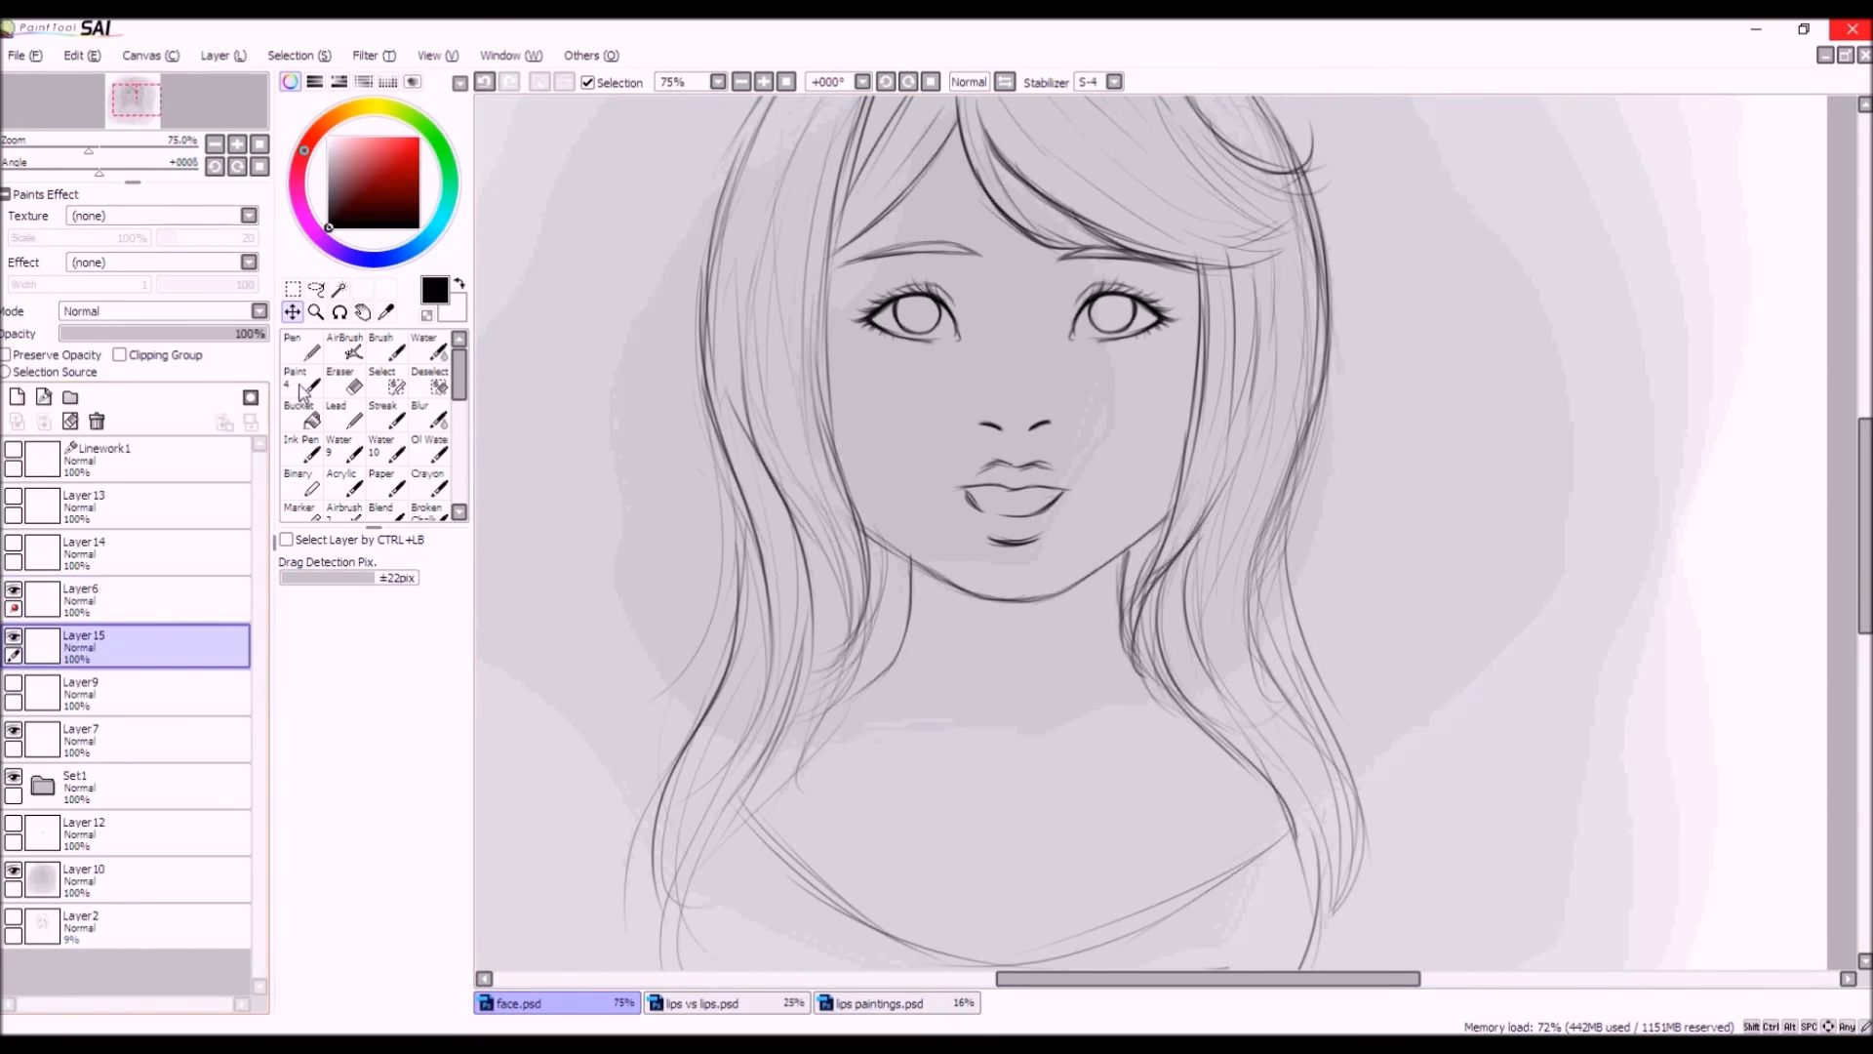
{"action": "left_click_drag", "start_coordinate": [1010, 513], "coordinate": [1002, 499]}
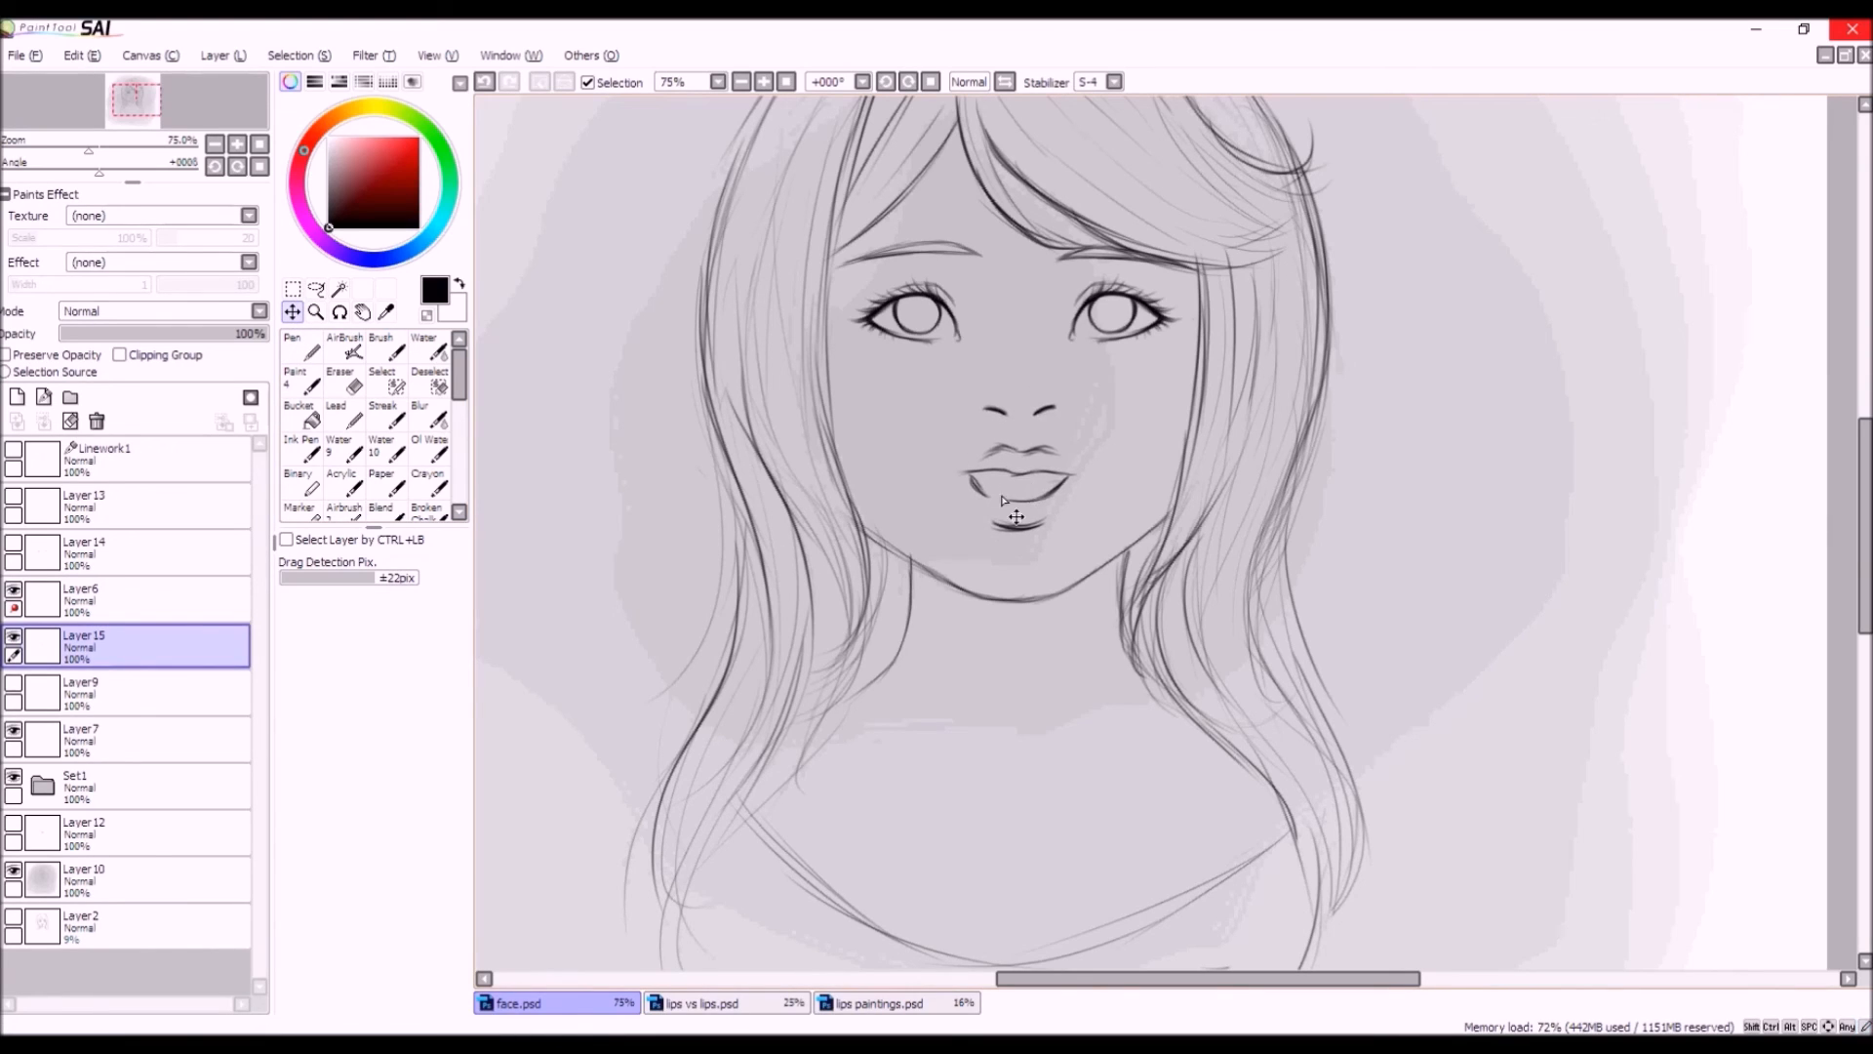
Compare the raised lips with the chin shading and the alternate lips by toggling Layer12, Layer7 and Layer9.
{"action": "left_click", "coordinate": [13, 823]}
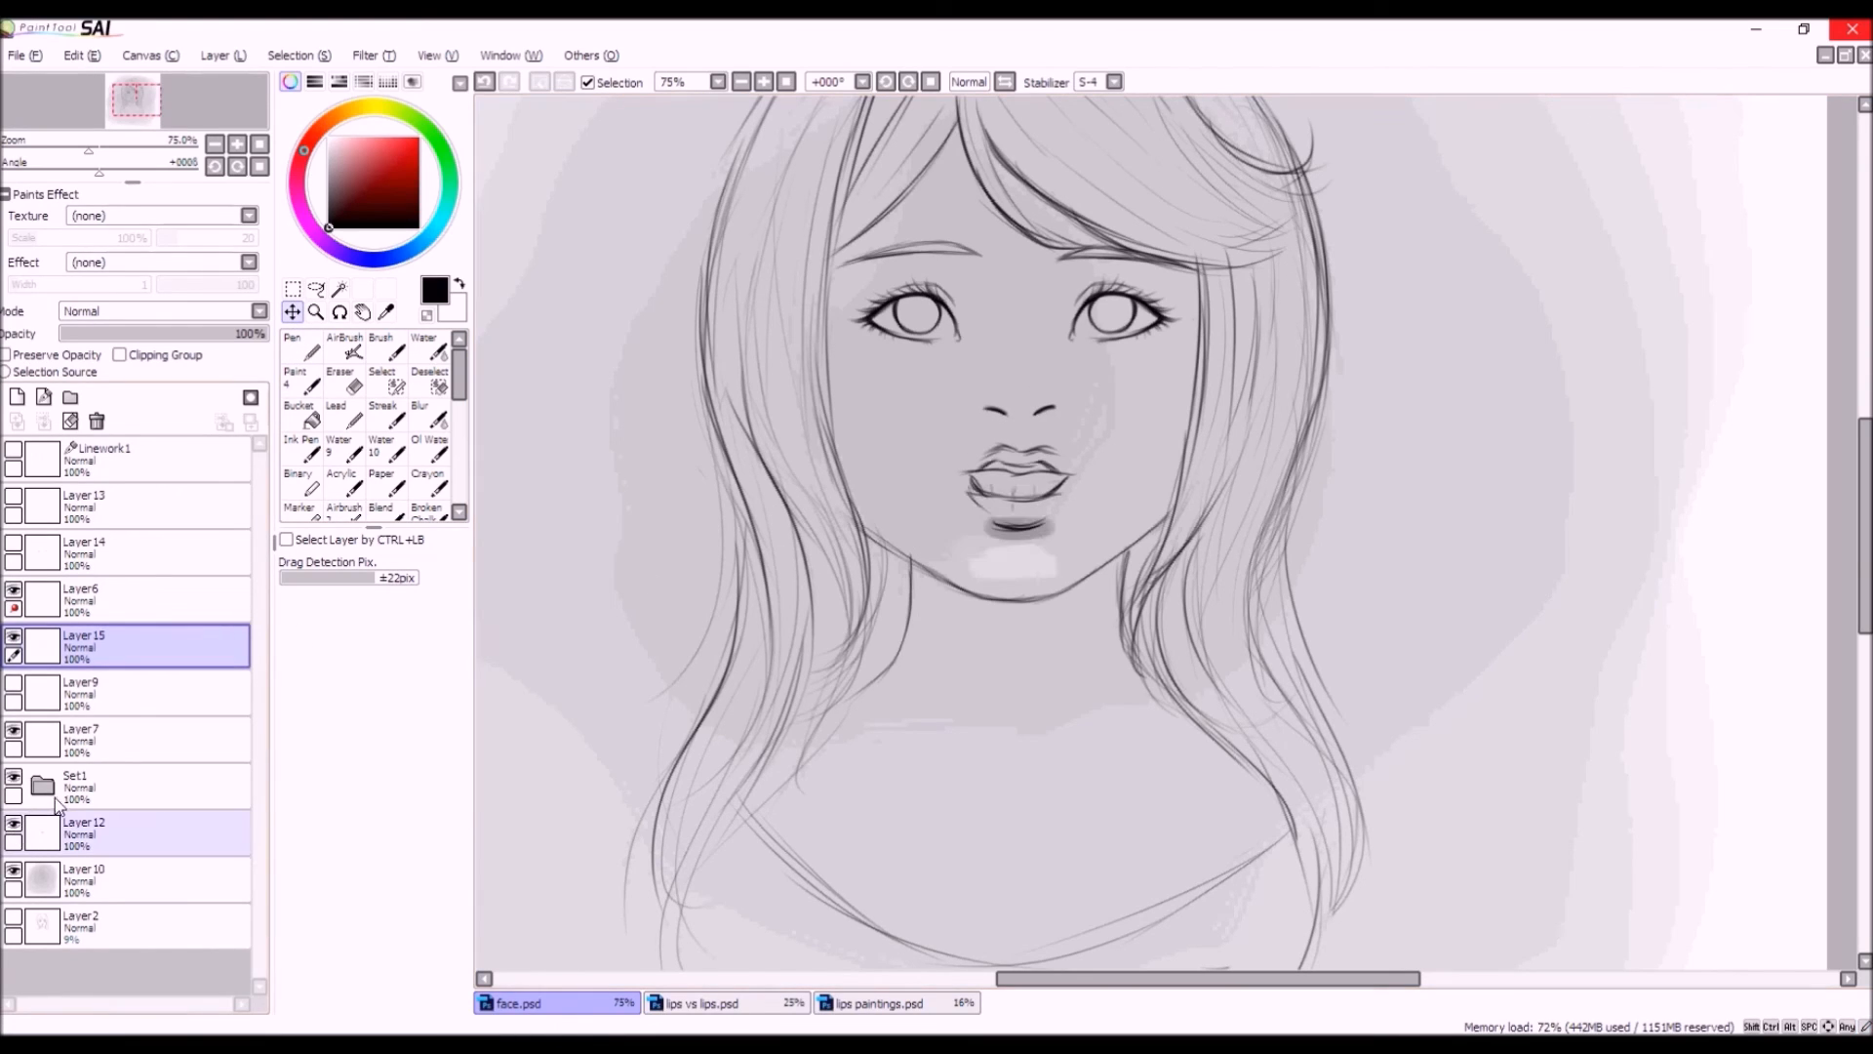
{"action": "left_click", "coordinate": [14, 826]}
{"action": "left_click", "coordinate": [14, 826]}
{"action": "left_click", "coordinate": [14, 825]}
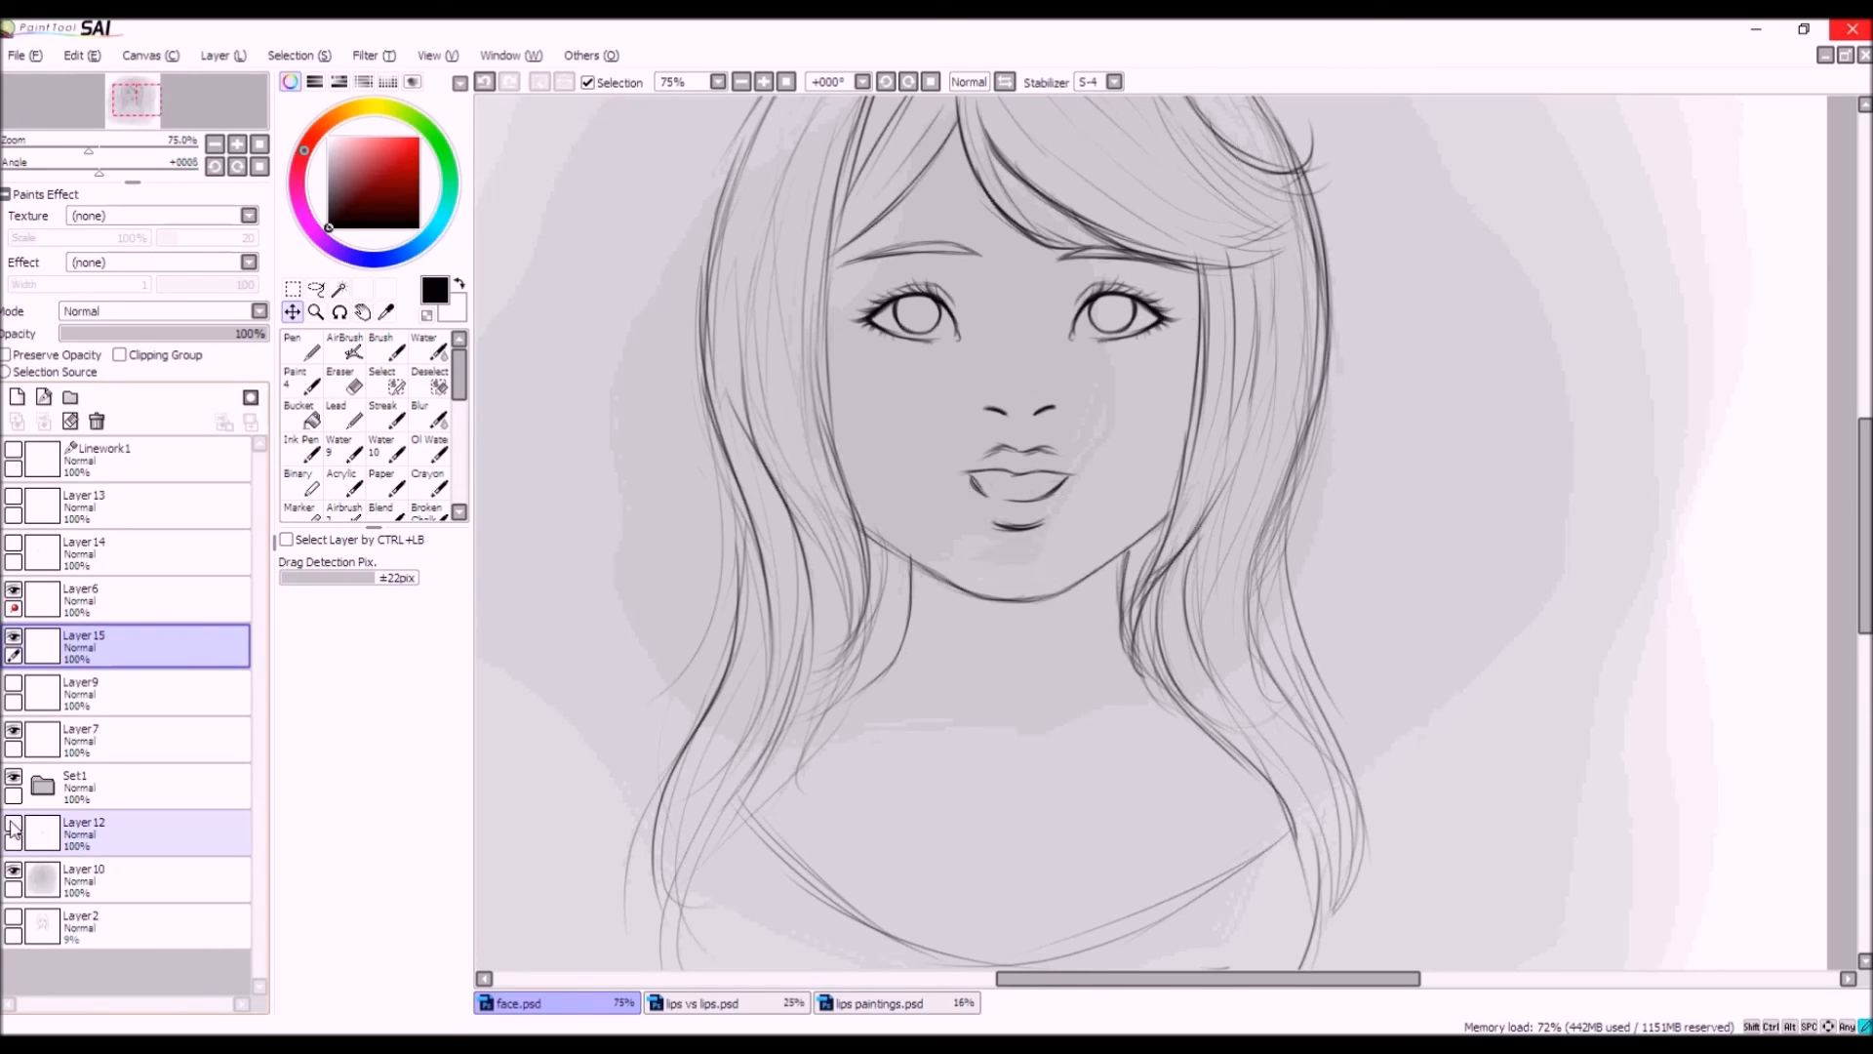
{"action": "left_click", "coordinate": [15, 825]}
{"action": "left_click", "coordinate": [14, 825]}
{"action": "left_click", "coordinate": [14, 732]}
{"action": "left_click", "coordinate": [14, 731]}
{"action": "left_click", "coordinate": [15, 683]}
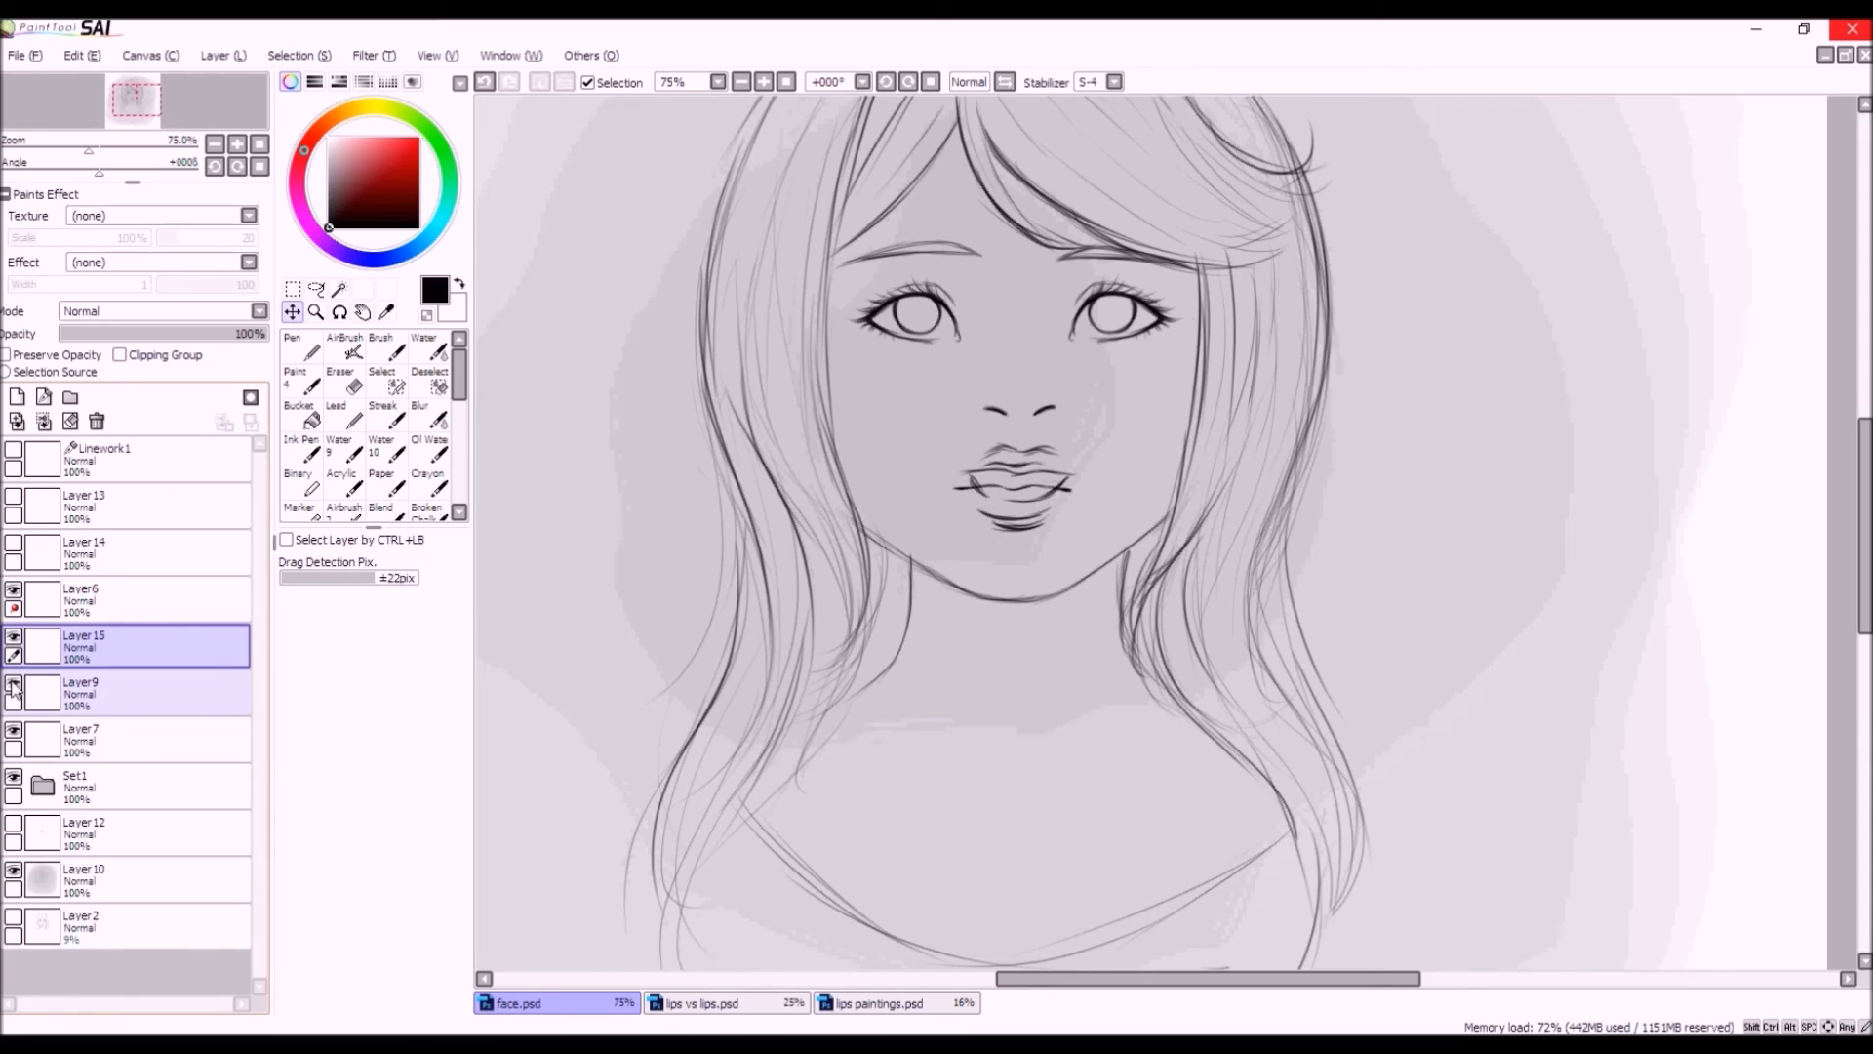
{"action": "left_click", "coordinate": [14, 683]}
Hide Layer15, show Layer12 and erase the black lip lines drawn on Layer12.
{"action": "left_click", "coordinate": [14, 636]}
{"action": "left_click", "coordinate": [76, 827]}
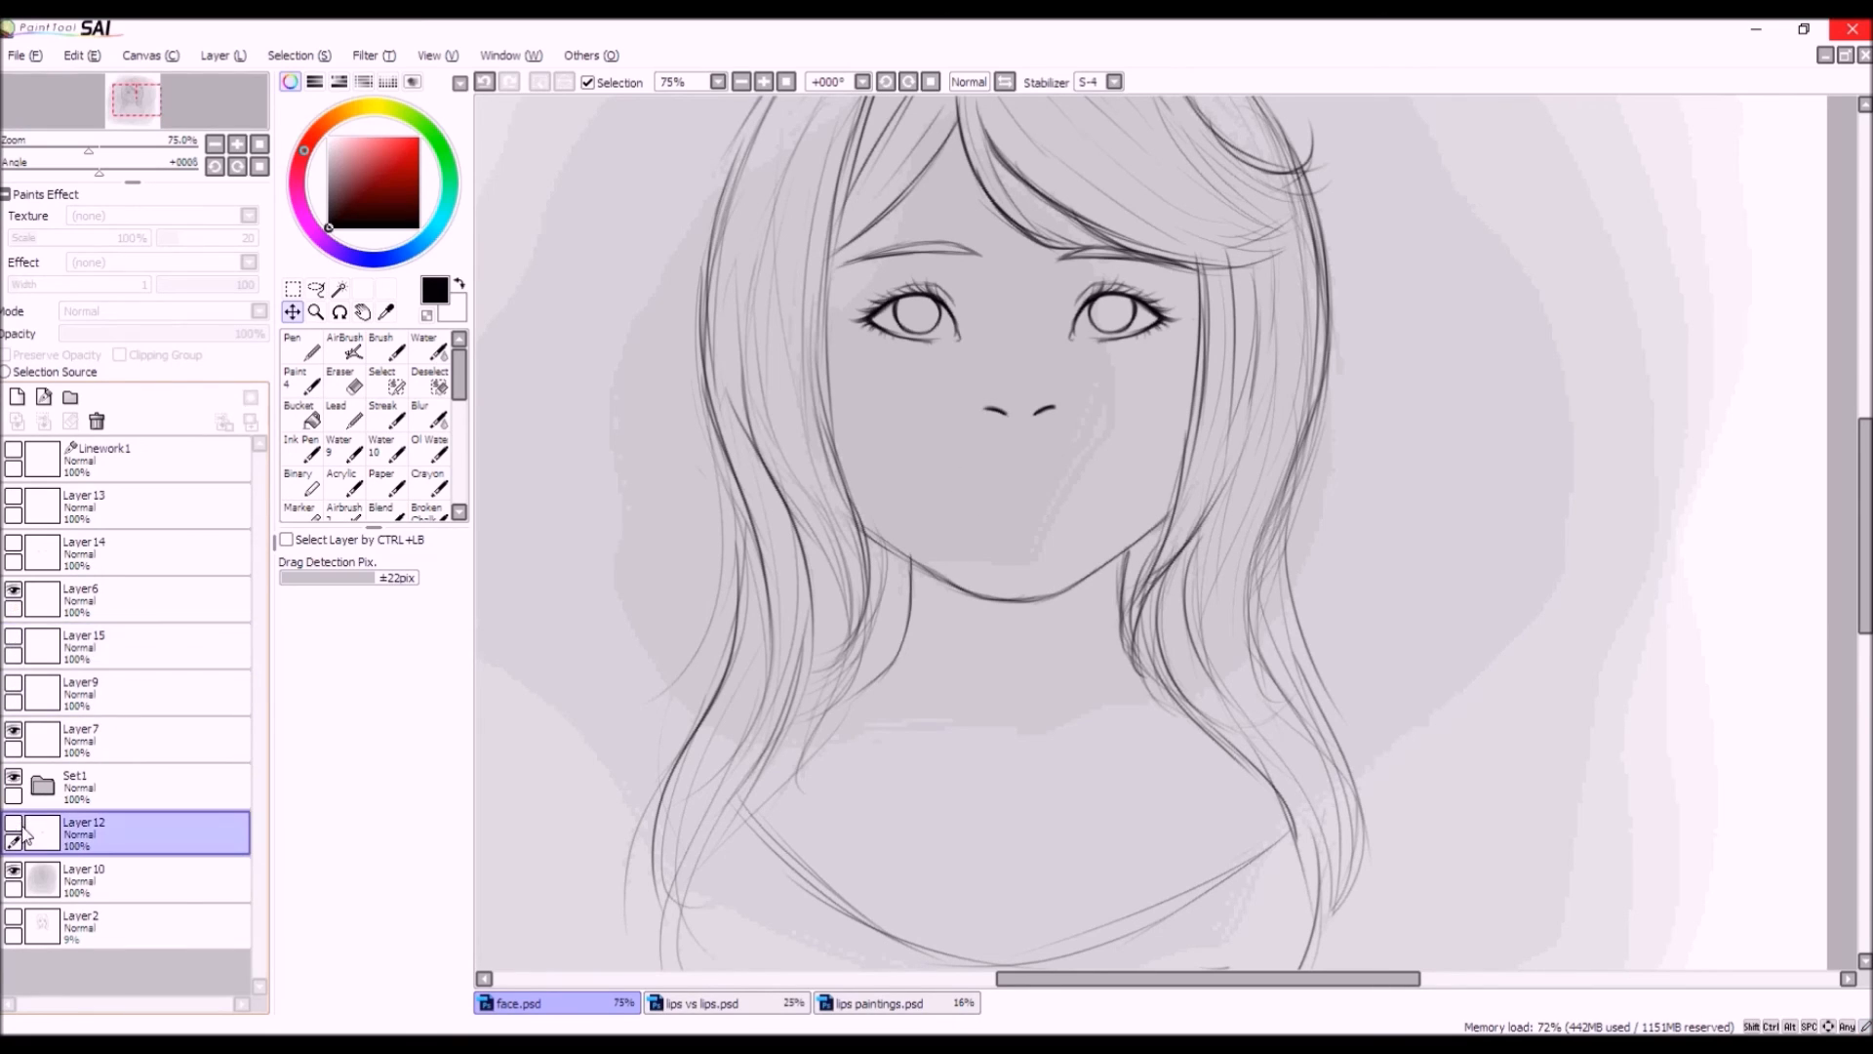
{"action": "left_click", "coordinate": [14, 825]}
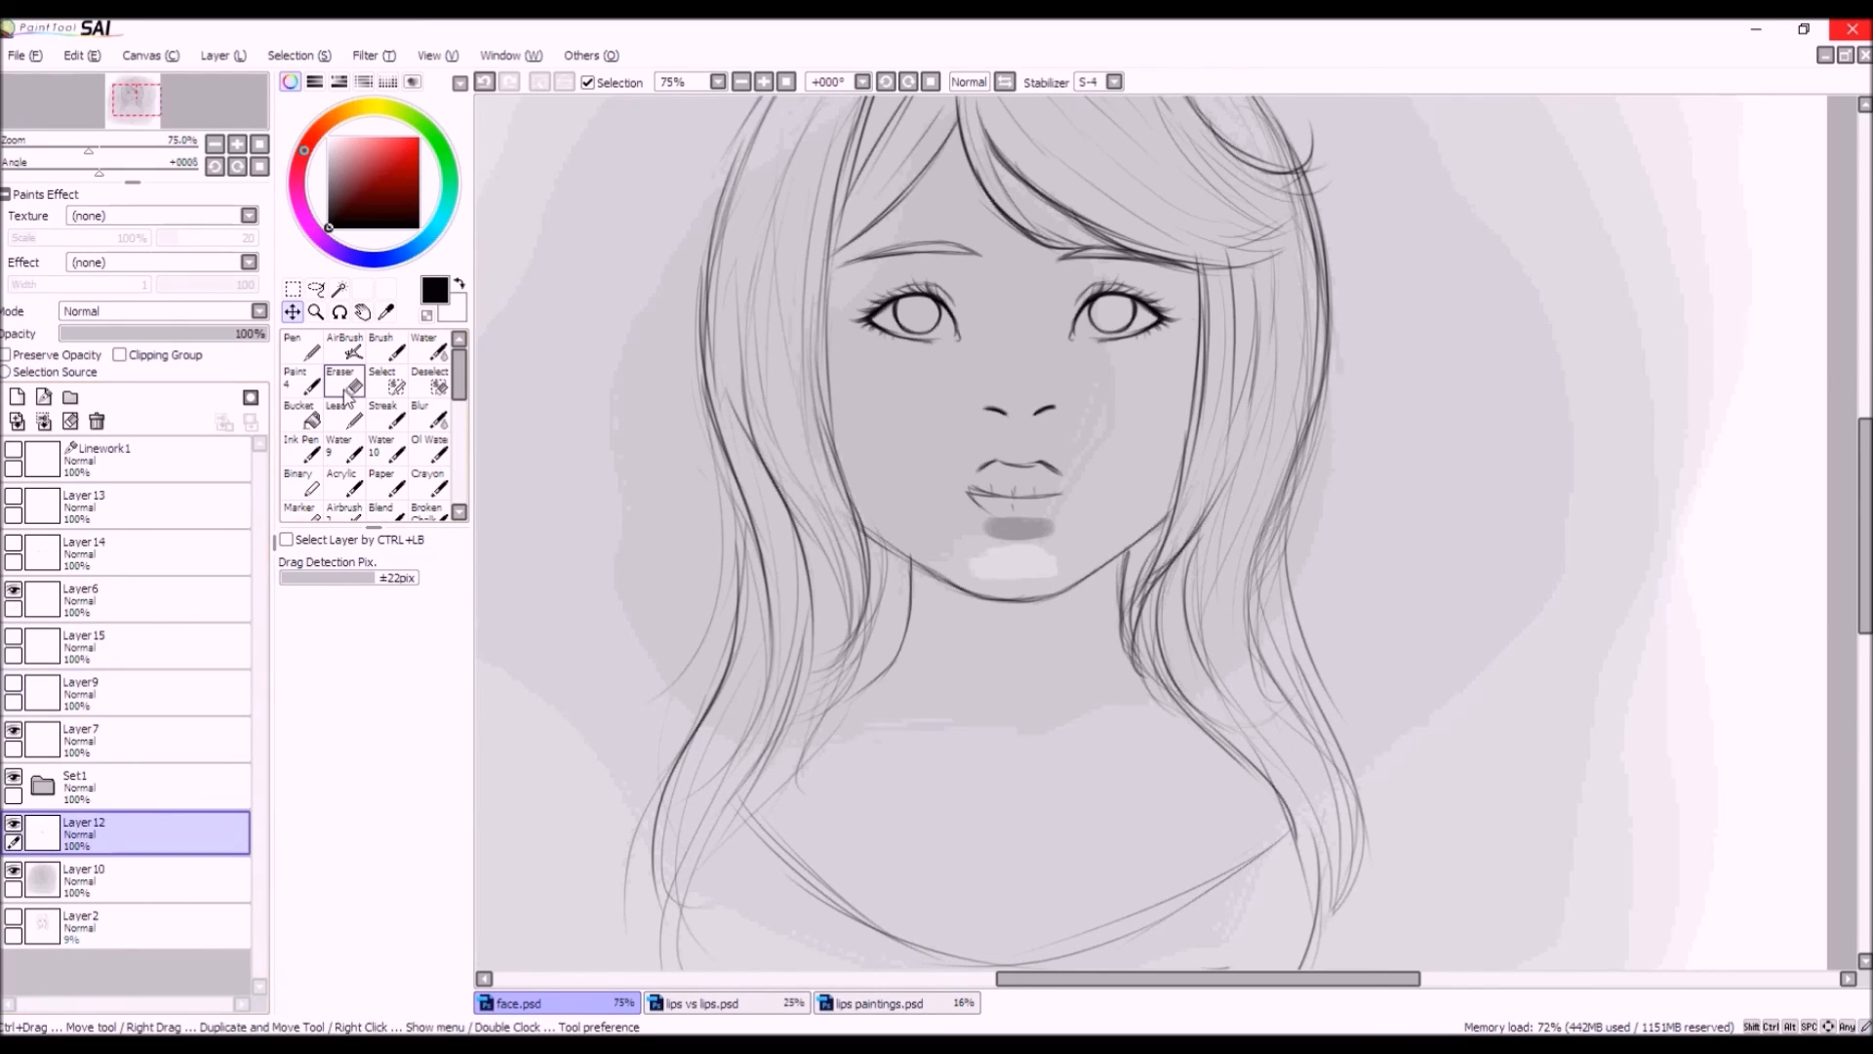
{"action": "key", "text": "e"}
{"action": "mouse_move", "coordinate": [1036, 476]}
{"action": "left_mouse_down"}
{"action": "mouse_move", "coordinate": [975, 471]}
{"action": "mouse_move", "coordinate": [1070, 492]}
{"action": "mouse_move", "coordinate": [975, 507]}
{"action": "left_mouse_up"}
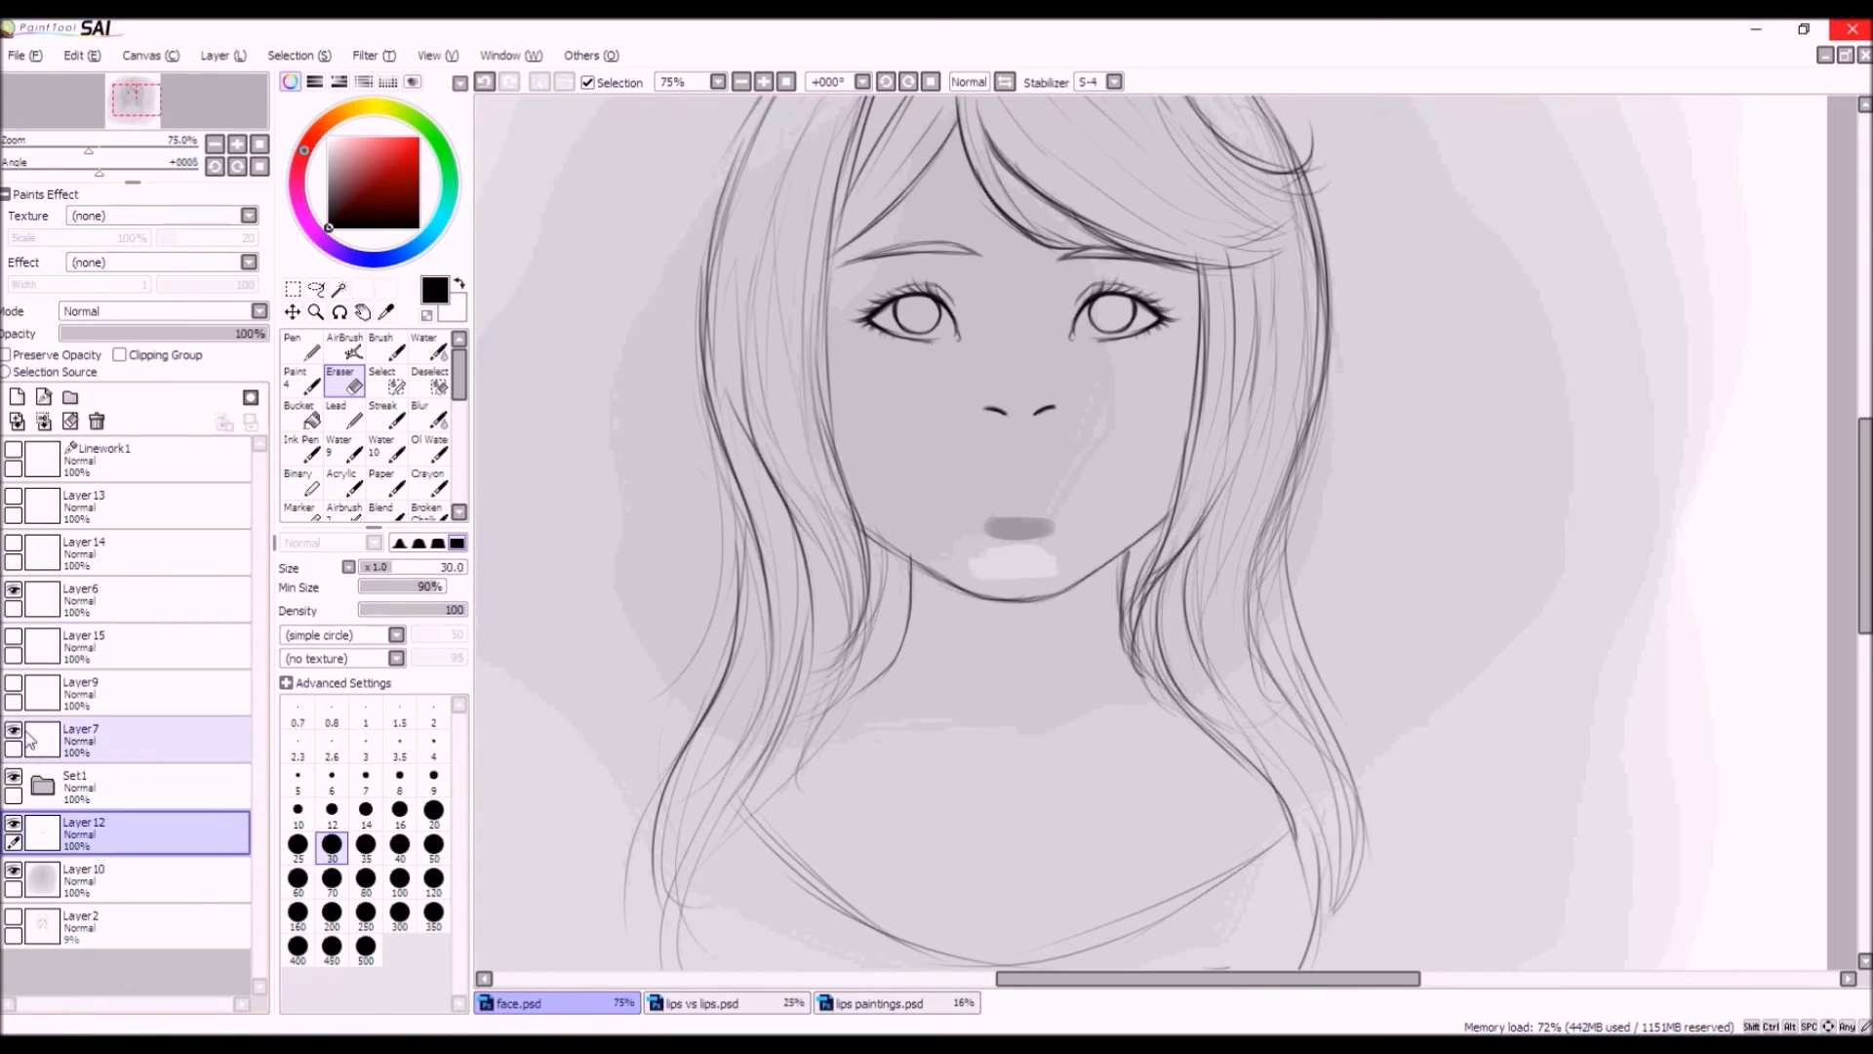
Select Layer15 and show its lips together with the Layer6 nose again.
{"action": "left_click", "coordinate": [59, 632]}
{"action": "left_click", "coordinate": [47, 611]}
{"action": "left_click", "coordinate": [13, 589]}
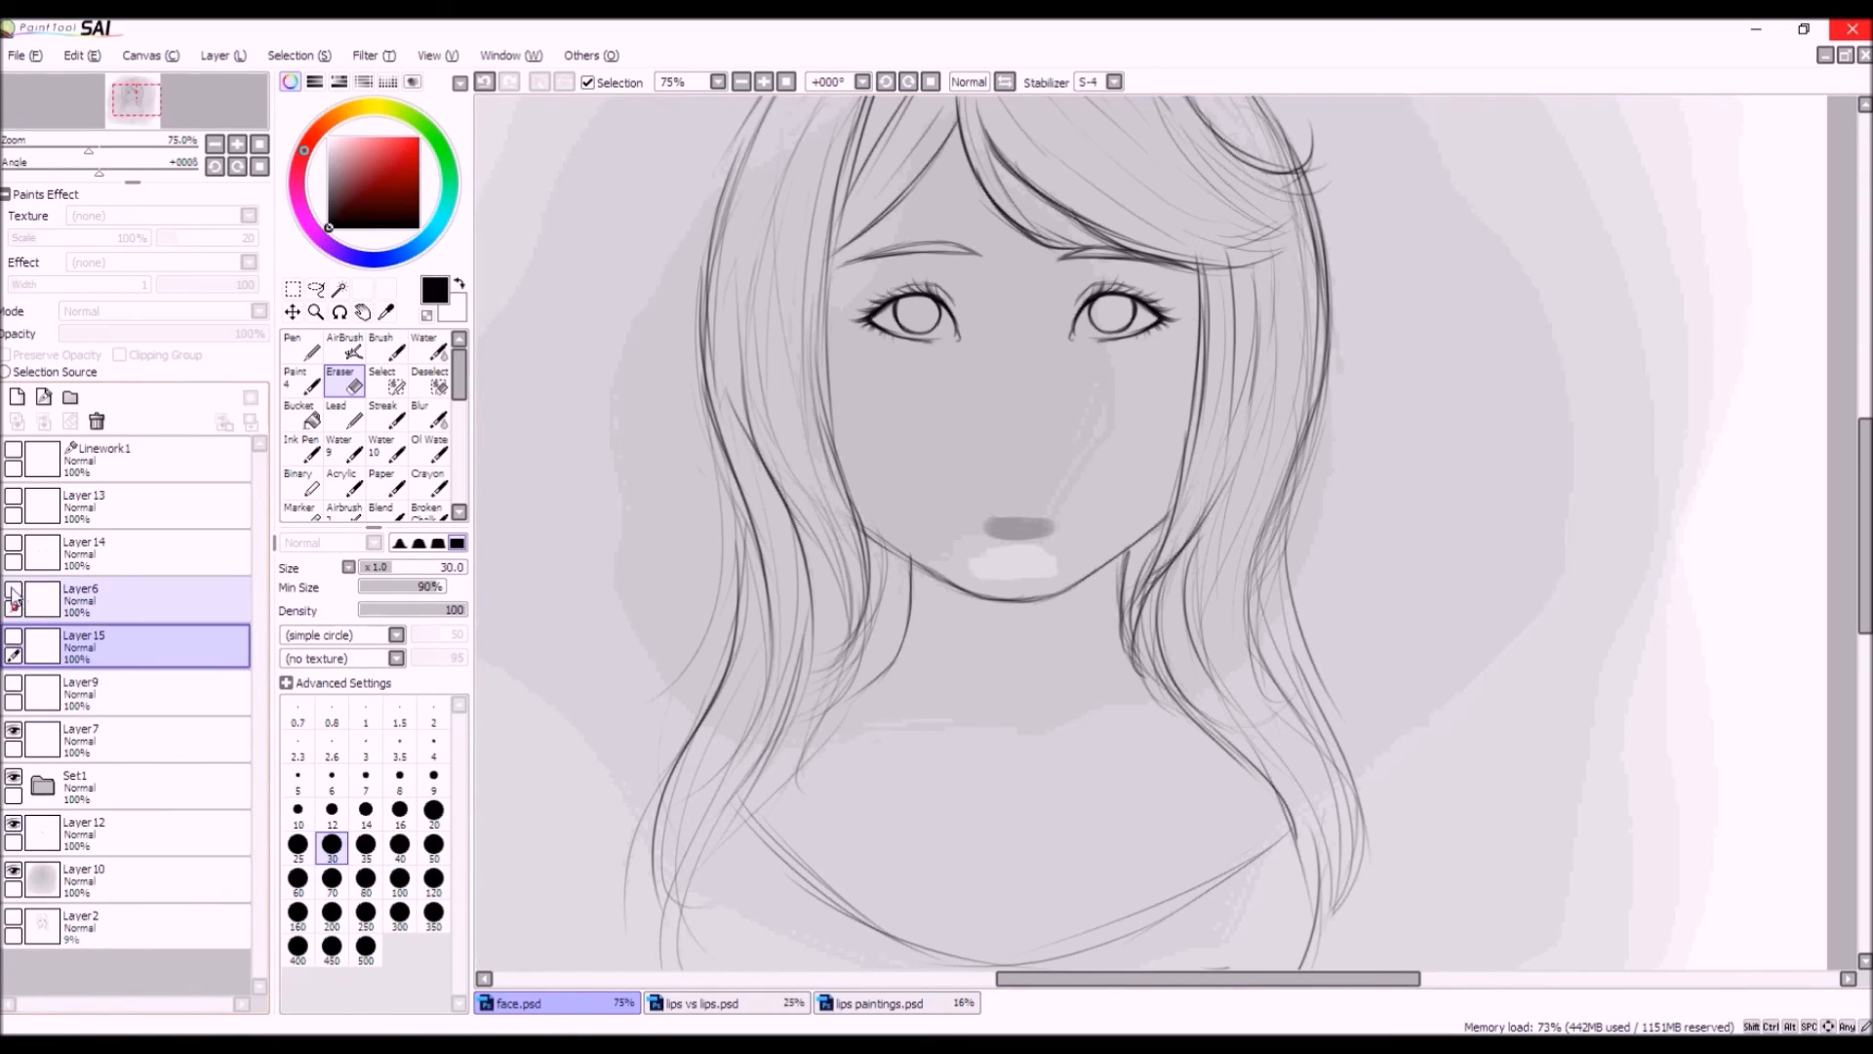
{"action": "left_click", "coordinate": [13, 590]}
{"action": "left_click", "coordinate": [27, 639]}
{"action": "left_click", "coordinate": [13, 637]}
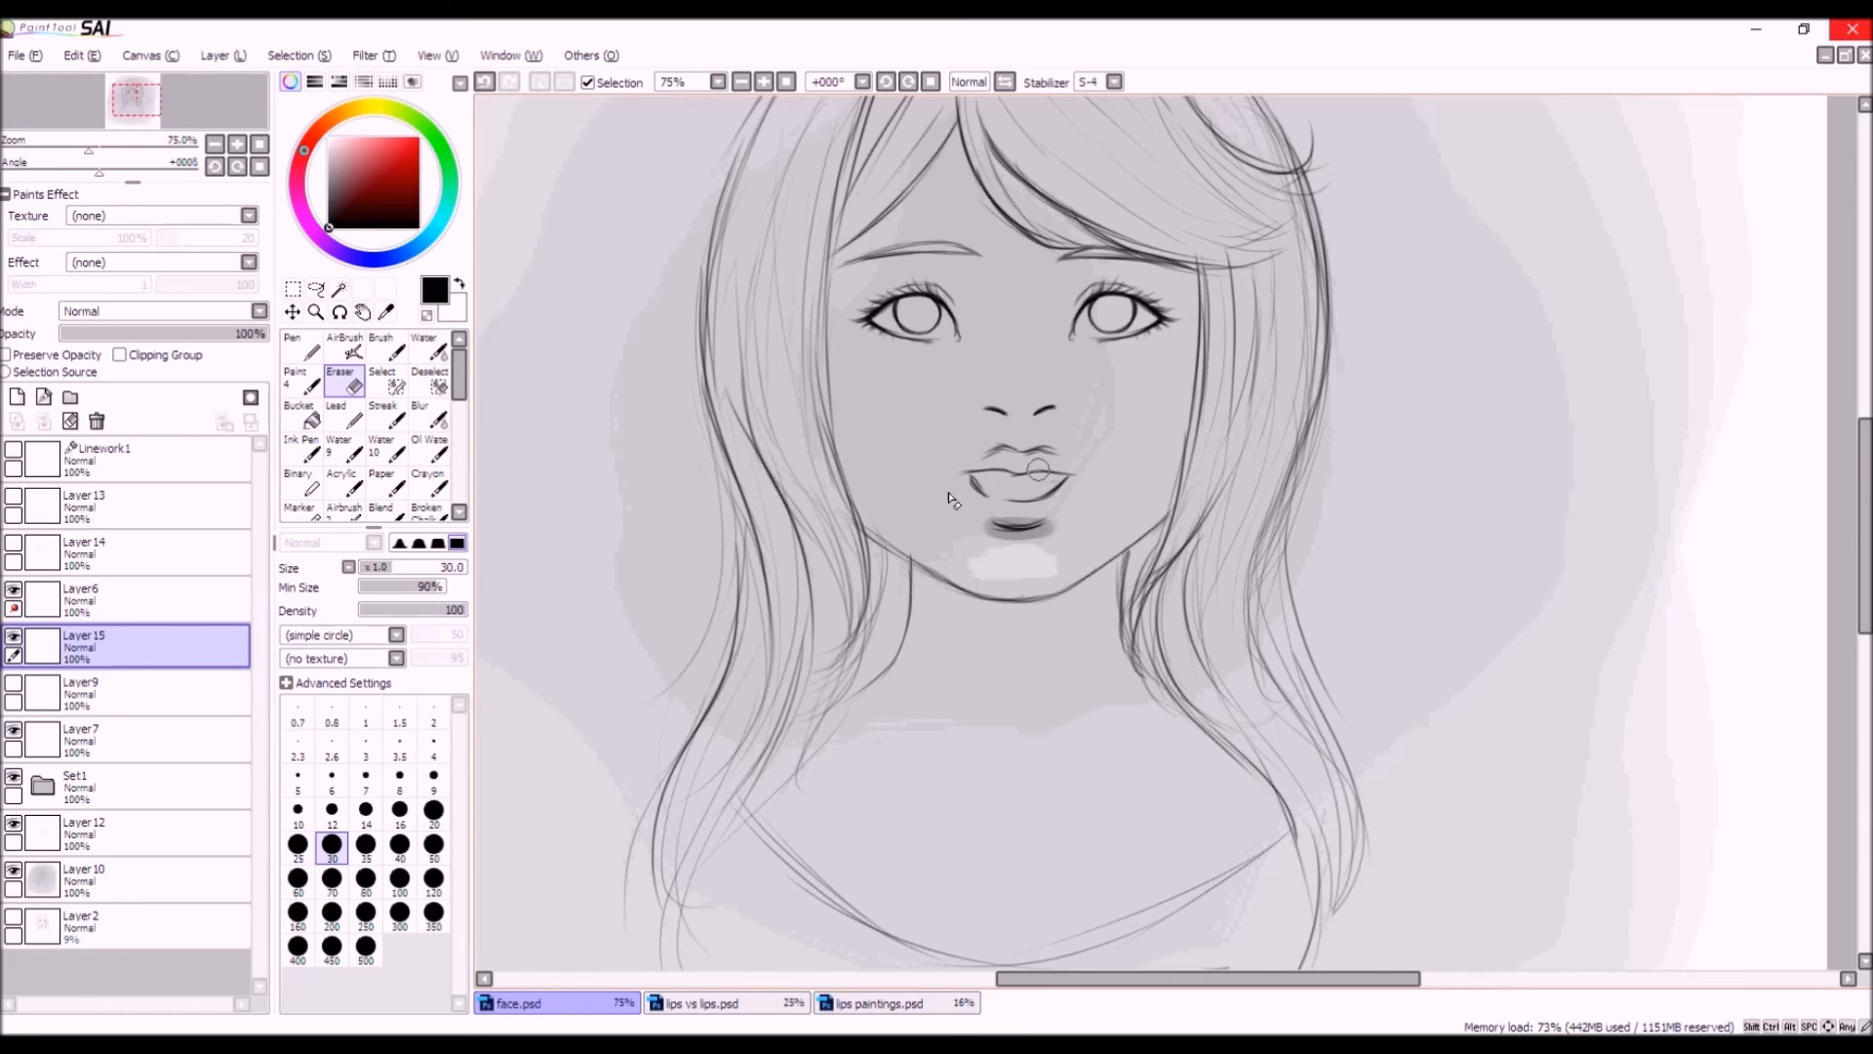
Nudge the linked Layer15 lips and Layer6 nose slightly, and hide the Layer12 chin shading.
{"action": "left_click", "coordinate": [292, 311]}
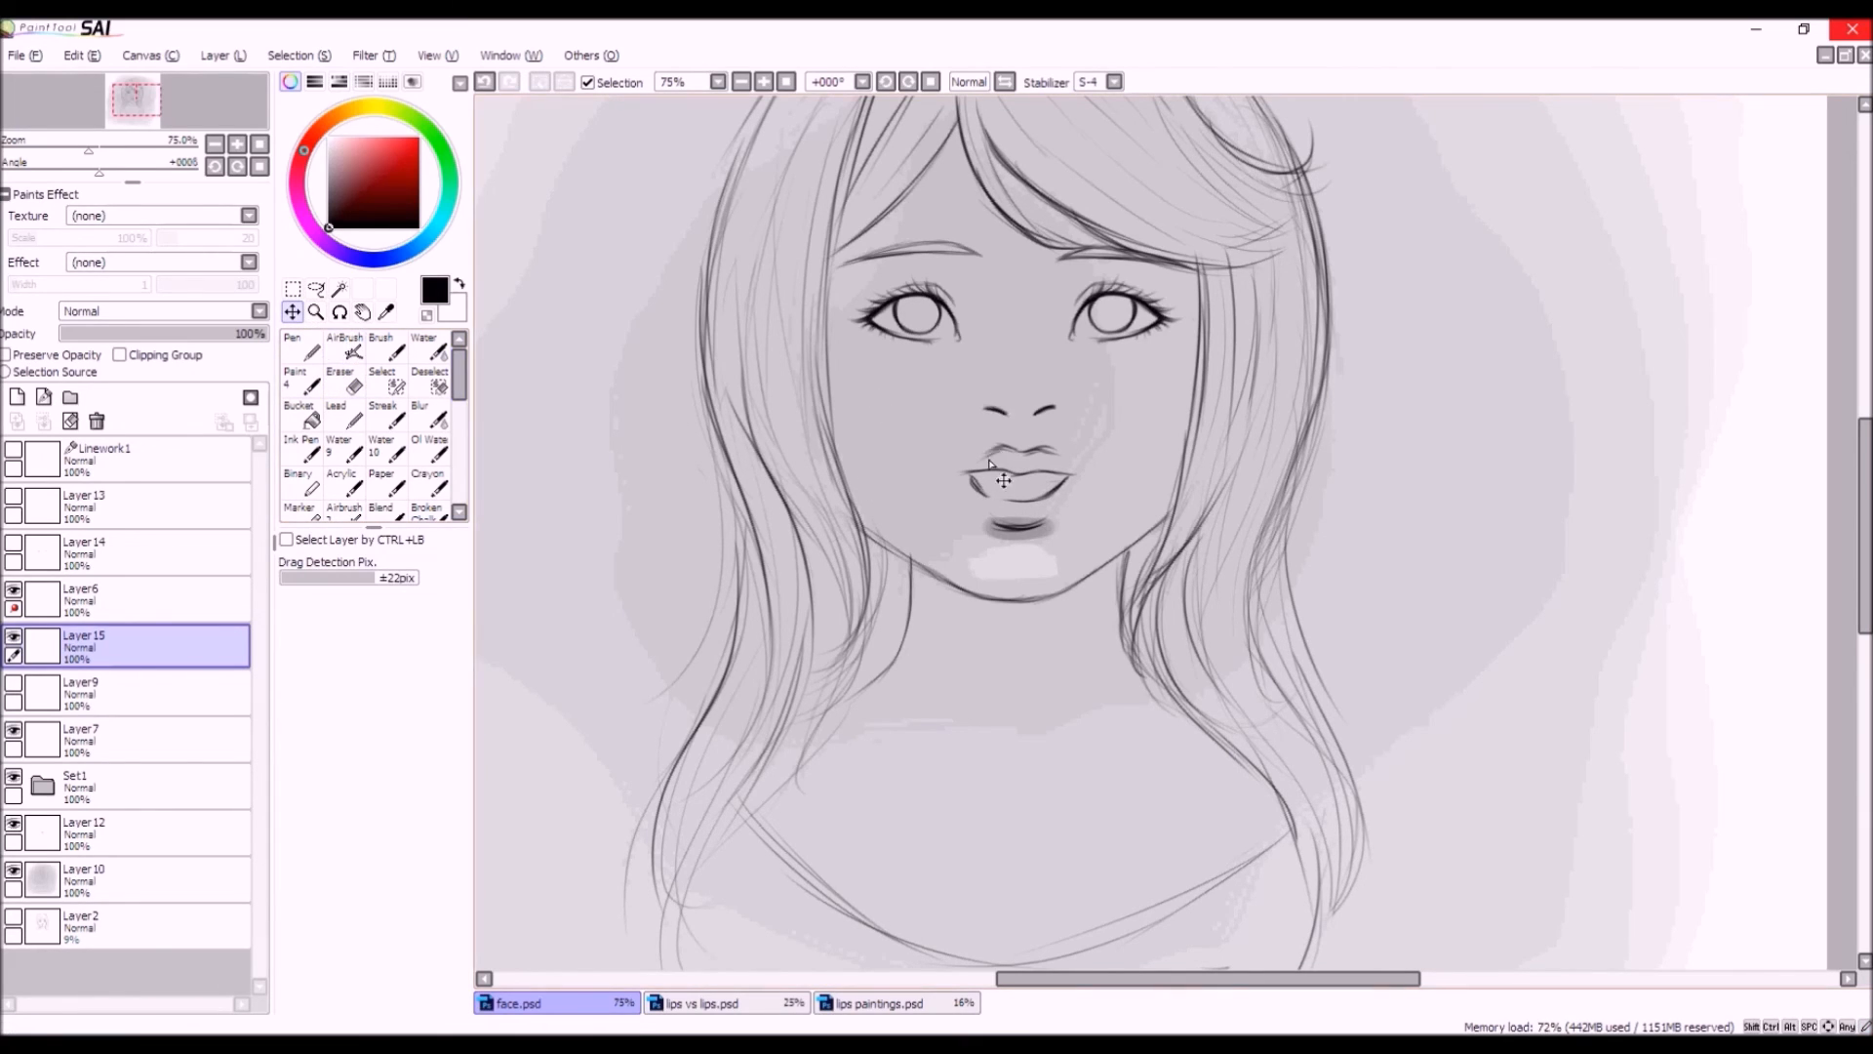
{"action": "mouse_move", "coordinate": [1024, 529]}
{"action": "left_mouse_down"}
{"action": "mouse_move", "coordinate": [1025, 502]}
{"action": "mouse_move", "coordinate": [1036, 522]}
{"action": "left_mouse_up"}
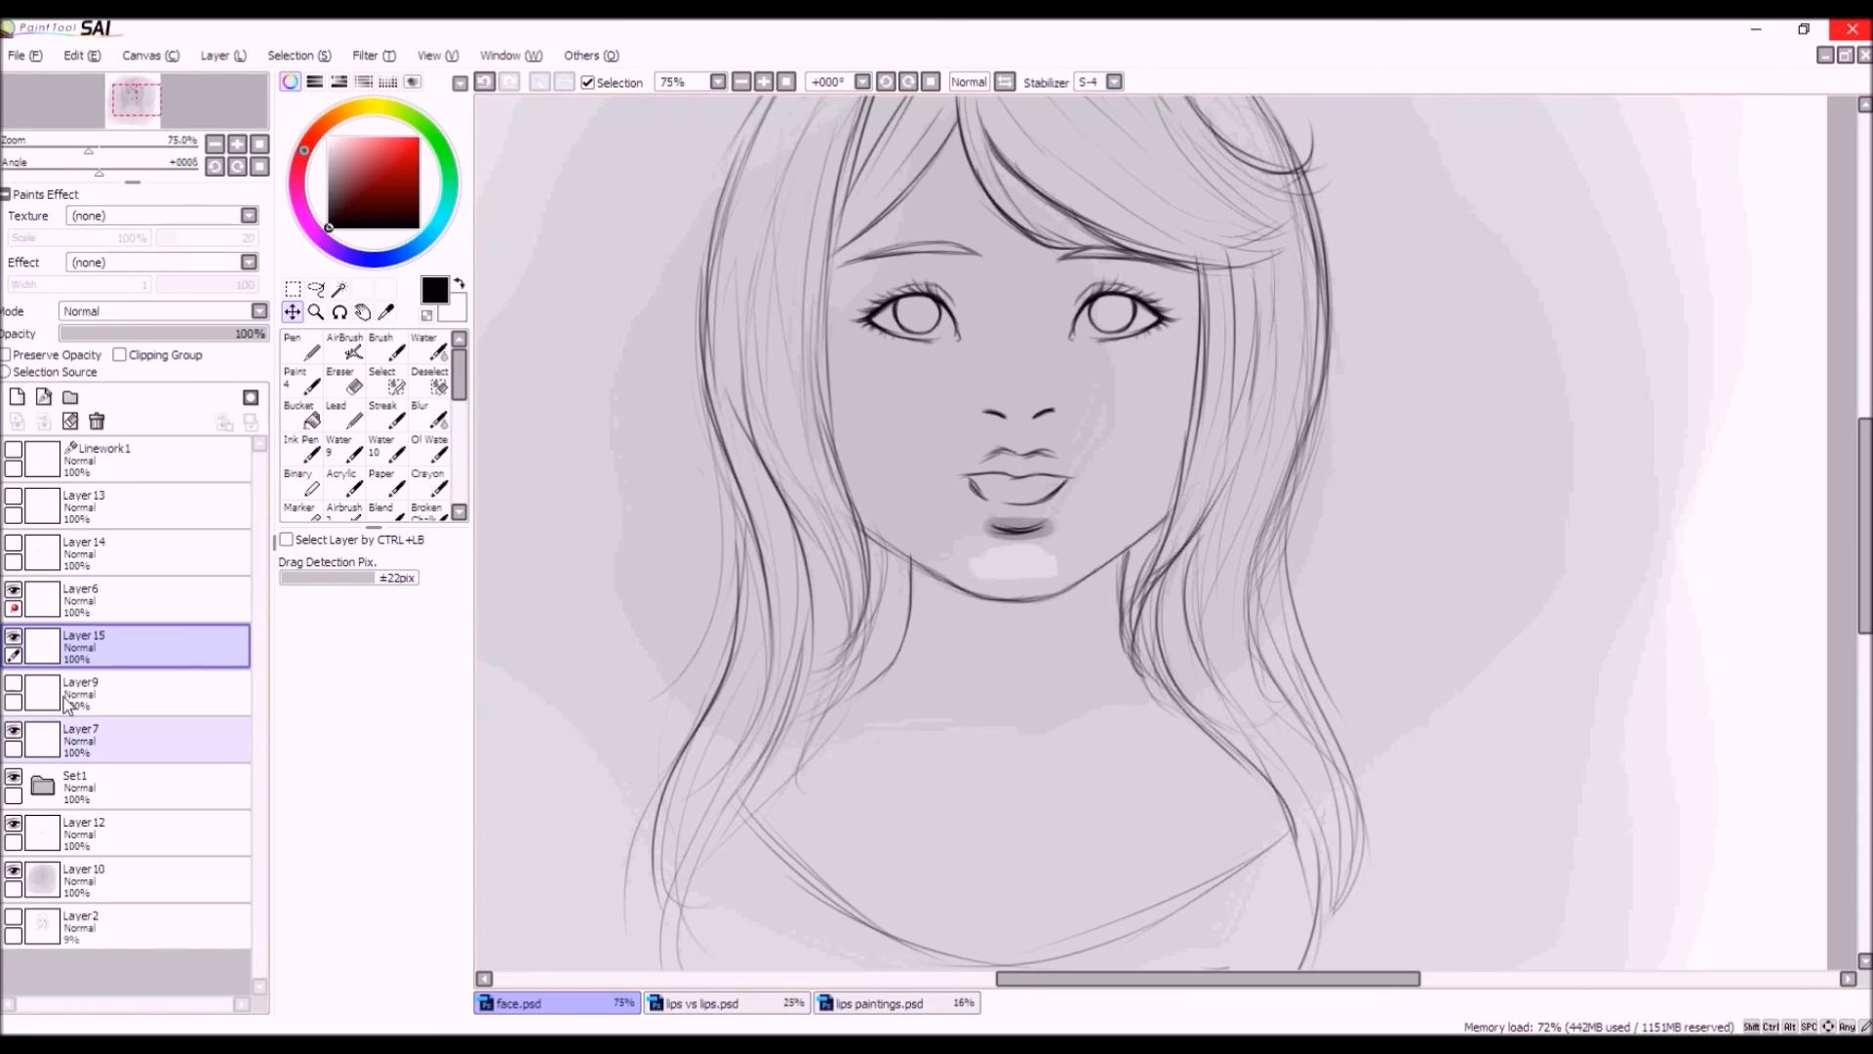
{"action": "left_click", "coordinate": [14, 826]}
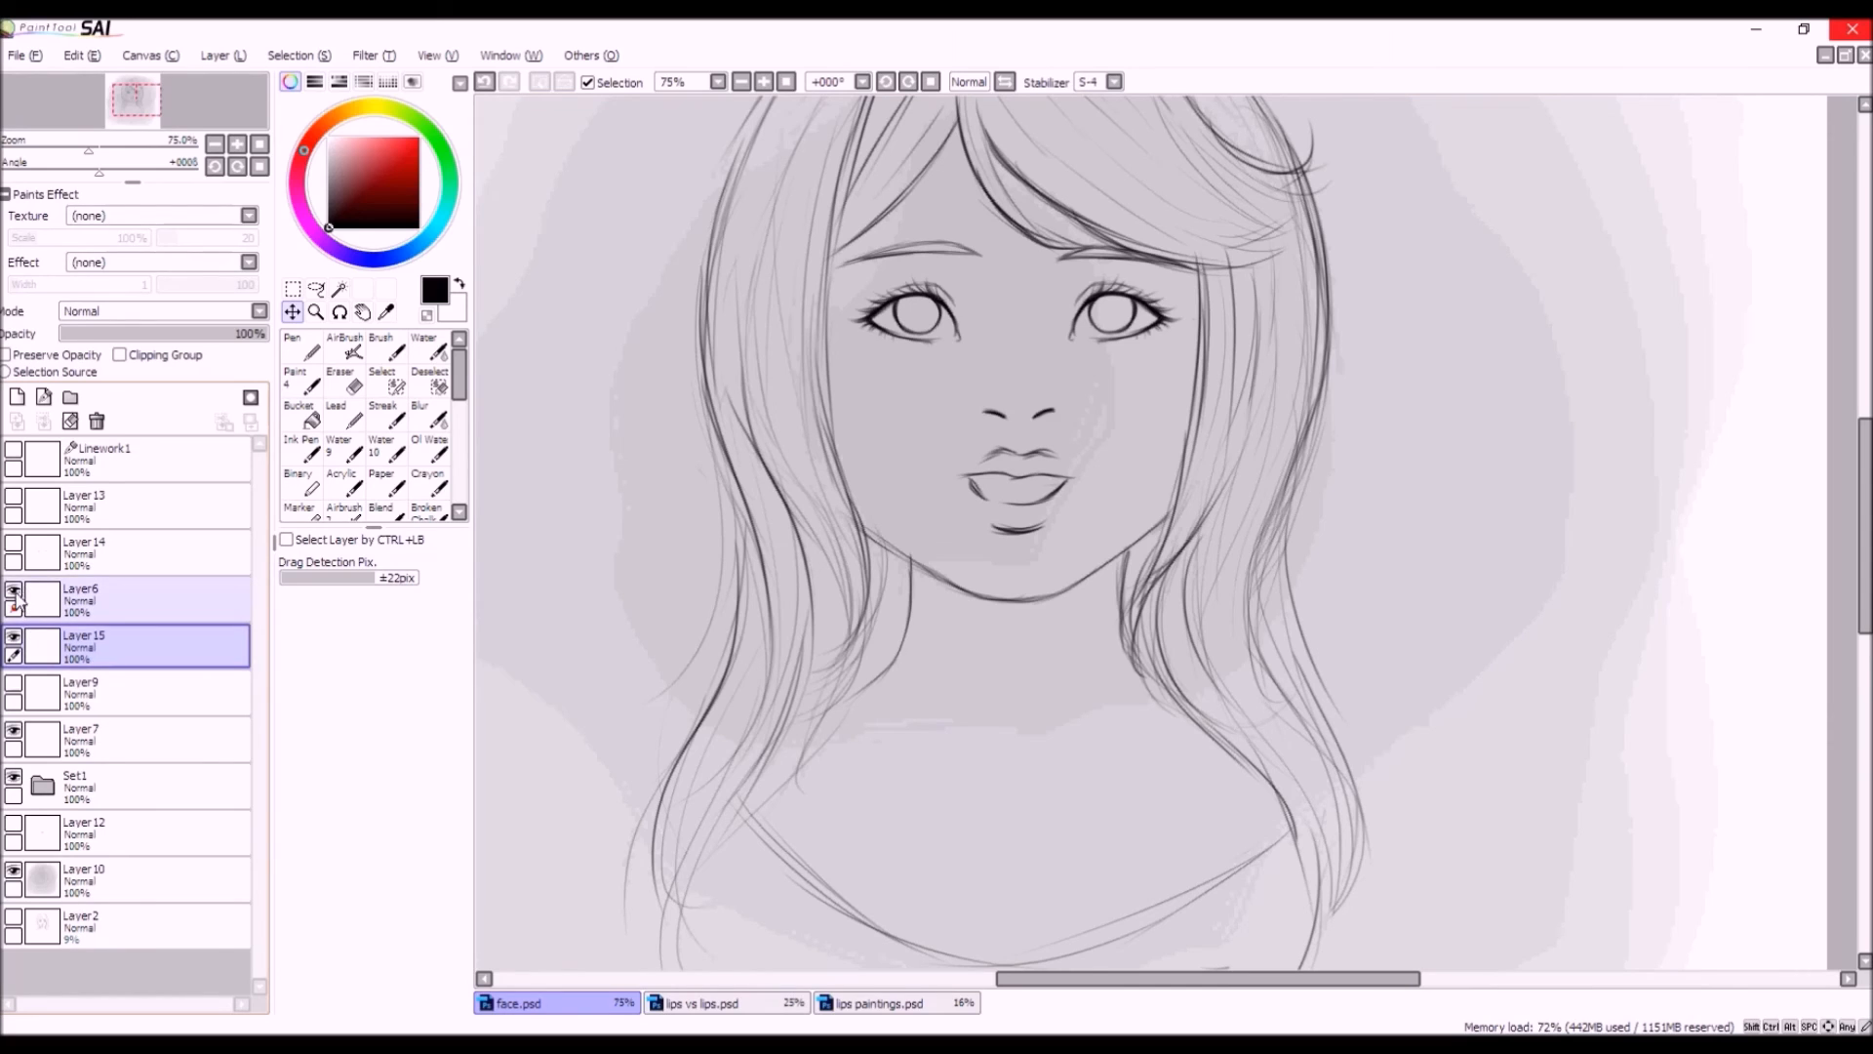
Undo the moves of the lips and nose, select Layer6 and swap the Layer15 lips for the Layer9 lips.
{"action": "left_click", "coordinate": [485, 83]}
{"action": "left_click", "coordinate": [39, 603]}
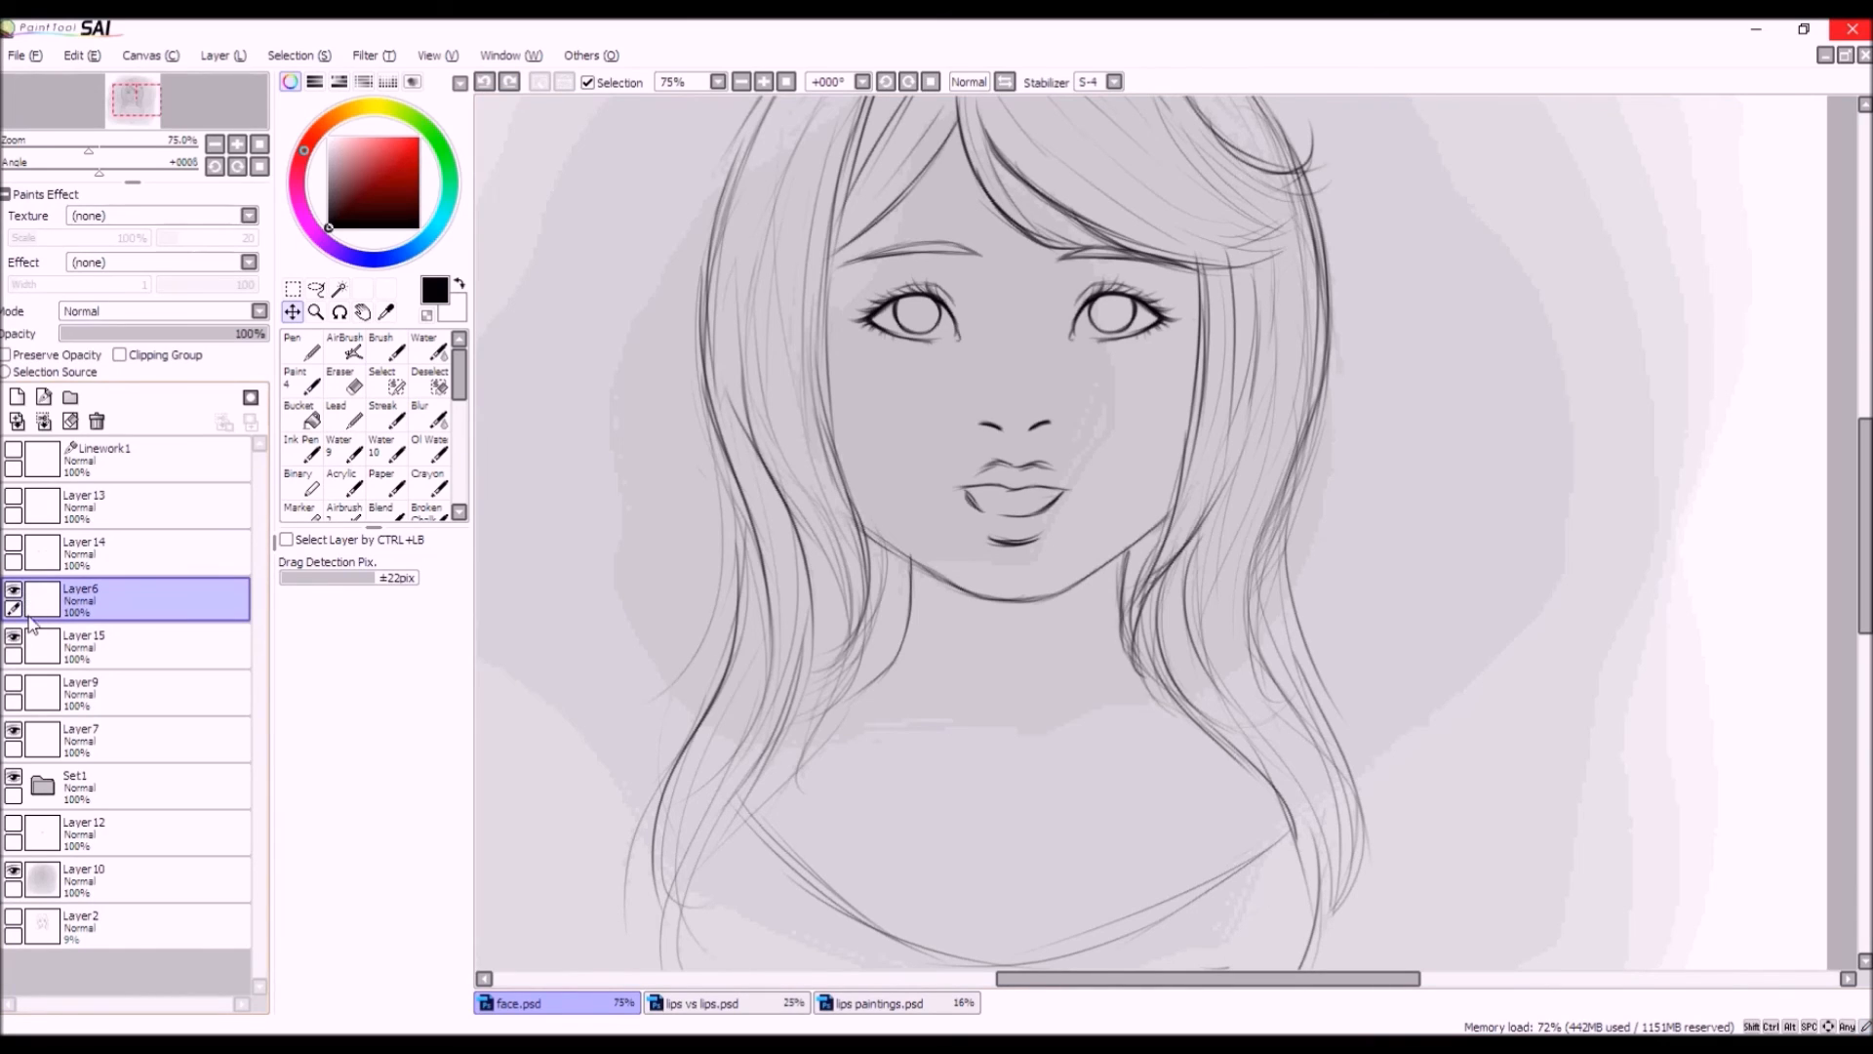
{"action": "left_click", "coordinate": [13, 636]}
{"action": "left_click", "coordinate": [14, 683]}
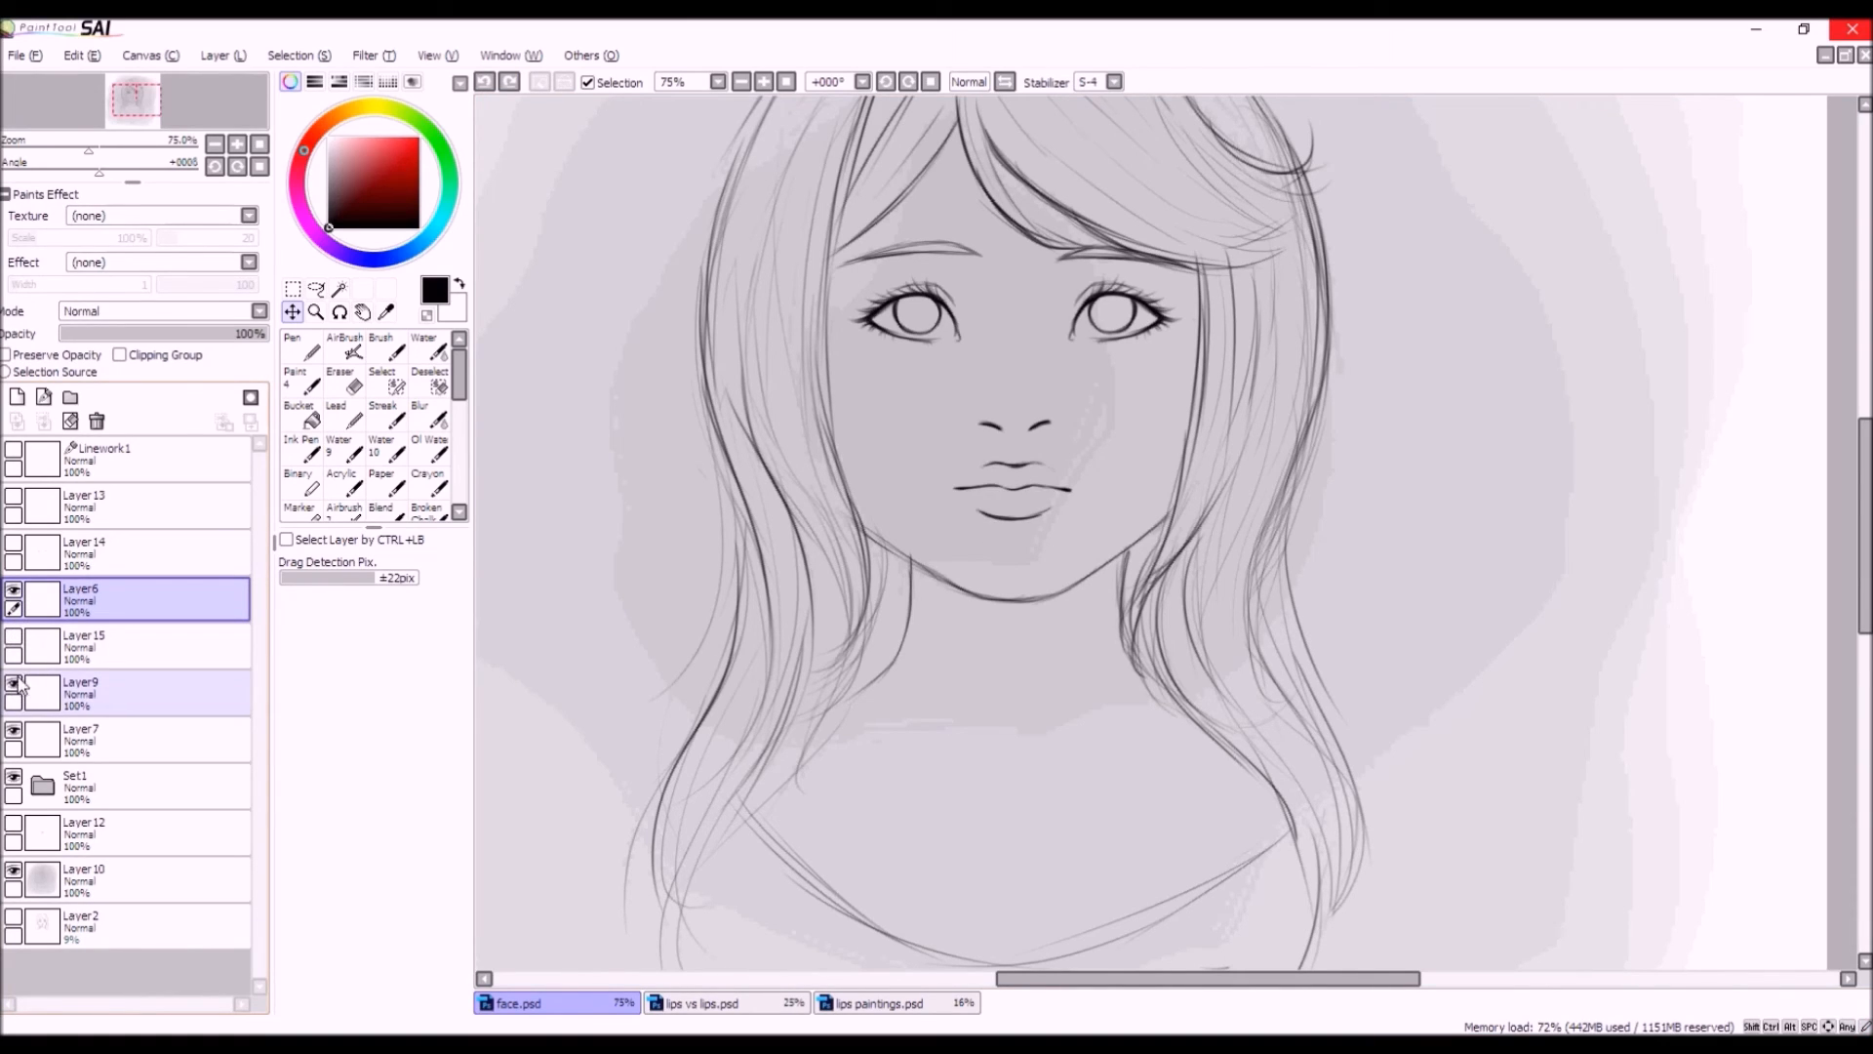
Show Layer12 and erase its leftover line strokes over the lips, then make Layer7 the active layer.
{"action": "left_click", "coordinate": [17, 824]}
{"action": "left_click", "coordinate": [18, 824]}
{"action": "left_click", "coordinate": [13, 825]}
{"action": "left_click", "coordinate": [79, 834]}
{"action": "key", "text": "e"}
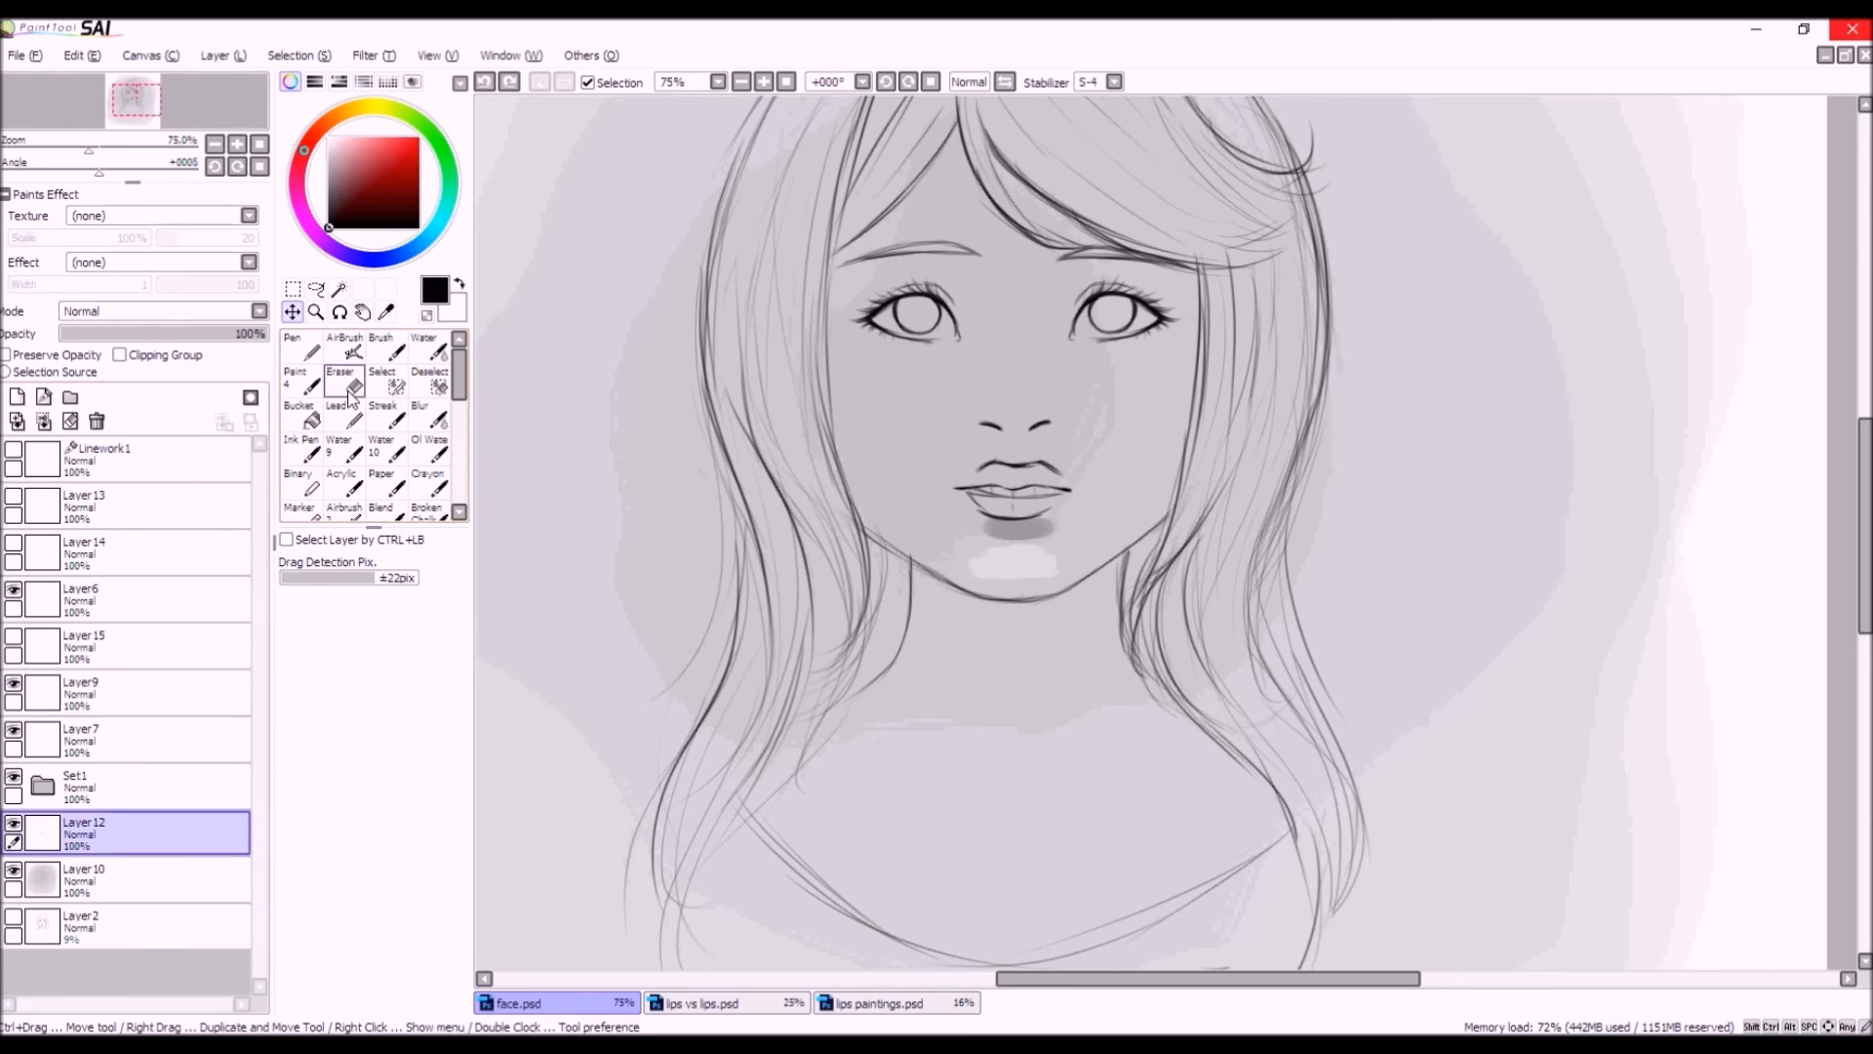
{"action": "mouse_move", "coordinate": [1000, 491]}
{"action": "left_mouse_down"}
{"action": "mouse_move", "coordinate": [1045, 515]}
{"action": "mouse_move", "coordinate": [974, 509]}
{"action": "mouse_move", "coordinate": [1089, 482]}
{"action": "mouse_move", "coordinate": [949, 467]}
{"action": "mouse_move", "coordinate": [1110, 476]}
{"action": "mouse_move", "coordinate": [951, 451]}
{"action": "mouse_move", "coordinate": [994, 482]}
{"action": "mouse_move", "coordinate": [921, 401]}
{"action": "mouse_move", "coordinate": [1036, 478]}
{"action": "mouse_move", "coordinate": [1050, 429]}
{"action": "left_mouse_up"}
{"action": "left_click", "coordinate": [10, 741]}
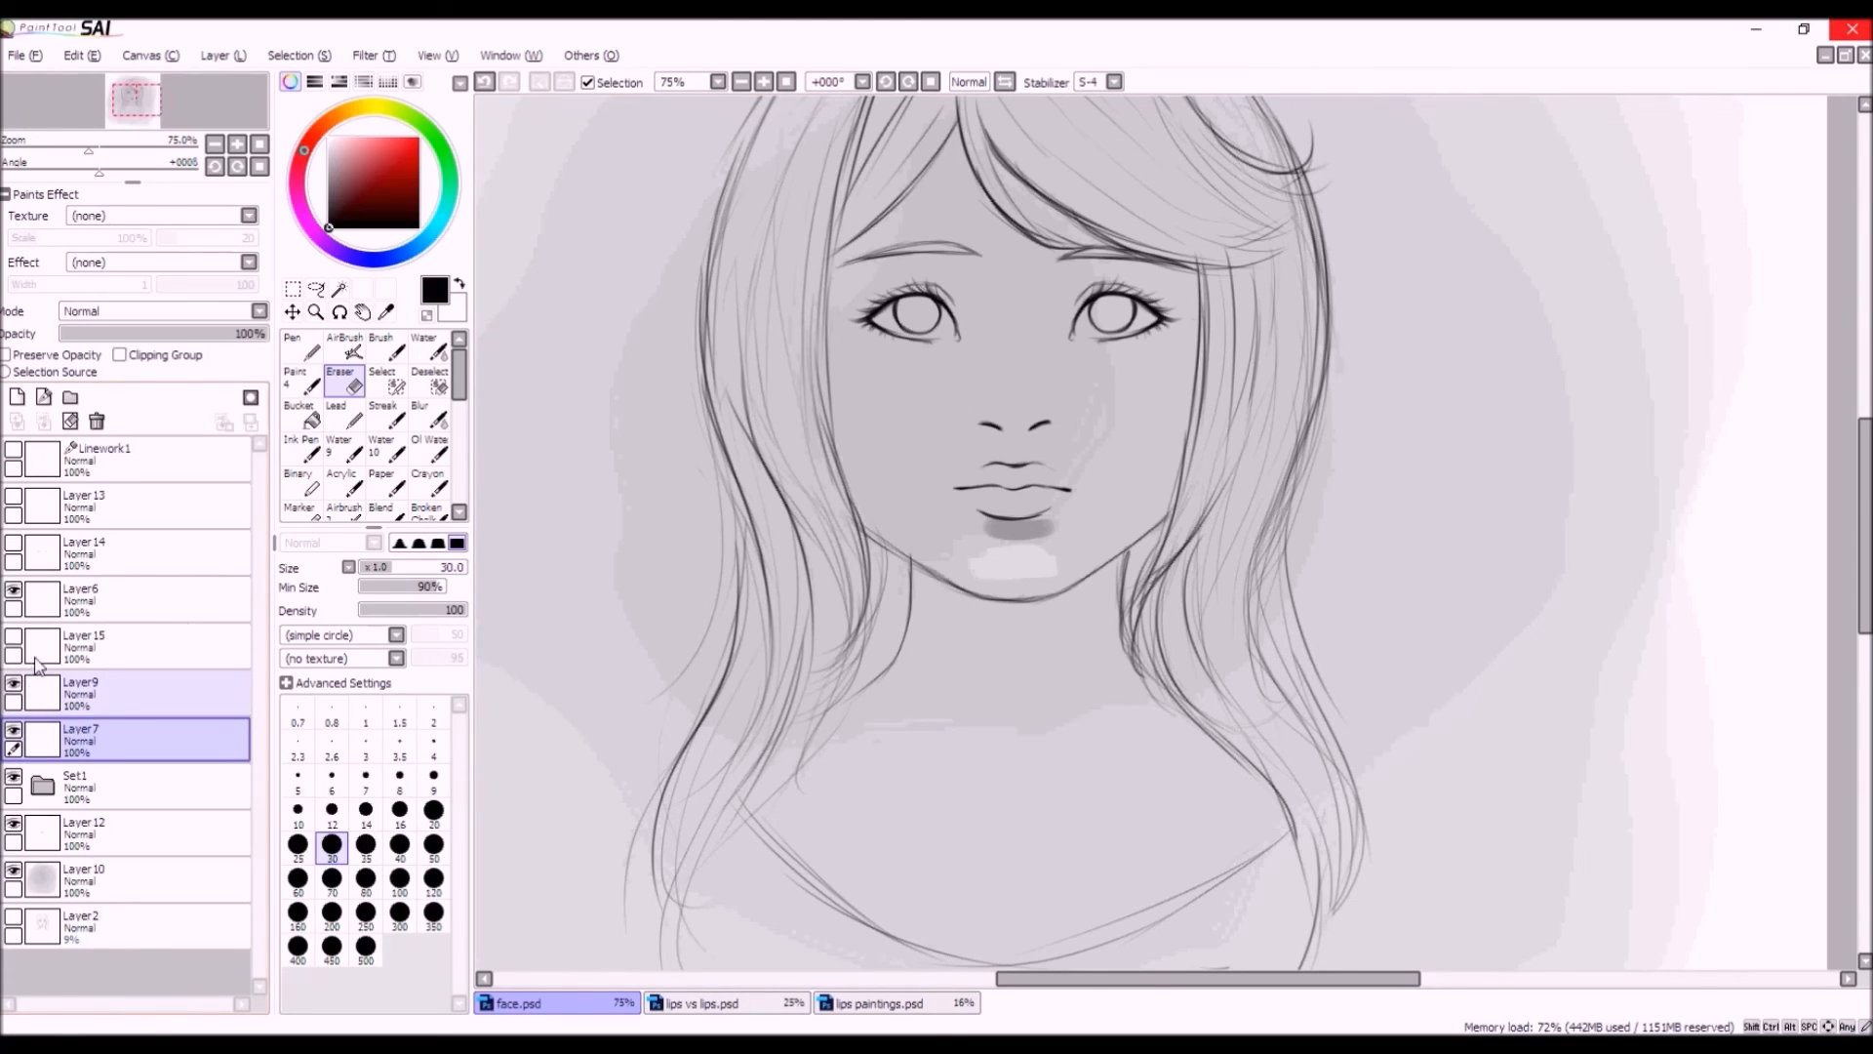
Compare the mouth with and without the last erasing by undoing and redoing it.
{"action": "key", "text": "ctrl+z"}
{"action": "key", "text": "ctrl+y"}
{"action": "key", "text": "ctrl+z"}
{"action": "key", "text": "ctrl+y"}
Check the Layer15 lips and the Layer13 teeth grid over the Layer9 lips, hiding each again.
{"action": "left_click", "coordinate": [16, 637]}
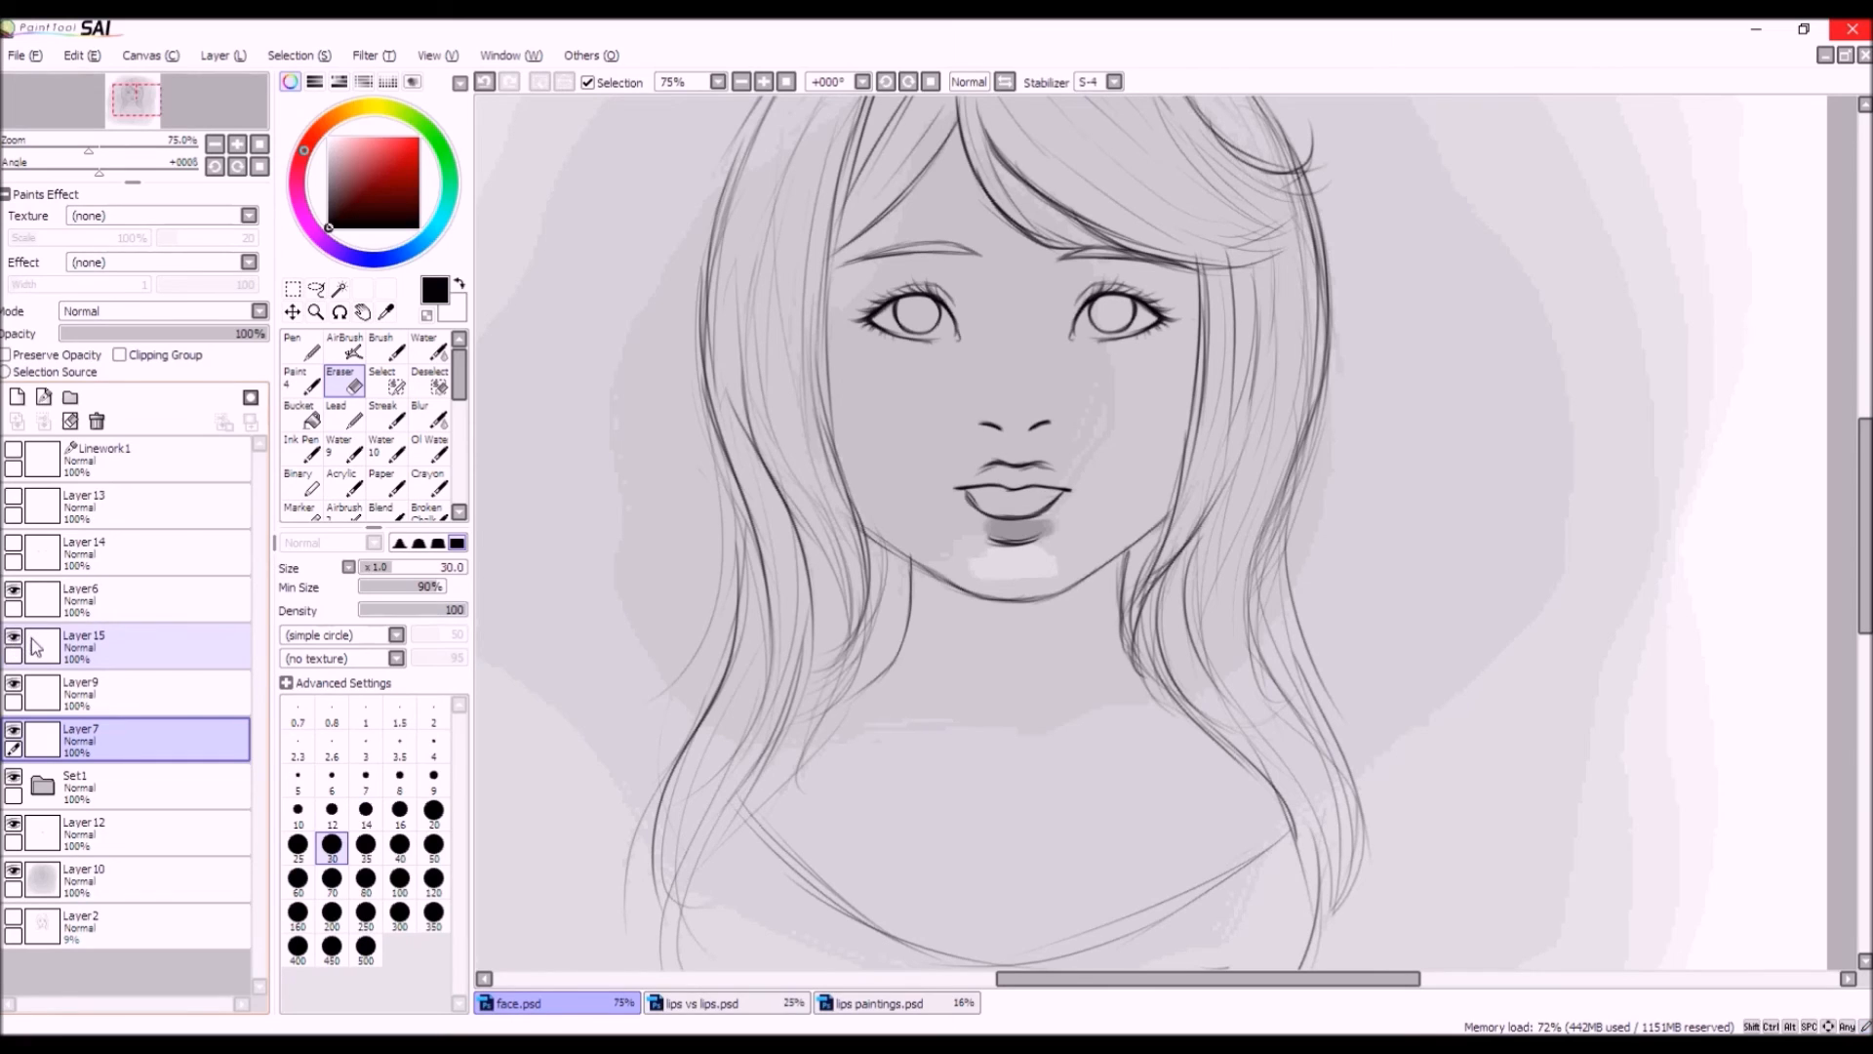
{"action": "left_click", "coordinate": [16, 637]}
{"action": "left_click", "coordinate": [13, 497]}
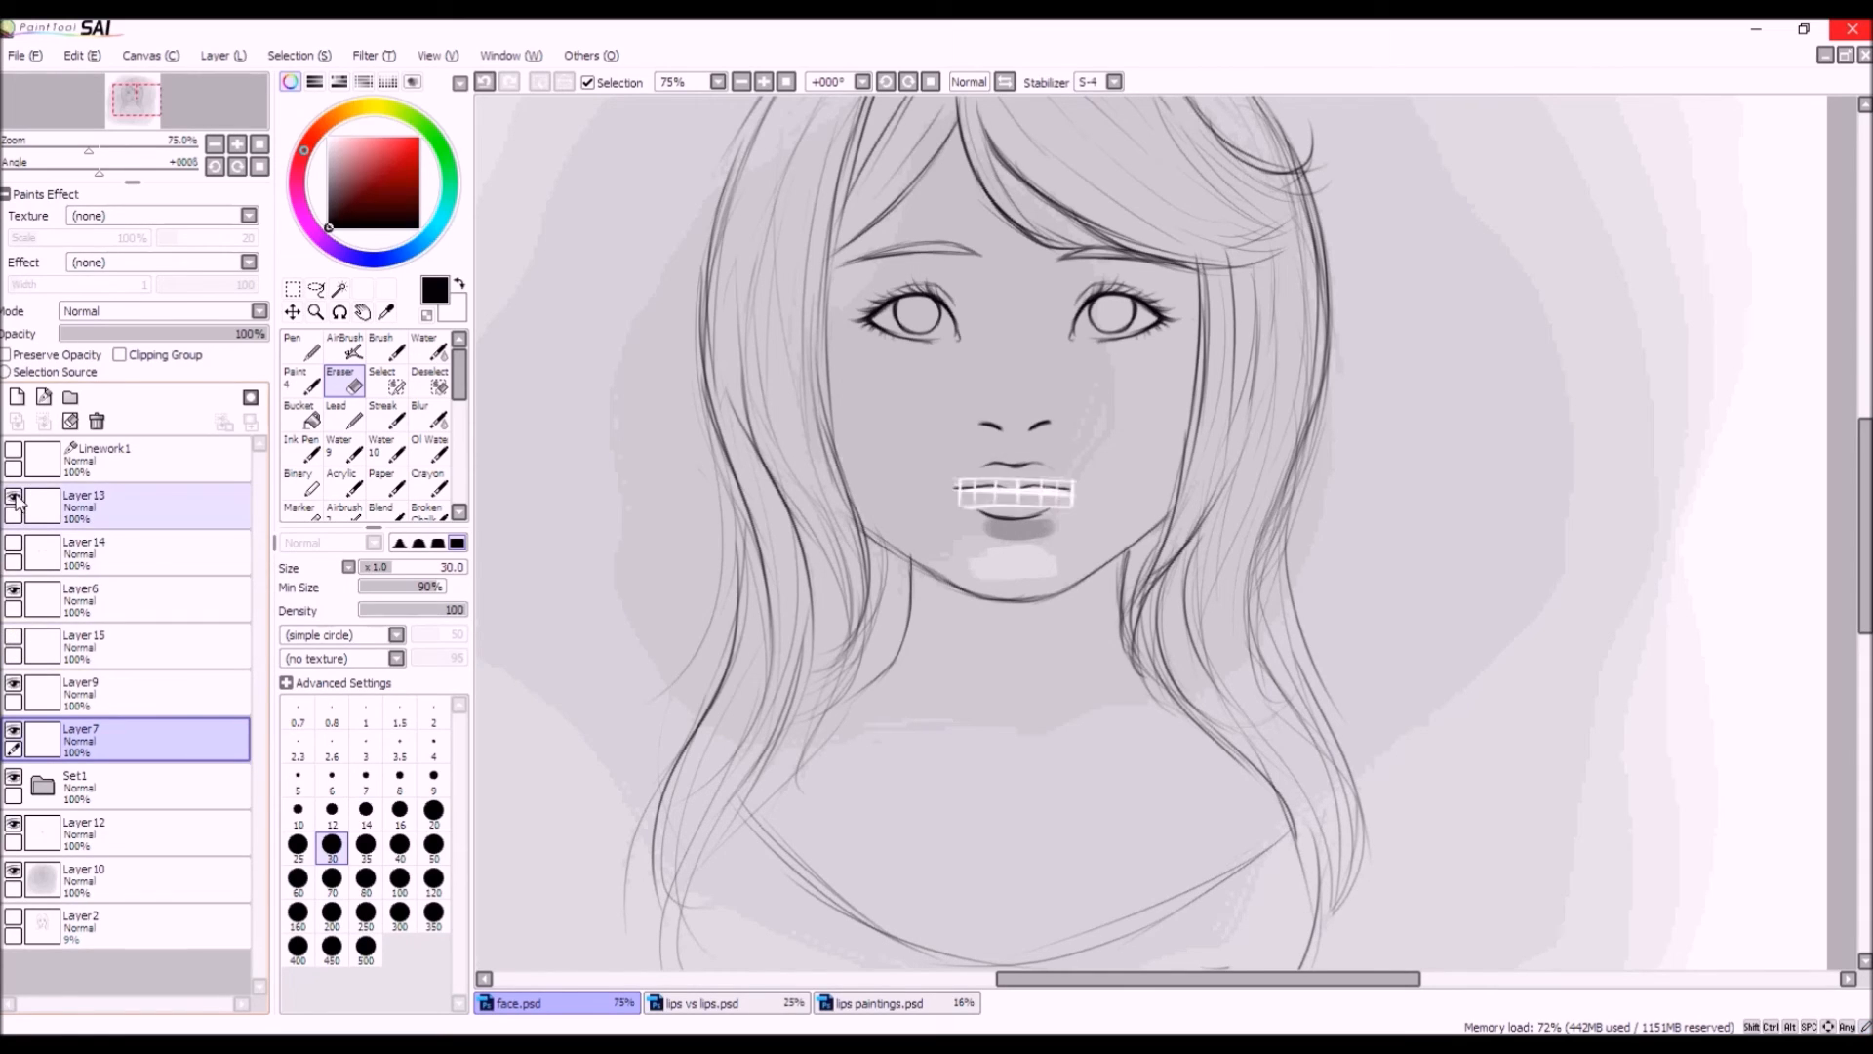
{"action": "left_click", "coordinate": [13, 497]}
Show and select Layer14 with its red mouth guide line, and set a dark red AirBrush to size 10.
{"action": "left_click", "coordinate": [13, 543]}
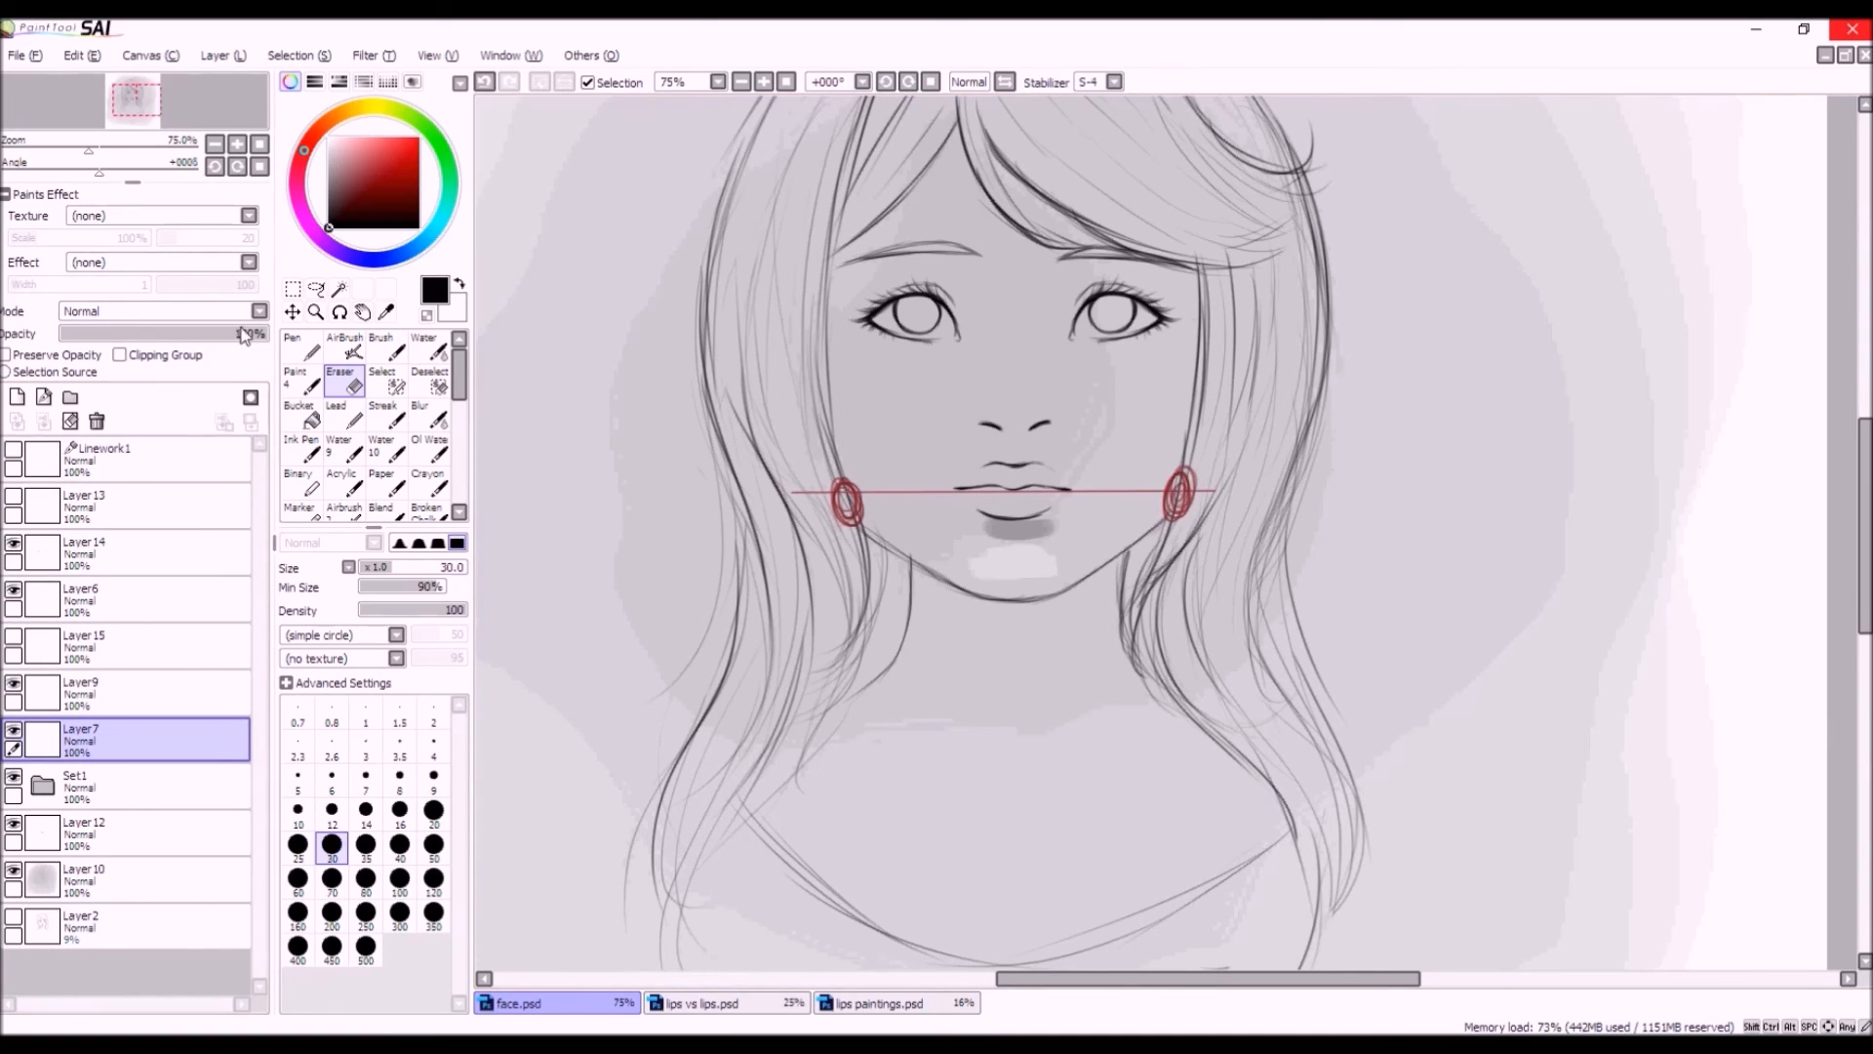
{"action": "left_click", "coordinate": [14, 543]}
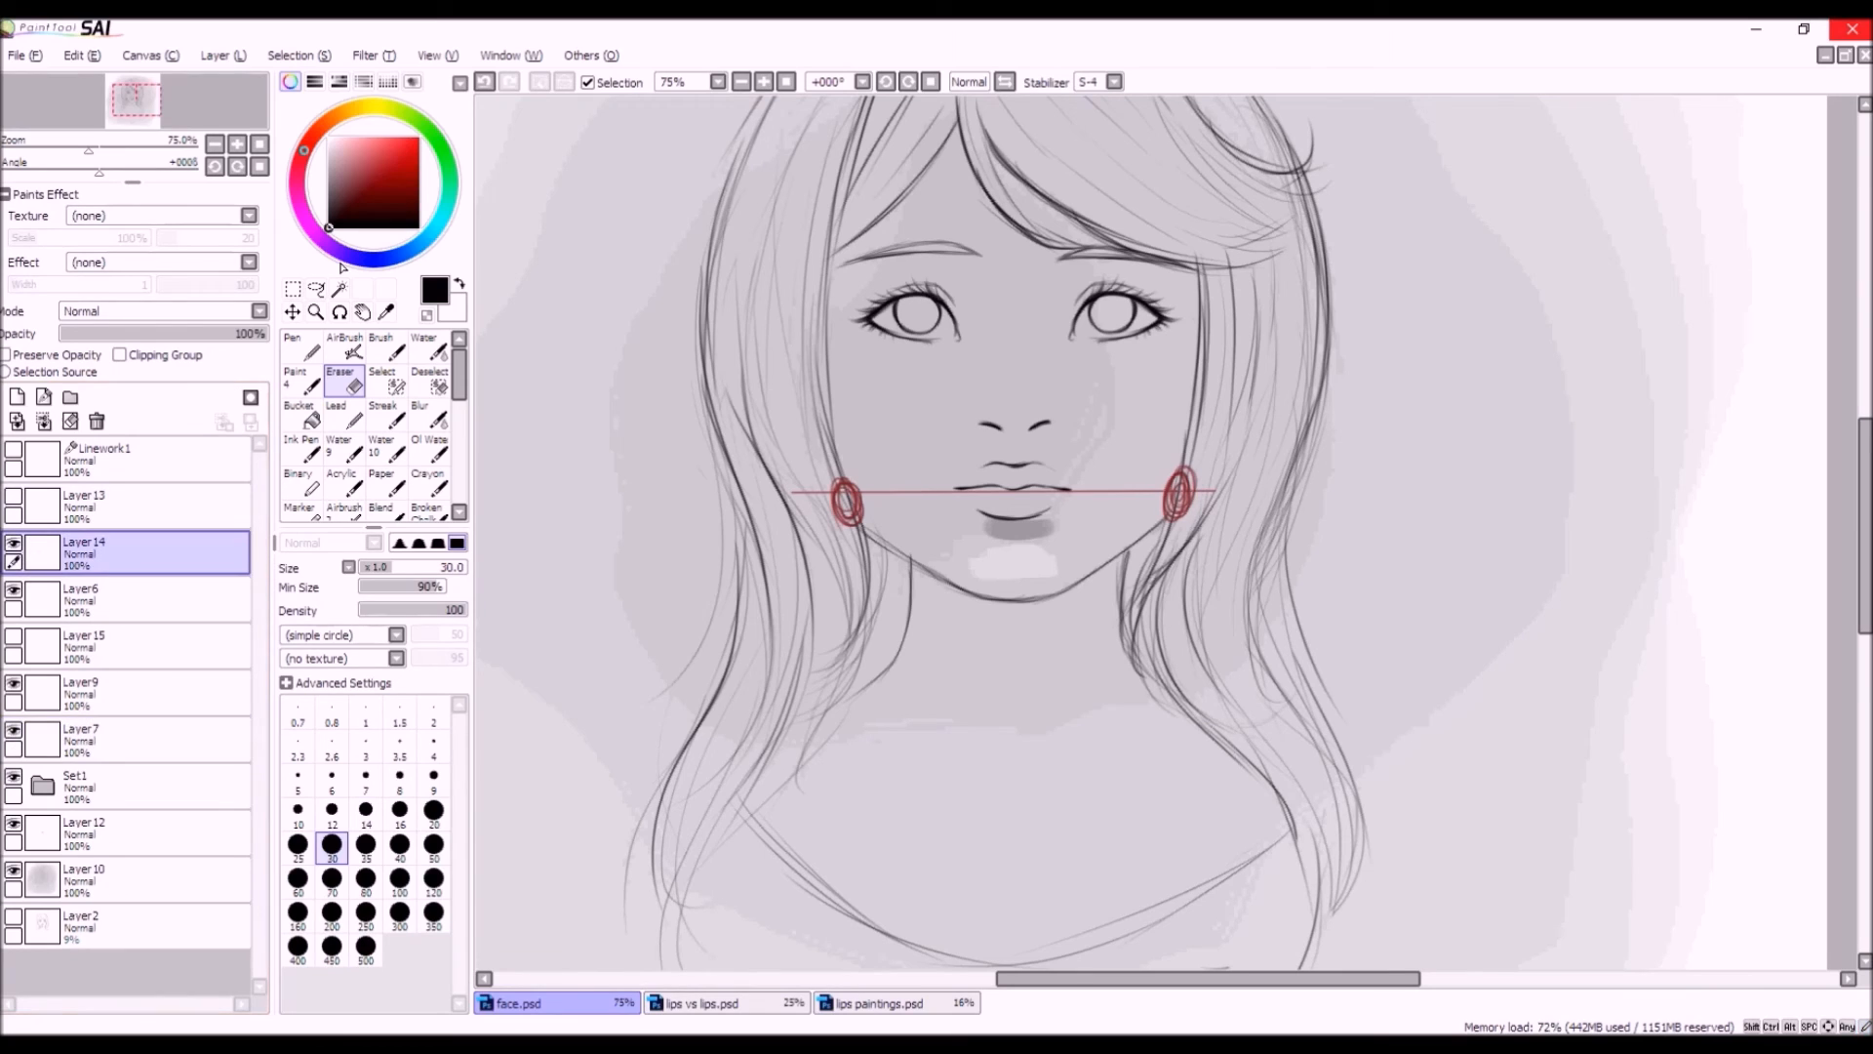
{"action": "left_click", "coordinate": [386, 185]}
{"action": "left_click", "coordinate": [346, 346]}
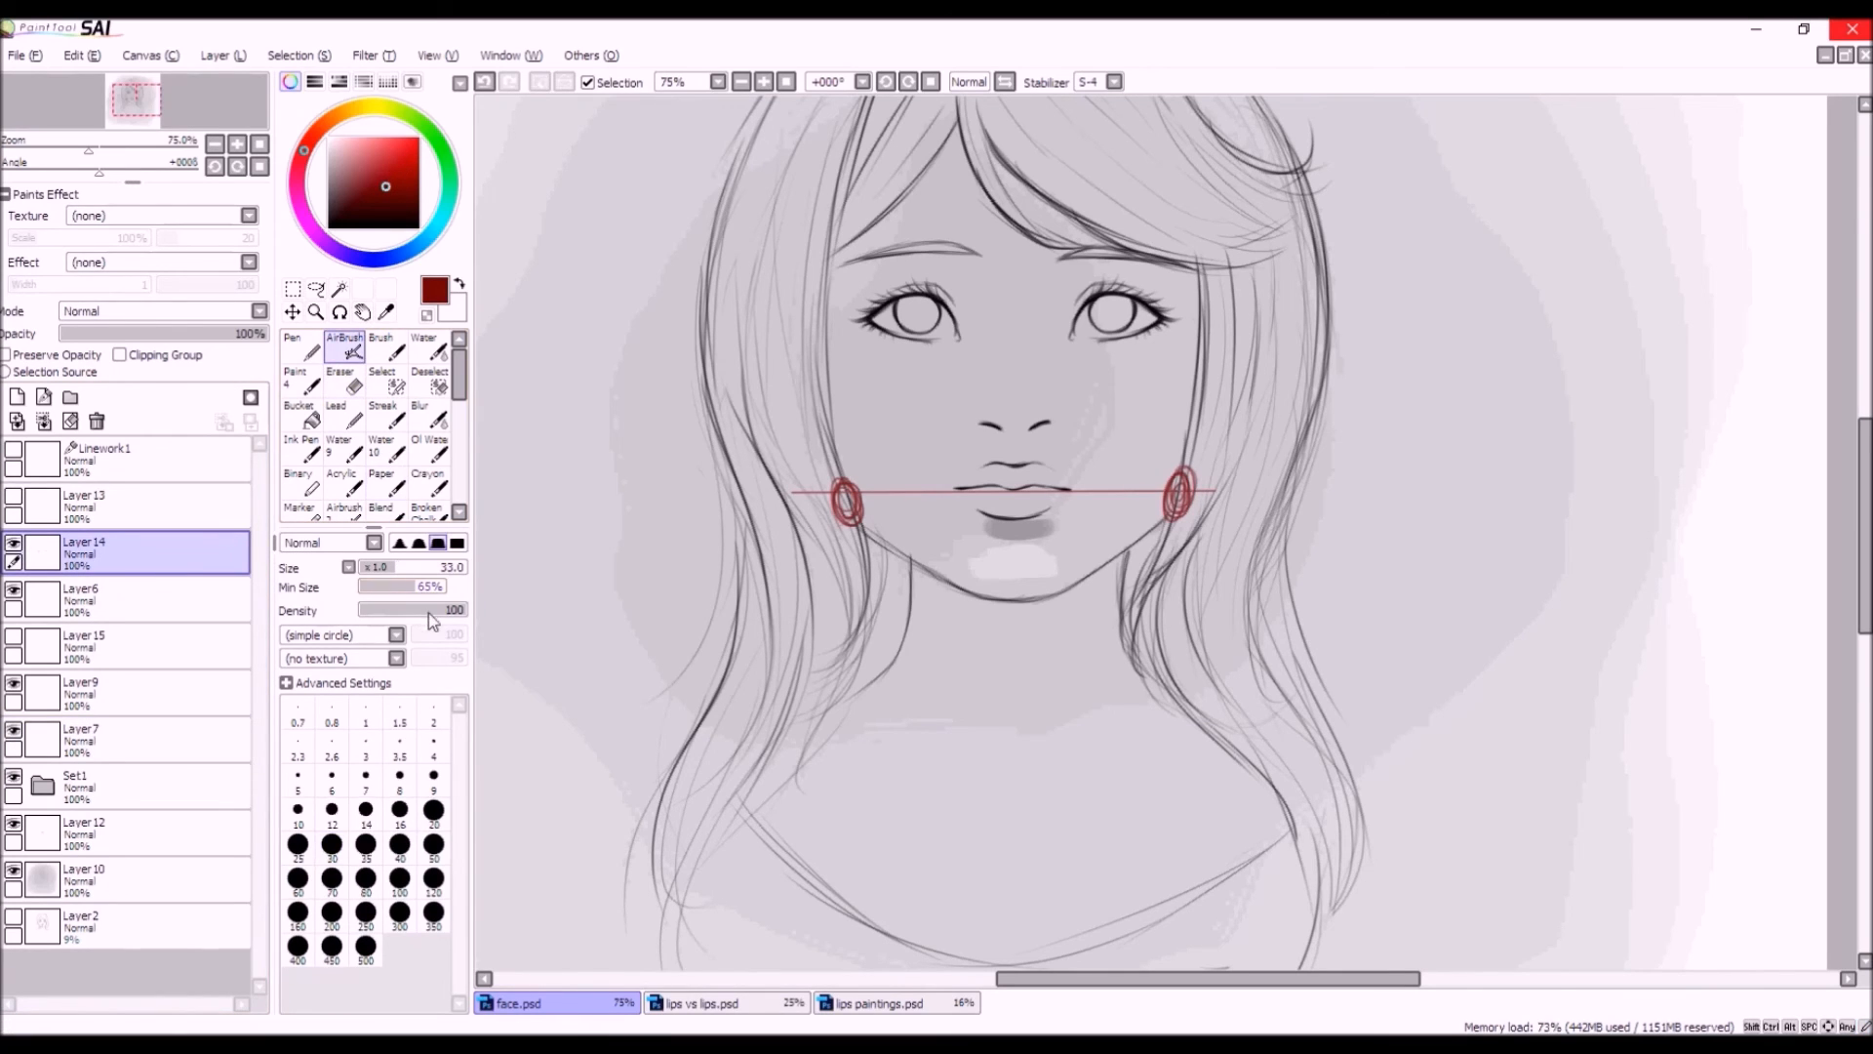
{"action": "left_click", "coordinate": [298, 809]}
{"action": "scroll", "coordinate": [862, 576], "scroll_direction": "down", "scroll_amount": 2}
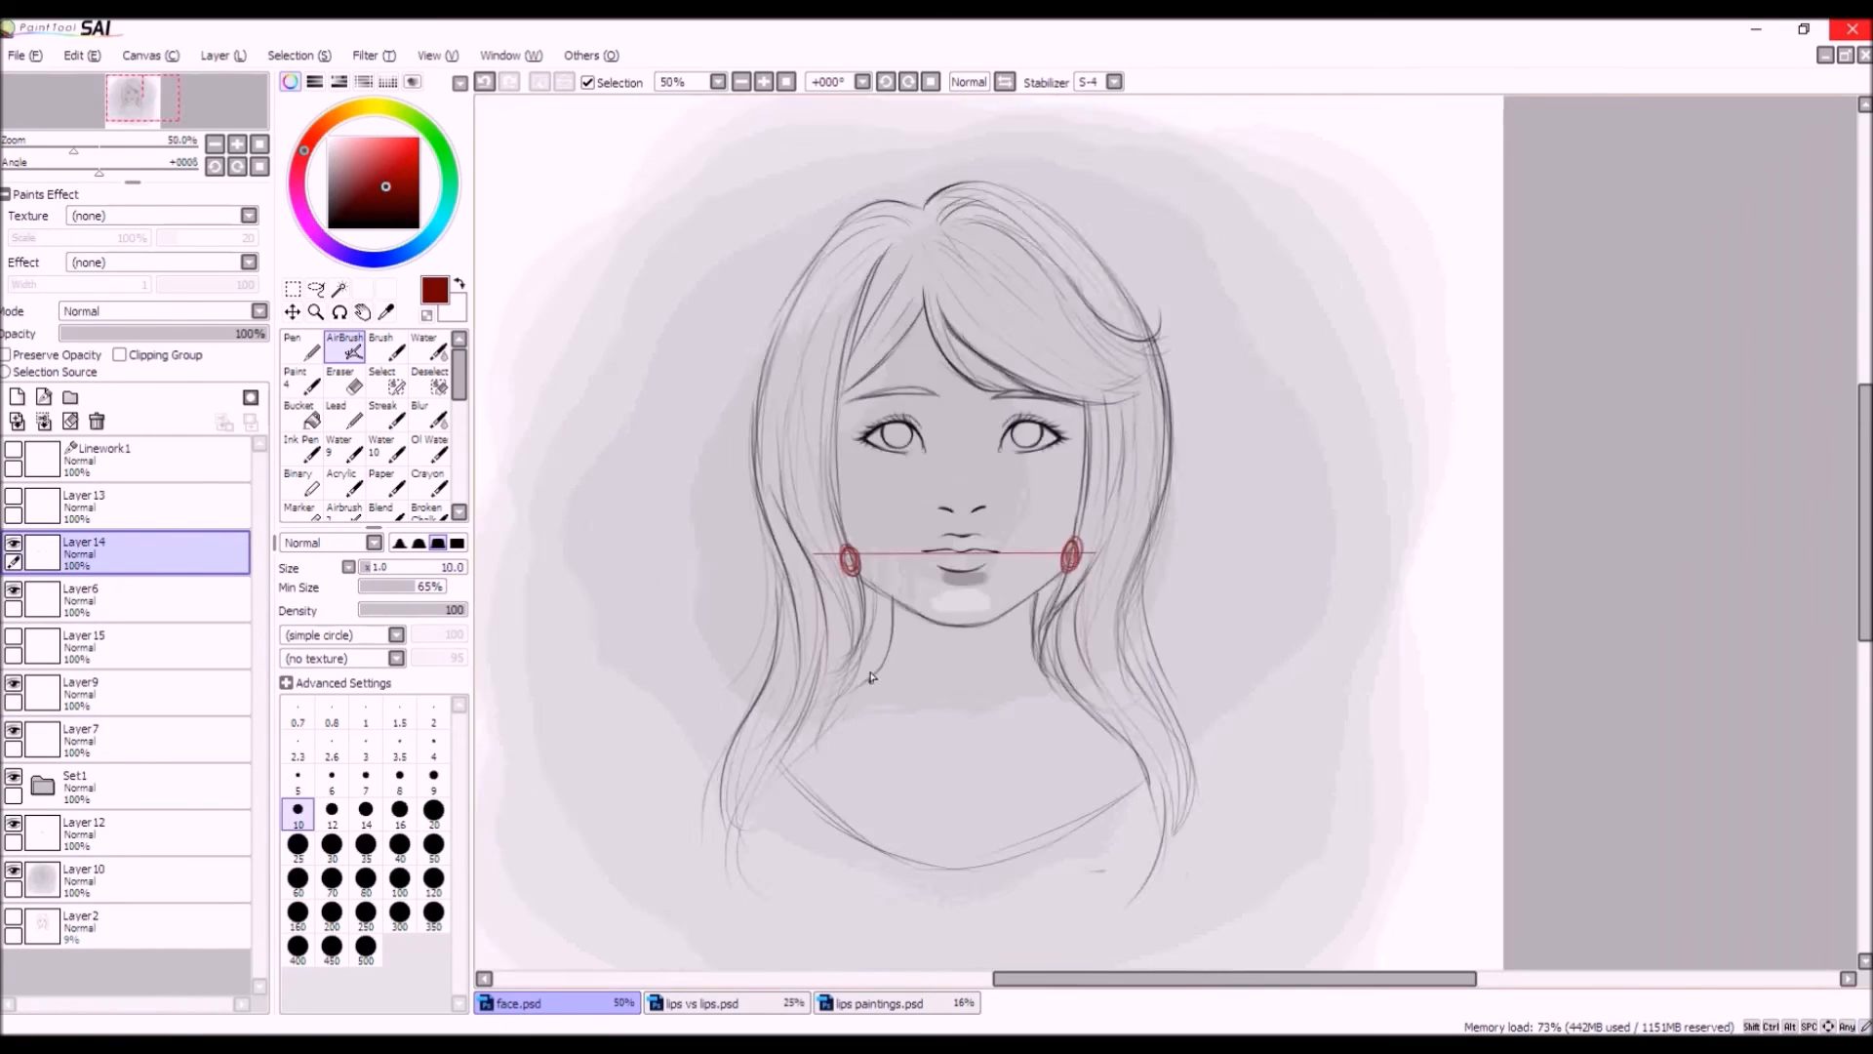
Try drawing a large dark red oval around the head down to the mouth on Layer14, undoing the strokes.
{"action": "mouse_move", "coordinate": [836, 592]}
{"action": "left_mouse_down"}
{"action": "mouse_move", "coordinate": [1132, 220]}
{"action": "mouse_move", "coordinate": [1293, 465]}
{"action": "mouse_move", "coordinate": [1170, 576]}
{"action": "mouse_move", "coordinate": [1109, 560]}
{"action": "left_mouse_up"}
{"action": "left_click", "coordinate": [485, 88]}
{"action": "mouse_move", "coordinate": [1200, 395]}
{"action": "left_mouse_down"}
{"action": "mouse_move", "coordinate": [1036, 457]}
{"action": "mouse_move", "coordinate": [1043, 526]}
{"action": "mouse_move", "coordinate": [883, 562]}
{"action": "left_mouse_up"}
{"action": "left_click", "coordinate": [480, 86]}
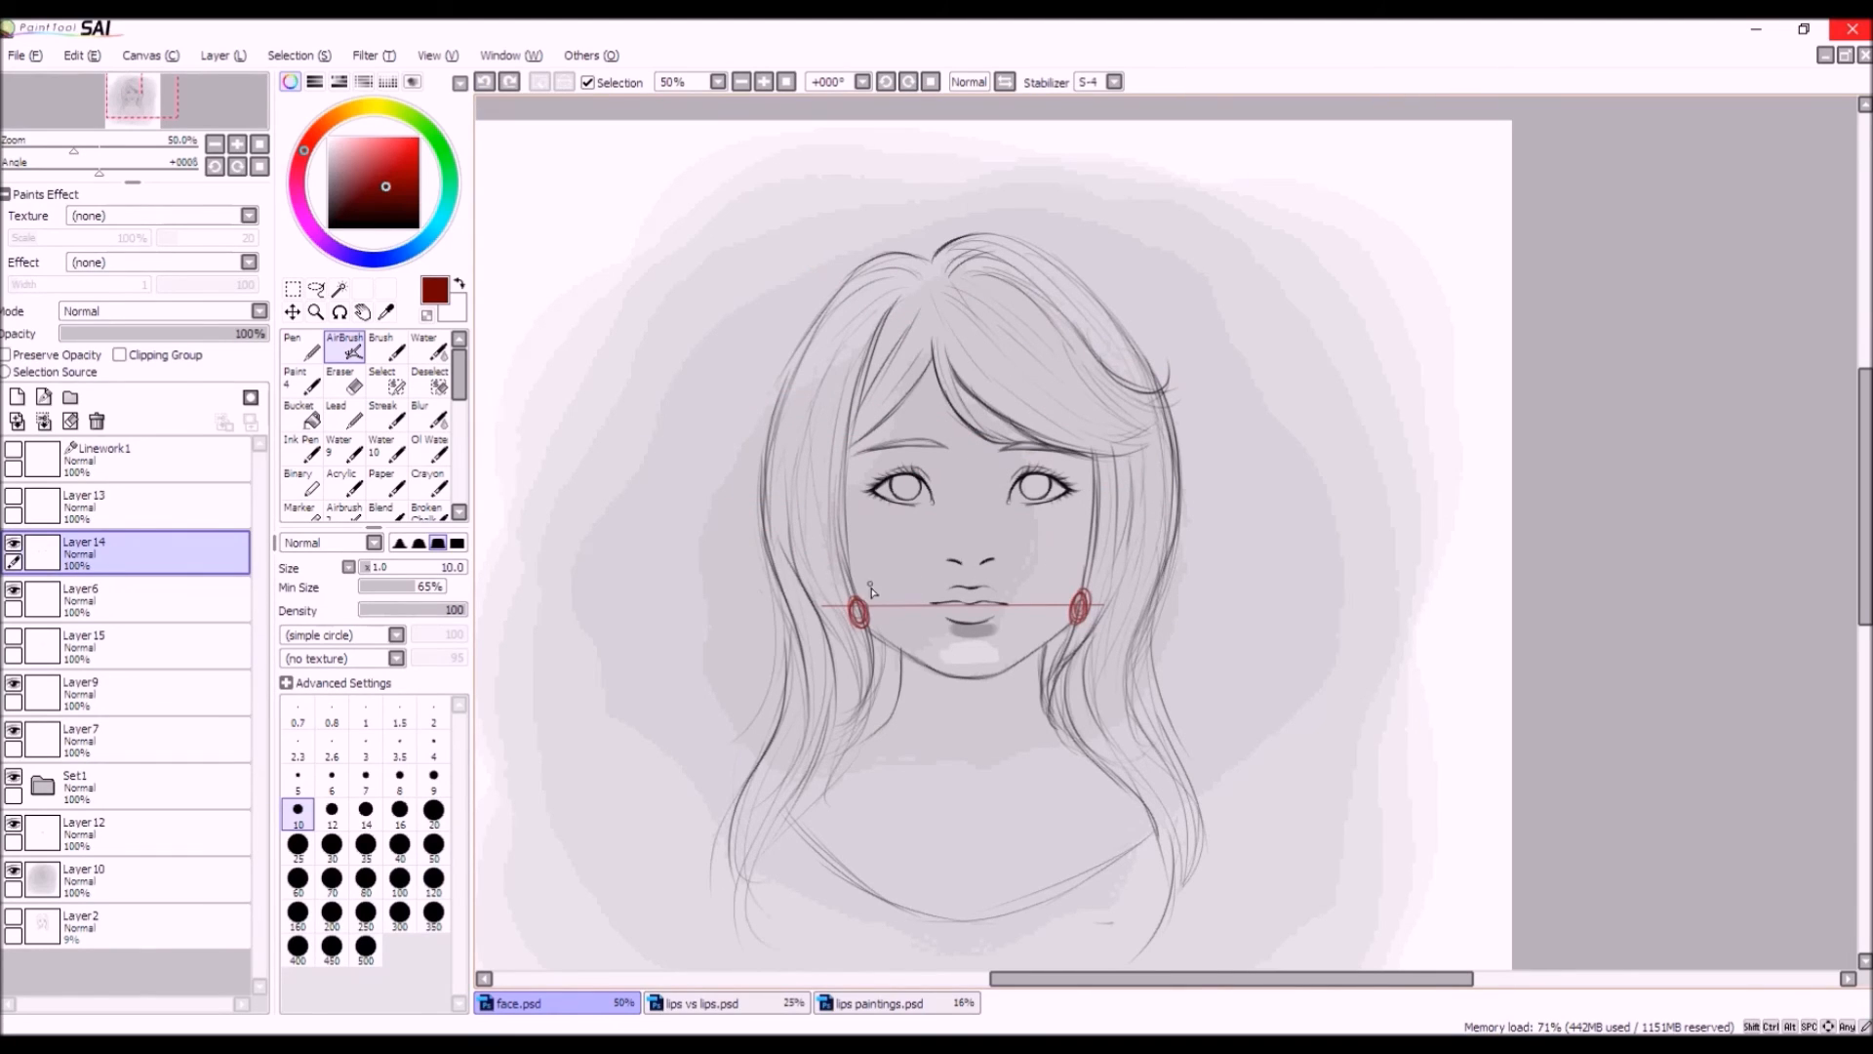
{"action": "mouse_move", "coordinate": [1265, 412]}
{"action": "left_mouse_down"}
{"action": "mouse_move", "coordinate": [1015, 176]}
{"action": "mouse_move", "coordinate": [1160, 548]}
{"action": "mouse_move", "coordinate": [837, 544]}
{"action": "left_mouse_up"}
{"action": "mouse_move", "coordinate": [964, 614]}
{"action": "left_mouse_down"}
{"action": "mouse_move", "coordinate": [648, 342]}
{"action": "mouse_move", "coordinate": [1170, 310]}
{"action": "mouse_move", "coordinate": [1201, 535]}
{"action": "mouse_move", "coordinate": [1048, 208]}
{"action": "left_mouse_up"}
{"action": "left_click", "coordinate": [487, 85]}
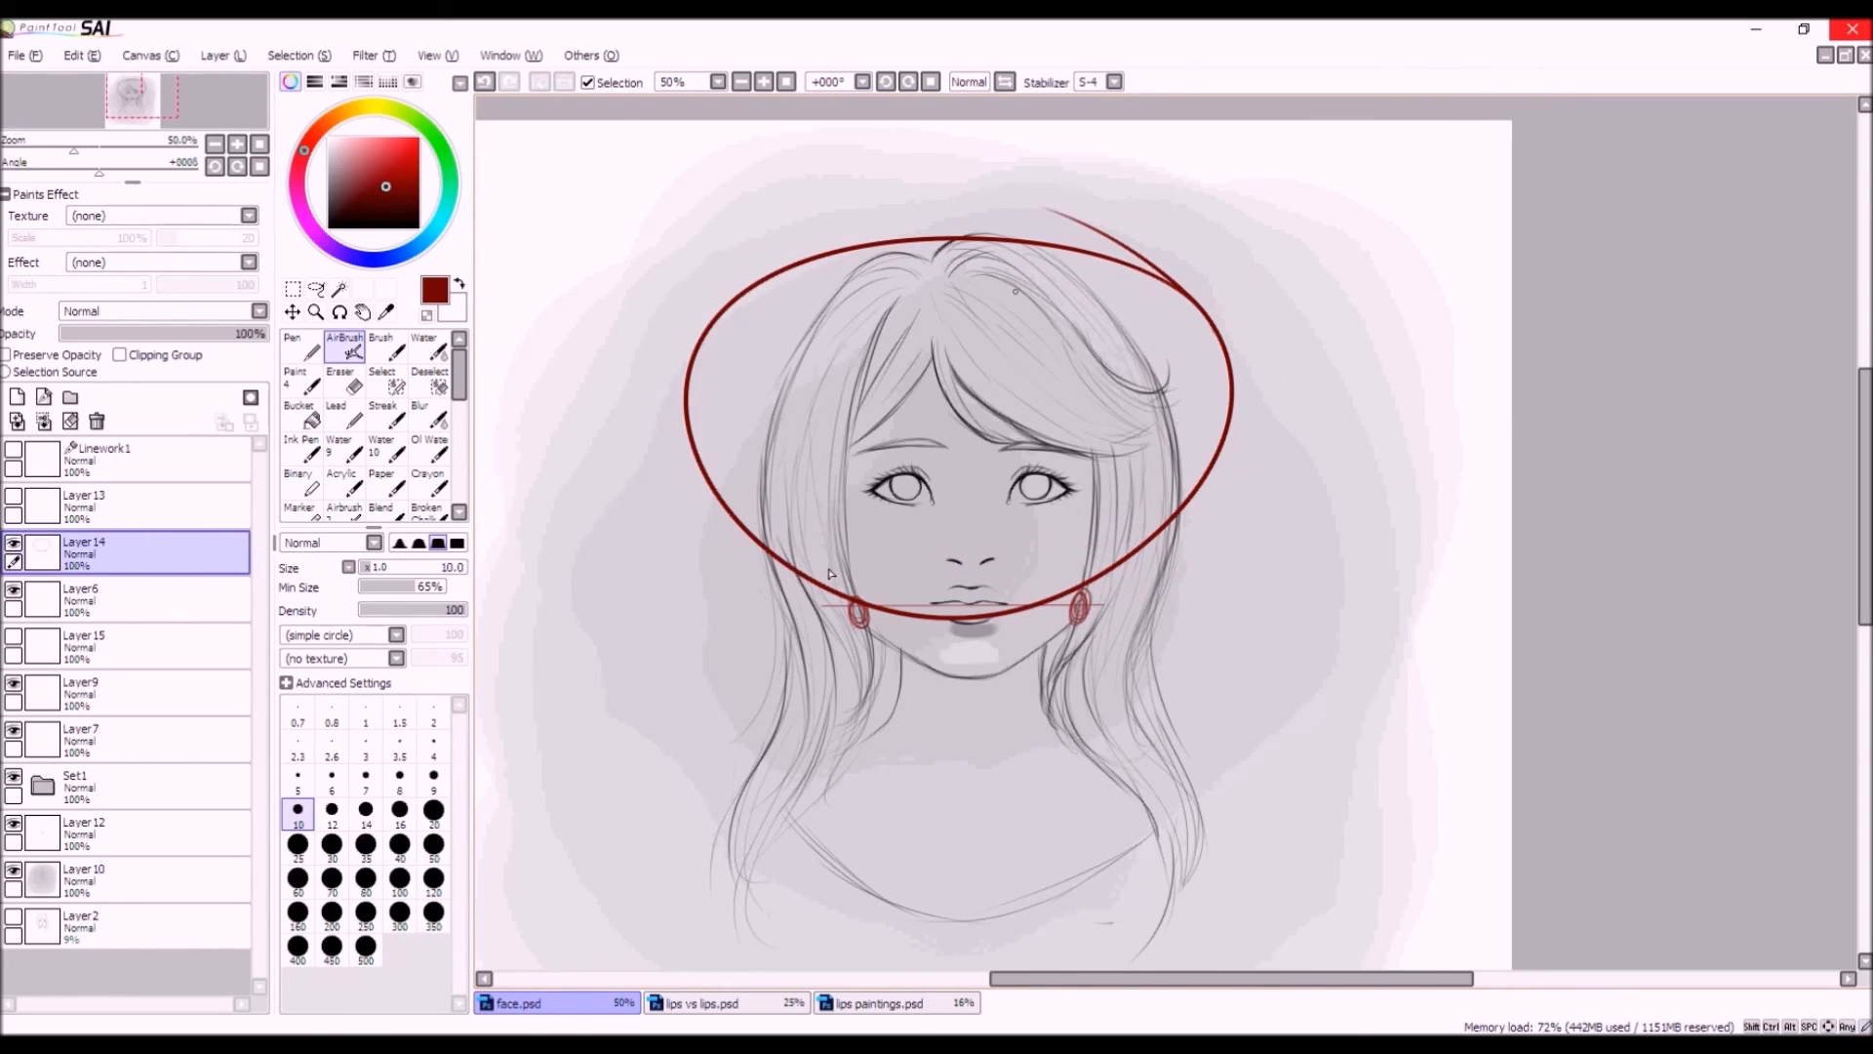
{"action": "left_click", "coordinate": [485, 82]}
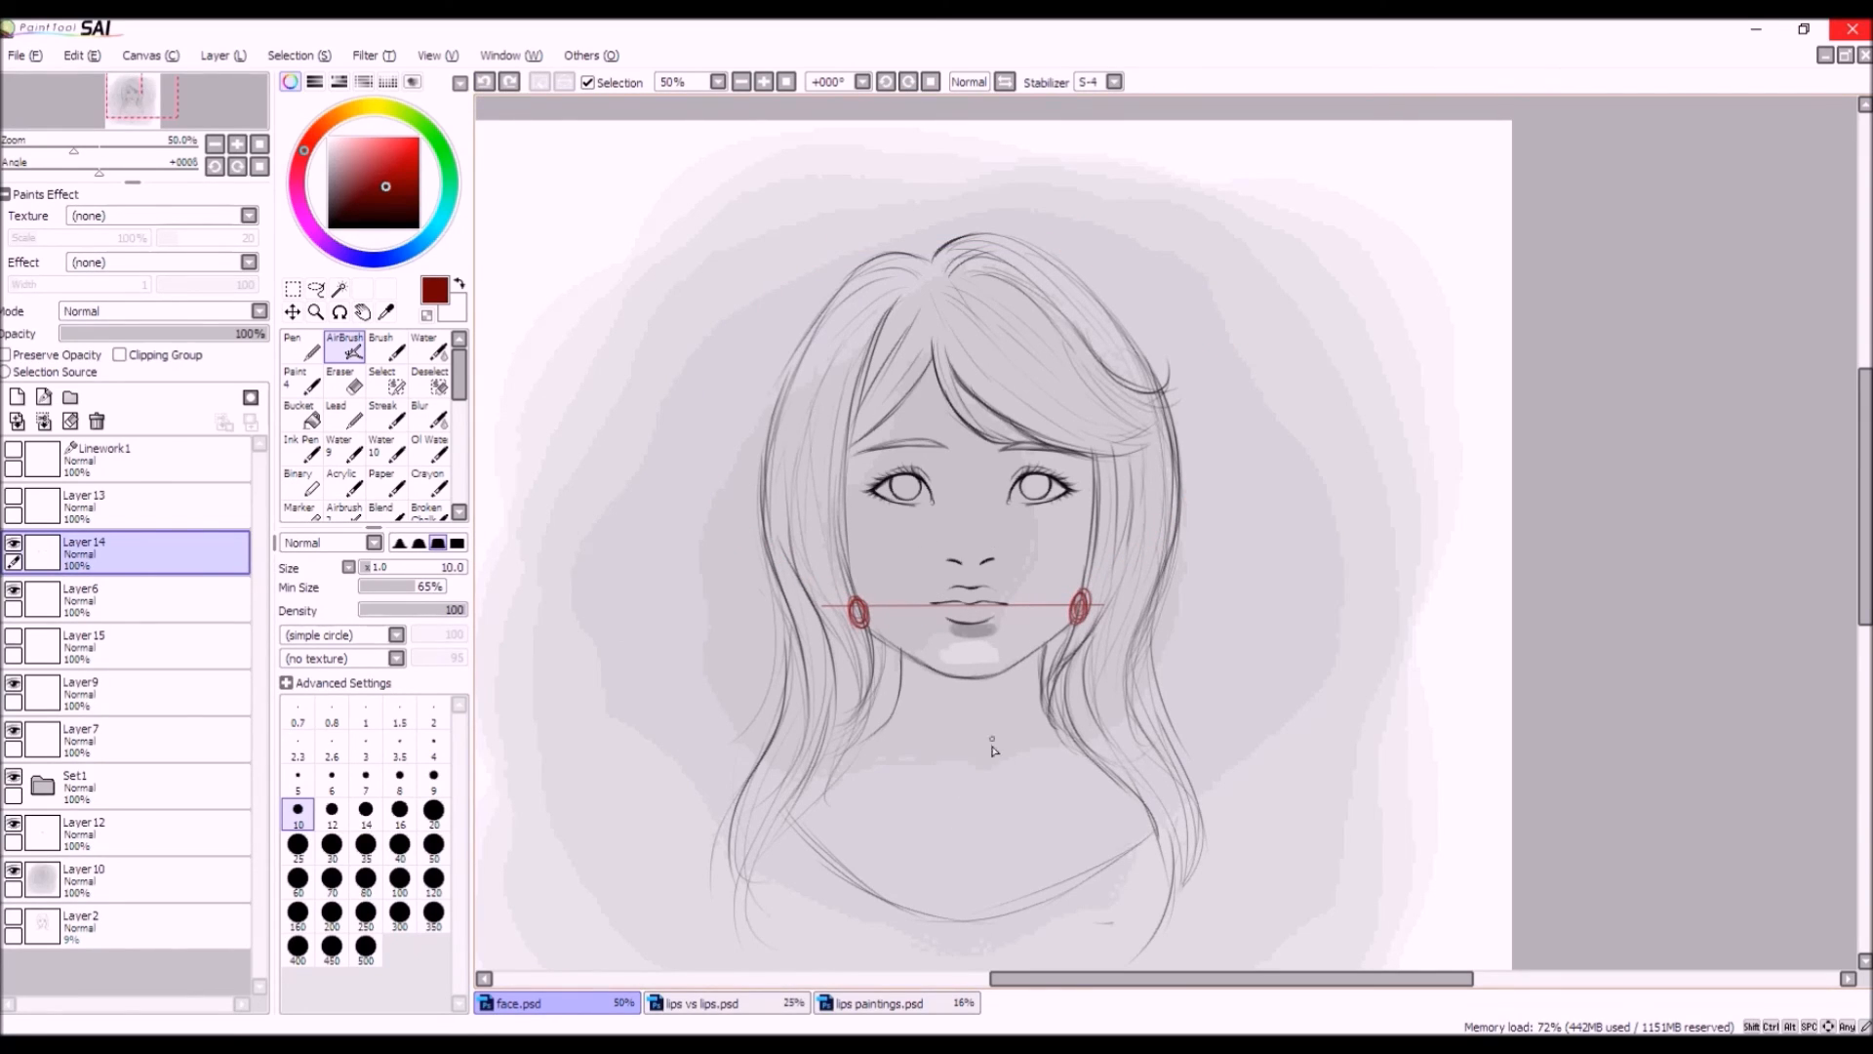
Compare the Layer9 lips with the red guide line by toggling Layer9 and Layer14.
{"action": "scroll", "coordinate": [993, 750], "scroll_direction": "up", "scroll_amount": 2}
{"action": "left_click", "coordinate": [14, 683]}
{"action": "left_click", "coordinate": [14, 683]}
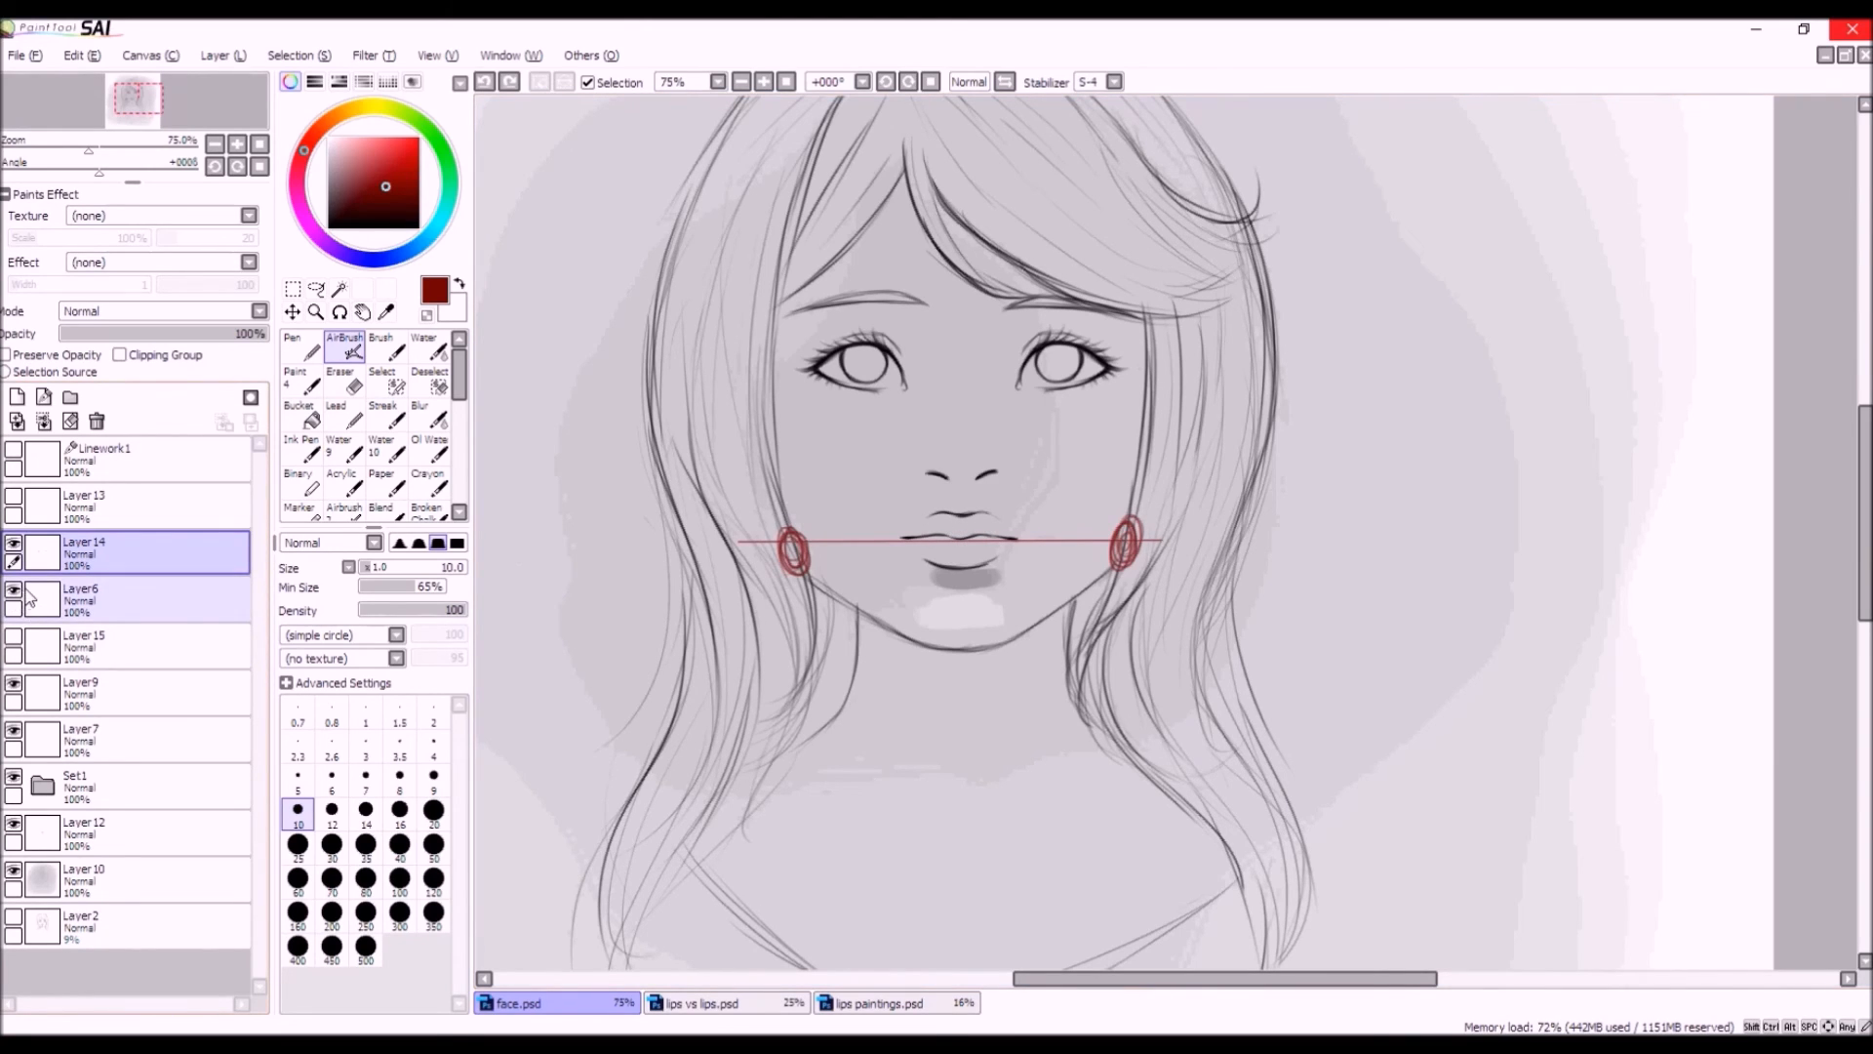
{"action": "left_click", "coordinate": [14, 542]}
{"action": "left_click", "coordinate": [13, 543]}
{"action": "left_click", "coordinate": [14, 683]}
{"action": "left_click", "coordinate": [13, 683]}
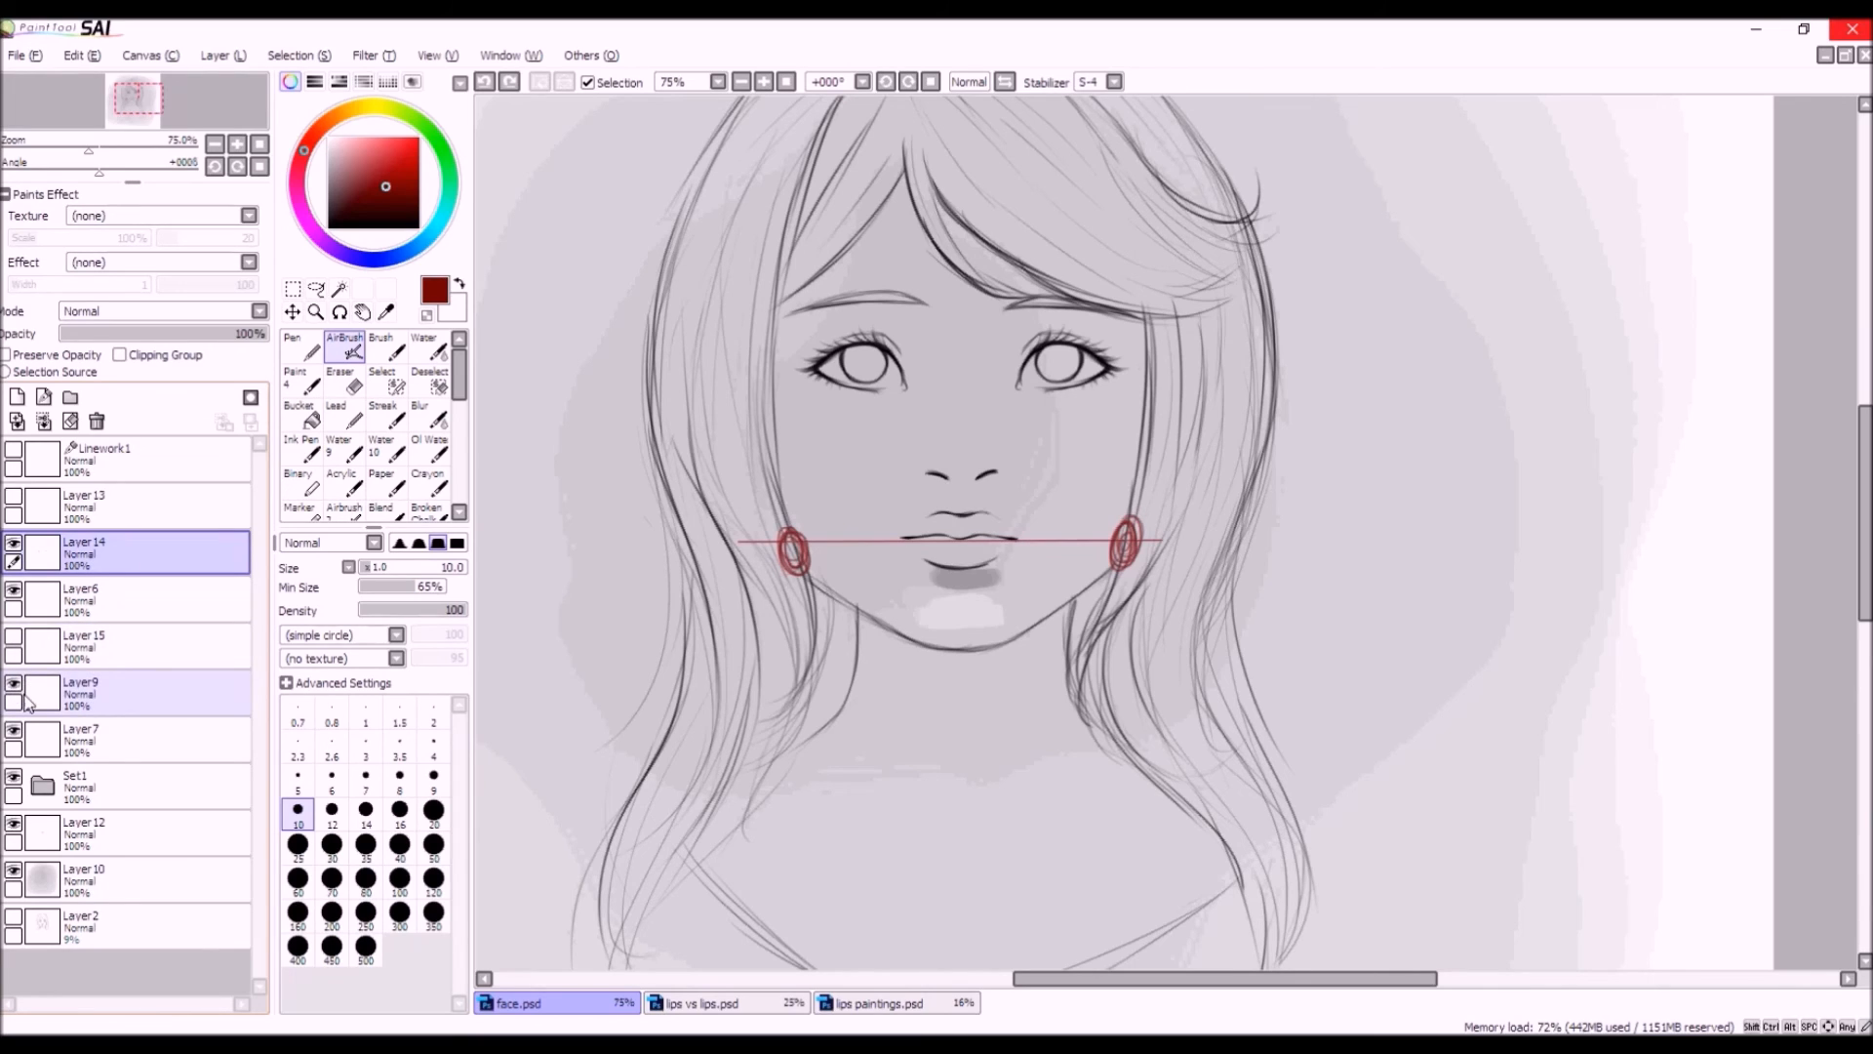
Toggle the Layer7 jaw line and Layer6 nose to check them, and replace the Layer9 lips with the Layer15 lips.
{"action": "left_click", "coordinate": [14, 732]}
{"action": "left_click", "coordinate": [15, 732]}
{"action": "left_click", "coordinate": [14, 684]}
{"action": "left_click", "coordinate": [15, 683]}
{"action": "left_click", "coordinate": [13, 682]}
{"action": "left_click", "coordinate": [13, 590]}
{"action": "left_click", "coordinate": [13, 590]}
{"action": "left_click", "coordinate": [11, 637]}
{"action": "left_click", "coordinate": [11, 637]}
{"action": "left_click", "coordinate": [13, 640]}
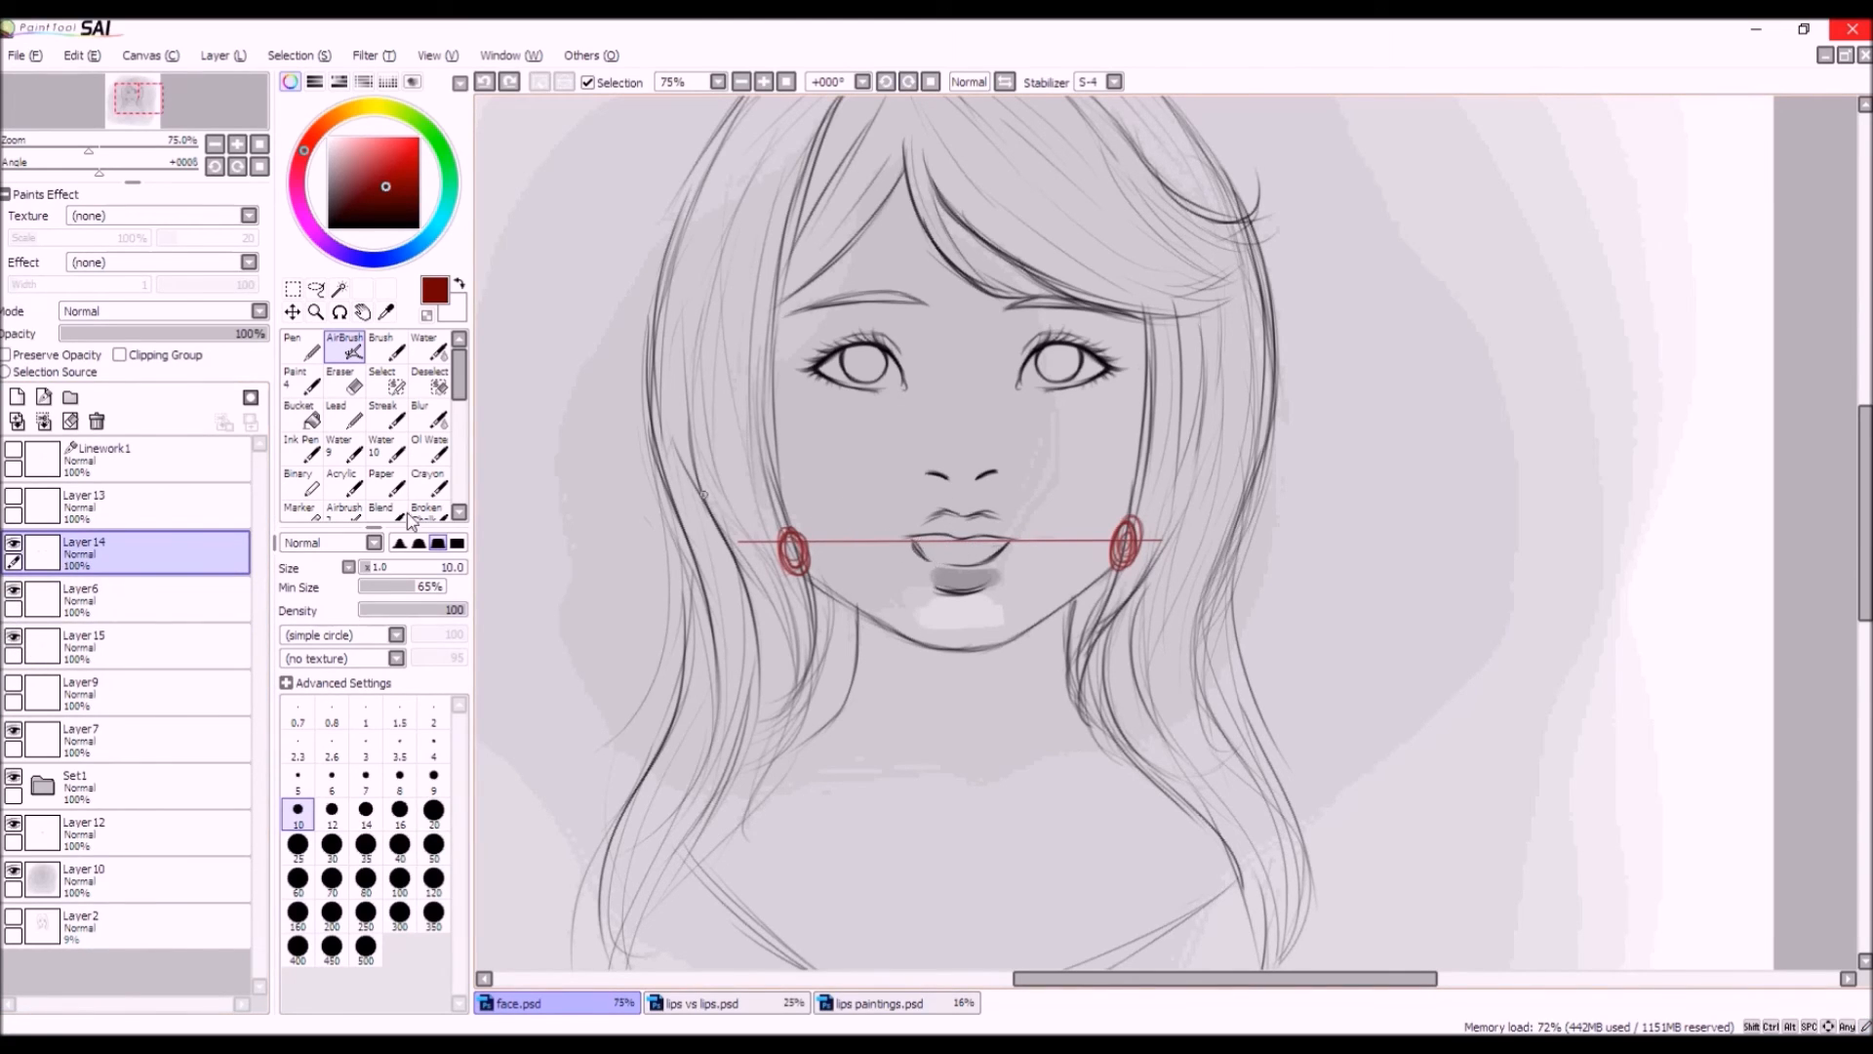
Overlay the Layer9 lips on the Layer15 lips and compare them with and without the Layer14 guide.
{"action": "left_click", "coordinate": [13, 685]}
{"action": "left_click", "coordinate": [14, 685]}
{"action": "left_click", "coordinate": [13, 685]}
{"action": "left_click", "coordinate": [14, 545]}
{"action": "left_click", "coordinate": [14, 545]}
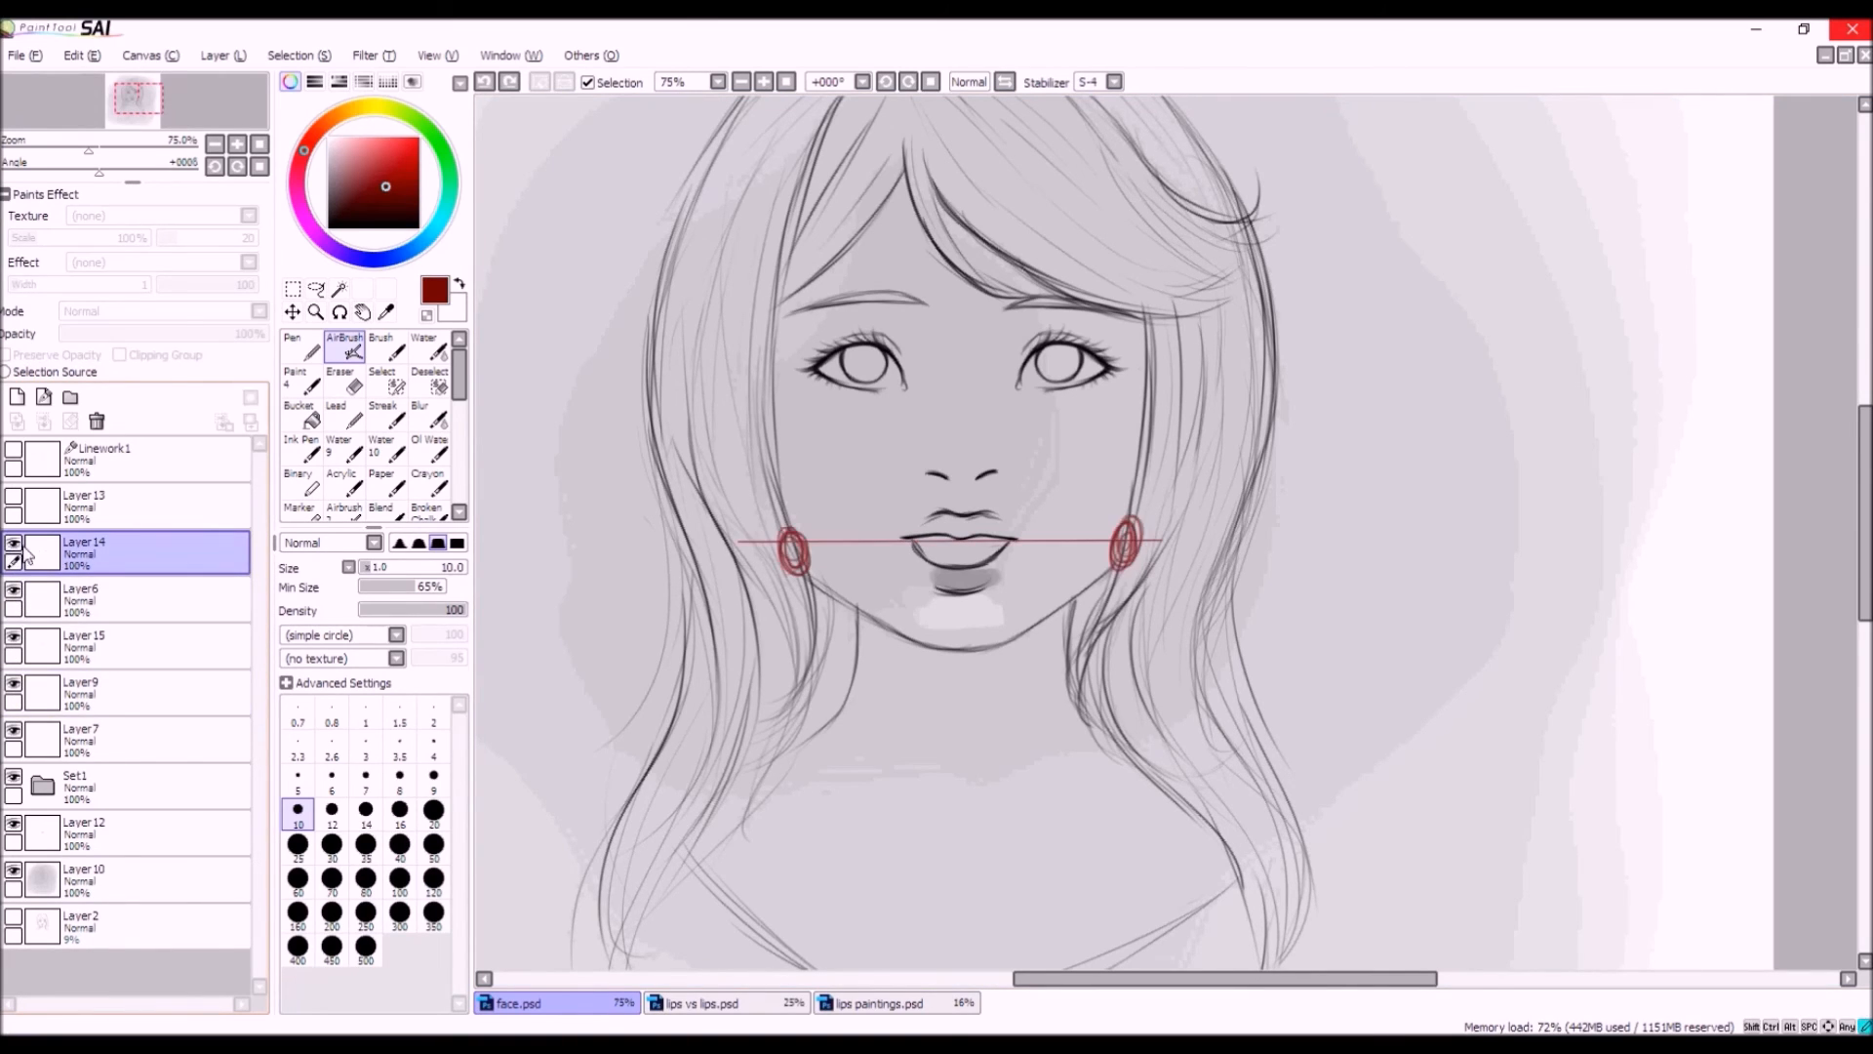
Compare the face with and without the Layer15 lips, then hide Layer9 so only the Layer15 lips are shown.
{"action": "left_click", "coordinate": [16, 640]}
{"action": "left_click", "coordinate": [15, 640]}
{"action": "left_click", "coordinate": [15, 640]}
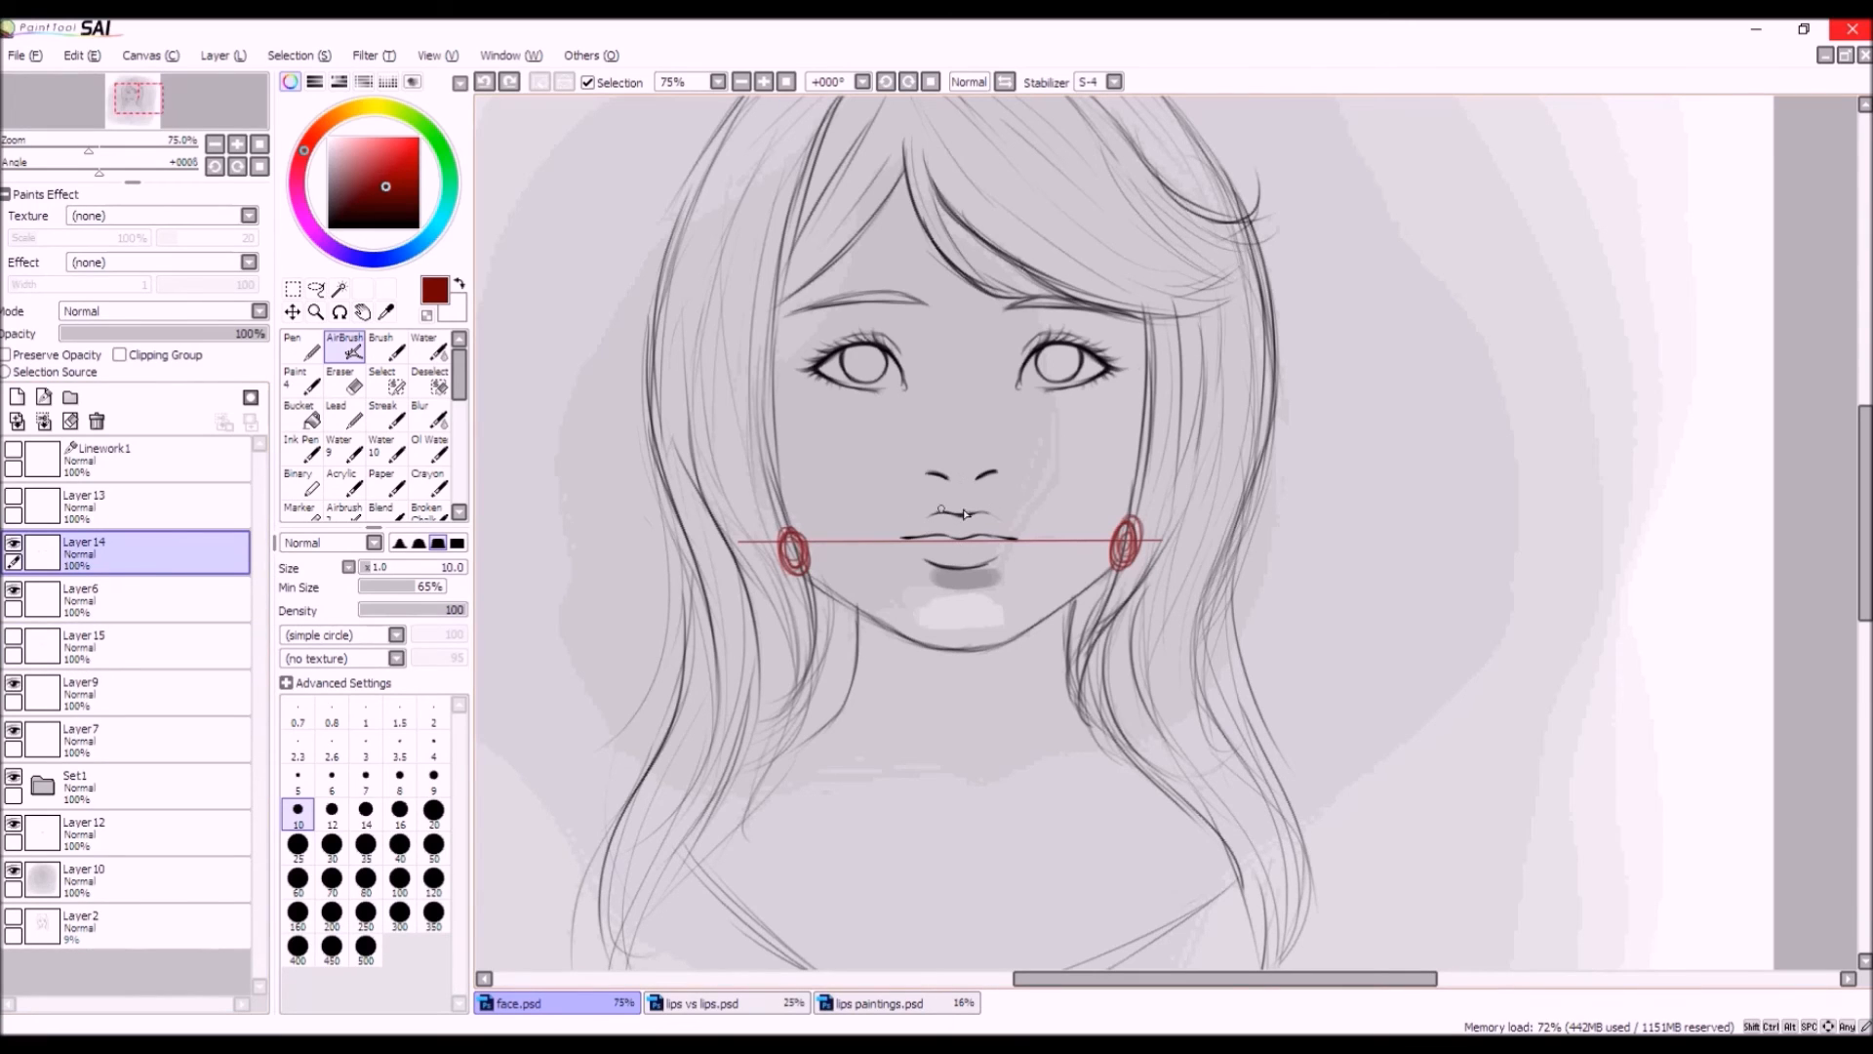
{"action": "left_click", "coordinate": [13, 639]}
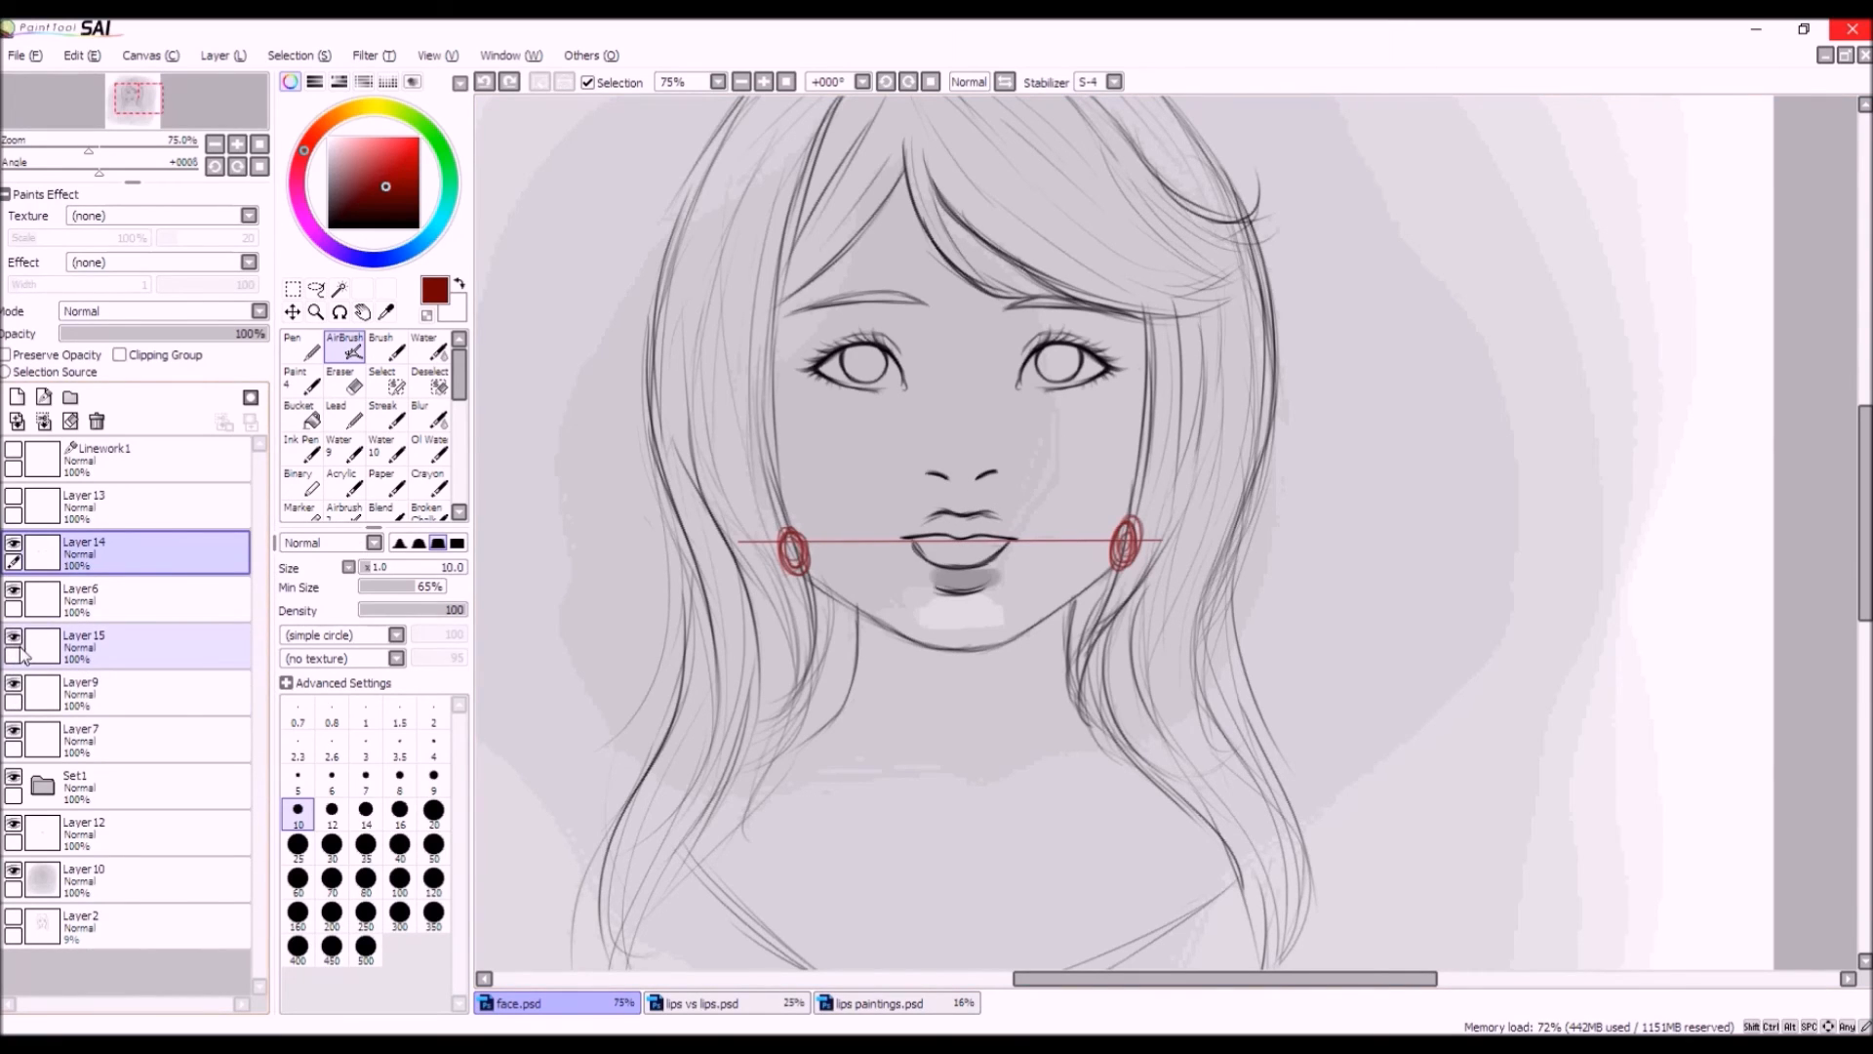
{"action": "left_click", "coordinate": [15, 684]}
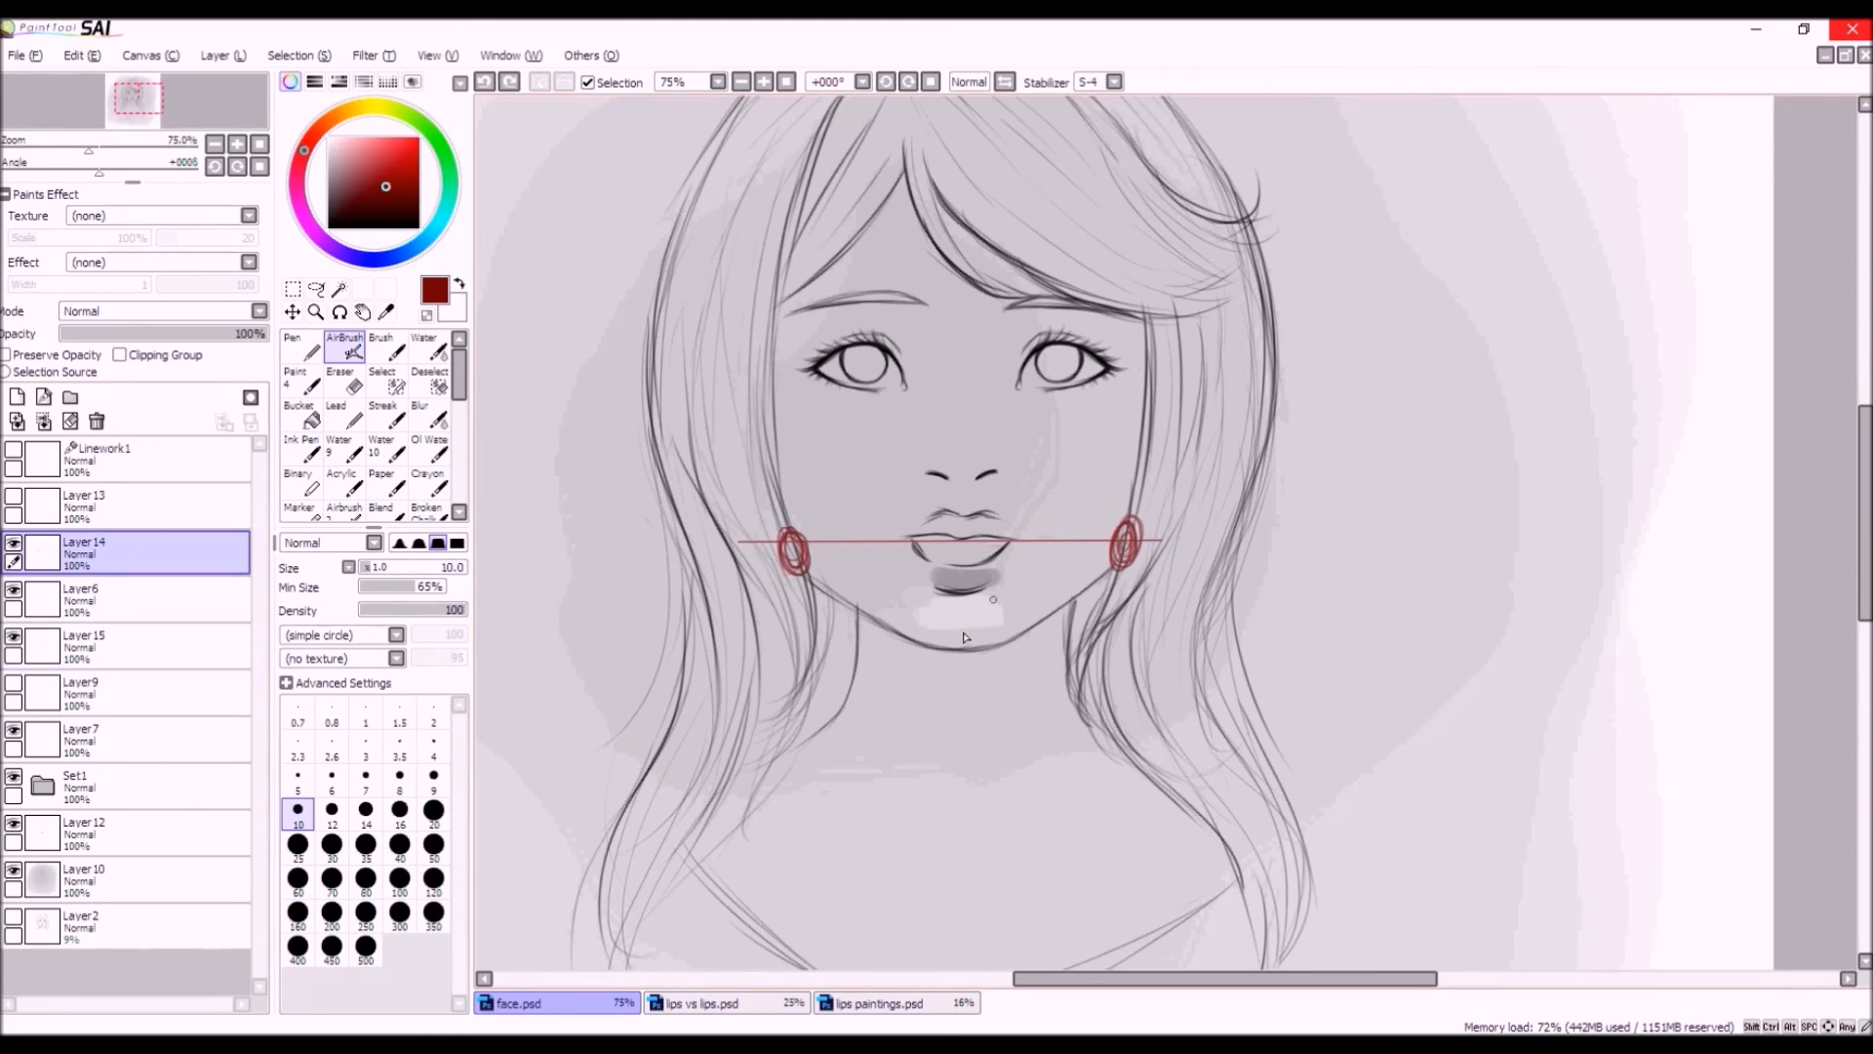
Check the Layer13 teeth grid and Layer7 jaw line by toggling them, and select Layer7.
{"action": "left_click", "coordinate": [15, 496]}
{"action": "left_click", "coordinate": [14, 497]}
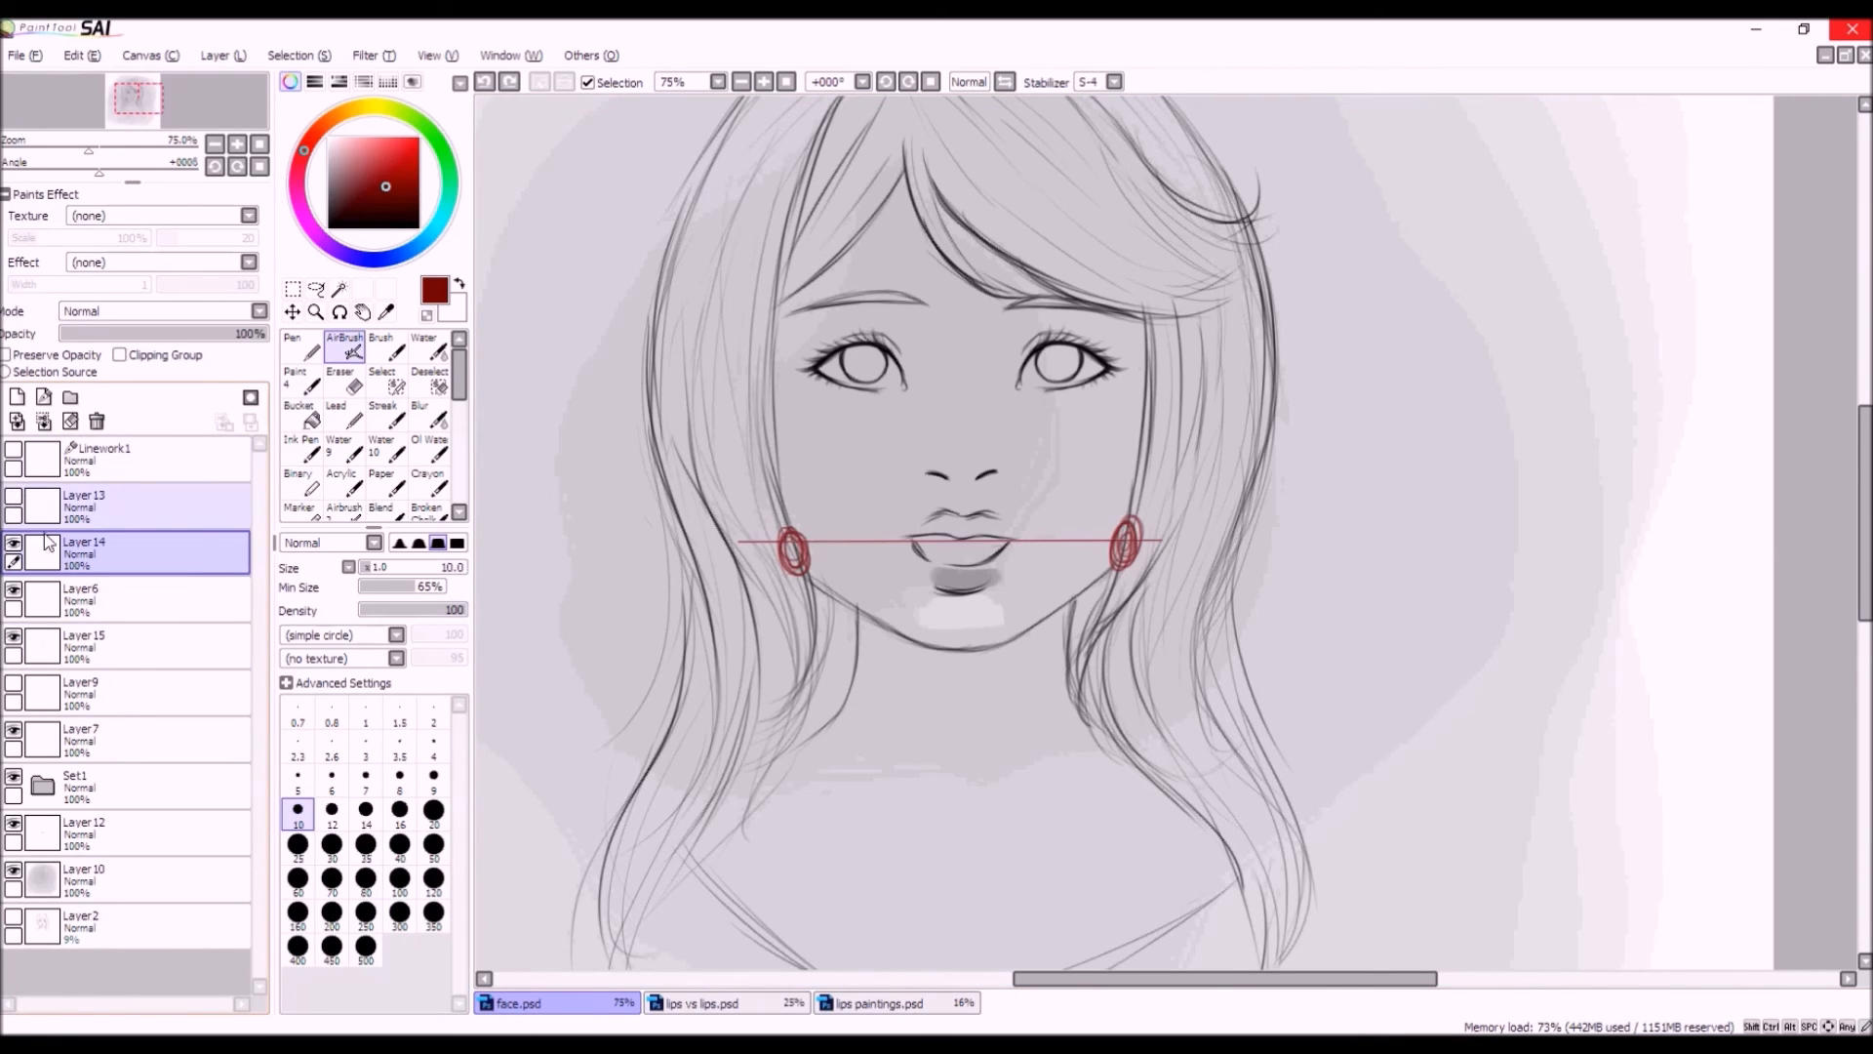
{"action": "left_click", "coordinate": [14, 730]}
{"action": "left_click", "coordinate": [14, 729]}
{"action": "left_click", "coordinate": [102, 751]}
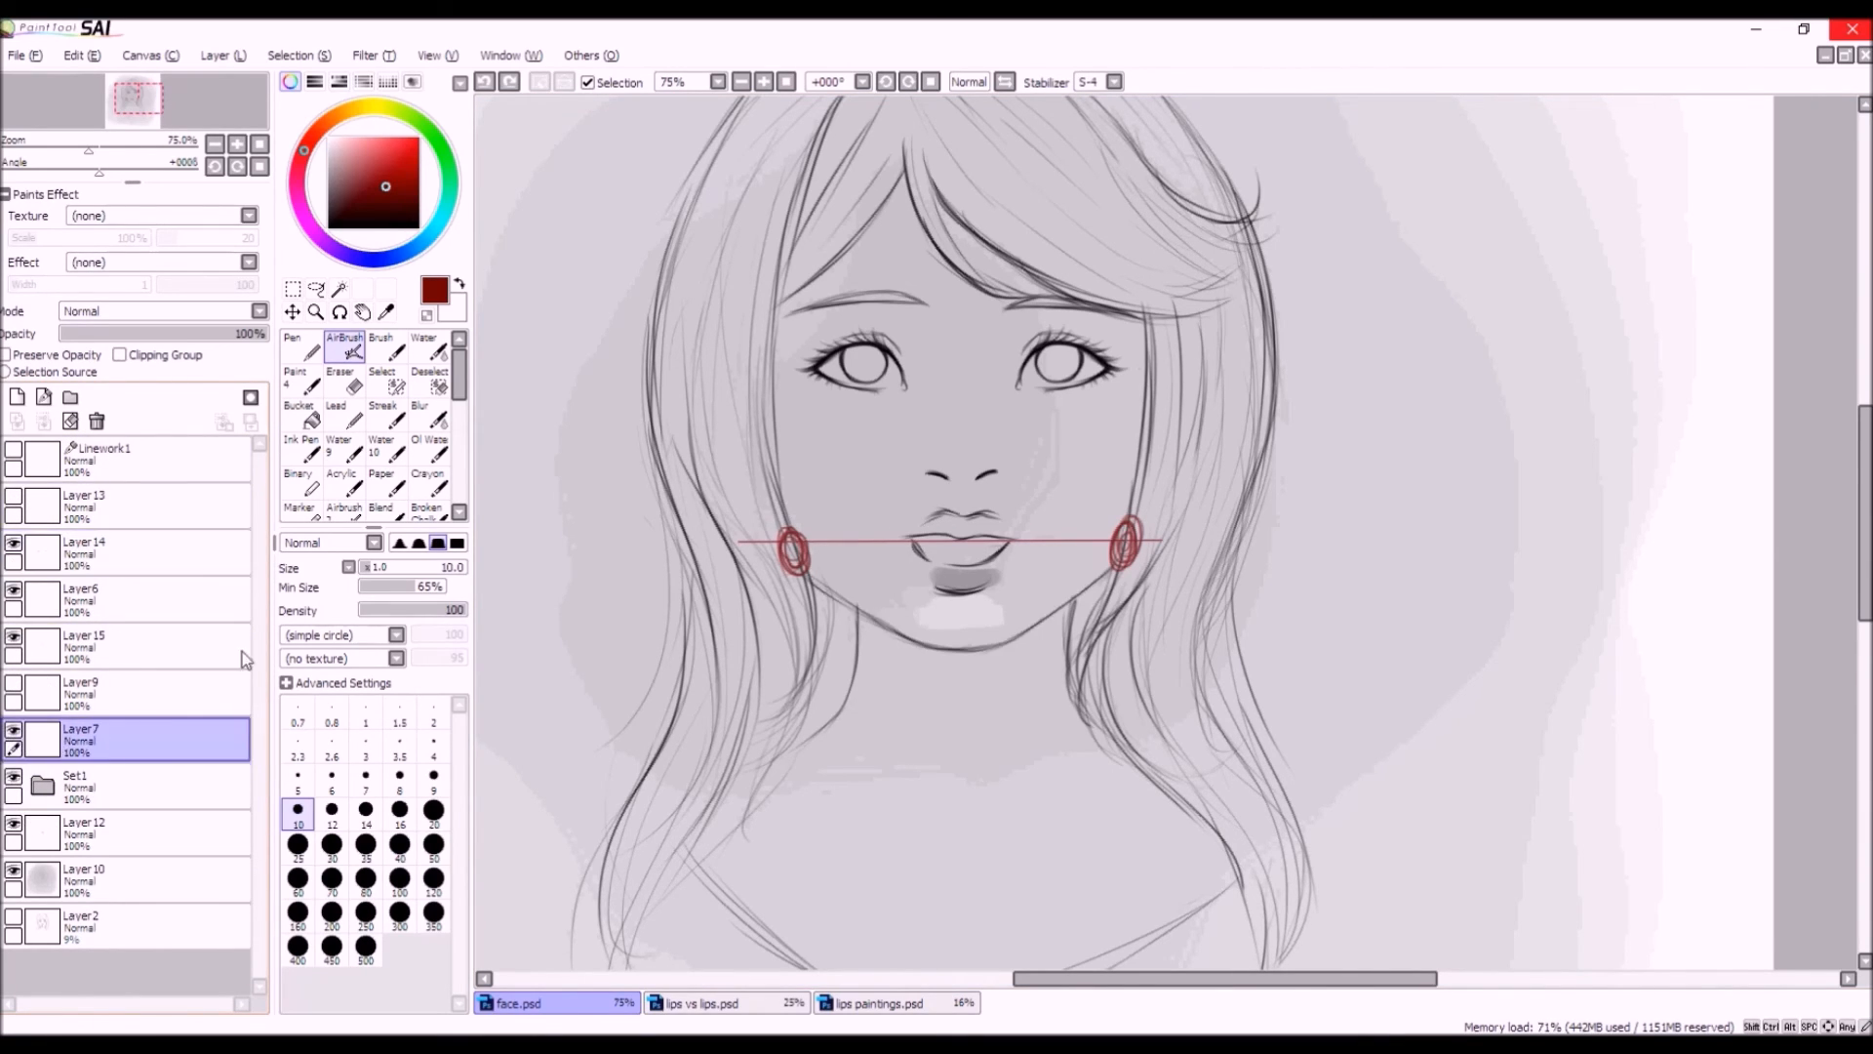
{"action": "left_click", "coordinate": [292, 290]}
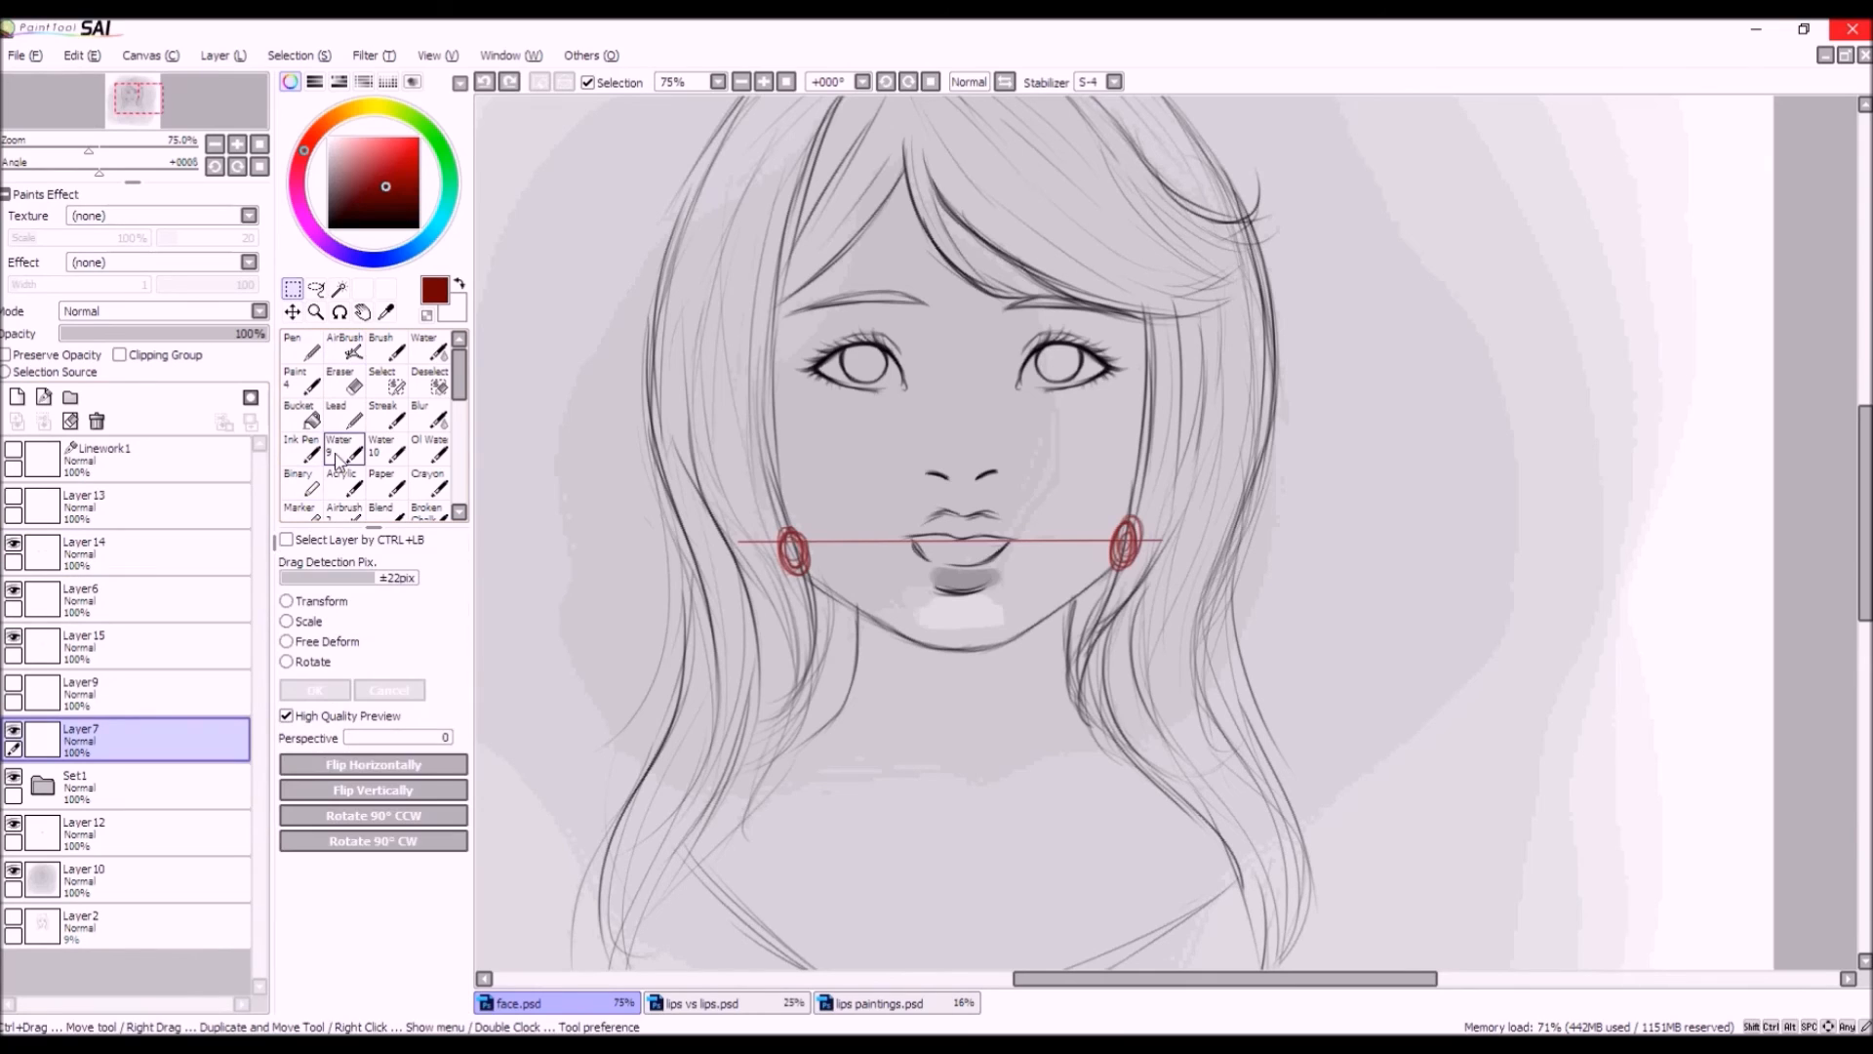
{"action": "left_click", "coordinate": [287, 601]}
{"action": "left_click", "coordinate": [388, 690]}
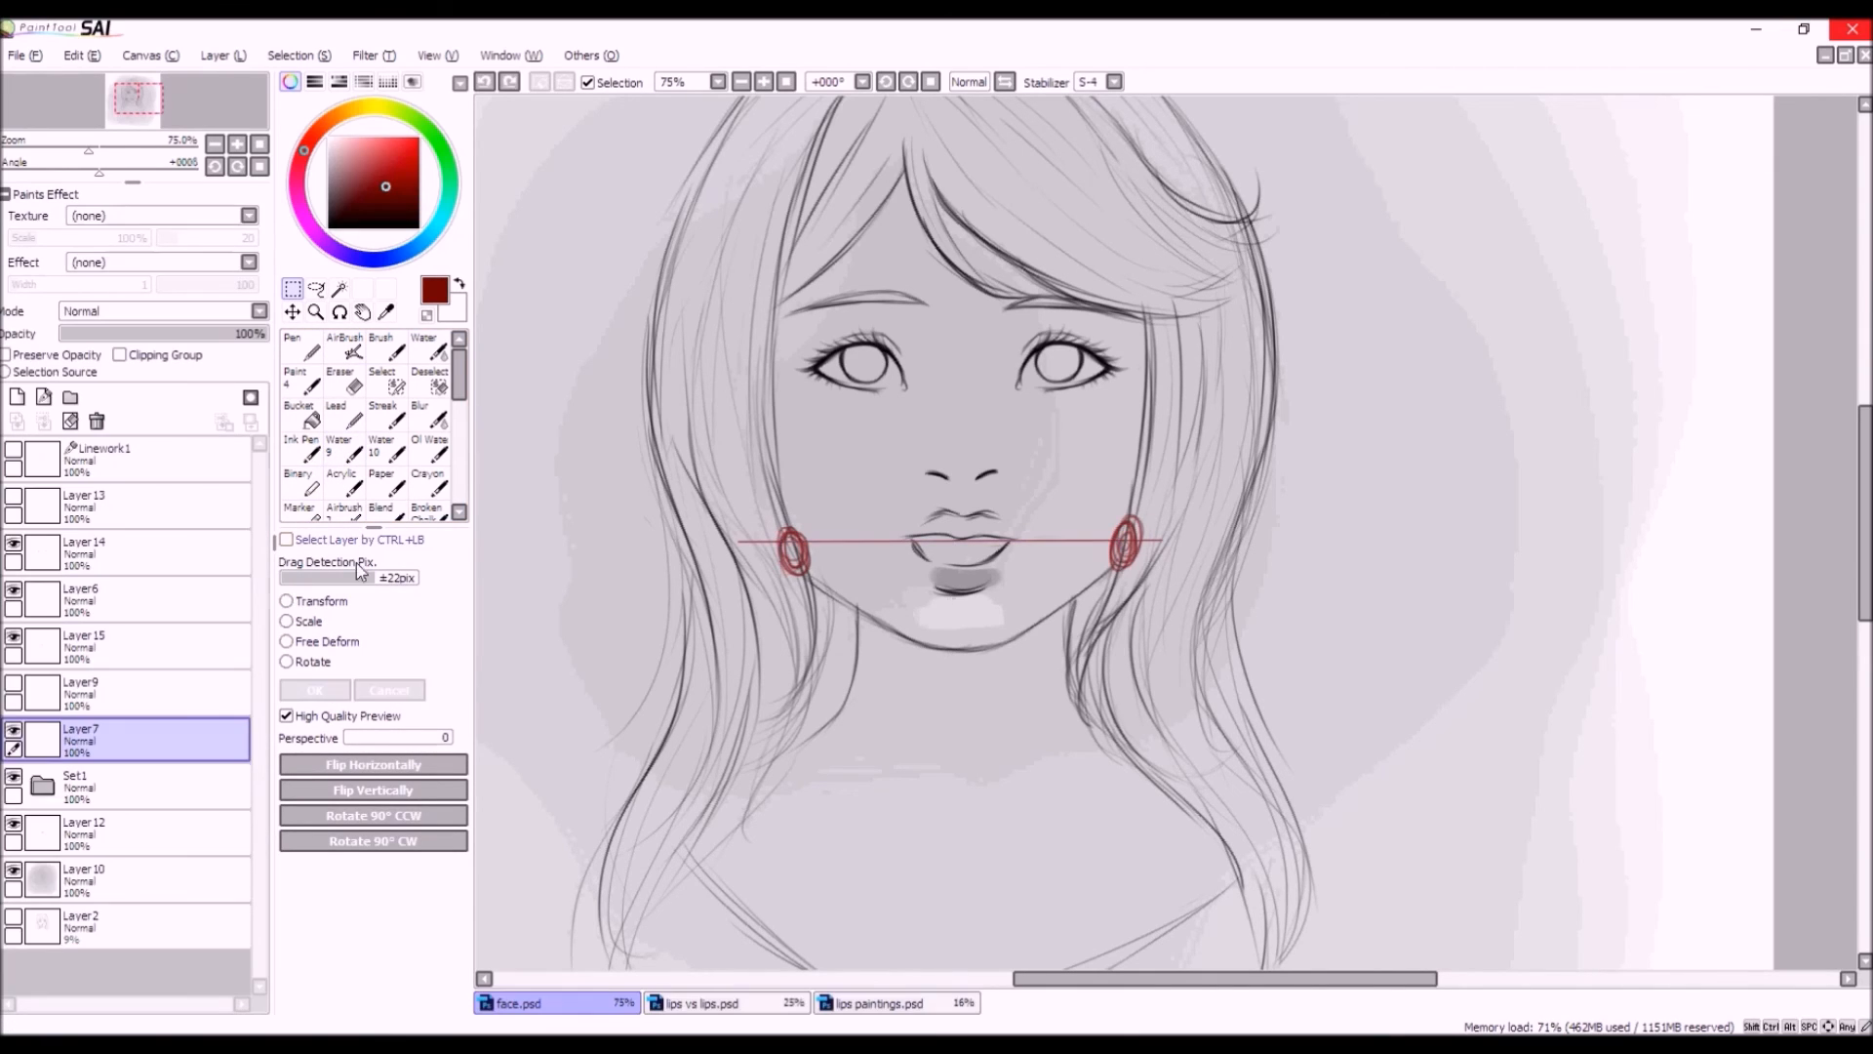
Try moving the Layer7 jaw line down to lengthen the chin, and undo the move.
{"action": "left_click", "coordinate": [292, 313]}
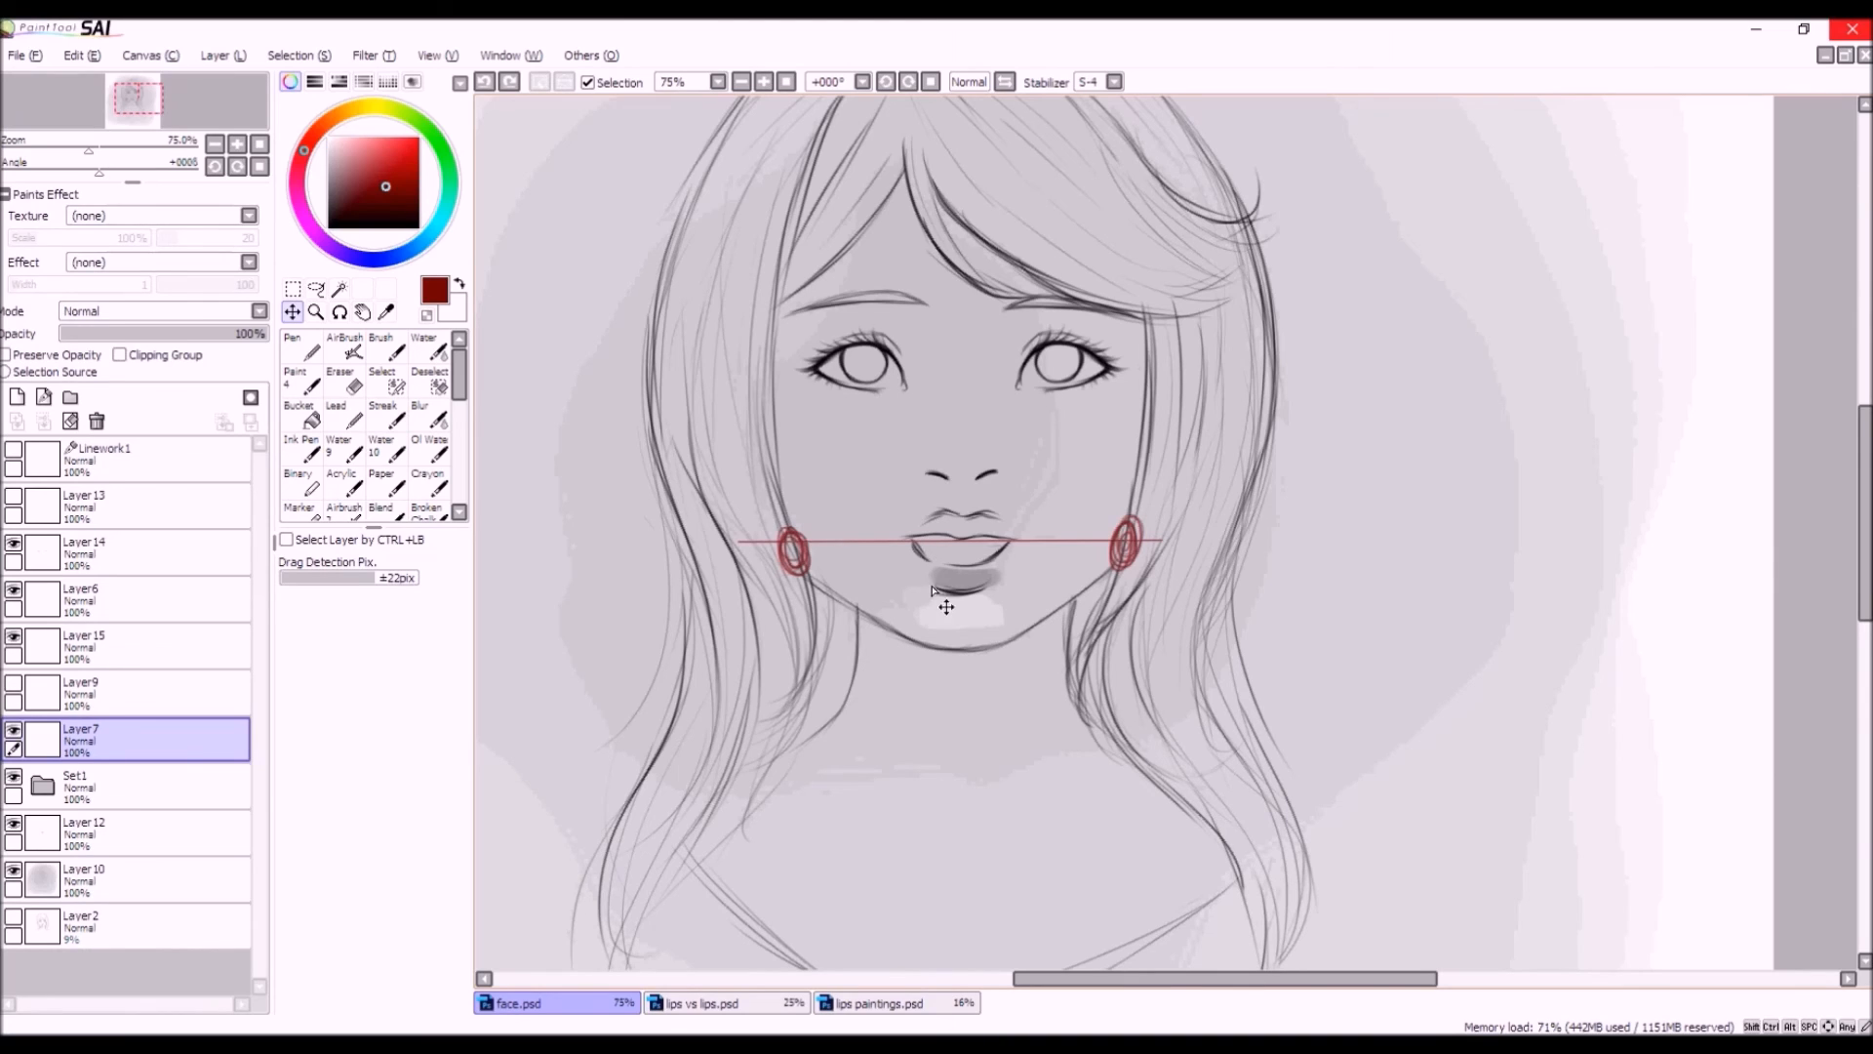
{"action": "left_click_drag", "start_coordinate": [952, 591], "coordinate": [933, 640]}
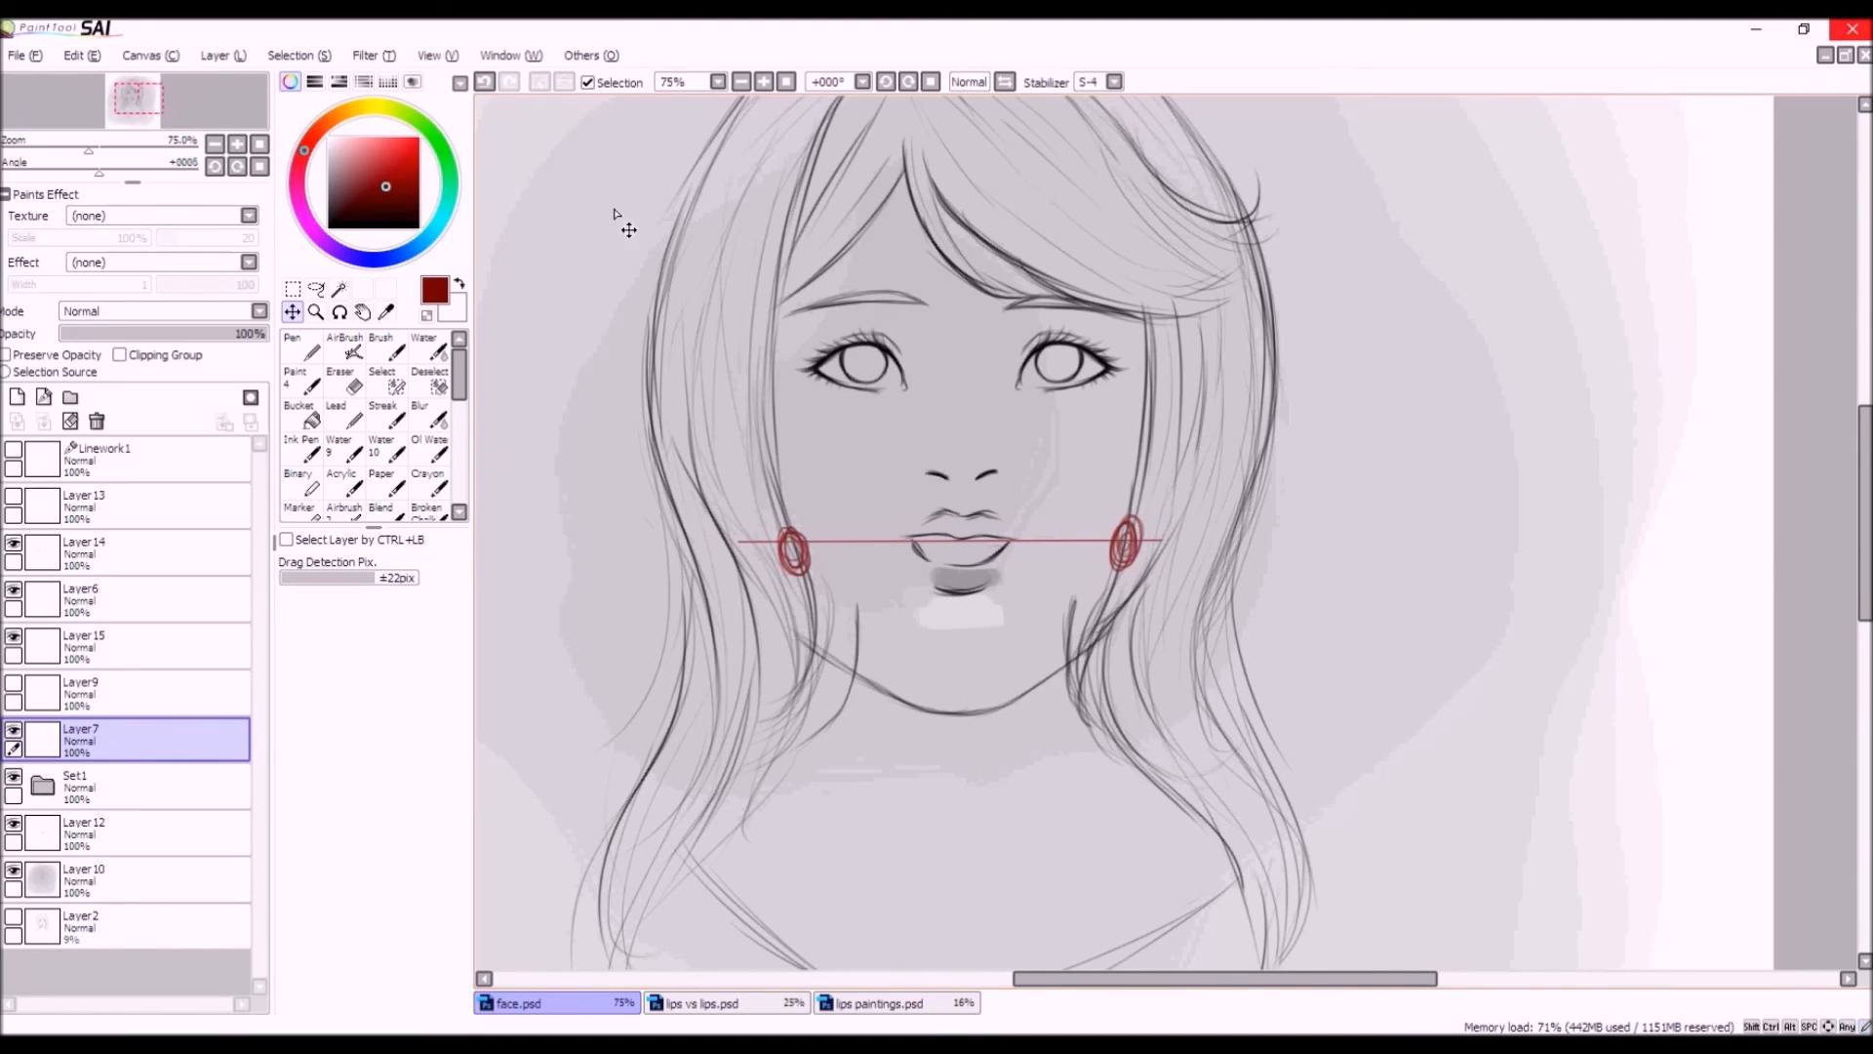
{"action": "left_click", "coordinate": [484, 82]}
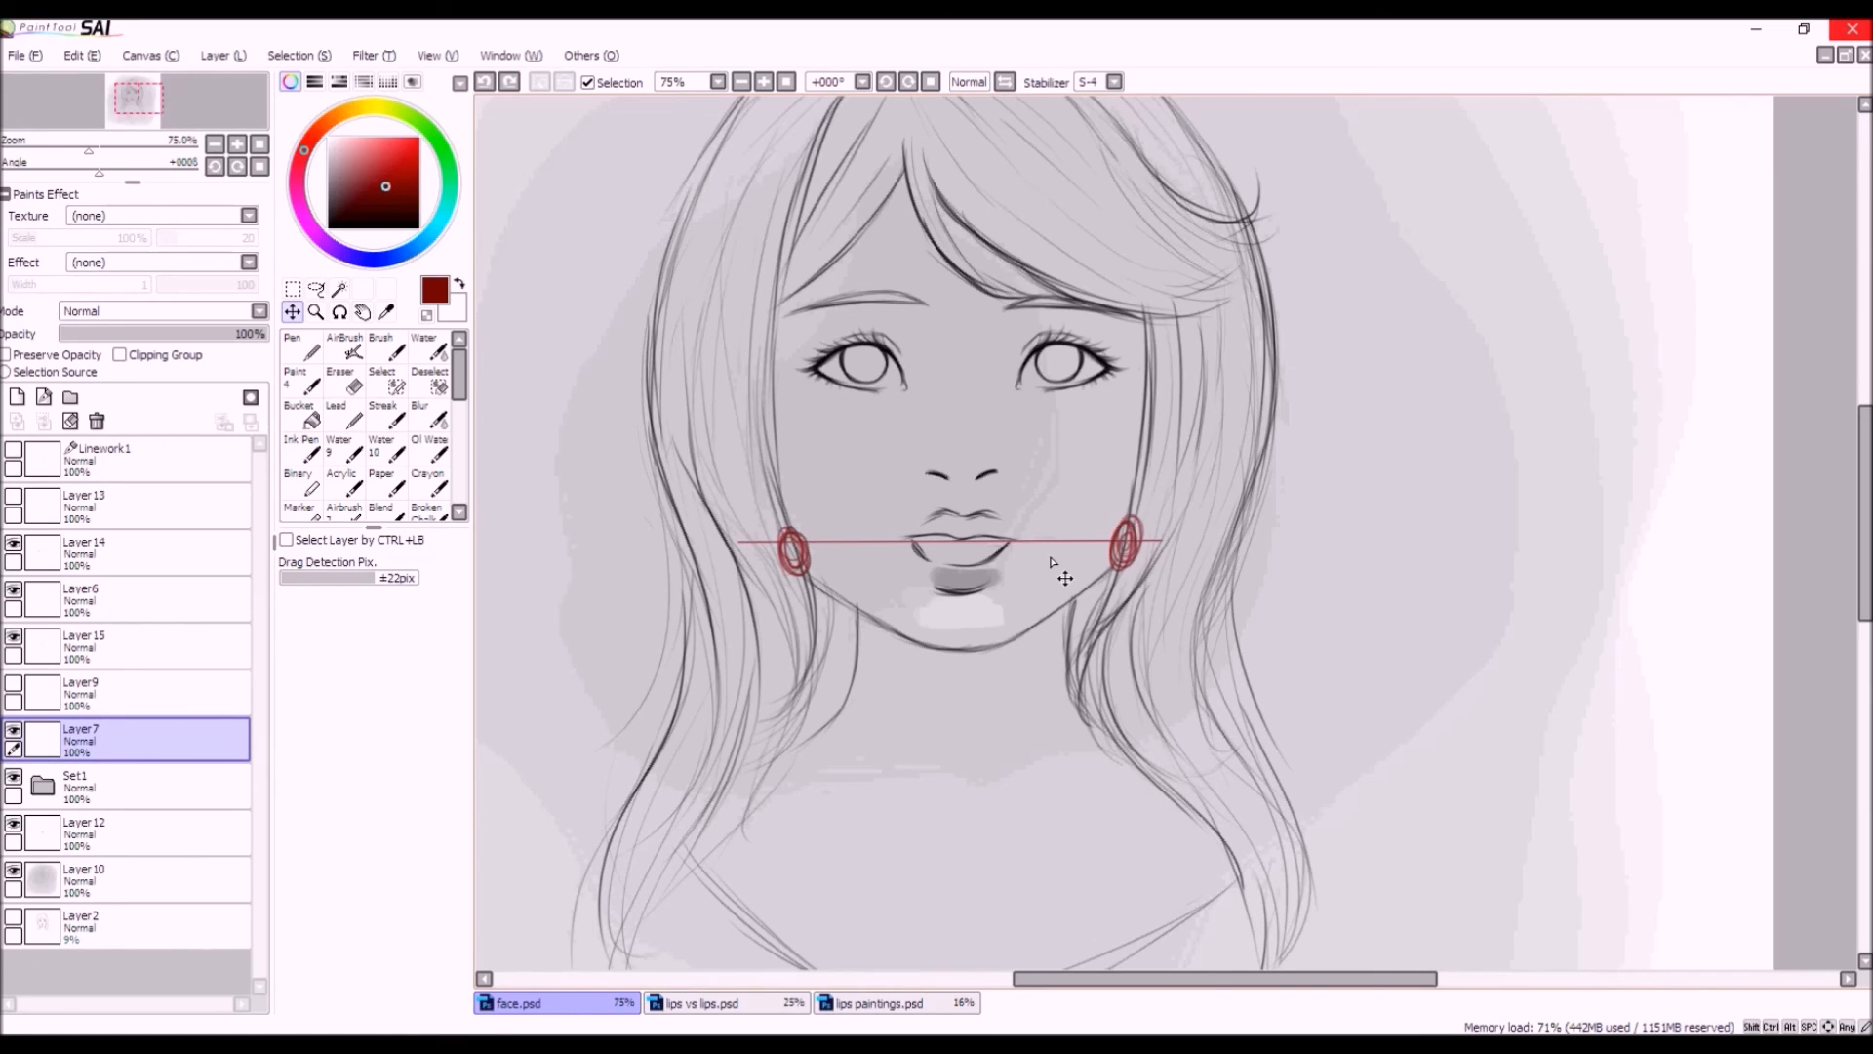
Try stretching the Layer7 jaw line downward with Free Deform, and cancel the deformation.
{"action": "key", "text": "ctrl+t"}
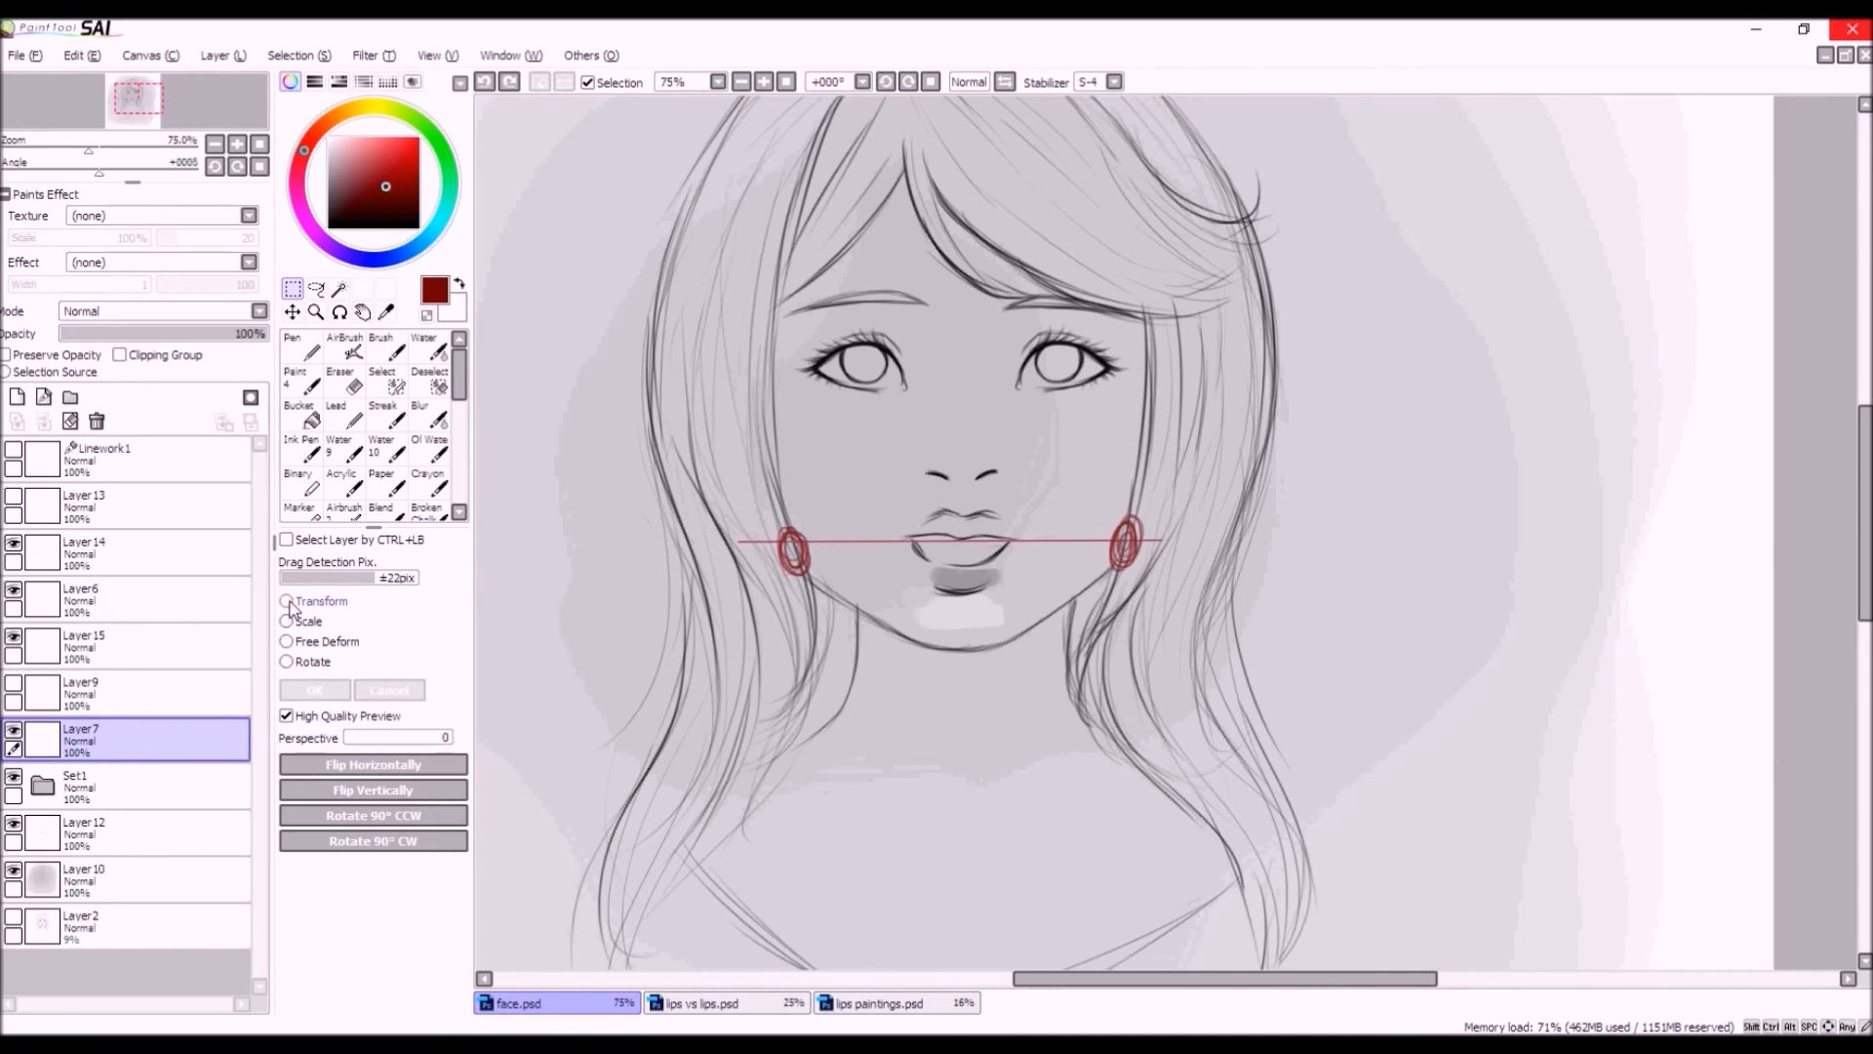
{"action": "left_click", "coordinate": [288, 603]}
{"action": "left_click", "coordinate": [304, 644]}
{"action": "left_click_drag", "start_coordinate": [950, 663], "coordinate": [947, 689]}
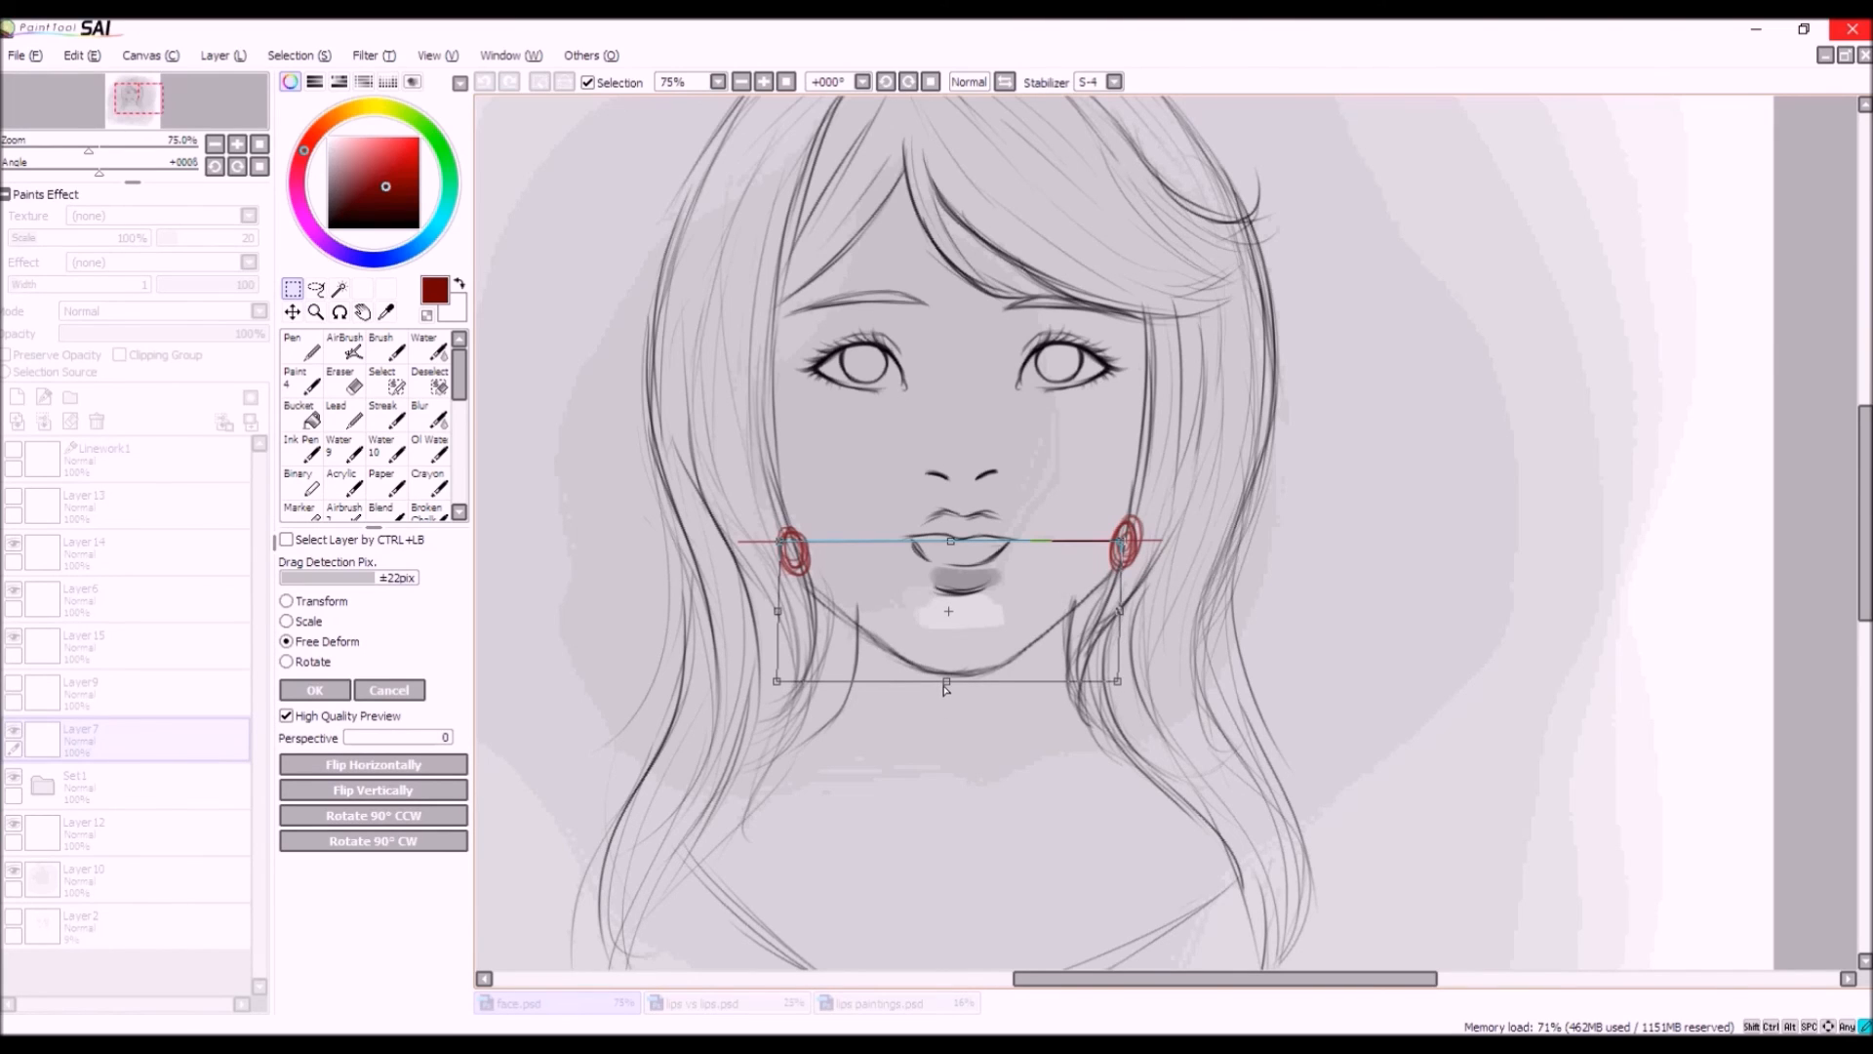
{"action": "left_click", "coordinate": [389, 691]}
Try shifting the whole Layer7 jaw line downward within a Free Deform frame, and cancel it.
{"action": "left_click", "coordinate": [288, 642]}
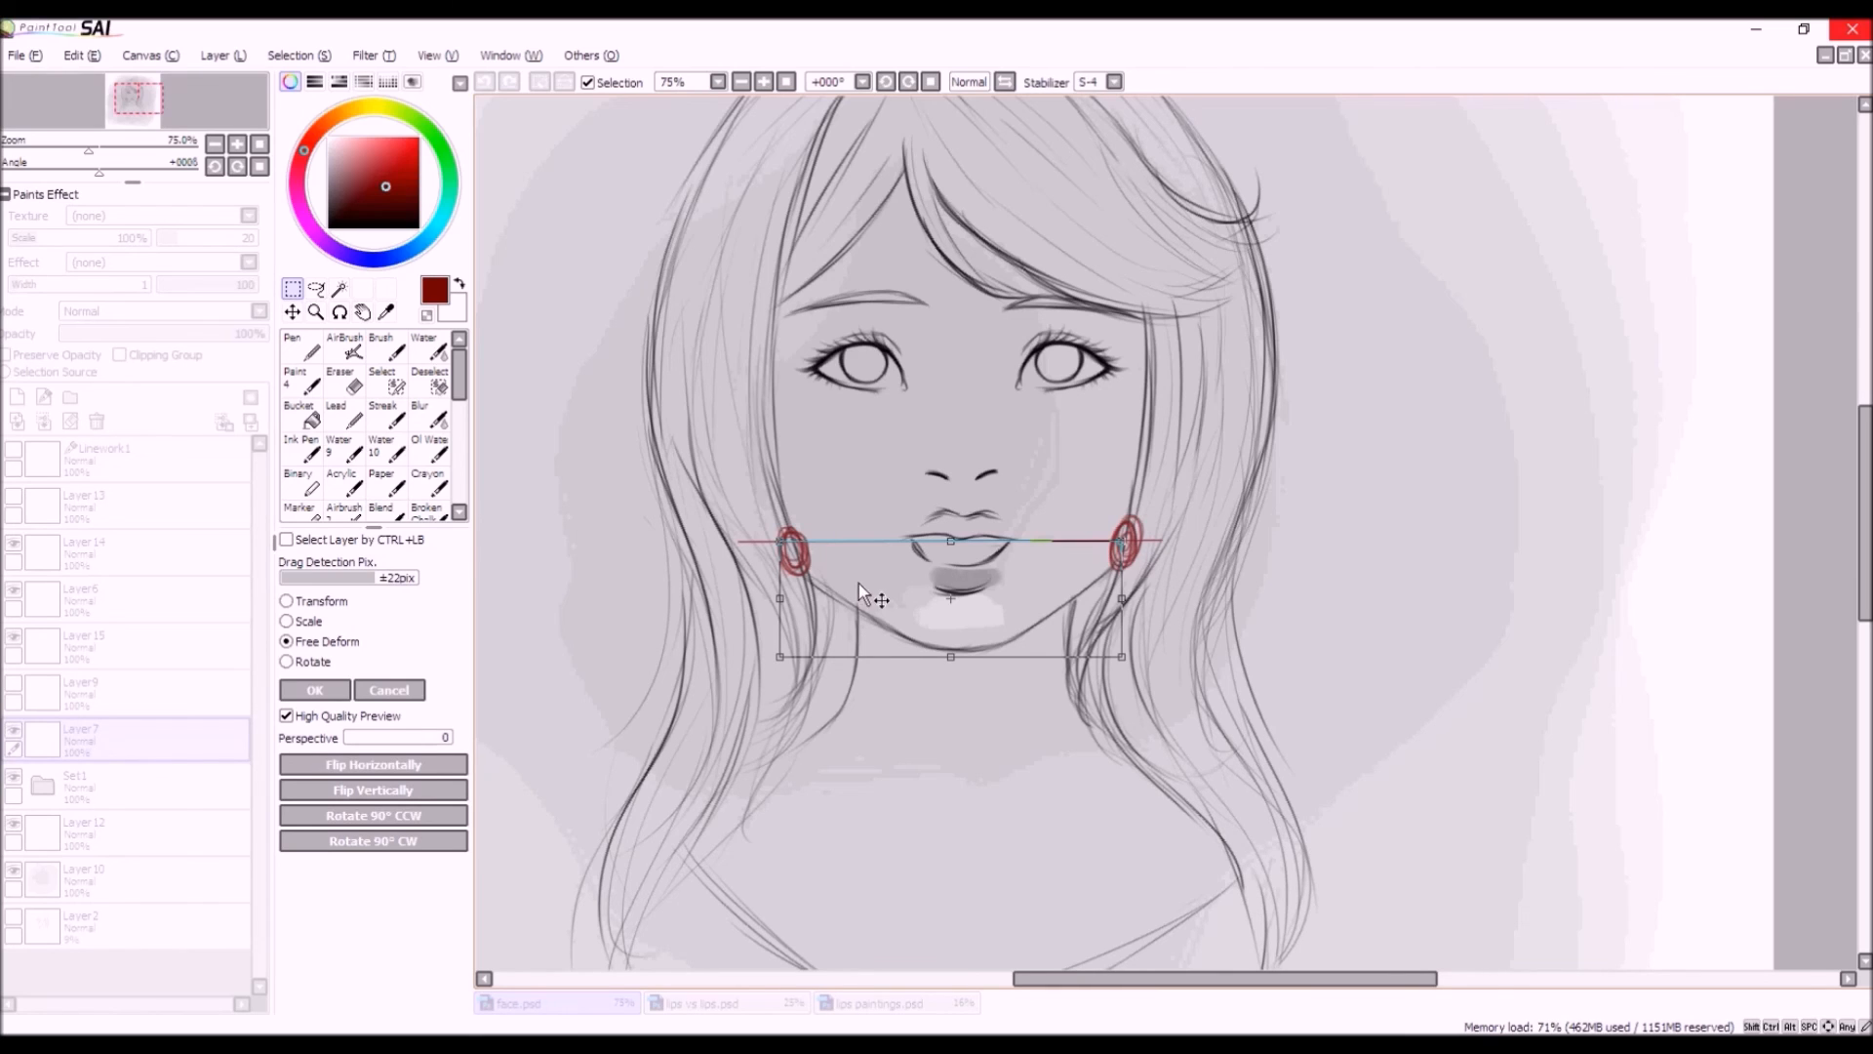
{"action": "left_click_drag", "start_coordinate": [964, 597], "coordinate": [962, 644]}
{"action": "left_click", "coordinate": [390, 690]}
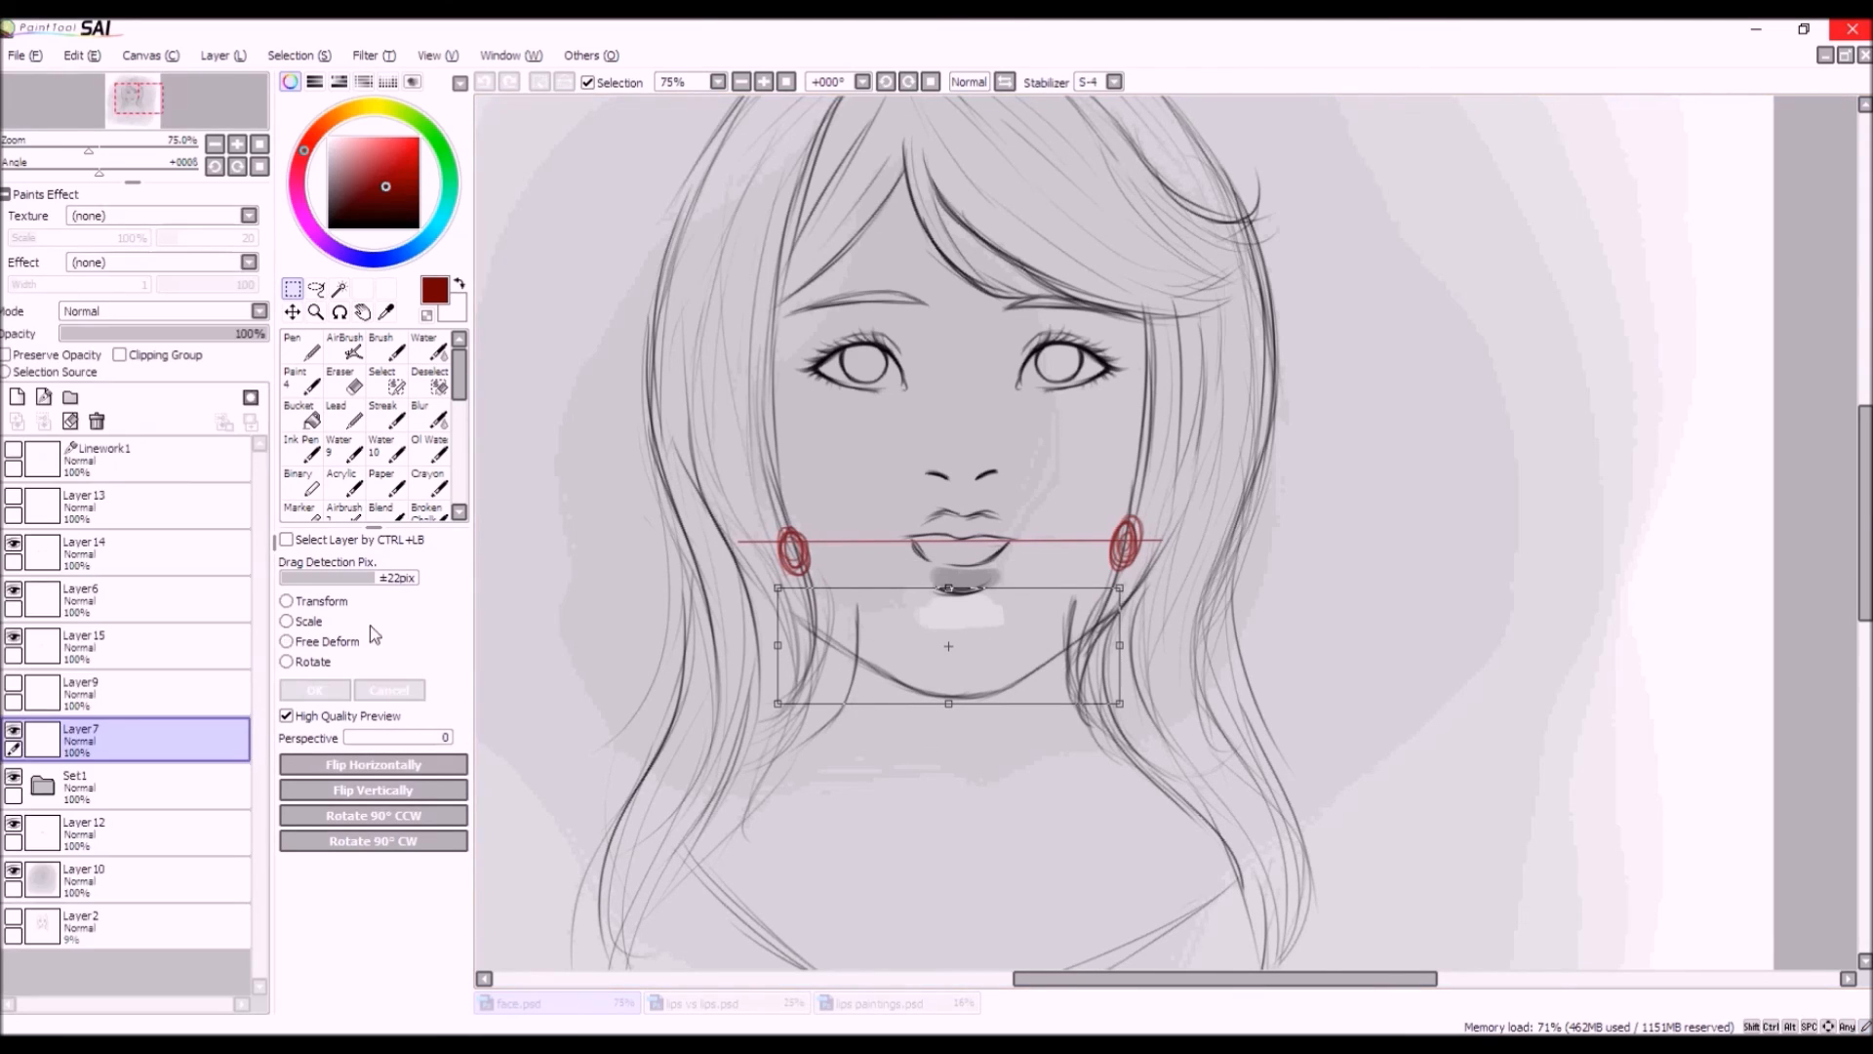
Stretch the Layer7 jaw line downward with Free Deform to lengthen the chin.
{"action": "left_click", "coordinate": [287, 641]}
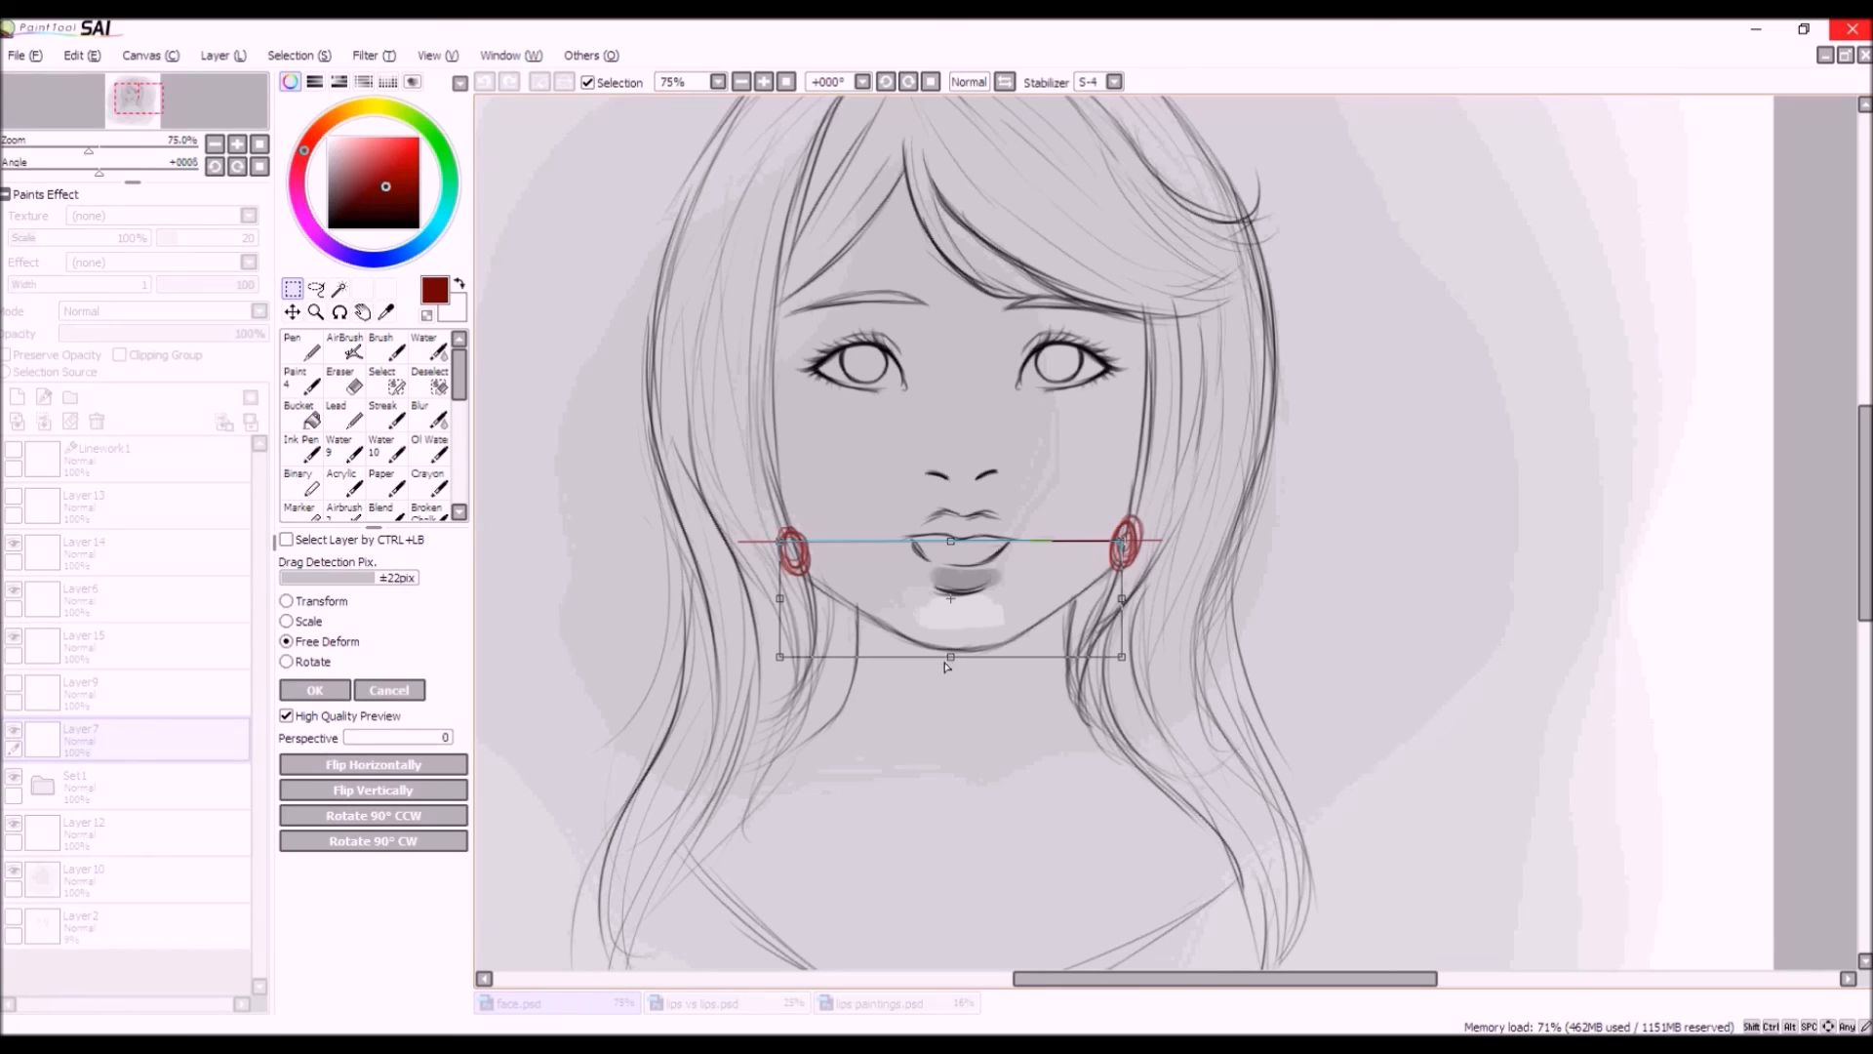
{"action": "left_click_drag", "start_coordinate": [951, 662], "coordinate": [953, 669]}
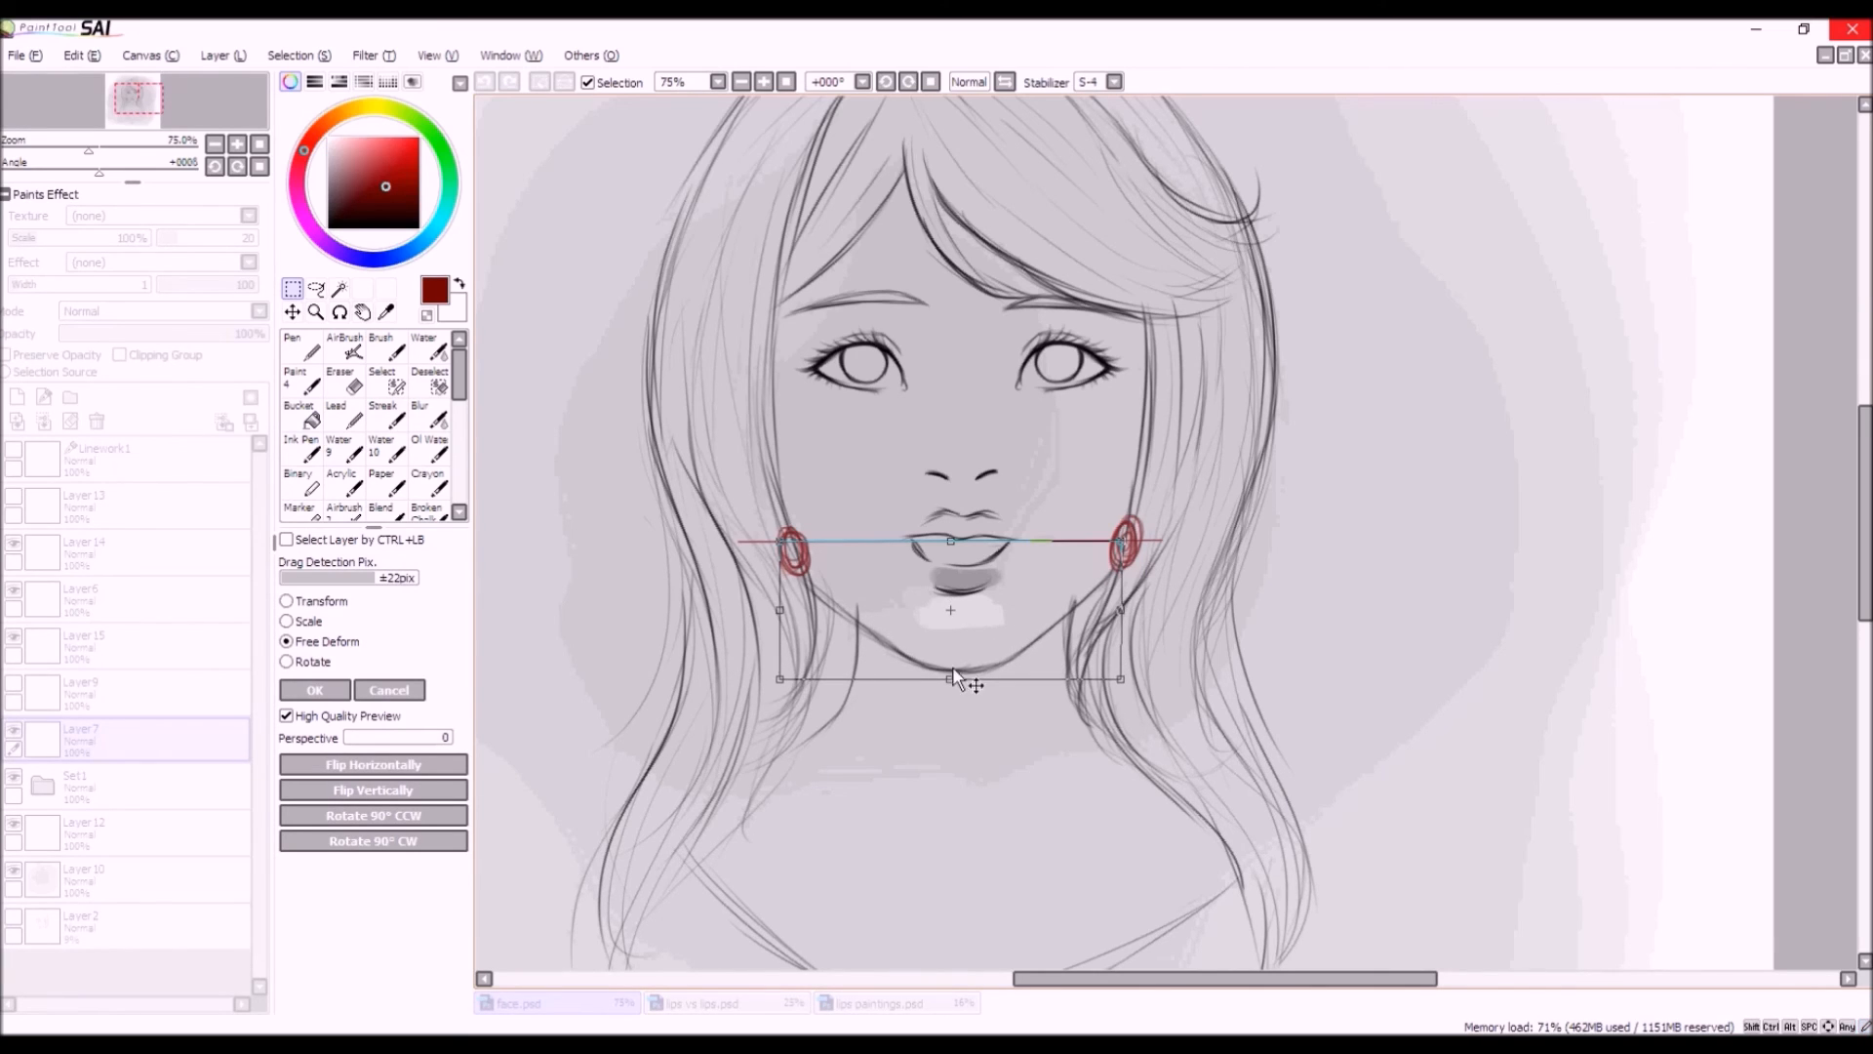
{"action": "left_click", "coordinate": [337, 690]}
Hide the Layer14 guide and move the Layer12 shading under the lower lip slightly downward.
{"action": "left_click", "coordinate": [14, 542]}
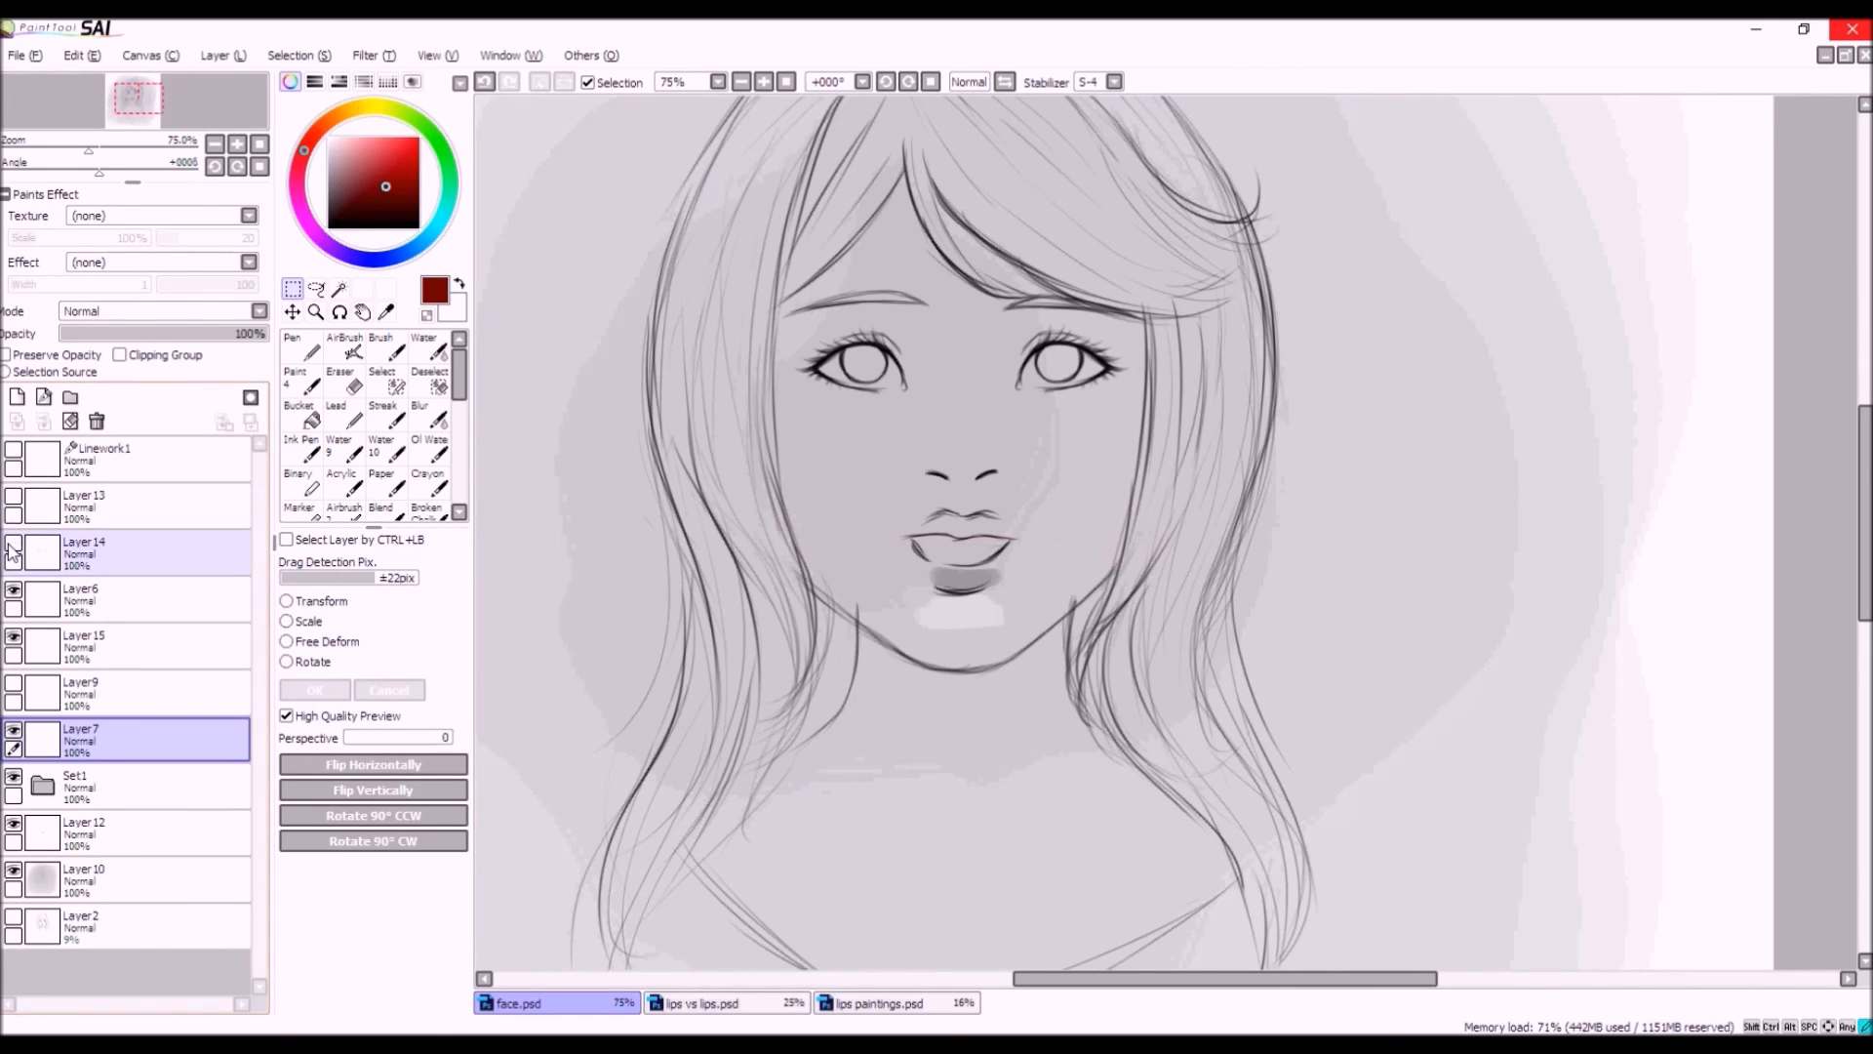
{"action": "left_click", "coordinate": [20, 822]}
{"action": "left_click", "coordinate": [21, 822]}
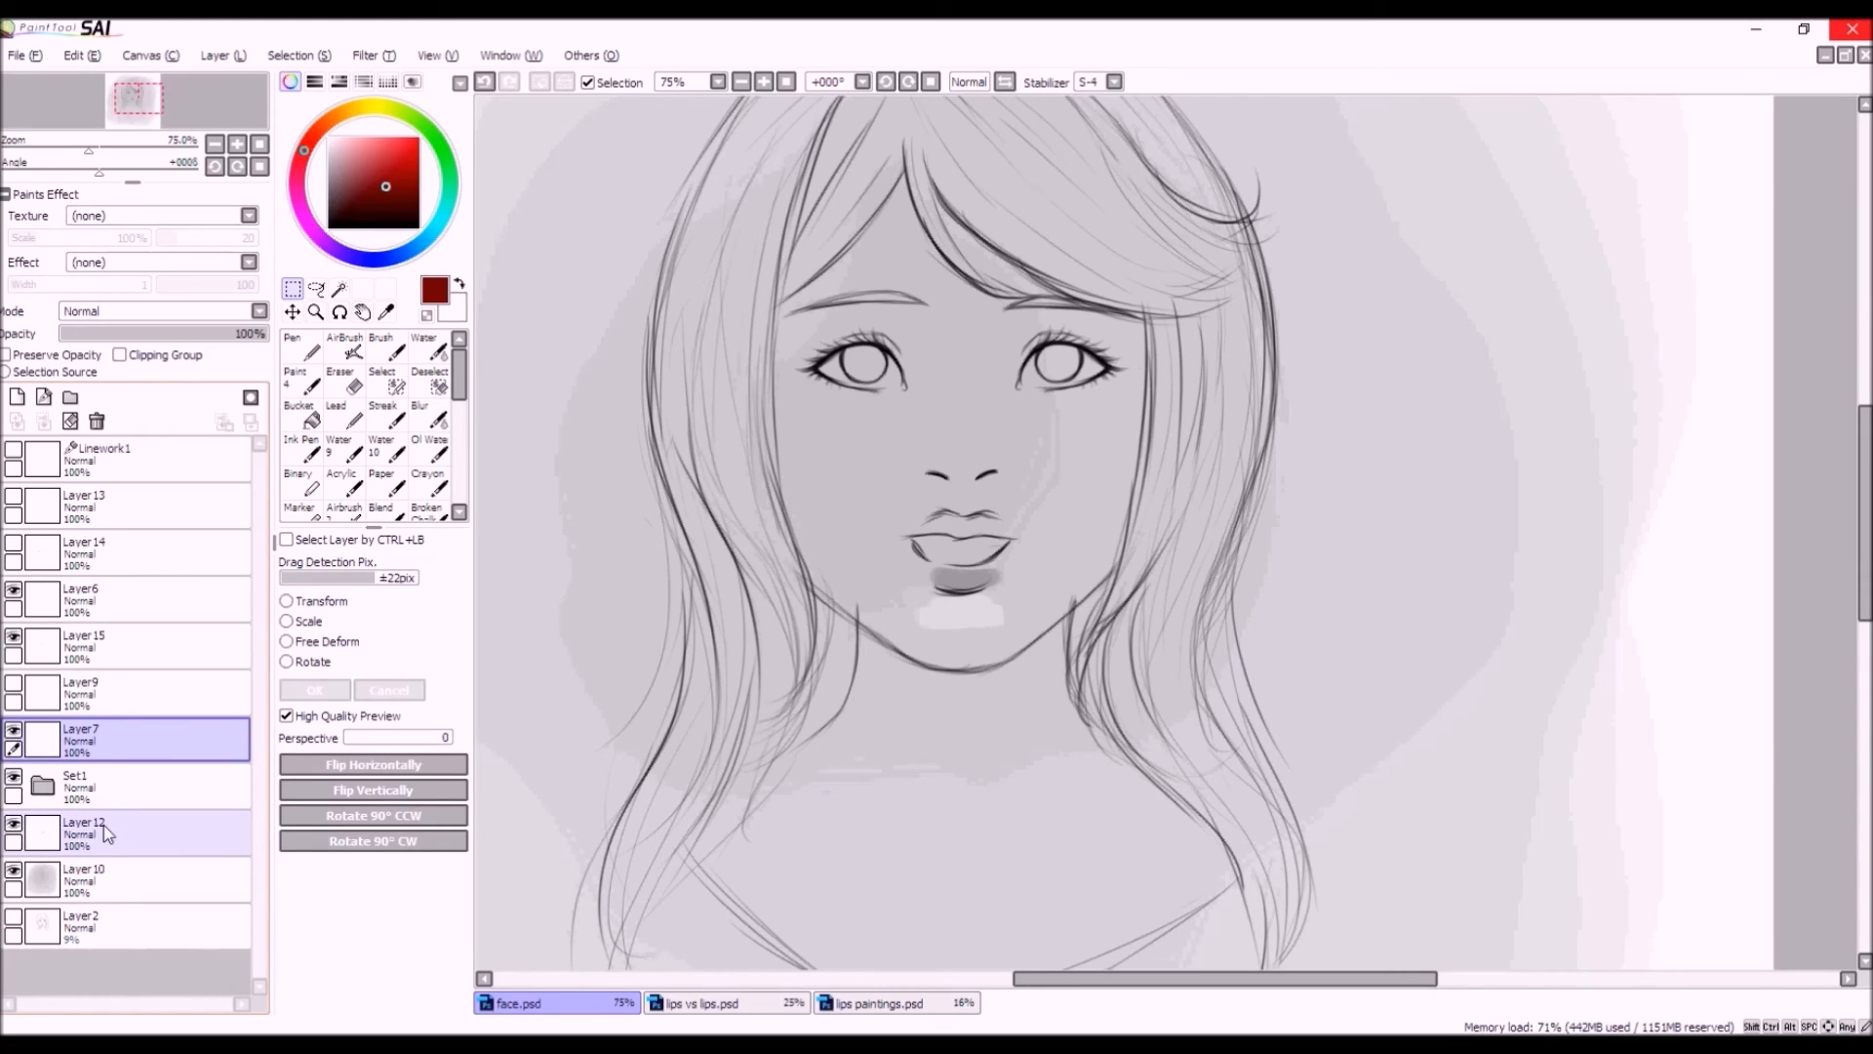
{"action": "left_click", "coordinate": [103, 823]}
{"action": "left_click", "coordinate": [291, 312]}
{"action": "mouse_move", "coordinate": [963, 621]}
{"action": "left_mouse_down"}
{"action": "mouse_move", "coordinate": [959, 655]}
{"action": "mouse_move", "coordinate": [963, 639]}
{"action": "left_mouse_up"}
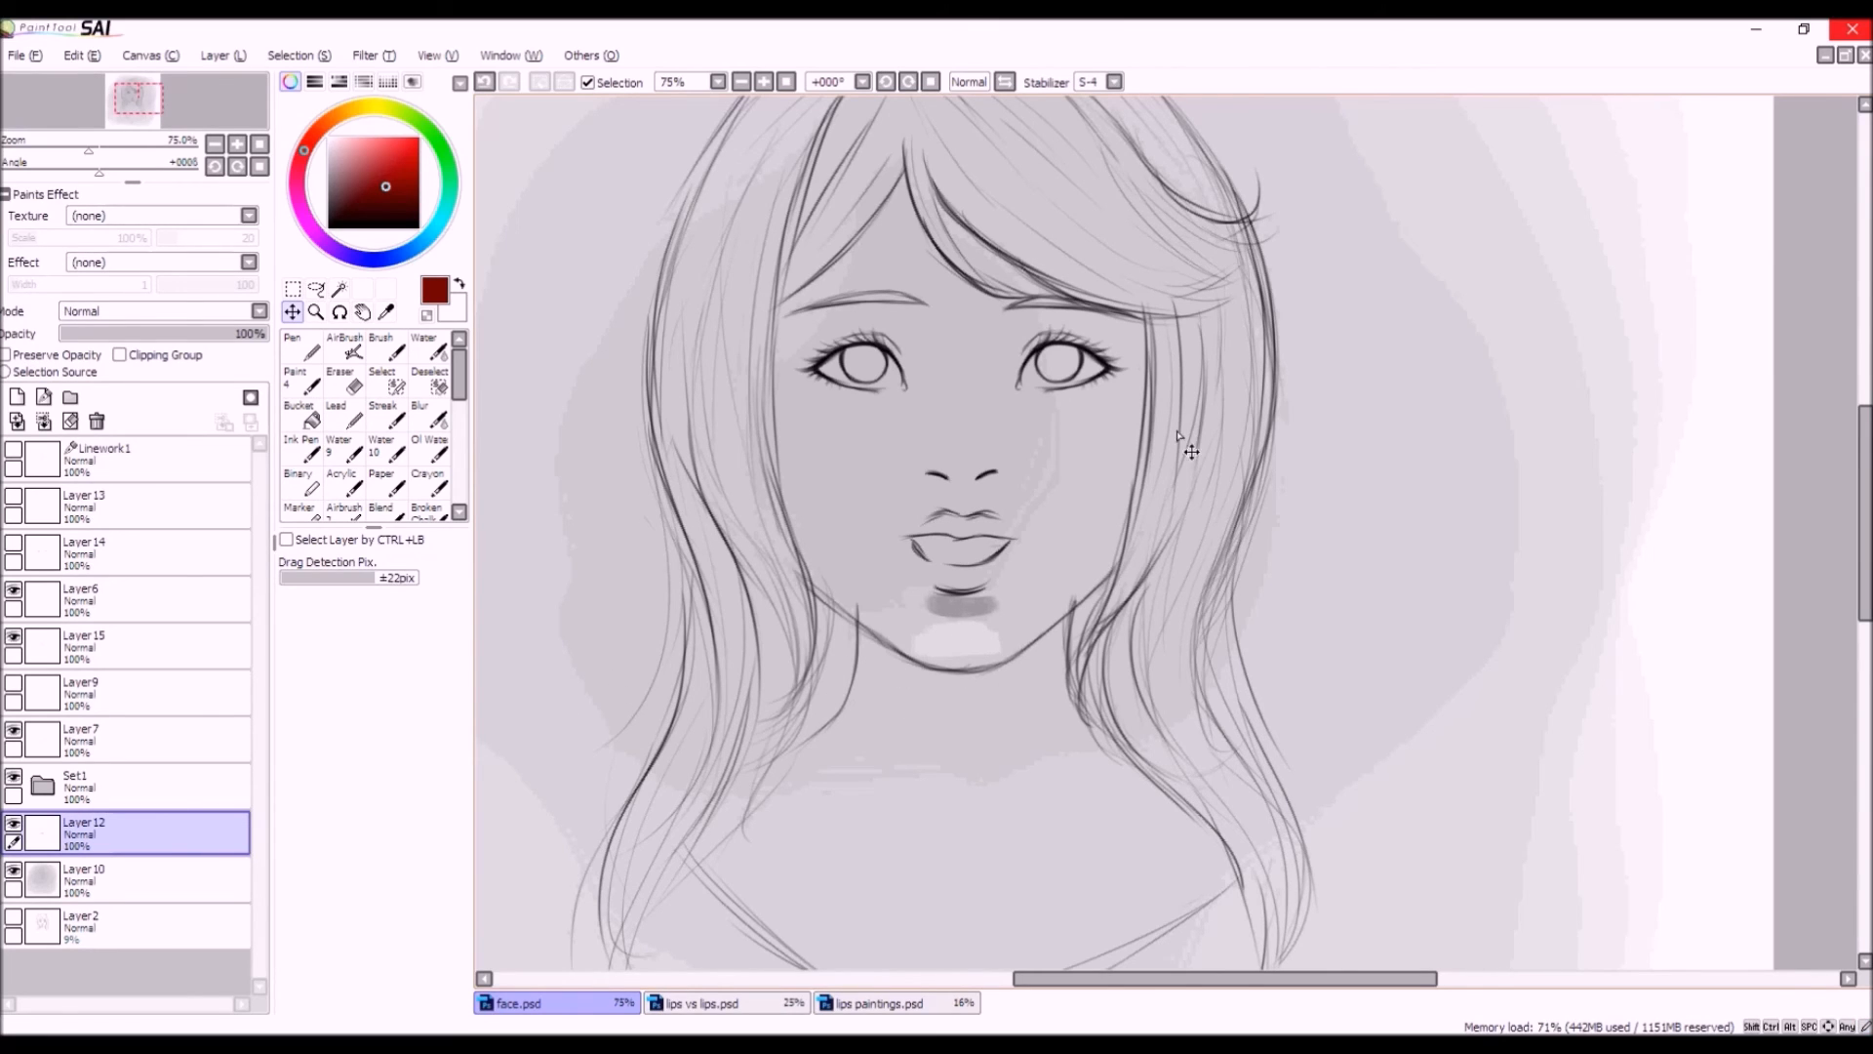
Undo the Layer12 shading move and the Layer7 jaw line deformation.
{"action": "left_click", "coordinate": [485, 82]}
{"action": "left_click", "coordinate": [487, 83]}
{"action": "left_click", "coordinate": [493, 85]}
{"action": "left_click", "coordinate": [494, 85]}
{"action": "left_click", "coordinate": [16, 701]}
{"action": "left_click", "coordinate": [507, 81]}
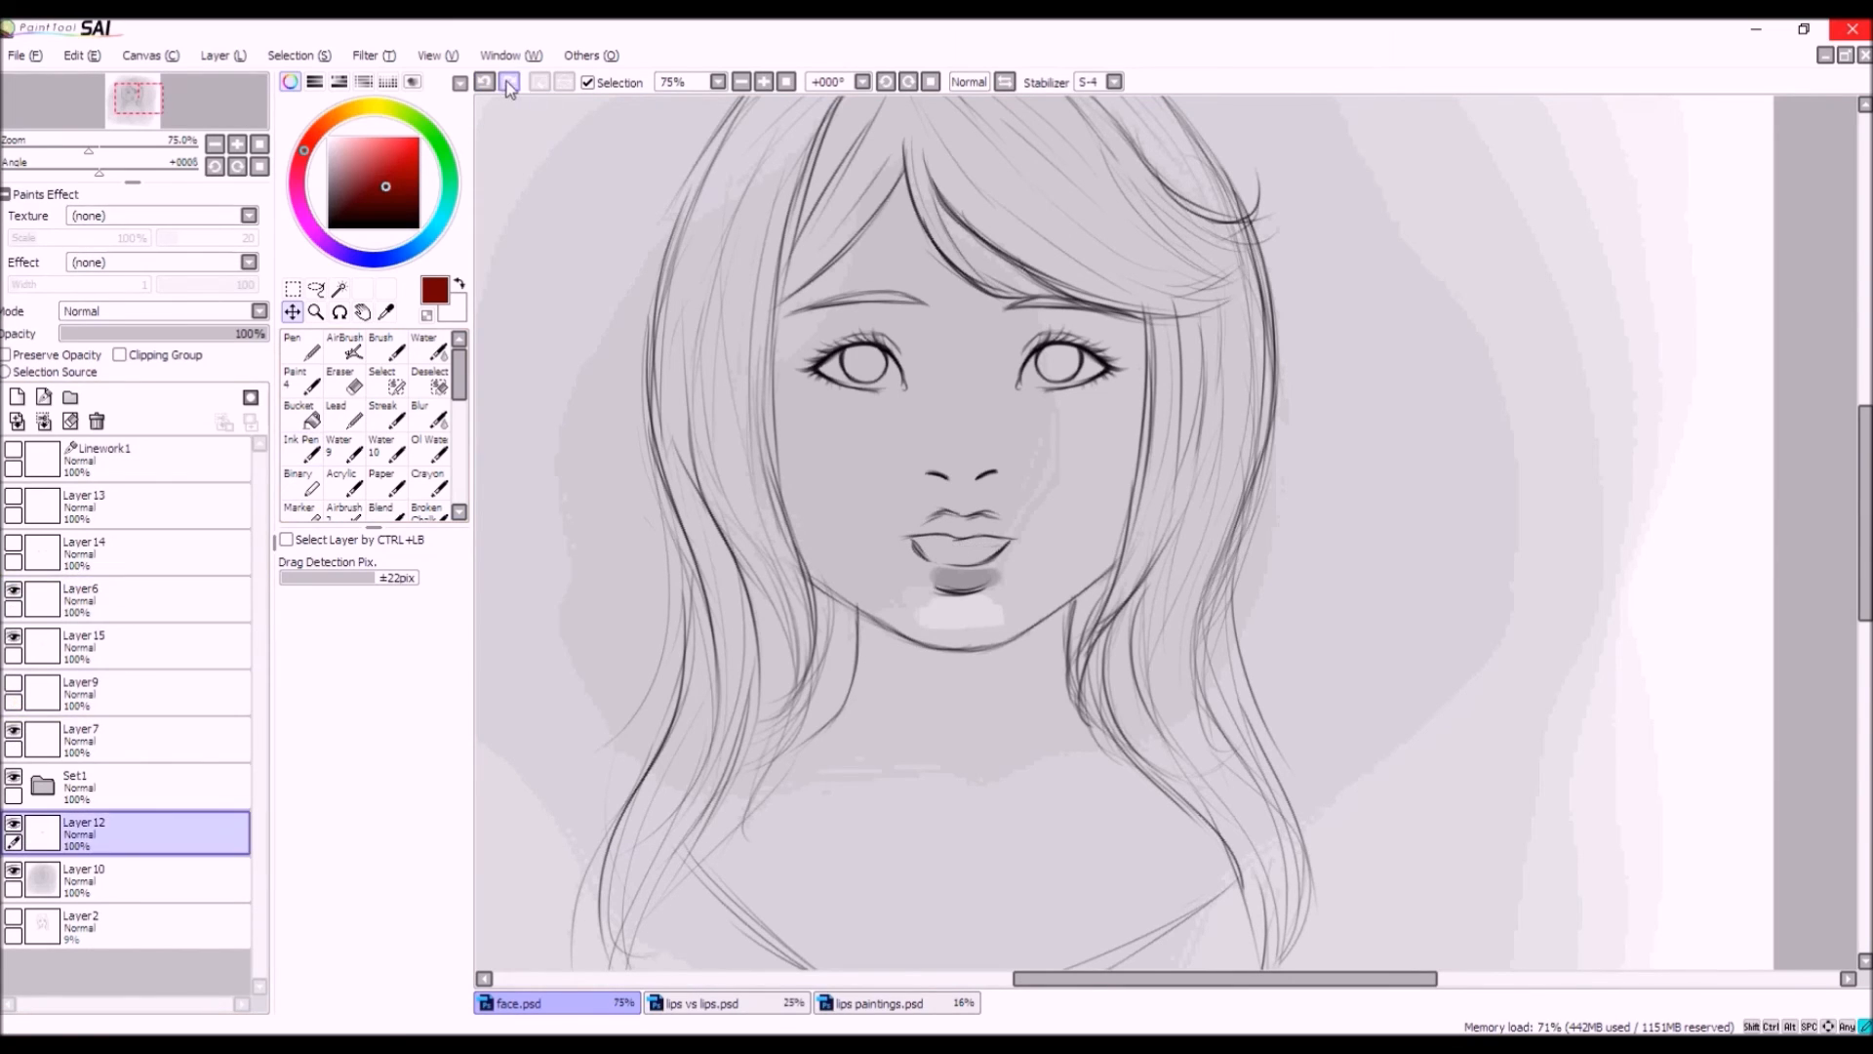
Show the Layer9 lips and hide the Layer15 lips on the face.
{"action": "left_click", "coordinate": [14, 684]}
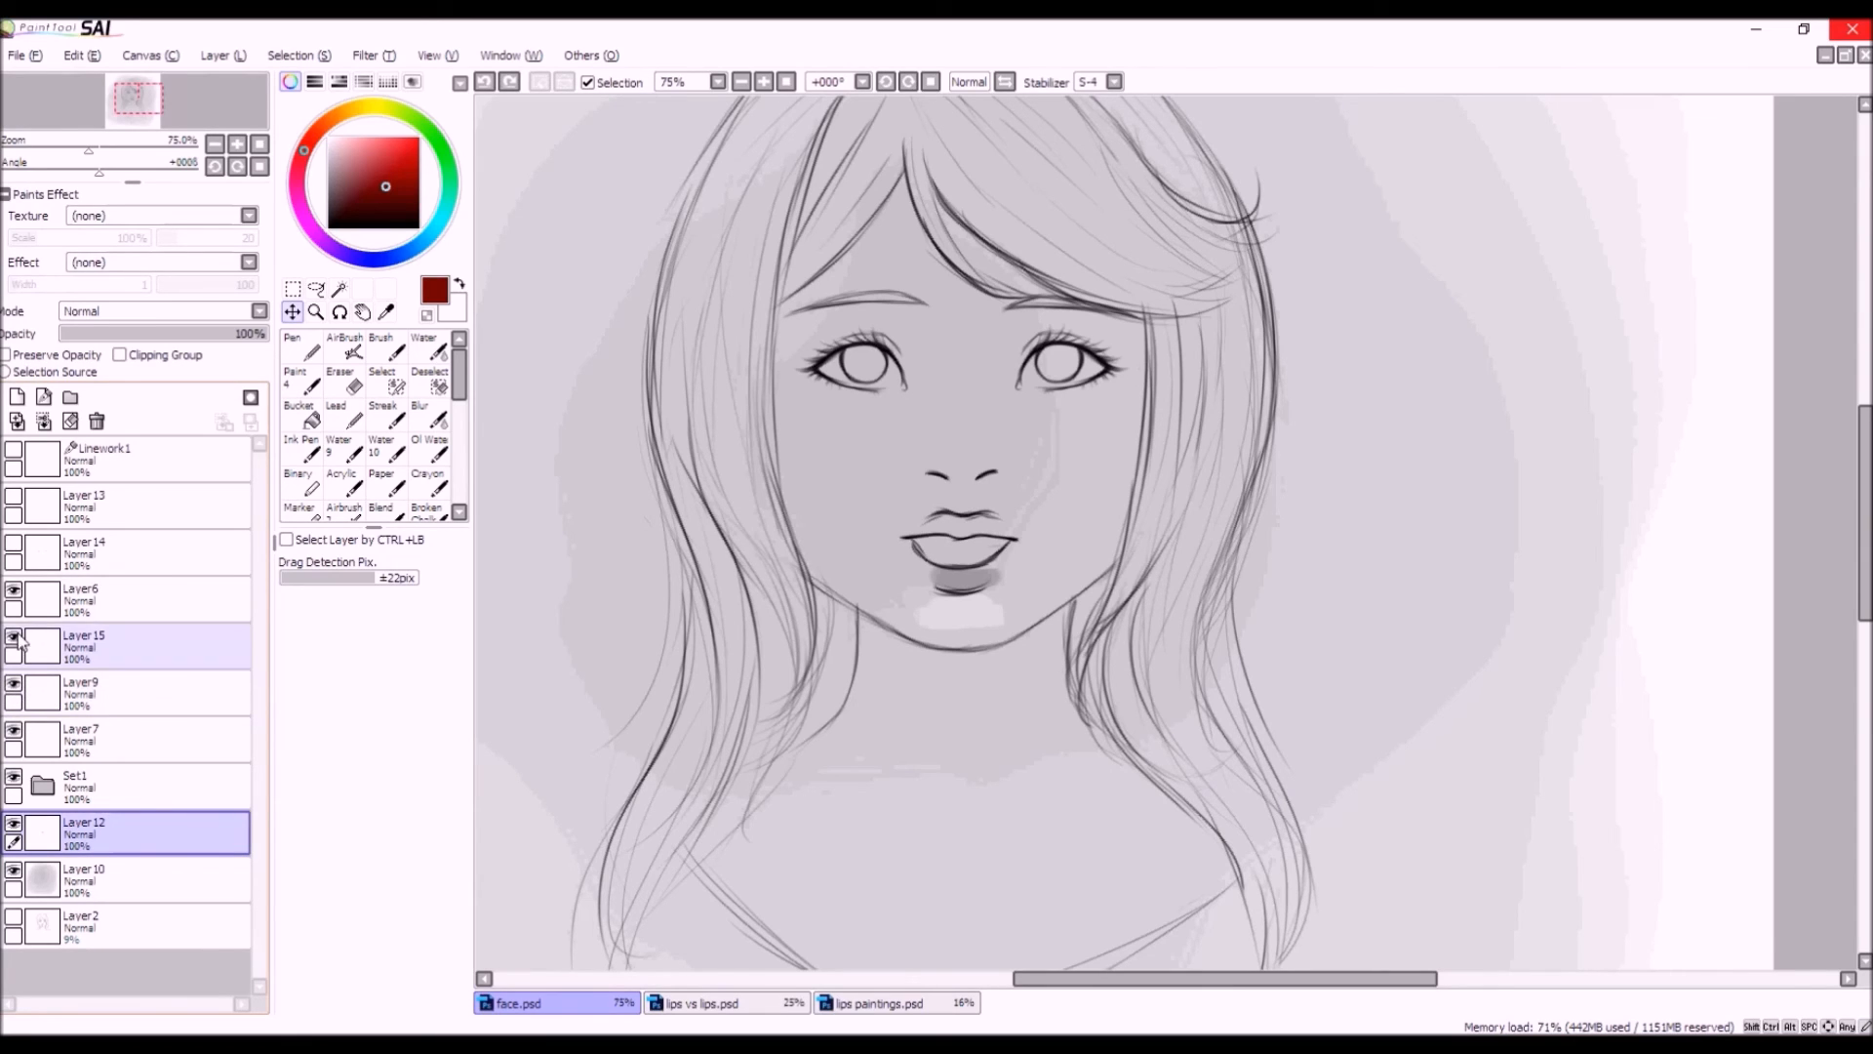
{"action": "left_click", "coordinate": [13, 637]}
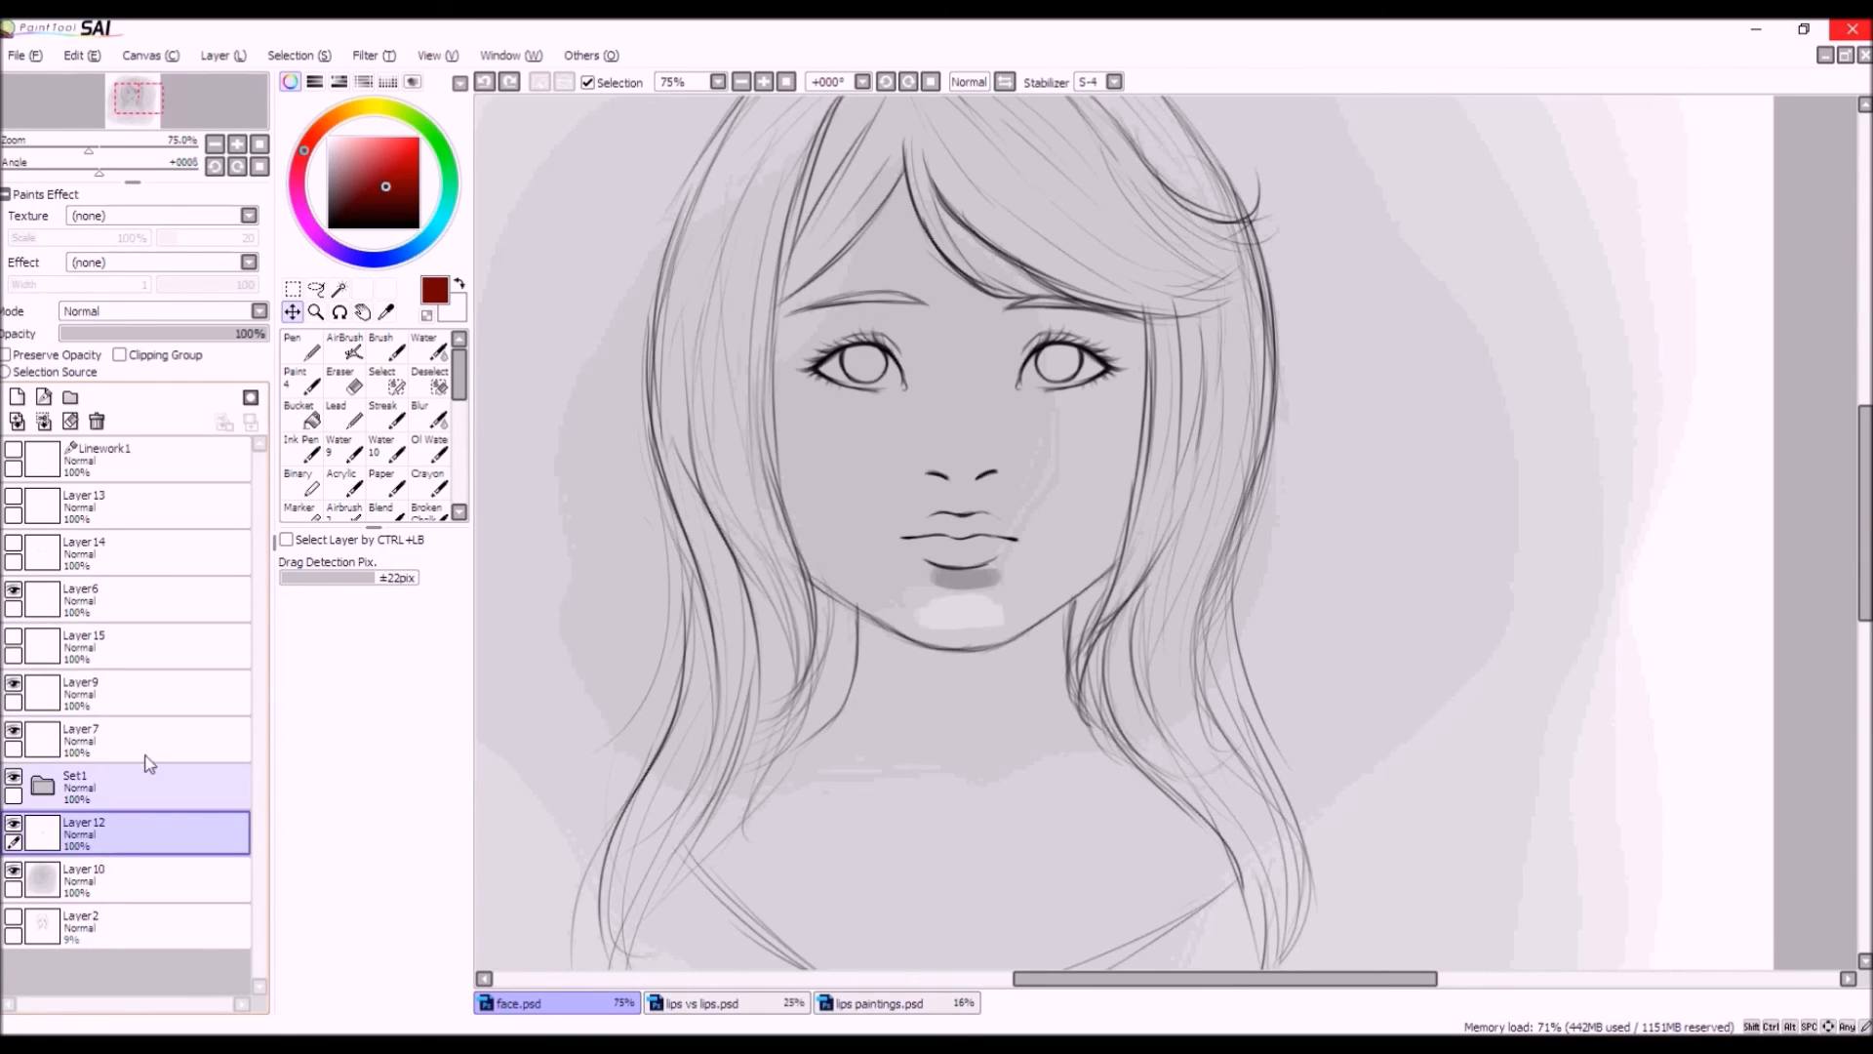
{"action": "scroll", "coordinate": [1153, 489], "scroll_direction": "down", "scroll_amount": 1}
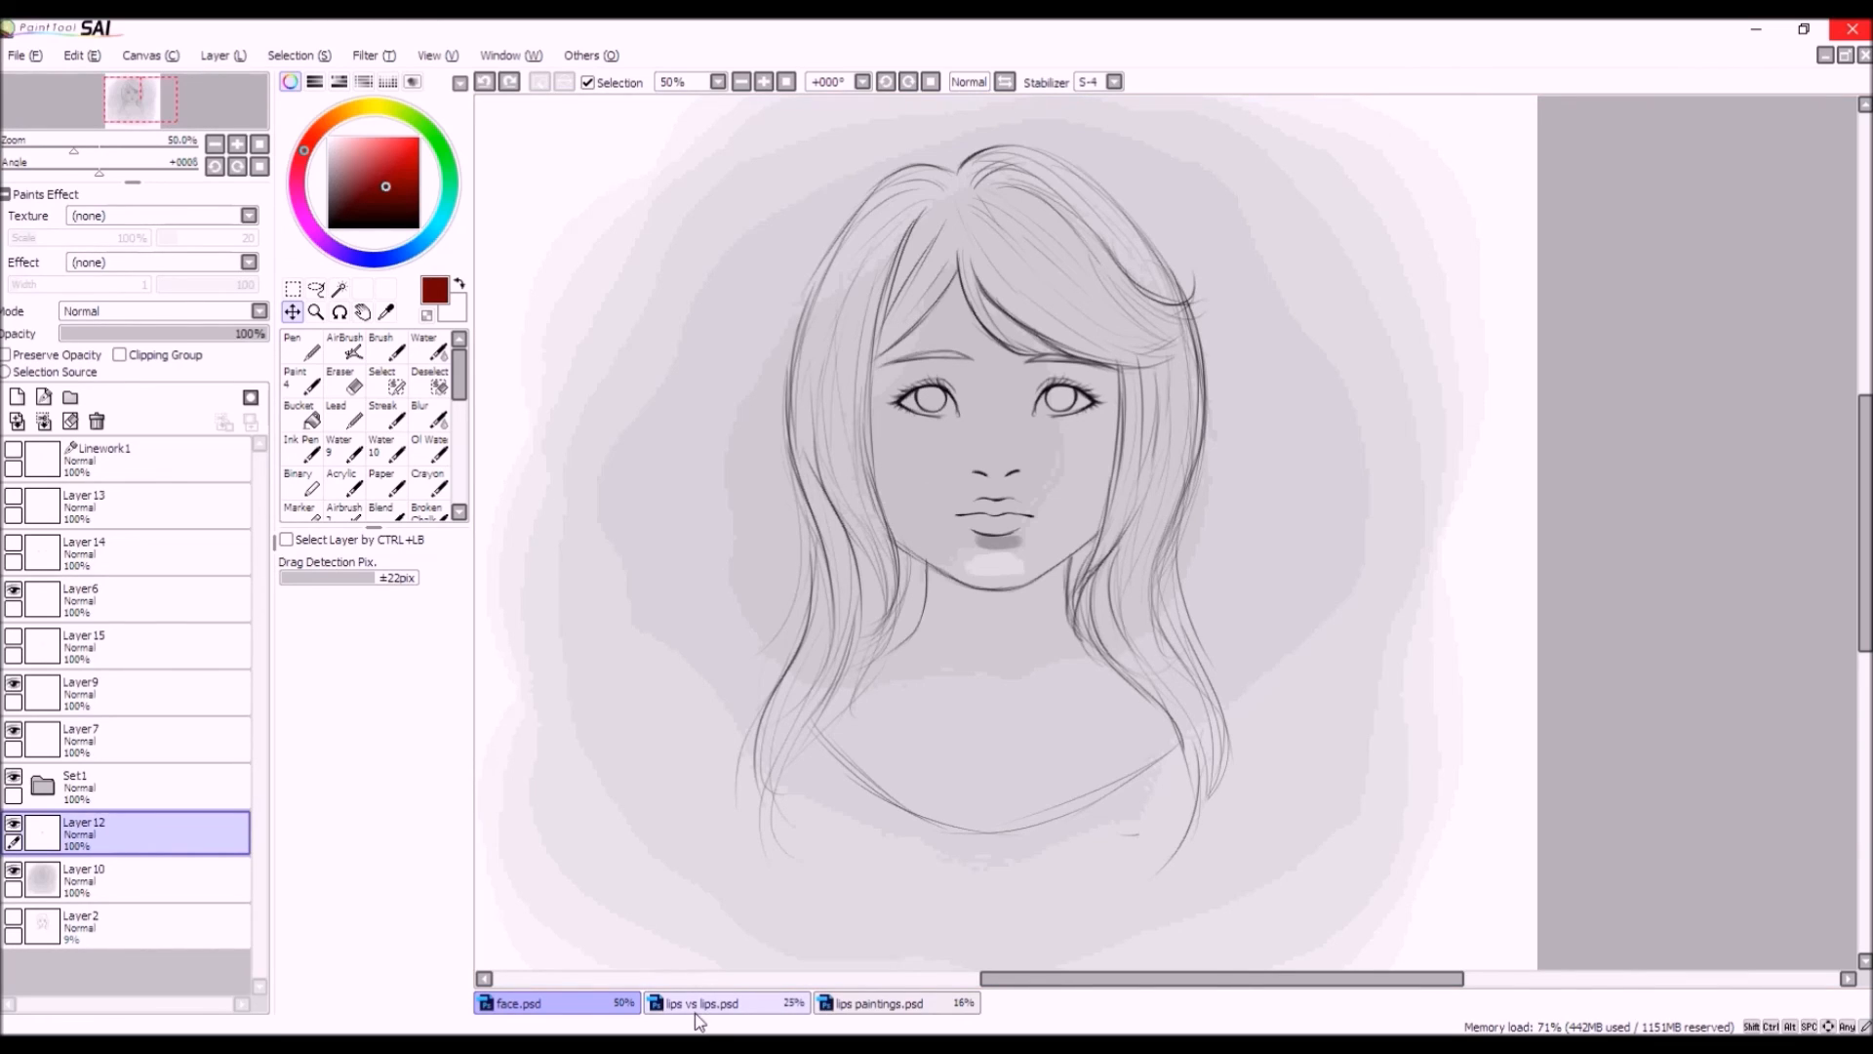
Look briefly at the painted lips in lips vs lips.psd, and return to face.psd for comparison.
{"action": "left_click", "coordinate": [759, 1015]}
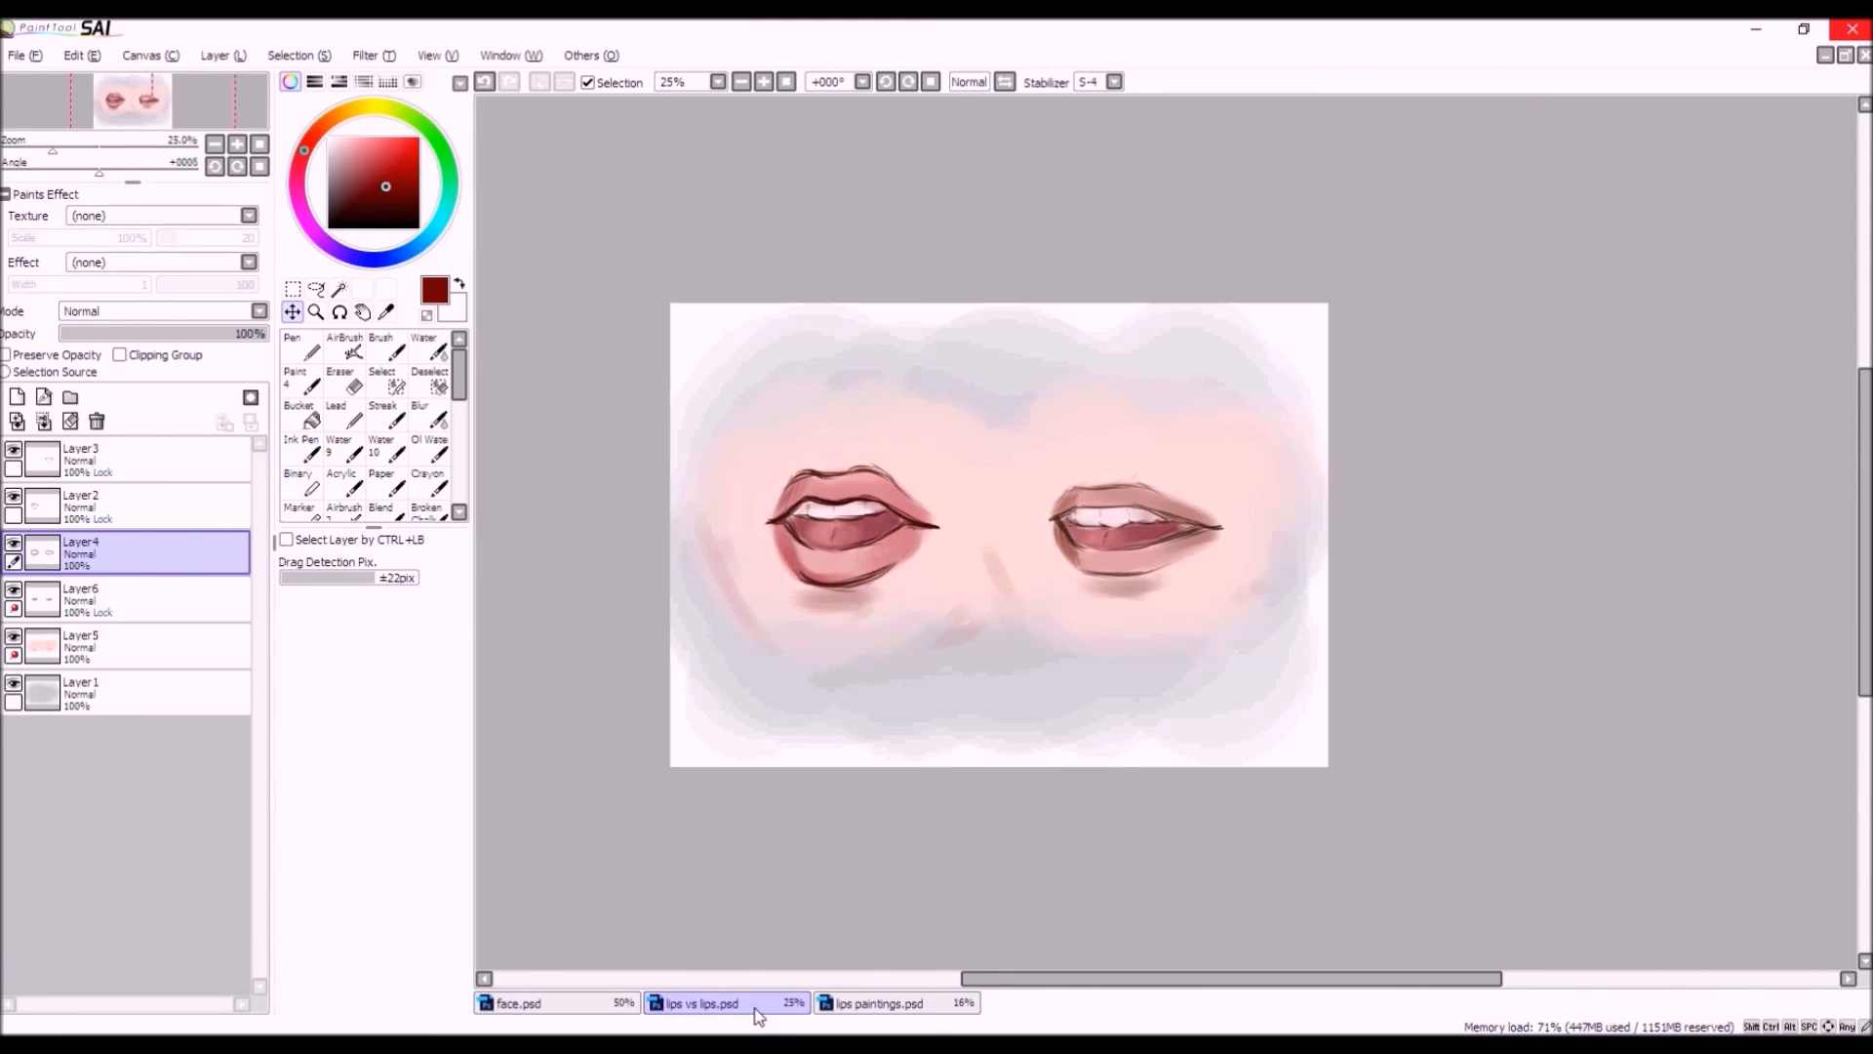
{"action": "left_click", "coordinate": [577, 1015]}
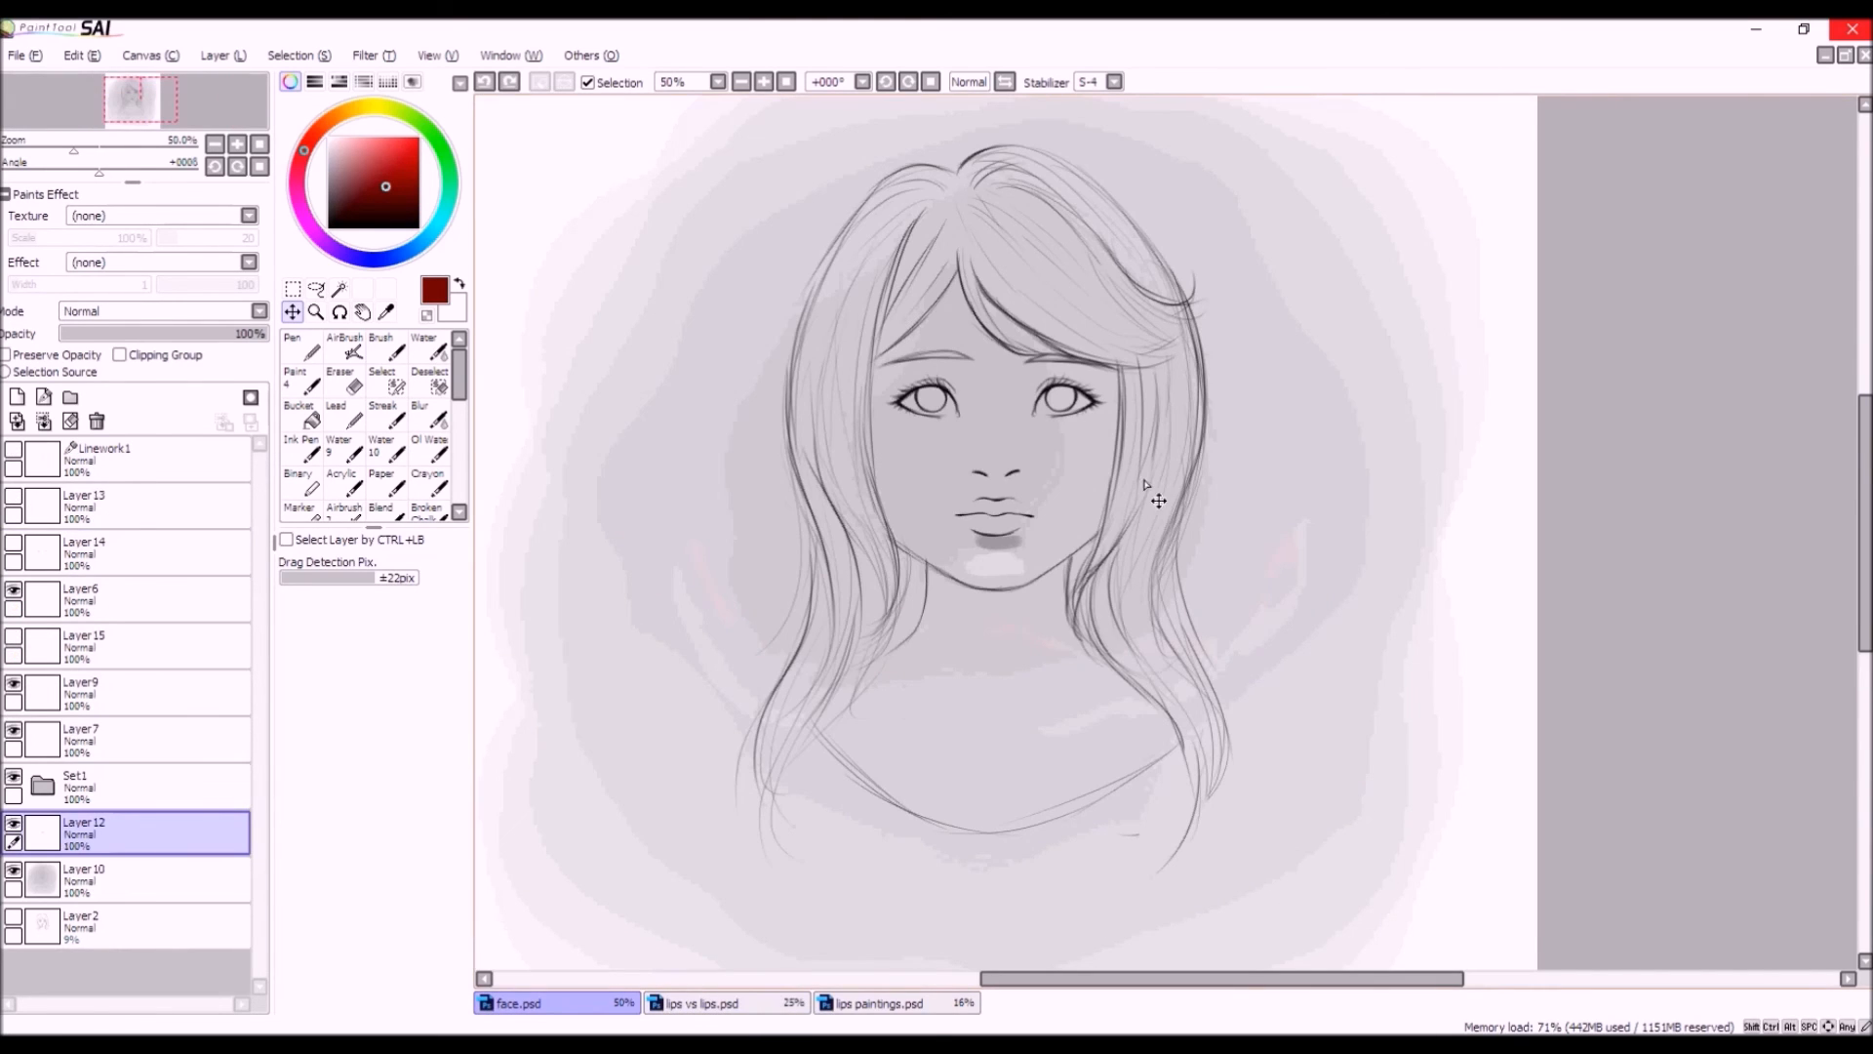
{"action": "scroll", "coordinate": [1131, 588], "scroll_direction": "down", "scroll_amount": 1}
{"action": "scroll", "coordinate": [1011, 620], "scroll_direction": "up", "scroll_amount": 1}
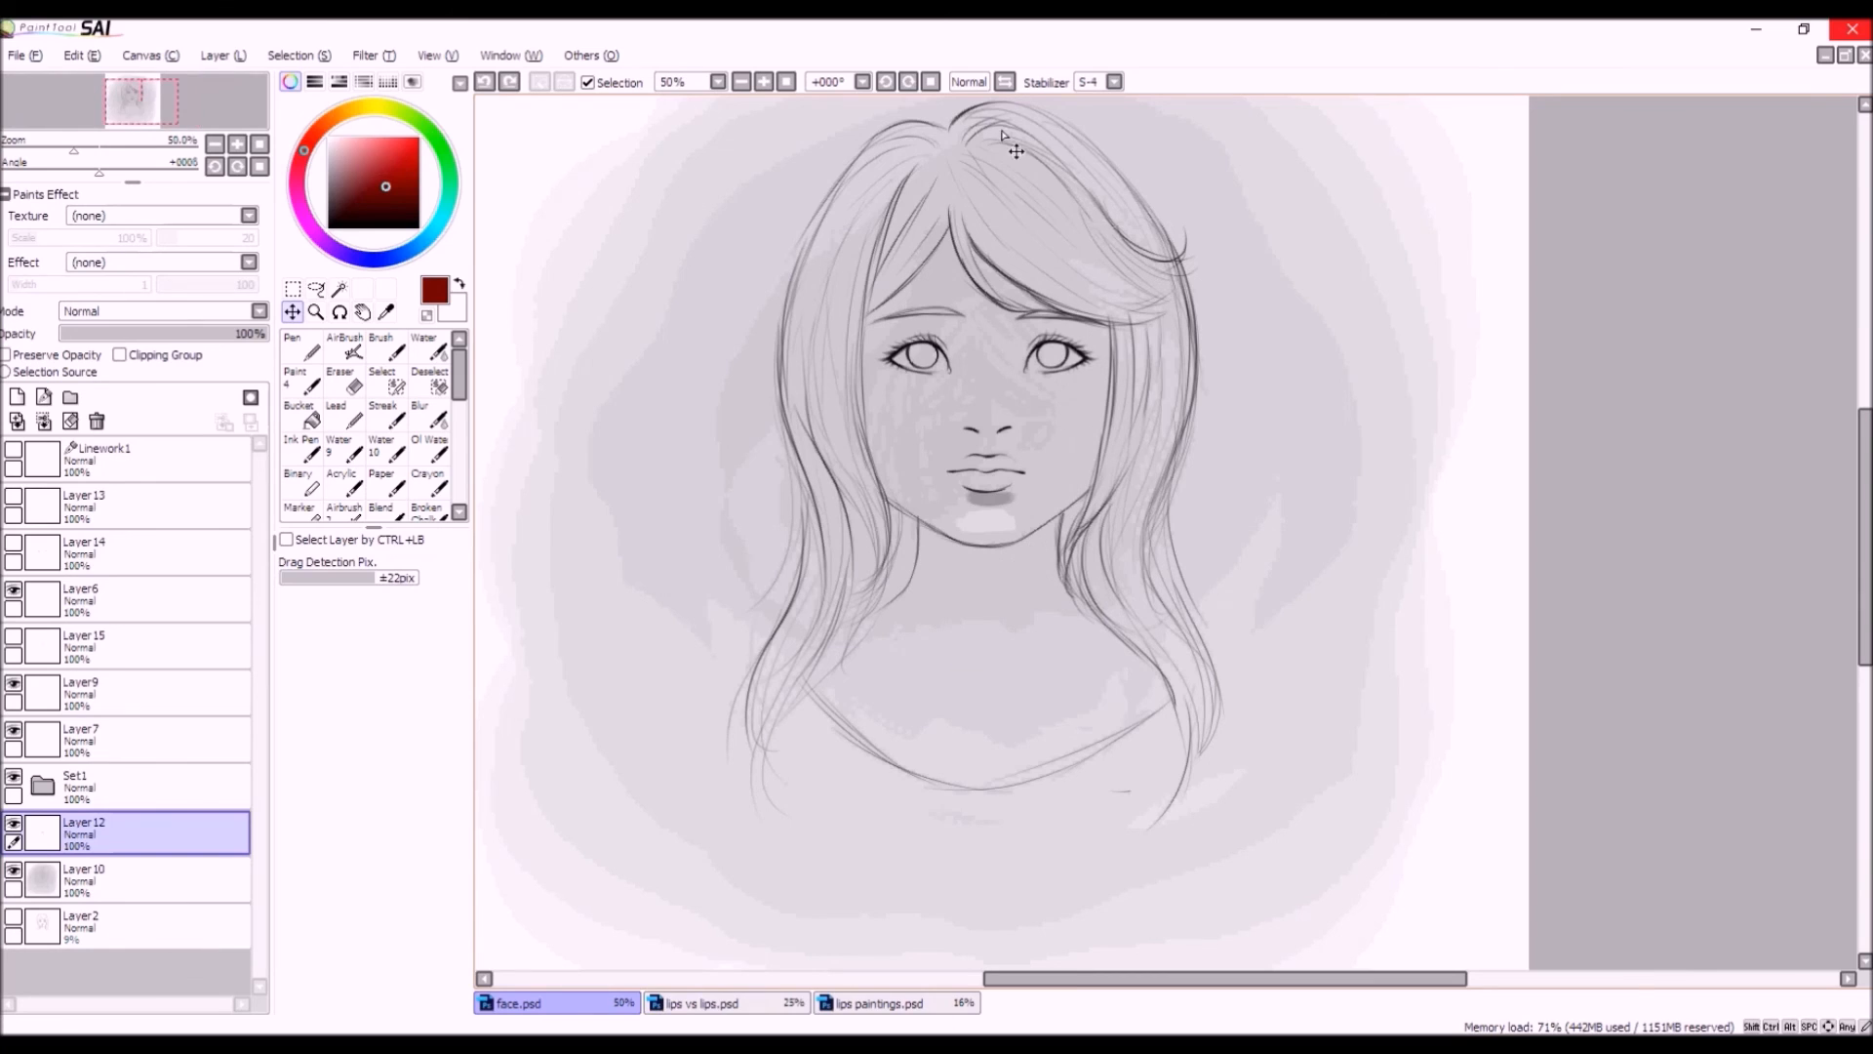
Switch to lips vs lips.psd, select Layer3, and examine its line art by toggling the layer's visibility.
{"action": "left_click", "coordinate": [727, 1003]}
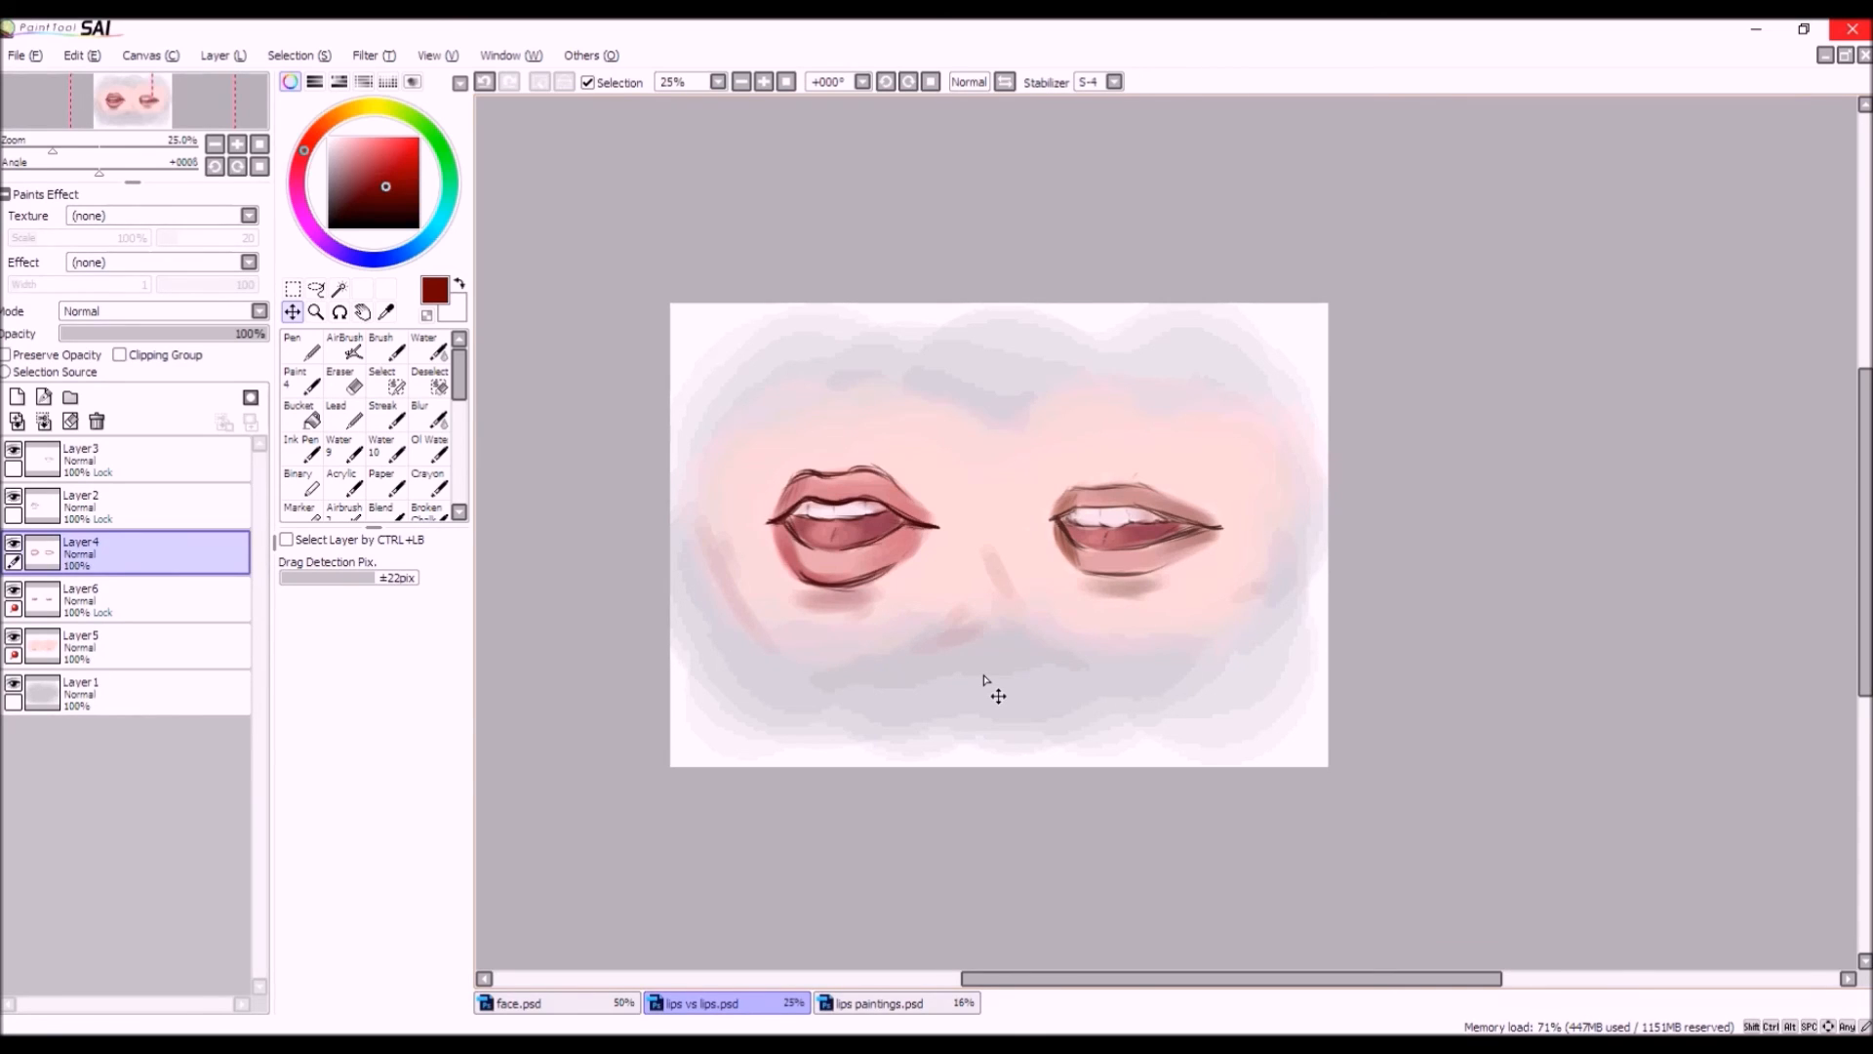
{"action": "left_click", "coordinate": [156, 458]}
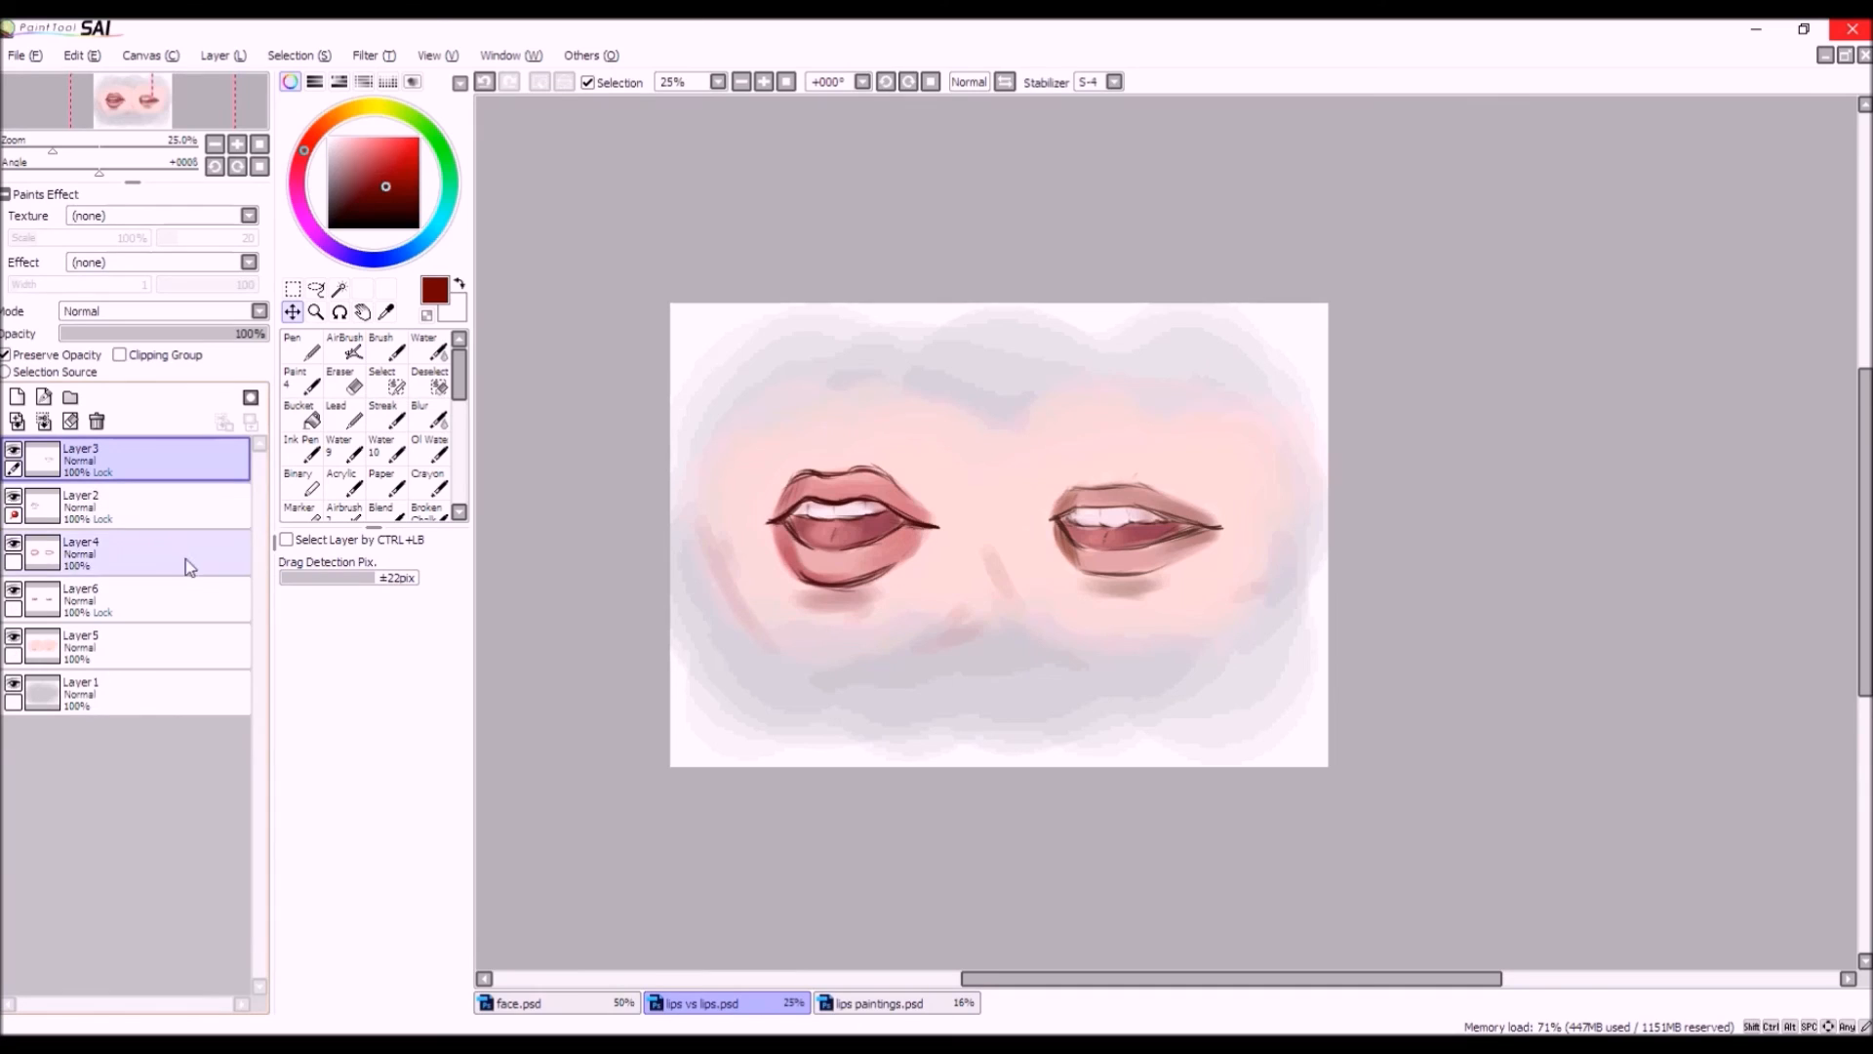
{"action": "left_click", "coordinate": [1027, 511], "text": "alt"}
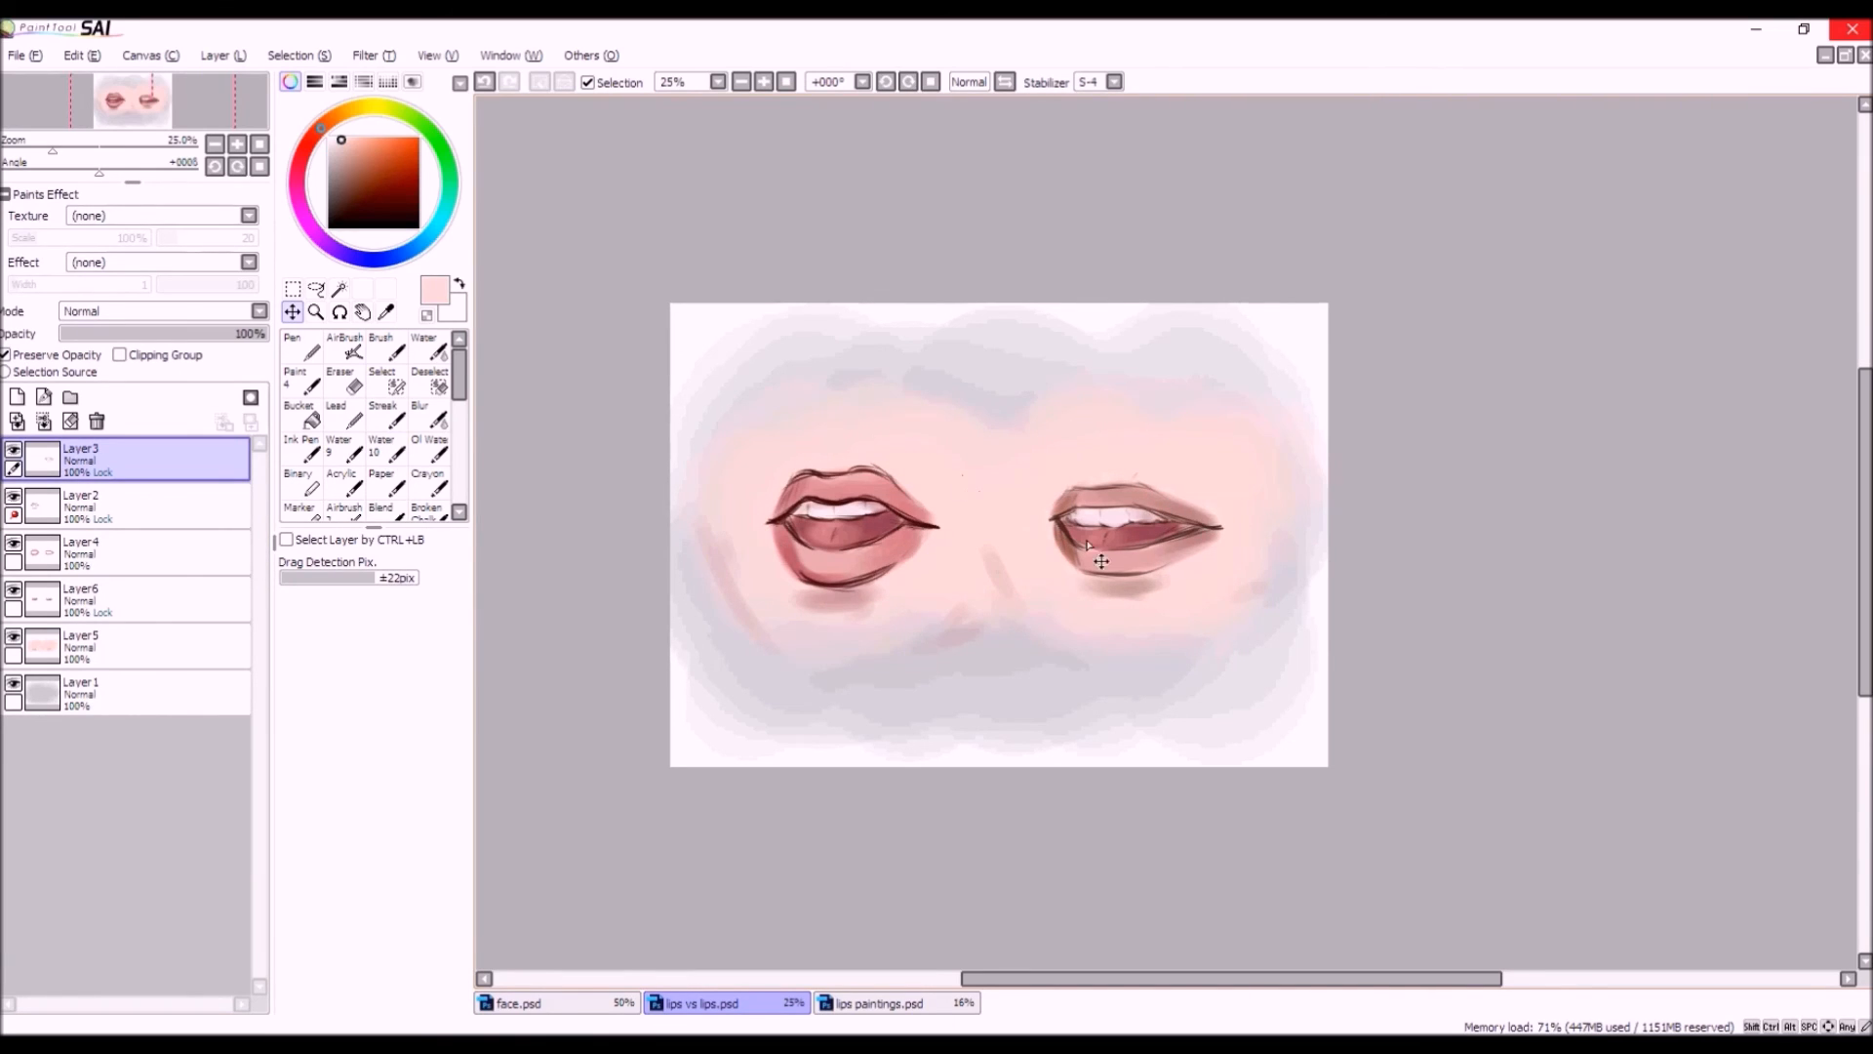
{"action": "left_click", "coordinate": [13, 450]}
{"action": "left_click", "coordinate": [14, 449]}
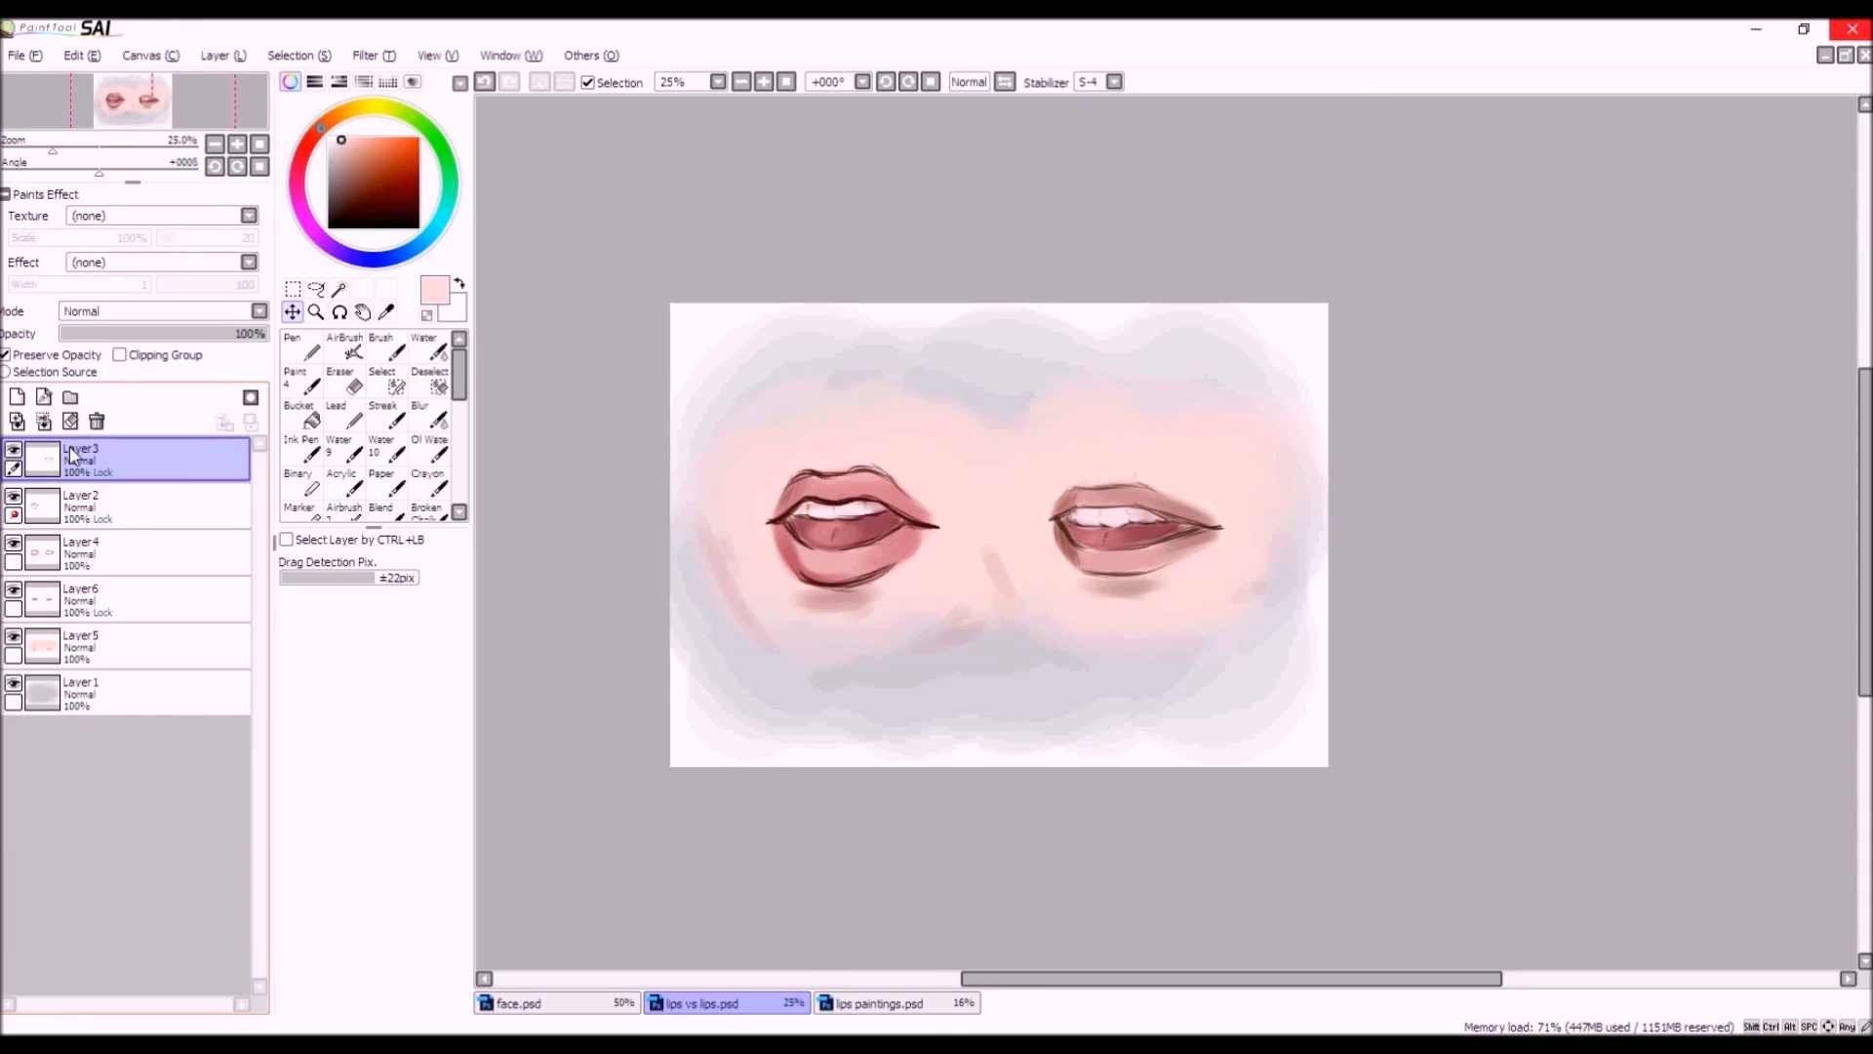
{"action": "left_click", "coordinate": [15, 450]}
{"action": "left_click", "coordinate": [16, 449]}
{"action": "left_click", "coordinate": [14, 450]}
{"action": "left_click", "coordinate": [14, 450]}
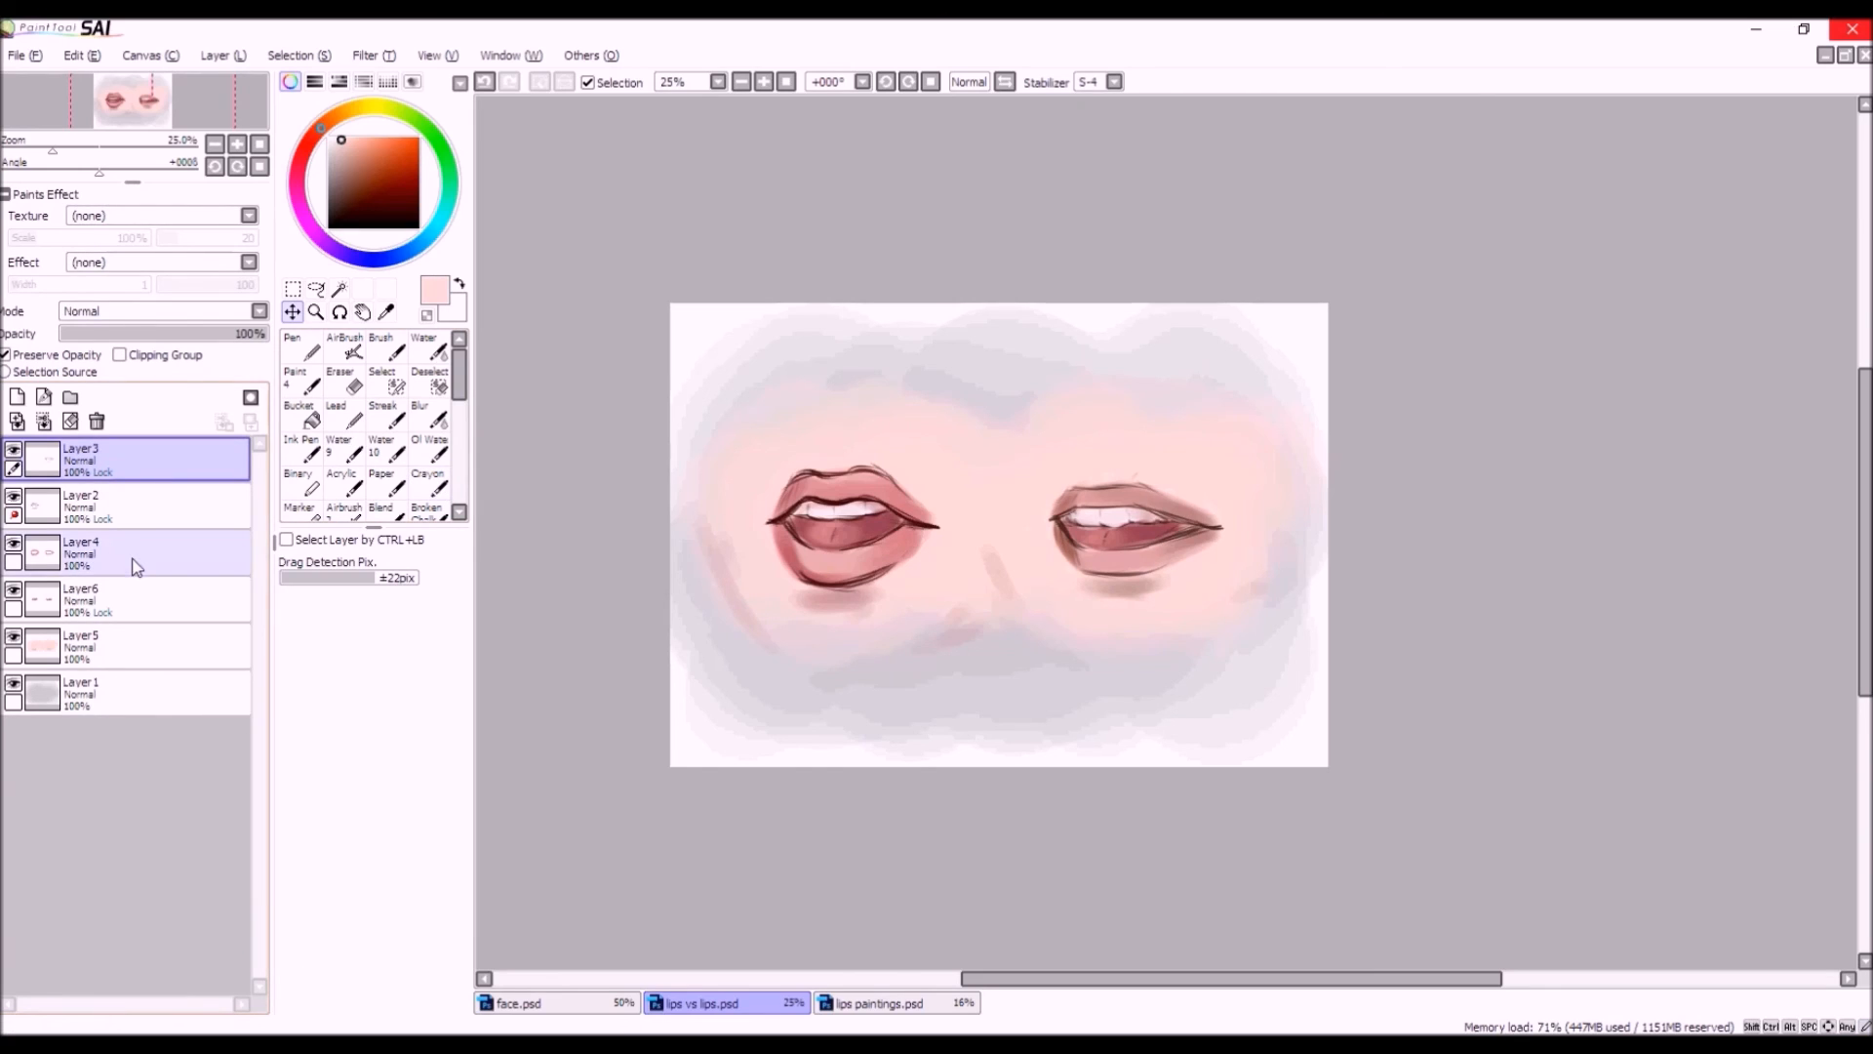
Add a new layer above Layer3 and set up the AirBrush at size 10 with dark red.
{"action": "left_click", "coordinate": [16, 396]}
{"action": "left_click", "coordinate": [387, 349]}
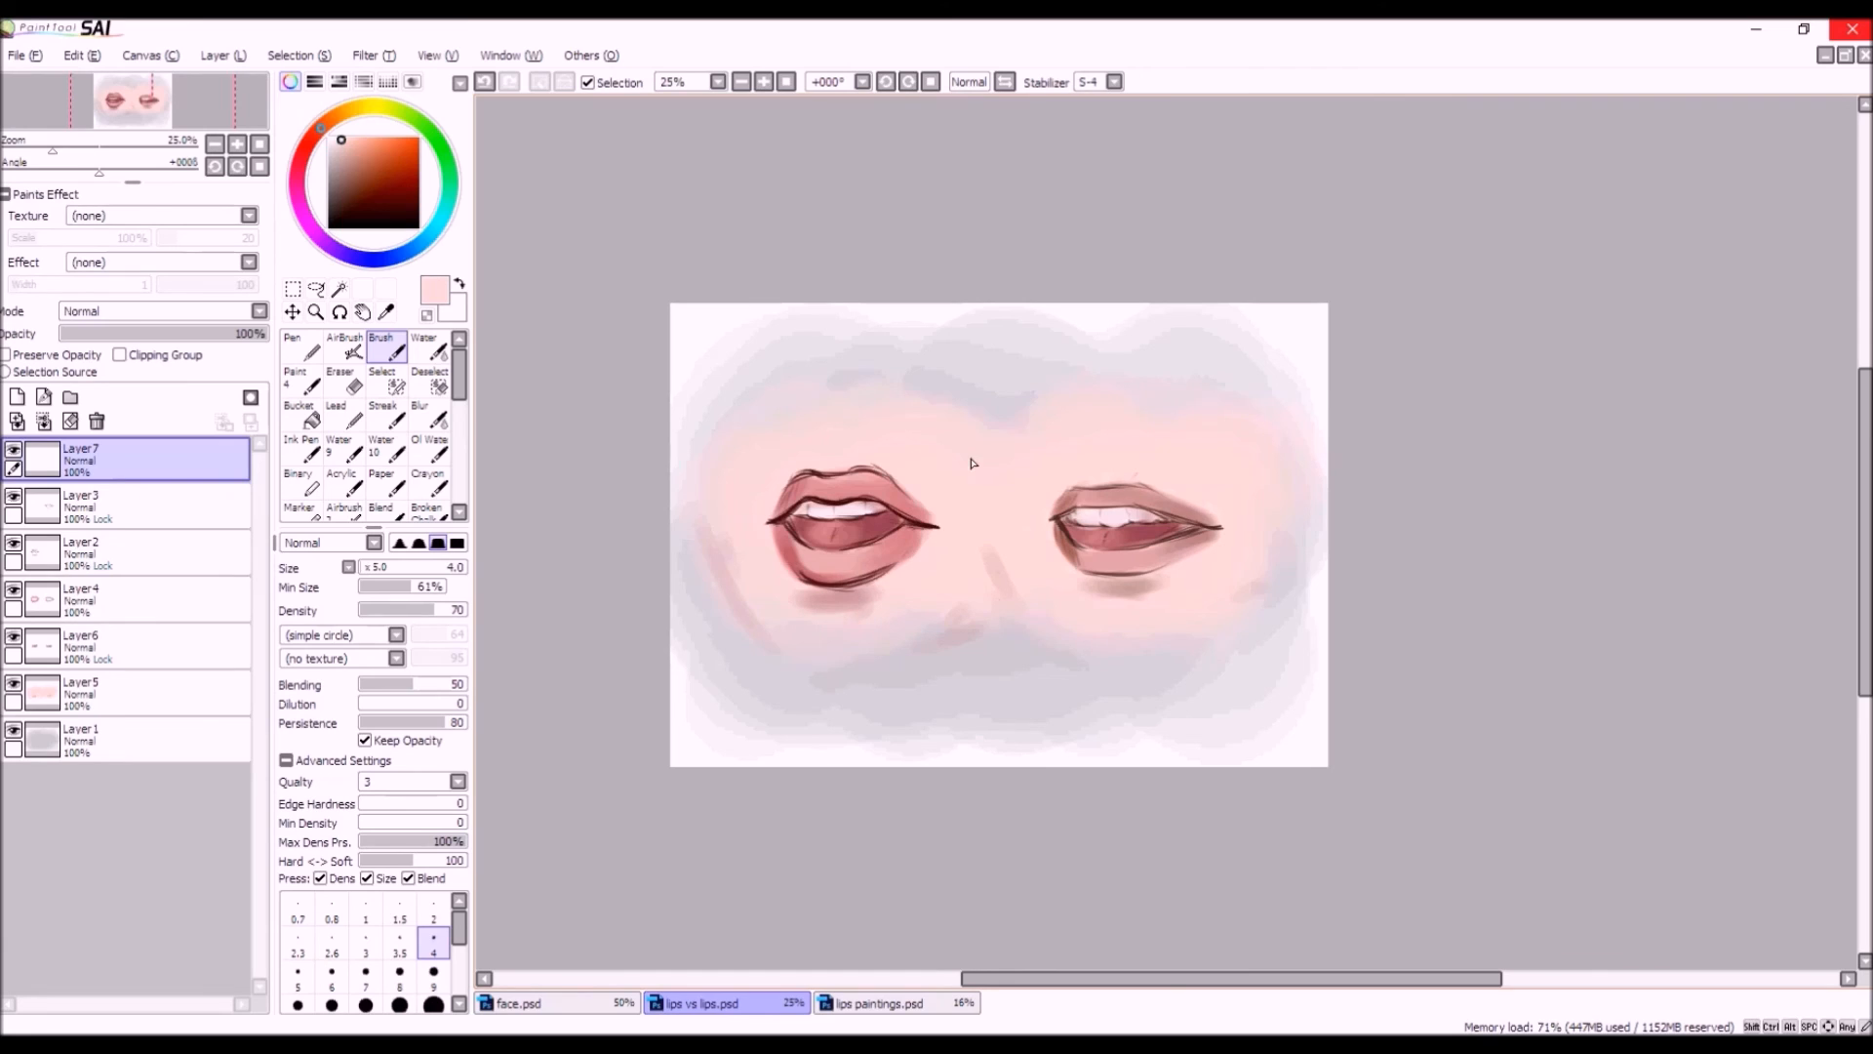
{"action": "left_click", "coordinate": [346, 348]}
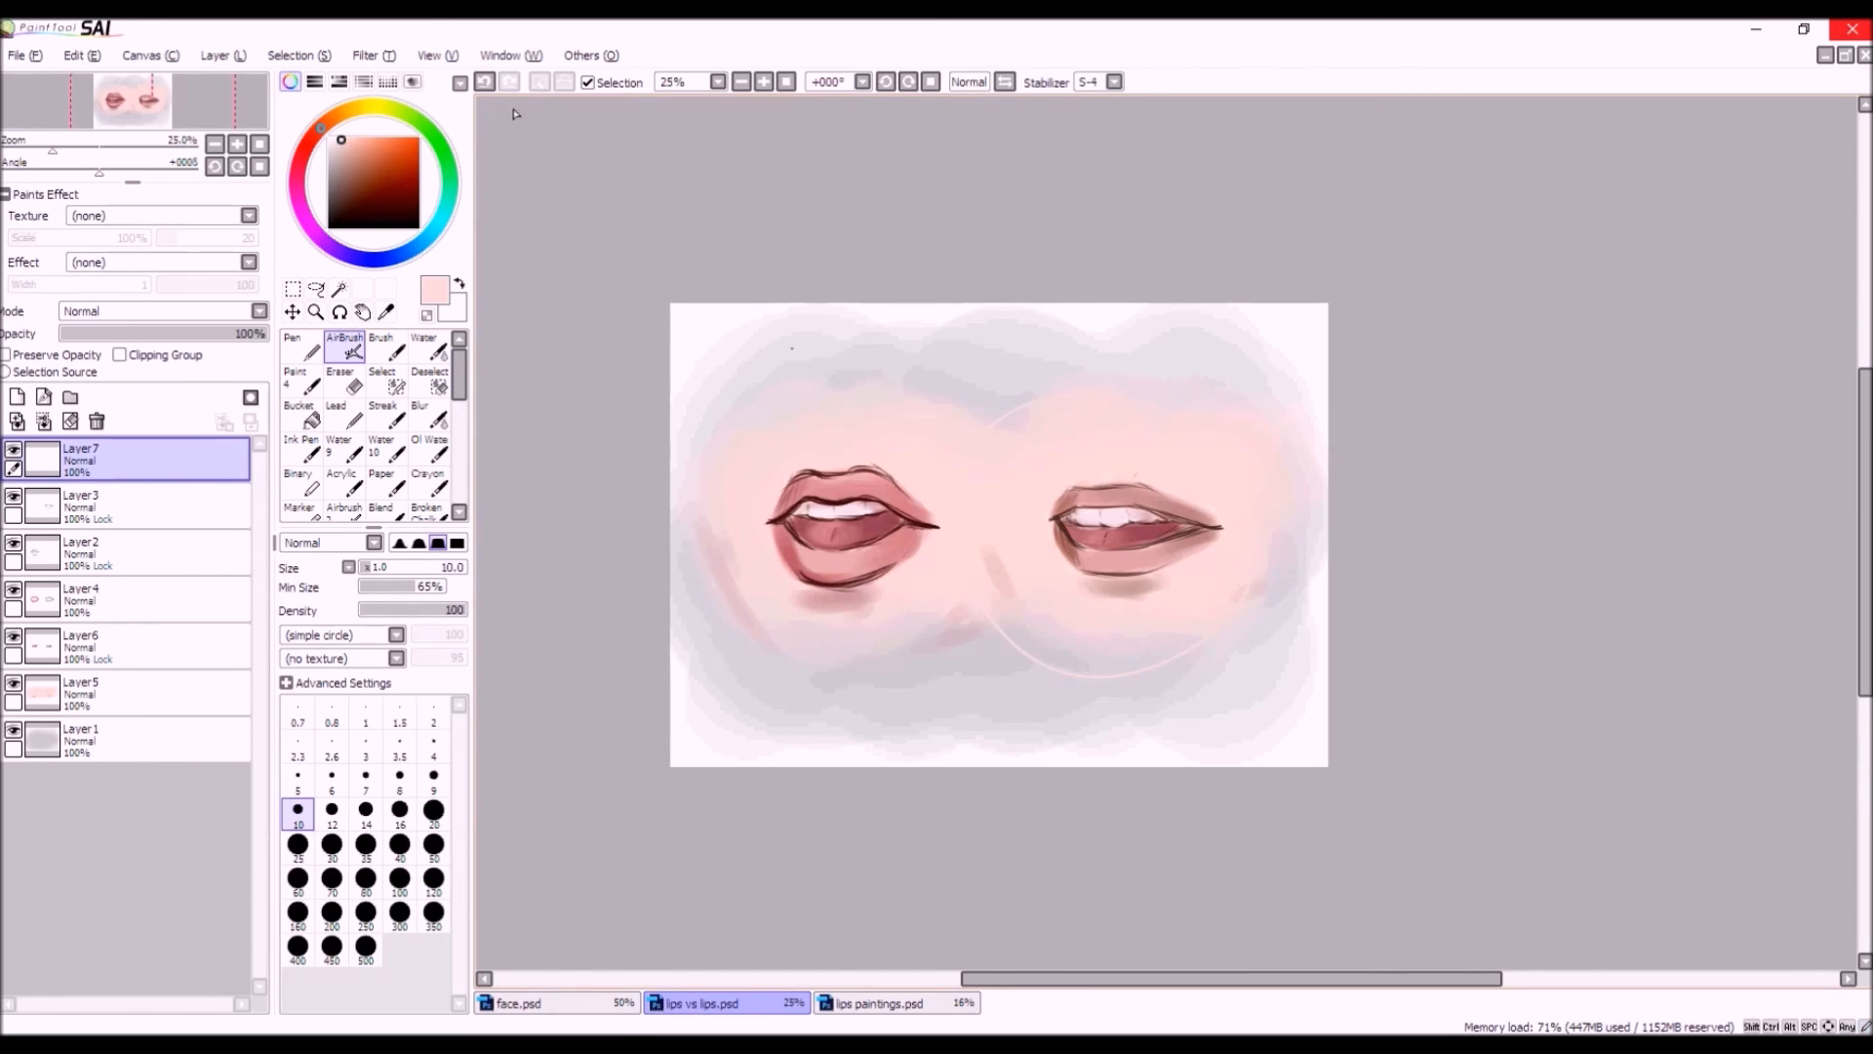
{"action": "left_click", "coordinate": [484, 82]}
{"action": "left_click", "coordinate": [403, 177]}
{"action": "left_click", "coordinate": [309, 140]}
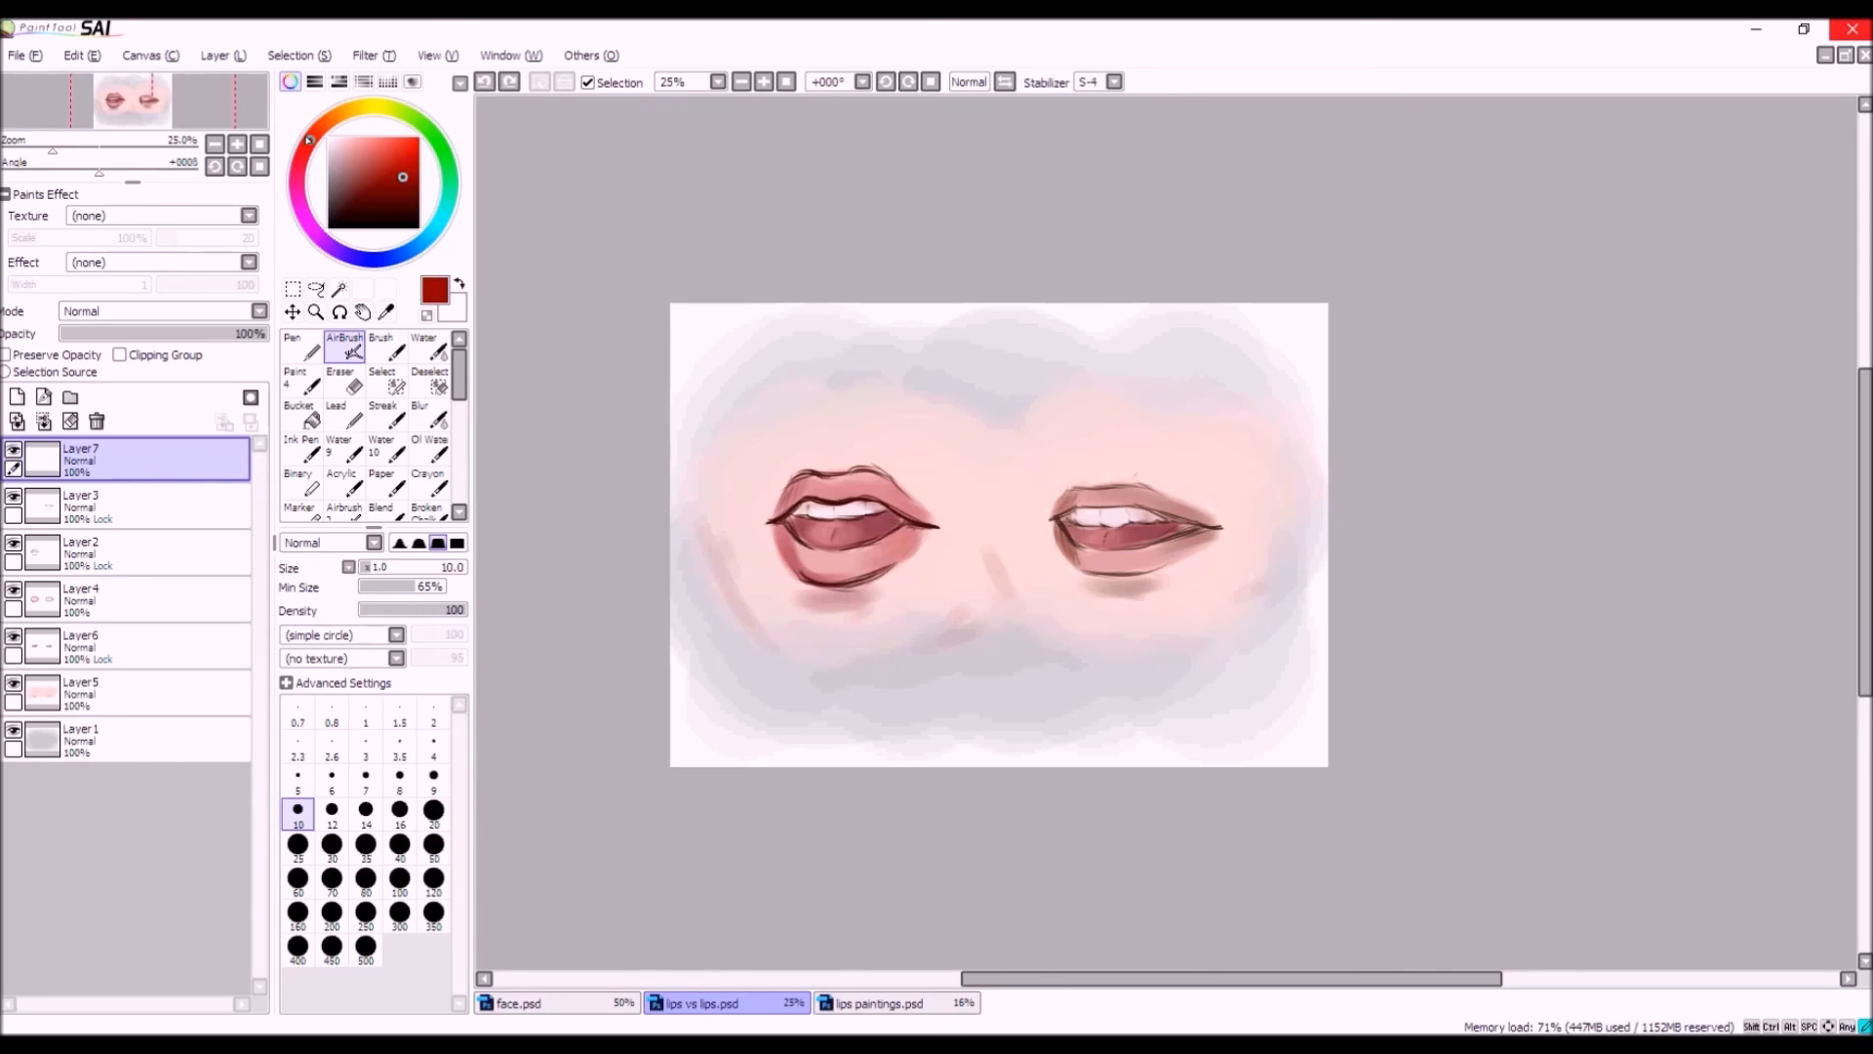
Try sketching dark red guide strokes around and between the two mouths, and undo them.
{"action": "left_click_drag", "start_coordinate": [1022, 402], "coordinate": [1229, 480]}
{"action": "left_click_drag", "start_coordinate": [1284, 693], "coordinate": [1025, 400]}
{"action": "left_click", "coordinate": [485, 82]}
{"action": "mouse_move", "coordinate": [919, 382]}
{"action": "left_mouse_down"}
{"action": "mouse_move", "coordinate": [888, 439]}
{"action": "mouse_move", "coordinate": [922, 448]}
{"action": "left_mouse_up"}
{"action": "left_click", "coordinate": [484, 82]}
{"action": "left_click", "coordinate": [484, 82]}
Select Layer4 and examine the painted lip colours by toggling the layer's visibility.
{"action": "left_click", "coordinate": [78, 607]}
{"action": "left_click", "coordinate": [13, 591]}
{"action": "left_click", "coordinate": [13, 590]}
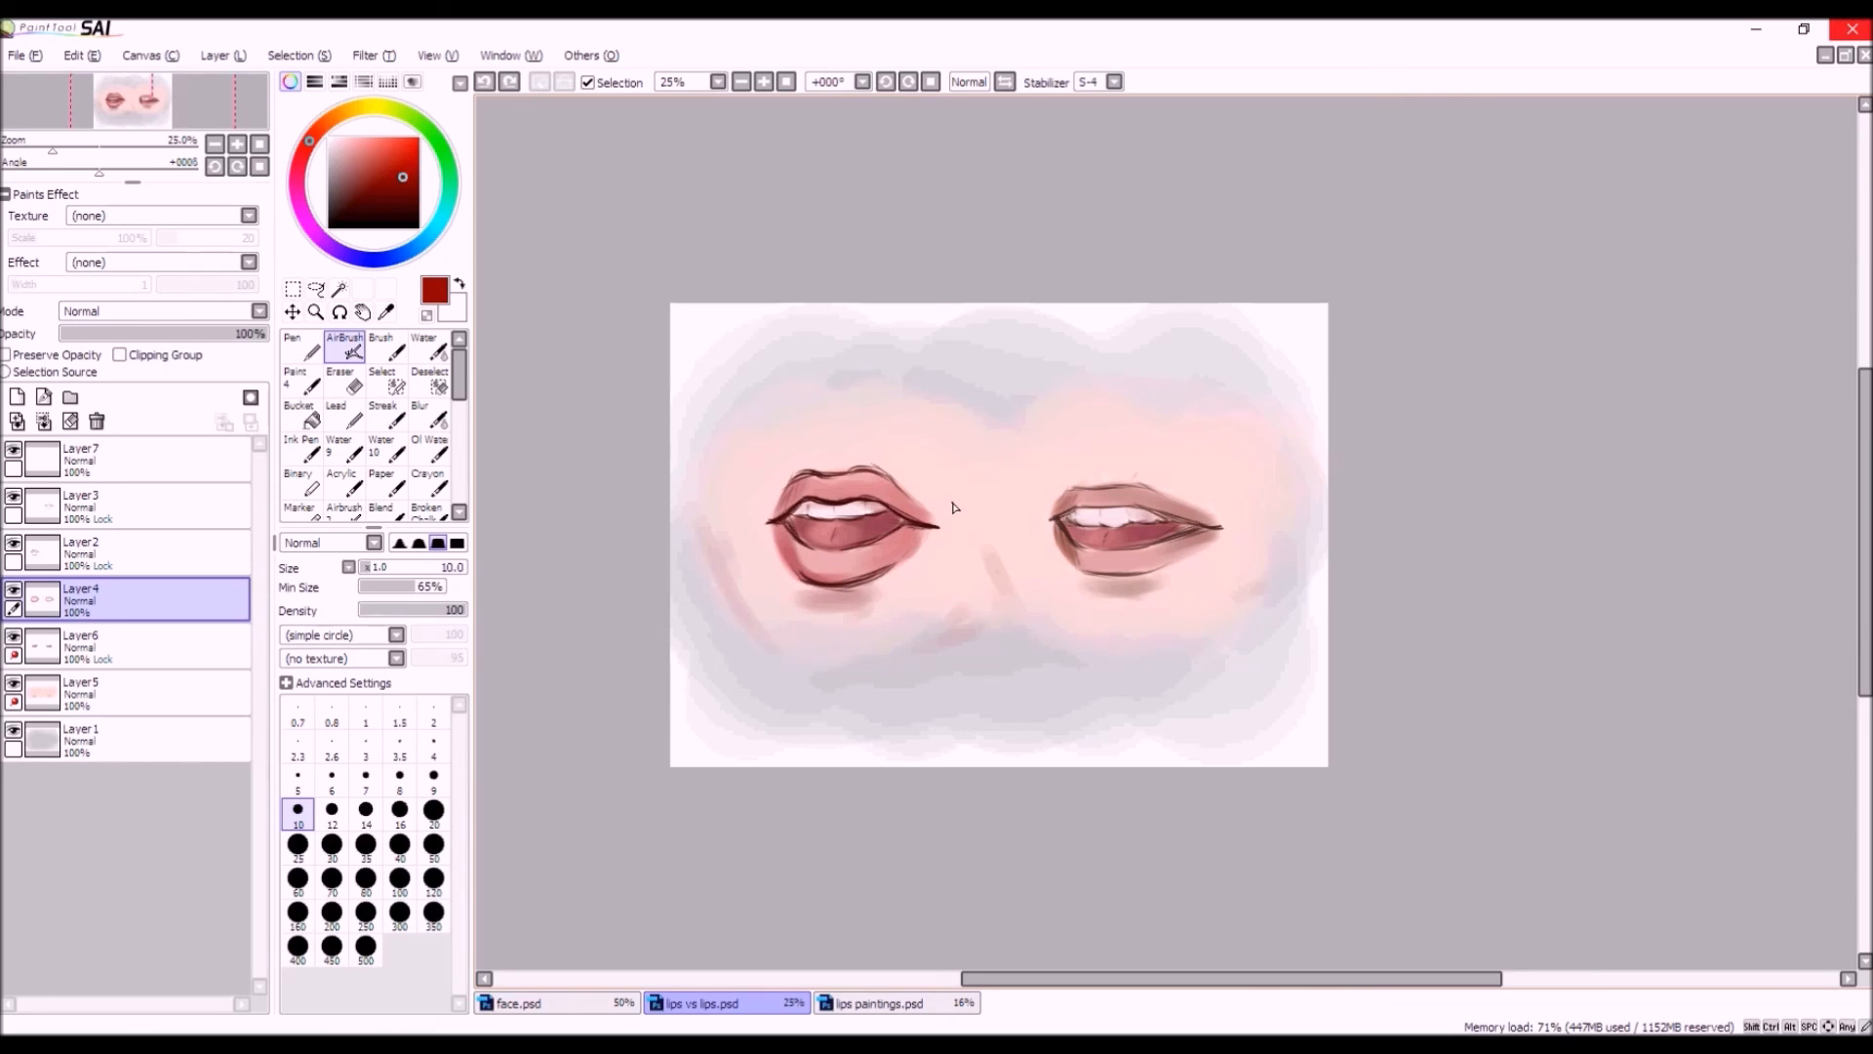
Try drawing short dark red strokes above the lips on Layer4, and undo them.
{"action": "left_click_drag", "start_coordinate": [1015, 349], "coordinate": [1014, 375]}
{"action": "left_click_drag", "start_coordinate": [1158, 351], "coordinate": [1168, 378]}
{"action": "left_click_drag", "start_coordinate": [1169, 349], "coordinate": [1181, 377]}
{"action": "left_click", "coordinate": [485, 81]}
{"action": "left_click", "coordinate": [485, 80]}
{"action": "left_click", "coordinate": [485, 81]}
{"action": "left_click", "coordinate": [485, 81]}
Check the Layer3 line art by toggling its visibility, and select Layer7.
{"action": "left_click", "coordinate": [13, 497]}
{"action": "left_click", "coordinate": [13, 497]}
{"action": "left_click", "coordinate": [78, 458]}
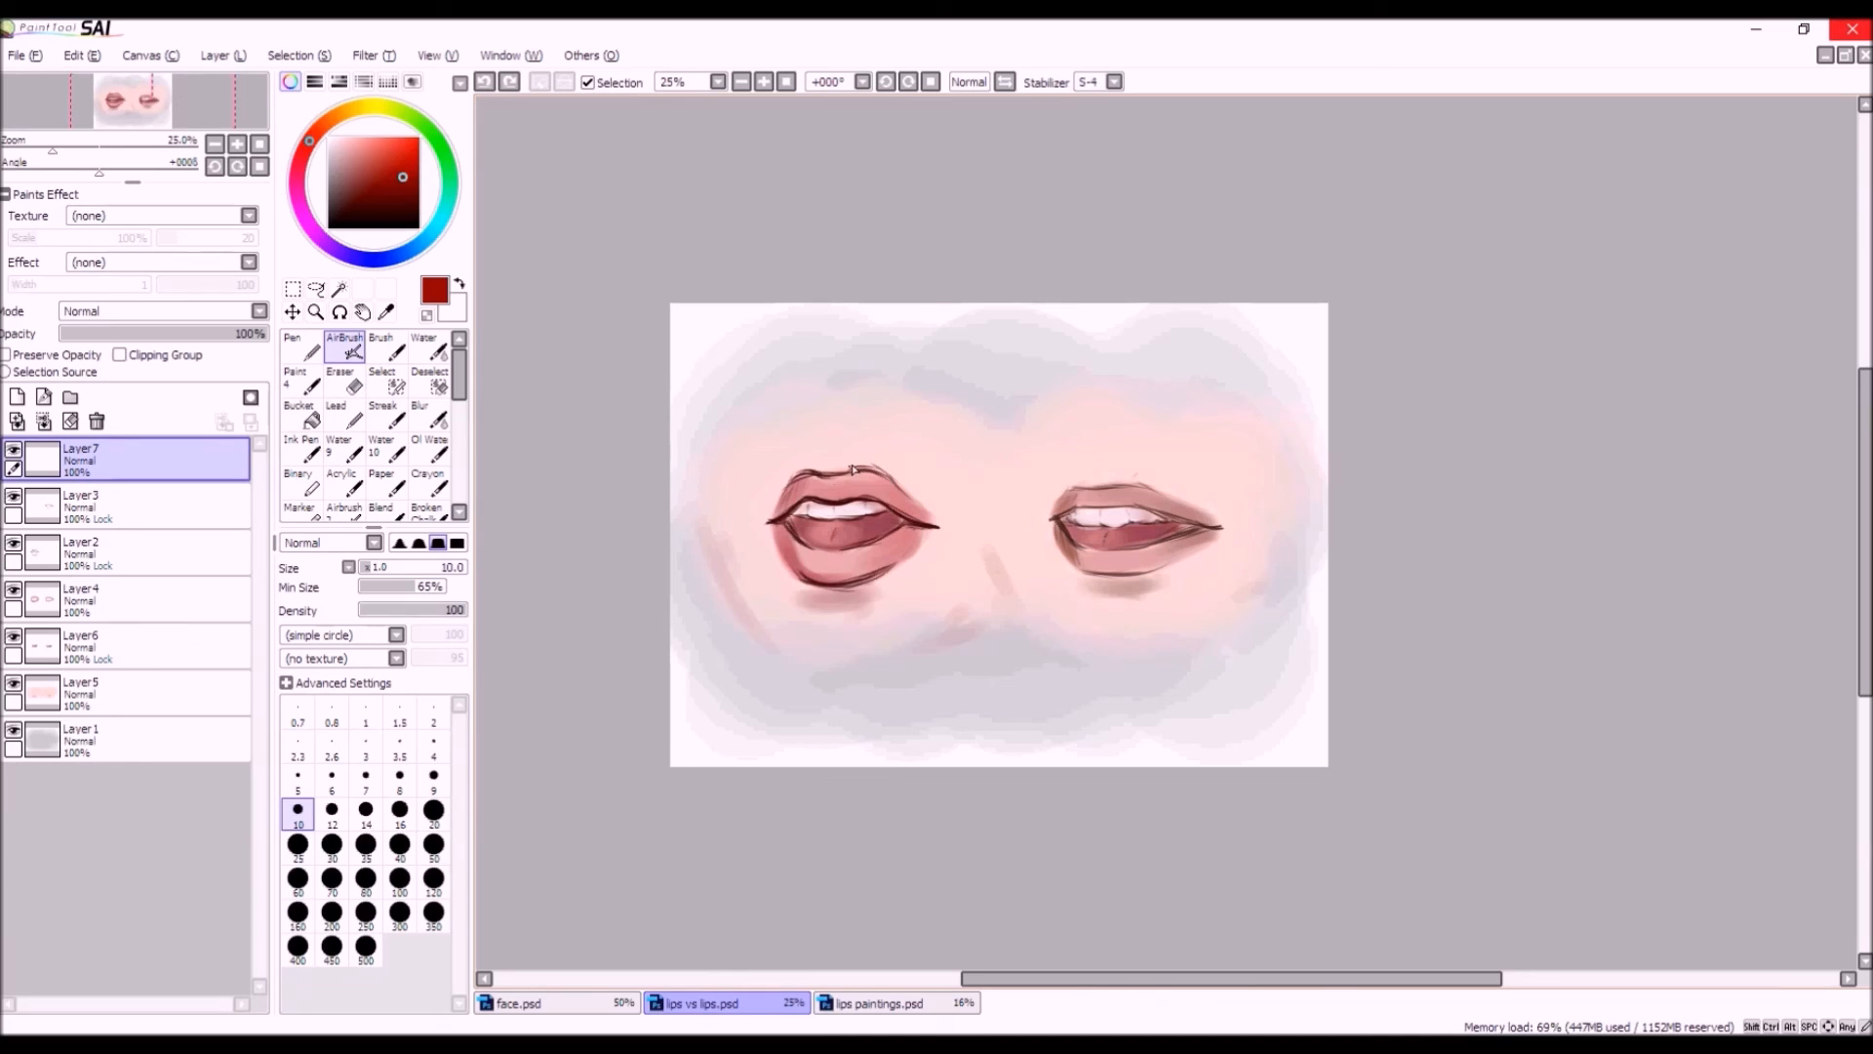
Try a stroke on the fuller mouth's upper lip and another above the lips, undoing each.
{"action": "left_click_drag", "start_coordinate": [836, 476], "coordinate": [821, 477]}
{"action": "left_click", "coordinate": [484, 81]}
{"action": "left_click_drag", "start_coordinate": [995, 372], "coordinate": [1030, 380]}
{"action": "left_click", "coordinate": [485, 82]}
Sketch two inward-curving lines and a downward-tapering box in dark red above the lips on Layer7.
{"action": "mouse_move", "coordinate": [960, 355]}
{"action": "left_mouse_down"}
{"action": "mouse_move", "coordinate": [969, 404]}
{"action": "mouse_move", "coordinate": [946, 432]}
{"action": "left_mouse_up"}
{"action": "left_click_drag", "start_coordinate": [1017, 353], "coordinate": [1023, 435]}
{"action": "mouse_move", "coordinate": [1084, 354]}
{"action": "left_mouse_down"}
{"action": "mouse_move", "coordinate": [1094, 434]}
{"action": "mouse_move", "coordinate": [1152, 440]}
{"action": "mouse_move", "coordinate": [1166, 360]}
{"action": "mouse_move", "coordinate": [1086, 348]}
{"action": "mouse_move", "coordinate": [1131, 347]}
{"action": "left_mouse_up"}
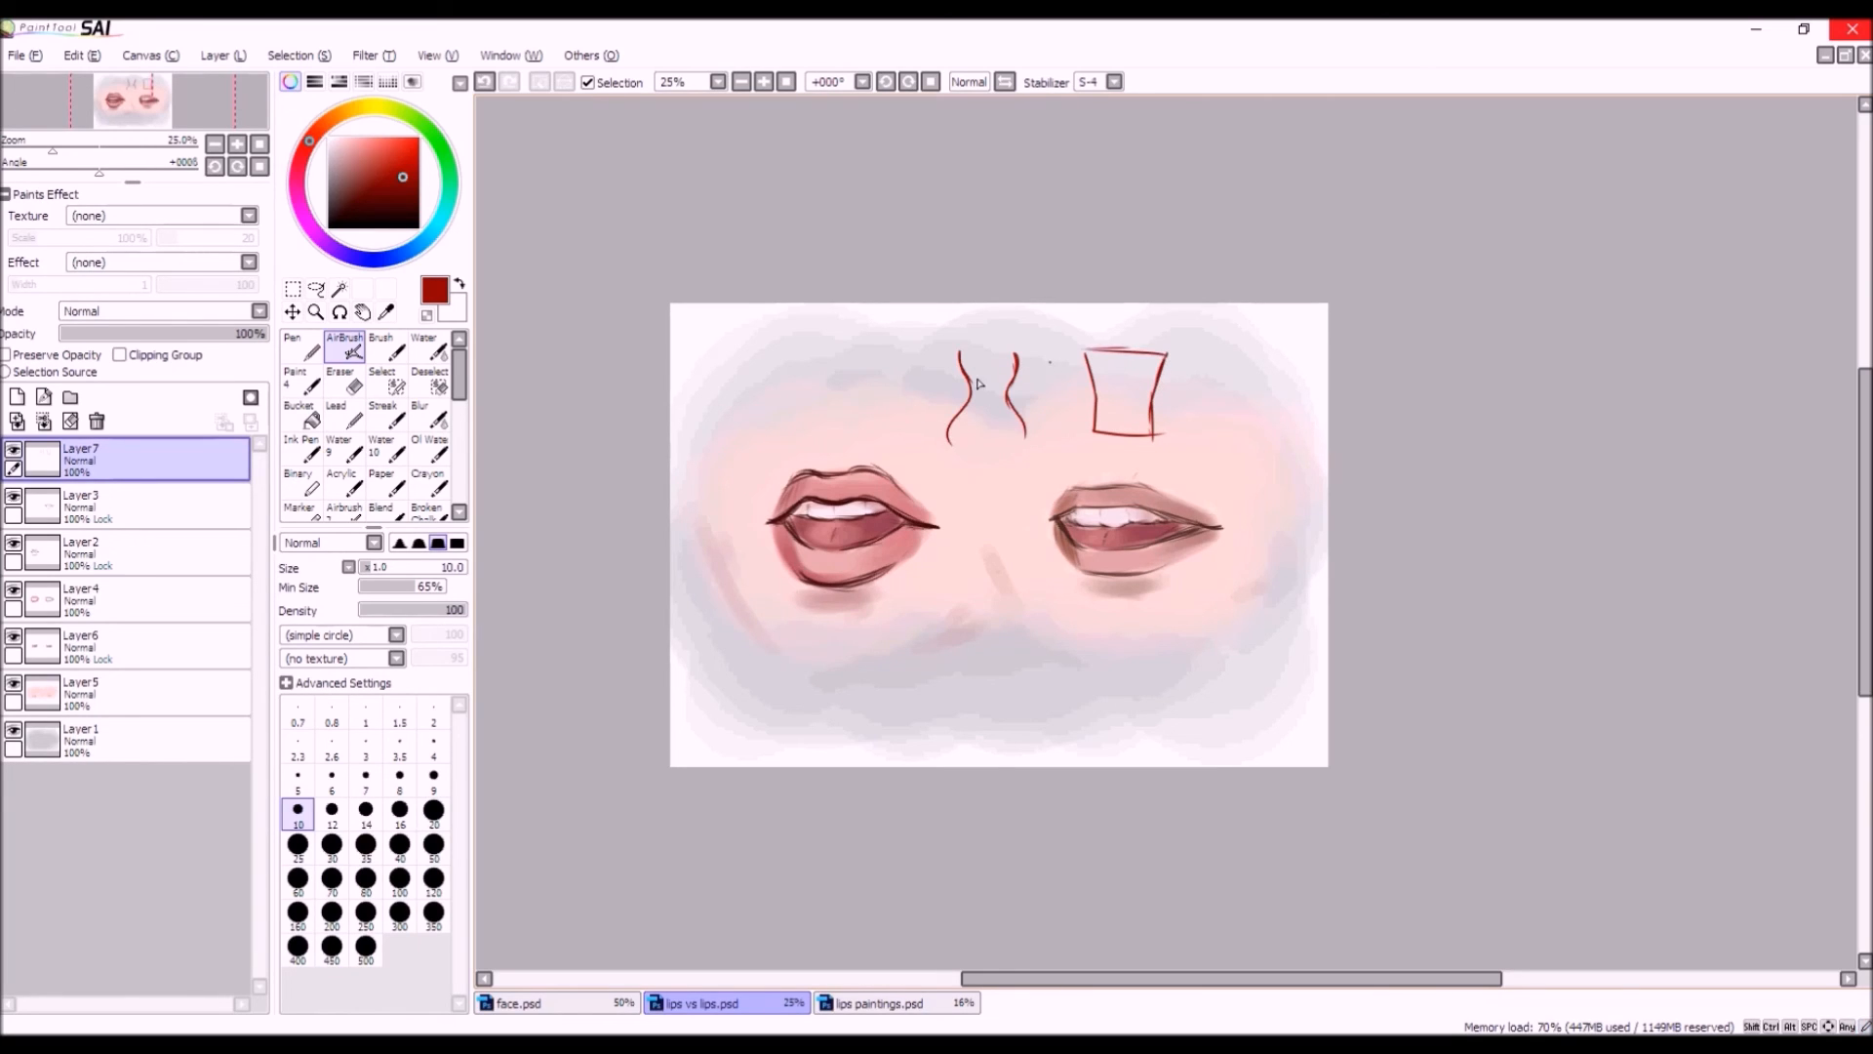
Leave the Layer7 name as it is and clear the sketches from the layer.
{"action": "double_click", "coordinate": [26, 455]}
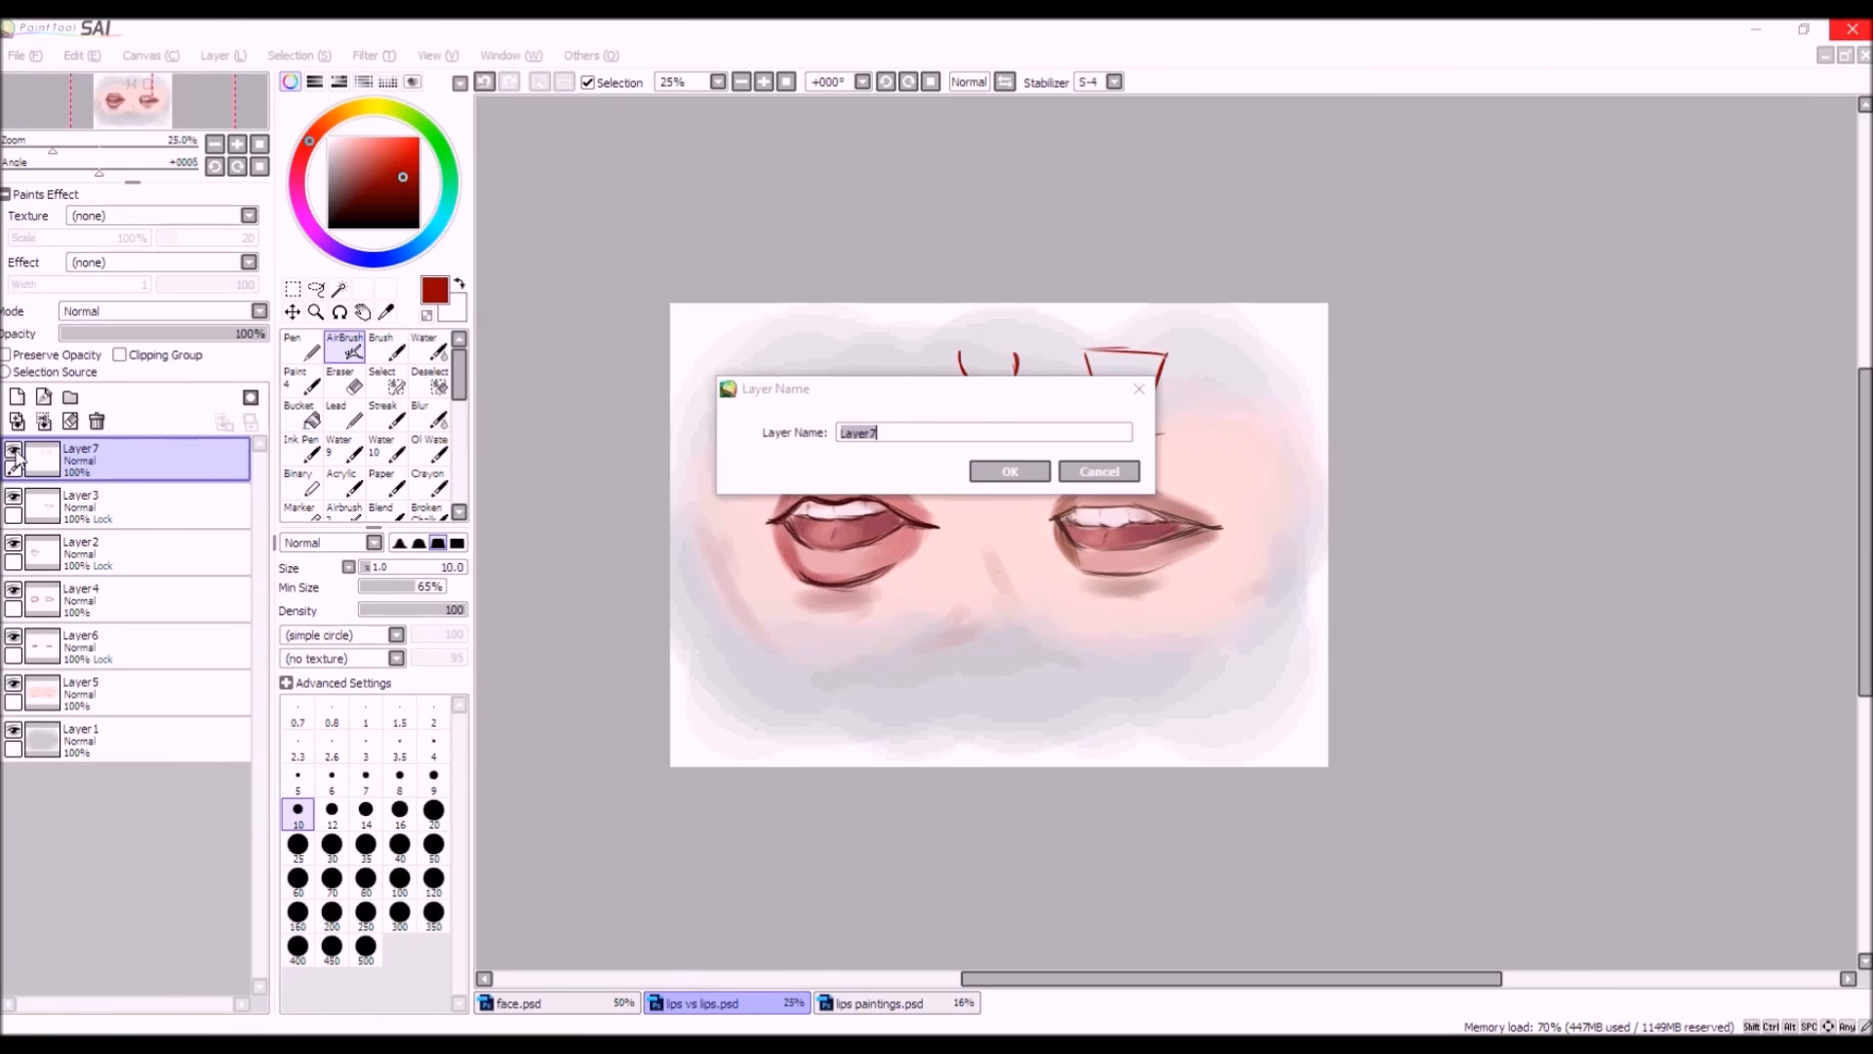
{"action": "left_click", "coordinate": [1093, 473]}
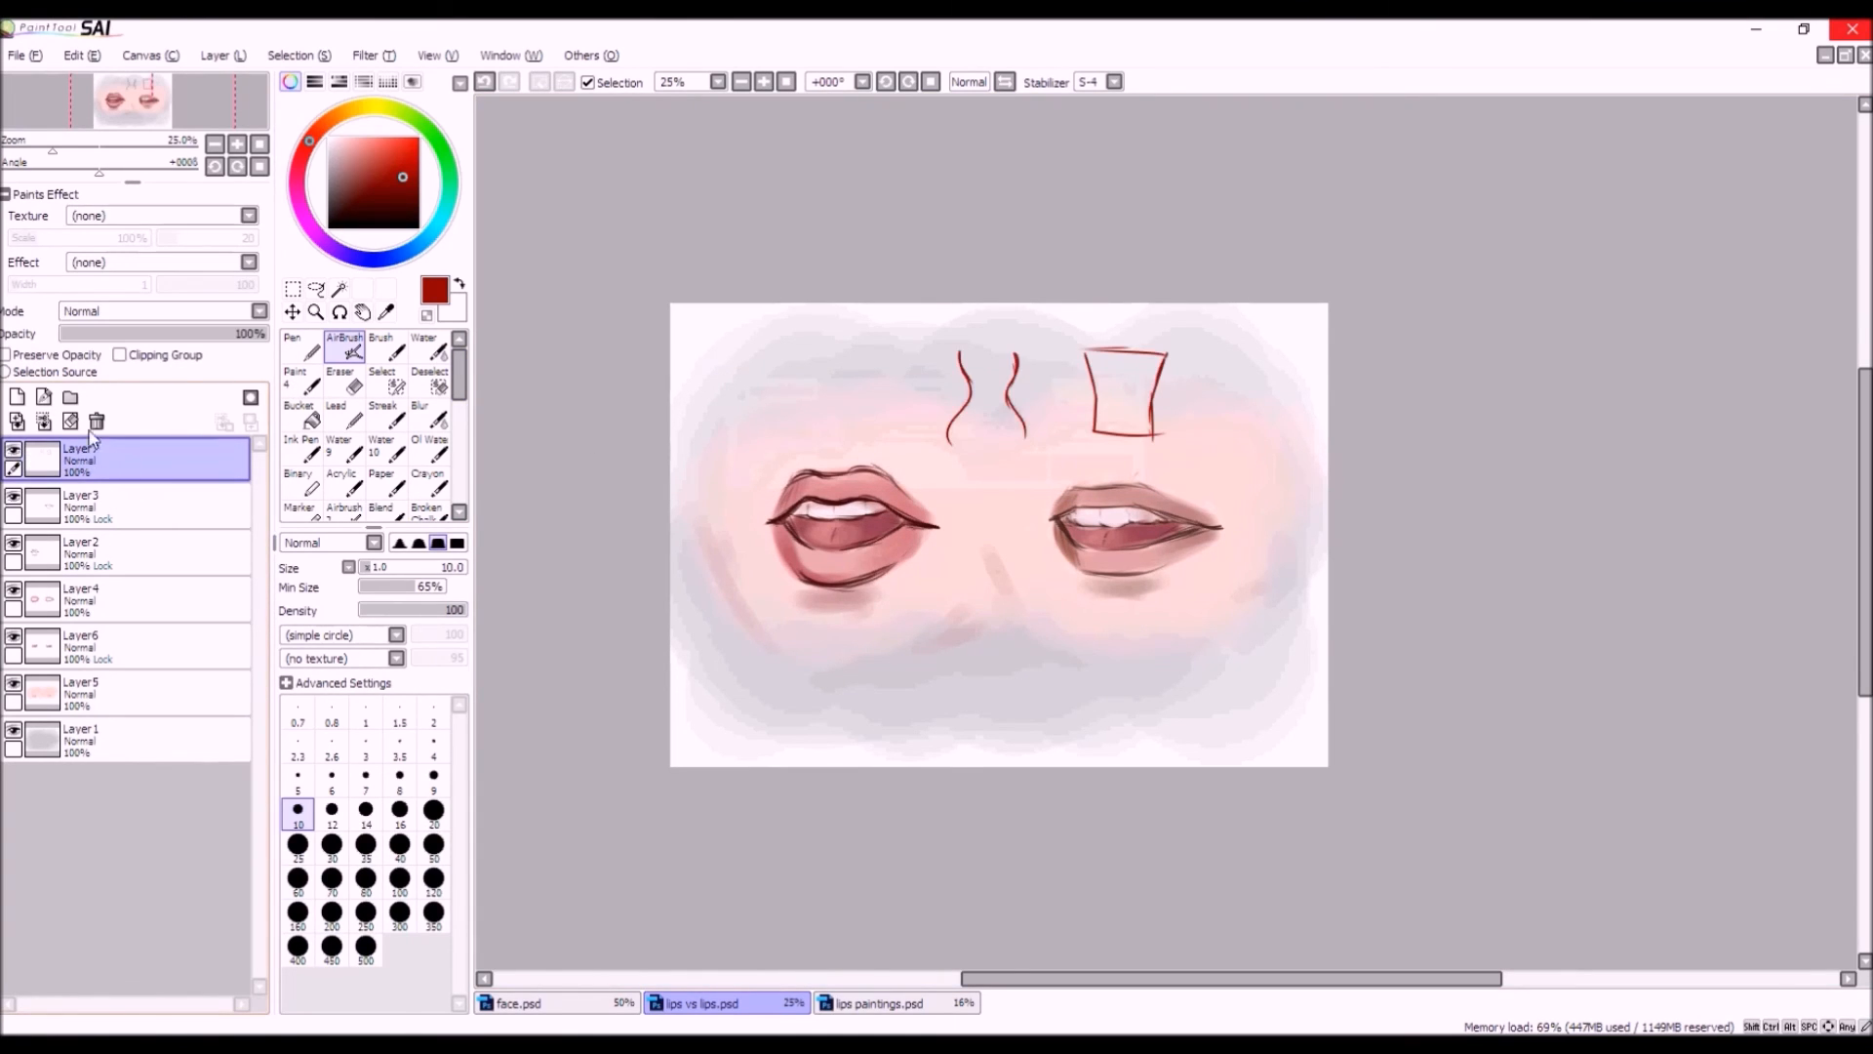
{"action": "left_click", "coordinate": [72, 421]}
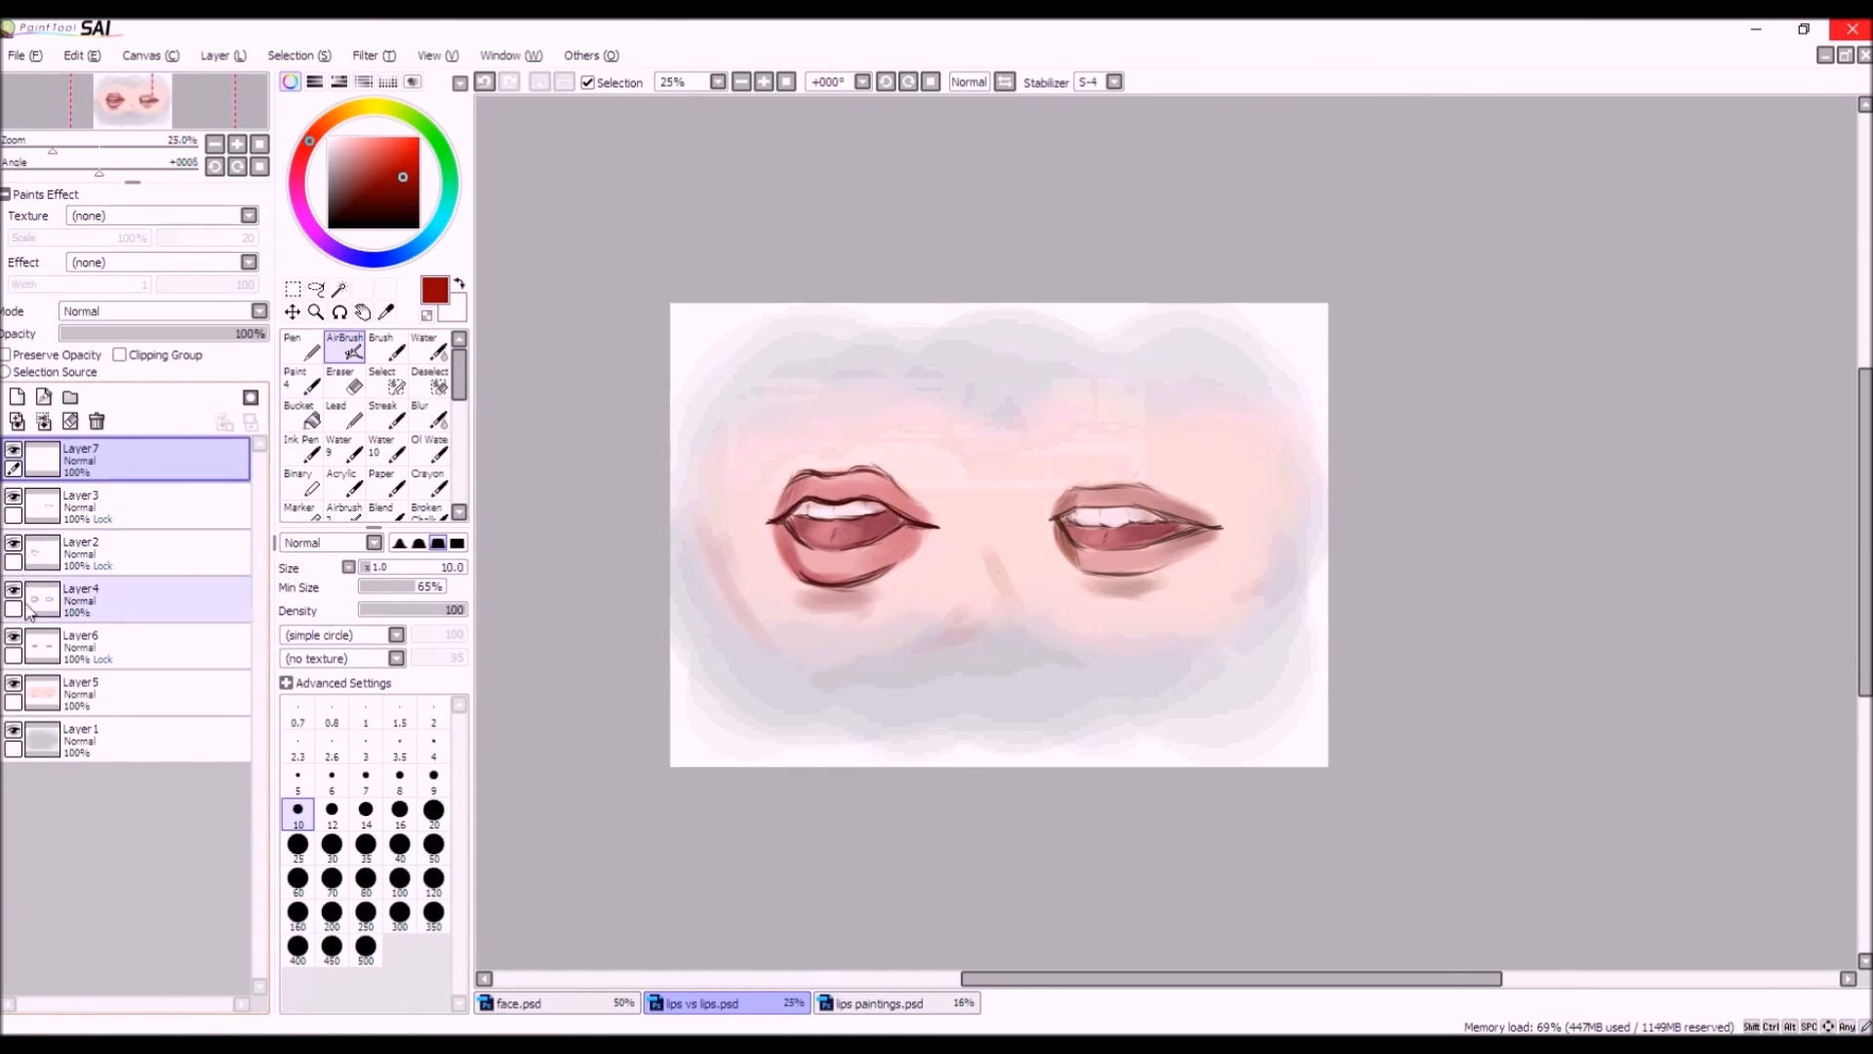
Select Layer4 and compare the thinner mouth's upper lip colour with the surrounding skin by sampling both.
{"action": "left_click", "coordinate": [167, 596]}
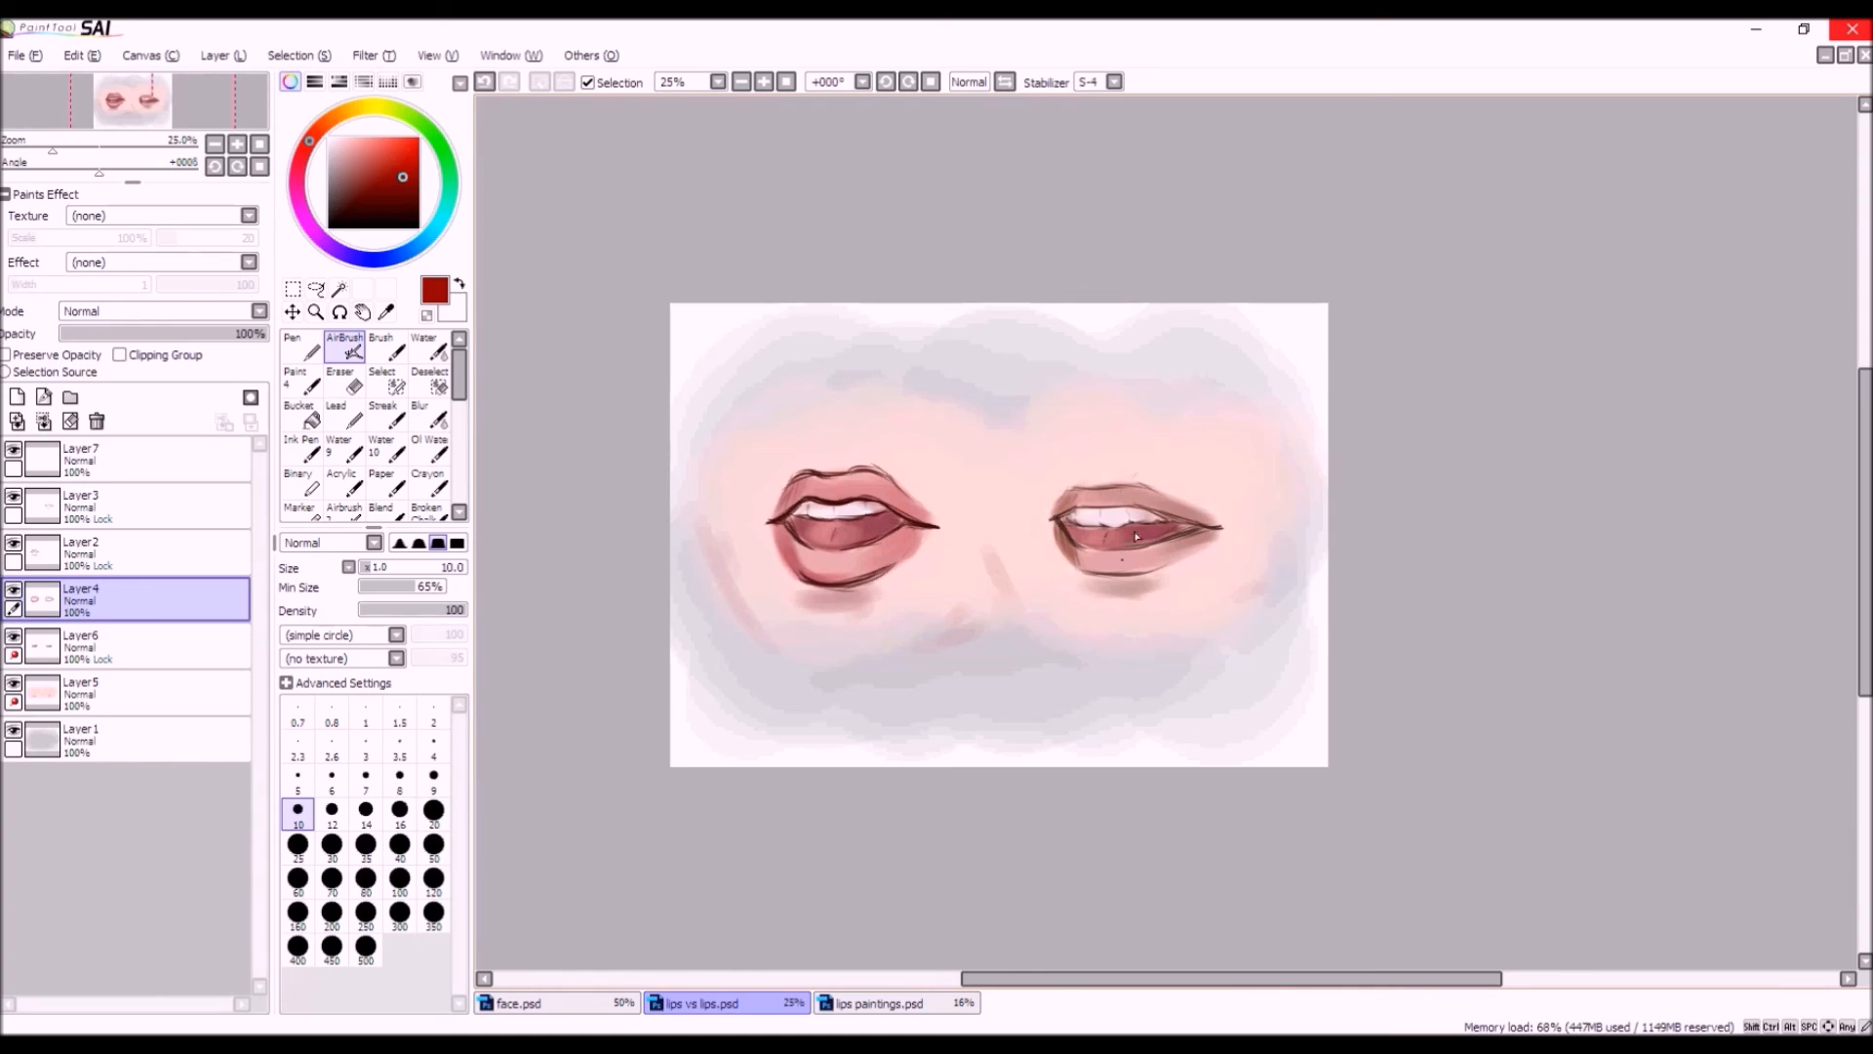
{"action": "right_click", "coordinate": [1177, 504]}
{"action": "right_click", "coordinate": [1161, 468]}
{"action": "right_click", "coordinate": [1177, 503]}
{"action": "right_click", "coordinate": [1177, 504]}
{"action": "right_click", "coordinate": [1174, 471]}
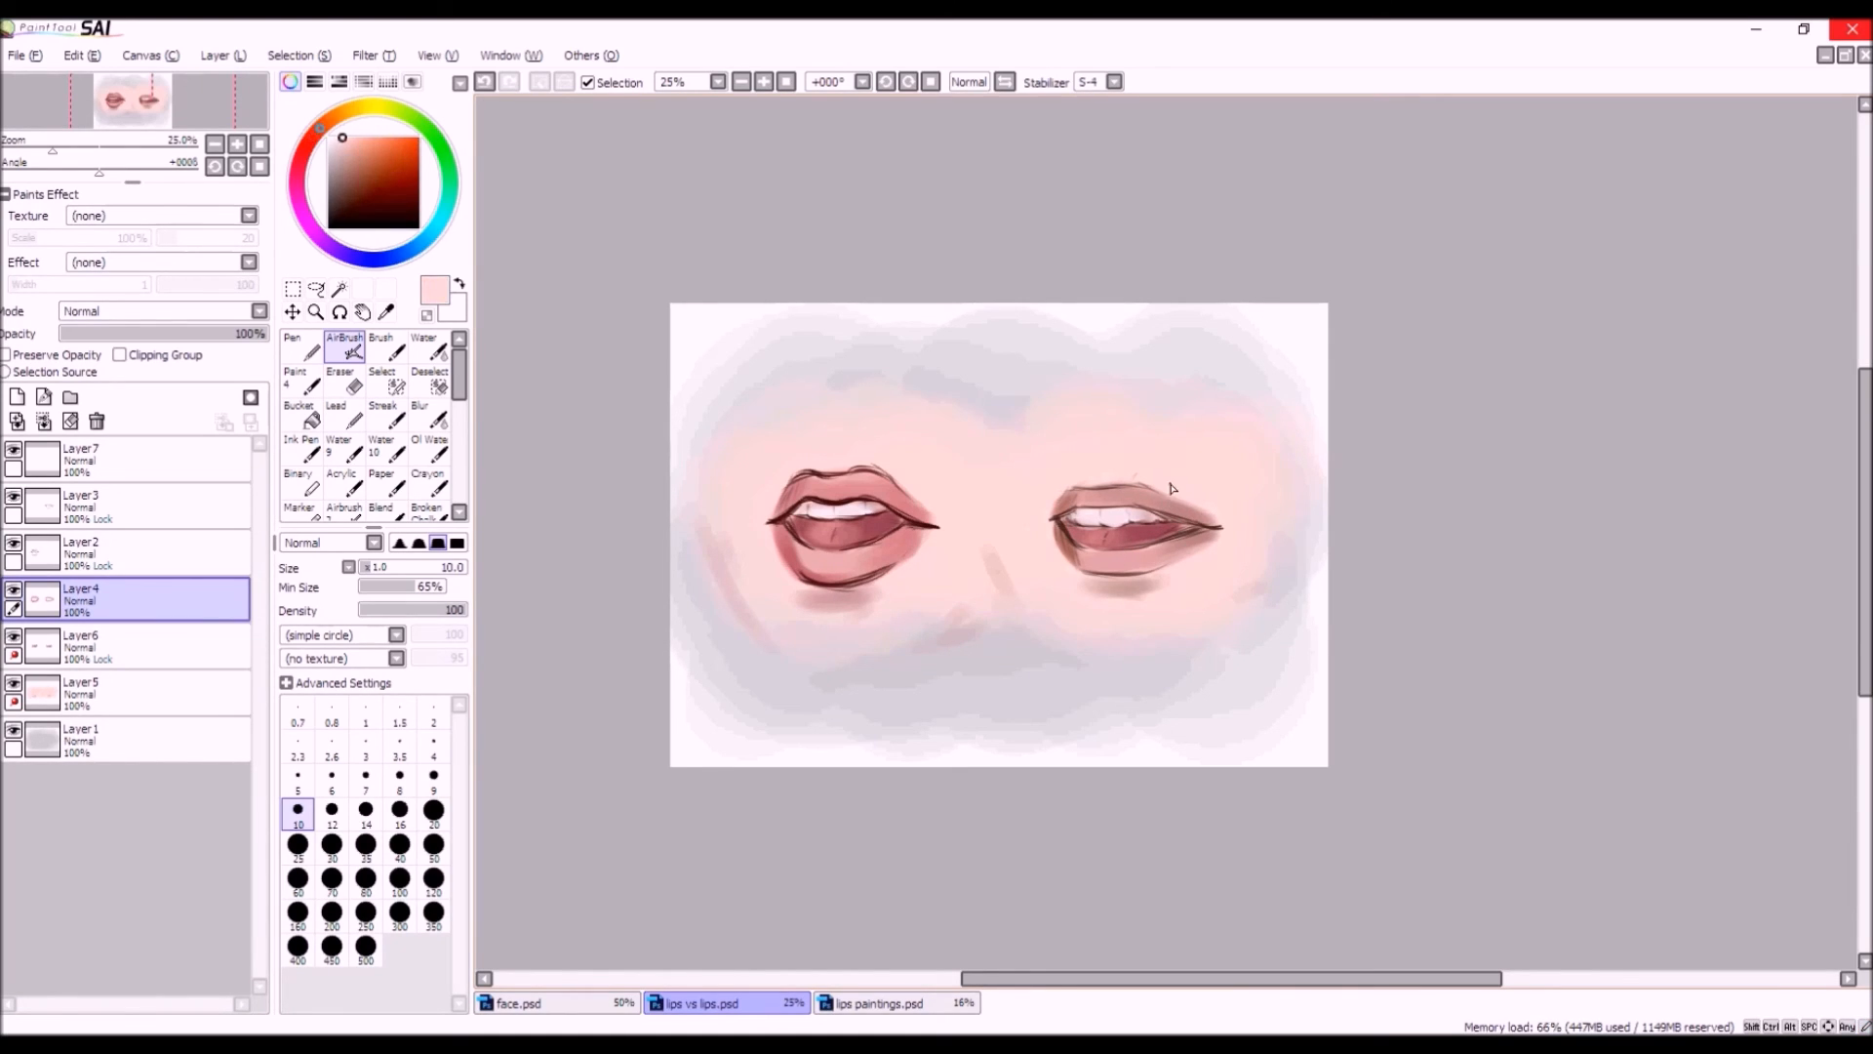
{"action": "right_click", "coordinate": [1164, 507]}
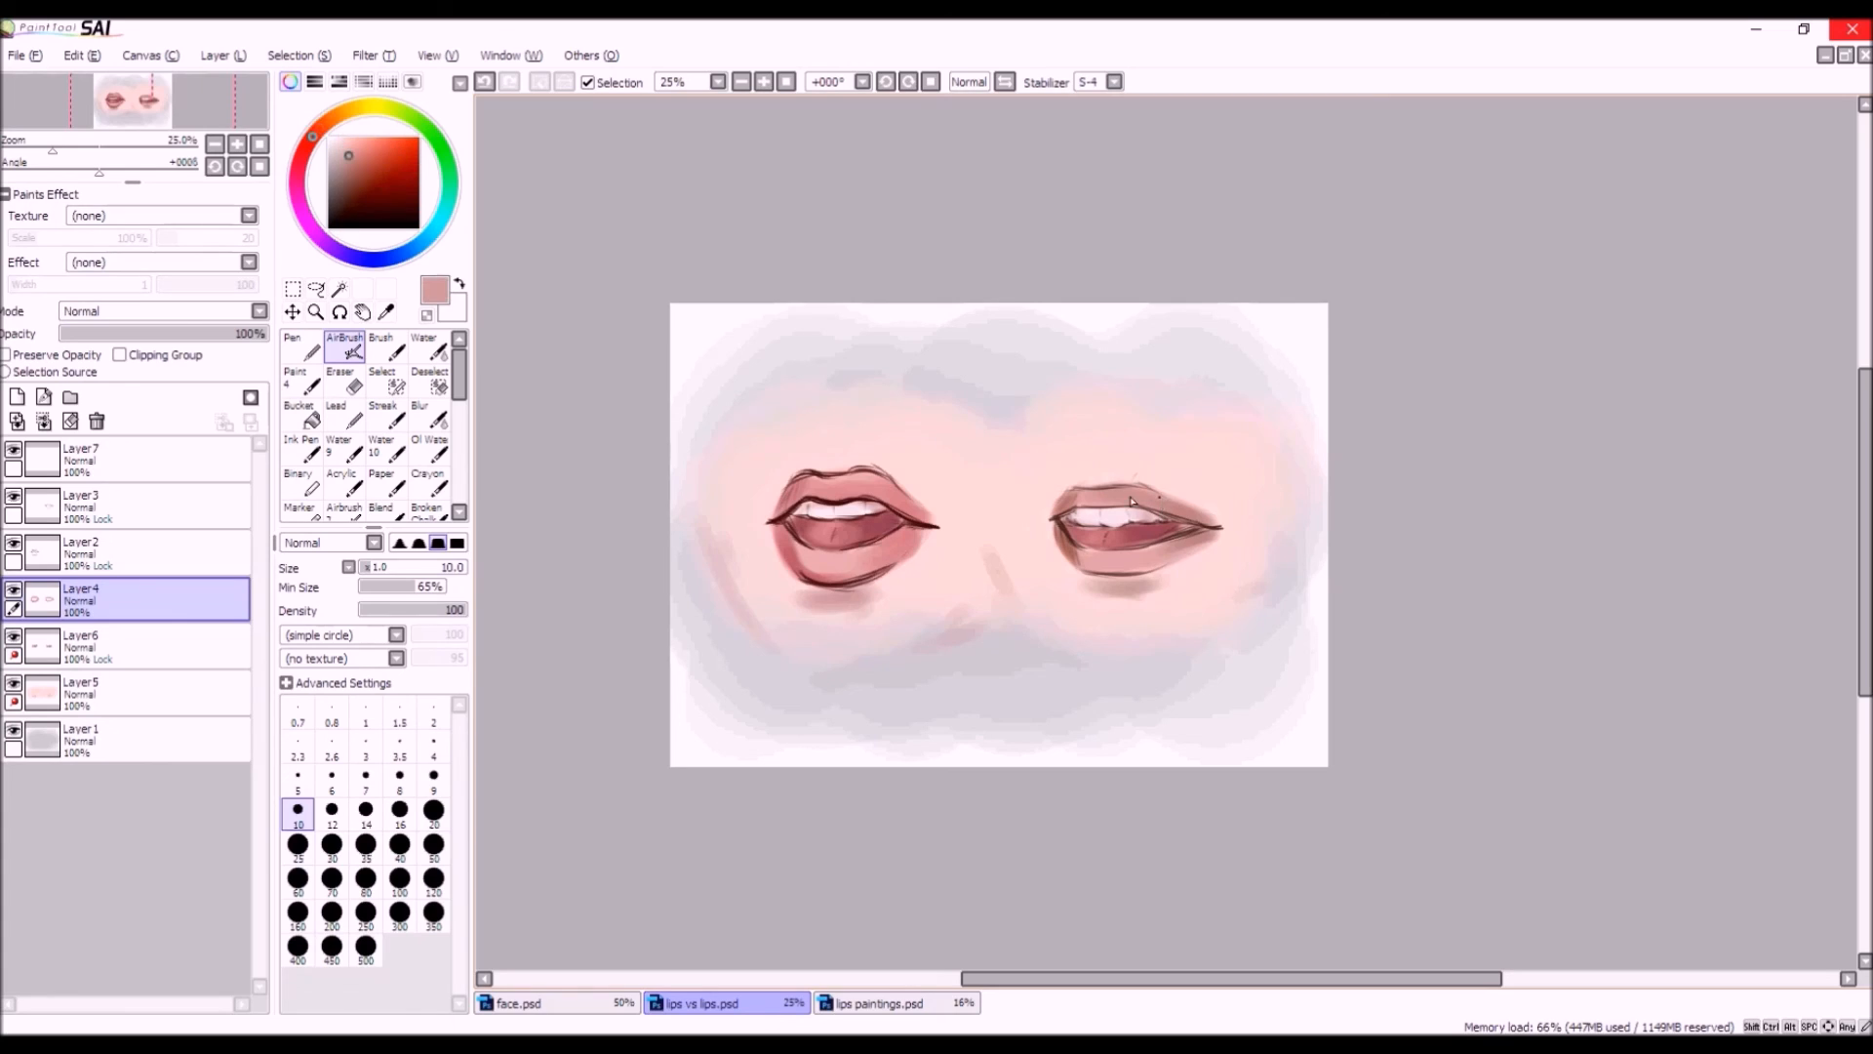
Compare the fuller mouth's upper lip colour with the surrounding skin by sampling both.
{"action": "right_click", "coordinate": [915, 464]}
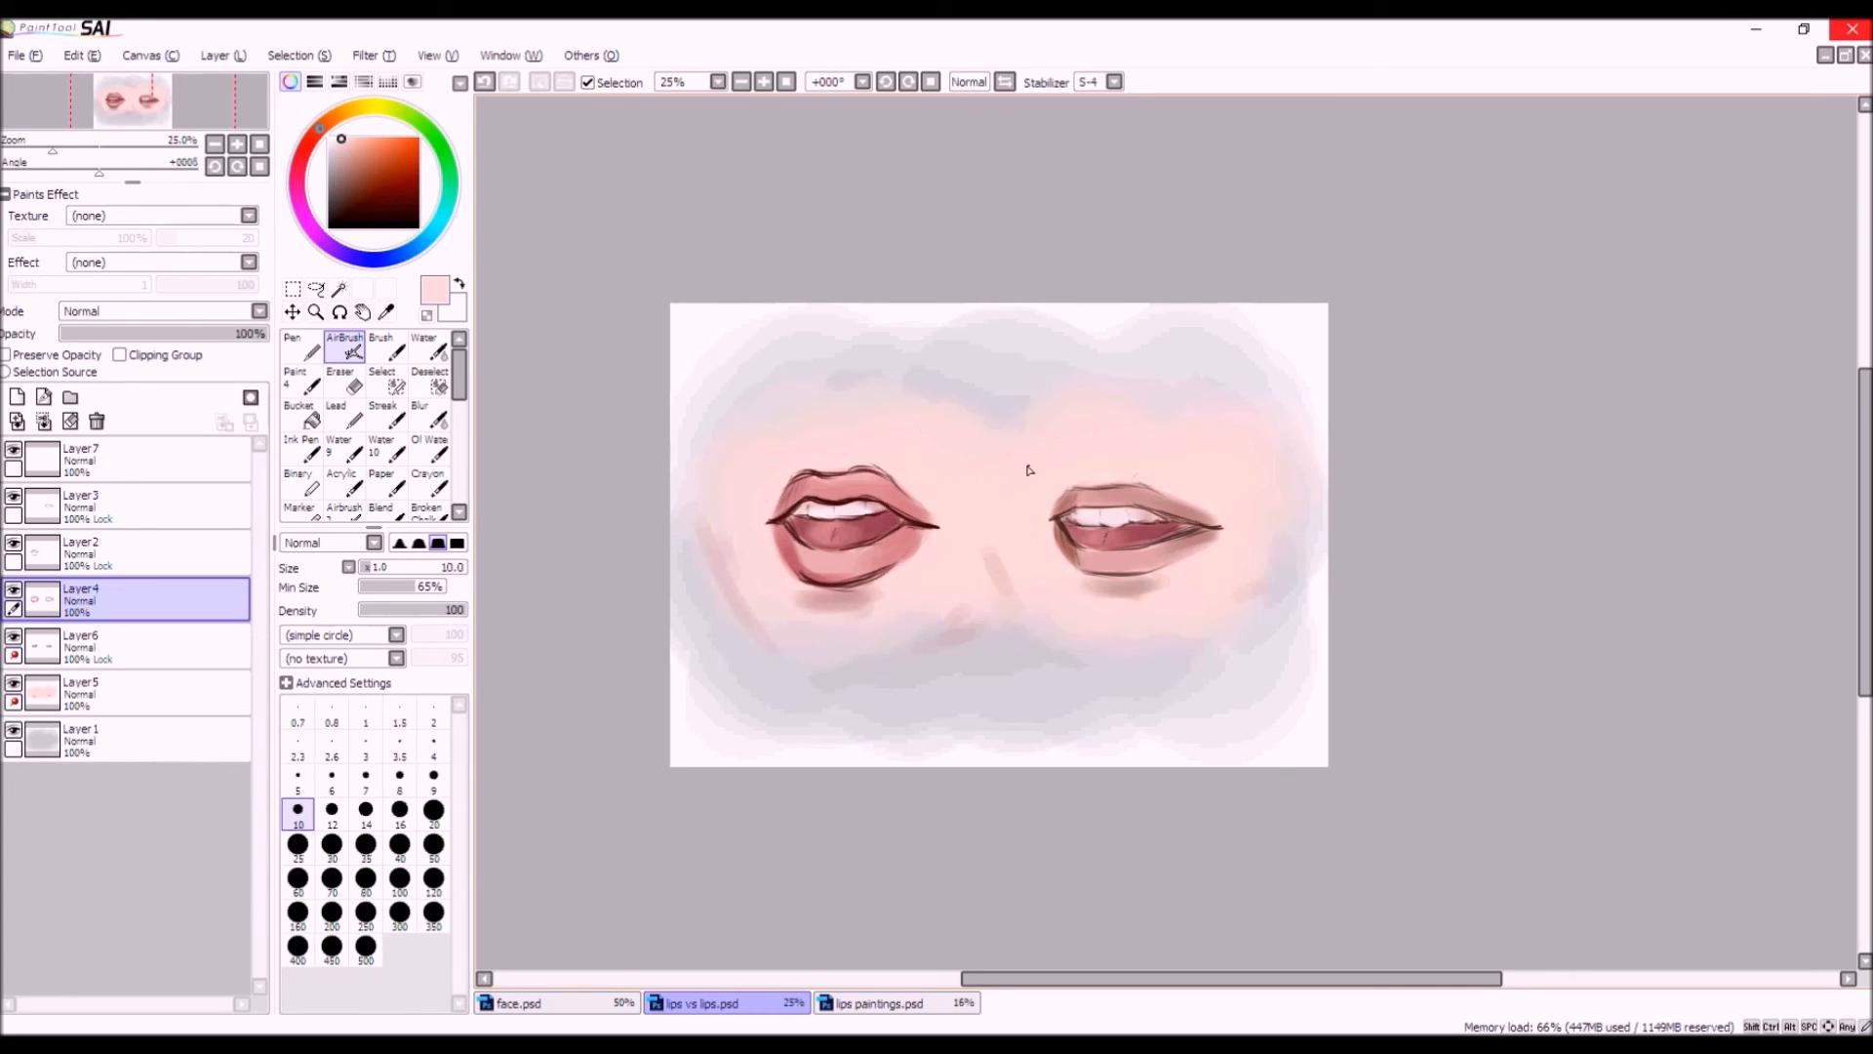
{"action": "right_click", "coordinate": [989, 455]}
{"action": "left_click_drag", "start_coordinate": [935, 460], "coordinate": [1013, 442]}
{"action": "right_click", "coordinate": [929, 456]}
{"action": "right_click", "coordinate": [876, 493]}
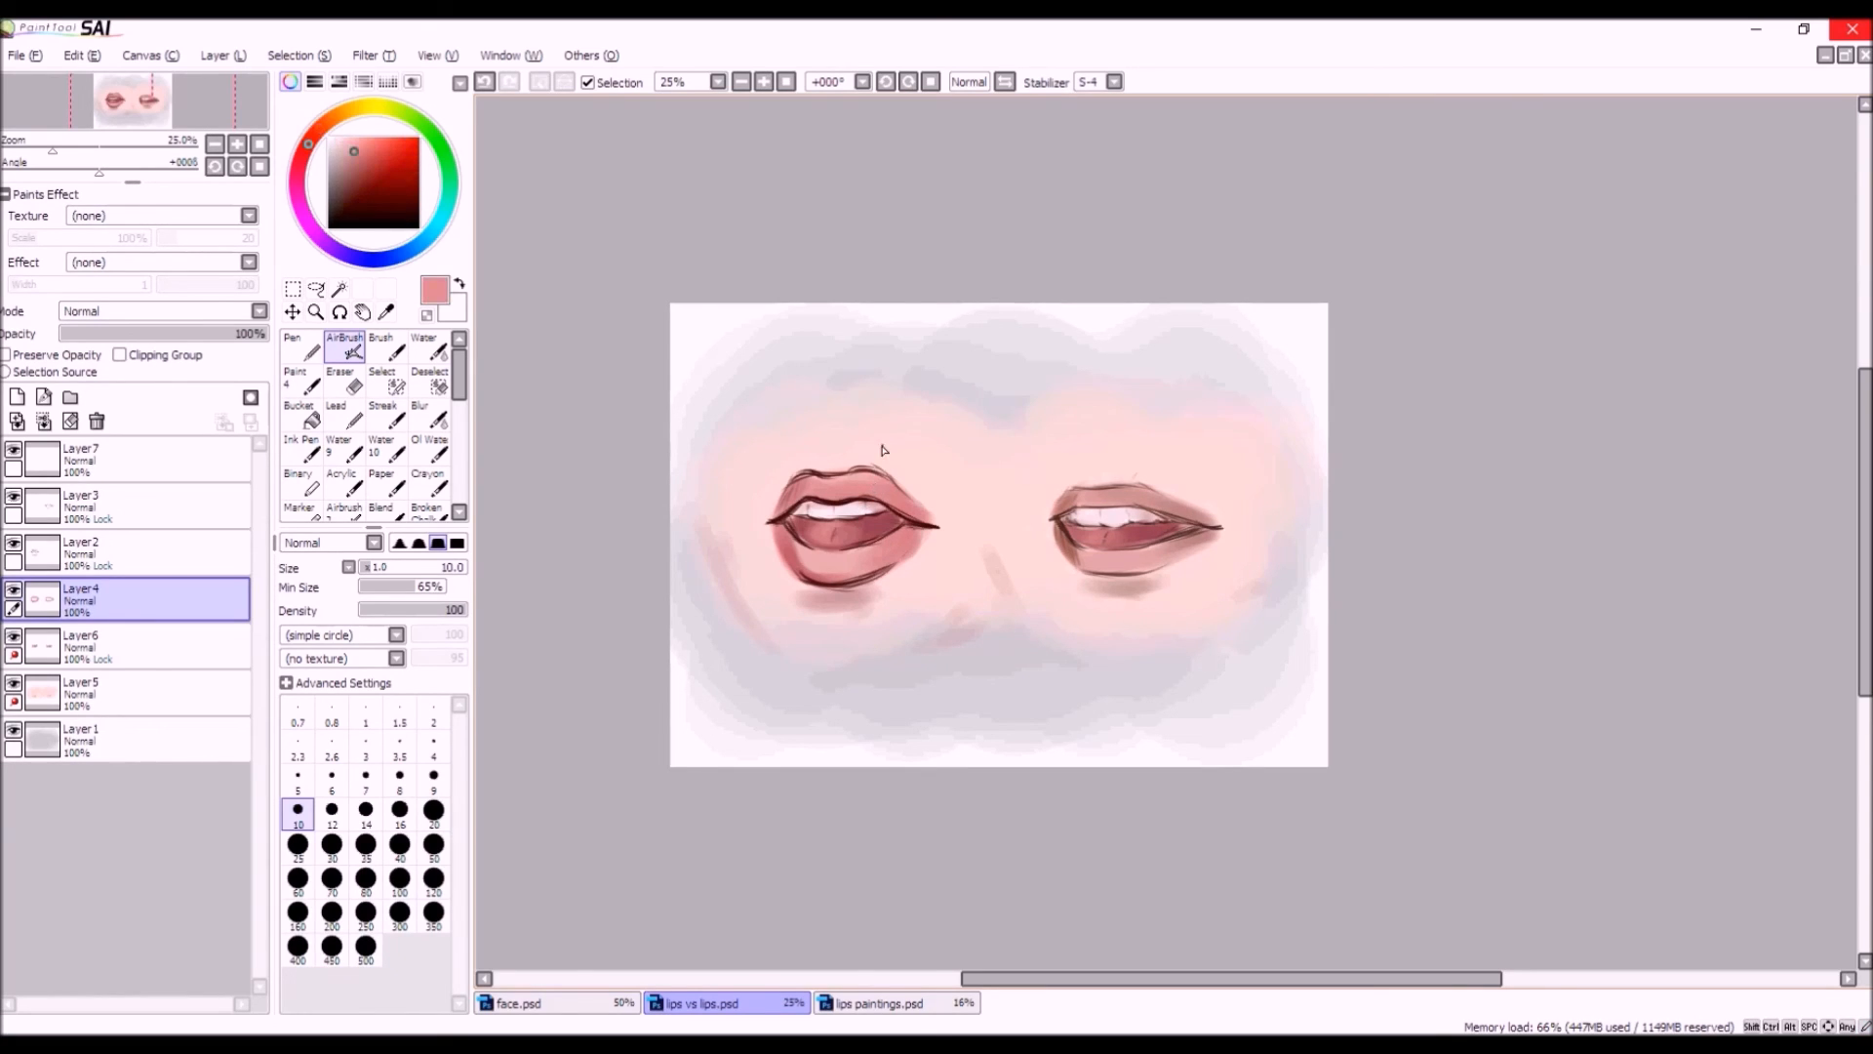
{"action": "right_click", "coordinate": [886, 456]}
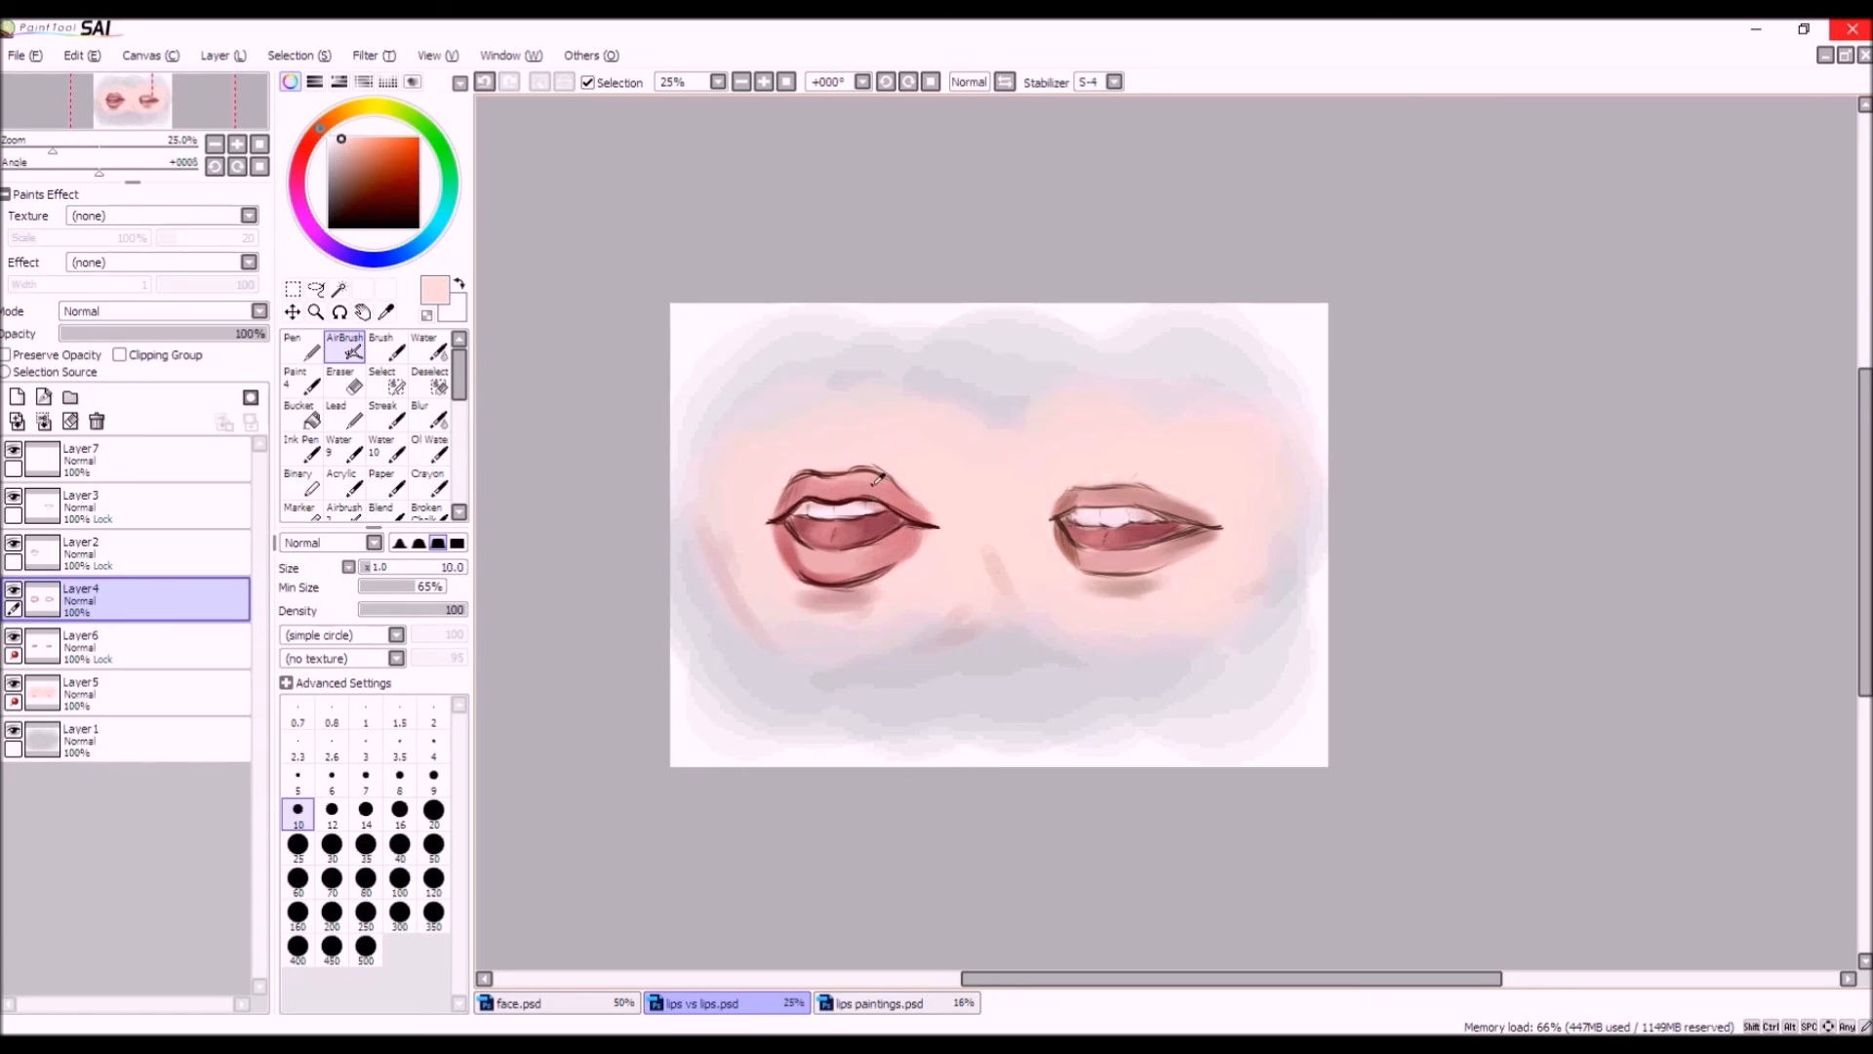
{"action": "right_click", "coordinate": [876, 477]}
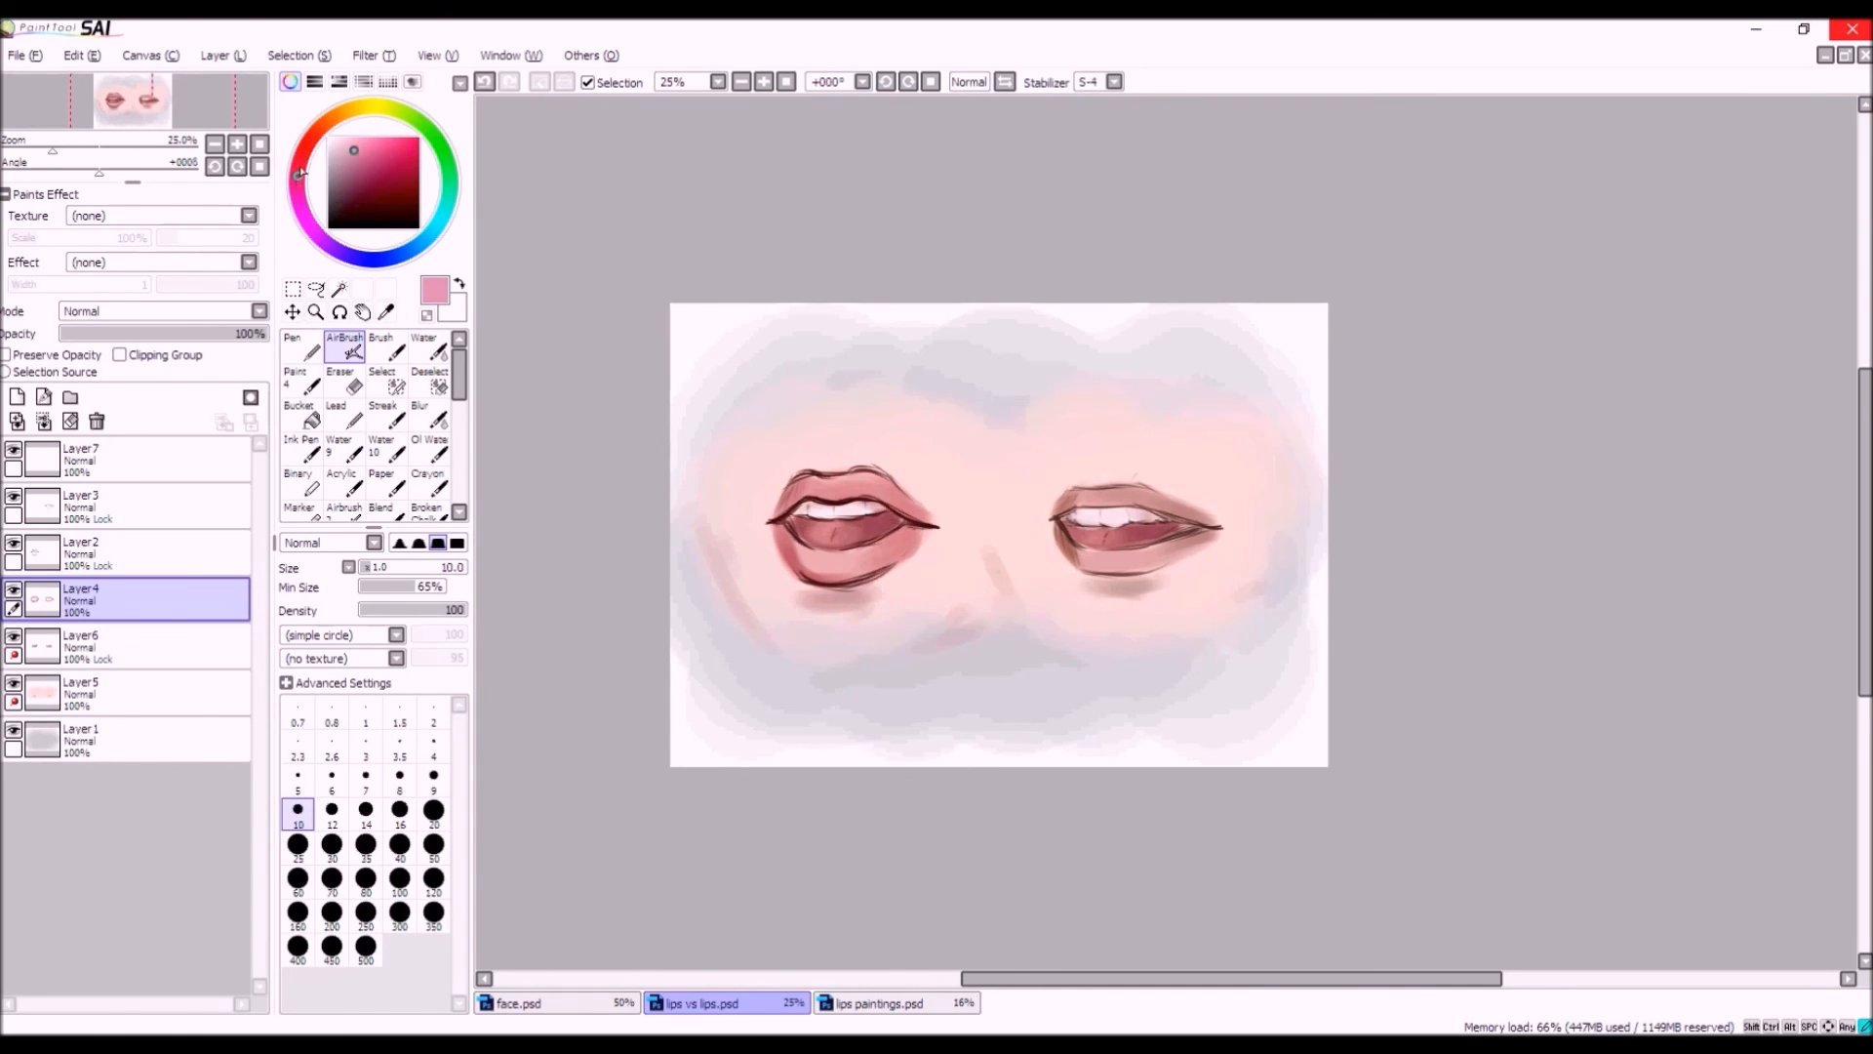
Sample the thinner mouth's skin and upper lip colours again, and toggle Layer4 to check the lip colouring.
{"action": "right_click", "coordinate": [1129, 459]}
{"action": "right_click", "coordinate": [1137, 496]}
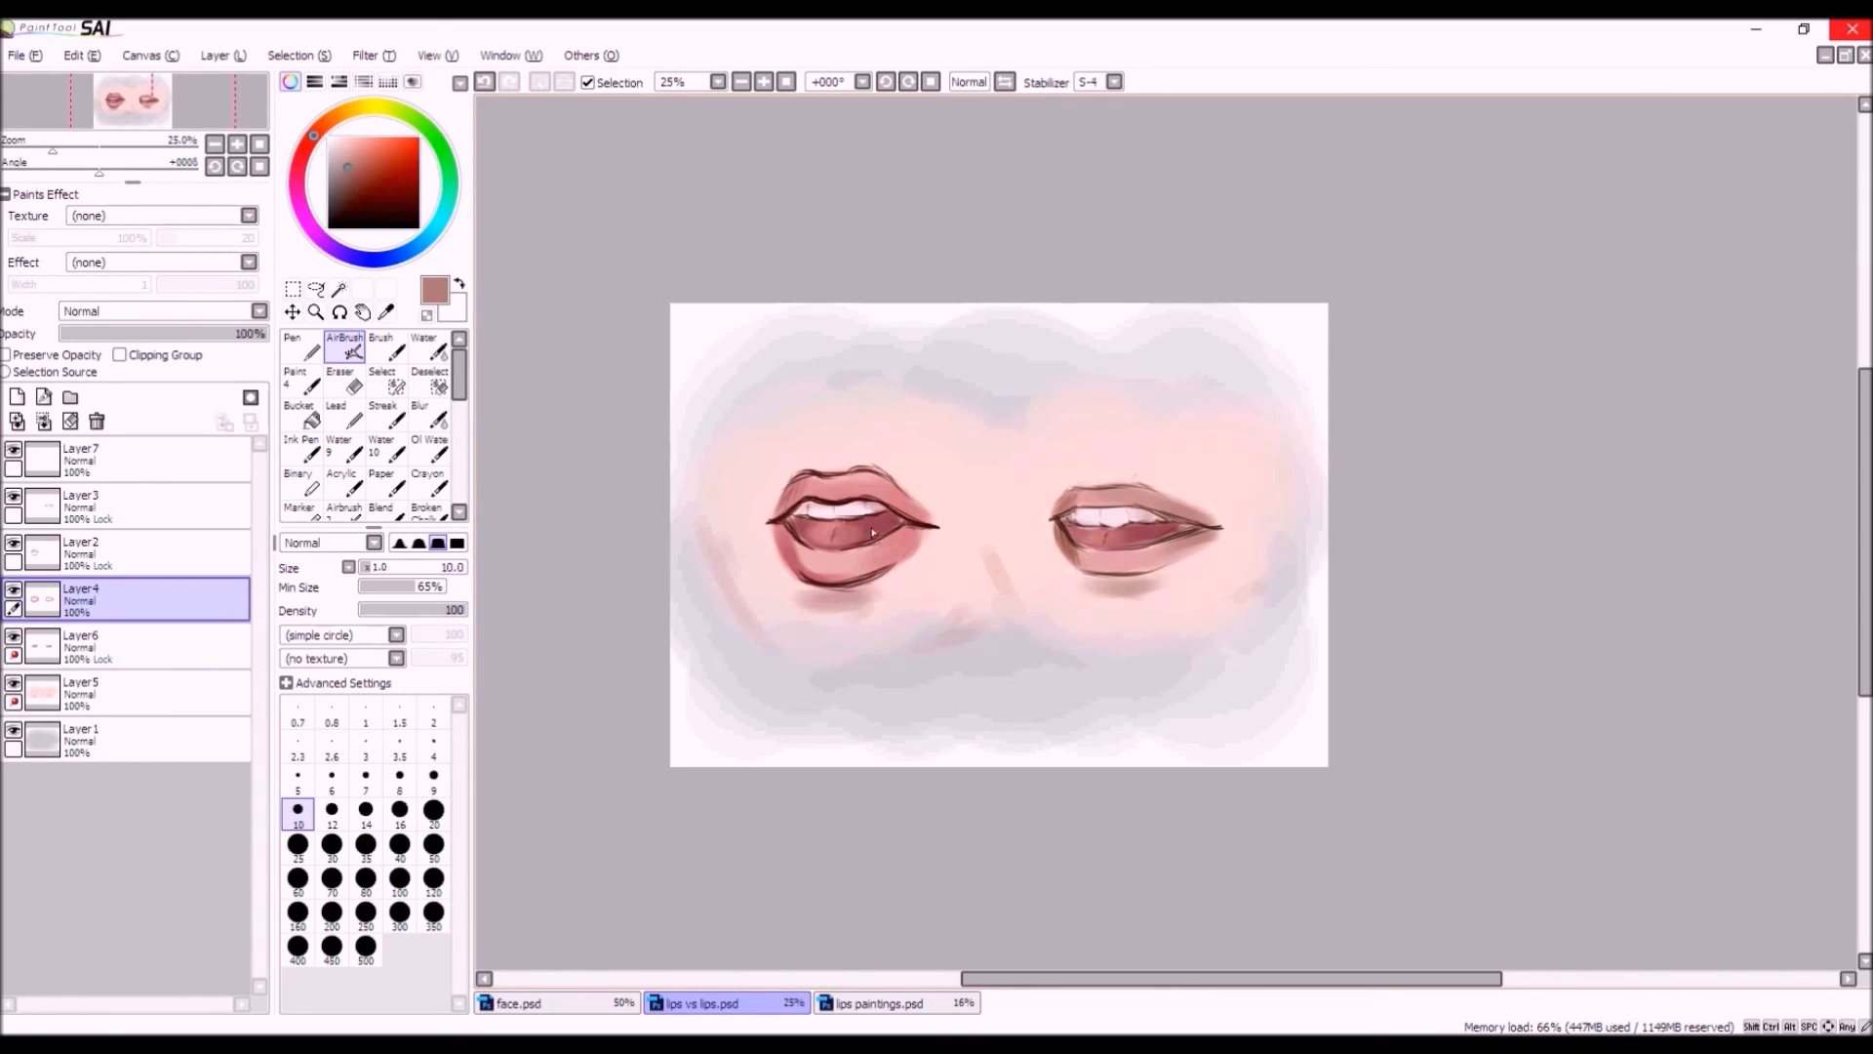
{"action": "left_click", "coordinate": [14, 589]}
{"action": "left_click", "coordinate": [15, 589]}
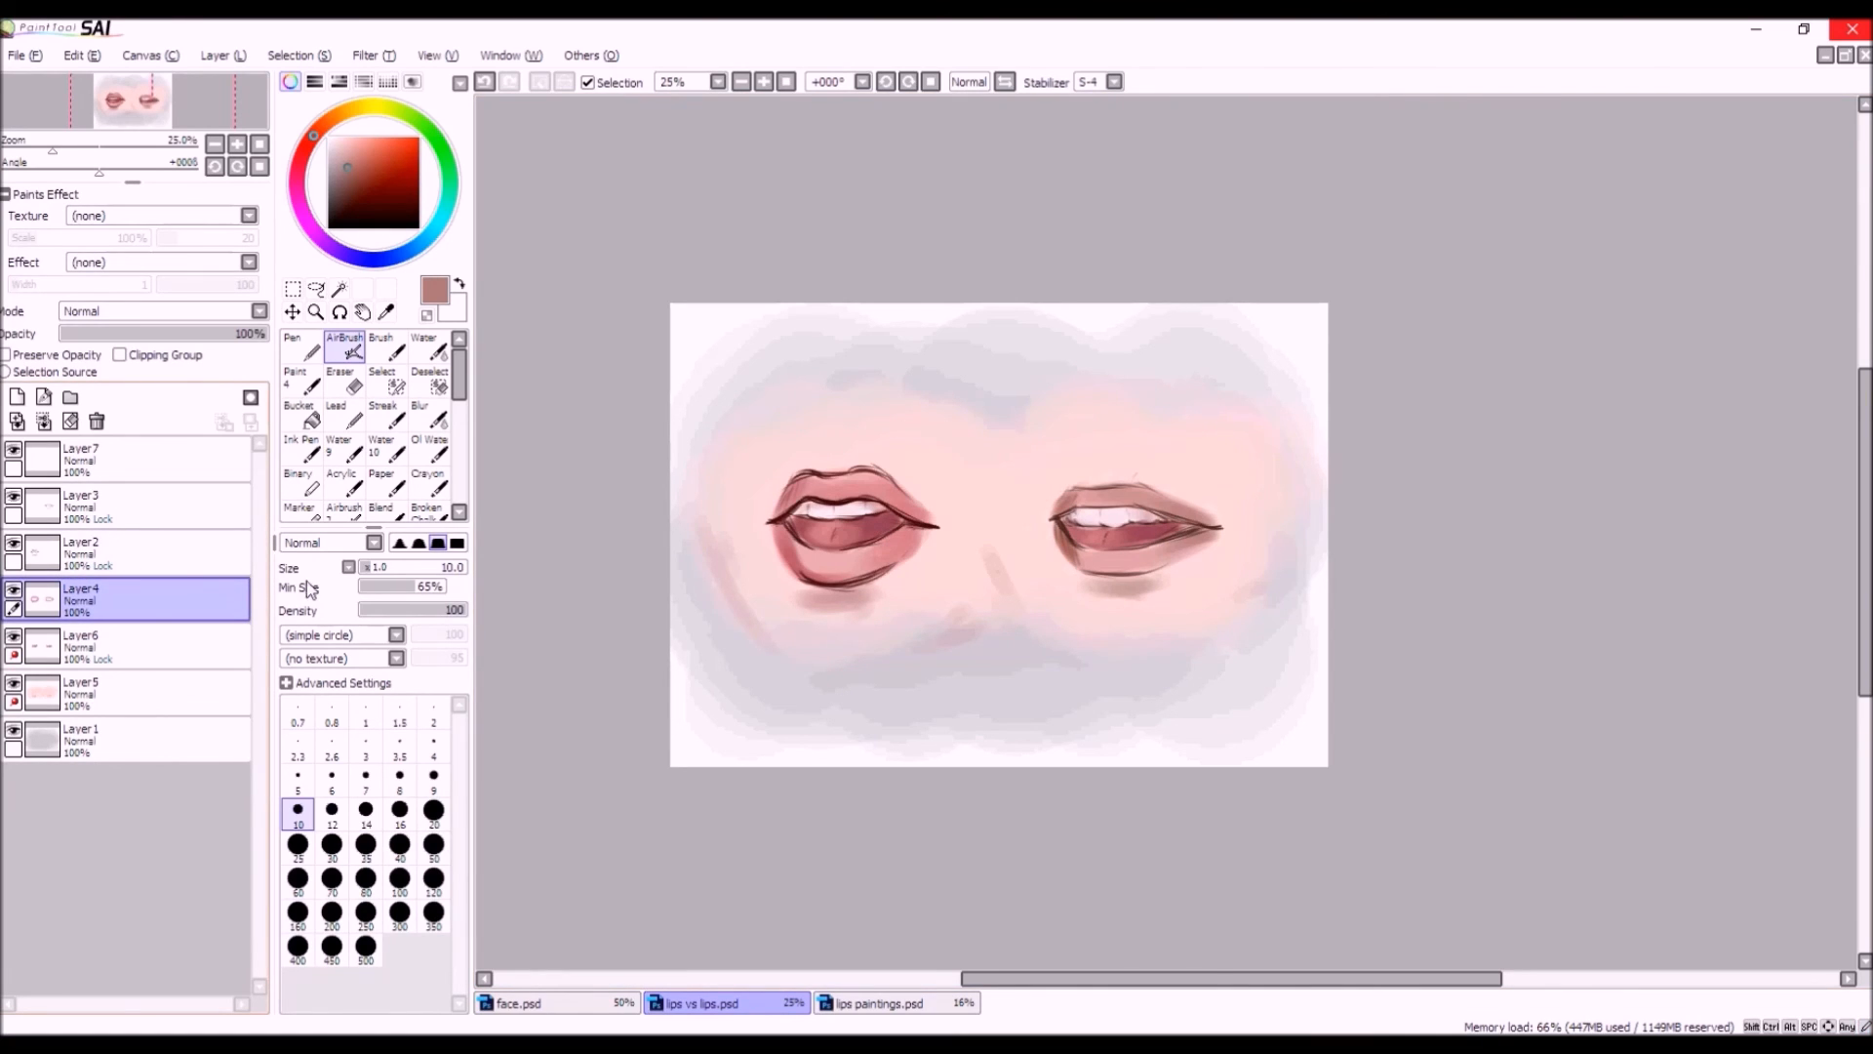
Toggle the Layer2 and Layer3 line art off and on to compare the two mouths.
{"action": "left_click", "coordinate": [14, 544]}
{"action": "left_click", "coordinate": [15, 543]}
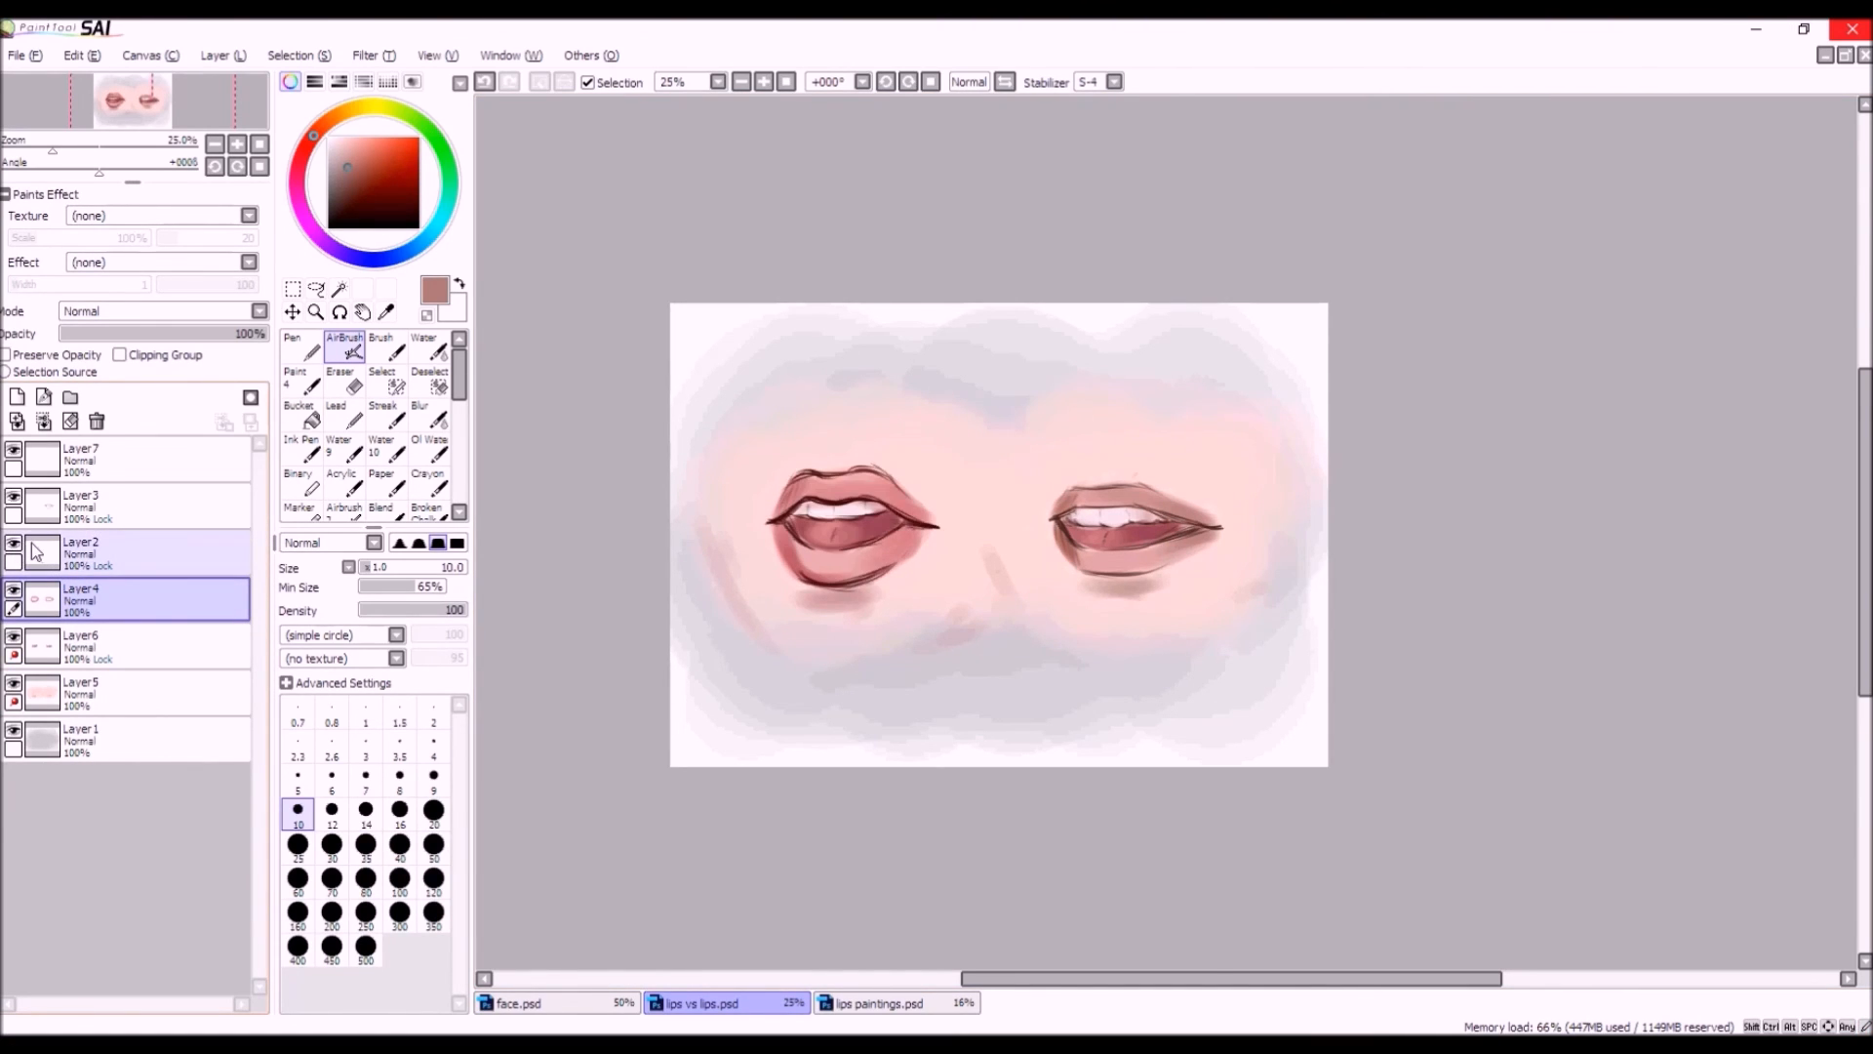
{"action": "left_click", "coordinate": [15, 496]}
{"action": "left_click", "coordinate": [15, 496]}
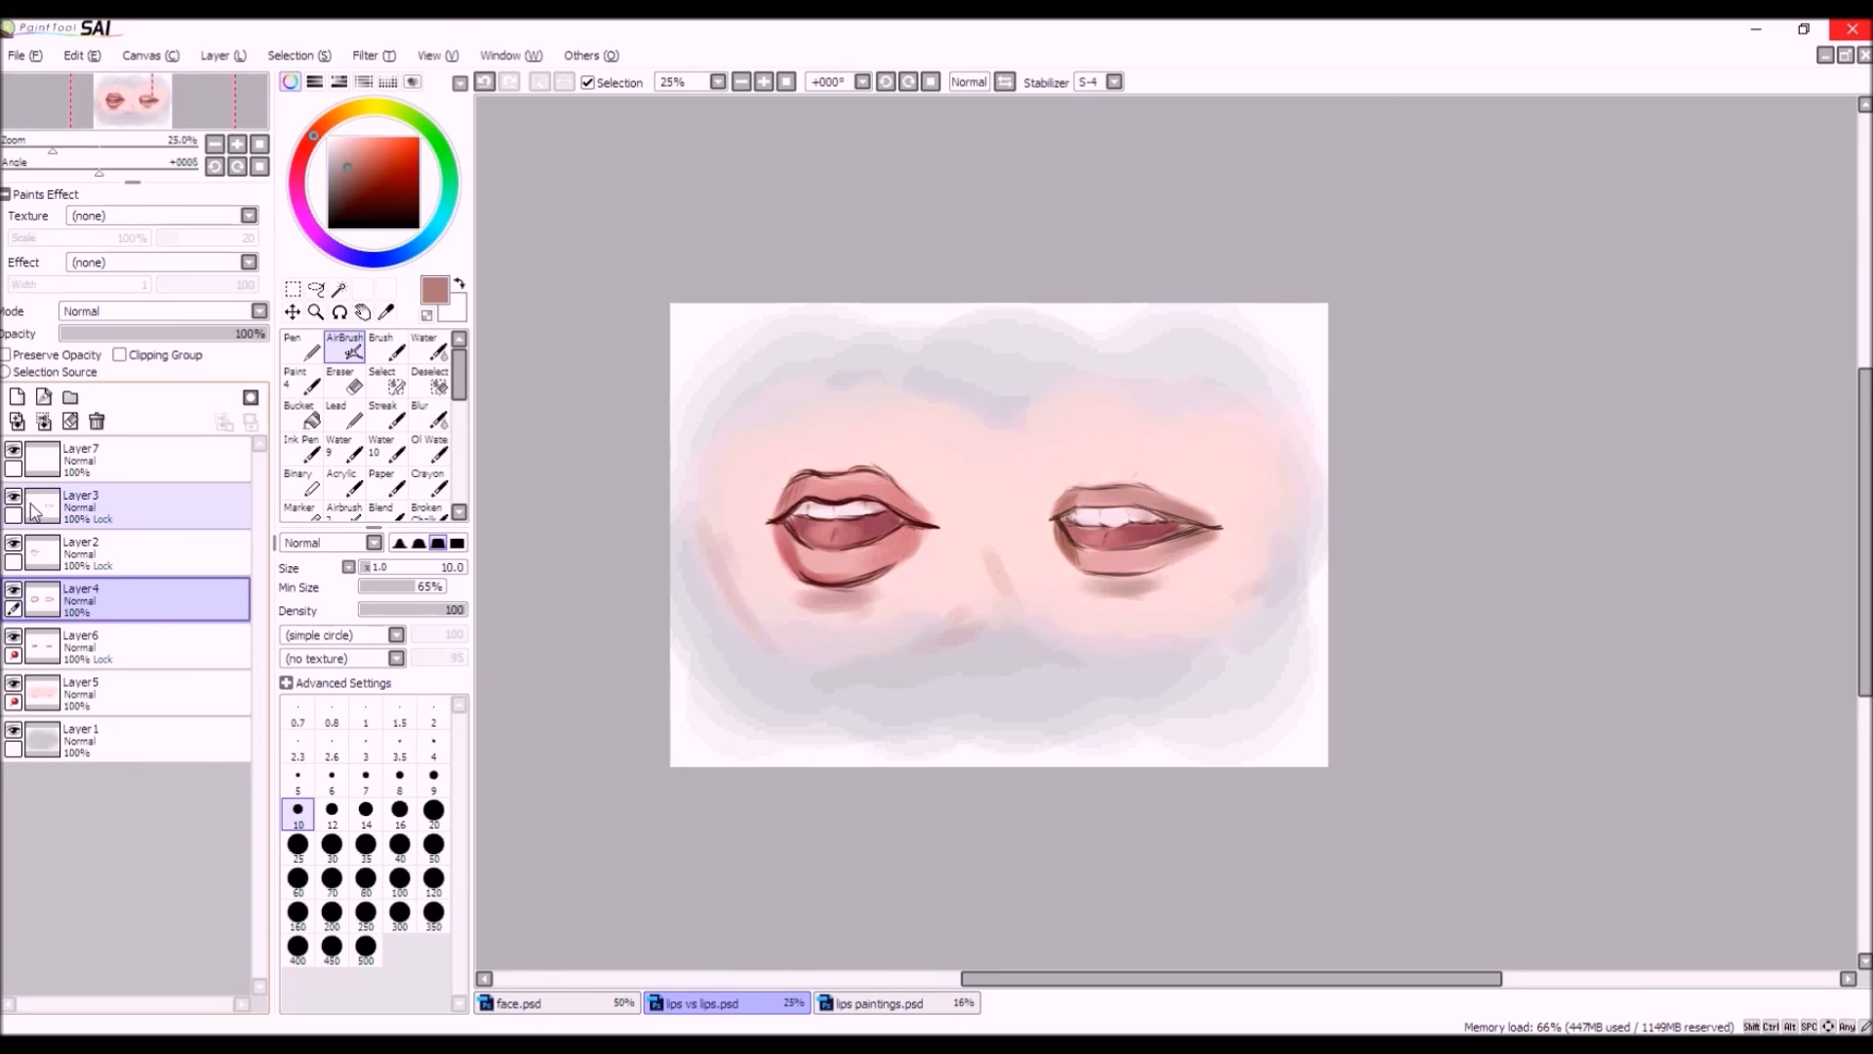
Select Layer7, pick a darker muted red and set the AirBrush size to 19.
{"action": "left_click", "coordinate": [150, 470]}
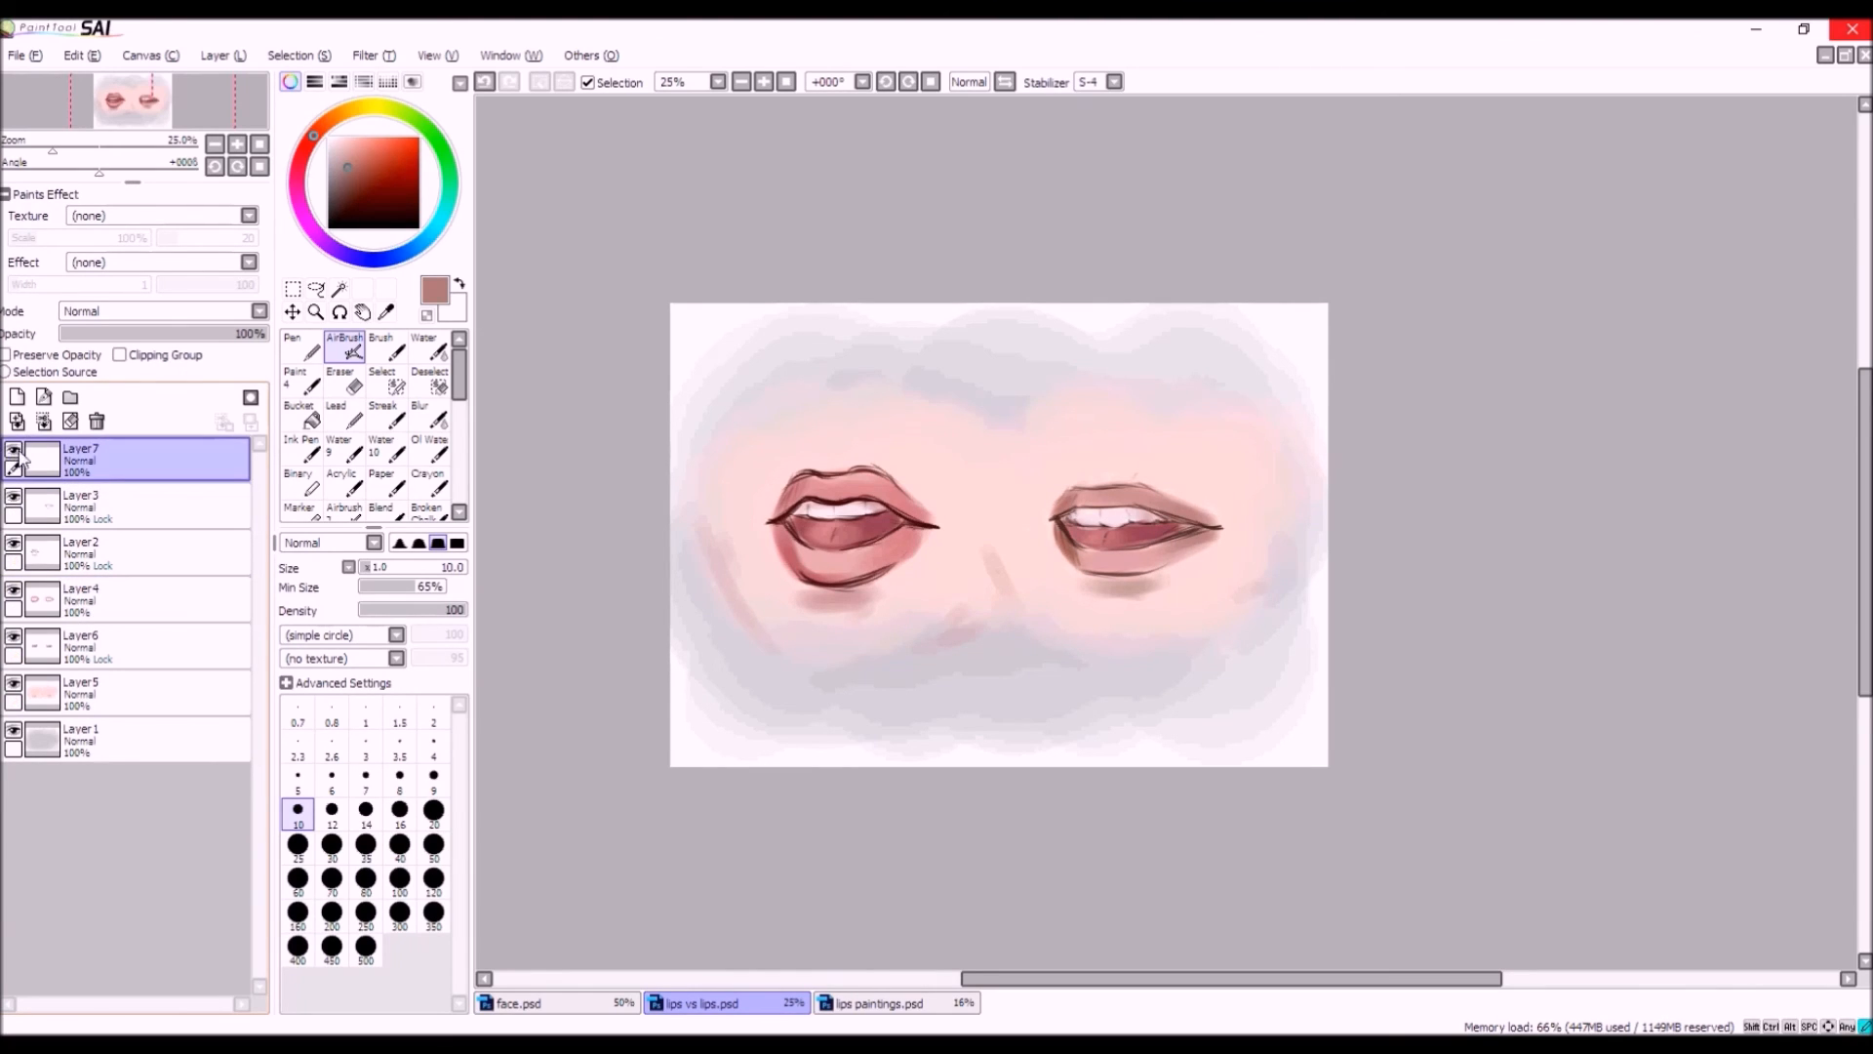
{"action": "left_click", "coordinate": [305, 152]}
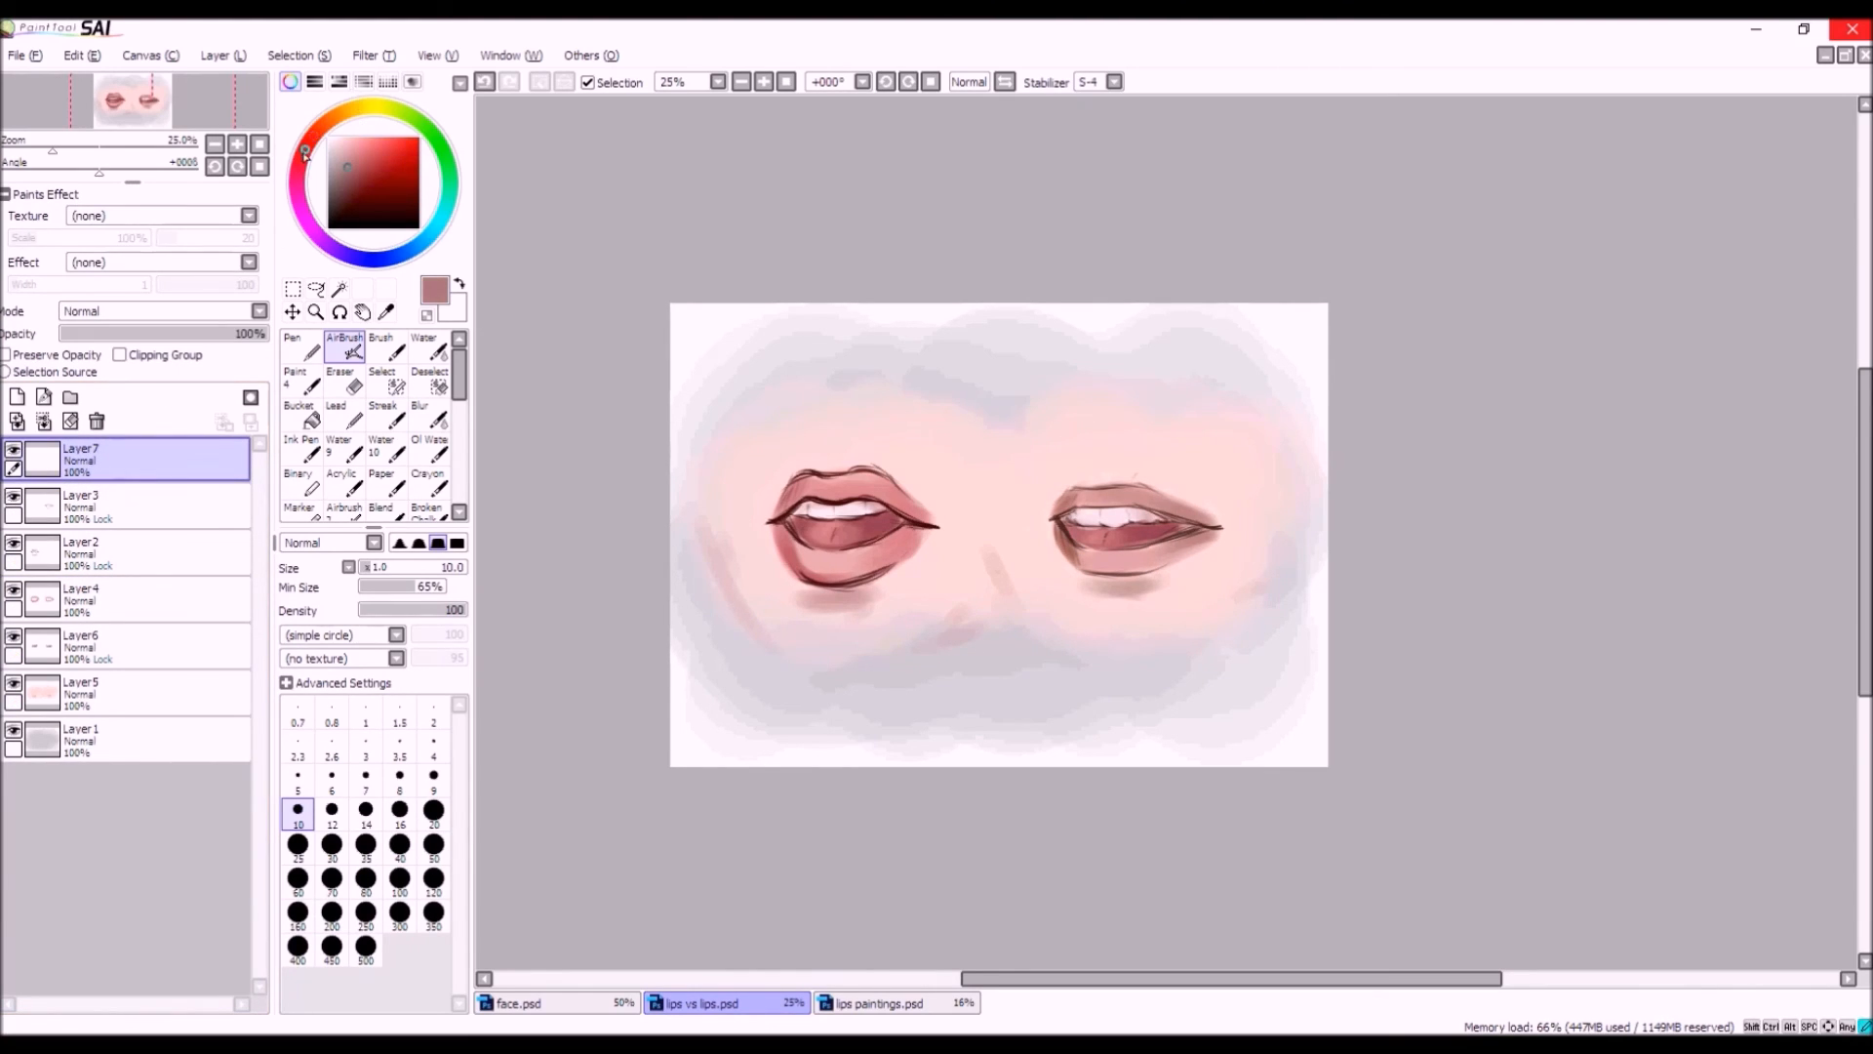
{"action": "left_click", "coordinate": [357, 174]}
{"action": "left_click", "coordinate": [355, 178]}
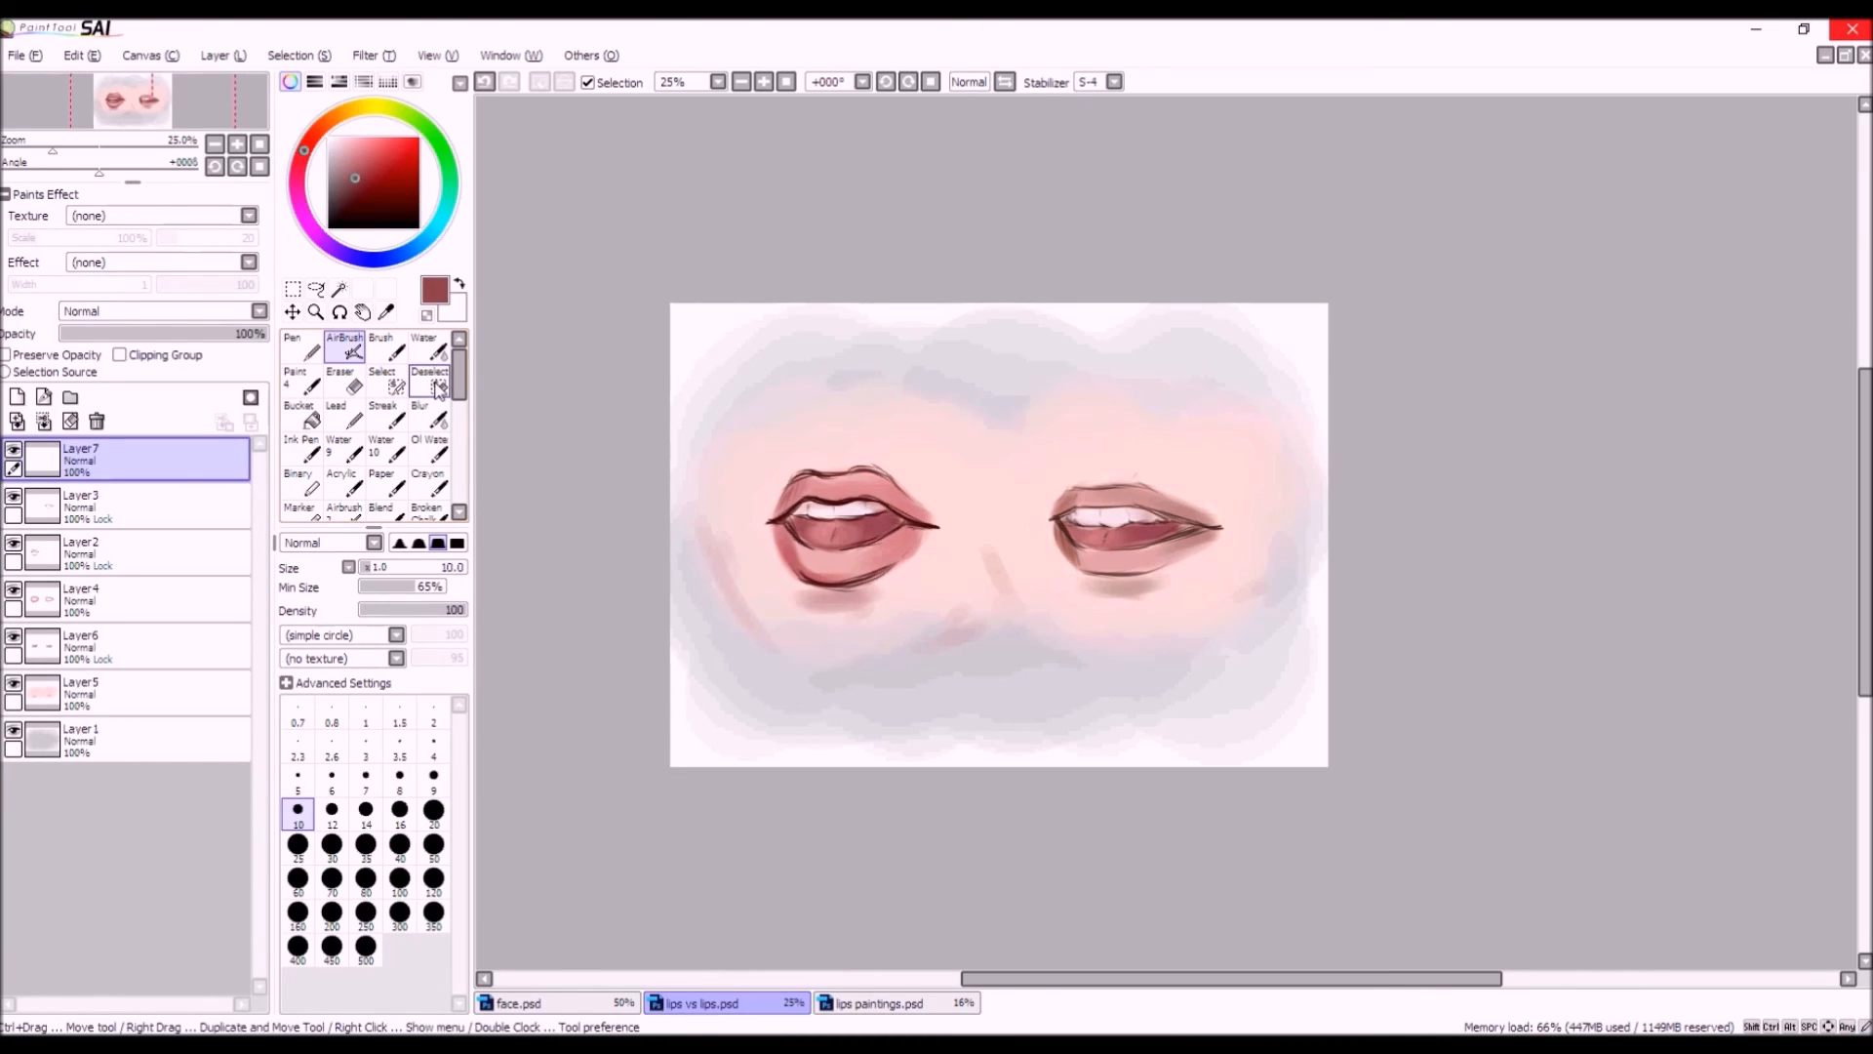
{"action": "left_click_drag", "start_coordinate": [371, 569], "coordinate": [410, 569]}
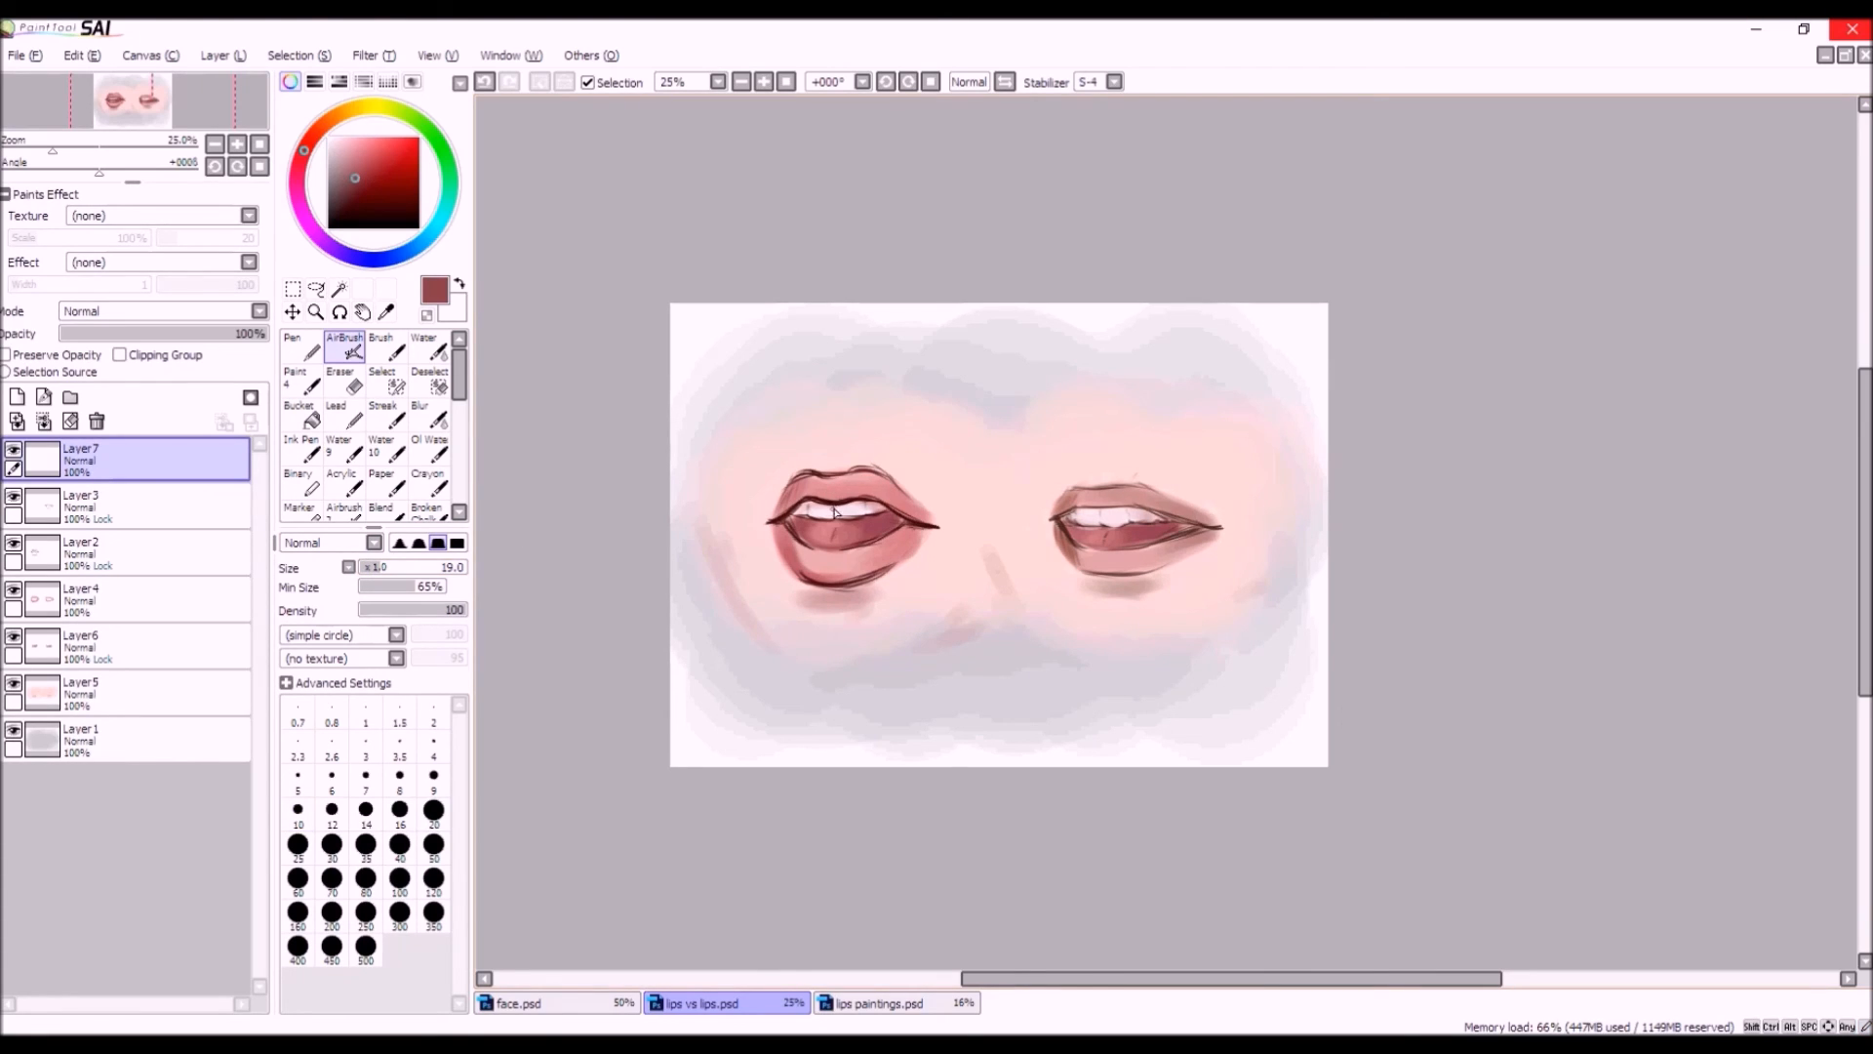
Try vertical centre marks across both mouths' lips and undo the attempts on the thinner mouth.
{"action": "left_click_drag", "start_coordinate": [830, 494], "coordinate": [831, 481]}
{"action": "left_click_drag", "start_coordinate": [825, 563], "coordinate": [825, 559]}
{"action": "mouse_move", "coordinate": [1100, 507]}
{"action": "left_mouse_down"}
{"action": "mouse_move", "coordinate": [1098, 485]}
{"action": "mouse_move", "coordinate": [1103, 515]}
{"action": "left_mouse_up"}
{"action": "left_click", "coordinate": [485, 81]}
{"action": "left_click_drag", "start_coordinate": [1097, 484], "coordinate": [1106, 577]}
{"action": "left_click", "coordinate": [485, 83]}
{"action": "left_click", "coordinate": [484, 83]}
{"action": "left_click_drag", "start_coordinate": [1104, 502], "coordinate": [1095, 486]}
{"action": "left_click_drag", "start_coordinate": [1105, 558], "coordinate": [1106, 576]}
{"action": "left_click", "coordinate": [485, 83]}
{"action": "left_click", "coordinate": [484, 83]}
Mark the vertical centre line across the lips of both mouths and toggle Layer7 to check the marks.
{"action": "left_click_drag", "start_coordinate": [1107, 553], "coordinate": [1104, 574]}
{"action": "left_click_drag", "start_coordinate": [1094, 486], "coordinate": [1109, 512]}
{"action": "mouse_move", "coordinate": [829, 487]}
{"action": "left_mouse_down"}
{"action": "mouse_move", "coordinate": [832, 585]}
{"action": "mouse_move", "coordinate": [818, 574]}
{"action": "left_mouse_up"}
{"action": "left_click", "coordinate": [13, 449]}
{"action": "left_click", "coordinate": [13, 449]}
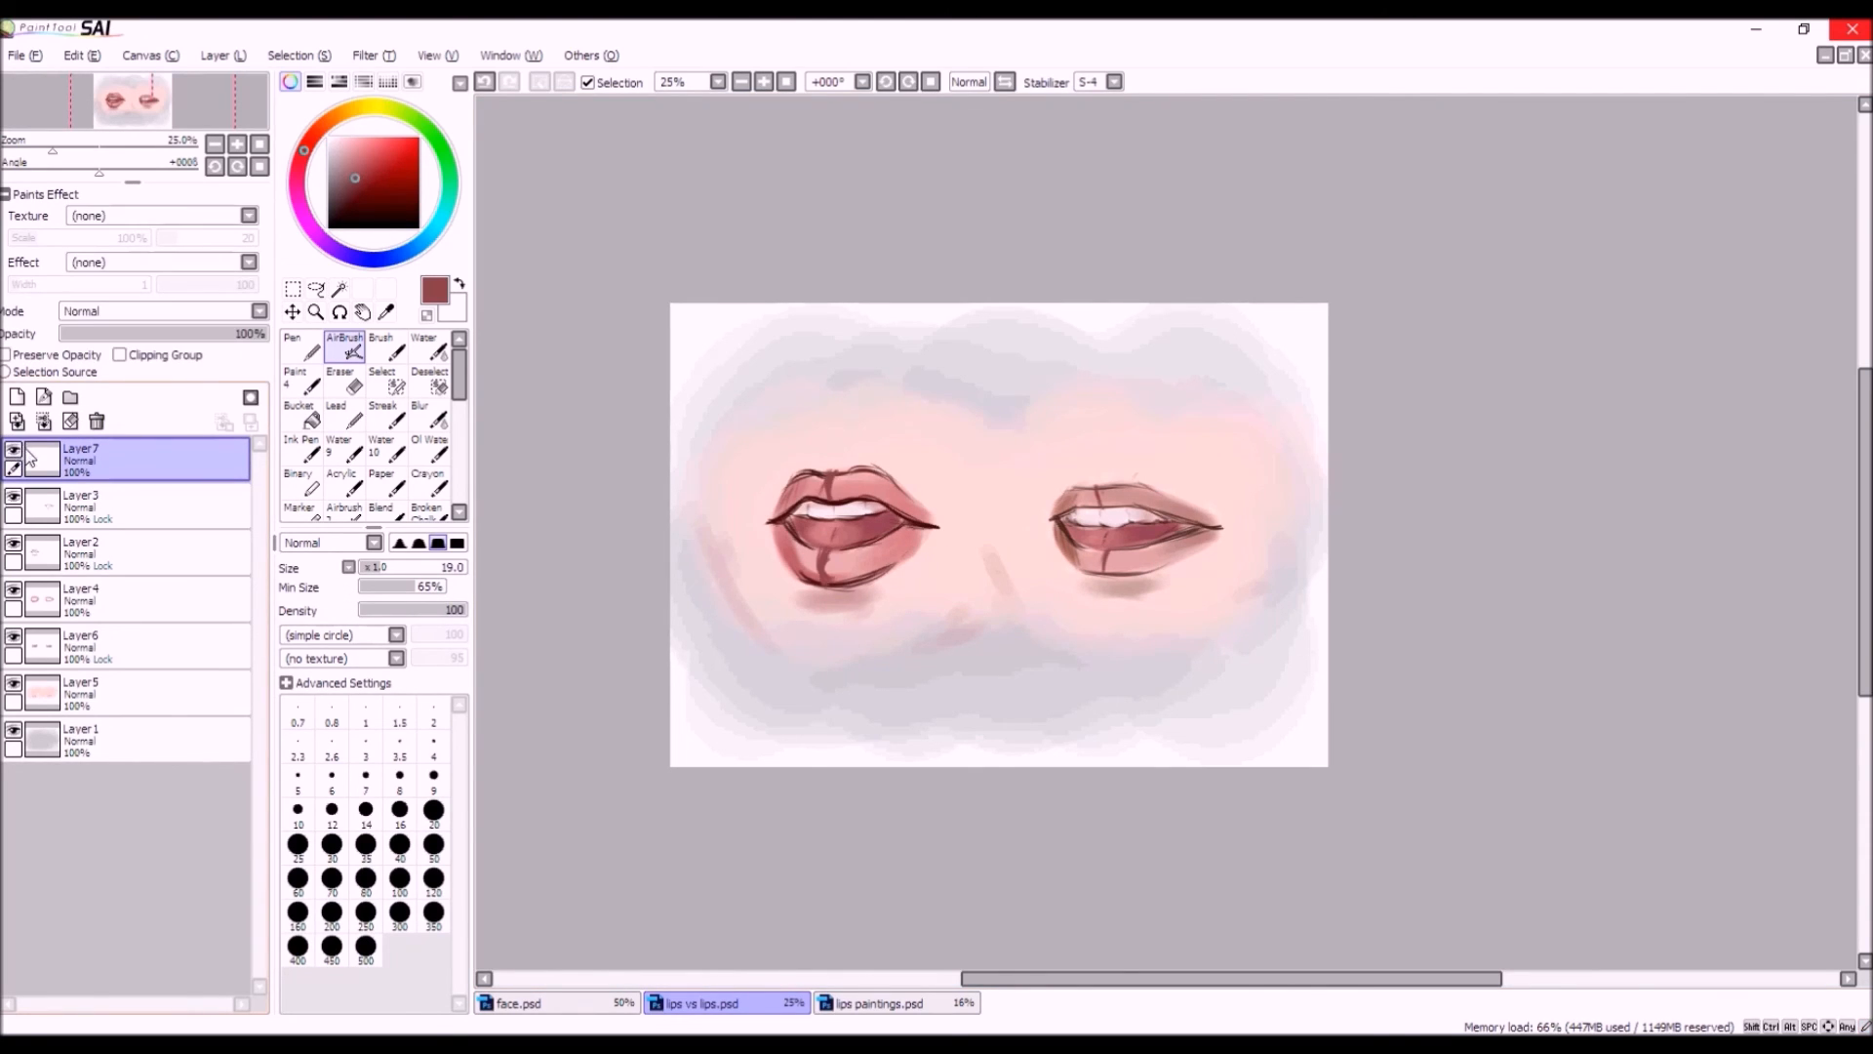
Delete Layer7 with its centre marks and toggle the Layer3 line art off and on.
{"action": "left_click", "coordinate": [97, 420]}
{"action": "left_click", "coordinate": [12, 451]}
{"action": "left_click", "coordinate": [12, 452]}
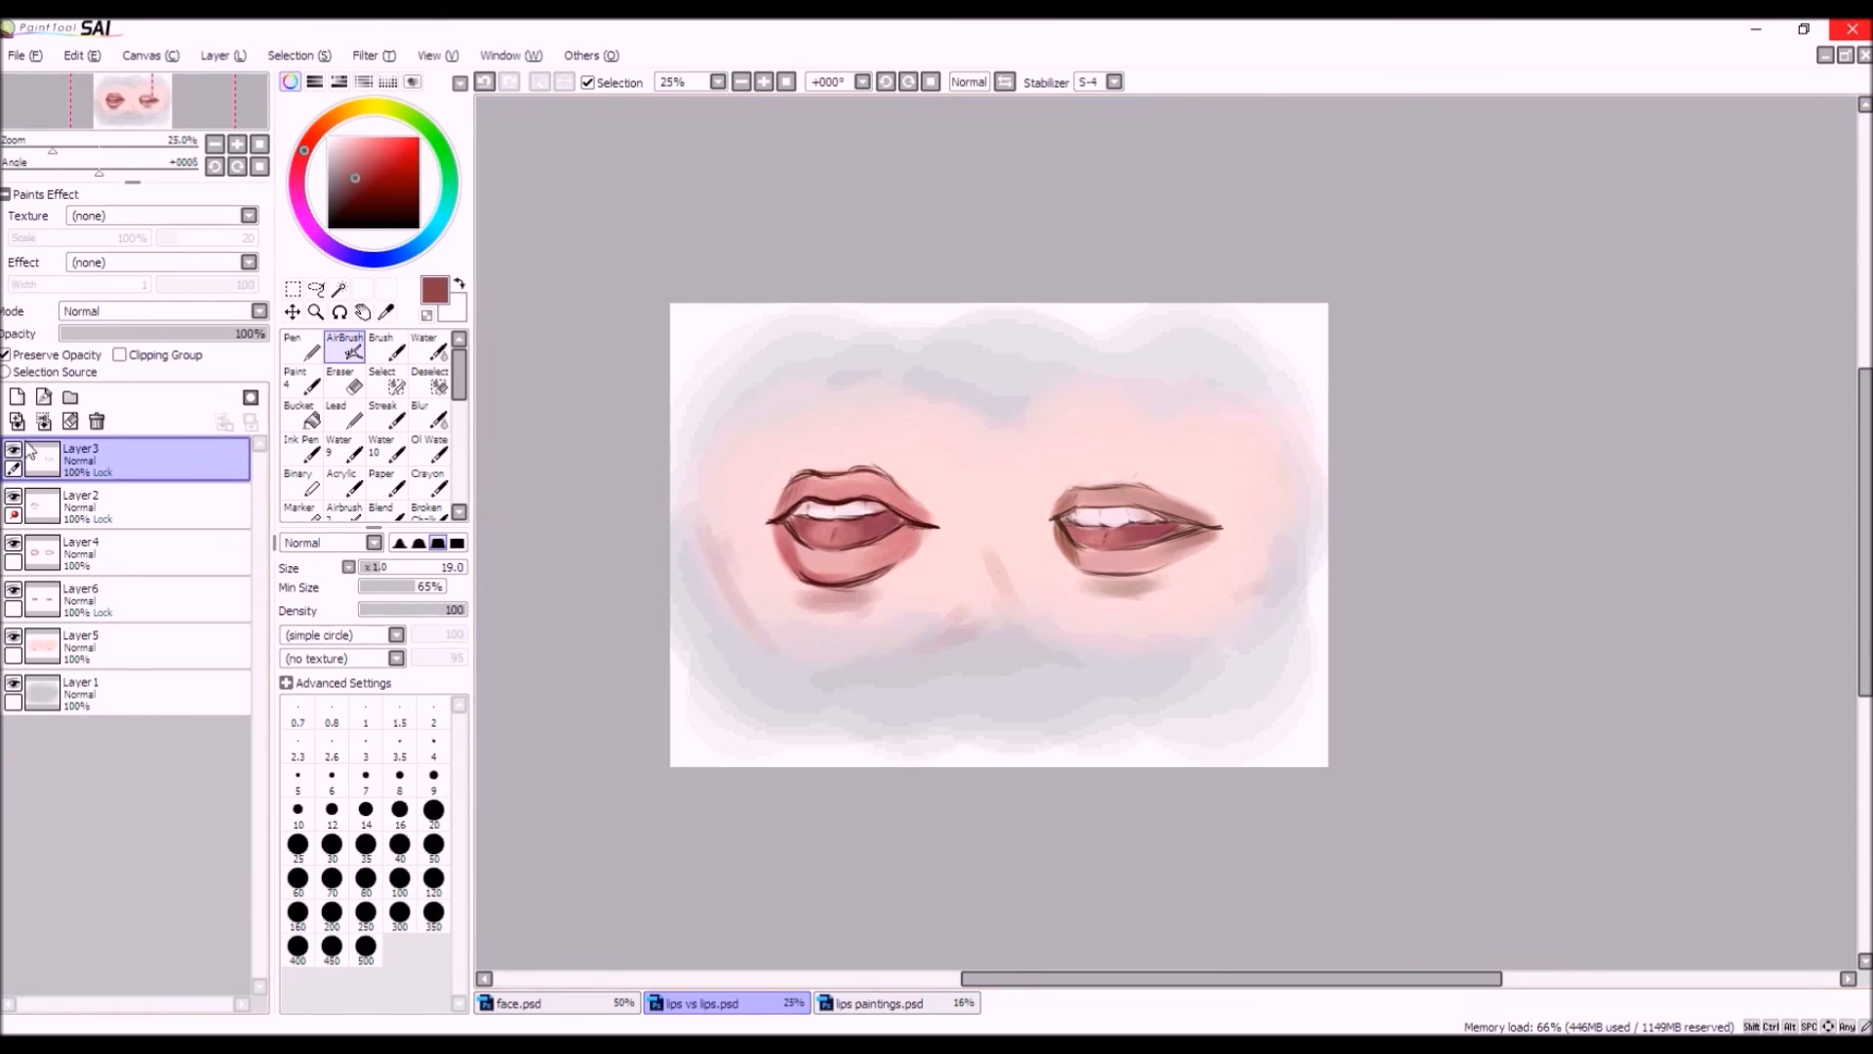
On a new layer, frame the thinner mouth with a rectangle and the fuller mouth with a circle, and clear the layer.
{"action": "left_click", "coordinate": [16, 396]}
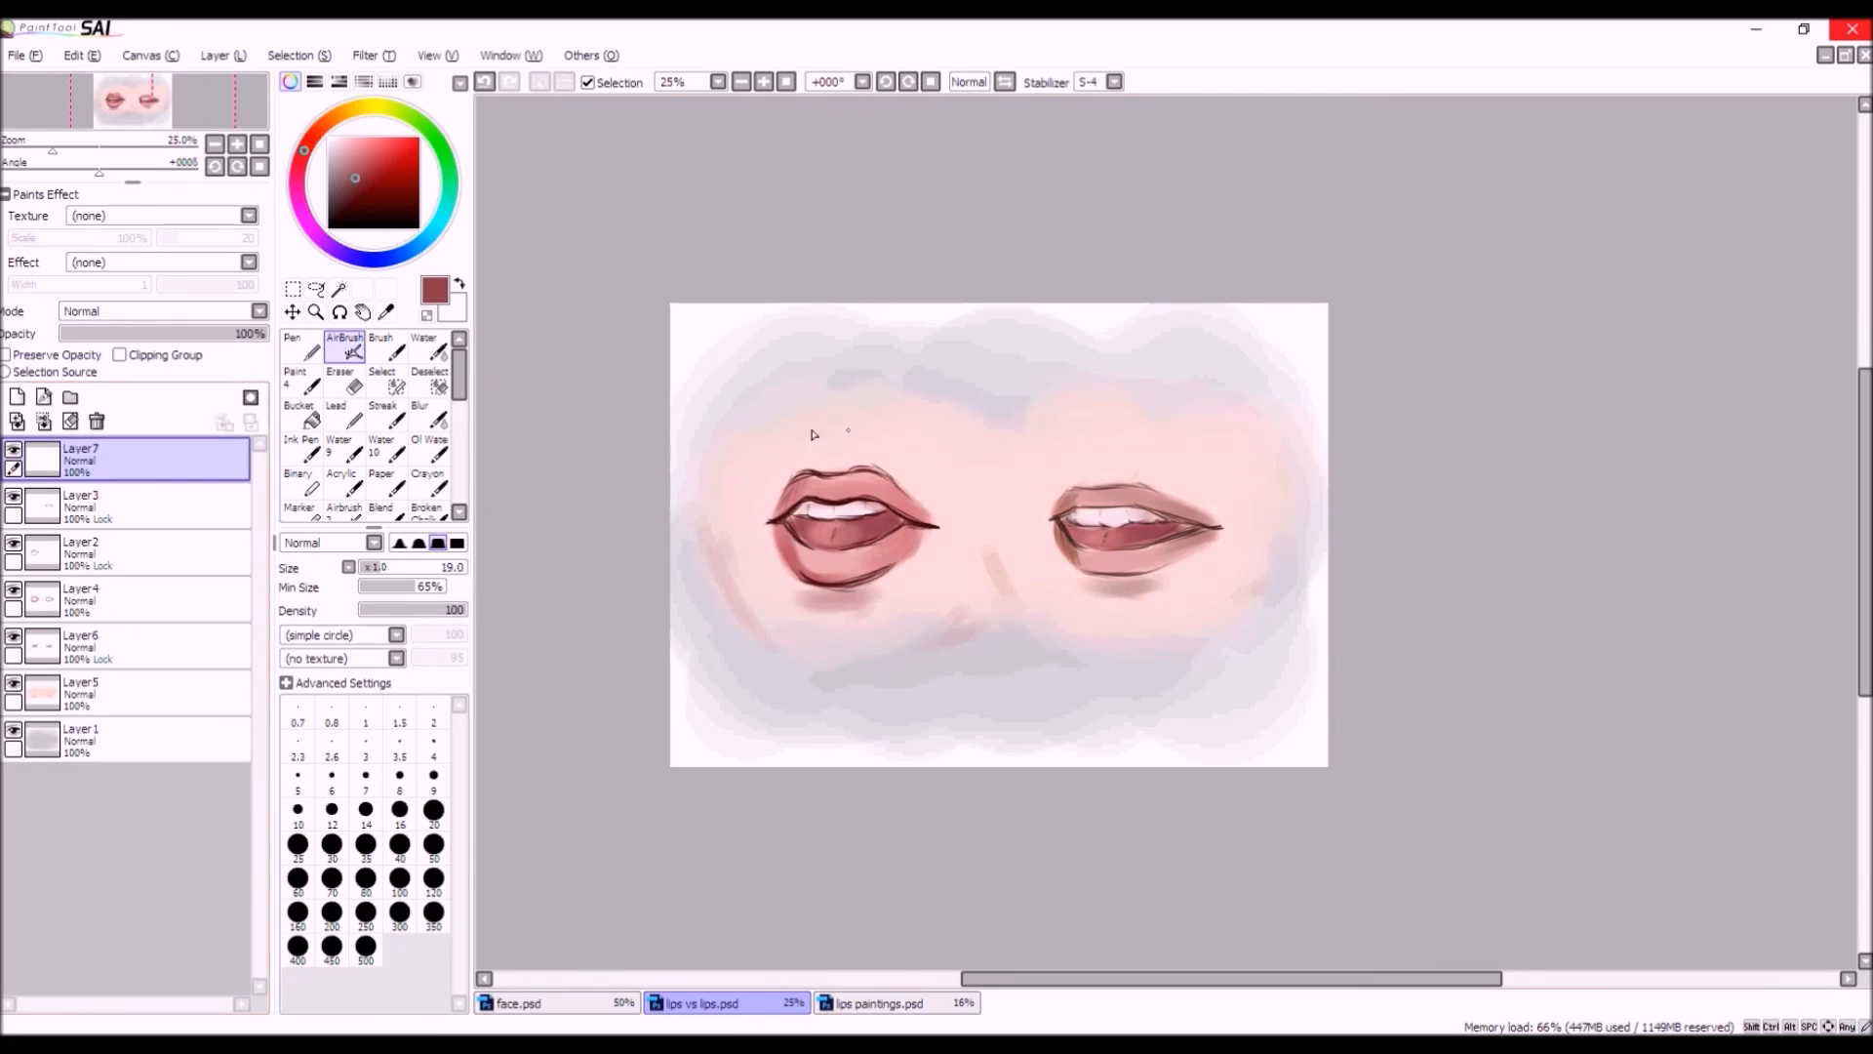
{"action": "mouse_move", "coordinate": [1073, 485]}
{"action": "left_mouse_down"}
{"action": "mouse_move", "coordinate": [1210, 490]}
{"action": "mouse_move", "coordinate": [1216, 566]}
{"action": "mouse_move", "coordinate": [1217, 501]}
{"action": "mouse_move", "coordinate": [1215, 563]}
{"action": "mouse_move", "coordinate": [1055, 575]}
{"action": "mouse_move", "coordinate": [1048, 490]}
{"action": "mouse_move", "coordinate": [1125, 486]}
{"action": "left_mouse_up"}
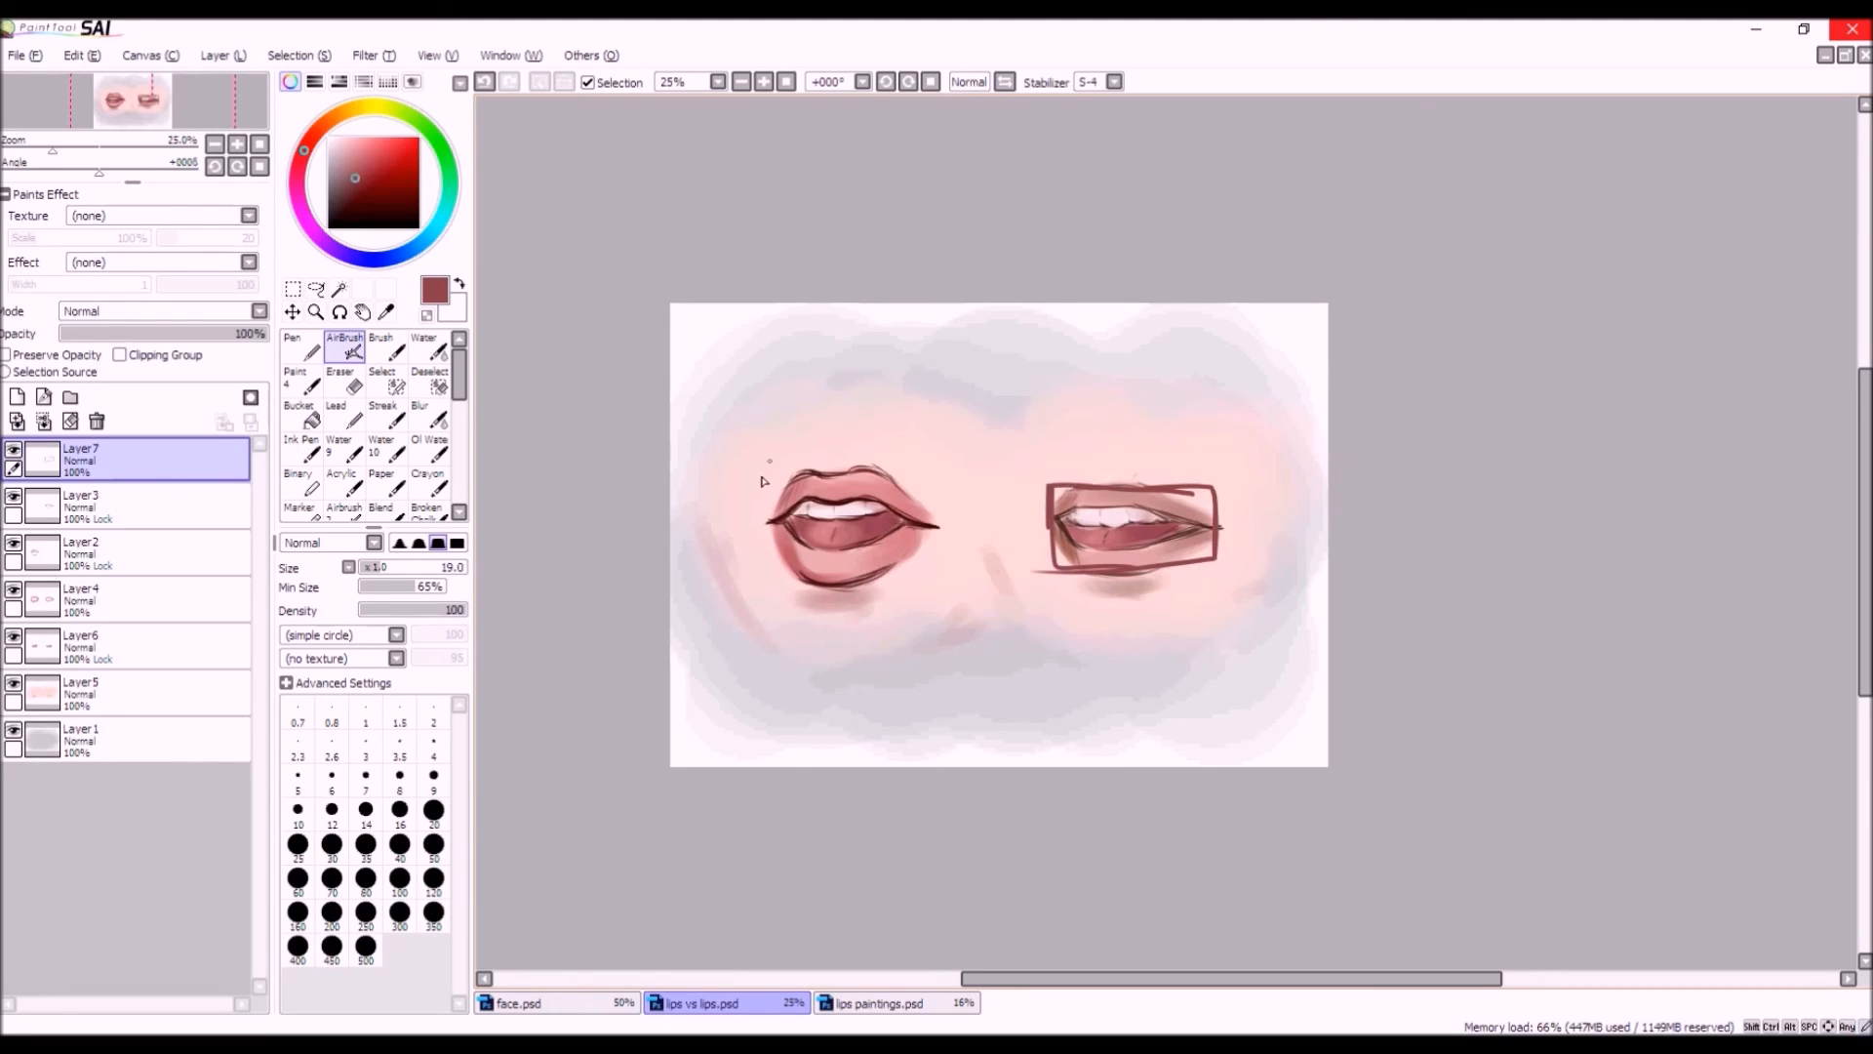
{"action": "mouse_move", "coordinate": [829, 451]}
{"action": "left_mouse_down"}
{"action": "mouse_move", "coordinate": [909, 589]}
{"action": "mouse_move", "coordinate": [770, 496]}
{"action": "mouse_move", "coordinate": [890, 589]}
{"action": "mouse_move", "coordinate": [766, 519]}
{"action": "mouse_move", "coordinate": [902, 573]}
{"action": "mouse_move", "coordinate": [793, 532]}
{"action": "left_mouse_up"}
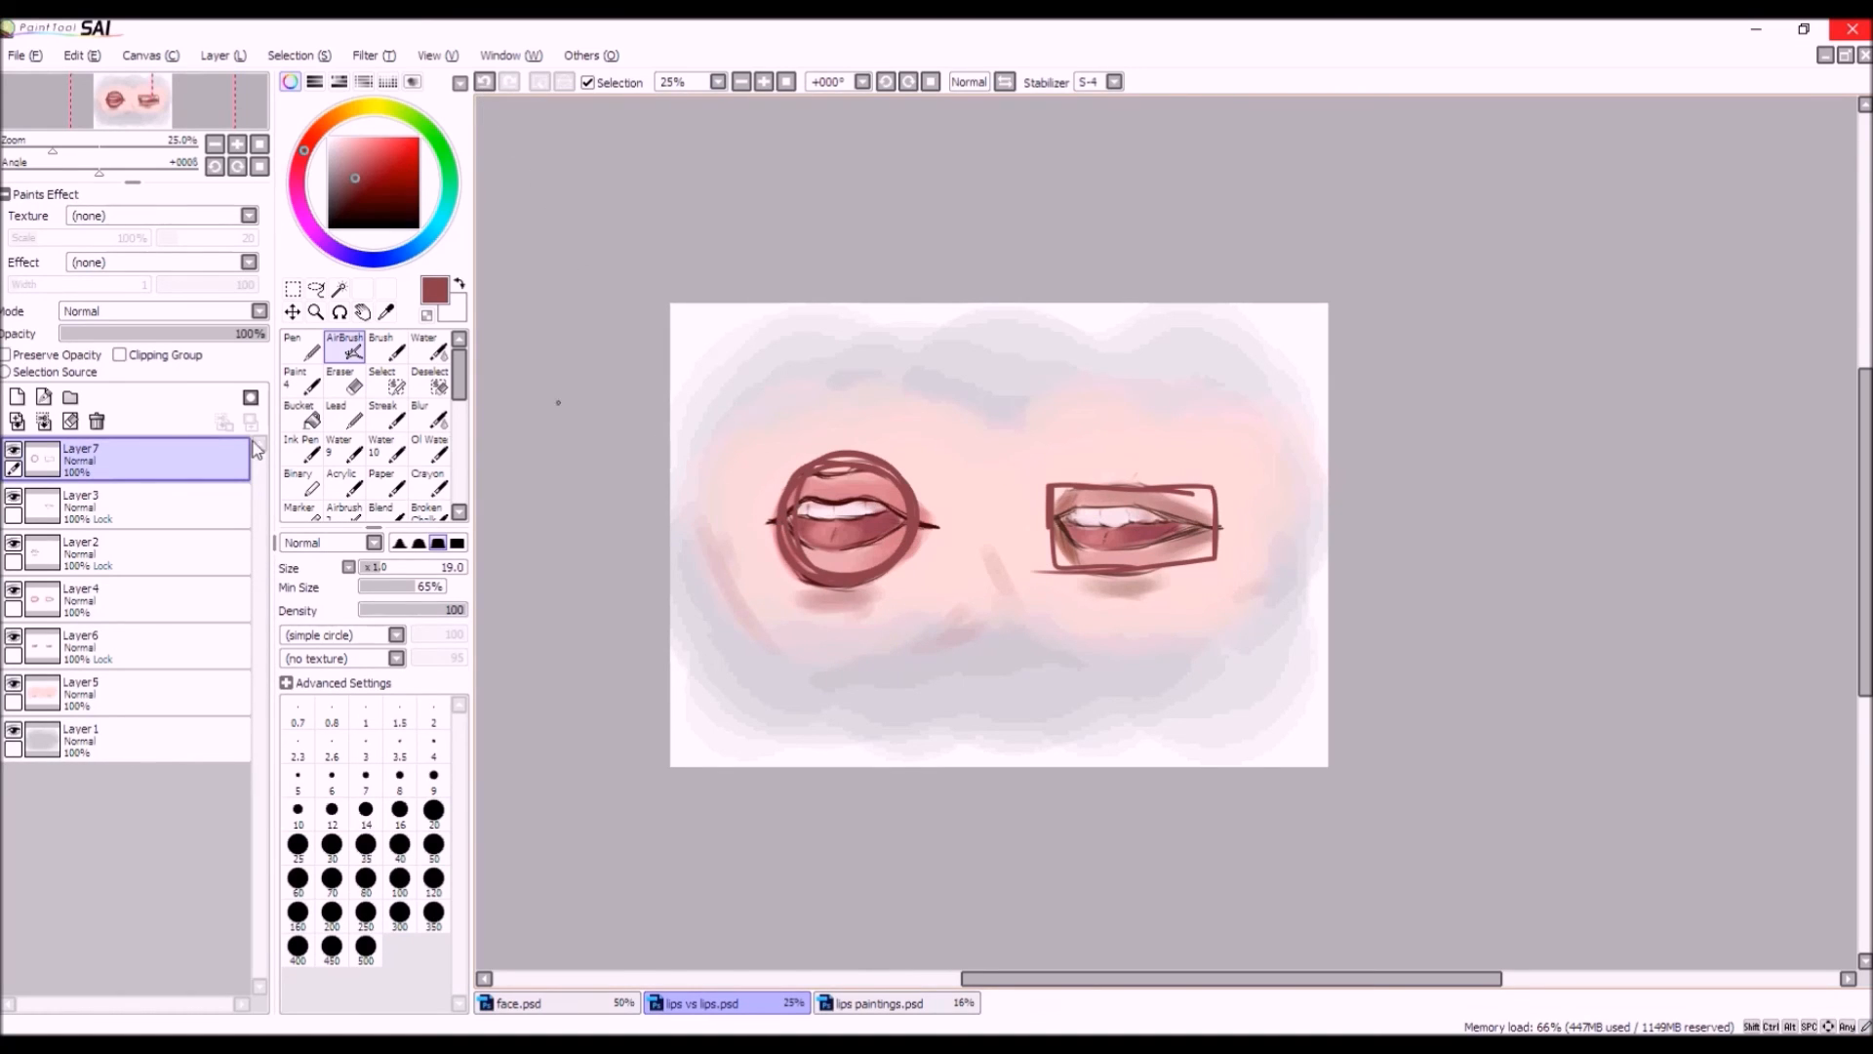
{"action": "left_click", "coordinate": [70, 420]}
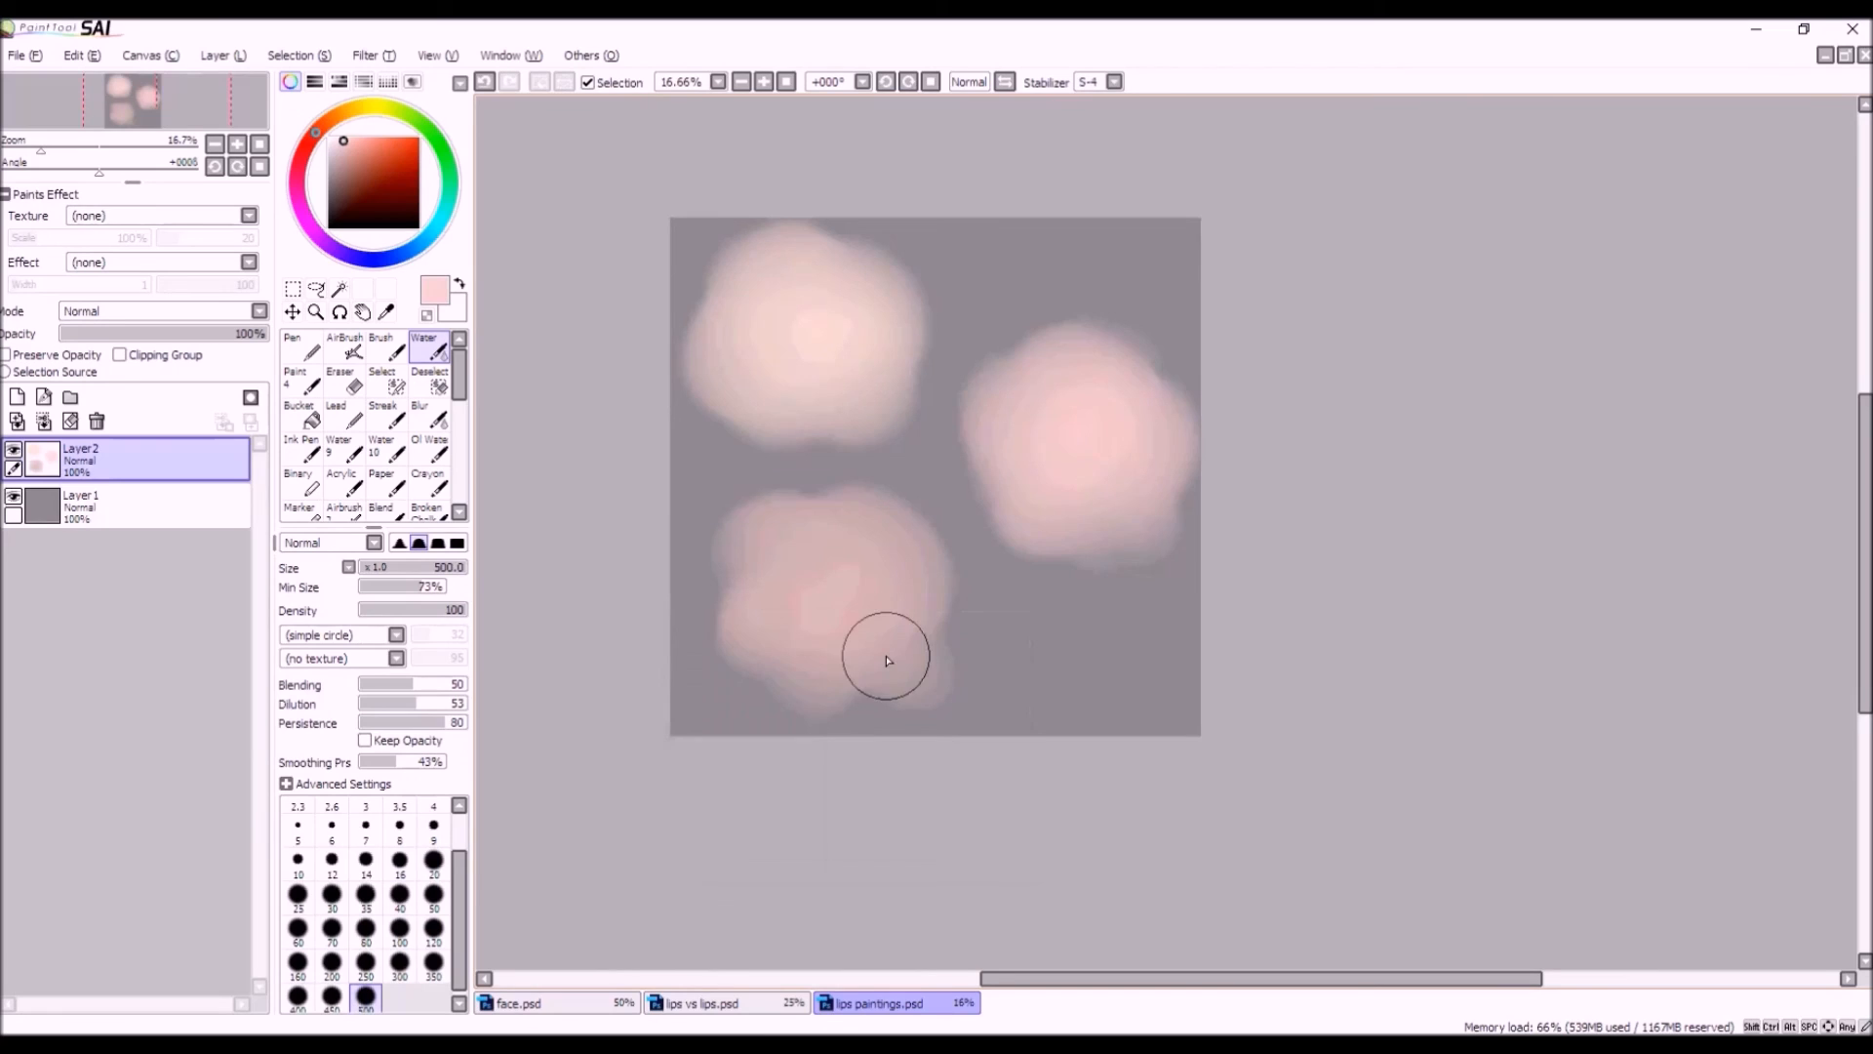
Switch to lips paintings.psd, add a new layer above the skin patches and choose a dark red colour.
{"action": "scroll", "coordinate": [823, 284], "scroll_direction": "up", "scroll_amount": 1}
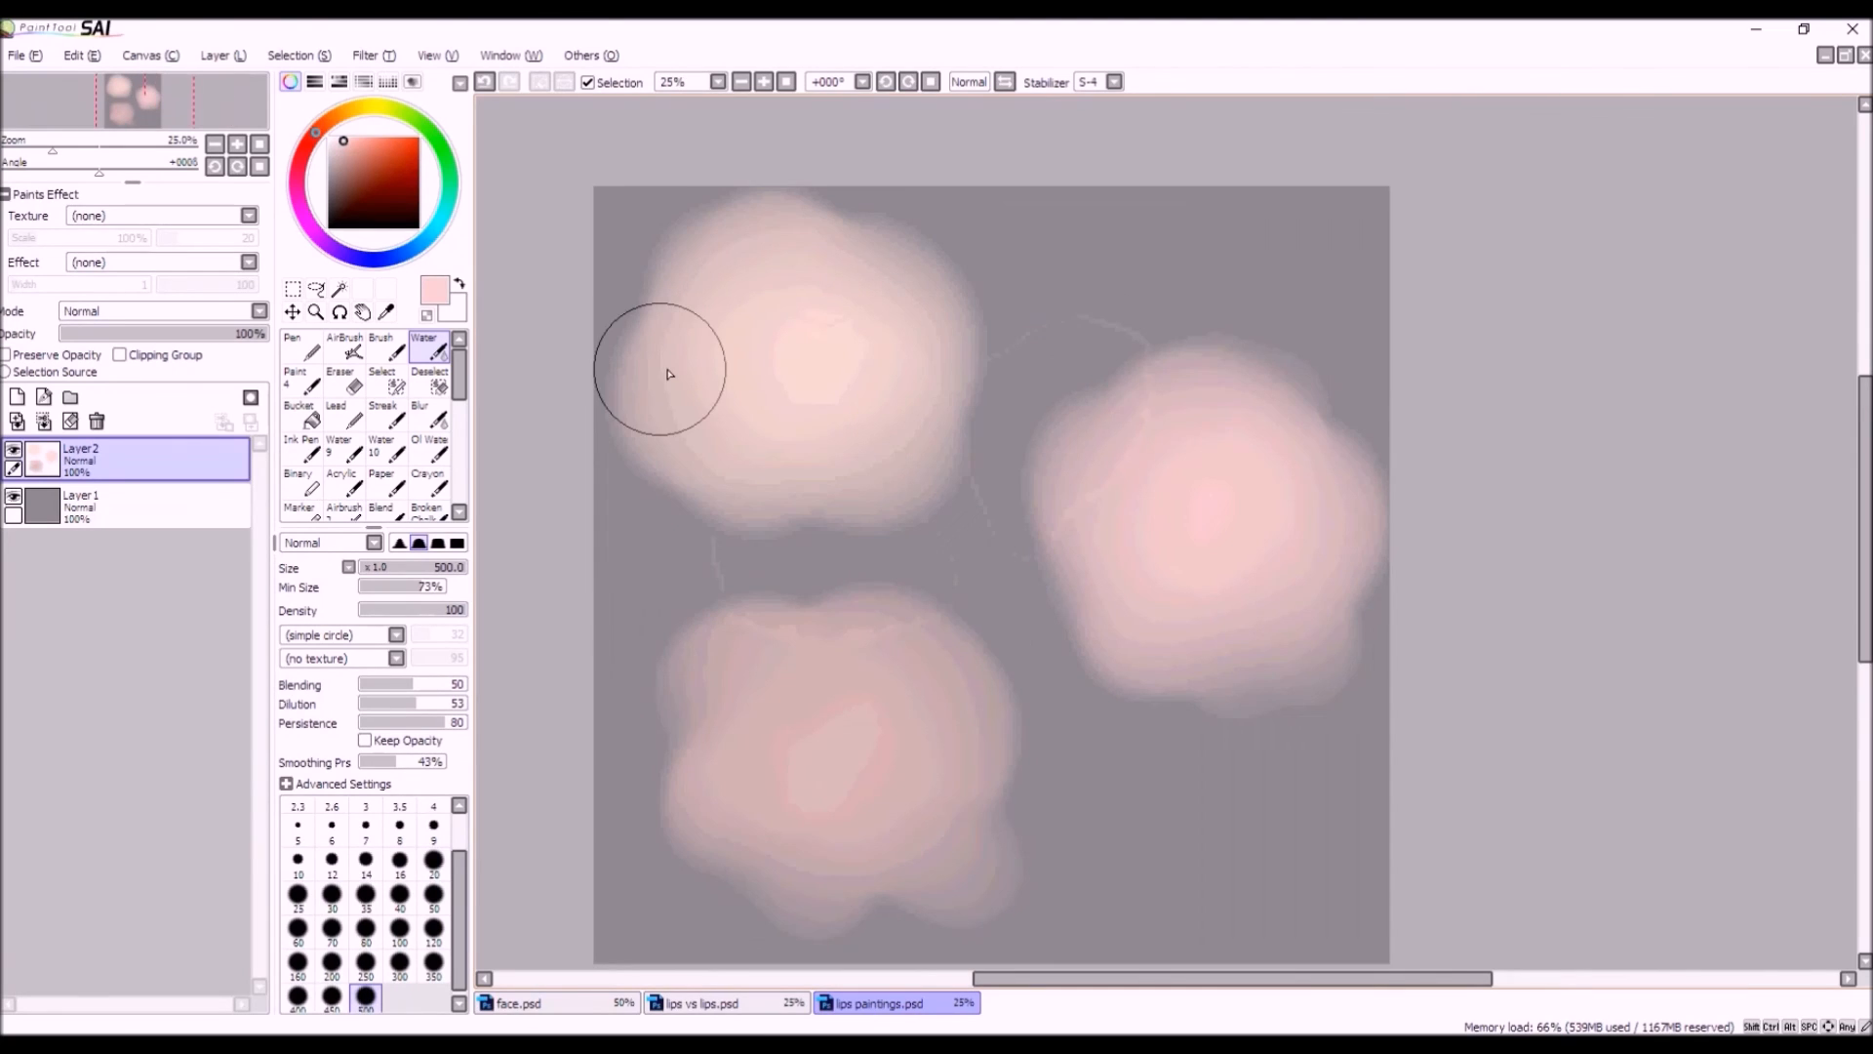
{"action": "left_click", "coordinate": [17, 396]}
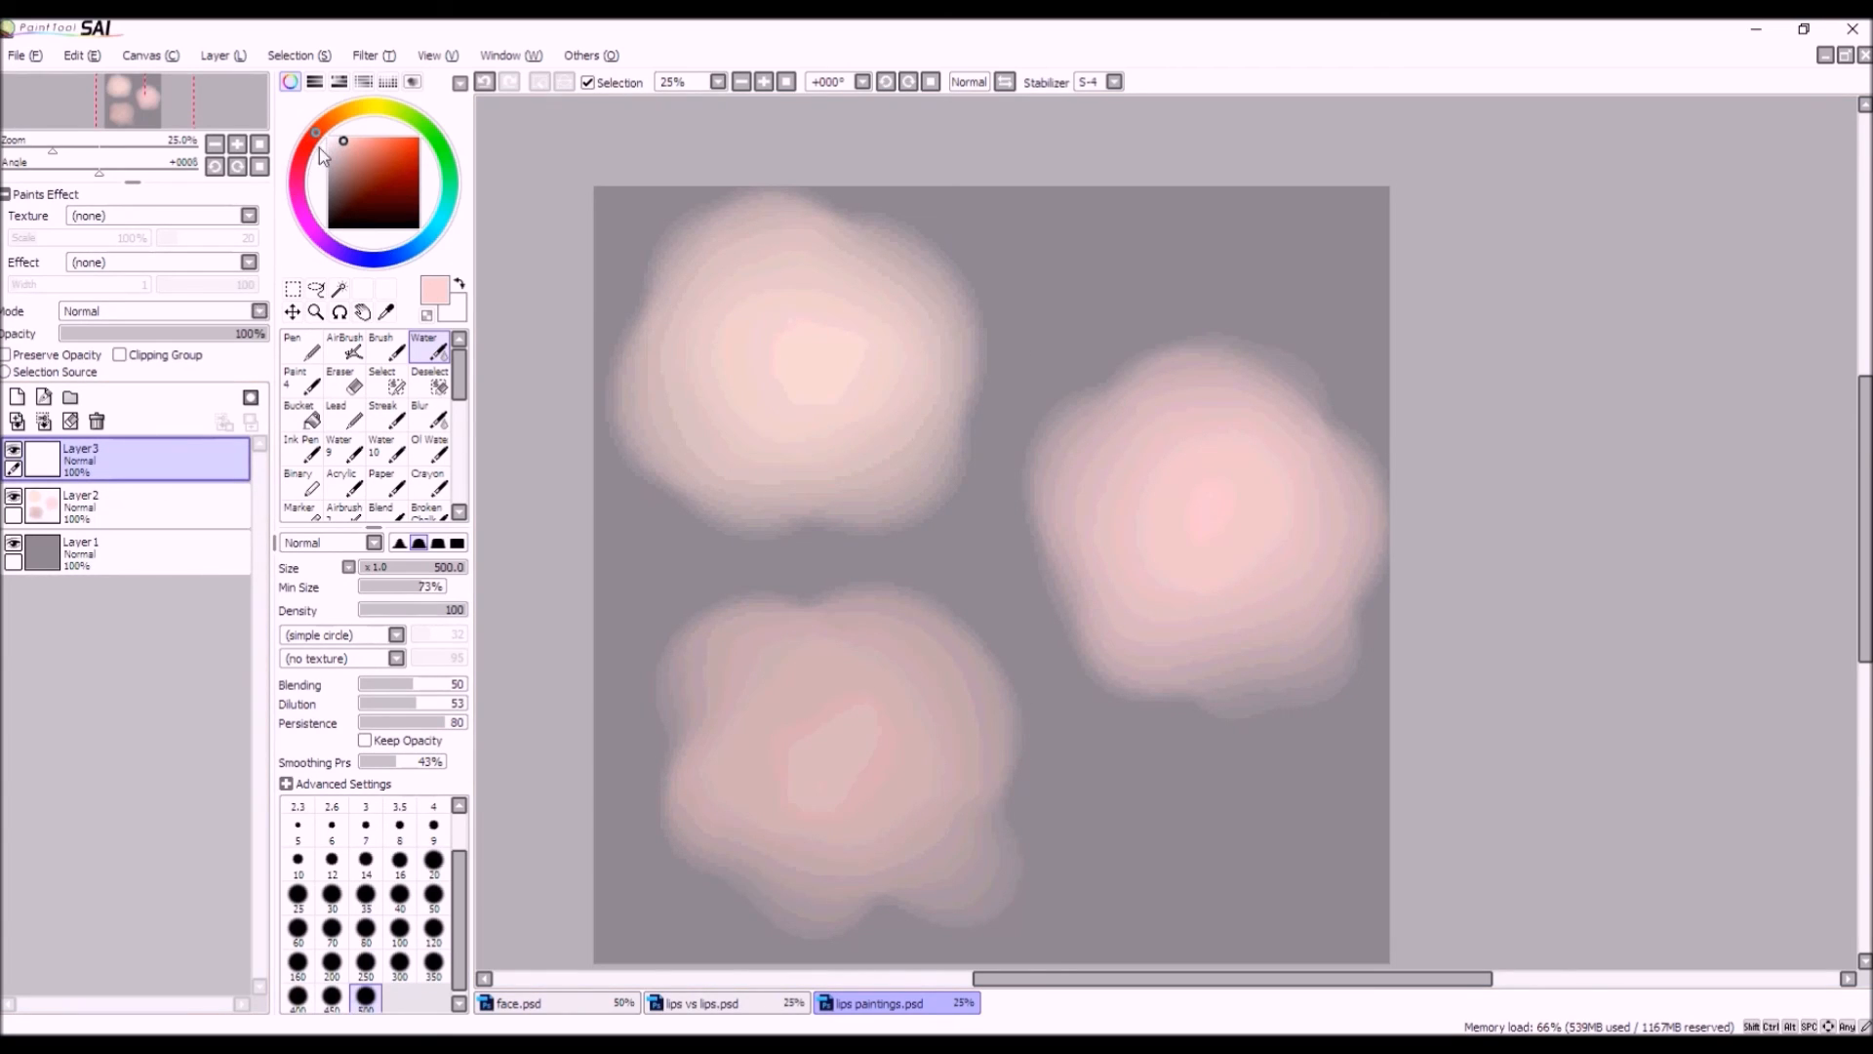
{"action": "left_click_drag", "start_coordinate": [310, 148], "coordinate": [304, 157]}
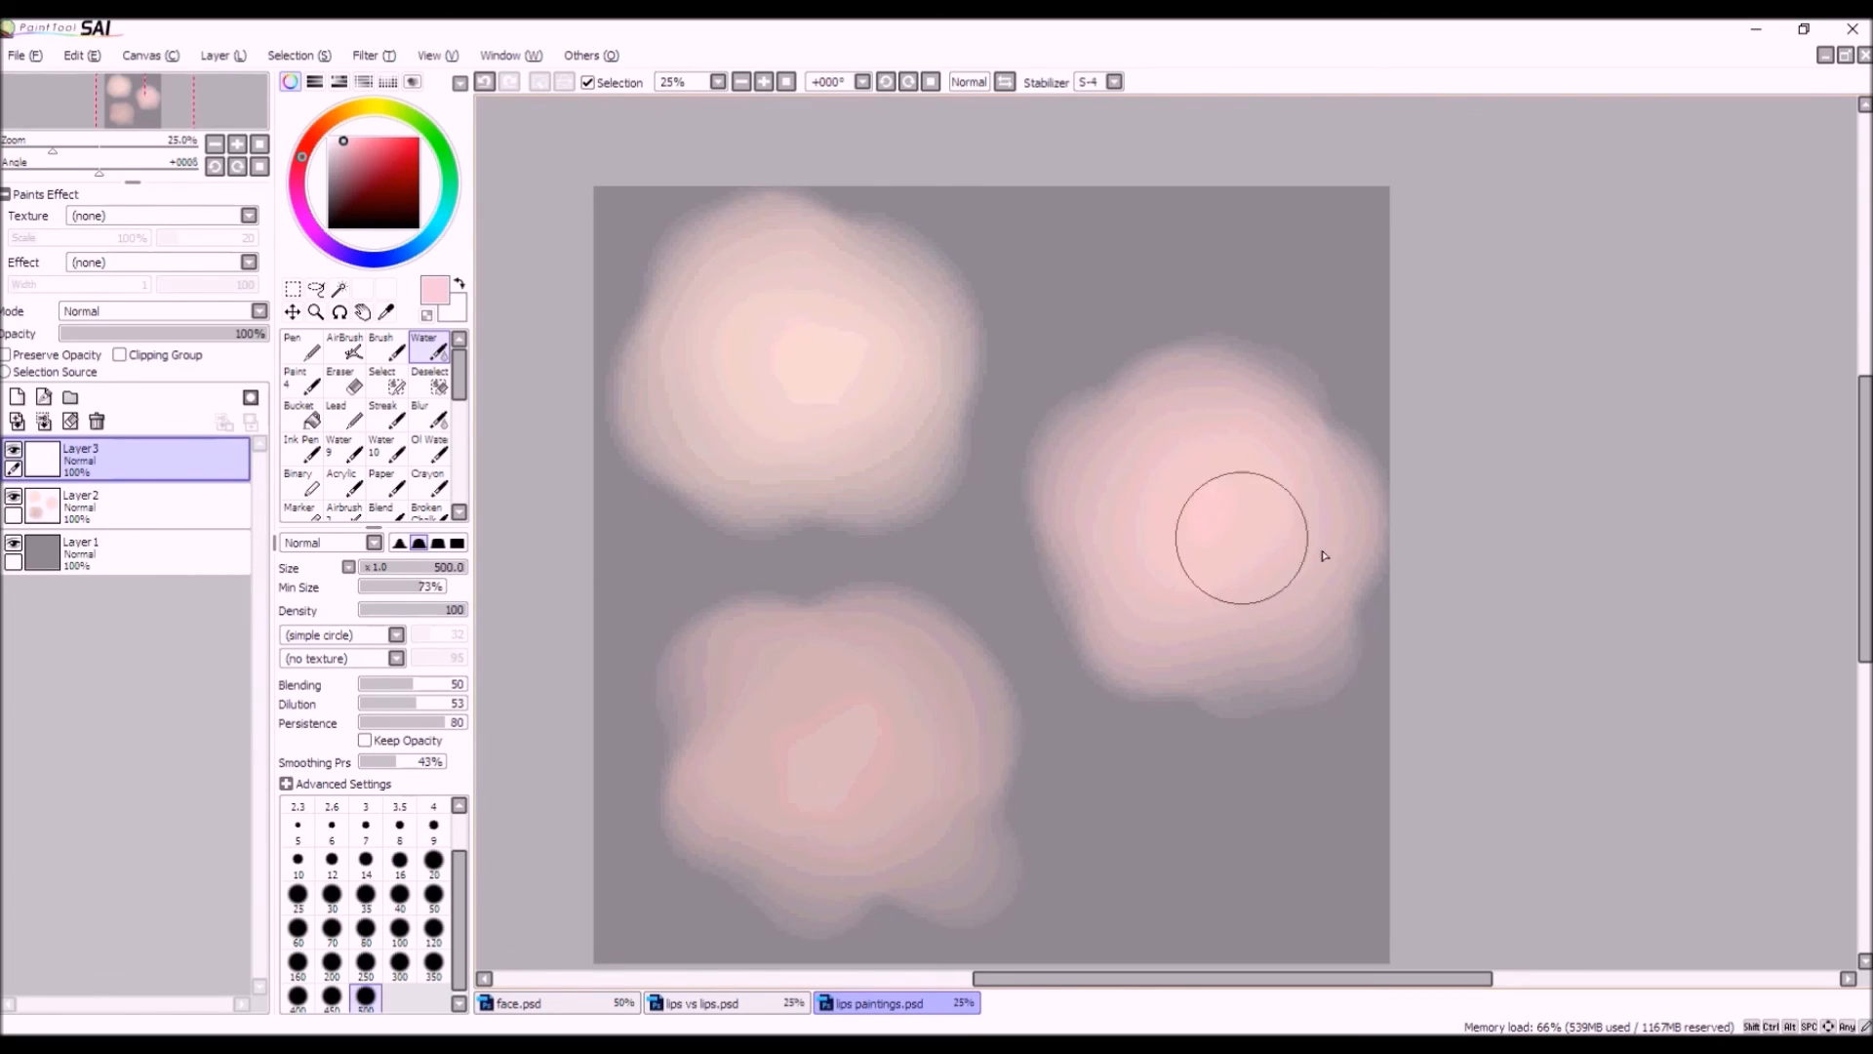
{"action": "scroll", "coordinate": [1324, 549], "scroll_direction": "up", "scroll_amount": 2}
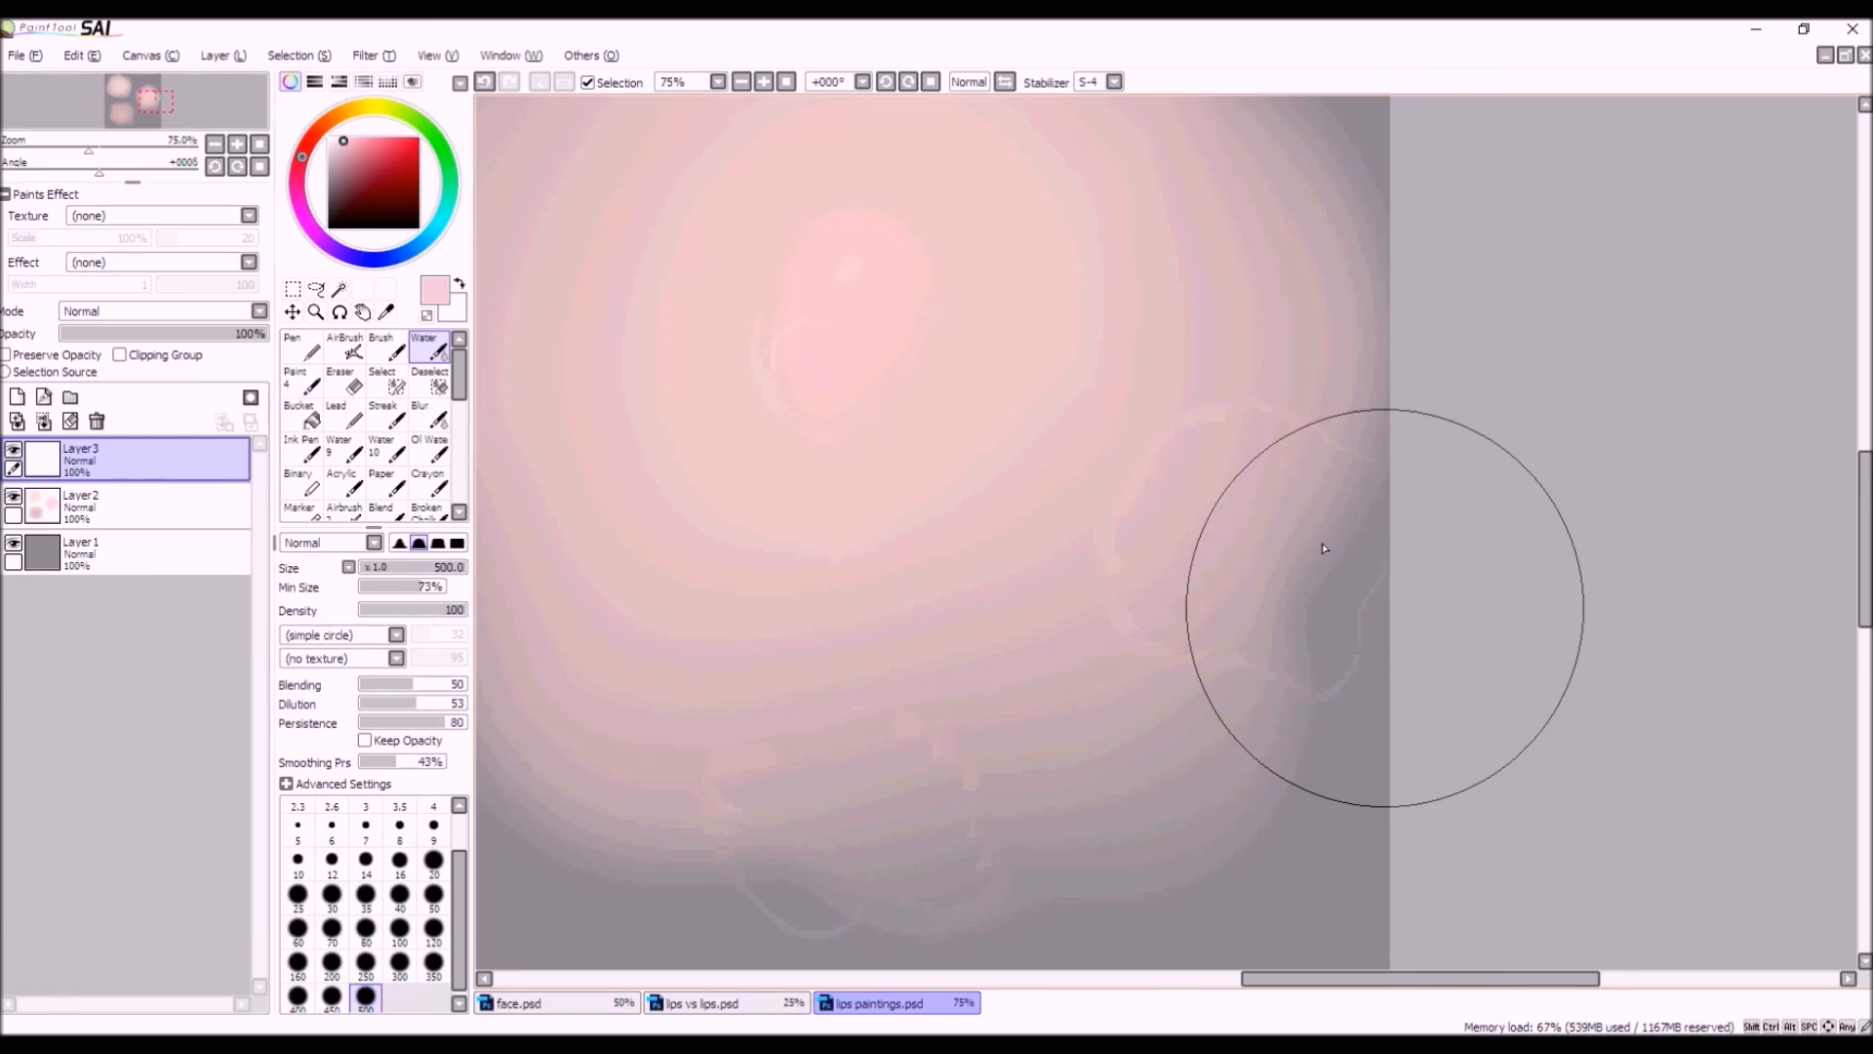
{"action": "scroll", "coordinate": [1063, 611], "scroll_direction": "down", "scroll_amount": 2}
{"action": "scroll", "coordinate": [1071, 636], "scroll_direction": "up", "scroll_amount": 1}
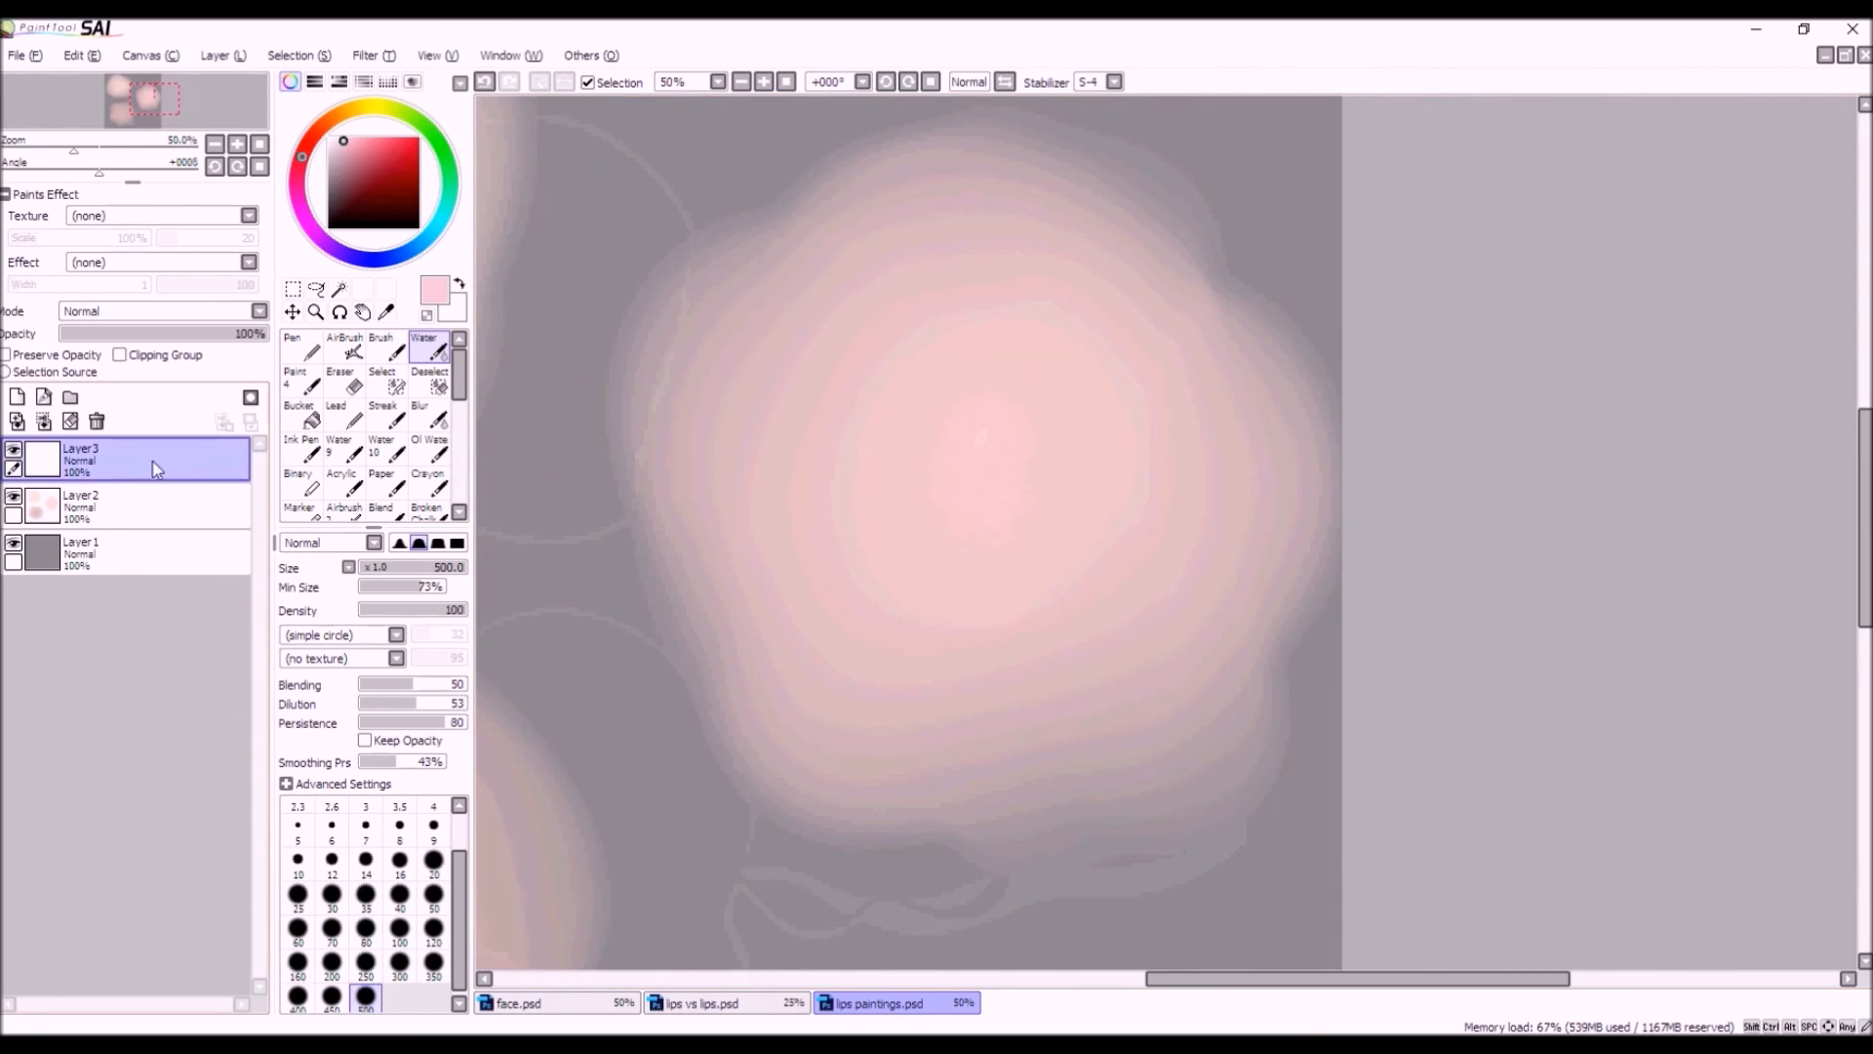
{"action": "left_click_drag", "start_coordinate": [345, 141], "coordinate": [350, 188]}
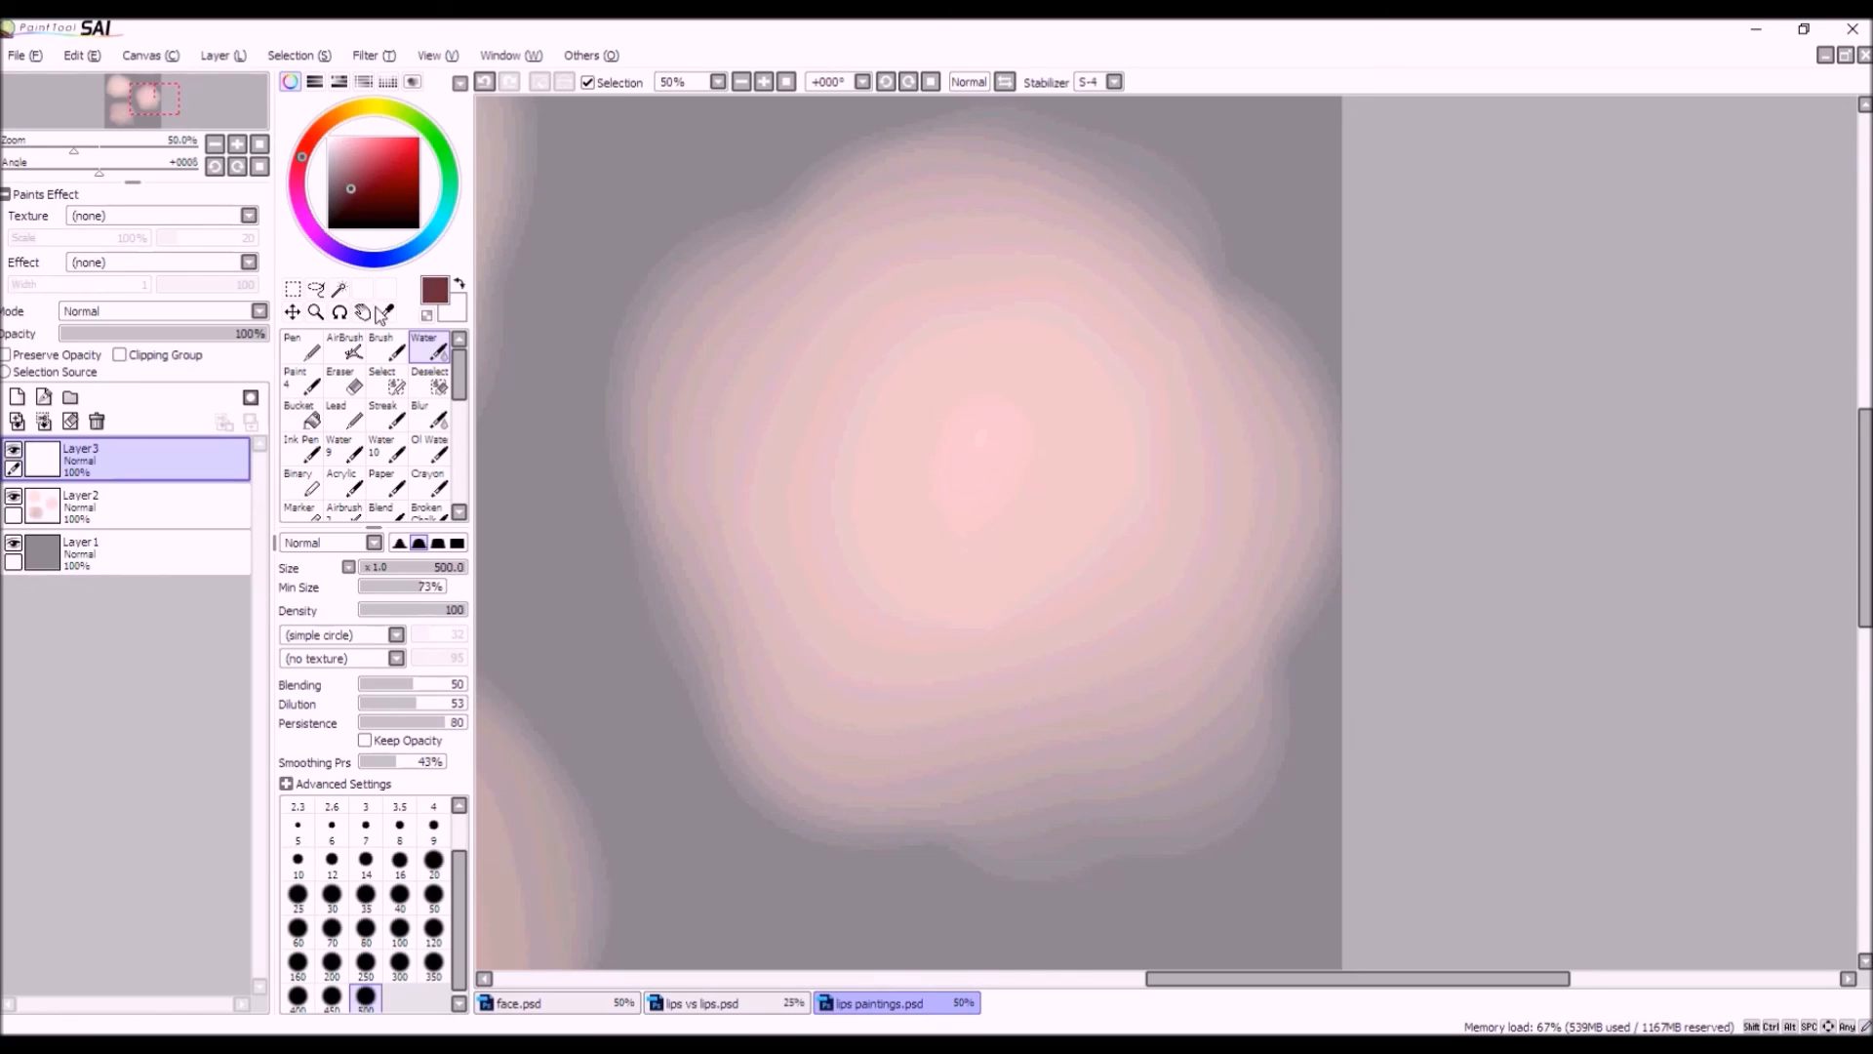
{"action": "left_click", "coordinate": [360, 190]}
Set the AirBrush to size 27 and density 89.
{"action": "left_click", "coordinate": [345, 347]}
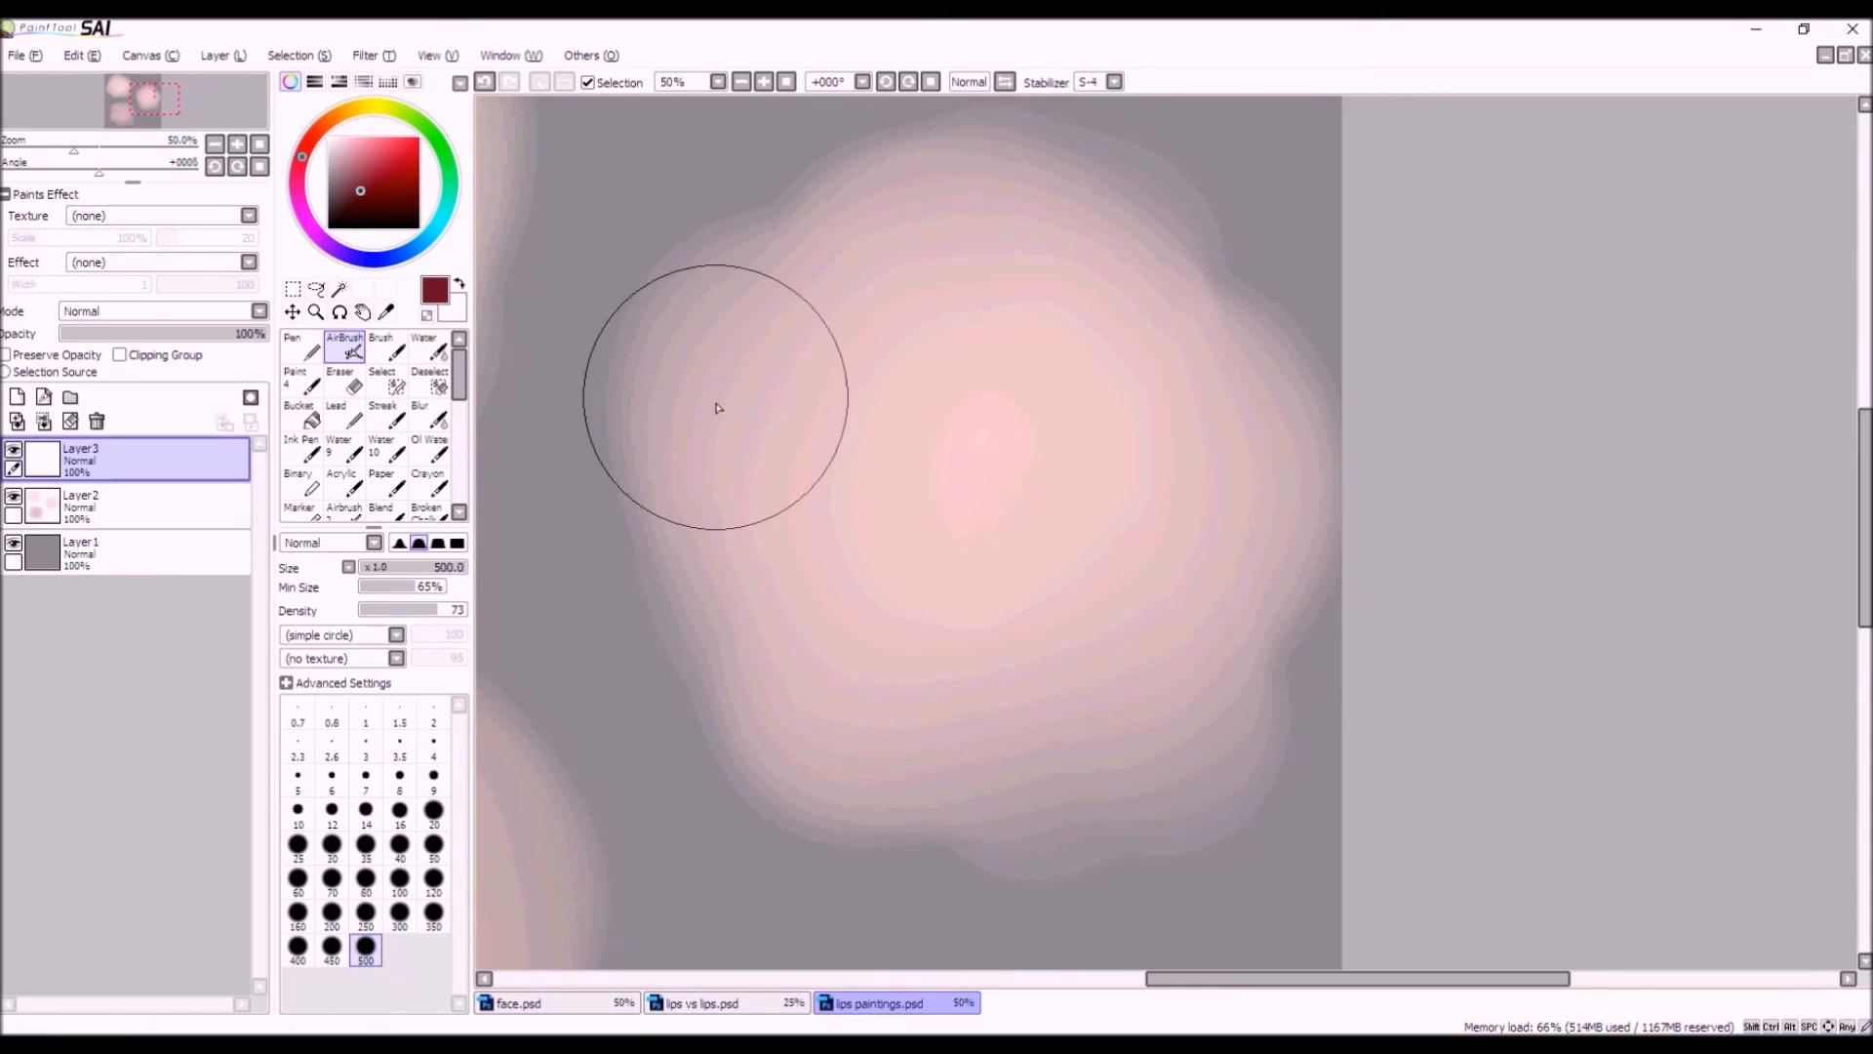
{"action": "left_click_drag", "start_coordinate": [375, 567], "coordinate": [389, 569]}
{"action": "left_click", "coordinate": [455, 612]}
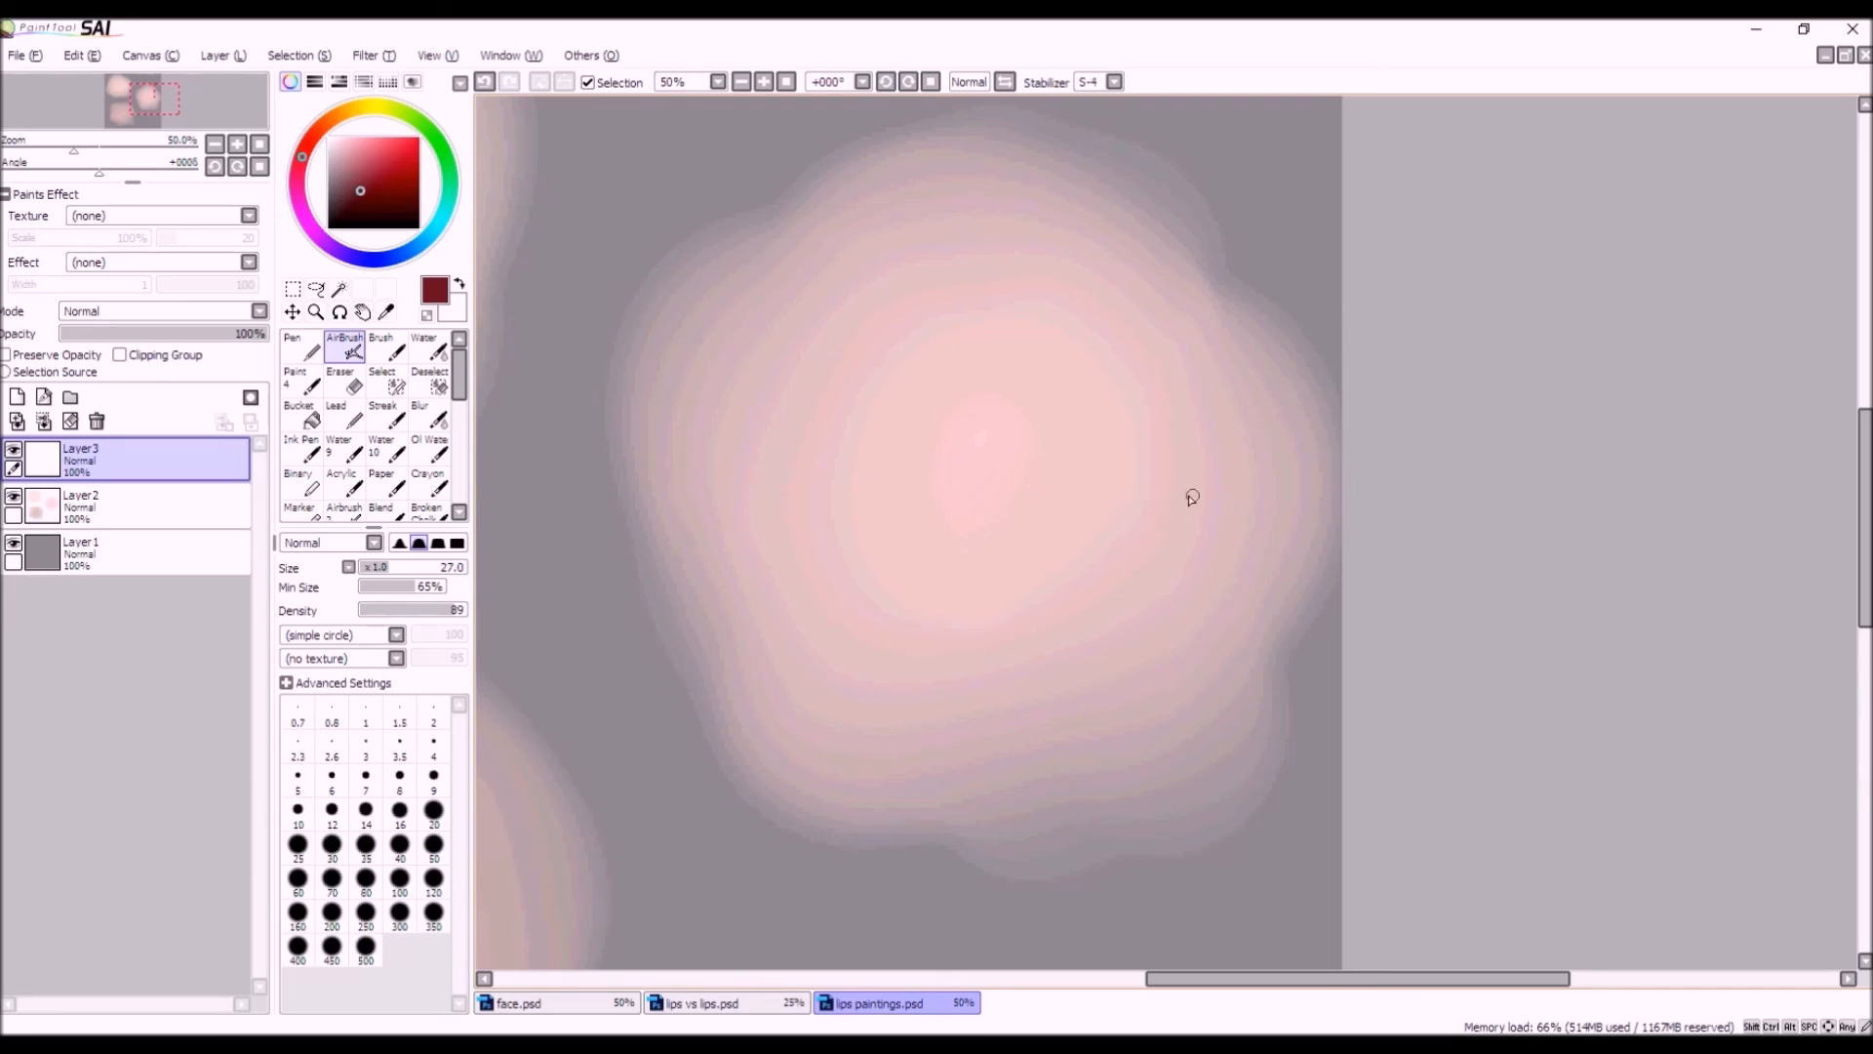
Sketch the mouth's arched upper line on the pink skin patch and undo the extra inner strokes.
{"action": "mouse_move", "coordinate": [1209, 488]}
{"action": "left_mouse_down"}
{"action": "mouse_move", "coordinate": [970, 438]}
{"action": "mouse_move", "coordinate": [958, 465]}
{"action": "mouse_move", "coordinate": [951, 445]}
{"action": "mouse_move", "coordinate": [901, 478]}
{"action": "mouse_move", "coordinate": [990, 525]}
{"action": "left_mouse_up"}
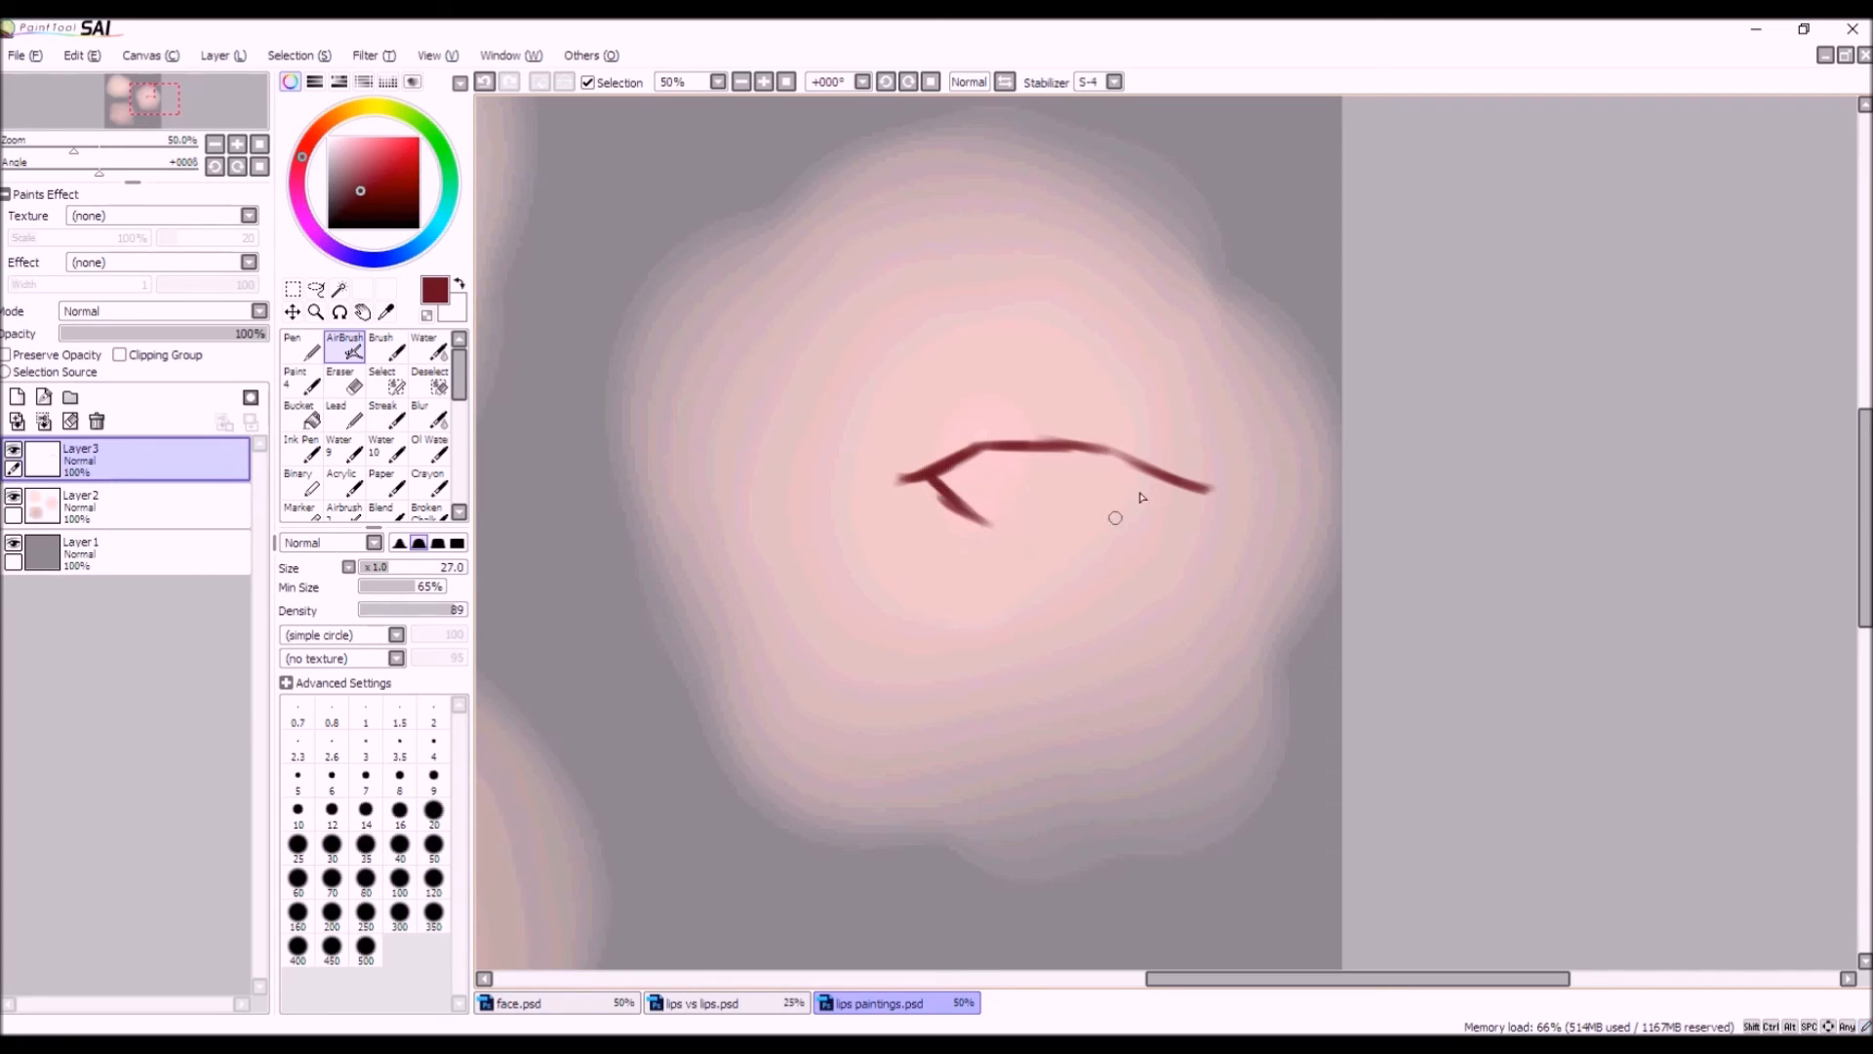
{"action": "left_click_drag", "start_coordinate": [1161, 478], "coordinate": [1053, 527]}
{"action": "left_click", "coordinate": [484, 82]}
{"action": "left_click", "coordinate": [483, 82]}
{"action": "left_click", "coordinate": [484, 81]}
{"action": "left_click", "coordinate": [484, 82]}
{"action": "left_click", "coordinate": [484, 82]}
{"action": "left_click", "coordinate": [484, 82]}
Thicken the middle of the mouth line and shift it left toward the centre of the skin patch.
{"action": "mouse_move", "coordinate": [1078, 448]}
{"action": "left_mouse_down"}
{"action": "mouse_move", "coordinate": [960, 444]}
{"action": "mouse_move", "coordinate": [939, 497]}
{"action": "left_mouse_up"}
{"action": "left_click", "coordinate": [292, 312]}
{"action": "key", "text": "b"}
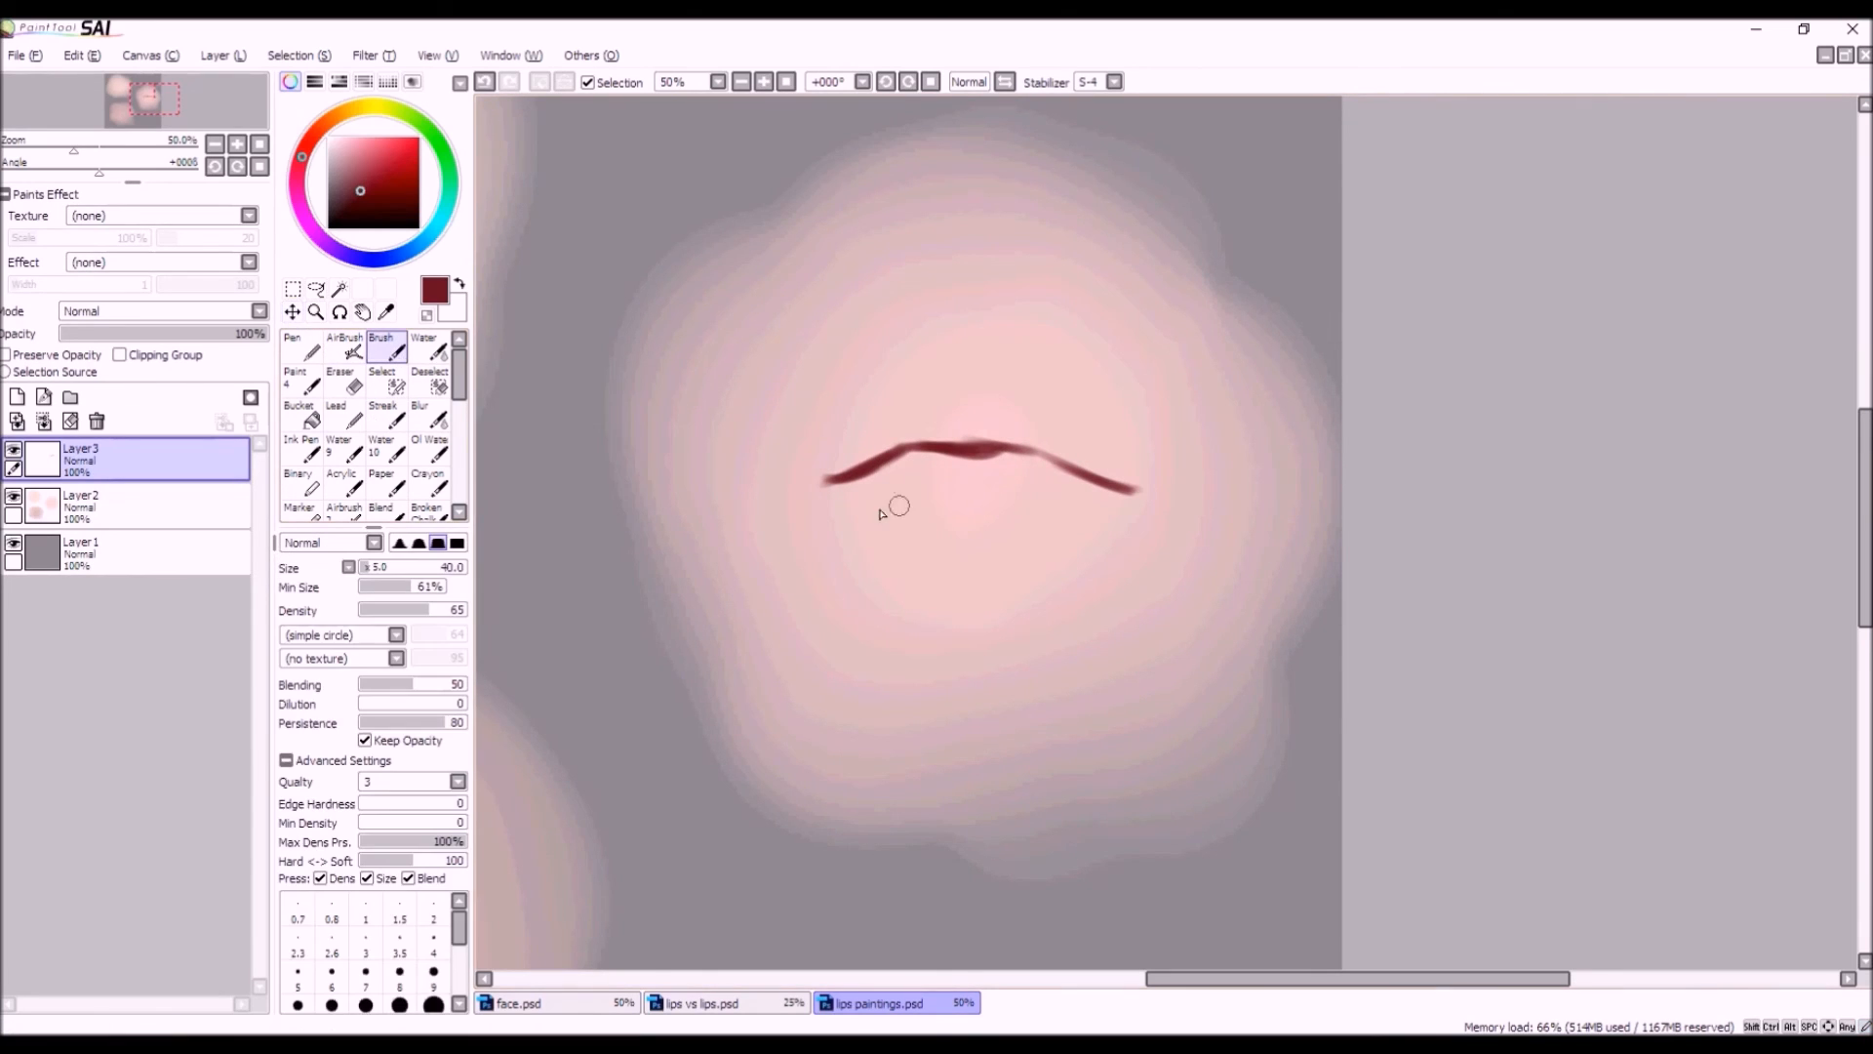
Set the AirBrush size to 19, draw short inner strokes beneath both mouth corners and flatten the upper line.
{"action": "left_click", "coordinate": [346, 349]}
{"action": "left_click_drag", "start_coordinate": [379, 575], "coordinate": [374, 576]}
{"action": "left_click_drag", "start_coordinate": [882, 475], "coordinate": [941, 506]}
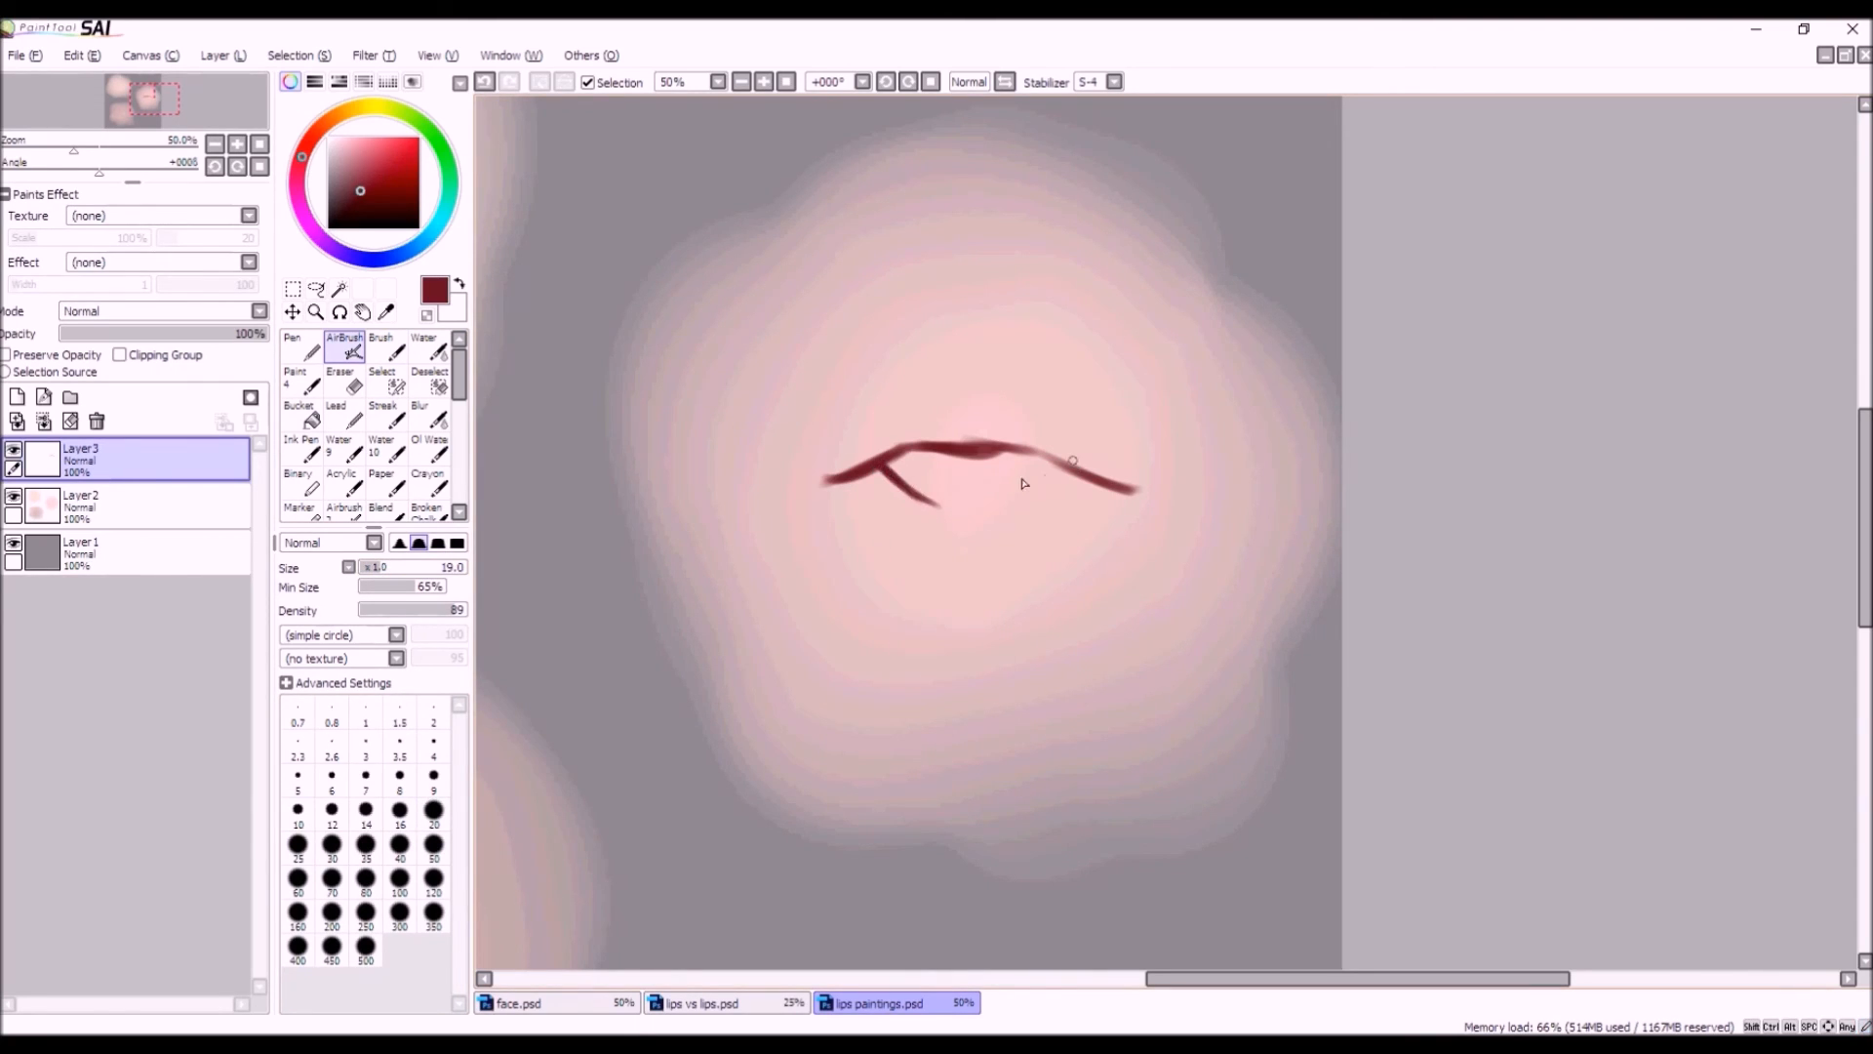
{"action": "key", "text": "ctrl+z"}
{"action": "key", "text": "ctrl+z"}
{"action": "mouse_move", "coordinate": [1073, 476]}
{"action": "left_mouse_down"}
{"action": "mouse_move", "coordinate": [914, 497]}
{"action": "mouse_move", "coordinate": [920, 459]}
{"action": "mouse_move", "coordinate": [981, 455]}
{"action": "mouse_move", "coordinate": [1096, 493]}
{"action": "mouse_move", "coordinate": [1005, 446]}
{"action": "mouse_move", "coordinate": [1082, 468]}
{"action": "mouse_move", "coordinate": [967, 453]}
{"action": "mouse_move", "coordinate": [1020, 453]}
{"action": "mouse_move", "coordinate": [886, 406]}
{"action": "mouse_move", "coordinate": [938, 429]}
{"action": "mouse_move", "coordinate": [1023, 420]}
{"action": "left_mouse_up"}
Sample the line's dark red and redraw the upper mouth line with the AirBrush to close the gap at its left peak.
{"action": "left_click", "coordinate": [347, 384]}
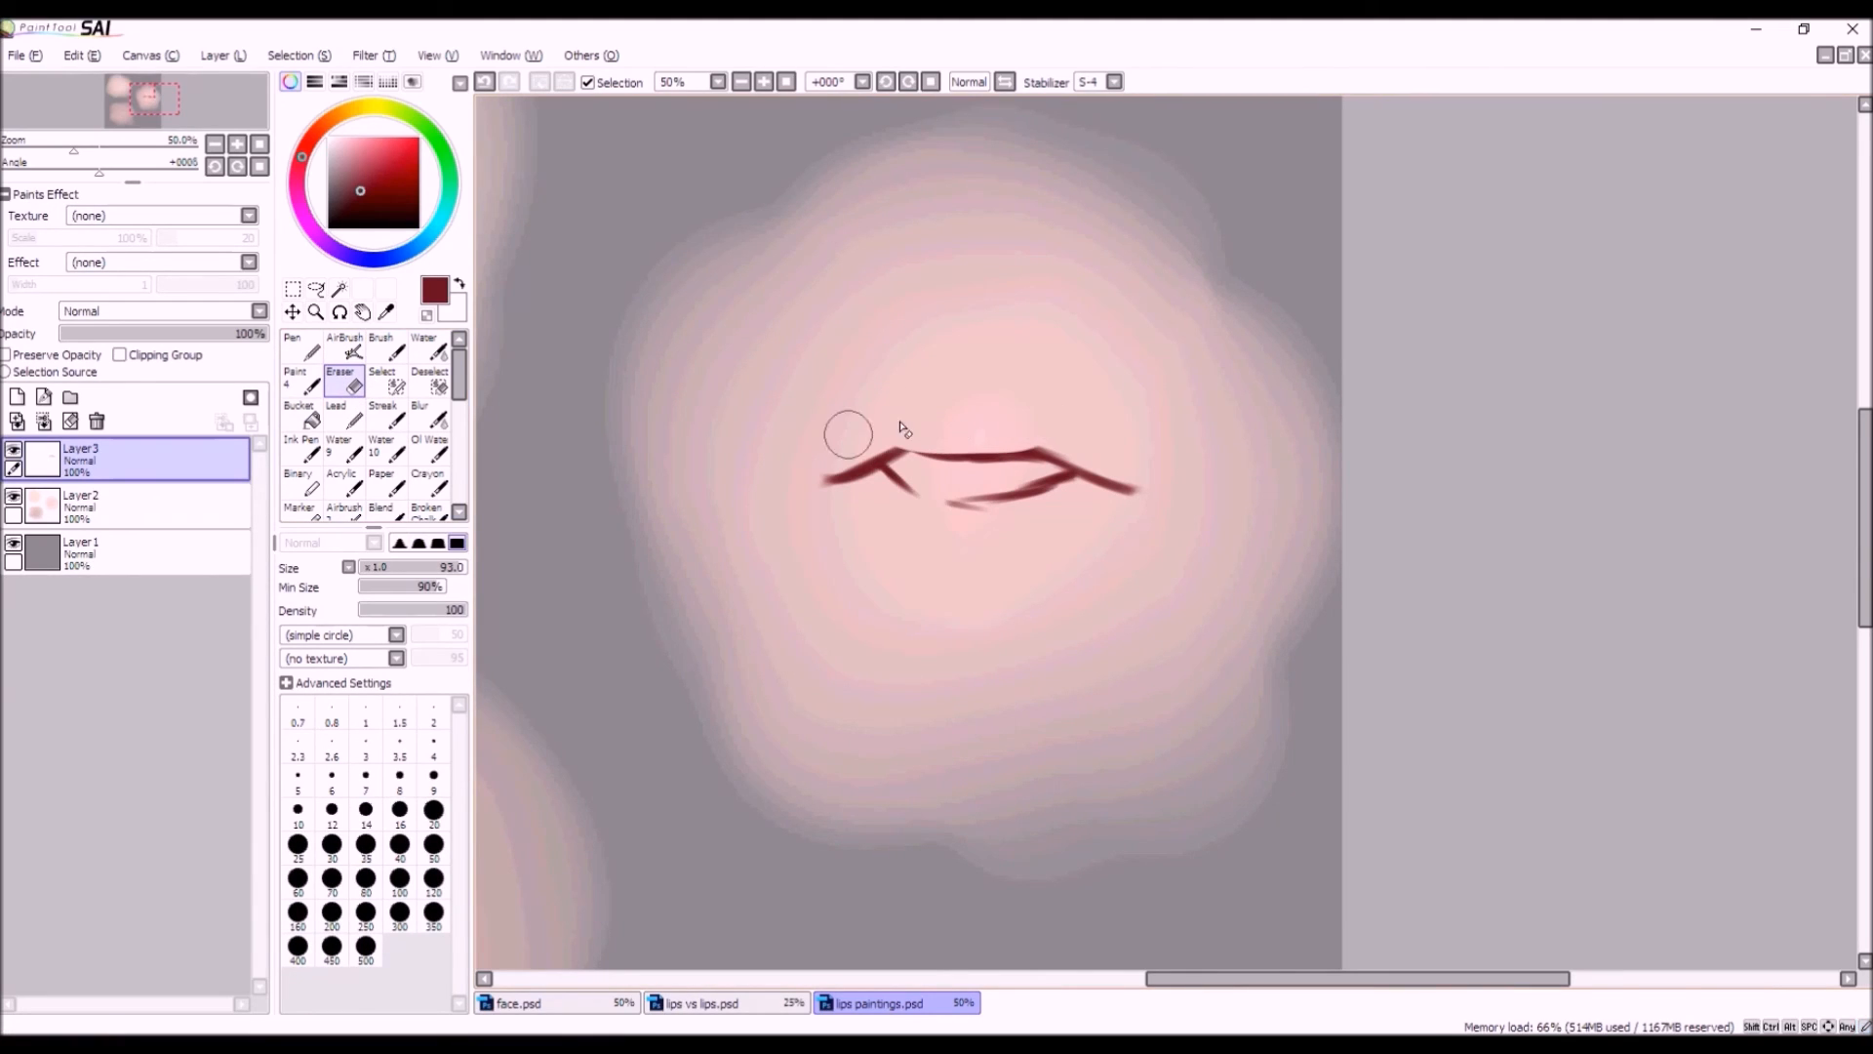
{"action": "right_click", "coordinate": [1032, 444]}
{"action": "right_click", "coordinate": [1032, 453]}
{"action": "left_click", "coordinate": [347, 348]}
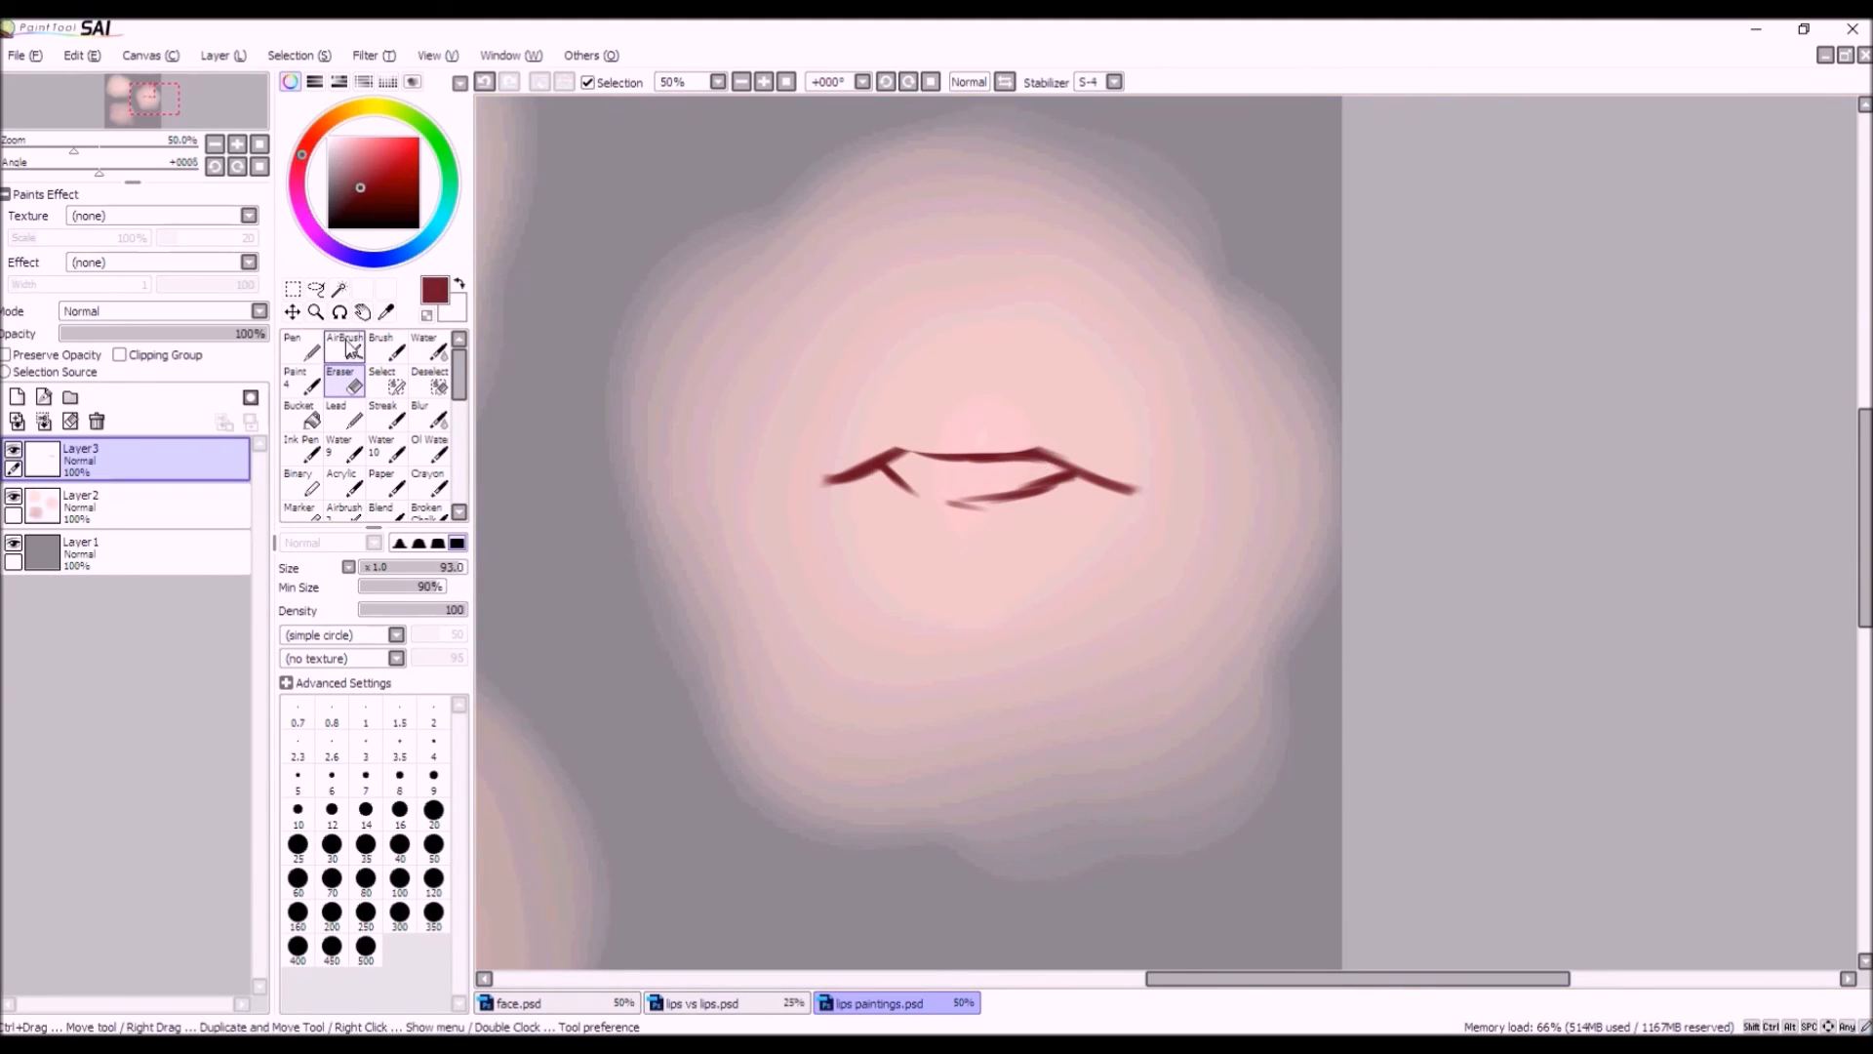
{"action": "left_click_drag", "start_coordinate": [1009, 452], "coordinate": [903, 449]}
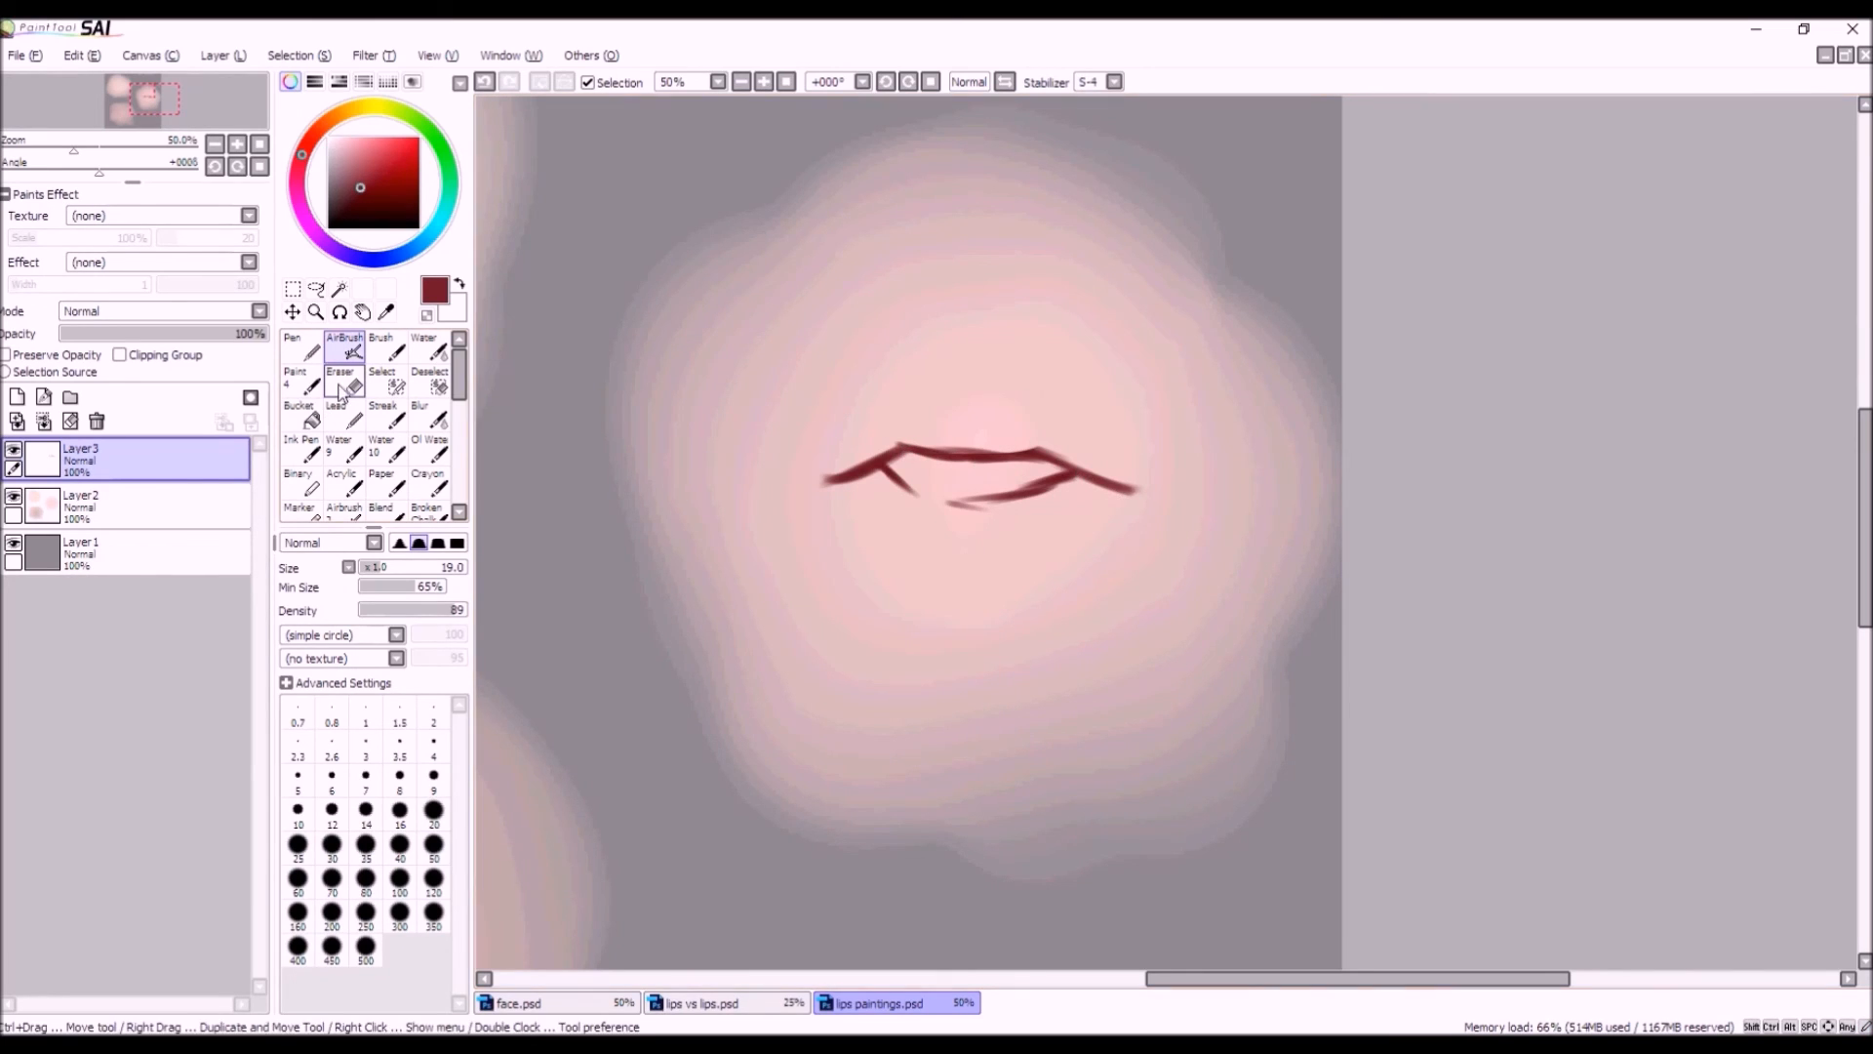
Taper both outer ends of the mouth line with the Eraser and reinforce them with the AirBrush.
{"action": "key", "text": "e"}
{"action": "left_click_drag", "start_coordinate": [1132, 519], "coordinate": [1176, 507]}
{"action": "left_click_drag", "start_coordinate": [854, 498], "coordinate": [792, 507]}
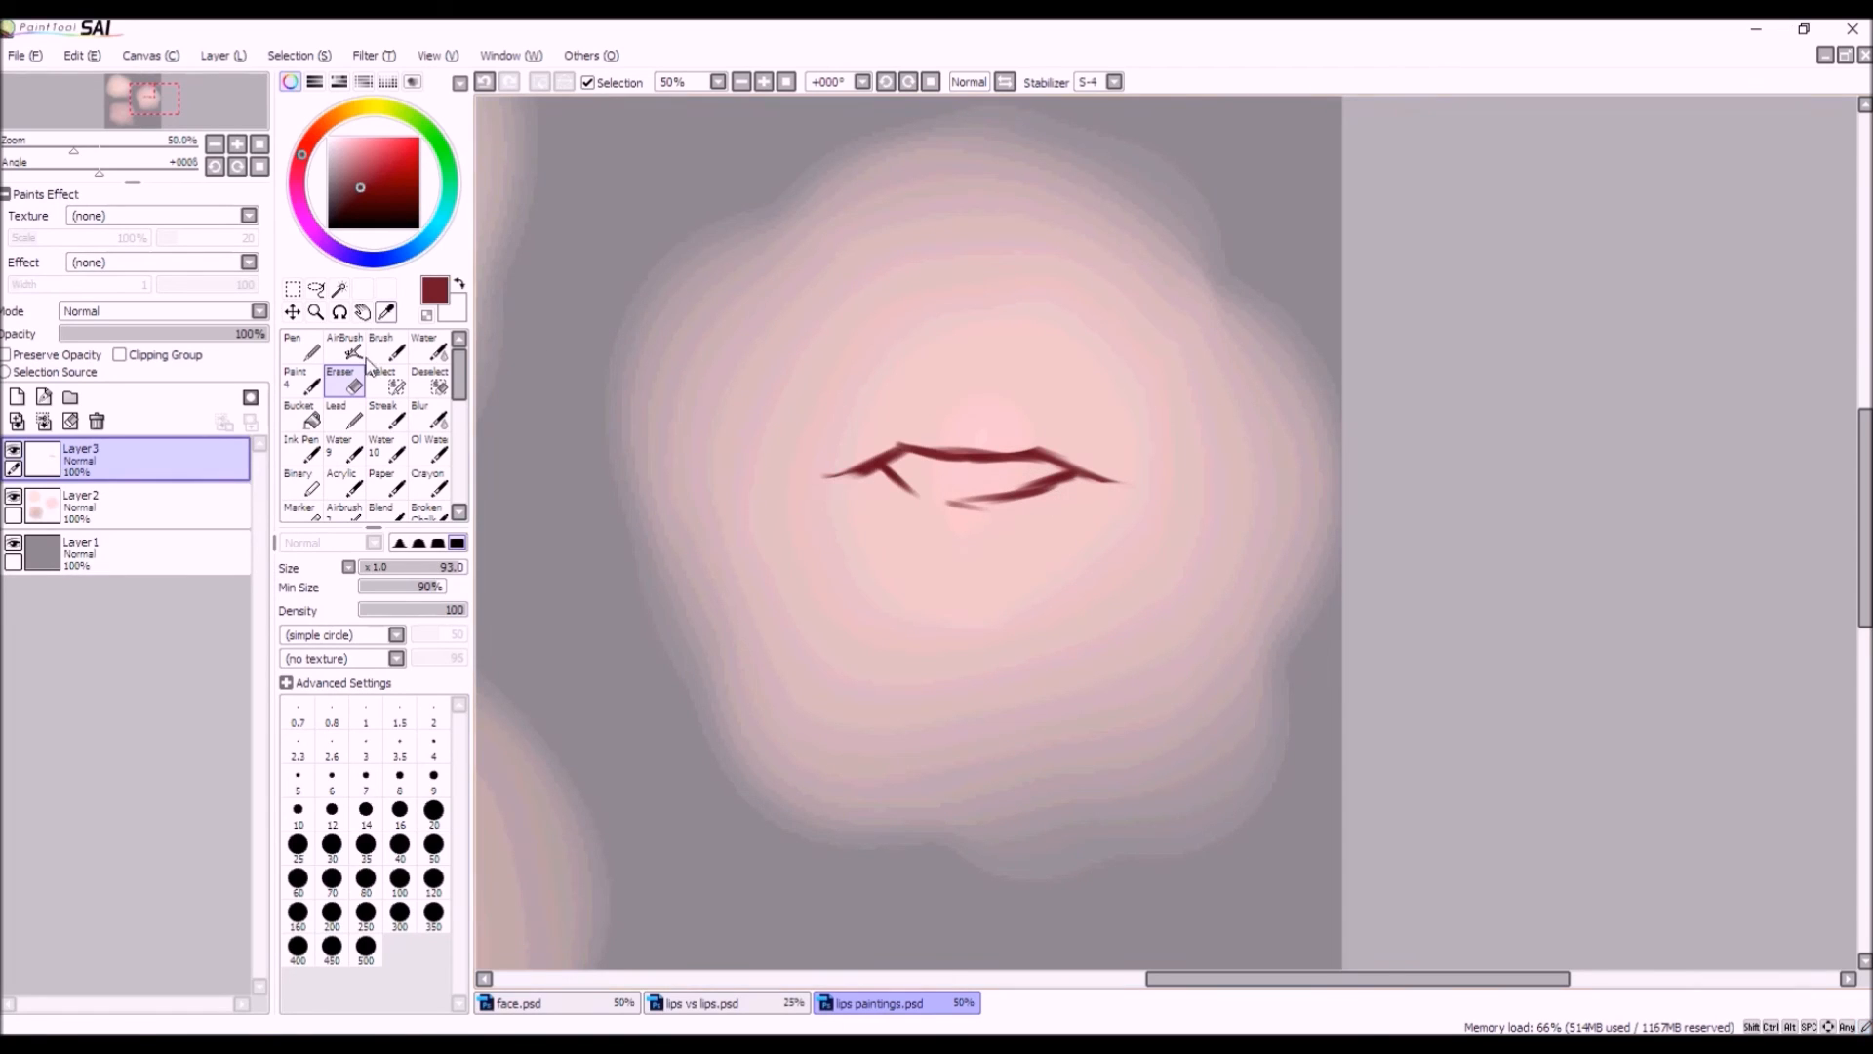
{"action": "left_click", "coordinate": [388, 349]}
{"action": "left_click", "coordinate": [353, 346]}
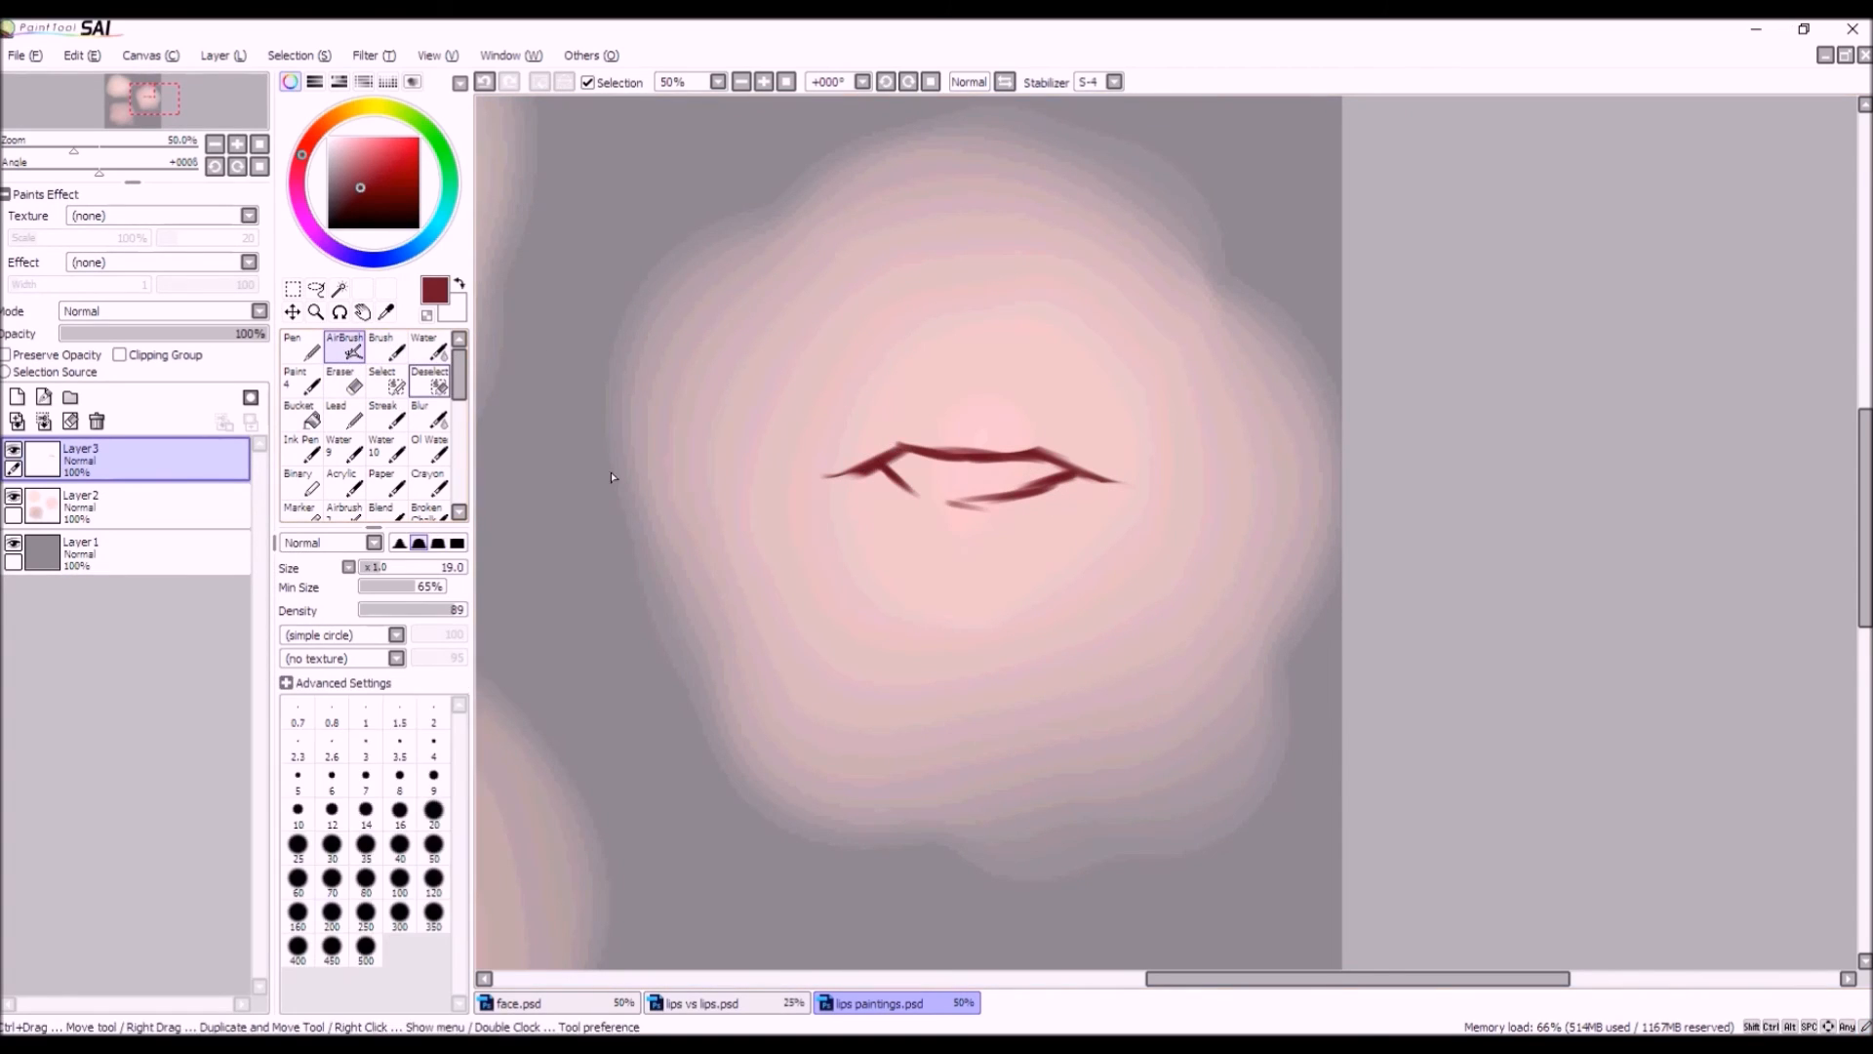
{"action": "left_click_drag", "start_coordinate": [856, 475], "coordinate": [823, 475]}
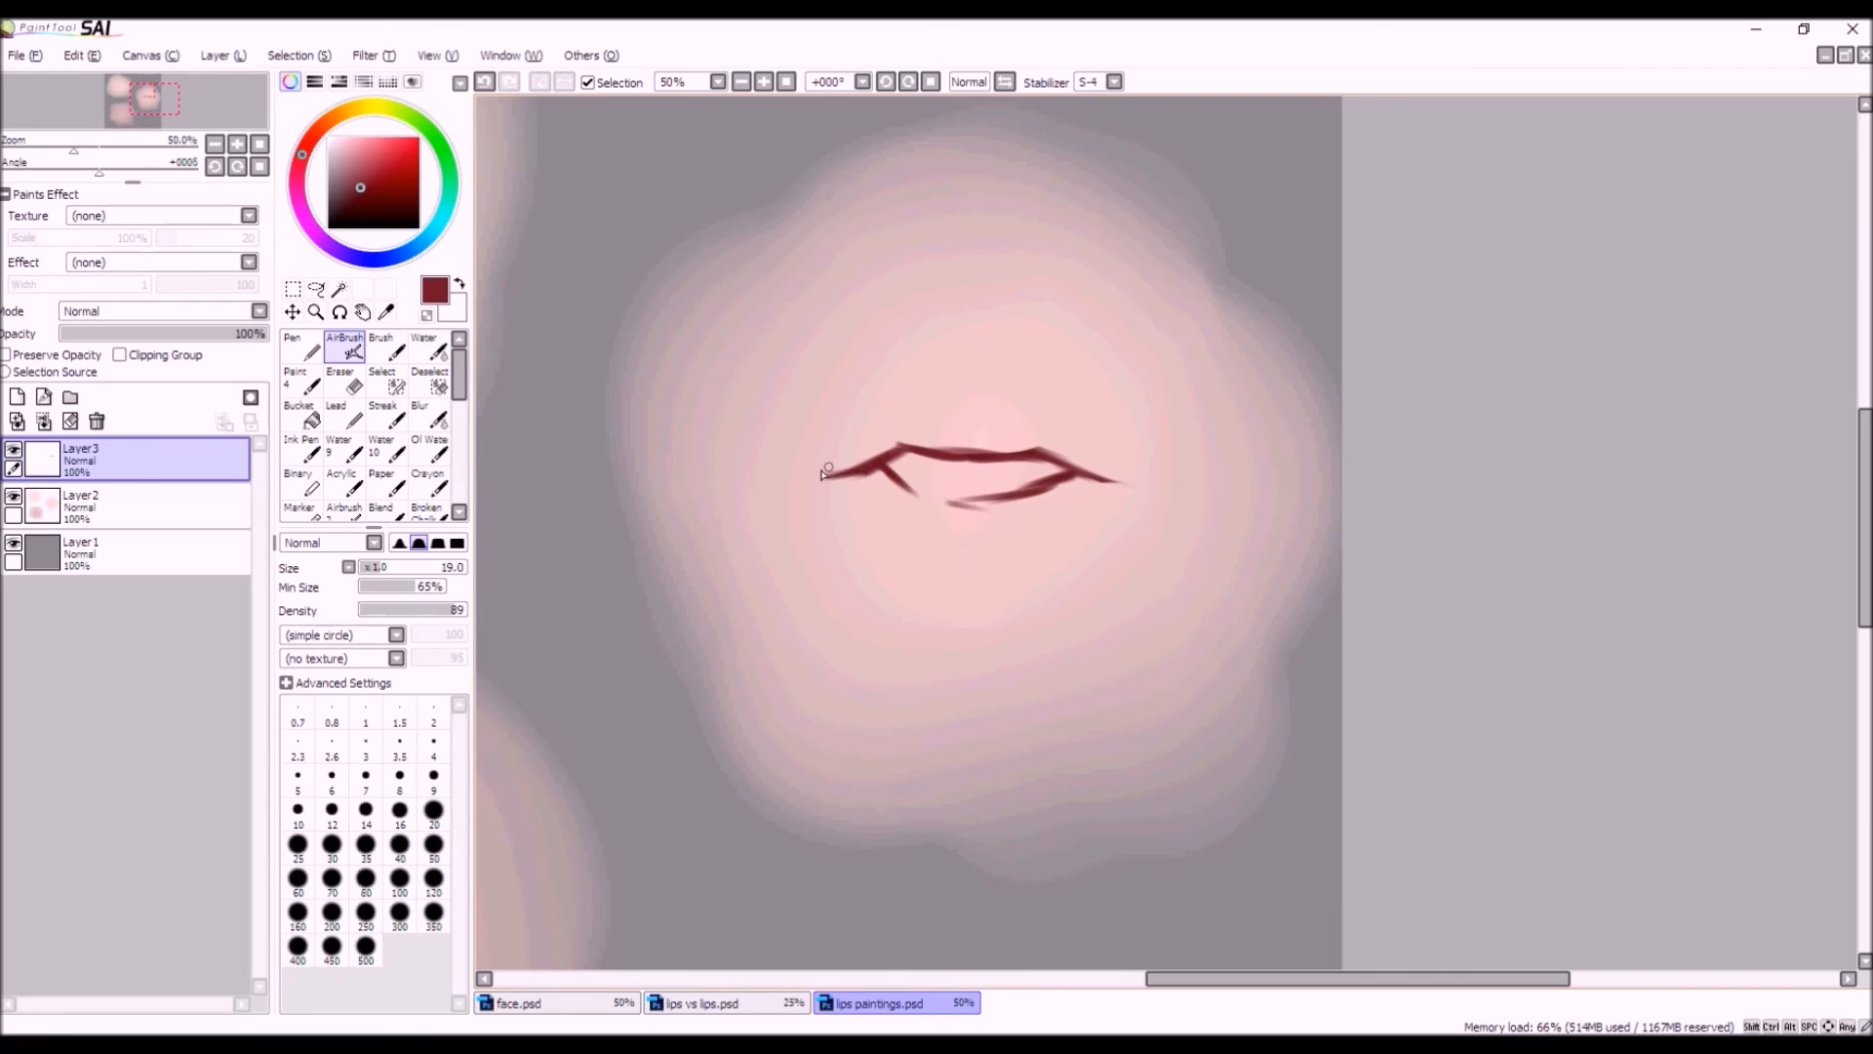
{"action": "left_click_drag", "start_coordinate": [1065, 459], "coordinate": [1117, 478]}
Sketch the lower lip's bottom edge and the upper lip's top outline, and darken the inner stroke near the right corner.
{"action": "left_click_drag", "start_coordinate": [1004, 545], "coordinate": [911, 535]}
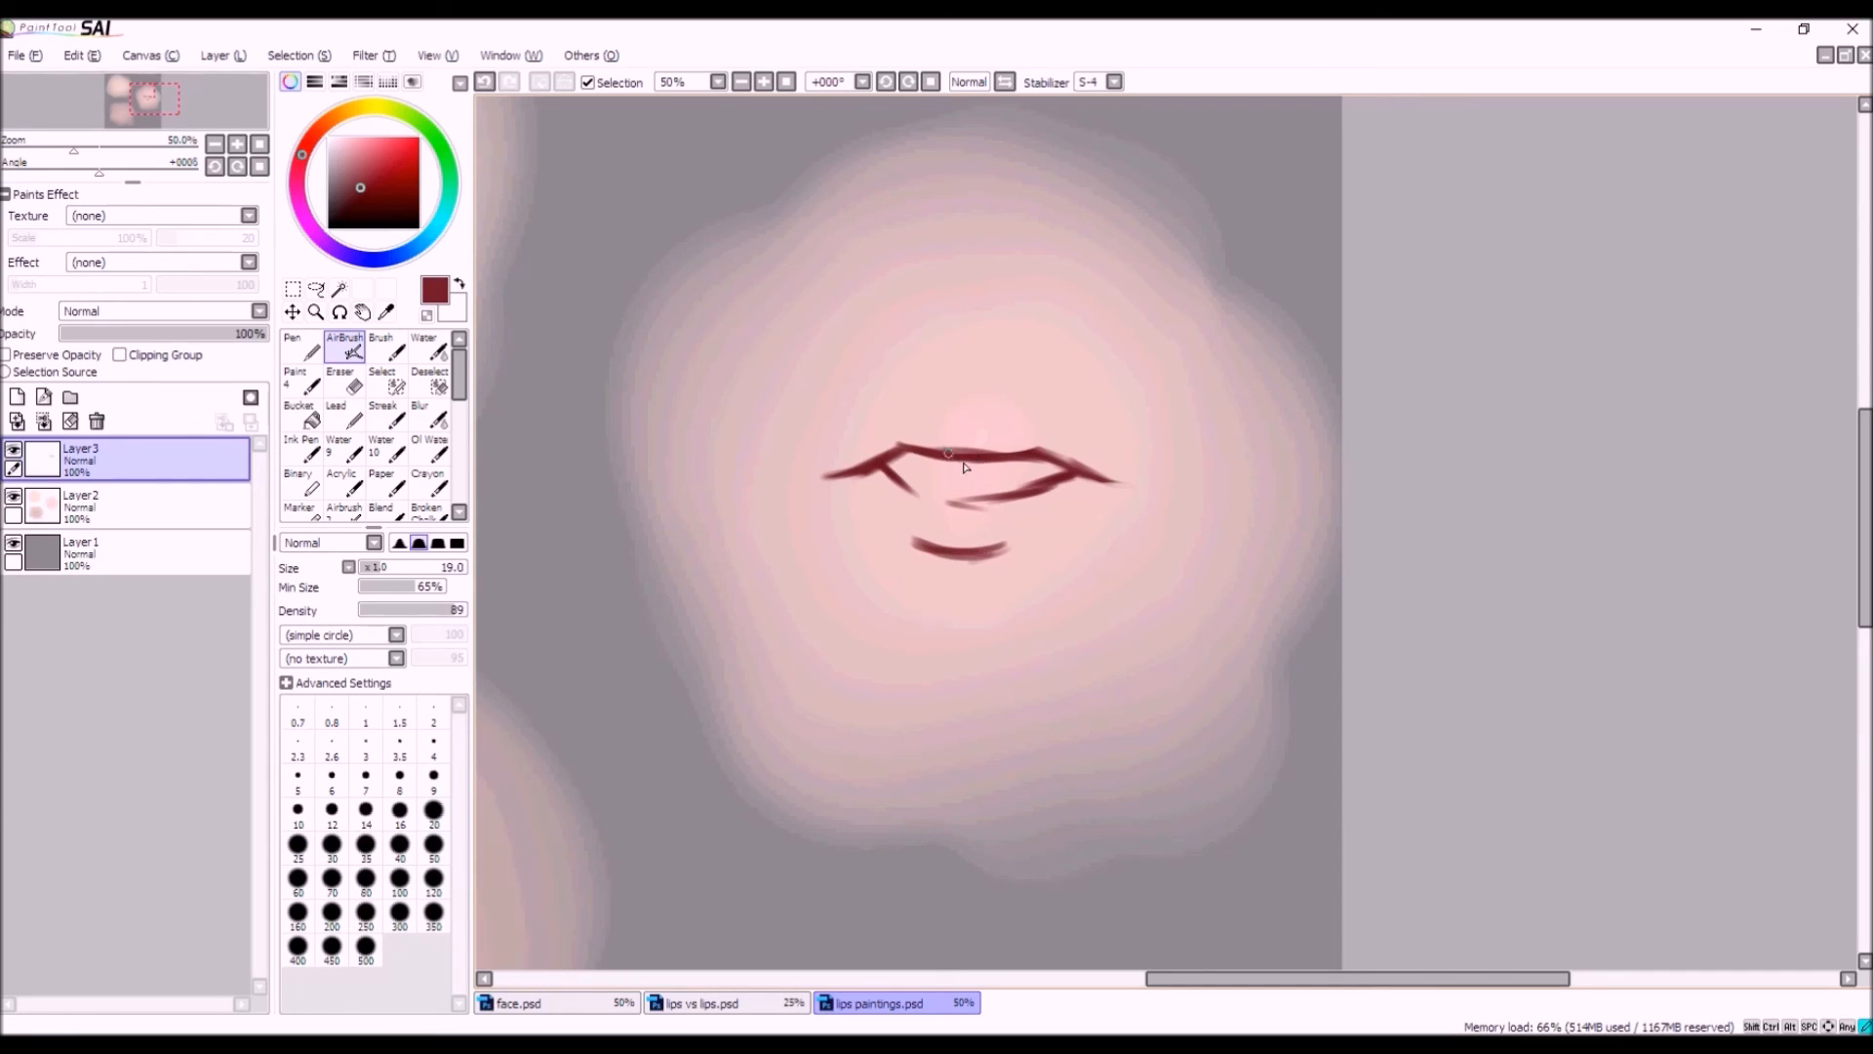
{"action": "left_click_drag", "start_coordinate": [1071, 477], "coordinate": [956, 505]}
{"action": "mouse_move", "coordinate": [944, 406]}
{"action": "left_mouse_down"}
{"action": "mouse_move", "coordinate": [1006, 405]}
{"action": "mouse_move", "coordinate": [969, 411]}
{"action": "mouse_move", "coordinate": [1092, 452]}
{"action": "mouse_move", "coordinate": [904, 410]}
{"action": "left_mouse_up"}
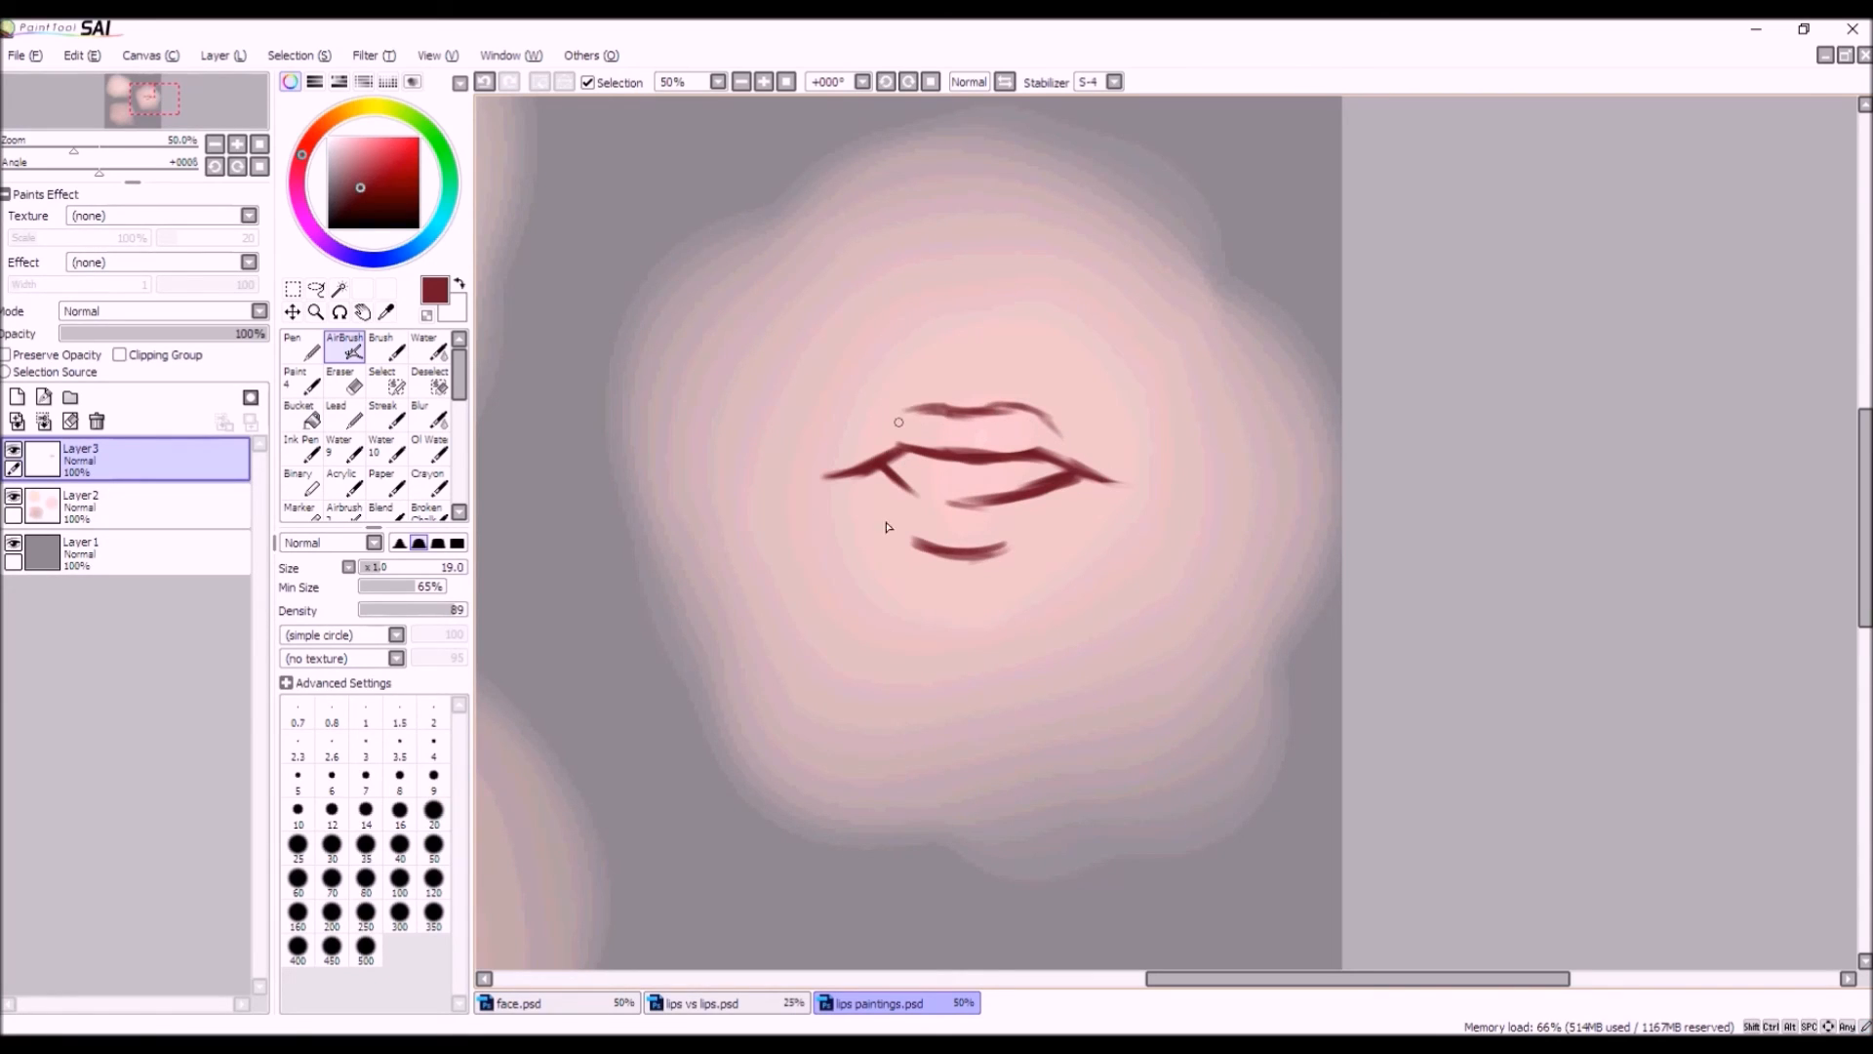
Erase the straight upper line of the mouth opening and trim the right end of the upper lip outline.
{"action": "left_click", "coordinate": [357, 388]}
{"action": "left_click_drag", "start_coordinate": [1095, 447], "coordinate": [1041, 439]}
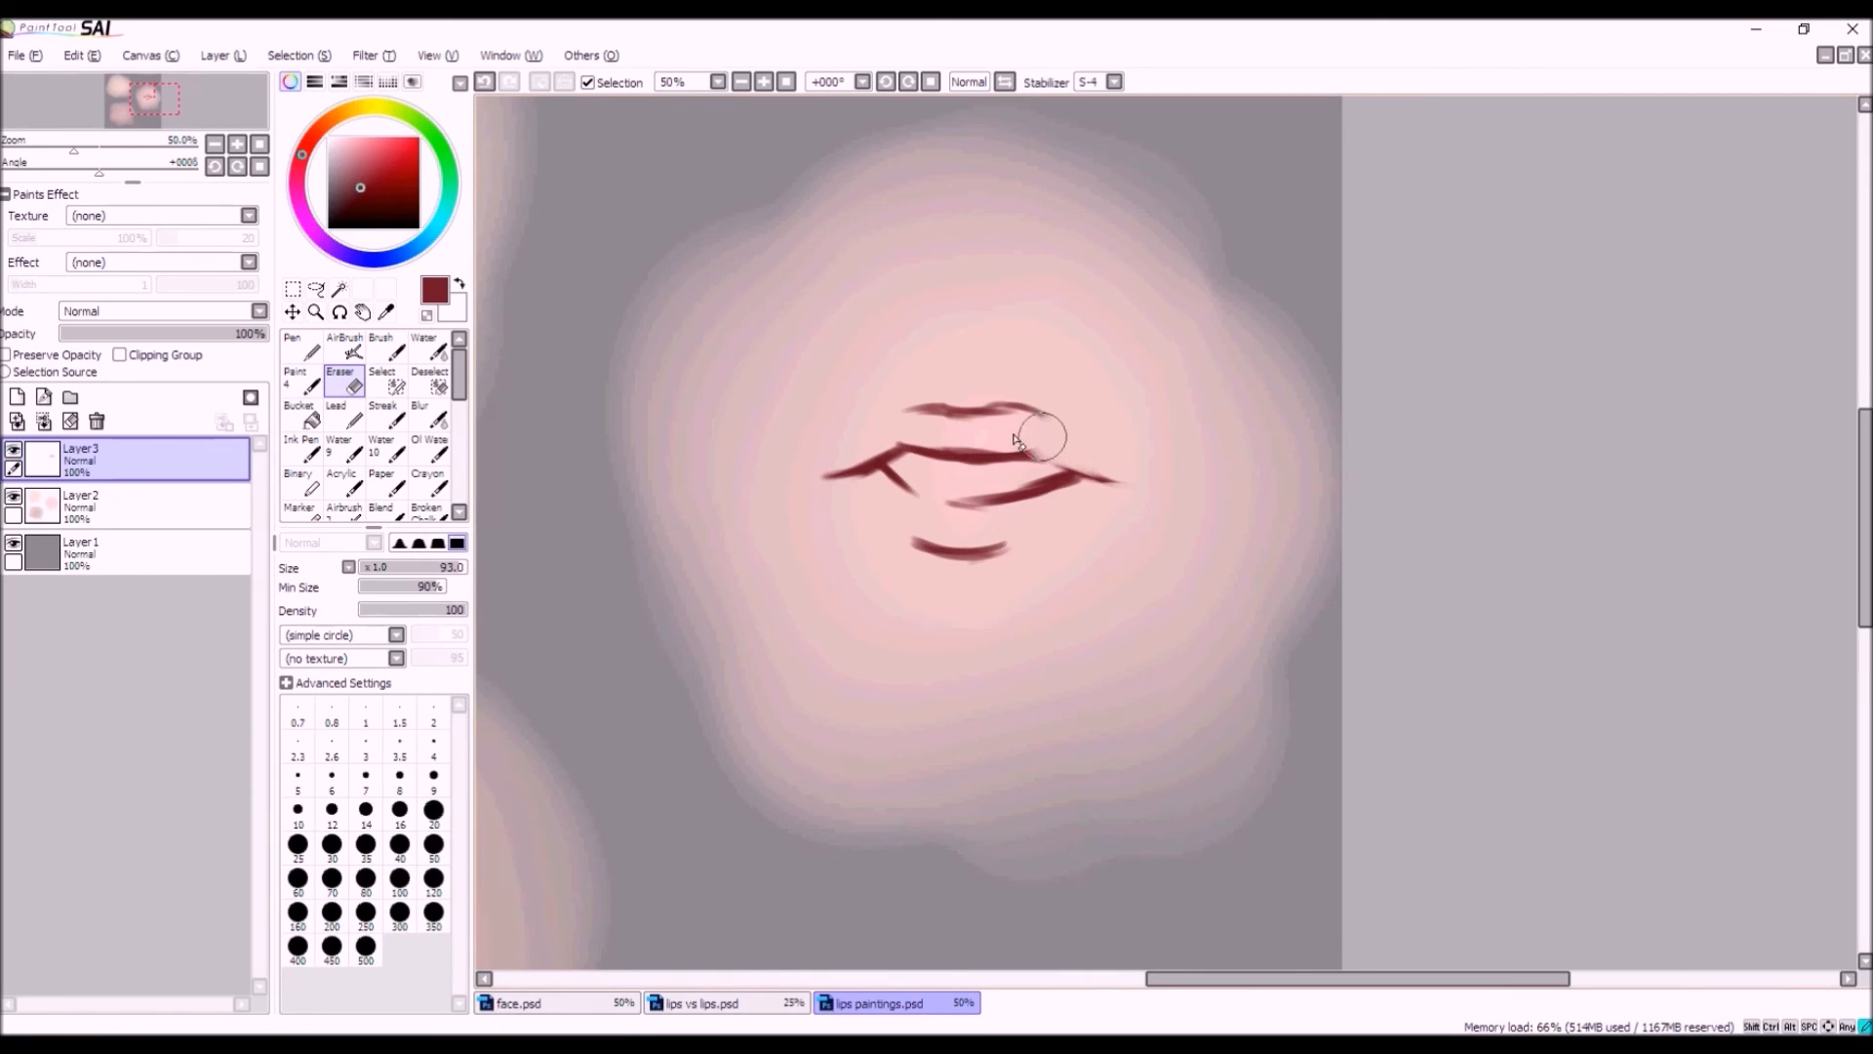
{"action": "left_click_drag", "start_coordinate": [871, 431], "coordinate": [1059, 447]}
Redraw the mouth opening's upper line as a wavy curve with the AirBrush and extend the upper and lower lip outlines.
{"action": "left_click", "coordinate": [371, 347]}
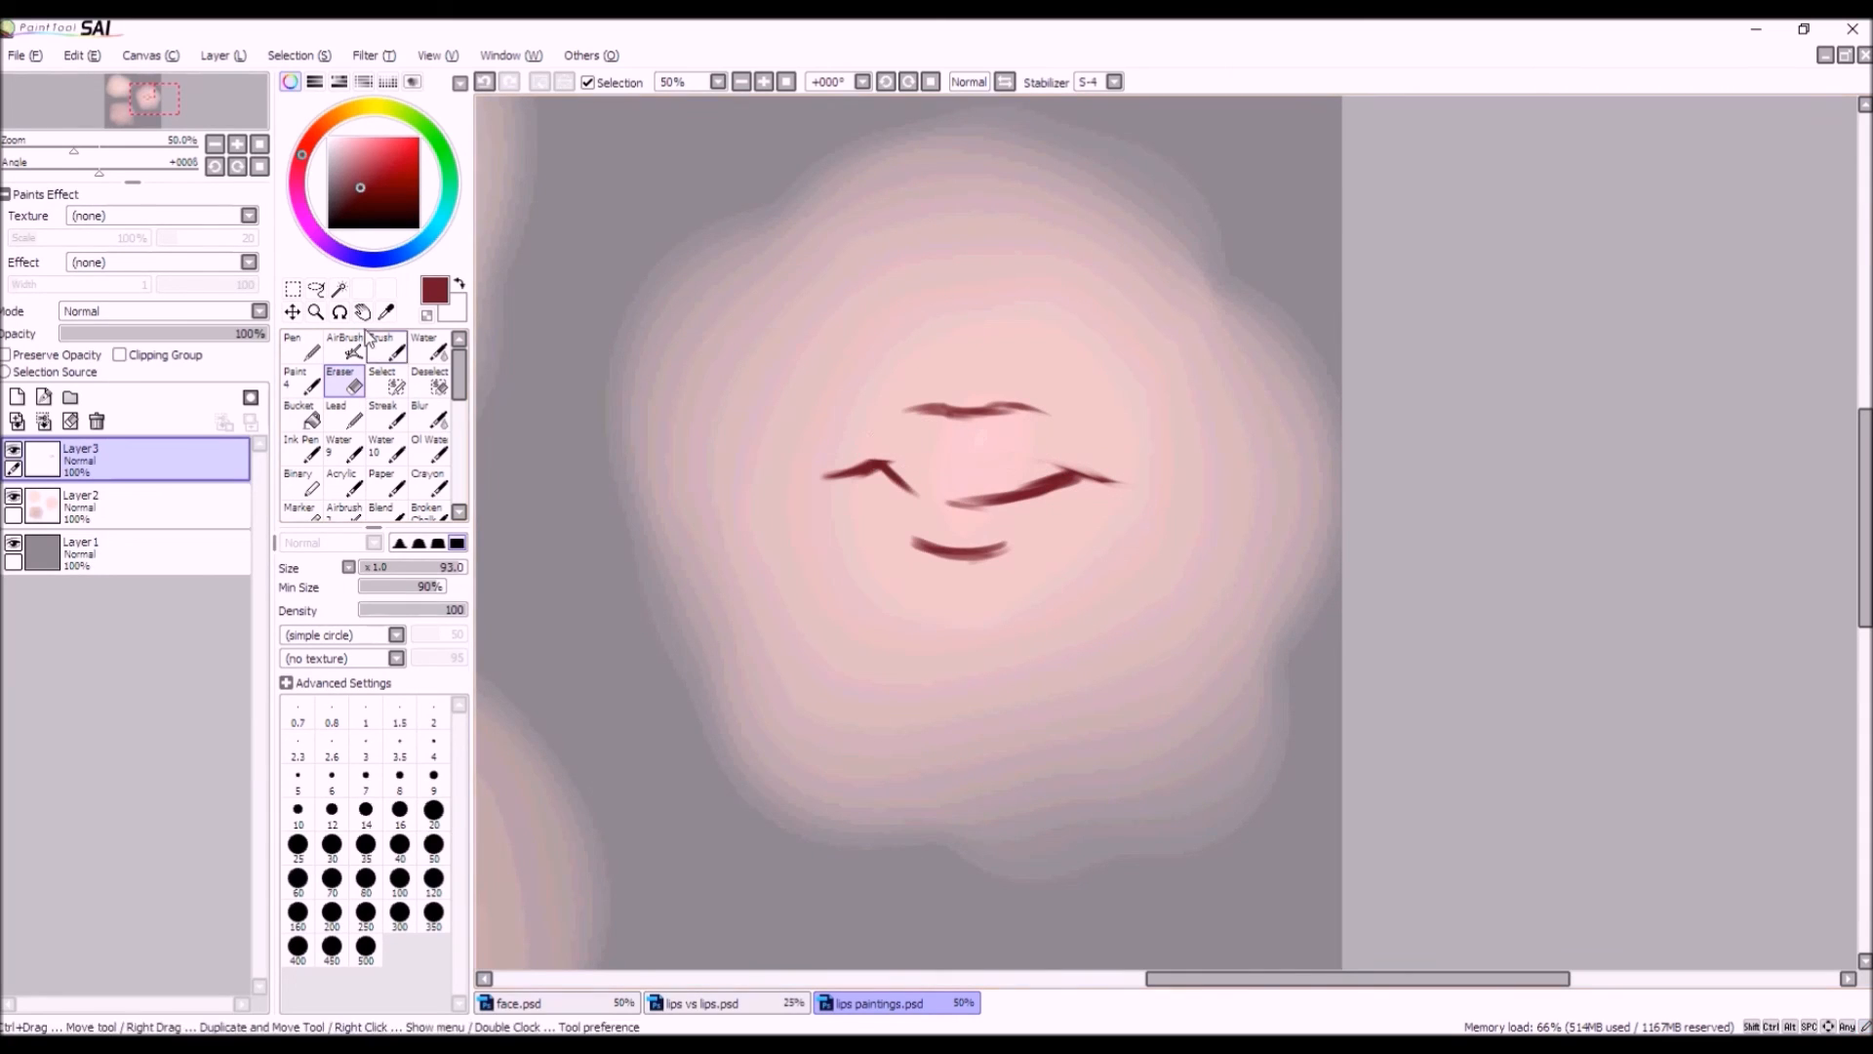
{"action": "left_click", "coordinate": [351, 349]}
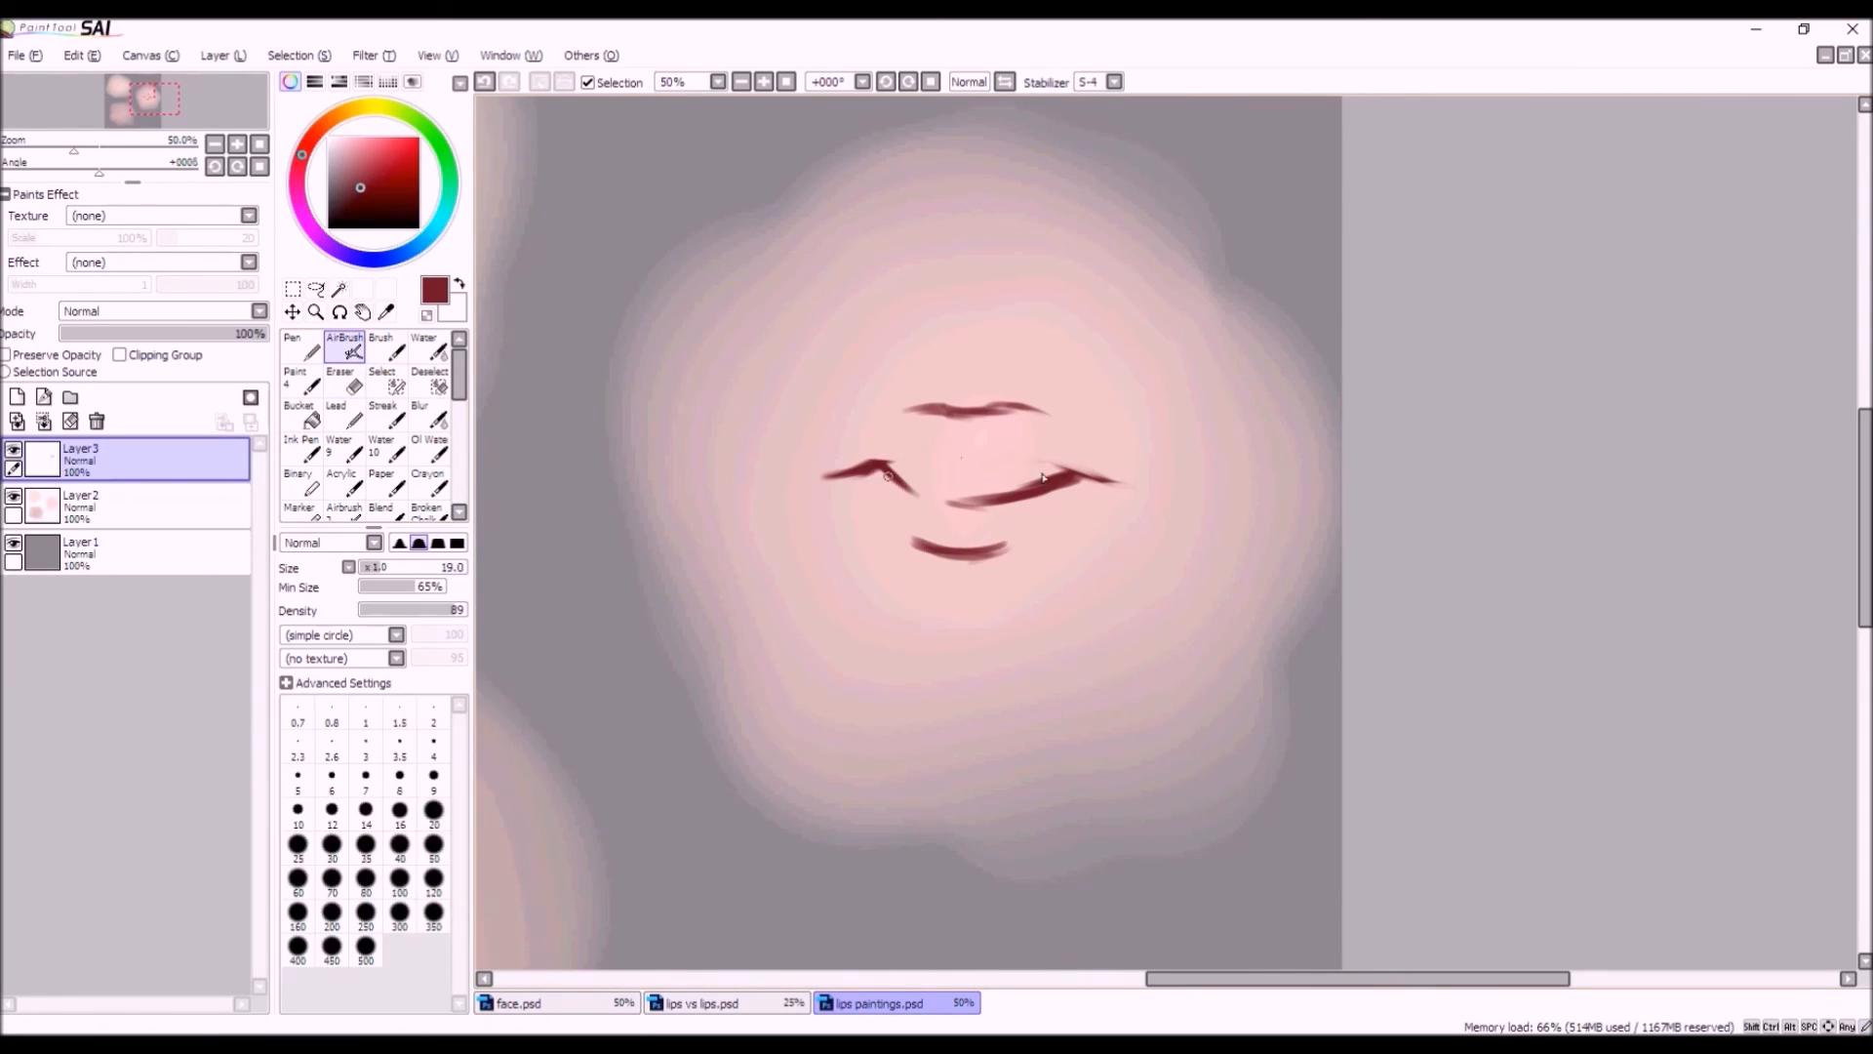
{"action": "mouse_move", "coordinate": [1071, 476]}
{"action": "left_mouse_down"}
{"action": "mouse_move", "coordinate": [919, 454]}
{"action": "mouse_move", "coordinate": [865, 477]}
{"action": "mouse_move", "coordinate": [911, 452]}
{"action": "mouse_move", "coordinate": [943, 461]}
{"action": "mouse_move", "coordinate": [853, 466]}
{"action": "mouse_move", "coordinate": [939, 458]}
{"action": "mouse_move", "coordinate": [1037, 414]}
{"action": "mouse_move", "coordinate": [940, 415]}
{"action": "mouse_move", "coordinate": [1015, 404]}
{"action": "mouse_move", "coordinate": [1086, 456]}
{"action": "left_mouse_up"}
{"action": "left_click_drag", "start_coordinate": [940, 408], "coordinate": [894, 413]}
{"action": "mouse_move", "coordinate": [1012, 552]}
{"action": "left_mouse_down"}
{"action": "mouse_move", "coordinate": [1031, 544]}
{"action": "mouse_move", "coordinate": [982, 526]}
{"action": "left_mouse_up"}
Lasso the lower lip's bottom stroke, shift it slightly to the right, deselect it and return to the AirBrush.
{"action": "left_click", "coordinate": [316, 288]}
{"action": "mouse_move", "coordinate": [946, 618]}
{"action": "left_mouse_down"}
{"action": "mouse_move", "coordinate": [1024, 547]}
{"action": "mouse_move", "coordinate": [960, 557]}
{"action": "left_mouse_up"}
{"action": "left_click", "coordinate": [292, 312]}
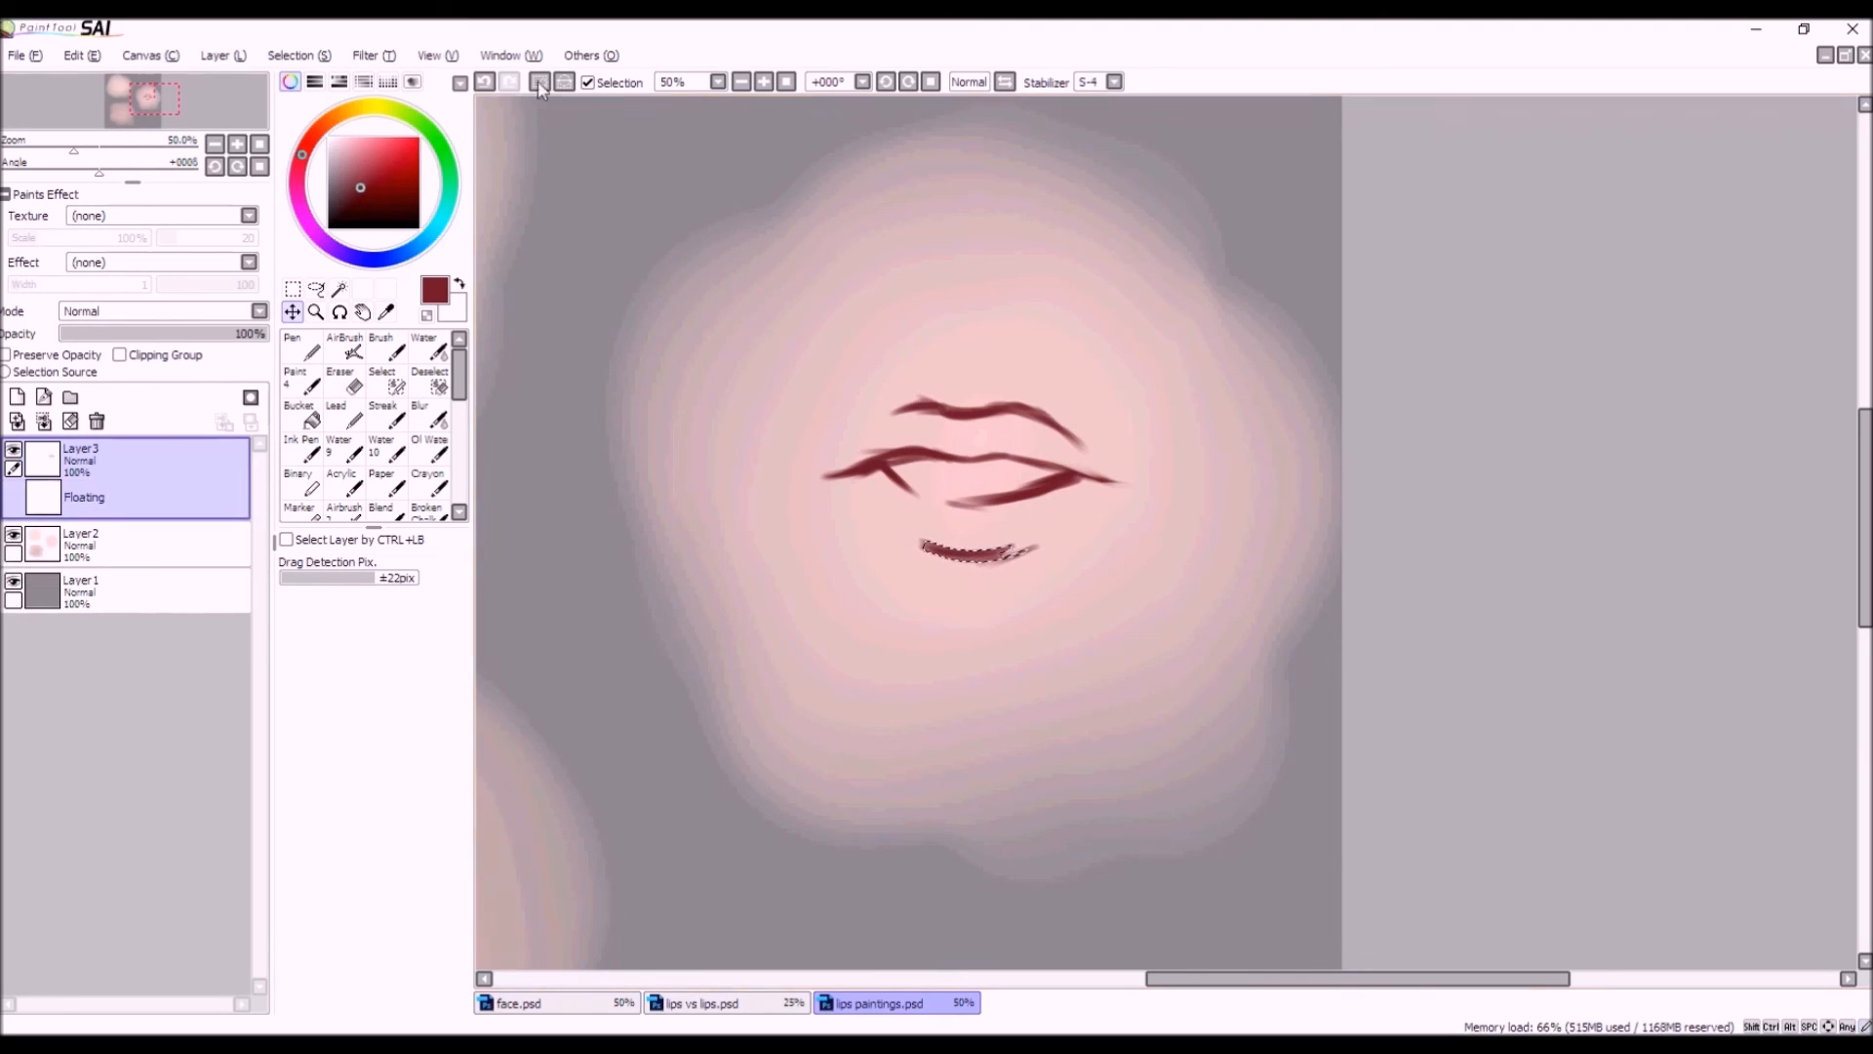
{"action": "left_click", "coordinate": [539, 82]}
{"action": "left_click", "coordinate": [351, 347]}
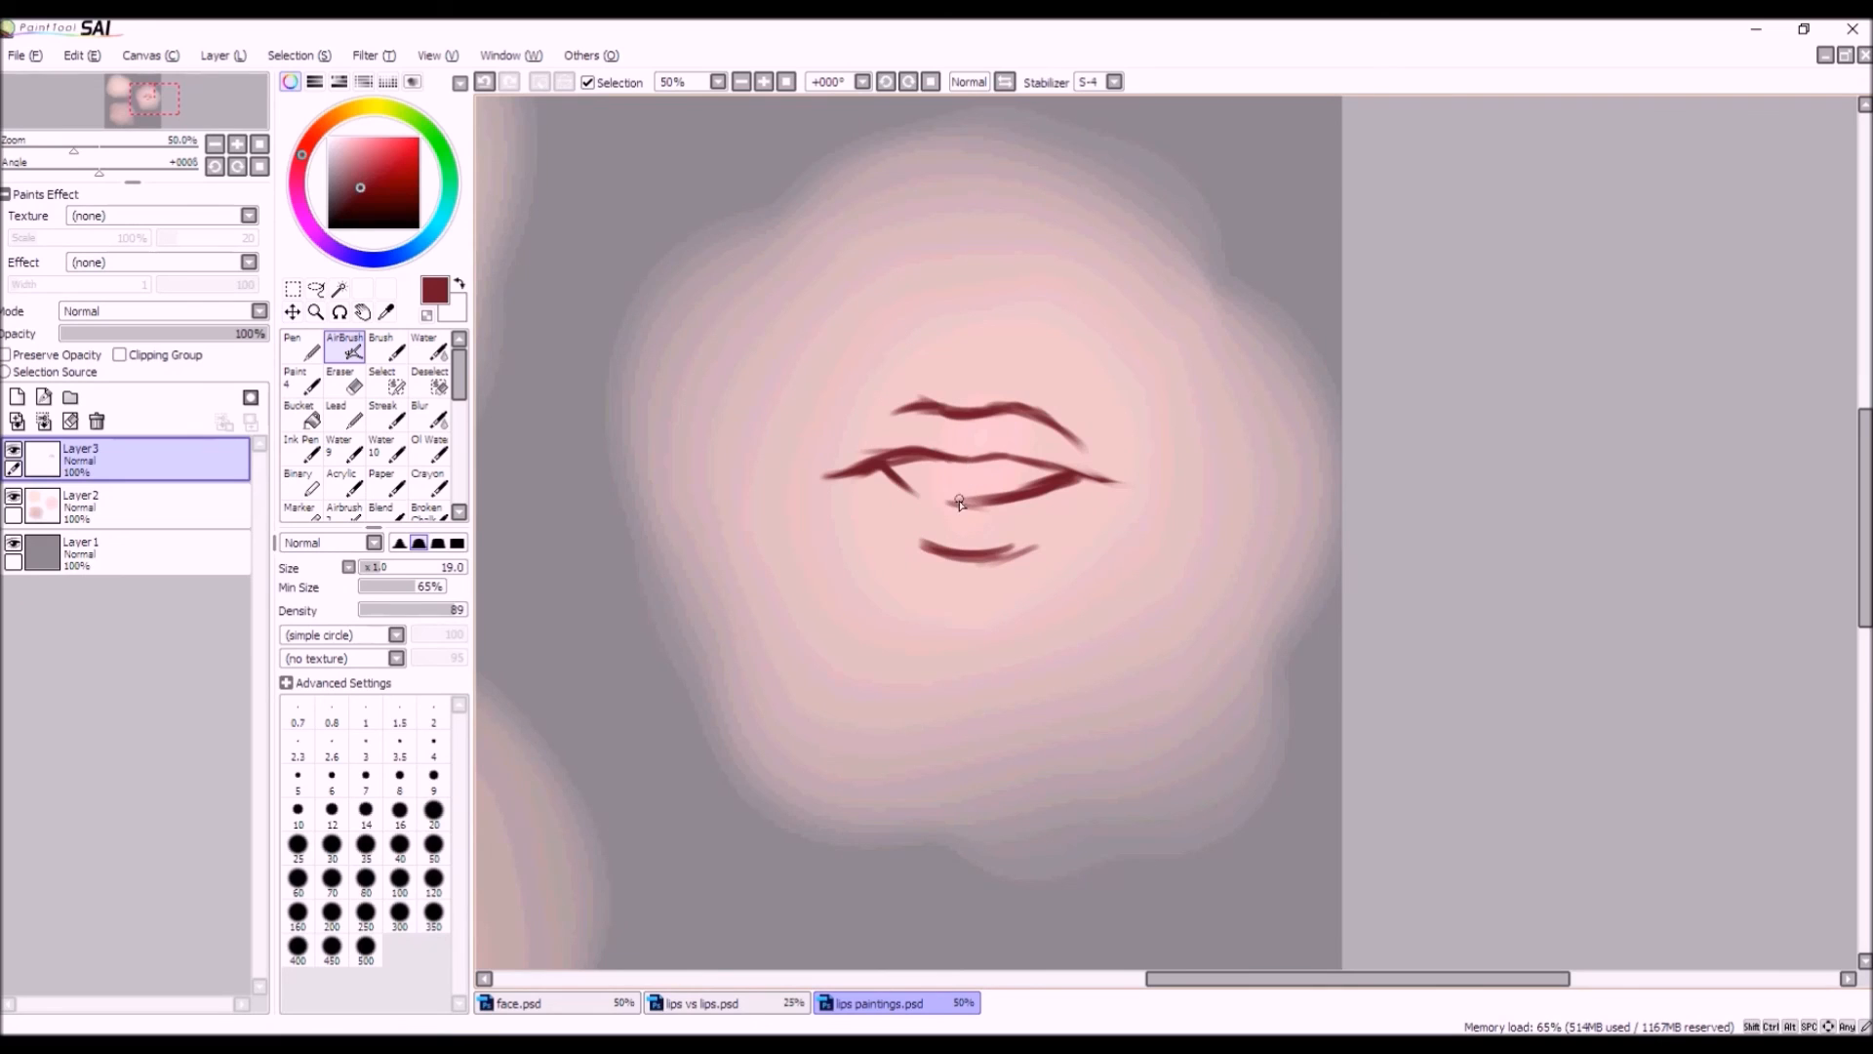
Try a long vertical centre line through both lips with the AirBrush, and undo it.
{"action": "left_click_drag", "start_coordinate": [962, 465], "coordinate": [960, 512]}
{"action": "left_click", "coordinate": [481, 83]}
{"action": "left_click", "coordinate": [481, 83]}
{"action": "left_click", "coordinate": [482, 83]}
{"action": "left_click", "coordinate": [482, 83]}
{"action": "left_click_drag", "start_coordinate": [964, 297], "coordinate": [948, 694]}
{"action": "left_click", "coordinate": [484, 83]}
{"action": "left_click_drag", "start_coordinate": [974, 301], "coordinate": [969, 697]}
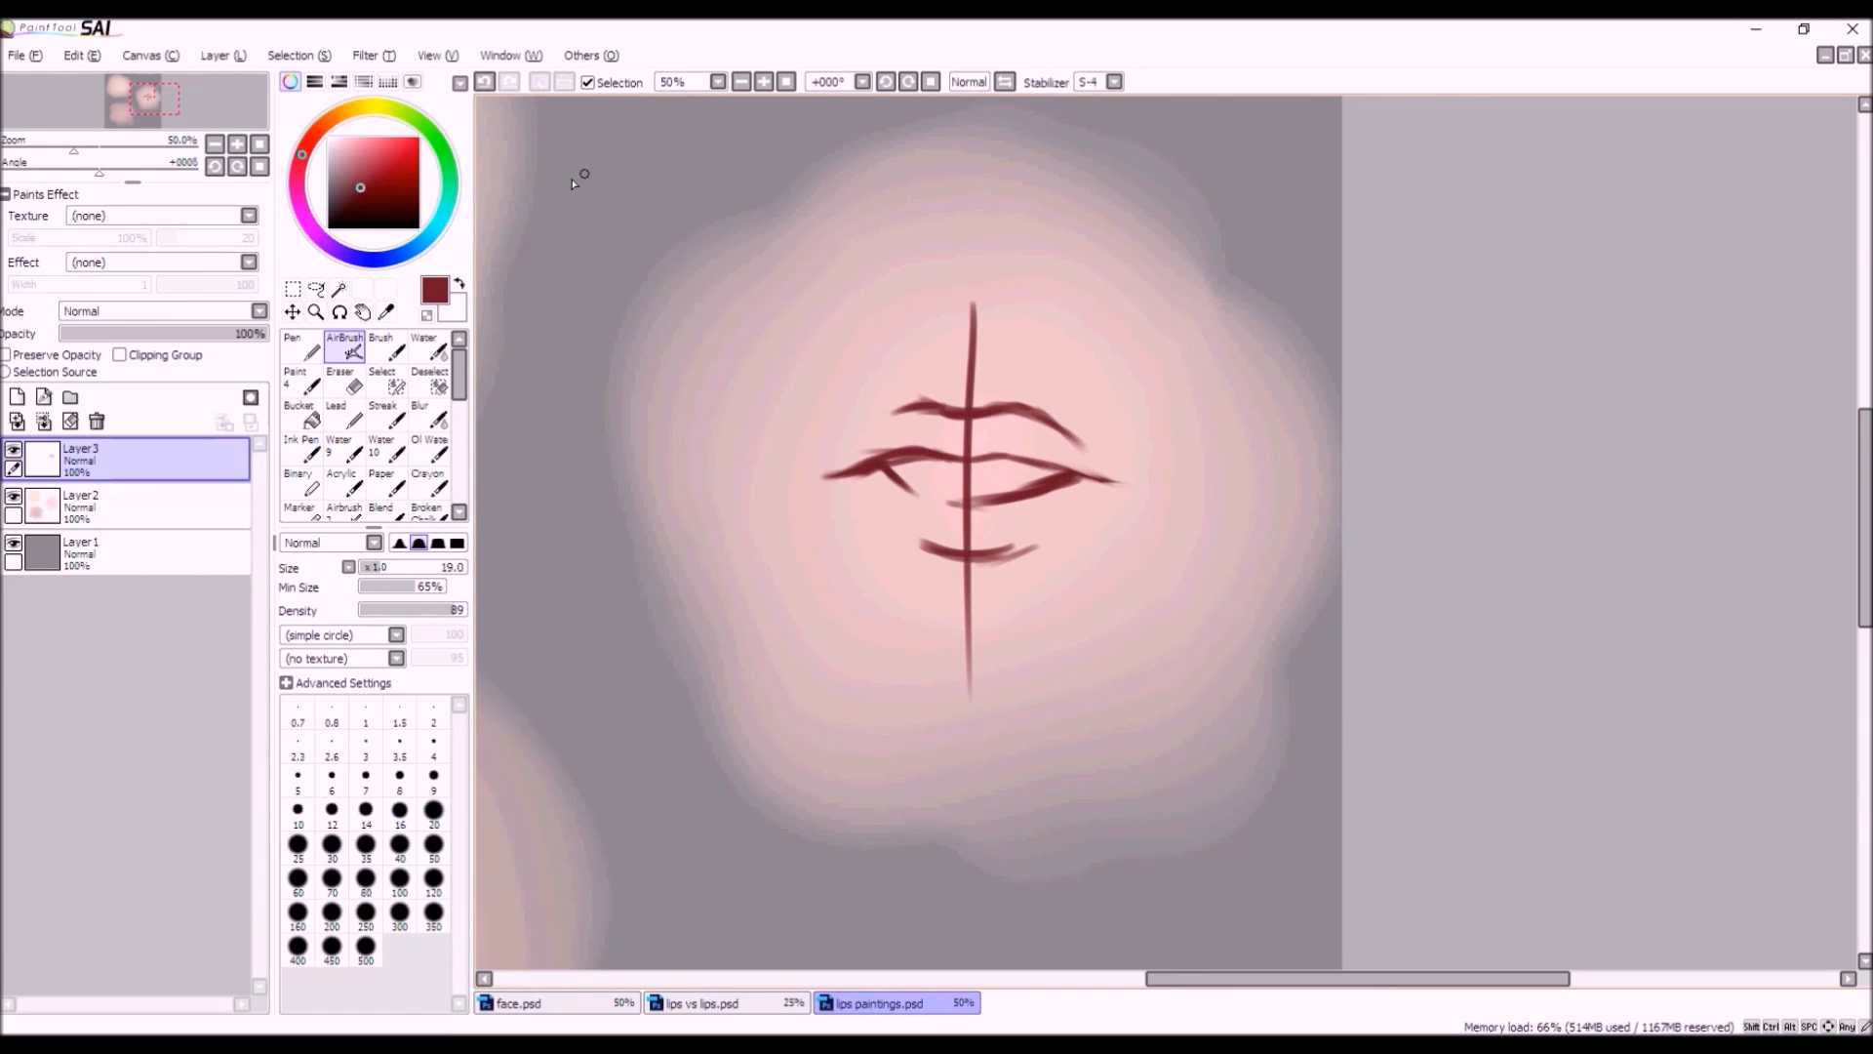
{"action": "left_click", "coordinate": [485, 84]}
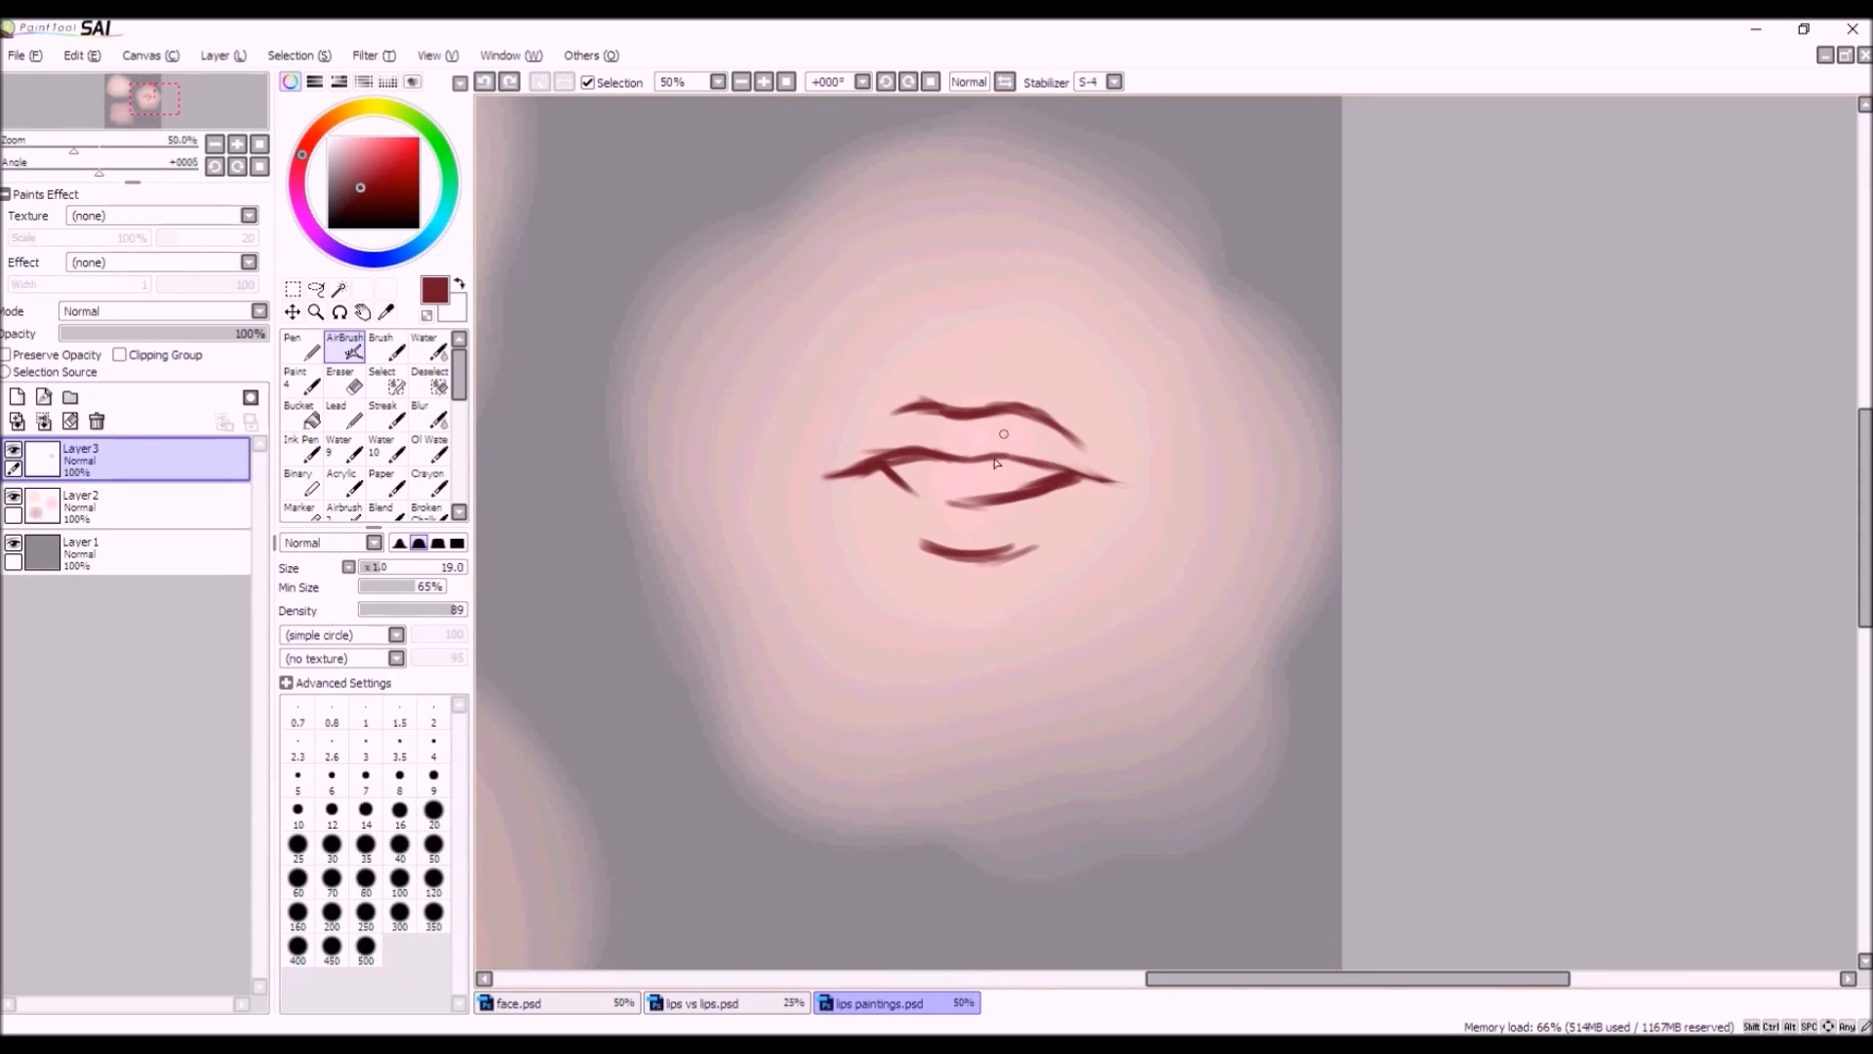
Try short offset centre marks across the upper lip, the mouth opening and the lower lip, and undo them.
{"action": "mouse_move", "coordinate": [967, 460]}
{"action": "left_mouse_down"}
{"action": "mouse_move", "coordinate": [965, 507]}
{"action": "mouse_move", "coordinate": [967, 476]}
{"action": "left_mouse_up"}
{"action": "left_click", "coordinate": [481, 85]}
{"action": "left_click", "coordinate": [482, 85]}
{"action": "left_click_drag", "start_coordinate": [964, 466], "coordinate": [961, 501]}
{"action": "left_click_drag", "start_coordinate": [954, 441], "coordinate": [954, 414]}
{"action": "left_click_drag", "start_coordinate": [966, 504], "coordinate": [966, 564]}
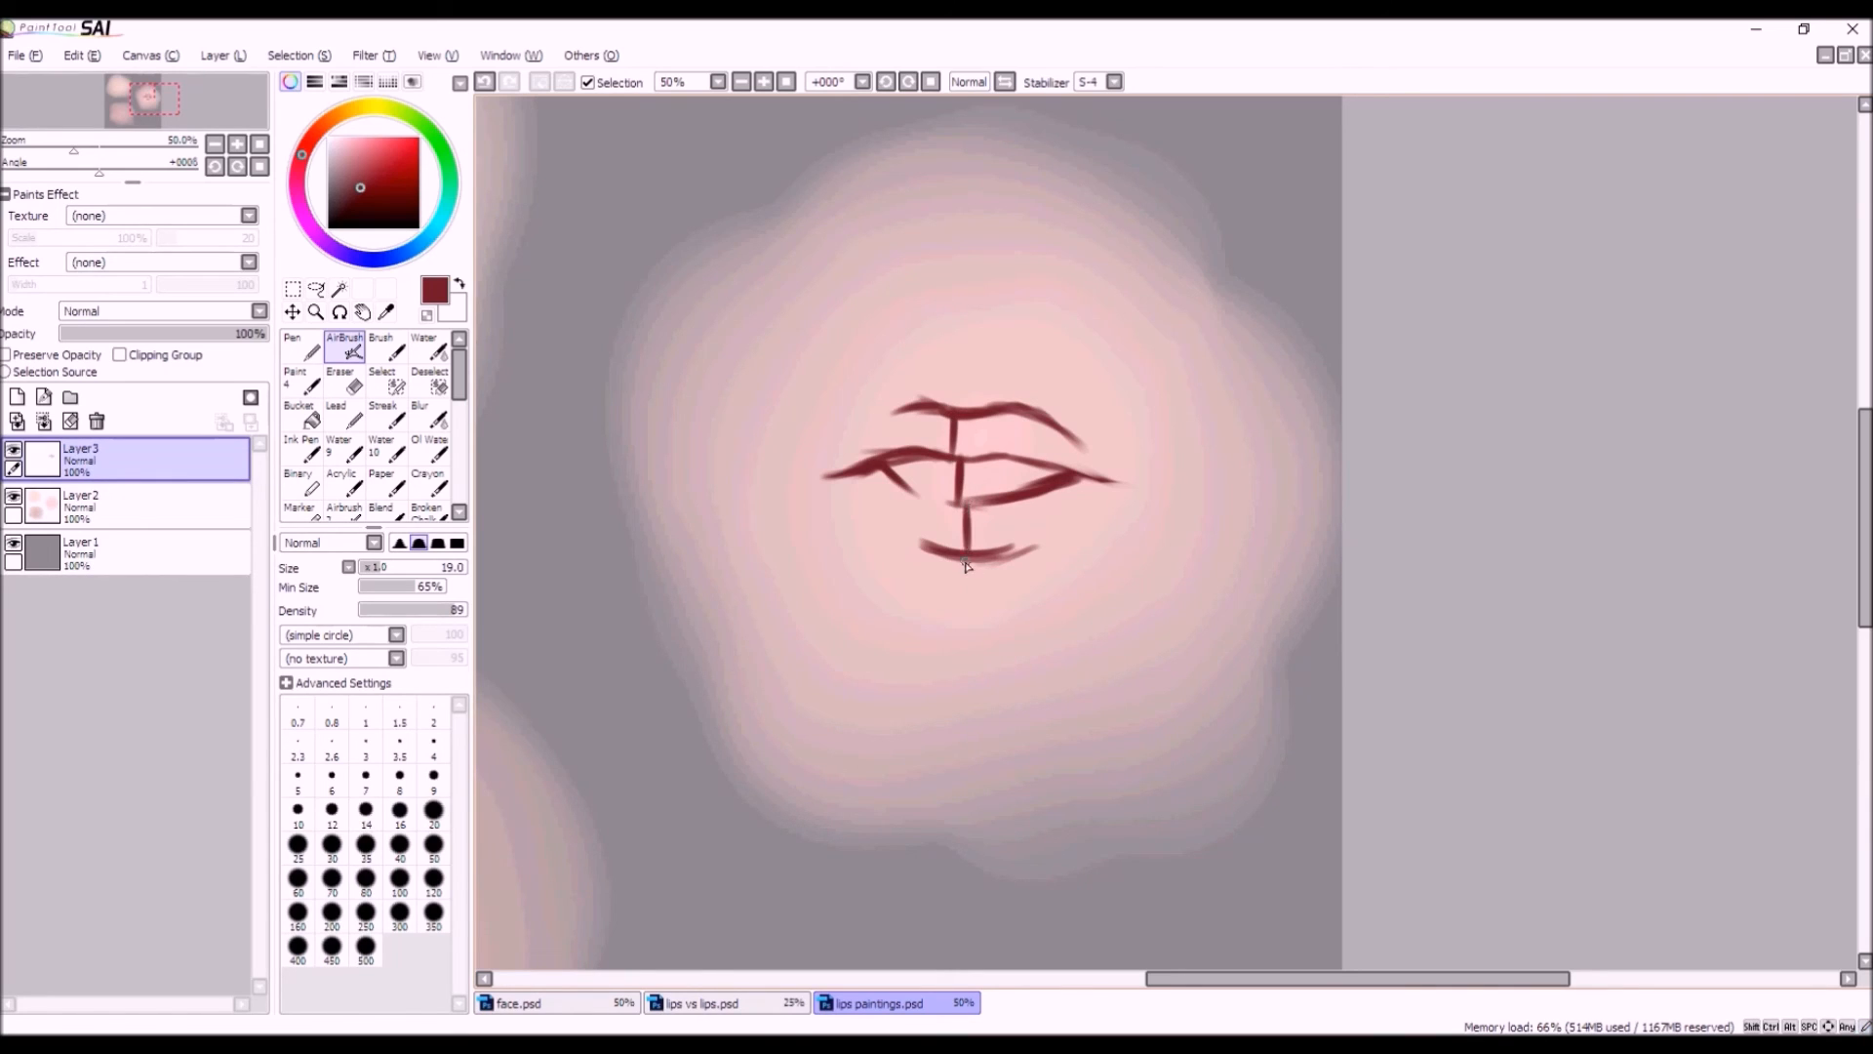
{"action": "left_click", "coordinate": [484, 82]}
{"action": "left_click", "coordinate": [484, 81]}
{"action": "left_click", "coordinate": [484, 82]}
{"action": "left_click", "coordinate": [484, 82]}
{"action": "left_click", "coordinate": [483, 82]}
{"action": "left_click", "coordinate": [484, 82]}
{"action": "left_click", "coordinate": [484, 82]}
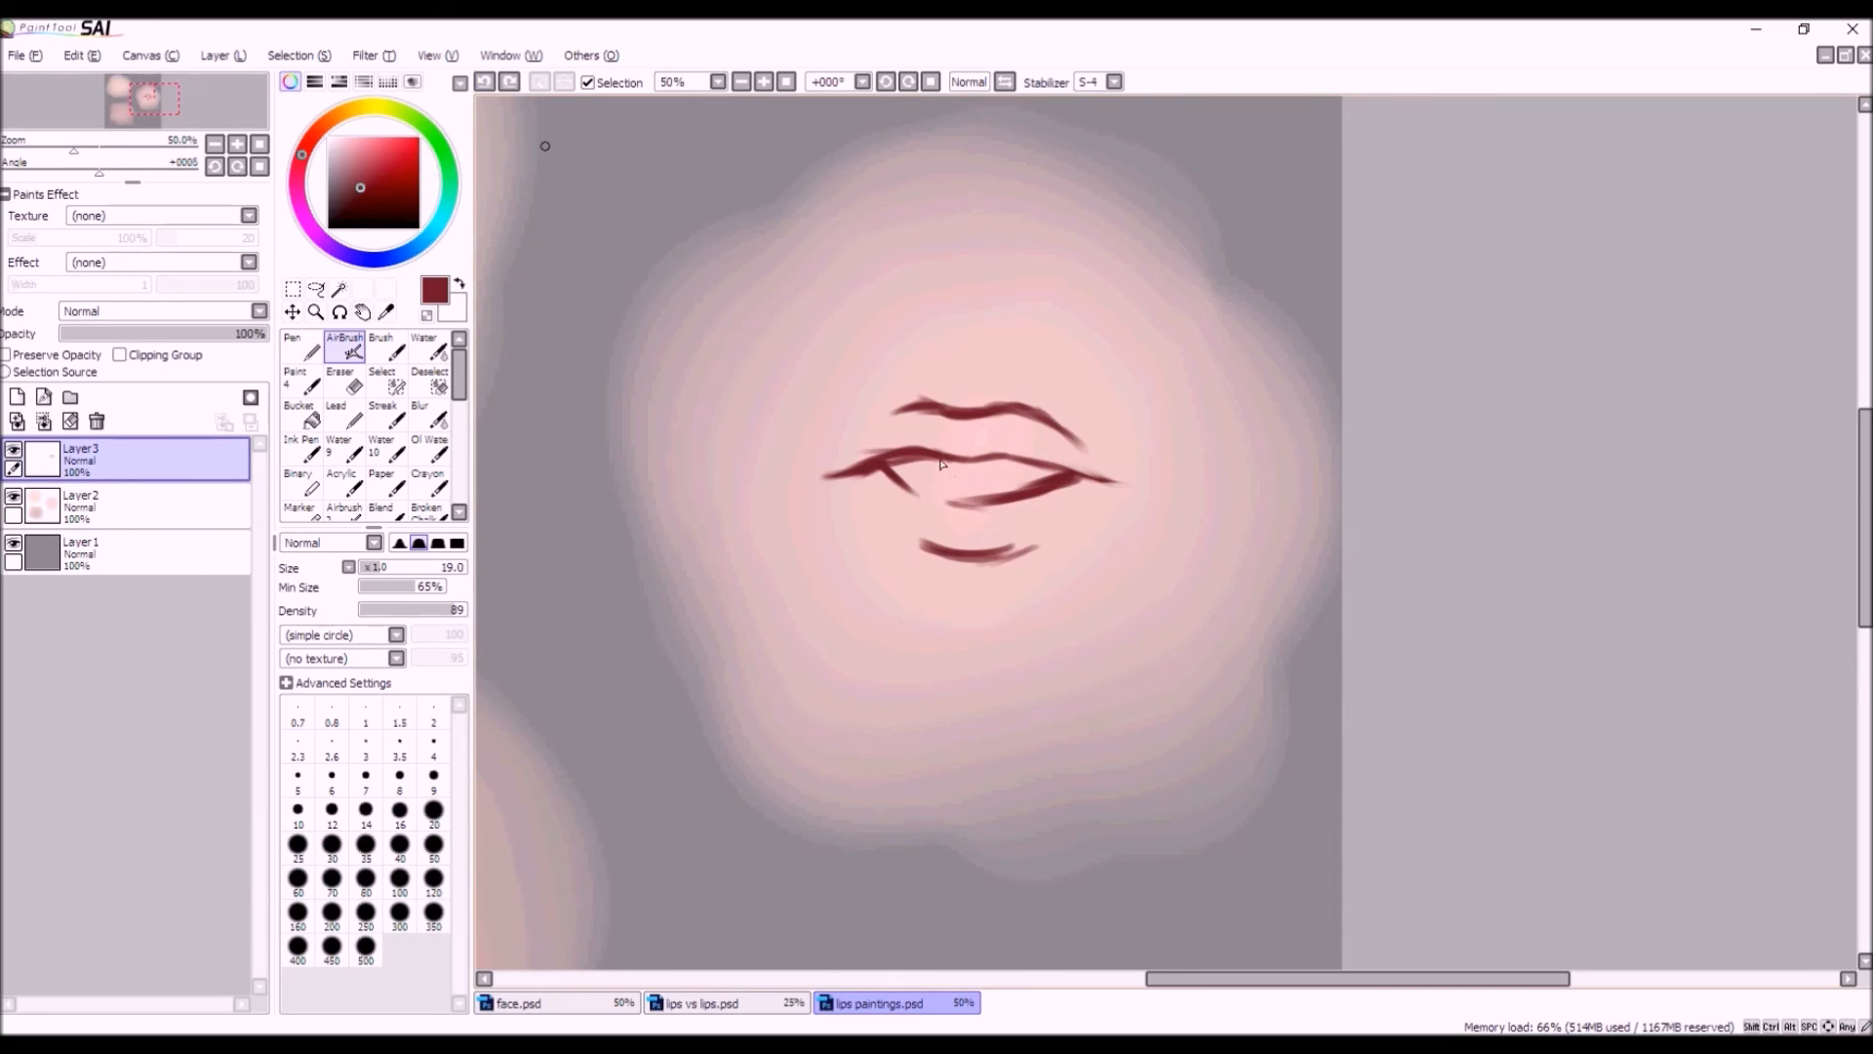
Mark the centre of the lips once more from the upper outline to the lower lip's bottom edge, and undo the marks.
{"action": "mouse_move", "coordinate": [944, 407]}
{"action": "left_mouse_down"}
{"action": "mouse_move", "coordinate": [961, 543]}
{"action": "mouse_move", "coordinate": [981, 562]}
{"action": "left_mouse_up"}
{"action": "left_click", "coordinate": [485, 84]}
{"action": "left_click", "coordinate": [485, 84]}
{"action": "left_click", "coordinate": [485, 84]}
{"action": "left_click", "coordinate": [485, 83]}
{"action": "left_click", "coordinate": [485, 83]}
{"action": "left_click", "coordinate": [485, 84]}
Complete the lower line of the mouth opening on the left with the AirBrush, and trim the mouth line's left tip with the Eraser.
{"action": "mouse_move", "coordinate": [884, 462]}
{"action": "left_mouse_down"}
{"action": "mouse_move", "coordinate": [956, 506]}
{"action": "mouse_move", "coordinate": [930, 498]}
{"action": "left_mouse_up"}
{"action": "left_click_drag", "start_coordinate": [1115, 484], "coordinate": [1118, 481]}
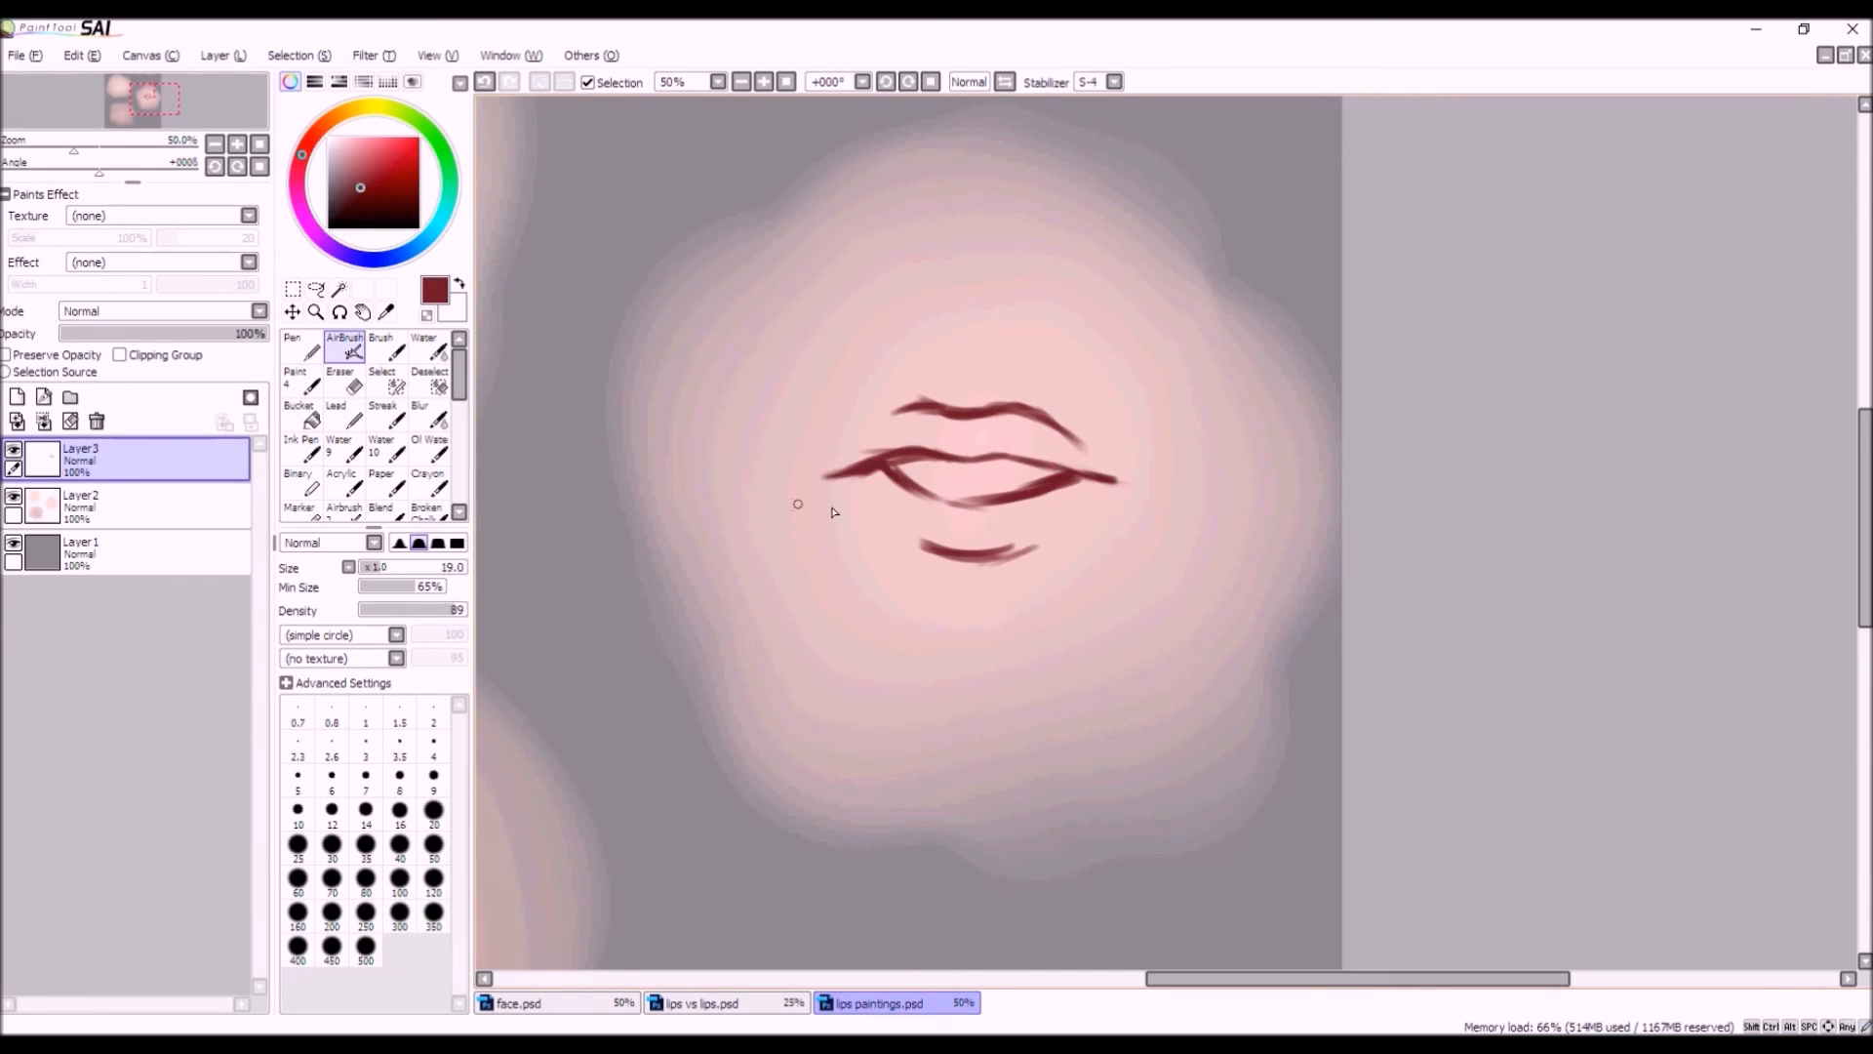
{"action": "left_click", "coordinate": [342, 380]}
{"action": "mouse_move", "coordinate": [856, 448]}
{"action": "left_mouse_down"}
{"action": "mouse_move", "coordinate": [824, 494]}
{"action": "mouse_move", "coordinate": [858, 502]}
{"action": "mouse_move", "coordinate": [819, 498]}
{"action": "left_mouse_up"}
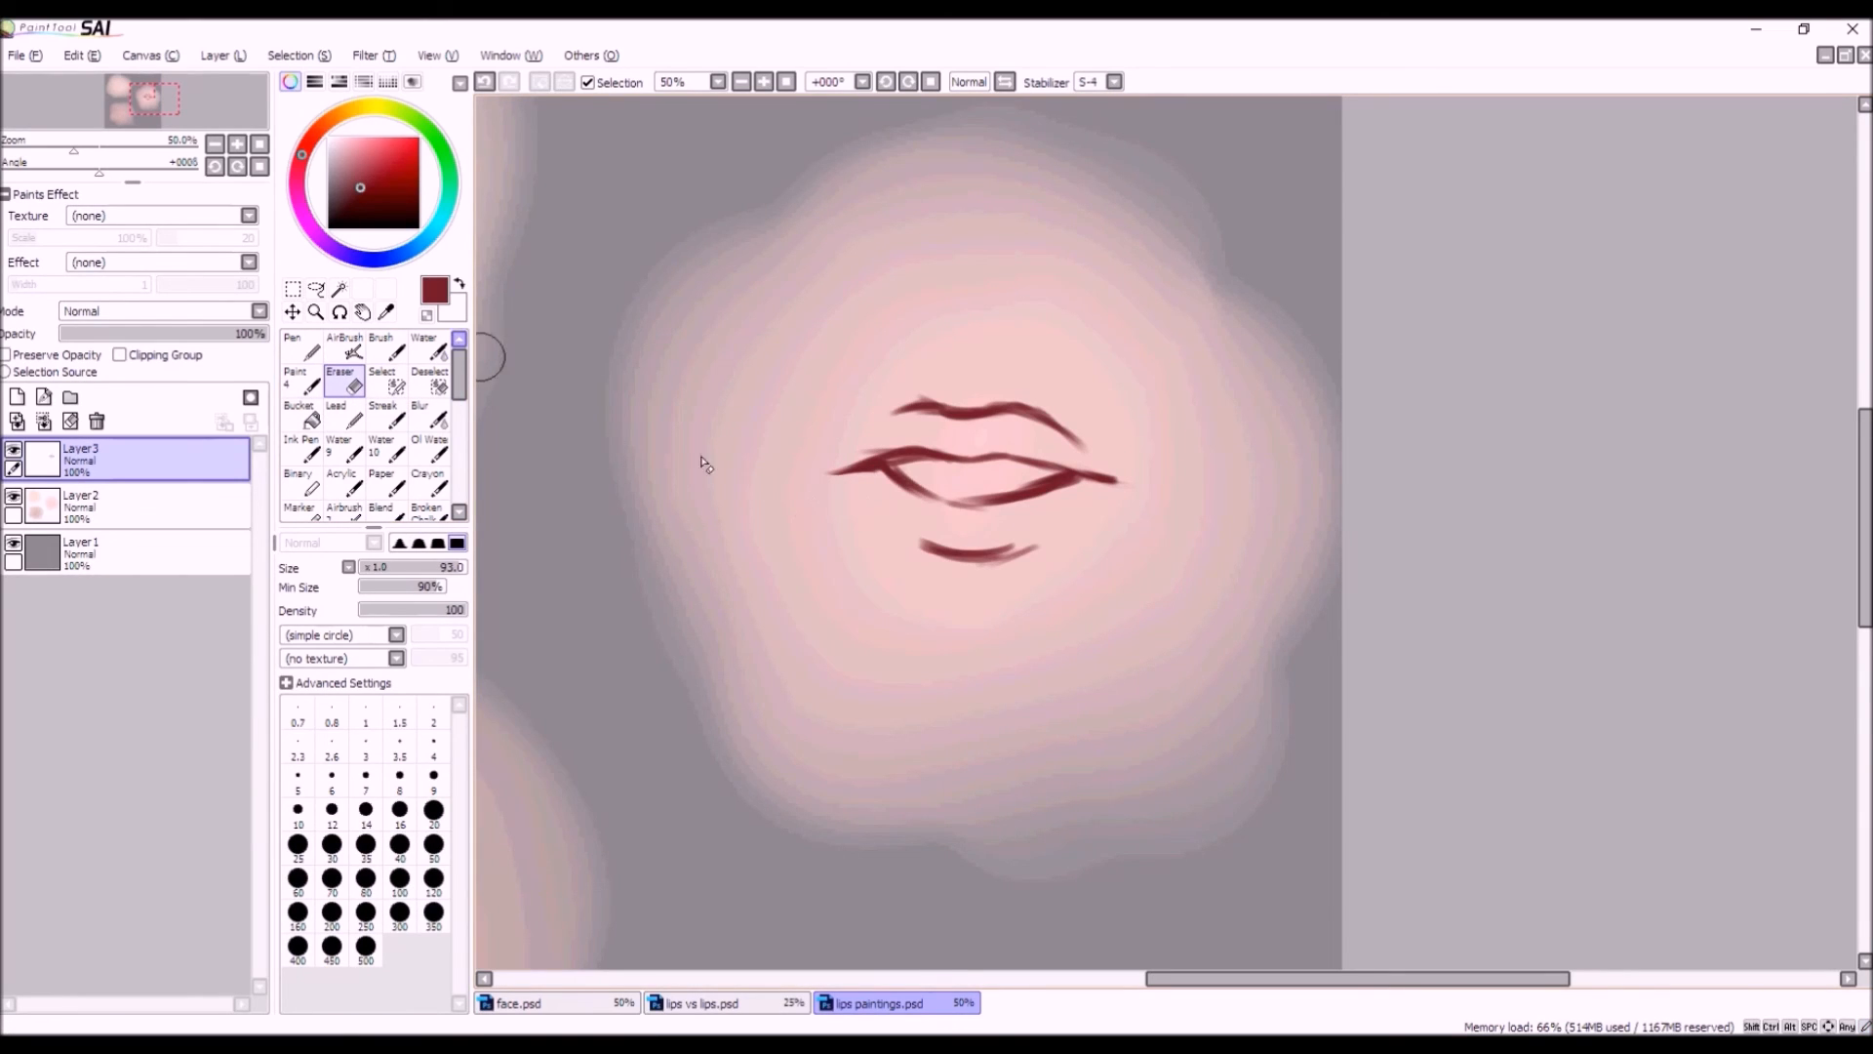
Fill the upper lip with light pink using the AirBrush at size 66 and density 84.
{"action": "left_click", "coordinate": [387, 349]}
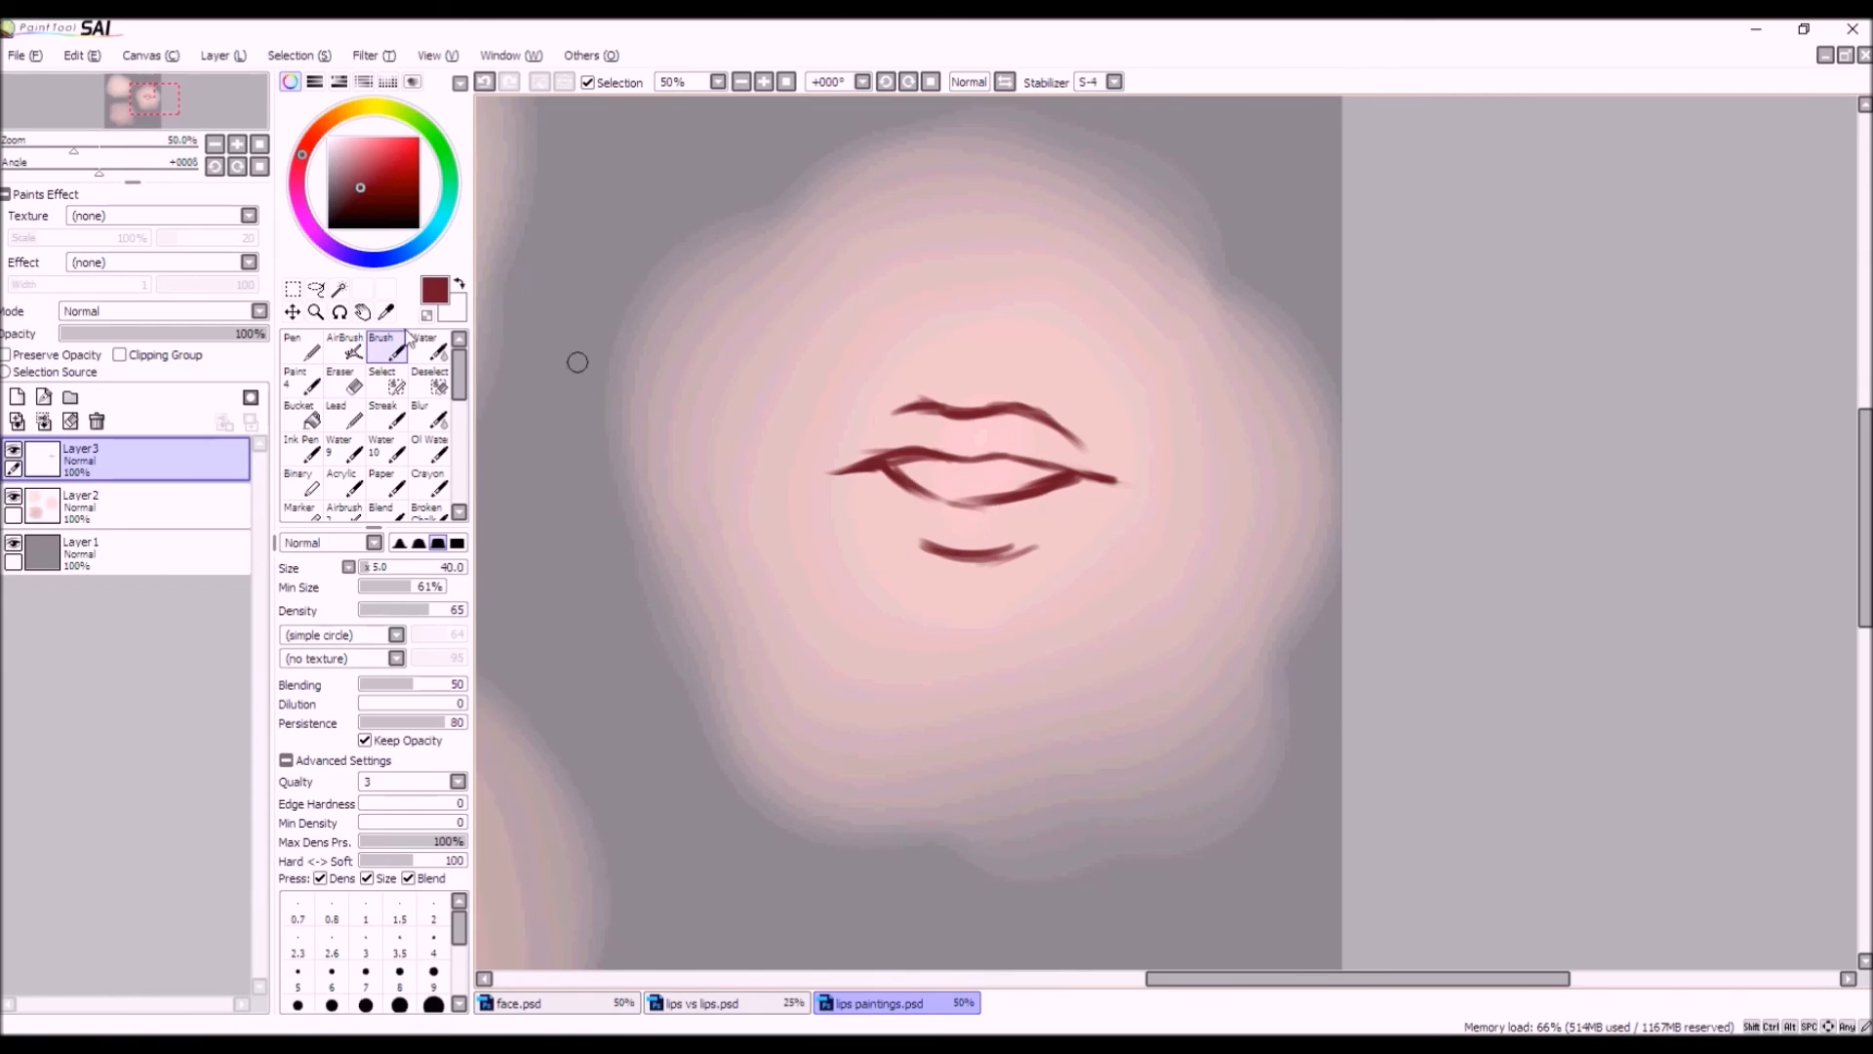
{"action": "left_click", "coordinate": [347, 349]}
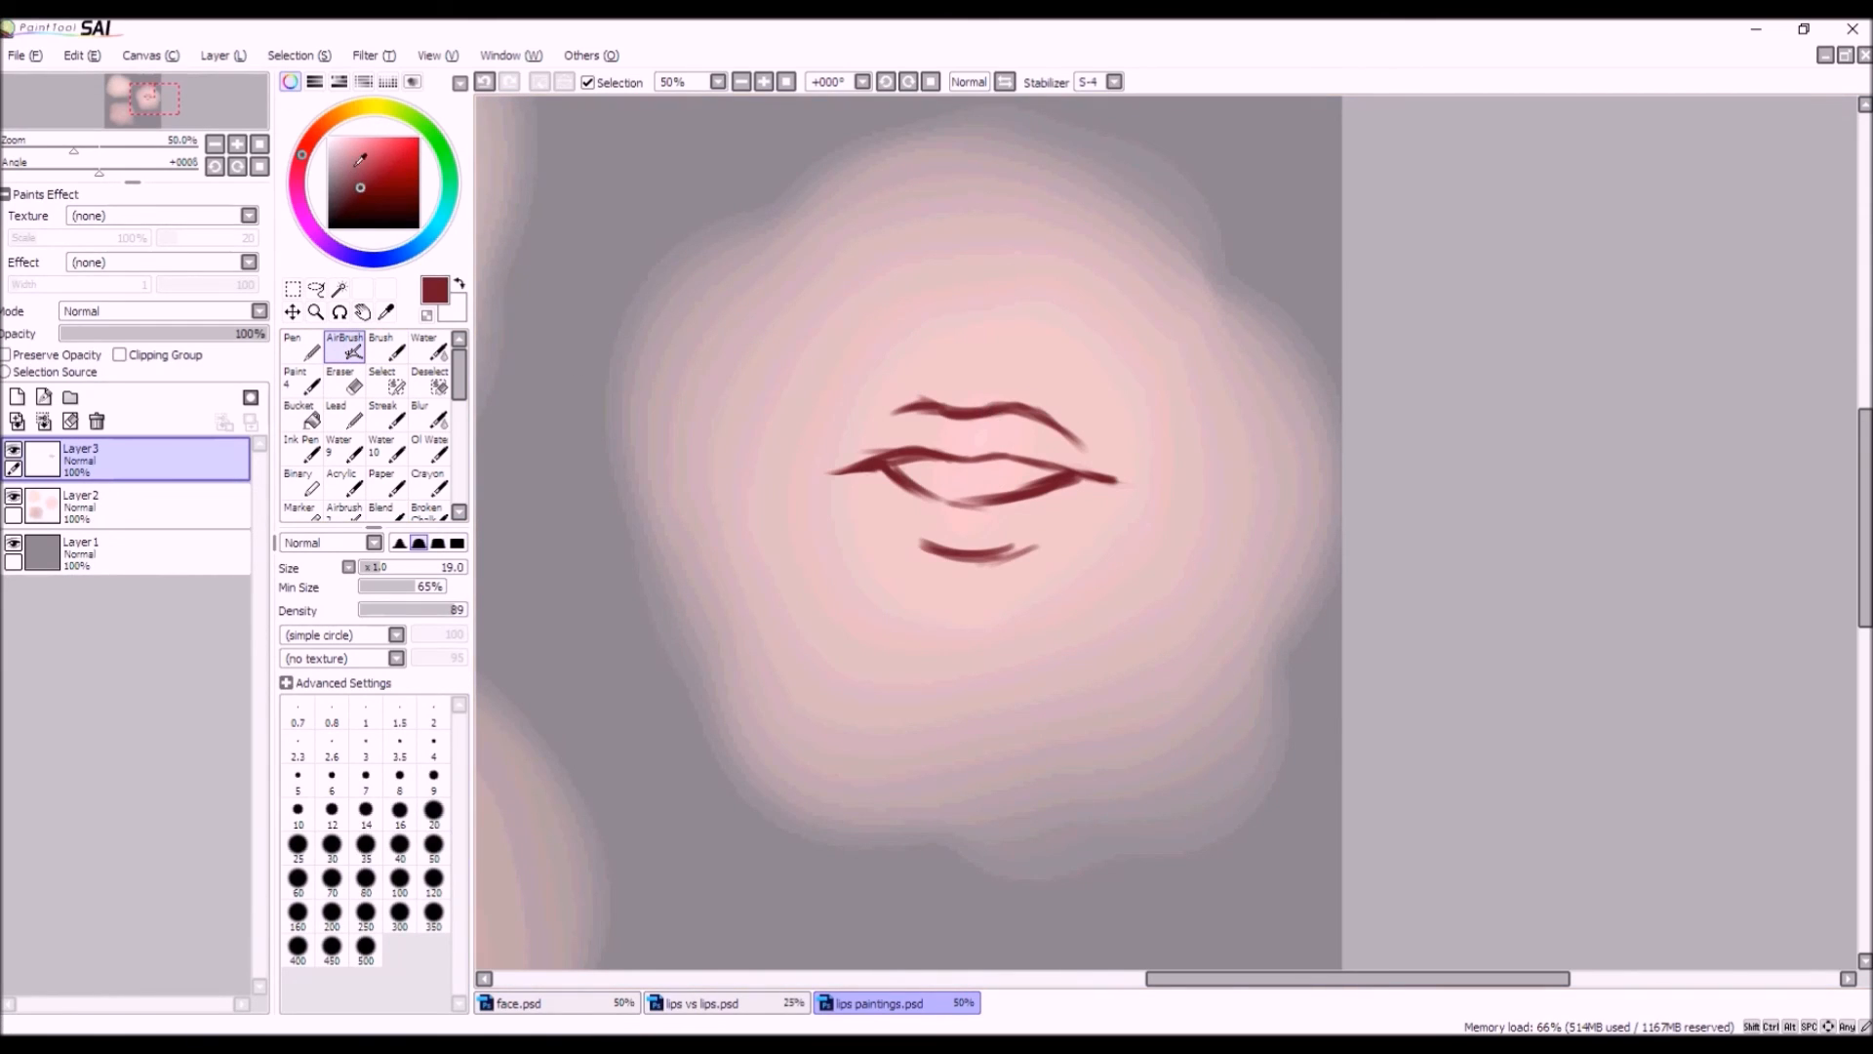
{"action": "left_click", "coordinate": [352, 145]}
{"action": "left_click", "coordinate": [350, 150]}
{"action": "left_click_drag", "start_coordinate": [421, 572], "coordinate": [429, 570]}
{"action": "mouse_move", "coordinate": [1000, 424]}
{"action": "left_mouse_down"}
{"action": "mouse_move", "coordinate": [1048, 434]}
{"action": "mouse_move", "coordinate": [1003, 431]}
{"action": "mouse_move", "coordinate": [1093, 482]}
{"action": "mouse_move", "coordinate": [991, 431]}
{"action": "mouse_move", "coordinate": [1032, 433]}
{"action": "mouse_move", "coordinate": [1055, 454]}
{"action": "mouse_move", "coordinate": [978, 425]}
{"action": "left_mouse_up"}
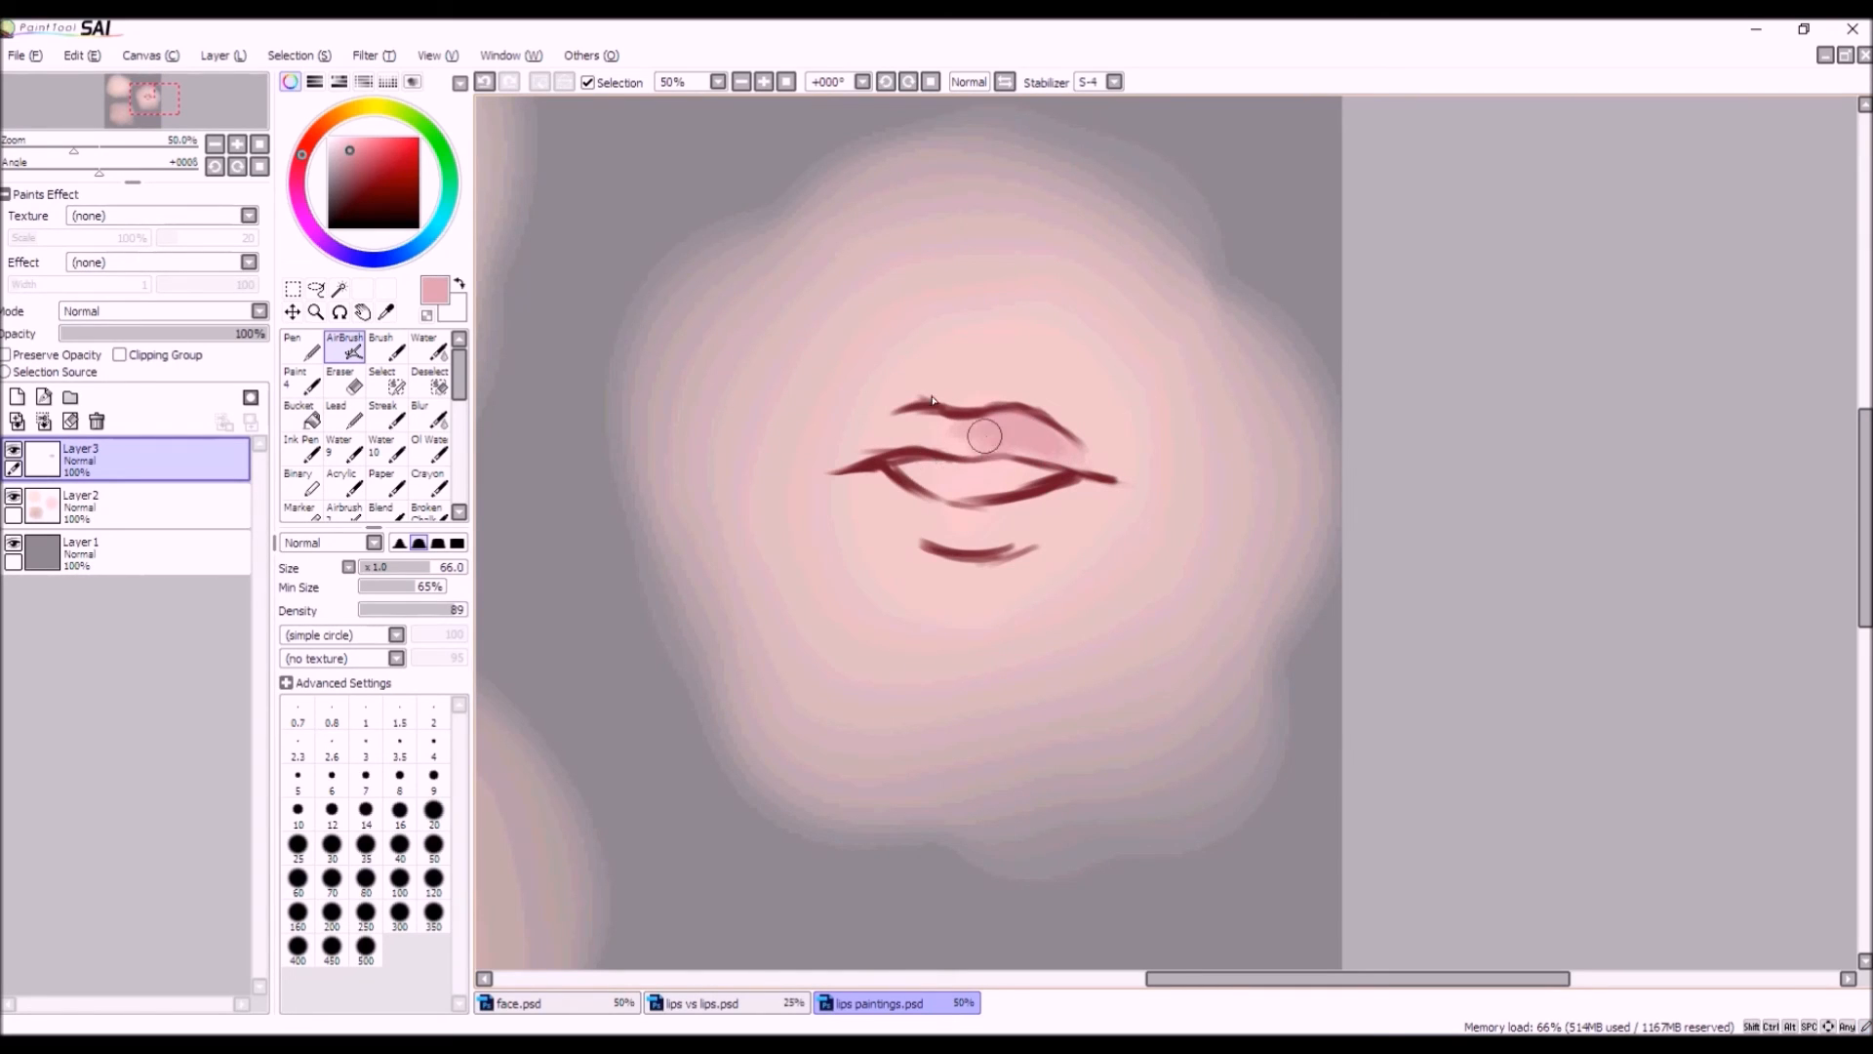
{"action": "left_click", "coordinate": [486, 87]}
{"action": "mouse_move", "coordinate": [1037, 430]}
{"action": "left_mouse_down"}
{"action": "mouse_move", "coordinate": [1002, 414]}
{"action": "mouse_move", "coordinate": [1024, 427]}
{"action": "left_mouse_up"}
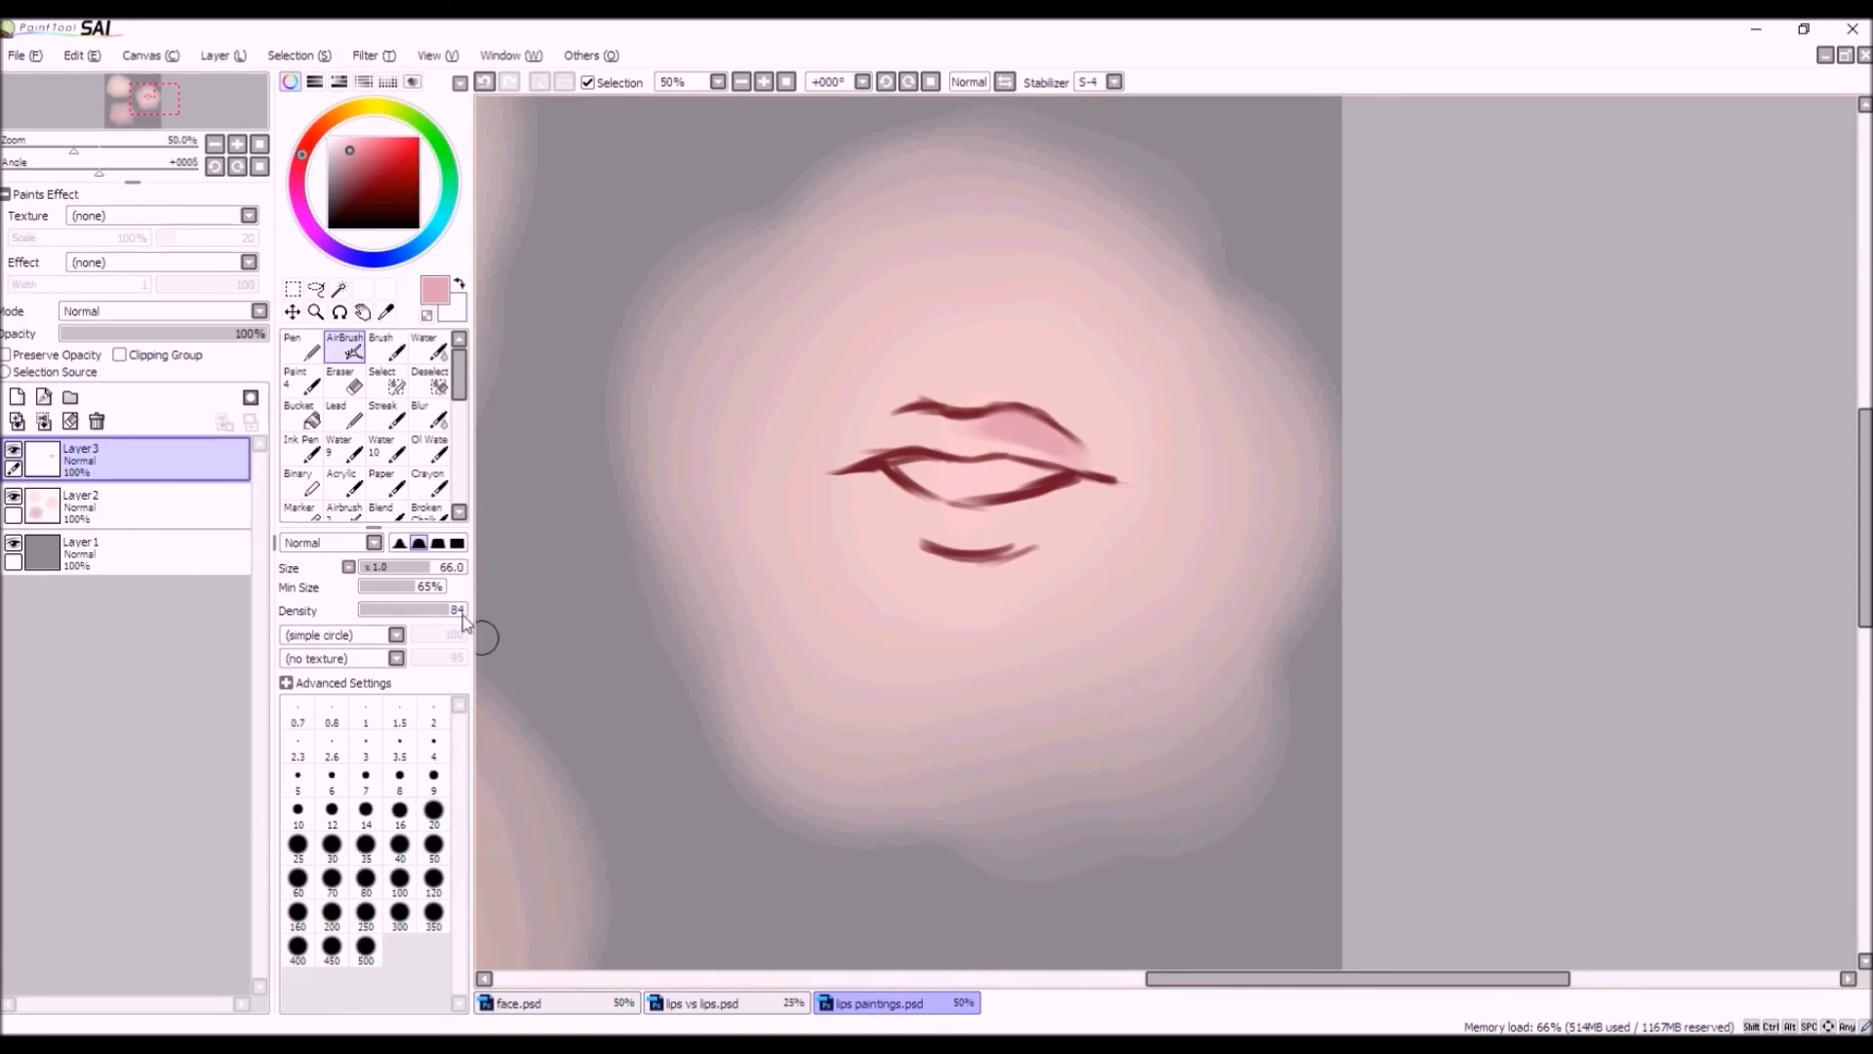
{"action": "mouse_move", "coordinate": [1044, 436]}
{"action": "left_mouse_down"}
{"action": "mouse_move", "coordinate": [966, 437]}
{"action": "mouse_move", "coordinate": [1046, 444]}
{"action": "mouse_move", "coordinate": [922, 427]}
{"action": "mouse_move", "coordinate": [867, 450]}
{"action": "mouse_move", "coordinate": [937, 429]}
{"action": "left_mouse_up"}
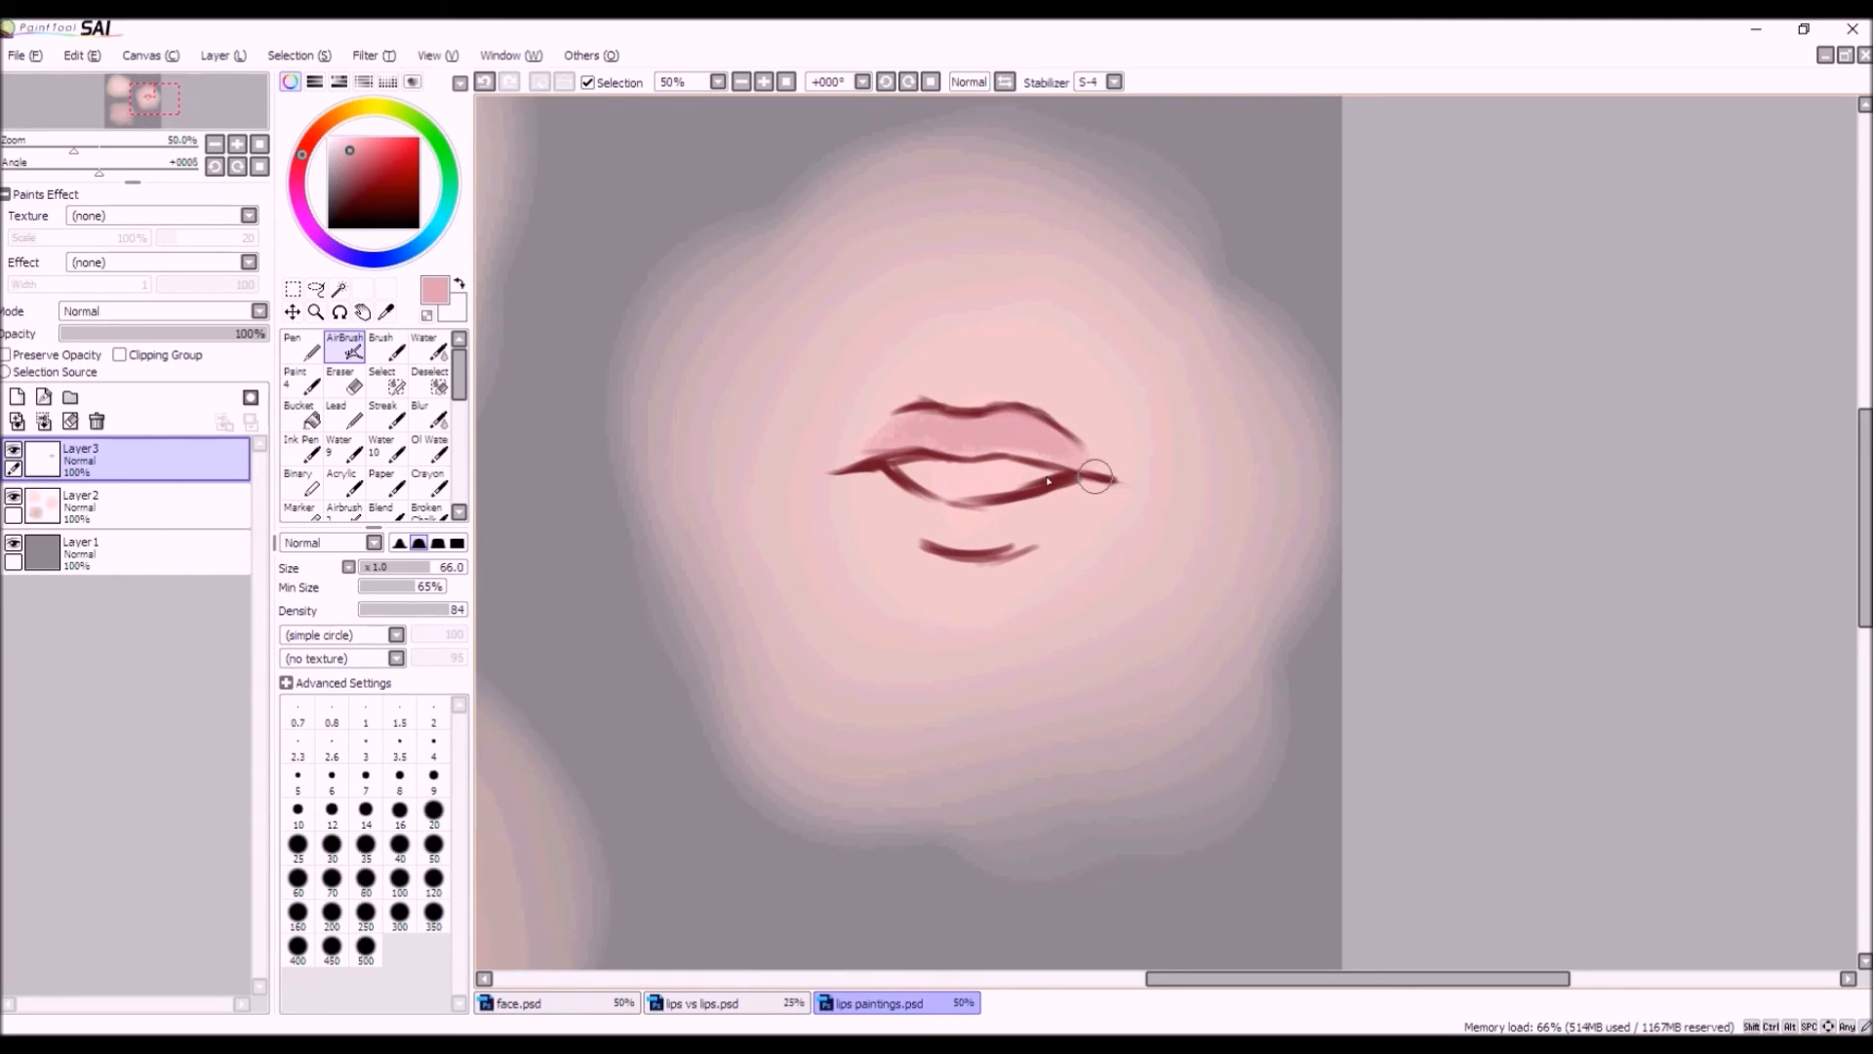
Try spreading pink toward the upper lip's right corner at AirBrush sizes 34 and 58, and undo the strokes.
{"action": "left_click", "coordinate": [401, 569]}
{"action": "mouse_move", "coordinate": [1085, 441]}
{"action": "left_mouse_down"}
{"action": "mouse_move", "coordinate": [1120, 499]}
{"action": "mouse_move", "coordinate": [1073, 480]}
{"action": "mouse_move", "coordinate": [1079, 456]}
{"action": "left_mouse_up"}
{"action": "left_click", "coordinate": [485, 82]}
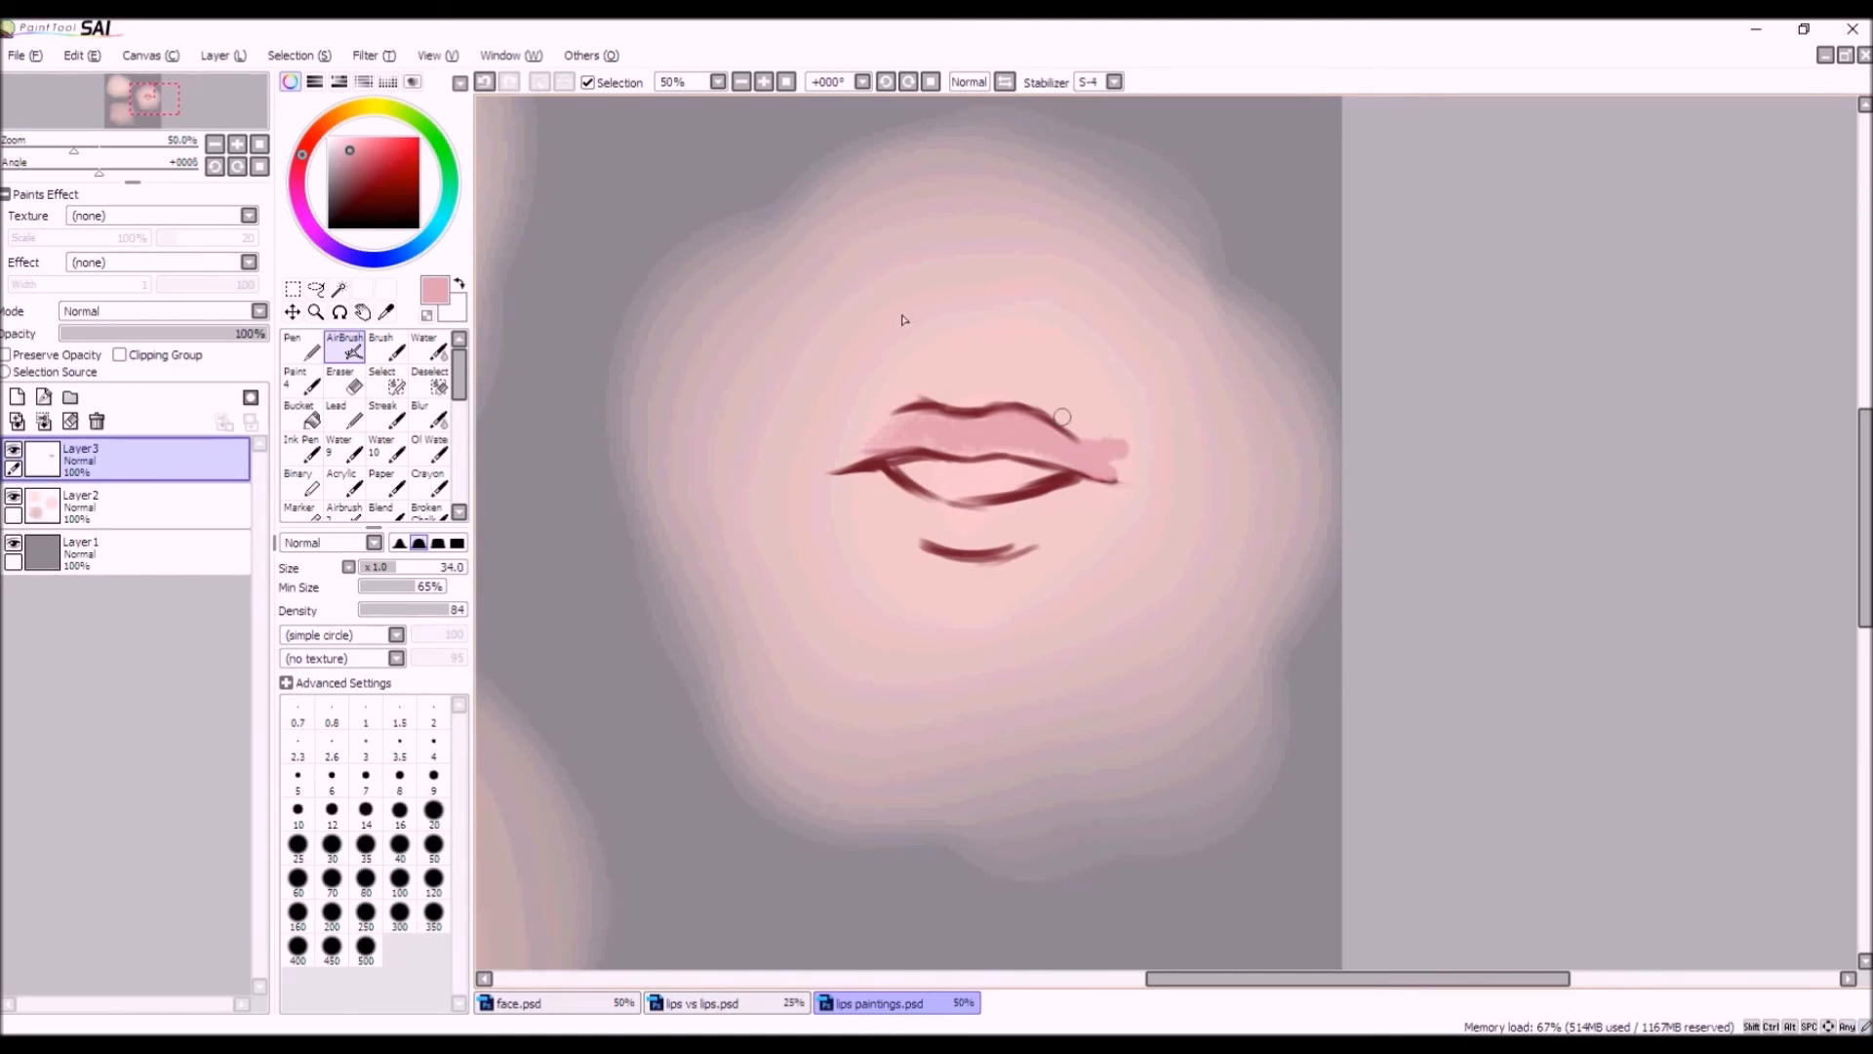
{"action": "left_click", "coordinate": [485, 82]}
{"action": "left_click_drag", "start_coordinate": [383, 570], "coordinate": [443, 576]}
{"action": "left_click_drag", "start_coordinate": [1004, 419], "coordinate": [1044, 439]}
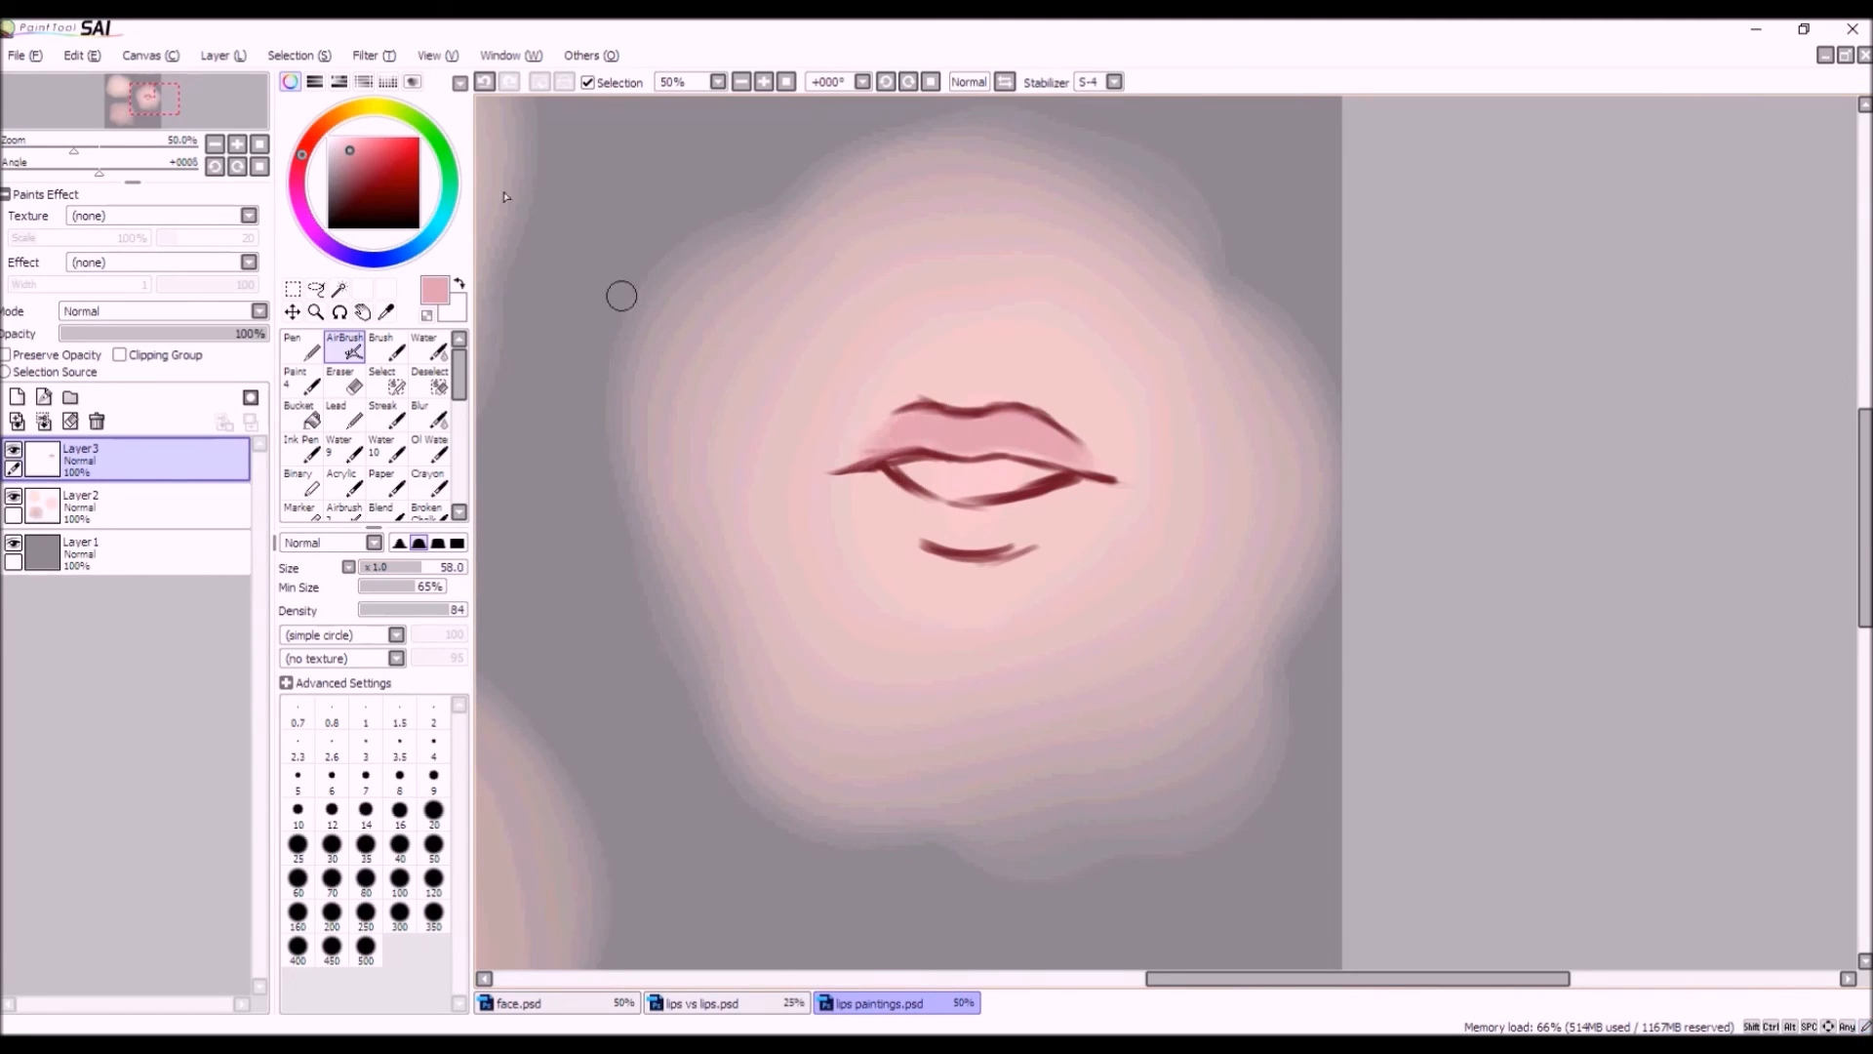
{"action": "left_click", "coordinate": [484, 82]}
Paint pink over the upper lip's left side at AirBrush size 46, and fill the lower lip at size 69.
{"action": "left_click_drag", "start_coordinate": [410, 569], "coordinate": [408, 568]}
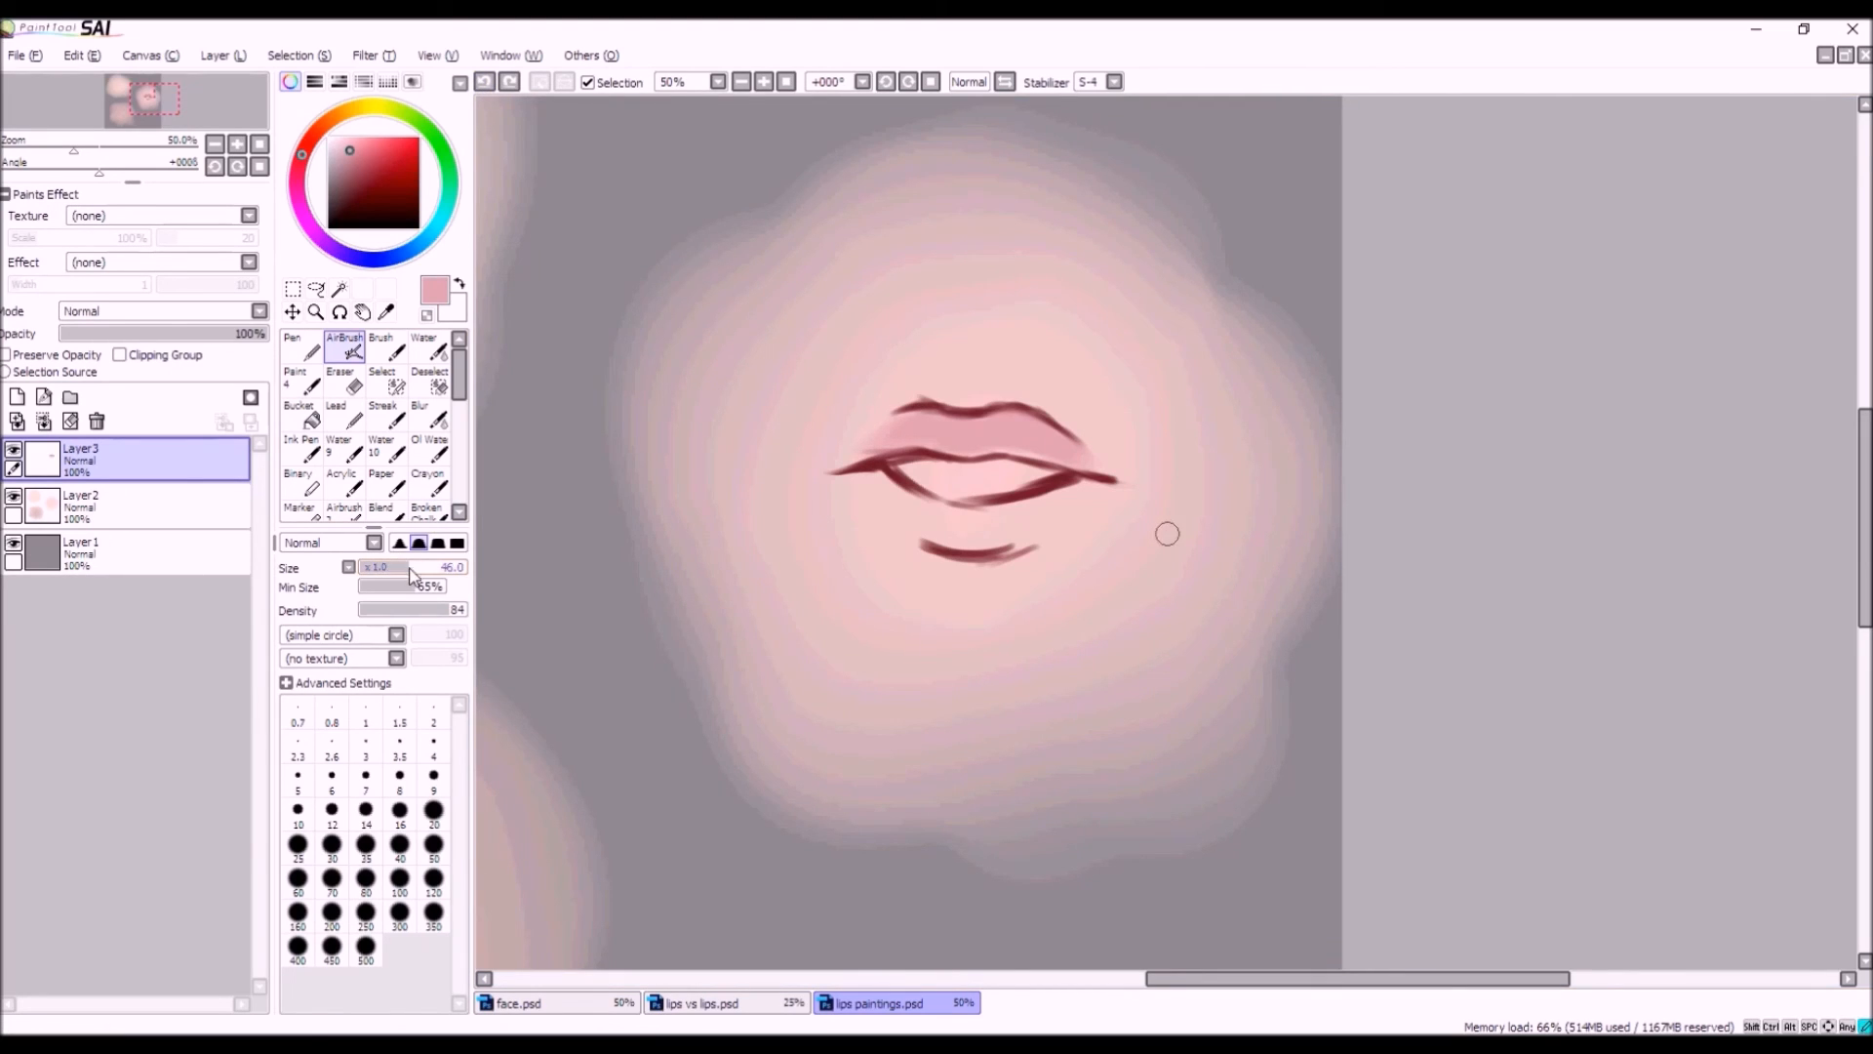
{"action": "left_click_drag", "start_coordinate": [928, 423], "coordinate": [855, 470]}
{"action": "left_click_drag", "start_coordinate": [407, 568], "coordinate": [433, 569]}
{"action": "mouse_move", "coordinate": [1008, 532]}
{"action": "left_mouse_down"}
{"action": "mouse_move", "coordinate": [929, 526]}
{"action": "mouse_move", "coordinate": [1024, 512]}
{"action": "mouse_move", "coordinate": [921, 500]}
{"action": "mouse_move", "coordinate": [1035, 522]}
{"action": "mouse_move", "coordinate": [913, 517]}
{"action": "mouse_move", "coordinate": [1105, 493]}
{"action": "mouse_move", "coordinate": [976, 541]}
{"action": "mouse_move", "coordinate": [1095, 502]}
{"action": "mouse_move", "coordinate": [971, 520]}
{"action": "mouse_move", "coordinate": [885, 474]}
{"action": "mouse_move", "coordinate": [937, 536]}
{"action": "mouse_move", "coordinate": [874, 469]}
{"action": "mouse_move", "coordinate": [971, 534]}
{"action": "mouse_move", "coordinate": [872, 448]}
{"action": "mouse_move", "coordinate": [1096, 471]}
{"action": "mouse_move", "coordinate": [1007, 516]}
{"action": "mouse_move", "coordinate": [1113, 472]}
{"action": "left_mouse_up"}
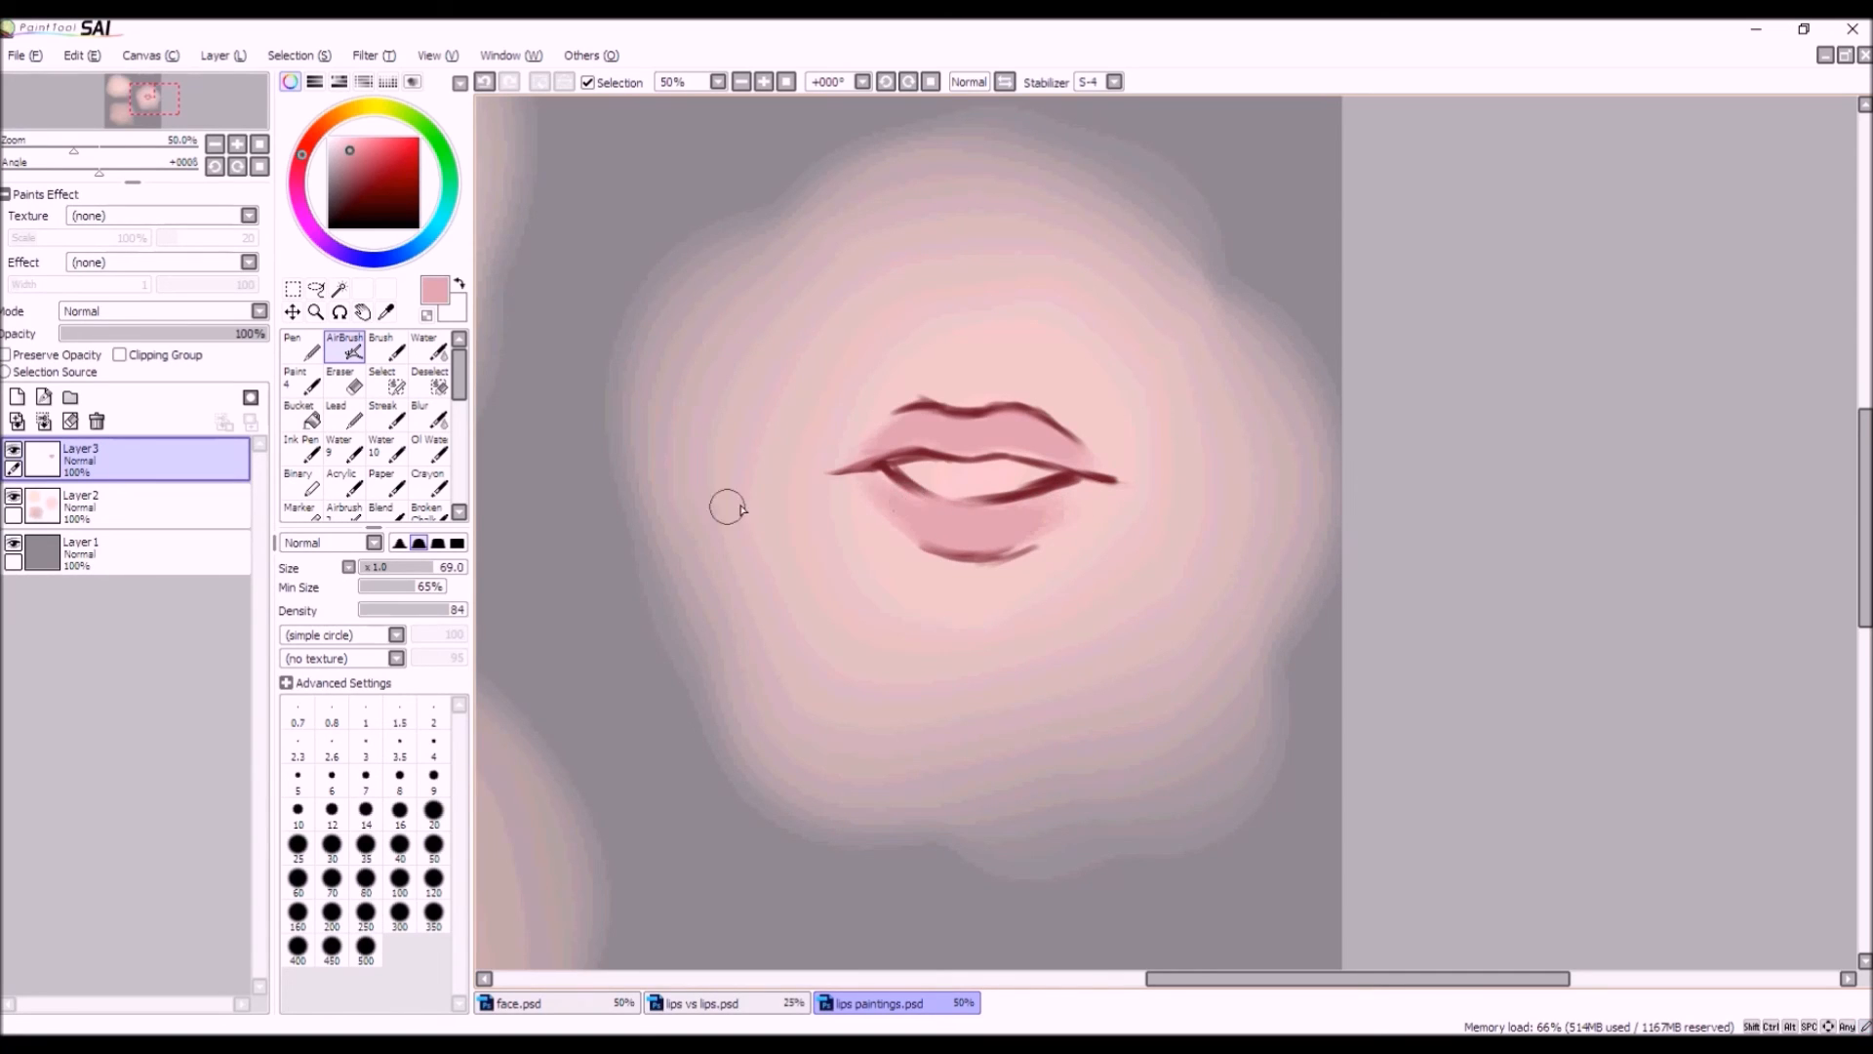
Thin the lower line of the mouth opening near both corners with light pink at AirBrush size 32.
{"action": "mouse_move", "coordinate": [400, 575]}
{"action": "left_mouse_down"}
{"action": "mouse_move", "coordinate": [377, 573]}
{"action": "mouse_move", "coordinate": [412, 573]}
{"action": "left_mouse_up"}
{"action": "left_click", "coordinate": [485, 85]}
{"action": "left_click", "coordinate": [485, 86]}
{"action": "mouse_move", "coordinate": [1081, 478]}
{"action": "left_mouse_down"}
{"action": "mouse_move", "coordinate": [1031, 502]}
{"action": "mouse_move", "coordinate": [1065, 486]}
{"action": "left_mouse_up"}
{"action": "left_click_drag", "start_coordinate": [884, 475], "coordinate": [903, 494]}
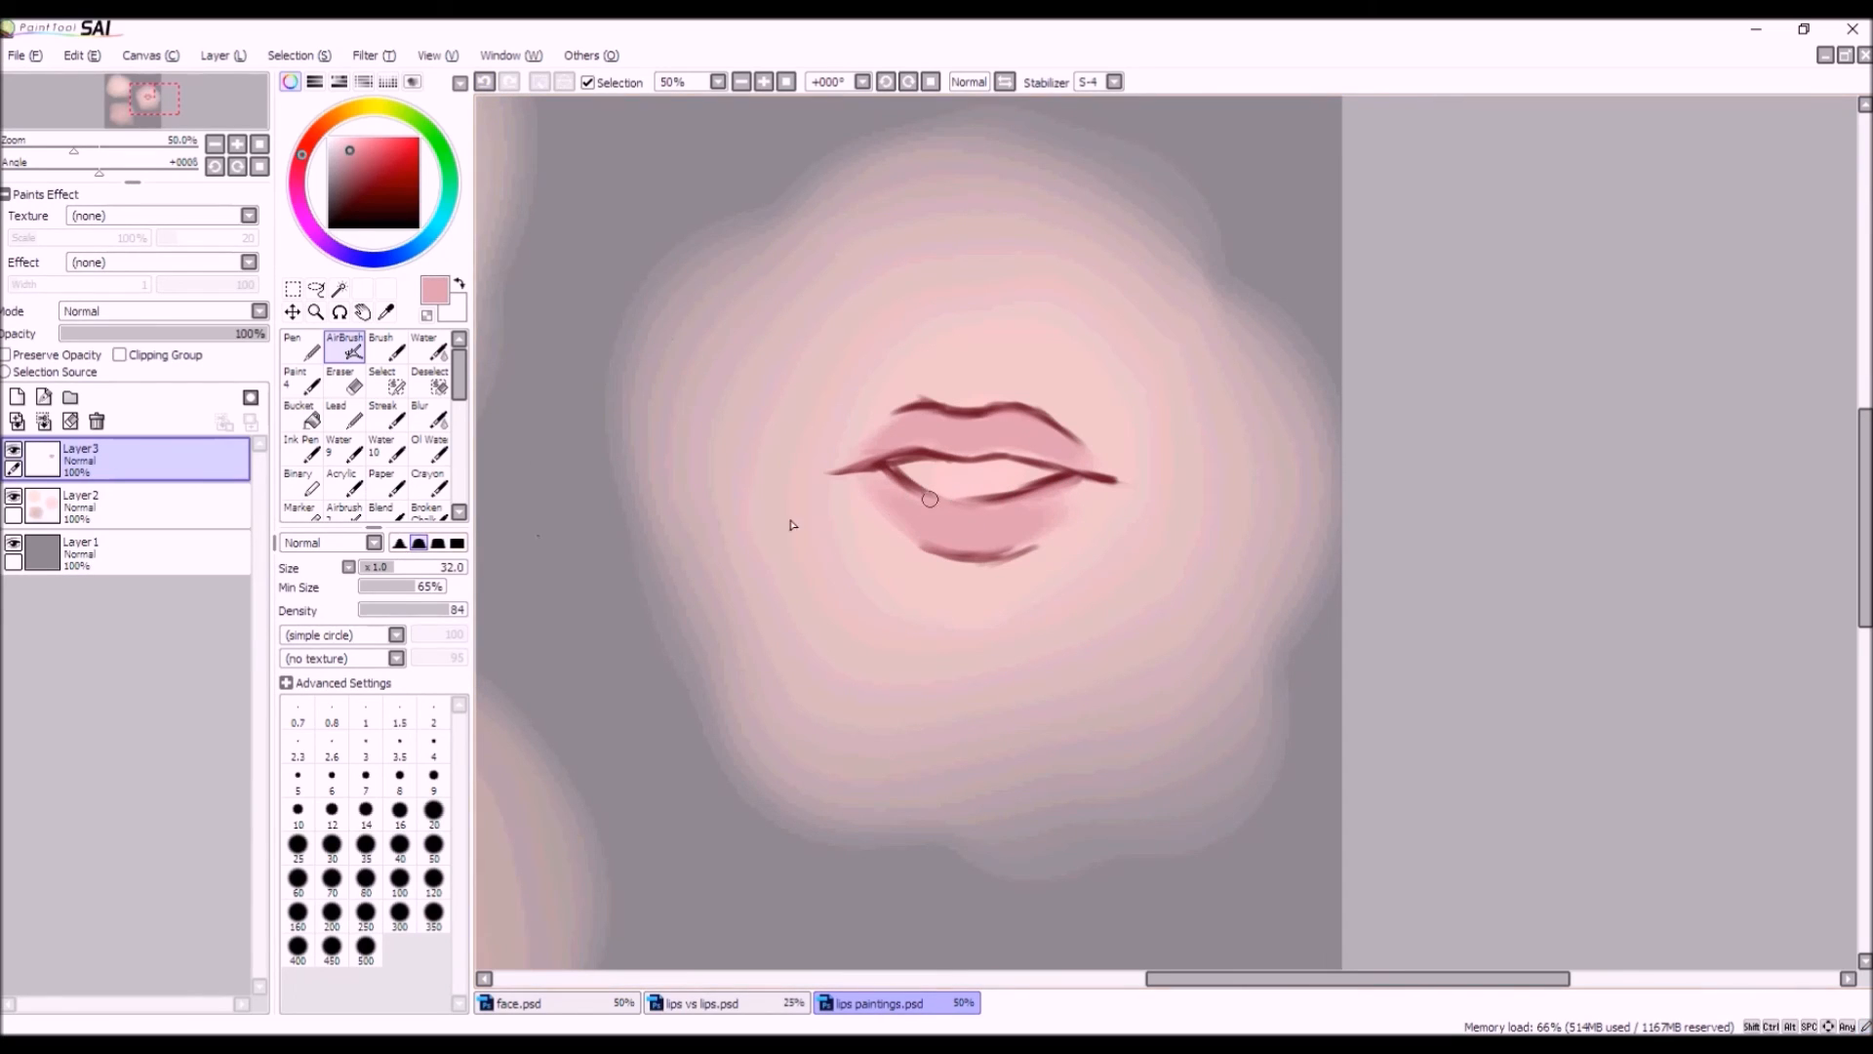
Try softening the mouth line's corners with light pink at AirBrush size 28, and undo the strokes.
{"action": "mouse_move", "coordinate": [403, 570]}
{"action": "left_mouse_down"}
{"action": "mouse_move", "coordinate": [450, 572]}
{"action": "mouse_move", "coordinate": [413, 571]}
{"action": "left_mouse_up"}
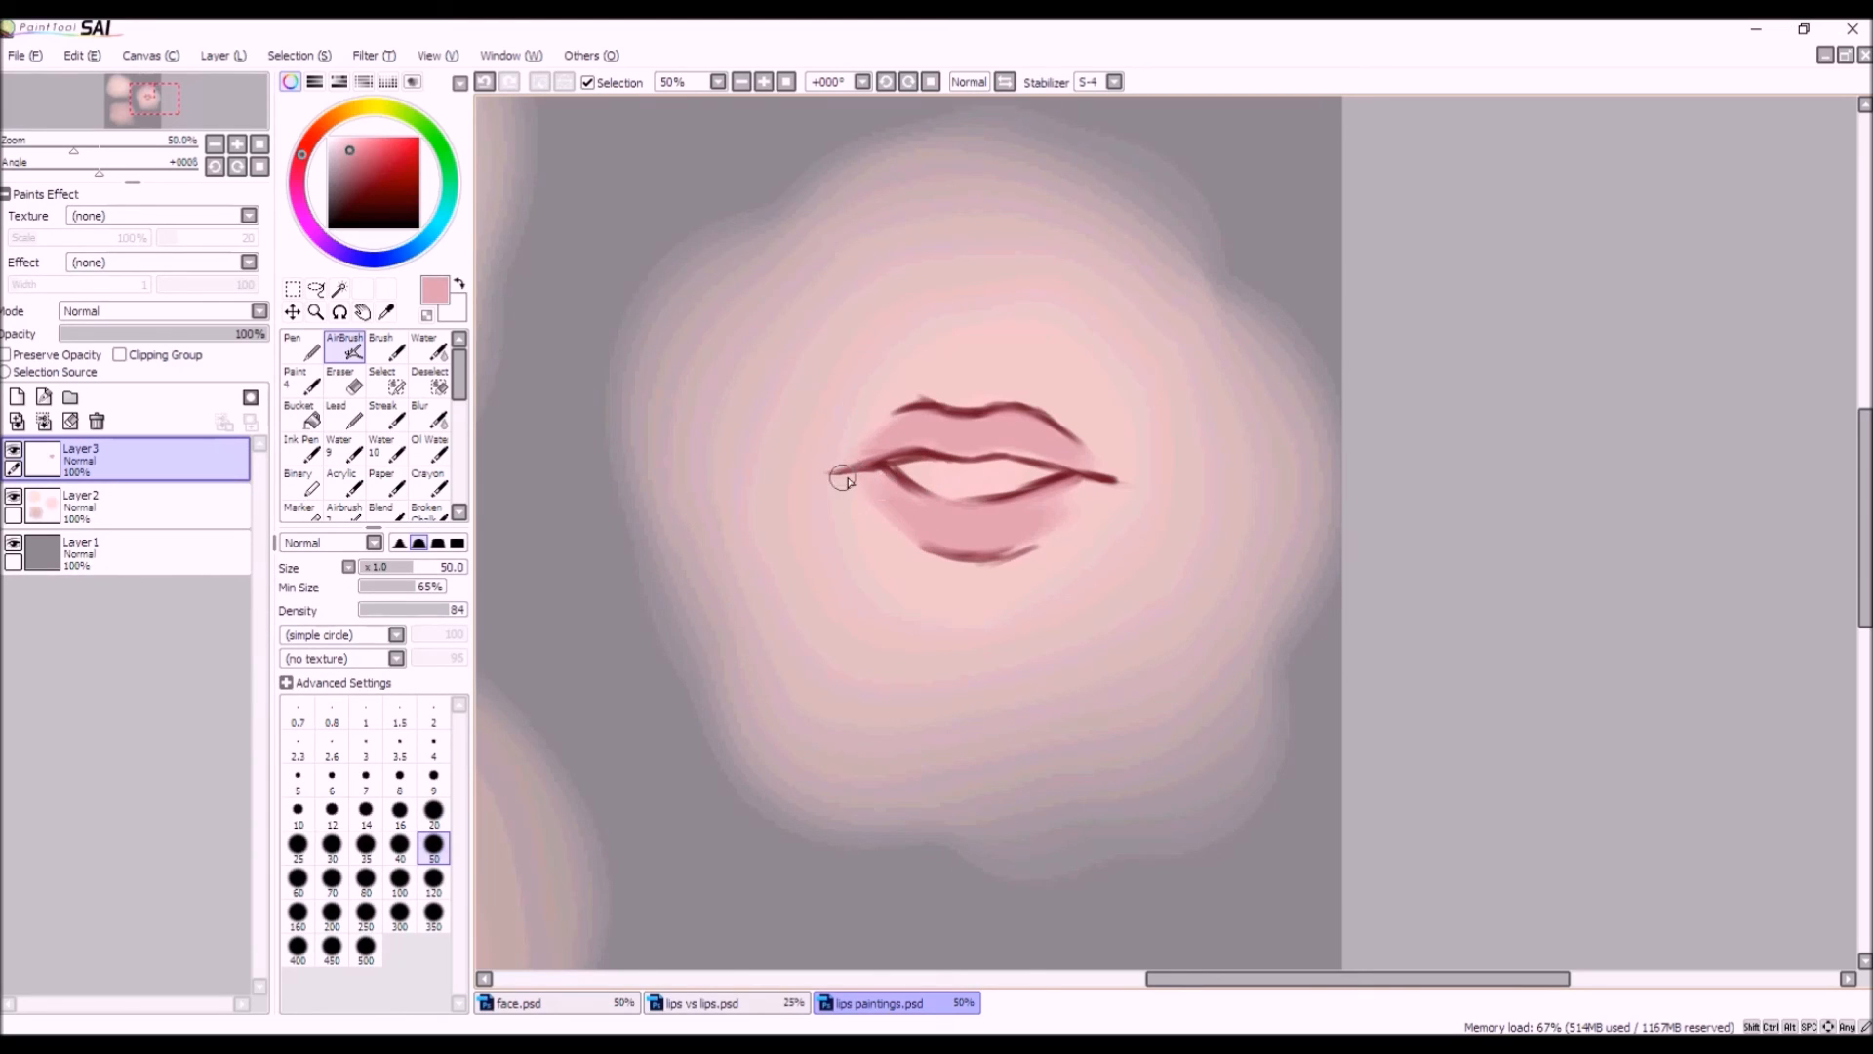
{"action": "left_click_drag", "start_coordinate": [417, 568], "coordinate": [390, 568]}
{"action": "left_click_drag", "start_coordinate": [1093, 475], "coordinate": [1130, 484]}
{"action": "left_click_drag", "start_coordinate": [1030, 449], "coordinate": [1098, 472]}
{"action": "left_click_drag", "start_coordinate": [842, 458], "coordinate": [878, 470]}
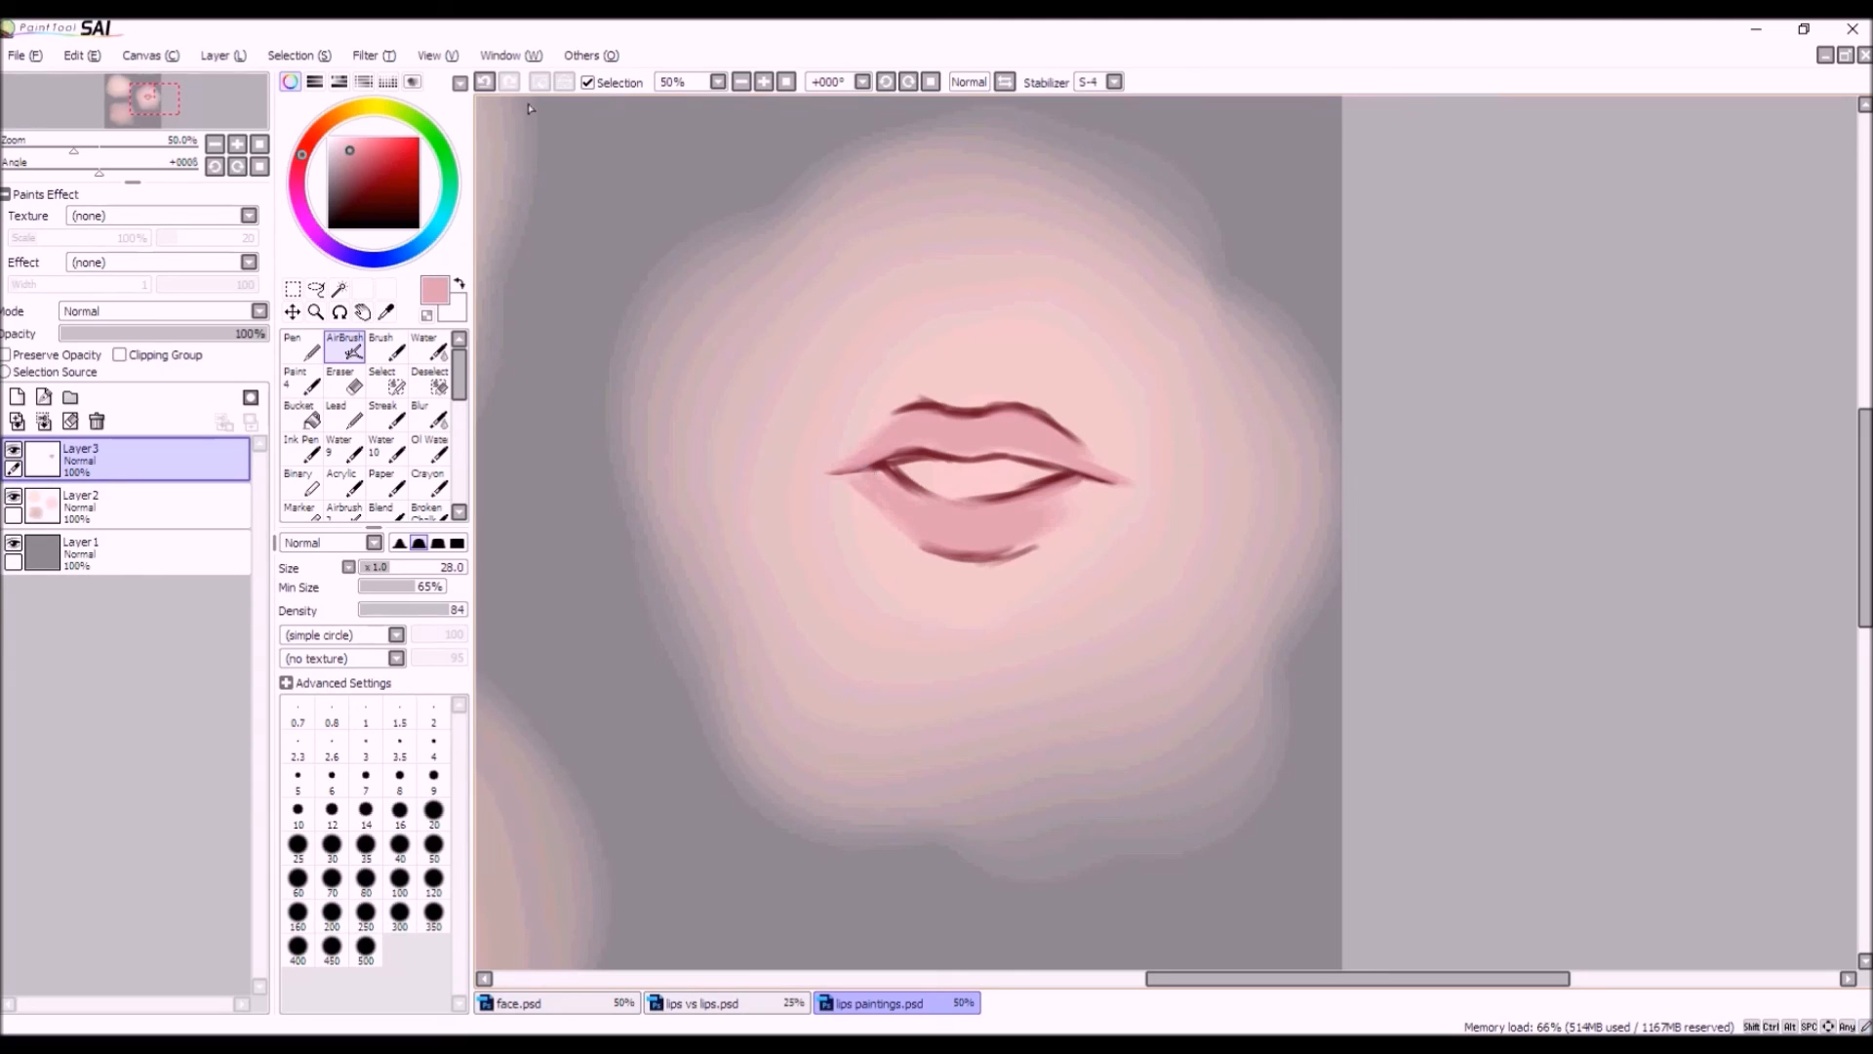
{"action": "left_click", "coordinate": [481, 82]}
{"action": "left_click", "coordinate": [485, 83]}
{"action": "left_click", "coordinate": [485, 84]}
Try extending the pink of both lips out to the mouth corners, and undo the strokes.
{"action": "mouse_move", "coordinate": [1052, 431]}
{"action": "left_mouse_down"}
{"action": "mouse_move", "coordinate": [1111, 465]}
{"action": "mouse_move", "coordinate": [1104, 488]}
{"action": "mouse_move", "coordinate": [1061, 513]}
{"action": "left_mouse_up"}
{"action": "left_click_drag", "start_coordinate": [1115, 492], "coordinate": [1057, 512]}
{"action": "mouse_move", "coordinate": [851, 485]}
{"action": "left_mouse_down"}
{"action": "mouse_move", "coordinate": [893, 508]}
{"action": "mouse_move", "coordinate": [852, 457]}
{"action": "mouse_move", "coordinate": [838, 471]}
{"action": "mouse_move", "coordinate": [925, 401]}
{"action": "mouse_move", "coordinate": [829, 473]}
{"action": "mouse_move", "coordinate": [892, 418]}
{"action": "left_mouse_up"}
{"action": "left_click_drag", "start_coordinate": [837, 475], "coordinate": [894, 523]}
{"action": "left_click_drag", "start_coordinate": [1096, 493], "coordinate": [1117, 485]}
{"action": "left_click", "coordinate": [484, 82]}
{"action": "left_click", "coordinate": [484, 81]}
{"action": "left_click", "coordinate": [484, 83]}
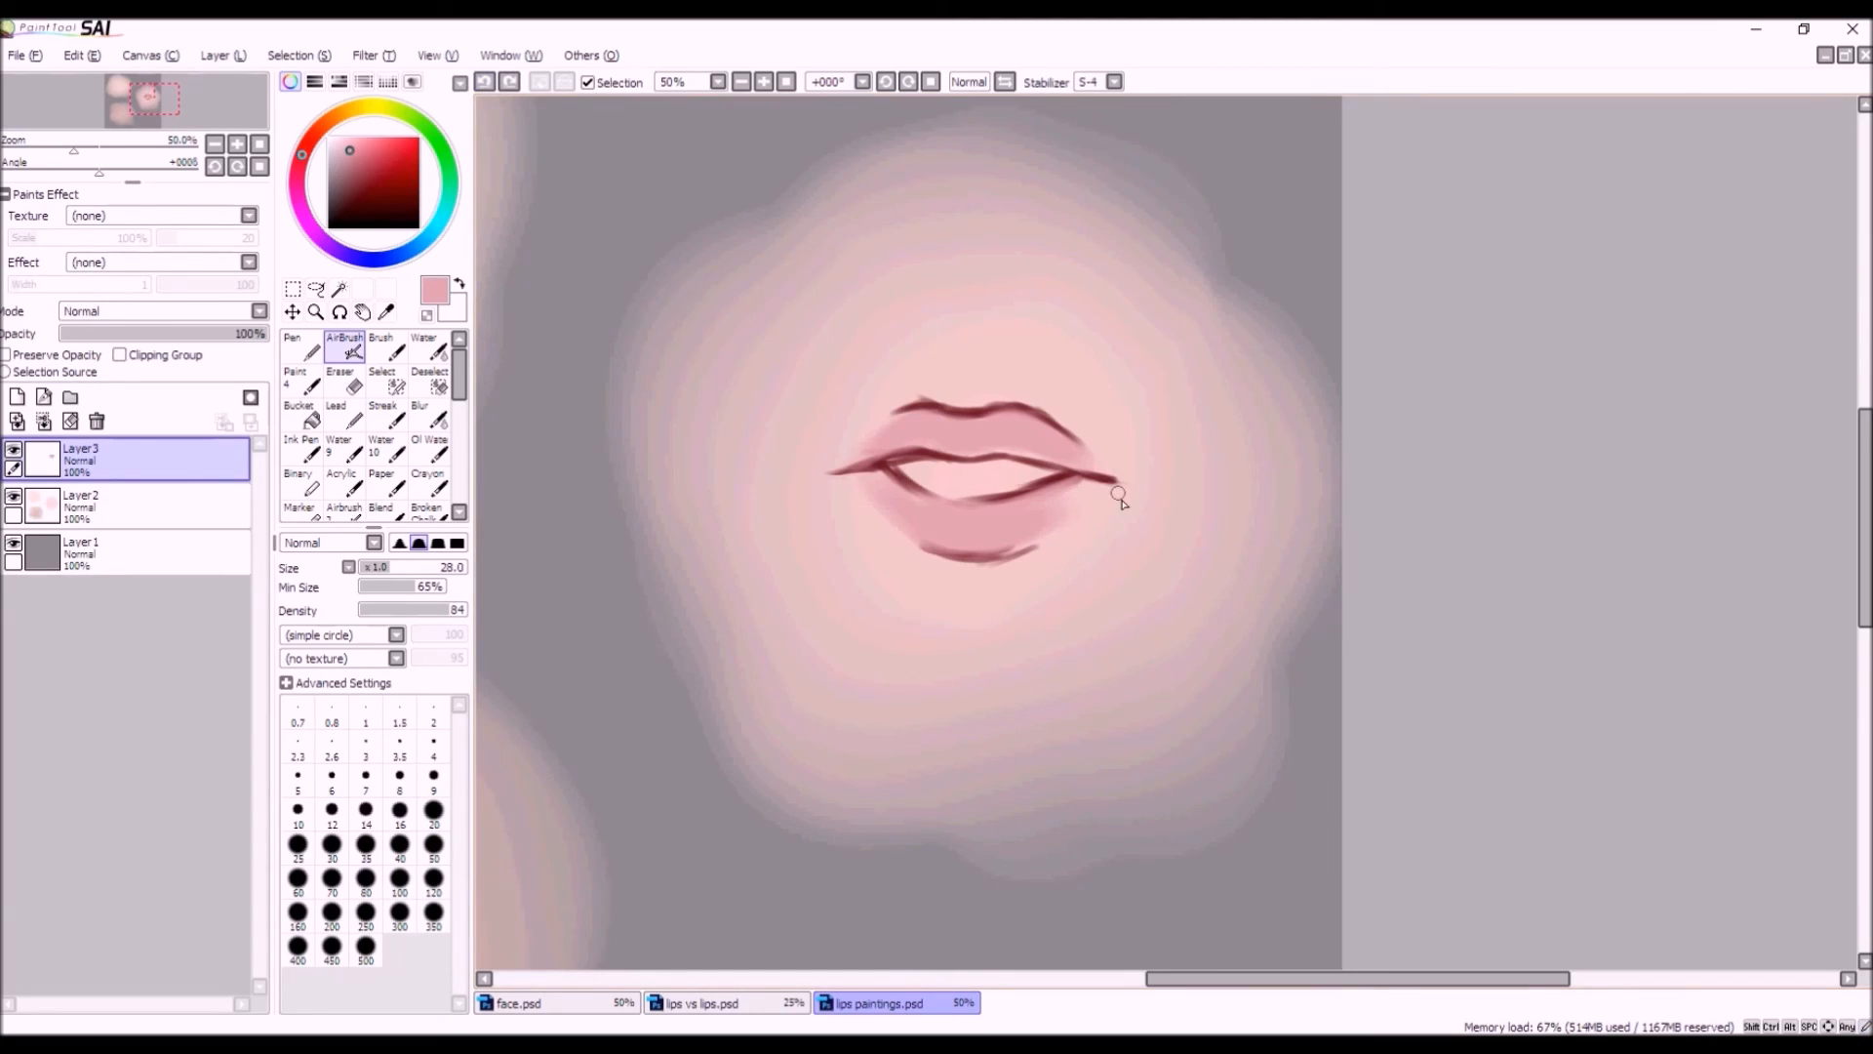
{"action": "left_click_drag", "start_coordinate": [1088, 485], "coordinate": [1083, 502]}
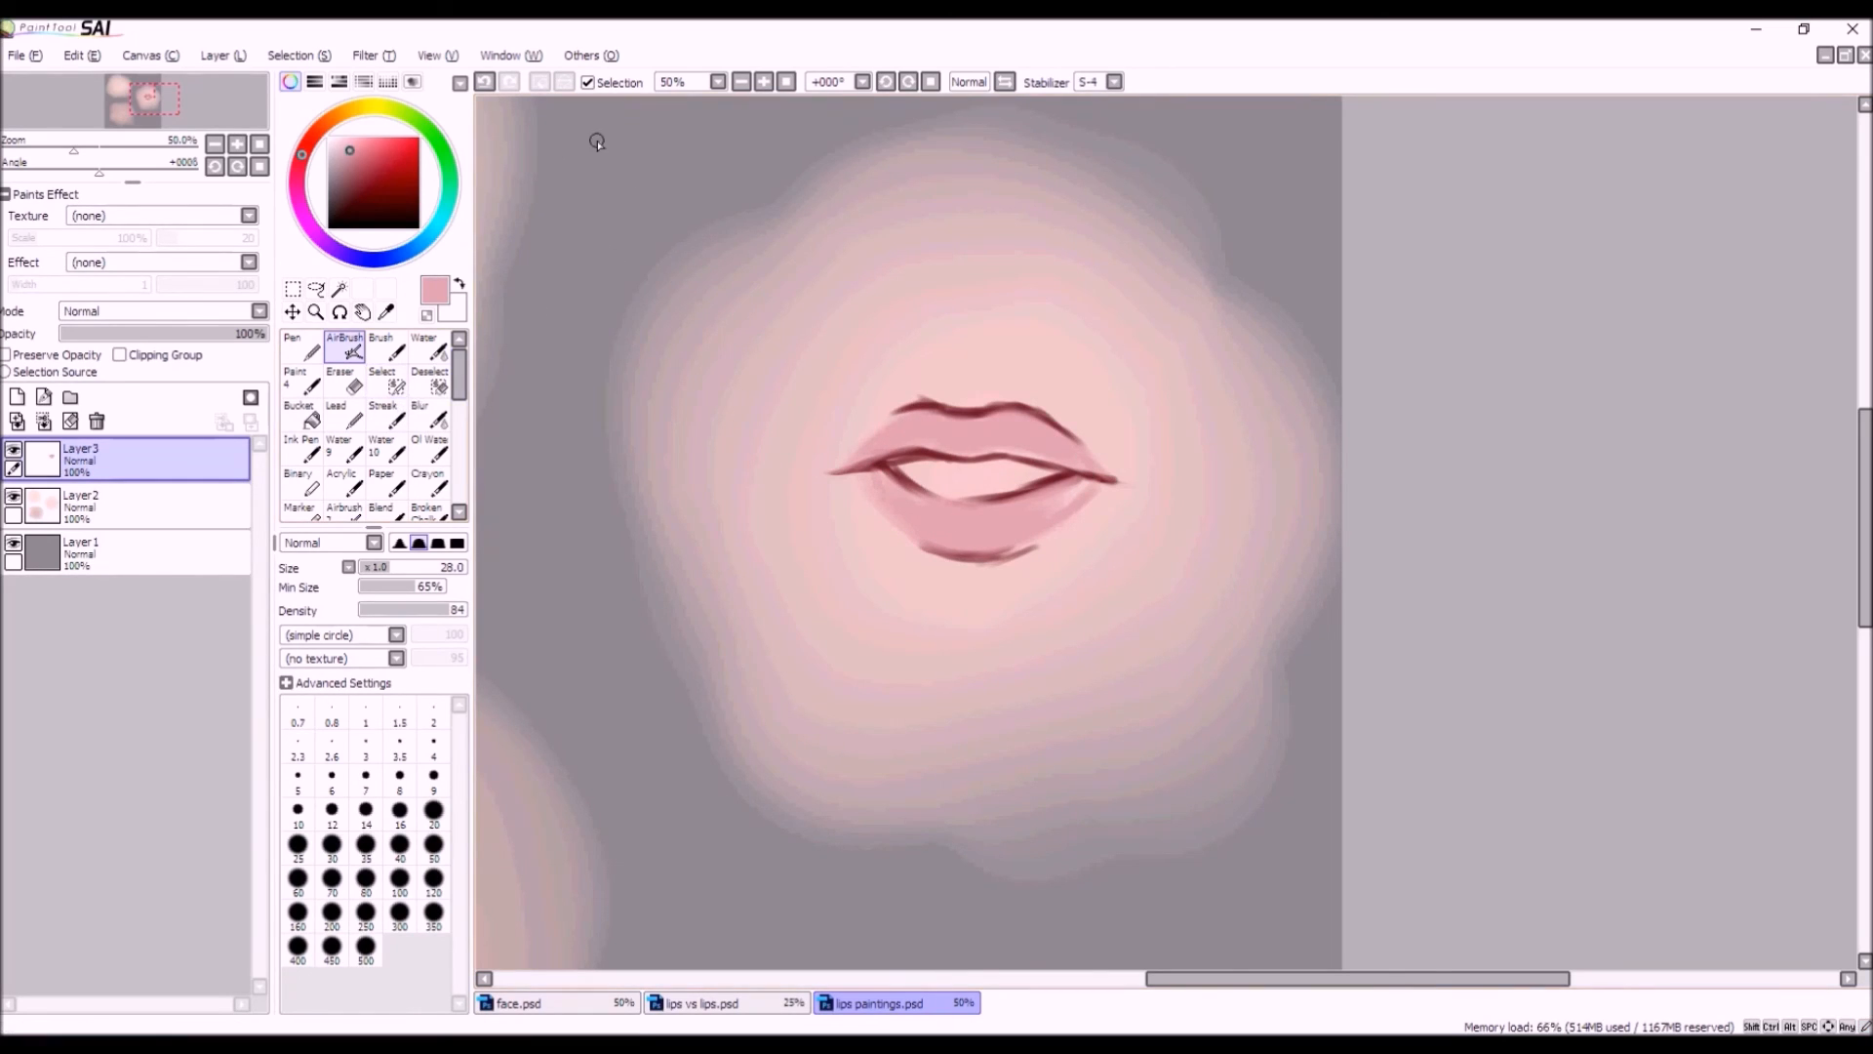
{"action": "left_click", "coordinate": [485, 86]}
{"action": "left_click", "coordinate": [485, 86]}
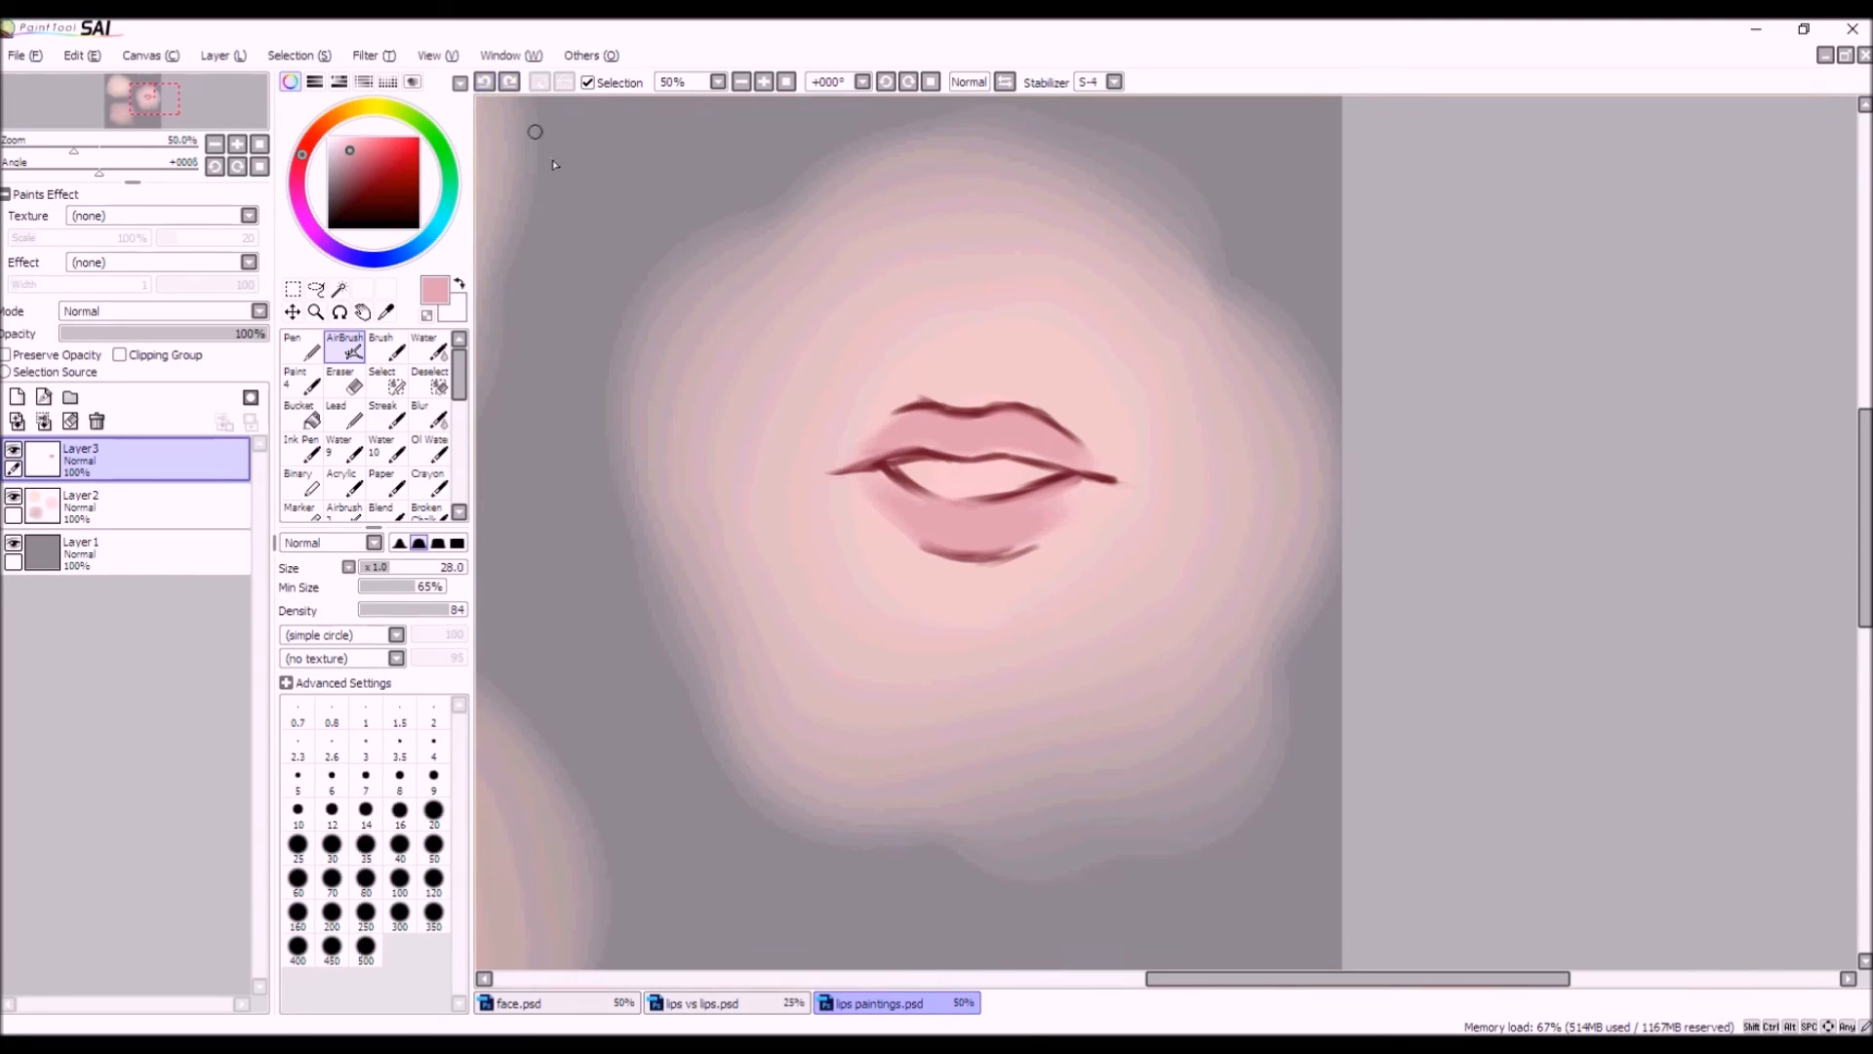
Paint a round test blot of light pink above the lips at AirBrush size 65, and undo it.
{"action": "left_click", "coordinate": [425, 571]}
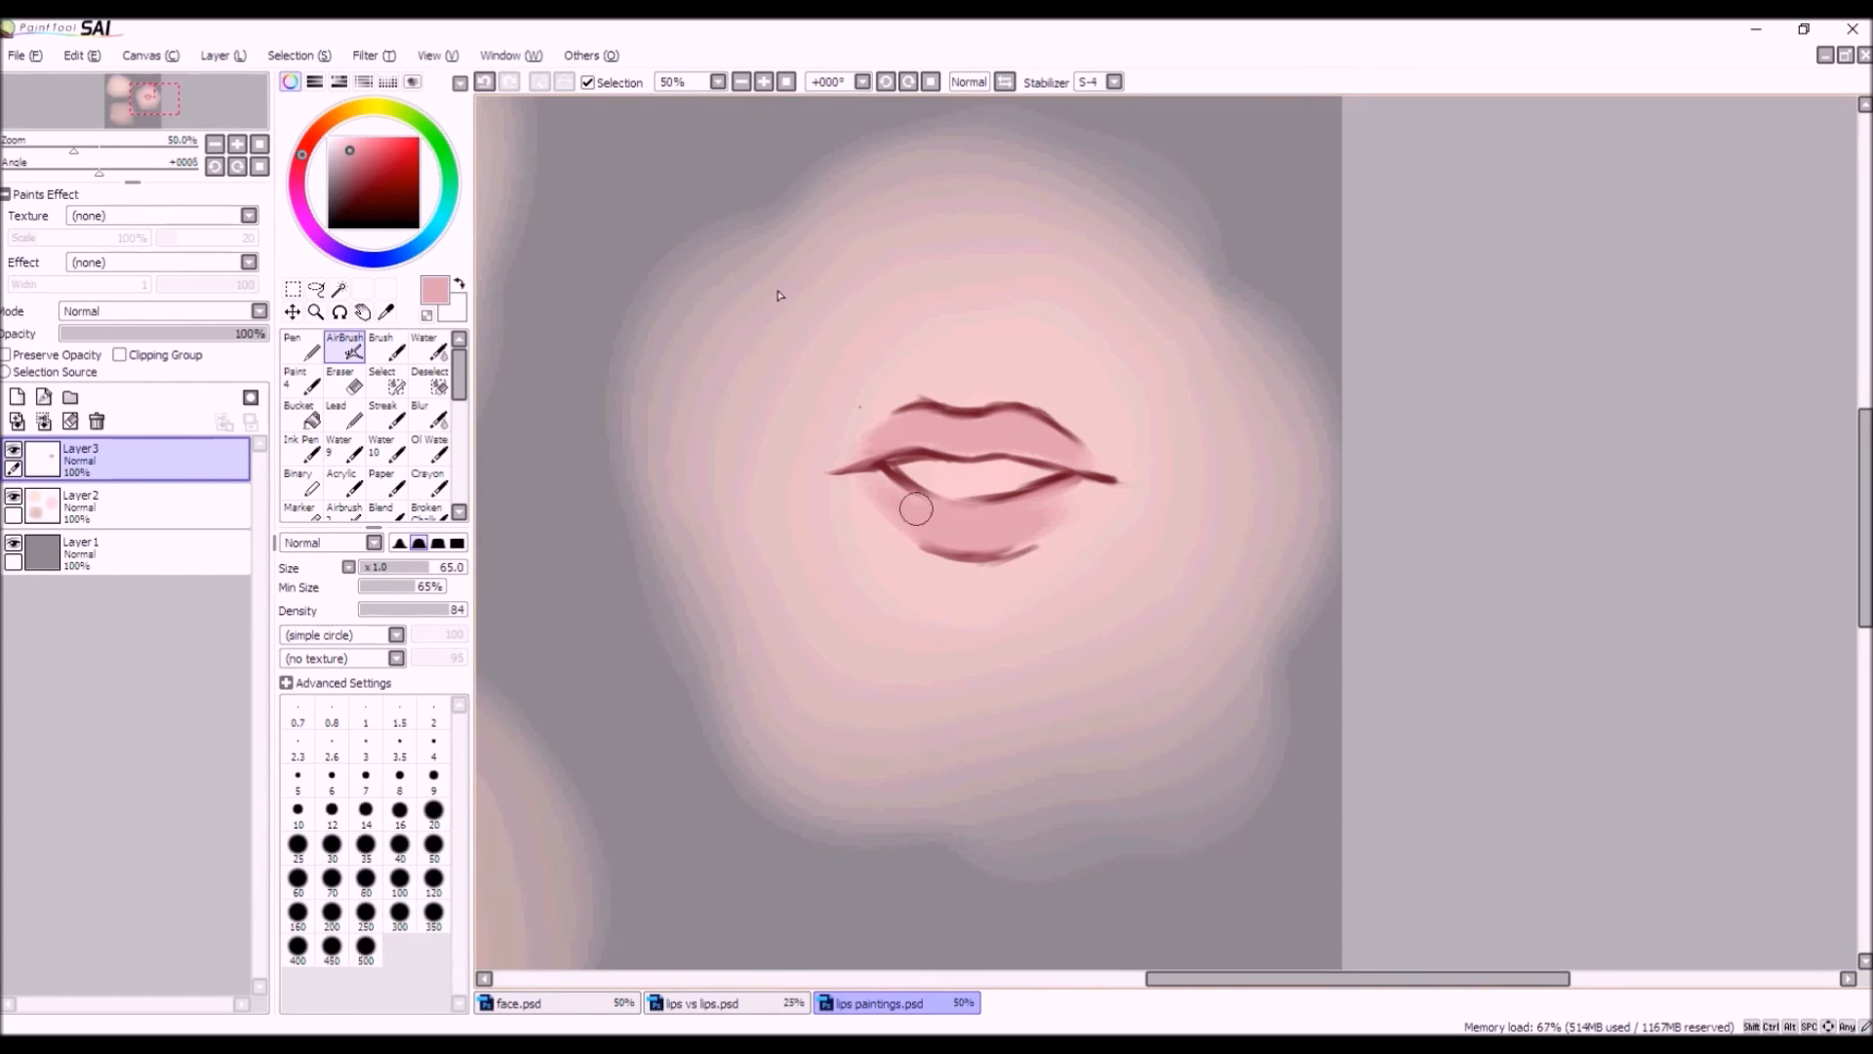
{"action": "mouse_move", "coordinate": [708, 162]}
{"action": "left_mouse_down"}
{"action": "mouse_move", "coordinate": [774, 209]}
{"action": "mouse_move", "coordinate": [753, 146]}
{"action": "mouse_move", "coordinate": [740, 192]}
{"action": "left_mouse_up"}
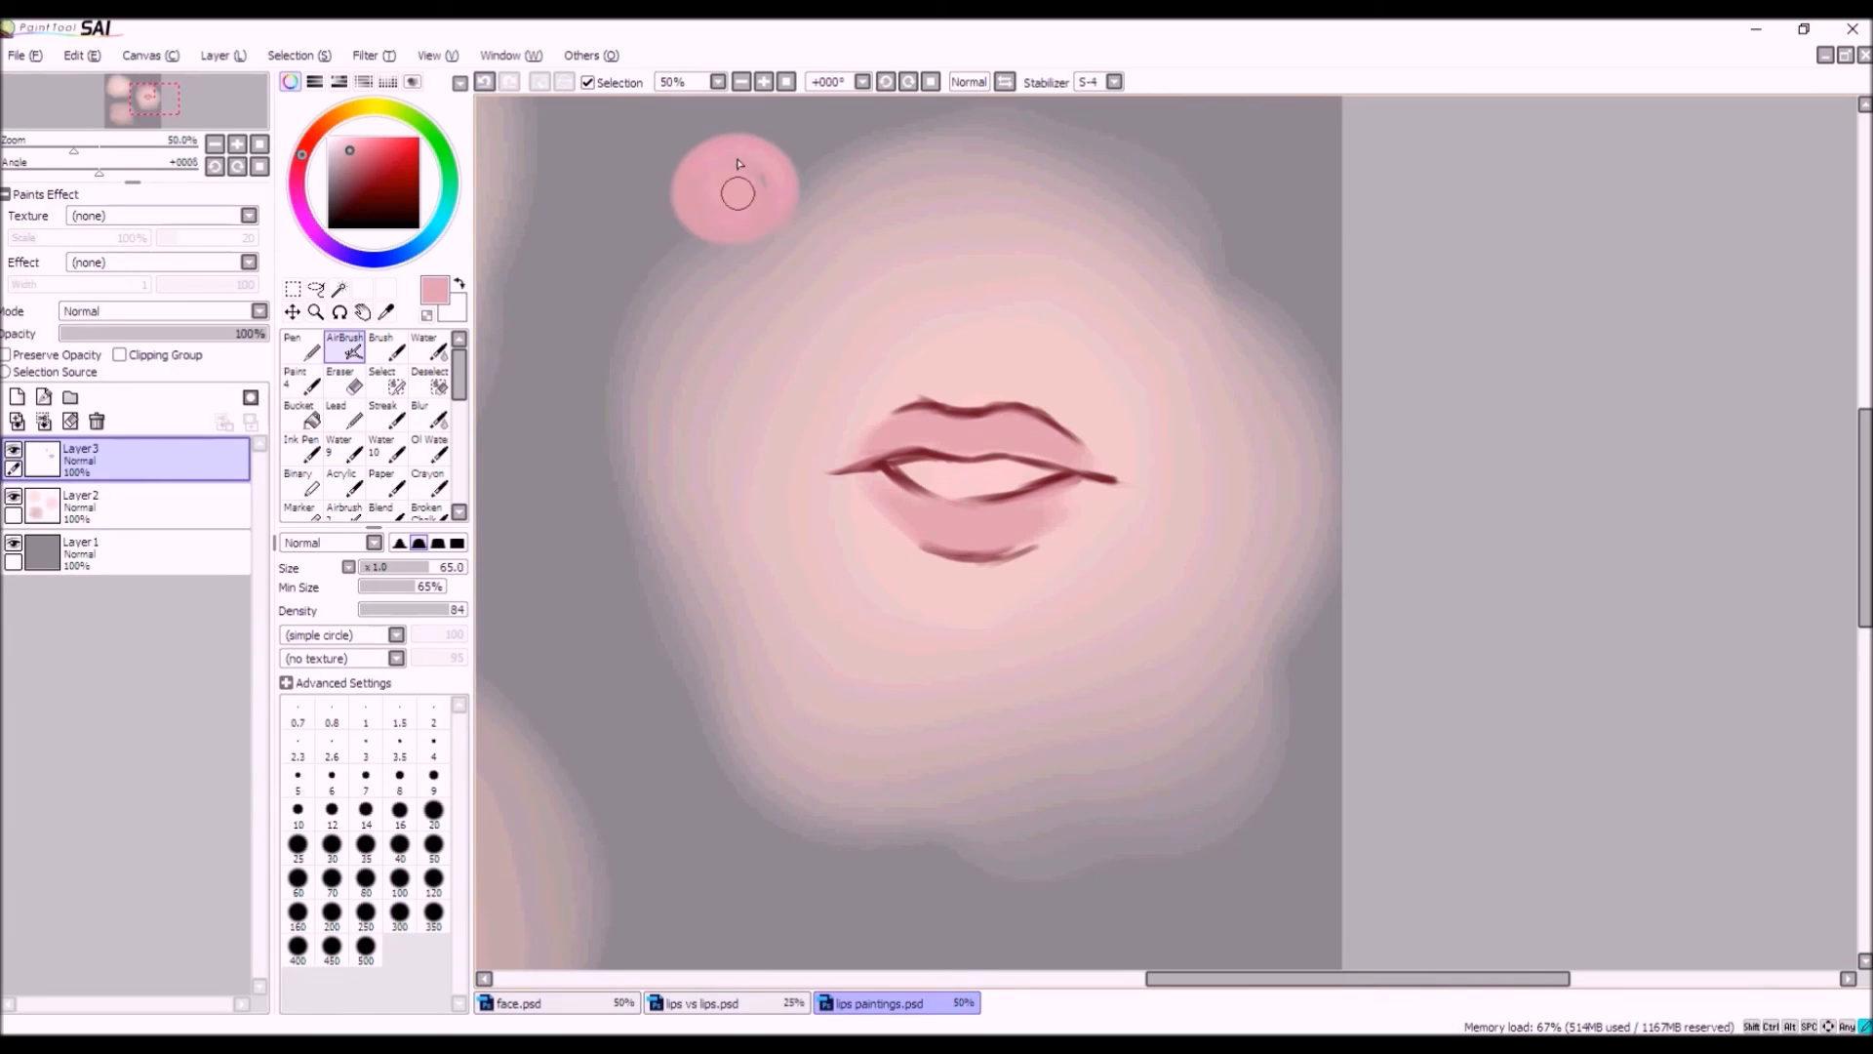
{"action": "left_click", "coordinate": [484, 85]}
{"action": "left_click", "coordinate": [484, 85]}
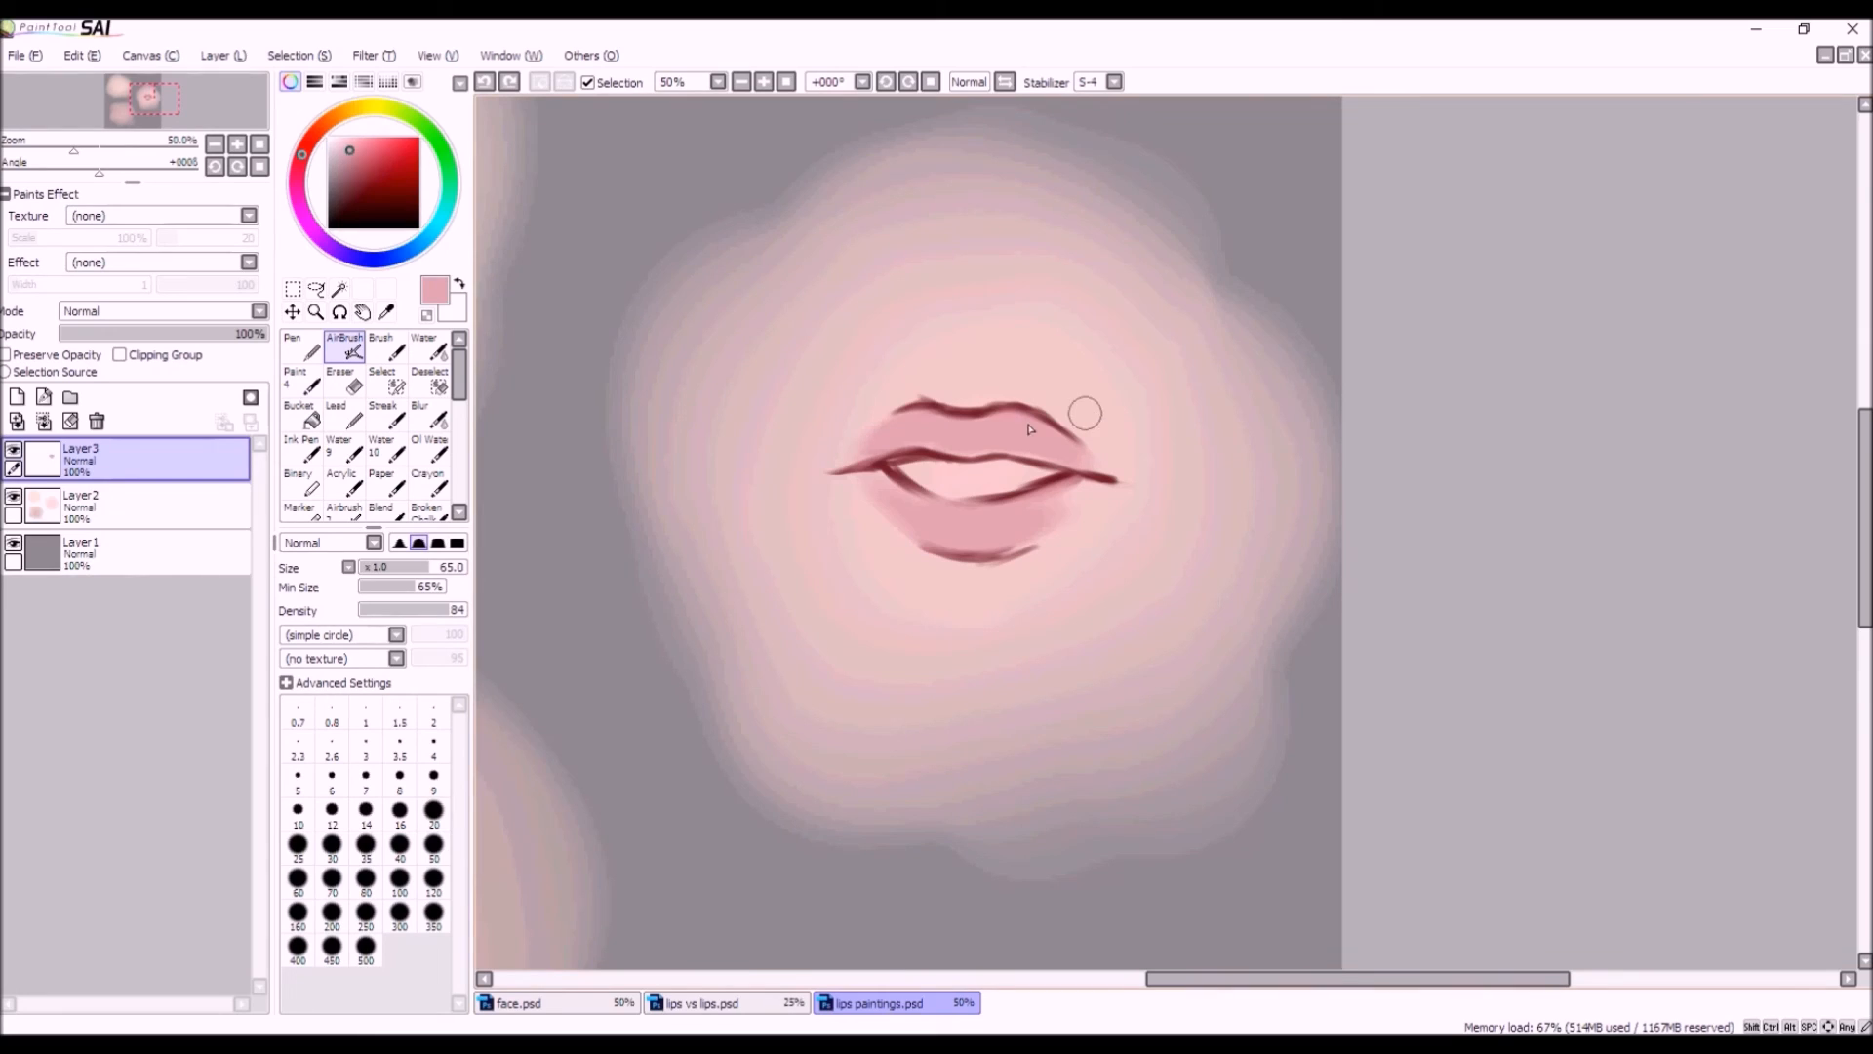
Choose a darker pink and shade both lips along the mouth opening with the AirBrush at size 47.
{"action": "left_click", "coordinate": [351, 151]}
{"action": "left_click", "coordinate": [353, 160]}
{"action": "mouse_move", "coordinate": [1006, 427]}
{"action": "left_mouse_down"}
{"action": "mouse_move", "coordinate": [1068, 453]}
{"action": "mouse_move", "coordinate": [1049, 441]}
{"action": "left_mouse_up"}
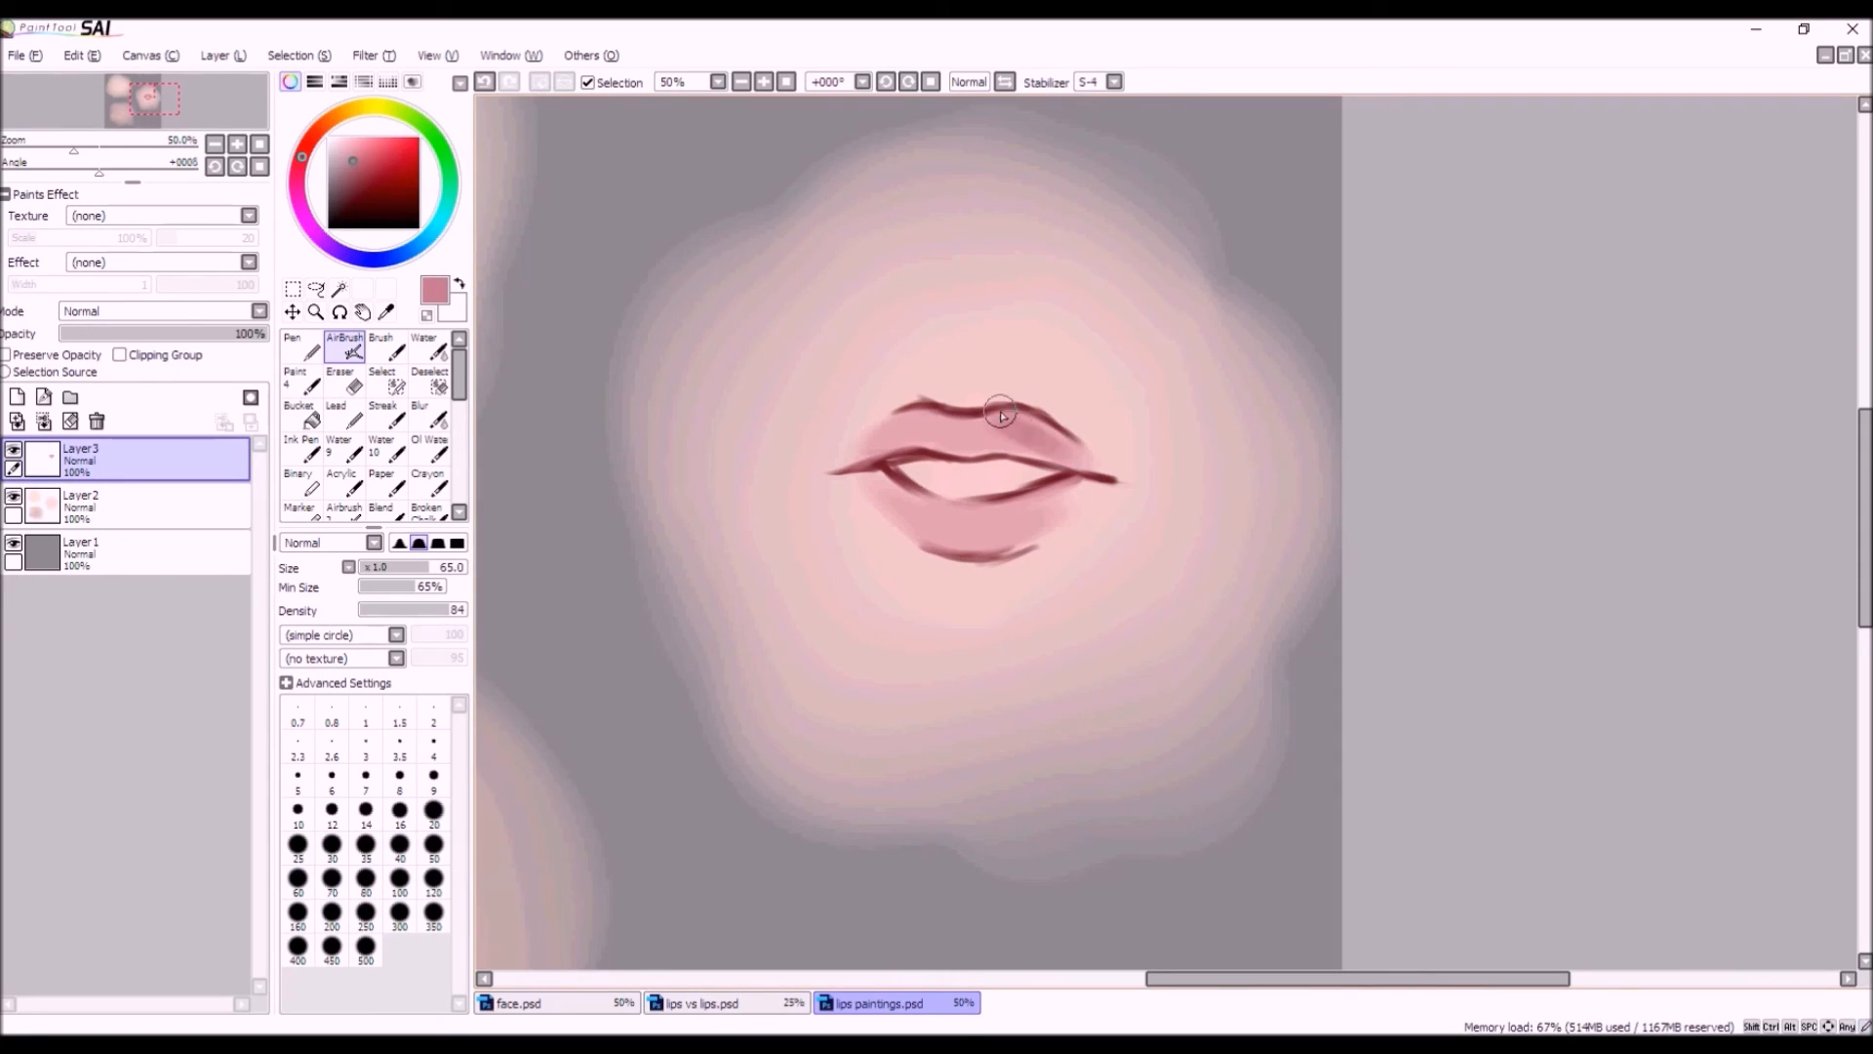
{"action": "left_click", "coordinate": [483, 83]}
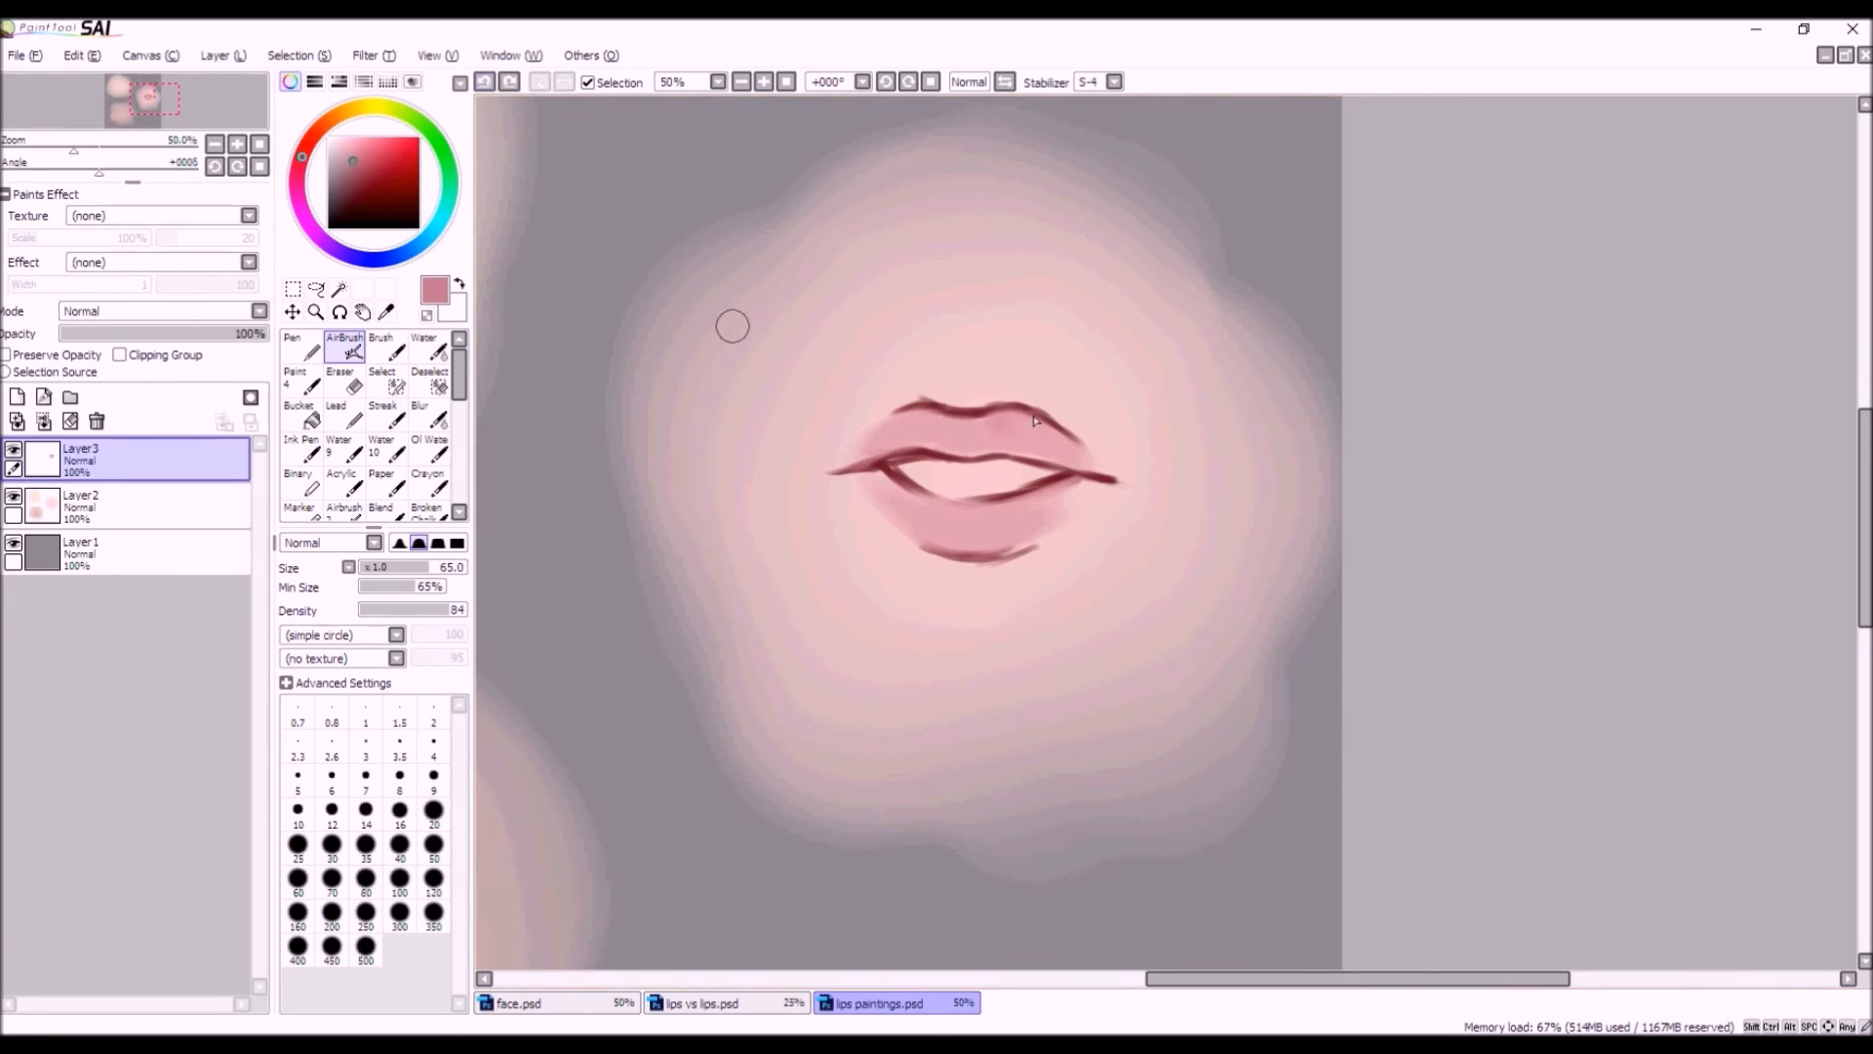
{"action": "left_click_drag", "start_coordinate": [411, 569], "coordinate": [409, 569]}
{"action": "mouse_move", "coordinate": [1105, 474]}
{"action": "left_mouse_down"}
{"action": "mouse_move", "coordinate": [997, 428]}
{"action": "mouse_move", "coordinate": [1092, 466]}
{"action": "mouse_move", "coordinate": [1028, 438]}
{"action": "mouse_move", "coordinate": [876, 450]}
{"action": "mouse_move", "coordinate": [930, 428]}
{"action": "mouse_move", "coordinate": [993, 435]}
{"action": "left_mouse_up"}
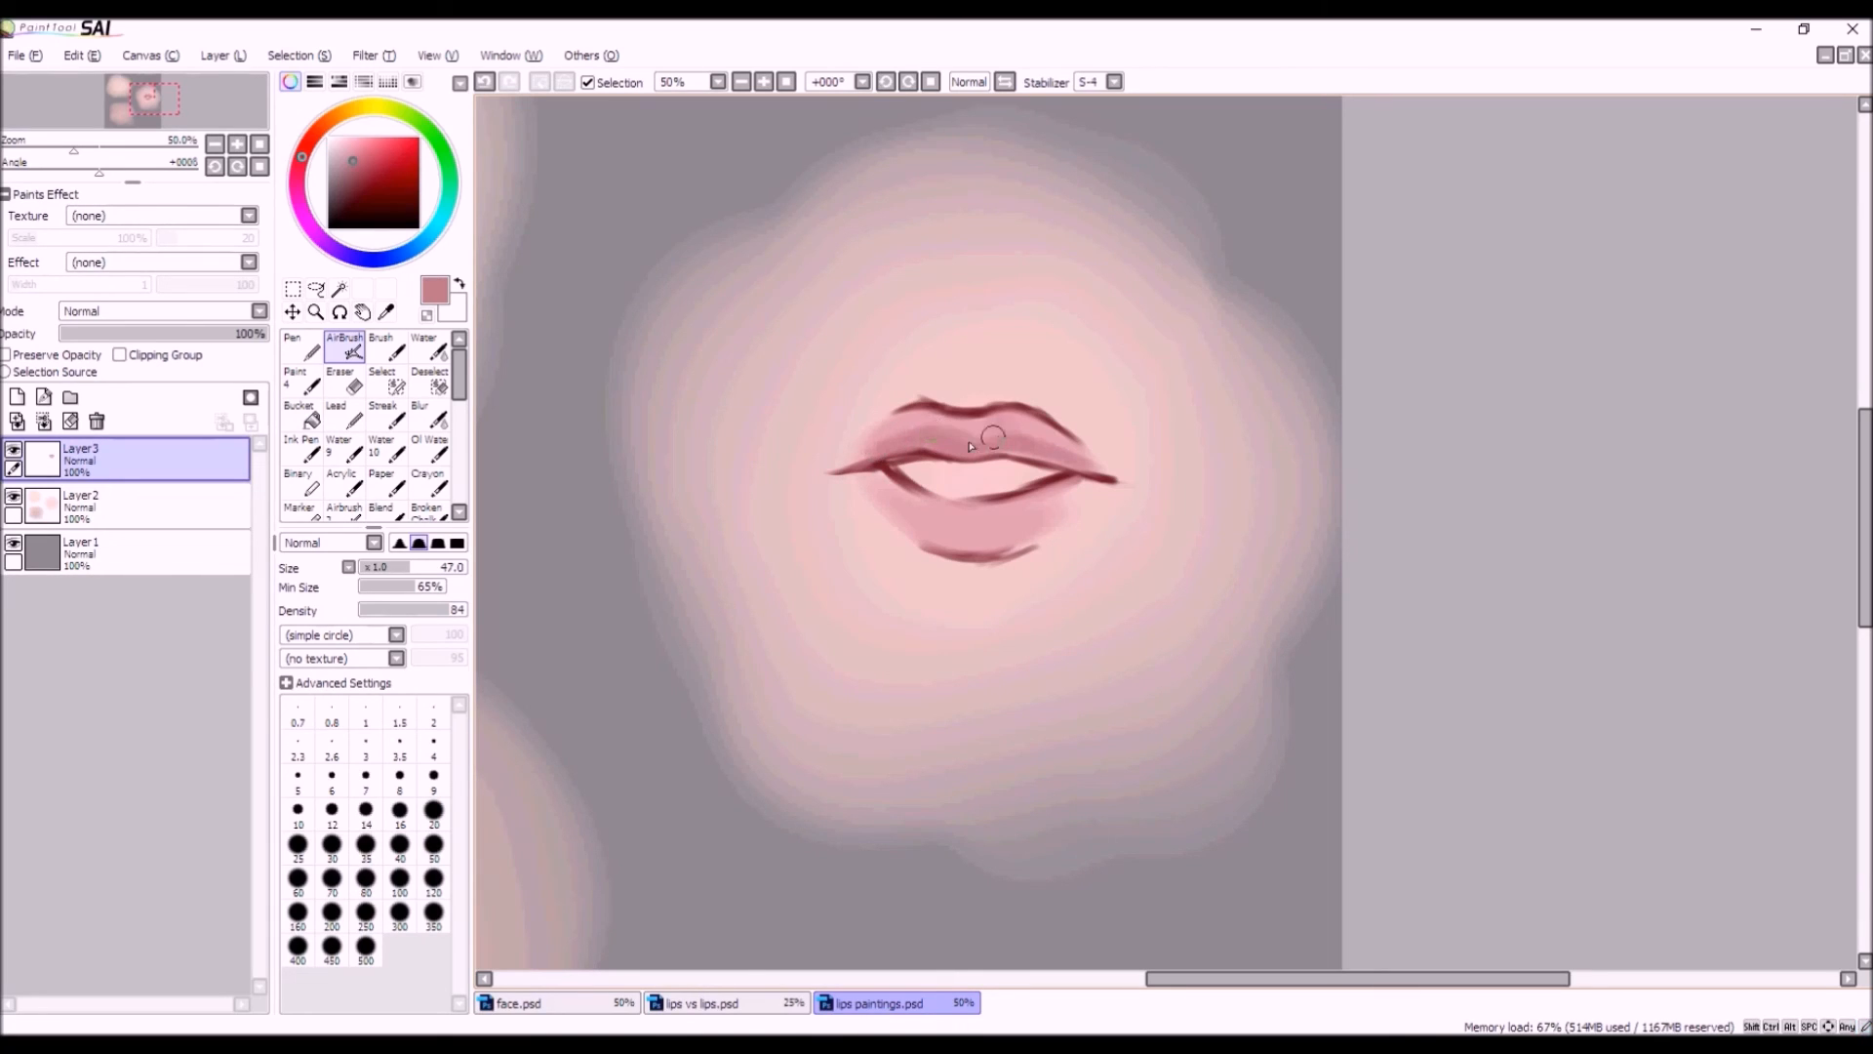
{"action": "mouse_move", "coordinate": [1062, 526]}
{"action": "left_mouse_down"}
{"action": "mouse_move", "coordinate": [994, 456]}
{"action": "mouse_move", "coordinate": [1079, 490]}
{"action": "mouse_move", "coordinate": [966, 510]}
{"action": "mouse_move", "coordinate": [1060, 470]}
{"action": "mouse_move", "coordinate": [1081, 483]}
{"action": "mouse_move", "coordinate": [934, 505]}
{"action": "mouse_move", "coordinate": [1002, 499]}
{"action": "mouse_move", "coordinate": [969, 508]}
{"action": "mouse_move", "coordinate": [860, 472]}
{"action": "left_mouse_up"}
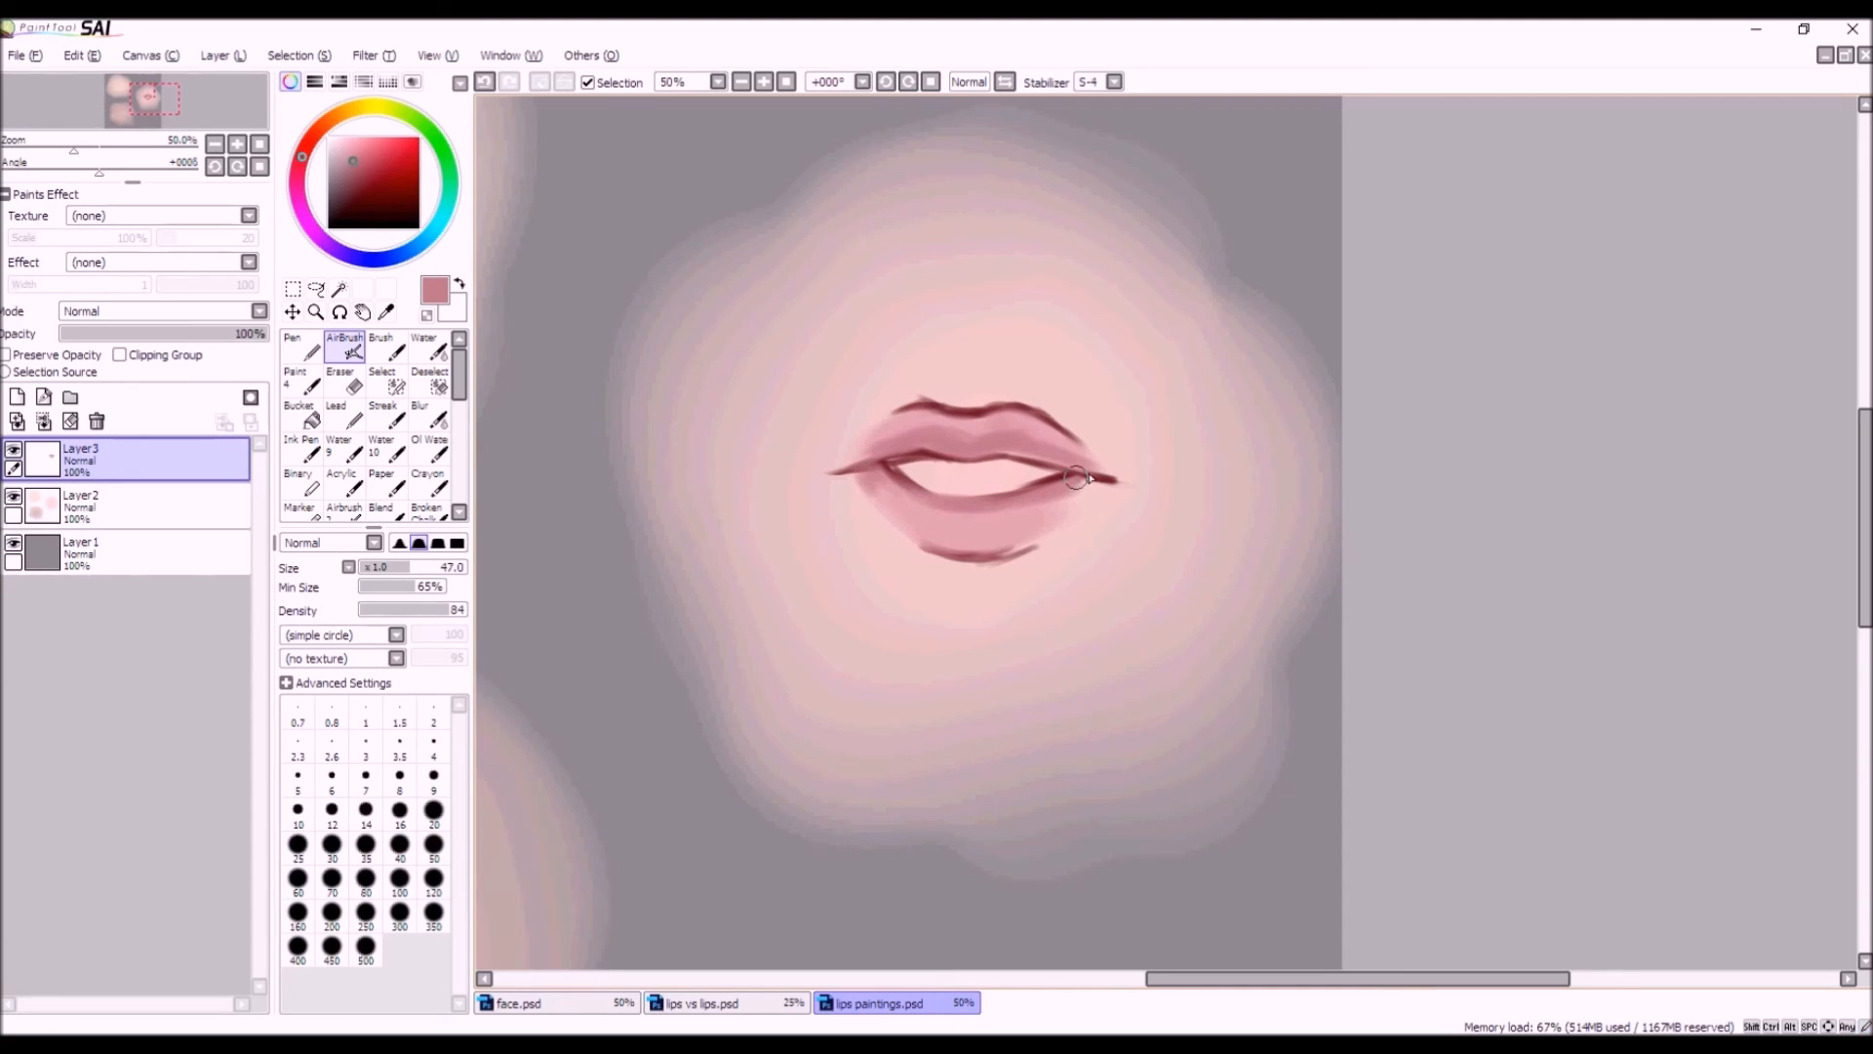
Shade the lower lip's outer sides and bottom edge in the darker pink, and lighten its centre with sampled light pink.
{"action": "mouse_move", "coordinate": [1070, 491]}
{"action": "left_mouse_down"}
{"action": "mouse_move", "coordinate": [1099, 491]}
{"action": "mouse_move", "coordinate": [1079, 498]}
{"action": "left_mouse_up"}
{"action": "left_click_drag", "start_coordinate": [865, 475], "coordinate": [917, 533]}
{"action": "left_click_drag", "start_coordinate": [1085, 485], "coordinate": [1080, 490]}
{"action": "mouse_move", "coordinate": [852, 483]}
{"action": "left_mouse_down"}
{"action": "mouse_move", "coordinate": [899, 487]}
{"action": "mouse_move", "coordinate": [1002, 557]}
{"action": "mouse_move", "coordinate": [964, 551]}
{"action": "left_mouse_up"}
{"action": "left_click", "coordinate": [972, 528], "text": "alt"}
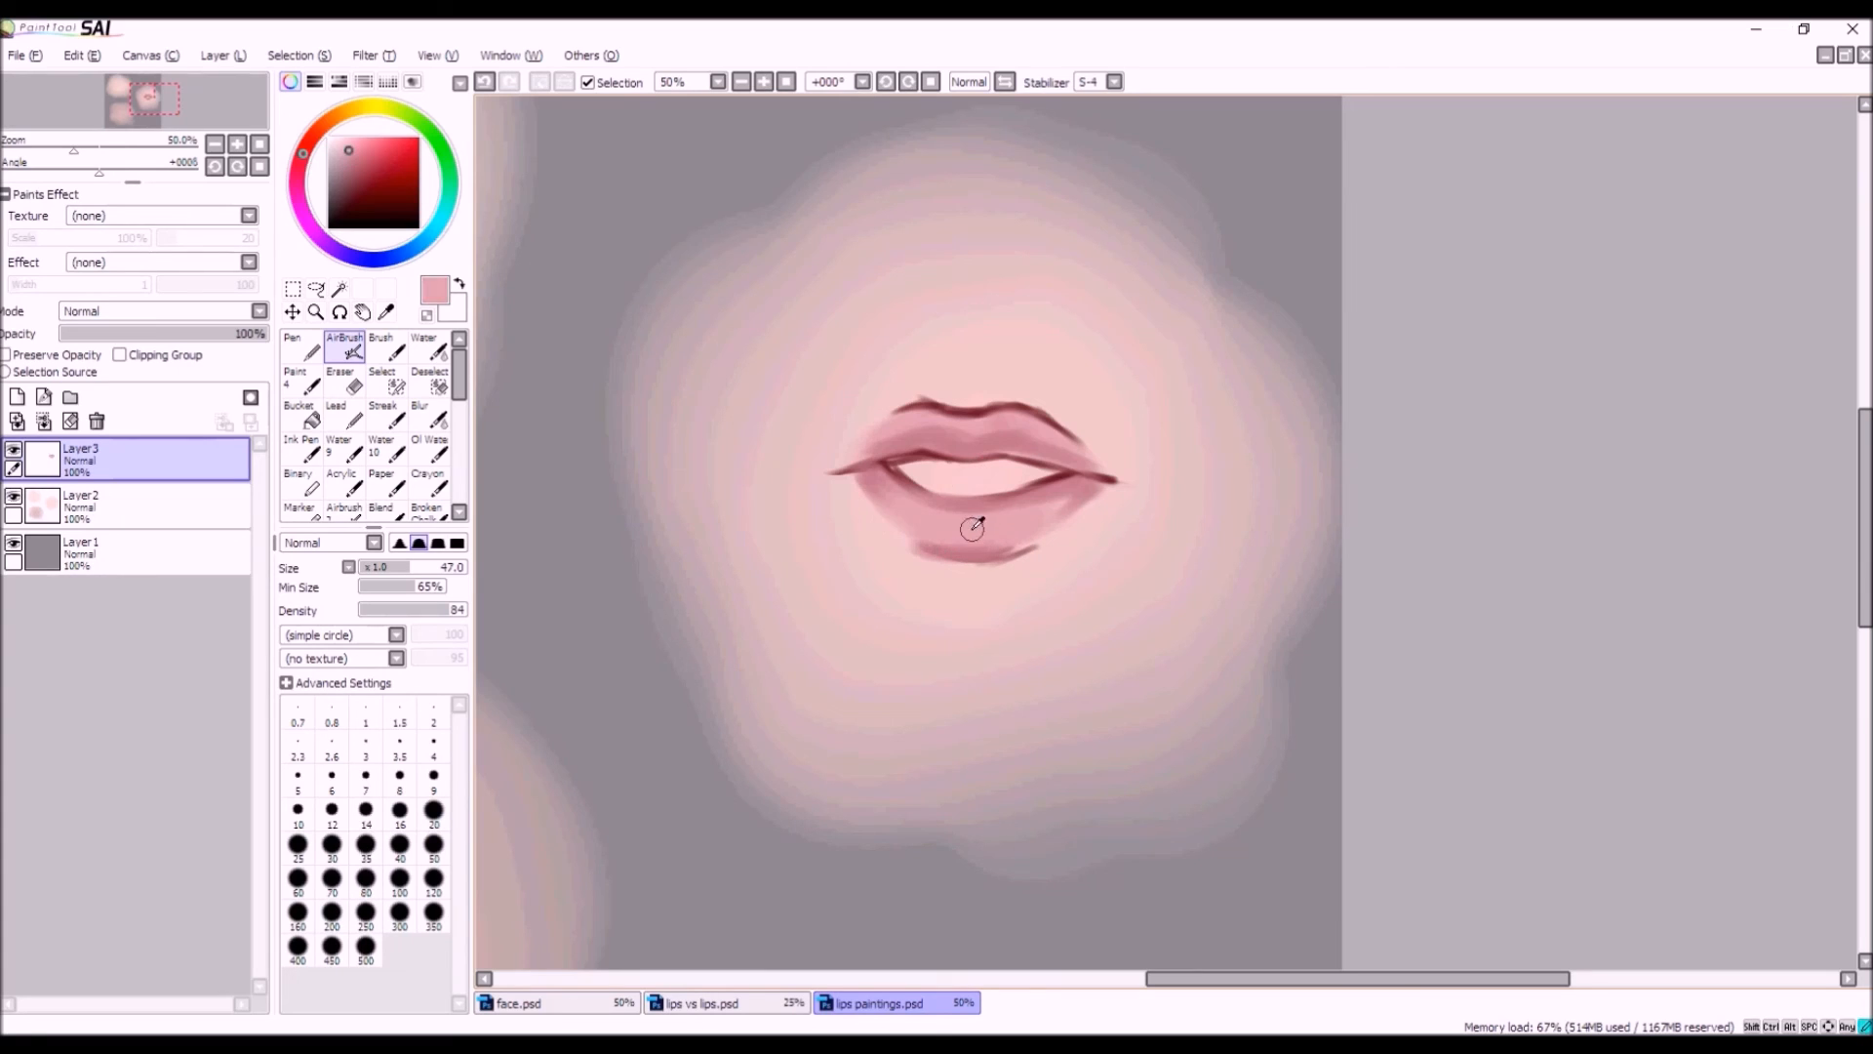
{"action": "left_click_drag", "start_coordinate": [992, 519], "coordinate": [996, 534]}
Sample the darker pink and deepen the upper lip's shading, reducing the AirBrush size to 33.
{"action": "left_click", "coordinate": [1072, 488], "text": "alt"}
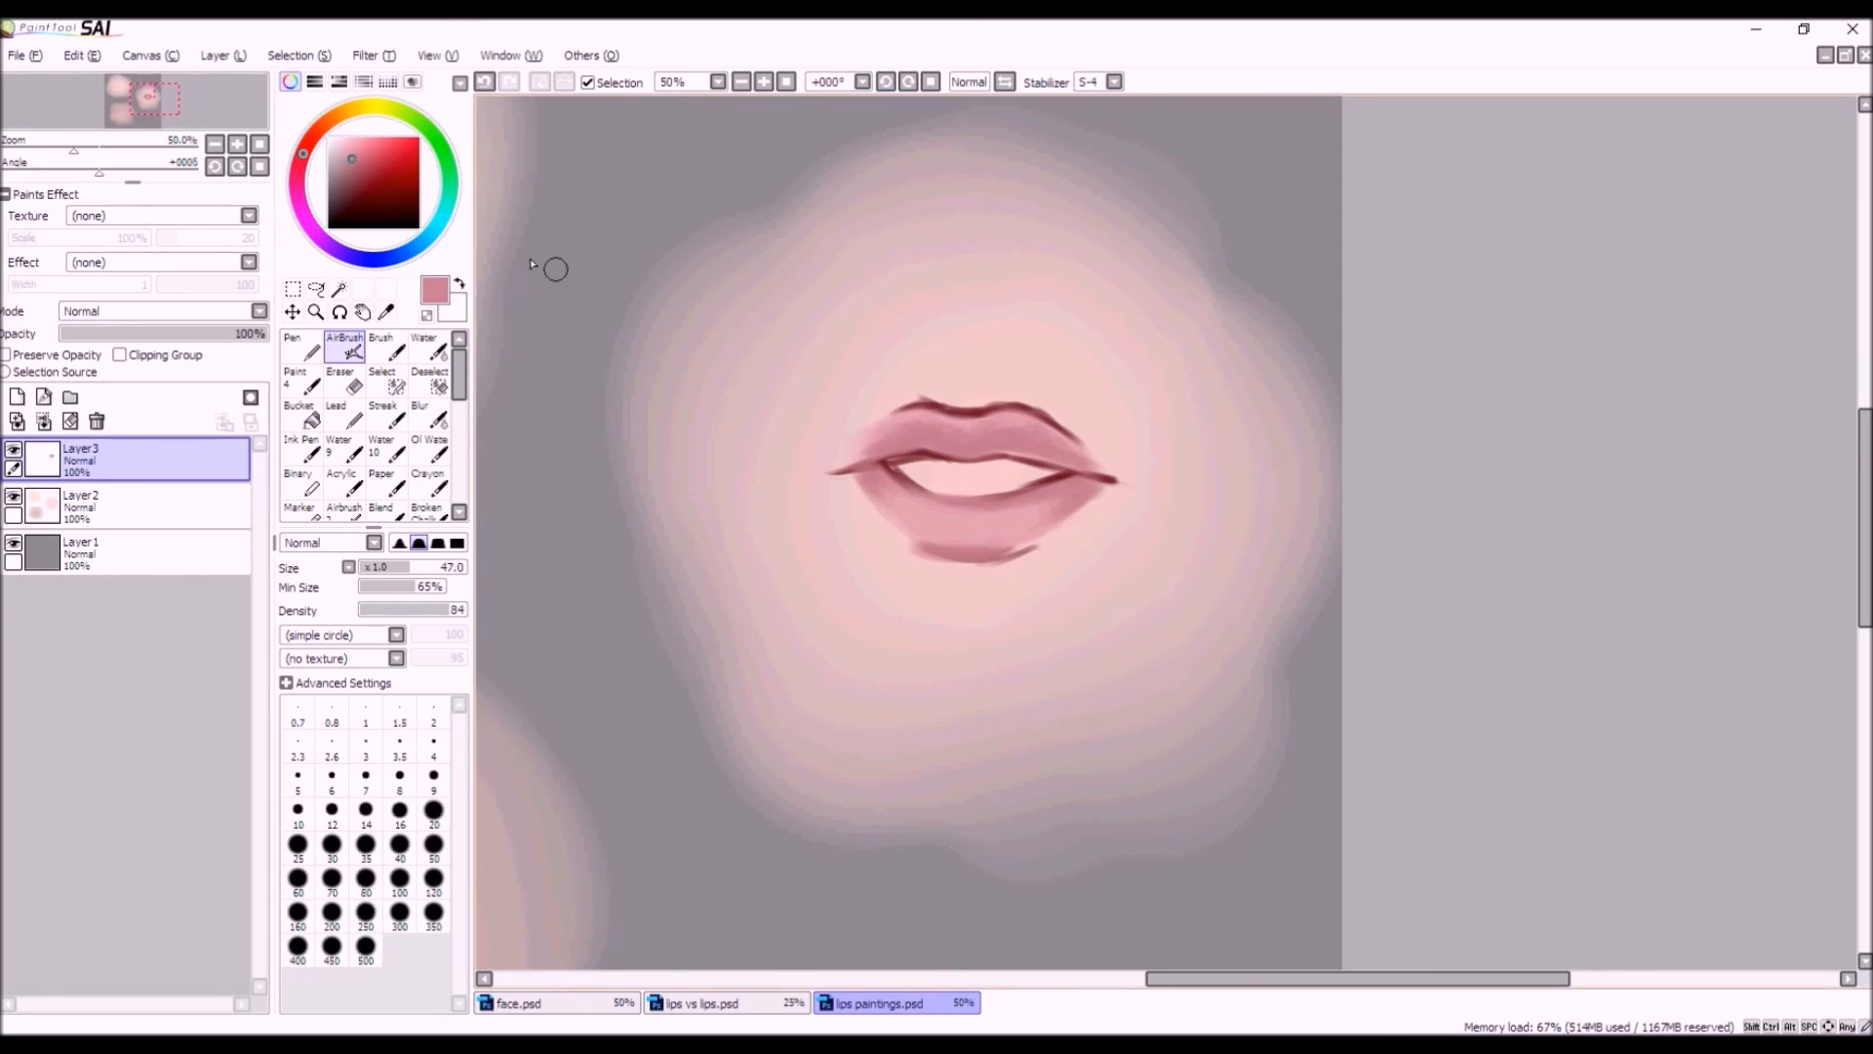
{"action": "right_click", "coordinate": [1004, 426]}
{"action": "left_click", "coordinate": [392, 568]}
{"action": "mouse_move", "coordinate": [990, 426]}
{"action": "left_mouse_down"}
{"action": "mouse_move", "coordinate": [1081, 428]}
{"action": "mouse_move", "coordinate": [1052, 377]}
{"action": "mouse_move", "coordinate": [1085, 437]}
{"action": "left_mouse_up"}
Paint over the upper lip's dark top outline with sampled skin tone and light pink.
{"action": "right_click", "coordinate": [1060, 391]}
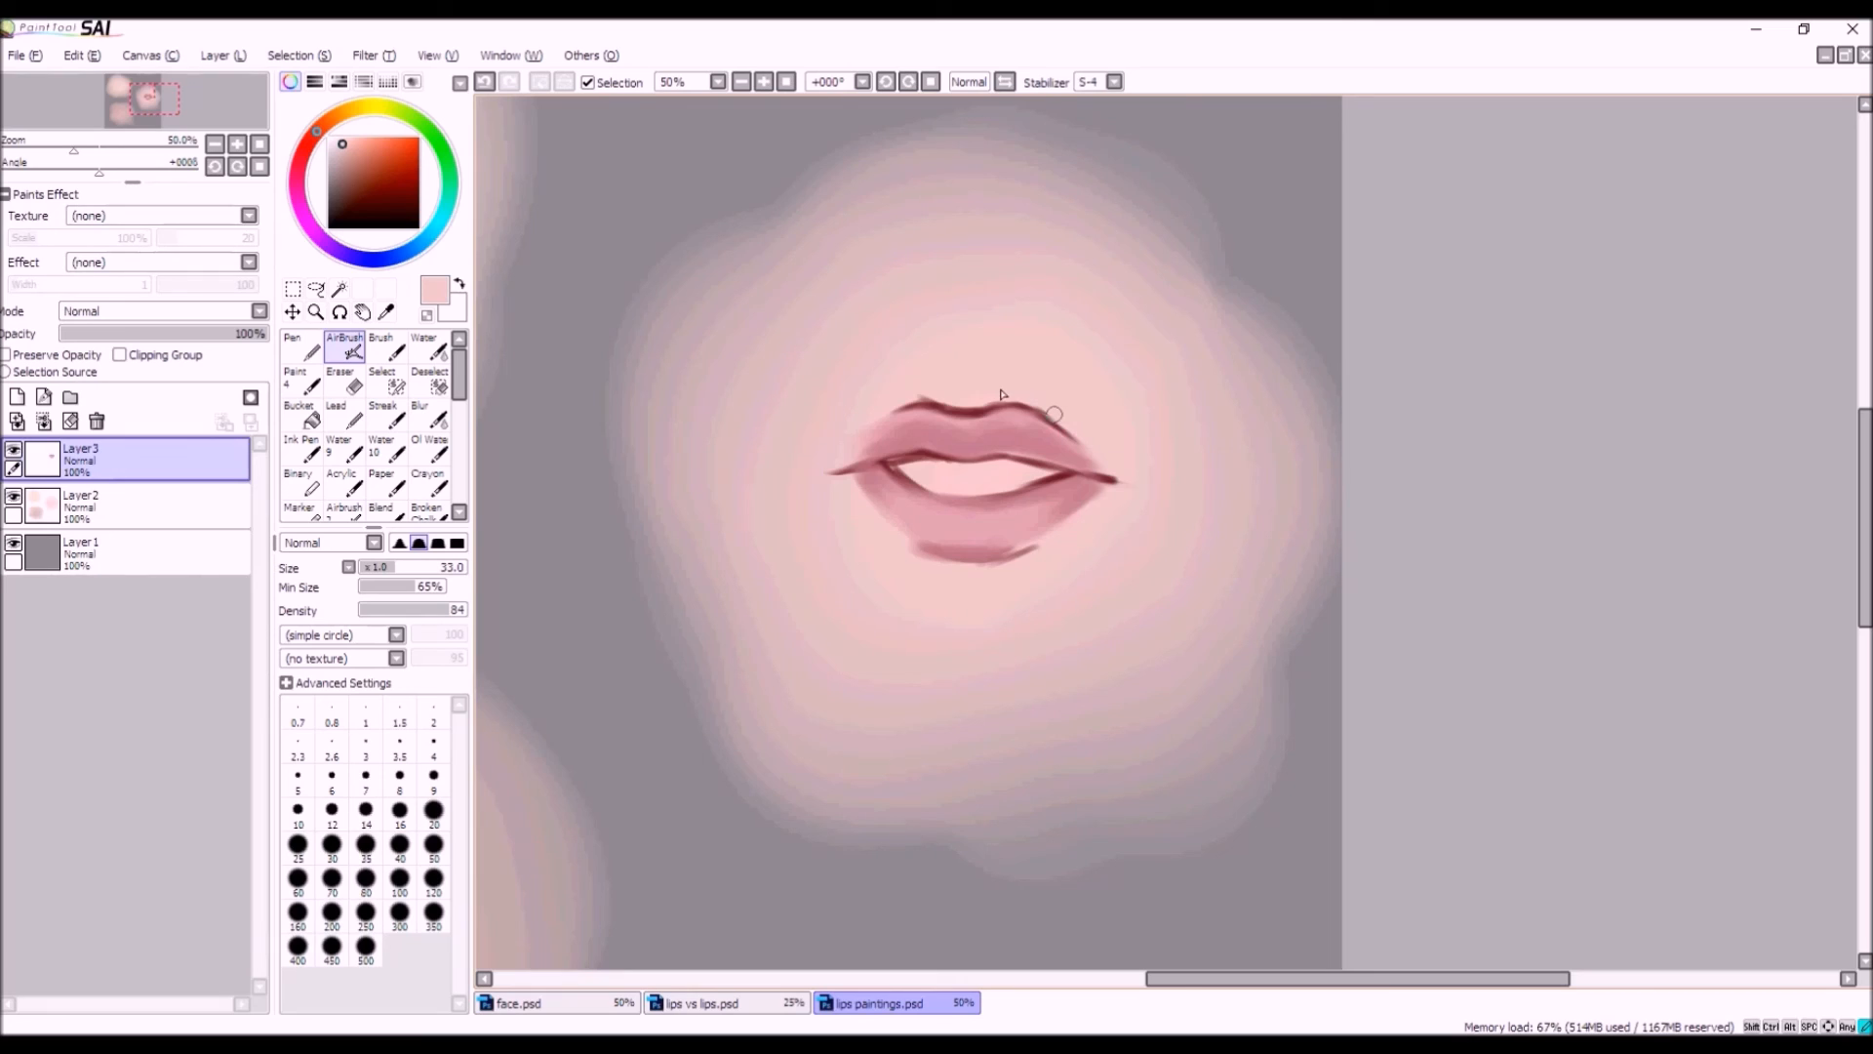
{"action": "mouse_move", "coordinate": [1014, 397]}
{"action": "left_mouse_down"}
{"action": "mouse_move", "coordinate": [908, 391]}
{"action": "mouse_move", "coordinate": [951, 403]}
{"action": "mouse_move", "coordinate": [874, 422]}
{"action": "mouse_move", "coordinate": [953, 404]}
{"action": "mouse_move", "coordinate": [937, 401]}
{"action": "mouse_move", "coordinate": [1019, 413]}
{"action": "mouse_move", "coordinate": [978, 410]}
{"action": "left_mouse_up"}
{"action": "left_click", "coordinate": [907, 414], "text": "alt"}
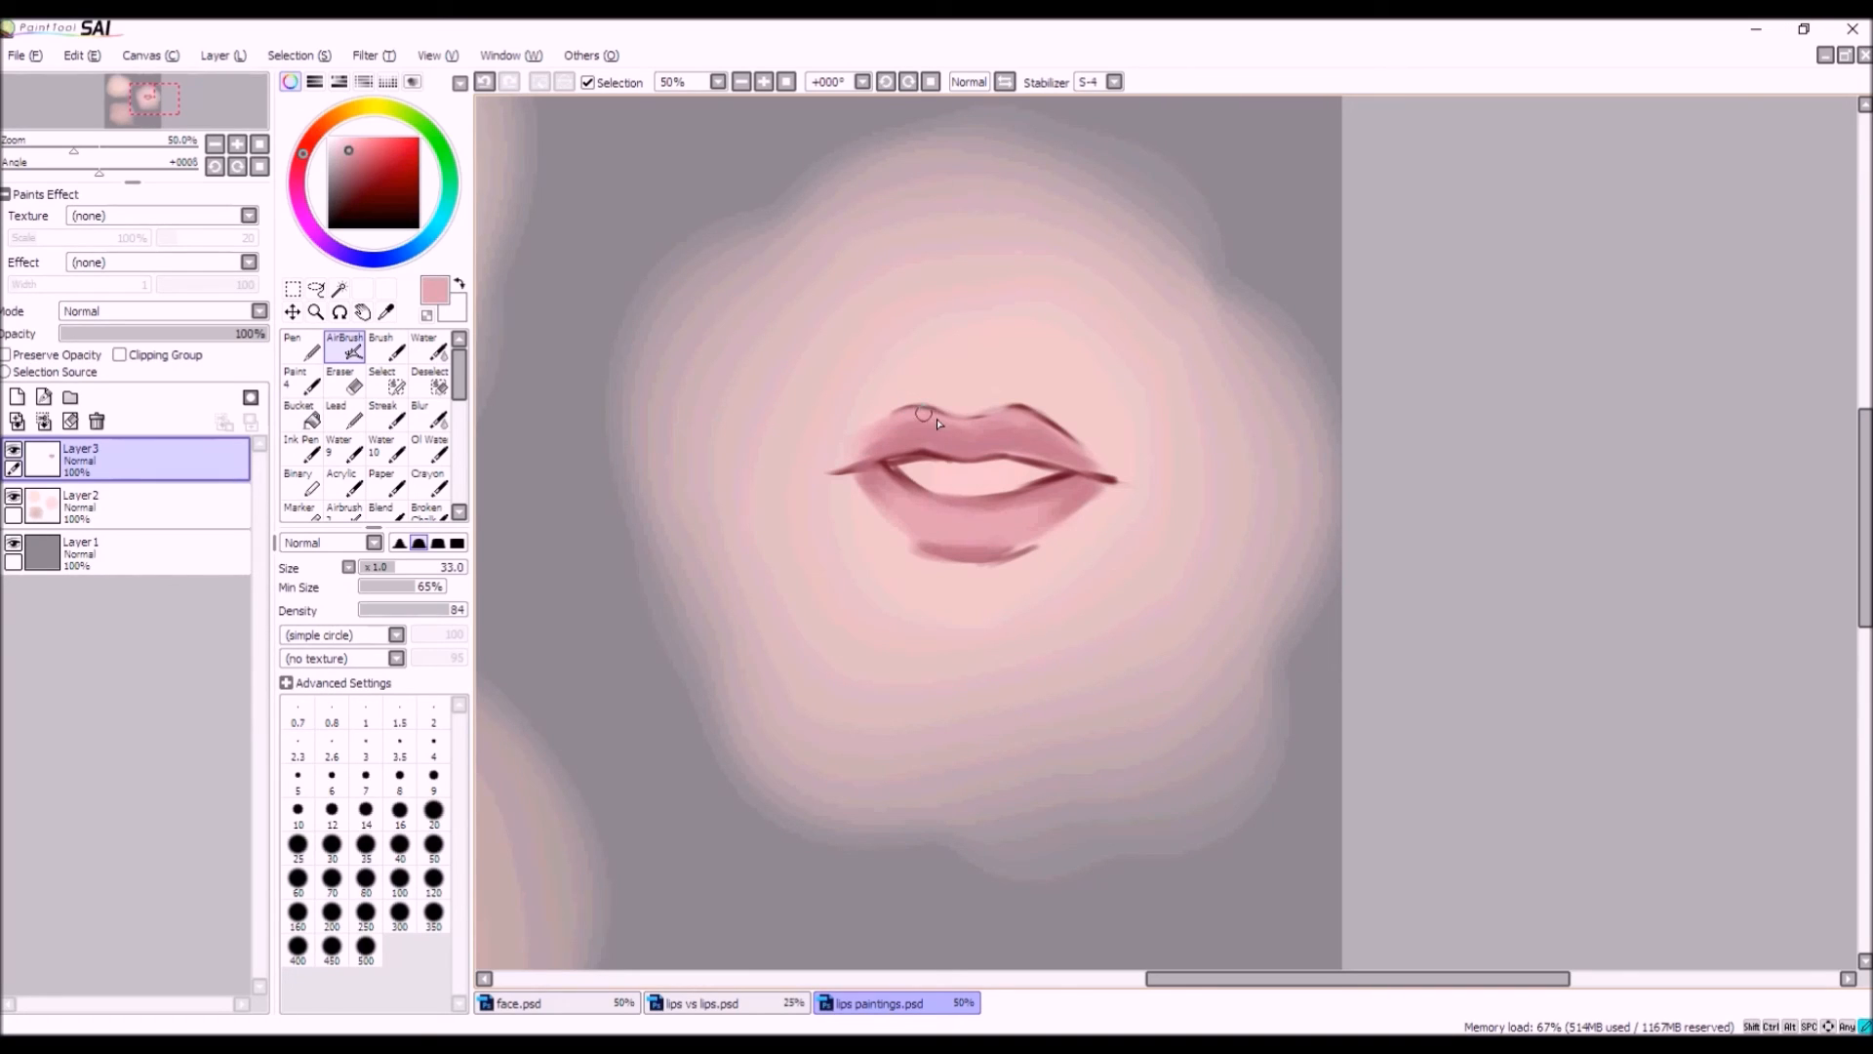
{"action": "left_click_drag", "start_coordinate": [907, 413], "coordinate": [1030, 421]}
{"action": "left_click", "coordinate": [1054, 405], "text": "alt"}
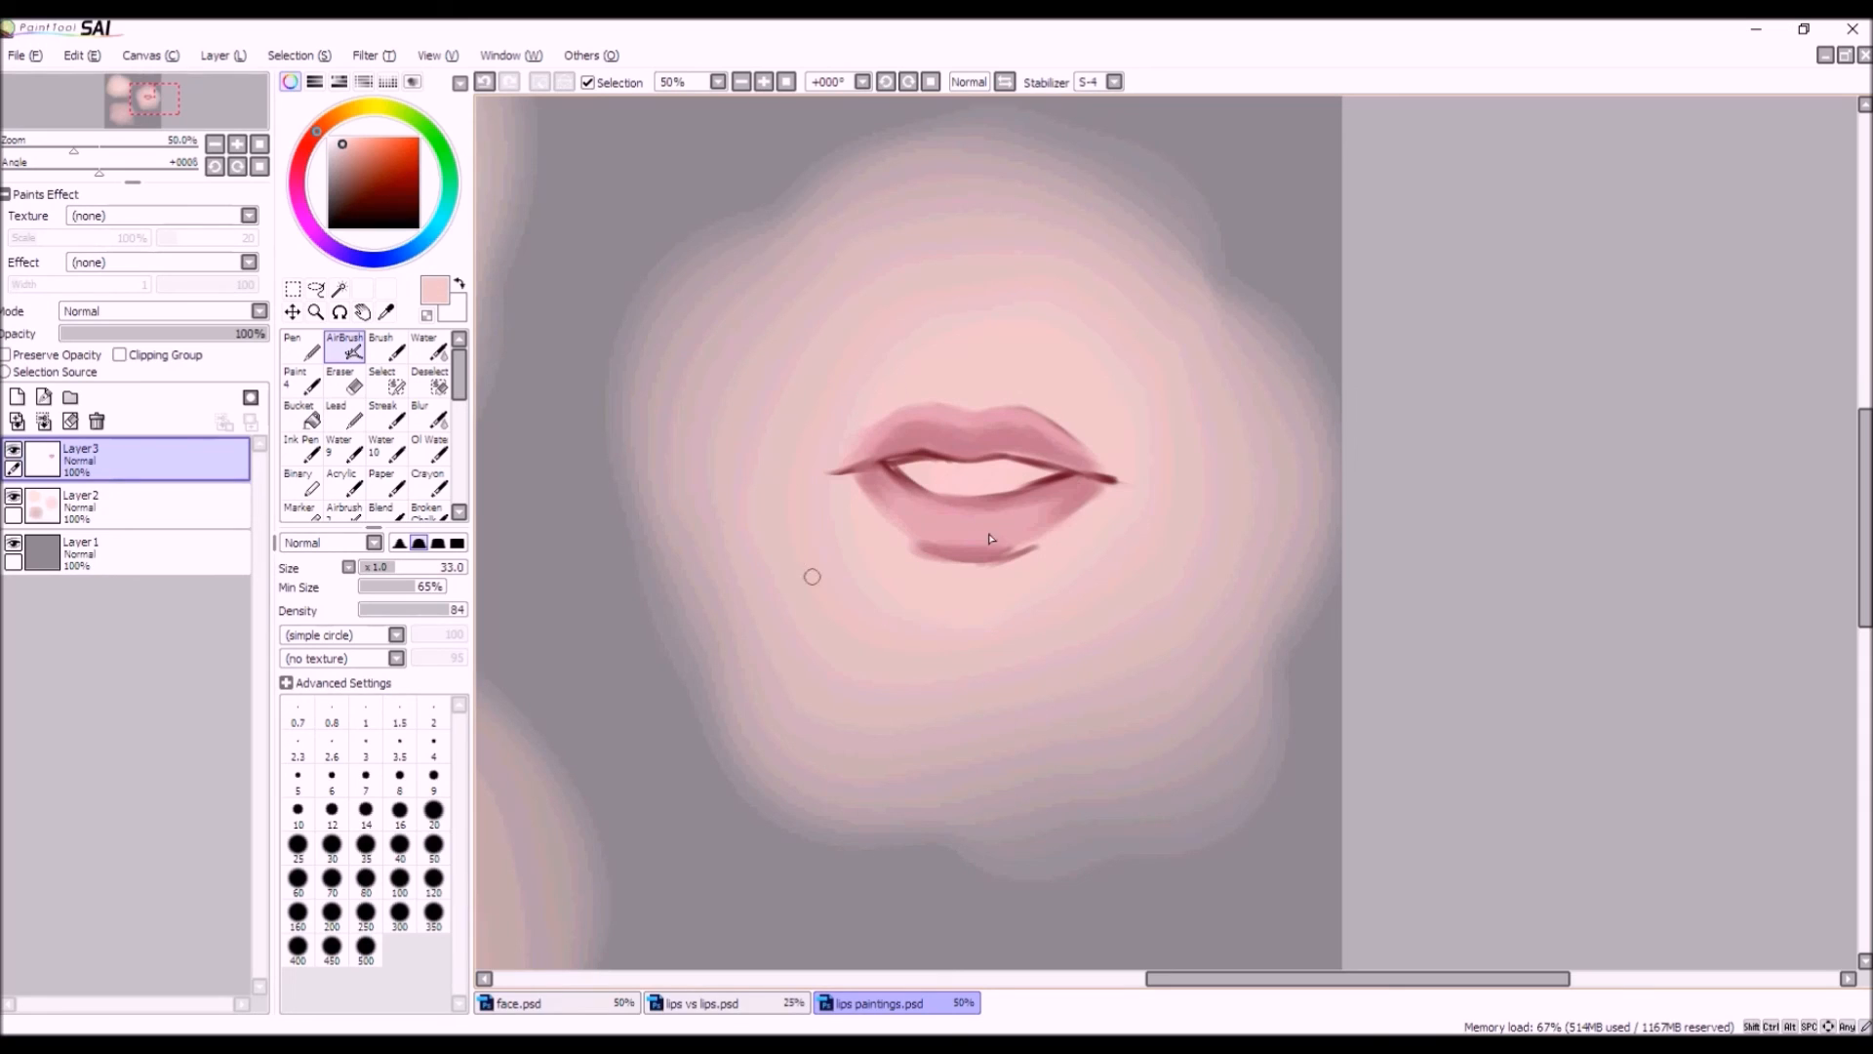
Sample the darker pink from the lower lip and shade both of its outer sides with the AirBrush.
{"action": "left_click", "coordinate": [1076, 496], "text": "alt"}
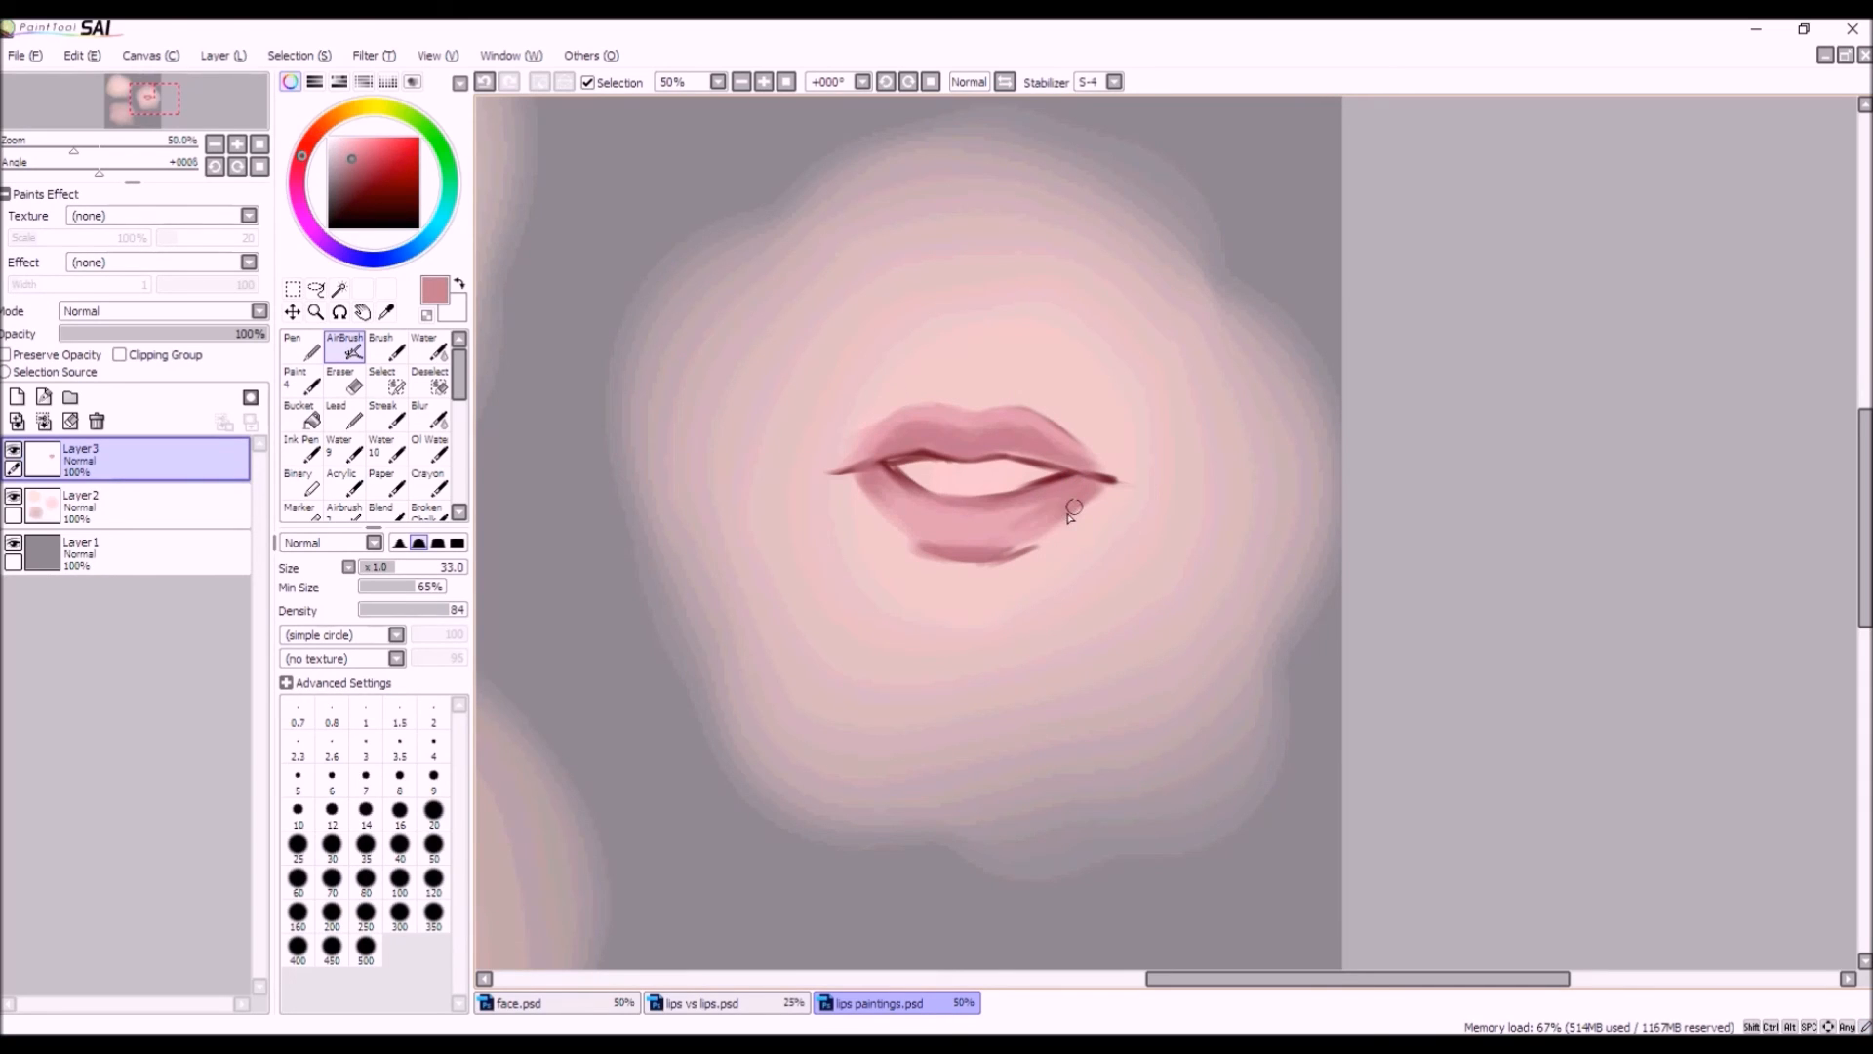
{"action": "left_click", "coordinate": [485, 82]}
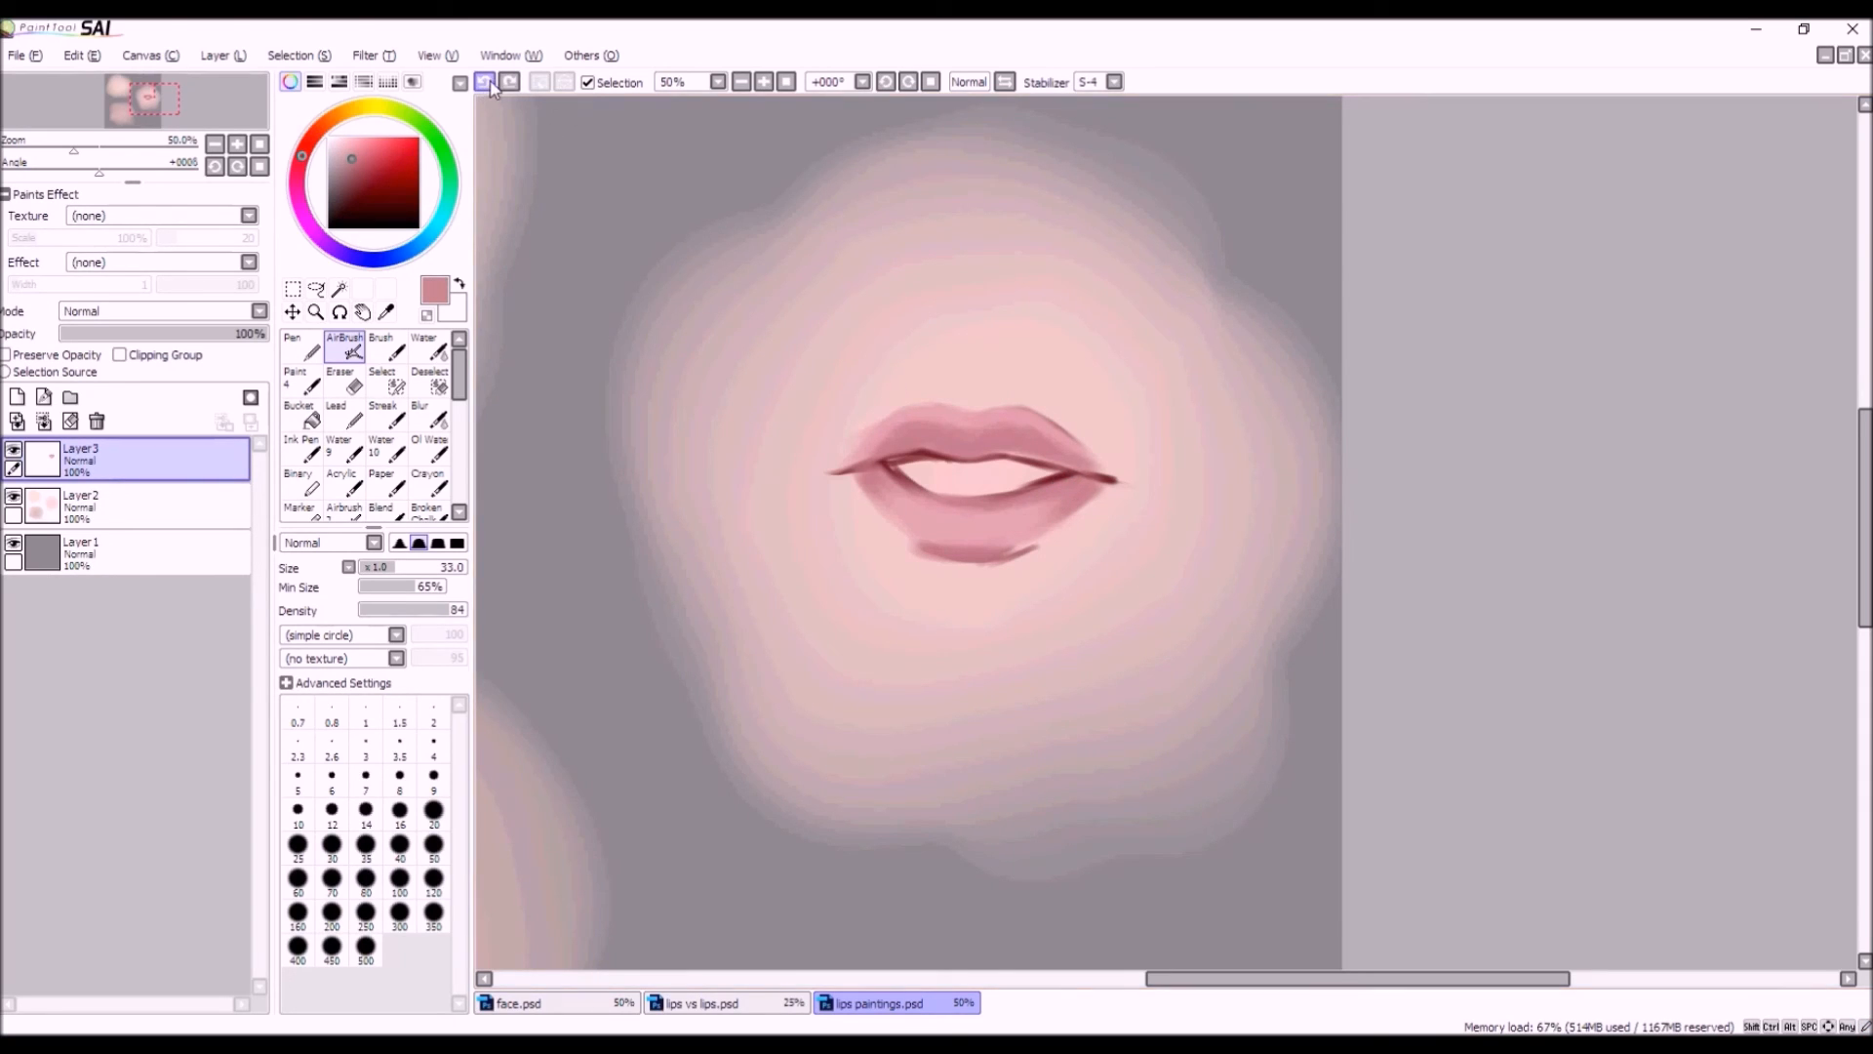
{"action": "left_click_drag", "start_coordinate": [1095, 487], "coordinate": [1036, 543]}
{"action": "left_click_drag", "start_coordinate": [868, 481], "coordinate": [908, 542]}
Sample the dark red at the mouth corner and retrace the line under the upper lip with the AirBrush at size 14.
{"action": "left_click", "coordinate": [1107, 478], "text": "alt"}
{"action": "left_click_drag", "start_coordinate": [391, 568], "coordinate": [375, 567]}
{"action": "mouse_move", "coordinate": [1093, 474]}
{"action": "left_mouse_down"}
{"action": "mouse_move", "coordinate": [978, 450]}
{"action": "mouse_move", "coordinate": [993, 453]}
{"action": "mouse_move", "coordinate": [845, 476]}
{"action": "left_mouse_up"}
{"action": "key", "text": "ctrl+z"}
{"action": "key", "text": "ctrl+z"}
{"action": "mouse_move", "coordinate": [848, 473]}
{"action": "left_mouse_down"}
{"action": "mouse_move", "coordinate": [831, 473]}
{"action": "mouse_move", "coordinate": [909, 453]}
{"action": "left_mouse_up"}
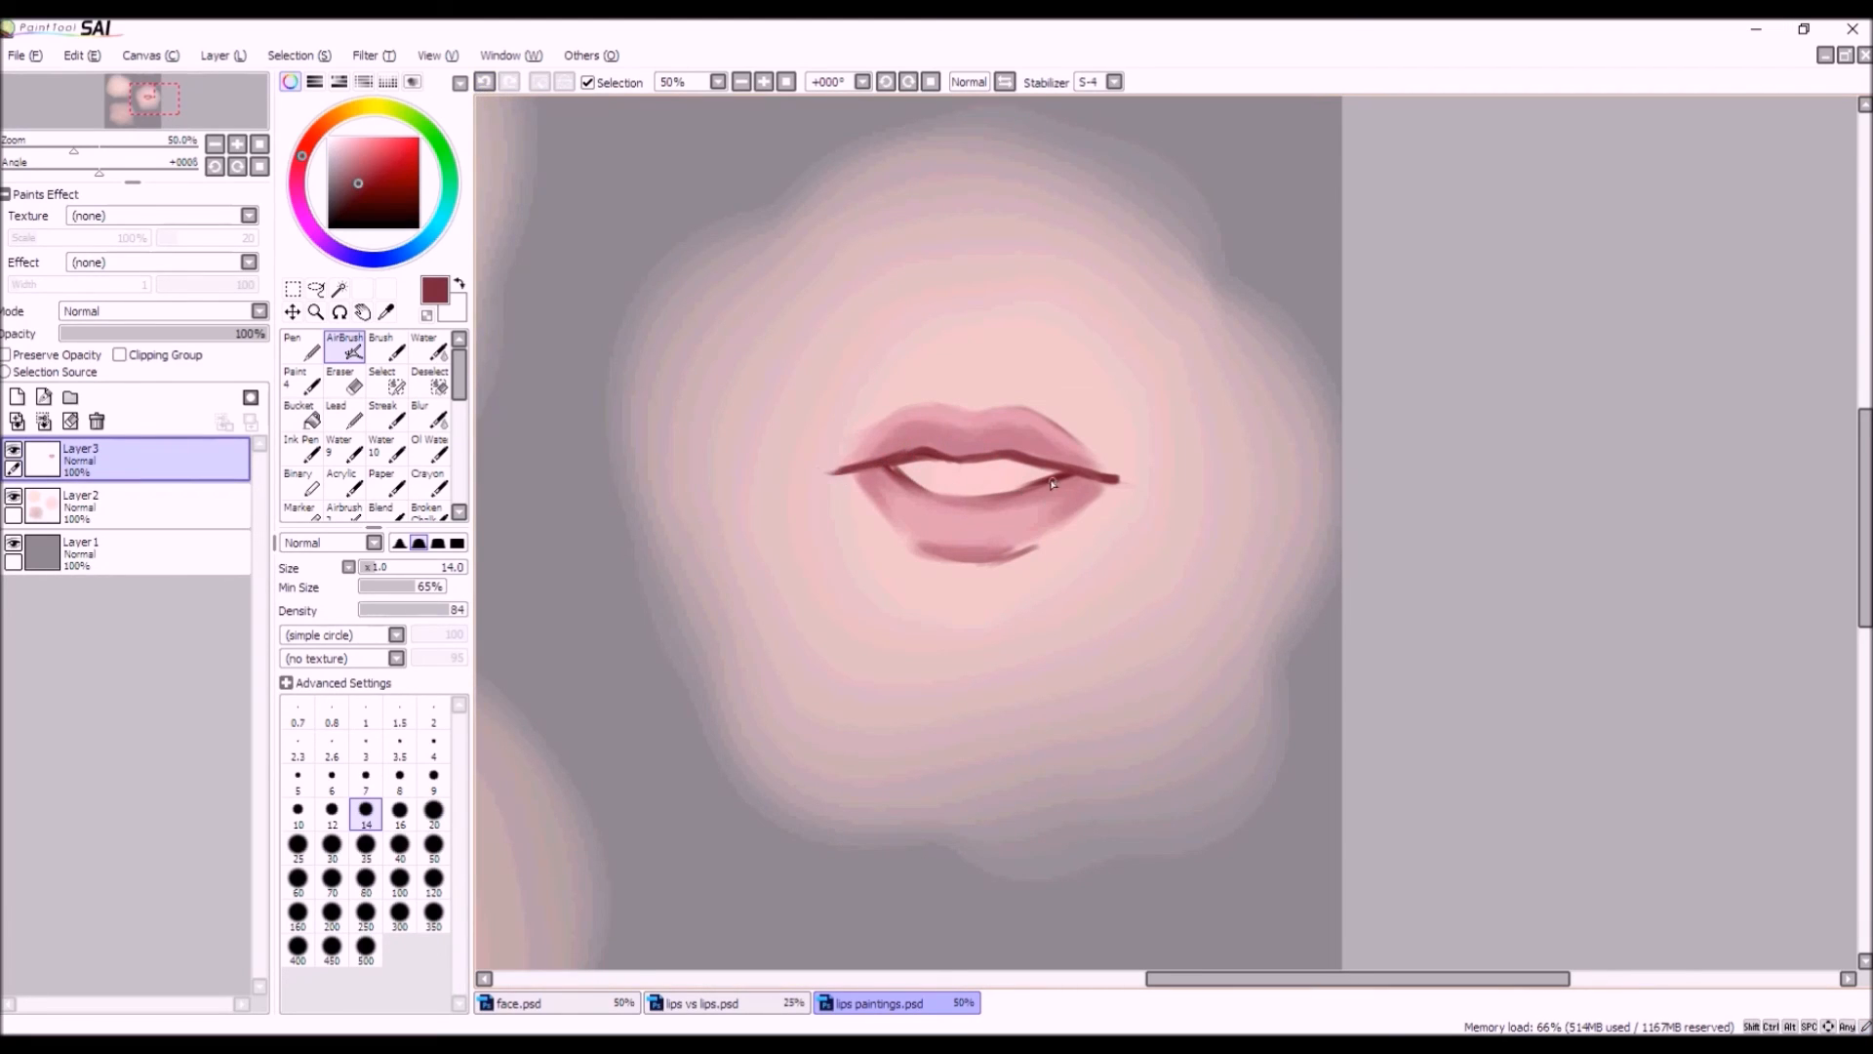
Trace the lower lip's inner edge and bottom outline in dark red, and trim below the outline with skin tone.
{"action": "mouse_move", "coordinate": [1062, 480]}
{"action": "left_mouse_down"}
{"action": "mouse_move", "coordinate": [1000, 499]}
{"action": "mouse_move", "coordinate": [1024, 498]}
{"action": "left_mouse_up"}
{"action": "left_click_drag", "start_coordinate": [922, 550], "coordinate": [1015, 555]}
{"action": "left_click", "coordinate": [485, 82]}
{"action": "left_click", "coordinate": [485, 82]}
{"action": "mouse_move", "coordinate": [1021, 539]}
{"action": "left_mouse_down"}
{"action": "mouse_move", "coordinate": [1040, 546]}
{"action": "mouse_move", "coordinate": [924, 546]}
{"action": "left_mouse_up"}
{"action": "right_click", "coordinate": [1021, 591]}
{"action": "mouse_move", "coordinate": [952, 560]}
{"action": "left_mouse_down"}
{"action": "mouse_move", "coordinate": [1038, 548]}
{"action": "mouse_move", "coordinate": [993, 571]}
{"action": "mouse_move", "coordinate": [921, 552]}
{"action": "mouse_move", "coordinate": [1033, 551]}
{"action": "mouse_move", "coordinate": [924, 564]}
{"action": "left_mouse_up"}
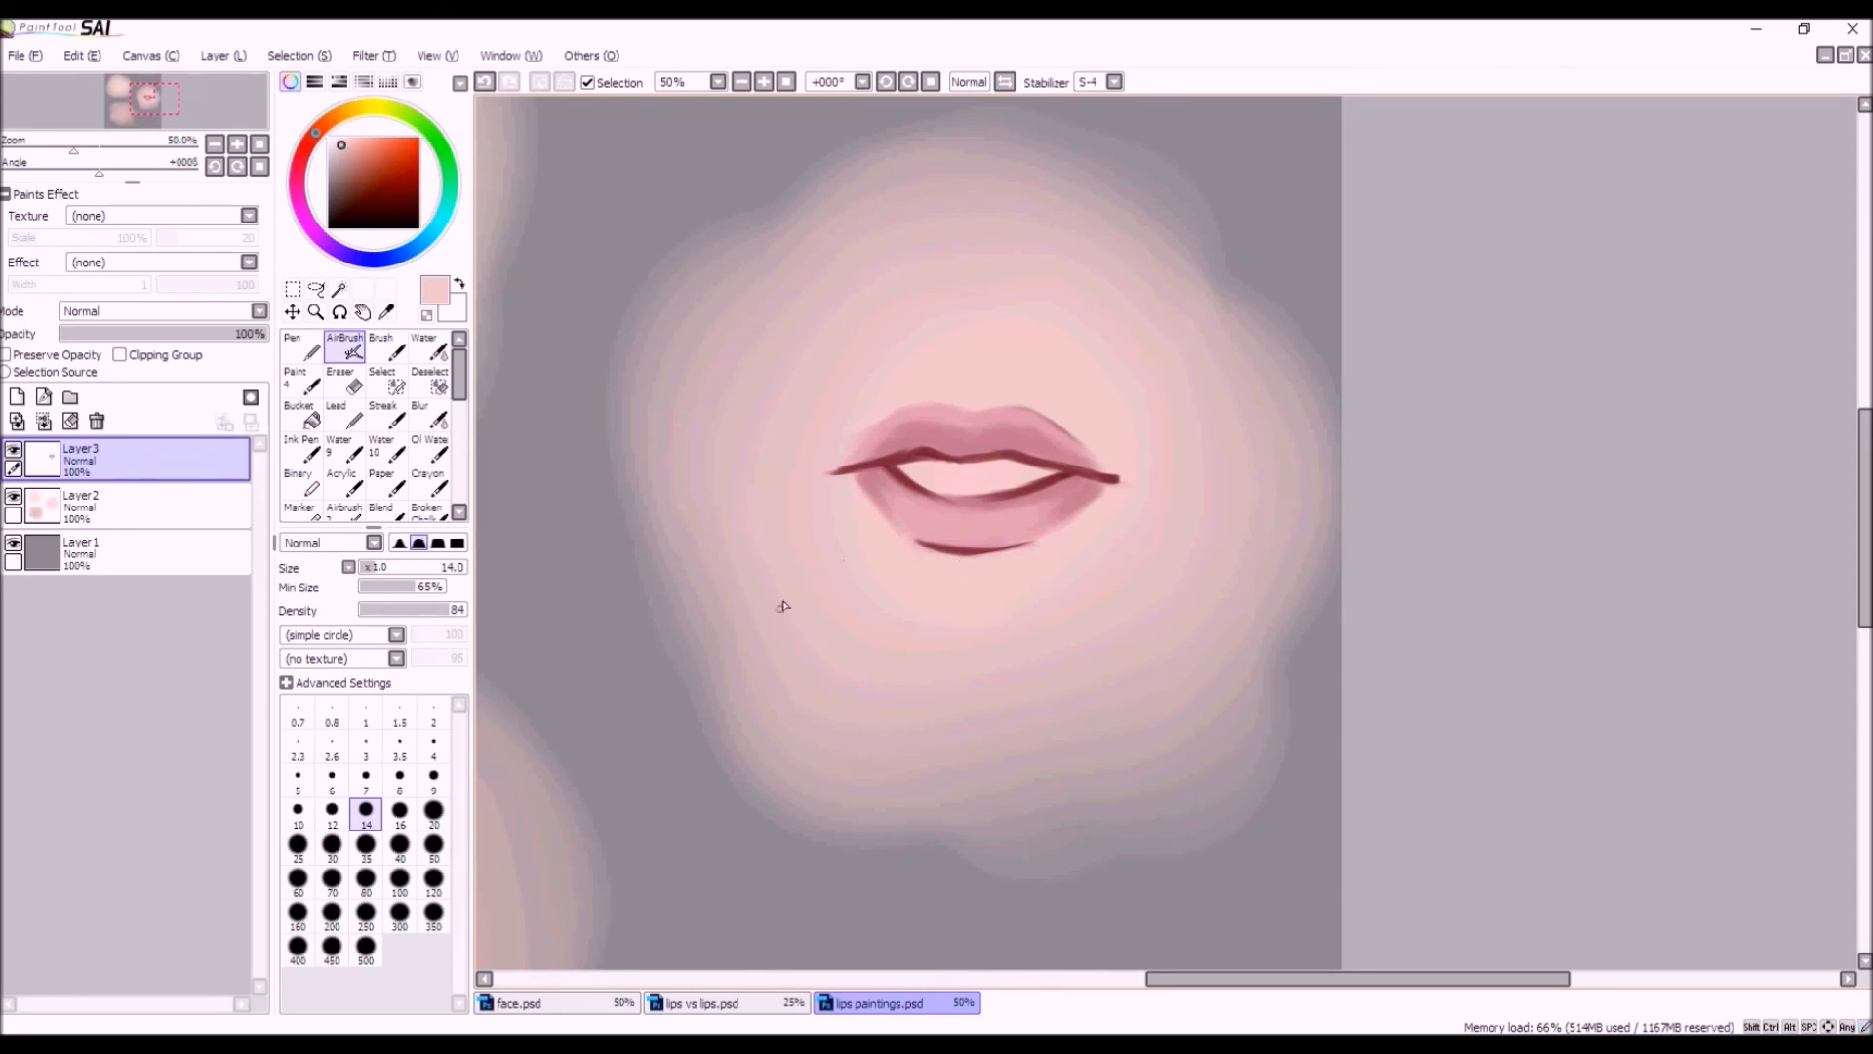
Sample the lower lip's light pink and blend the upper lip's shading with the Water tool at size 59.
{"action": "left_click", "coordinate": [991, 492], "text": "alt"}
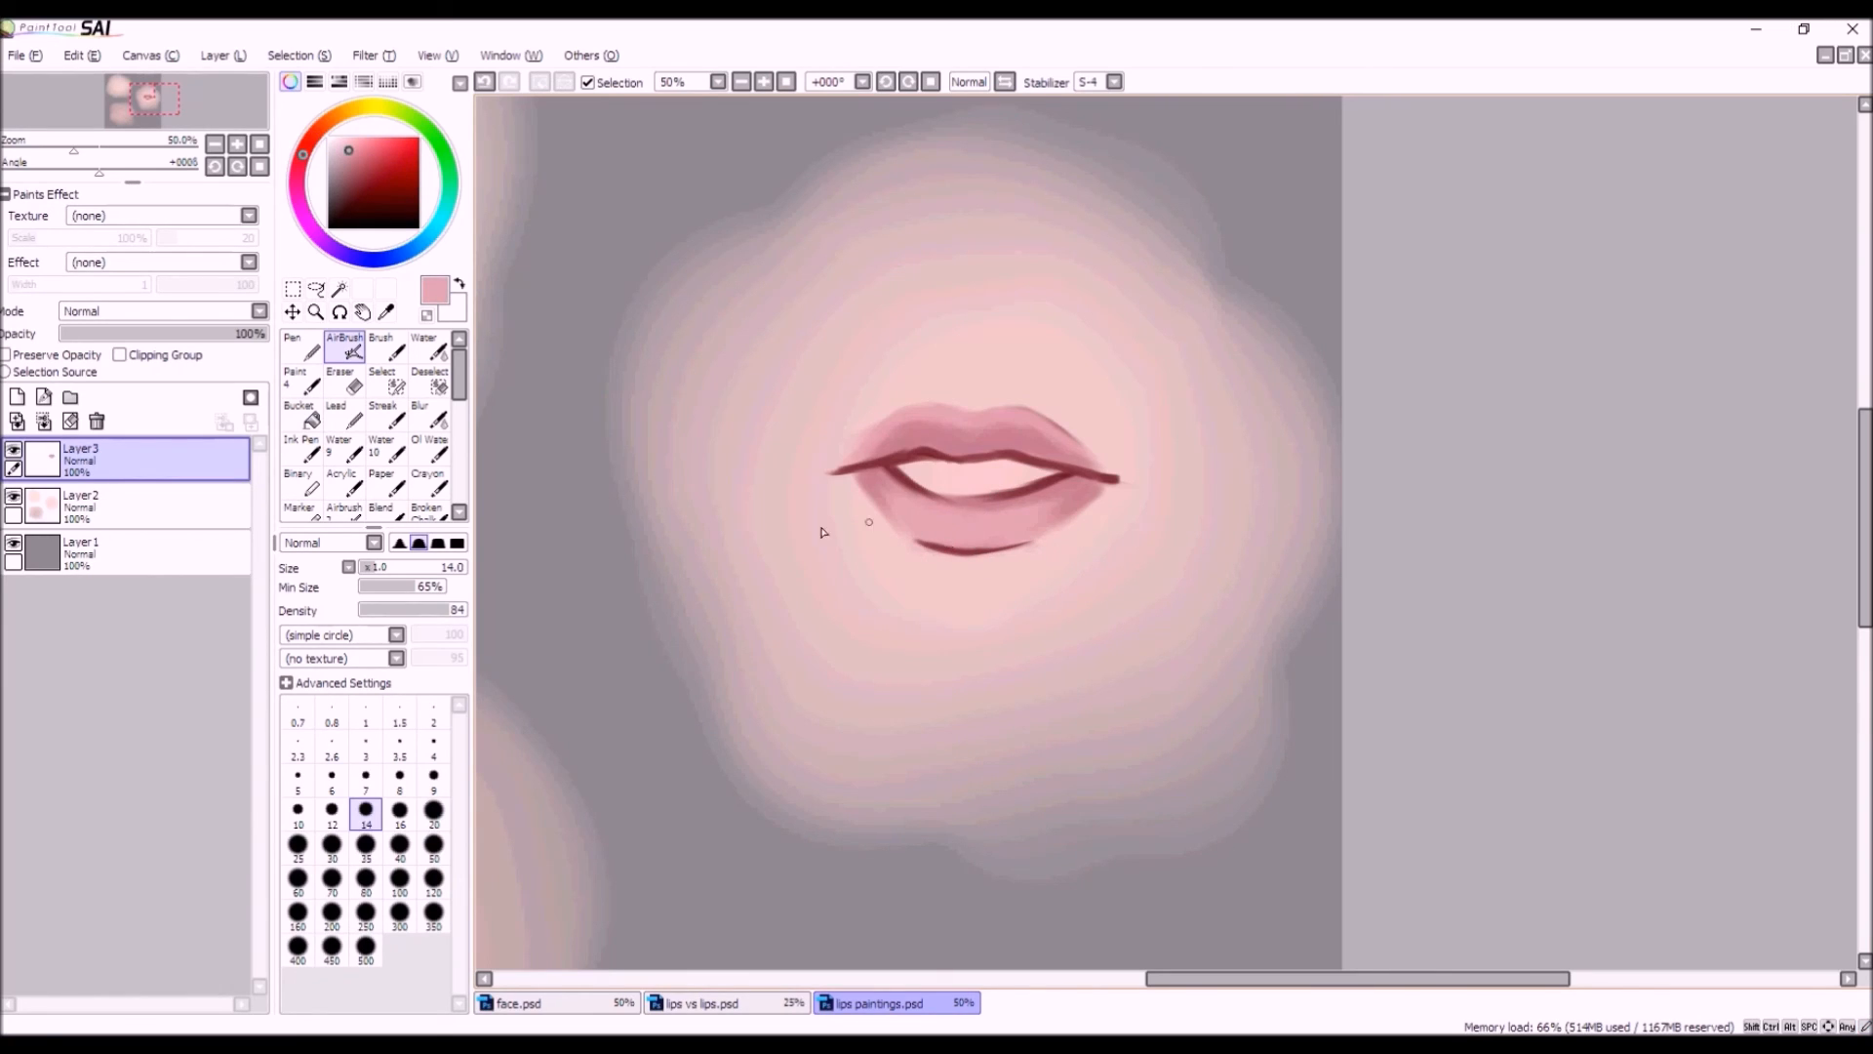
{"action": "left_click", "coordinate": [429, 346]}
{"action": "left_click_drag", "start_coordinate": [460, 578], "coordinate": [429, 575]}
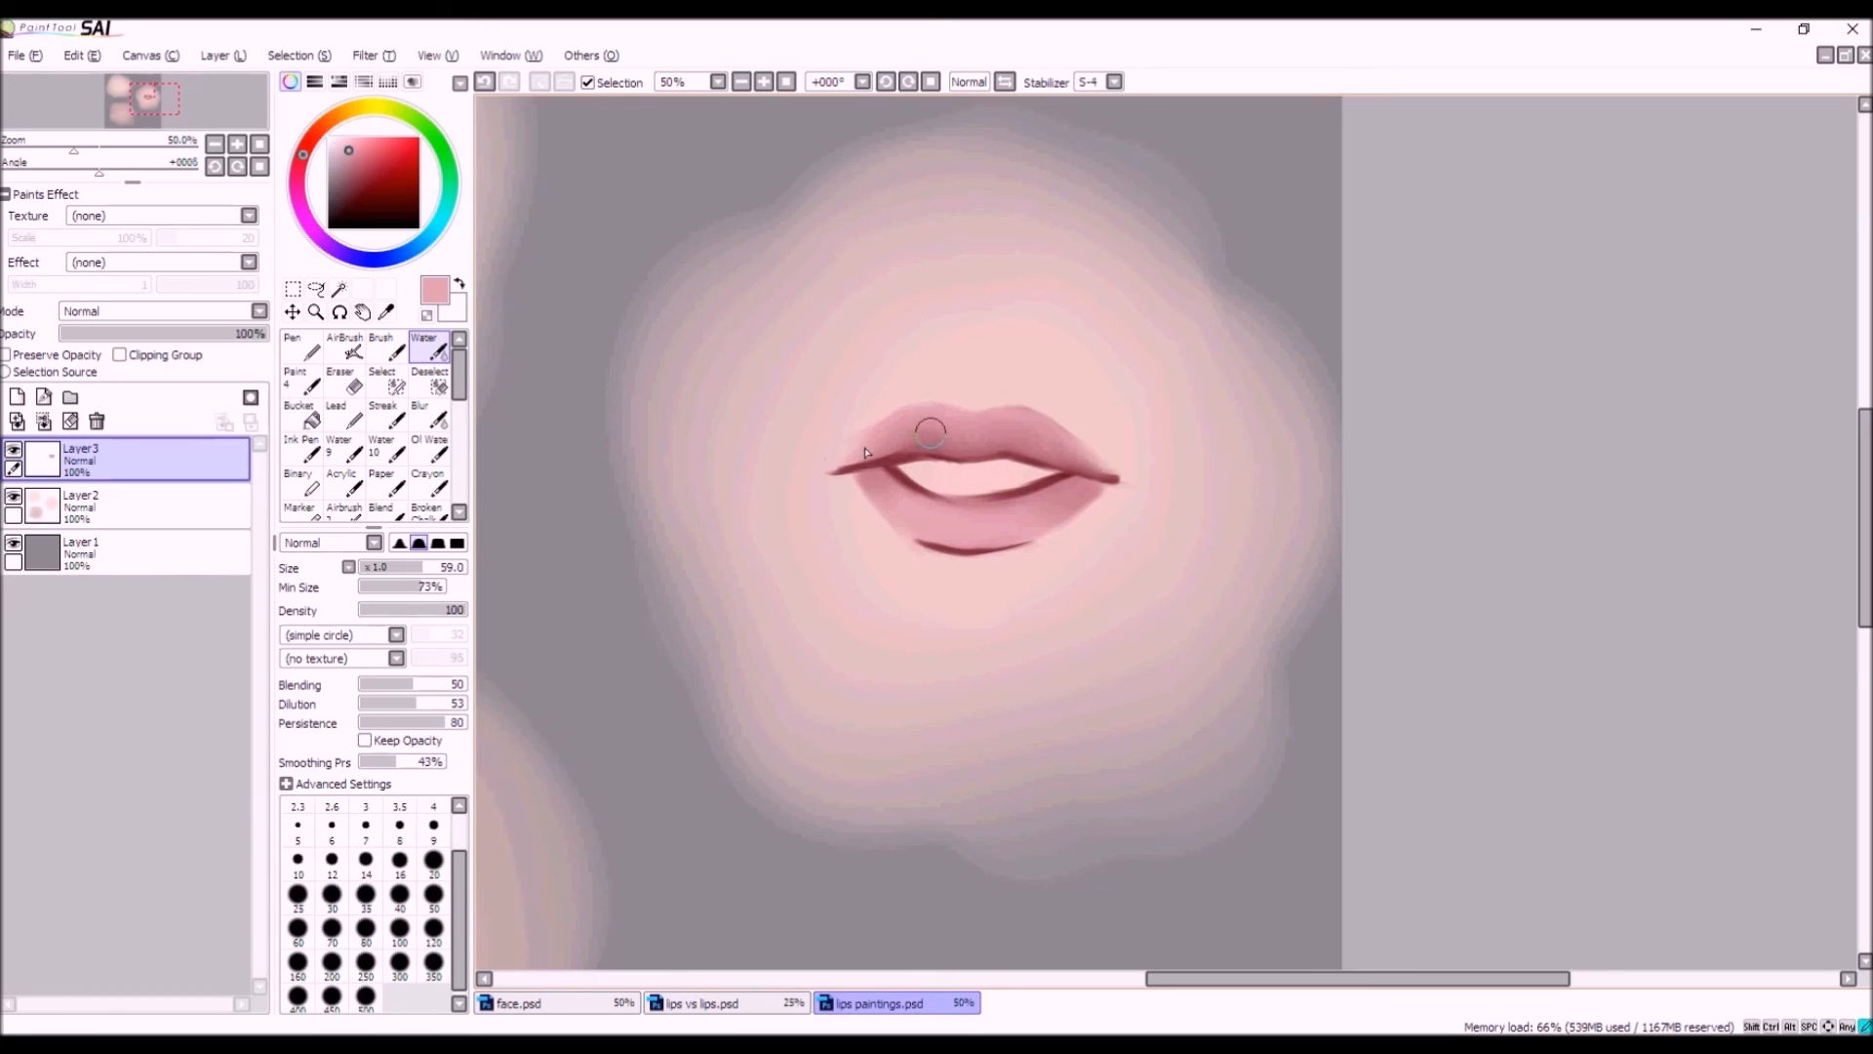
Reduce the Water tool to size 33 and blend the lower lip's inner edge, sides and bottom outline.
{"action": "left_click_drag", "start_coordinate": [419, 571], "coordinate": [395, 568]}
{"action": "mouse_move", "coordinate": [1067, 479]}
{"action": "left_mouse_down"}
{"action": "mouse_move", "coordinate": [1000, 506]}
{"action": "mouse_move", "coordinate": [1093, 491]}
{"action": "mouse_move", "coordinate": [1021, 485]}
{"action": "mouse_move", "coordinate": [1050, 490]}
{"action": "mouse_move", "coordinate": [984, 508]}
{"action": "mouse_move", "coordinate": [1076, 482]}
{"action": "mouse_move", "coordinate": [970, 519]}
{"action": "left_mouse_up"}
{"action": "mouse_move", "coordinate": [890, 470]}
{"action": "left_mouse_down"}
{"action": "mouse_move", "coordinate": [925, 506]}
{"action": "mouse_move", "coordinate": [890, 484]}
{"action": "left_mouse_up"}
{"action": "left_click_drag", "start_coordinate": [878, 471], "coordinate": [907, 481]}
{"action": "left_click_drag", "start_coordinate": [885, 478], "coordinate": [935, 501]}
{"action": "mouse_move", "coordinate": [1018, 544]}
{"action": "left_mouse_down"}
{"action": "mouse_move", "coordinate": [953, 546]}
{"action": "mouse_move", "coordinate": [894, 514]}
{"action": "mouse_move", "coordinate": [1029, 534]}
{"action": "mouse_move", "coordinate": [948, 537]}
{"action": "mouse_move", "coordinate": [1090, 511]}
{"action": "mouse_move", "coordinate": [1003, 554]}
{"action": "mouse_move", "coordinate": [968, 533]}
{"action": "mouse_move", "coordinate": [1072, 514]}
{"action": "left_mouse_up"}
{"action": "mouse_move", "coordinate": [1073, 511]}
{"action": "left_mouse_down"}
{"action": "mouse_move", "coordinate": [998, 555]}
{"action": "mouse_move", "coordinate": [1086, 501]}
{"action": "mouse_move", "coordinate": [1004, 550]}
{"action": "mouse_move", "coordinate": [1037, 563]}
{"action": "mouse_move", "coordinate": [1094, 490]}
{"action": "left_mouse_up"}
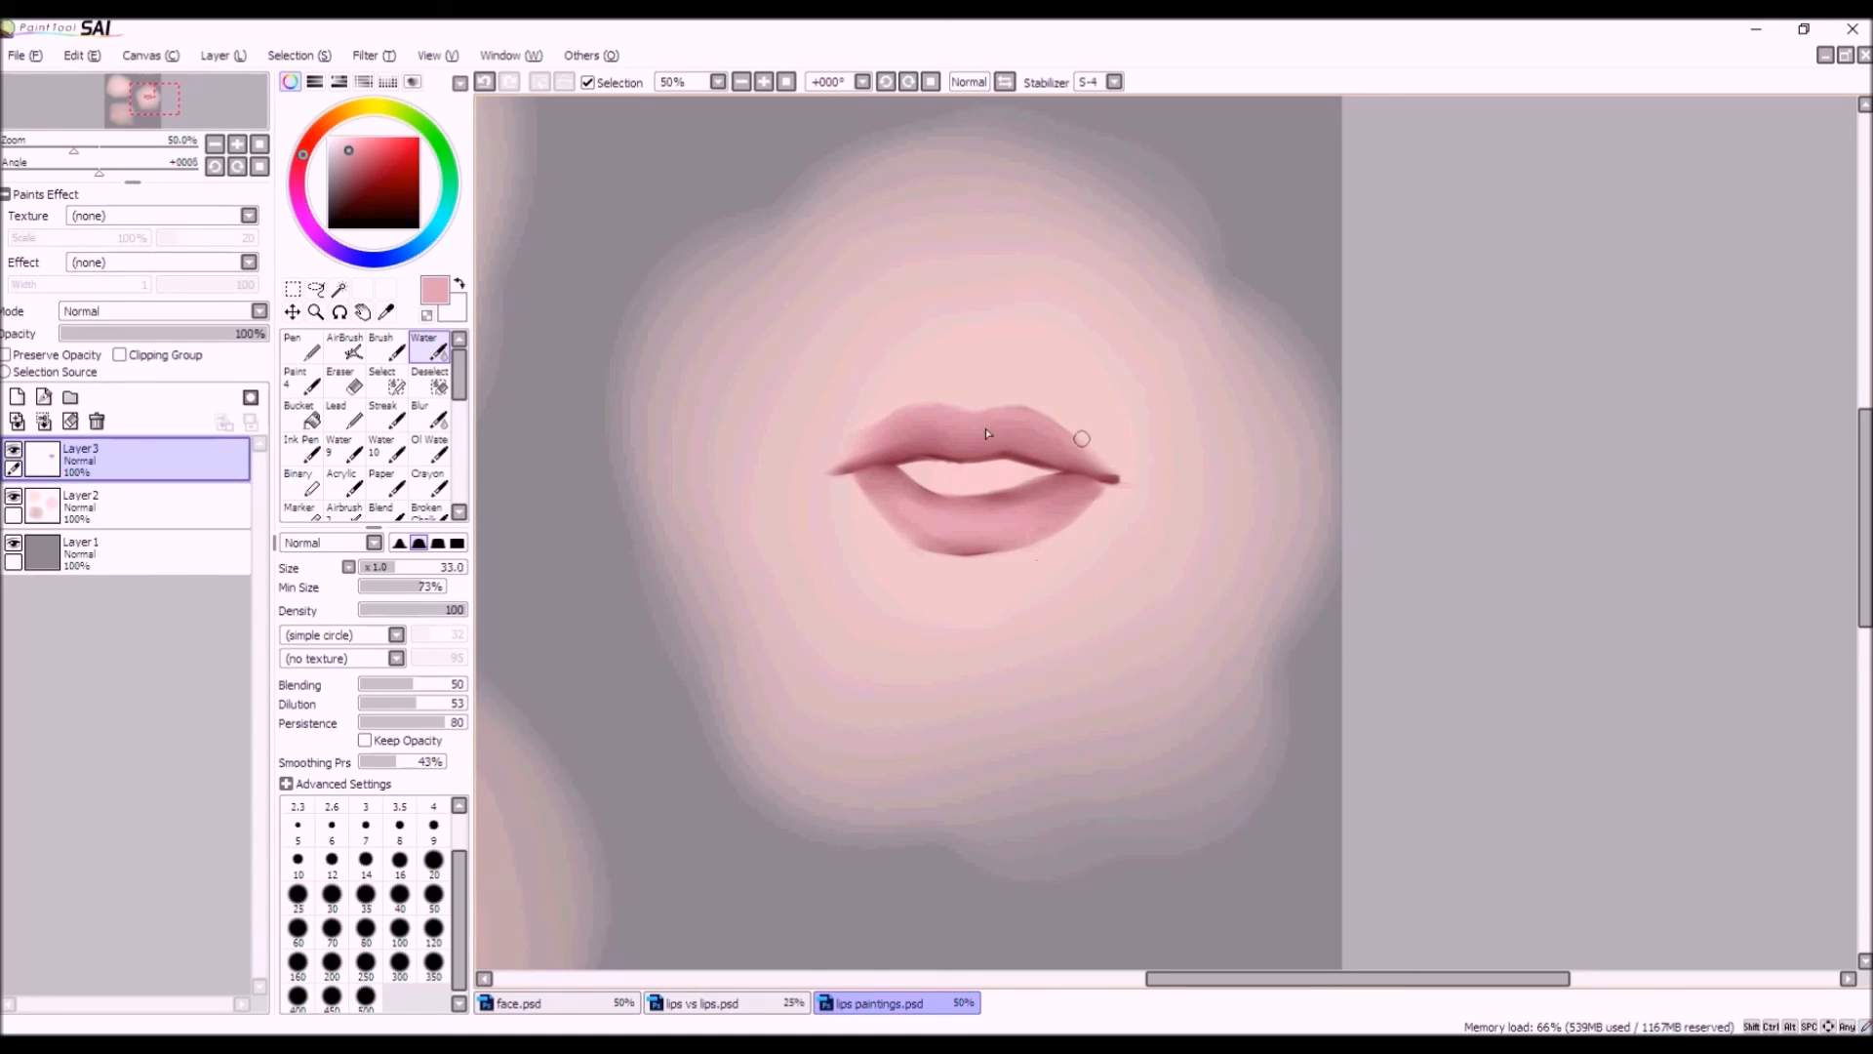
{"action": "left_click_drag", "start_coordinate": [977, 539], "coordinate": [996, 548]}
{"action": "left_click_drag", "start_coordinate": [996, 547], "coordinate": [914, 531]}
Redraw the mouth line under the upper lip with the AirBrush at size 14 in a darker red.
{"action": "left_click", "coordinate": [1112, 476], "text": "alt"}
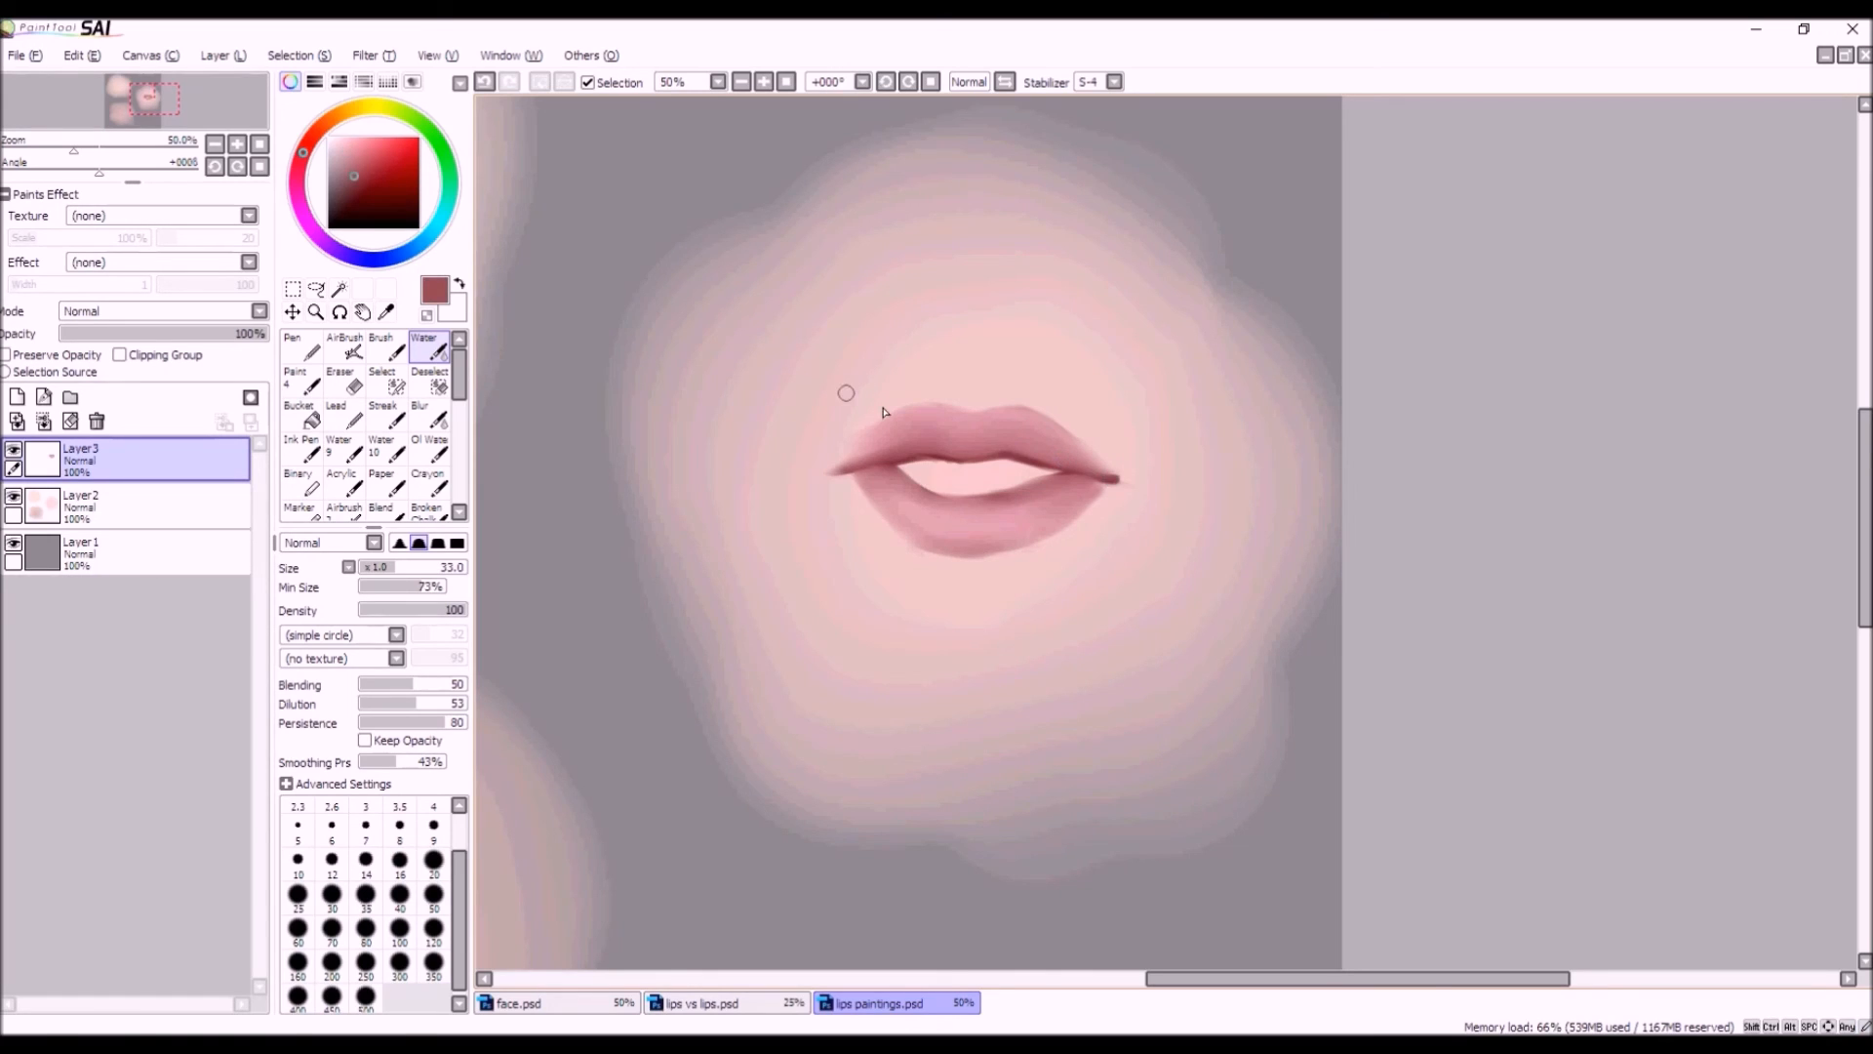
{"action": "left_click", "coordinate": [346, 349]}
{"action": "left_click_drag", "start_coordinate": [1124, 482], "coordinate": [1083, 477]}
{"action": "key", "text": "ctrl+z"}
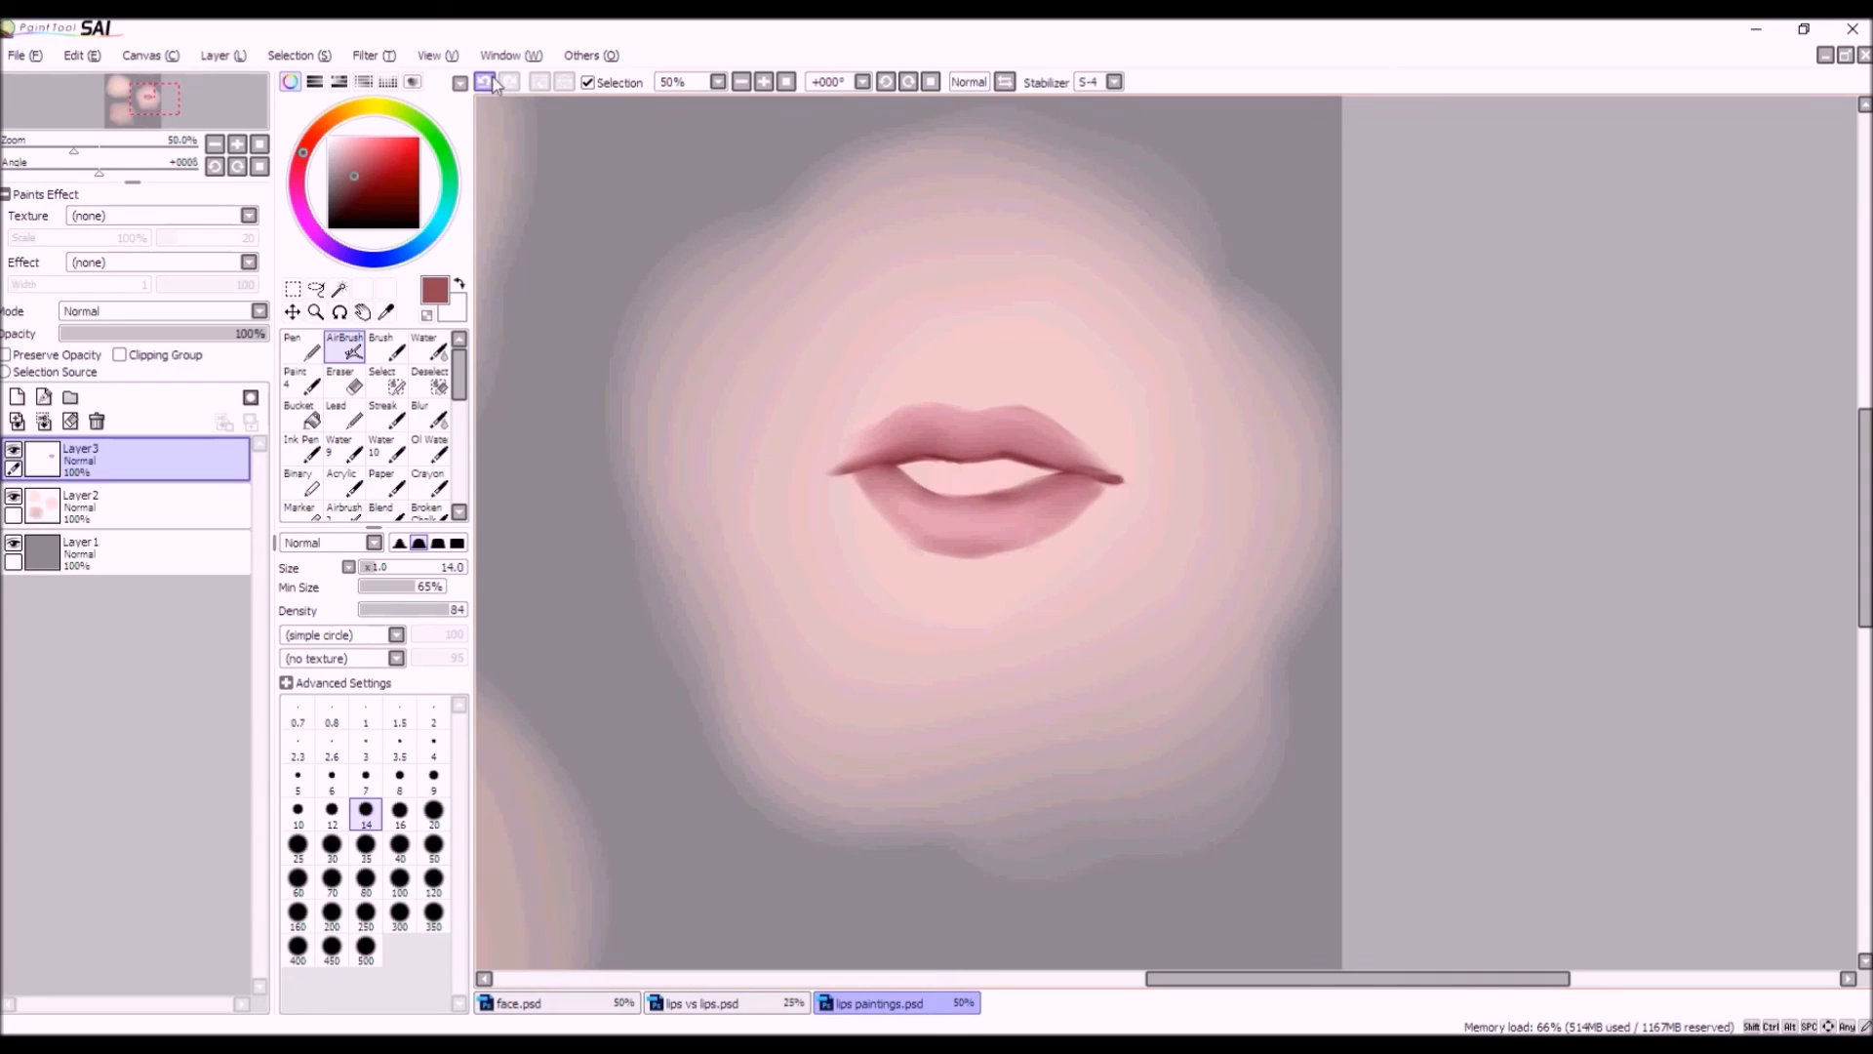
{"action": "left_click_drag", "start_coordinate": [1116, 478], "coordinate": [1079, 477]}
{"action": "left_click", "coordinate": [359, 187]}
{"action": "mouse_move", "coordinate": [1122, 478]}
{"action": "left_mouse_down"}
{"action": "mouse_move", "coordinate": [1006, 448]}
{"action": "mouse_move", "coordinate": [879, 450]}
{"action": "mouse_move", "coordinate": [927, 456]}
{"action": "mouse_move", "coordinate": [848, 479]}
{"action": "mouse_move", "coordinate": [902, 456]}
{"action": "mouse_move", "coordinate": [860, 469]}
{"action": "left_mouse_up"}
{"action": "left_click", "coordinate": [485, 81]}
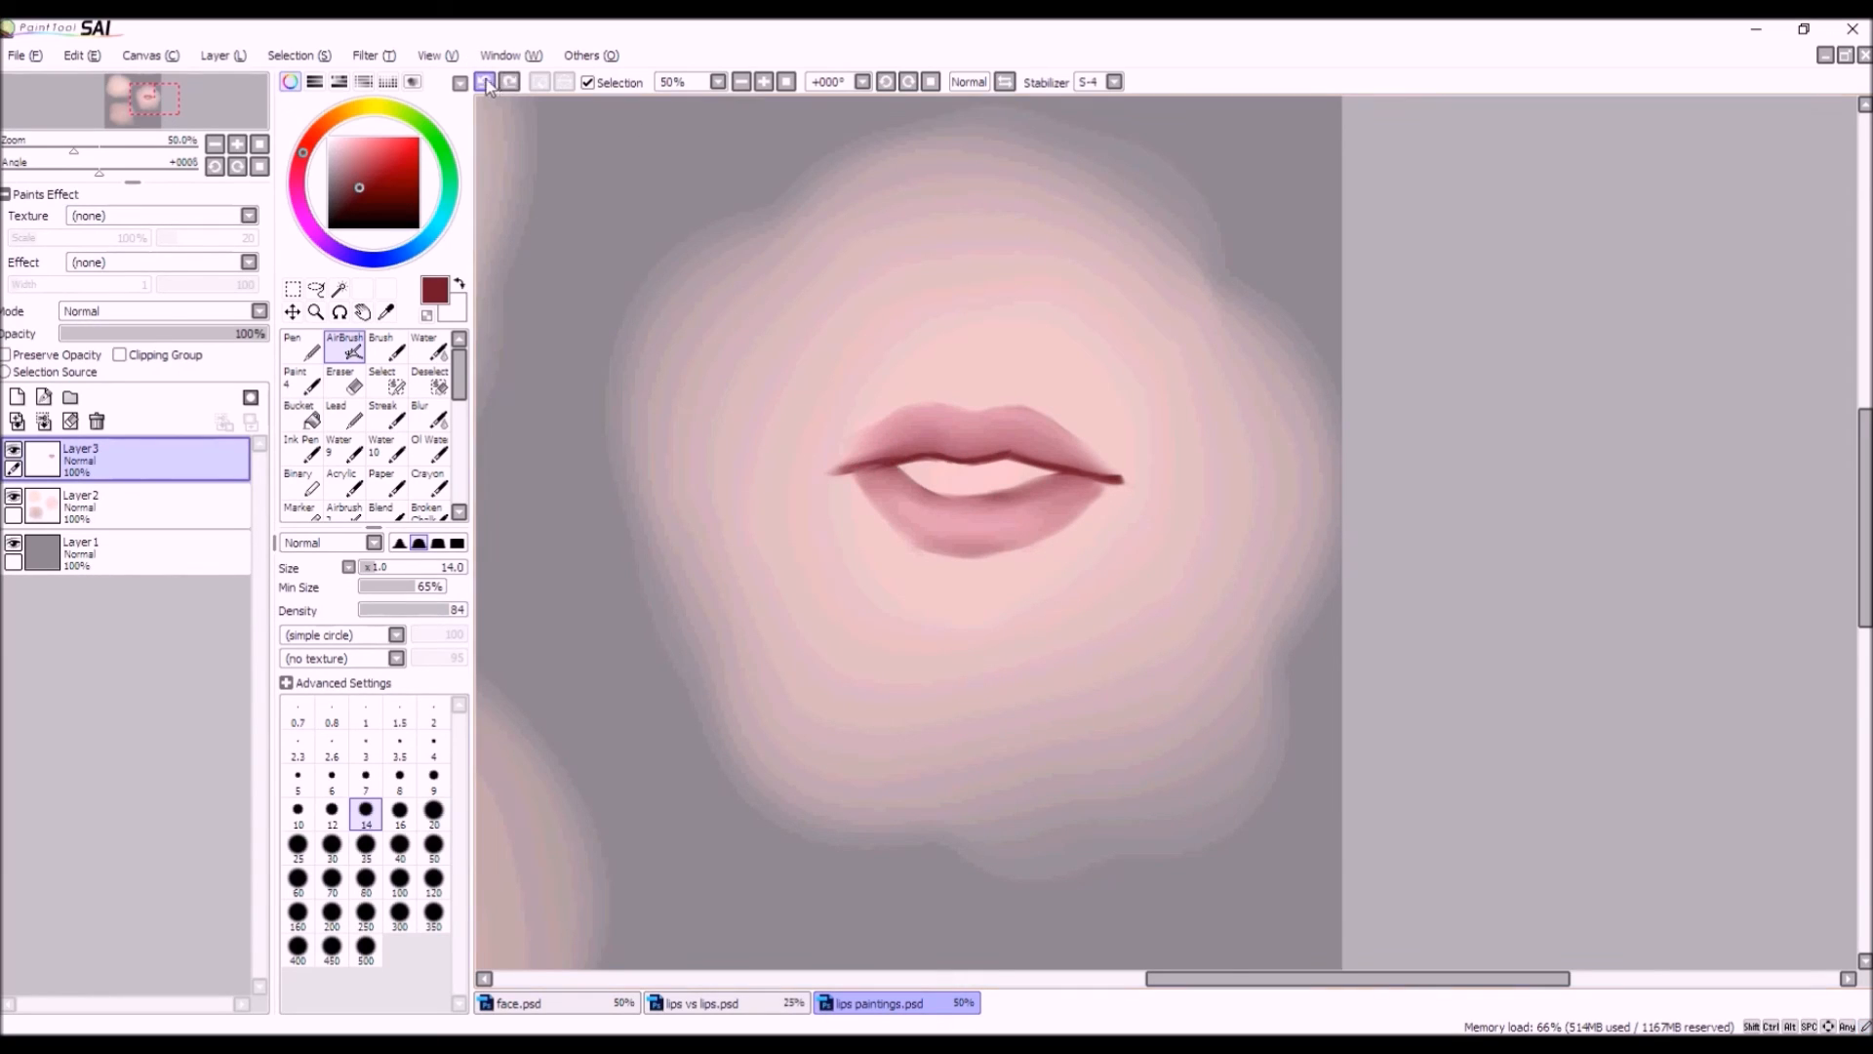
Extend and darken the mouth line at both corners in the dark red.
{"action": "left_click_drag", "start_coordinate": [877, 469], "coordinate": [841, 473]}
{"action": "left_click", "coordinate": [485, 81]}
{"action": "left_click_drag", "start_coordinate": [851, 475], "coordinate": [834, 478]}
{"action": "left_click_drag", "start_coordinate": [1115, 478], "coordinate": [1124, 482]}
{"action": "left_click", "coordinate": [485, 82]}
{"action": "left_click_drag", "start_coordinate": [1118, 482], "coordinate": [1123, 485]}
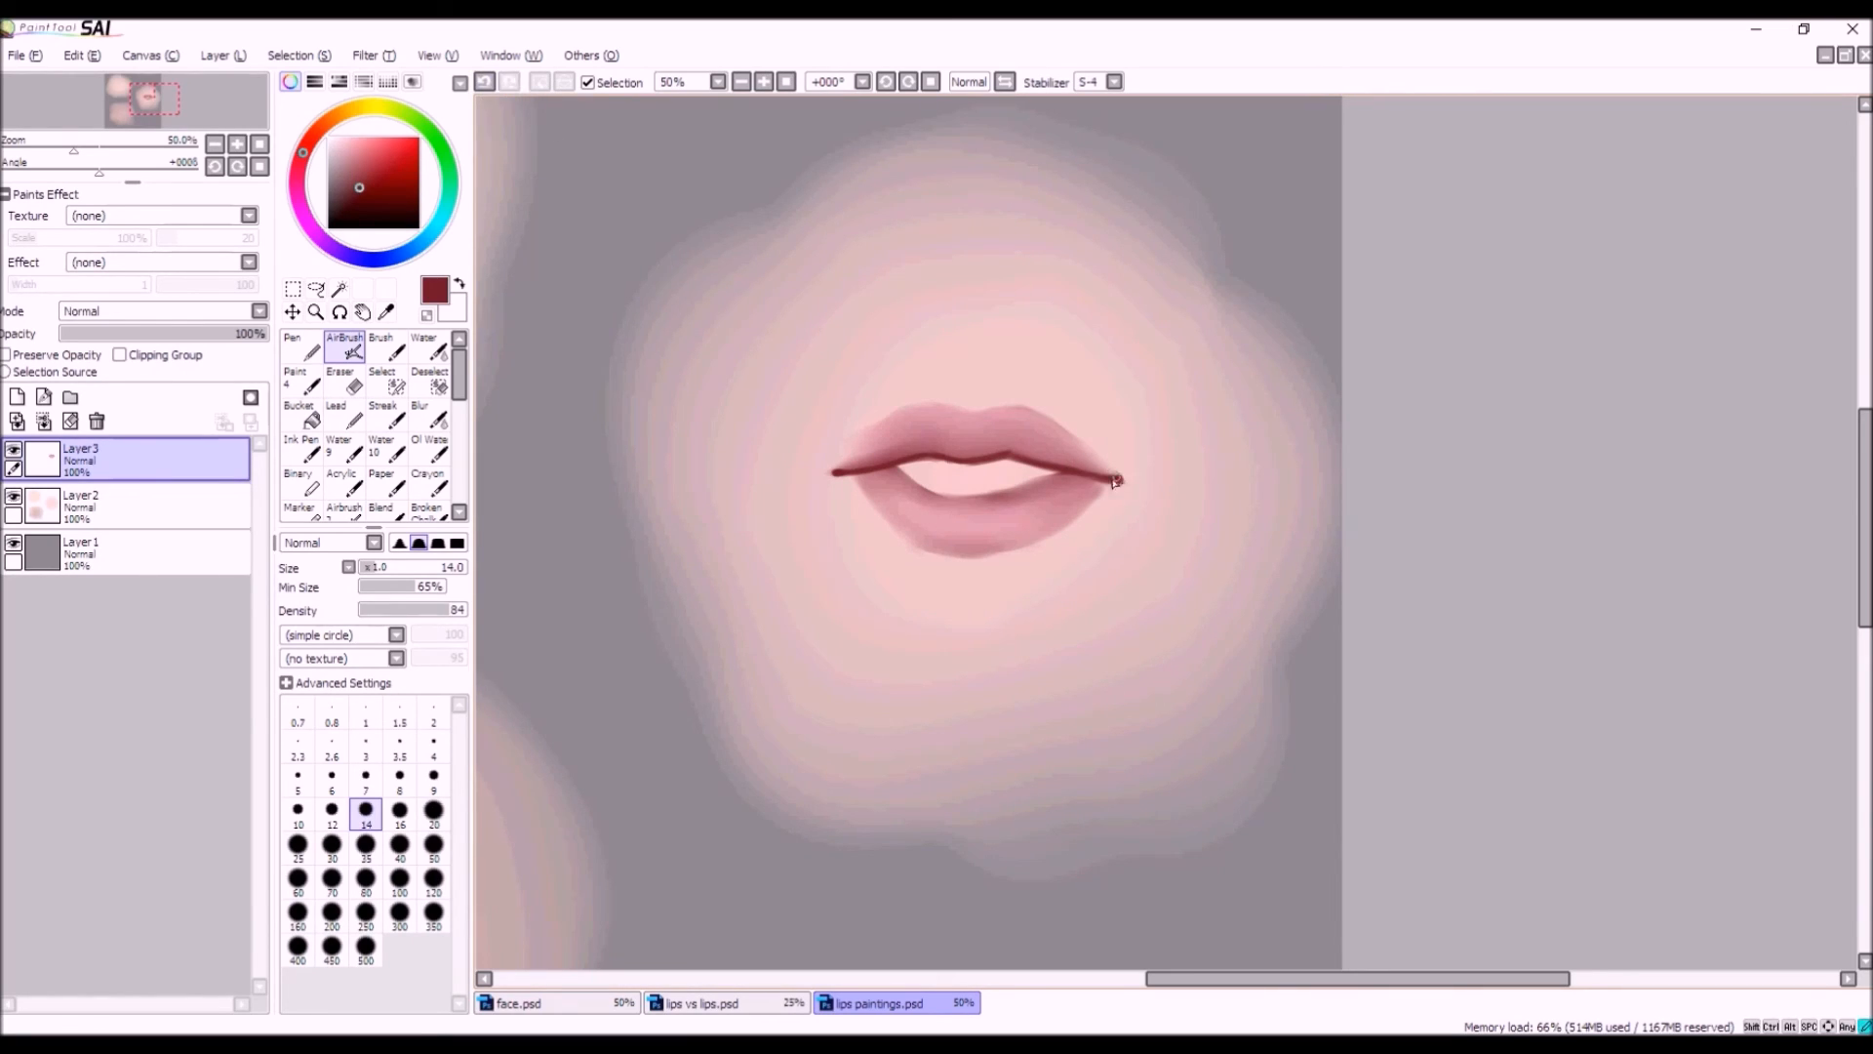
{"action": "left_click_drag", "start_coordinate": [837, 475], "coordinate": [840, 477]}
Sample the upper lip's pink and repaint the upper lip's top edge and the lower lip's body with the AirBrush.
{"action": "left_click", "coordinate": [1024, 426], "text": "alt"}
{"action": "left_click", "coordinate": [1015, 411], "text": "alt"}
{"action": "mouse_move", "coordinate": [1031, 425]}
{"action": "left_mouse_down"}
{"action": "mouse_move", "coordinate": [1103, 465]}
{"action": "mouse_move", "coordinate": [943, 403]}
{"action": "mouse_move", "coordinate": [1001, 415]}
{"action": "mouse_move", "coordinate": [905, 411]}
{"action": "left_mouse_up"}
{"action": "mouse_move", "coordinate": [1046, 430]}
{"action": "left_mouse_down"}
{"action": "mouse_move", "coordinate": [1098, 460]}
{"action": "mouse_move", "coordinate": [1027, 531]}
{"action": "mouse_move", "coordinate": [1048, 539]}
{"action": "left_mouse_up"}
{"action": "mouse_move", "coordinate": [917, 550]}
{"action": "left_mouse_down"}
{"action": "mouse_move", "coordinate": [961, 553]}
{"action": "mouse_move", "coordinate": [902, 535]}
{"action": "mouse_move", "coordinate": [1005, 554]}
{"action": "mouse_move", "coordinate": [968, 533]}
{"action": "left_mouse_up"}
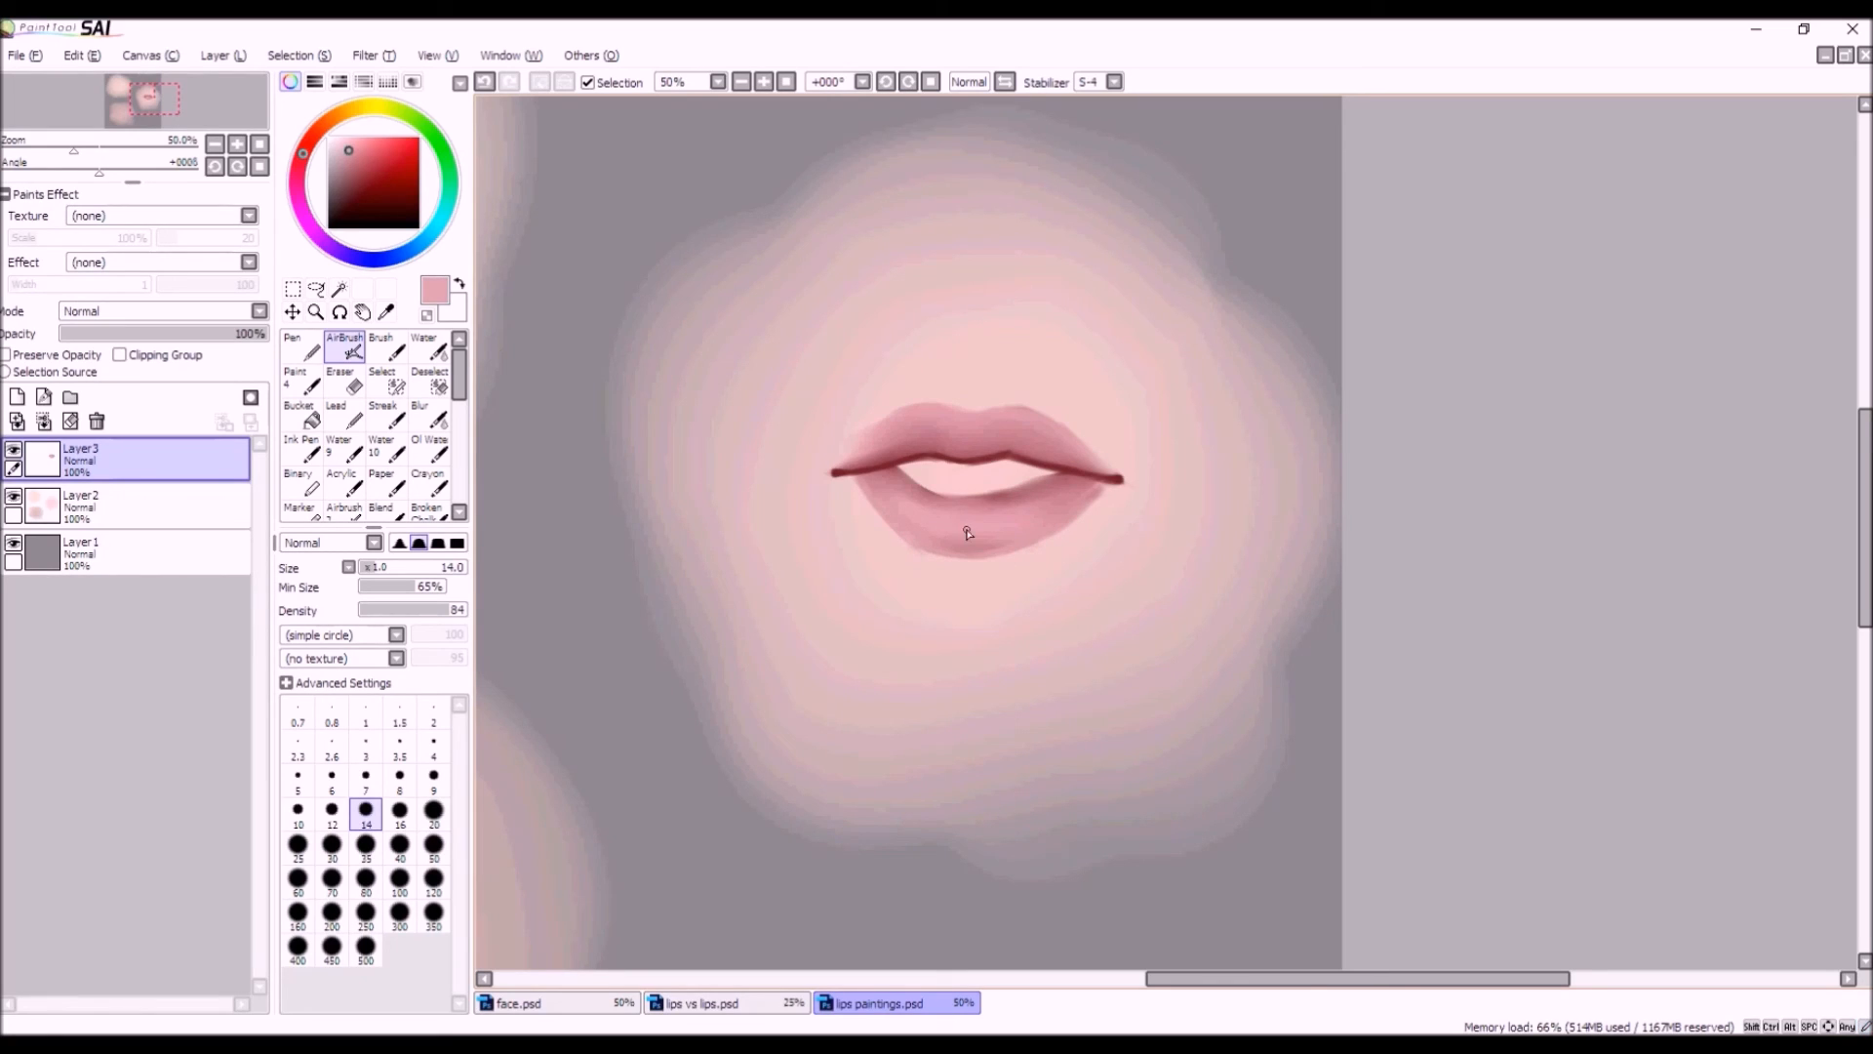
{"action": "left_click", "coordinate": [410, 568]}
{"action": "mouse_move", "coordinate": [922, 521]}
{"action": "left_mouse_down"}
{"action": "mouse_move", "coordinate": [1006, 526]}
{"action": "mouse_move", "coordinate": [985, 519]}
{"action": "left_mouse_up"}
Sample the dark red and retrace the lower lip's edge along the mouth opening with the AirBrush at size 12.
{"action": "left_click", "coordinate": [1115, 479], "text": "alt"}
{"action": "left_click", "coordinate": [372, 569]}
{"action": "left_click_drag", "start_coordinate": [1034, 488], "coordinate": [1057, 479]}
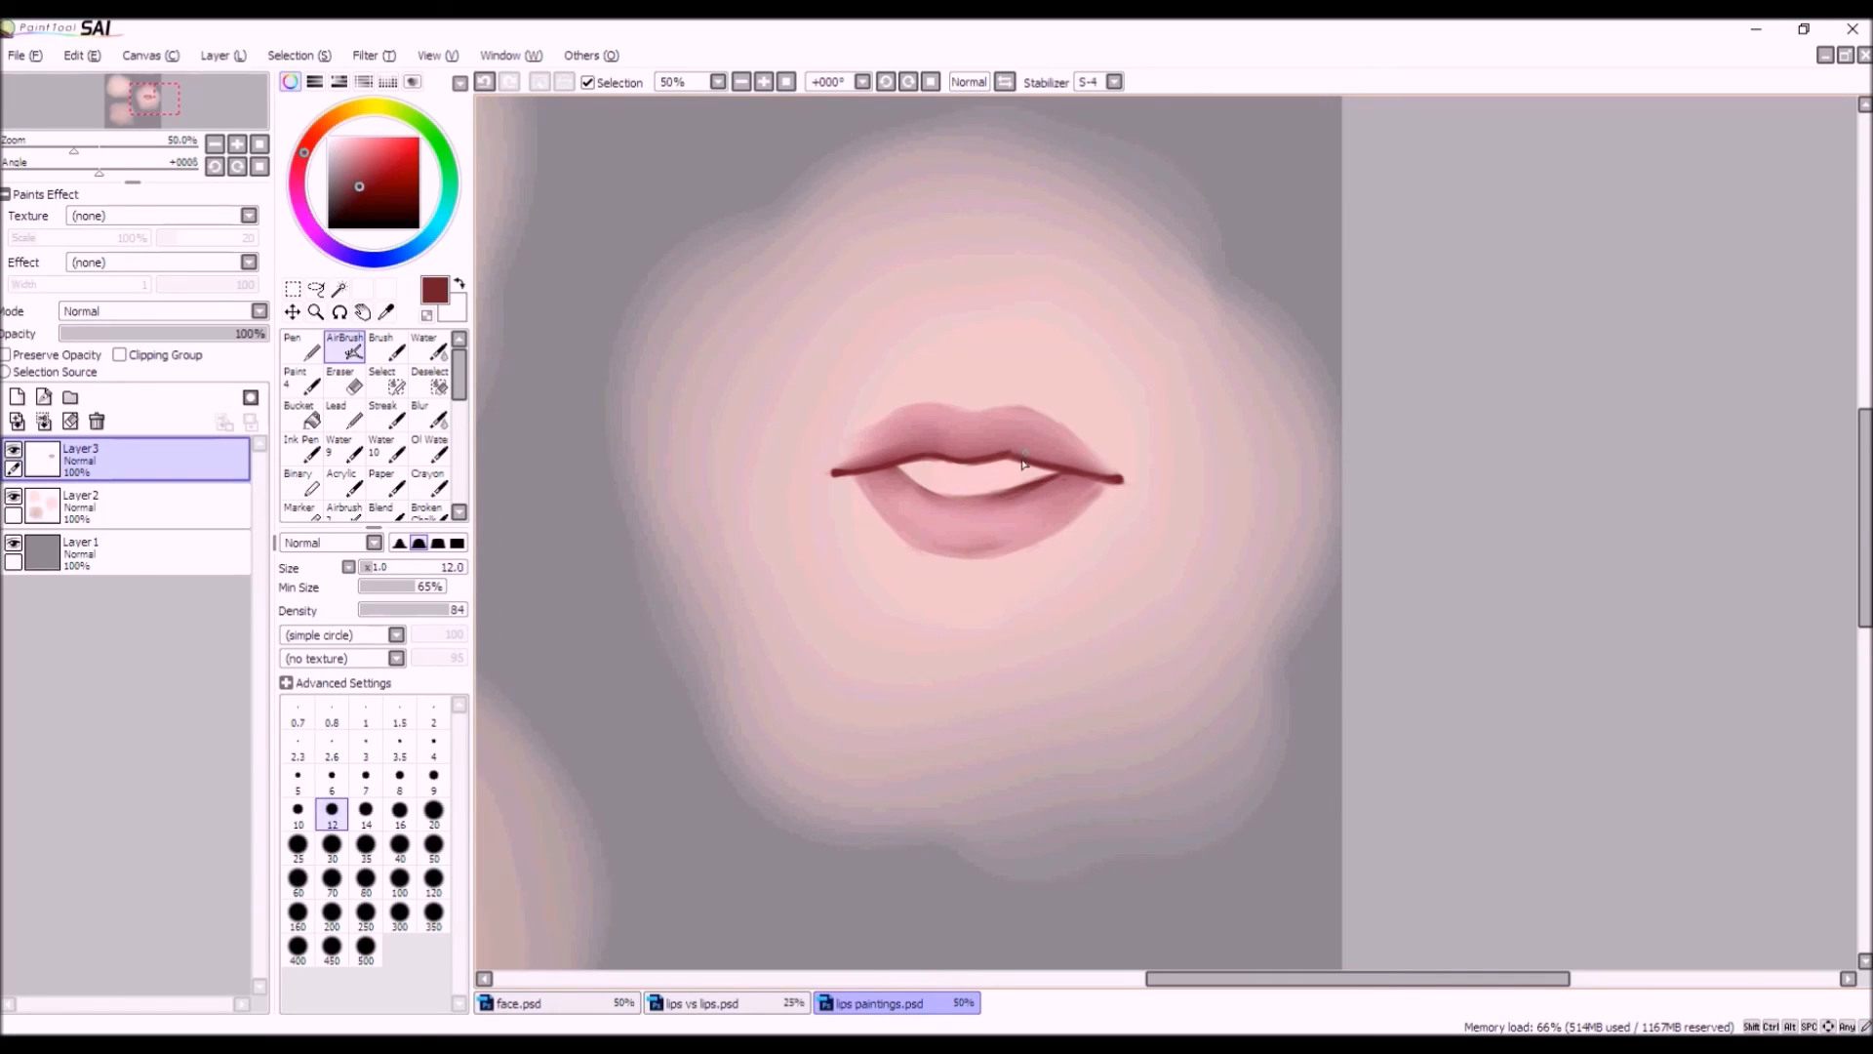
{"action": "left_click_drag", "start_coordinate": [895, 470], "coordinate": [949, 498]}
{"action": "left_click", "coordinate": [485, 83]}
{"action": "left_click_drag", "start_coordinate": [907, 478], "coordinate": [951, 503]}
Tidy the lower lip's outer edges near the mouth corners with sampled skin tone and pink.
{"action": "scroll", "coordinate": [1034, 551], "scroll_direction": "down", "scroll_amount": 3}
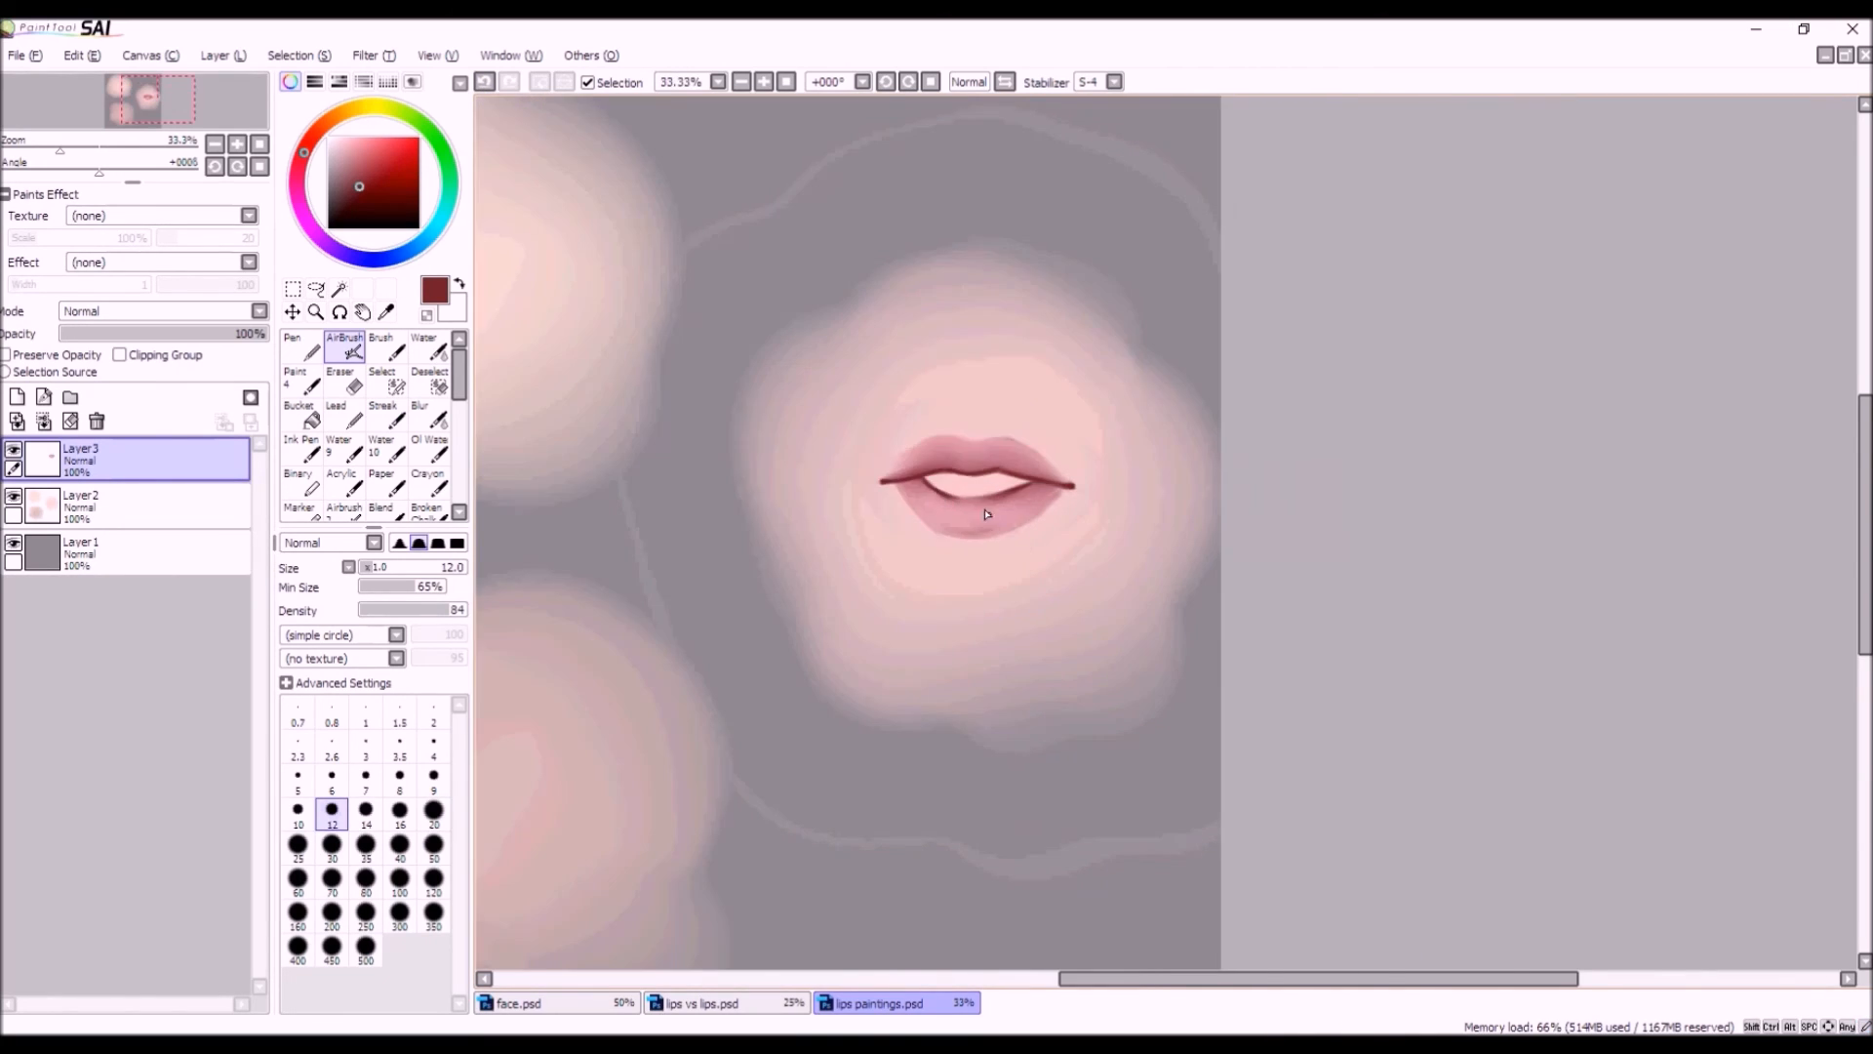
{"action": "scroll", "coordinate": [1048, 558], "scroll_direction": "up", "scroll_amount": 3}
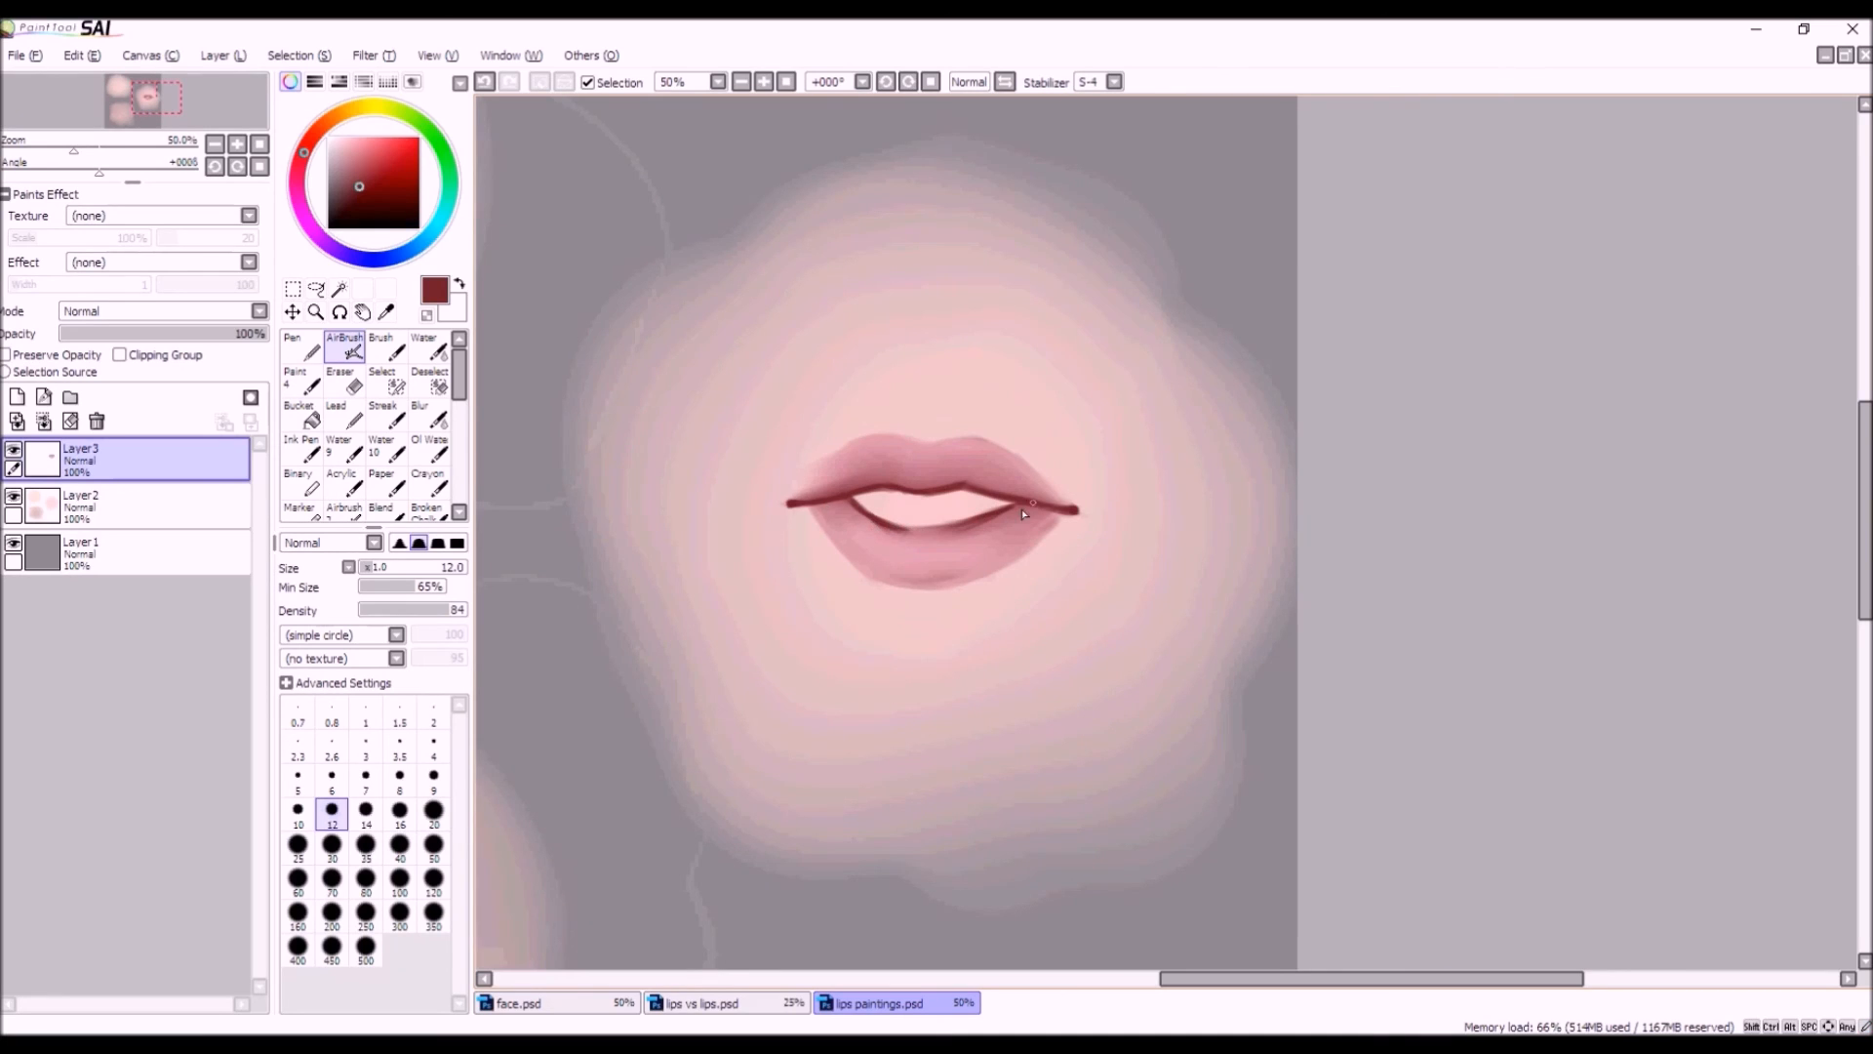
{"action": "left_click", "coordinate": [1054, 551], "text": "alt"}
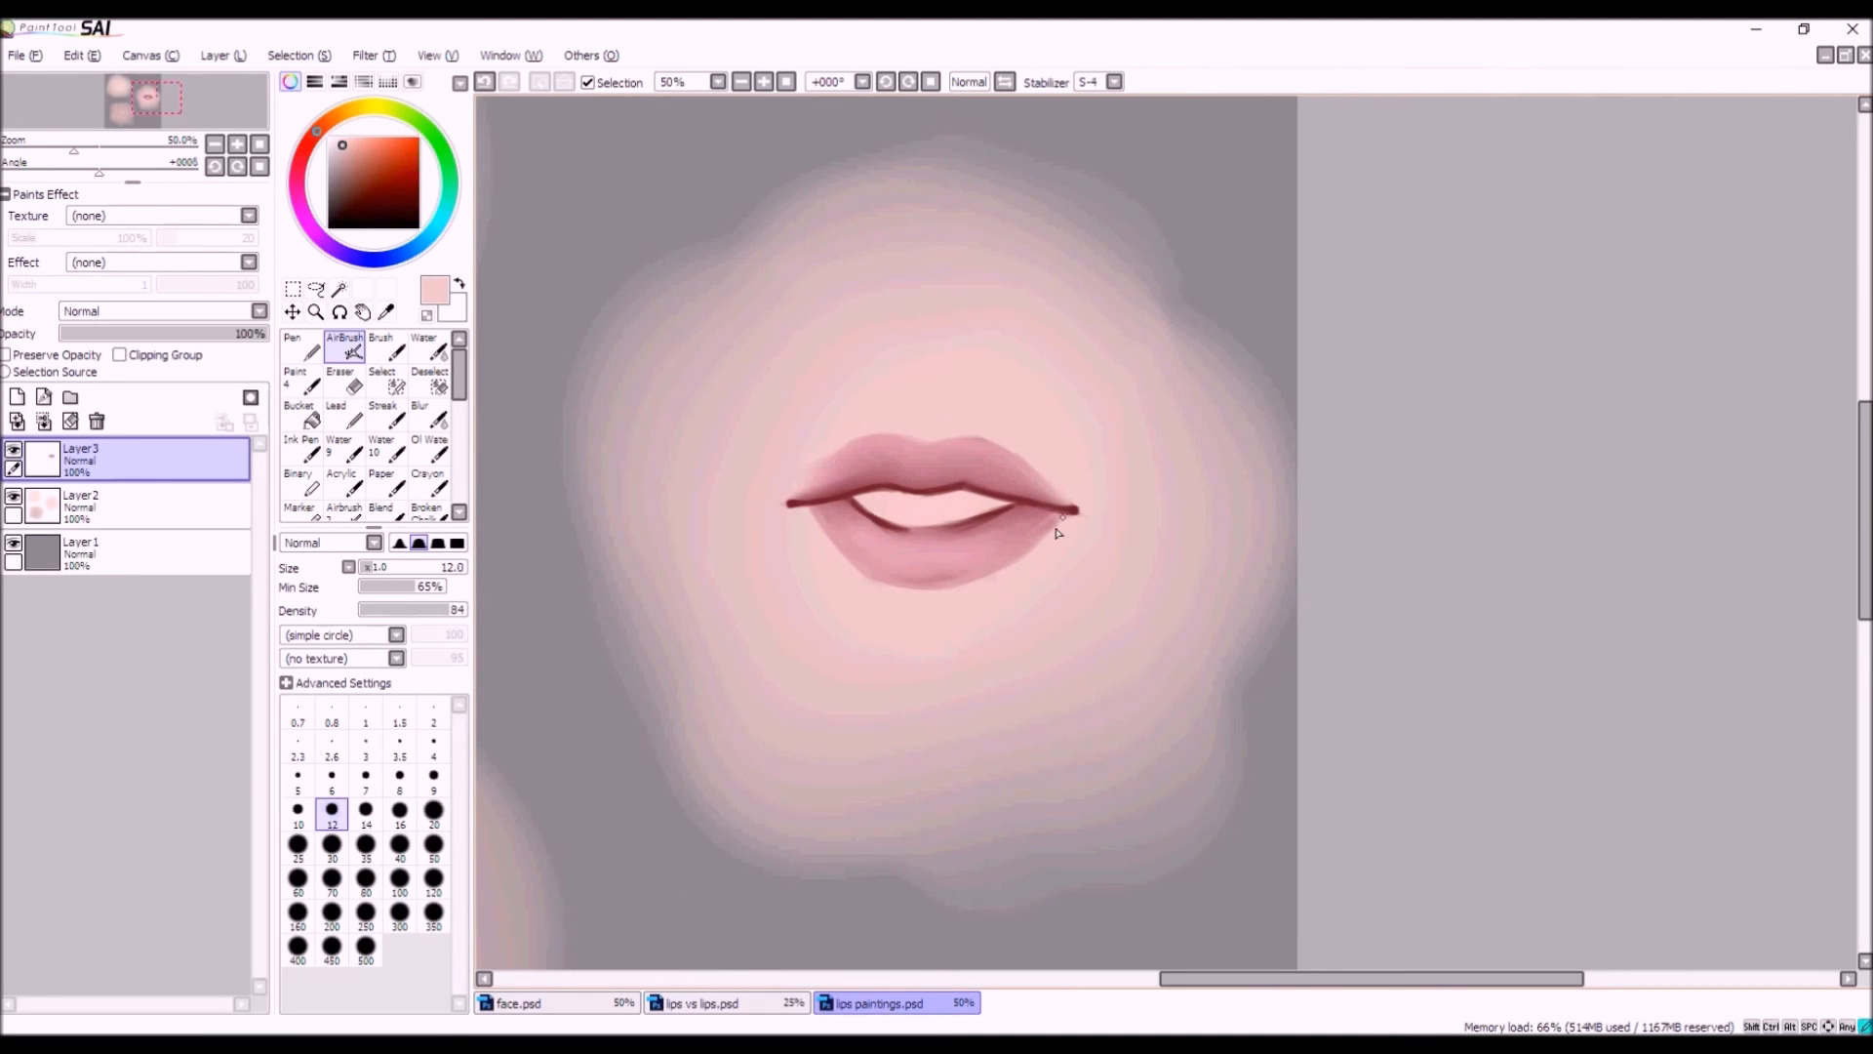
{"action": "left_click", "coordinate": [831, 521], "text": "alt"}
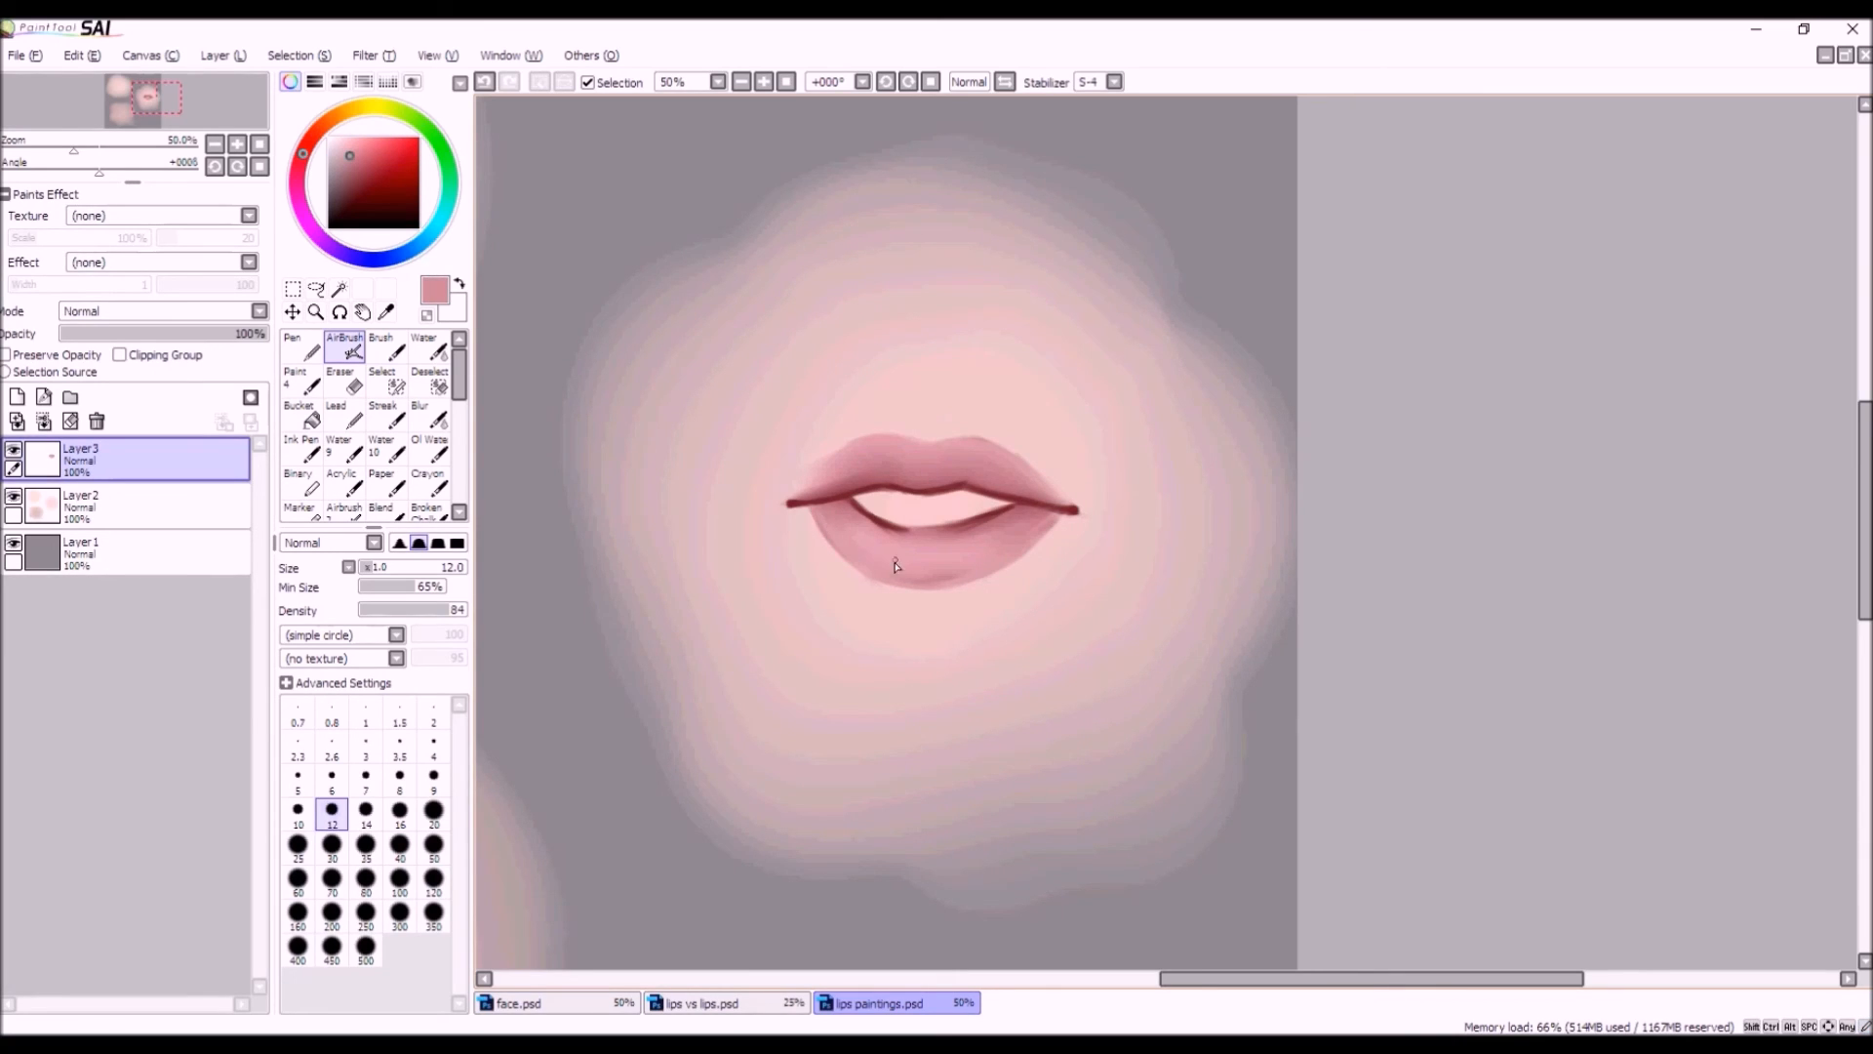
Sample the lower lip's light pink and brighten the lower lip with the AirBrush at size 64.
{"action": "scroll", "coordinate": [920, 579], "scroll_direction": "down", "scroll_amount": 3}
{"action": "scroll", "coordinate": [927, 595], "scroll_direction": "up", "scroll_amount": 3}
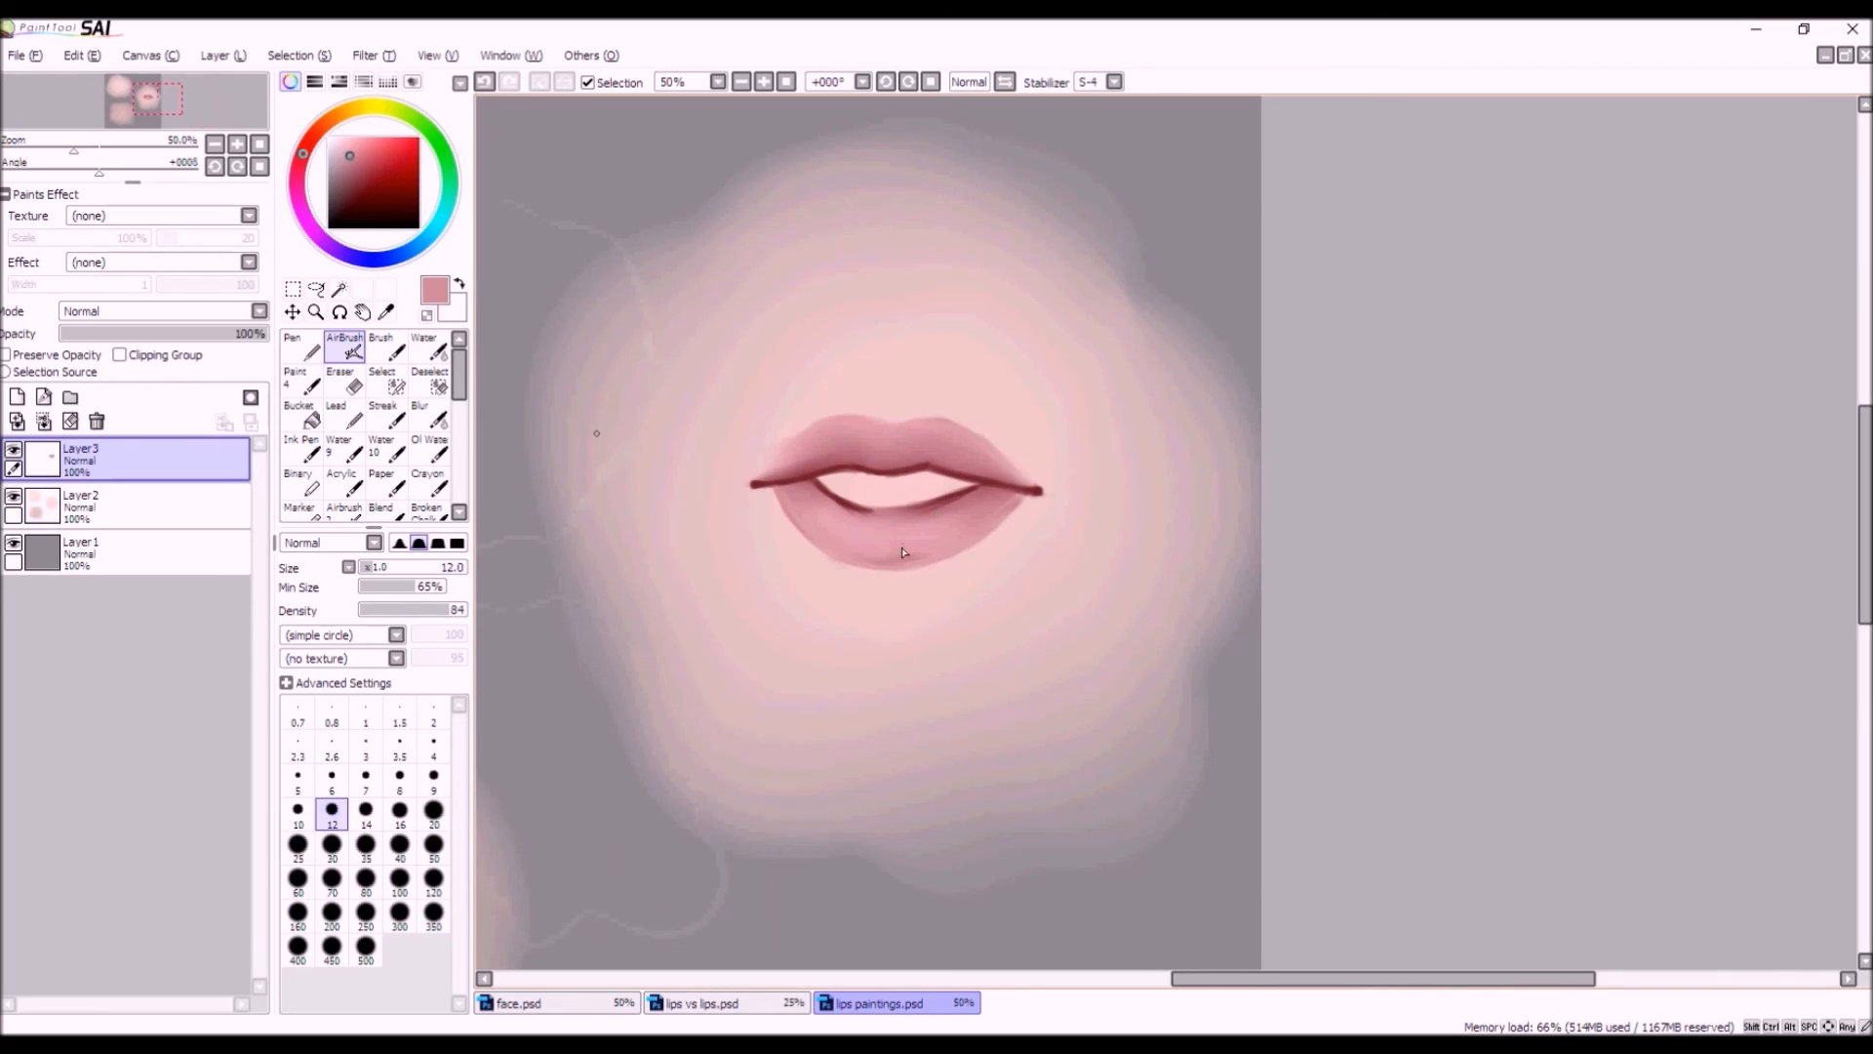
{"action": "left_click", "coordinate": [892, 532], "text": "alt"}
{"action": "left_click", "coordinate": [427, 567]}
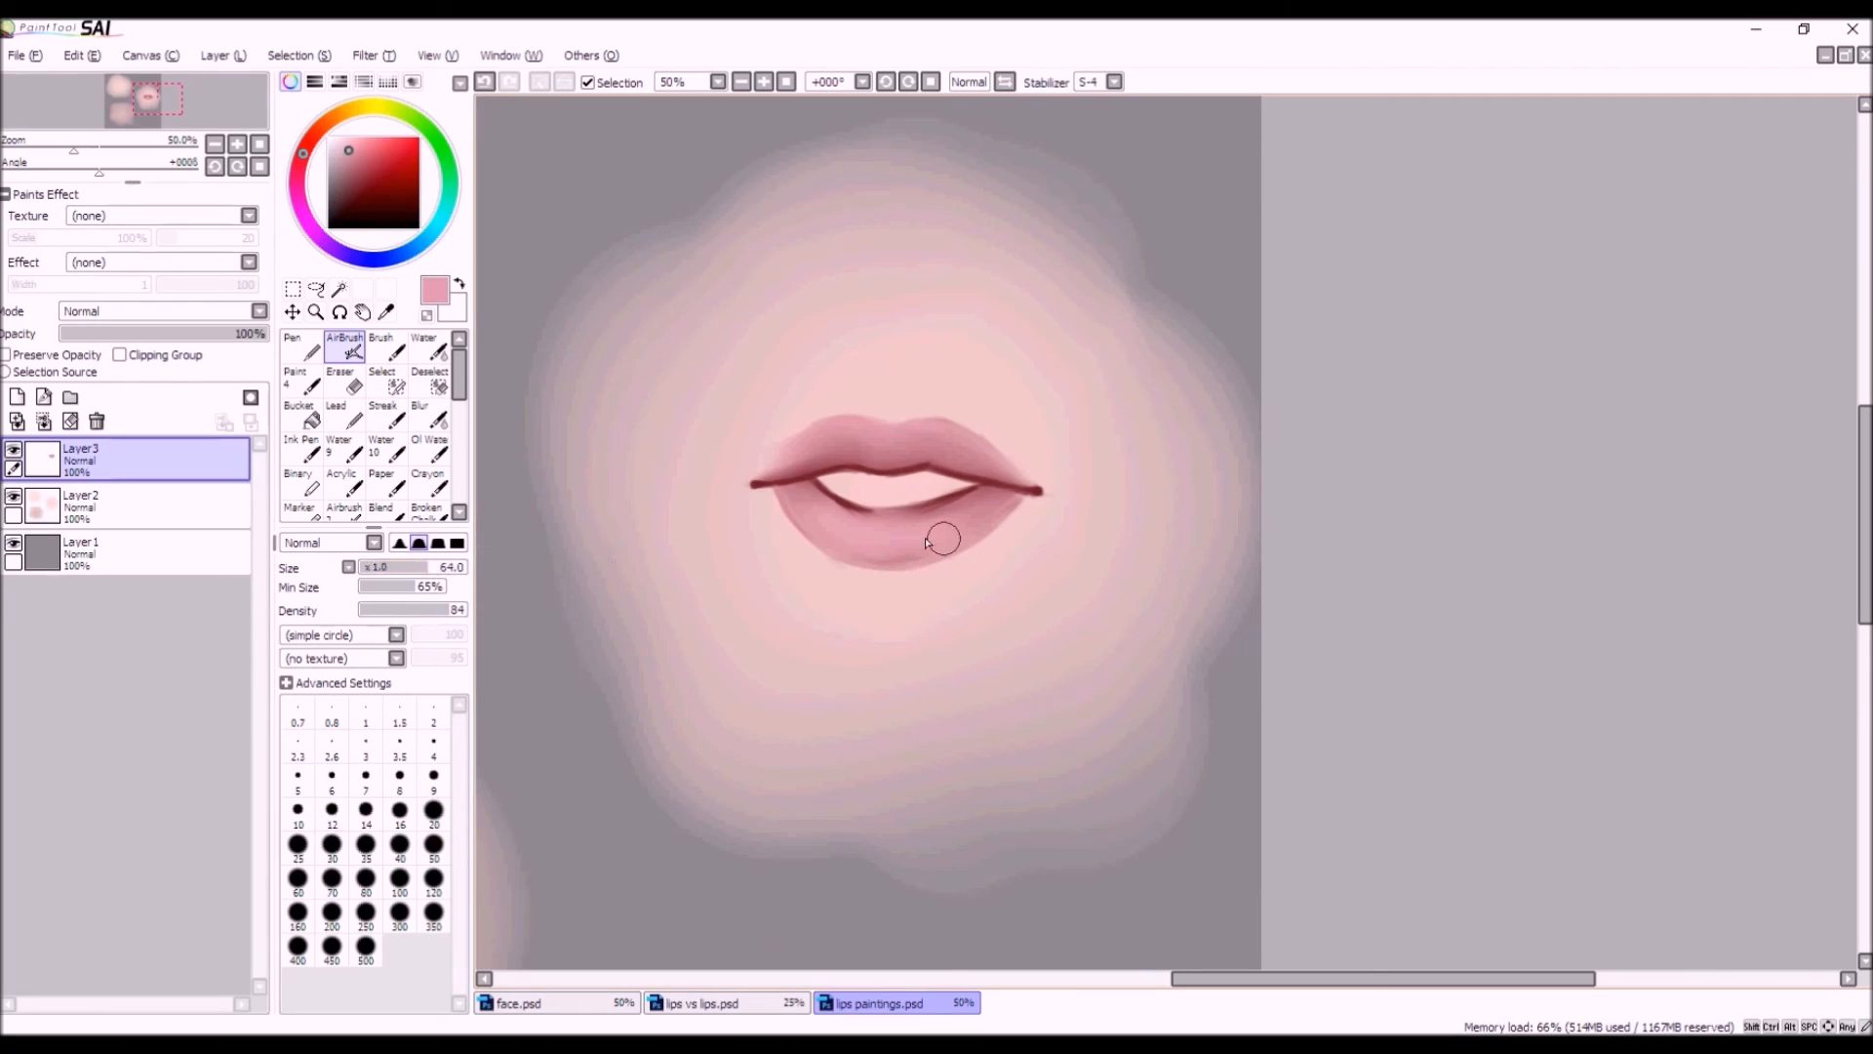
{"action": "mouse_move", "coordinate": [825, 534]}
{"action": "left_mouse_down"}
{"action": "mouse_move", "coordinate": [921, 555]}
{"action": "mouse_move", "coordinate": [796, 524]}
{"action": "mouse_move", "coordinate": [835, 545]}
{"action": "mouse_move", "coordinate": [783, 490]}
{"action": "mouse_move", "coordinate": [801, 532]}
{"action": "mouse_move", "coordinate": [874, 541]}
{"action": "left_mouse_up"}
{"action": "mouse_move", "coordinate": [993, 517]}
{"action": "left_mouse_down"}
{"action": "mouse_move", "coordinate": [943, 522]}
{"action": "mouse_move", "coordinate": [949, 548]}
{"action": "mouse_move", "coordinate": [960, 520]}
{"action": "mouse_move", "coordinate": [981, 525]}
{"action": "mouse_move", "coordinate": [868, 564]}
{"action": "mouse_move", "coordinate": [926, 555]}
{"action": "mouse_move", "coordinate": [832, 543]}
{"action": "left_mouse_up"}
{"action": "mouse_move", "coordinate": [974, 498]}
{"action": "left_mouse_down"}
{"action": "mouse_move", "coordinate": [873, 481]}
{"action": "mouse_move", "coordinate": [962, 504]}
{"action": "left_mouse_up"}
Shade the lower lip's sides and inner edge in sampled darker pink at size 44, and lighten its centre with light pink.
{"action": "left_click", "coordinate": [984, 490], "text": "alt"}
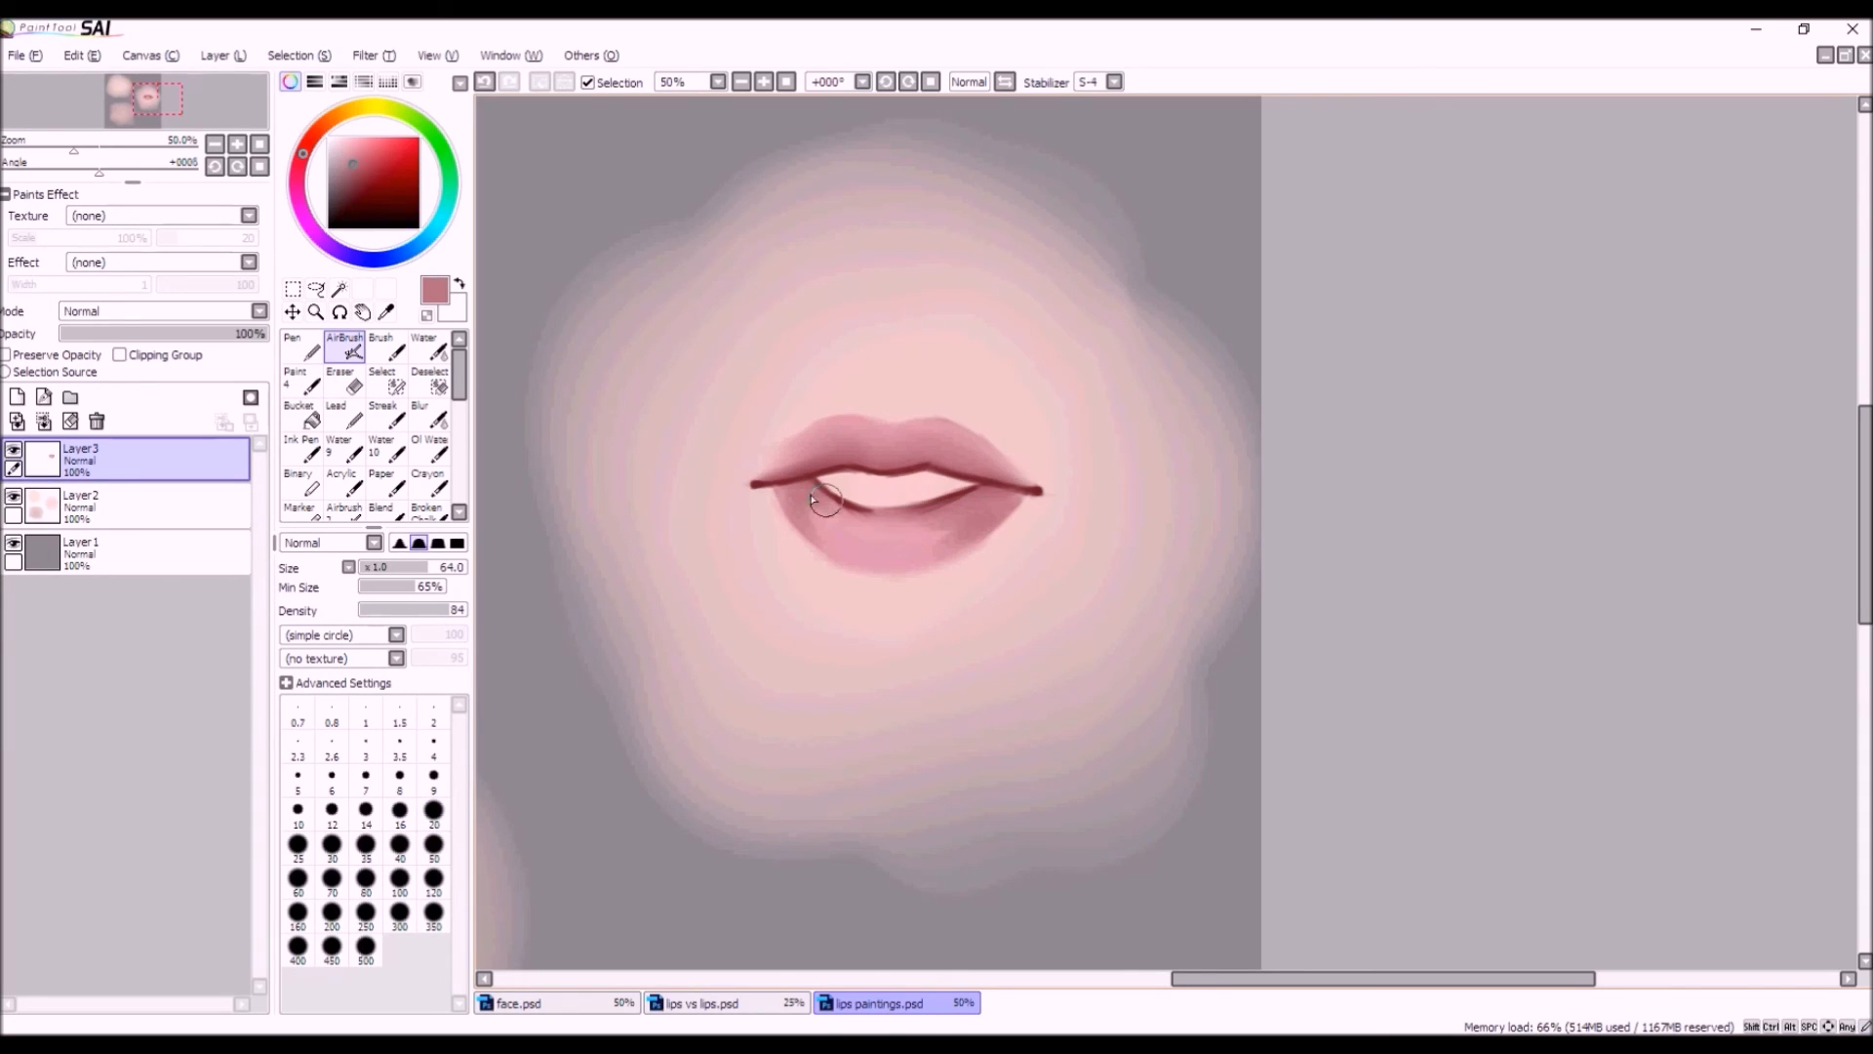
{"action": "left_click", "coordinate": [407, 567]}
{"action": "left_click_drag", "start_coordinate": [938, 526], "coordinate": [811, 498]}
{"action": "left_click", "coordinate": [484, 83]}
{"action": "left_click", "coordinate": [483, 84]}
{"action": "mouse_move", "coordinate": [943, 509]}
{"action": "left_mouse_down"}
{"action": "mouse_move", "coordinate": [853, 518]}
{"action": "mouse_move", "coordinate": [914, 514]}
{"action": "mouse_move", "coordinate": [785, 490]}
{"action": "left_mouse_up"}
{"action": "mouse_move", "coordinate": [925, 465]}
{"action": "left_mouse_down"}
{"action": "mouse_move", "coordinate": [938, 439]}
{"action": "mouse_move", "coordinate": [967, 519]}
{"action": "mouse_move", "coordinate": [825, 509]}
{"action": "mouse_move", "coordinate": [881, 540]}
{"action": "left_mouse_up"}
{"action": "left_click", "coordinate": [893, 515], "text": "alt"}
{"action": "mouse_move", "coordinate": [845, 516]}
{"action": "left_mouse_down"}
{"action": "mouse_move", "coordinate": [951, 516]}
{"action": "mouse_move", "coordinate": [906, 500]}
{"action": "left_mouse_up"}
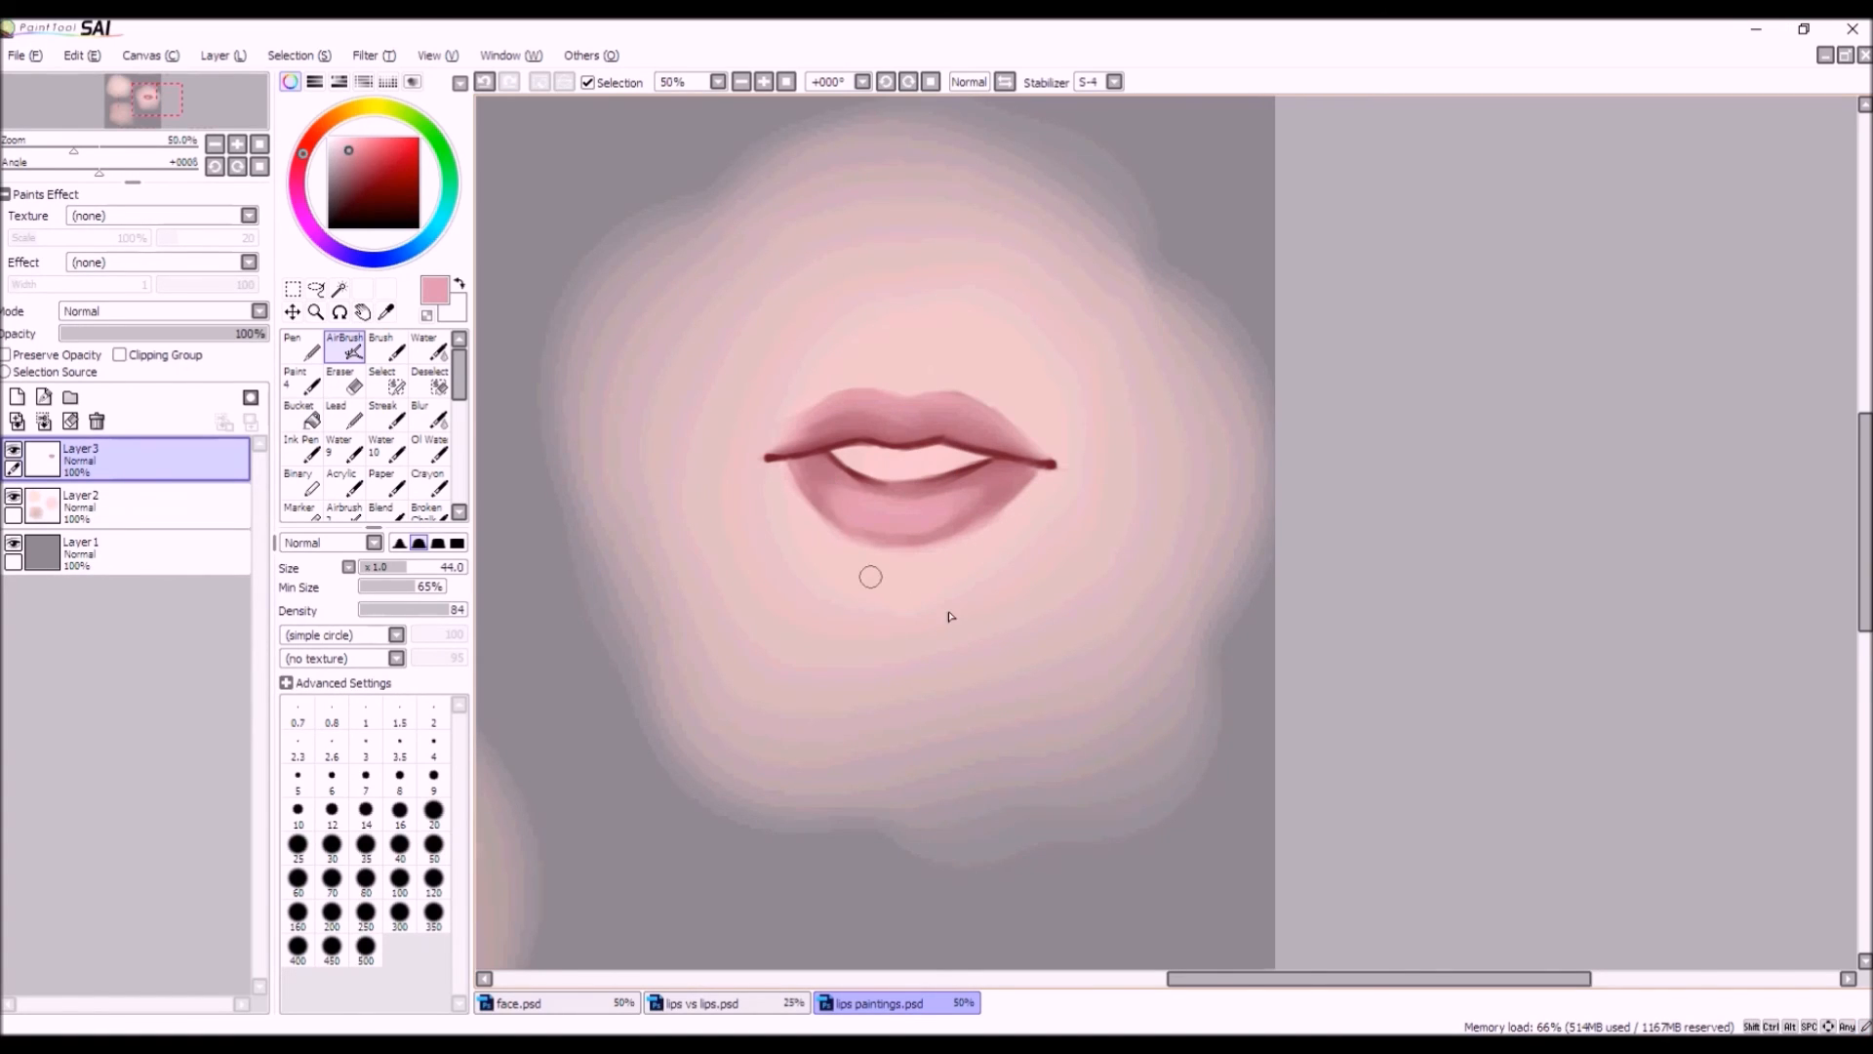
Choose a darker red and set the AirBrush to Multiply mode at size 75 and density 48.
{"action": "scroll", "coordinate": [917, 552], "scroll_direction": "down", "scroll_amount": 1}
{"action": "scroll", "coordinate": [917, 552], "scroll_direction": "up", "scroll_amount": 1}
{"action": "left_click", "coordinate": [910, 511], "text": "alt"}
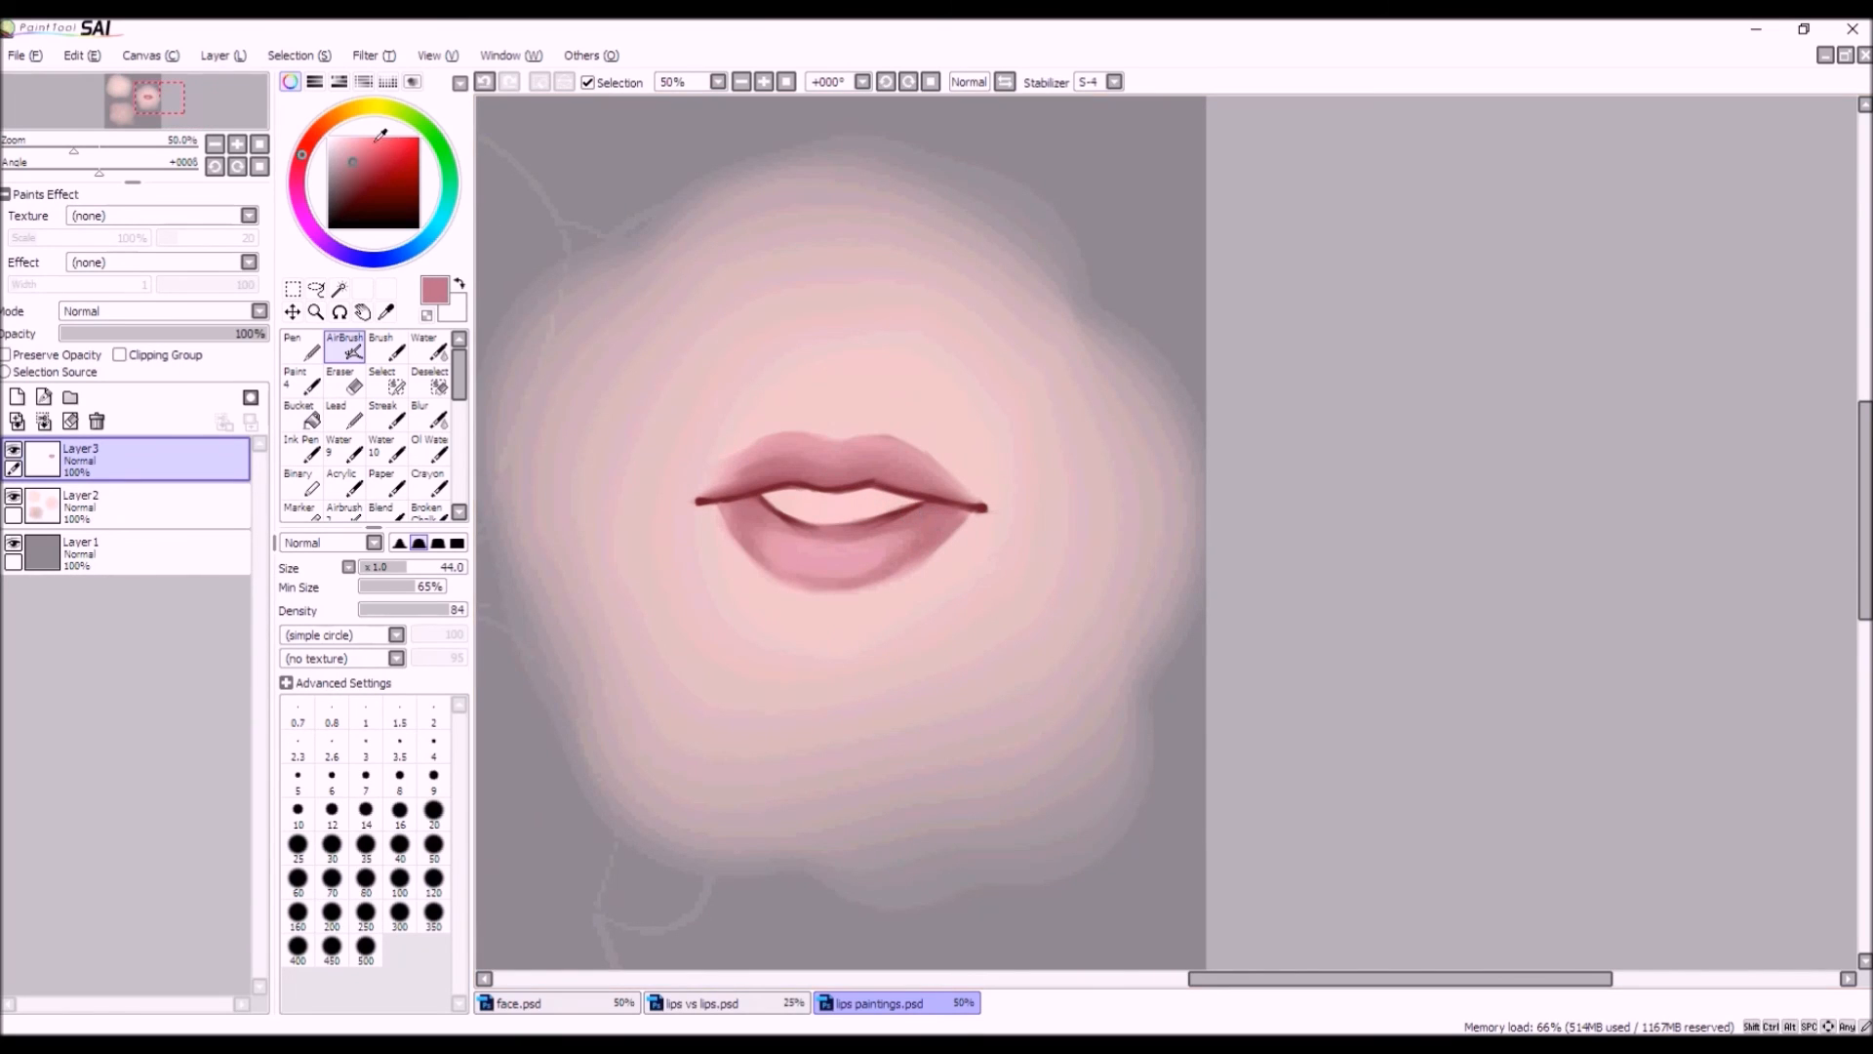
{"action": "left_click", "coordinate": [359, 167]}
{"action": "left_click", "coordinate": [358, 175]}
{"action": "left_click_drag", "start_coordinate": [410, 567], "coordinate": [437, 567]}
{"action": "left_click", "coordinate": [322, 543]}
{"action": "left_click", "coordinate": [304, 578]}
{"action": "key", "text": "ctrl+z"}
{"action": "left_click_drag", "start_coordinate": [934, 499], "coordinate": [964, 502]}
{"action": "left_click", "coordinate": [485, 83]}
{"action": "left_click", "coordinate": [411, 610]}
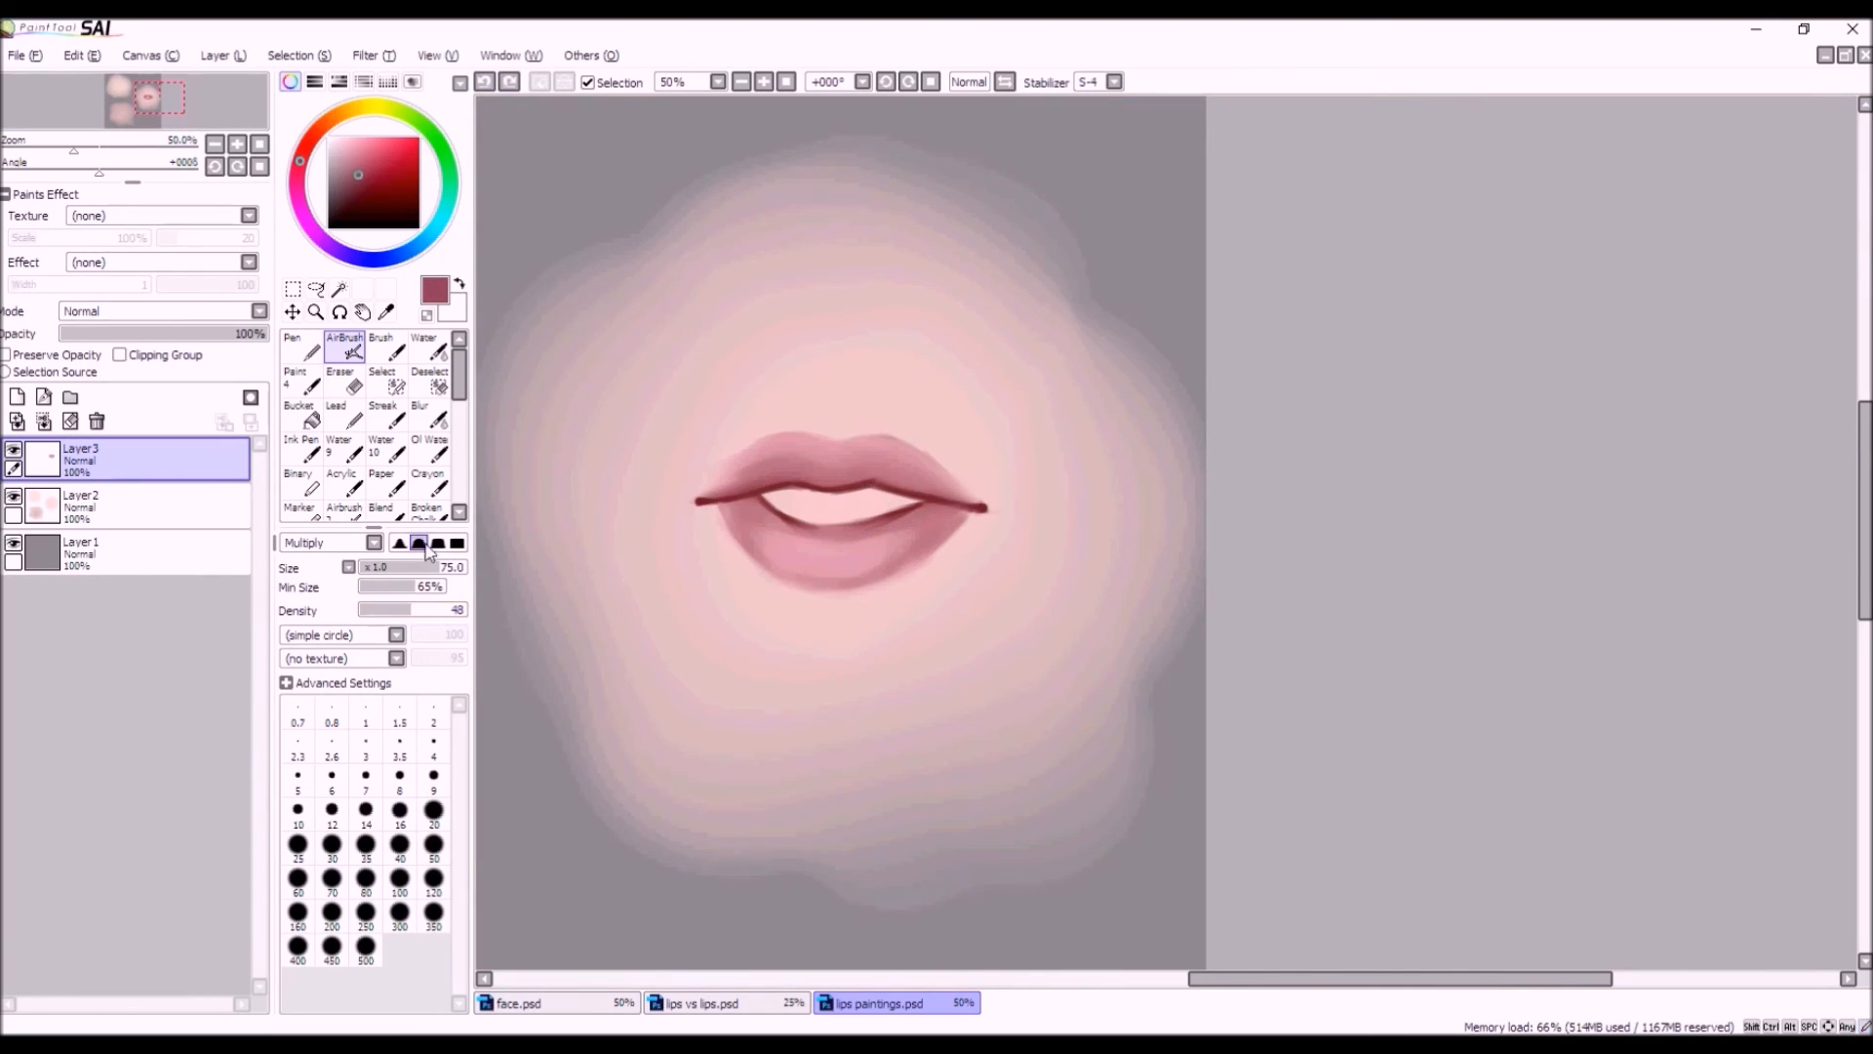
Choose a lighter pink and deepen the upper lip's shadow along the mouth line with the Multiply AirBrush.
{"action": "left_click", "coordinate": [943, 504]}
{"action": "left_click", "coordinate": [353, 151]}
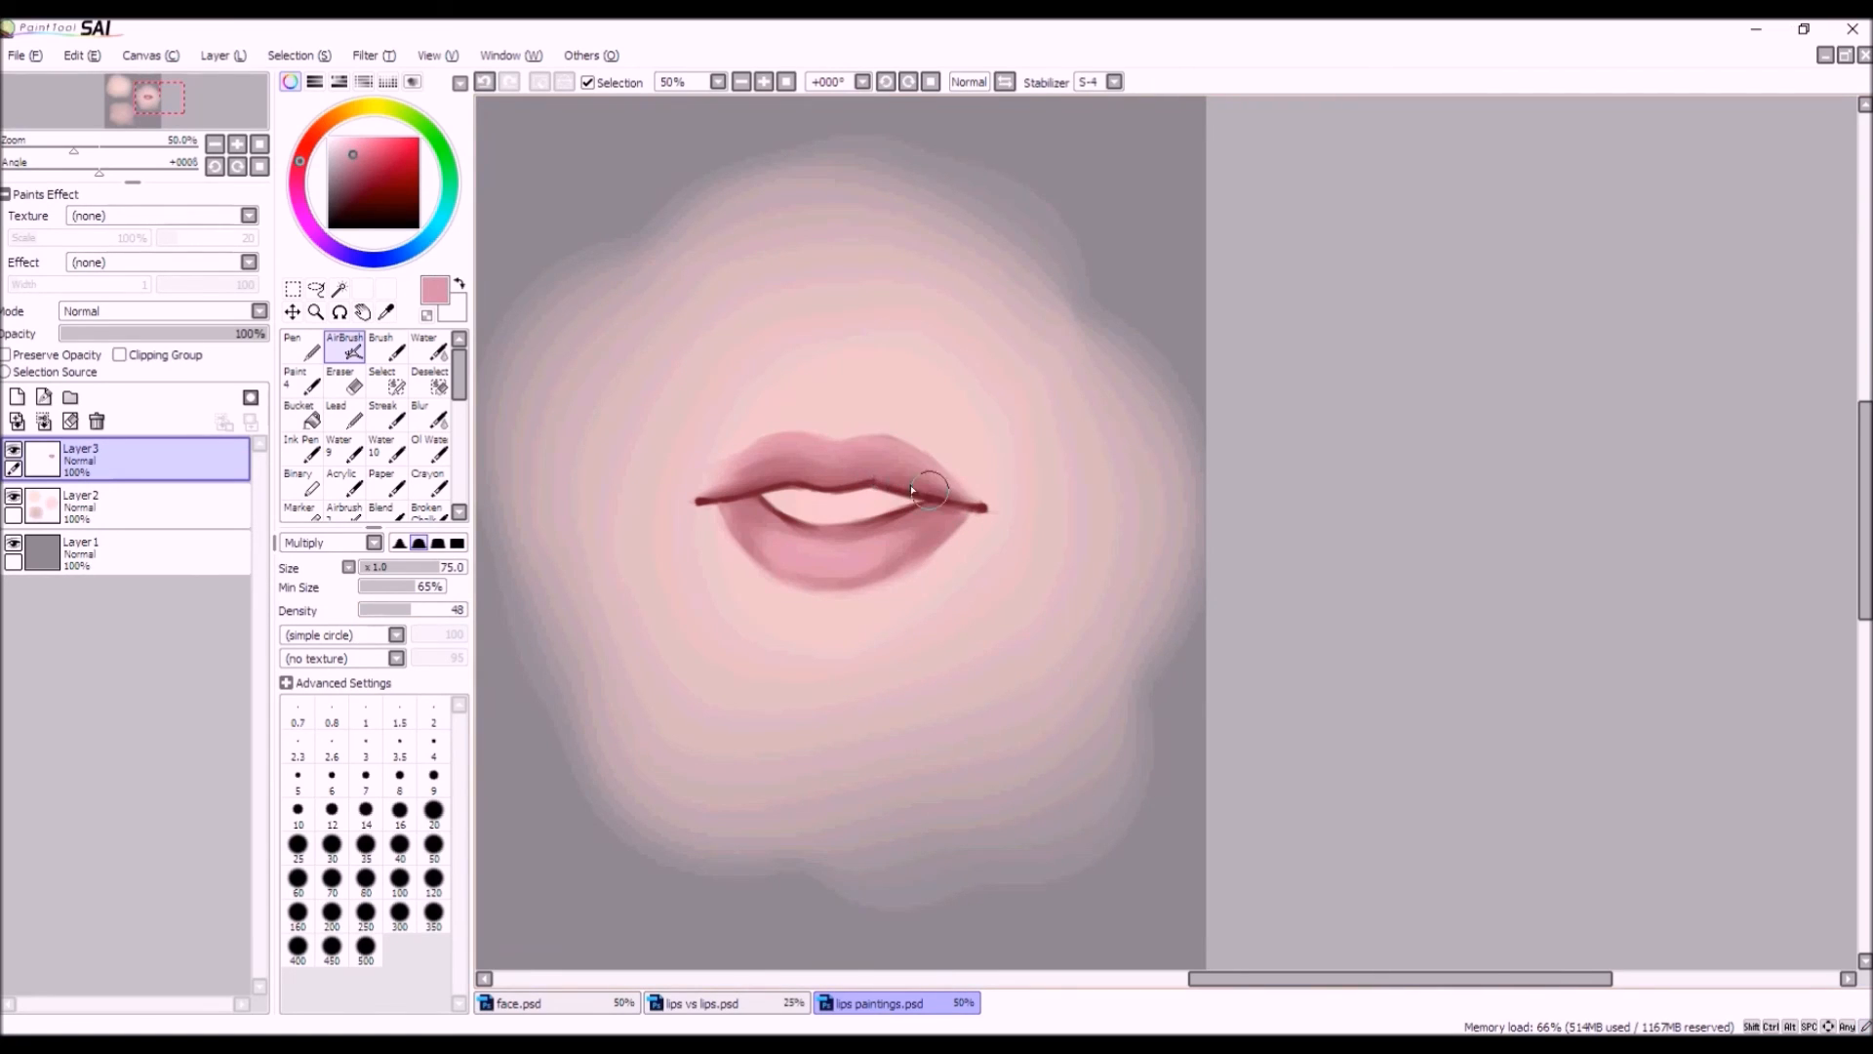
{"action": "left_click_drag", "start_coordinate": [913, 495], "coordinate": [720, 478]}
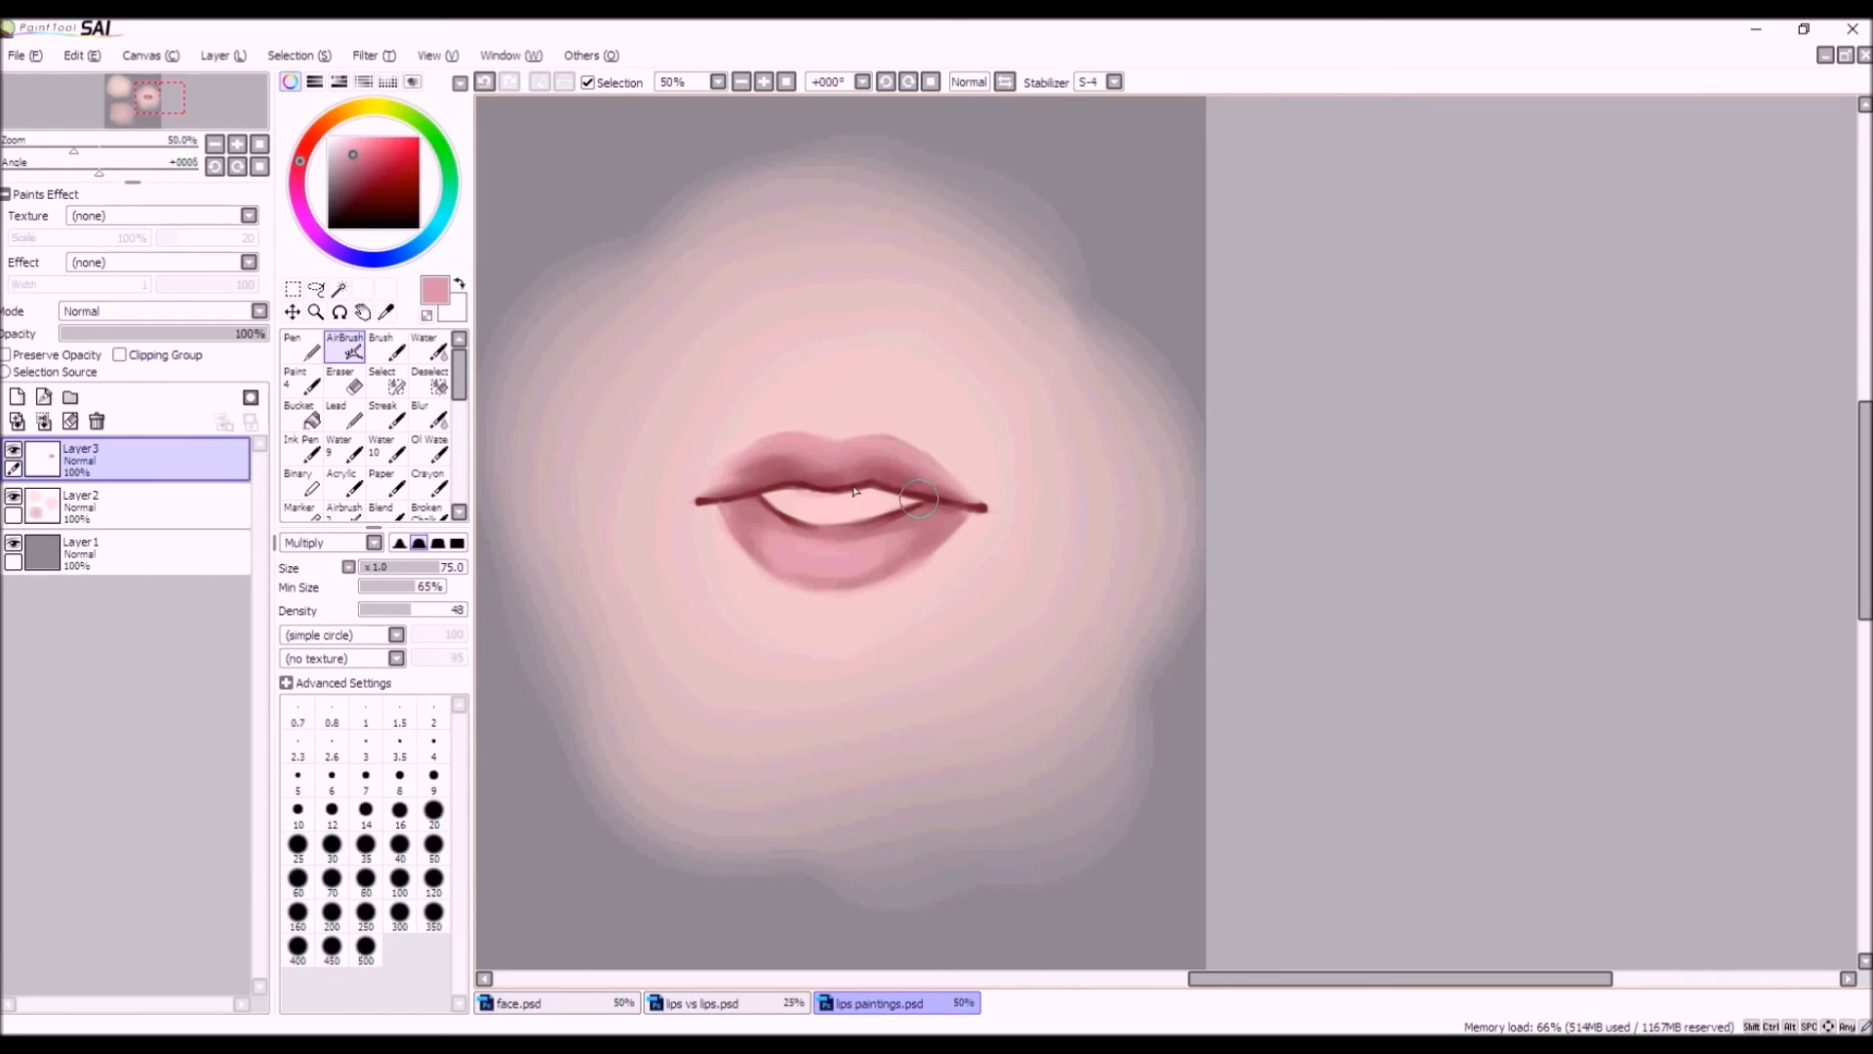
{"action": "left_click", "coordinate": [484, 82]}
{"action": "left_click_drag", "start_coordinate": [808, 490], "coordinate": [704, 500]}
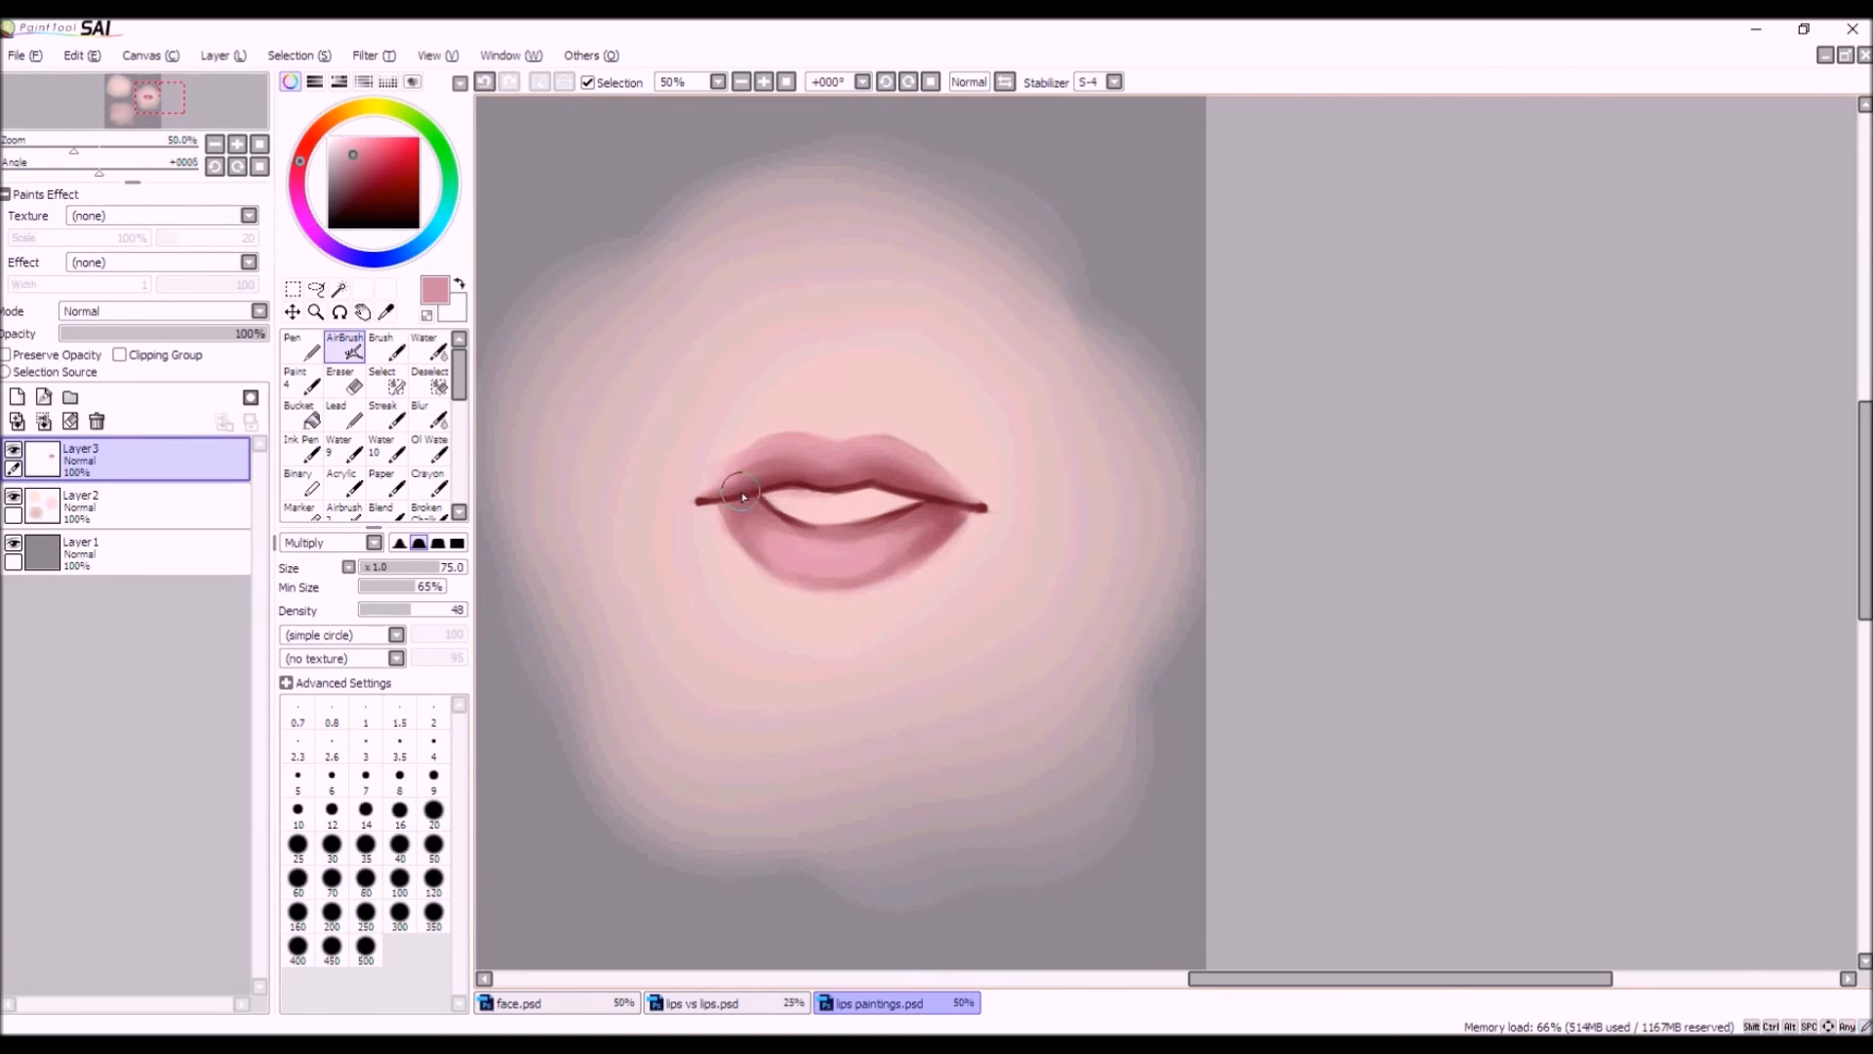
Deepen the lower lip's shadow along both sides of the mouth opening with the Multiply AirBrush.
{"action": "mouse_move", "coordinate": [918, 513]}
{"action": "left_mouse_down"}
{"action": "mouse_move", "coordinate": [746, 503]}
{"action": "mouse_move", "coordinate": [815, 526]}
{"action": "mouse_move", "coordinate": [874, 504]}
{"action": "mouse_move", "coordinate": [824, 483]}
{"action": "mouse_move", "coordinate": [890, 509]}
{"action": "mouse_move", "coordinate": [822, 521]}
{"action": "left_mouse_up"}
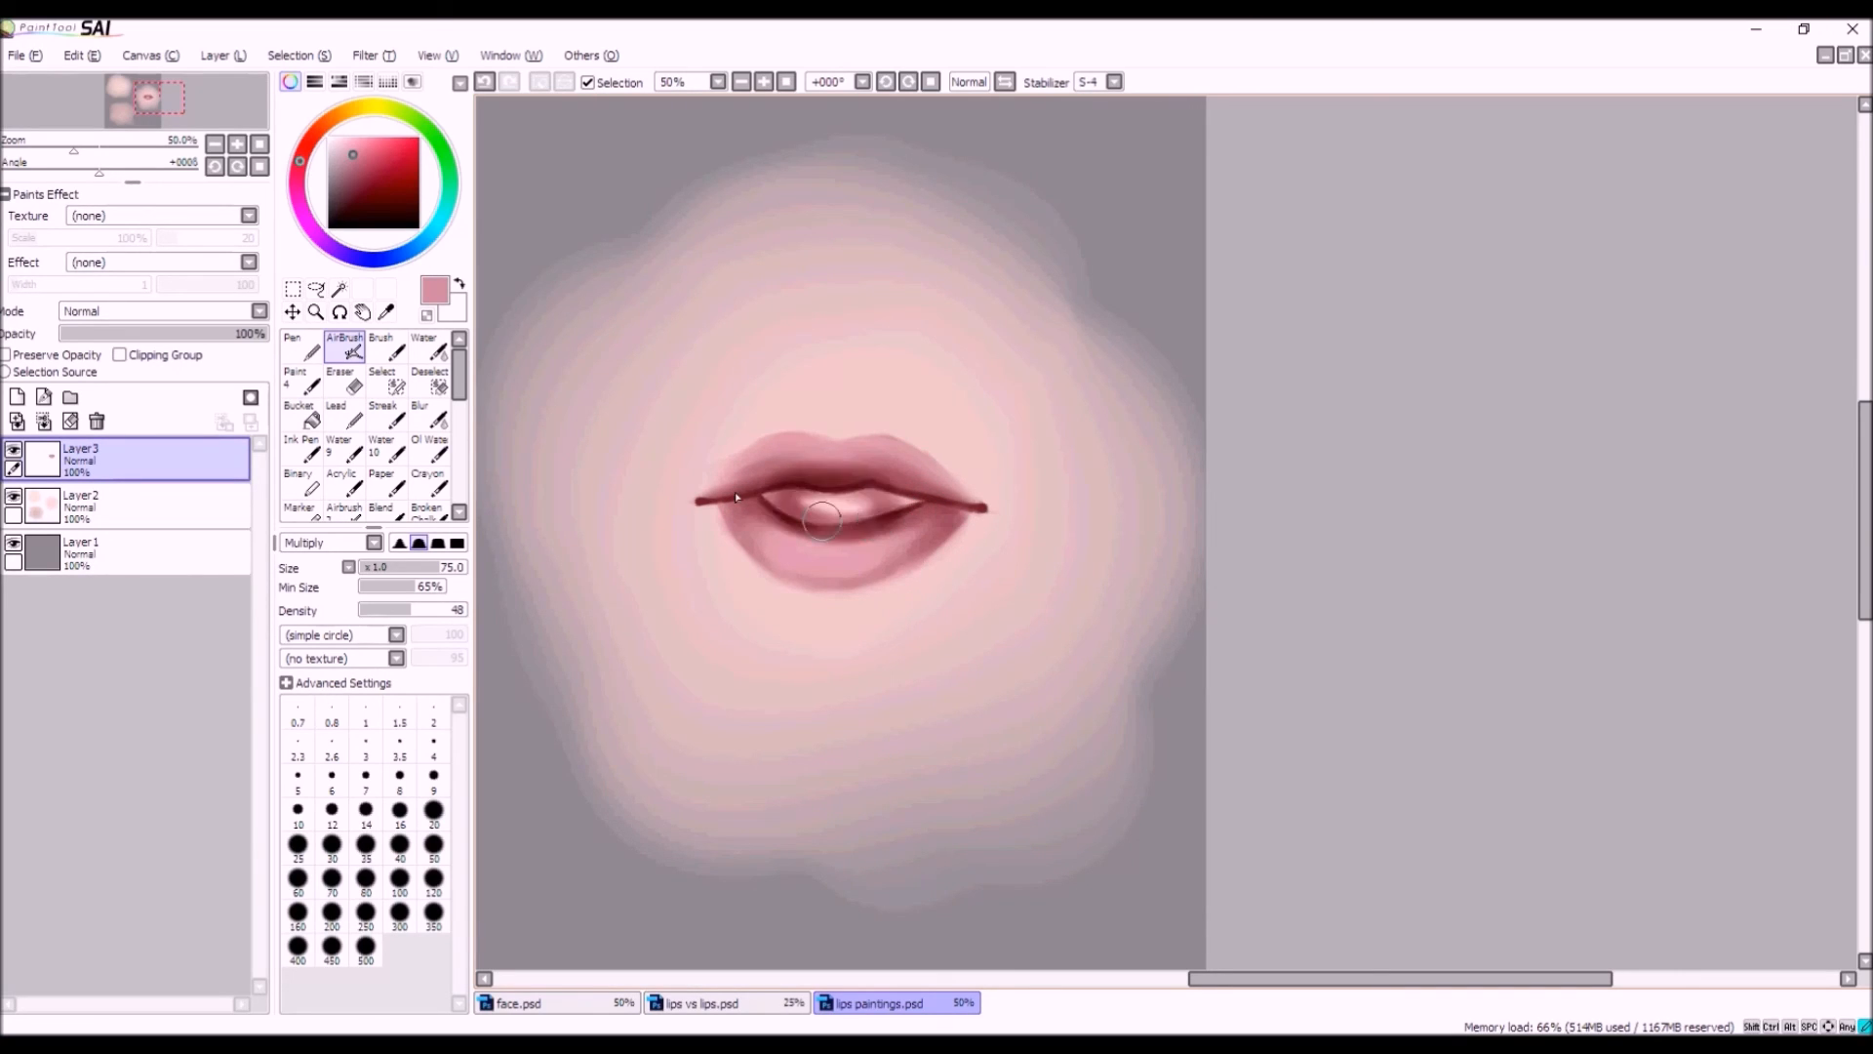
{"action": "left_click", "coordinate": [484, 81]}
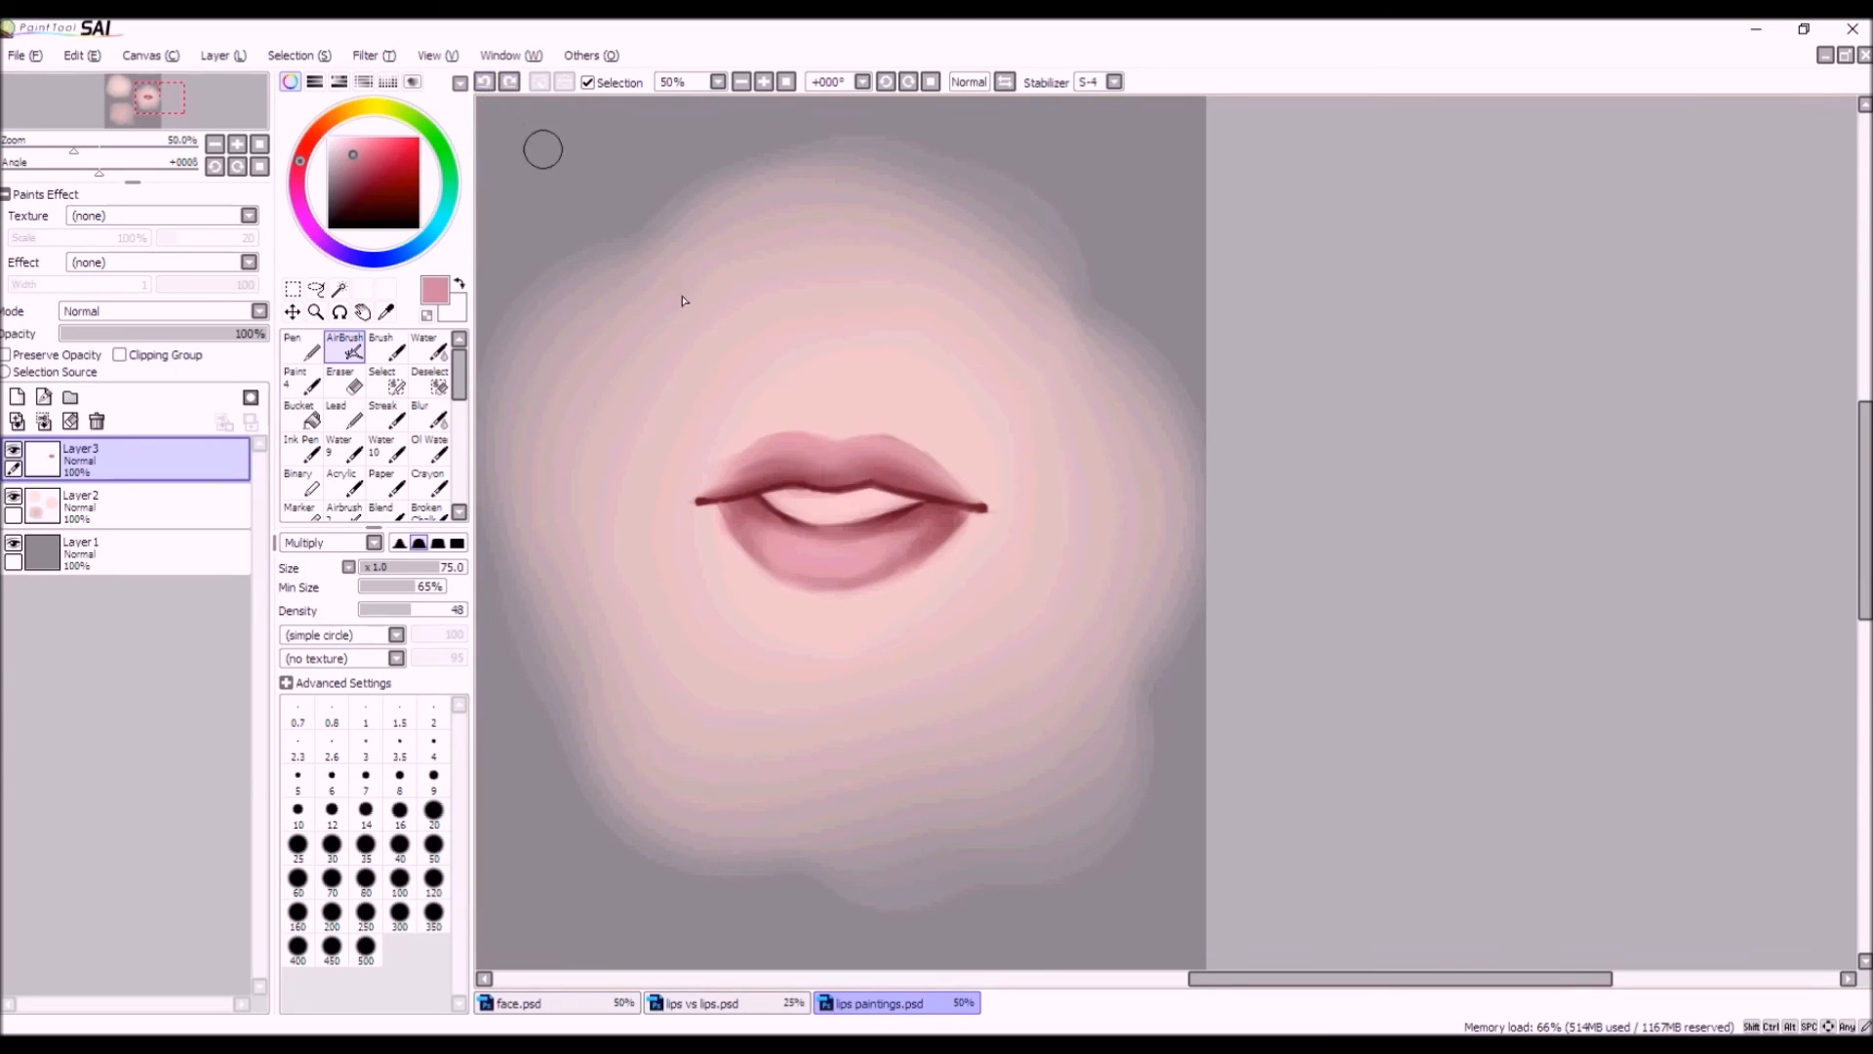
{"action": "mouse_move", "coordinate": [917, 498]}
{"action": "left_mouse_down"}
{"action": "mouse_move", "coordinate": [771, 507]}
{"action": "mouse_move", "coordinate": [932, 502]}
{"action": "mouse_move", "coordinate": [860, 532]}
{"action": "left_mouse_up"}
{"action": "left_click_drag", "start_coordinate": [757, 499], "coordinate": [793, 524]}
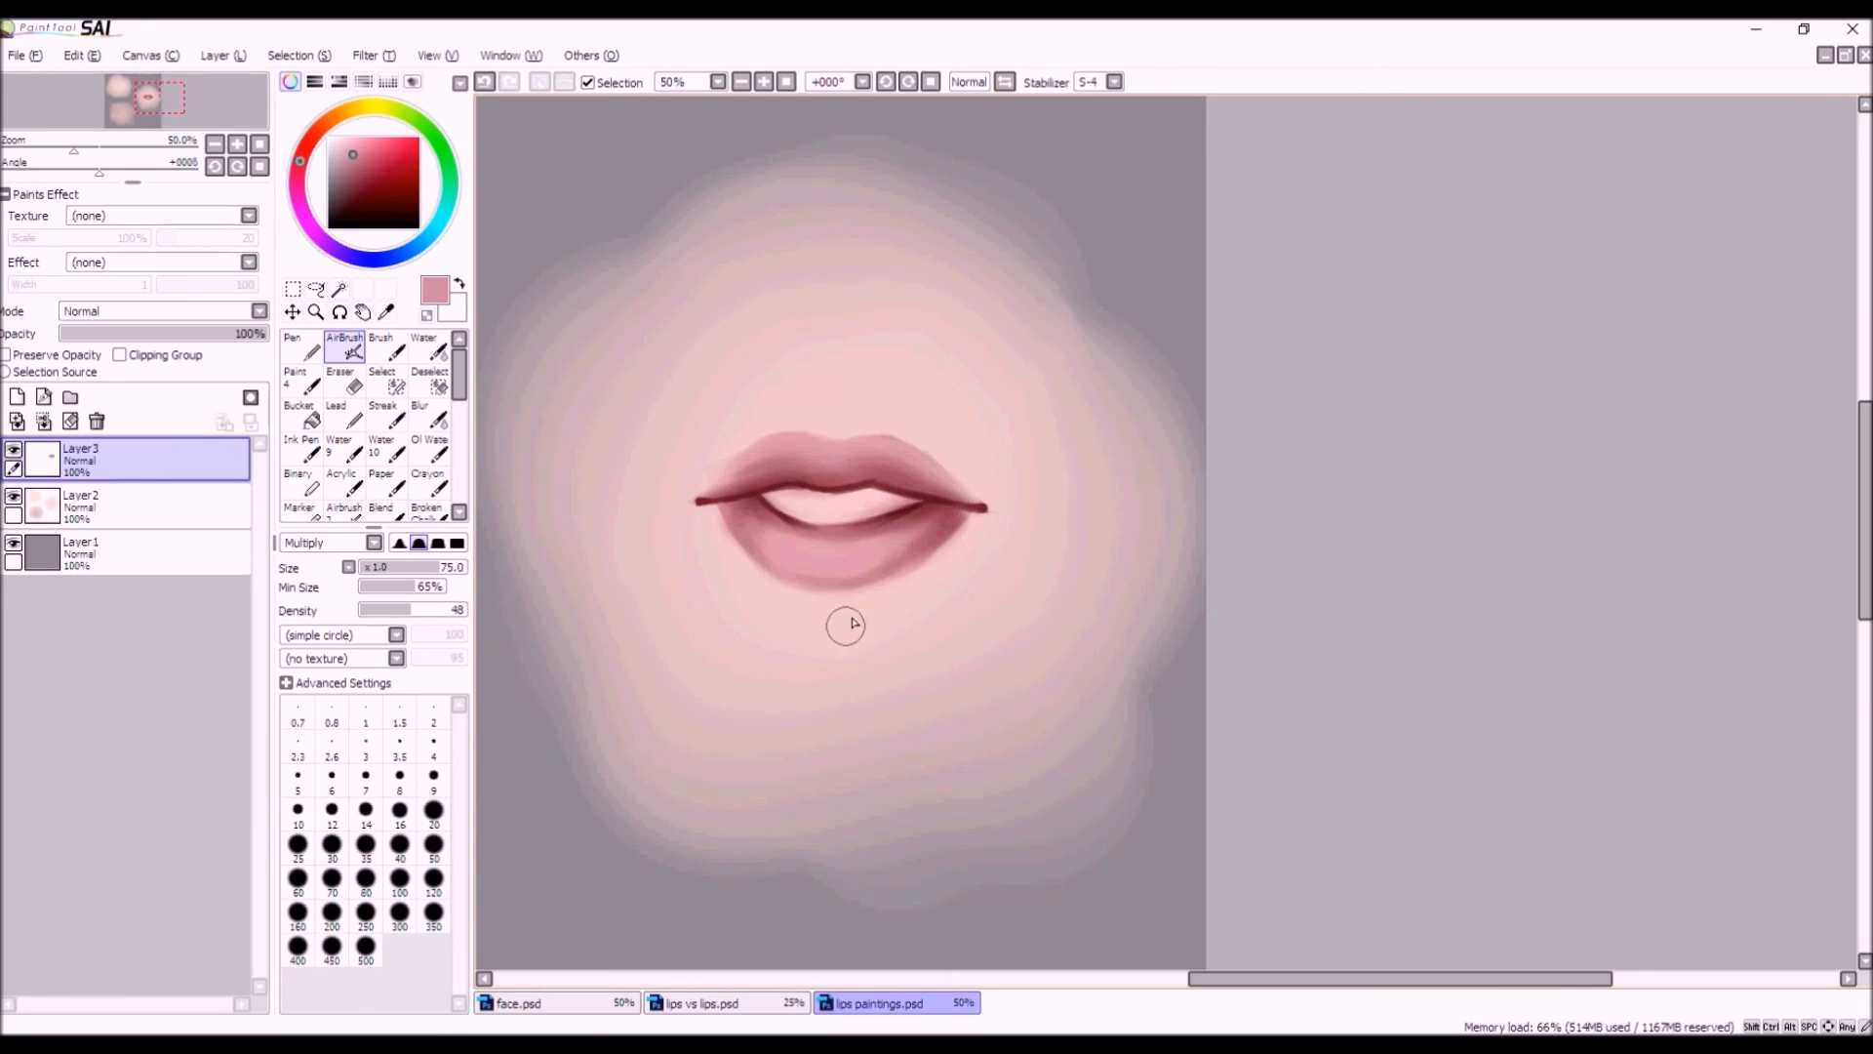
Blend the shading on both lips with the Water tool at size 83, and smooth beside the mouth line at size 36.
{"action": "left_click", "coordinate": [427, 347]}
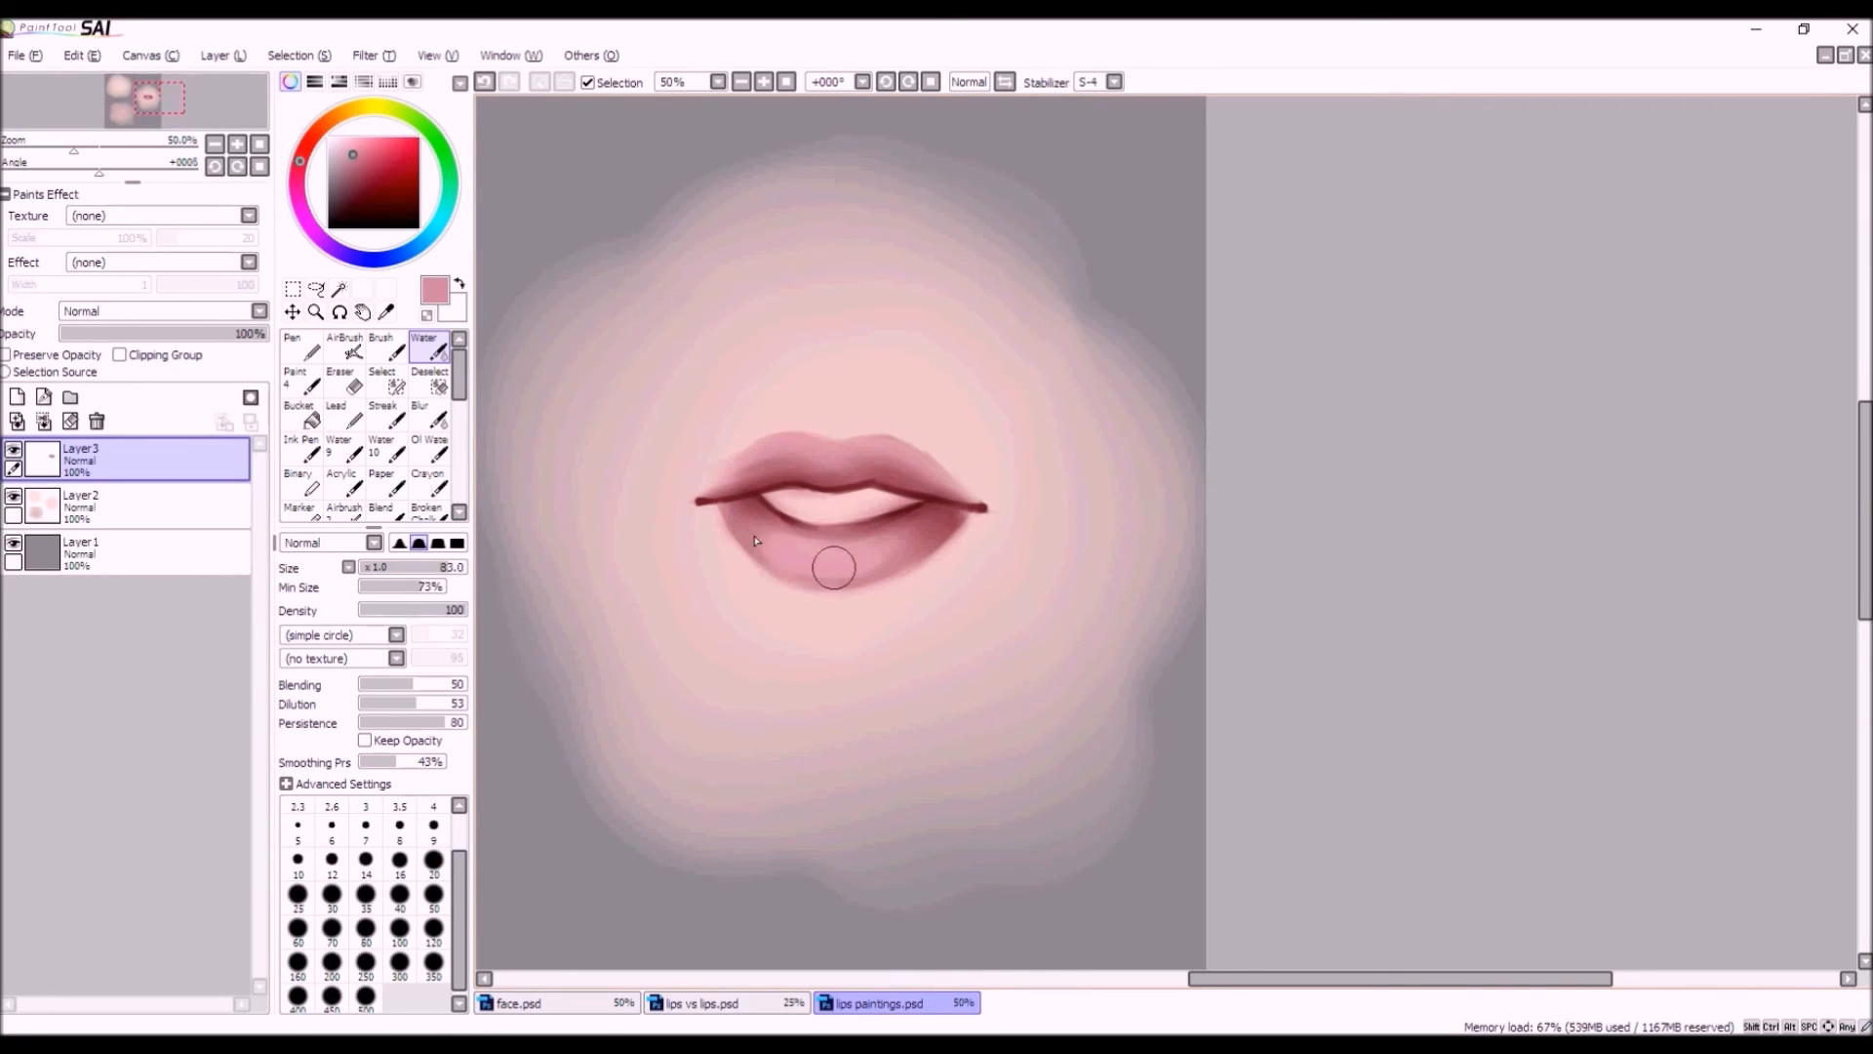
{"action": "left_click_drag", "start_coordinate": [394, 566], "coordinate": [442, 567]}
{"action": "left_click_drag", "start_coordinate": [753, 454], "coordinate": [740, 464]}
{"action": "left_click", "coordinate": [413, 569]}
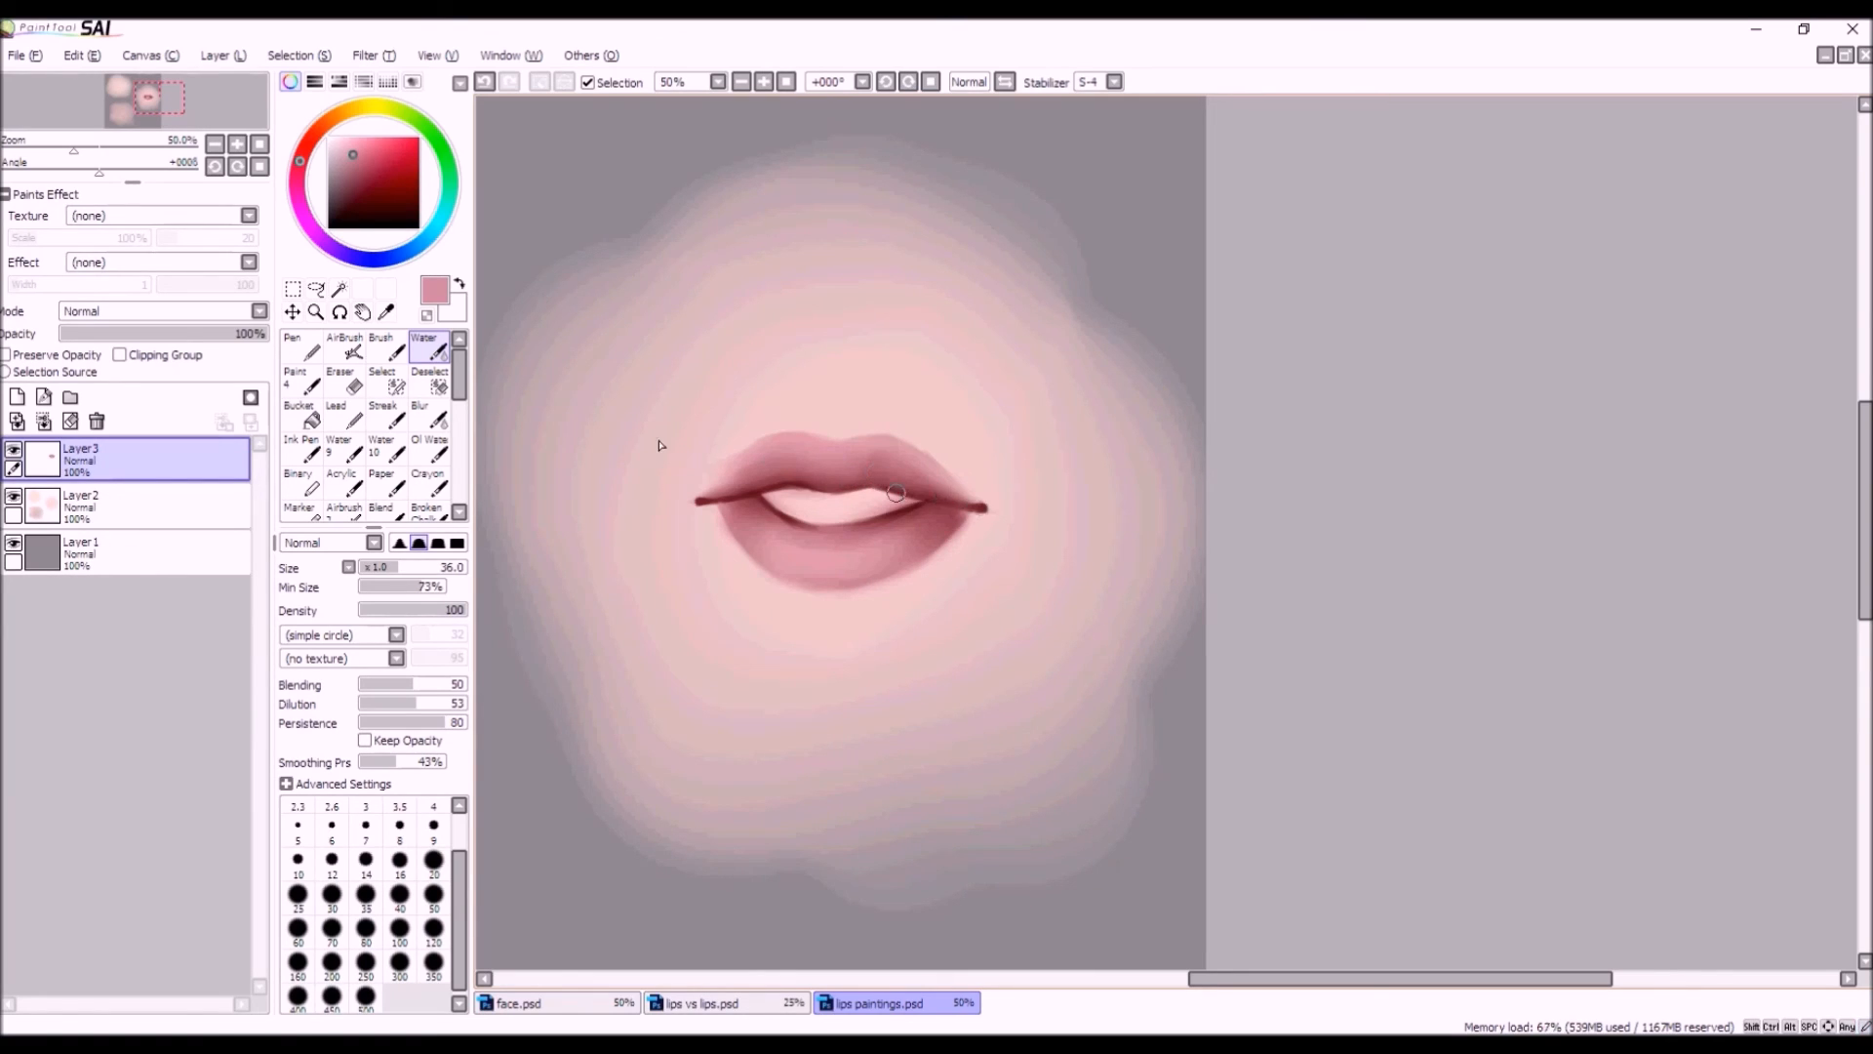
{"action": "key", "text": "ctrl+z"}
{"action": "left_click_drag", "start_coordinate": [883, 478], "coordinate": [975, 496]}
{"action": "left_click_drag", "start_coordinate": [741, 490], "coordinate": [785, 472]}
{"action": "left_click", "coordinate": [967, 546], "text": "alt"}
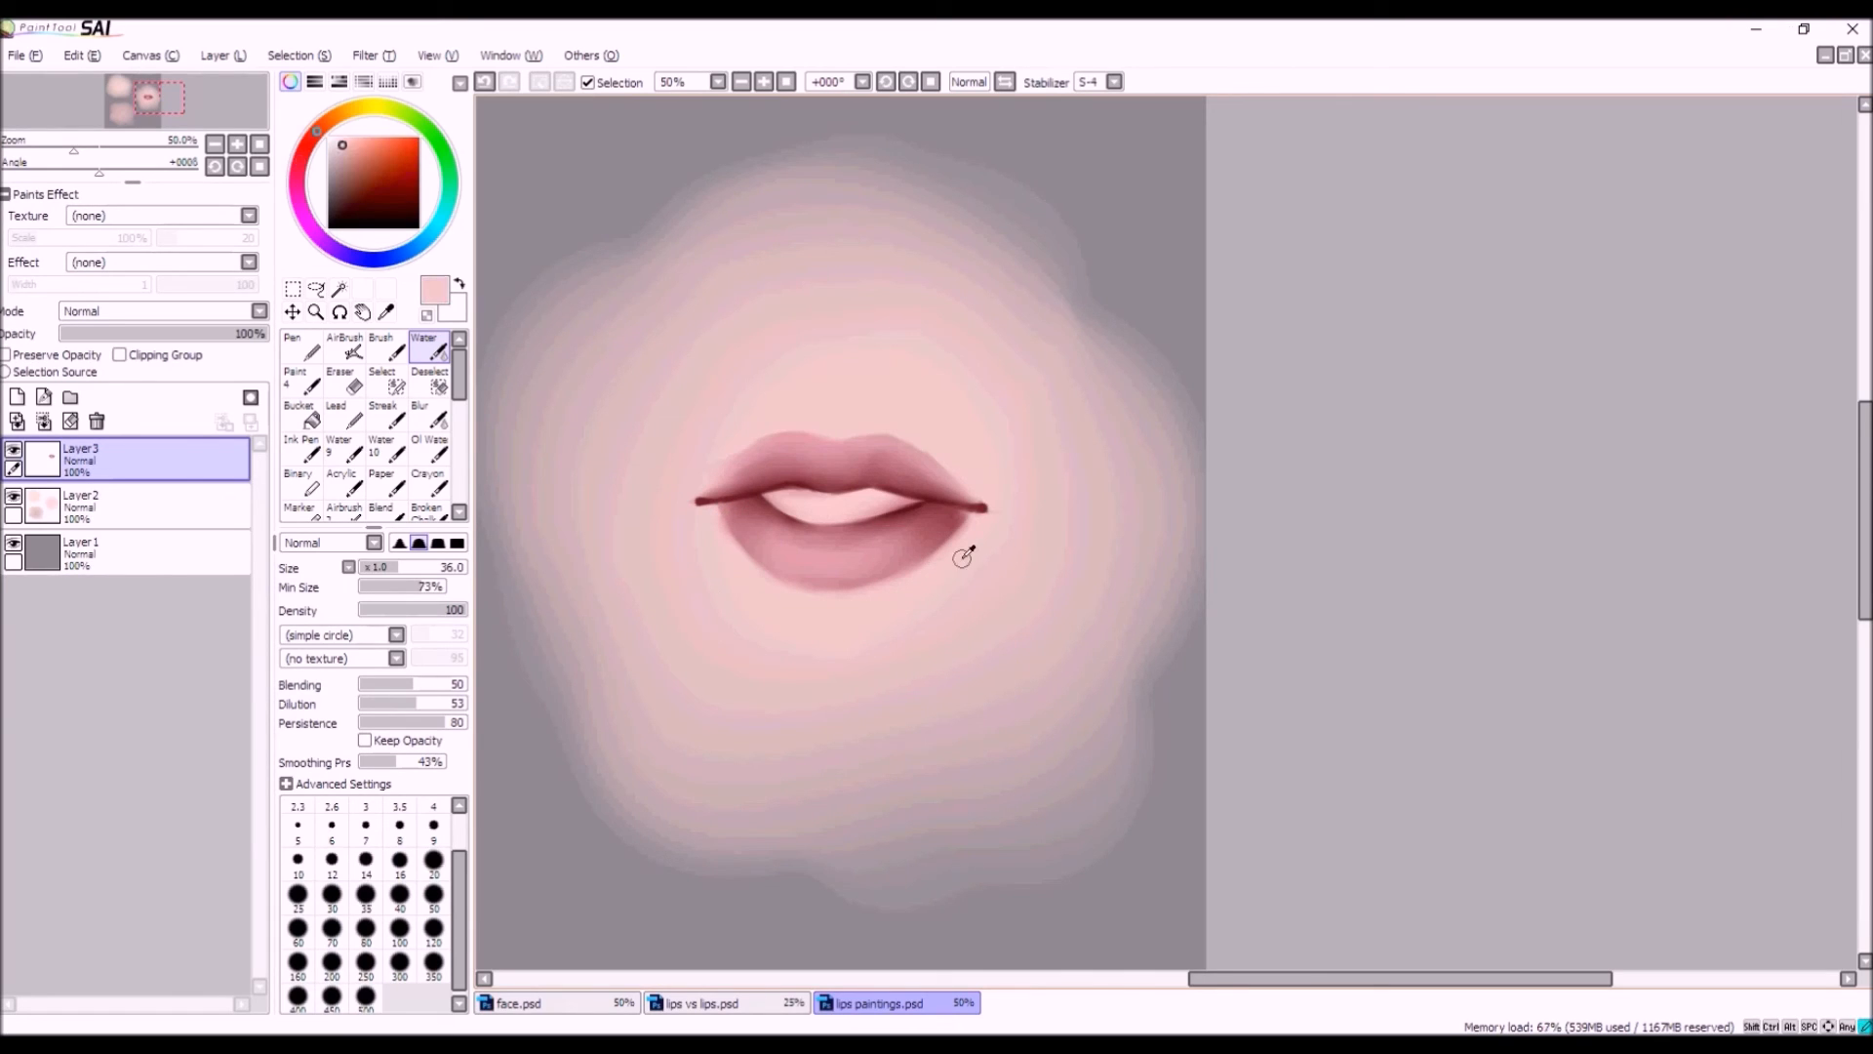
{"action": "key", "text": "v"}
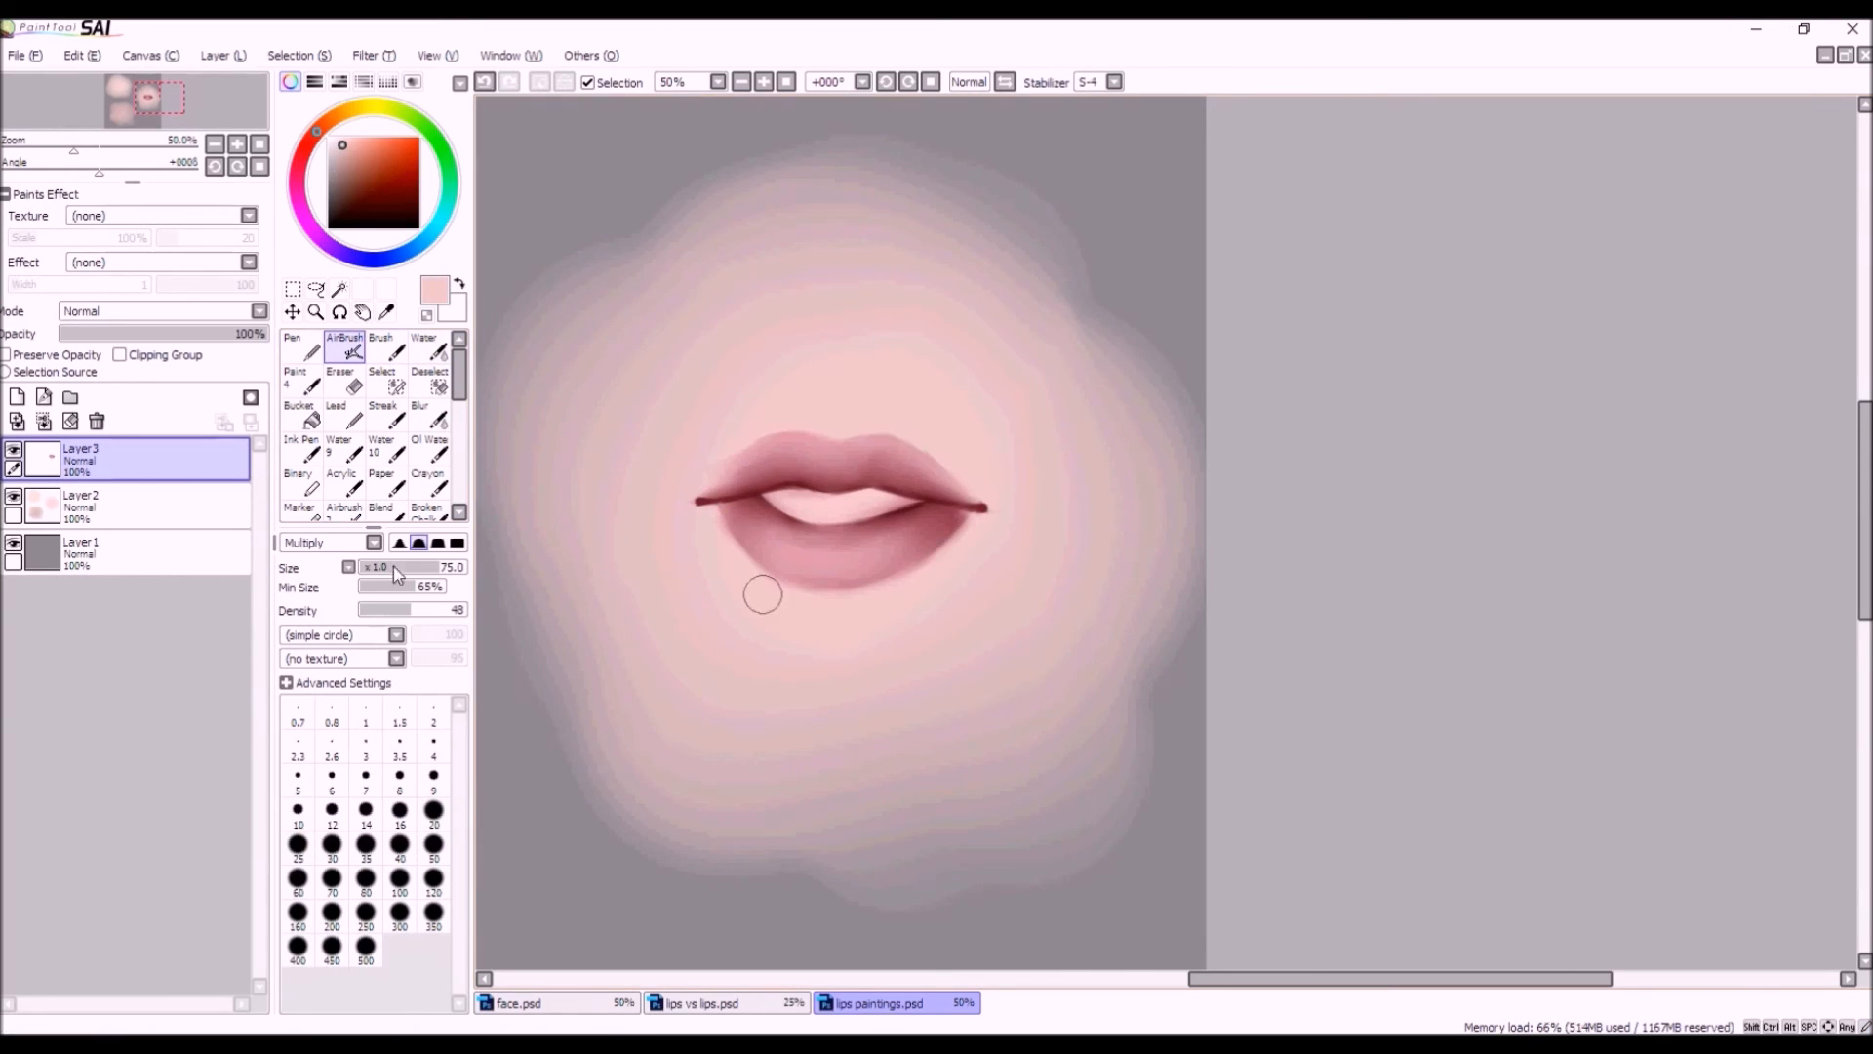
{"action": "left_click", "coordinate": [429, 348]}
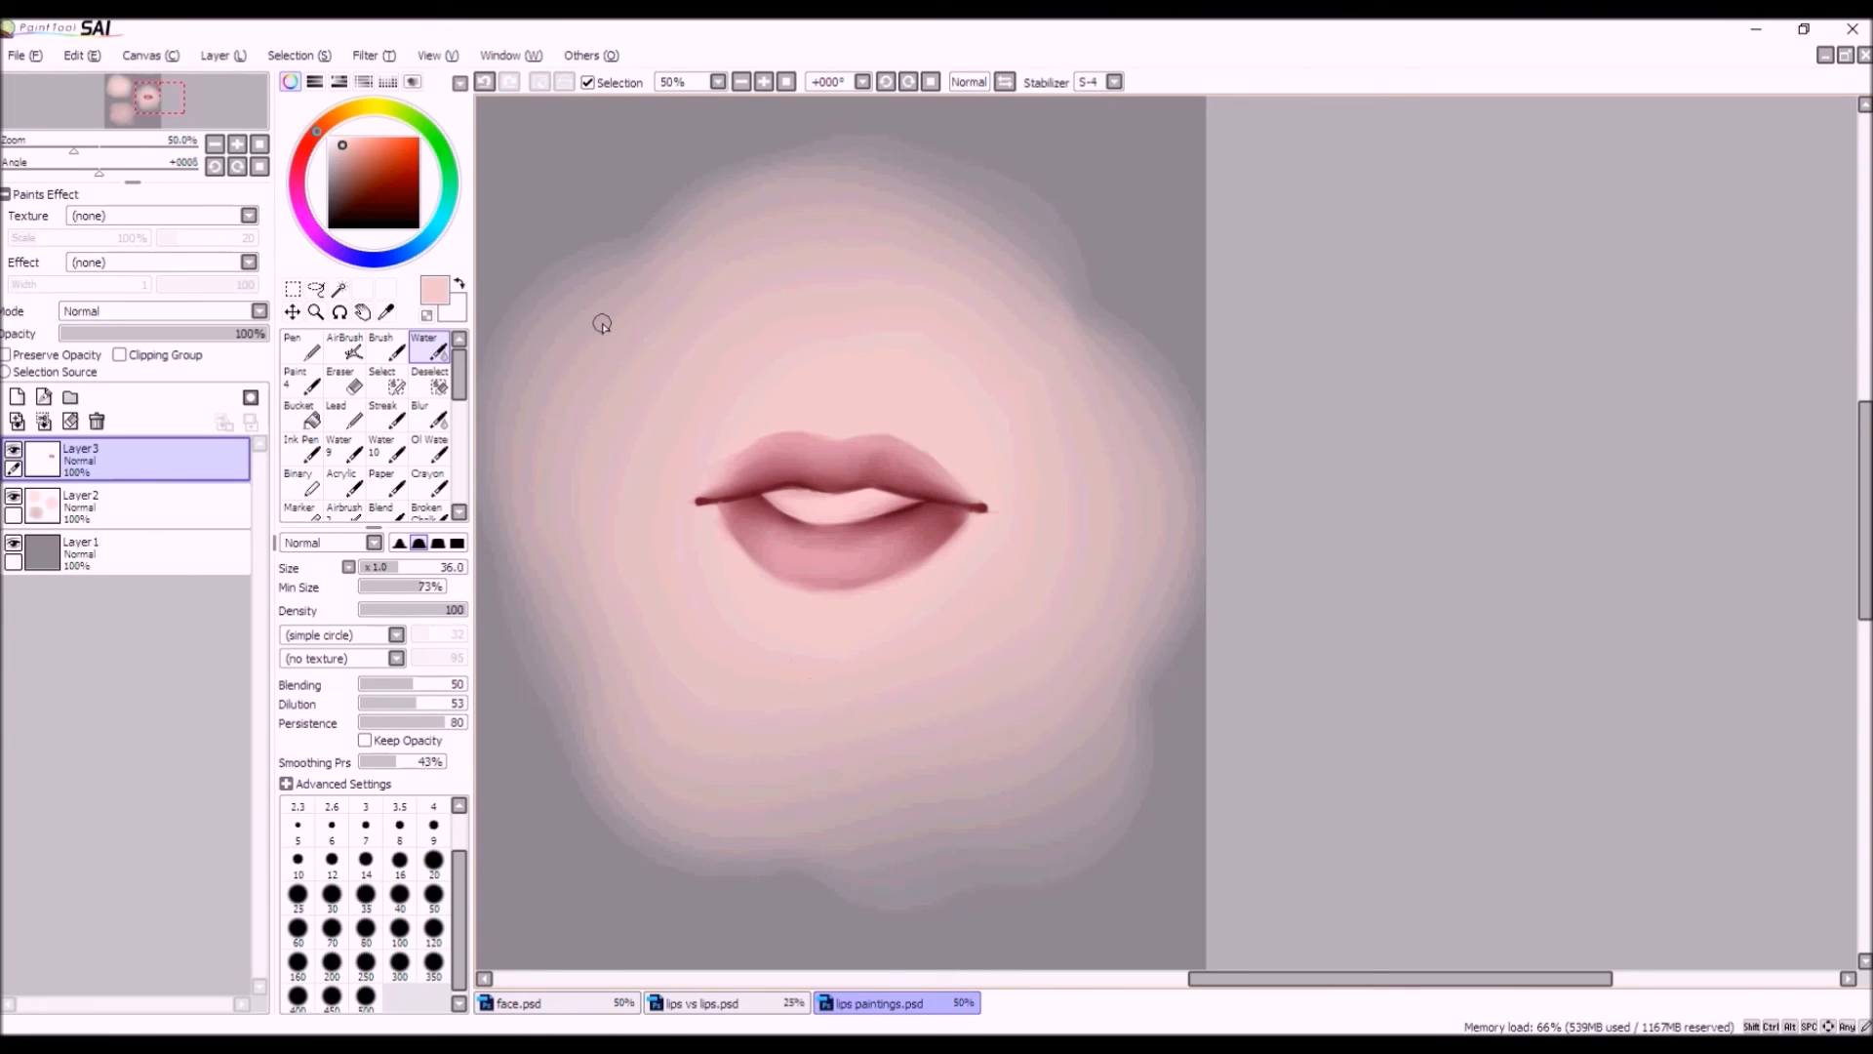
{"action": "scroll", "coordinate": [776, 442], "scroll_direction": "down", "scroll_amount": 3}
{"action": "scroll", "coordinate": [803, 527], "scroll_direction": "up", "scroll_amount": 3}
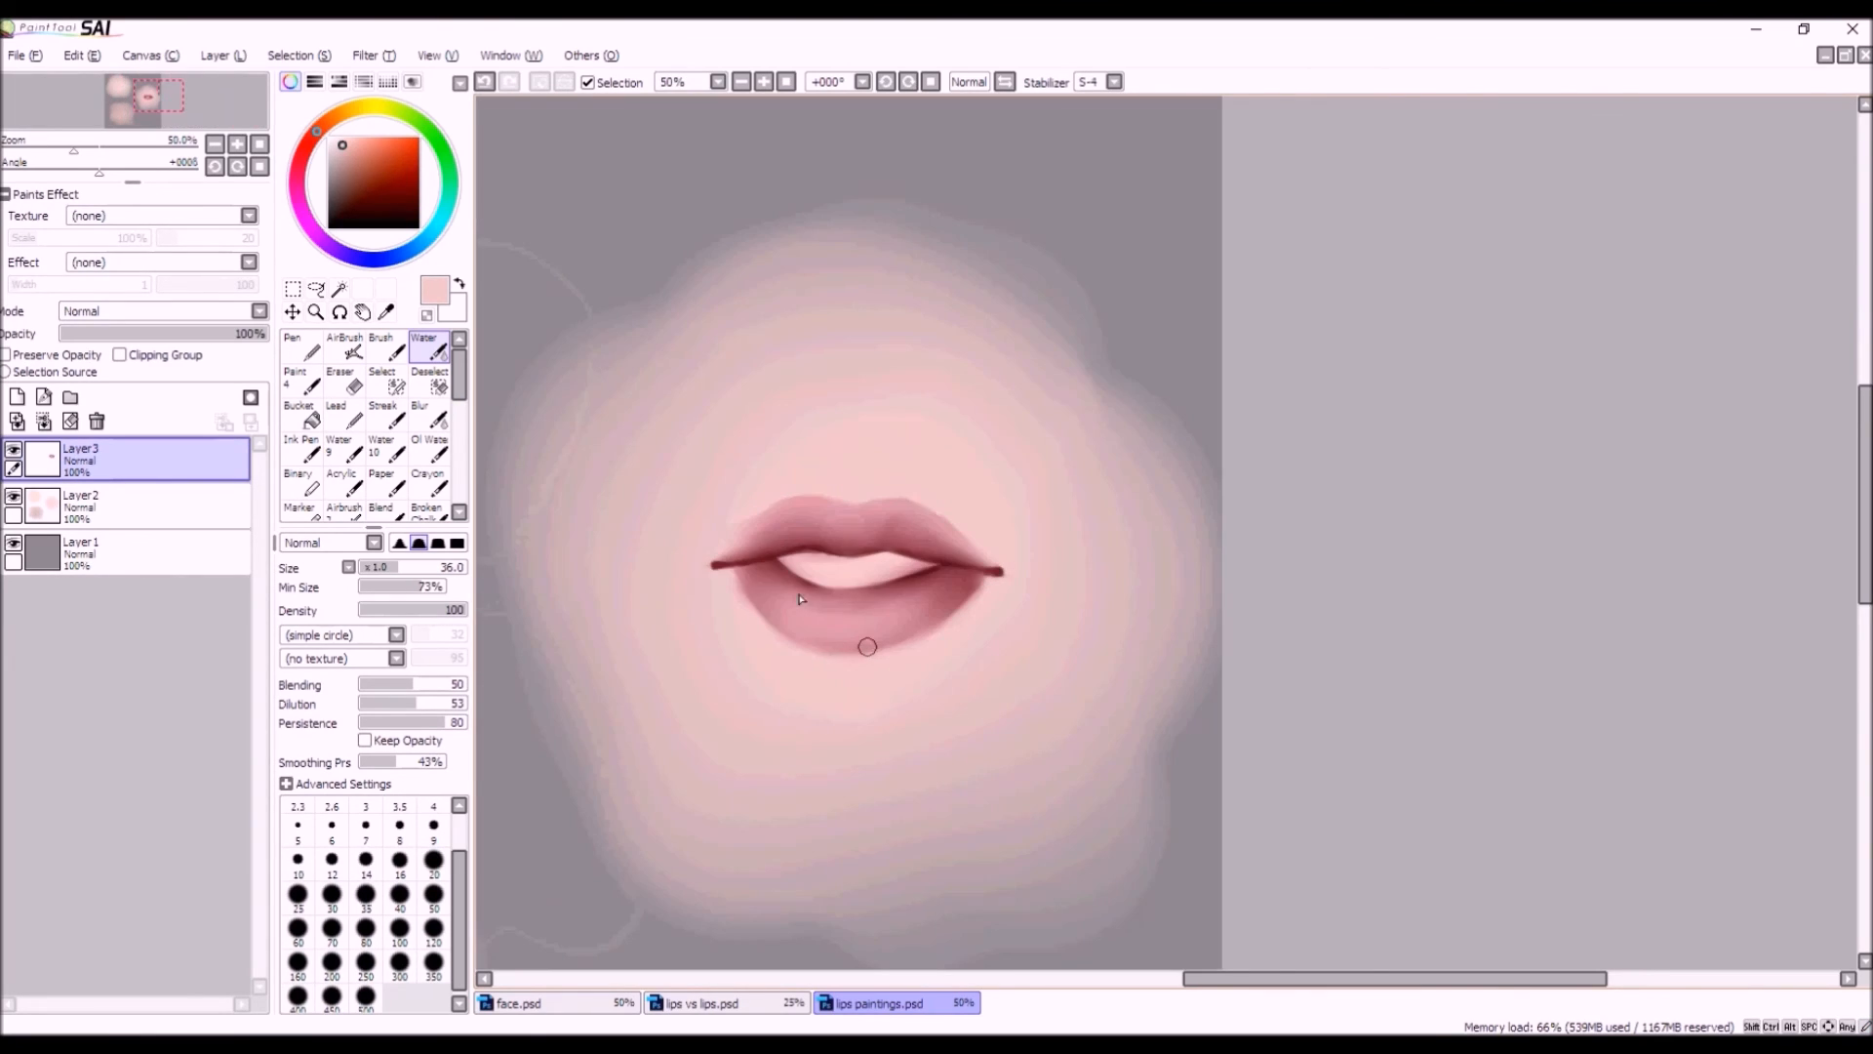
Sample a darker lip red from the lower lip and set the AirBrush to size 33.
{"action": "right_click", "coordinate": [758, 596]}
{"action": "left_click", "coordinate": [344, 346]}
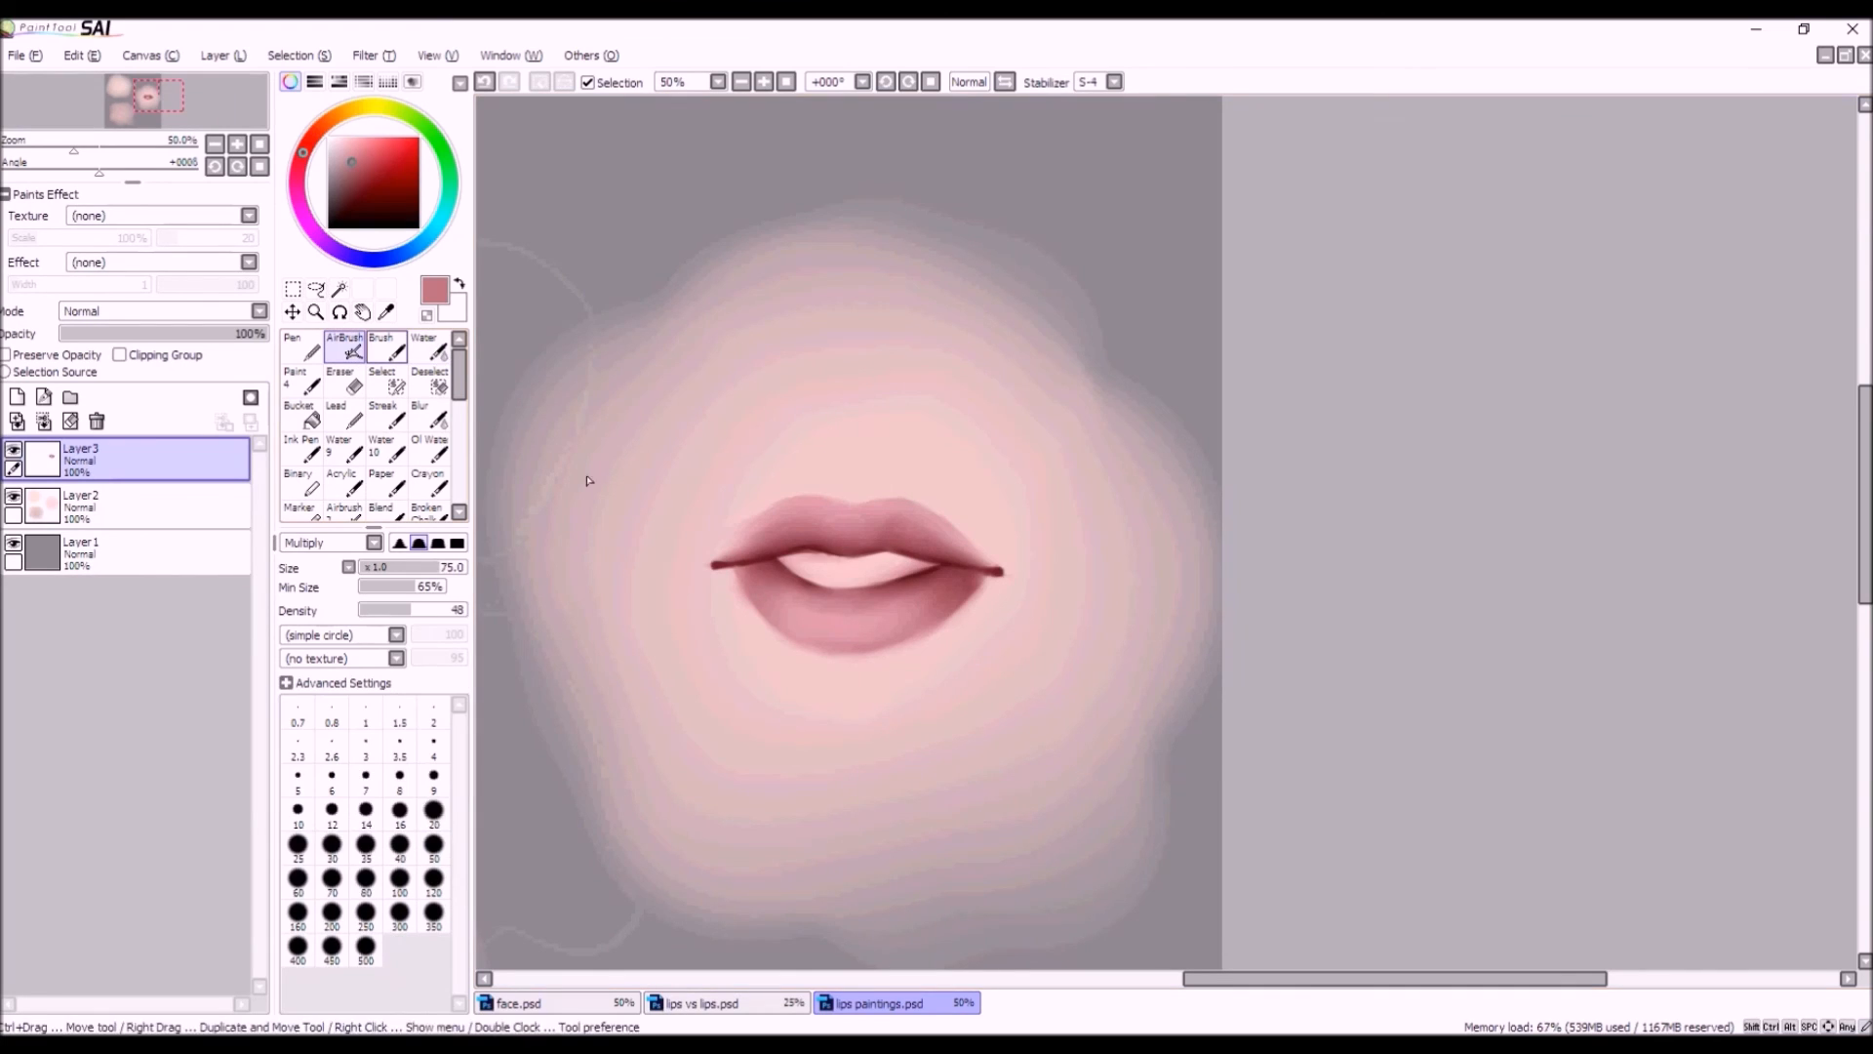
{"action": "left_click", "coordinate": [394, 567]}
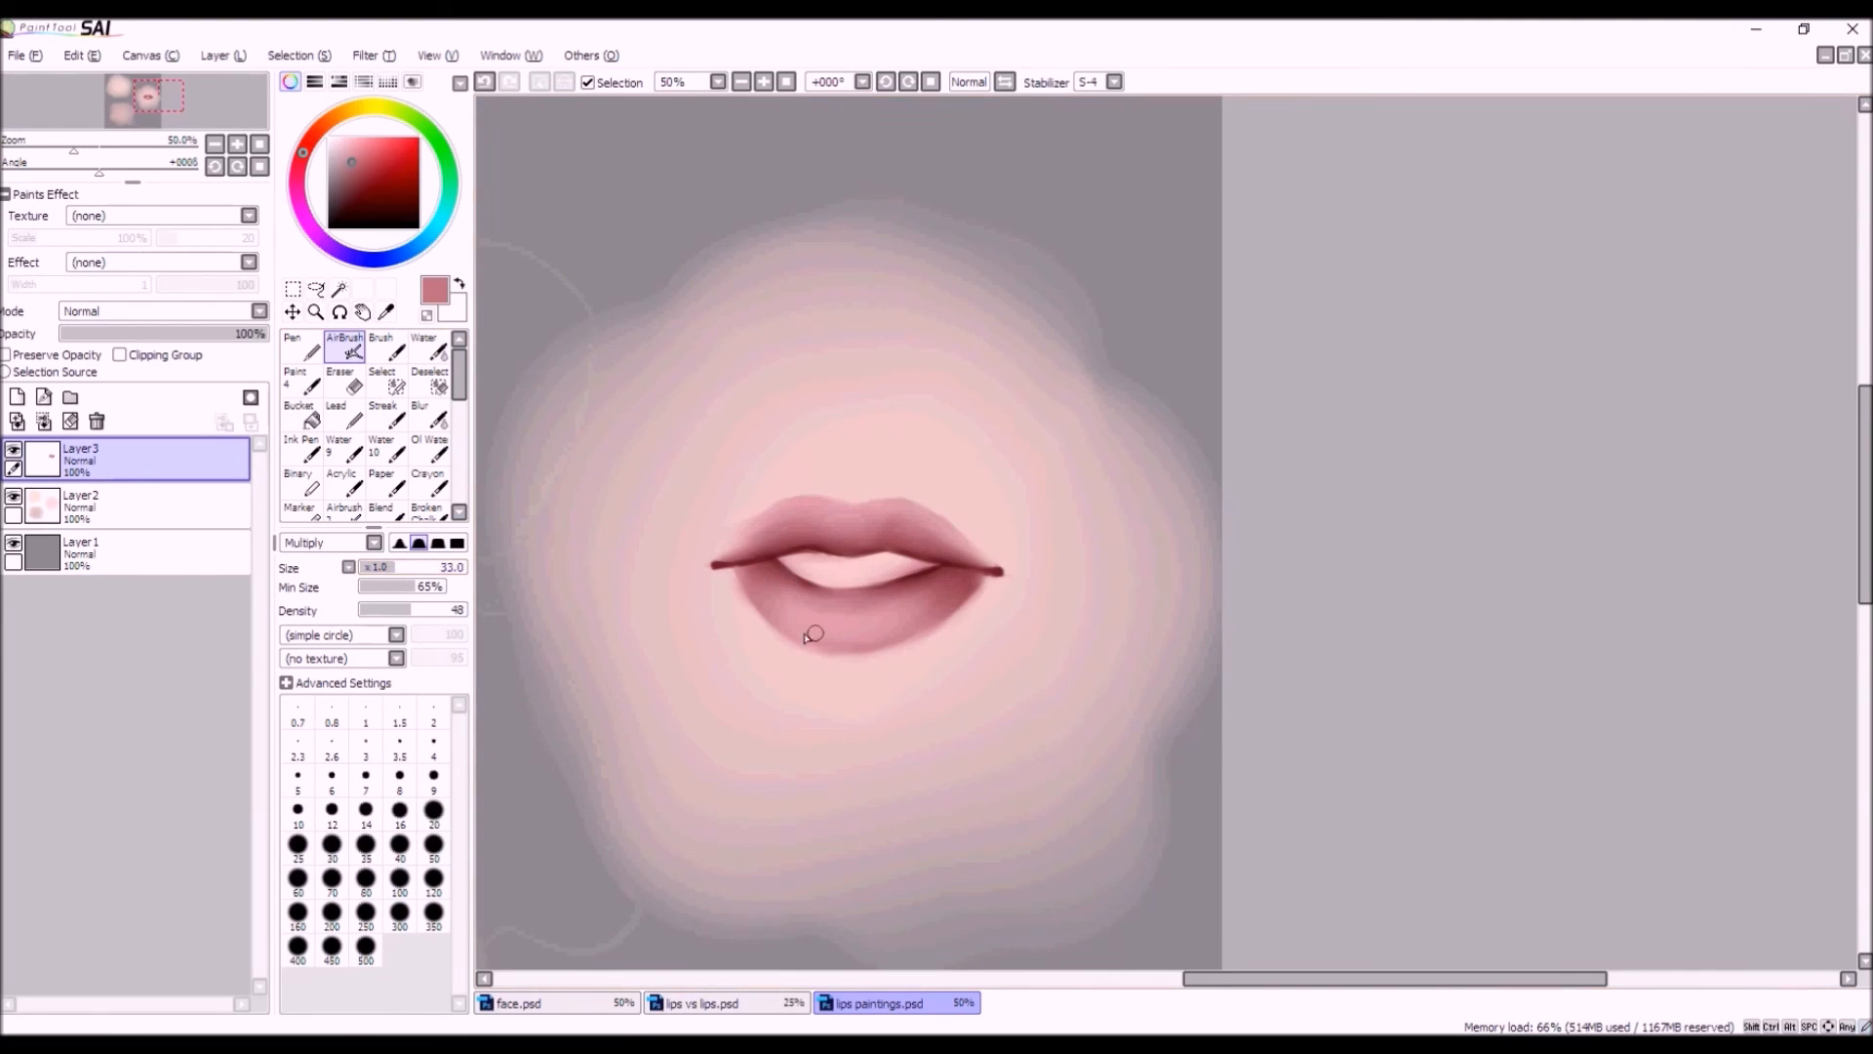
{"action": "mouse_move", "coordinate": [832, 641]}
{"action": "left_mouse_down"}
{"action": "mouse_move", "coordinate": [905, 639]}
{"action": "mouse_move", "coordinate": [845, 642]}
{"action": "left_mouse_up"}
{"action": "left_click", "coordinate": [482, 84]}
{"action": "left_click", "coordinate": [482, 85]}
Set the AirBrush to Normal mode at size 48 and shade the lower part of the lower lip.
{"action": "left_click", "coordinate": [309, 548]}
{"action": "left_click", "coordinate": [309, 562]}
{"action": "left_click", "coordinate": [411, 569]}
{"action": "left_click_drag", "start_coordinate": [906, 624], "coordinate": [922, 611]}
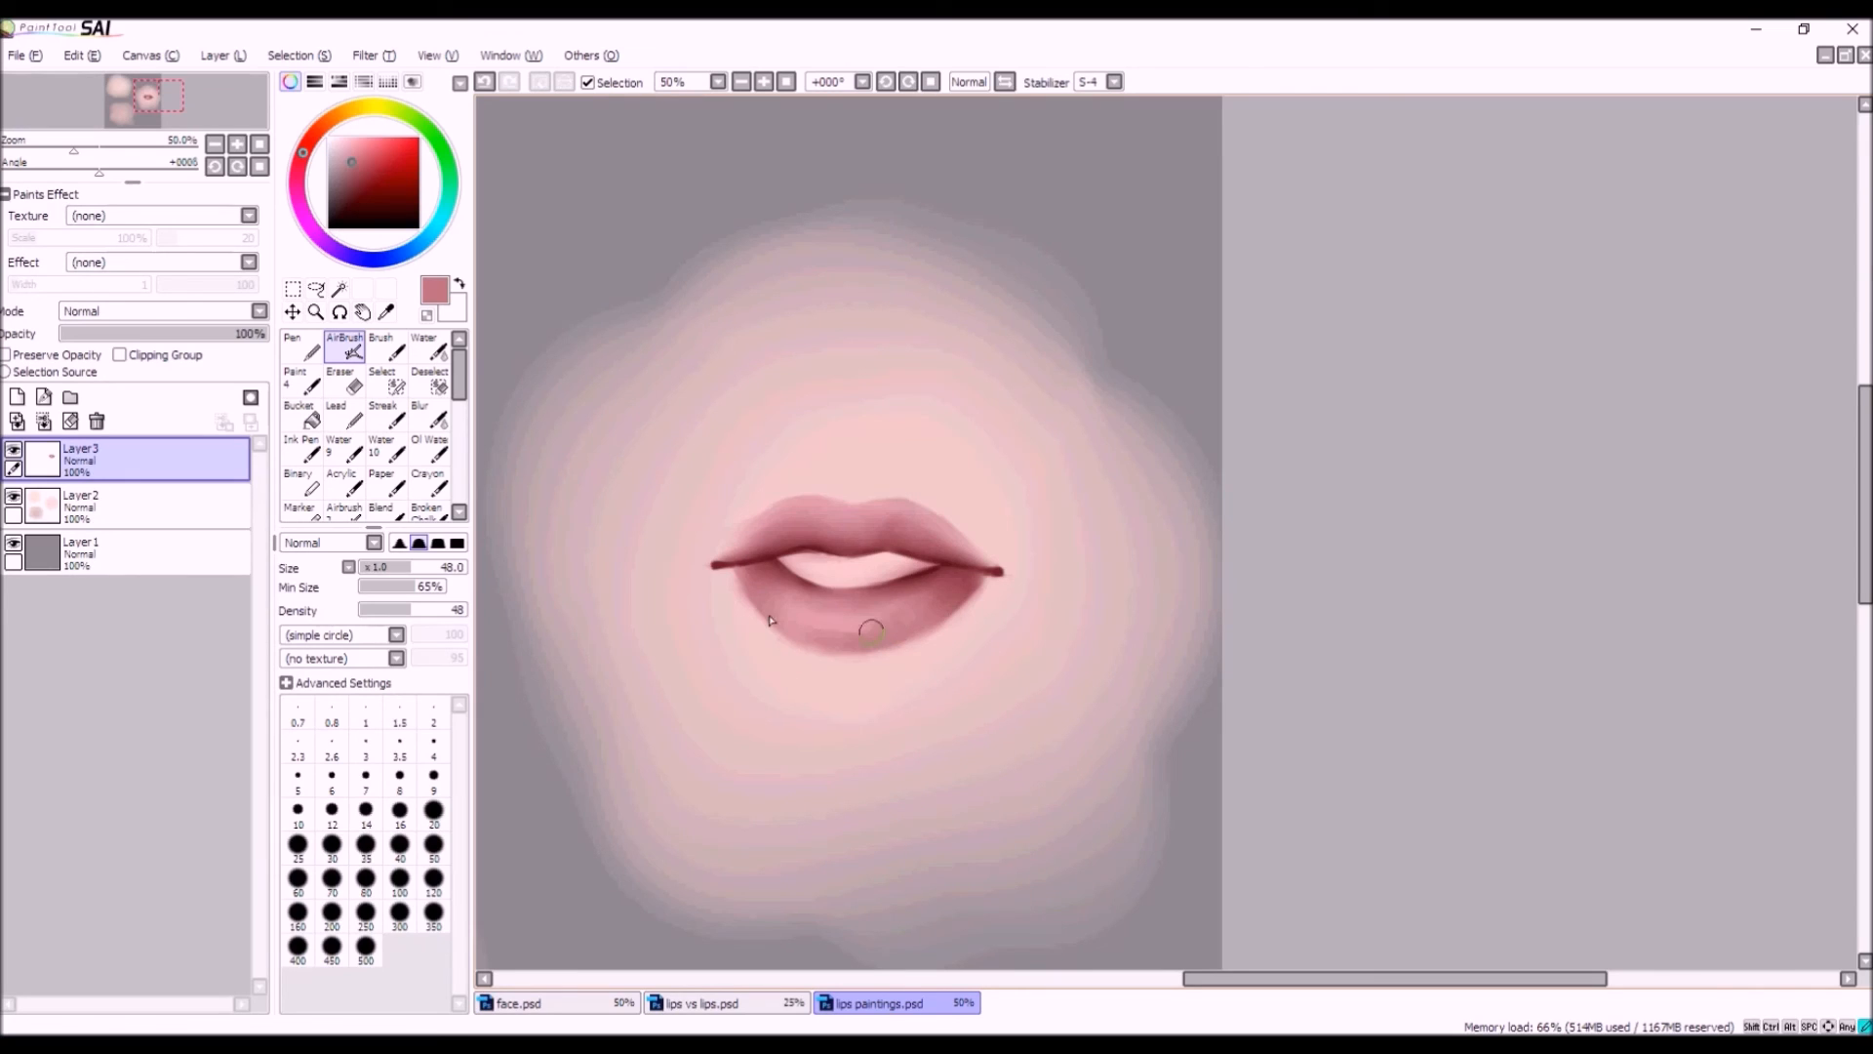
Sample a lighter pink from the lower lip and lighten the lip's centre with the AirBrush.
{"action": "left_click", "coordinate": [829, 606], "text": "alt"}
{"action": "mouse_move", "coordinate": [840, 635]}
{"action": "left_mouse_down"}
{"action": "mouse_move", "coordinate": [783, 605]}
{"action": "mouse_move", "coordinate": [886, 622]}
{"action": "mouse_move", "coordinate": [821, 623]}
{"action": "left_mouse_up"}
{"action": "scroll", "coordinate": [850, 634], "scroll_direction": "down", "scroll_amount": 3}
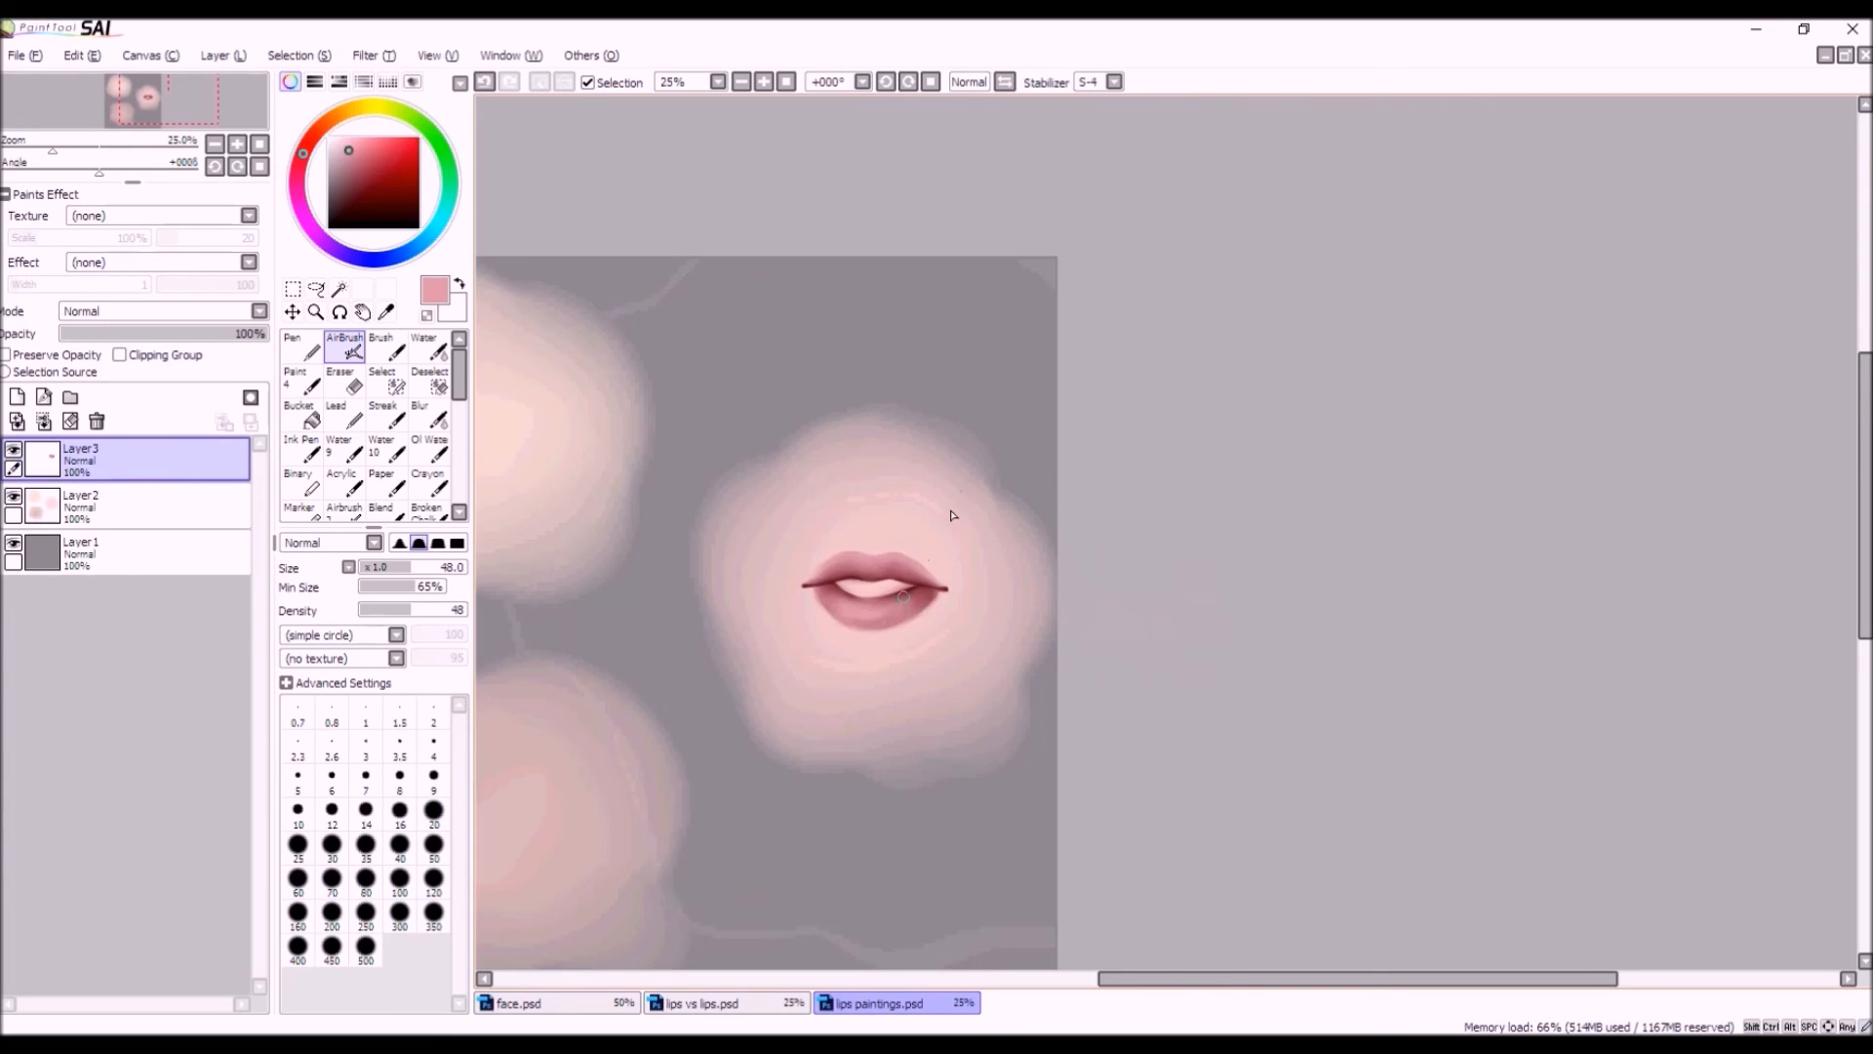
{"action": "scroll", "coordinate": [941, 560], "scroll_direction": "up", "scroll_amount": 2}
{"action": "scroll", "coordinate": [944, 595], "scroll_direction": "down", "scroll_amount": 2}
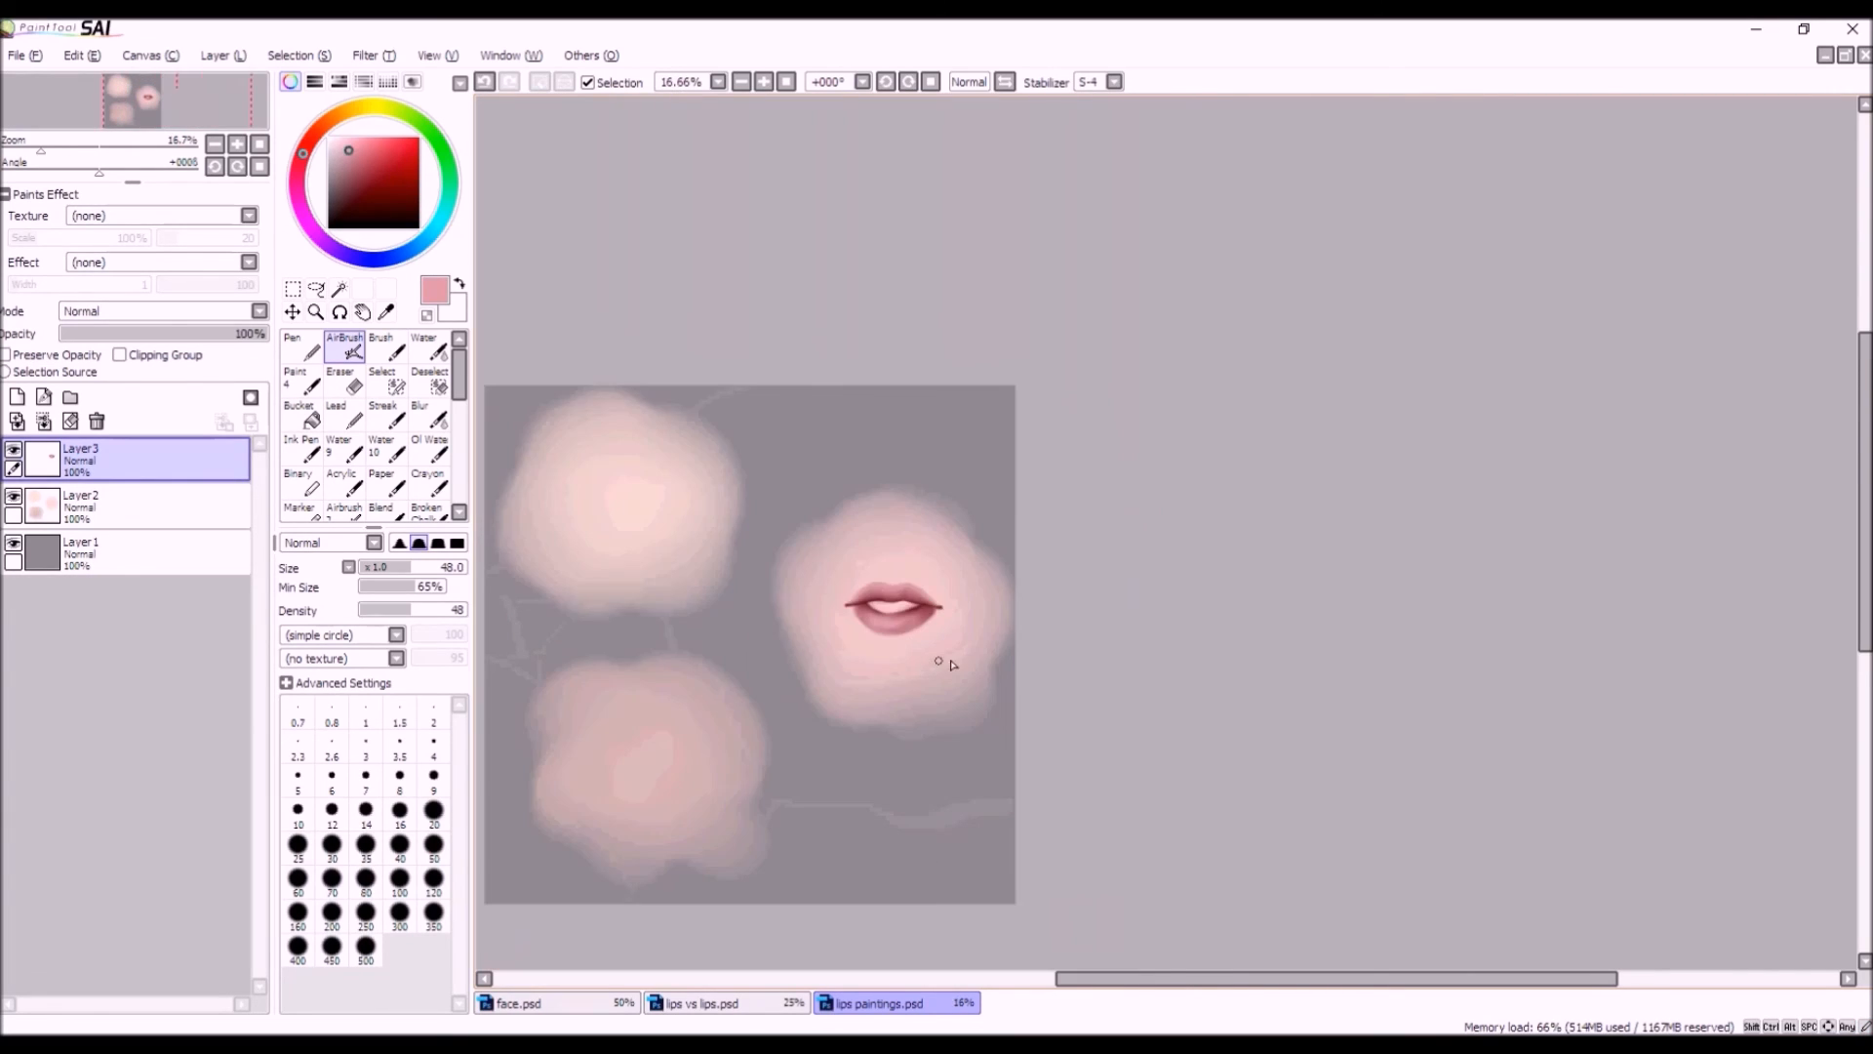
{"action": "scroll", "coordinate": [946, 625], "scroll_direction": "up", "scroll_amount": 2}
{"action": "scroll", "coordinate": [946, 628], "scroll_direction": "up", "scroll_amount": 1}
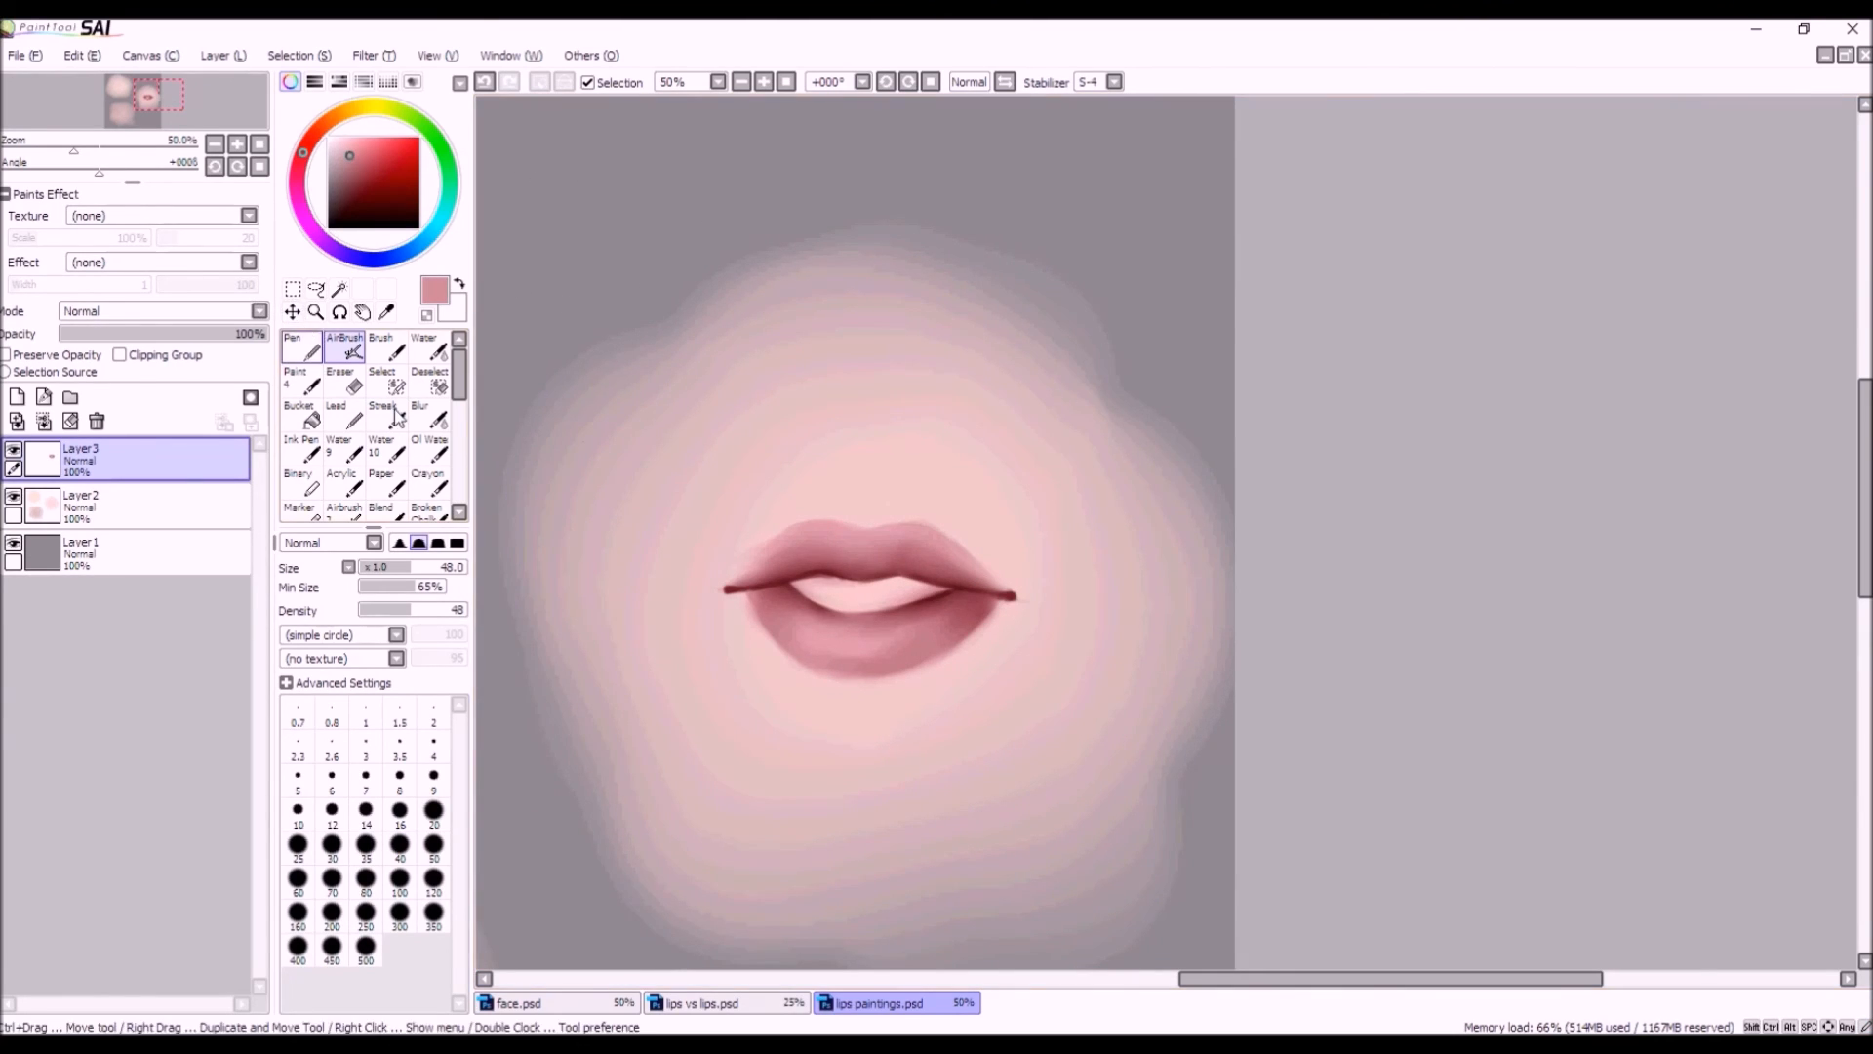
Enlarge the lips with Transform, centre them on the skin patch and apply the change.
{"action": "scroll", "coordinate": [1038, 539], "scroll_direction": "down", "scroll_amount": 3}
{"action": "scroll", "coordinate": [1006, 570], "scroll_direction": "up", "scroll_amount": 2}
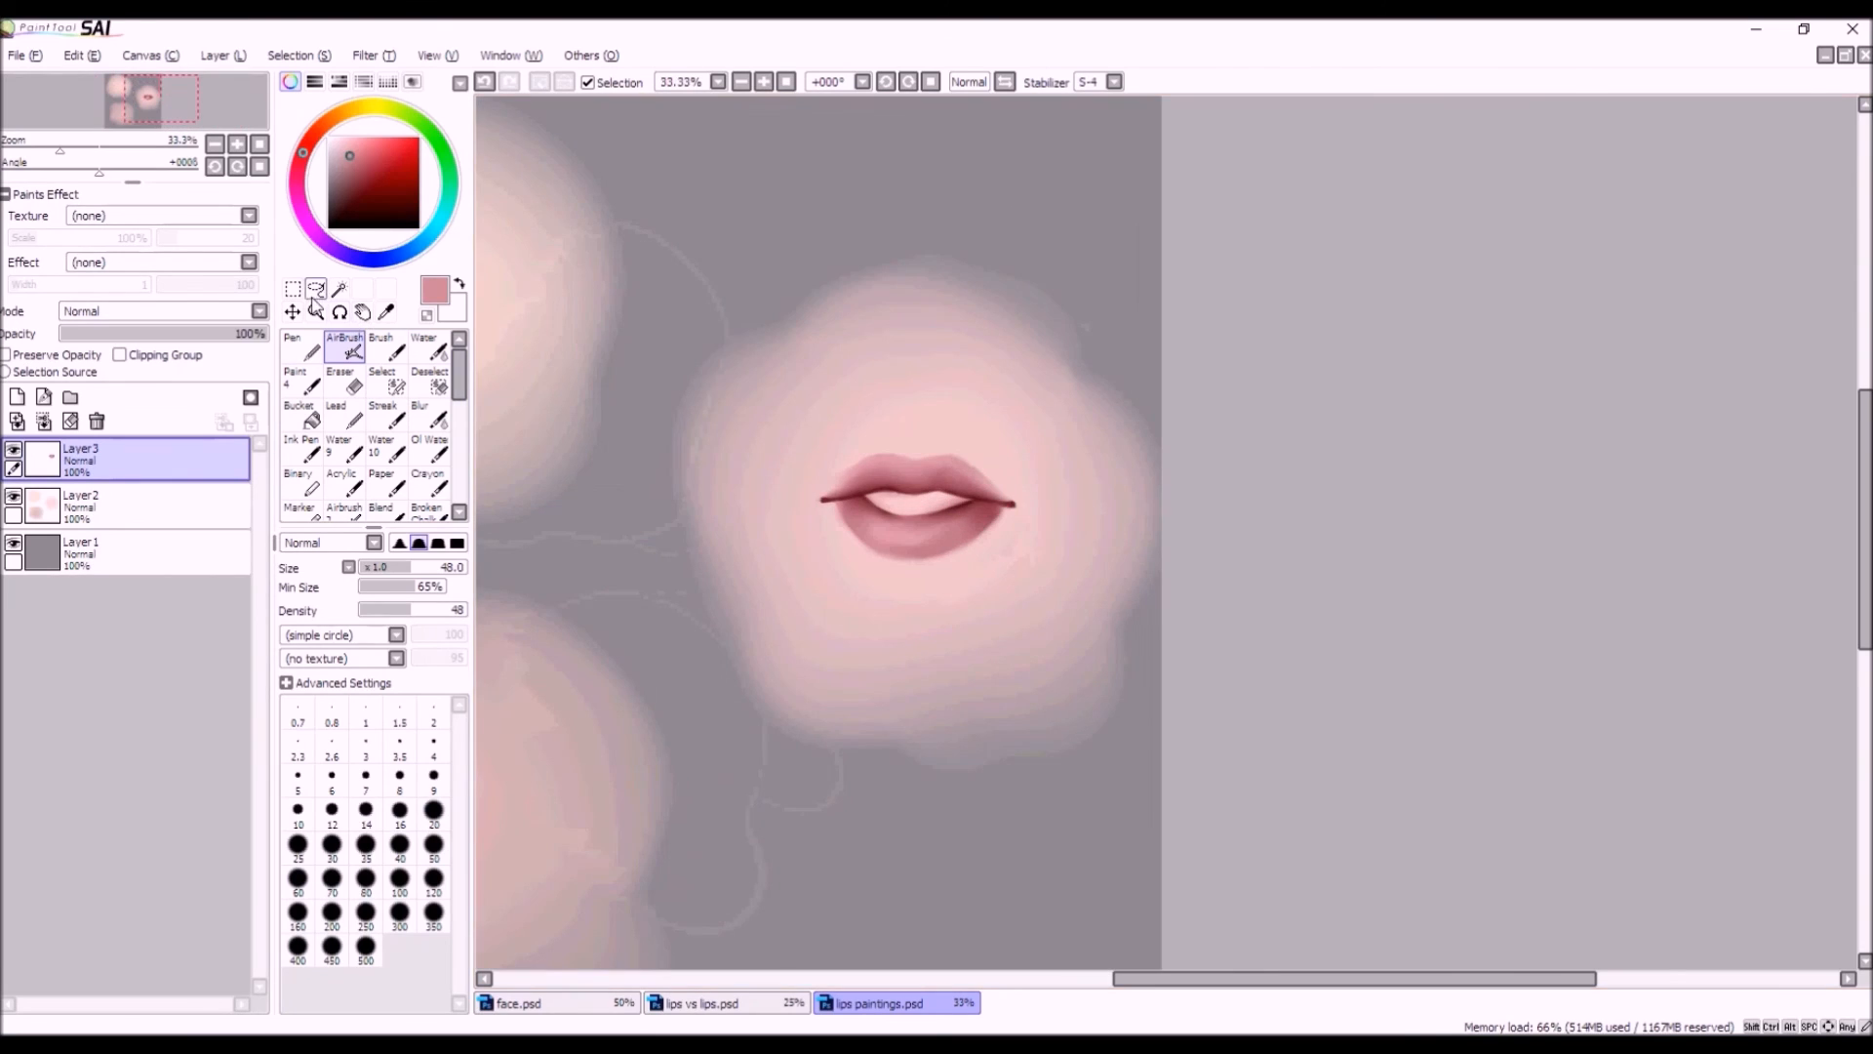
{"action": "key", "text": "ctrl+t"}
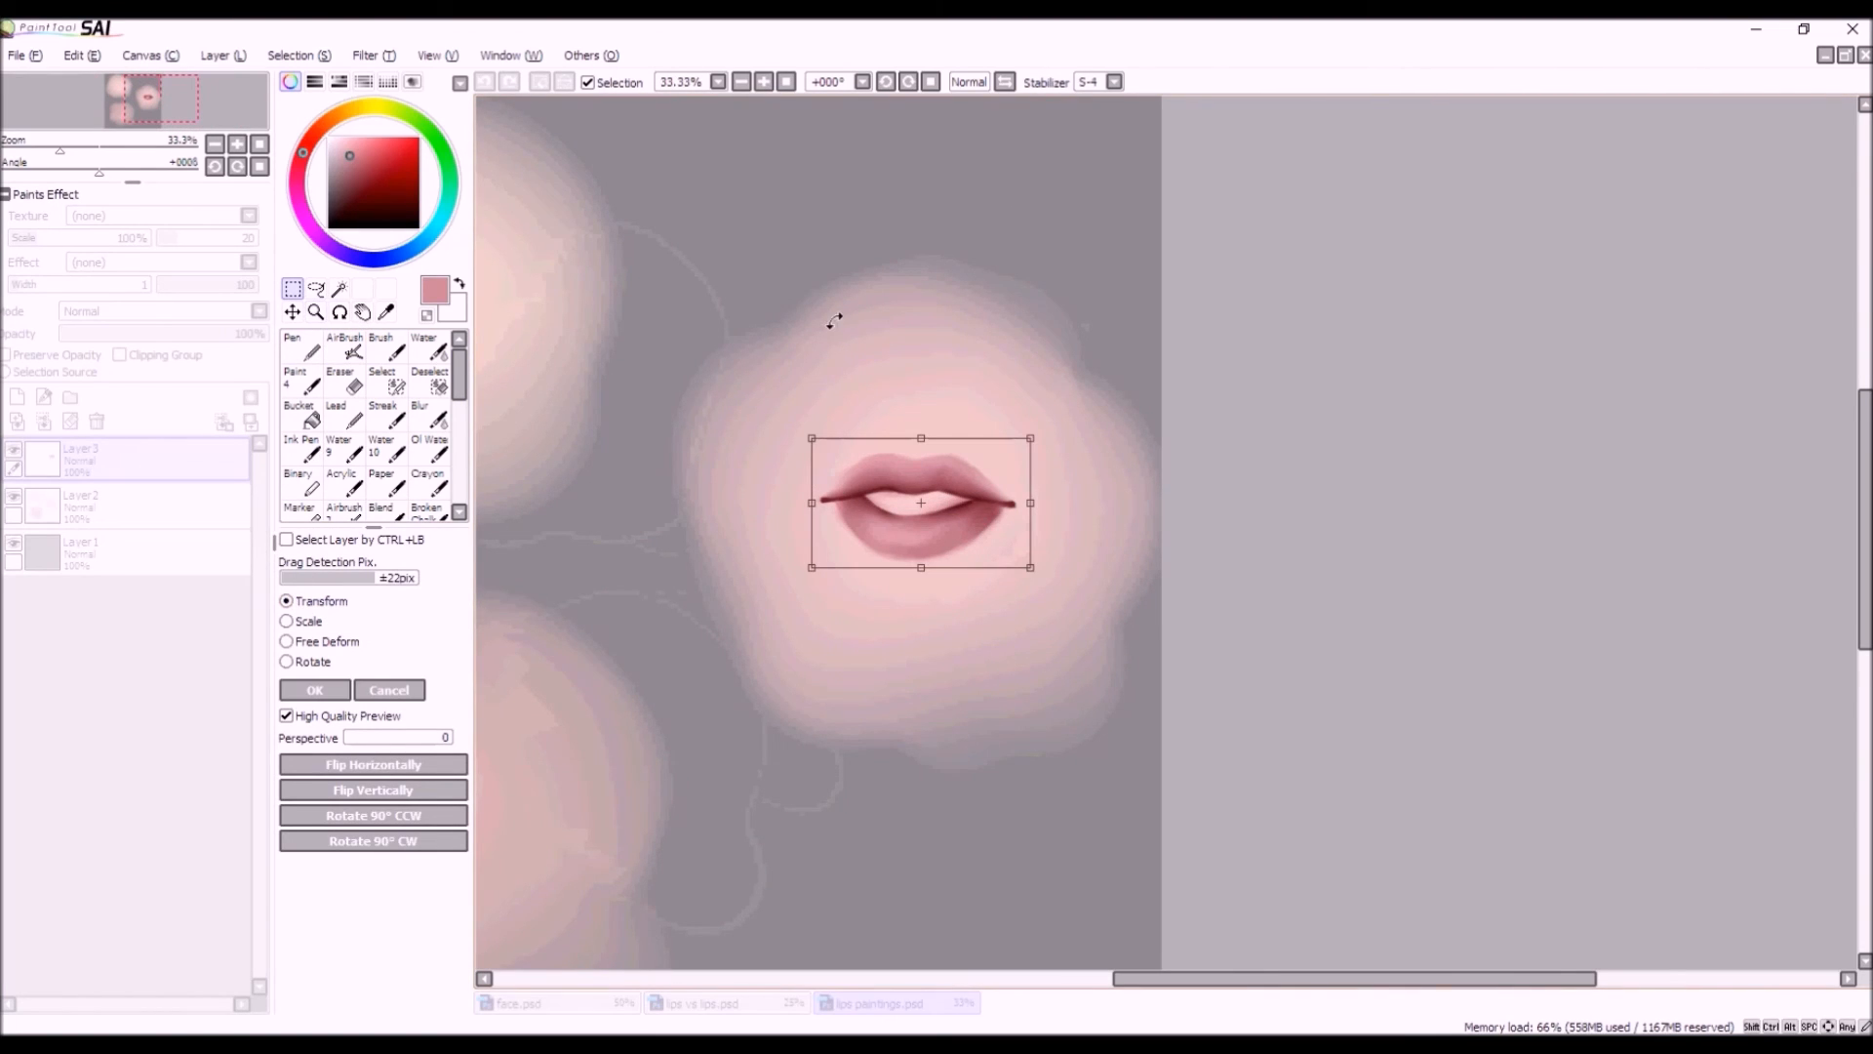
{"action": "left_click", "coordinate": [809, 436]}
{"action": "left_click_drag", "start_coordinate": [812, 438], "coordinate": [740, 346]}
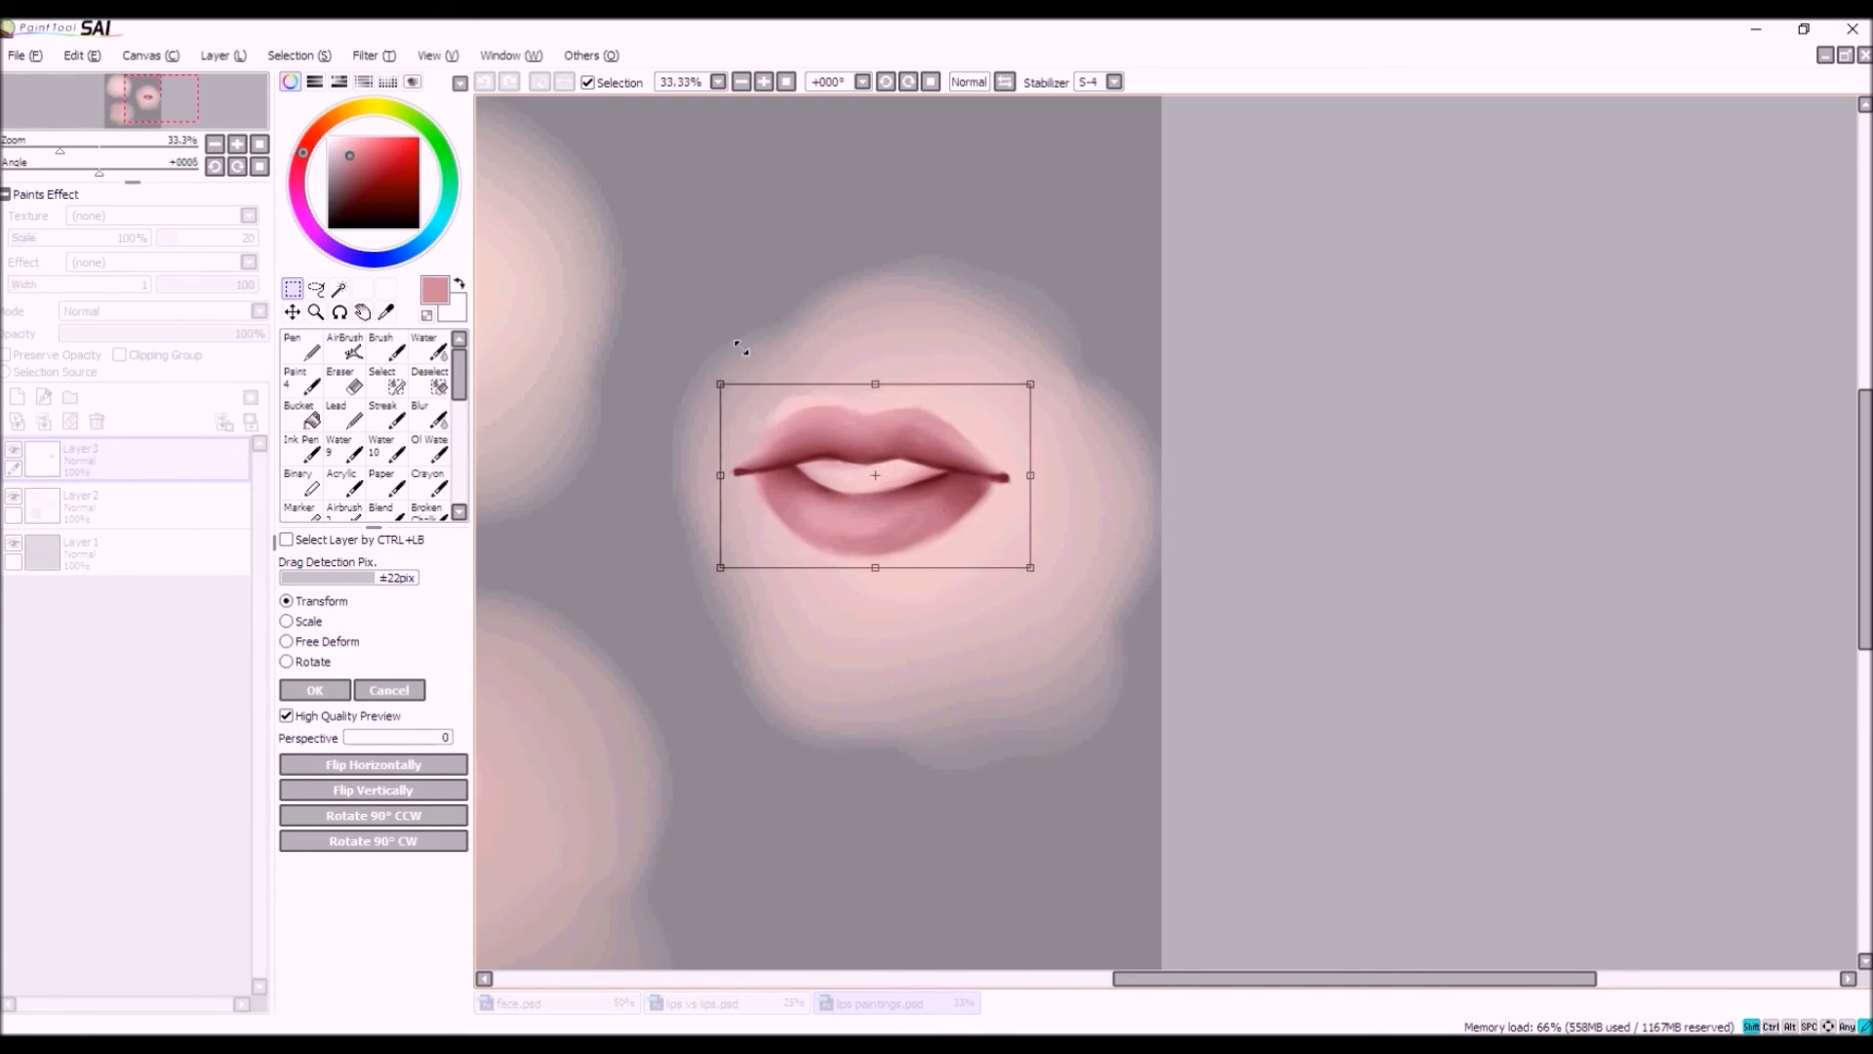
{"action": "left_click_drag", "start_coordinate": [835, 472], "coordinate": [846, 524]}
{"action": "left_click", "coordinate": [330, 690]}
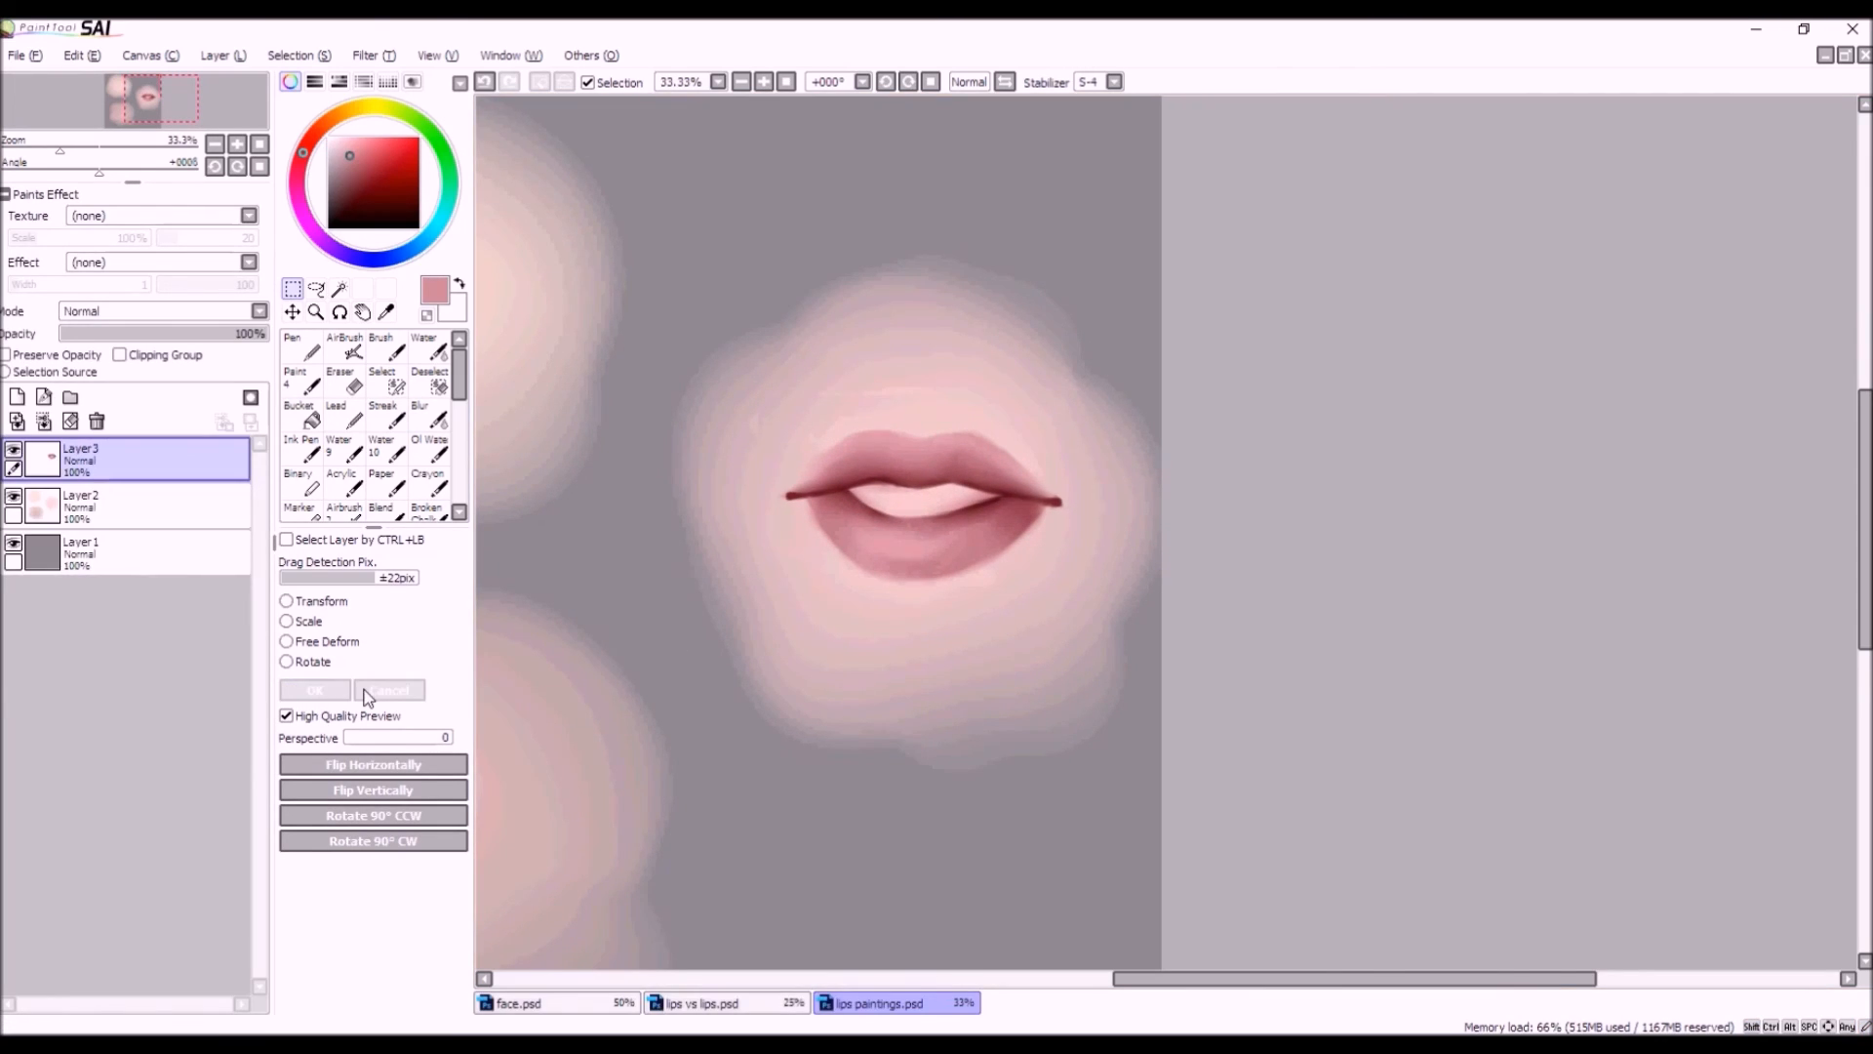
Rotate the lips slightly counterclockwise with Transform and apply the change.
{"action": "scroll", "coordinate": [1048, 518], "scroll_direction": "down", "scroll_amount": 1}
{"action": "scroll", "coordinate": [1132, 546], "scroll_direction": "down", "scroll_amount": 1}
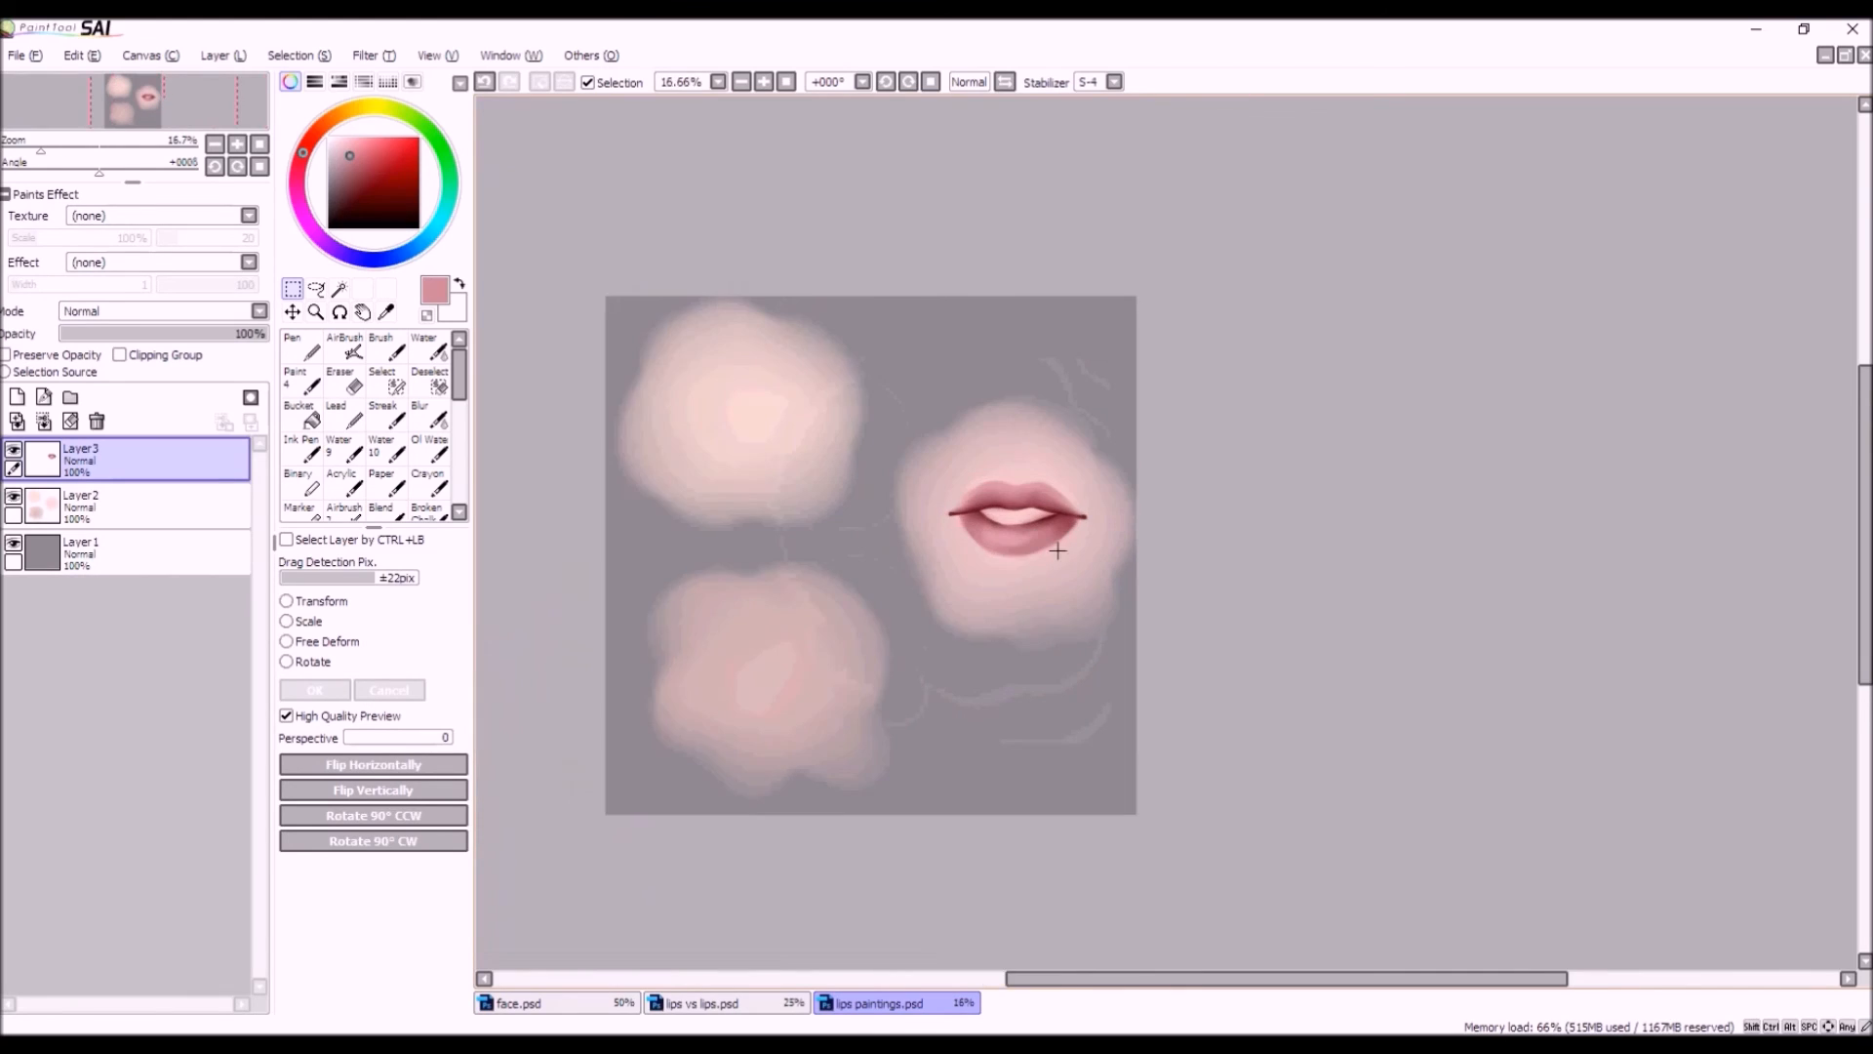
{"action": "scroll", "coordinate": [1170, 575], "scroll_direction": "up", "scroll_amount": 1}
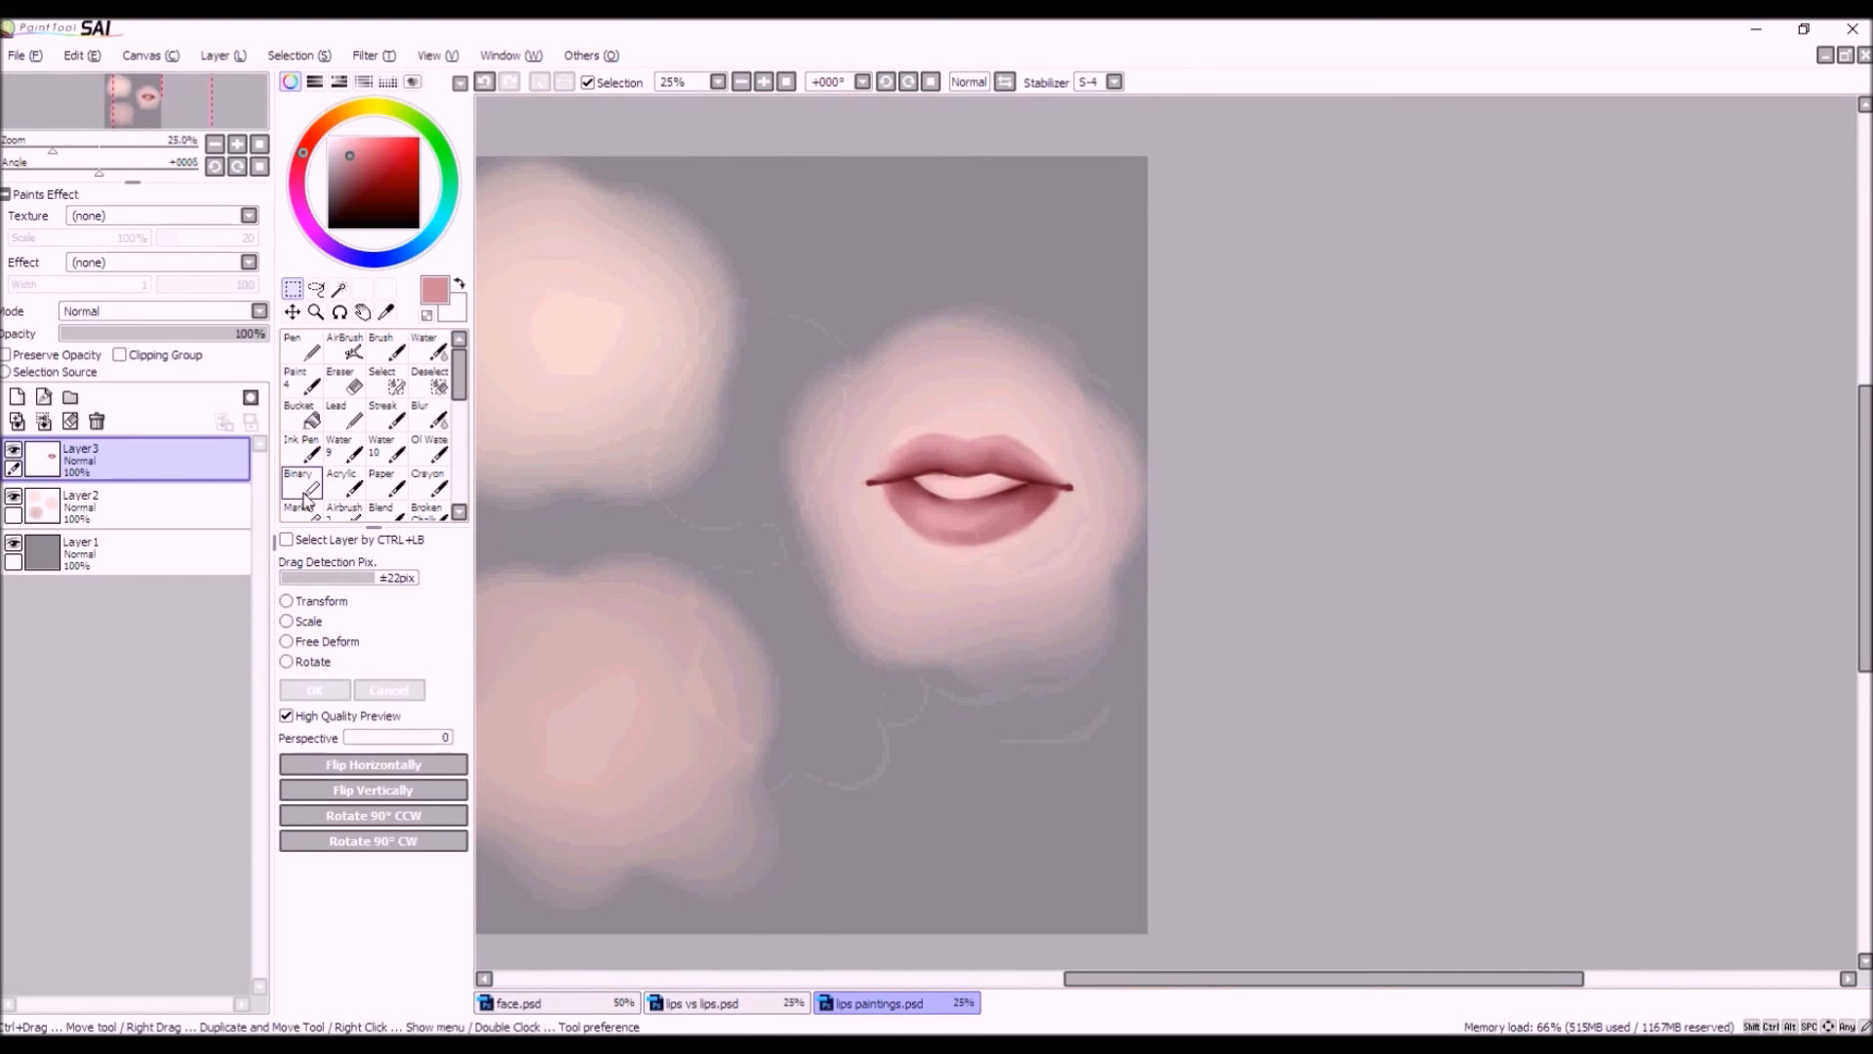
{"action": "left_click", "coordinate": [288, 600]}
{"action": "mouse_move", "coordinate": [799, 460]}
{"action": "left_mouse_down"}
{"action": "mouse_move", "coordinate": [796, 488]}
{"action": "mouse_move", "coordinate": [799, 461]}
{"action": "left_mouse_up"}
{"action": "left_click", "coordinate": [314, 690]}
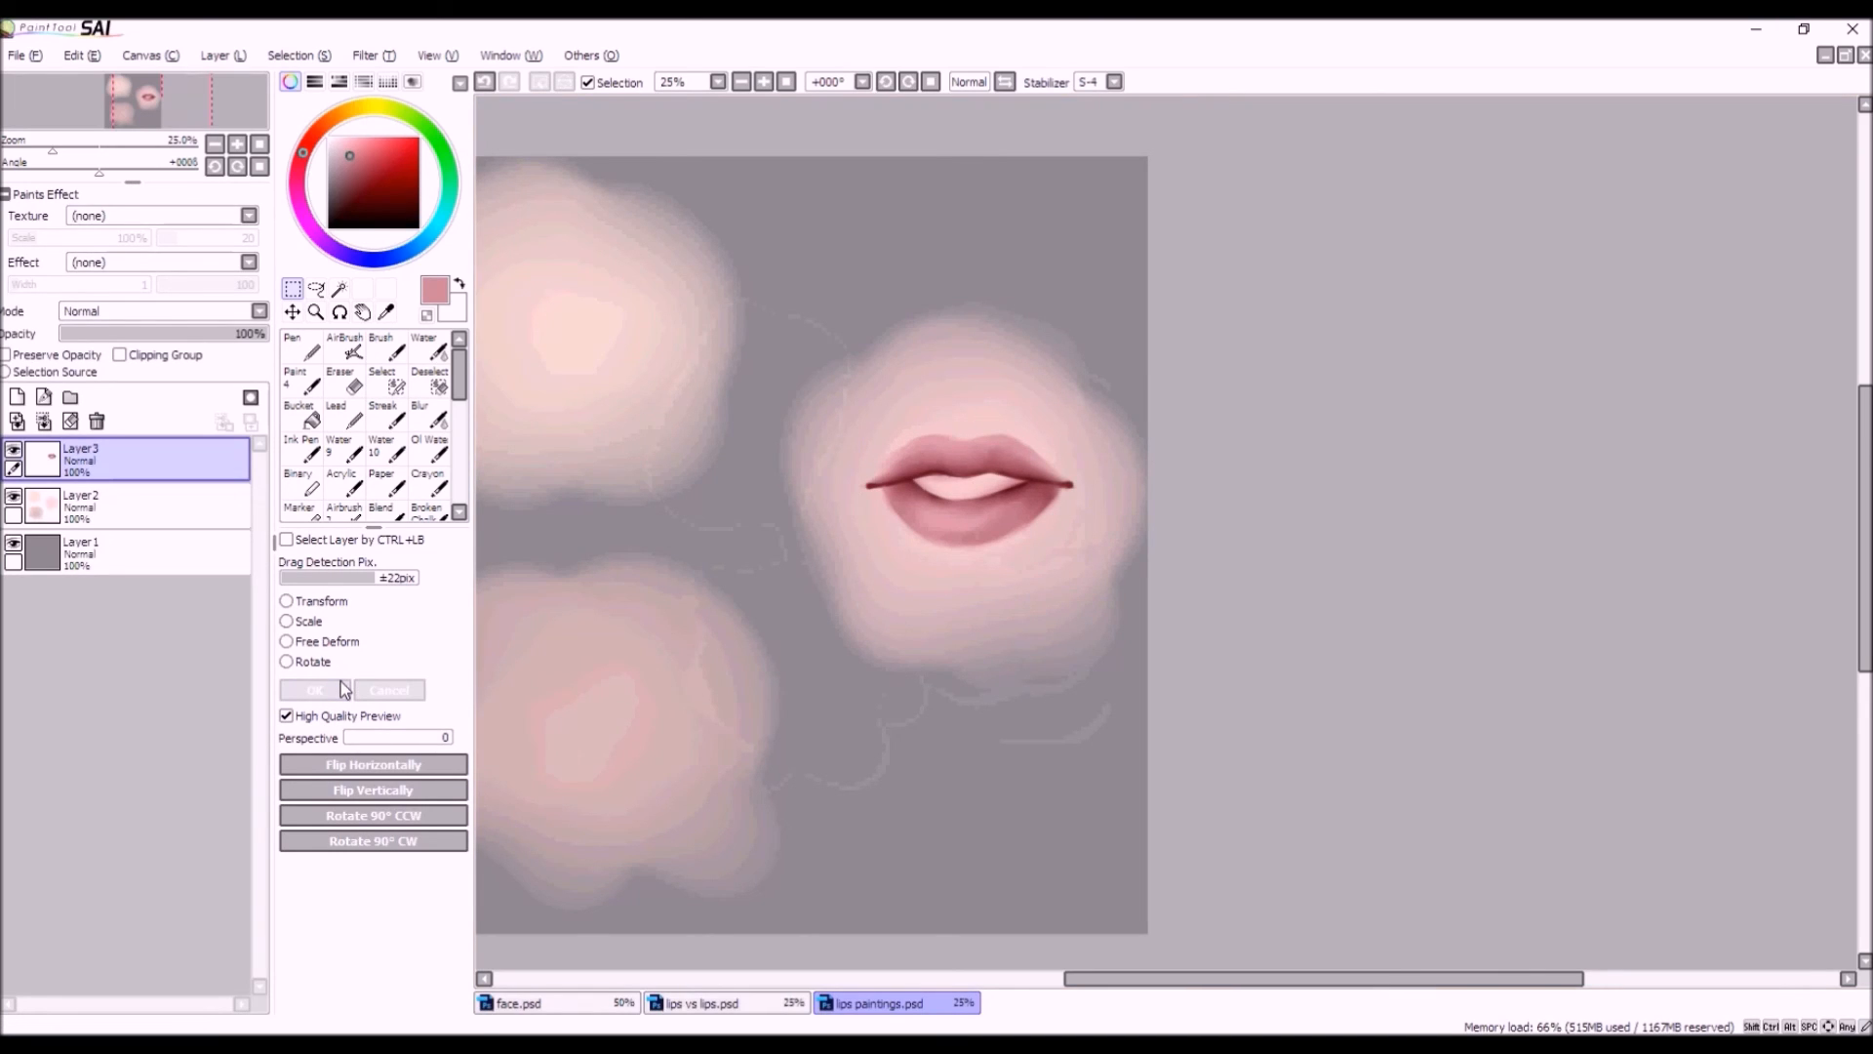
Tilt the lips slightly clockwise with another Transform and apply it.
{"action": "left_click", "coordinate": [322, 601]}
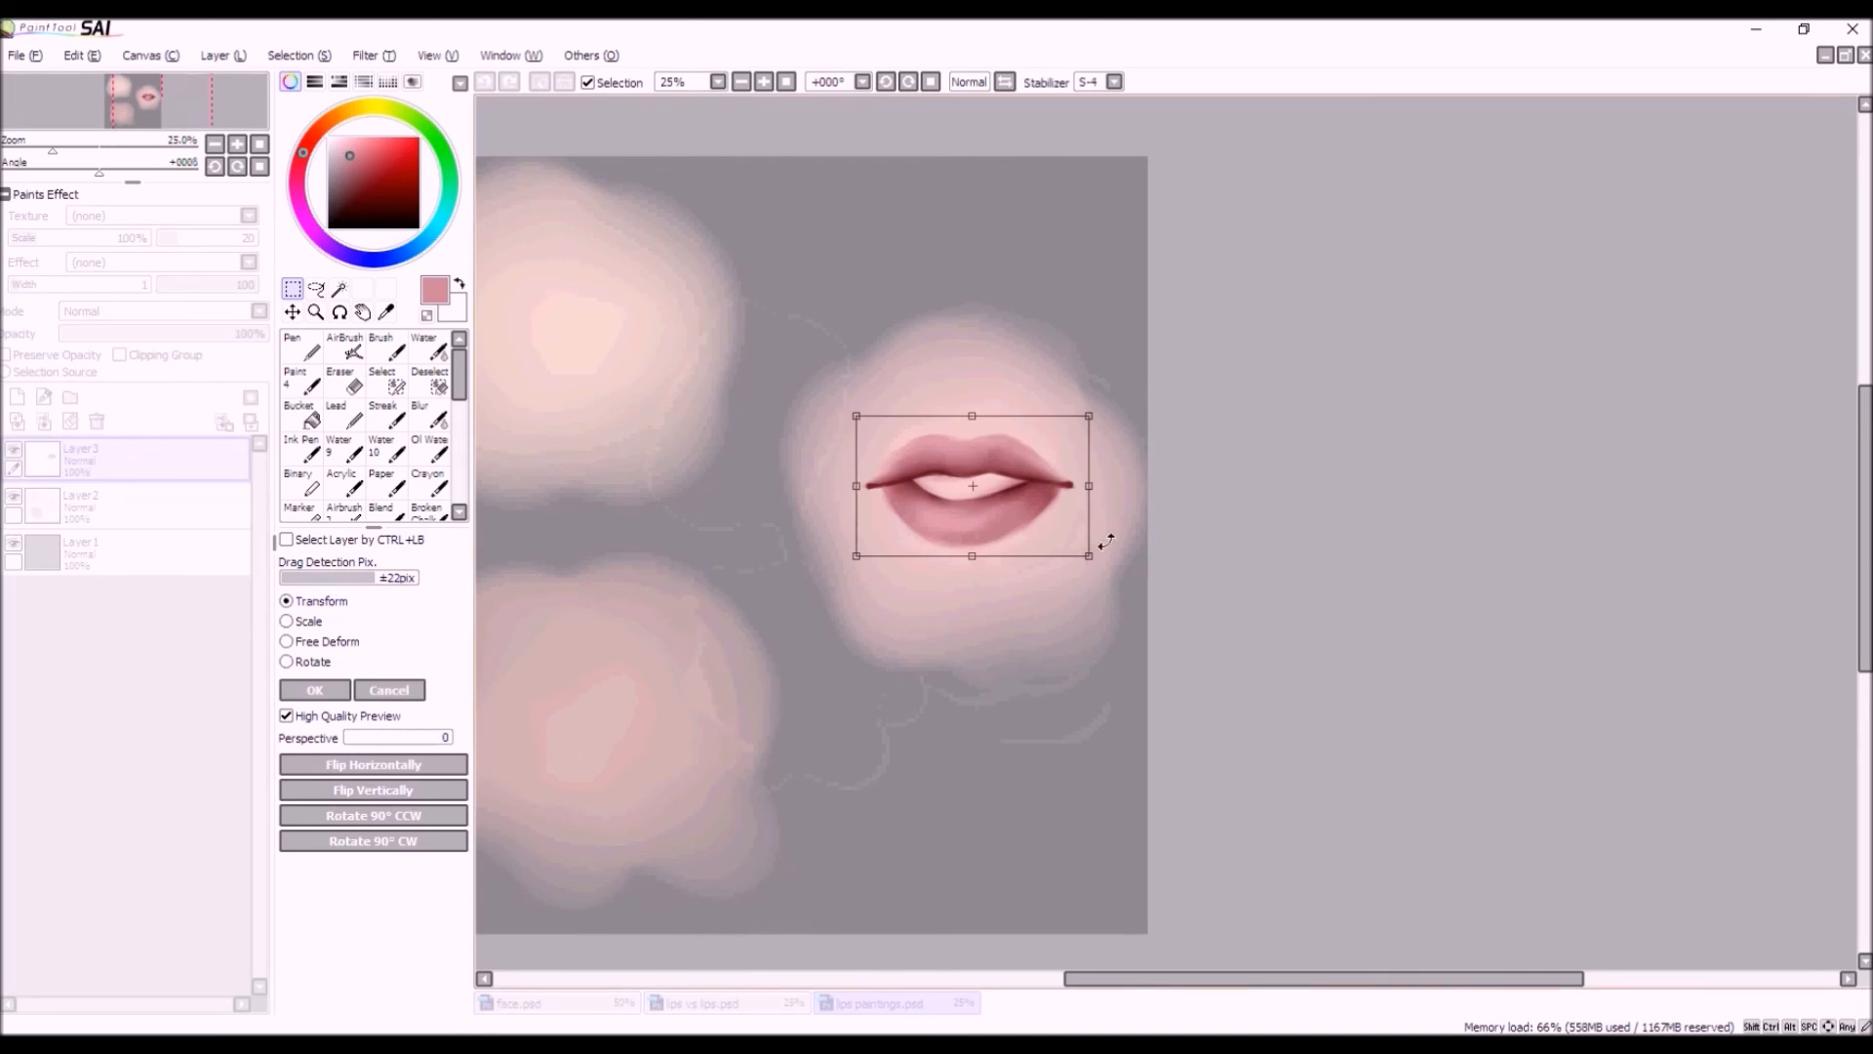
{"action": "left_click_drag", "start_coordinate": [1119, 541], "coordinate": [1091, 542]}
{"action": "left_click_drag", "start_coordinate": [748, 467], "coordinate": [747, 480]}
{"action": "left_click", "coordinate": [311, 689]}
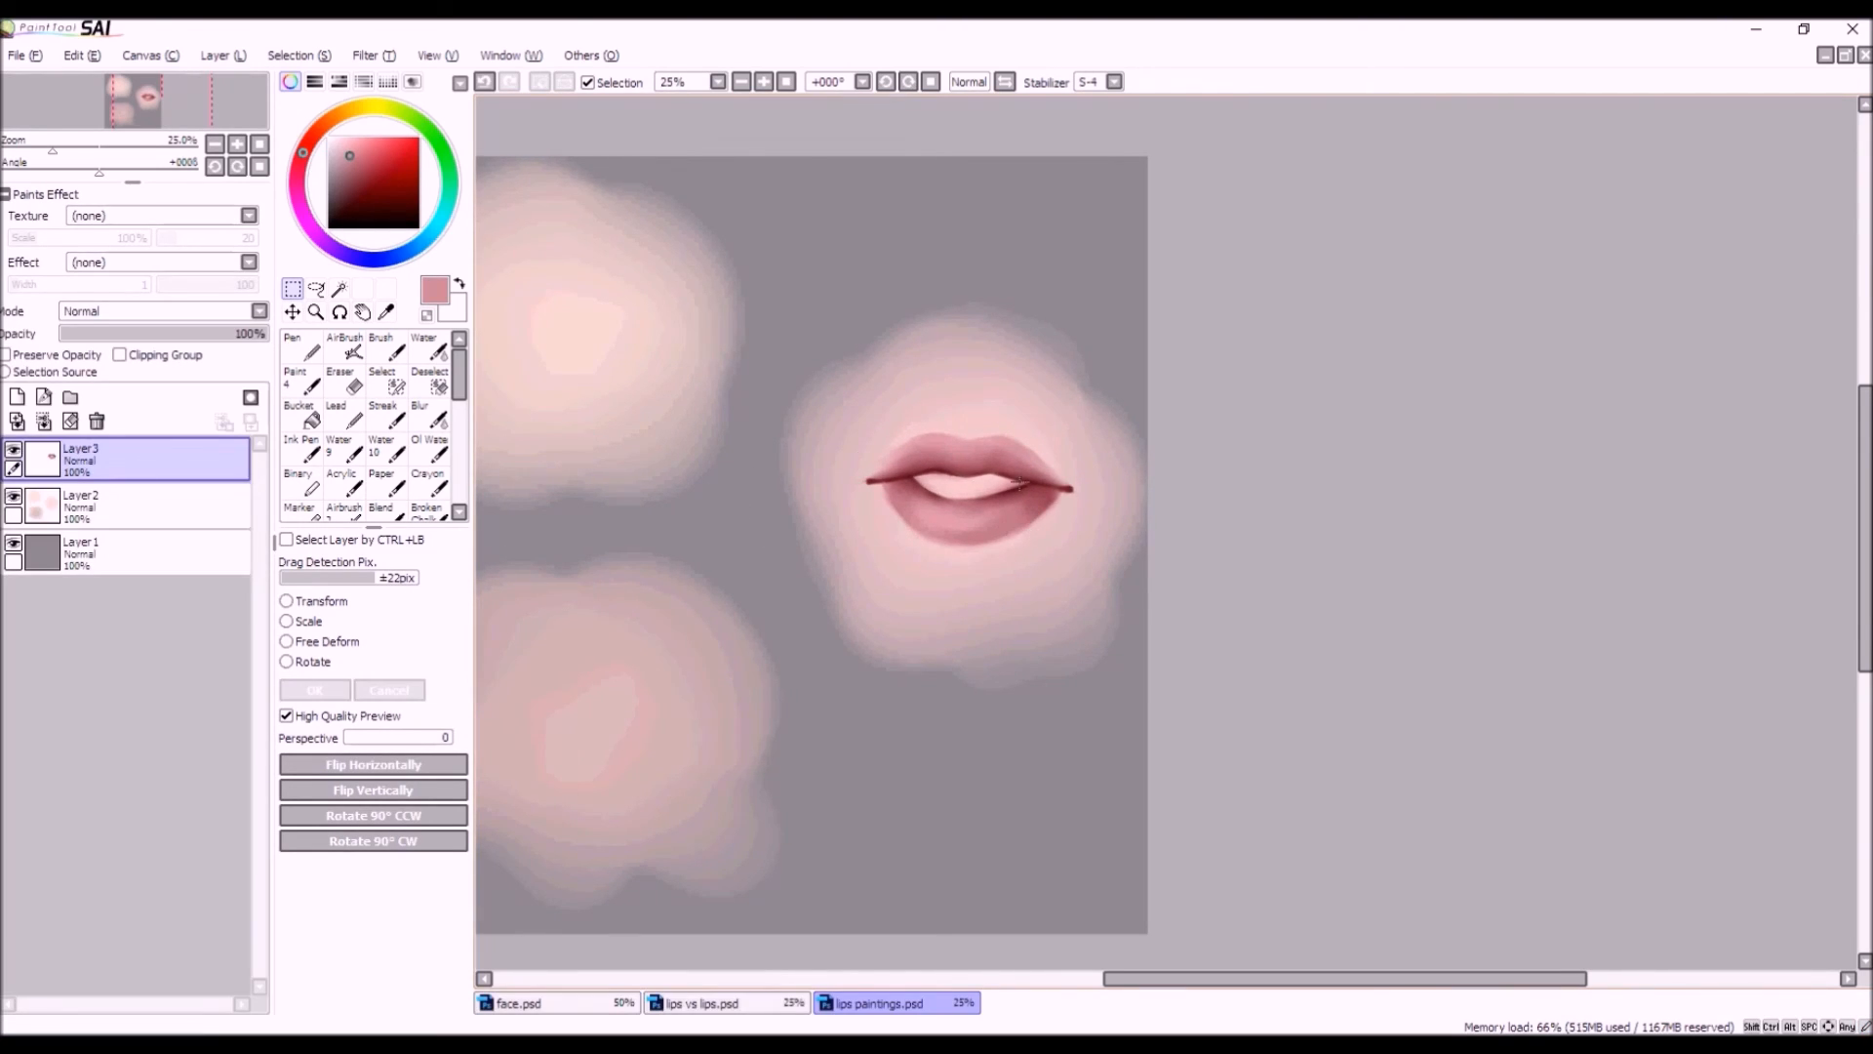
Choose a very pale pink and paint the teeth inside the mouth opening with the AirBrush at size 36.
{"action": "scroll", "coordinate": [1005, 483], "scroll_direction": "up", "scroll_amount": 1}
{"action": "left_click_drag", "start_coordinate": [339, 144], "coordinate": [334, 142]}
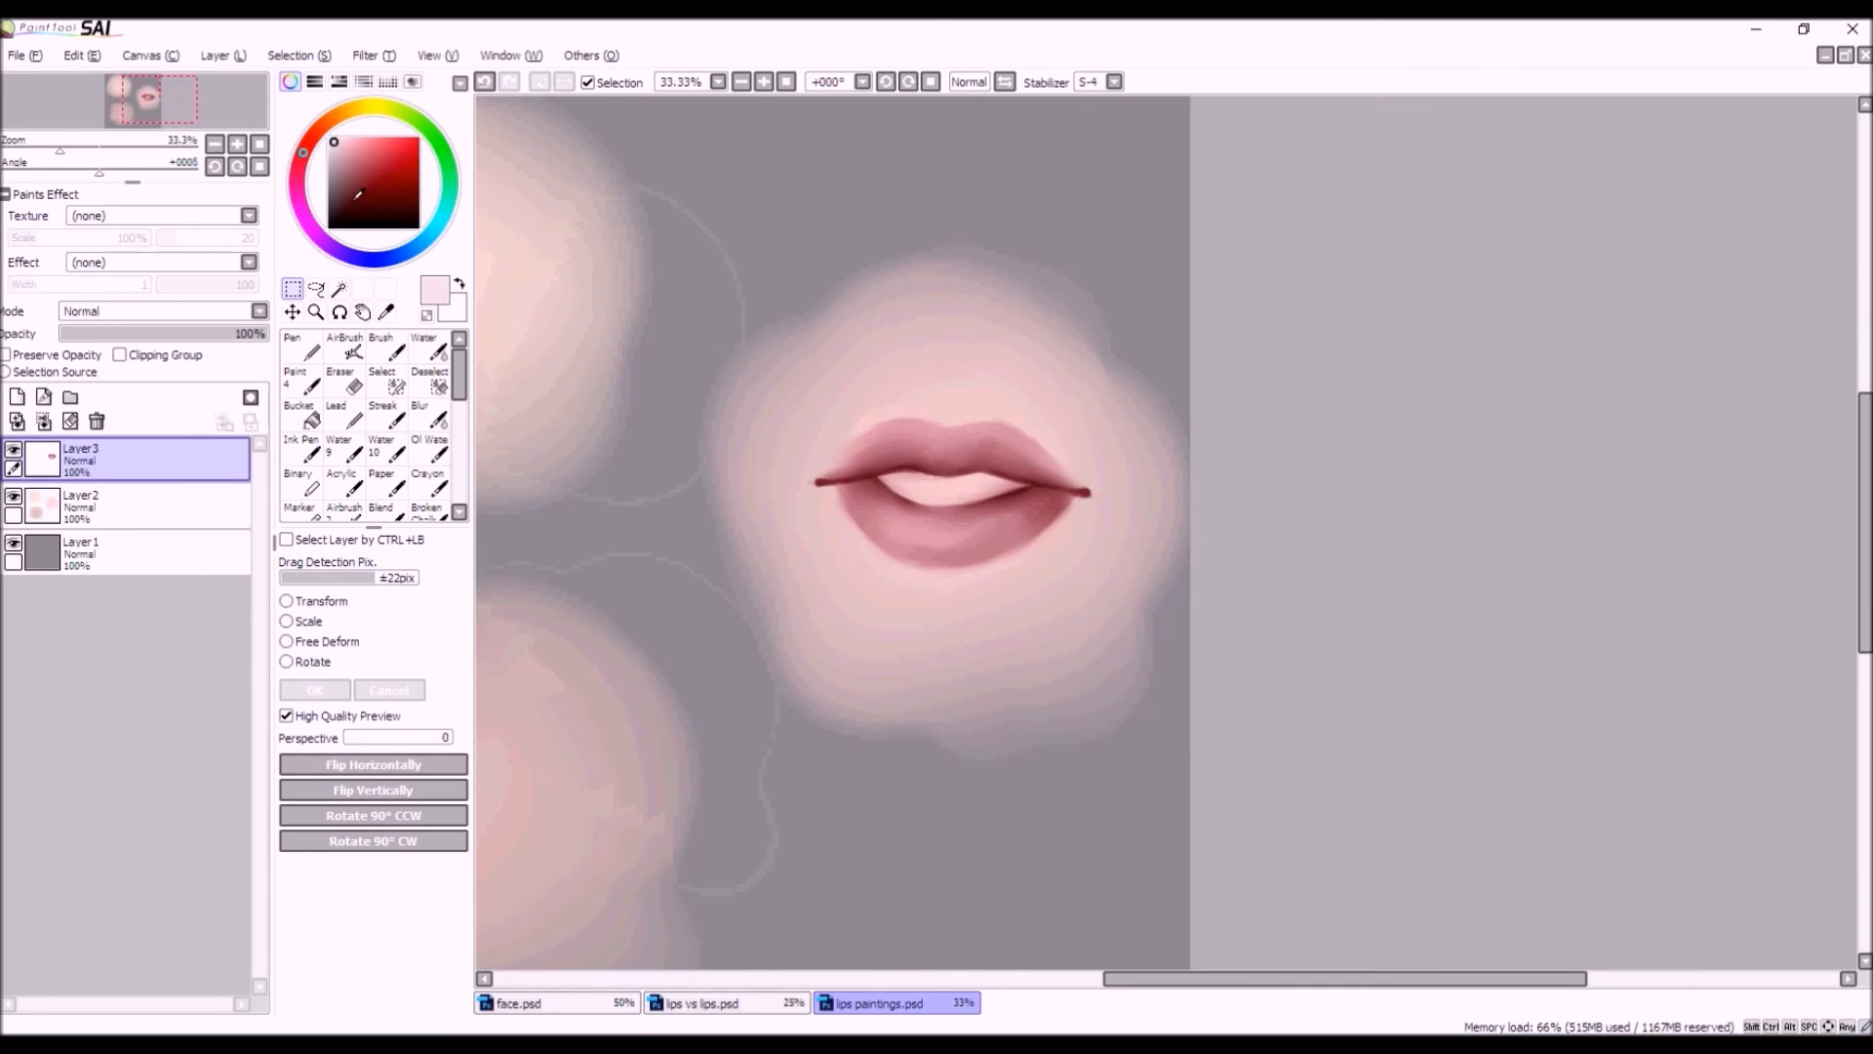
{"action": "left_click", "coordinate": [345, 348]}
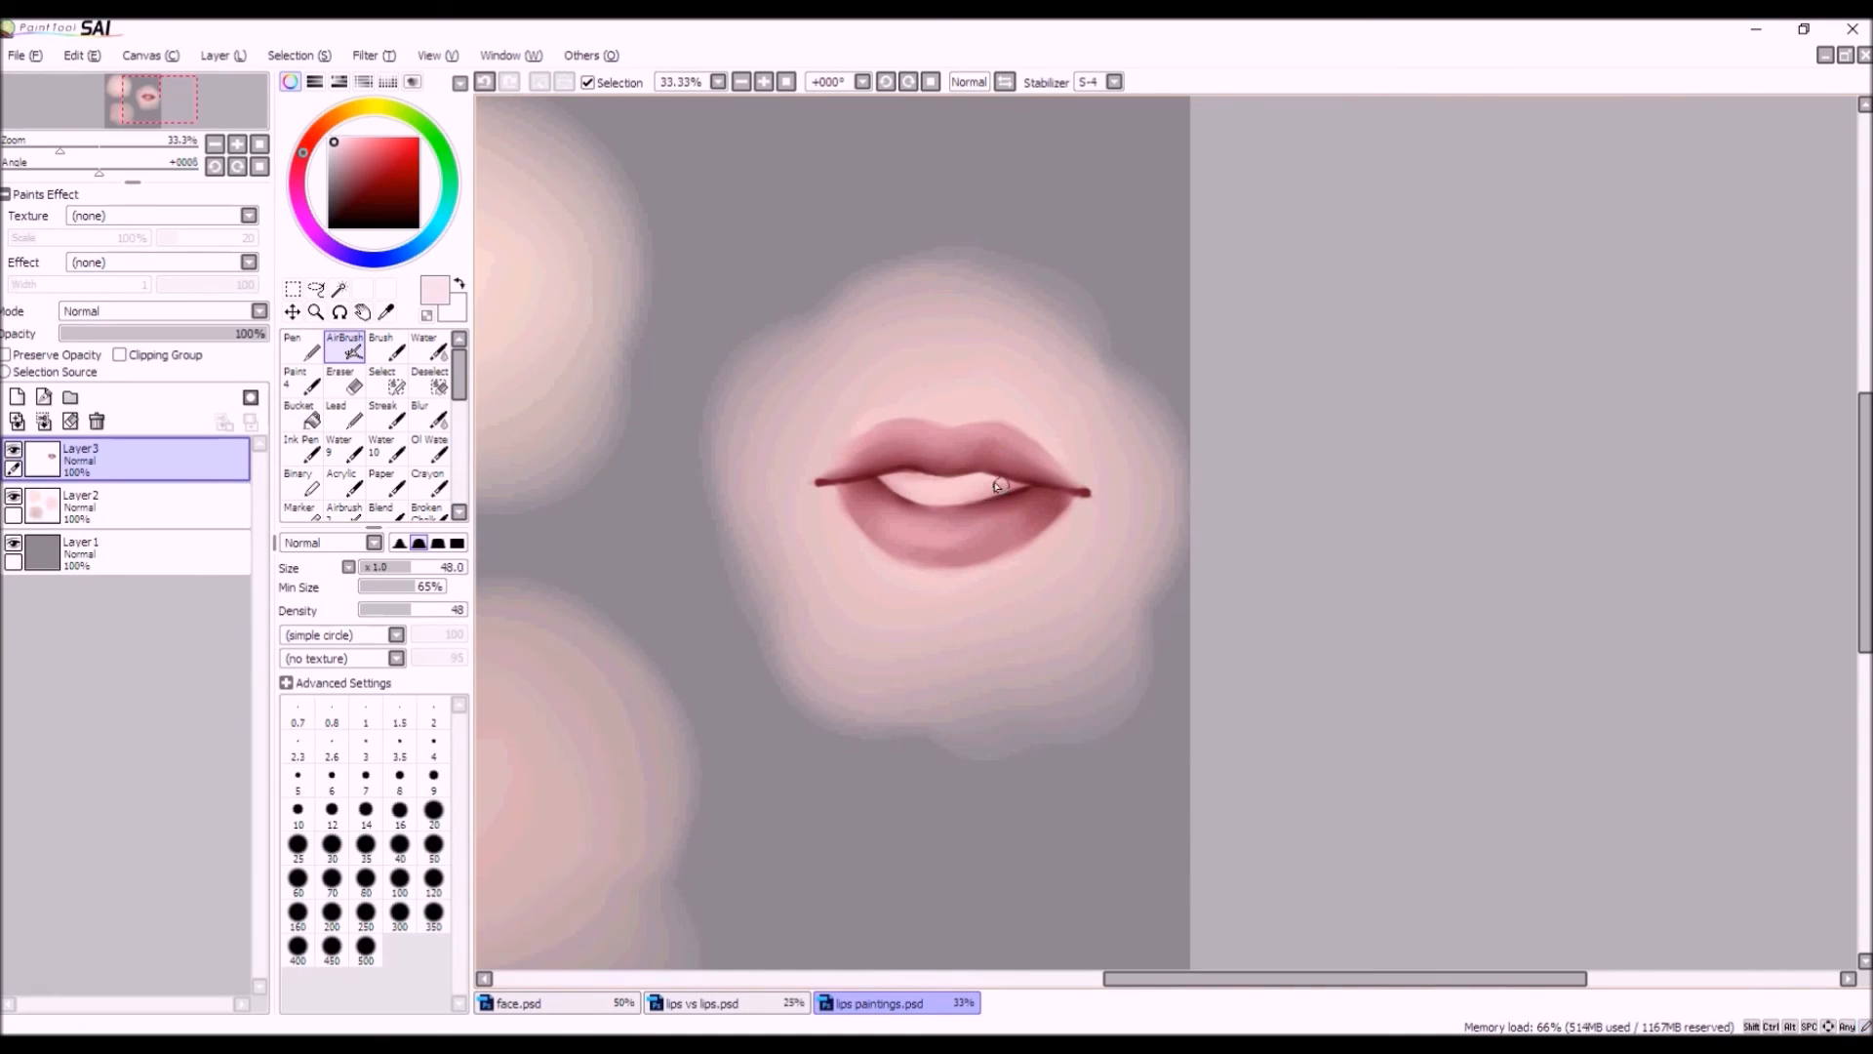
{"action": "scroll", "coordinate": [965, 488], "scroll_direction": "up", "scroll_amount": 1}
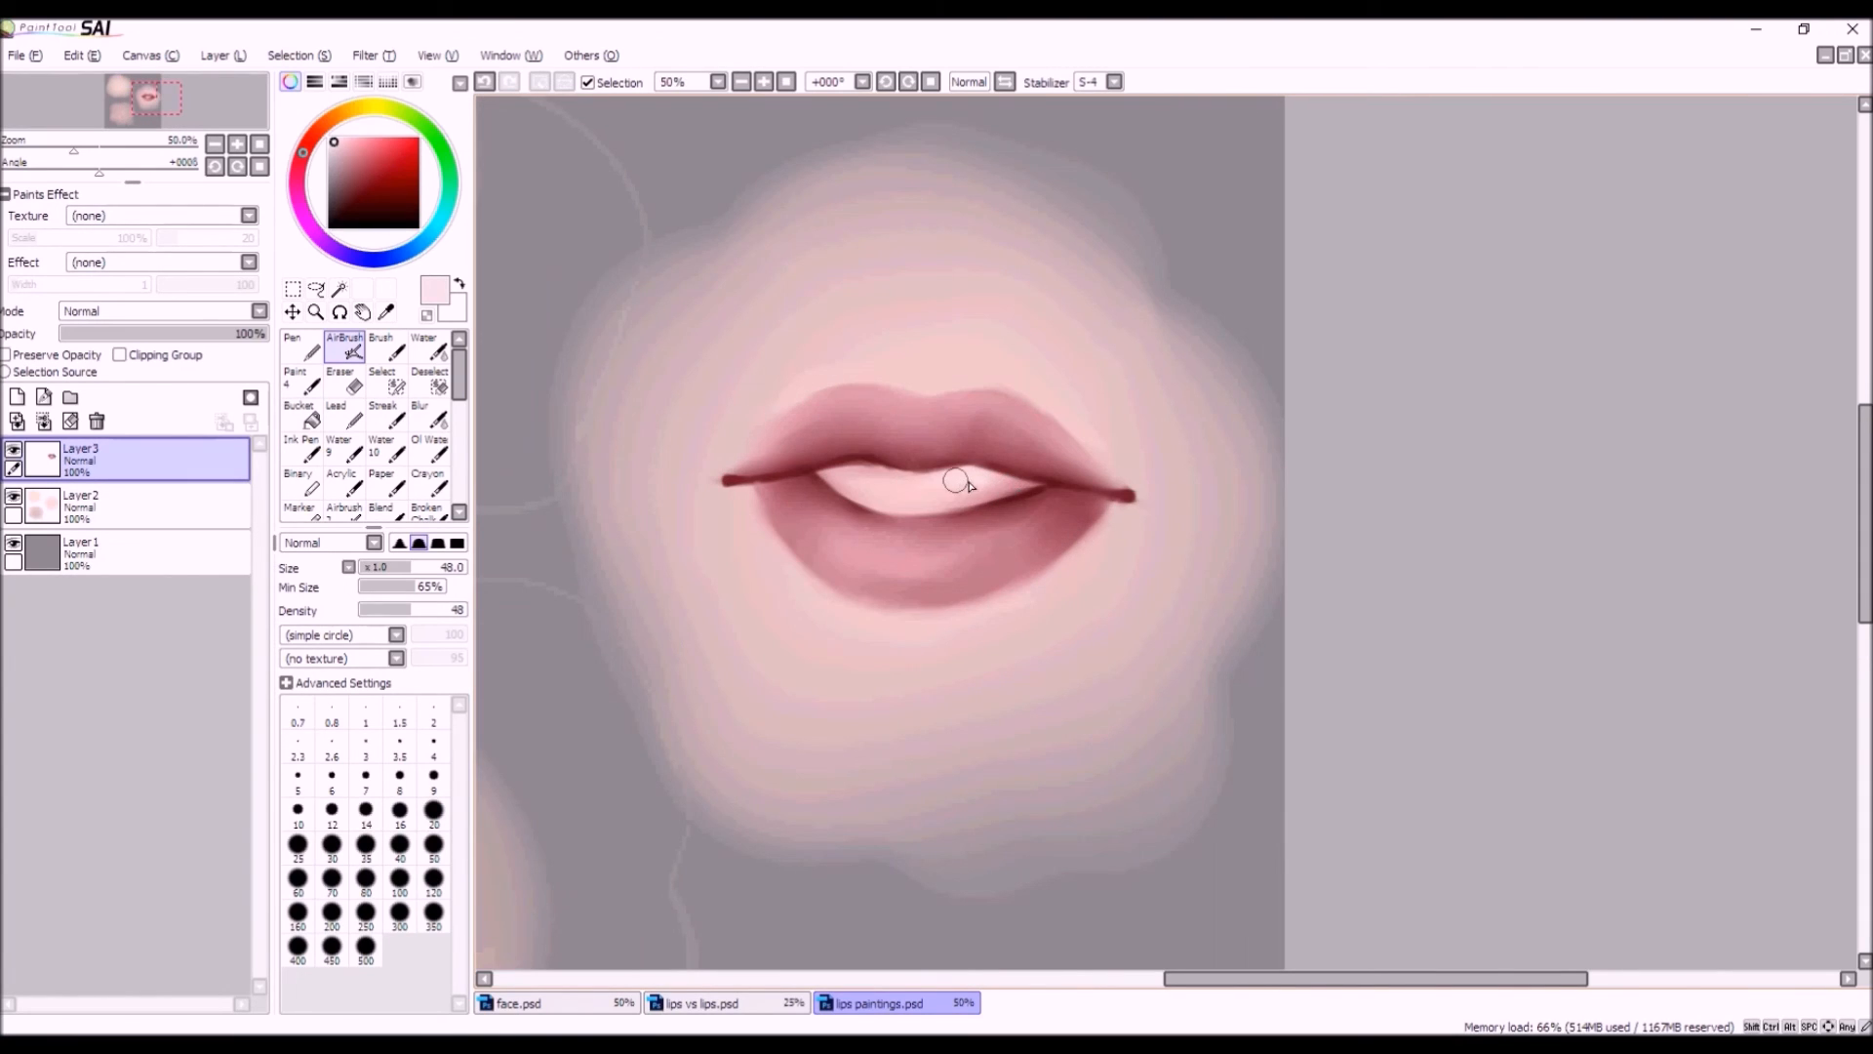
{"action": "left_click", "coordinate": [397, 567]}
{"action": "mouse_move", "coordinate": [943, 480]}
{"action": "left_mouse_down"}
{"action": "mouse_move", "coordinate": [828, 475]}
{"action": "mouse_move", "coordinate": [1007, 485]}
{"action": "mouse_move", "coordinate": [969, 488]}
{"action": "left_mouse_up"}
{"action": "left_click_drag", "start_coordinate": [852, 472], "coordinate": [929, 484]}
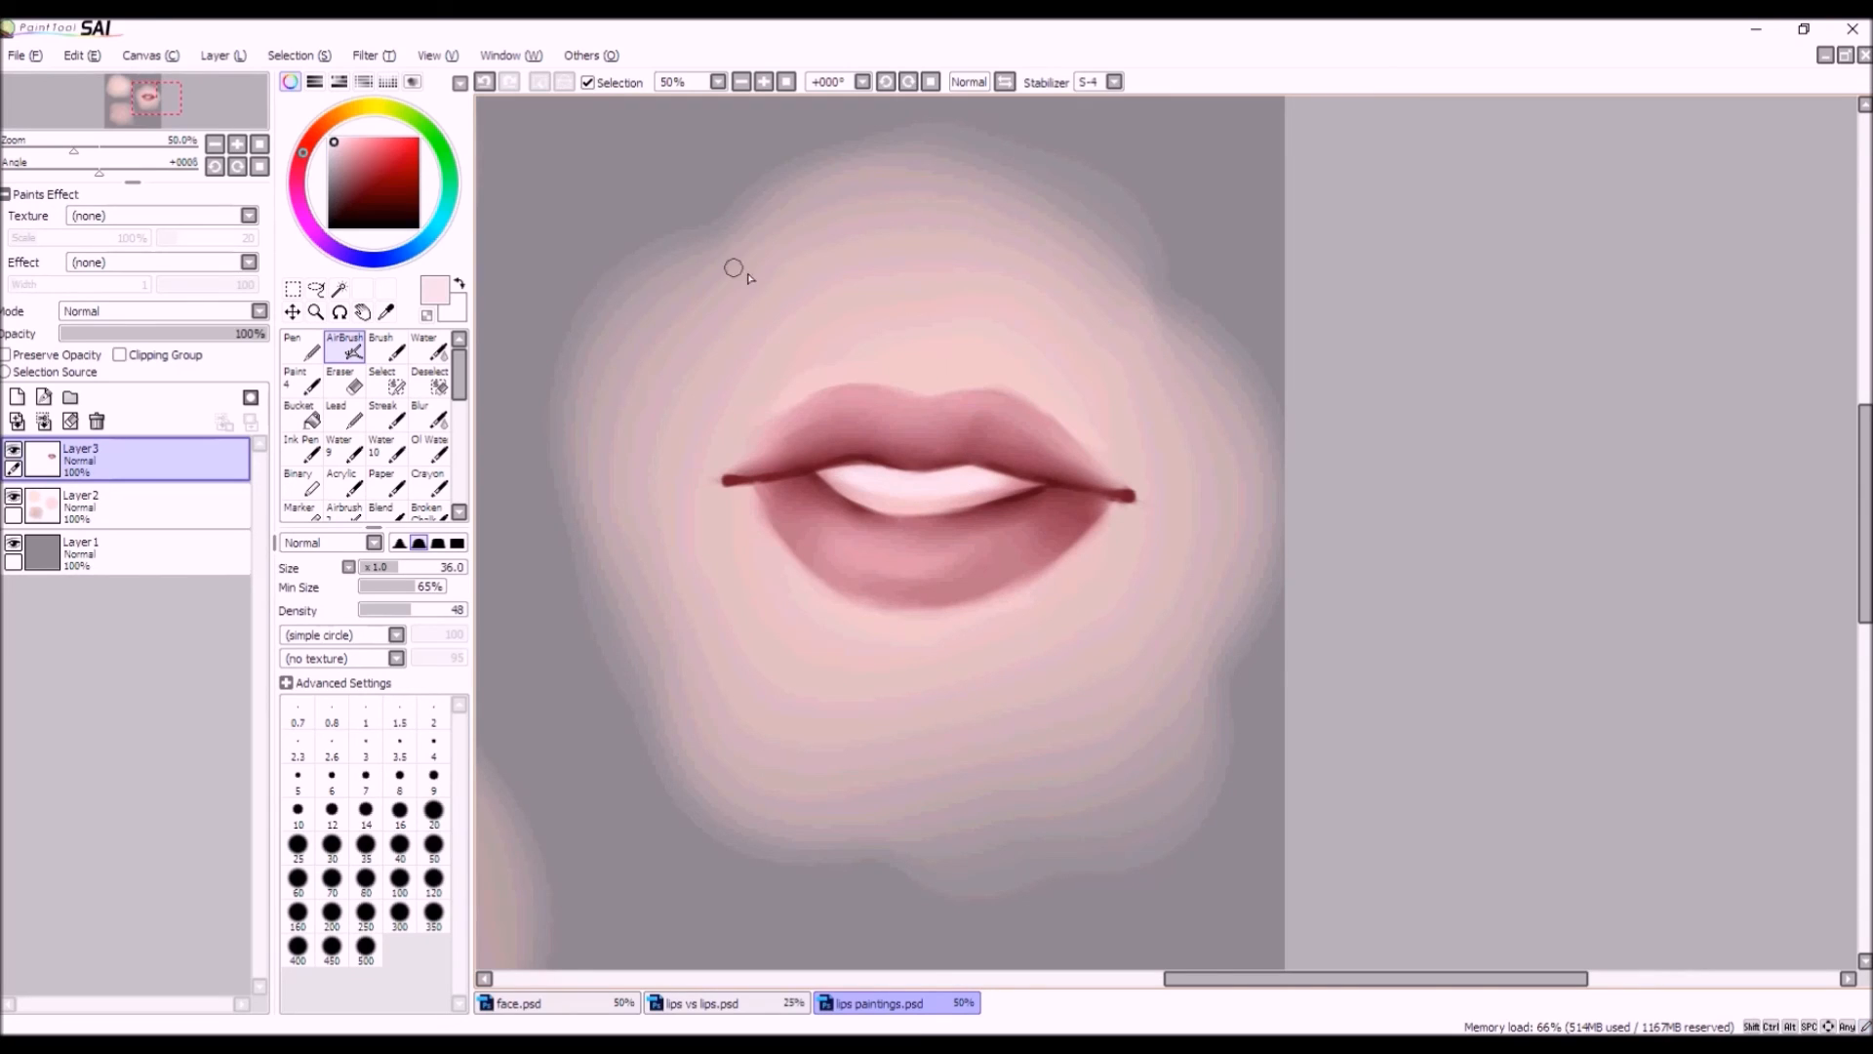
Paint a muted red edge along the underside of the teeth, and sample the pale teeth colour.
{"action": "left_click_drag", "start_coordinate": [353, 154], "coordinate": [352, 174]}
{"action": "mouse_move", "coordinate": [985, 497]}
{"action": "left_mouse_down"}
{"action": "mouse_move", "coordinate": [890, 513]}
{"action": "mouse_move", "coordinate": [815, 474]}
{"action": "mouse_move", "coordinate": [993, 503]}
{"action": "mouse_move", "coordinate": [1047, 475]}
{"action": "left_mouse_up"}
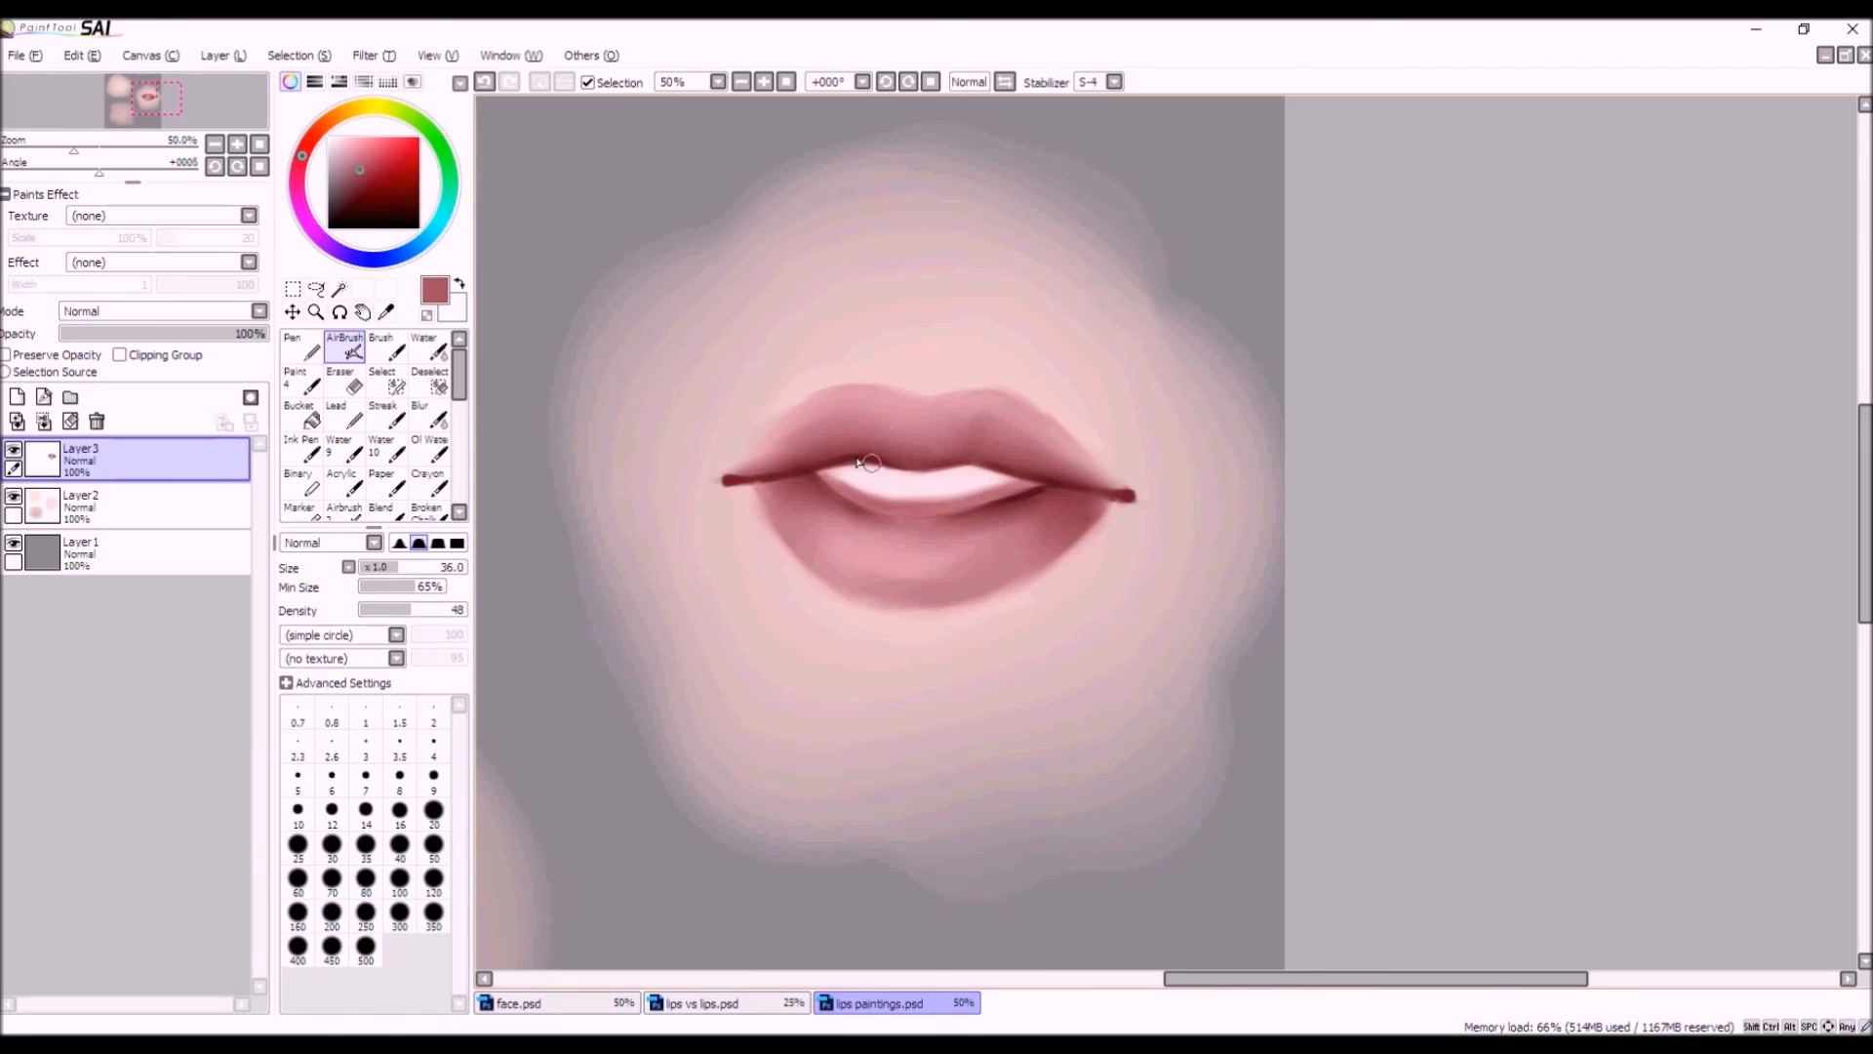
{"action": "left_click", "coordinate": [924, 491], "text": "alt"}
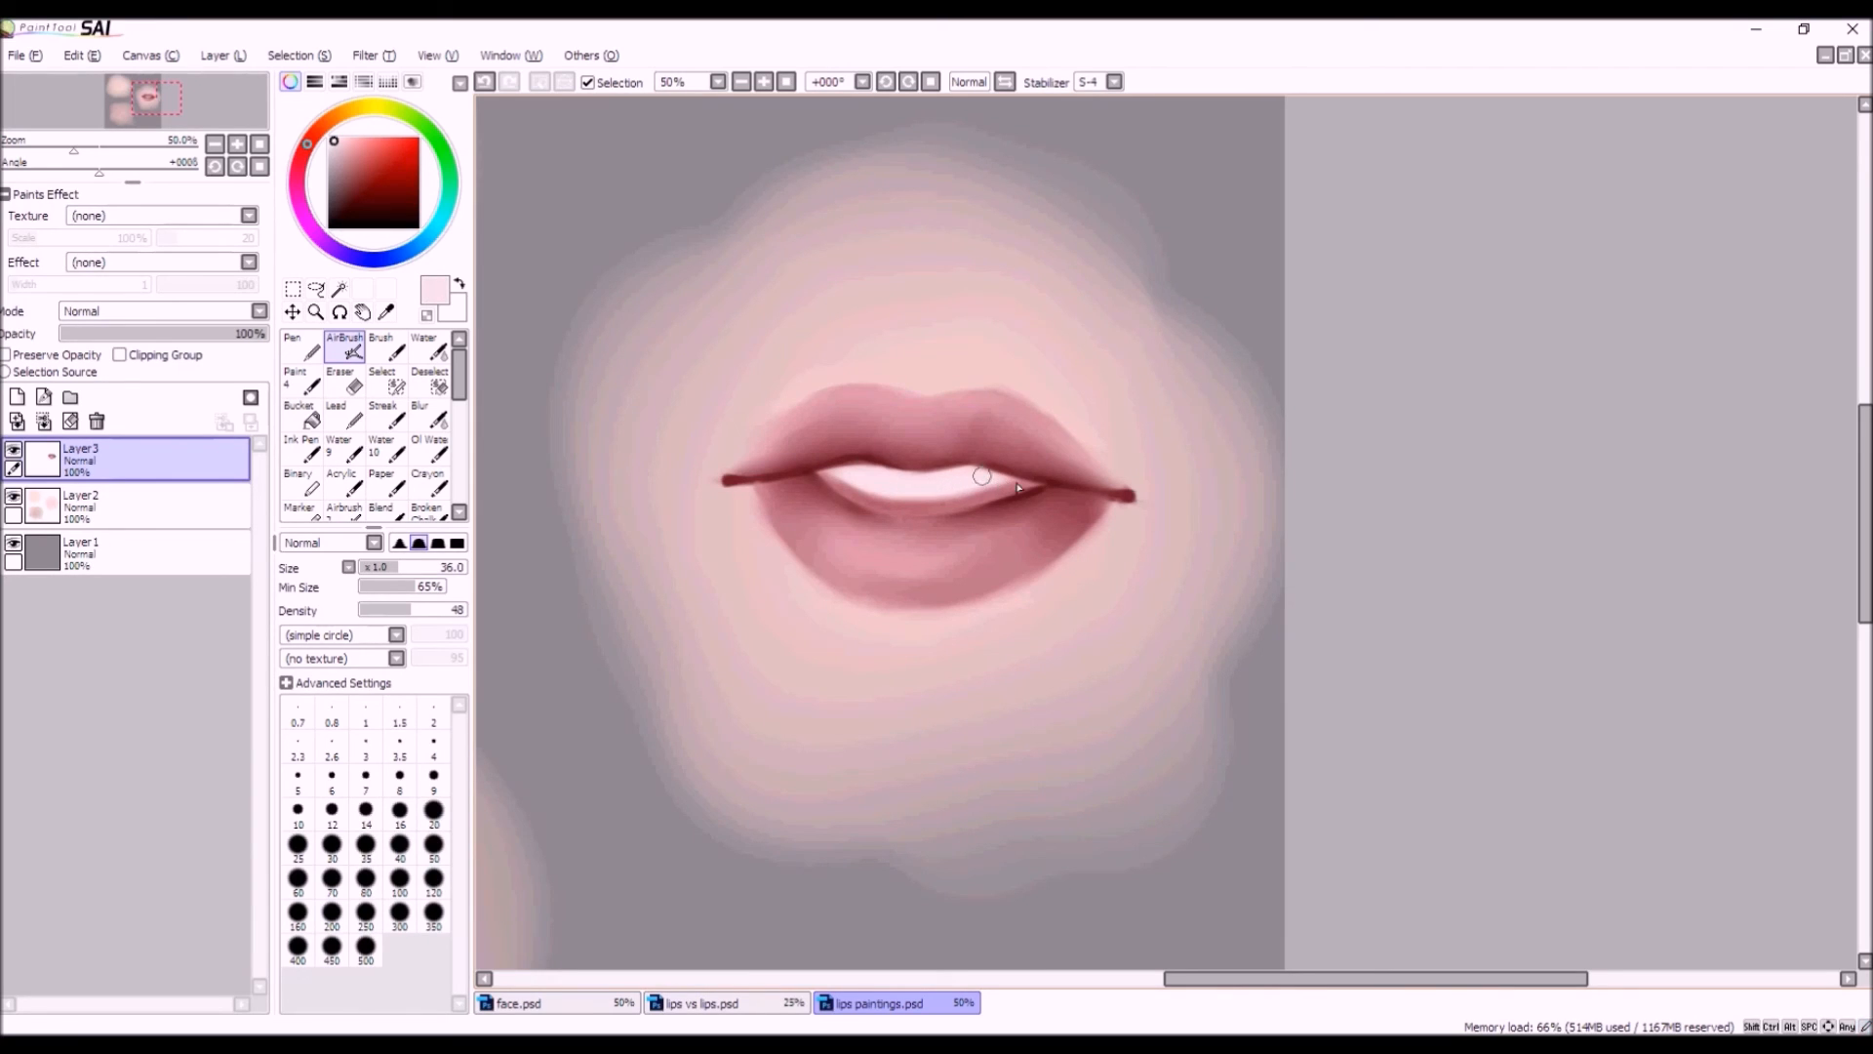
Examine the teeth and lips up close and against the whole canvas.
{"action": "scroll", "coordinate": [967, 495], "scroll_direction": "down", "scroll_amount": 2}
{"action": "scroll", "coordinate": [966, 495], "scroll_direction": "up", "scroll_amount": 3}
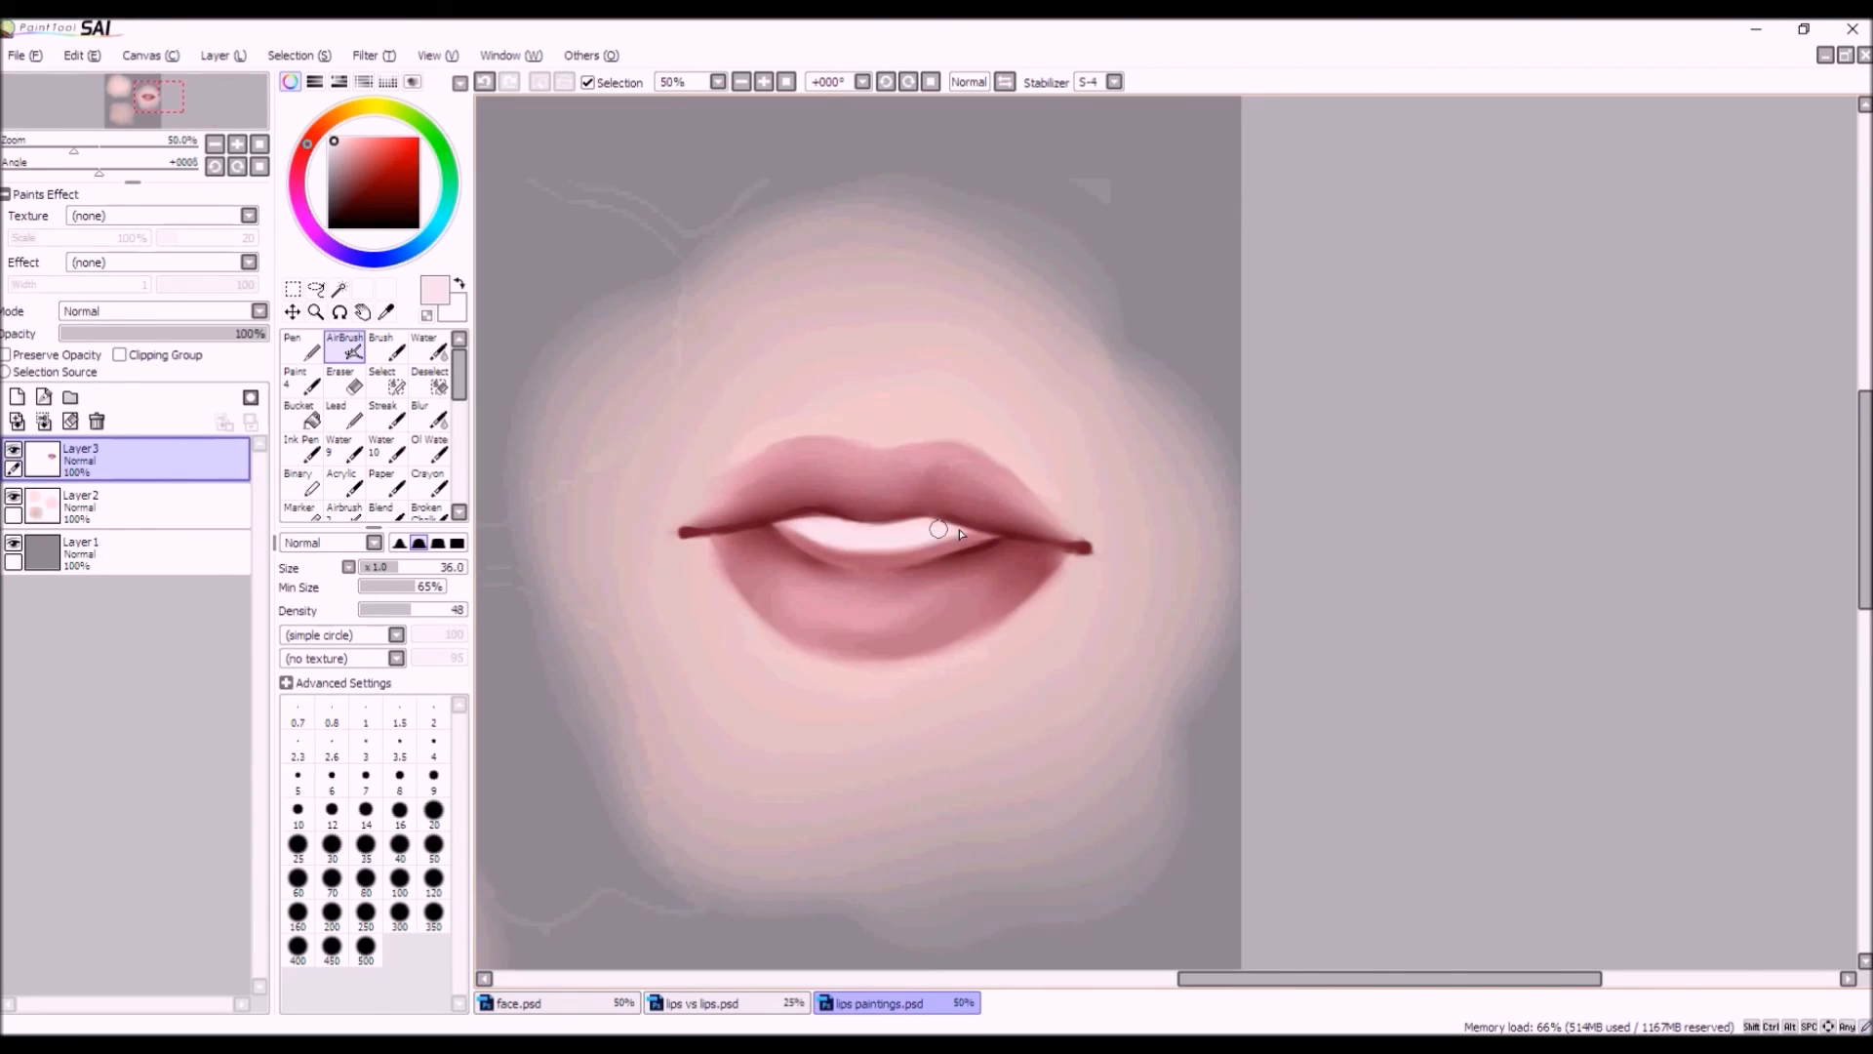
{"action": "scroll", "coordinate": [878, 536], "scroll_direction": "down", "scroll_amount": 4}
{"action": "scroll", "coordinate": [974, 615], "scroll_direction": "down", "scroll_amount": 1}
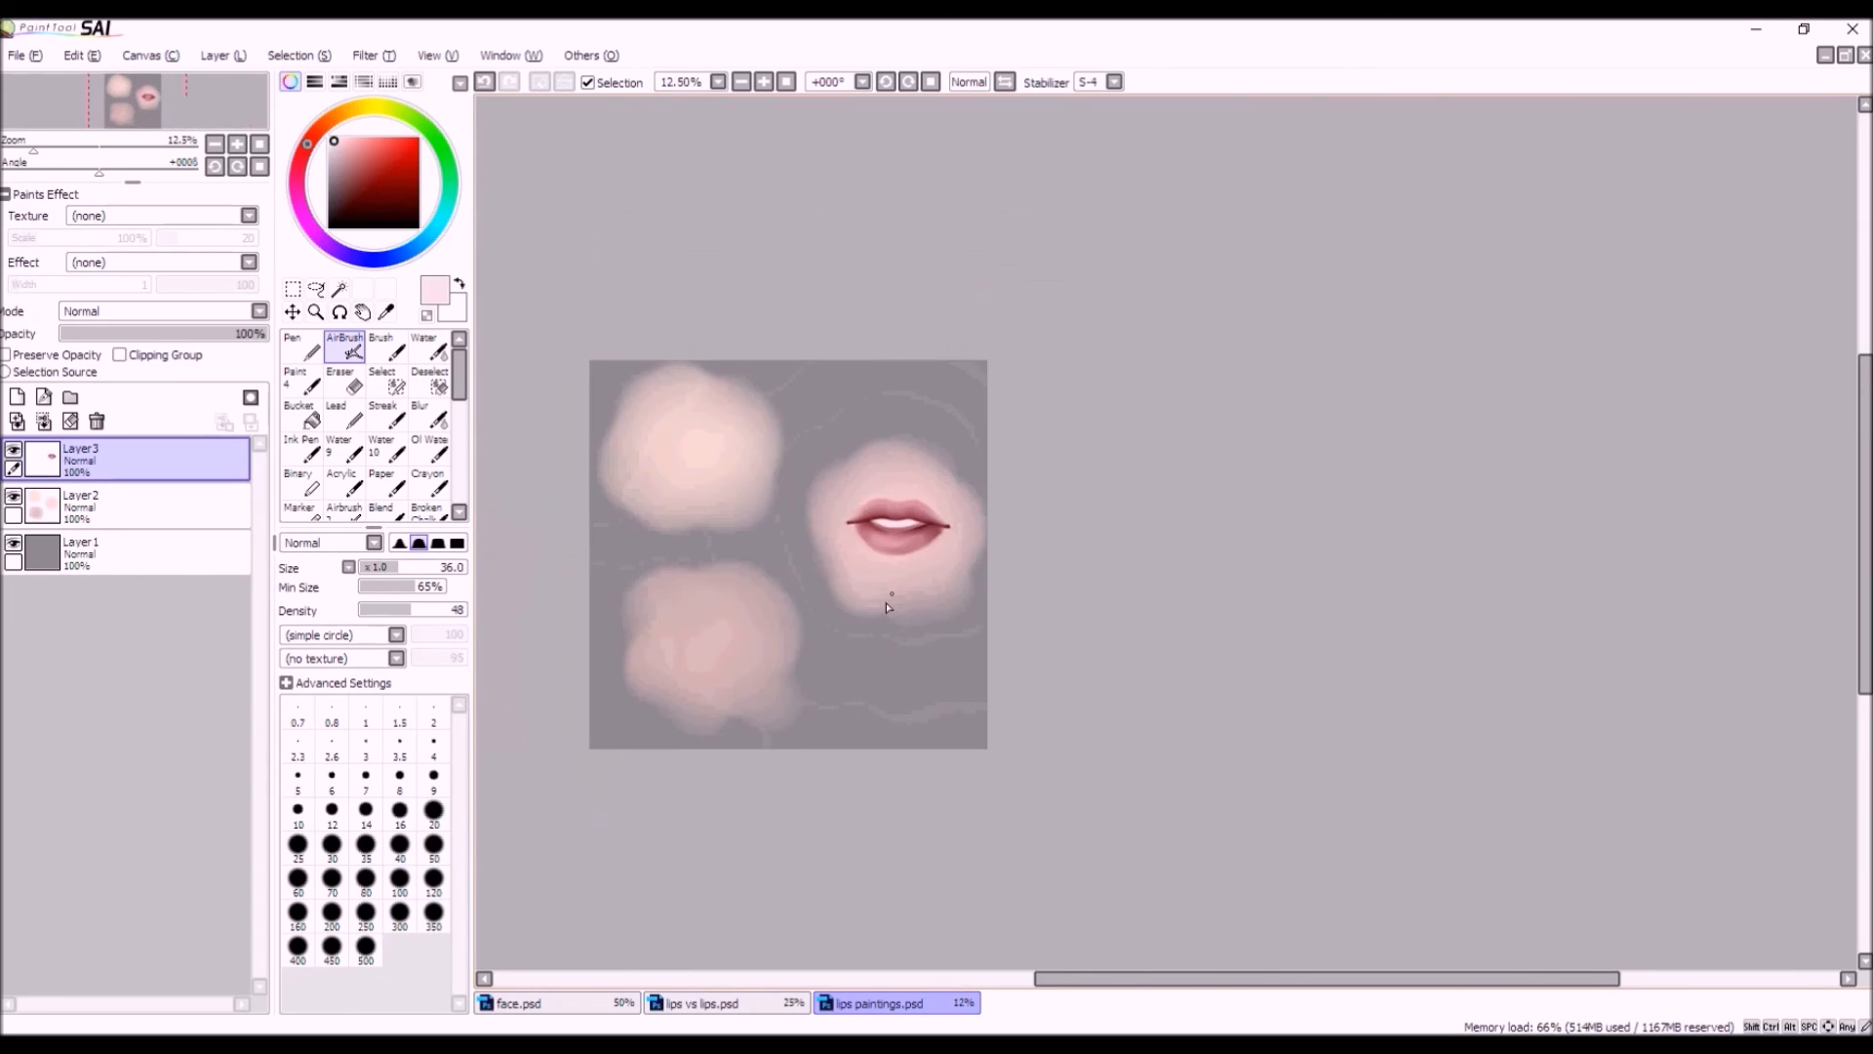
{"action": "scroll", "coordinate": [980, 536], "scroll_direction": "up", "scroll_amount": 3}
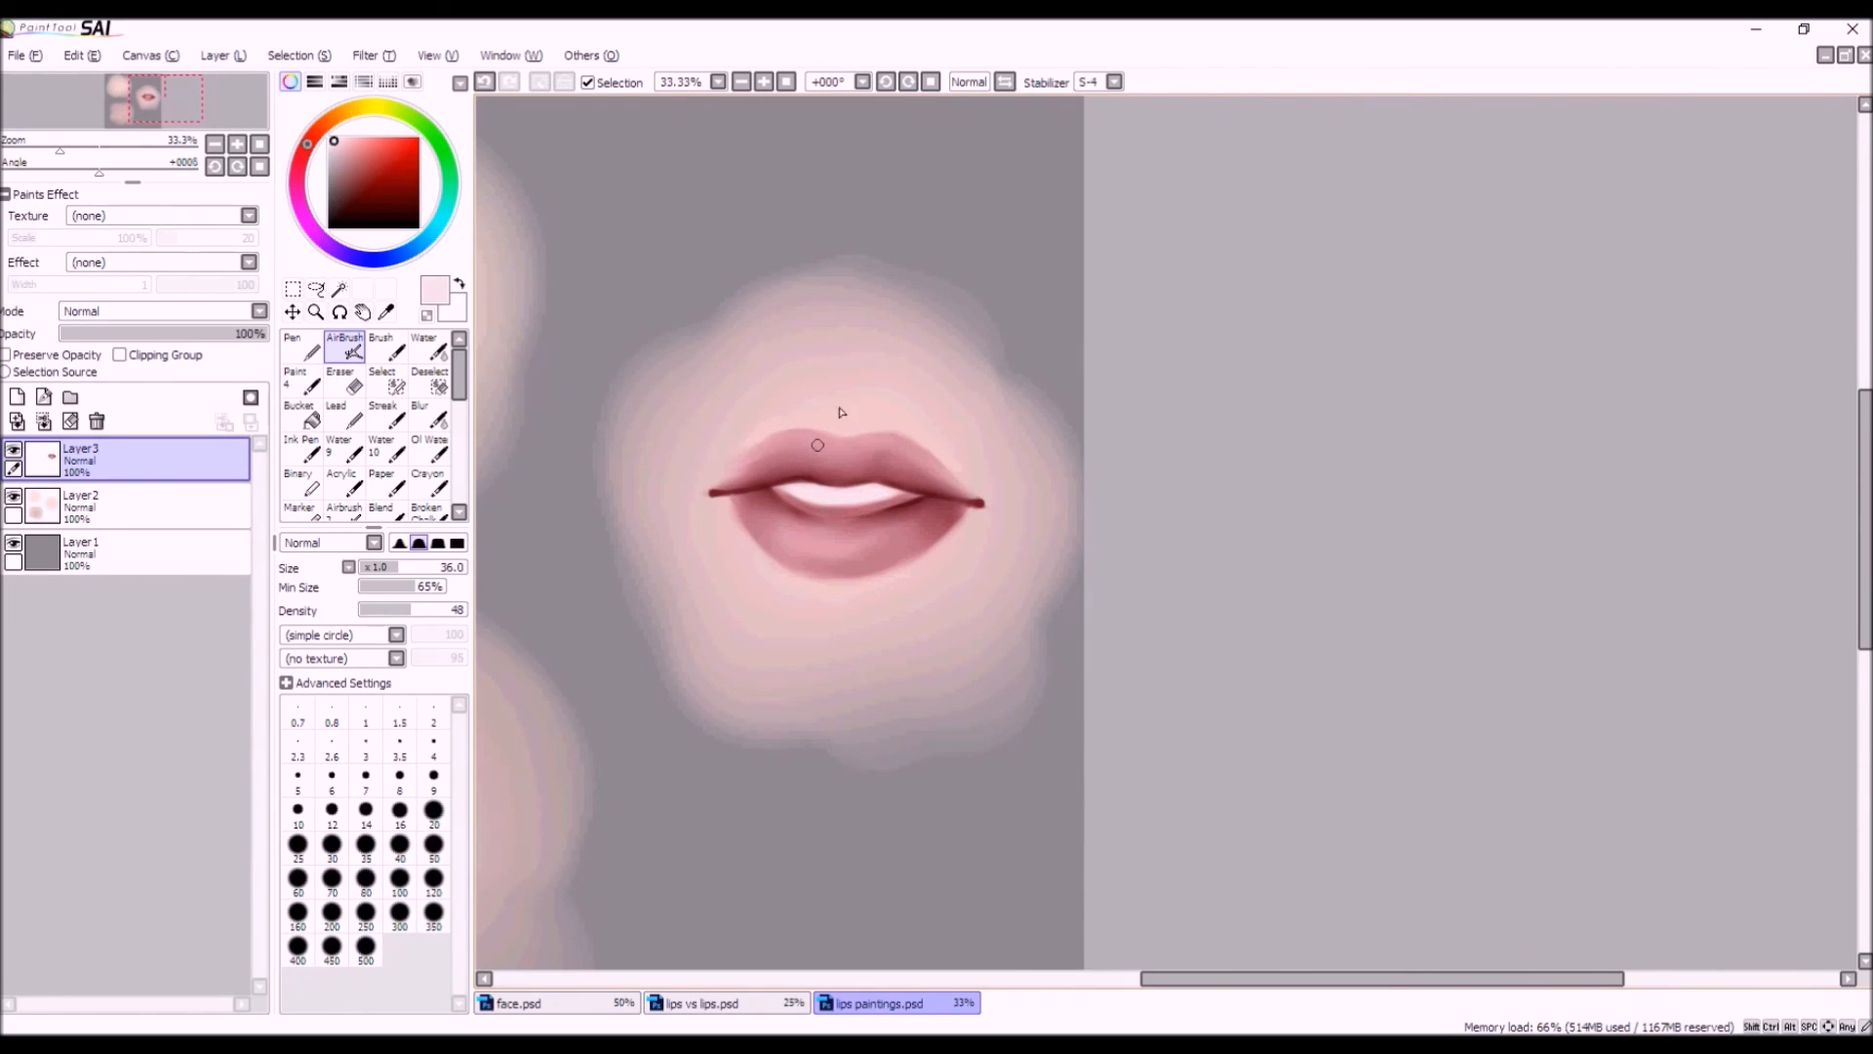
{"action": "scroll", "coordinate": [841, 412], "scroll_direction": "up", "scroll_amount": 3}
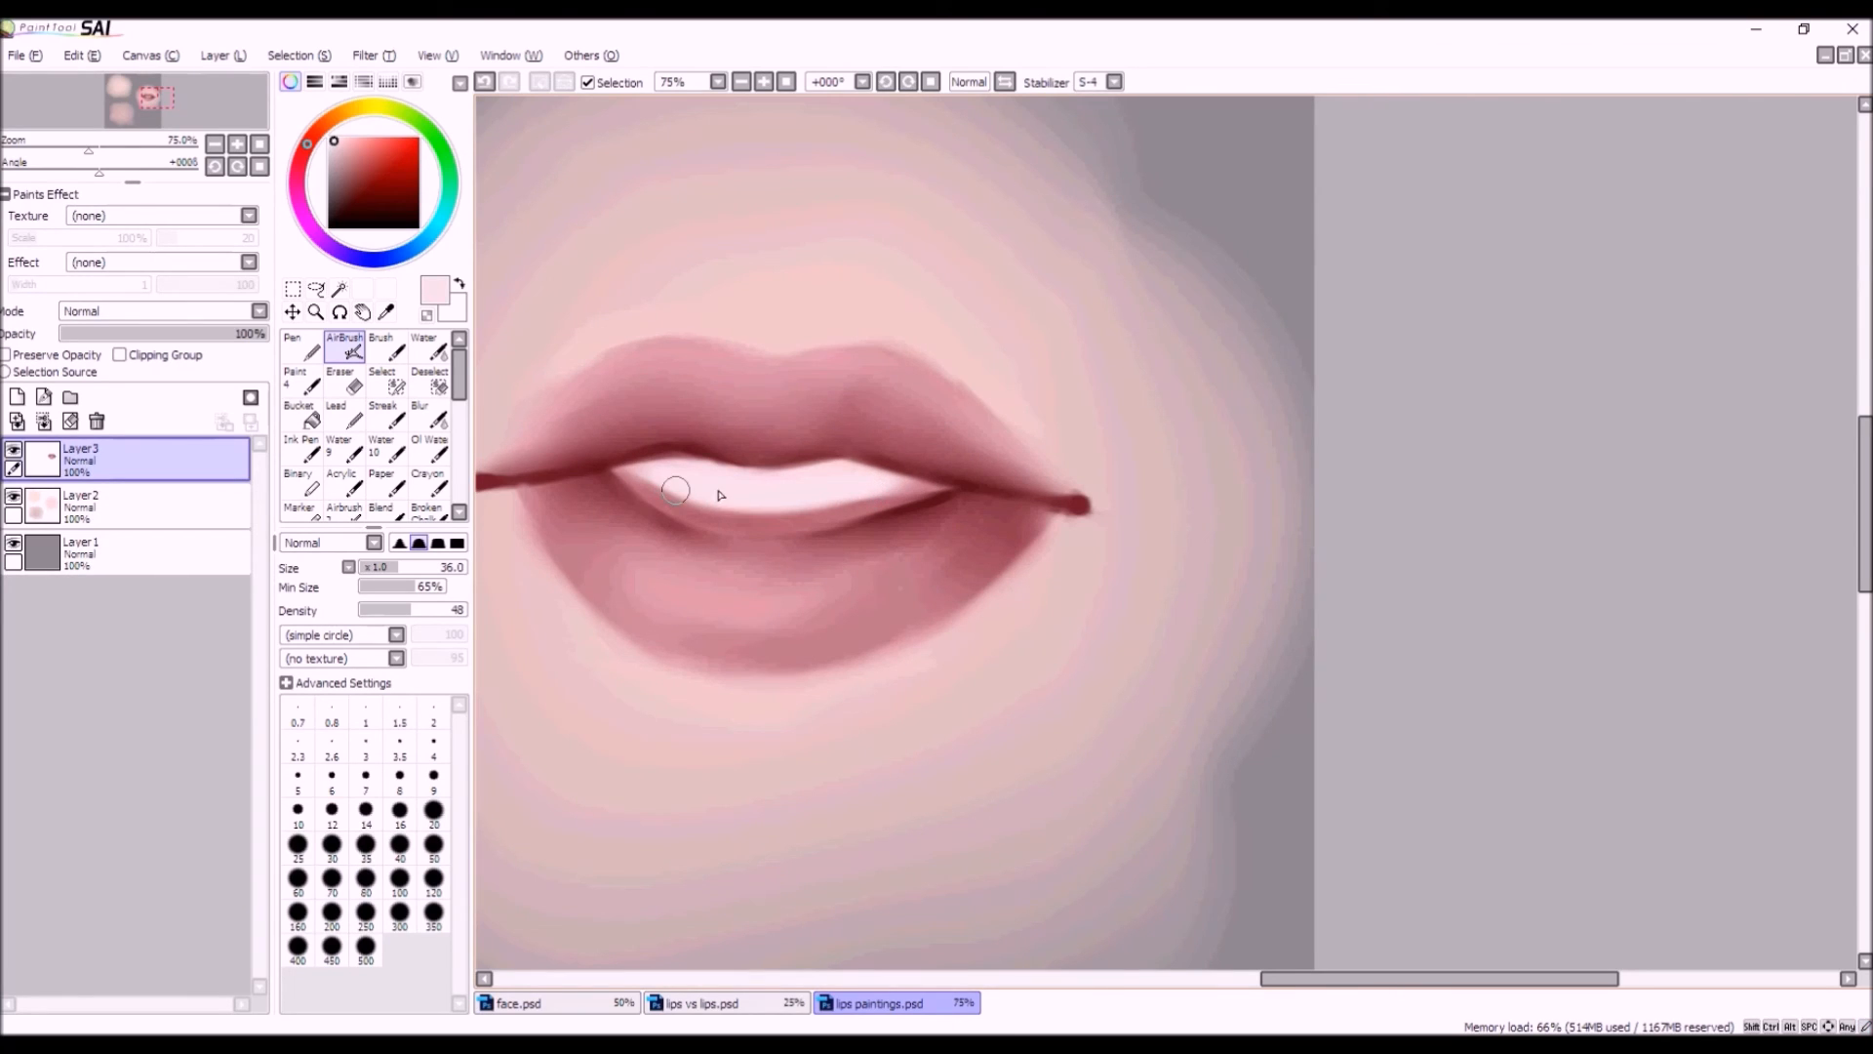
{"action": "scroll", "coordinate": [719, 490], "scroll_direction": "down", "scroll_amount": 2}
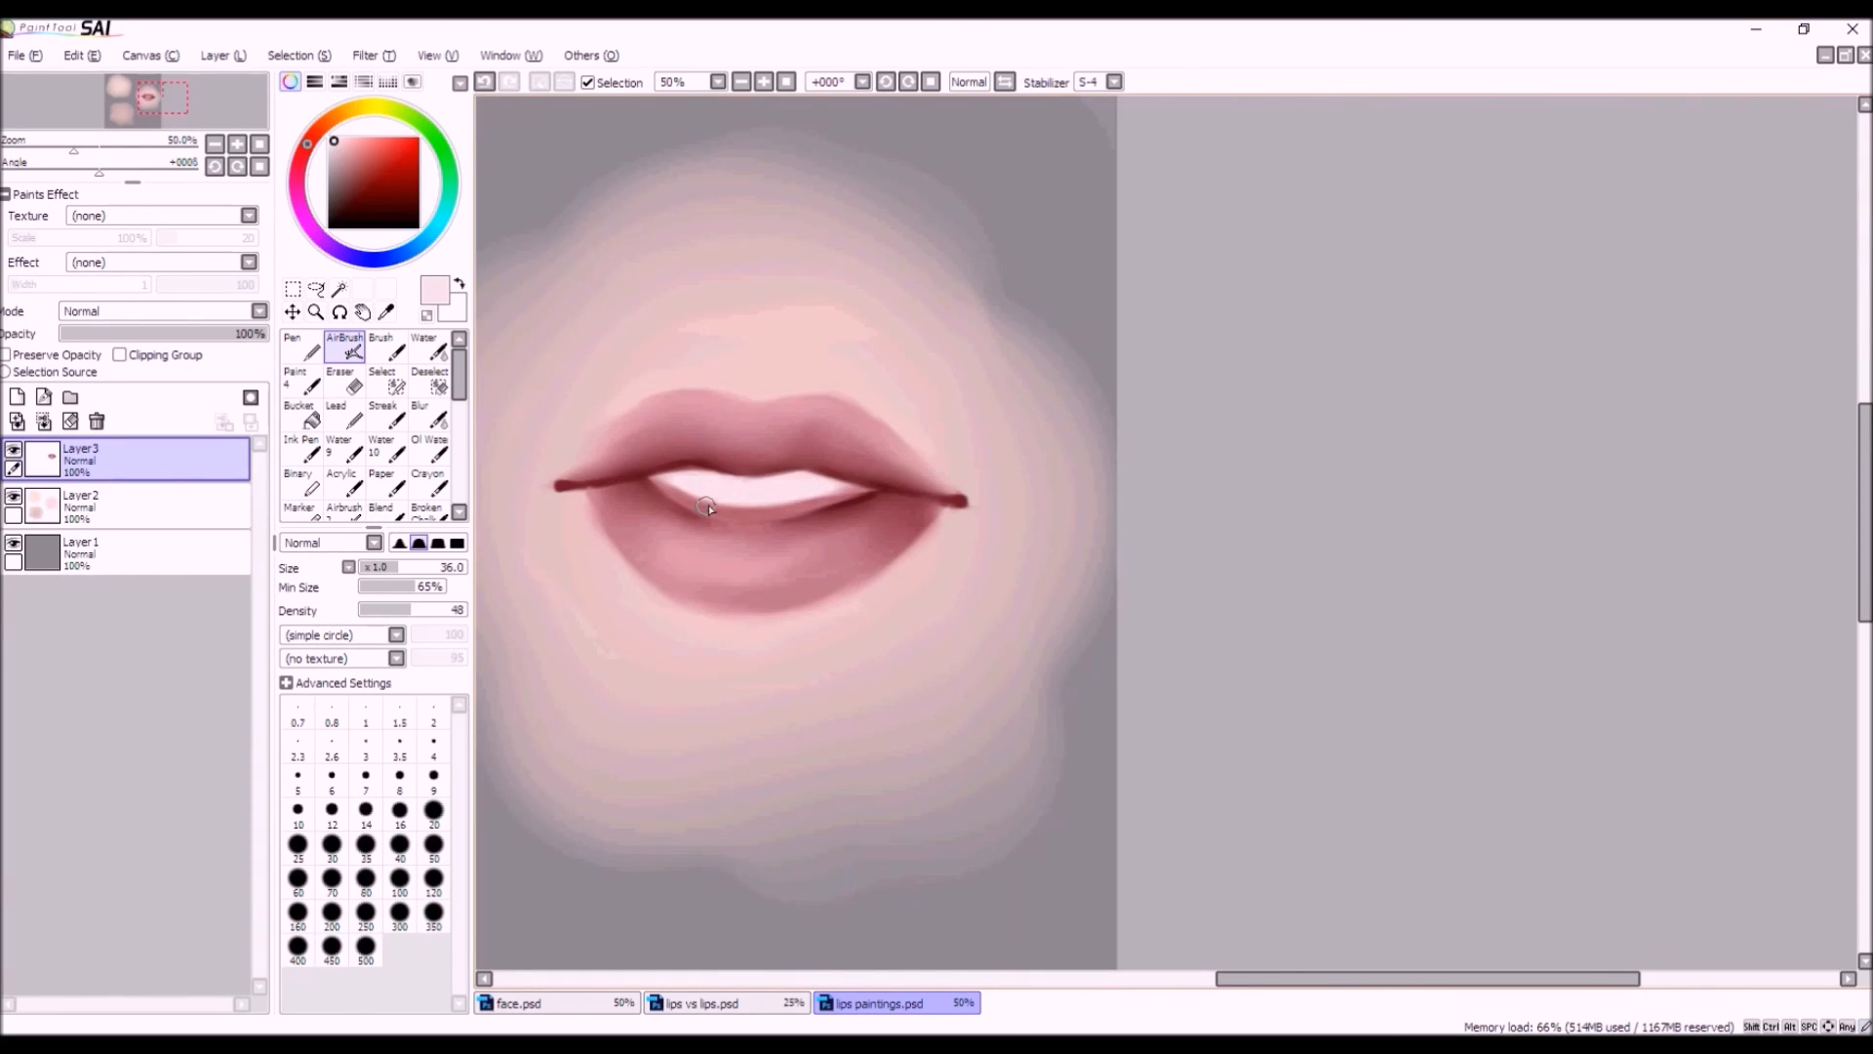
{"action": "scroll", "coordinate": [928, 529], "scroll_direction": "down", "scroll_amount": 1}
{"action": "scroll", "coordinate": [814, 513], "scroll_direction": "up", "scroll_amount": 1}
Sample the lip red, darken it to deep brownish red and paint the gap between the teeth and lower lip.
{"action": "right_click", "coordinate": [811, 527]}
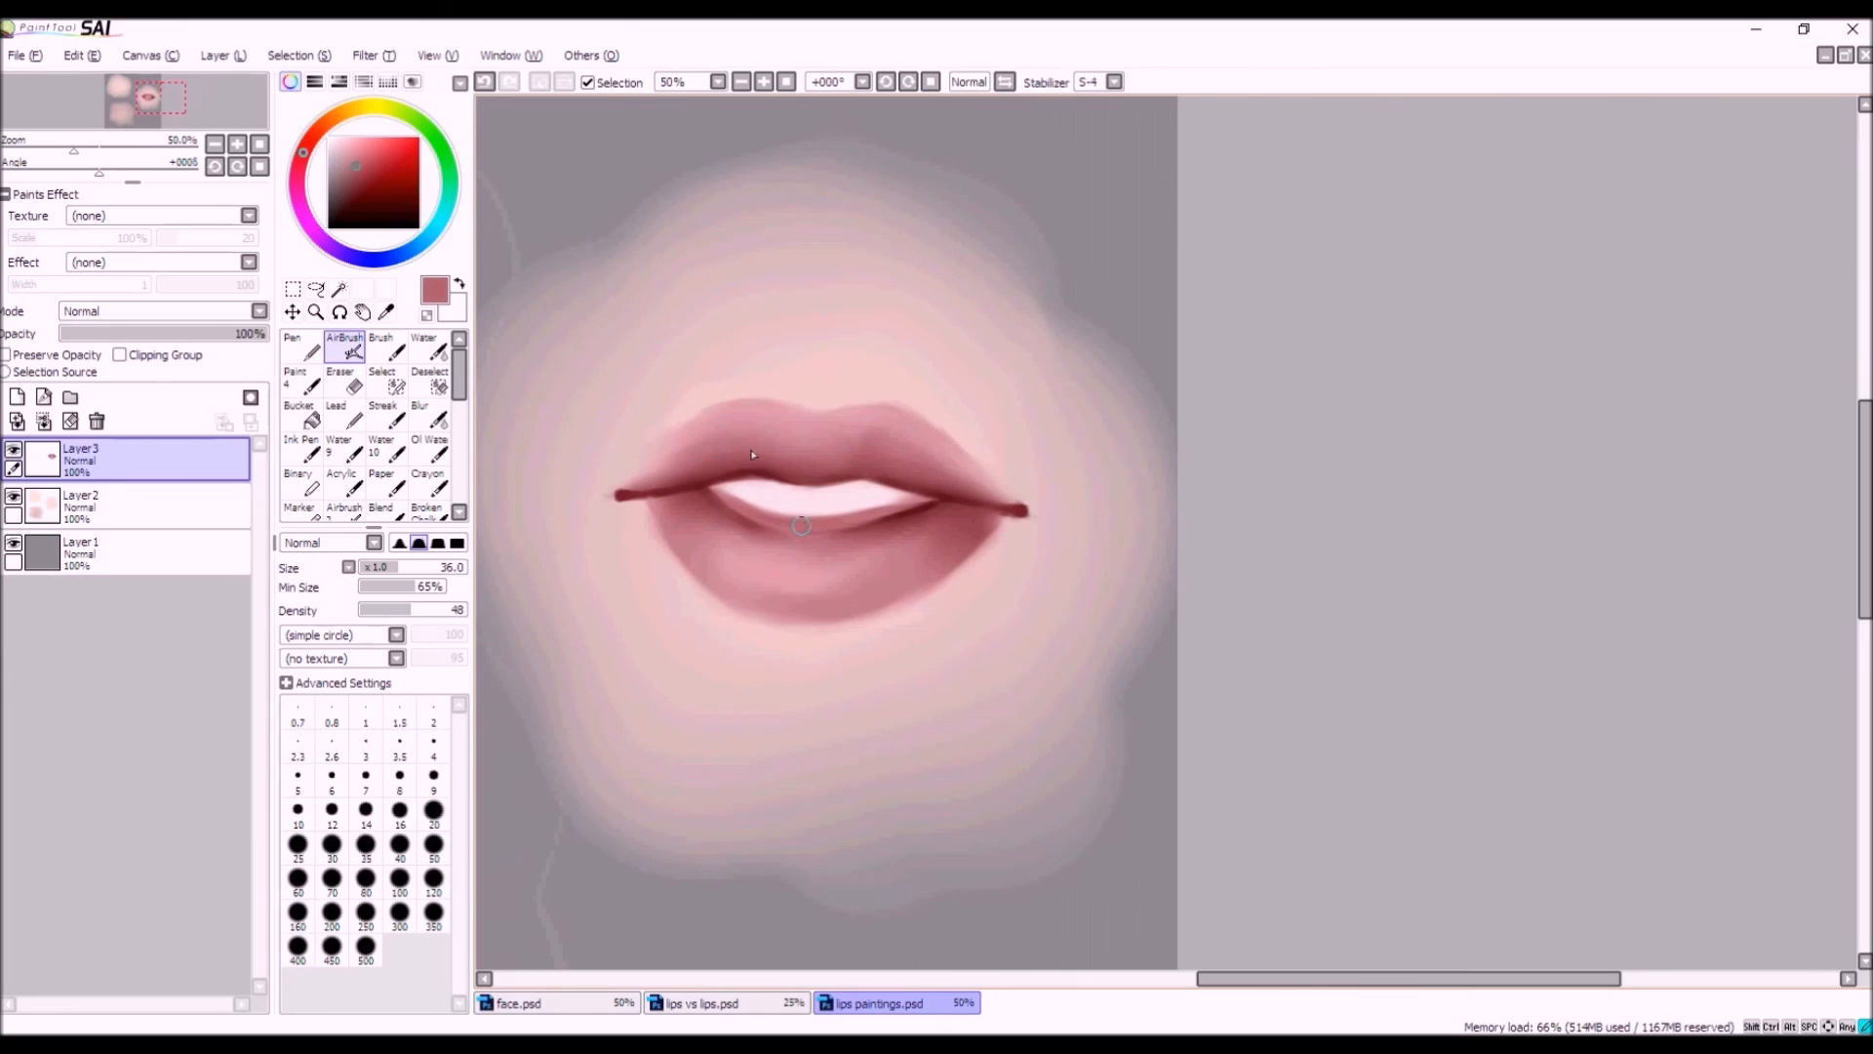
{"action": "left_click_drag", "start_coordinate": [357, 174], "coordinate": [358, 192]}
{"action": "mouse_move", "coordinate": [891, 508]}
{"action": "left_mouse_down"}
{"action": "mouse_move", "coordinate": [796, 525]}
{"action": "mouse_move", "coordinate": [957, 489]}
{"action": "mouse_move", "coordinate": [813, 530]}
{"action": "mouse_move", "coordinate": [915, 500]}
{"action": "mouse_move", "coordinate": [749, 521]}
{"action": "mouse_move", "coordinate": [790, 524]}
{"action": "mouse_move", "coordinate": [847, 524]}
{"action": "mouse_move", "coordinate": [737, 511]}
{"action": "mouse_move", "coordinate": [825, 526]}
{"action": "mouse_move", "coordinate": [712, 488]}
{"action": "mouse_move", "coordinate": [781, 528]}
{"action": "mouse_move", "coordinate": [746, 516]}
{"action": "mouse_move", "coordinate": [889, 512]}
{"action": "mouse_move", "coordinate": [787, 527]}
{"action": "mouse_move", "coordinate": [857, 525]}
{"action": "left_mouse_up"}
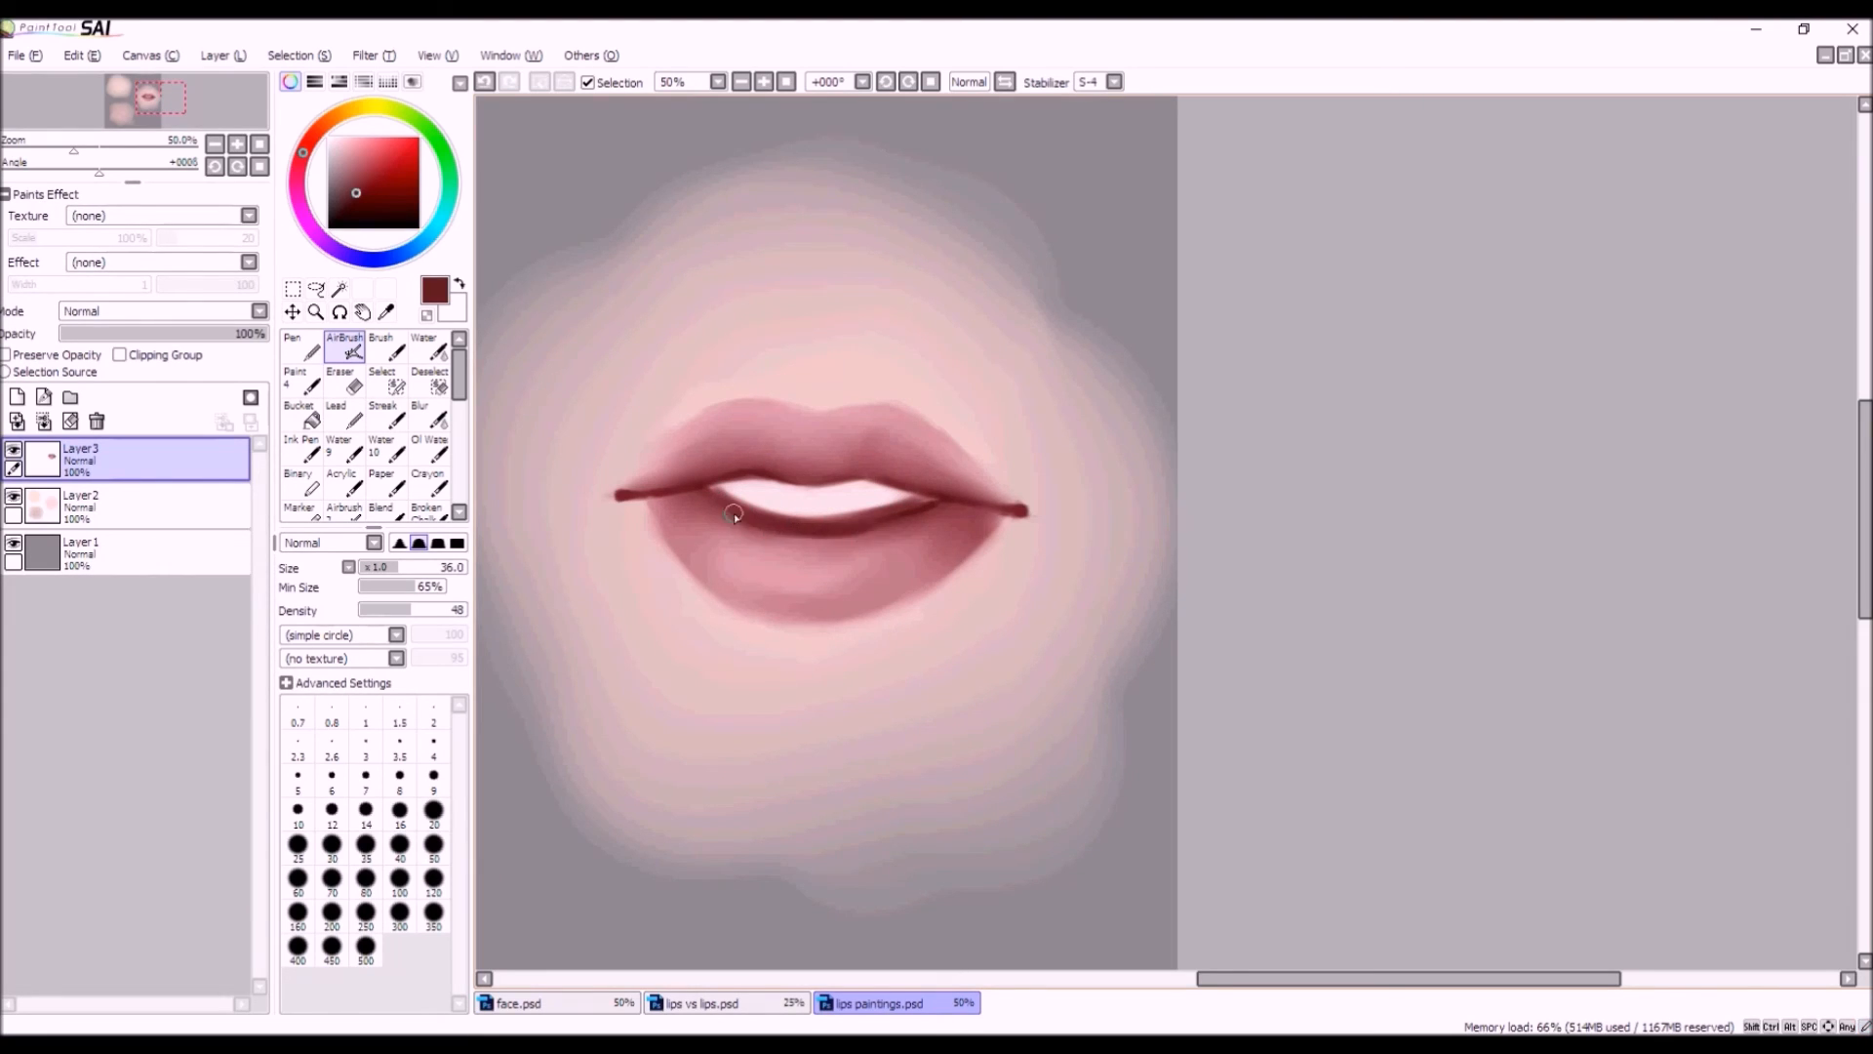
Sample the pale teeth colour and repaint the teeth's lower edge and both ends with the AirBrush.
{"action": "left_click", "coordinate": [839, 502], "text": "alt"}
{"action": "mouse_move", "coordinate": [847, 505]}
{"action": "left_mouse_down"}
{"action": "mouse_move", "coordinate": [718, 485]}
{"action": "mouse_move", "coordinate": [882, 506]}
{"action": "mouse_move", "coordinate": [737, 492]}
{"action": "left_mouse_up"}
{"action": "scroll", "coordinate": [779, 492], "scroll_direction": "down", "scroll_amount": 3}
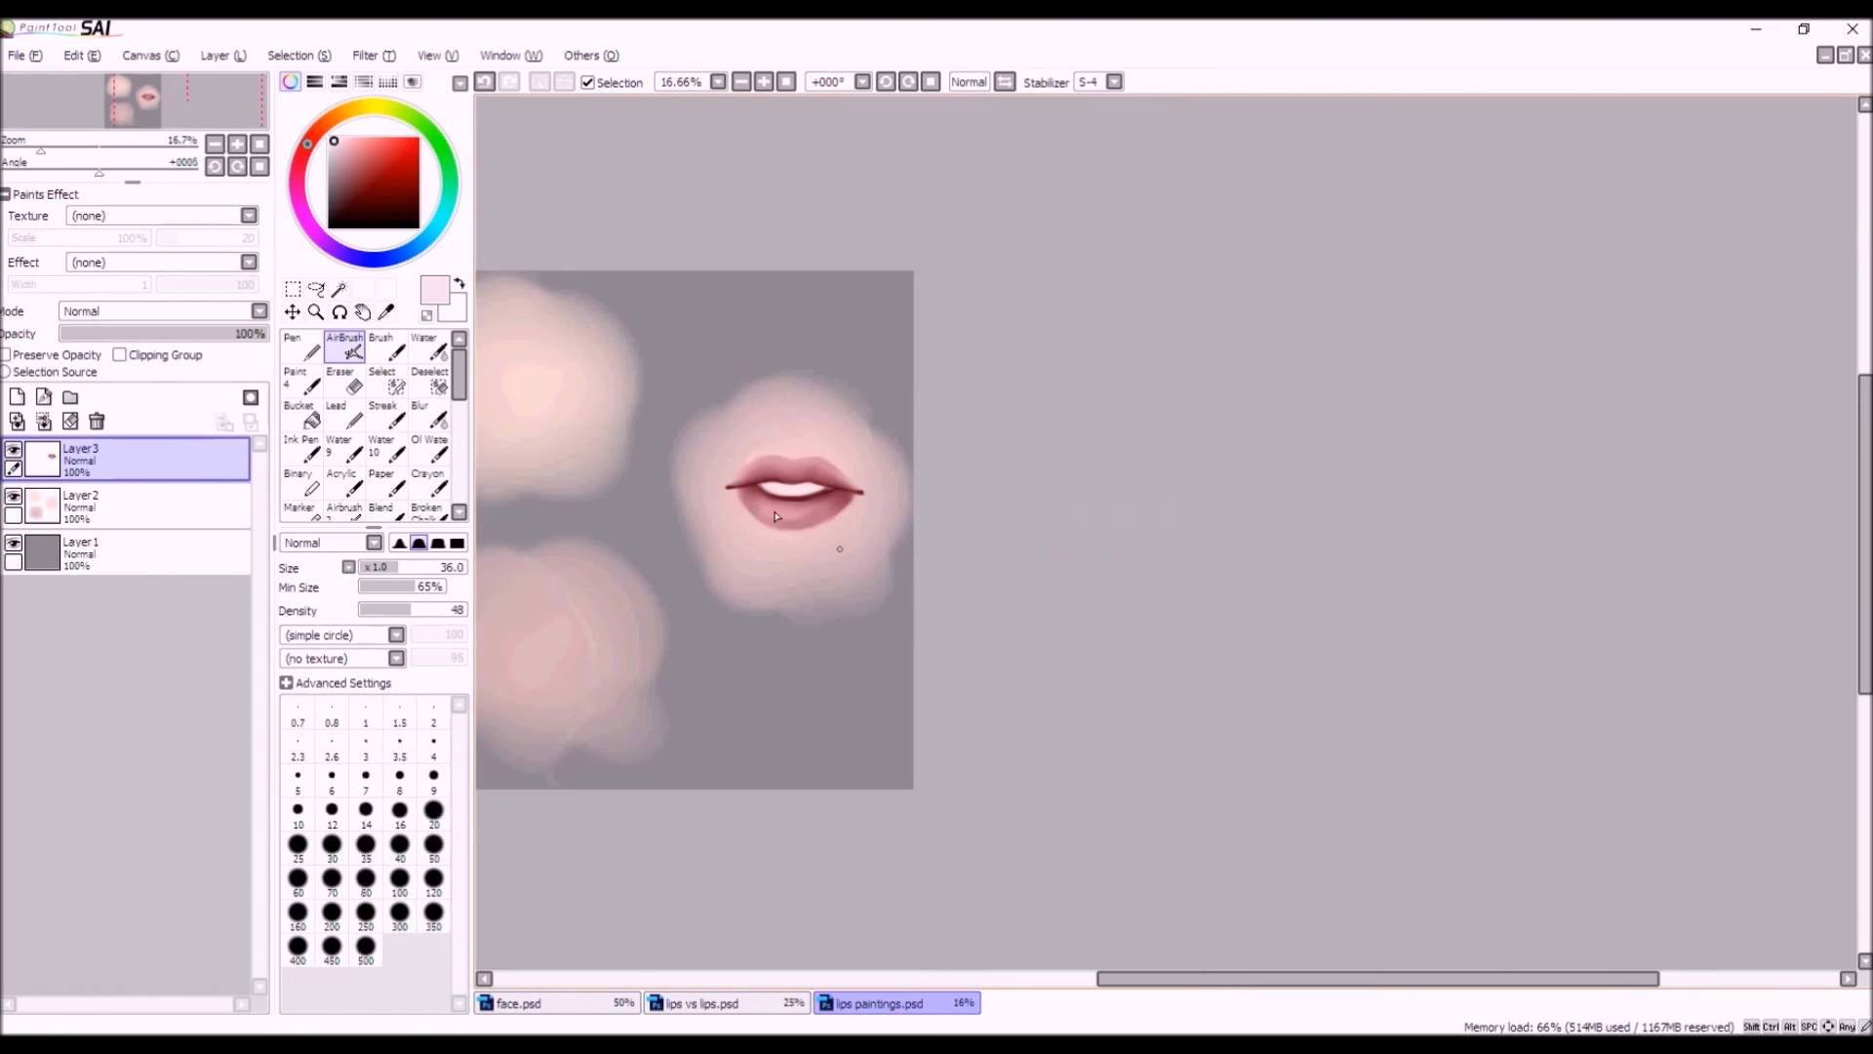
{"action": "scroll", "coordinate": [700, 459], "scroll_direction": "up", "scroll_amount": 3}
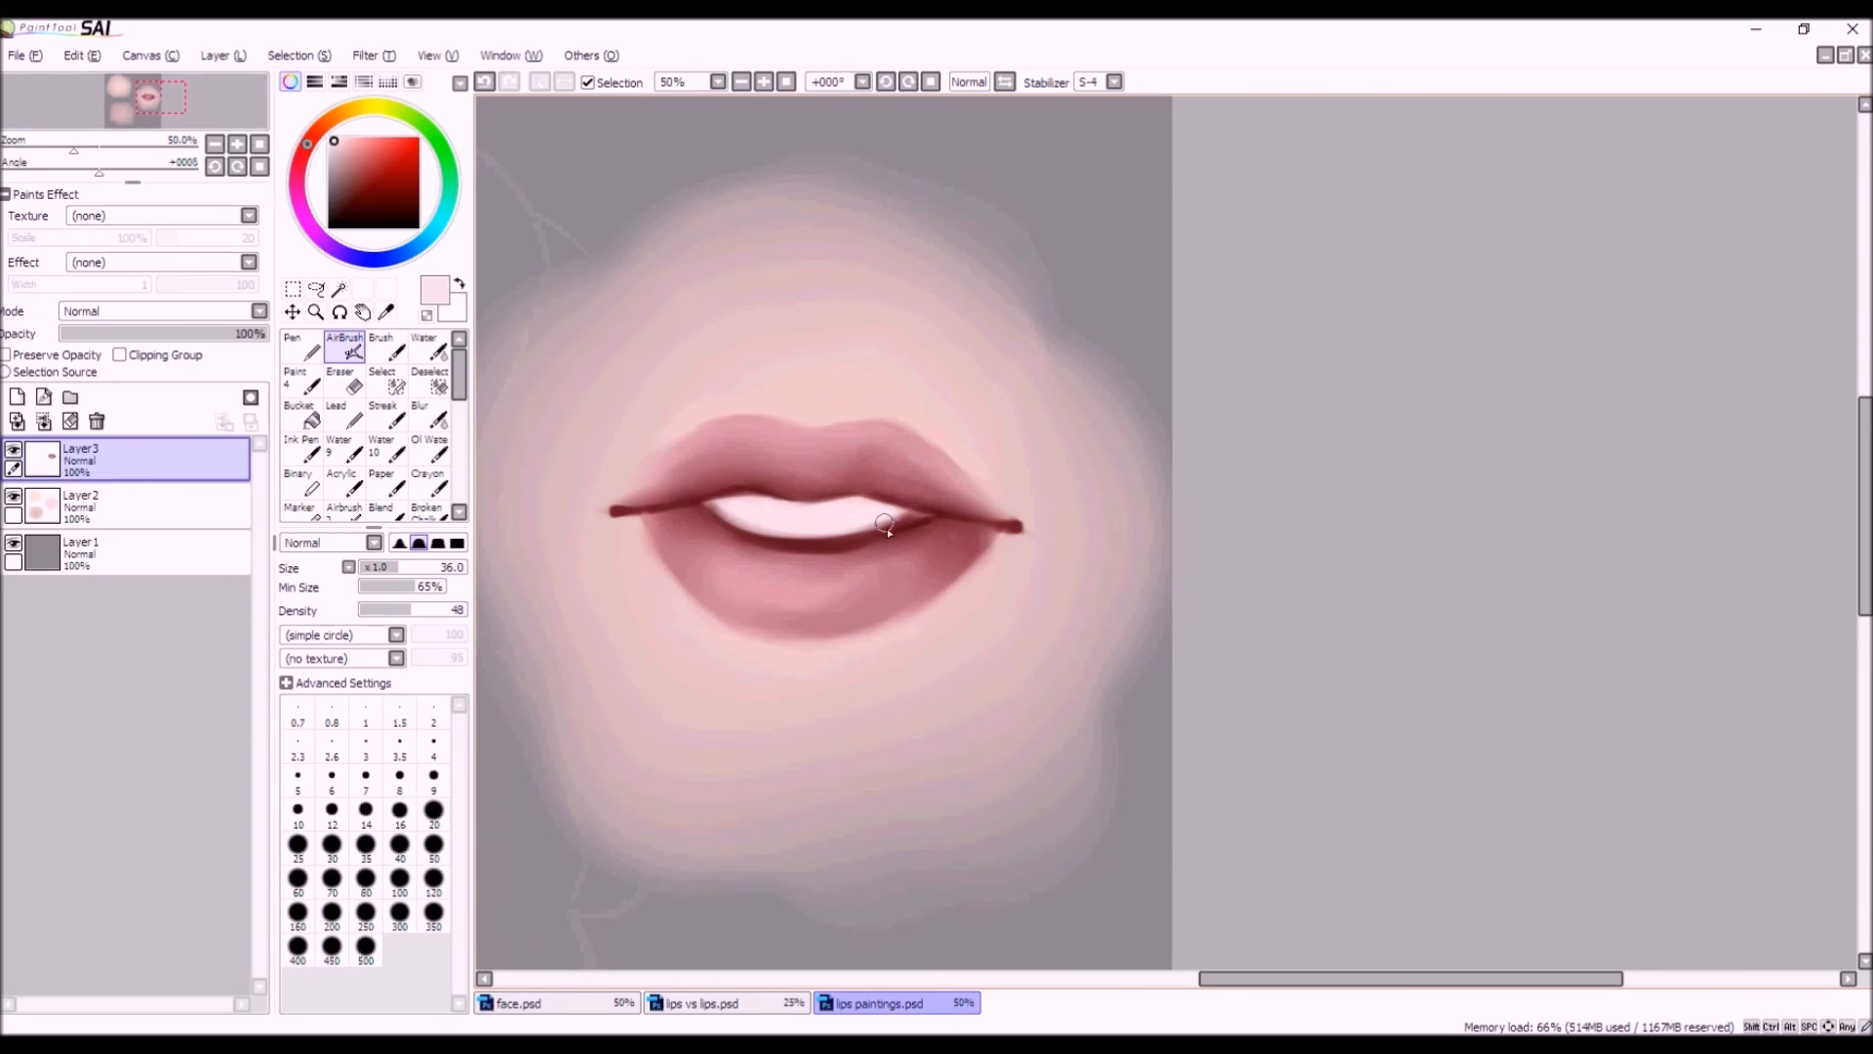
{"action": "left_click_drag", "start_coordinate": [907, 505], "coordinate": [862, 522]}
{"action": "left_click_drag", "start_coordinate": [733, 513], "coordinate": [738, 505]}
{"action": "scroll", "coordinate": [939, 499], "scroll_direction": "down", "scroll_amount": 4}
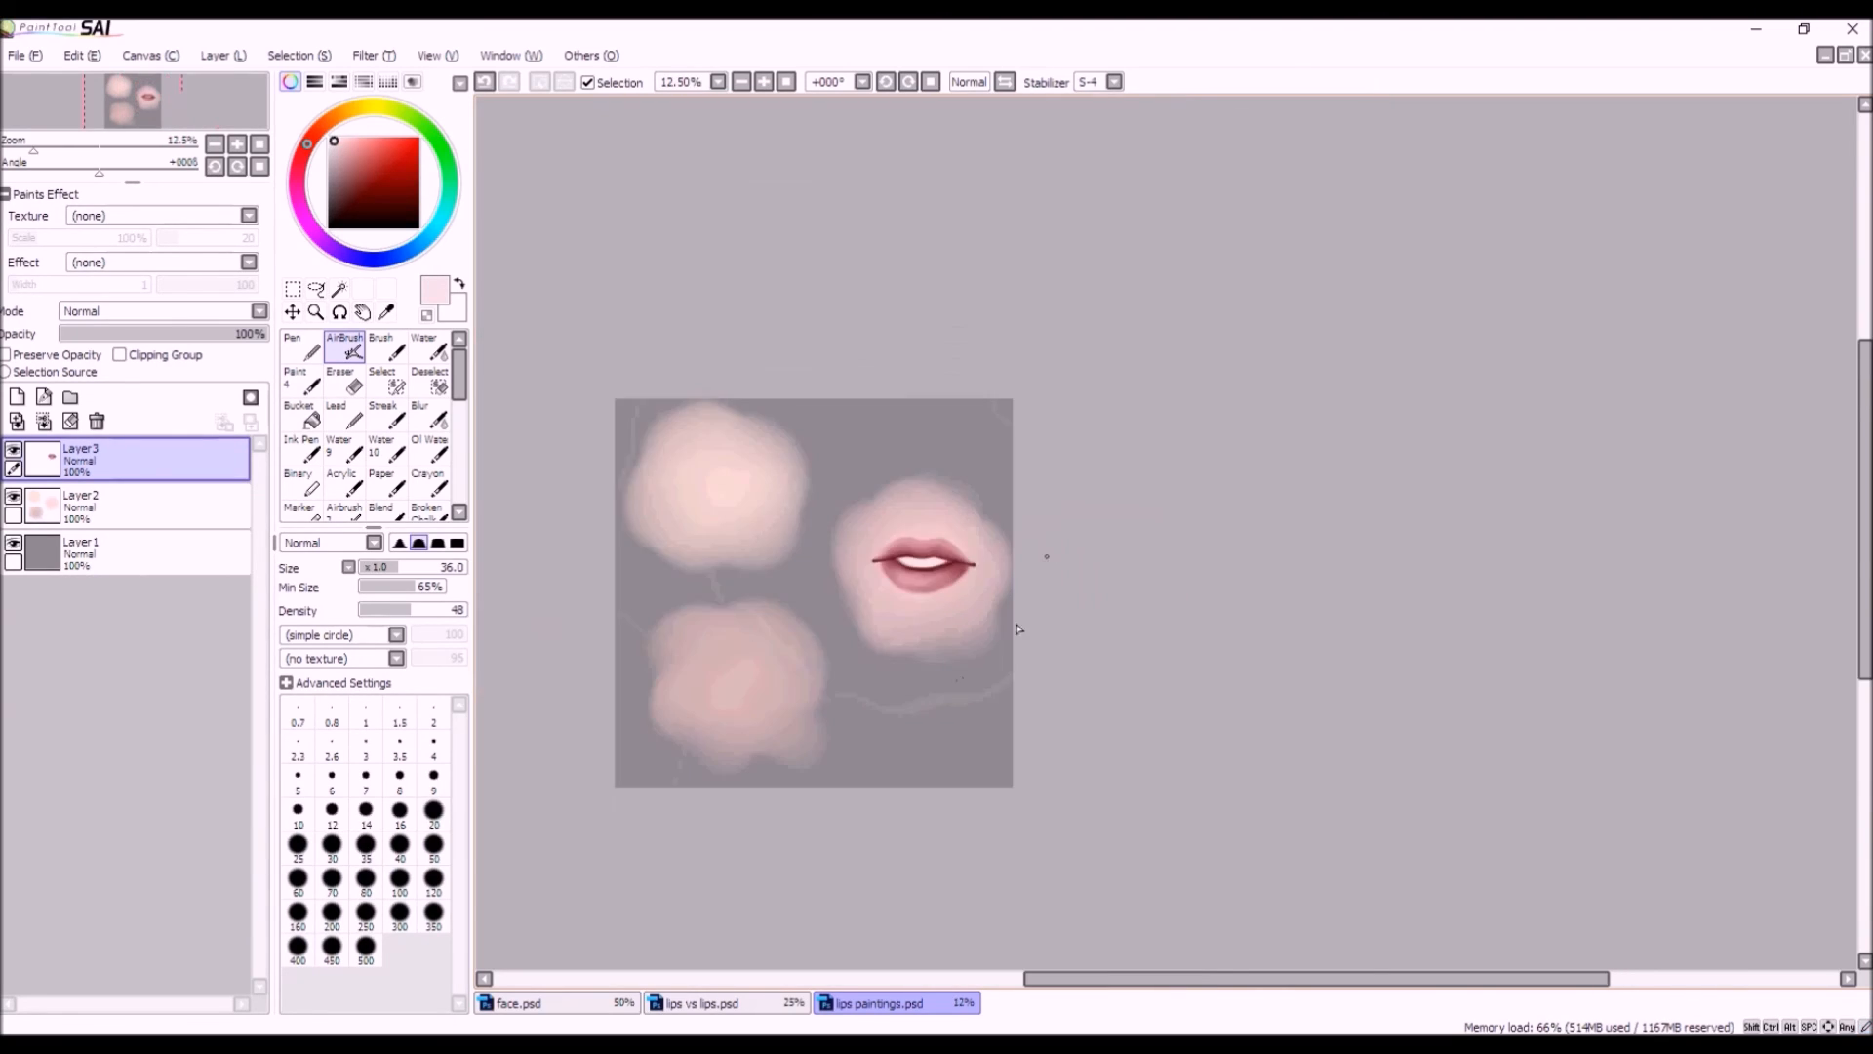
Touch up the left end of the teeth with the pale tooth colour.
{"action": "scroll", "coordinate": [867, 538], "scroll_direction": "up", "scroll_amount": 1}
{"action": "scroll", "coordinate": [990, 563], "scroll_direction": "up", "scroll_amount": 3}
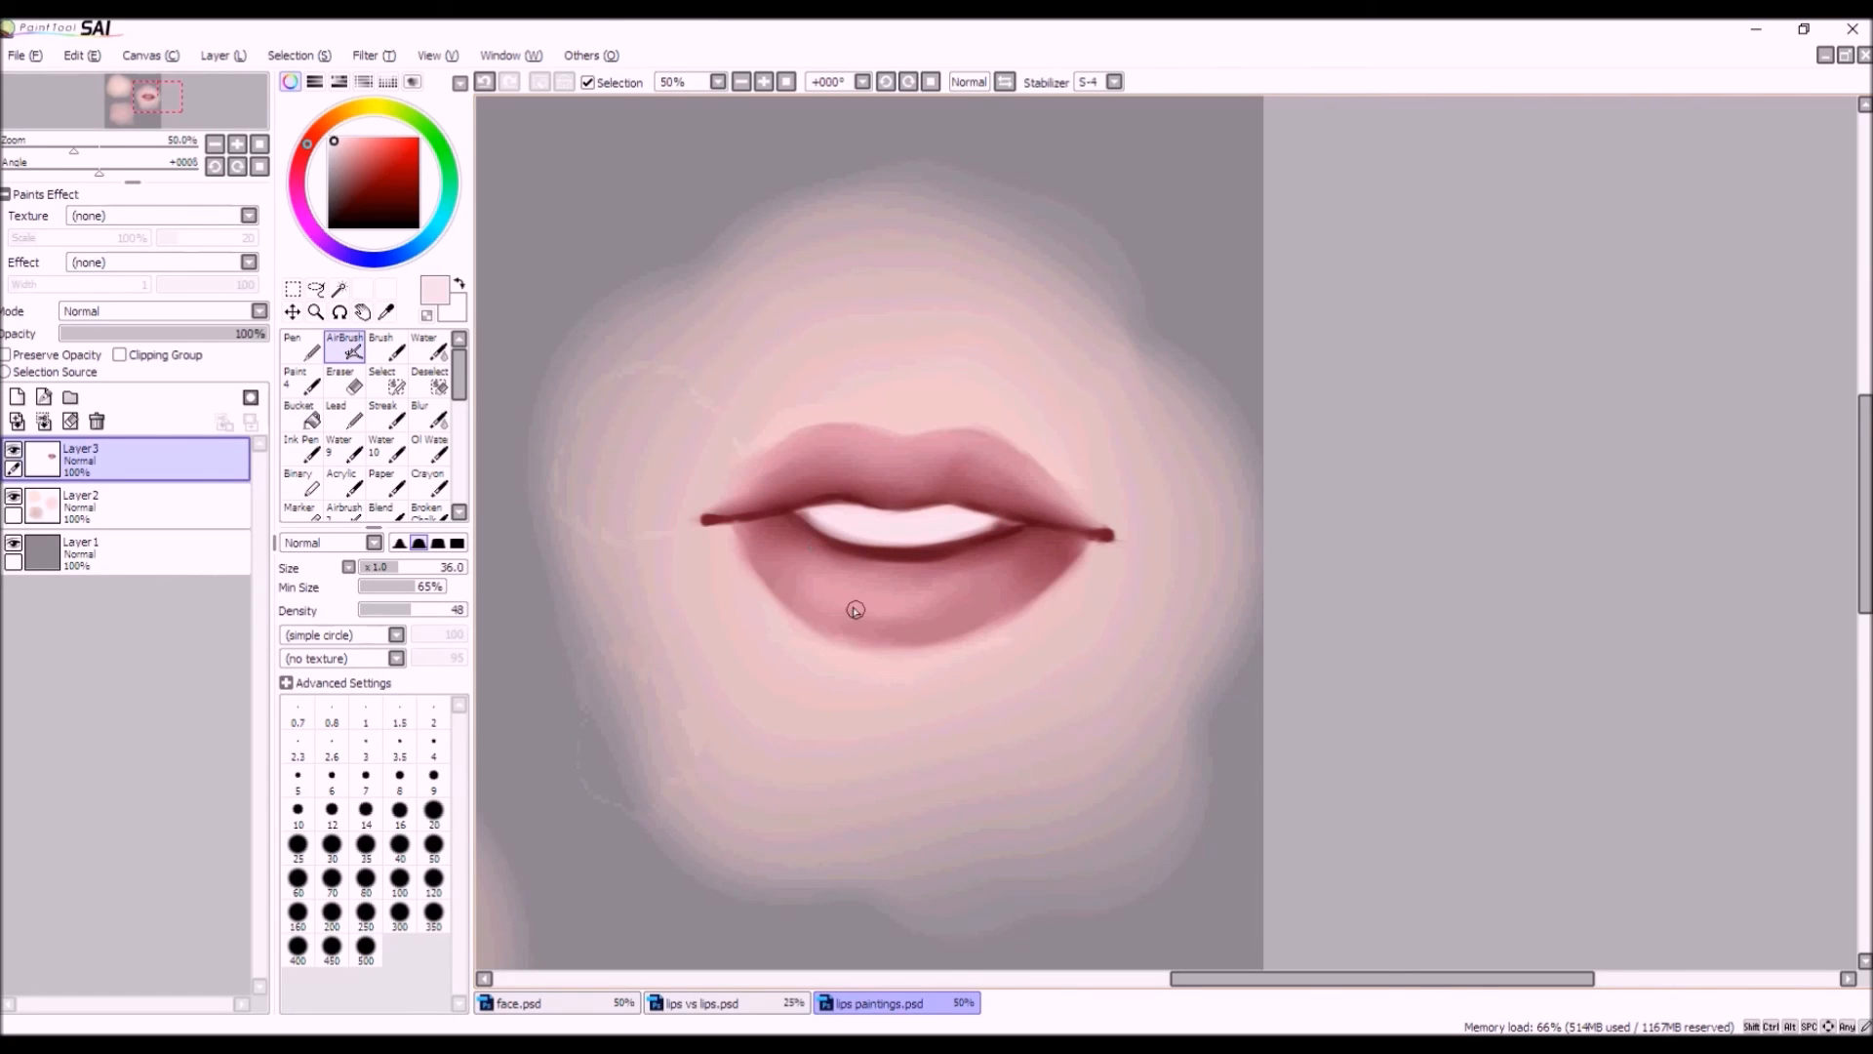
{"action": "left_click_drag", "start_coordinate": [835, 523], "coordinate": [811, 519]}
Transform the painted mouth on Layer3 to make it narrower, adjust its placement on the skin patch and apply the change.
{"action": "scroll", "coordinate": [931, 677], "scroll_direction": "down", "scroll_amount": 3}
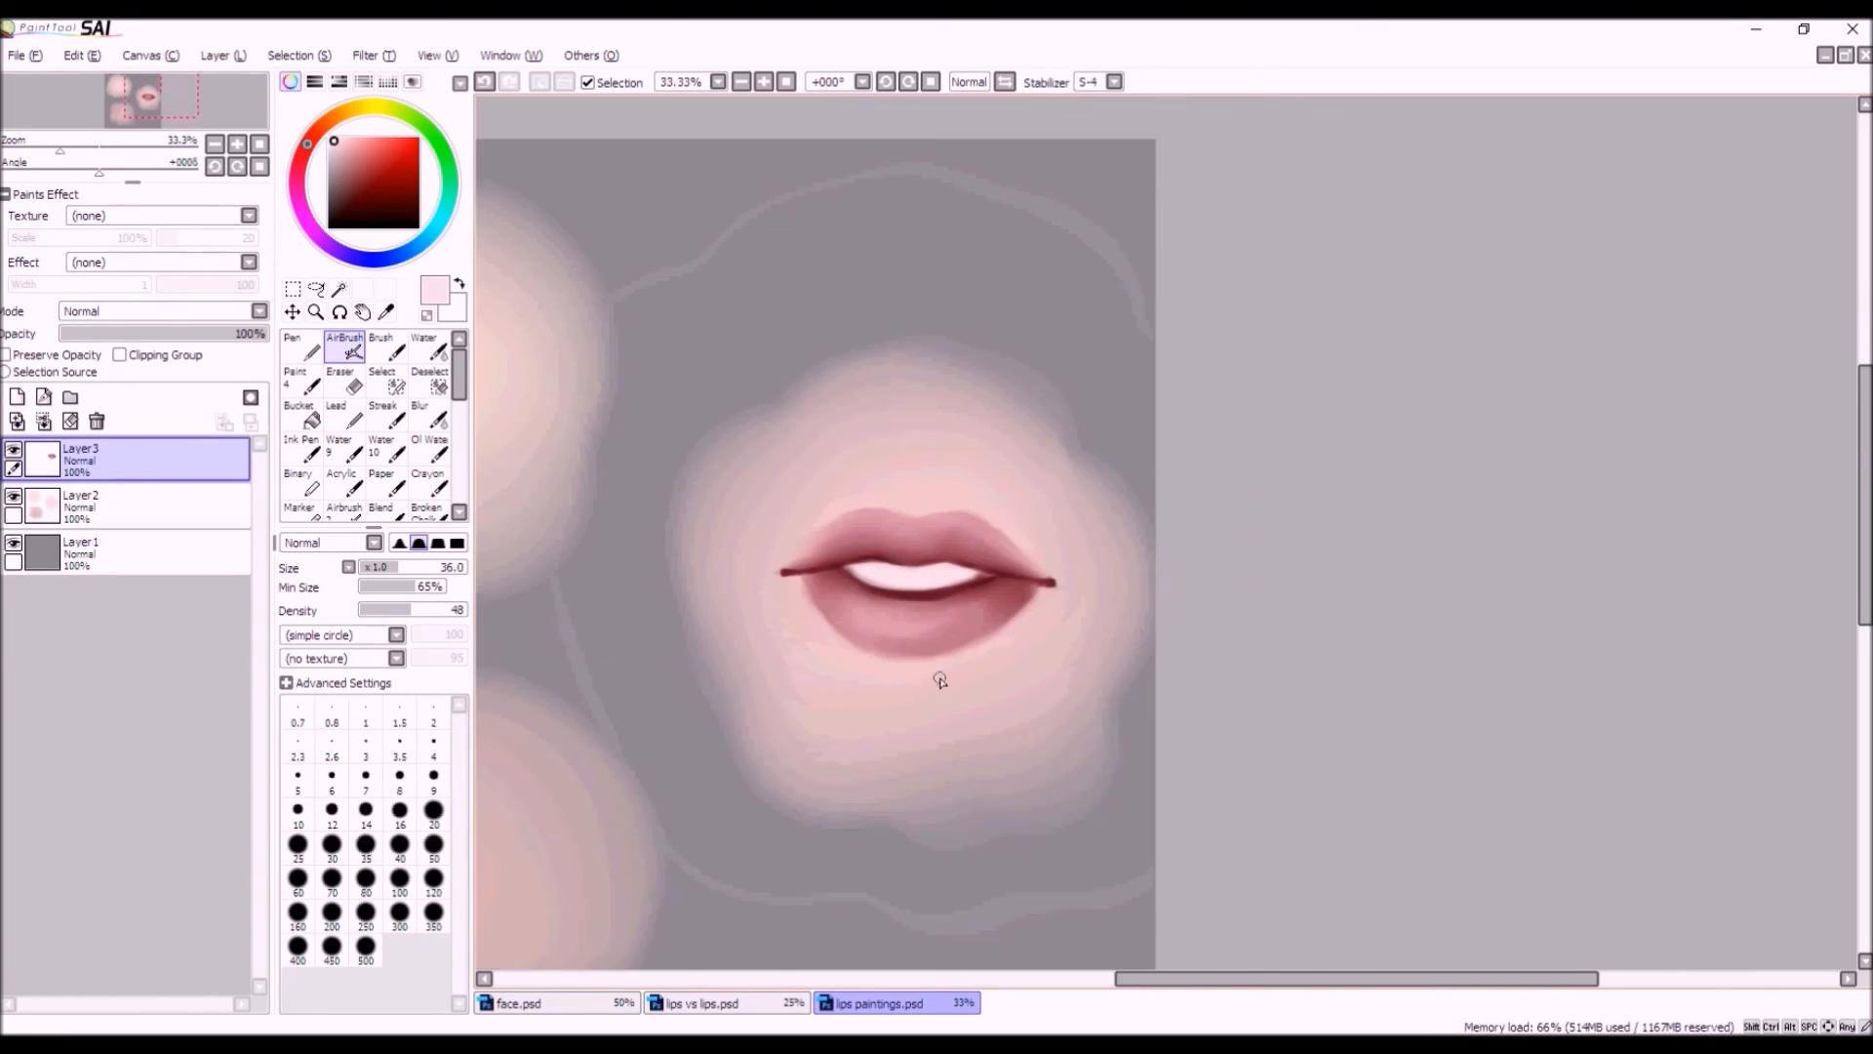
{"action": "scroll", "coordinate": [1074, 657], "scroll_direction": "up", "scroll_amount": 2}
{"action": "left_click", "coordinate": [292, 287]}
{"action": "left_click", "coordinate": [286, 601]}
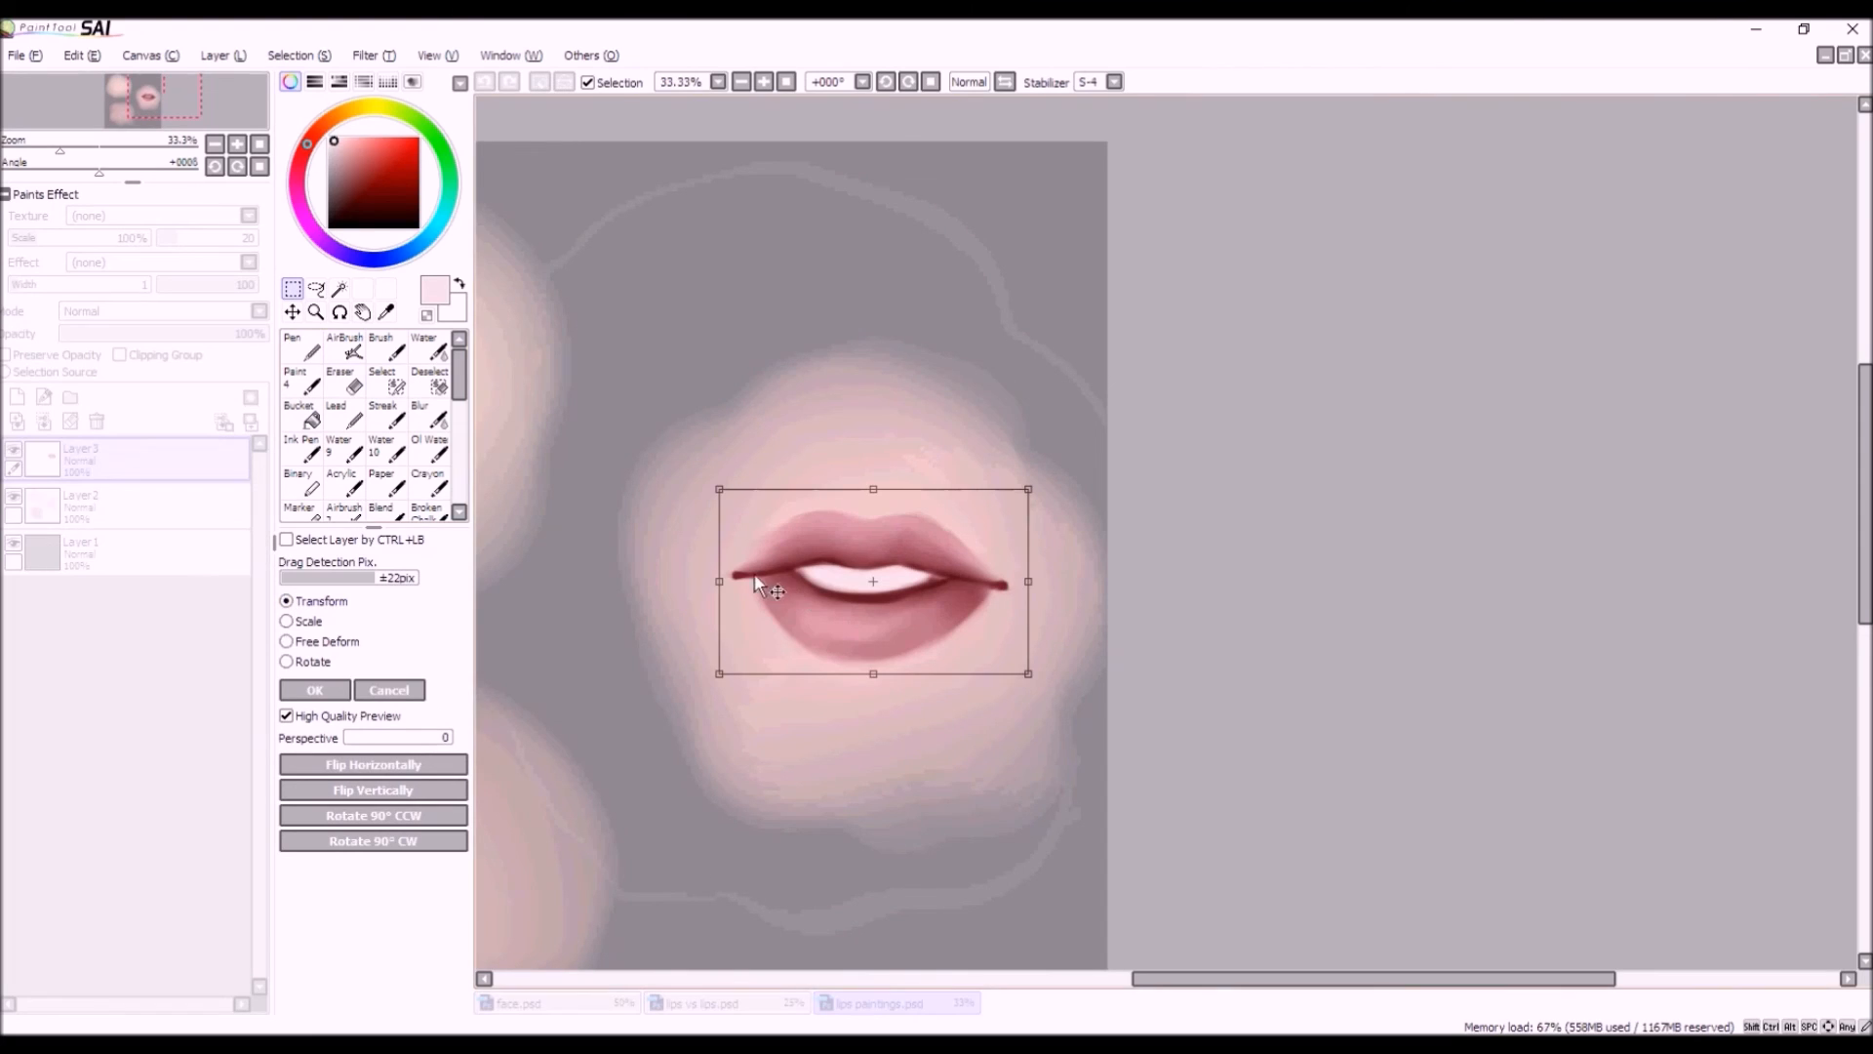
{"action": "left_click_drag", "start_coordinate": [719, 585], "coordinate": [749, 585]}
{"action": "left_click_drag", "start_coordinate": [652, 496], "coordinate": [655, 501]}
{"action": "mouse_move", "coordinate": [823, 581]}
{"action": "left_mouse_down"}
{"action": "mouse_move", "coordinate": [796, 574]}
{"action": "mouse_move", "coordinate": [829, 593]}
{"action": "left_mouse_up"}
{"action": "left_click", "coordinate": [314, 689]}
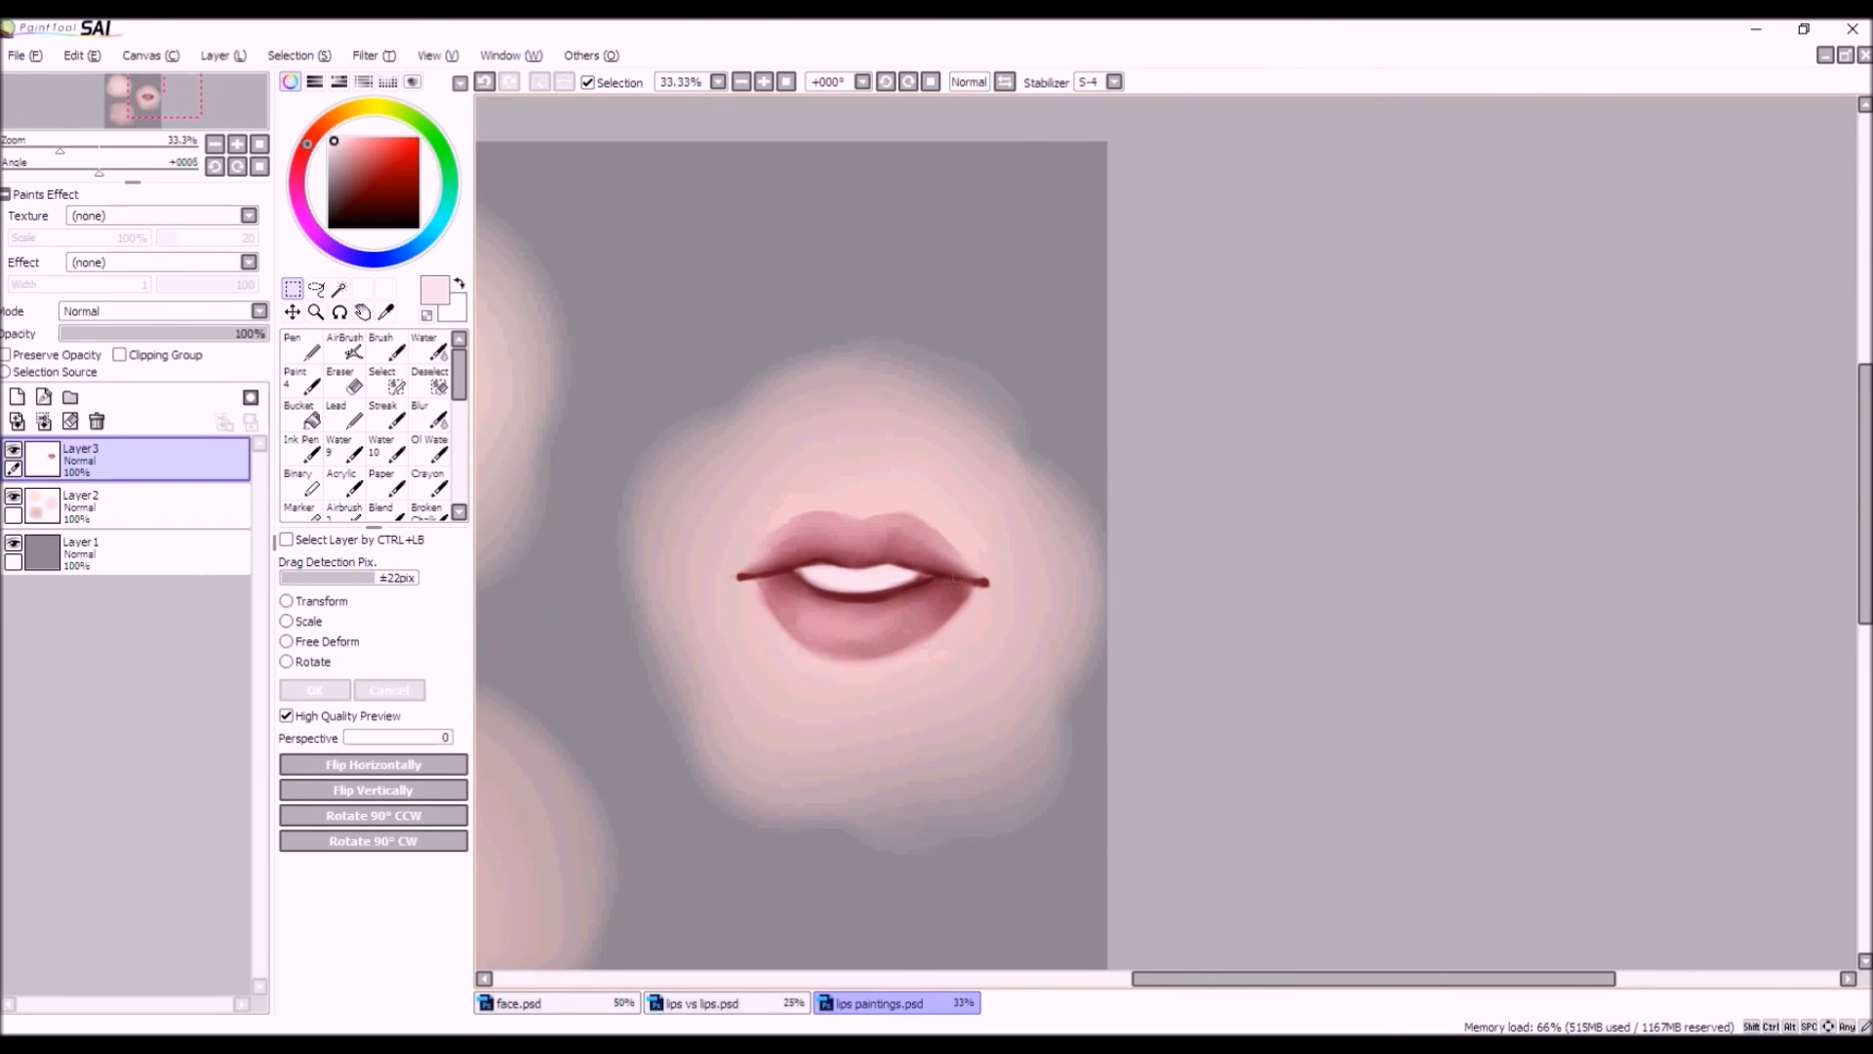
Sample the lip colours, set the AirBrush size to 22 and pick a near-white pink as the highlight colour.
{"action": "scroll", "coordinate": [961, 580], "scroll_direction": "up", "scroll_amount": 1}
{"action": "scroll", "coordinate": [995, 585], "scroll_direction": "down", "scroll_amount": 4}
{"action": "scroll", "coordinate": [935, 634], "scroll_direction": "up", "scroll_amount": 3}
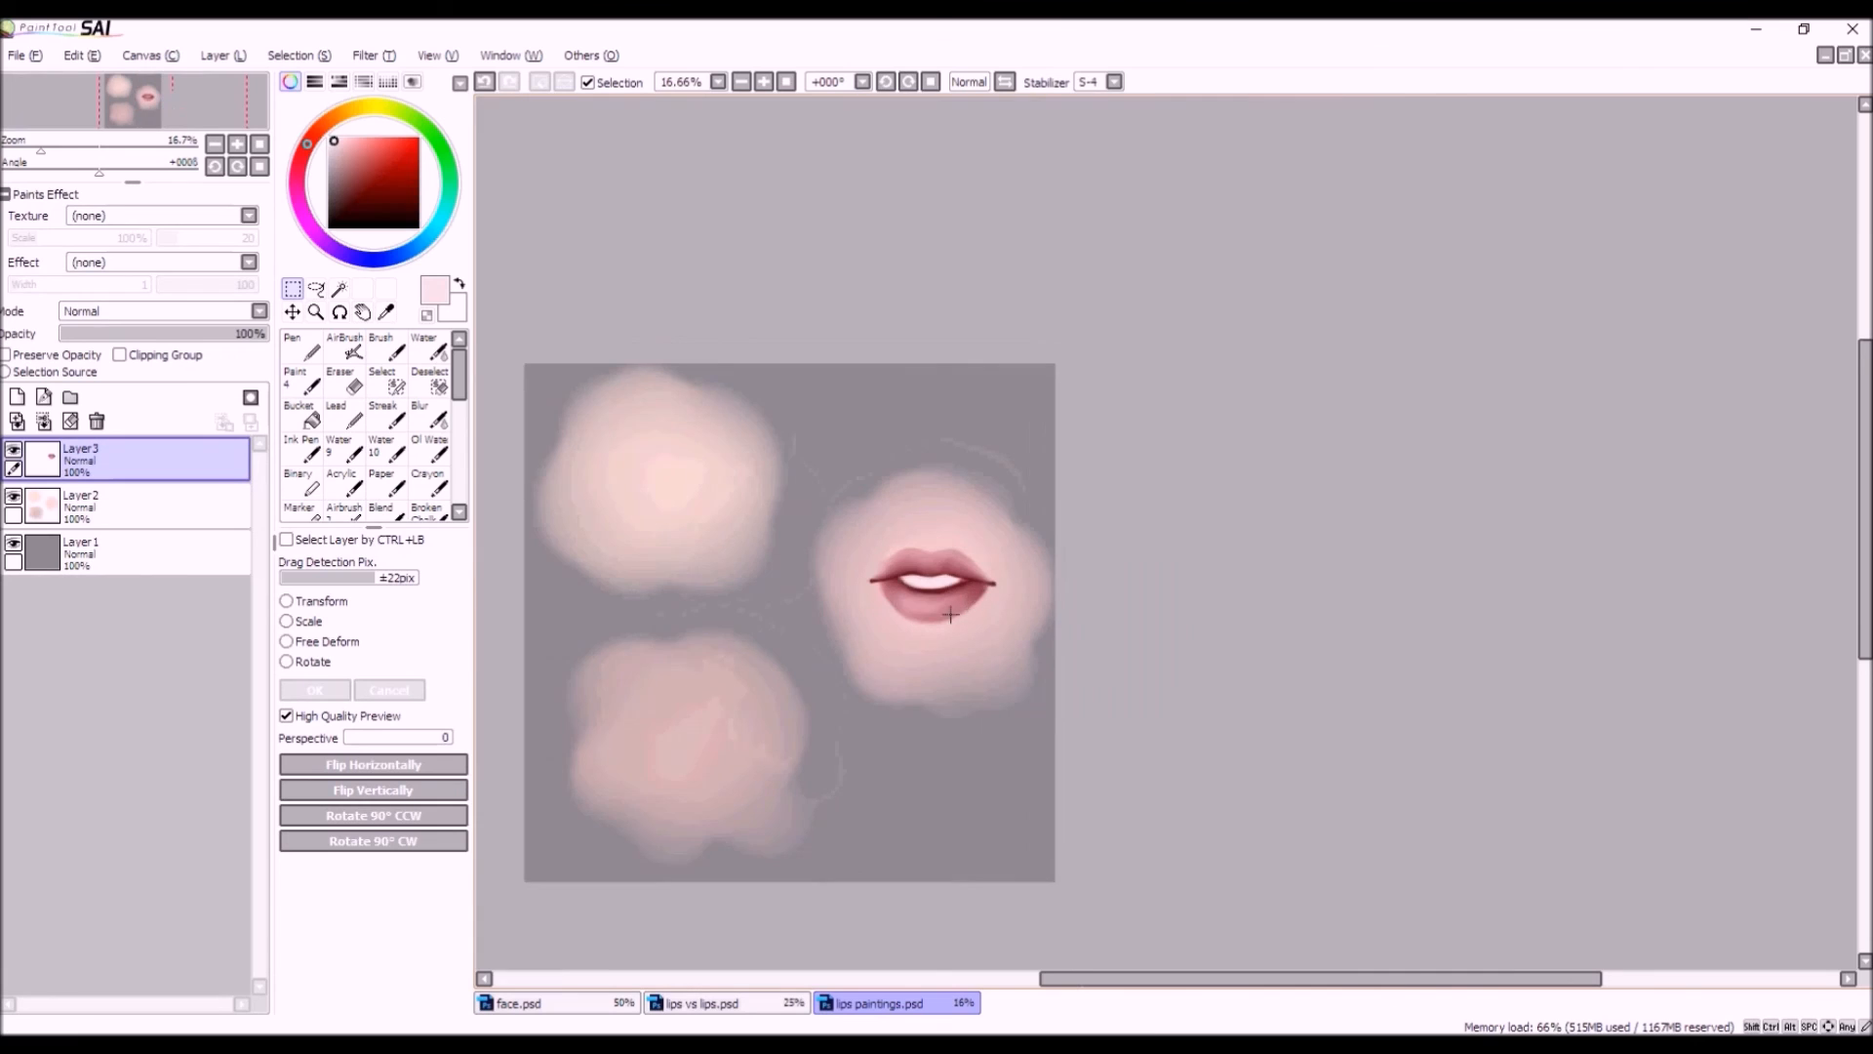
{"action": "scroll", "coordinate": [948, 625], "scroll_direction": "up", "scroll_amount": 1}
{"action": "left_click", "coordinate": [861, 586], "text": "alt"}
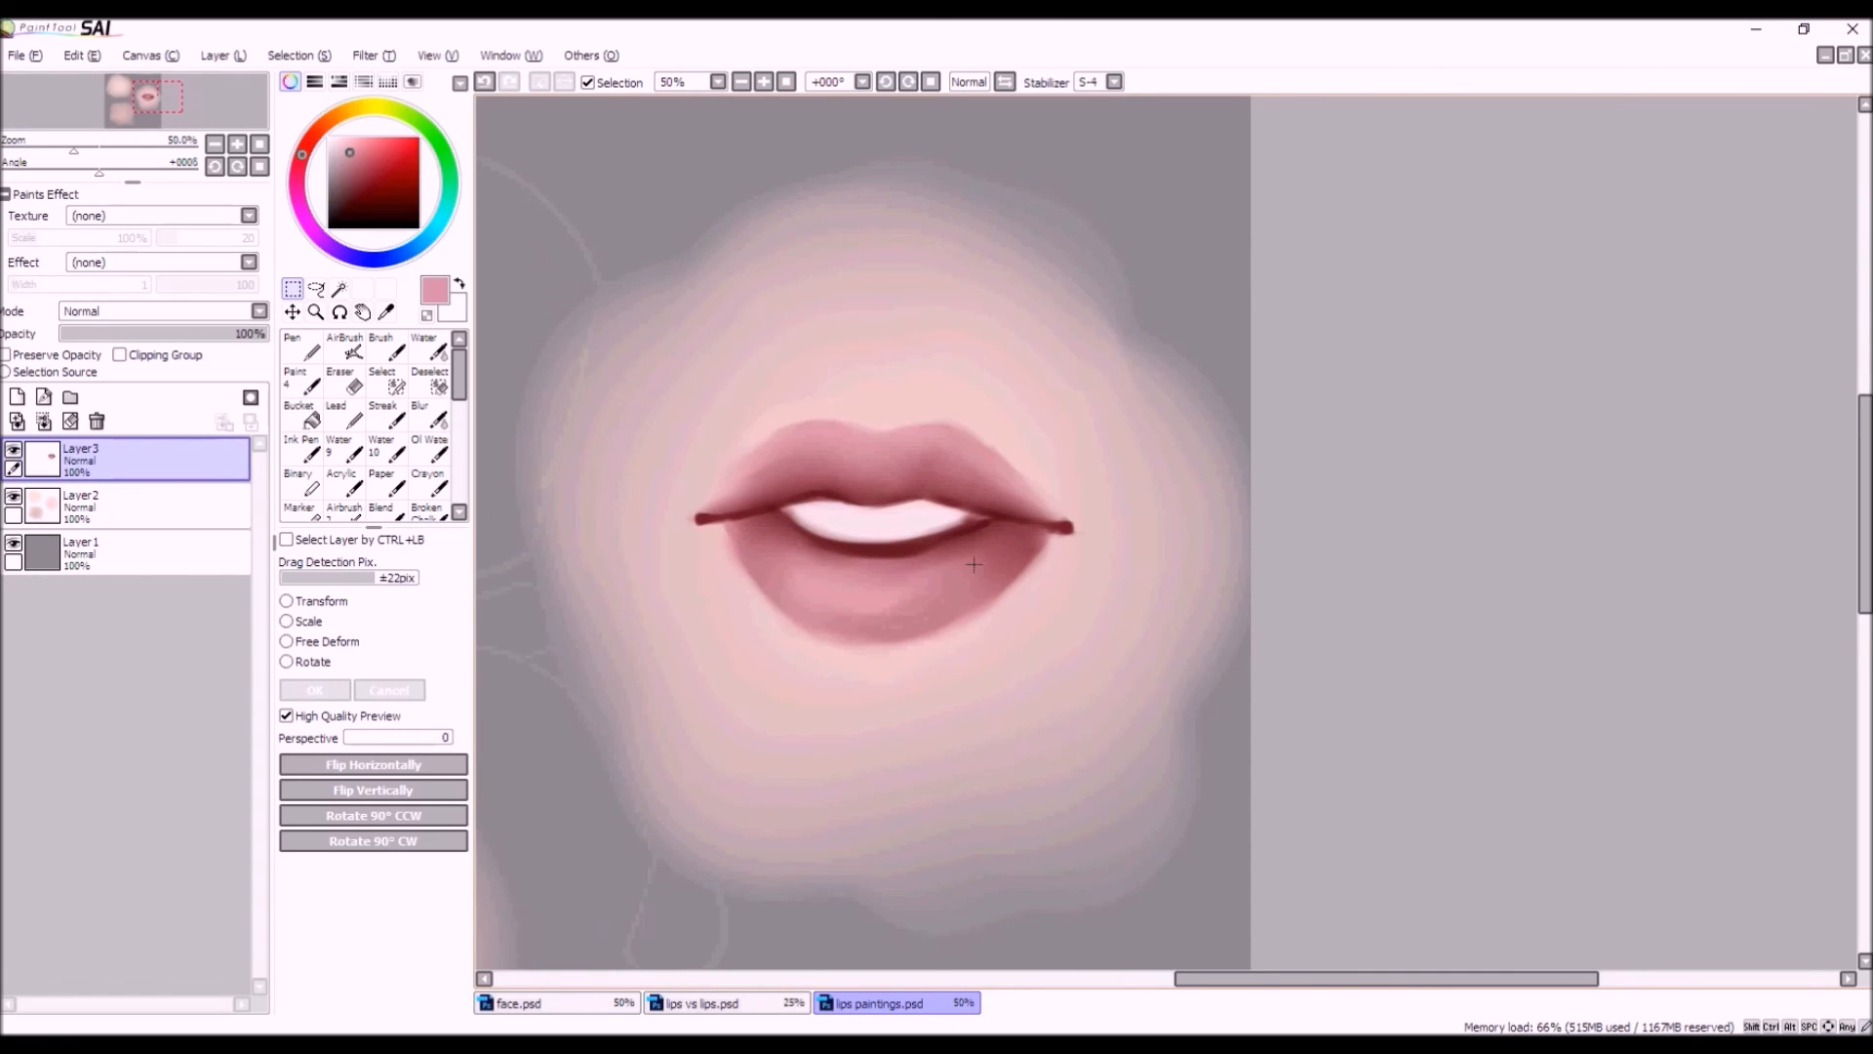
{"action": "left_click", "coordinate": [810, 502], "text": "alt"}
{"action": "key", "text": "v"}
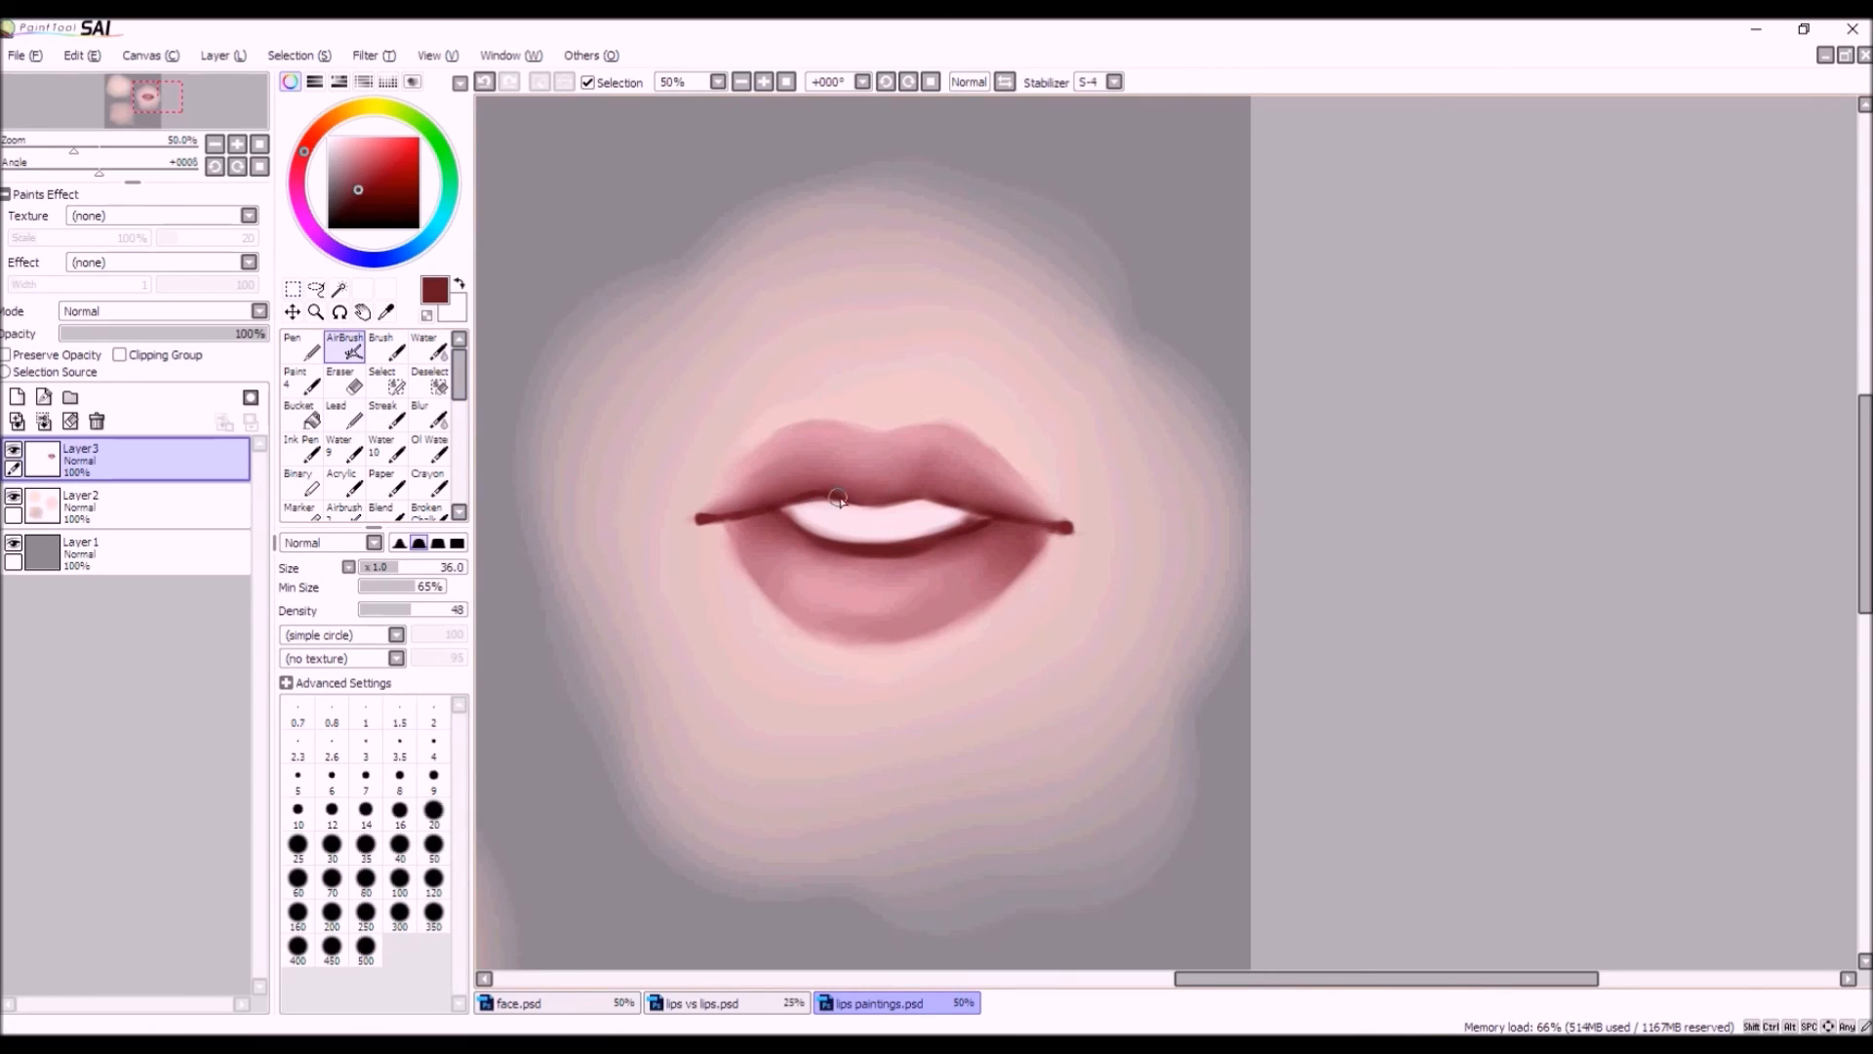
{"action": "left_click", "coordinate": [385, 567]}
{"action": "right_click", "coordinate": [848, 596]}
{"action": "left_click_drag", "start_coordinate": [341, 154], "coordinate": [336, 124]}
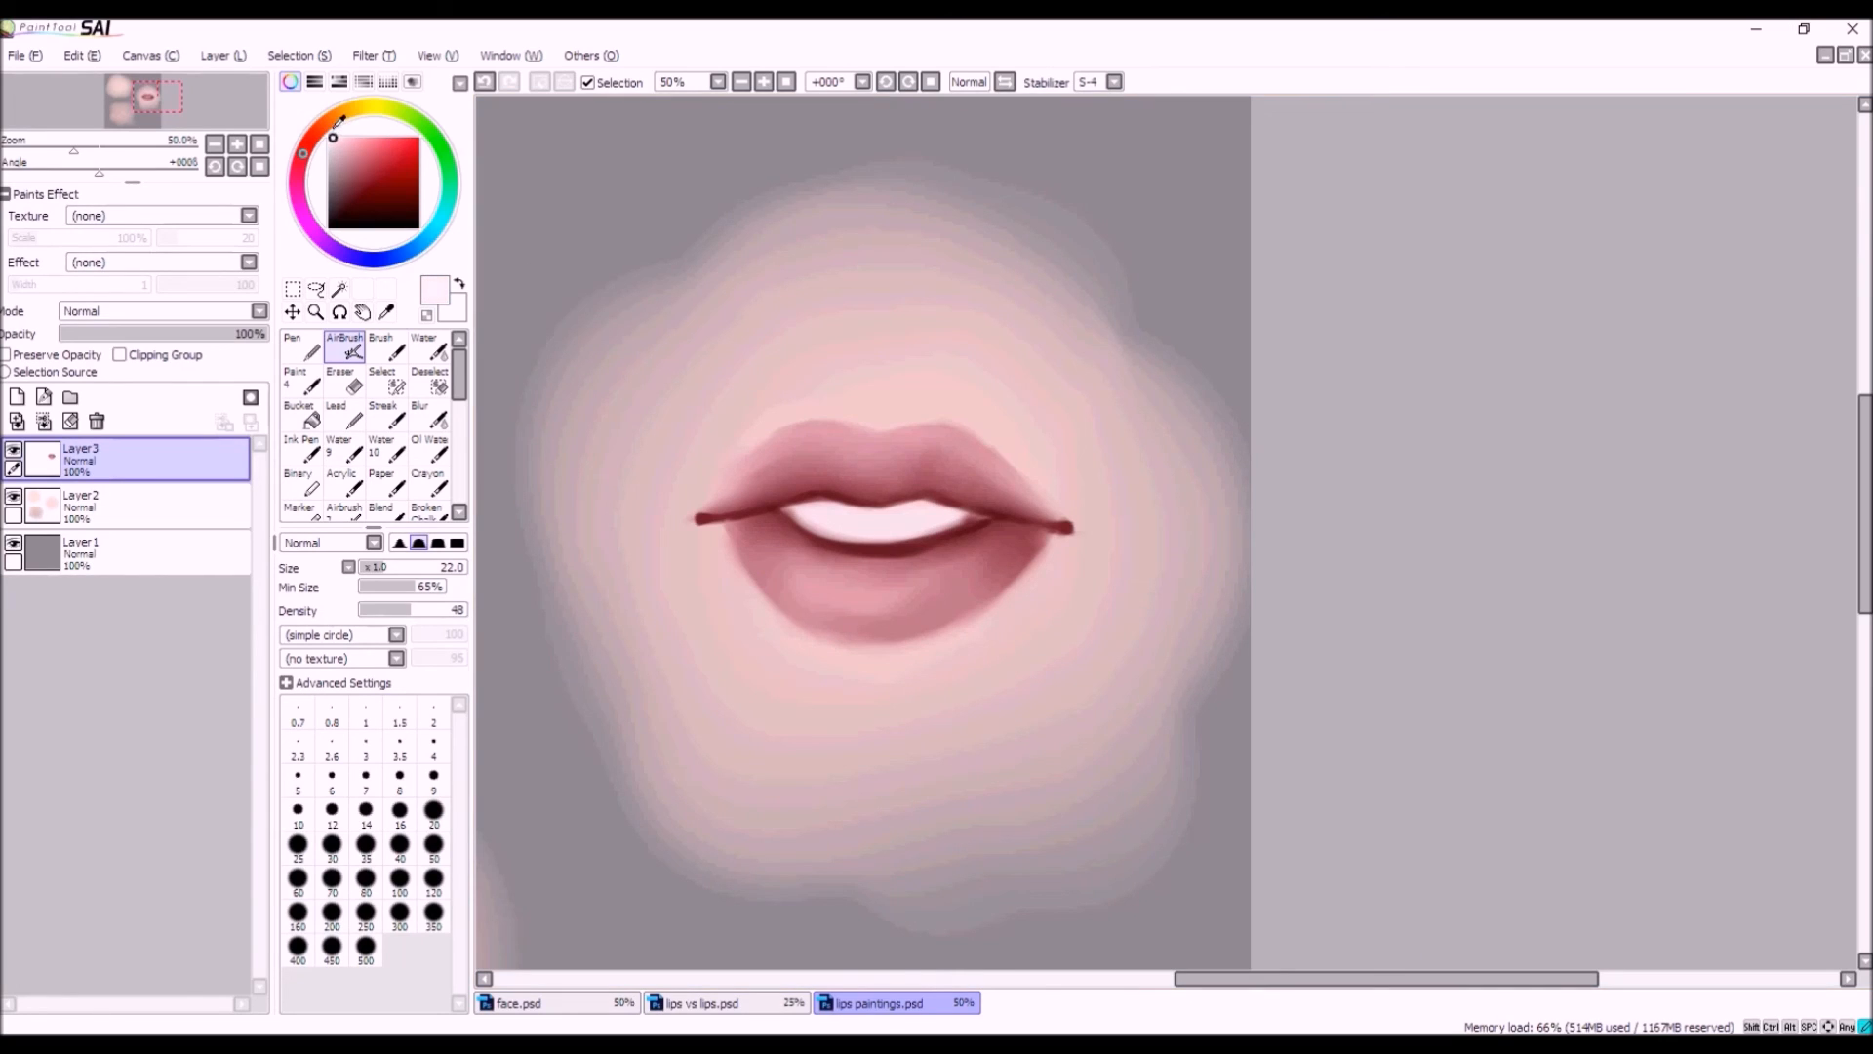
{"action": "left_click", "coordinate": [423, 610]}
{"action": "left_click_drag", "start_coordinate": [381, 574], "coordinate": [387, 576]}
{"action": "left_click", "coordinate": [809, 441]}
{"action": "left_click", "coordinate": [484, 84]}
Set the AirBrush to density 100 and size 16 for crisp highlights.
{"action": "left_click", "coordinate": [427, 747]}
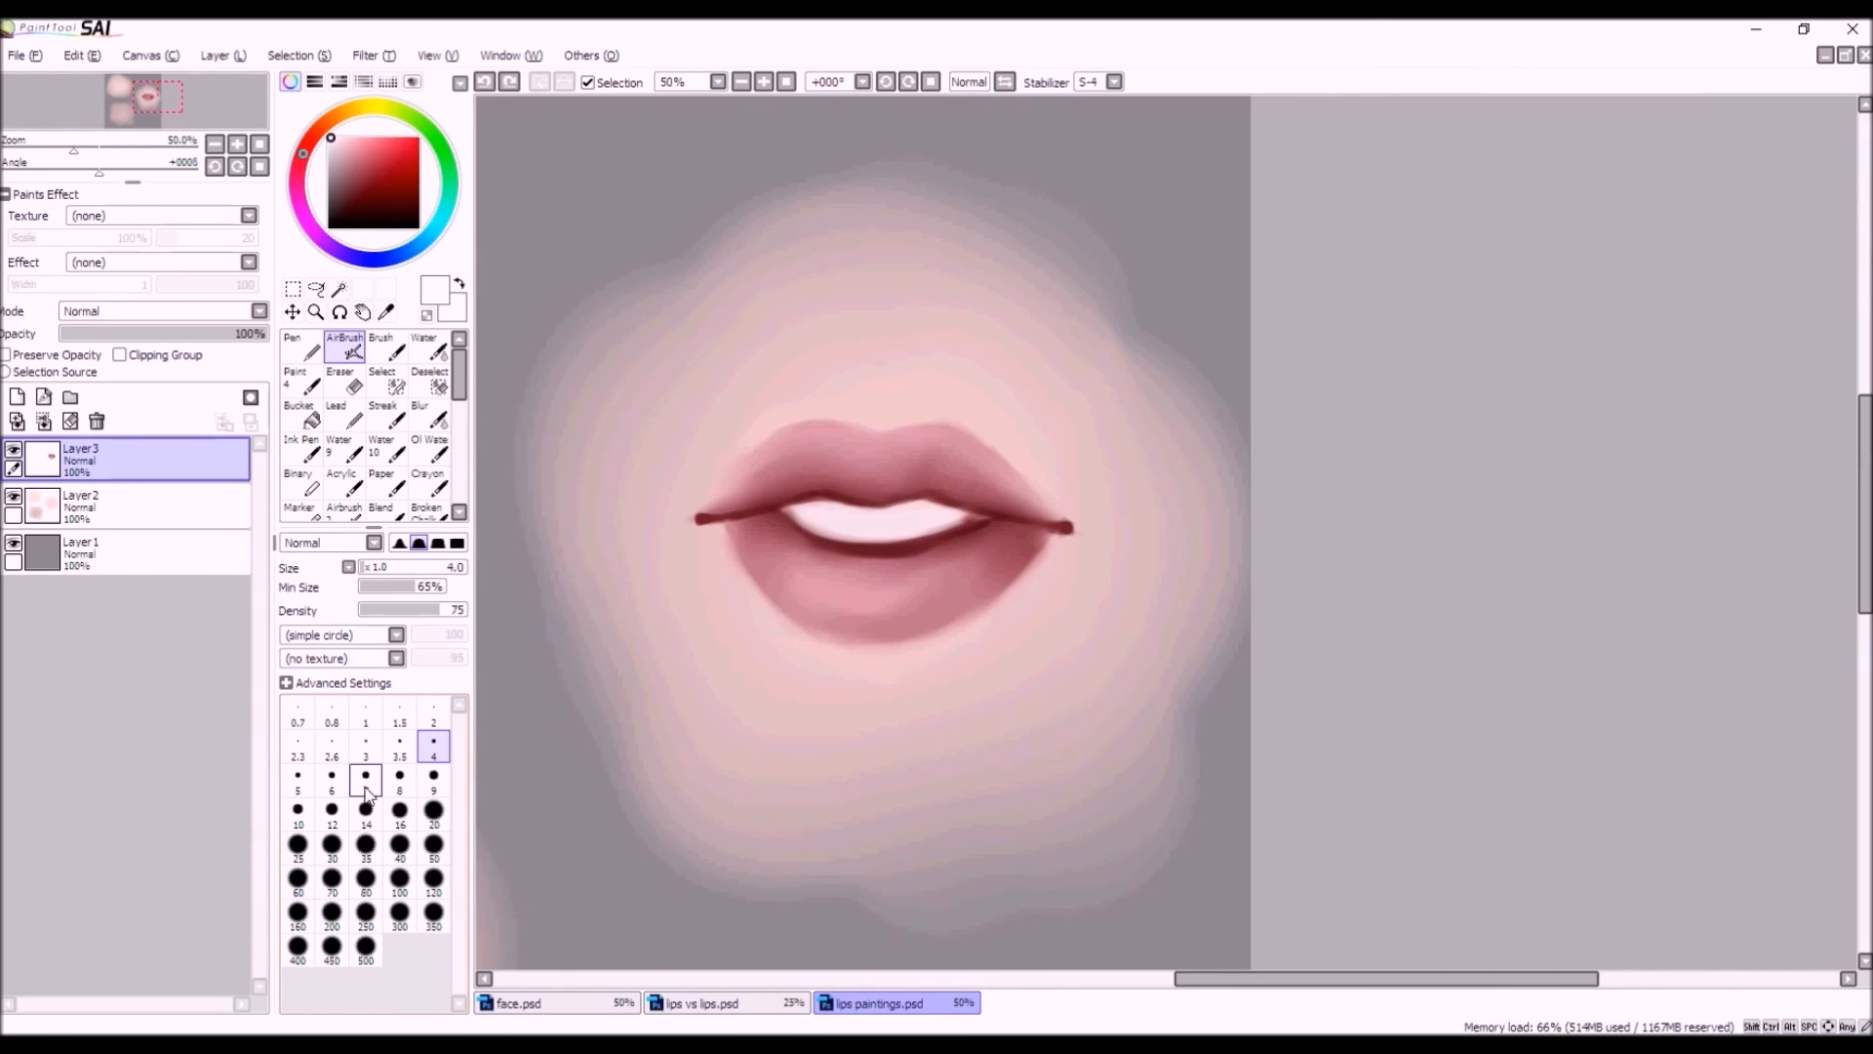
{"action": "left_click", "coordinate": [461, 609]}
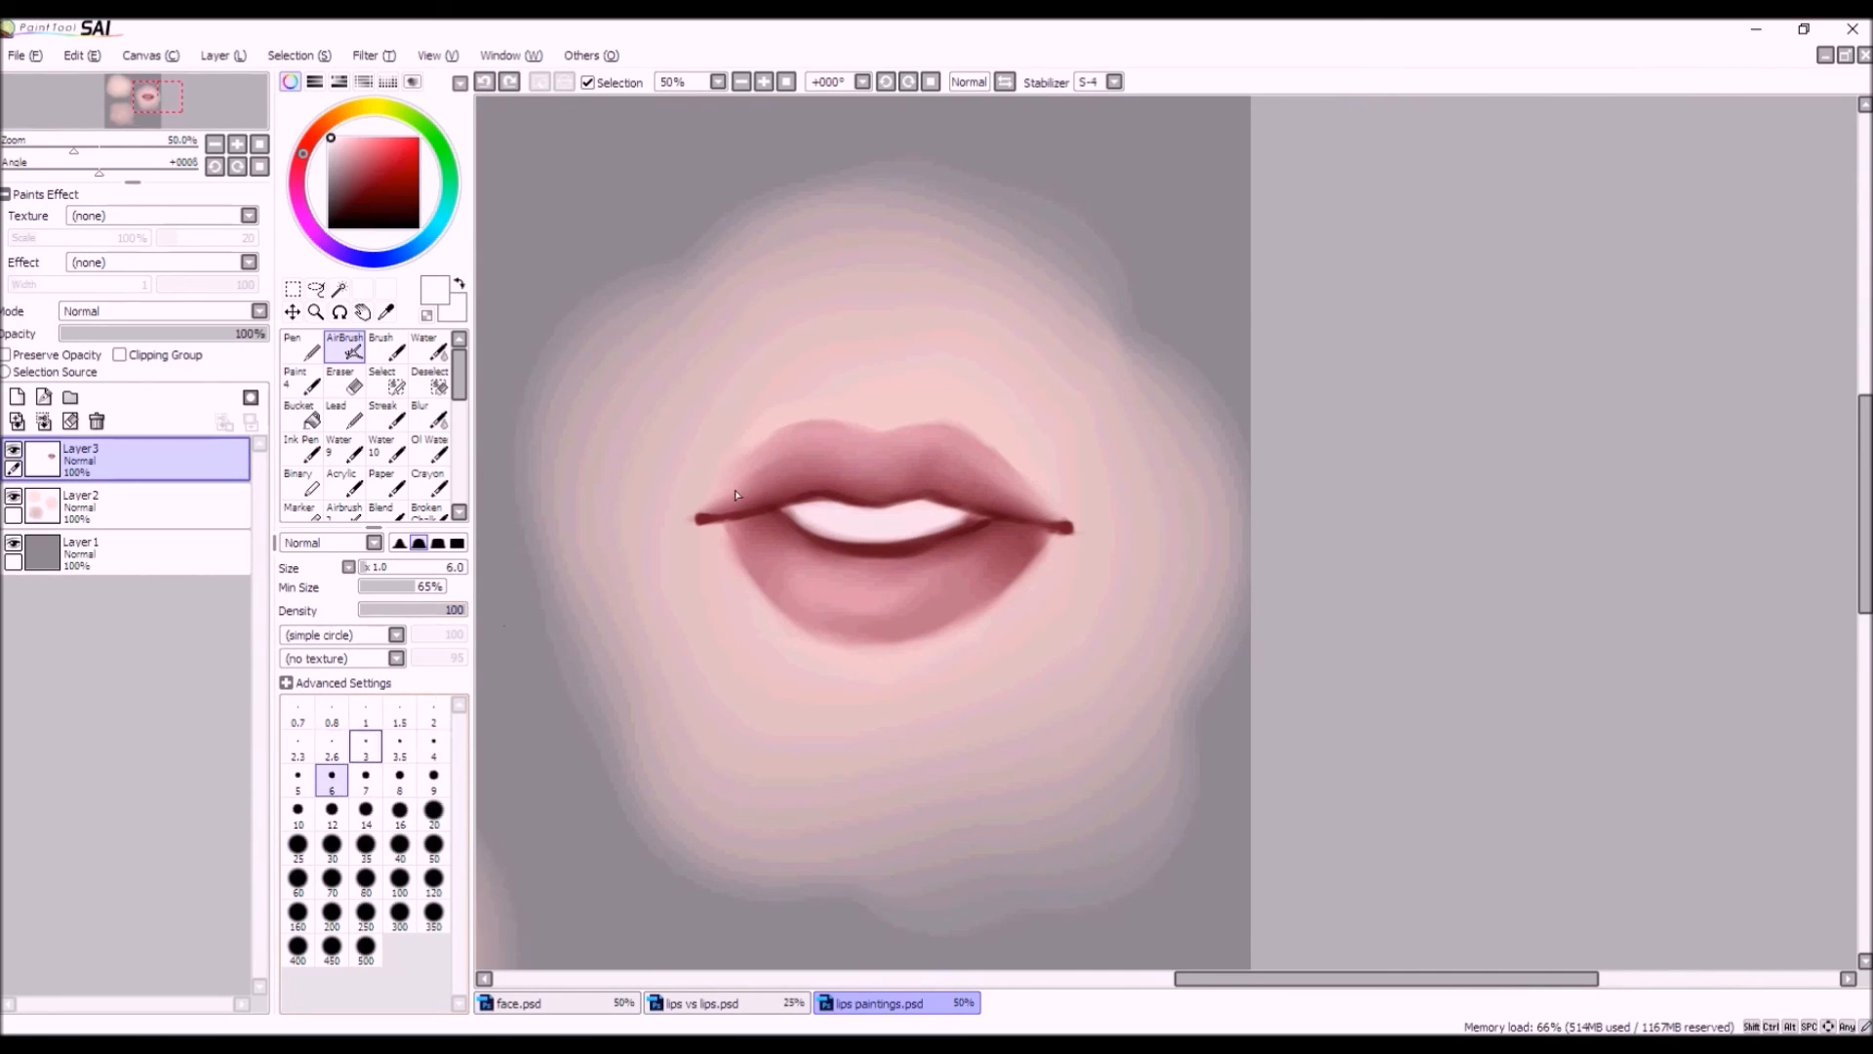
{"action": "left_click", "coordinate": [434, 781]}
{"action": "left_click", "coordinate": [332, 812]}
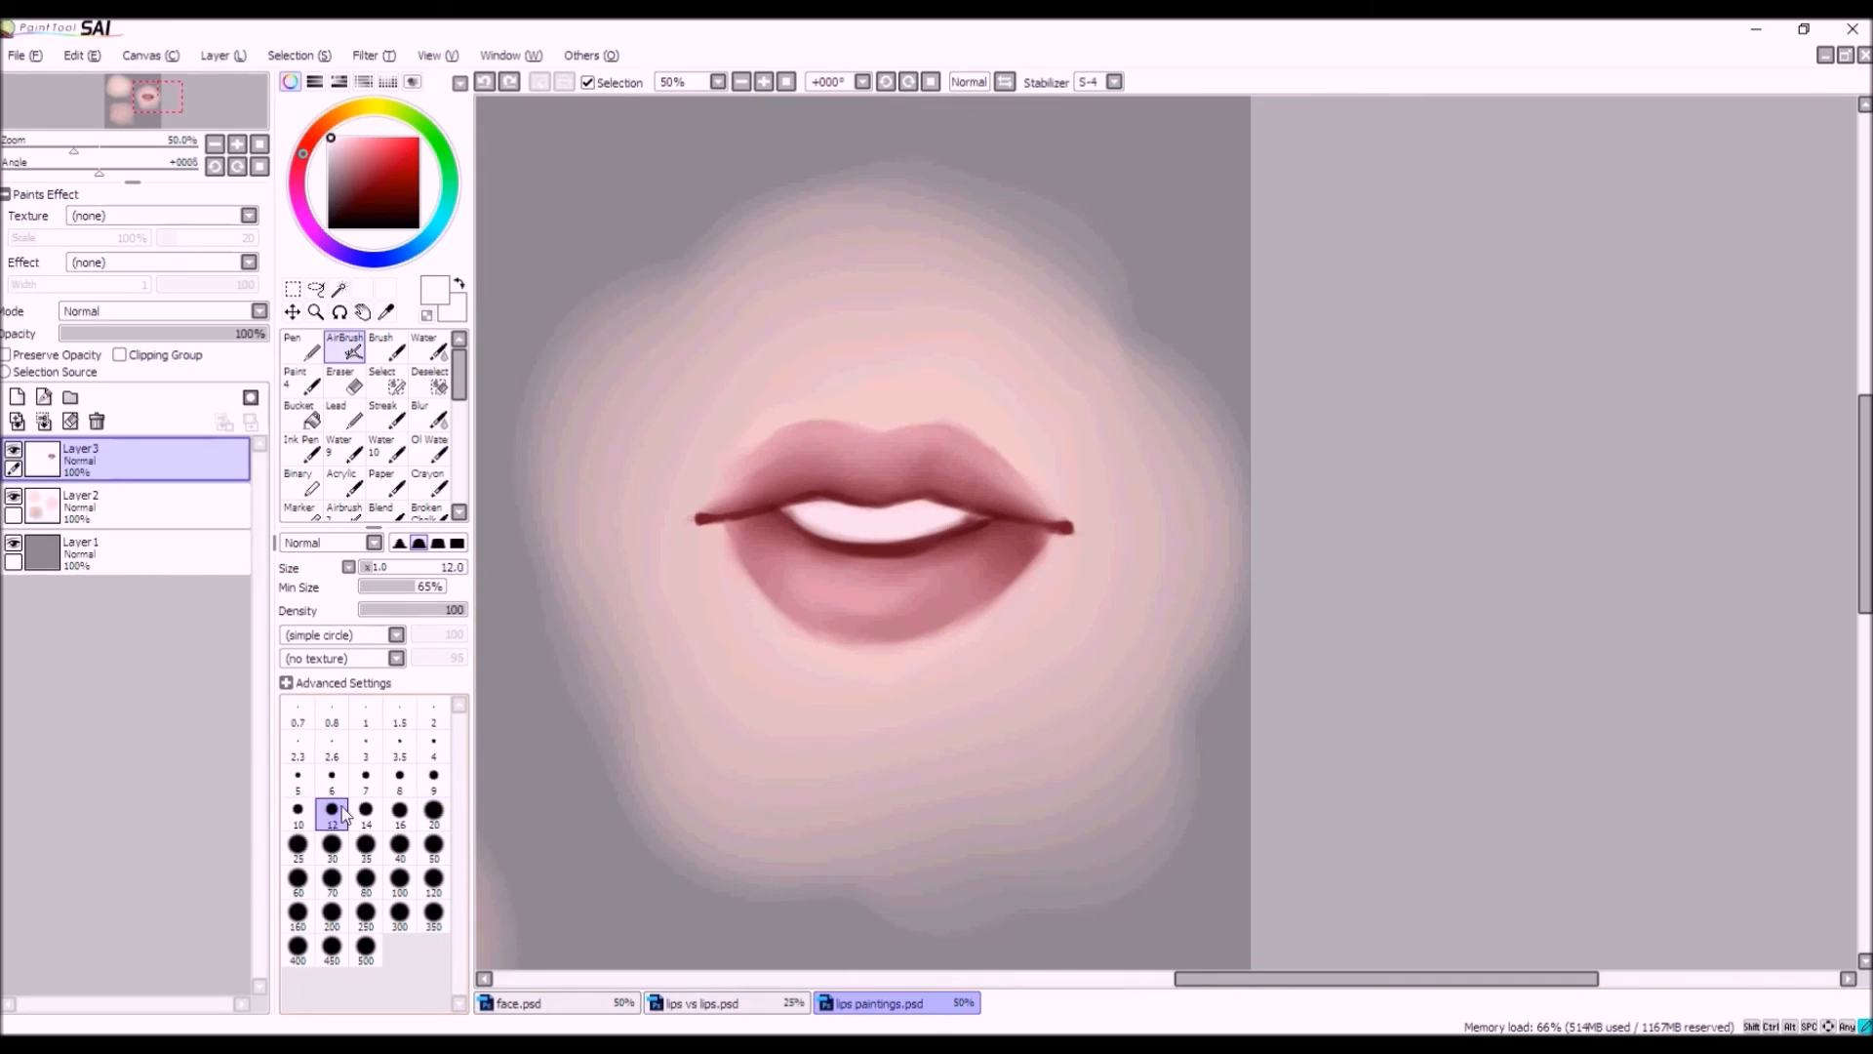
{"action": "key", "text": "bracketright"}
{"action": "key", "text": "bracketright"}
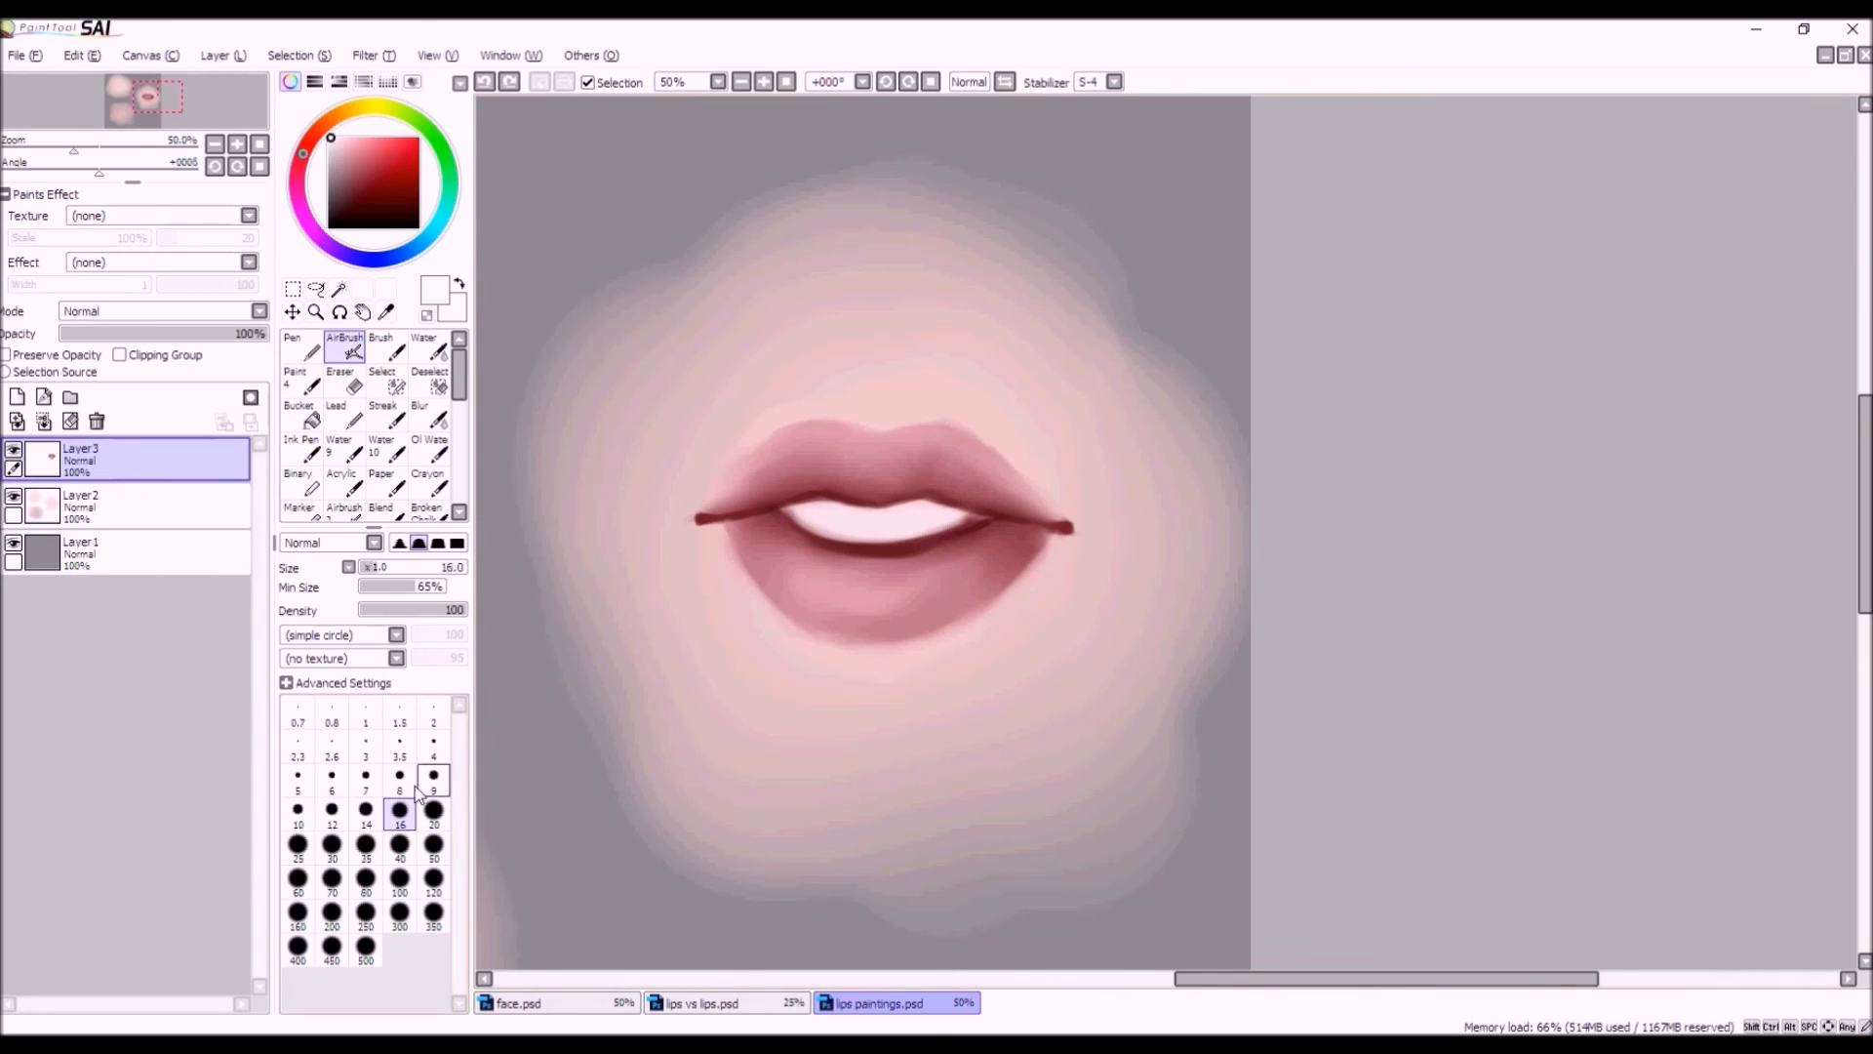
Paint small near-white highlights along the left peak of the upper lip.
{"action": "mouse_move", "coordinate": [822, 439]}
{"action": "left_mouse_down"}
{"action": "mouse_move", "coordinate": [805, 435]}
{"action": "mouse_move", "coordinate": [825, 438]}
{"action": "left_mouse_up"}
{"action": "scroll", "coordinate": [719, 495], "scroll_direction": "down", "scroll_amount": 2}
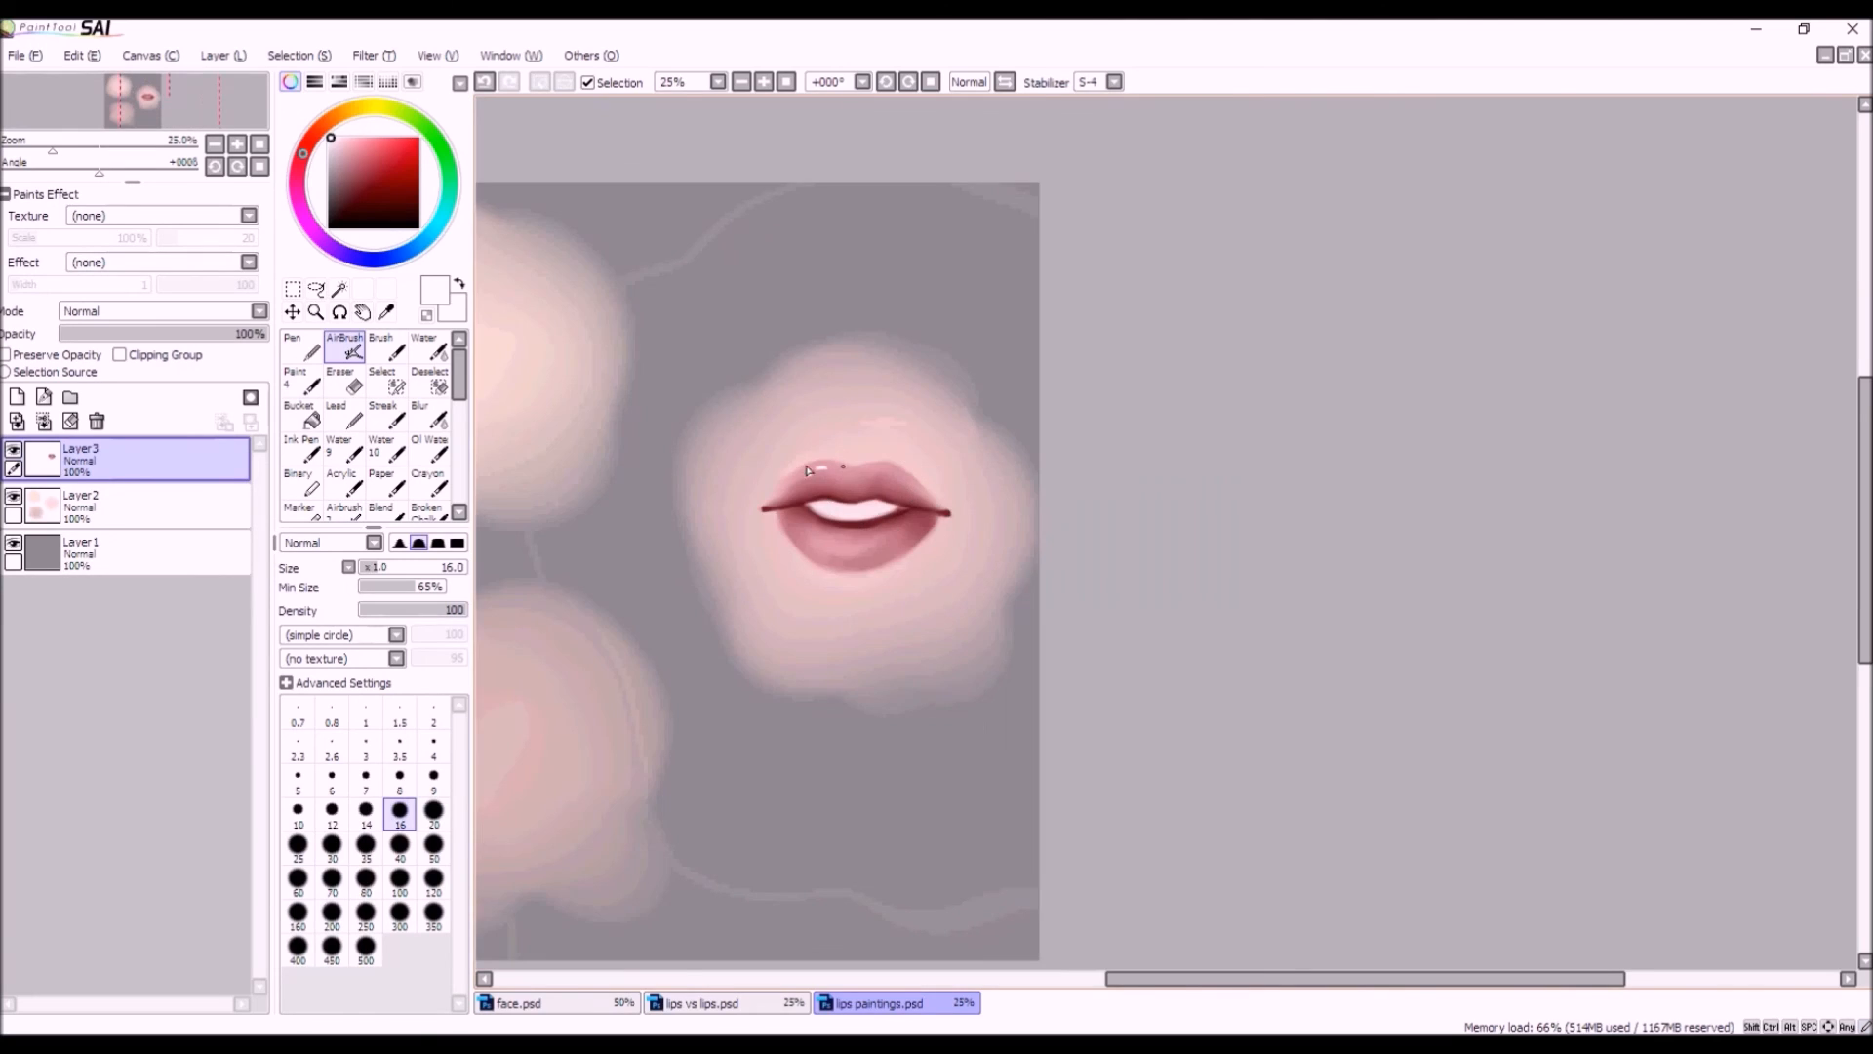
{"action": "scroll", "coordinate": [851, 480], "scroll_direction": "up", "scroll_amount": 1}
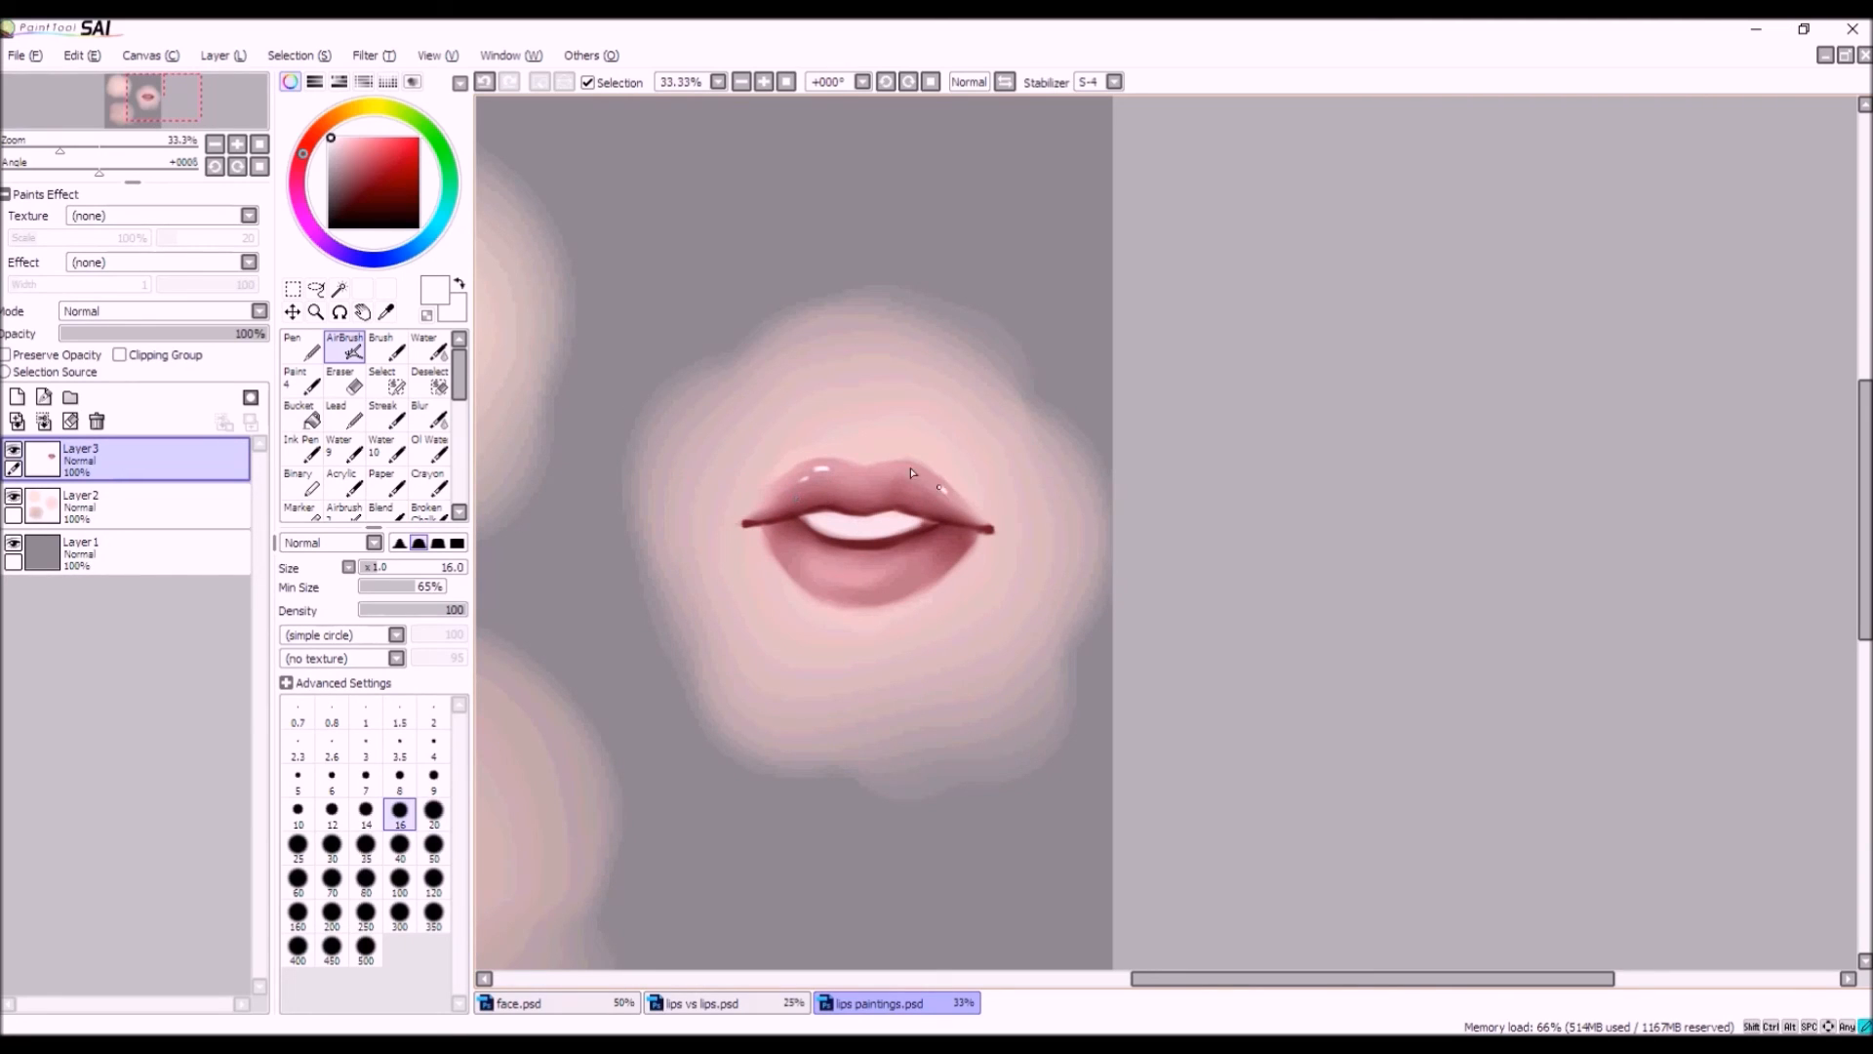
{"action": "left_click", "coordinate": [484, 83]}
{"action": "left_click_drag", "start_coordinate": [846, 480], "coordinate": [858, 490]}
{"action": "left_click", "coordinate": [485, 83]}
{"action": "left_click_drag", "start_coordinate": [809, 567], "coordinate": [840, 582]}
{"action": "left_click", "coordinate": [487, 85]}
{"action": "left_click", "coordinate": [487, 85]}
{"action": "left_click", "coordinate": [487, 86]}
Paint a bright near-white highlight with small dots beside it on the lower lip's left half.
{"action": "left_click_drag", "start_coordinate": [828, 574], "coordinate": [854, 573]}
{"action": "left_click_drag", "start_coordinate": [858, 573], "coordinate": [865, 573]}
{"action": "scroll", "coordinate": [881, 442], "scroll_direction": "down", "scroll_amount": 2}
{"action": "scroll", "coordinate": [875, 562], "scroll_direction": "up", "scroll_amount": 3}
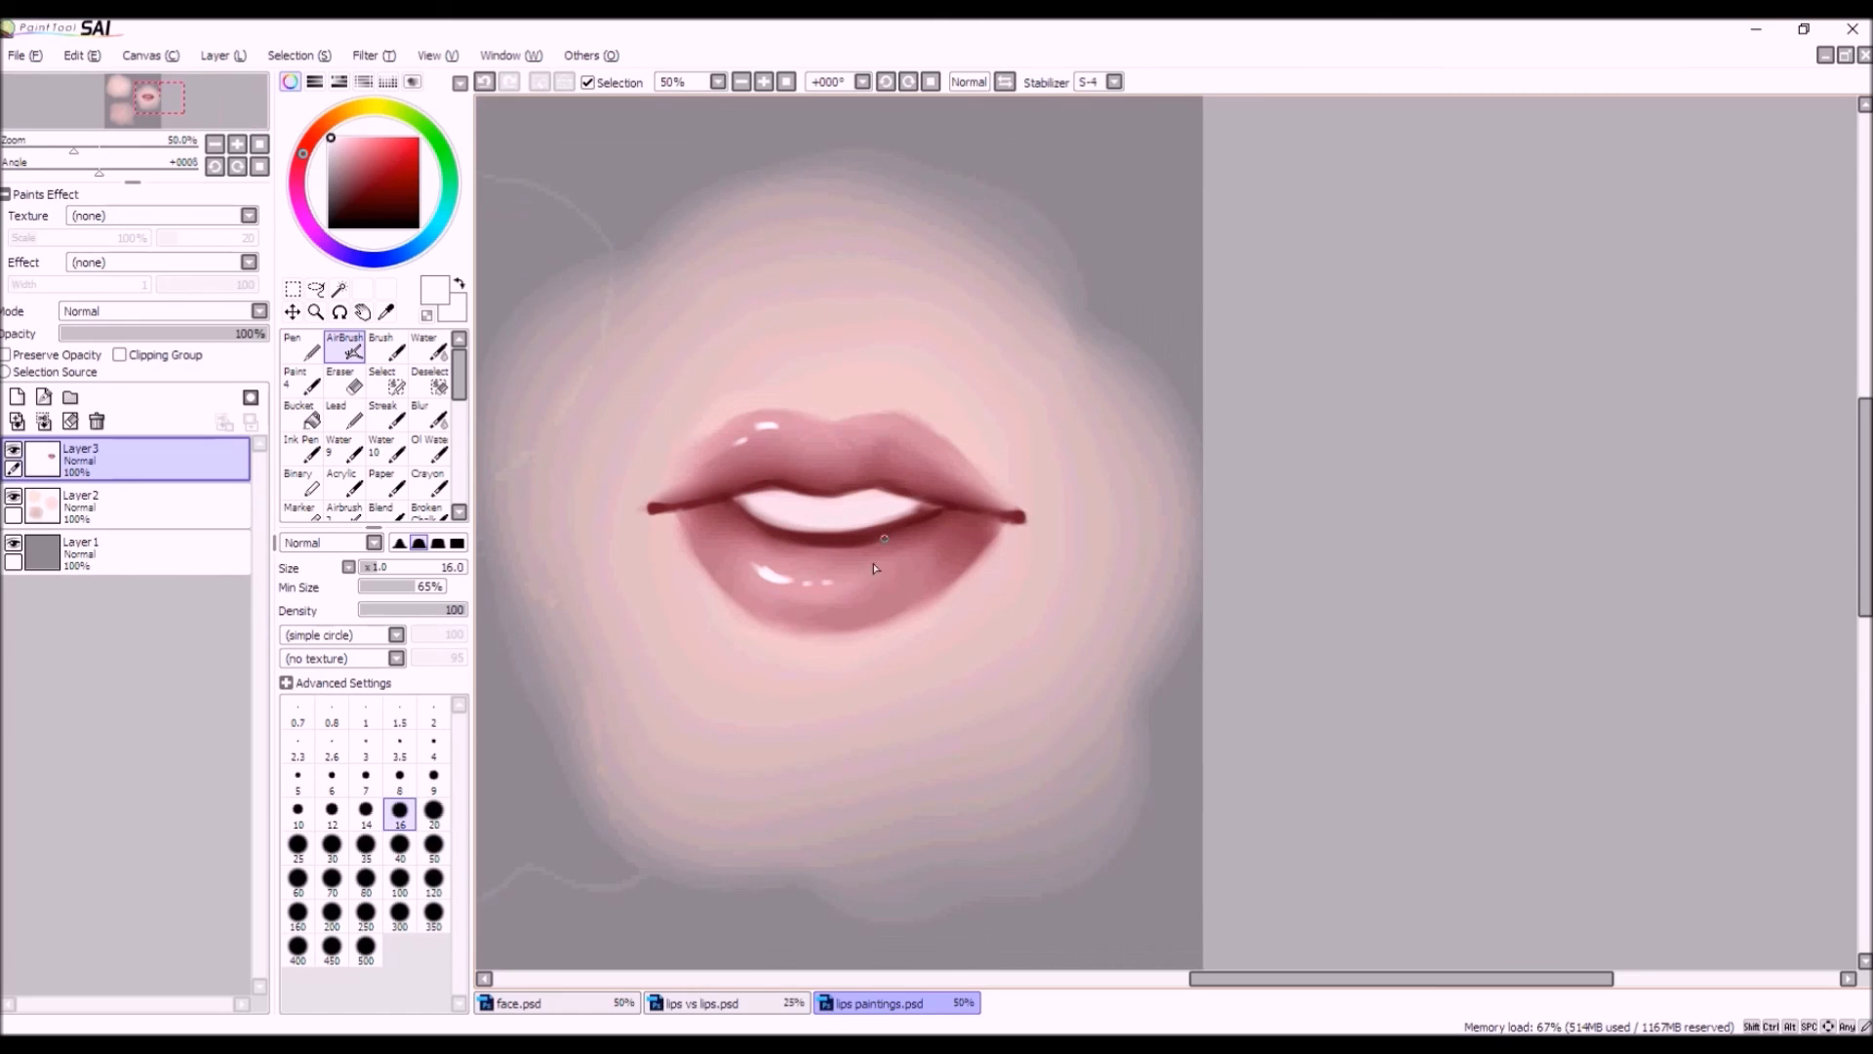
Switch to the Water brush, sample the dark red between the lips and set the brush size to 19.
{"action": "left_click", "coordinate": [429, 346]}
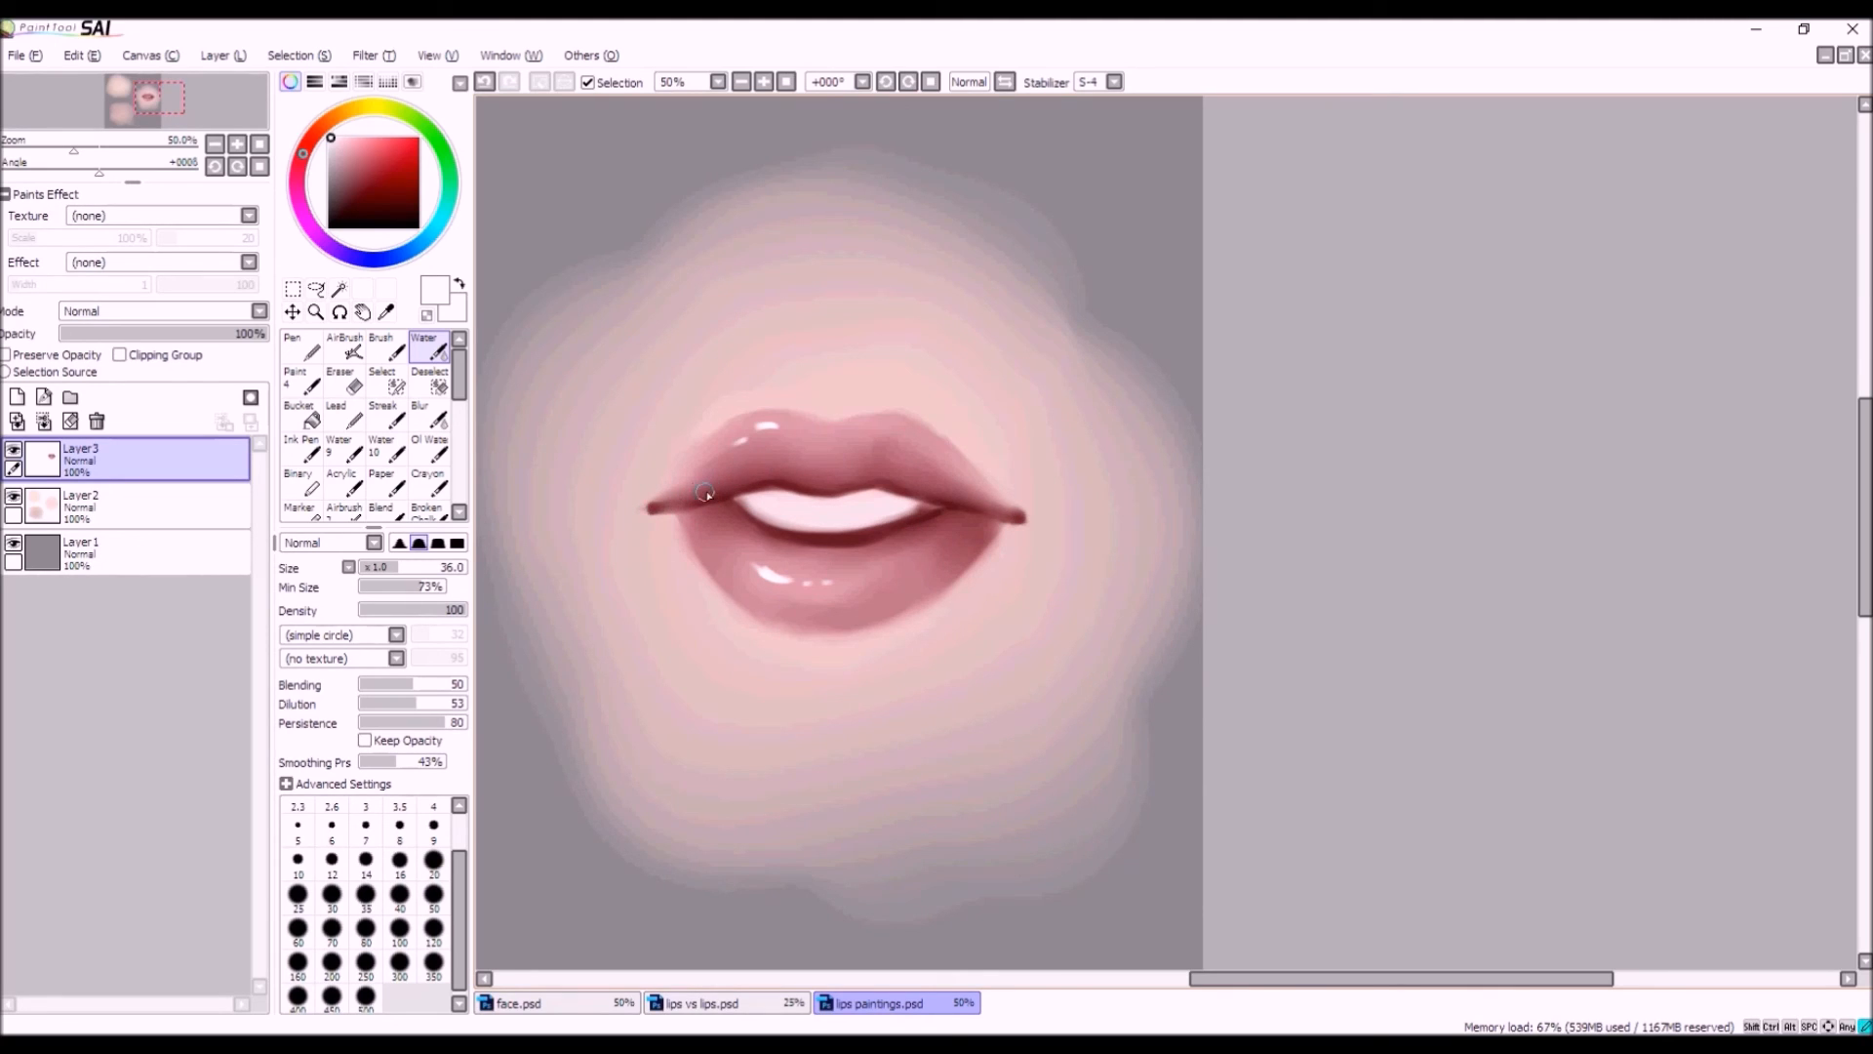
{"action": "scroll", "coordinate": [934, 588], "scroll_direction": "down", "scroll_amount": 3}
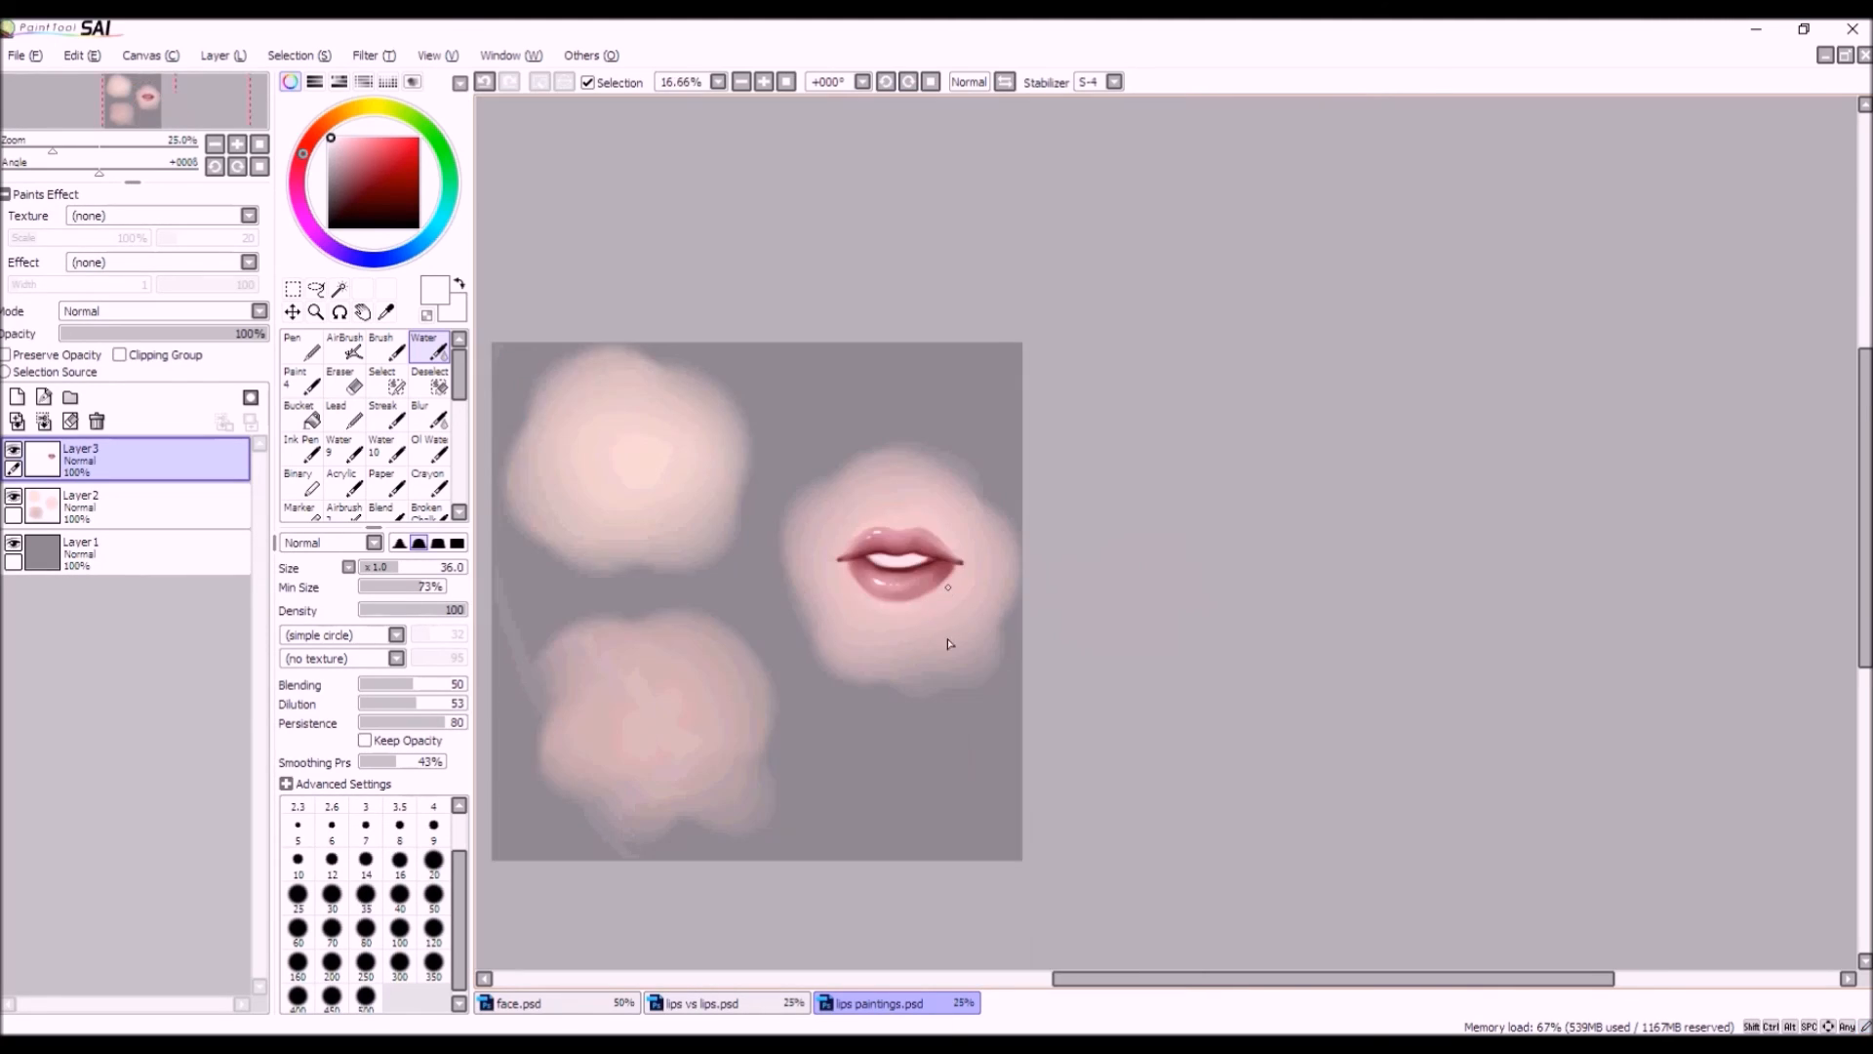
{"action": "scroll", "coordinate": [922, 568], "scroll_direction": "up", "scroll_amount": 3}
{"action": "left_click", "coordinate": [864, 573], "text": "alt"}
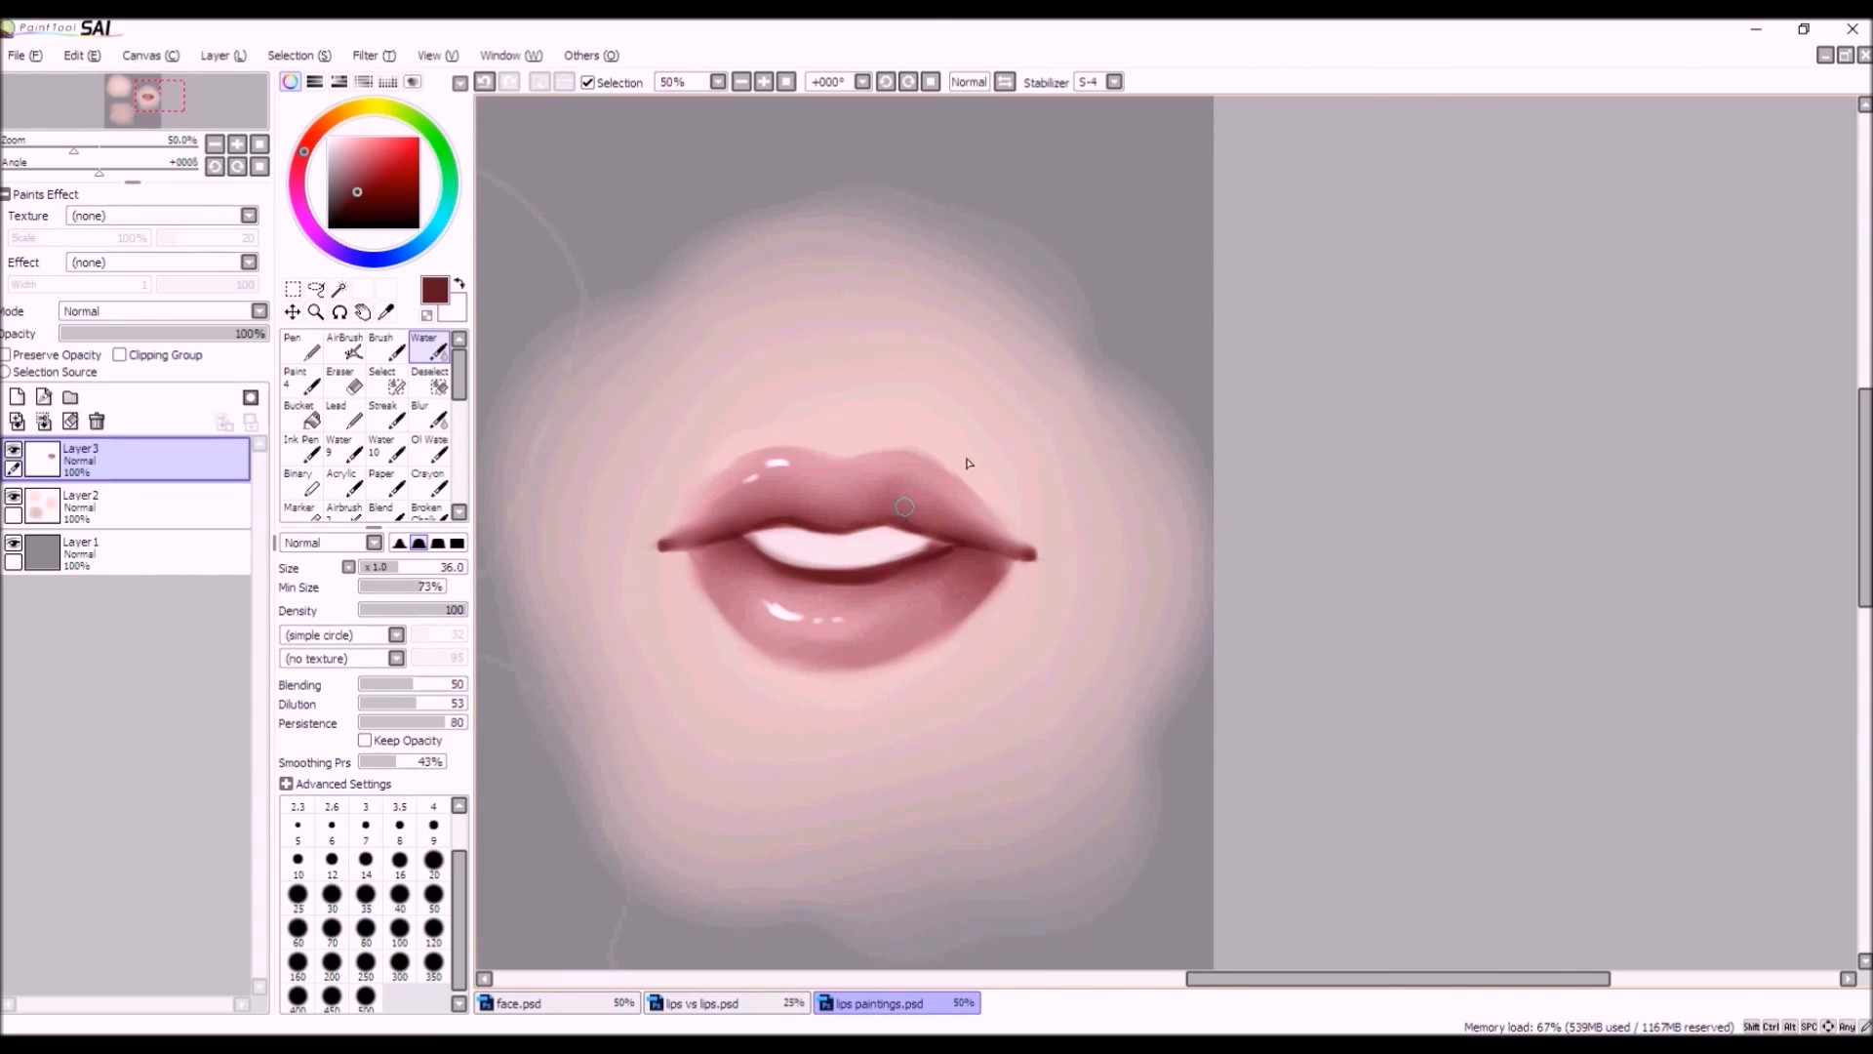
{"action": "left_click", "coordinate": [385, 570]}
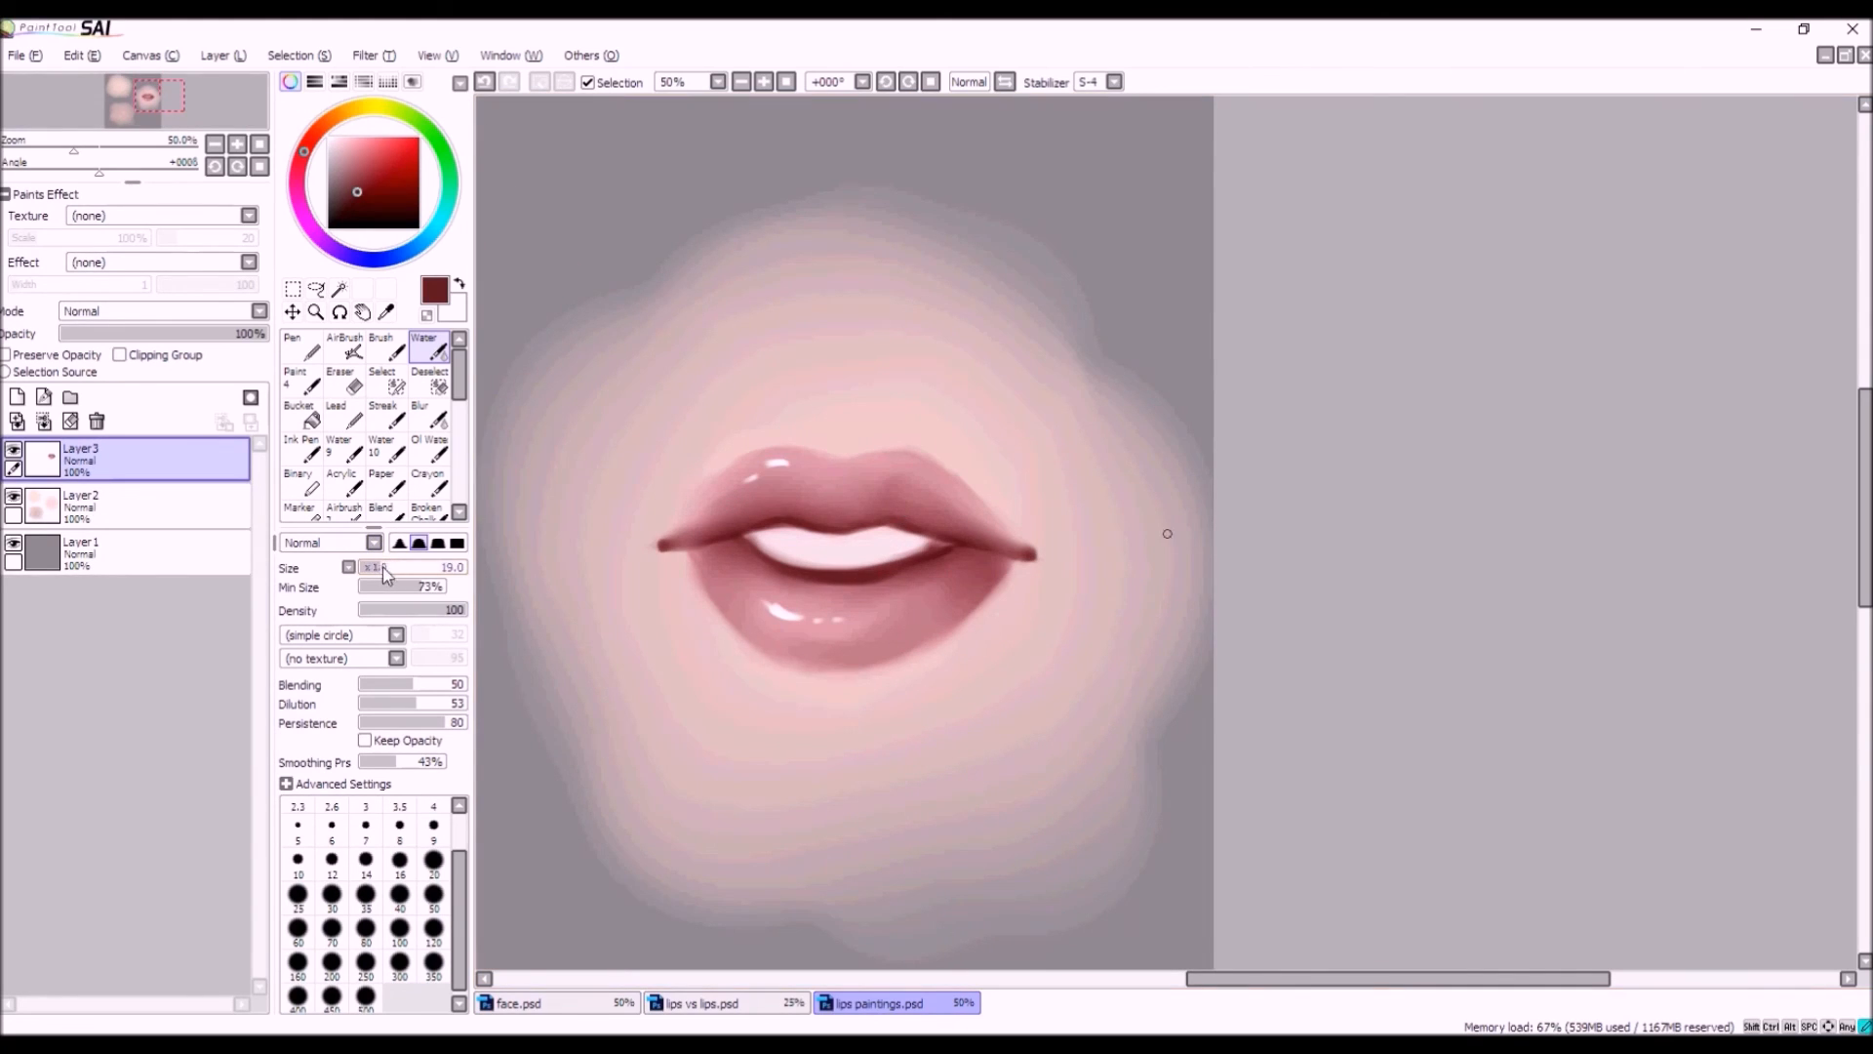
Deepen the shadows at both ends of the teeth with the dark red AirBrush at size 16.
{"action": "left_click", "coordinate": [347, 349]}
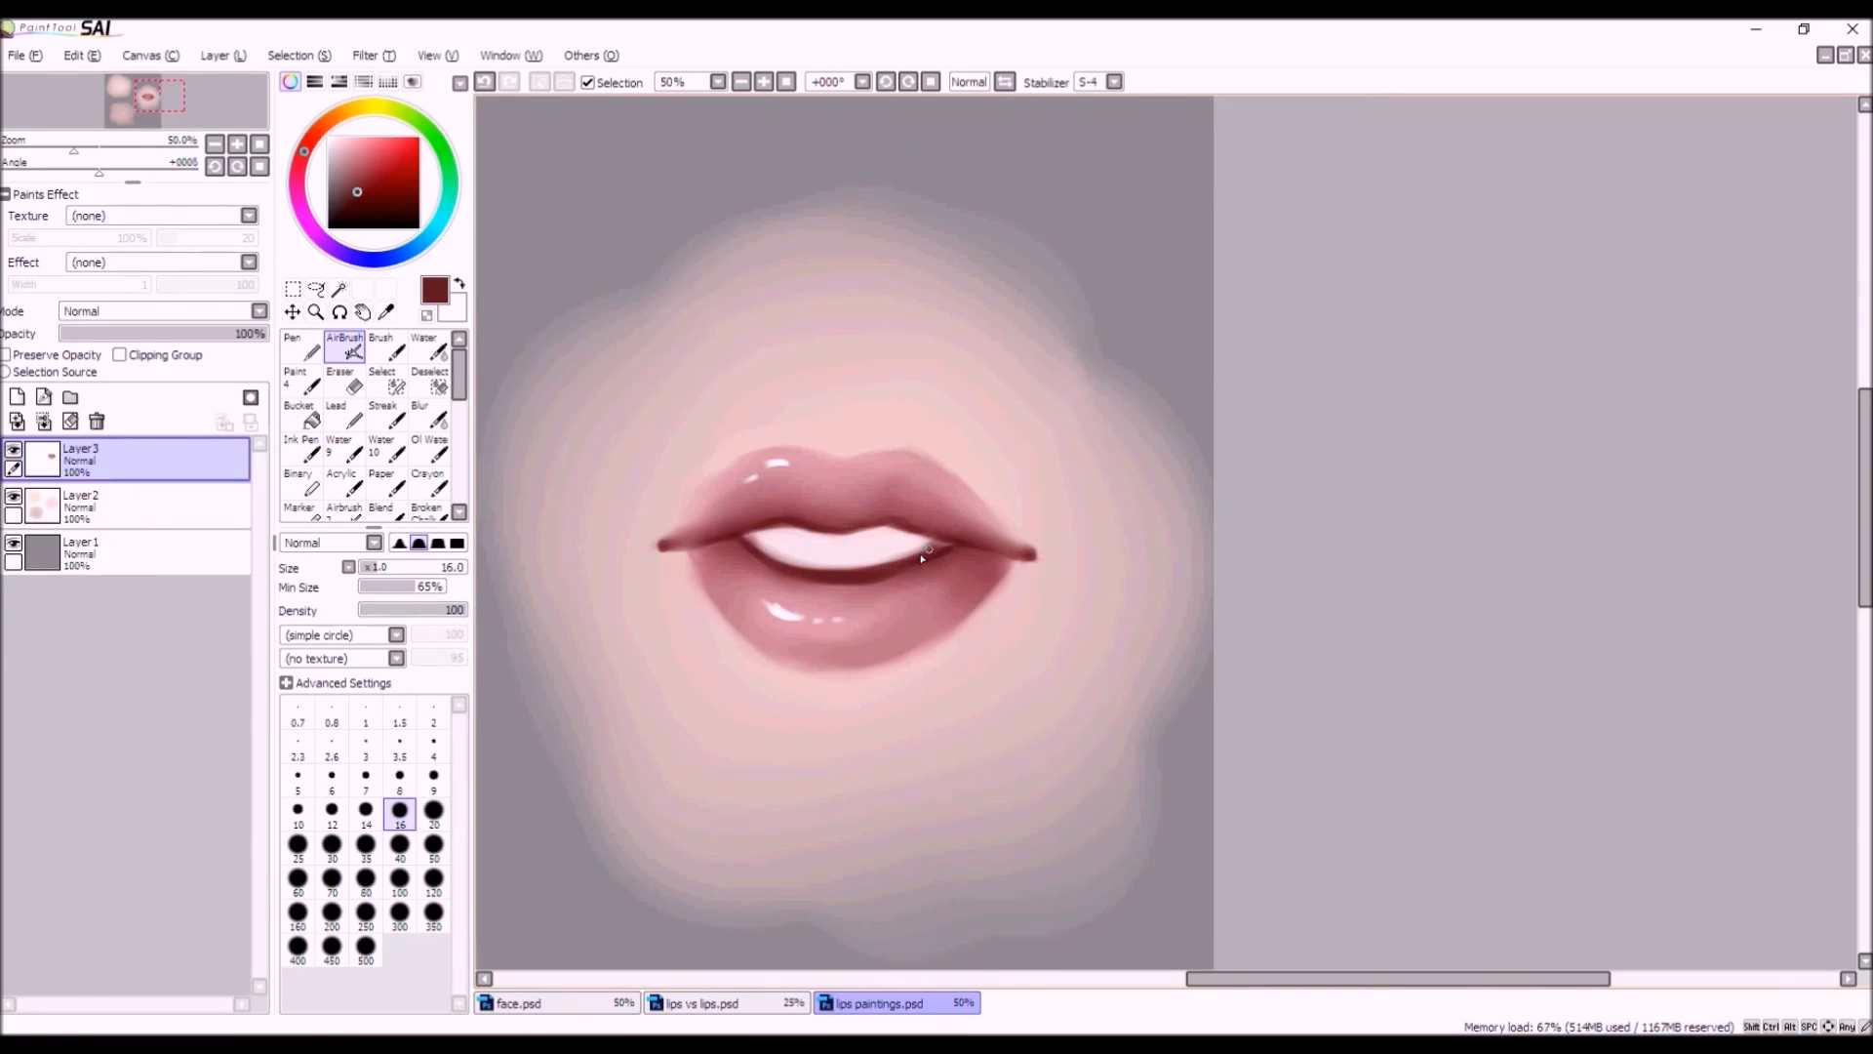
{"action": "left_click_drag", "start_coordinate": [941, 543], "coordinate": [942, 547]}
{"action": "left_click", "coordinate": [485, 82]}
{"action": "left_click_drag", "start_coordinate": [746, 541], "coordinate": [754, 552]}
{"action": "left_click_drag", "start_coordinate": [1036, 558], "coordinate": [975, 549]}
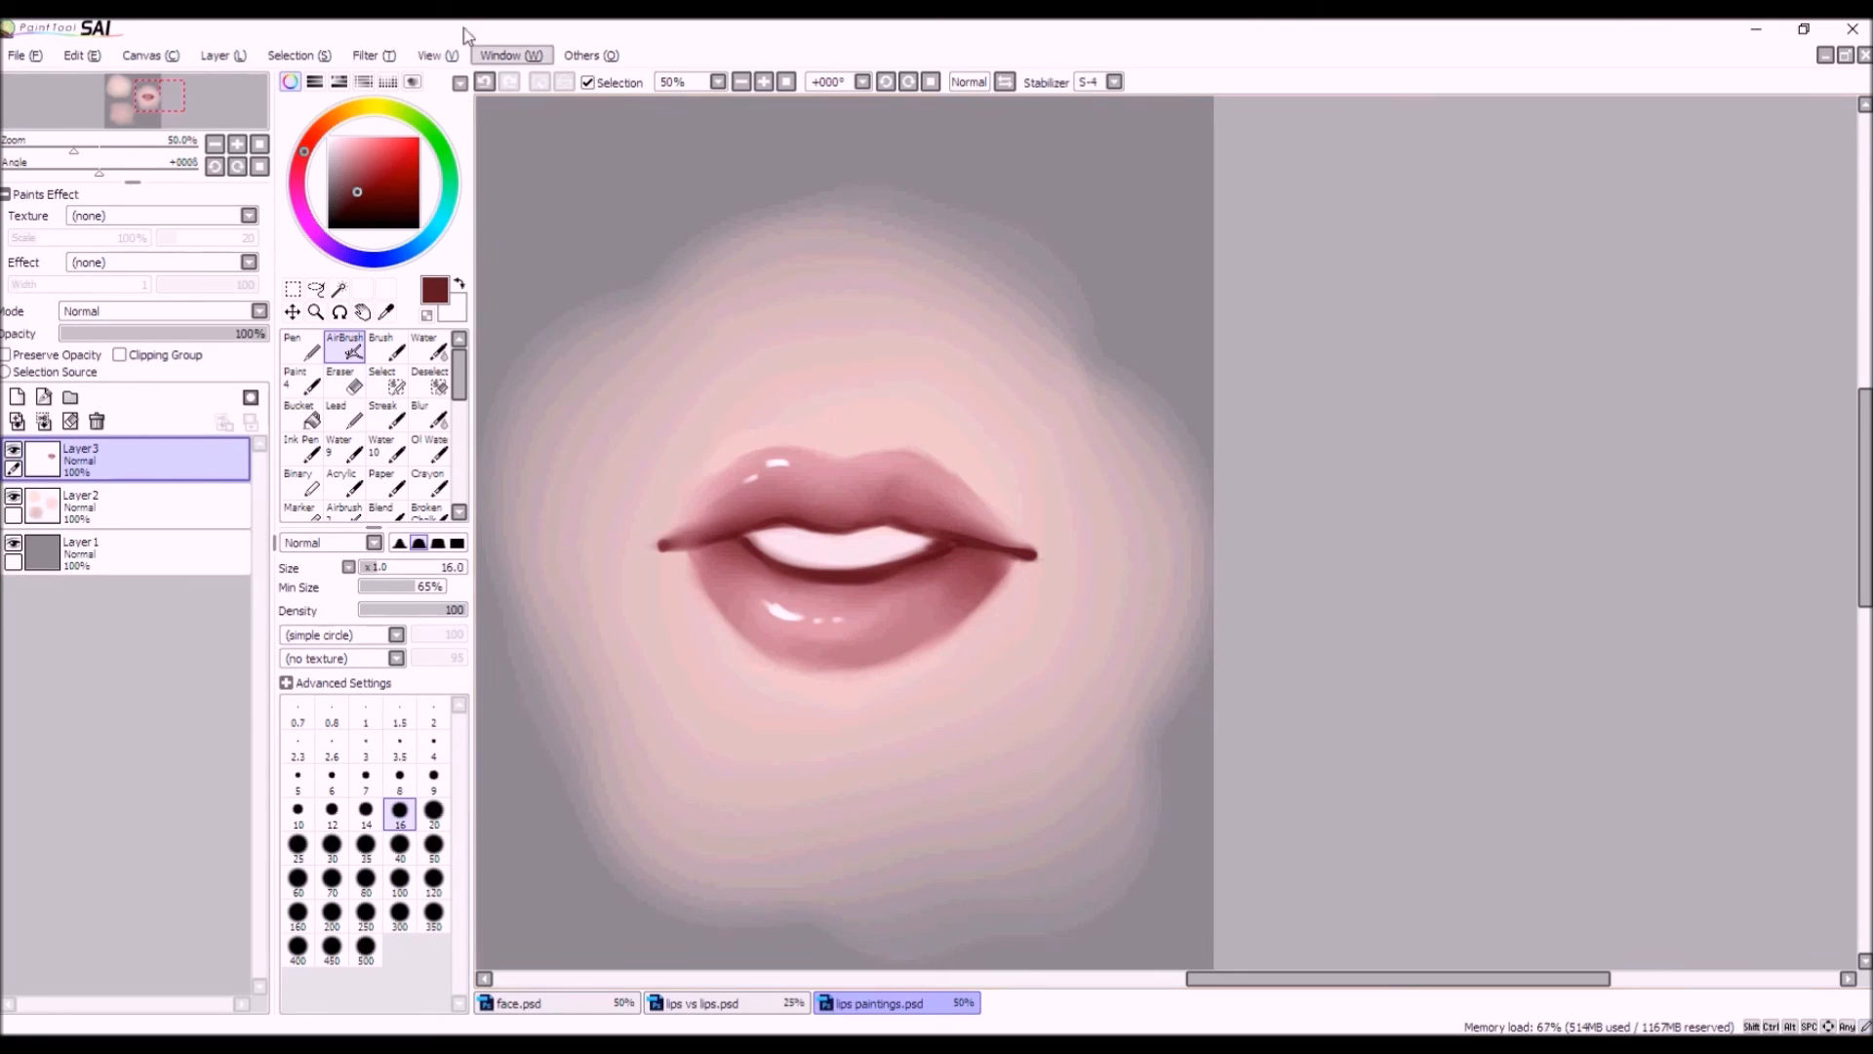
{"action": "left_click", "coordinate": [485, 82]}
{"action": "left_click", "coordinate": [485, 82]}
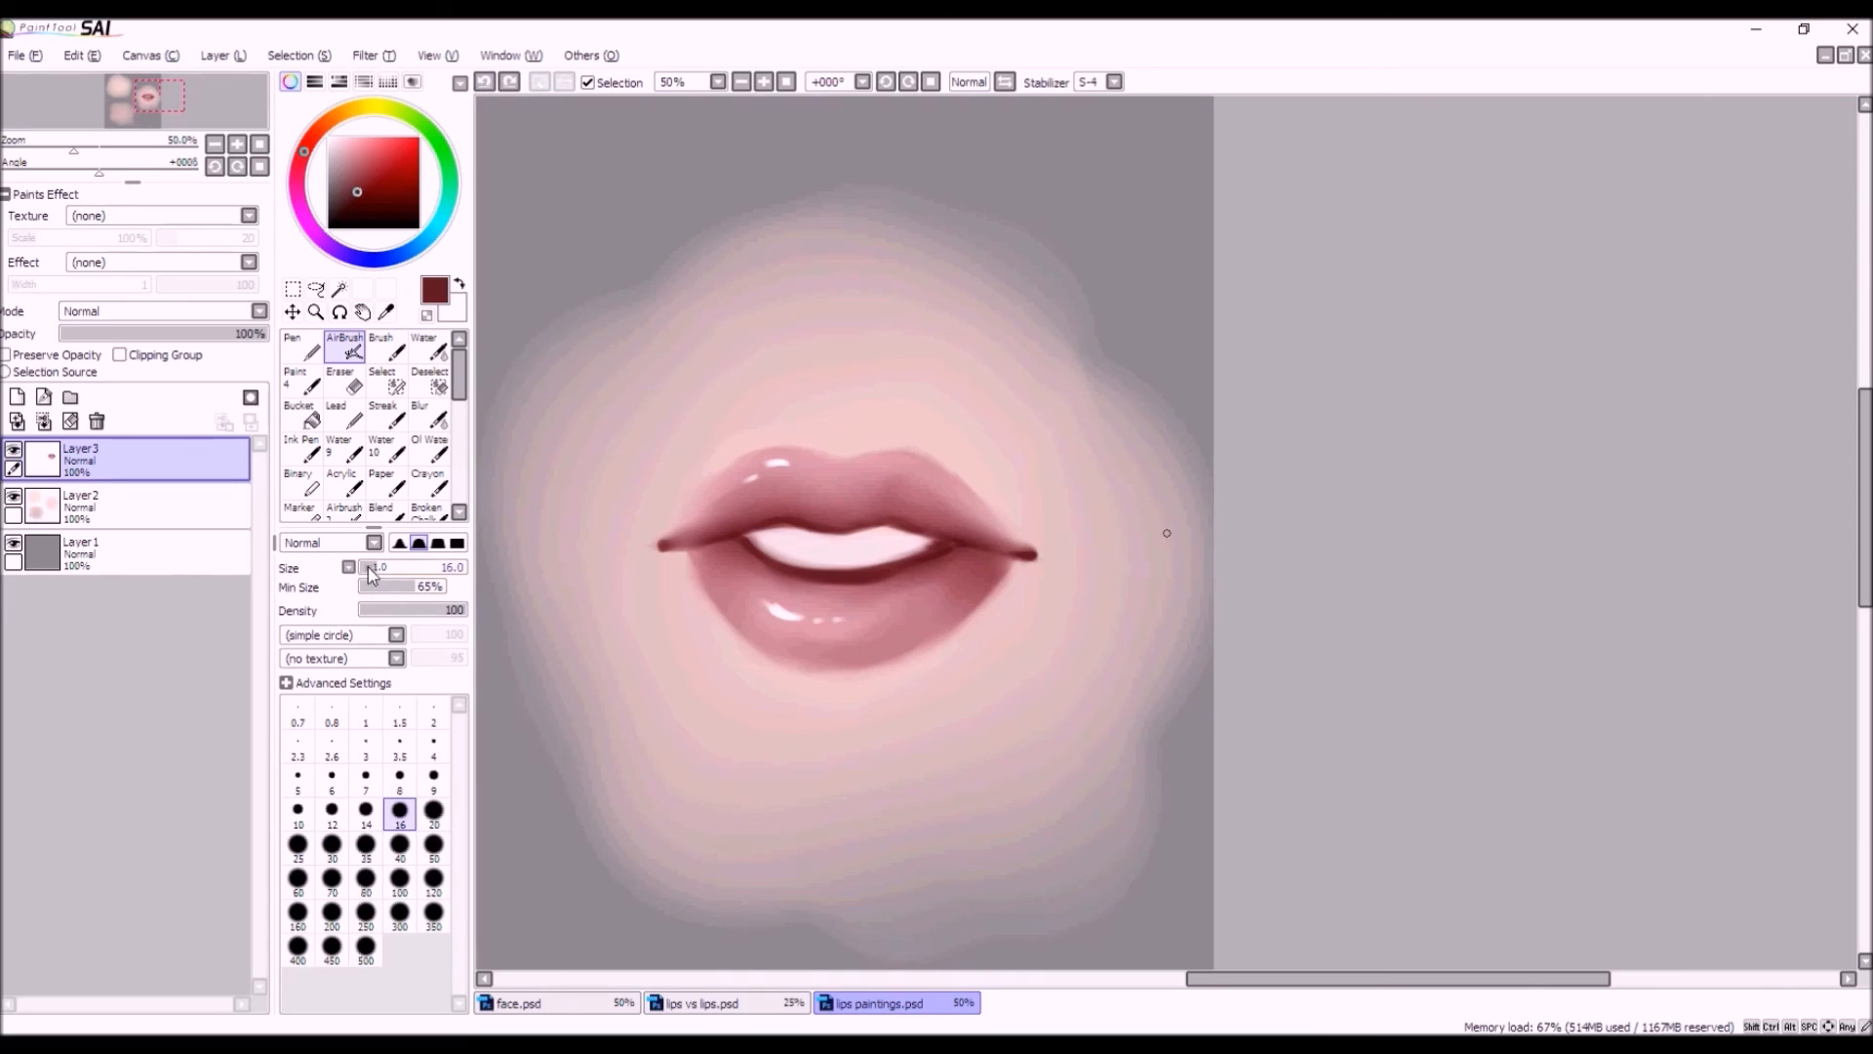
Set the AirBrush size to 12 and darken the mouth line out to both corners.
{"action": "key", "text": "bracketleft"}
{"action": "key", "text": "bracketleft"}
{"action": "left_click_drag", "start_coordinate": [1006, 559], "coordinate": [1024, 554]}
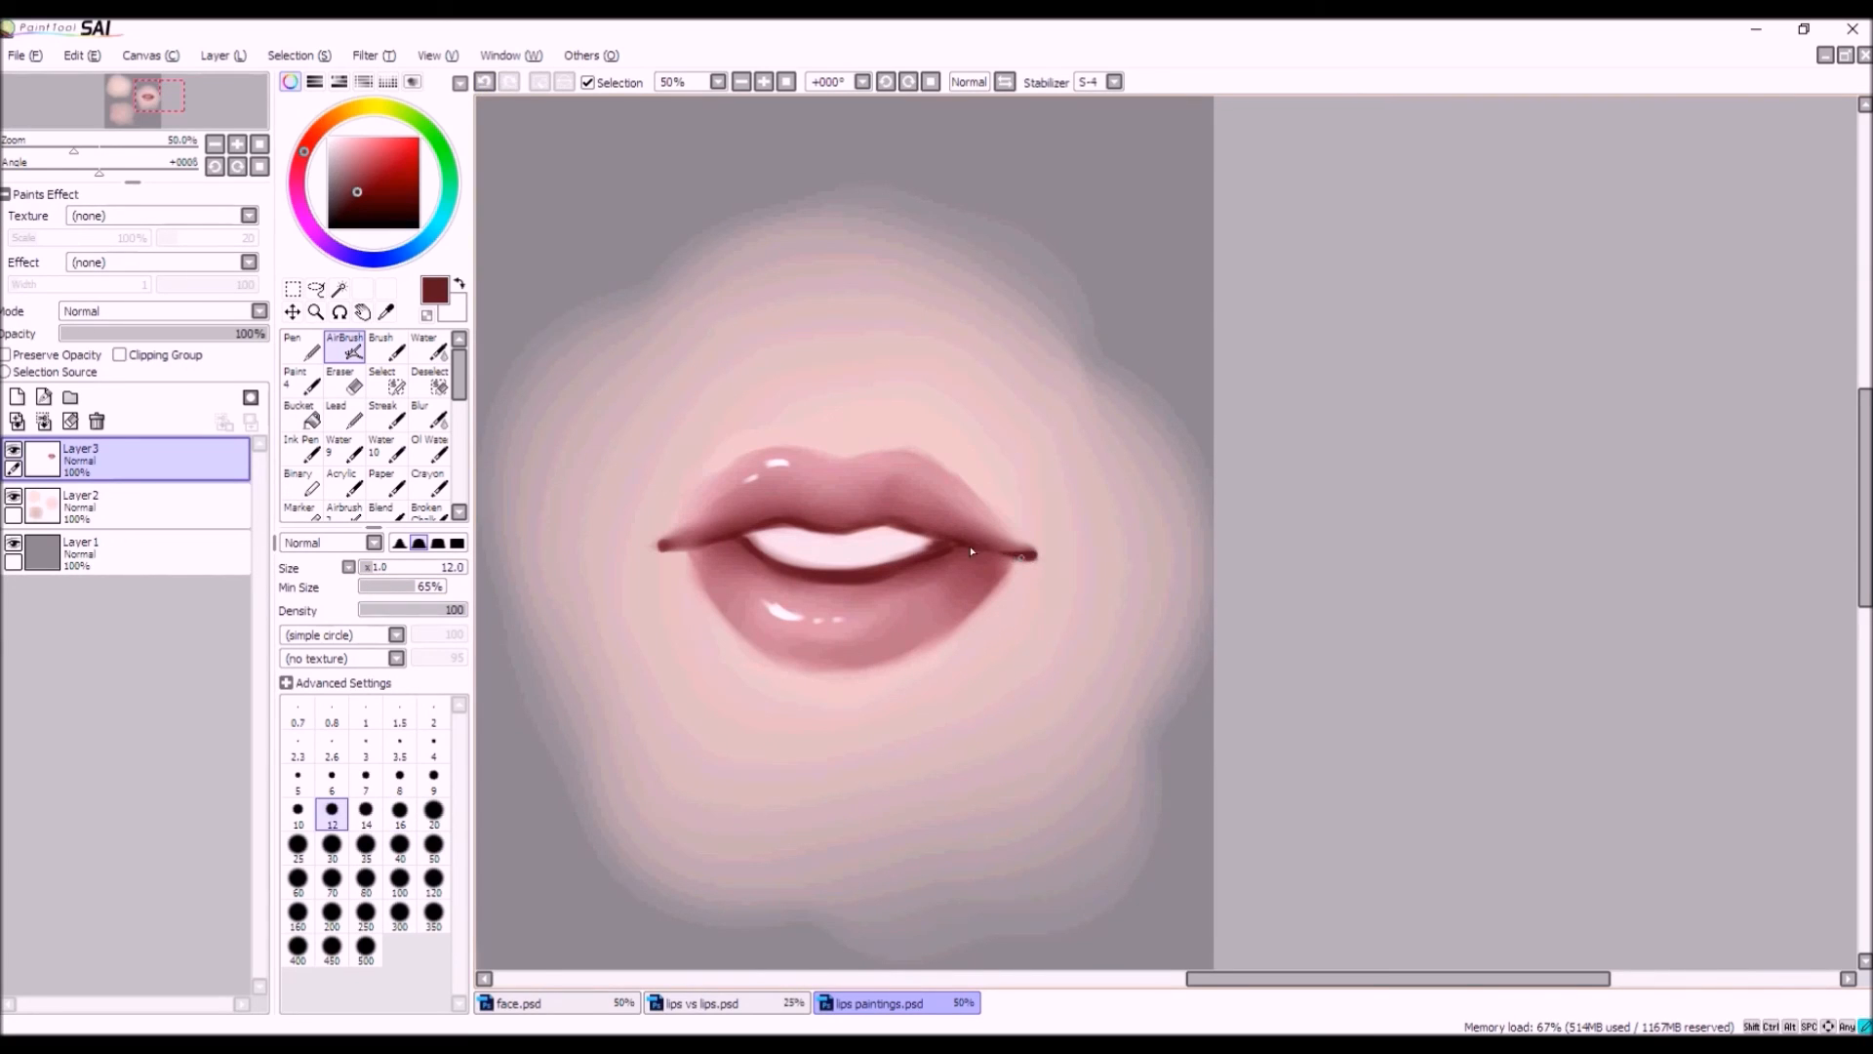
{"action": "left_click_drag", "start_coordinate": [709, 546], "coordinate": [666, 548]}
{"action": "scroll", "coordinate": [743, 522], "scroll_direction": "down", "scroll_amount": 3}
{"action": "scroll", "coordinate": [846, 498], "scroll_direction": "up", "scroll_amount": 3}
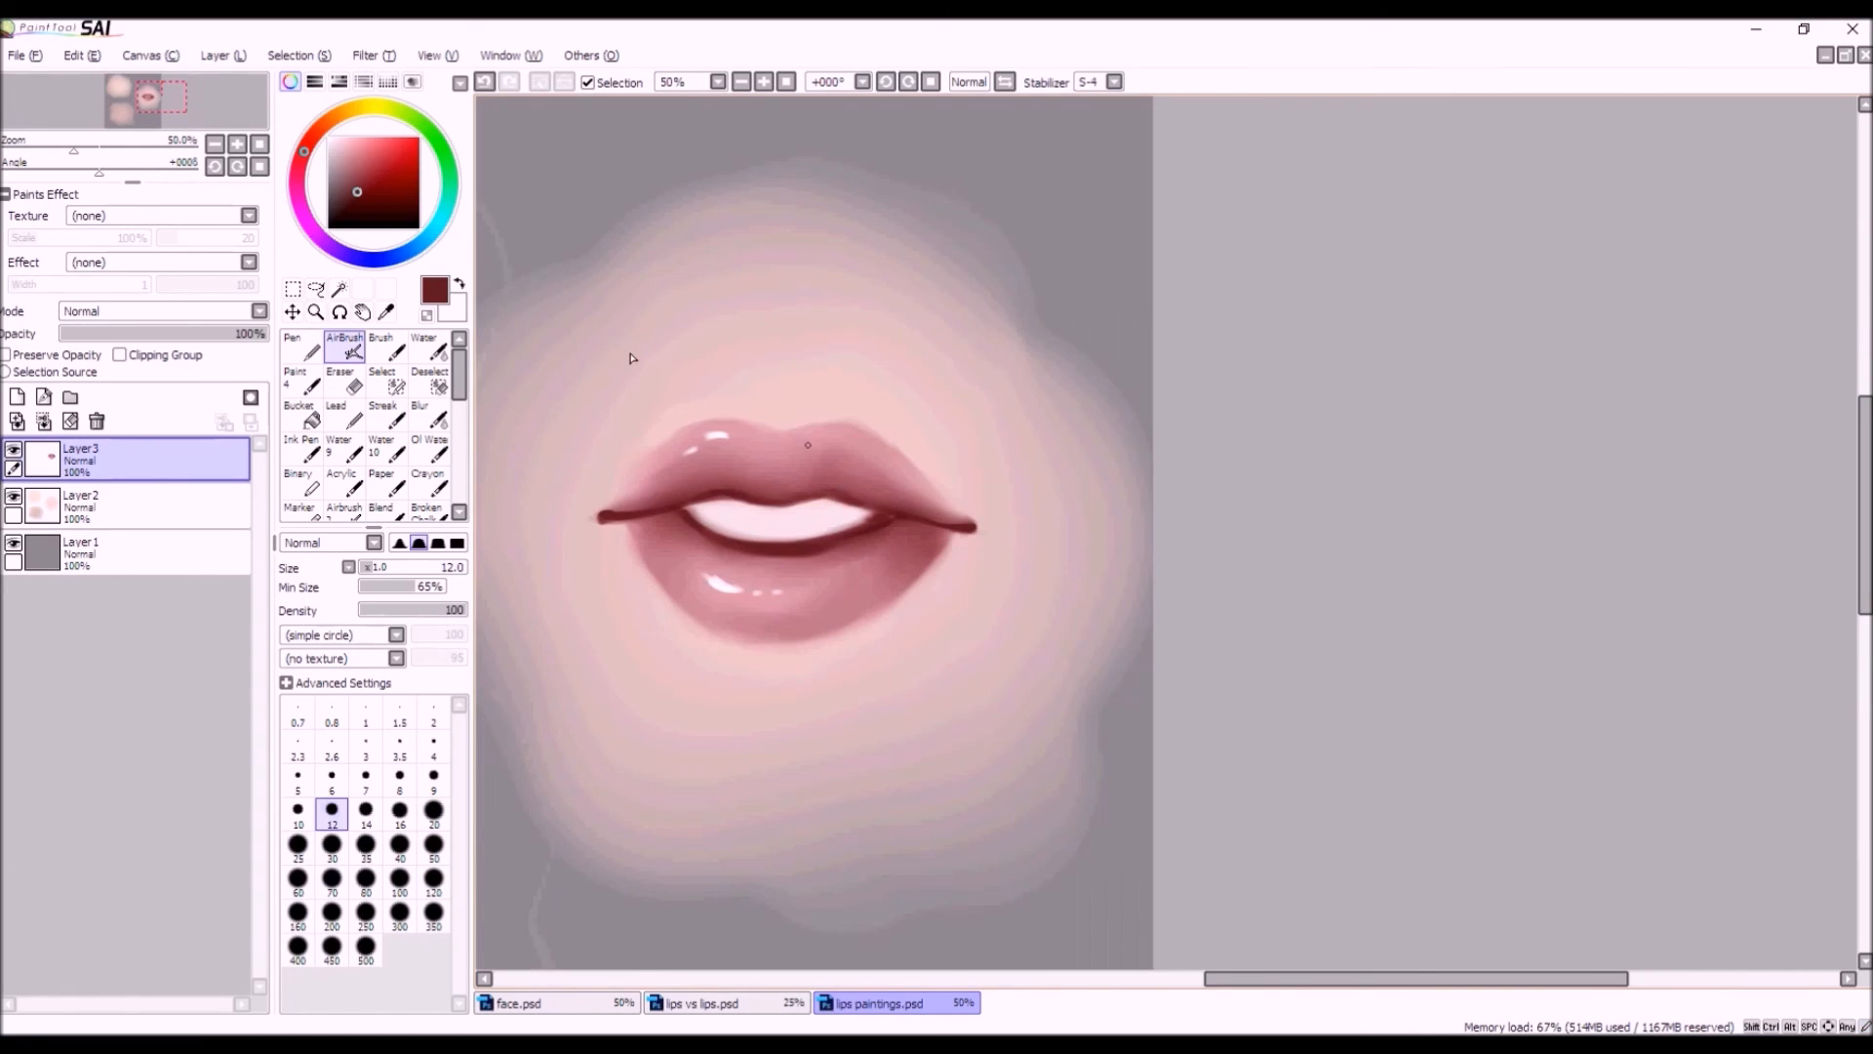
Blend the dark mouth corners into the surrounding skin and lips with the Water brush at size 28.
{"action": "left_click", "coordinate": [427, 348]}
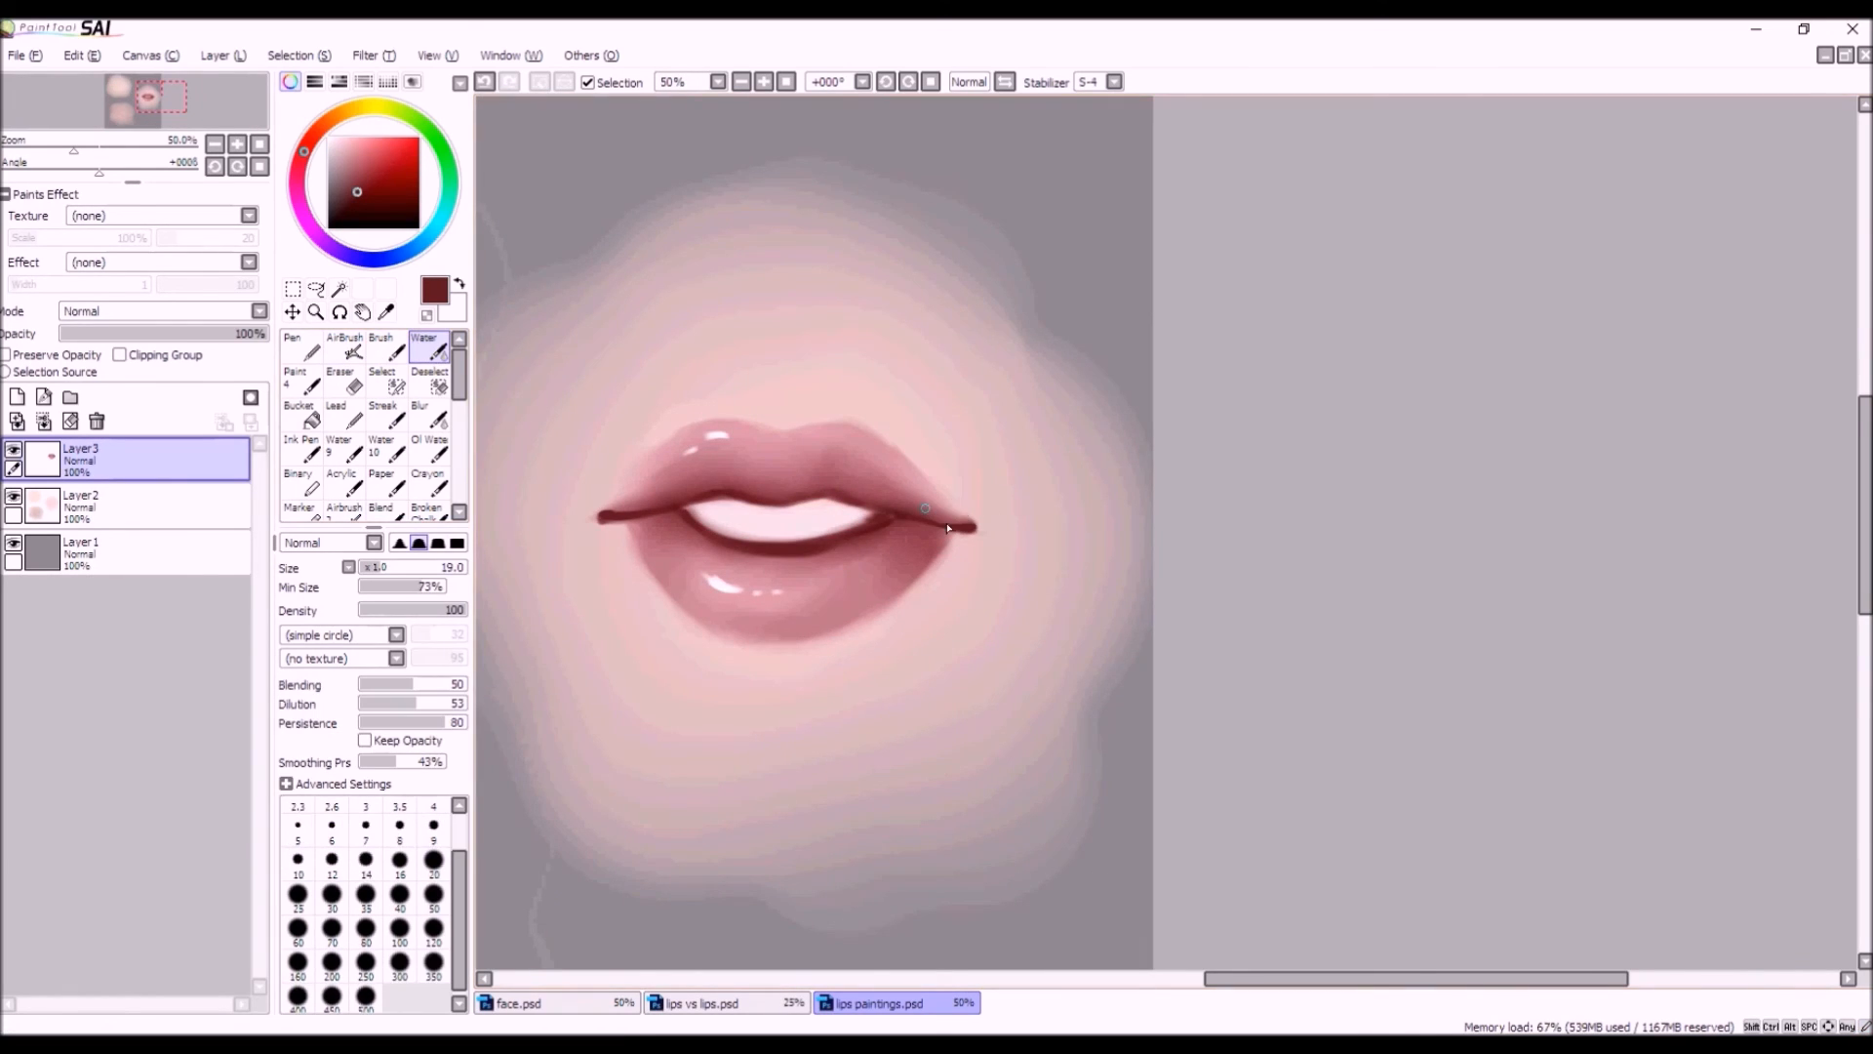
{"action": "left_click_drag", "start_coordinate": [383, 569], "coordinate": [400, 566]}
{"action": "left_click", "coordinate": [387, 568]}
{"action": "scroll", "coordinate": [951, 519], "scroll_direction": "down", "scroll_amount": 3}
{"action": "scroll", "coordinate": [825, 545], "scroll_direction": "up", "scroll_amount": 2}
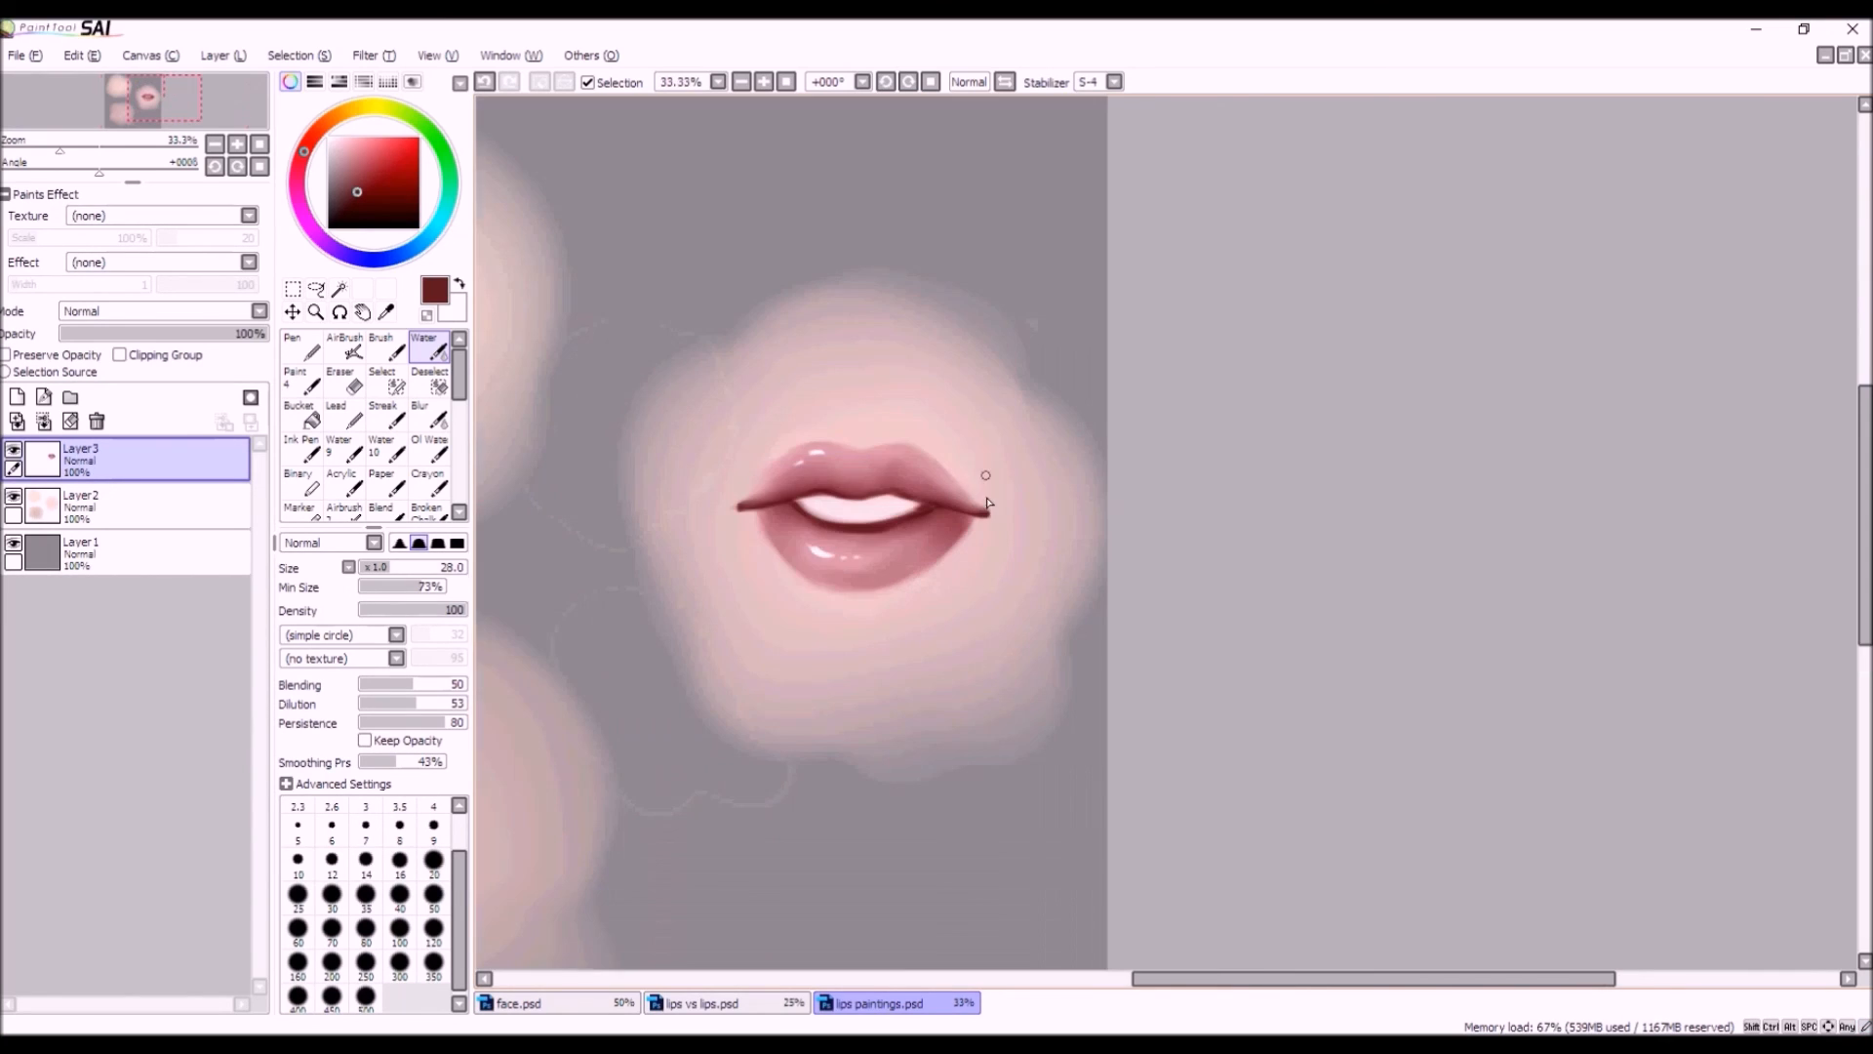
{"action": "scroll", "coordinate": [789, 578], "scroll_direction": "up", "scroll_amount": 1}
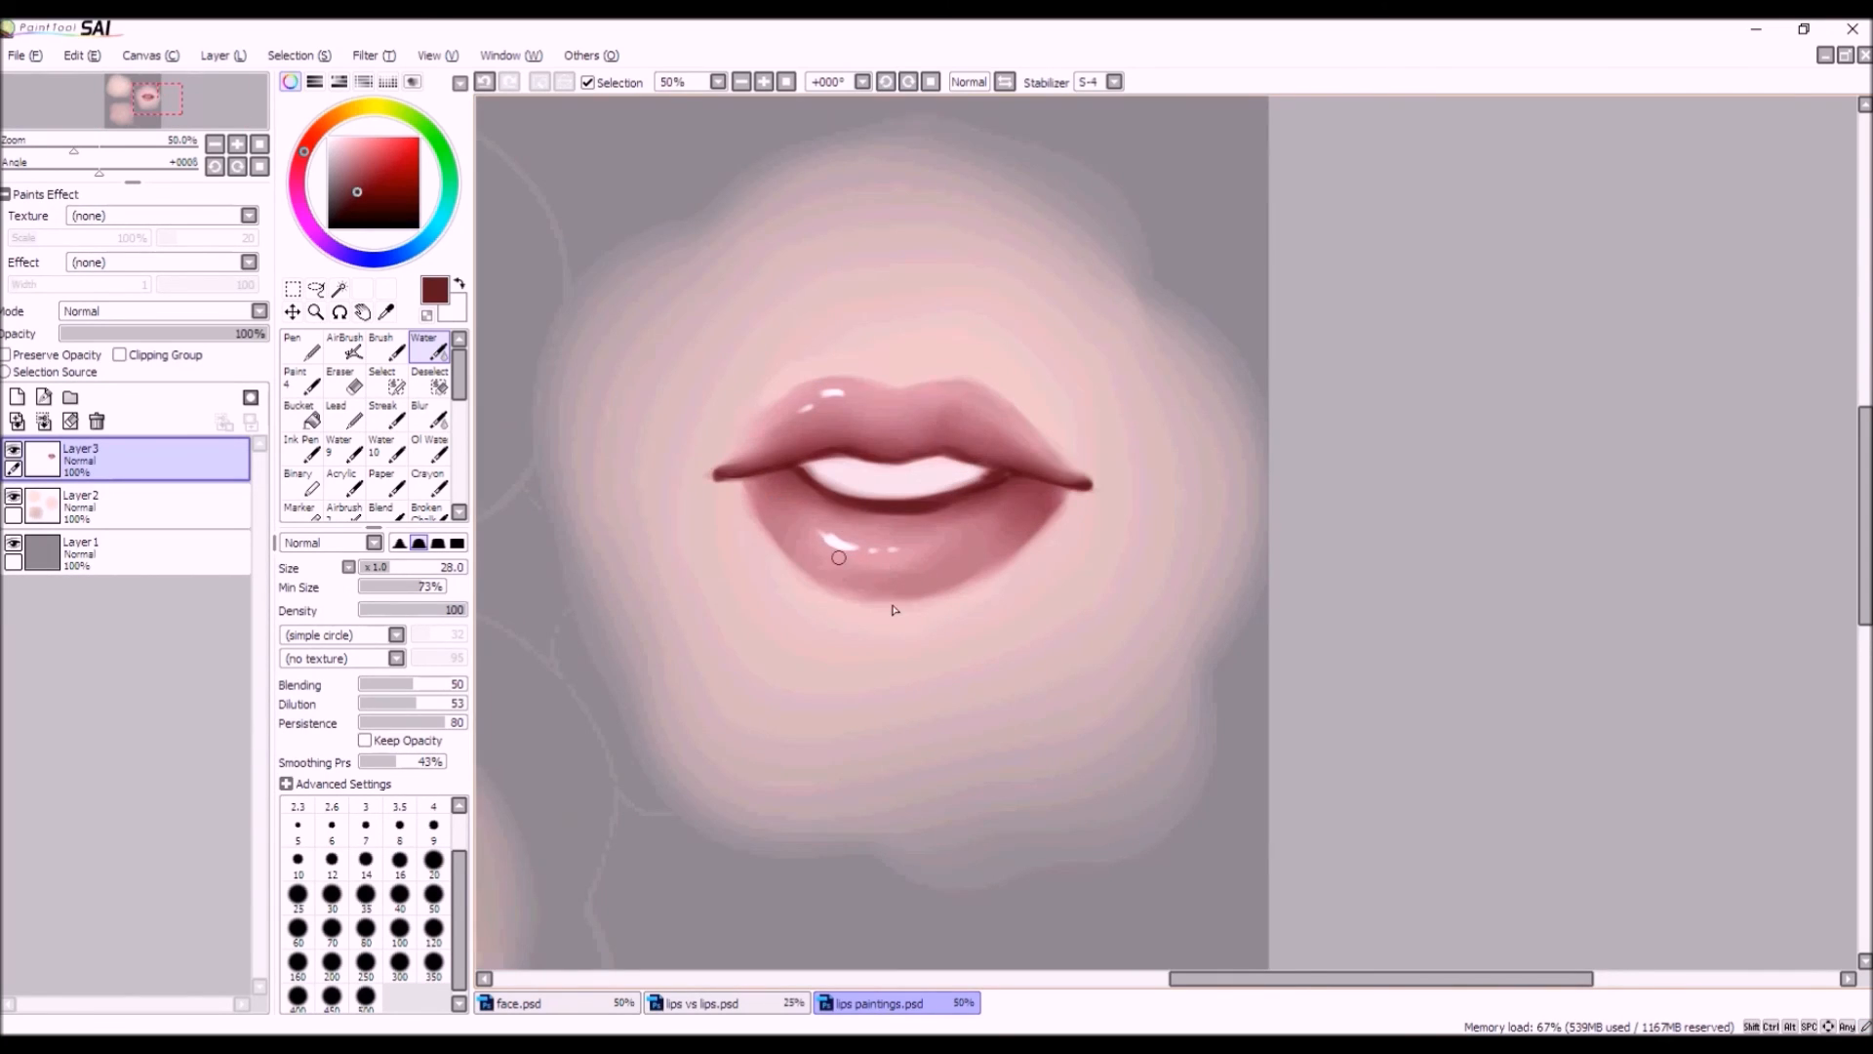
Pick a light pink and airbrush a soft glow around the upper lip's highlight at size 55 and density 68.
{"action": "left_click_drag", "start_coordinate": [892, 605], "coordinate": [844, 659]}
{"action": "mouse_move", "coordinate": [343, 141]}
{"action": "left_mouse_down"}
{"action": "mouse_move", "coordinate": [338, 110]}
{"action": "mouse_move", "coordinate": [302, 153]}
{"action": "left_mouse_up"}
{"action": "left_click", "coordinate": [299, 173]}
{"action": "left_click", "coordinate": [346, 137]}
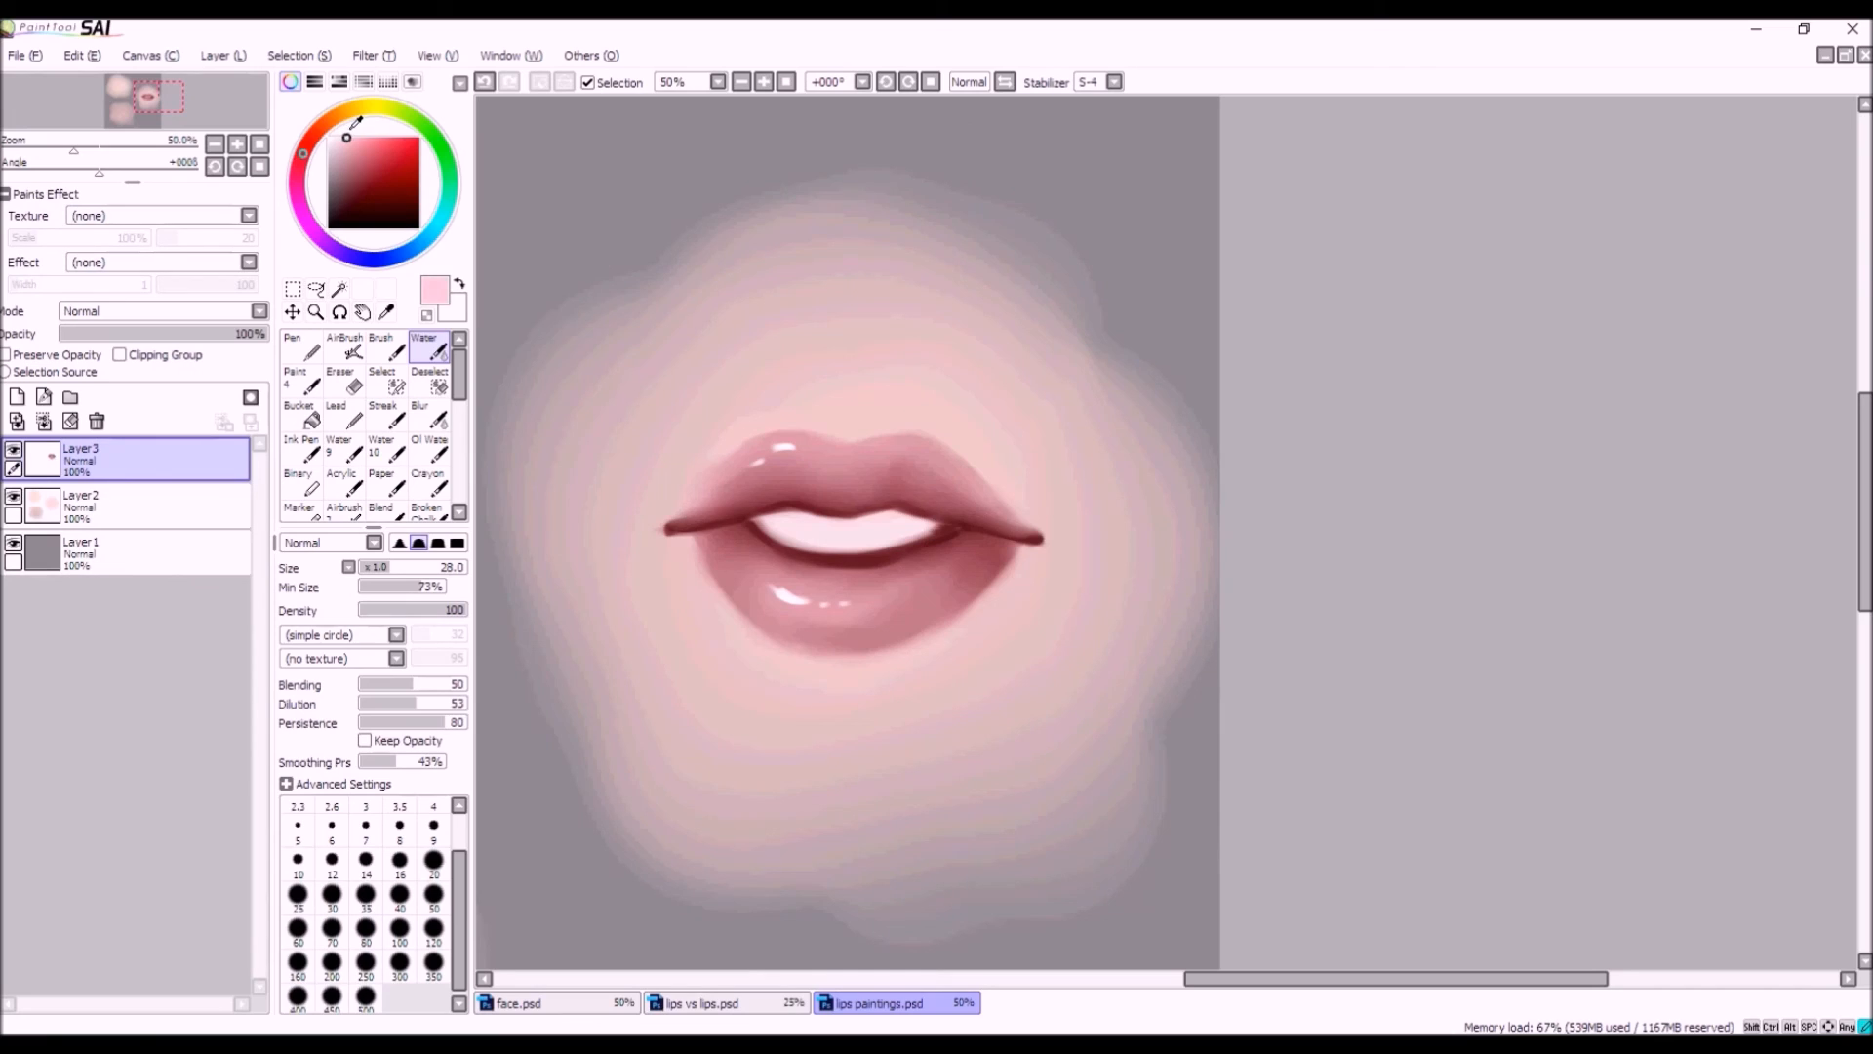
{"action": "left_click", "coordinate": [345, 347]}
{"action": "mouse_move", "coordinate": [451, 612]}
{"action": "left_mouse_down"}
{"action": "mouse_move", "coordinate": [410, 572]}
{"action": "mouse_move", "coordinate": [426, 574]}
{"action": "left_mouse_up"}
{"action": "mouse_move", "coordinate": [771, 464]}
{"action": "left_mouse_down"}
{"action": "mouse_move", "coordinate": [773, 441]}
{"action": "mouse_move", "coordinate": [765, 456]}
{"action": "left_mouse_up"}
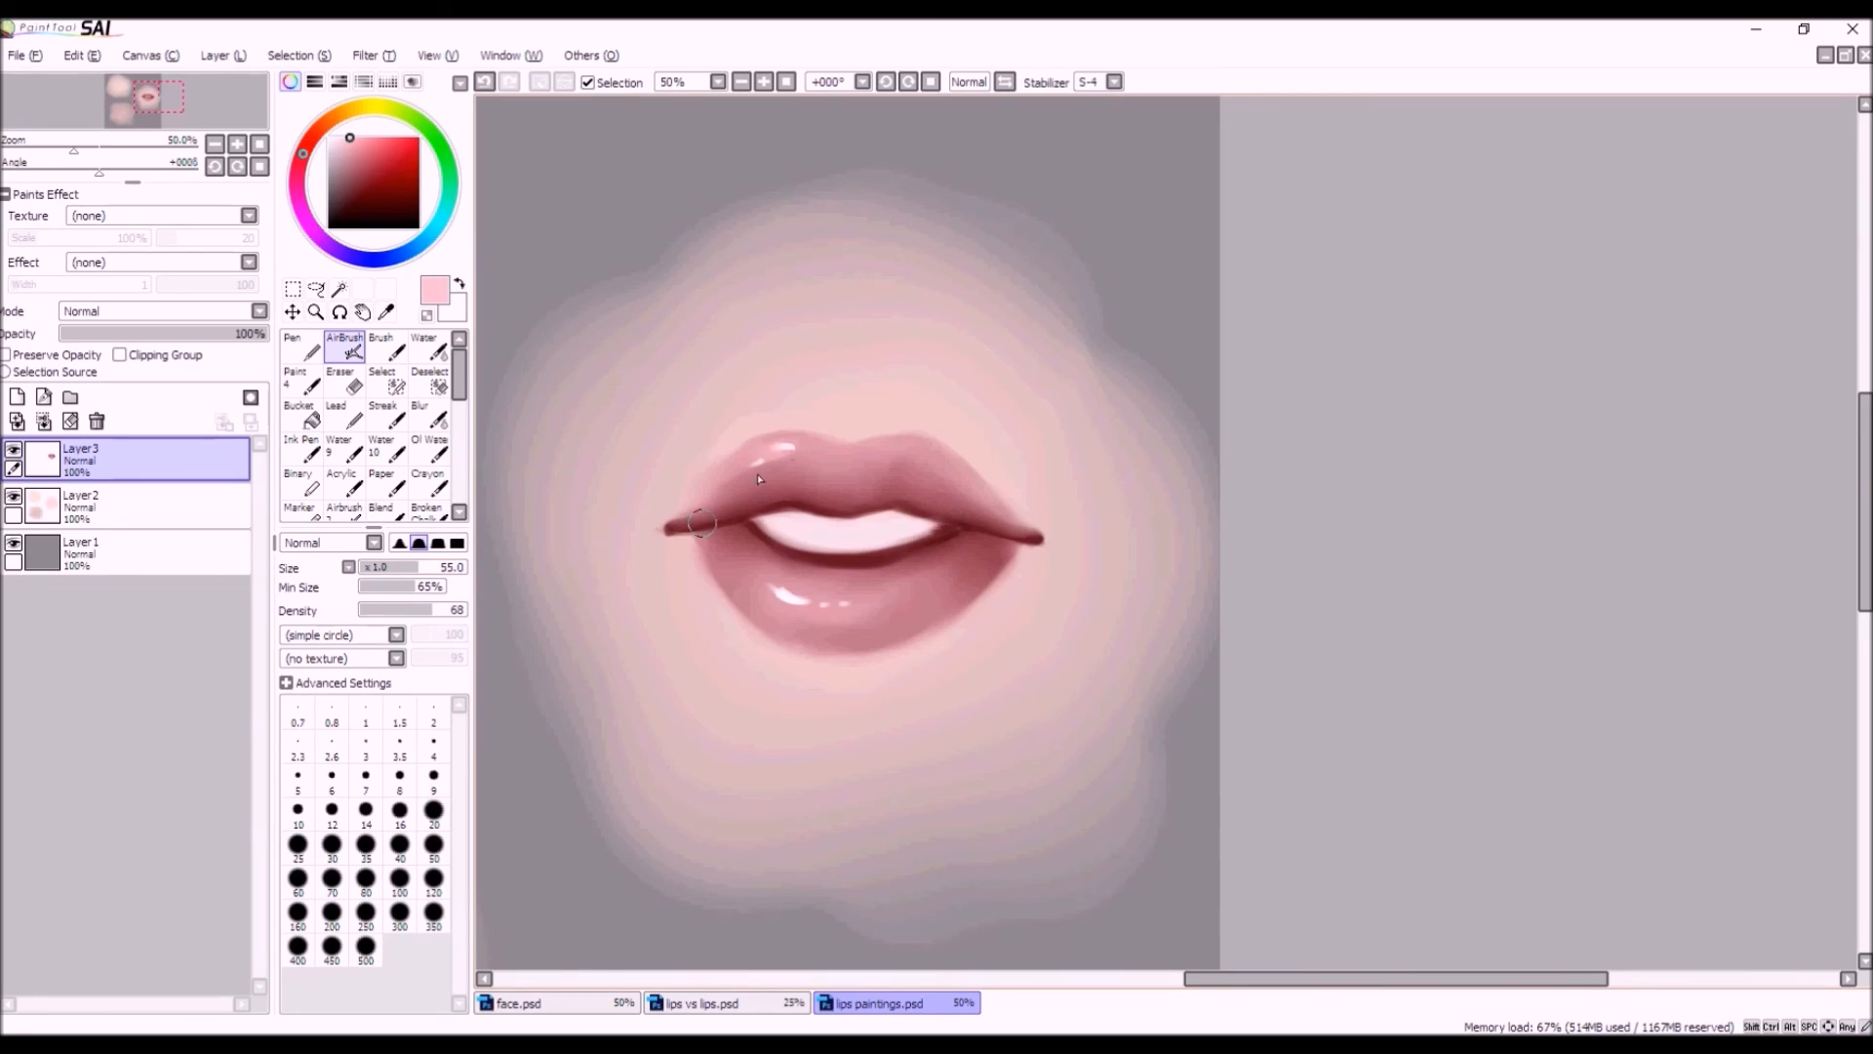
Enlarge the AirBrush to size 75 and add a soft light pink glow around the lower lip's highlight.
{"action": "left_click_drag", "start_coordinate": [426, 573], "coordinate": [444, 575]}
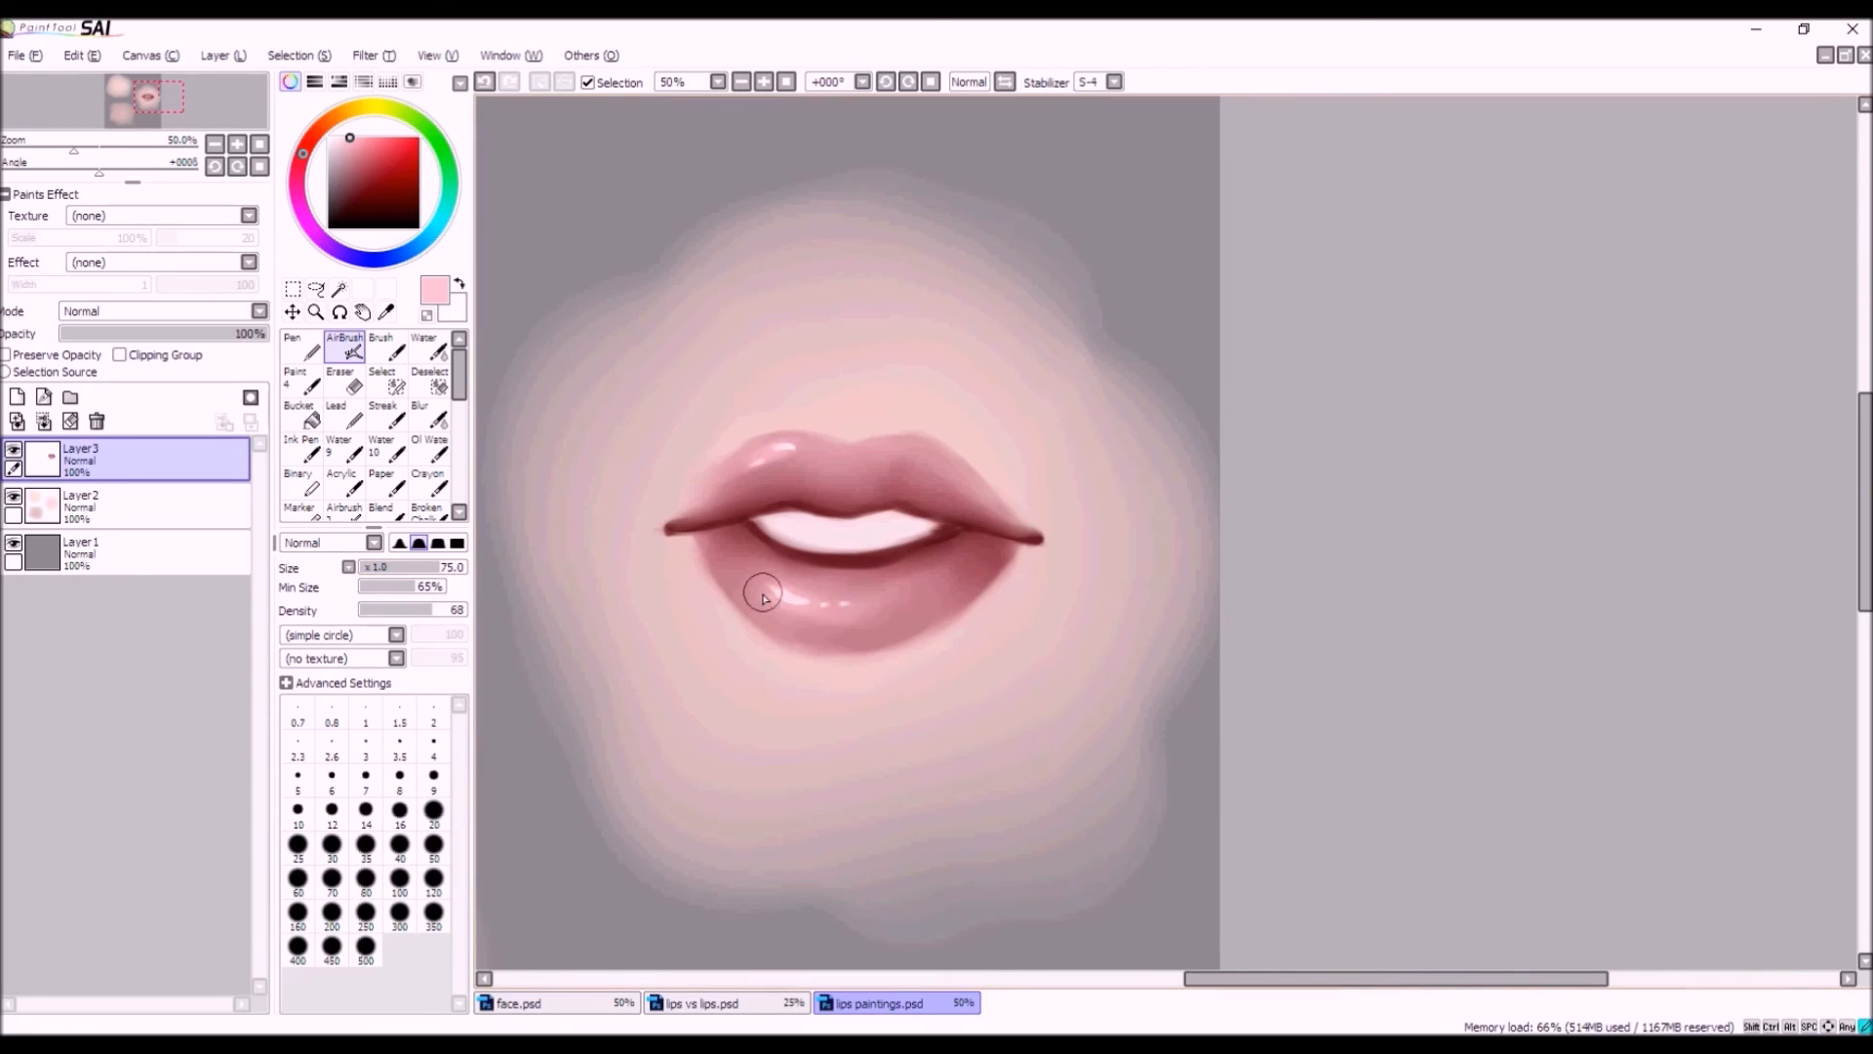
{"action": "left_click", "coordinate": [485, 83]}
{"action": "mouse_move", "coordinate": [771, 593]}
{"action": "left_mouse_down"}
{"action": "mouse_move", "coordinate": [829, 599]}
{"action": "mouse_move", "coordinate": [768, 602]}
{"action": "mouse_move", "coordinate": [836, 630]}
{"action": "left_mouse_up"}
{"action": "scroll", "coordinate": [914, 326], "scroll_direction": "down", "scroll_amount": 2}
{"action": "scroll", "coordinate": [929, 365], "scroll_direction": "up", "scroll_amount": 1}
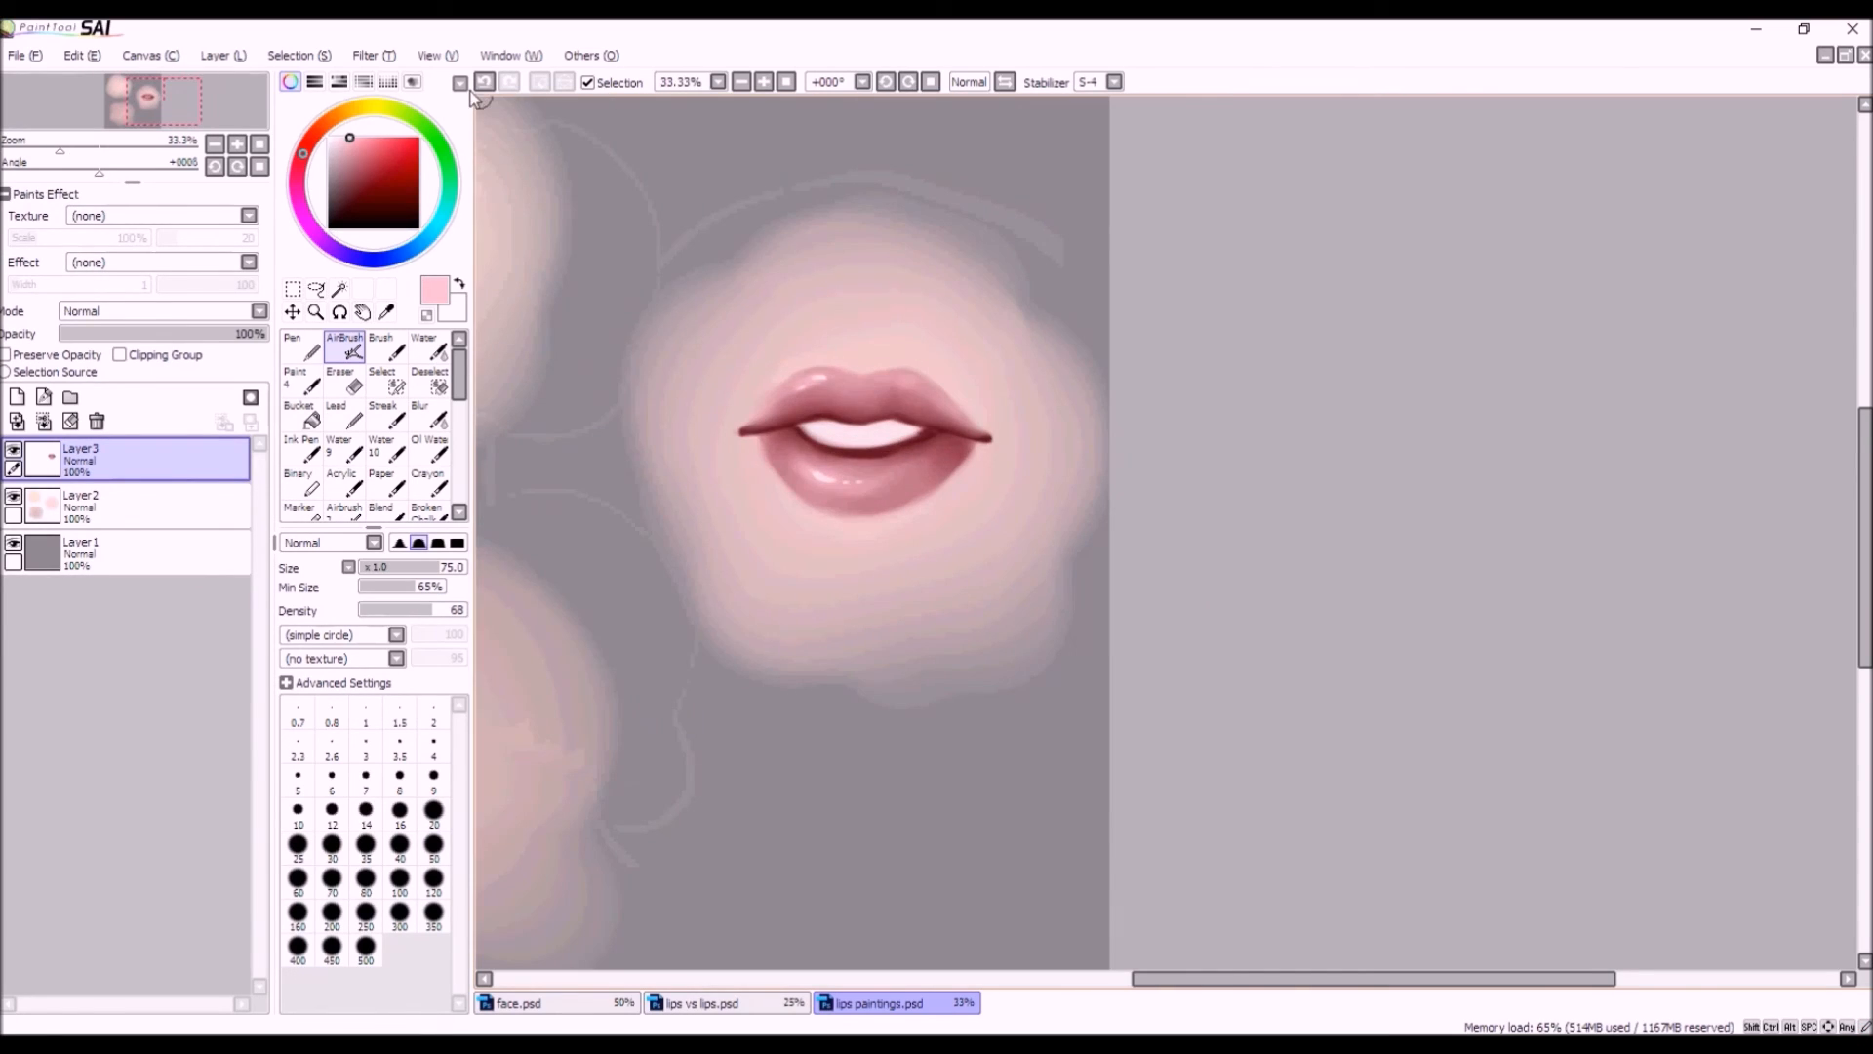
{"action": "scroll", "coordinate": [934, 325], "scroll_direction": "up", "scroll_amount": 1}
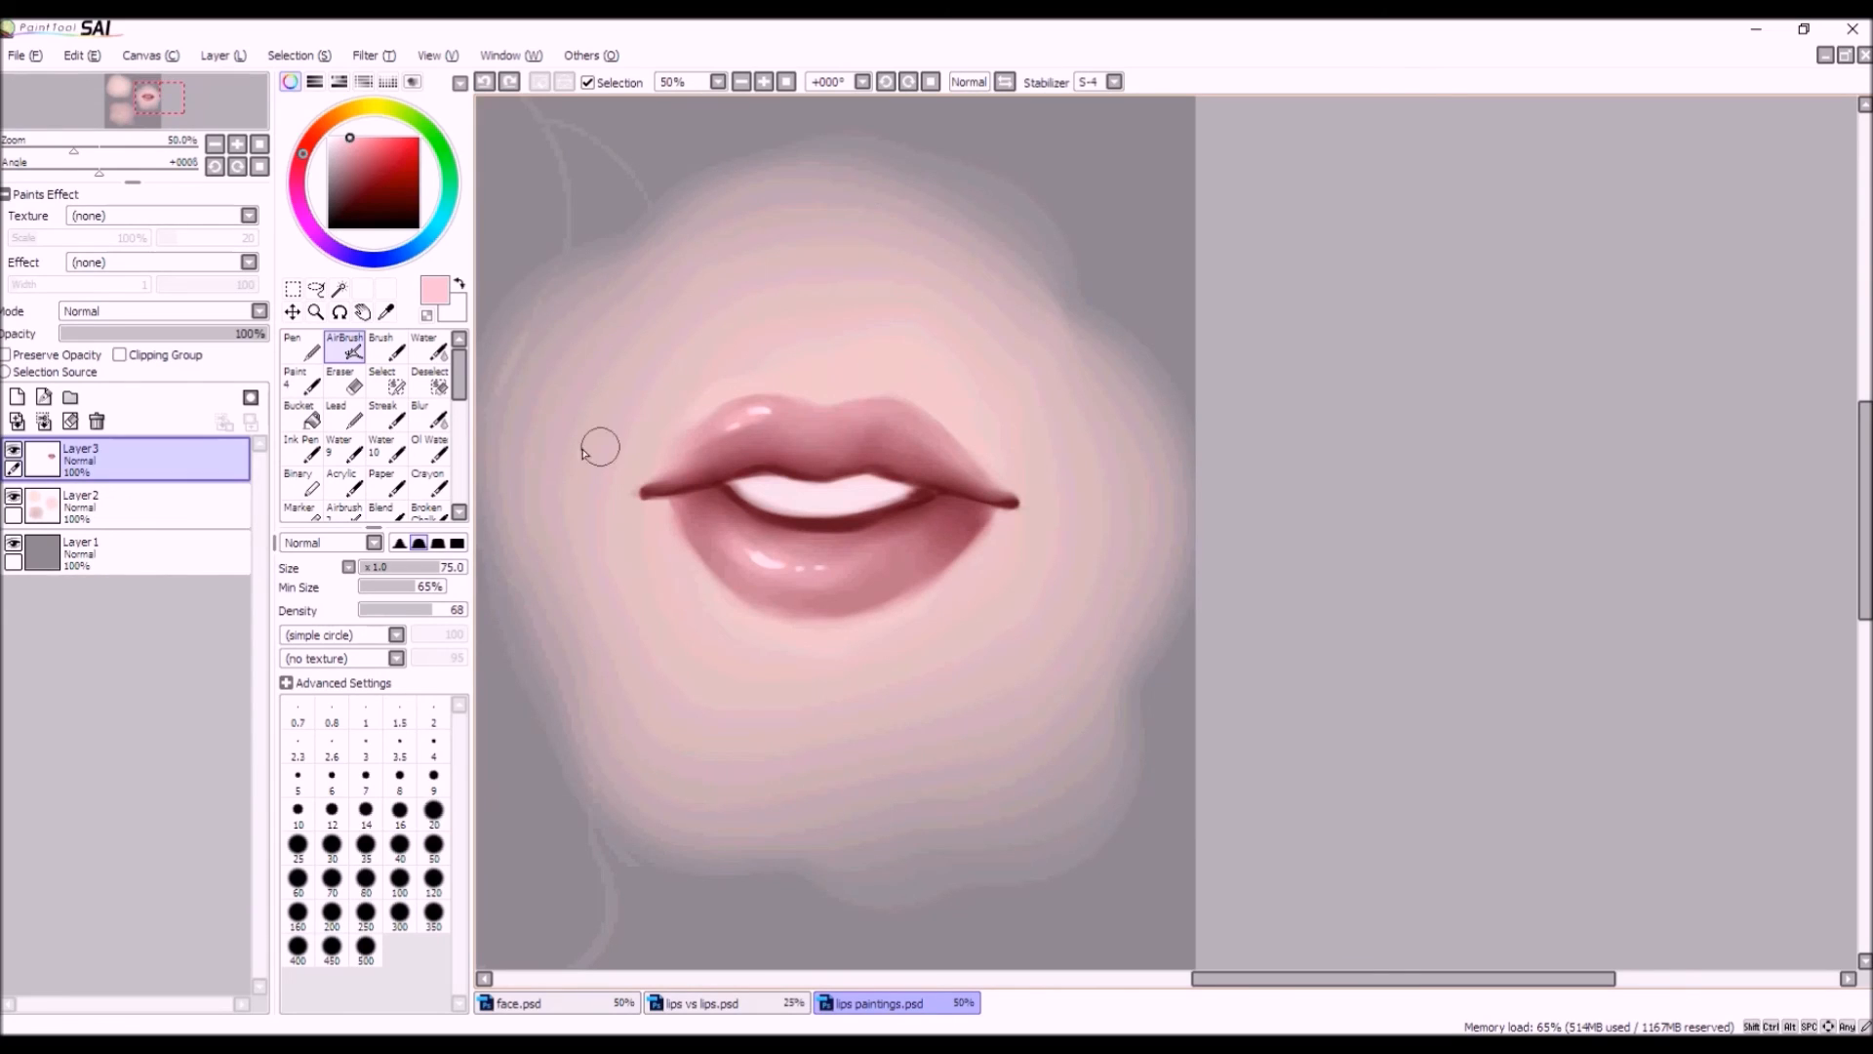
Choose a near-white pink and set the AirBrush size to 15.
{"action": "left_click_drag", "start_coordinate": [349, 138], "coordinate": [331, 142]}
{"action": "left_click_drag", "start_coordinate": [405, 566], "coordinate": [373, 576]}
{"action": "left_click", "coordinate": [335, 137]}
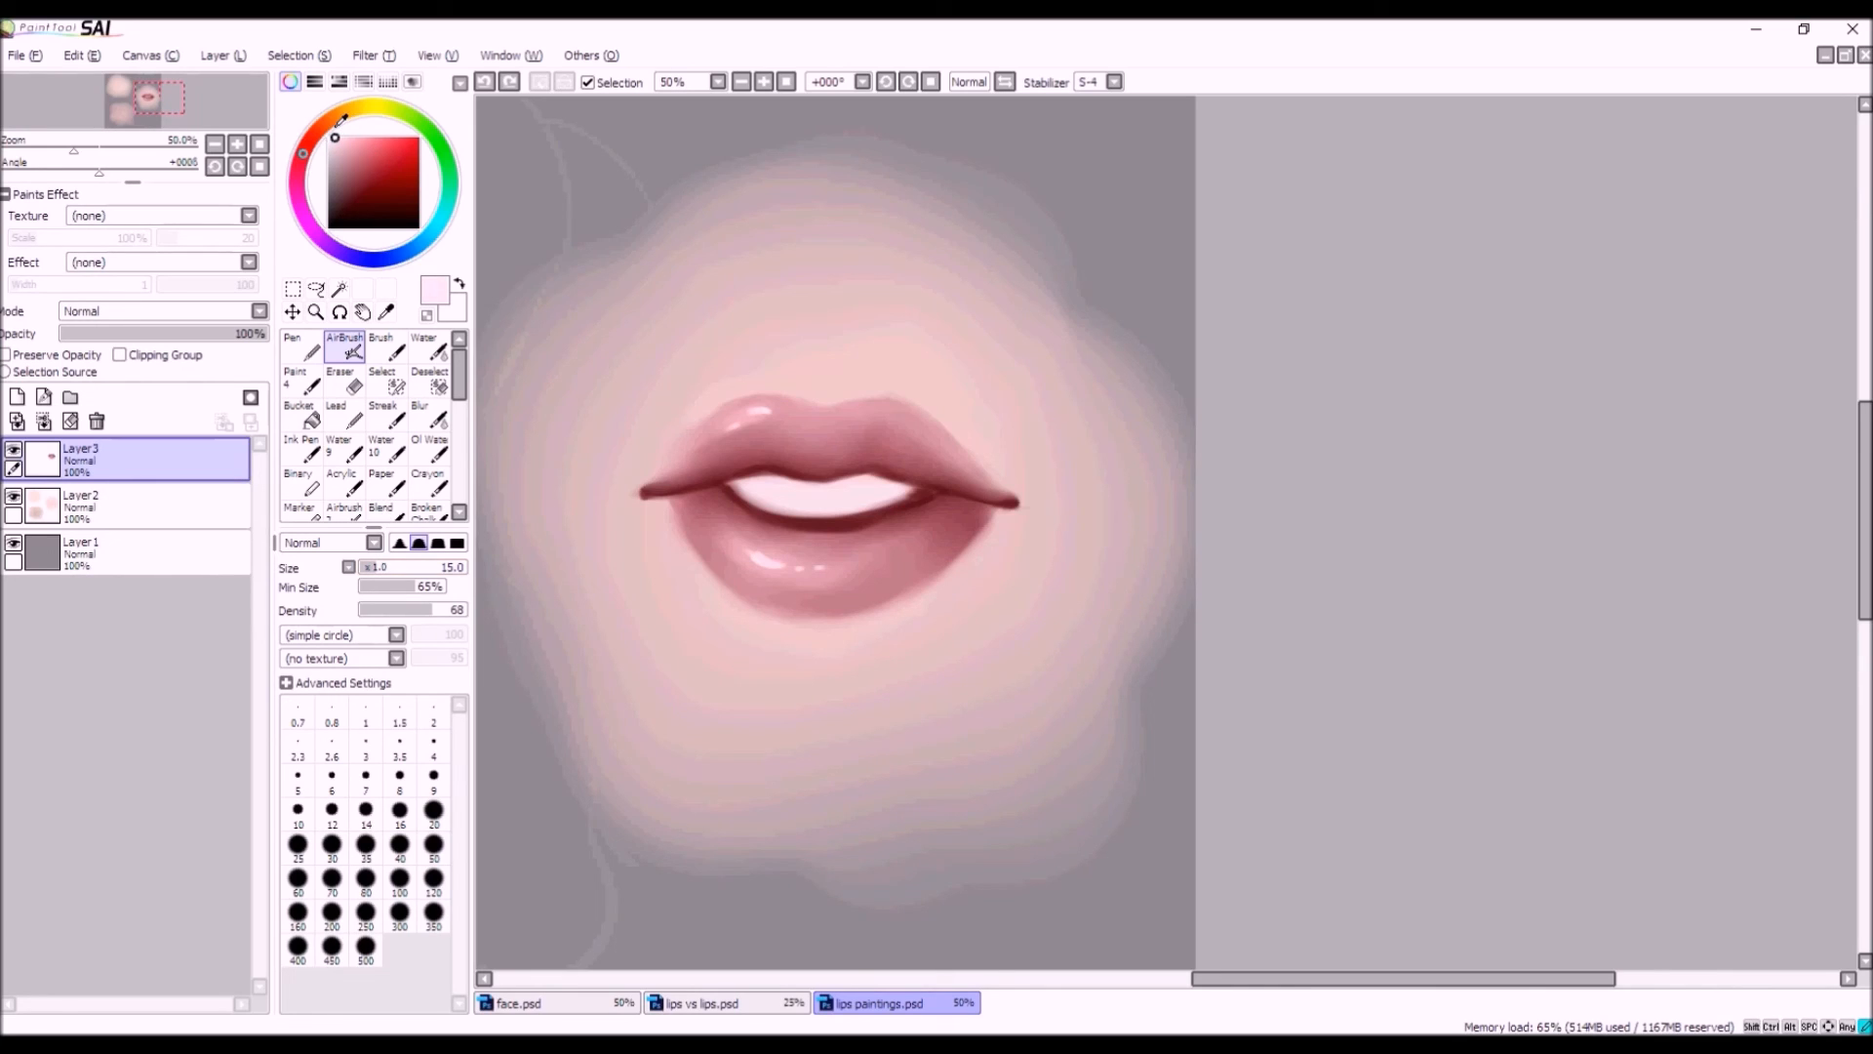
{"action": "left_click_drag", "start_coordinate": [728, 406], "coordinate": [748, 395]}
{"action": "left_click_drag", "start_coordinate": [746, 397], "coordinate": [776, 396]}
{"action": "left_click", "coordinate": [486, 83]}
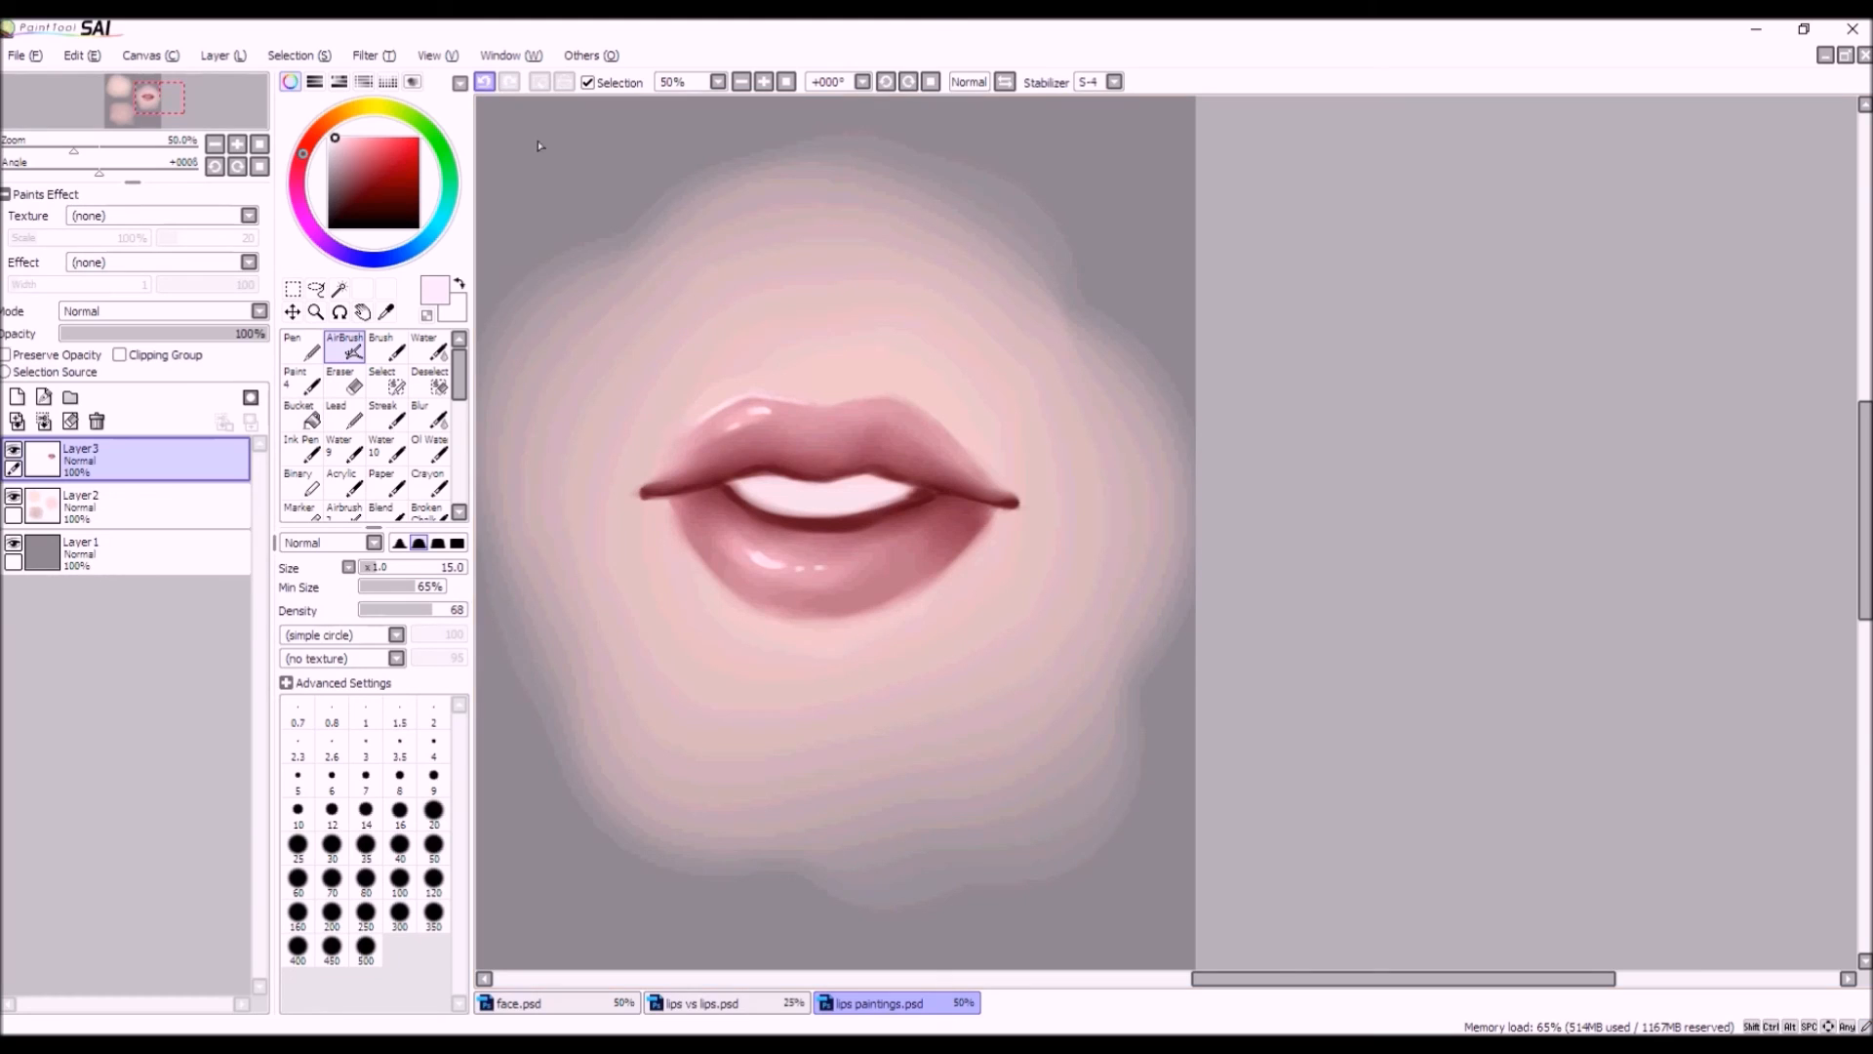
{"action": "left_click", "coordinate": [485, 84]}
Paint thin near-white highlights along the upper lip's top edge and the lower lip's left edge.
{"action": "mouse_move", "coordinate": [791, 403]}
{"action": "left_mouse_down"}
{"action": "mouse_move", "coordinate": [807, 406]}
{"action": "mouse_move", "coordinate": [761, 399]}
{"action": "left_mouse_up"}
{"action": "left_click_drag", "start_coordinate": [680, 527], "coordinate": [720, 587]}
{"action": "scroll", "coordinate": [809, 415], "scroll_direction": "down", "scroll_amount": 3}
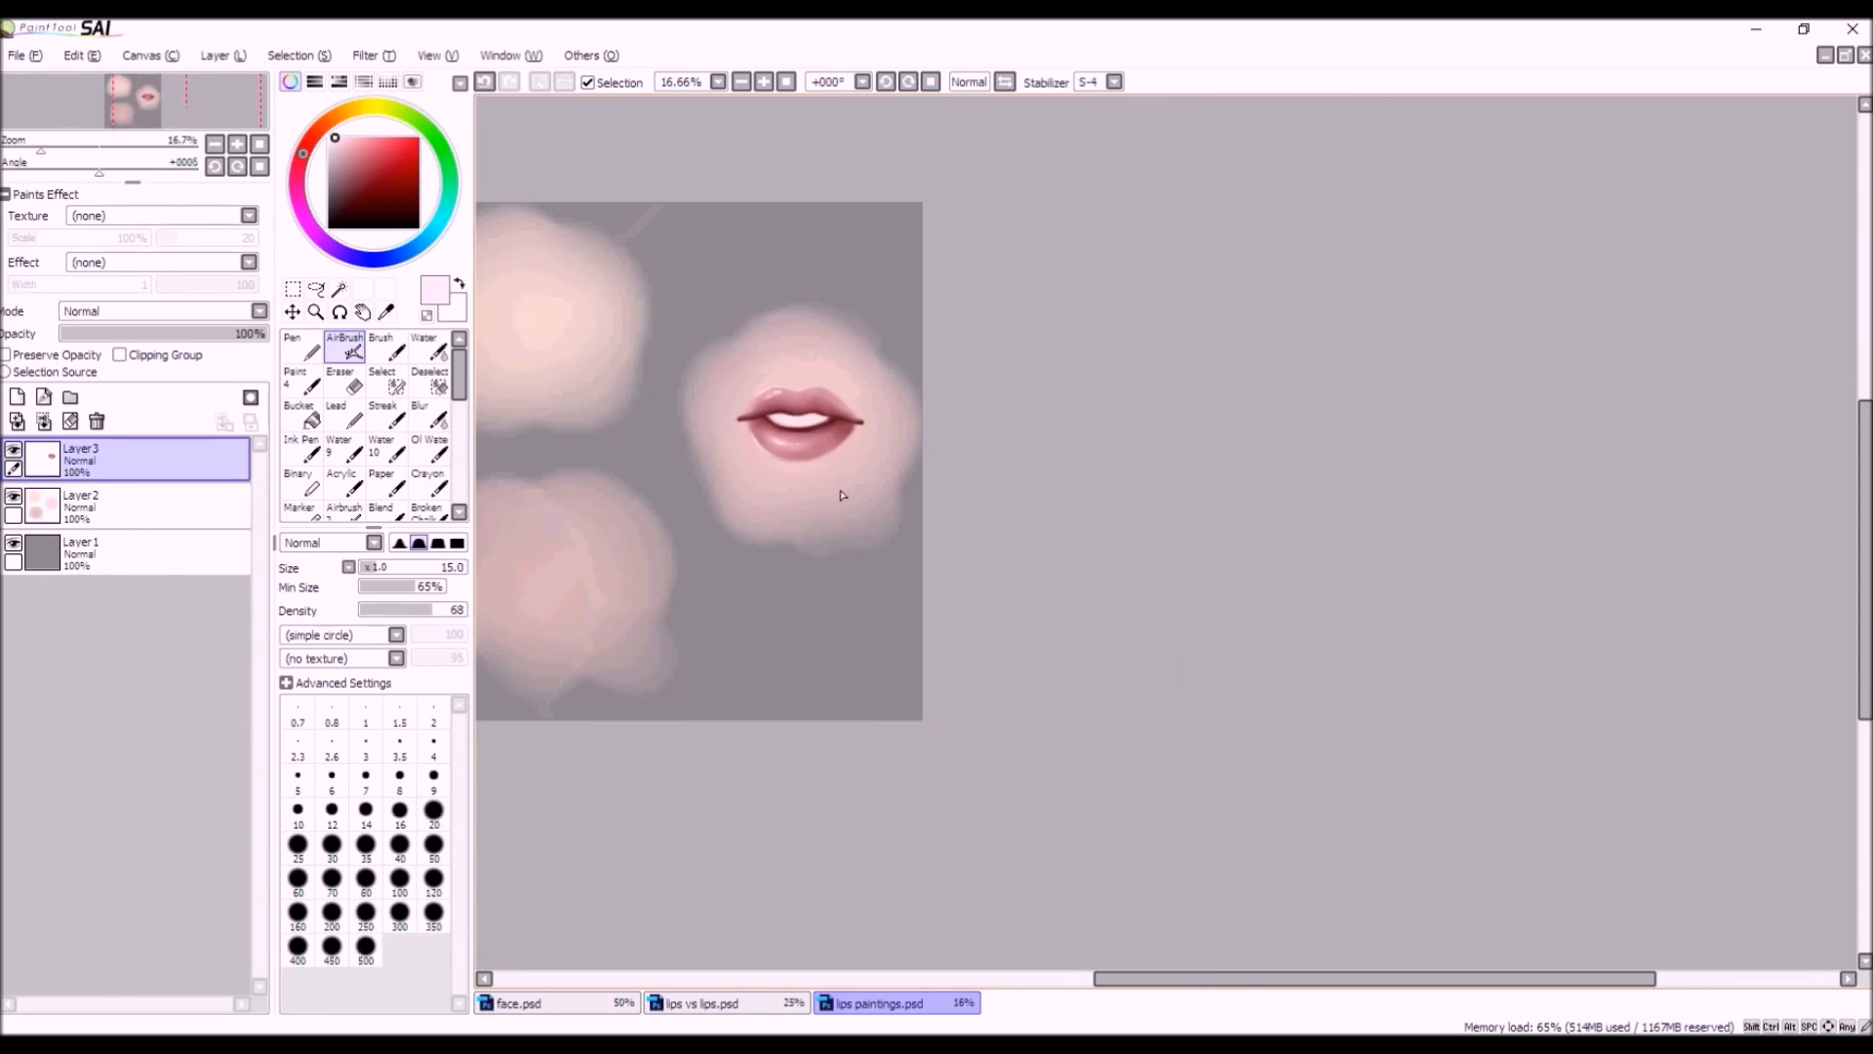
Repaint the thin near-white AirBrush highlight along the lower lip's left and bottom edge.
{"action": "scroll", "coordinate": [792, 412], "scroll_direction": "up", "scroll_amount": 1}
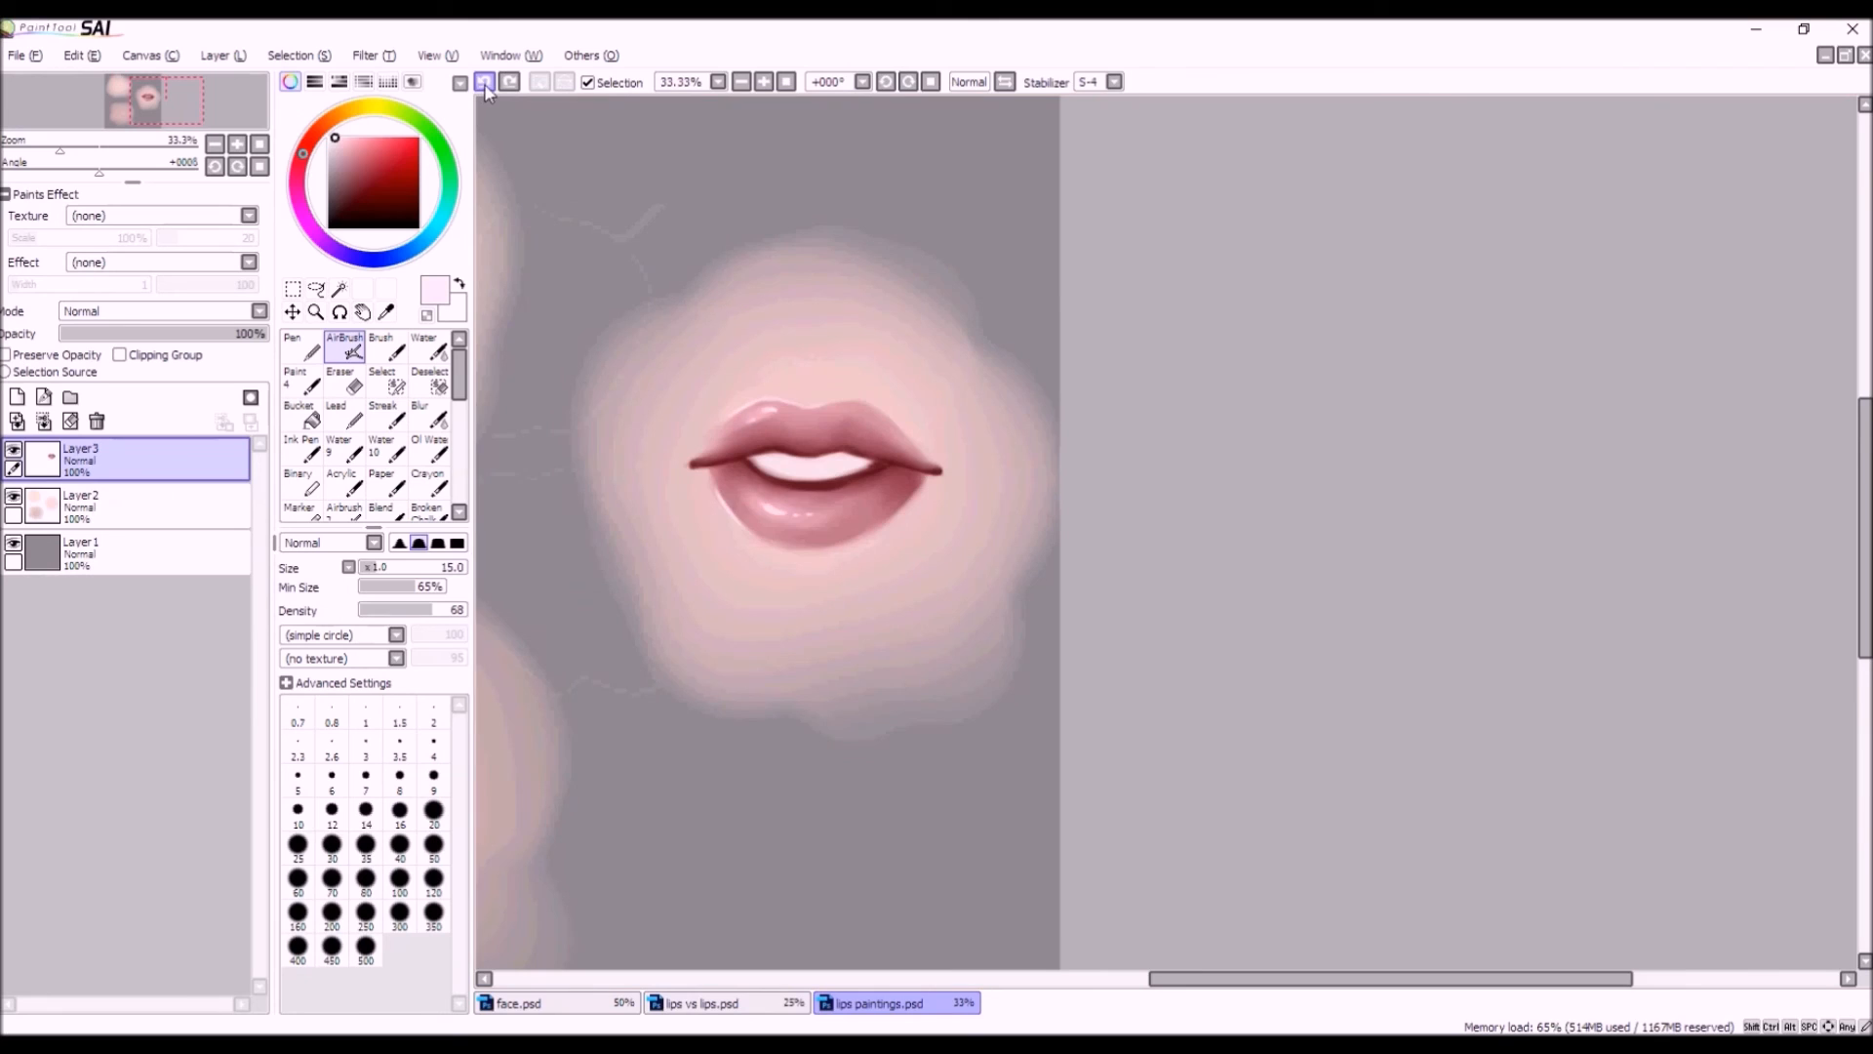
{"action": "scroll", "coordinate": [722, 487], "scroll_direction": "up", "scroll_amount": 1}
{"action": "left_click_drag", "start_coordinate": [720, 482], "coordinate": [759, 527]}
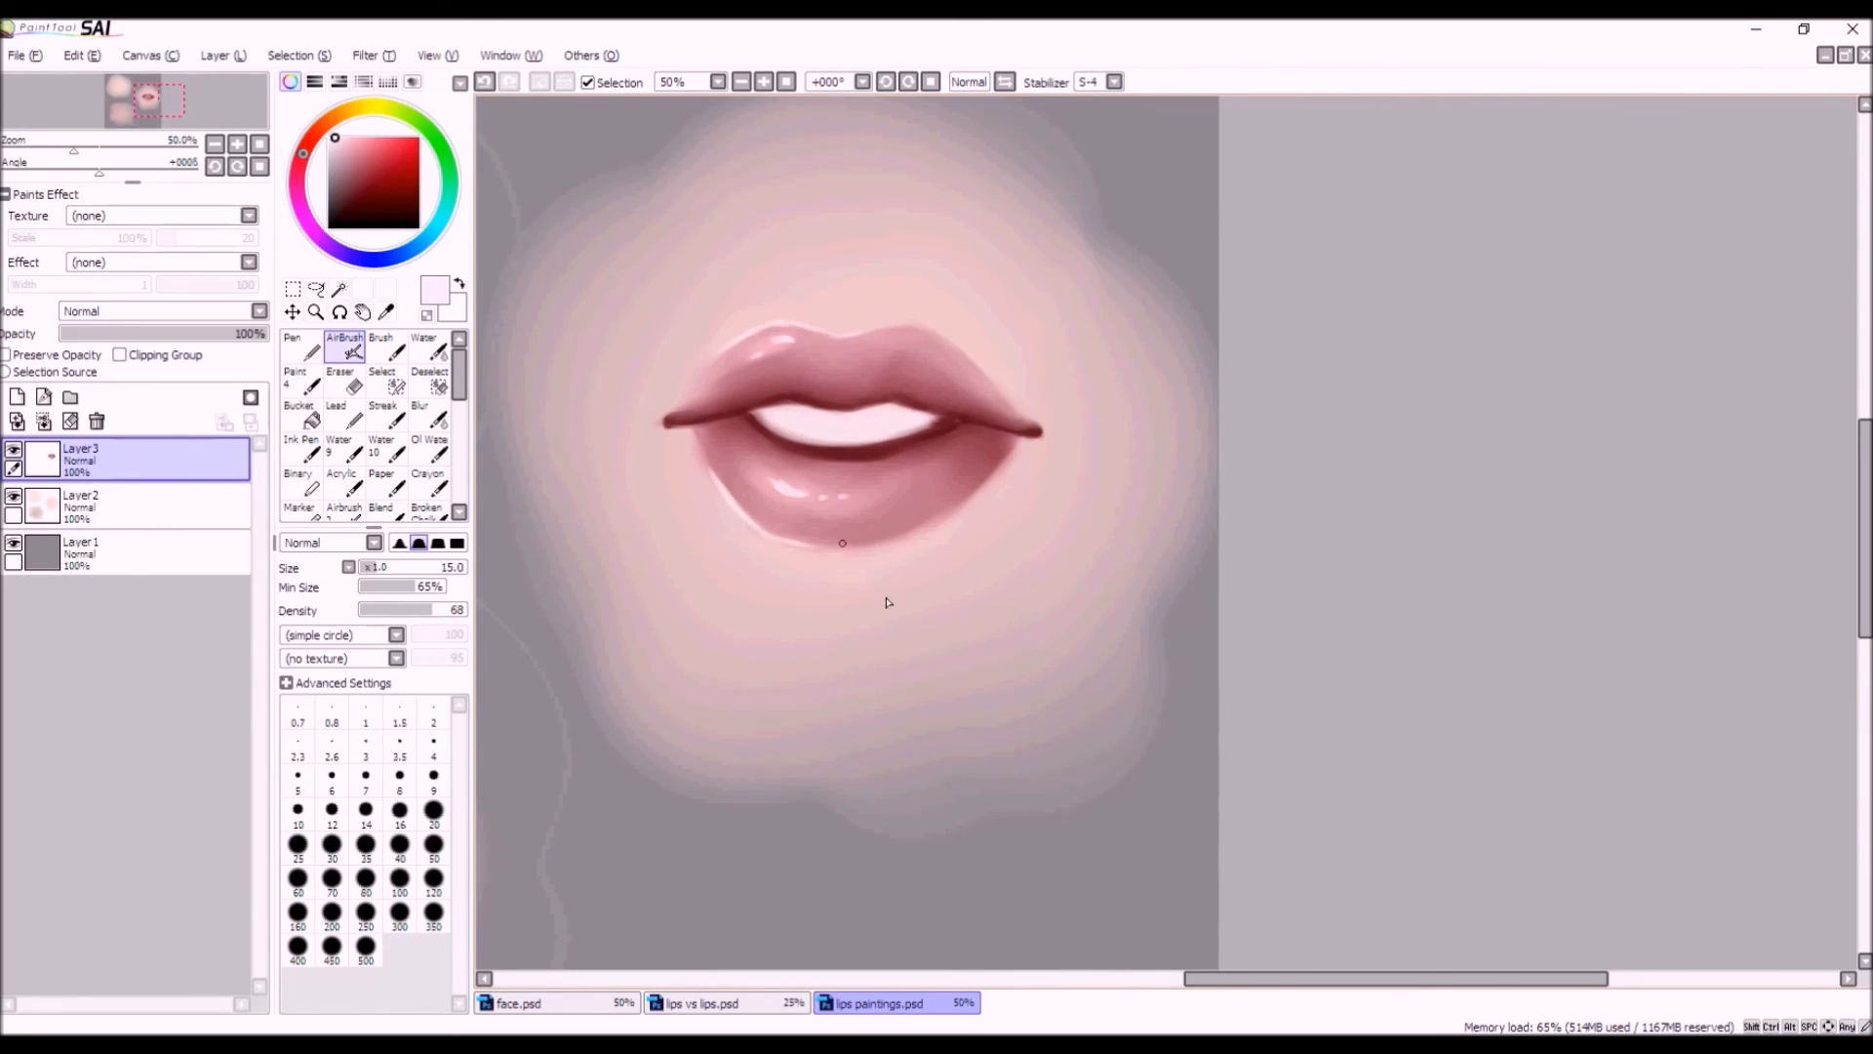
{"action": "scroll", "coordinate": [882, 598], "scroll_direction": "down", "scroll_amount": 2}
{"action": "scroll", "coordinate": [839, 611], "scroll_direction": "up", "scroll_amount": 2}
{"action": "left_click", "coordinate": [484, 82]}
{"action": "left_click_drag", "start_coordinate": [777, 667], "coordinate": [821, 684]}
Blend the rim highlights along the lower and upper lip edges into the skin with the Water brush at size 28.
{"action": "left_click", "coordinate": [429, 349]}
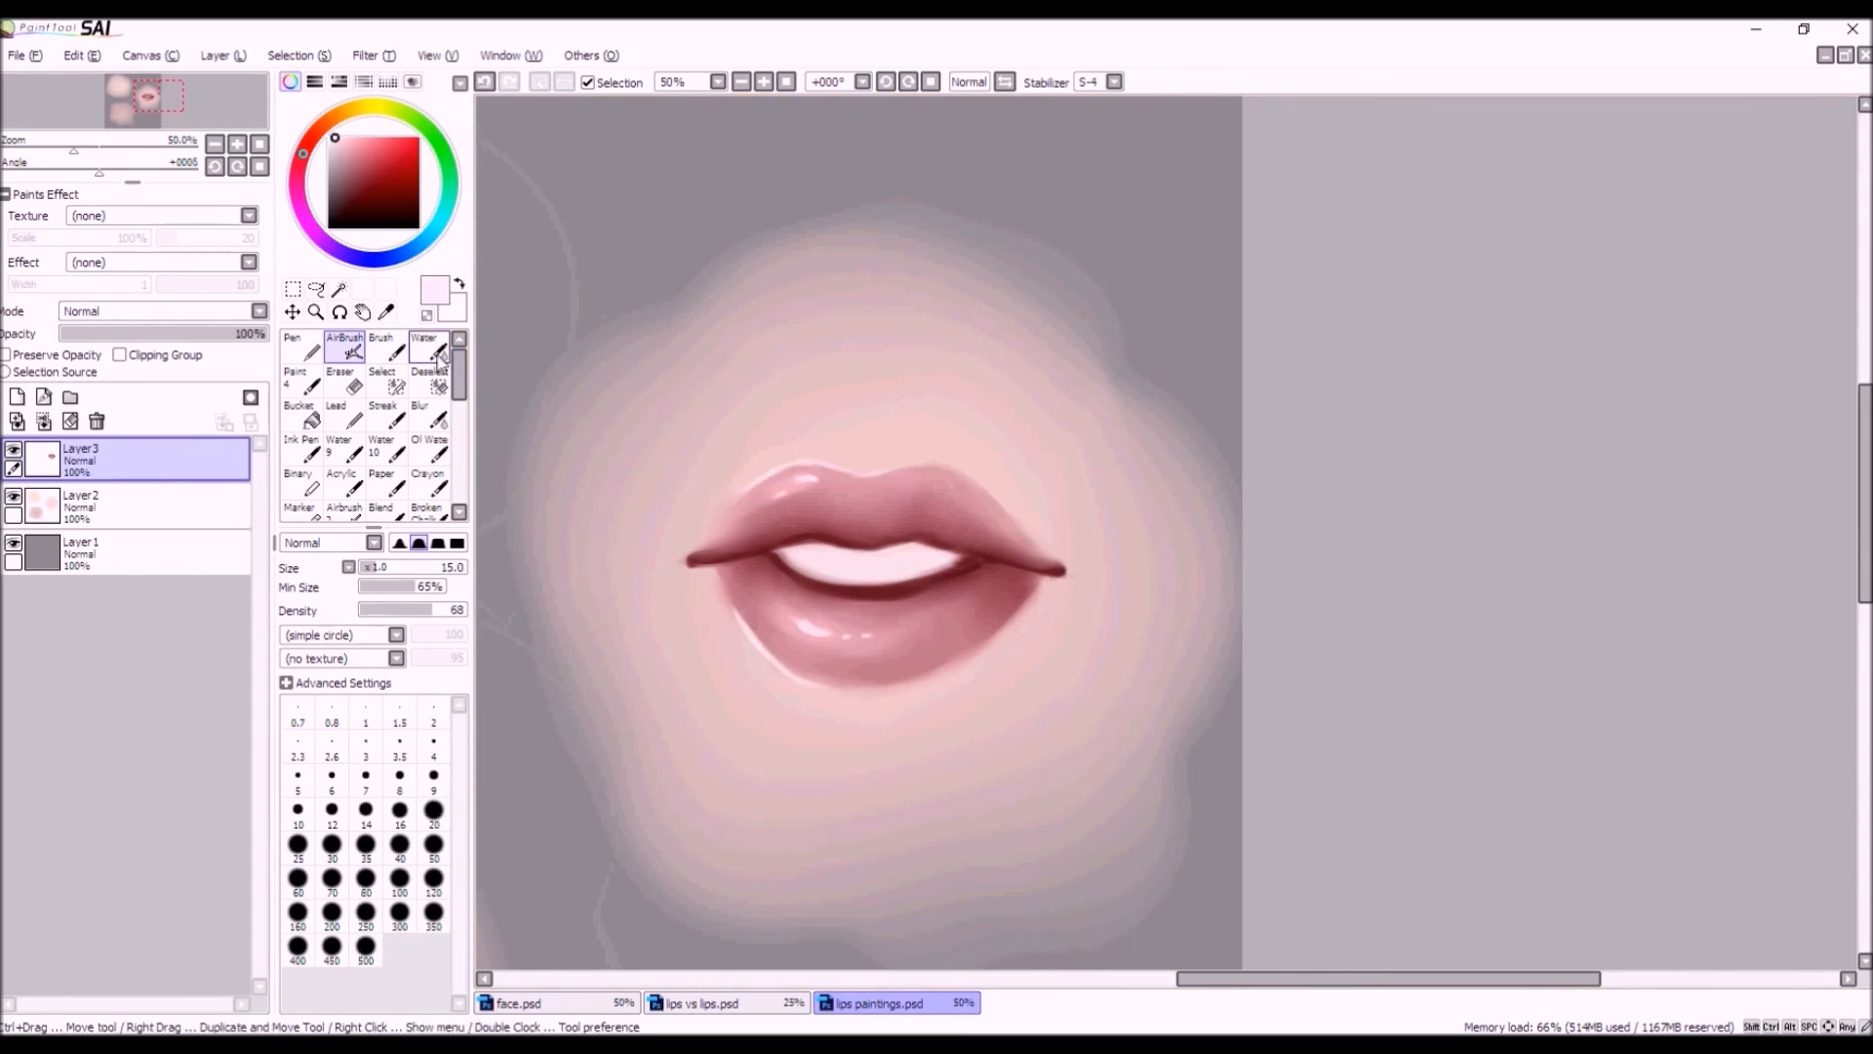
{"action": "mouse_move", "coordinate": [723, 594]}
{"action": "left_mouse_down"}
{"action": "mouse_move", "coordinate": [764, 661]}
{"action": "mouse_move", "coordinate": [855, 710]}
{"action": "left_mouse_up"}
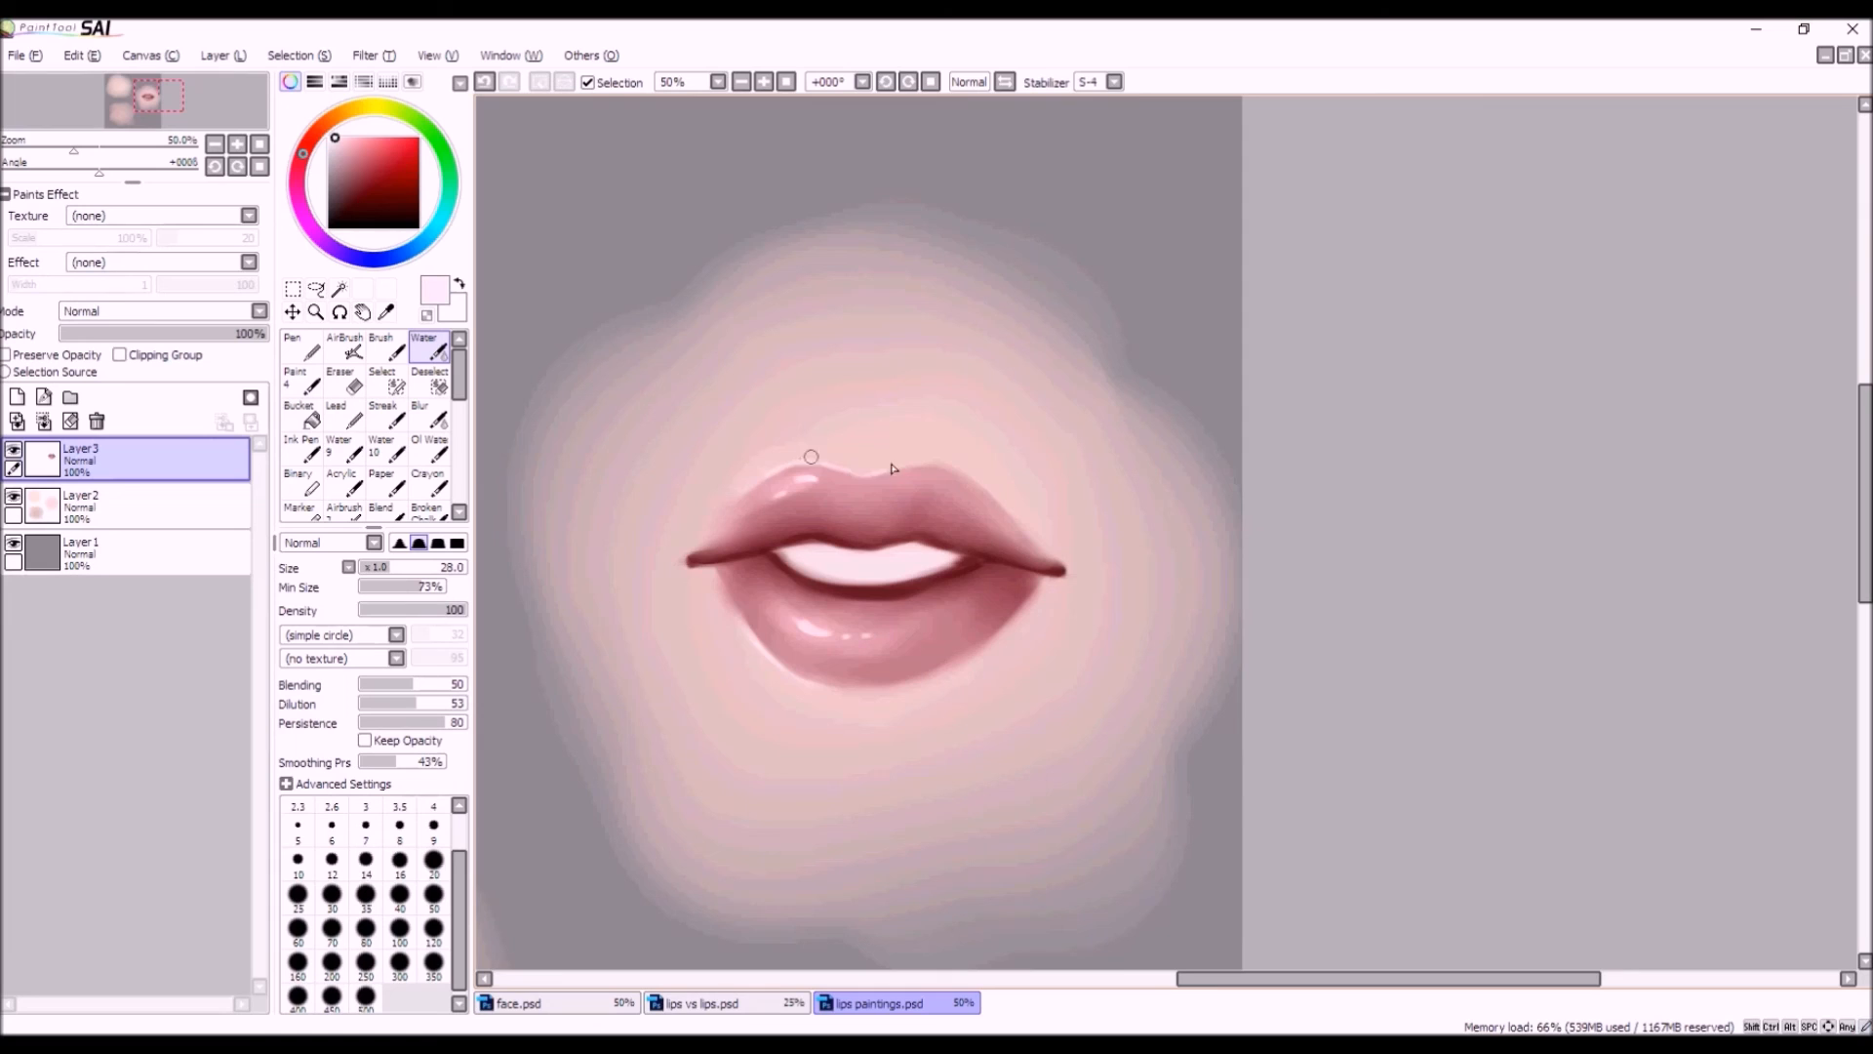
{"action": "scroll", "coordinate": [884, 656], "scroll_direction": "down", "scroll_amount": 3}
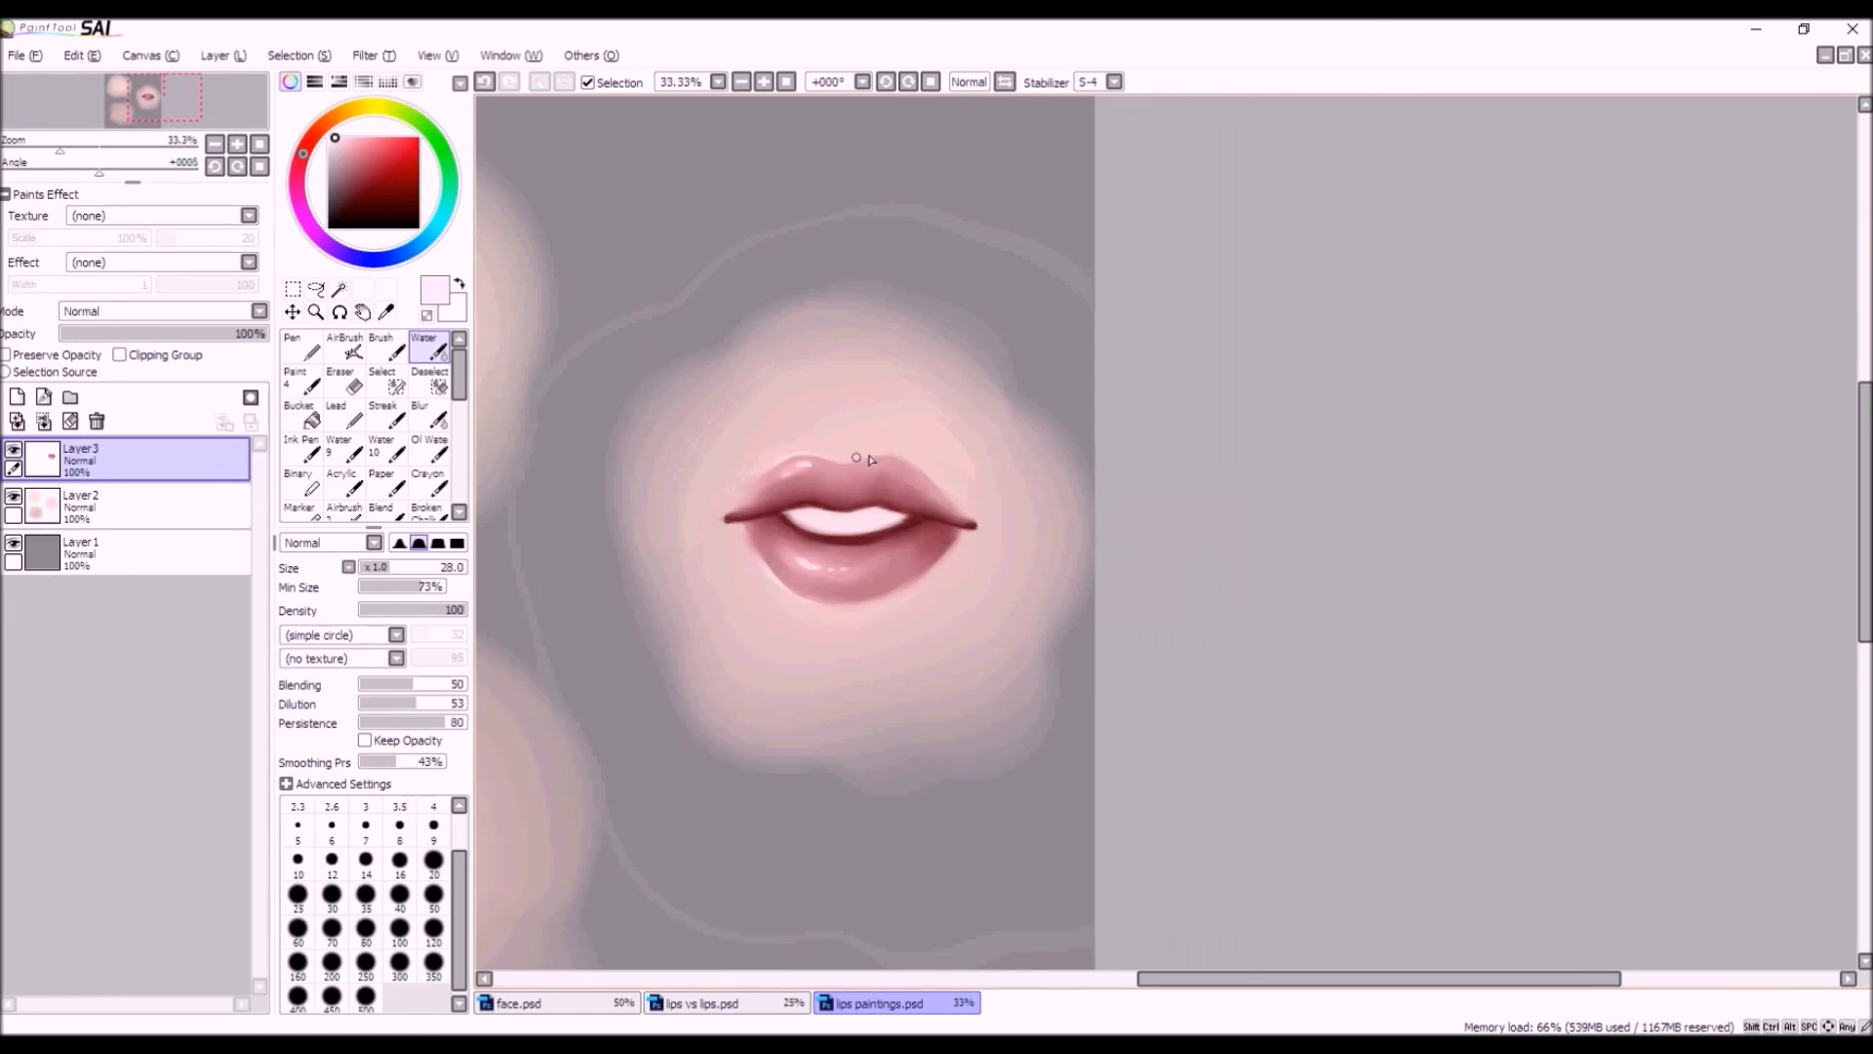
{"action": "scroll", "coordinate": [896, 392], "scroll_direction": "up", "scroll_amount": 3}
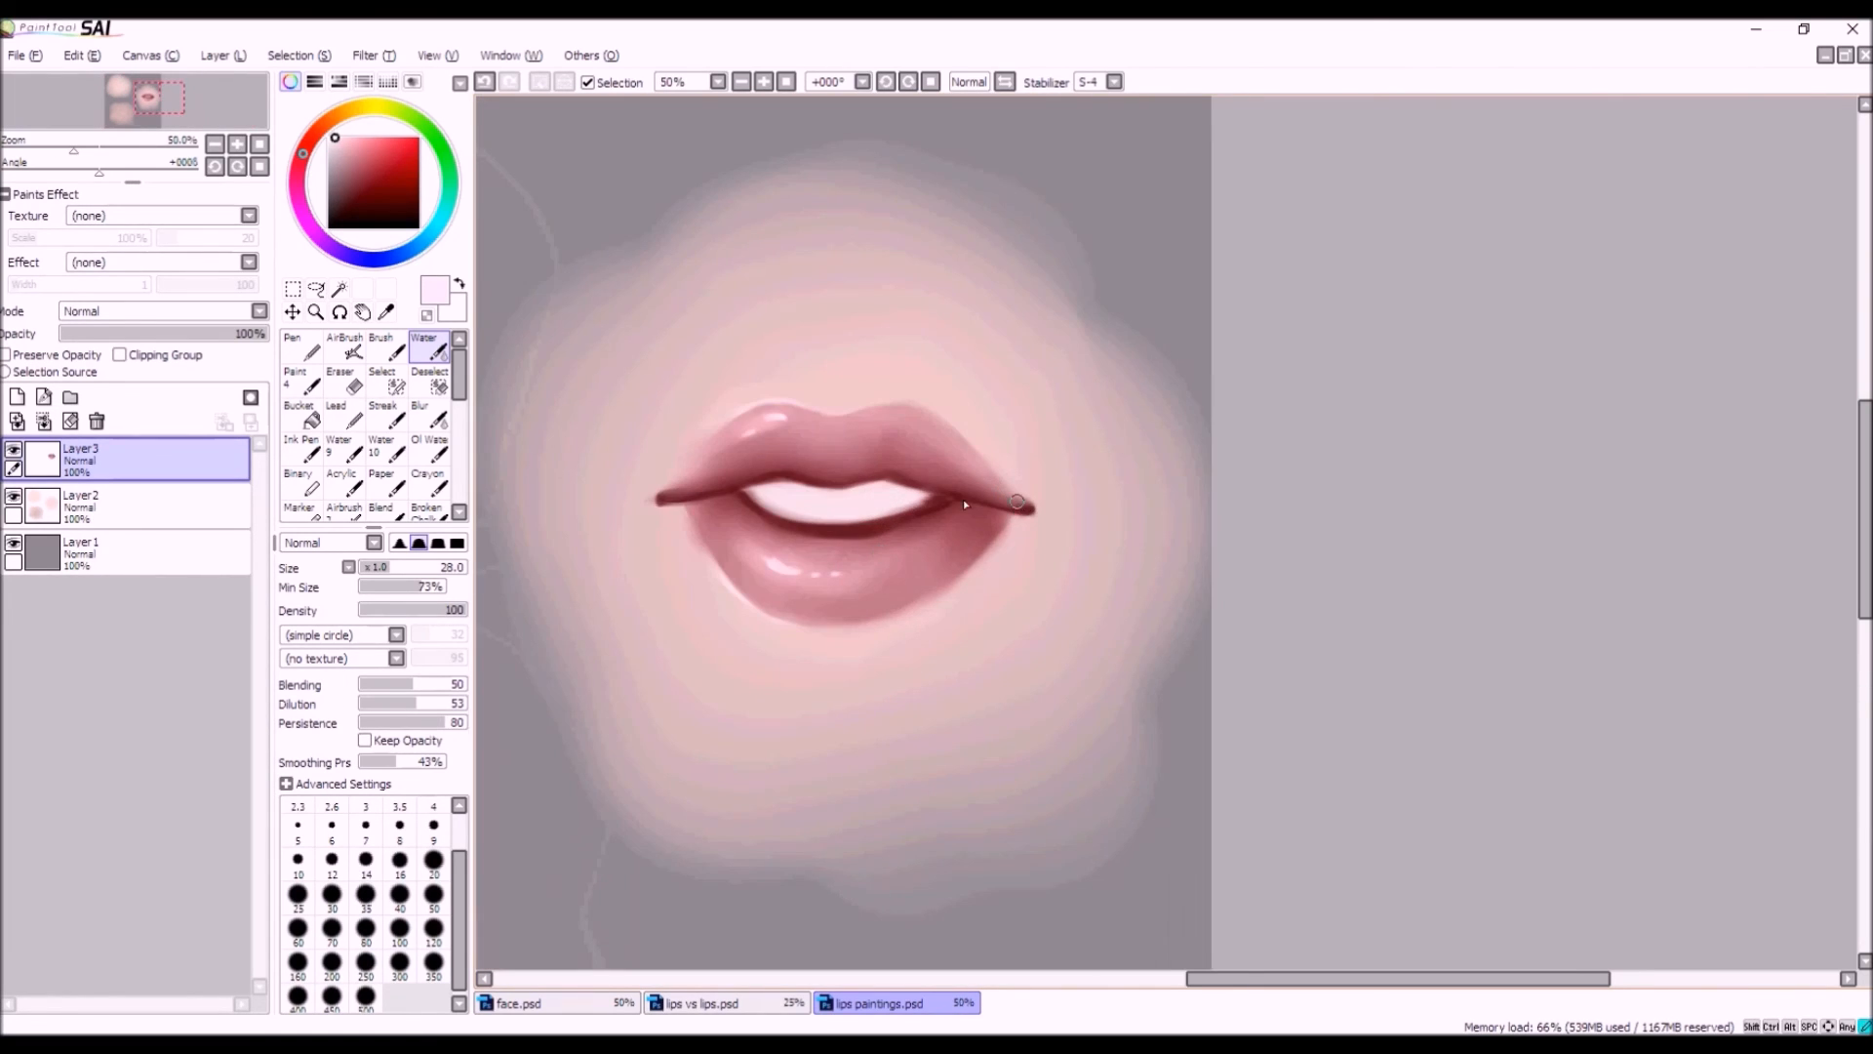
Check the lips' tonal values in greyscale by previewing Color Deepen at -100 in Brightness and Contrast, without applying it.
{"action": "left_click", "coordinate": [298, 56]}
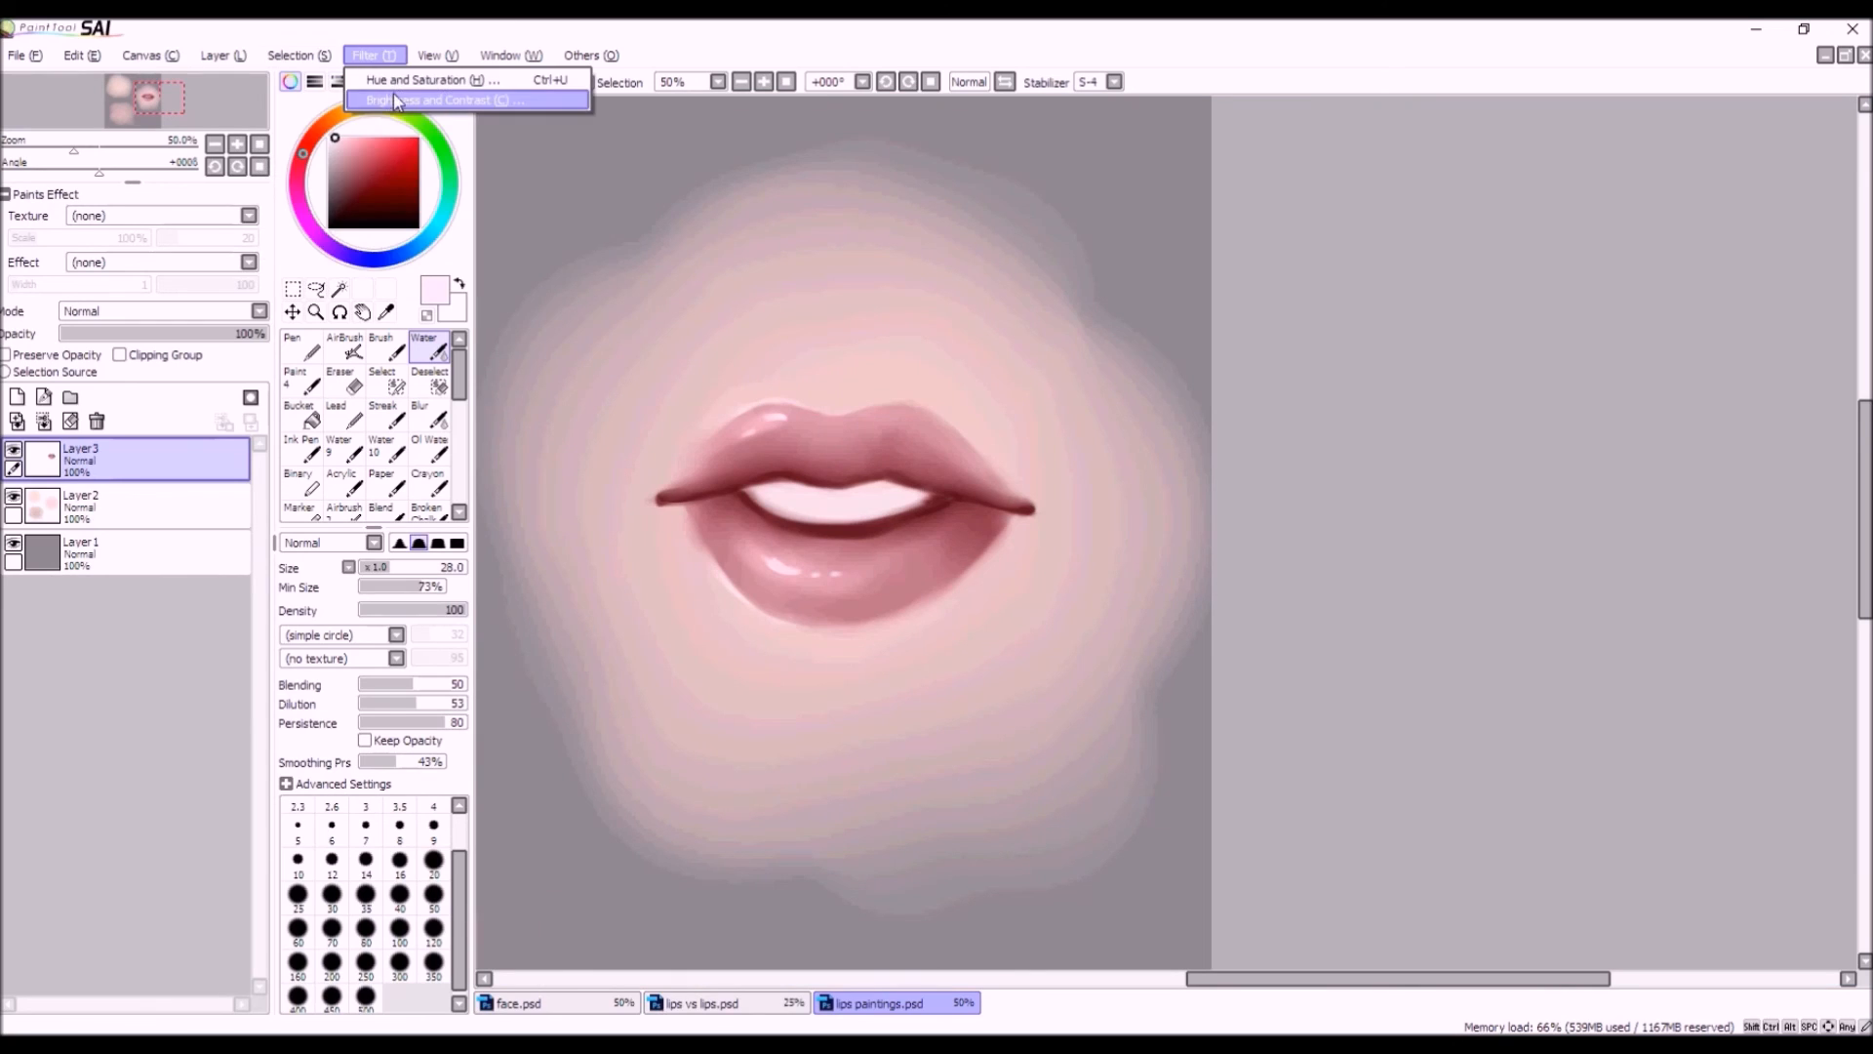
{"action": "left_click", "coordinate": [390, 97]}
{"action": "left_click_drag", "start_coordinate": [379, 257], "coordinate": [188, 256]}
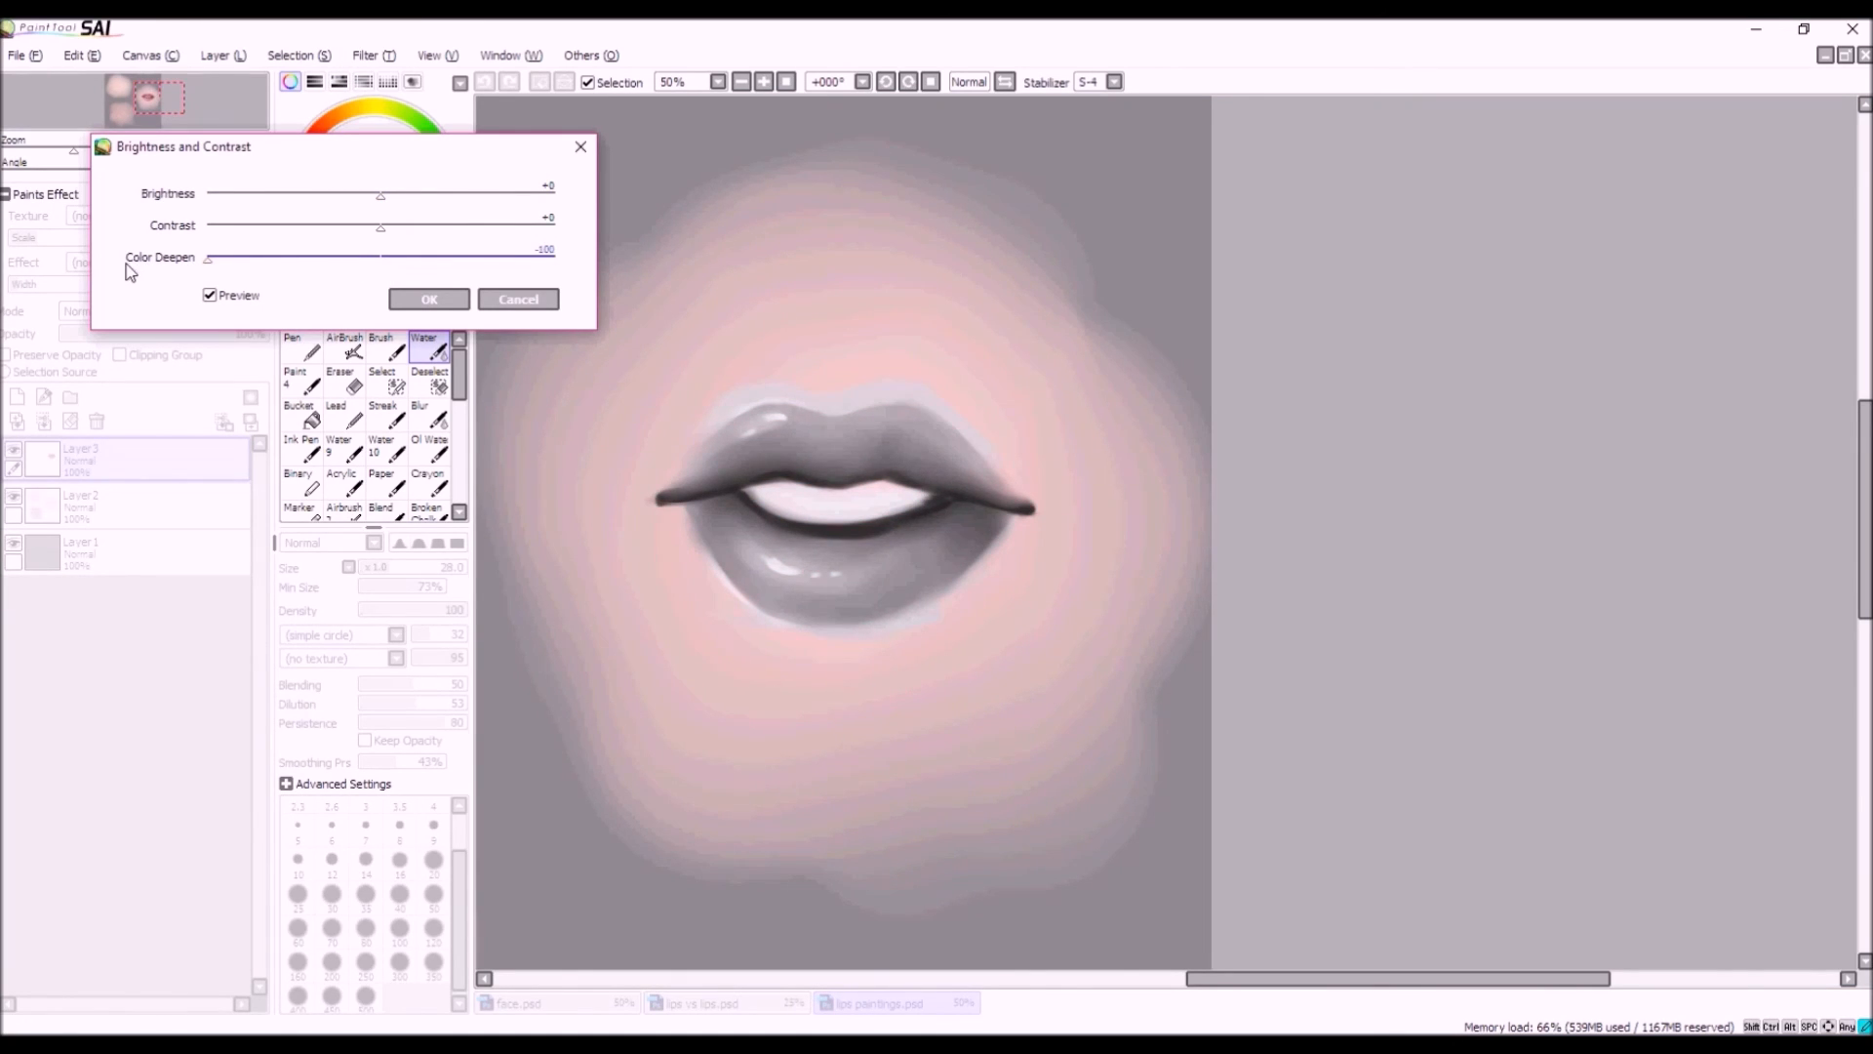
{"action": "left_click_drag", "start_coordinate": [207, 257], "coordinate": [368, 264]}
{"action": "left_click", "coordinate": [532, 306]}
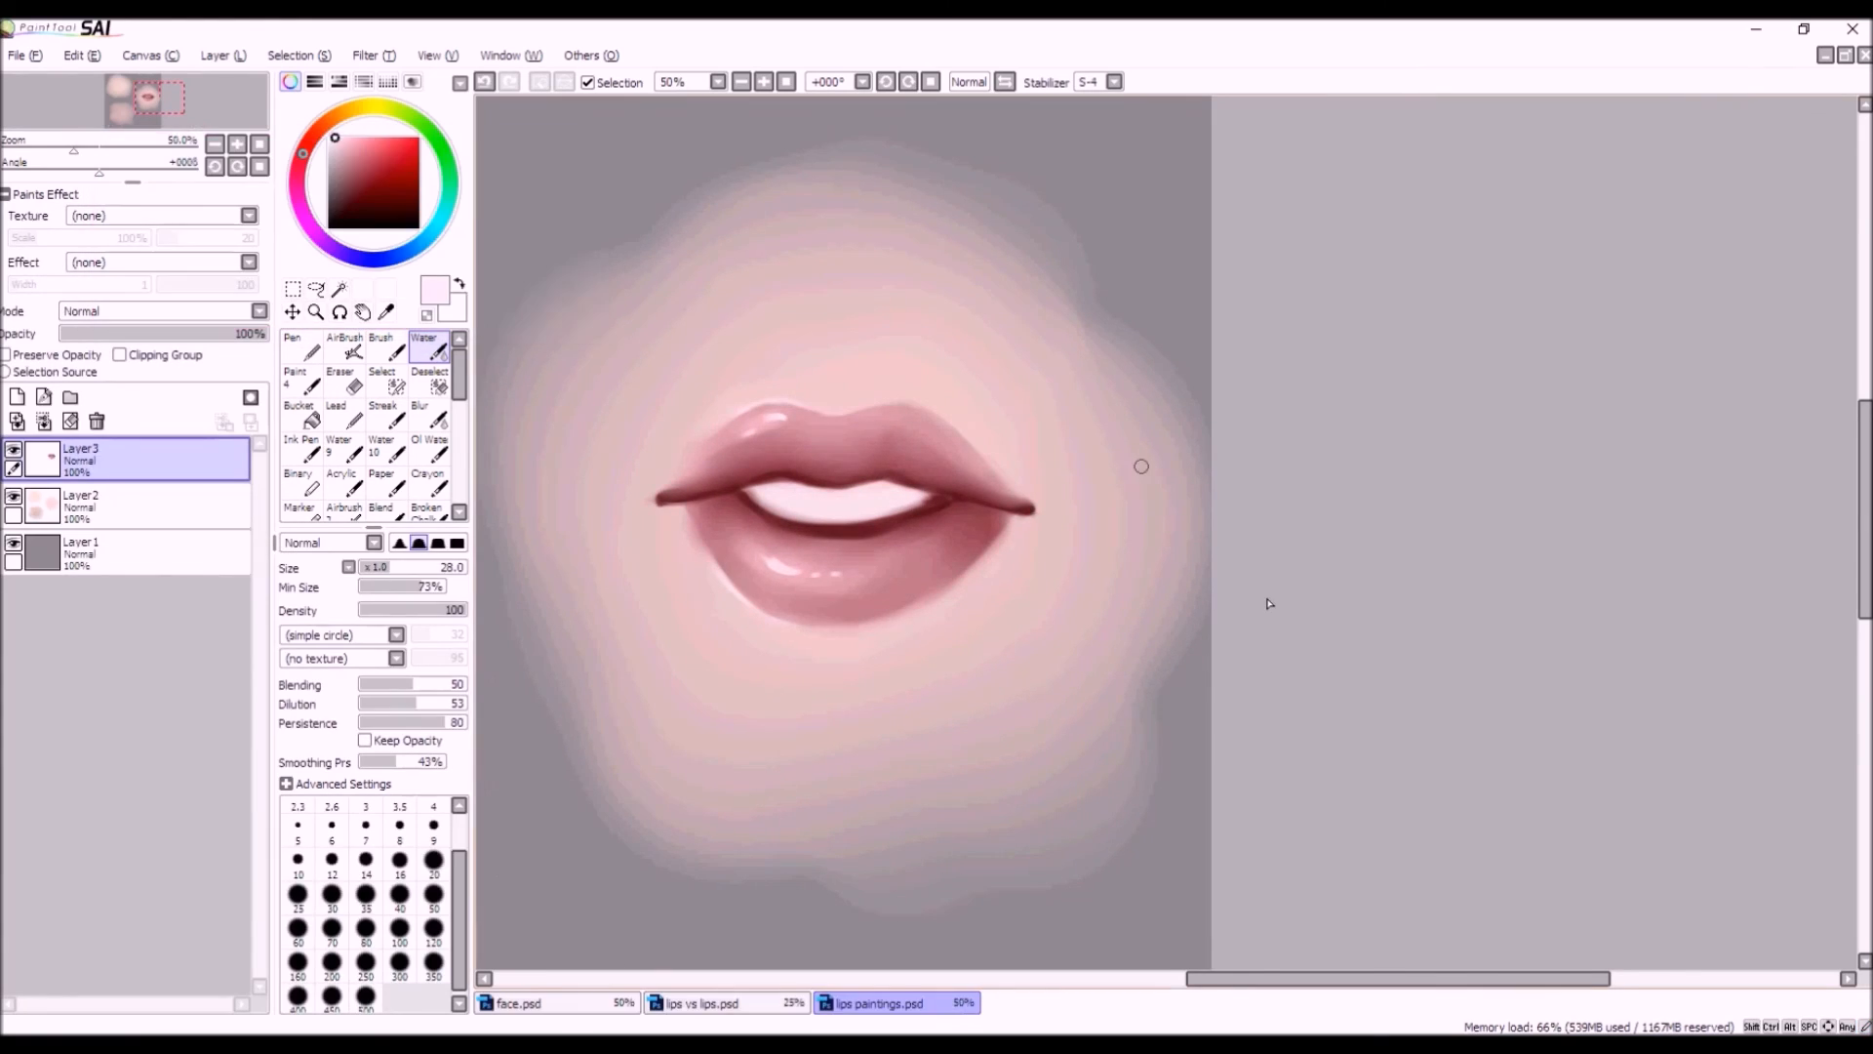
Refine the right end of the teeth with the AirBrush at size 16, sampling the dark red and the pale tooth colour.
{"action": "scroll", "coordinate": [1269, 602], "scroll_direction": "down", "scroll_amount": 3}
{"action": "scroll", "coordinate": [1304, 586], "scroll_direction": "up", "scroll_amount": 2}
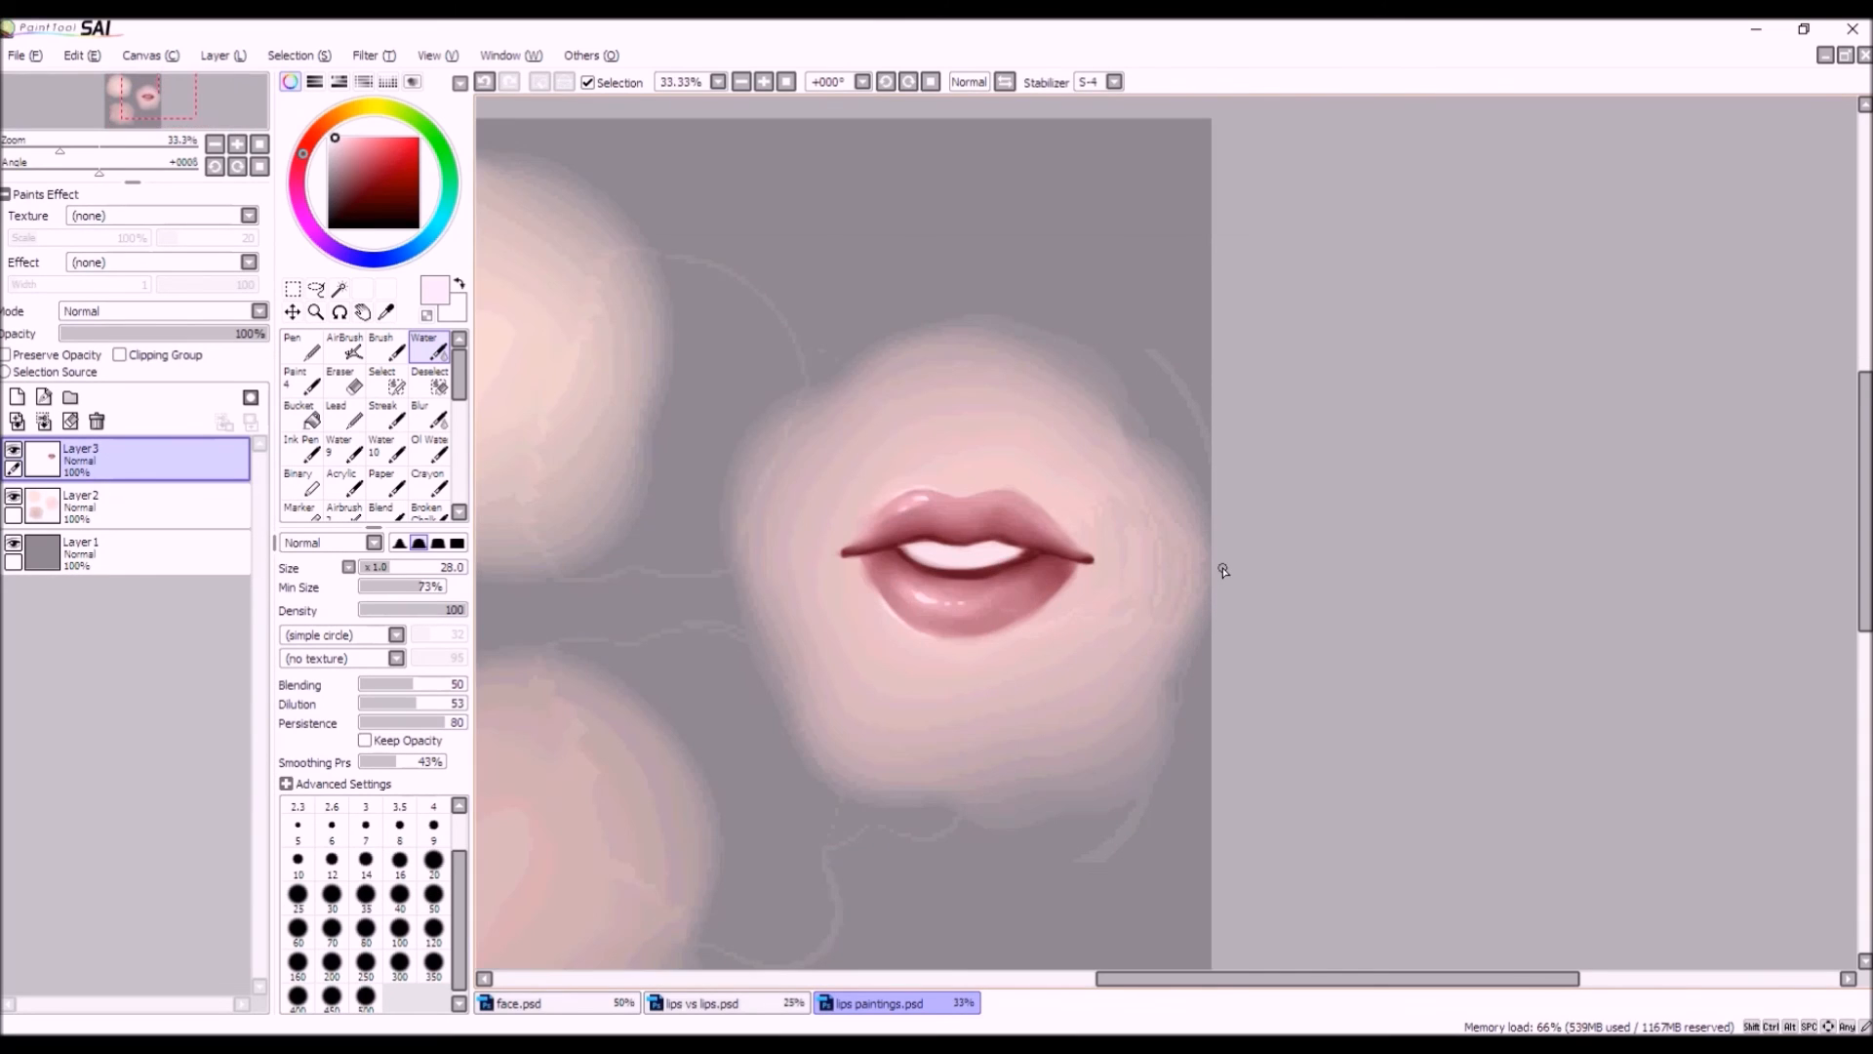
{"action": "scroll", "coordinate": [1218, 575], "scroll_direction": "up", "scroll_amount": 1}
{"action": "scroll", "coordinate": [908, 570], "scroll_direction": "up", "scroll_amount": 1}
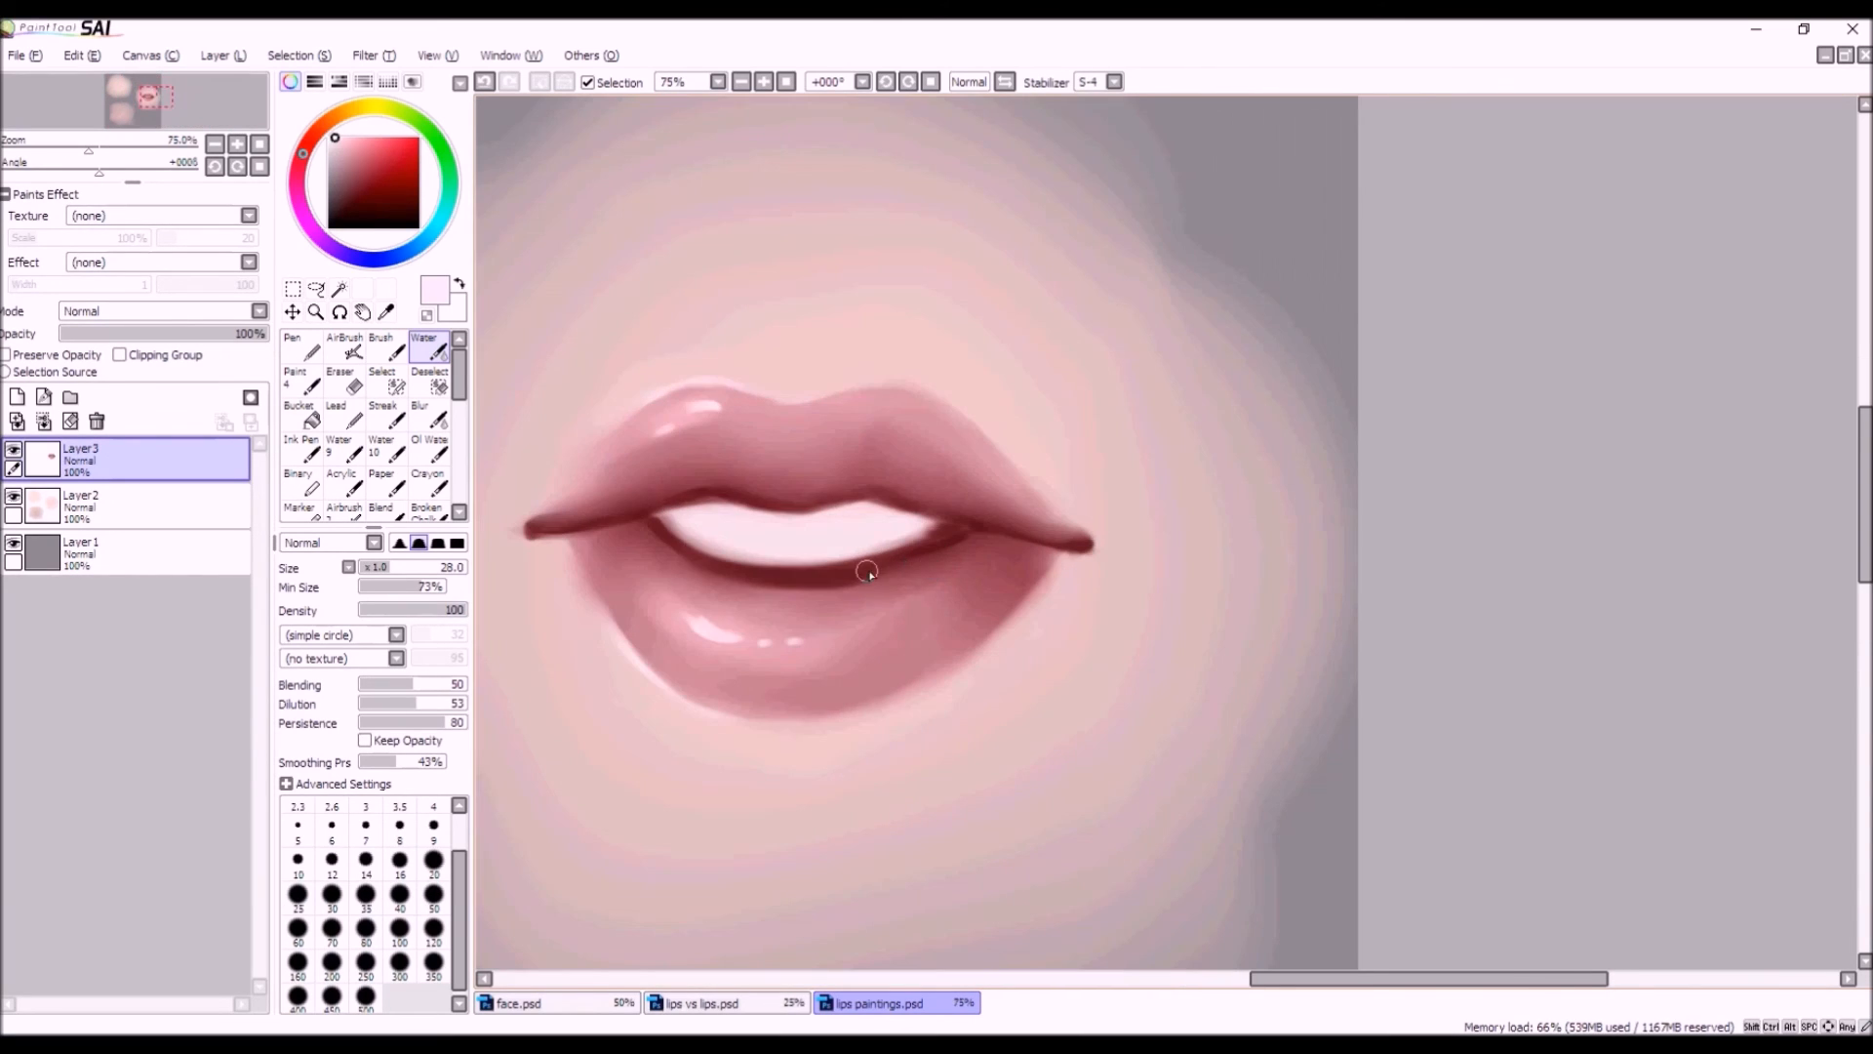
{"action": "left_click", "coordinate": [855, 568], "text": "alt"}
{"action": "left_click", "coordinate": [345, 346]}
{"action": "key", "text": "bracketright"}
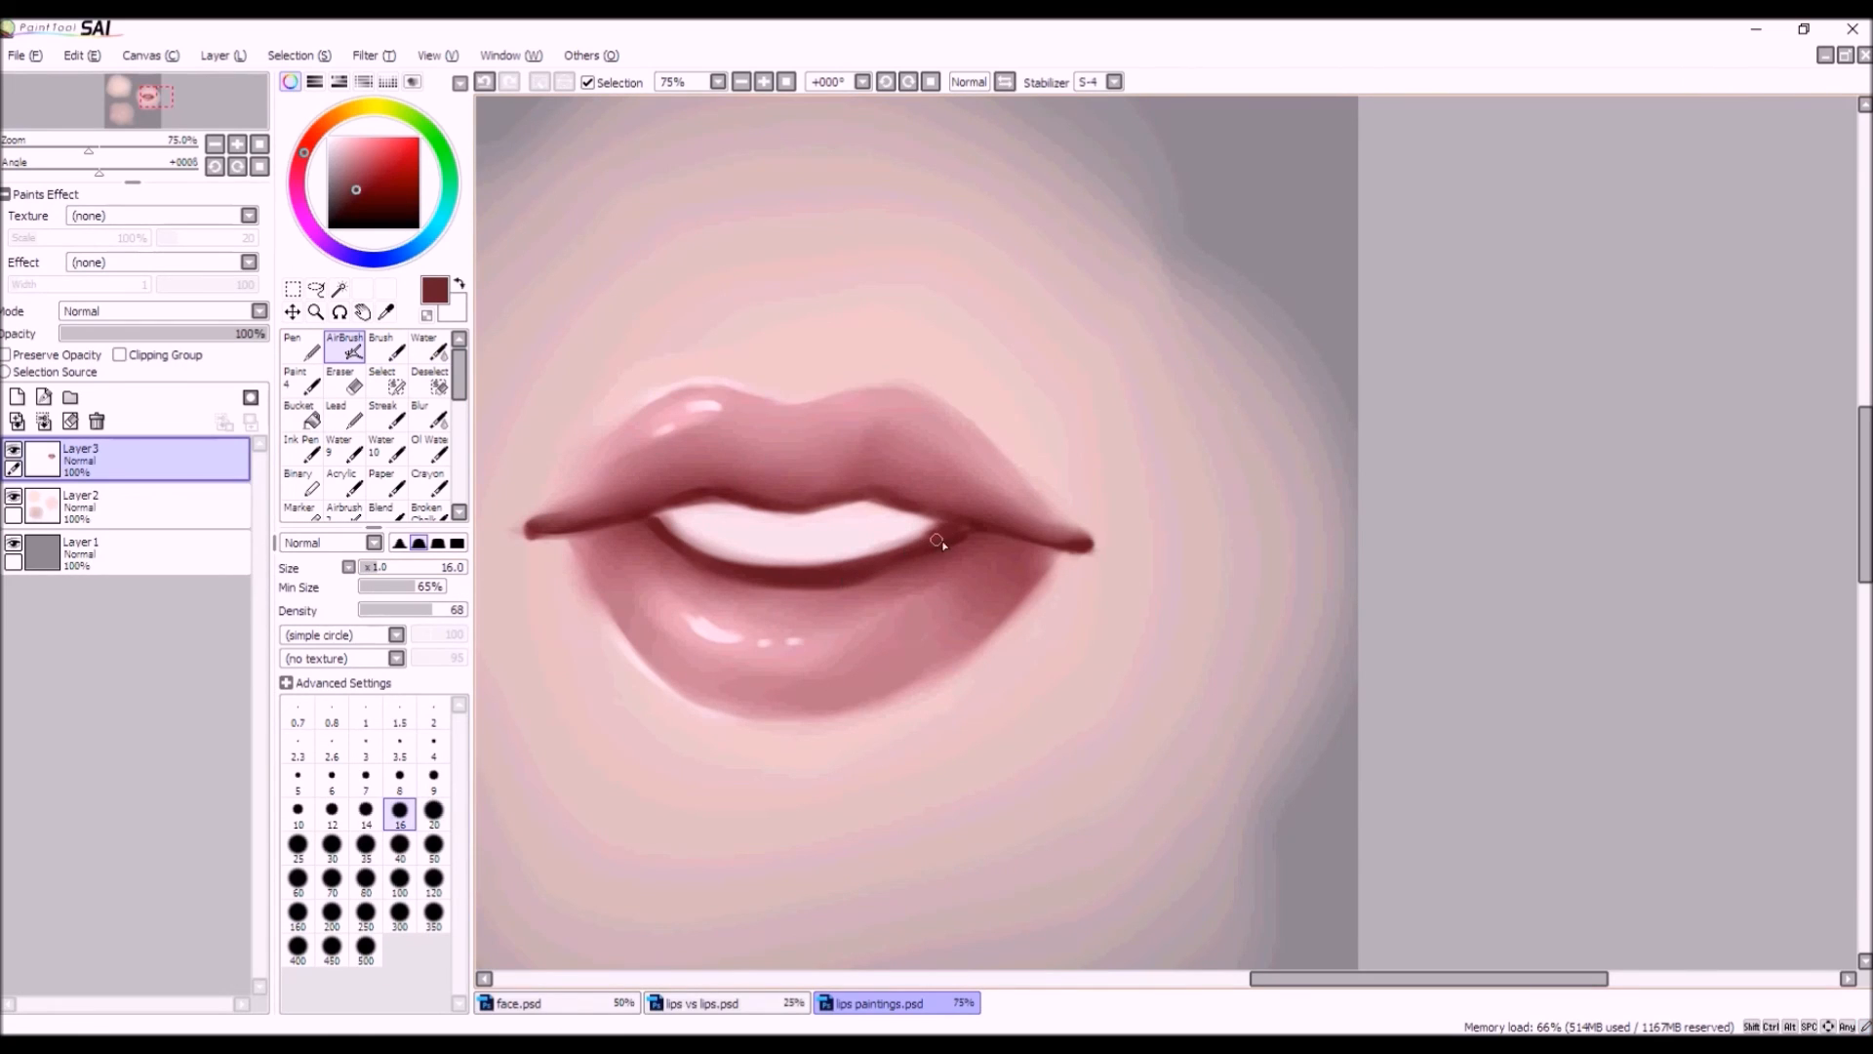
{"action": "left_click", "coordinate": [886, 533], "text": "alt"}
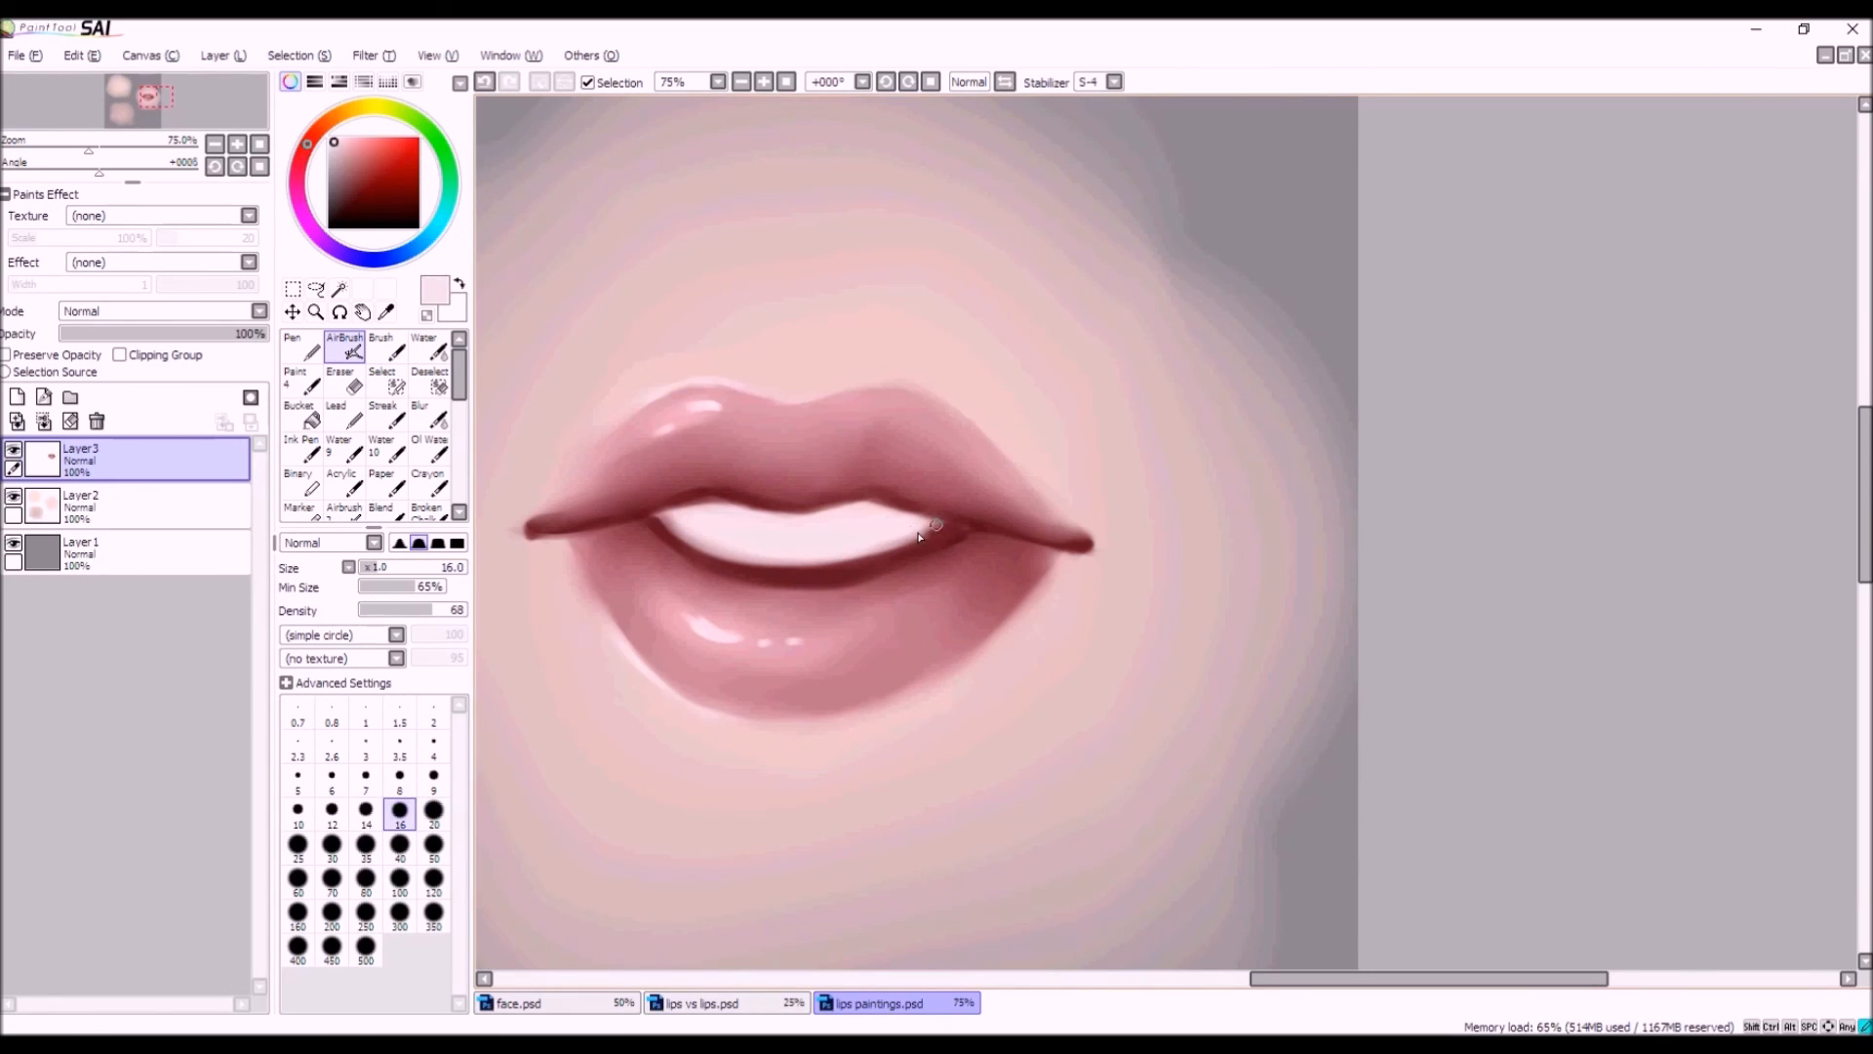
{"action": "scroll", "coordinate": [811, 519], "scroll_direction": "down", "scroll_amount": 3}
{"action": "scroll", "coordinate": [811, 519], "scroll_direction": "up", "scroll_amount": 1}
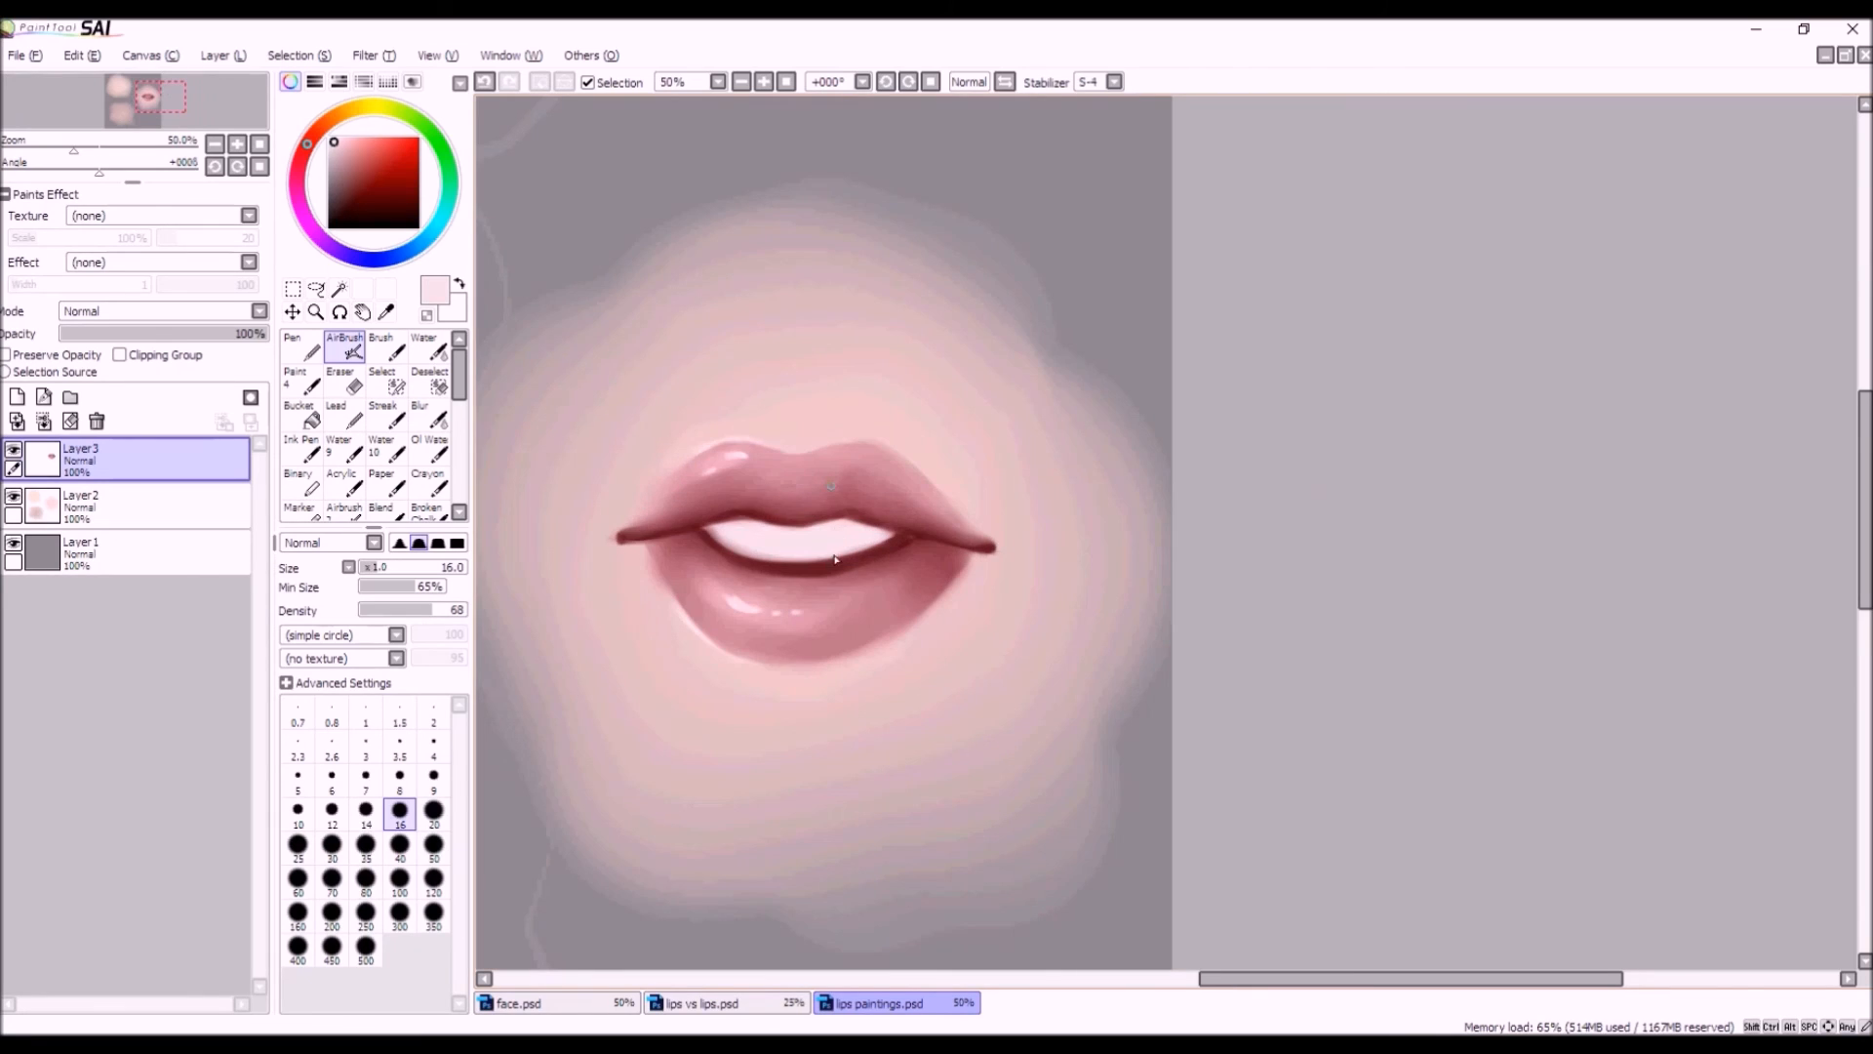
{"action": "scroll", "coordinate": [777, 575], "scroll_direction": "up", "scroll_amount": 1}
Sample the dark red of the mouth opening and airbrush small notches along the teeth's lower edge.
{"action": "left_click", "coordinate": [802, 575], "text": "alt"}
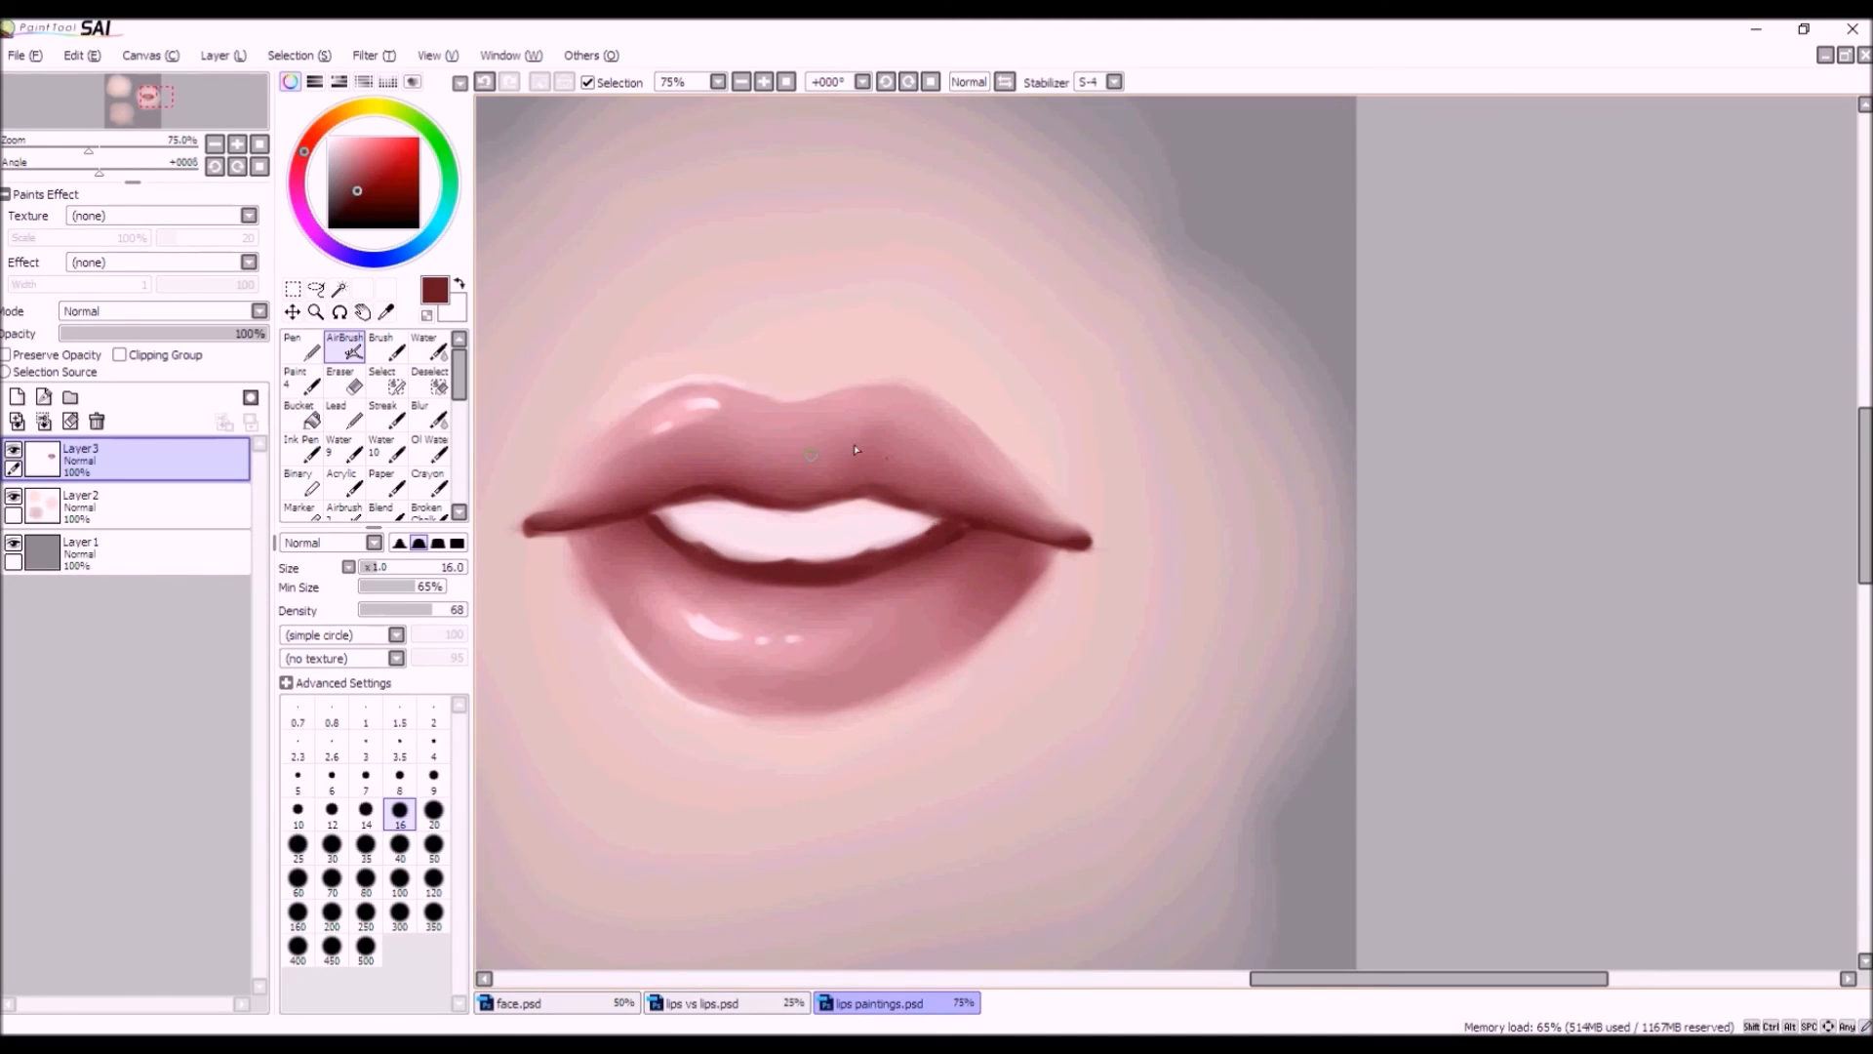
{"action": "scroll", "coordinate": [856, 450], "scroll_direction": "down", "scroll_amount": 3}
{"action": "scroll", "coordinate": [837, 504], "scroll_direction": "up", "scroll_amount": 5}
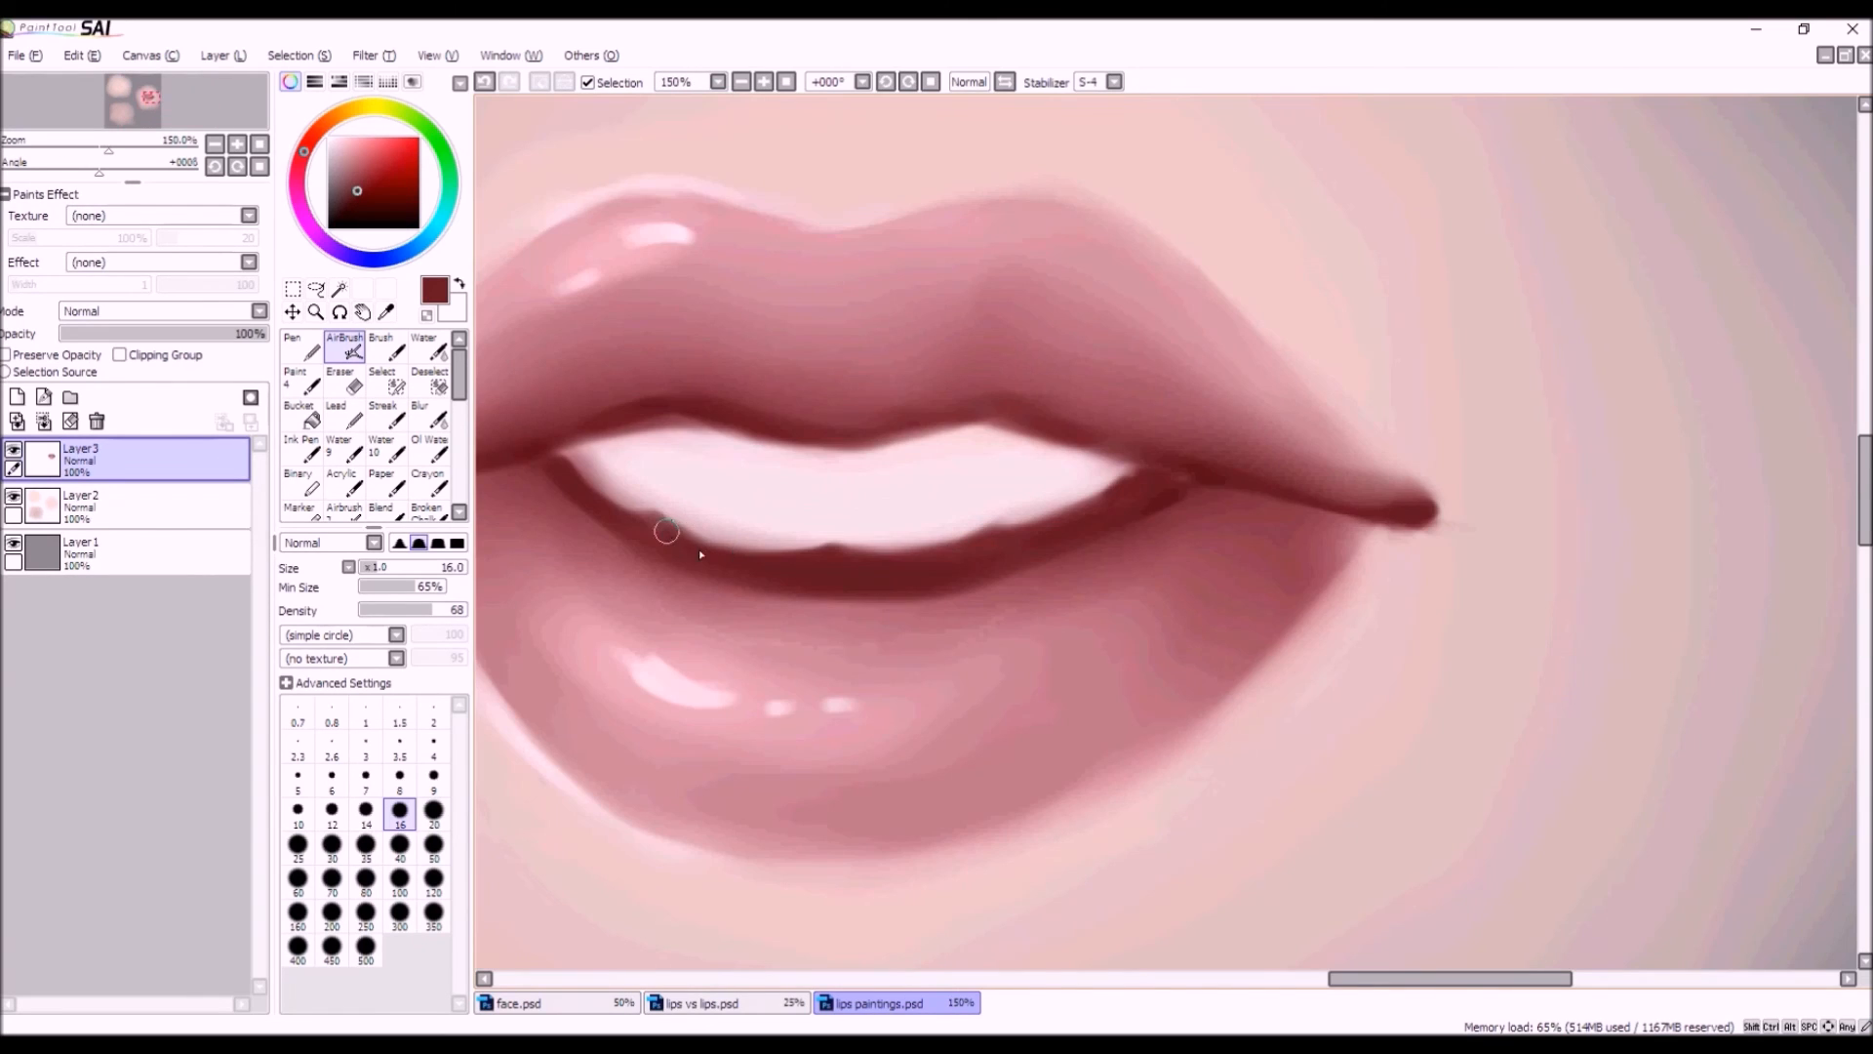
{"action": "left_click_drag", "start_coordinate": [667, 531], "coordinate": [777, 558]}
{"action": "scroll", "coordinate": [724, 519], "scroll_direction": "down", "scroll_amount": 4}
{"action": "scroll", "coordinate": [819, 484], "scroll_direction": "up", "scroll_amount": 1}
Choose a greyish pink, set the AirBrush to Multiply at size 45 and shade the teeth under the upper lip.
{"action": "left_click", "coordinate": [818, 549], "text": "alt"}
{"action": "scroll", "coordinate": [818, 549], "scroll_direction": "up", "scroll_amount": 1}
{"action": "left_click_drag", "start_coordinate": [341, 147], "coordinate": [303, 152]}
{"action": "left_click", "coordinate": [332, 542]}
{"action": "left_click", "coordinate": [307, 574]}
{"action": "left_click_drag", "start_coordinate": [395, 568], "coordinate": [418, 575]}
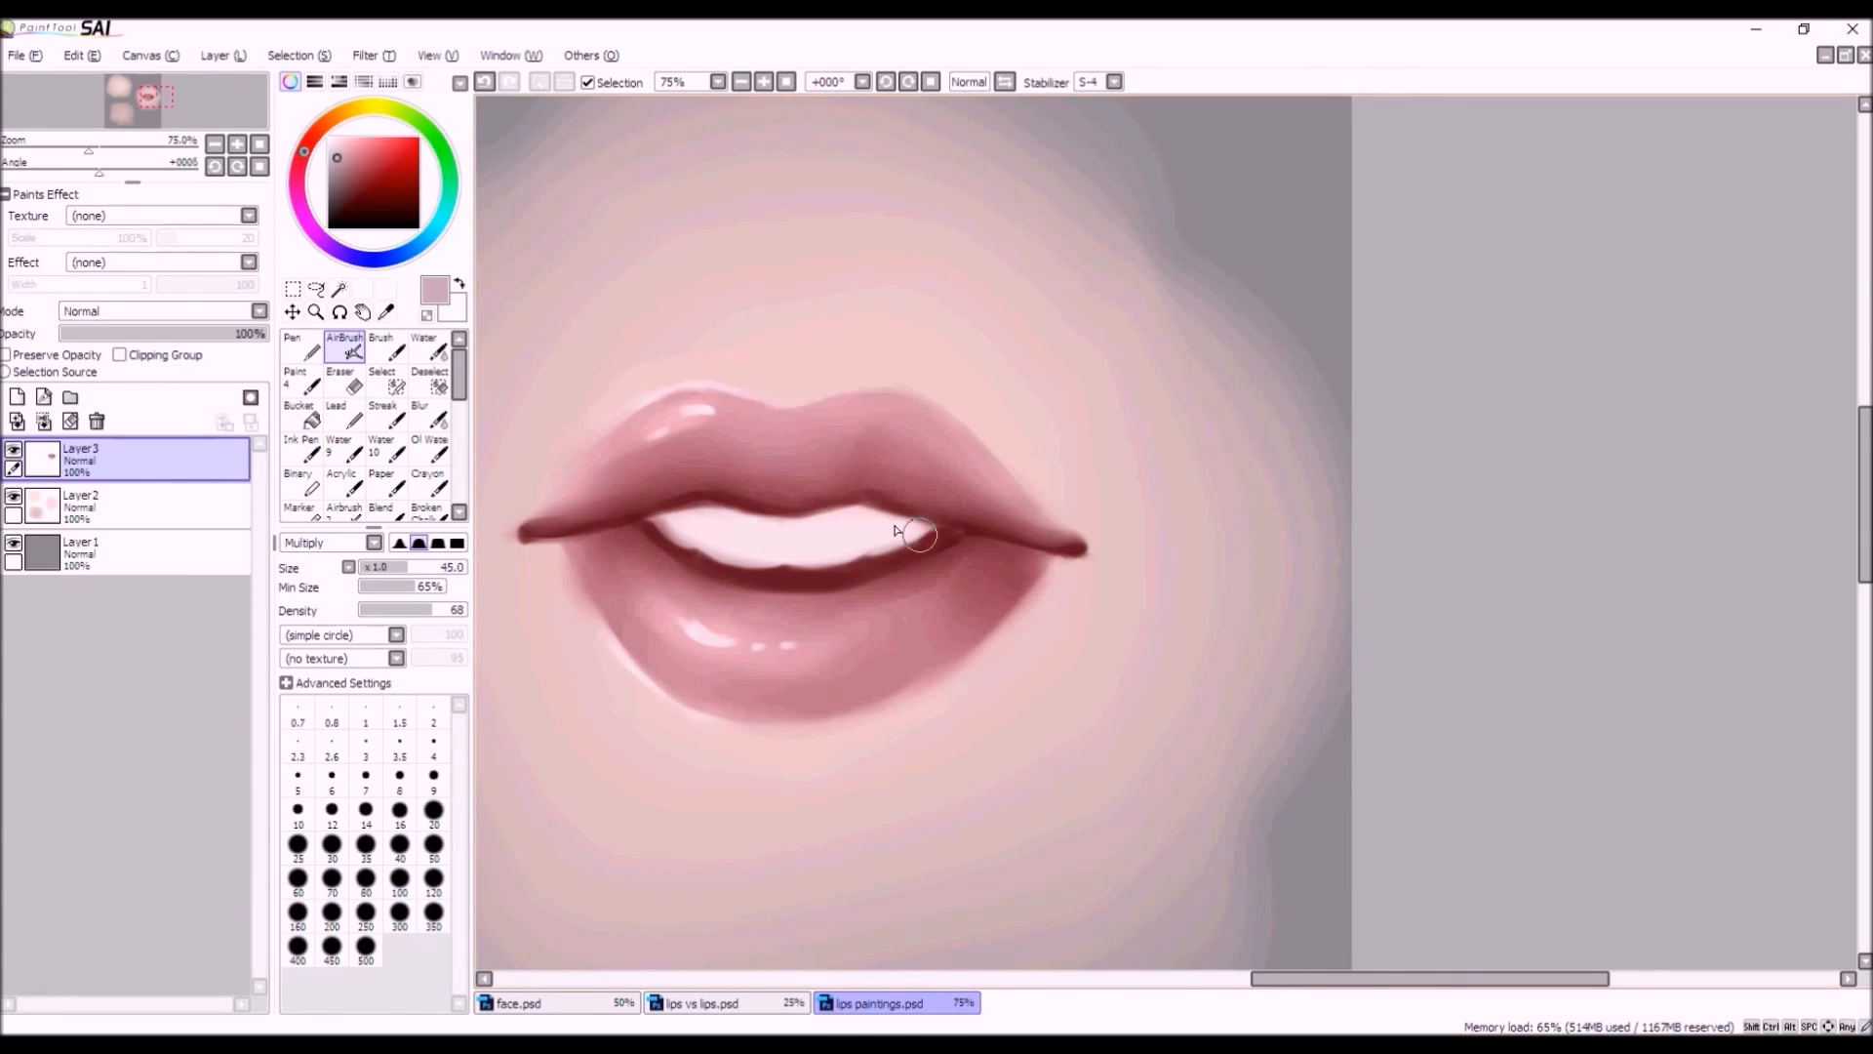
{"action": "mouse_move", "coordinate": [822, 530]}
{"action": "left_mouse_down"}
{"action": "mouse_move", "coordinate": [874, 516]}
{"action": "mouse_move", "coordinate": [681, 513]}
{"action": "mouse_move", "coordinate": [714, 507]}
{"action": "mouse_move", "coordinate": [731, 514]}
{"action": "mouse_move", "coordinate": [648, 533]}
{"action": "mouse_move", "coordinate": [688, 513]}
{"action": "mouse_move", "coordinate": [805, 524]}
{"action": "left_mouse_up"}
Reduce the AirBrush size to 14 and paint faint greyish pink separation lines between the teeth, redoing unsatisfactory strokes.
{"action": "key", "text": "bracketleft"}
{"action": "key", "text": "bracketleft"}
{"action": "key", "text": "bracketleft"}
{"action": "key", "text": "bracketleft"}
{"action": "key", "text": "bracketleft"}
{"action": "key", "text": "bracketleft"}
{"action": "key", "text": "bracketleft"}
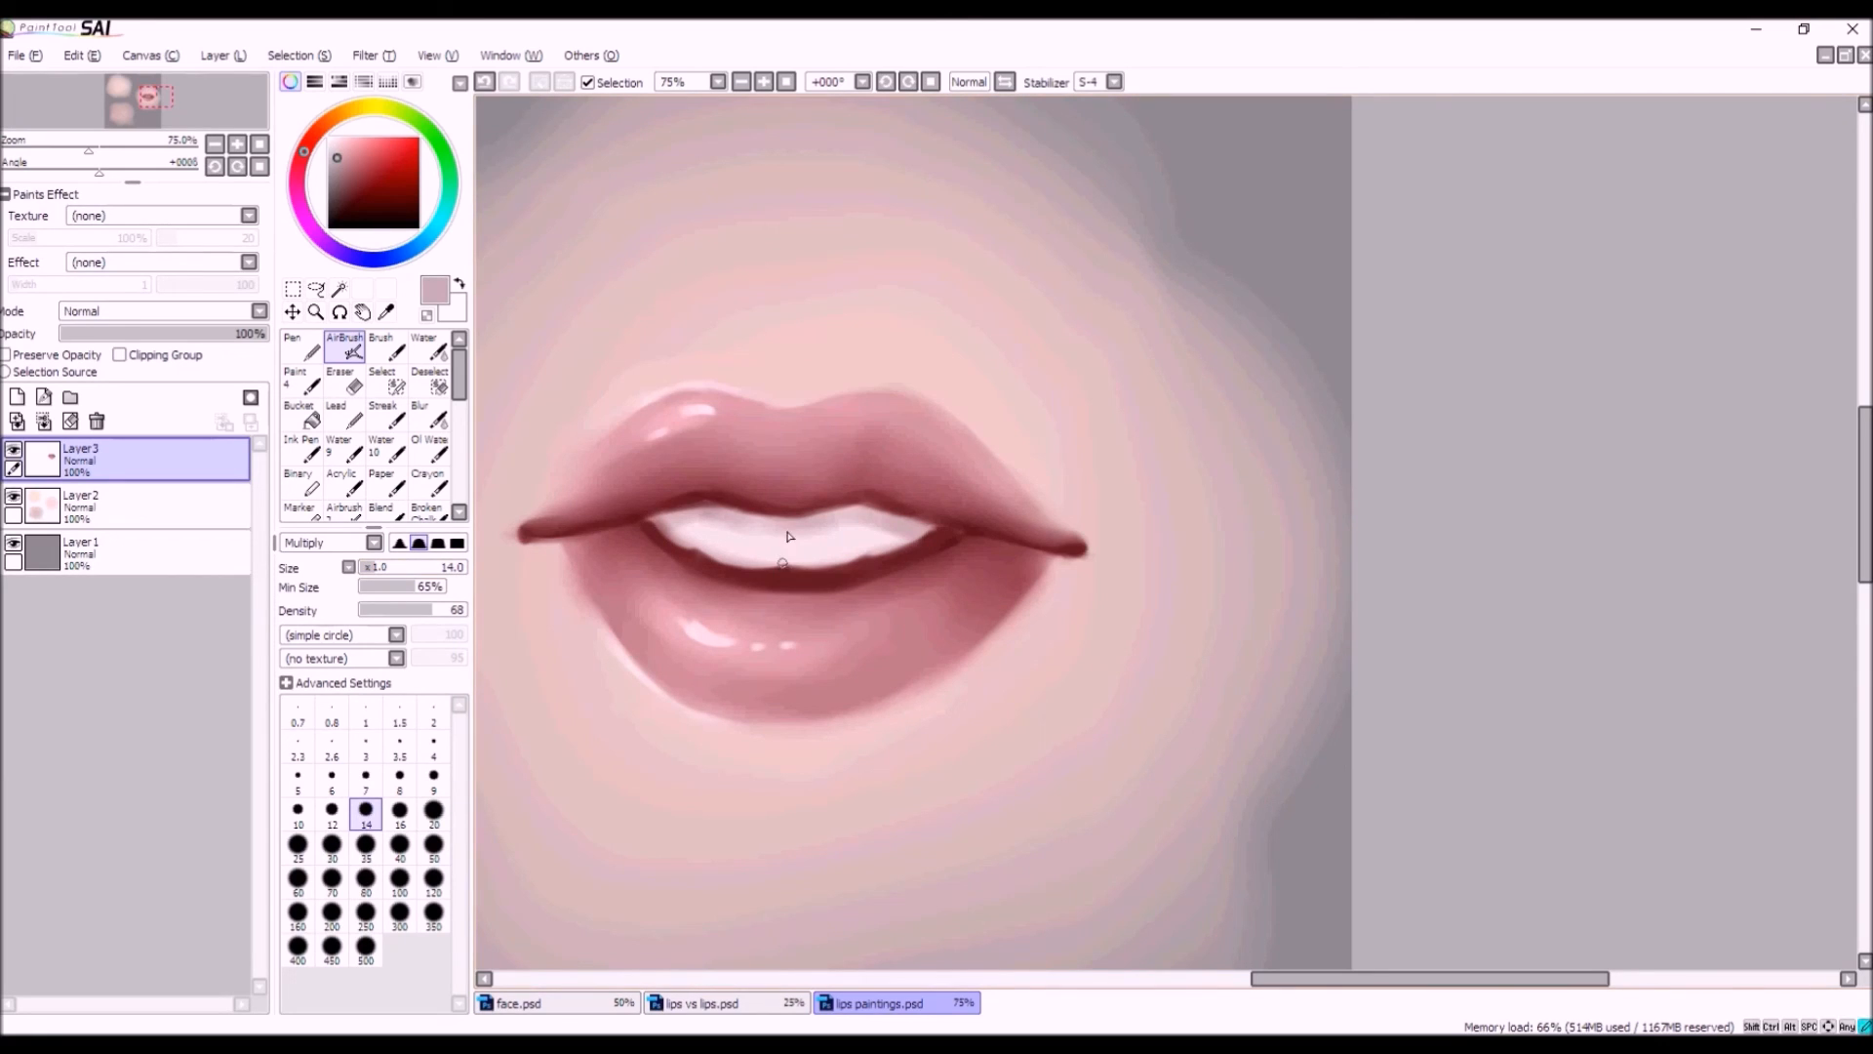
{"action": "key", "text": "ctrl+z"}
{"action": "left_click_drag", "start_coordinate": [784, 536], "coordinate": [784, 520]}
{"action": "left_click", "coordinate": [485, 84]}
{"action": "left_click_drag", "start_coordinate": [783, 551], "coordinate": [785, 527]}
{"action": "left_click", "coordinate": [485, 84]}
{"action": "left_click_drag", "start_coordinate": [864, 557], "coordinate": [864, 528]}
{"action": "scroll", "coordinate": [660, 526], "scroll_direction": "down", "scroll_amount": 2}
{"action": "scroll", "coordinate": [761, 576], "scroll_direction": "up", "scroll_amount": 2}
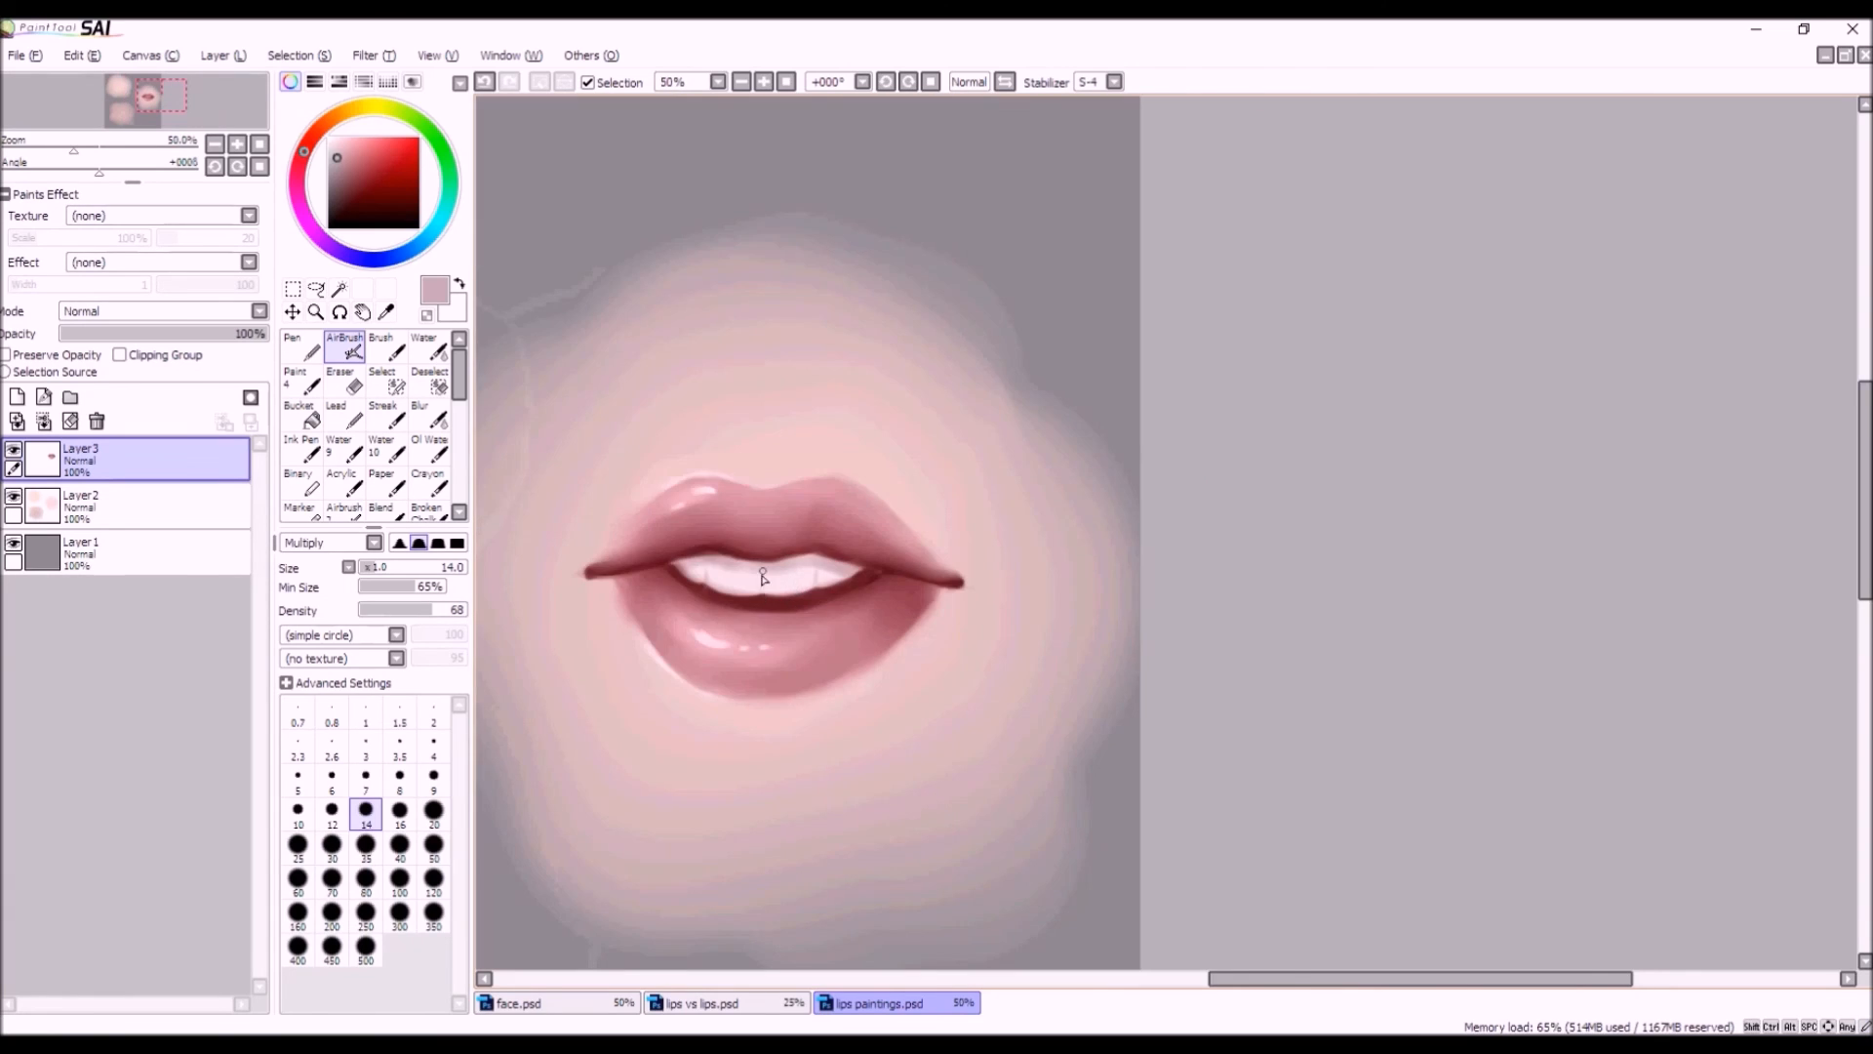
{"action": "scroll", "coordinate": [761, 575], "scroll_direction": "up", "scroll_amount": 2}
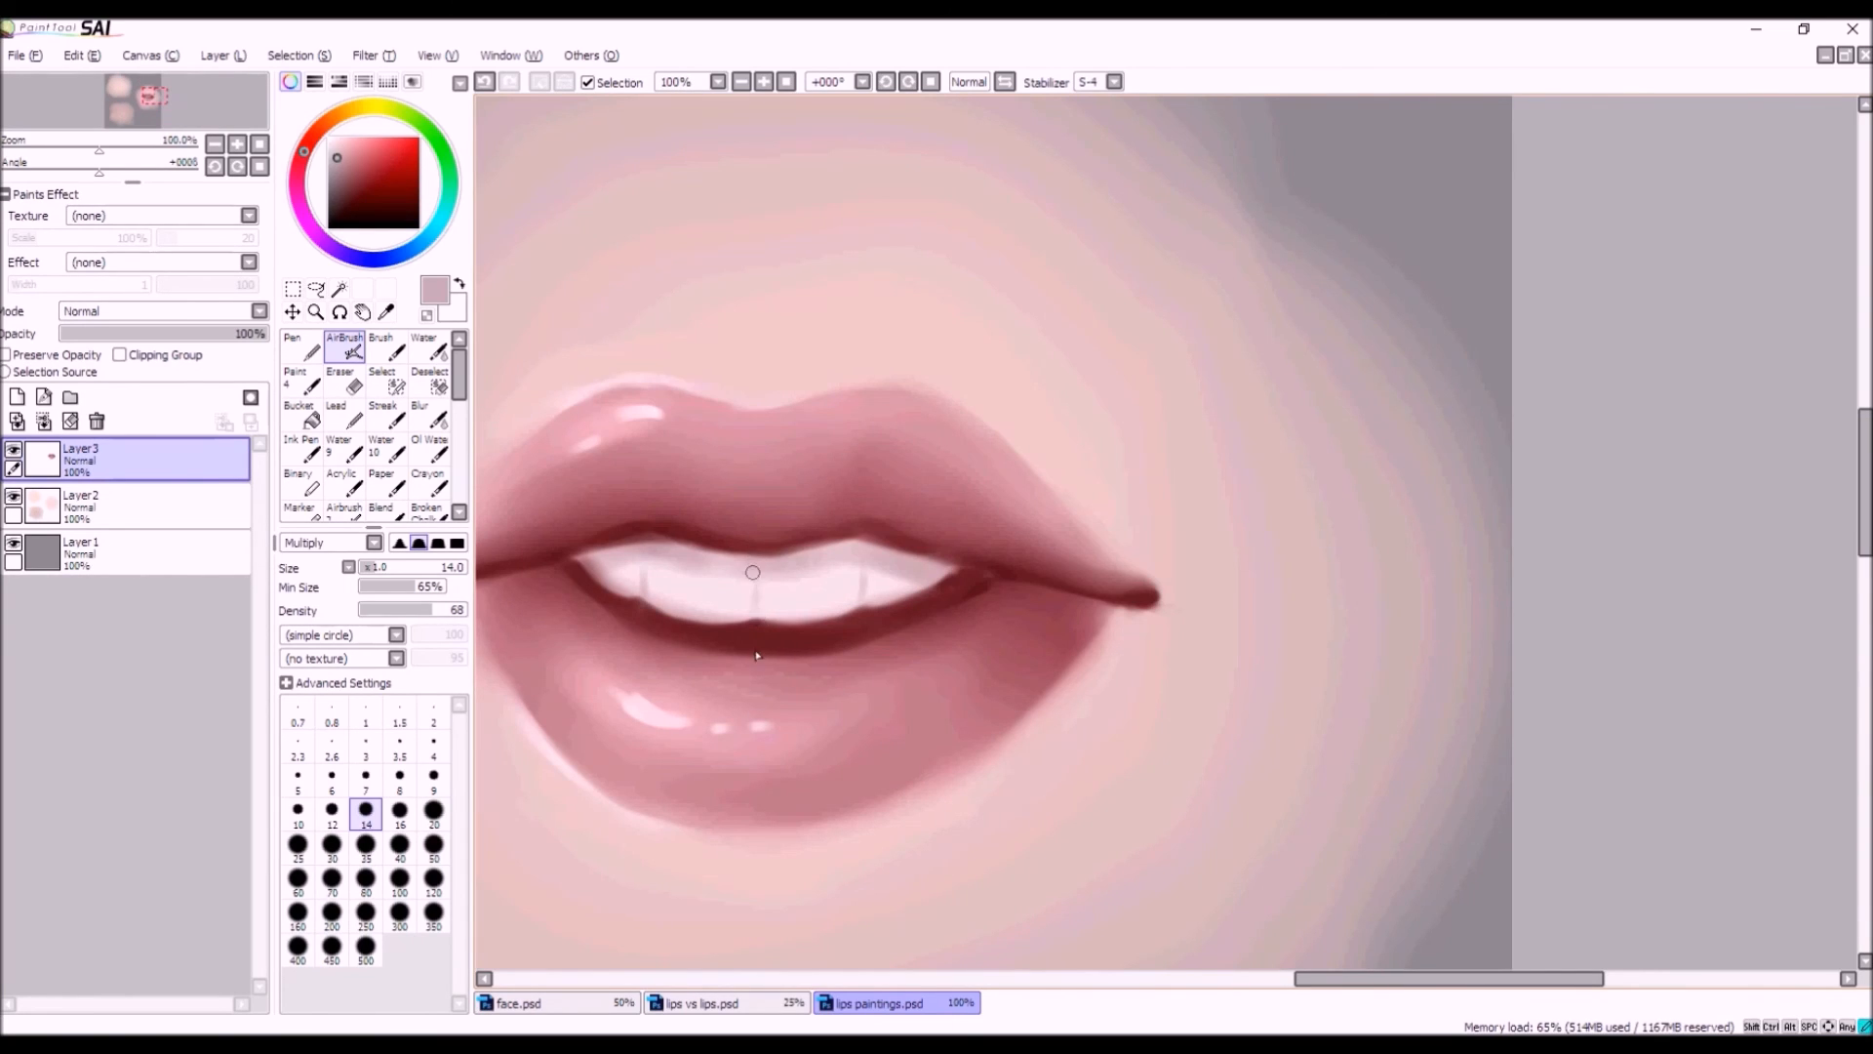
Soften the separation lines between the teeth with the Water brush at size 20.
{"action": "left_click", "coordinate": [426, 346]}
{"action": "left_click_drag", "start_coordinate": [395, 565], "coordinate": [381, 568]}
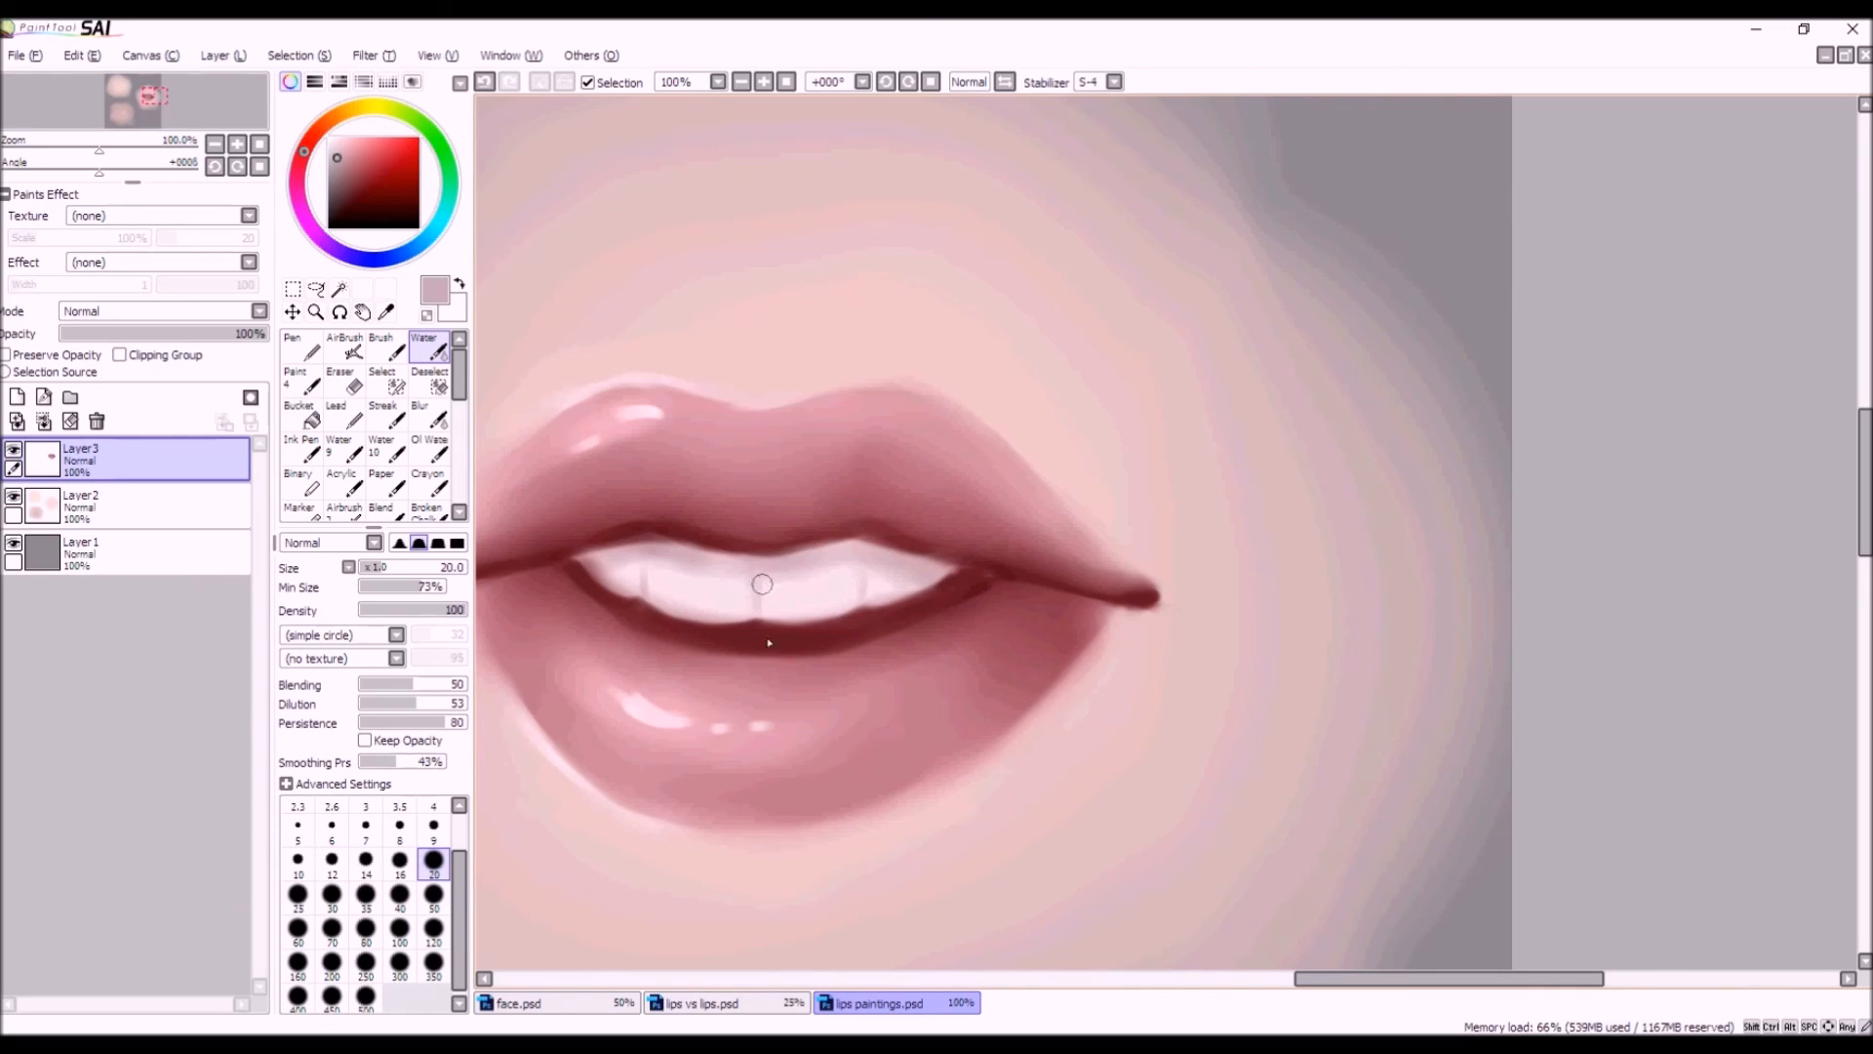
{"action": "left_click_drag", "start_coordinate": [640, 559], "coordinate": [625, 572]}
{"action": "scroll", "coordinate": [759, 587], "scroll_direction": "down", "scroll_amount": 3}
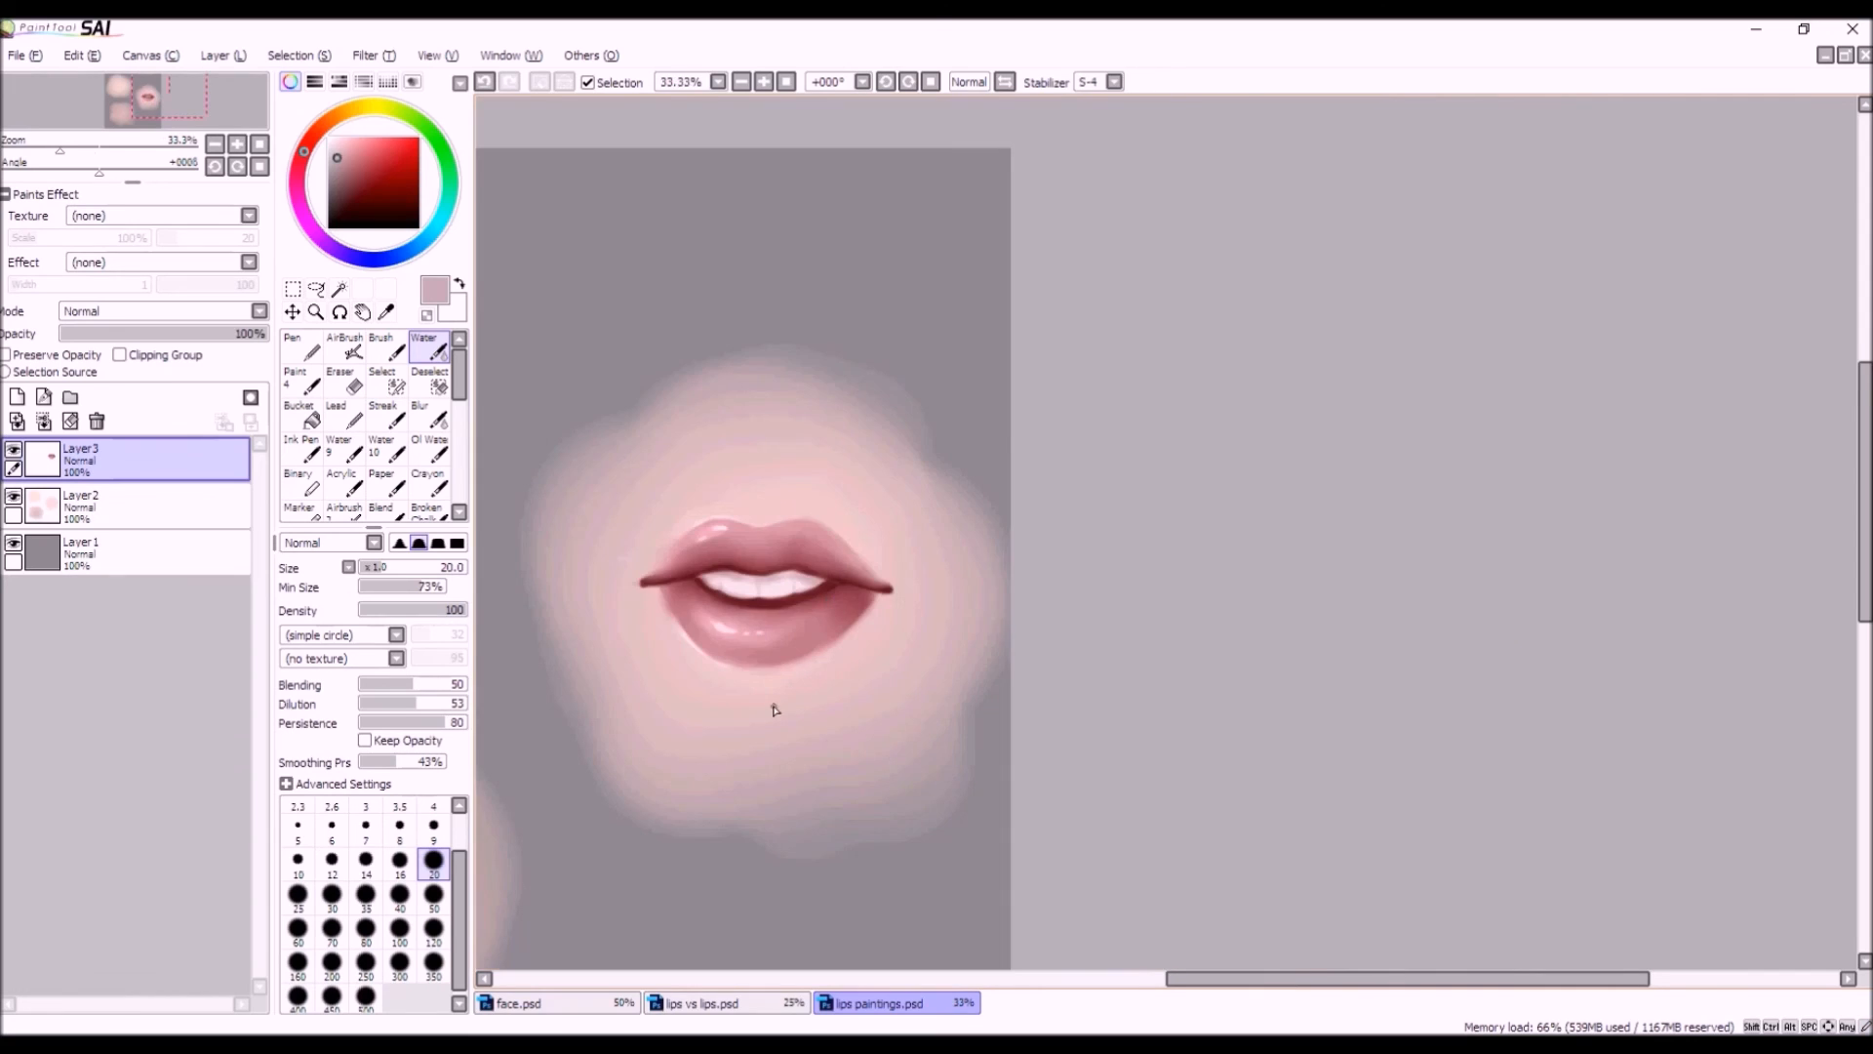
{"action": "scroll", "coordinate": [775, 711], "scroll_direction": "down", "scroll_amount": 1}
{"action": "scroll", "coordinate": [850, 642], "scroll_direction": "up", "scroll_amount": 4}
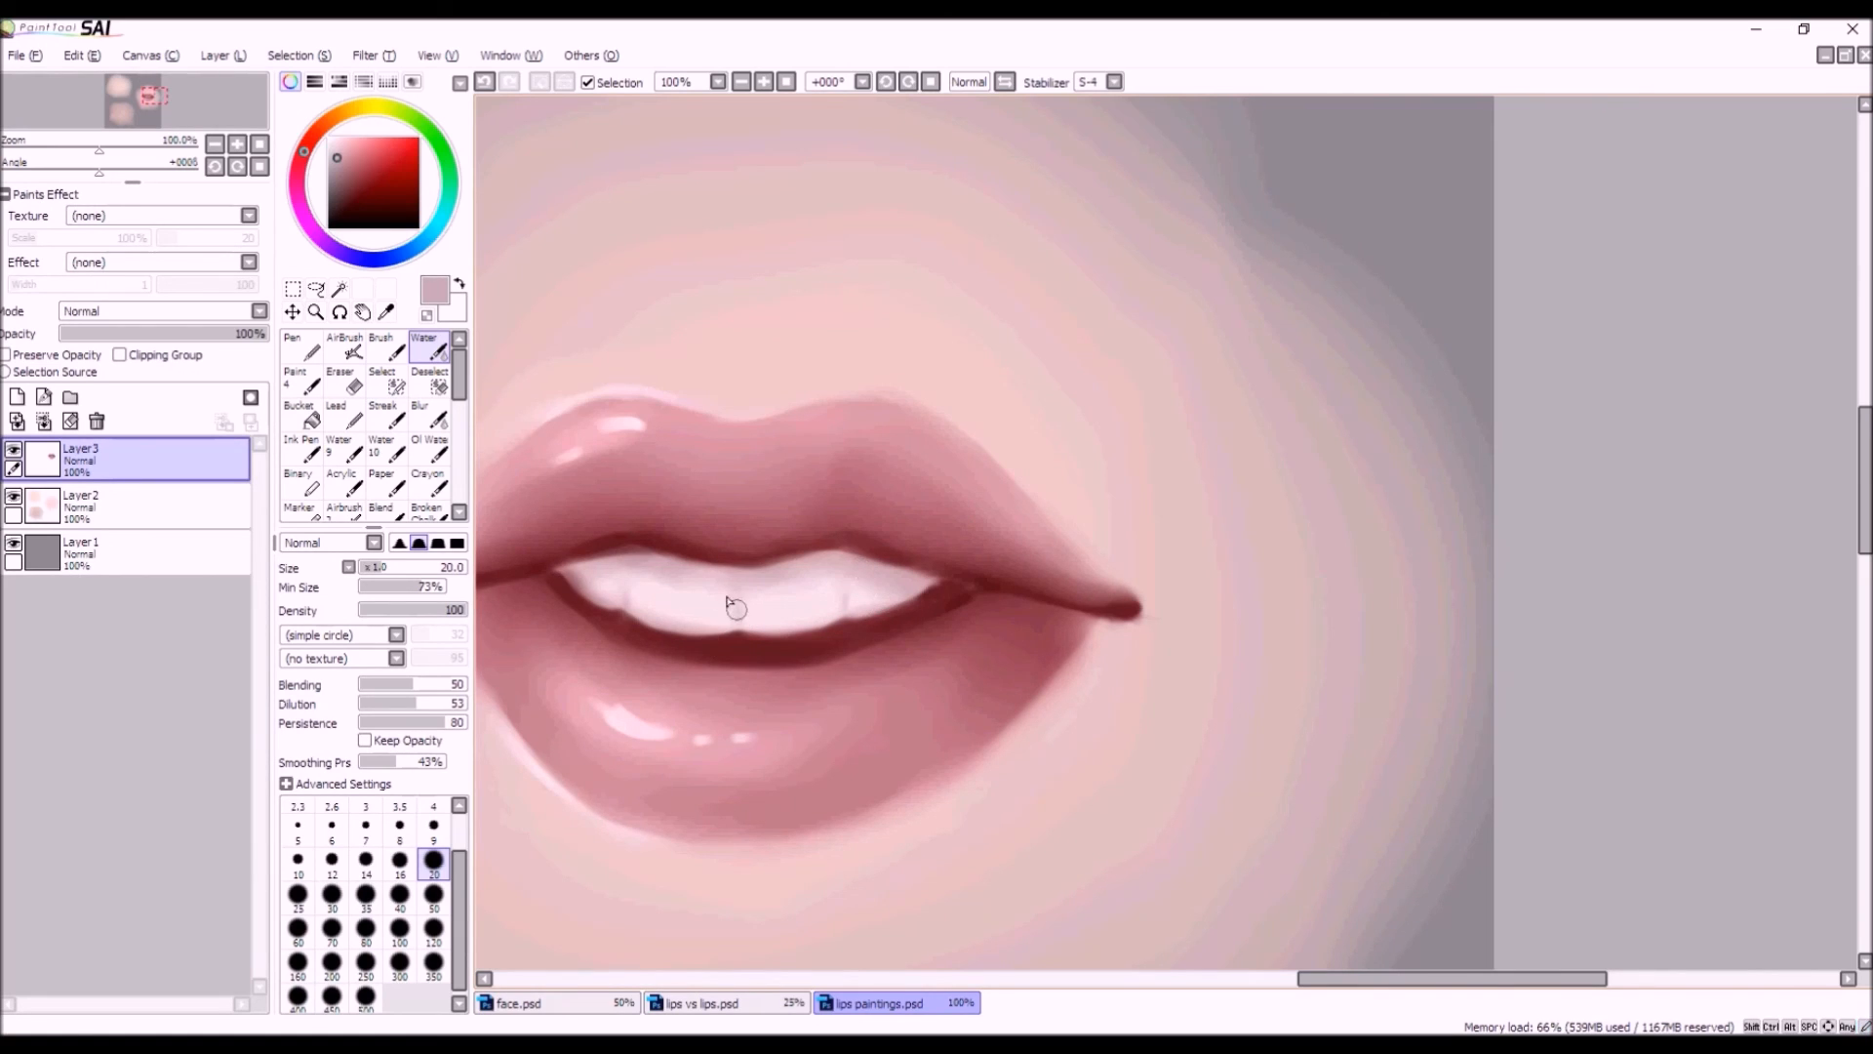
{"action": "scroll", "coordinate": [932, 615], "scroll_direction": "down", "scroll_amount": 4}
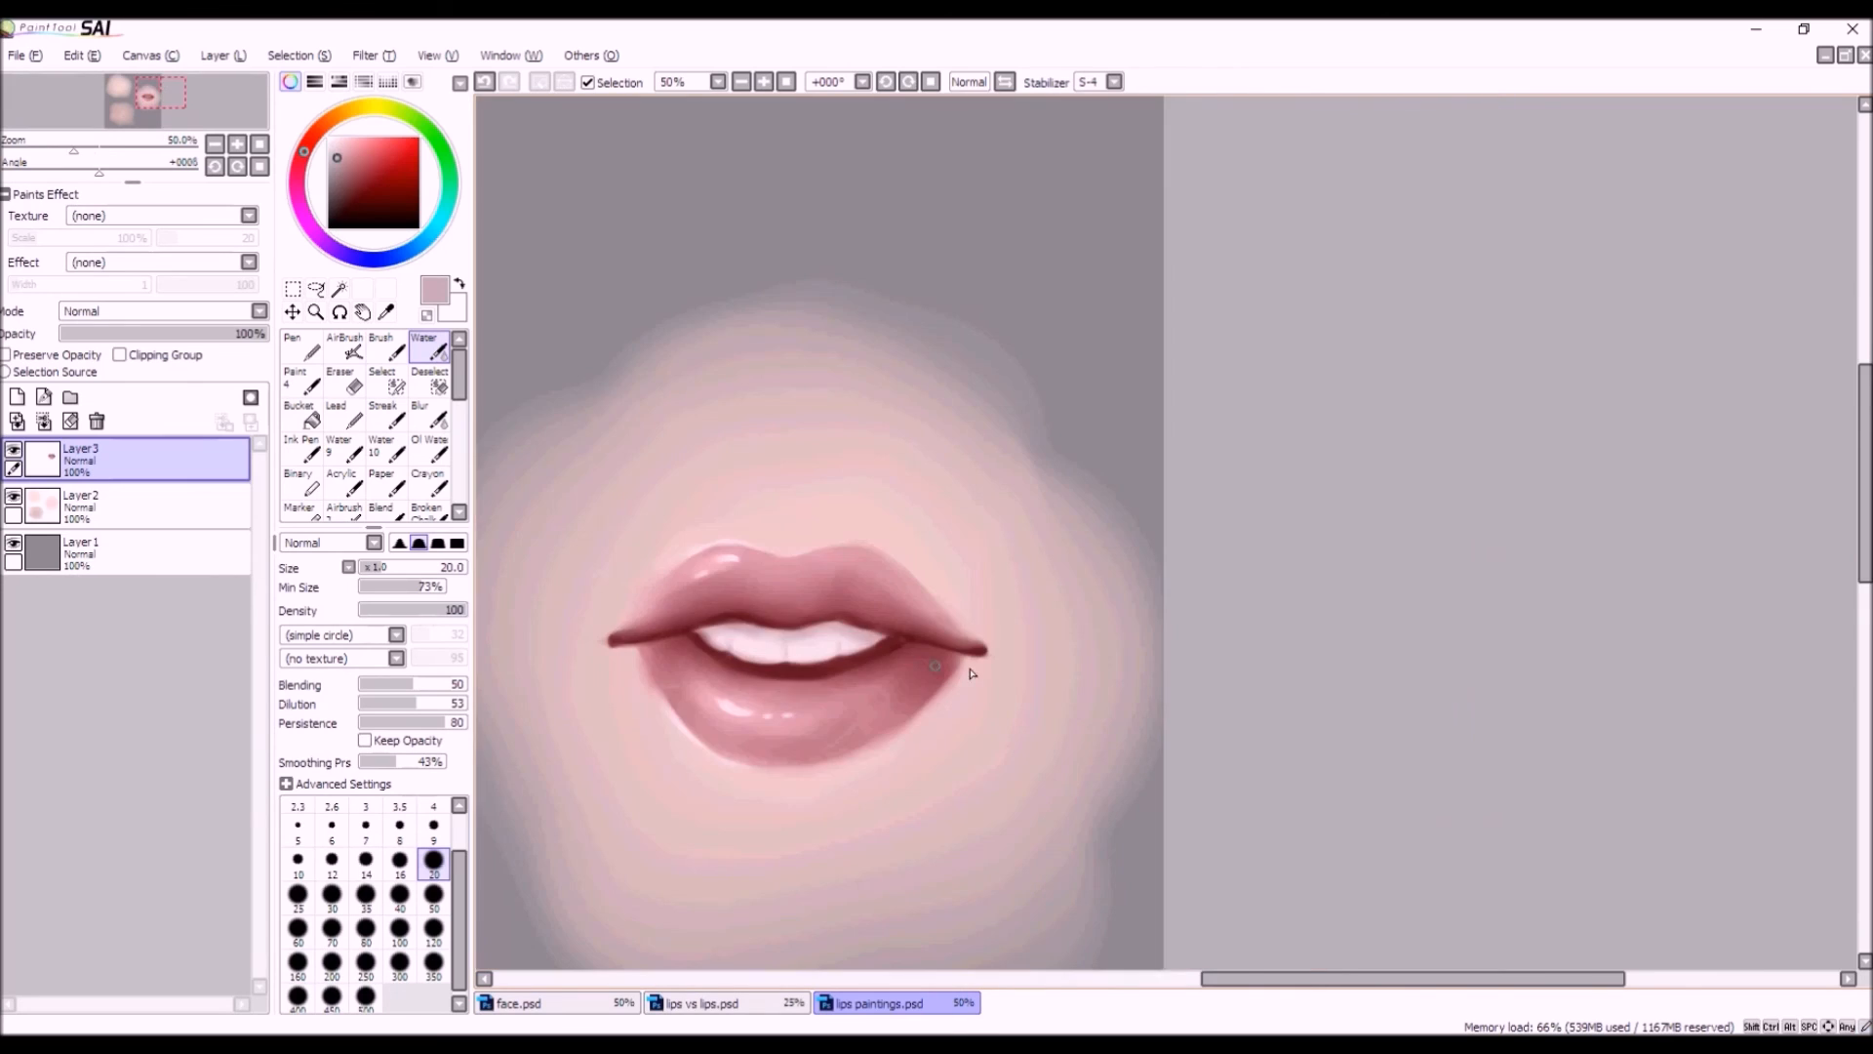
Try thin dark brown separation lines between the teeth with the AirBrush in Multiply mode at size 5.
{"action": "scroll", "coordinate": [884, 612], "scroll_direction": "down", "scroll_amount": 1}
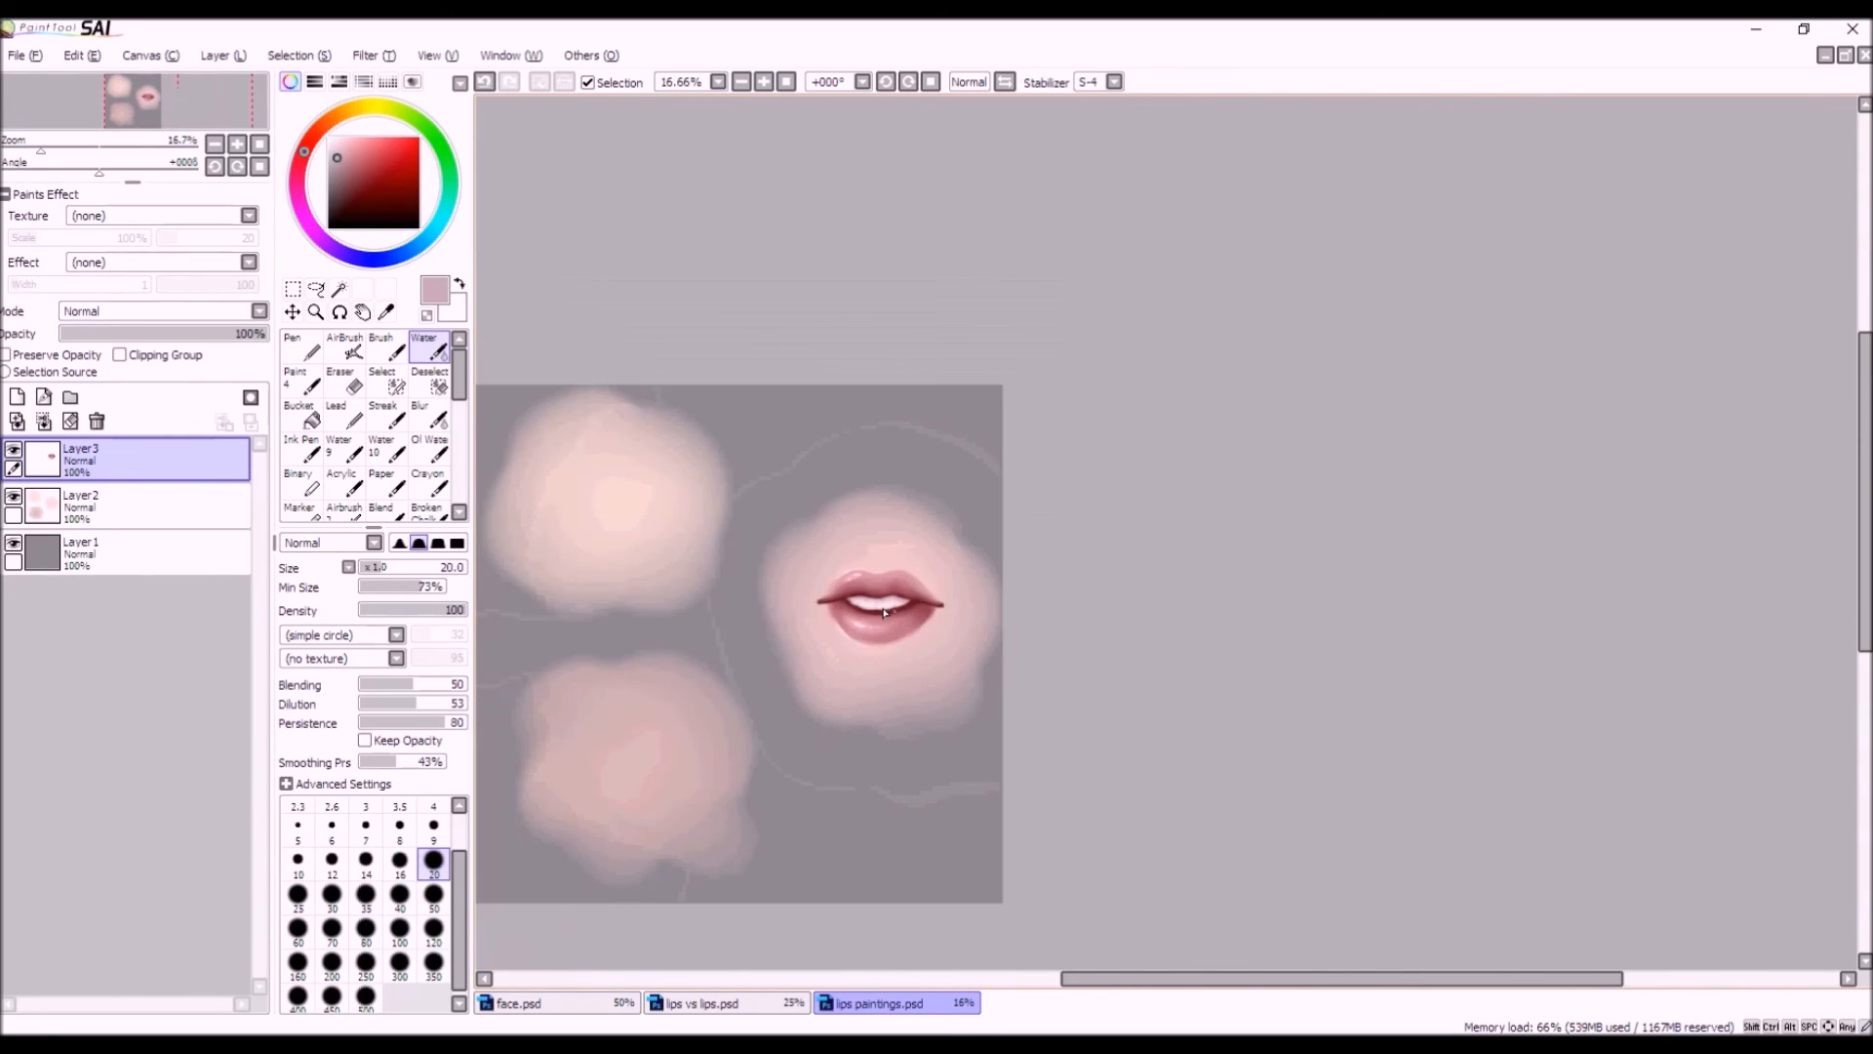
{"action": "scroll", "coordinate": [929, 624], "scroll_direction": "up", "scroll_amount": 5}
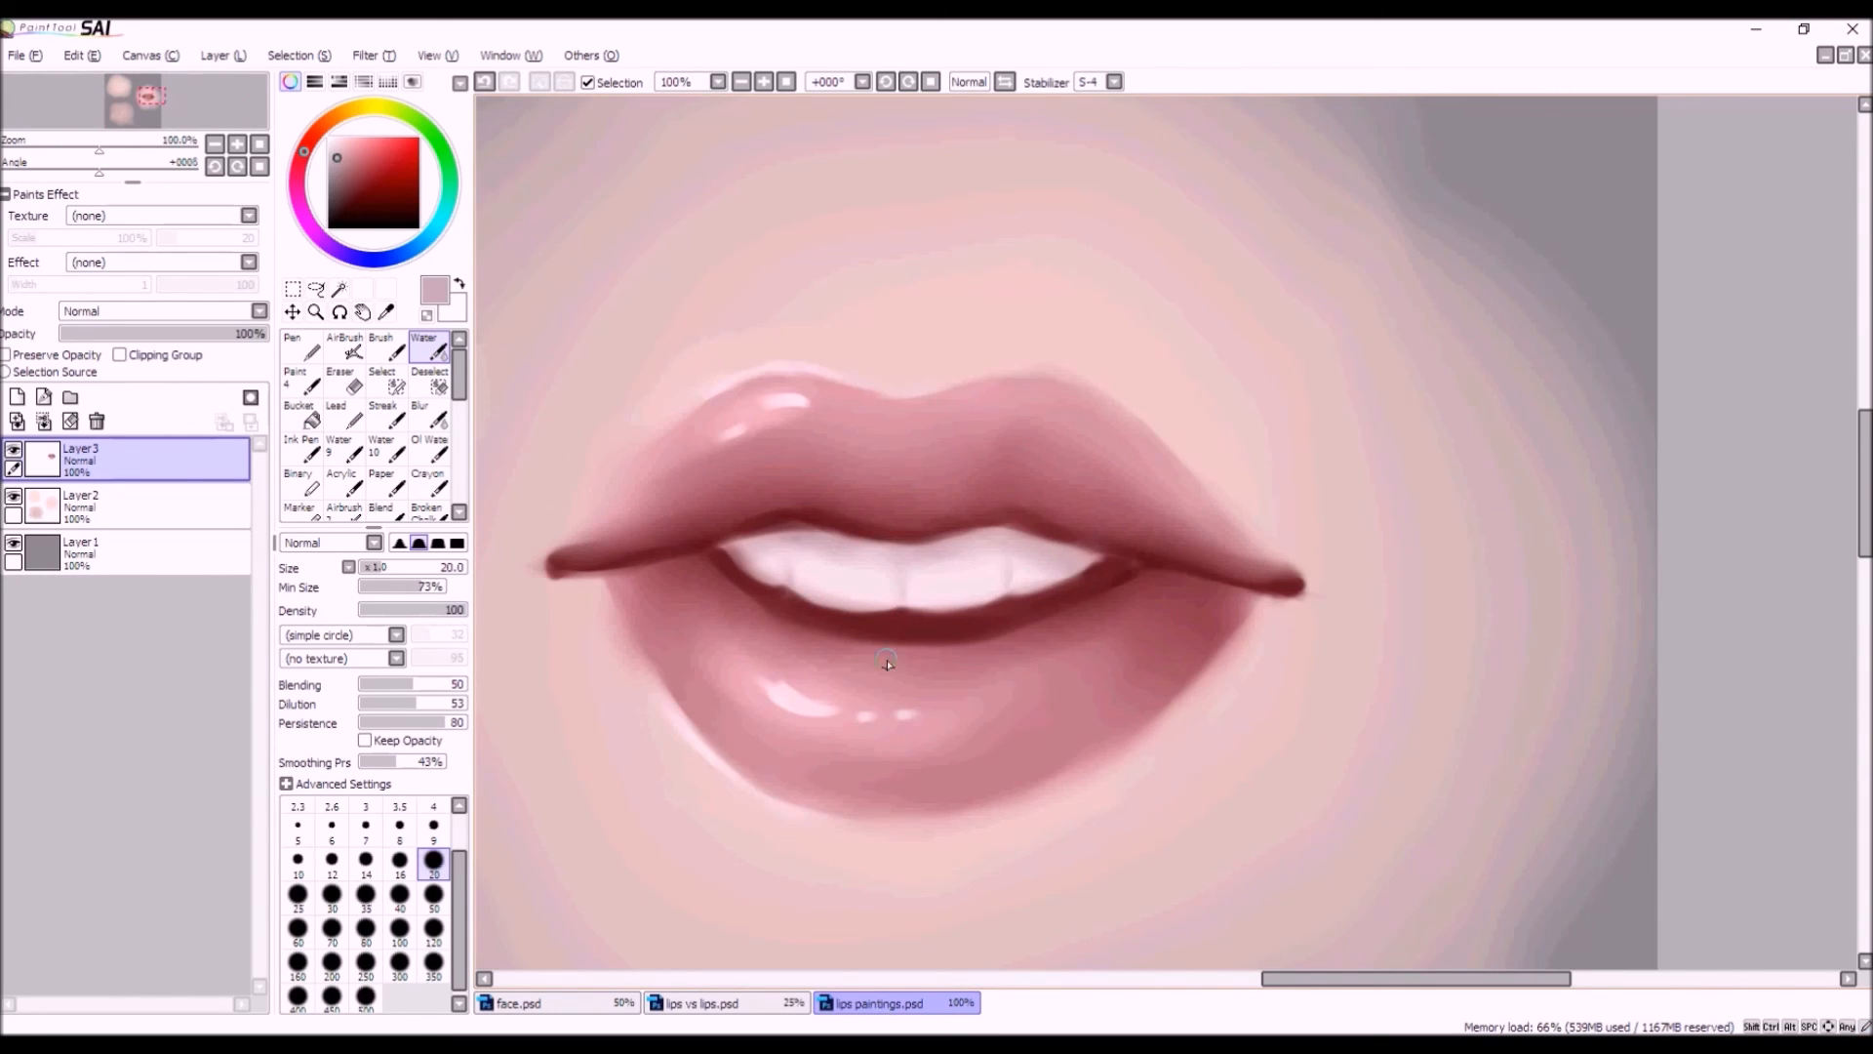
{"action": "left_click", "coordinate": [345, 350]}
{"action": "left_click", "coordinate": [341, 205]}
{"action": "left_click", "coordinate": [298, 780]}
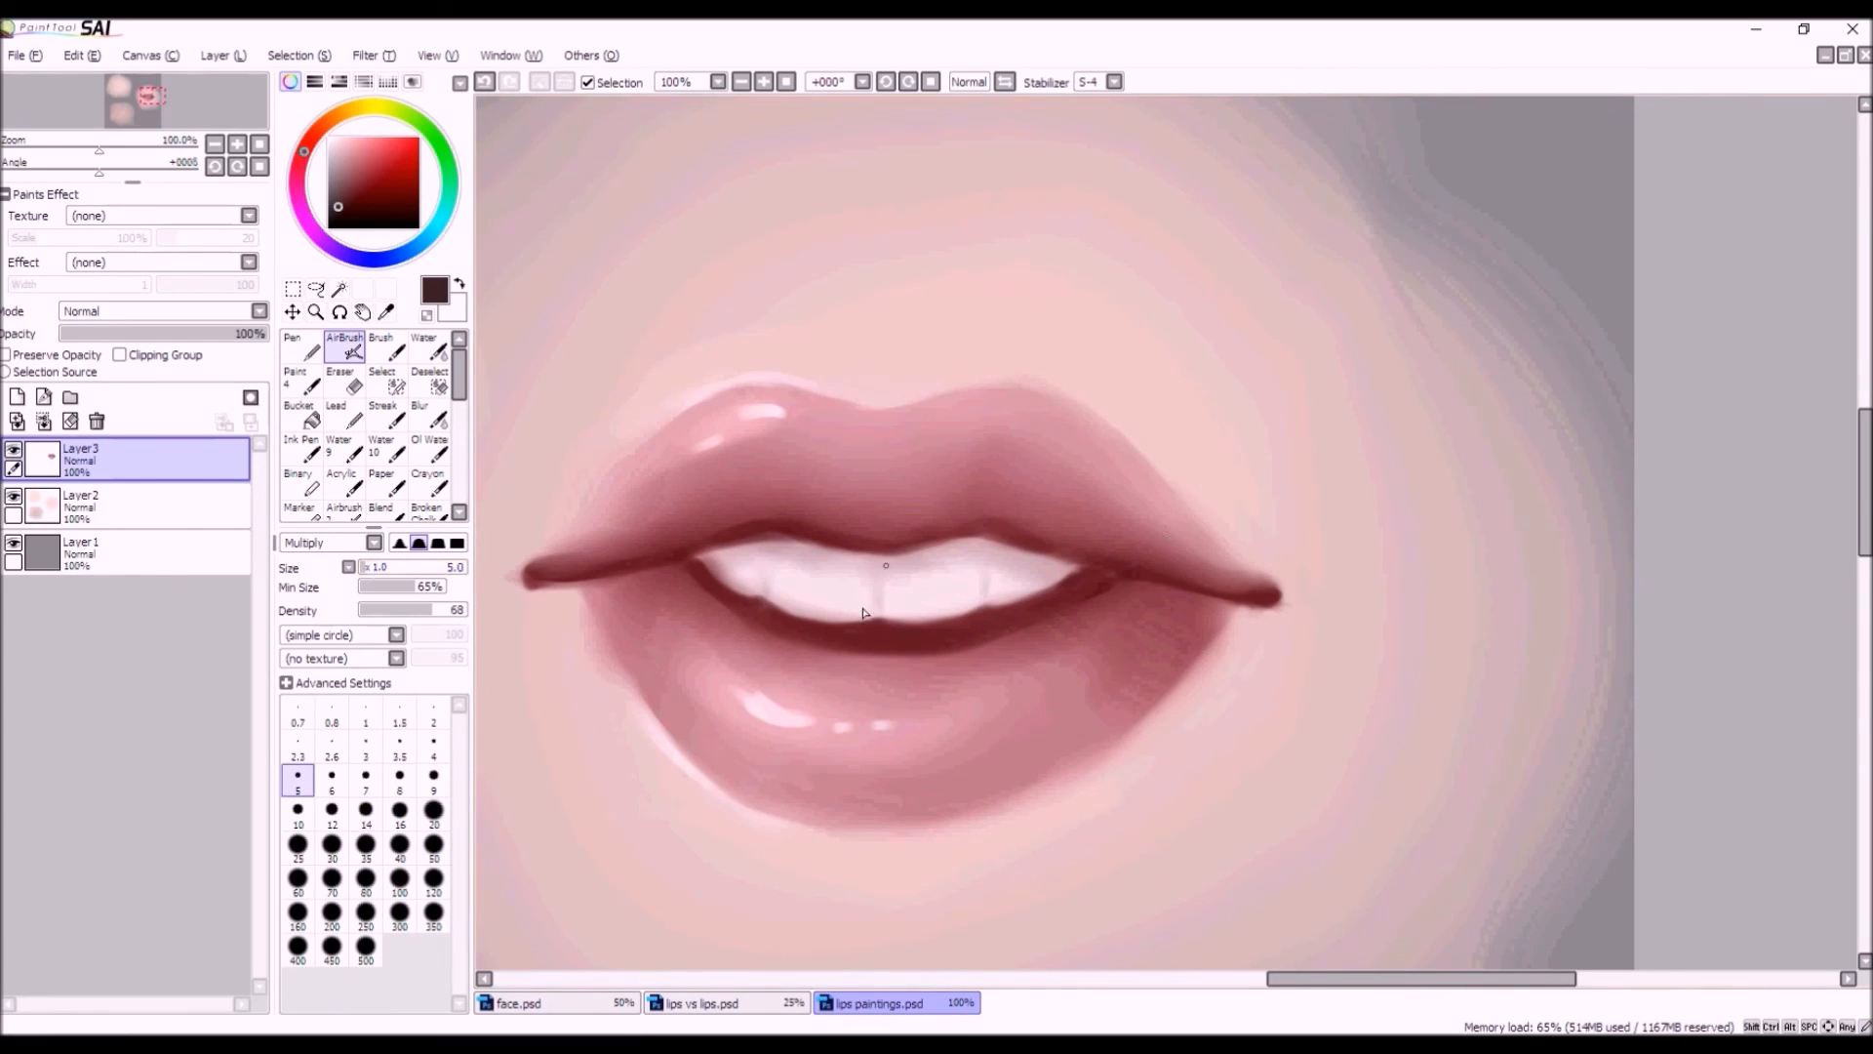
{"action": "left_click_drag", "start_coordinate": [881, 573], "coordinate": [877, 617]}
{"action": "left_click_drag", "start_coordinate": [987, 601], "coordinate": [988, 563]}
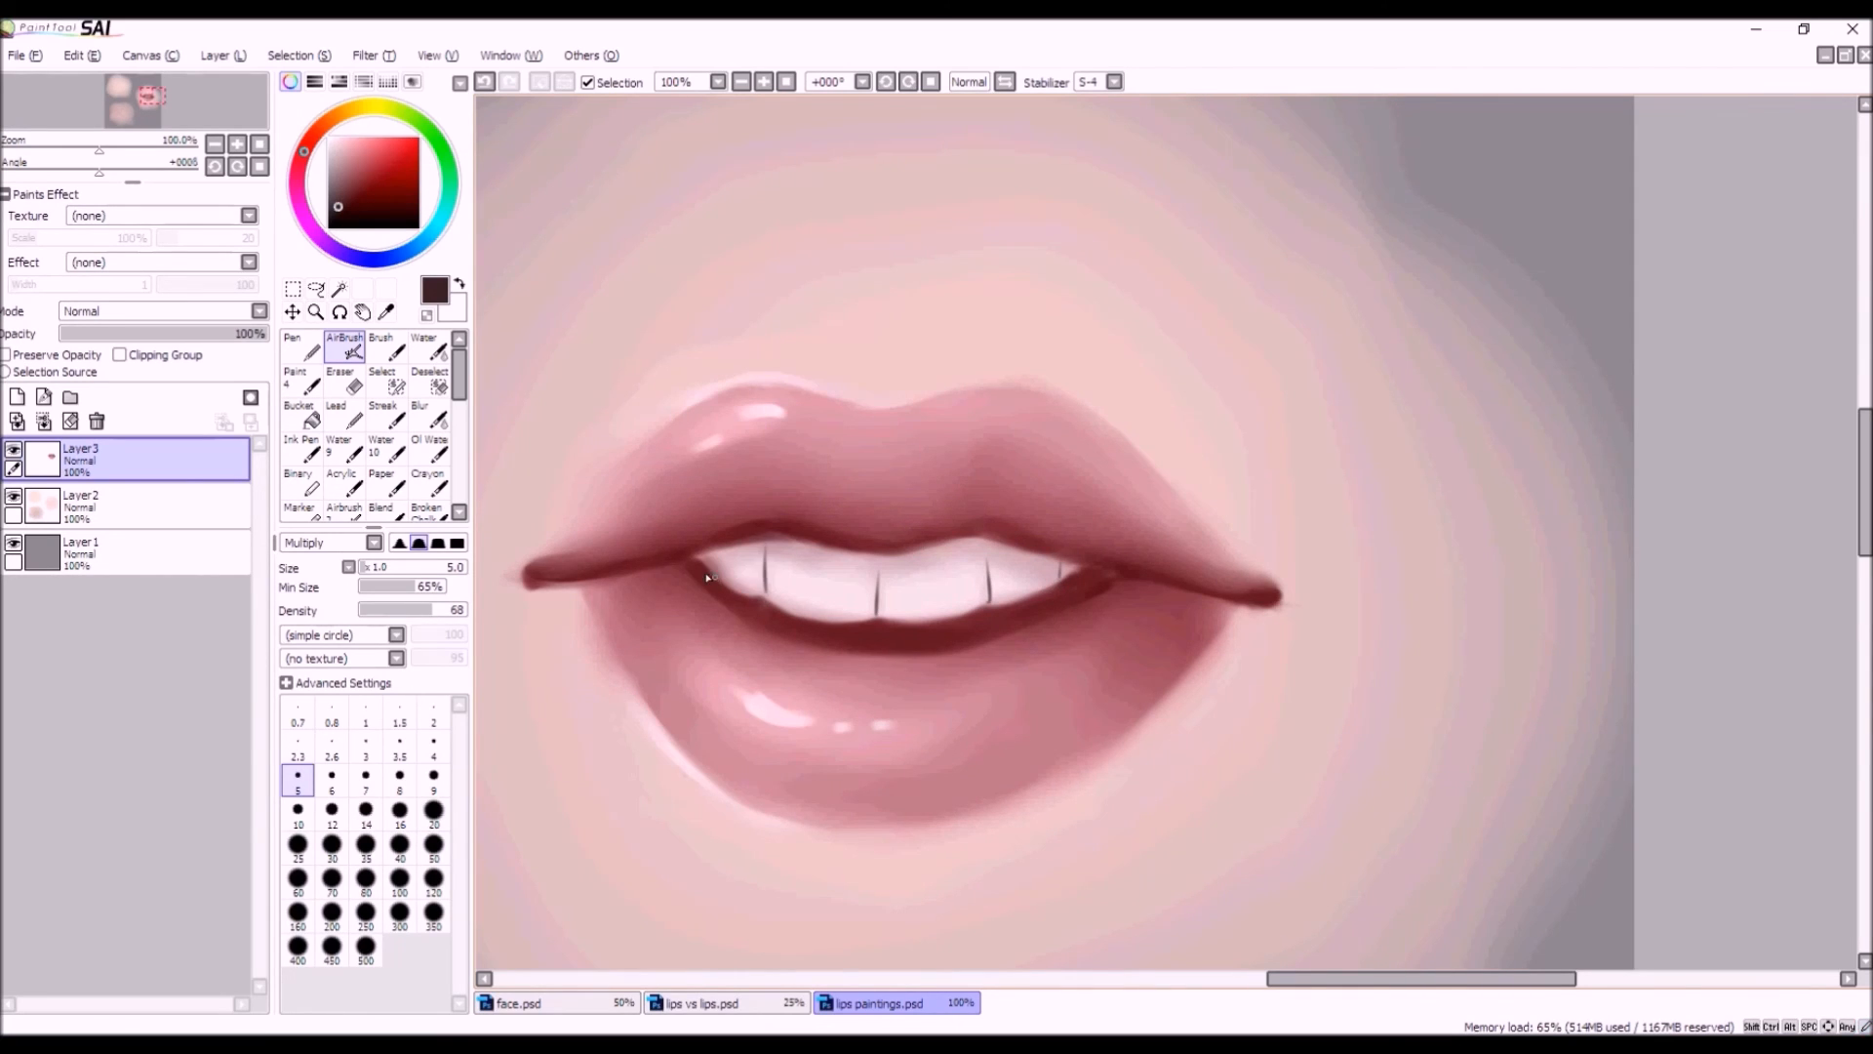
{"action": "scroll", "coordinate": [741, 571], "scroll_direction": "down", "scroll_amount": 5}
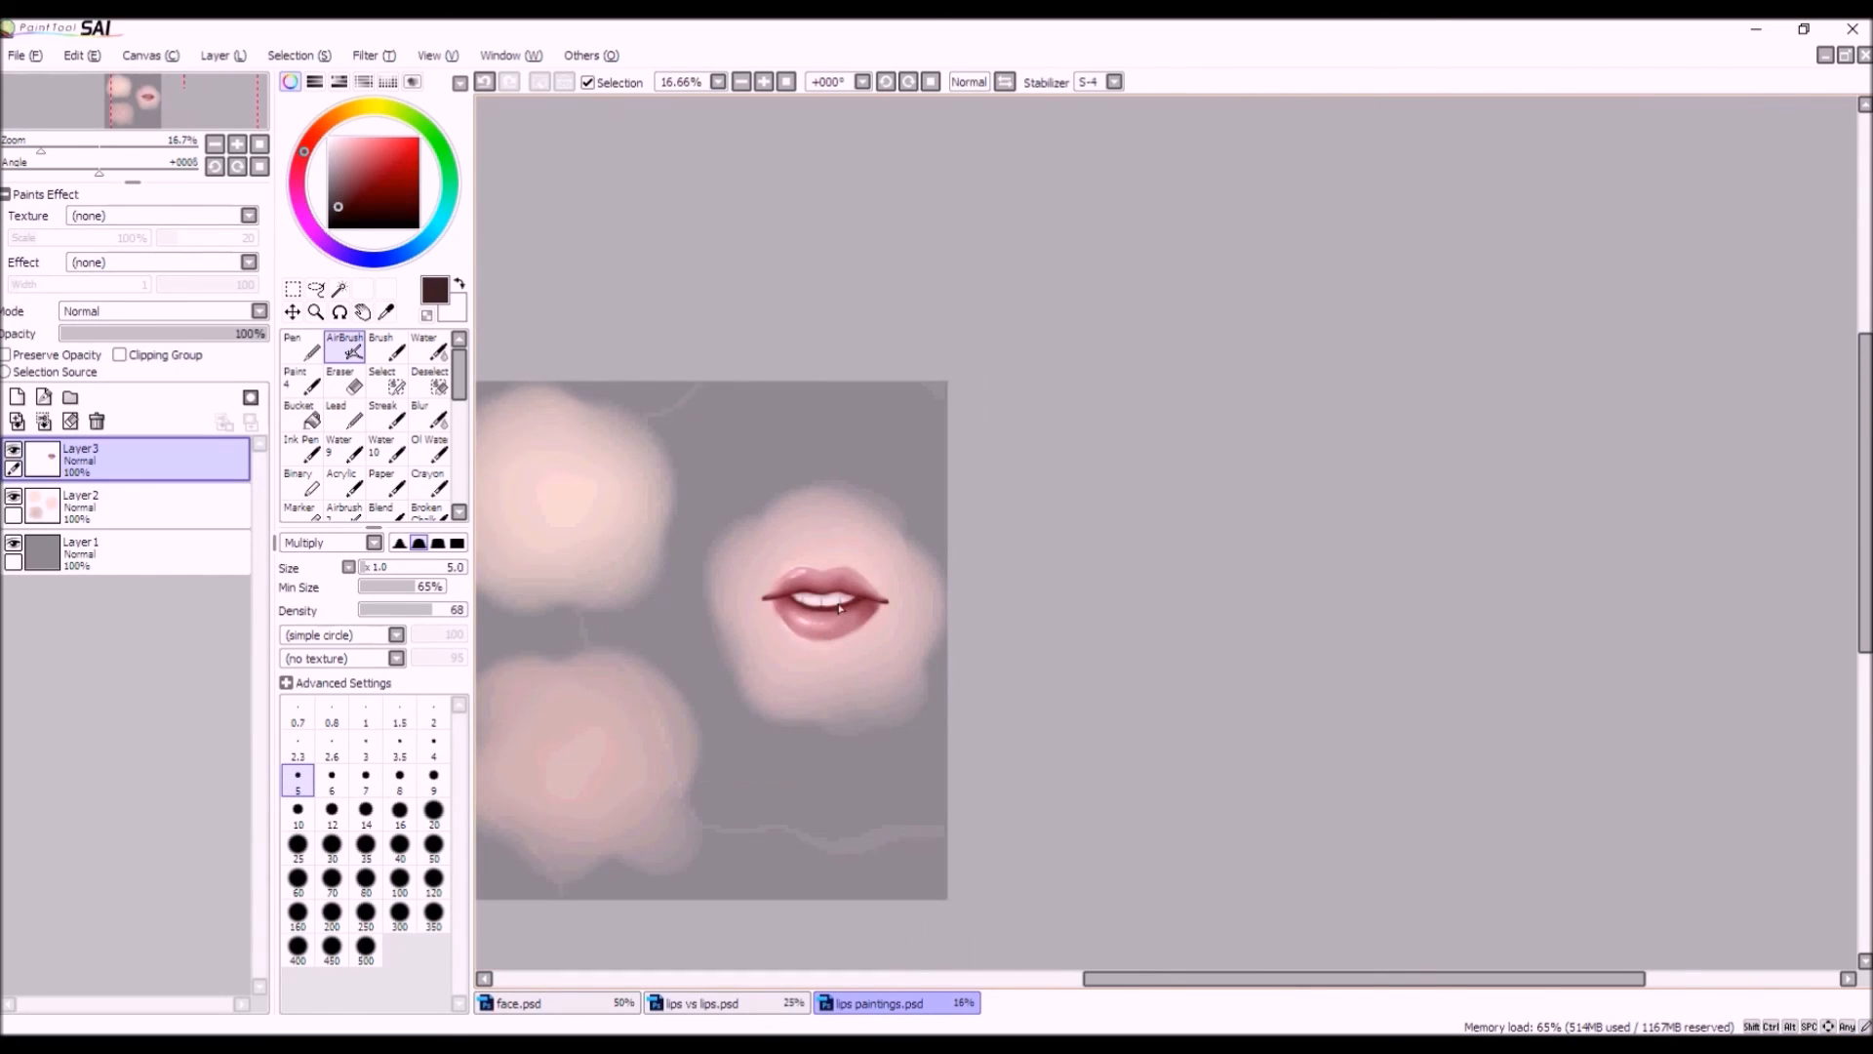
{"action": "scroll", "coordinate": [839, 607], "scroll_direction": "up", "scroll_amount": 5}
{"action": "scroll", "coordinate": [686, 607], "scroll_direction": "down", "scroll_amount": 1}
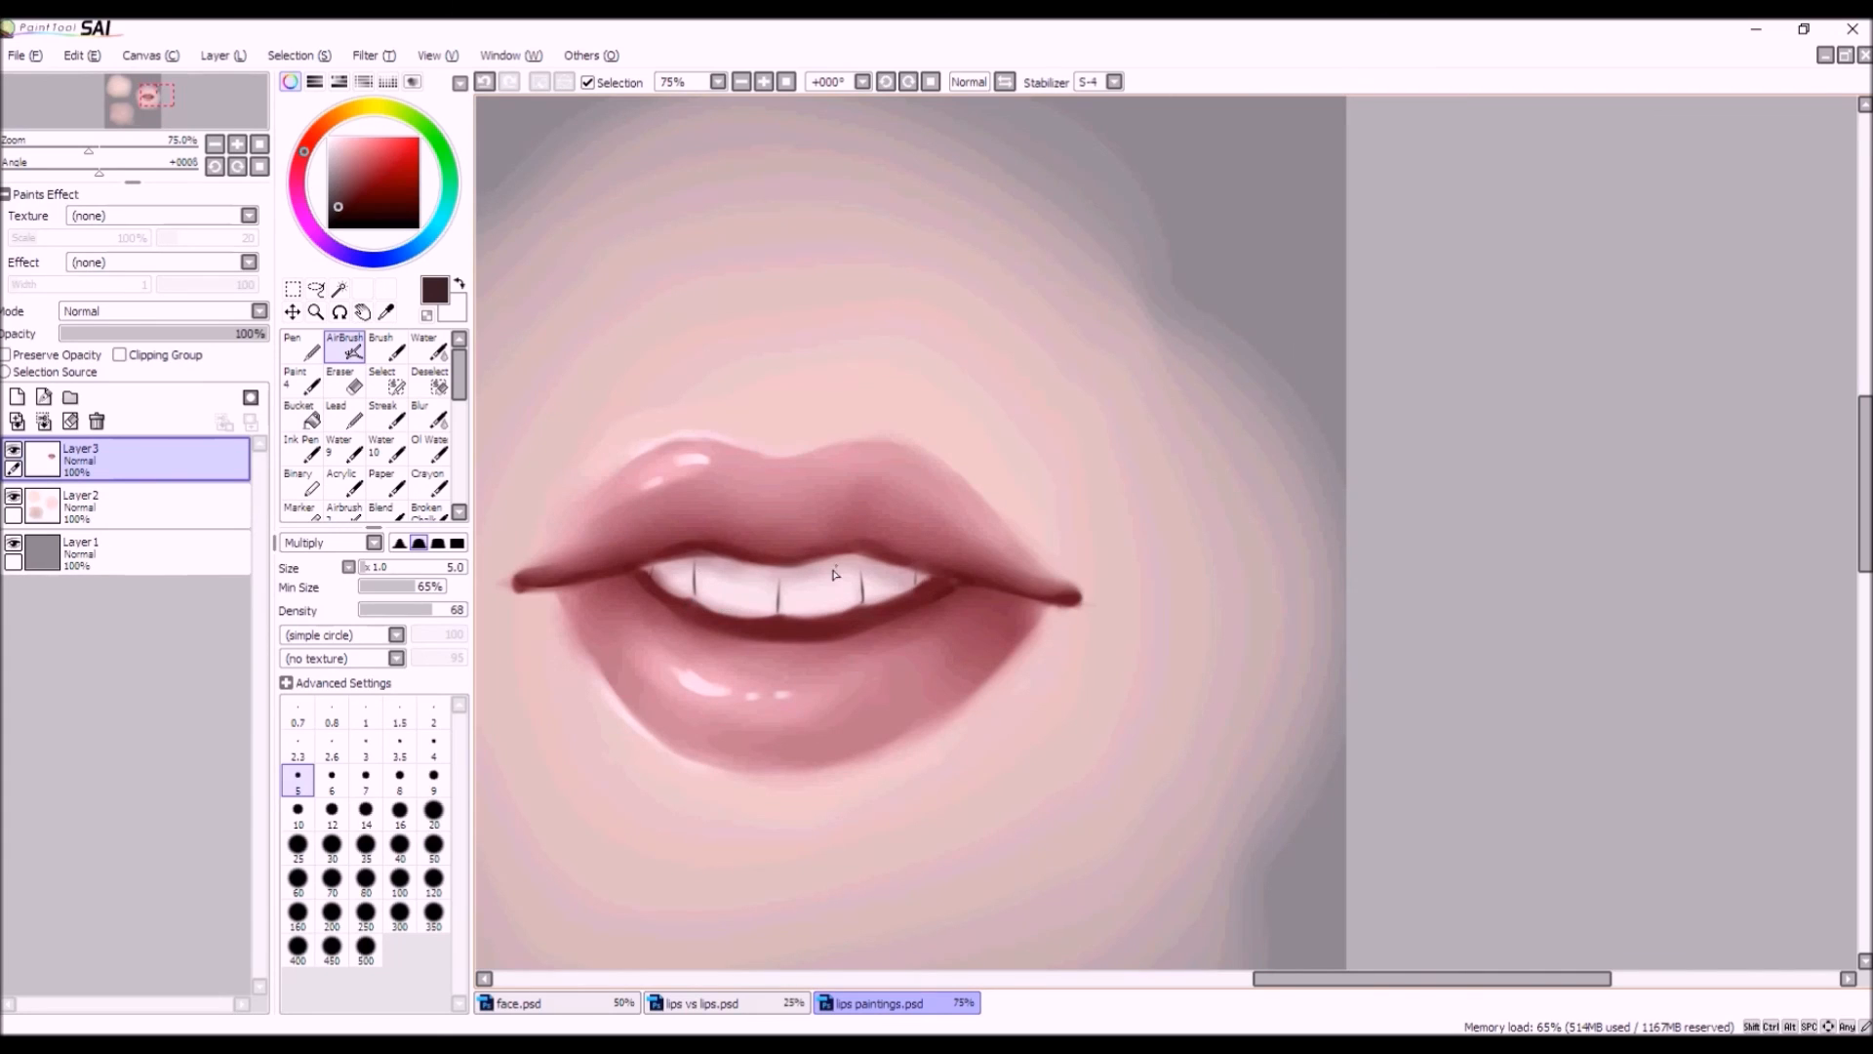
Undo the dark brown separation lines between the teeth.
{"action": "left_click", "coordinate": [485, 81]}
{"action": "left_click", "coordinate": [485, 81]}
{"action": "left_click", "coordinate": [485, 81]}
{"action": "left_click", "coordinate": [484, 81]}
Choose a muted mauve, set the Multiply AirBrush to size 48 and softly shade the corners of the teeth.
{"action": "left_click", "coordinate": [301, 158]}
{"action": "left_click", "coordinate": [353, 173]}
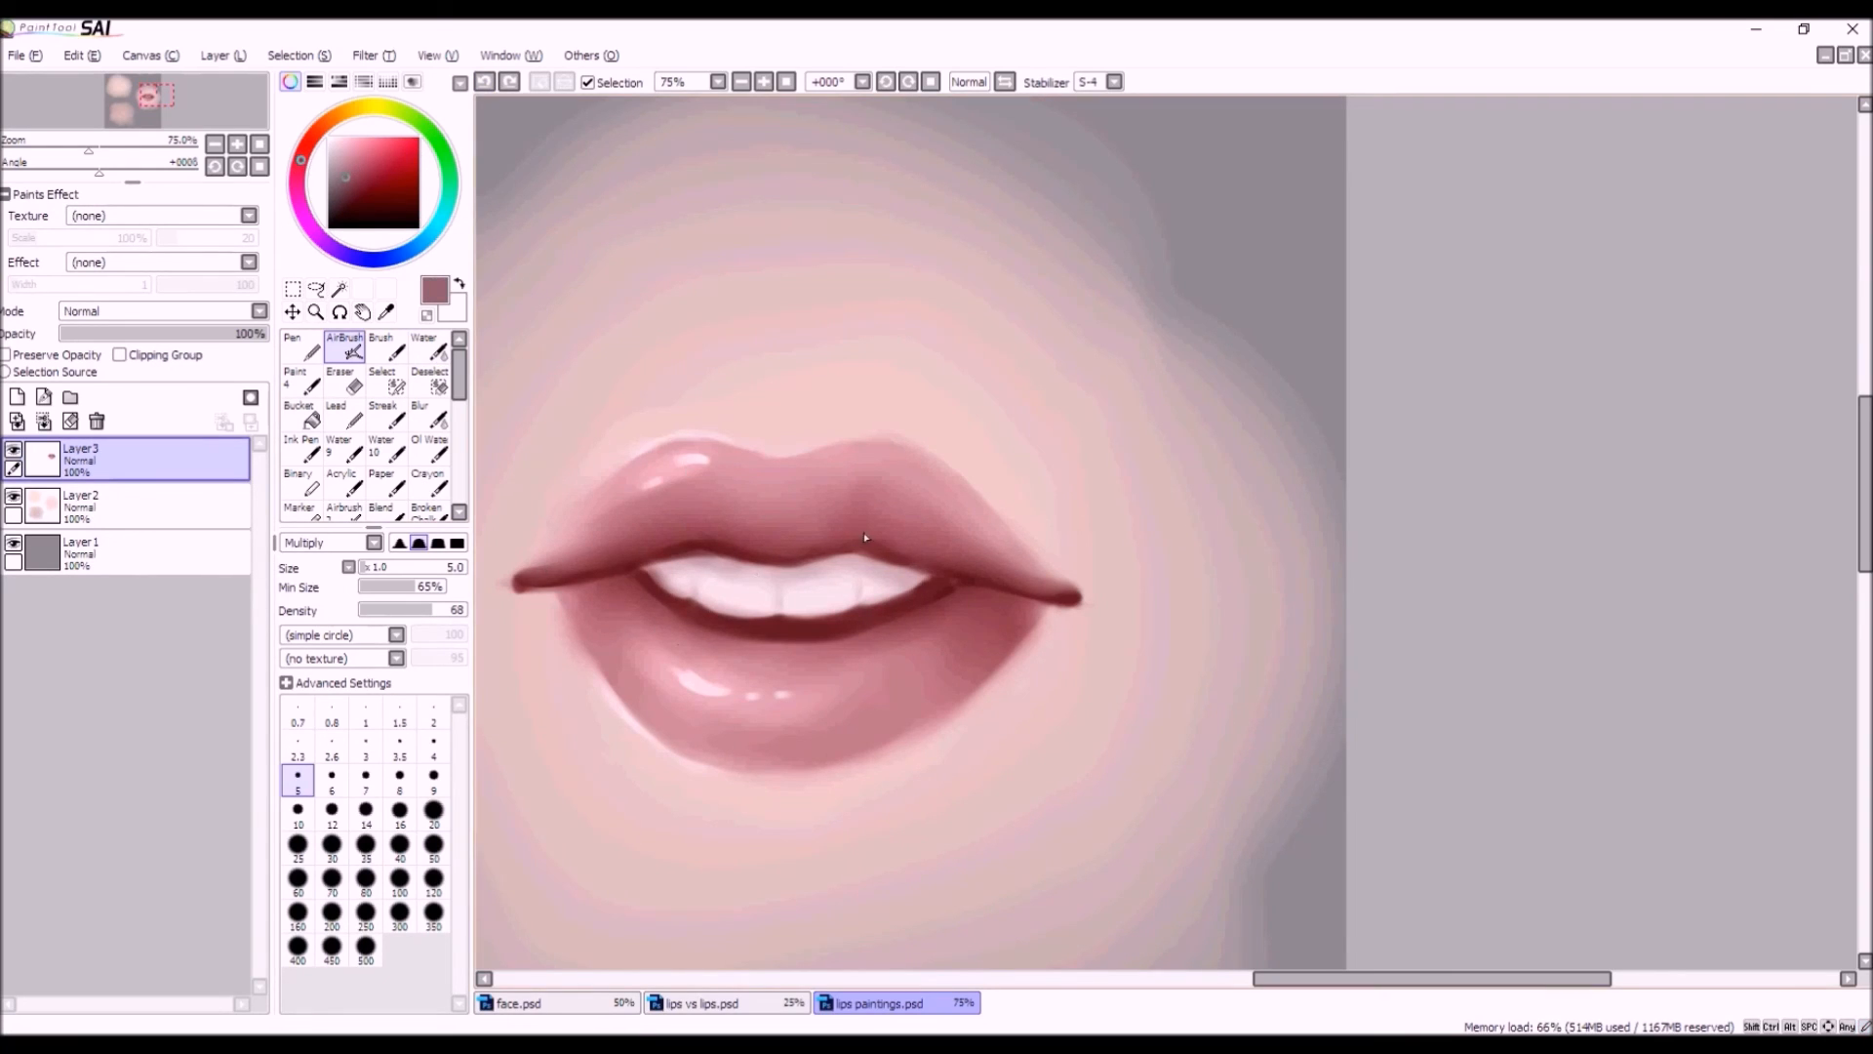
{"action": "left_click_drag", "start_coordinate": [396, 566], "coordinate": [414, 573]}
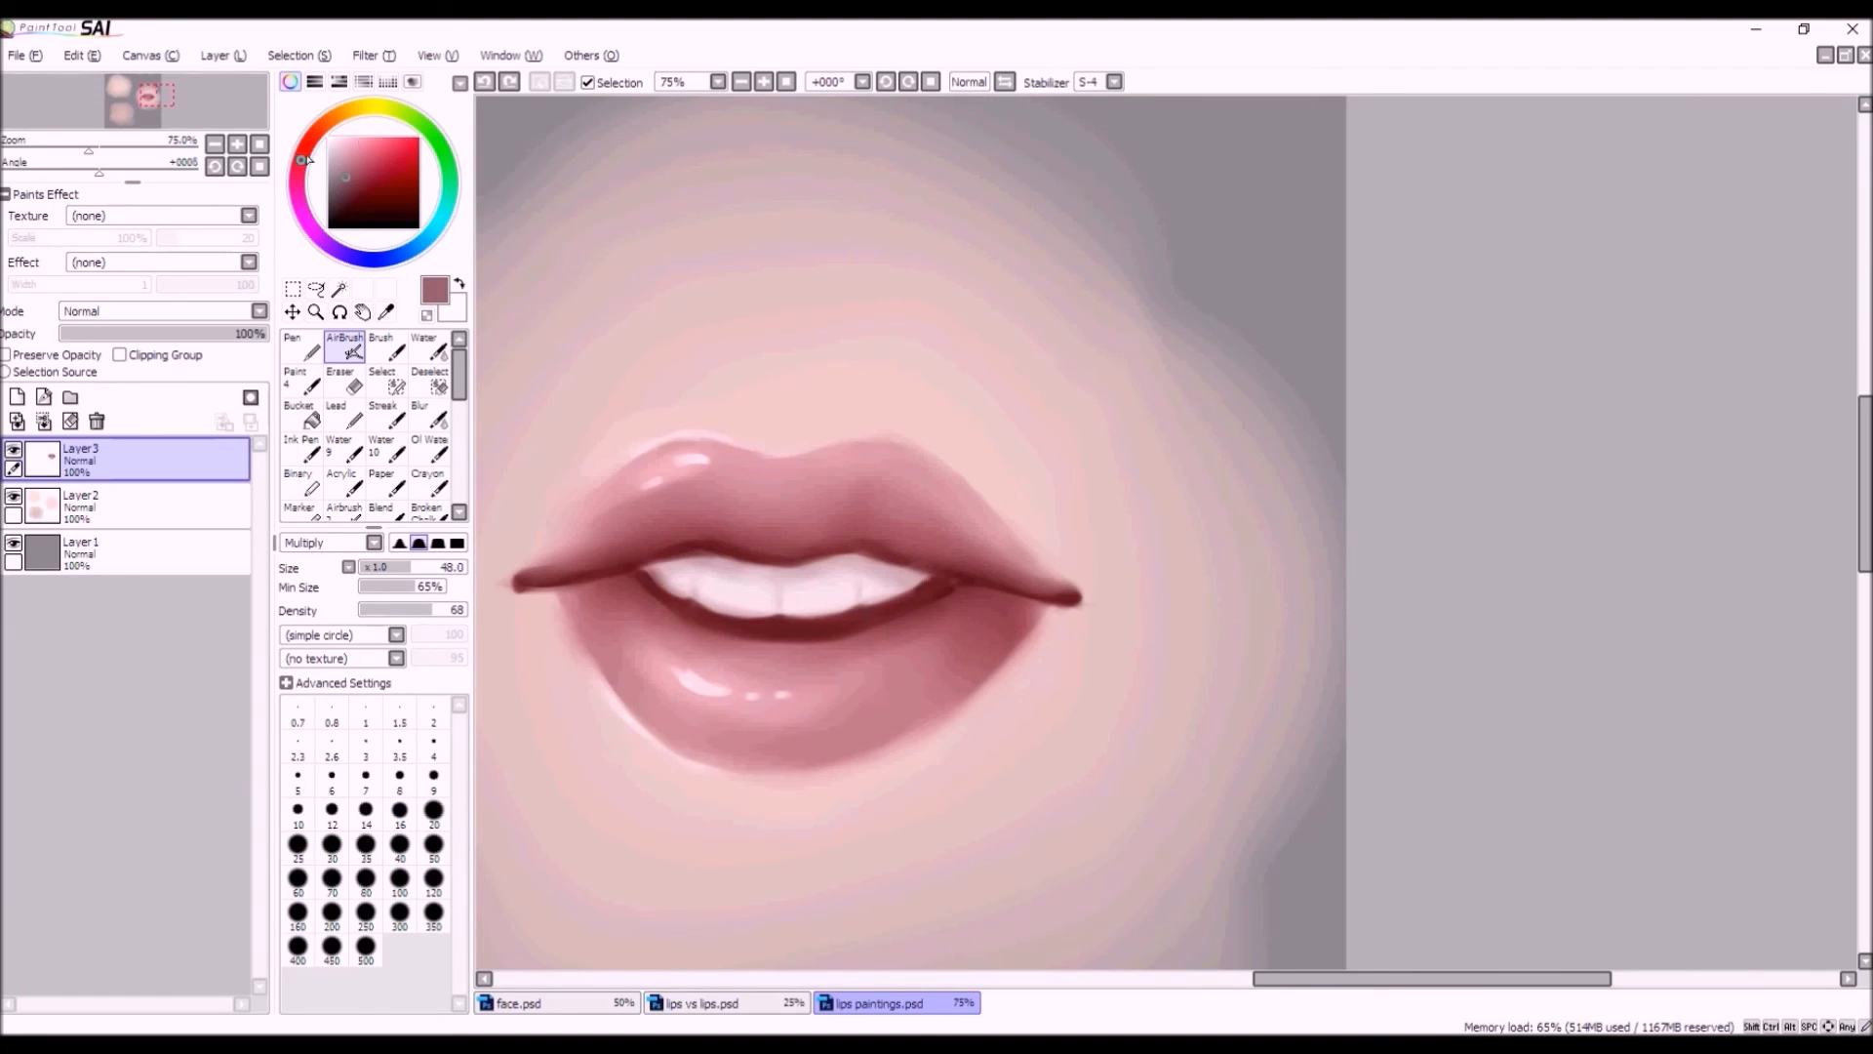
{"action": "left_click_drag", "start_coordinate": [348, 174], "coordinate": [344, 161]}
{"action": "left_click", "coordinate": [298, 177]}
{"action": "left_click", "coordinate": [341, 167]}
{"action": "mouse_move", "coordinate": [920, 587]}
{"action": "left_mouse_down"}
{"action": "mouse_move", "coordinate": [864, 574]}
{"action": "mouse_move", "coordinate": [921, 585]}
{"action": "left_mouse_up"}
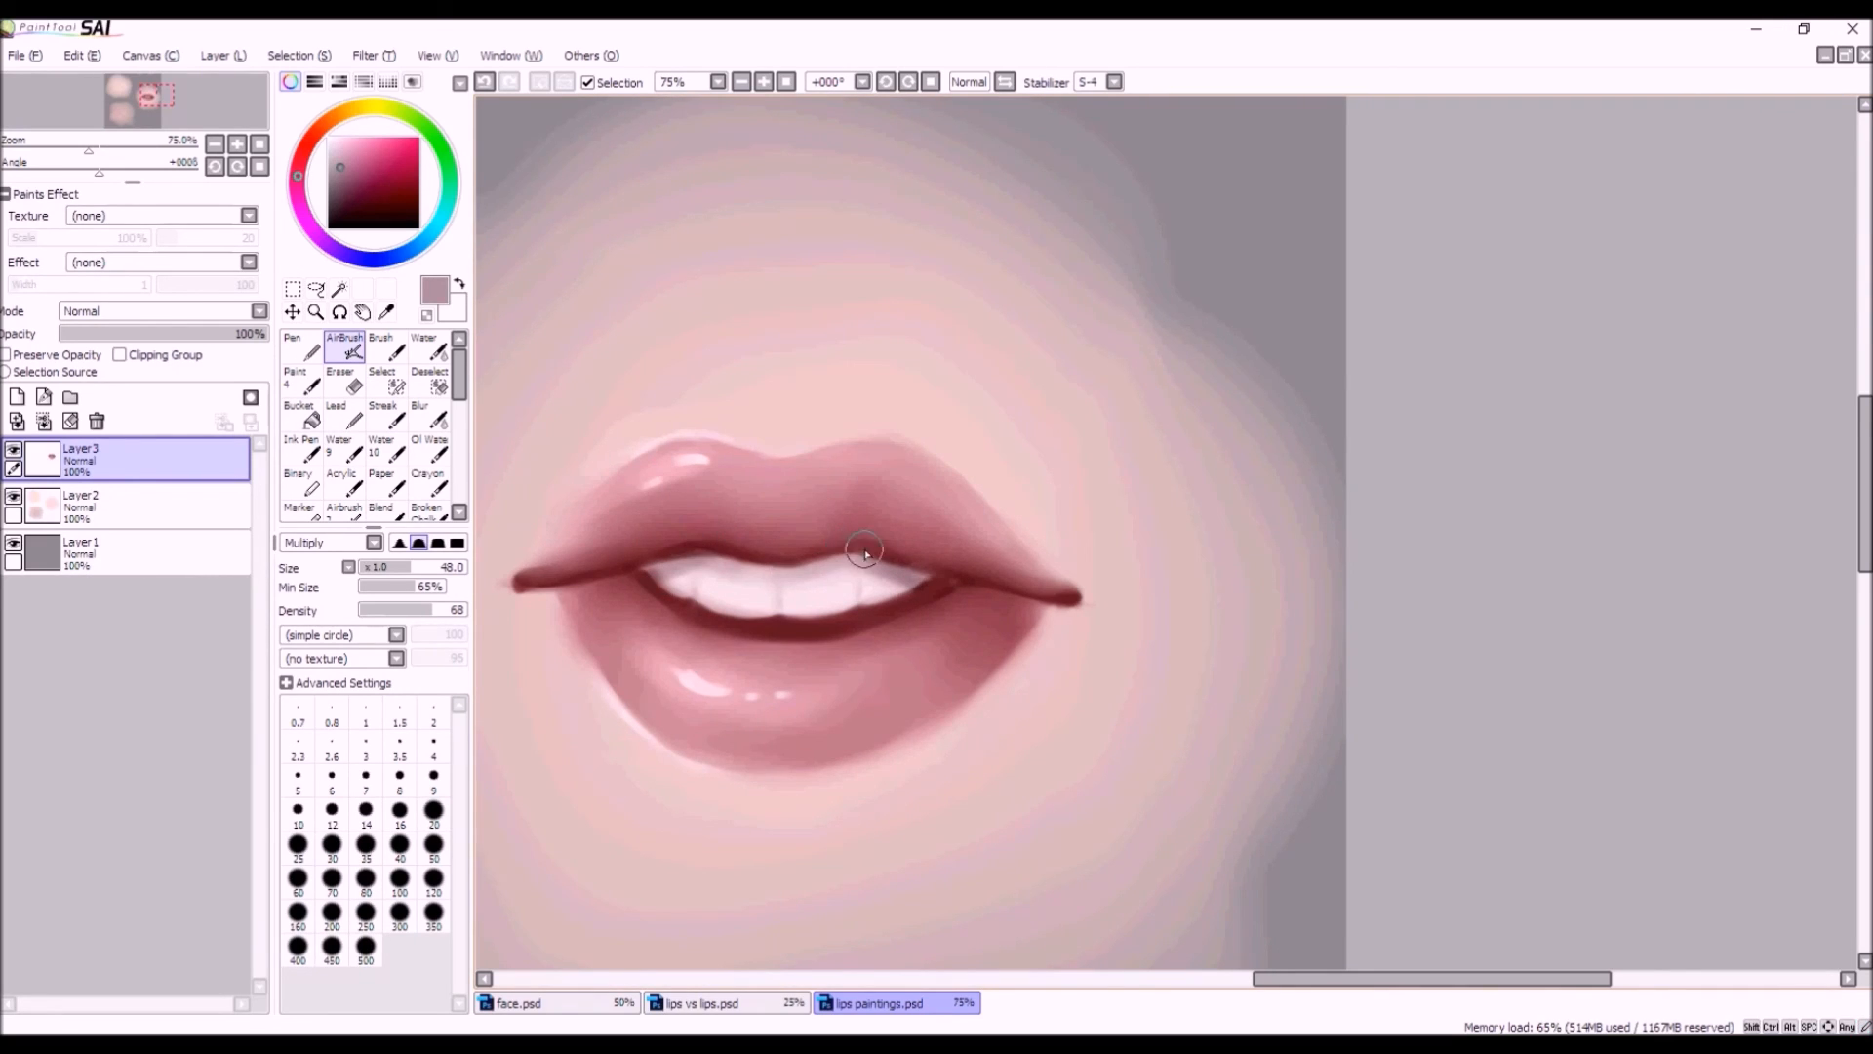
{"action": "scroll", "coordinate": [698, 552], "scroll_direction": "down", "scroll_amount": 2}
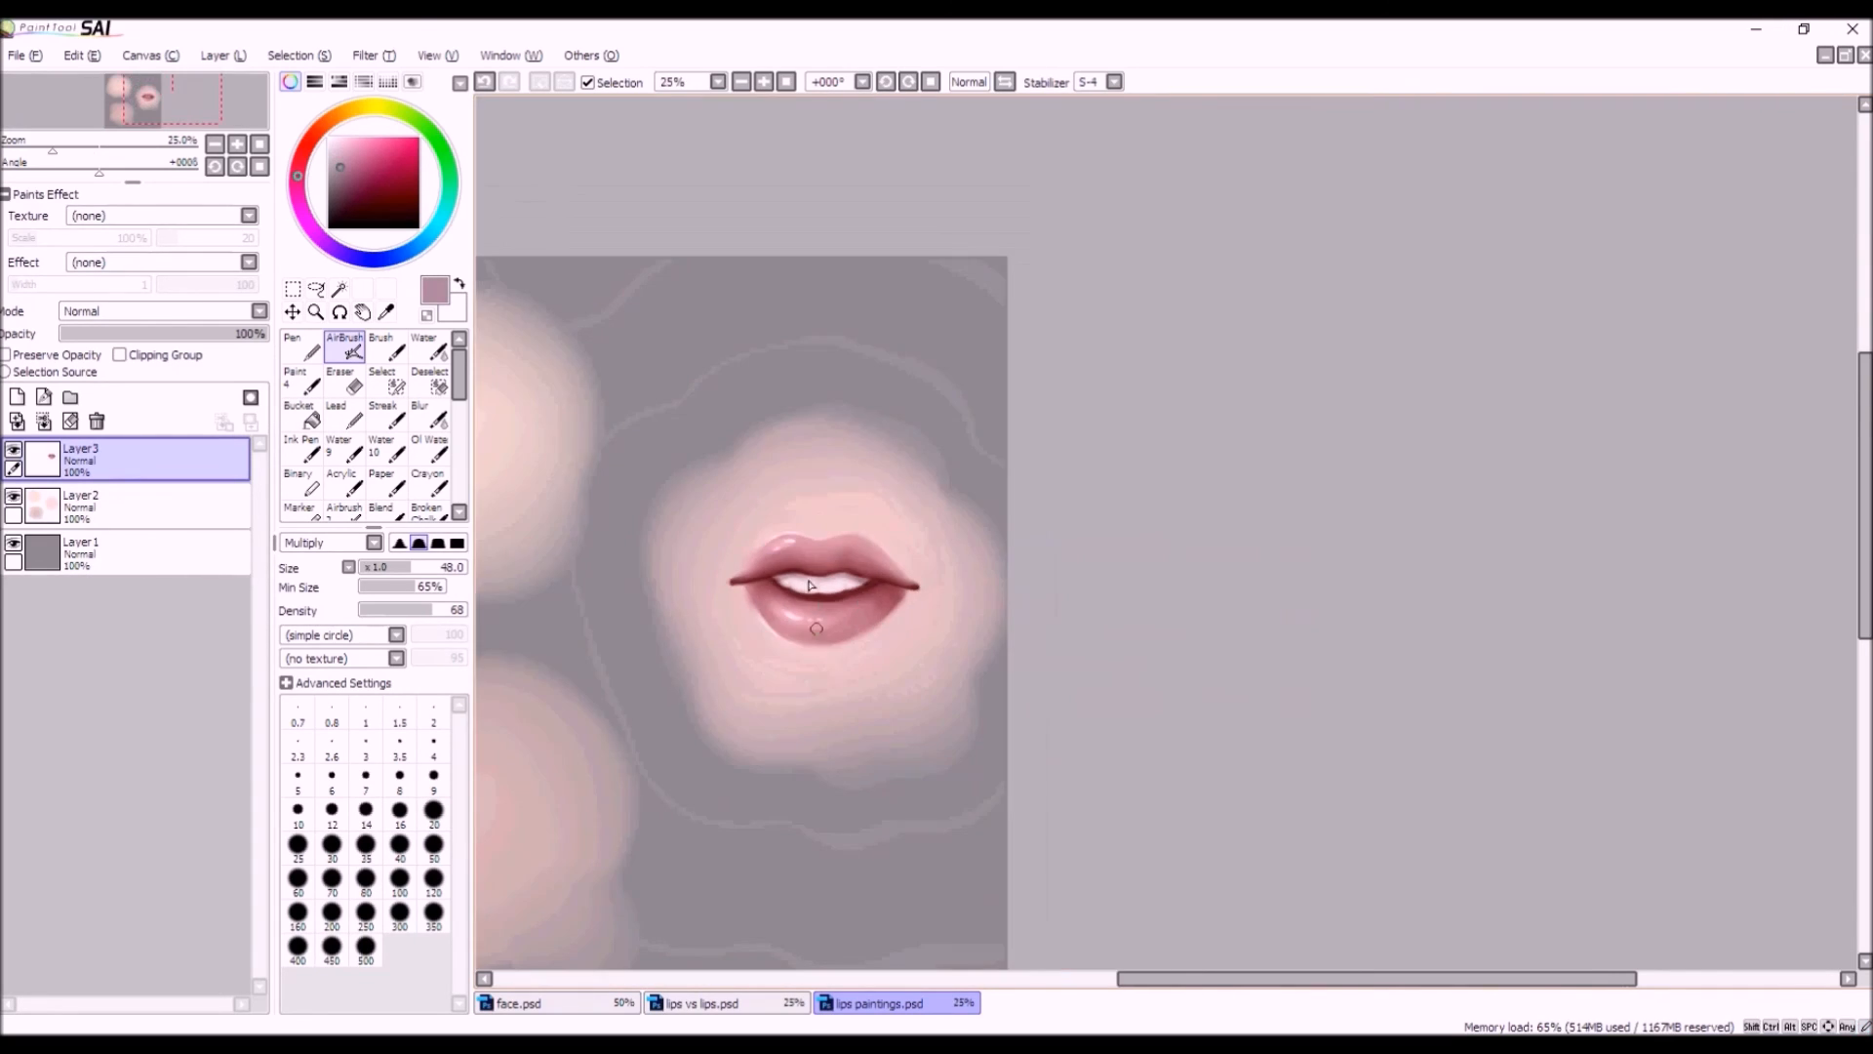
{"action": "scroll", "coordinate": [800, 585], "scroll_direction": "up", "scroll_amount": 1}
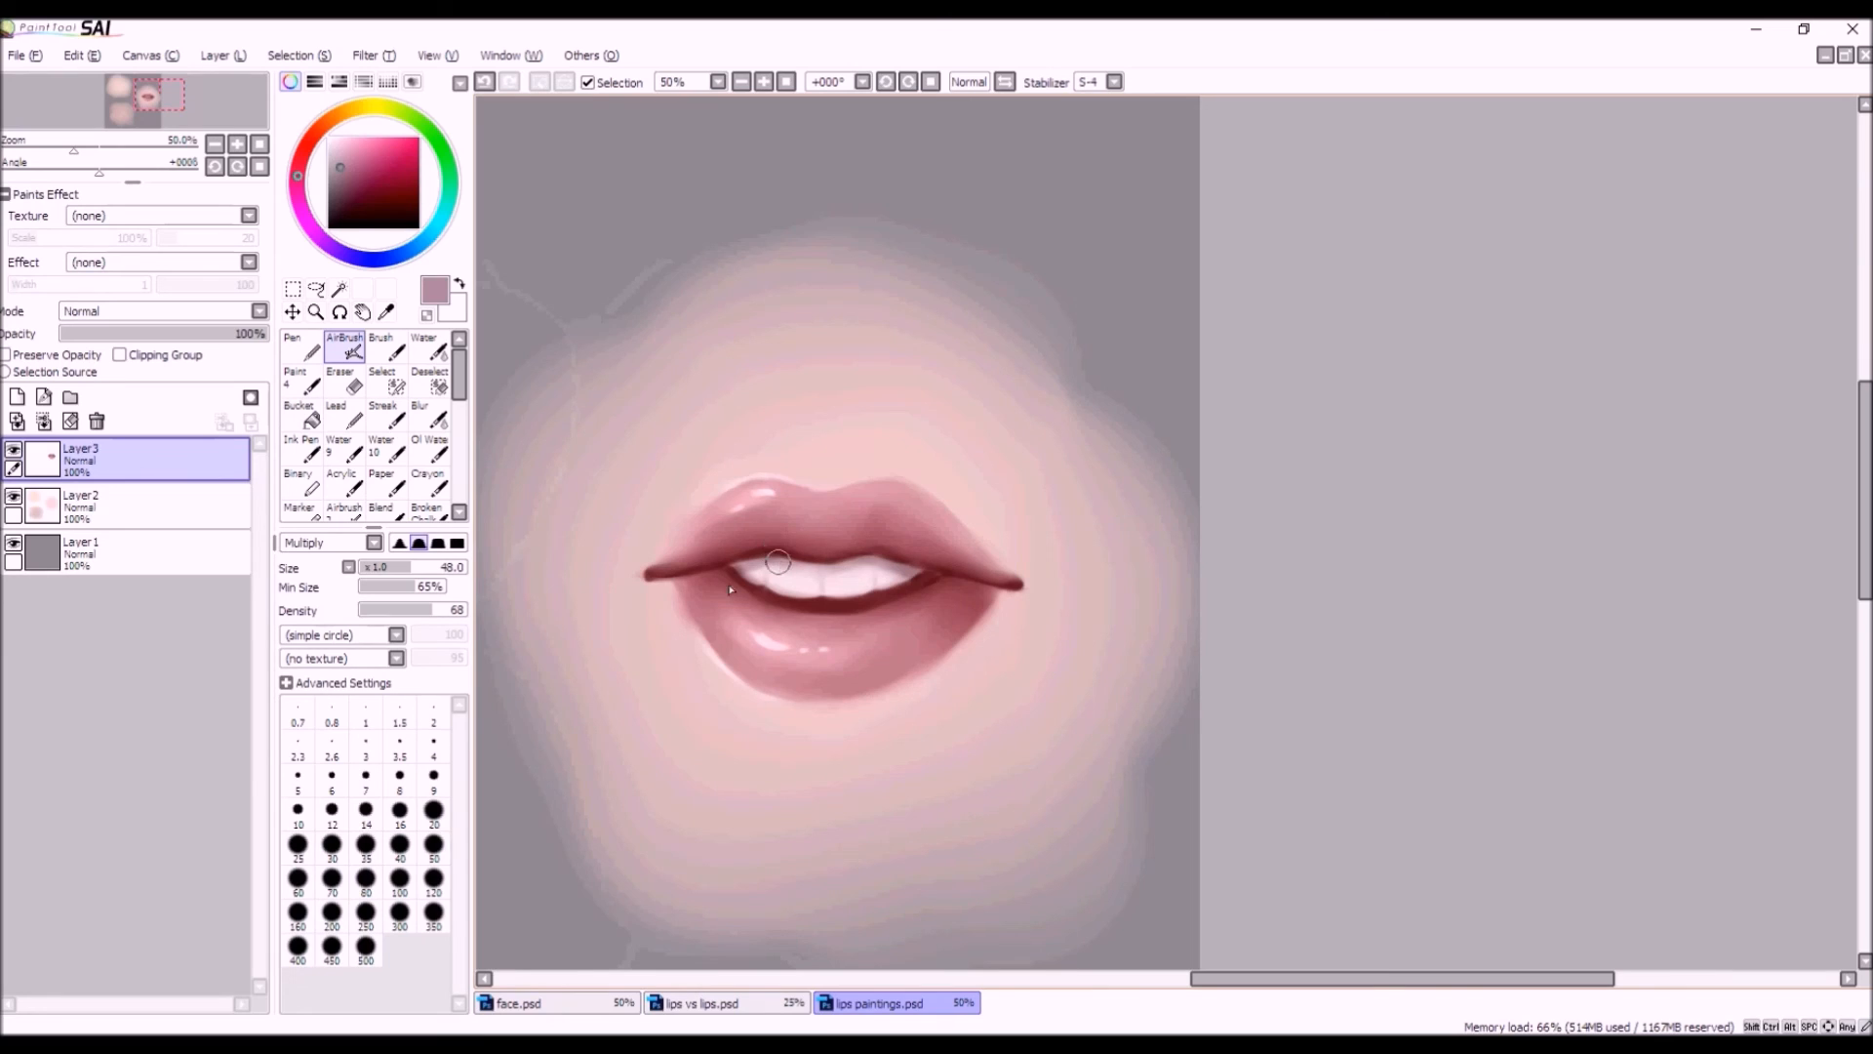
Blend the teeth shading with the Water brush, then brighten the teeth with an off-white Normal-mode AirBrush at size 33.
{"action": "left_click", "coordinate": [429, 347]}
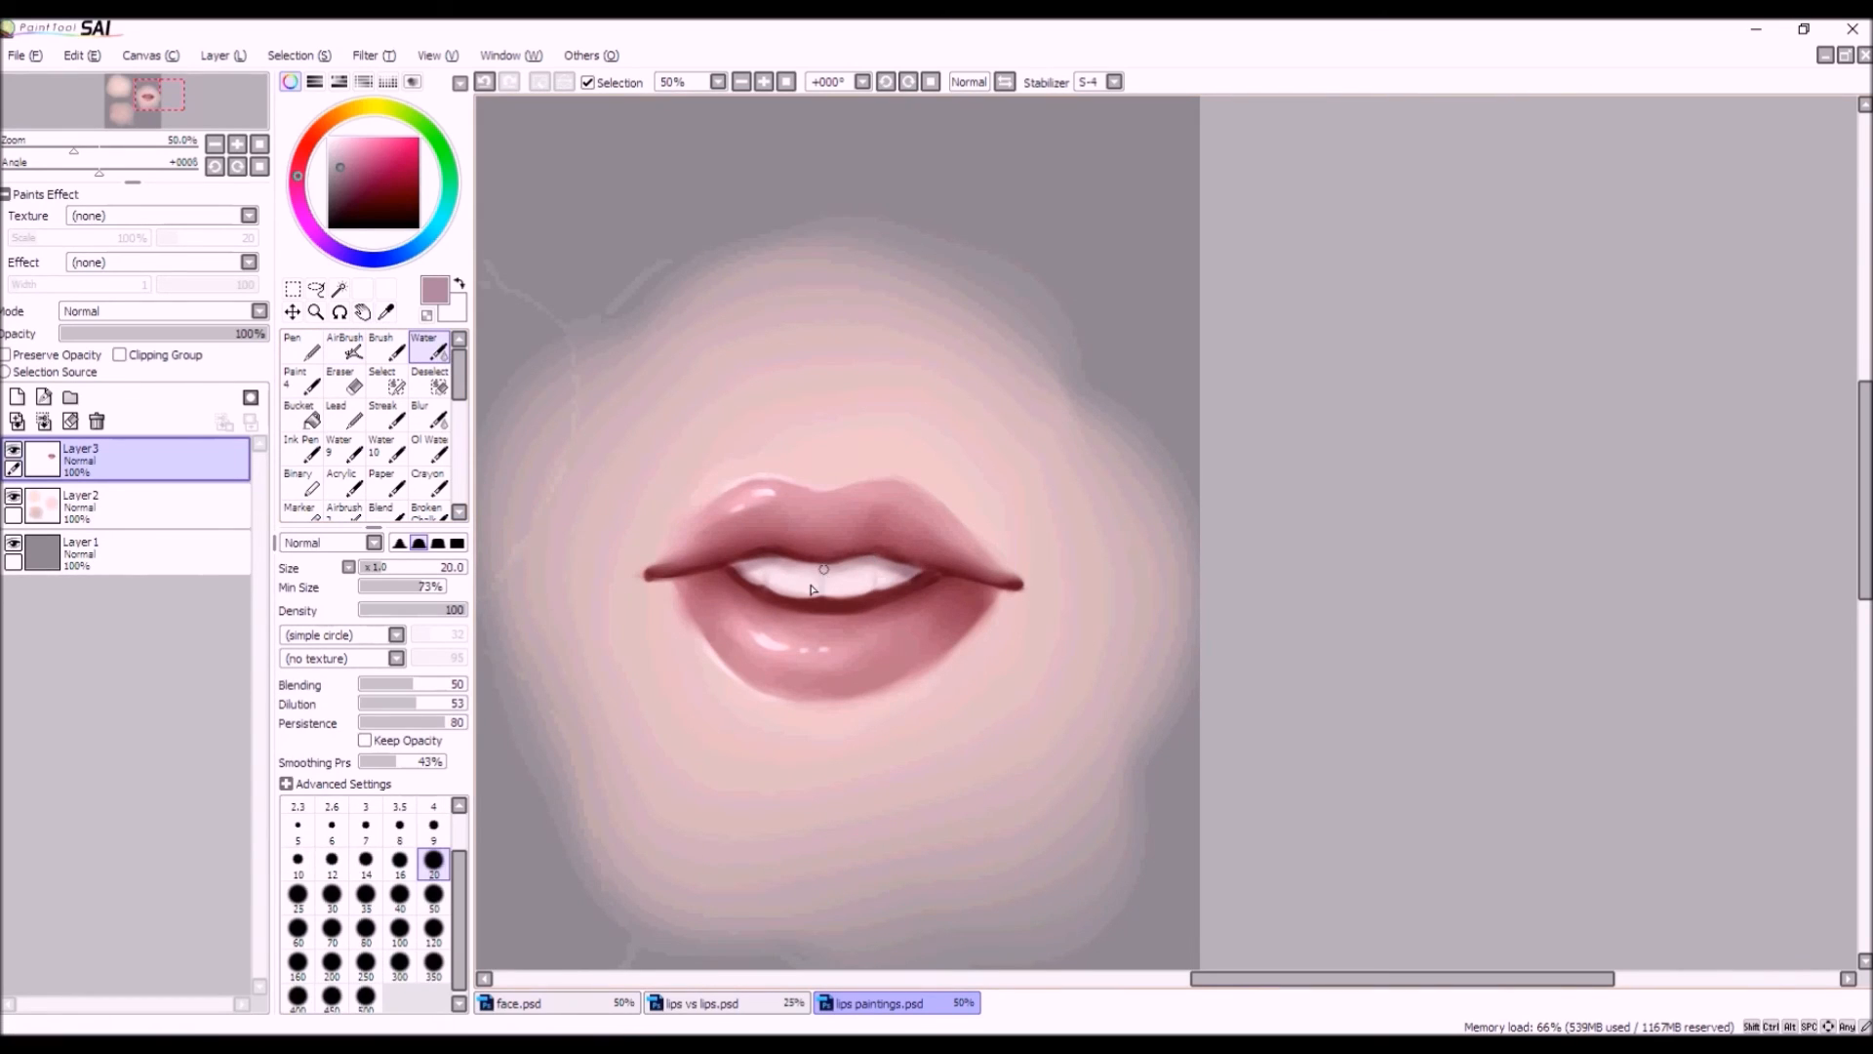
{"action": "left_click", "coordinate": [332, 138]}
{"action": "left_click", "coordinate": [345, 347]}
{"action": "left_click", "coordinate": [322, 561]}
{"action": "mouse_move", "coordinate": [412, 568]}
{"action": "left_mouse_down"}
{"action": "mouse_move", "coordinate": [476, 568]}
{"action": "mouse_move", "coordinate": [383, 573]}
{"action": "left_mouse_up"}
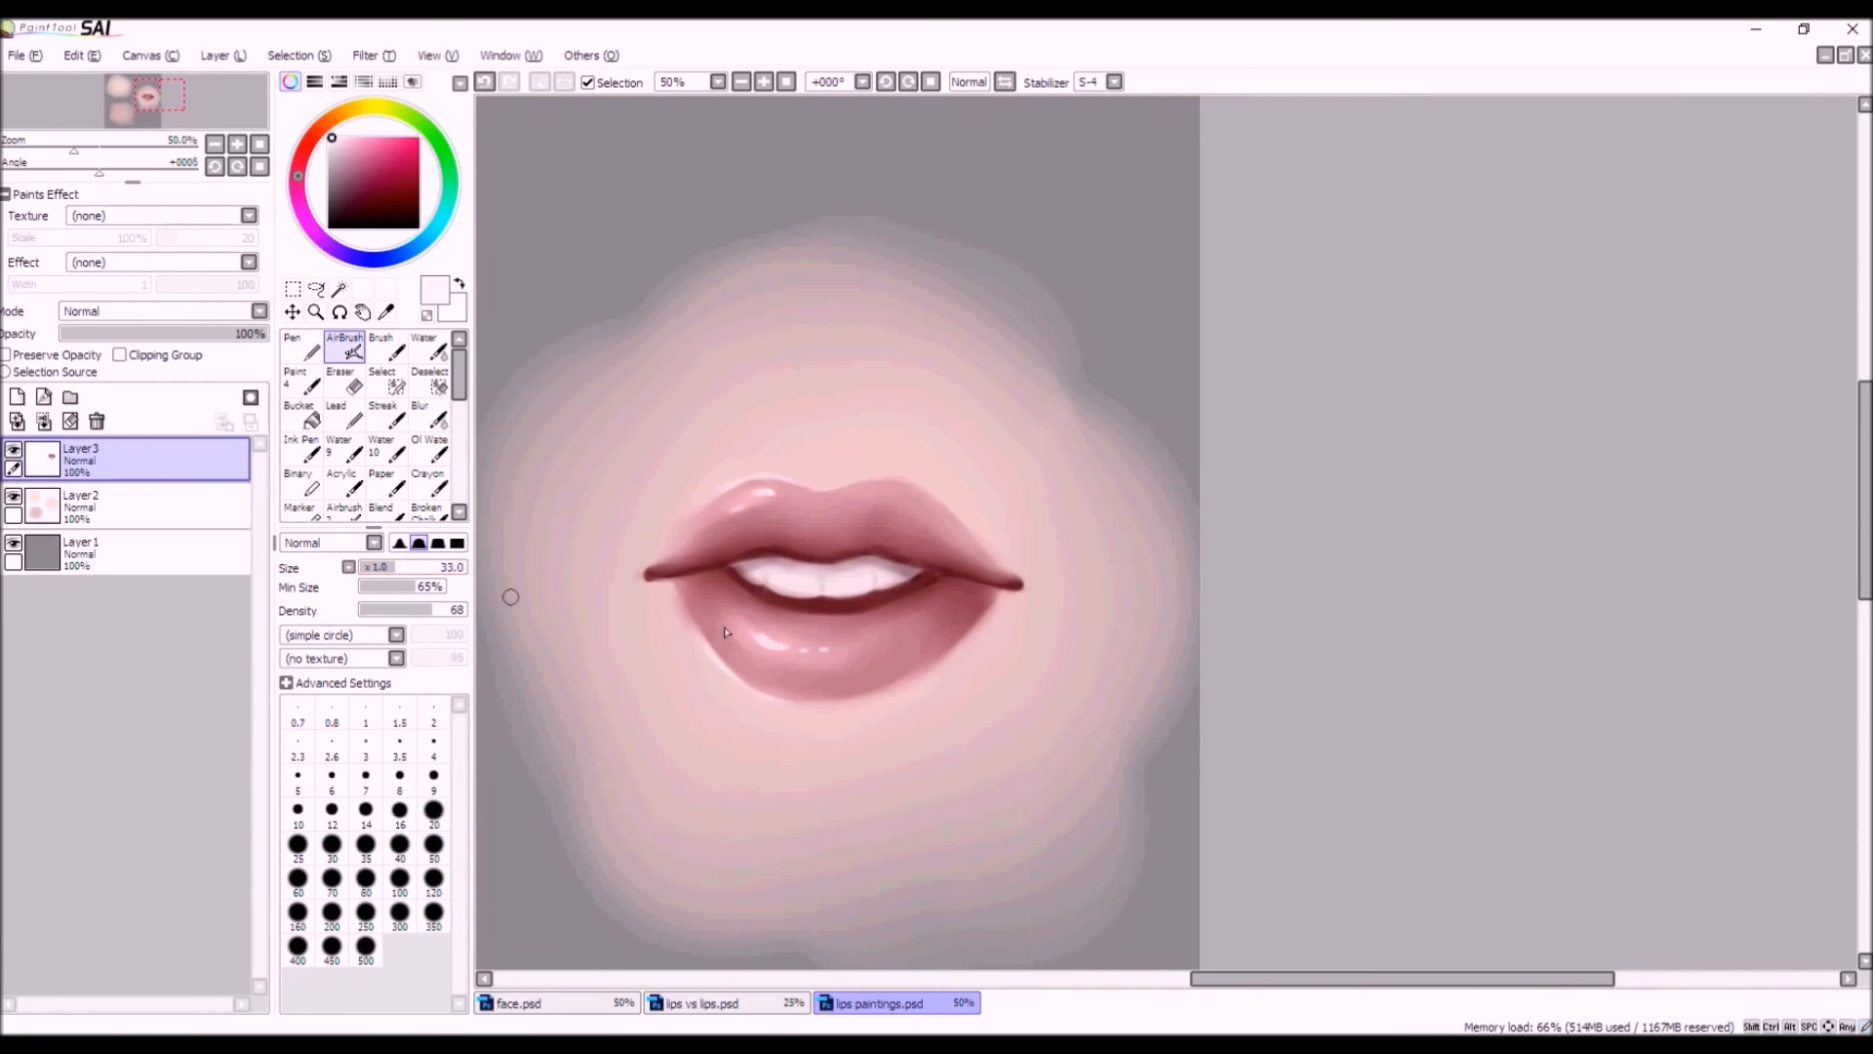
{"action": "left_click_drag", "start_coordinate": [838, 587], "coordinate": [855, 585]}
{"action": "scroll", "coordinate": [808, 590], "scroll_direction": "up", "scroll_amount": 1}
{"action": "scroll", "coordinate": [722, 546], "scroll_direction": "up", "scroll_amount": 1}
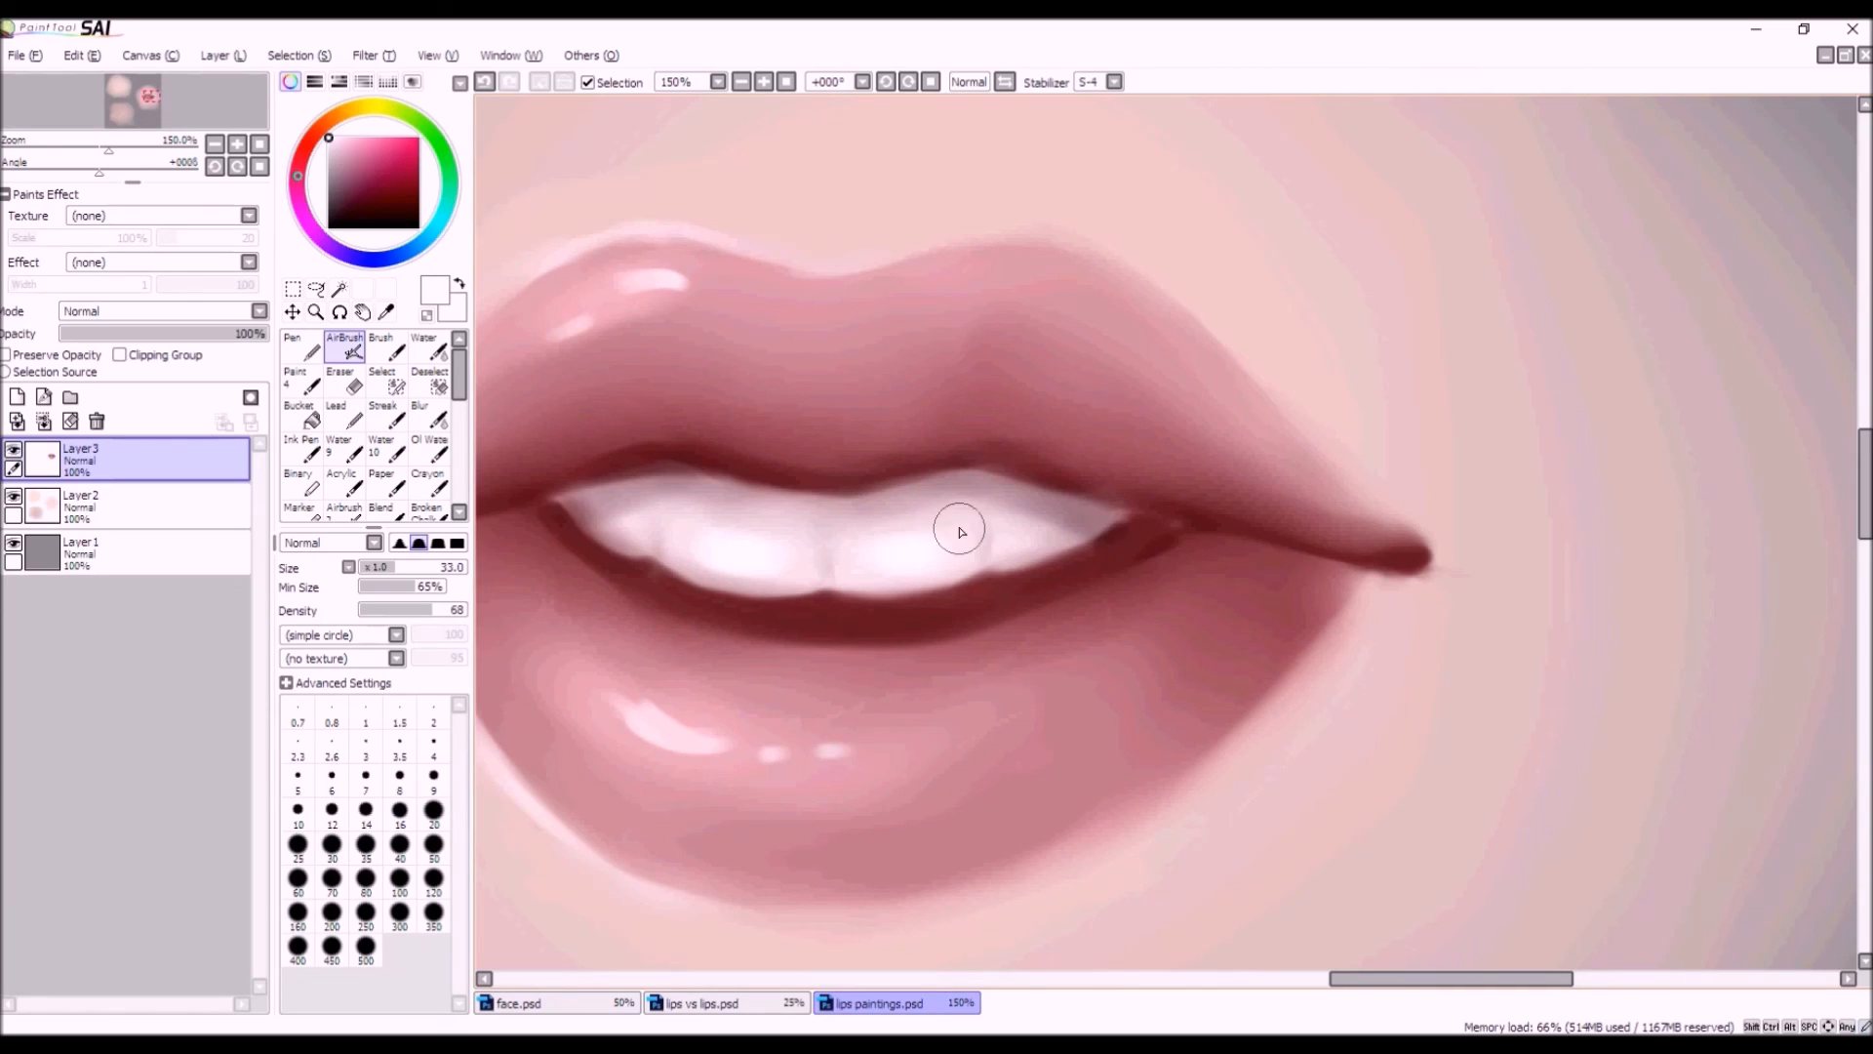
Set the off-white AirBrush to size 19 and refine the light areas of the teeth.
{"action": "scroll", "coordinate": [879, 575], "scroll_direction": "down", "scroll_amount": 5}
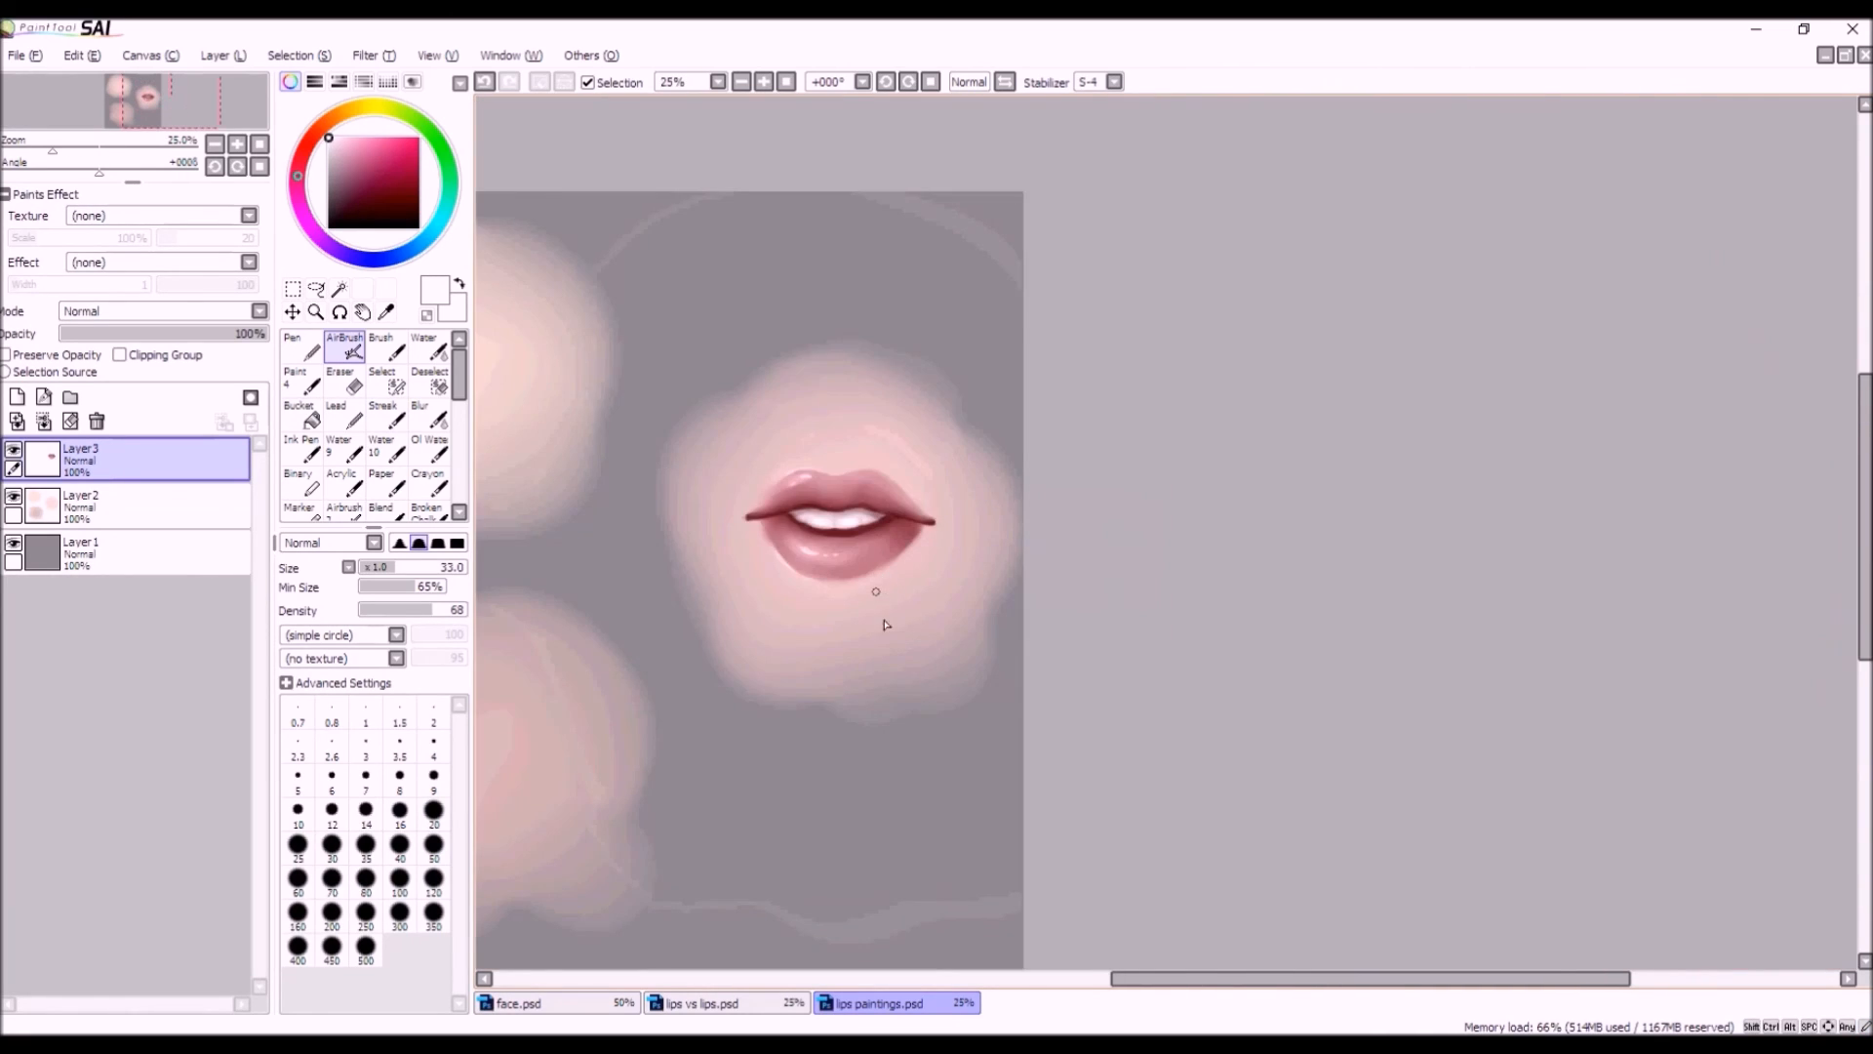
{"action": "scroll", "coordinate": [819, 459], "scroll_direction": "up", "scroll_amount": 3}
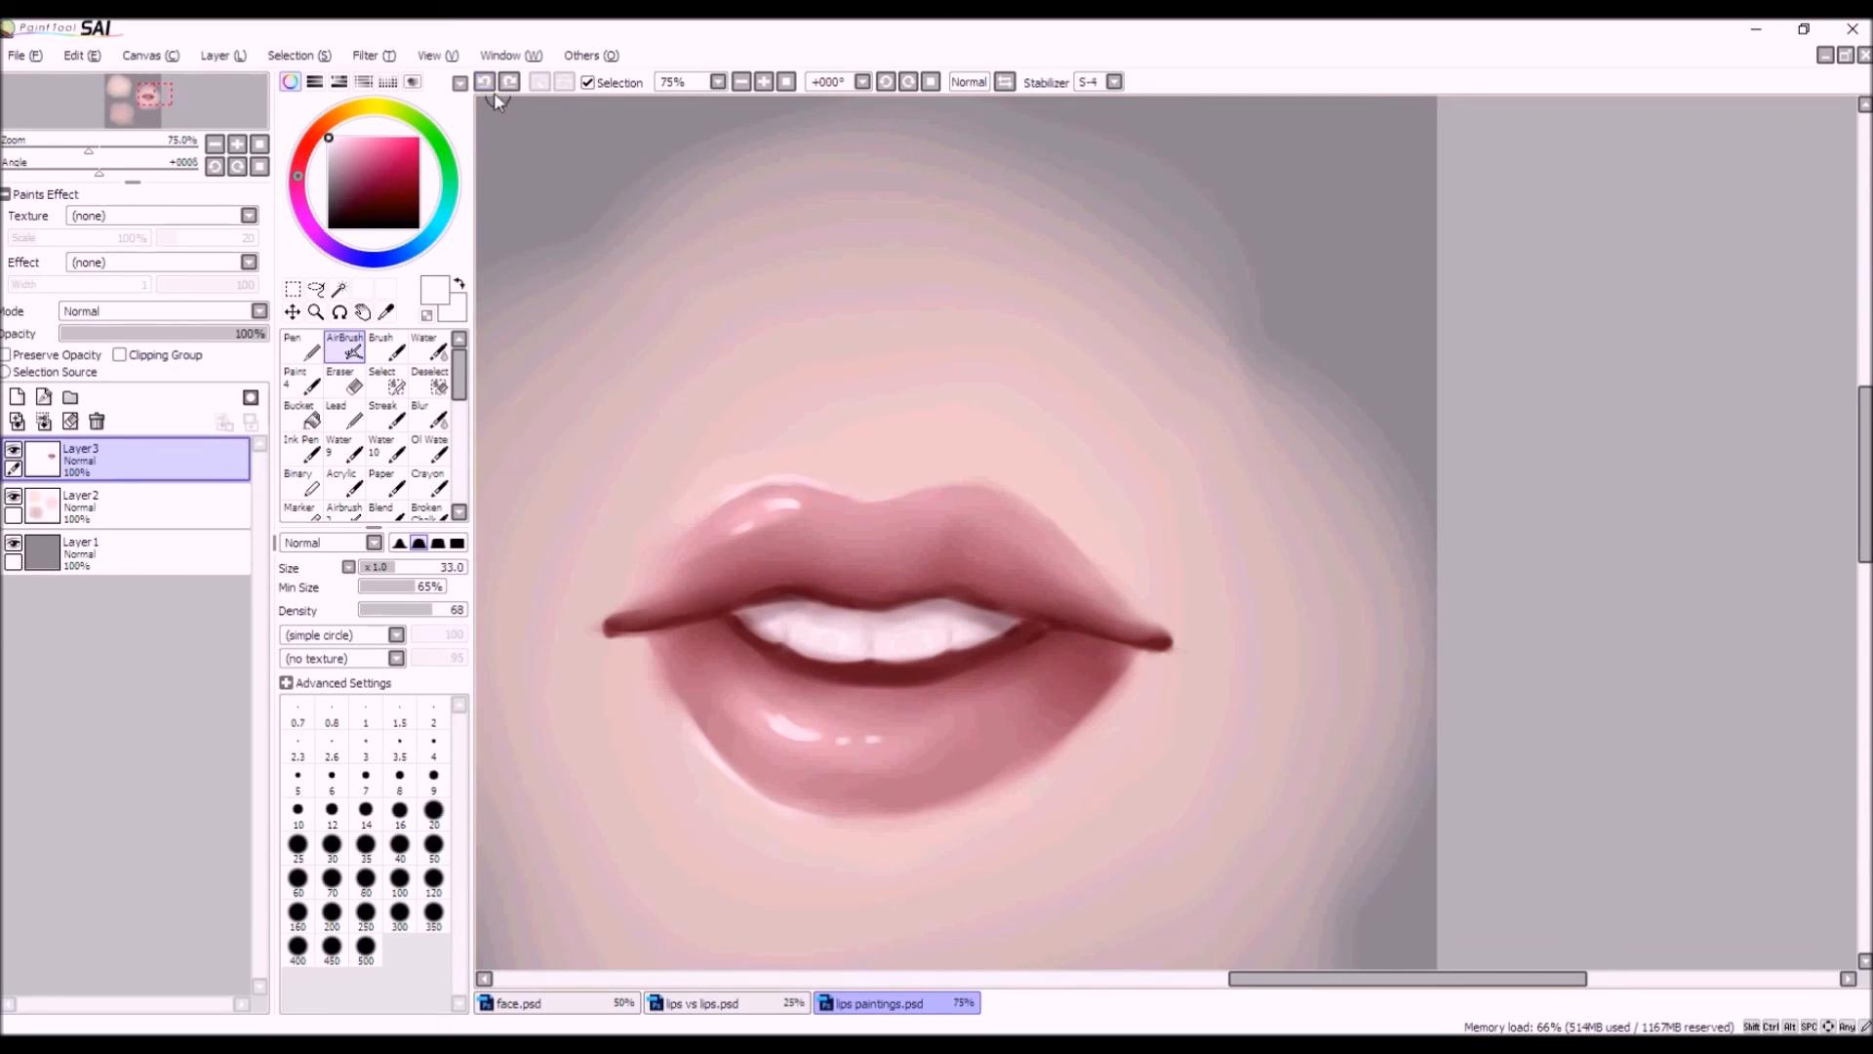
{"action": "left_click", "coordinate": [381, 568]}
{"action": "left_click_drag", "start_coordinate": [785, 638], "coordinate": [811, 638]}
Examine the brightened teeth and the mouth as a whole, both from a distance and close up.
{"action": "scroll", "coordinate": [887, 663], "scroll_direction": "down", "scroll_amount": 3}
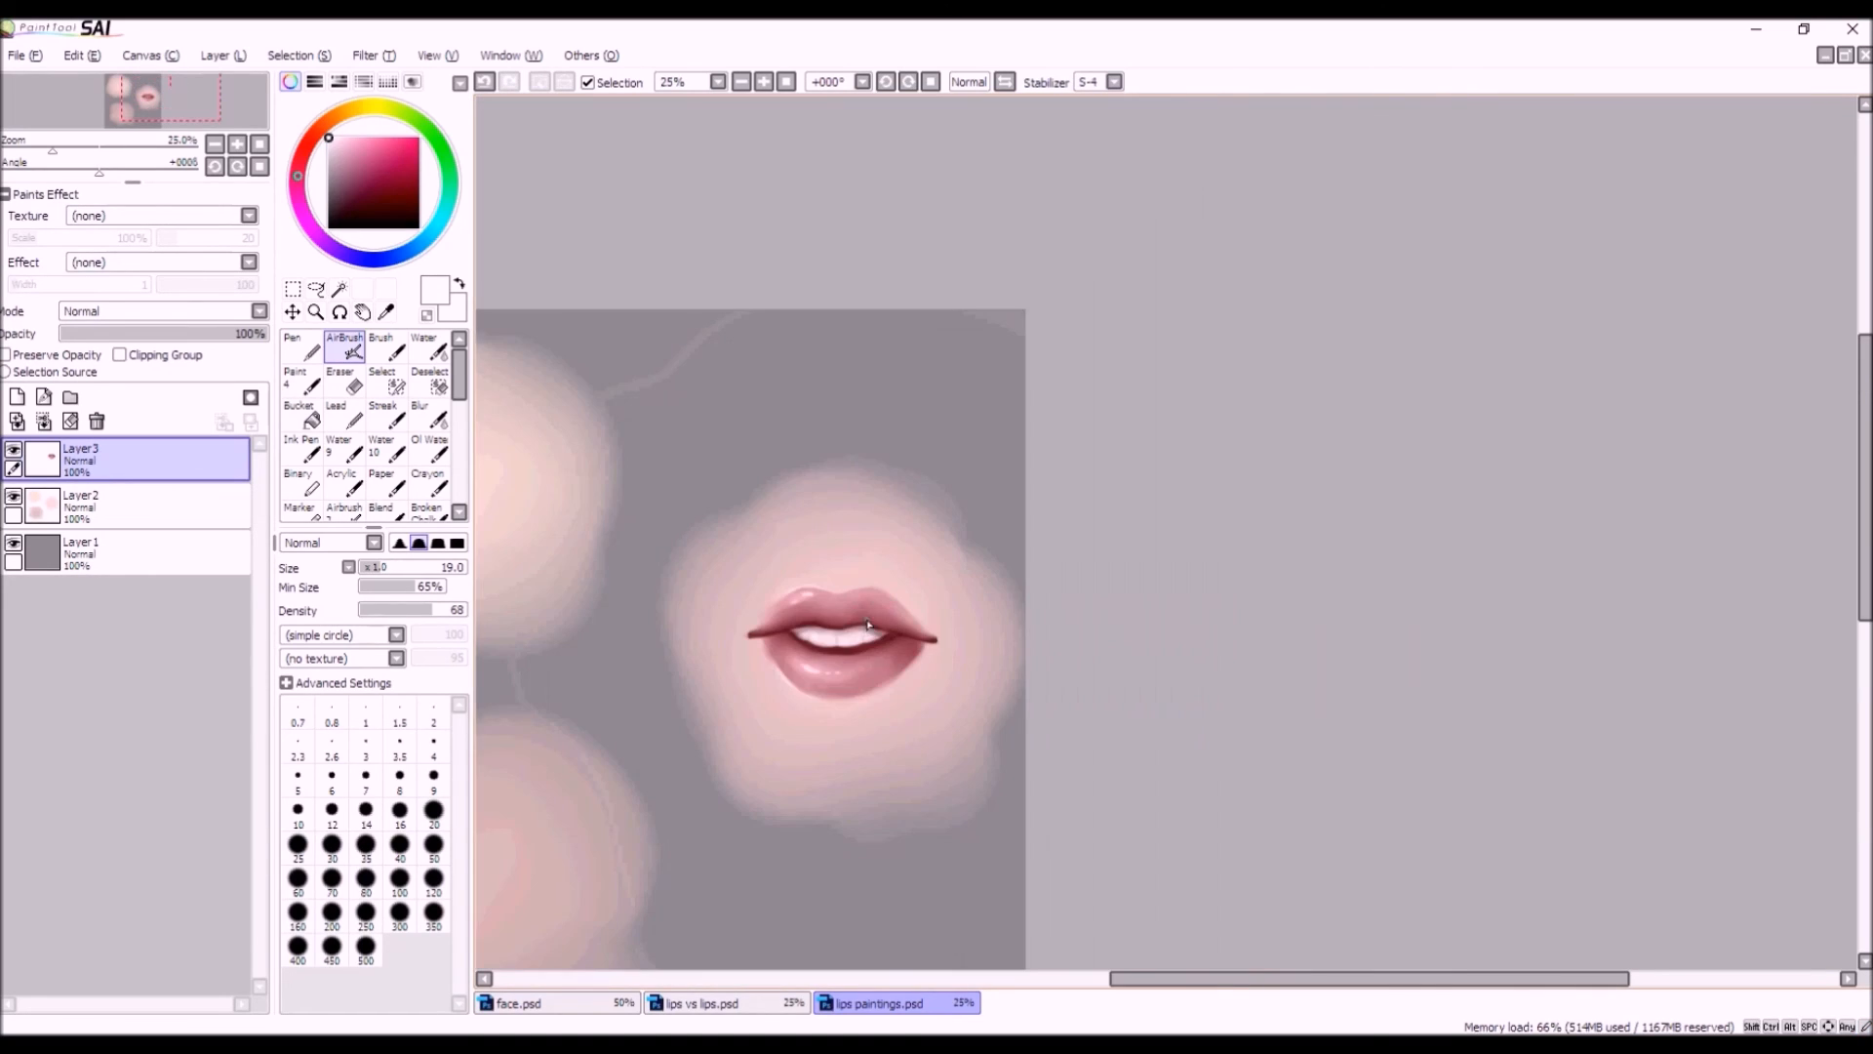
{"action": "scroll", "coordinate": [949, 547], "scroll_direction": "down", "scroll_amount": 1}
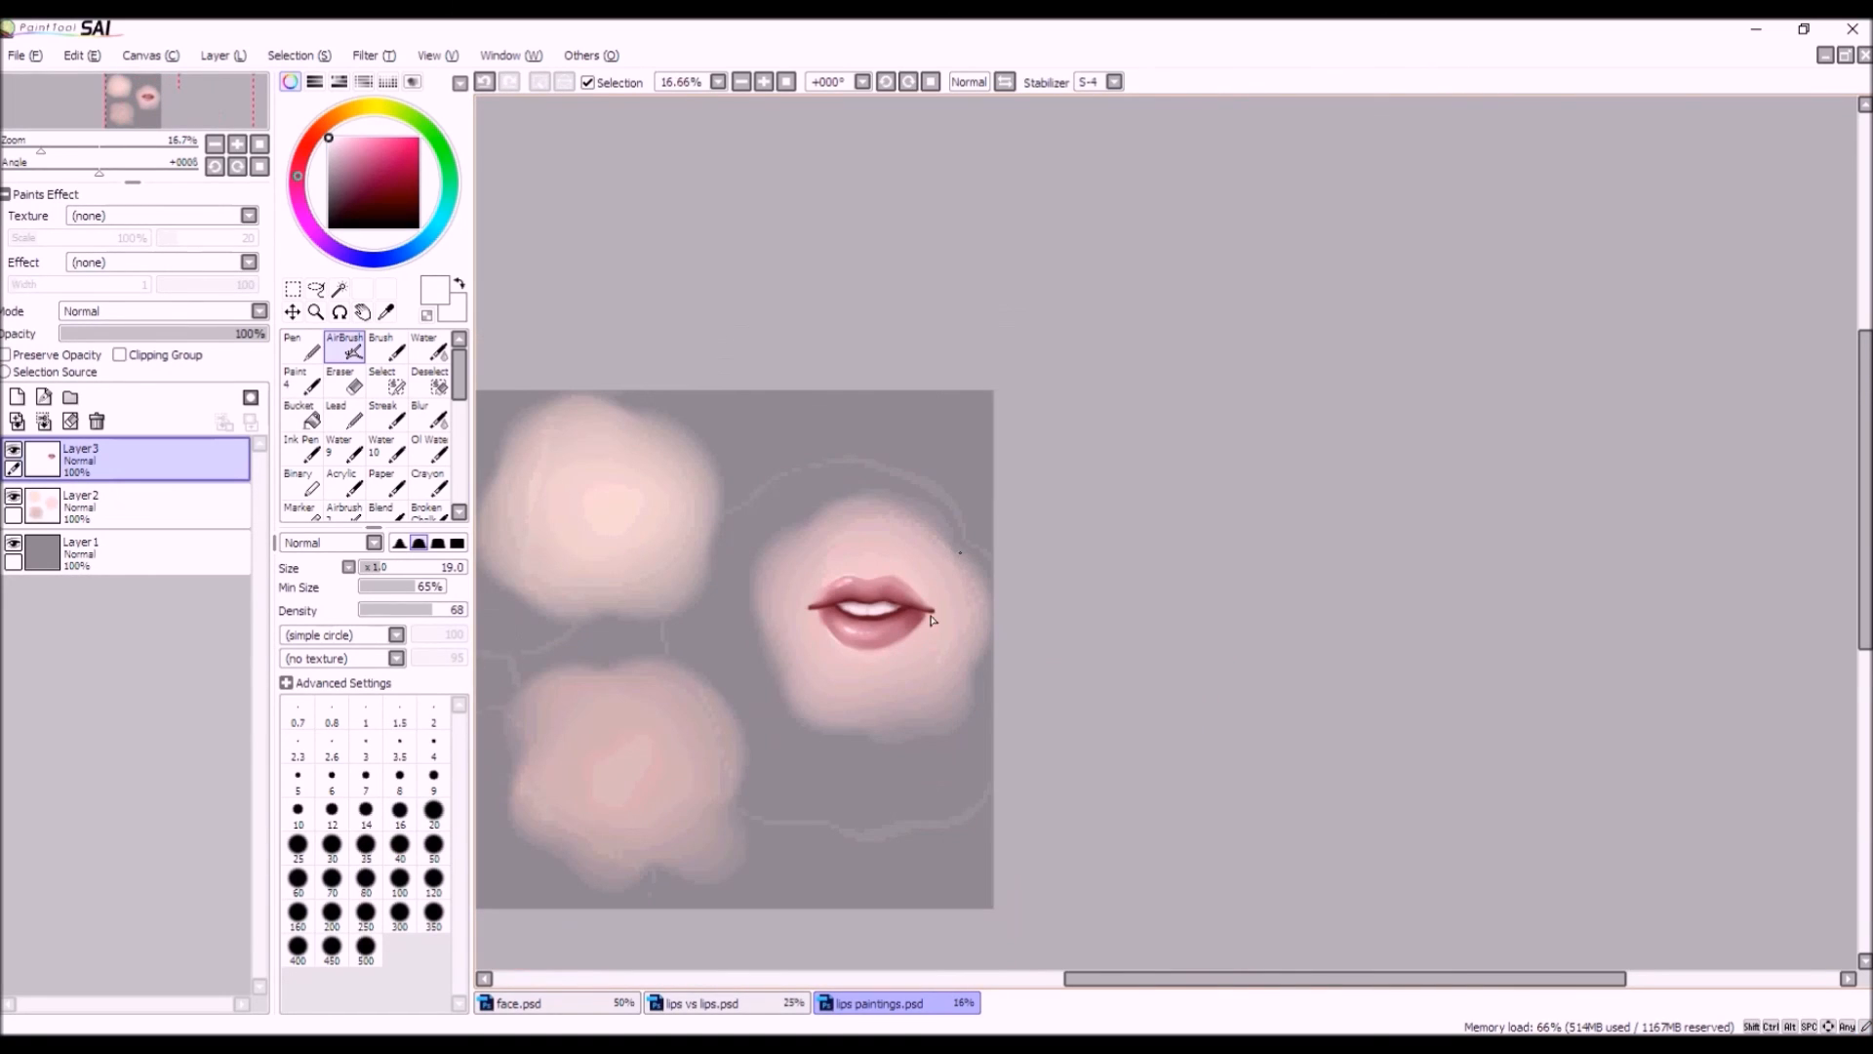
{"action": "scroll", "coordinate": [869, 613], "scroll_direction": "up", "scroll_amount": 2}
{"action": "scroll", "coordinate": [906, 612], "scroll_direction": "up", "scroll_amount": 3}
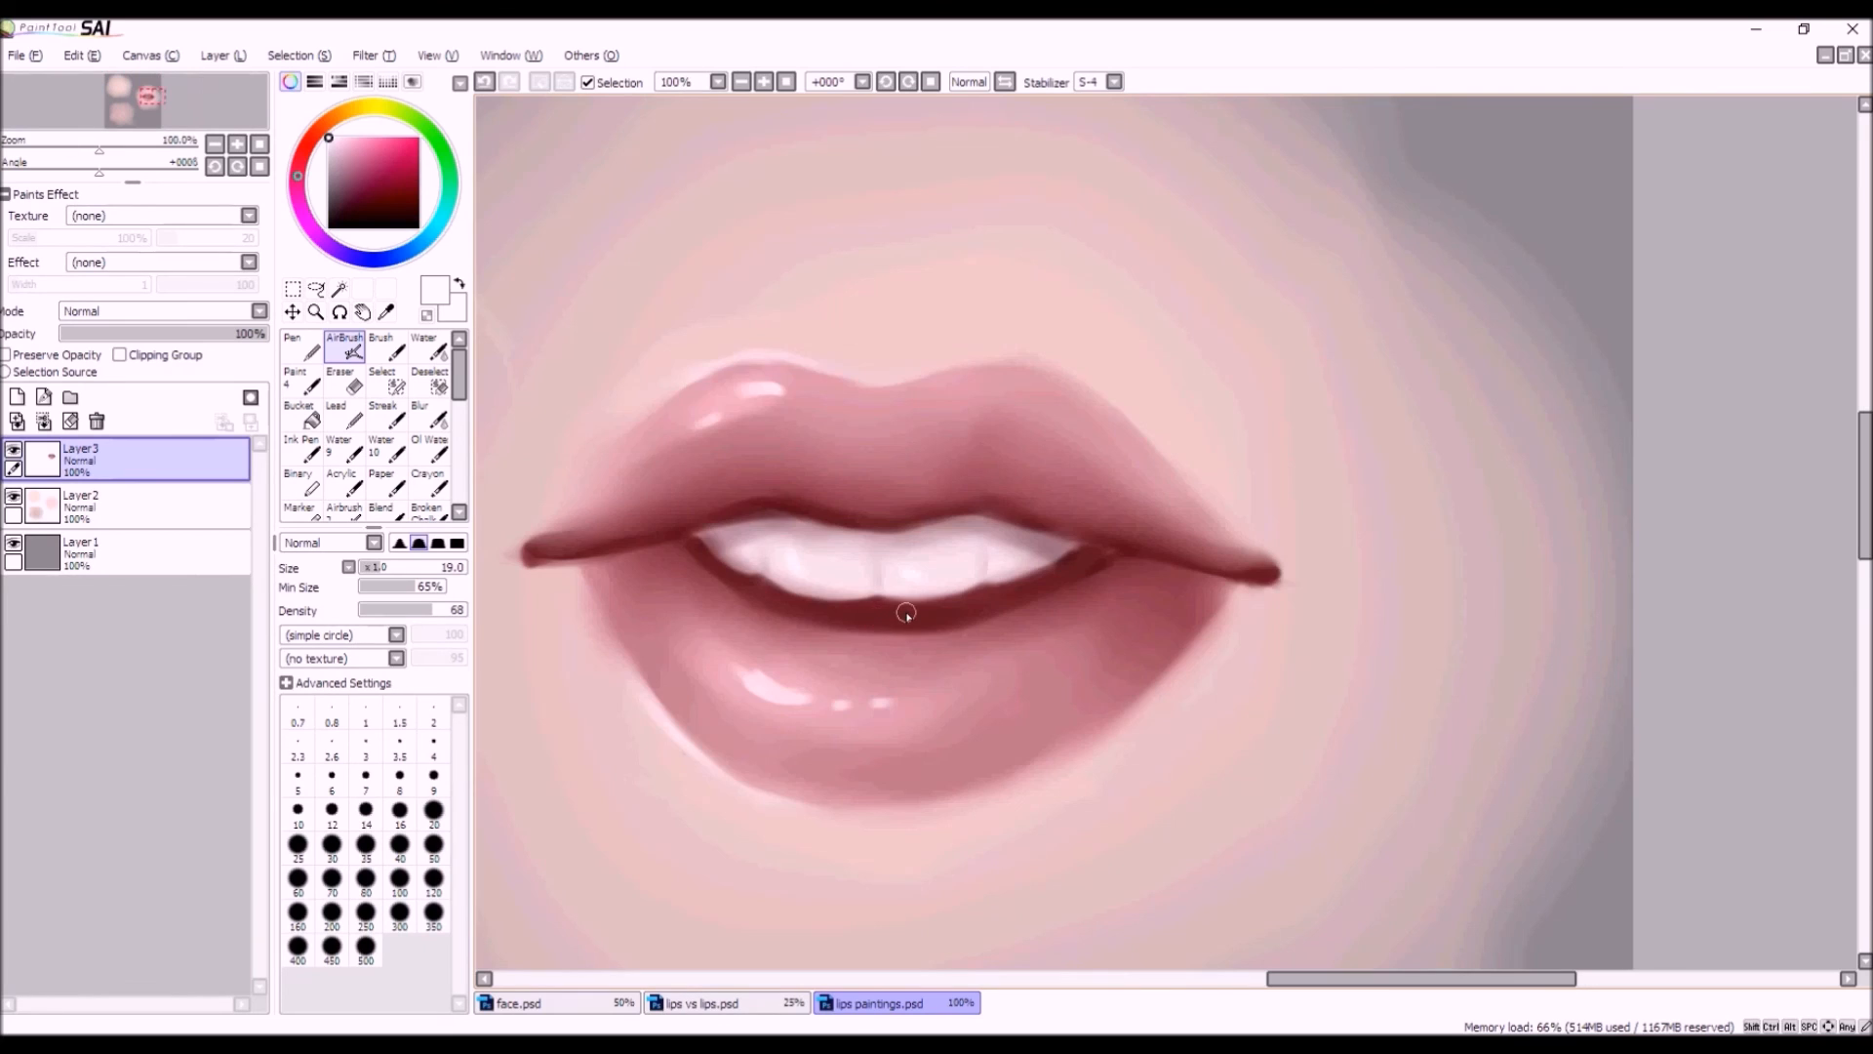
{"action": "scroll", "coordinate": [980, 566], "scroll_direction": "down", "scroll_amount": 1}
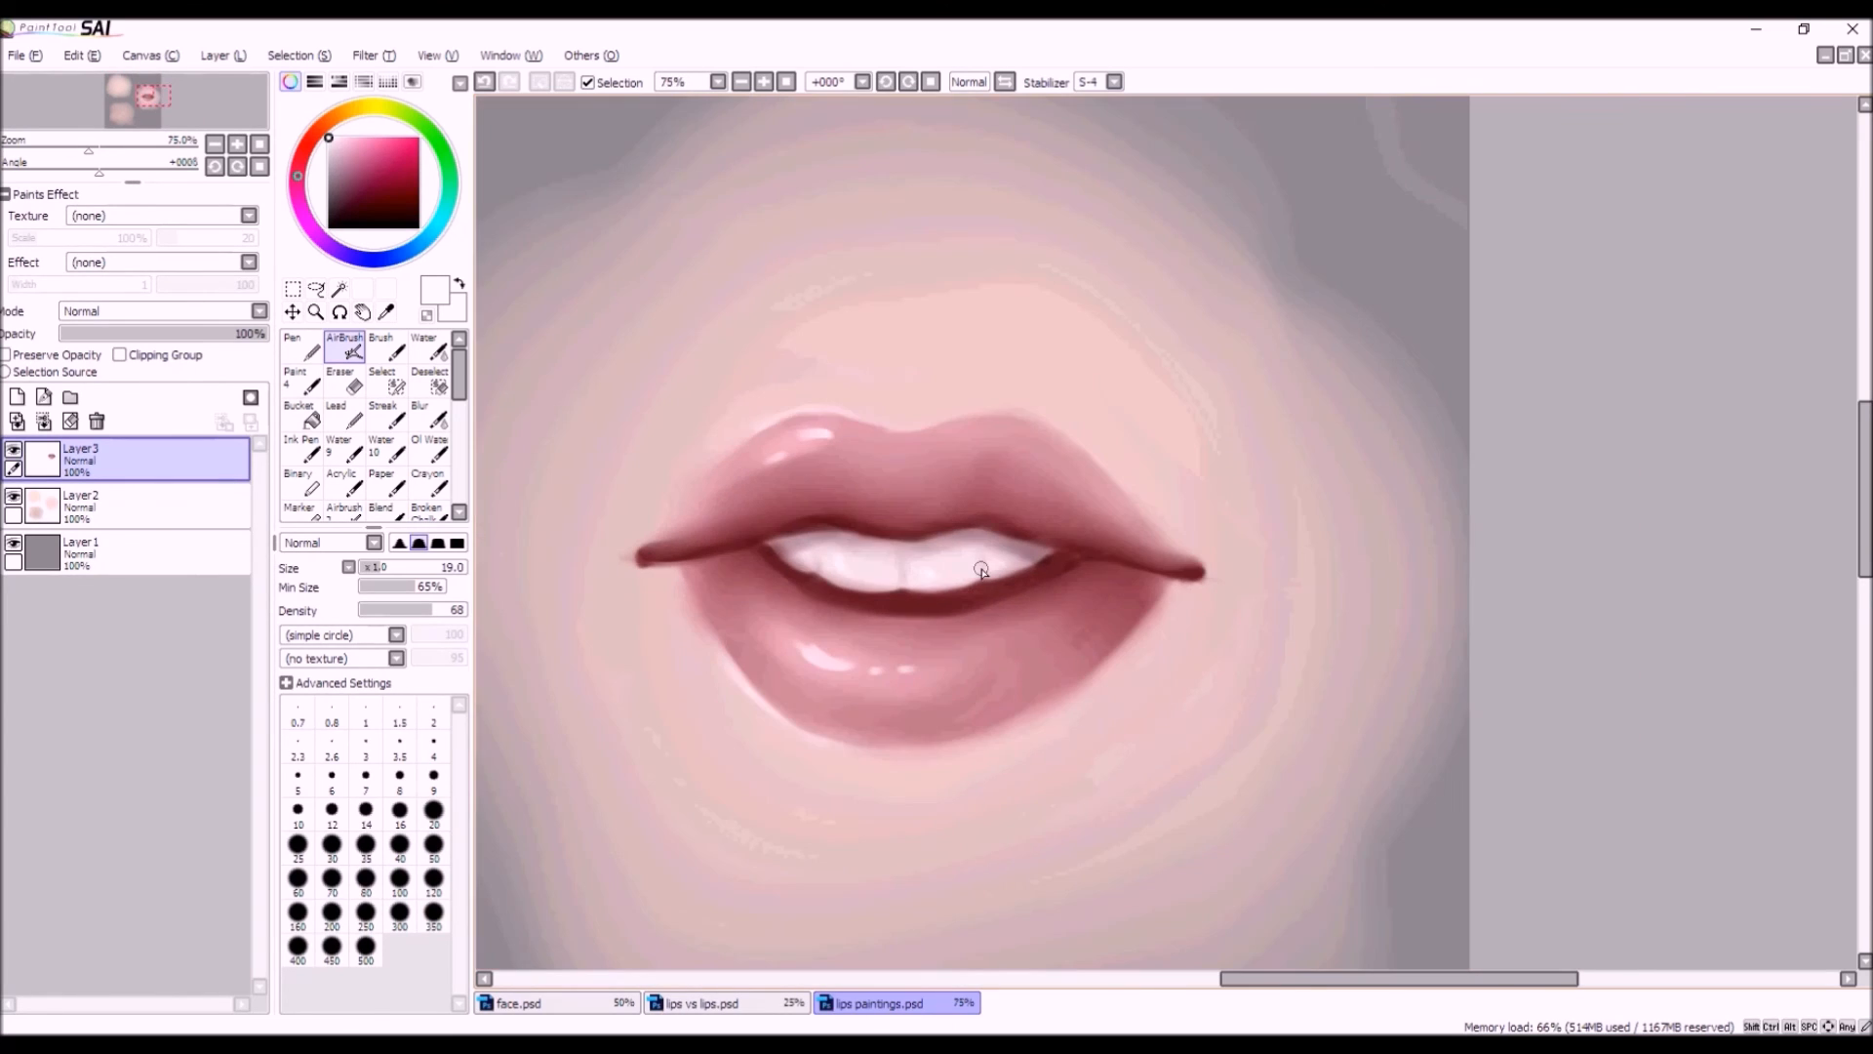
{"action": "scroll", "coordinate": [981, 571], "scroll_direction": "down", "scroll_amount": 2}
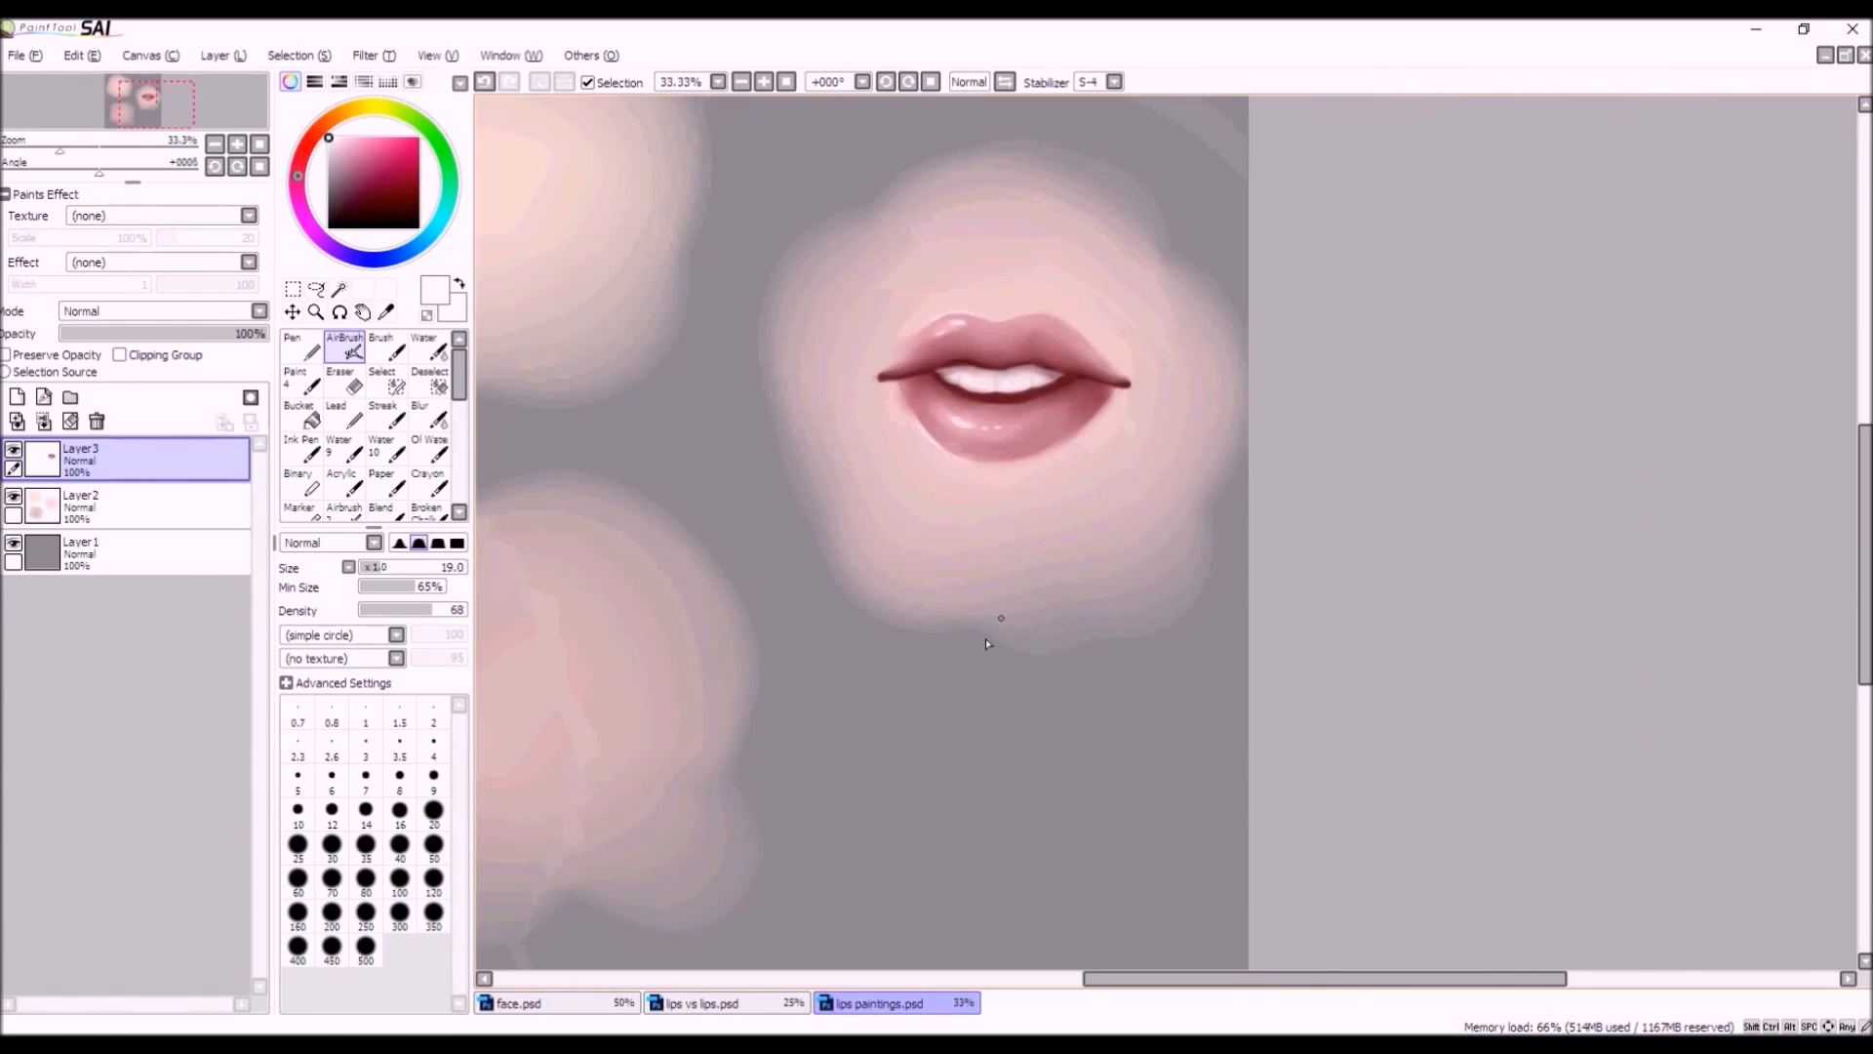
{"action": "scroll", "coordinate": [991, 635], "scroll_direction": "down", "scroll_amount": 2}
{"action": "scroll", "coordinate": [1087, 698], "scroll_direction": "up", "scroll_amount": 2}
{"action": "scroll", "coordinate": [1119, 535], "scroll_direction": "up", "scroll_amount": 3}
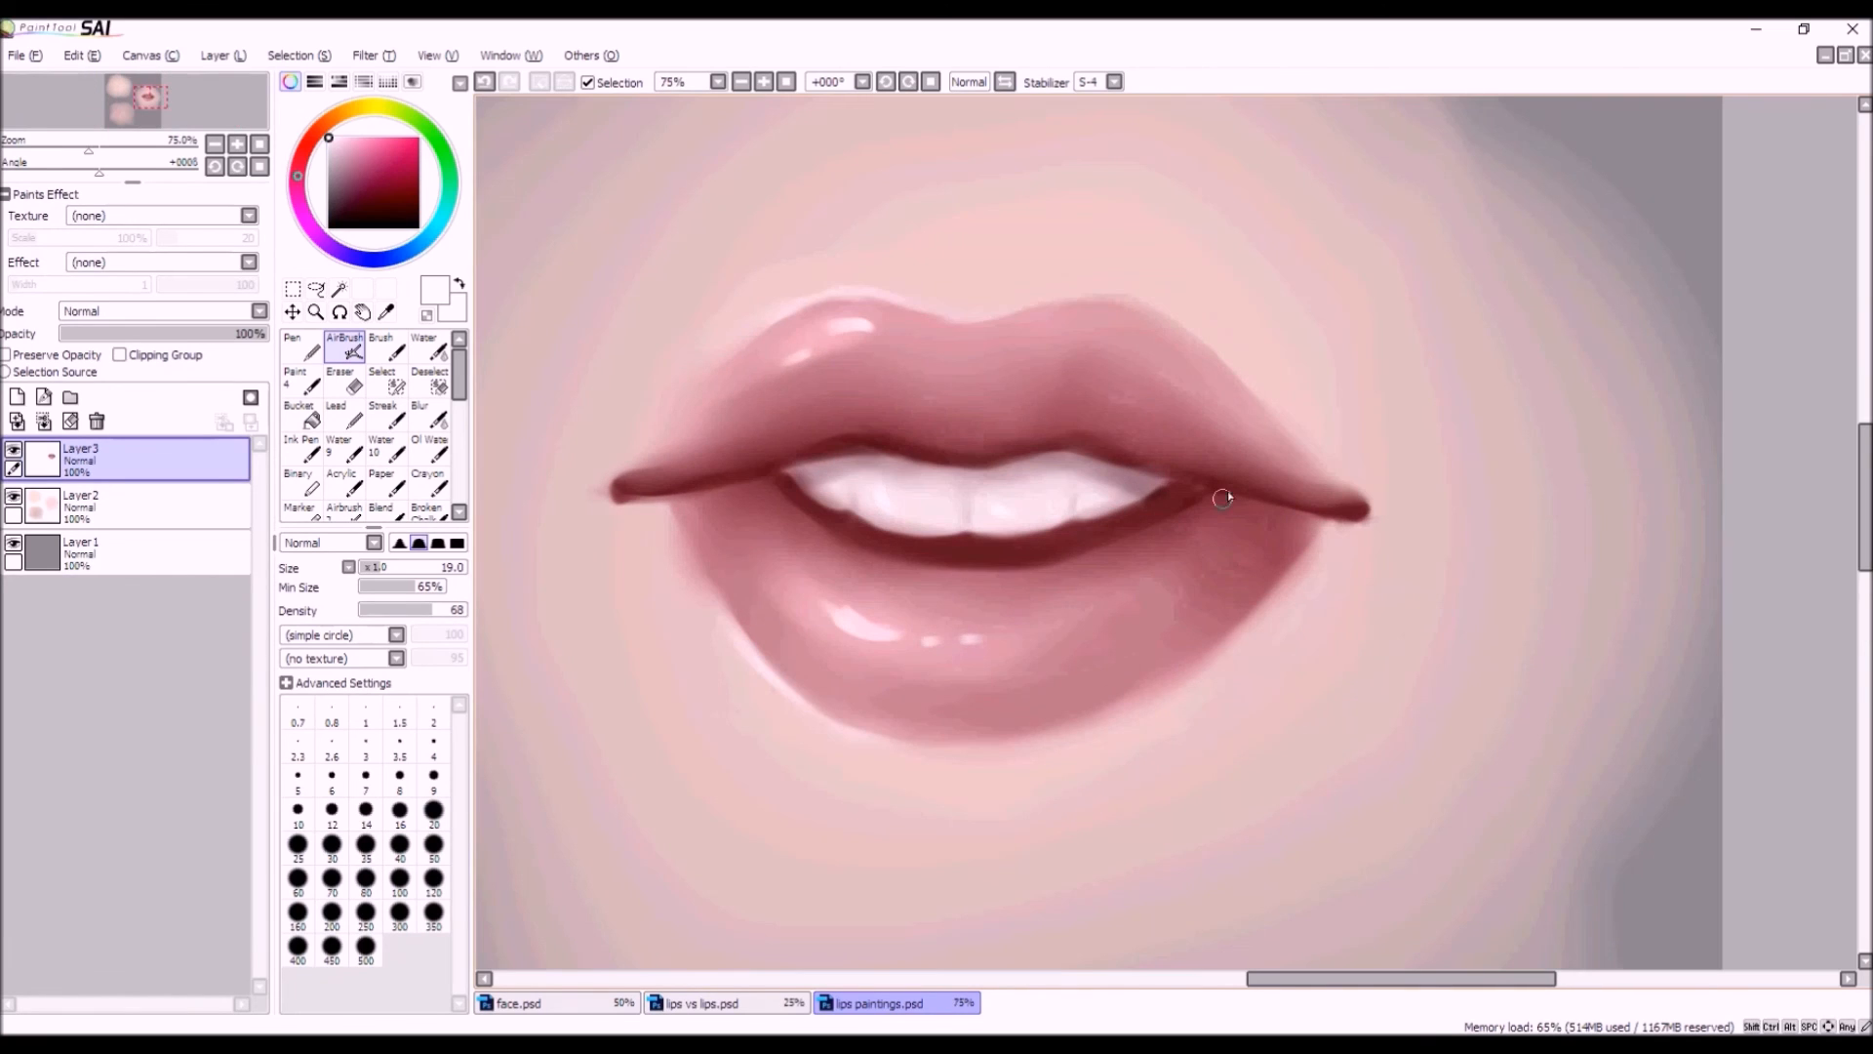
{"action": "scroll", "coordinate": [988, 579], "scroll_direction": "down", "scroll_amount": 1}
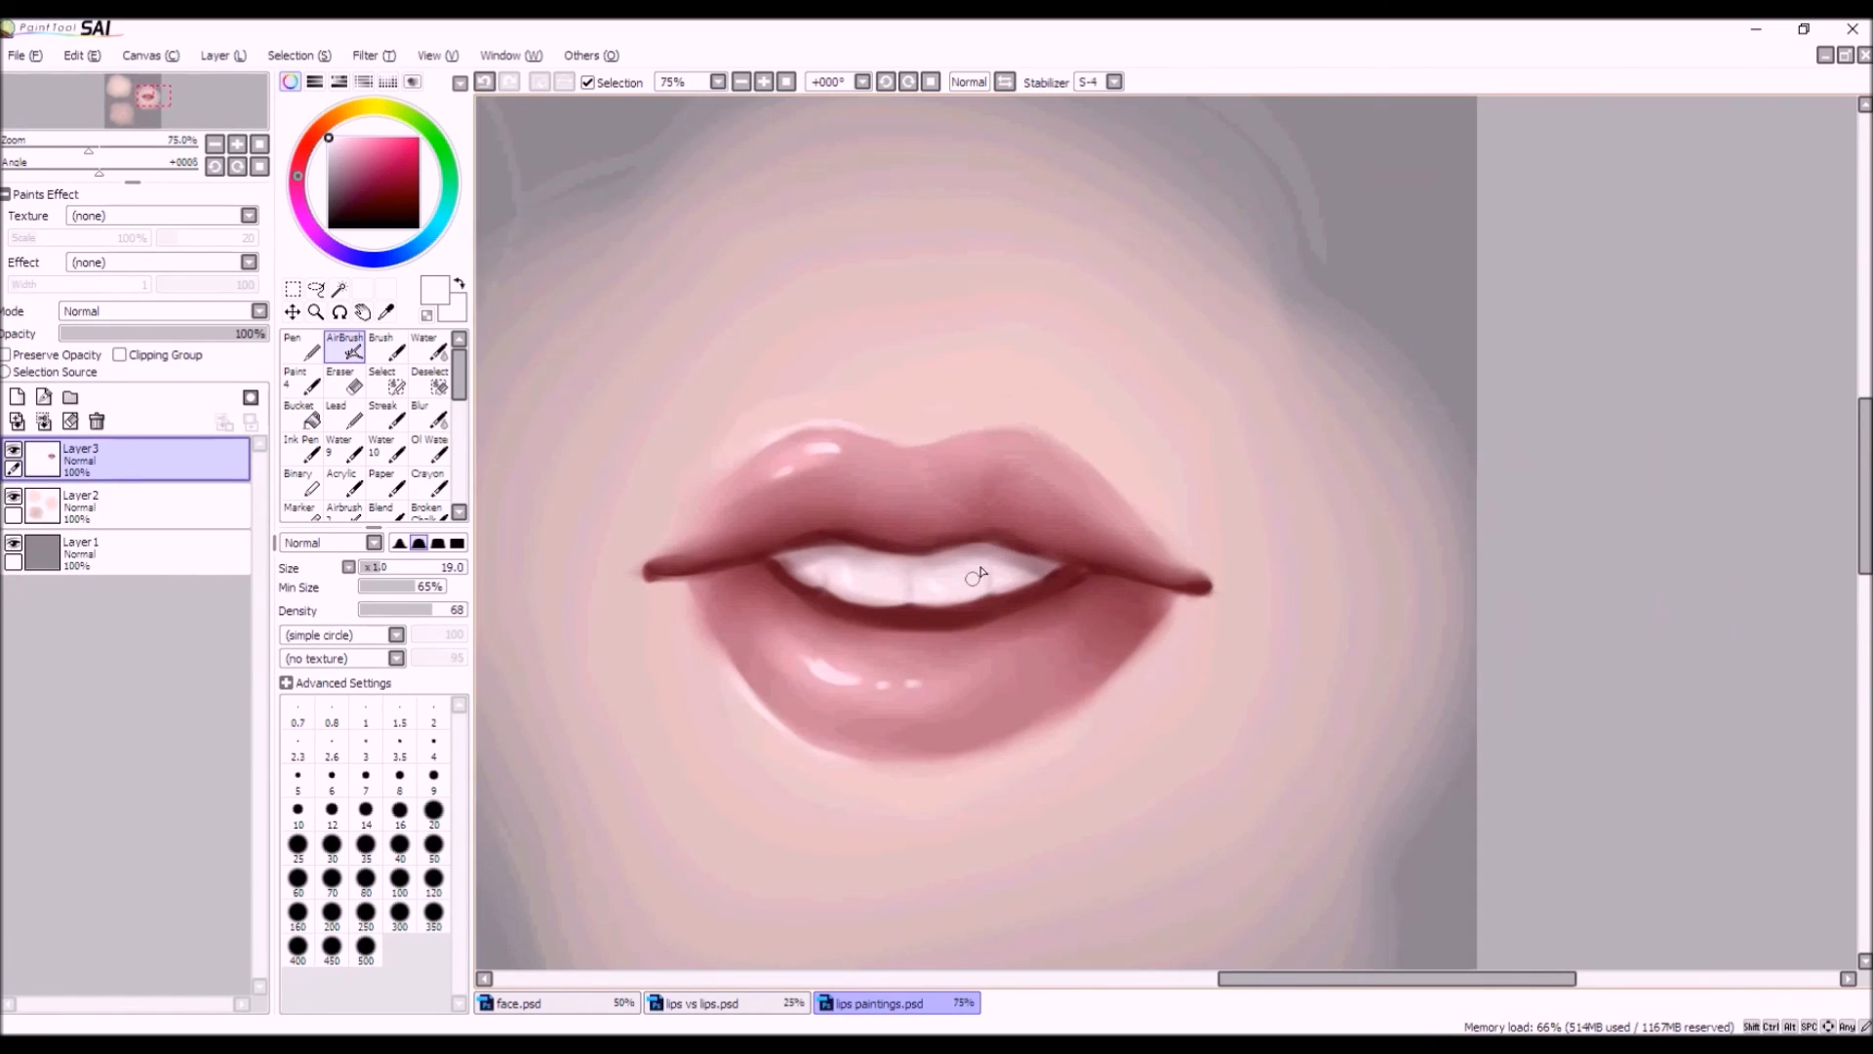
Choose a muted mauve, set the Normal-mode AirBrush to size 14 and paint thin separation lines between the teeth.
{"action": "left_click", "coordinate": [976, 557], "text": "alt"}
{"action": "left_click", "coordinate": [346, 170]}
{"action": "key", "text": "bracketleft"}
{"action": "key", "text": "bracketleft"}
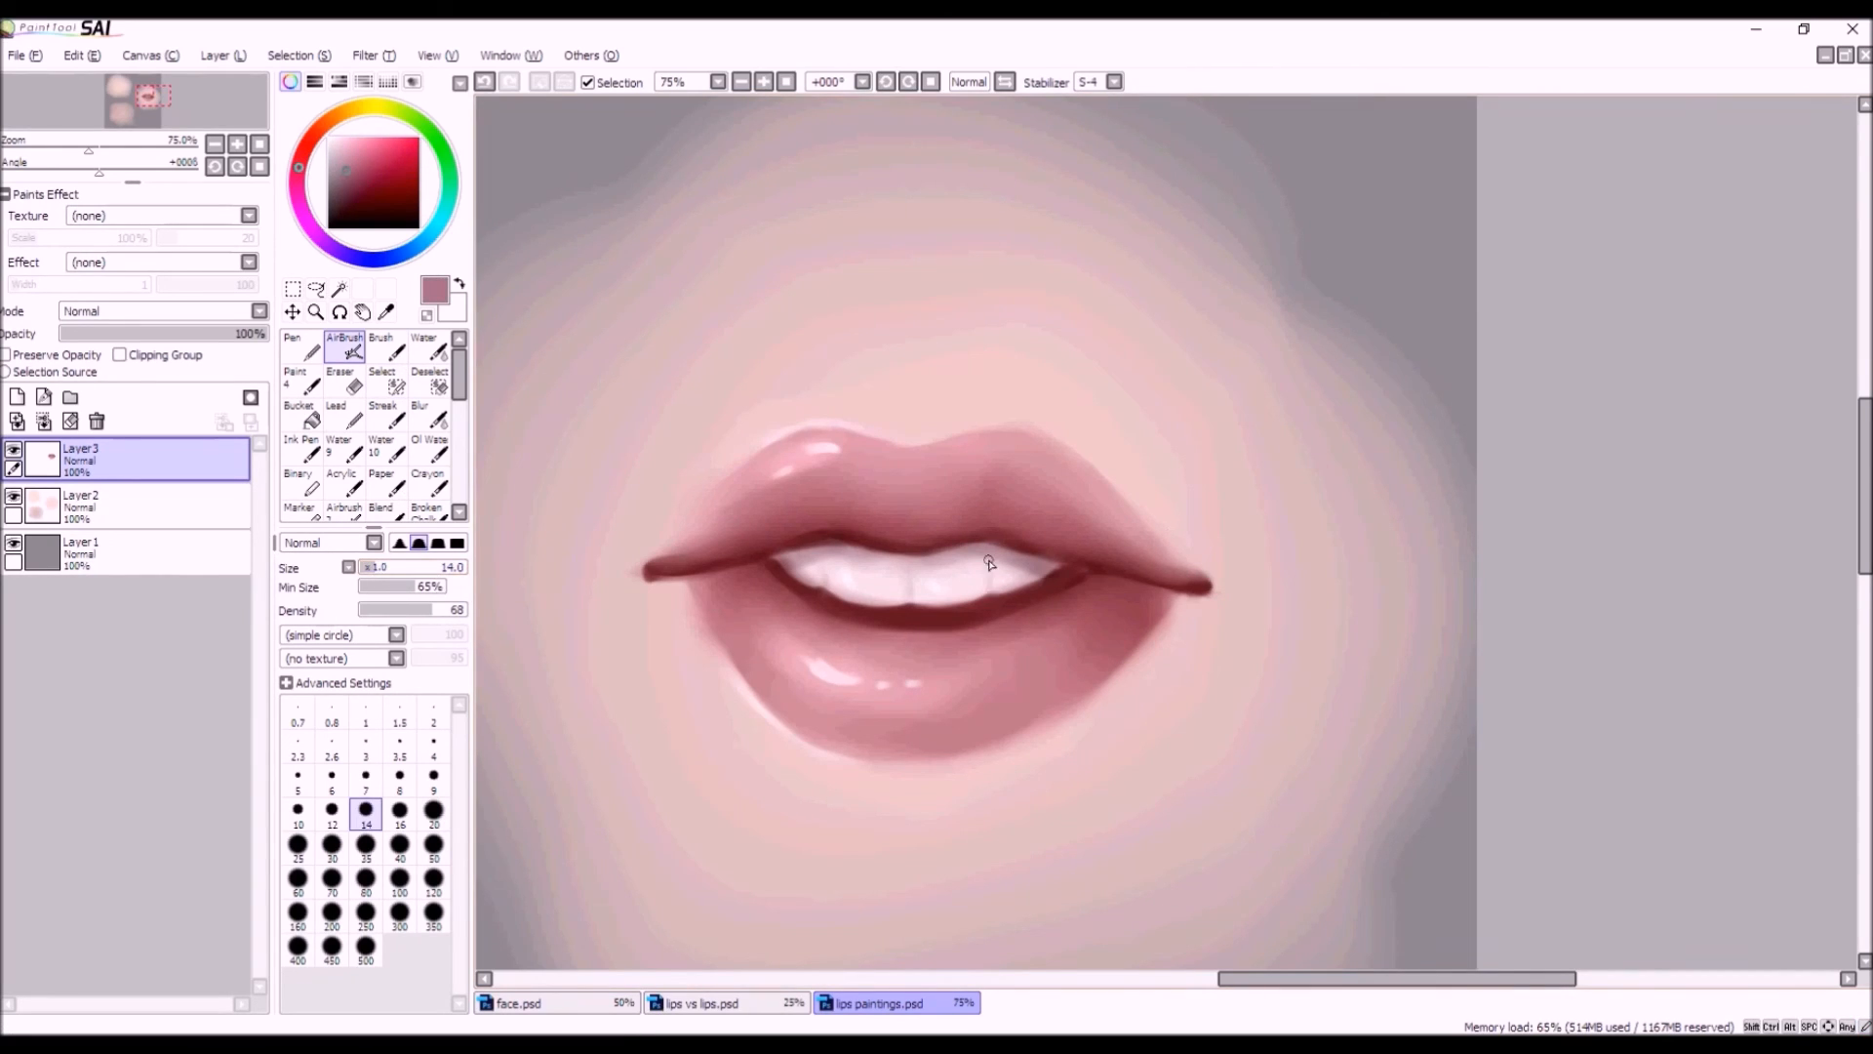
{"action": "left_click", "coordinate": [484, 82]}
{"action": "left_click_drag", "start_coordinate": [988, 560], "coordinate": [989, 593]}
{"action": "left_click", "coordinate": [484, 82]}
{"action": "left_click_drag", "start_coordinate": [986, 558], "coordinate": [913, 597]}
{"action": "left_click_drag", "start_coordinate": [985, 546], "coordinate": [988, 566]}
Undo the last separation stroke and repaint the lines between the front teeth more softly with the mauve AirBrush.
{"action": "scroll", "coordinate": [927, 700], "scroll_direction": "down", "scroll_amount": 5}
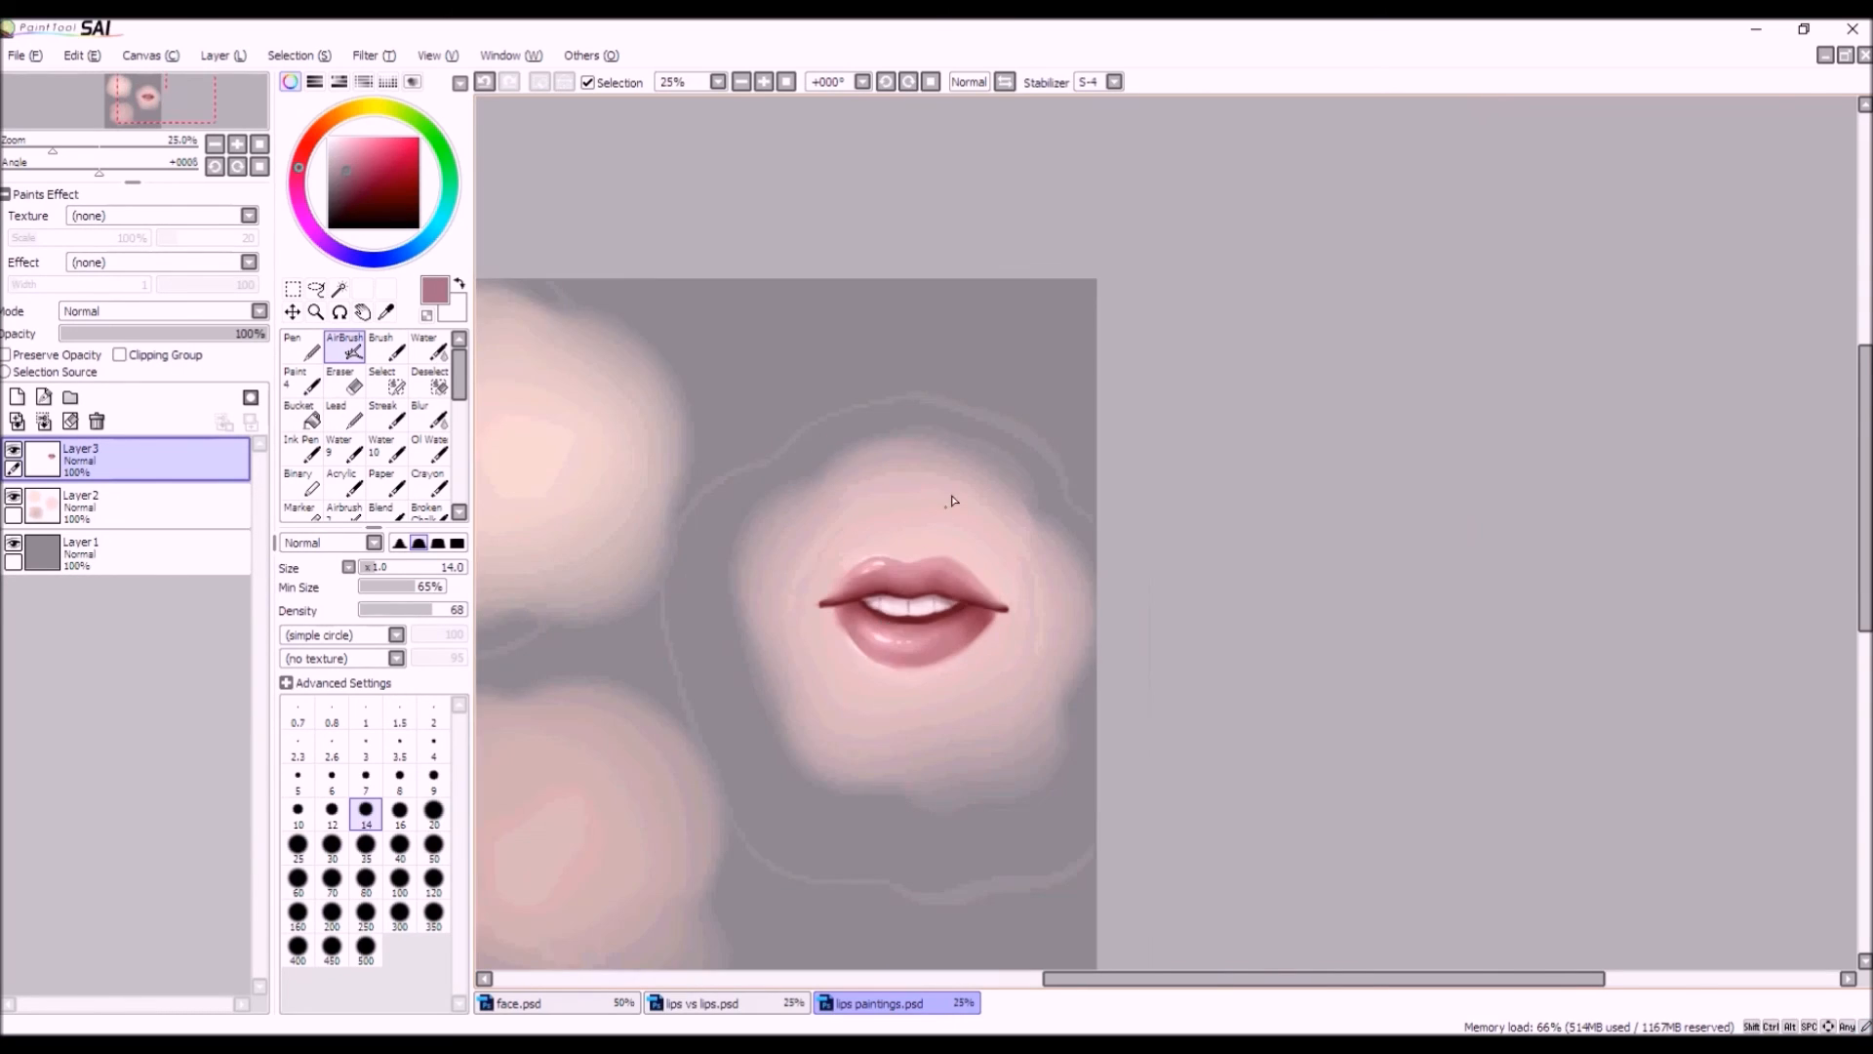
{"action": "scroll", "coordinate": [921, 576], "scroll_direction": "down", "scroll_amount": 1}
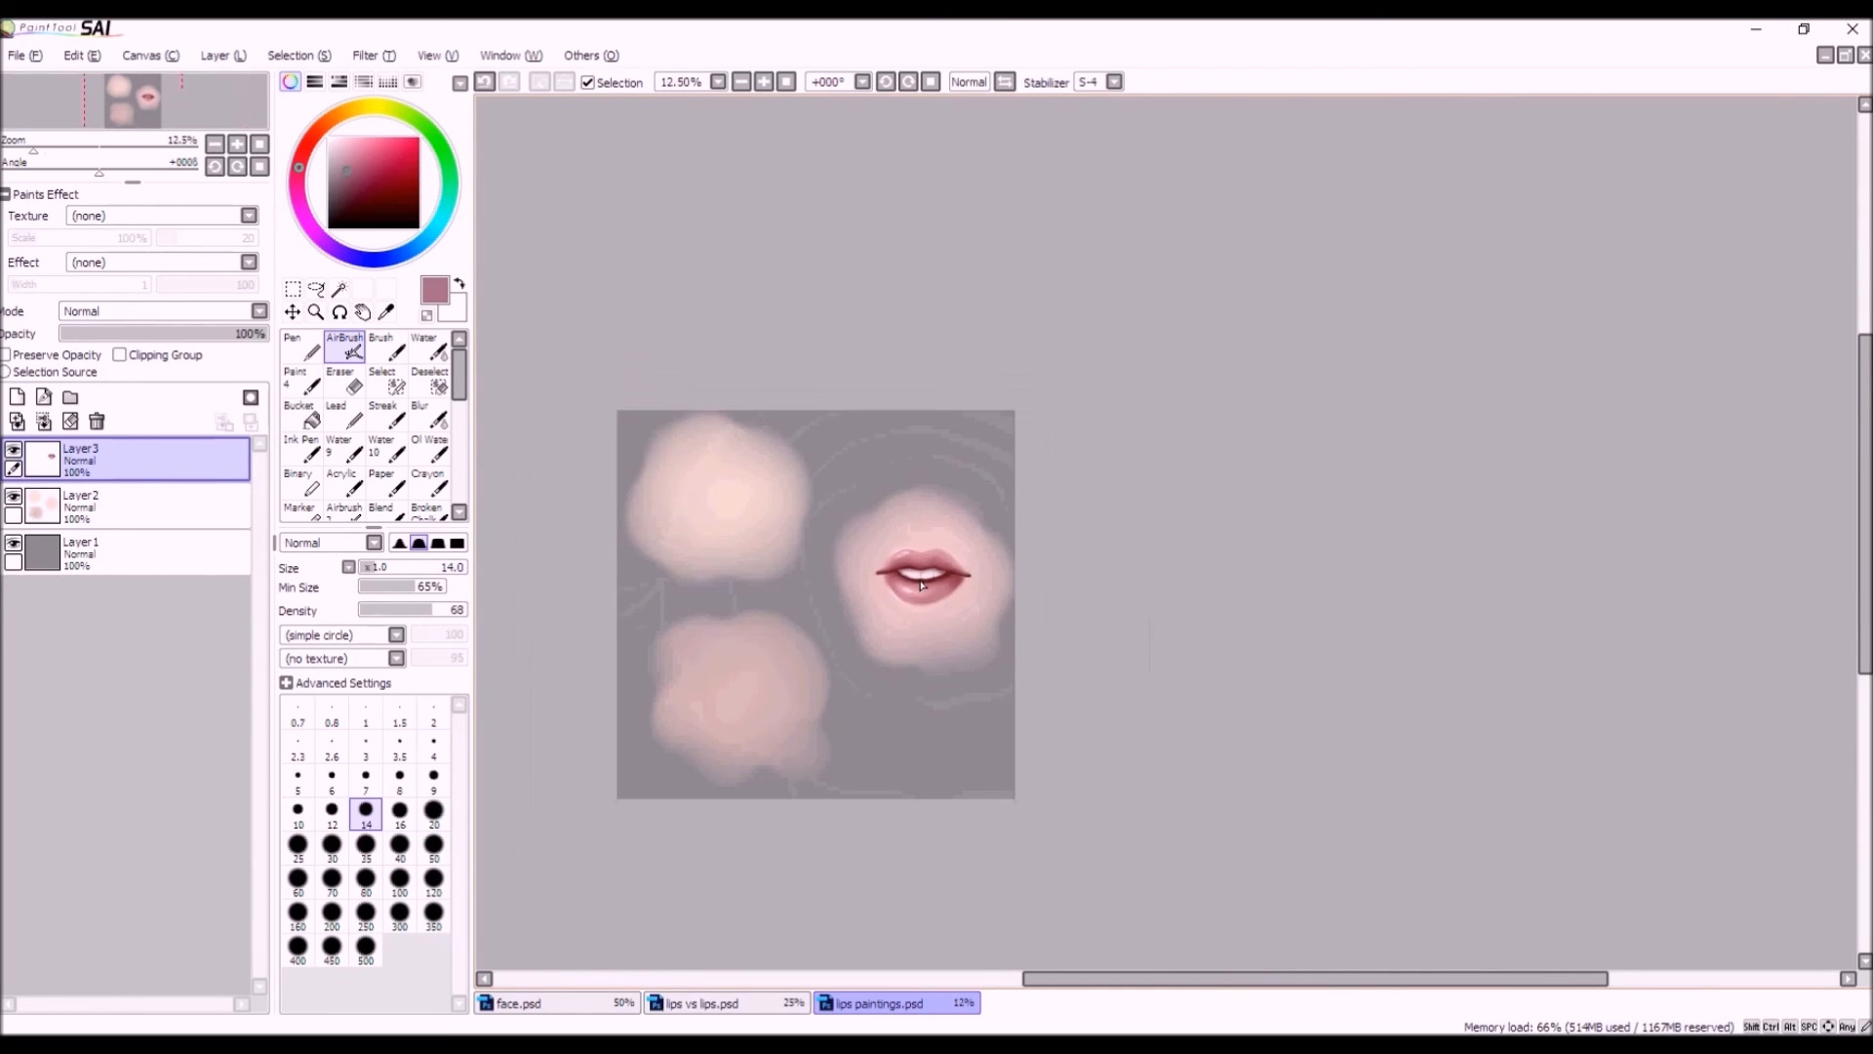
{"action": "scroll", "coordinate": [954, 591], "scroll_direction": "up", "scroll_amount": 6}
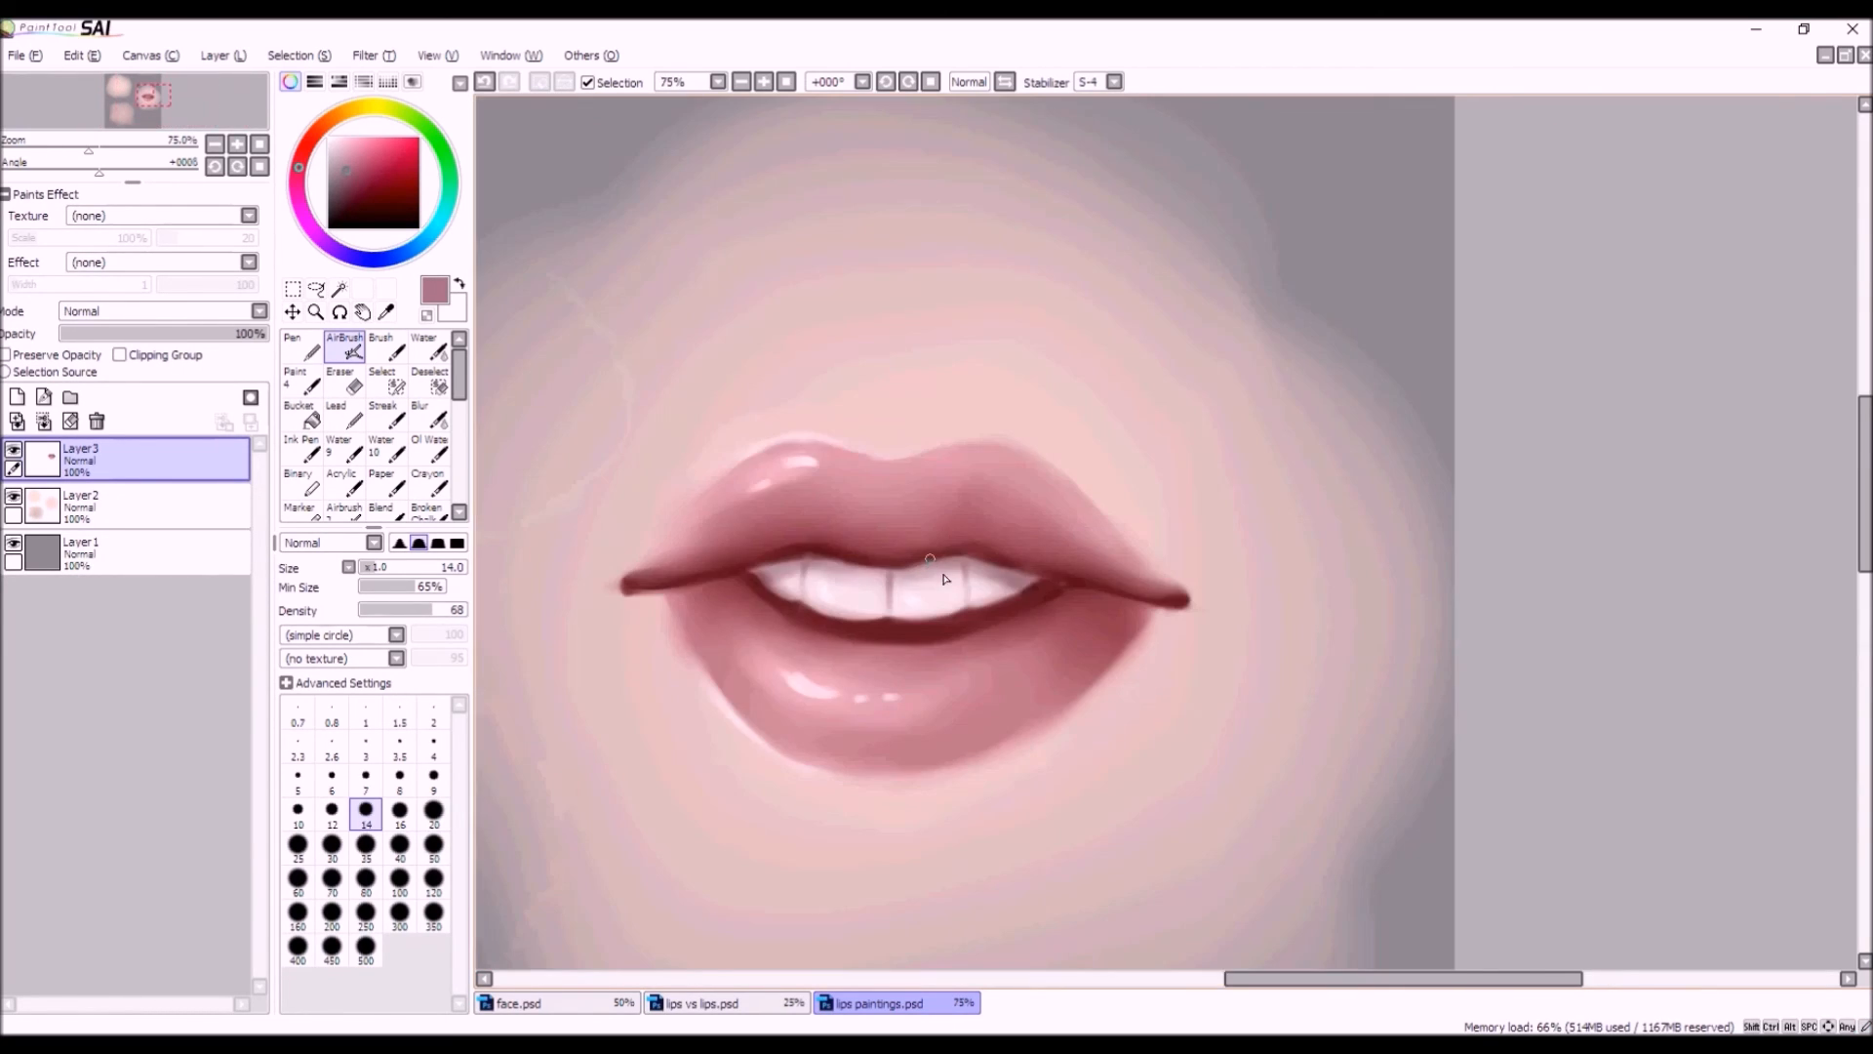
{"action": "left_click", "coordinate": [484, 84]}
{"action": "left_click_drag", "start_coordinate": [890, 619], "coordinate": [889, 591]}
{"action": "left_click_drag", "start_coordinate": [889, 585], "coordinate": [890, 597]}
{"action": "left_click_drag", "start_coordinate": [893, 571], "coordinate": [886, 640]}
{"action": "left_click_drag", "start_coordinate": [961, 559], "coordinate": [969, 606]}
{"action": "key", "text": "ctrl+z"}
Add further mauve strokes around the teeth and undo the last one.
{"action": "scroll", "coordinate": [898, 621], "scroll_direction": "down", "scroll_amount": 5}
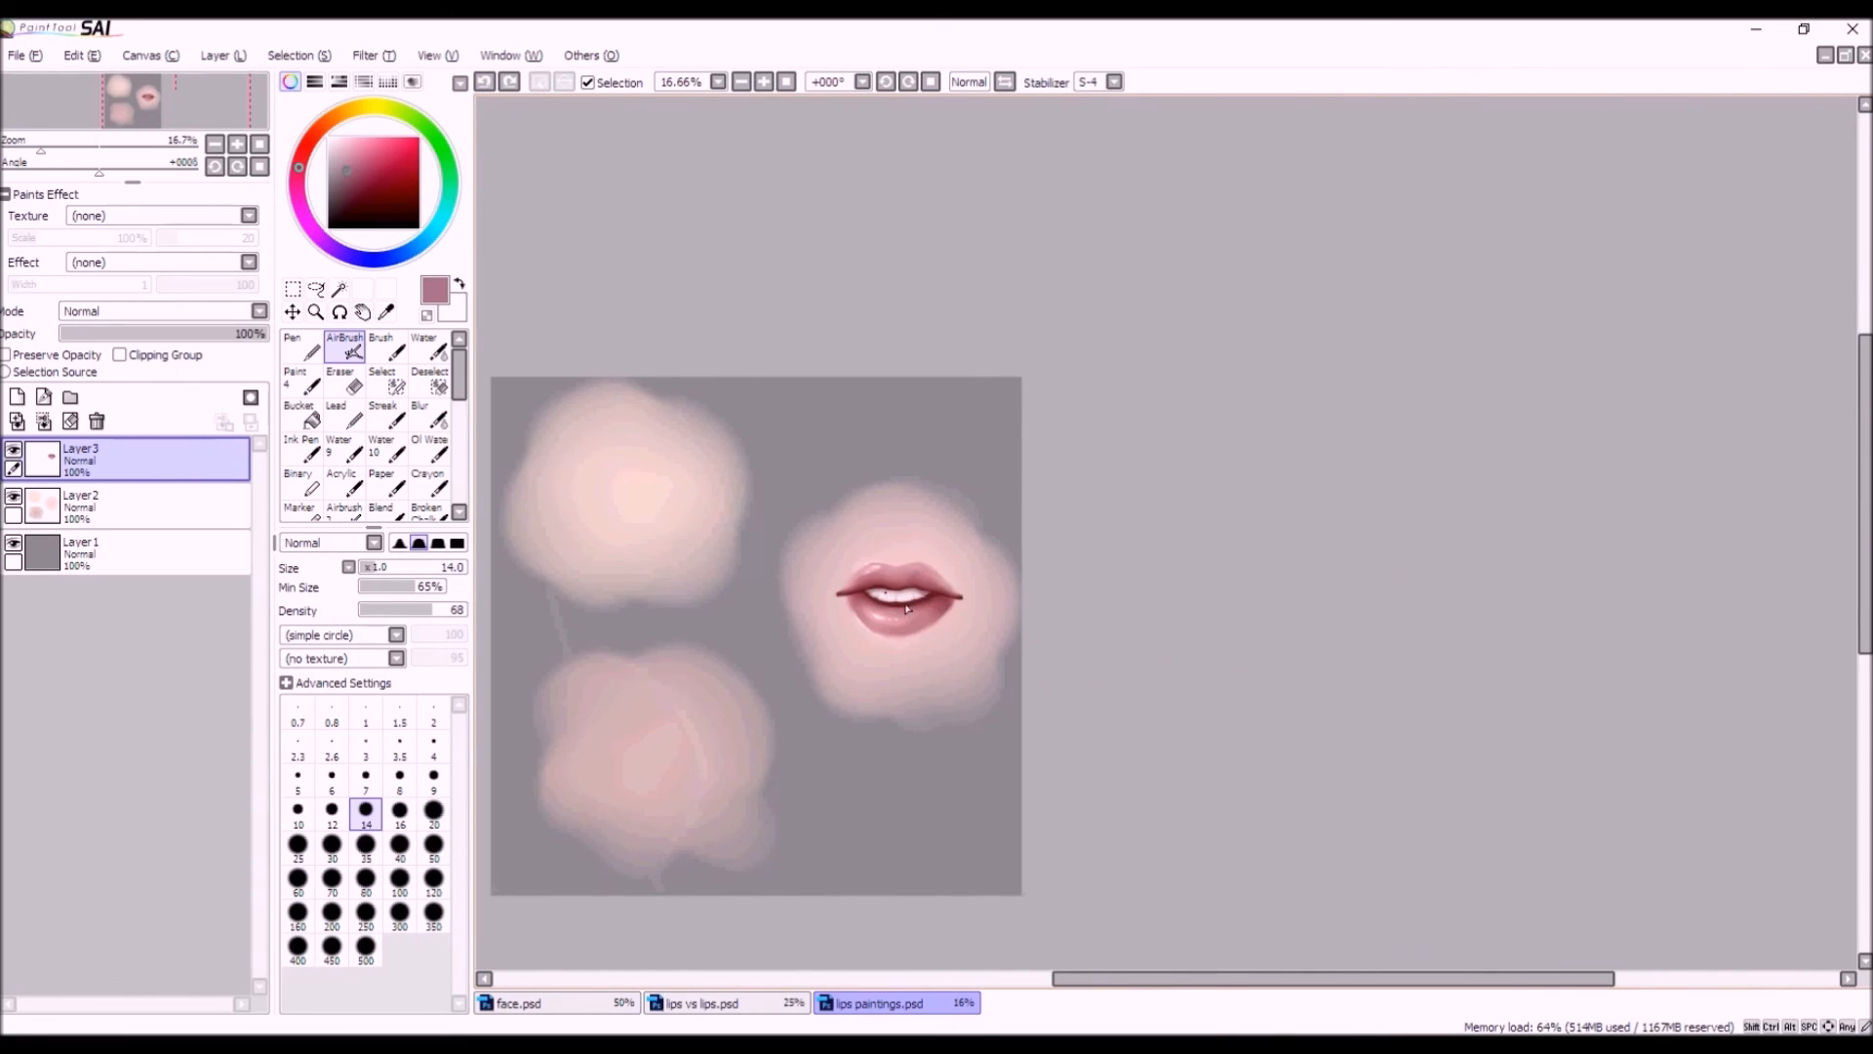
{"action": "scroll", "coordinate": [906, 608], "scroll_direction": "up", "scroll_amount": 5}
{"action": "mouse_move", "coordinate": [844, 547]}
{"action": "left_mouse_down"}
{"action": "mouse_move", "coordinate": [844, 590]}
{"action": "mouse_move", "coordinate": [922, 568]}
{"action": "mouse_move", "coordinate": [920, 535]}
{"action": "left_mouse_up"}
{"action": "left_click_drag", "start_coordinate": [758, 582], "coordinate": [755, 544]}
{"action": "scroll", "coordinate": [902, 629], "scroll_direction": "down", "scroll_amount": 6}
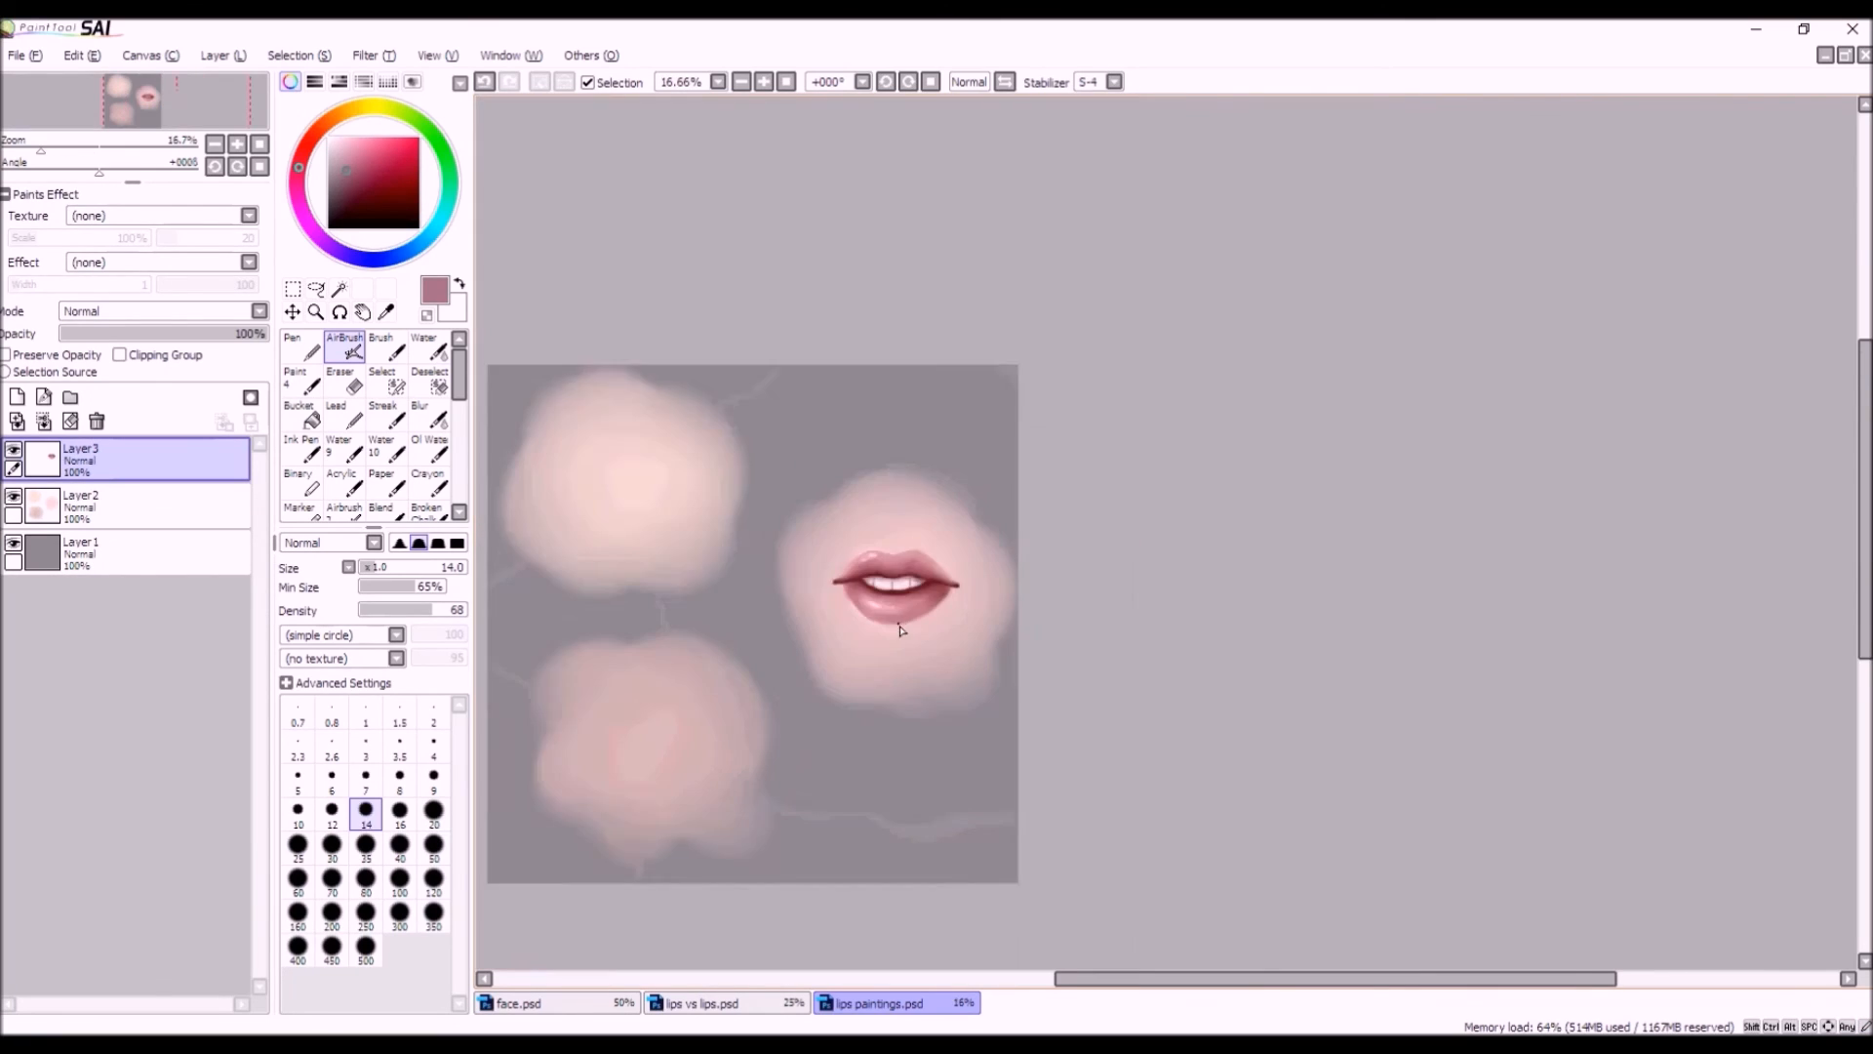
{"action": "scroll", "coordinate": [922, 588], "scroll_direction": "up", "scroll_amount": 3}
{"action": "left_click", "coordinate": [485, 82]}
{"action": "scroll", "coordinate": [908, 551], "scroll_direction": "up", "scroll_amount": 4}
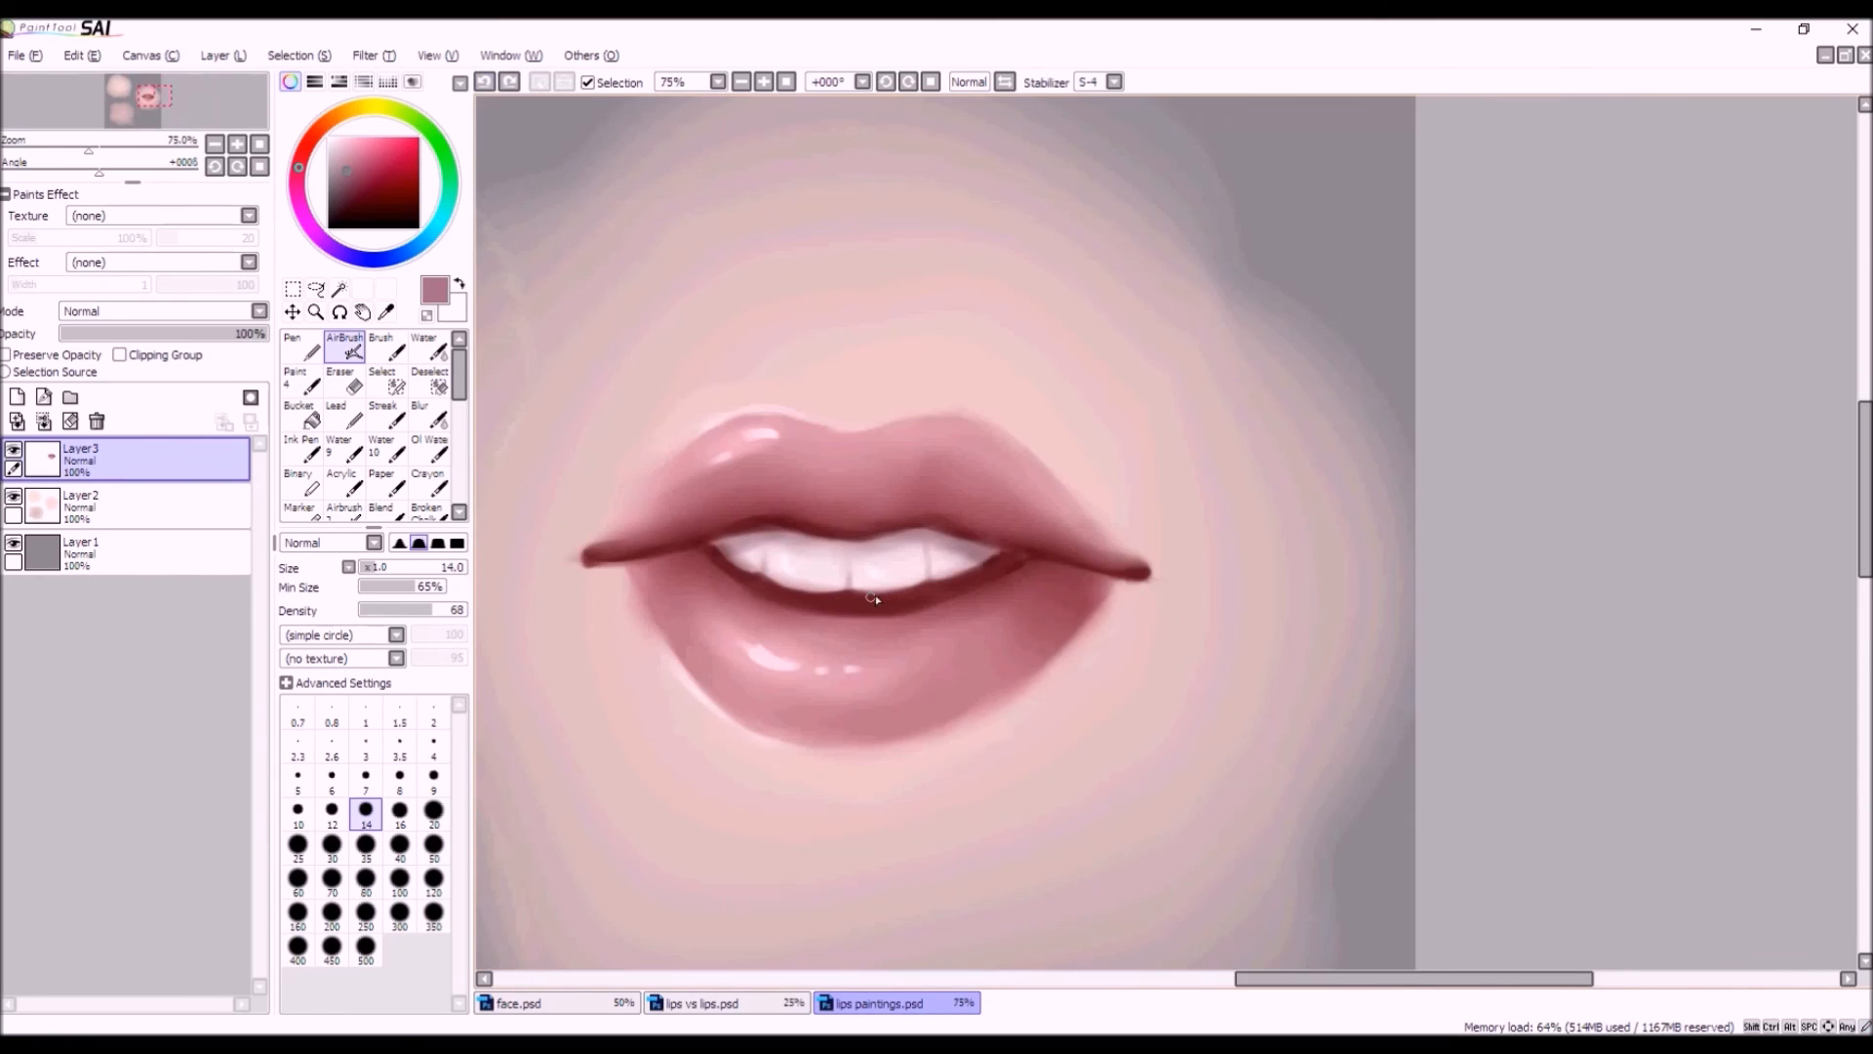
Soften the mauve separation lines between the teeth with the Water brush at size 20.
{"action": "scroll", "coordinate": [929, 556], "scroll_direction": "down", "scroll_amount": 2}
{"action": "key", "text": "c"}
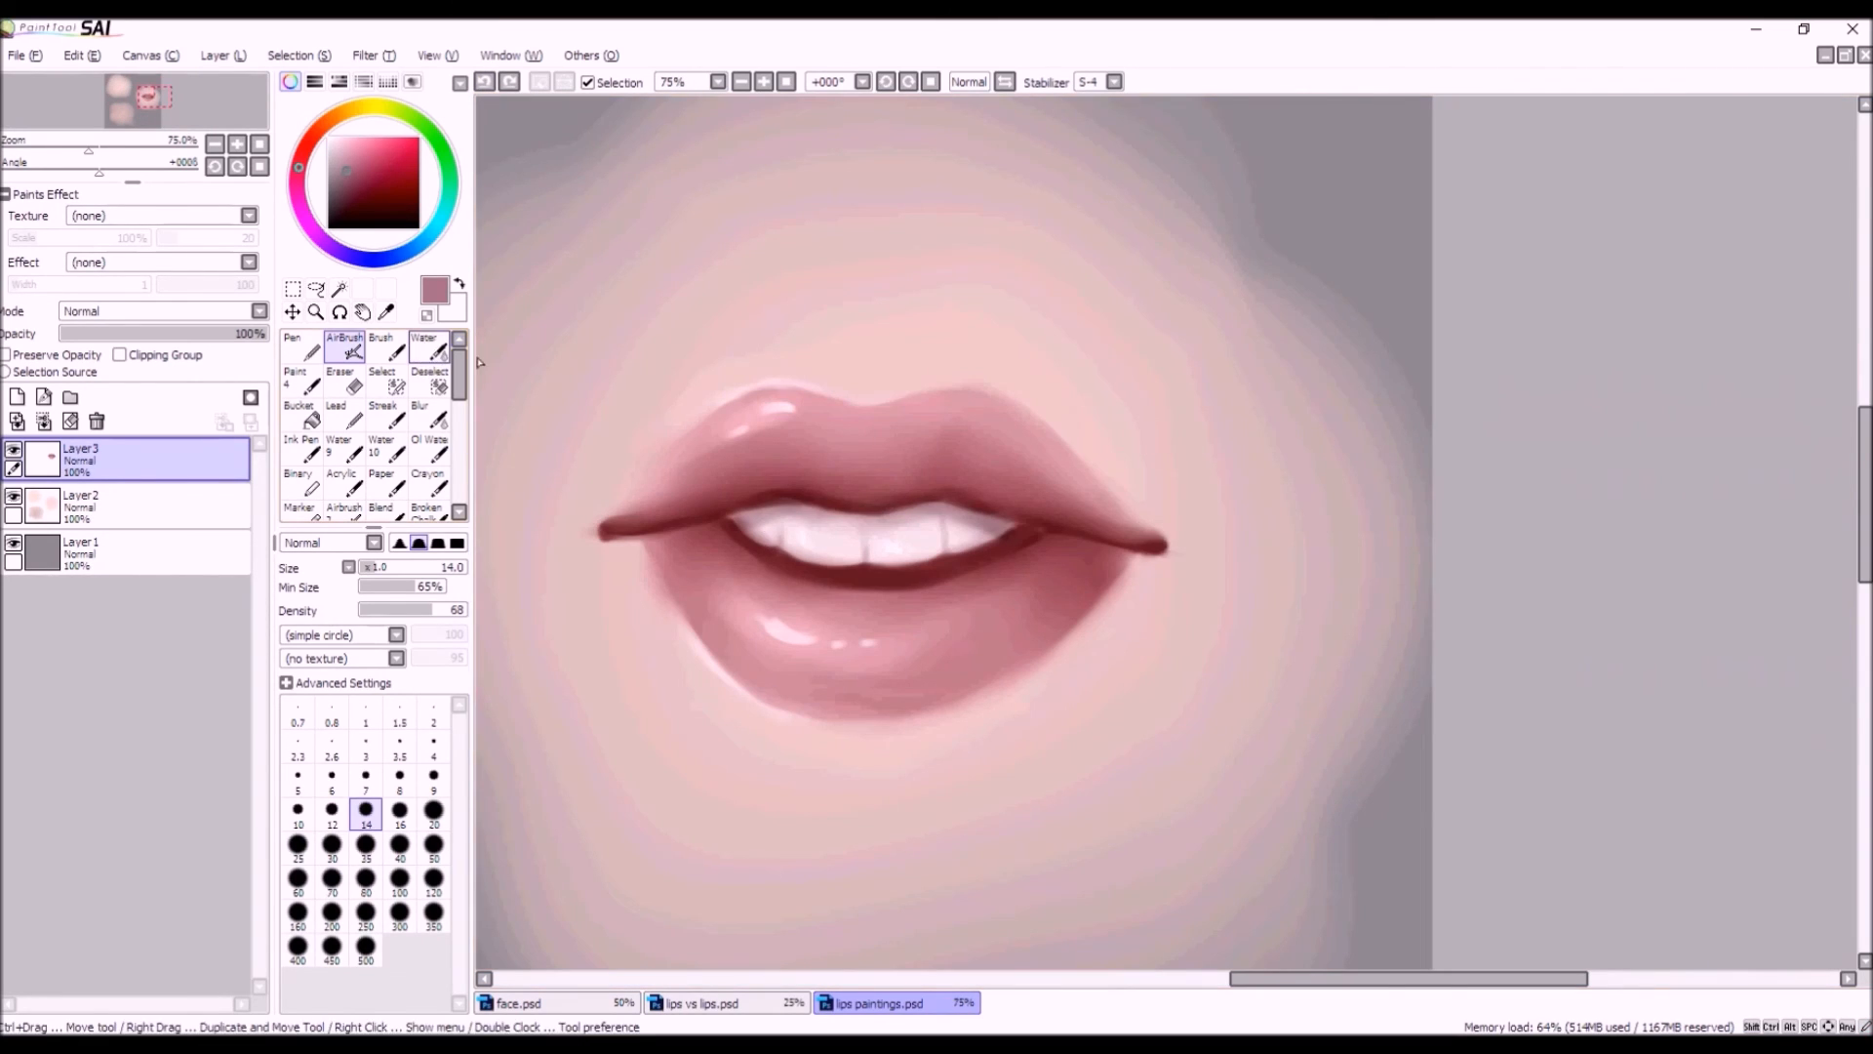
{"action": "left_click_drag", "start_coordinate": [946, 554], "coordinate": [947, 519]}
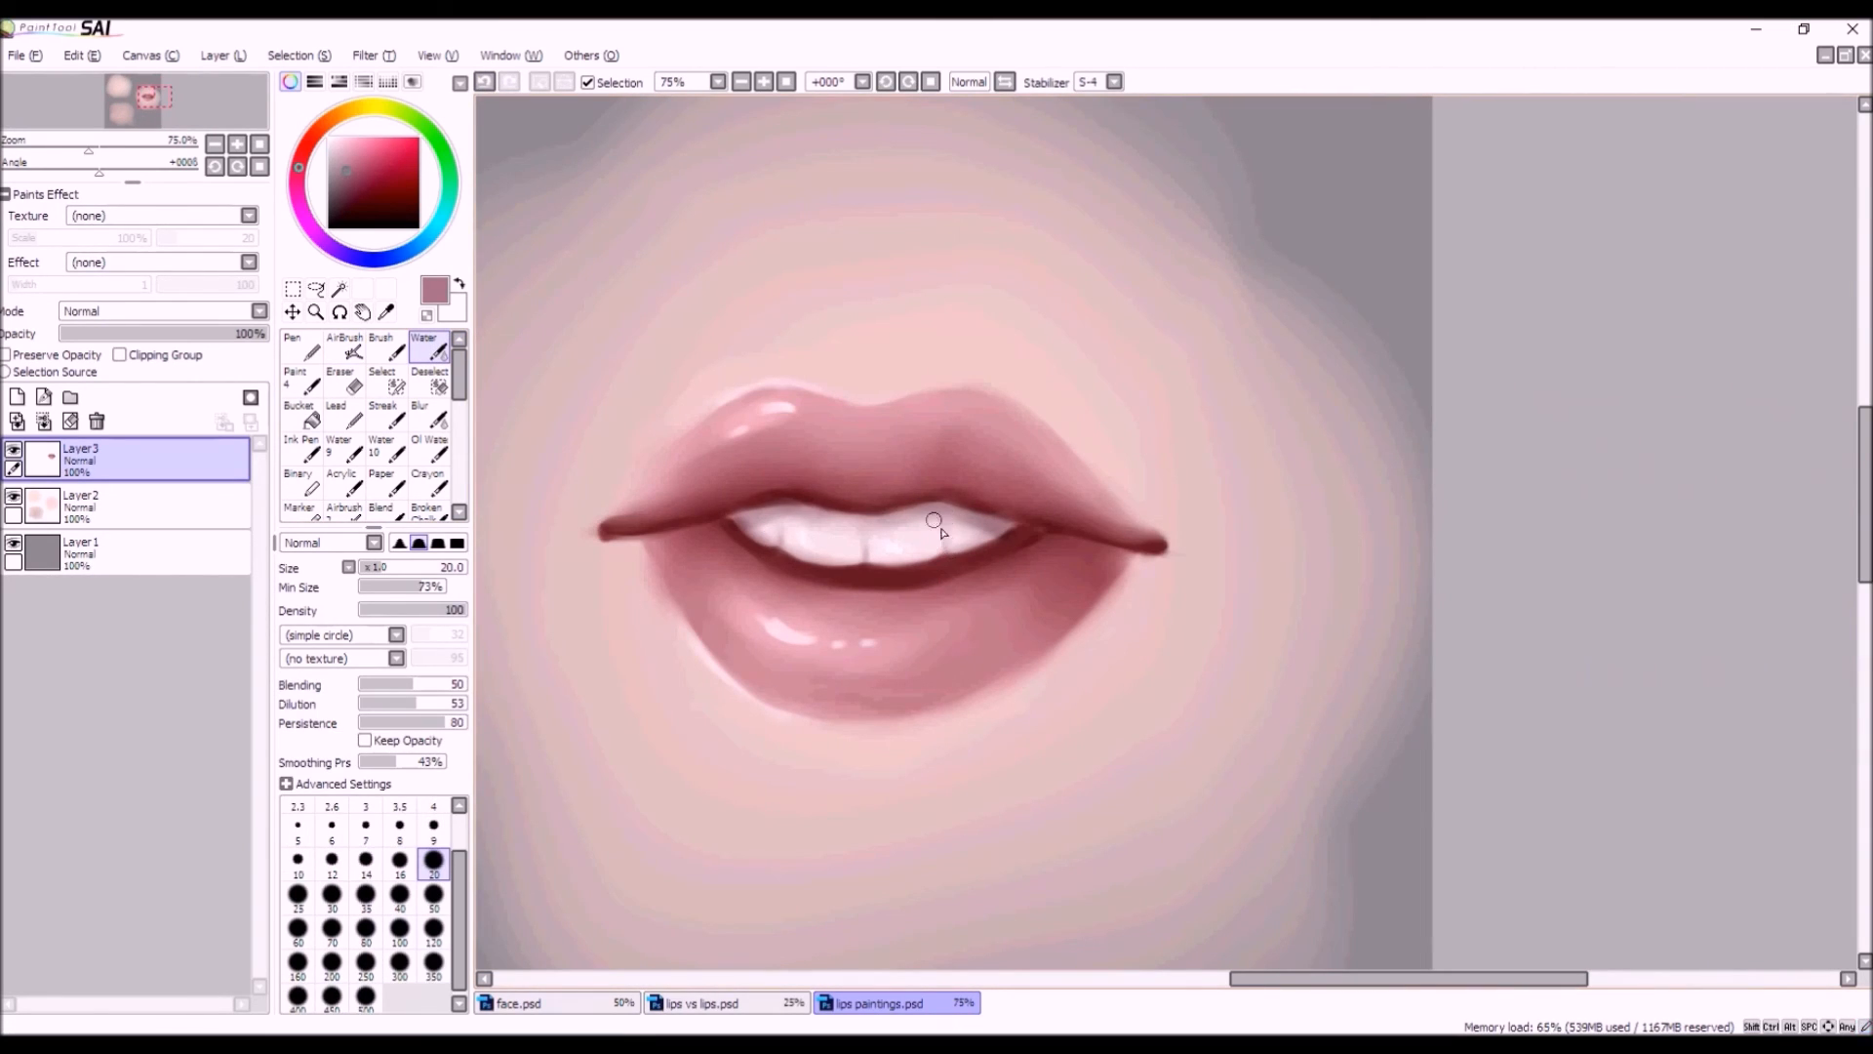
Choose a pale pink, set the AirBrush to size 6 and paint fine vertical highlight lines on both lips.
{"action": "scroll", "coordinate": [1058, 566], "scroll_direction": "down", "scroll_amount": 2}
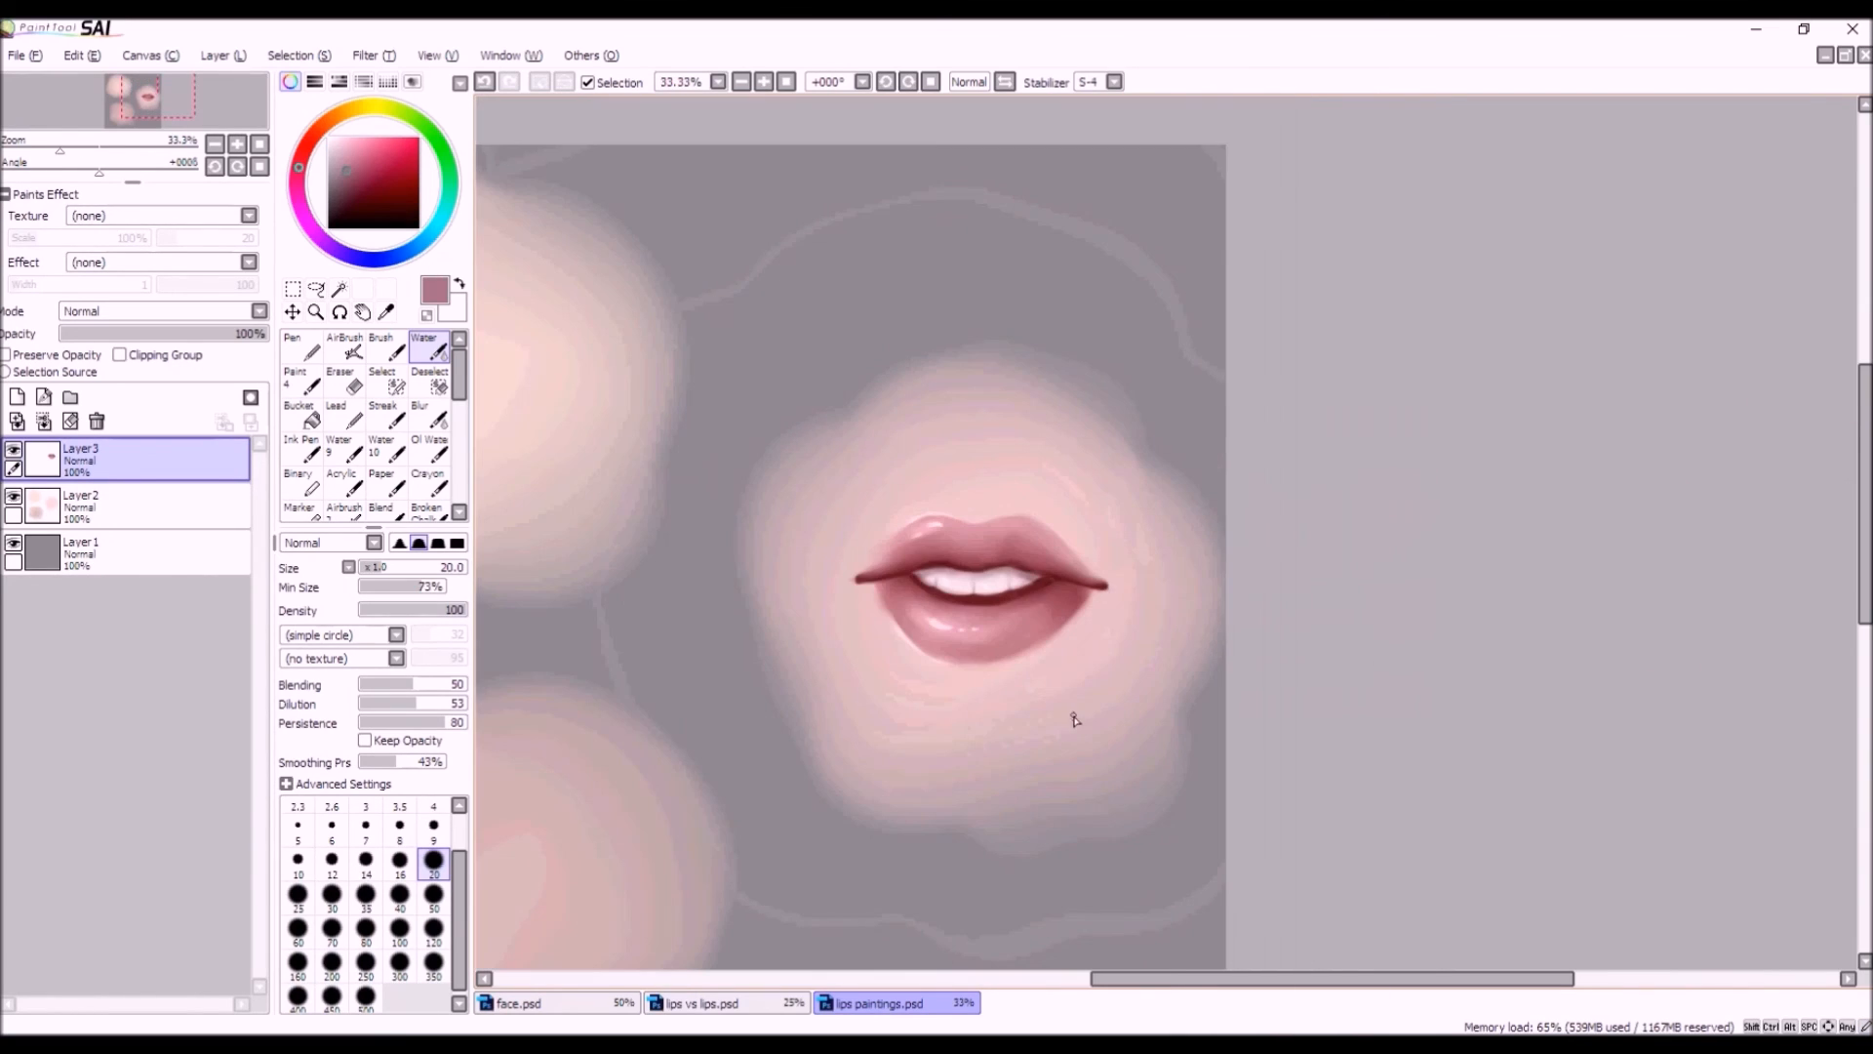
{"action": "scroll", "coordinate": [955, 665], "scroll_direction": "down", "scroll_amount": 1}
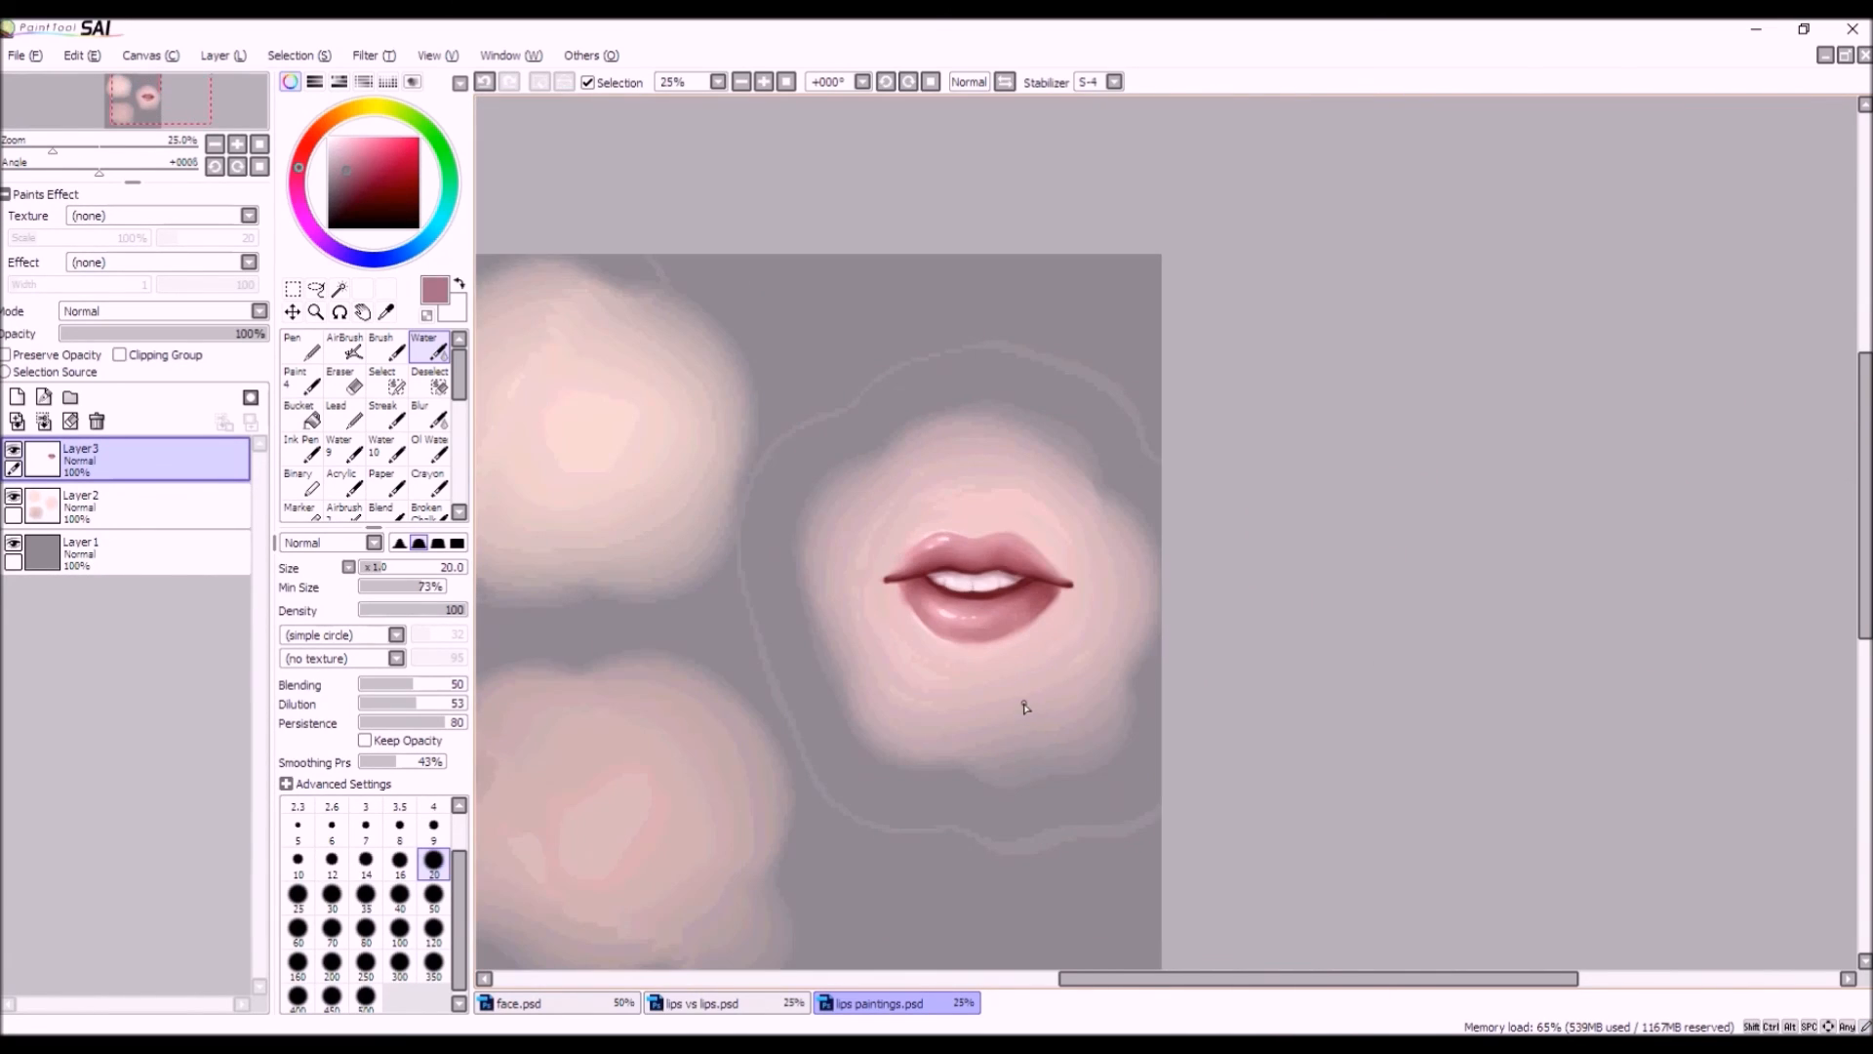
{"action": "scroll", "coordinate": [1024, 708], "scroll_direction": "down", "scroll_amount": 1}
{"action": "scroll", "coordinate": [1021, 671], "scroll_direction": "up", "scroll_amount": 3}
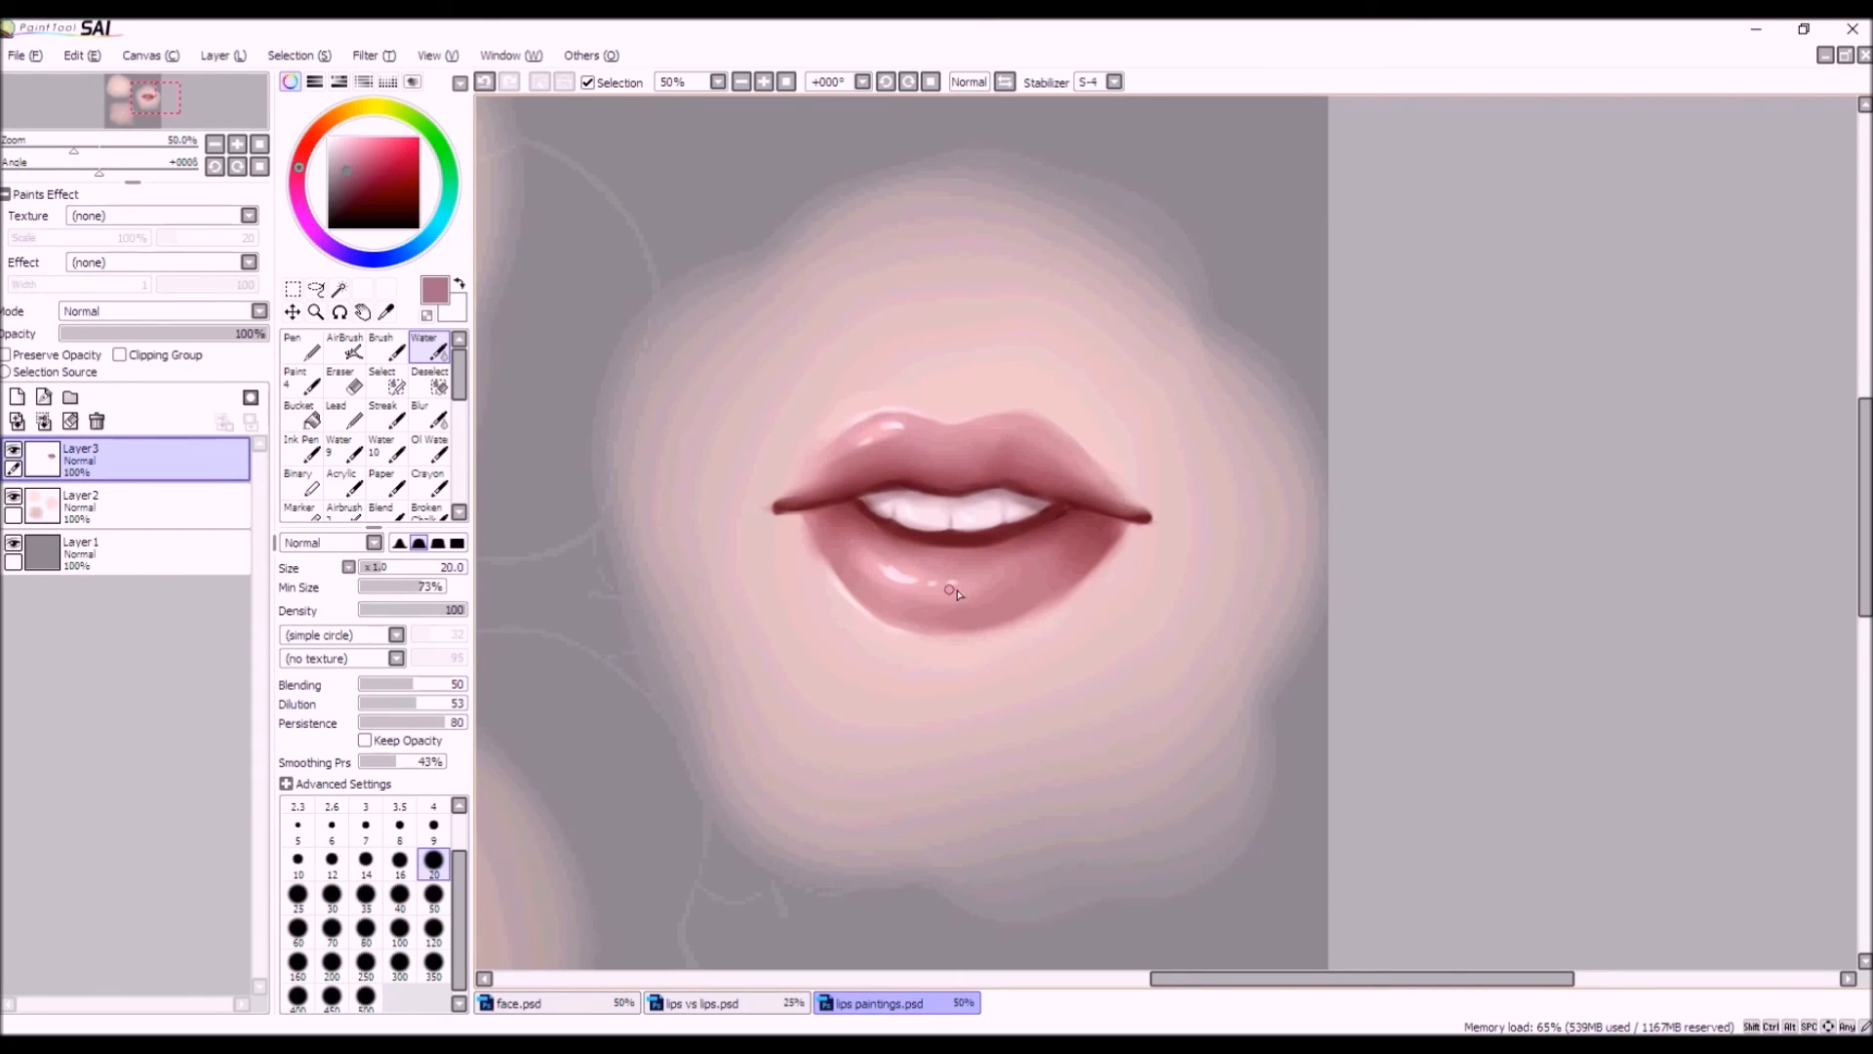
{"action": "scroll", "coordinate": [967, 549], "scroll_direction": "down", "scroll_amount": 2}
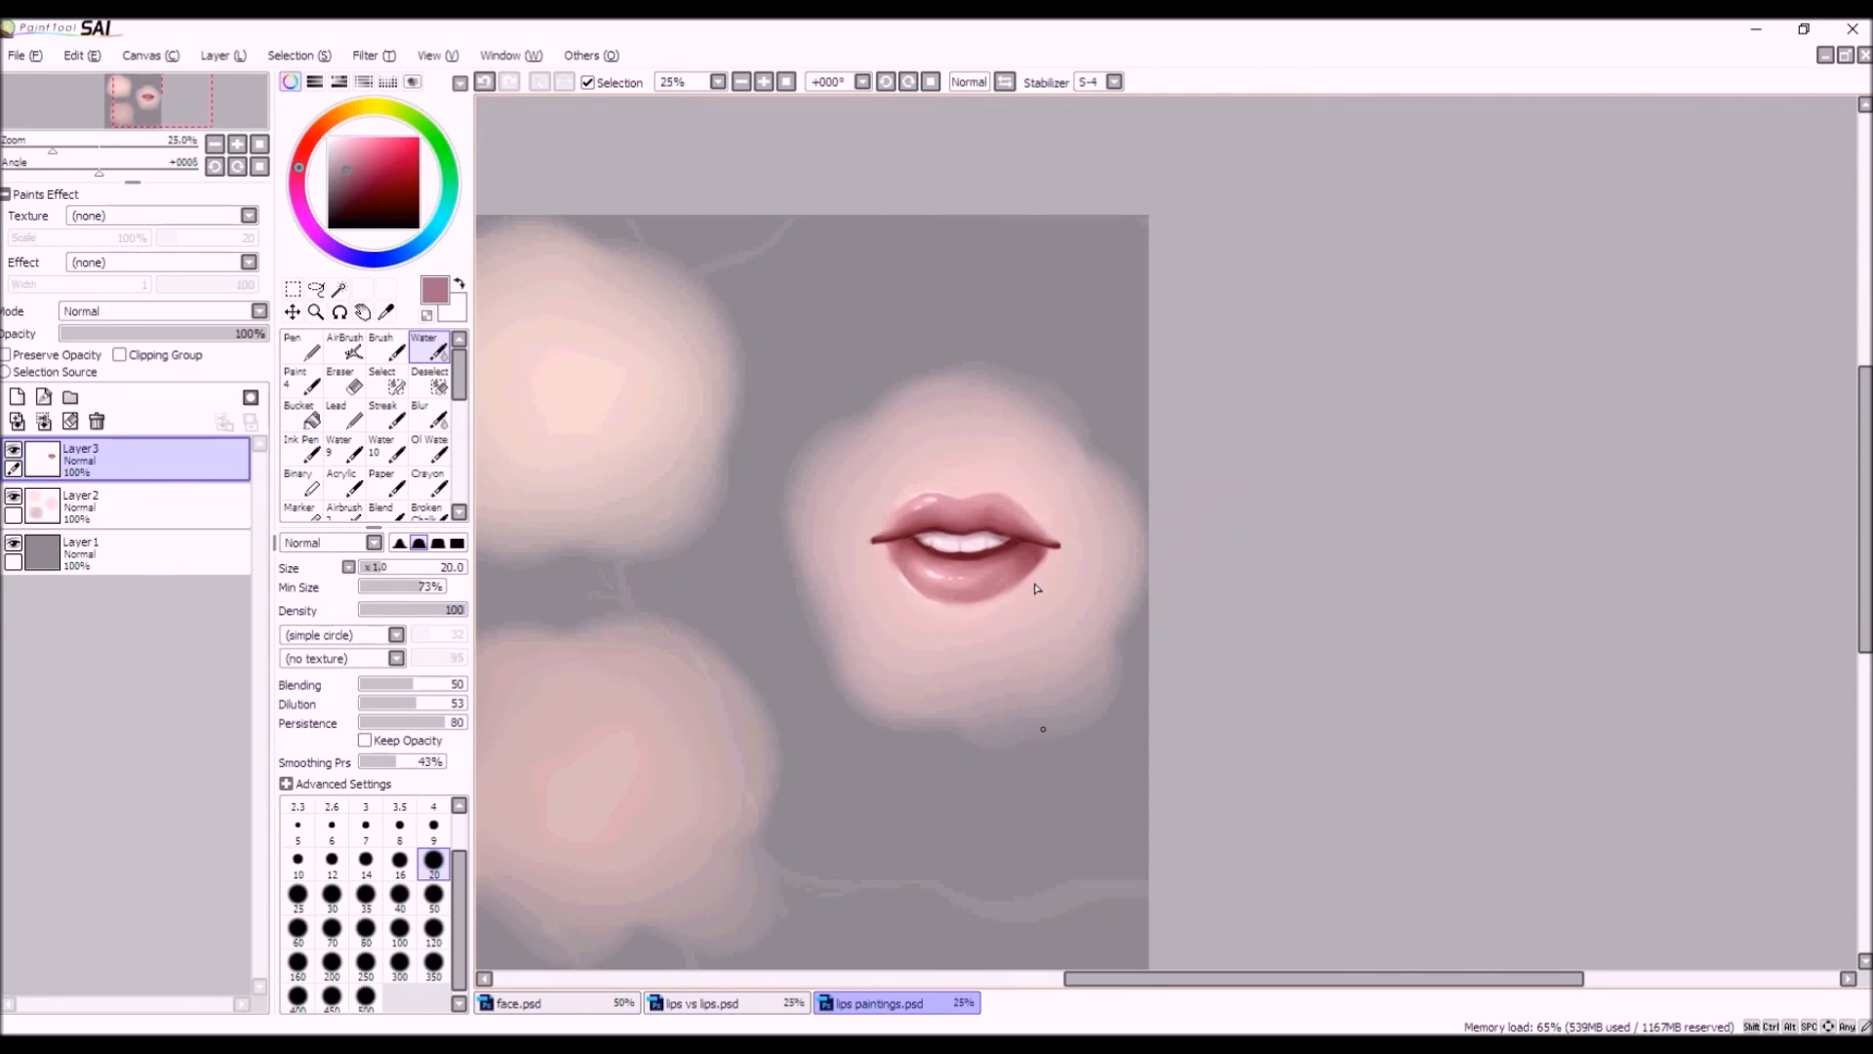
{"action": "scroll", "coordinate": [1000, 524], "scroll_direction": "up", "scroll_amount": 2}
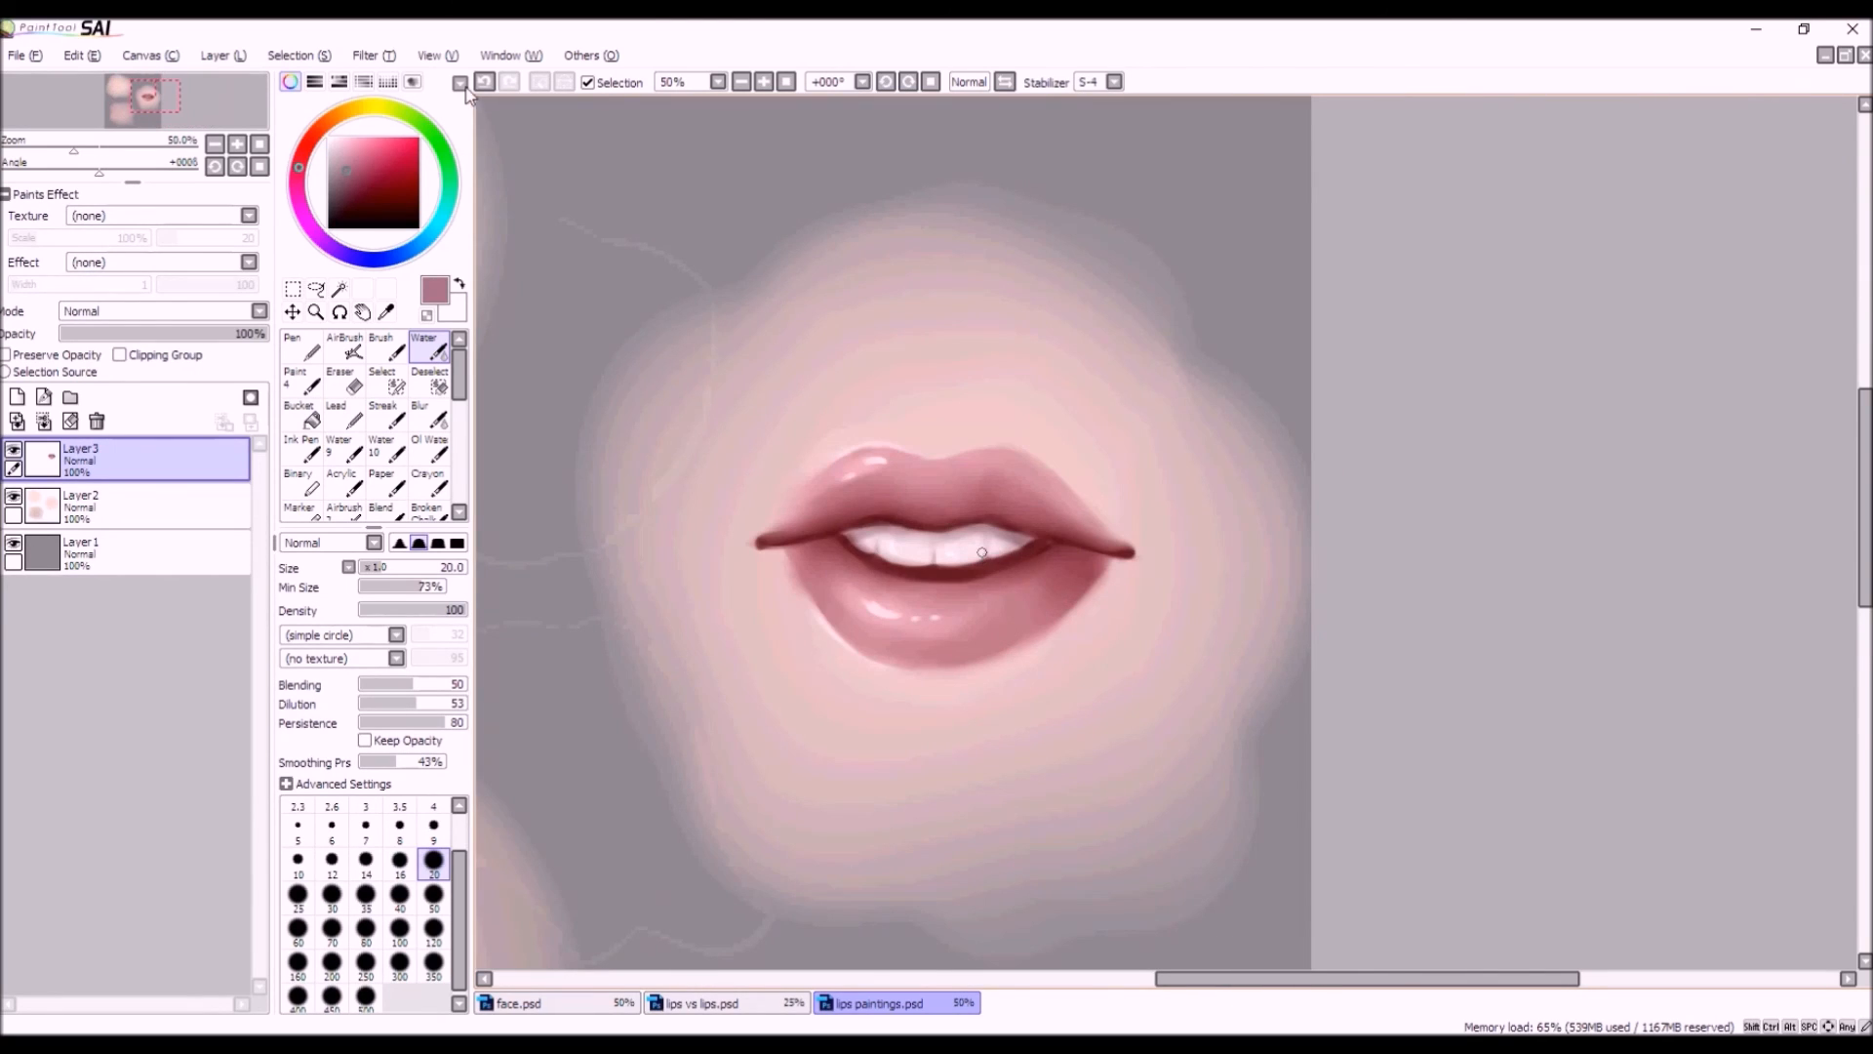
{"action": "left_click", "coordinate": [343, 139]}
{"action": "left_click", "coordinate": [343, 351]}
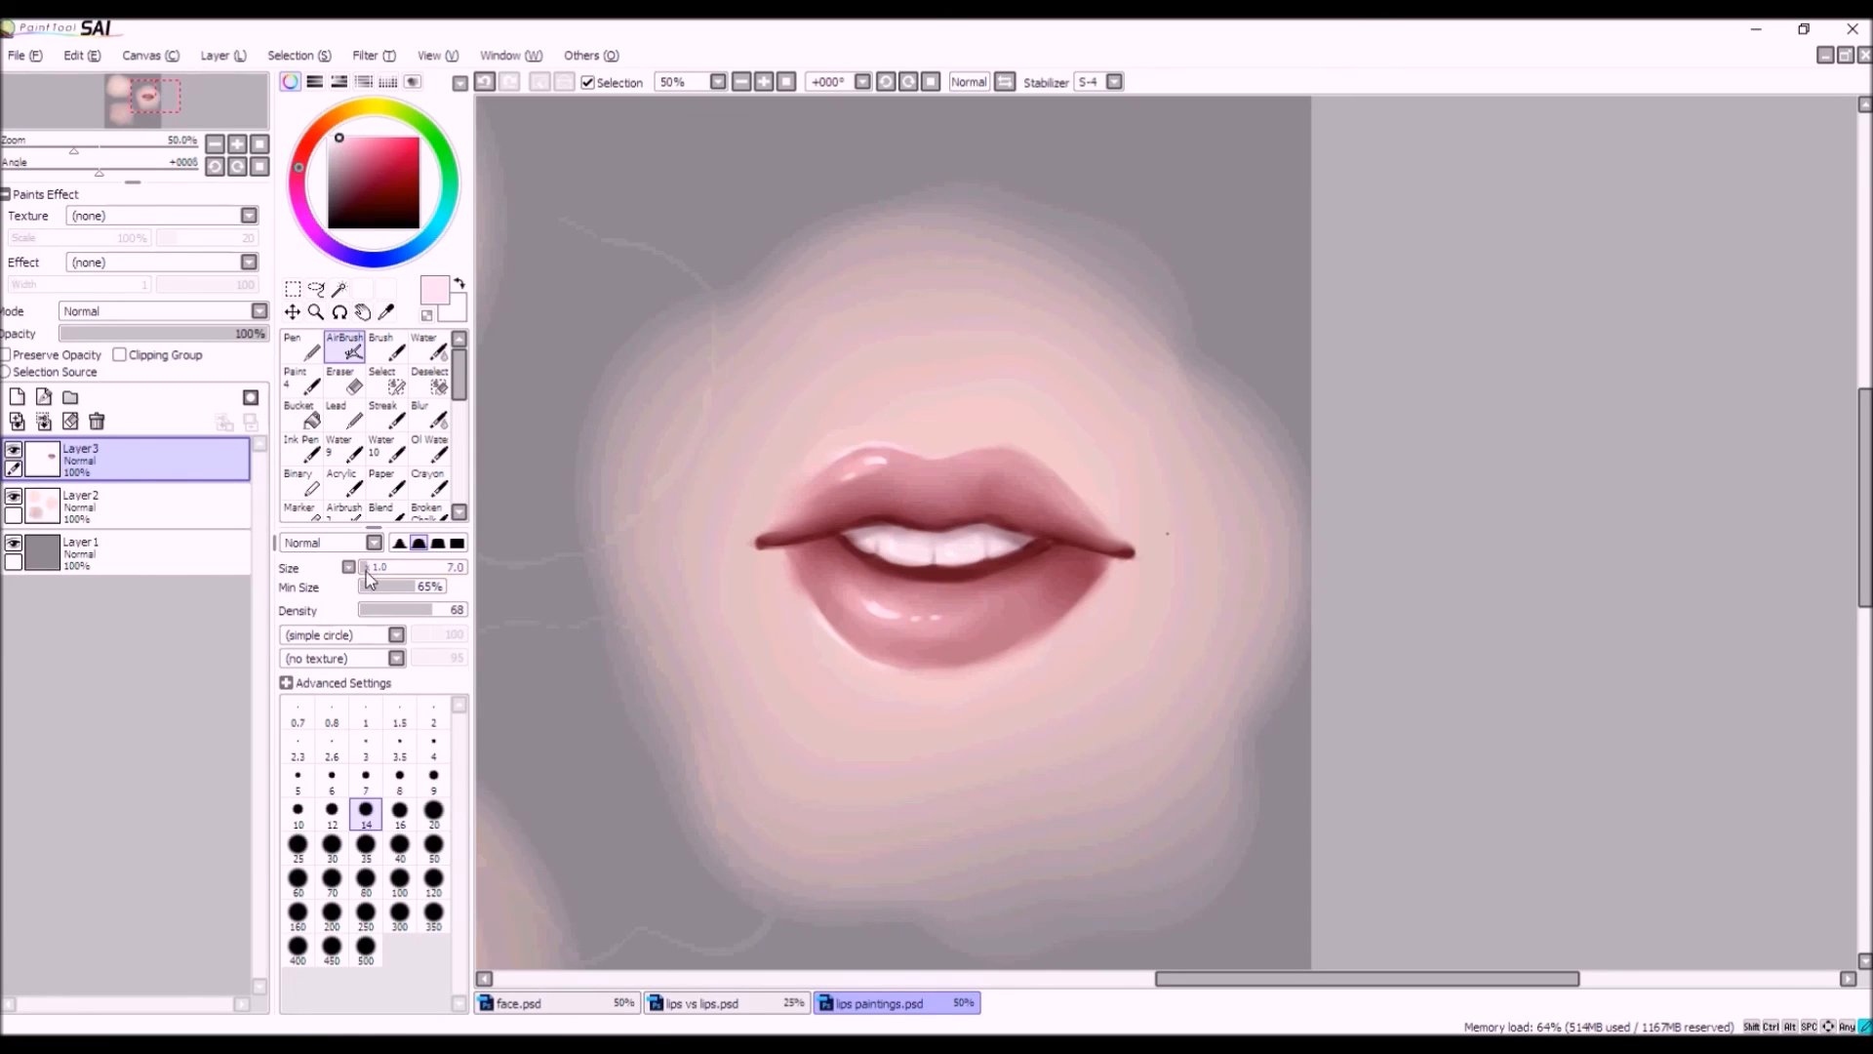
{"action": "key", "text": "bracketleft"}
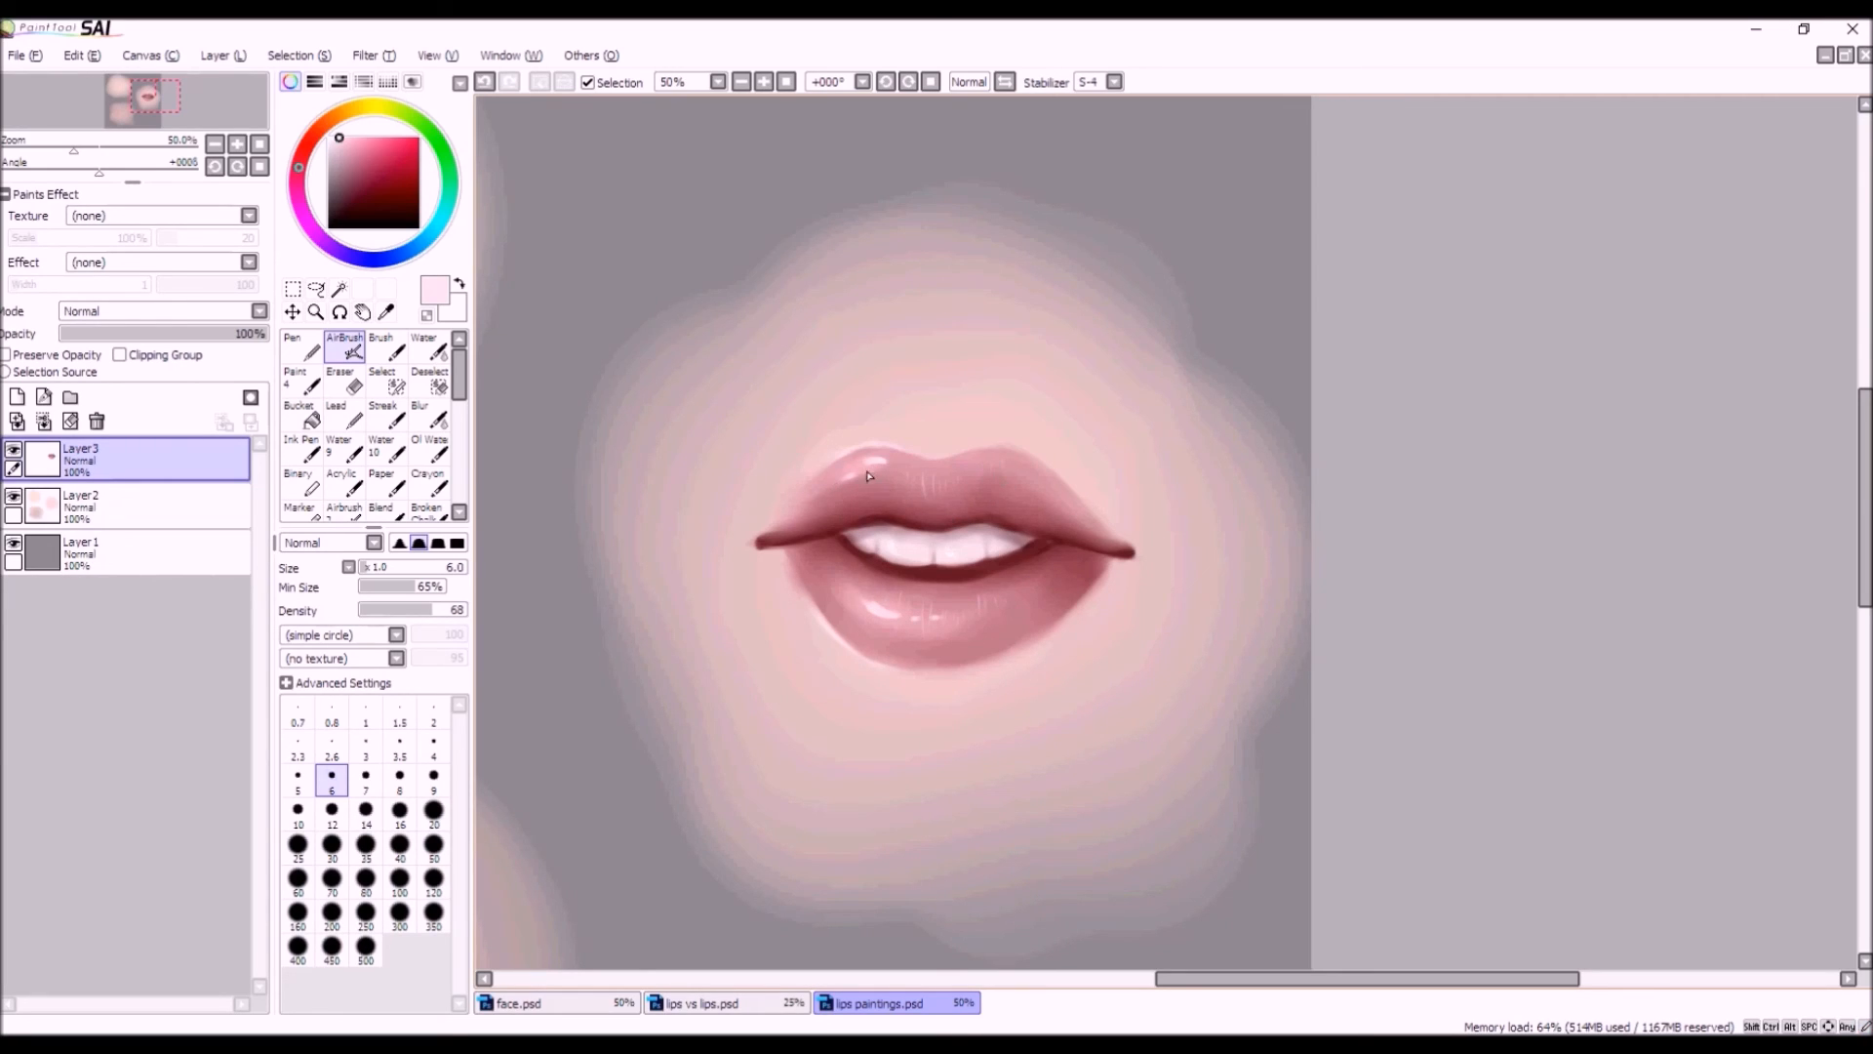
{"action": "scroll", "coordinate": [837, 534], "scroll_direction": "down", "scroll_amount": 4}
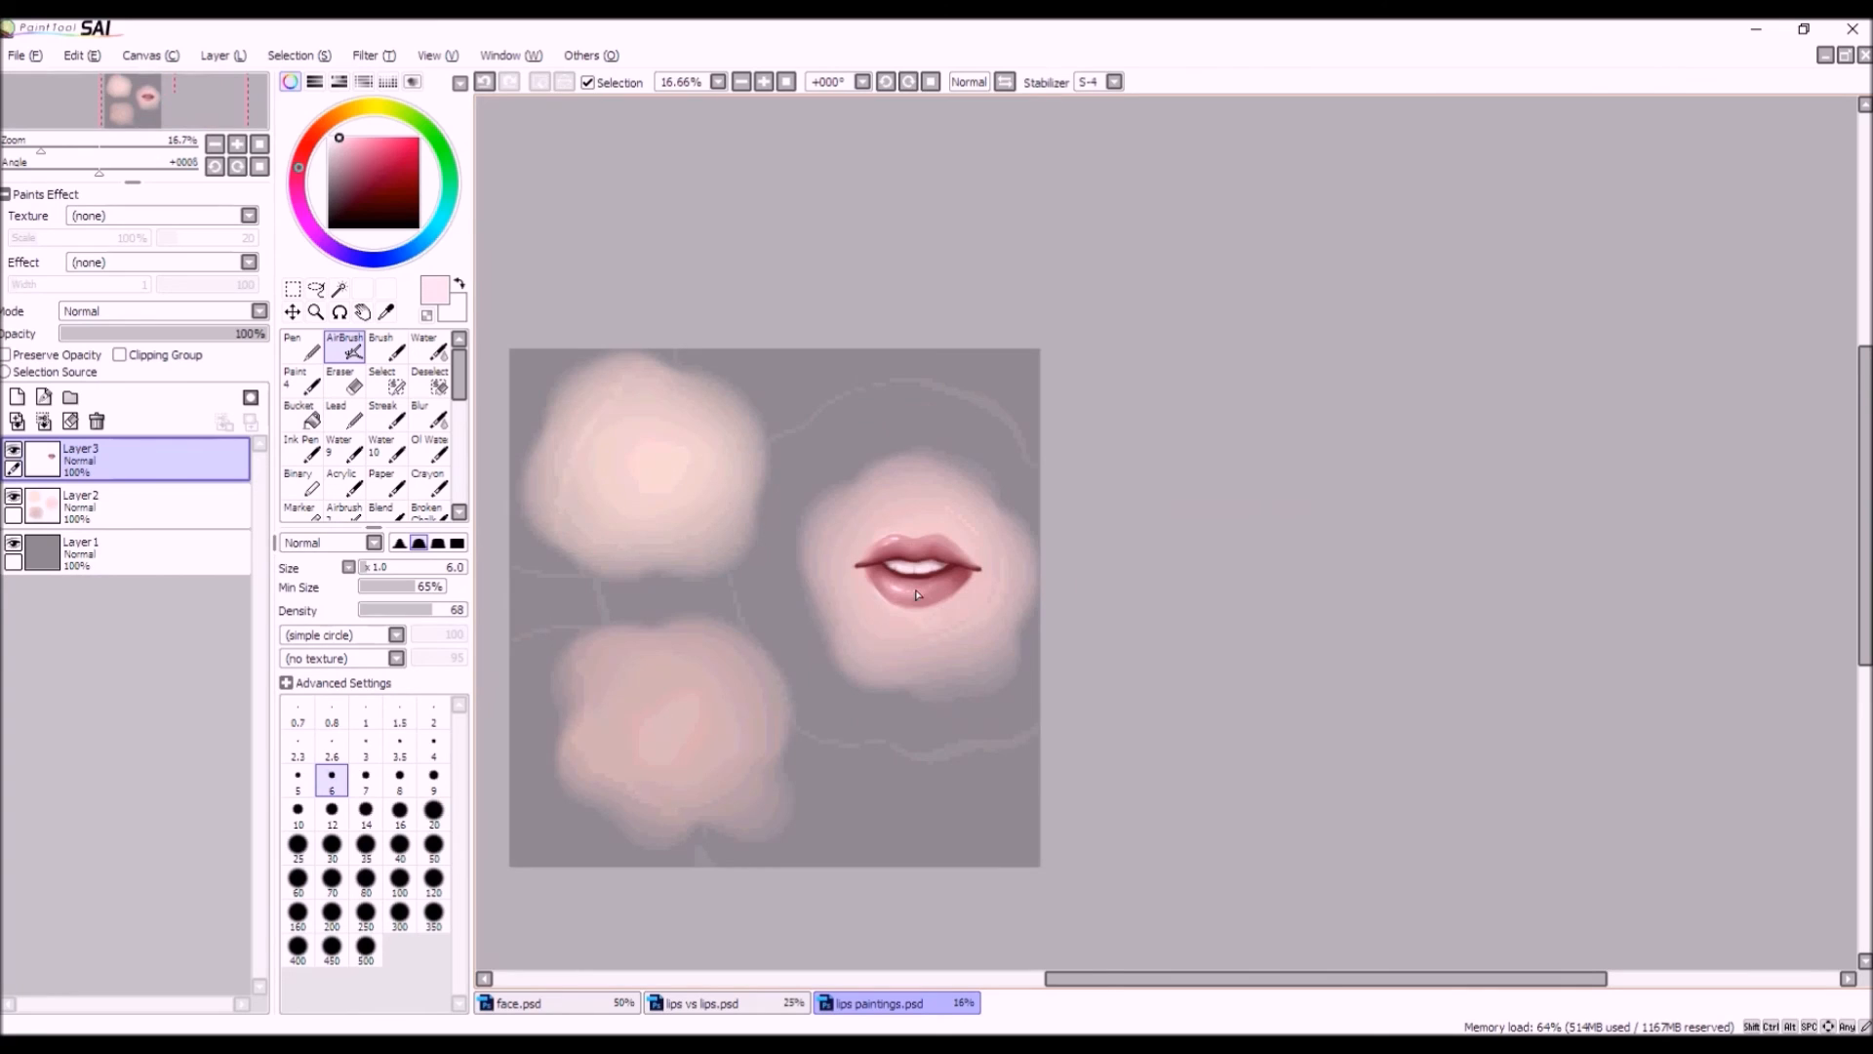
{"action": "scroll", "coordinate": [917, 595], "scroll_direction": "up", "scroll_amount": 5}
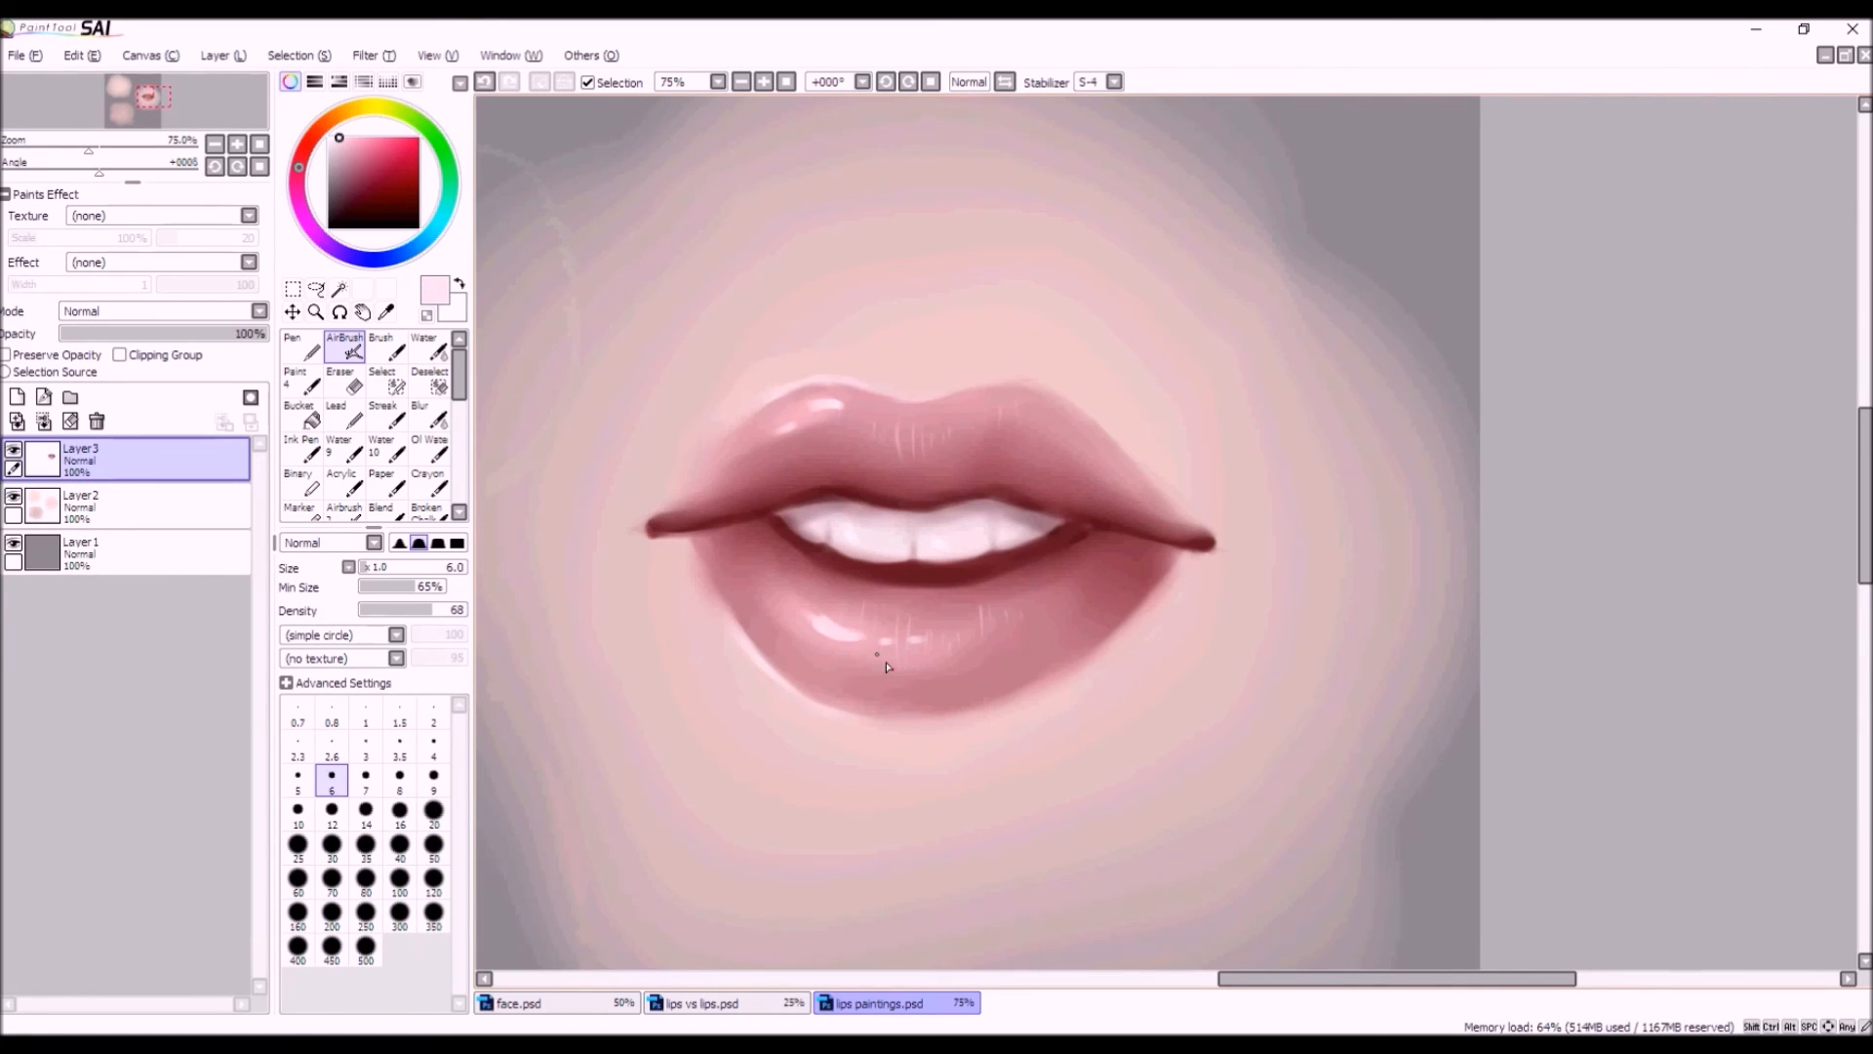
{"action": "scroll", "coordinate": [887, 666], "scroll_direction": "down", "scroll_amount": 1}
{"action": "scroll", "coordinate": [963, 600], "scroll_direction": "down", "scroll_amount": 1}
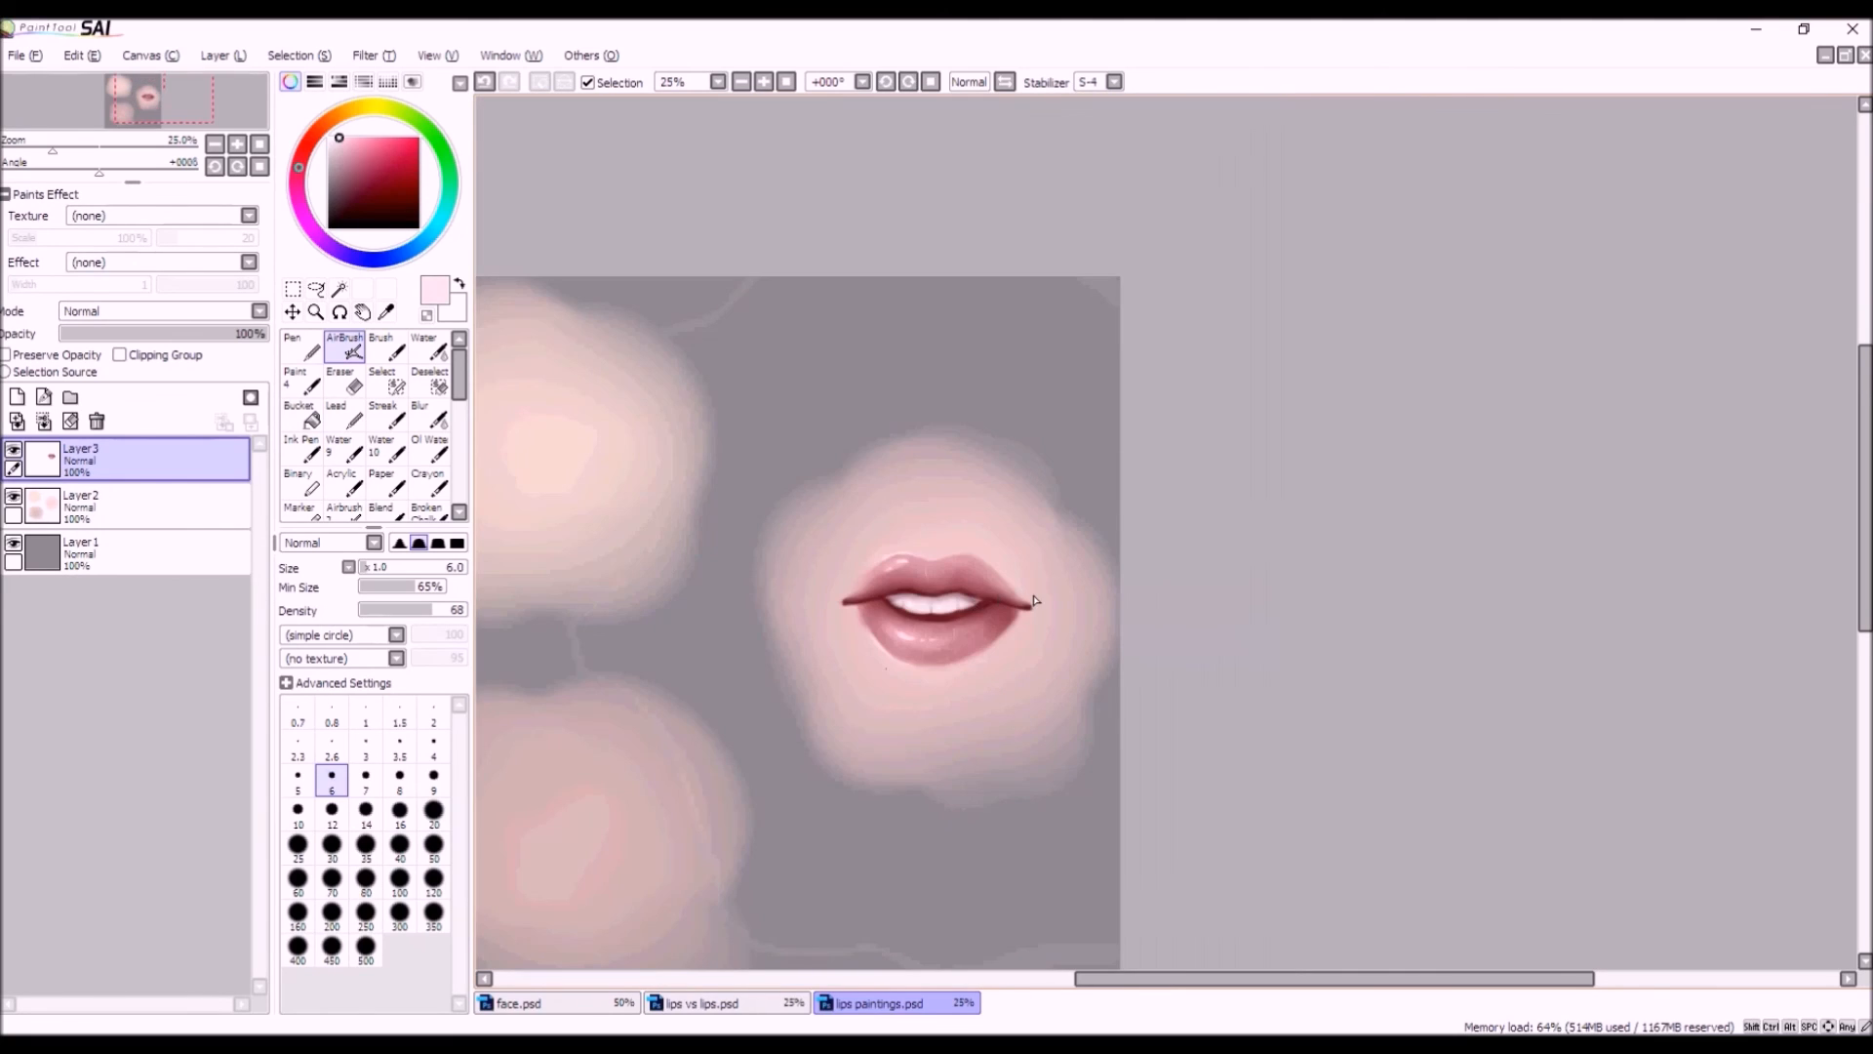
{"action": "scroll", "coordinate": [679, 667], "scroll_direction": "up", "scroll_amount": 1}
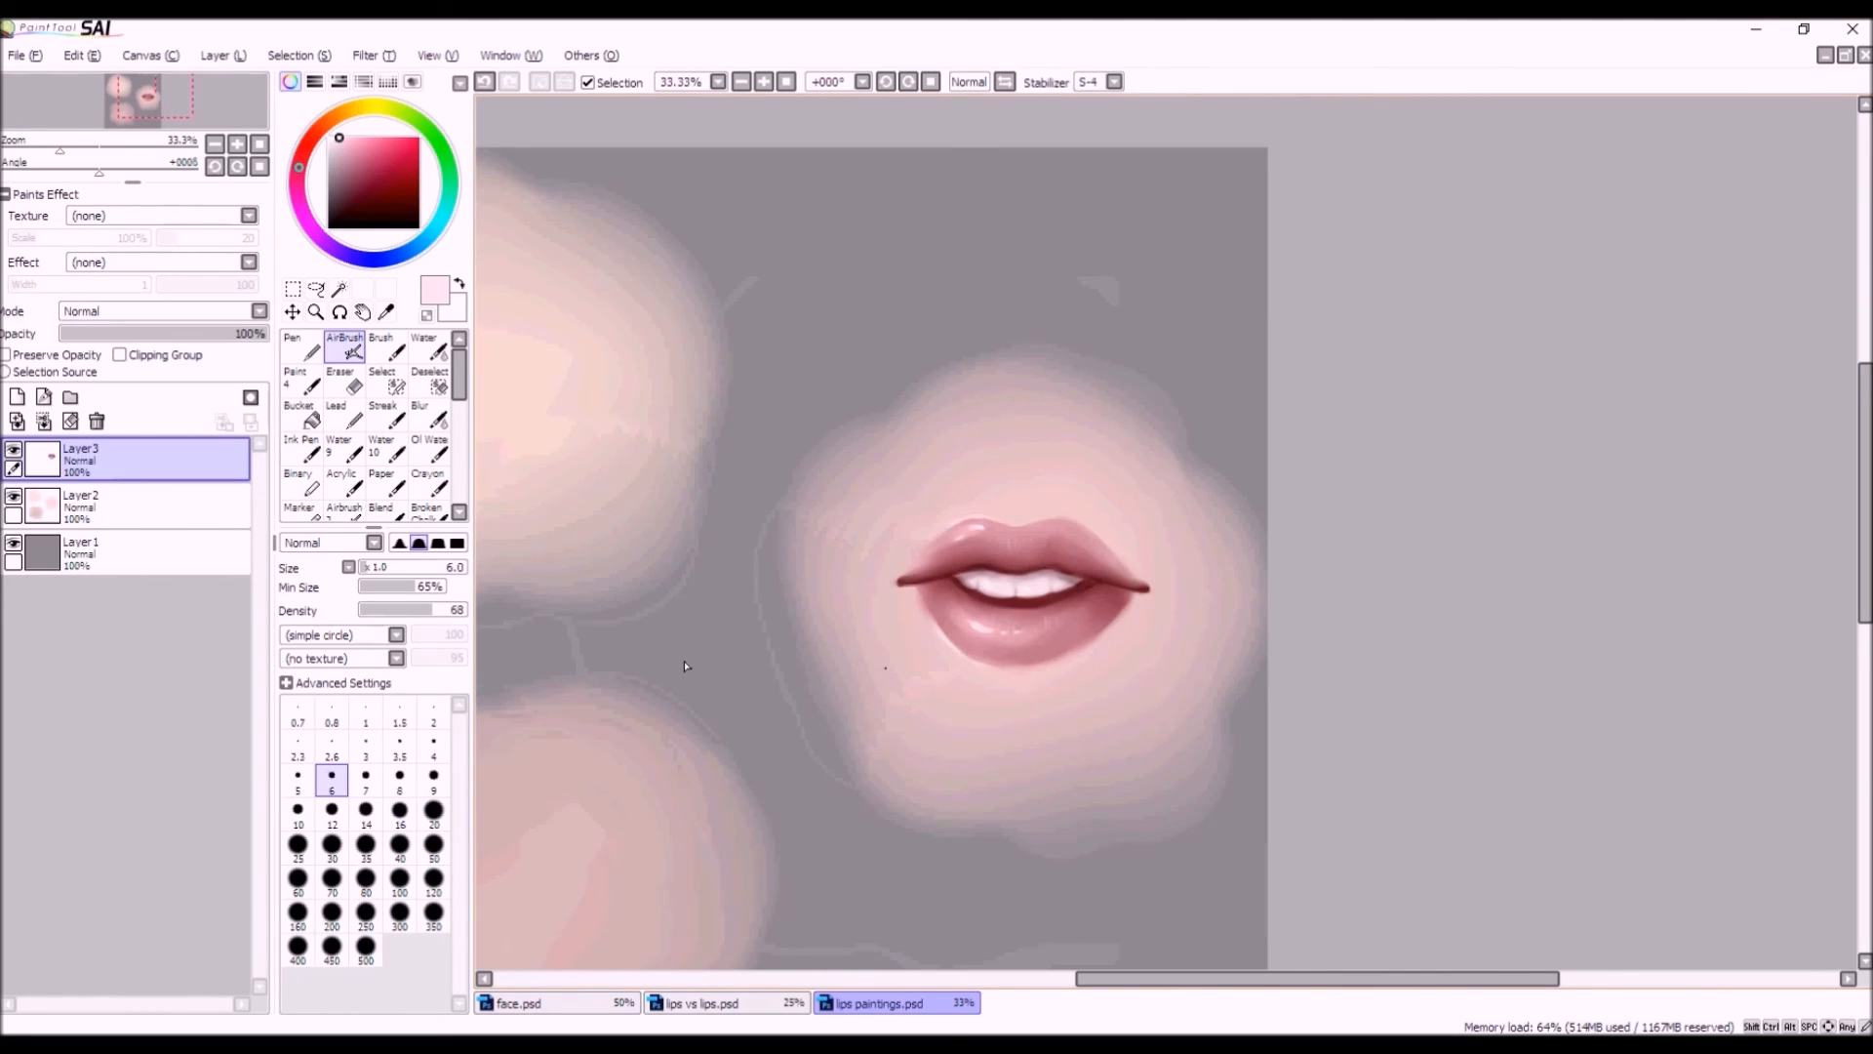
{"action": "left_click", "coordinate": [353, 388]}
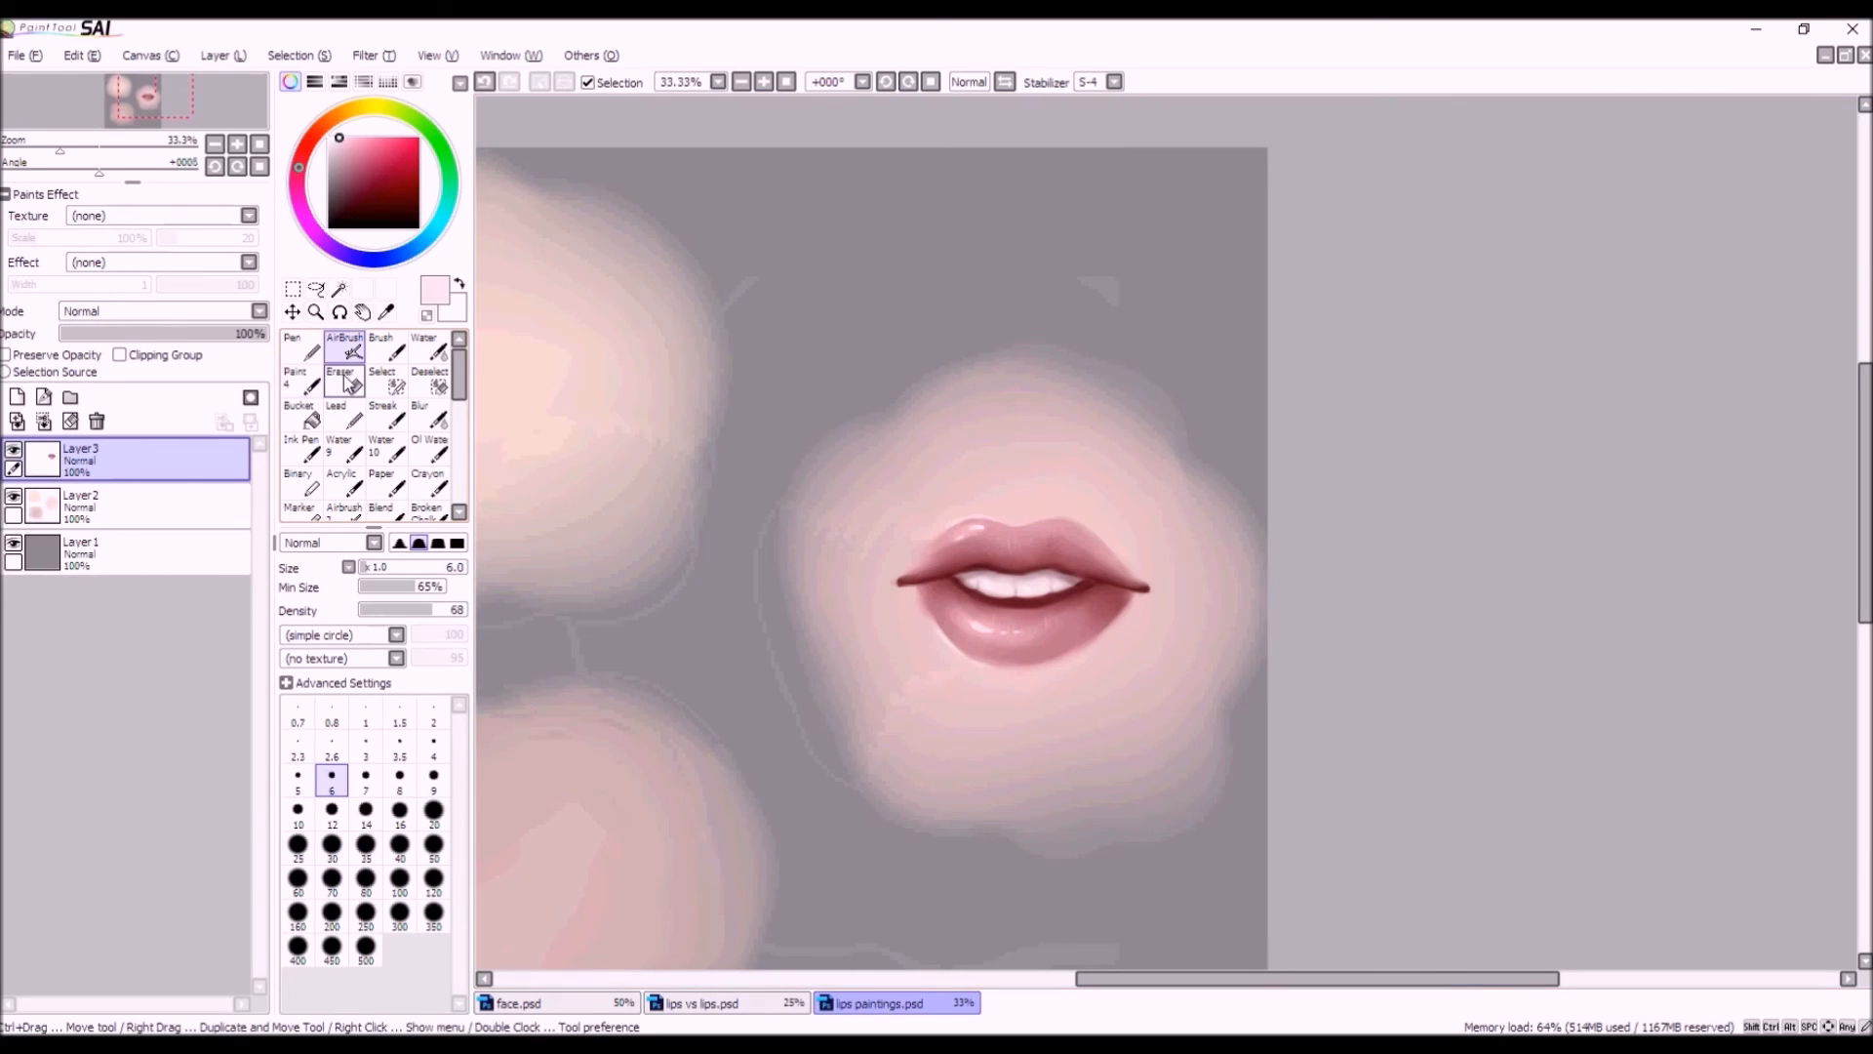
{"action": "left_click_drag", "start_coordinate": [403, 577], "coordinate": [383, 575]}
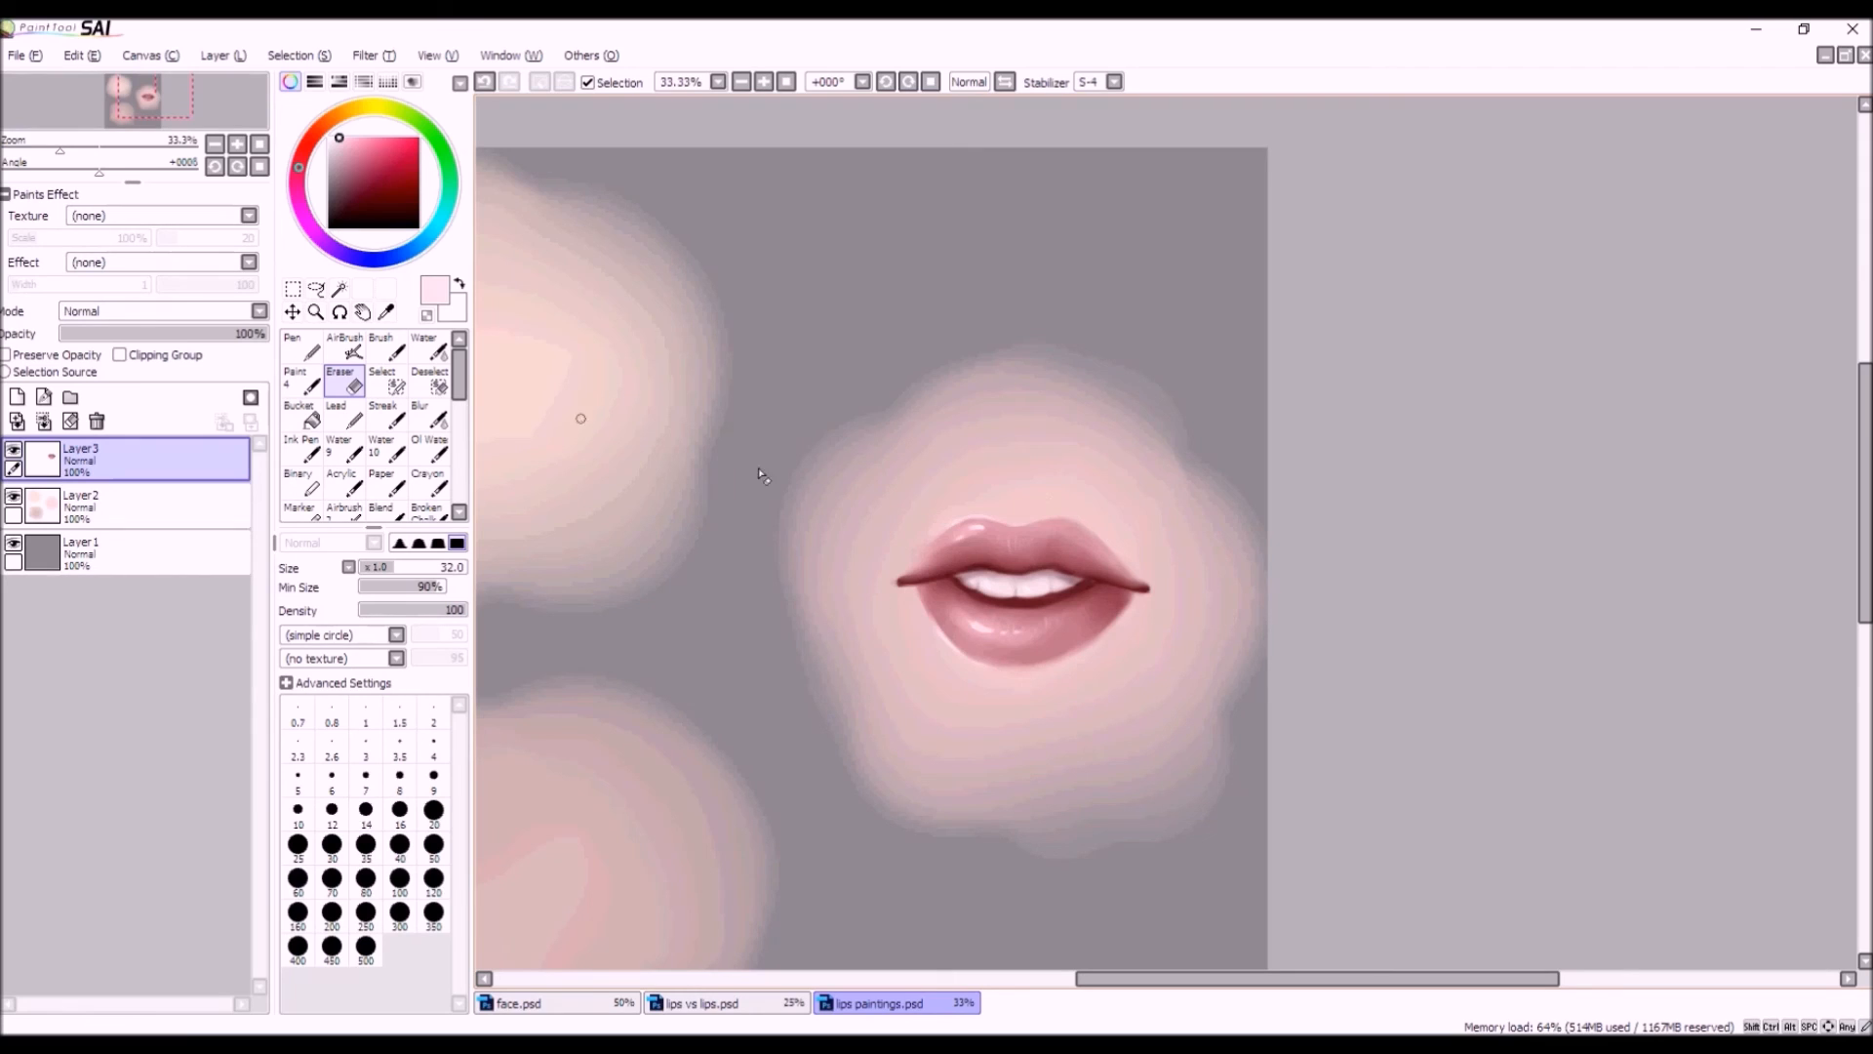
{"action": "scroll", "coordinate": [1062, 566], "scroll_direction": "down", "scroll_amount": 3}
{"action": "scroll", "coordinate": [1038, 518], "scroll_direction": "up", "scroll_amount": 2}
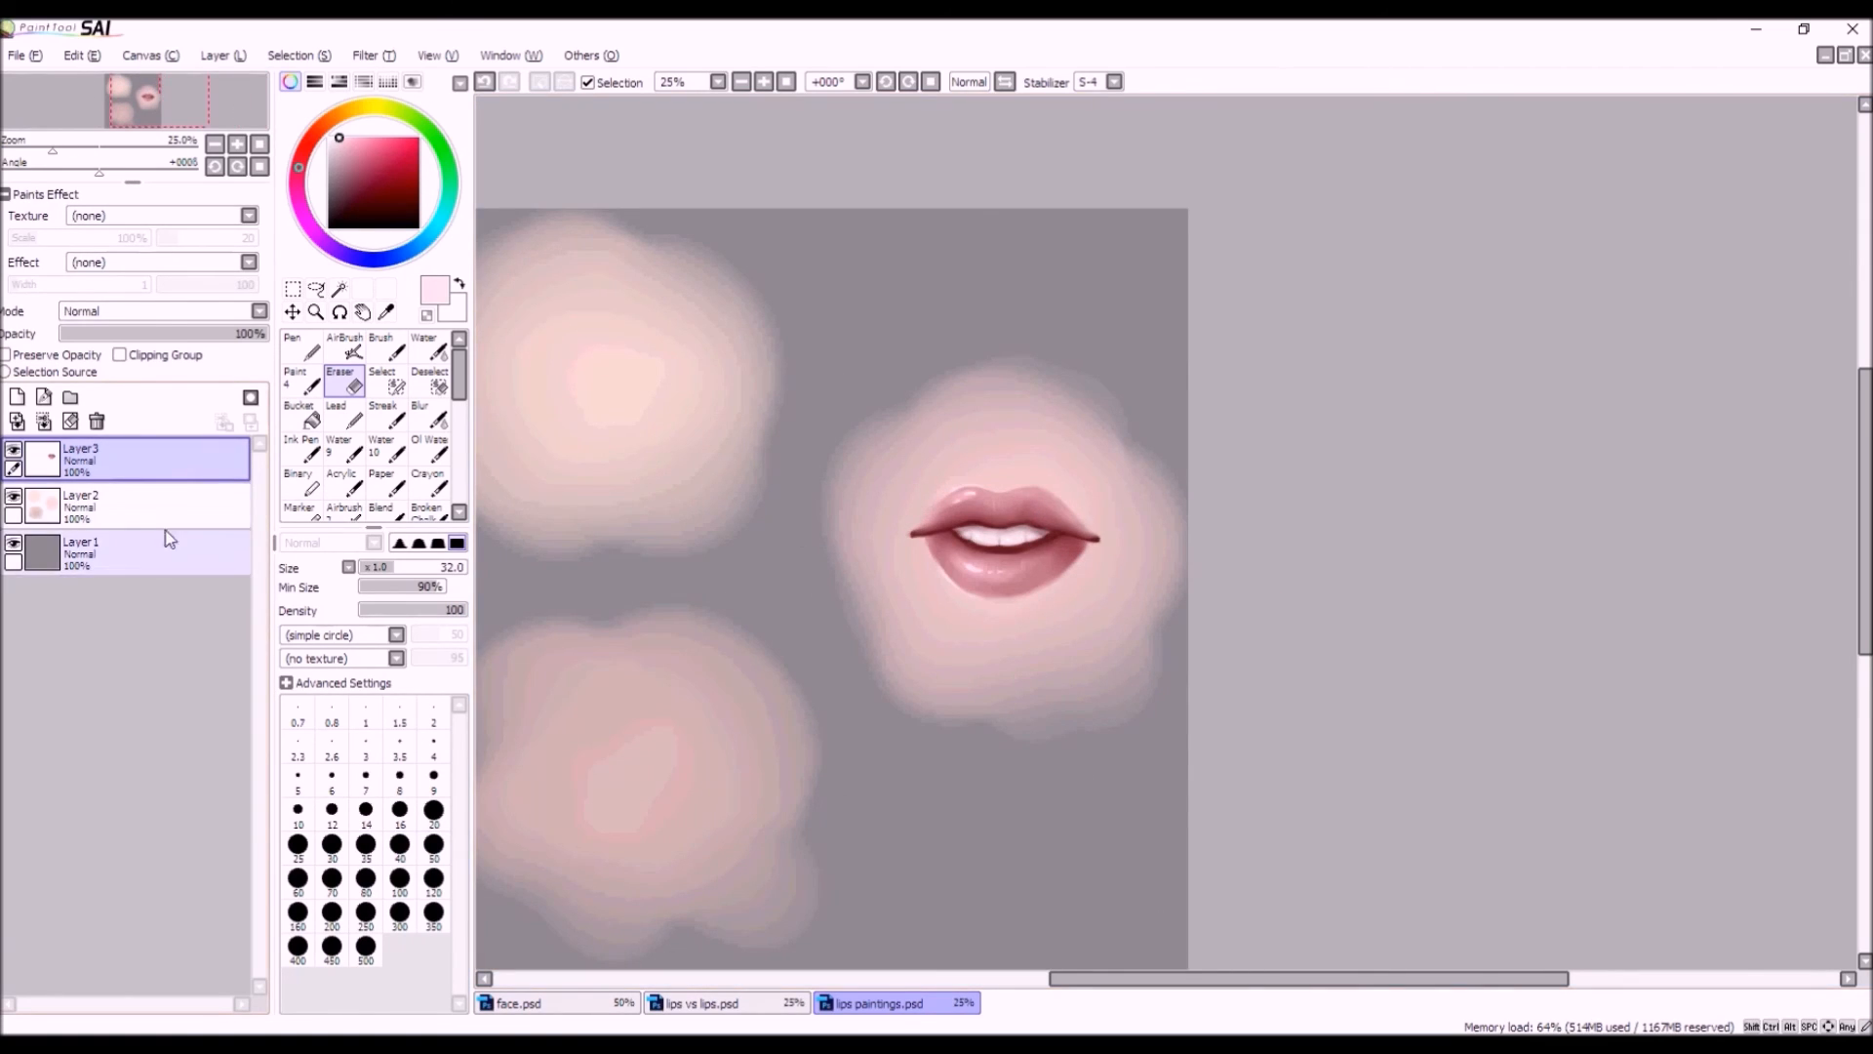
{"action": "left_click", "coordinate": [316, 288]}
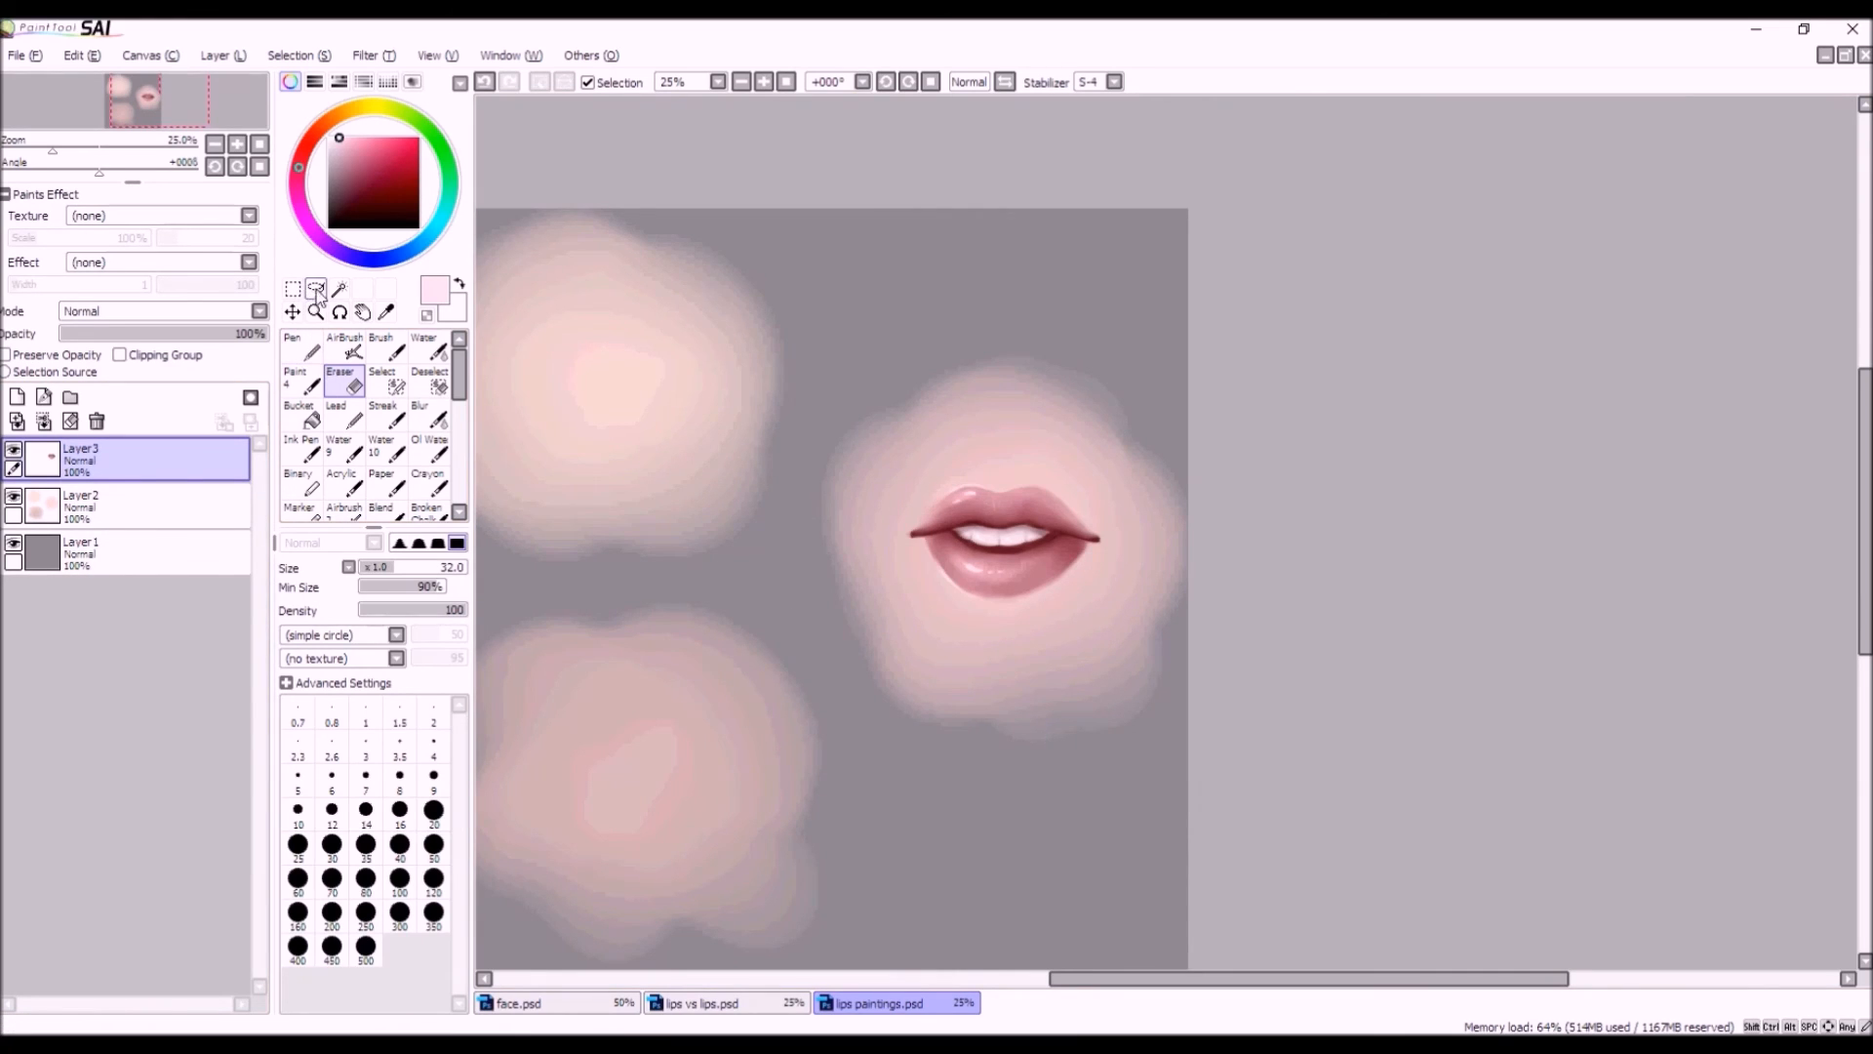
{"action": "scroll", "coordinate": [827, 568], "scroll_direction": "down", "scroll_amount": 1}
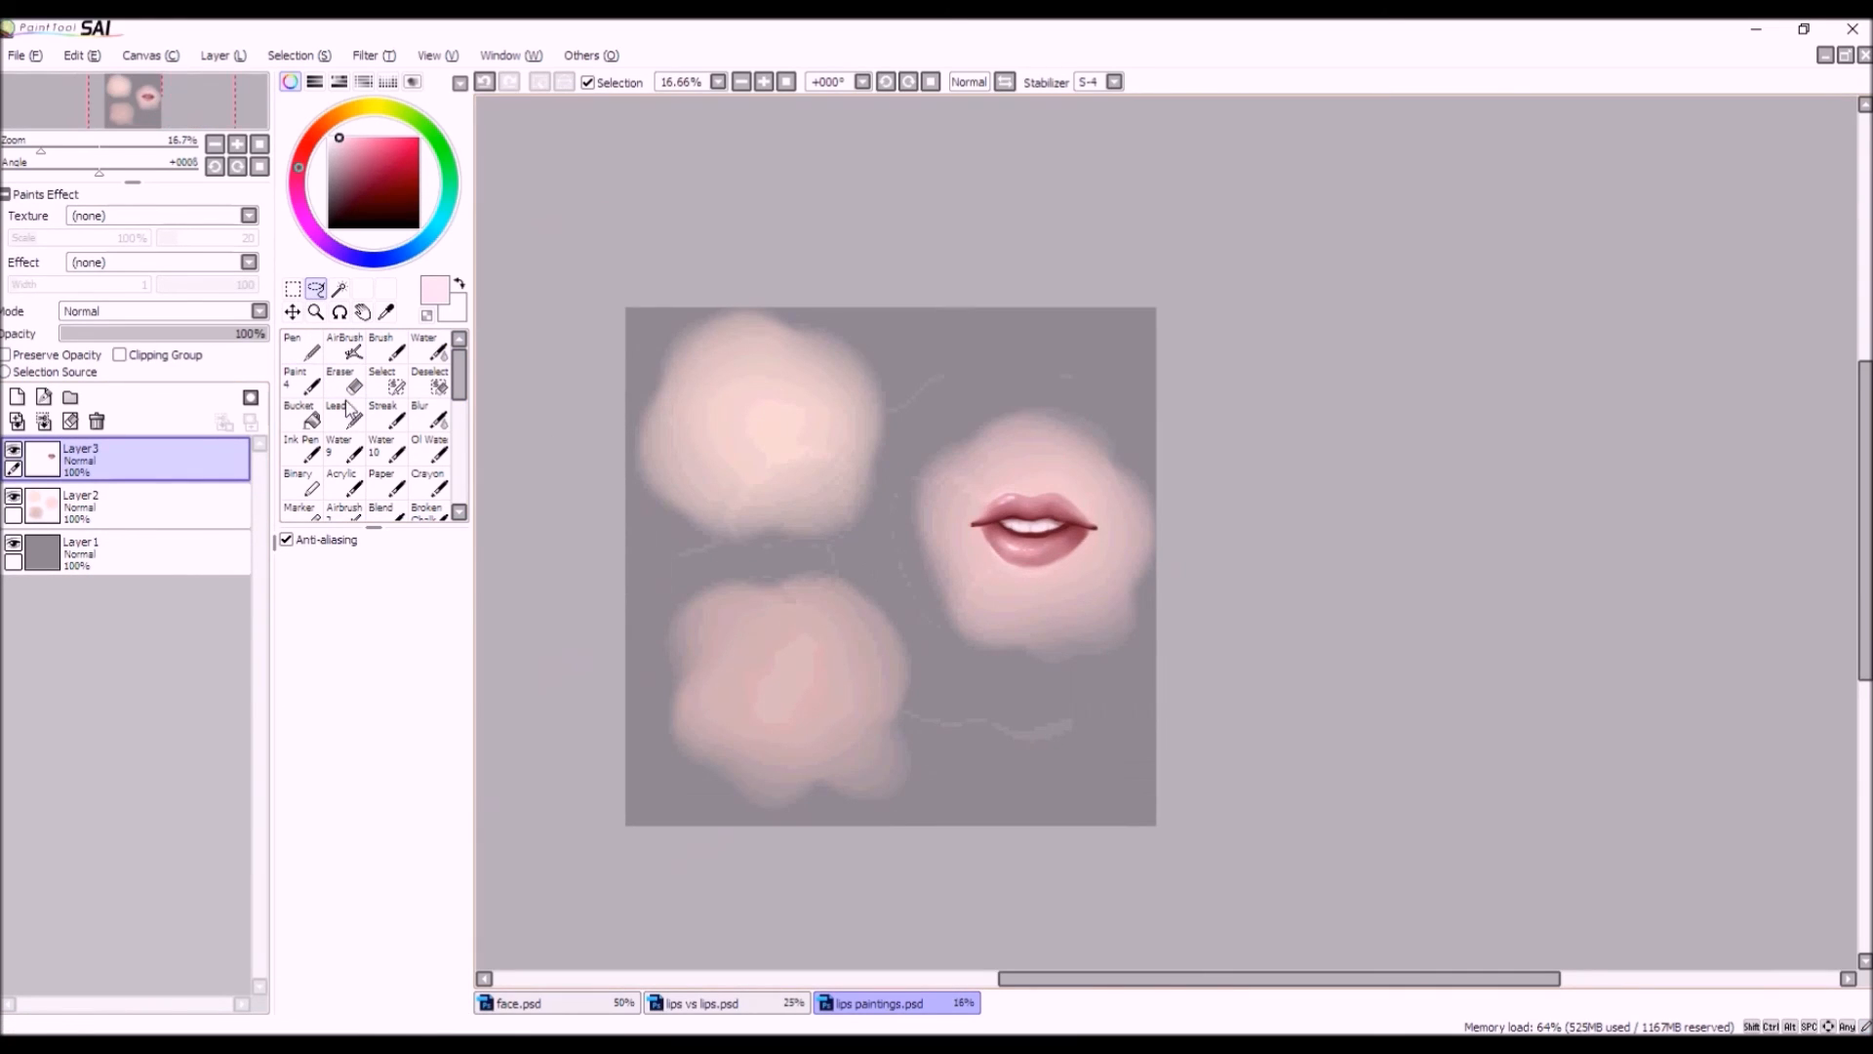
Transform Layer2 to scale the skin patches down slightly from the upper-left corner and shift them up and left behind the lips.
{"action": "left_click", "coordinate": [149, 514]}
{"action": "key", "text": "ctrl+t"}
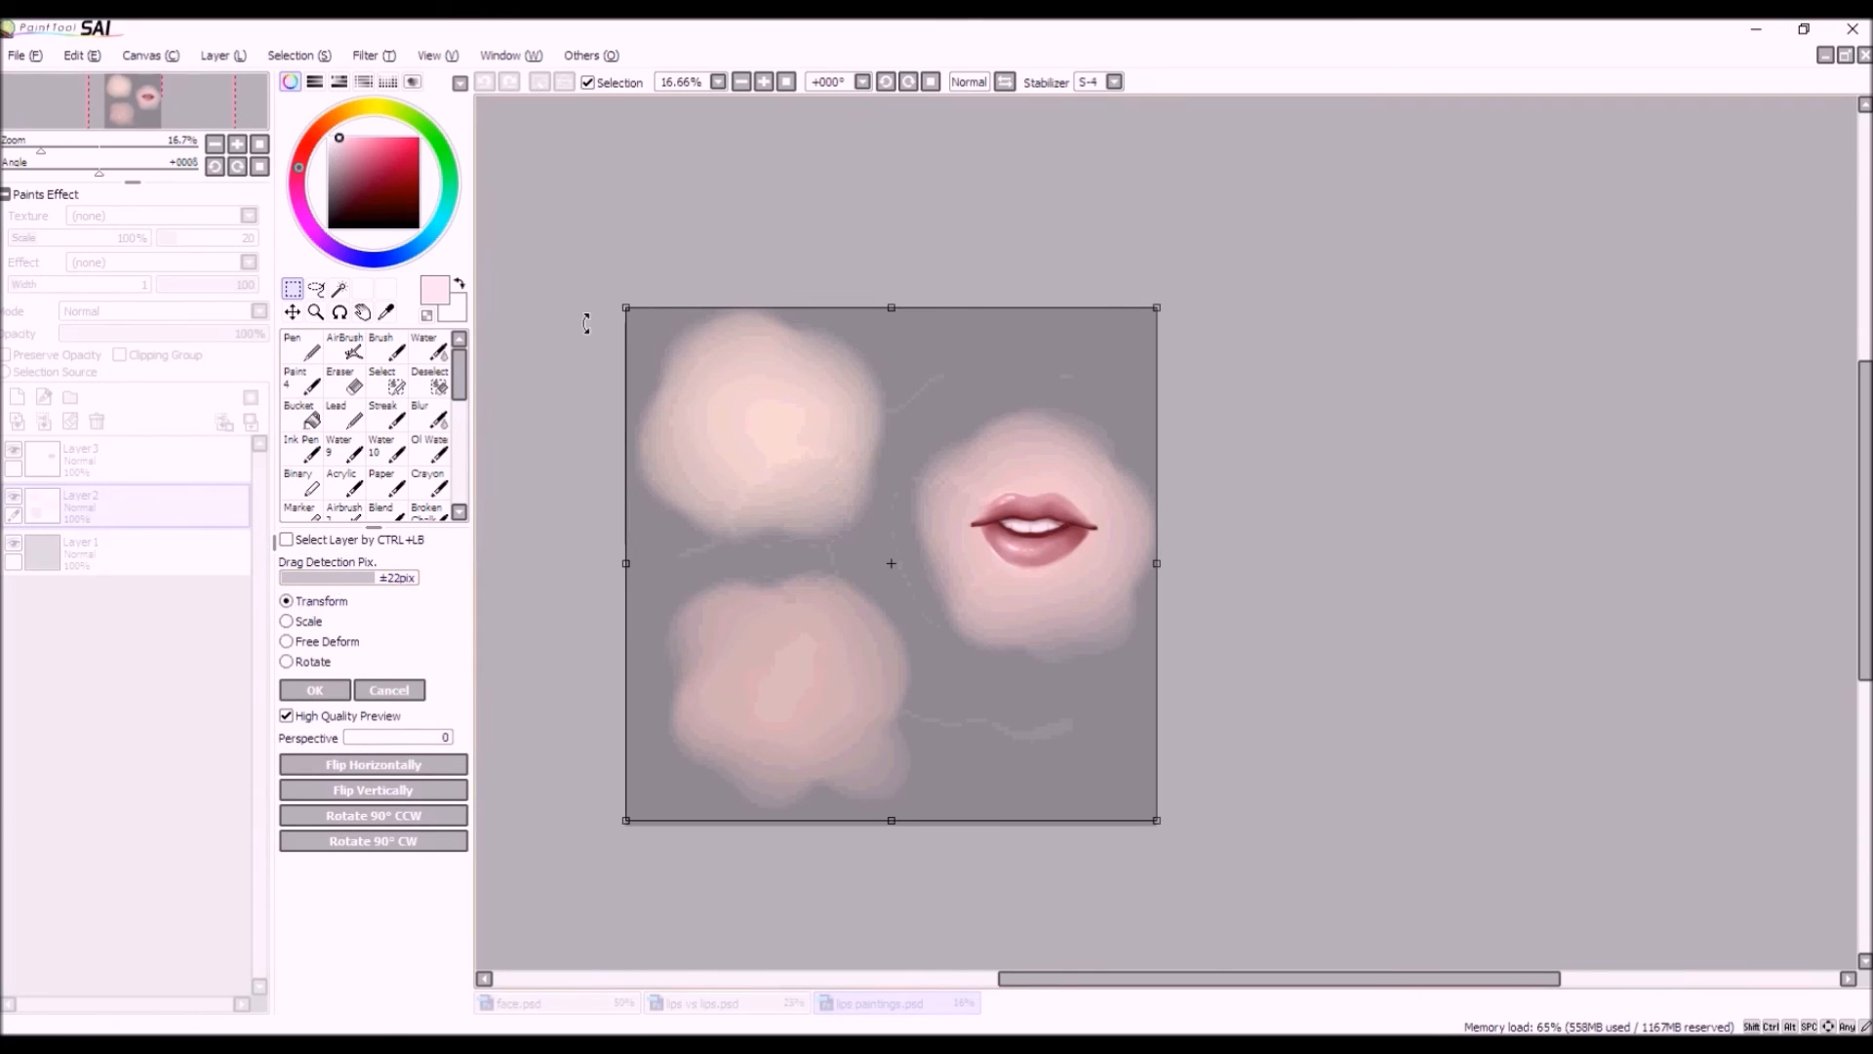
{"action": "key", "text": "super"}
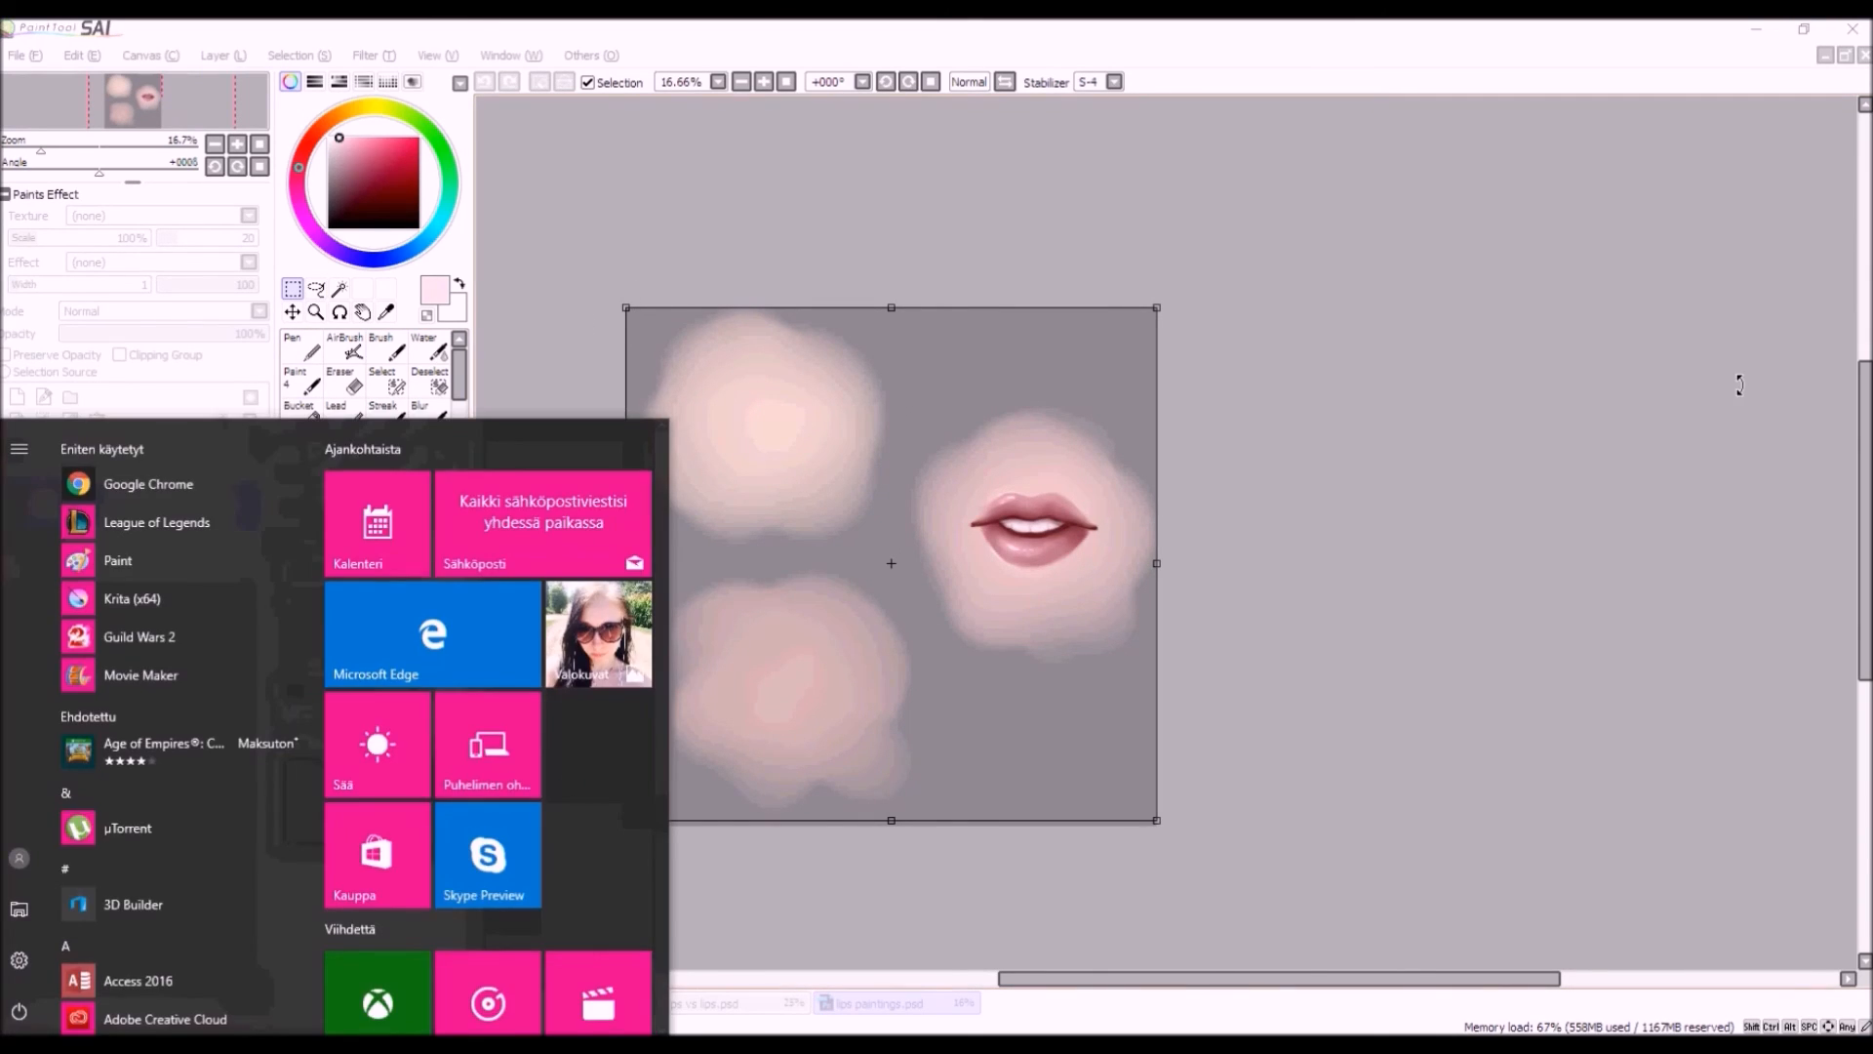
{"action": "key", "text": "super"}
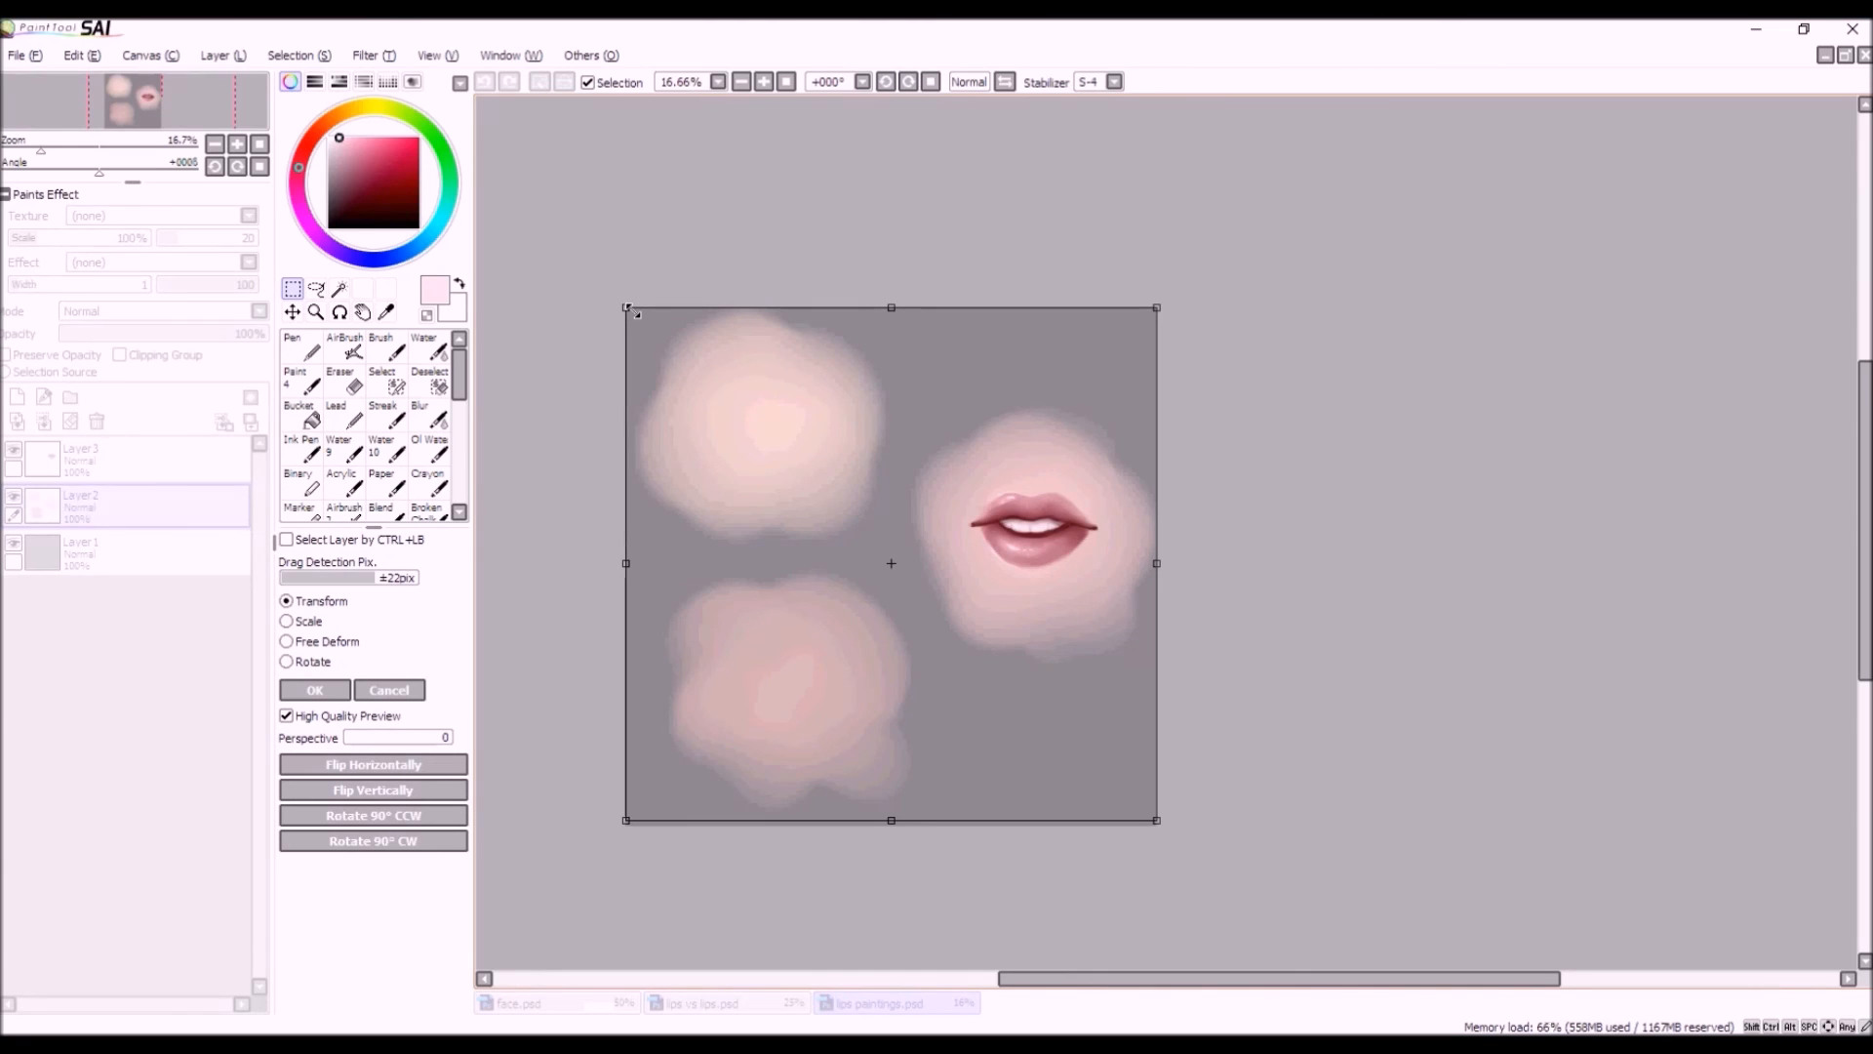
{"action": "left_click_drag", "start_coordinate": [629, 310], "coordinate": [692, 370]}
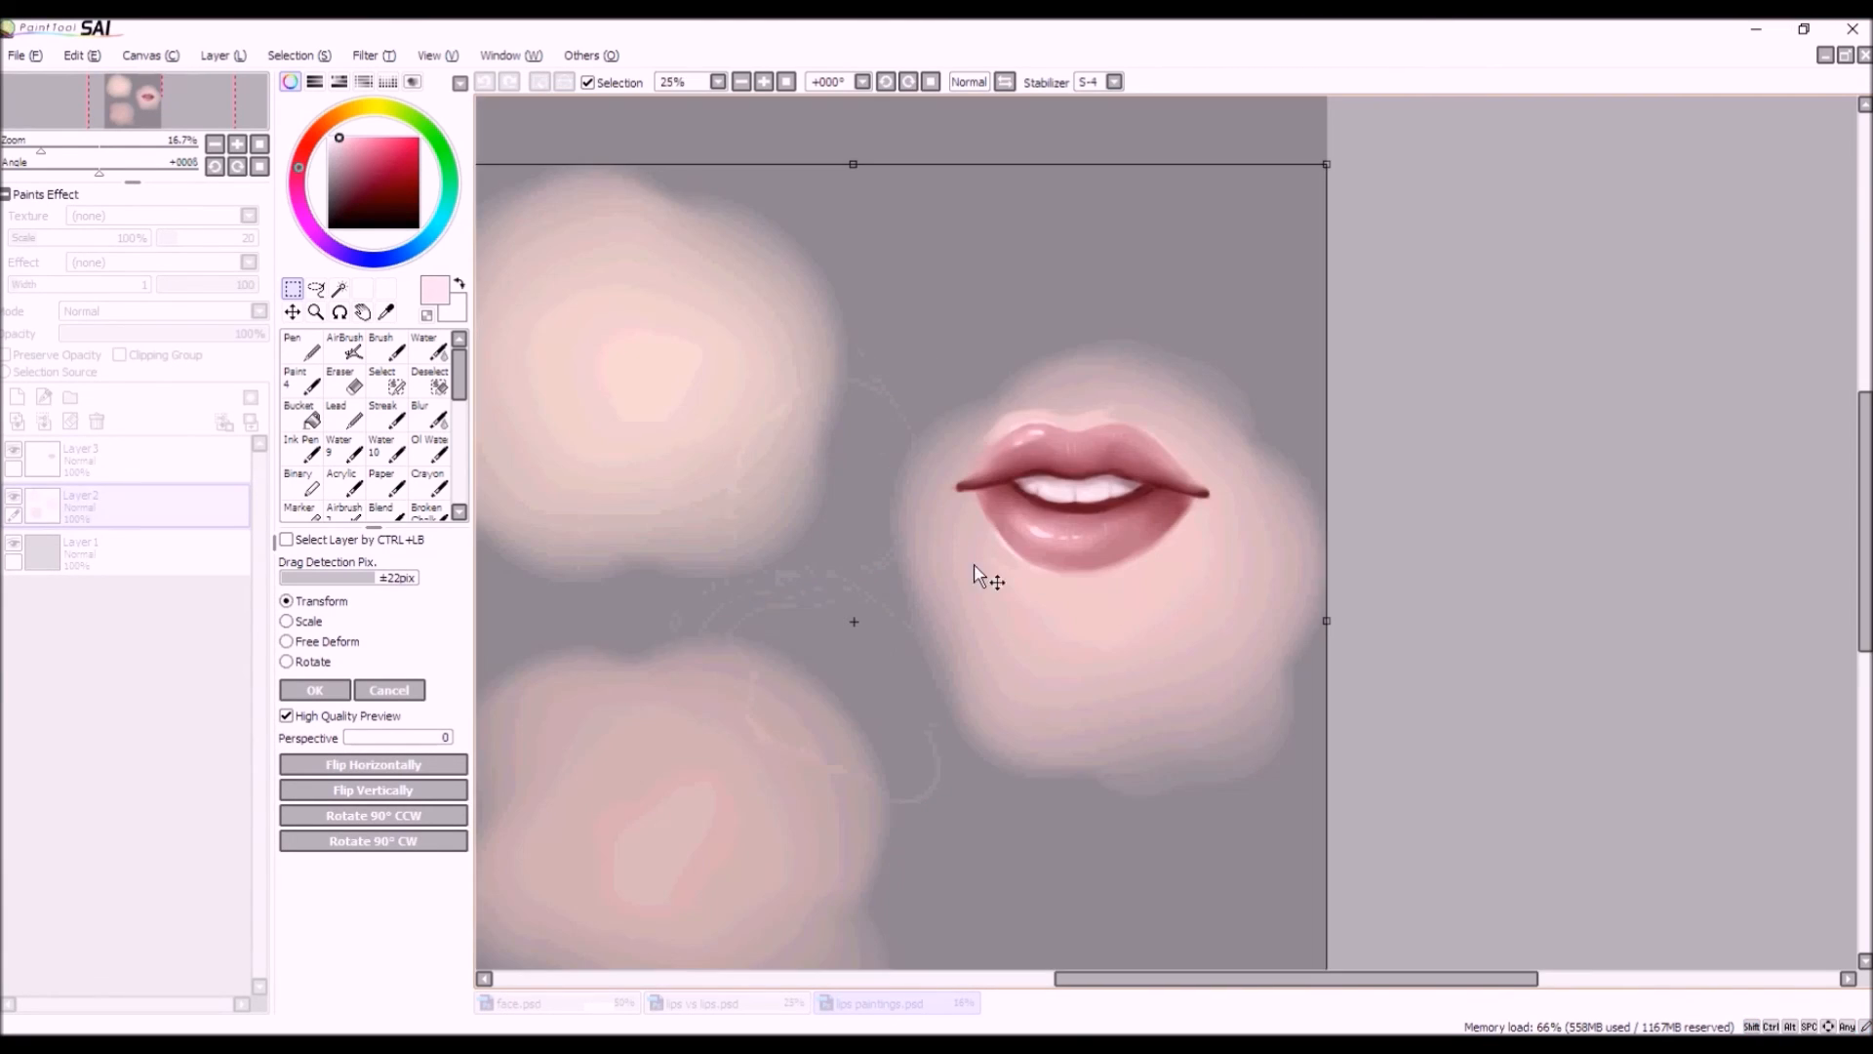
{"action": "scroll", "coordinate": [974, 563], "scroll_direction": "up", "scroll_amount": 2}
{"action": "mouse_move", "coordinate": [943, 562]}
{"action": "left_mouse_down"}
{"action": "mouse_move", "coordinate": [909, 482]}
{"action": "mouse_move", "coordinate": [932, 553]}
{"action": "left_mouse_up"}
{"action": "left_click", "coordinate": [298, 686]}
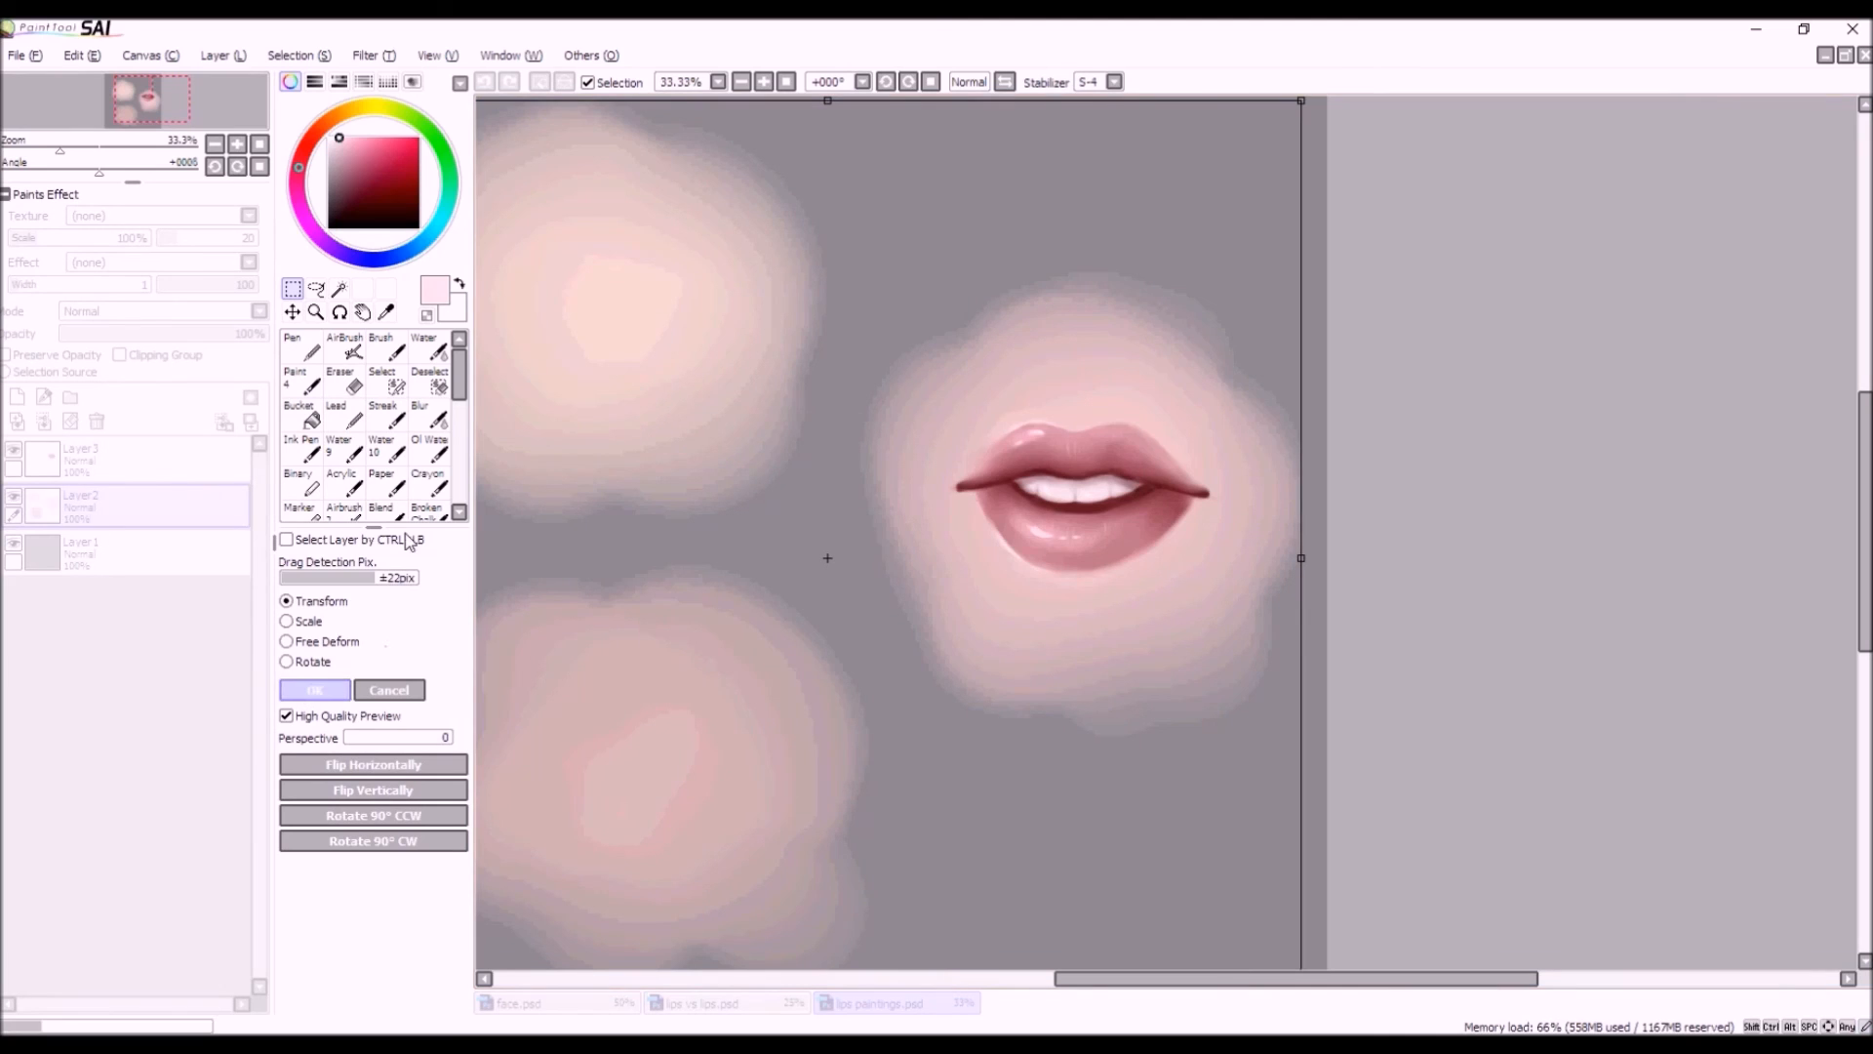
Airbrush a lighter, warmer pink skin tone around the lips on Layer2 with a size 500 brush.
{"action": "right_click", "coordinate": [1002, 423]}
{"action": "scroll", "coordinate": [989, 434], "scroll_direction": "down", "scroll_amount": 1}
{"action": "left_click_drag", "start_coordinate": [341, 144], "coordinate": [342, 133]}
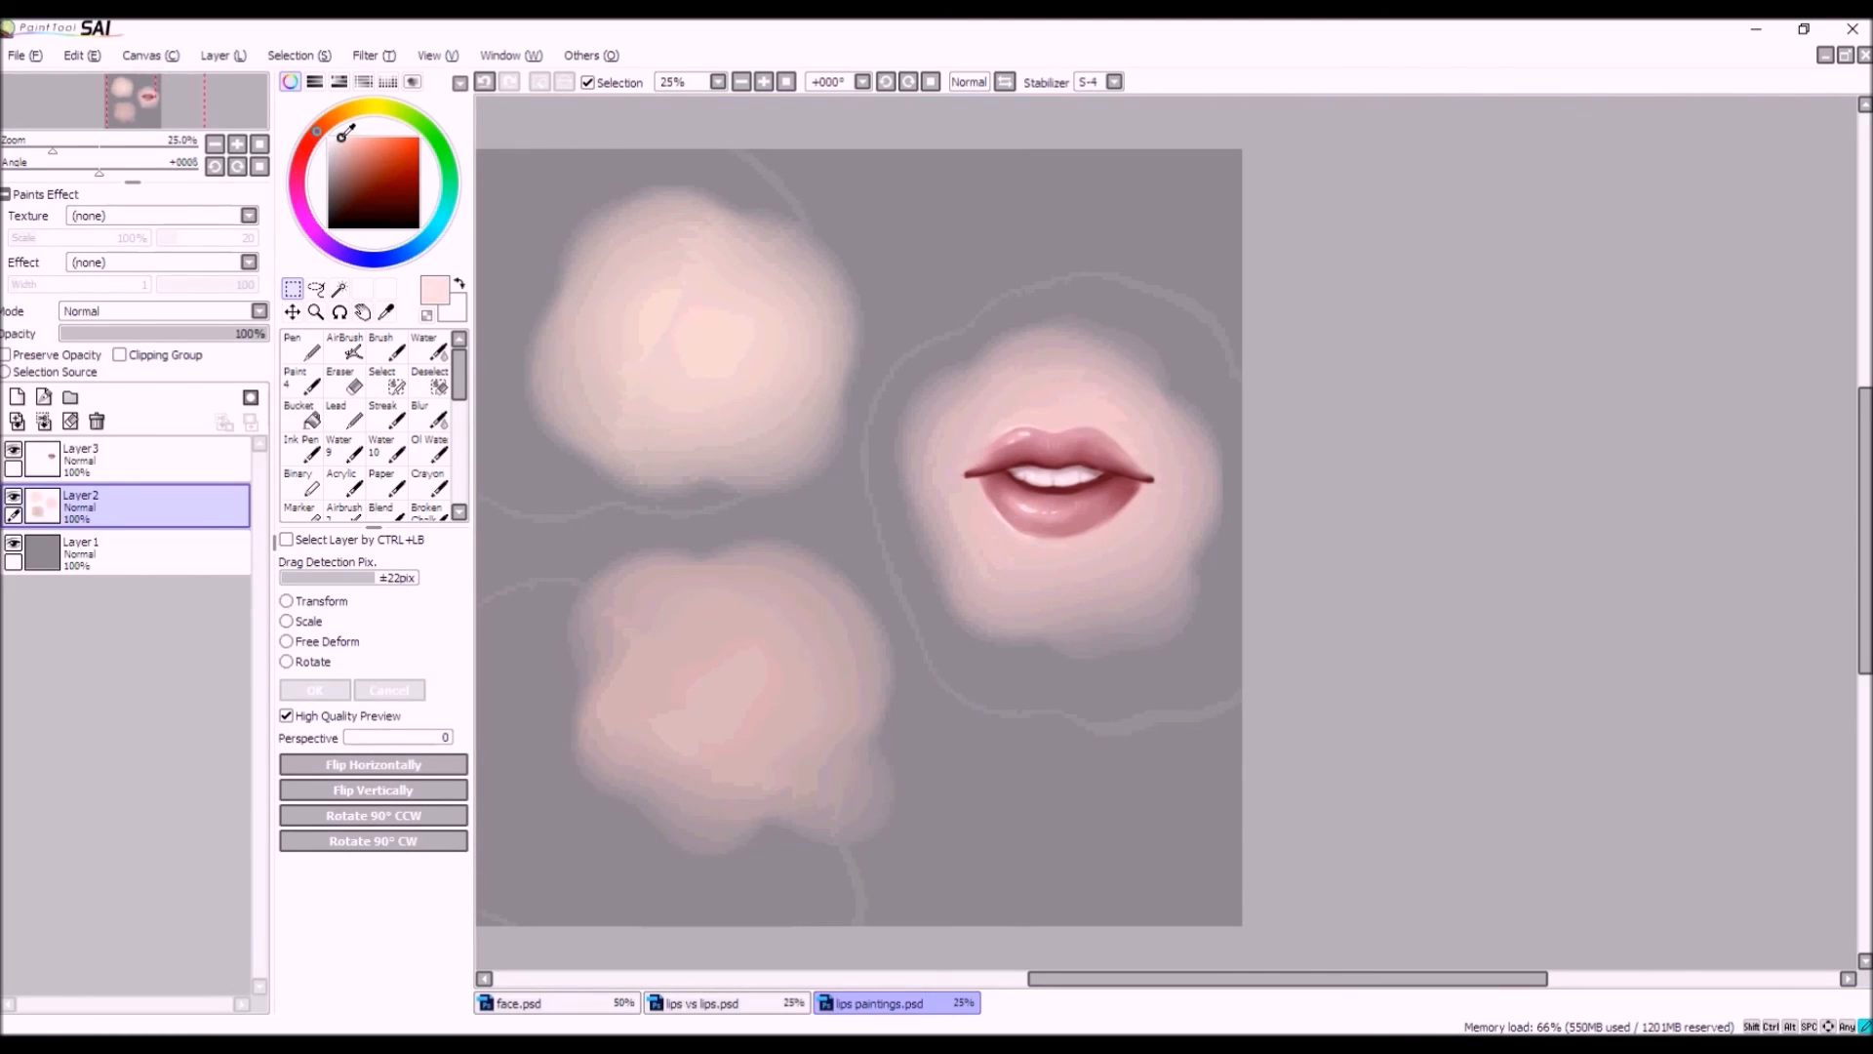
{"action": "left_click", "coordinate": [346, 348]}
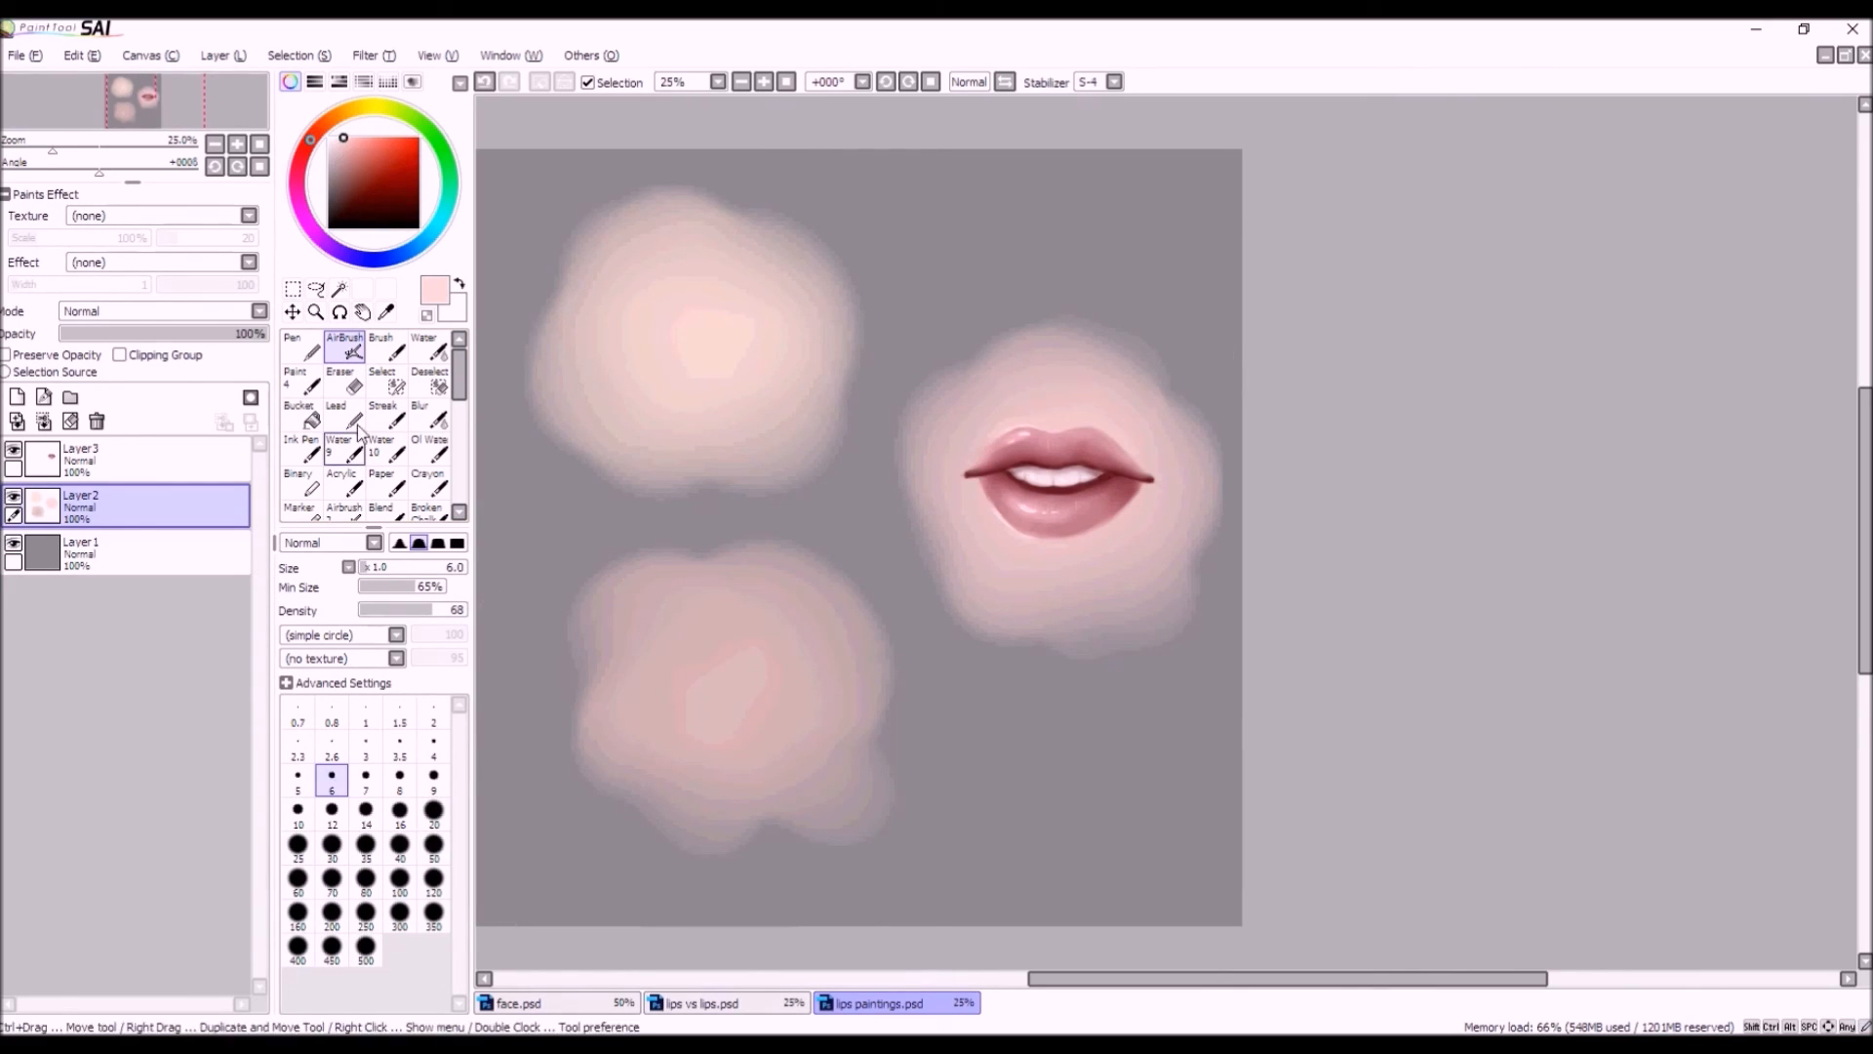
{"action": "left_click", "coordinate": [366, 947]}
{"action": "mouse_move", "coordinate": [976, 456]}
{"action": "left_mouse_down"}
{"action": "mouse_move", "coordinate": [1115, 446]}
{"action": "mouse_move", "coordinate": [1019, 524]}
{"action": "mouse_move", "coordinate": [985, 434]}
{"action": "mouse_move", "coordinate": [980, 508]}
{"action": "mouse_move", "coordinate": [1112, 483]}
{"action": "mouse_move", "coordinate": [1129, 454]}
{"action": "mouse_move", "coordinate": [1022, 583]}
{"action": "mouse_move", "coordinate": [1129, 527]}
{"action": "left_mouse_up"}
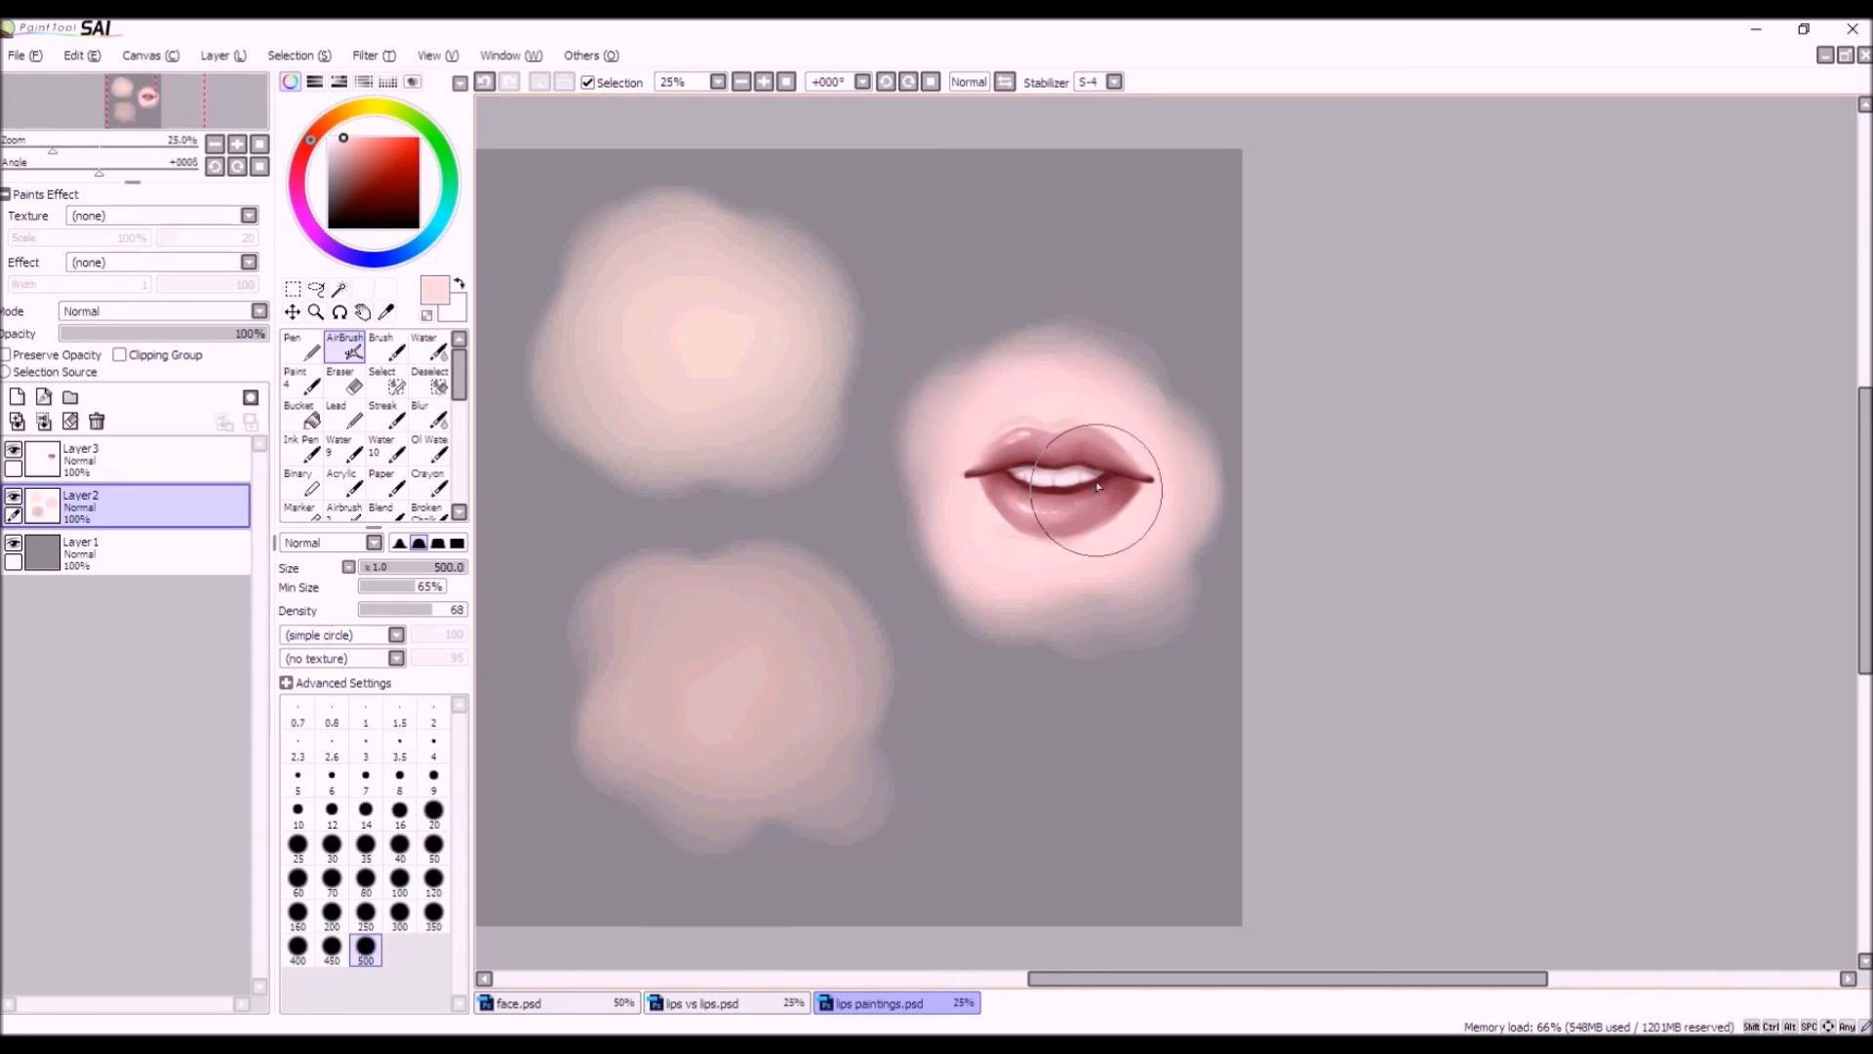
Activate Layer3 and set the airbrush to size 45 with a muted dusky rose color.
{"action": "scroll", "coordinate": [1081, 410], "scroll_direction": "up", "scroll_amount": 2}
{"action": "left_click", "coordinate": [181, 460]}
{"action": "left_click_drag", "start_coordinate": [414, 568], "coordinate": [408, 569]}
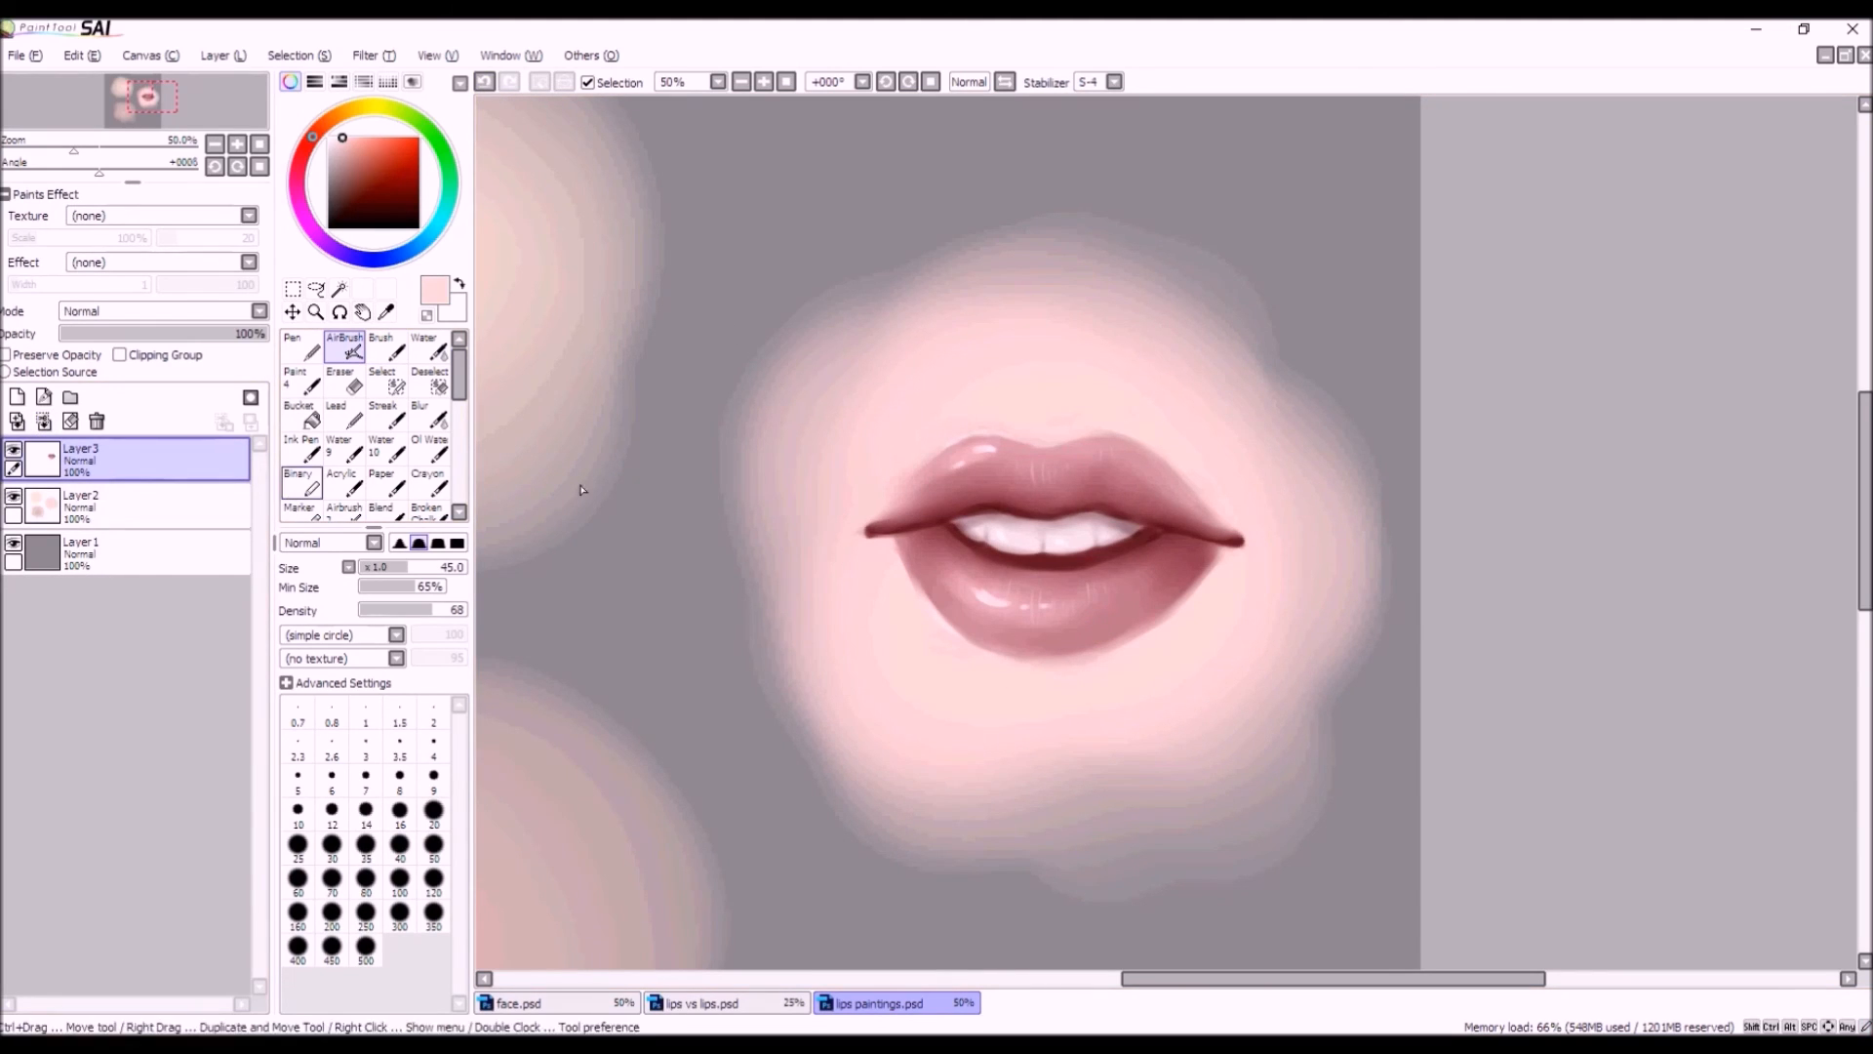
{"action": "left_click_drag", "start_coordinate": [313, 142], "coordinate": [303, 155]}
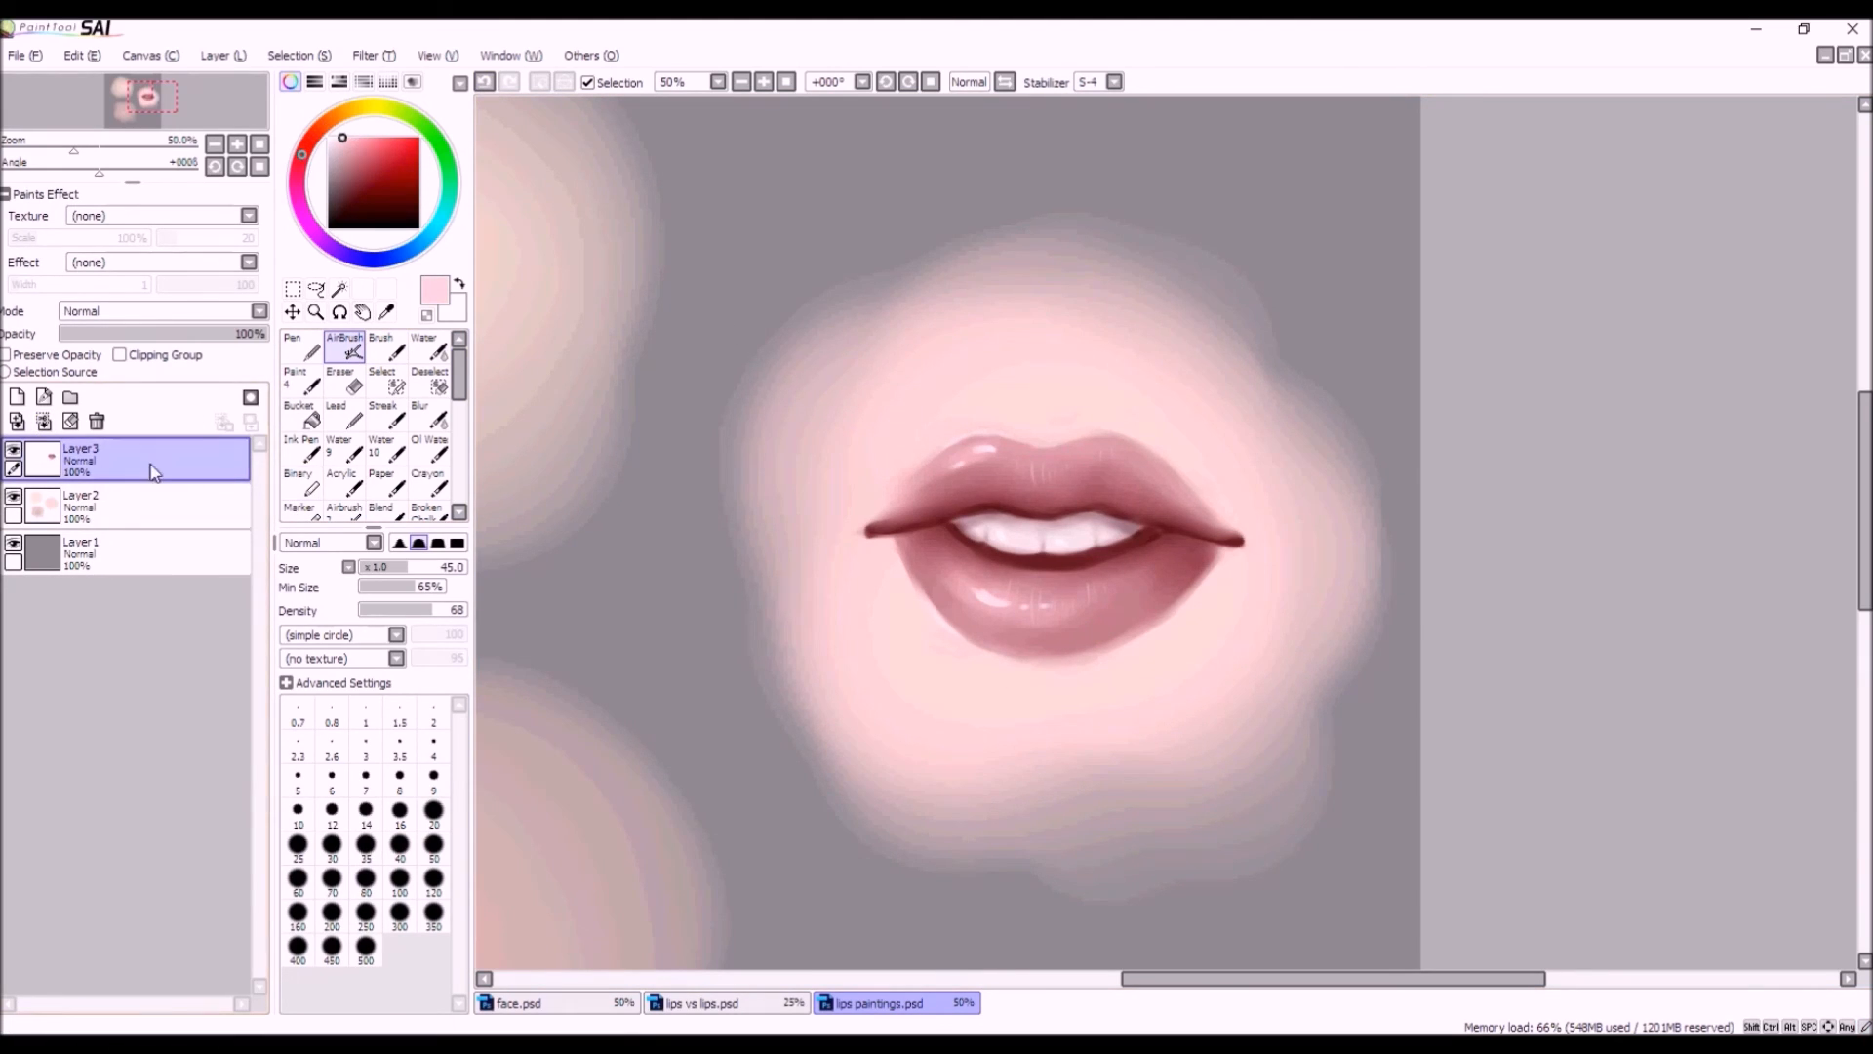
{"action": "left_click_drag", "start_coordinate": [352, 159], "coordinate": [350, 160]}
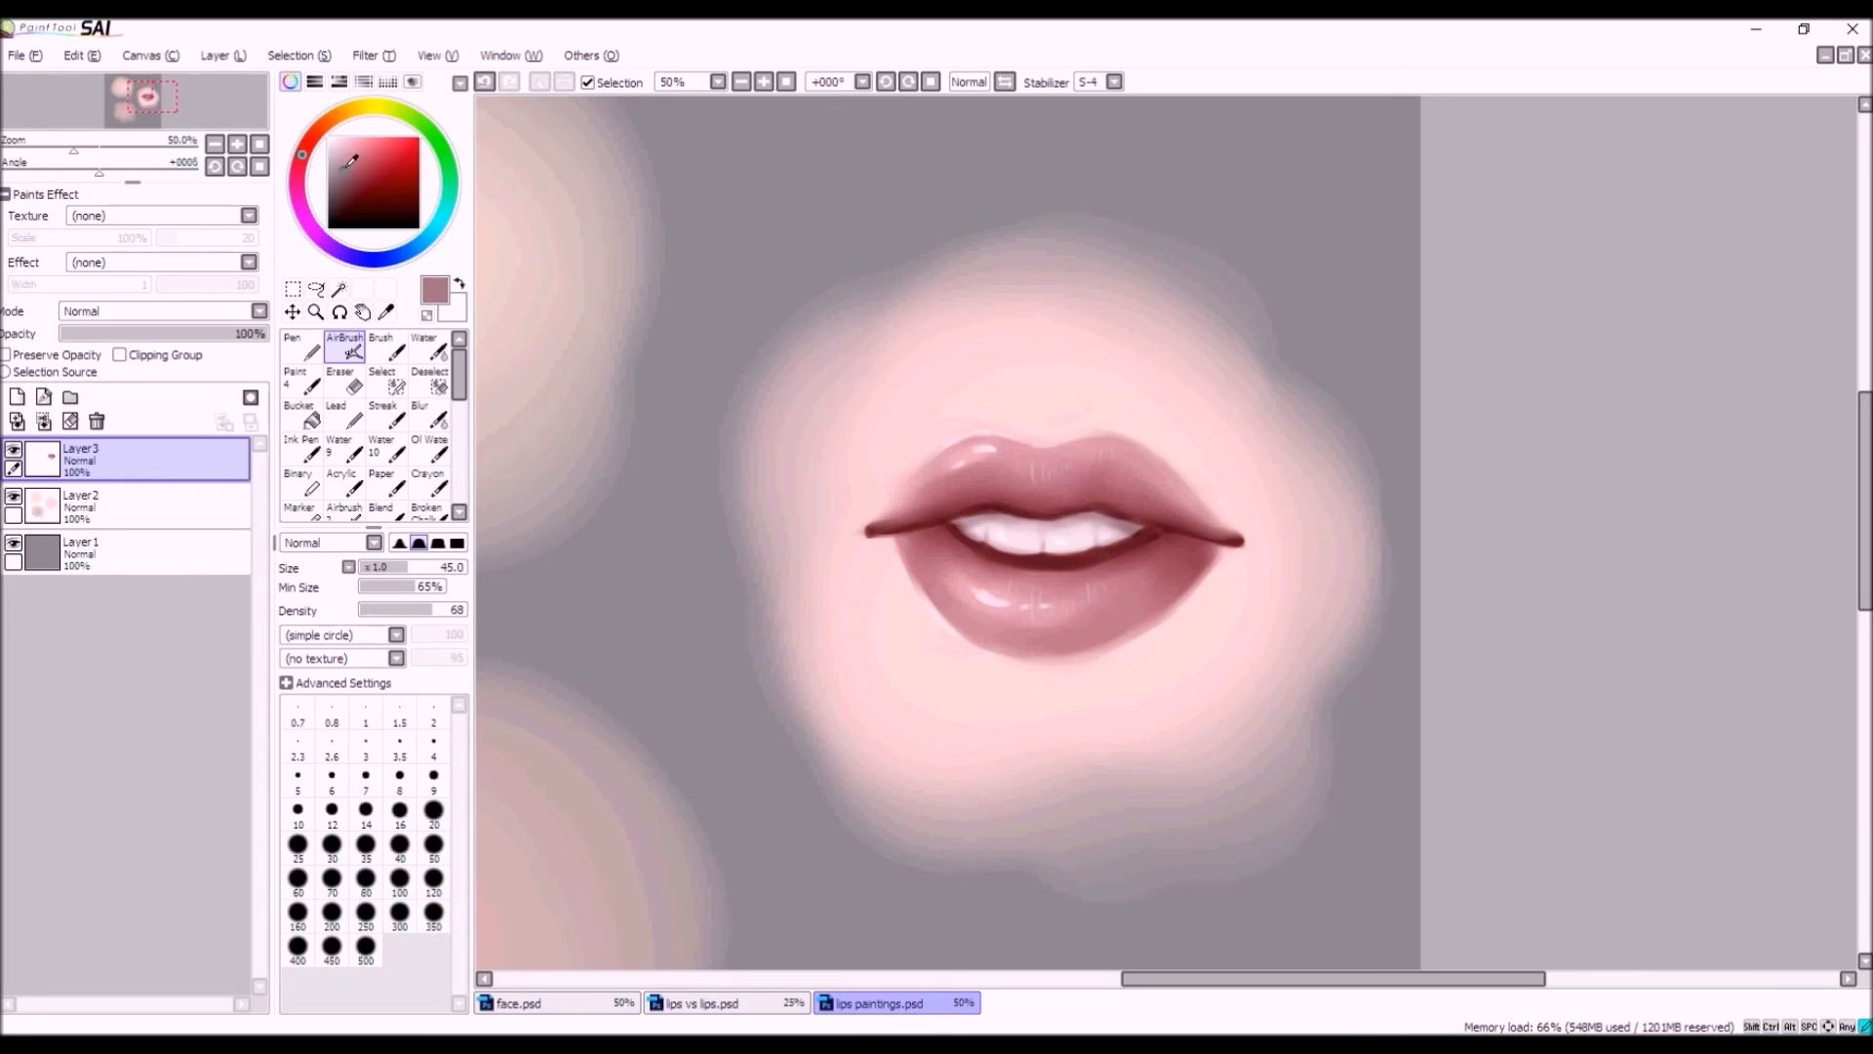
{"action": "left_click", "coordinate": [434, 567]}
{"action": "mouse_move", "coordinate": [1007, 673]}
{"action": "left_mouse_down"}
{"action": "mouse_move", "coordinate": [1070, 675]}
{"action": "mouse_move", "coordinate": [1016, 679]}
{"action": "left_mouse_up"}
{"action": "scroll", "coordinate": [951, 677], "scroll_direction": "down", "scroll_amount": 1}
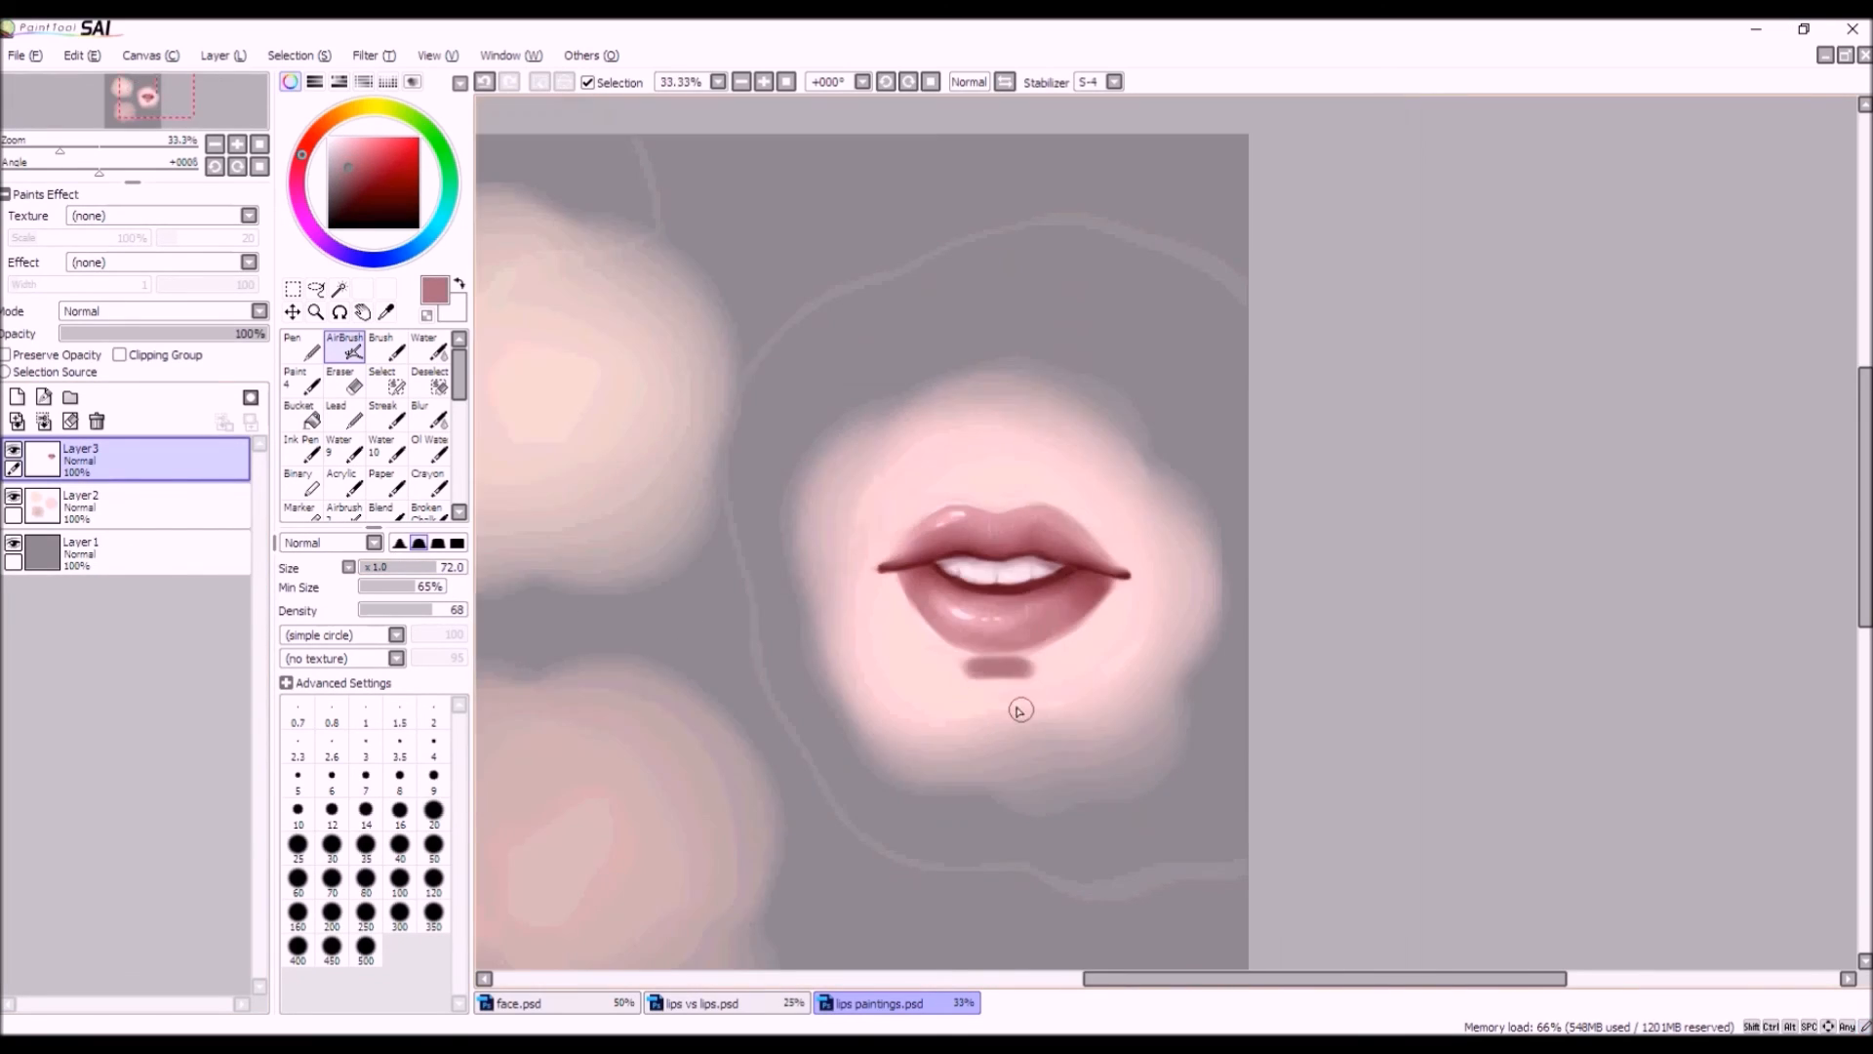
{"action": "scroll", "coordinate": [1019, 709], "scroll_direction": "up", "scroll_amount": 1}
{"action": "left_click", "coordinate": [484, 82]}
{"action": "left_click", "coordinate": [331, 845]}
{"action": "mouse_move", "coordinate": [944, 638]}
{"action": "left_mouse_down"}
{"action": "mouse_move", "coordinate": [1018, 658]}
{"action": "mouse_move", "coordinate": [1010, 671]}
{"action": "mouse_move", "coordinate": [1036, 662]}
{"action": "left_mouse_up"}
{"action": "scroll", "coordinate": [1036, 662], "scroll_direction": "down", "scroll_amount": 1}
{"action": "key", "text": "ctrl+z"}
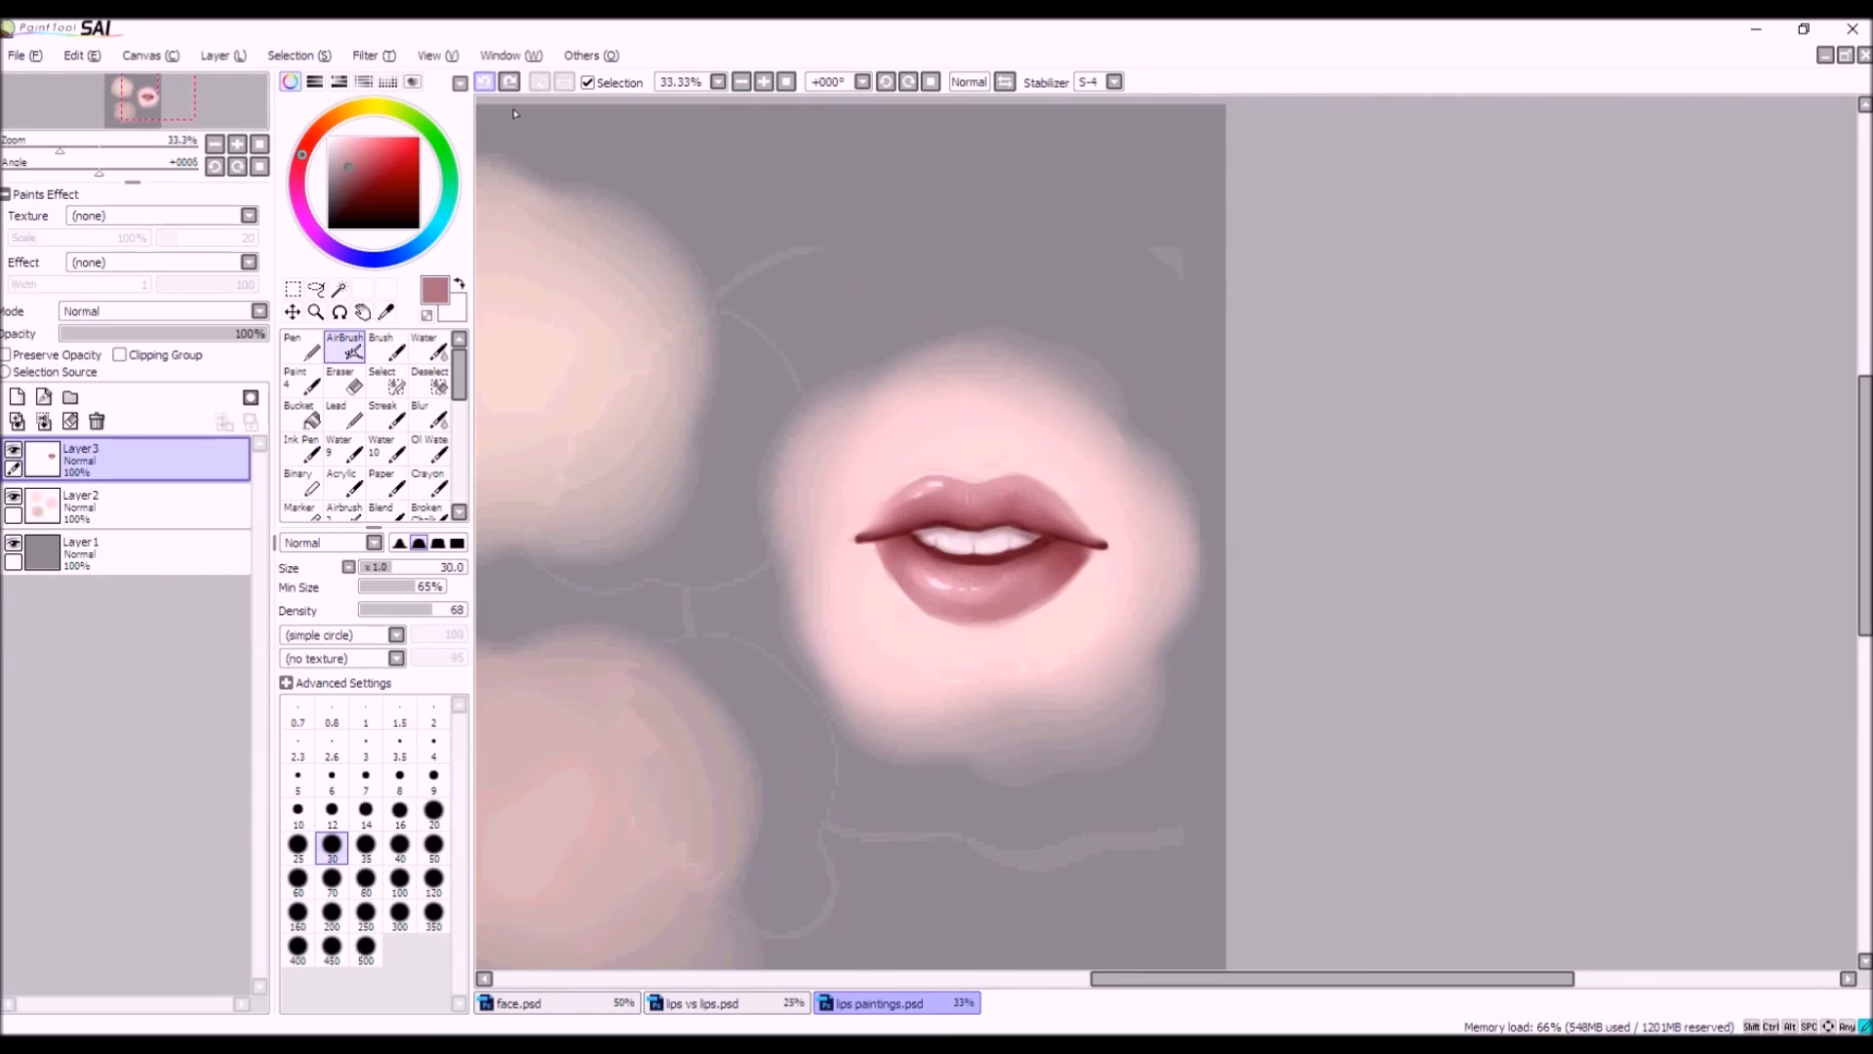
Airbrush a soft dusky rose shadow beneath the lower lip with a size 67 brush.
{"action": "left_click_drag", "start_coordinate": [404, 566], "coordinate": [432, 567]}
{"action": "mouse_move", "coordinate": [993, 643]}
{"action": "left_mouse_down"}
{"action": "mouse_move", "coordinate": [939, 636]}
{"action": "mouse_move", "coordinate": [1012, 636]}
{"action": "mouse_move", "coordinate": [924, 643]}
{"action": "mouse_move", "coordinate": [991, 643]}
{"action": "mouse_move", "coordinate": [912, 639]}
{"action": "left_mouse_up"}
{"action": "scroll", "coordinate": [966, 550], "scroll_direction": "down", "scroll_amount": 1}
{"action": "scroll", "coordinate": [995, 620], "scroll_direction": "up", "scroll_amount": 1}
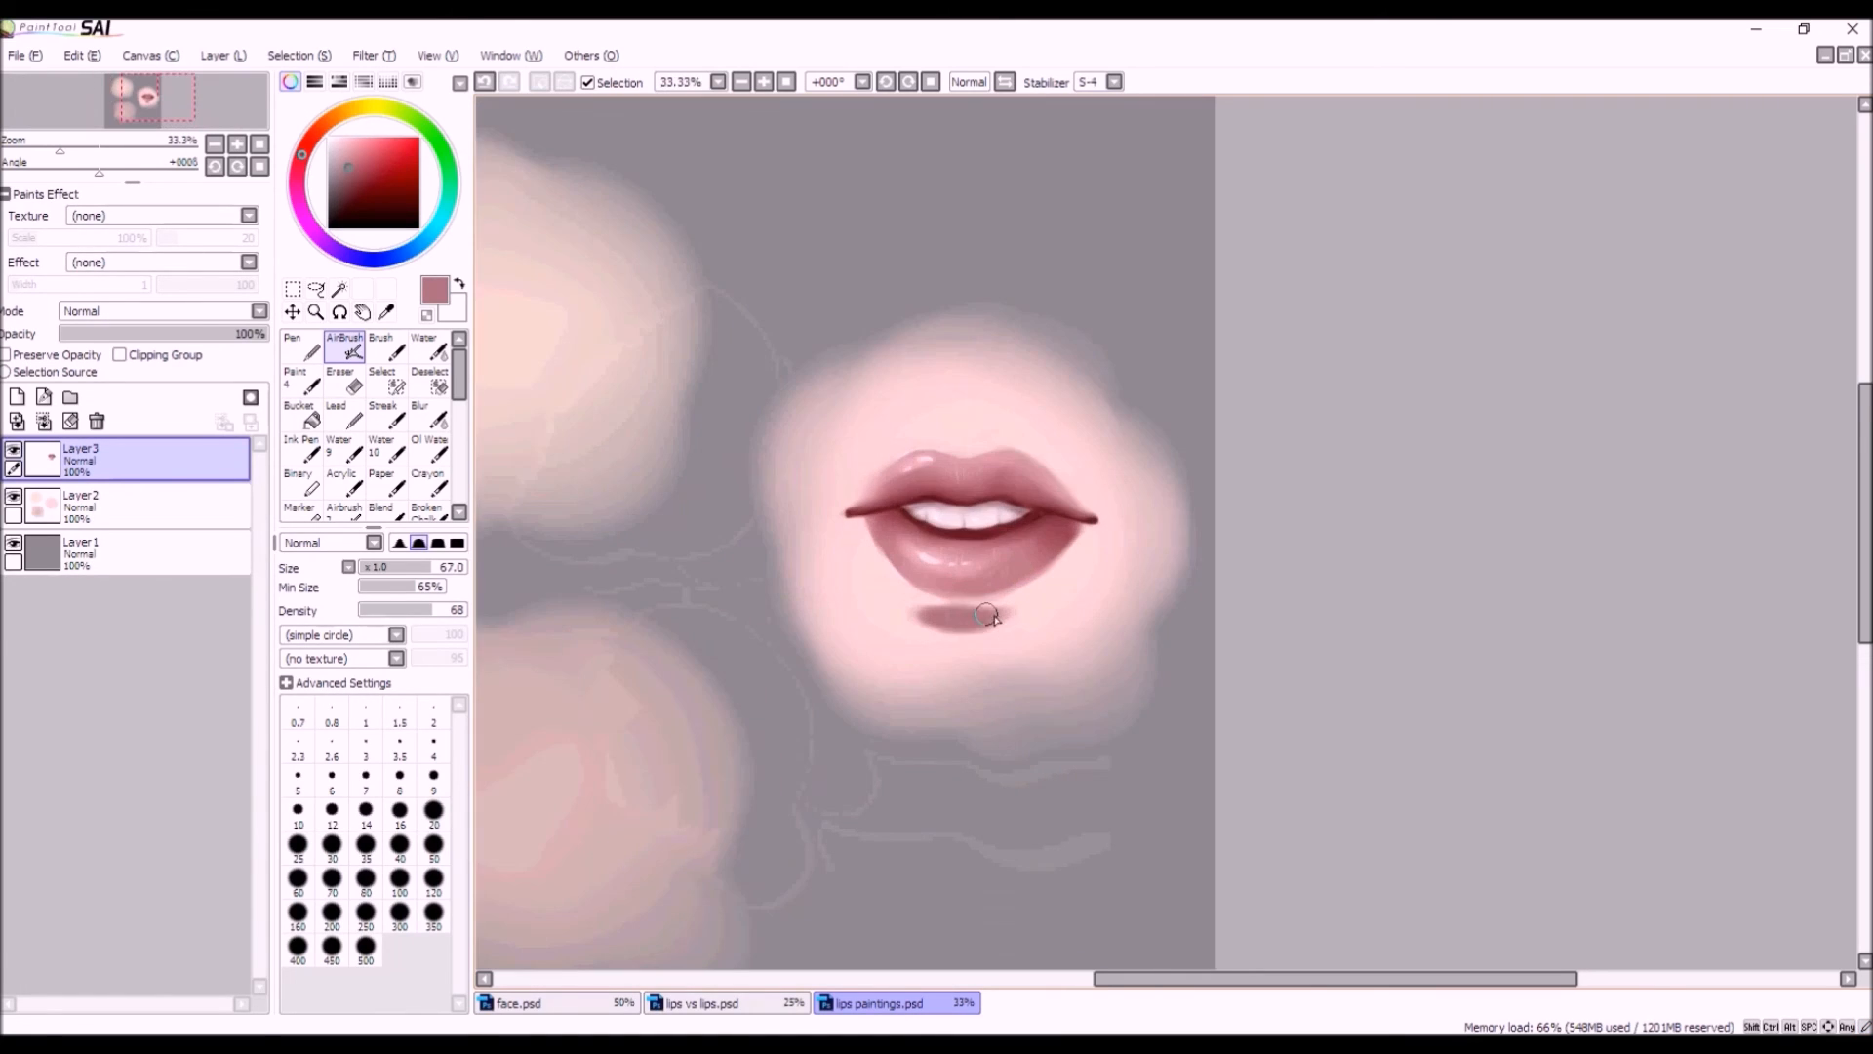
{"action": "mouse_move", "coordinate": [961, 458]}
{"action": "left_mouse_down"}
{"action": "mouse_move", "coordinate": [962, 419]}
{"action": "mouse_move", "coordinate": [968, 441]}
{"action": "left_mouse_up"}
{"action": "scroll", "coordinate": [951, 605], "scroll_direction": "down", "scroll_amount": 2}
{"action": "scroll", "coordinate": [1021, 535], "scroll_direction": "up", "scroll_amount": 2}
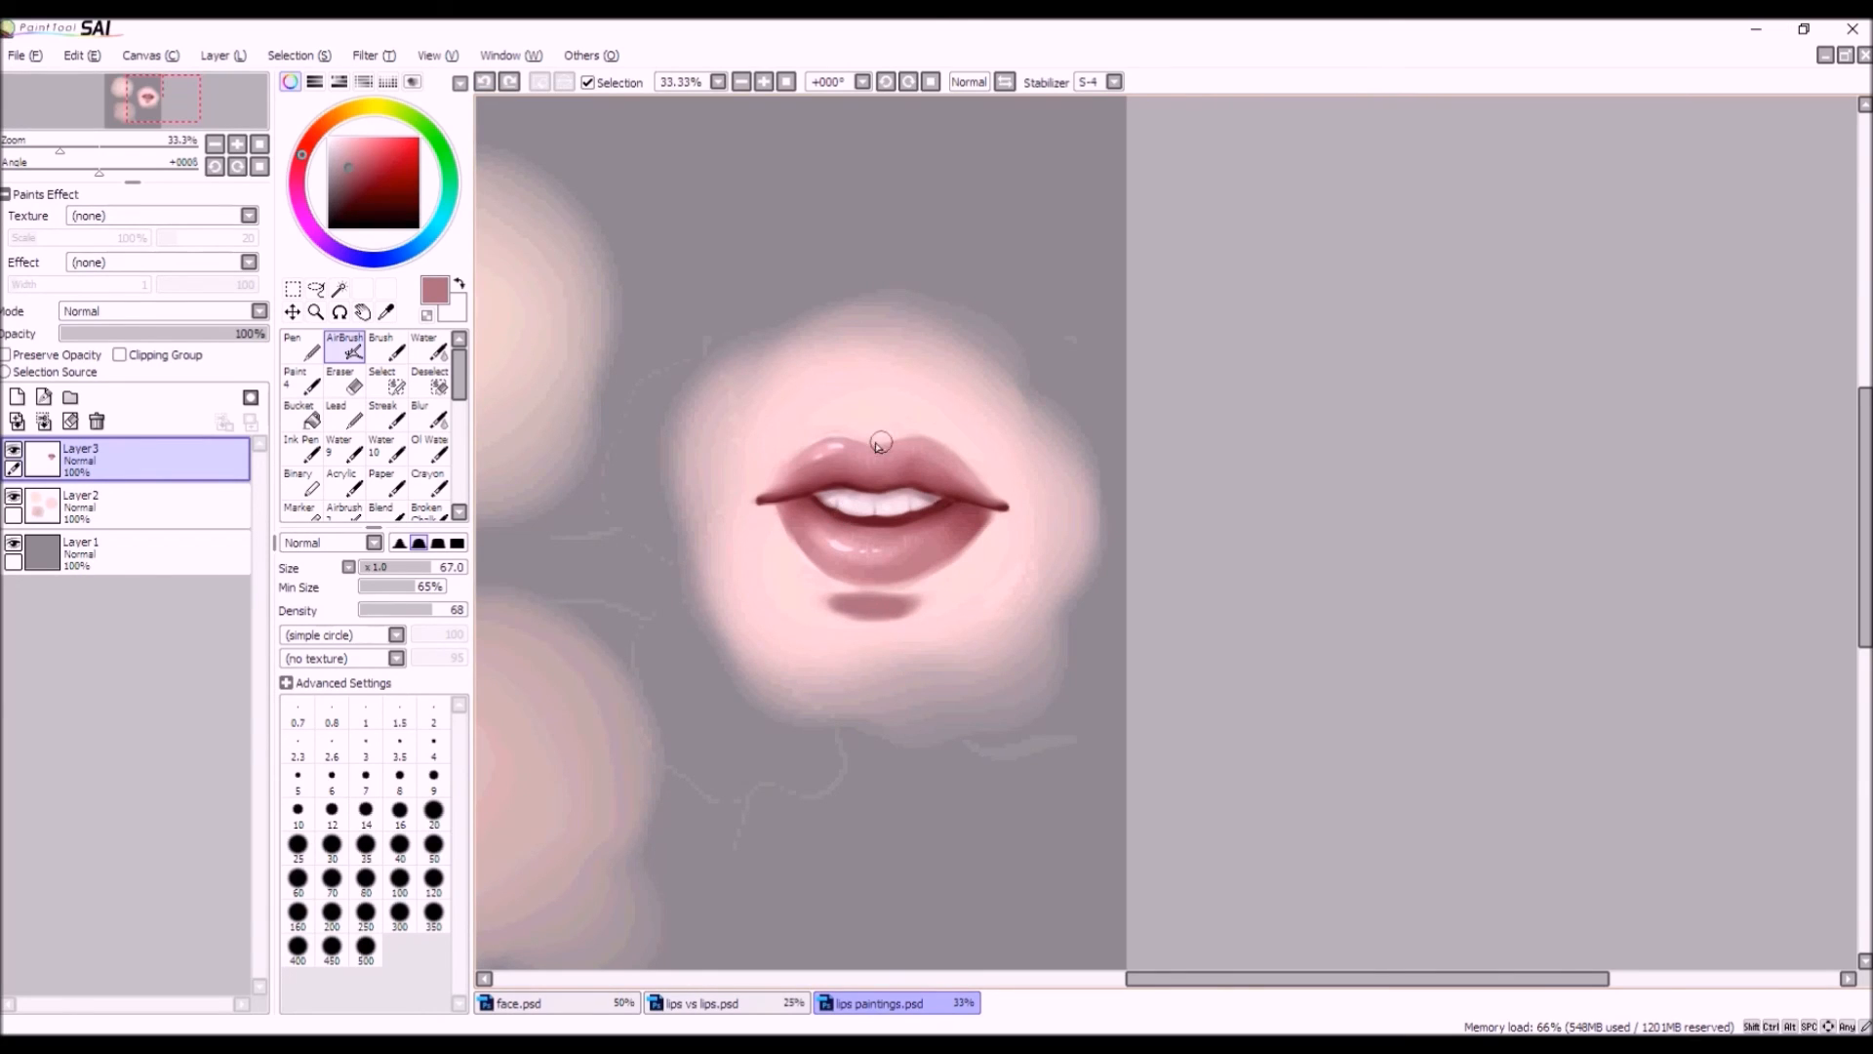
Airbrush the philtrum outline above the upper lip with a size 43 brush and undo the last stroke.
{"action": "left_click_drag", "start_coordinate": [417, 568], "coordinate": [404, 568]}
{"action": "mouse_move", "coordinate": [865, 418]}
{"action": "left_mouse_down"}
{"action": "mouse_move", "coordinate": [854, 433]}
{"action": "mouse_move", "coordinate": [898, 429]}
{"action": "mouse_move", "coordinate": [874, 398]}
{"action": "mouse_move", "coordinate": [860, 422]}
{"action": "mouse_move", "coordinate": [896, 443]}
{"action": "left_mouse_up"}
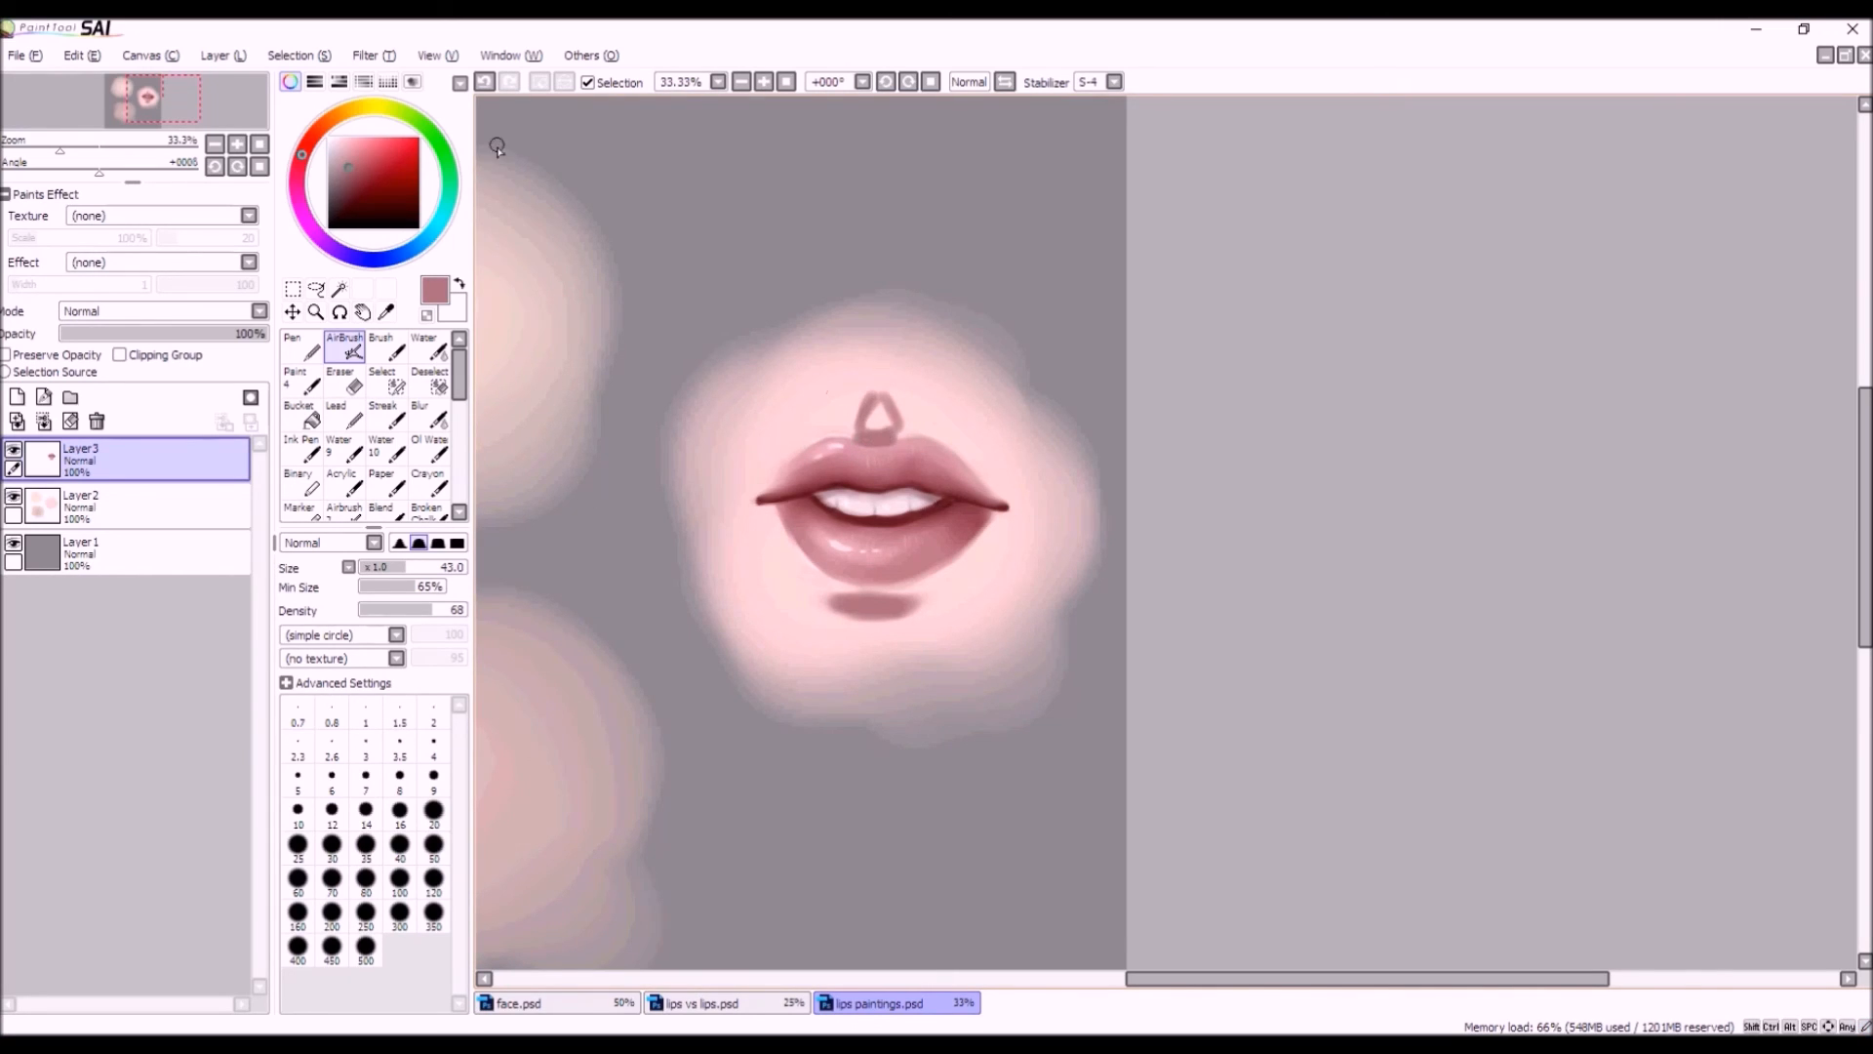
{"action": "left_click", "coordinate": [485, 83]}
{"action": "scroll", "coordinate": [1151, 389], "scroll_direction": "down", "scroll_amount": 2}
{"action": "scroll", "coordinate": [1009, 361], "scroll_direction": "up", "scroll_amount": 1}
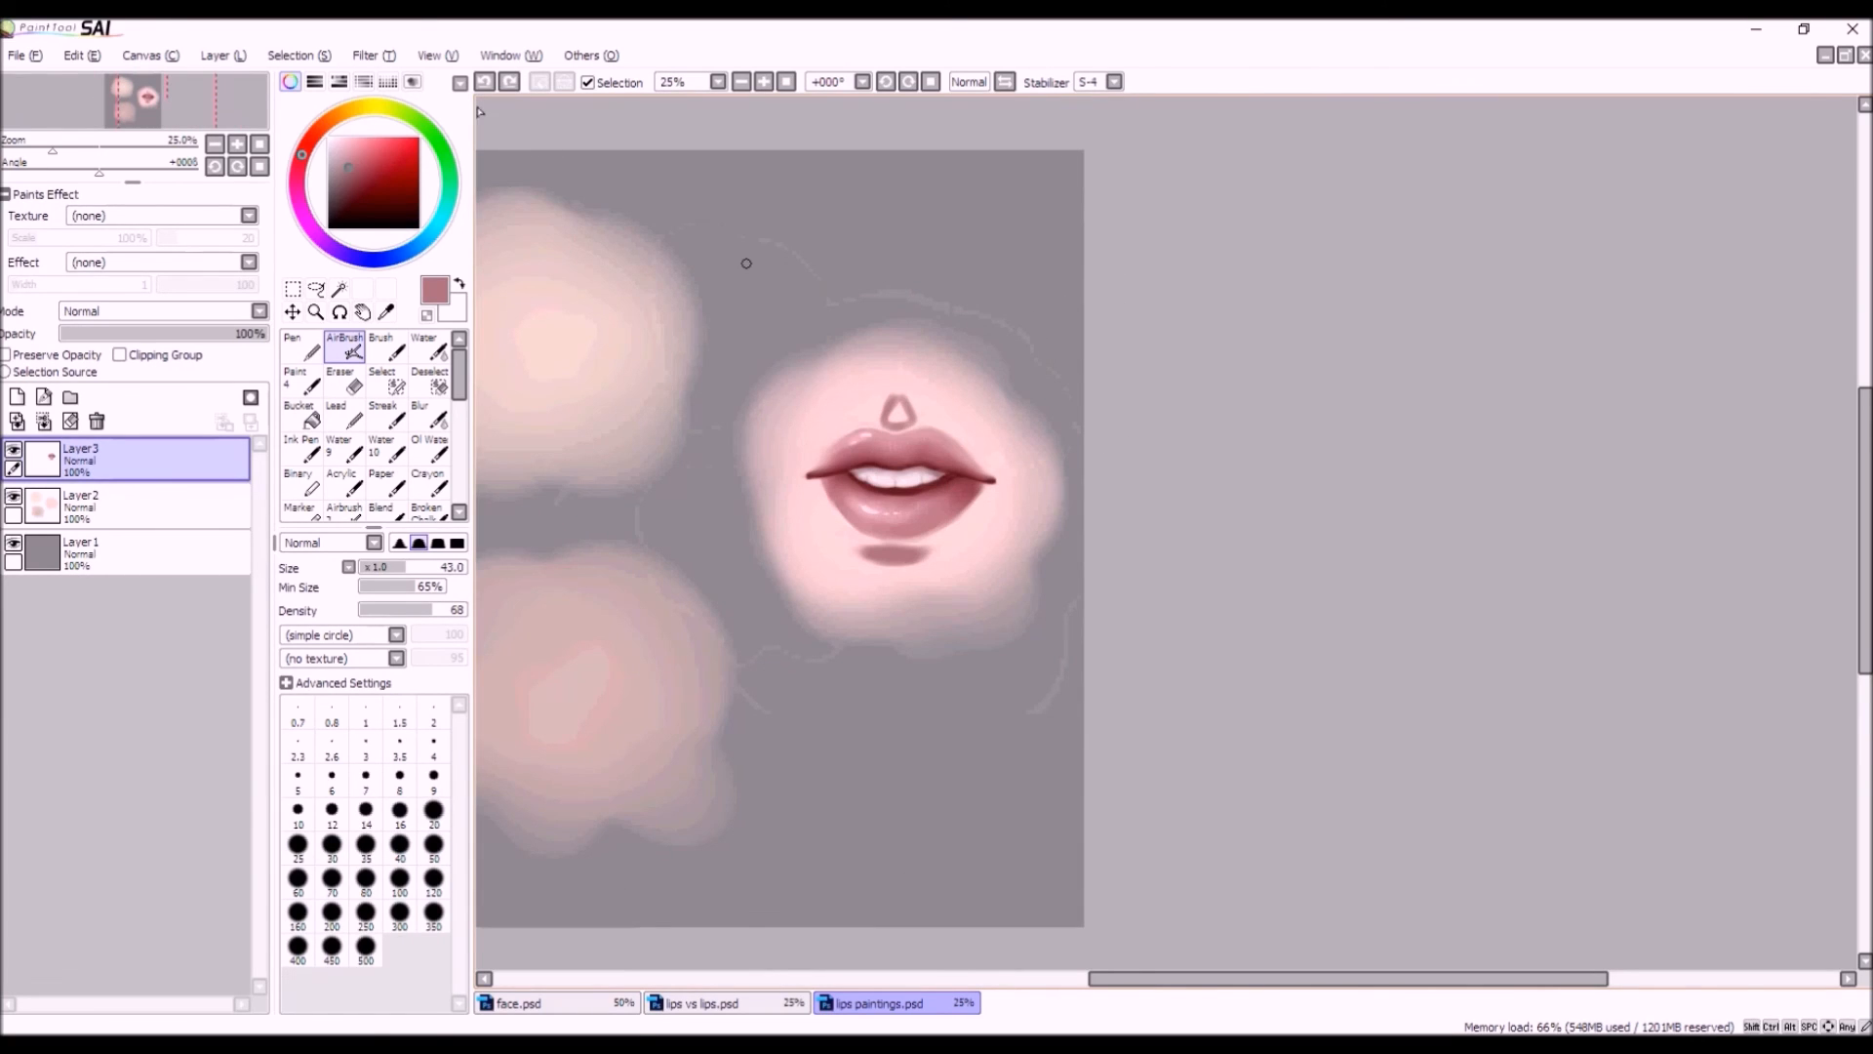
Blend the philtrum shading upward into the skin using the Water brush at size 100.
{"action": "left_click", "coordinate": [430, 346]}
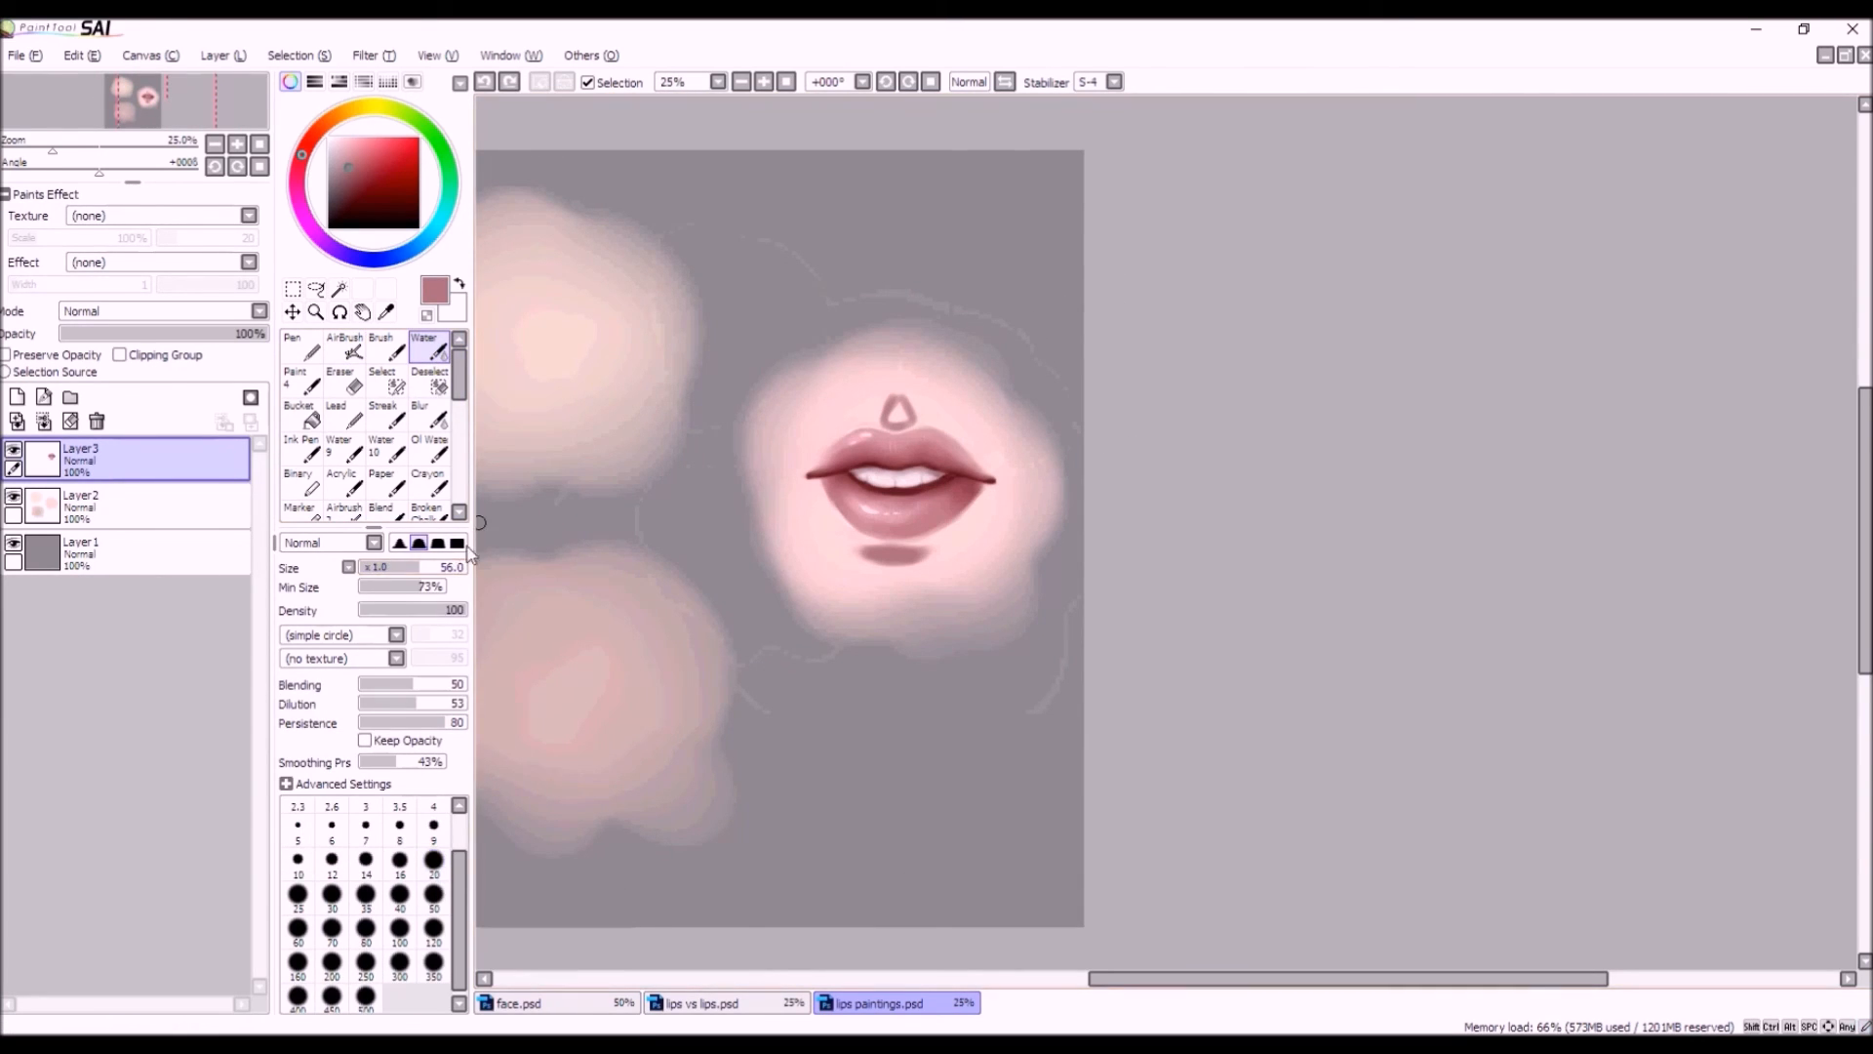
{"action": "left_click", "coordinate": [400, 927]}
{"action": "left_click_drag", "start_coordinate": [903, 408], "coordinate": [888, 369]}
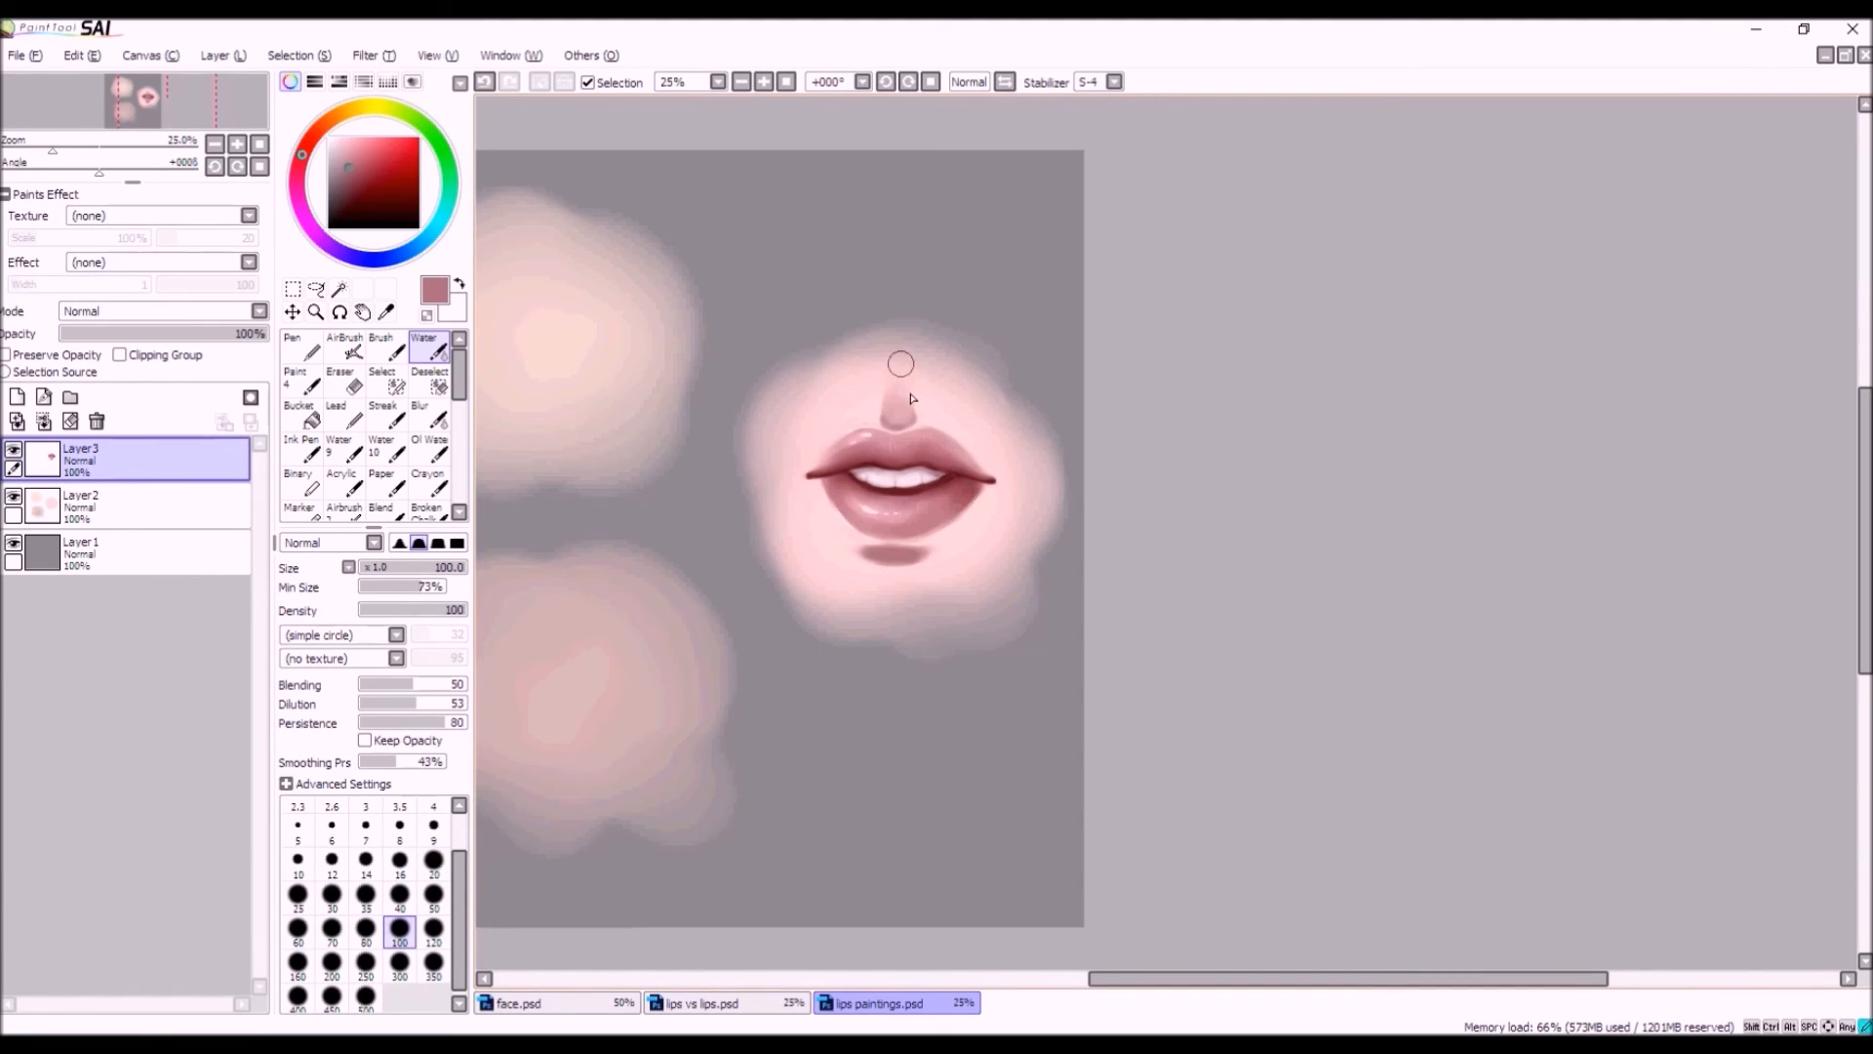
Undo the last stroke, lighten the philtrum with the sampled skin tone using a size 200 airbrush, and smooth it with the Water brush.
{"action": "left_click", "coordinate": [895, 378], "text": "alt"}
{"action": "left_click", "coordinate": [485, 83]}
{"action": "left_click", "coordinate": [341, 356]}
{"action": "left_click", "coordinate": [458, 568]}
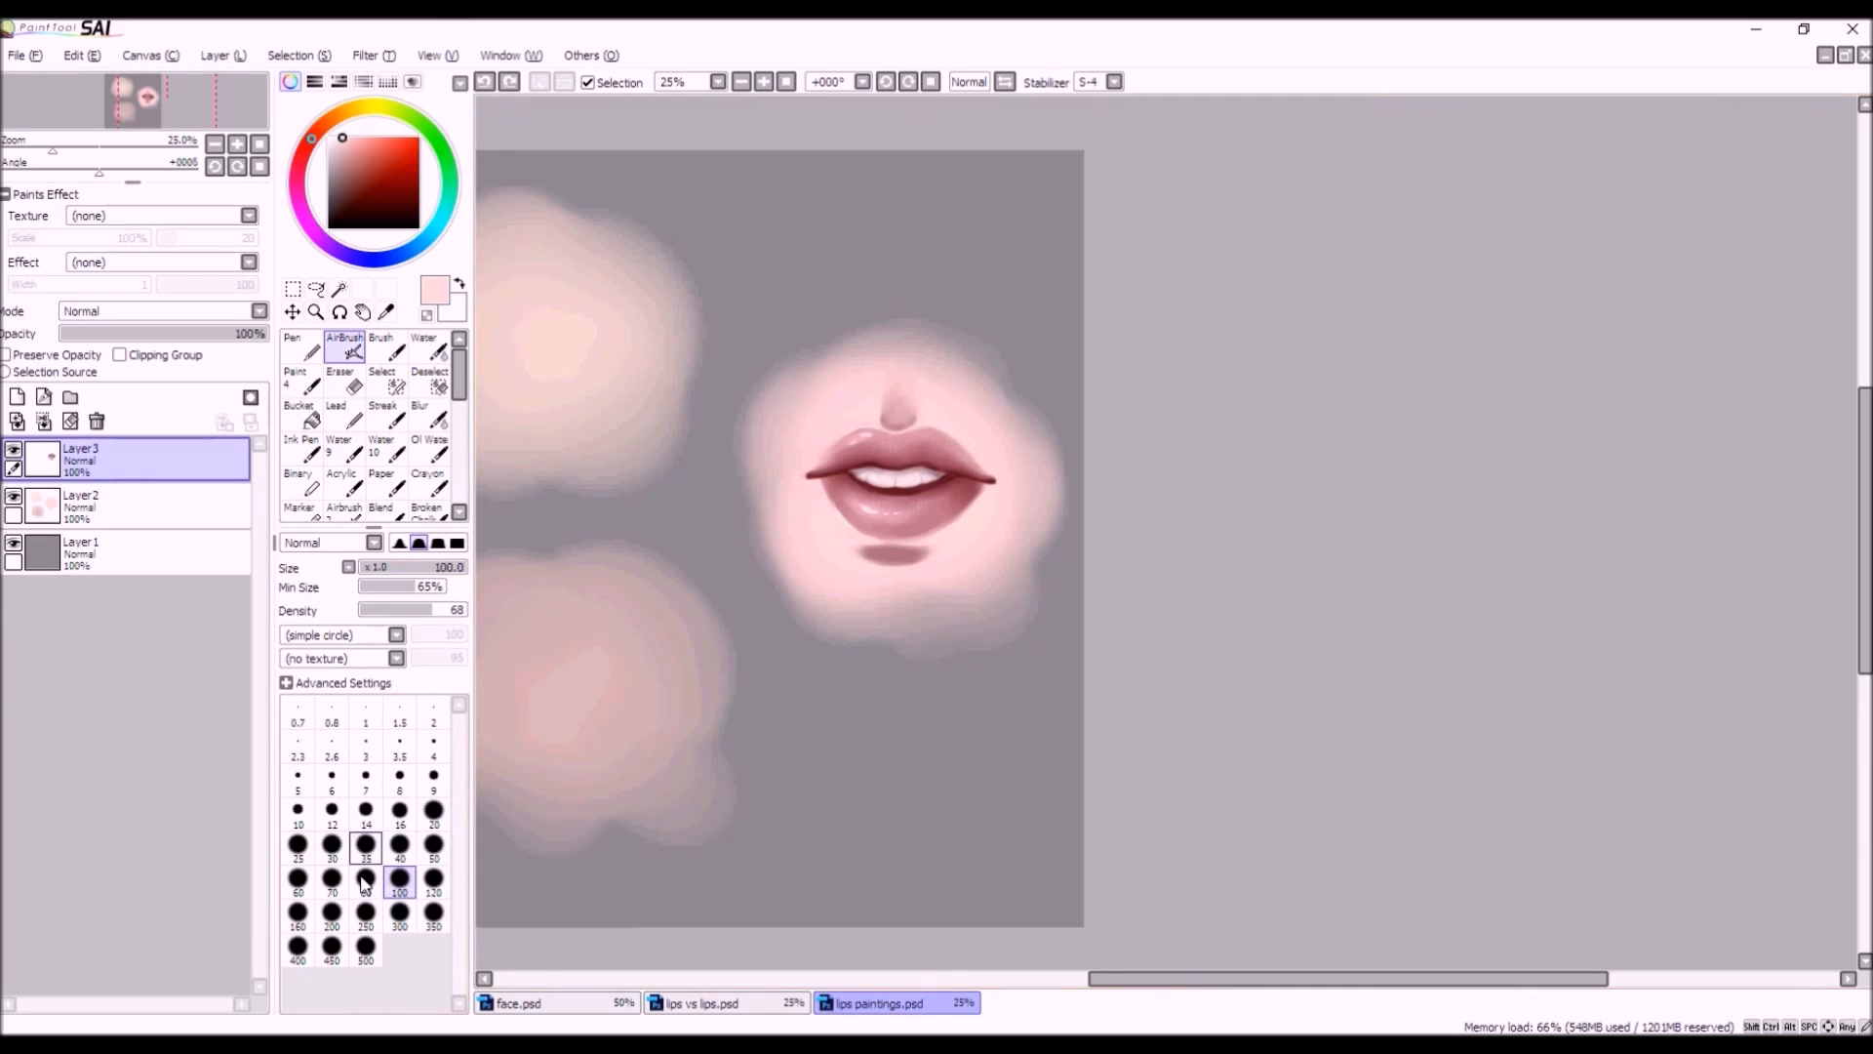
{"action": "left_click", "coordinate": [332, 915]}
{"action": "mouse_move", "coordinate": [901, 368]}
{"action": "left_mouse_down"}
{"action": "mouse_move", "coordinate": [885, 430]}
{"action": "mouse_move", "coordinate": [914, 404]}
{"action": "left_mouse_up"}
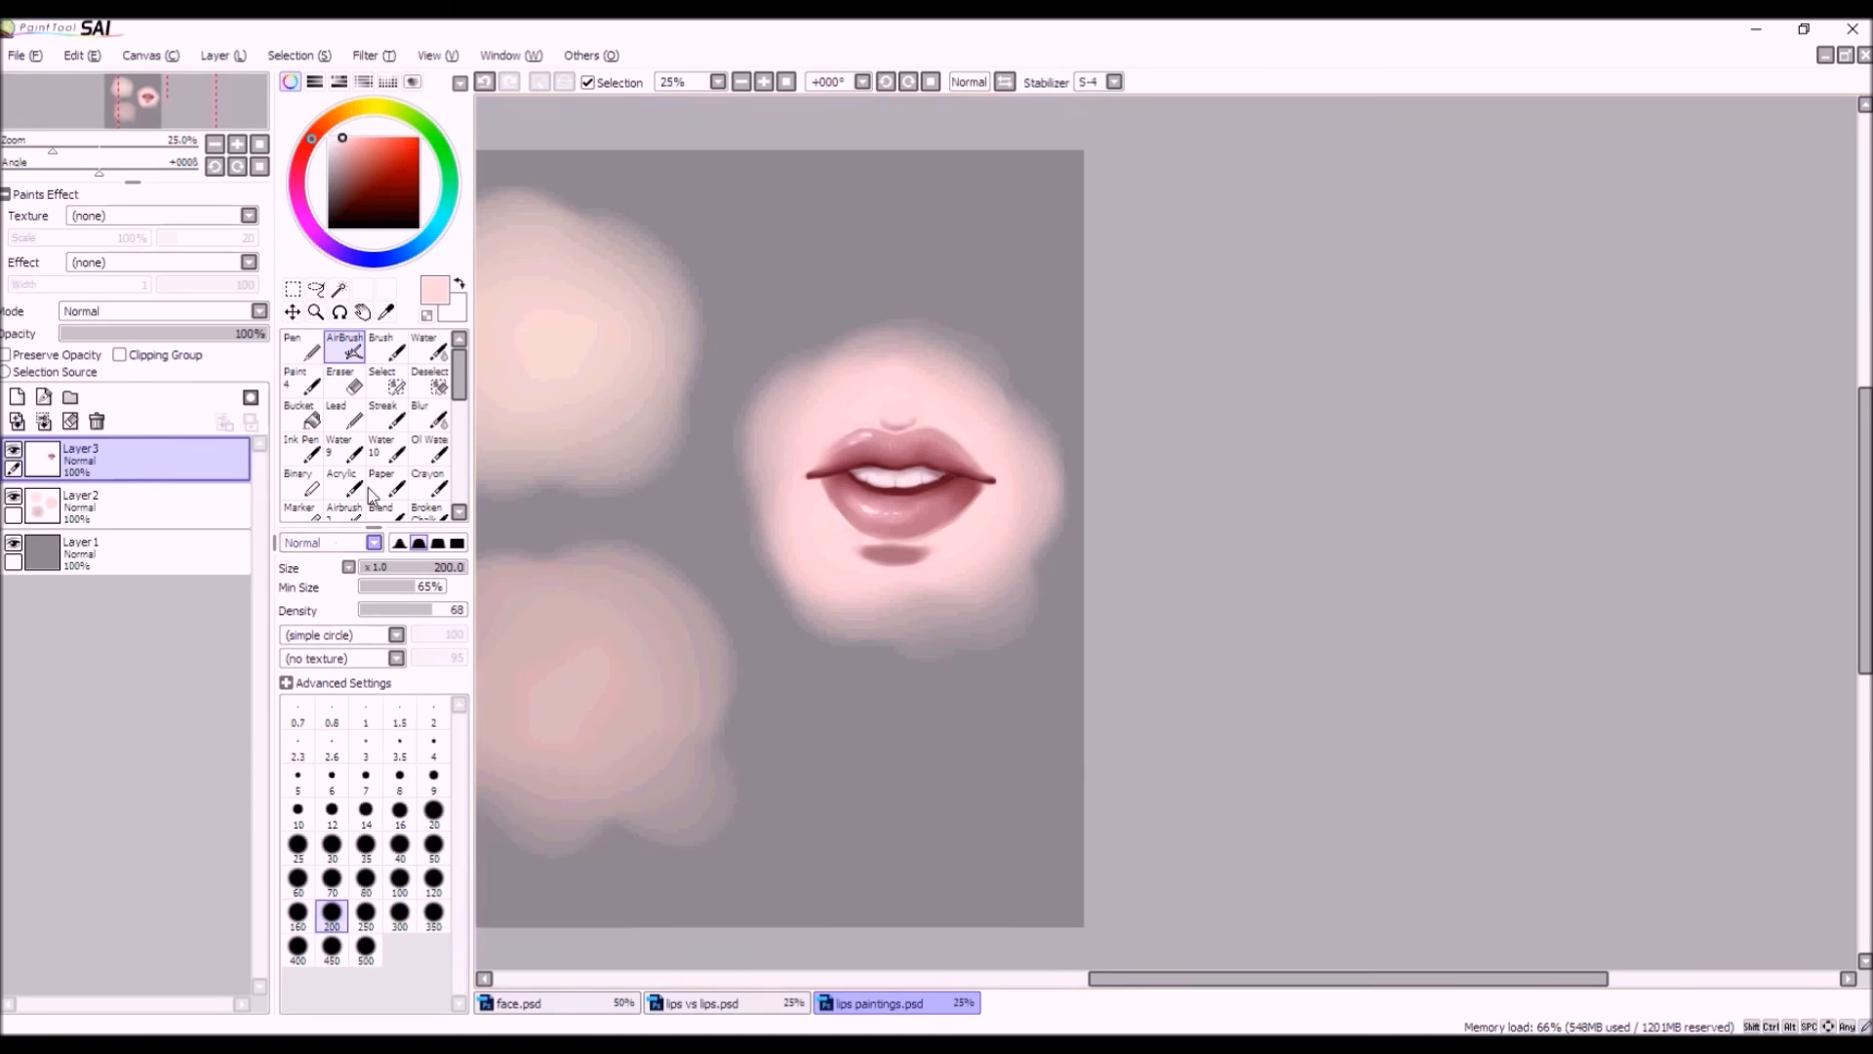
{"action": "left_click", "coordinate": [429, 347]}
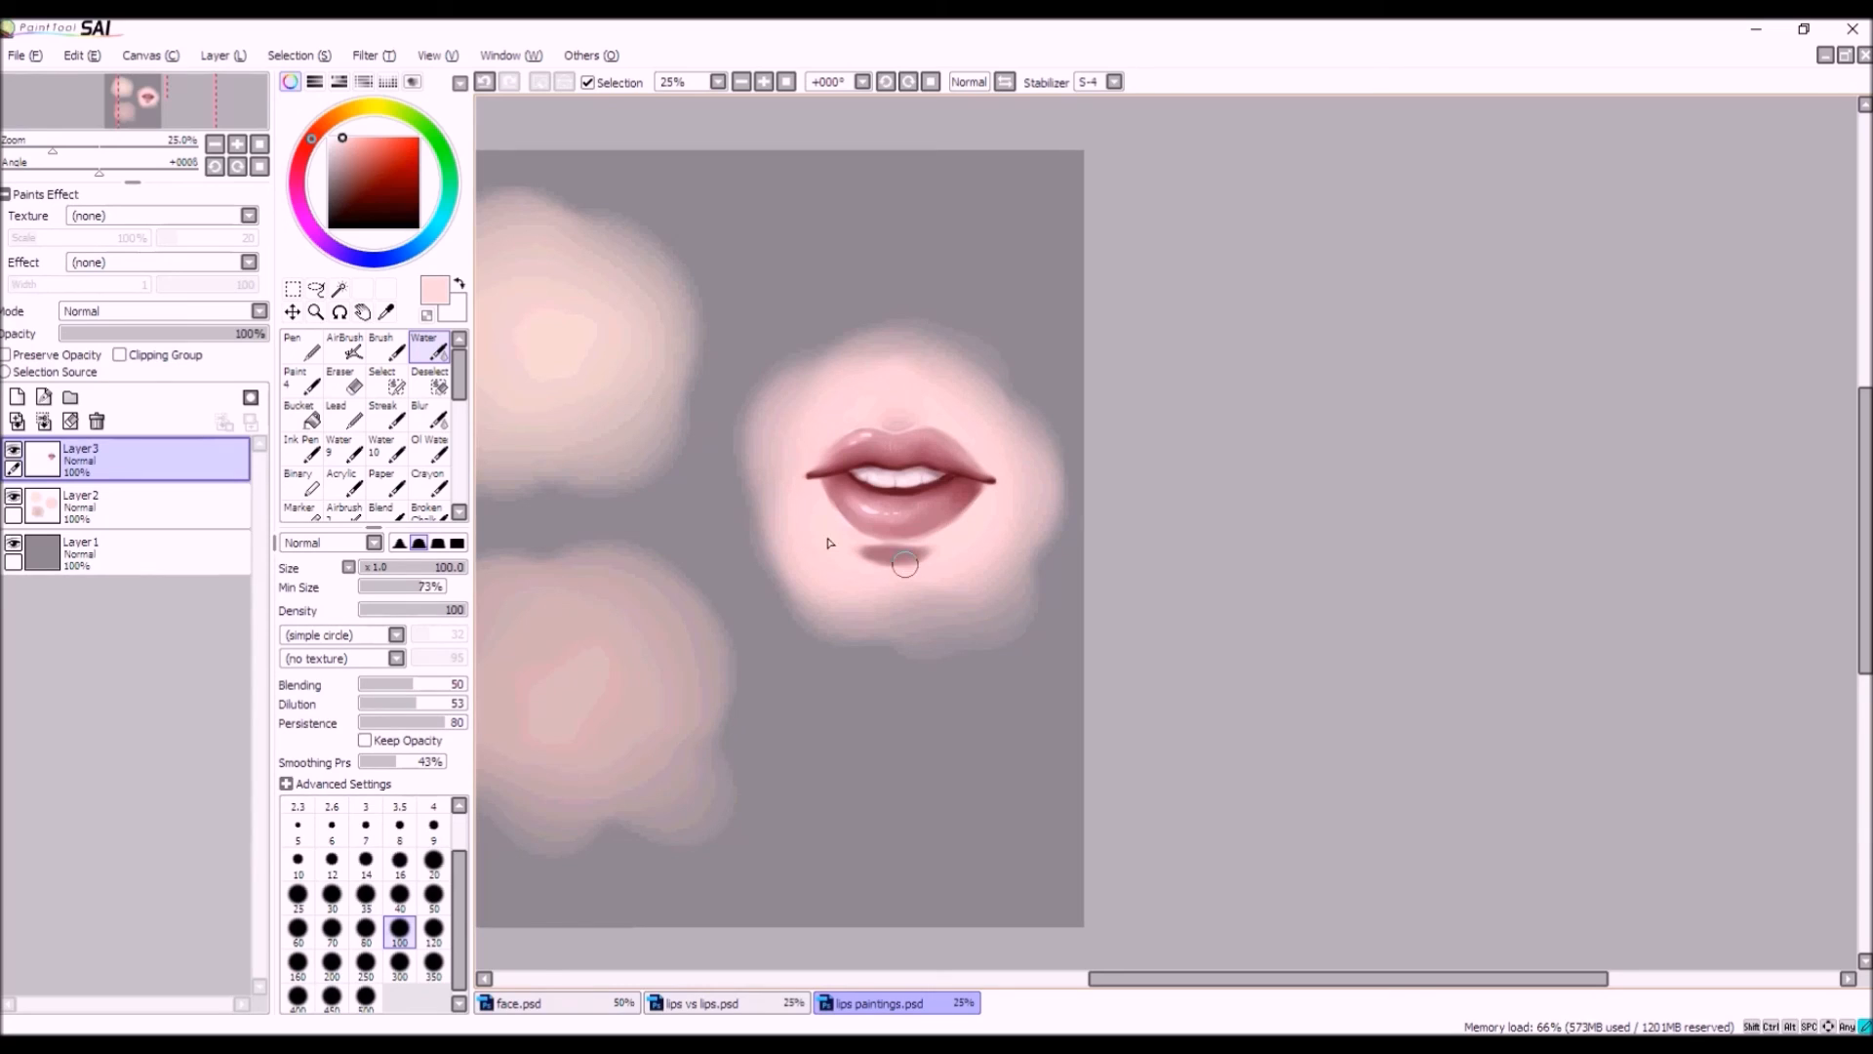
Airbrush soft near-white highlights on the skin above the upper lip with a size 100 brush.
{"action": "left_click", "coordinate": [894, 540], "text": "alt"}
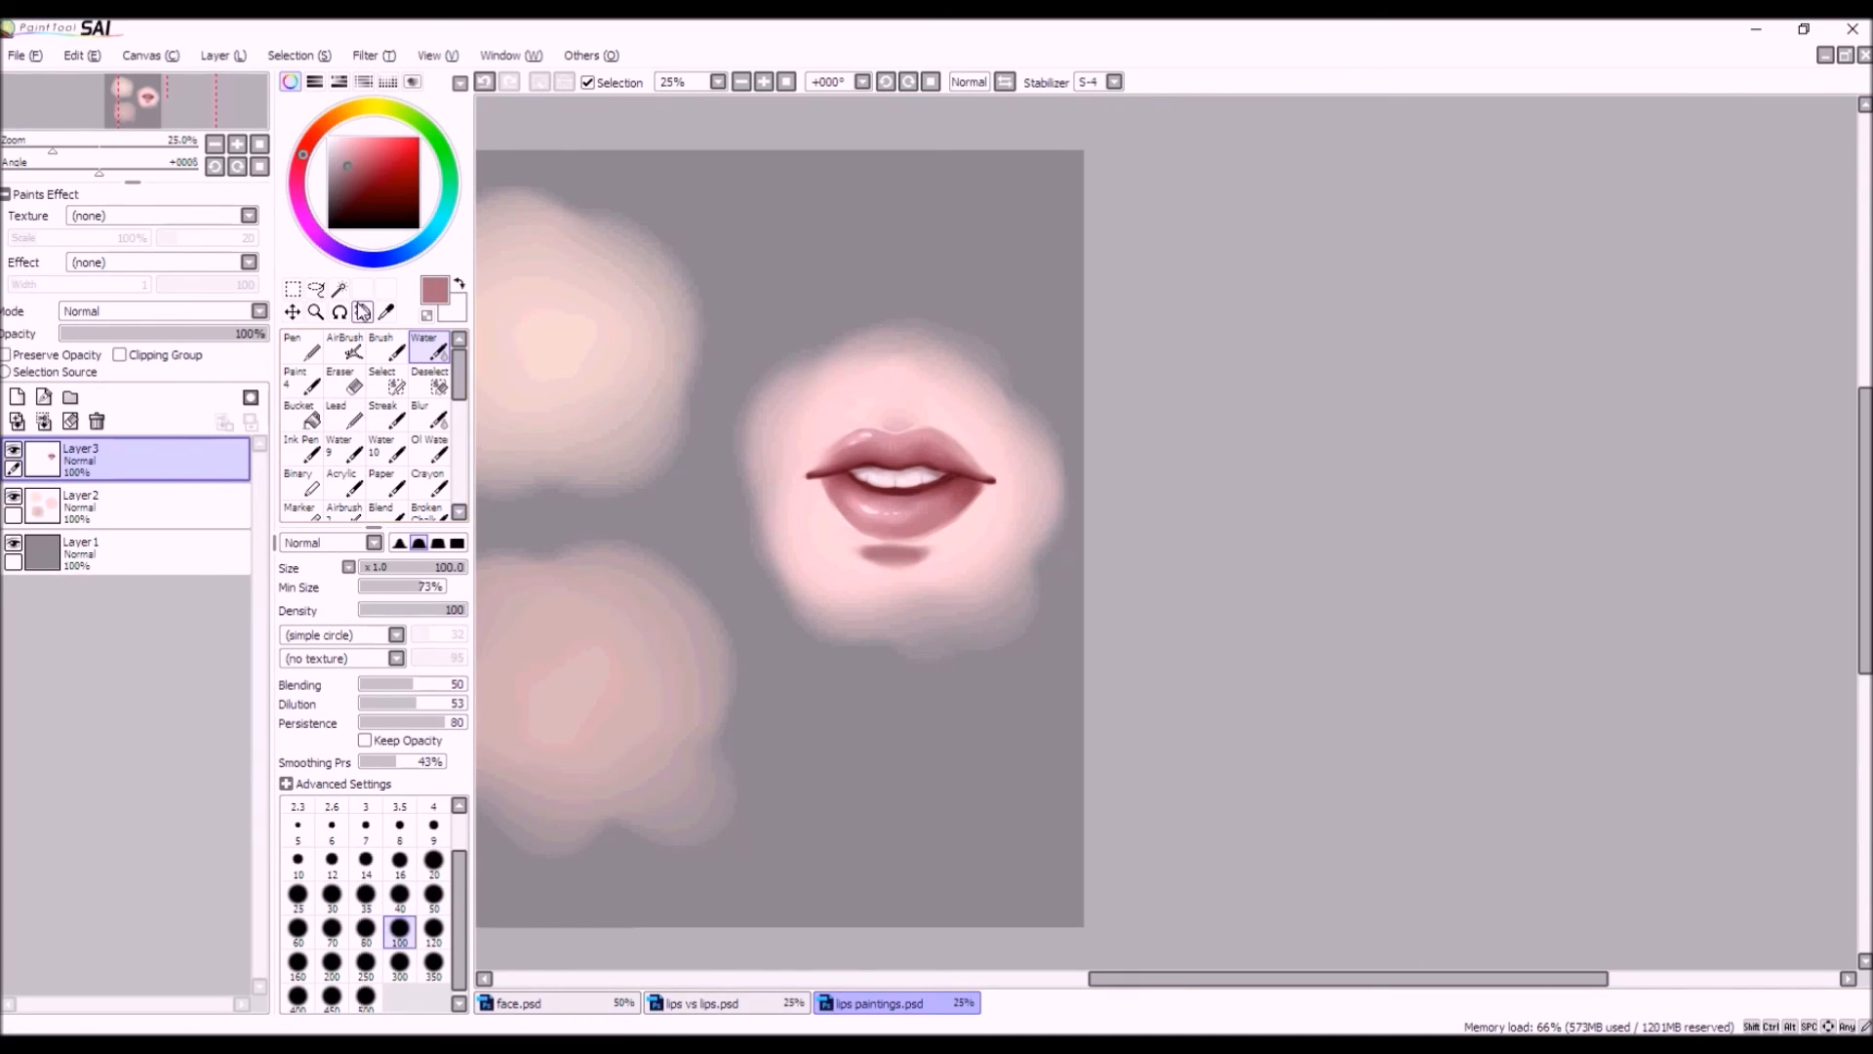
{"action": "left_click", "coordinate": [331, 138]}
{"action": "left_click", "coordinate": [345, 347]}
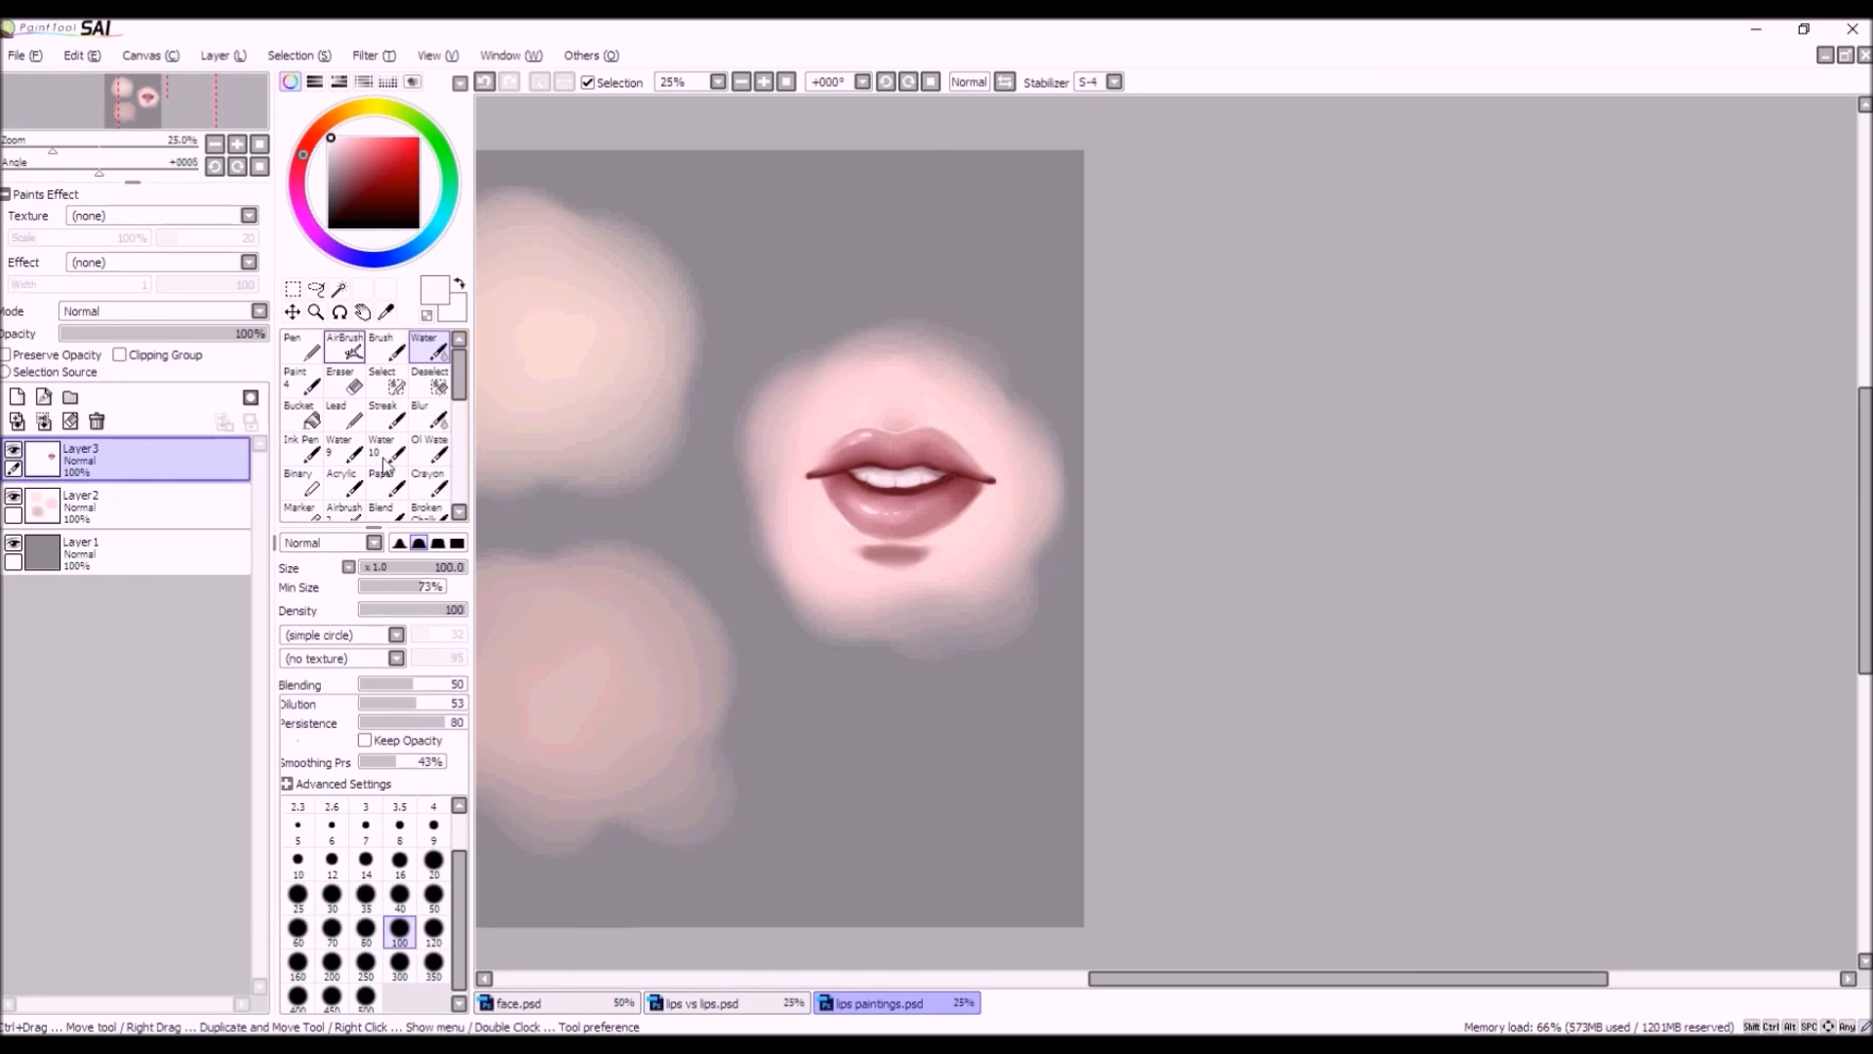
{"action": "left_click", "coordinate": [366, 917]}
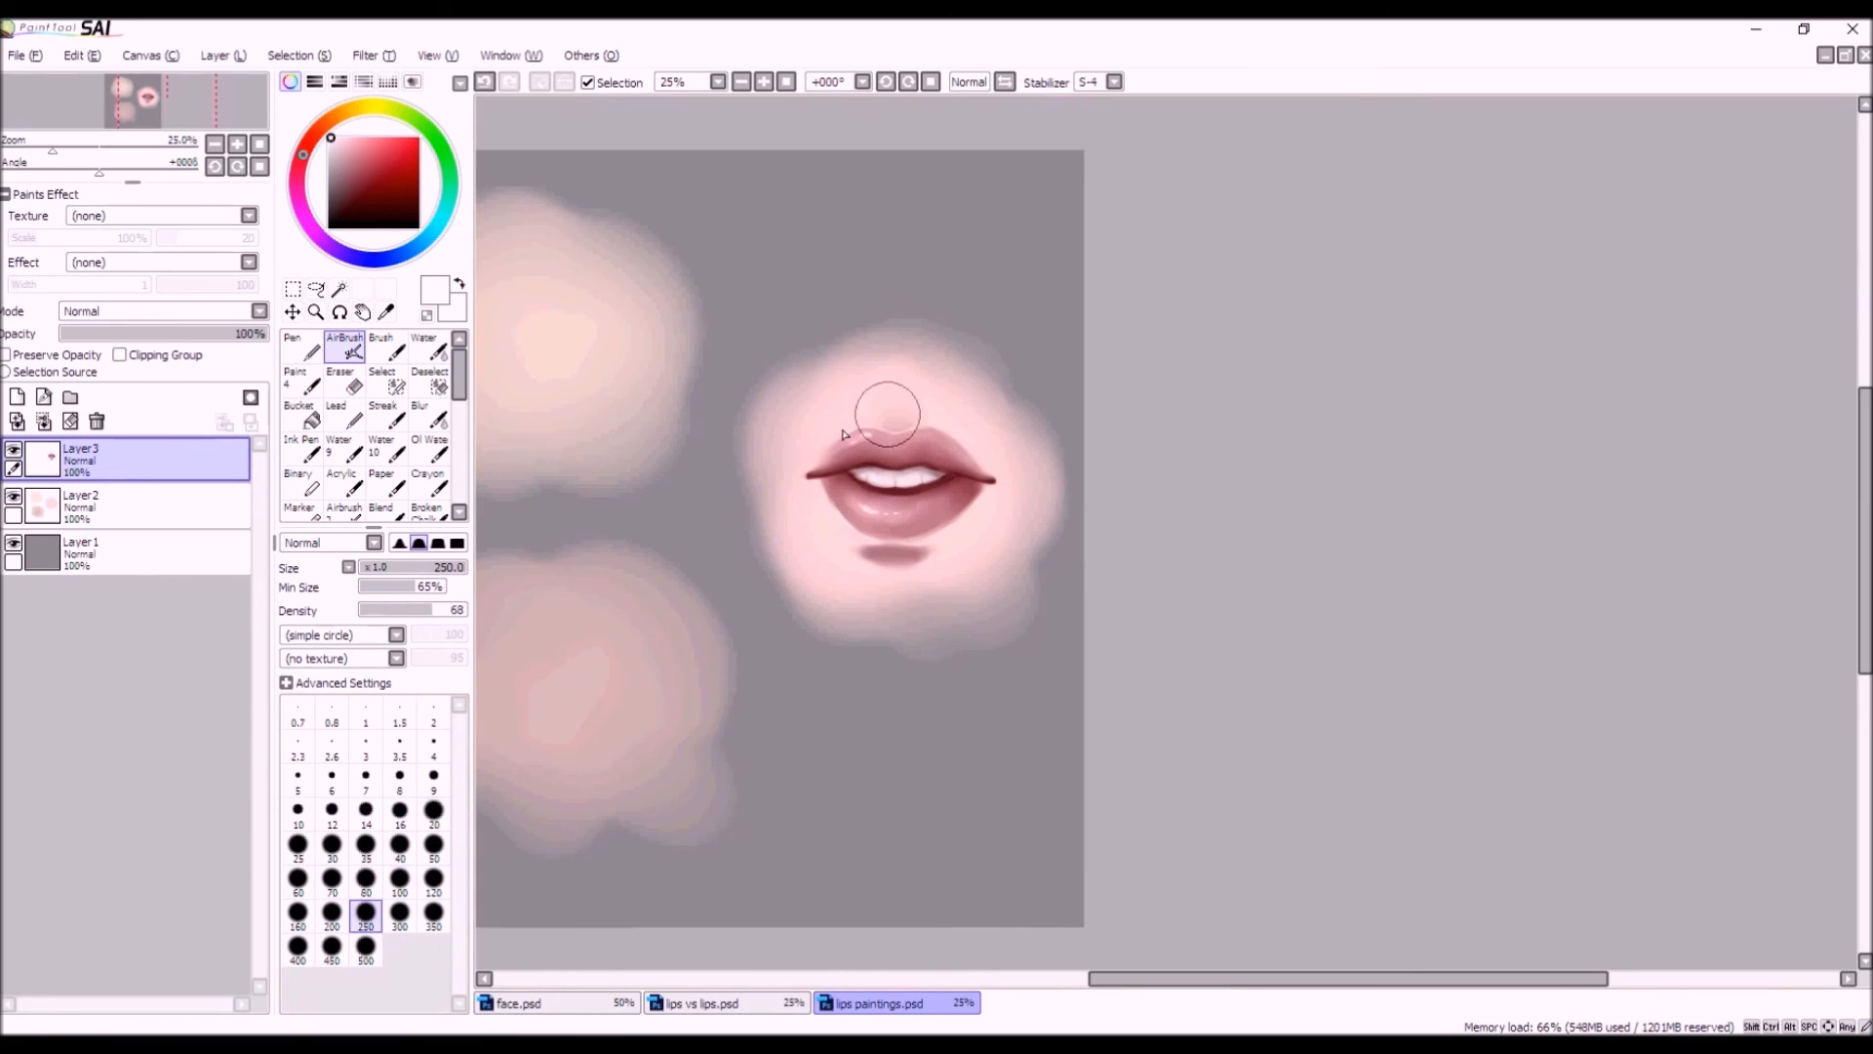
{"action": "left_click", "coordinate": [485, 84]}
{"action": "left_click", "coordinate": [396, 568]}
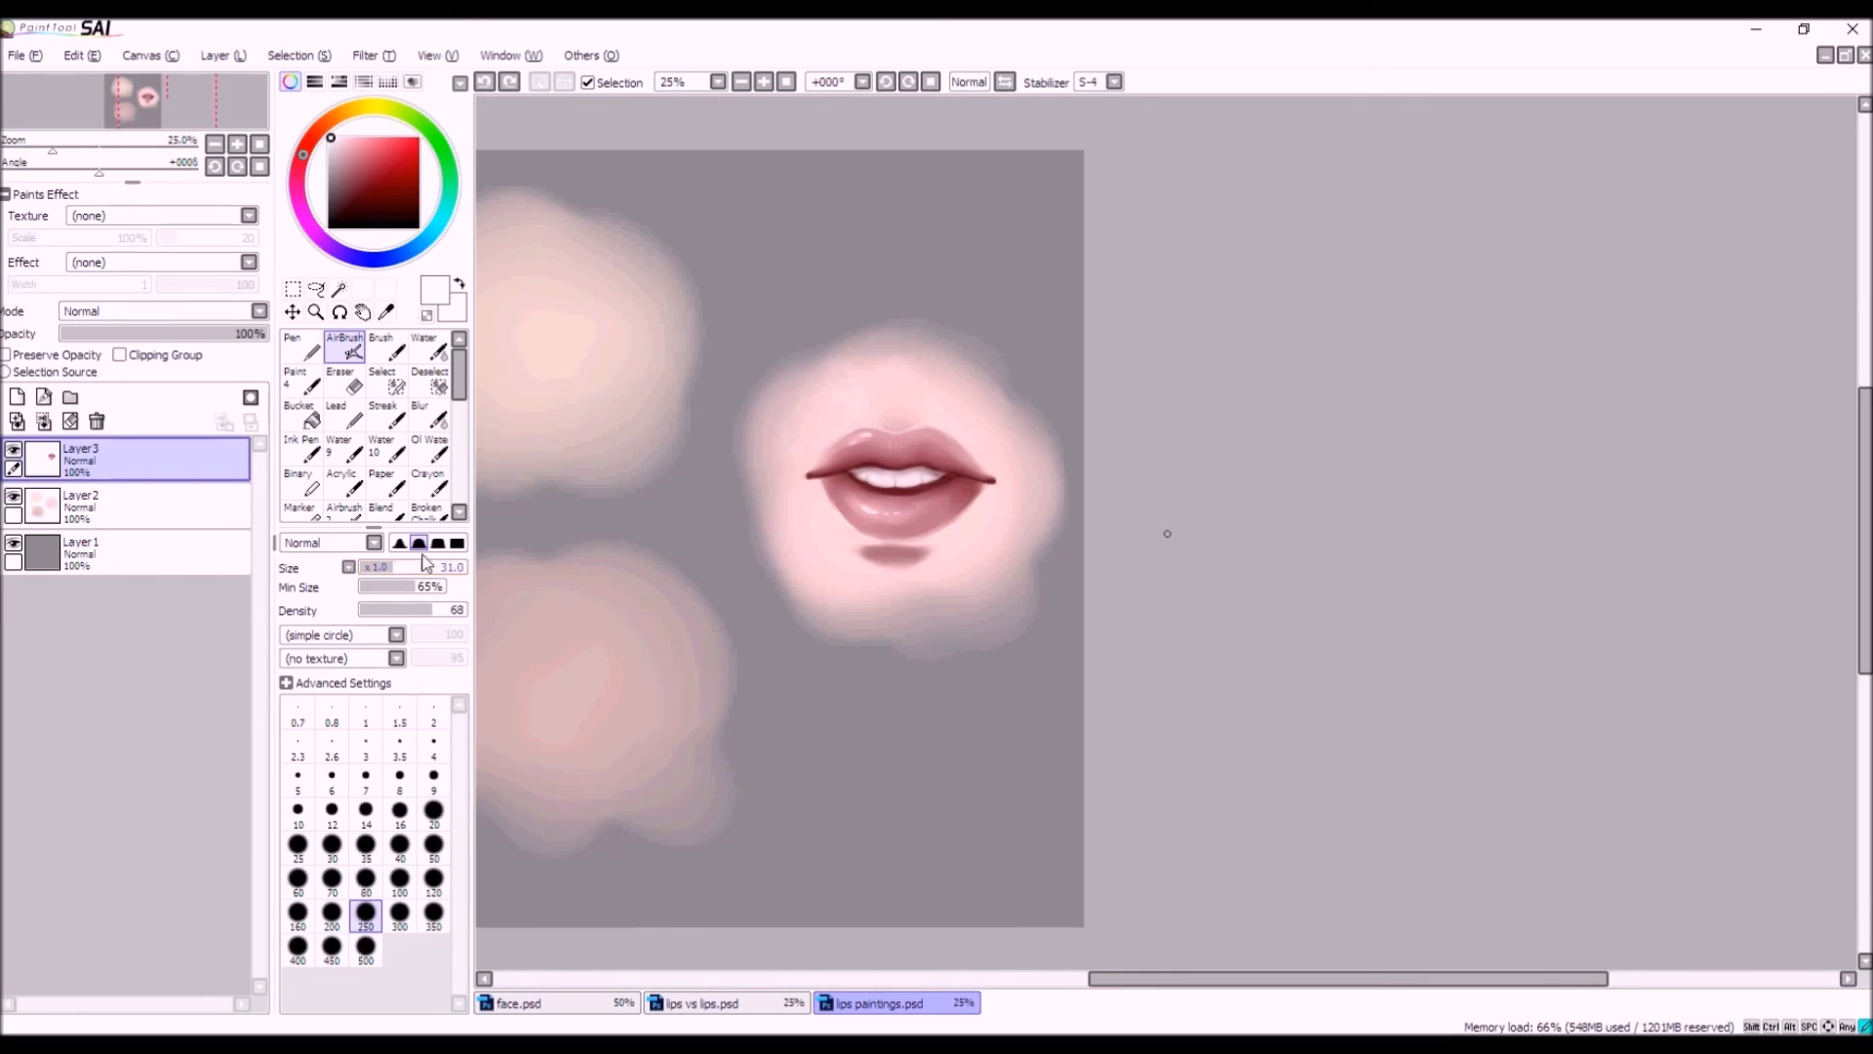
{"action": "left_click", "coordinate": [472, 568]}
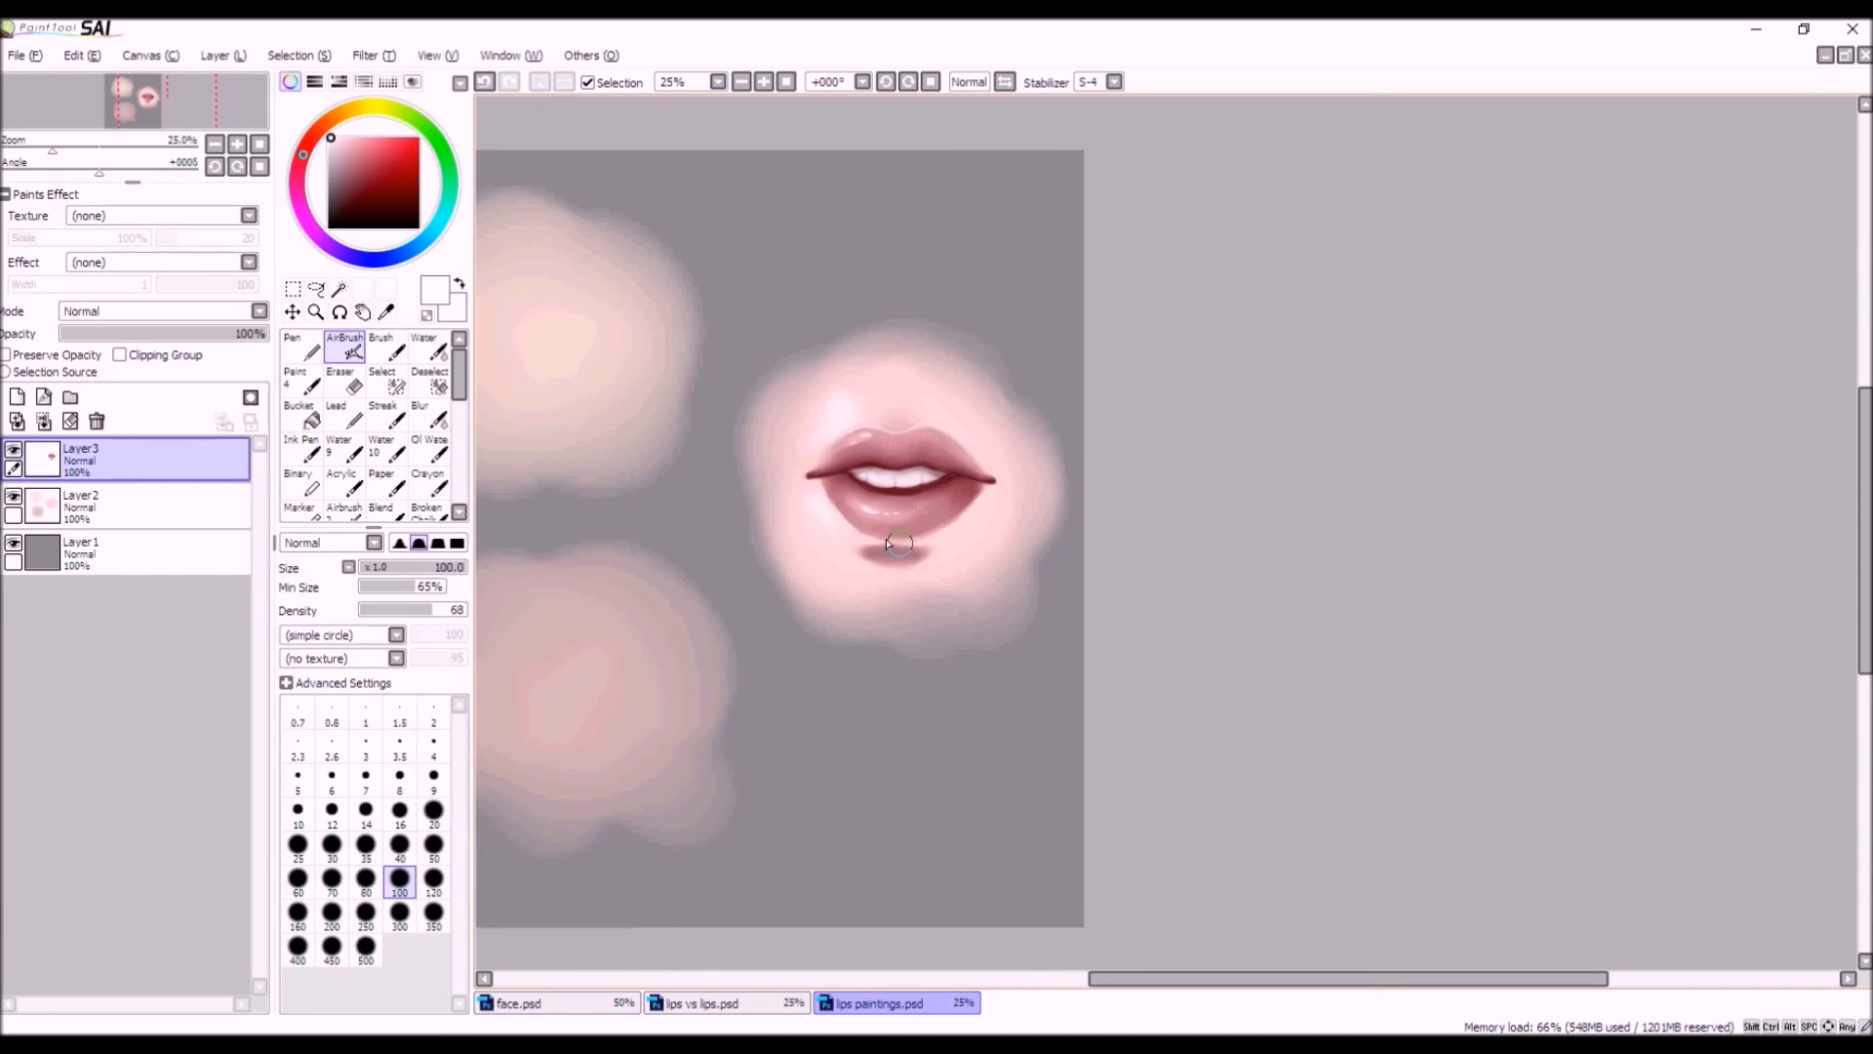
Try to airbrush dull rose shadows on both sides of the chin shadow, and undo them.
{"action": "left_click_drag", "start_coordinate": [335, 143], "coordinate": [347, 167]}
{"action": "left_click_drag", "start_coordinate": [991, 524], "coordinate": [947, 545]}
{"action": "left_click_drag", "start_coordinate": [820, 528], "coordinate": [850, 550]}
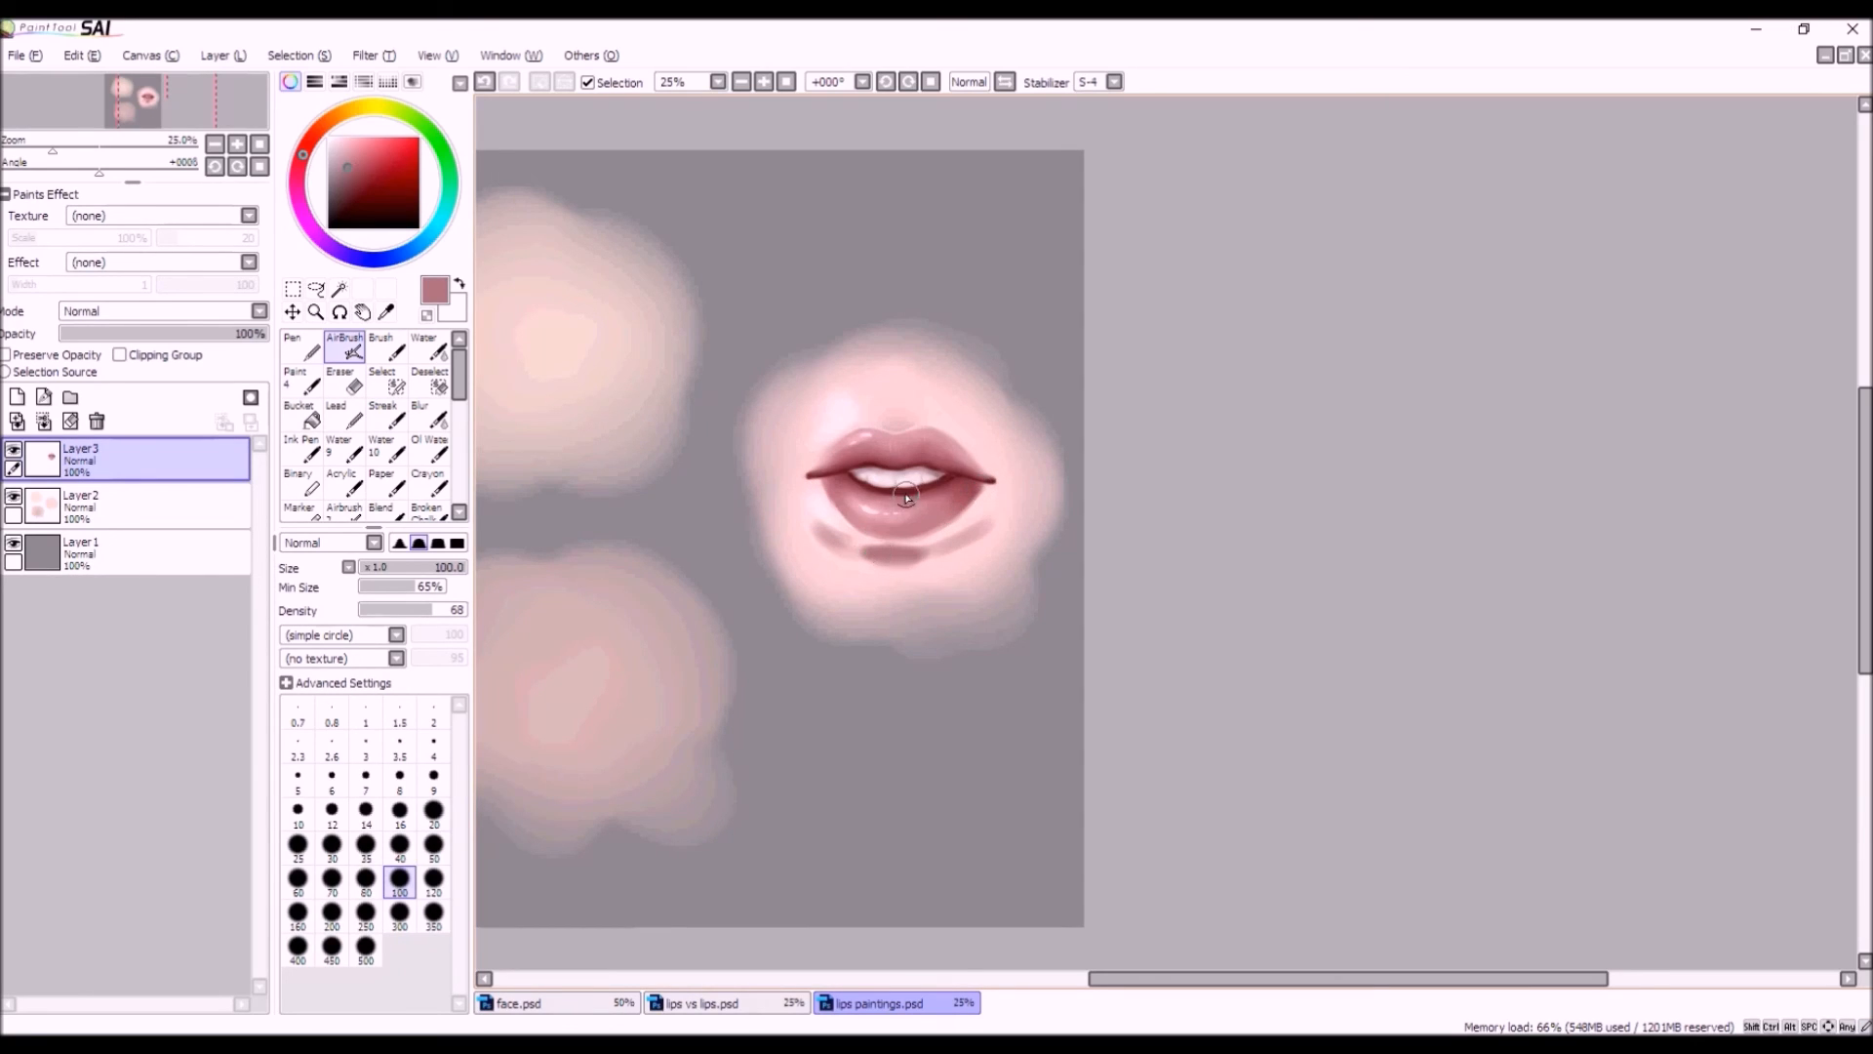
{"action": "left_click", "coordinate": [484, 82]}
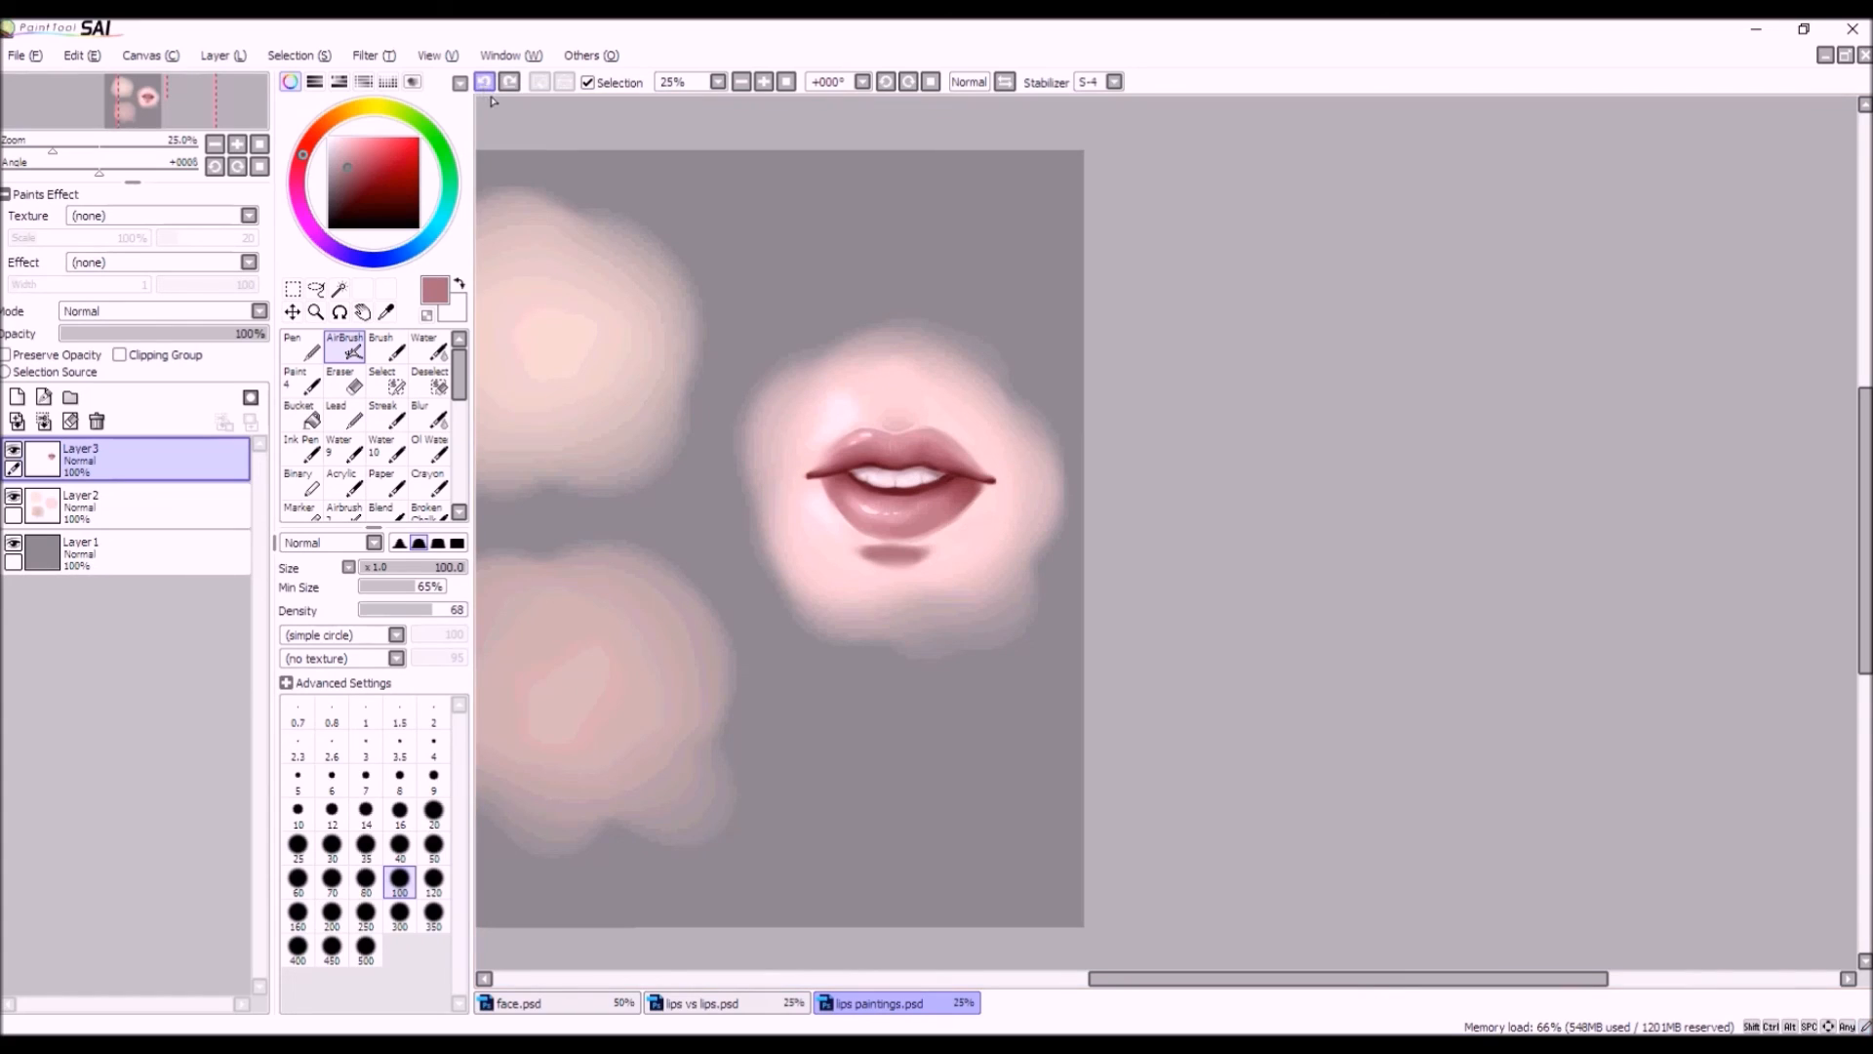
Try to soften the skin highlights beside the lips with the size 100 Water brush, and undo the blending.
{"action": "left_click", "coordinate": [429, 347]}
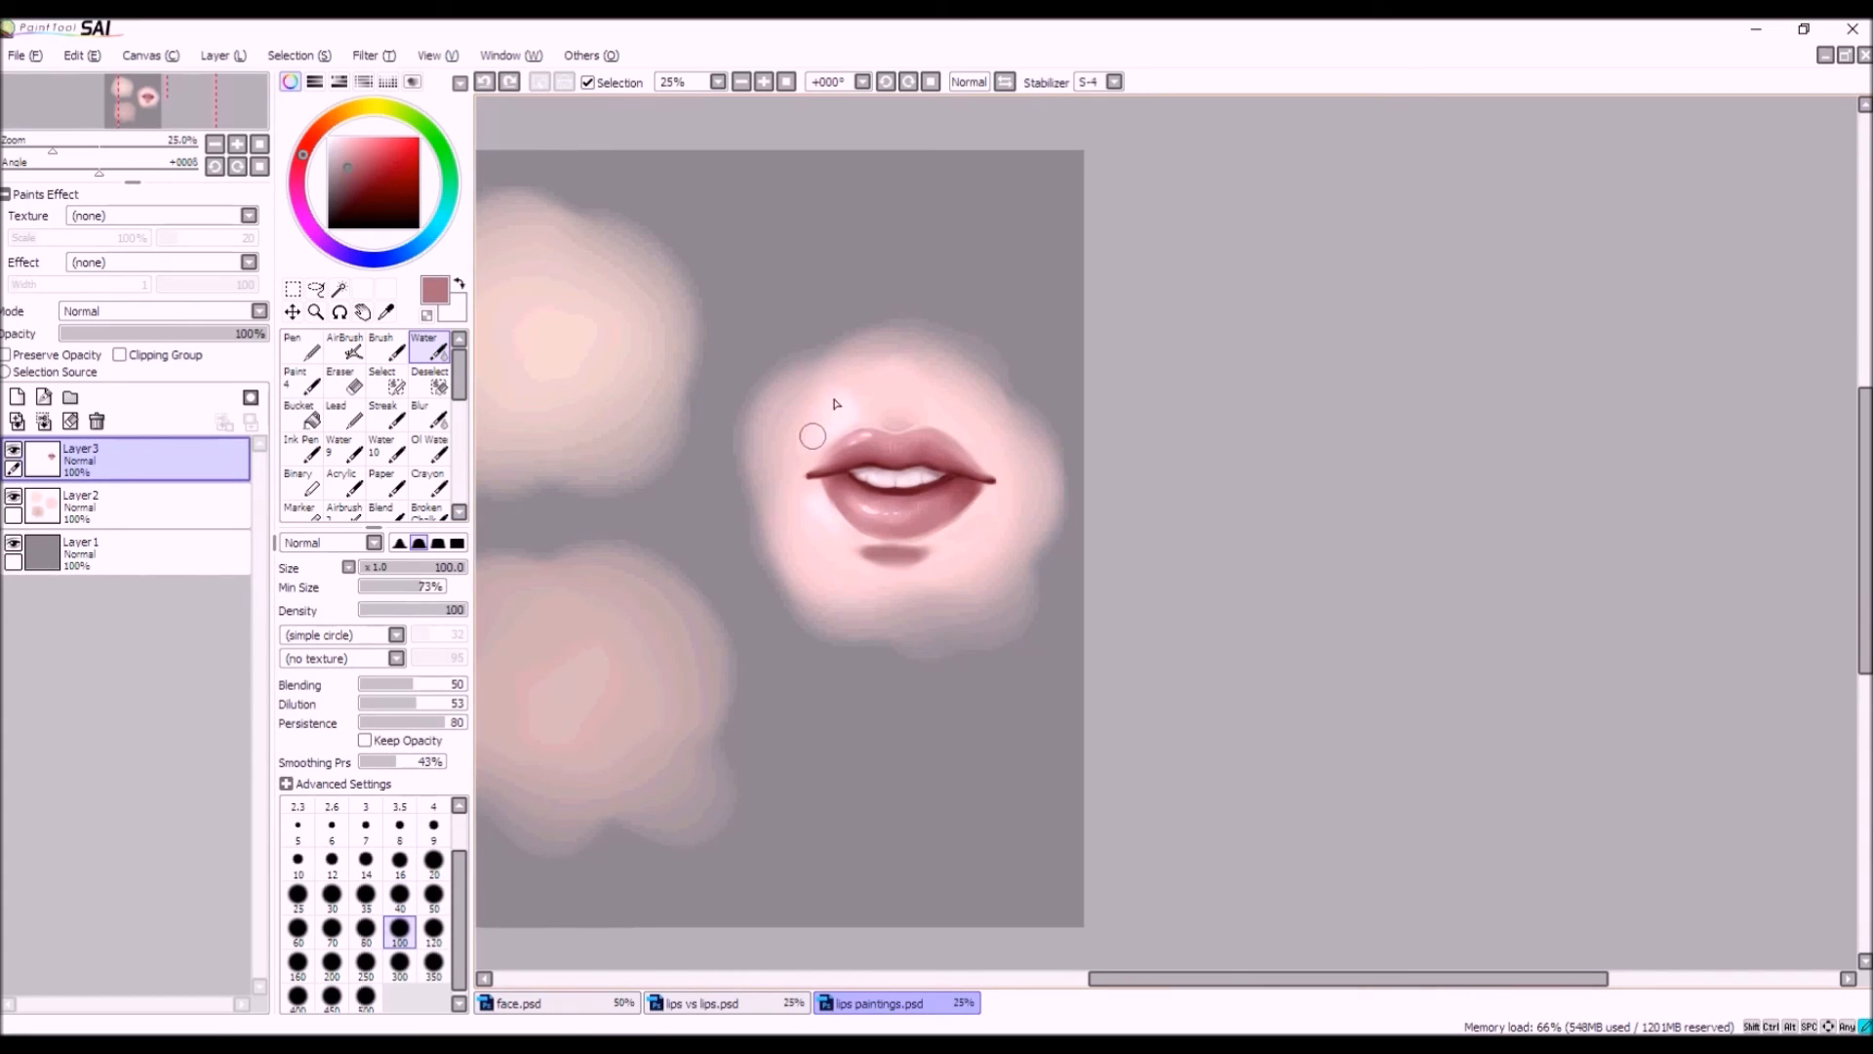
{"action": "left_click_drag", "start_coordinate": [849, 384], "coordinate": [811, 428]}
{"action": "mouse_move", "coordinate": [814, 527]}
{"action": "left_mouse_down"}
{"action": "mouse_move", "coordinate": [802, 500]}
{"action": "mouse_move", "coordinate": [831, 527]}
{"action": "left_mouse_up"}
{"action": "scroll", "coordinate": [947, 395], "scroll_direction": "down", "scroll_amount": 2}
{"action": "scroll", "coordinate": [1007, 430], "scroll_direction": "up", "scroll_amount": 2}
{"action": "scroll", "coordinate": [933, 399], "scroll_direction": "down", "scroll_amount": 2}
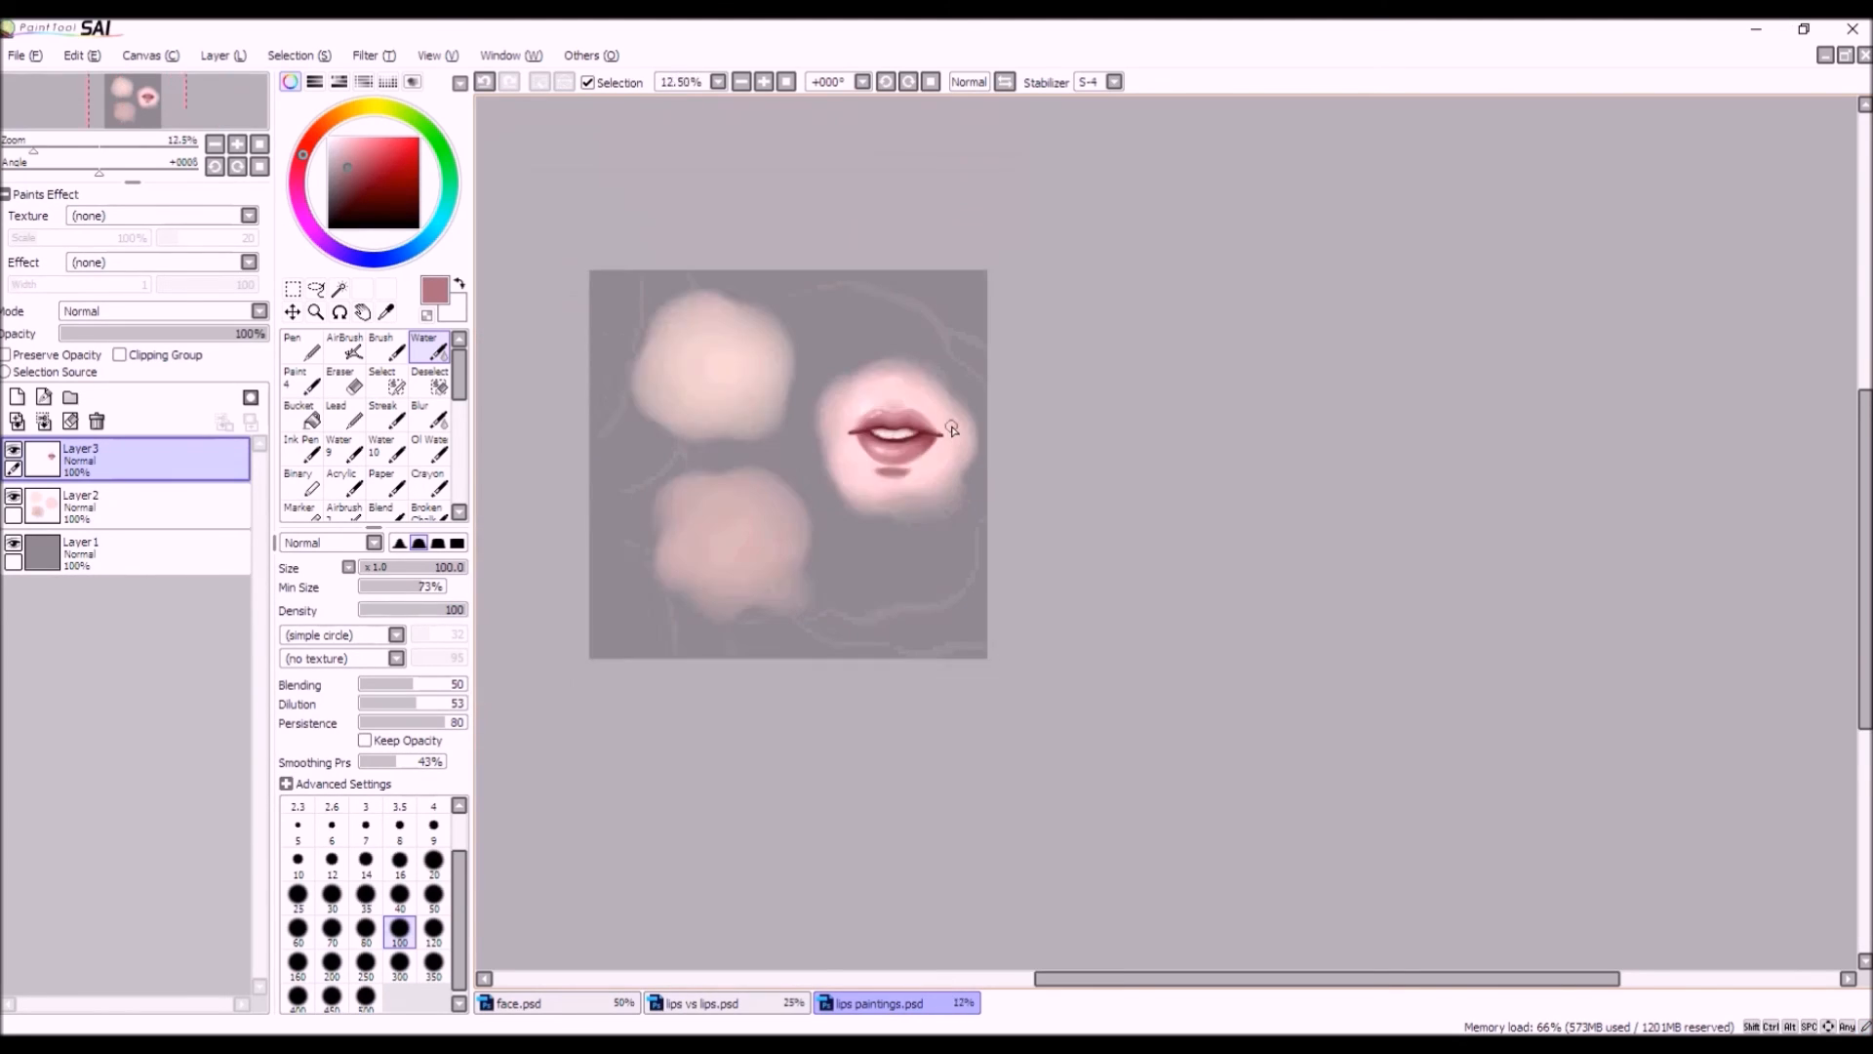
{"action": "scroll", "coordinate": [980, 454], "scroll_direction": "up", "scroll_amount": 3}
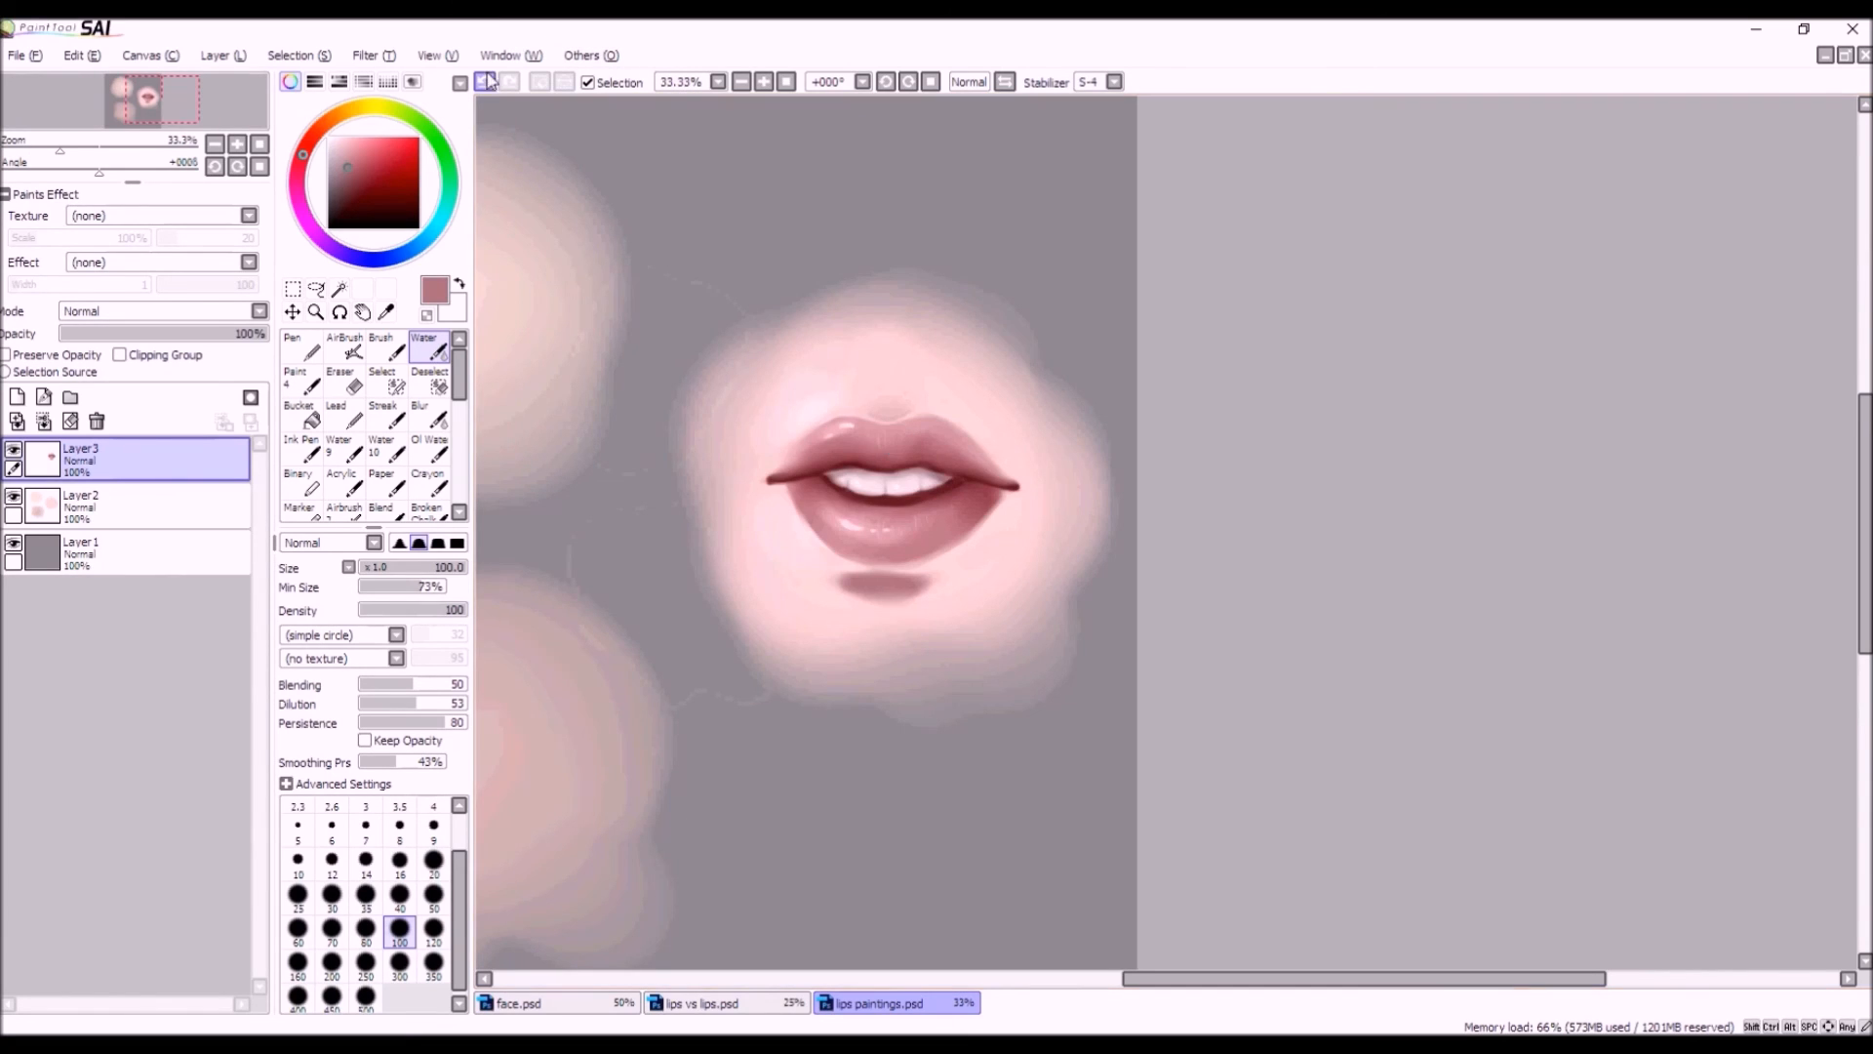
{"action": "left_click", "coordinate": [484, 86]}
{"action": "left_click", "coordinate": [483, 86]}
Try to airbrush a pale pink sampled from the skin beside the mouth, and undo it.
{"action": "left_click", "coordinate": [809, 395], "text": "alt"}
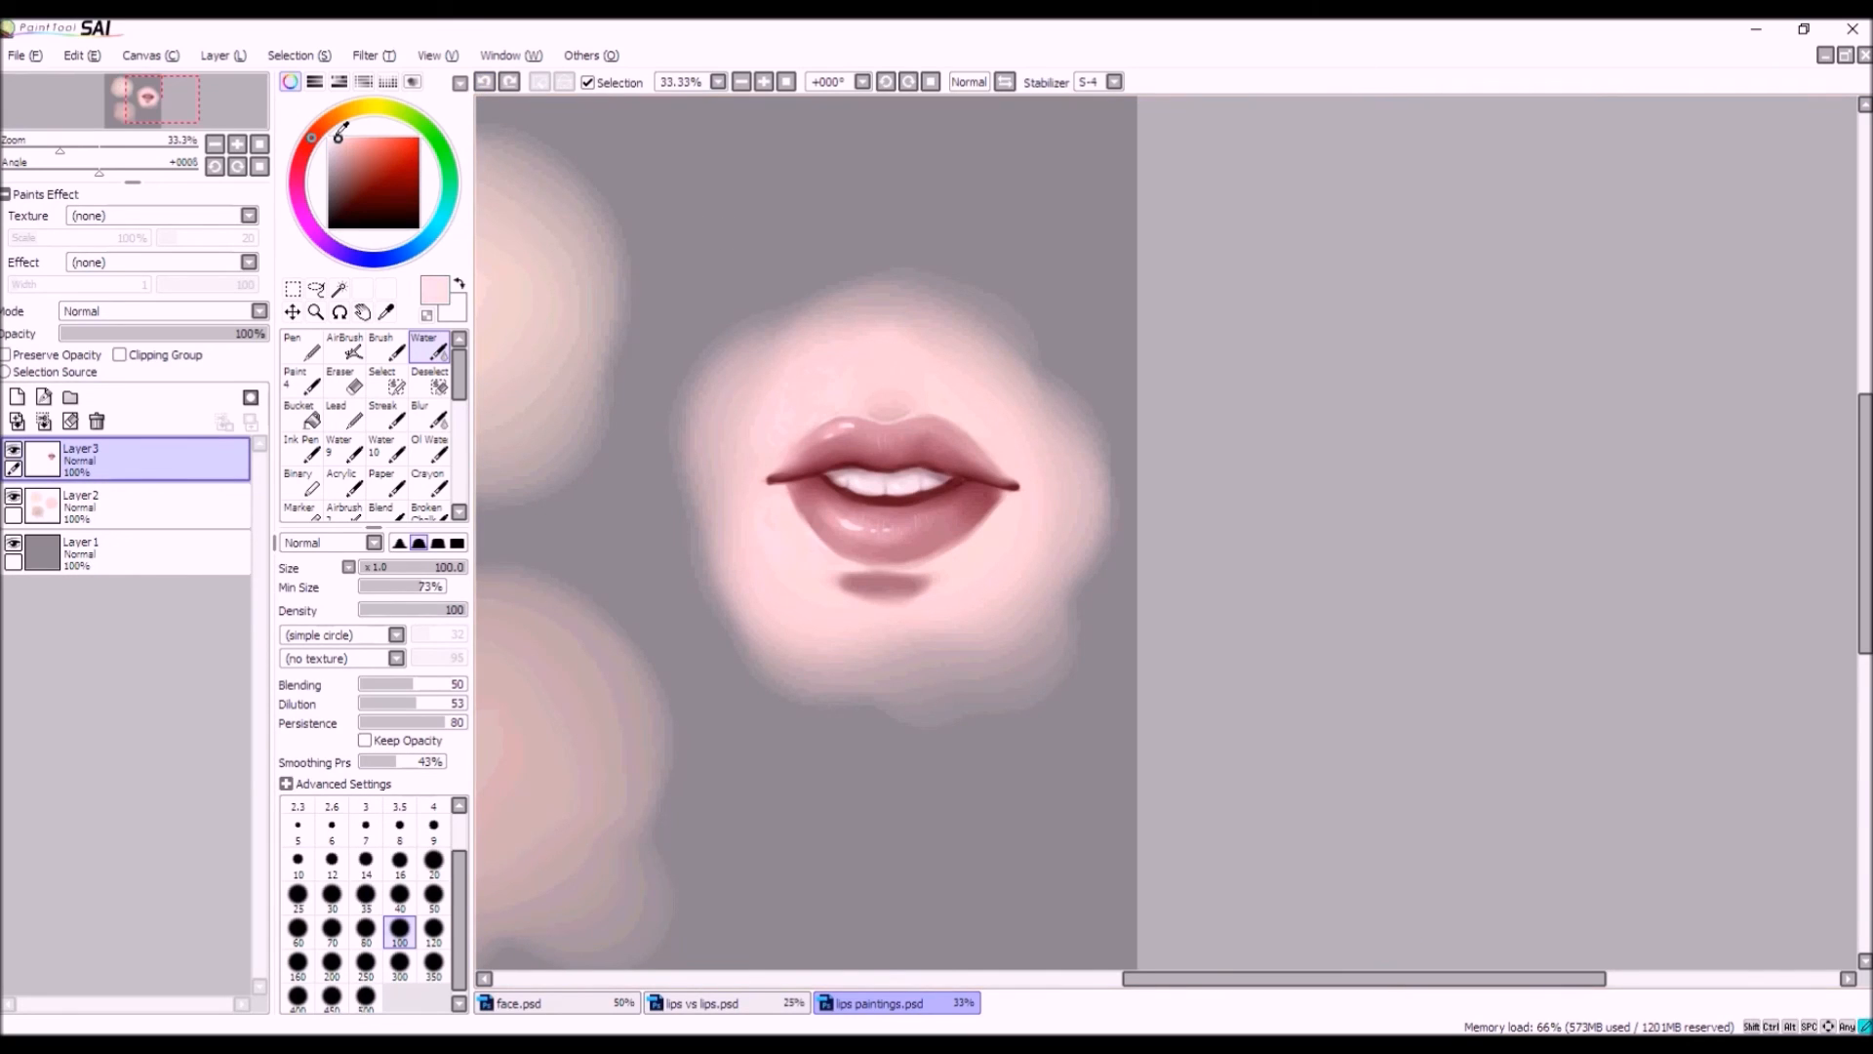
{"action": "left_click", "coordinate": [345, 348]}
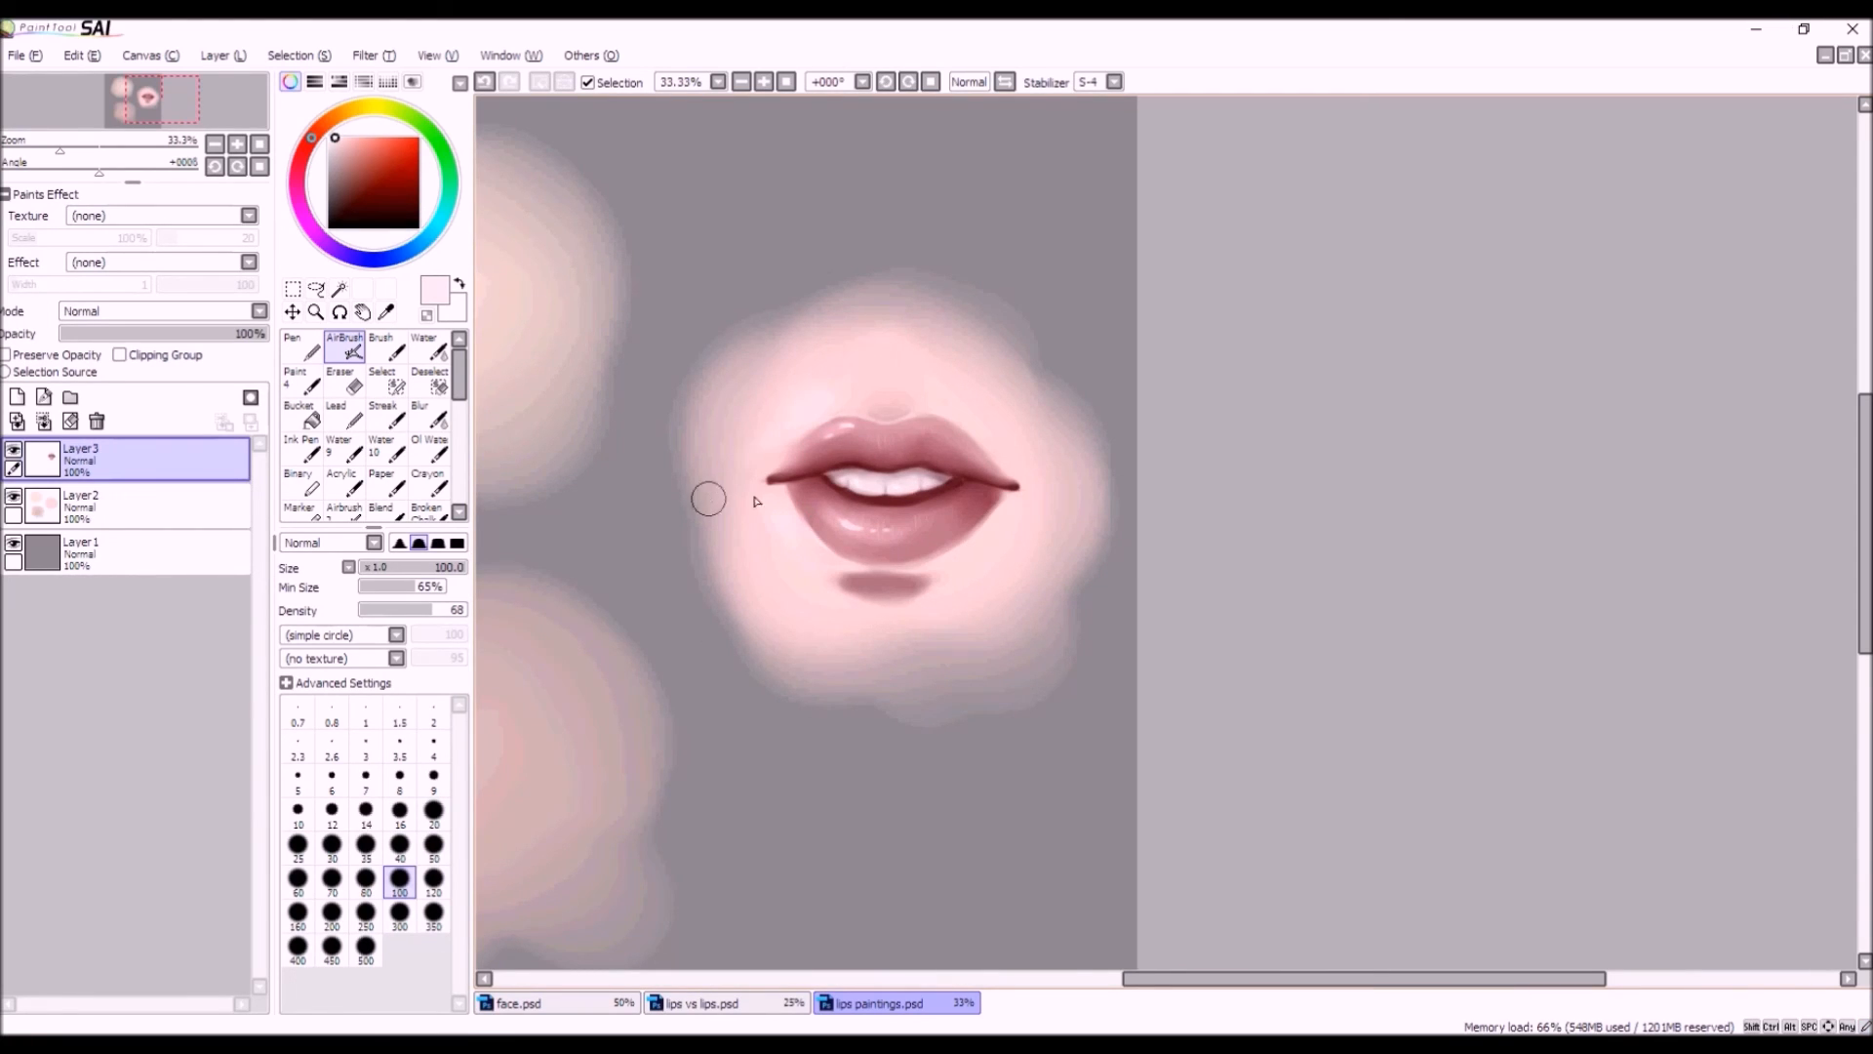
{"action": "left_click", "coordinate": [484, 82]}
{"action": "left_click", "coordinate": [315, 312]}
{"action": "scroll", "coordinate": [955, 515], "scroll_direction": "down", "scroll_amount": 1}
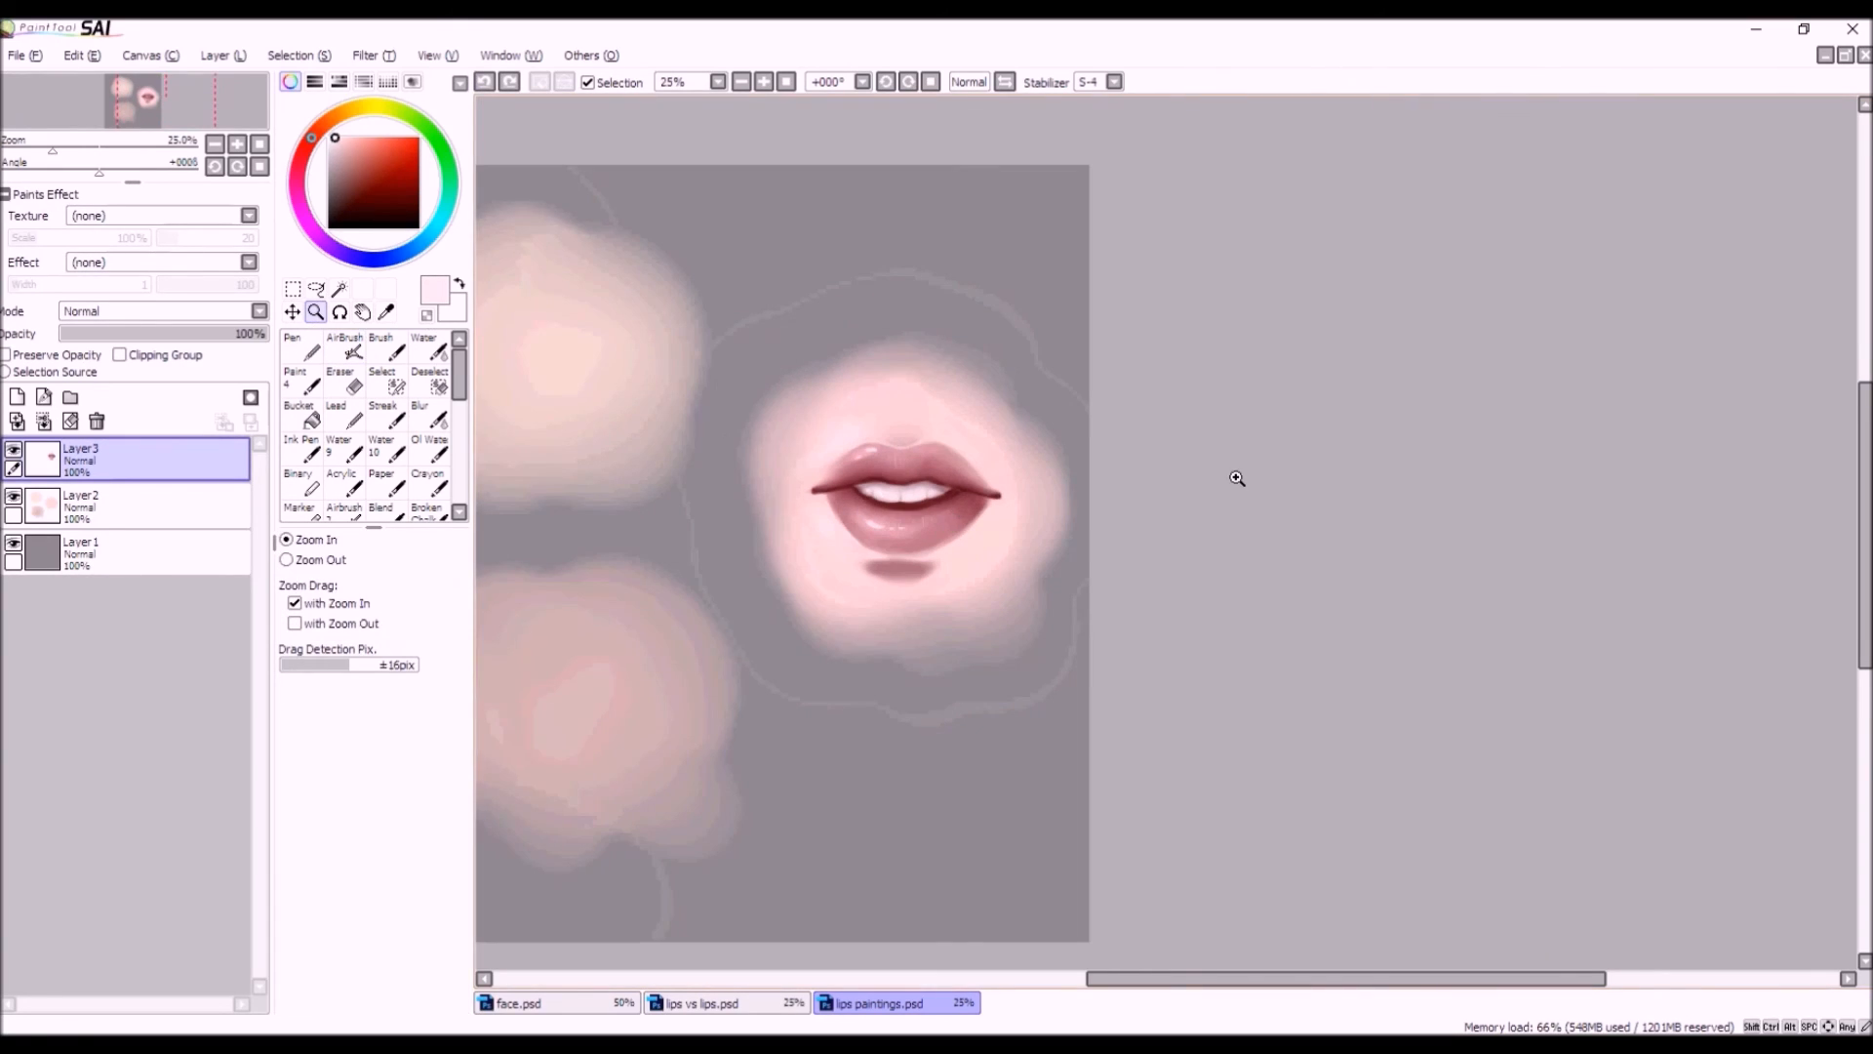
{"action": "scroll", "coordinate": [1232, 478], "scroll_direction": "down", "scroll_amount": 1}
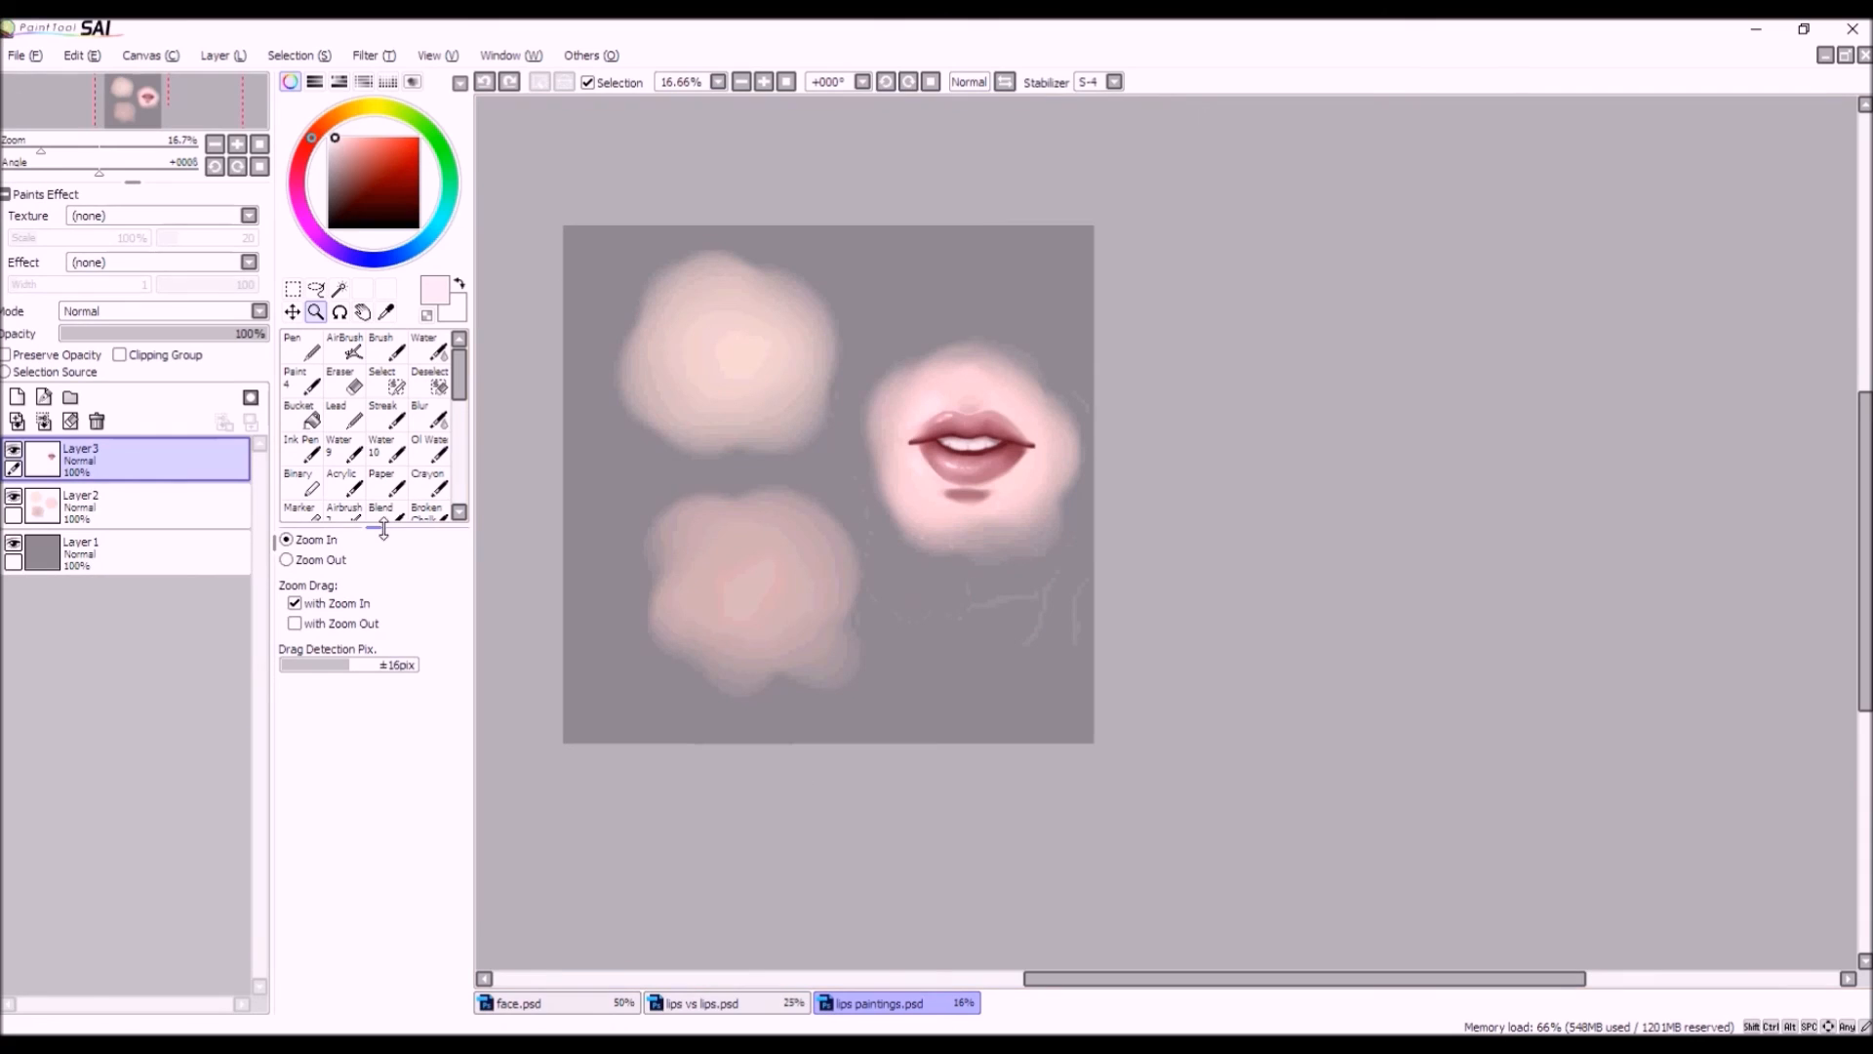
{"action": "left_click_drag", "start_coordinate": [383, 527], "coordinate": [384, 534]}
{"action": "left_click", "coordinate": [302, 347]}
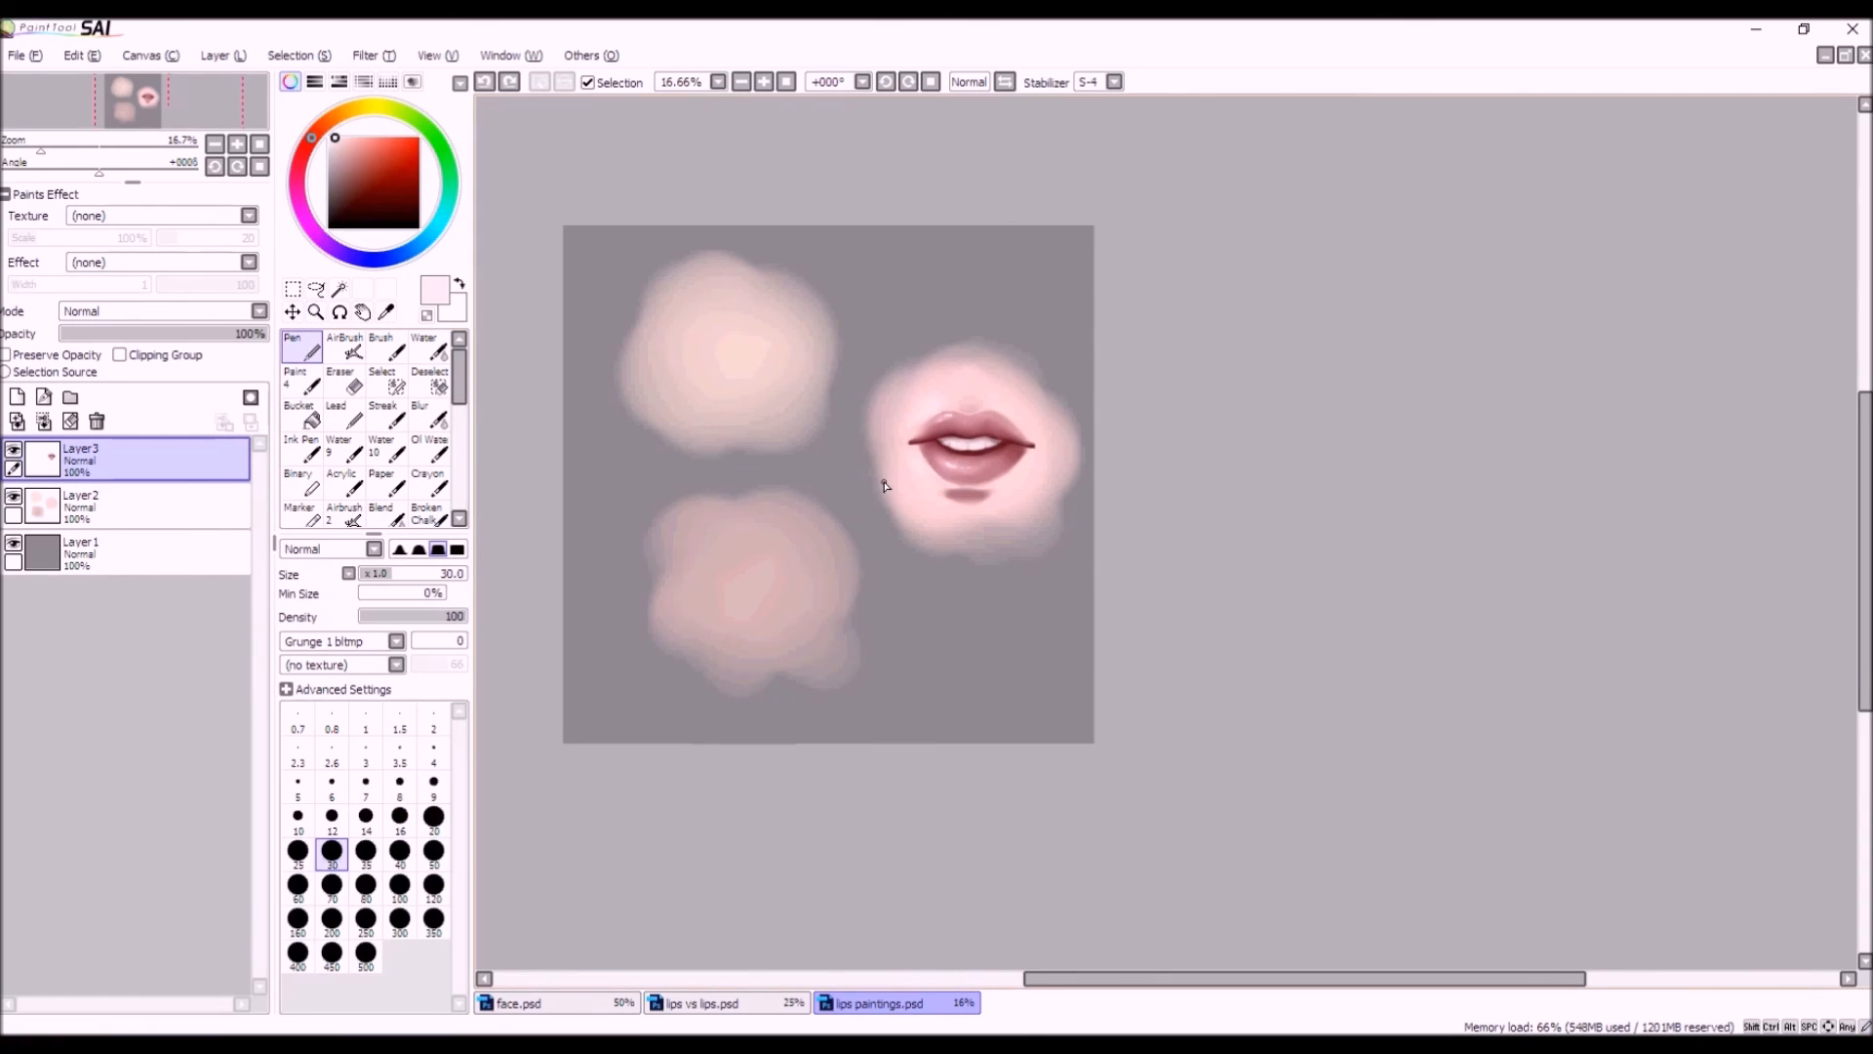
{"action": "scroll", "coordinate": [883, 476], "scroll_direction": "up", "scroll_amount": 1}
{"action": "left_click", "coordinate": [376, 350]}
{"action": "left_click", "coordinate": [349, 351]}
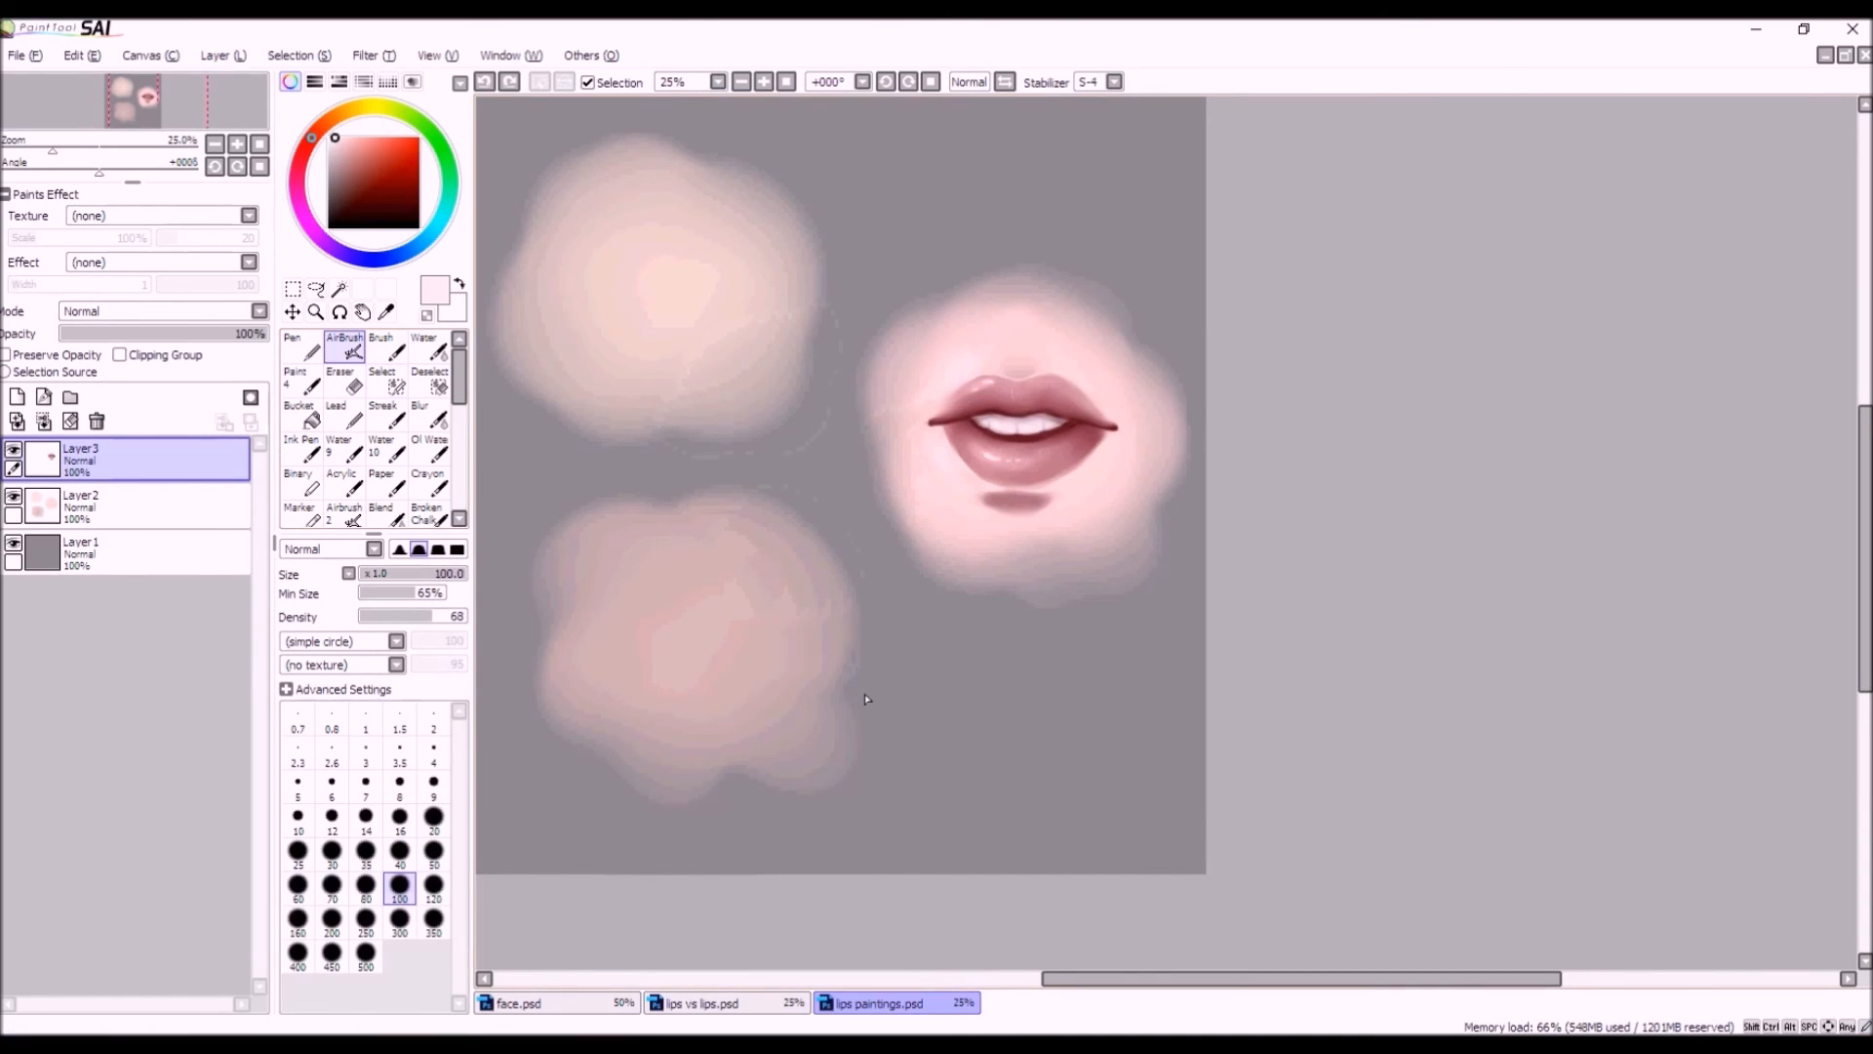
{"action": "scroll", "coordinate": [1318, 566], "scroll_direction": "down", "scroll_amount": 1}
{"action": "scroll", "coordinate": [884, 481], "scroll_direction": "up", "scroll_amount": 1}
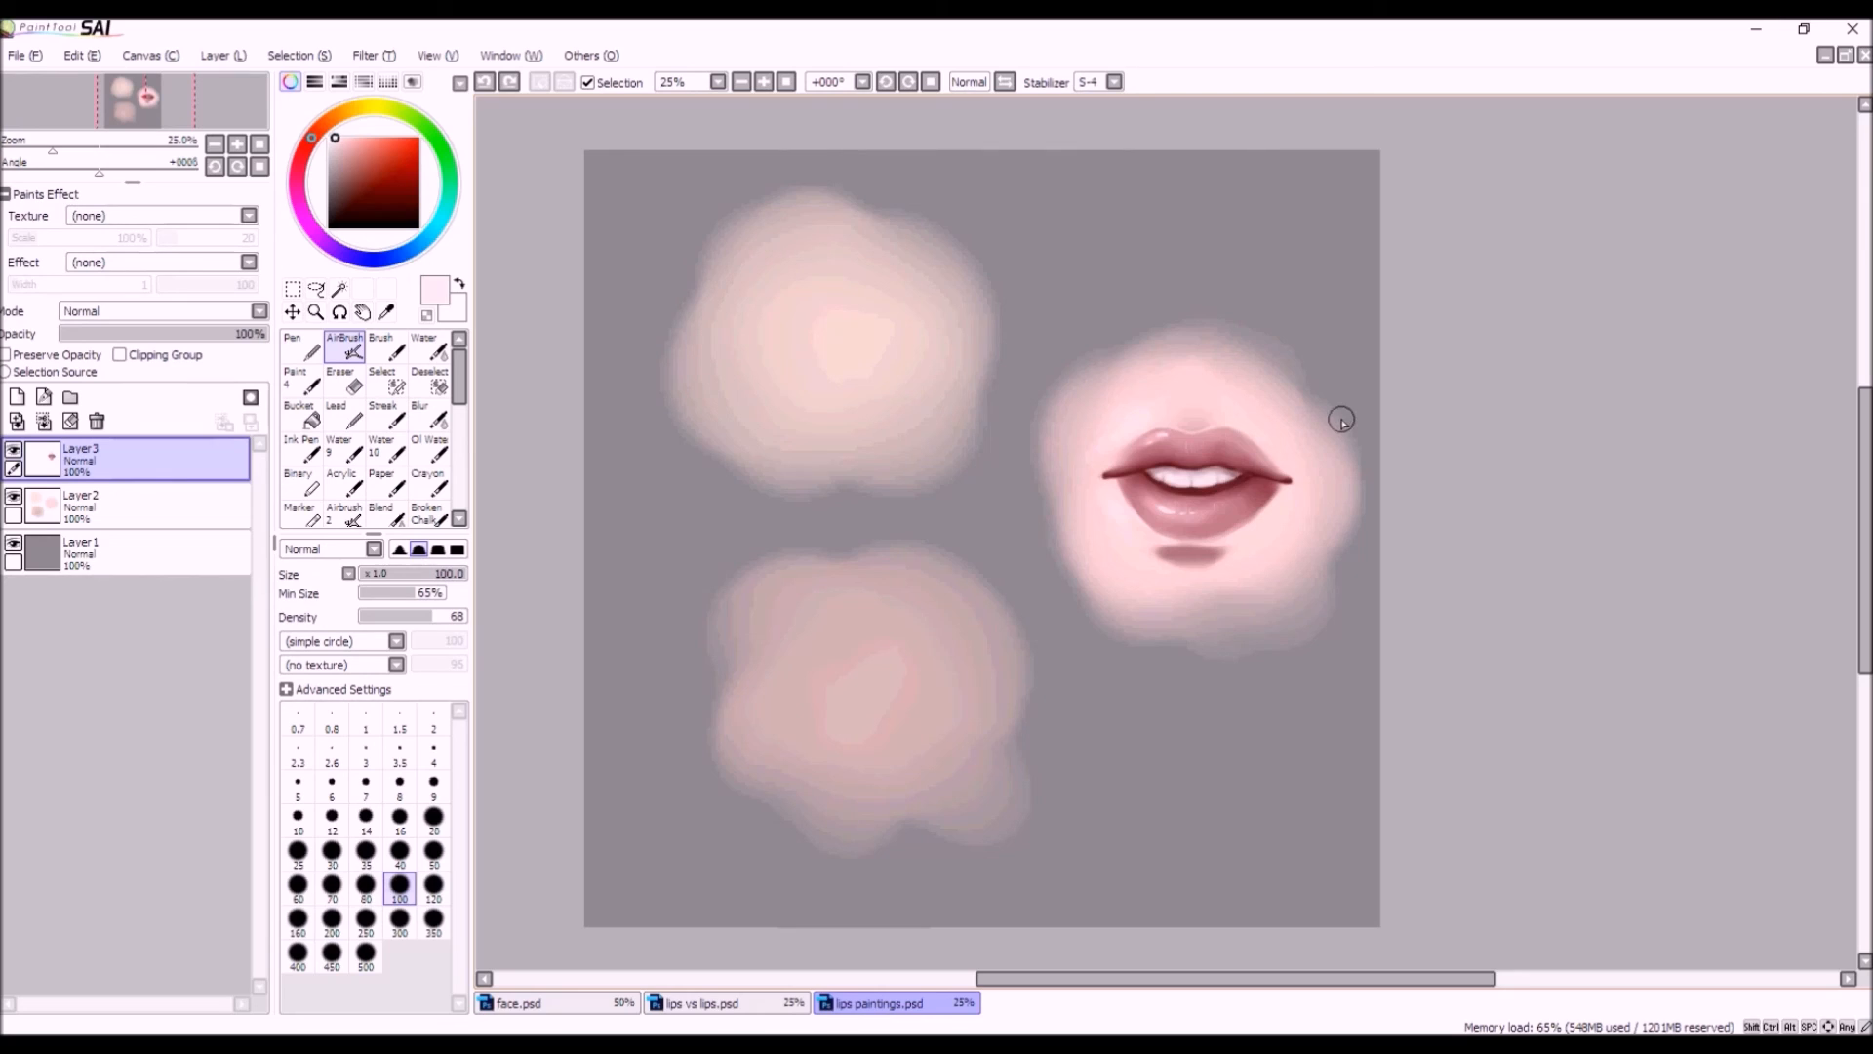
{"action": "mouse_move", "coordinate": [435, 1046]}
{"action": "left_click", "coordinate": [435, 1046]}
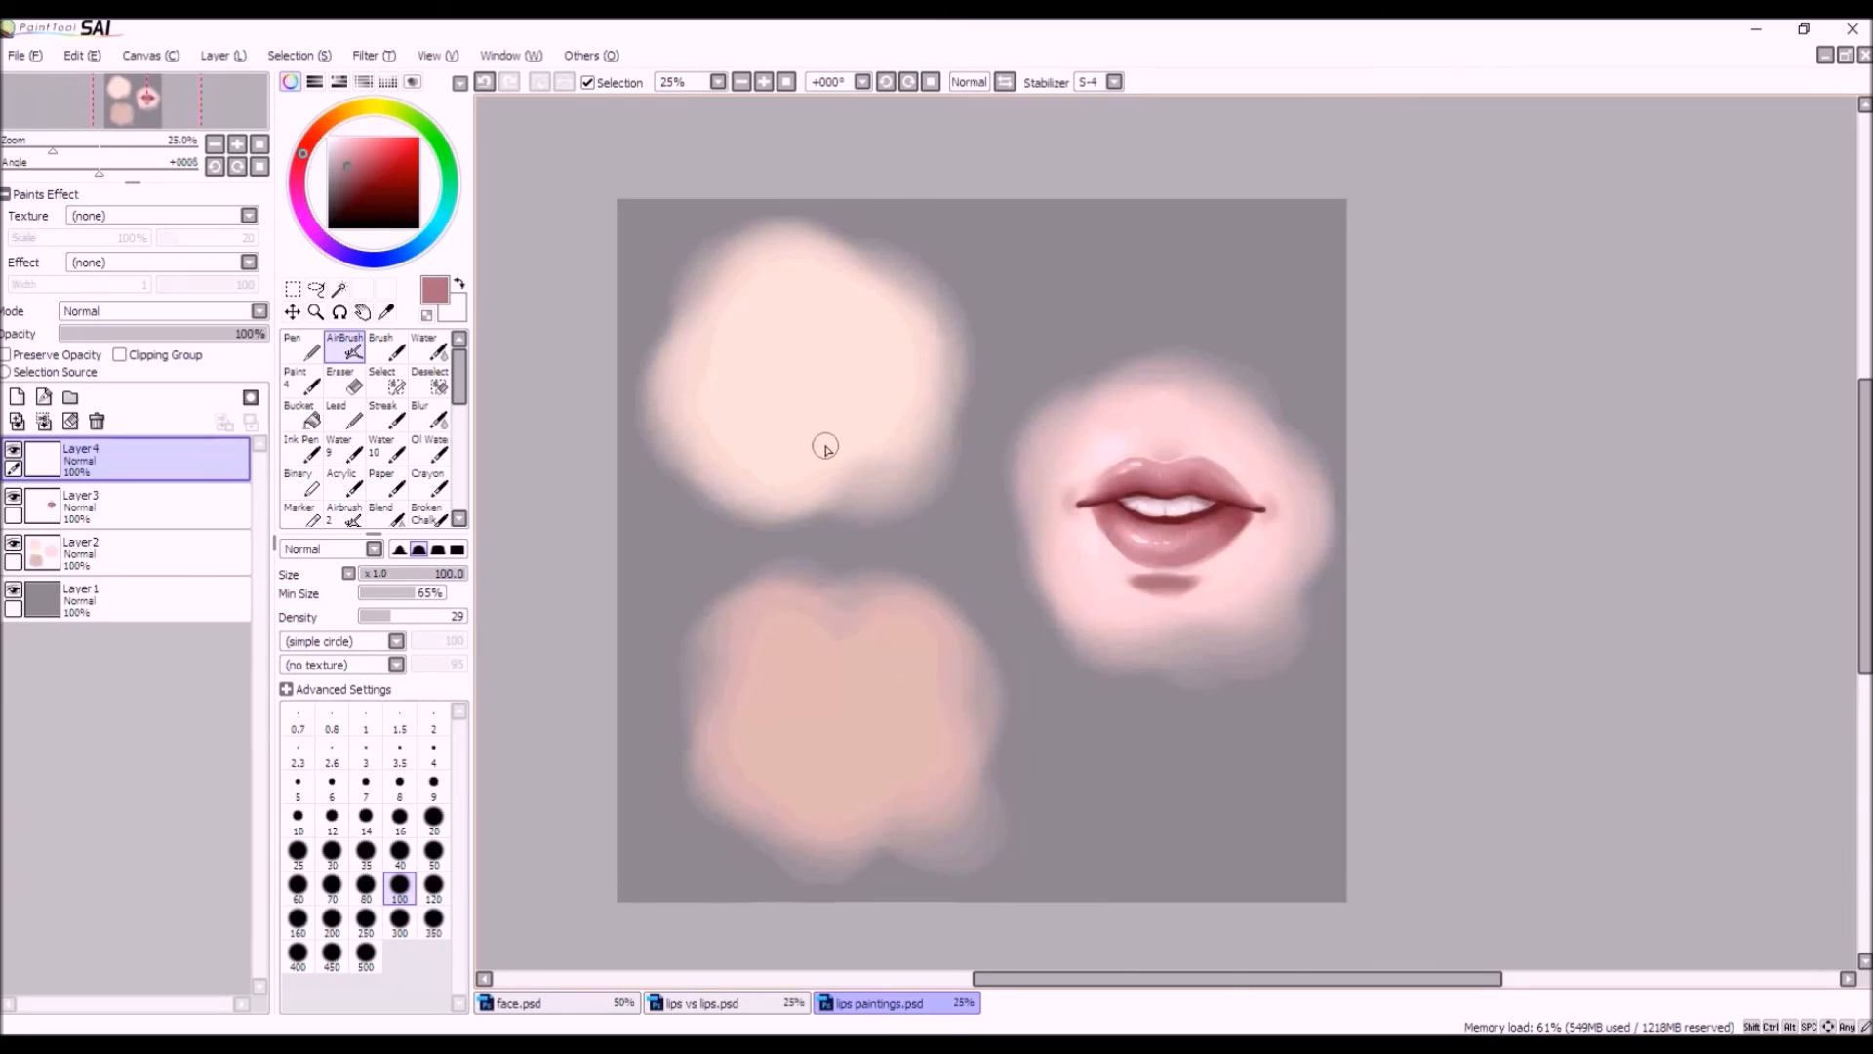
Choose a dark red, test a size 20 airbrush stroke on the cream skin patch, and undo the stroke.
{"action": "scroll", "coordinate": [823, 445], "scroll_direction": "up", "scroll_amount": 1}
{"action": "scroll", "coordinate": [790, 419], "scroll_direction": "up", "scroll_amount": 1}
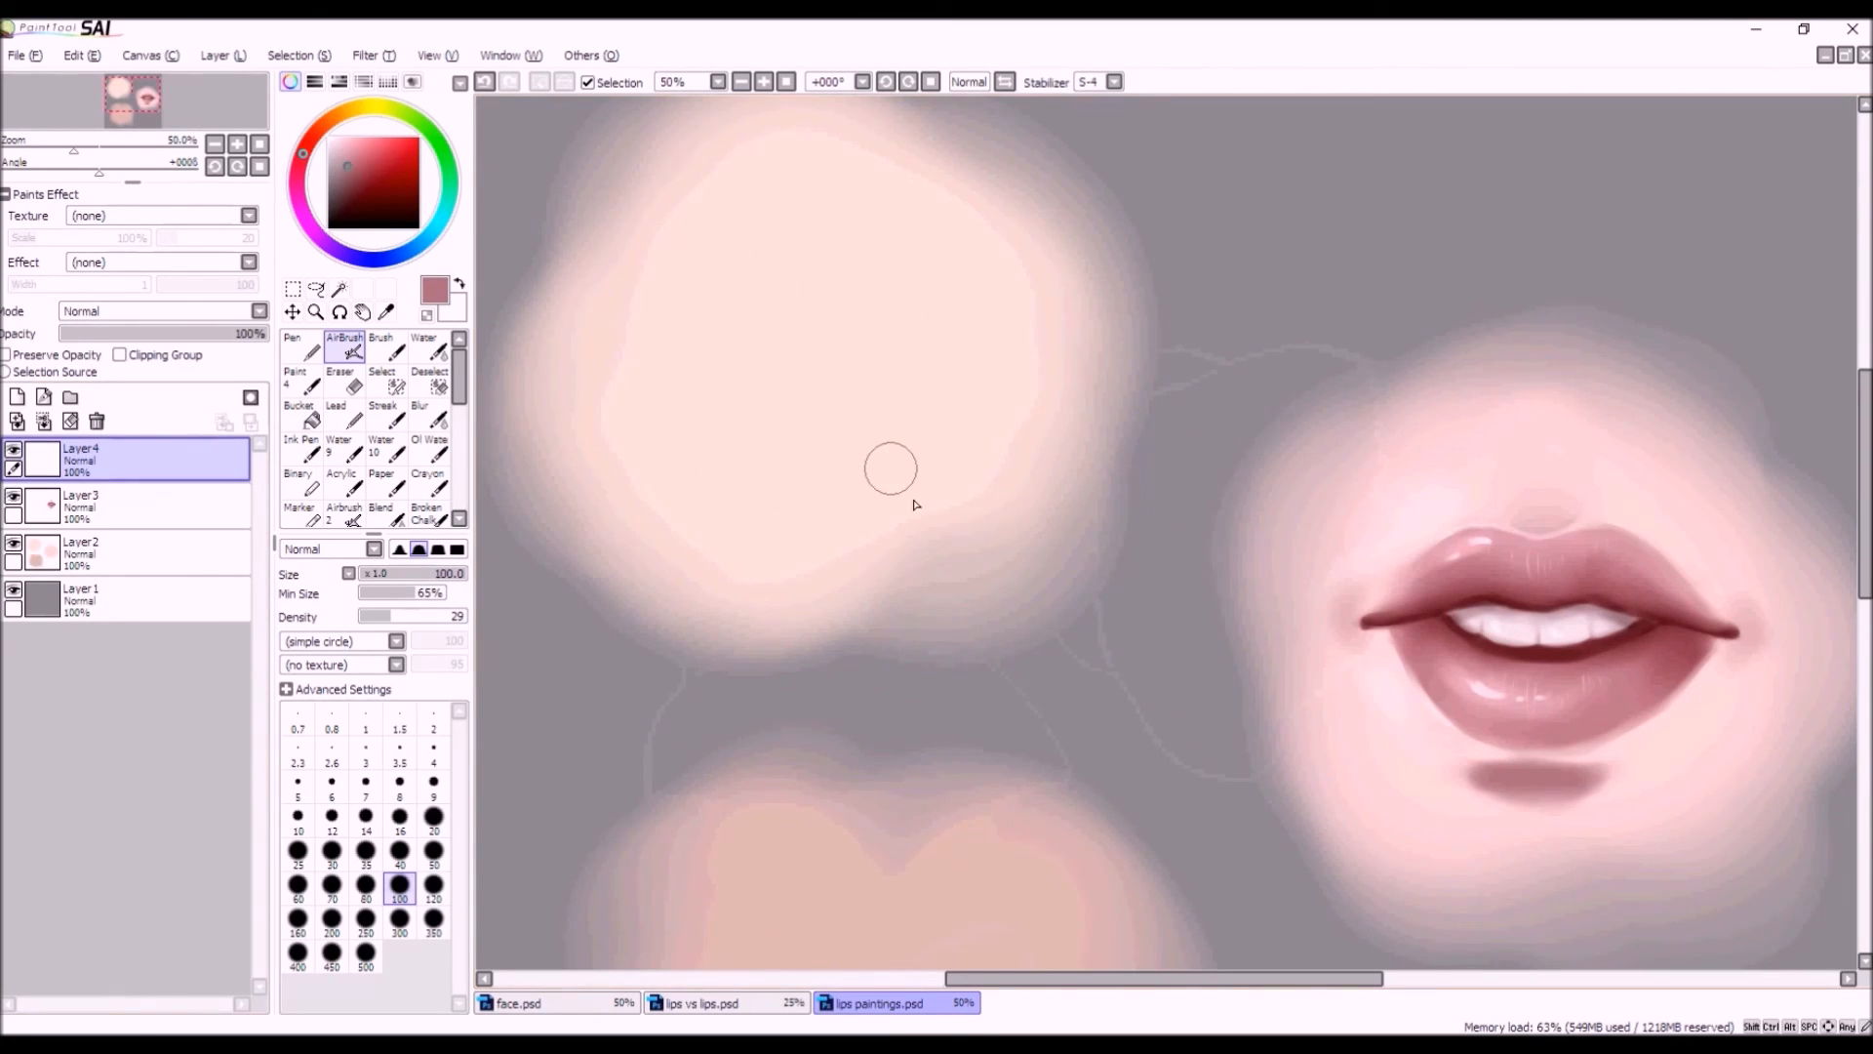
{"action": "left_click_drag", "start_coordinate": [891, 469], "coordinate": [1031, 595]}
{"action": "left_click_drag", "start_coordinate": [354, 185], "coordinate": [350, 202]}
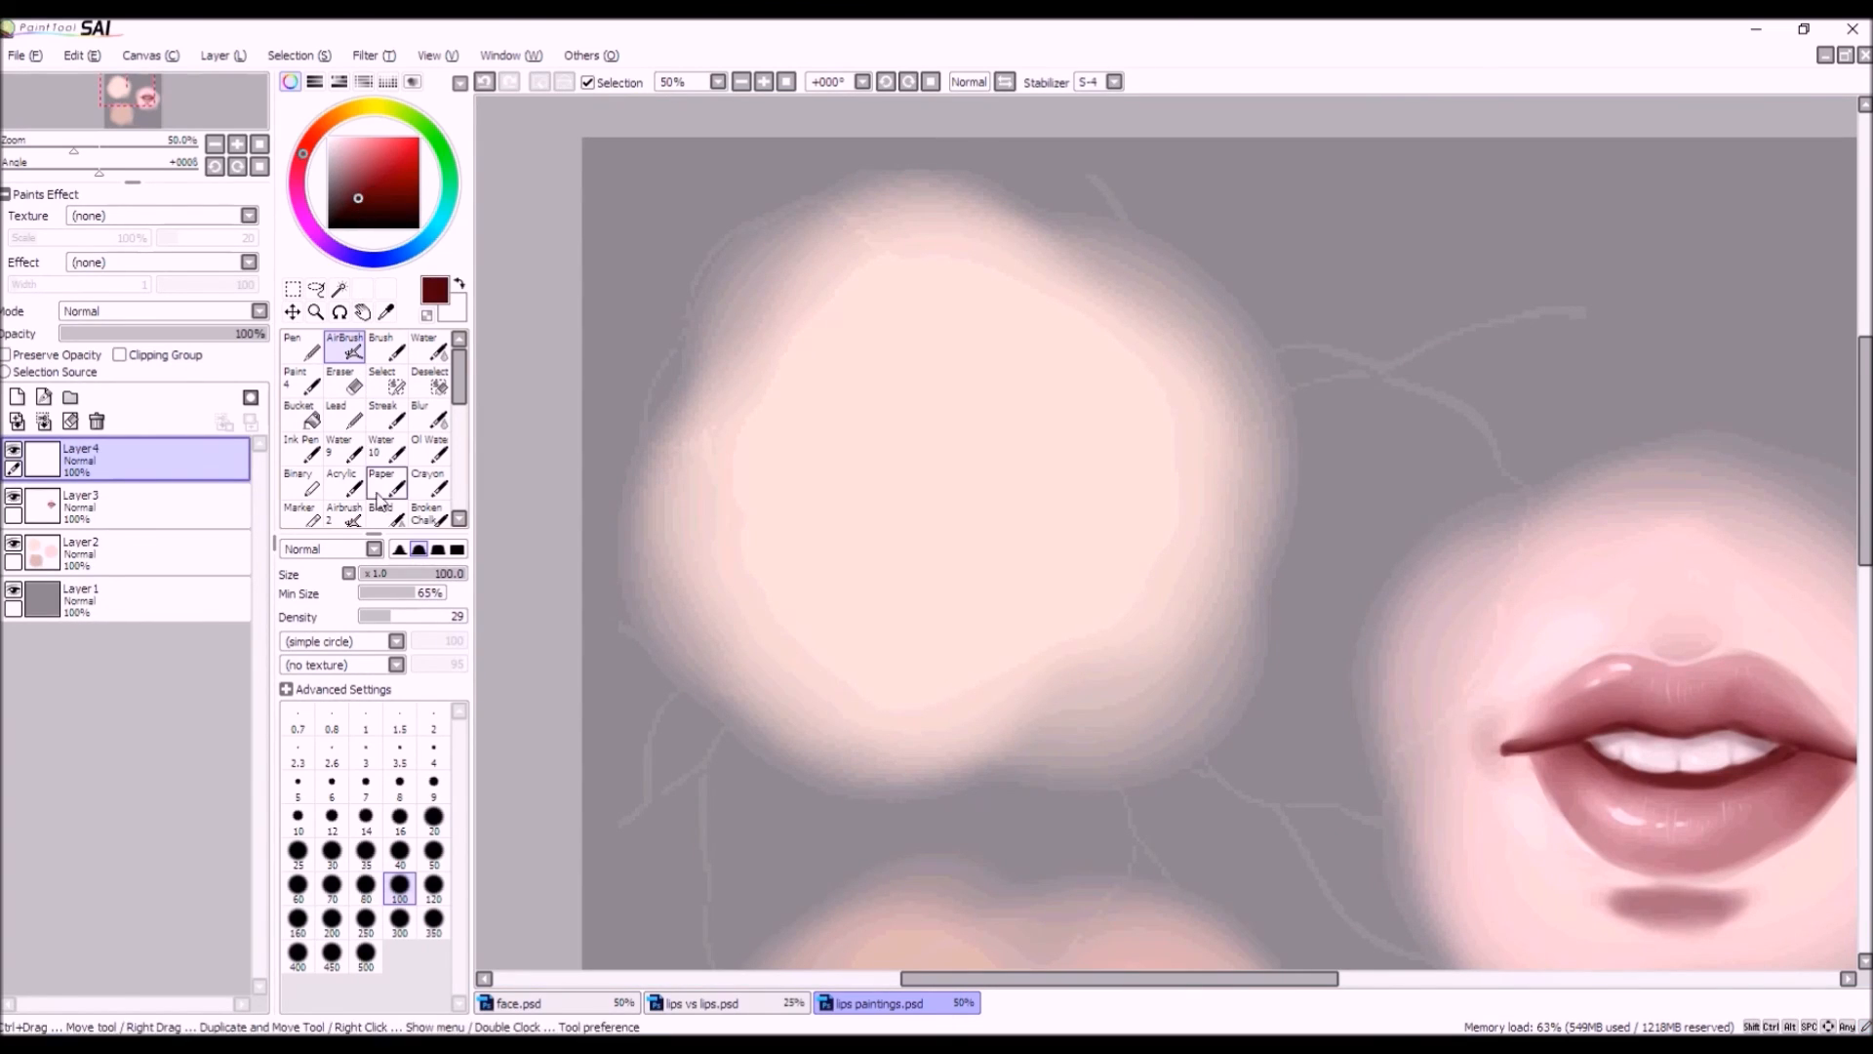
{"action": "left_click", "coordinate": [433, 817]}
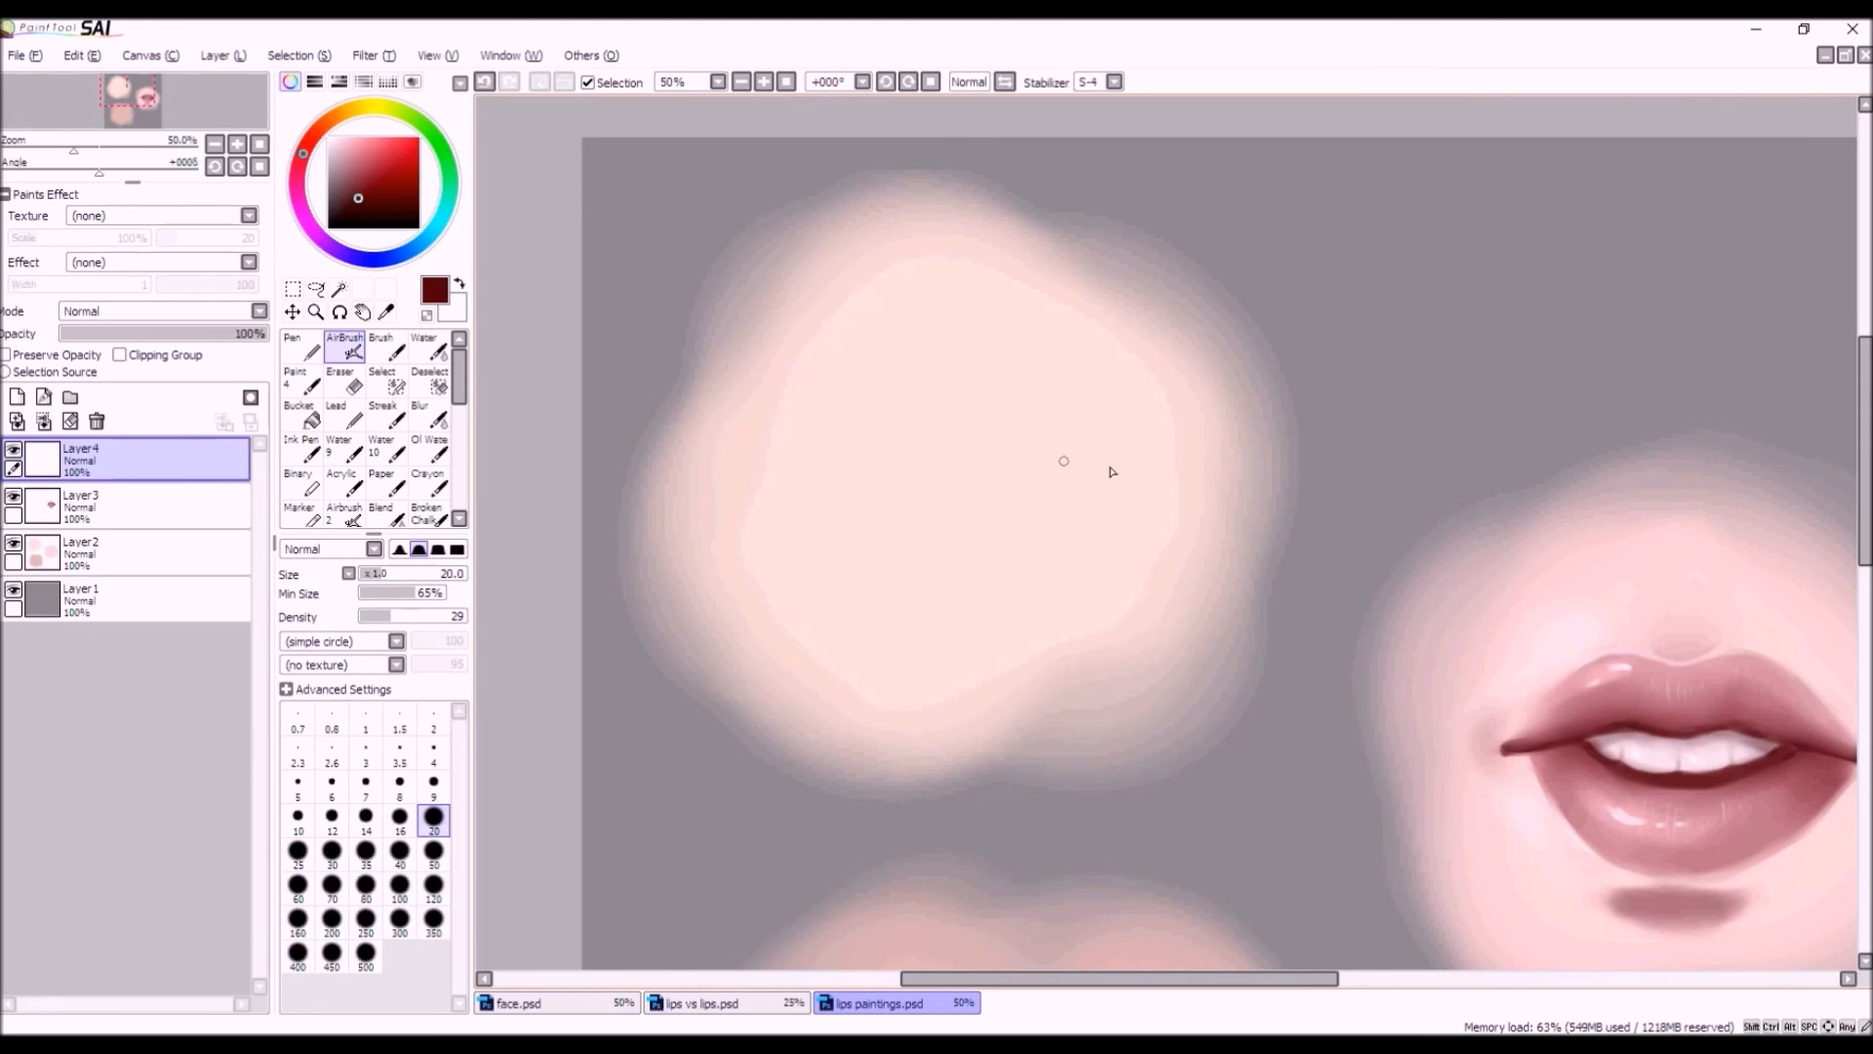
{"action": "left_click_drag", "start_coordinate": [1108, 472], "coordinate": [1003, 445]}
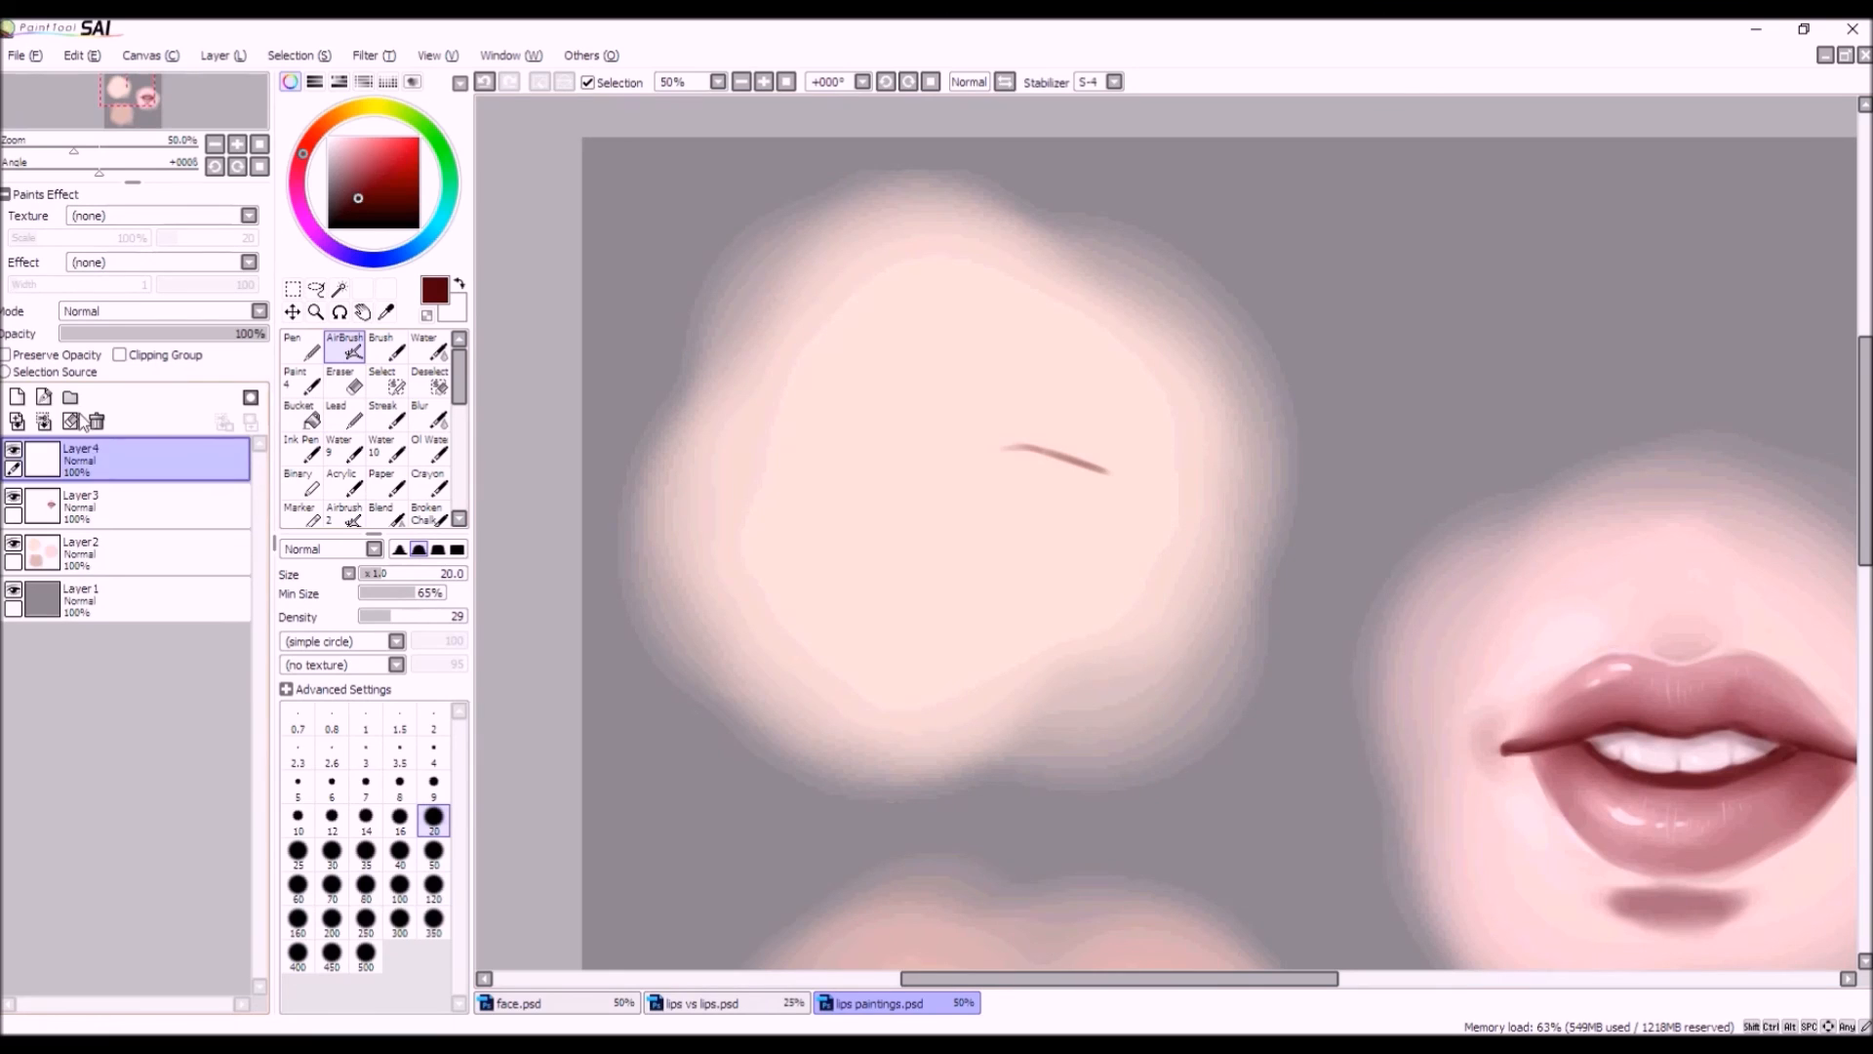
{"action": "key", "text": "ctrl+z"}
Draw a wavy dark red mouth line across the cream skin patch using a size 12, harder-edged airbrush at density 85.
{"action": "left_click_drag", "start_coordinate": [407, 621], "coordinate": [452, 622]}
{"action": "left_click", "coordinate": [439, 552]}
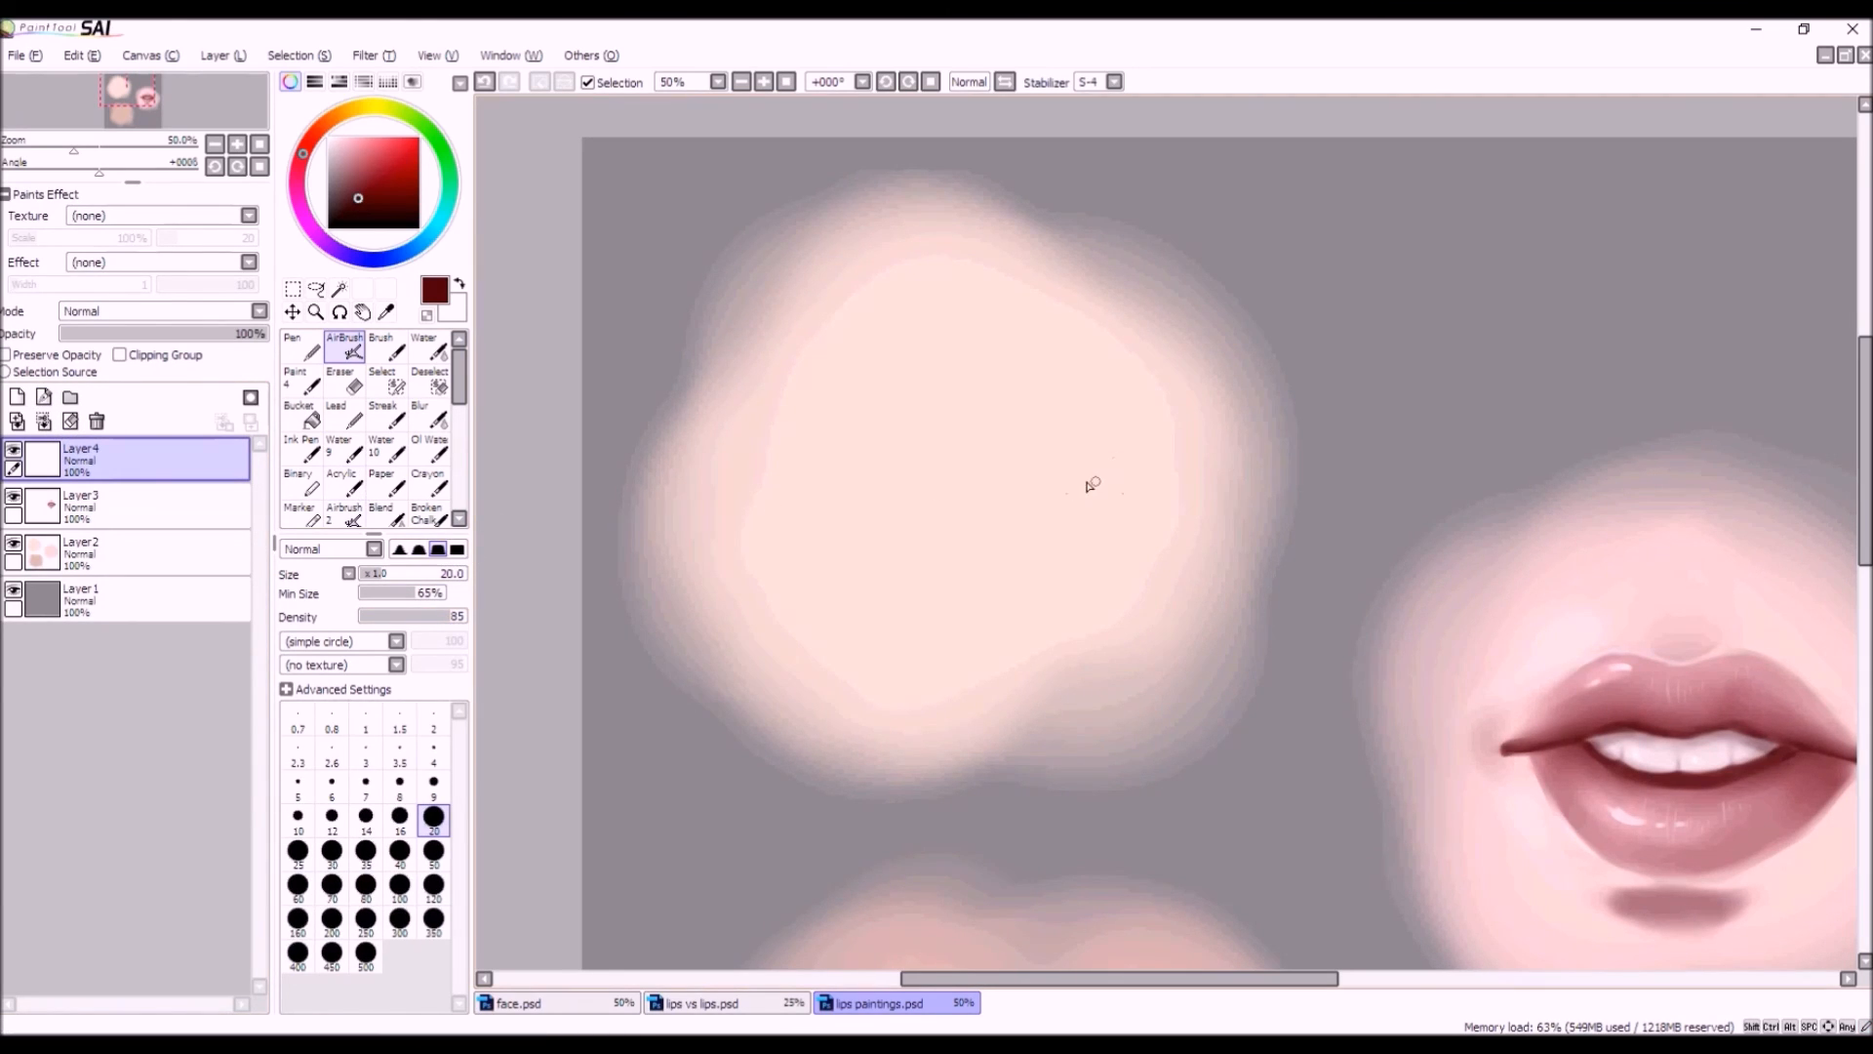
{"action": "left_click_drag", "start_coordinate": [1110, 485], "coordinate": [1019, 461]}
{"action": "left_click", "coordinate": [70, 422]}
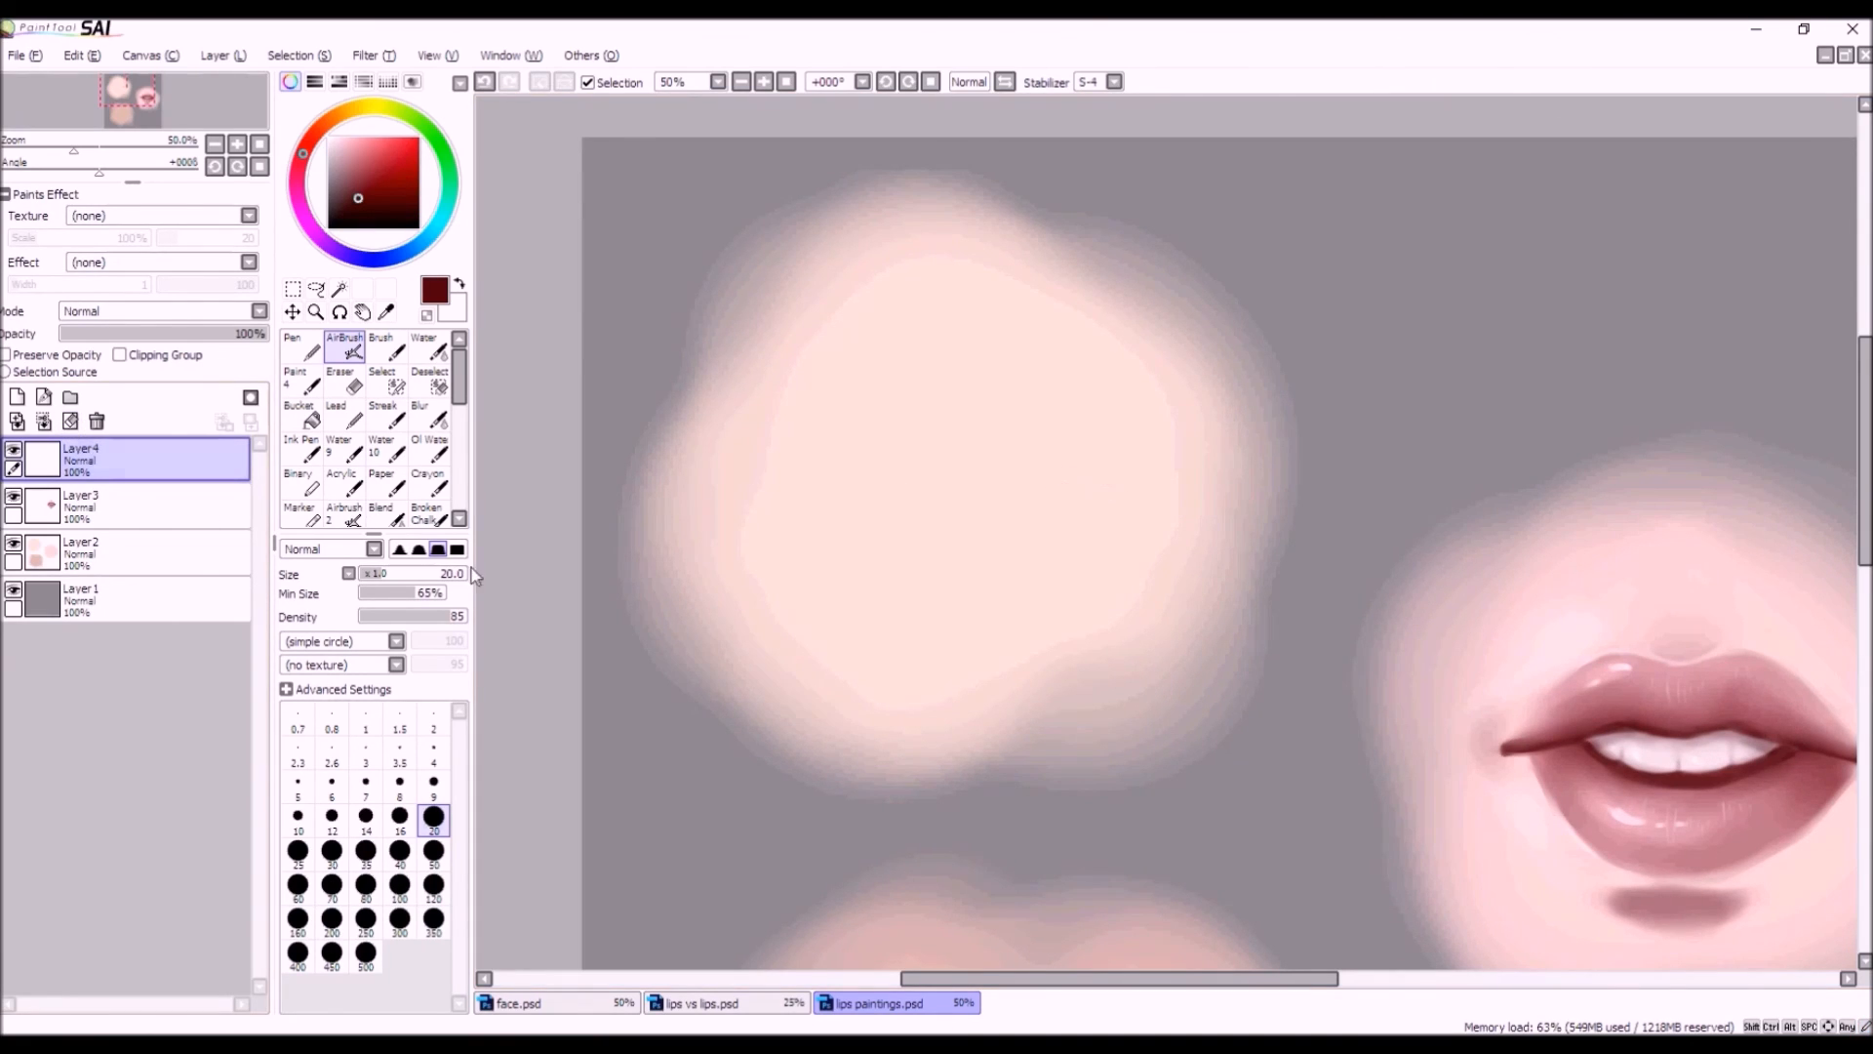
{"action": "left_click", "coordinate": [433, 783]}
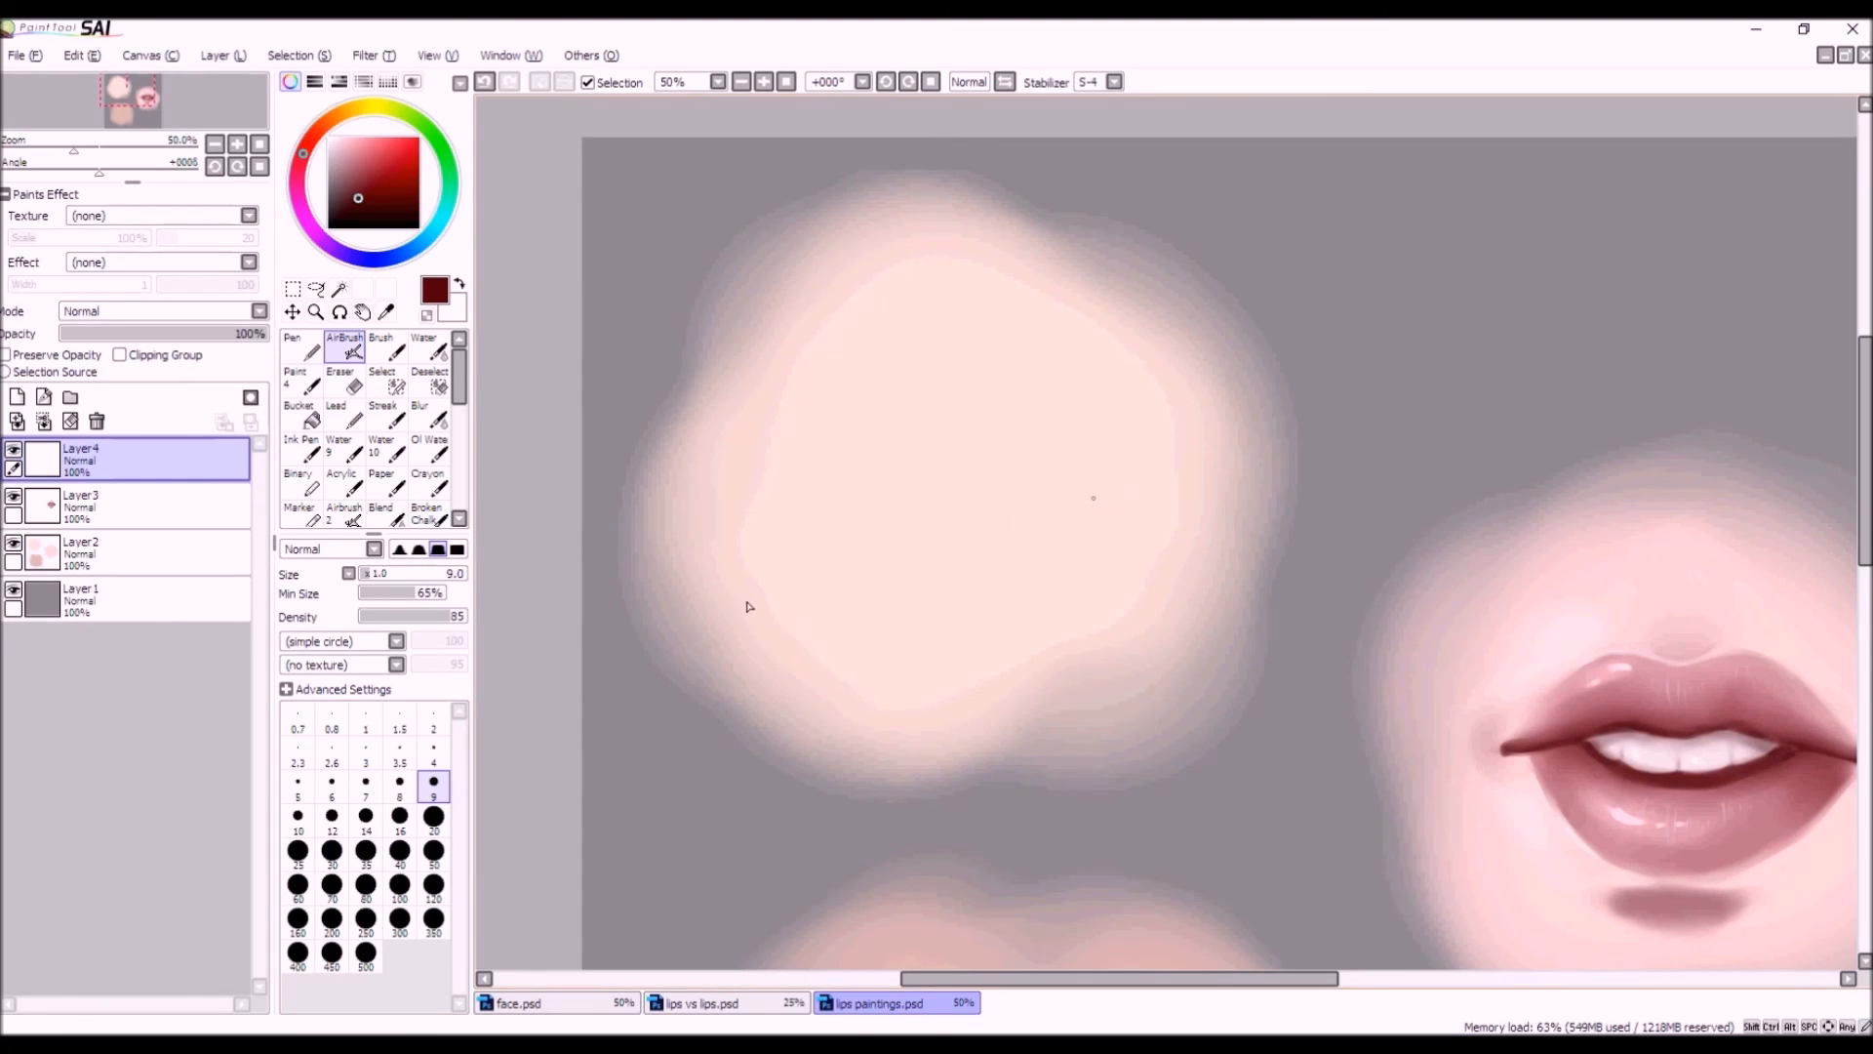
{"action": "left_click", "coordinate": [332, 819]}
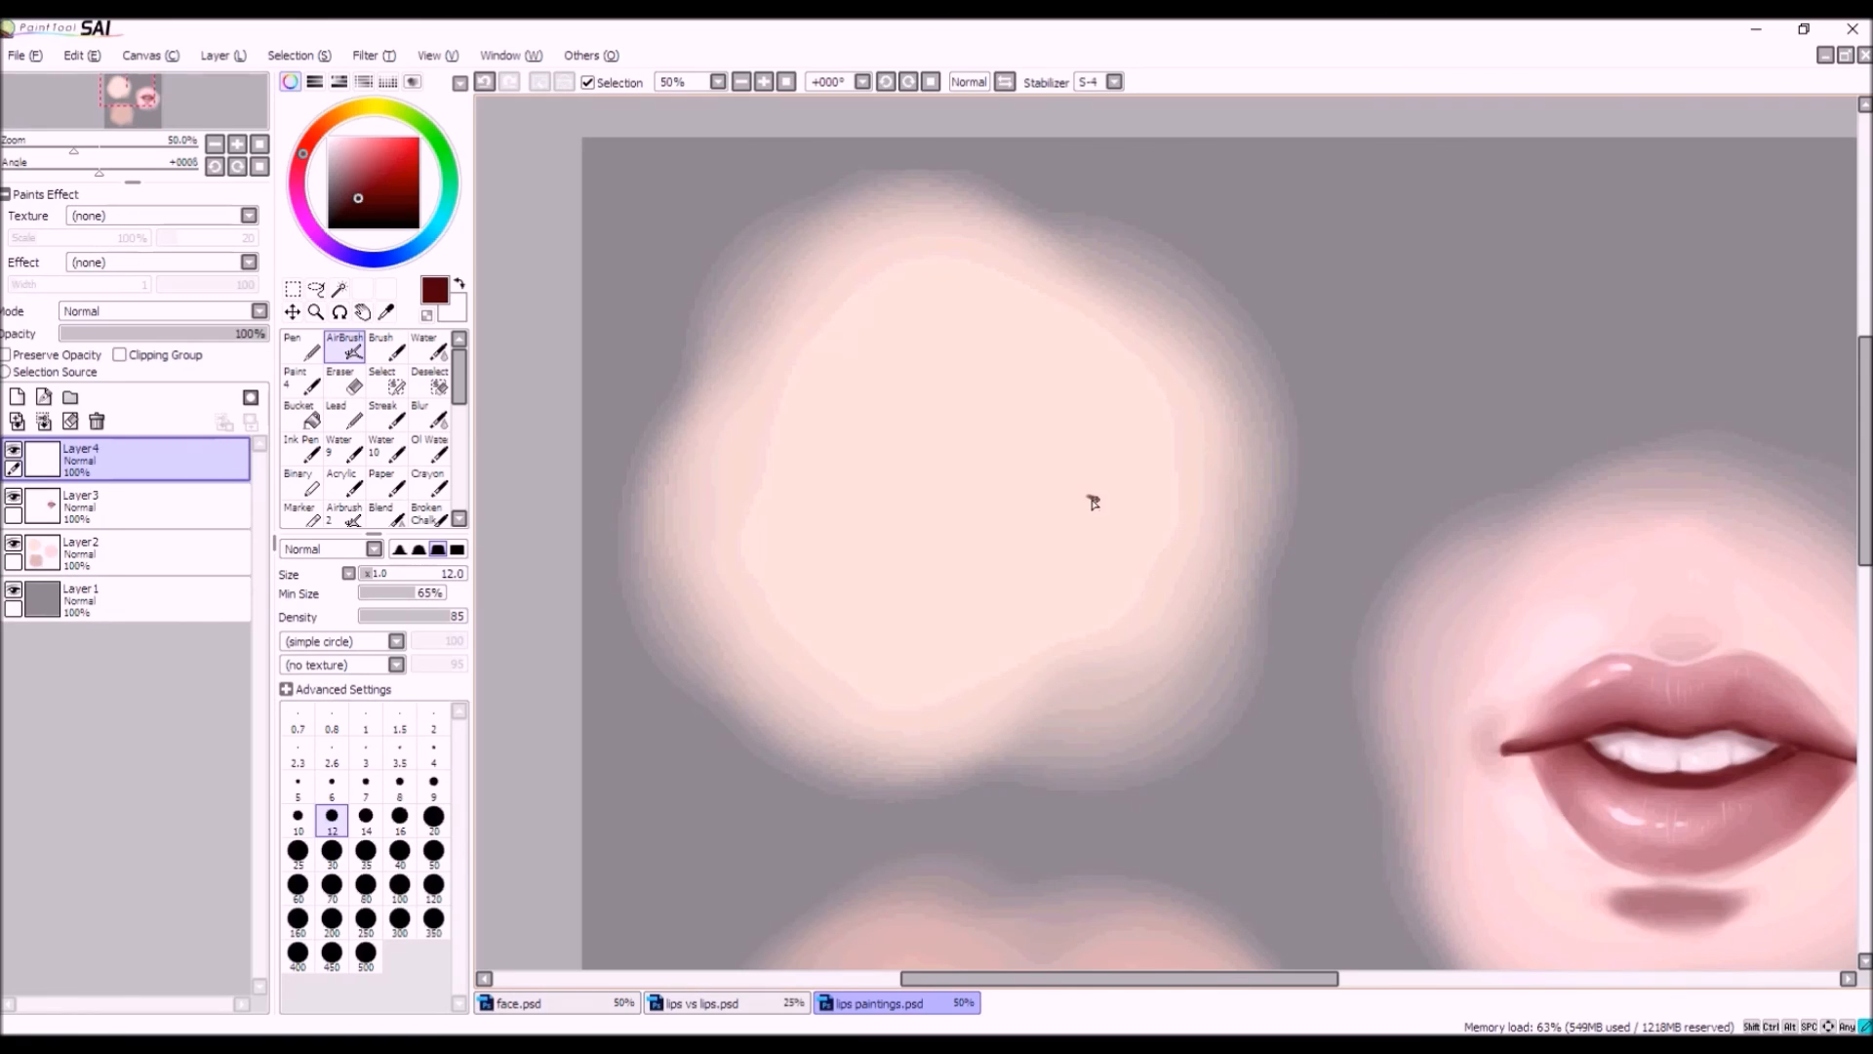
{"action": "left_click_drag", "start_coordinate": [1072, 491], "coordinate": [1040, 474]}
{"action": "mouse_move", "coordinate": [1004, 464]}
{"action": "left_mouse_down"}
{"action": "mouse_move", "coordinate": [849, 480]}
{"action": "mouse_move", "coordinate": [914, 470]}
{"action": "left_mouse_up"}
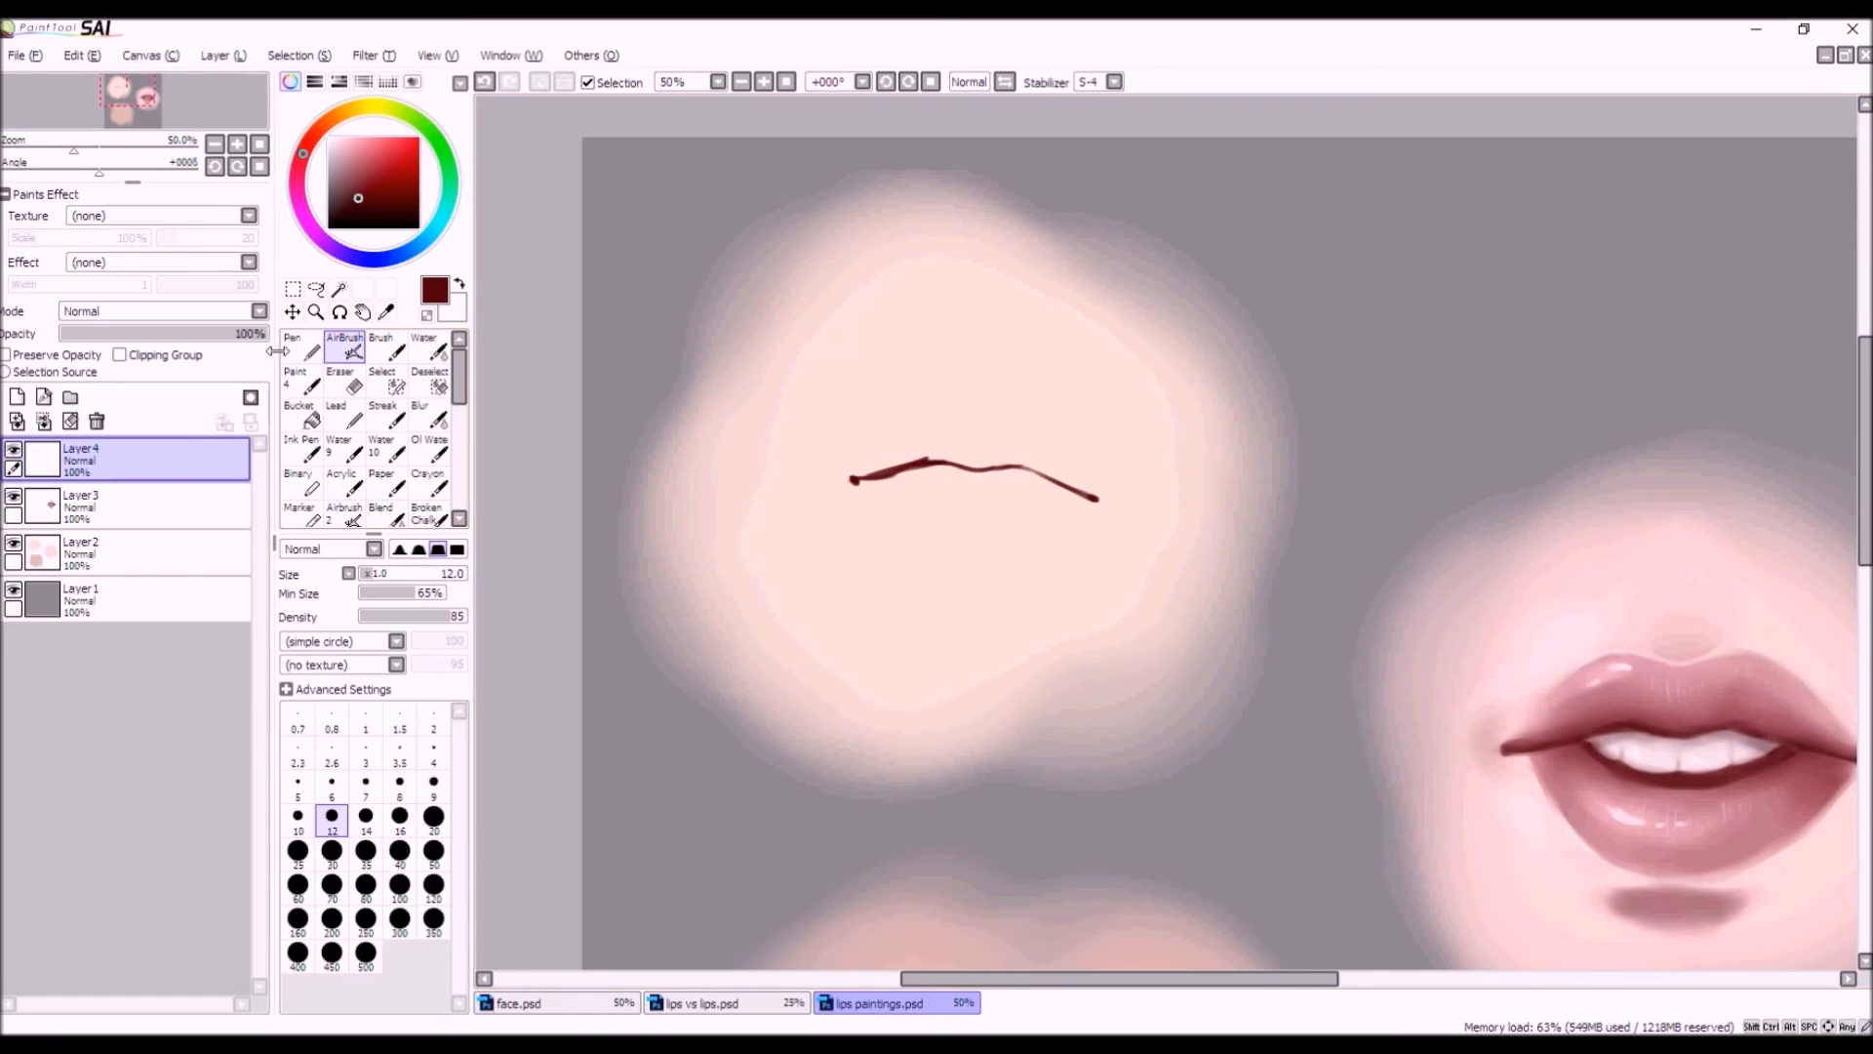
Rotate the mouth line slightly counter-clockwise until its corners are level and shift it toward the patch's upper left.
{"action": "key", "text": "ctrl+t"}
{"action": "left_click_drag", "start_coordinate": [713, 391], "coordinate": [699, 412]}
{"action": "mouse_move", "coordinate": [1002, 466]}
{"action": "left_mouse_down"}
{"action": "mouse_move", "coordinate": [945, 455]}
{"action": "mouse_move", "coordinate": [973, 455]}
{"action": "left_mouse_up"}
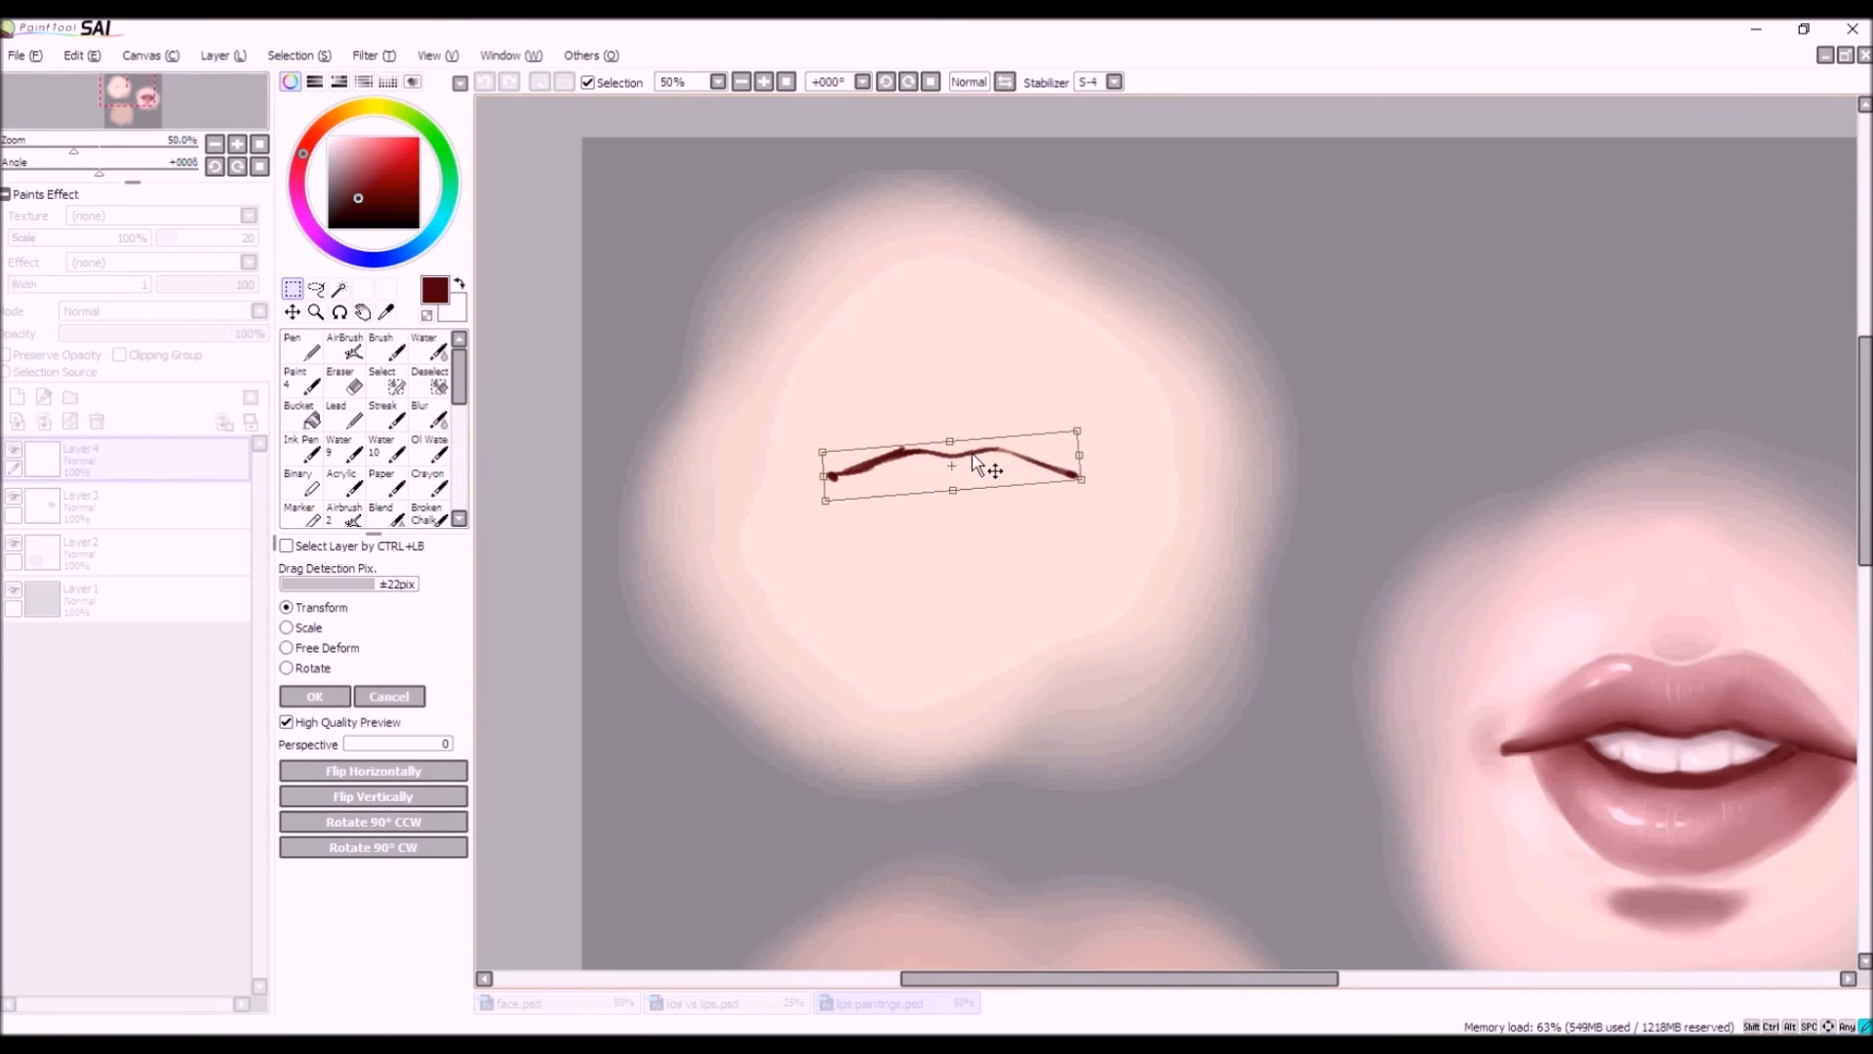
{"action": "left_click", "coordinate": [327, 697]}
Airbrush a short, upward-curving lower lip line centred beneath the mouth line.
{"action": "left_click", "coordinate": [382, 349]}
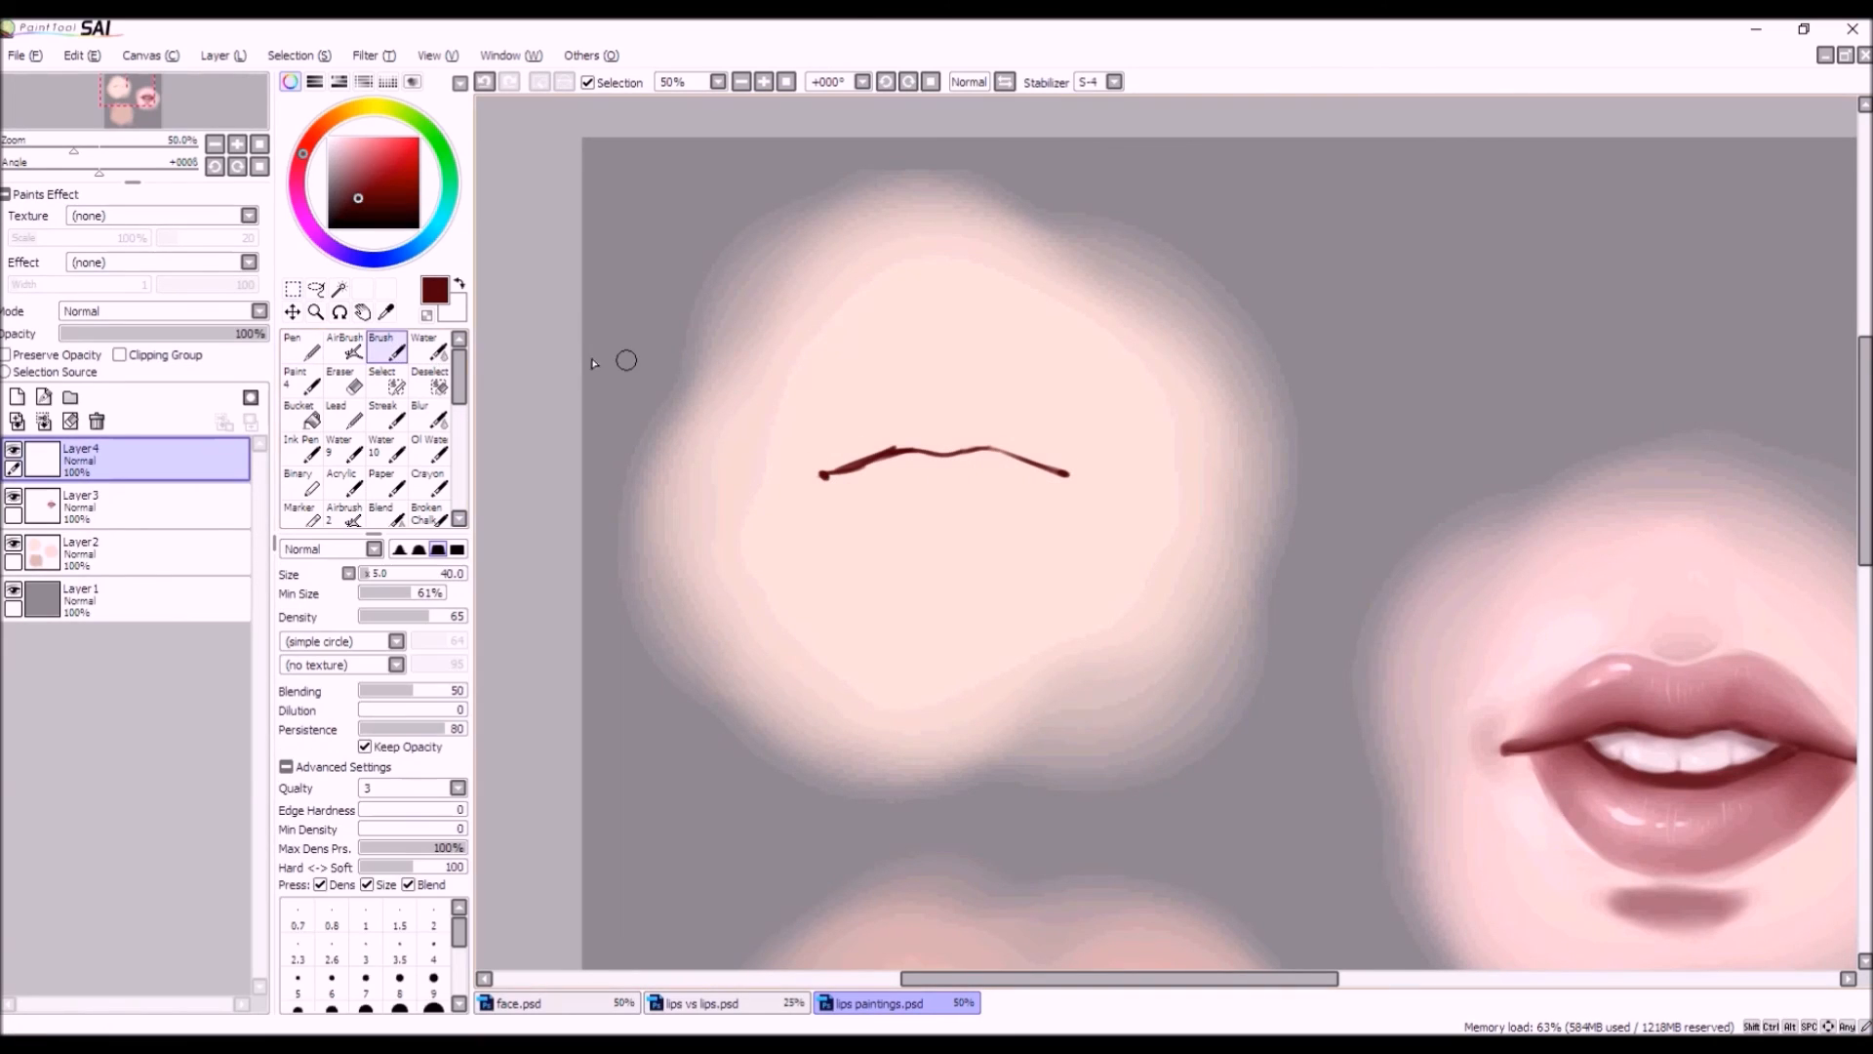
{"action": "left_click", "coordinate": [355, 341]}
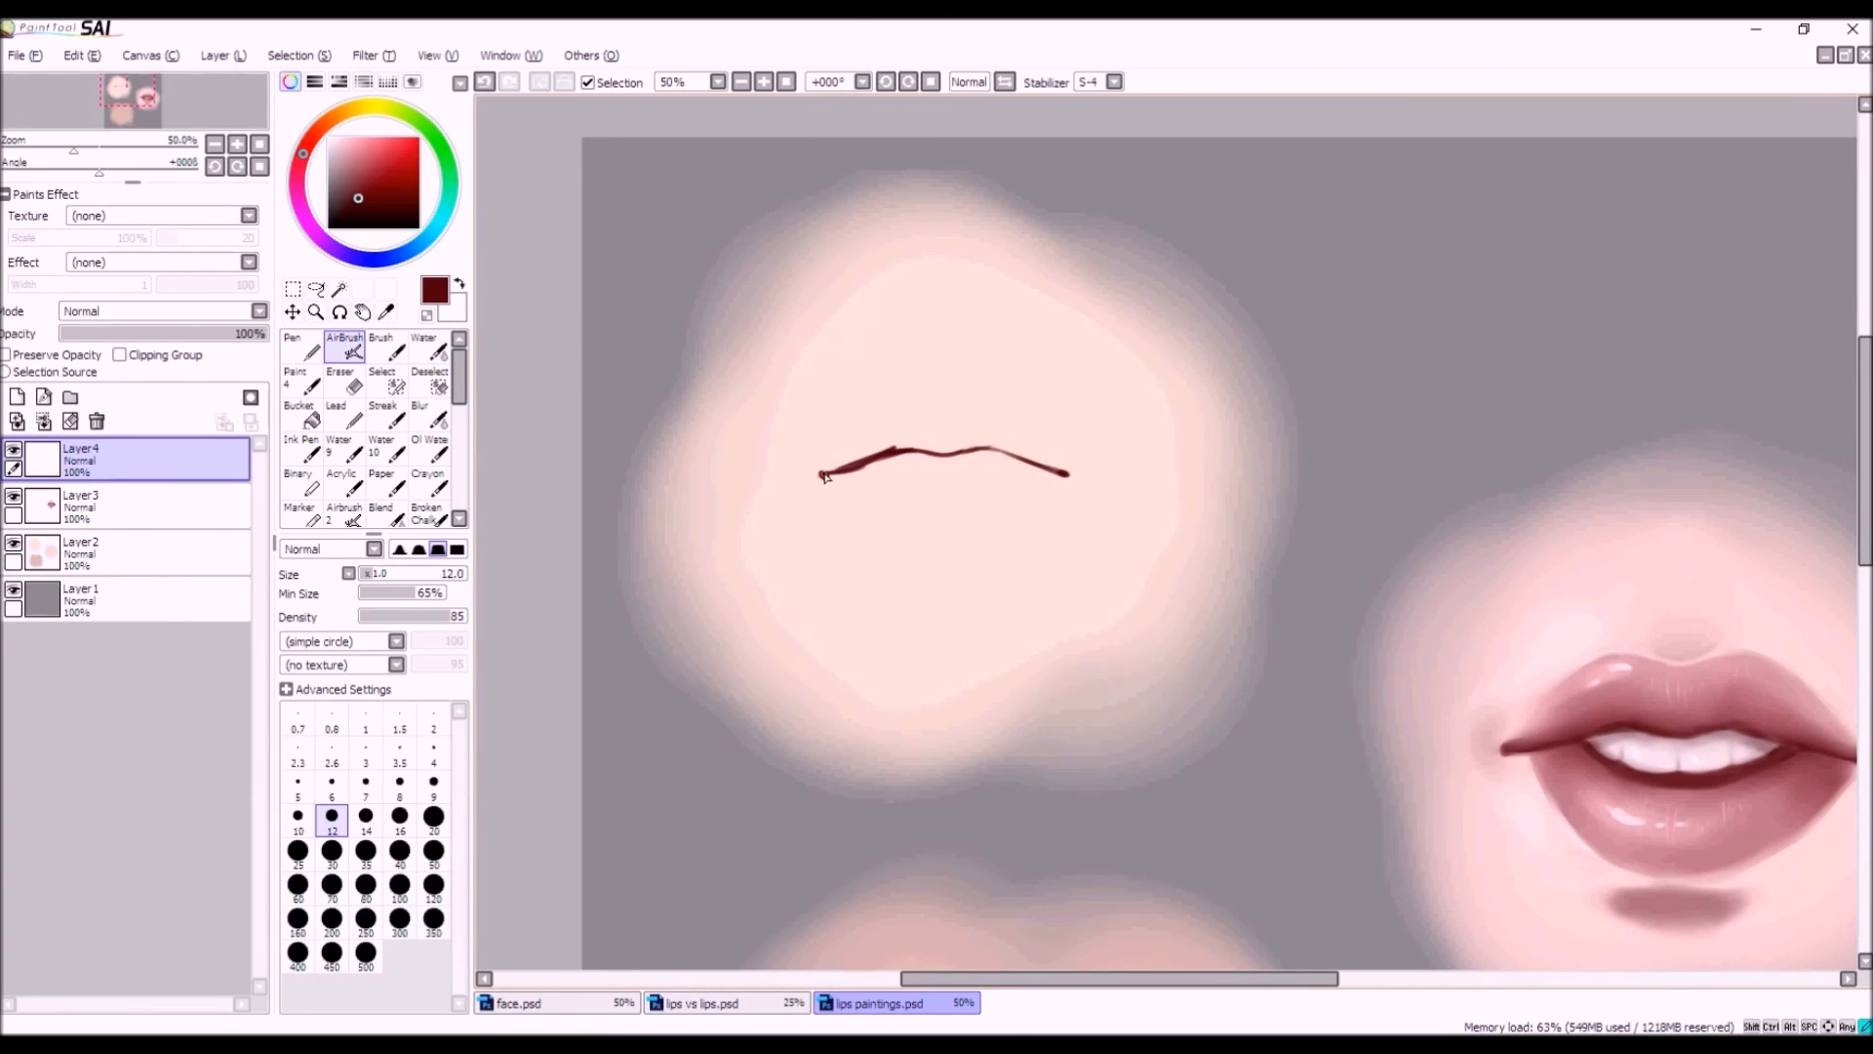
{"action": "mouse_move", "coordinate": [901, 525]}
{"action": "left_mouse_down"}
{"action": "mouse_move", "coordinate": [981, 526]}
{"action": "mouse_move", "coordinate": [897, 520]}
{"action": "left_mouse_up"}
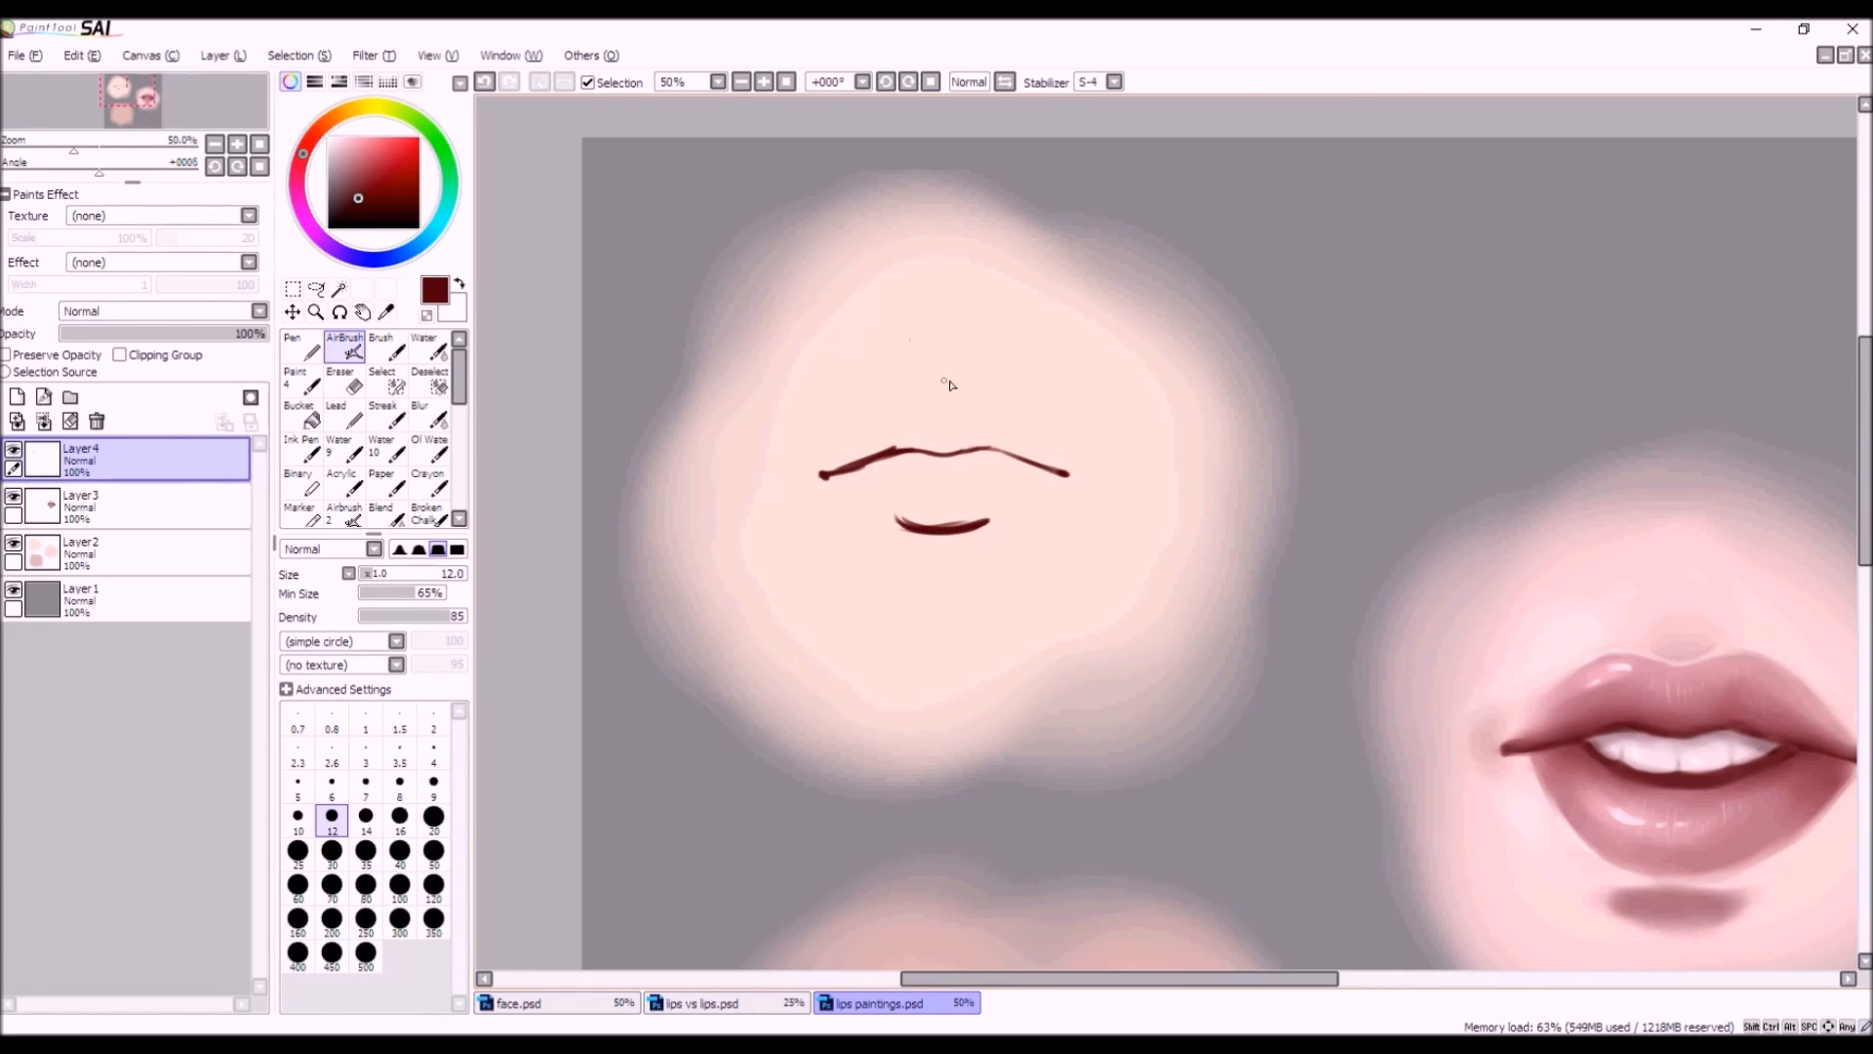
Draw a wavy upper lip contour with a cupid's bow above the mouth line, undoing the unwanted strokes.
{"action": "left_click_drag", "start_coordinate": [922, 398], "coordinate": [1007, 404]}
{"action": "left_click", "coordinate": [485, 81]}
{"action": "left_click", "coordinate": [485, 81]}
{"action": "left_click_drag", "start_coordinate": [1042, 437], "coordinate": [1012, 404]}
{"action": "left_click", "coordinate": [484, 81]}
{"action": "mouse_move", "coordinate": [957, 407]}
{"action": "left_mouse_down"}
{"action": "mouse_move", "coordinate": [1001, 406]}
{"action": "mouse_move", "coordinate": [876, 410]}
{"action": "left_mouse_up"}
Thin and taper both ends of the mouth line with the size 32 Eraser.
{"action": "scroll", "coordinate": [858, 427], "scroll_direction": "down", "scroll_amount": 2}
{"action": "scroll", "coordinate": [858, 428], "scroll_direction": "up", "scroll_amount": 1}
{"action": "key", "text": "e"}
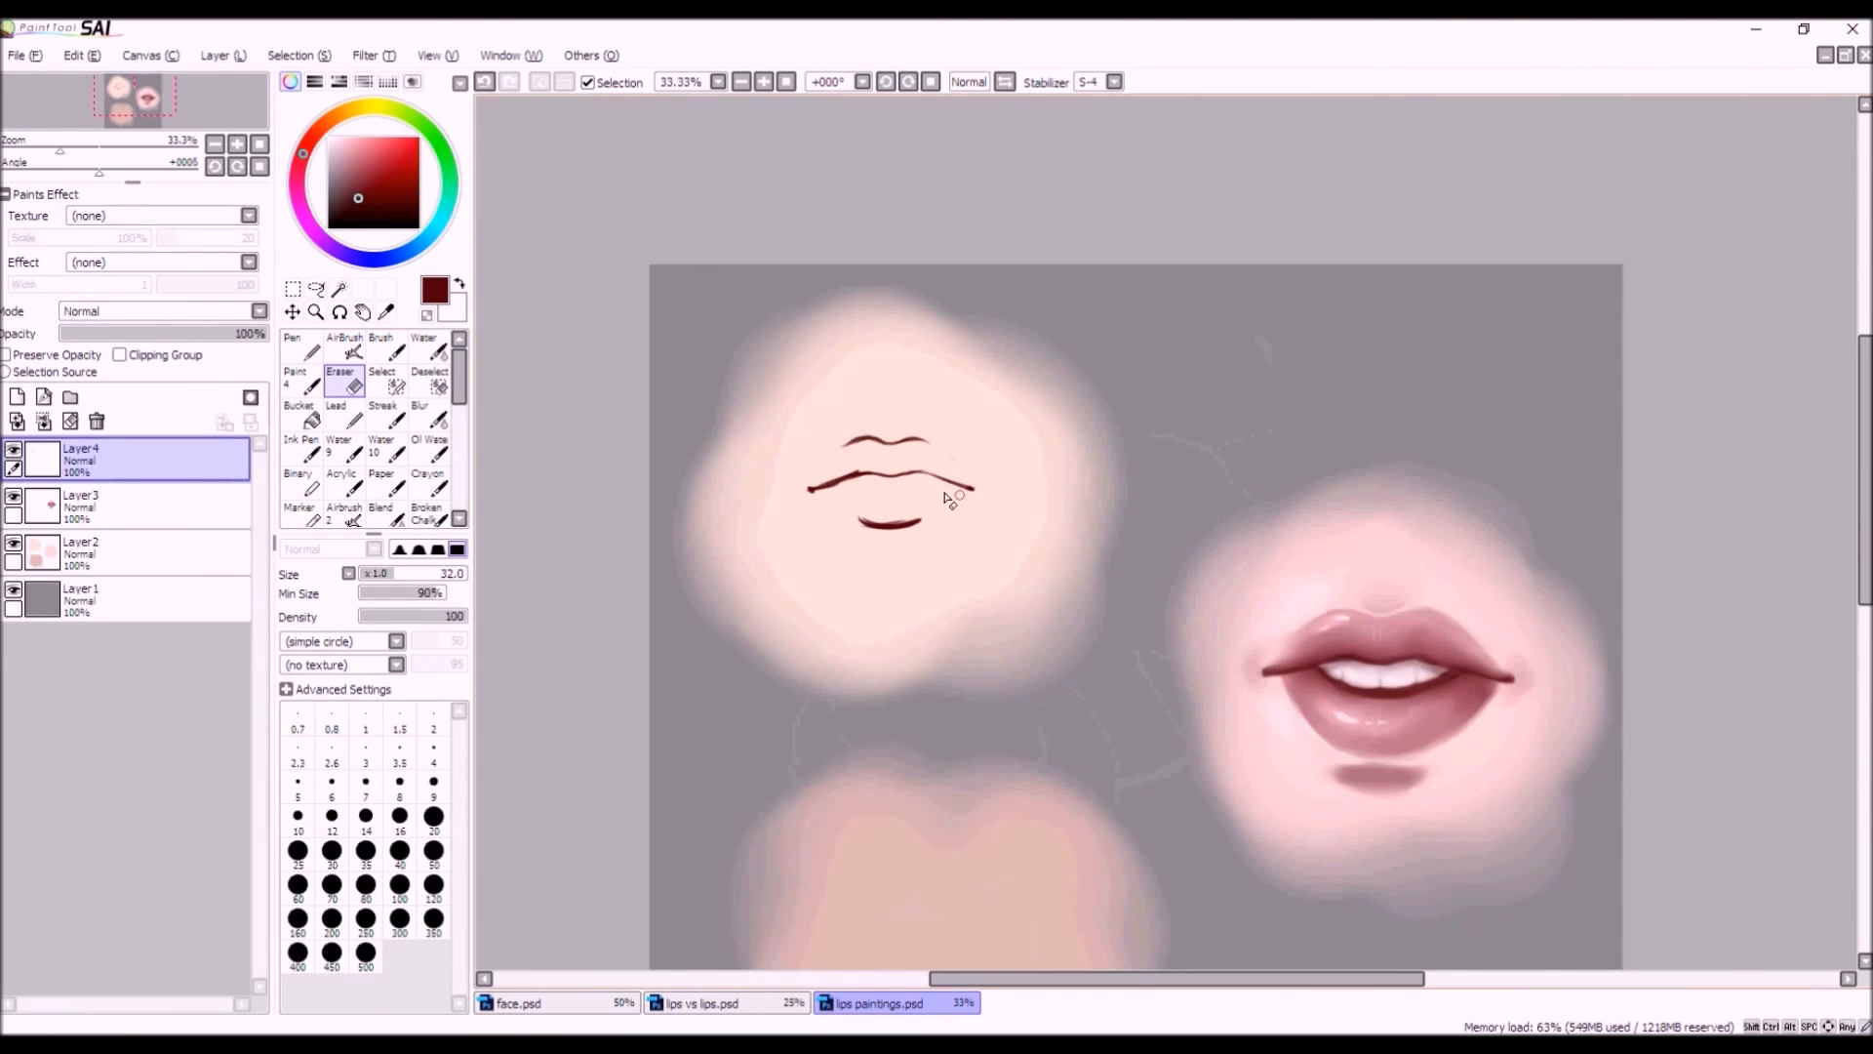
{"action": "scroll", "coordinate": [961, 496], "scroll_direction": "up", "scroll_amount": 2}
{"action": "left_click_drag", "start_coordinate": [920, 481], "coordinate": [1017, 491]}
{"action": "left_click_drag", "start_coordinate": [759, 459], "coordinate": [637, 487]}
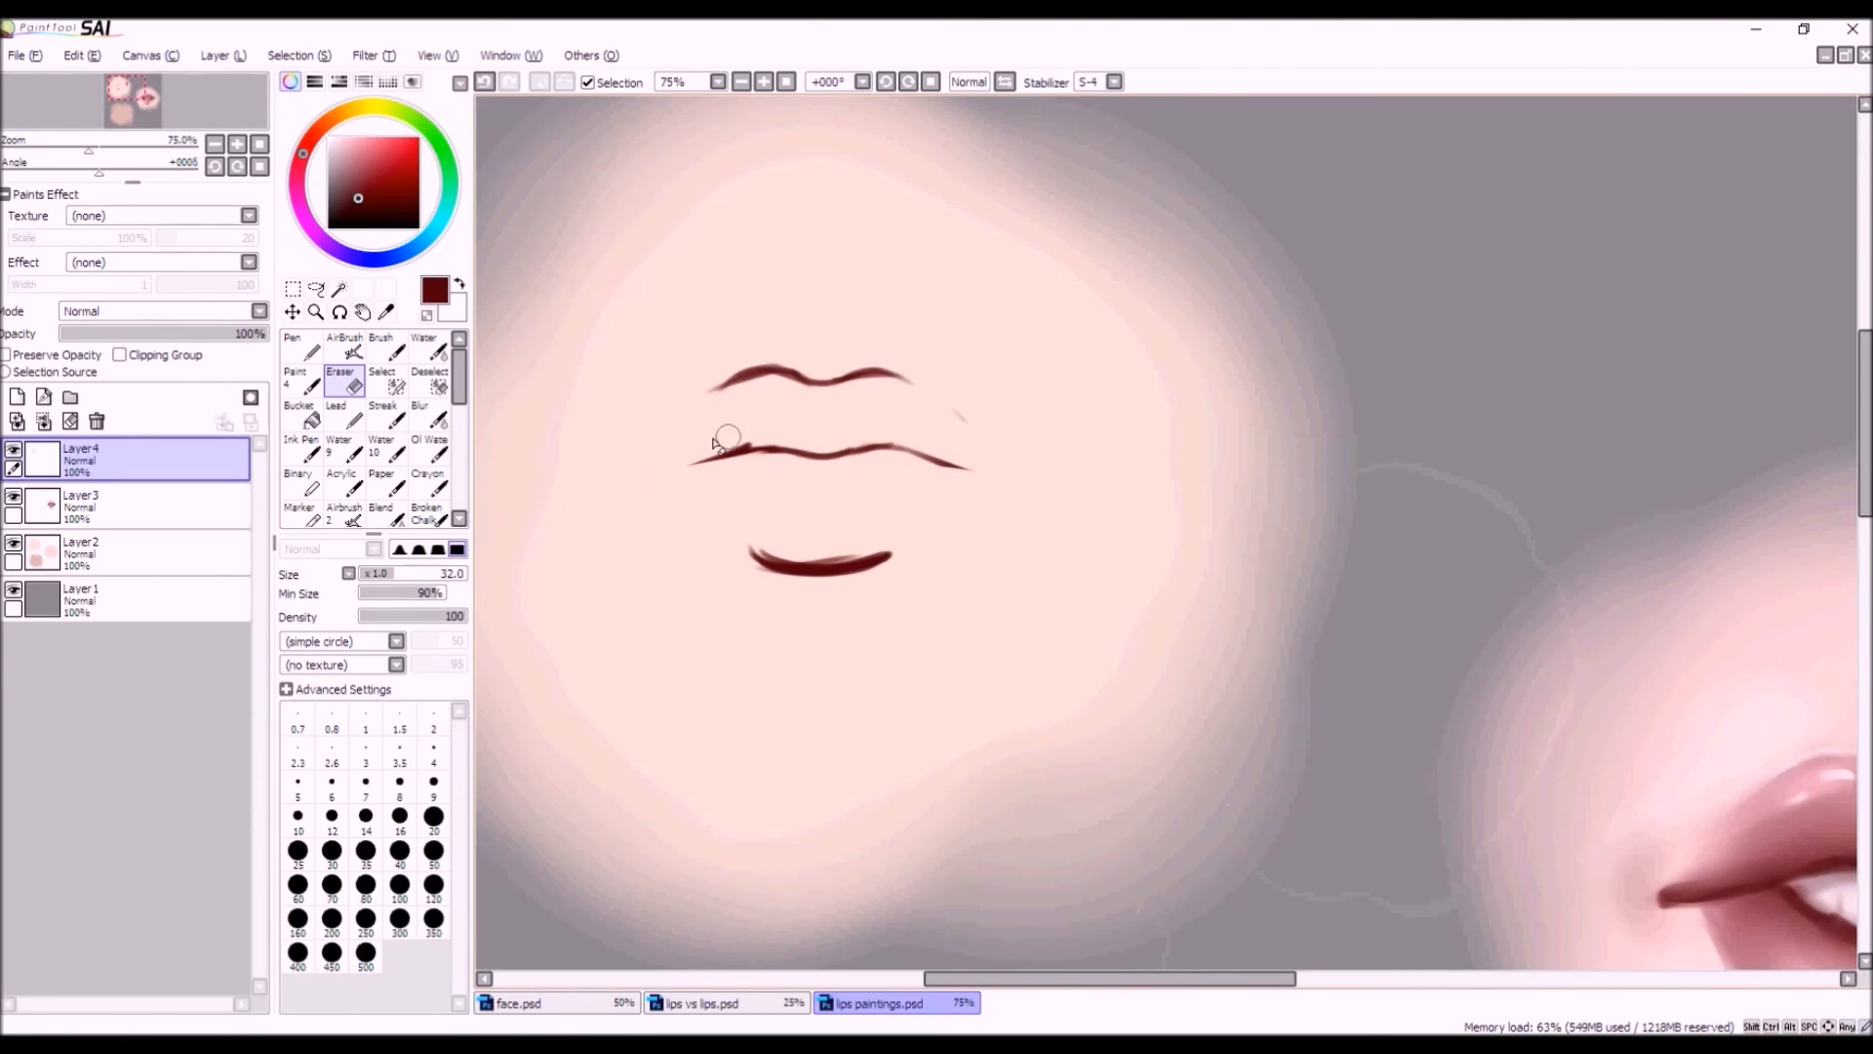
Redraw both corners of the mouth line with the size 12 airbrush, extending them slightly outward.
{"action": "key", "text": "b"}
{"action": "key", "text": "v"}
{"action": "left_click_drag", "start_coordinate": [932, 458], "coordinate": [966, 468]}
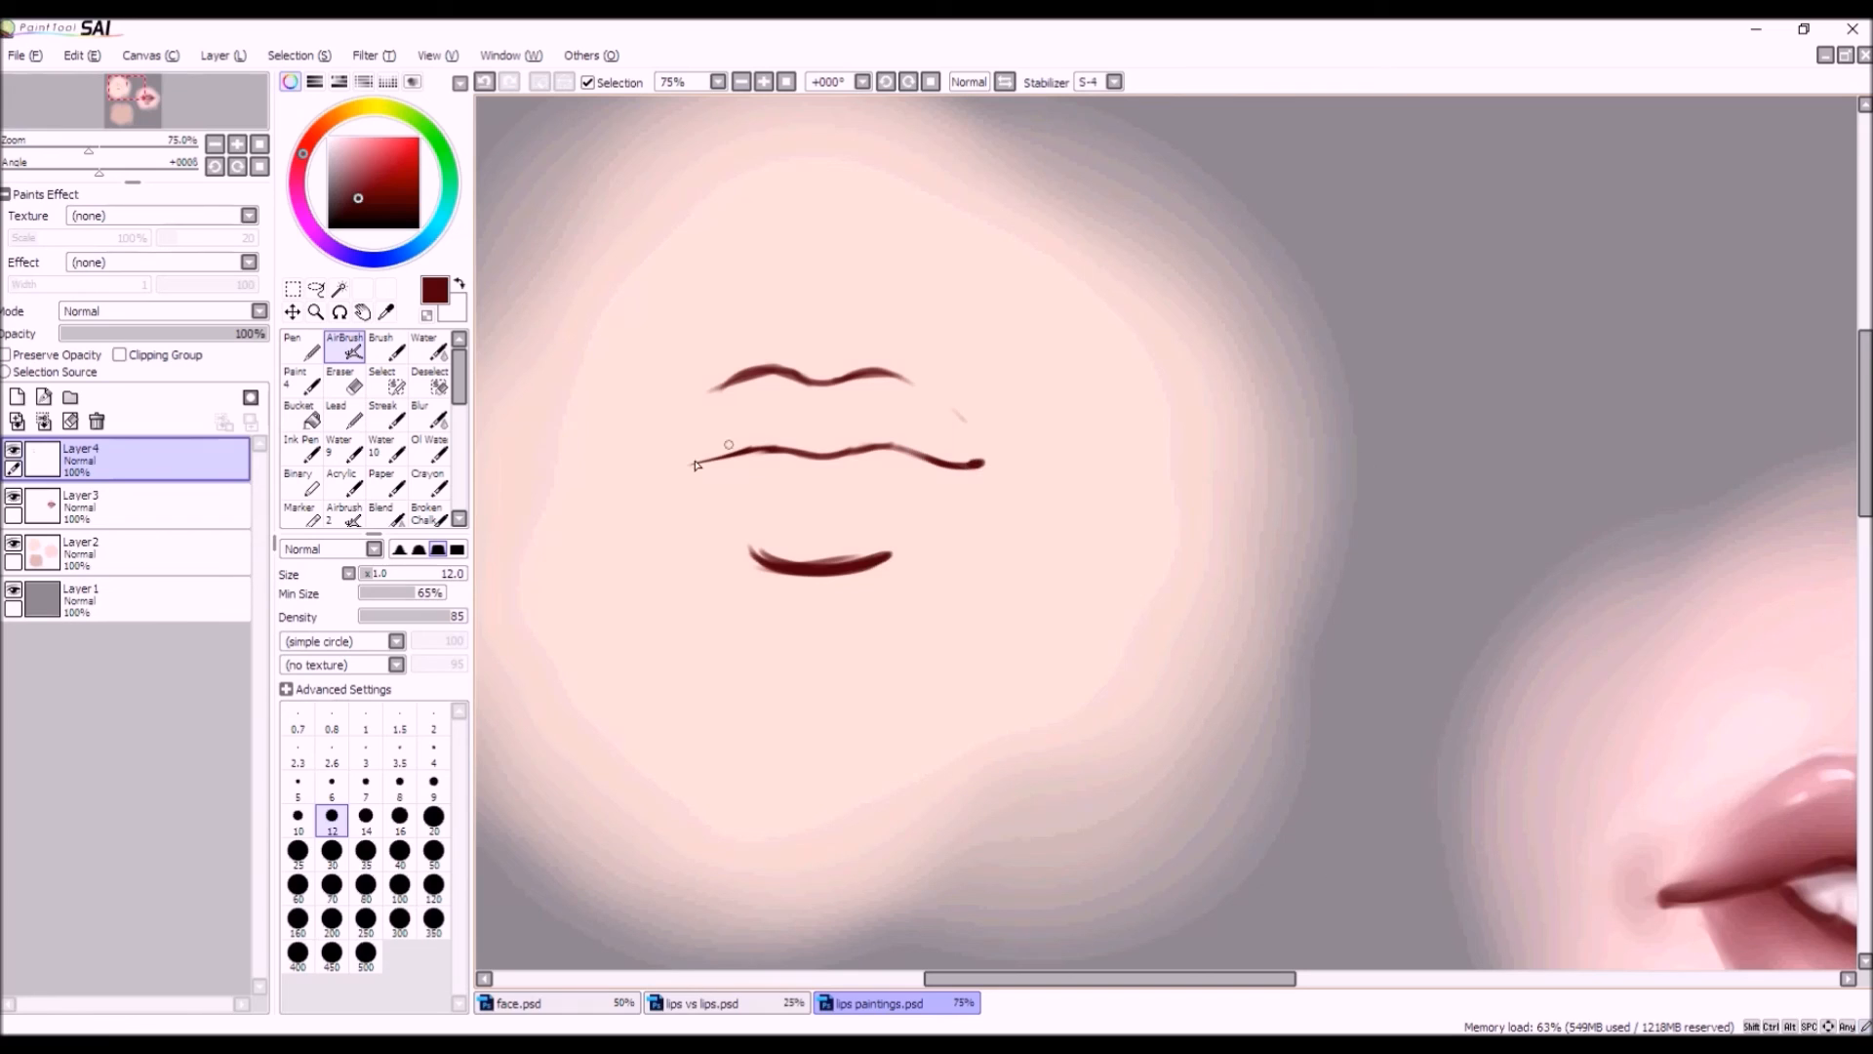
{"action": "left_click_drag", "start_coordinate": [732, 453], "coordinate": [673, 459]}
Enlarge the whole lip sketch with a transform and centre it on the cream skin patch.
{"action": "scroll", "coordinate": [854, 444], "scroll_direction": "down", "scroll_amount": 3}
{"action": "scroll", "coordinate": [841, 448], "scroll_direction": "up", "scroll_amount": 2}
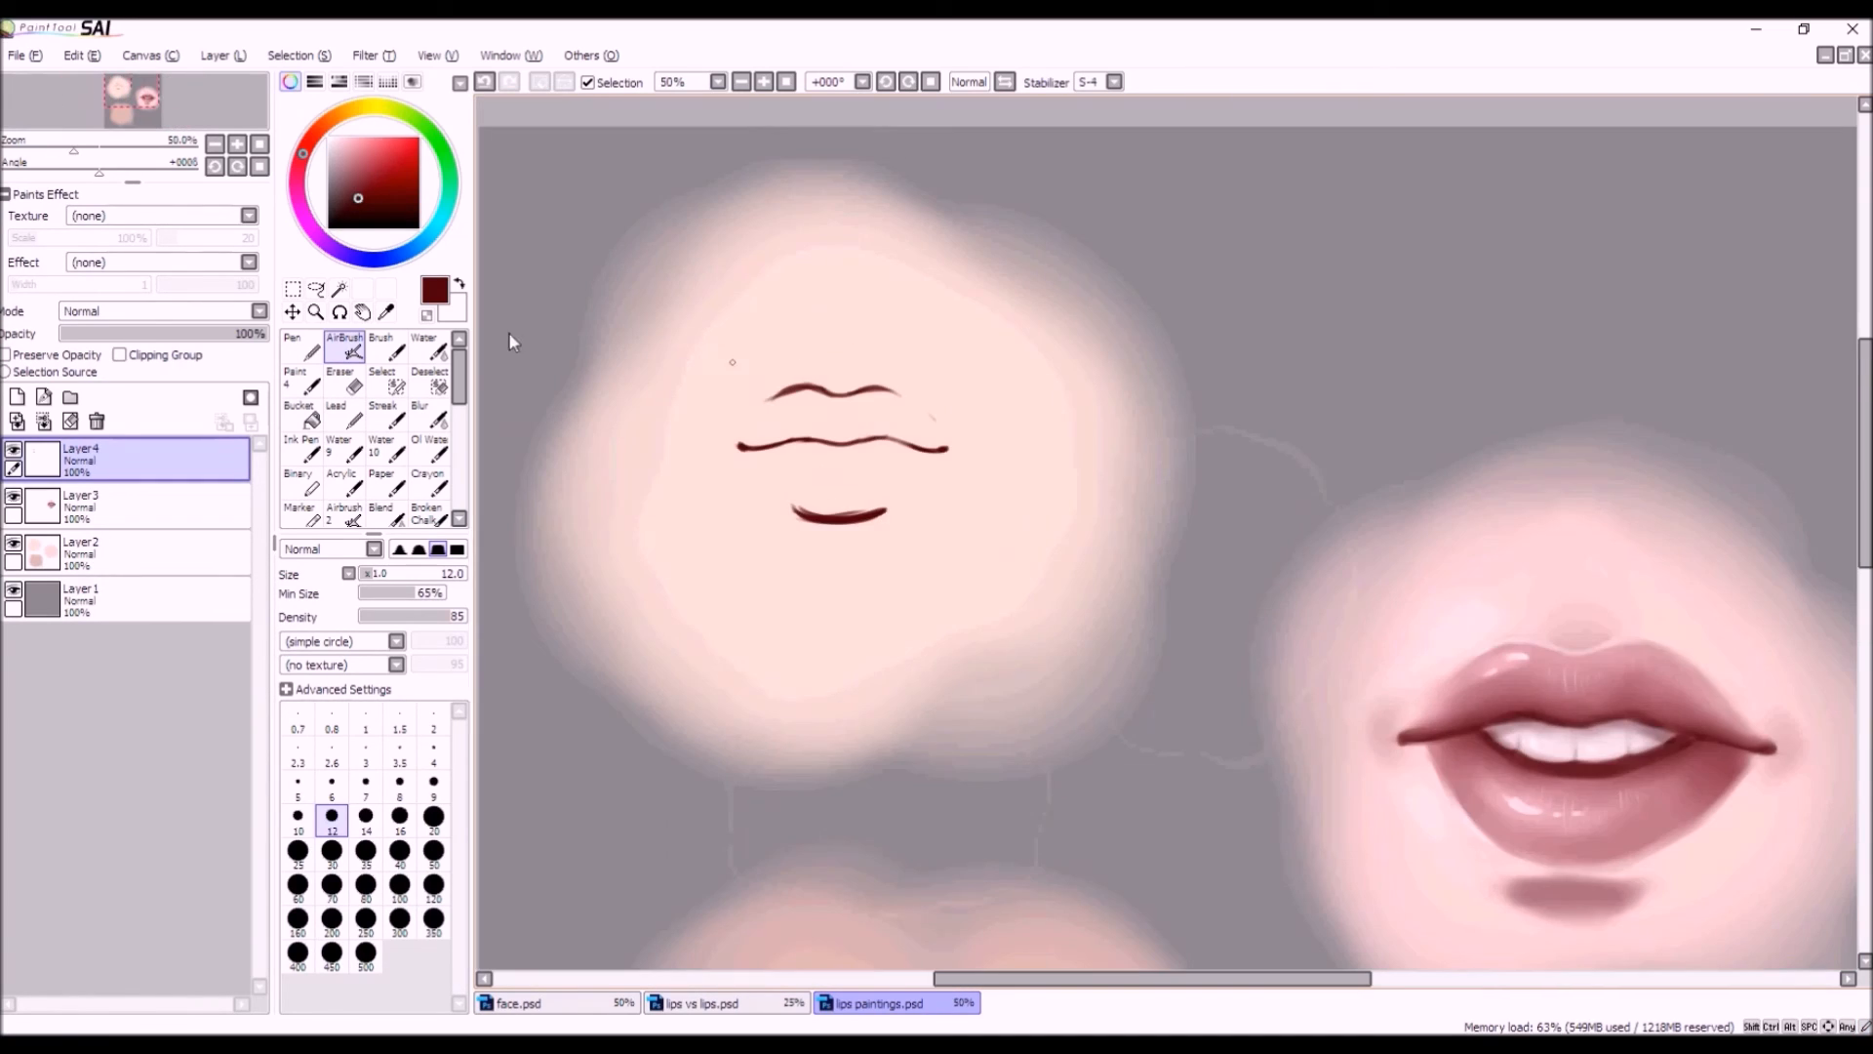
{"action": "left_click", "coordinate": [293, 289]}
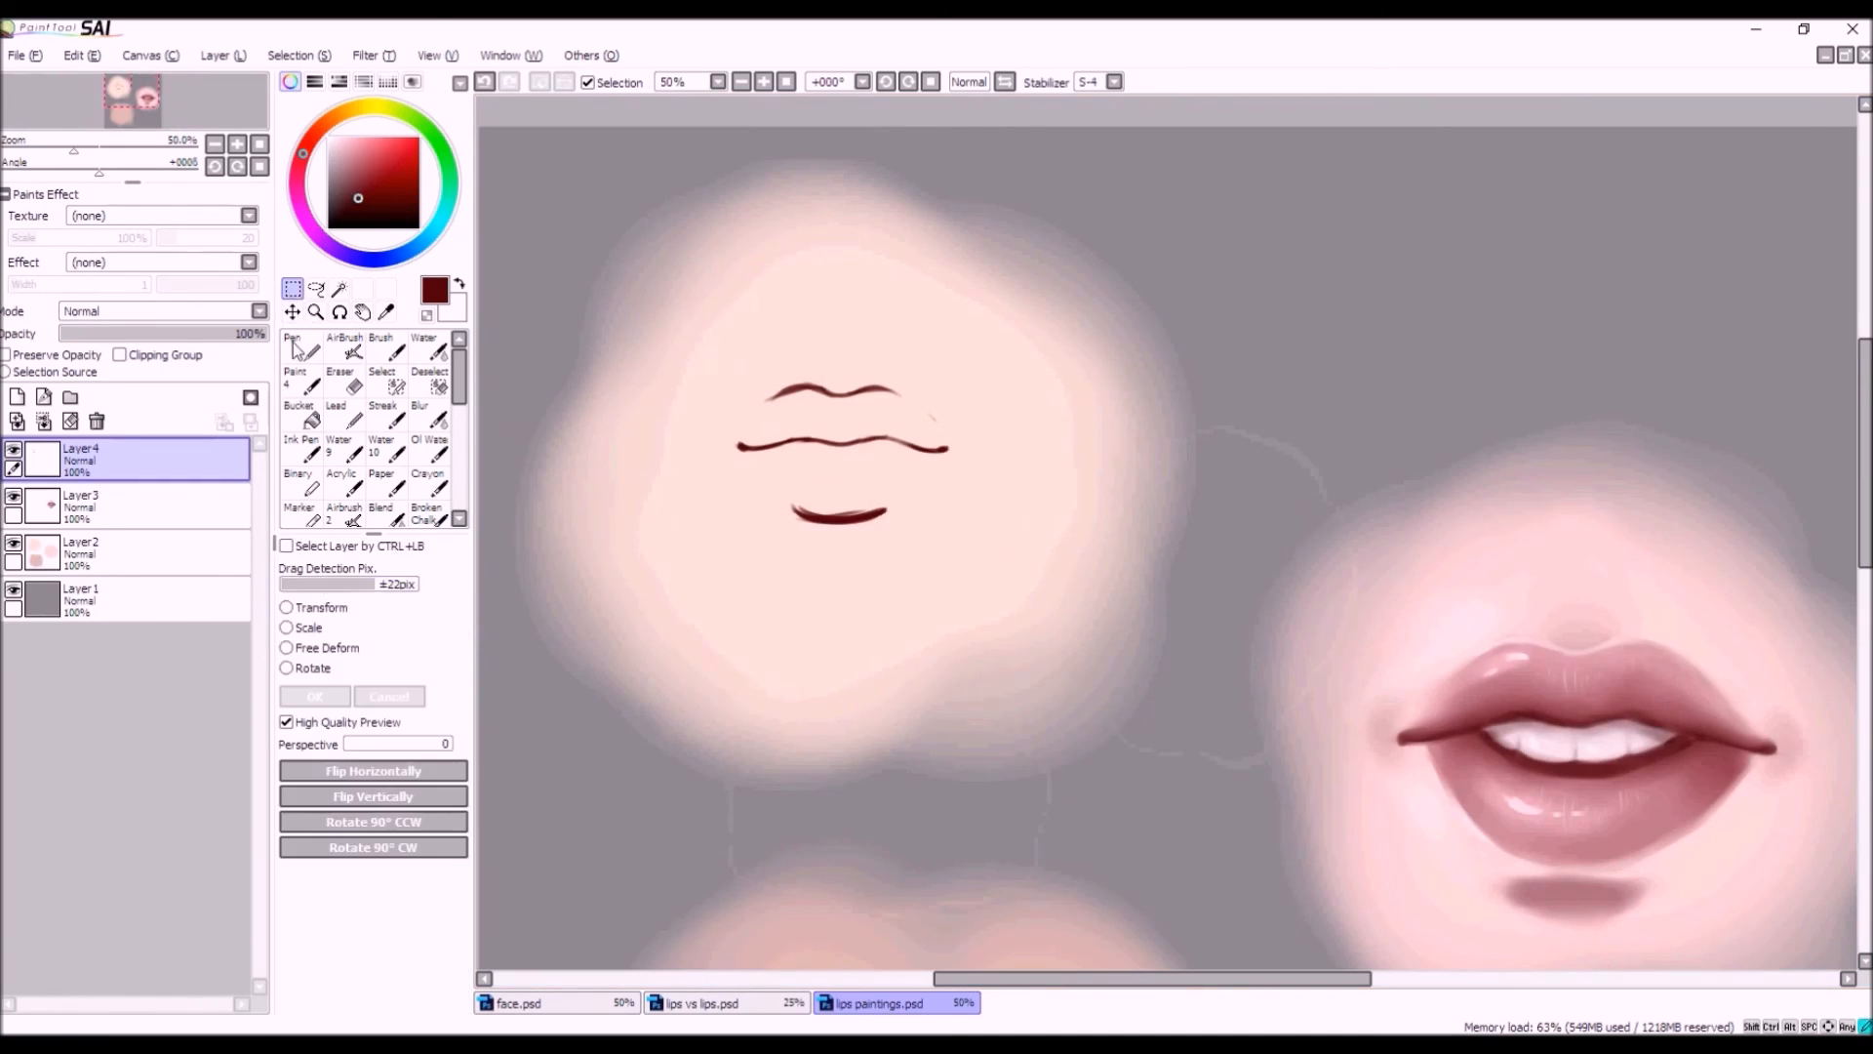
{"action": "left_click", "coordinate": [287, 608]}
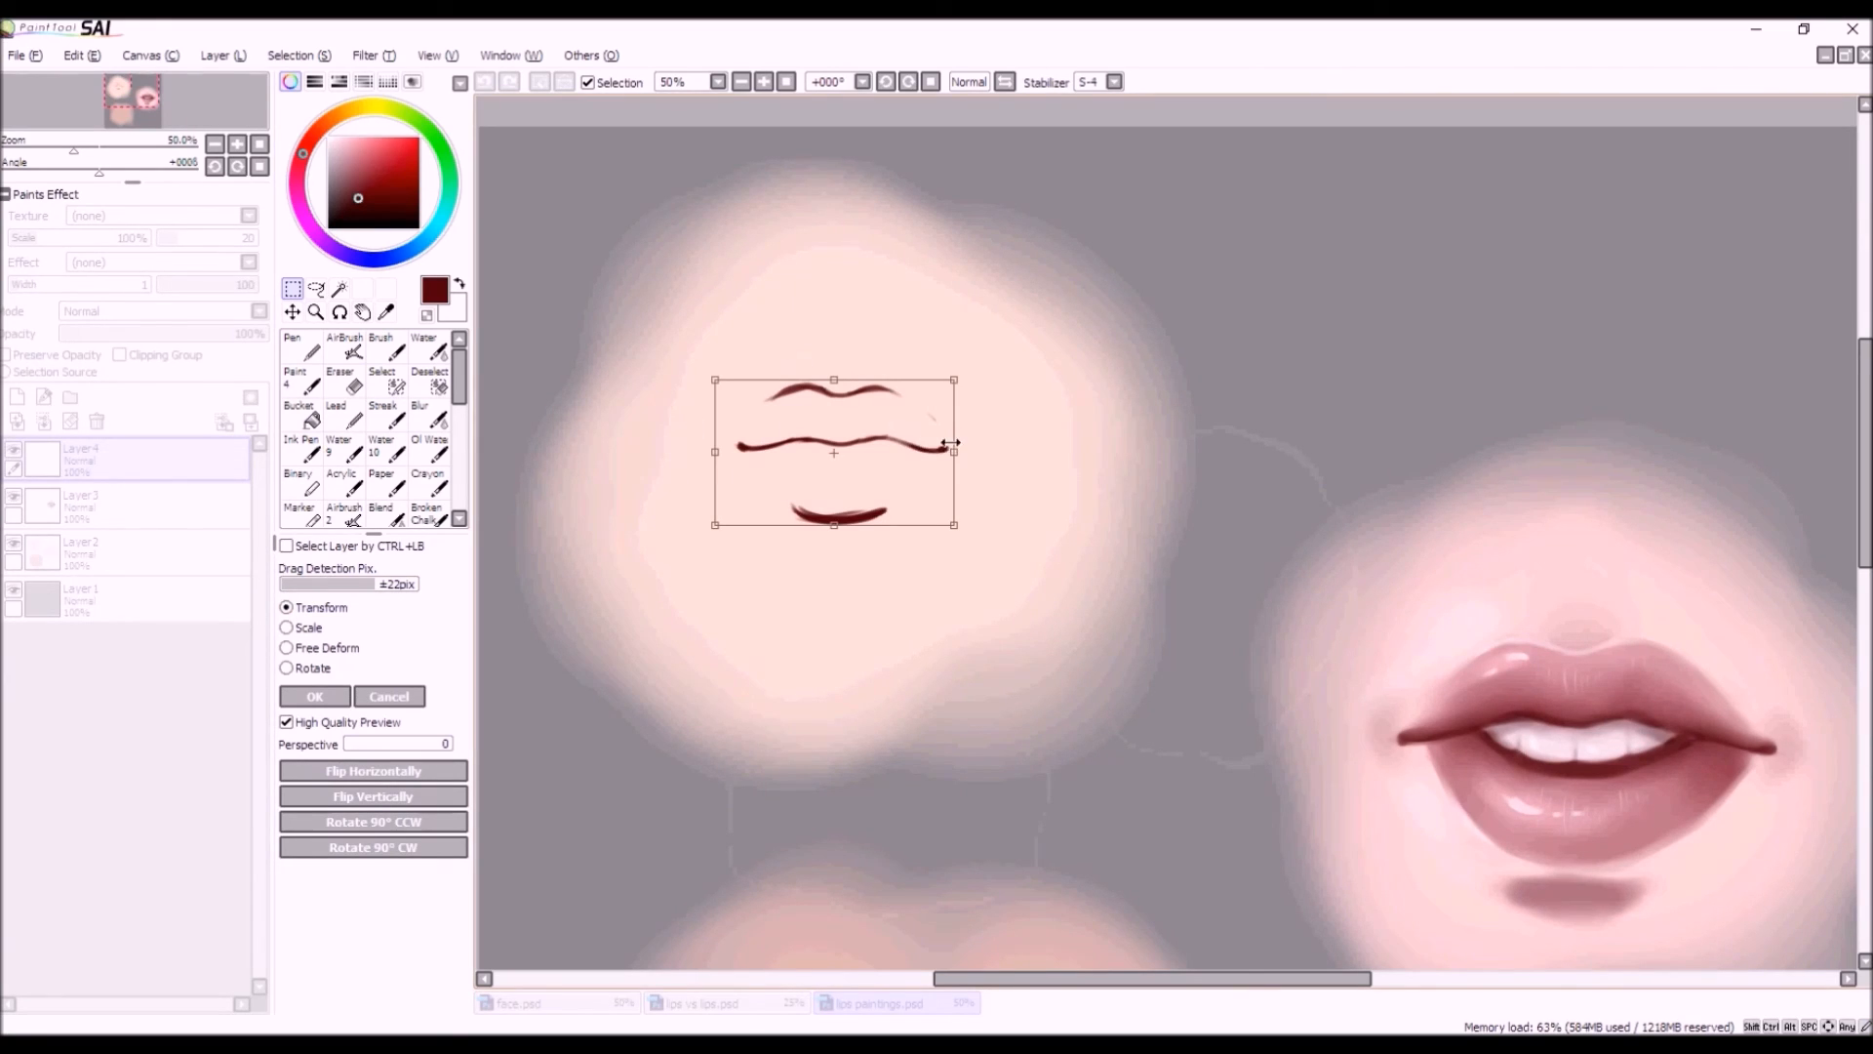
{"action": "left_click_drag", "start_coordinate": [956, 378], "coordinate": [1059, 313]}
{"action": "scroll", "coordinate": [910, 447], "scroll_direction": "up", "scroll_amount": 1}
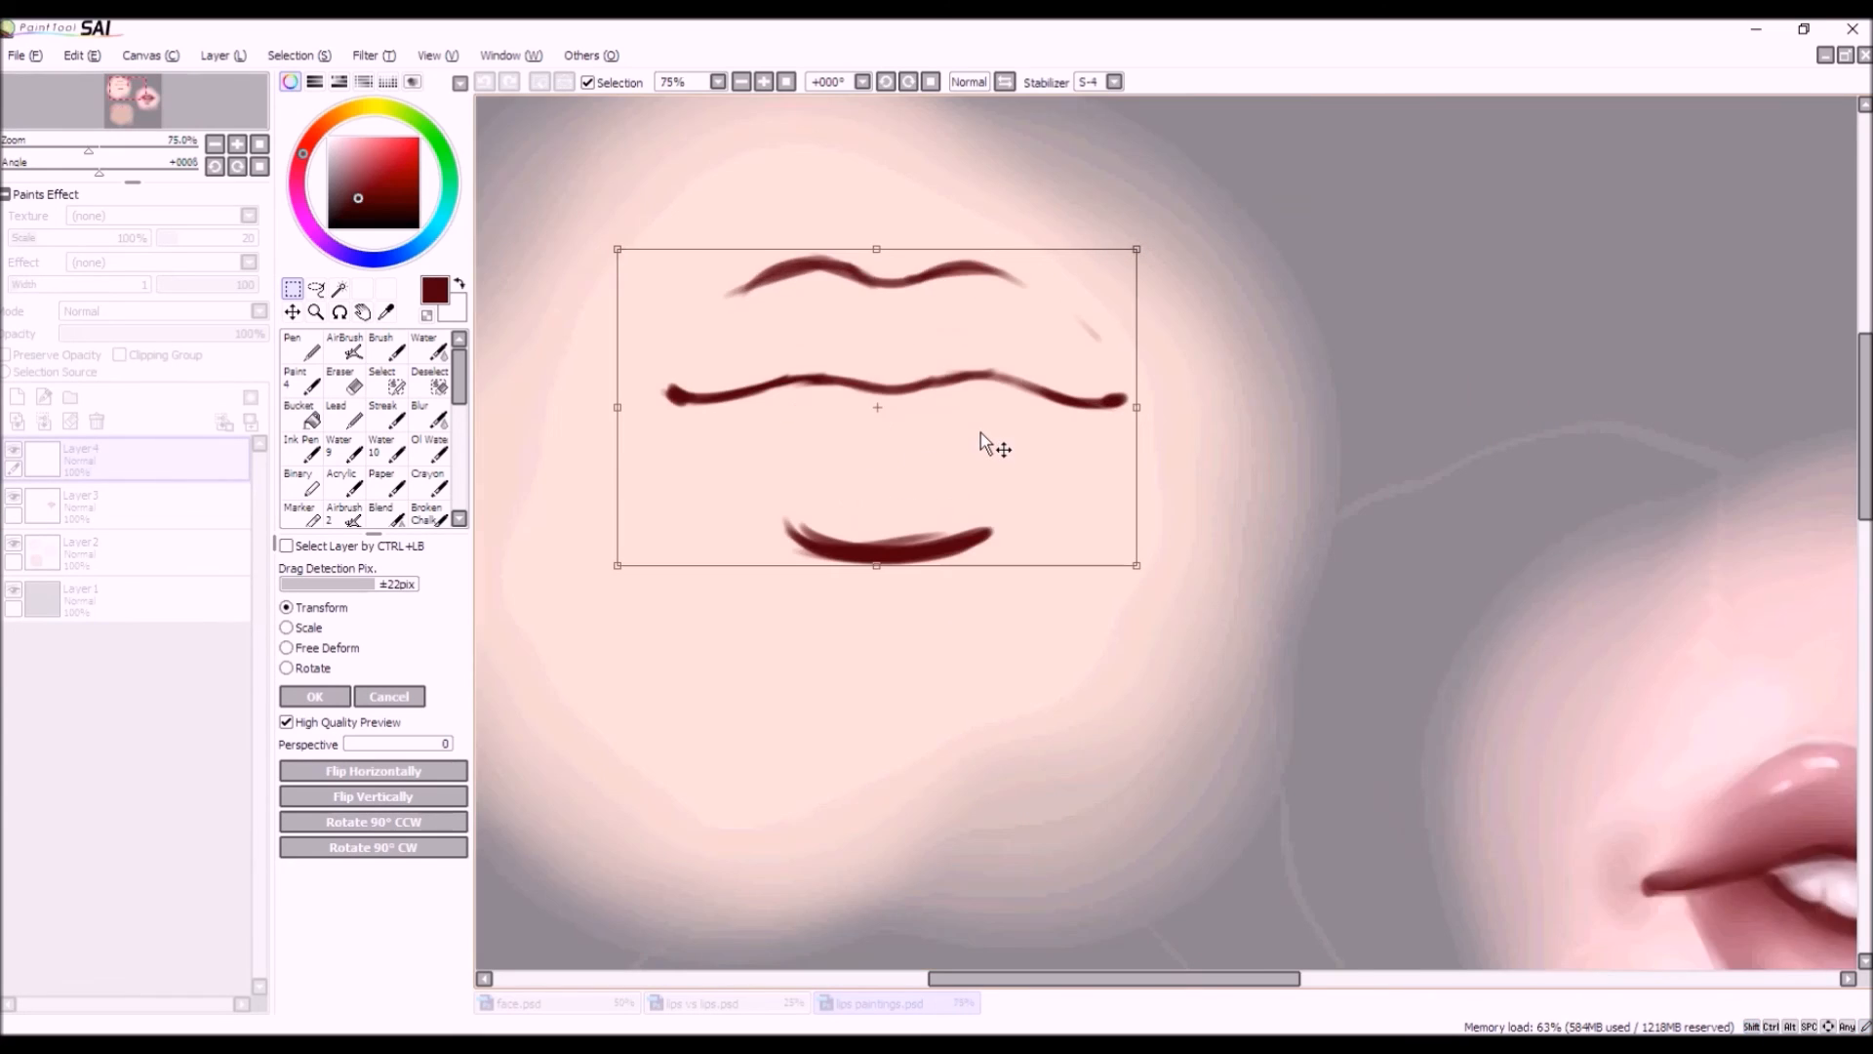
{"action": "scroll", "coordinate": [982, 435], "scroll_direction": "down", "scroll_amount": 2}
{"action": "left_click_drag", "start_coordinate": [961, 406], "coordinate": [919, 450]}
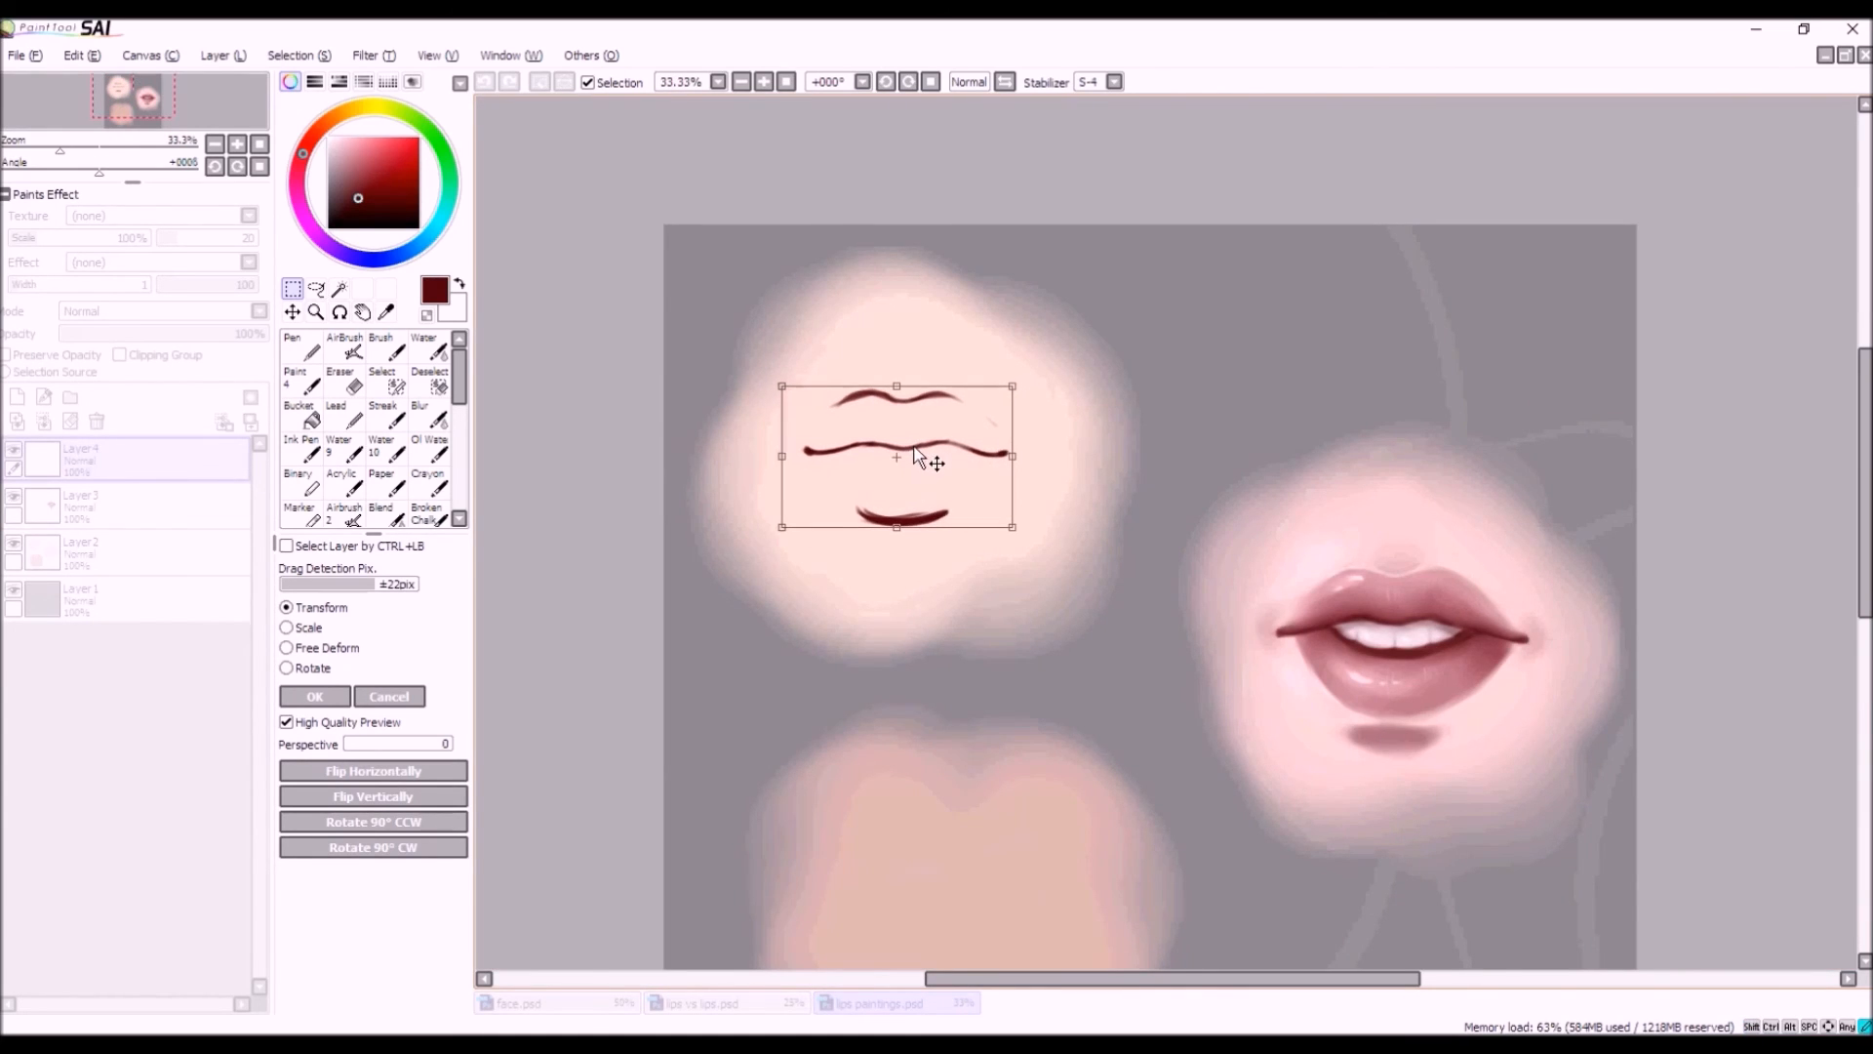
{"action": "left_click", "coordinate": [314, 695]}
{"action": "scroll", "coordinate": [915, 489], "scroll_direction": "up", "scroll_amount": 1}
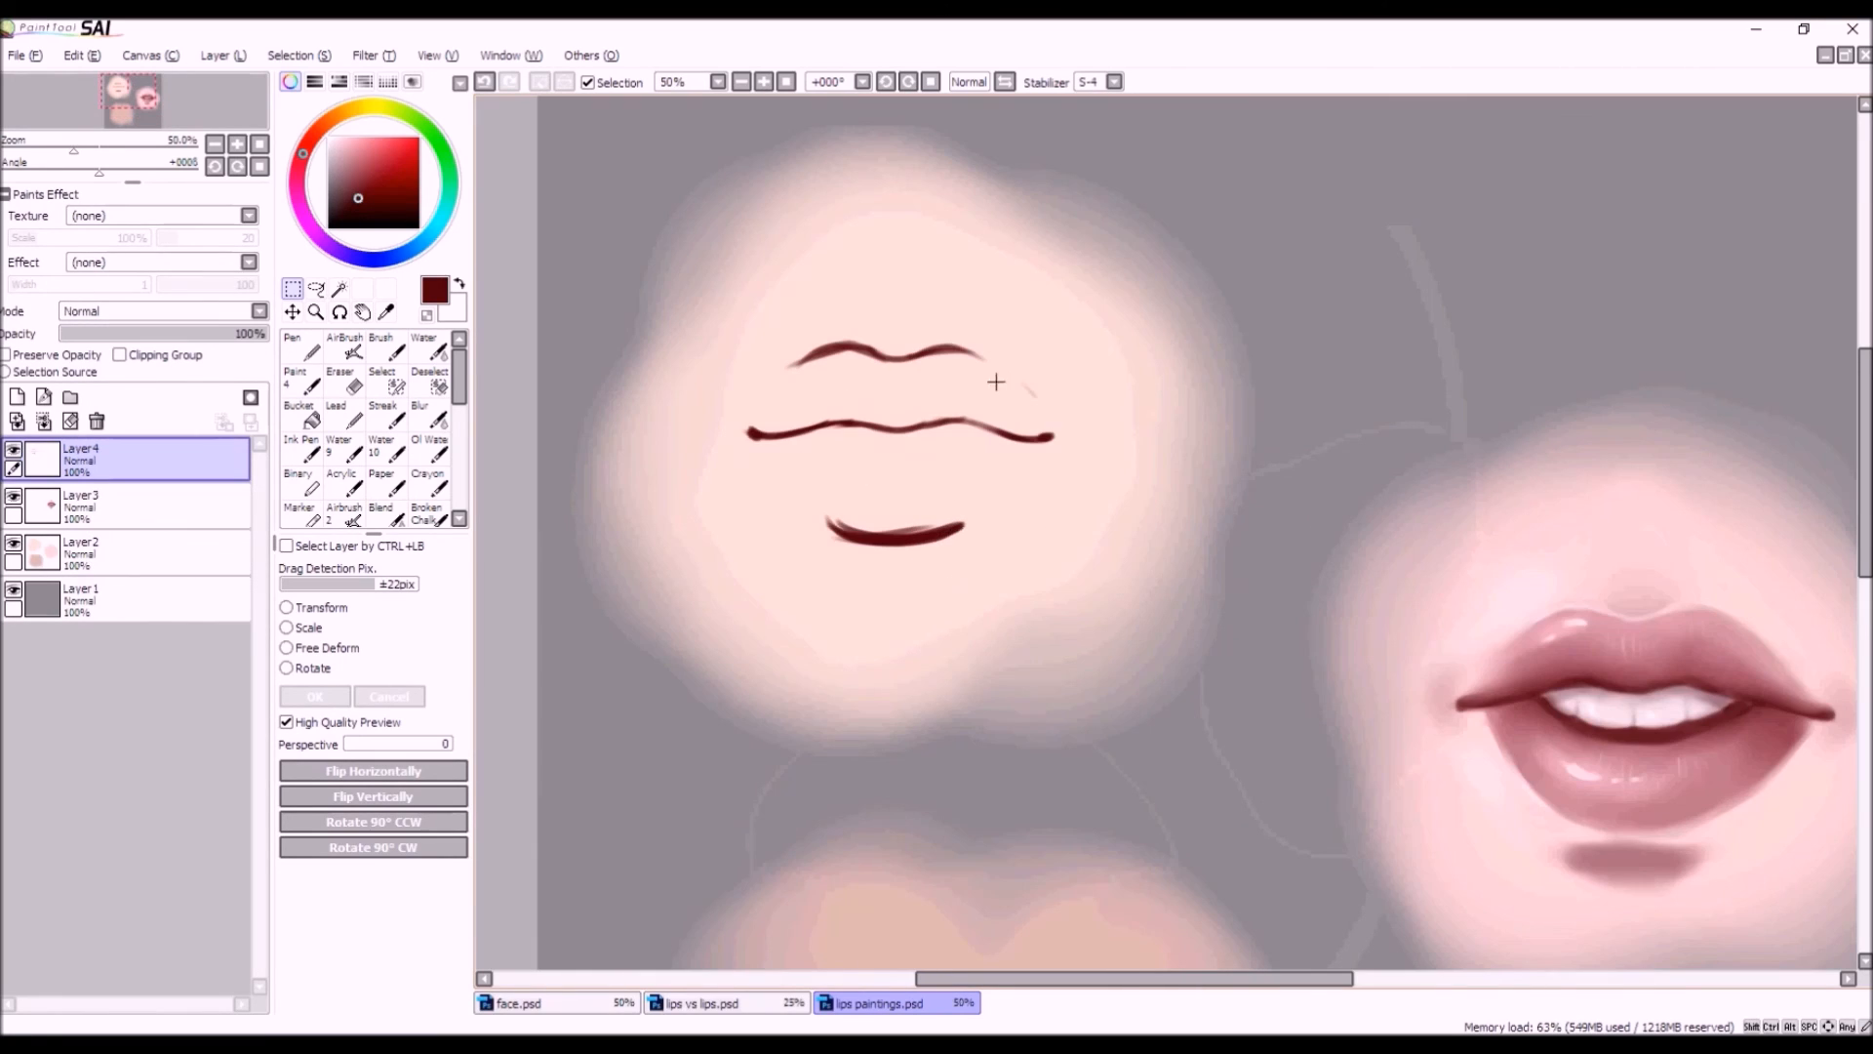
Thin the lower lip line and taper its ends with the size 32 Eraser.
{"action": "left_click", "coordinate": [349, 385]}
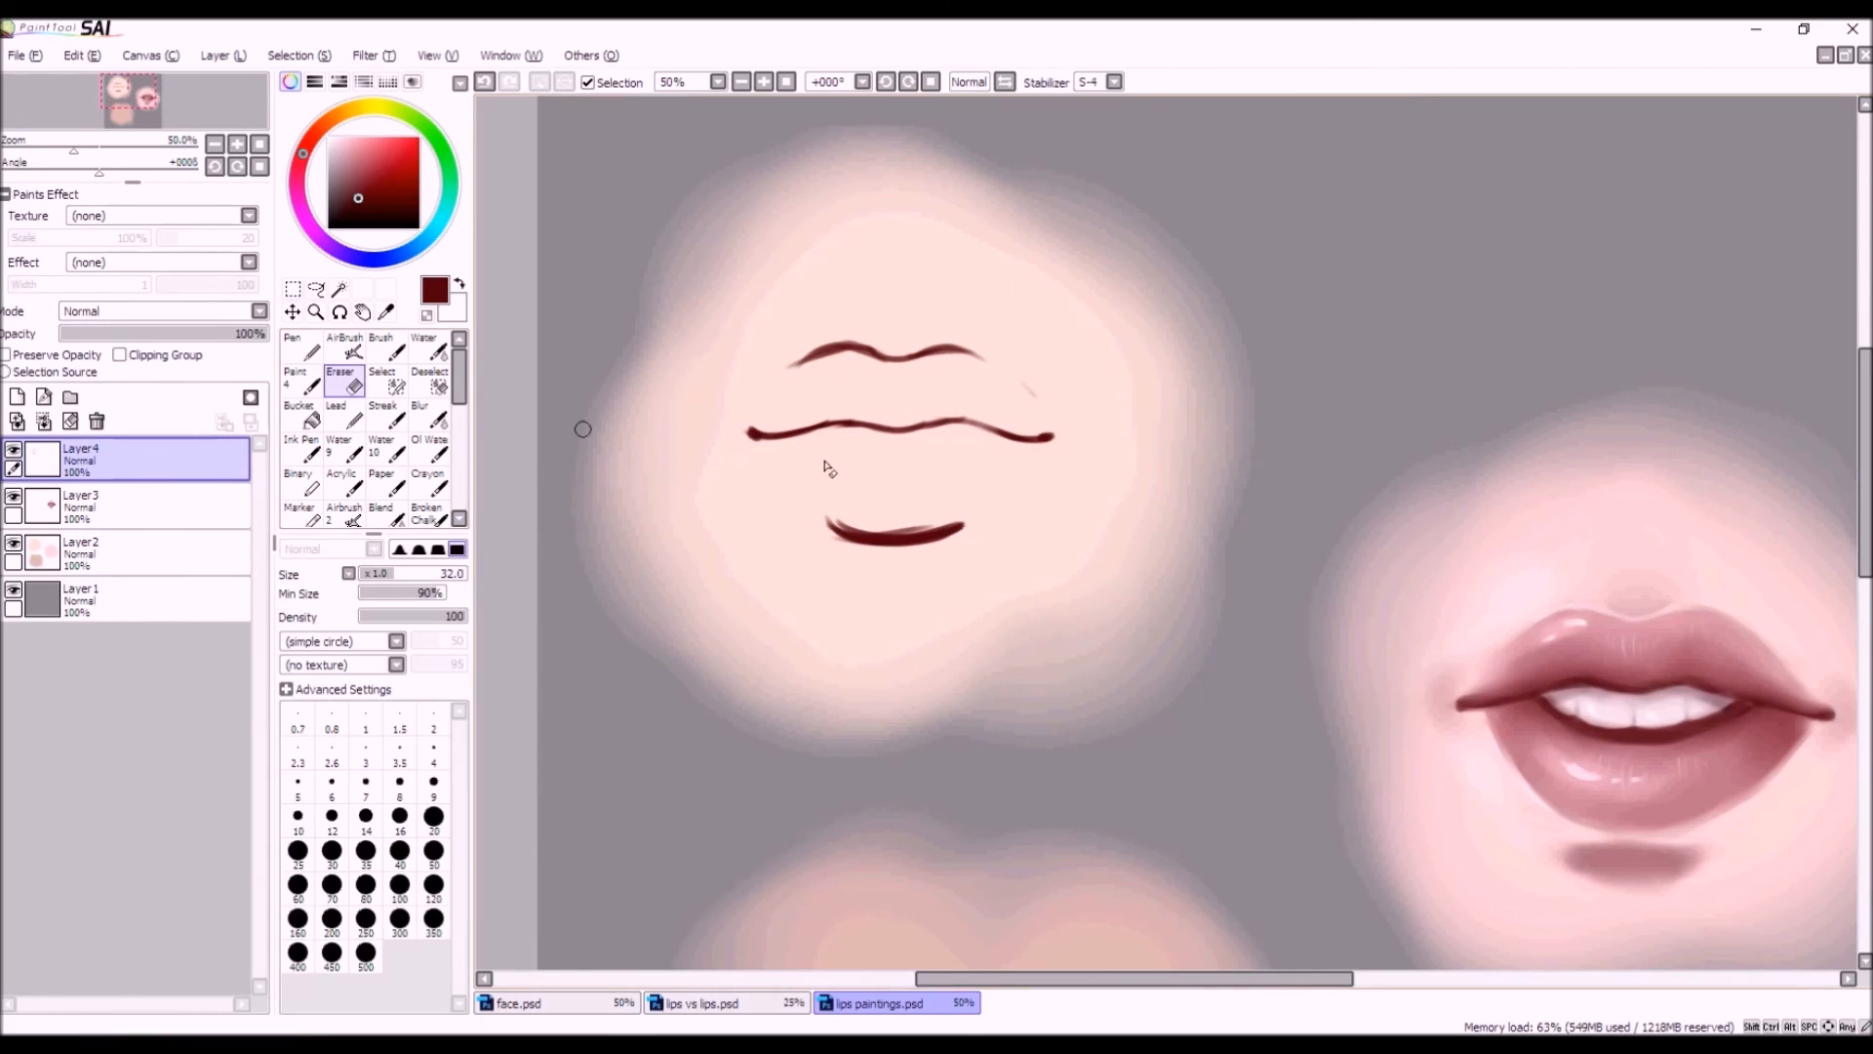
{"action": "mouse_move", "coordinate": [835, 519]}
{"action": "left_mouse_down"}
{"action": "mouse_move", "coordinate": [950, 509]}
{"action": "mouse_move", "coordinate": [874, 536]}
{"action": "mouse_move", "coordinate": [892, 511]}
{"action": "mouse_move", "coordinate": [961, 513]}
{"action": "mouse_move", "coordinate": [897, 535]}
{"action": "mouse_move", "coordinate": [885, 516]}
{"action": "mouse_move", "coordinate": [966, 527]}
{"action": "left_mouse_up"}
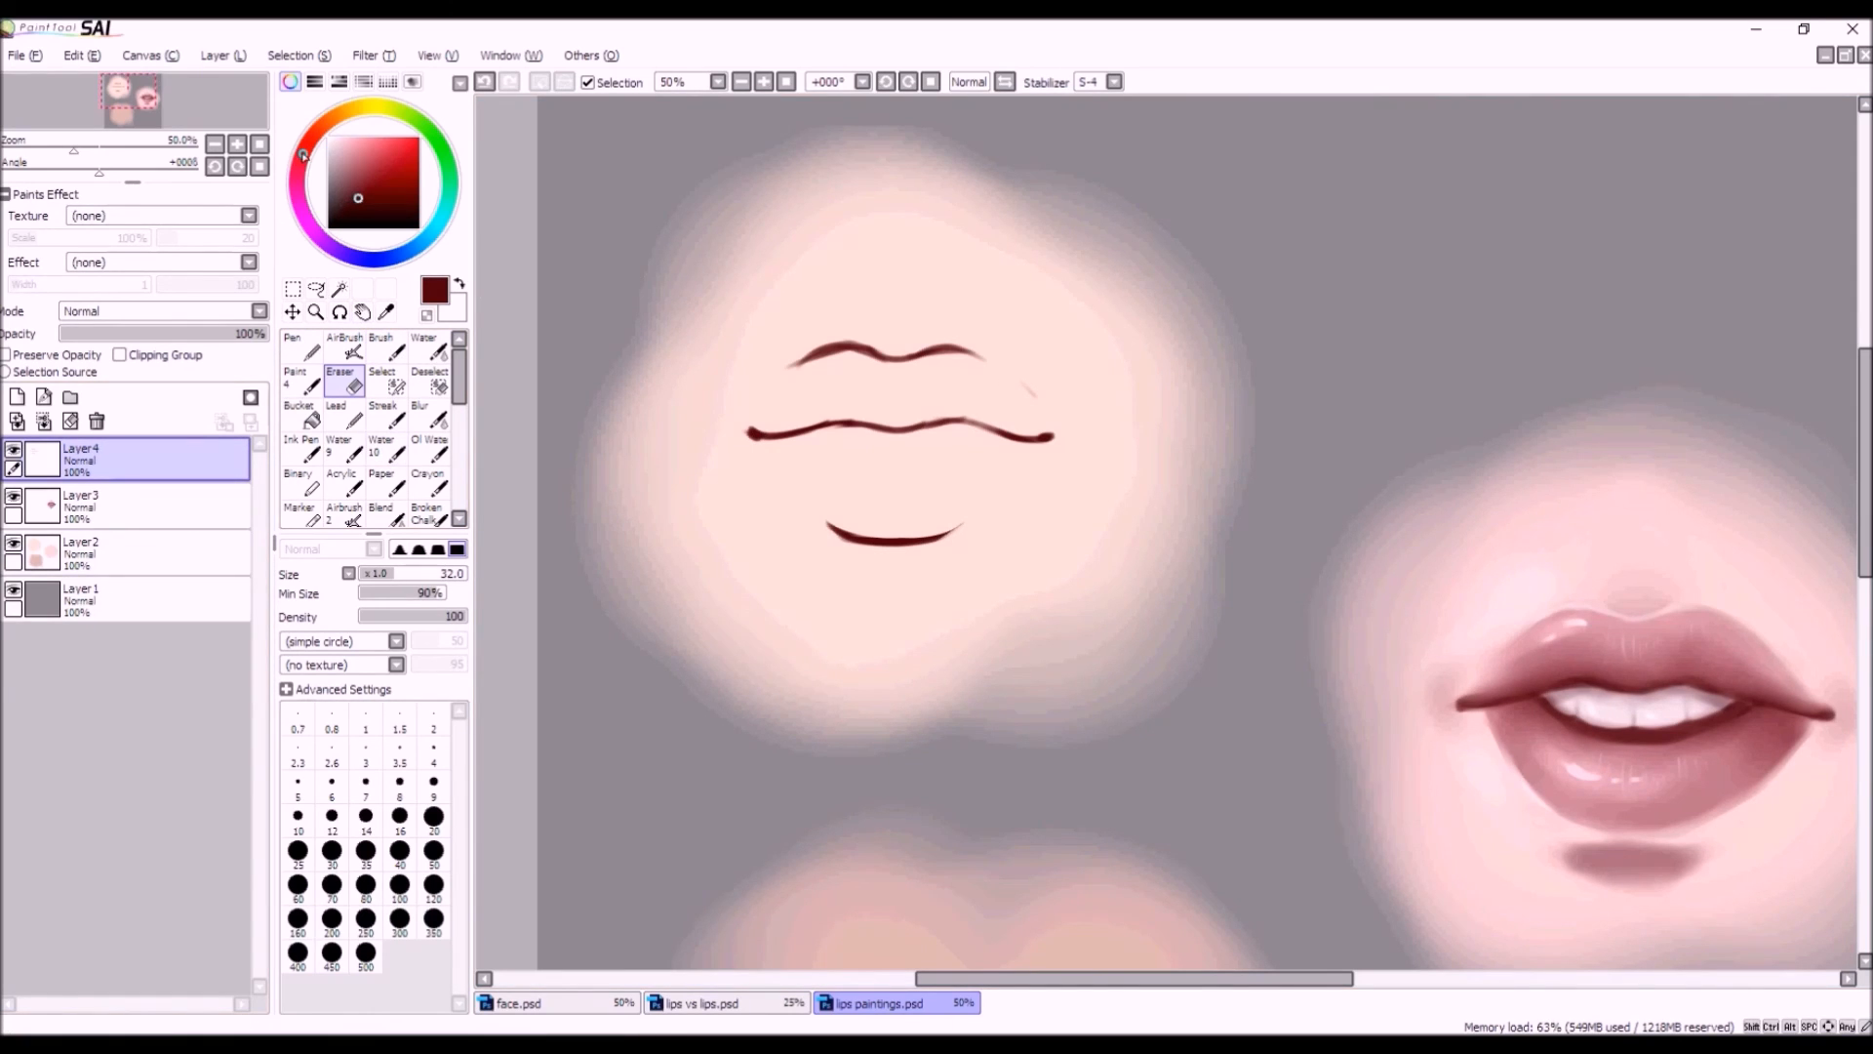
Fill the upper lip with light pink using the airbrush at size 100 and density 78, undoing the unwanted stroke.
{"action": "left_click_drag", "start_coordinate": [357, 159], "coordinate": [353, 114]}
{"action": "left_click", "coordinate": [345, 140]}
{"action": "left_click_drag", "start_coordinate": [430, 574], "coordinate": [517, 572]}
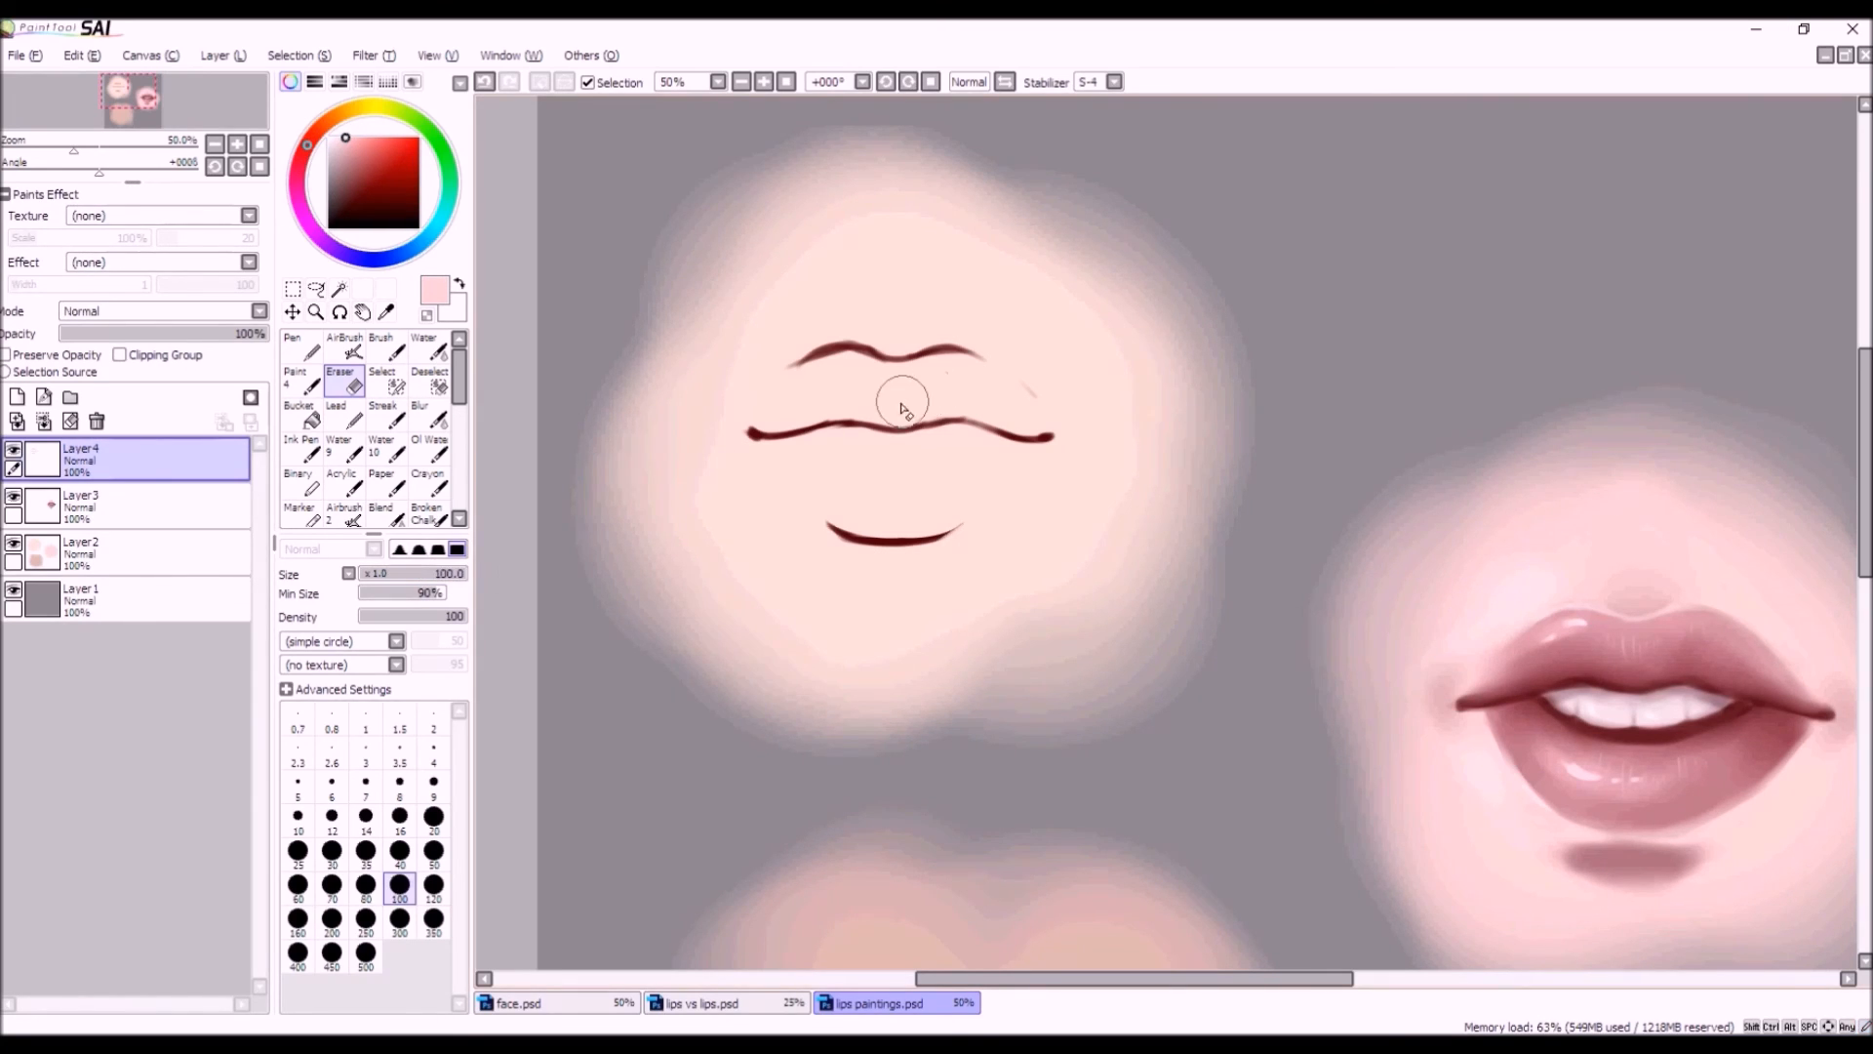
{"action": "left_click", "coordinate": [345, 346]}
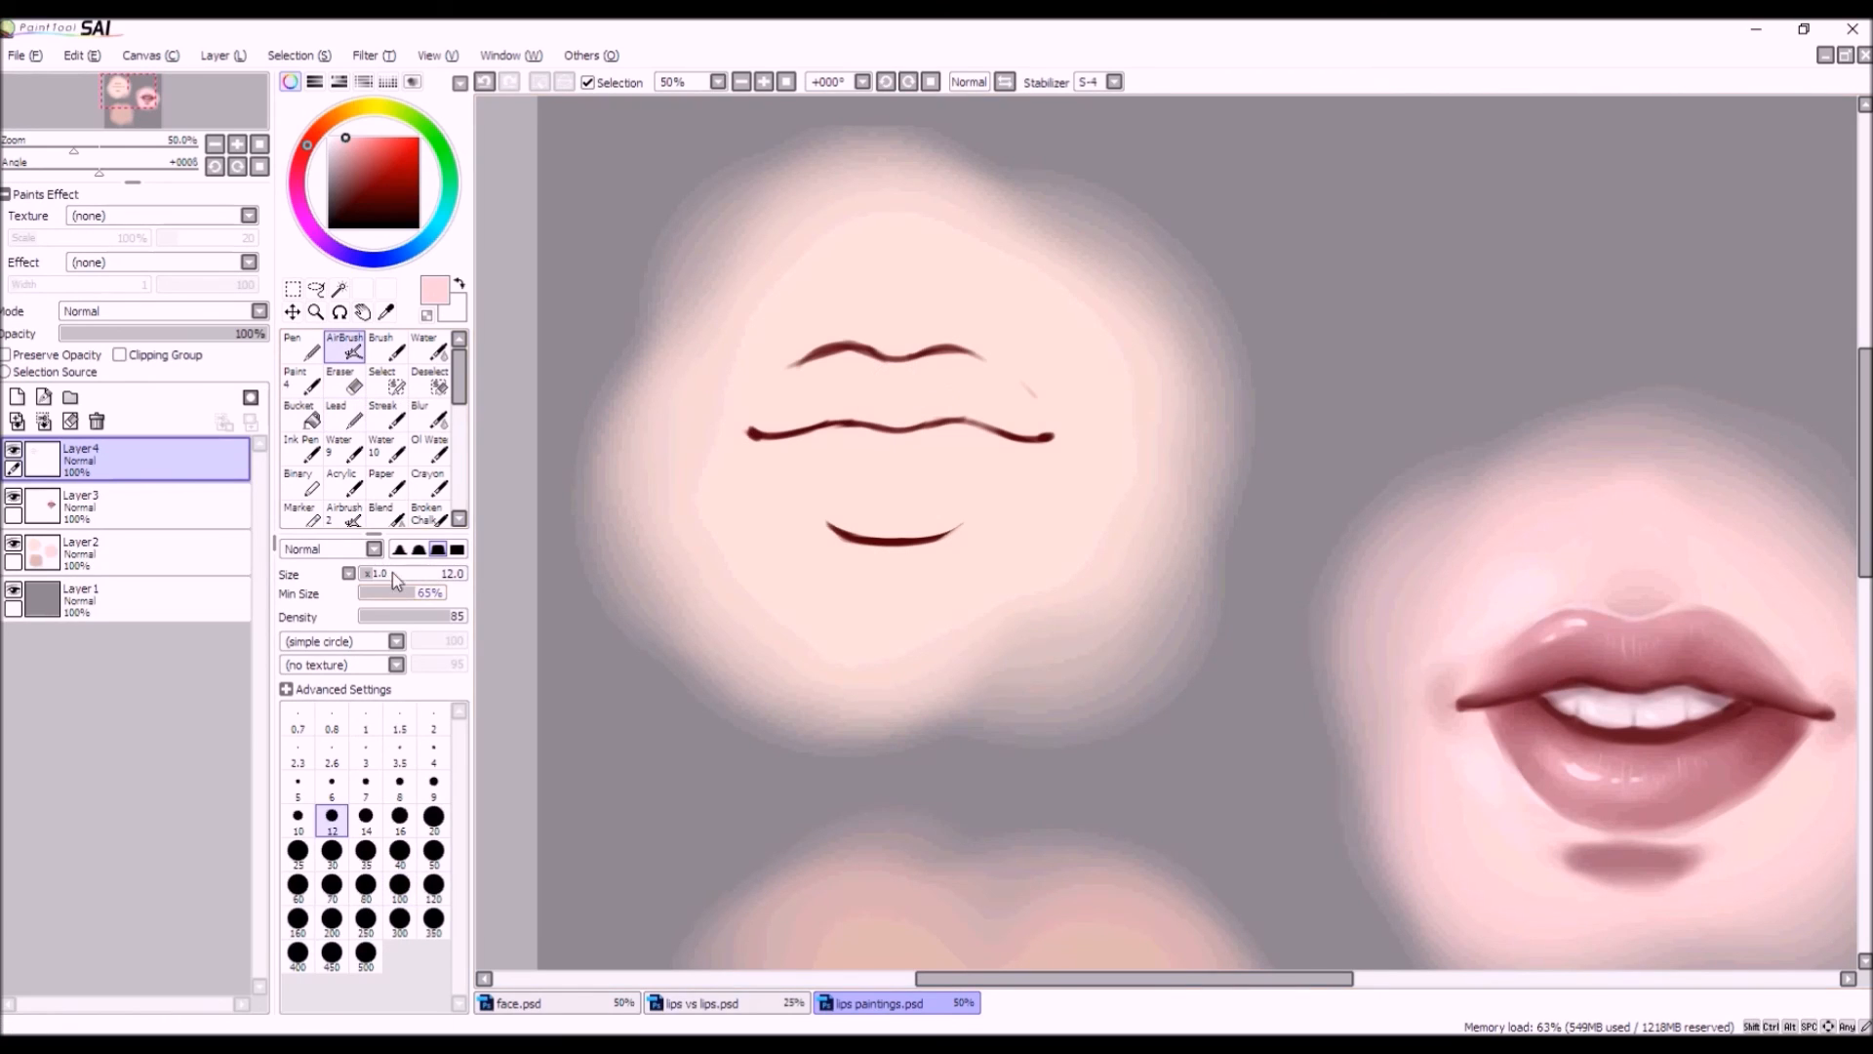
{"action": "mouse_move", "coordinate": [466, 577]}
{"action": "left_mouse_down"}
{"action": "mouse_move", "coordinate": [483, 575]}
{"action": "mouse_move", "coordinate": [444, 616]}
{"action": "left_mouse_up"}
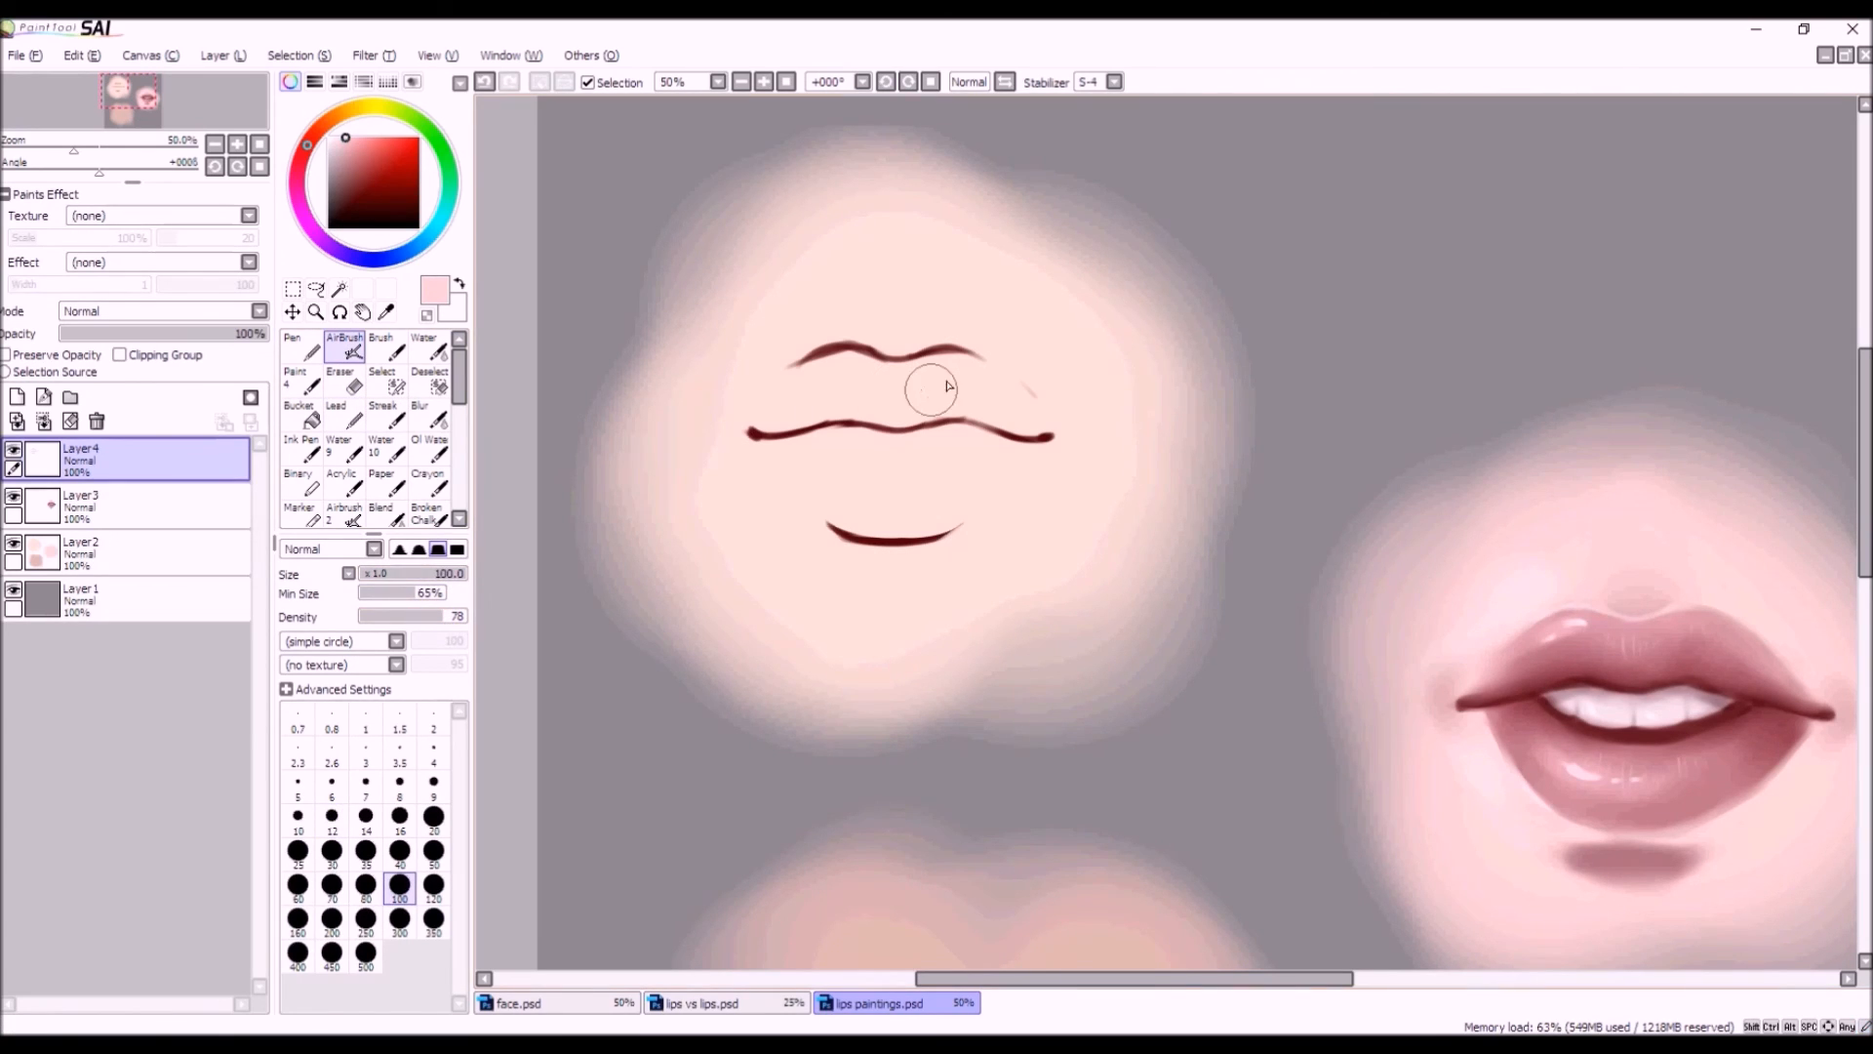
{"action": "mouse_move", "coordinate": [942, 376]}
{"action": "left_mouse_down"}
{"action": "mouse_move", "coordinate": [887, 390]}
{"action": "mouse_move", "coordinate": [999, 411]}
{"action": "mouse_move", "coordinate": [925, 387]}
{"action": "mouse_move", "coordinate": [999, 433]}
{"action": "mouse_move", "coordinate": [927, 377]}
{"action": "mouse_move", "coordinate": [950, 368]}
{"action": "mouse_move", "coordinate": [900, 403]}
{"action": "mouse_move", "coordinate": [836, 372]}
{"action": "mouse_move", "coordinate": [887, 372]}
{"action": "mouse_move", "coordinate": [757, 420]}
{"action": "mouse_move", "coordinate": [954, 388]}
{"action": "mouse_move", "coordinate": [1024, 431]}
{"action": "left_mouse_up"}
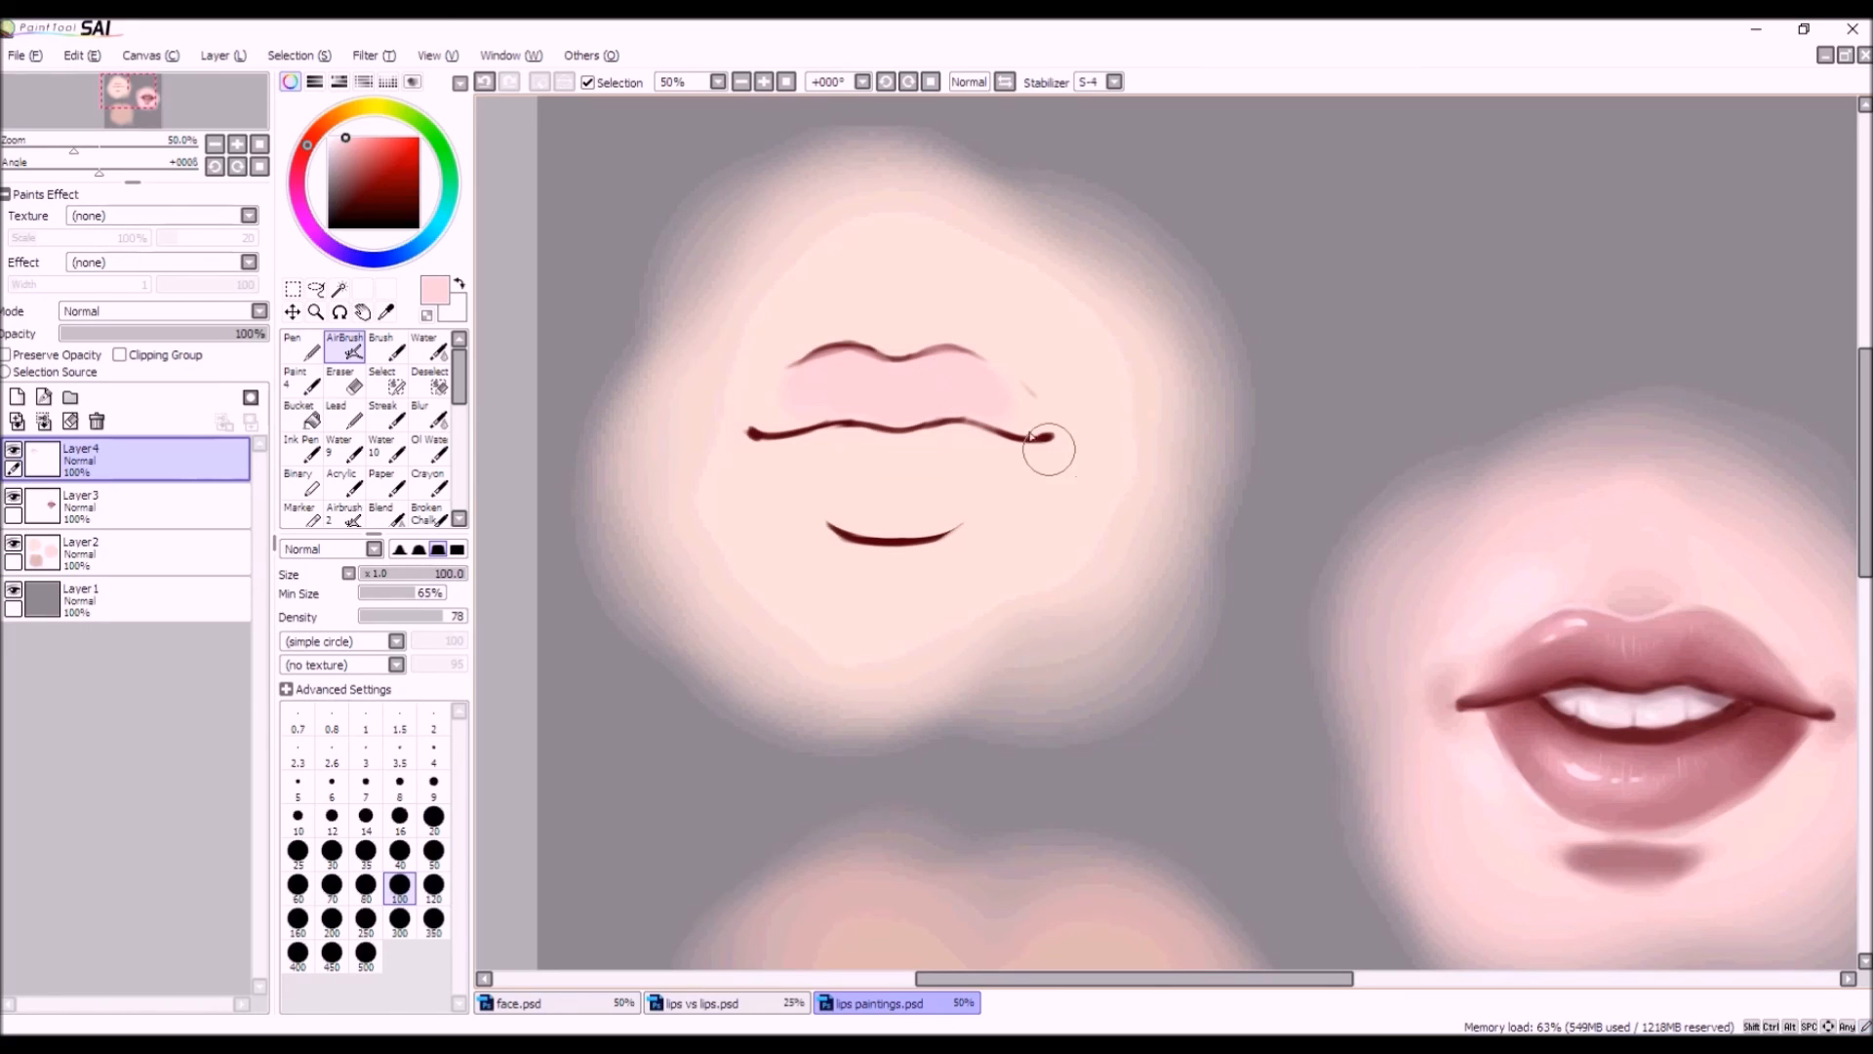
{"action": "left_click_drag", "start_coordinate": [869, 394], "coordinate": [770, 429]}
{"action": "left_click_drag", "start_coordinate": [828, 393], "coordinate": [923, 394]}
{"action": "left_click", "coordinate": [485, 81]}
Fill the lower lip between the mouth line and the lower lip line with the same light pink, undoing the unwanted stroke.
{"action": "mouse_move", "coordinate": [941, 500]}
{"action": "left_mouse_down"}
{"action": "mouse_move", "coordinate": [873, 474]}
{"action": "mouse_move", "coordinate": [936, 505]}
{"action": "mouse_move", "coordinate": [940, 445]}
{"action": "mouse_move", "coordinate": [815, 431]}
{"action": "left_mouse_up"}
{"action": "mouse_move", "coordinate": [909, 468]}
{"action": "left_mouse_down"}
{"action": "mouse_move", "coordinate": [982, 451]}
{"action": "mouse_move", "coordinate": [865, 515]}
{"action": "mouse_move", "coordinate": [996, 447]}
{"action": "mouse_move", "coordinate": [857, 513]}
{"action": "mouse_move", "coordinate": [940, 508]}
{"action": "left_mouse_up"}
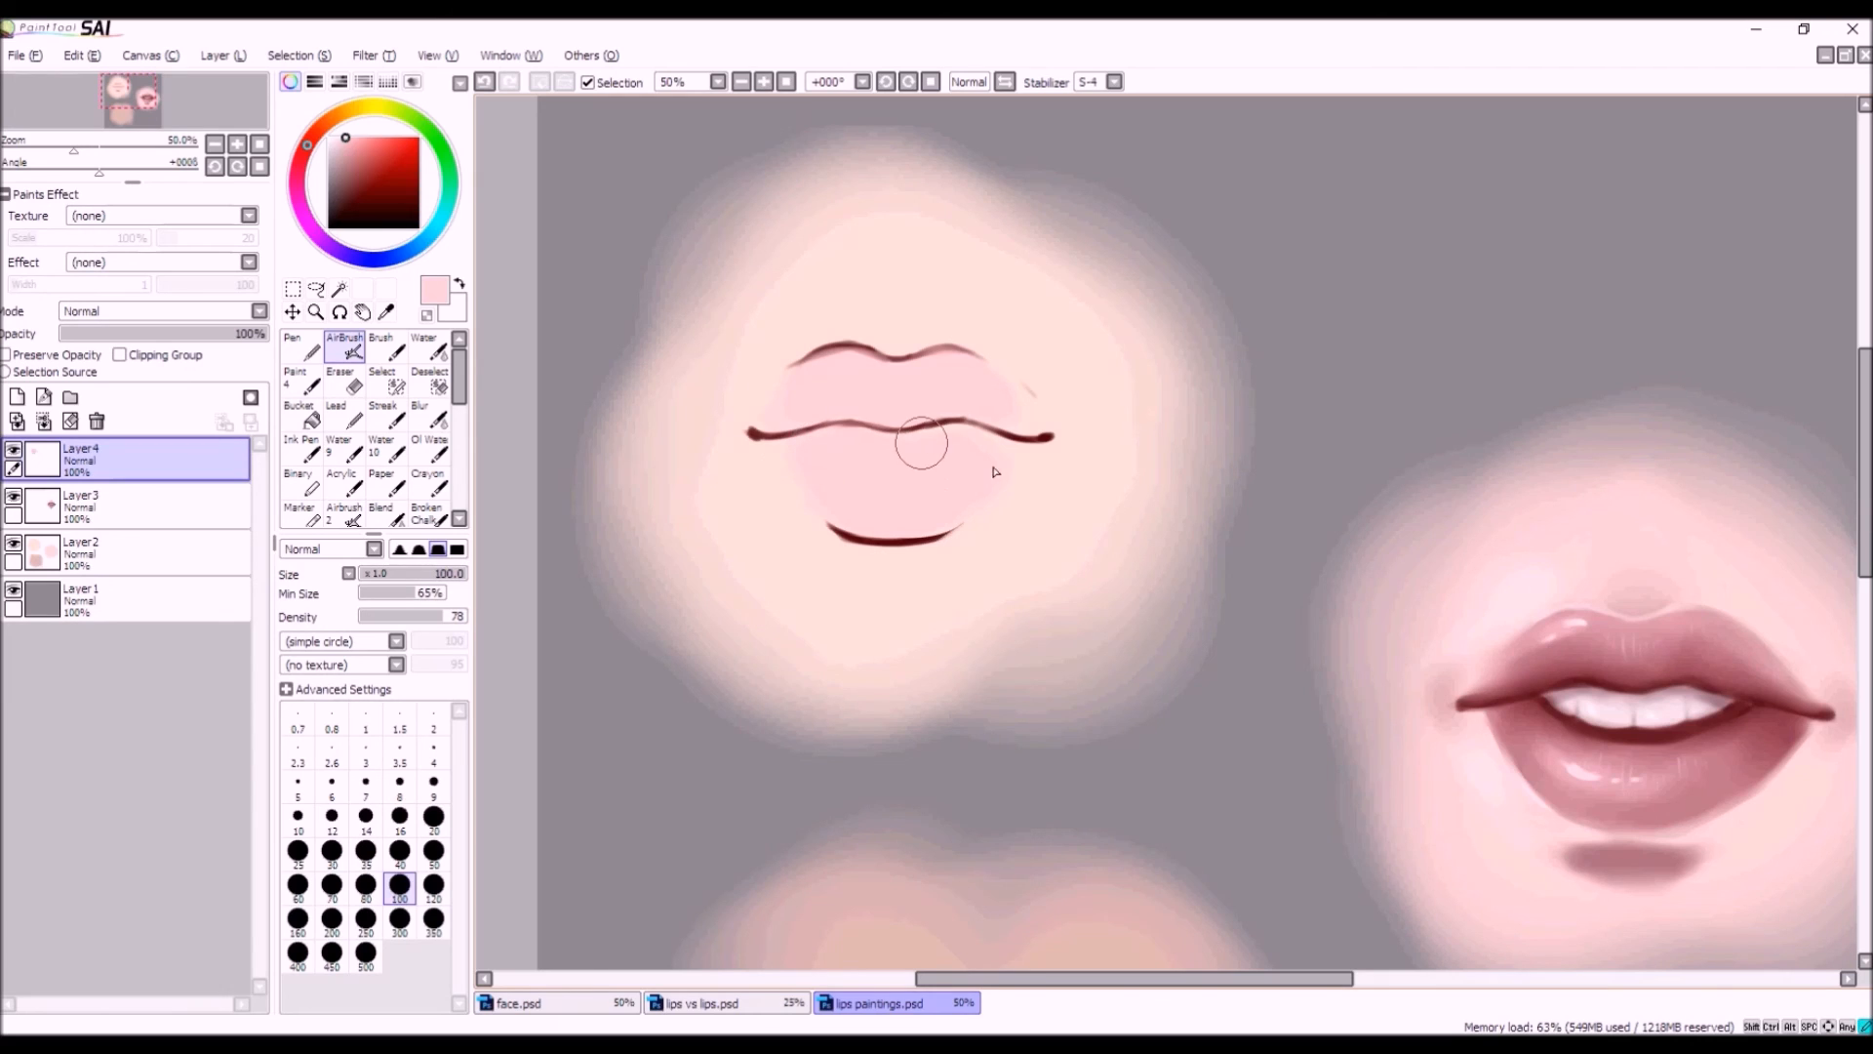
{"action": "left_click", "coordinate": [485, 81]}
Lasso the bottom part of the lower lip and move it down slightly to make the lip fuller.
{"action": "left_click", "coordinate": [316, 289]}
{"action": "mouse_move", "coordinate": [1009, 544]}
{"action": "left_mouse_down"}
{"action": "mouse_move", "coordinate": [792, 493]}
{"action": "mouse_move", "coordinate": [956, 509]}
{"action": "mouse_move", "coordinate": [846, 621]}
{"action": "mouse_move", "coordinate": [1097, 546]}
{"action": "left_mouse_up"}
{"action": "left_click", "coordinate": [294, 312]}
{"action": "scroll", "coordinate": [889, 506], "scroll_direction": "up", "scroll_amount": 2}
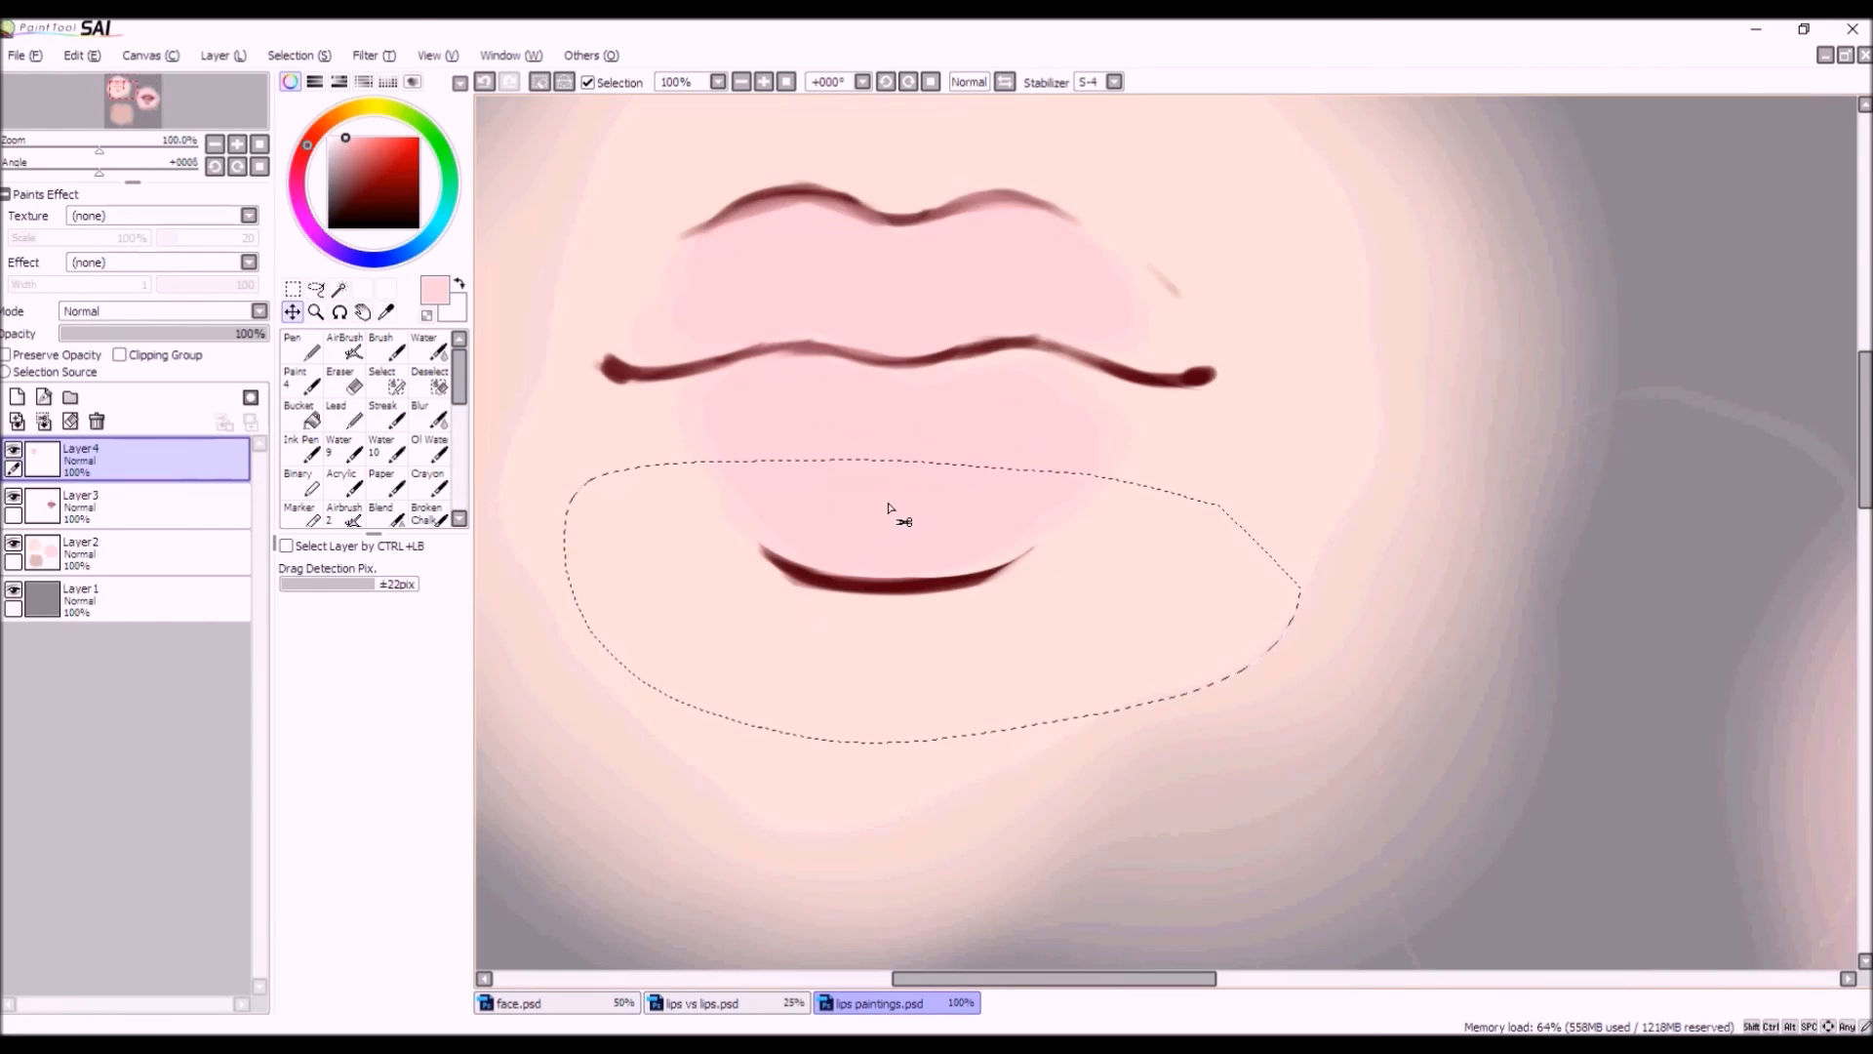
{"action": "left_click_drag", "start_coordinate": [891, 504], "coordinate": [899, 547]}
Fine-tune the vertical position of the selected lower lip part, undoing the excess shift, and deselect it.
{"action": "scroll", "coordinate": [907, 564], "scroll_direction": "down", "scroll_amount": 2}
{"action": "scroll", "coordinate": [894, 535], "scroll_direction": "up", "scroll_amount": 1}
{"action": "scroll", "coordinate": [898, 551], "scroll_direction": "down", "scroll_amount": 2}
{"action": "scroll", "coordinate": [893, 624], "scroll_direction": "up", "scroll_amount": 2}
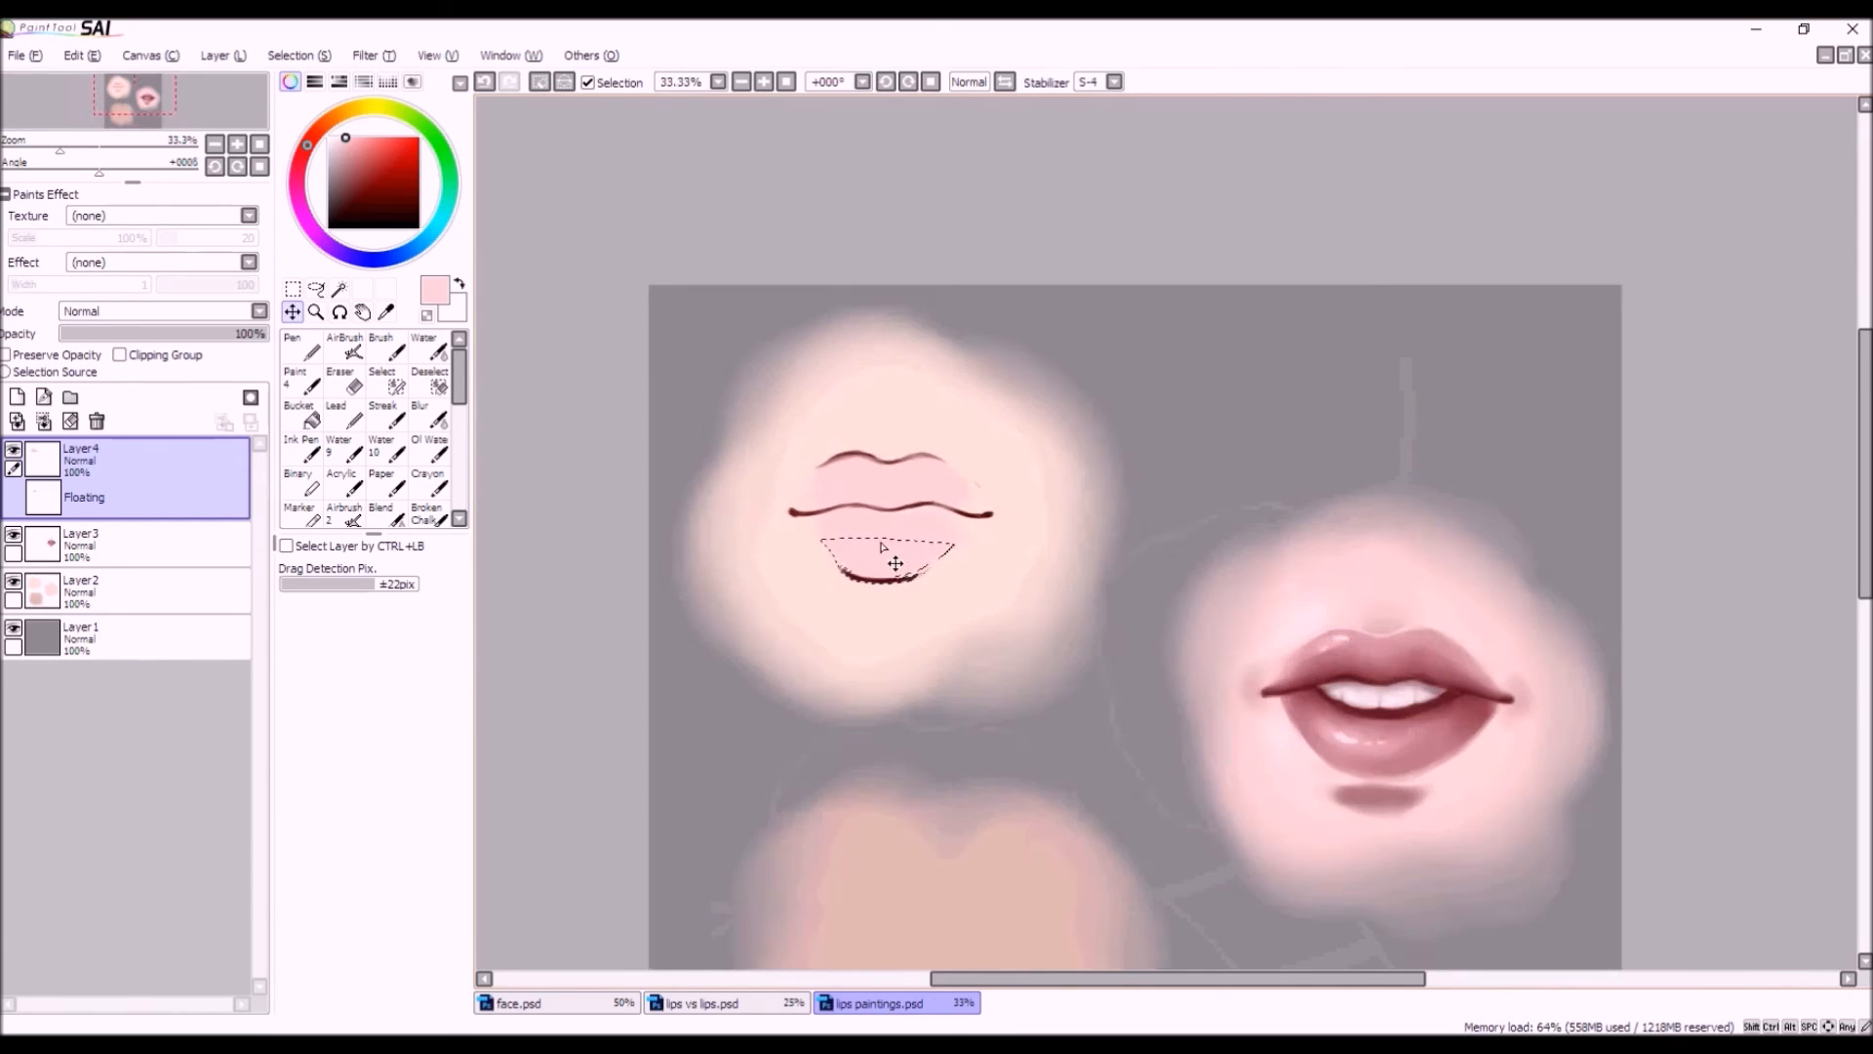
{"action": "mouse_move", "coordinate": [858, 585]}
{"action": "left_mouse_down"}
{"action": "mouse_move", "coordinate": [887, 656]}
{"action": "mouse_move", "coordinate": [883, 611]}
{"action": "left_mouse_up"}
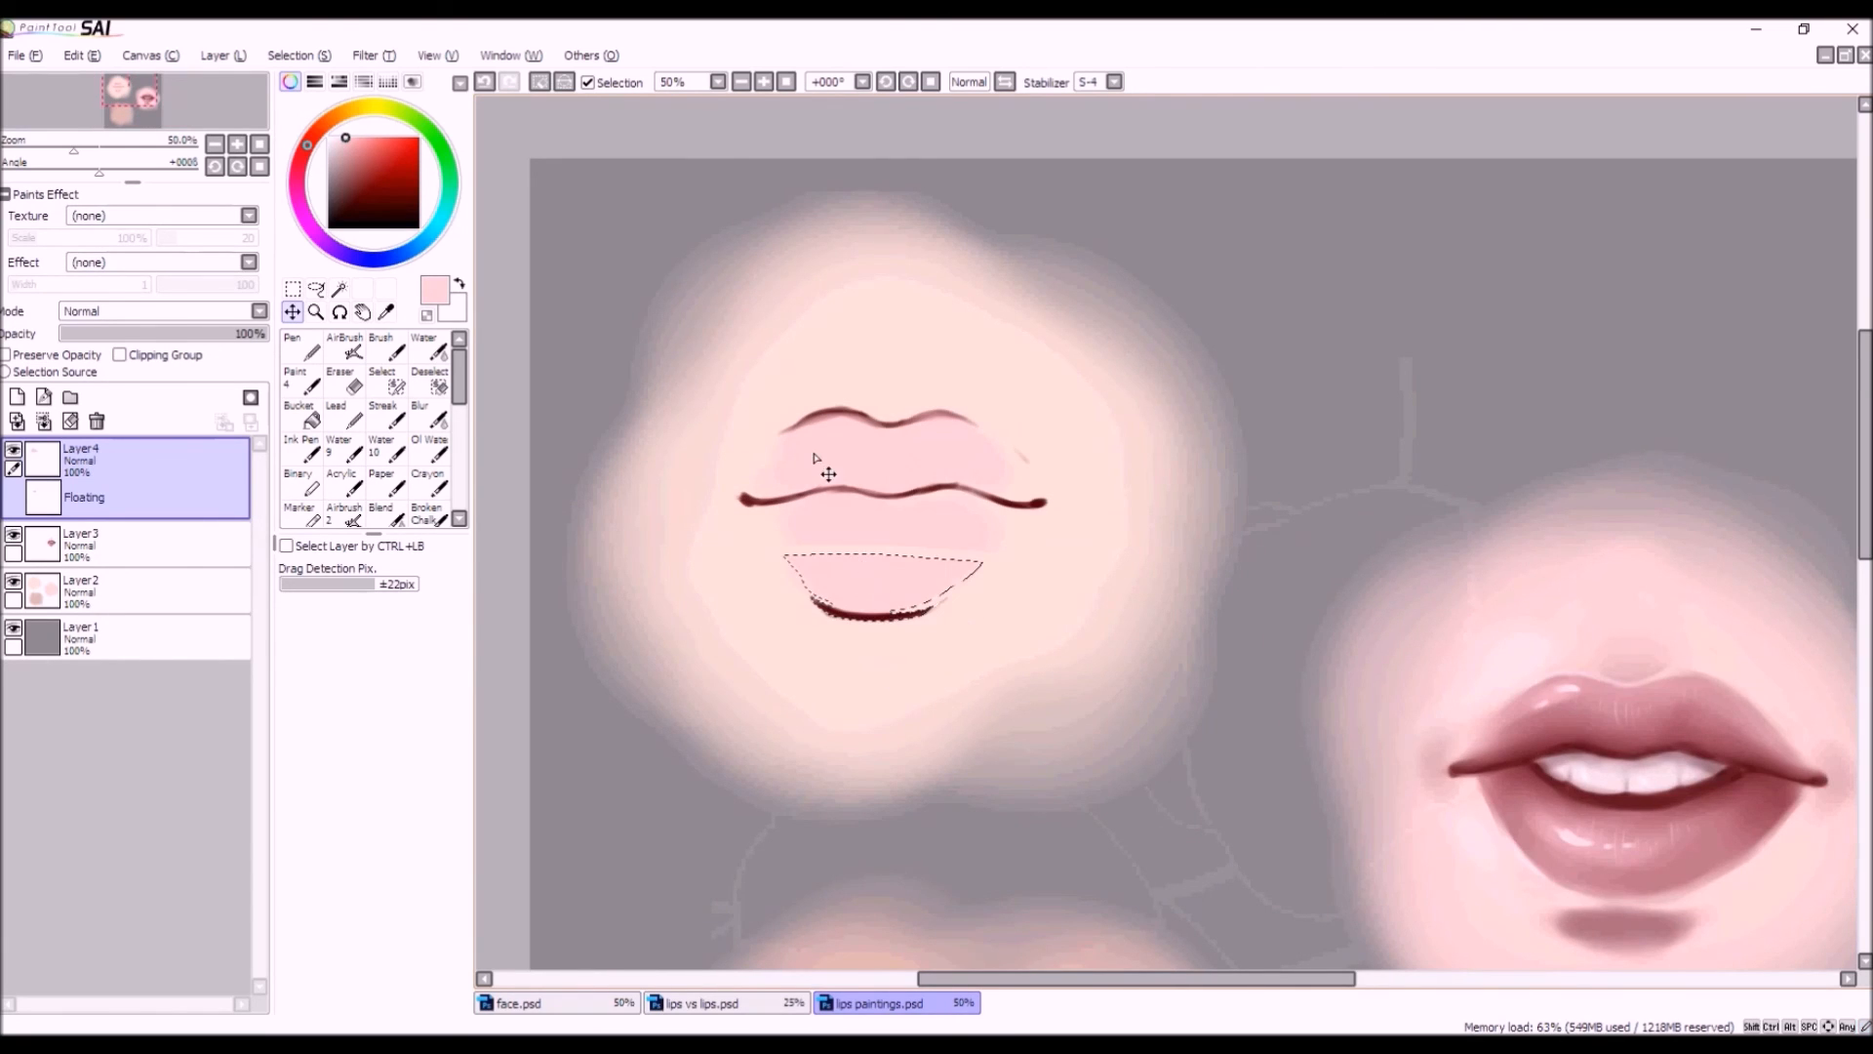
{"action": "left_click", "coordinate": [486, 82]}
{"action": "scroll", "coordinate": [897, 575], "scroll_direction": "up", "scroll_amount": 2}
{"action": "left_click_drag", "start_coordinate": [889, 596], "coordinate": [891, 587]}
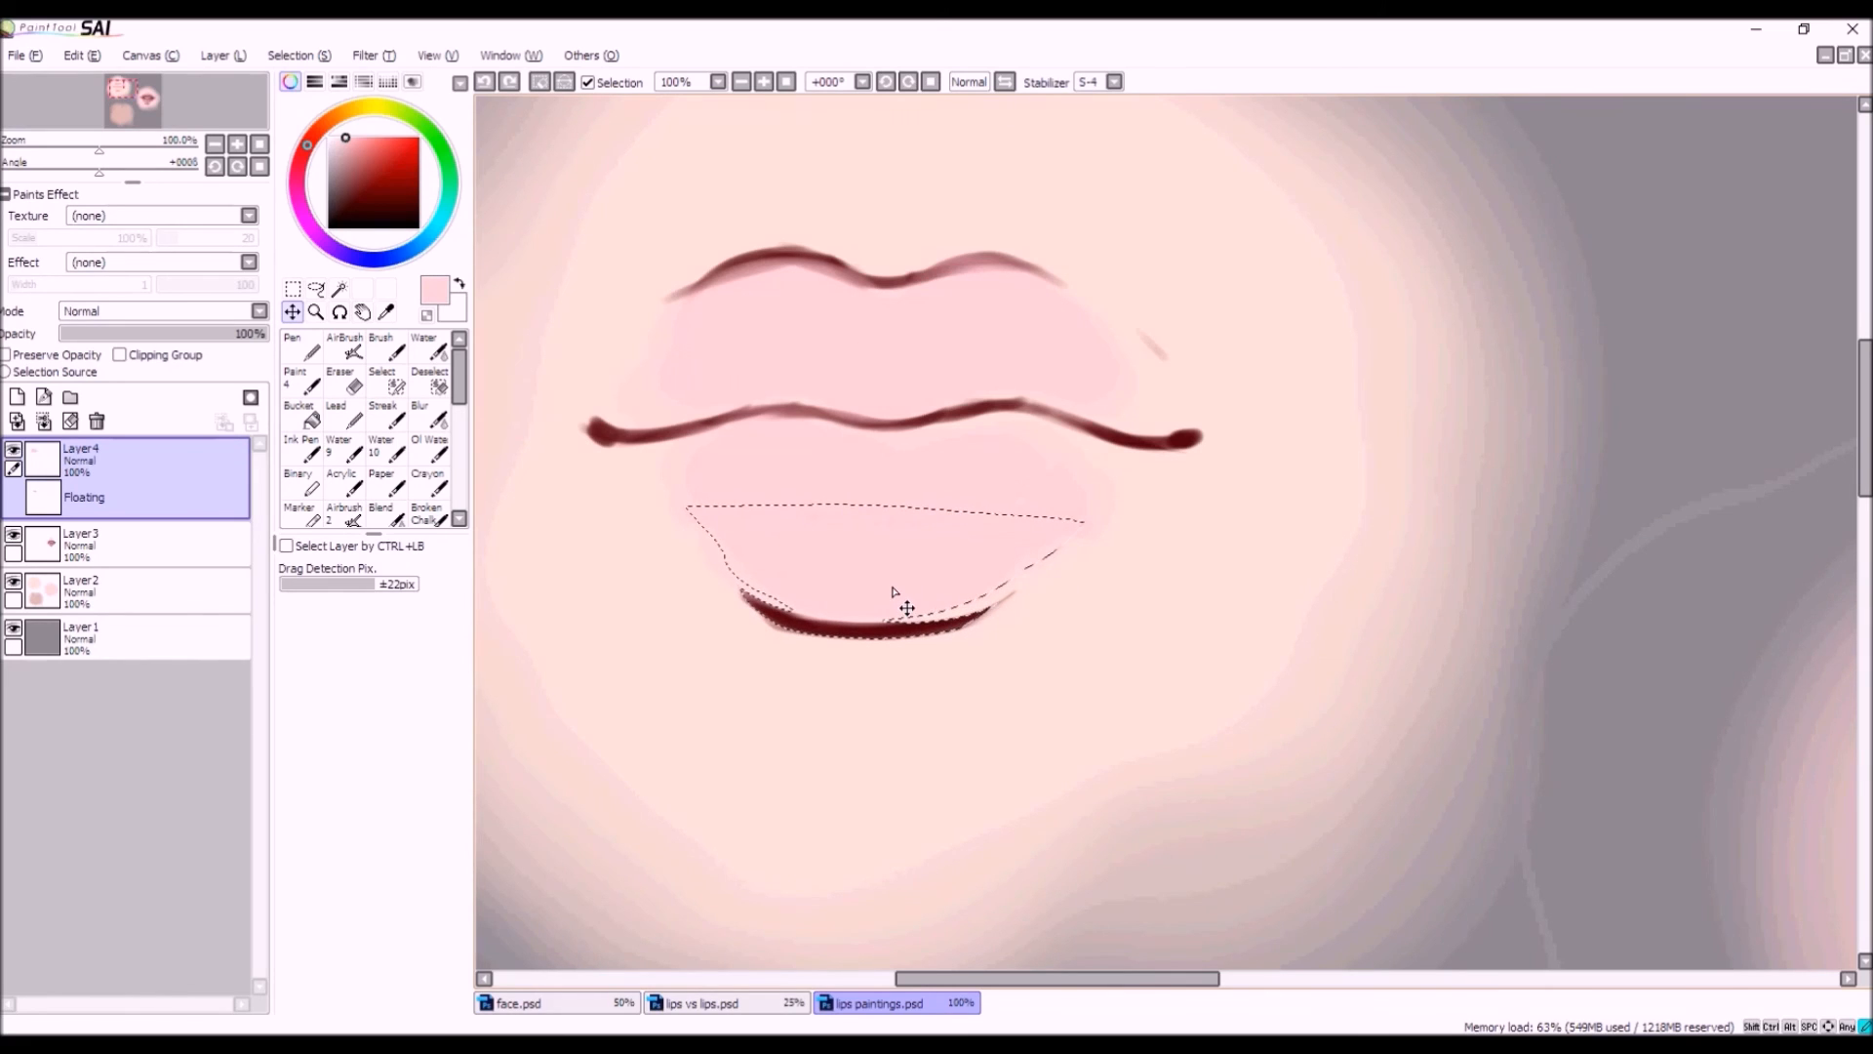
{"action": "key", "text": "ctrl+d"}
Sample the lip's light pink and touch up the upper lip fill with the airbrush, reducing its size to 51.
{"action": "scroll", "coordinate": [898, 653], "scroll_direction": "down", "scroll_amount": 3}
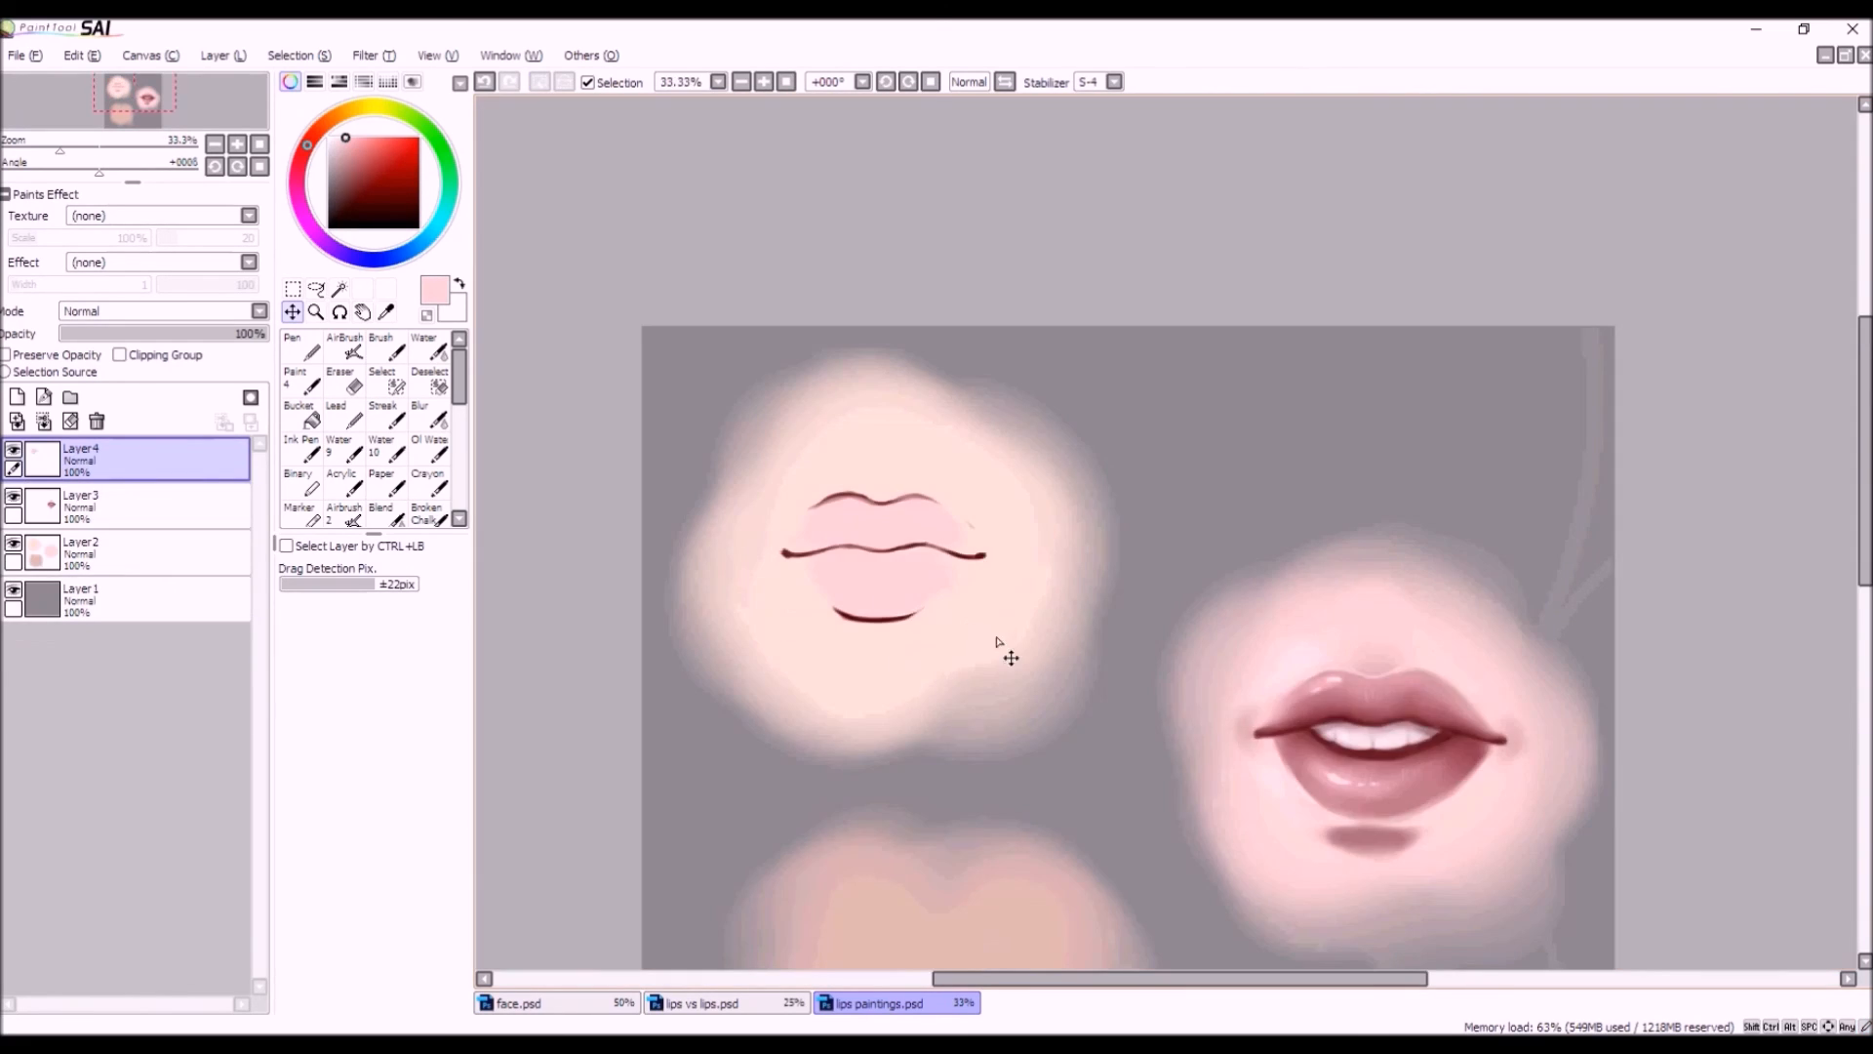
{"action": "scroll", "coordinate": [975, 649], "scroll_direction": "up", "scroll_amount": 1}
{"action": "scroll", "coordinate": [771, 580], "scroll_direction": "down", "scroll_amount": 2}
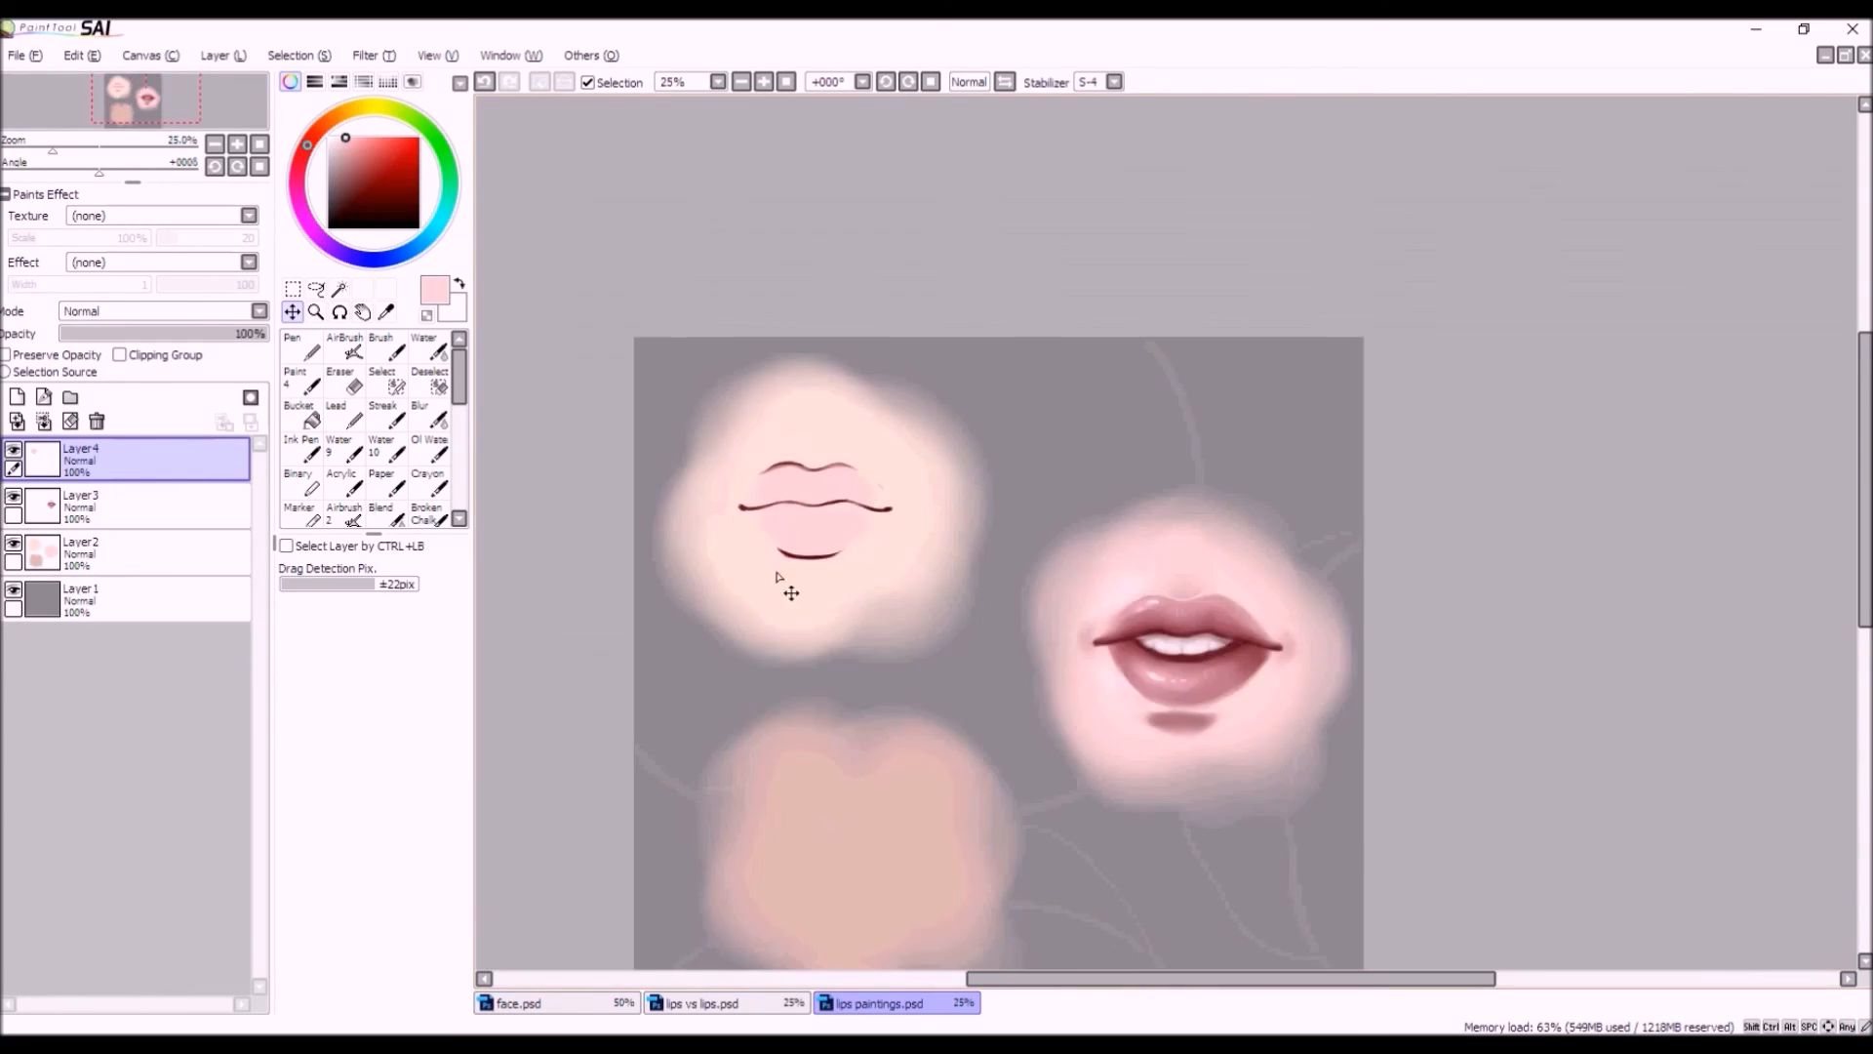
{"action": "scroll", "coordinate": [795, 536], "scroll_direction": "up", "scroll_amount": 2}
{"action": "left_click", "coordinate": [351, 383]}
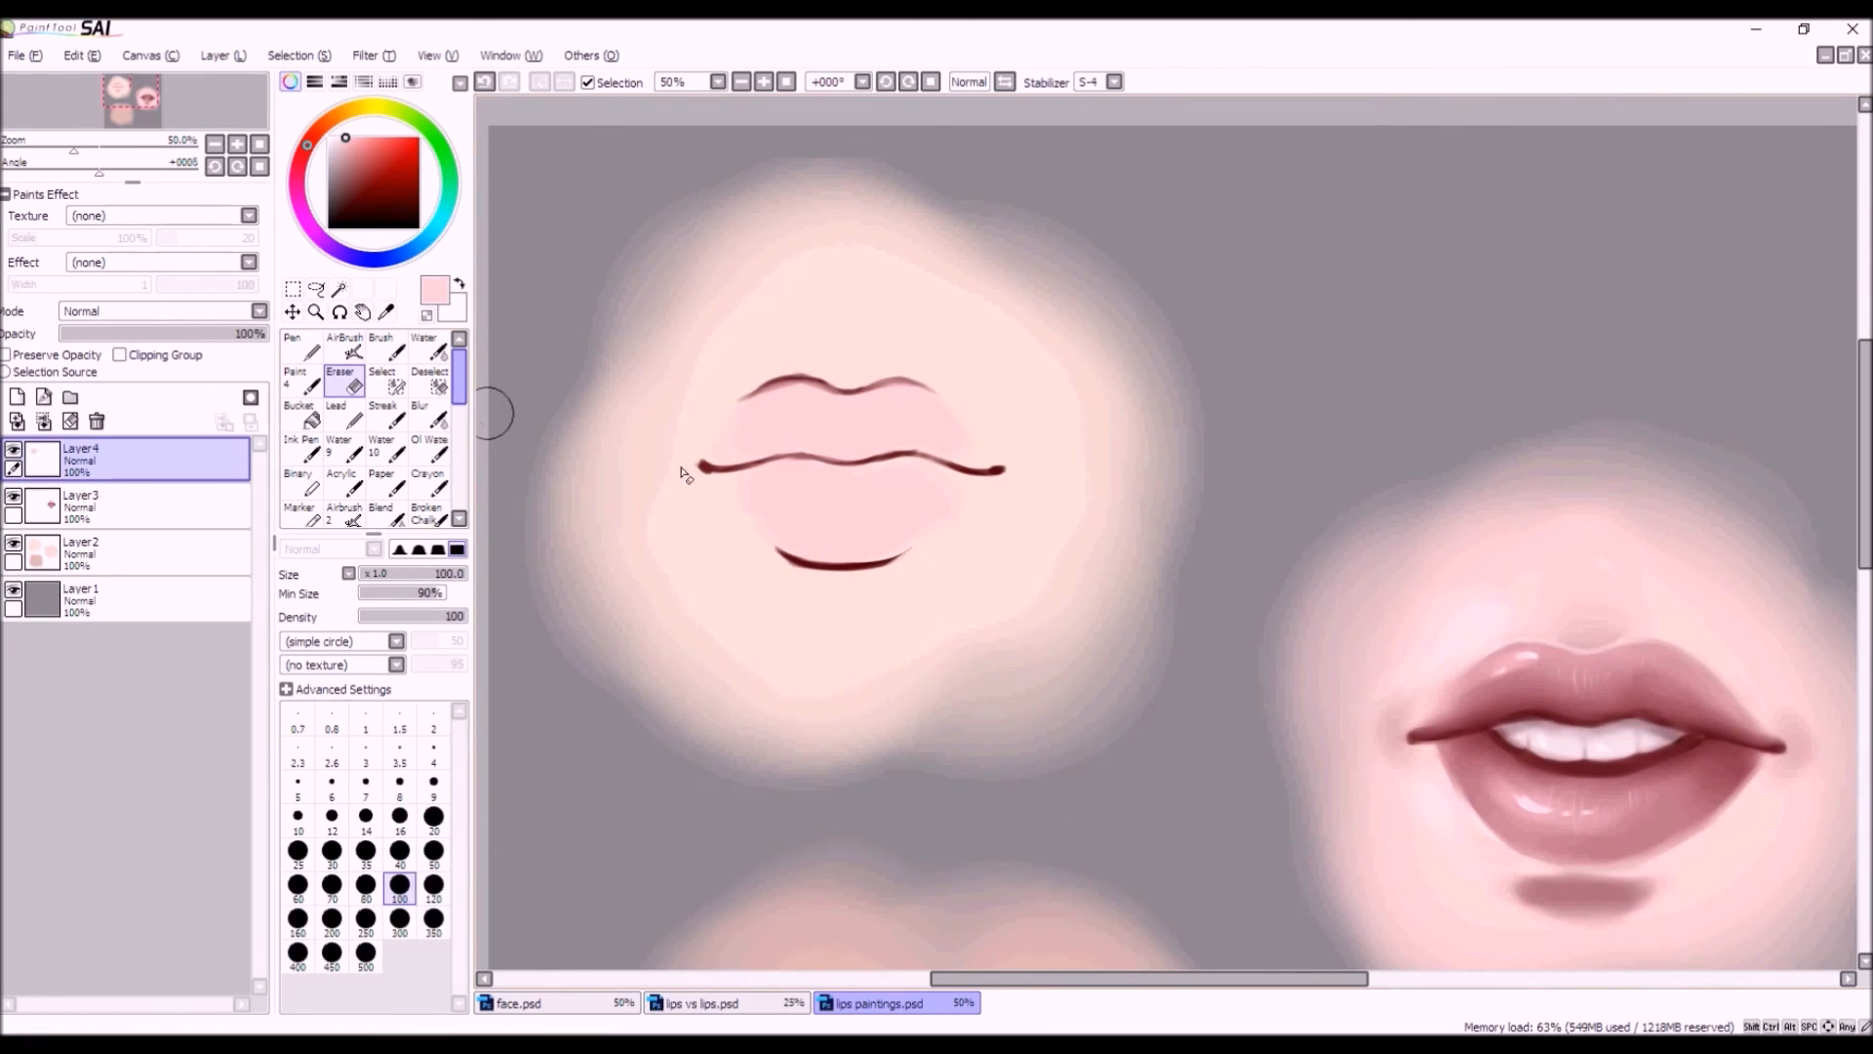
{"action": "right_click", "coordinate": [881, 419]}
{"action": "left_click", "coordinate": [357, 347]}
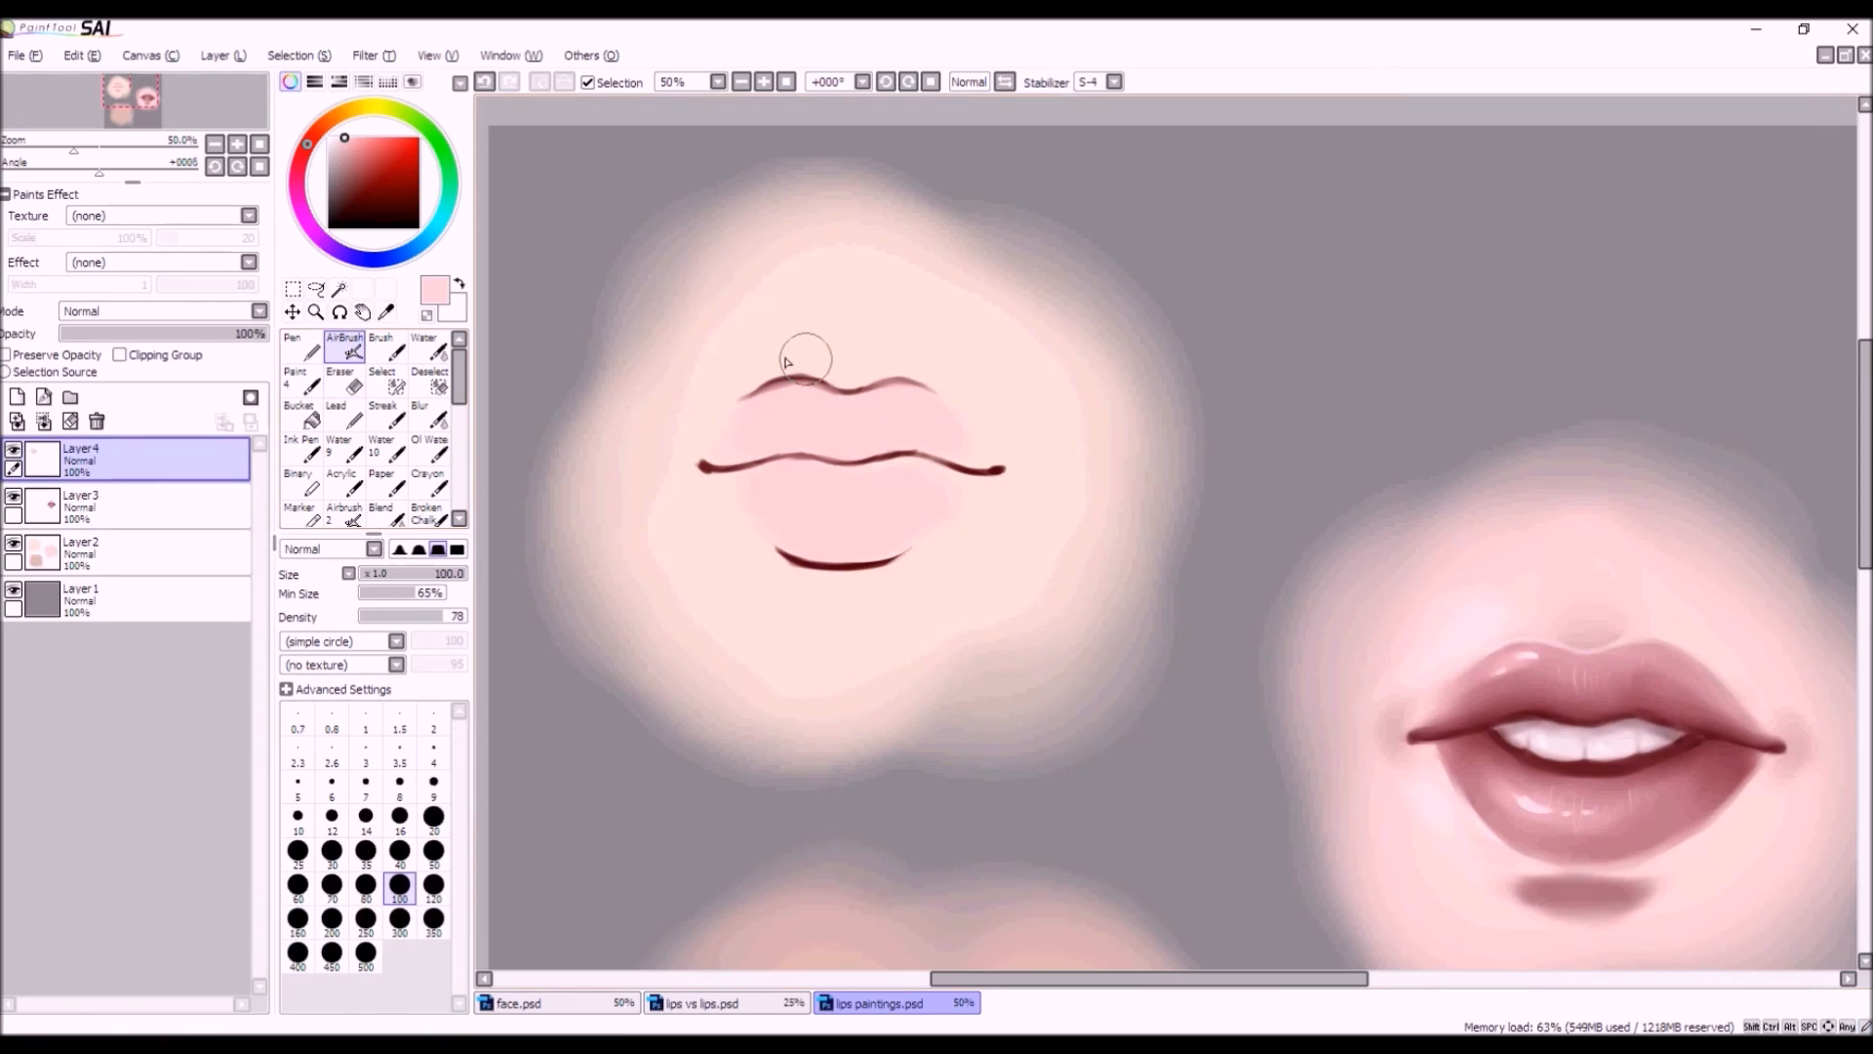
{"action": "left_click_drag", "start_coordinate": [903, 407], "coordinate": [846, 439]}
{"action": "left_click", "coordinate": [404, 575]}
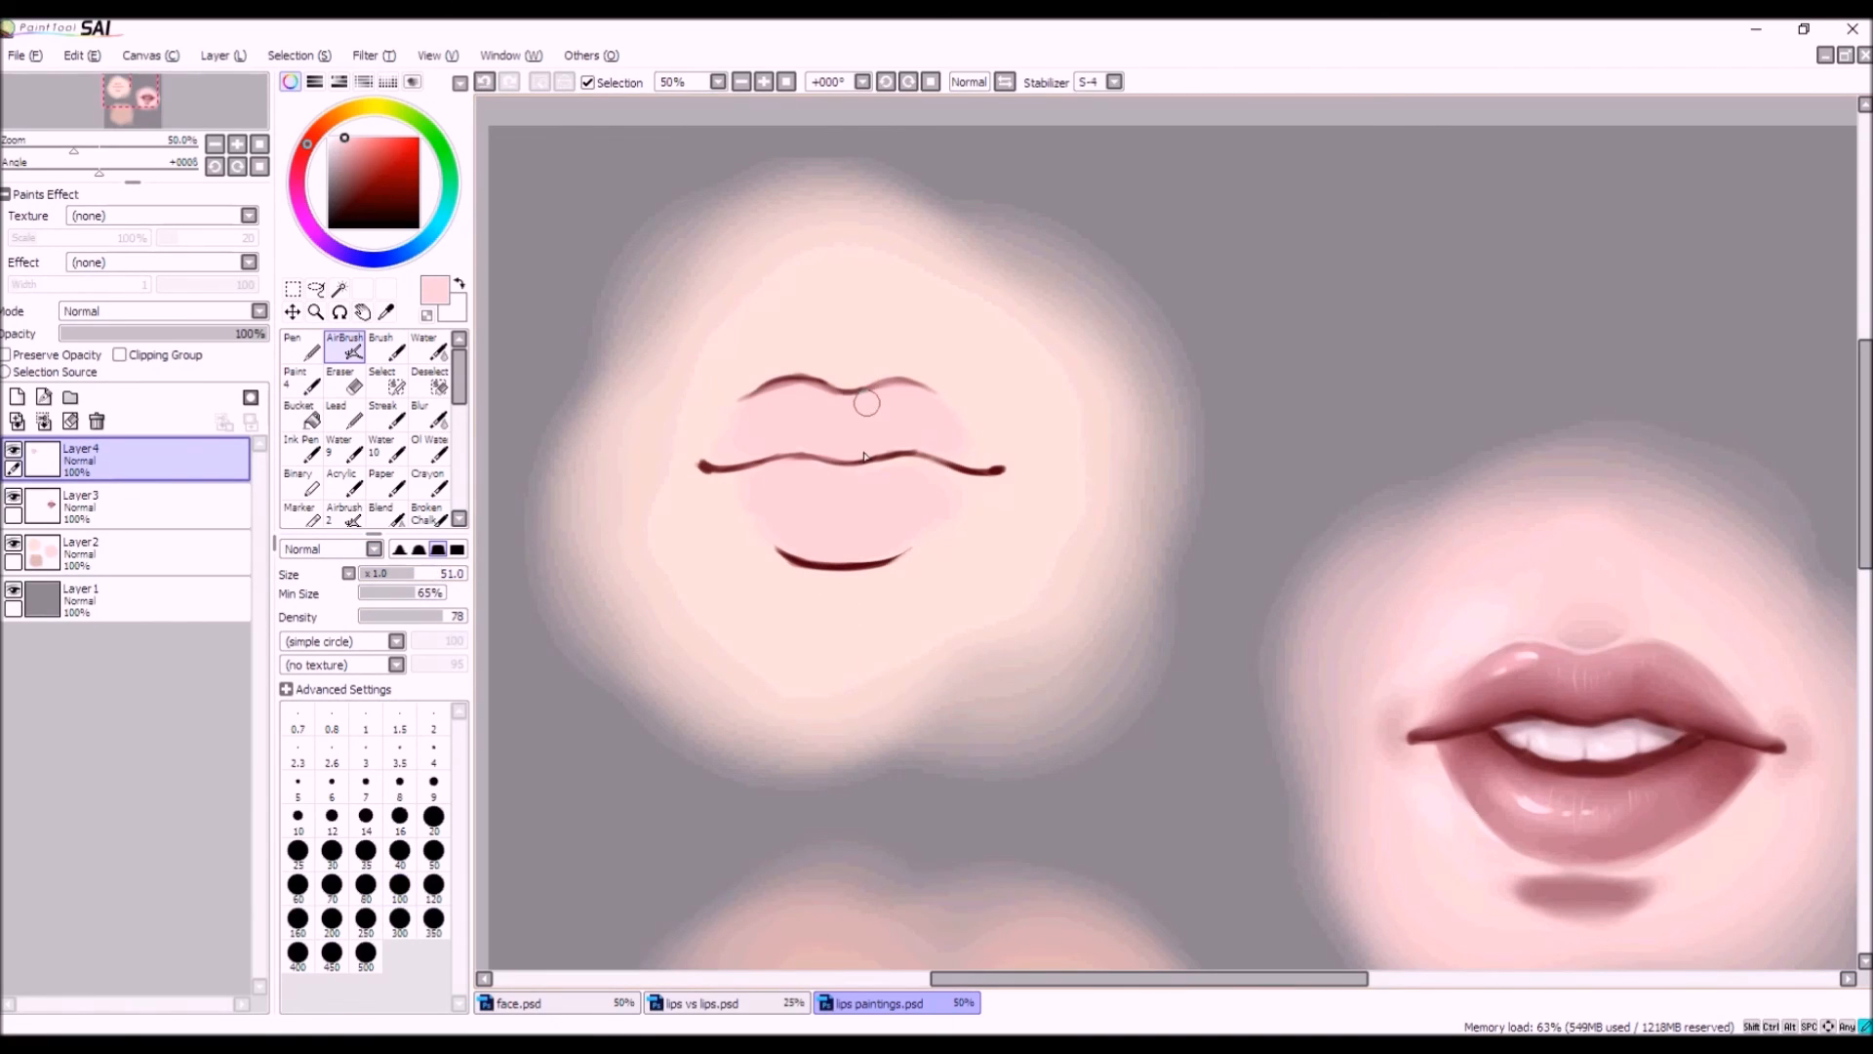
Undo the oversized erasing and thin the left peak of the upper lip contour with the Eraser at size 69 and density 58.
{"action": "key", "text": "e"}
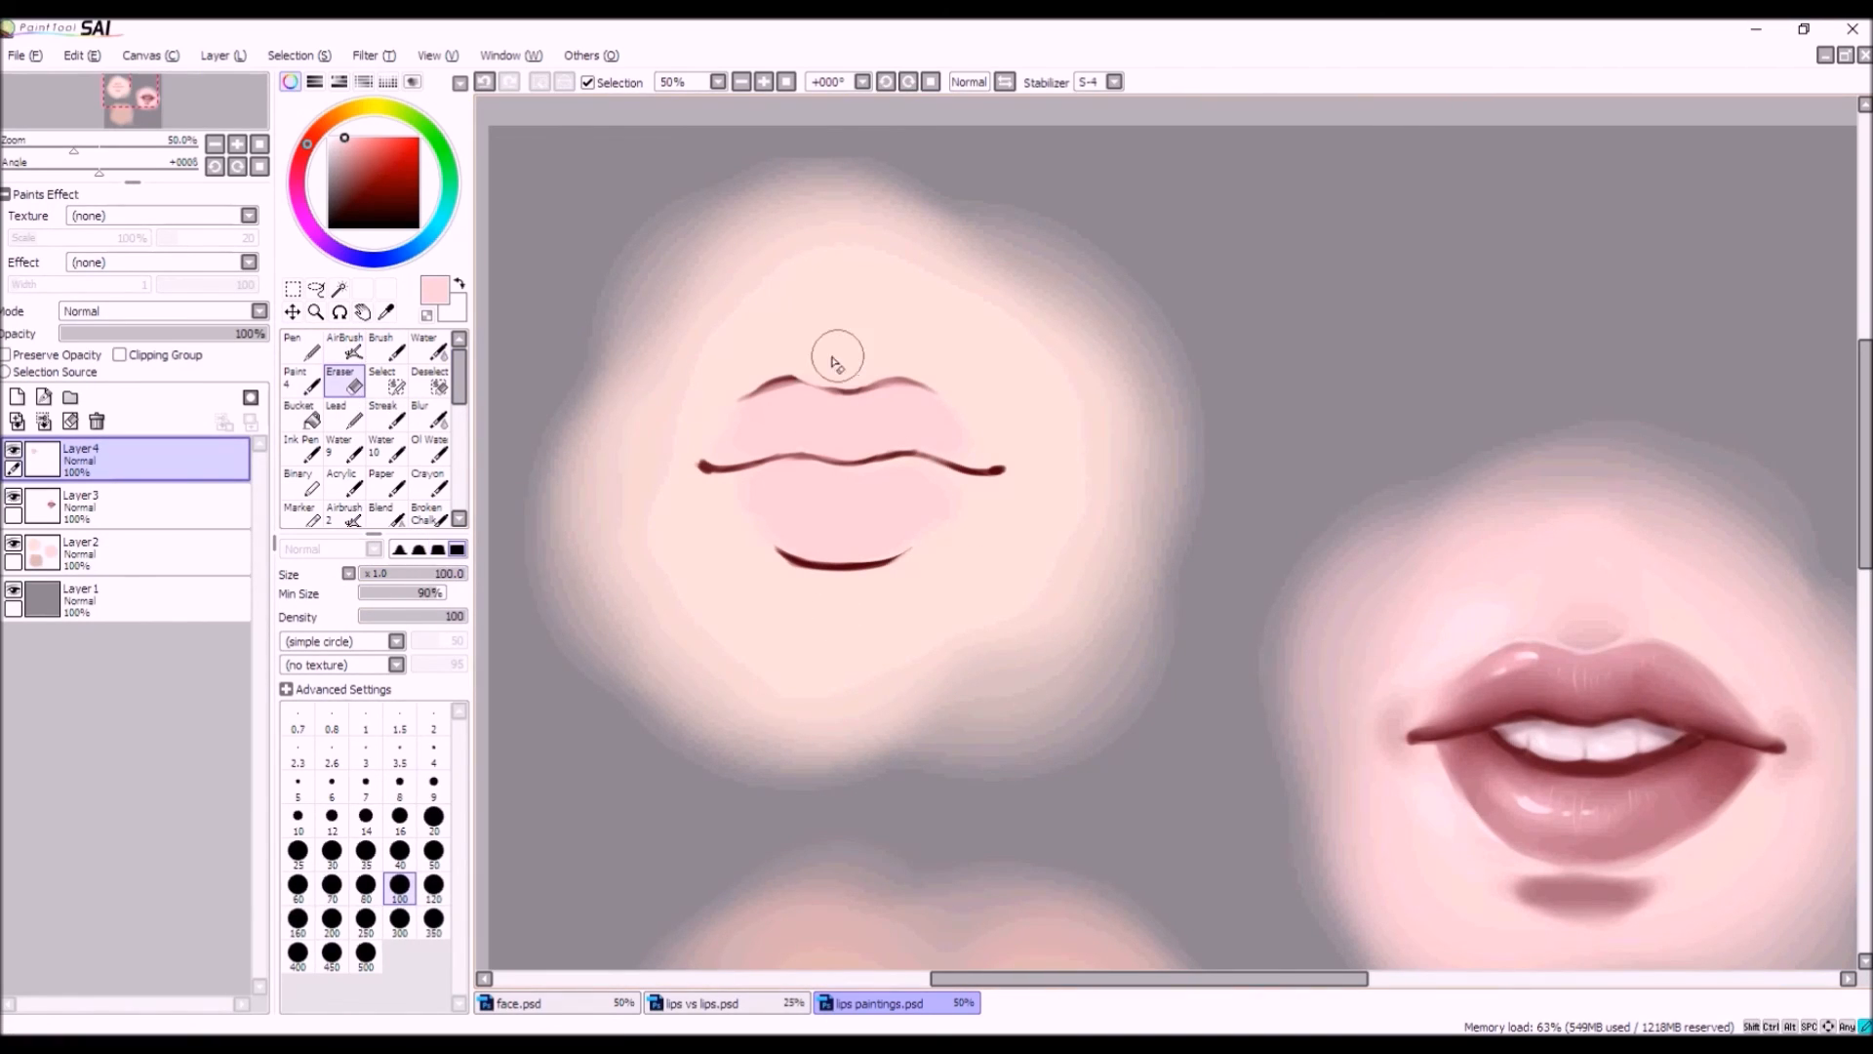
{"action": "left_click", "coordinate": [484, 82]}
{"action": "left_click", "coordinate": [401, 575]}
{"action": "mouse_move", "coordinate": [402, 576]}
{"action": "left_mouse_down"}
{"action": "mouse_move", "coordinate": [451, 577]}
{"action": "mouse_move", "coordinate": [422, 616]}
{"action": "left_mouse_up"}
{"action": "left_click_drag", "start_coordinate": [445, 576], "coordinate": [436, 578]}
{"action": "left_click", "coordinate": [433, 577]}
{"action": "left_click_drag", "start_coordinate": [823, 364], "coordinate": [768, 369]}
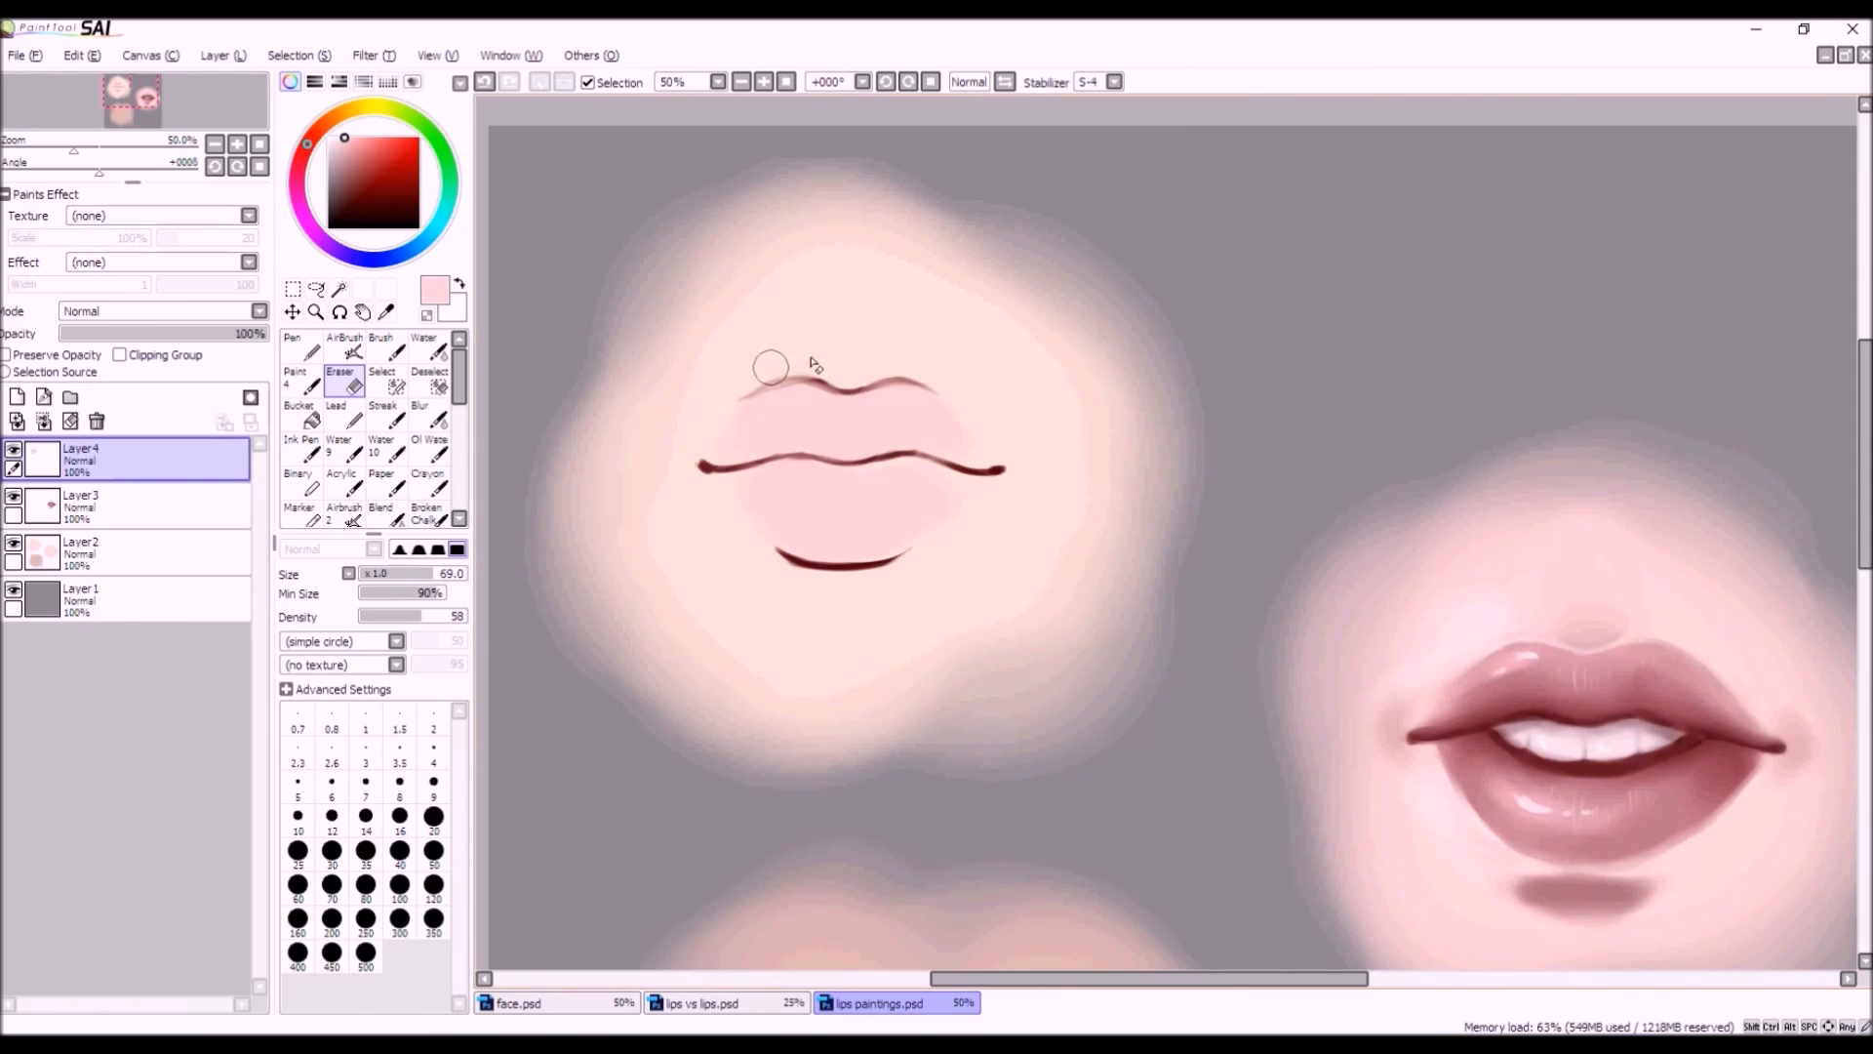
Raise the Eraser density and thin the rest of the upper lip contour and the lower lip line.
{"action": "left_click", "coordinate": [458, 617]}
{"action": "left_click", "coordinate": [444, 618]}
{"action": "left_click_drag", "start_coordinate": [885, 367], "coordinate": [809, 364]}
{"action": "mouse_move", "coordinate": [847, 372]}
{"action": "left_mouse_down"}
{"action": "mouse_move", "coordinate": [767, 375]}
{"action": "mouse_move", "coordinate": [831, 363]}
{"action": "mouse_move", "coordinate": [727, 414]}
{"action": "mouse_move", "coordinate": [757, 377]}
{"action": "left_mouse_up"}
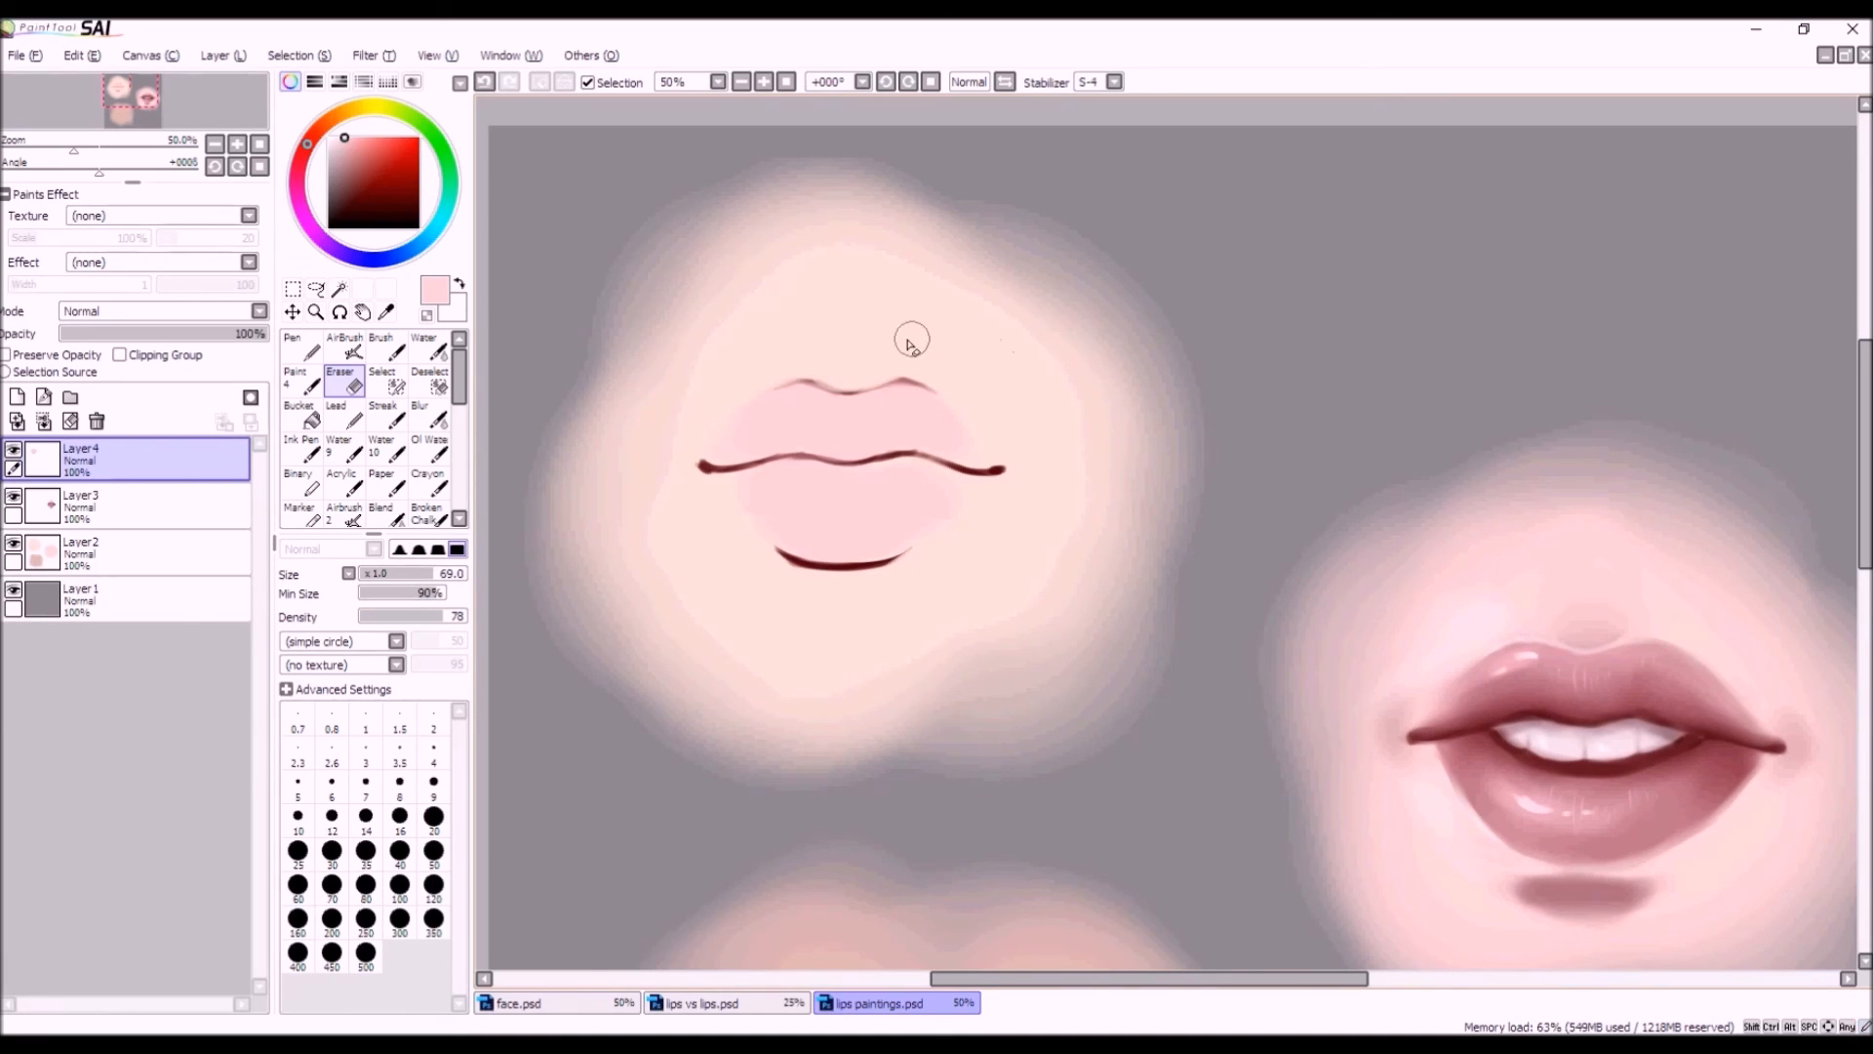
{"action": "mouse_move", "coordinate": [911, 353]}
{"action": "left_mouse_down"}
{"action": "mouse_move", "coordinate": [889, 368]}
{"action": "mouse_move", "coordinate": [906, 366]}
{"action": "left_mouse_up"}
{"action": "mouse_move", "coordinate": [879, 568]}
{"action": "left_mouse_down"}
{"action": "mouse_move", "coordinate": [797, 577]}
{"action": "mouse_move", "coordinate": [767, 556]}
{"action": "mouse_move", "coordinate": [803, 584]}
{"action": "mouse_move", "coordinate": [756, 557]}
{"action": "mouse_move", "coordinate": [831, 581]}
{"action": "mouse_move", "coordinate": [775, 566]}
{"action": "mouse_move", "coordinate": [852, 559]}
{"action": "left_mouse_up"}
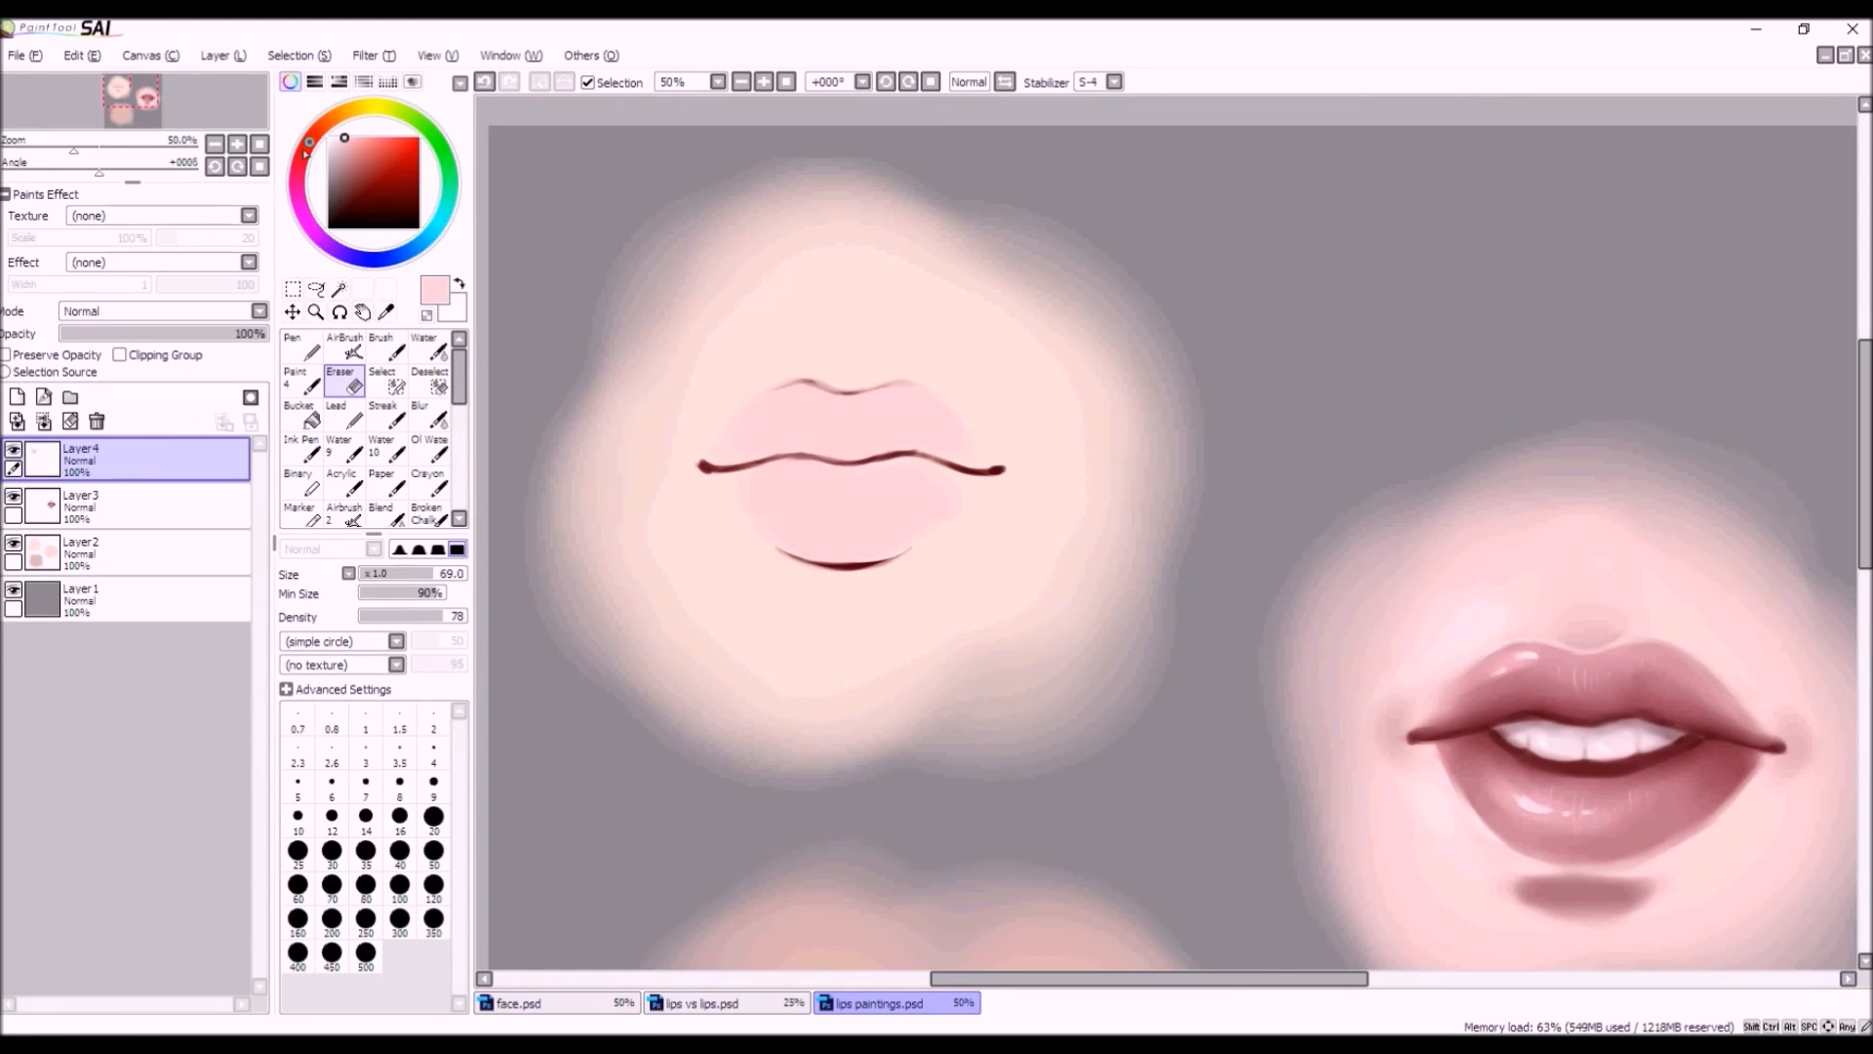
Redraw the whole mouth line in dark red with the airbrush at size 22.
{"action": "left_click", "coordinate": [377, 184]}
{"action": "left_click", "coordinate": [345, 348]}
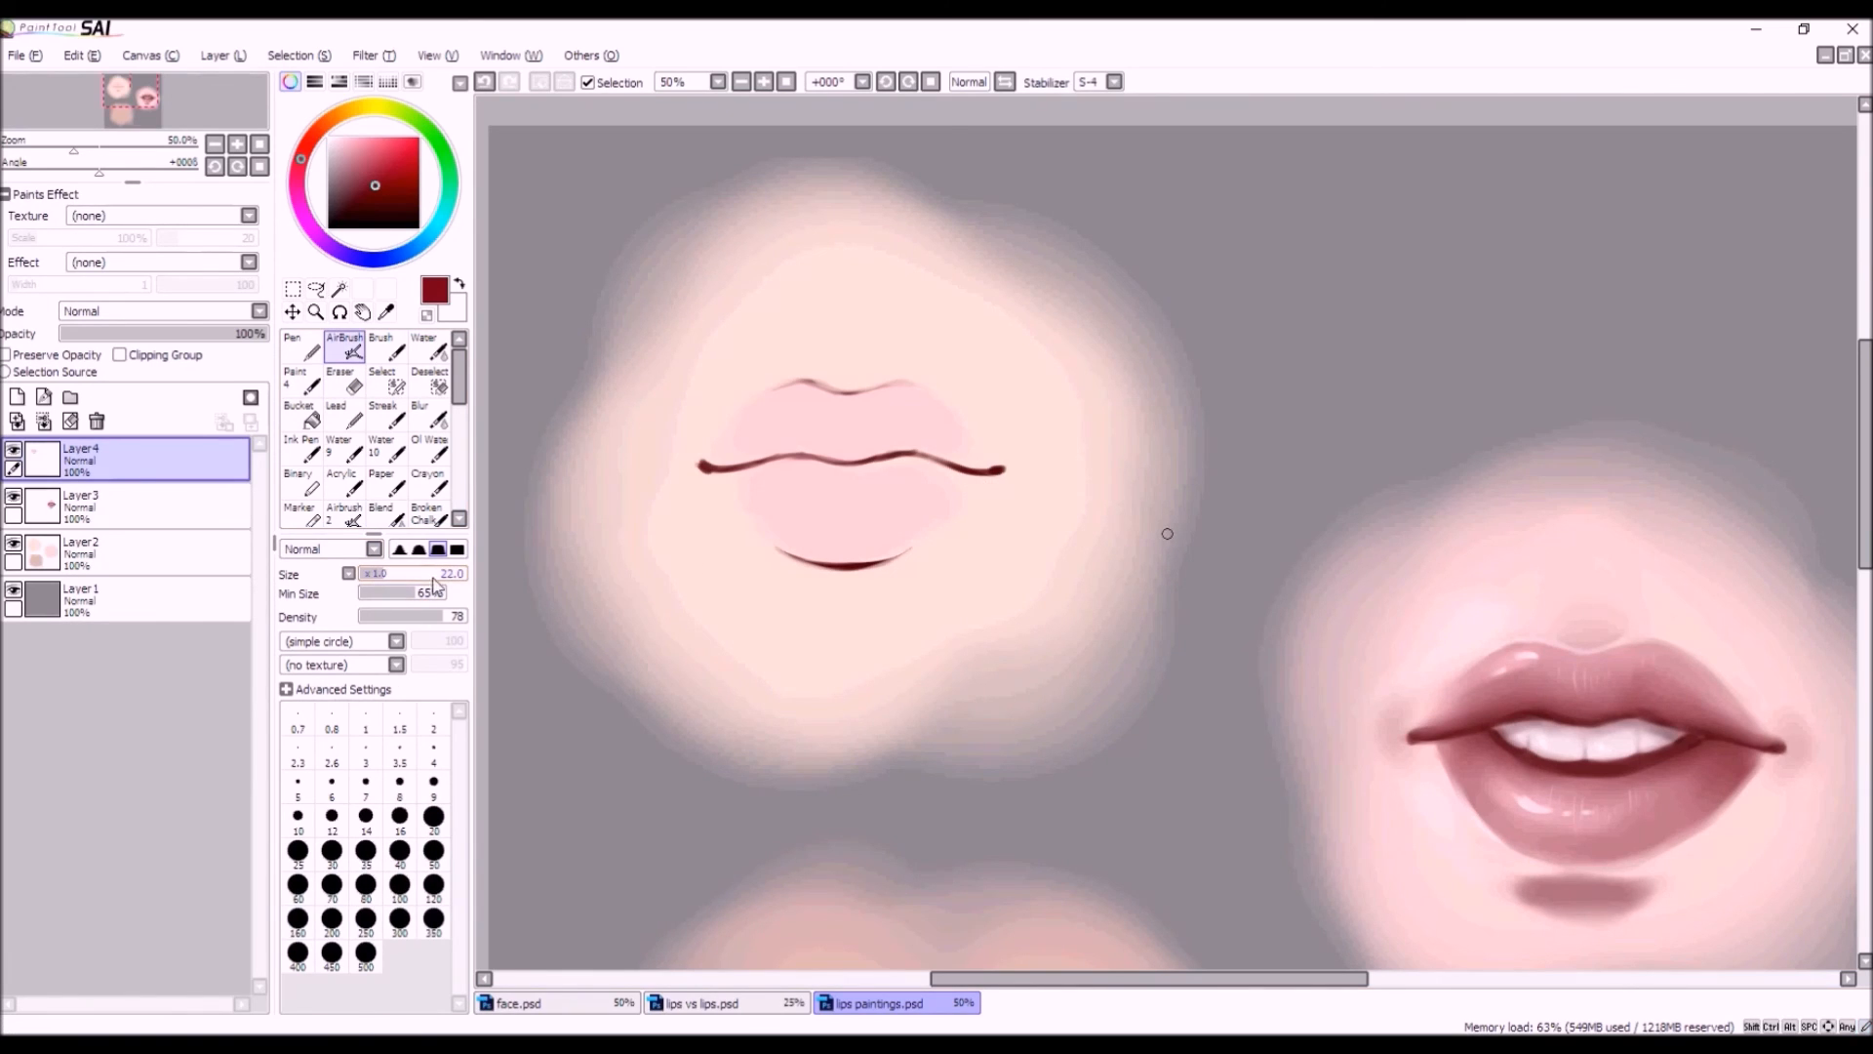
{"action": "scroll", "coordinate": [983, 475], "scroll_direction": "up", "scroll_amount": 1}
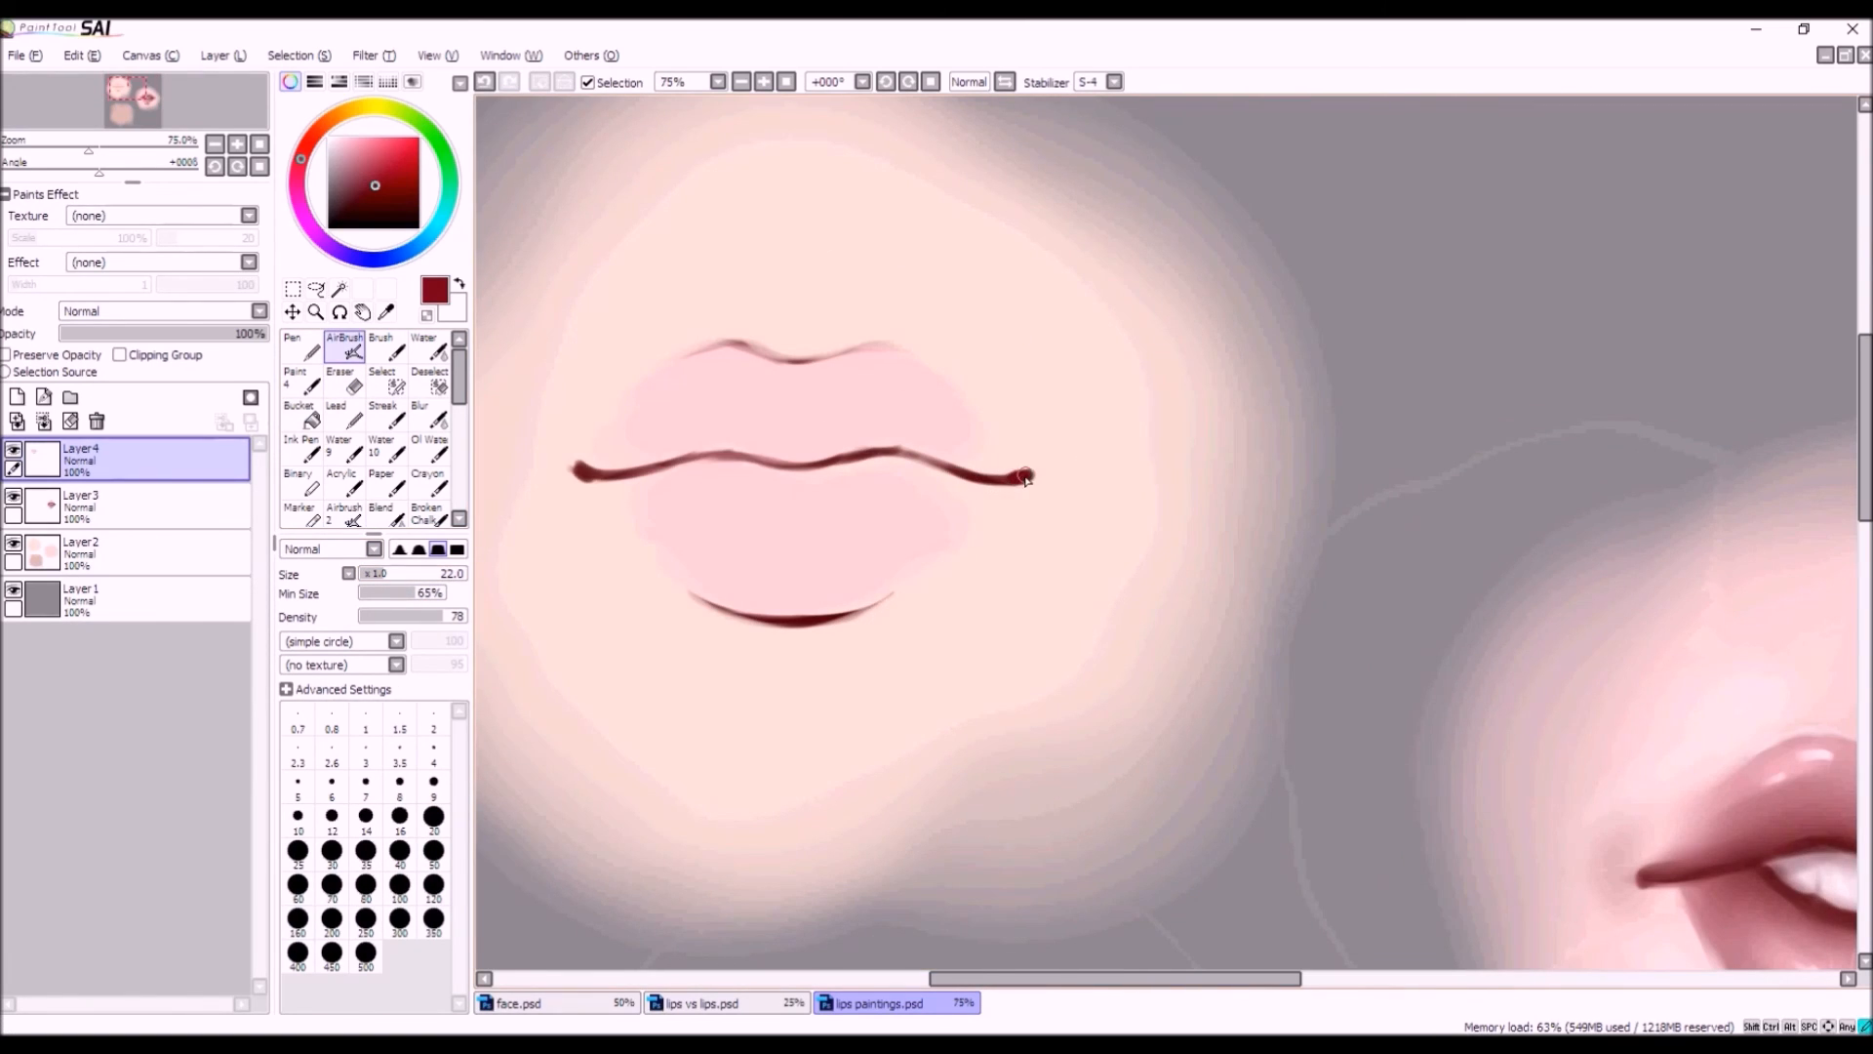
{"action": "mouse_move", "coordinate": [961, 478]}
{"action": "left_mouse_down"}
{"action": "mouse_move", "coordinate": [879, 443]}
{"action": "mouse_move", "coordinate": [922, 458]}
{"action": "mouse_move", "coordinate": [834, 469]}
{"action": "mouse_move", "coordinate": [899, 442]}
{"action": "mouse_move", "coordinate": [802, 472]}
{"action": "mouse_move", "coordinate": [856, 449]}
{"action": "mouse_move", "coordinate": [578, 468]}
{"action": "mouse_move", "coordinate": [623, 473]}
{"action": "left_mouse_up"}
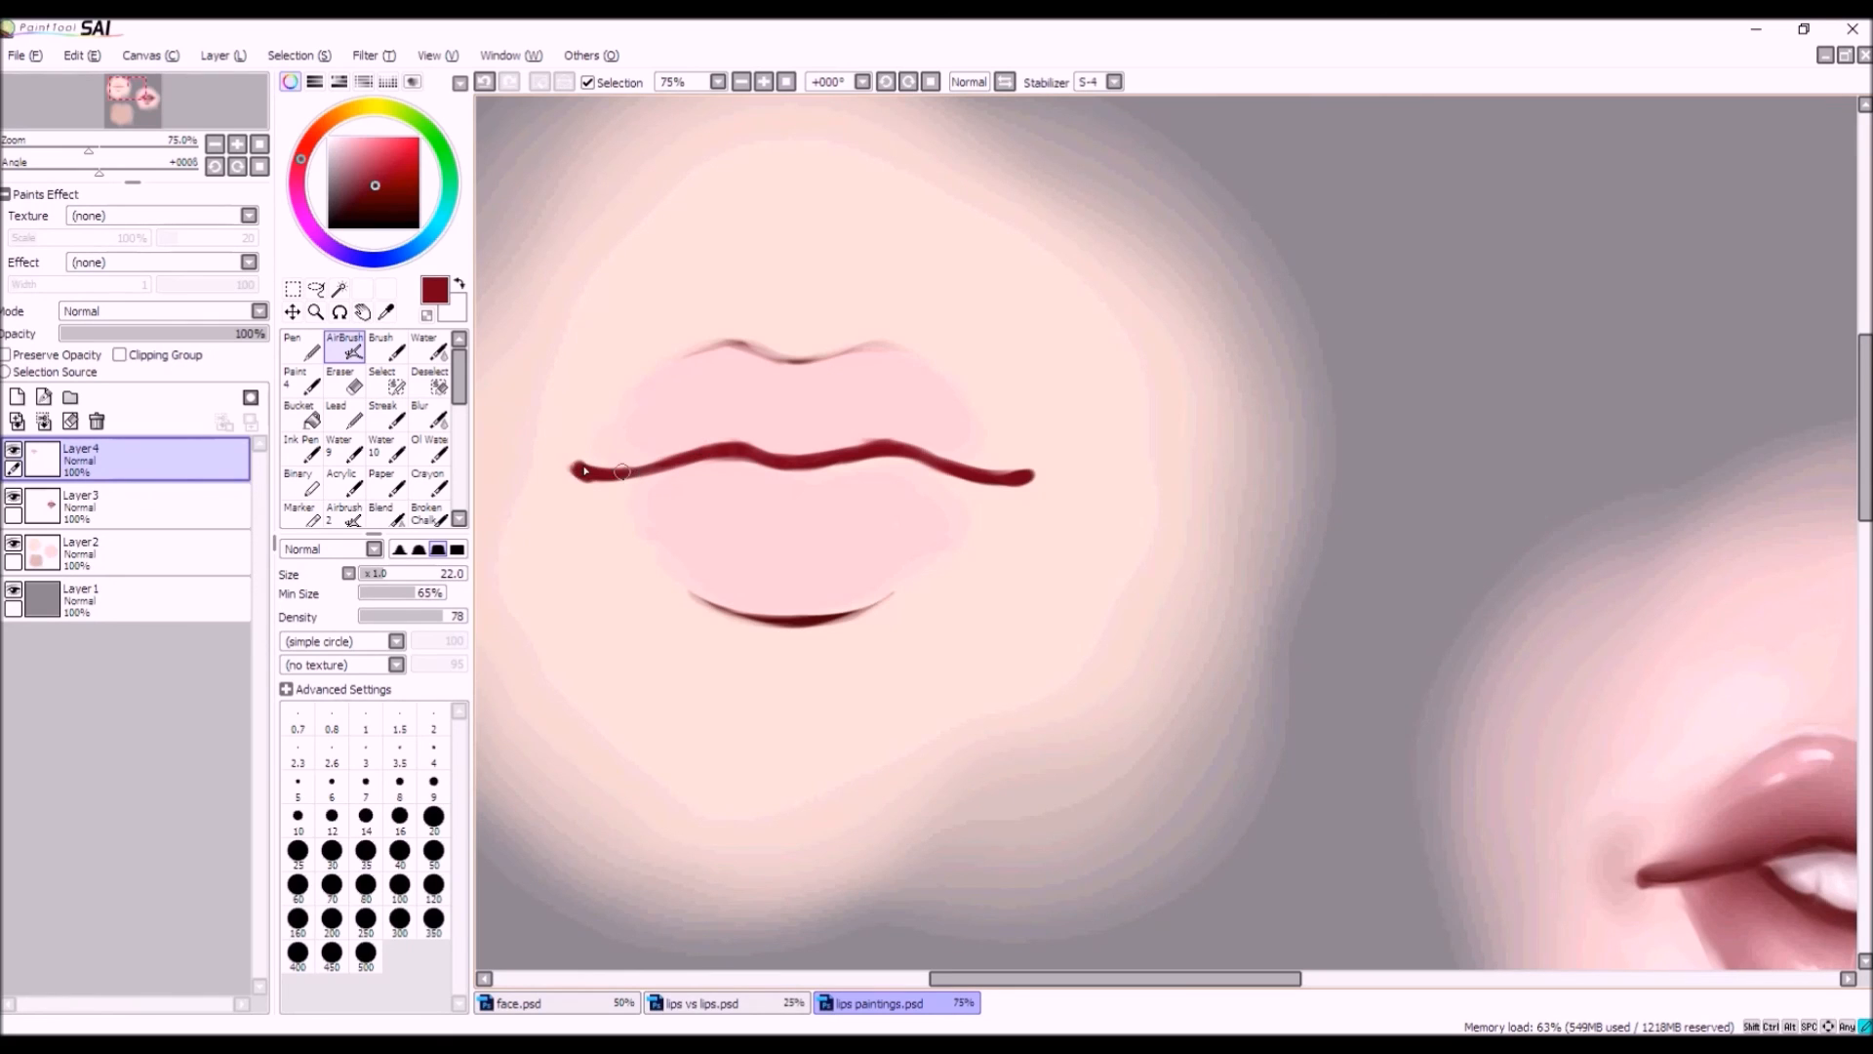
{"action": "scroll", "coordinate": [800, 488], "scroll_direction": "down", "scroll_amount": 2}
{"action": "scroll", "coordinate": [795, 537], "scroll_direction": "up", "scroll_amount": 1}
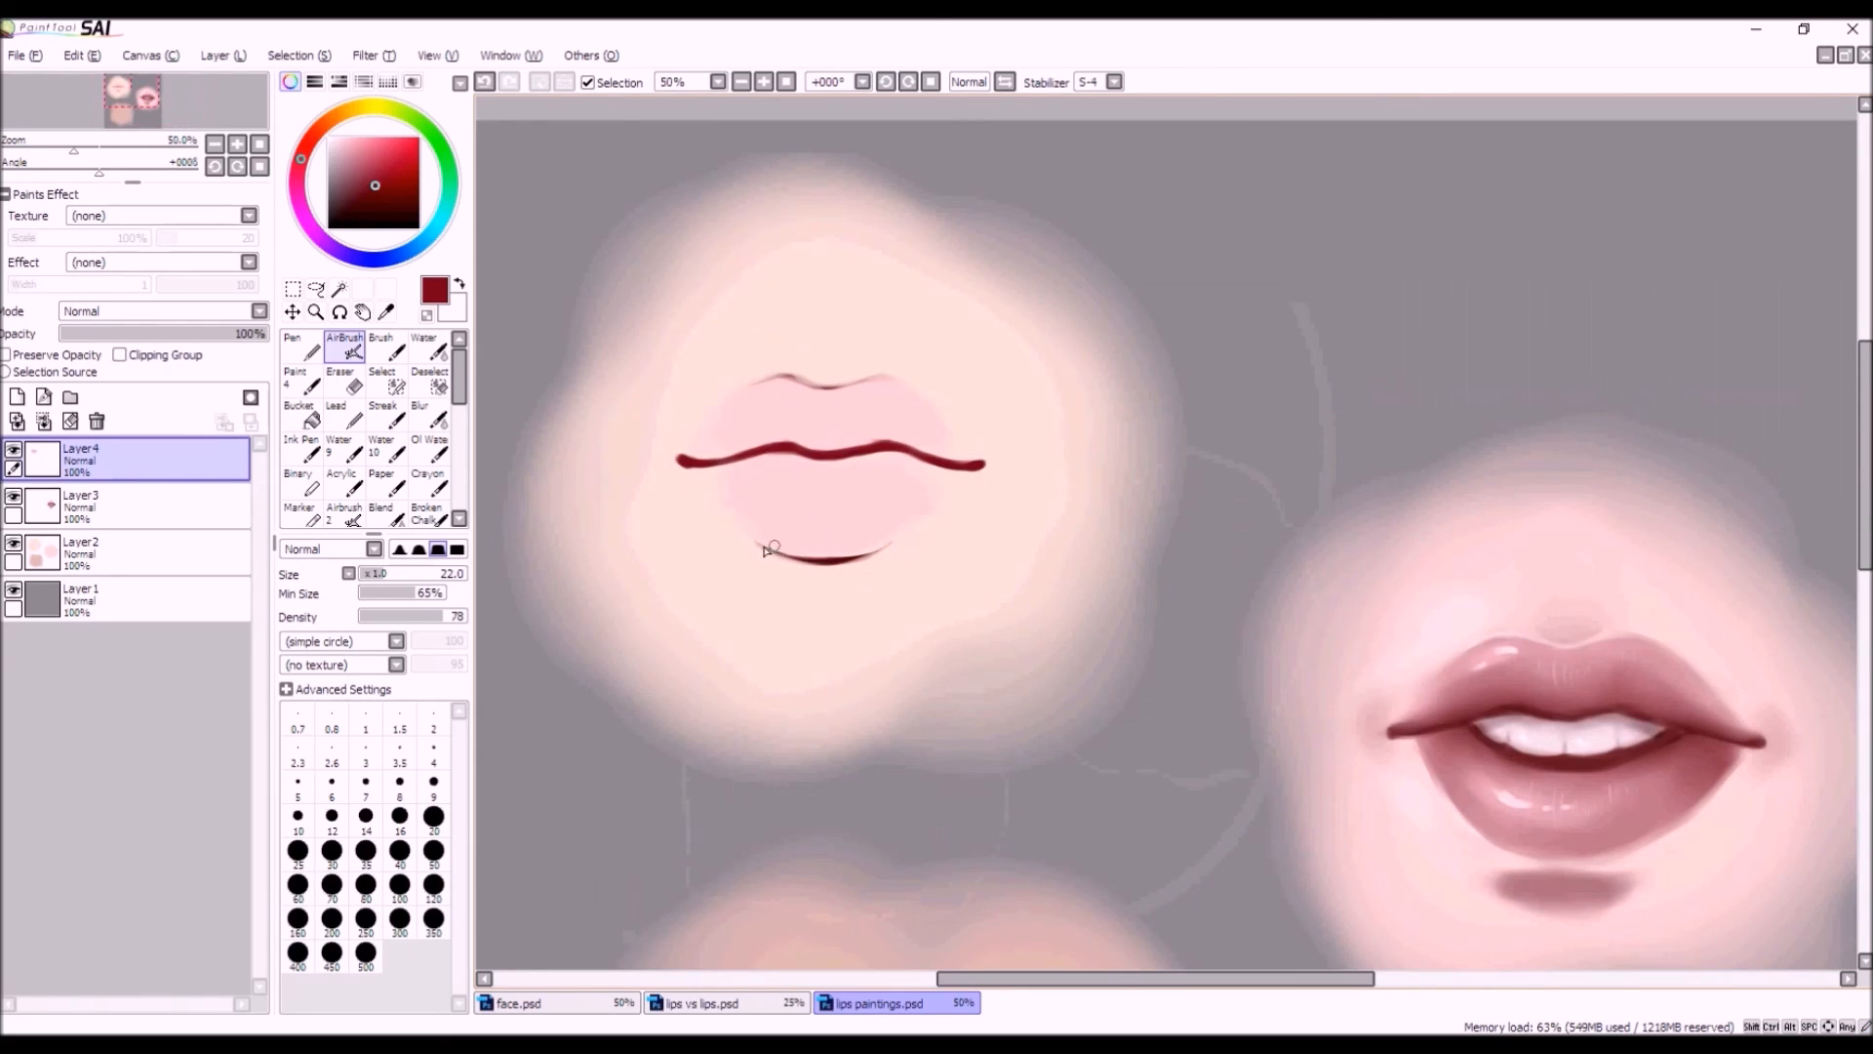
Redraw the lower lip line in dark red with the airbrush at size 10.
{"action": "scroll", "coordinate": [868, 549], "scroll_direction": "up", "scroll_amount": 1}
{"action": "left_click", "coordinate": [374, 577]}
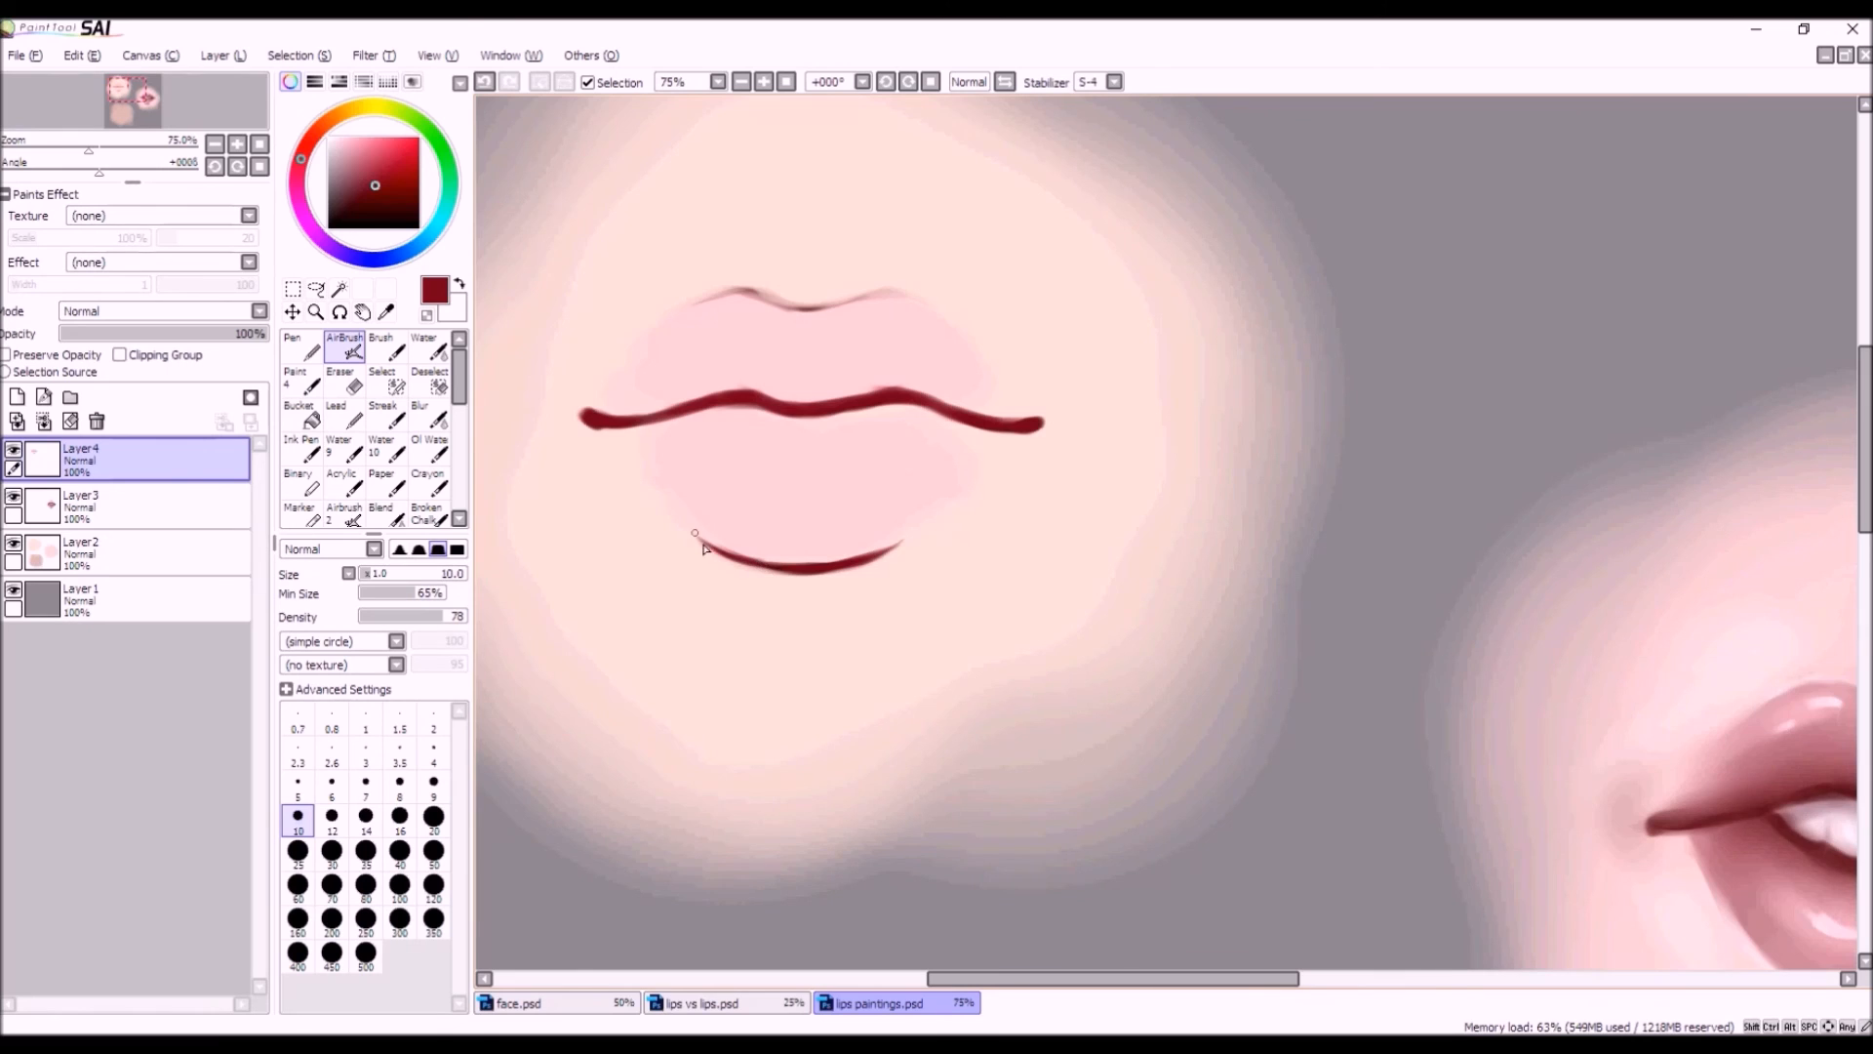
{"action": "scroll", "coordinate": [914, 602], "scroll_direction": "down", "scroll_amount": 2}
{"action": "scroll", "coordinate": [825, 449], "scroll_direction": "up", "scroll_amount": 2}
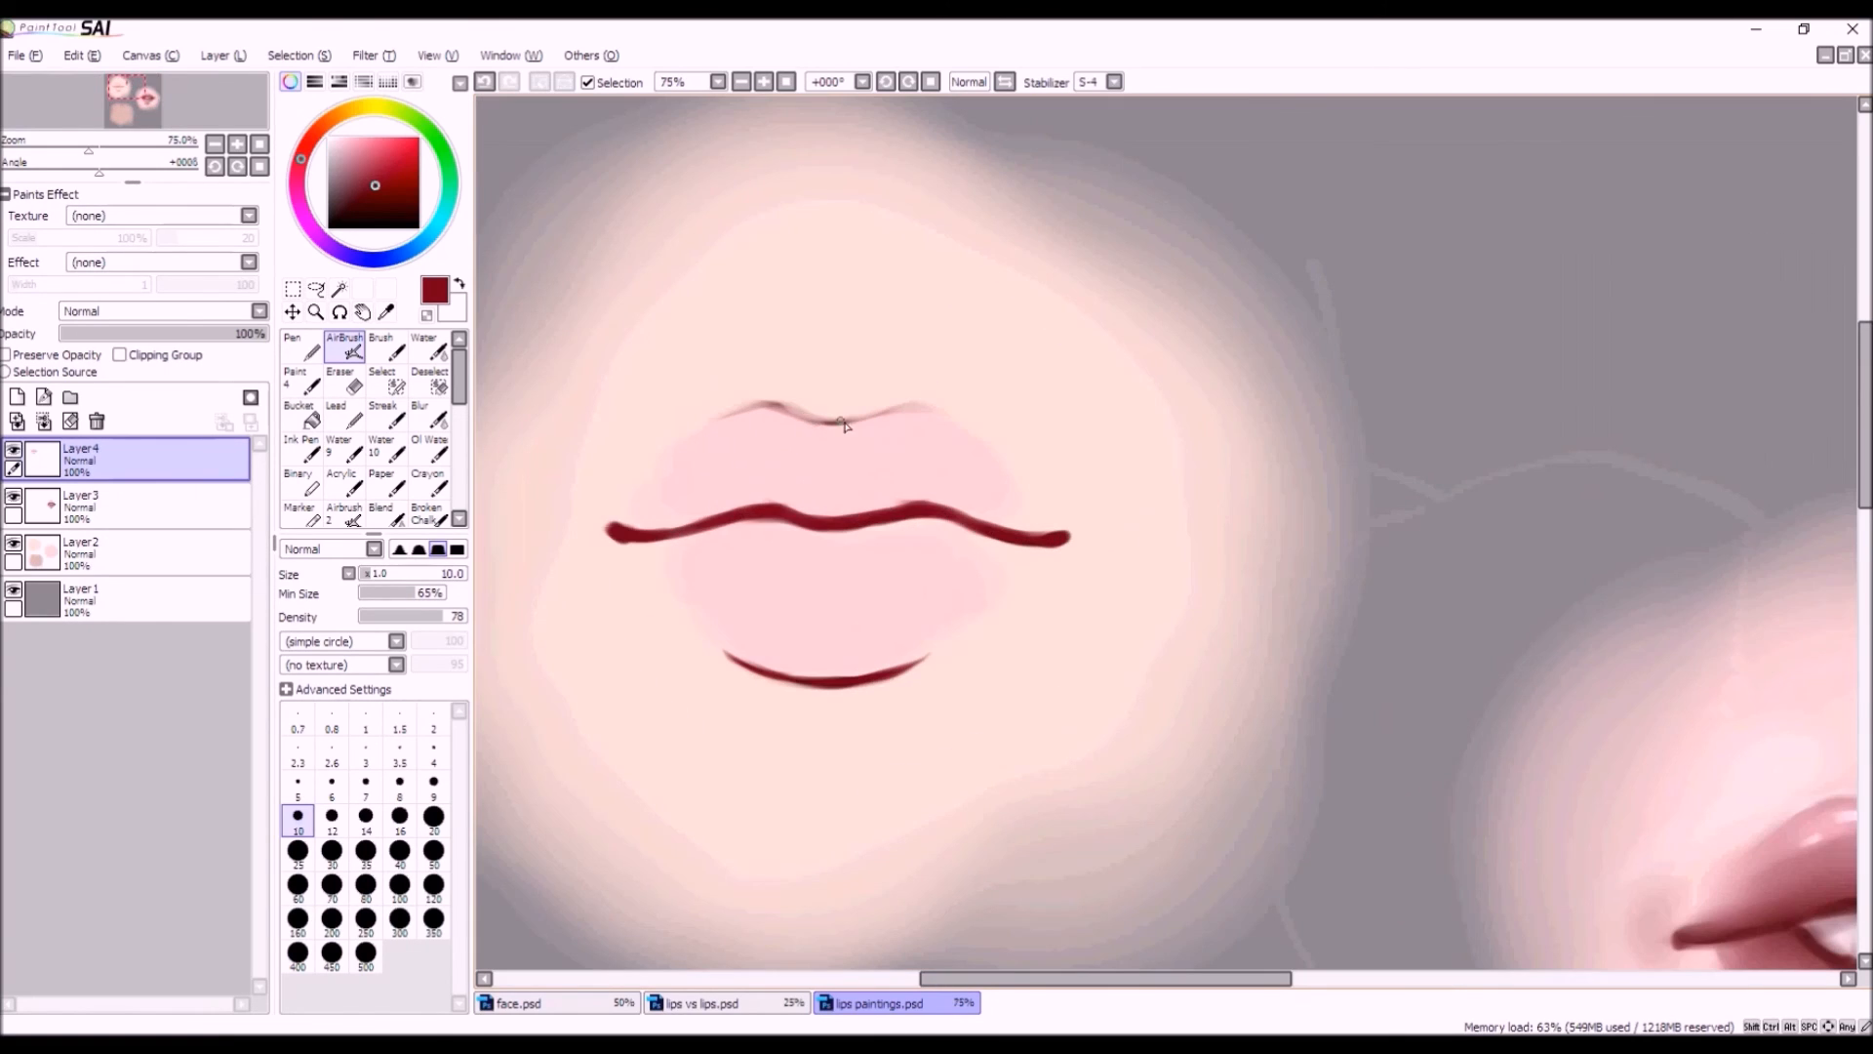
Redraw the cupid's bow of the upper lip contour in dark red with the size 10 airbrush, undoing the unwanted stroke.
{"action": "left_click", "coordinate": [482, 83]}
{"action": "scroll", "coordinate": [754, 418], "scroll_direction": "down", "scroll_amount": 2}
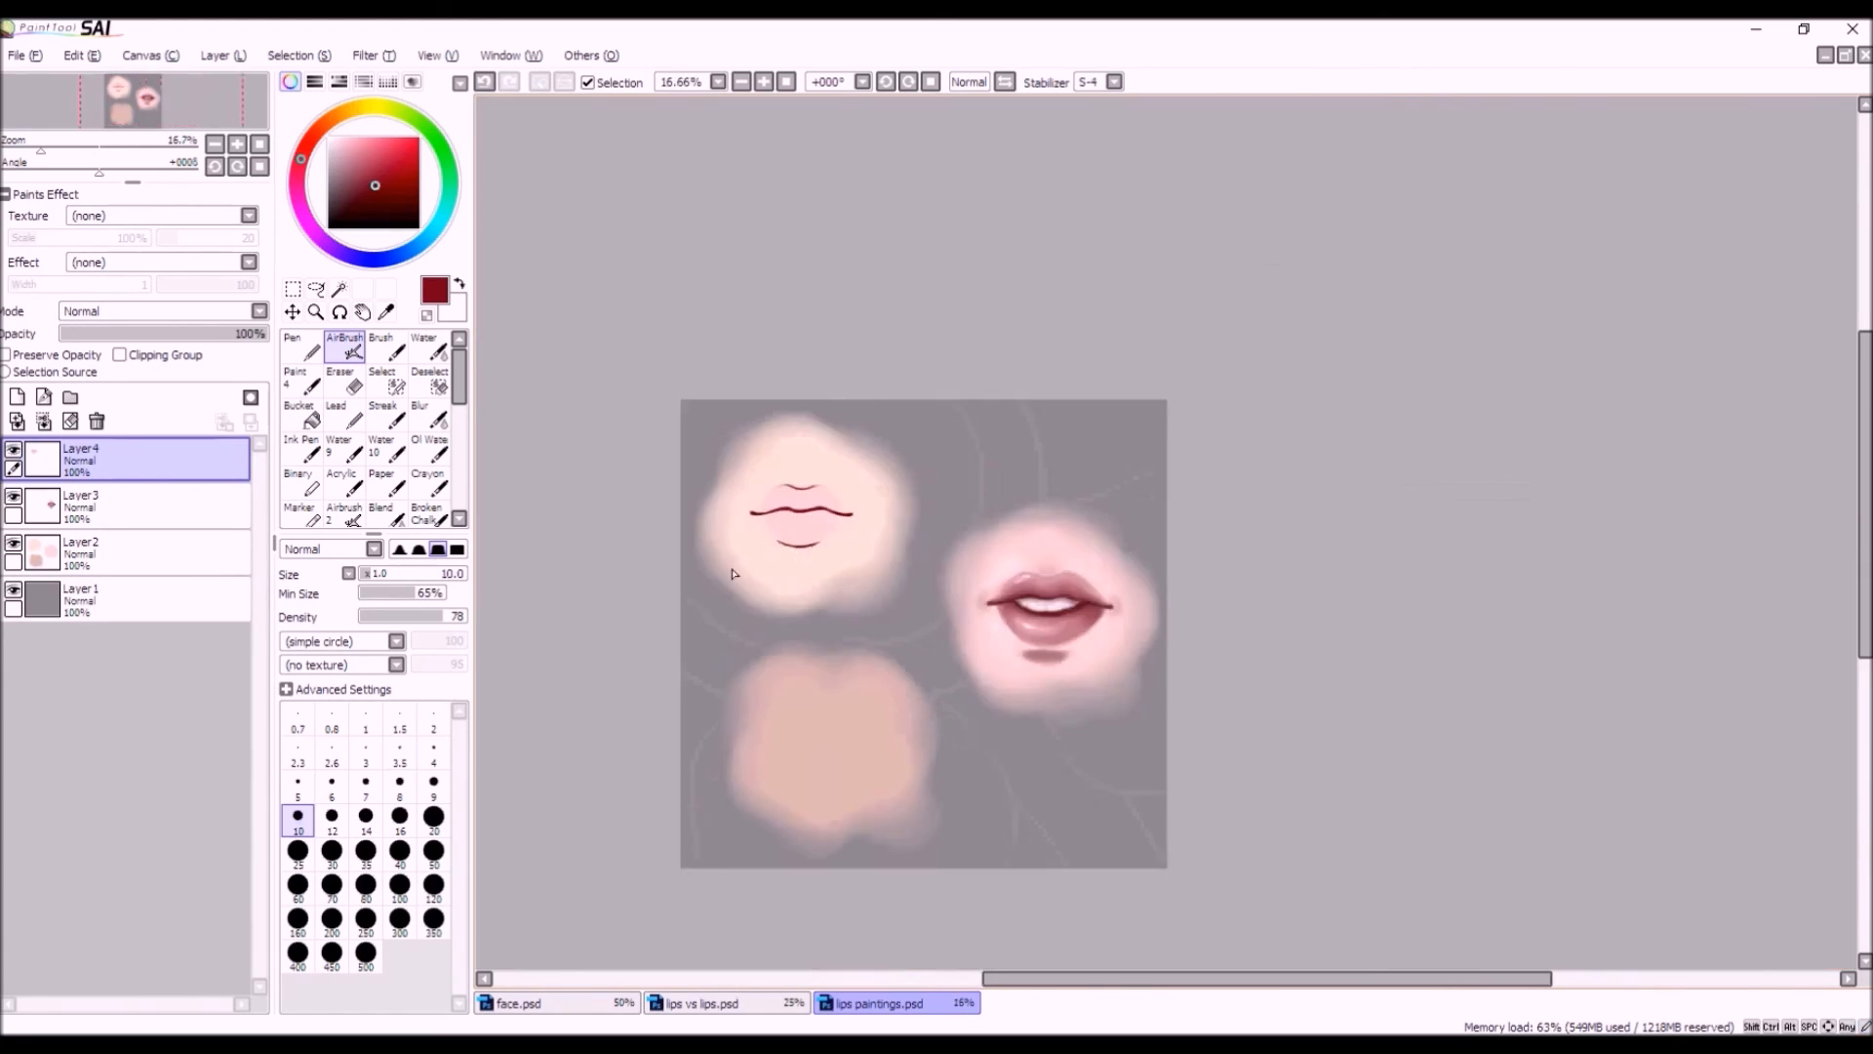
{"action": "scroll", "coordinate": [732, 535], "scroll_direction": "up", "scroll_amount": 3}
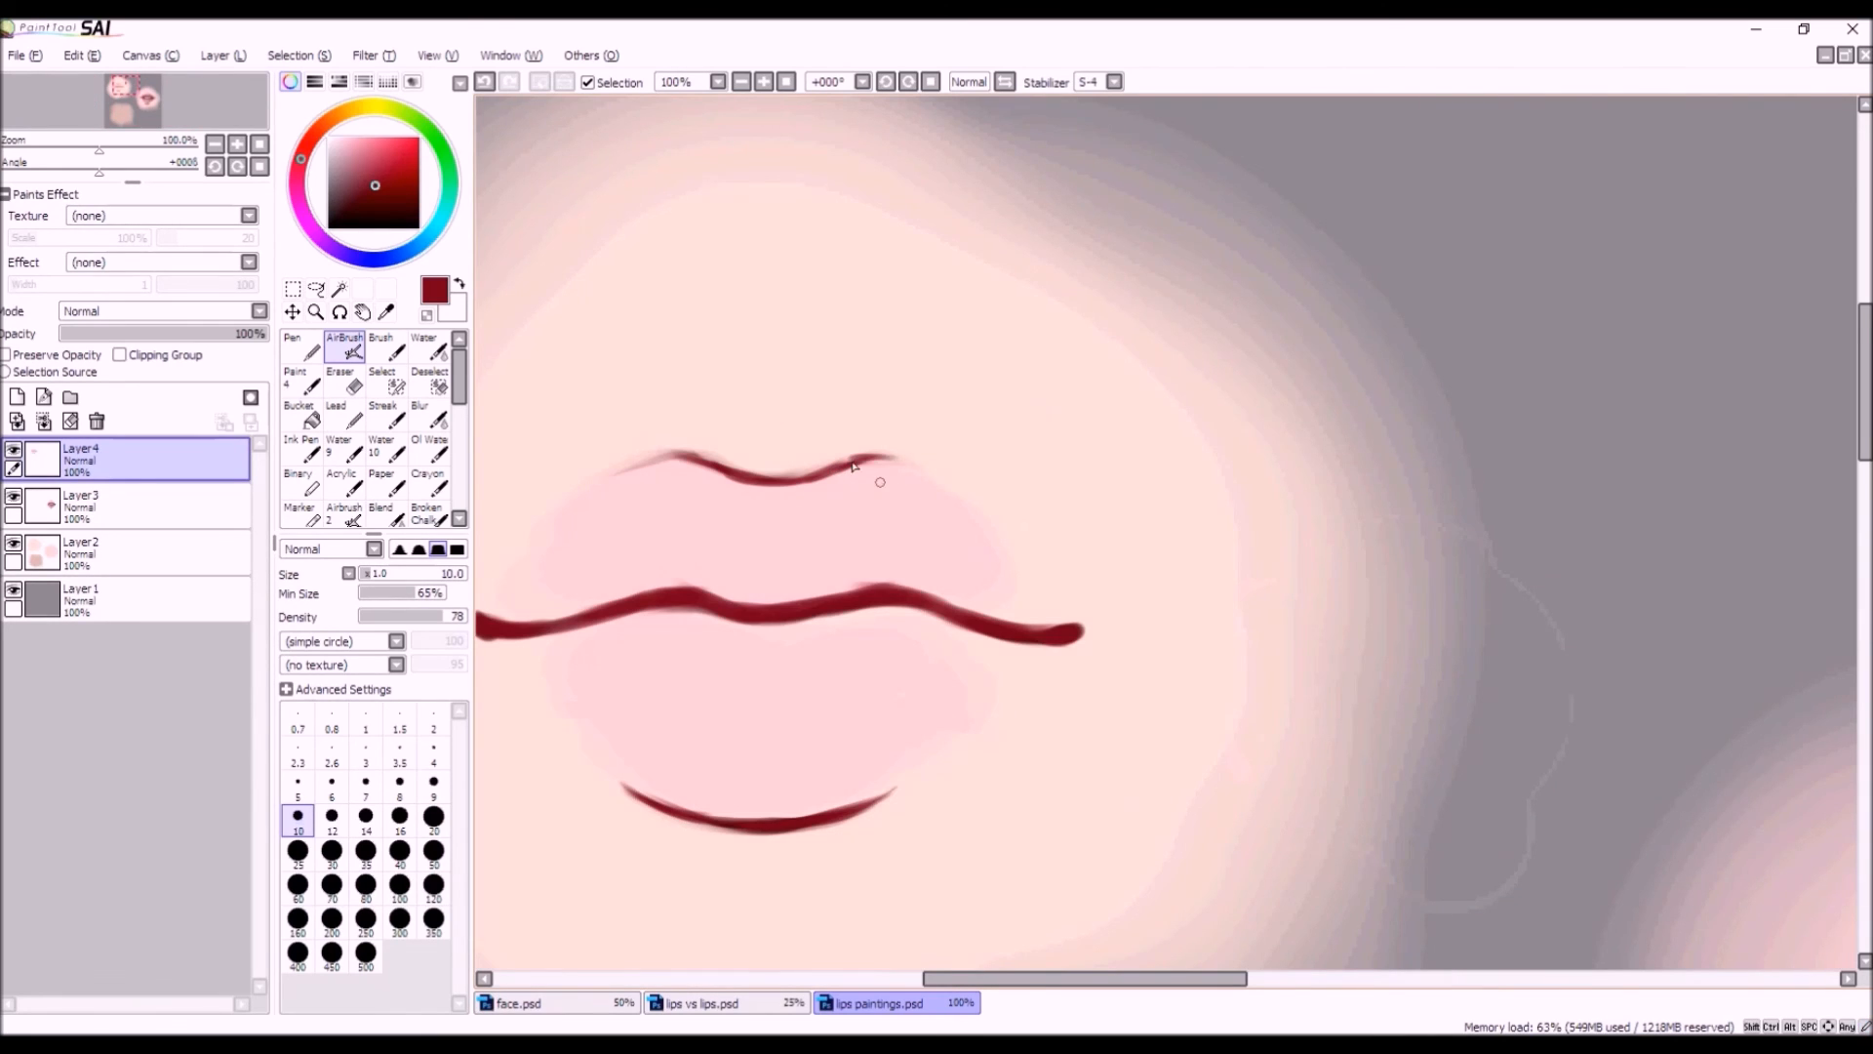
{"action": "scroll", "coordinate": [853, 466], "scroll_direction": "down", "scroll_amount": 3}
{"action": "scroll", "coordinate": [973, 576], "scroll_direction": "up", "scroll_amount": 3}
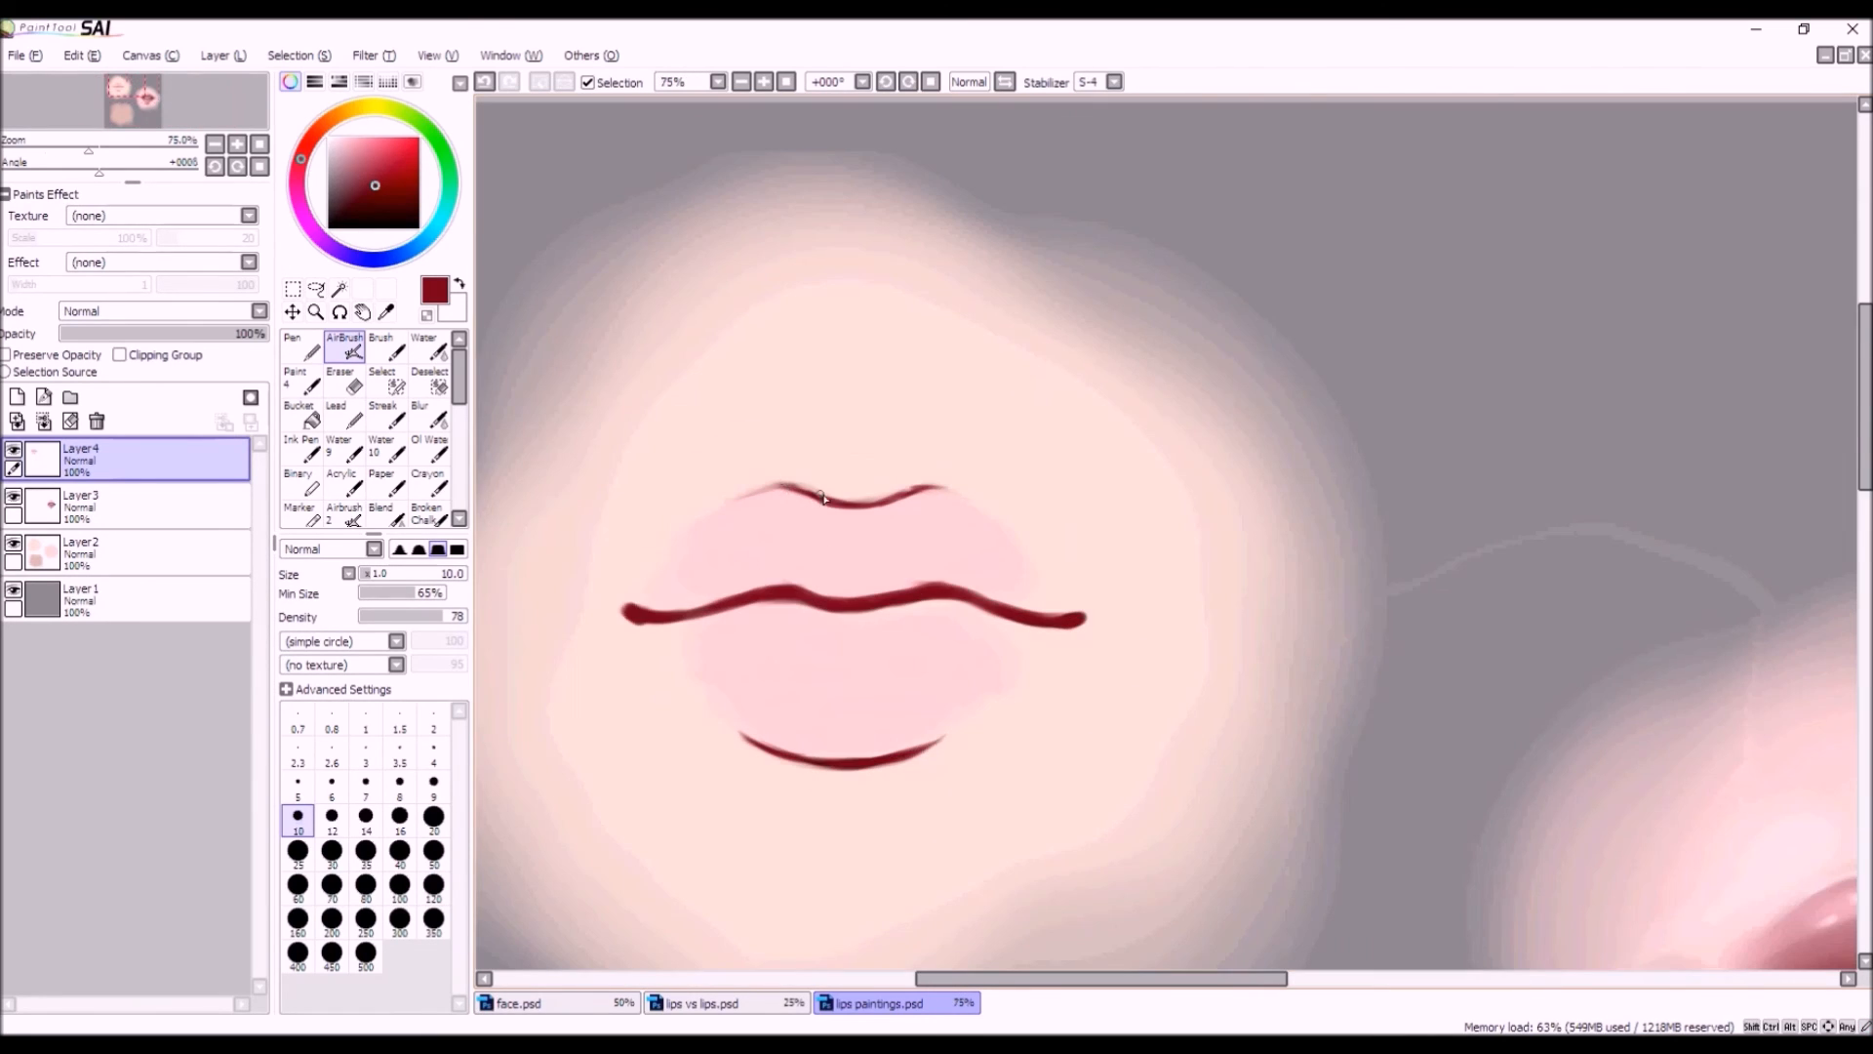
{"action": "scroll", "coordinate": [752, 495], "scroll_direction": "down", "scroll_amount": 1}
Try shading the centre of the lips in a muted pink with the airbrush at size 250, and undo it.
{"action": "left_click", "coordinate": [842, 614], "text": "alt"}
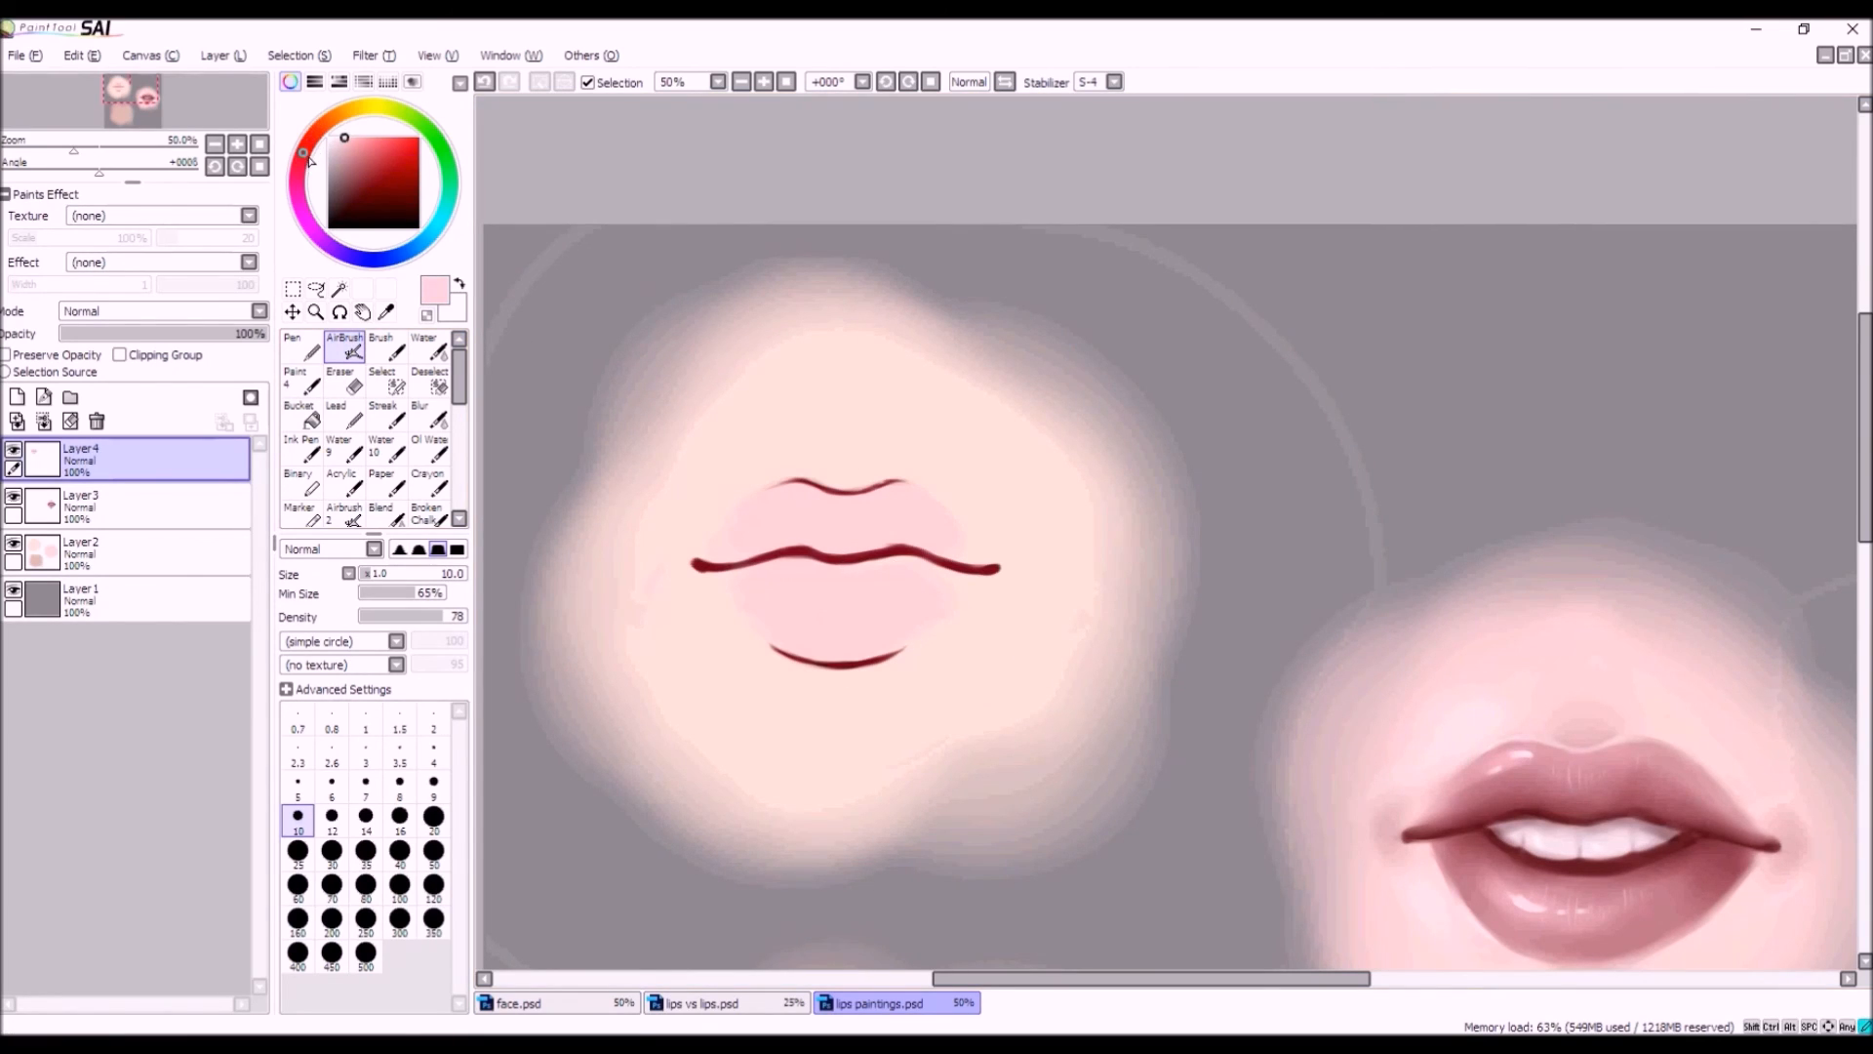
{"action": "left_click_drag", "start_coordinate": [356, 151], "coordinate": [363, 152]}
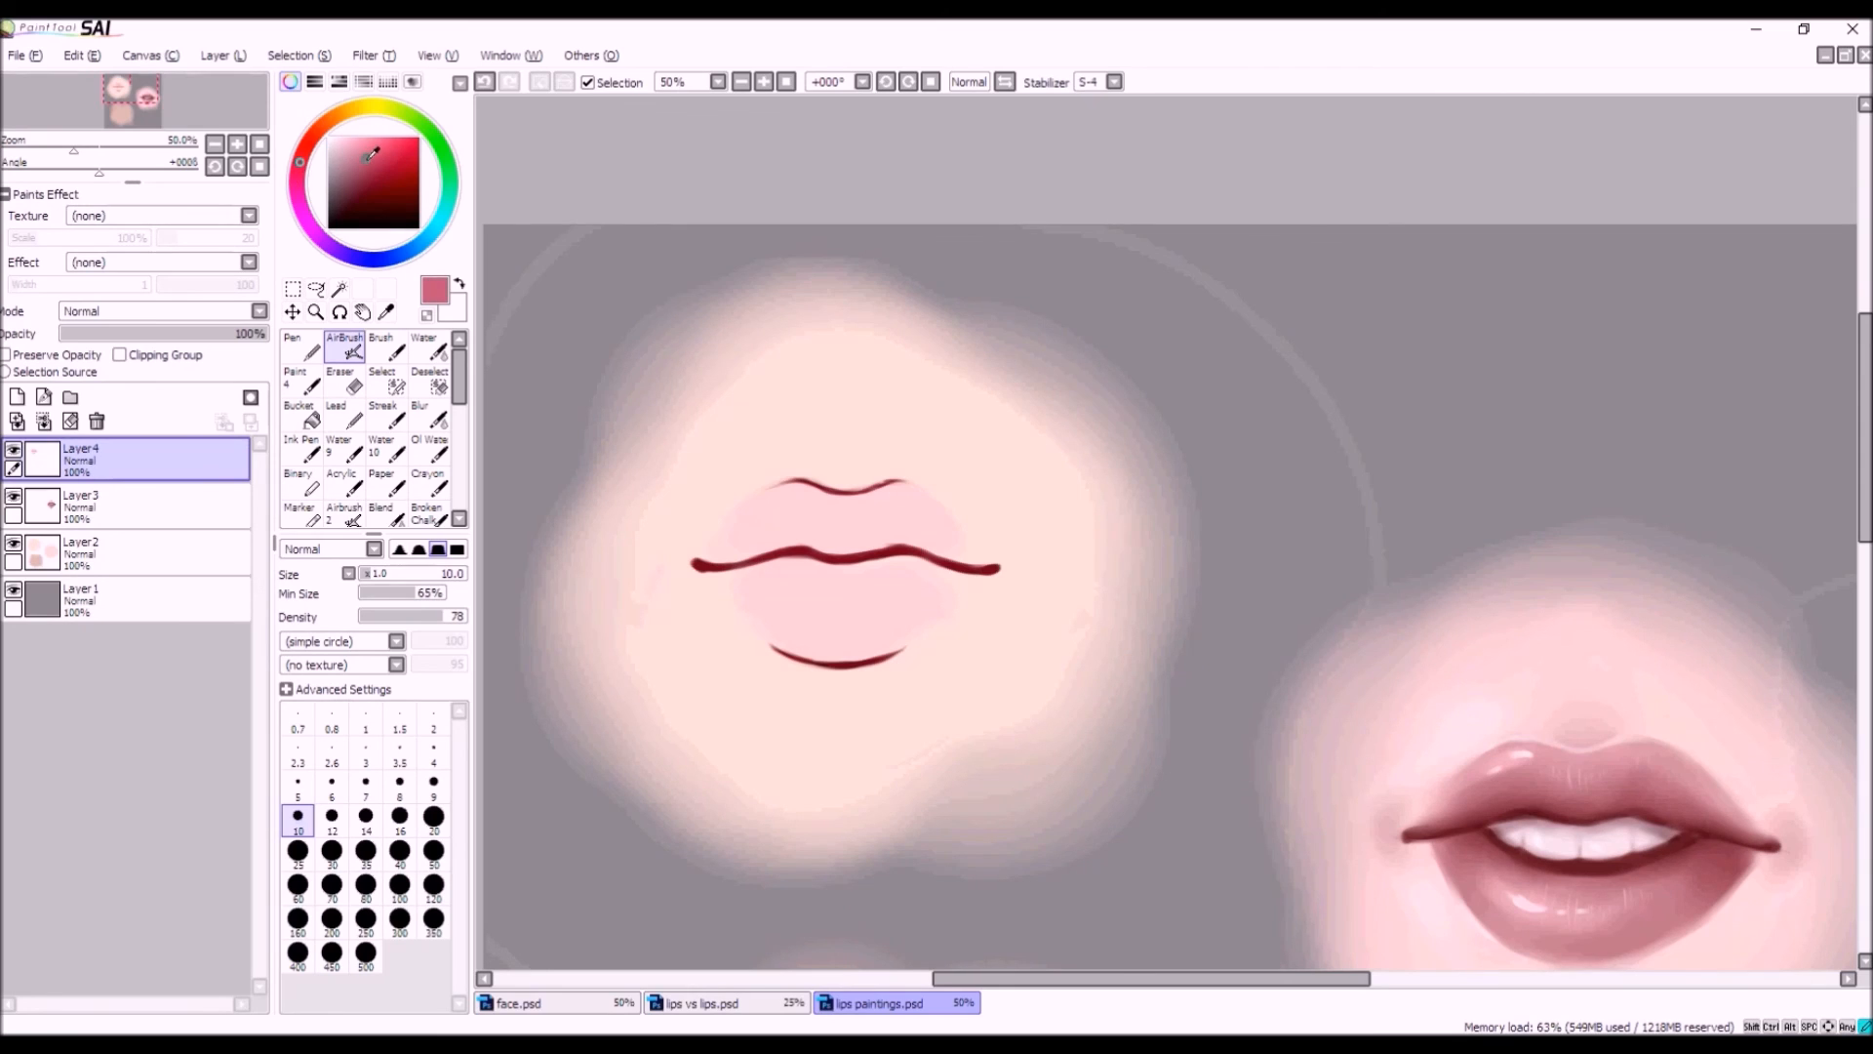
{"action": "mouse_move", "coordinate": [325, 122]}
{"action": "left_mouse_down"}
{"action": "mouse_move", "coordinate": [375, 101]}
{"action": "mouse_move", "coordinate": [437, 132]}
{"action": "mouse_move", "coordinate": [455, 195]}
{"action": "mouse_move", "coordinate": [417, 264]}
{"action": "mouse_move", "coordinate": [308, 176]}
{"action": "left_mouse_up"}
{"action": "left_click", "coordinate": [844, 510], "text": "alt"}
{"action": "left_click", "coordinate": [358, 154]}
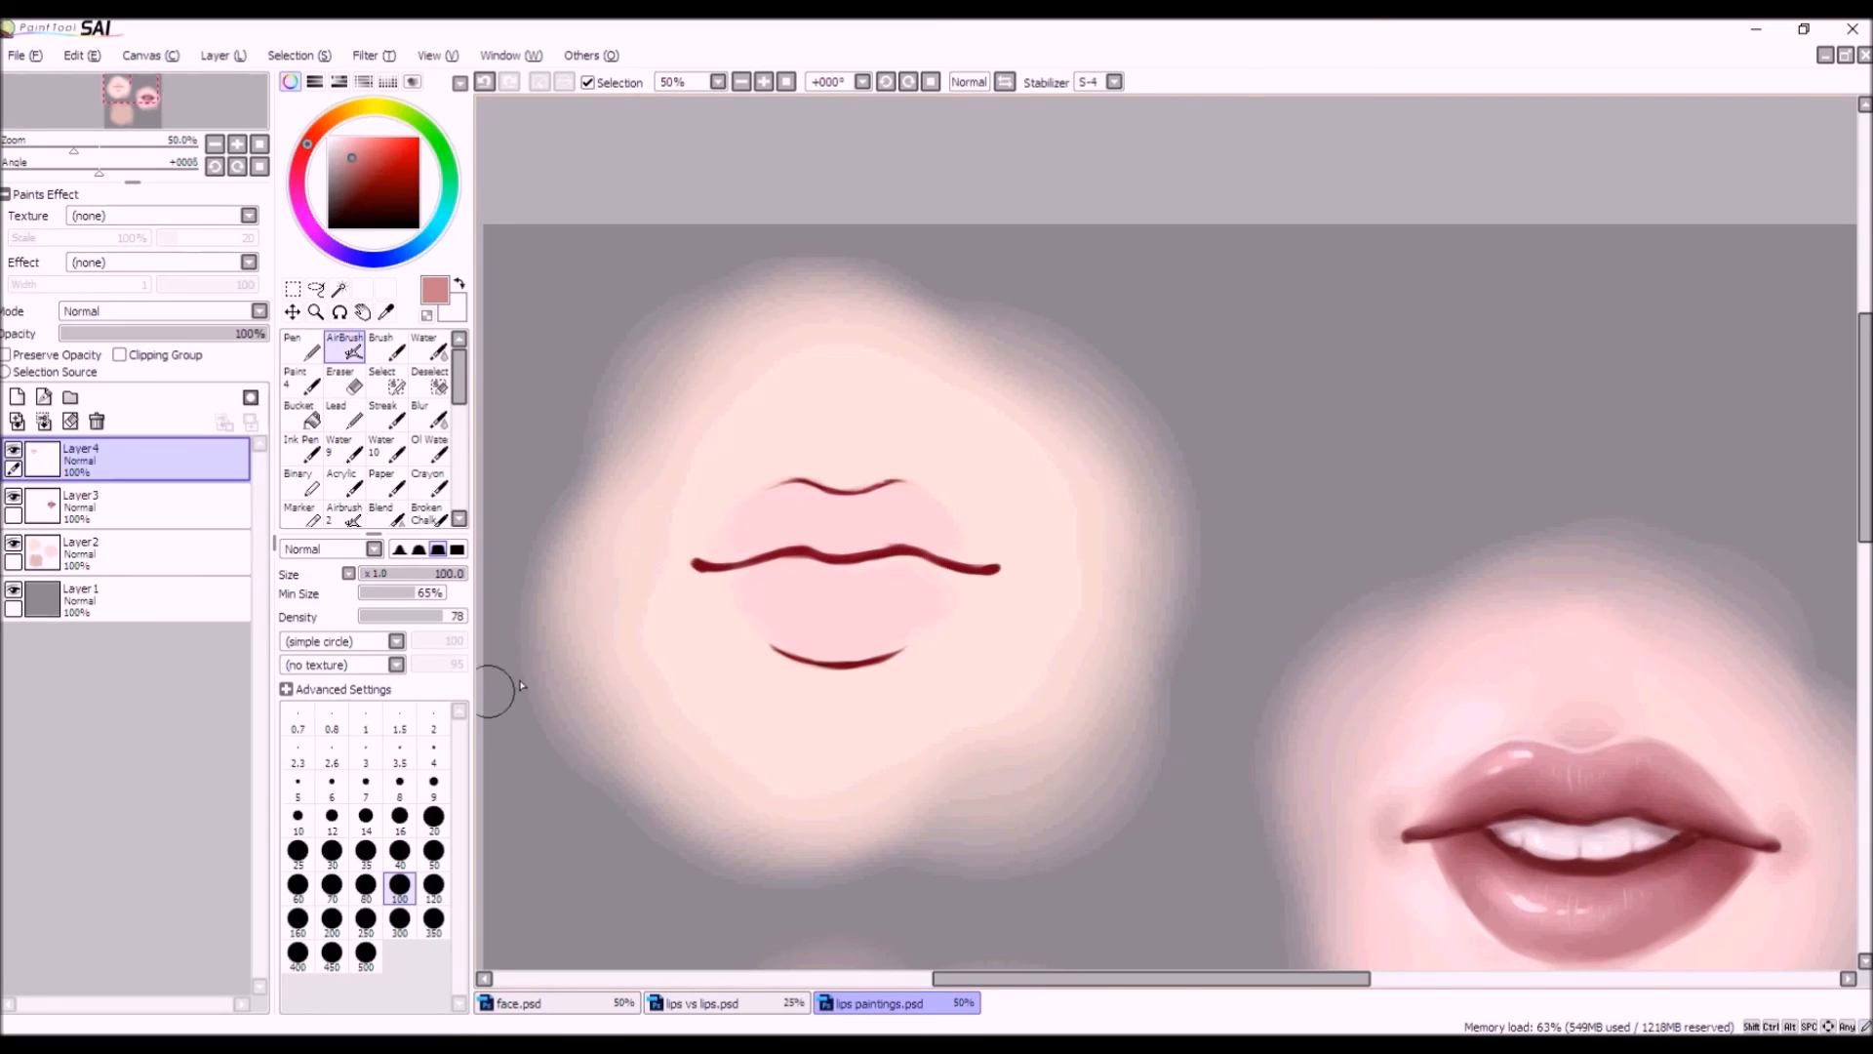
{"action": "left_click", "coordinate": [366, 918]}
{"action": "mouse_move", "coordinate": [734, 571]}
{"action": "left_mouse_down"}
{"action": "mouse_move", "coordinate": [857, 546]}
{"action": "mouse_move", "coordinate": [837, 583]}
{"action": "left_mouse_up"}
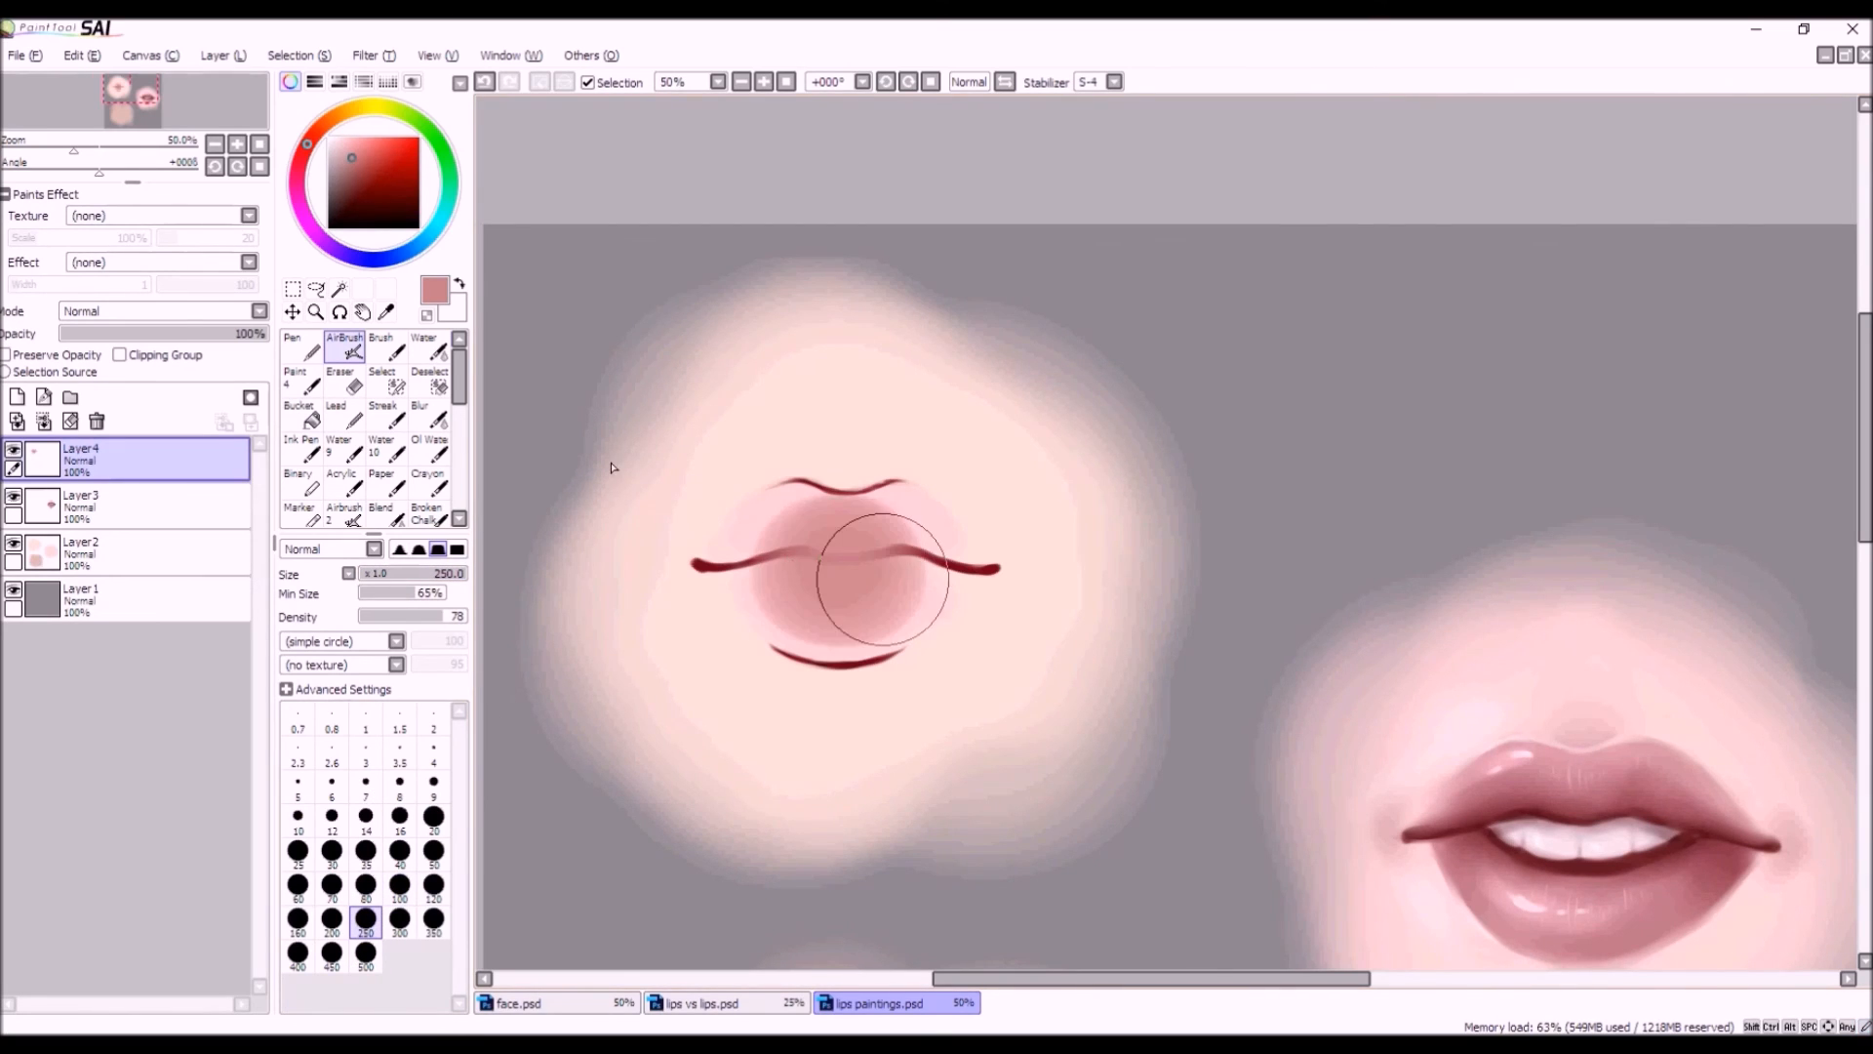
{"action": "left_click", "coordinate": [486, 83]}
Try a deeper red over the centre of the lips with the large airbrush, and undo it.
{"action": "left_click", "coordinate": [342, 140]}
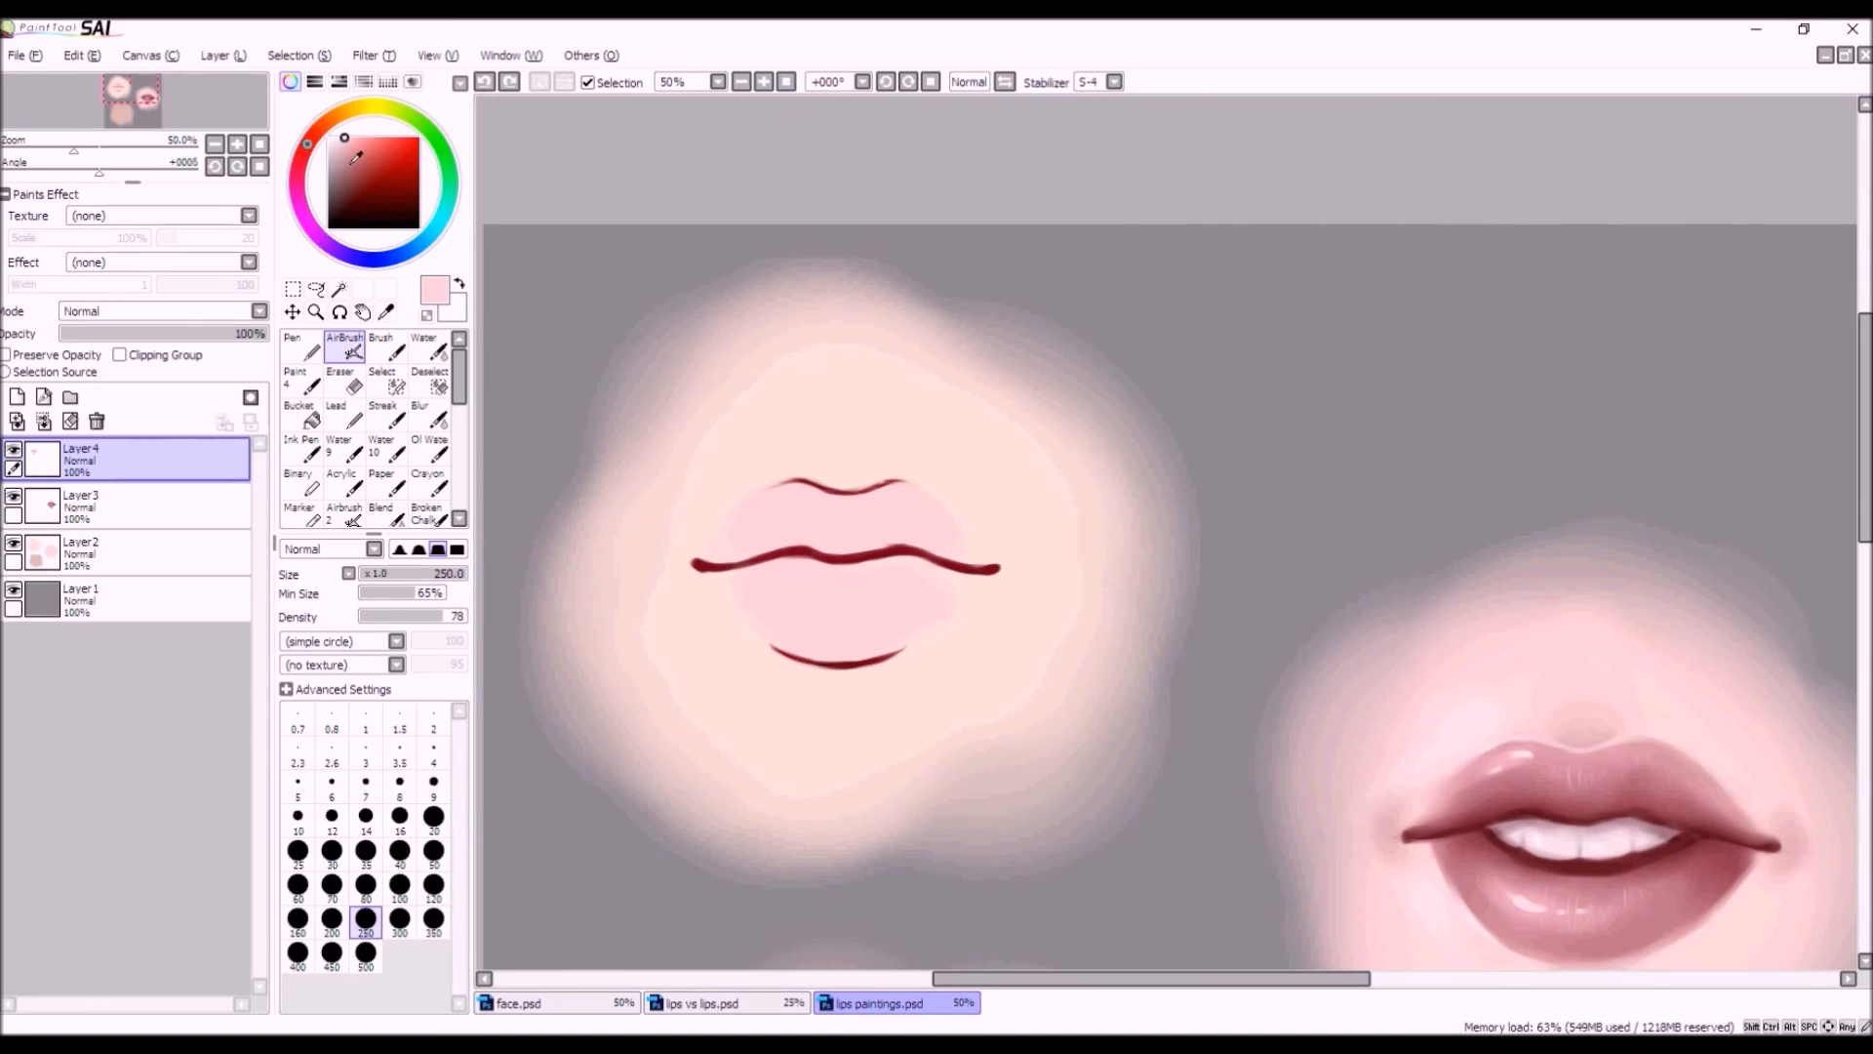
{"action": "mouse_move", "coordinate": [349, 137]}
{"action": "left_mouse_down"}
{"action": "mouse_move", "coordinate": [381, 138]}
{"action": "mouse_move", "coordinate": [386, 182]}
{"action": "left_mouse_up"}
{"action": "left_click_drag", "start_coordinate": [814, 580], "coordinate": [844, 570]}
{"action": "left_click", "coordinate": [485, 82]}
Try a dusty rose pink over the centre of the lips with the size 250 airbrush, and undo it.
{"action": "right_click", "coordinate": [851, 524]}
{"action": "left_click_drag", "start_coordinate": [346, 136], "coordinate": [361, 158]}
{"action": "left_click_drag", "start_coordinate": [841, 583], "coordinate": [837, 566]}
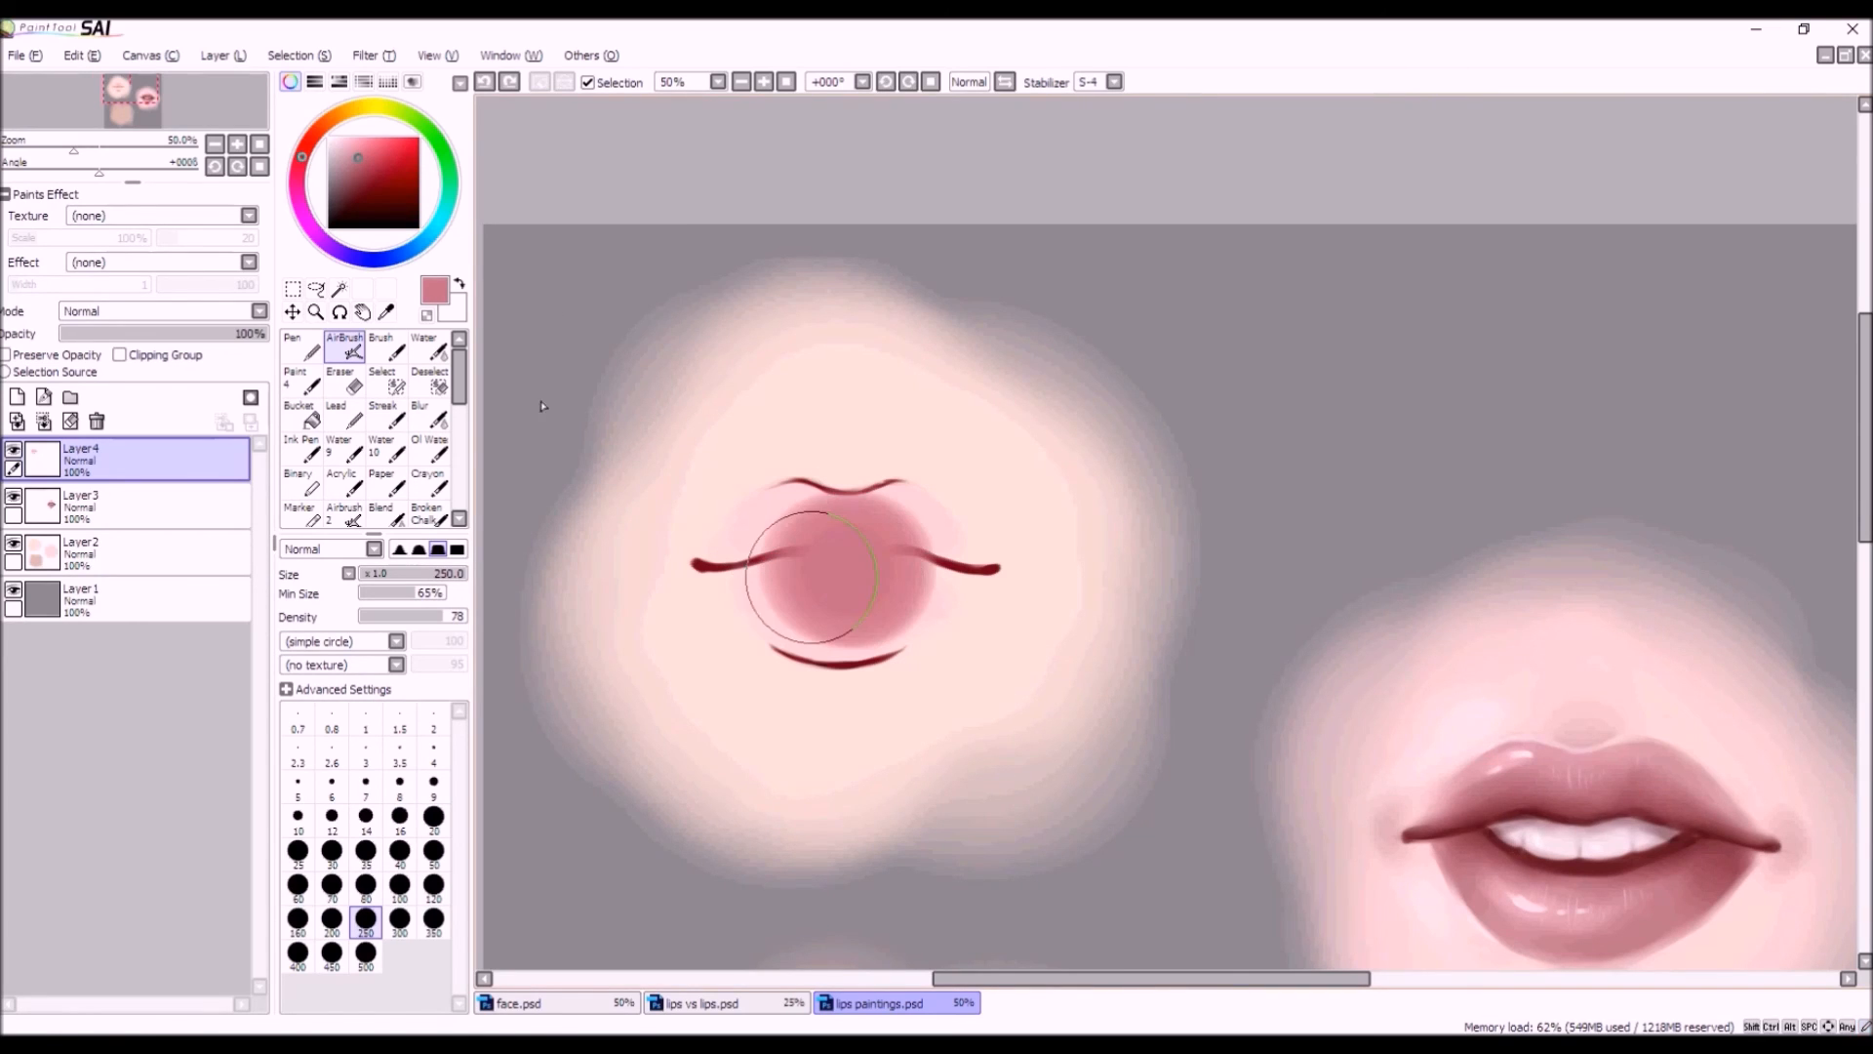
{"action": "left_click", "coordinate": [484, 82]}
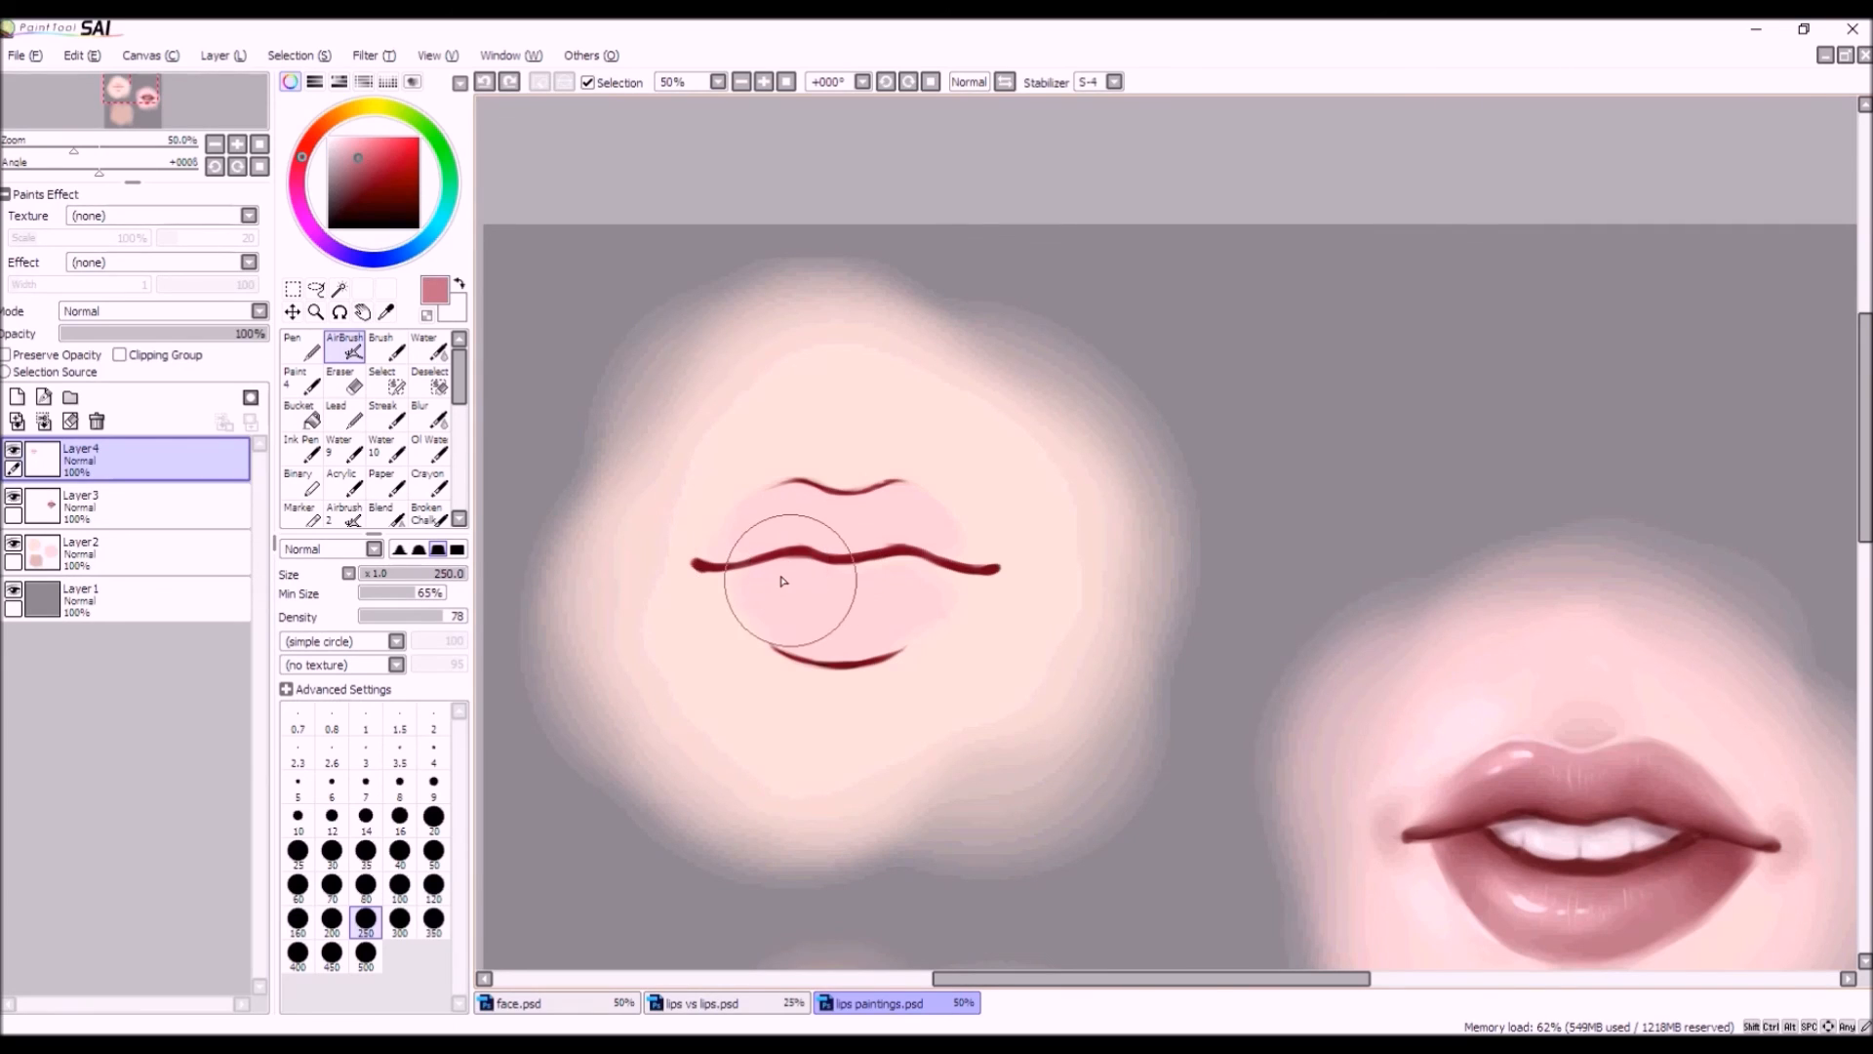
Compare a dusty pink dab and a brownish red dab side by side on the lips, and undo both.
{"action": "left_click_drag", "start_coordinate": [786, 571], "coordinate": [780, 577]}
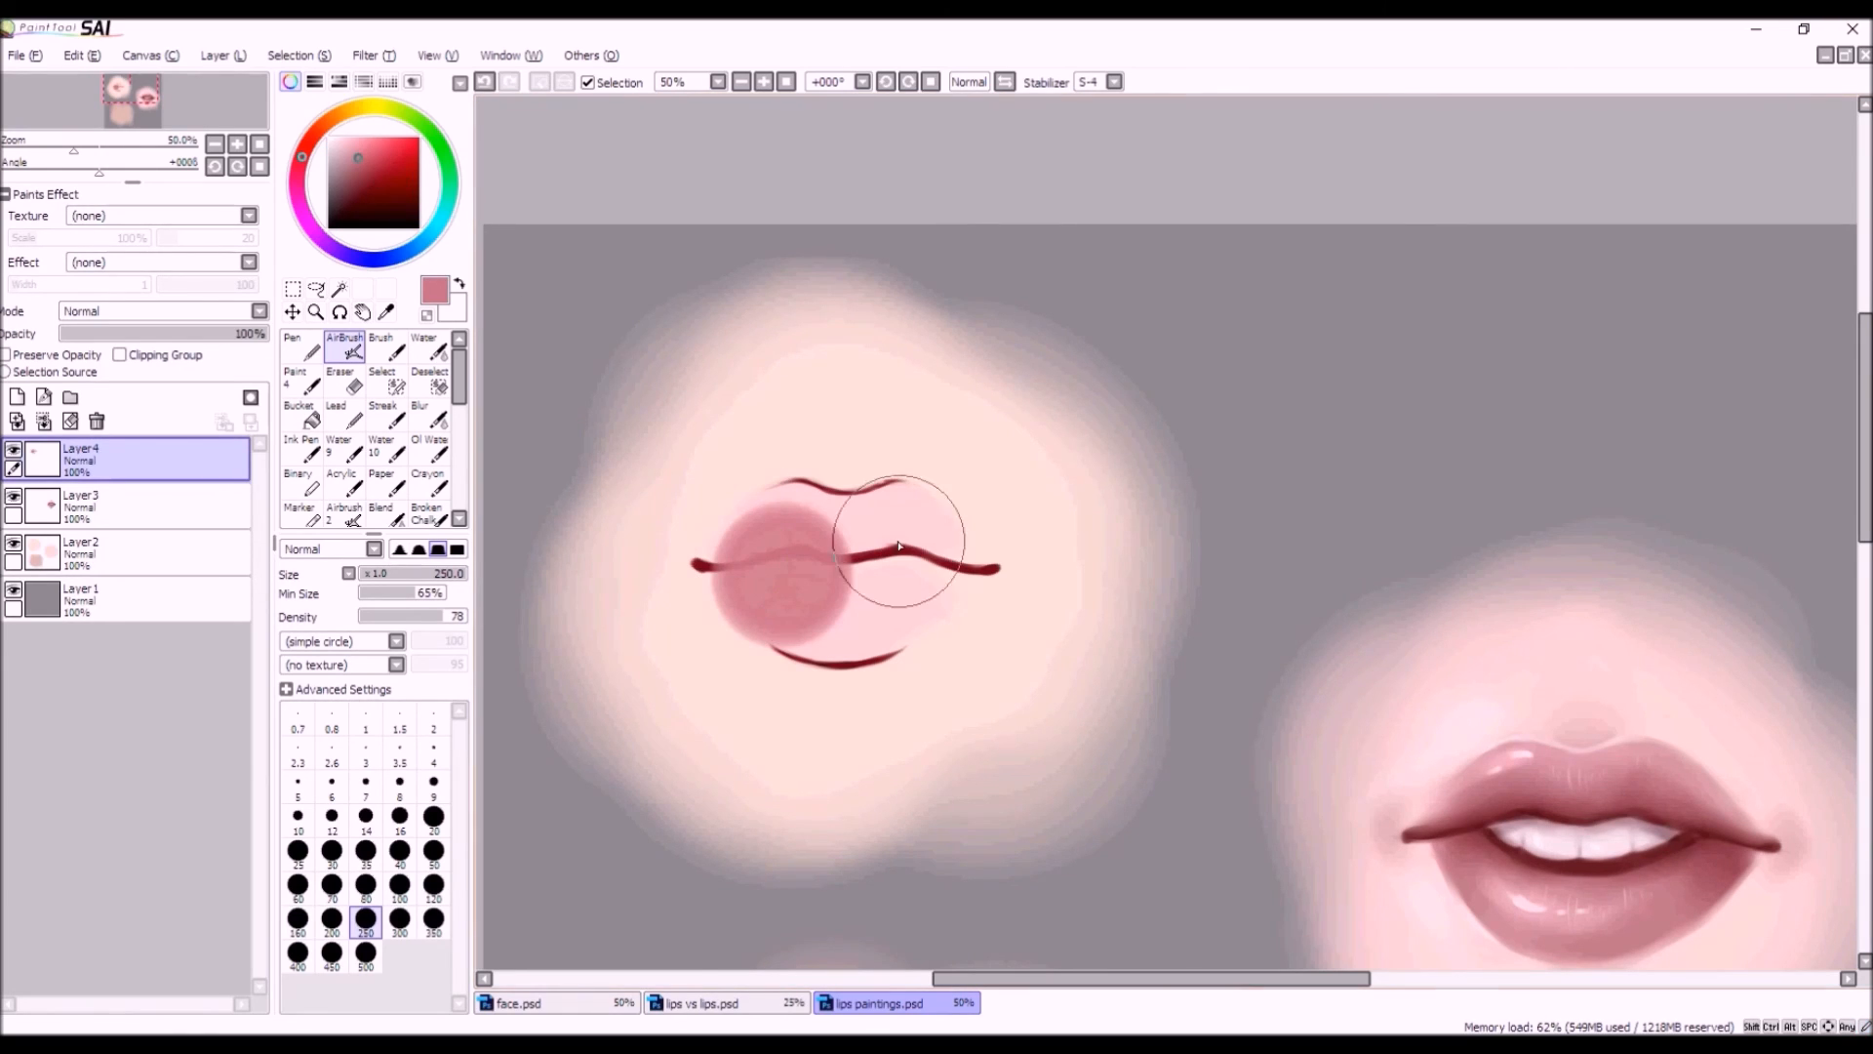
{"action": "left_click", "coordinate": [366, 165]}
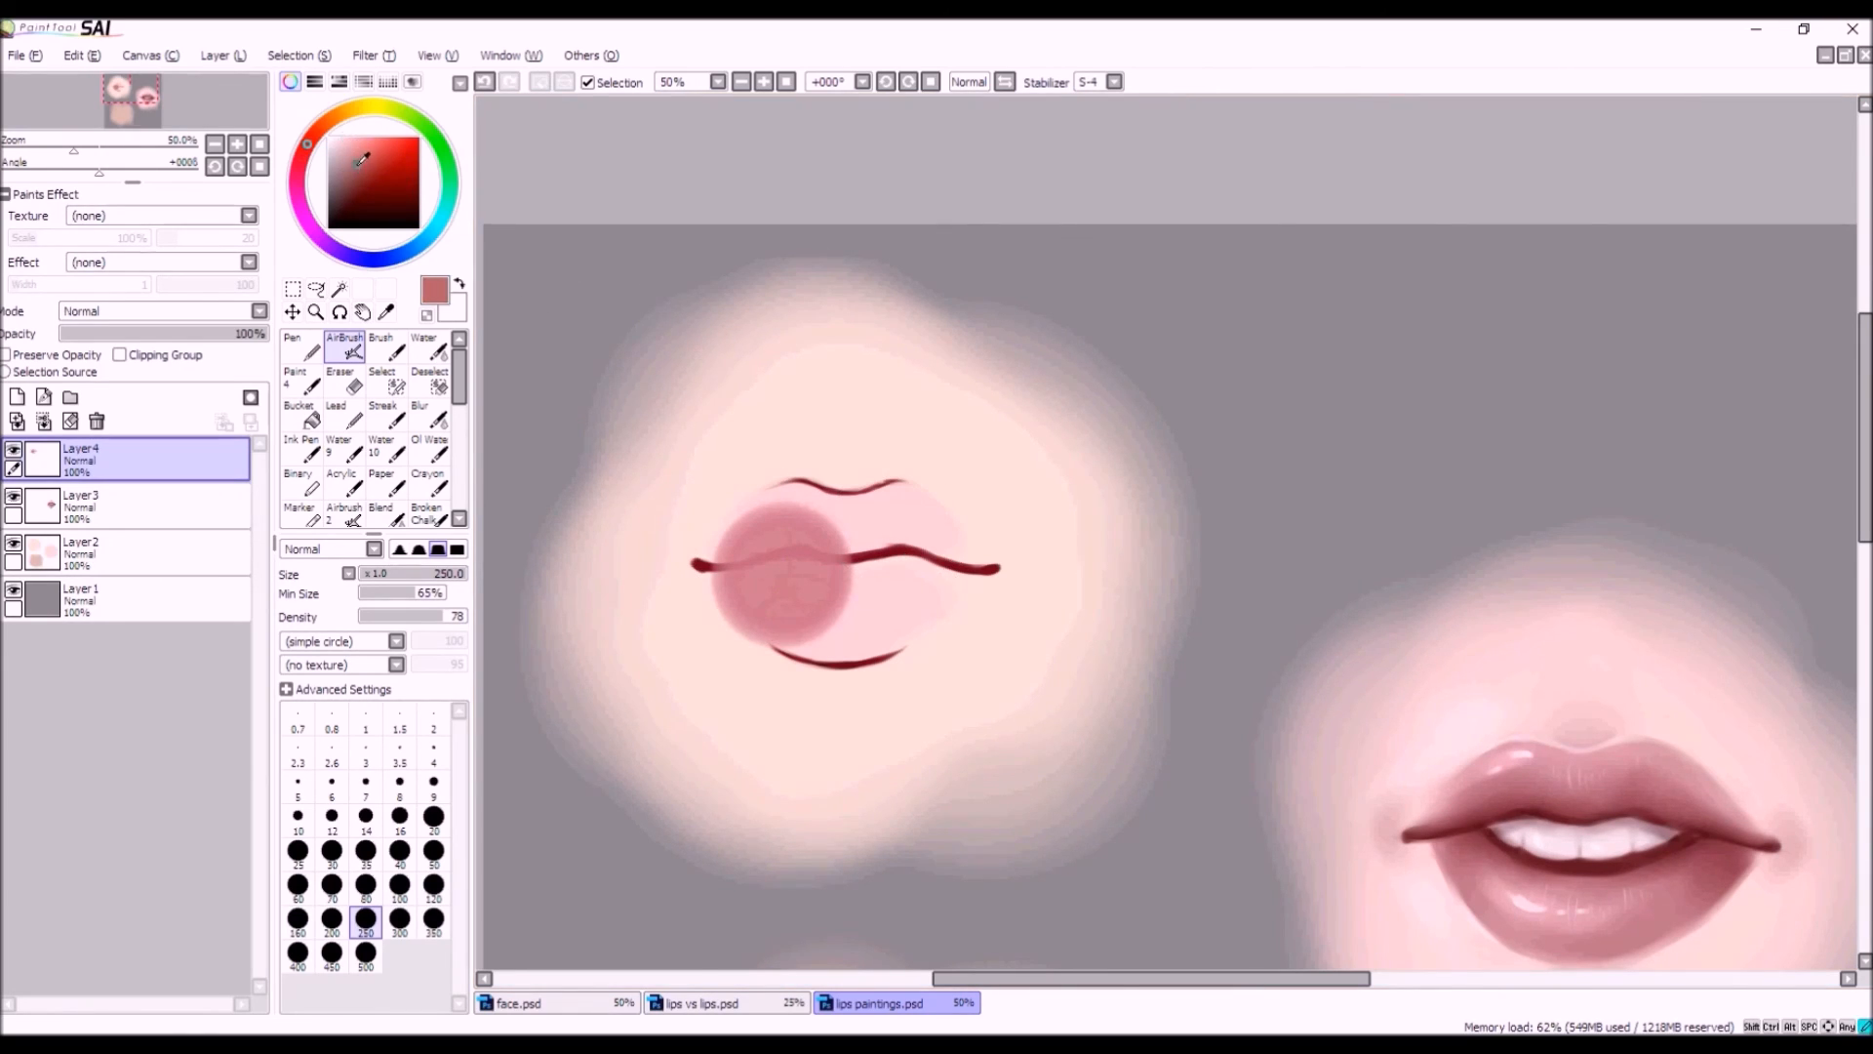
{"action": "mouse_move", "coordinate": [904, 576]}
{"action": "left_mouse_down"}
{"action": "mouse_move", "coordinate": [890, 594]}
{"action": "mouse_move", "coordinate": [902, 575]}
{"action": "left_mouse_up"}
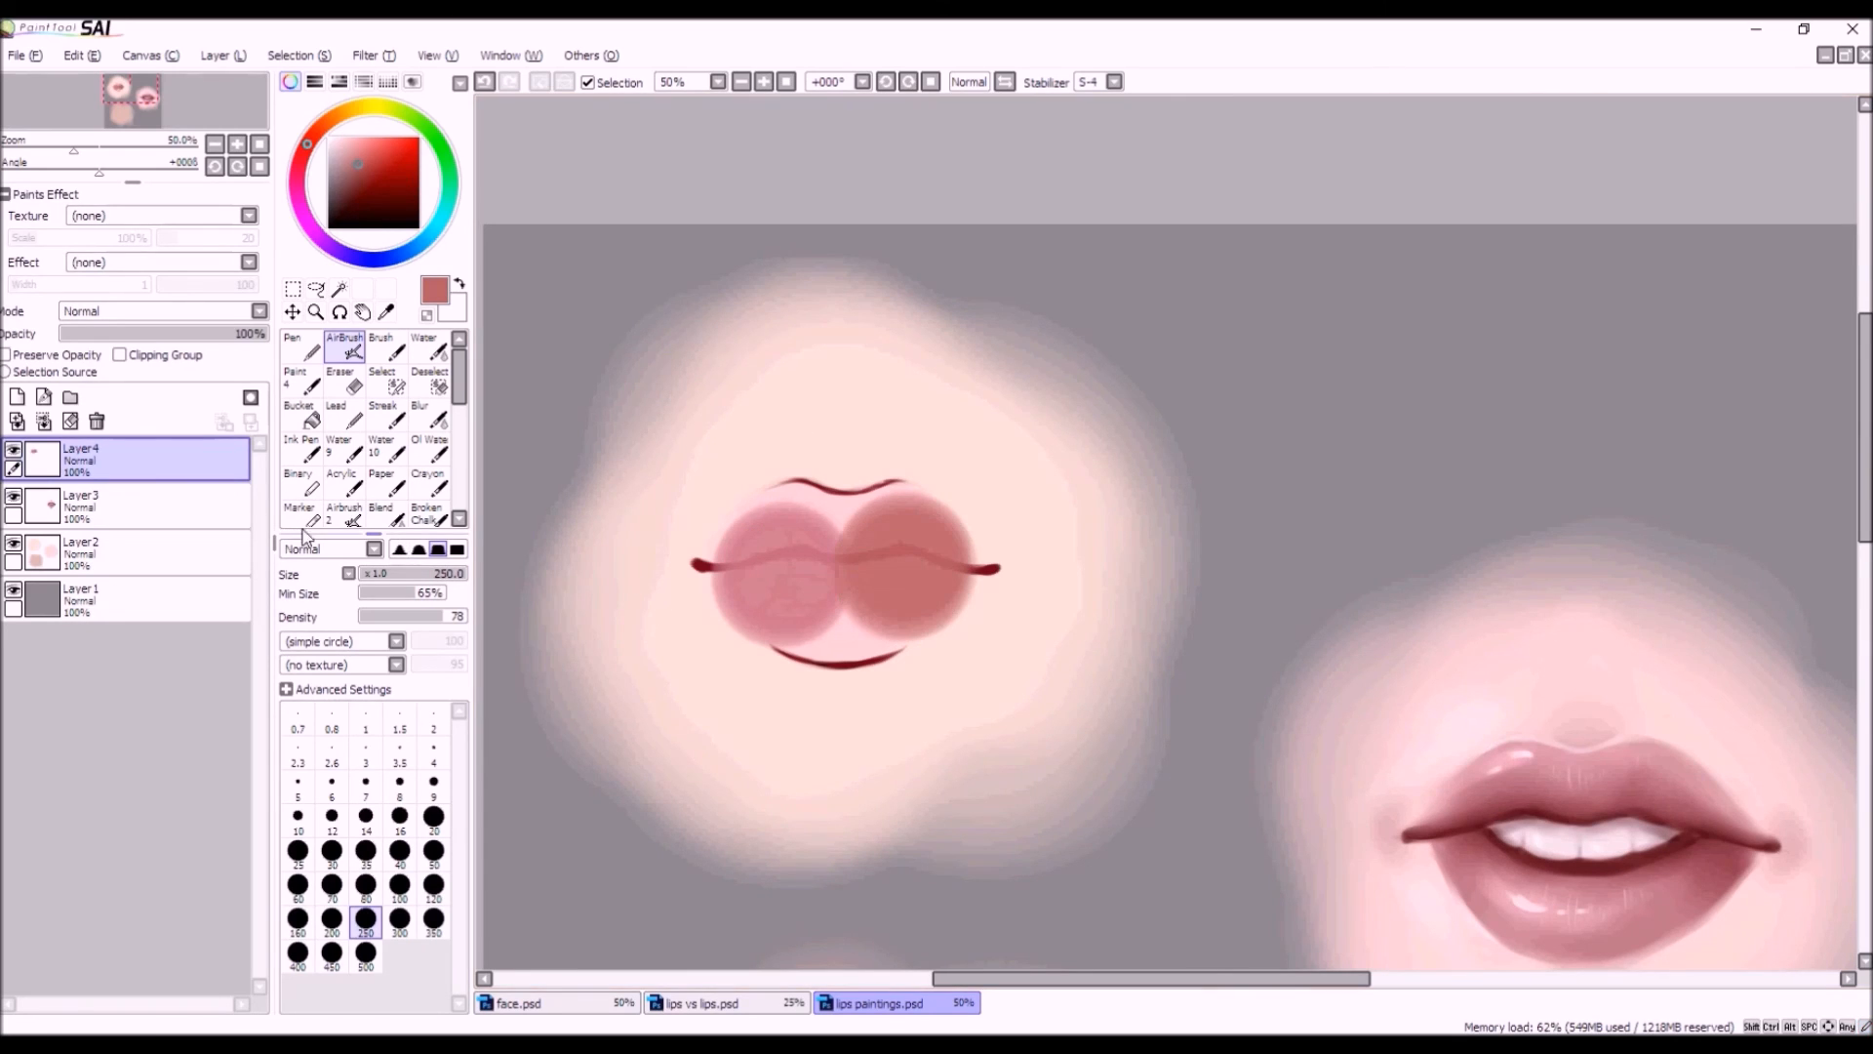
{"action": "left_click", "coordinate": [483, 82]}
{"action": "left_click", "coordinate": [482, 82]}
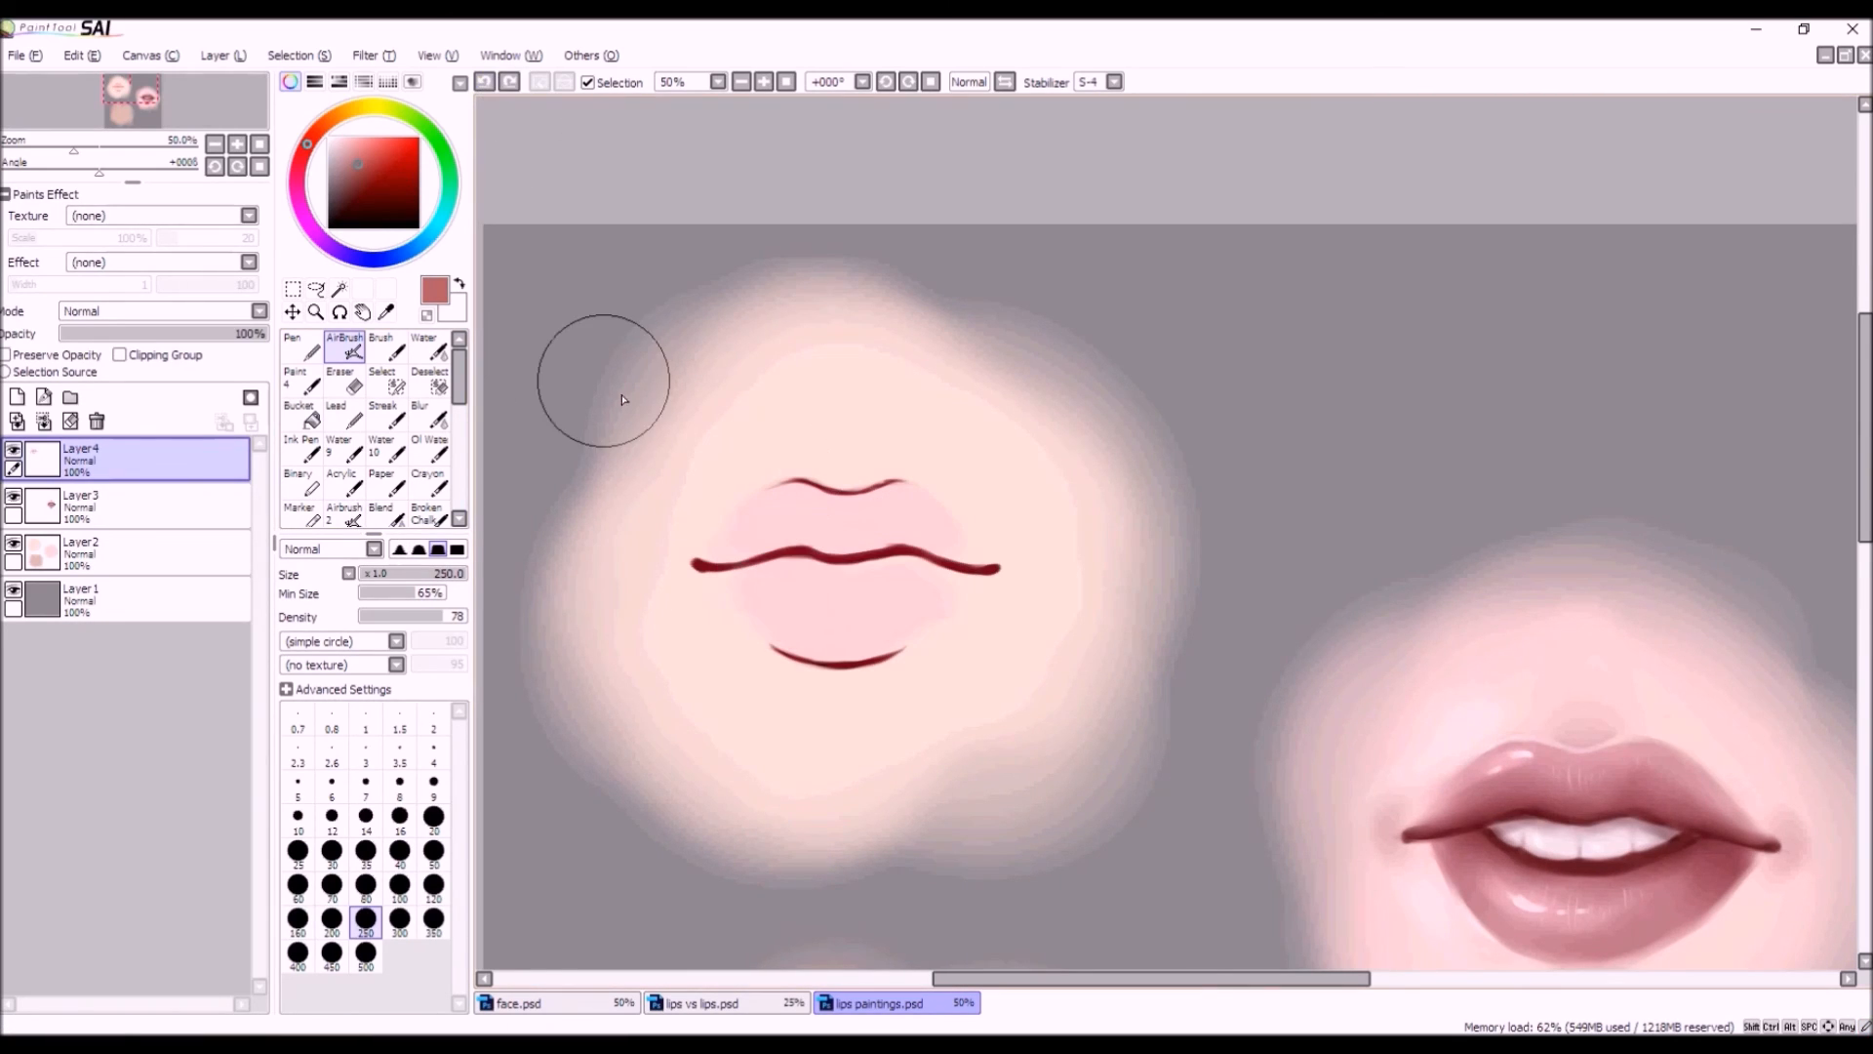
{"action": "left_click", "coordinate": [508, 82]}
{"action": "right_click", "coordinate": [781, 598]}
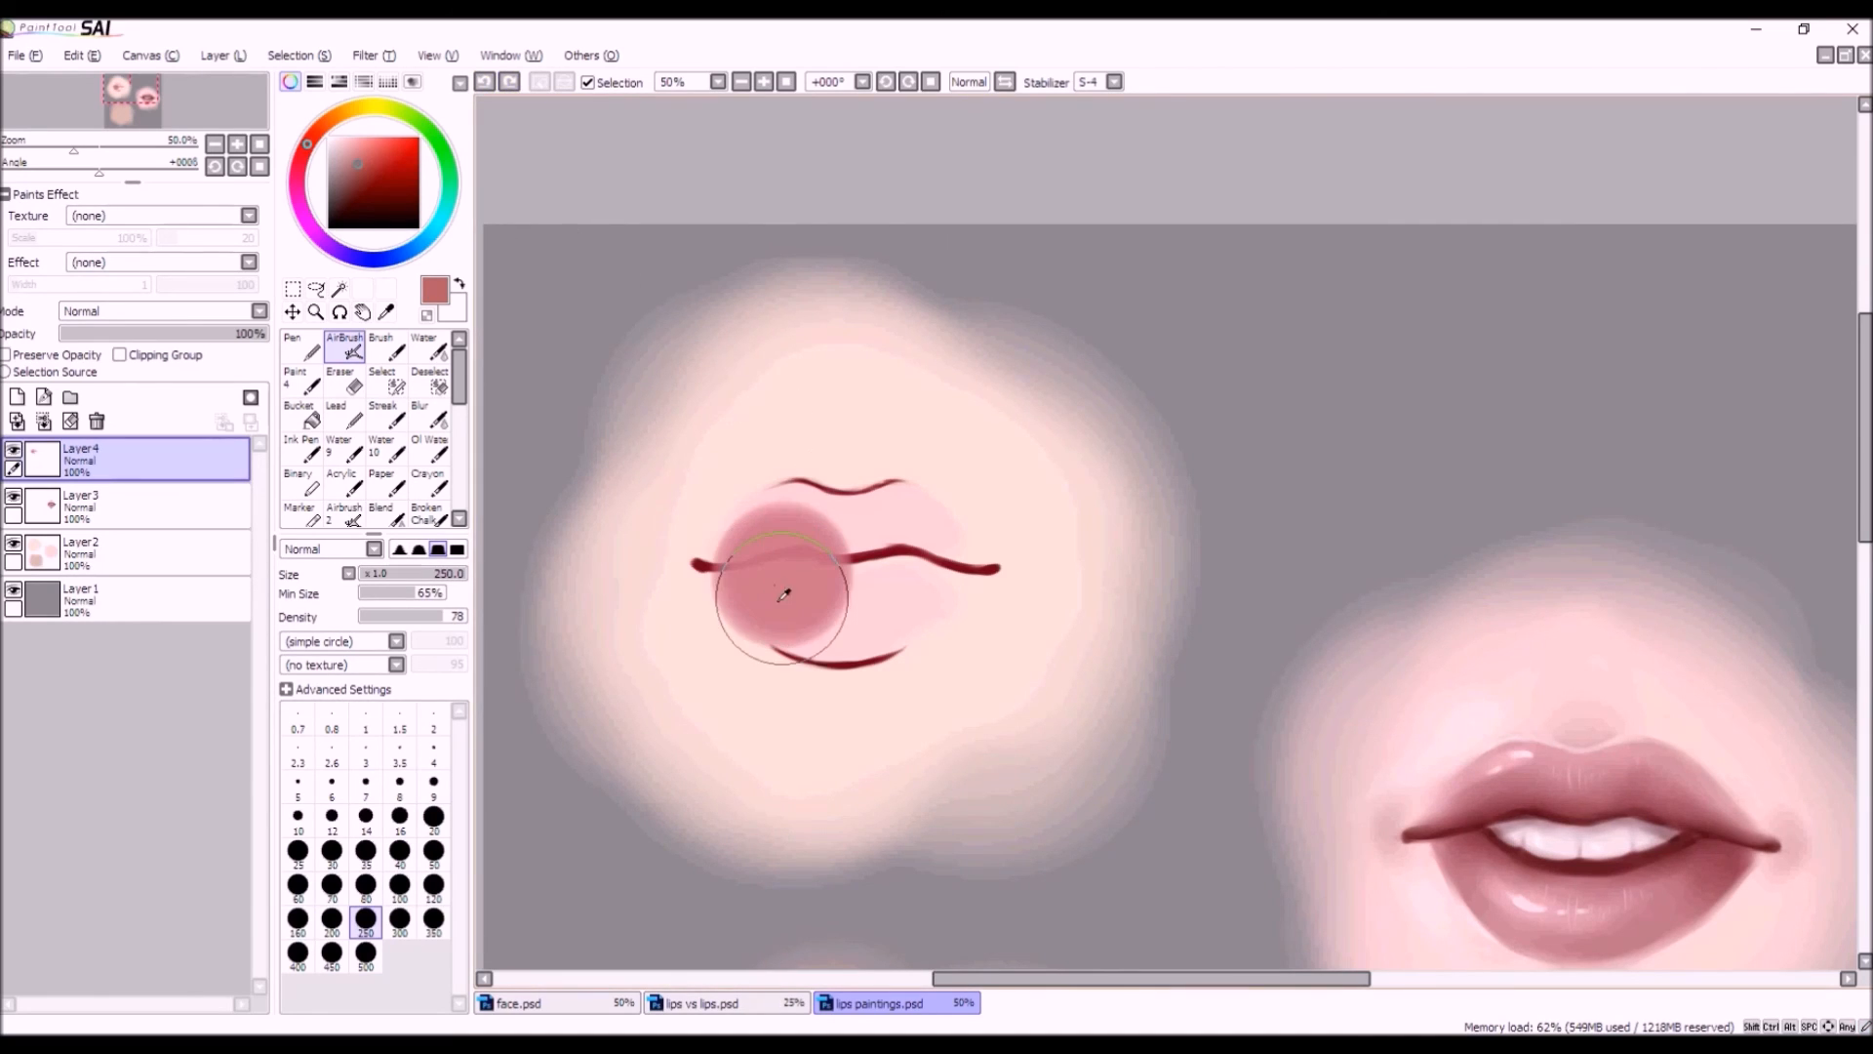
{"action": "left_click", "coordinate": [483, 82]}
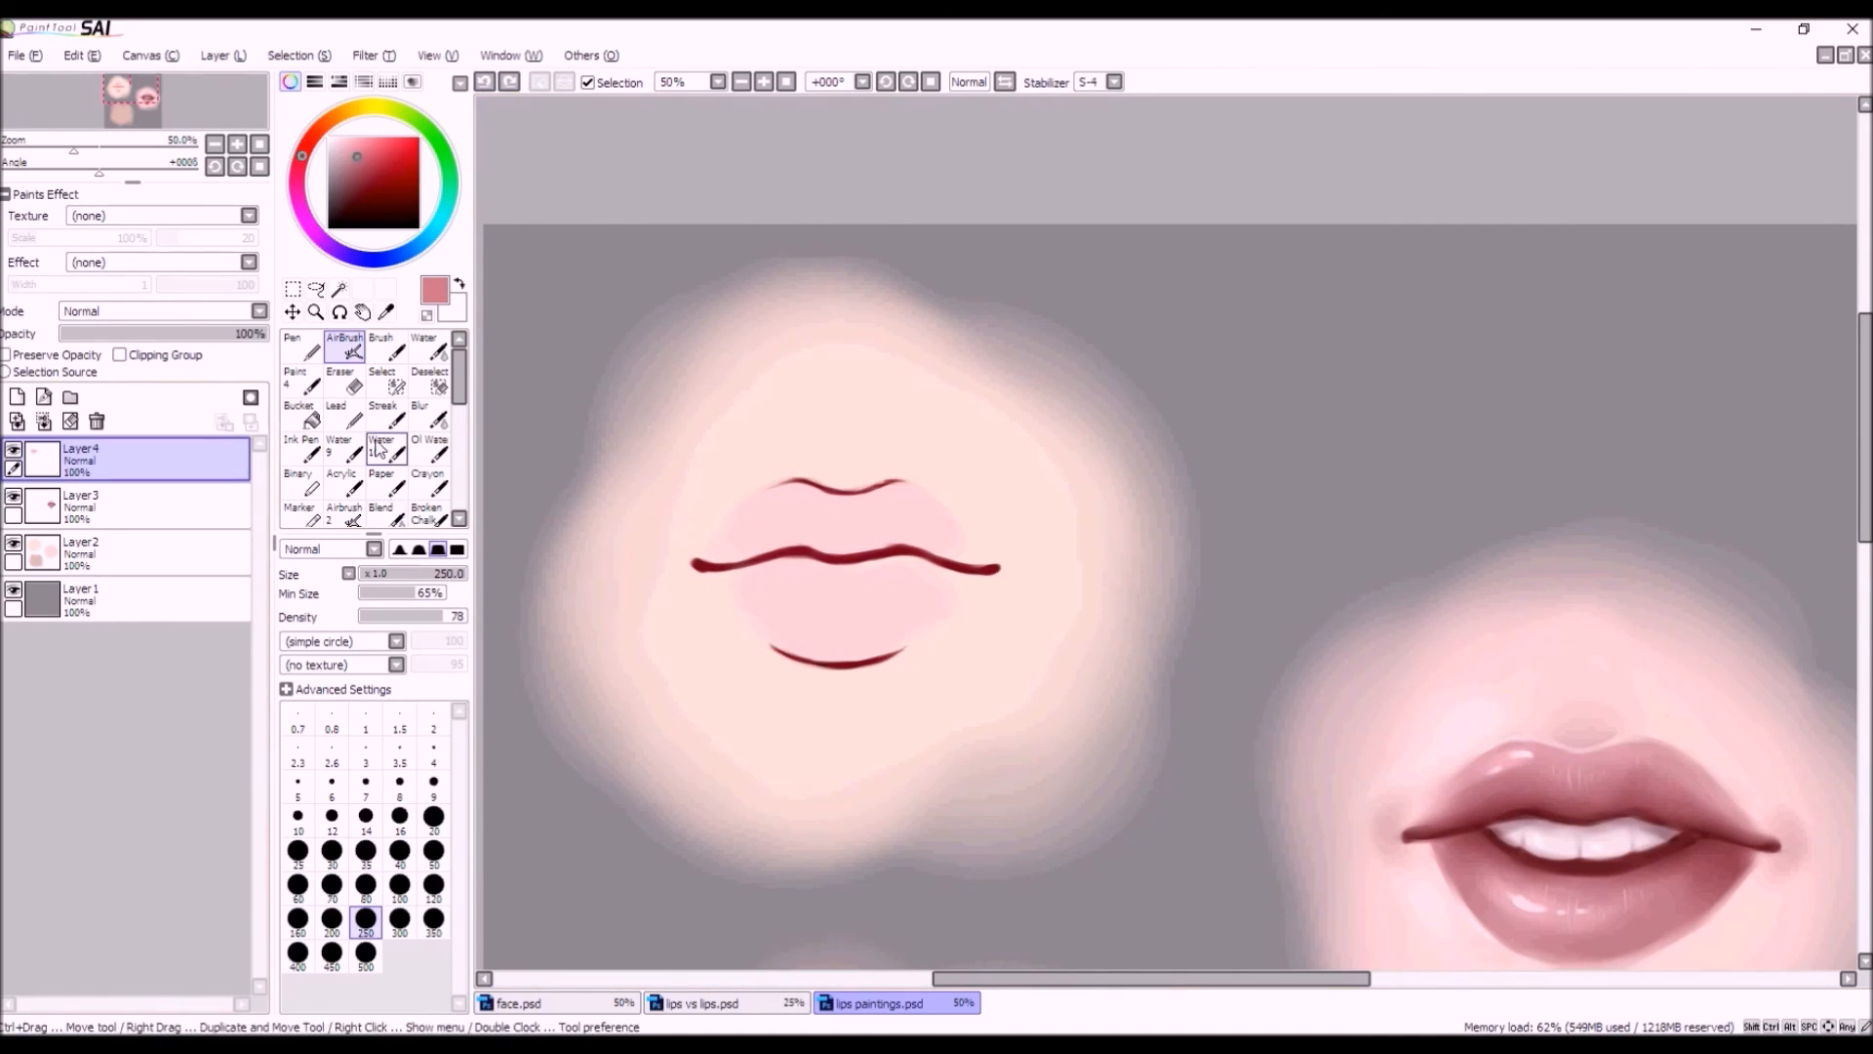
Set the airbrush to Multiply at size 250 with a lighter pink, test it on the lip centre, and undo the dab.
{"action": "left_click", "coordinate": [353, 548]}
{"action": "left_click", "coordinate": [305, 583]}
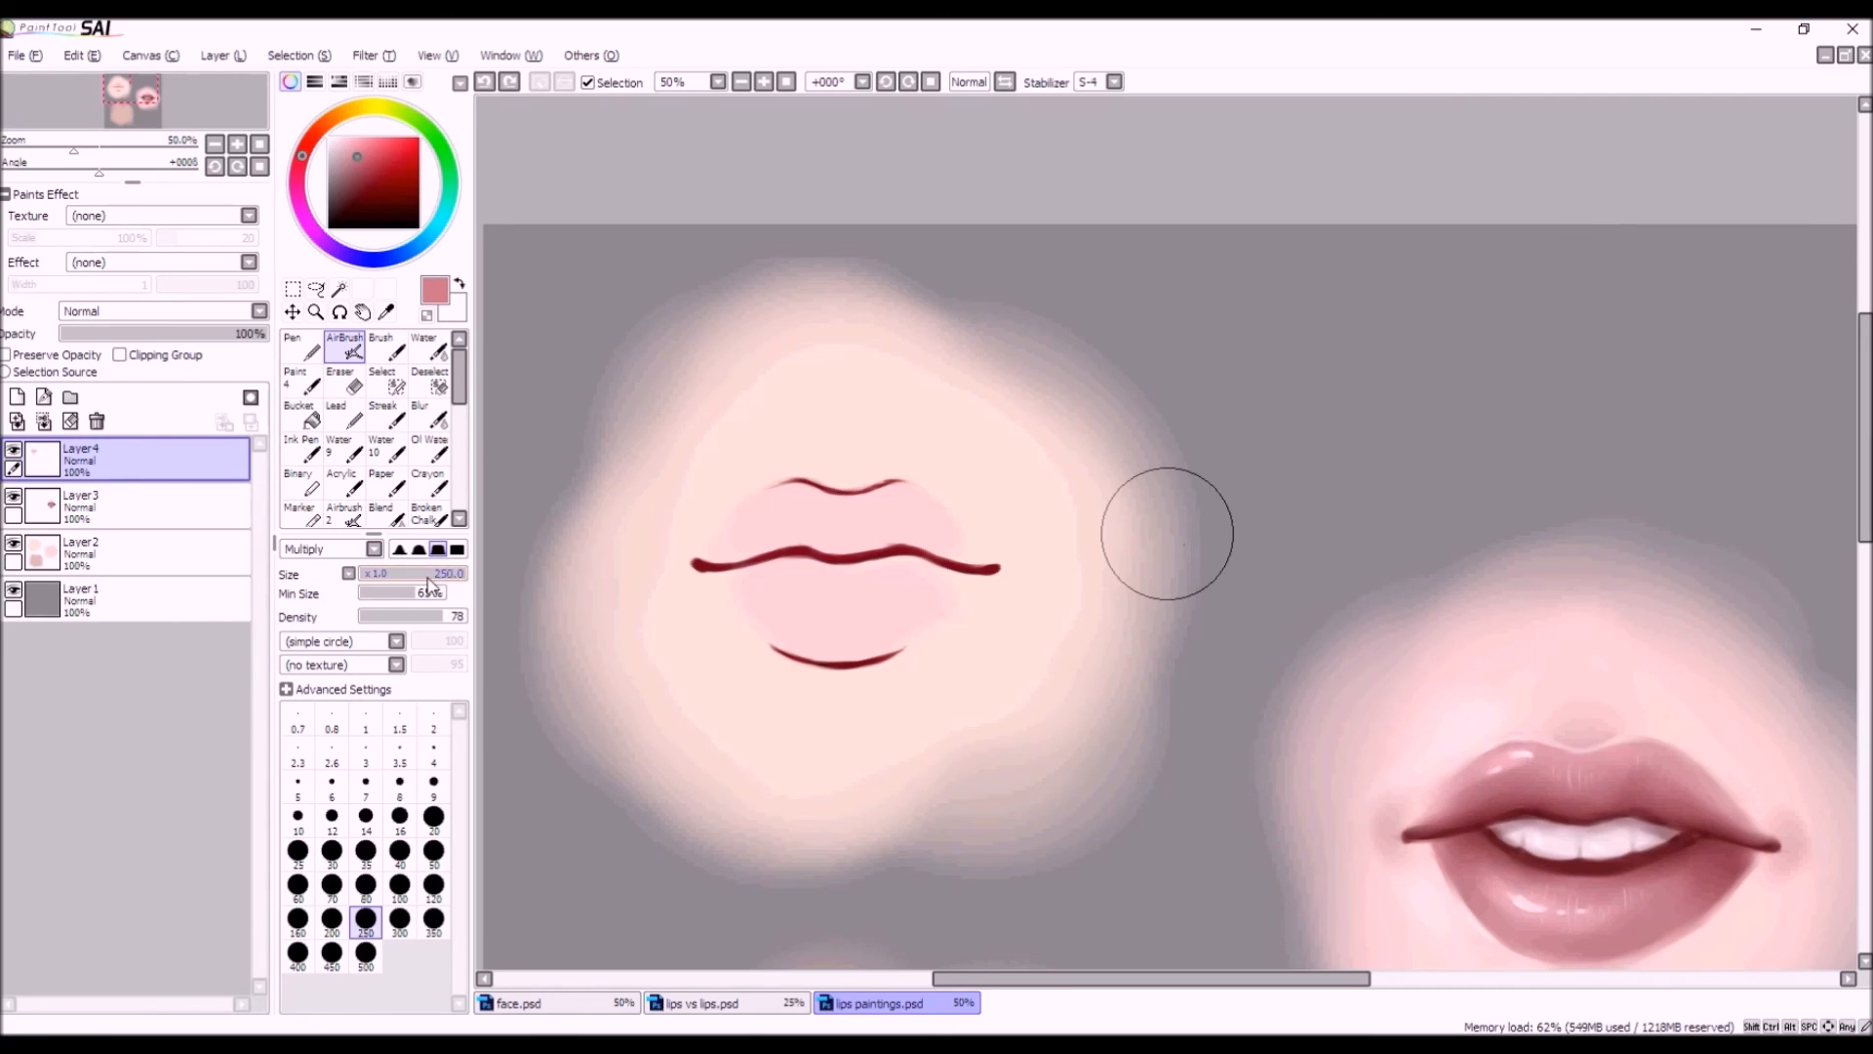
{"action": "left_click", "coordinate": [399, 888]}
{"action": "left_click", "coordinate": [352, 146]}
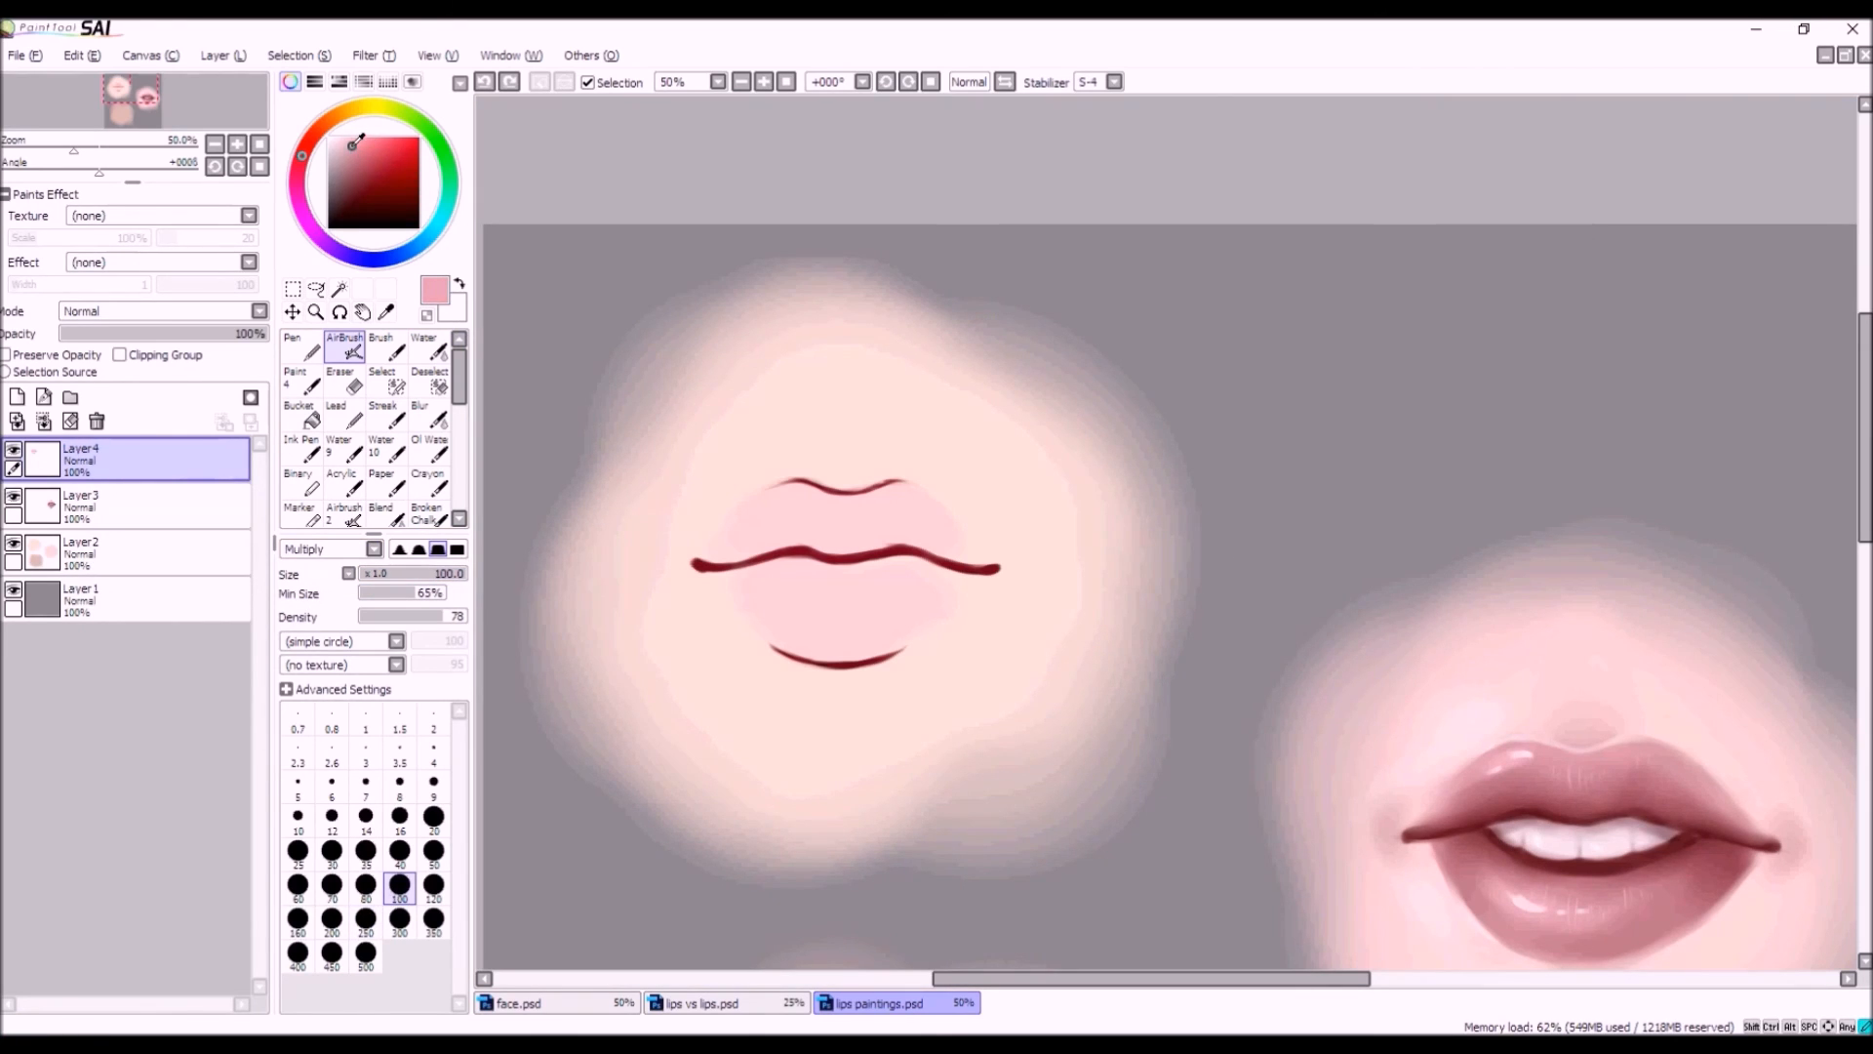
{"action": "left_click", "coordinate": [366, 918]}
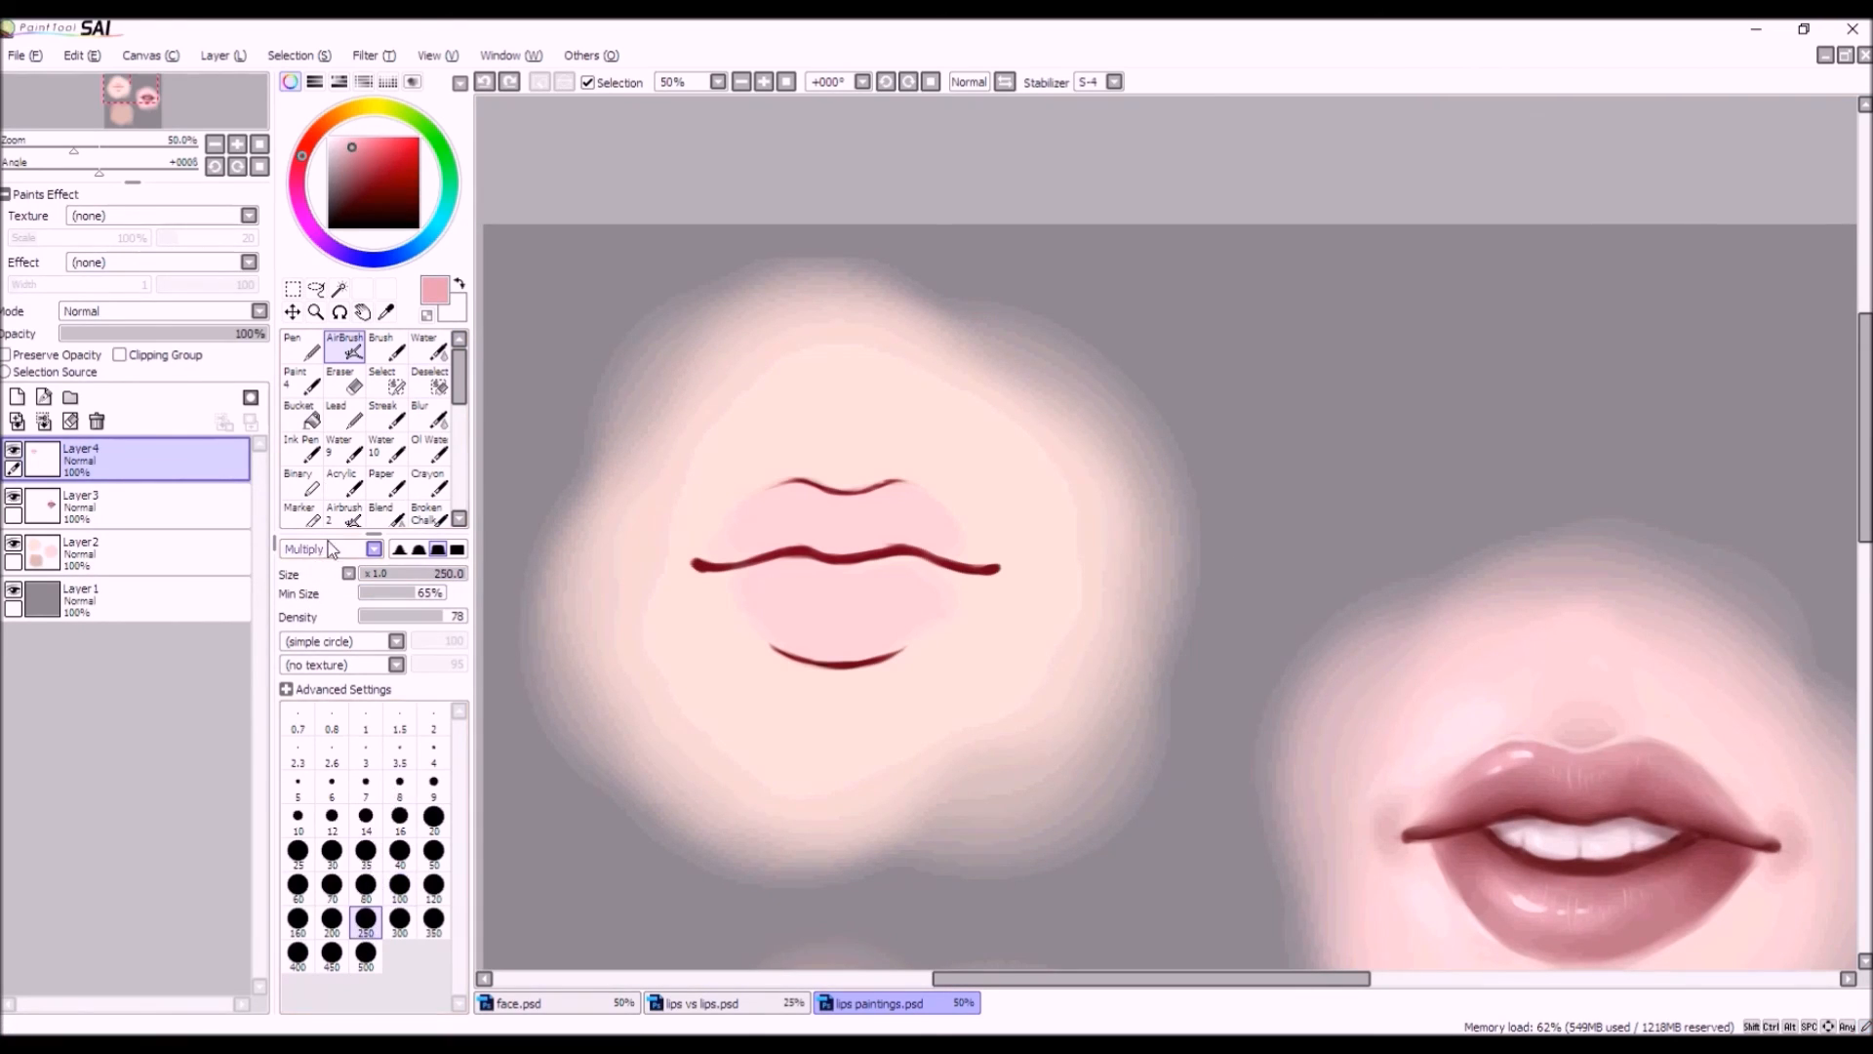
{"action": "left_click", "coordinate": [856, 586]}
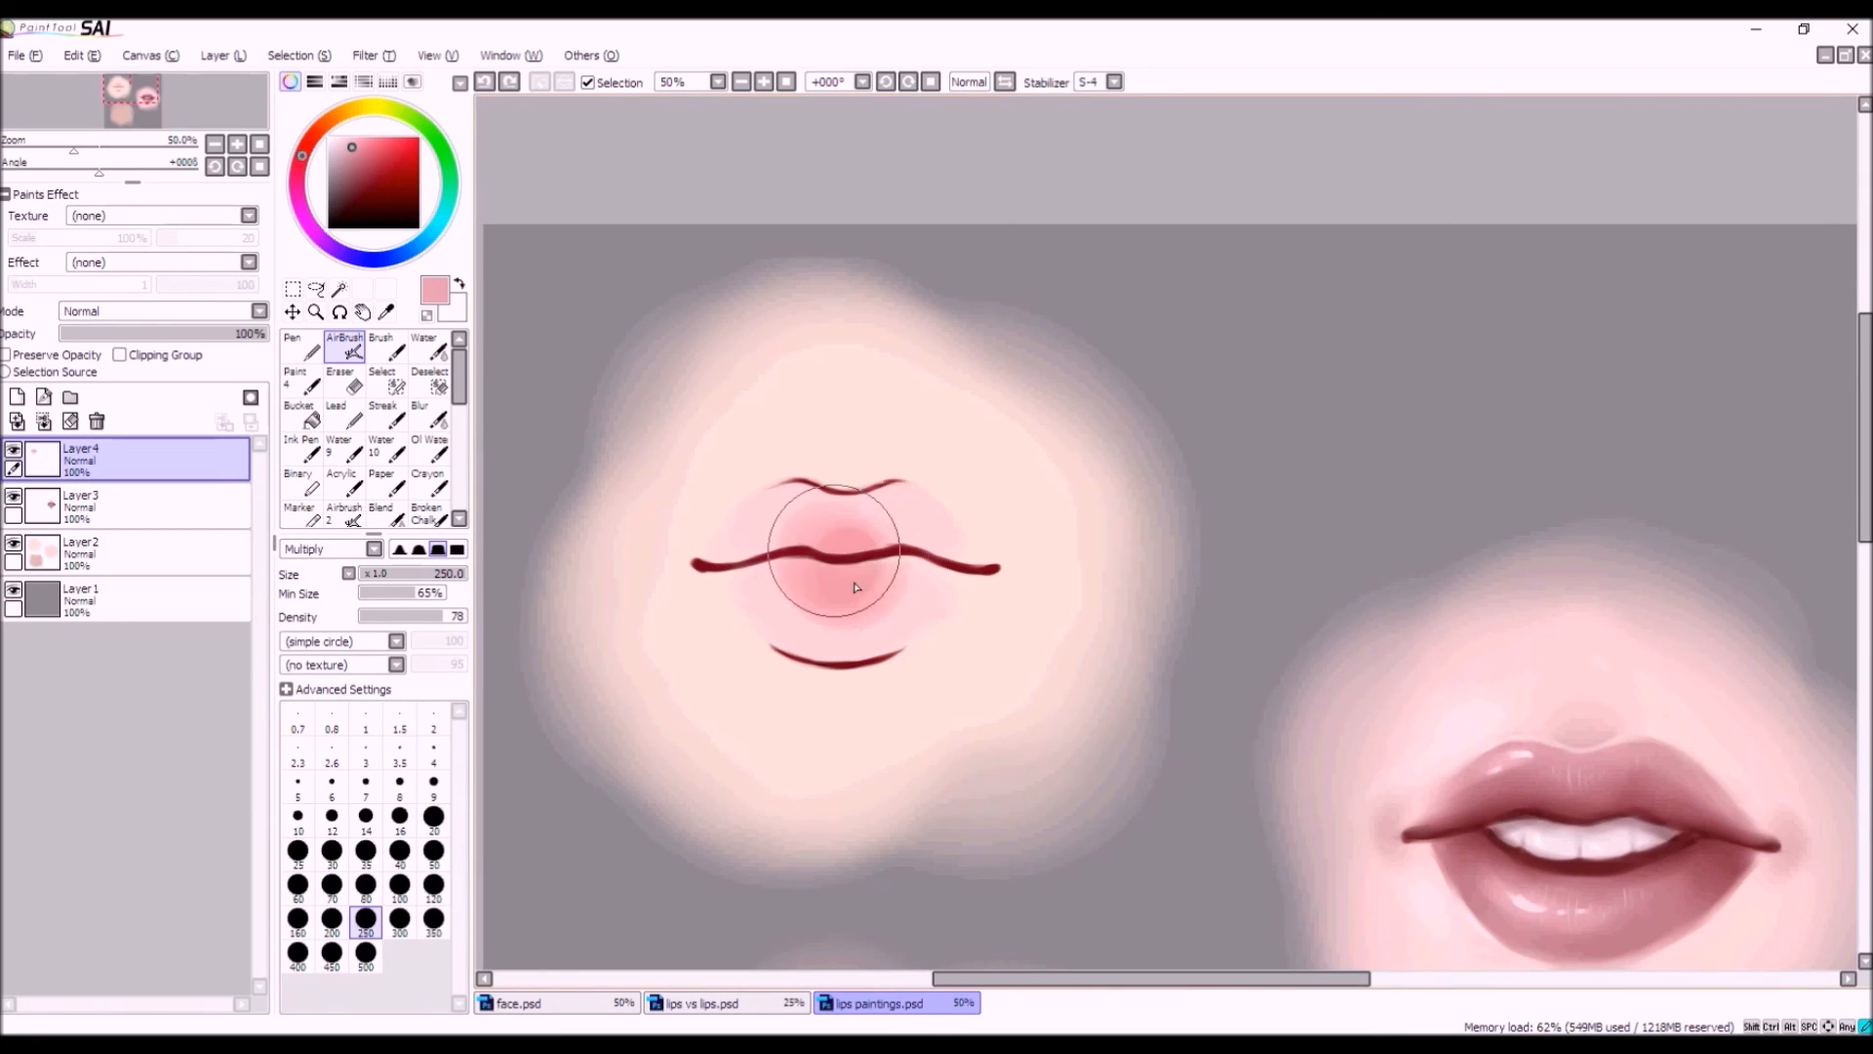
{"action": "left_click", "coordinate": [485, 81]}
Shade the centre of both lips in pink with the Multiply airbrush at size 250, using the softest edge shape.
{"action": "left_click", "coordinate": [400, 550]}
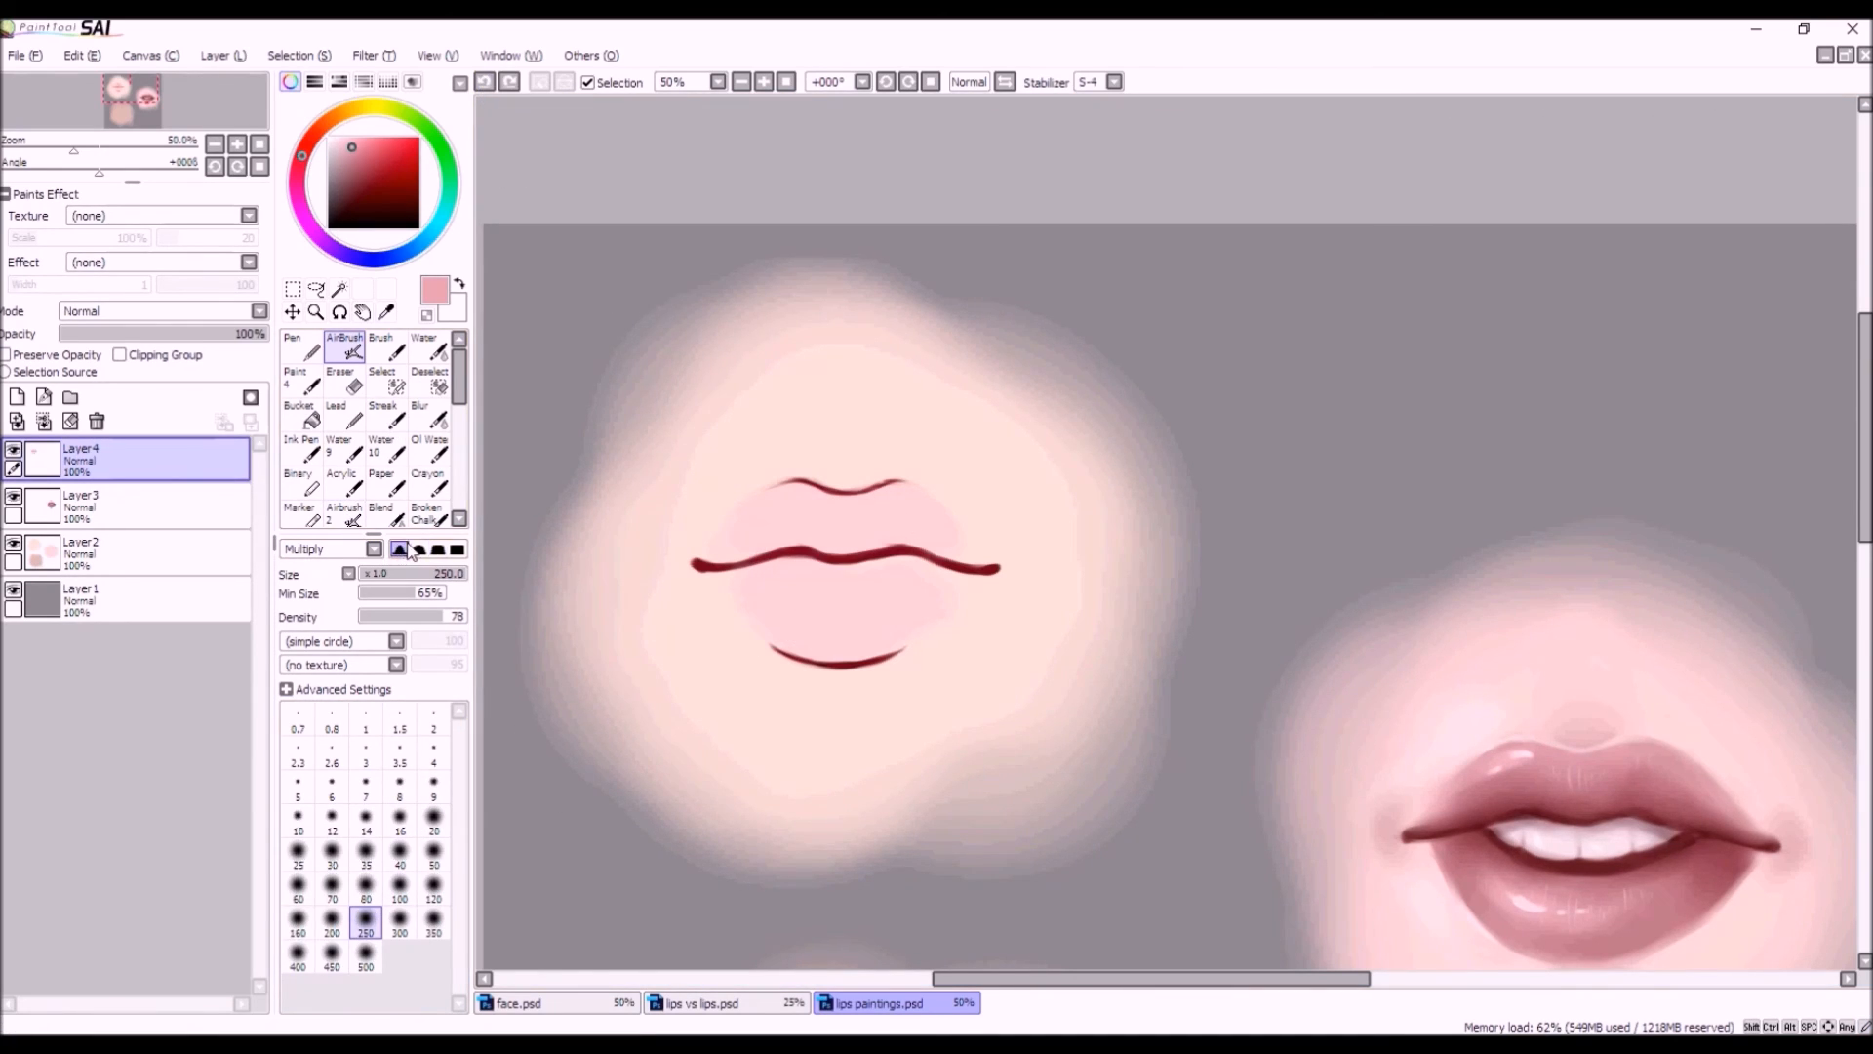
{"action": "mouse_move", "coordinate": [856, 585]}
{"action": "left_mouse_down"}
{"action": "mouse_move", "coordinate": [858, 536]}
{"action": "mouse_move", "coordinate": [876, 551]}
{"action": "mouse_move", "coordinate": [776, 562]}
{"action": "mouse_move", "coordinate": [839, 543]}
{"action": "mouse_move", "coordinate": [868, 576]}
{"action": "mouse_move", "coordinate": [887, 550]}
{"action": "mouse_move", "coordinate": [738, 570]}
{"action": "mouse_move", "coordinate": [844, 551]}
{"action": "mouse_move", "coordinate": [732, 621]}
{"action": "mouse_move", "coordinate": [869, 533]}
{"action": "mouse_move", "coordinate": [795, 511]}
{"action": "mouse_move", "coordinate": [852, 543]}
{"action": "mouse_move", "coordinate": [807, 608]}
{"action": "mouse_move", "coordinate": [873, 563]}
{"action": "mouse_move", "coordinate": [839, 598]}
{"action": "mouse_move", "coordinate": [778, 551]}
{"action": "mouse_move", "coordinate": [719, 622]}
{"action": "mouse_move", "coordinate": [756, 665]}
{"action": "mouse_move", "coordinate": [783, 540]}
{"action": "left_mouse_up"}
{"action": "mouse_move", "coordinate": [790, 539]}
{"action": "left_mouse_down"}
{"action": "mouse_move", "coordinate": [817, 541]}
{"action": "mouse_move", "coordinate": [761, 561]}
{"action": "mouse_move", "coordinate": [801, 539]}
{"action": "mouse_move", "coordinate": [782, 450]}
{"action": "left_mouse_up"}
{"action": "scroll", "coordinate": [840, 621], "scroll_direction": "down", "scroll_amount": 1}
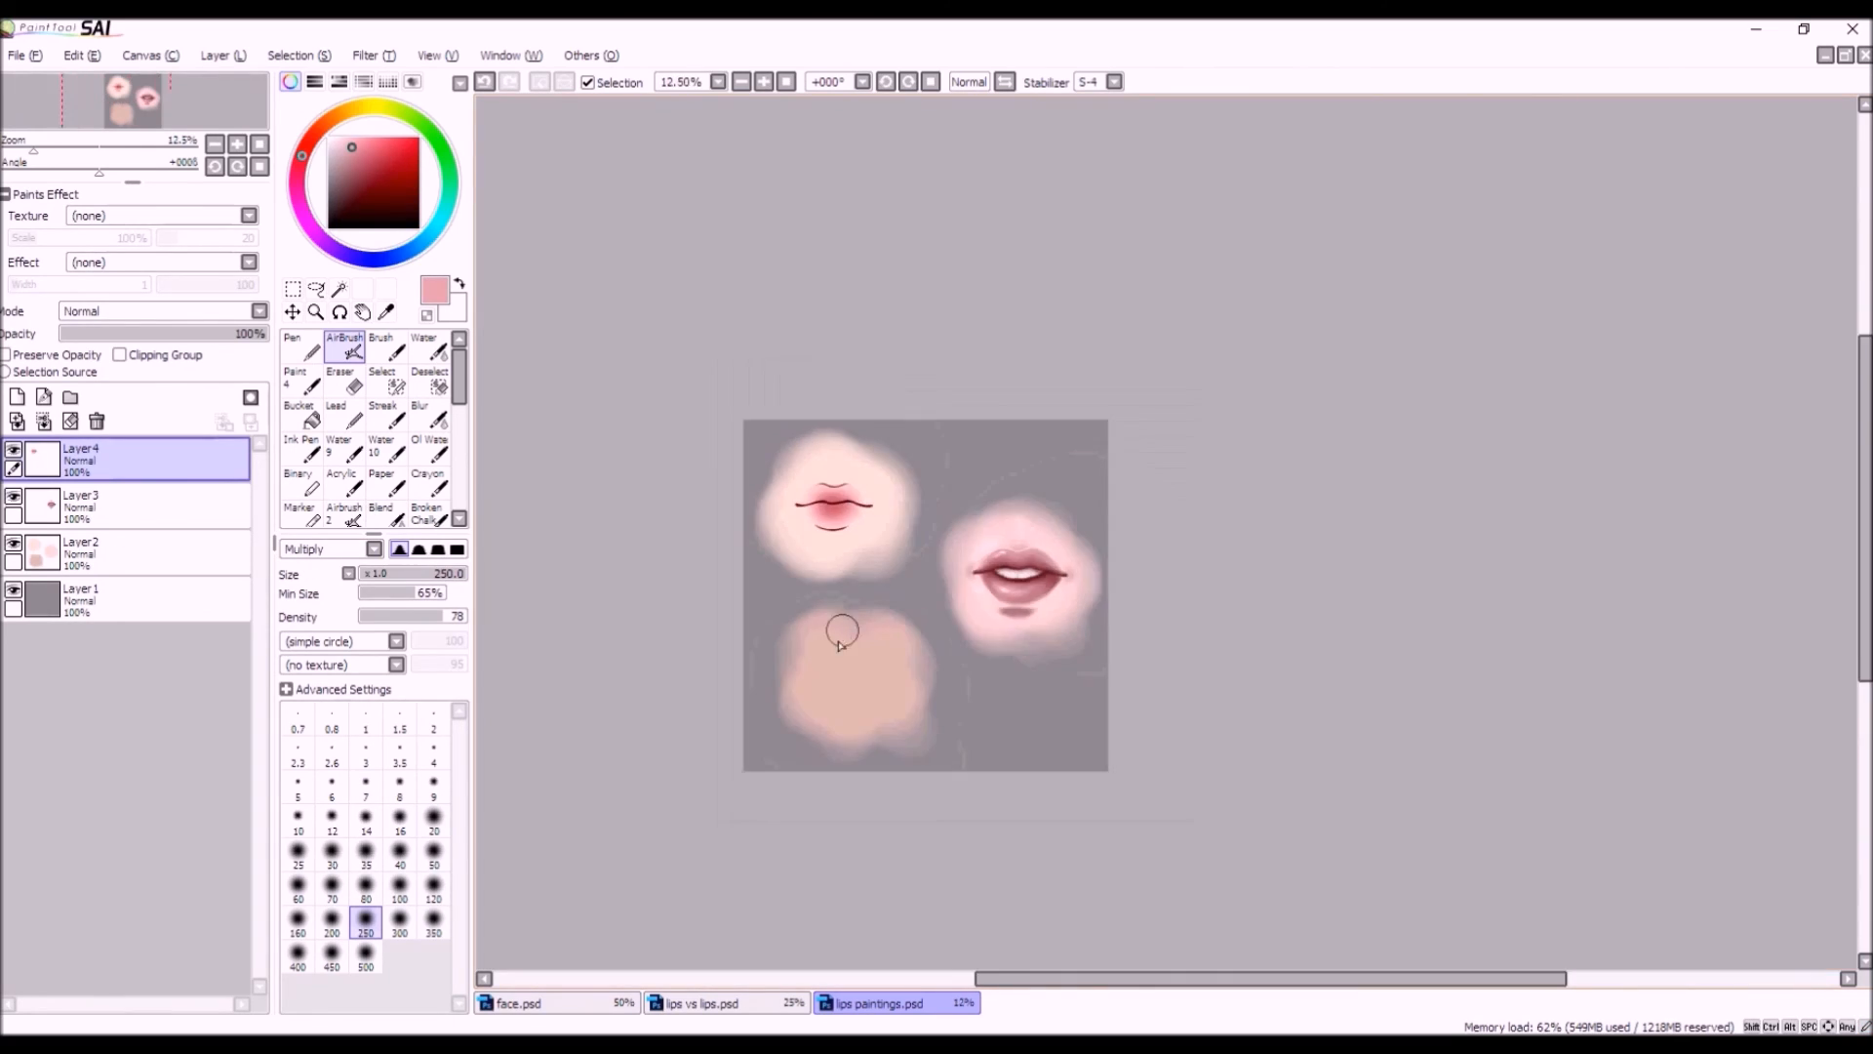
{"action": "scroll", "coordinate": [847, 491], "scroll_direction": "up", "scroll_amount": 3}
{"action": "scroll", "coordinate": [787, 547], "scroll_direction": "up", "scroll_amount": 1}
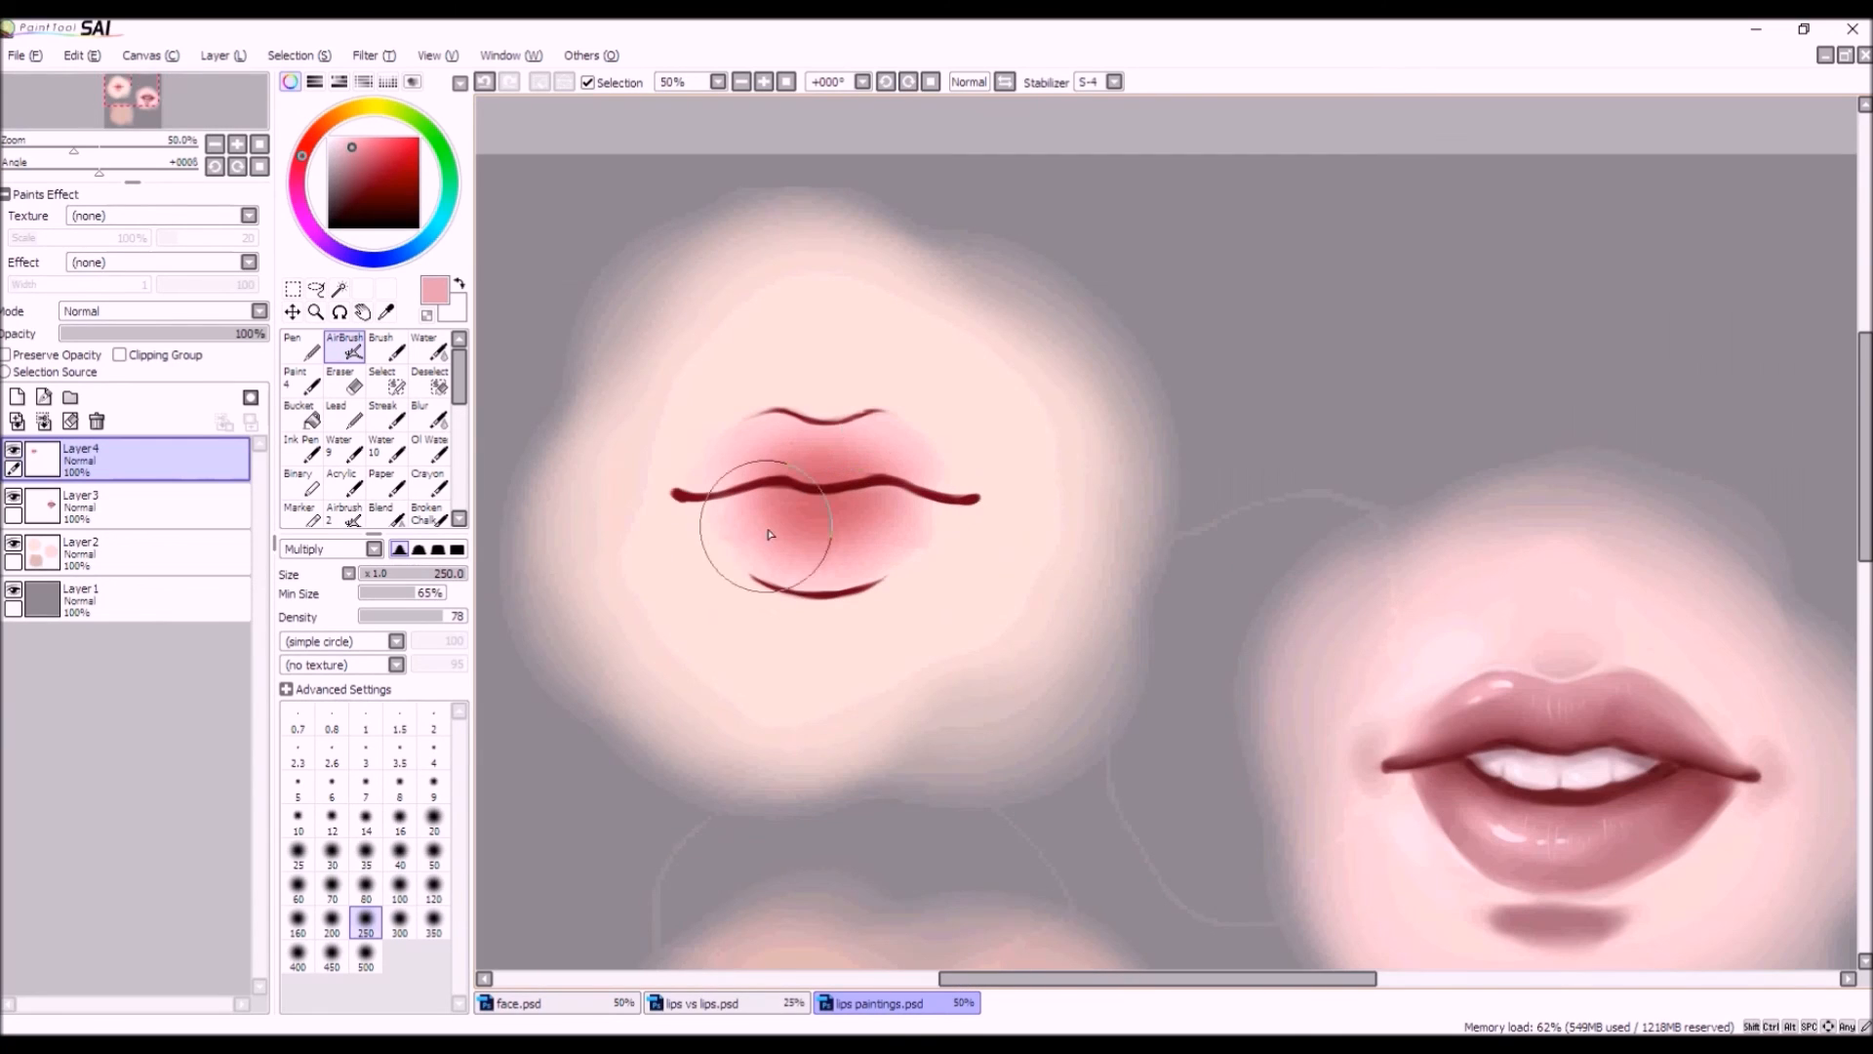
Return the airbrush to its harder edge shape and greatly reduce the brush size.
{"action": "scroll", "coordinate": [831, 451], "scroll_direction": "up", "scroll_amount": 1}
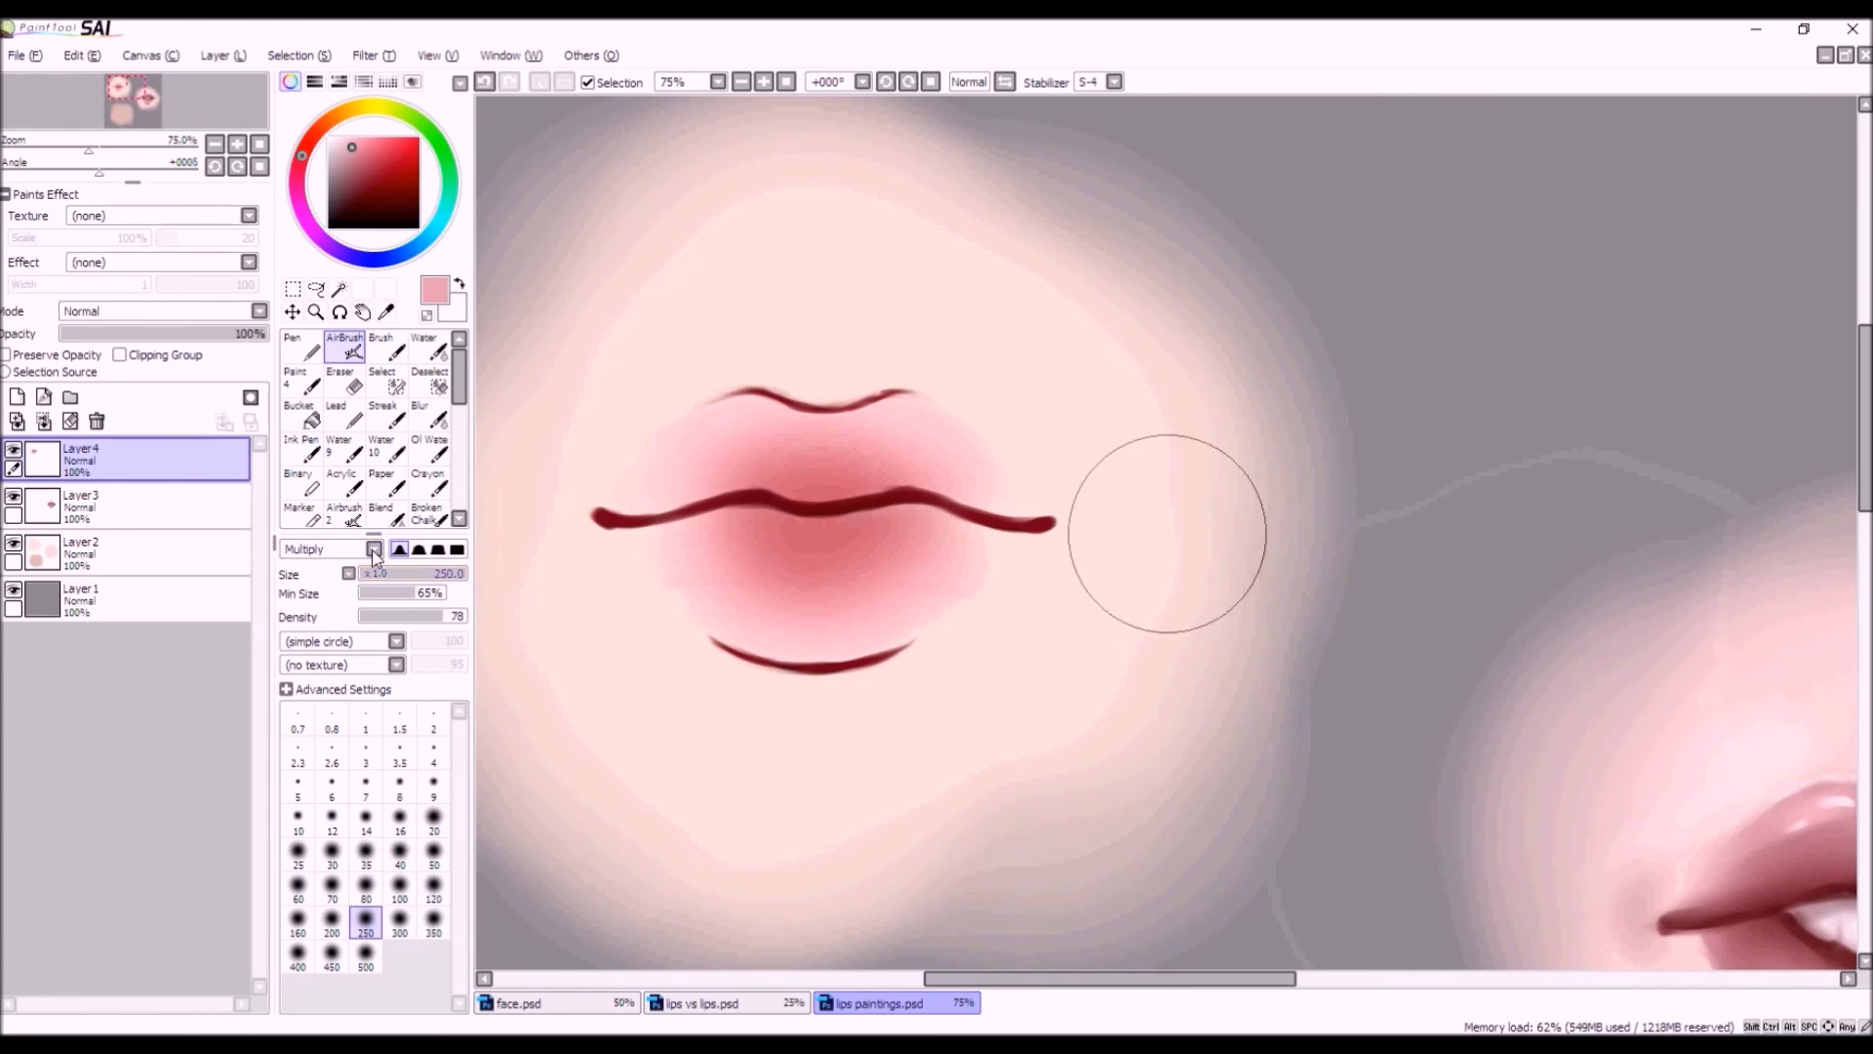
{"action": "left_click", "coordinate": [438, 549]}
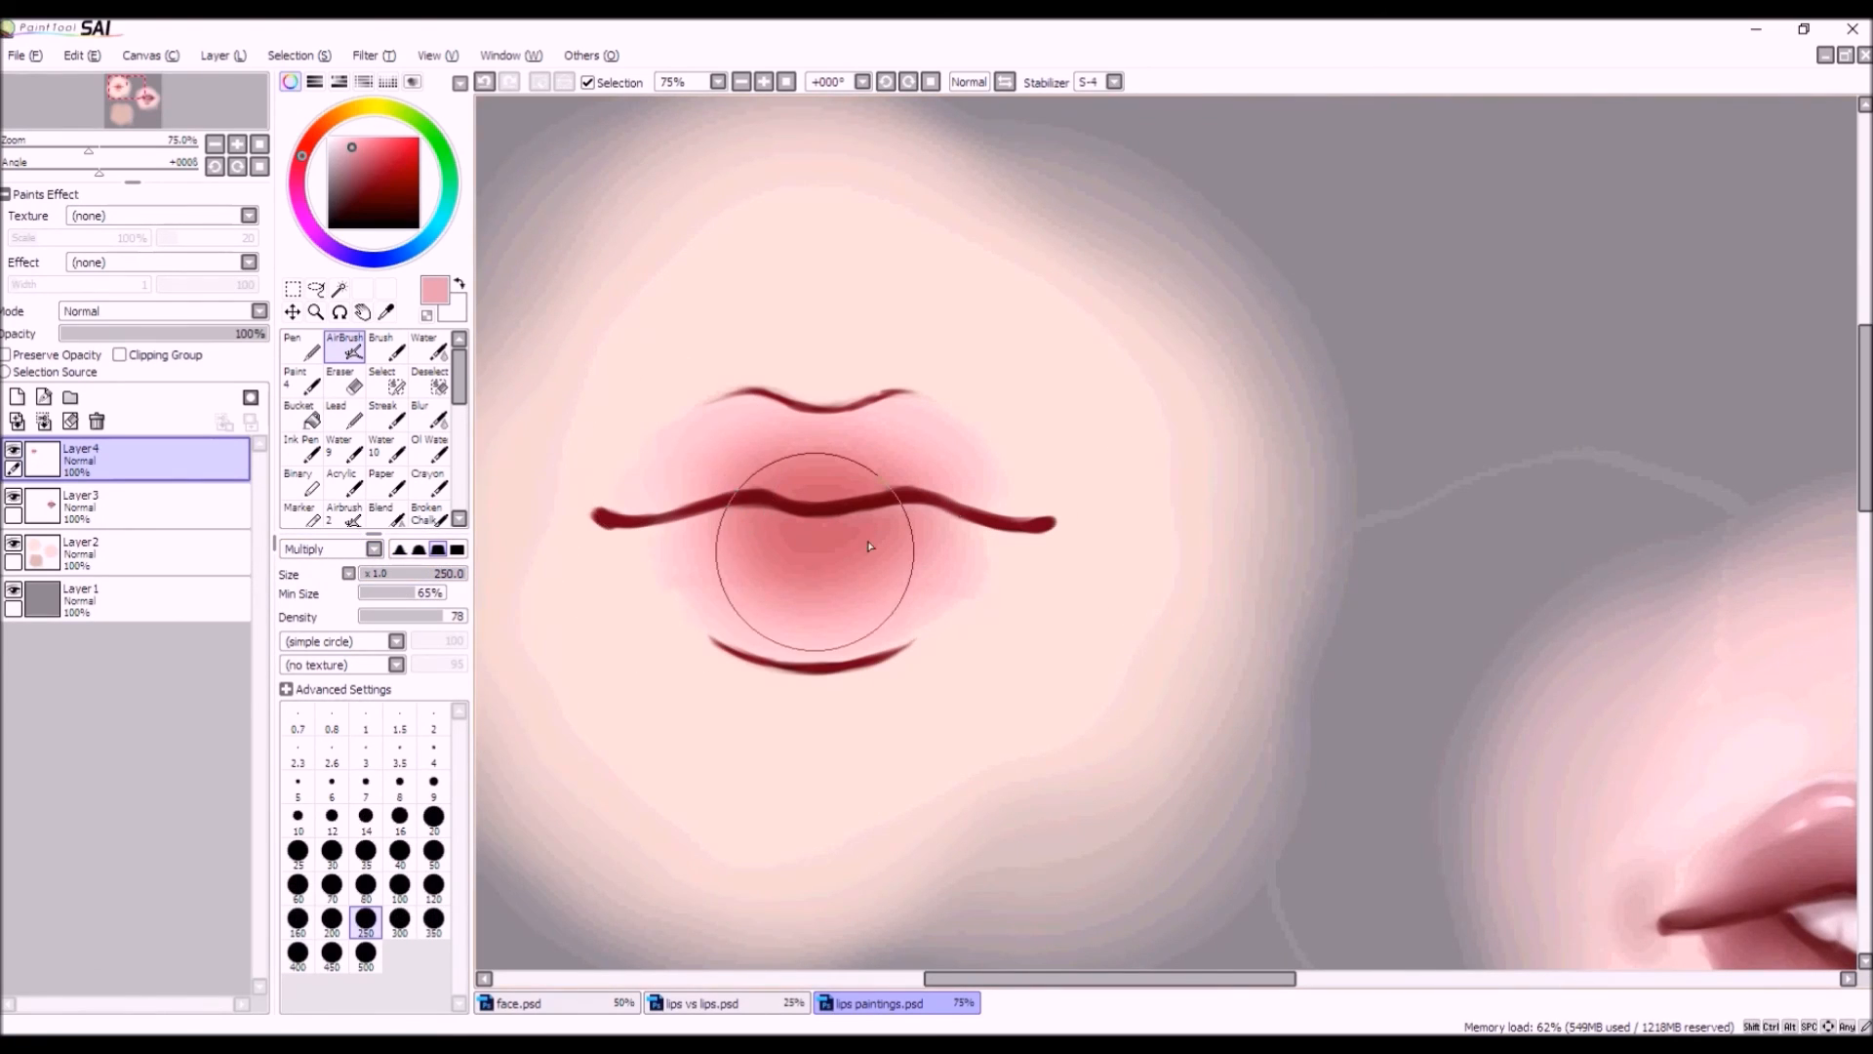
{"action": "left_click", "coordinate": [401, 584]}
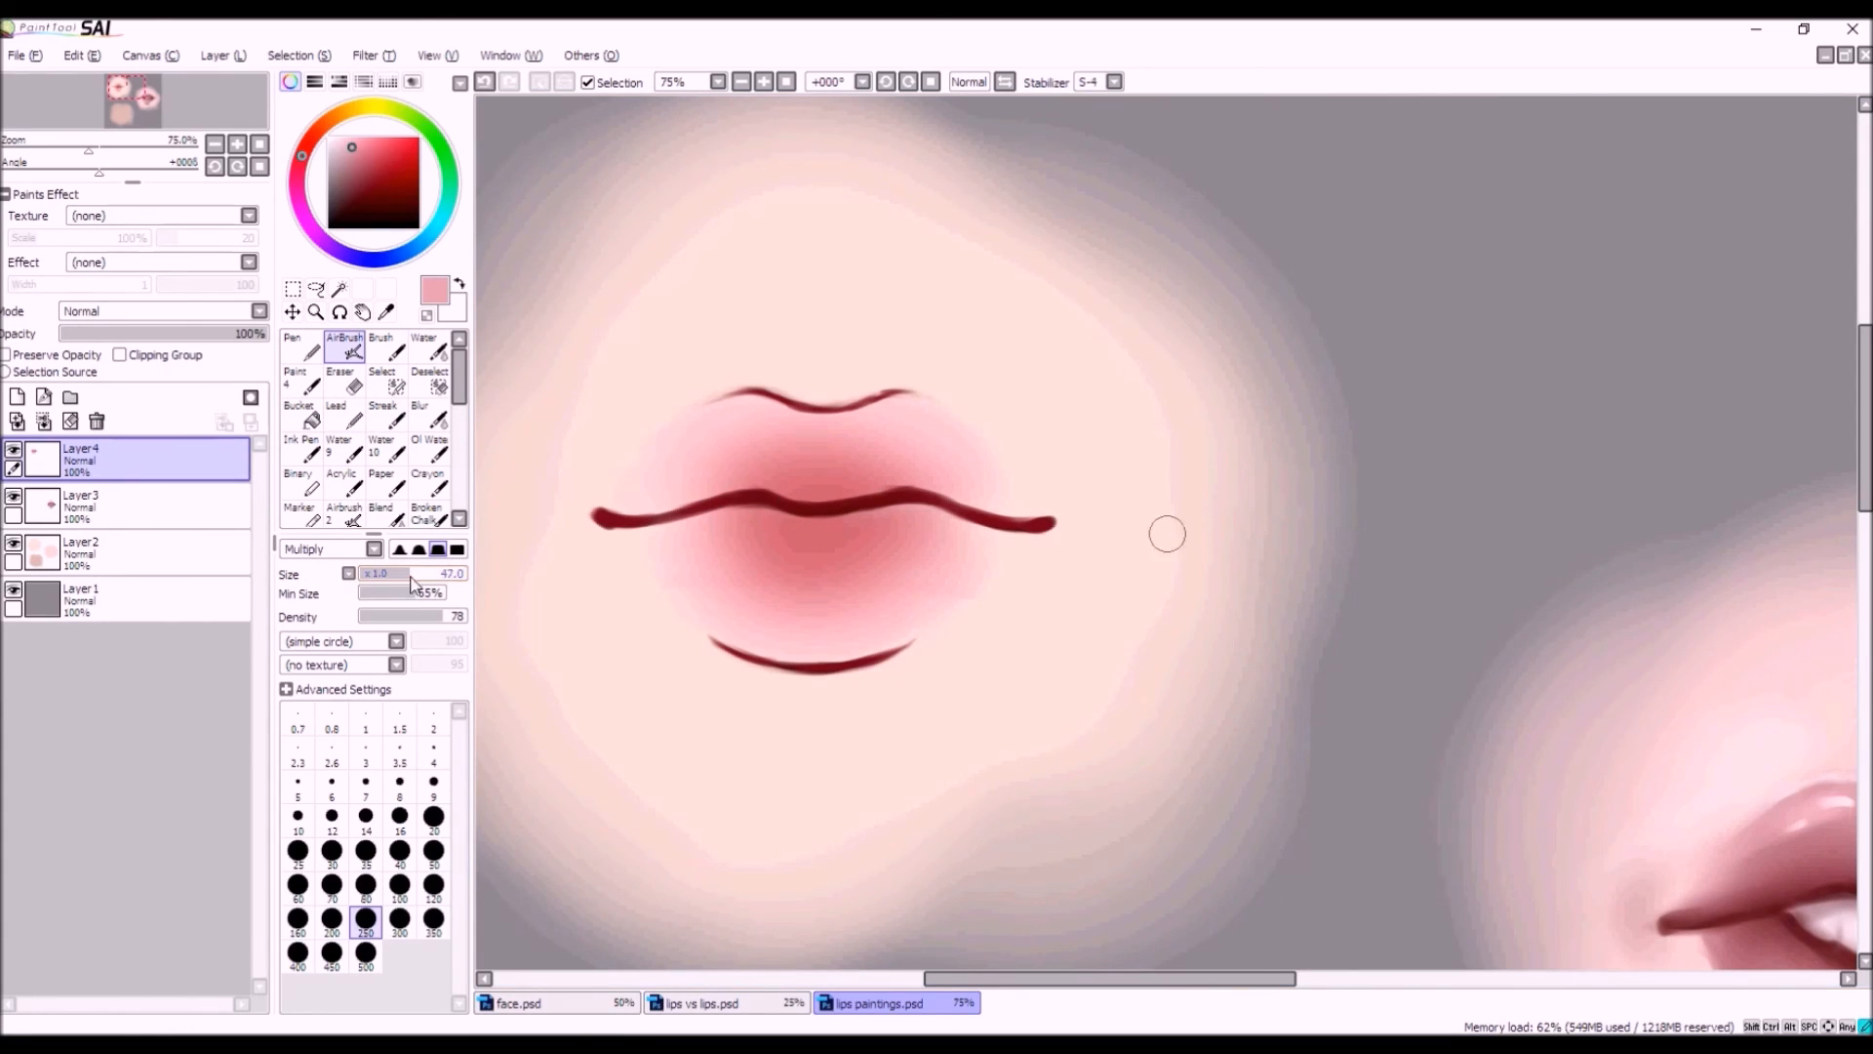
{"action": "mouse_move", "coordinate": [404, 584]}
{"action": "left_mouse_down"}
{"action": "mouse_move", "coordinate": [371, 573]}
{"action": "mouse_move", "coordinate": [402, 577]}
{"action": "left_mouse_up"}
Try blending the right part of the mouth line with the Water brush at size 37, and undo it.
{"action": "left_click", "coordinate": [426, 348]}
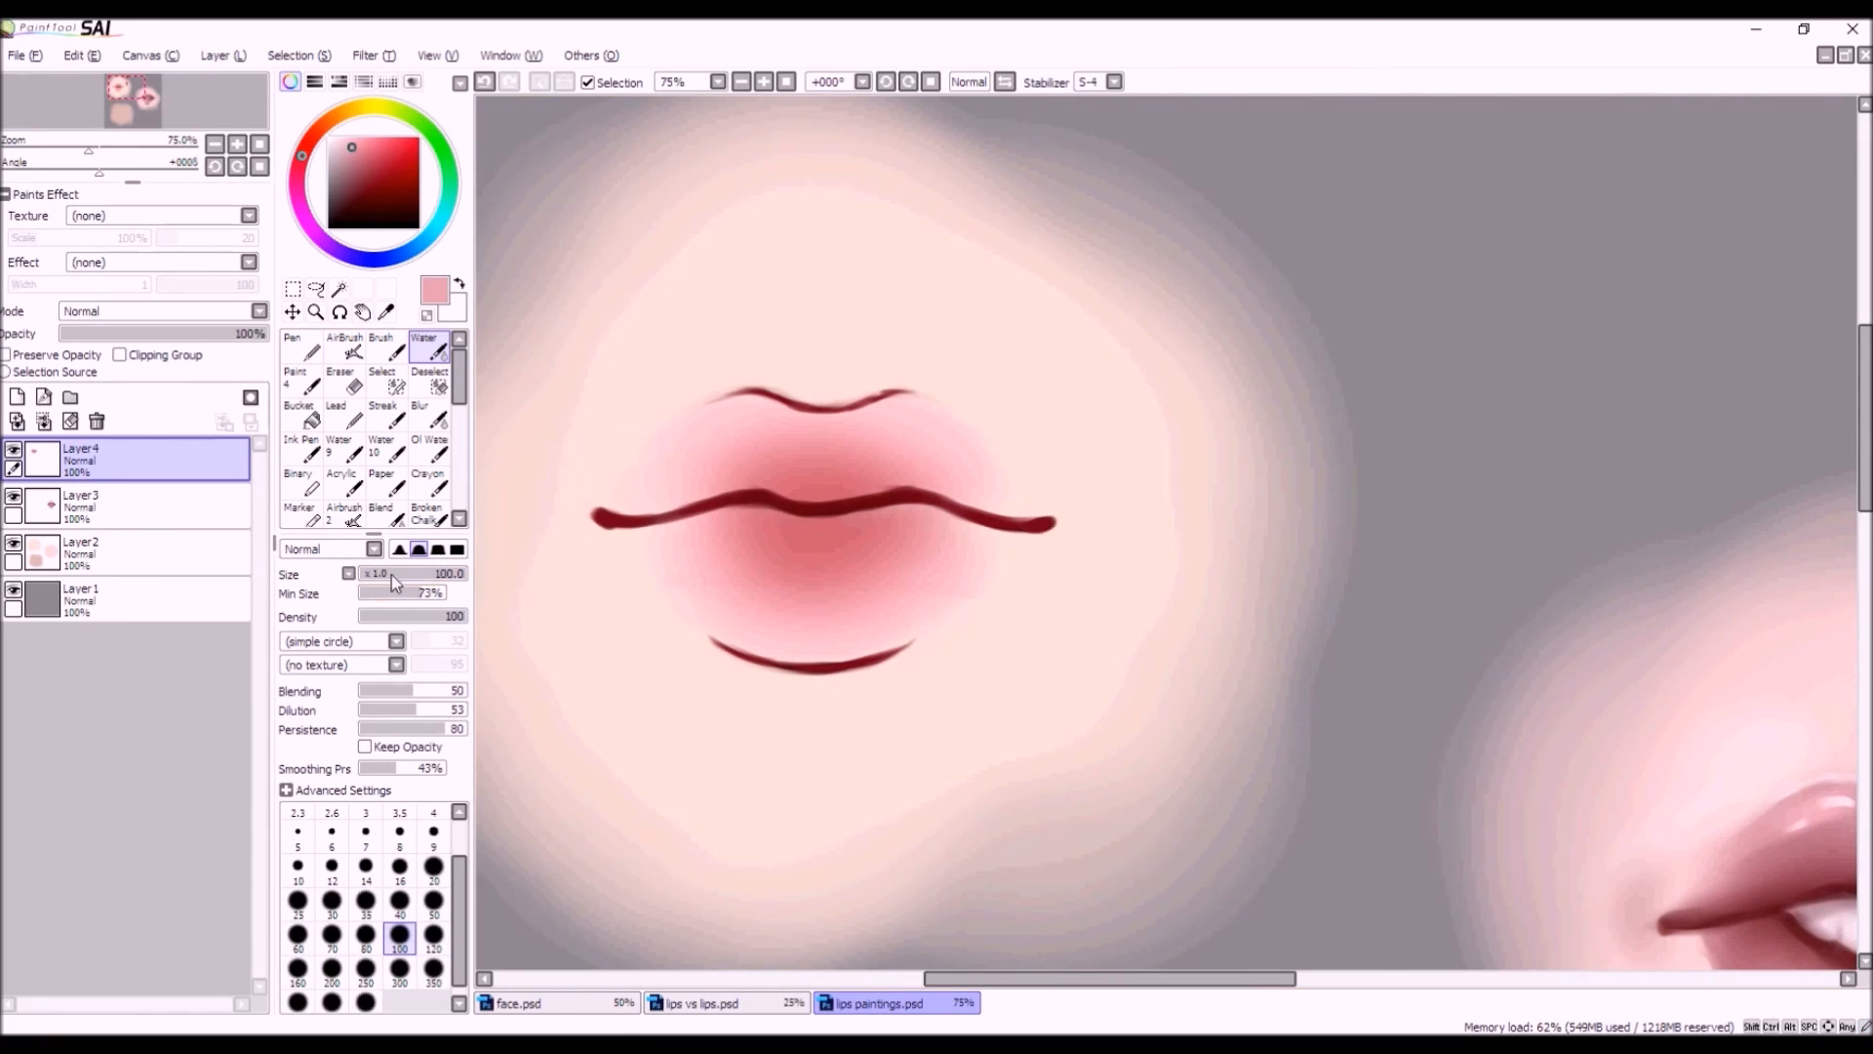
{"action": "left_click_drag", "start_coordinate": [417, 578], "coordinate": [403, 579]}
{"action": "left_click_drag", "start_coordinate": [1006, 503], "coordinate": [917, 476]}
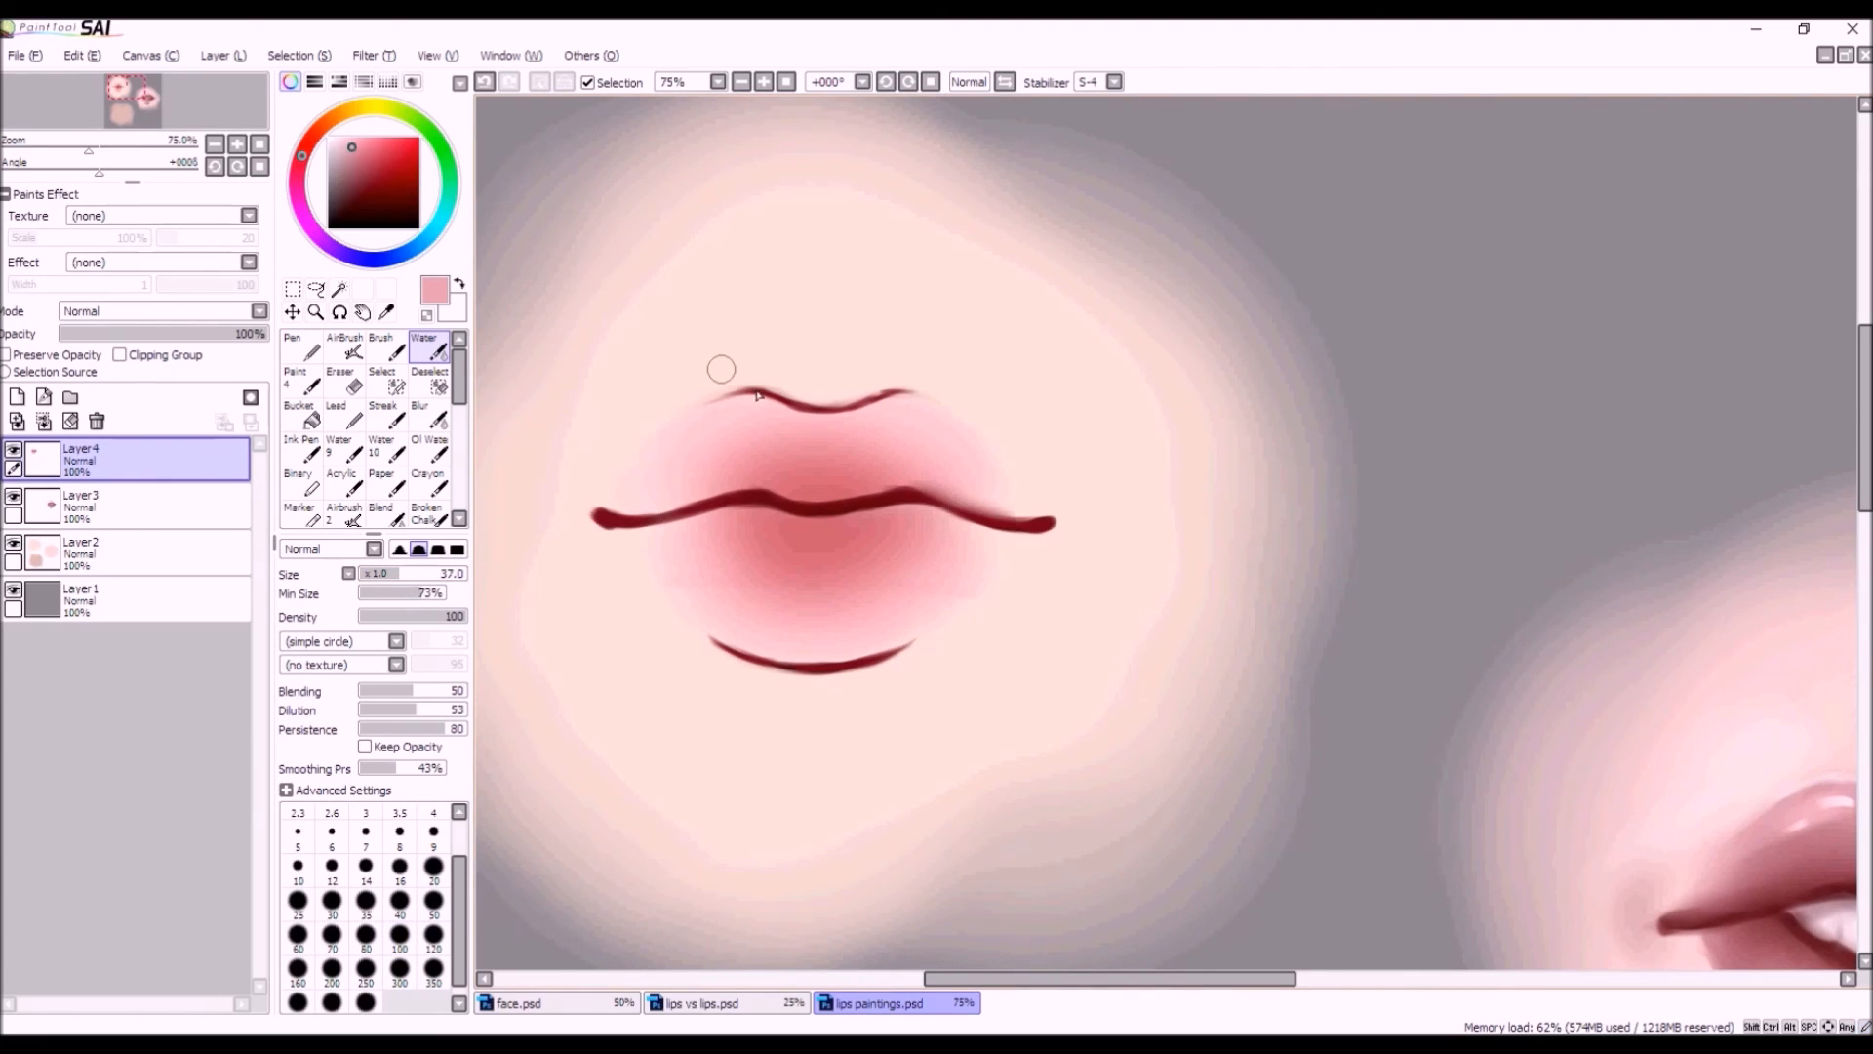
{"action": "left_click", "coordinate": [486, 83]}
Blend the middle of the mouth line up into the upper lip with the Water brush at size 58, undoing the last stroke.
{"action": "left_click_drag", "start_coordinate": [400, 578], "coordinate": [426, 580]}
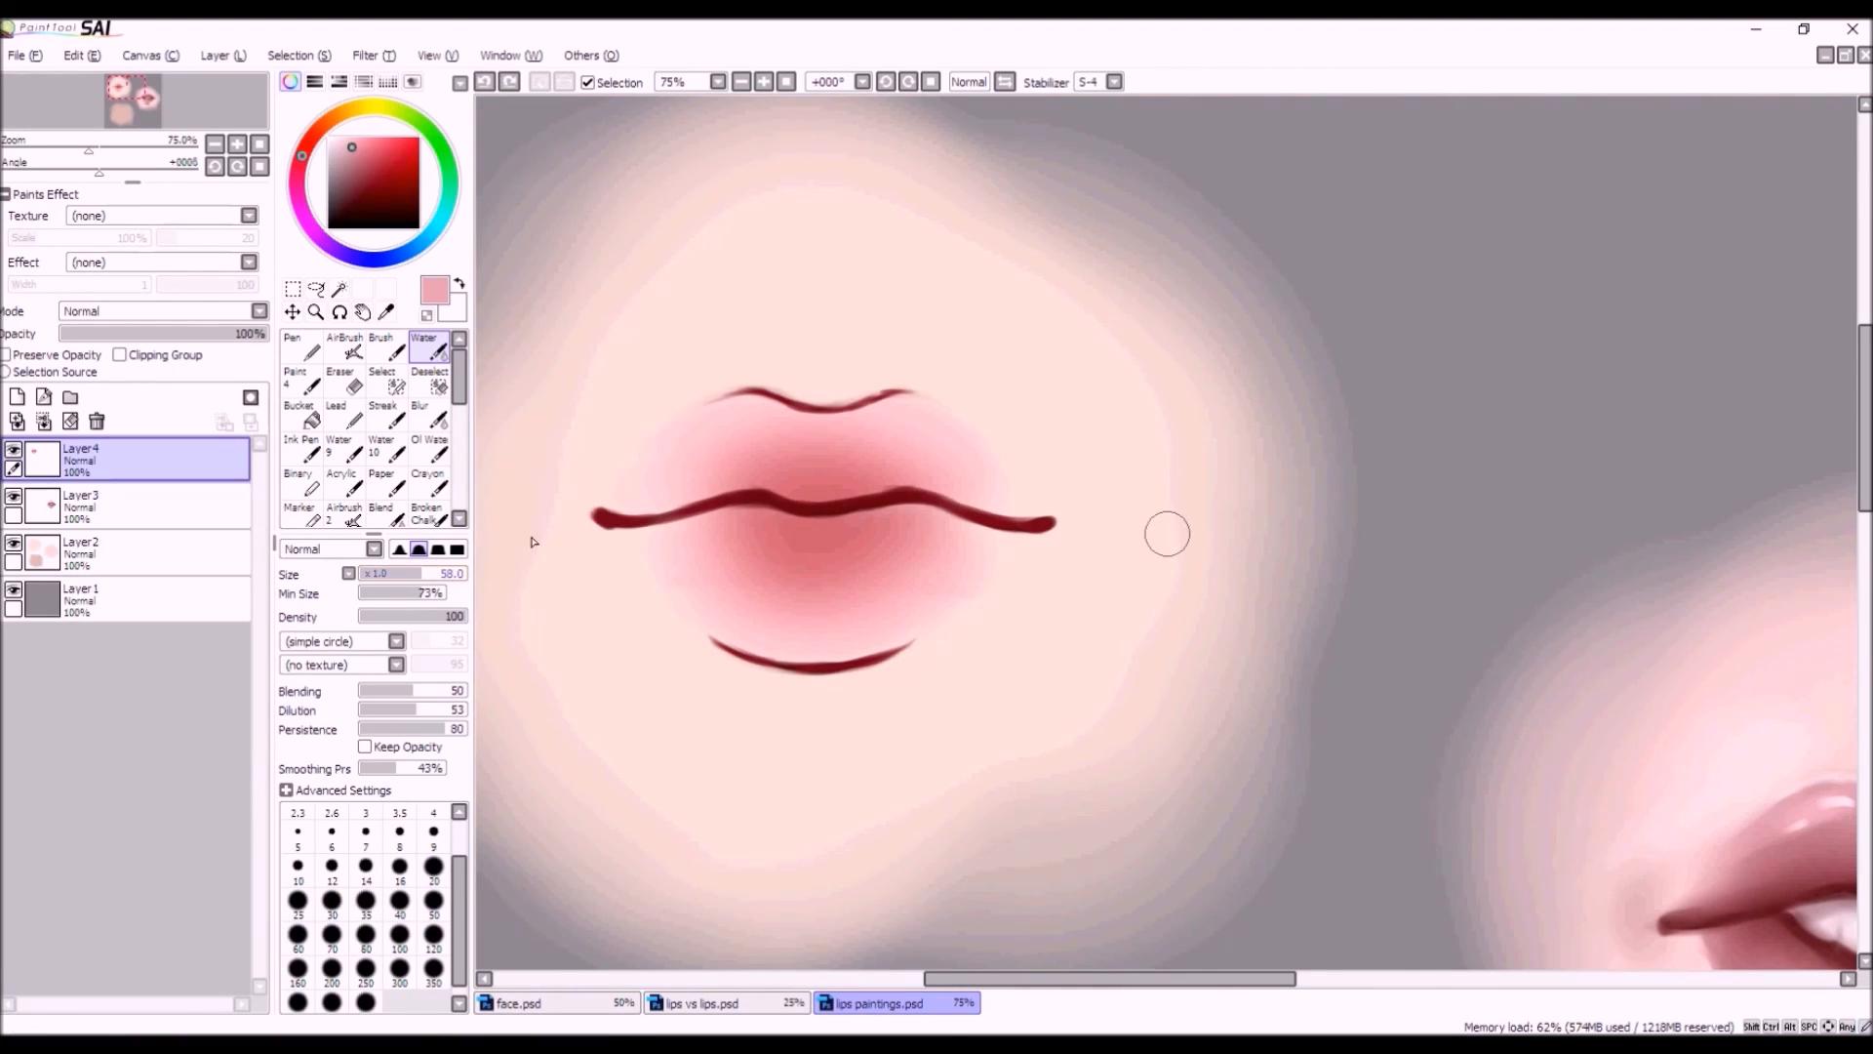
{"action": "left_click_drag", "start_coordinate": [922, 469], "coordinate": [830, 480]}
{"action": "mouse_move", "coordinate": [881, 485]}
{"action": "left_mouse_down"}
{"action": "mouse_move", "coordinate": [768, 490]}
{"action": "mouse_move", "coordinate": [836, 487]}
{"action": "mouse_move", "coordinate": [787, 485]}
{"action": "left_mouse_up"}
{"action": "mouse_move", "coordinate": [817, 486]}
{"action": "left_mouse_down"}
{"action": "mouse_move", "coordinate": [735, 474]}
{"action": "mouse_move", "coordinate": [780, 488]}
{"action": "mouse_move", "coordinate": [736, 474]}
{"action": "mouse_move", "coordinate": [612, 513]}
{"action": "mouse_move", "coordinate": [729, 477]}
{"action": "mouse_move", "coordinate": [689, 493]}
{"action": "left_mouse_up"}
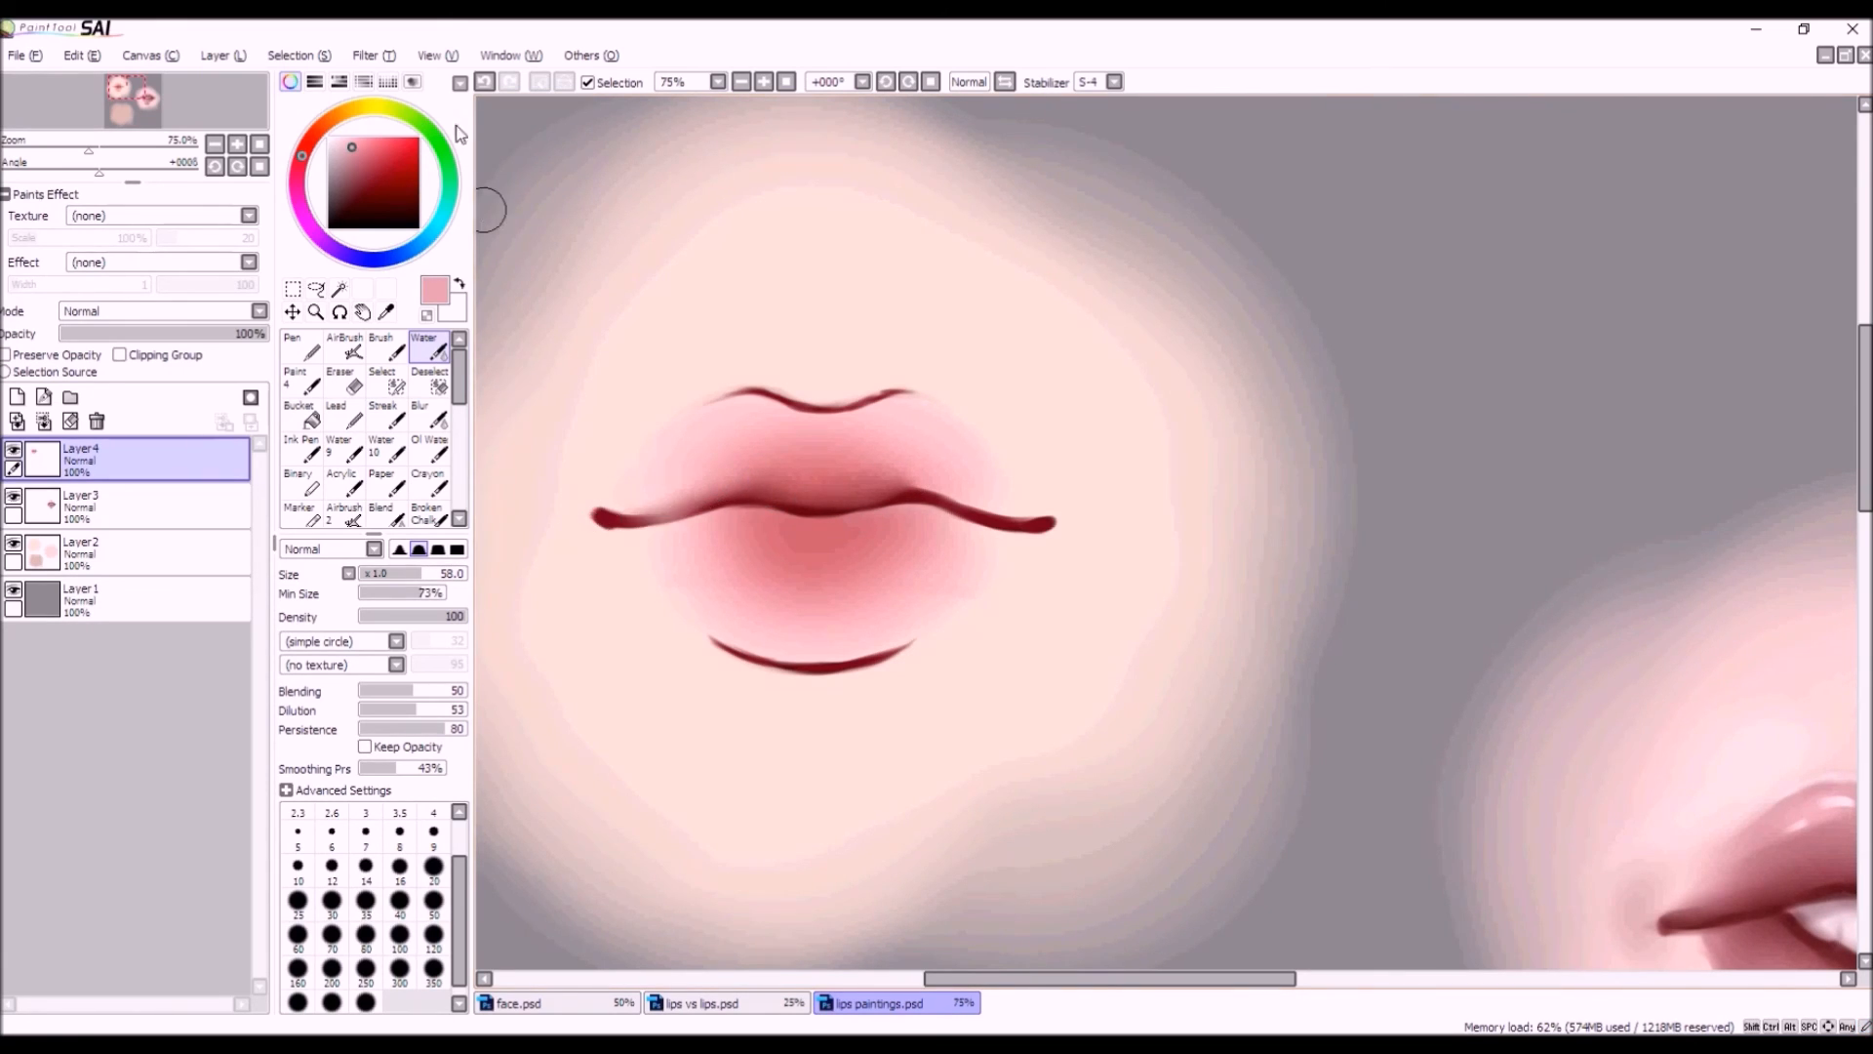
{"action": "left_click", "coordinate": [485, 83]}
Soften the mouth line towards both corners and blend the left part of the lower lip with the Water brush.
{"action": "mouse_move", "coordinate": [653, 494]}
{"action": "left_mouse_down"}
{"action": "mouse_move", "coordinate": [618, 493]}
{"action": "mouse_move", "coordinate": [689, 495]}
{"action": "left_mouse_up"}
{"action": "mouse_move", "coordinate": [858, 488]}
{"action": "left_mouse_down"}
{"action": "mouse_move", "coordinate": [999, 517]}
{"action": "mouse_move", "coordinate": [882, 476]}
{"action": "mouse_move", "coordinate": [1033, 558]}
{"action": "mouse_move", "coordinate": [914, 477]}
{"action": "mouse_move", "coordinate": [1044, 511]}
{"action": "left_mouse_up"}
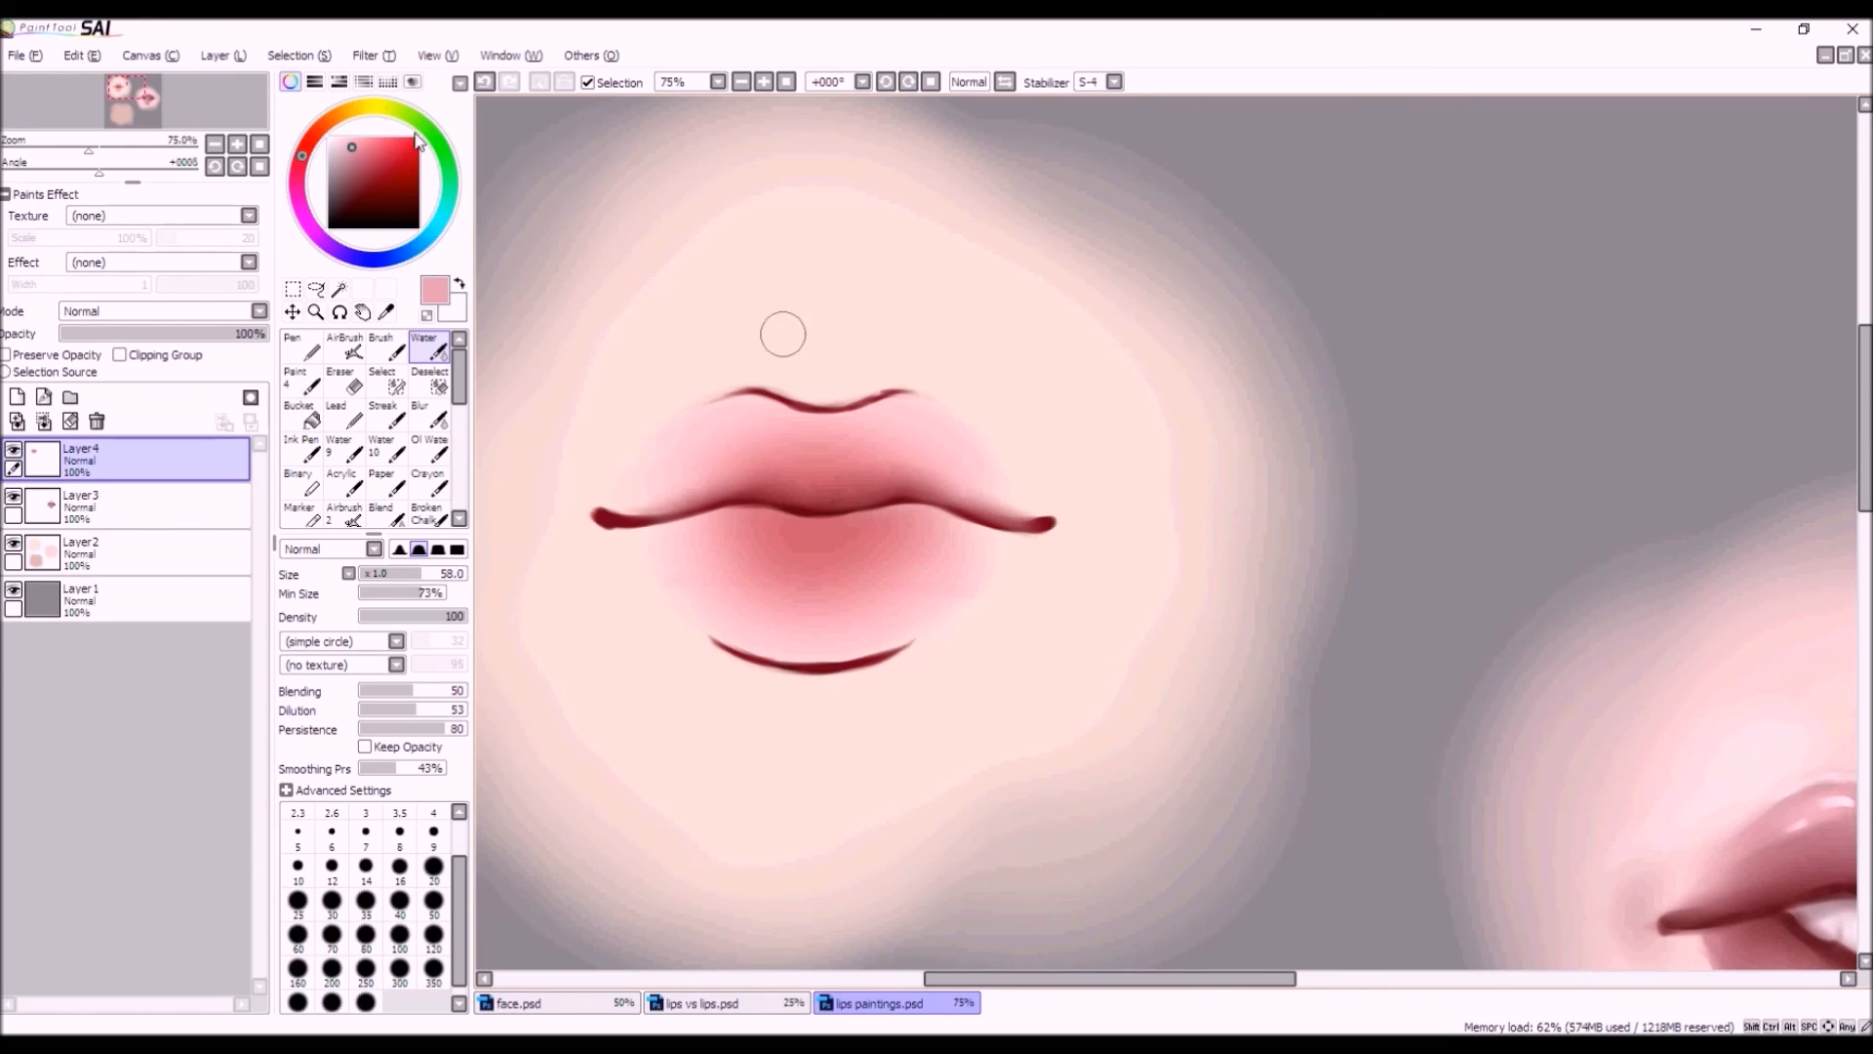
{"action": "mouse_move", "coordinate": [661, 488]}
{"action": "left_mouse_down"}
{"action": "mouse_move", "coordinate": [632, 503]}
{"action": "mouse_move", "coordinate": [655, 498]}
{"action": "left_mouse_up"}
{"action": "left_click_drag", "start_coordinate": [1029, 511], "coordinate": [1044, 518]}
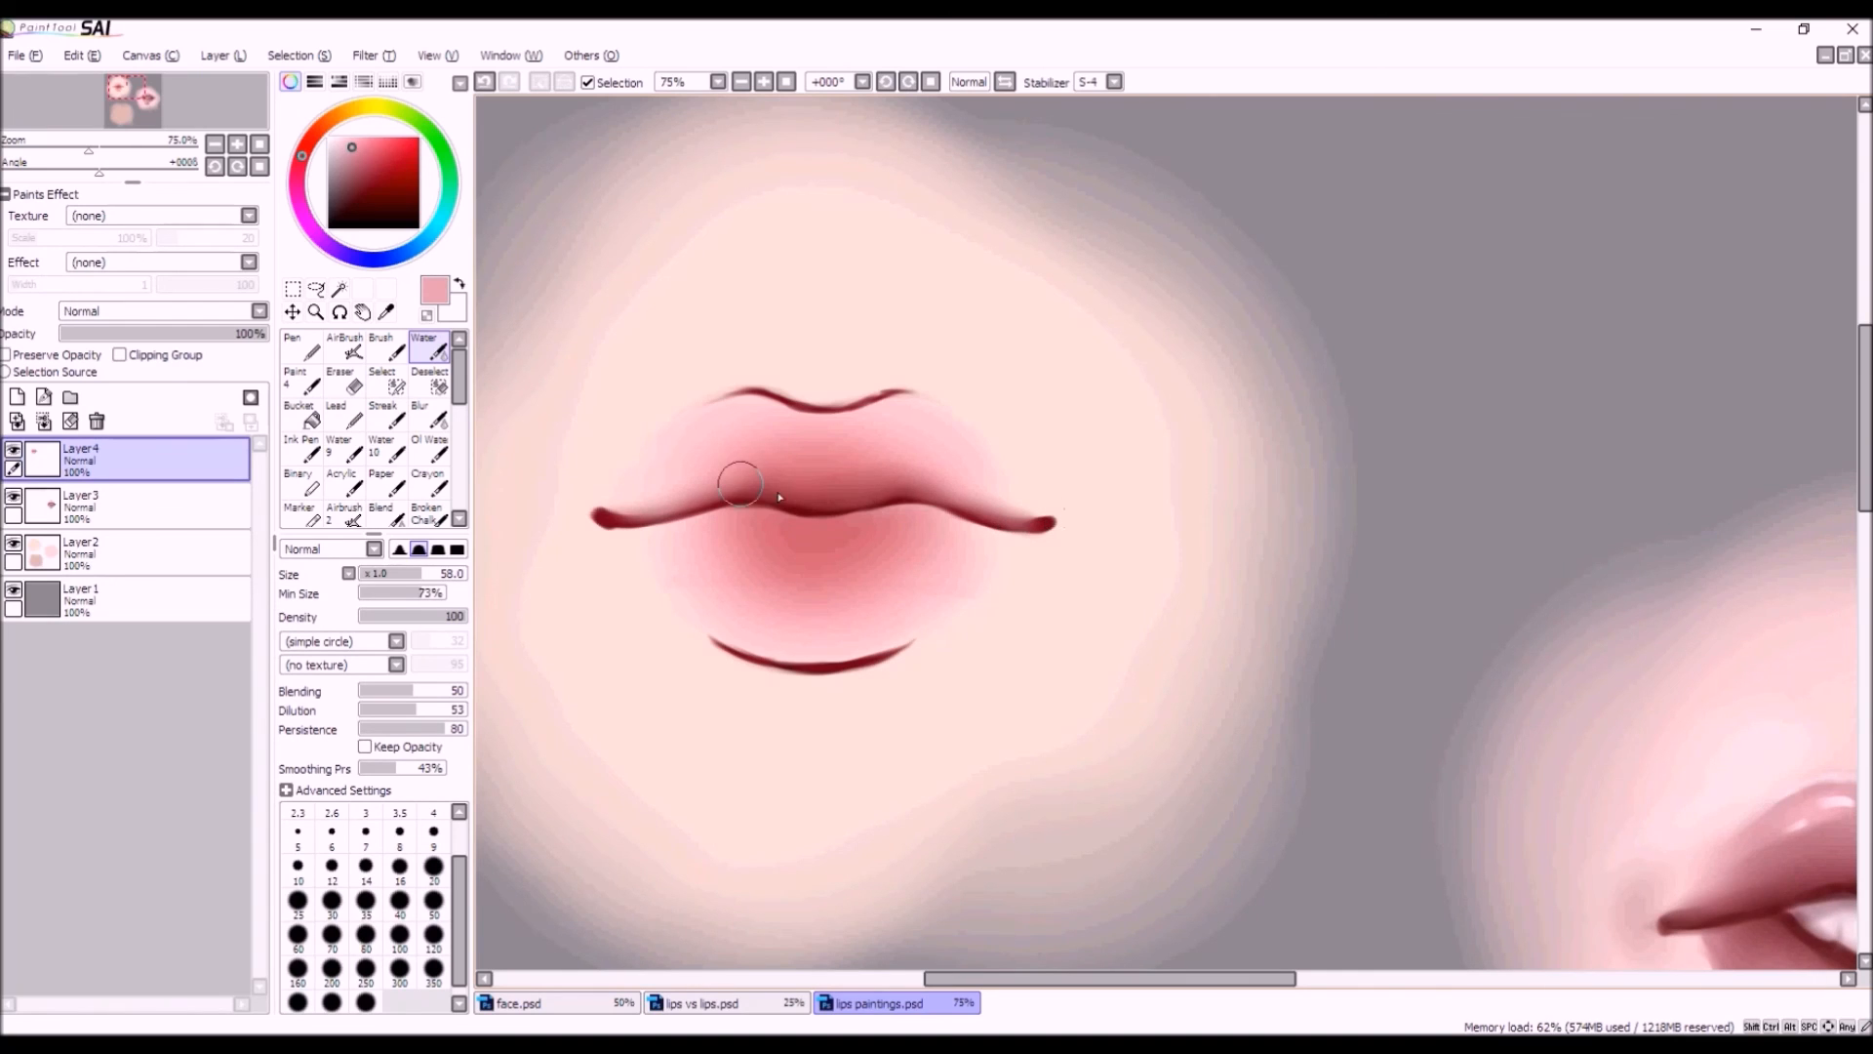
{"action": "mouse_move", "coordinate": [737, 565]}
{"action": "left_mouse_down"}
{"action": "mouse_move", "coordinate": [792, 529]}
{"action": "mouse_move", "coordinate": [726, 527]}
{"action": "left_mouse_up"}
{"action": "scroll", "coordinate": [932, 571], "scroll_direction": "down", "scroll_amount": 4}
{"action": "scroll", "coordinate": [941, 581], "scroll_direction": "up", "scroll_amount": 3}
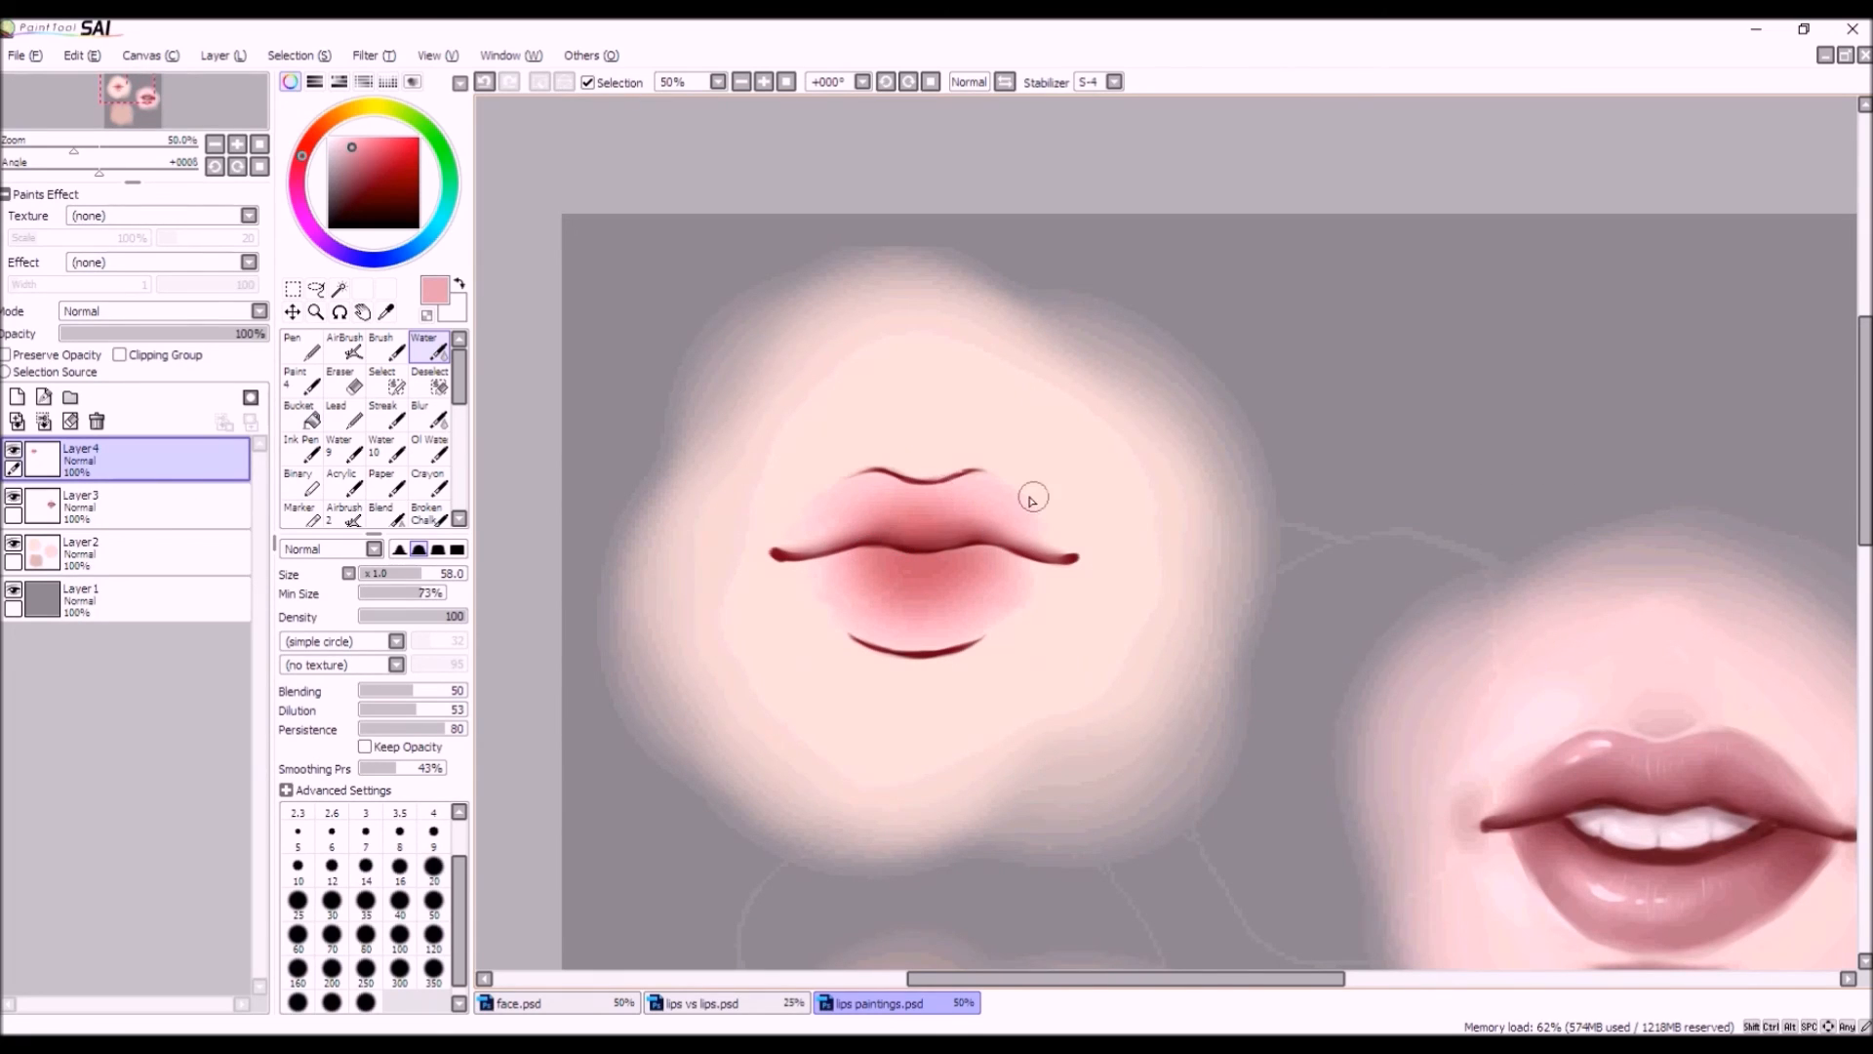
Try softening the cupid's bow contour with the size 58 Water brush, and undo it.
{"action": "scroll", "coordinate": [1200, 489], "scroll_direction": "up", "scroll_amount": 1}
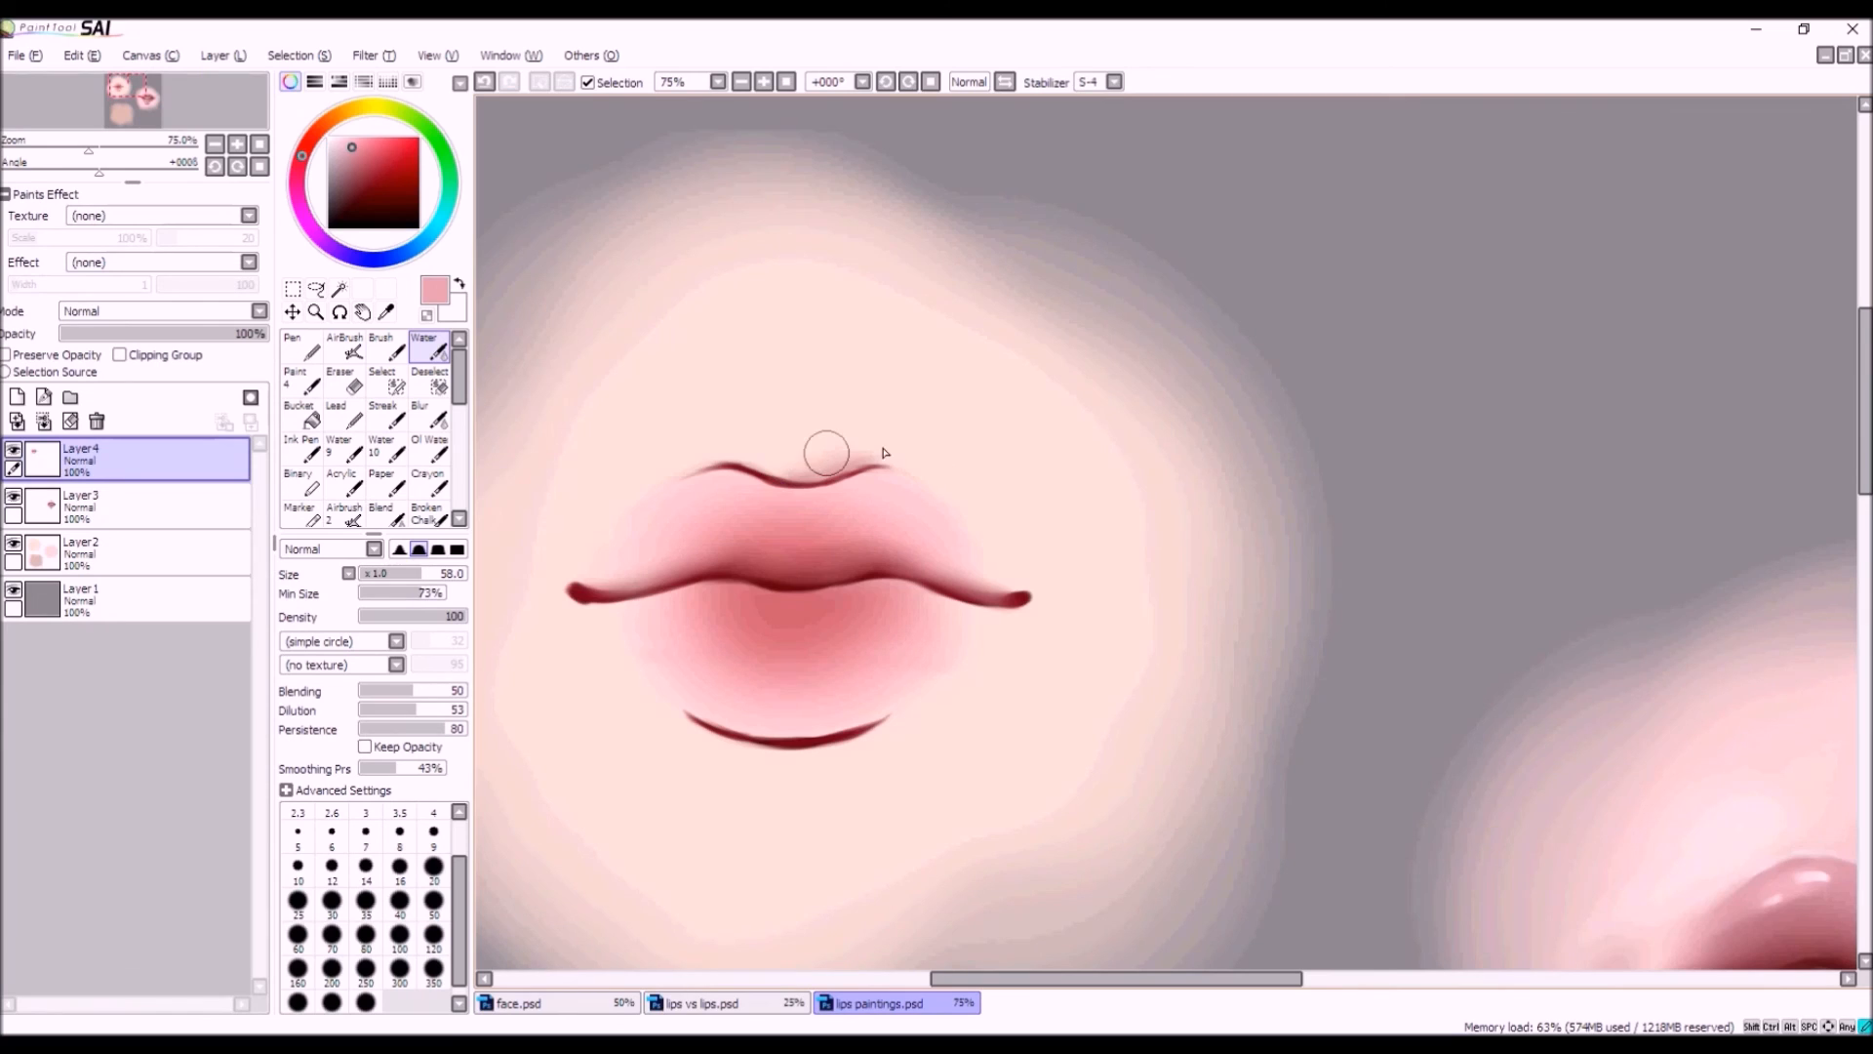
{"action": "scroll", "coordinate": [854, 498], "scroll_direction": "down", "scroll_amount": 2}
{"action": "left_click", "coordinate": [484, 82]}
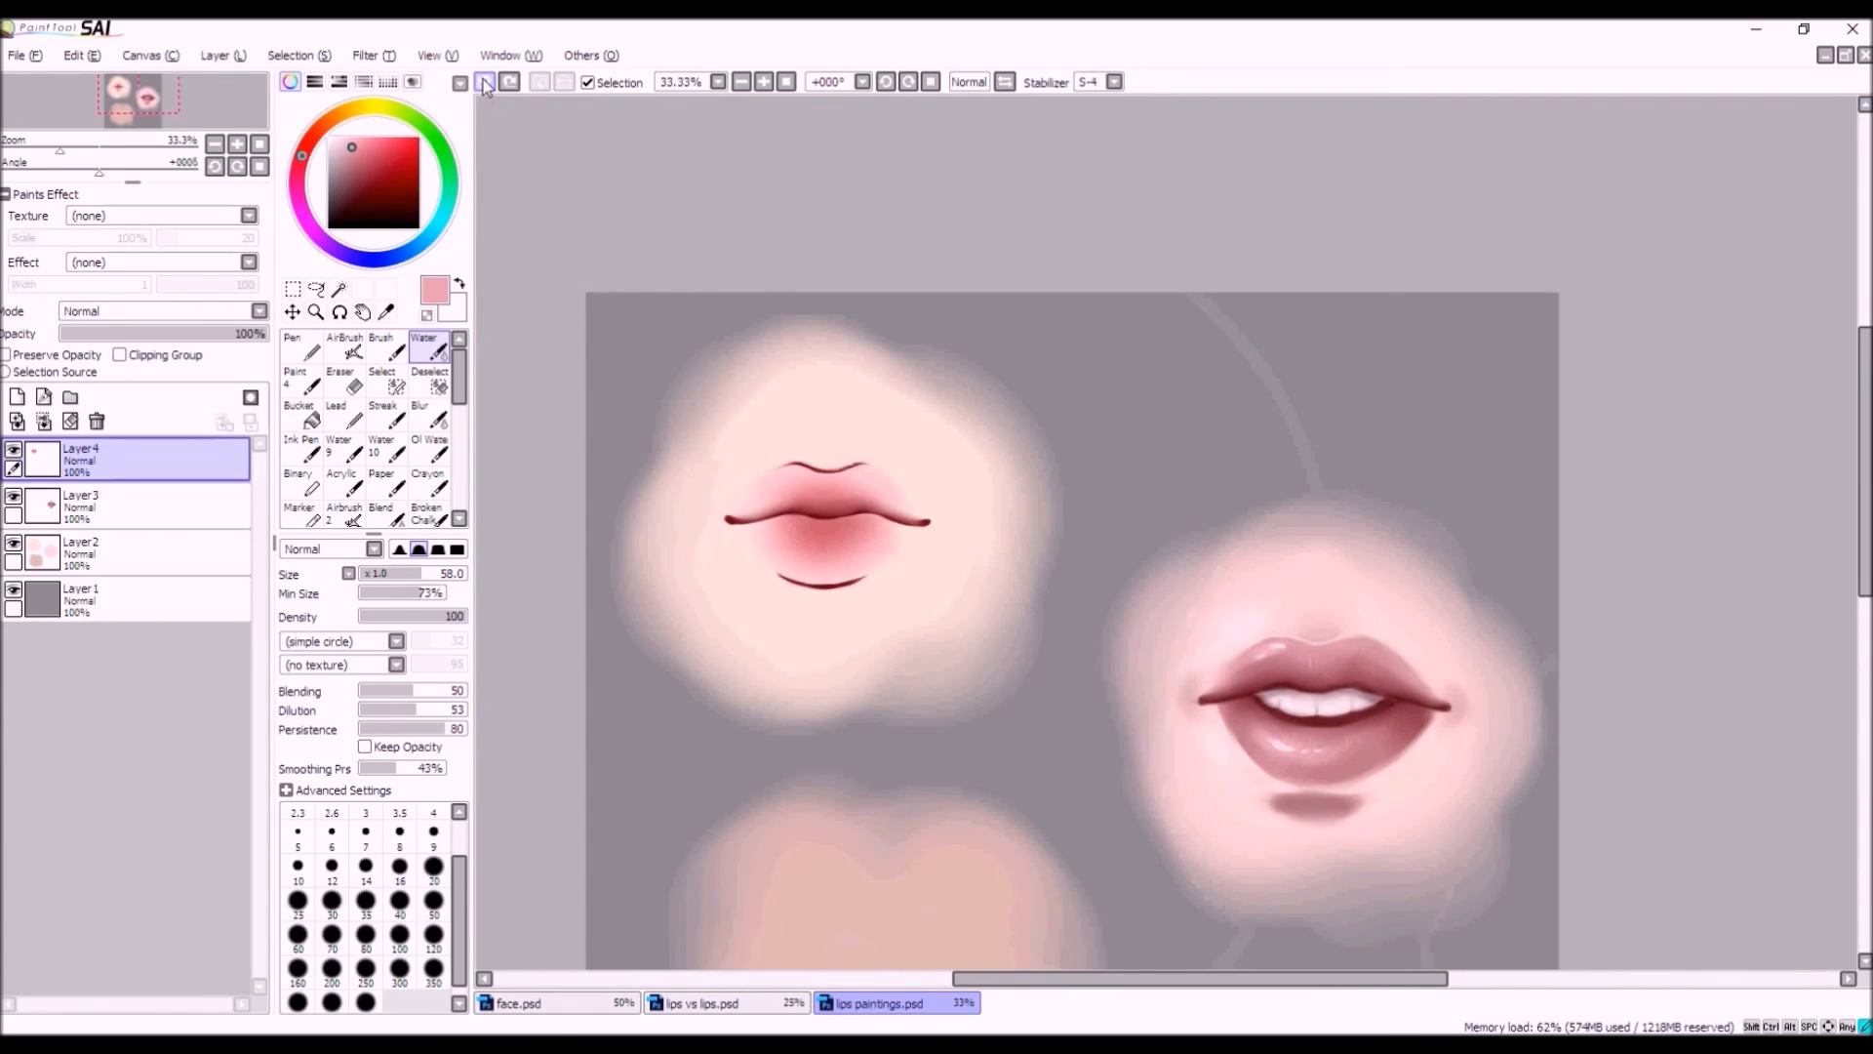
Thin the cupid's bow contour from above with the Eraser, first at size 69 and again at size 35.
{"action": "scroll", "coordinate": [843, 483], "scroll_direction": "up", "scroll_amount": 2}
{"action": "left_click", "coordinate": [871, 468], "text": "alt"}
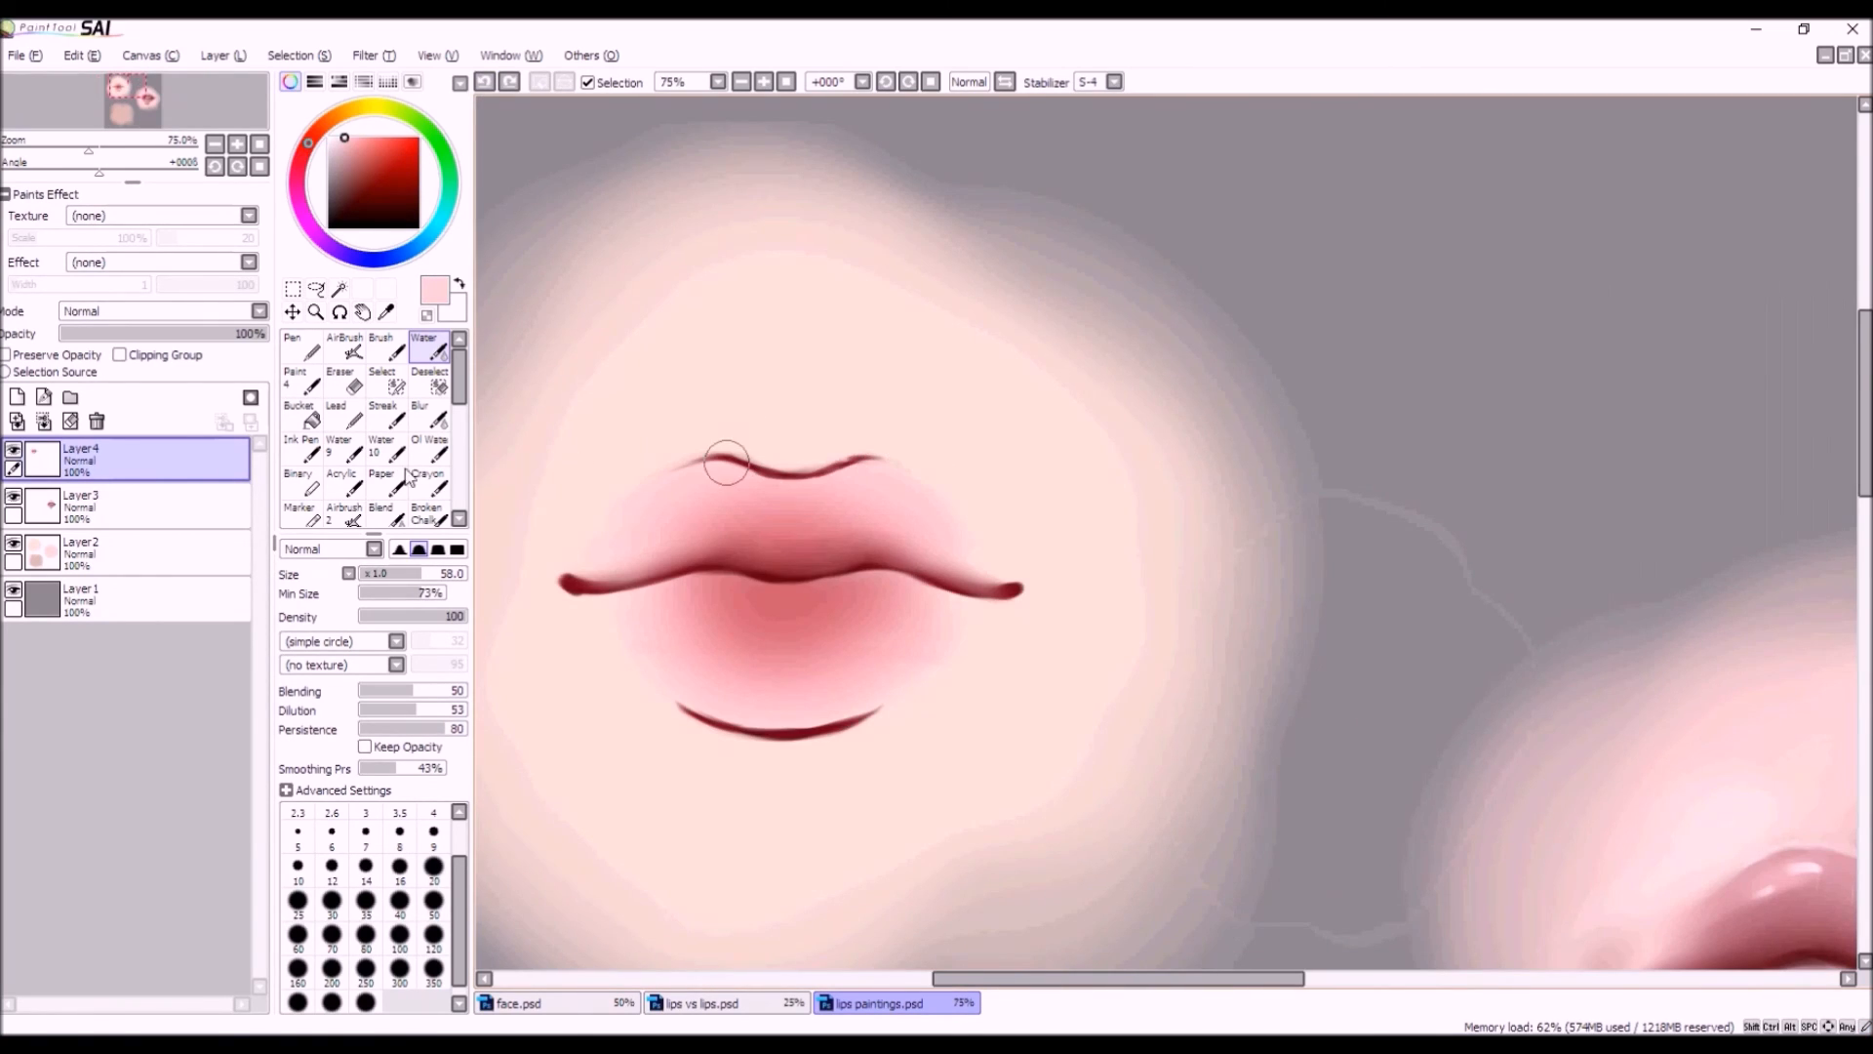
{"action": "left_click", "coordinate": [355, 384]}
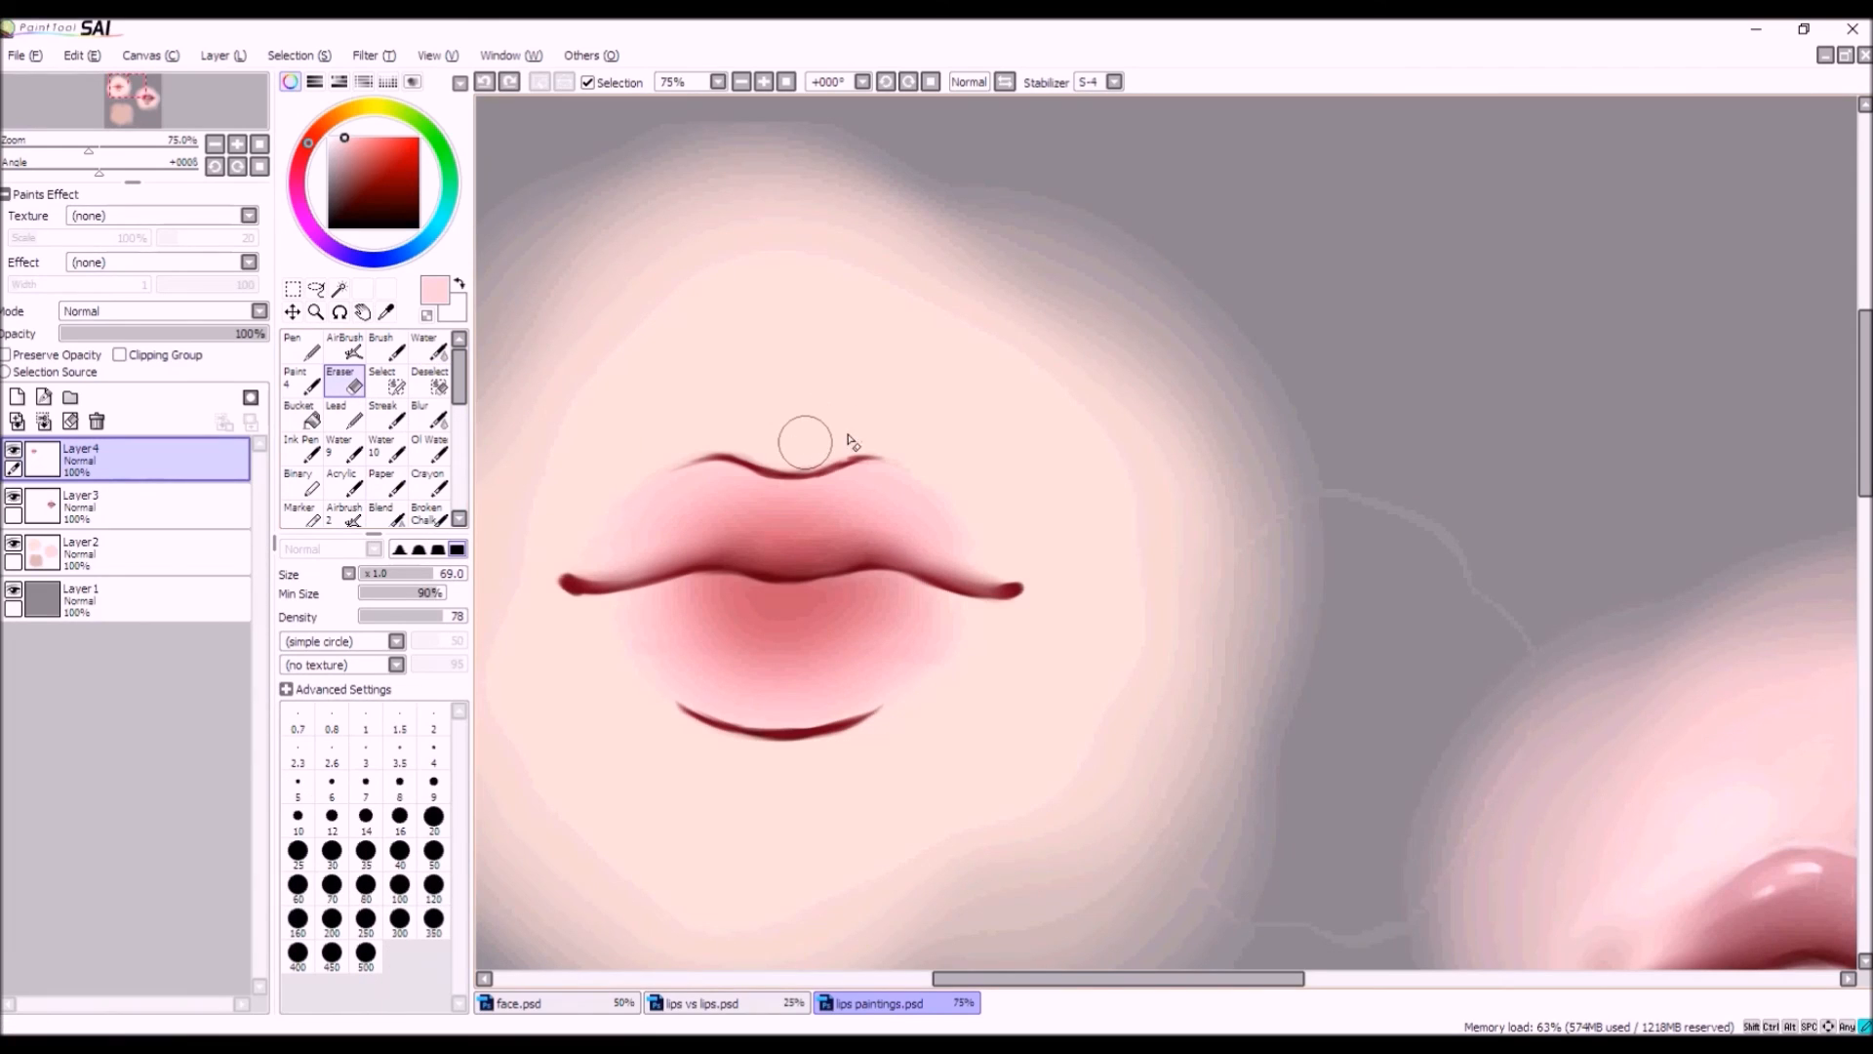
{"action": "left_click_drag", "start_coordinate": [829, 438], "coordinate": [917, 449]}
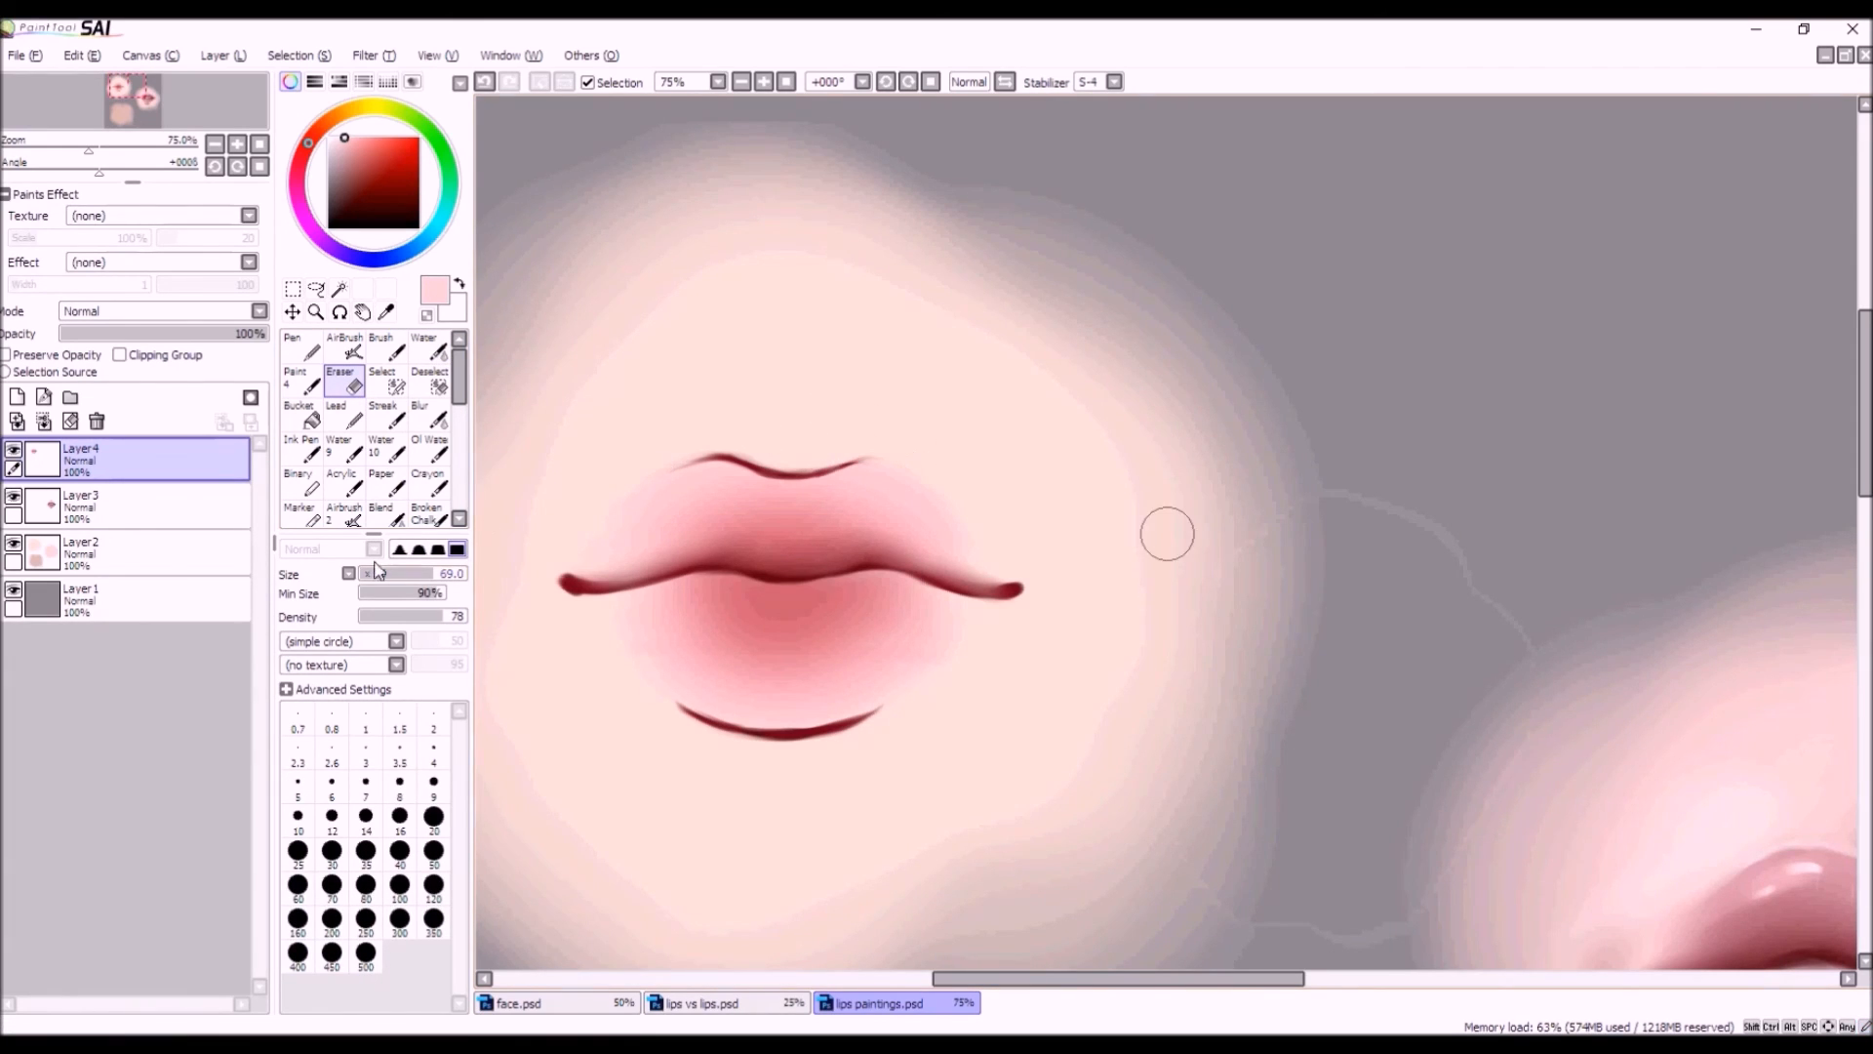
{"action": "left_click_drag", "start_coordinate": [419, 576], "coordinate": [398, 575]}
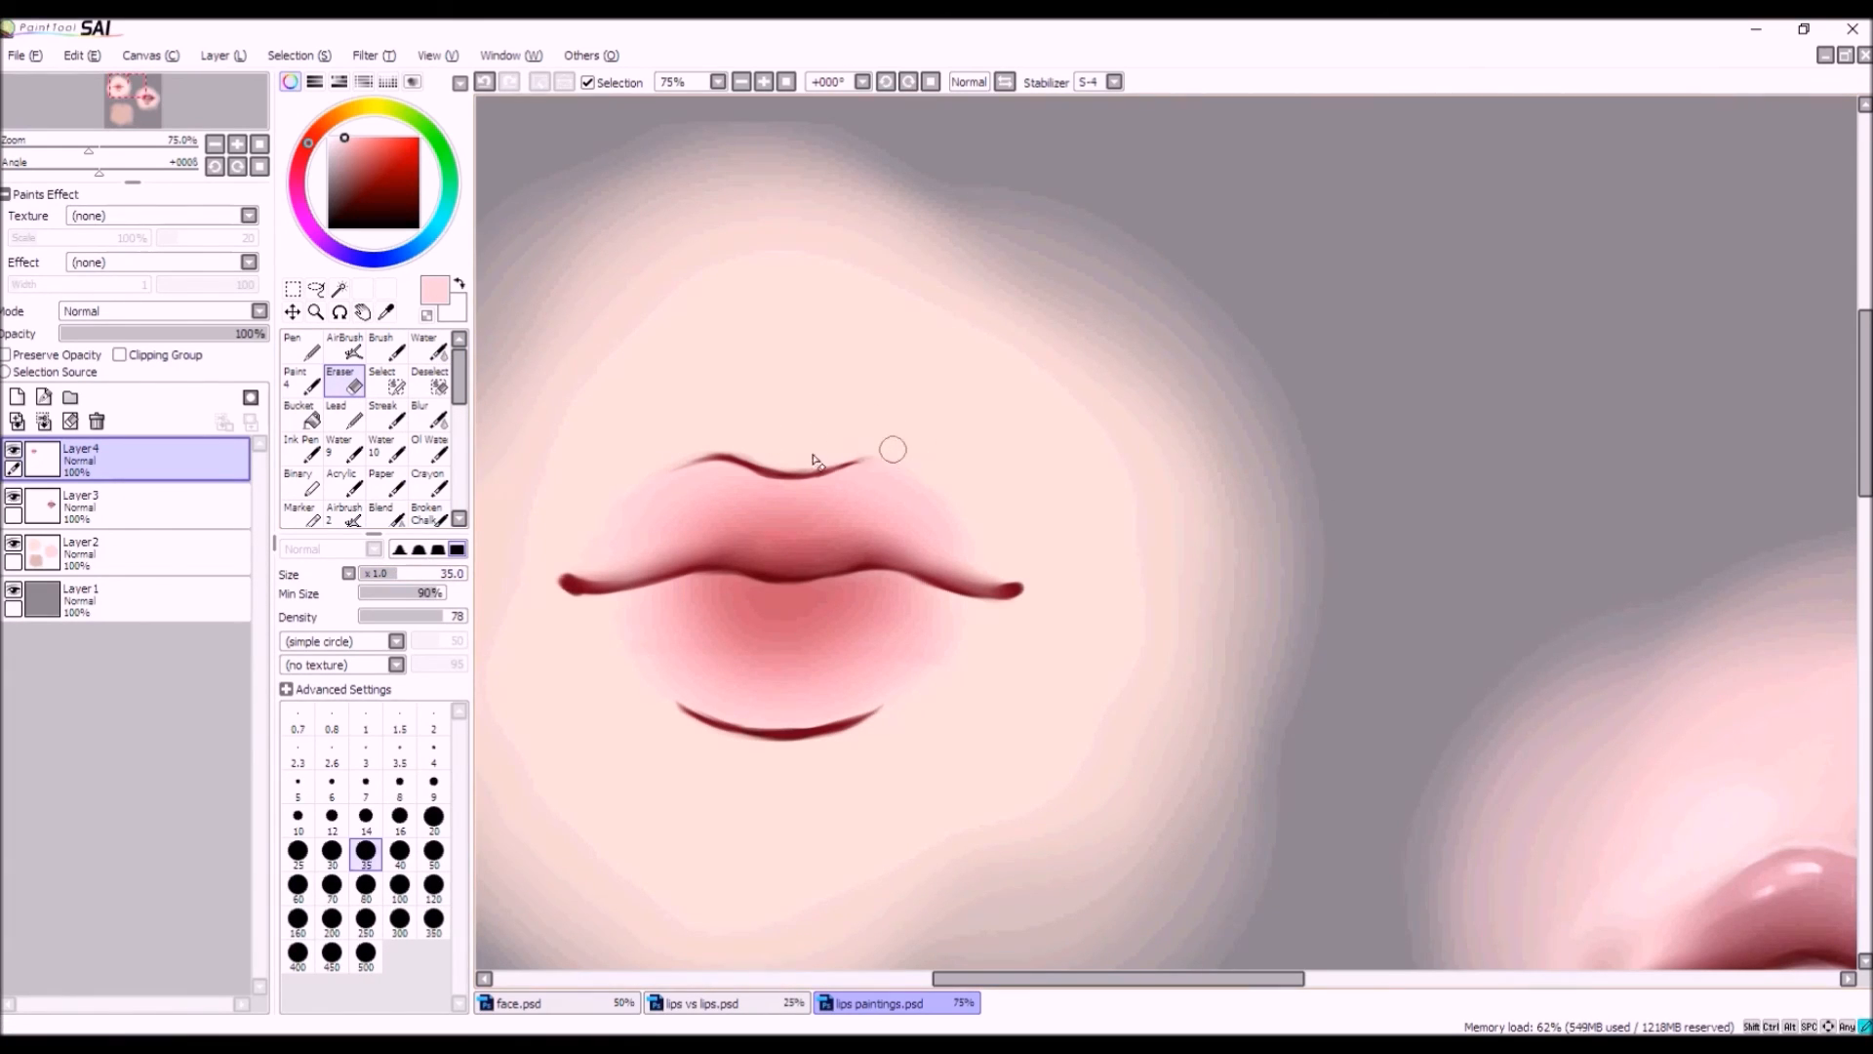
{"action": "mouse_move", "coordinate": [868, 445]}
{"action": "left_mouse_down"}
{"action": "mouse_move", "coordinate": [752, 442]}
{"action": "mouse_move", "coordinate": [799, 461]}
{"action": "mouse_move", "coordinate": [683, 449]}
{"action": "left_mouse_up"}
{"action": "scroll", "coordinate": [898, 329], "scroll_direction": "down", "scroll_amount": 3}
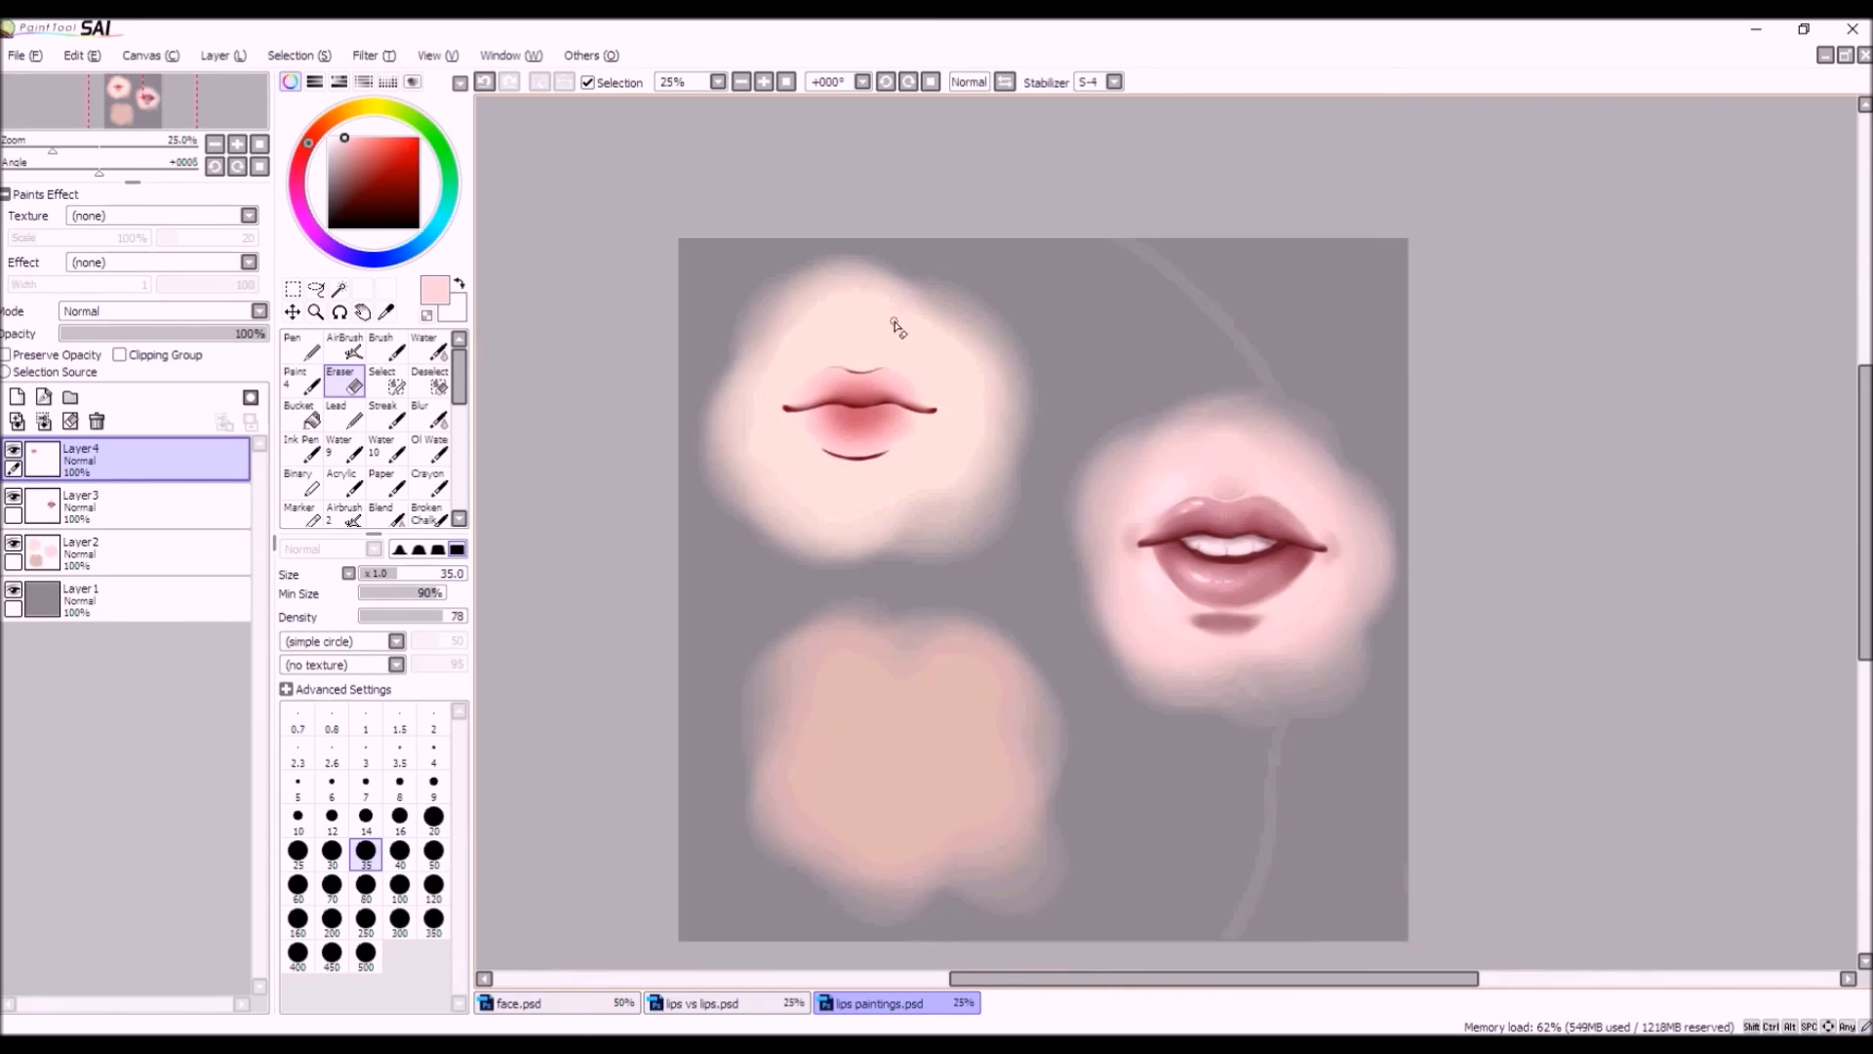
Darken the left peak of the cupid's bow contour with the sampled contour red, using the AirBrush in Multiply mode at size 6.
{"action": "scroll", "coordinate": [856, 368], "scroll_direction": "up", "scroll_amount": 4}
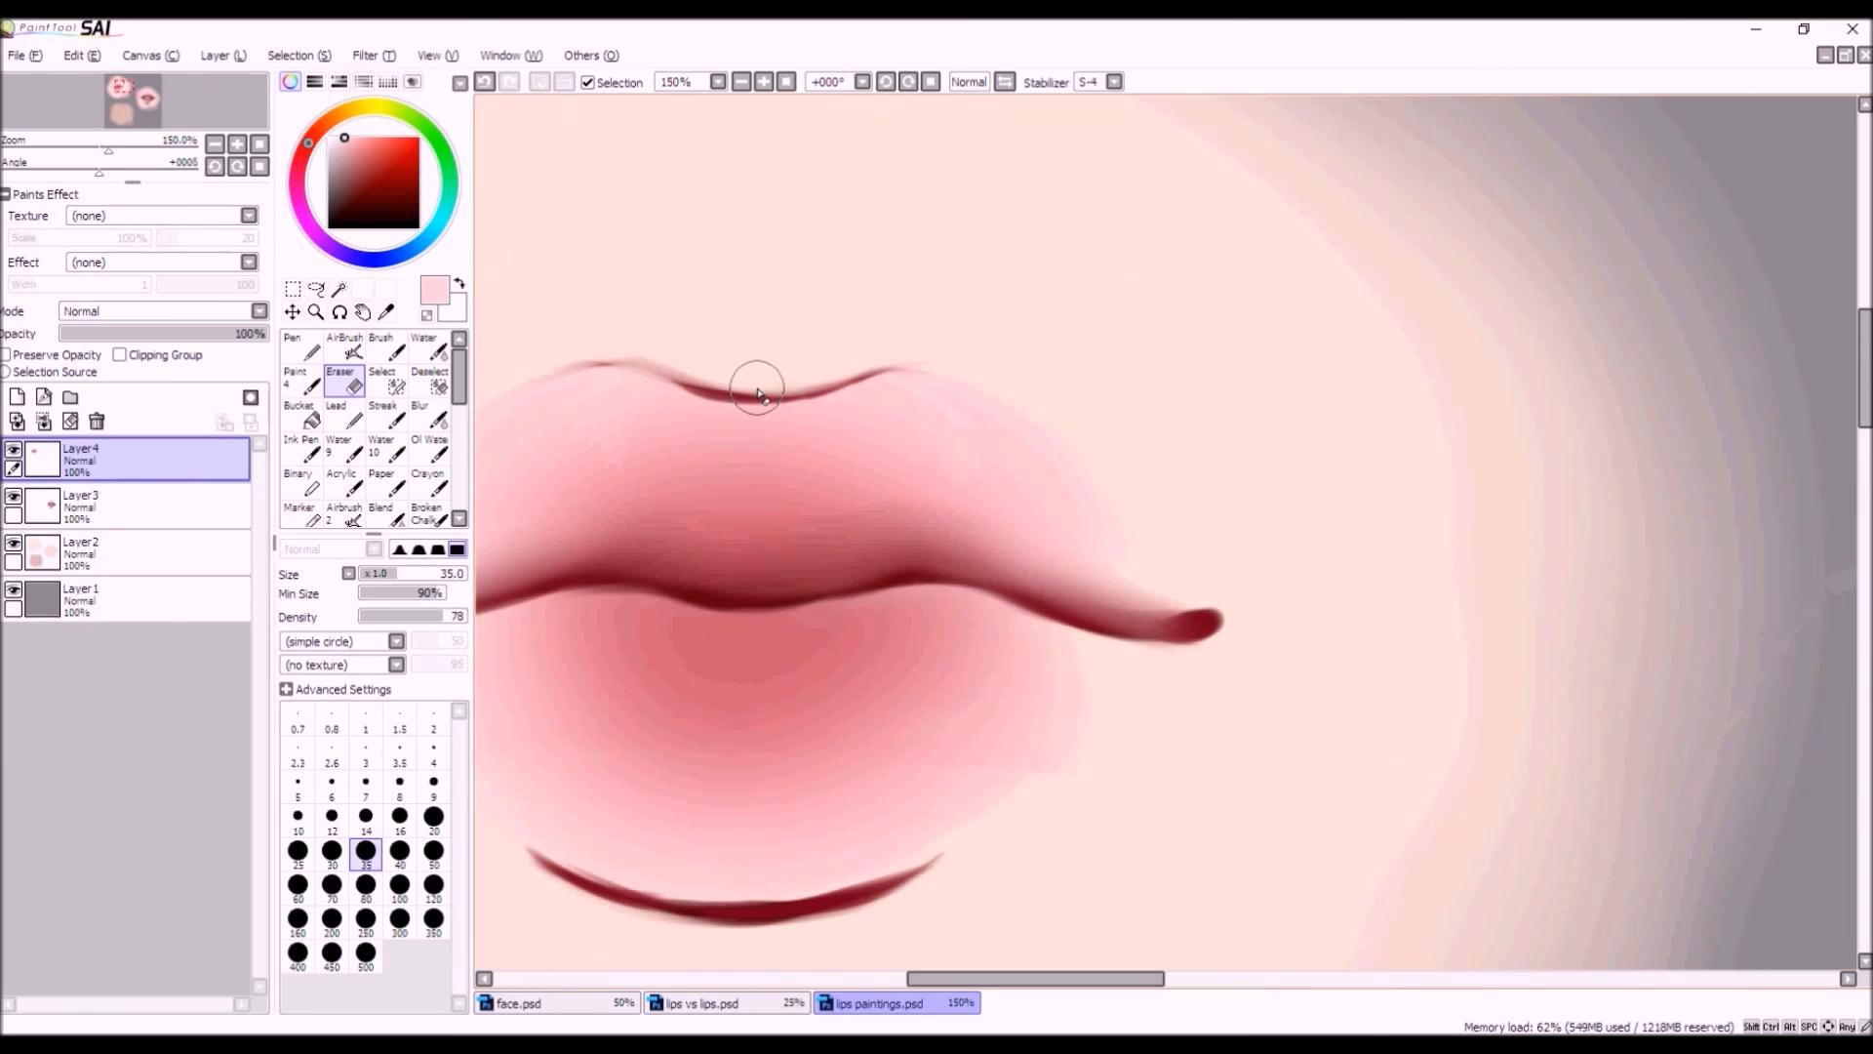
{"action": "left_click", "coordinate": [697, 398], "text": "alt"}
{"action": "key", "text": "v"}
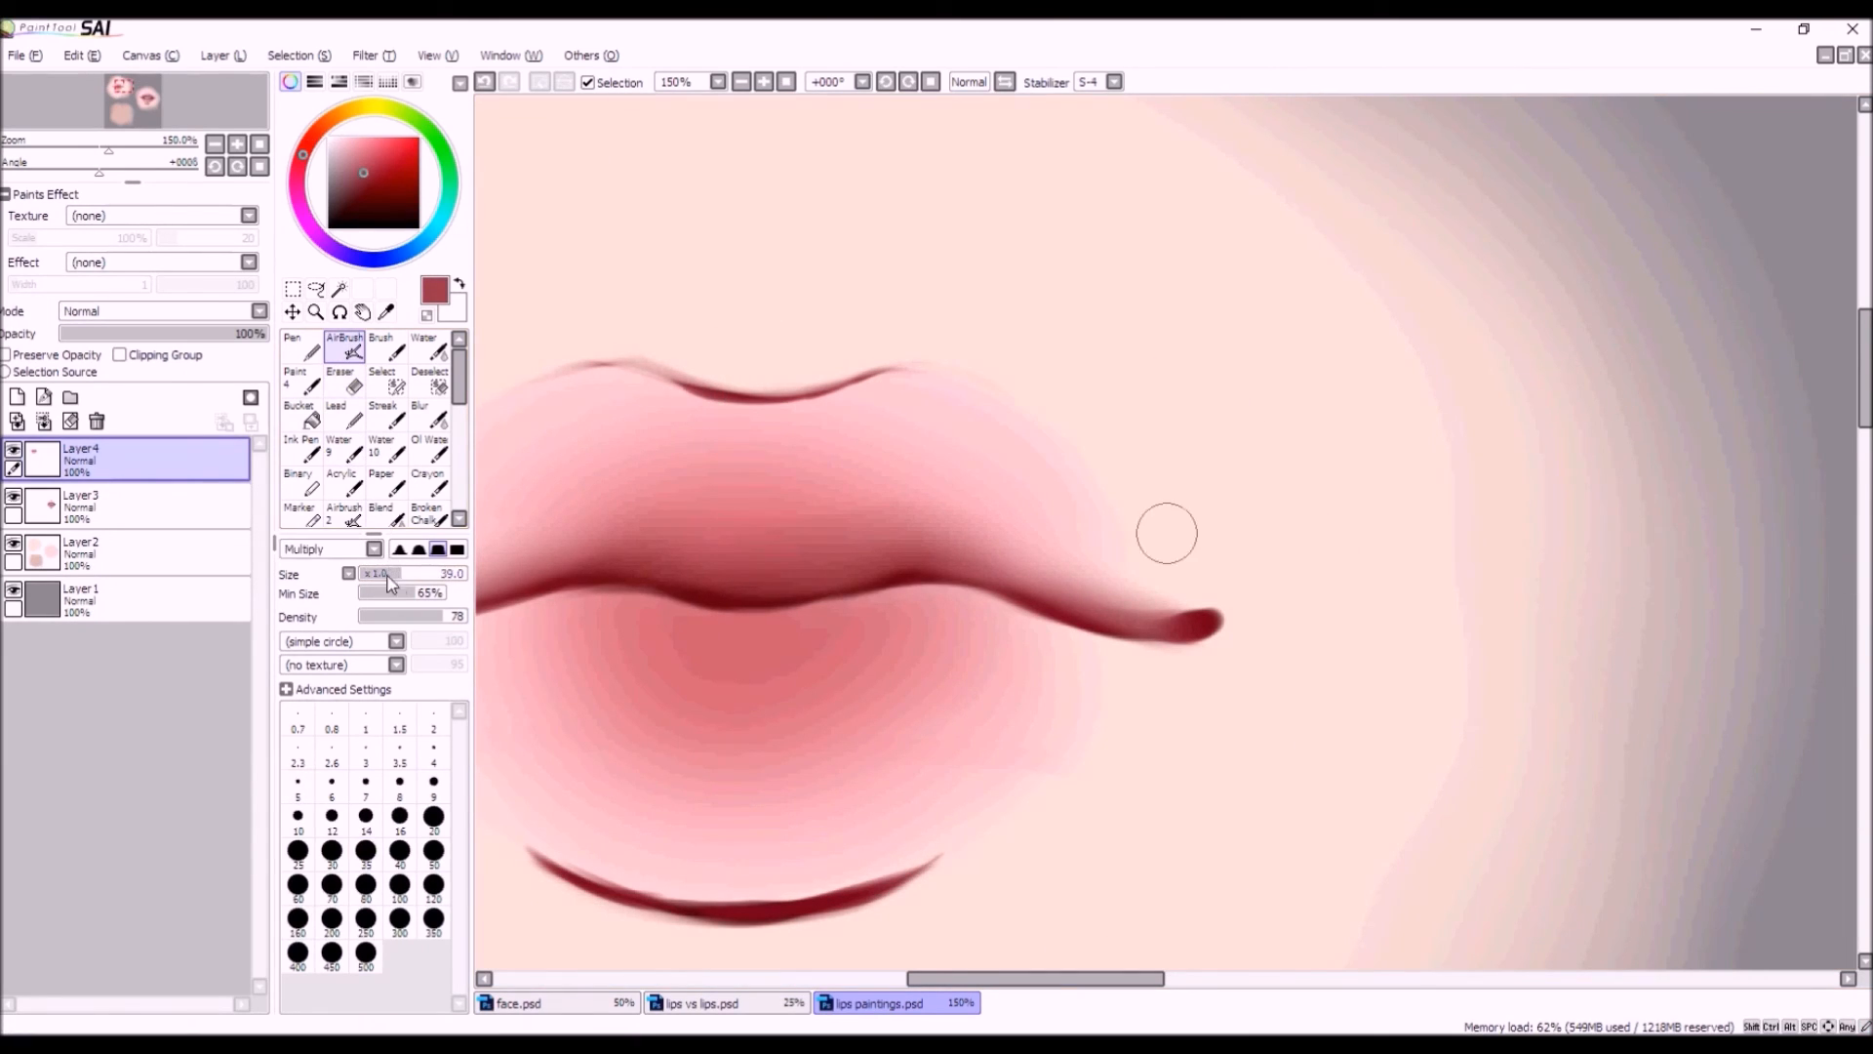
{"action": "left_click_drag", "start_coordinate": [371, 578], "coordinate": [367, 573]}
{"action": "left_click_drag", "start_coordinate": [696, 390], "coordinate": [622, 360]}
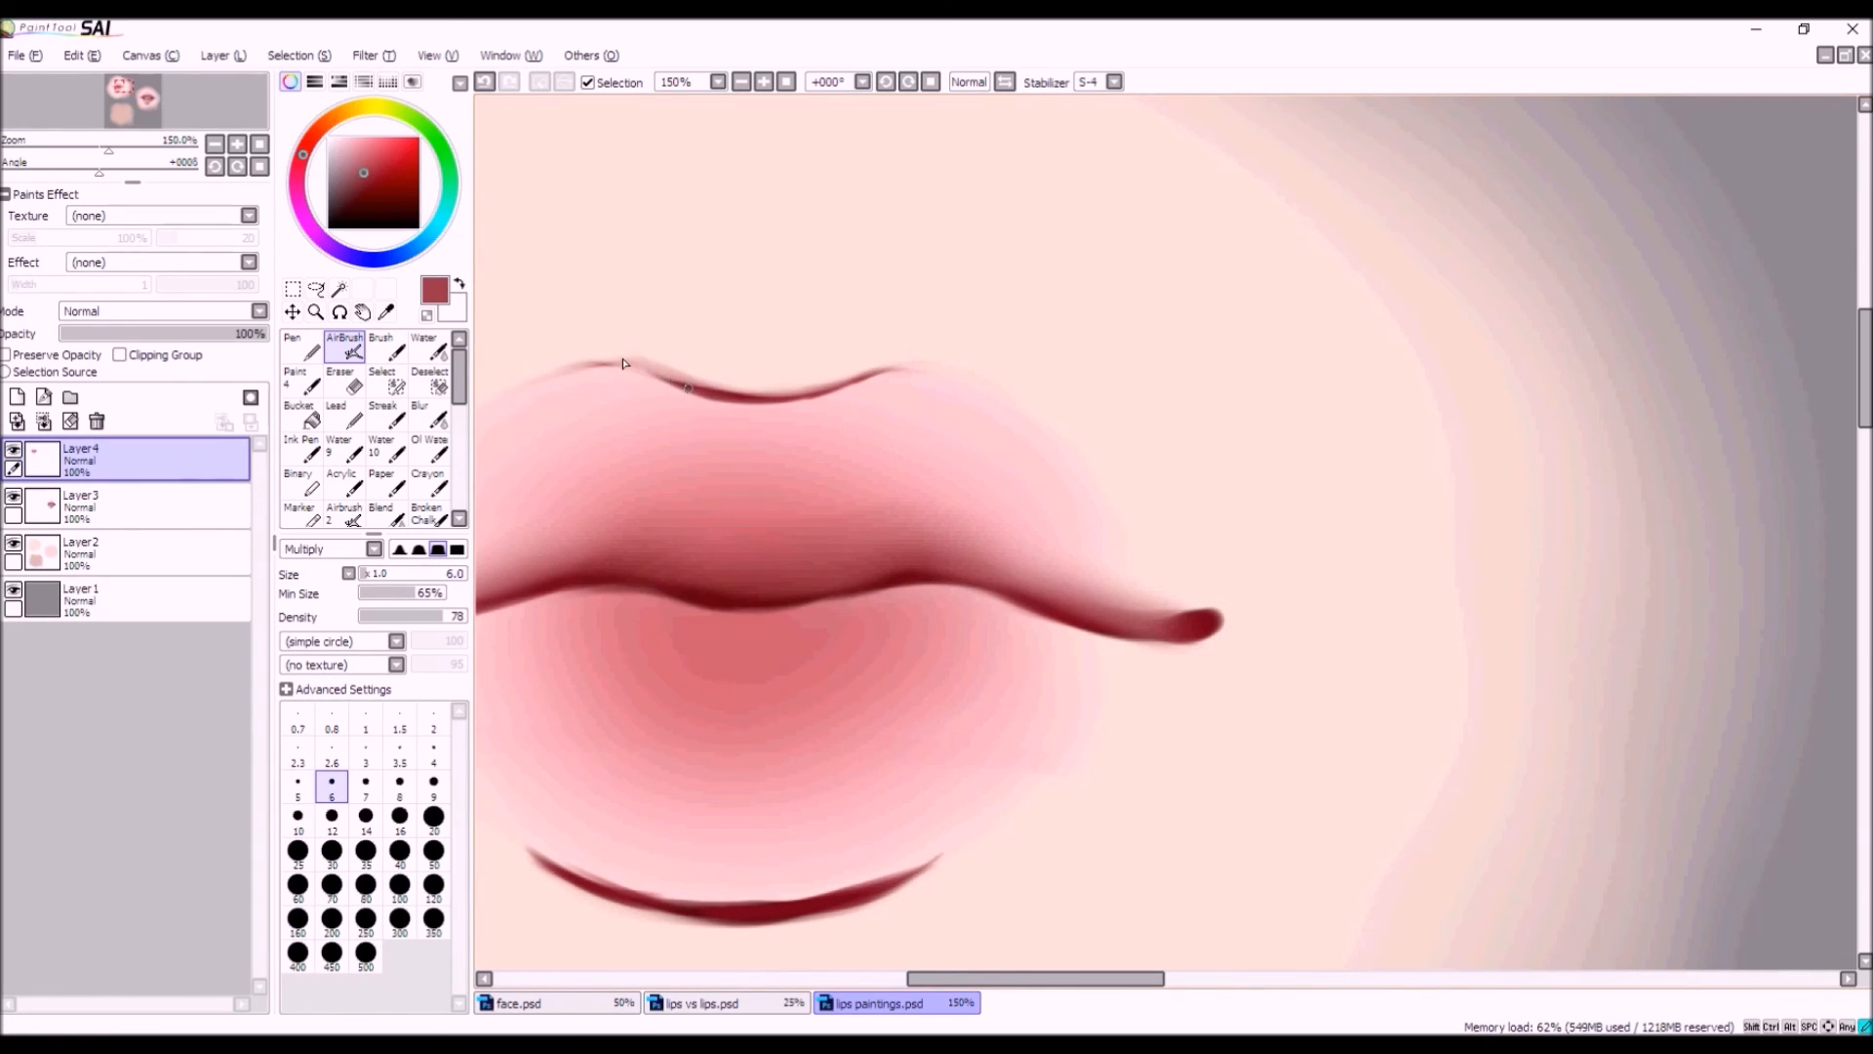
{"action": "scroll", "coordinate": [764, 453], "scroll_direction": "down", "scroll_amount": 5}
{"action": "scroll", "coordinate": [669, 536], "scroll_direction": "down", "scroll_amount": 1}
{"action": "scroll", "coordinate": [686, 460], "scroll_direction": "up", "scroll_amount": 5}
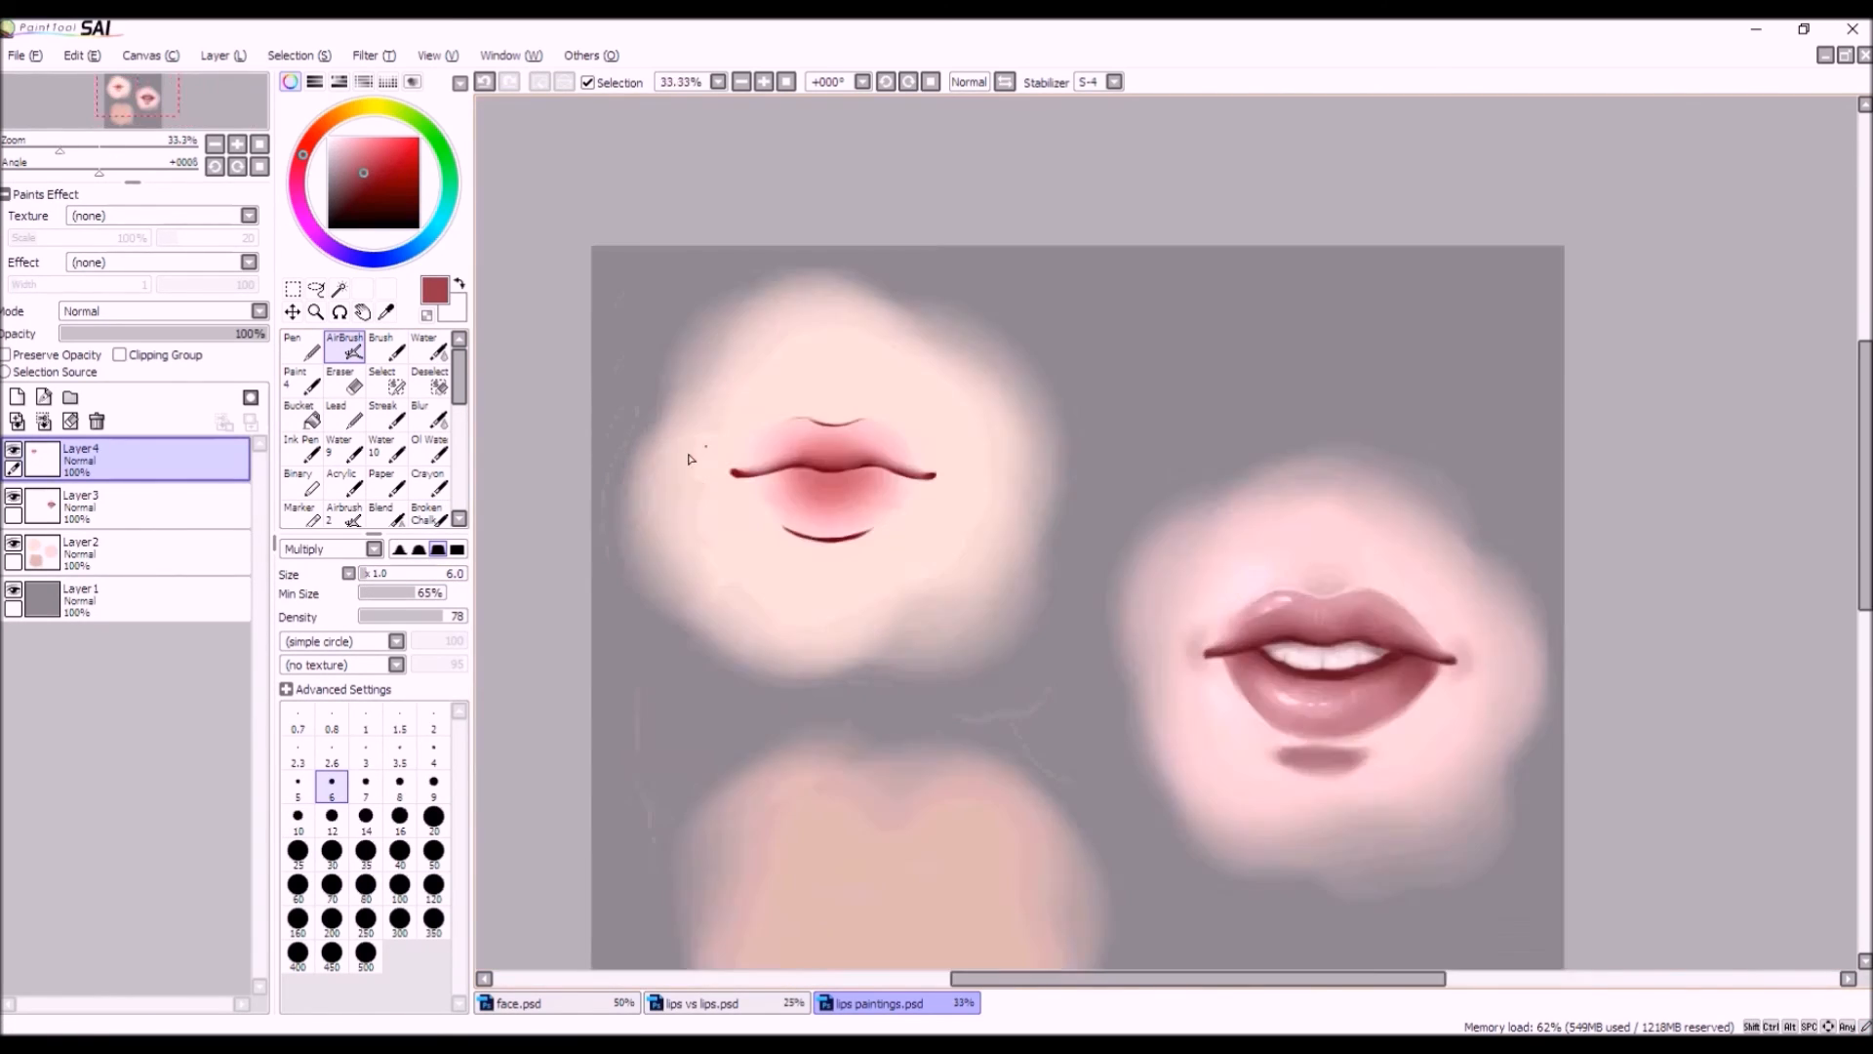
Trim the left end of the upper lip contour with the Eraser at size 5.
{"action": "left_click", "coordinate": [353, 383]}
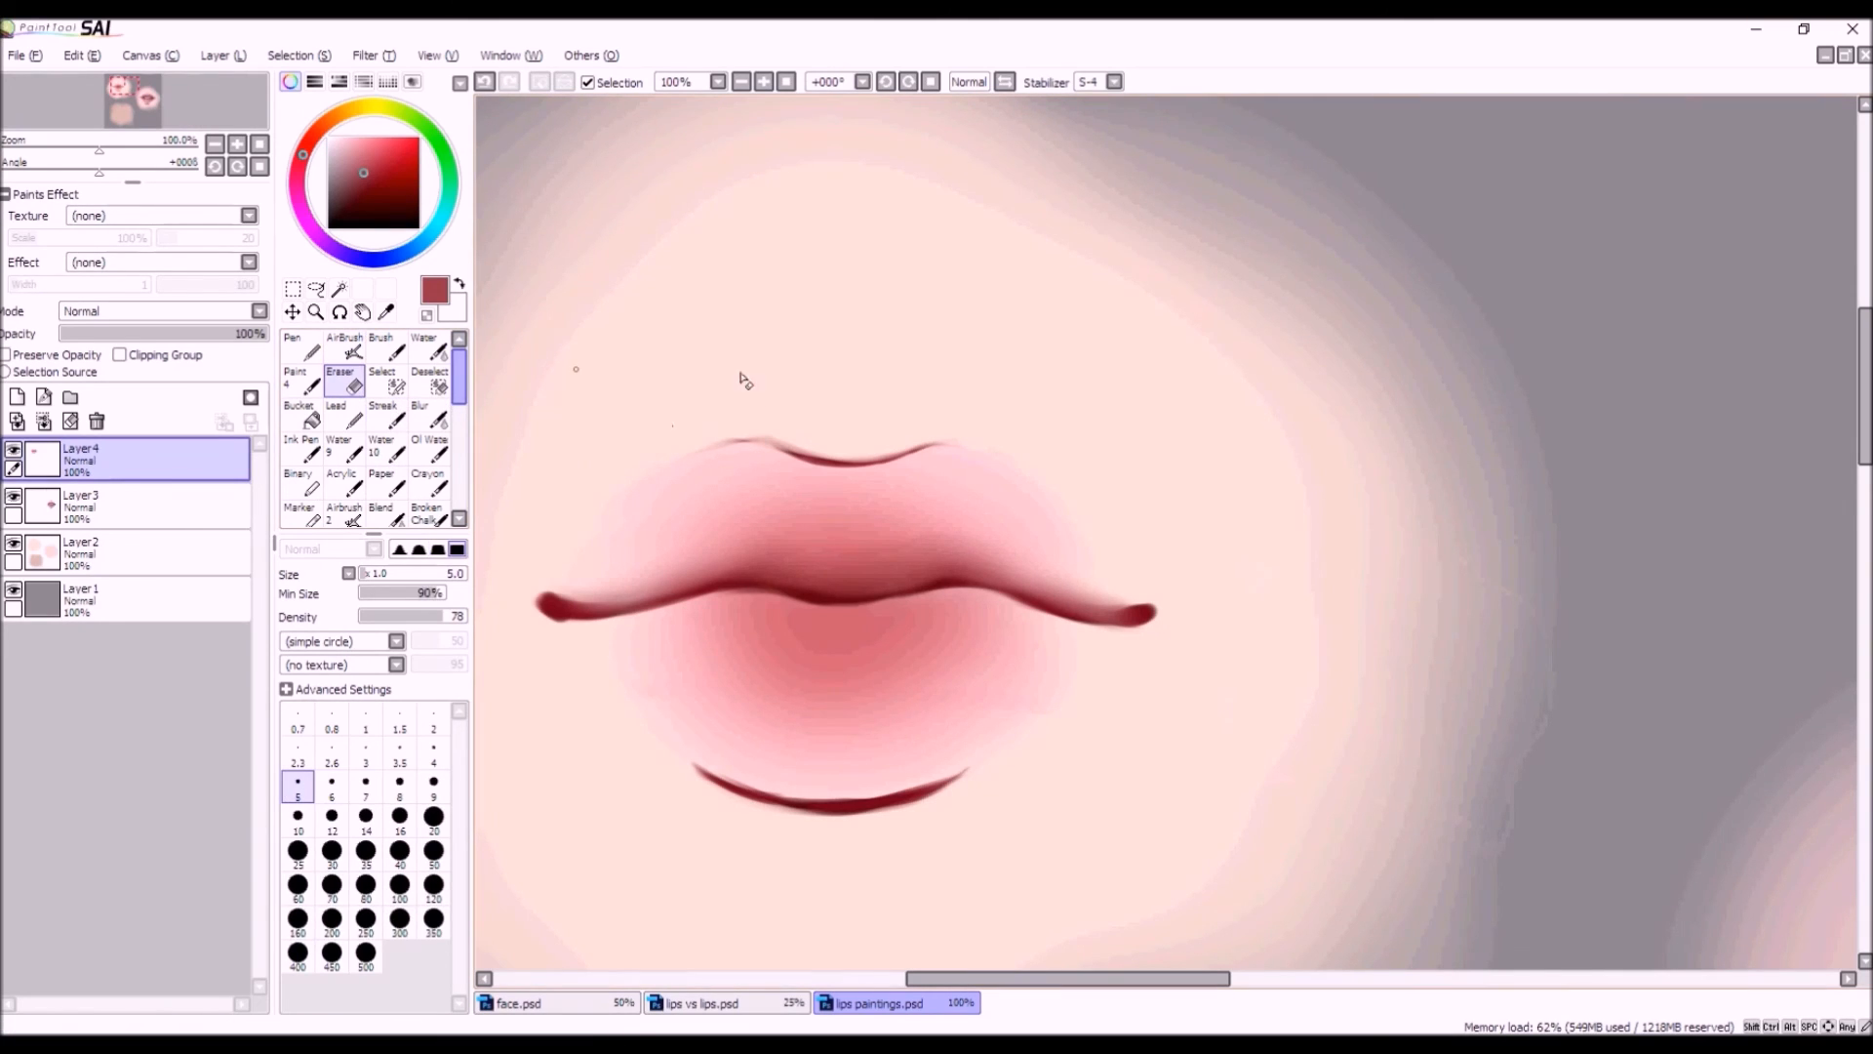
{"action": "left_click_drag", "start_coordinate": [753, 438], "coordinate": [673, 454]}
{"action": "scroll", "coordinate": [890, 368], "scroll_direction": "down", "scroll_amount": 2}
{"action": "scroll", "coordinate": [890, 369], "scroll_direction": "down", "scroll_amount": 3}
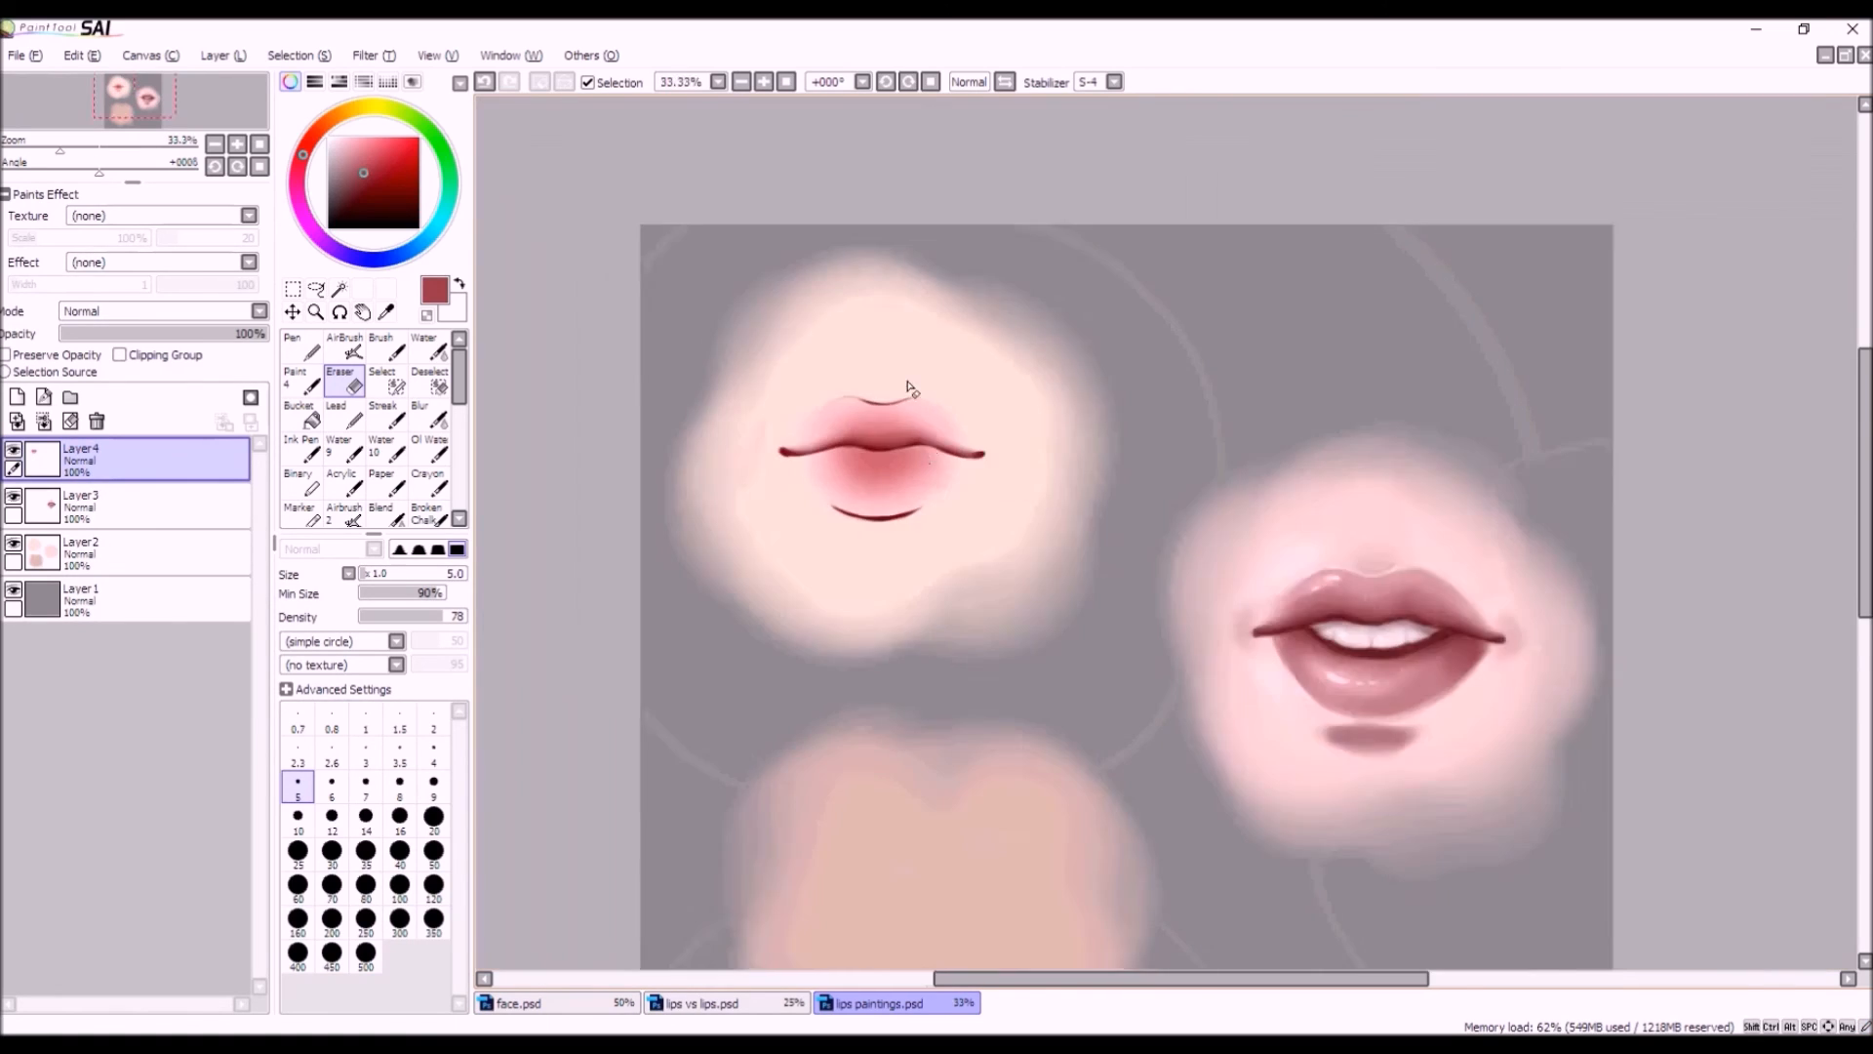
{"action": "scroll", "coordinate": [951, 336], "scroll_direction": "up", "scroll_amount": 5}
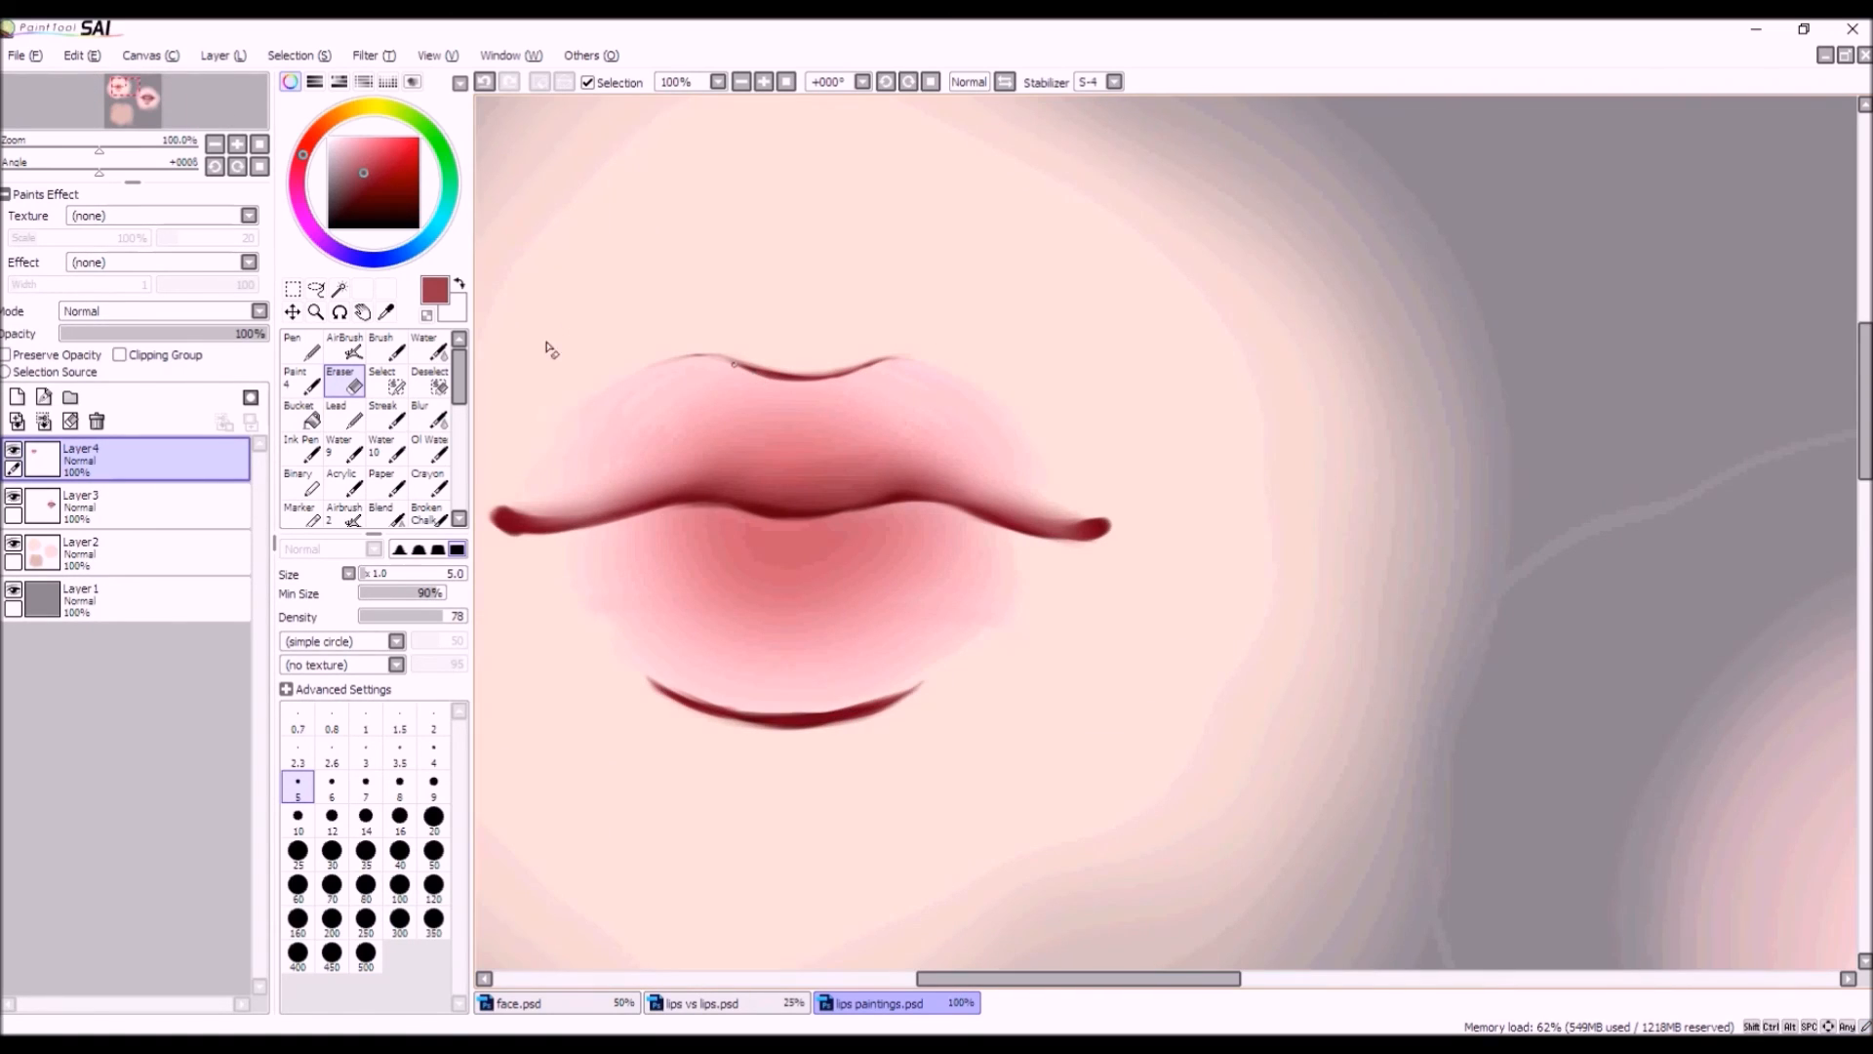
Lighten the lower edge of the cupid's bow contour with a soft pink, using the AirBrush in Normal mode at size 6.
{"action": "left_click", "coordinate": [426, 349]}
{"action": "scroll", "coordinate": [752, 371], "scroll_direction": "up", "scroll_amount": 3}
{"action": "right_click", "coordinate": [744, 394]}
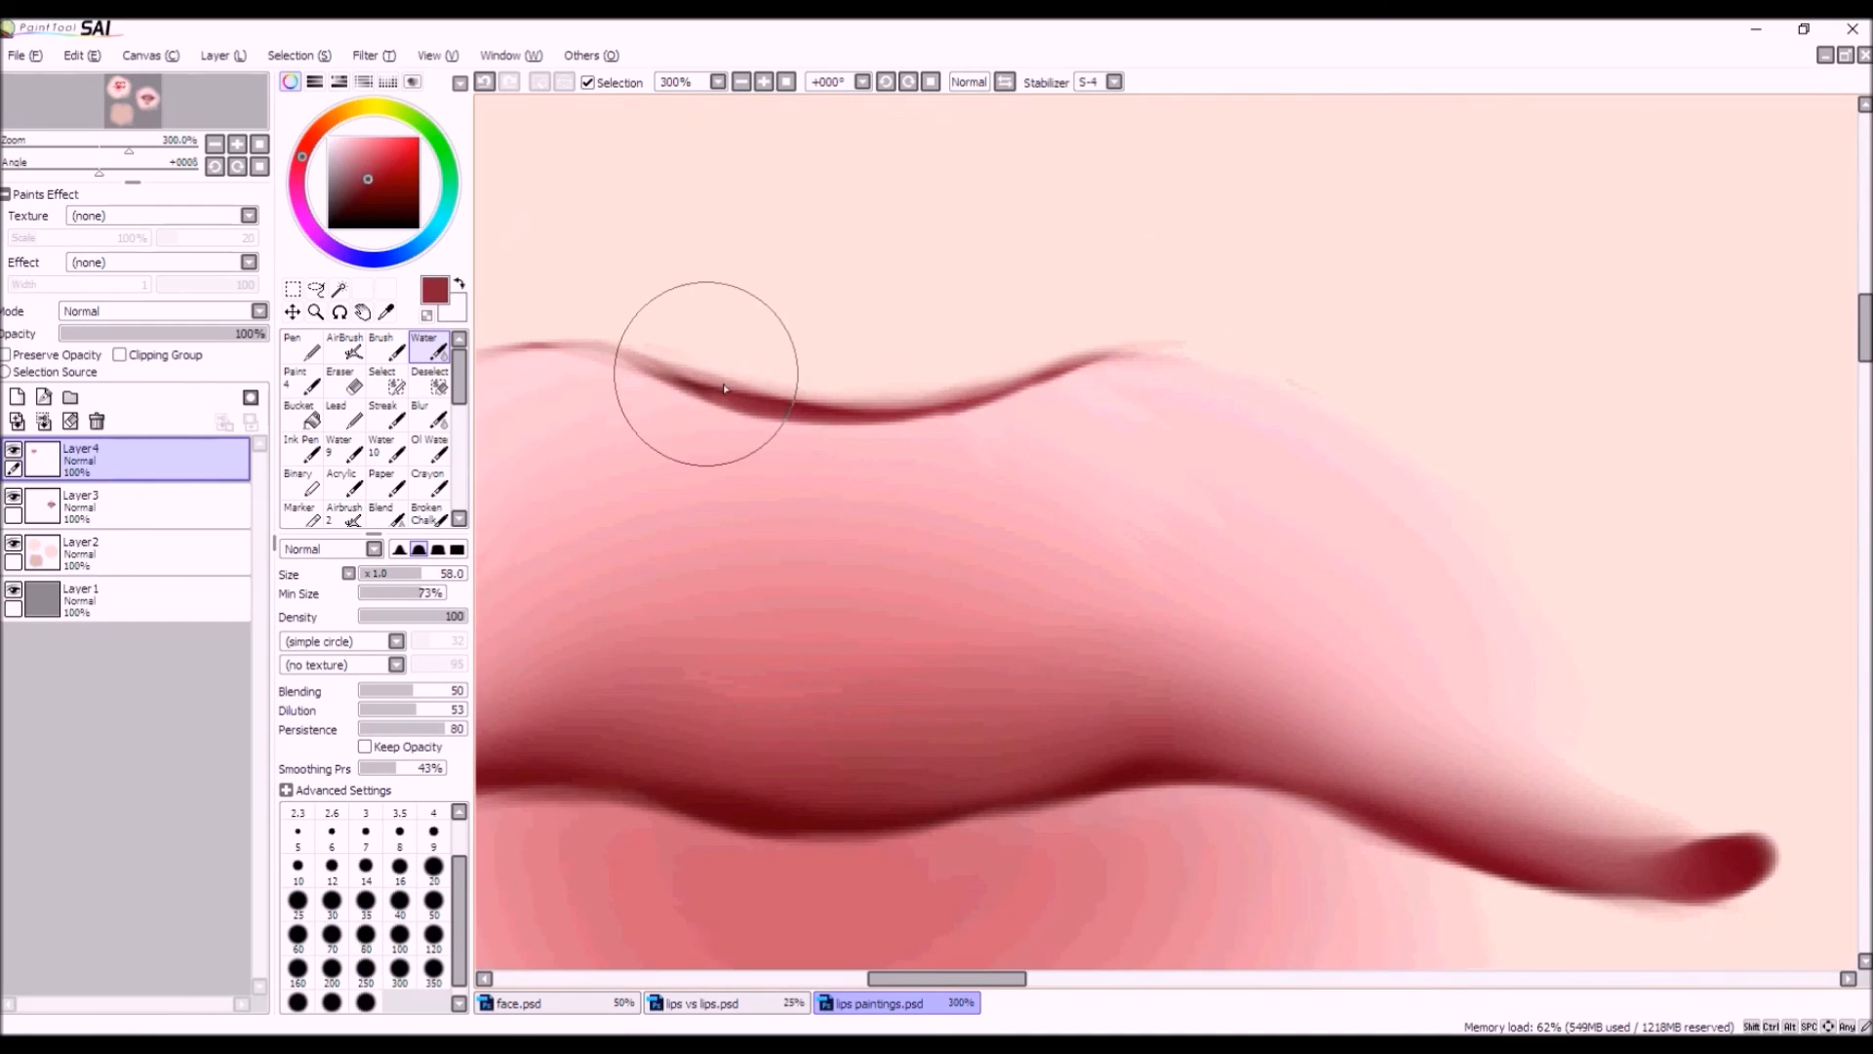
{"action": "left_click_drag", "start_coordinate": [367, 175], "coordinate": [362, 157]}
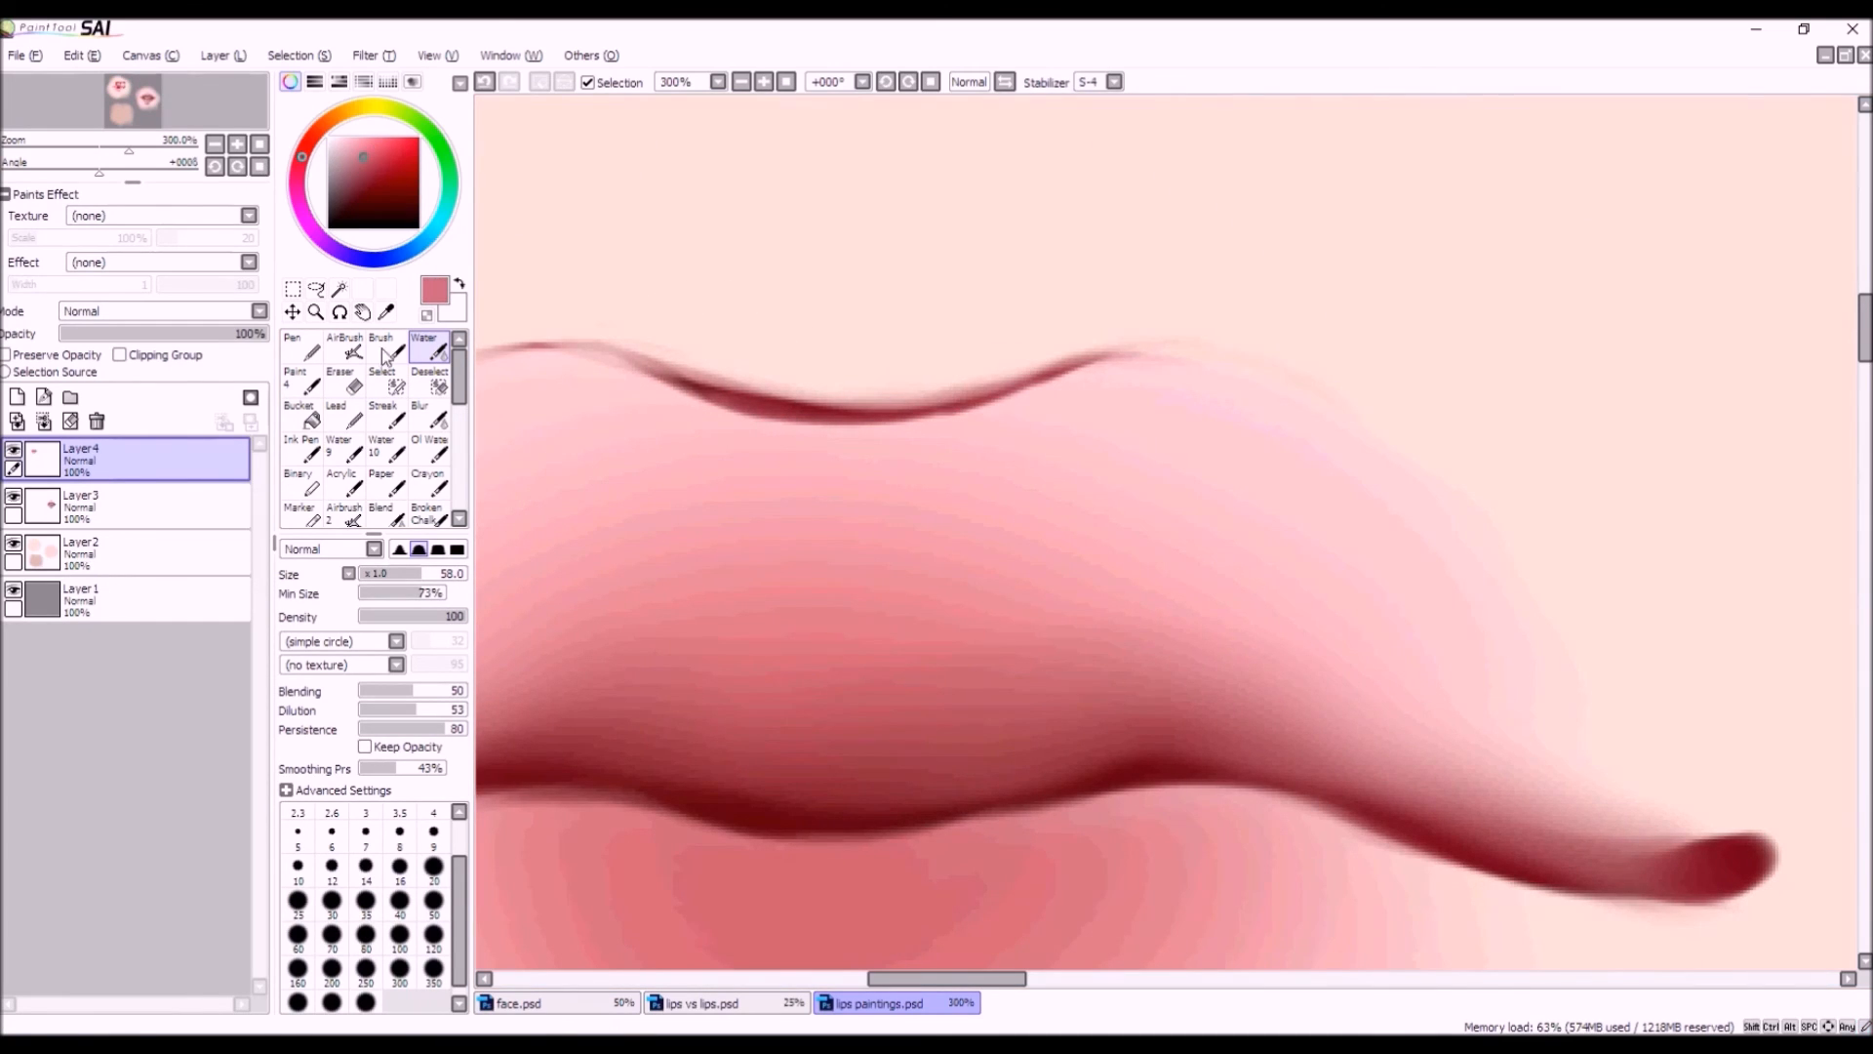
{"action": "left_click", "coordinate": [350, 349]}
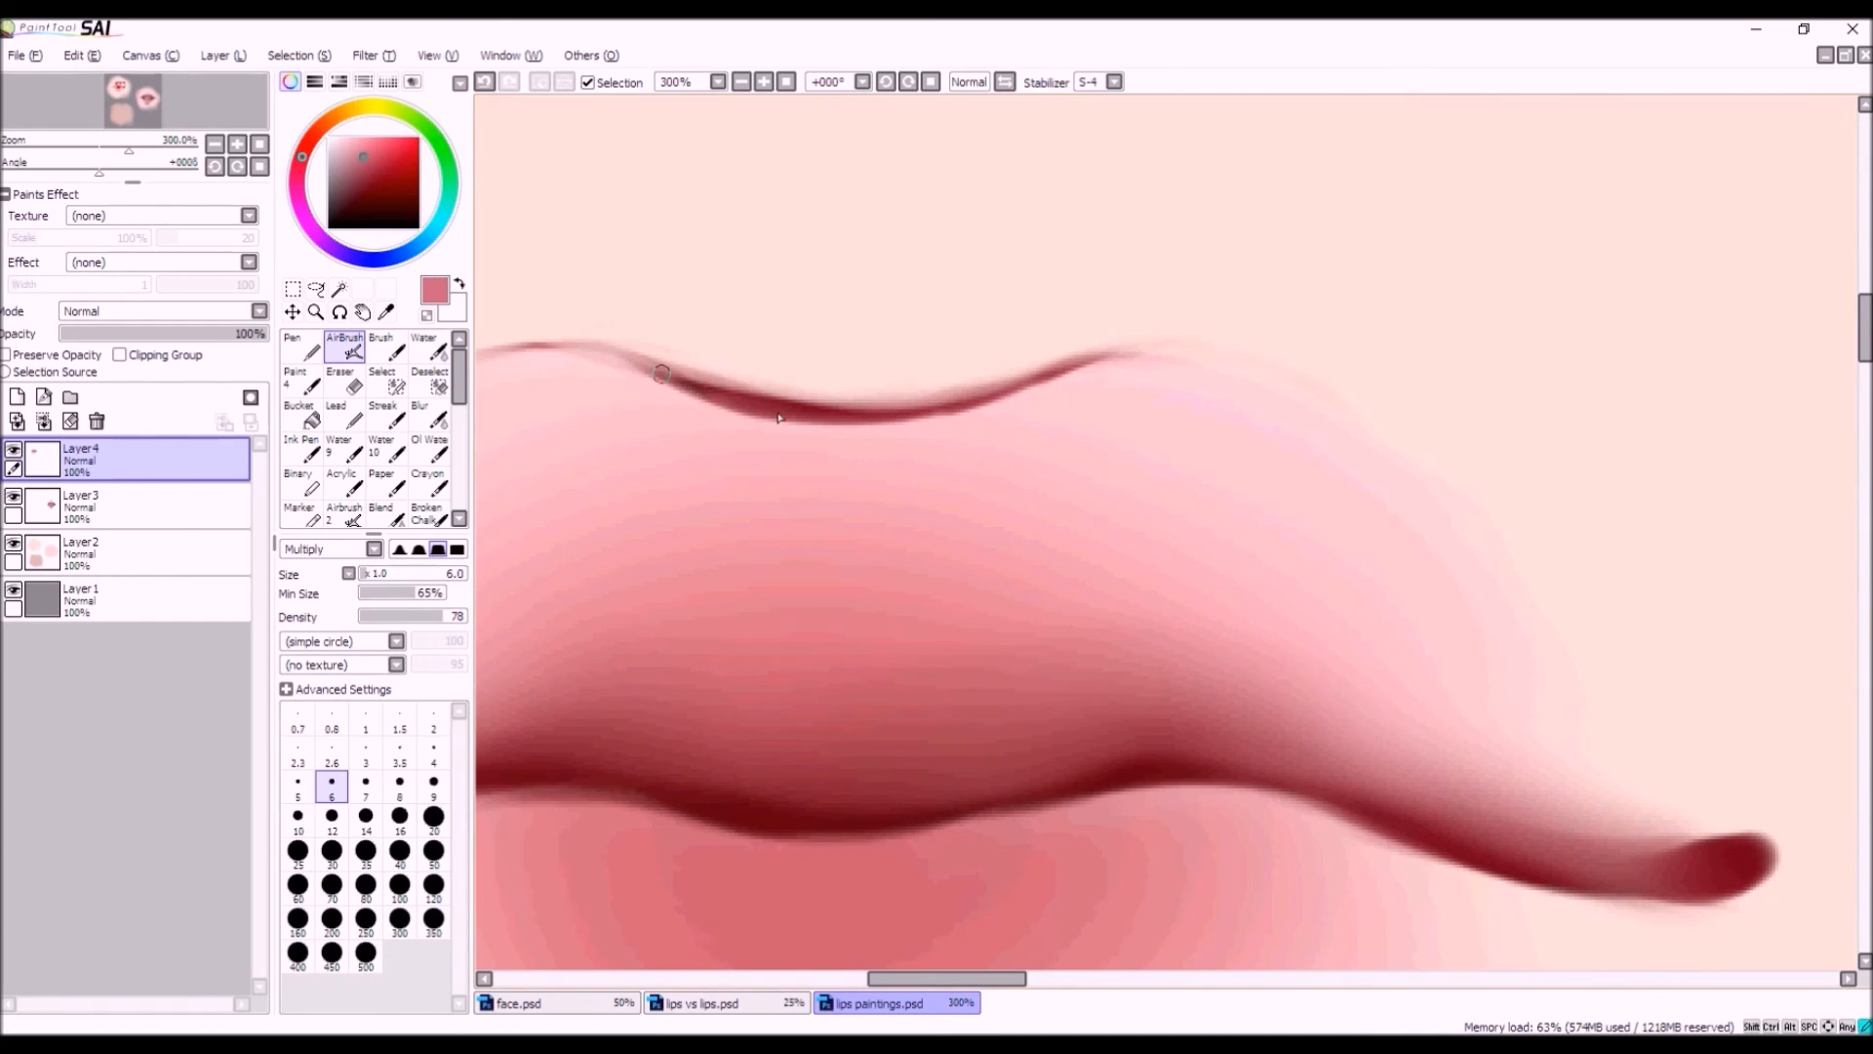
{"action": "left_click", "coordinate": [484, 82]}
{"action": "left_click", "coordinate": [327, 549]}
{"action": "left_click", "coordinate": [312, 564]}
{"action": "left_click_drag", "start_coordinate": [653, 371], "coordinate": [749, 406]}
{"action": "left_click_drag", "start_coordinate": [685, 383], "coordinate": [797, 405]}
{"action": "mouse_move", "coordinate": [721, 401]}
{"action": "left_mouse_down"}
{"action": "mouse_move", "coordinate": [882, 418]}
{"action": "mouse_move", "coordinate": [916, 386]}
{"action": "mouse_move", "coordinate": [919, 406]}
{"action": "mouse_move", "coordinate": [1025, 393]}
{"action": "left_mouse_up"}
{"action": "left_click_drag", "start_coordinate": [908, 409], "coordinate": [1112, 360]}
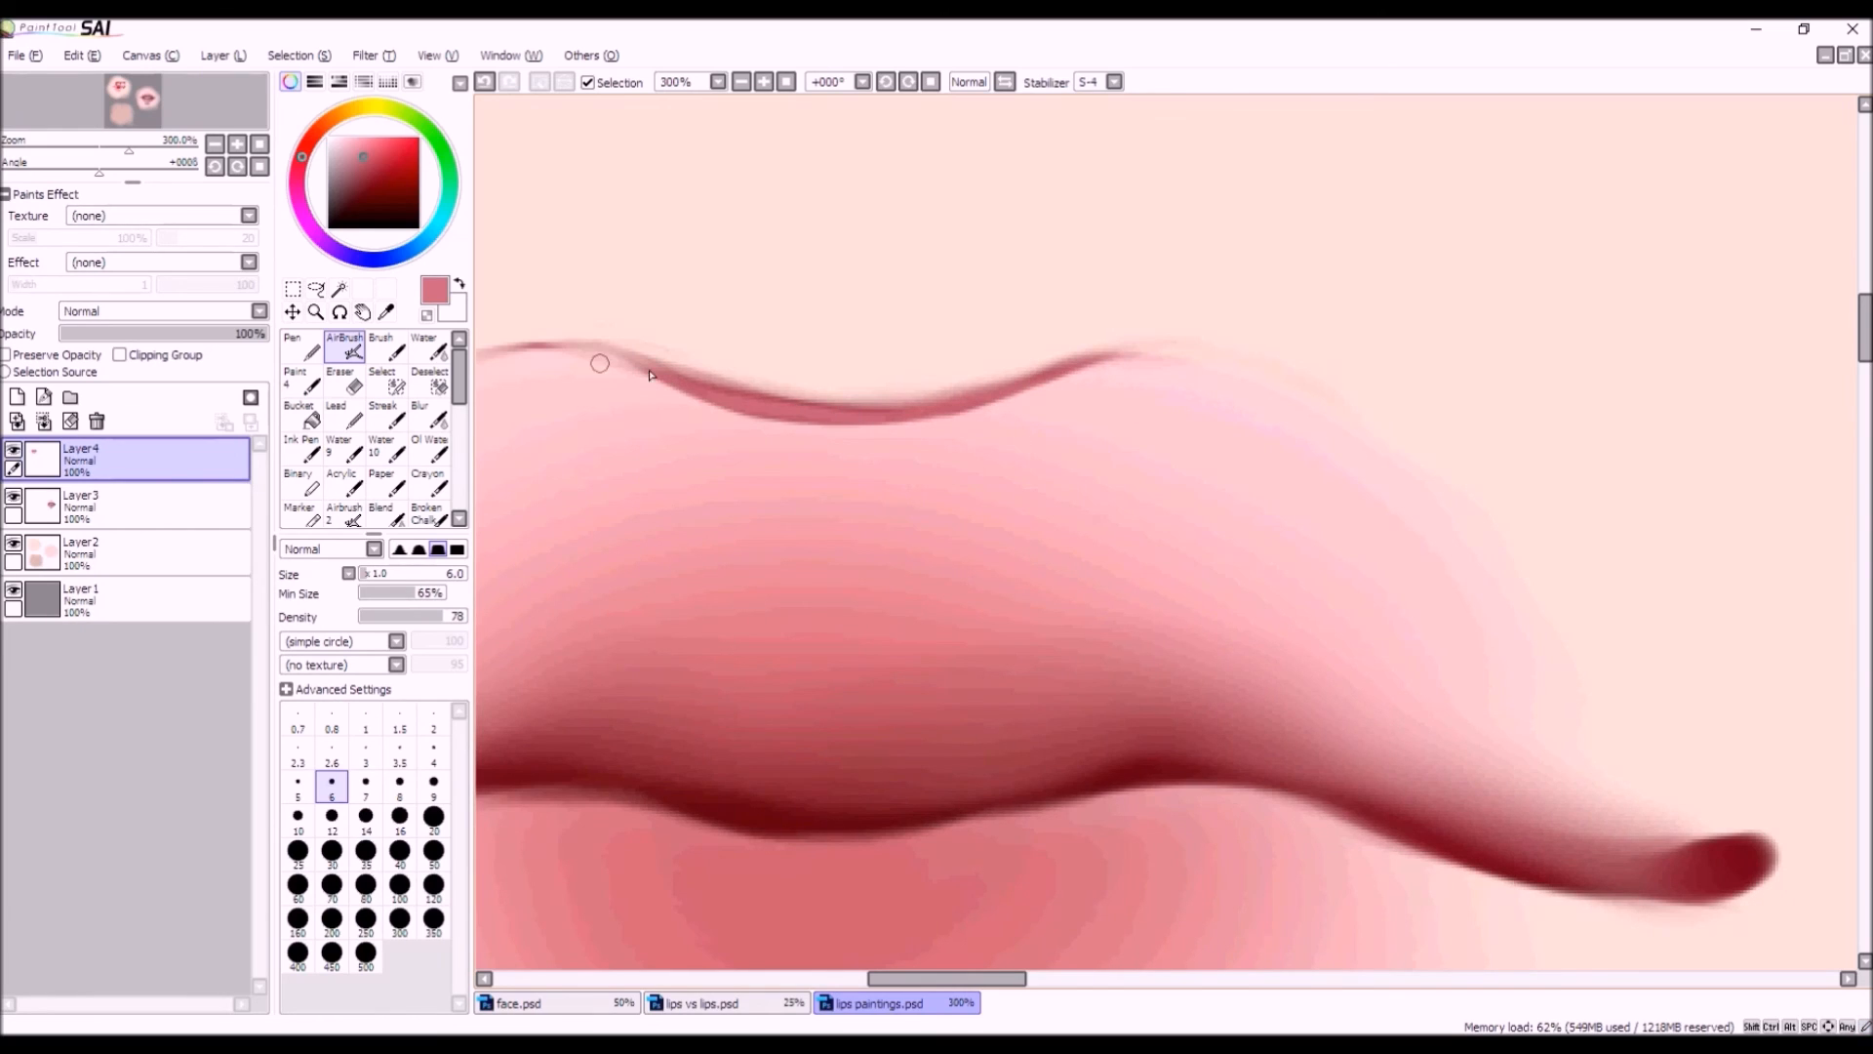
Add another soft pink AirBrush stroke along the middle dip of the cupid's bow contour.
{"action": "scroll", "coordinate": [863, 395], "scroll_direction": "down", "scroll_amount": 3}
{"action": "scroll", "coordinate": [851, 398], "scroll_direction": "up", "scroll_amount": 3}
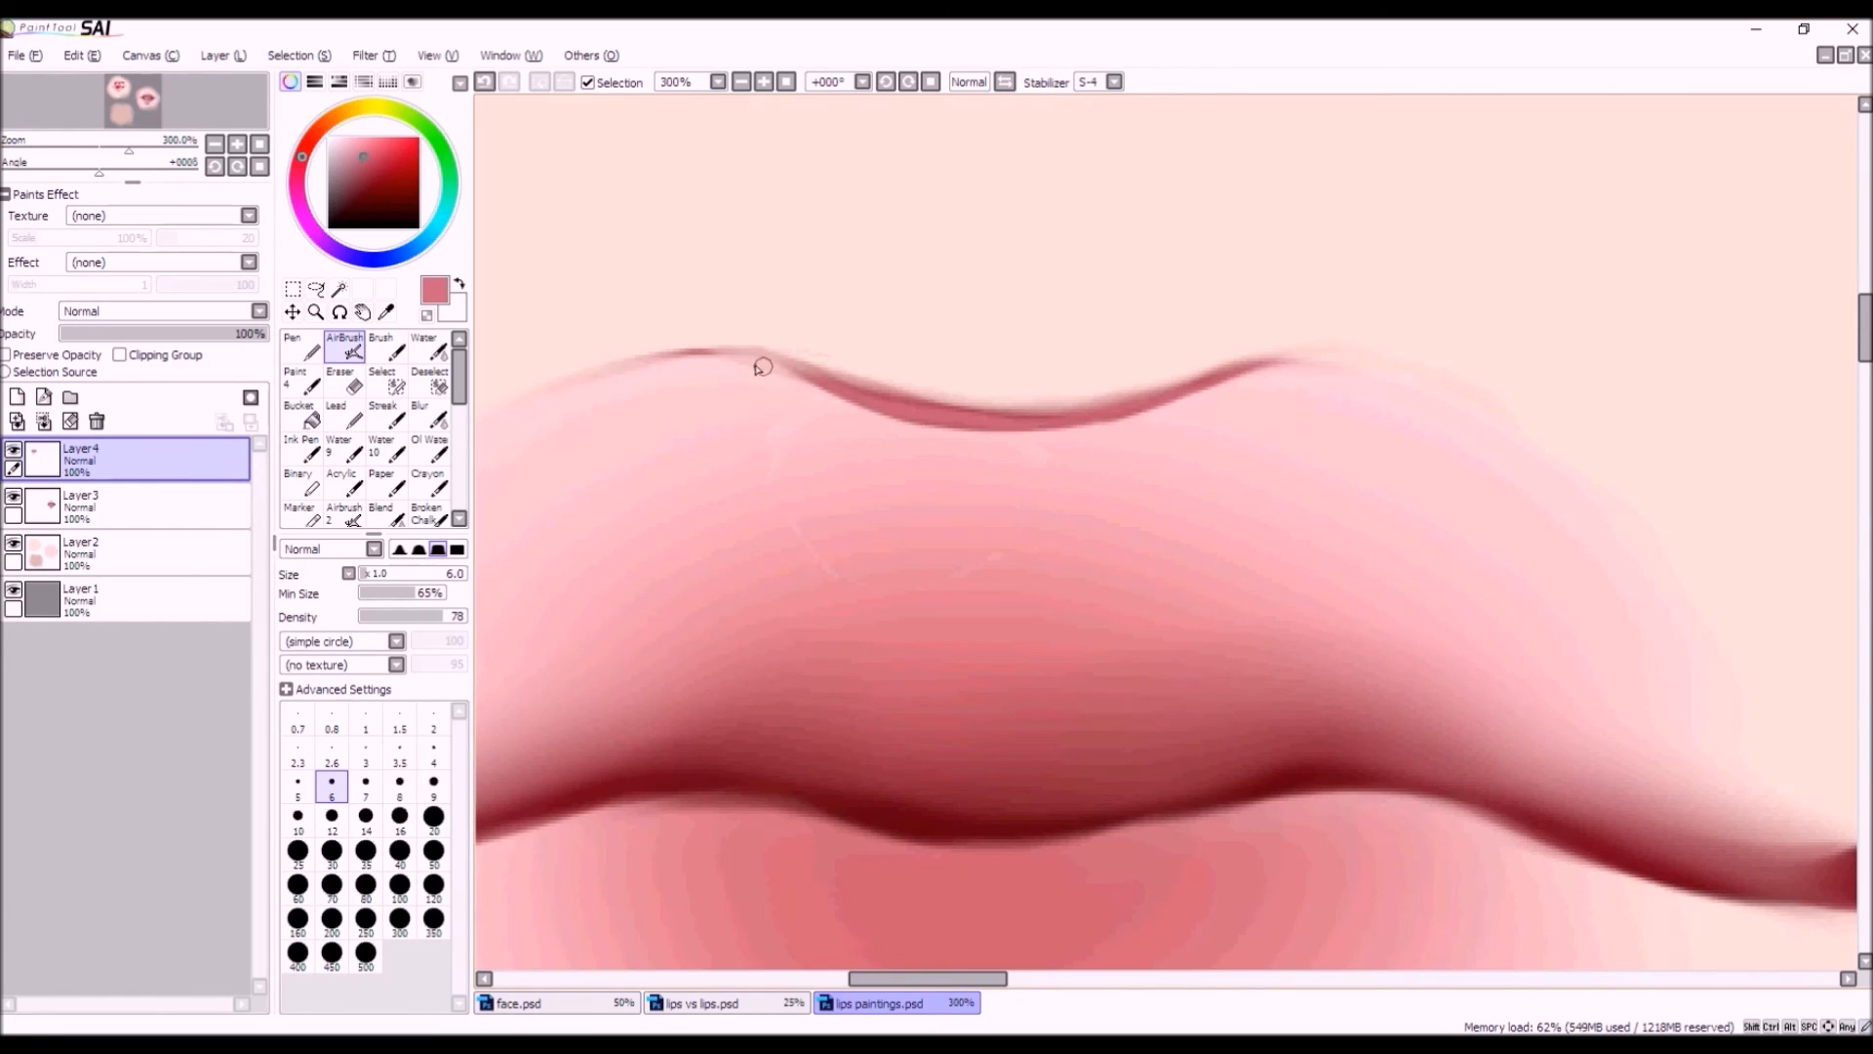
{"action": "scroll", "coordinate": [863, 398], "scroll_direction": "down", "scroll_amount": 5}
{"action": "scroll", "coordinate": [863, 398], "scroll_direction": "up", "scroll_amount": 5}
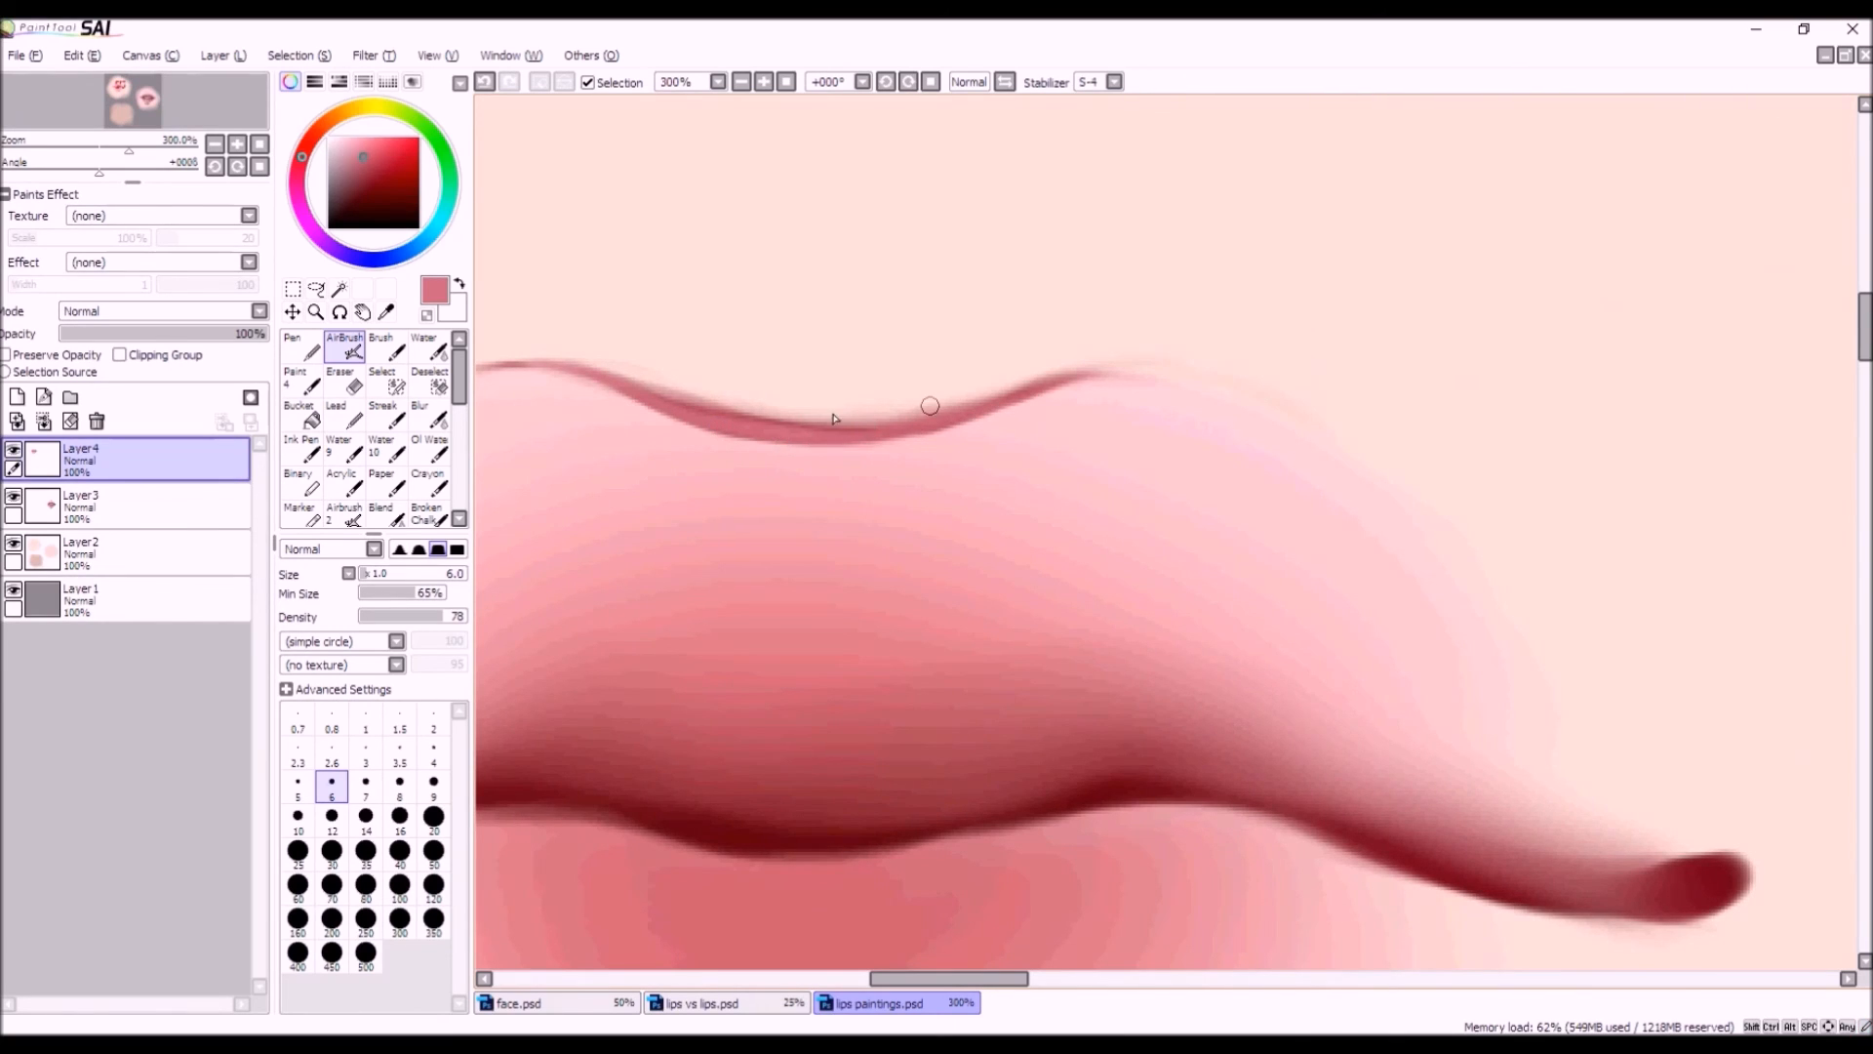
{"action": "left_click_drag", "start_coordinate": [804, 419], "coordinate": [919, 414]}
{"action": "scroll", "coordinate": [940, 333], "scroll_direction": "down", "scroll_amount": 4}
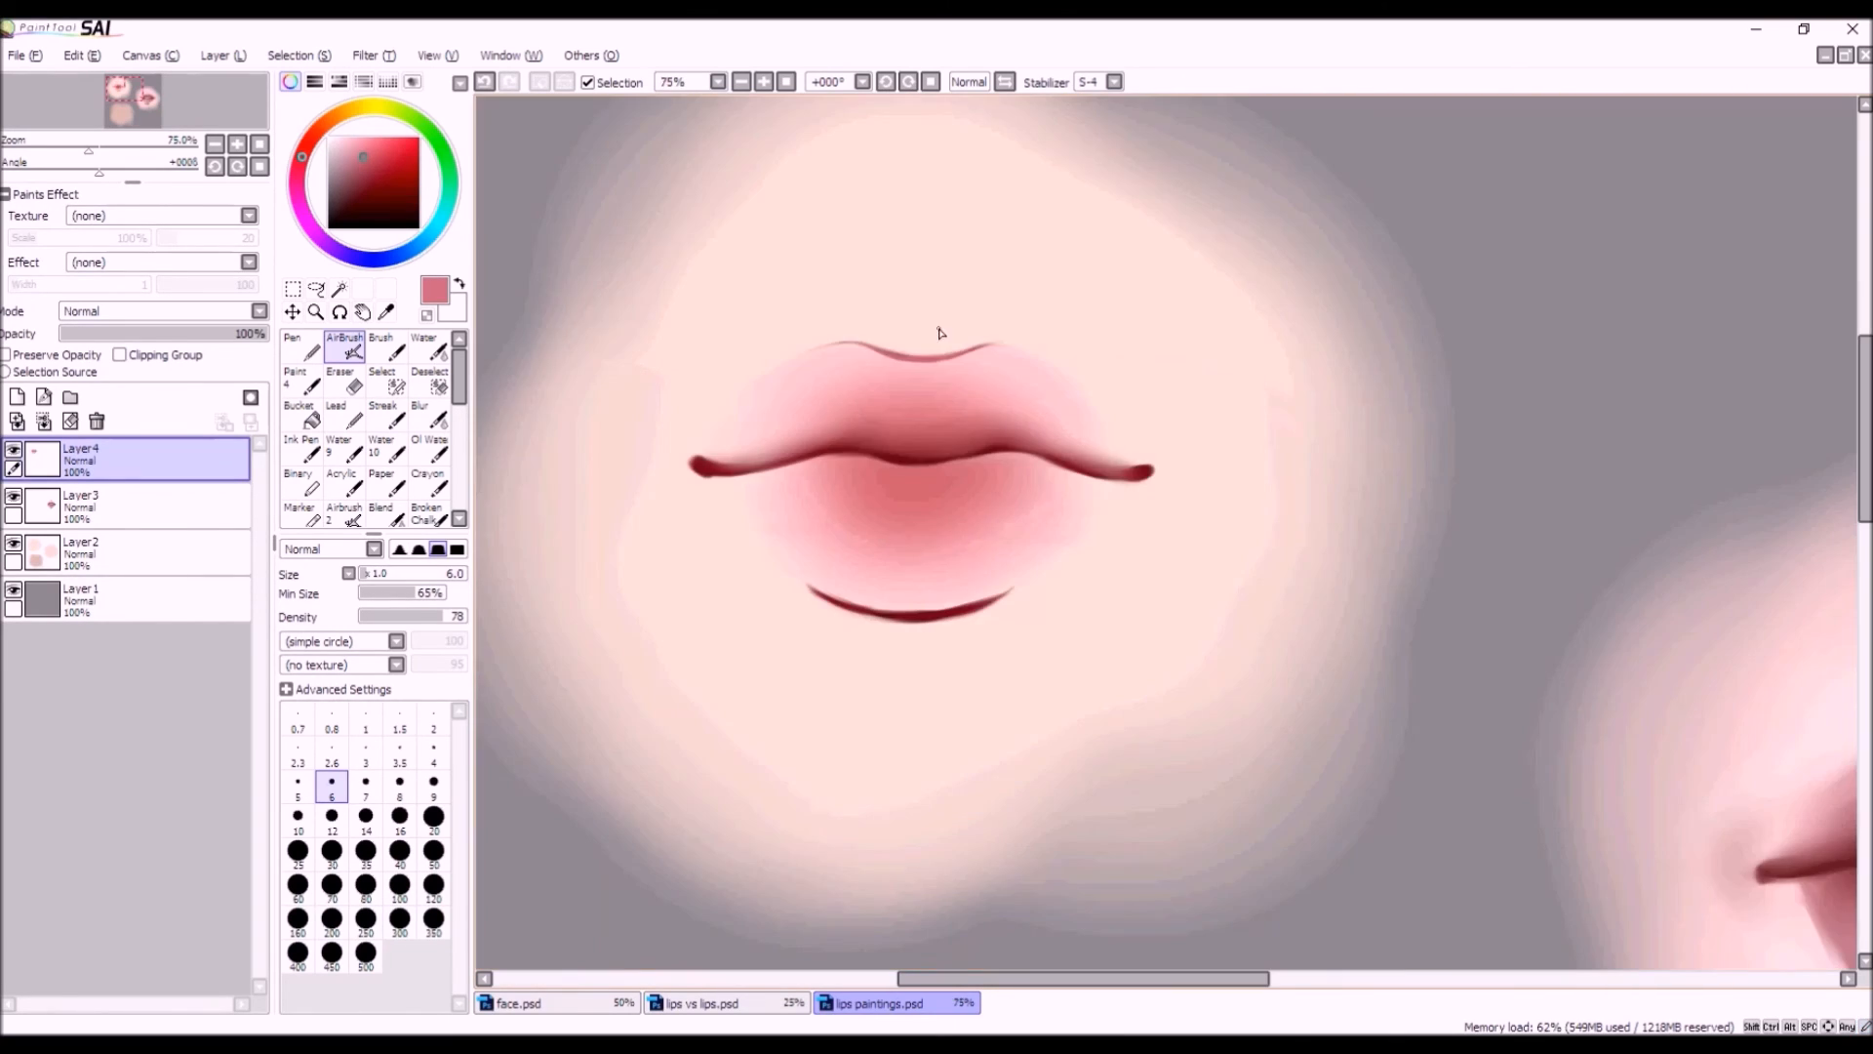
{"action": "scroll", "coordinate": [961, 390], "scroll_direction": "down", "scroll_amount": 4}
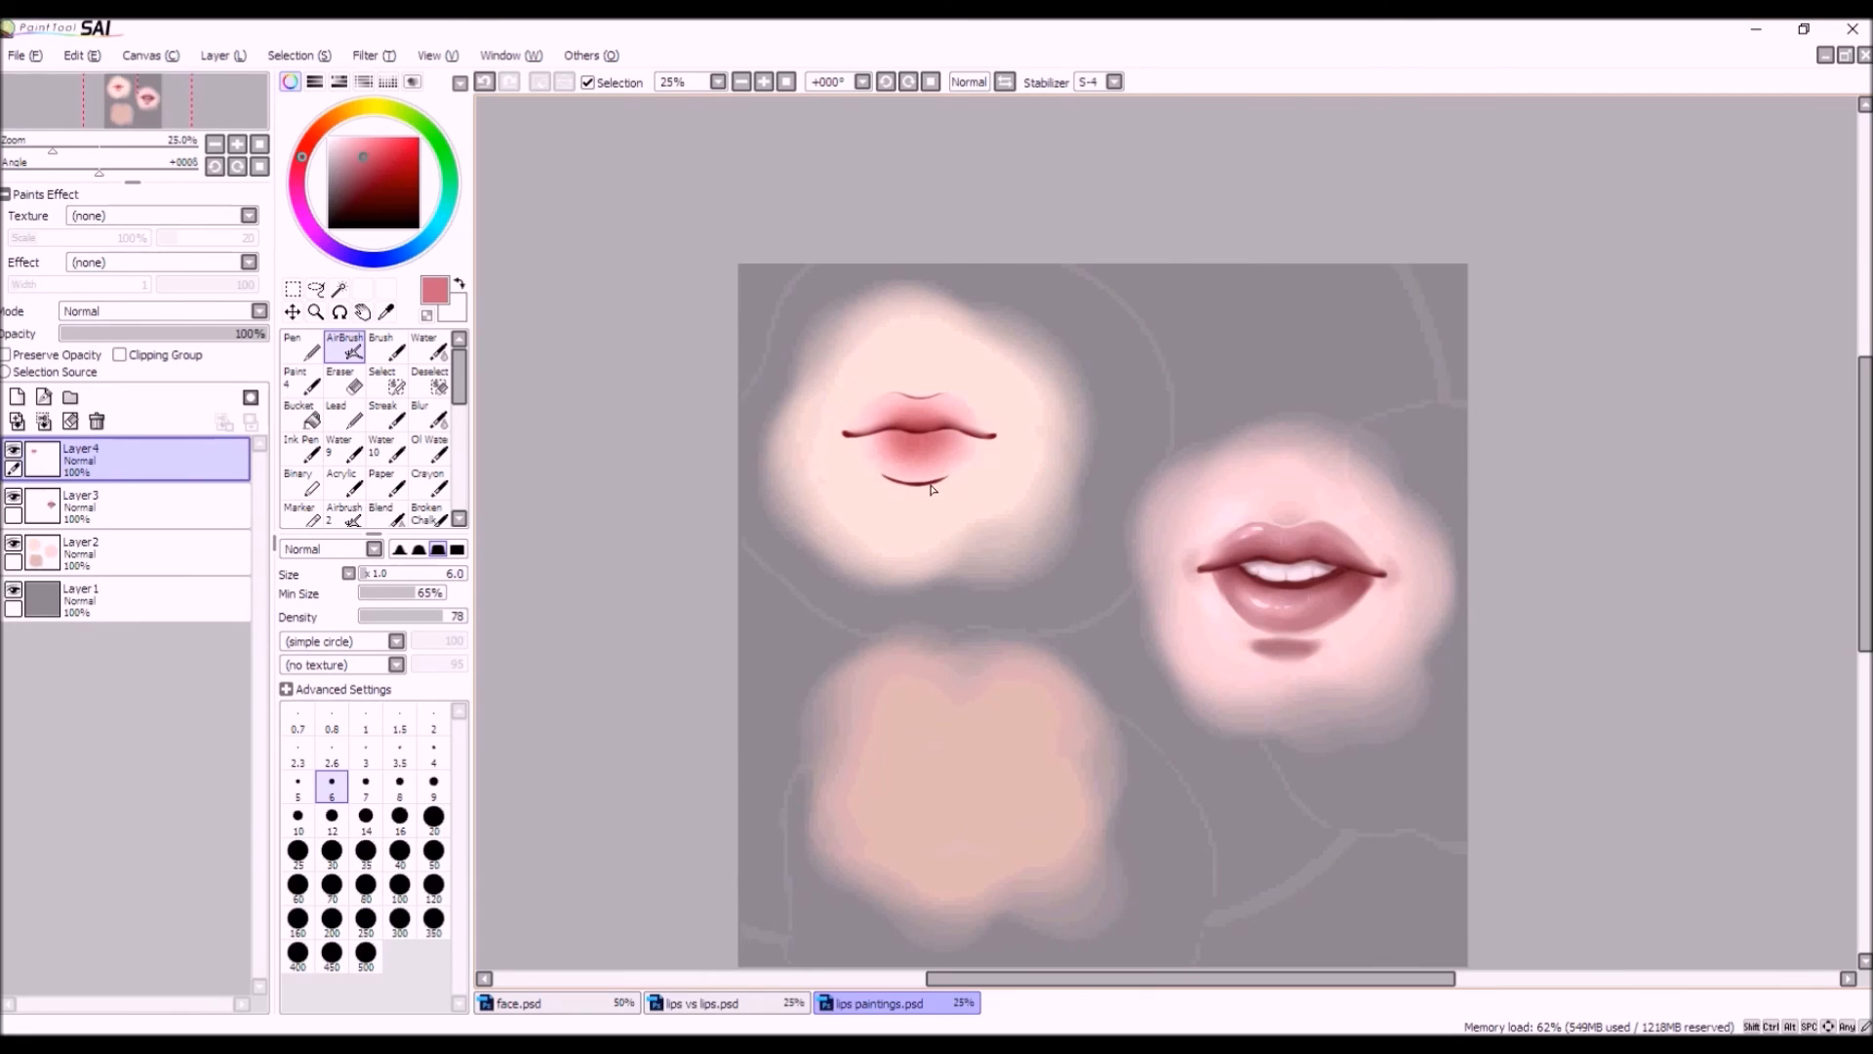
{"action": "scroll", "coordinate": [879, 411], "scroll_direction": "up", "scroll_amount": 2}
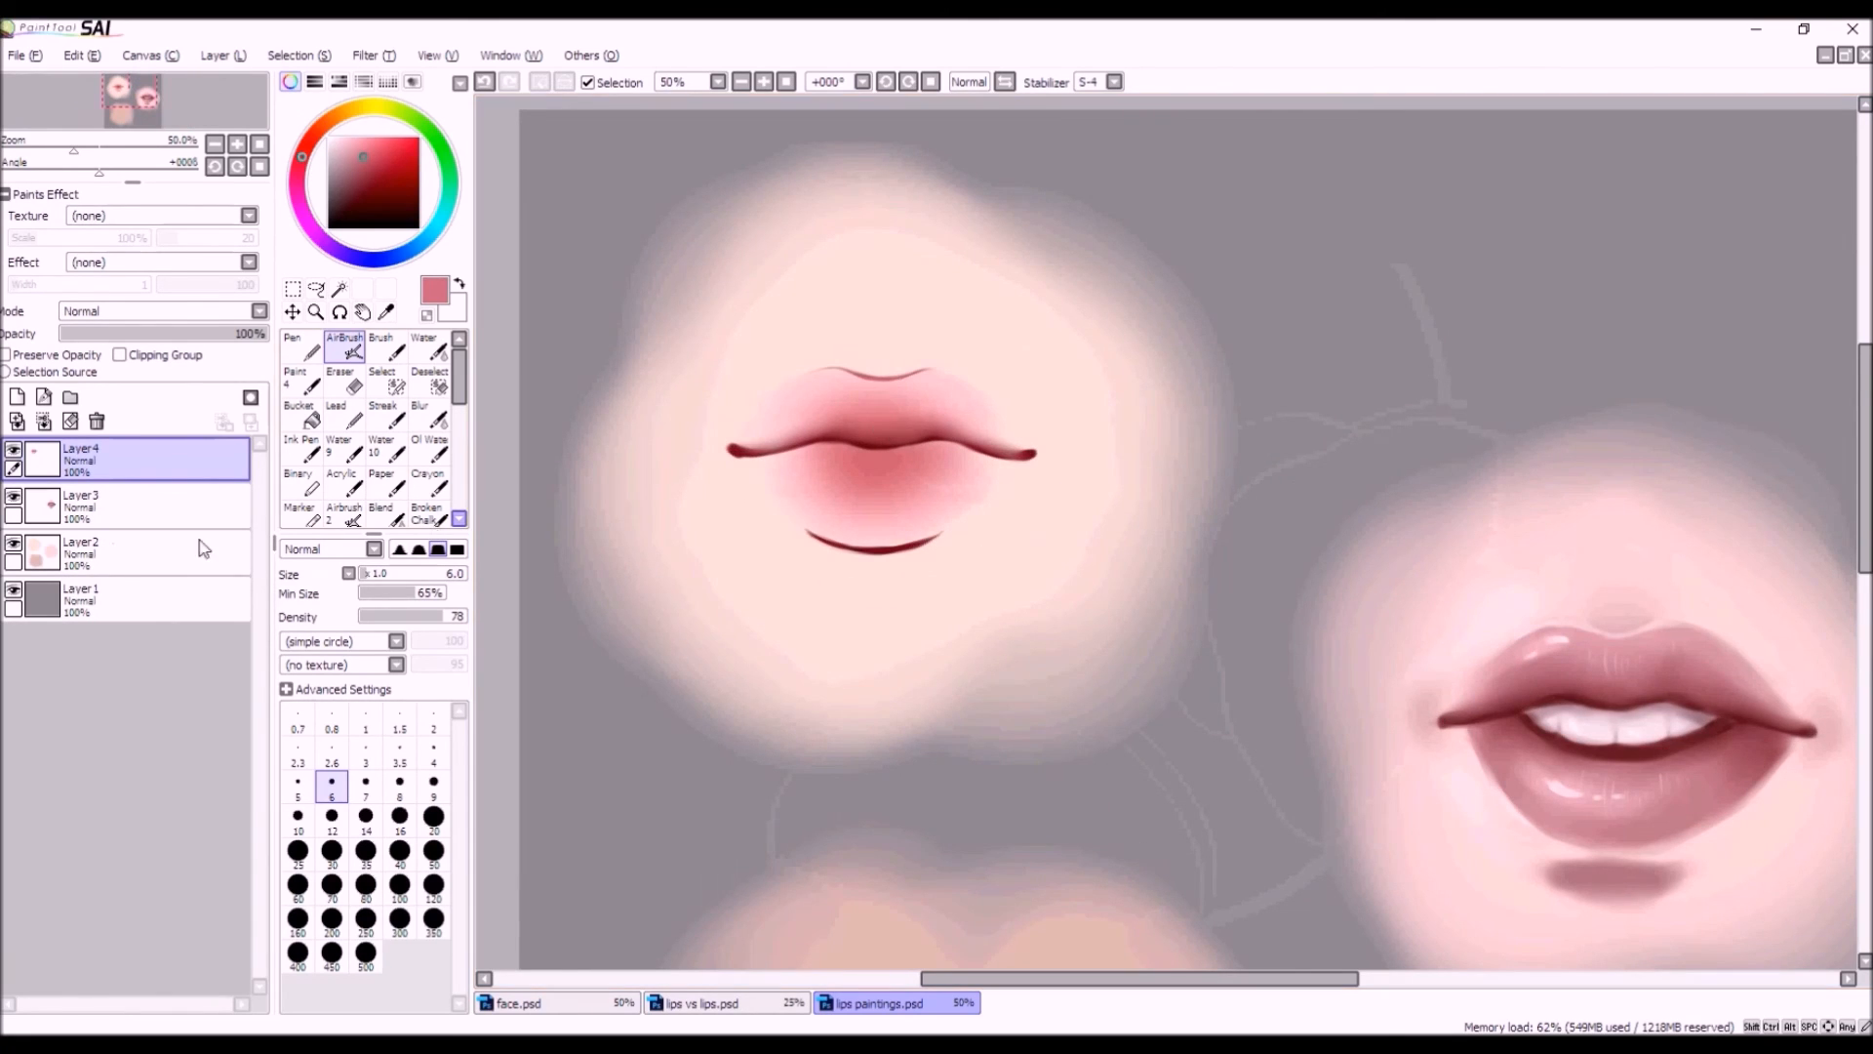
Raise the contrast of Layer3's finished lips to +13 and their color deepen to +27.
{"action": "left_click", "coordinate": [127, 509]}
{"action": "scroll", "coordinate": [658, 361], "scroll_direction": "down", "scroll_amount": 1}
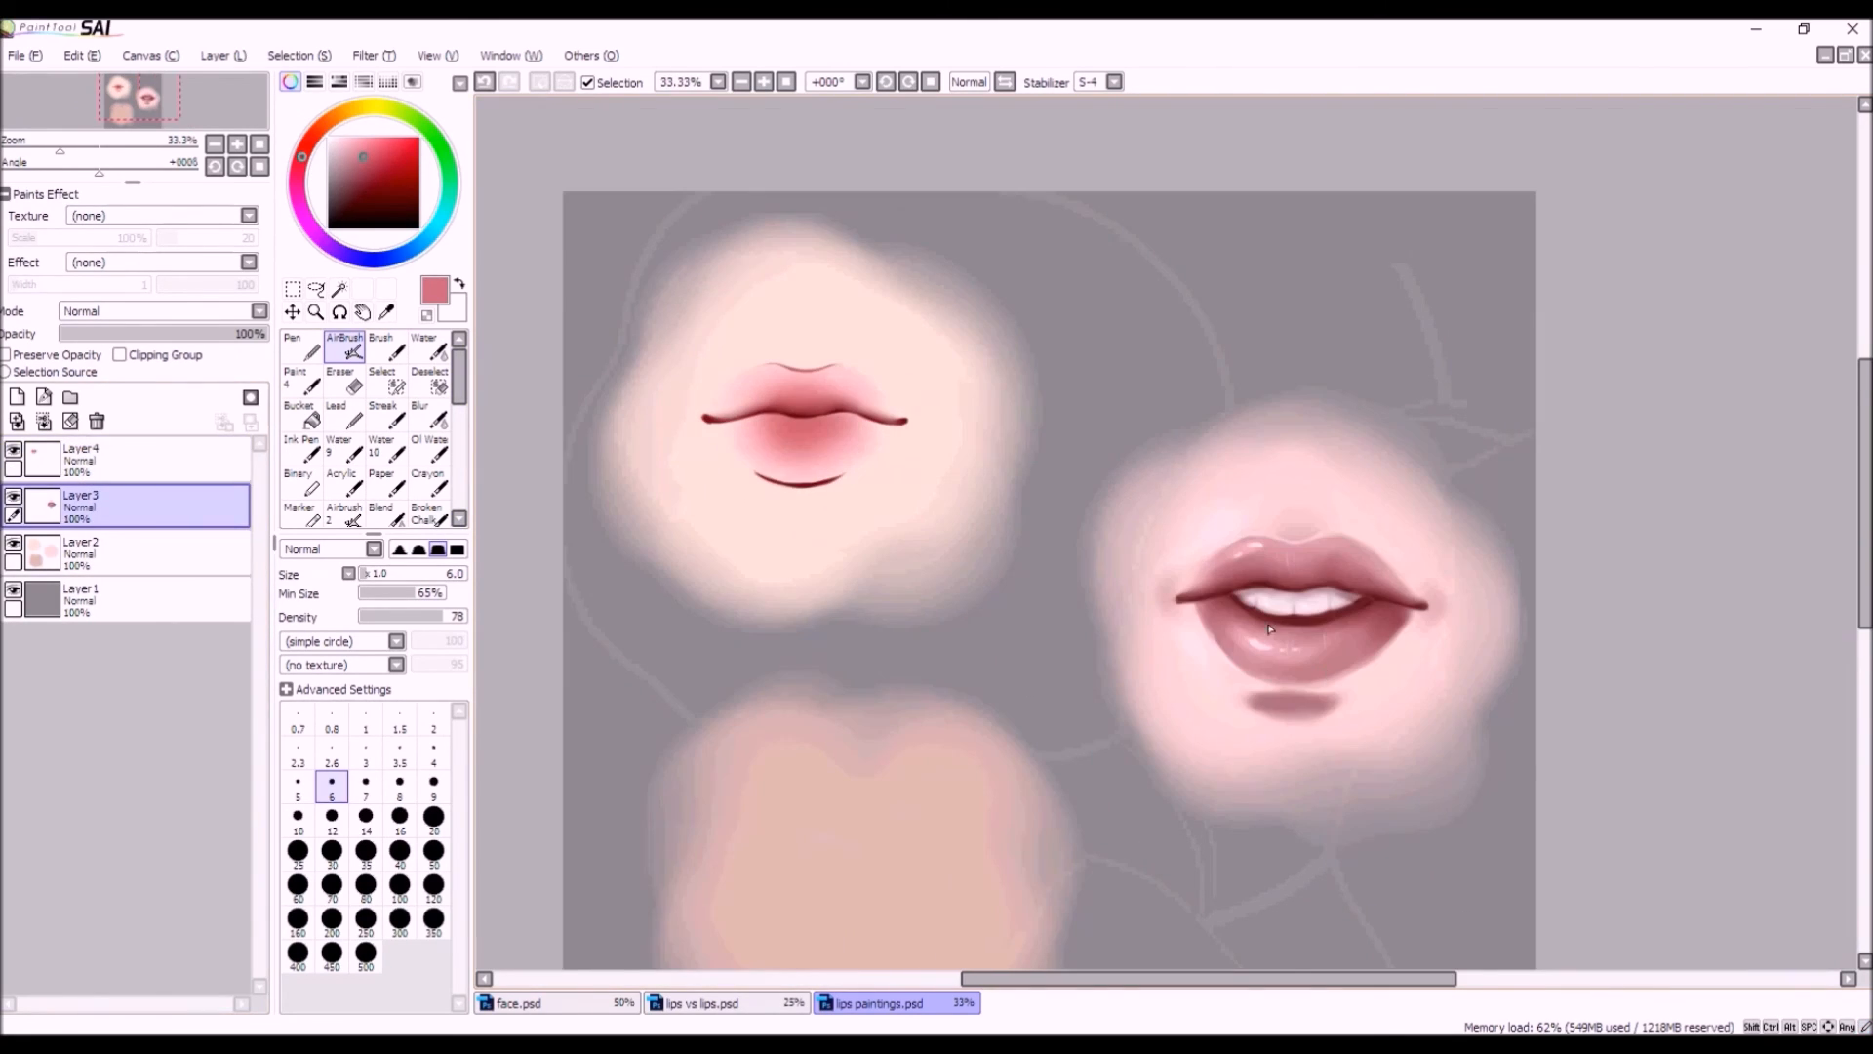
{"action": "left_click", "coordinate": [372, 56]}
{"action": "left_click", "coordinate": [410, 98]}
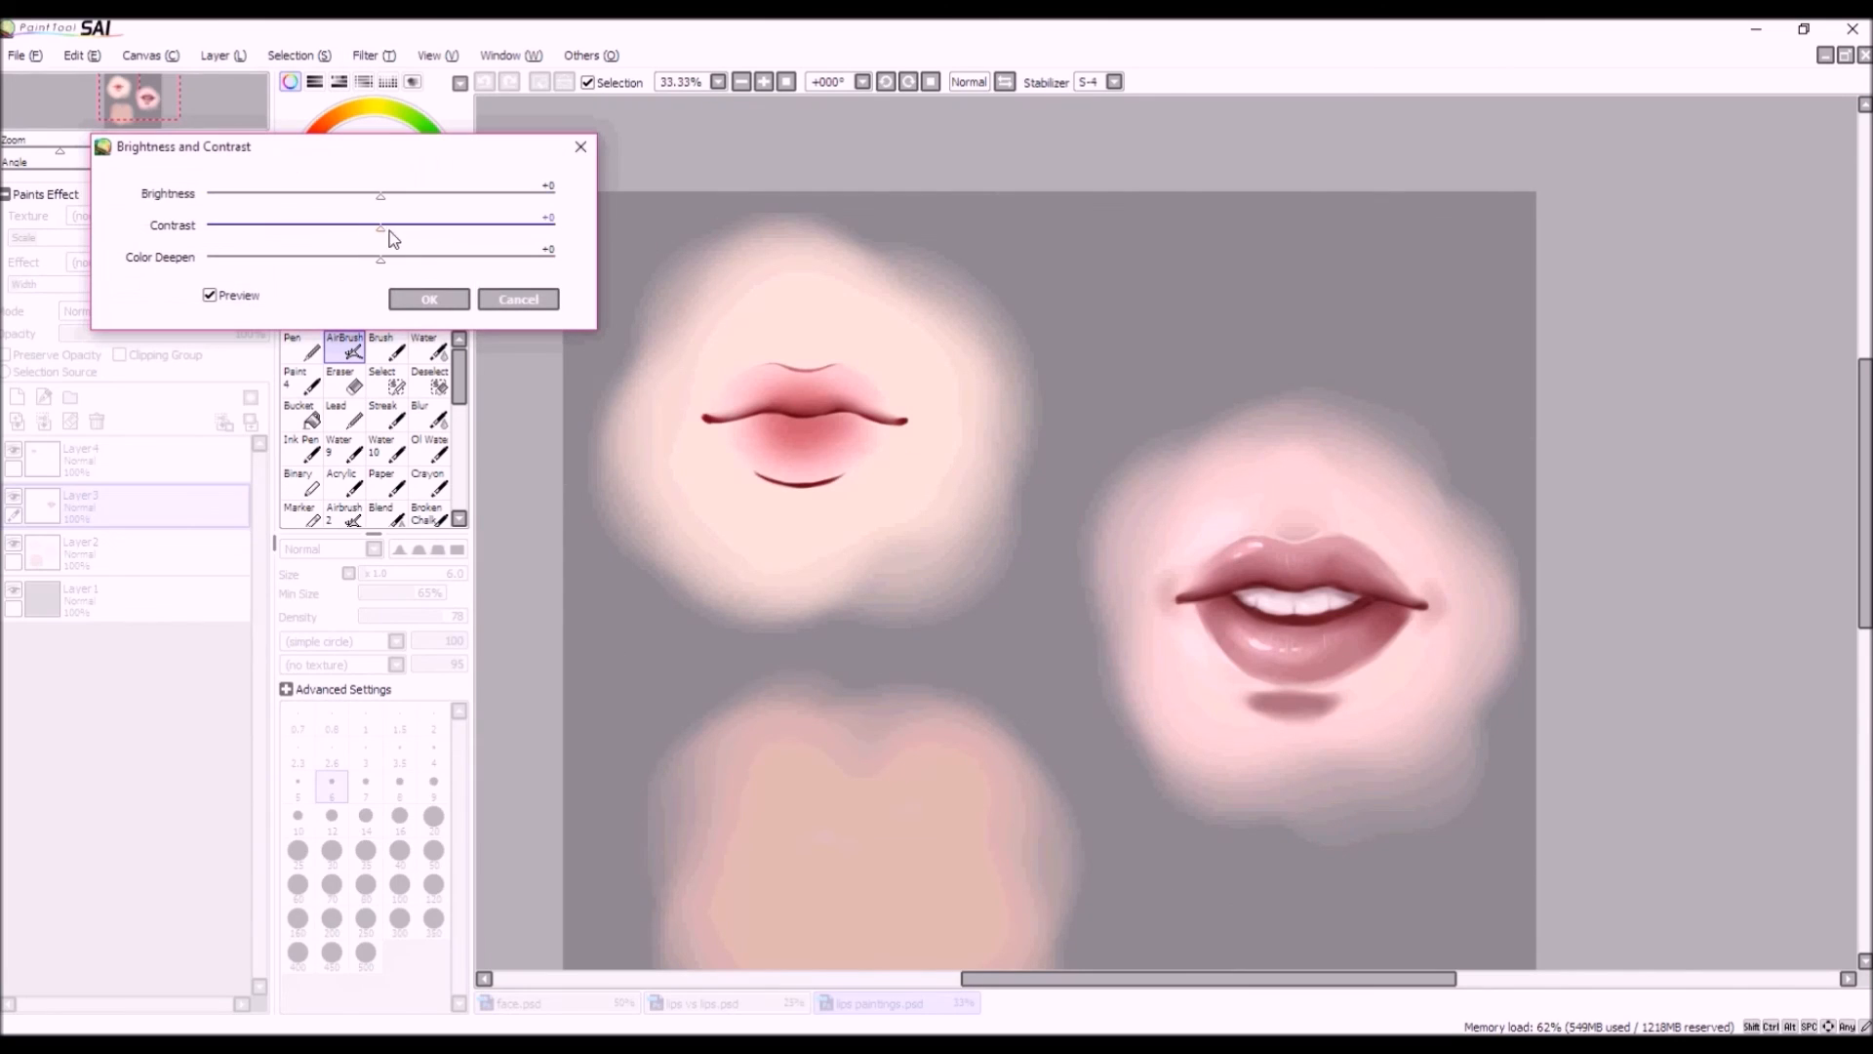
{"action": "left_click_drag", "start_coordinate": [405, 234], "coordinate": [428, 283]}
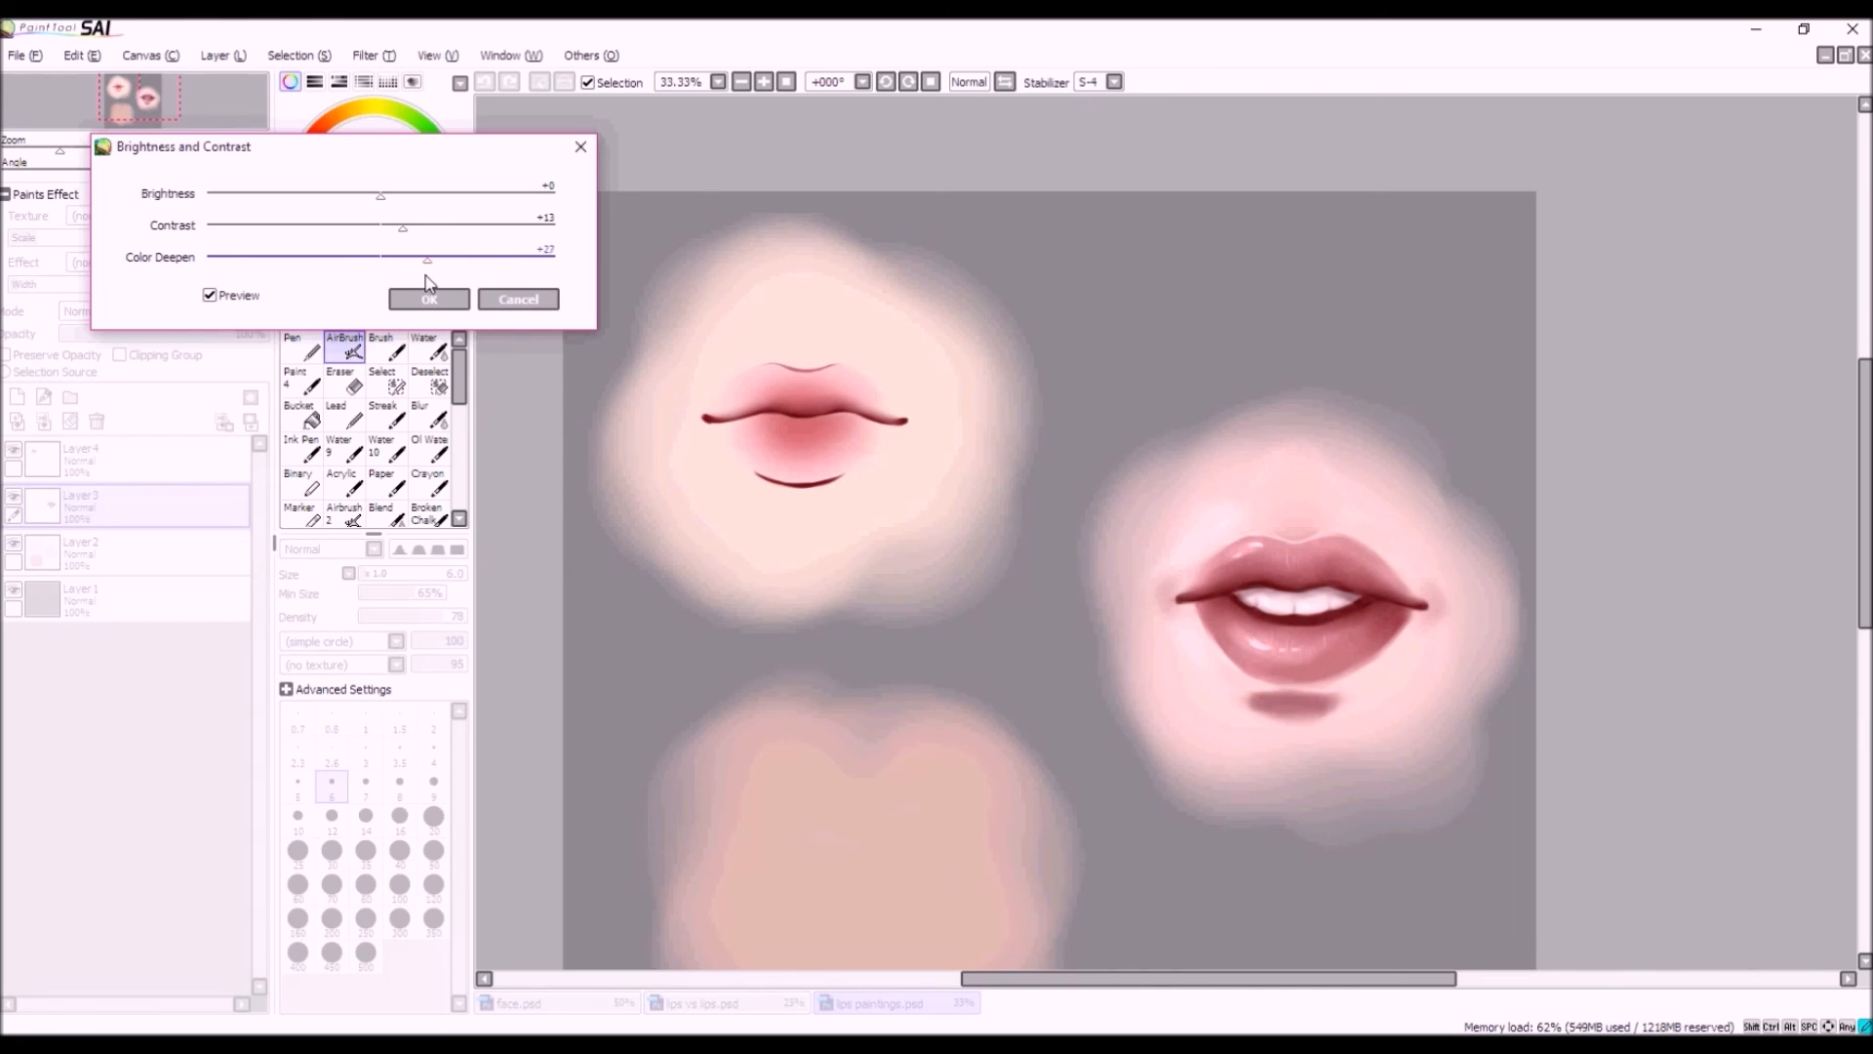
{"action": "left_click", "coordinate": [431, 301]}
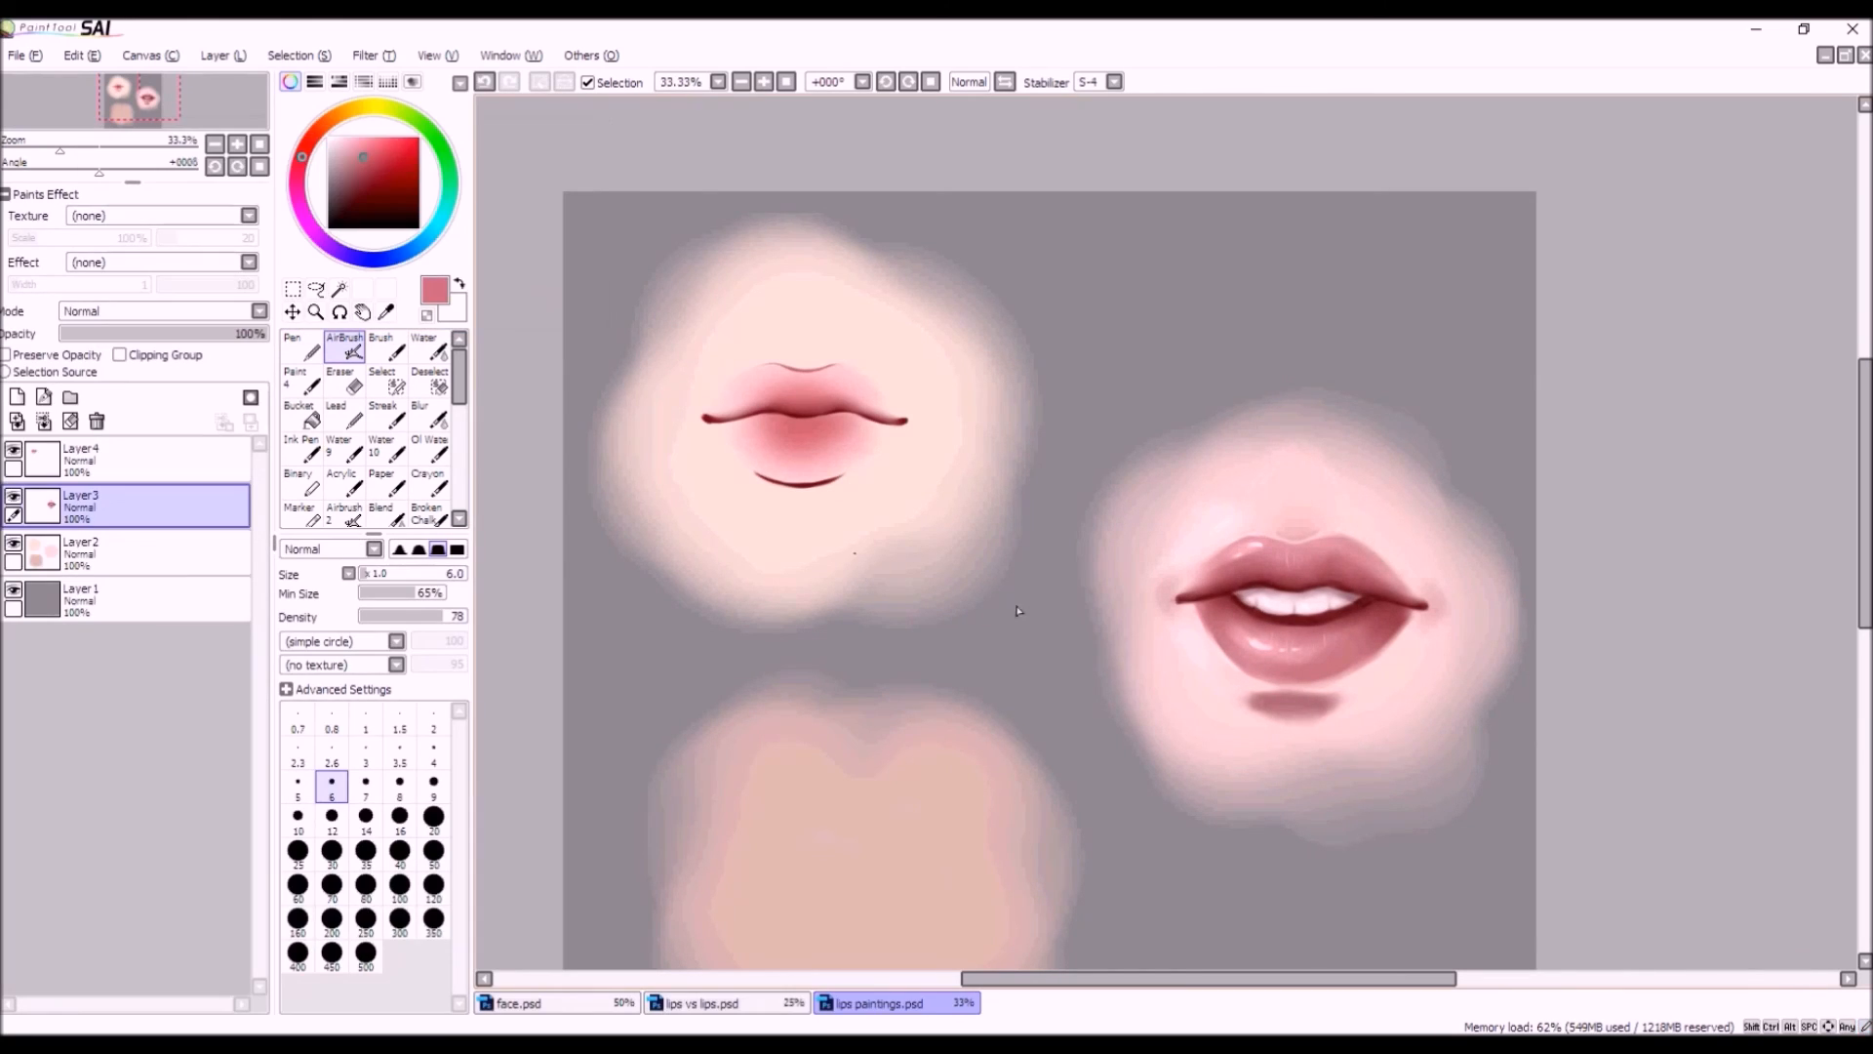
{"action": "scroll", "coordinate": [795, 430], "scroll_direction": "up", "scroll_amount": 1}
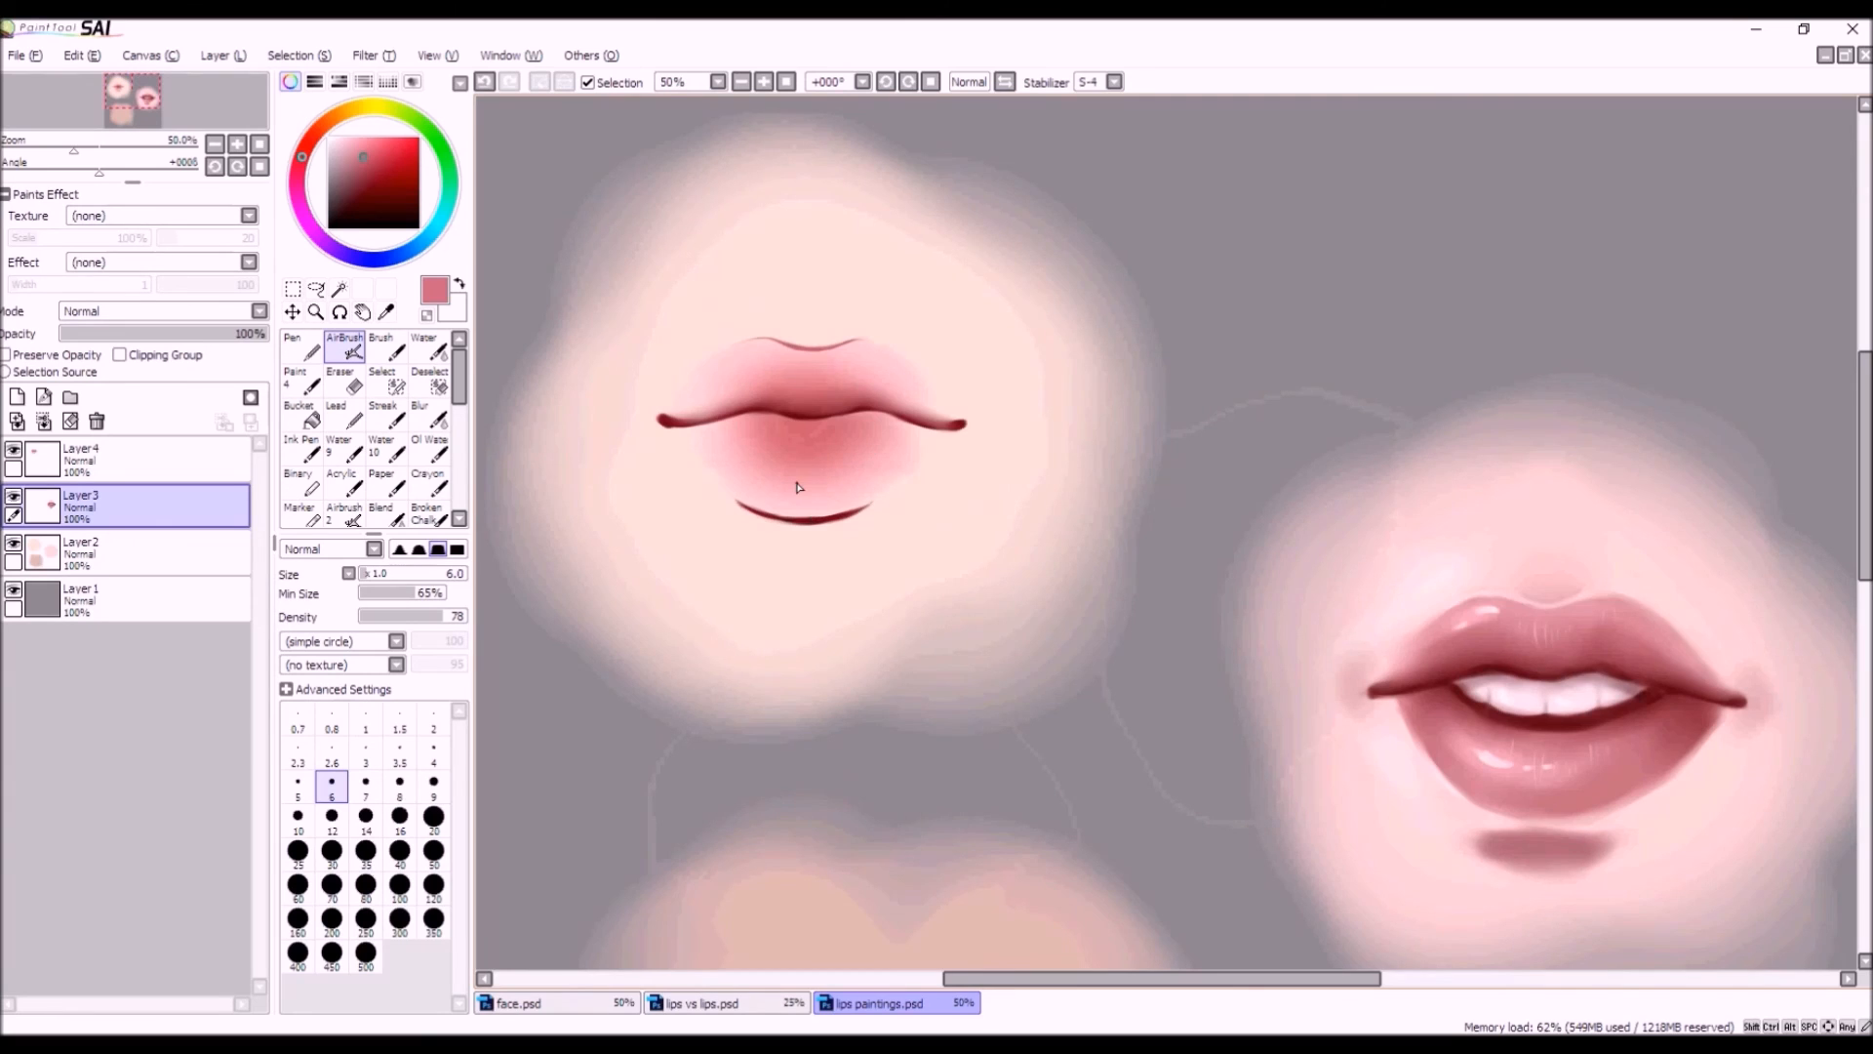
{"action": "scroll", "coordinate": [797, 486], "scroll_direction": "down", "scroll_amount": 1}
{"action": "scroll", "coordinate": [780, 479], "scroll_direction": "up", "scroll_amount": 1}
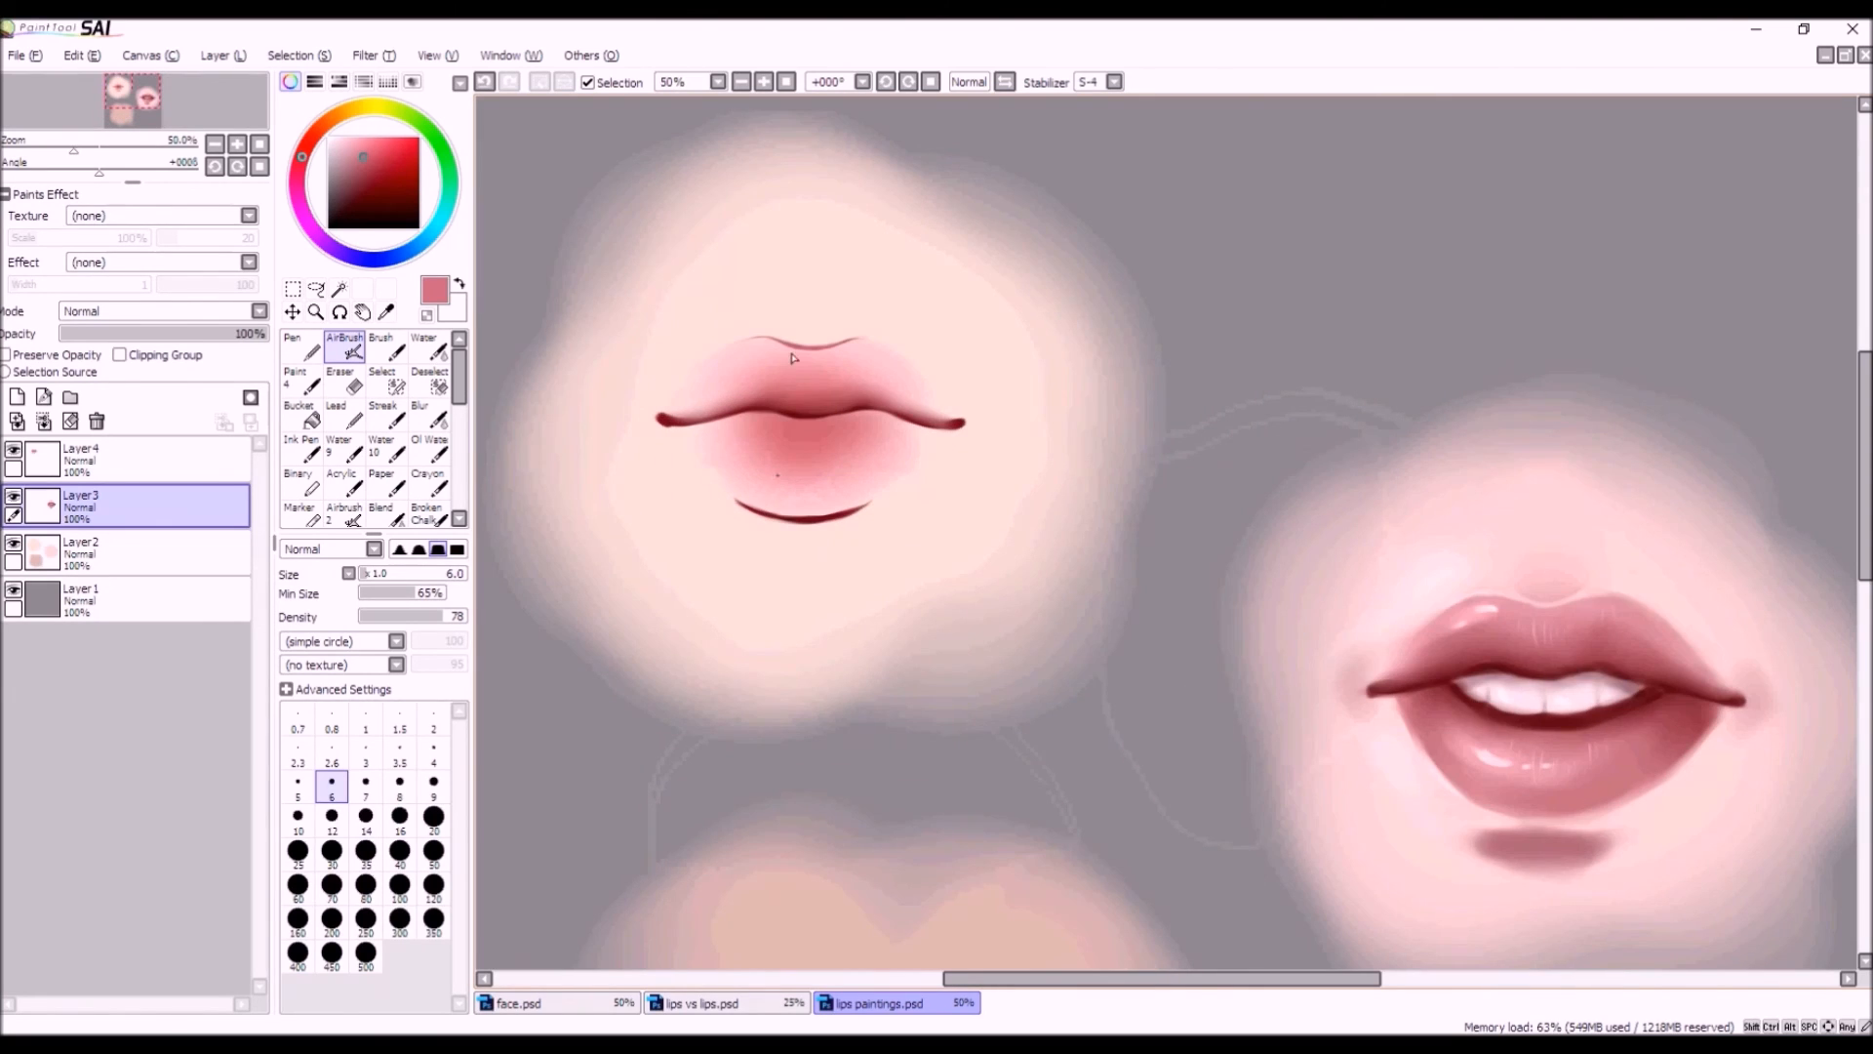
{"action": "scroll", "coordinate": [809, 323], "scroll_direction": "up", "scroll_amount": 1}
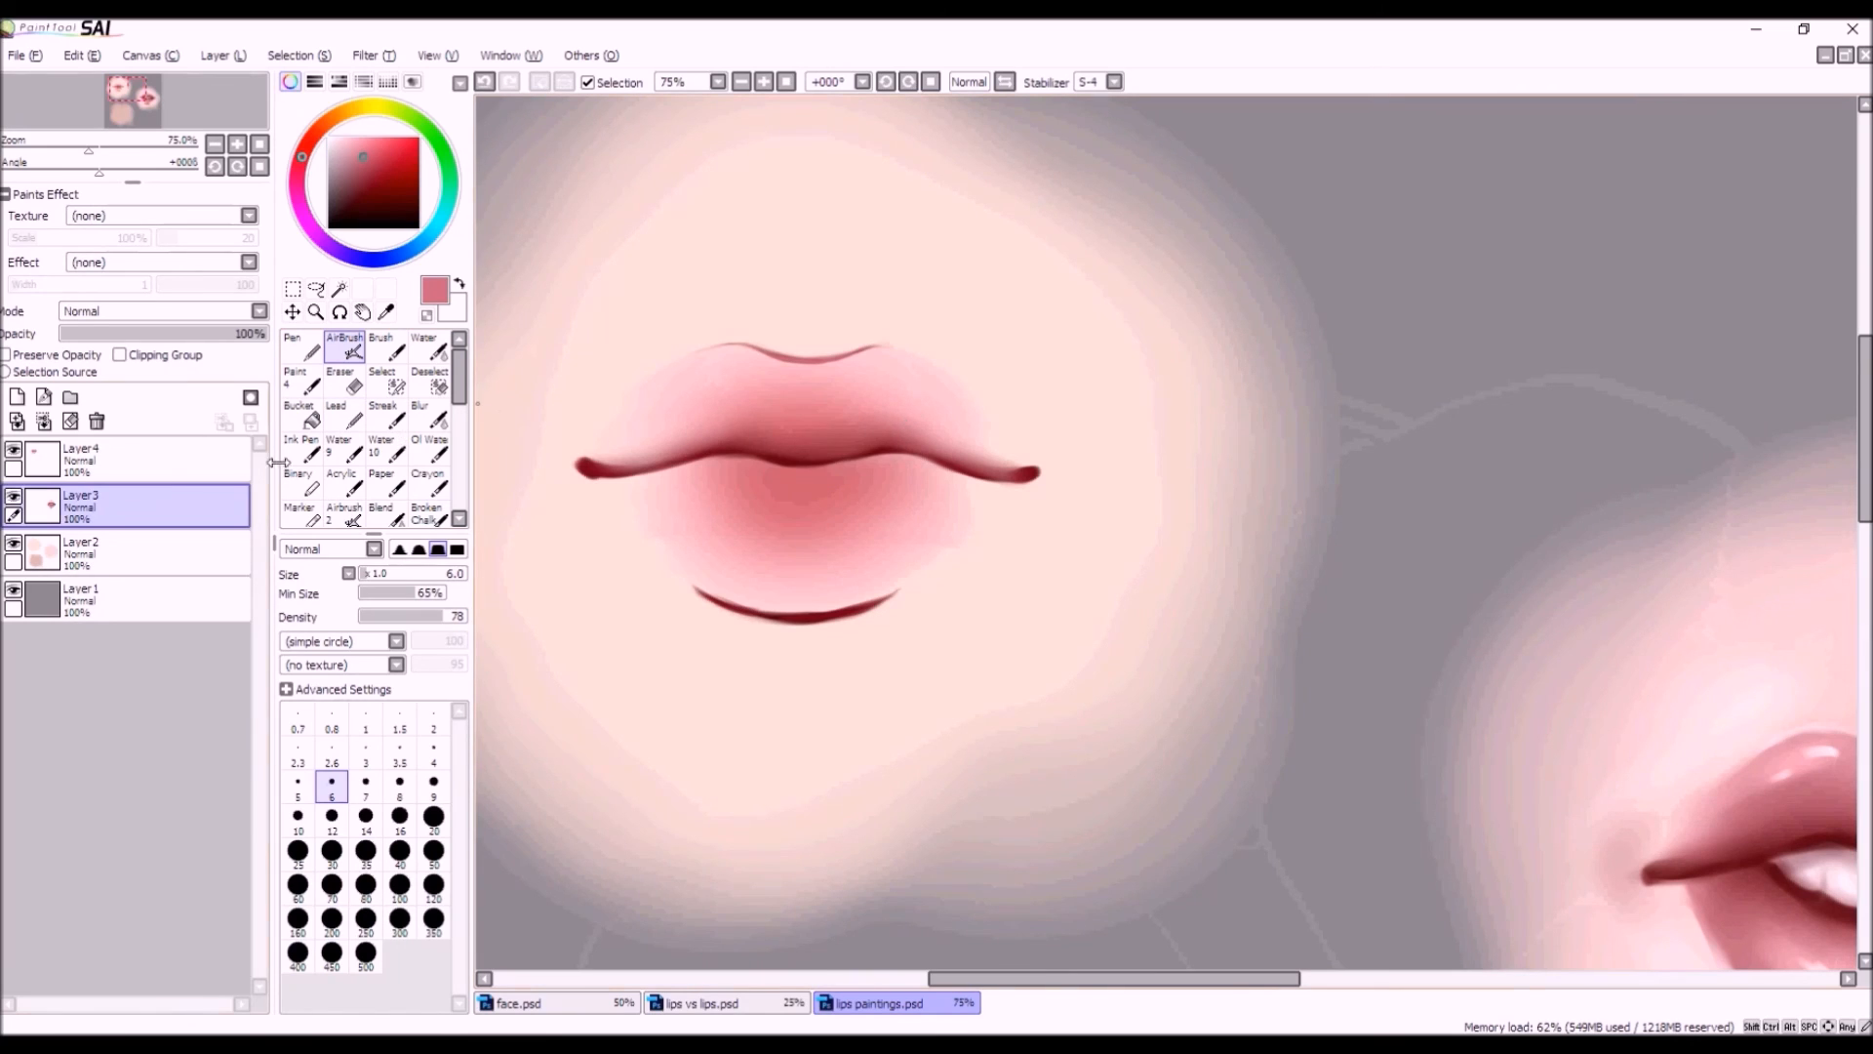
Paint fine dark crimson creases radiating from the mouth line into both lips on Layer4 with the AirBrush at size 6.
{"action": "left_click", "coordinate": [126, 459]}
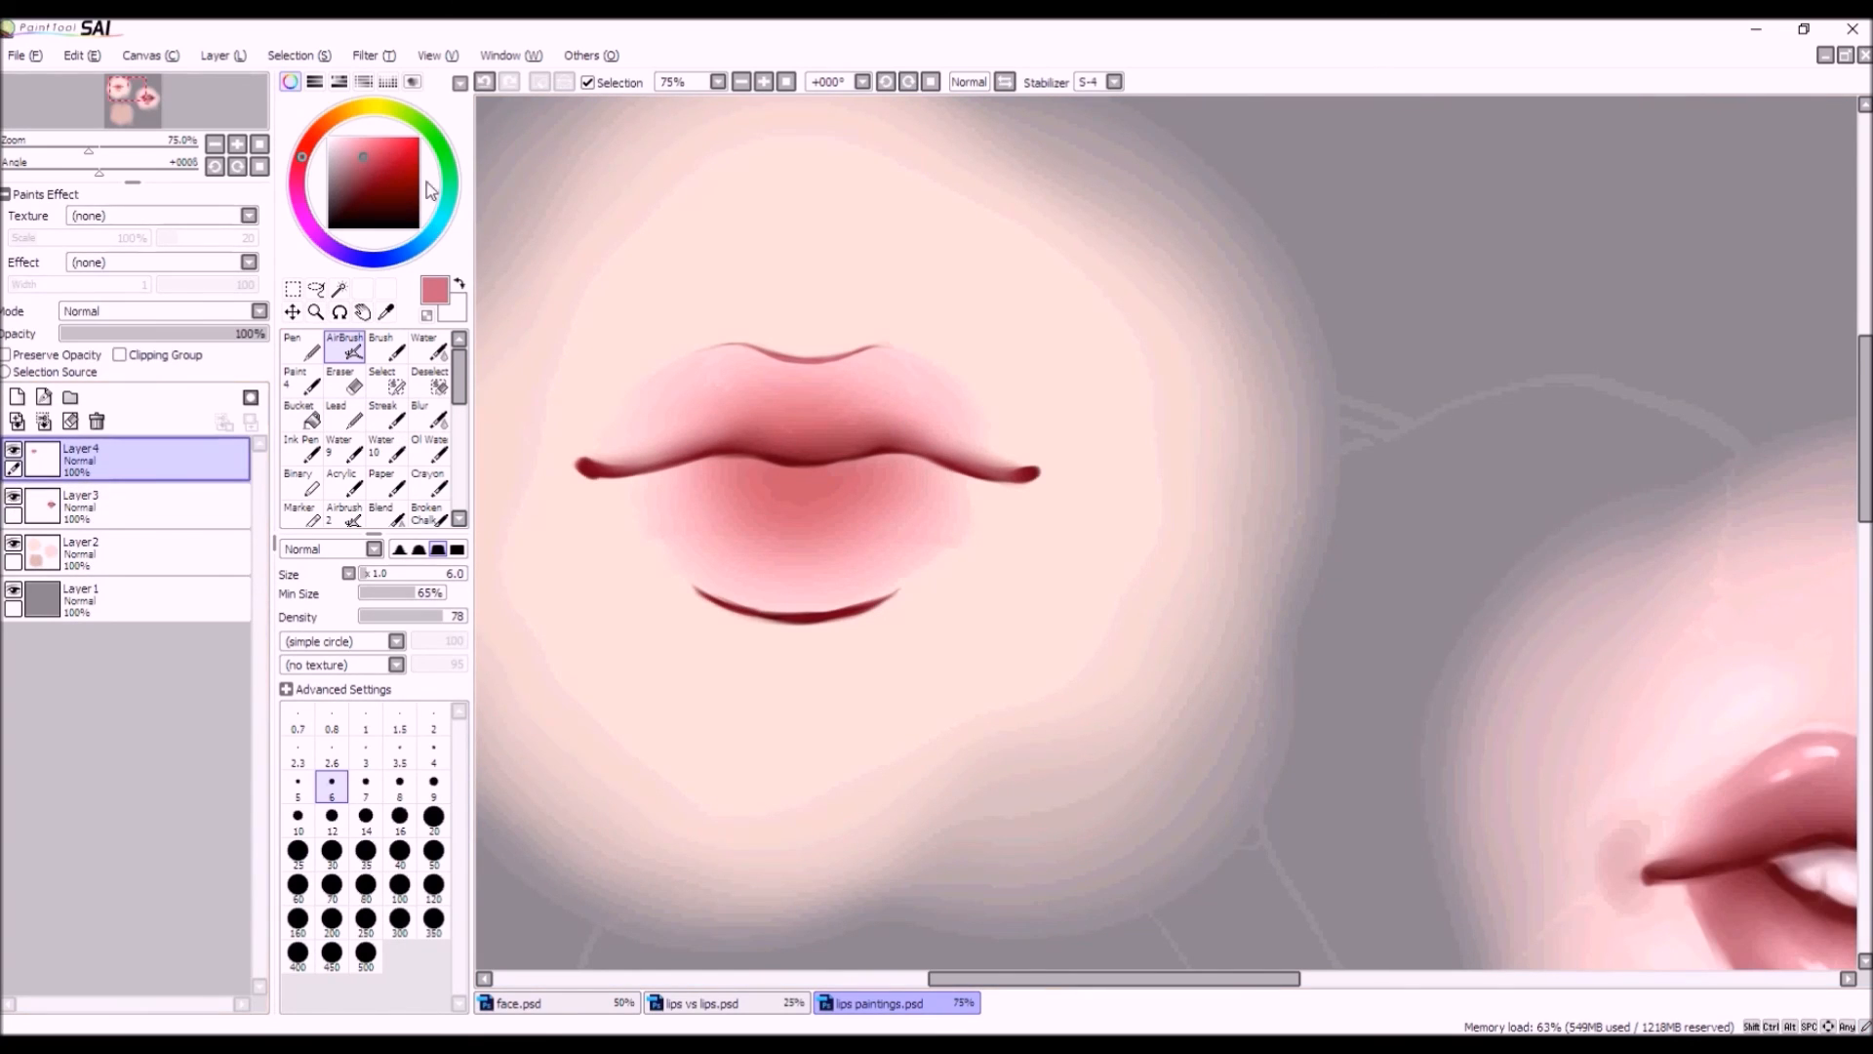
{"action": "left_click", "coordinate": [359, 172]}
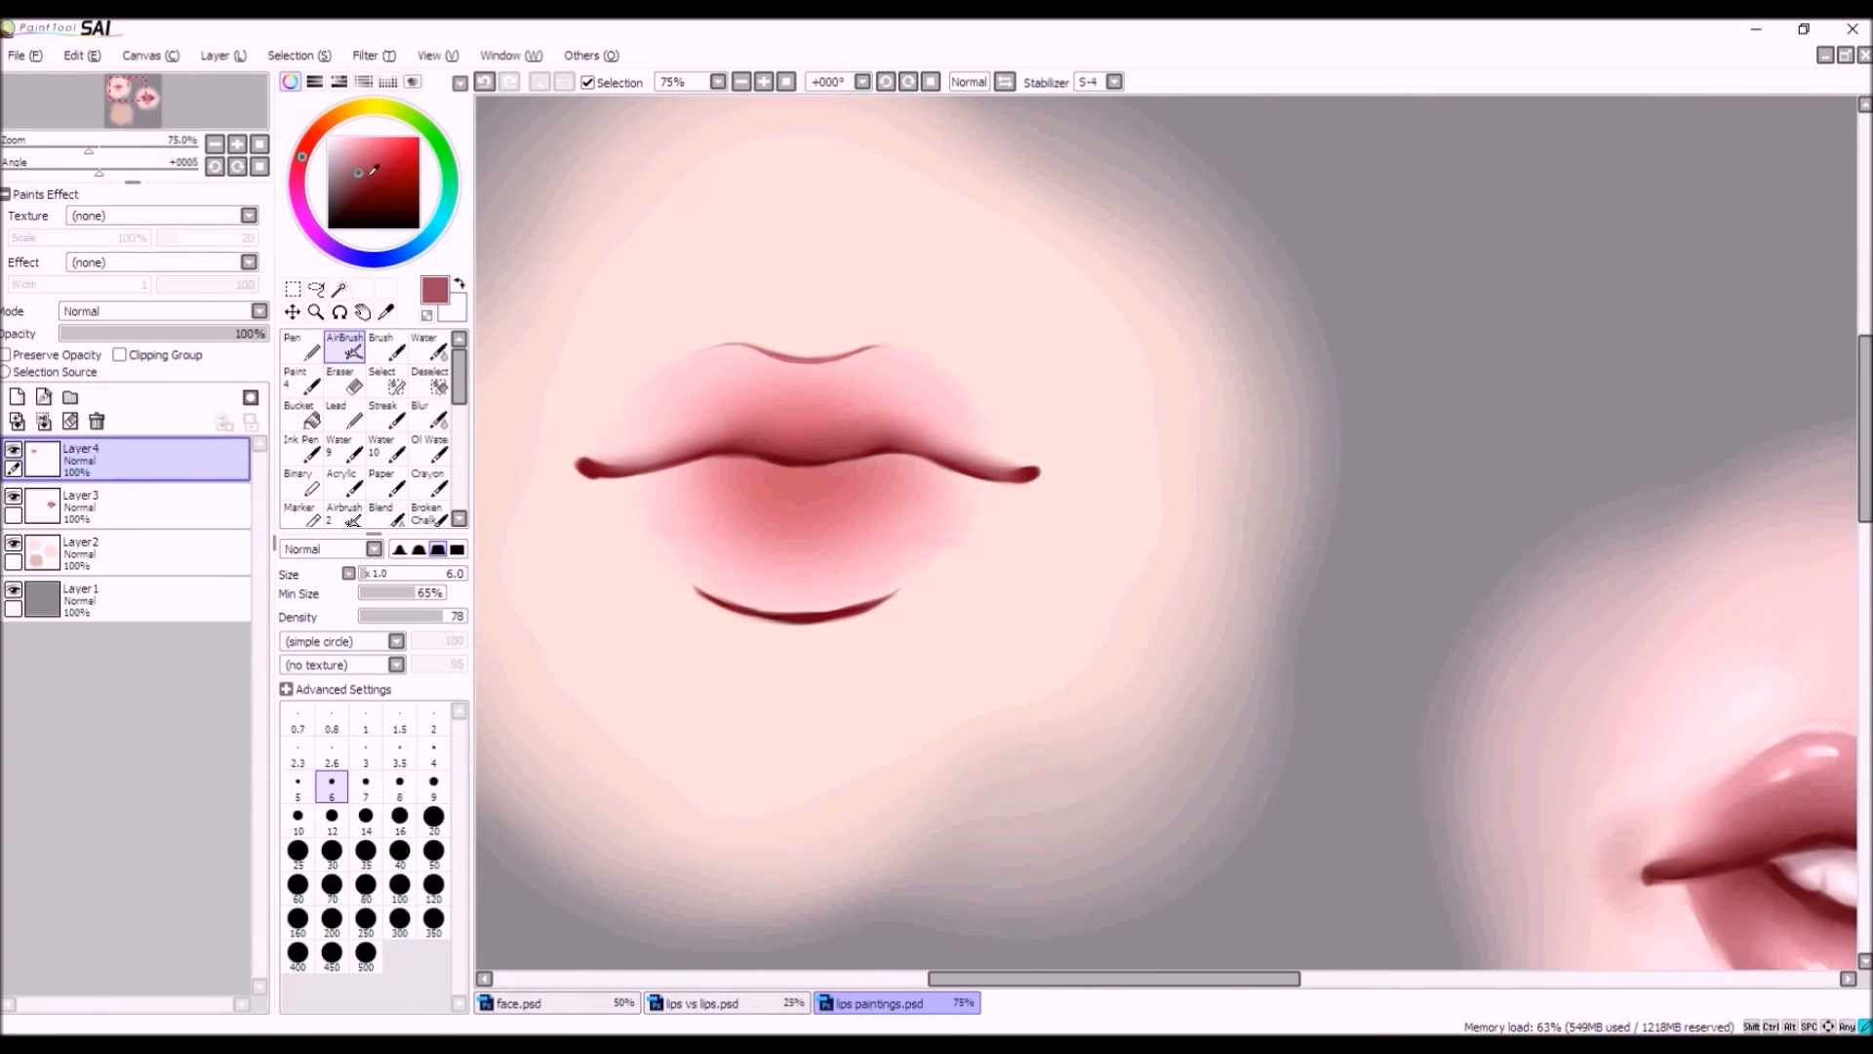
{"action": "left_click", "coordinate": [810, 442], "text": "alt"}
{"action": "left_click", "coordinate": [808, 443], "text": "alt"}
{"action": "scroll", "coordinate": [931, 468], "scroll_direction": "down", "scroll_amount": 4}
{"action": "scroll", "coordinate": [656, 493], "scroll_direction": "up", "scroll_amount": 4}
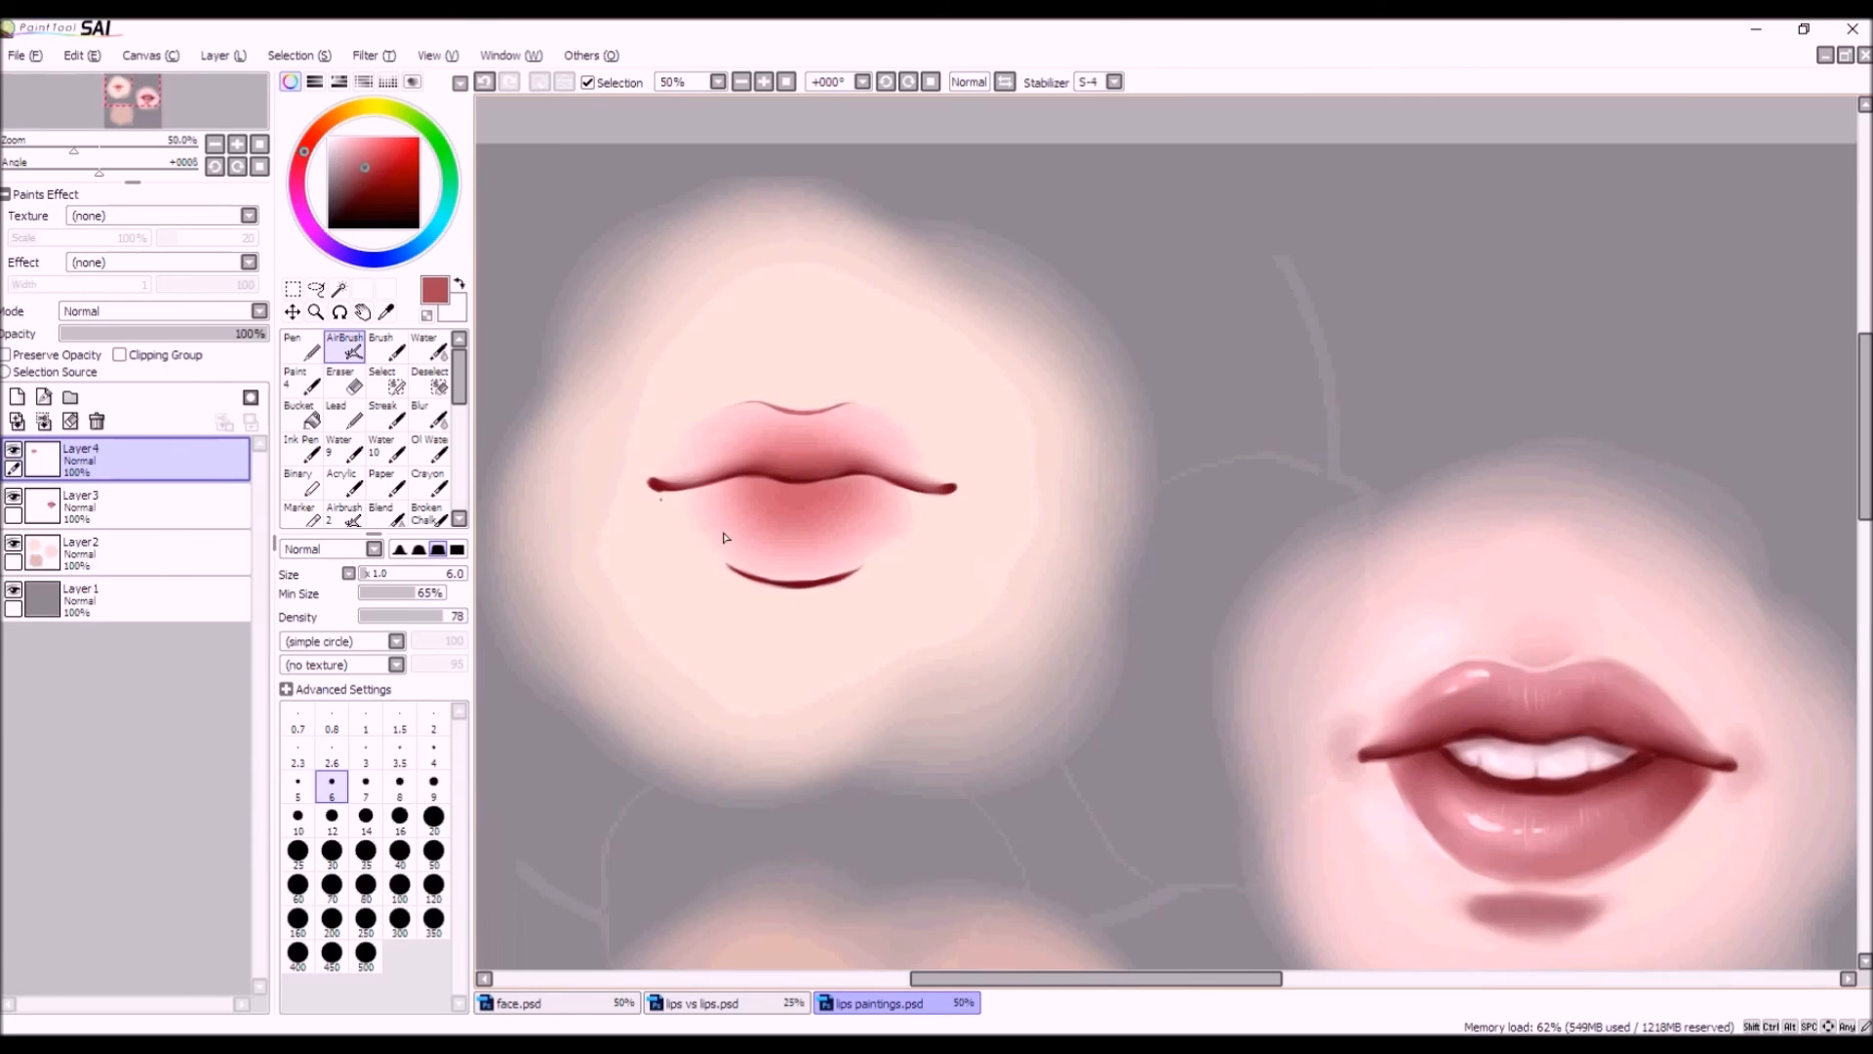
{"action": "left_click", "coordinate": [365, 176]}
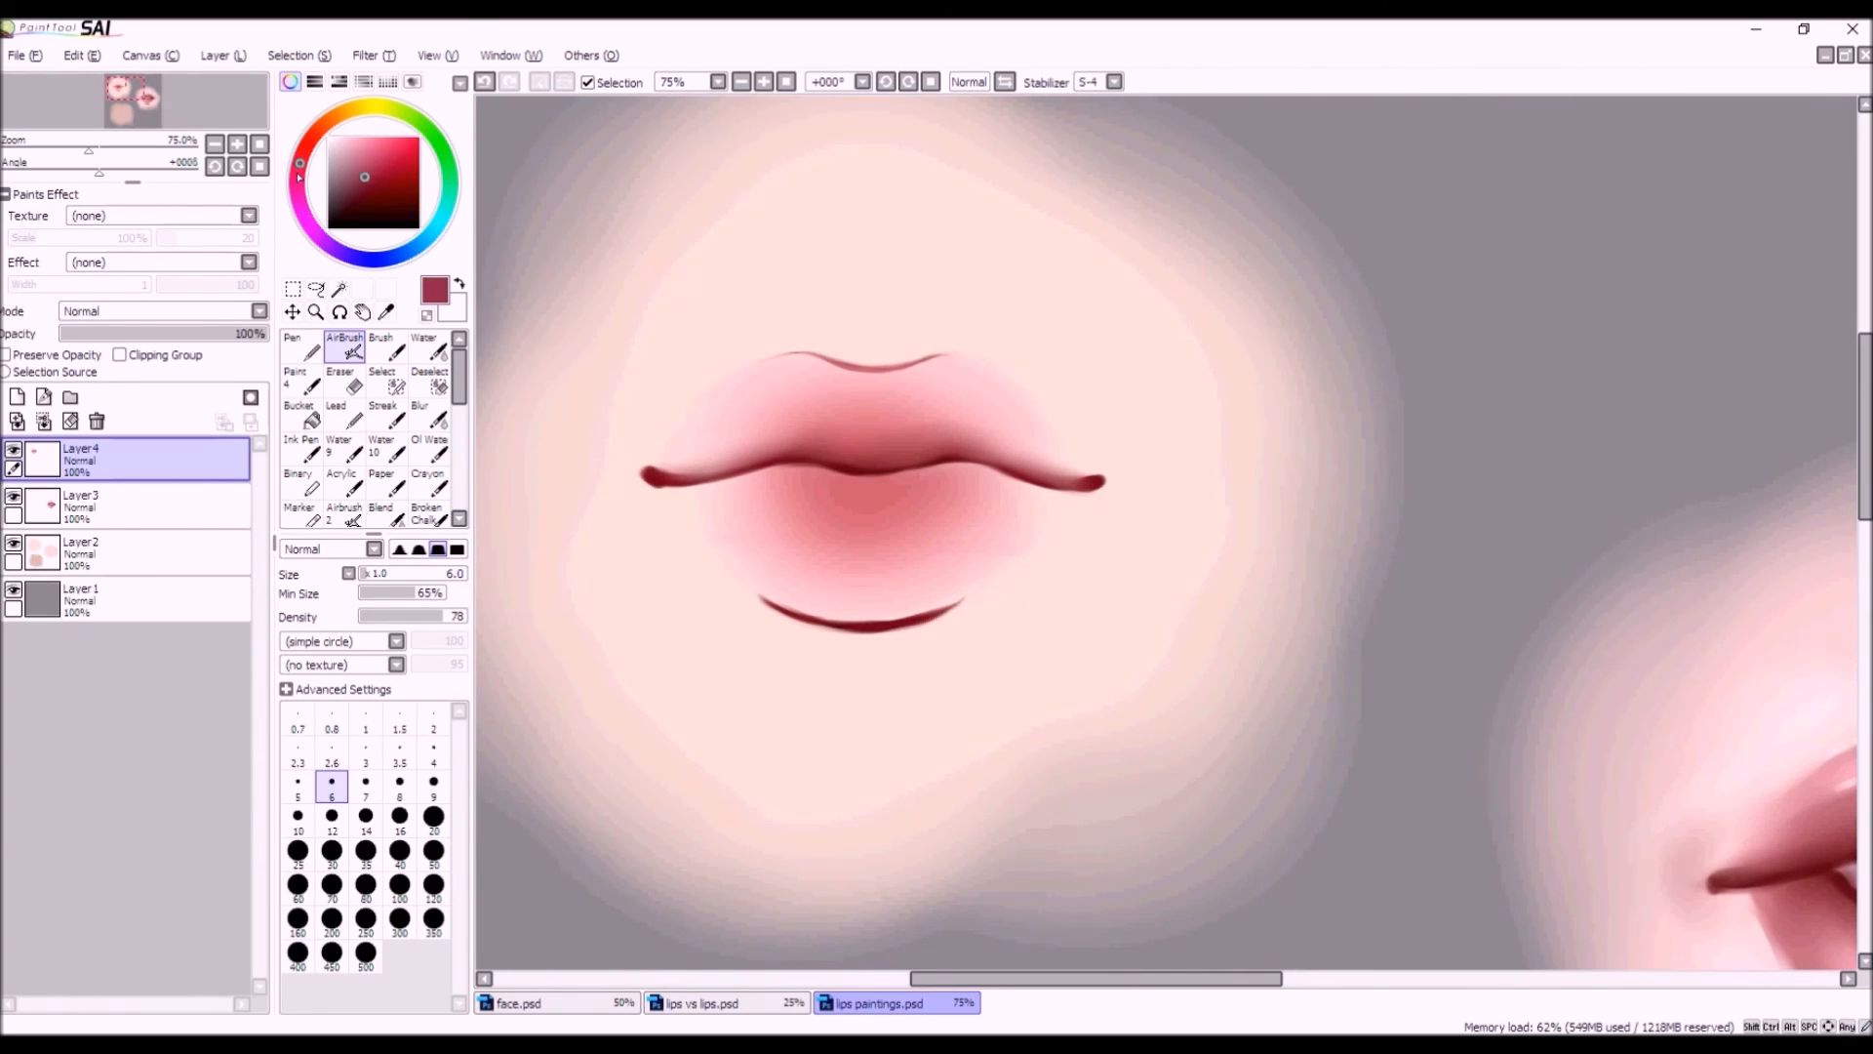
{"action": "left_click", "coordinate": [371, 176]}
{"action": "left_click", "coordinate": [485, 83]}
{"action": "left_click_drag", "start_coordinate": [870, 463], "coordinate": [870, 442]}
{"action": "scroll", "coordinate": [939, 471], "scroll_direction": "down", "scroll_amount": 3}
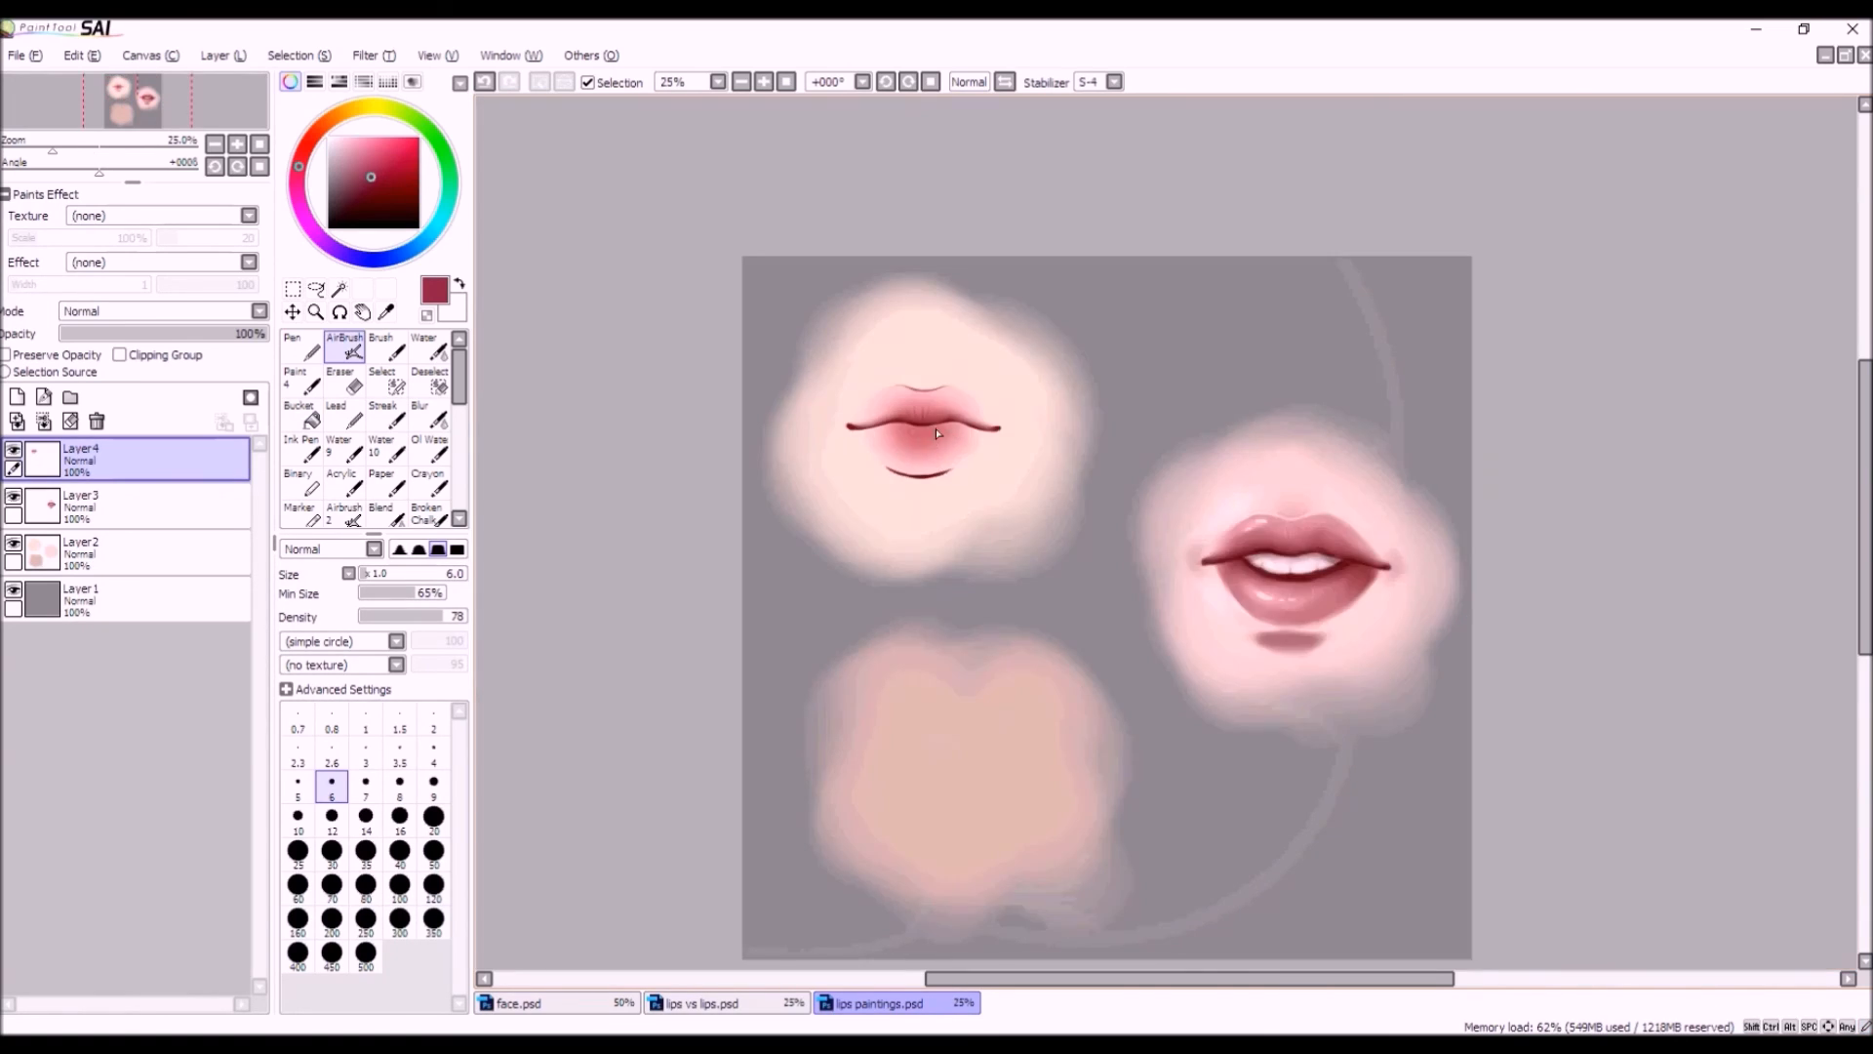
{"action": "scroll", "coordinate": [936, 433], "scroll_direction": "up", "scroll_amount": 2}
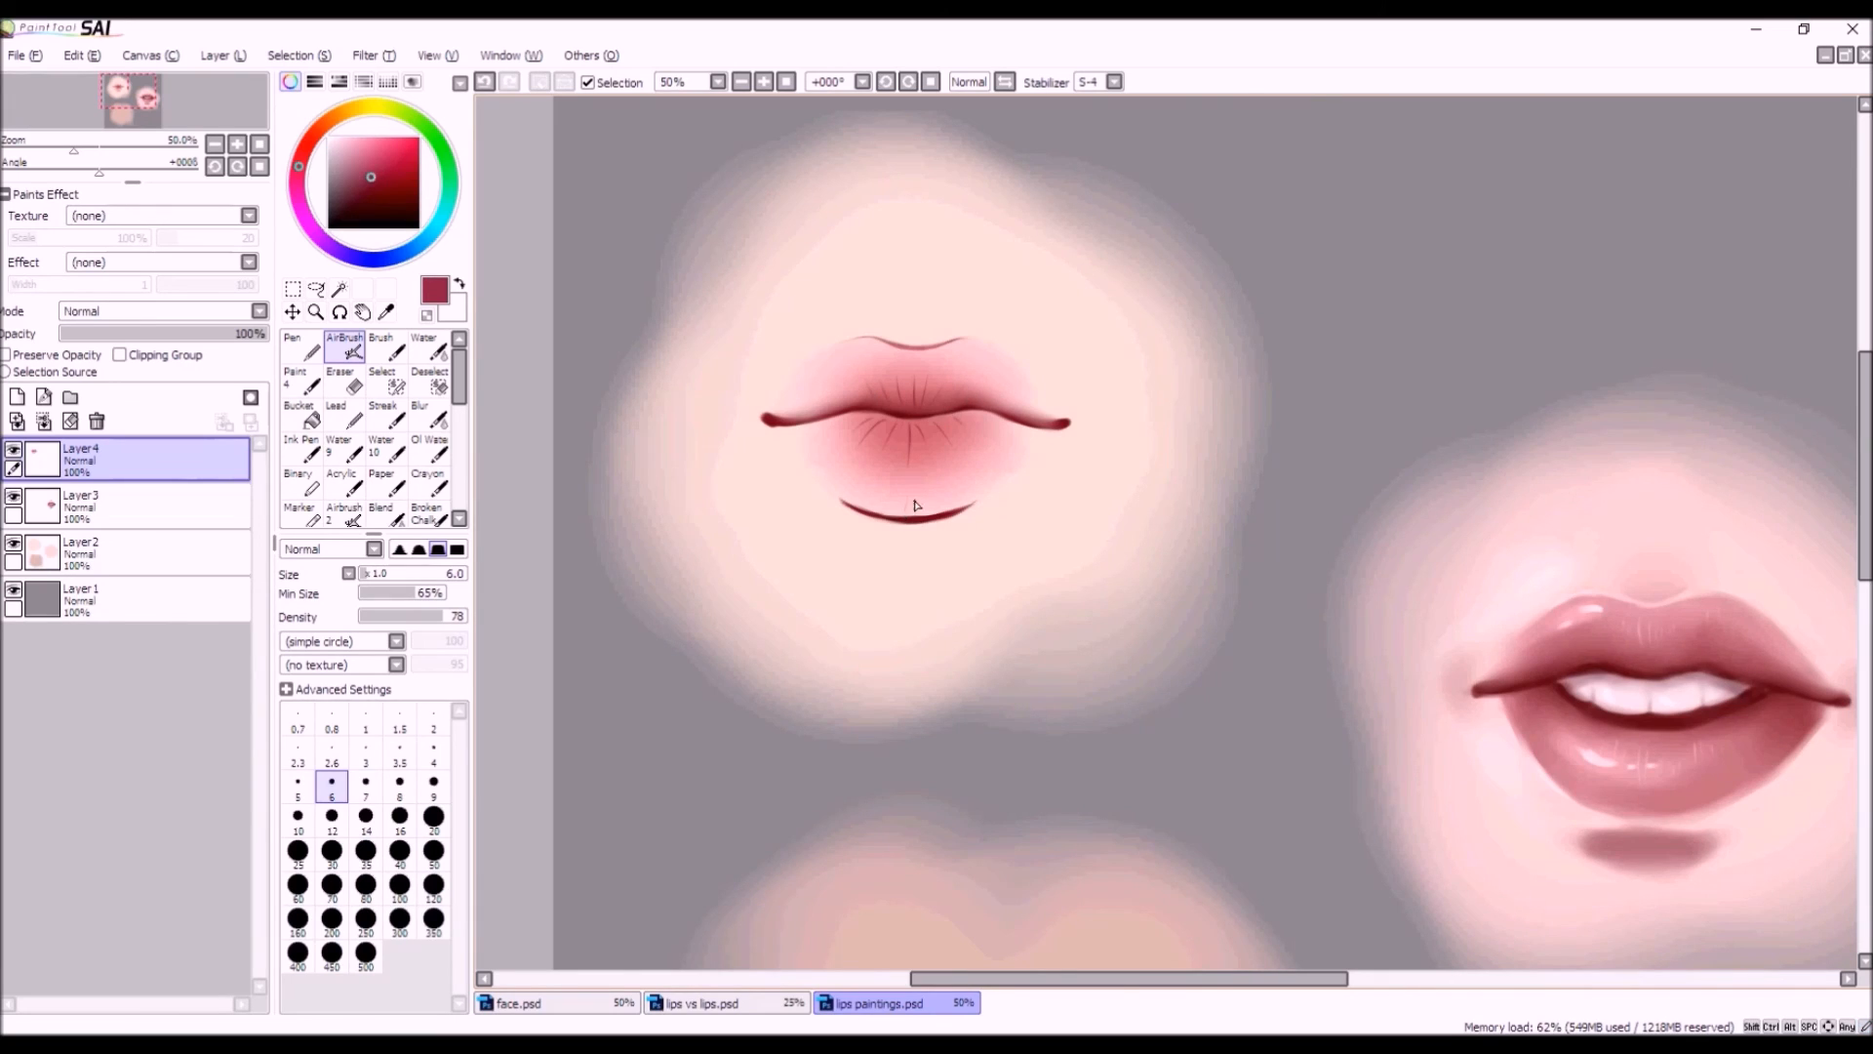
Undo the last crease stroke and soften the creases on the upper and lower lips with the size 58 Water brush.
{"action": "left_click", "coordinate": [484, 83]}
{"action": "left_click", "coordinate": [429, 347]}
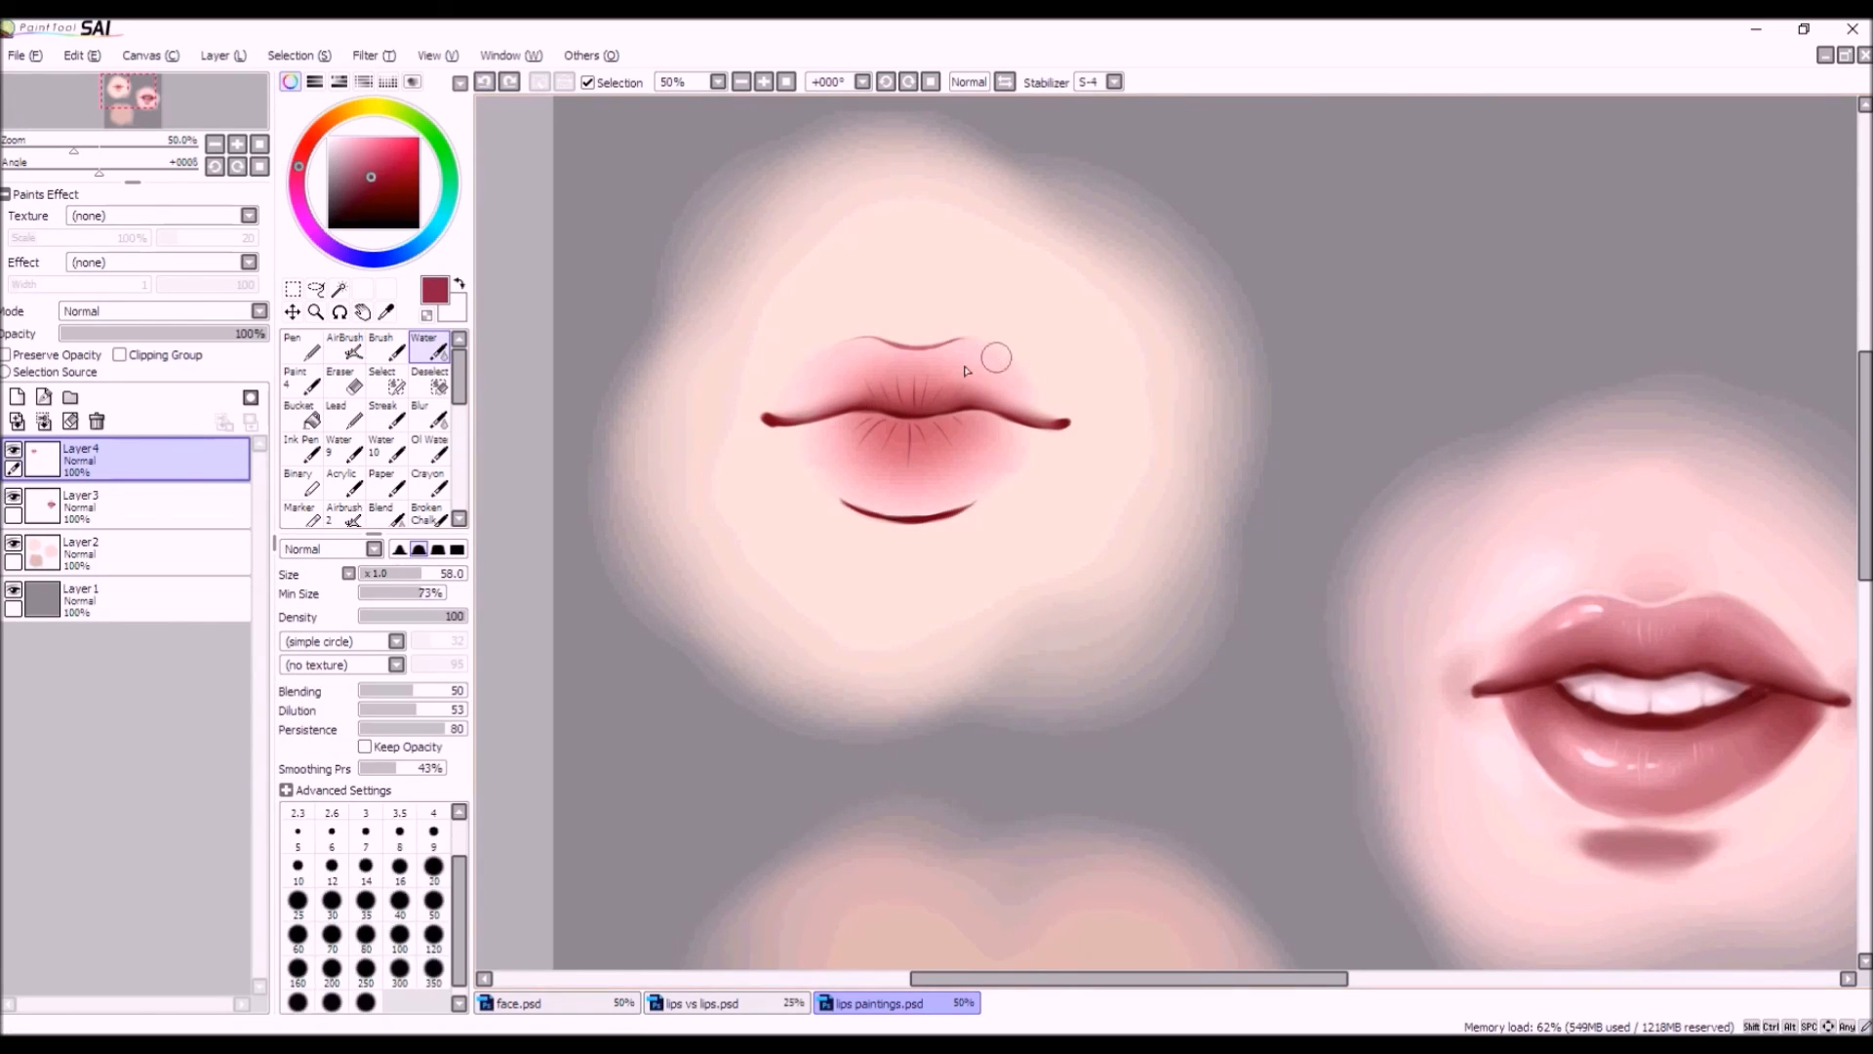
{"action": "left_click_drag", "start_coordinate": [939, 376], "coordinate": [917, 380]}
{"action": "left_click", "coordinate": [354, 345]}
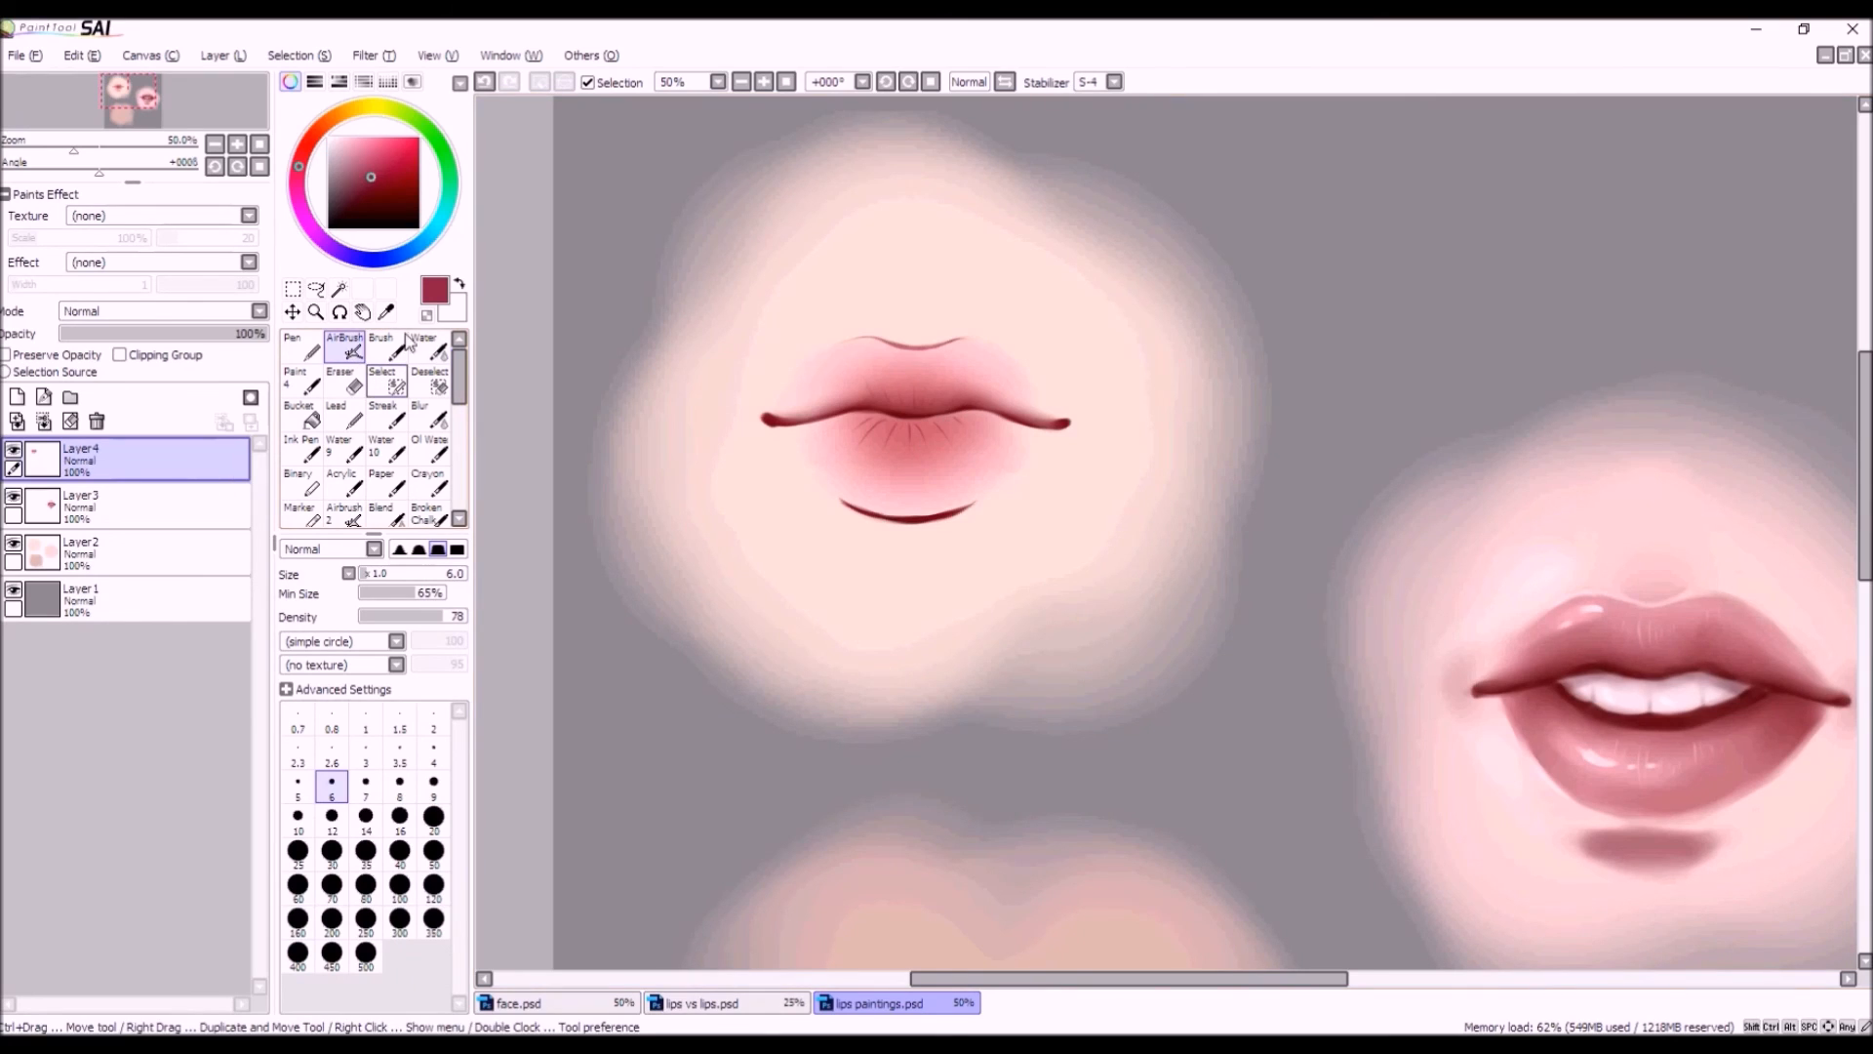
{"action": "left_click", "coordinate": [429, 346]}
{"action": "mouse_move", "coordinate": [883, 430]}
{"action": "left_mouse_down"}
{"action": "mouse_move", "coordinate": [975, 414]}
{"action": "mouse_move", "coordinate": [852, 413]}
{"action": "mouse_move", "coordinate": [802, 544]}
{"action": "mouse_move", "coordinate": [880, 422]}
{"action": "mouse_move", "coordinate": [864, 421]}
{"action": "mouse_move", "coordinate": [926, 420]}
{"action": "left_mouse_up"}
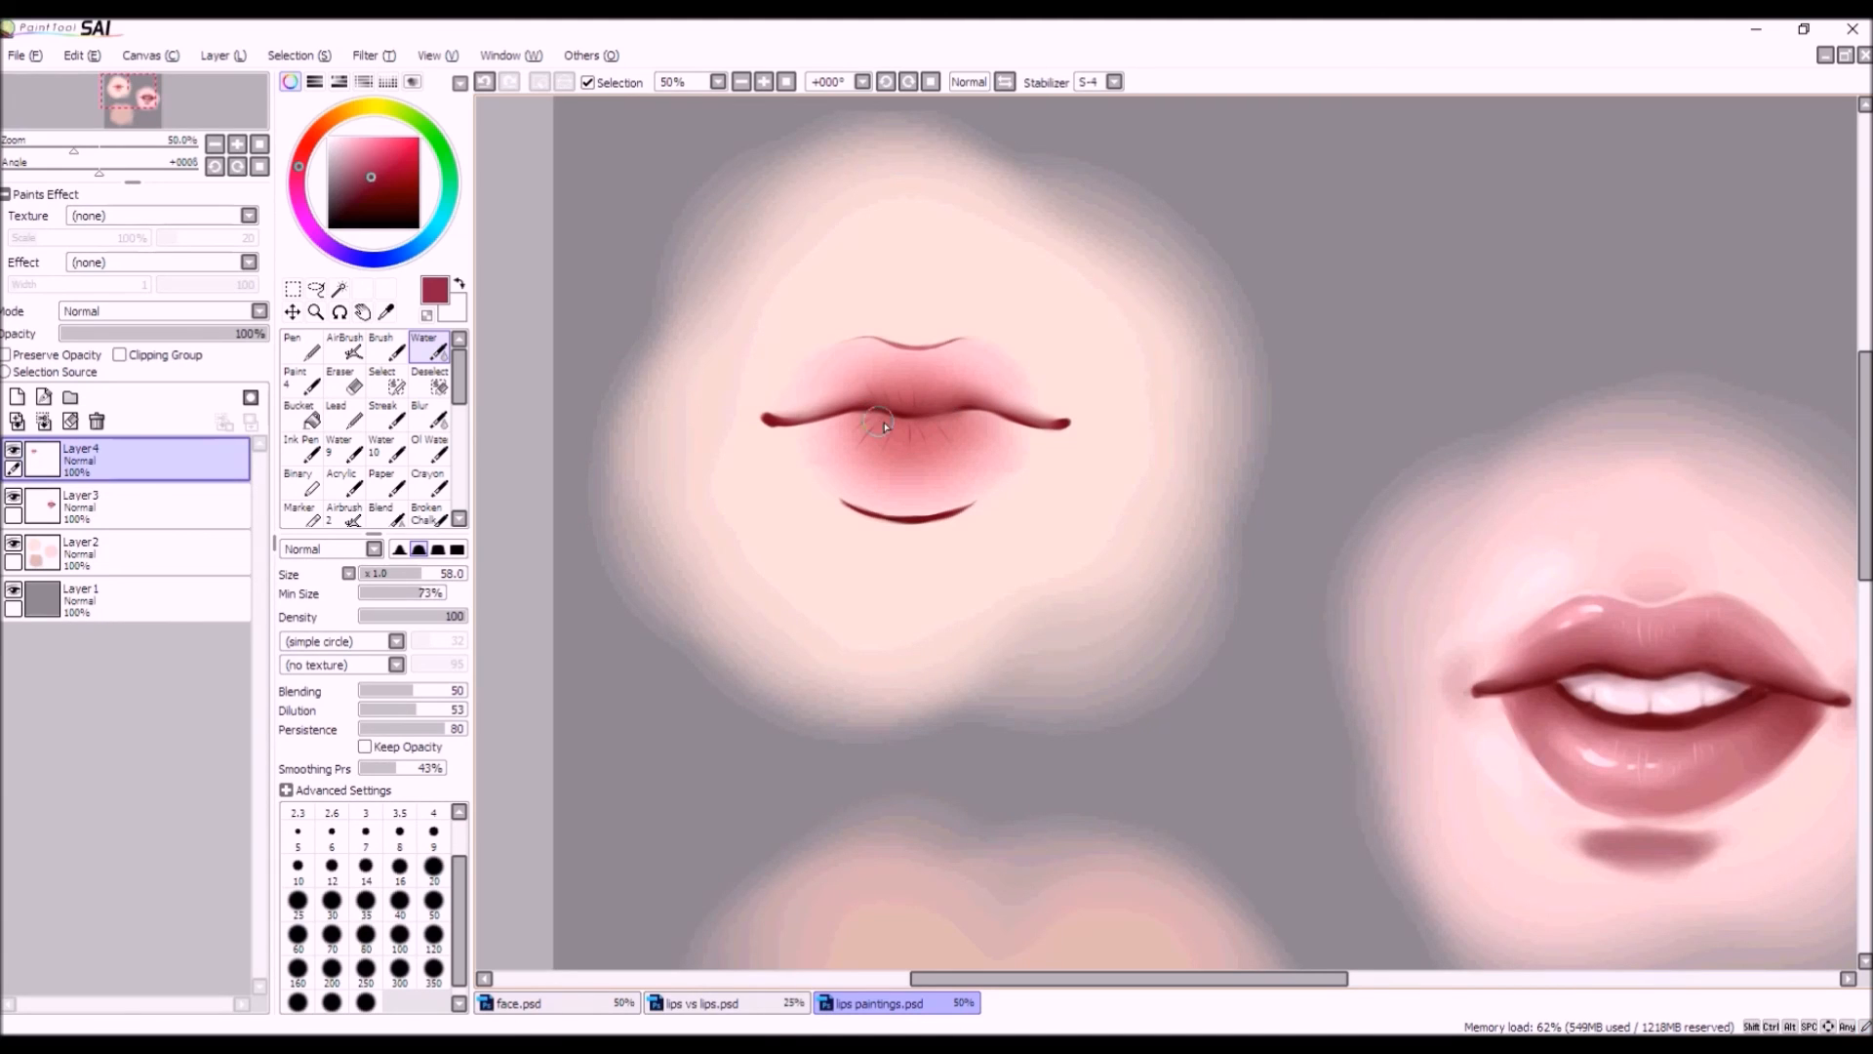
Reinforce the mouth line just right of its centre in deep dark red with the AirBrush at size 6.
{"action": "scroll", "coordinate": [1067, 419], "scroll_direction": "up", "scroll_amount": 3}
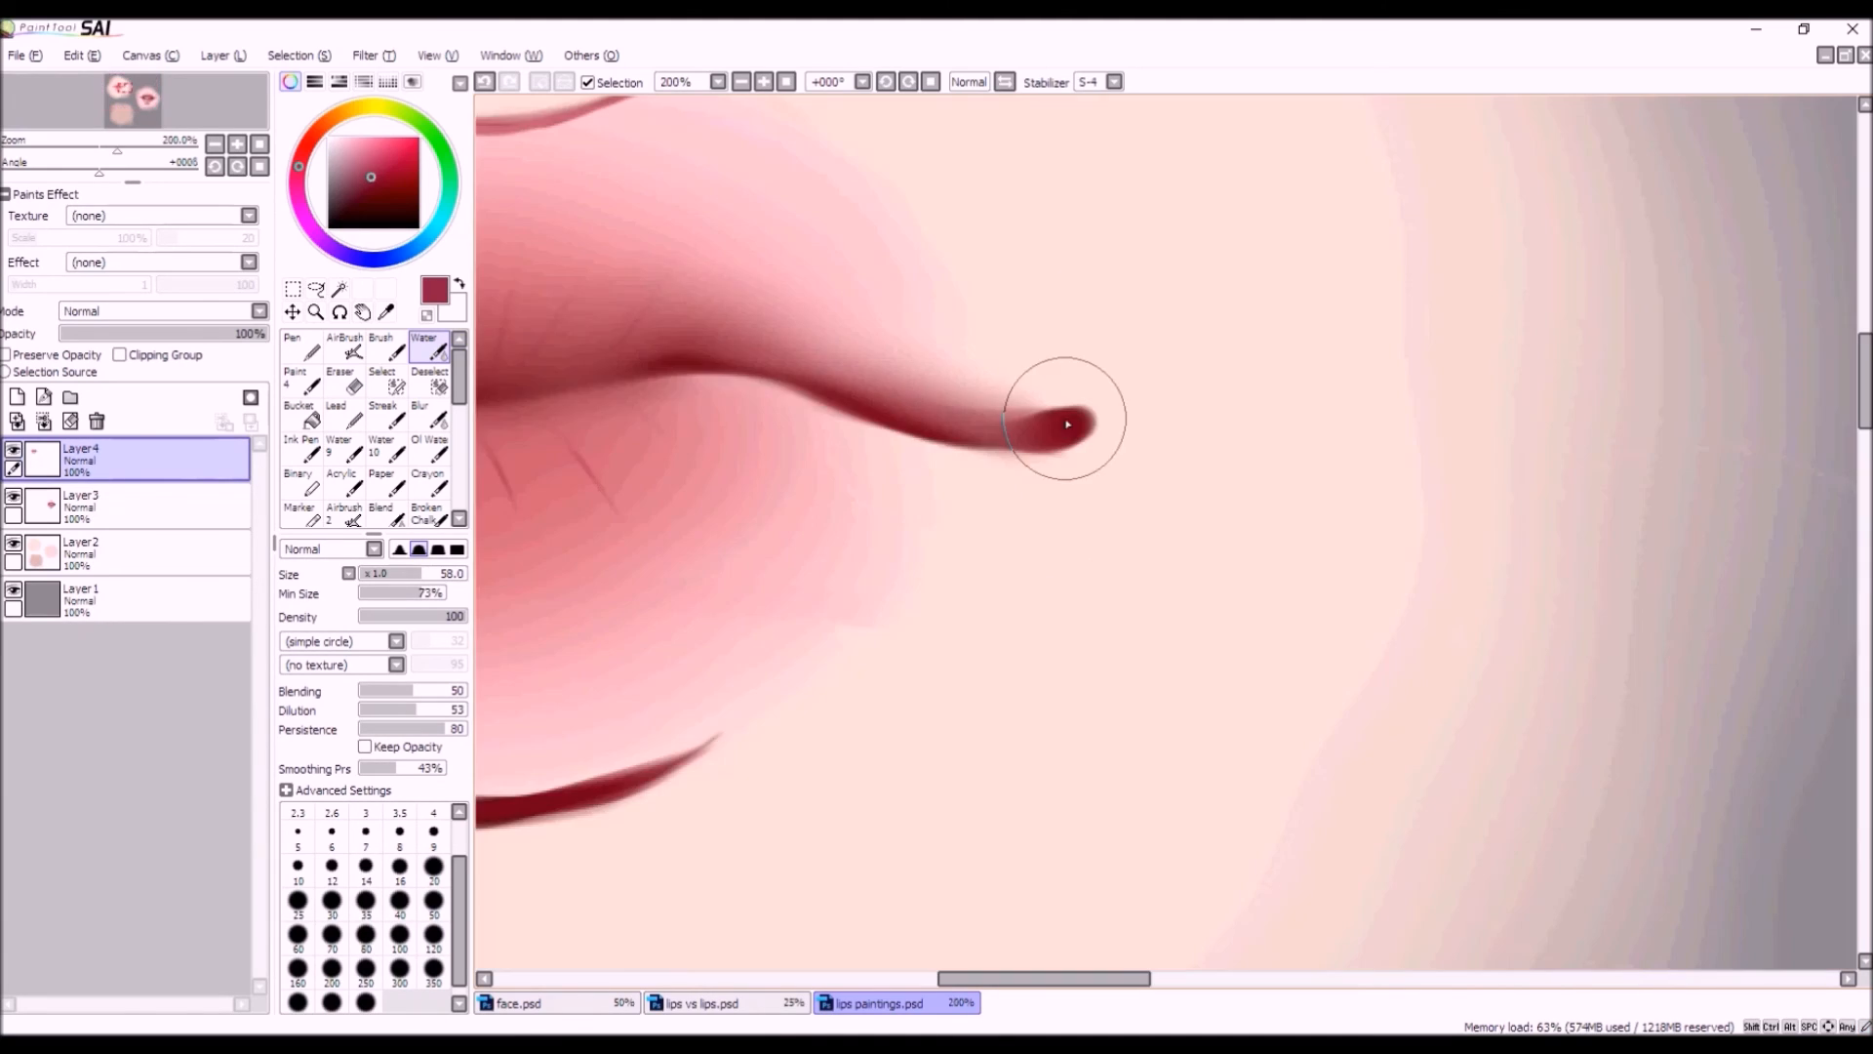
{"action": "scroll", "coordinate": [1066, 420], "scroll_direction": "down", "scroll_amount": 2}
{"action": "left_click", "coordinate": [353, 349]}
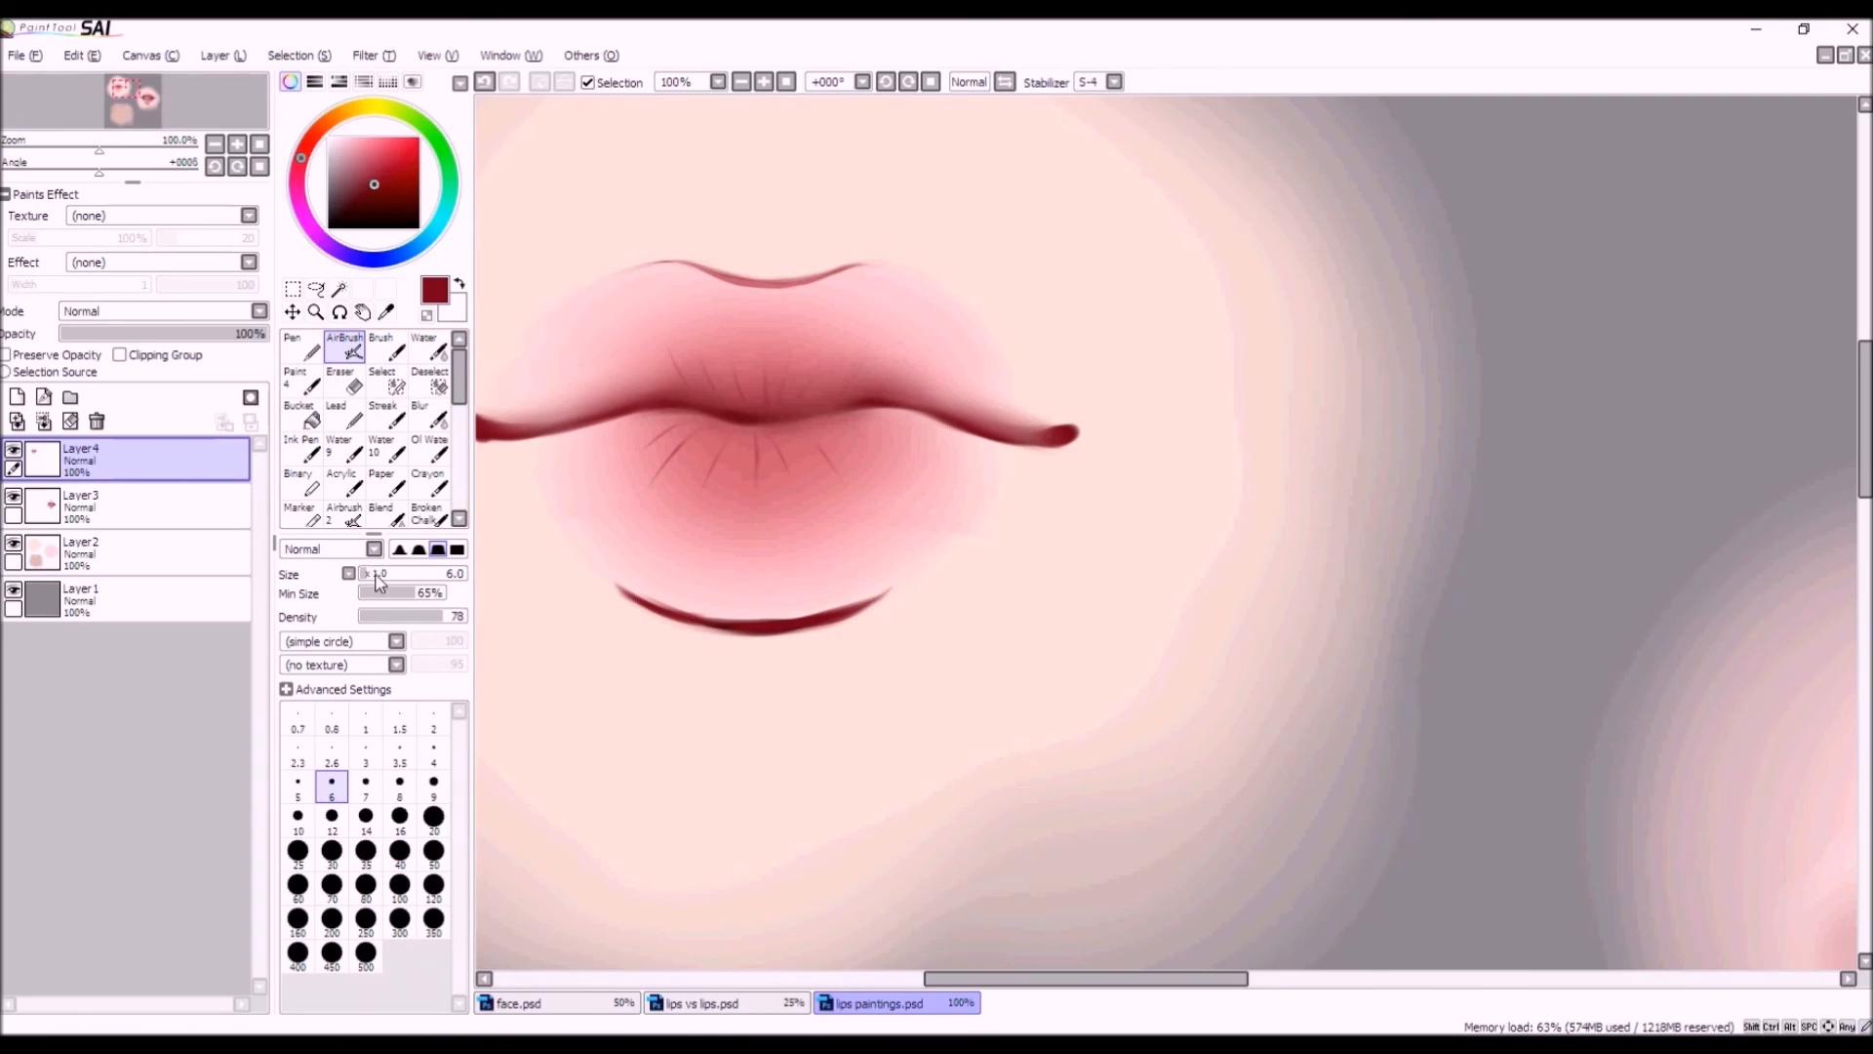
{"action": "left_click_drag", "start_coordinate": [870, 407], "coordinate": [819, 422]}
{"action": "scroll", "coordinate": [686, 408], "scroll_direction": "down", "scroll_amount": 3}
{"action": "scroll", "coordinate": [753, 494], "scroll_direction": "up", "scroll_amount": 3}
{"action": "scroll", "coordinate": [770, 391], "scroll_direction": "down", "scroll_amount": 3}
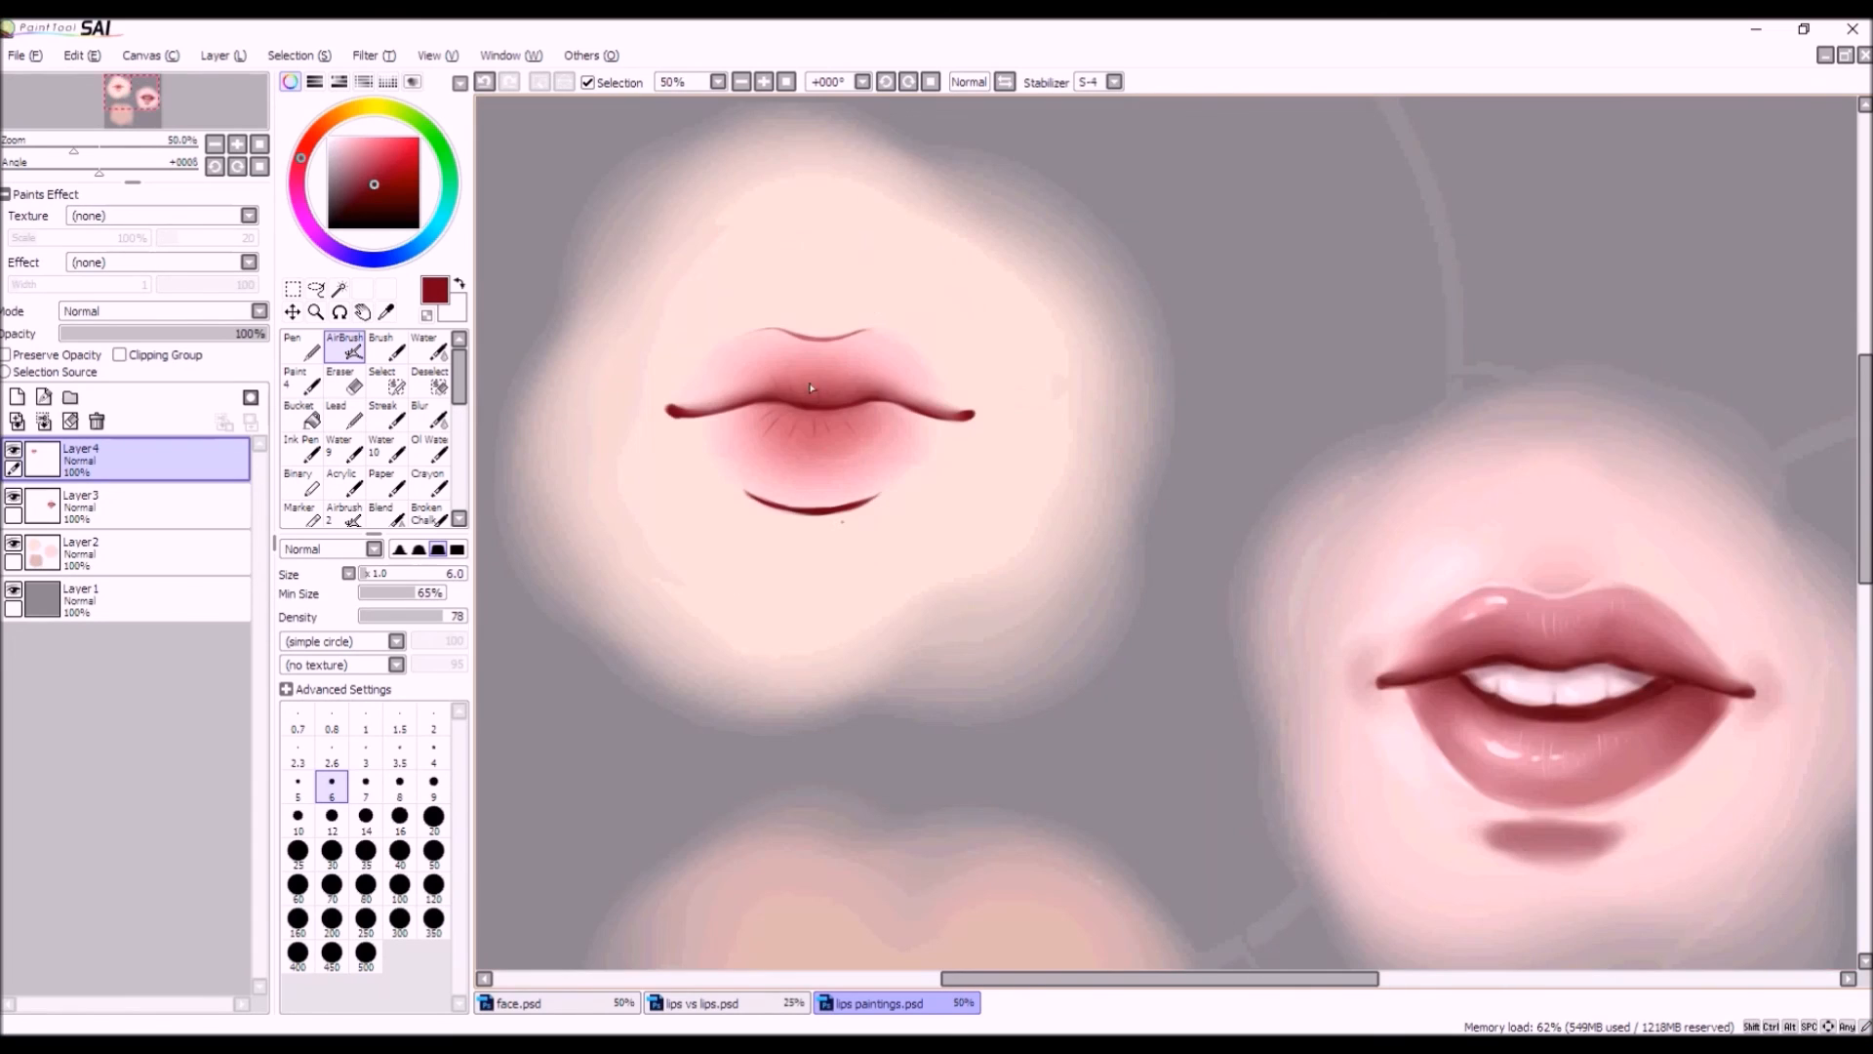
Shade along the whole mouth line in dusty pink with the AirBrush set to Multiply at size 64.
{"action": "scroll", "coordinate": [867, 394], "scroll_direction": "up", "scroll_amount": 2}
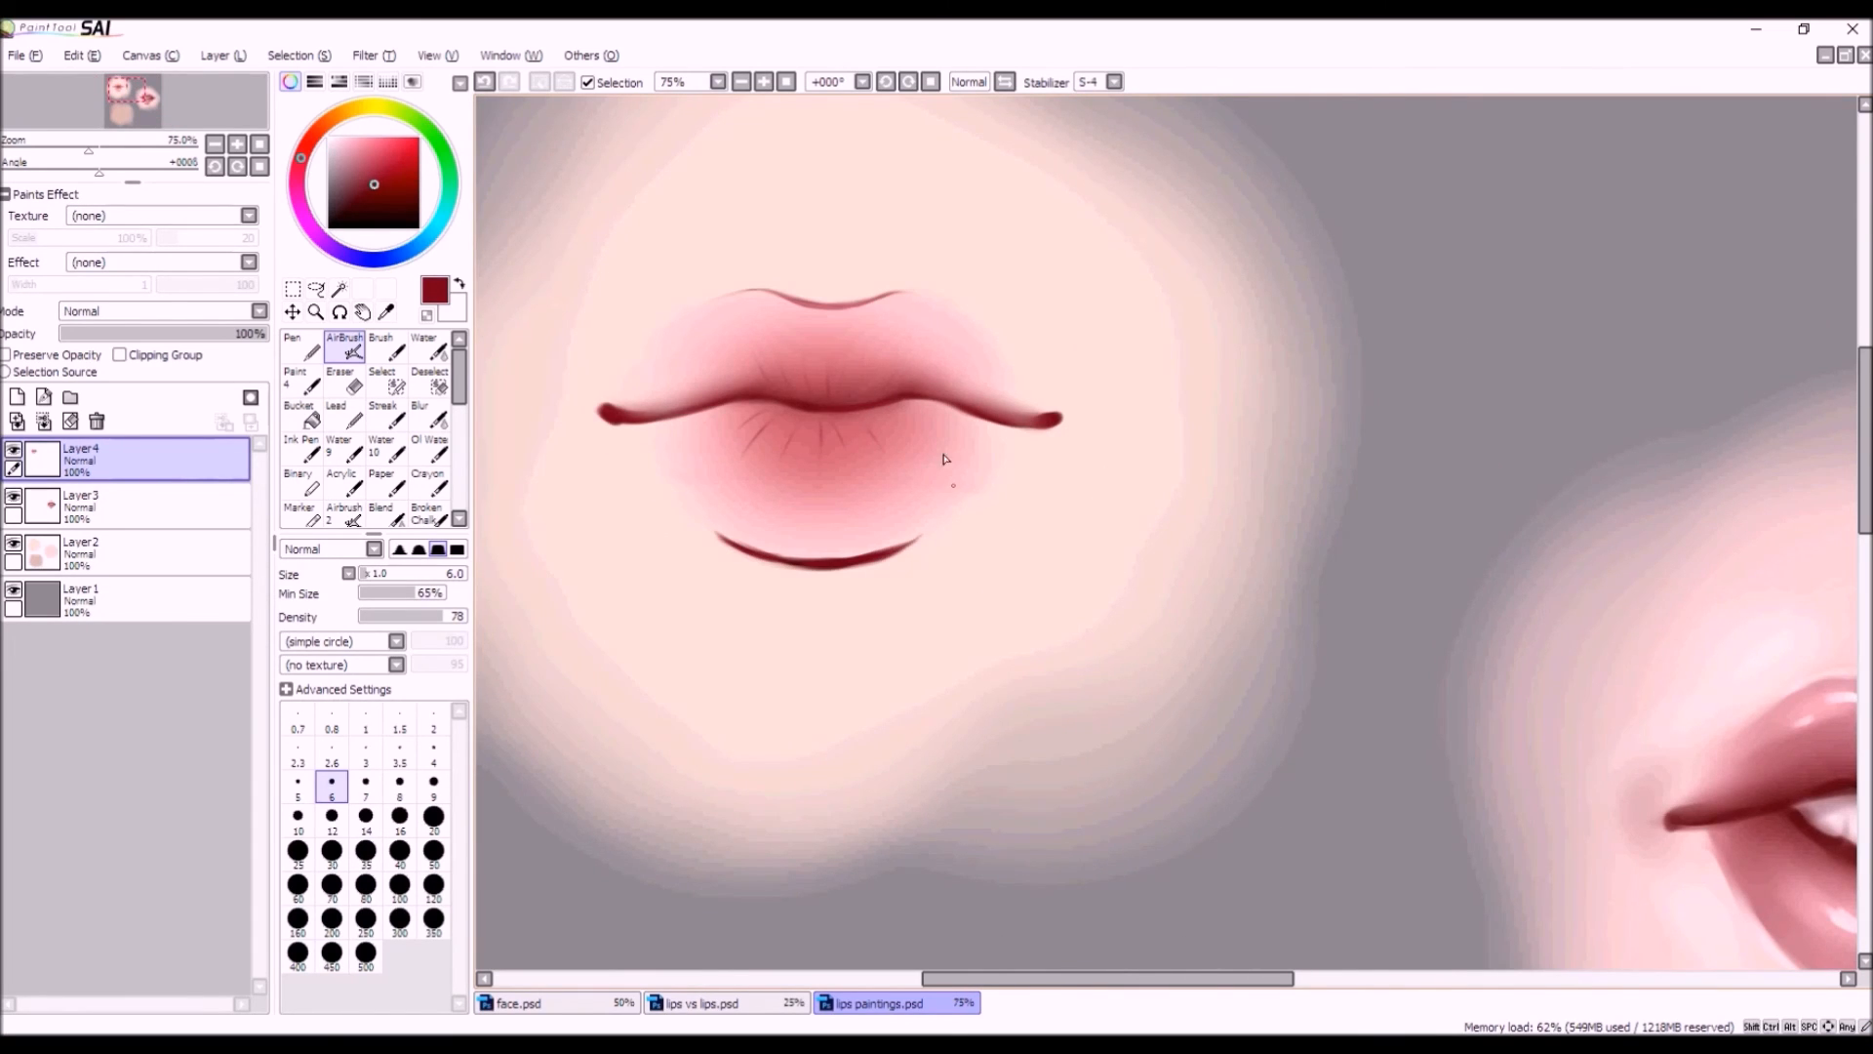
{"action": "scroll", "coordinate": [944, 458], "scroll_direction": "down", "scroll_amount": 1}
{"action": "scroll", "coordinate": [991, 412], "scroll_direction": "up", "scroll_amount": 1}
{"action": "left_click_drag", "start_coordinate": [368, 156], "coordinate": [355, 152]}
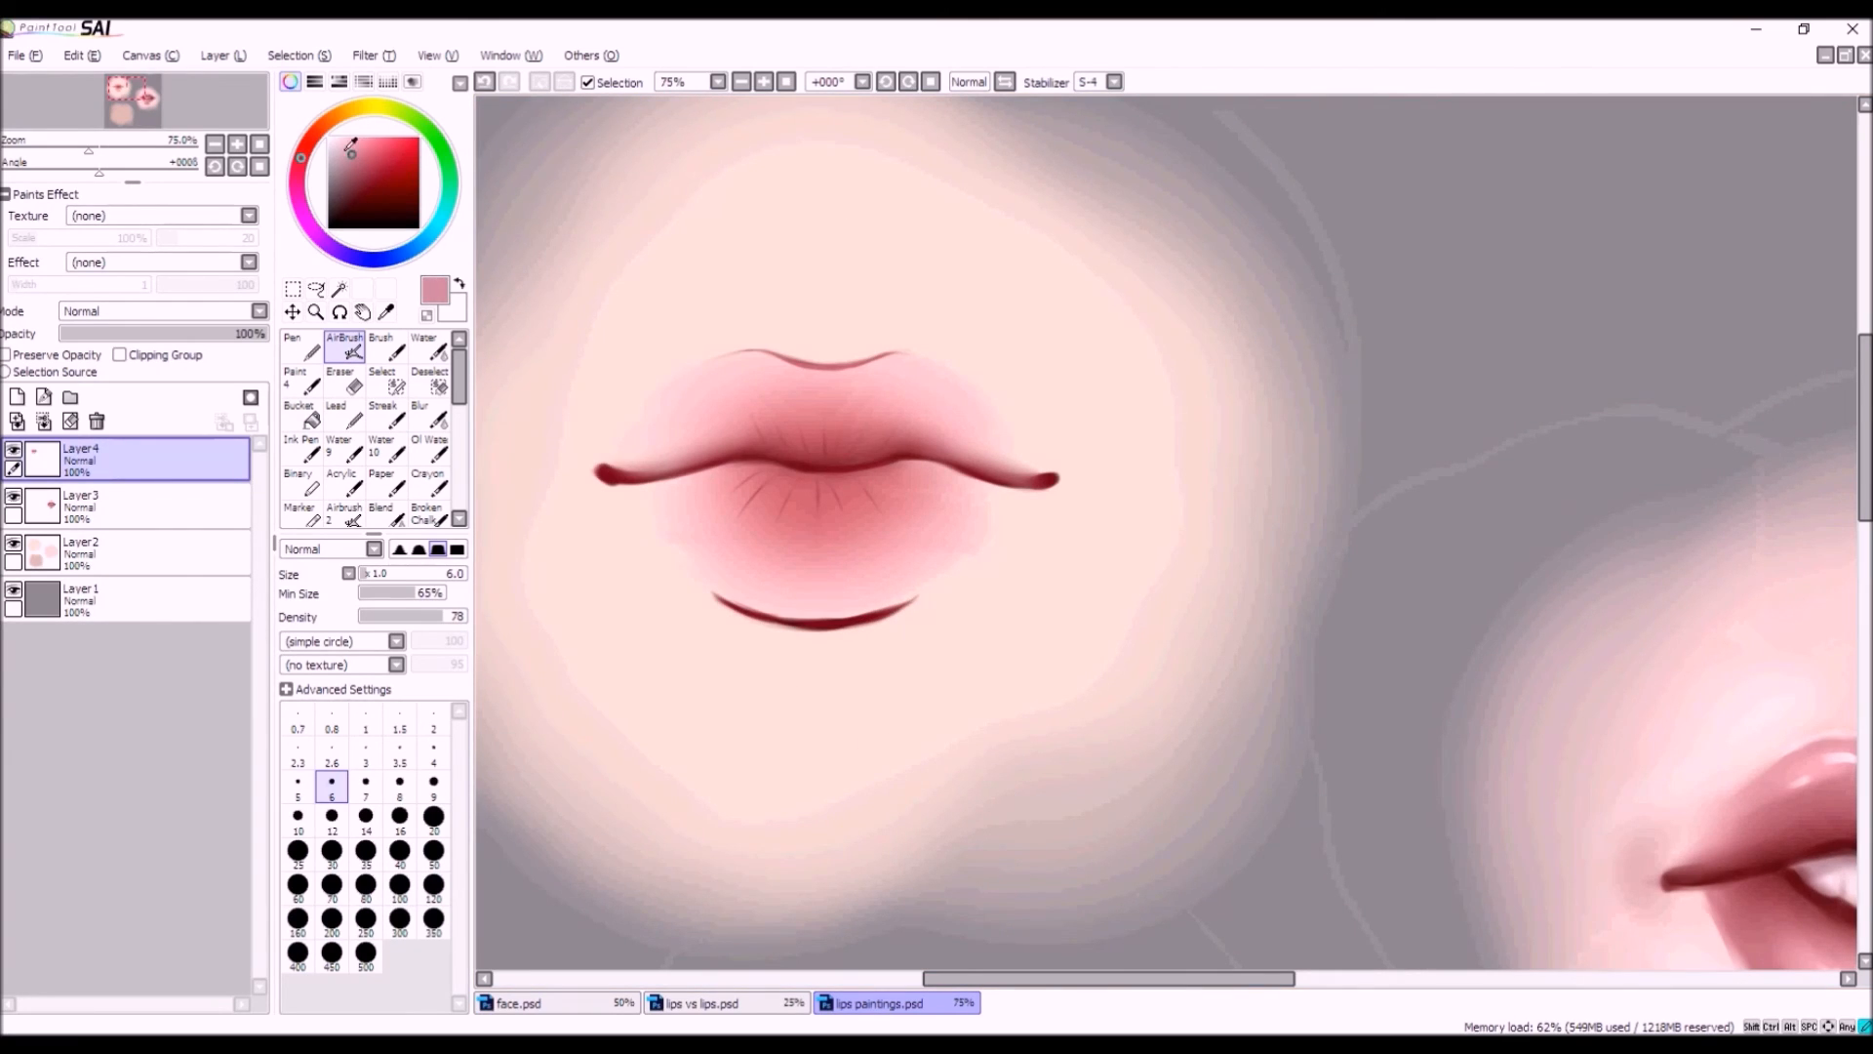
{"action": "left_click", "coordinate": [325, 551]}
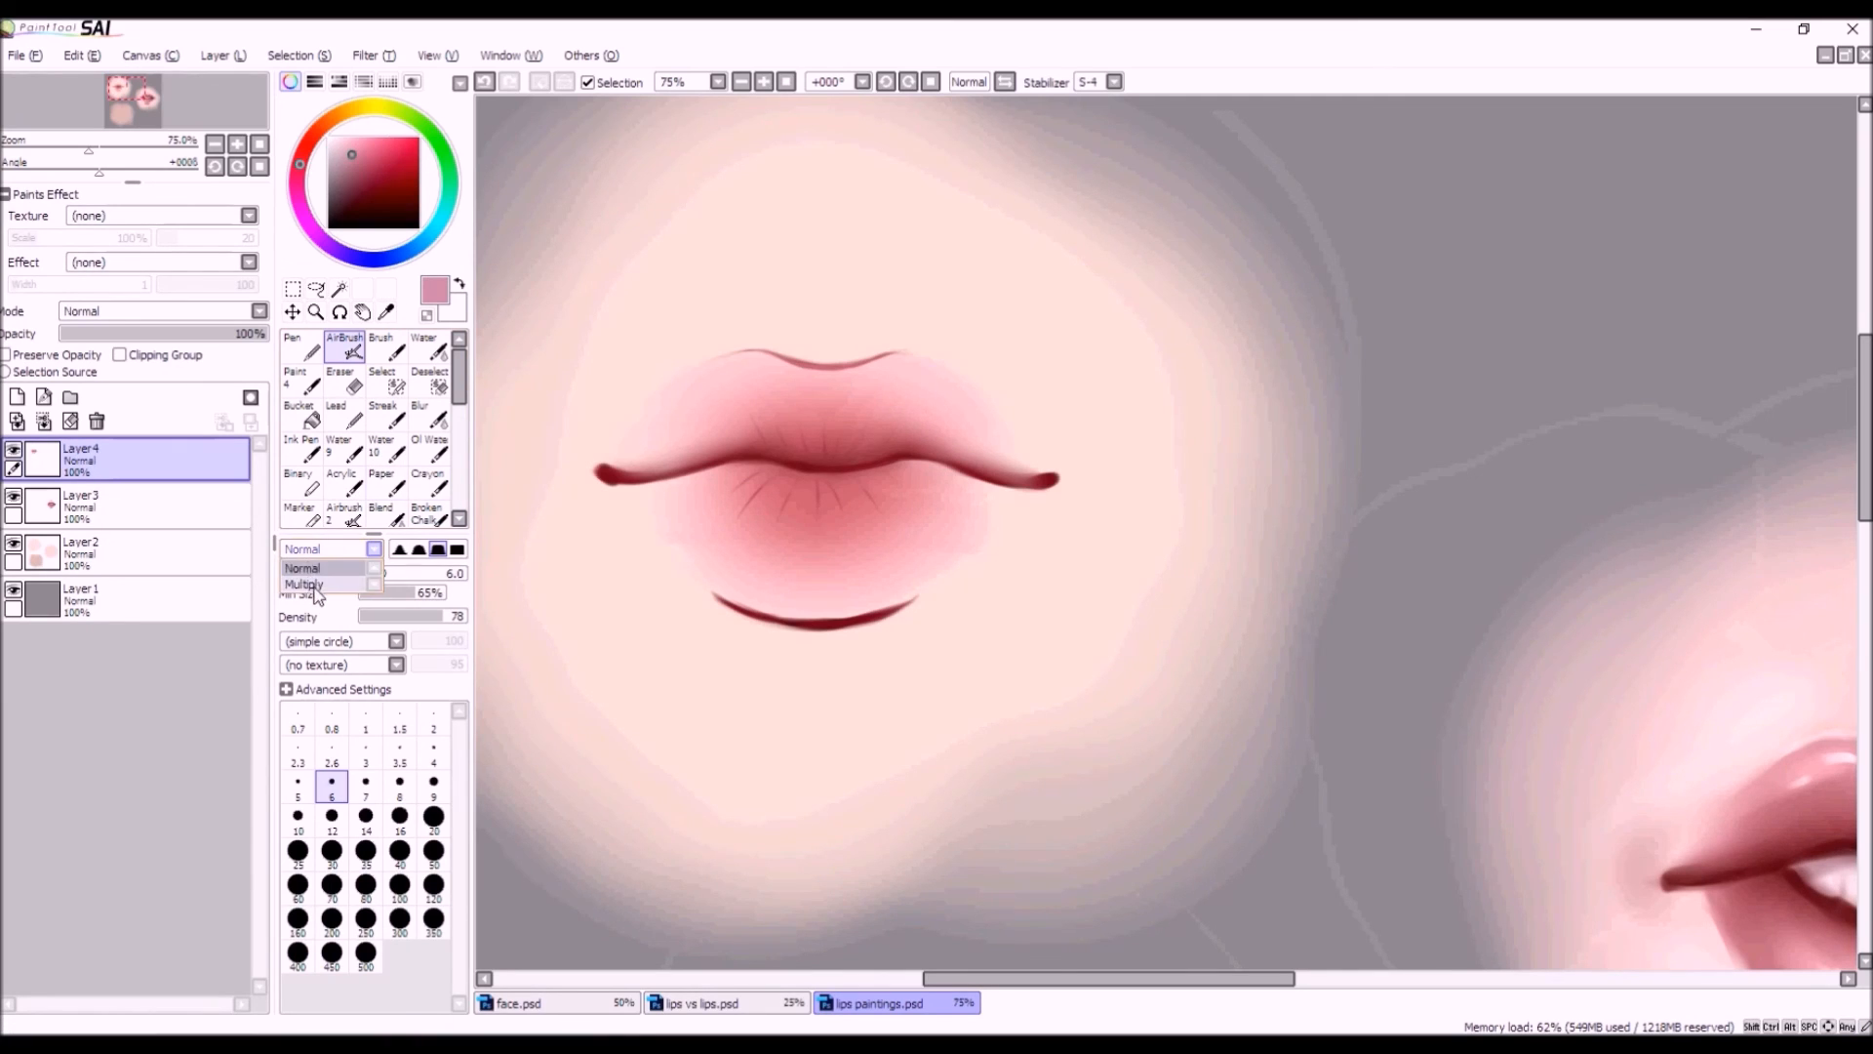
{"action": "left_click", "coordinate": [314, 586]}
{"action": "left_click_drag", "start_coordinate": [379, 573], "coordinate": [431, 580]}
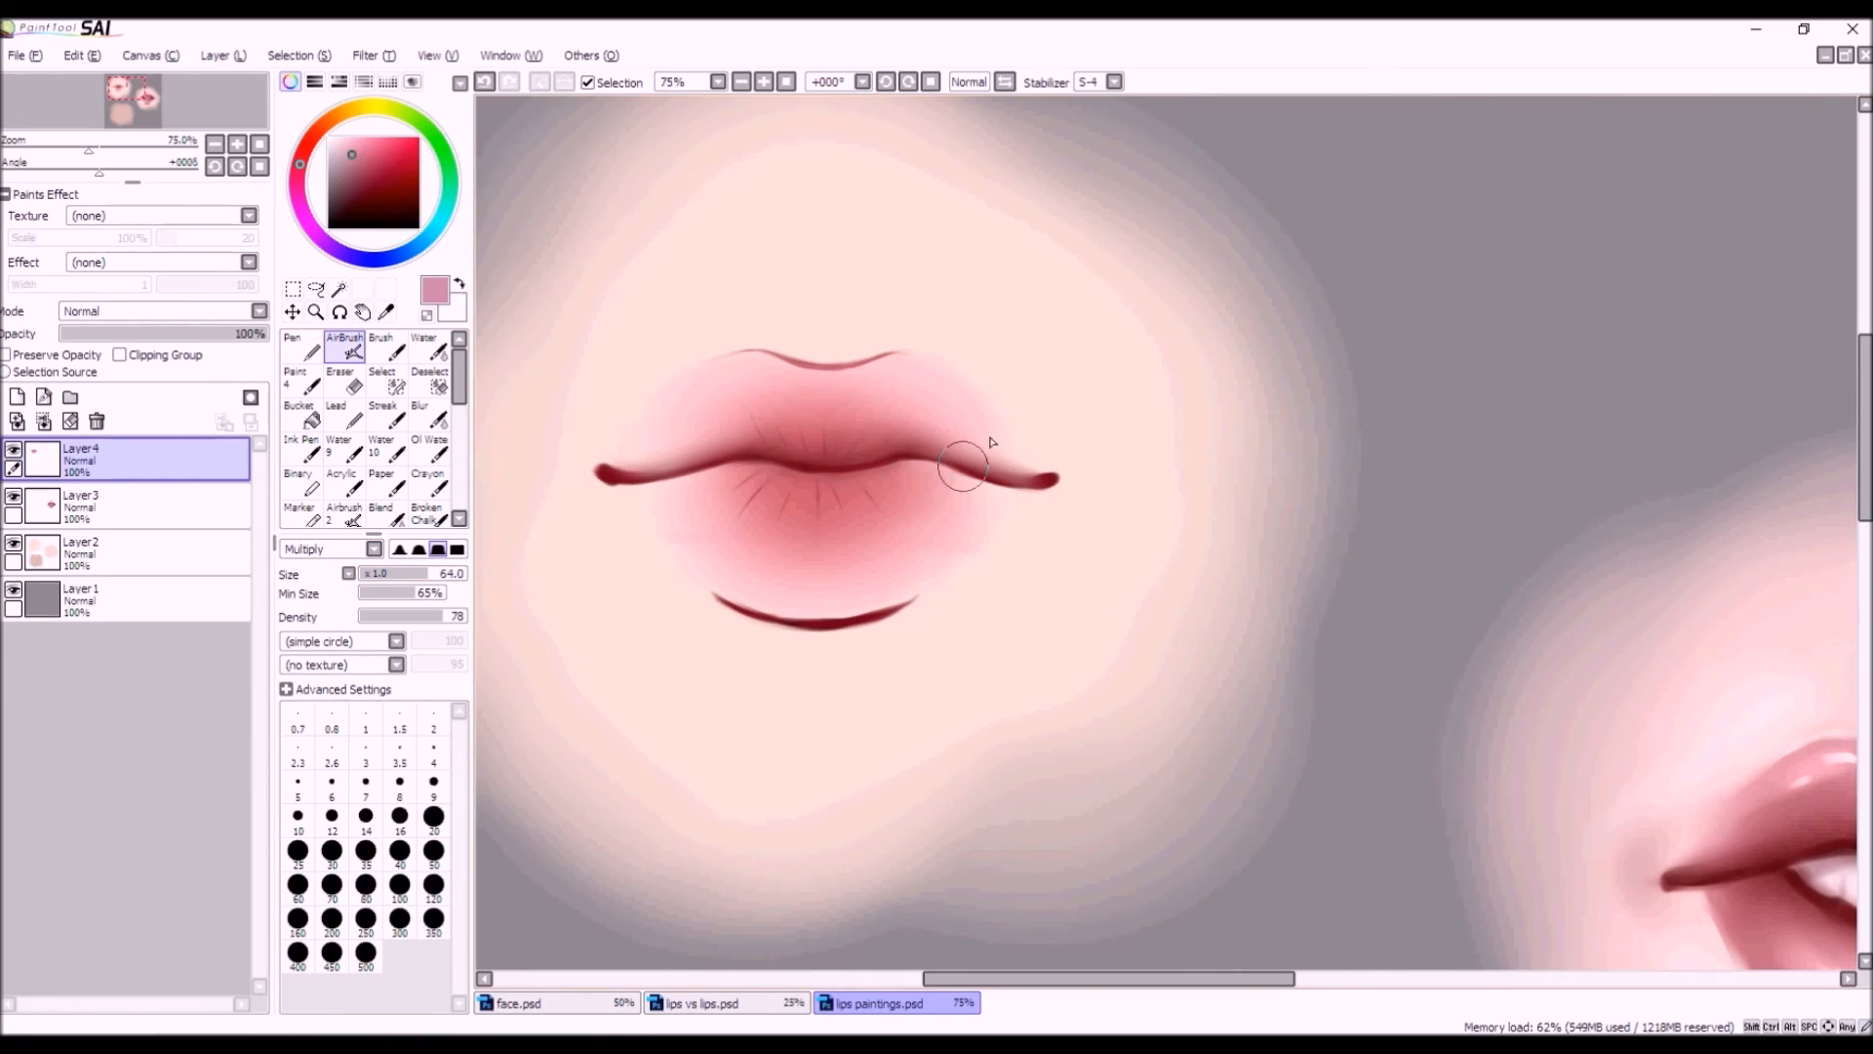
{"action": "mouse_move", "coordinate": [985, 476]}
{"action": "left_mouse_down"}
{"action": "mouse_move", "coordinate": [779, 465]}
{"action": "mouse_move", "coordinate": [839, 460]}
{"action": "mouse_move", "coordinate": [722, 461]}
{"action": "left_mouse_up"}
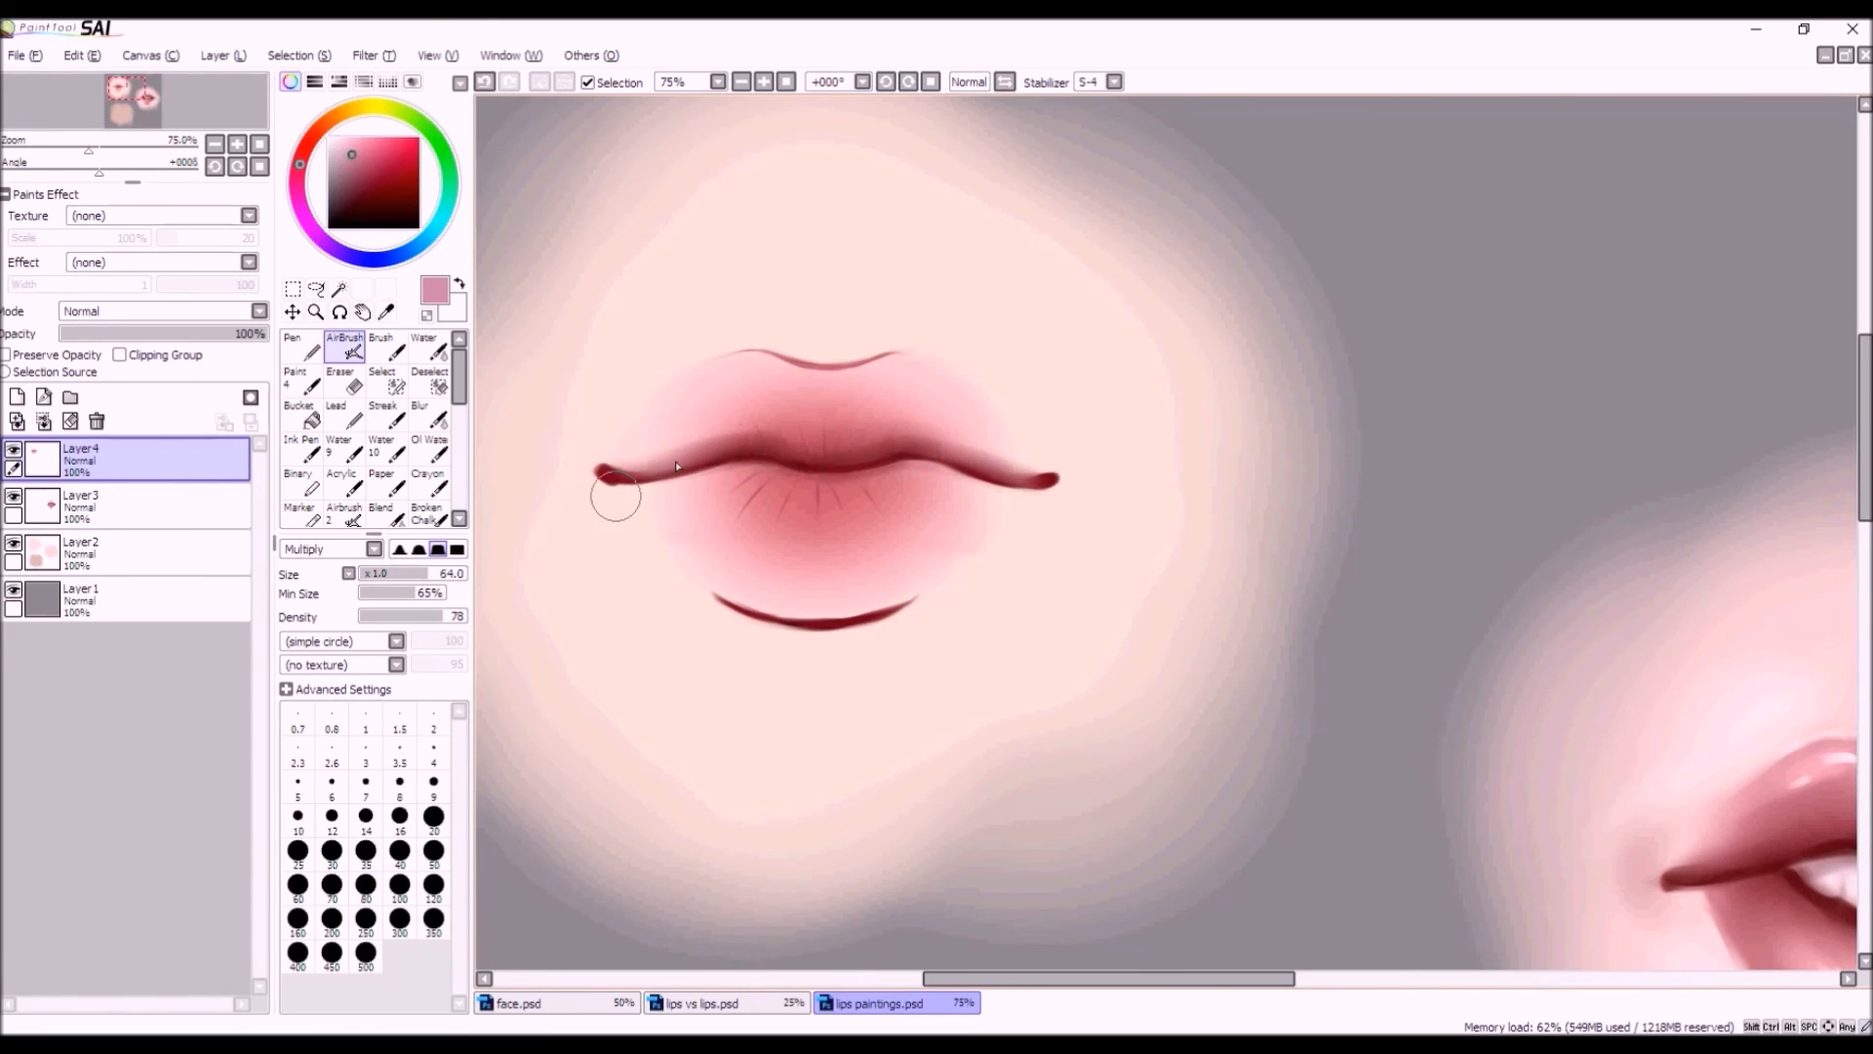
{"action": "mouse_move", "coordinate": [670, 470]}
{"action": "left_mouse_down"}
{"action": "mouse_move", "coordinate": [845, 486]}
{"action": "mouse_move", "coordinate": [908, 453]}
{"action": "left_mouse_up"}
{"action": "left_click_drag", "start_coordinate": [778, 477], "coordinate": [1010, 483]}
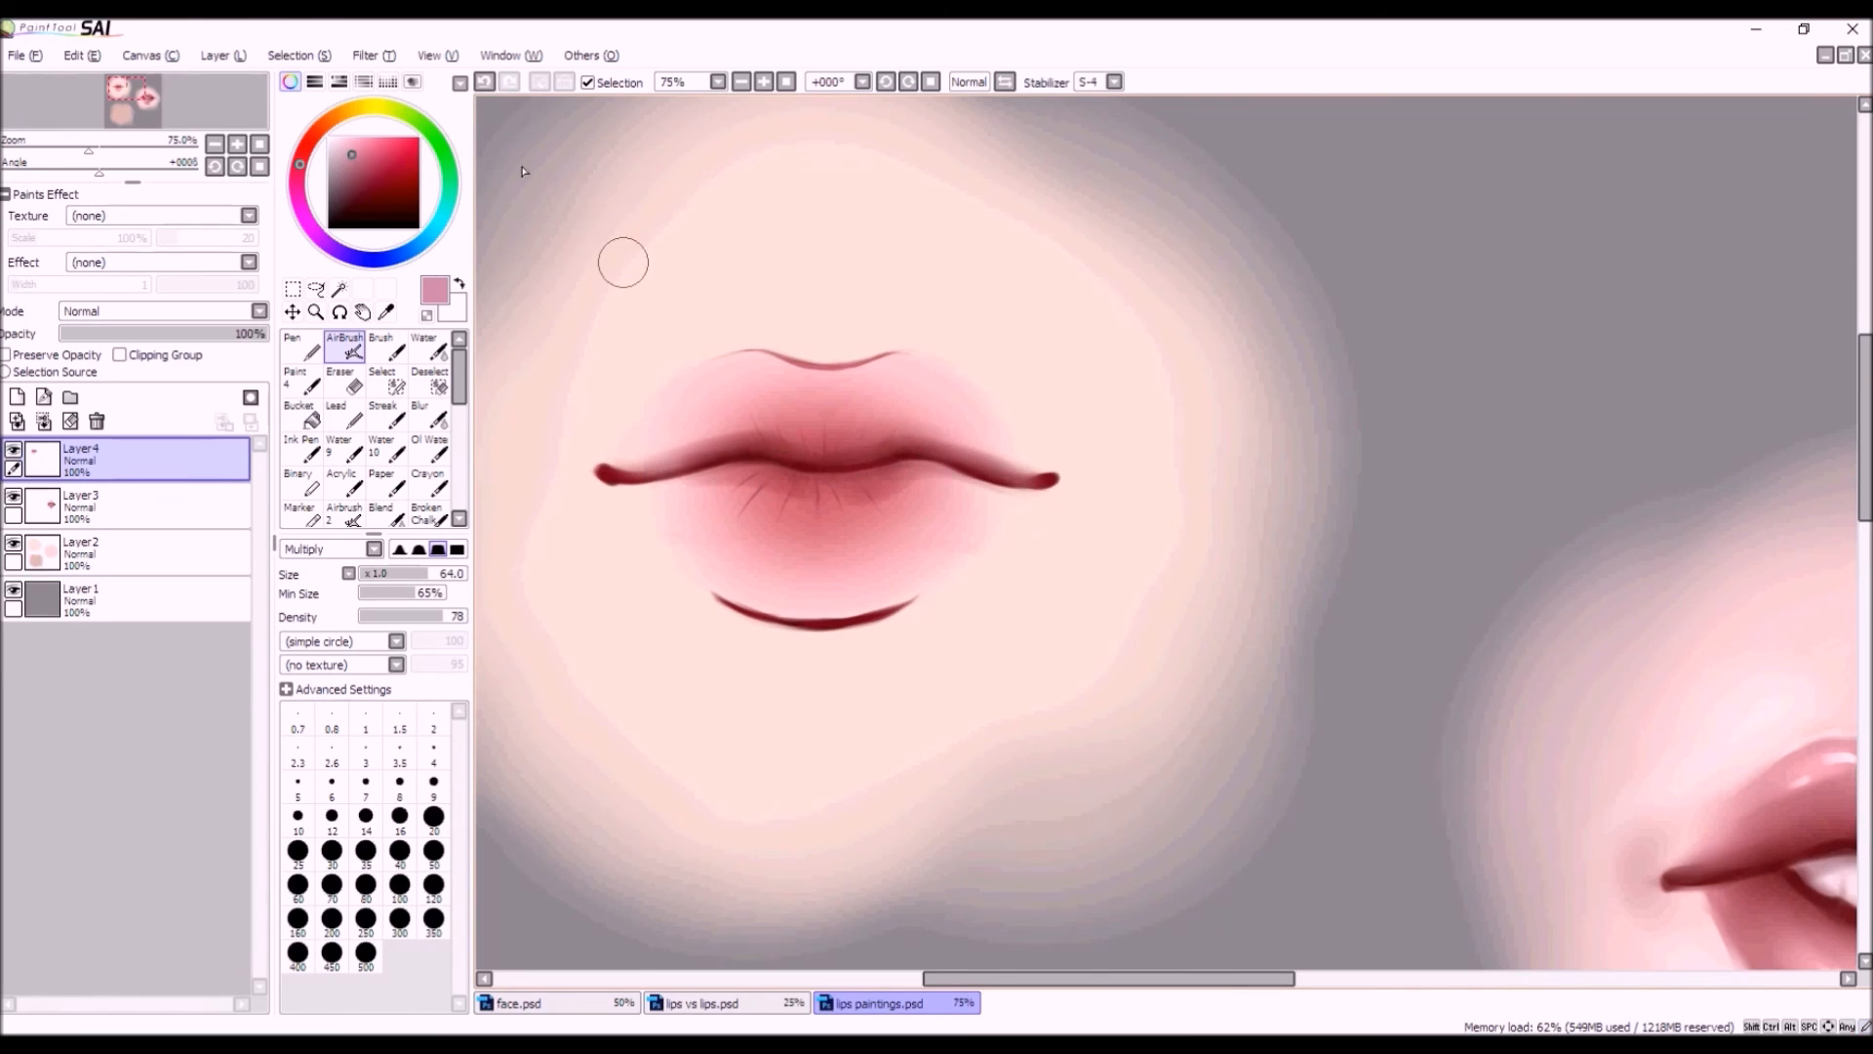
Undo the last two shading strokes and repaint the dusty pink Multiply shading along the mouth line.
{"action": "left_click", "coordinate": [485, 82]}
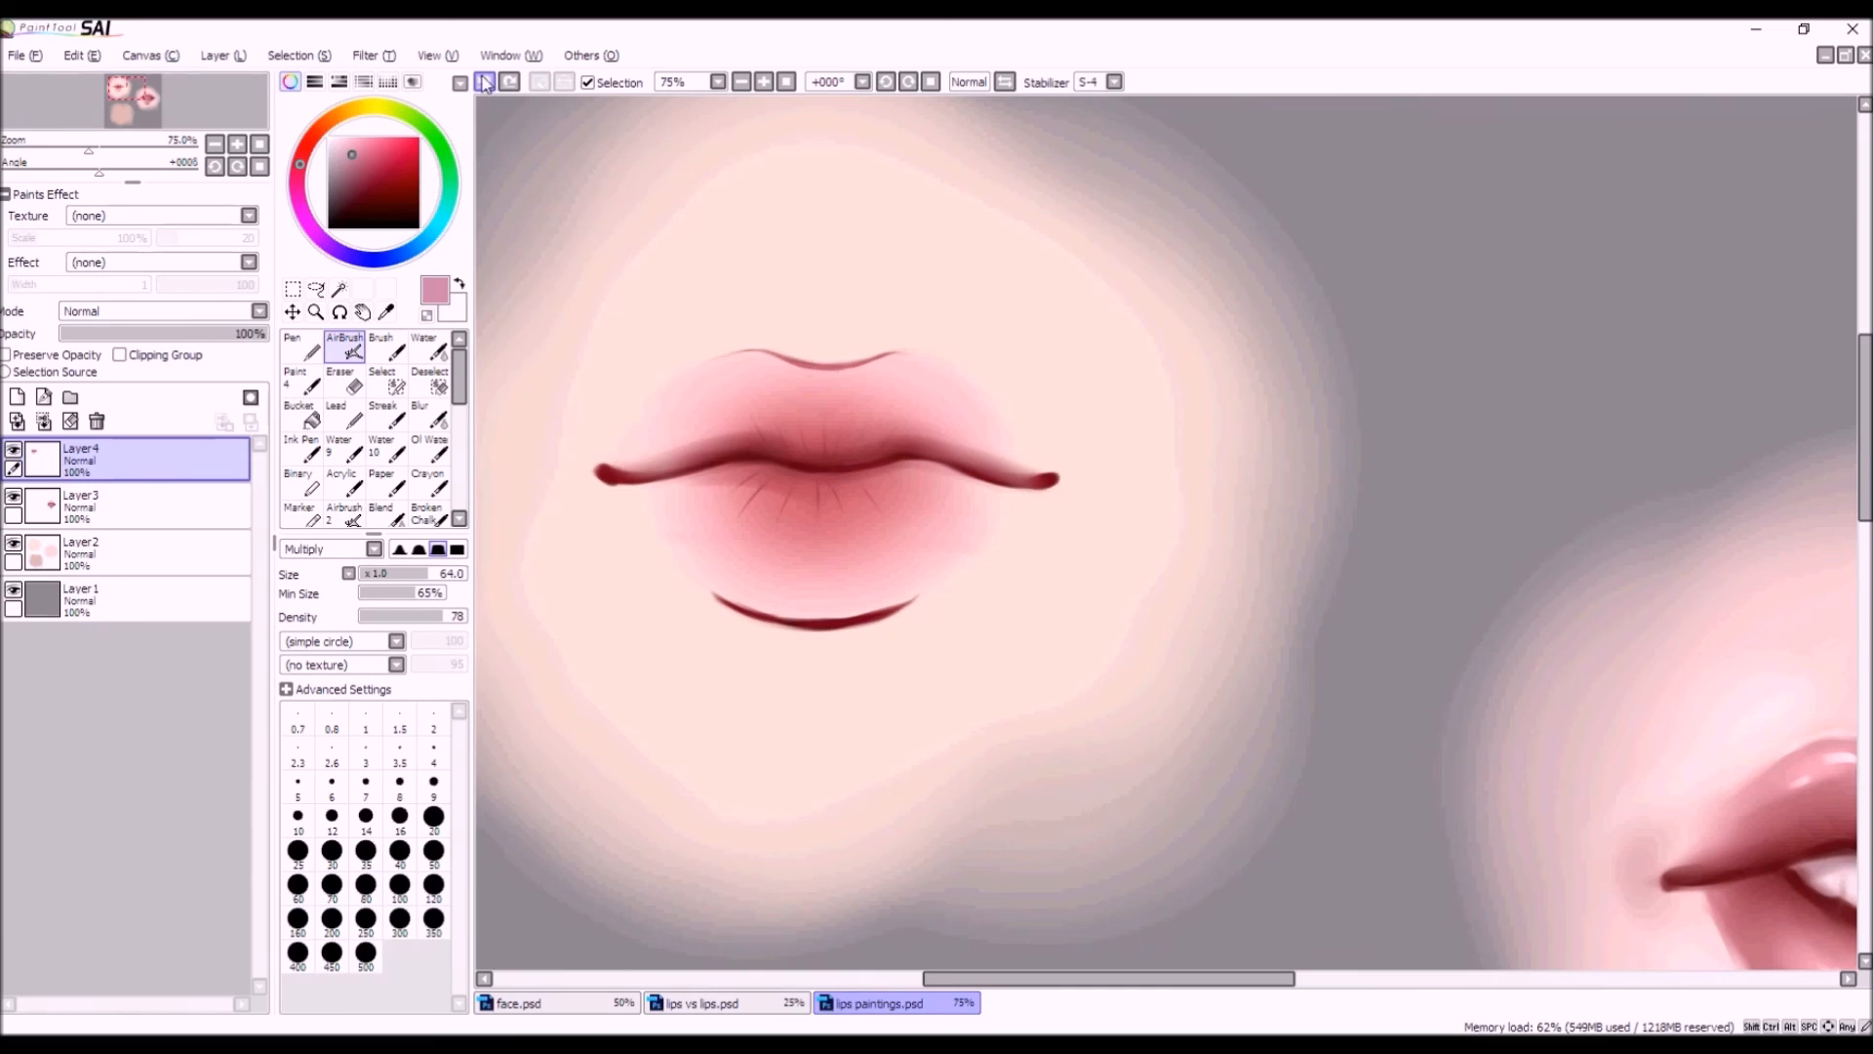
{"action": "left_click", "coordinate": [483, 86]}
{"action": "mouse_move", "coordinate": [927, 465]}
{"action": "left_mouse_down"}
{"action": "mouse_move", "coordinate": [970, 475]}
{"action": "mouse_move", "coordinate": [834, 489]}
{"action": "mouse_move", "coordinate": [859, 484]}
{"action": "mouse_move", "coordinate": [733, 466]}
{"action": "mouse_move", "coordinate": [908, 463]}
{"action": "mouse_move", "coordinate": [804, 488]}
{"action": "mouse_move", "coordinate": [722, 456]}
{"action": "left_mouse_up"}
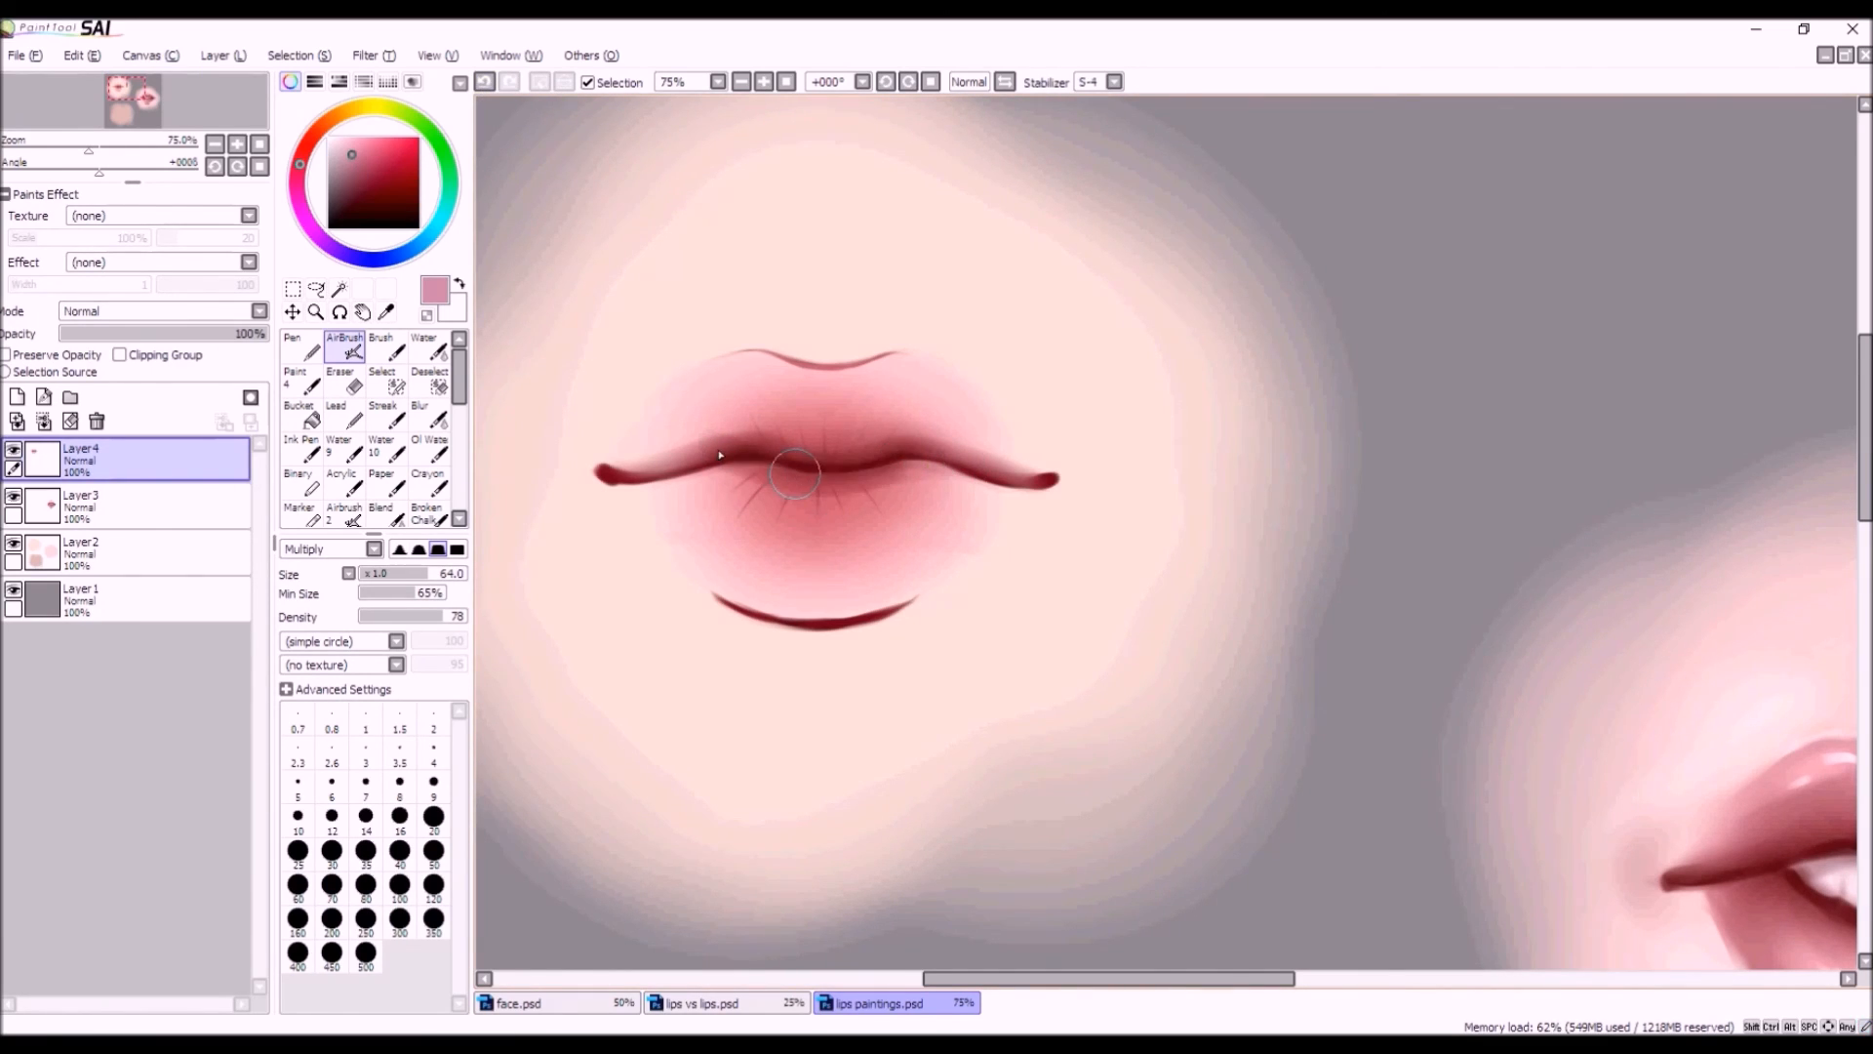
{"action": "left_click_drag", "start_coordinate": [891, 466], "coordinate": [902, 468]}
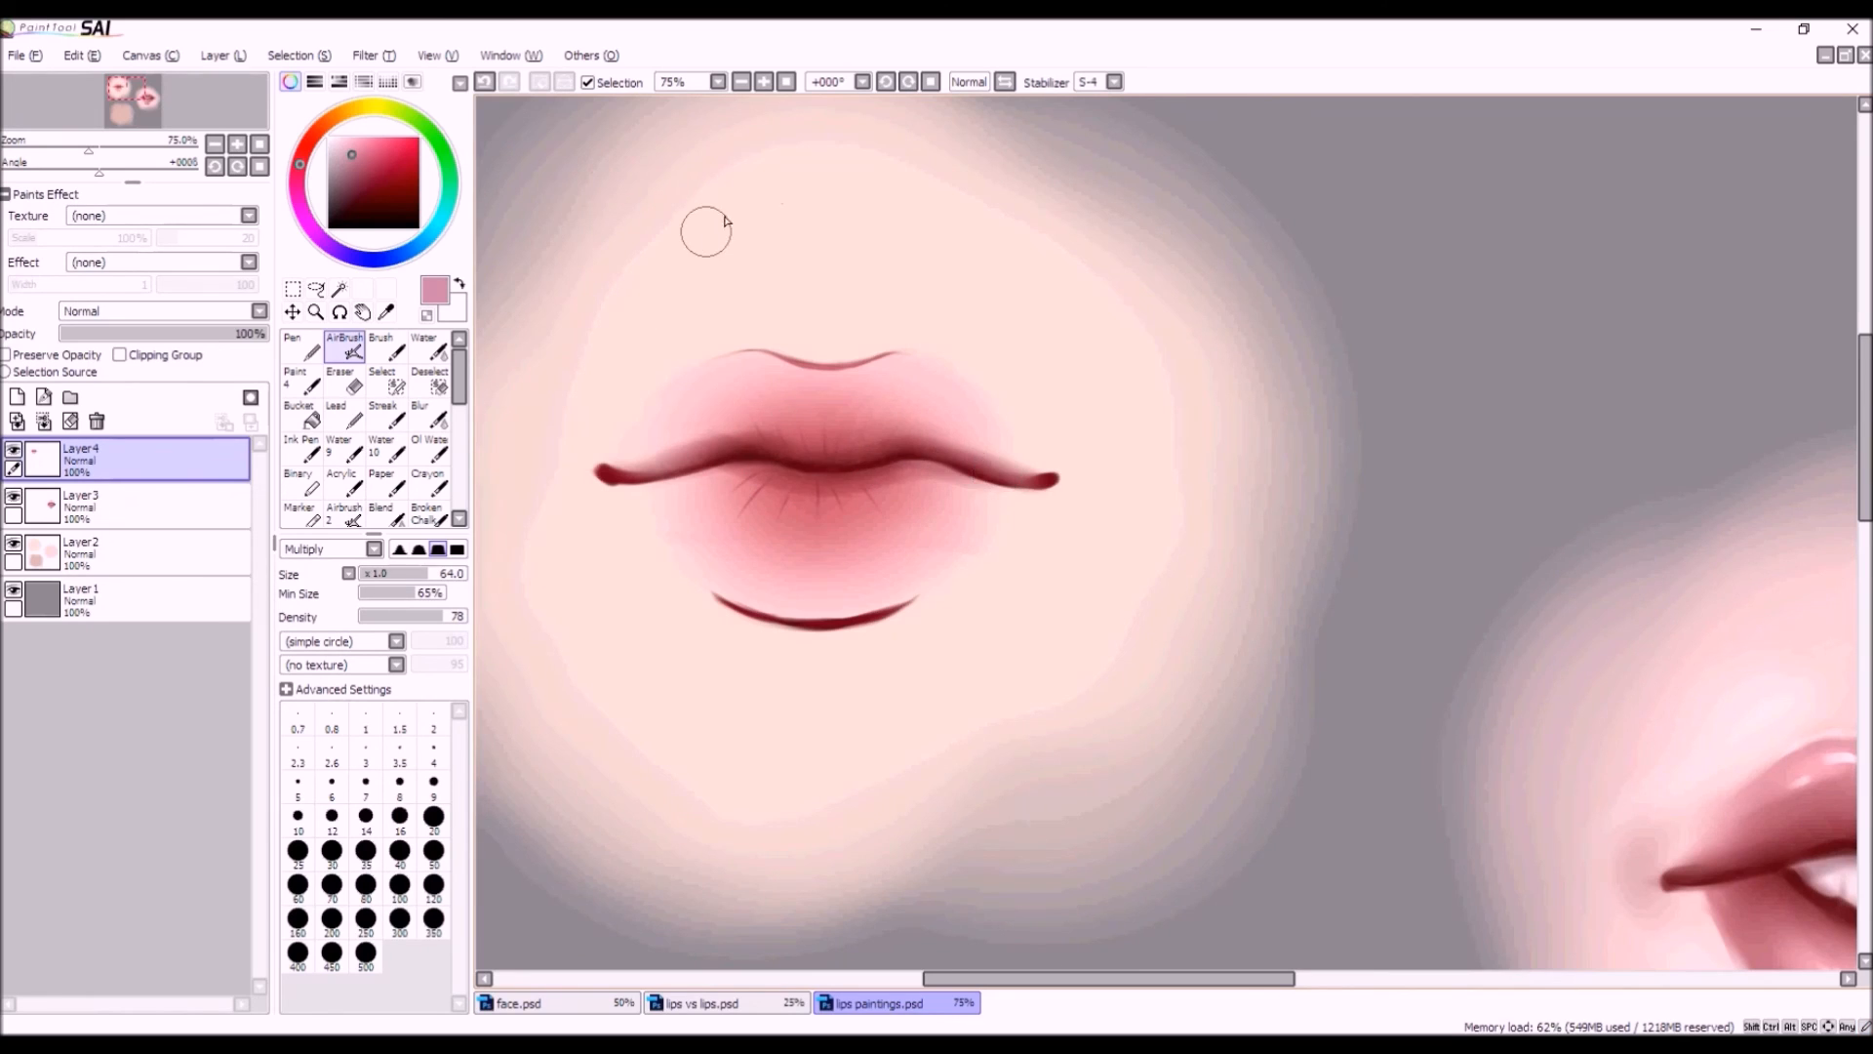
{"action": "scroll", "coordinate": [871, 458], "scroll_direction": "down", "scroll_amount": 6}
{"action": "scroll", "coordinate": [854, 283], "scroll_direction": "up", "scroll_amount": 6}
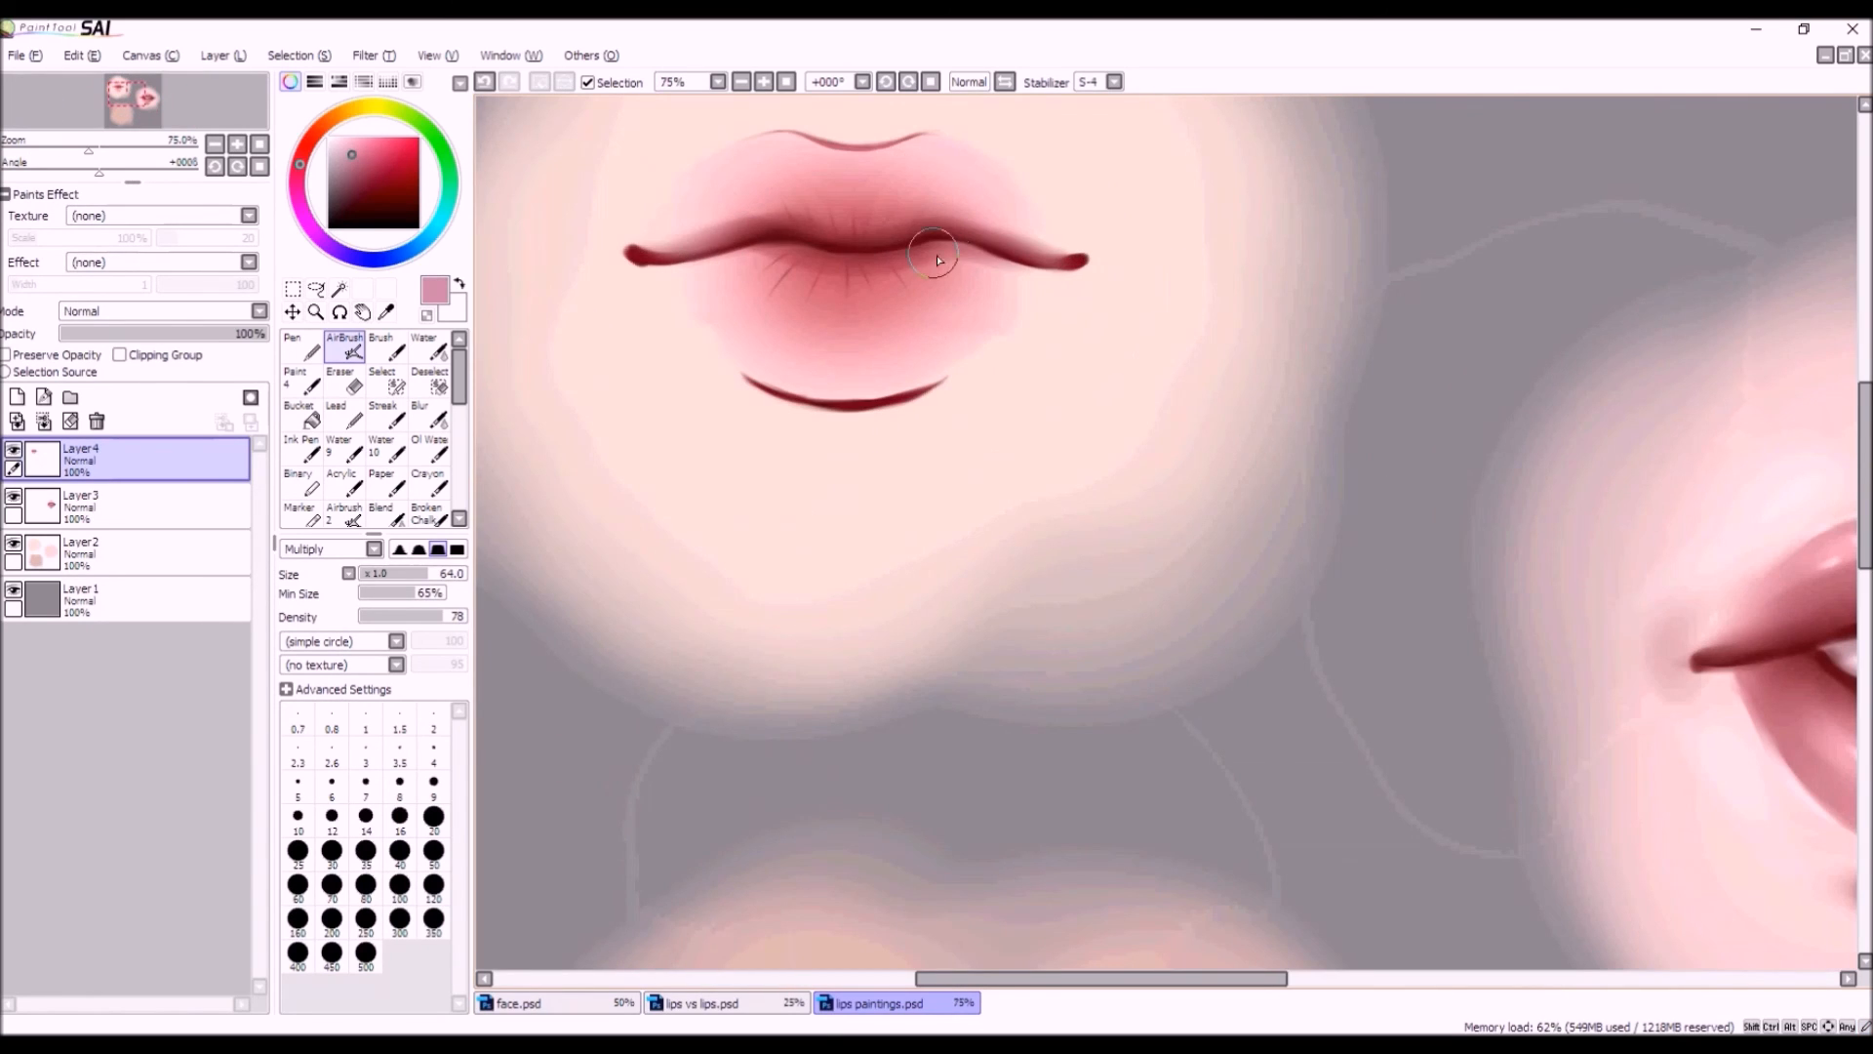
{"action": "mouse_move", "coordinate": [749, 261]}
{"action": "left_mouse_down"}
{"action": "mouse_move", "coordinate": [797, 247]}
{"action": "mouse_move", "coordinate": [695, 265]}
{"action": "mouse_move", "coordinate": [757, 261]}
{"action": "left_mouse_up"}
{"action": "scroll", "coordinate": [834, 332], "scroll_direction": "down", "scroll_amount": 3}
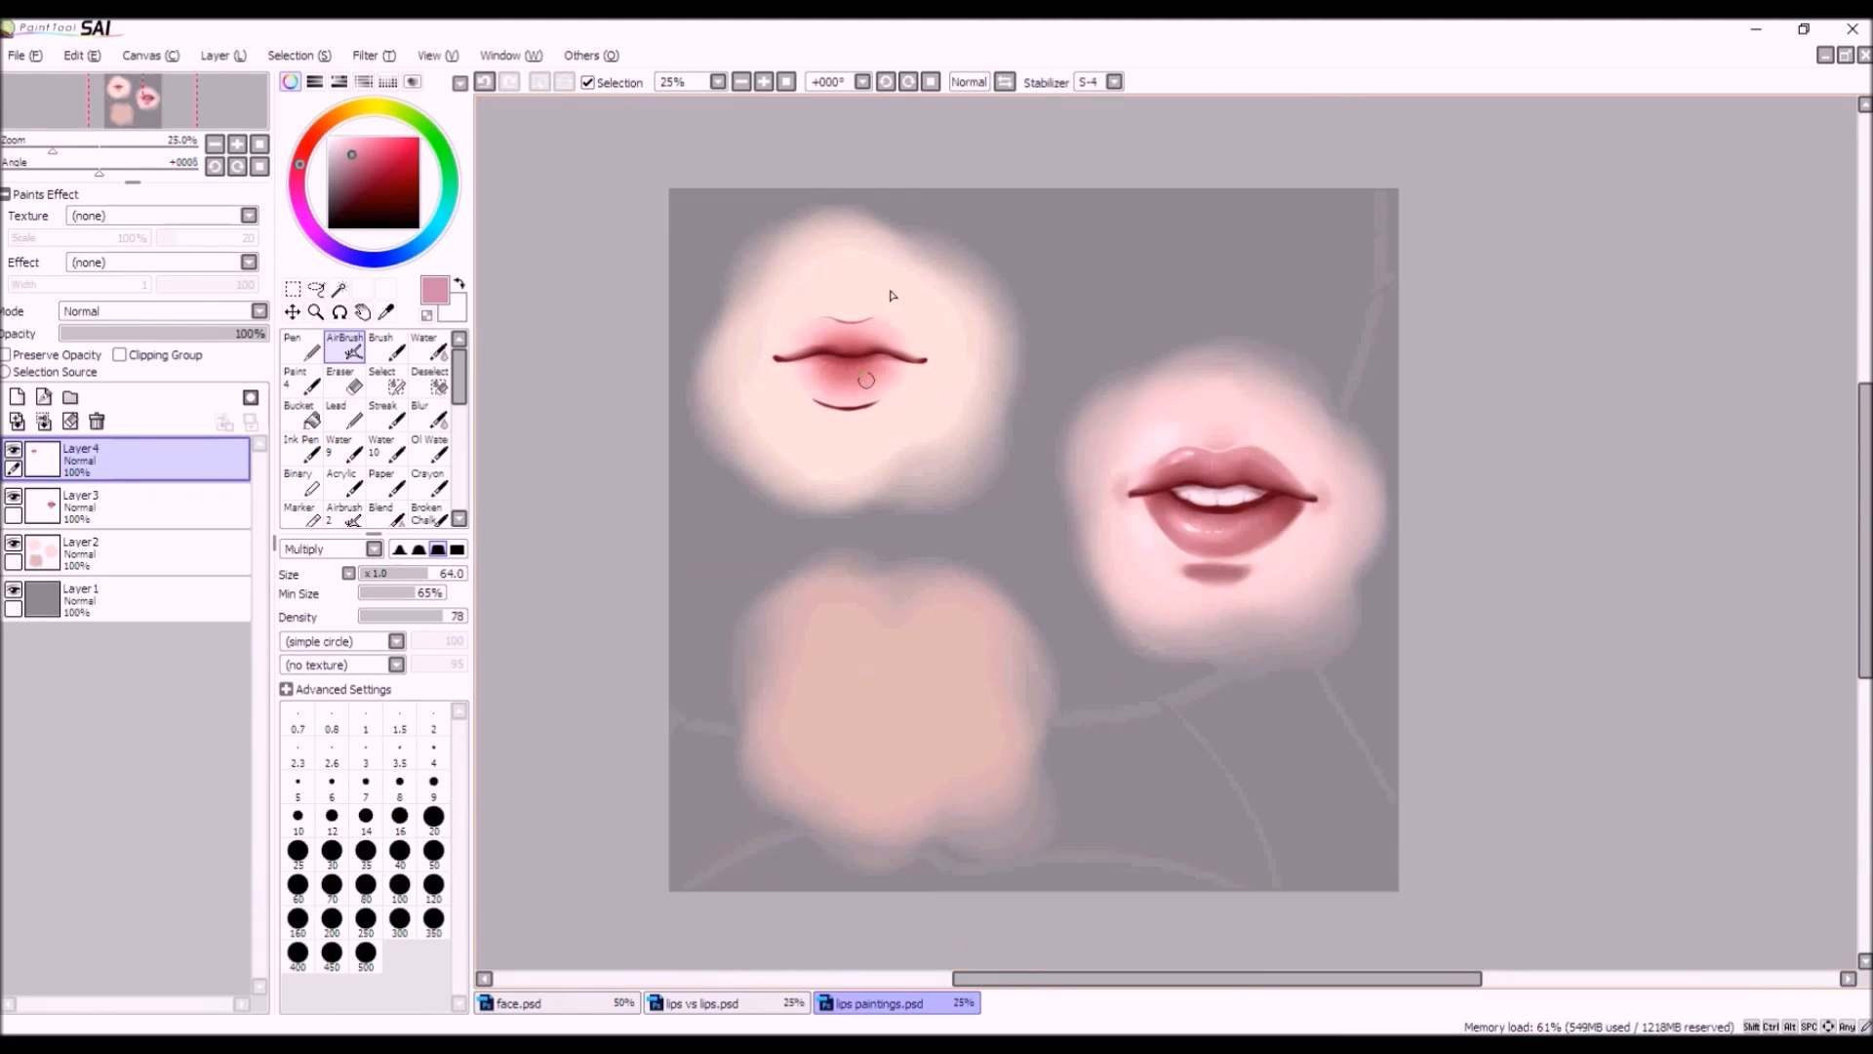
{"action": "scroll", "coordinate": [909, 380], "scroll_direction": "up", "scroll_amount": 2}
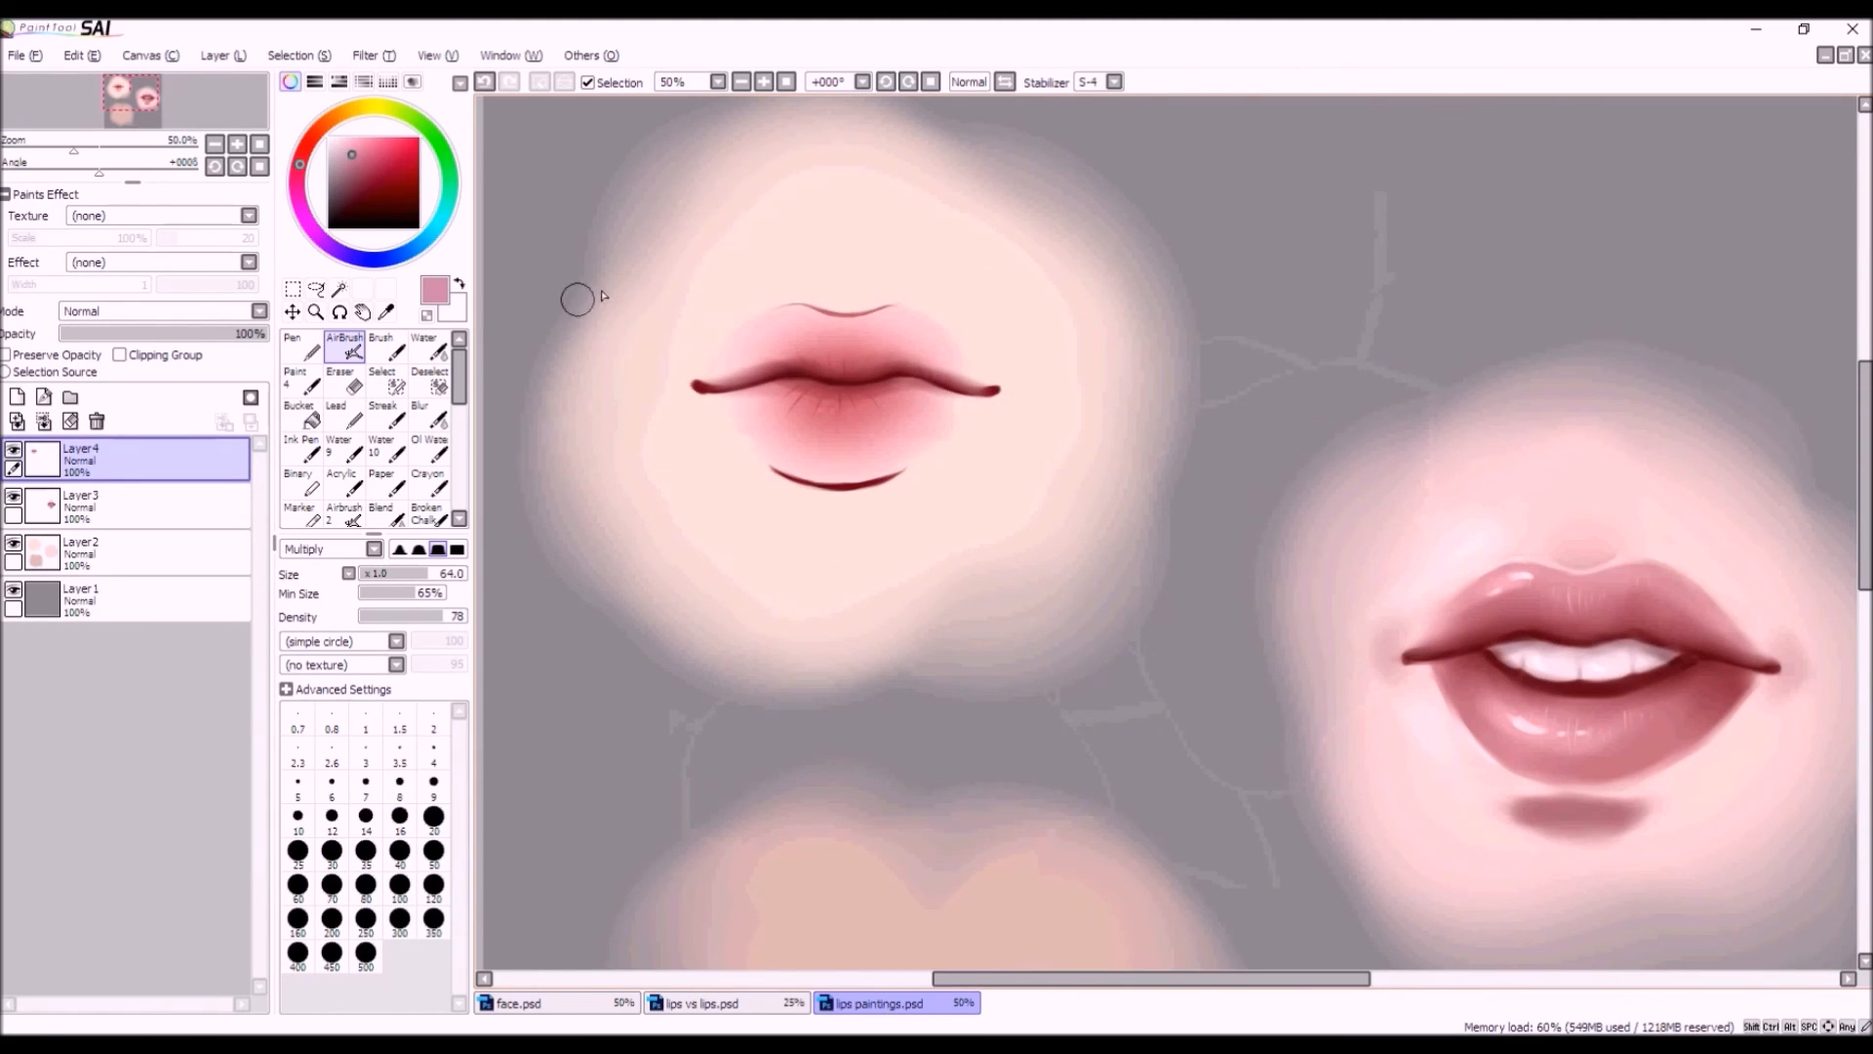
Soften the mouth line shading and creases into both lips with the size 58 Water brush.
{"action": "left_click", "coordinate": [427, 347]}
{"action": "mouse_move", "coordinate": [760, 393]}
{"action": "left_mouse_down"}
{"action": "mouse_move", "coordinate": [925, 396]}
{"action": "mouse_move", "coordinate": [872, 393]}
{"action": "mouse_move", "coordinate": [967, 425]}
{"action": "mouse_move", "coordinate": [938, 425]}
{"action": "mouse_move", "coordinate": [849, 346]}
{"action": "mouse_move", "coordinate": [857, 372]}
{"action": "mouse_move", "coordinate": [773, 364]}
{"action": "left_mouse_up"}
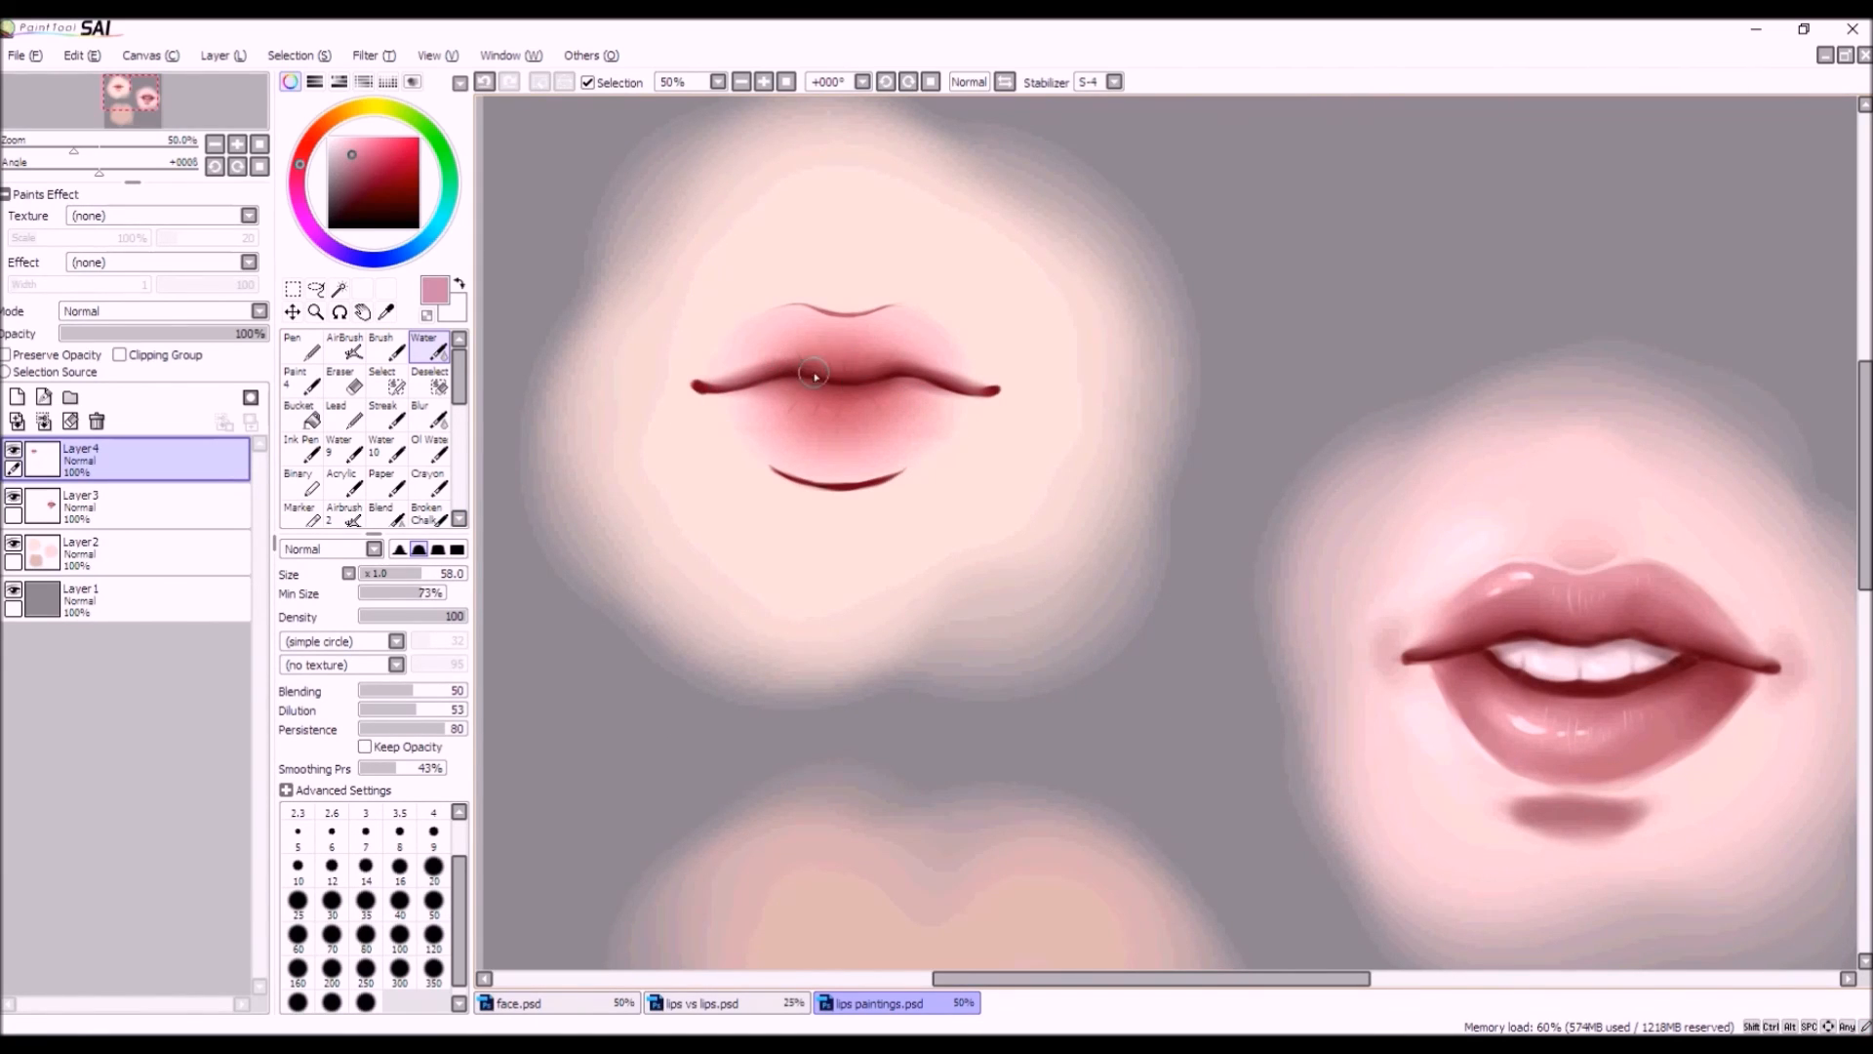
{"action": "scroll", "coordinate": [916, 579], "scroll_direction": "down", "scroll_amount": 1}
{"action": "scroll", "coordinate": [927, 406], "scroll_direction": "up", "scroll_amount": 1}
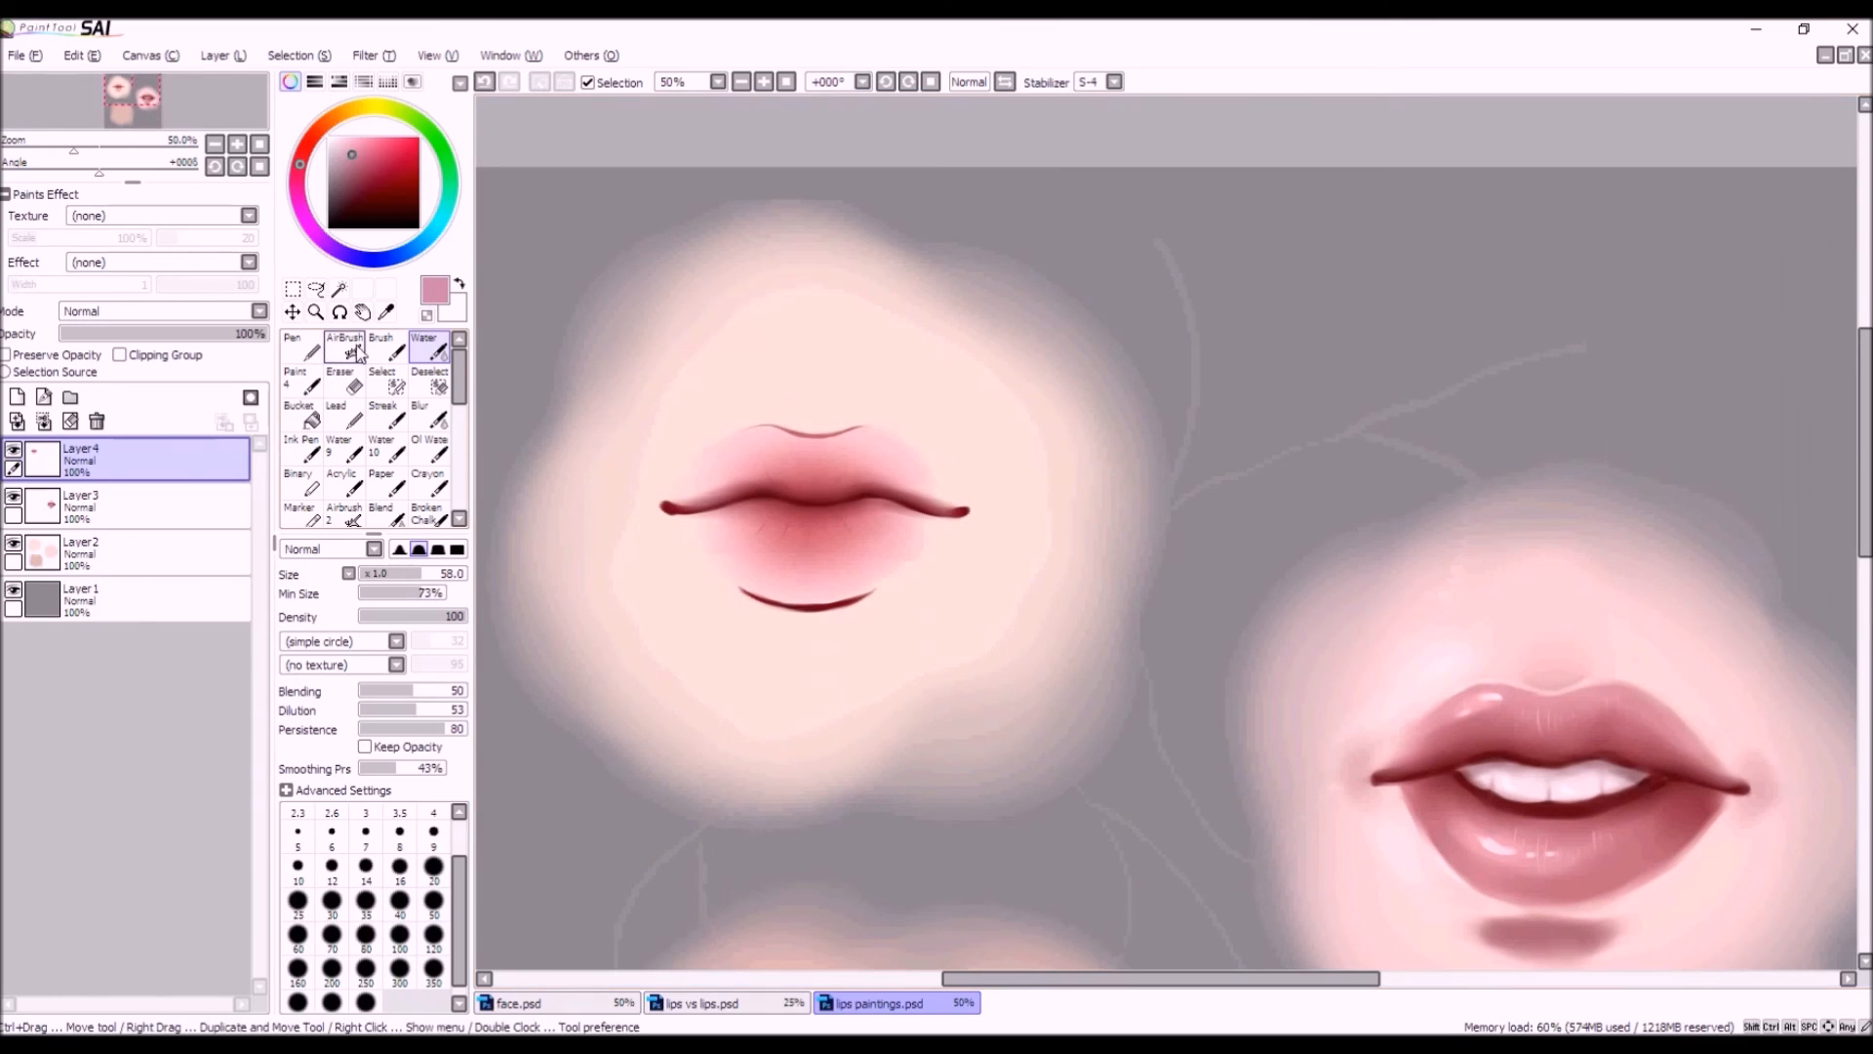
Try tinting the upper lip in light pink sampled from it, using a soft-edged size 100 AirBrush in Normal mode.
{"action": "left_click", "coordinate": [344, 347]}
{"action": "left_click", "coordinate": [400, 884]}
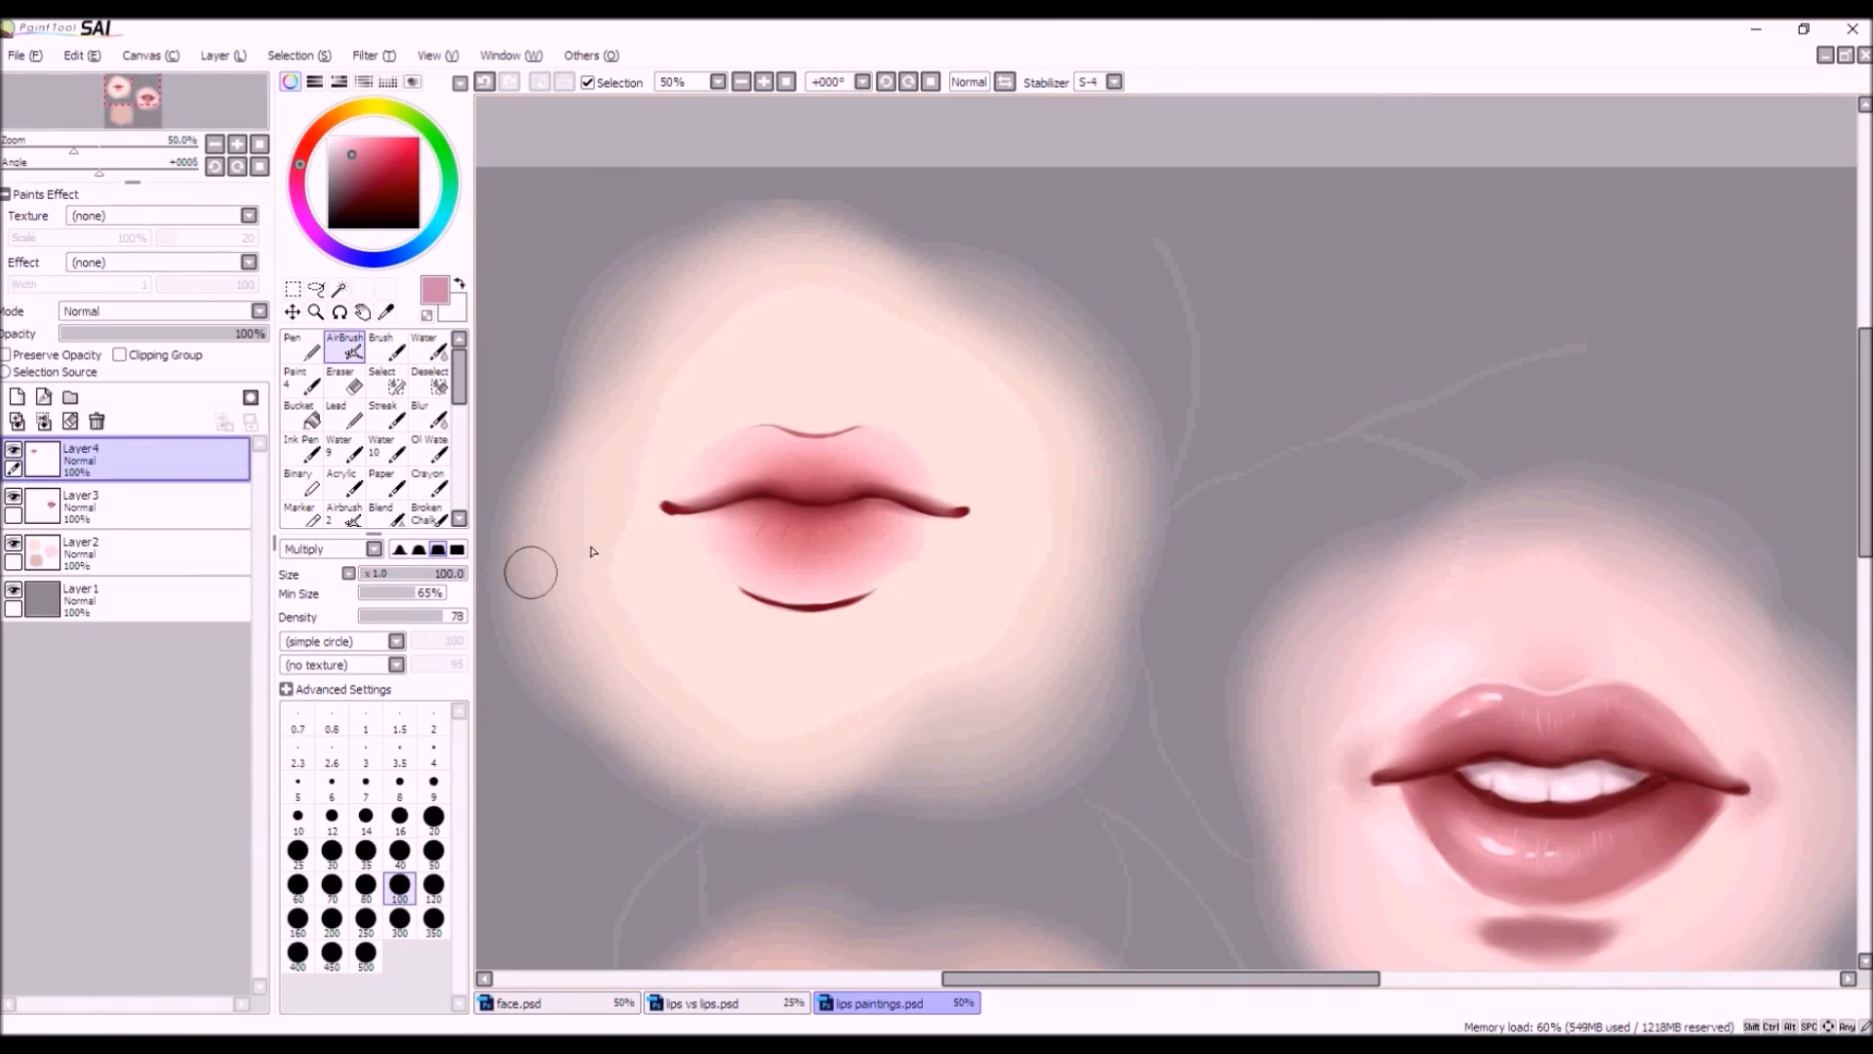
{"action": "left_click", "coordinate": [317, 550]}
{"action": "left_click", "coordinate": [319, 565]}
{"action": "left_click", "coordinate": [891, 450], "text": "alt"}
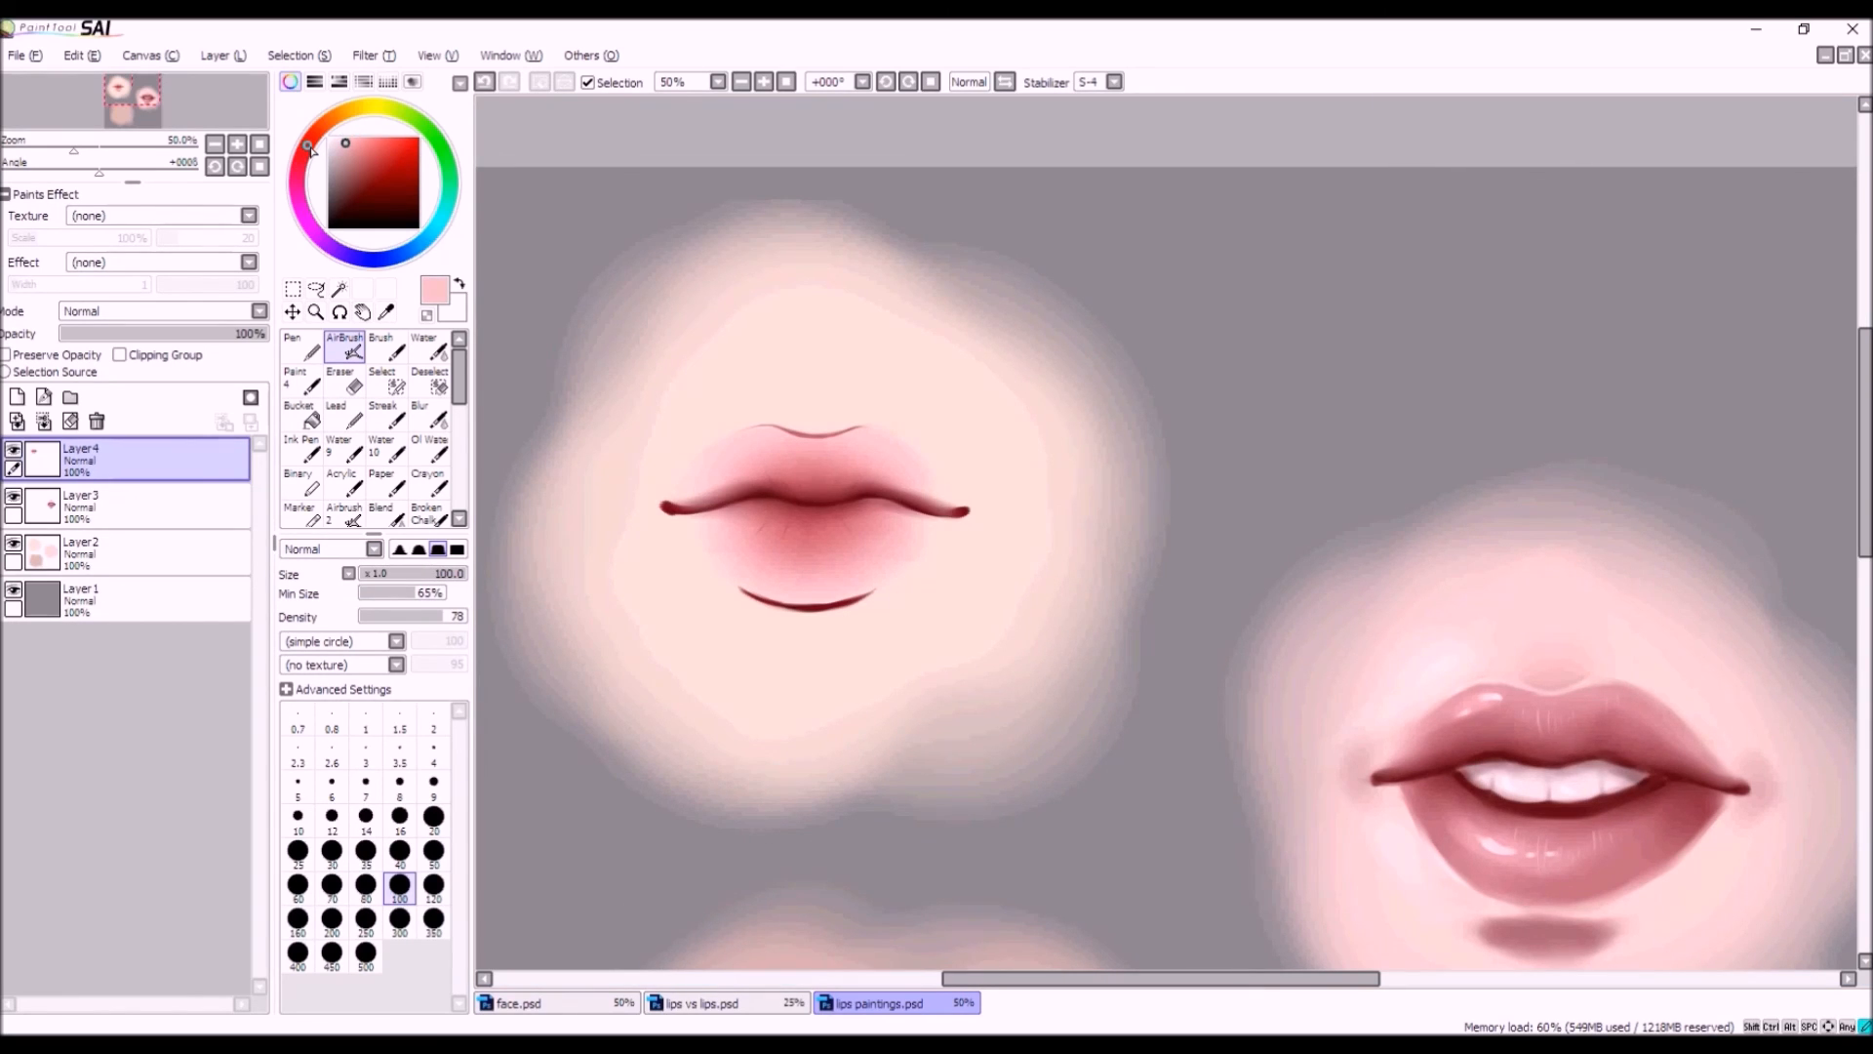
{"action": "left_click", "coordinate": [400, 550]}
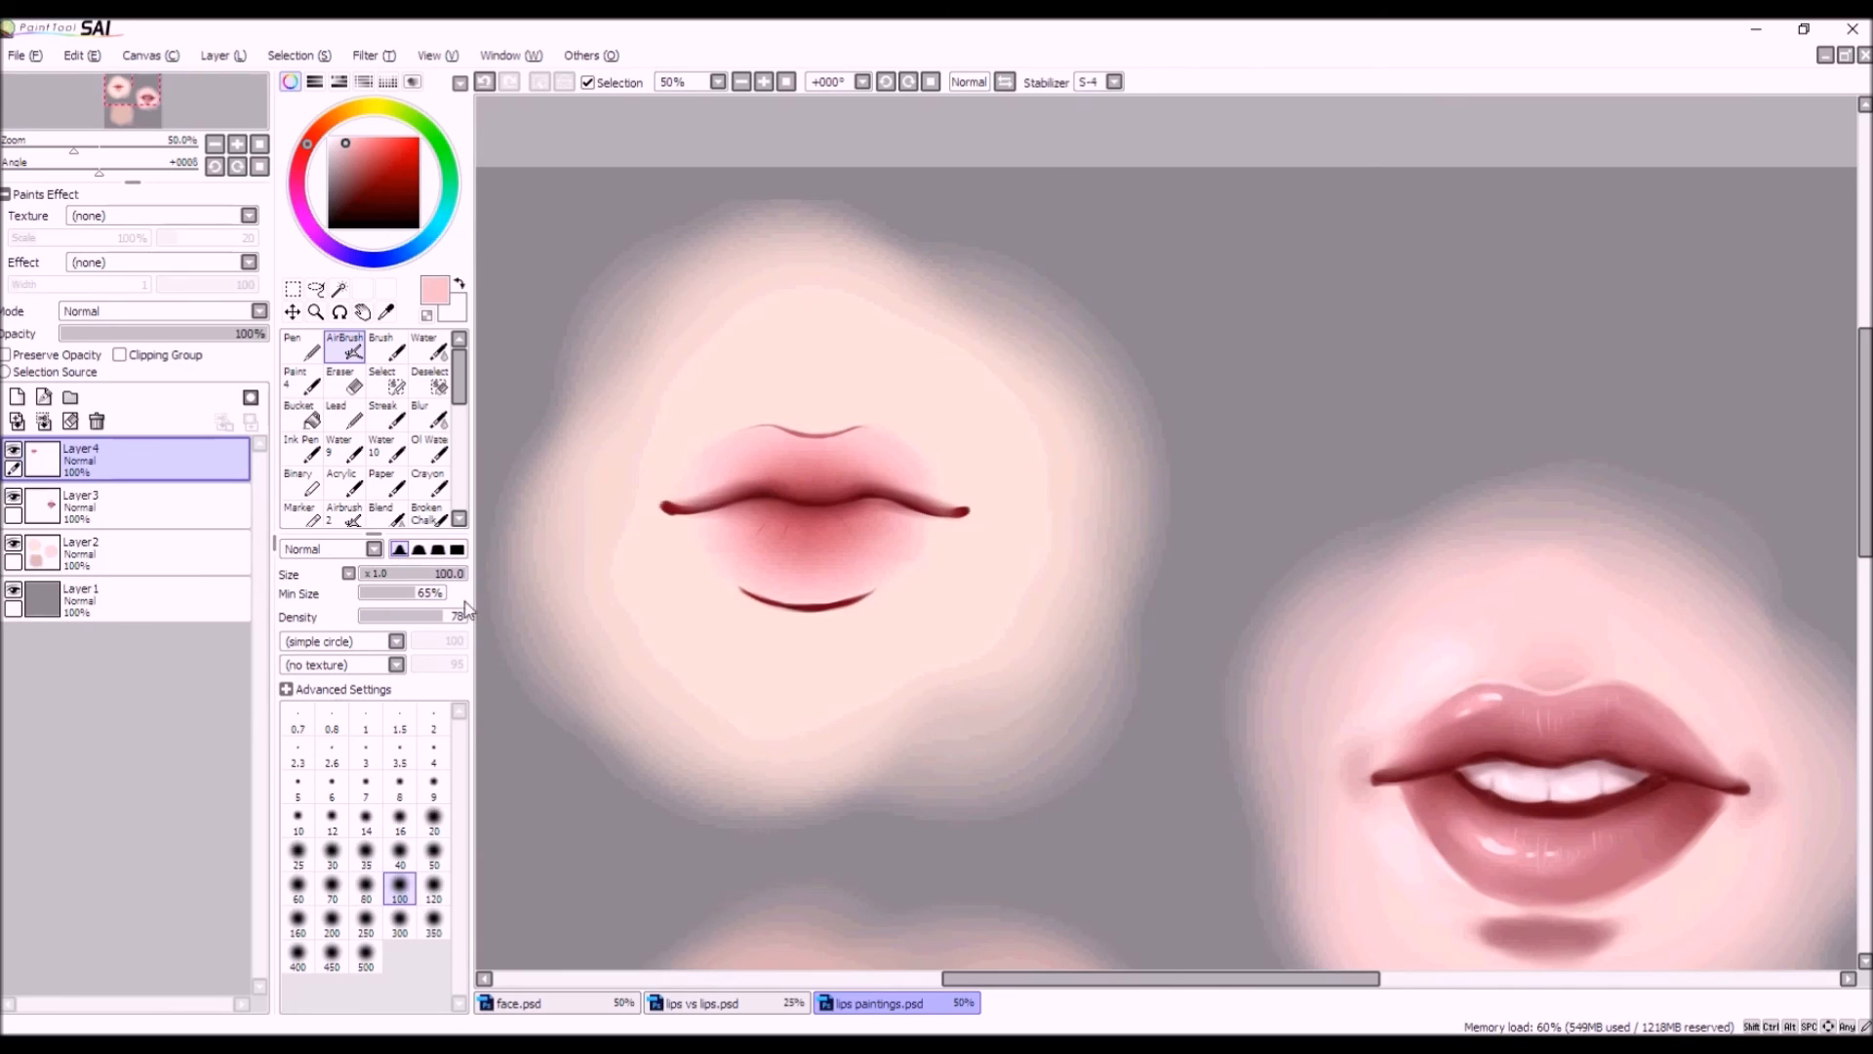
{"action": "left_click_drag", "start_coordinate": [926, 475], "coordinate": [853, 439]}
Undo the last tint stroke and deepen both lips in light pink with the soft AirBrush on Multiply at size 200.
{"action": "left_click", "coordinate": [328, 550]}
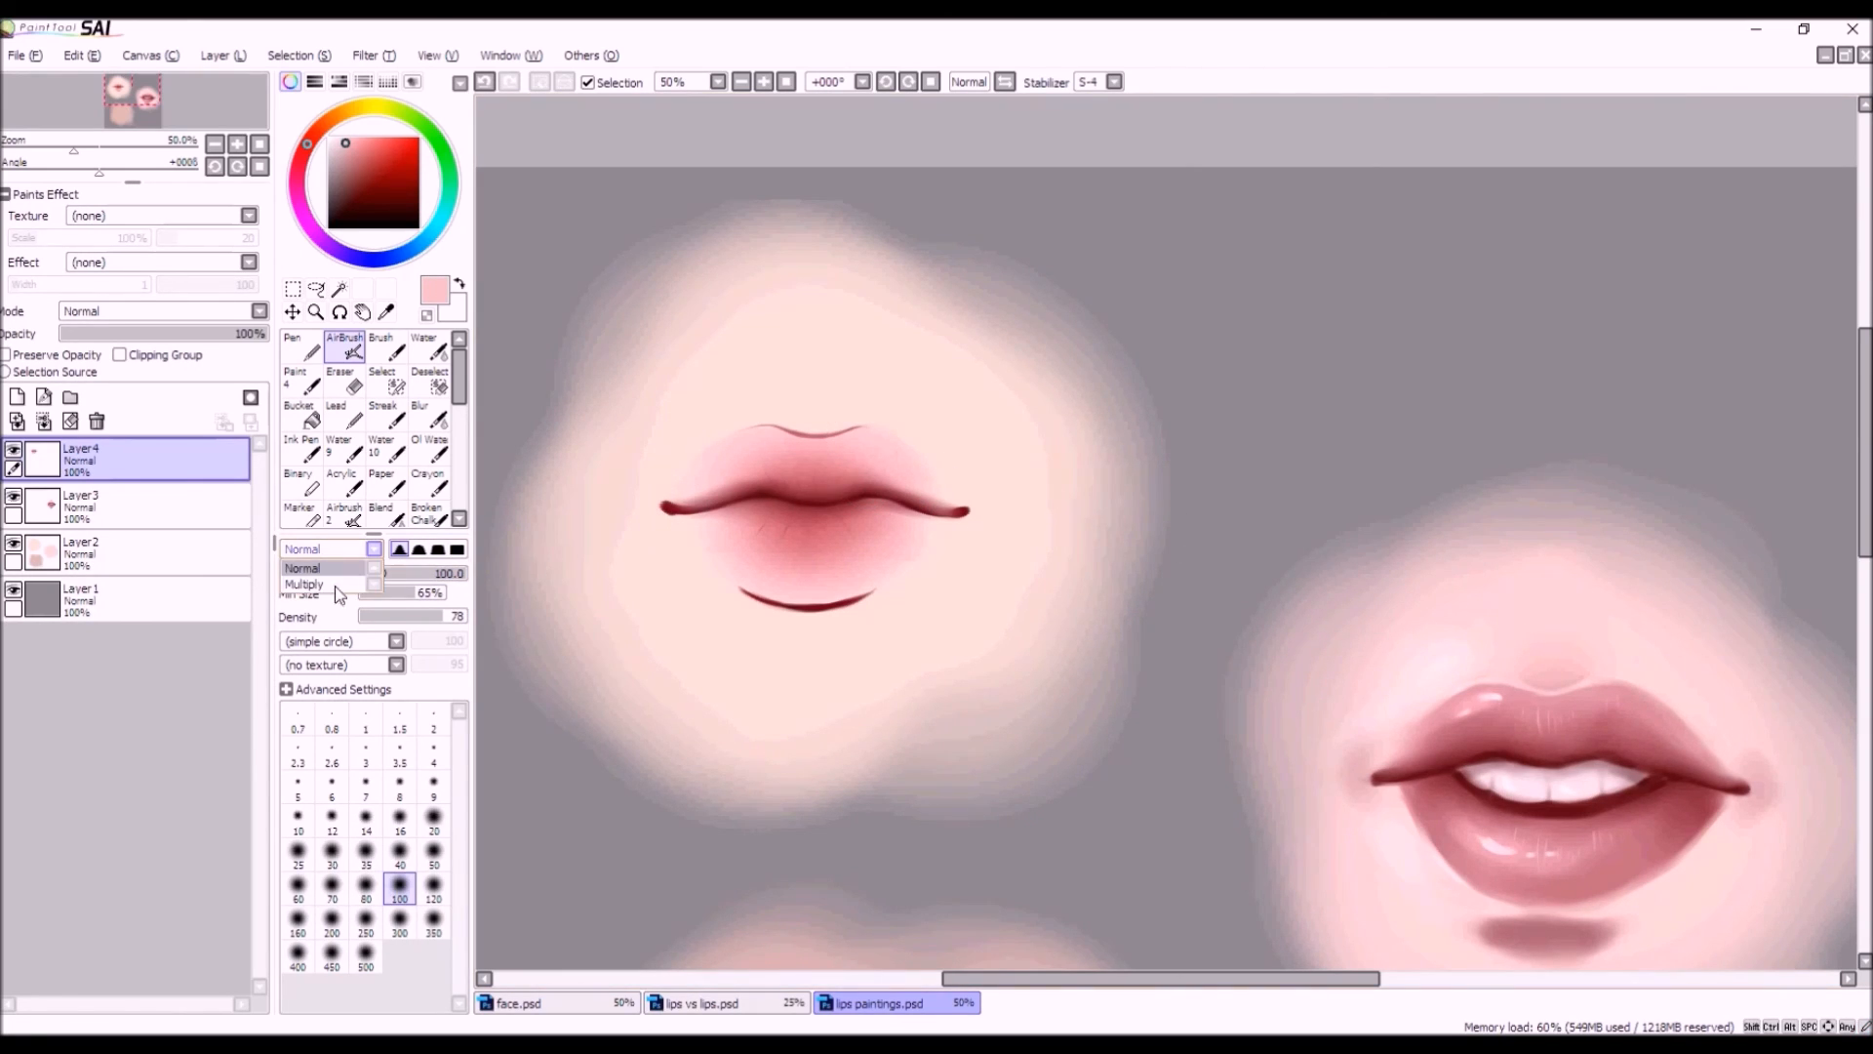
{"action": "left_click", "coordinate": [334, 583]}
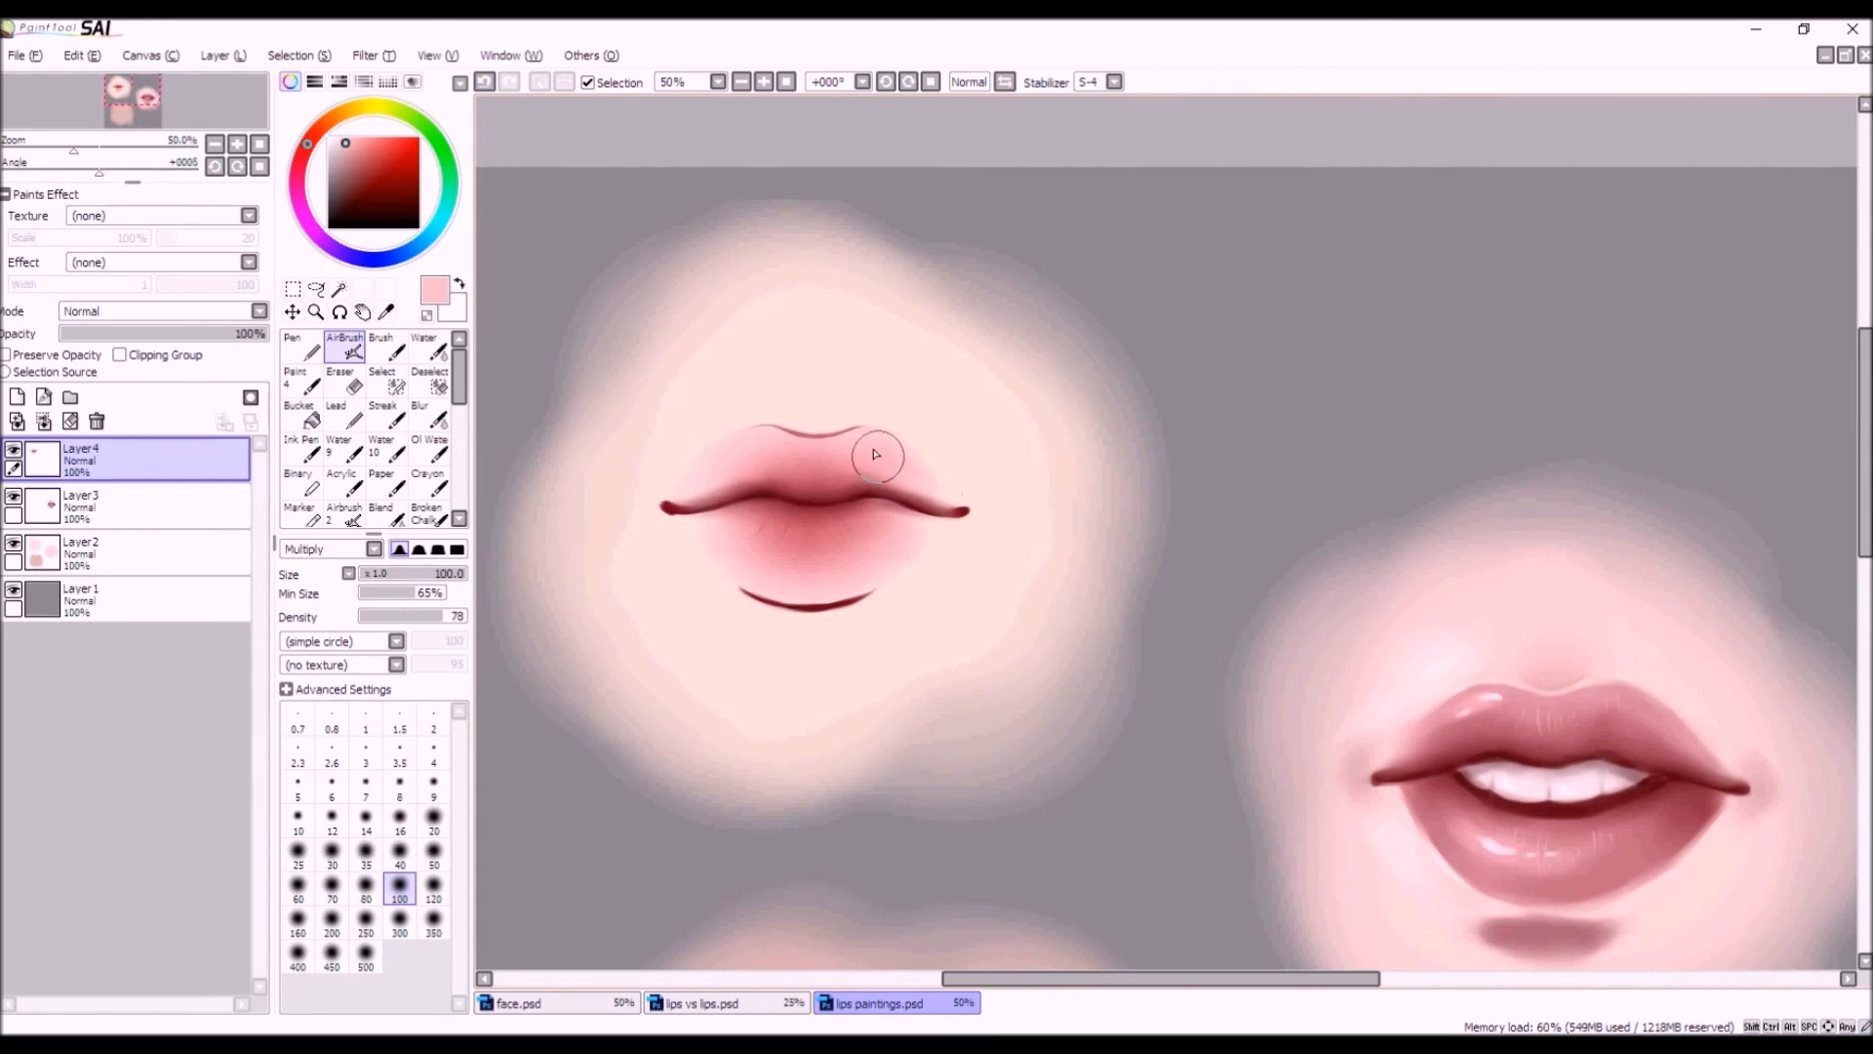
{"action": "key", "text": "ctrl+z"}
{"action": "left_click", "coordinate": [332, 919]}
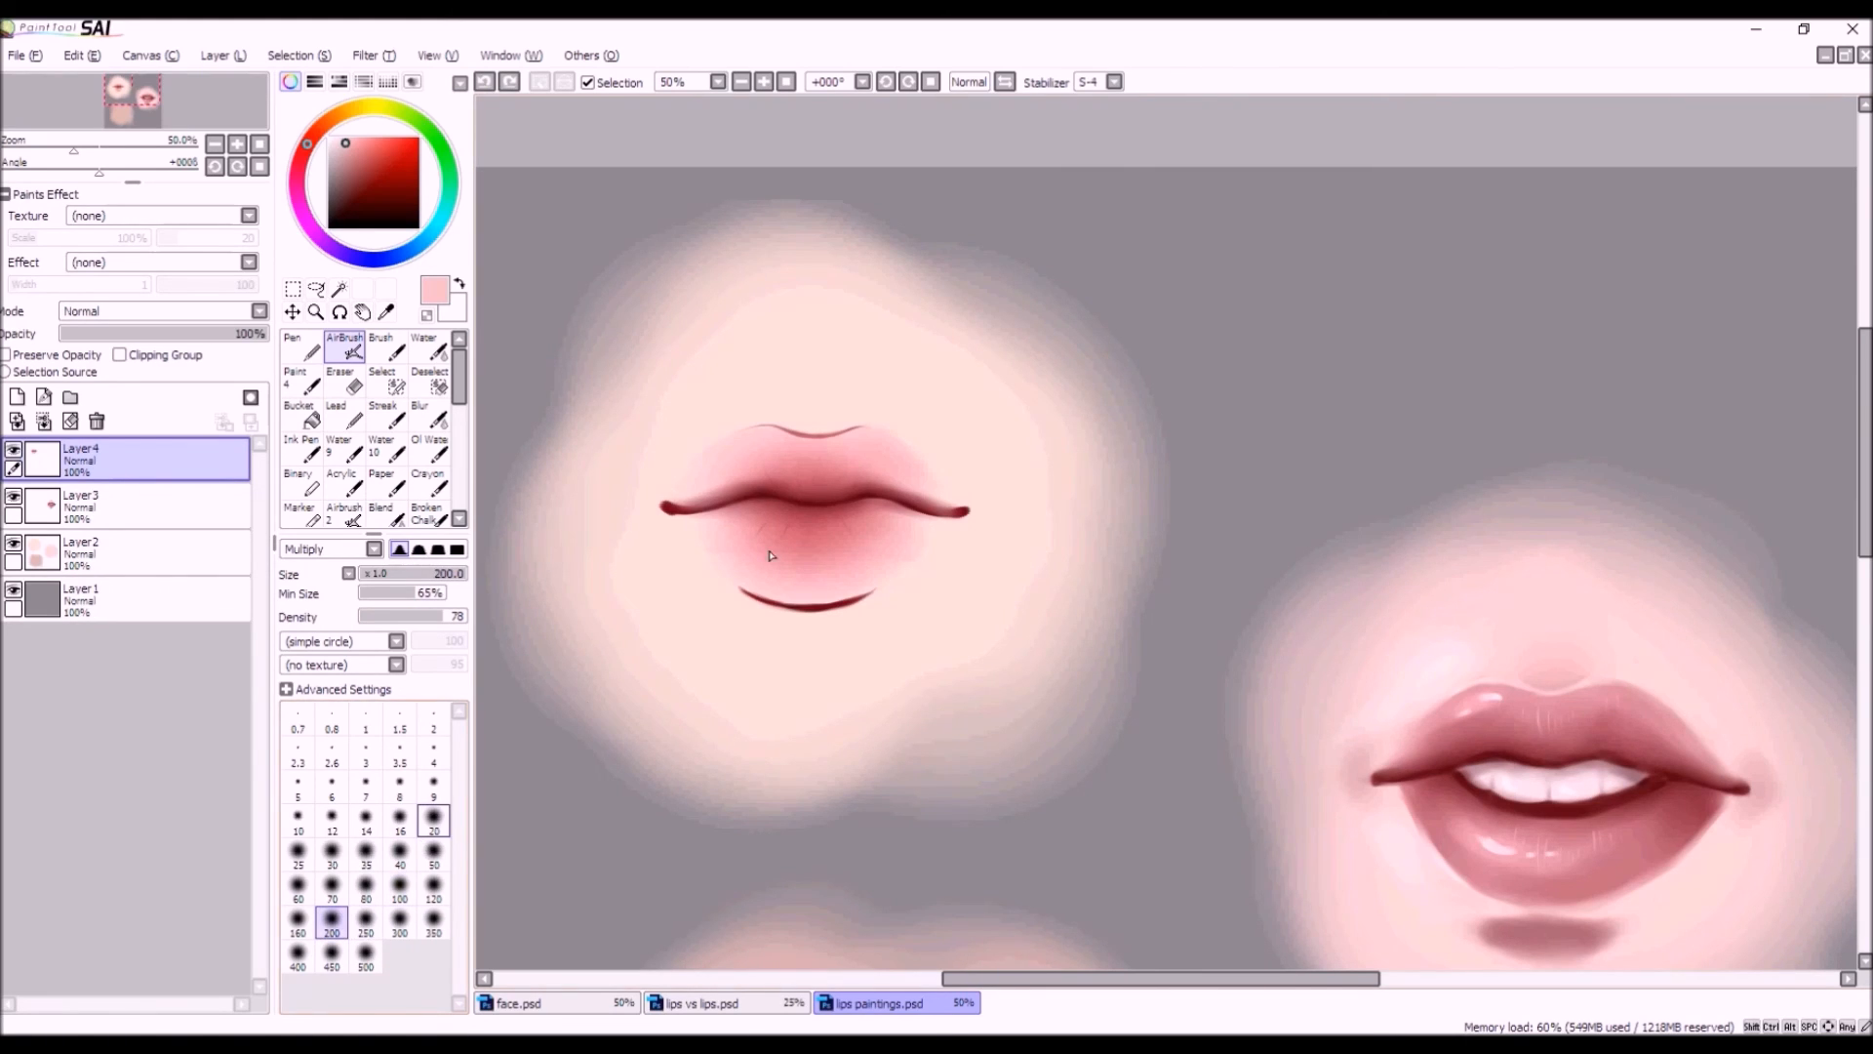
{"action": "left_click_drag", "start_coordinate": [776, 474], "coordinate": [710, 486]}
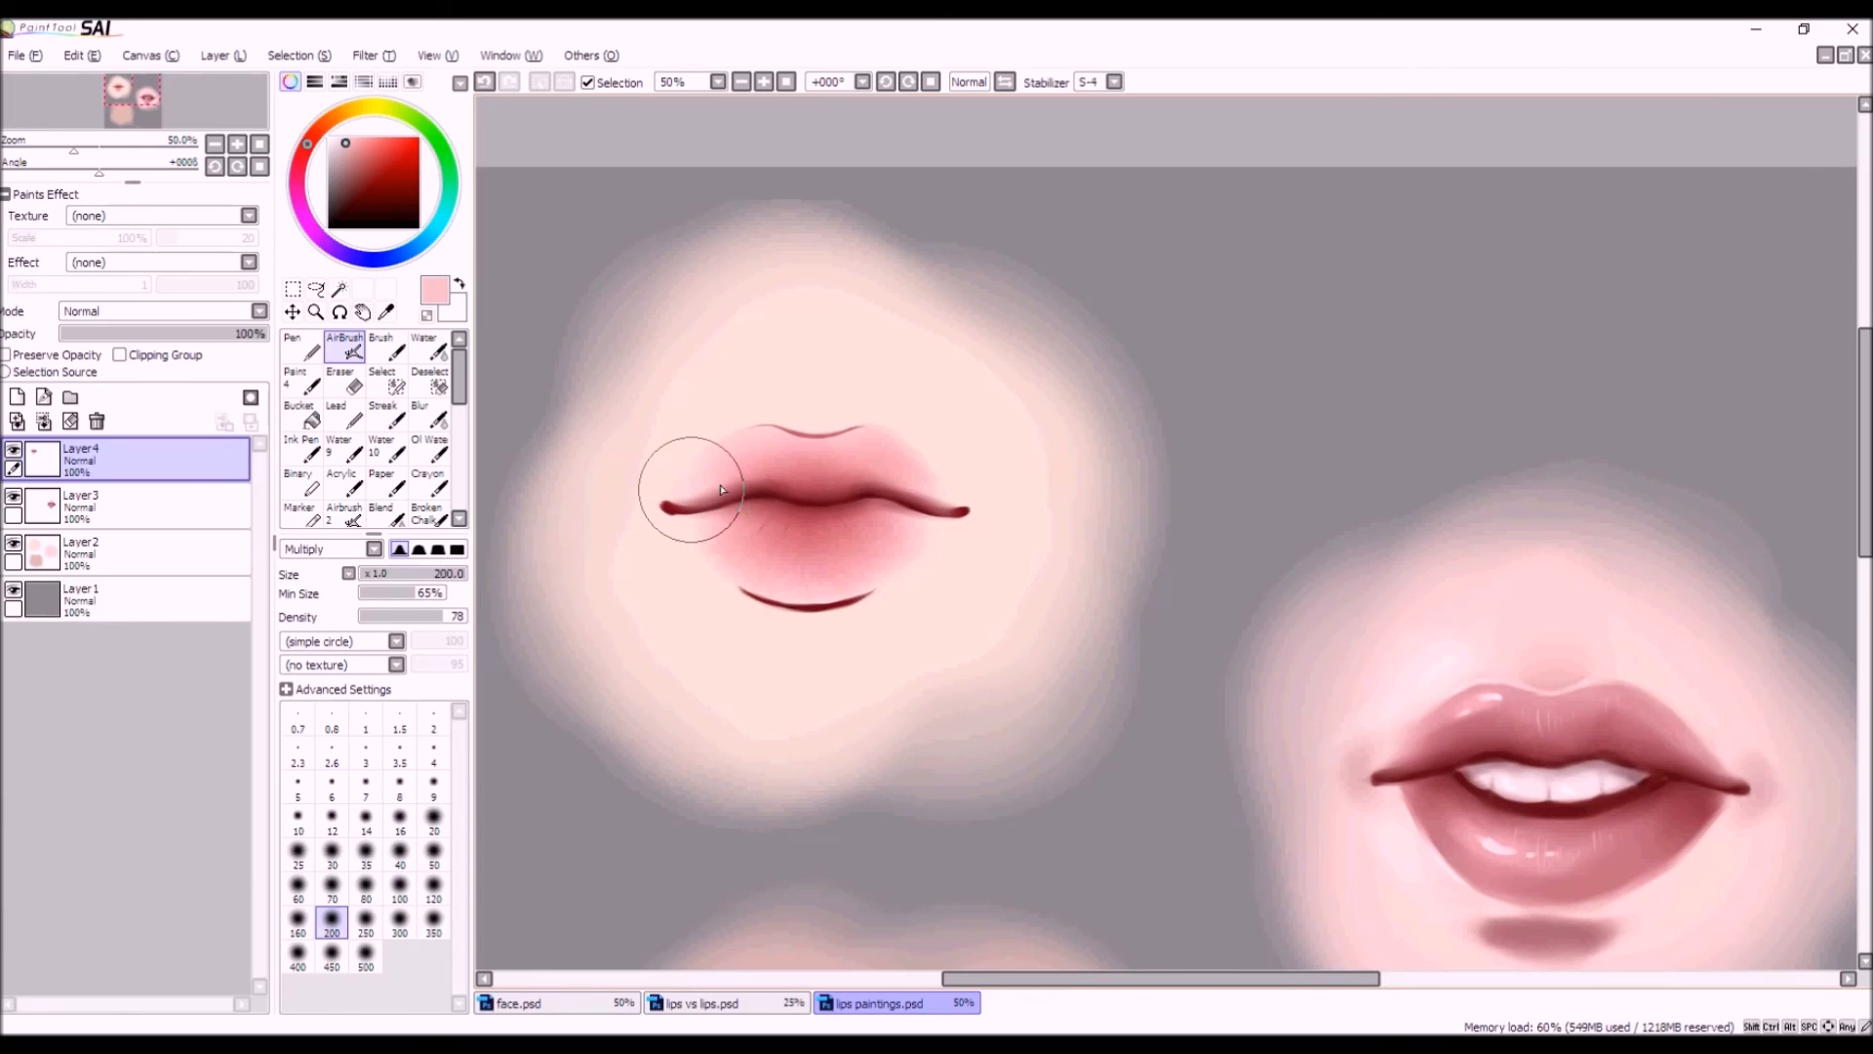
{"action": "scroll", "coordinate": [795, 437], "scroll_direction": "down", "scroll_amount": 3}
{"action": "scroll", "coordinate": [734, 566], "scroll_direction": "up", "scroll_amount": 2}
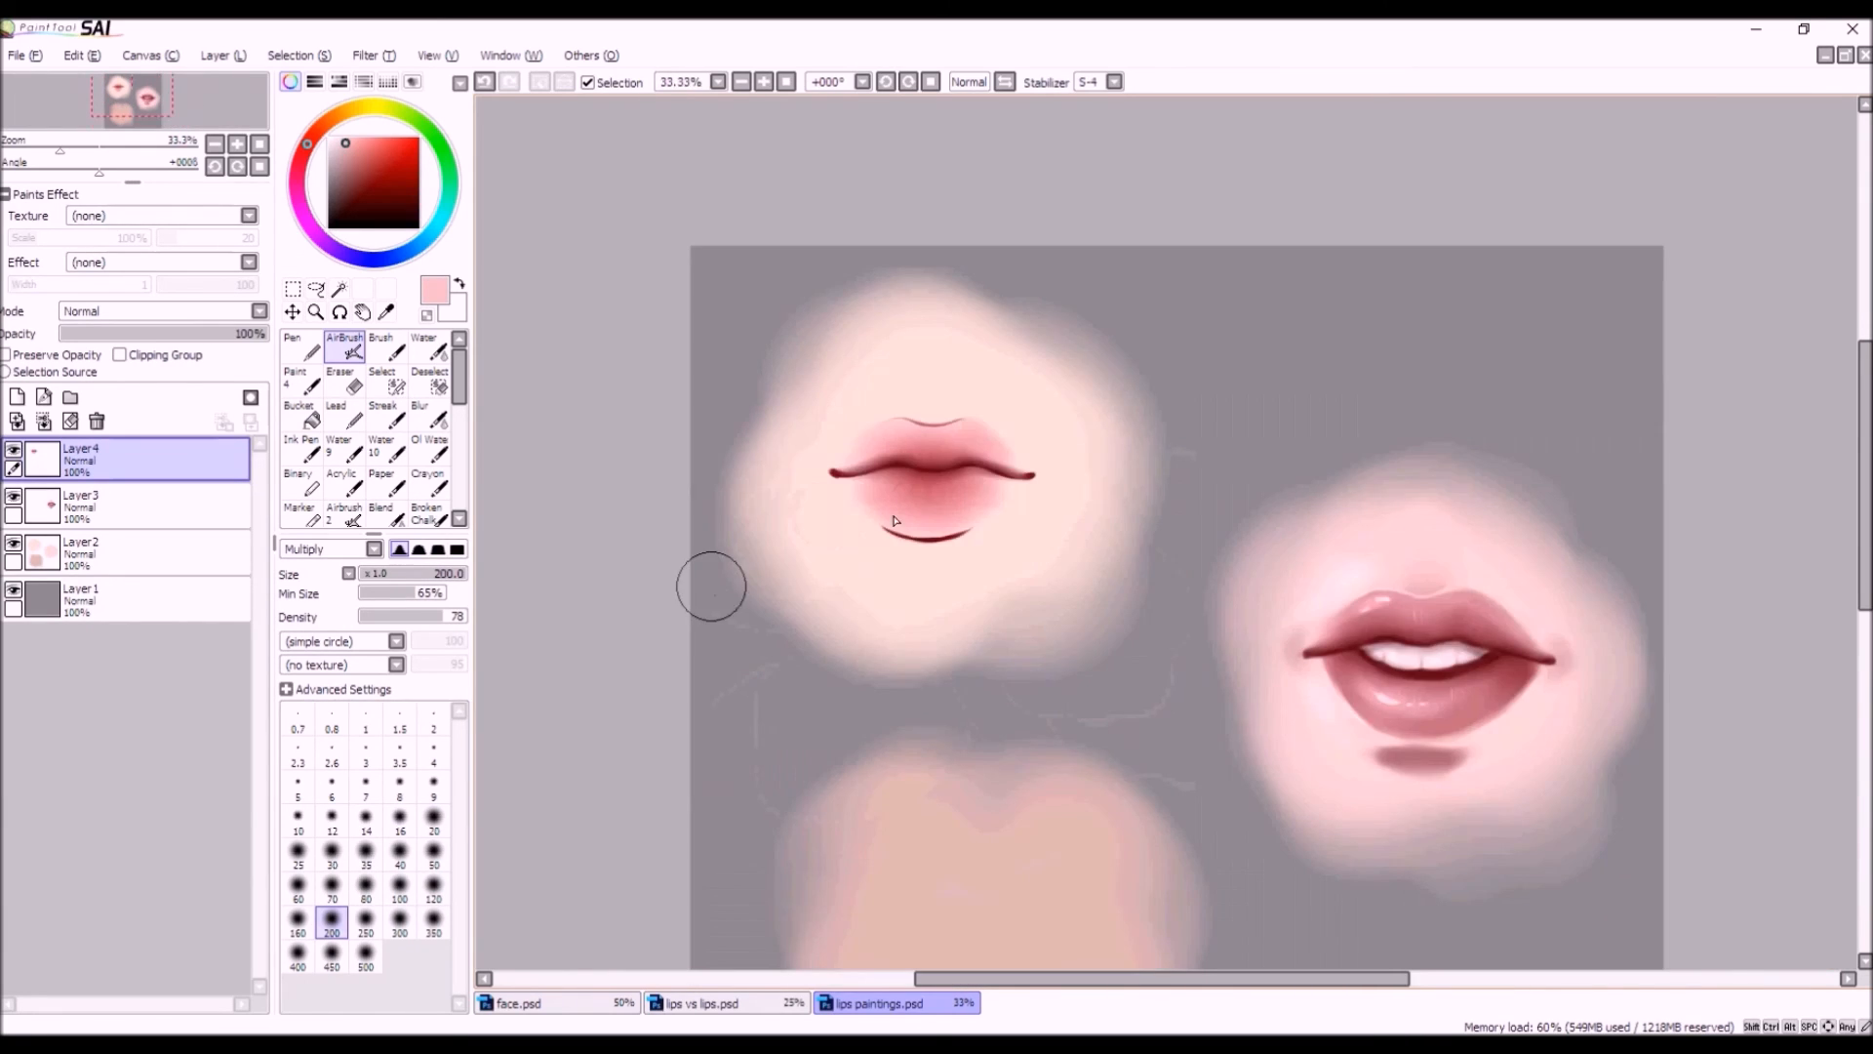
{"action": "scroll", "coordinate": [895, 520], "scroll_direction": "up", "scroll_amount": 3}
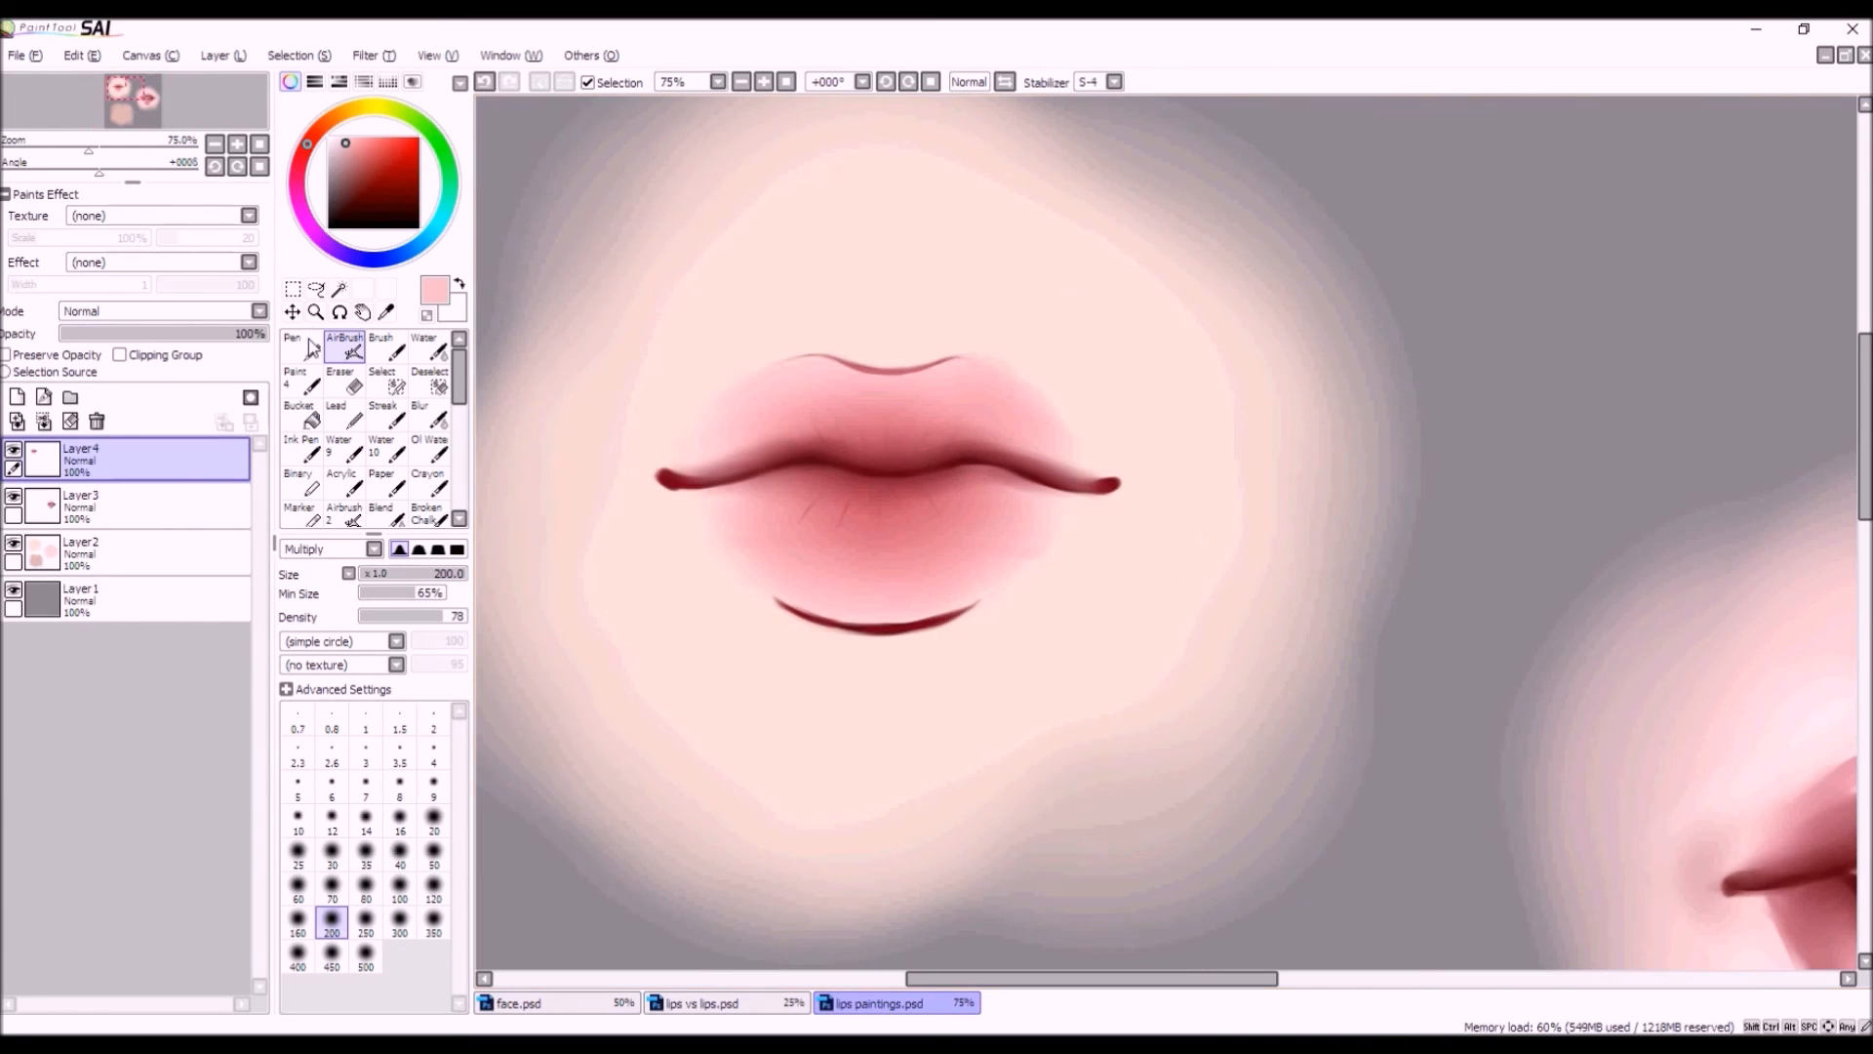
Paint fine dusky red creases at the mouth line with a harder-edged Multiply AirBrush at size 4 and density 46.
{"action": "mouse_move", "coordinate": [400, 574]}
{"action": "left_mouse_down"}
{"action": "mouse_move", "coordinate": [372, 589]}
{"action": "mouse_move", "coordinate": [404, 594]}
{"action": "mouse_move", "coordinate": [419, 627]}
{"action": "left_mouse_up"}
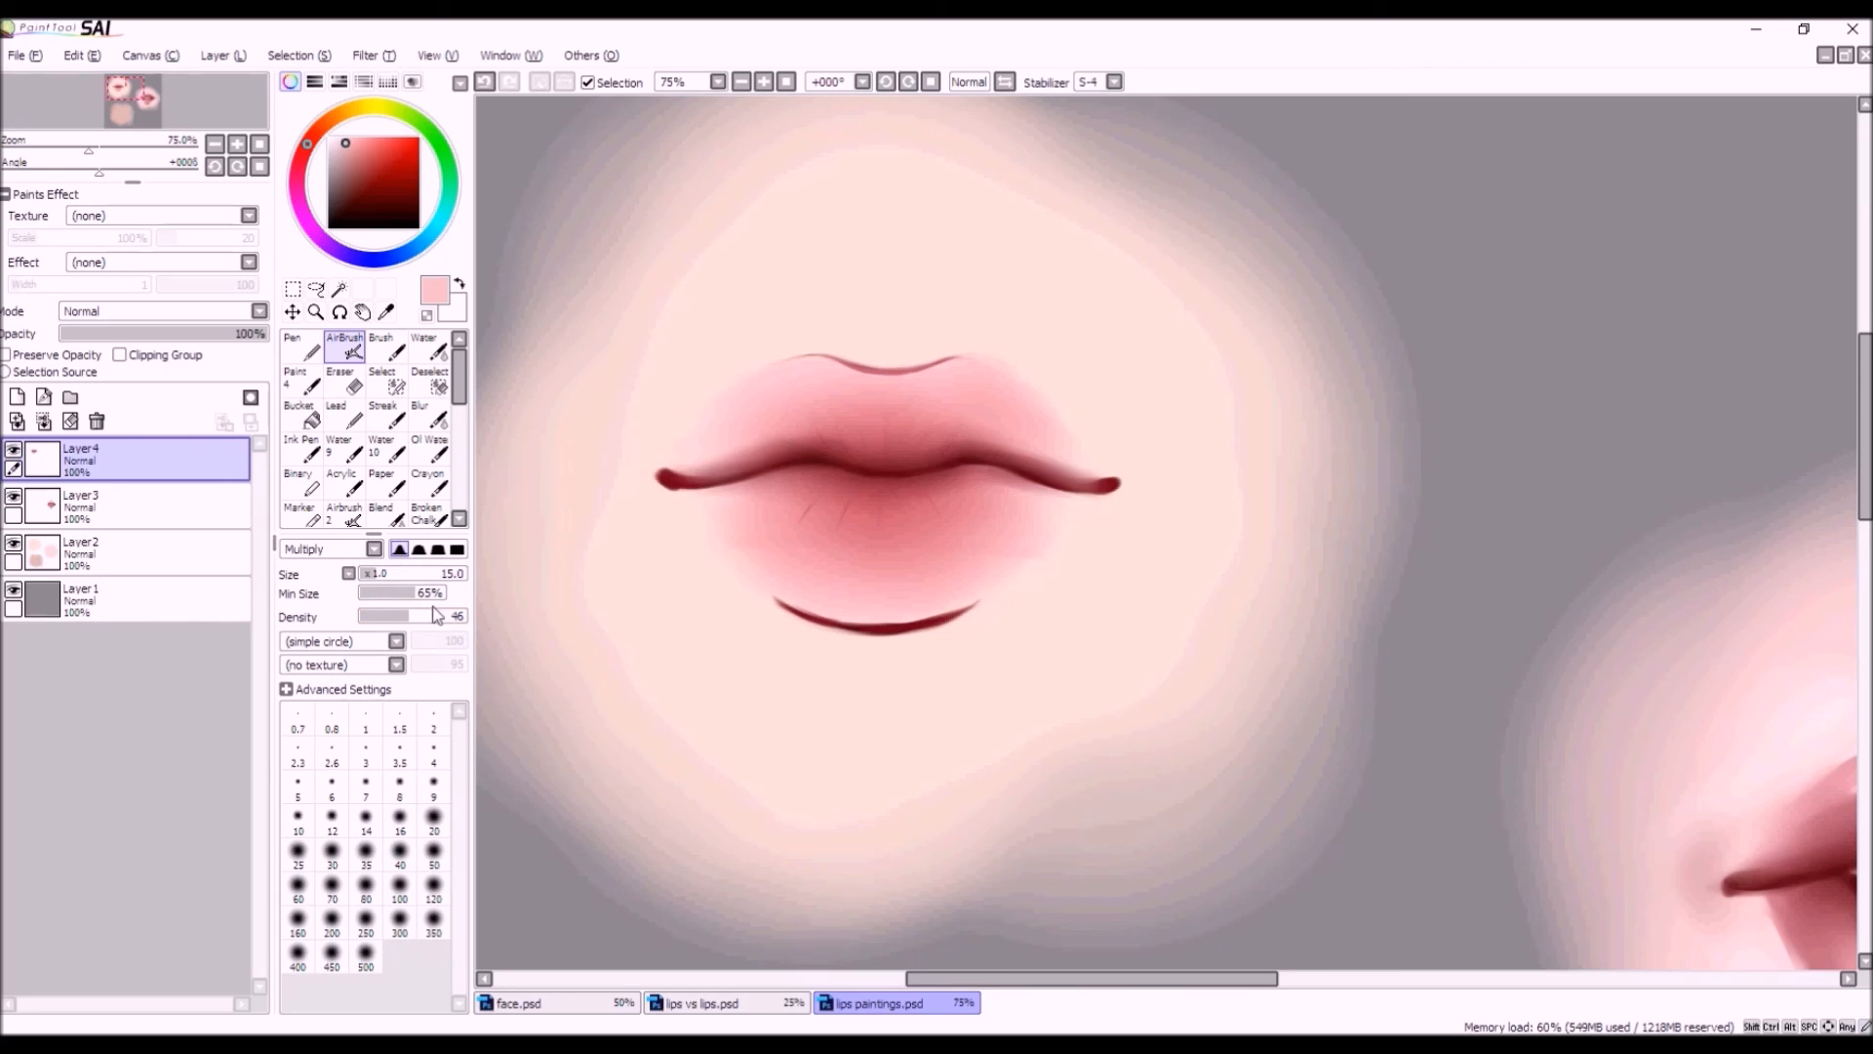
{"action": "left_click", "coordinate": [350, 159]}
{"action": "left_click_drag", "start_coordinate": [297, 144], "coordinate": [299, 161]}
{"action": "left_click", "coordinate": [358, 164]}
{"action": "left_click", "coordinate": [360, 175]}
{"action": "left_click", "coordinate": [438, 549]}
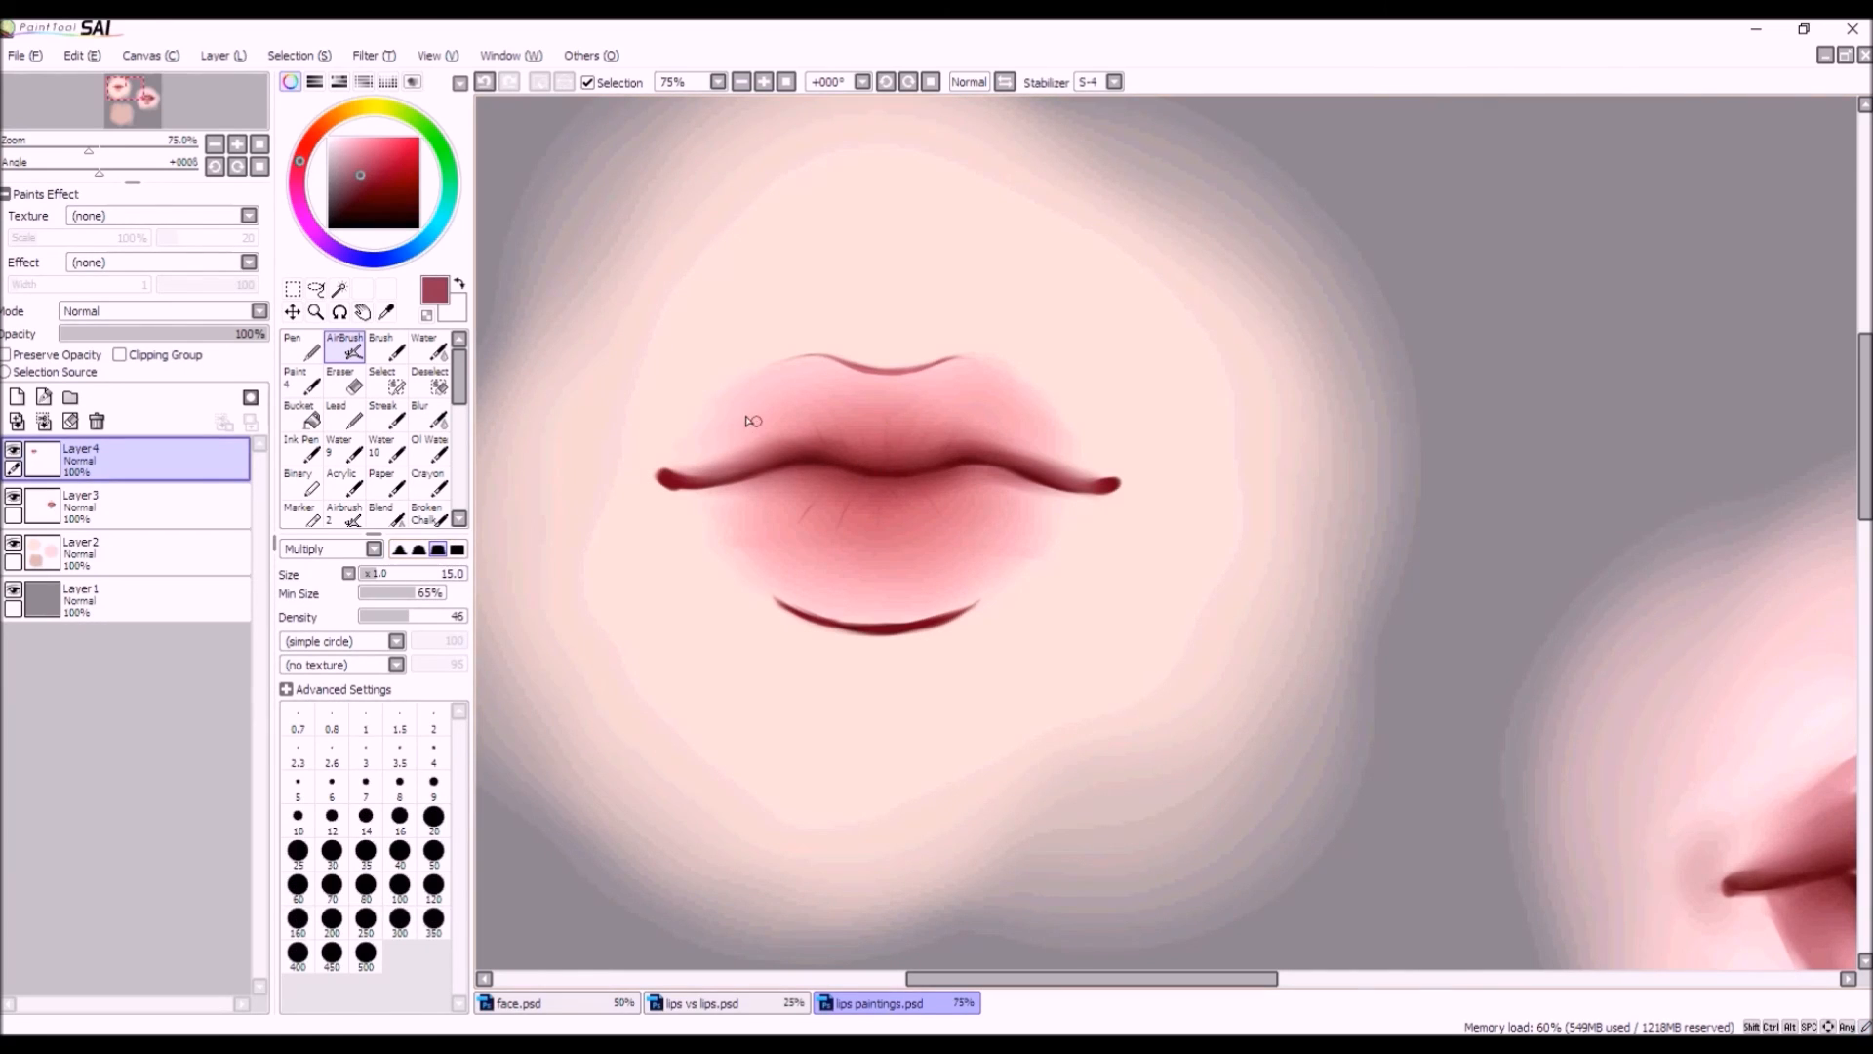
{"action": "left_click", "coordinate": [433, 753]}
Paint thin pale pink highlight lines radiating across both lips with the AirBrush on Normal at size 4 and density 67.
{"action": "left_click_drag", "start_coordinate": [345, 124], "coordinate": [338, 117]}
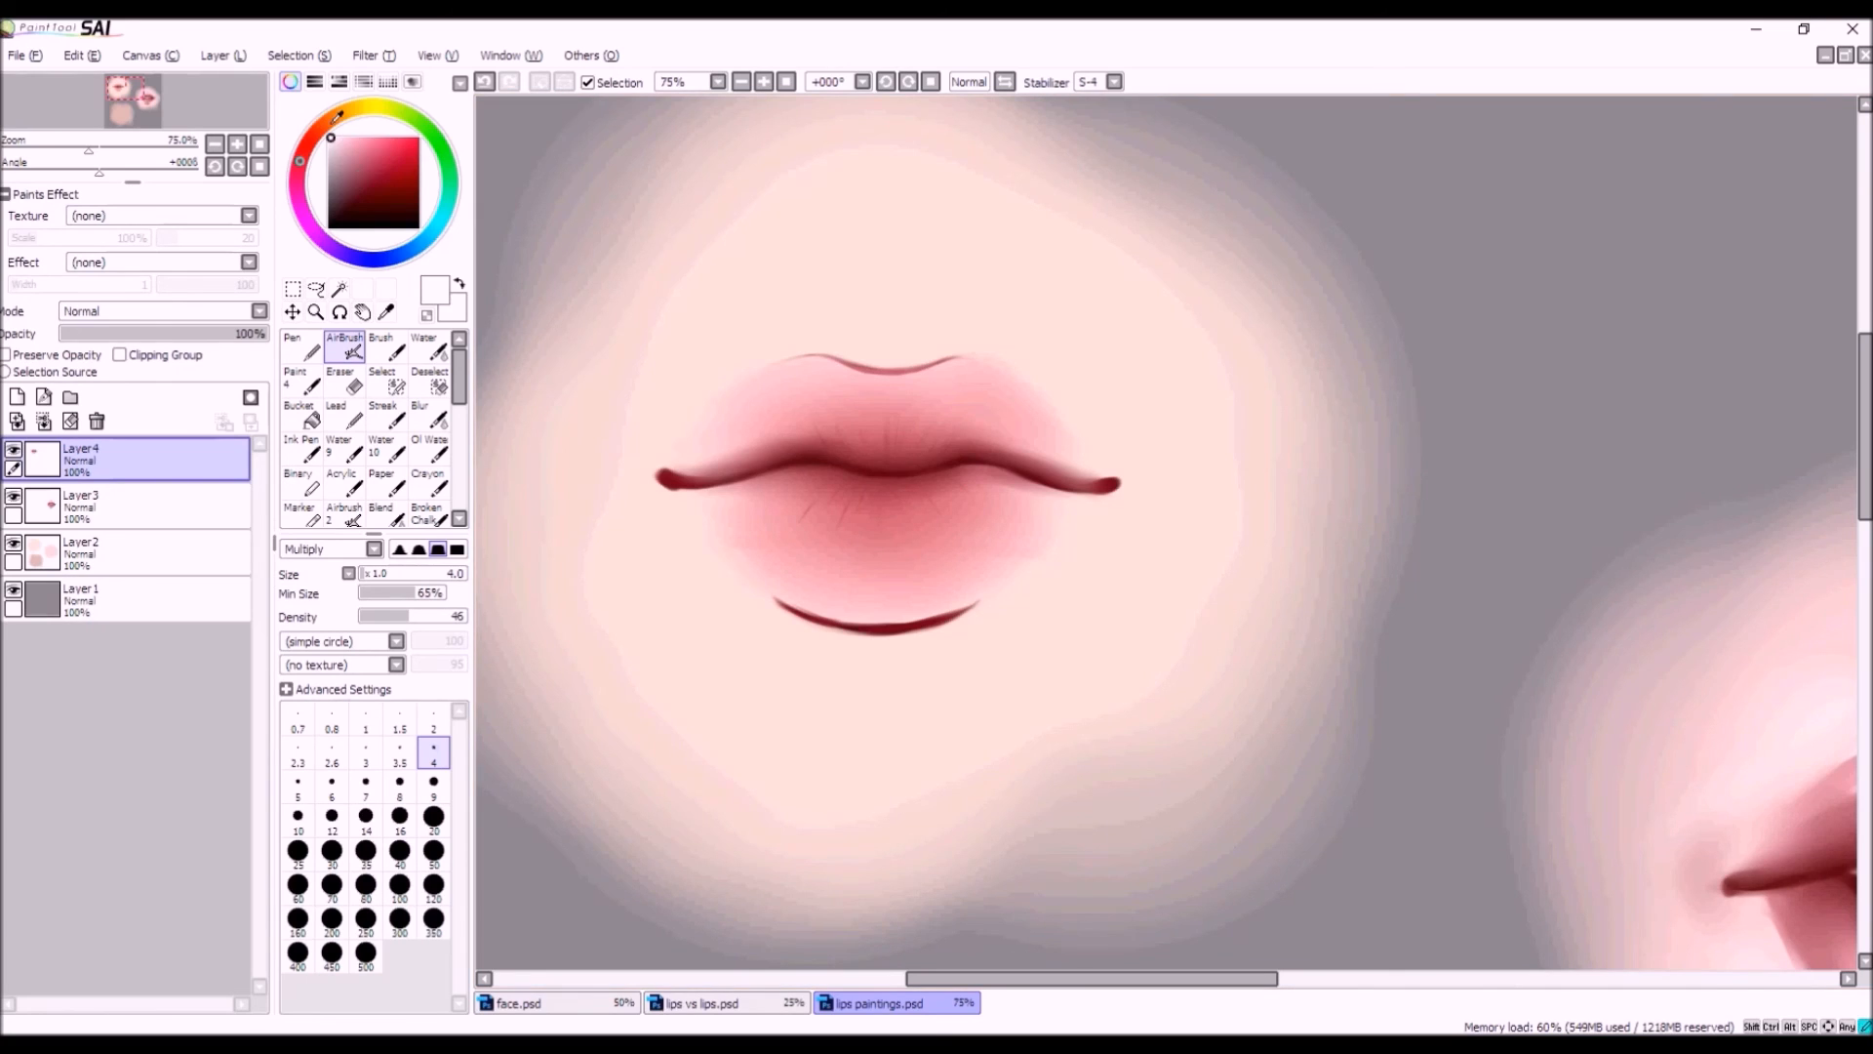
{"action": "left_click", "coordinate": [317, 551]}
{"action": "left_click", "coordinate": [312, 569]}
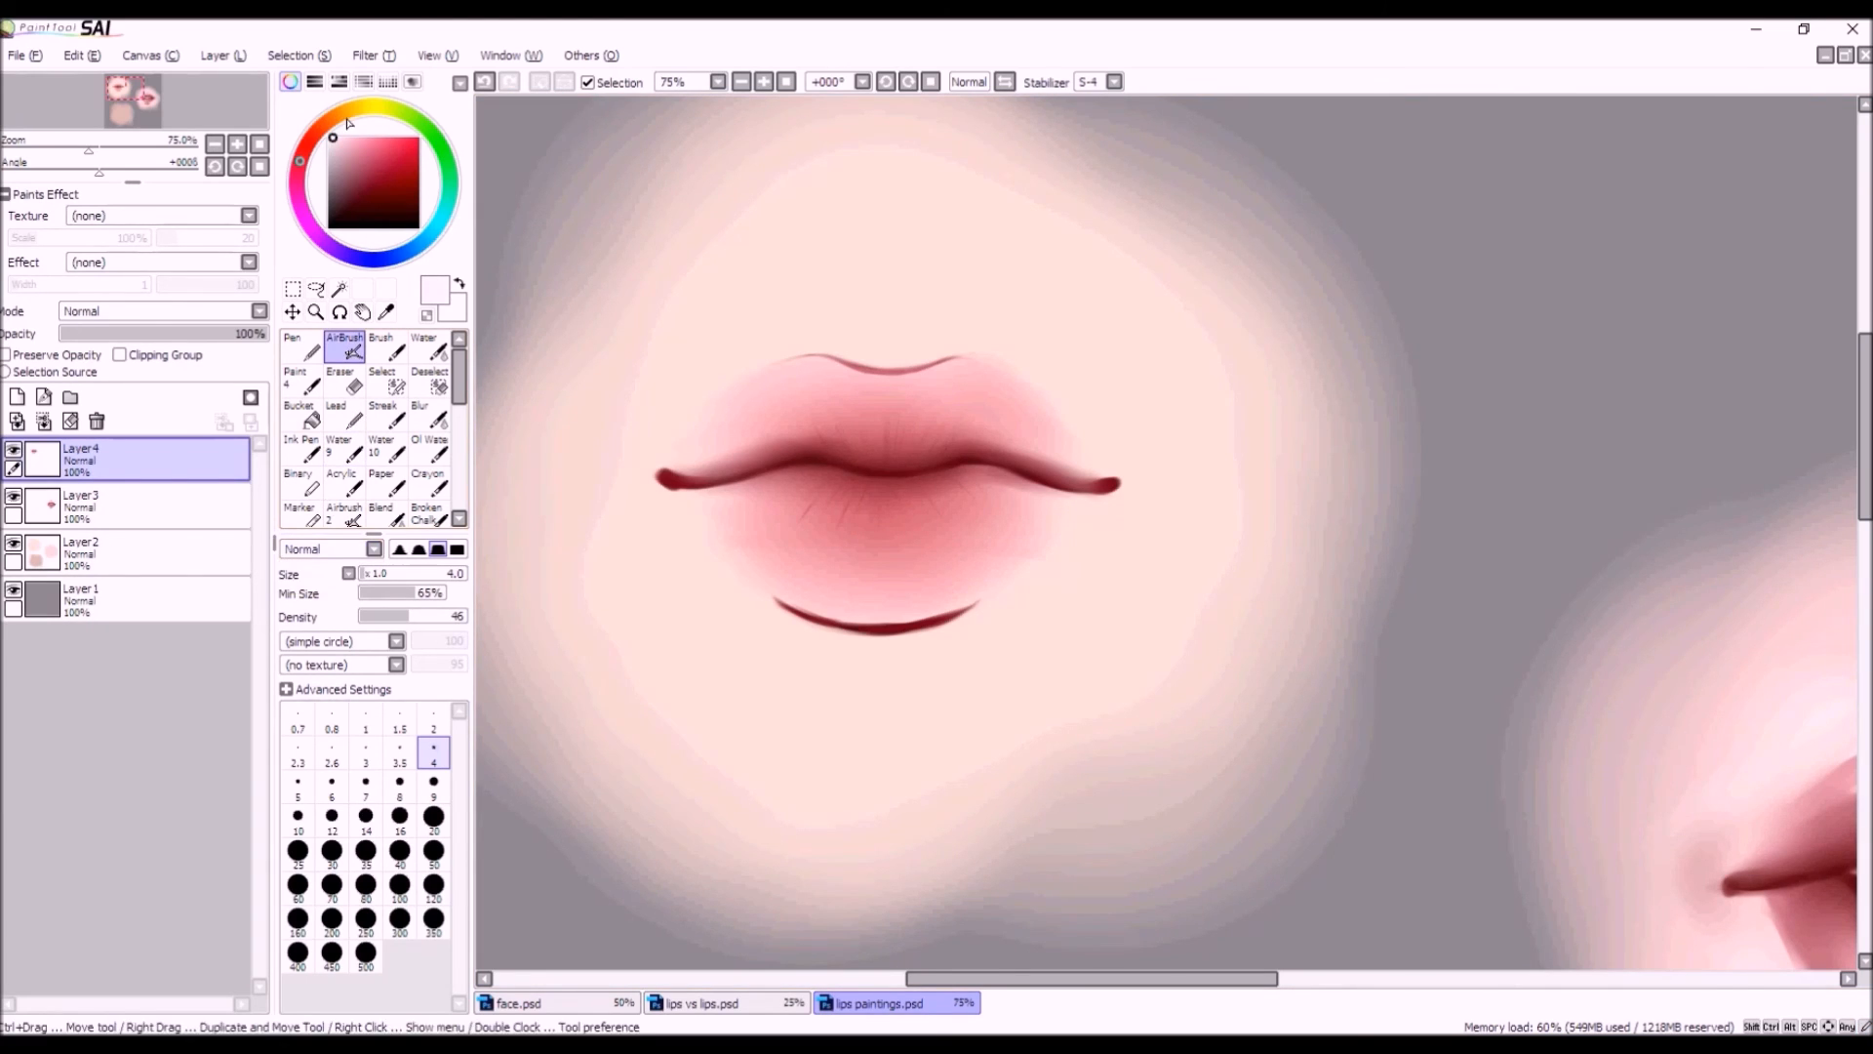
{"action": "left_click", "coordinate": [339, 137]}
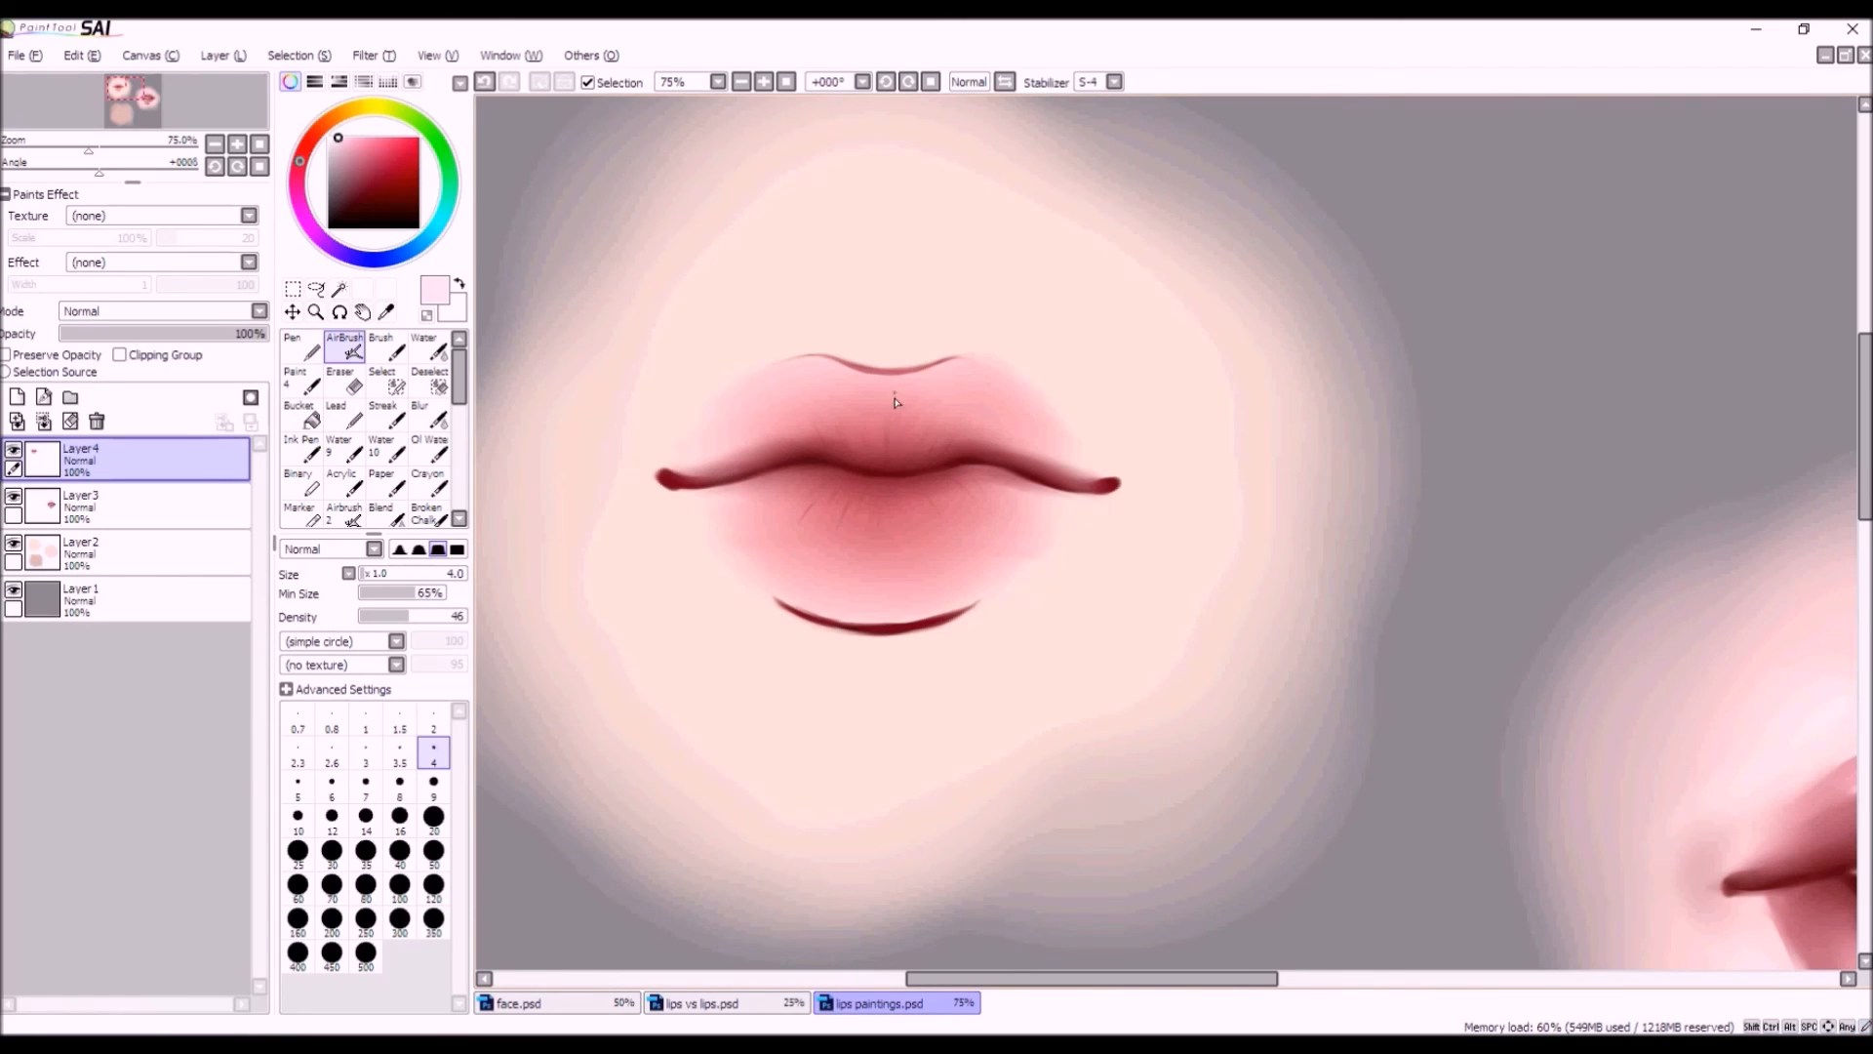
{"action": "left_click_drag", "start_coordinate": [412, 616], "coordinate": [437, 625]}
{"action": "left_click", "coordinate": [483, 82]}
{"action": "left_click_drag", "start_coordinate": [888, 388], "coordinate": [901, 392]}
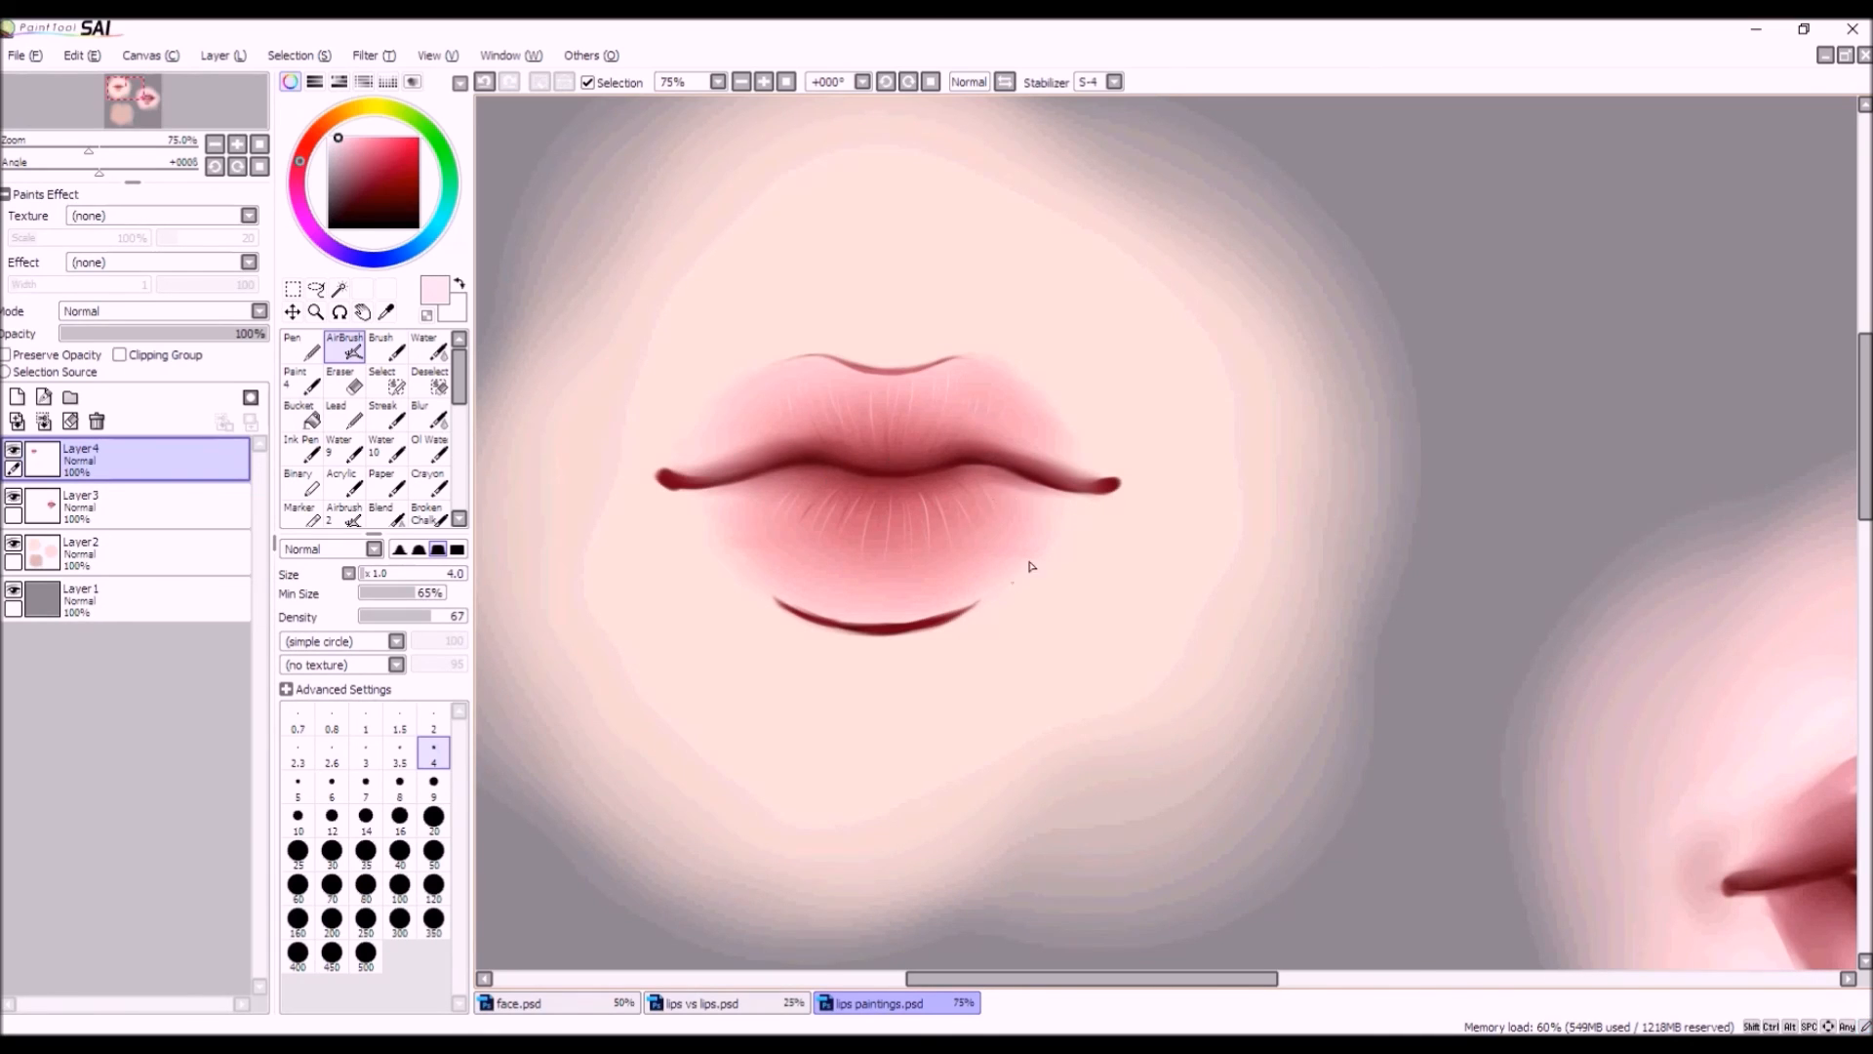
{"action": "scroll", "coordinate": [931, 613], "scroll_direction": "down", "scroll_amount": 3}
{"action": "scroll", "coordinate": [930, 613], "scroll_direction": "up", "scroll_amount": 3}
Try to blend the dark contour under the lower lip upward with the size 58 Water brush.
{"action": "left_click", "coordinate": [429, 347]}
{"action": "mouse_move", "coordinate": [930, 613]}
{"action": "left_mouse_down"}
{"action": "mouse_move", "coordinate": [826, 603]}
{"action": "mouse_move", "coordinate": [847, 622]}
{"action": "mouse_move", "coordinate": [751, 583]}
{"action": "mouse_move", "coordinate": [835, 627]}
{"action": "mouse_move", "coordinate": [784, 606]}
{"action": "mouse_move", "coordinate": [941, 635]}
{"action": "mouse_move", "coordinate": [940, 603]}
{"action": "mouse_move", "coordinate": [886, 613]}
{"action": "mouse_move", "coordinate": [986, 588]}
{"action": "mouse_move", "coordinate": [814, 598]}
{"action": "left_mouse_up"}
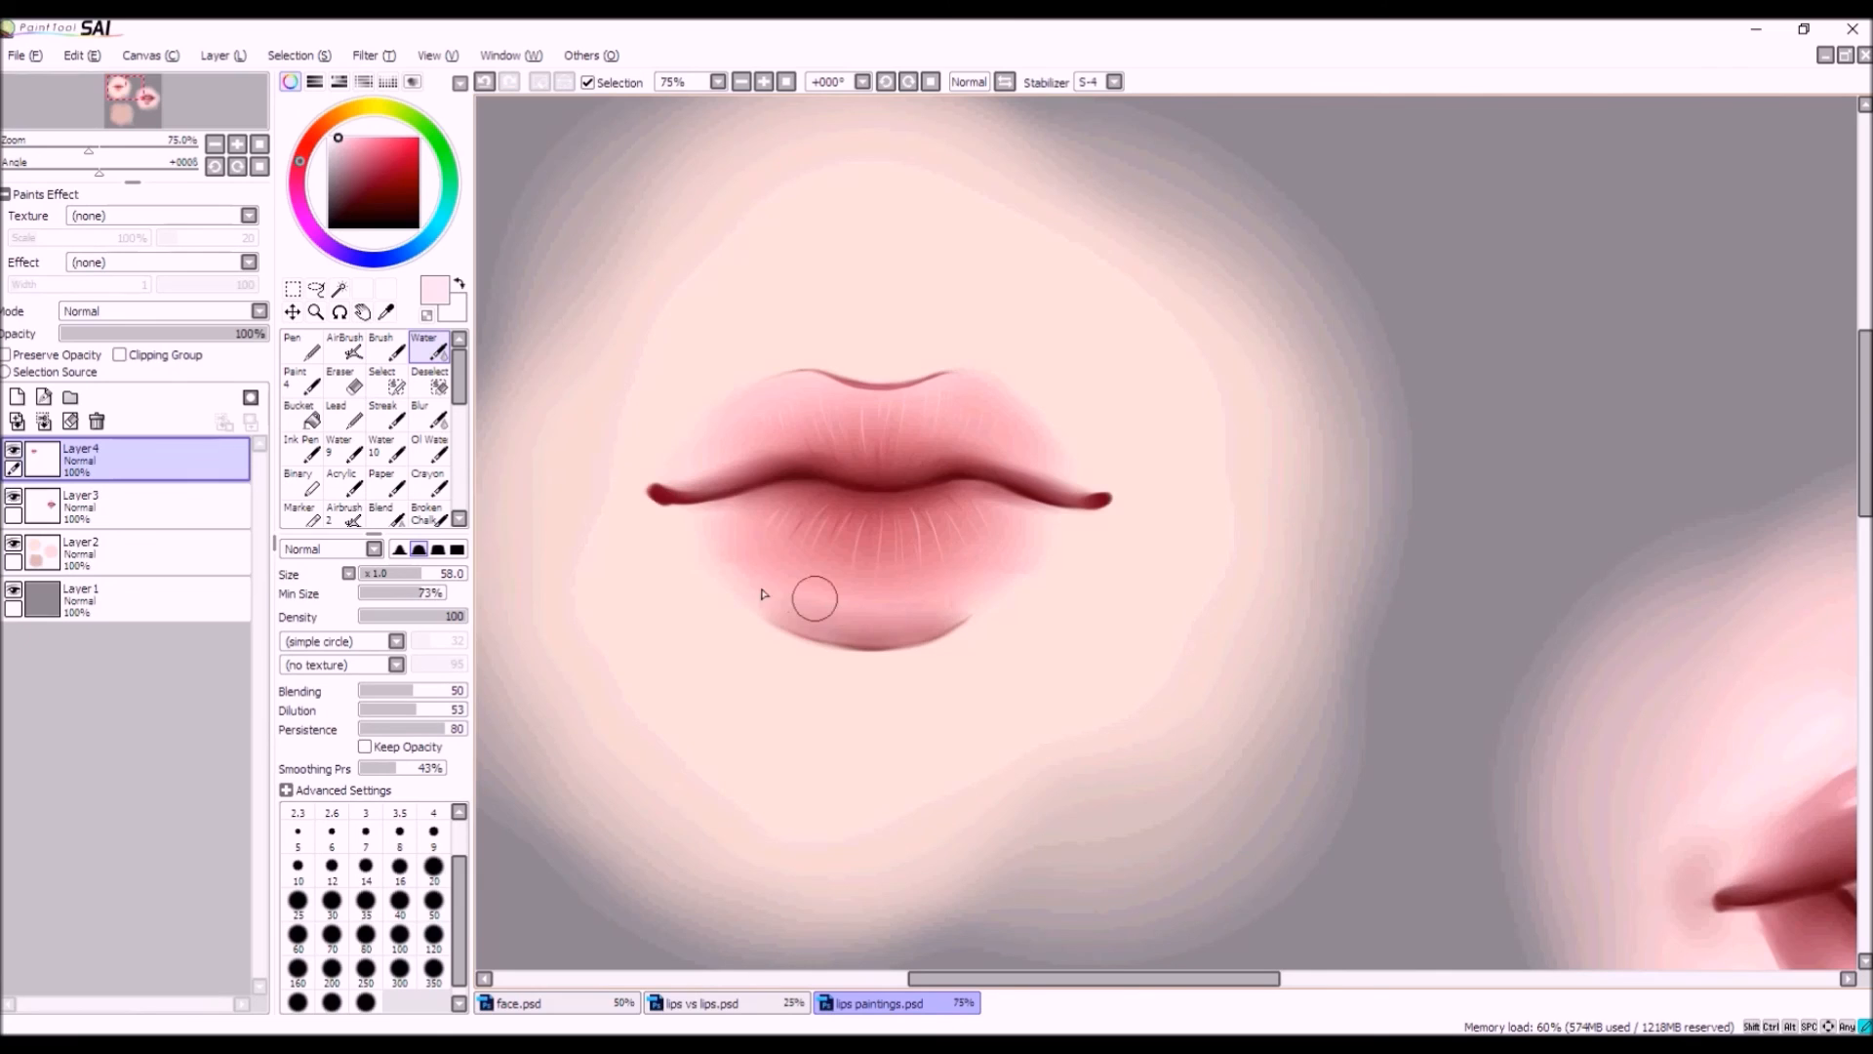
{"action": "scroll", "coordinate": [880, 605], "scroll_direction": "down", "scroll_amount": 3}
{"action": "scroll", "coordinate": [995, 546], "scroll_direction": "up", "scroll_amount": 3}
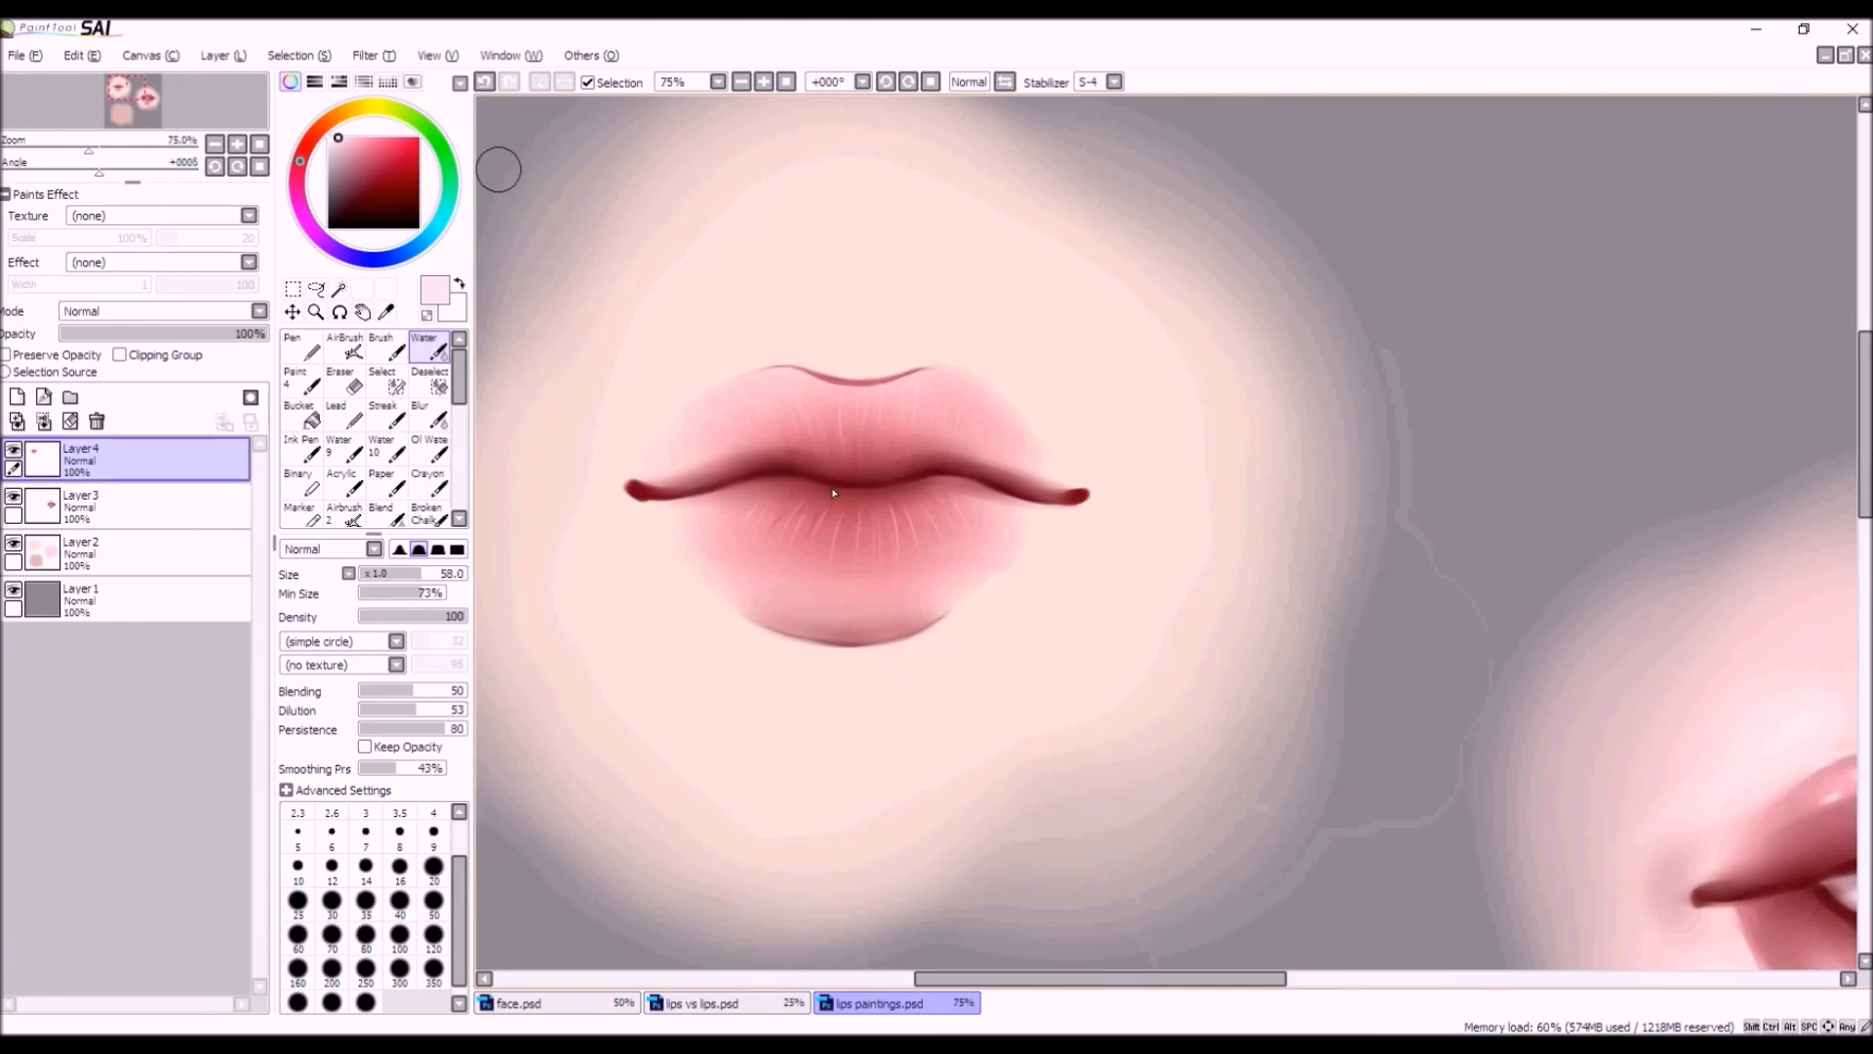
{"action": "scroll", "coordinate": [833, 493], "scroll_direction": "down", "scroll_amount": 3}
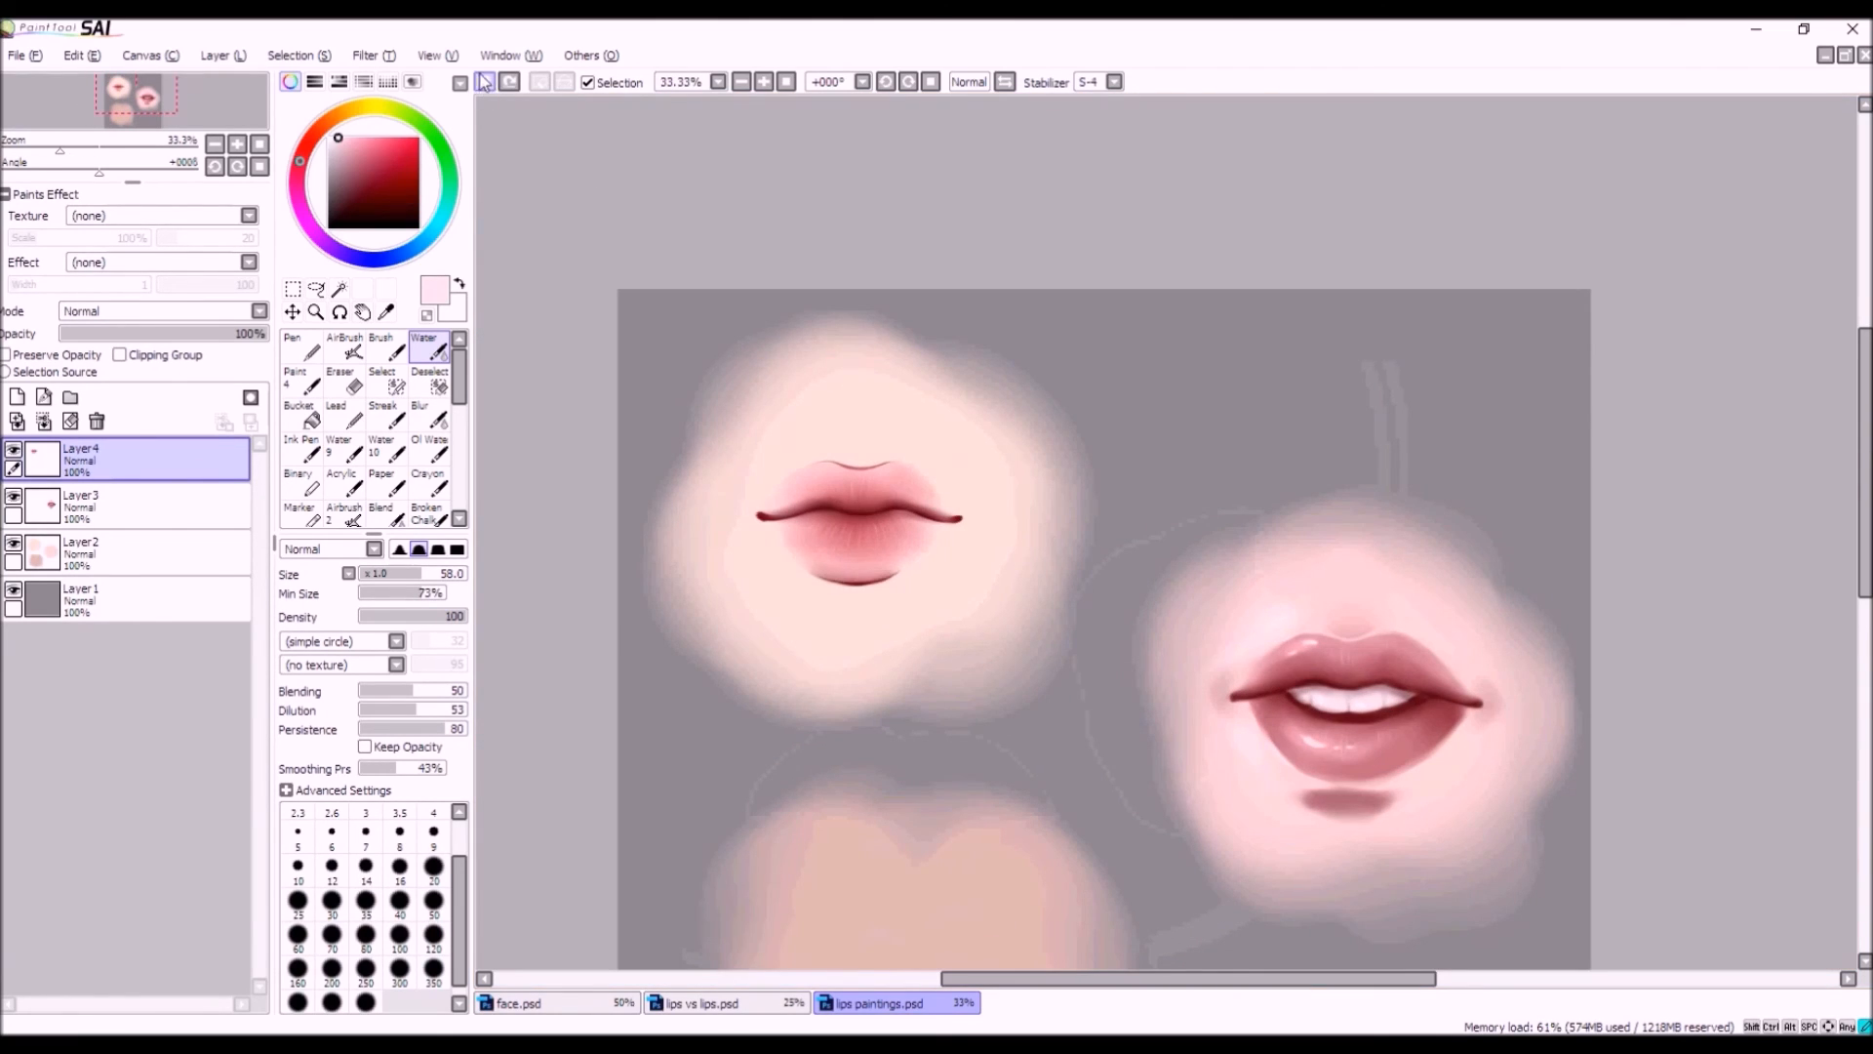
{"action": "scroll", "coordinate": [915, 628], "scroll_direction": "up", "scroll_amount": 1}
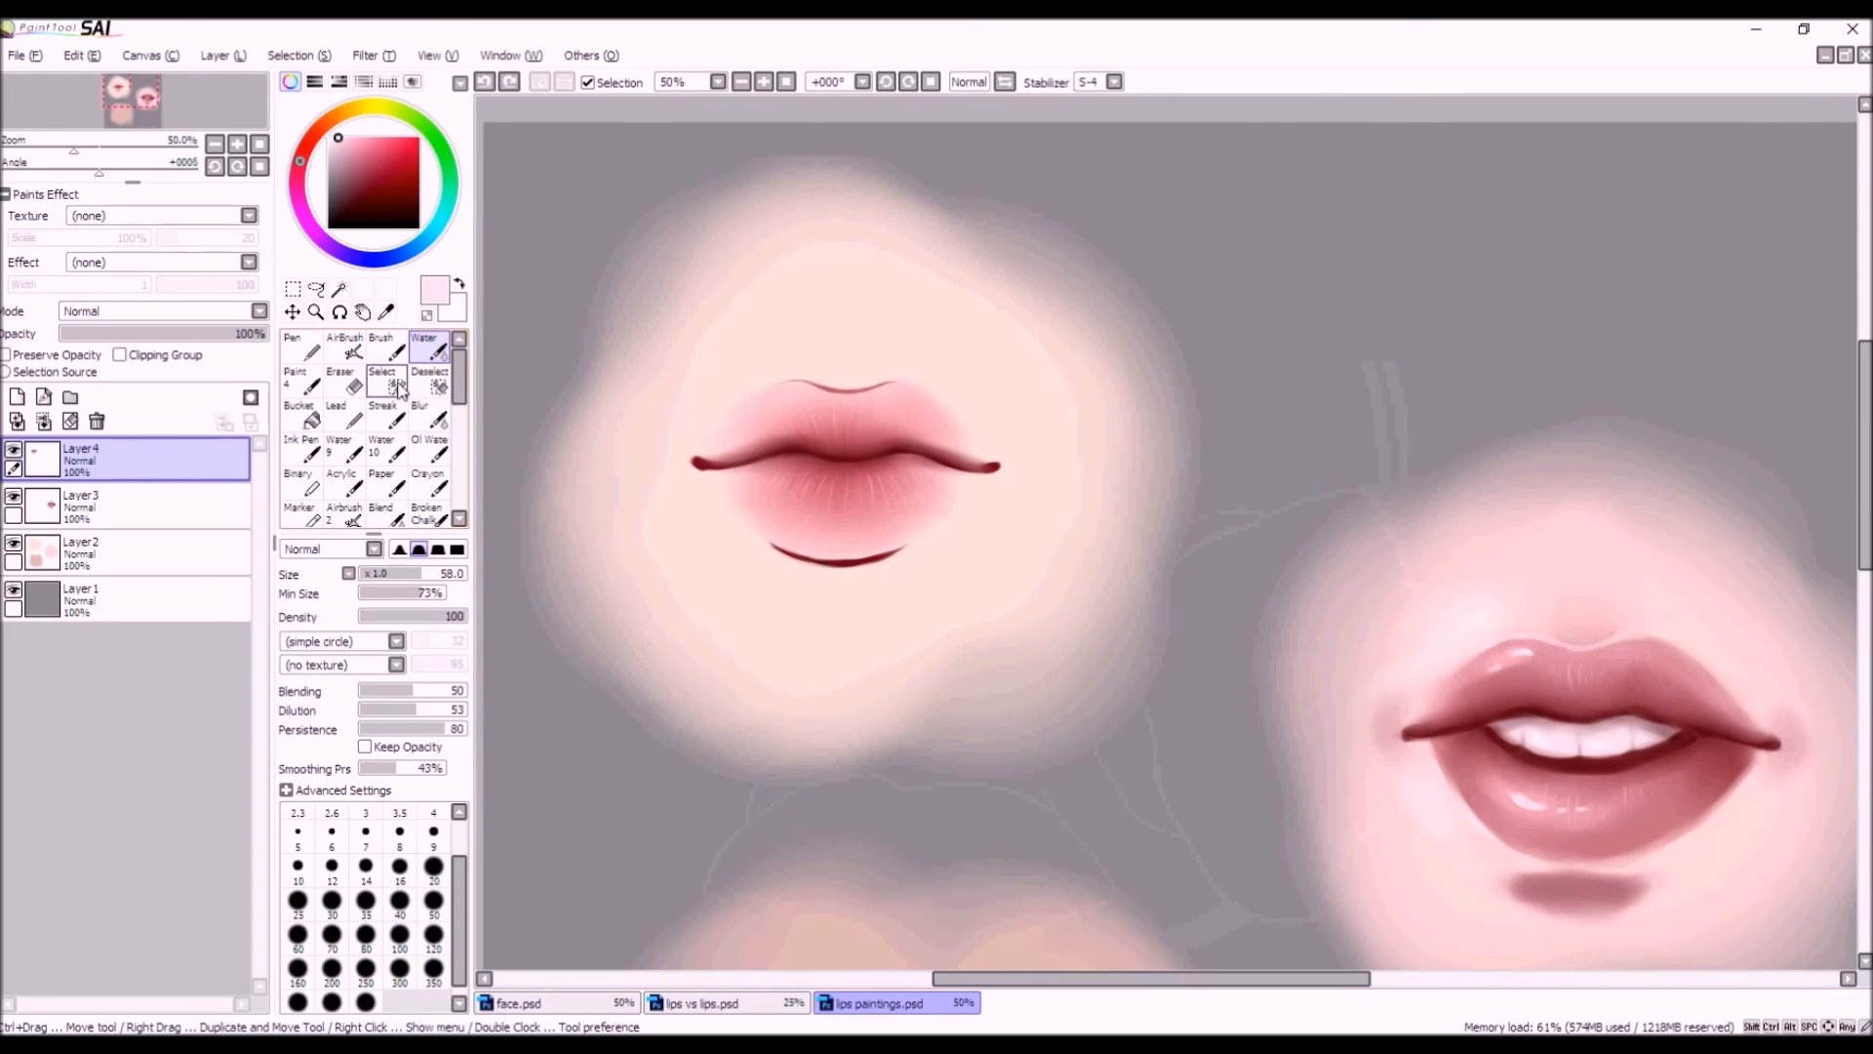
Fade the dark contour line under the lower lip with the Eraser at size 60 and density 37.
{"action": "left_click", "coordinate": [346, 384]}
{"action": "mouse_move", "coordinate": [365, 575]}
{"action": "left_mouse_down"}
{"action": "mouse_move", "coordinate": [397, 575]}
{"action": "mouse_move", "coordinate": [426, 616]}
{"action": "mouse_move", "coordinate": [399, 615]}
{"action": "left_mouse_up"}
{"action": "left_click_drag", "start_coordinate": [398, 576], "coordinate": [423, 573]}
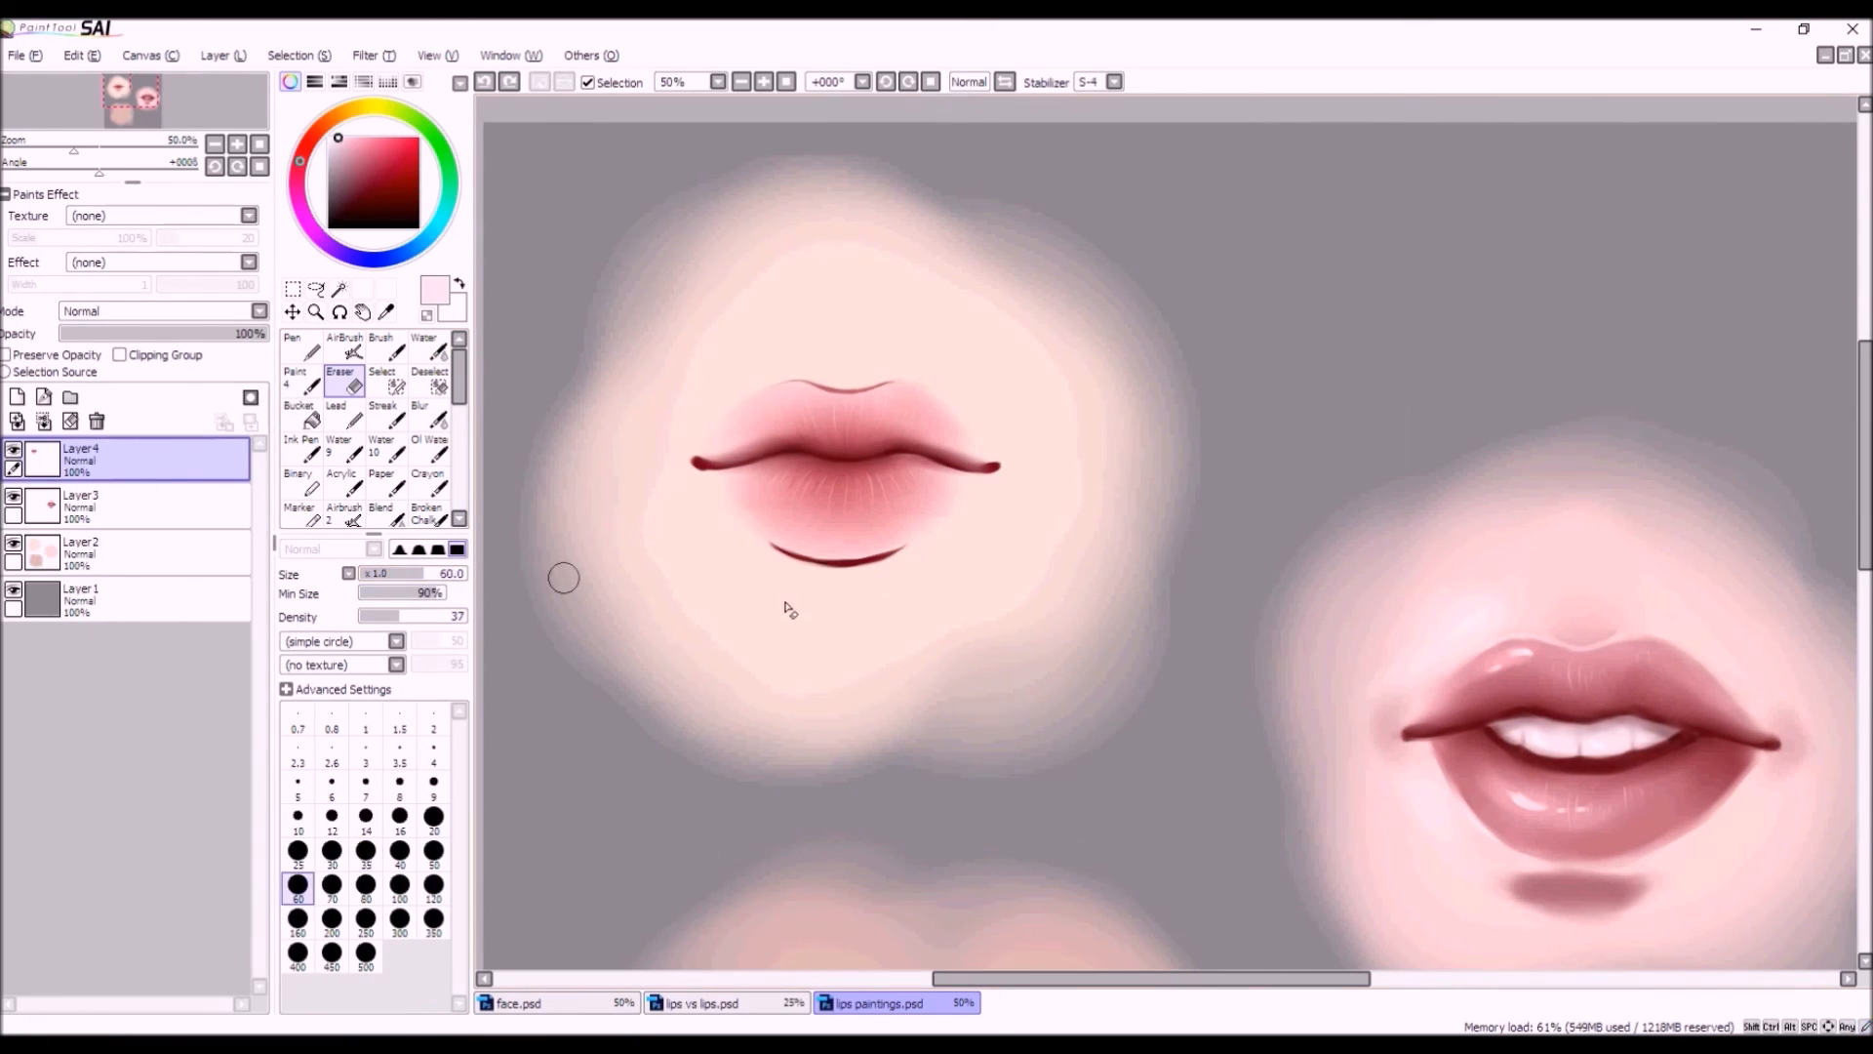
{"action": "mouse_move", "coordinate": [920, 543]}
{"action": "left_mouse_down"}
{"action": "mouse_move", "coordinate": [788, 563]}
{"action": "mouse_move", "coordinate": [832, 569]}
{"action": "mouse_move", "coordinate": [746, 540]}
{"action": "mouse_move", "coordinate": [850, 576]}
{"action": "mouse_move", "coordinate": [768, 563]}
{"action": "left_mouse_up"}
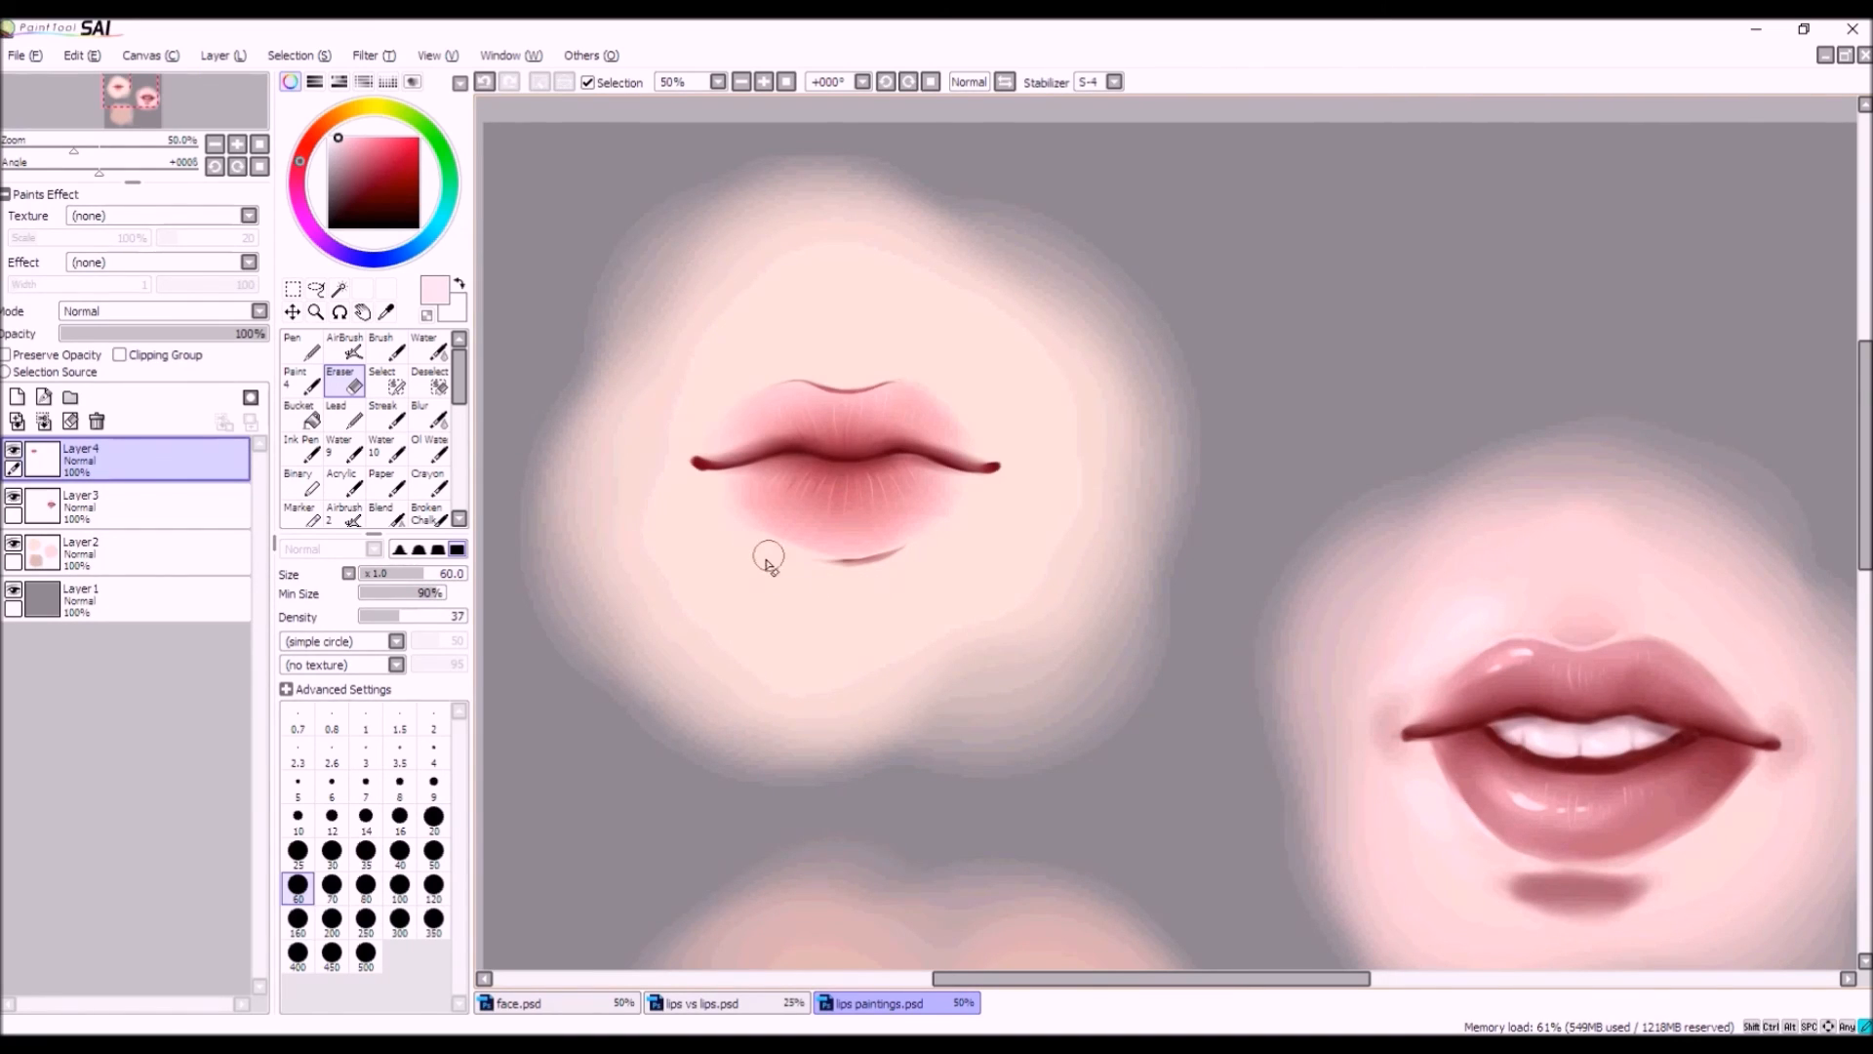
Fade the contour under the lower lip with the Eraser at size 60 and blend it with the size 58 Water brush.
{"action": "left_click", "coordinate": [485, 81]}
{"action": "left_click", "coordinate": [485, 81]}
{"action": "mouse_move", "coordinate": [916, 548]}
{"action": "left_mouse_down"}
{"action": "mouse_move", "coordinate": [872, 570]}
{"action": "mouse_move", "coordinate": [760, 543]}
{"action": "left_mouse_up"}
{"action": "key", "text": "c"}
{"action": "mouse_move", "coordinate": [891, 542]}
{"action": "left_mouse_down"}
{"action": "mouse_move", "coordinate": [777, 540]}
{"action": "mouse_move", "coordinate": [885, 540]}
{"action": "mouse_move", "coordinate": [808, 549]}
{"action": "mouse_move", "coordinate": [756, 509]}
{"action": "mouse_move", "coordinate": [858, 530]}
{"action": "left_mouse_up"}
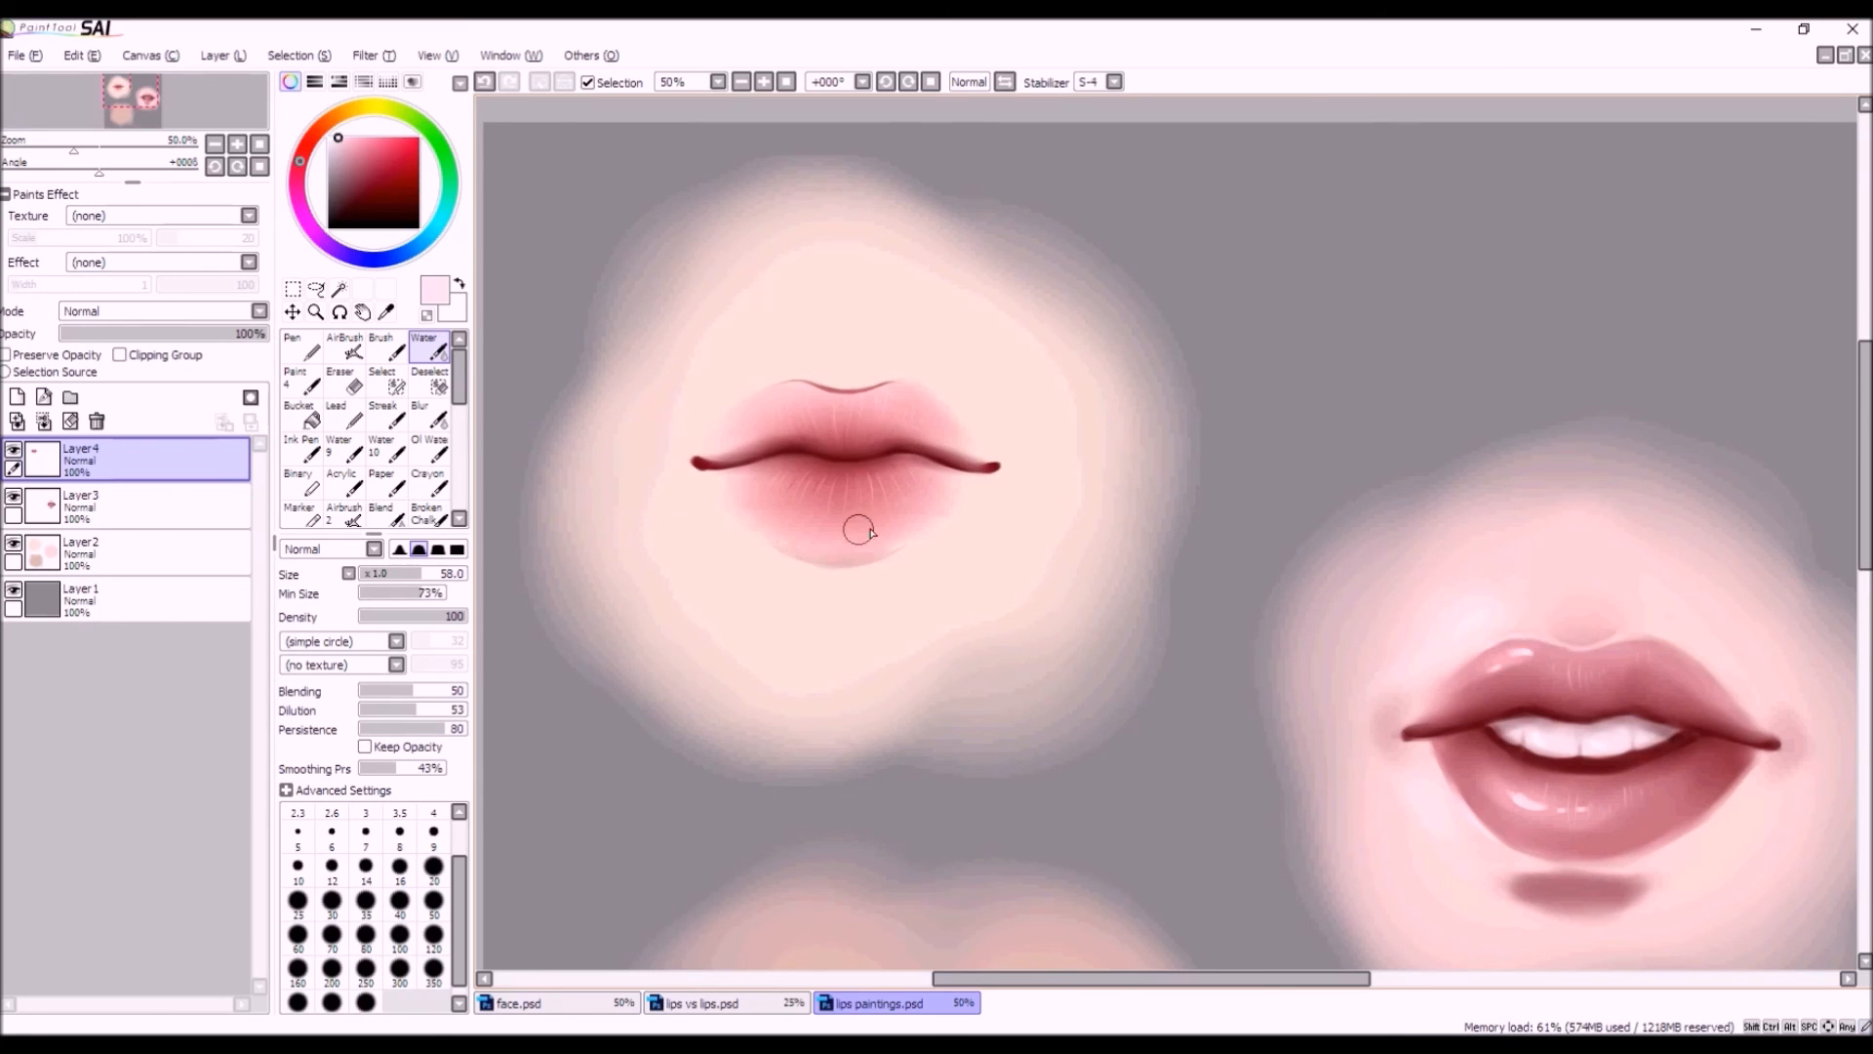
{"action": "scroll", "coordinate": [829, 585], "scroll_direction": "down", "scroll_amount": 4}
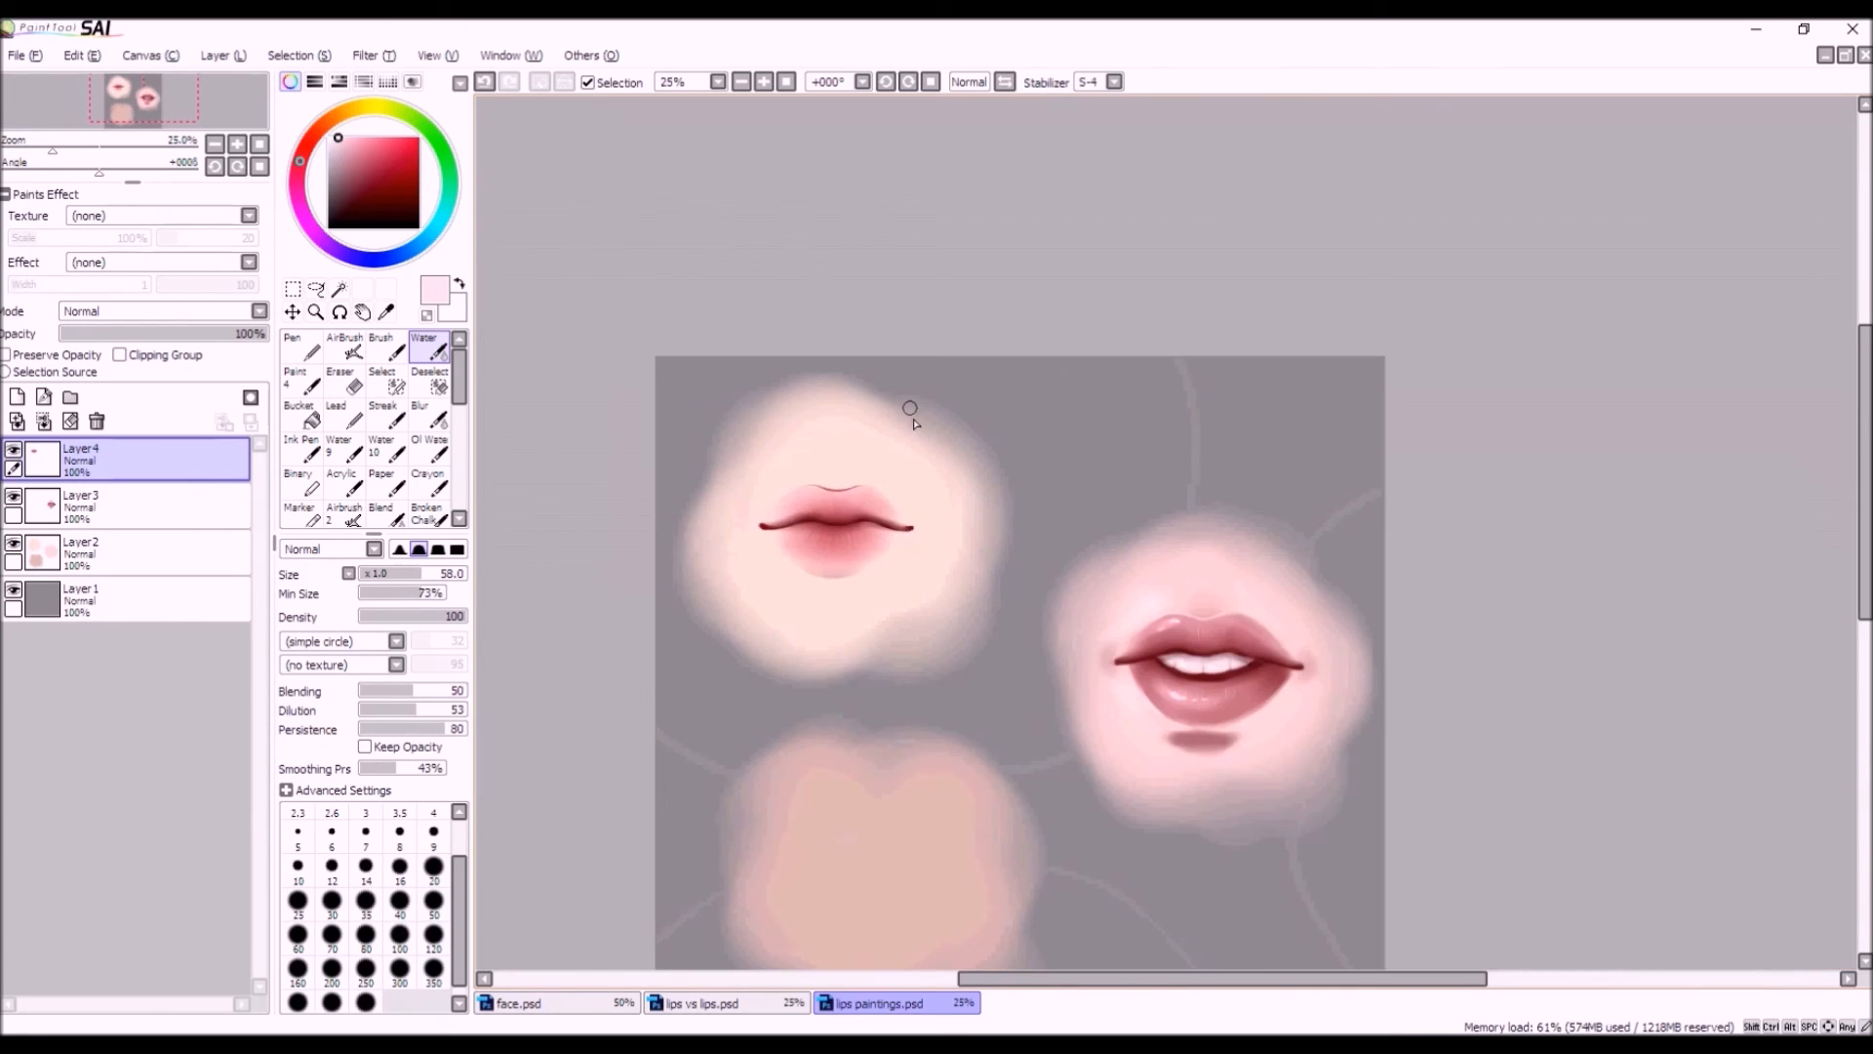
{"action": "scroll", "coordinate": [851, 424], "scroll_direction": "up", "scroll_amount": 1}
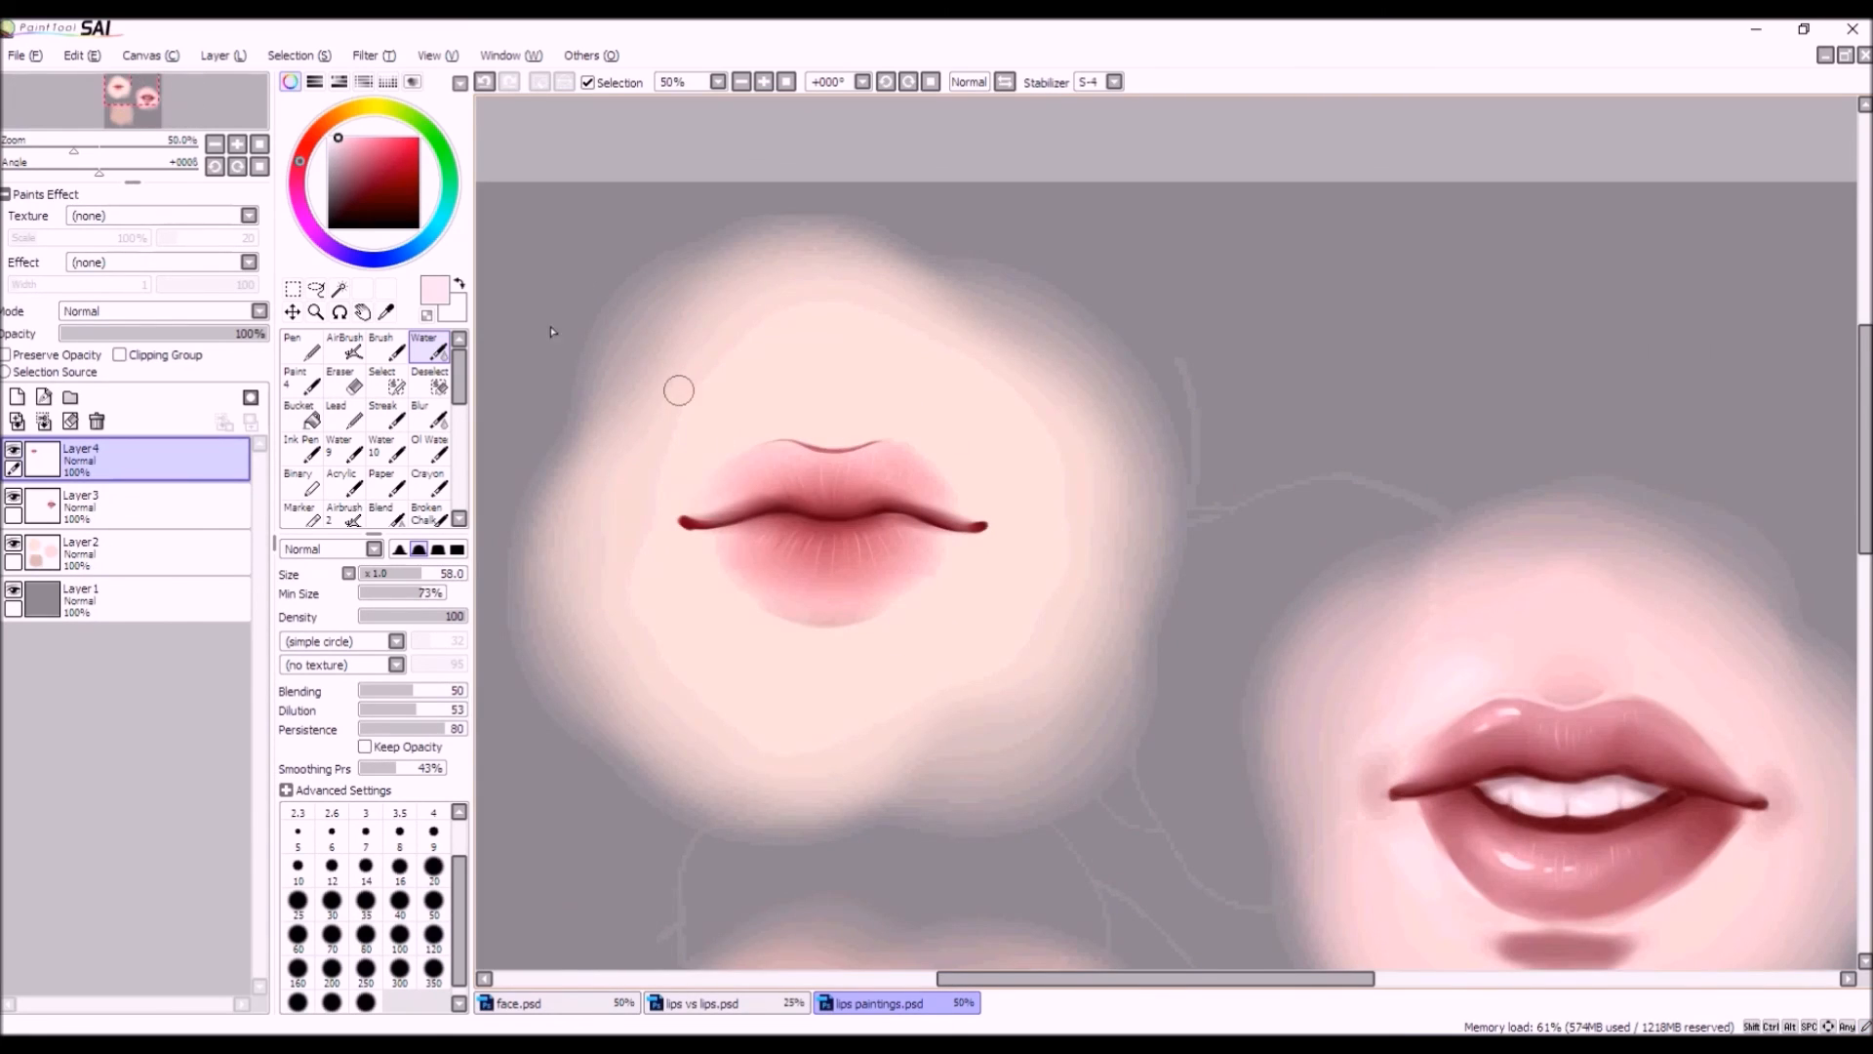
Set the AirBrush to Multiply at size 31 for tinting the bottom edge of the lower lip.
{"action": "left_click", "coordinate": [353, 351]}
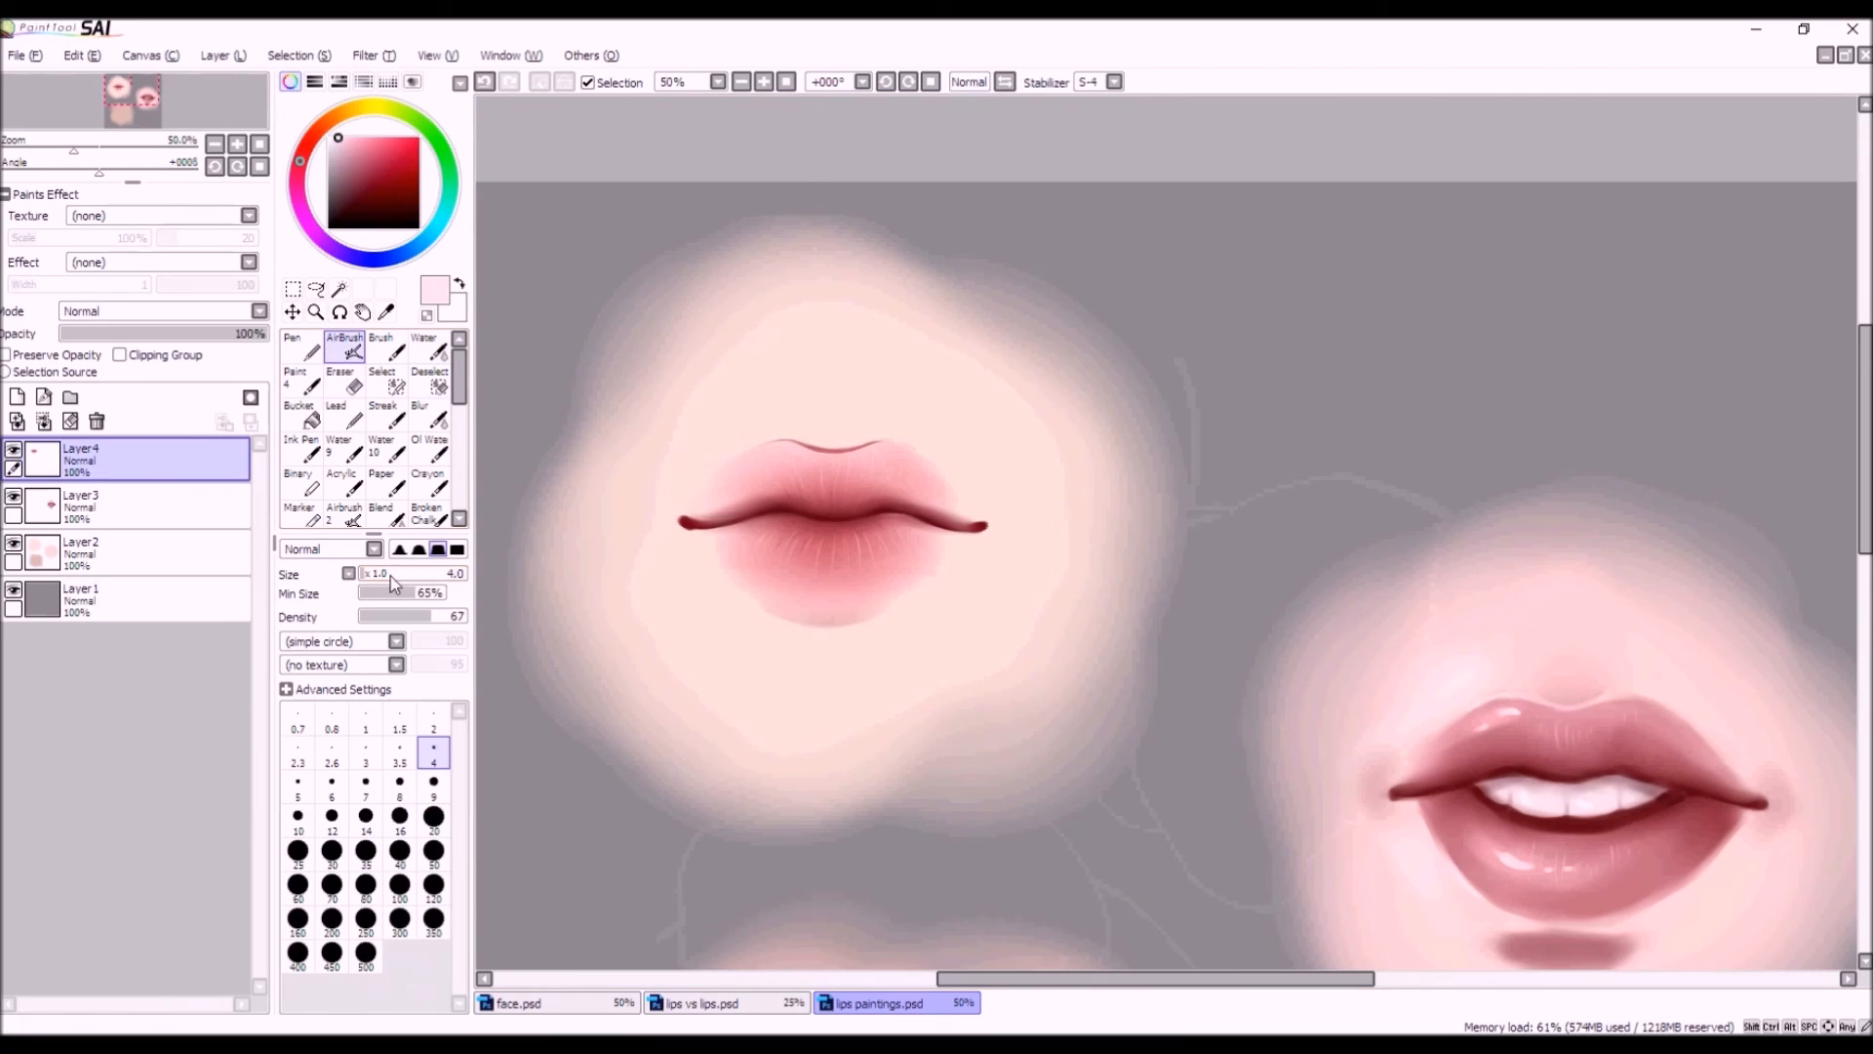
{"action": "left_click", "coordinate": [381, 576]}
{"action": "left_click", "coordinate": [374, 548]}
{"action": "left_click", "coordinate": [391, 574]}
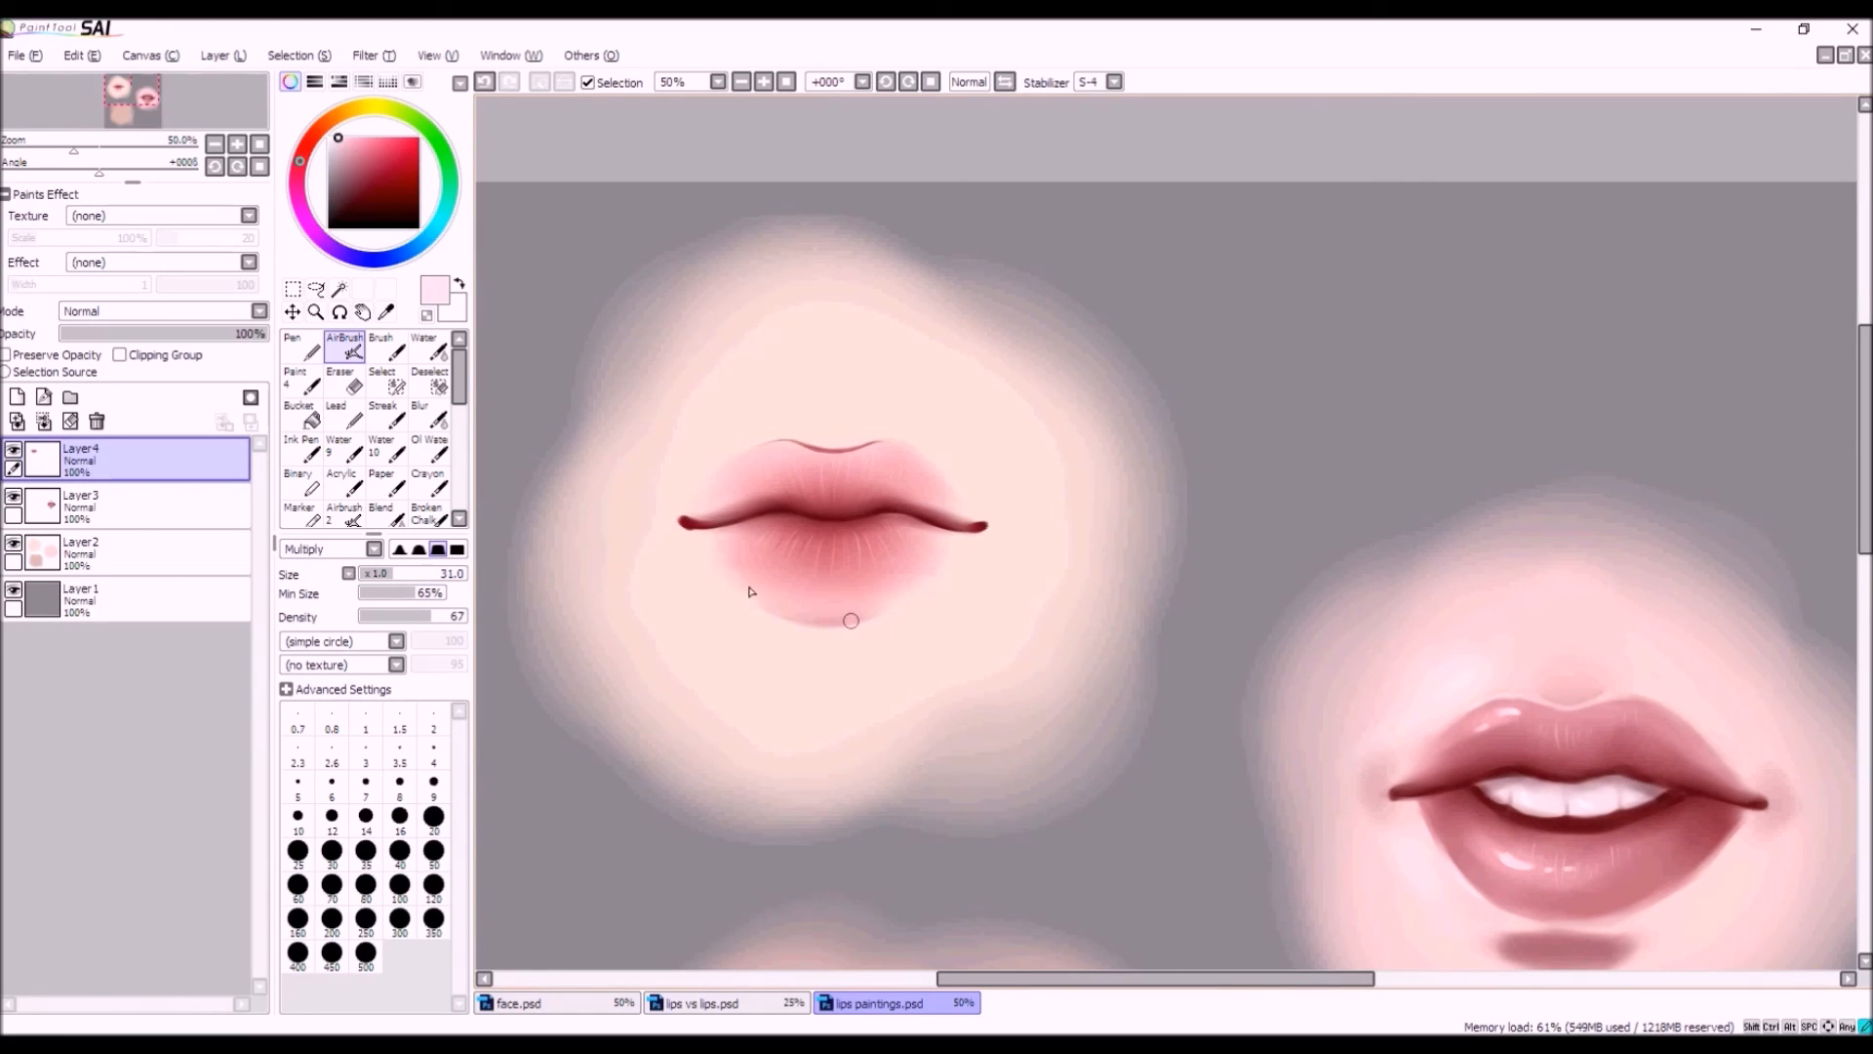
Try to blend the upper lip's top contour with the Water brush at size 58.
{"action": "left_click", "coordinate": [429, 347]}
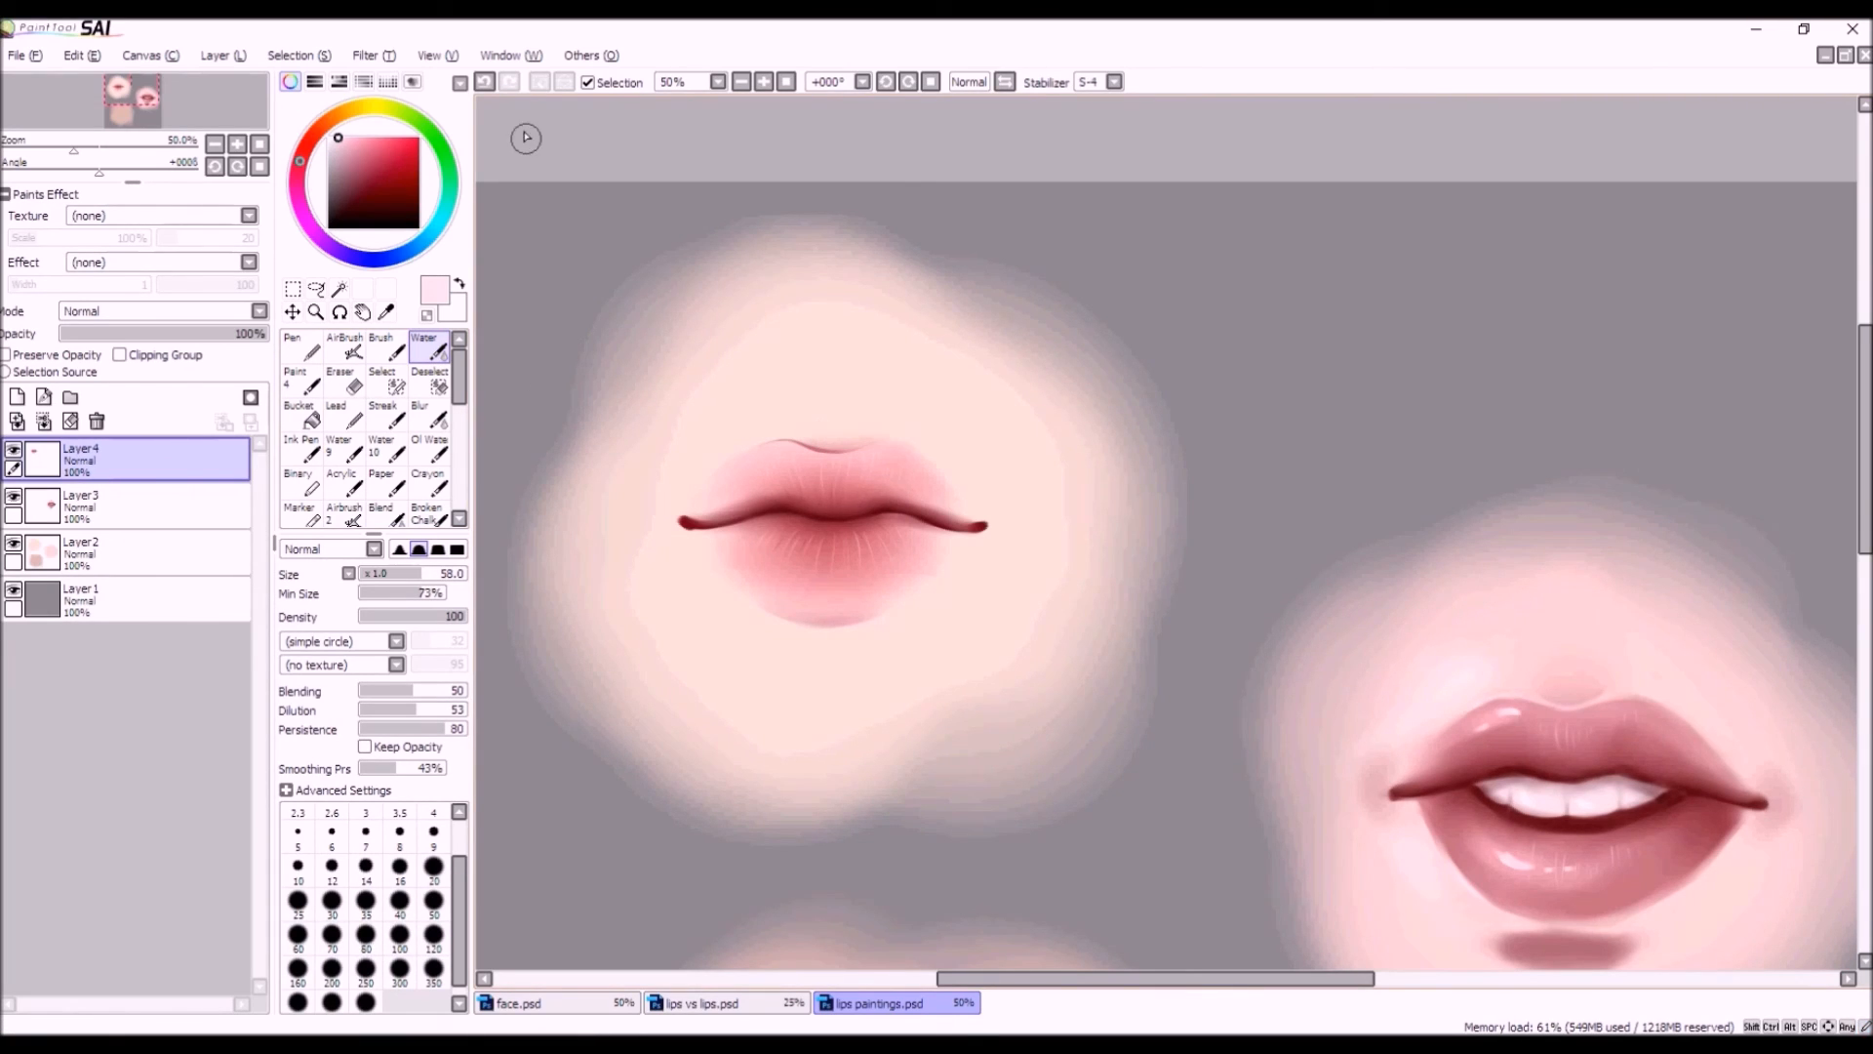
{"action": "left_click", "coordinate": [484, 82]}
{"action": "mouse_move", "coordinate": [859, 441]}
{"action": "left_mouse_down"}
{"action": "mouse_move", "coordinate": [836, 436]}
{"action": "mouse_move", "coordinate": [849, 415]}
{"action": "left_mouse_up"}
{"action": "left_click", "coordinate": [485, 82]}
{"action": "left_click", "coordinate": [484, 81]}
Soften the upper lip's top contour with the Water brush at size 32 and the Eraser at size 75 and density 37.
{"action": "left_click_drag", "start_coordinate": [404, 573], "coordinate": [396, 577]}
{"action": "scroll", "coordinate": [840, 433], "scroll_direction": "up", "scroll_amount": 1}
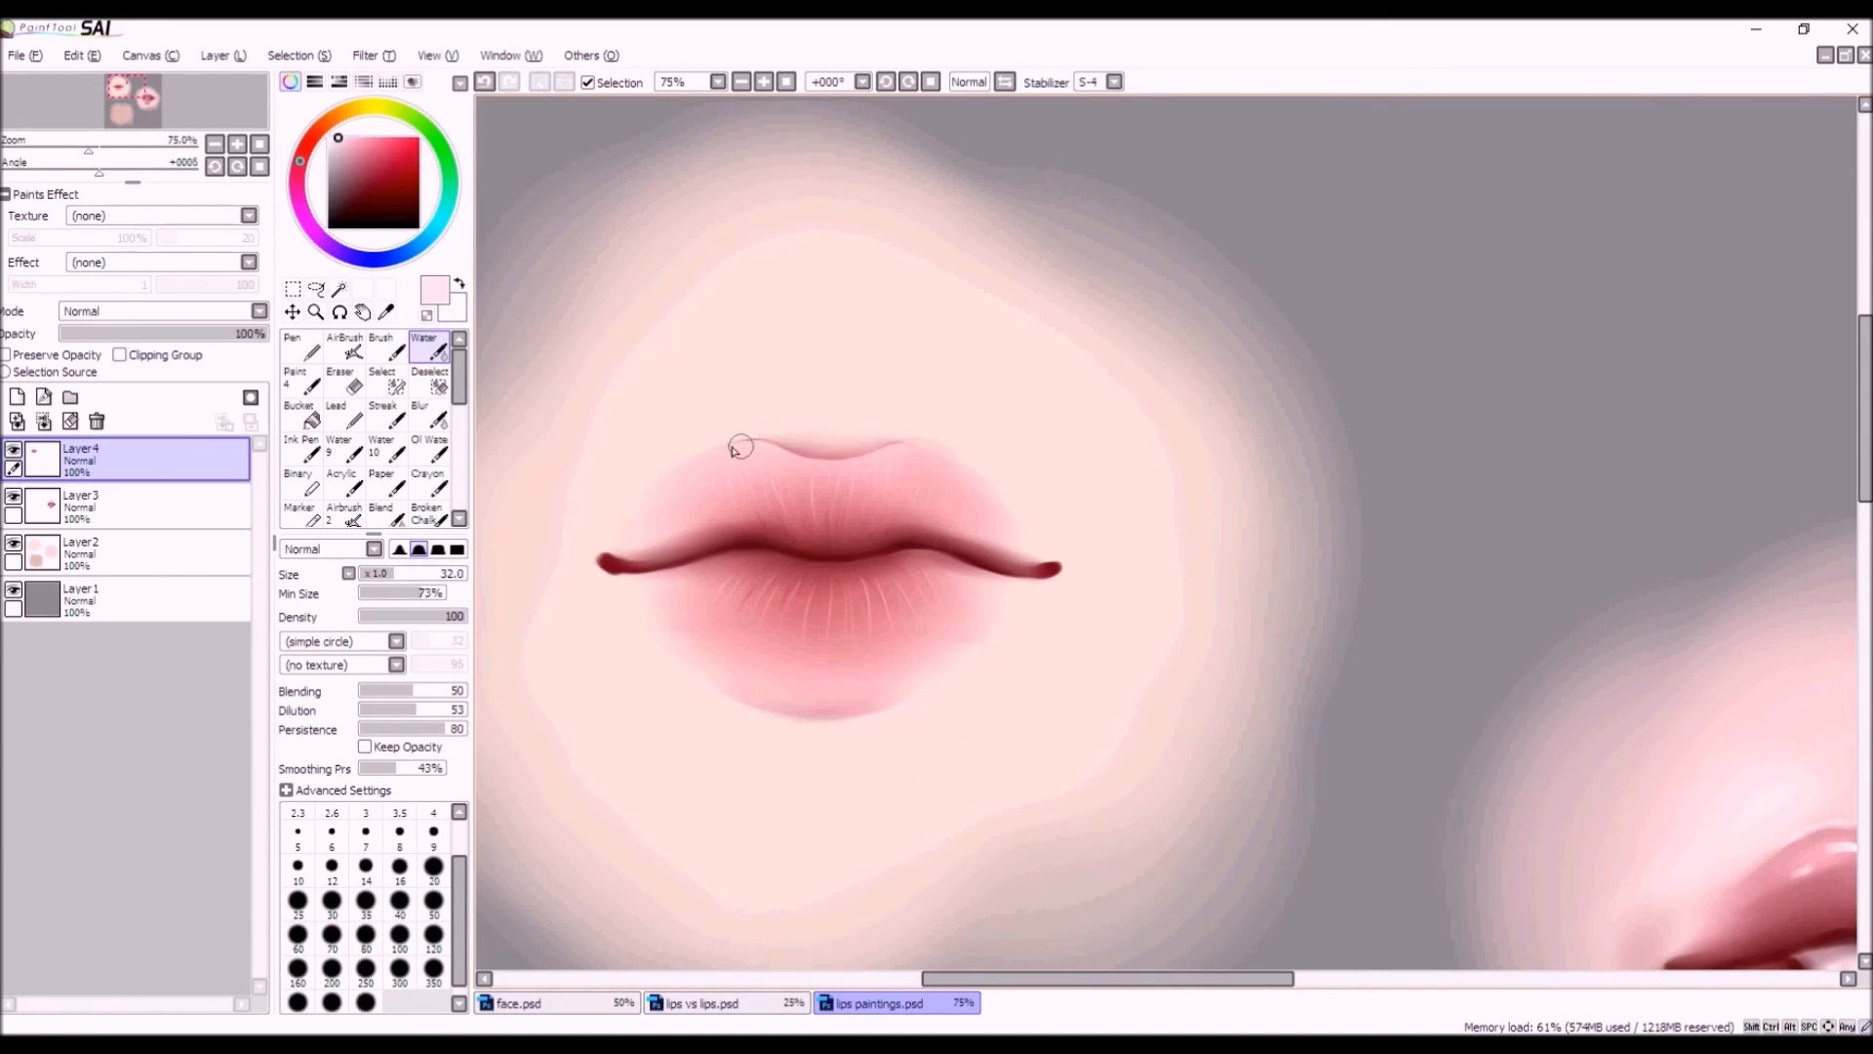
{"action": "scroll", "coordinate": [752, 473], "scroll_direction": "down", "scroll_amount": 2}
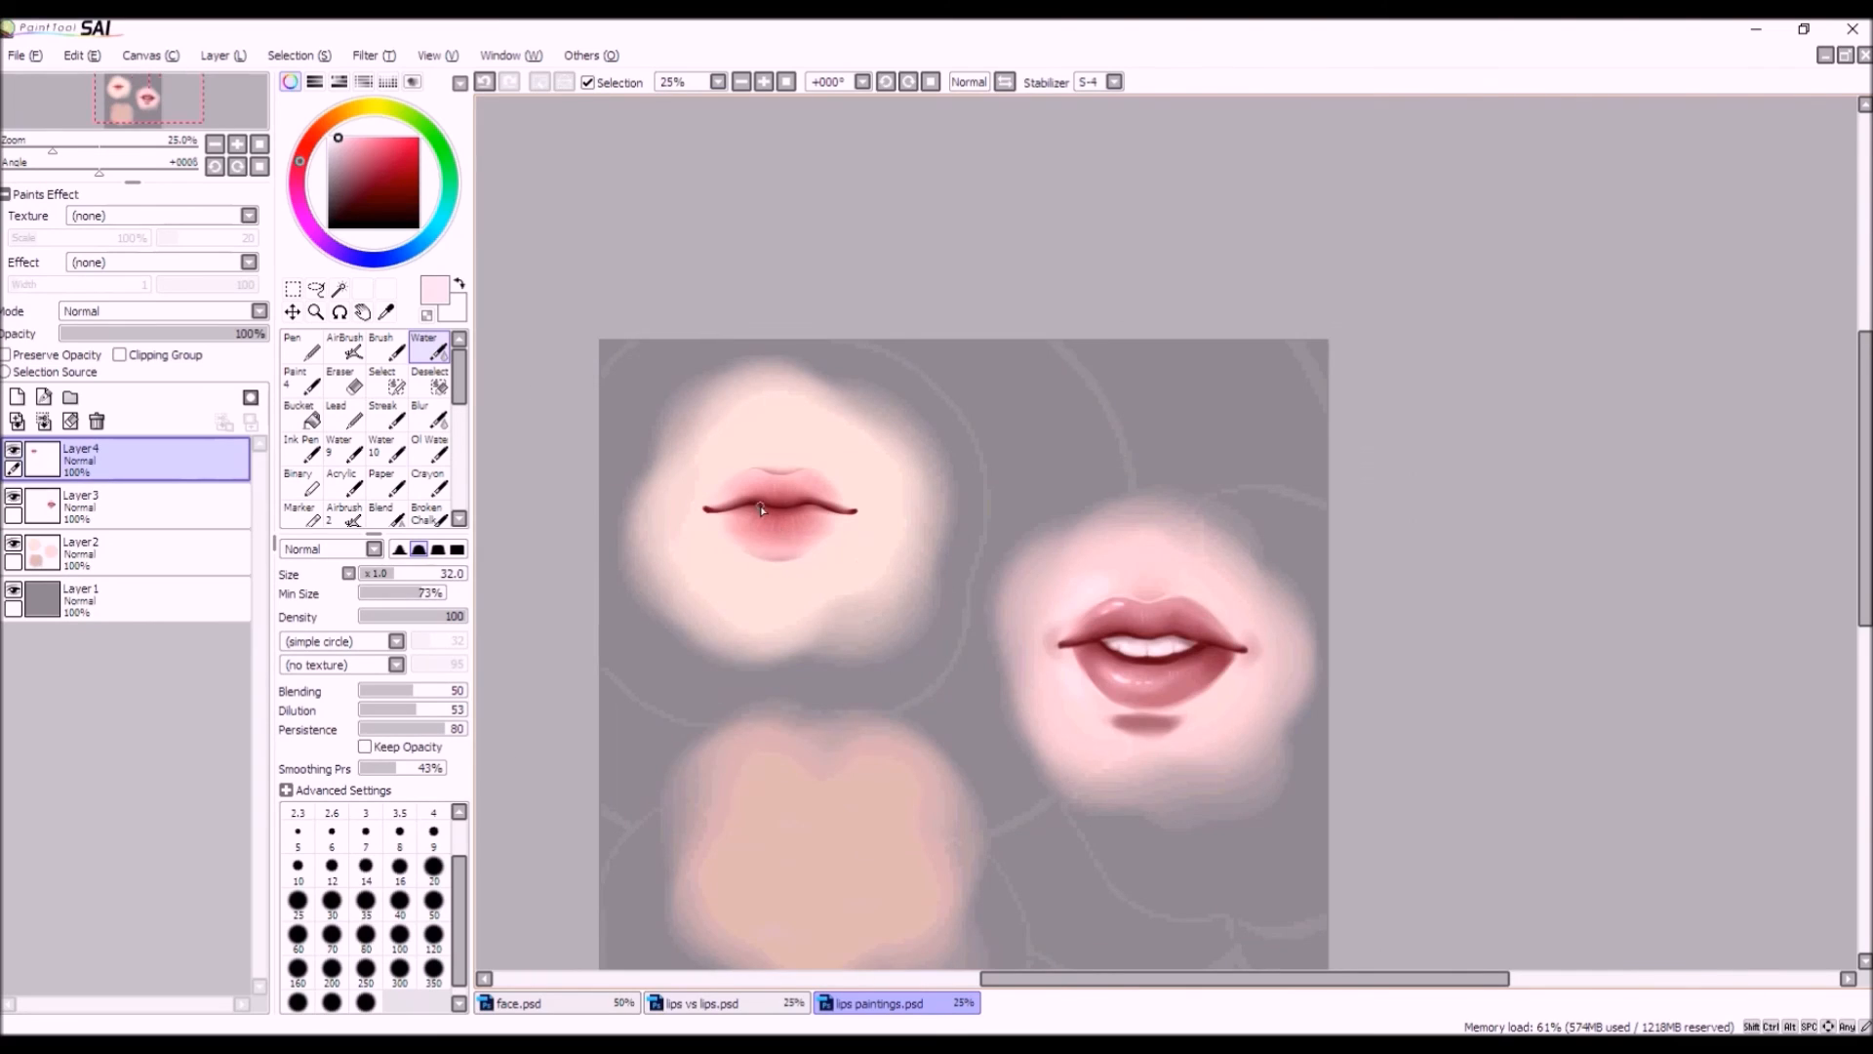
{"action": "scroll", "coordinate": [762, 508], "scroll_direction": "up", "scroll_amount": 1}
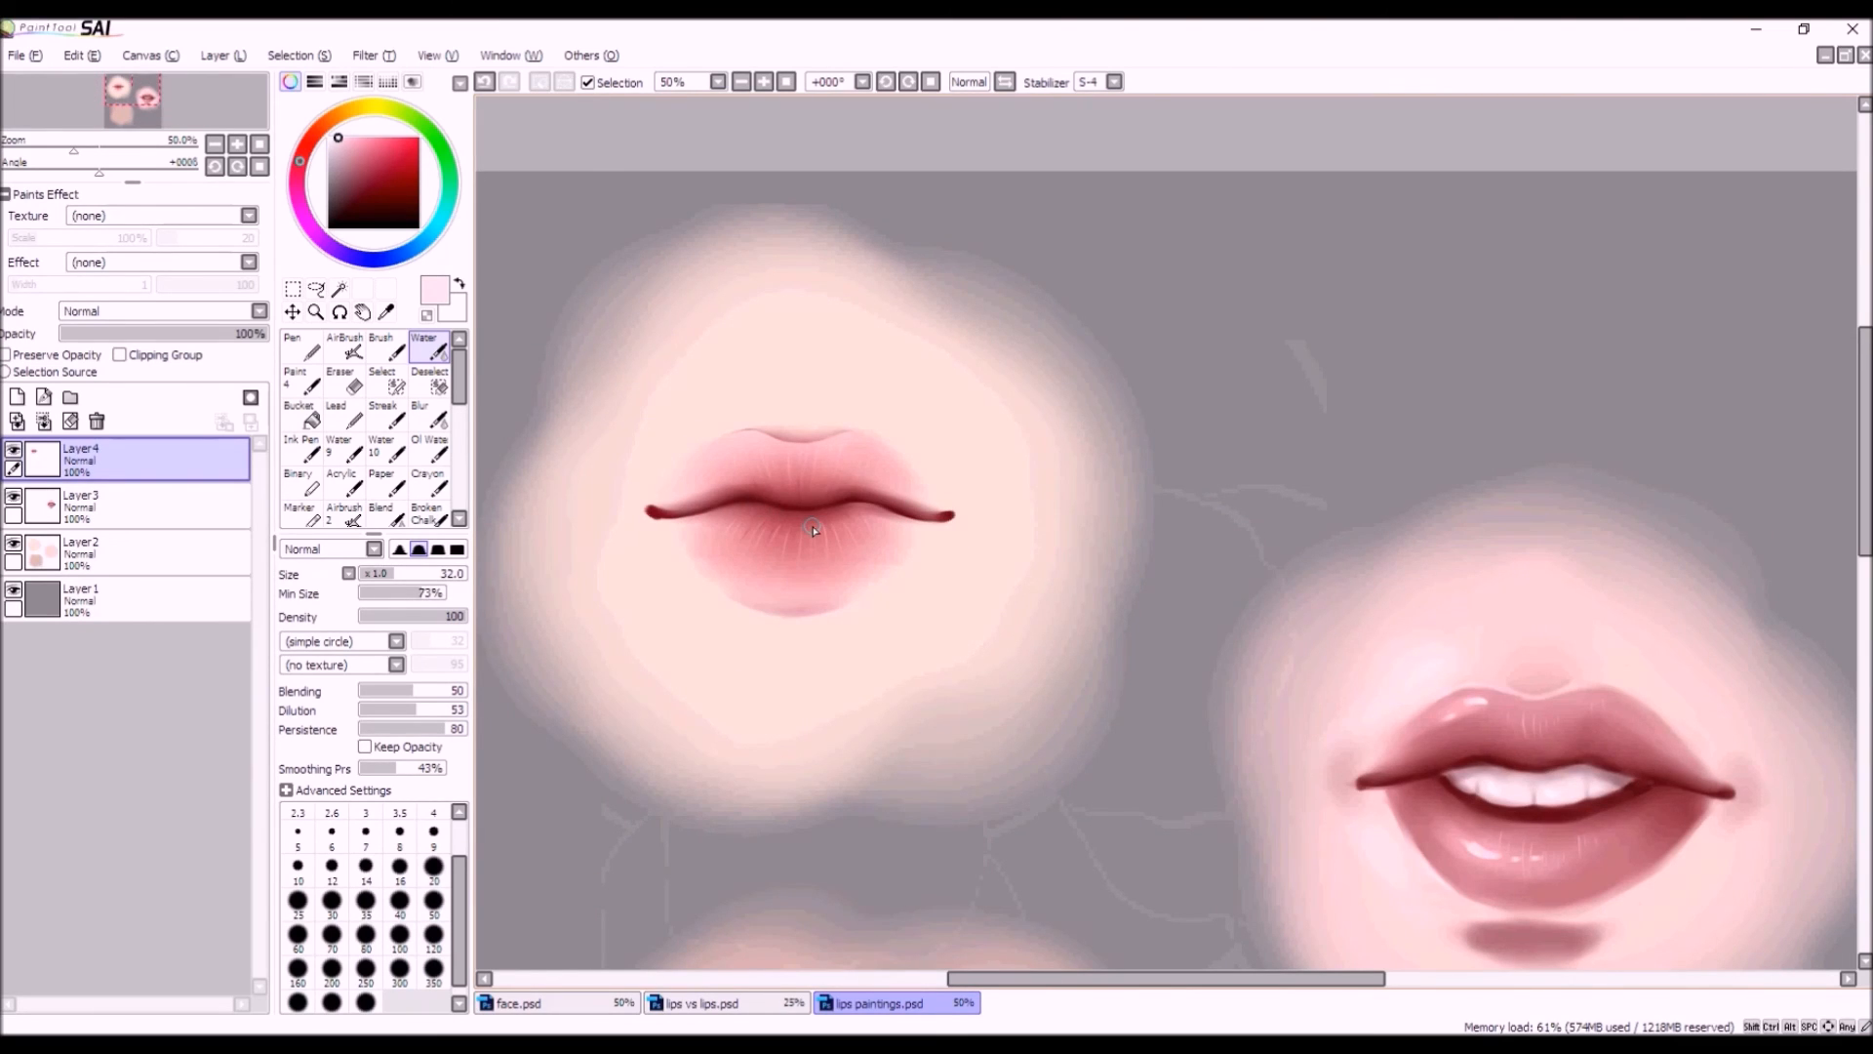
{"action": "key", "text": "e"}
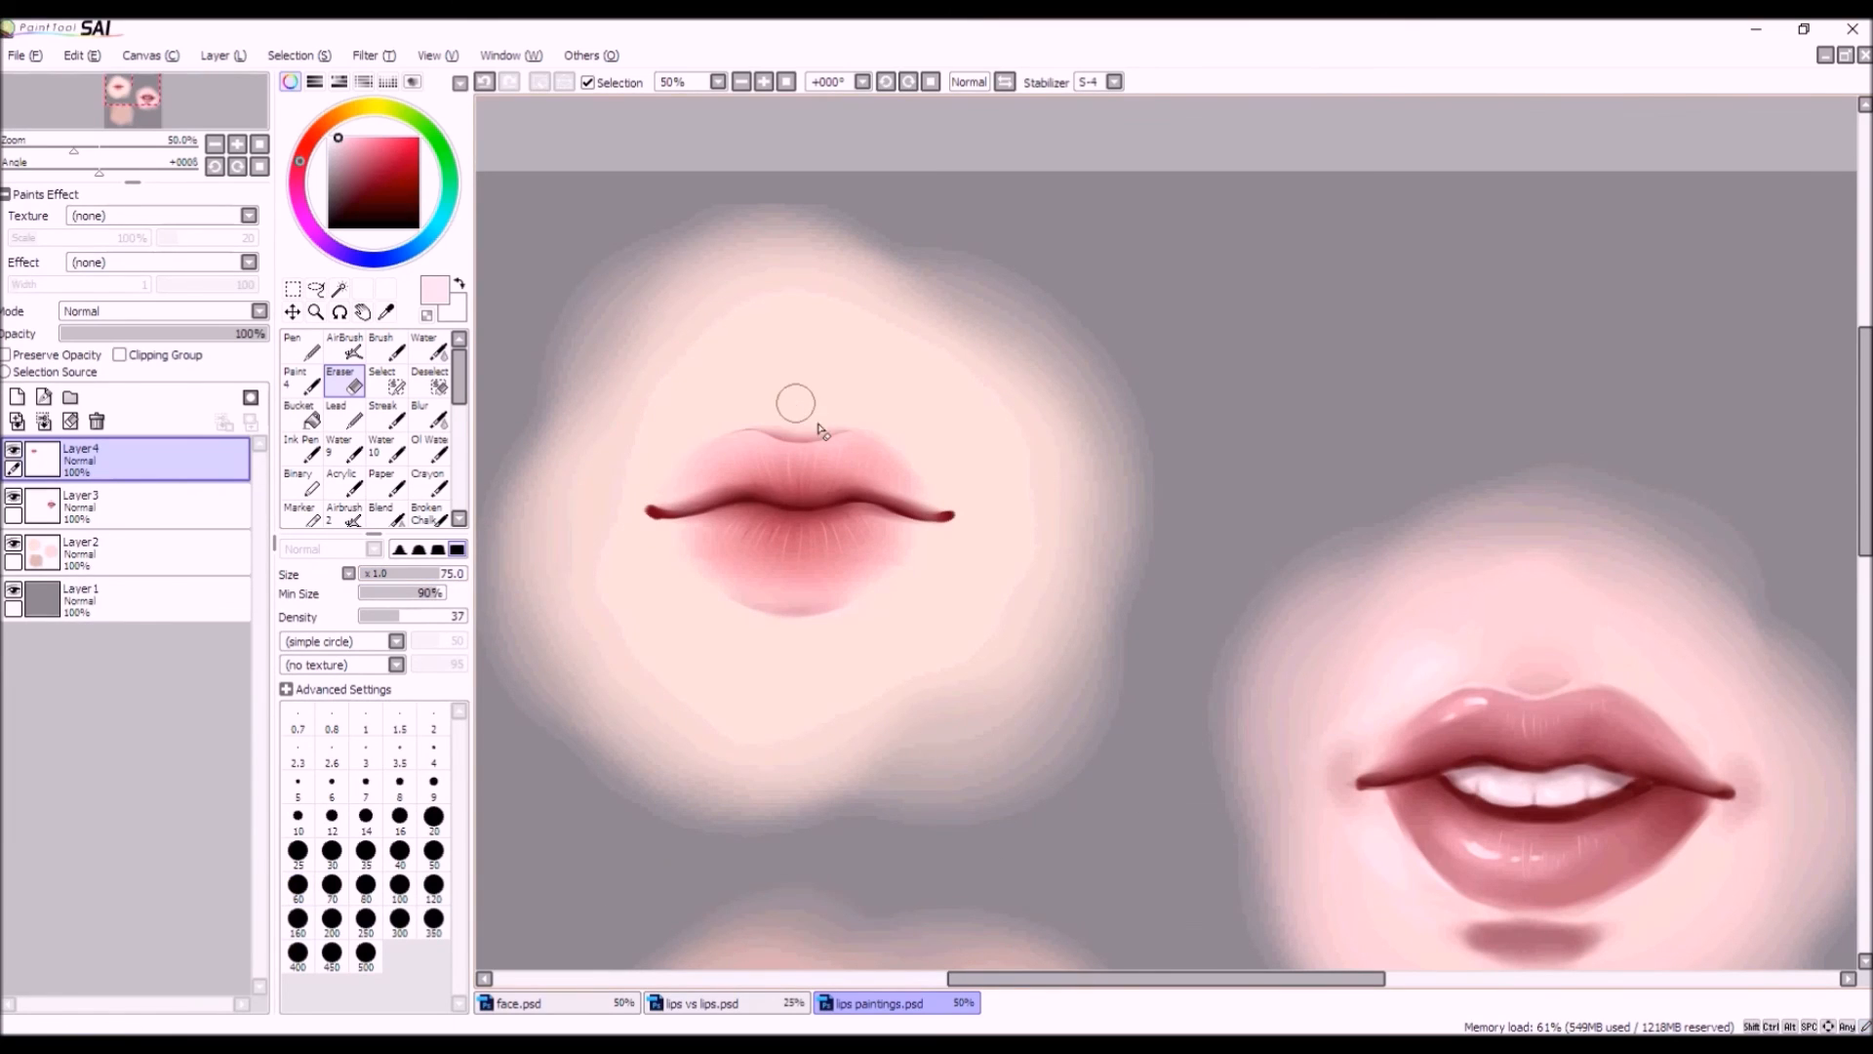
{"action": "scroll", "coordinate": [778, 687], "scroll_direction": "down", "scroll_amount": 1}
{"action": "scroll", "coordinate": [795, 615], "scroll_direction": "up", "scroll_amount": 1}
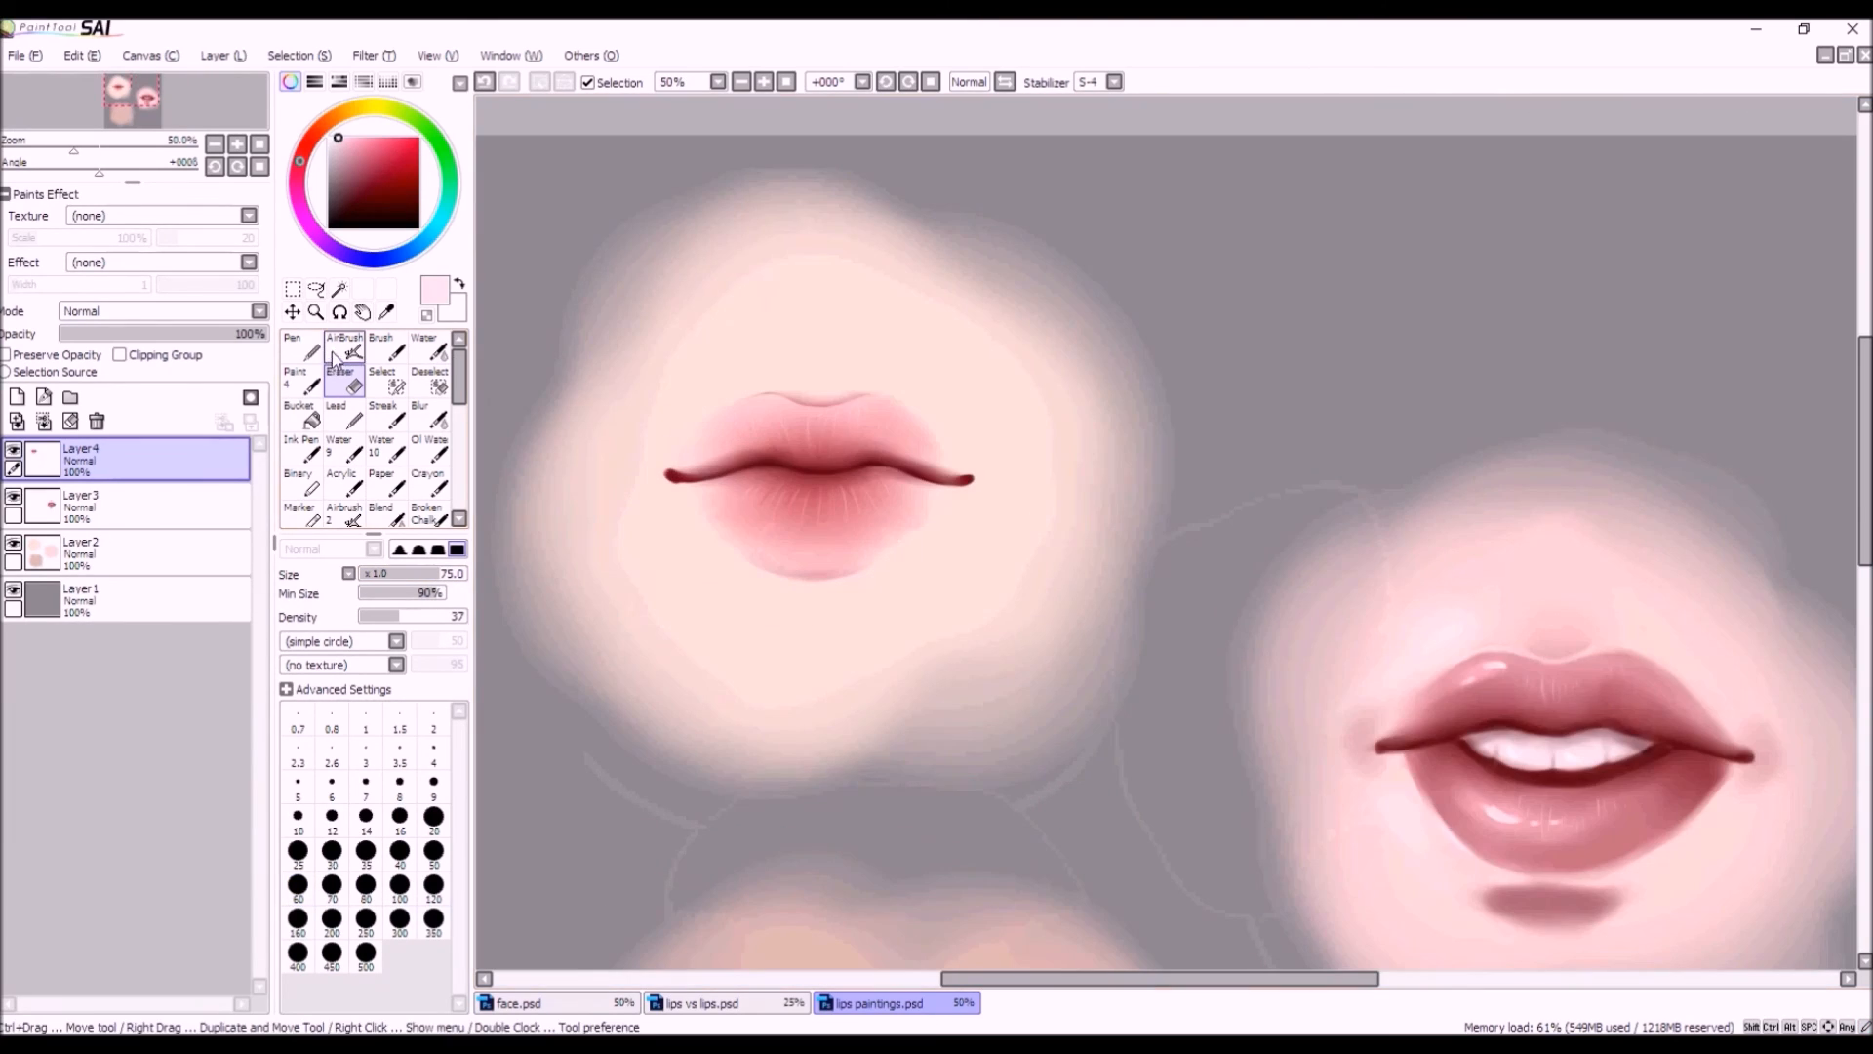
Try to shade the bottom edge of the lower lip in dusky pink with a soft-edged Multiply AirBrush at size 34.
{"action": "left_click", "coordinate": [345, 350]}
{"action": "left_click_drag", "start_coordinate": [397, 574], "coordinate": [395, 575]}
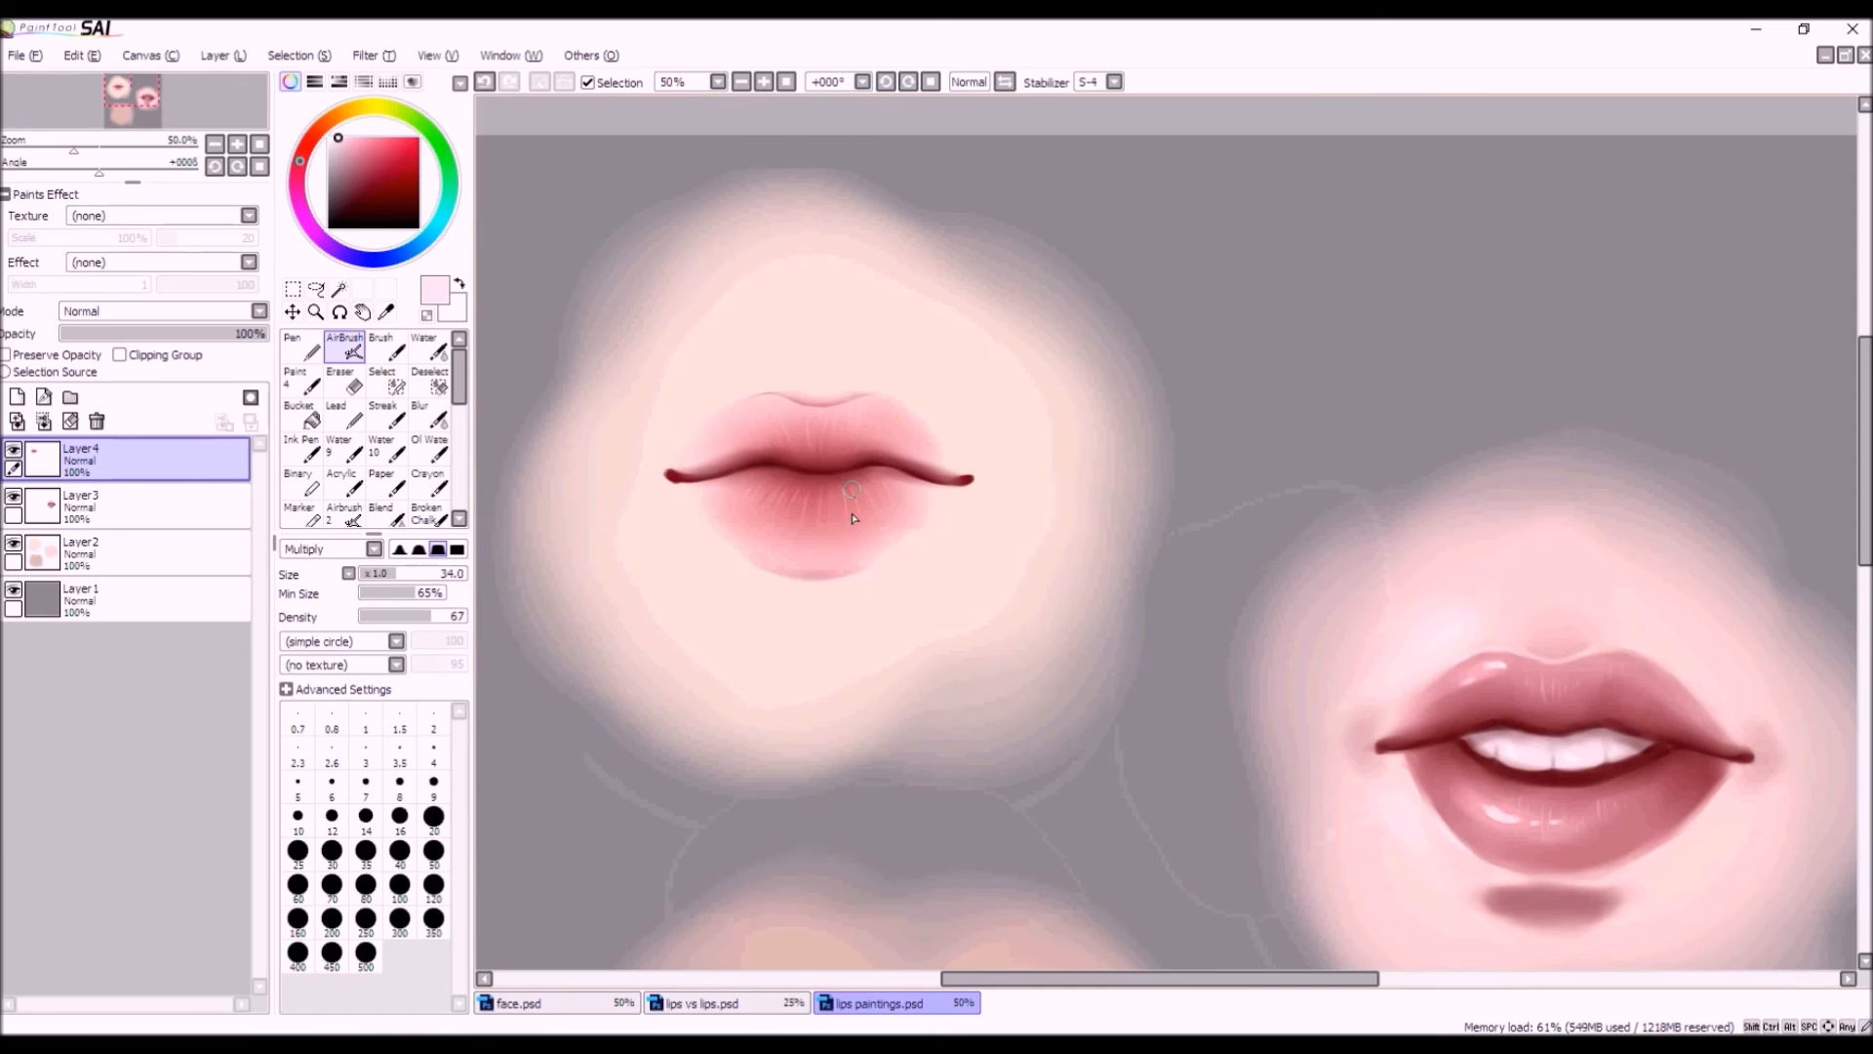
{"action": "left_click", "coordinate": [357, 164]}
{"action": "left_click", "coordinate": [399, 549]}
{"action": "mouse_move", "coordinate": [809, 569]}
{"action": "left_mouse_down"}
{"action": "mouse_move", "coordinate": [853, 569]}
{"action": "mouse_move", "coordinate": [765, 571]}
{"action": "mouse_move", "coordinate": [855, 567]}
{"action": "mouse_move", "coordinate": [755, 565]}
{"action": "mouse_move", "coordinate": [855, 568]}
{"action": "left_mouse_up"}
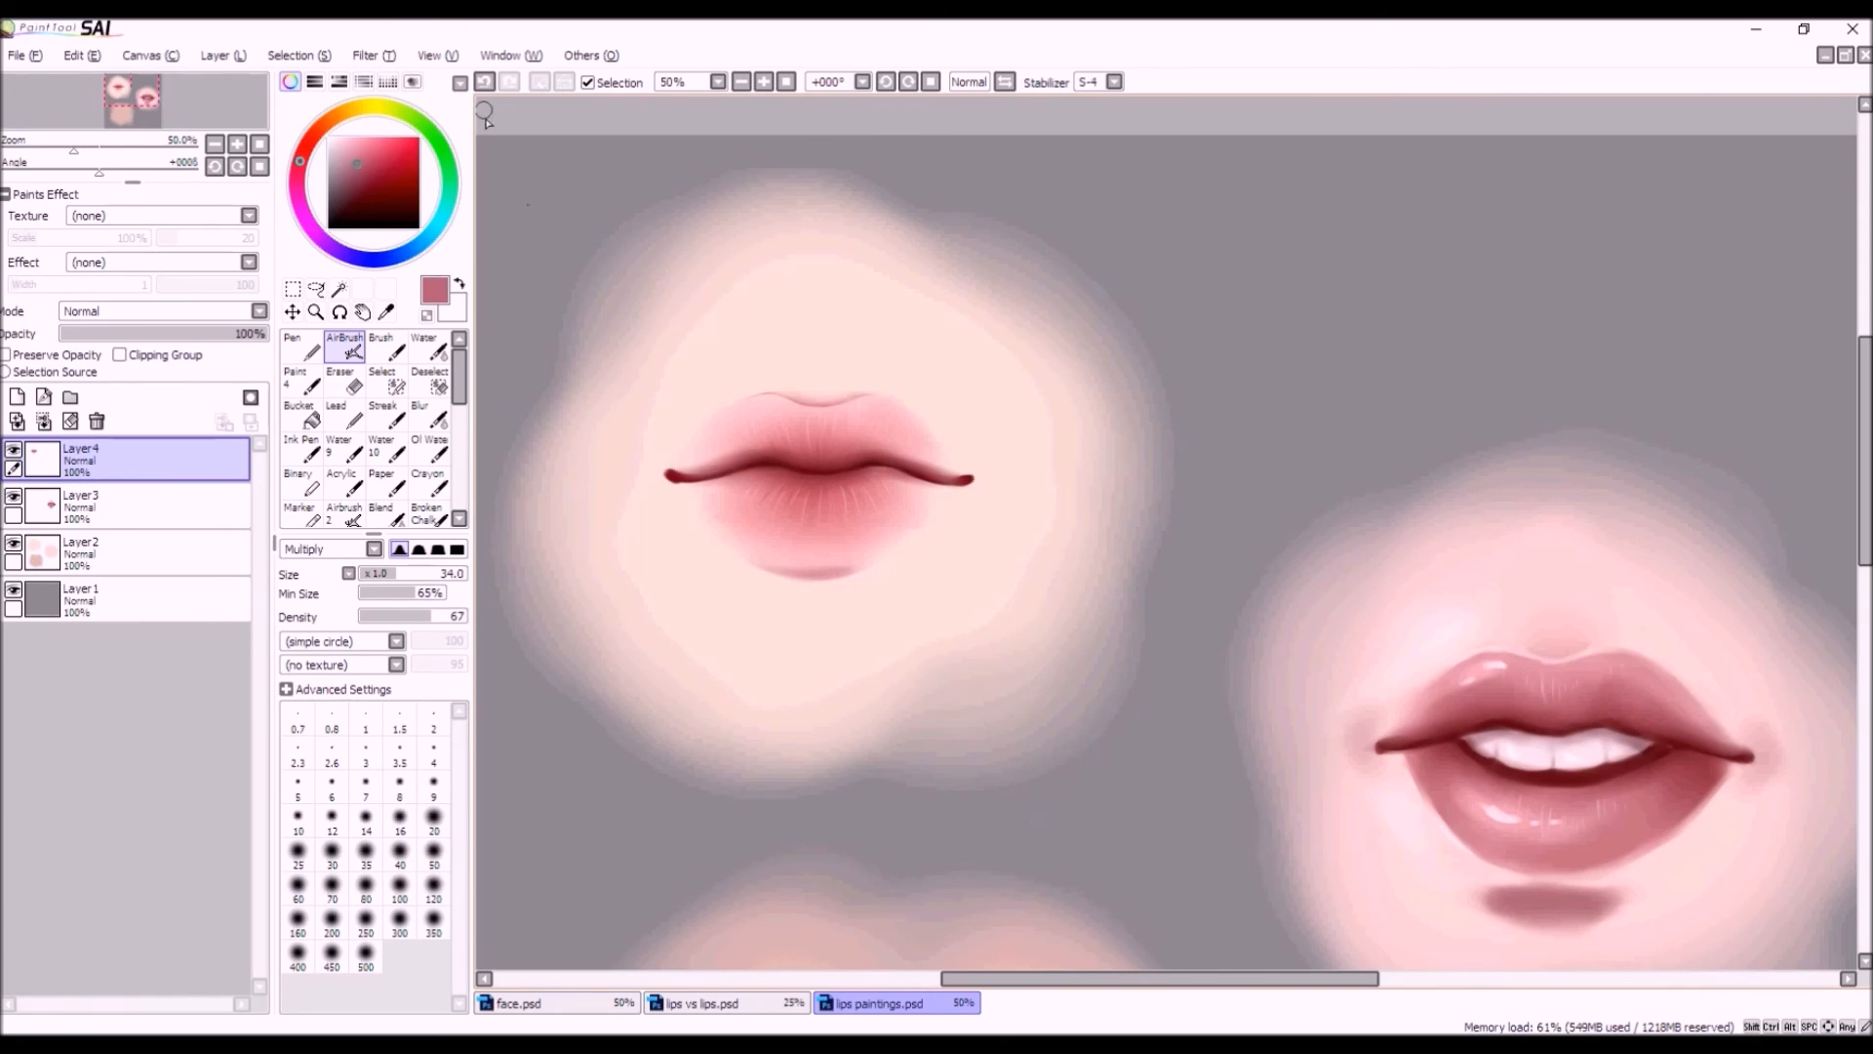
{"action": "key", "text": "ctrl+z"}
Try to paint a deep red contour under the lower lip with the softest-edged Multiply AirBrush at size 34.
{"action": "left_click", "coordinate": [387, 174]}
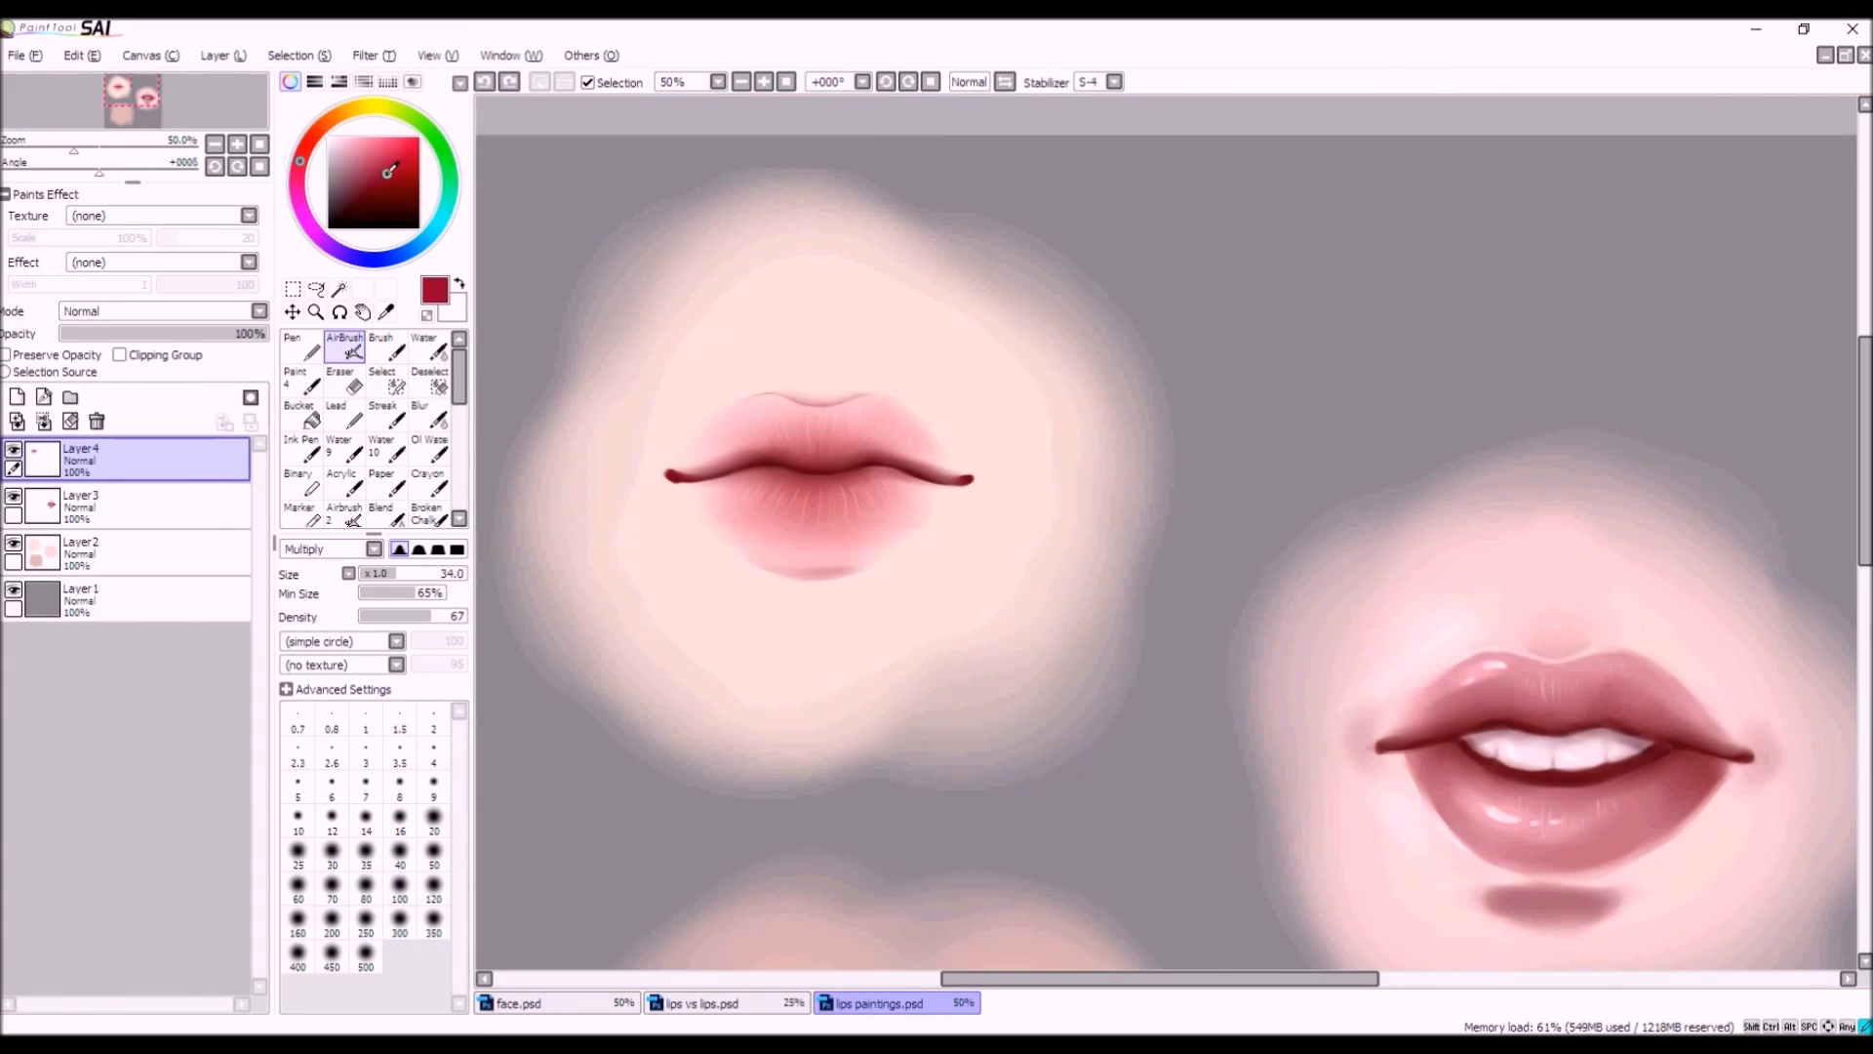
{"action": "mouse_move", "coordinate": [790, 575]}
{"action": "left_mouse_down"}
{"action": "mouse_move", "coordinate": [850, 571]}
{"action": "mouse_move", "coordinate": [751, 560]}
{"action": "mouse_move", "coordinate": [739, 541]}
{"action": "left_mouse_up"}
{"action": "scroll", "coordinate": [795, 570], "scroll_direction": "down", "scroll_amount": 1}
{"action": "scroll", "coordinate": [841, 586], "scroll_direction": "down", "scroll_amount": 2}
{"action": "scroll", "coordinate": [866, 503], "scroll_direction": "up", "scroll_amount": 4}
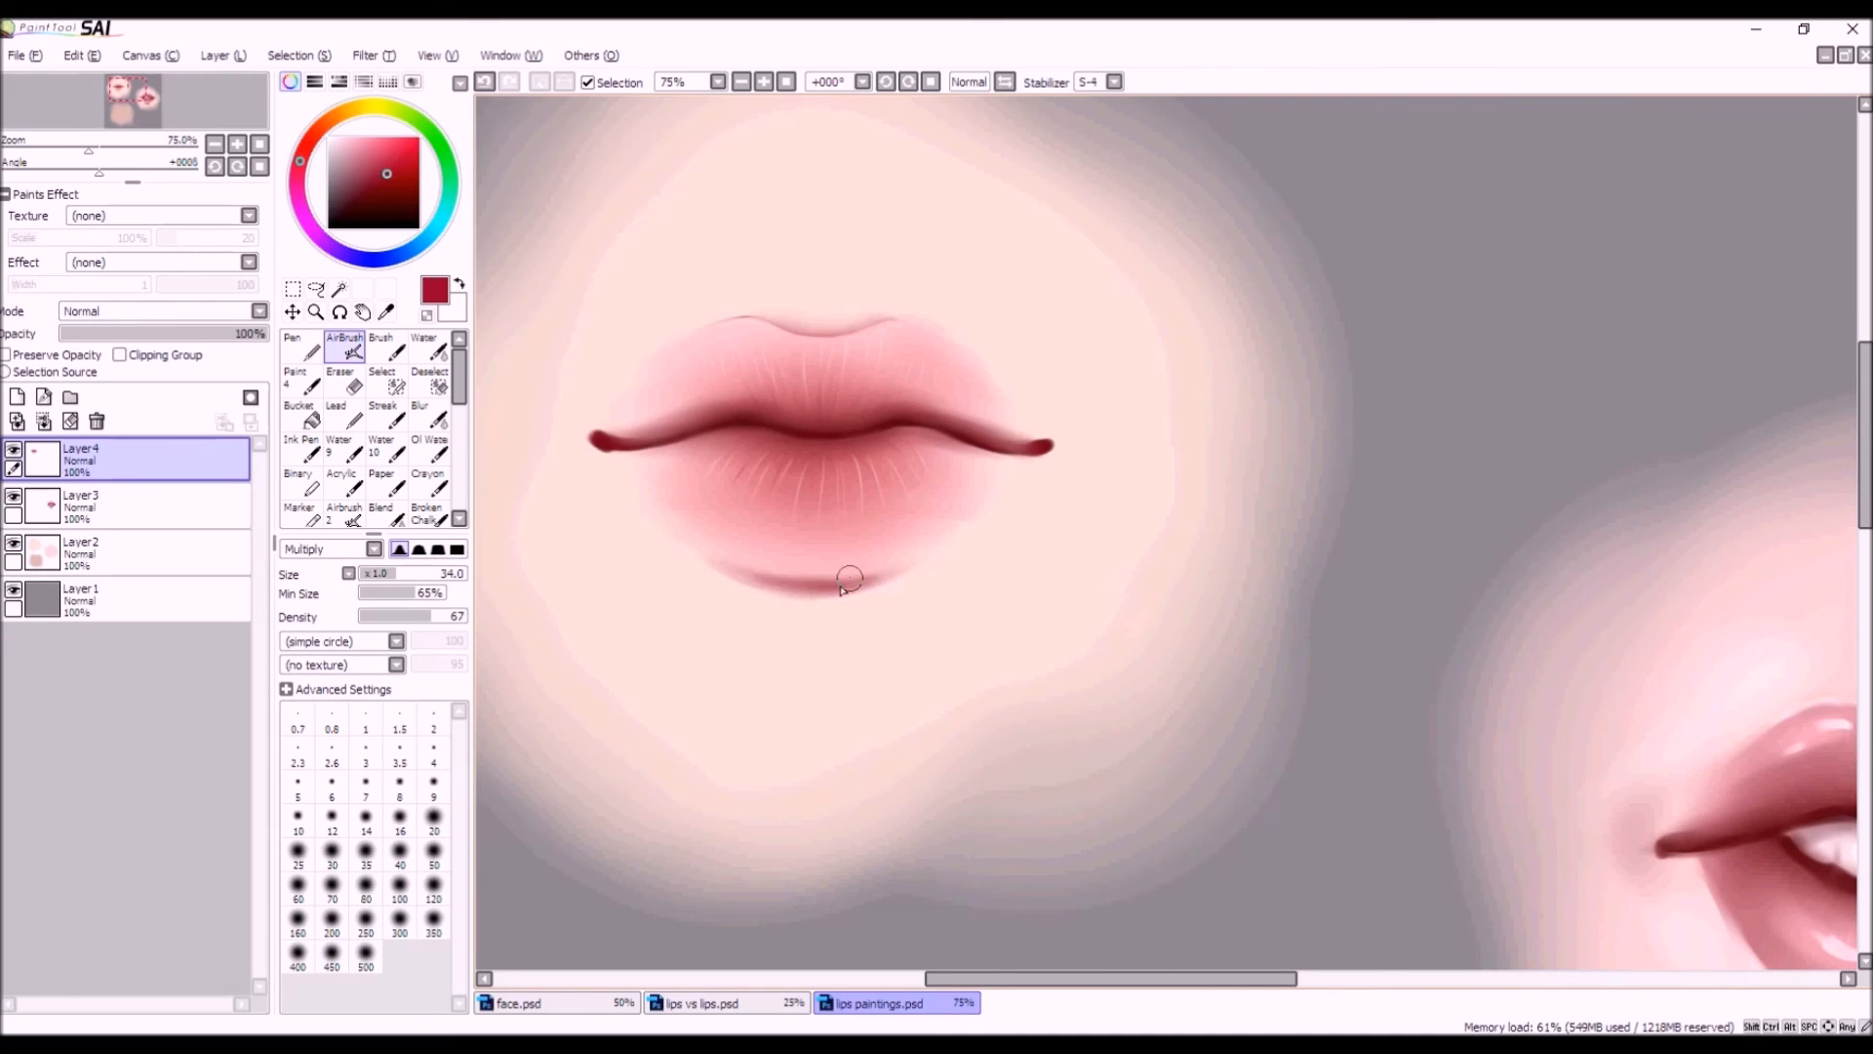
{"action": "scroll", "coordinate": [774, 573], "scroll_direction": "down", "scroll_amount": 4}
{"action": "scroll", "coordinate": [820, 585], "scroll_direction": "up", "scroll_amount": 3}
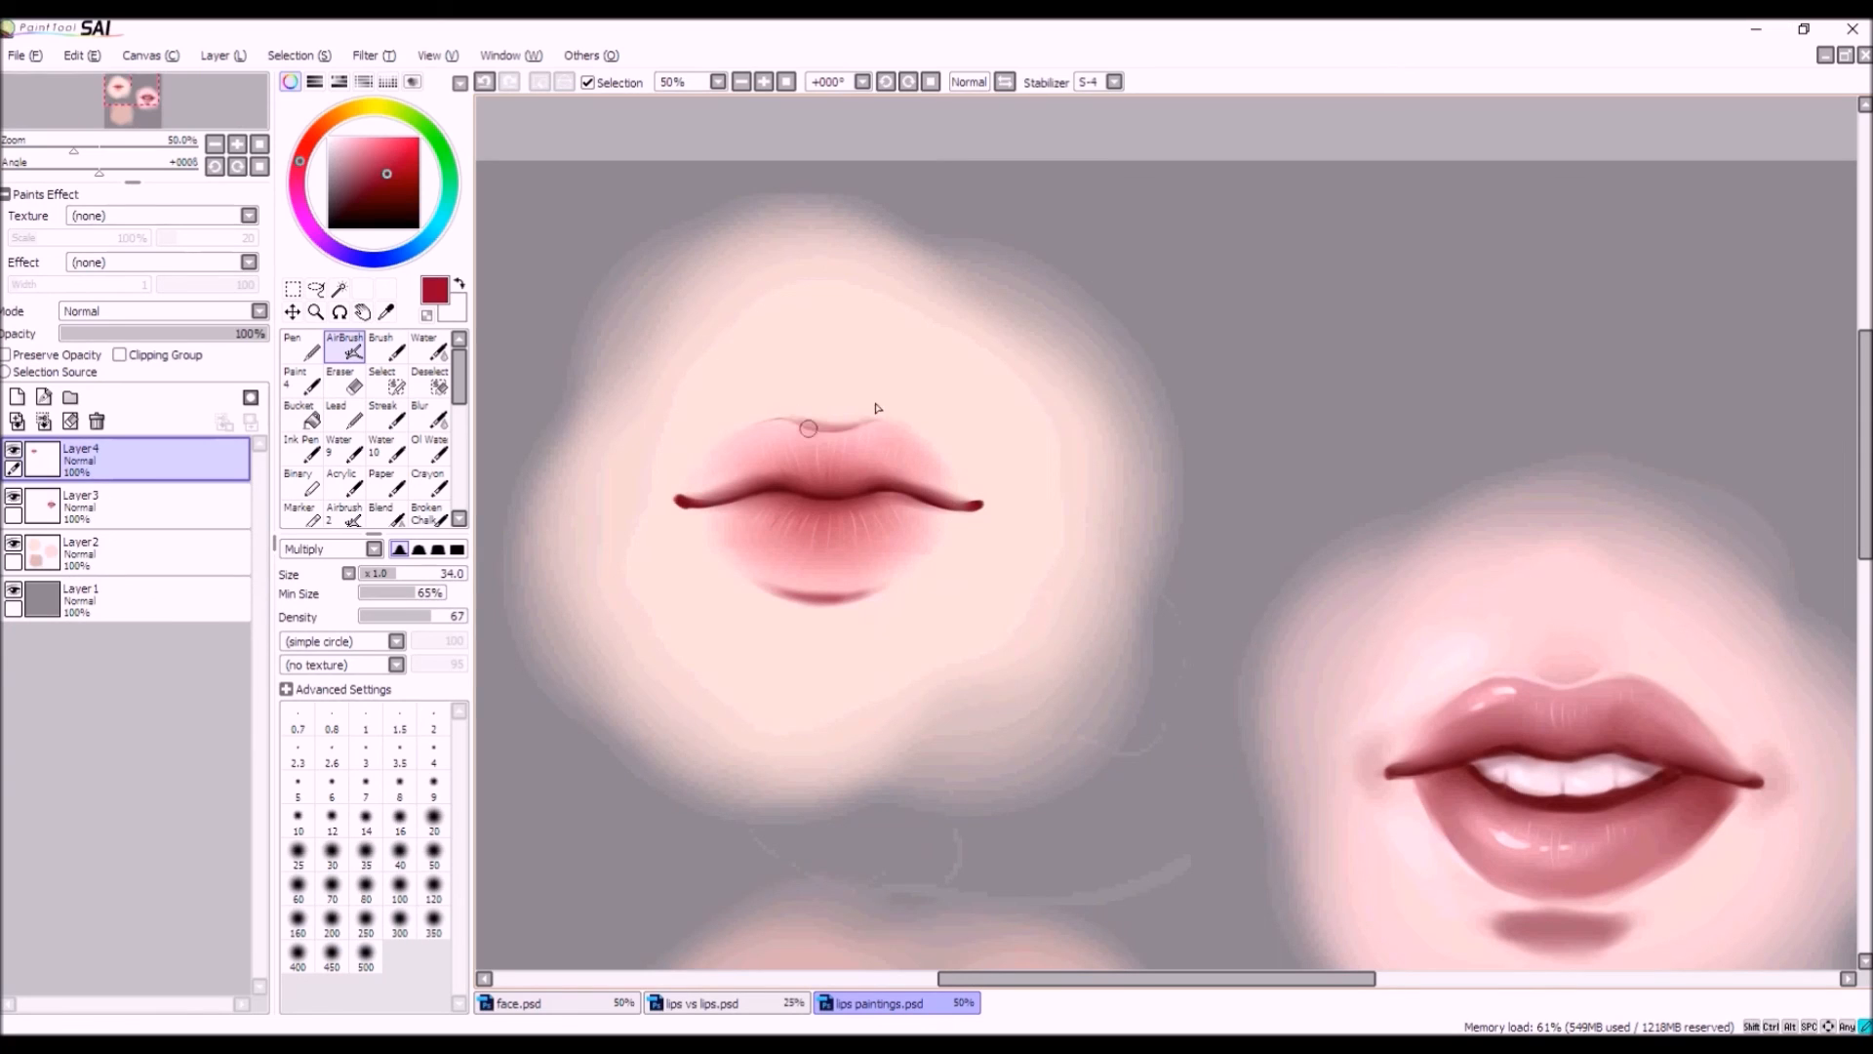
{"action": "left_click", "coordinate": [484, 84]}
Undo the soft contour strokes and repaint the lower lip's bottom contour in deep red with a slightly harder-edged Multiply AirBrush at size 34.
{"action": "left_click", "coordinate": [421, 551]}
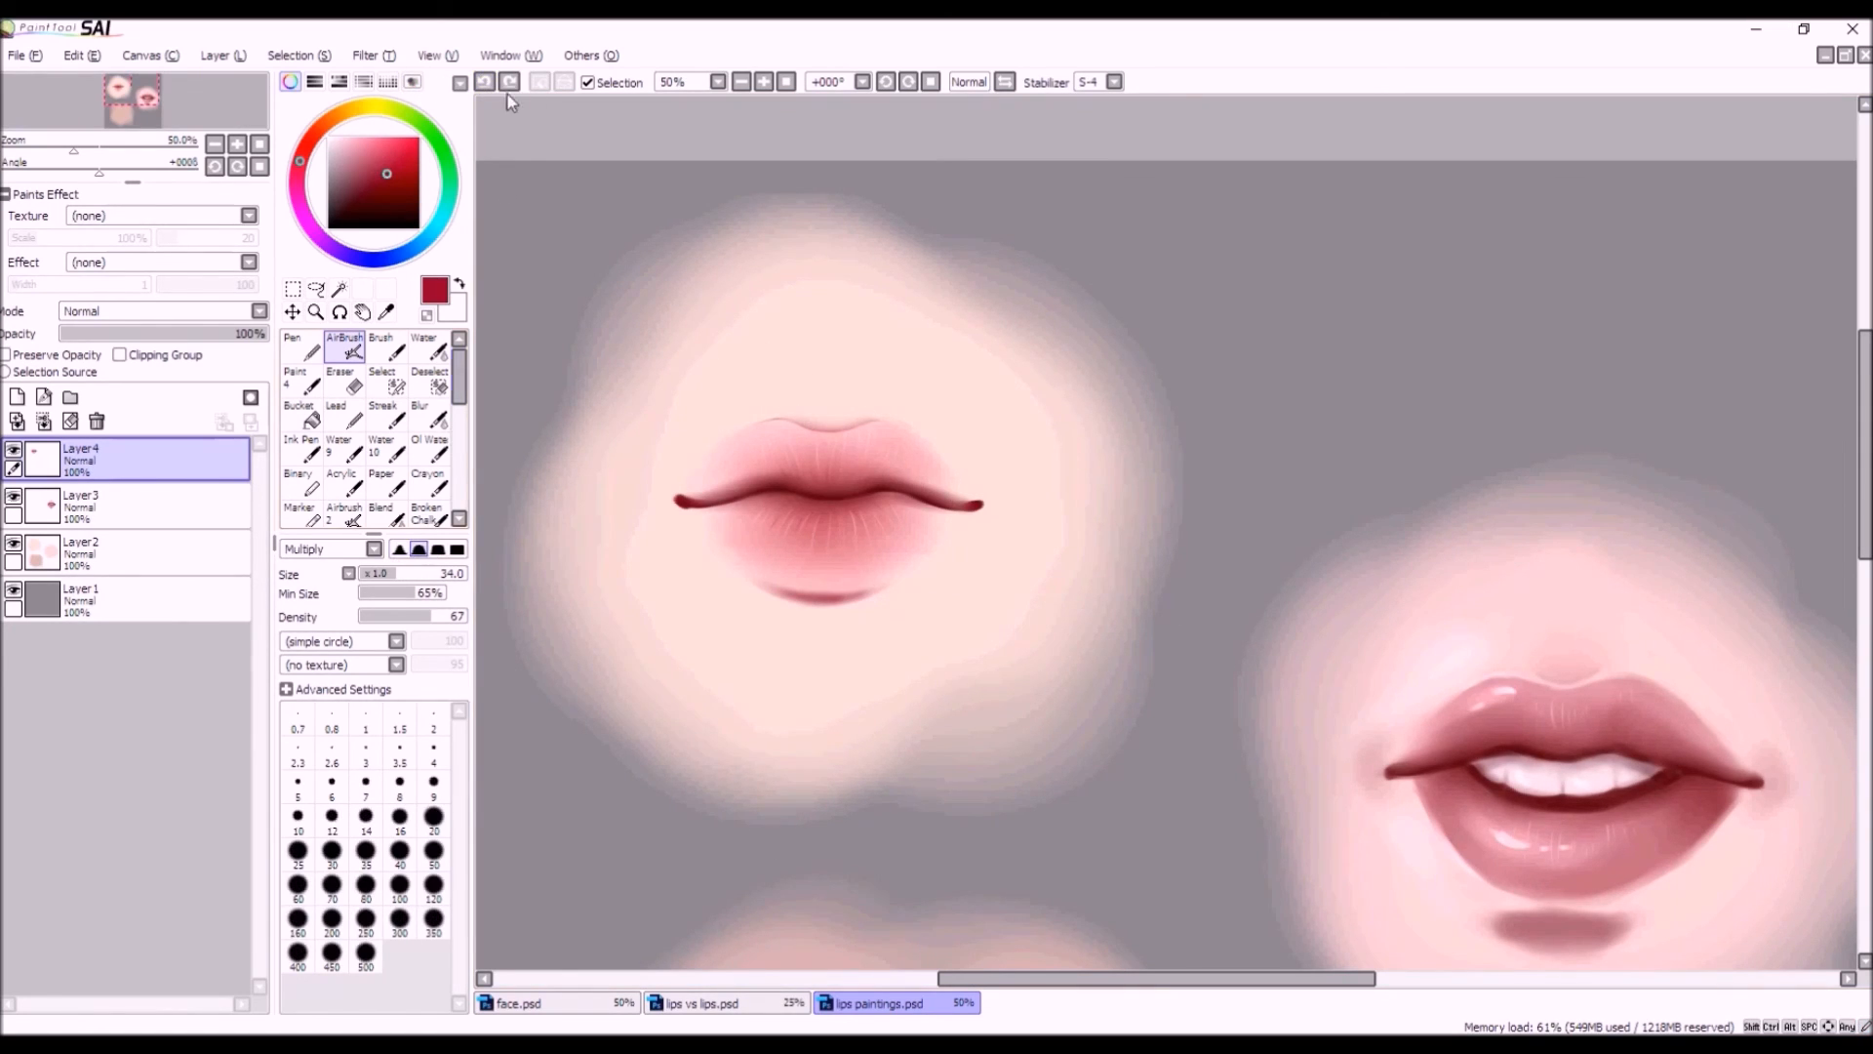
{"action": "left_click", "coordinate": [485, 84]}
{"action": "left_click", "coordinate": [482, 84]}
{"action": "left_click", "coordinate": [483, 84]}
{"action": "left_click", "coordinate": [483, 84]}
{"action": "left_click", "coordinate": [483, 84]}
{"action": "left_click", "coordinate": [483, 86]}
{"action": "scroll", "coordinate": [811, 598], "scroll_direction": "up", "scroll_amount": 2}
{"action": "left_click_drag", "start_coordinate": [771, 595], "coordinate": [903, 601]}
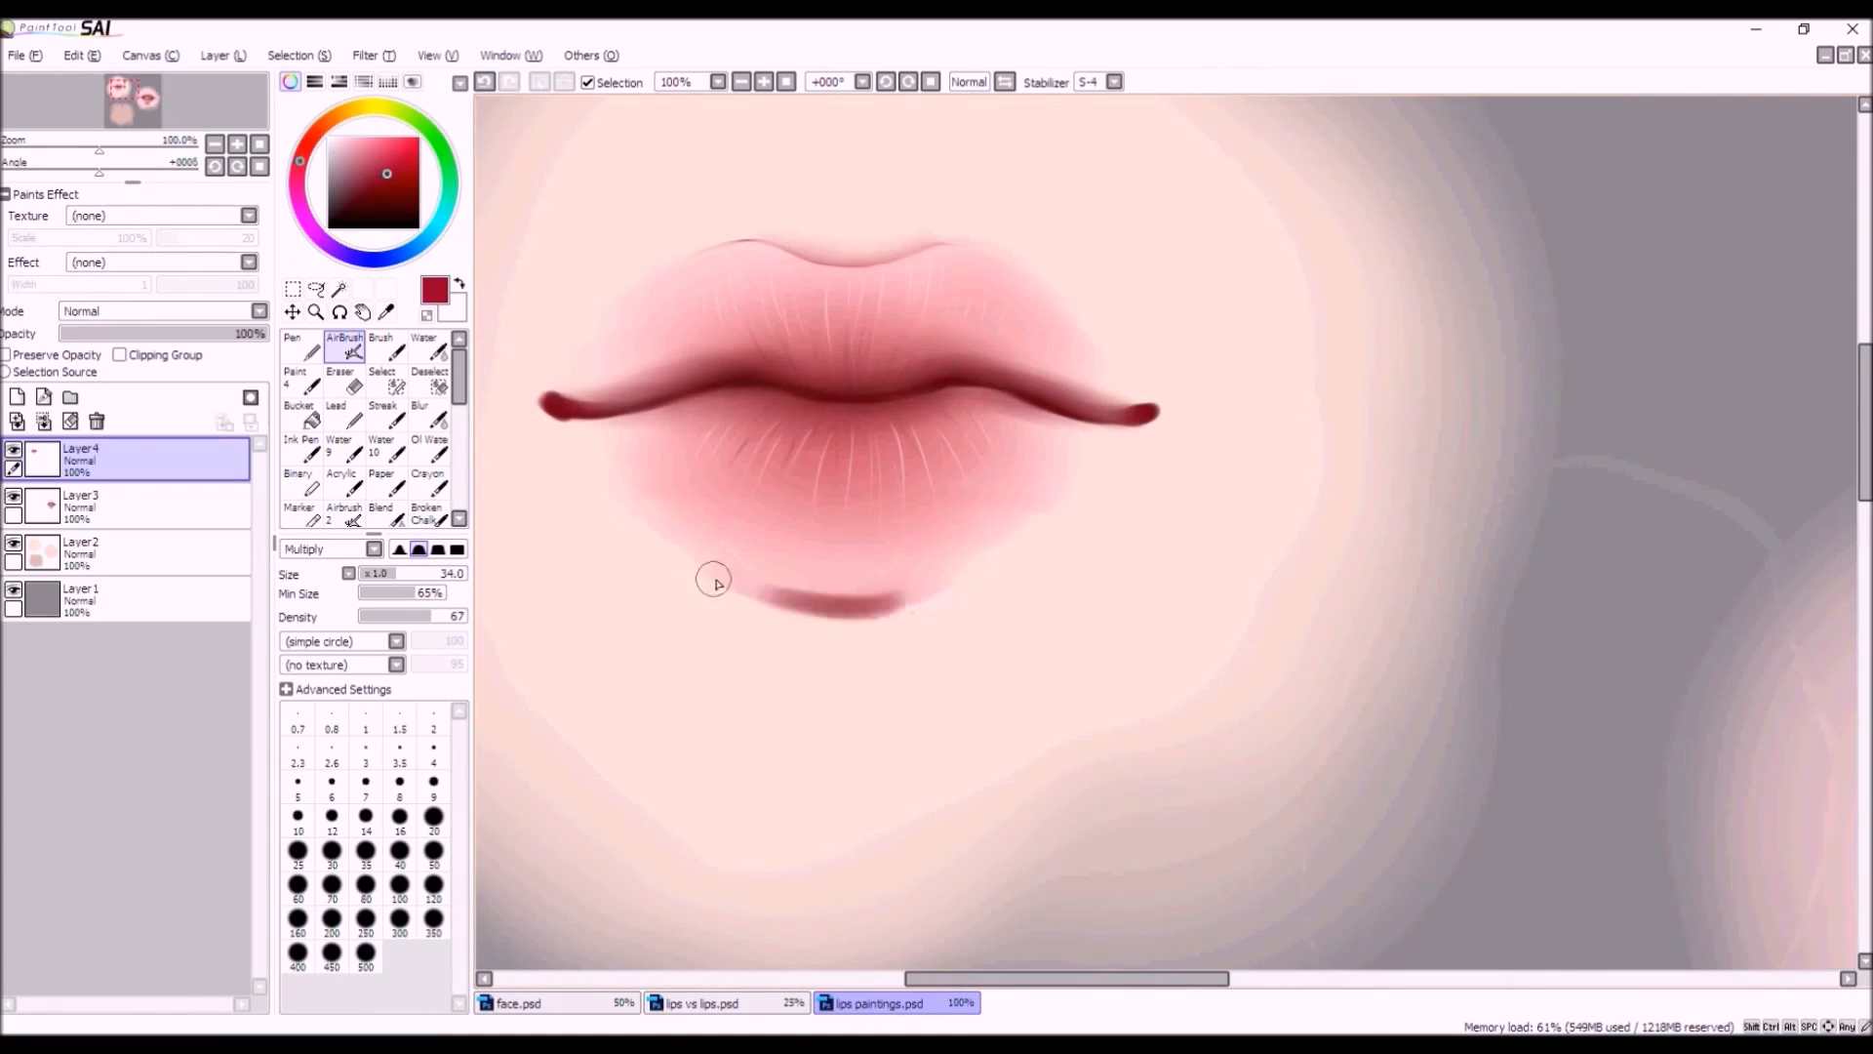
{"action": "left_click_drag", "start_coordinate": [788, 600], "coordinate": [973, 573]}
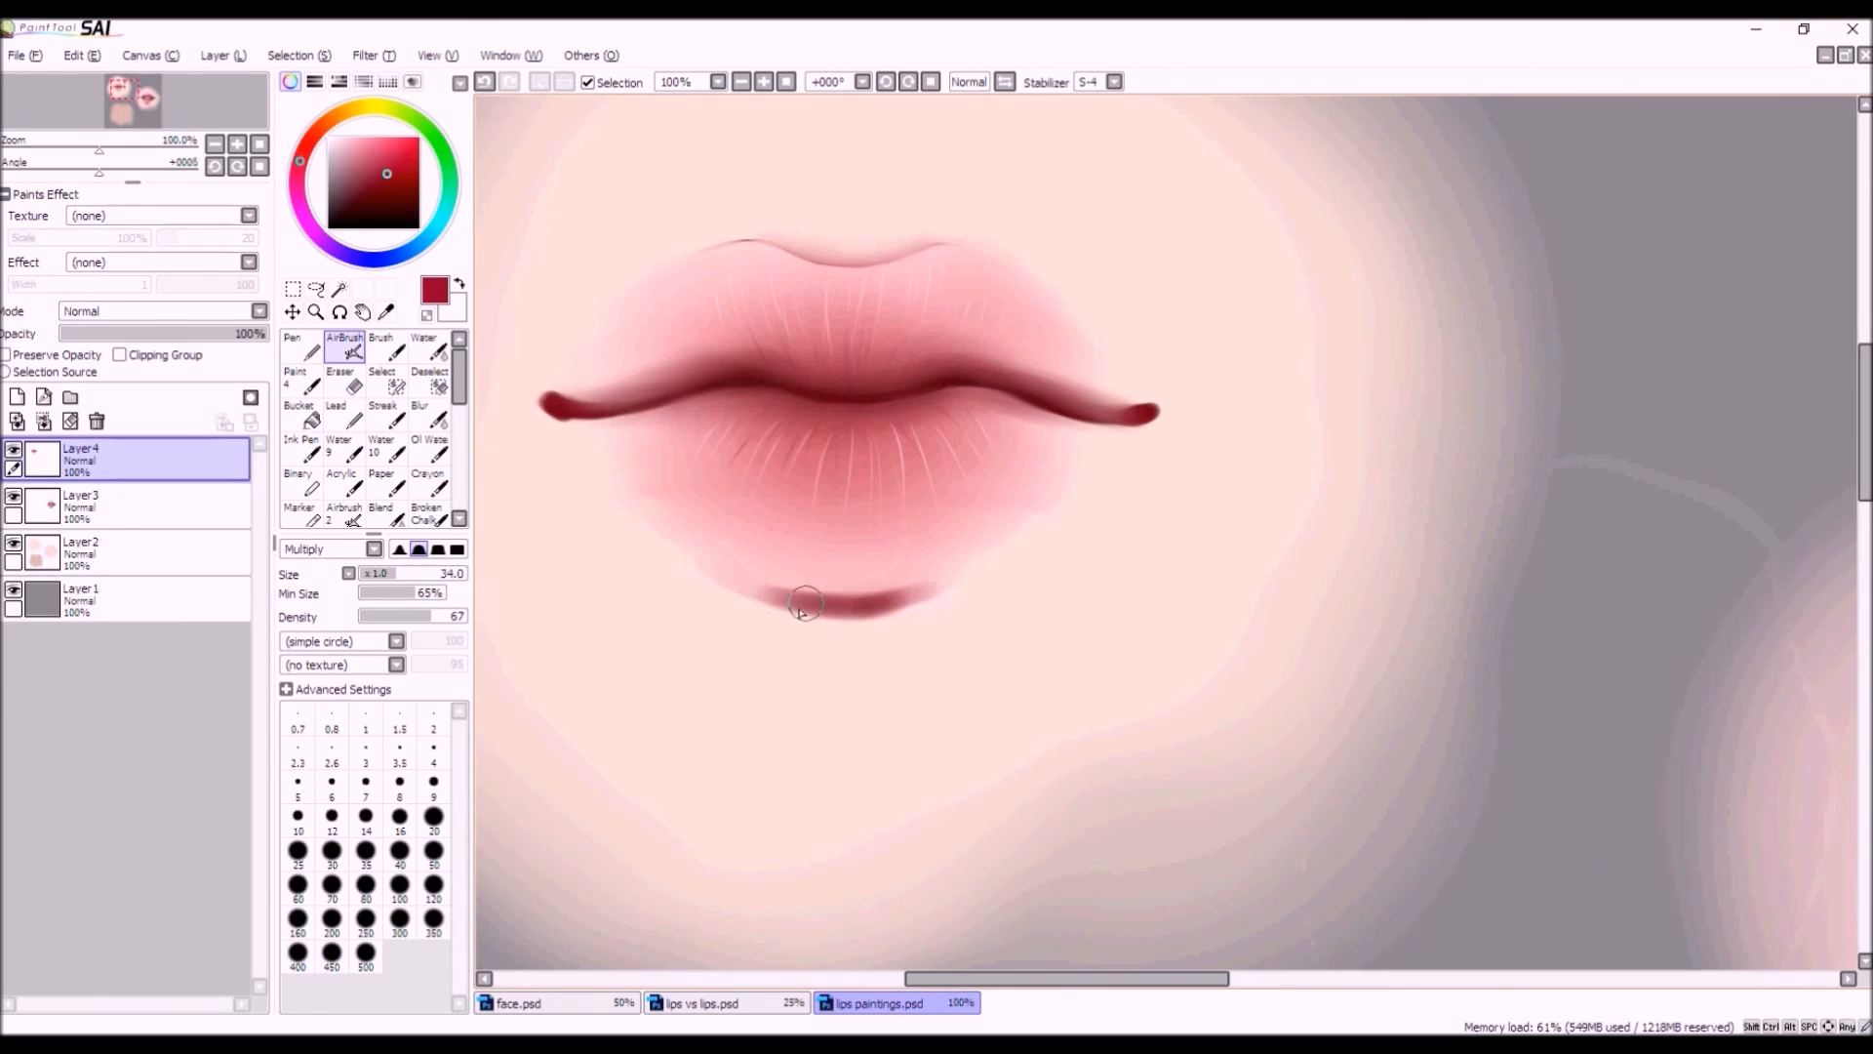
{"action": "scroll", "coordinate": [802, 610], "scroll_direction": "down", "scroll_amount": 3}
{"action": "scroll", "coordinate": [771, 595], "scroll_direction": "up", "scroll_amount": 2}
Darken the Cupid's bow contour in deep red with the Multiply AirBrush at size 20.
{"action": "left_click", "coordinate": [377, 575]}
{"action": "left_click", "coordinate": [434, 818]}
{"action": "scroll", "coordinate": [853, 436], "scroll_direction": "up", "scroll_amount": 1}
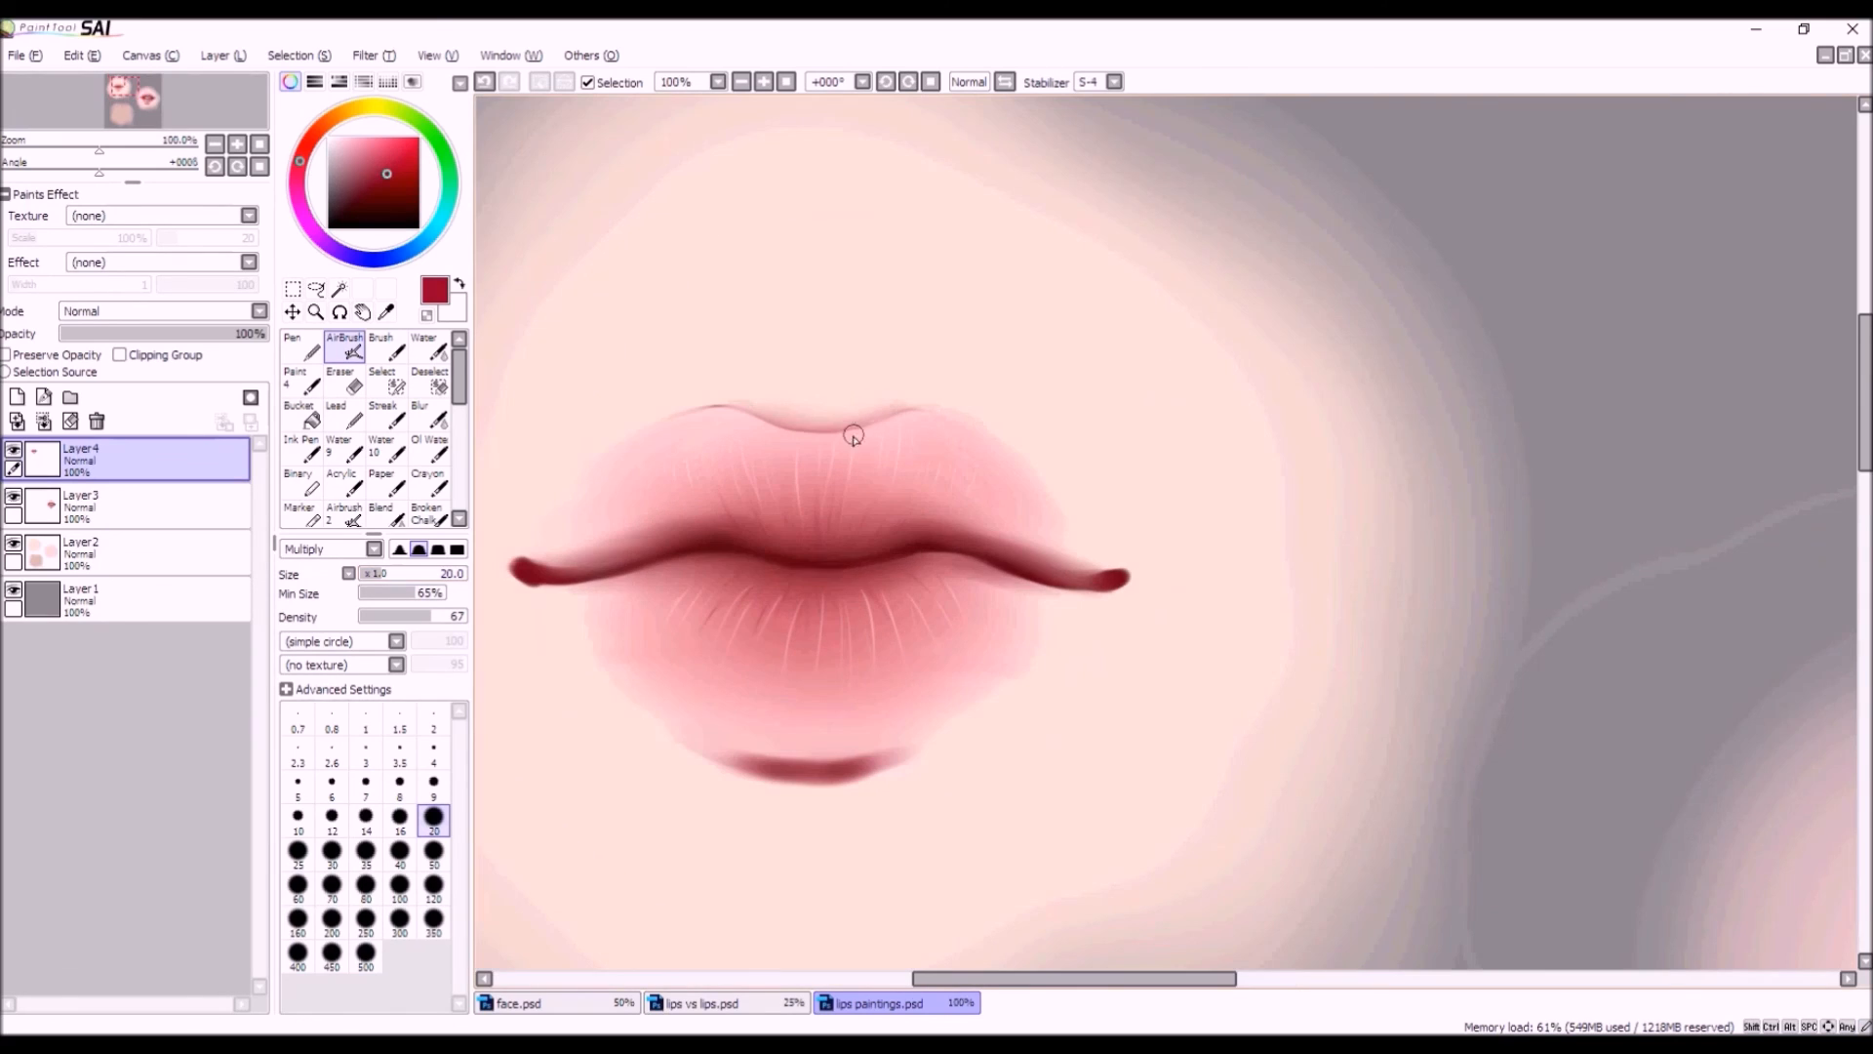
{"action": "mouse_move", "coordinate": [869, 415]}
{"action": "left_mouse_down"}
{"action": "mouse_move", "coordinate": [739, 400]}
{"action": "mouse_move", "coordinate": [768, 426]}
{"action": "mouse_move", "coordinate": [759, 413]}
{"action": "mouse_move", "coordinate": [876, 414]}
{"action": "left_mouse_up"}
{"action": "scroll", "coordinate": [829, 583], "scroll_direction": "down", "scroll_amount": 3}
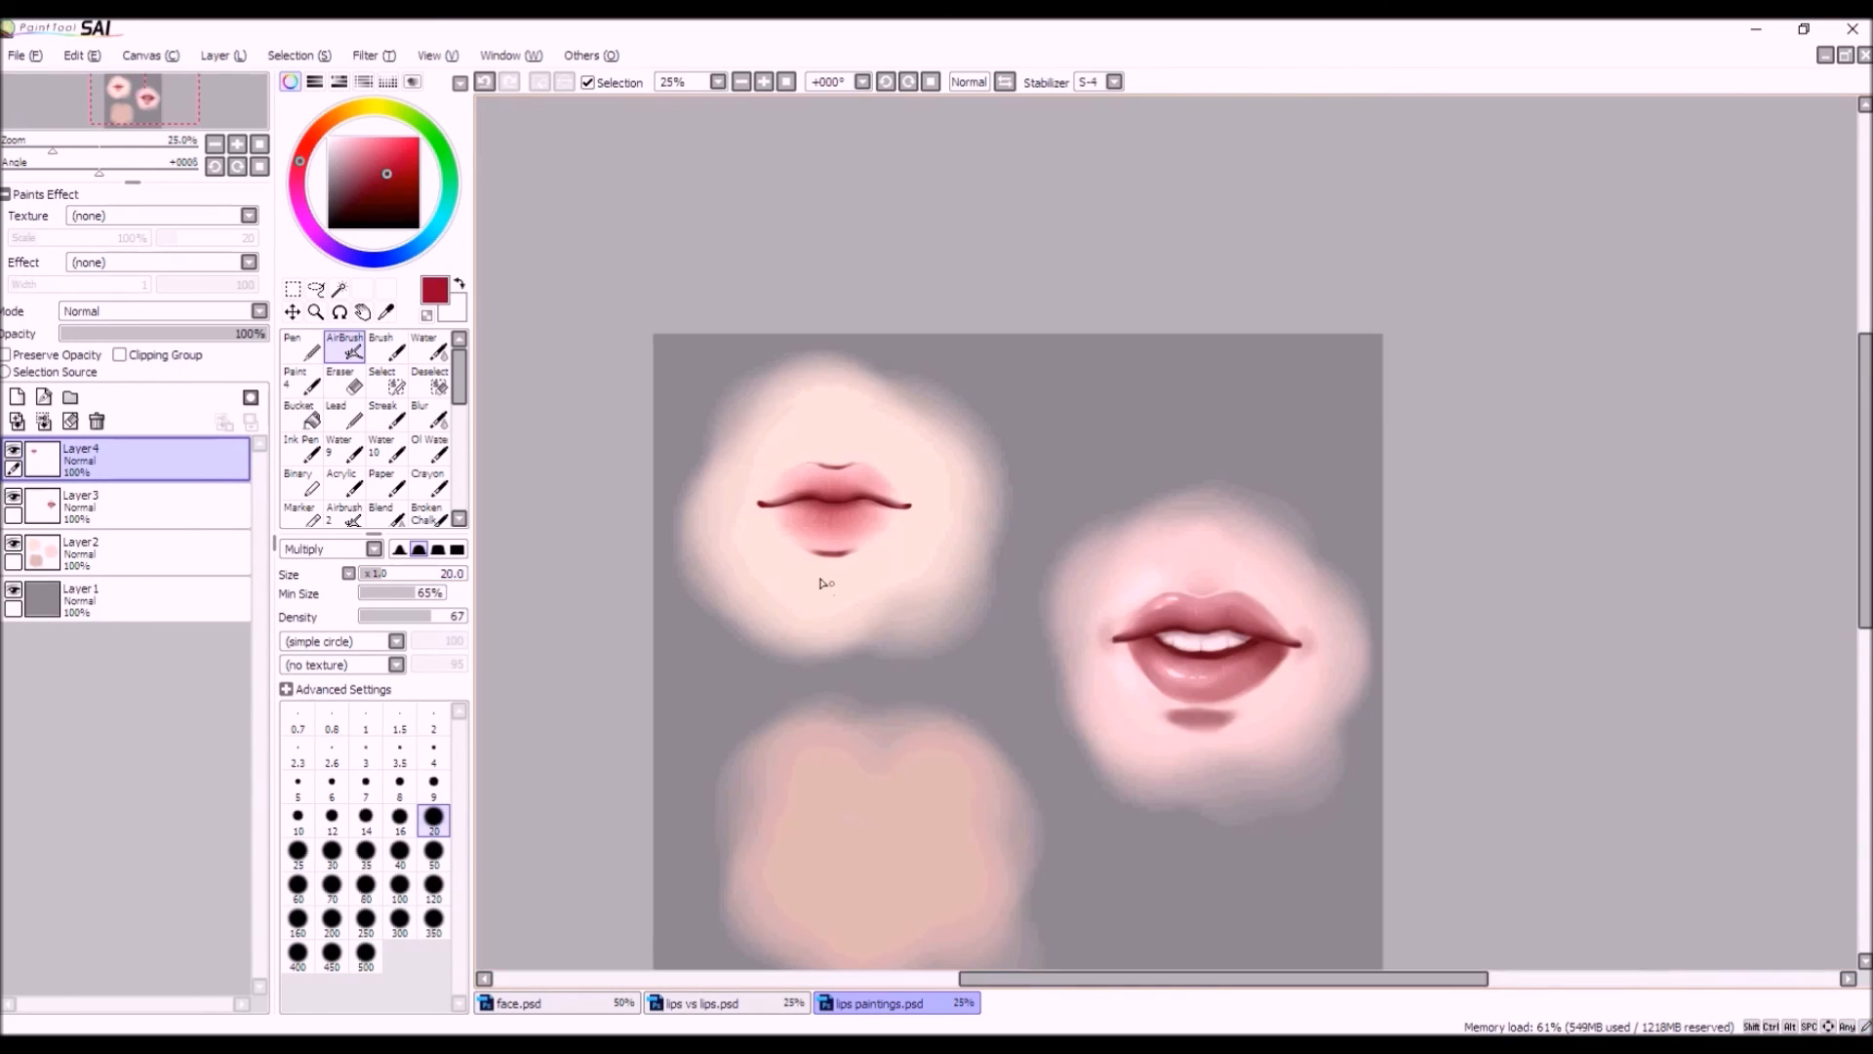
{"action": "scroll", "coordinate": [761, 459], "scroll_direction": "up", "scroll_amount": 4}
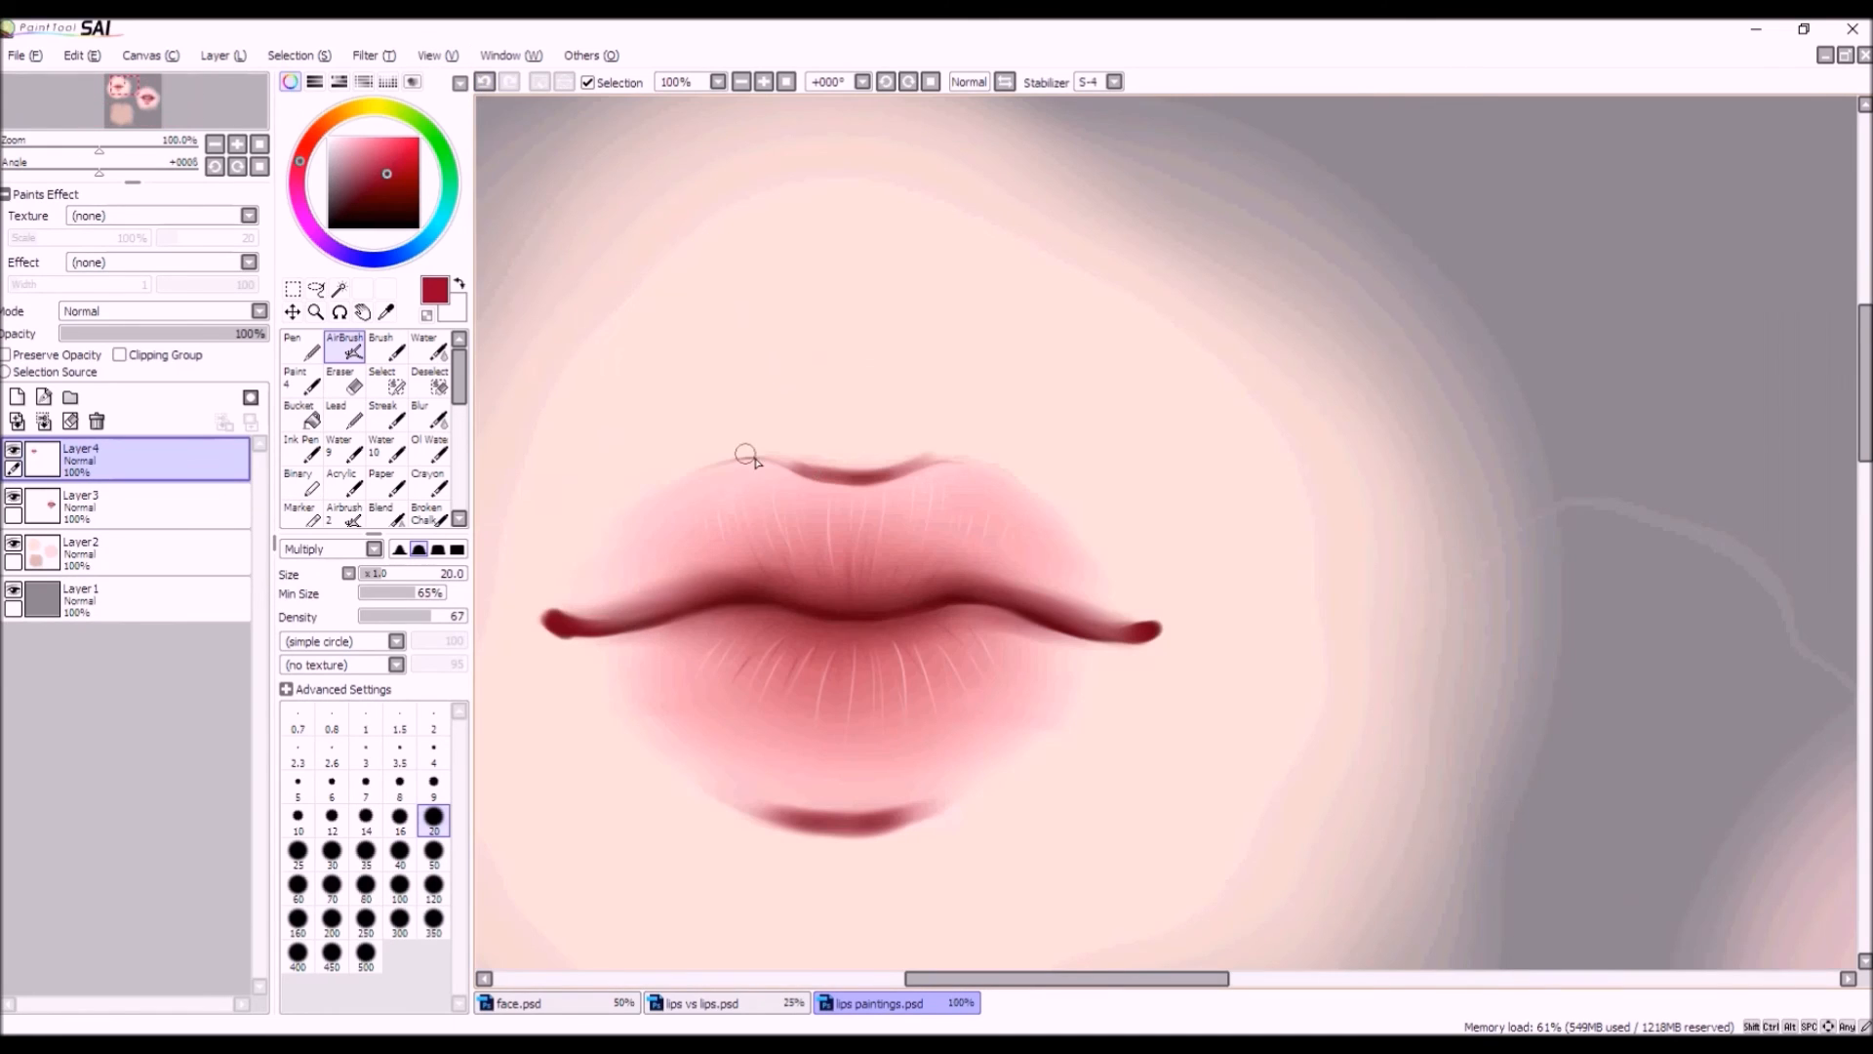
{"action": "scroll", "coordinate": [806, 472], "scroll_direction": "down", "scroll_amount": 2}
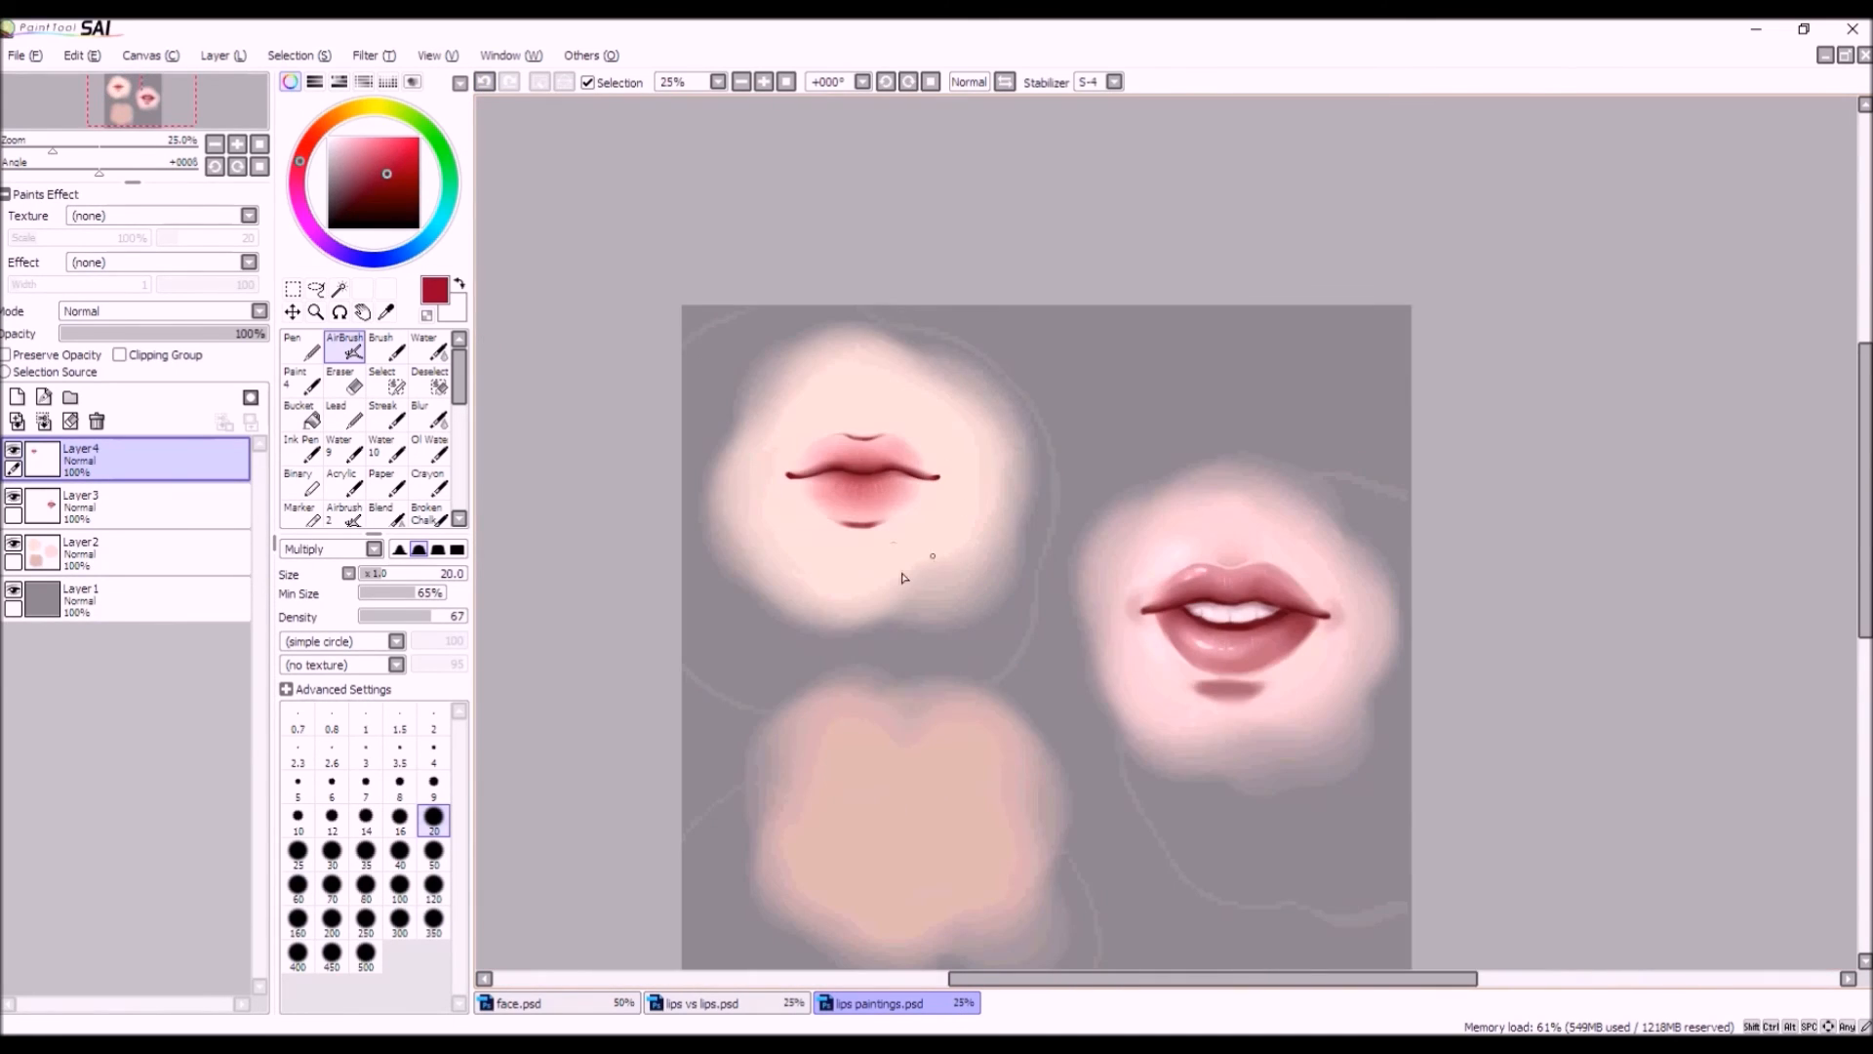
{"action": "scroll", "coordinate": [894, 434], "scroll_direction": "up", "scroll_amount": 2}
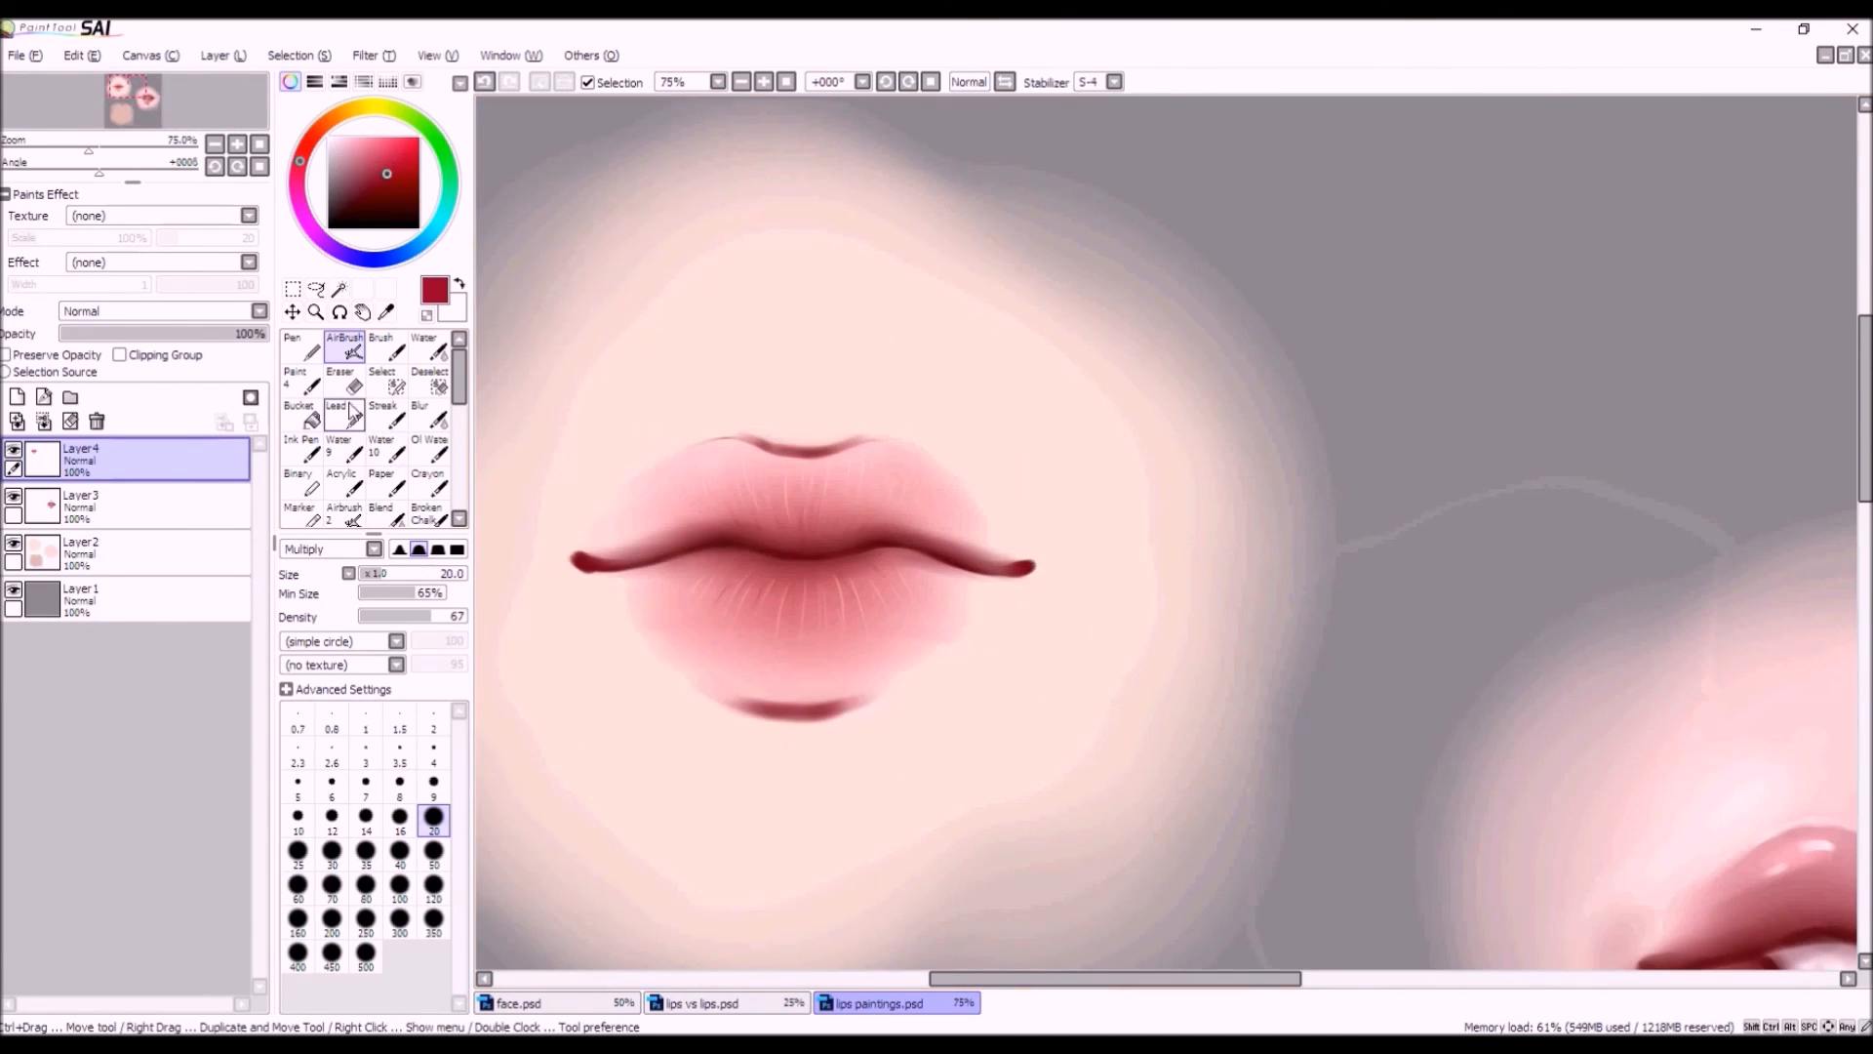
Thin the upper side of the Cupid's bow contour with the Eraser at size 75 and density 37.
{"action": "left_click", "coordinate": [347, 382]}
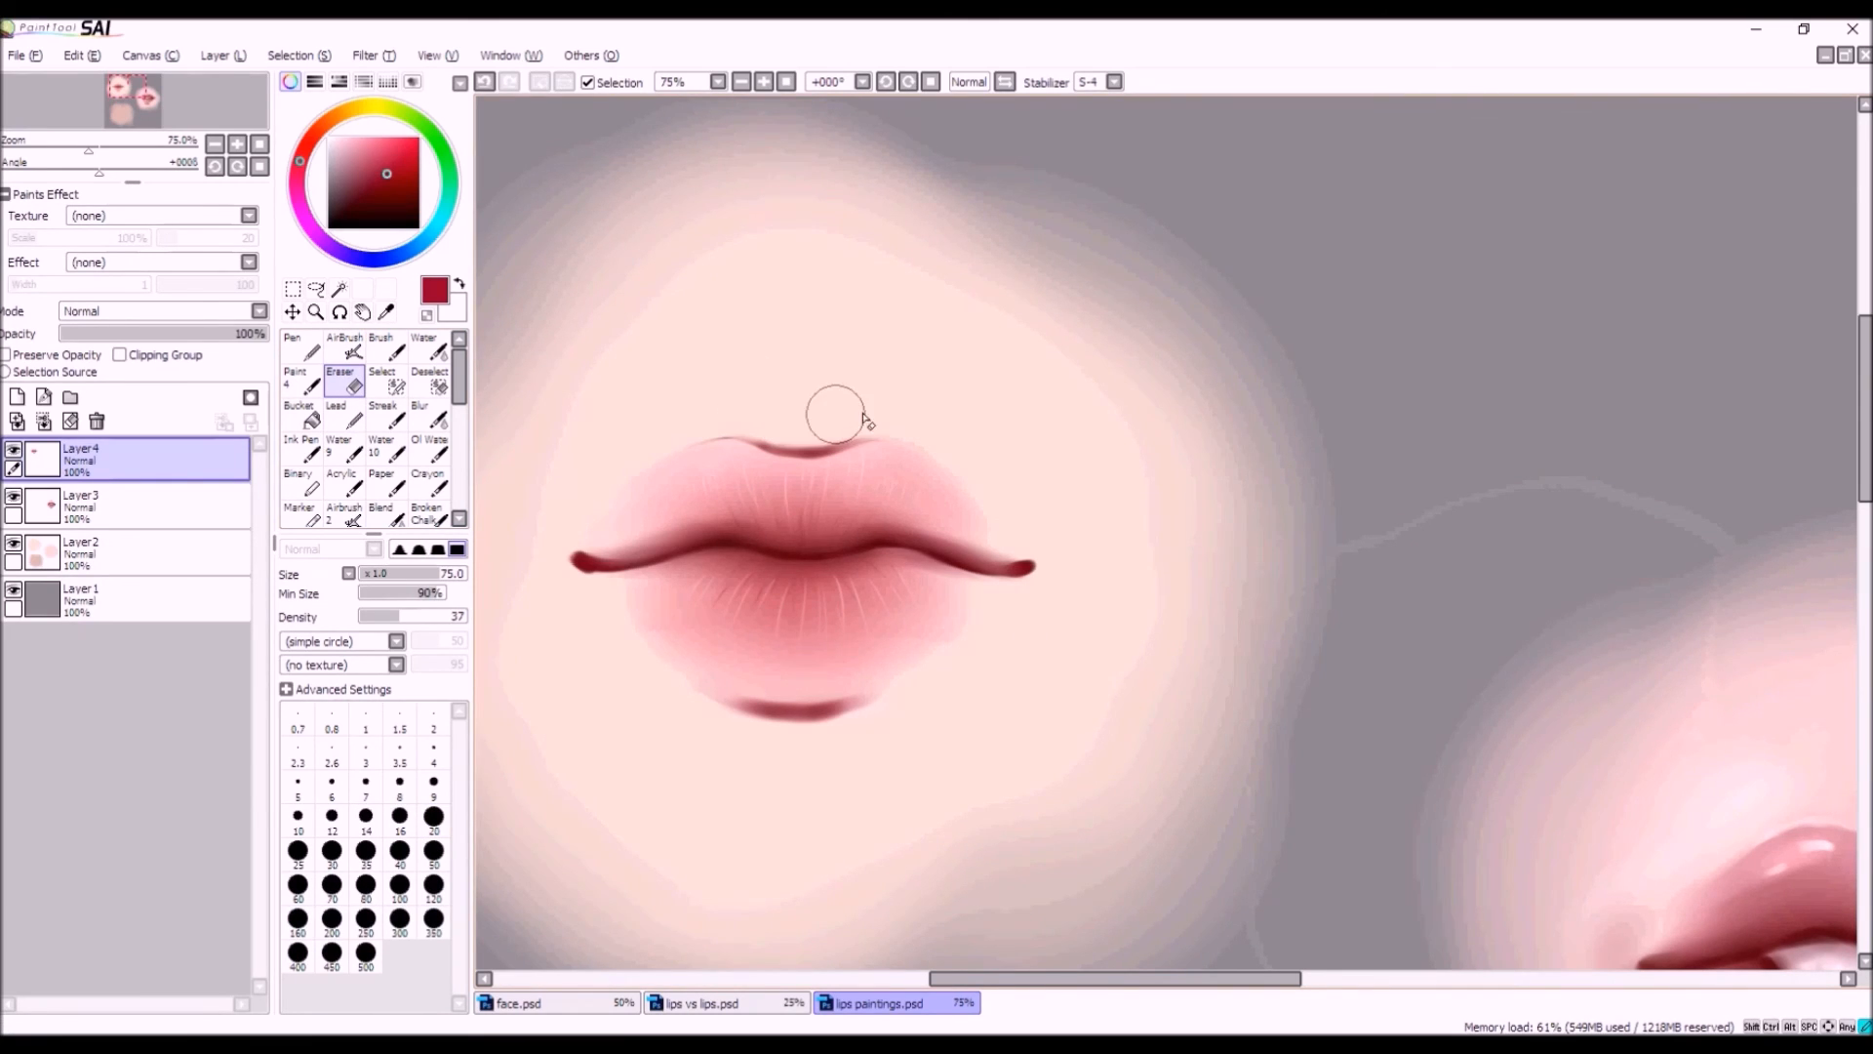
{"action": "scroll", "coordinate": [858, 409], "scroll_direction": "down", "scroll_amount": 2}
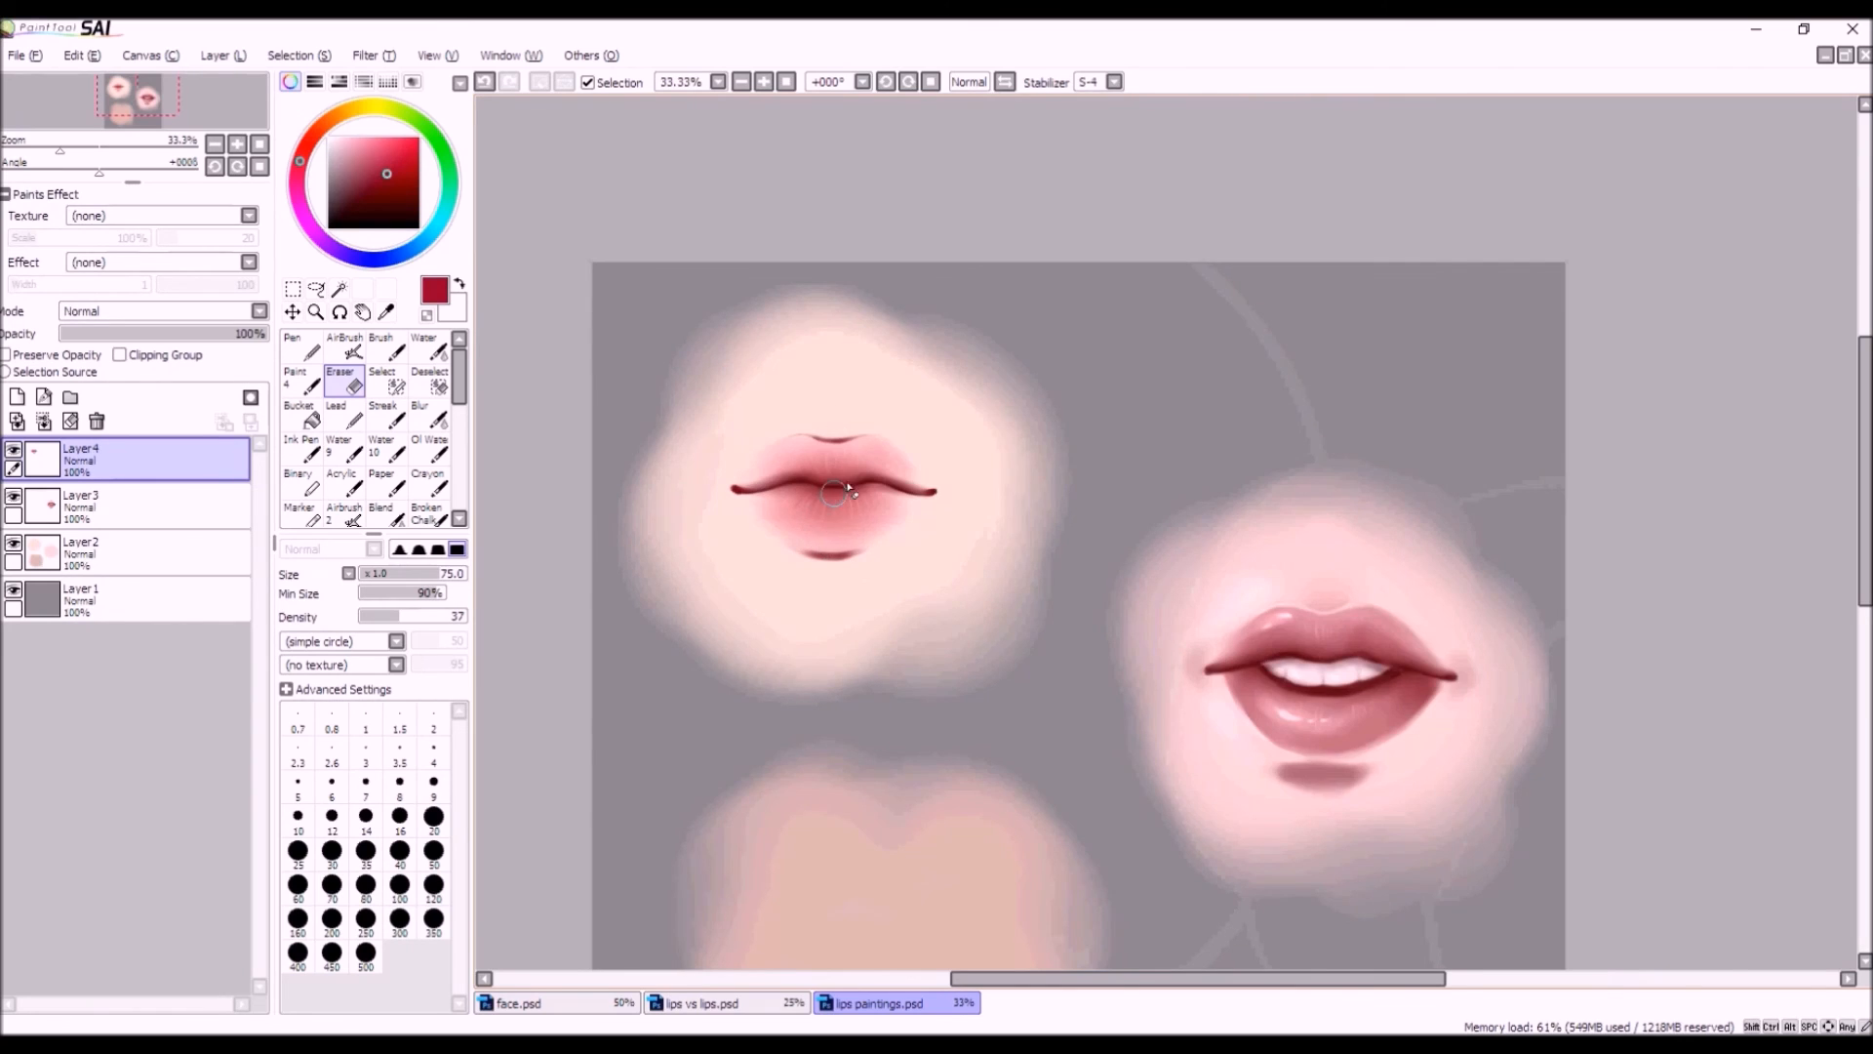
{"action": "scroll", "coordinate": [848, 490], "scroll_direction": "up", "scroll_amount": 2}
Refine the dip of the Cupid's bow contour in deep red with the Multiply AirBrush at size 12.
{"action": "left_click", "coordinate": [344, 349]}
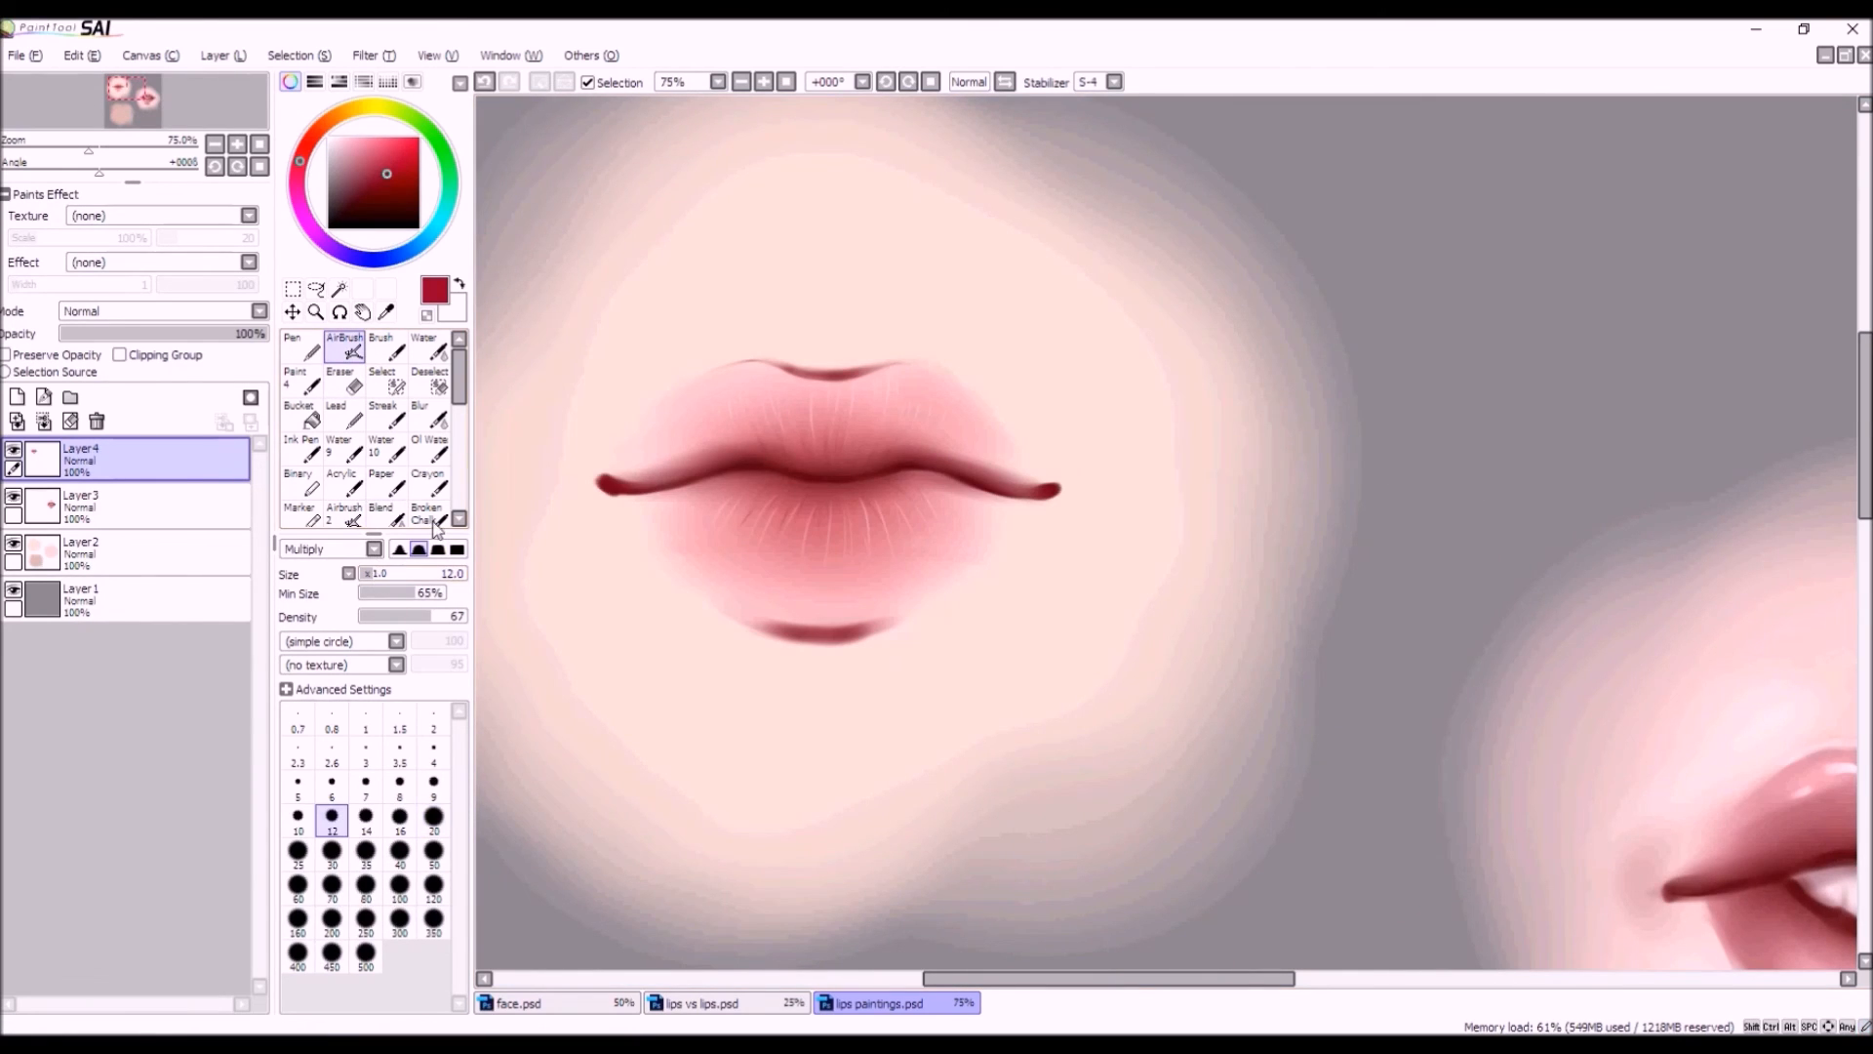
{"action": "scroll", "coordinate": [849, 356], "scroll_direction": "up", "scroll_amount": 3}
{"action": "mouse_move", "coordinate": [816, 412]}
{"action": "left_mouse_down"}
{"action": "mouse_move", "coordinate": [655, 382]}
{"action": "mouse_move", "coordinate": [723, 413]}
{"action": "mouse_move", "coordinate": [895, 404]}
{"action": "left_mouse_up"}
{"action": "scroll", "coordinate": [934, 397], "scroll_direction": "down", "scroll_amount": 4}
{"action": "scroll", "coordinate": [794, 635], "scroll_direction": "up", "scroll_amount": 3}
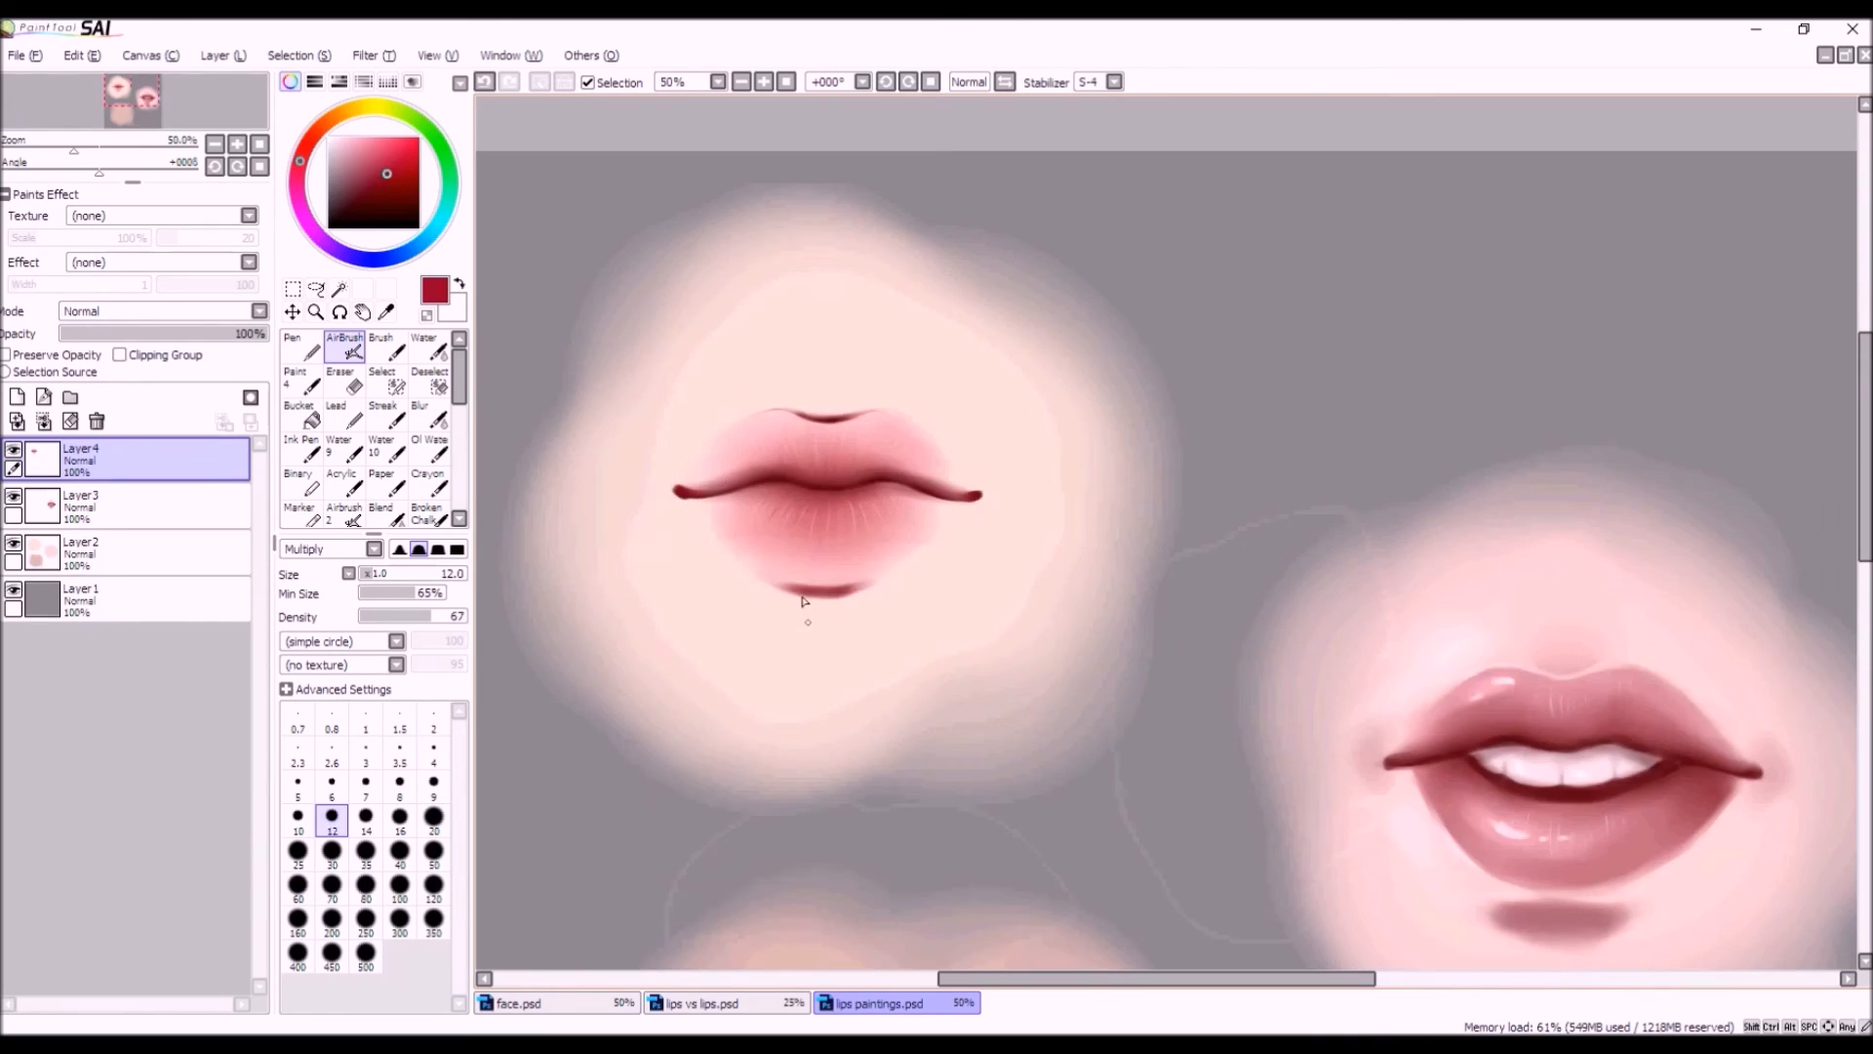
{"action": "scroll", "coordinate": [935, 517], "scroll_direction": "down", "scroll_amount": 2}
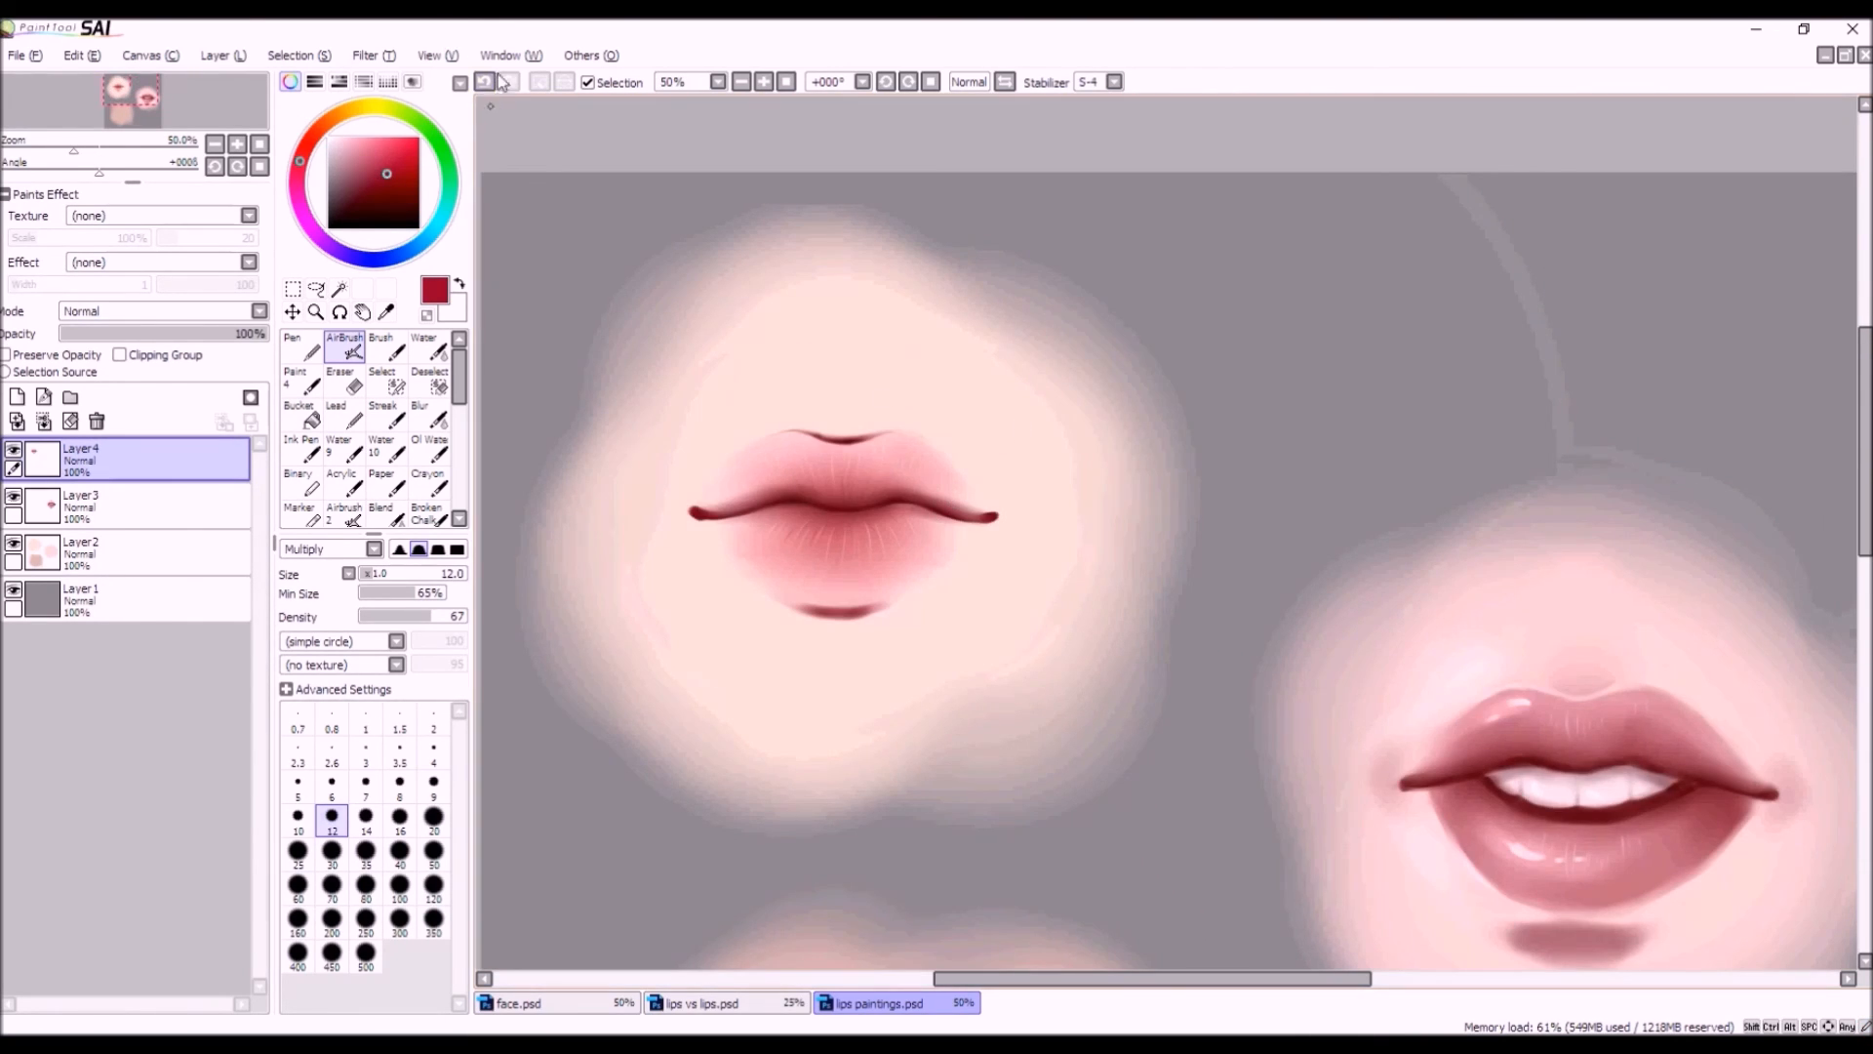
Try to paint over the Cupid's bow contour in deep red with the AirBrush on Normal at size 12.
{"action": "left_click", "coordinate": [359, 548]}
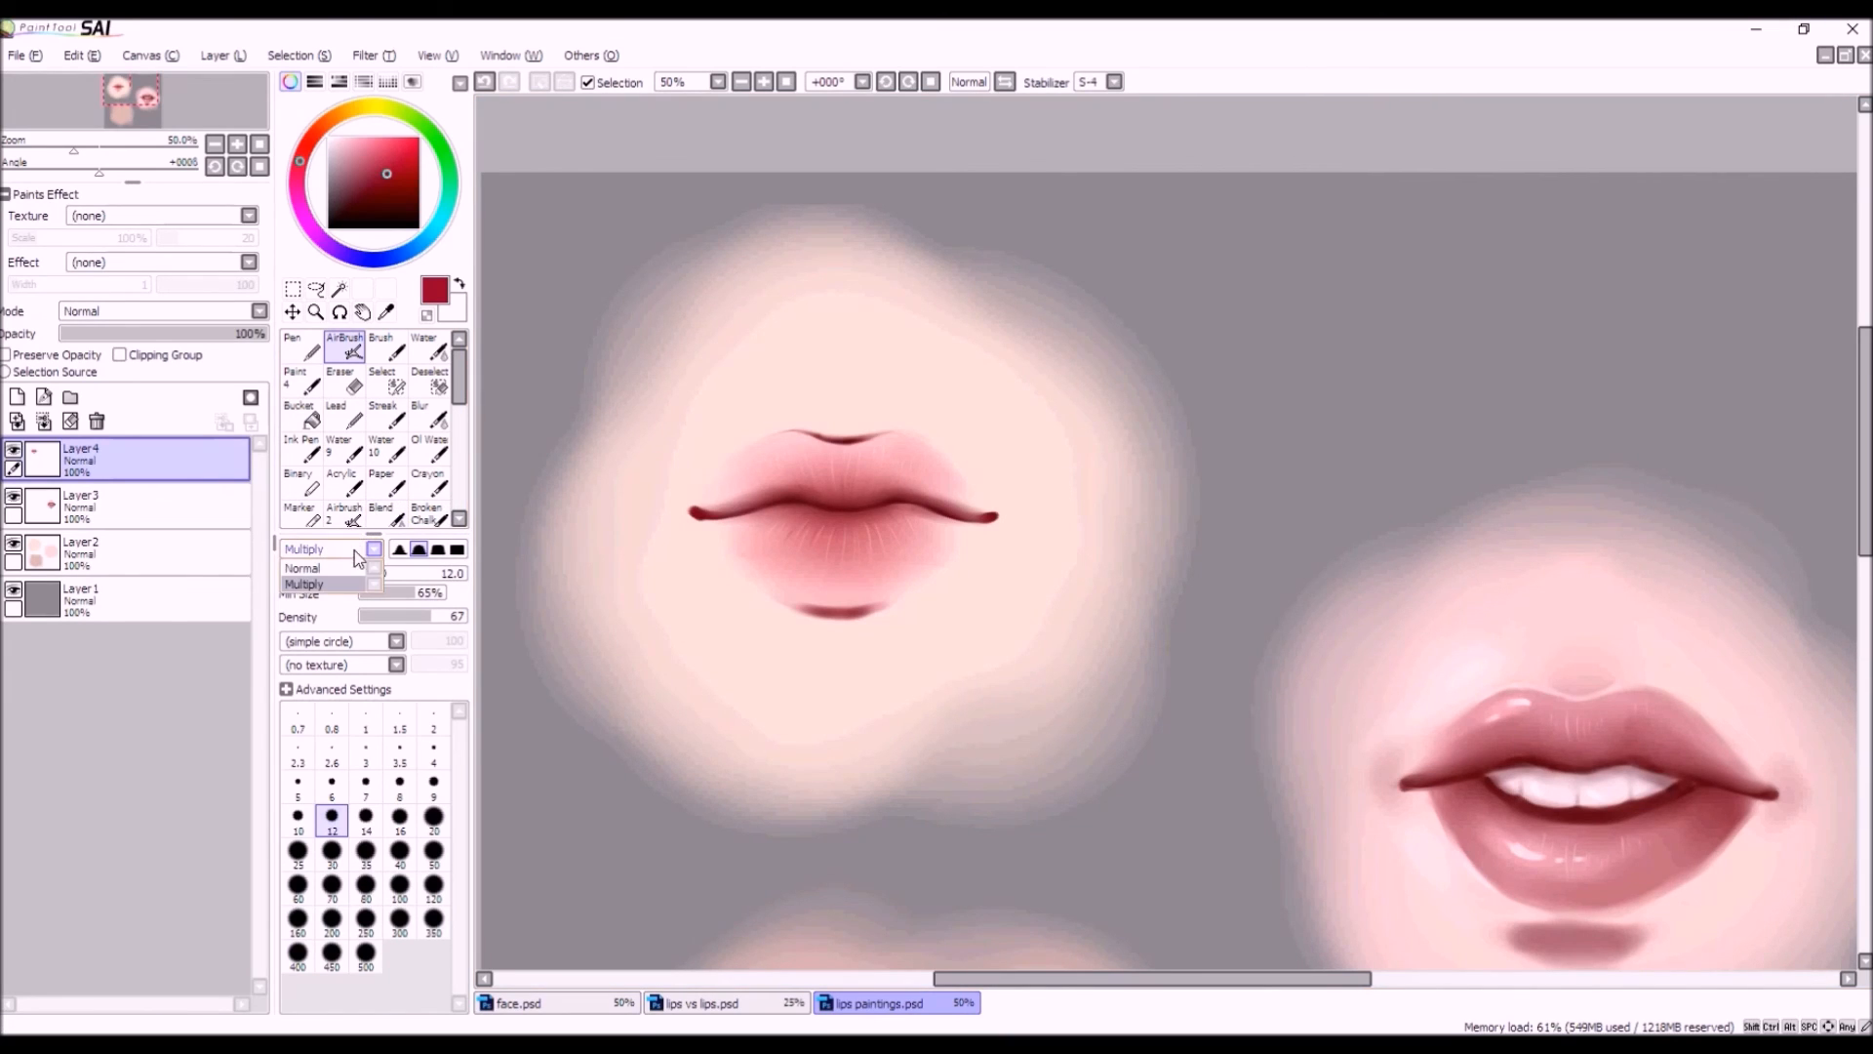
{"action": "left_click", "coordinate": [345, 566]}
{"action": "scroll", "coordinate": [899, 481], "scroll_direction": "up", "scroll_amount": 1}
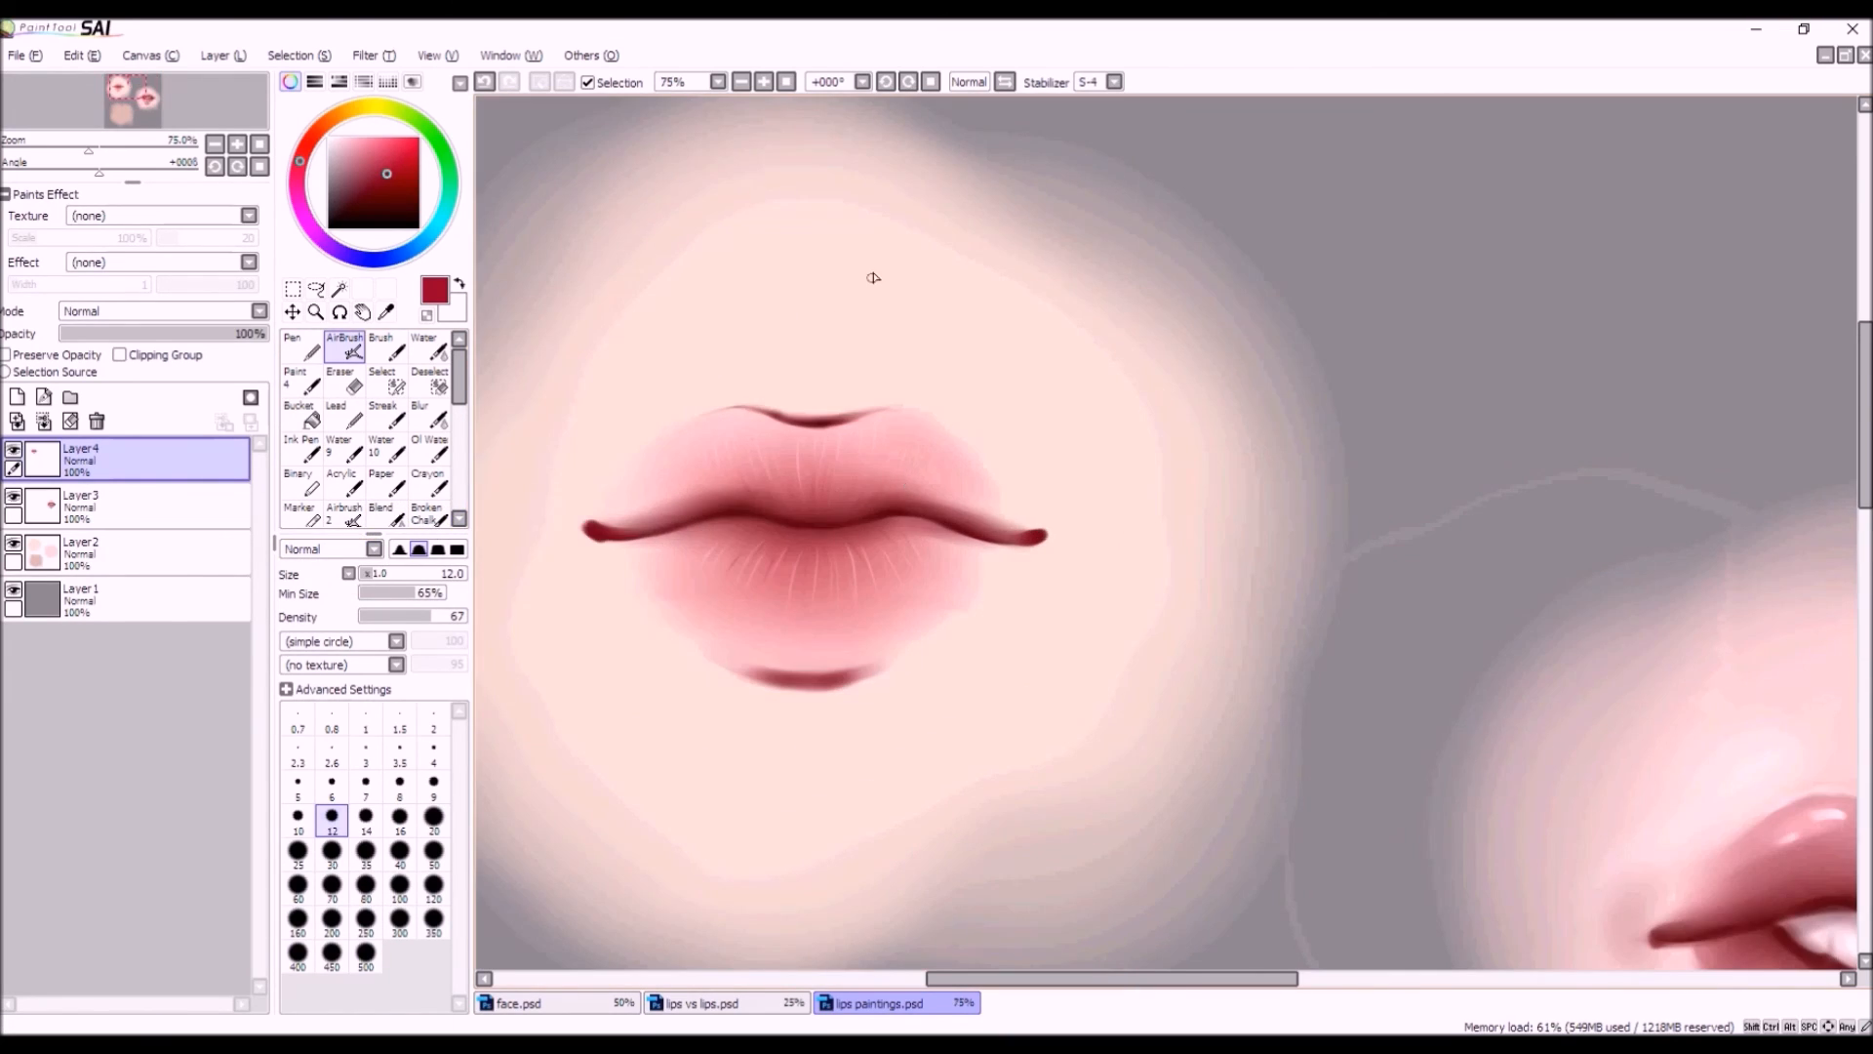
{"action": "scroll", "coordinate": [873, 278], "scroll_direction": "up", "scroll_amount": 3}
{"action": "left_click_drag", "start_coordinate": [798, 522], "coordinate": [937, 488]}
{"action": "key", "text": "ctrl+z"}
{"action": "key", "text": "ctrl+z"}
{"action": "key", "text": "ctrl+z"}
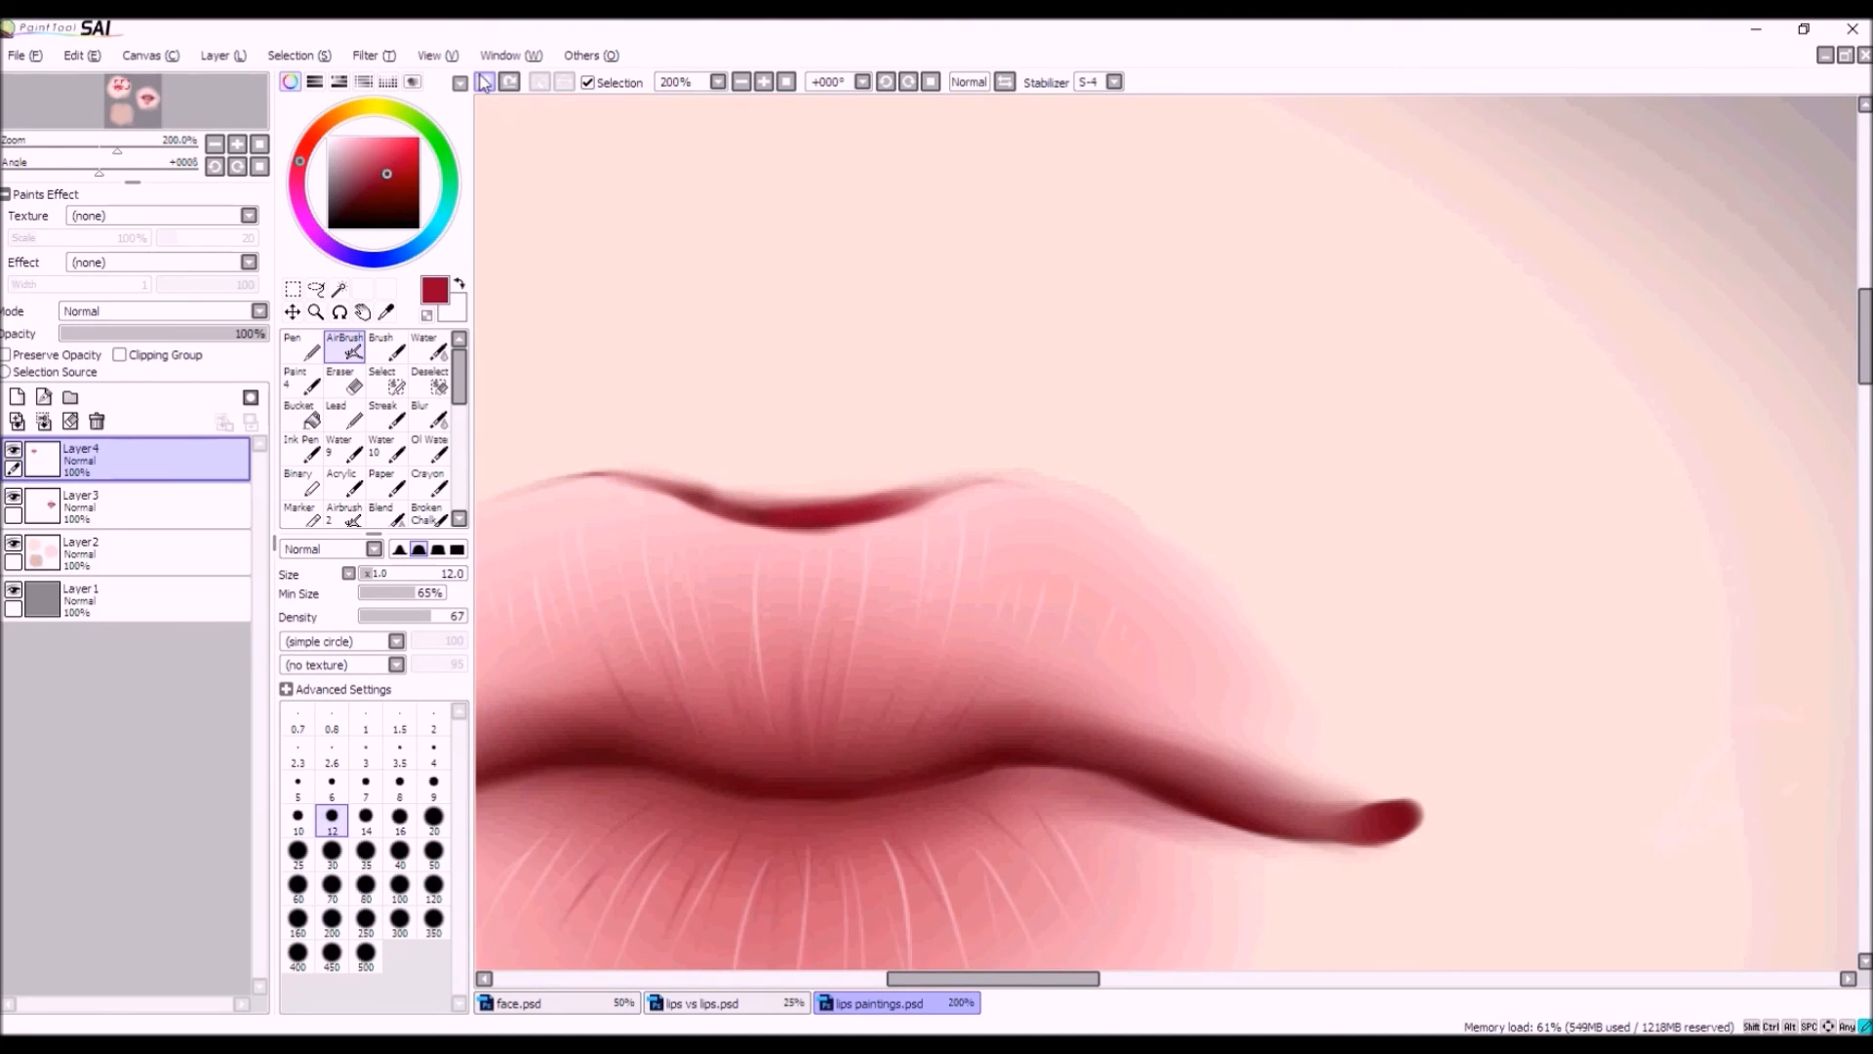
Sample the brownish red of the Cupid's bow contour and paint over its dark line with the AirBrush on Normal at size 12.
{"action": "scroll", "coordinate": [733, 519], "scroll_direction": "up", "scroll_amount": 1}
{"action": "left_click", "coordinate": [738, 502], "text": "alt"}
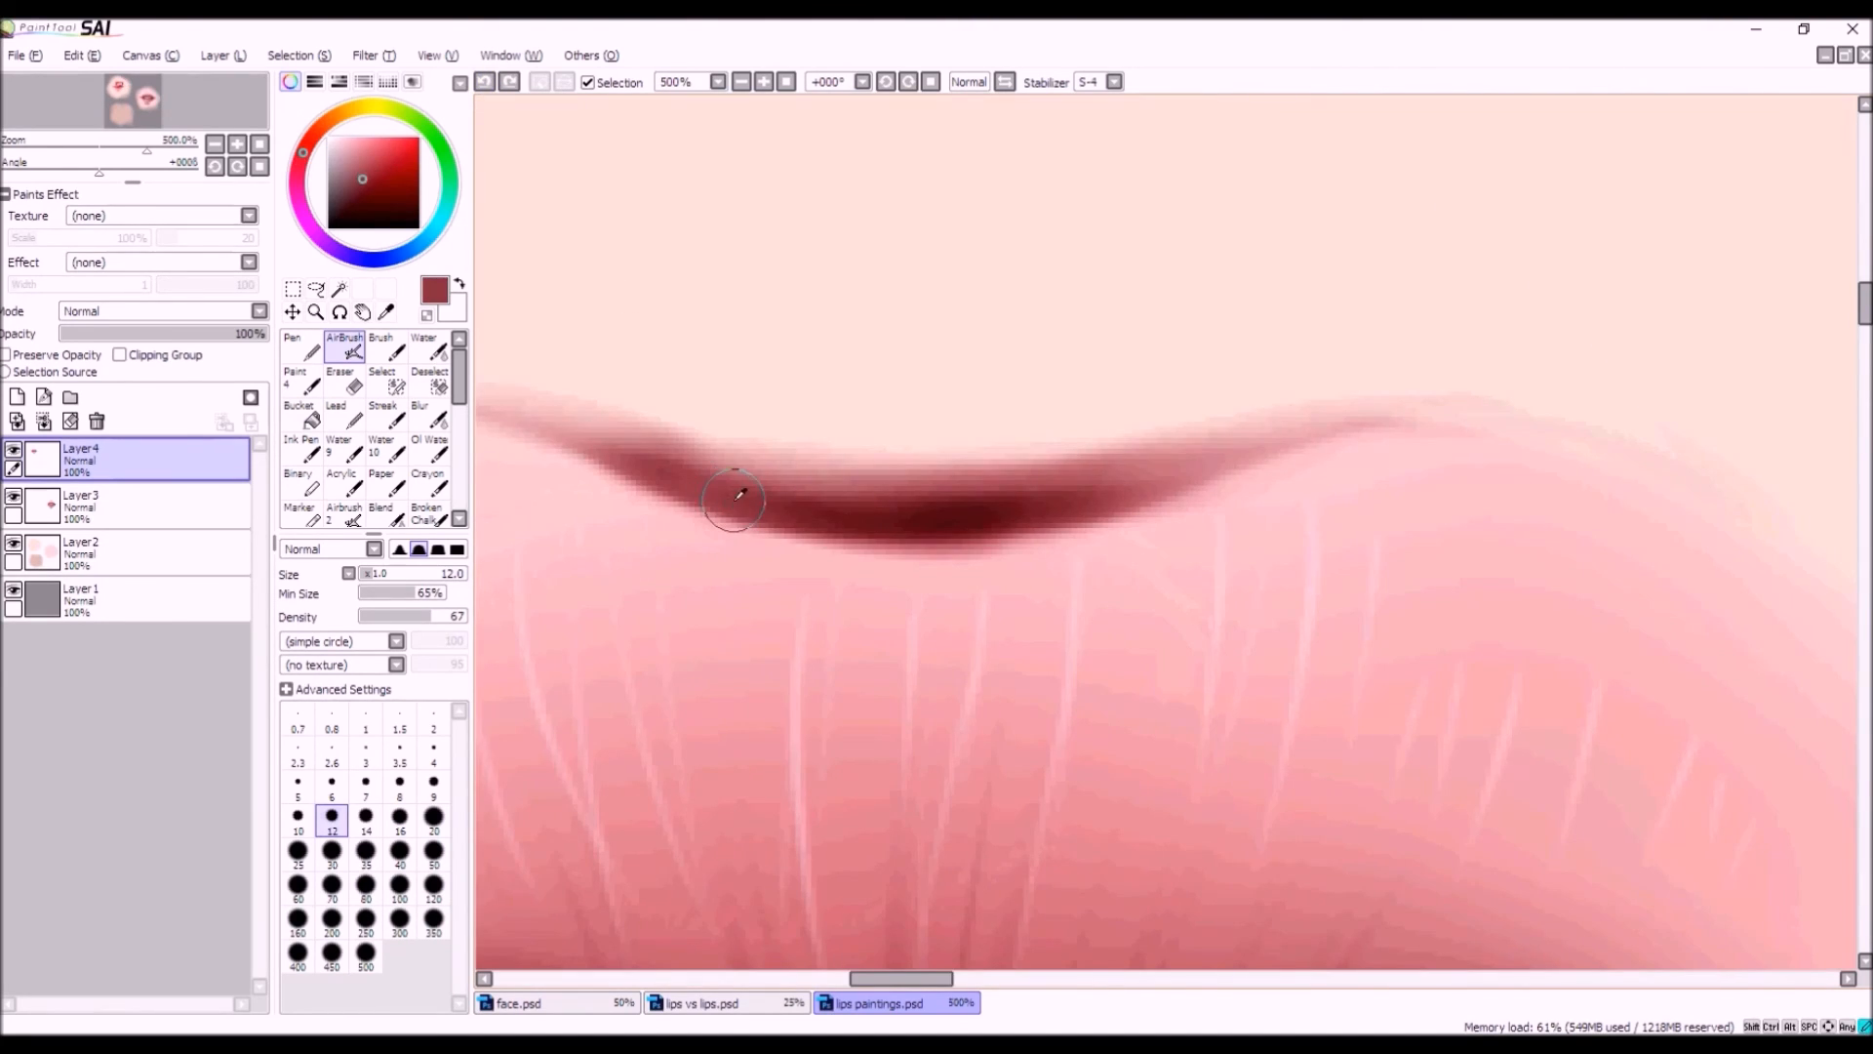
{"action": "mouse_move", "coordinate": [650, 466]}
{"action": "left_mouse_down"}
{"action": "mouse_move", "coordinate": [880, 504]}
{"action": "mouse_move", "coordinate": [850, 495]}
{"action": "mouse_move", "coordinate": [1047, 475]}
{"action": "left_mouse_up"}
{"action": "left_click_drag", "start_coordinate": [847, 500], "coordinate": [1097, 446]}
{"action": "mouse_move", "coordinate": [916, 491]}
{"action": "left_mouse_down"}
{"action": "mouse_move", "coordinate": [1066, 478]}
{"action": "mouse_move", "coordinate": [1132, 439]}
{"action": "left_mouse_up"}
{"action": "scroll", "coordinate": [1132, 439], "scroll_direction": "down", "scroll_amount": 3}
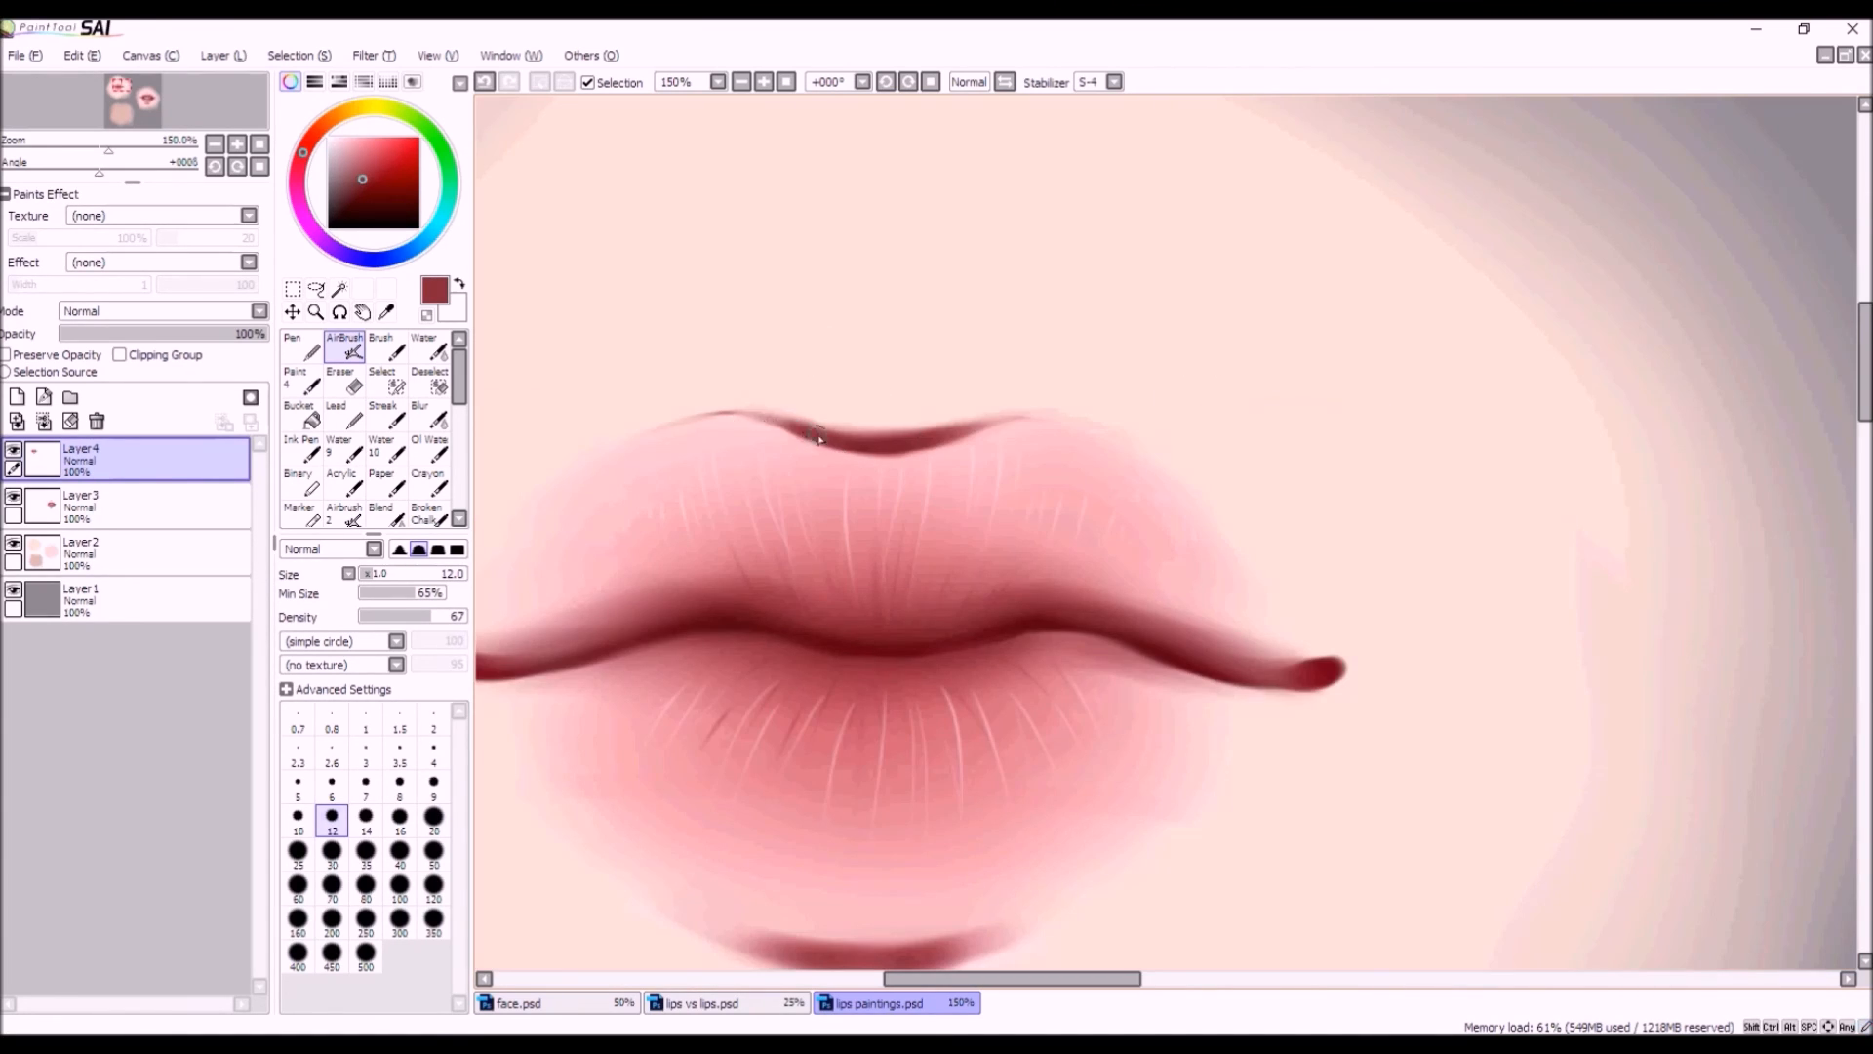
{"action": "scroll", "coordinate": [783, 434], "scroll_direction": "down", "scroll_amount": 2}
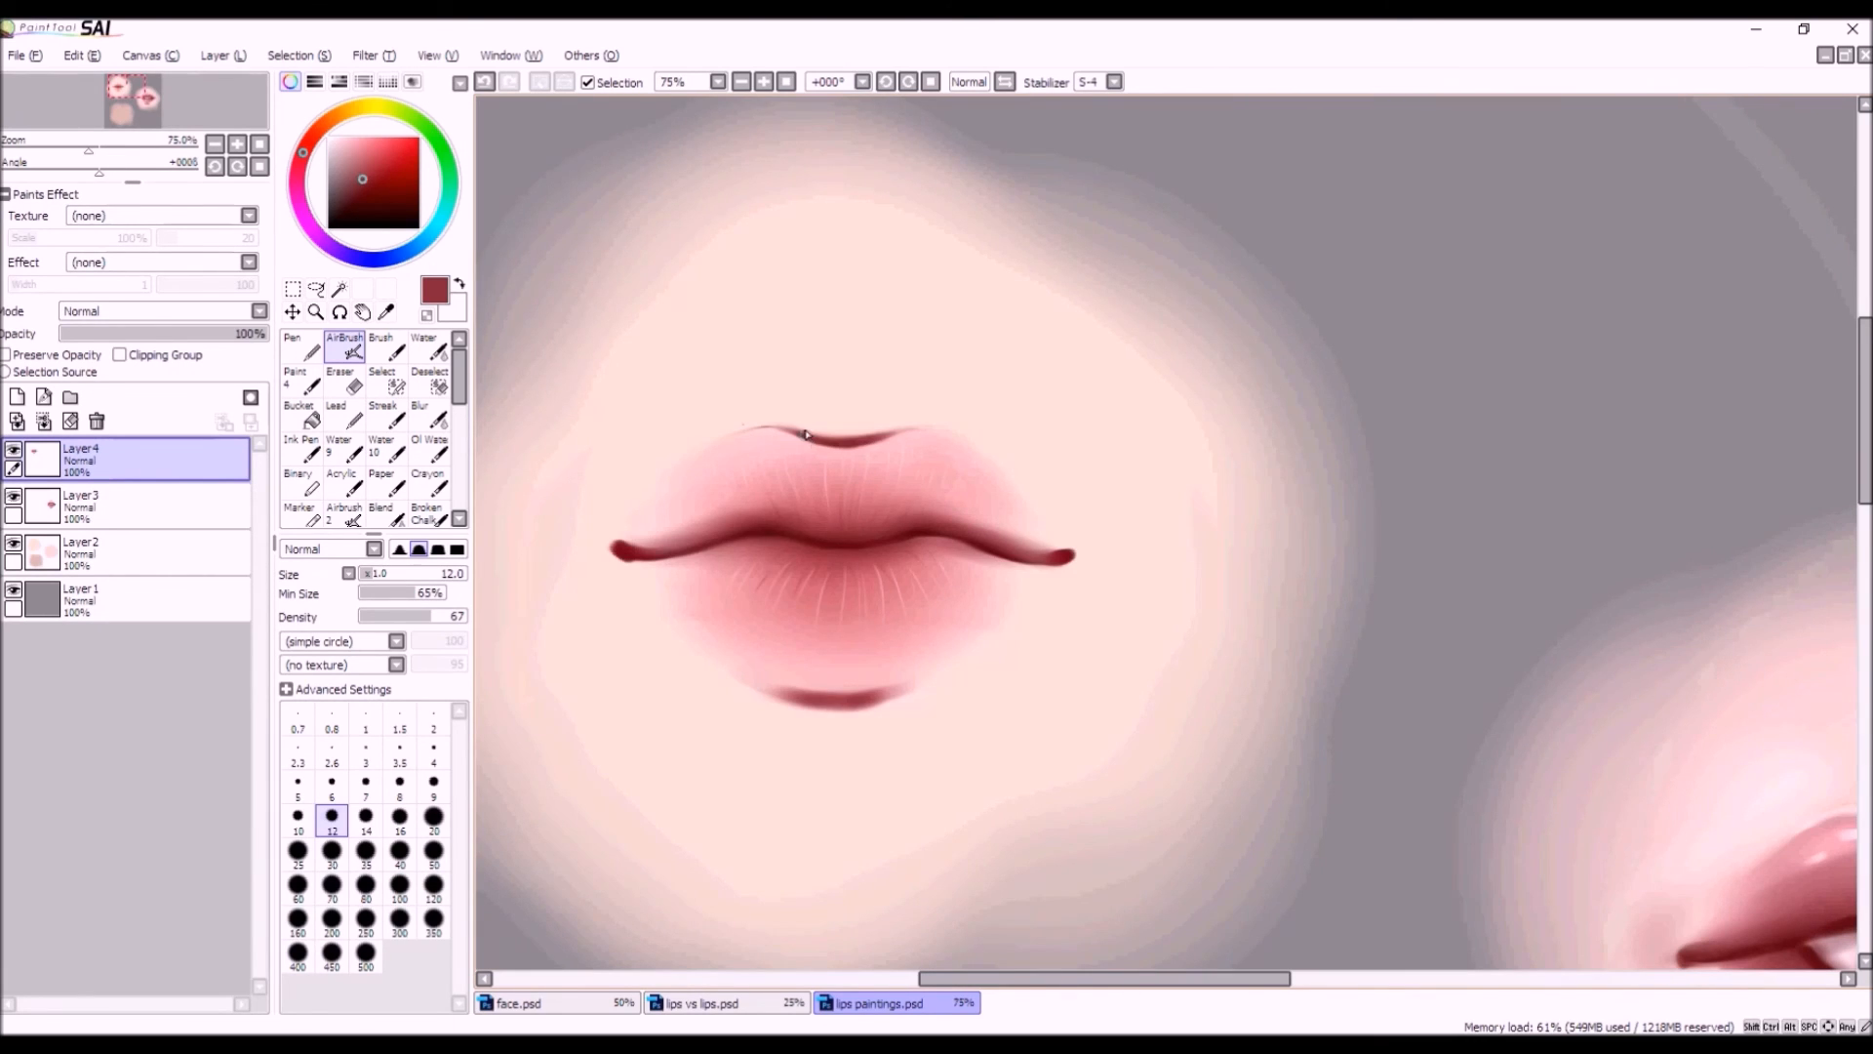
Undo the last stroke and repaint the left half of the Cupid's bow contour in brownish red with the AirBrush at size 12.
{"action": "scroll", "coordinate": [812, 487], "scroll_direction": "down", "scroll_amount": 1}
{"action": "scroll", "coordinate": [807, 446], "scroll_direction": "up", "scroll_amount": 1}
{"action": "left_click", "coordinate": [485, 82]}
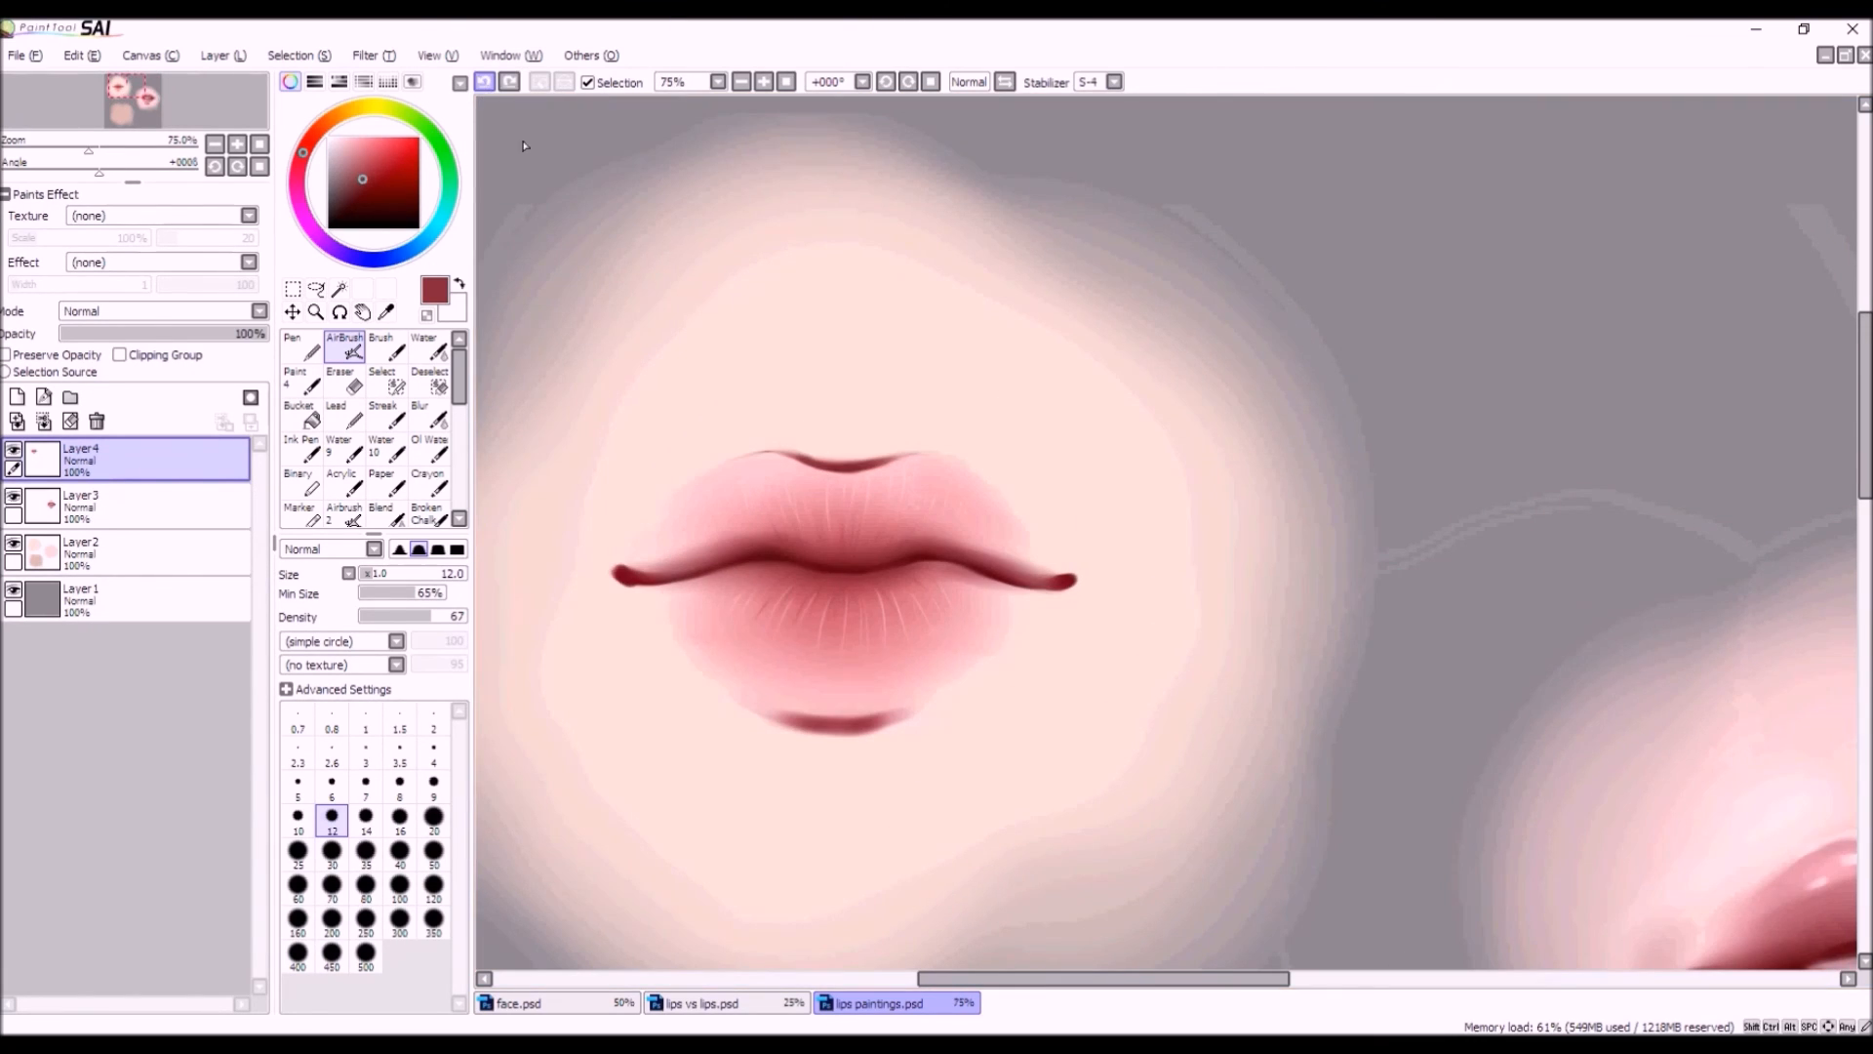
{"action": "scroll", "coordinate": [785, 454], "scroll_direction": "up", "scroll_amount": 2}
{"action": "left_click_drag", "start_coordinate": [761, 444], "coordinate": [836, 466]}
{"action": "scroll", "coordinate": [808, 393], "scroll_direction": "down", "scroll_amount": 4}
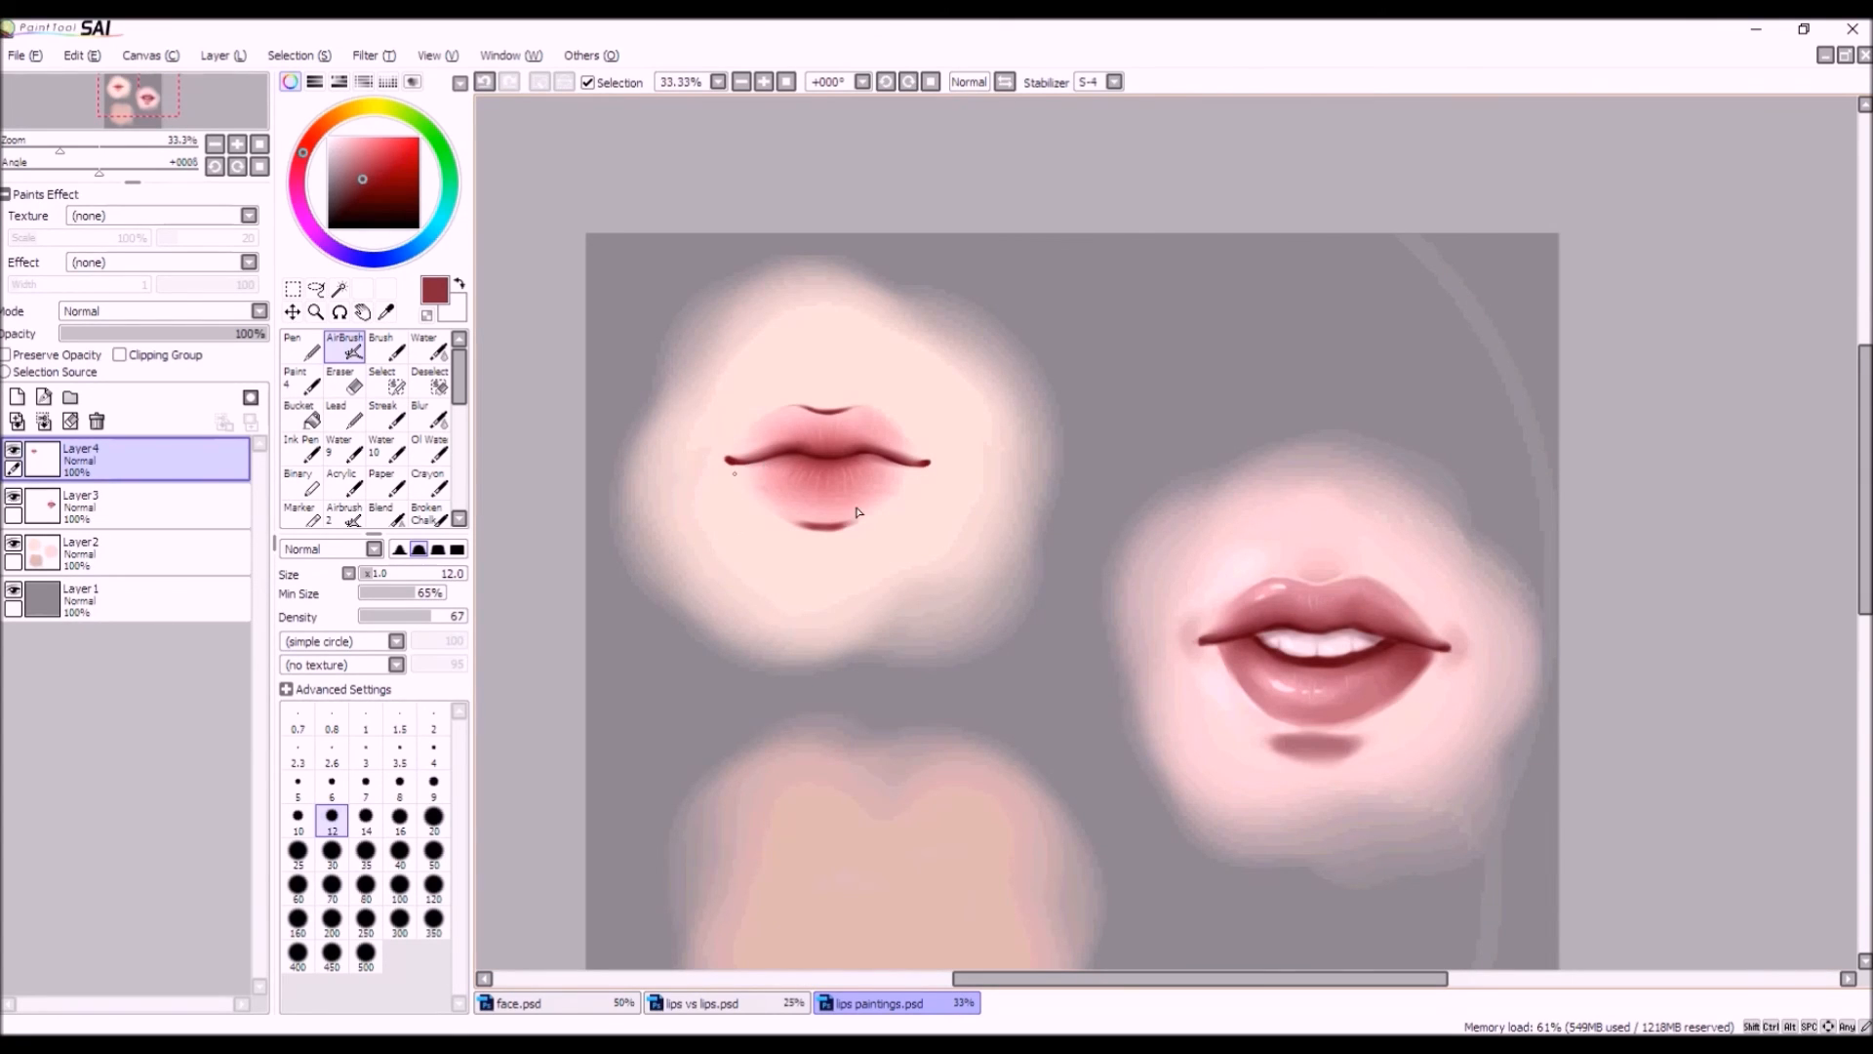
Darken the contour beneath the lower lip in brownish red with the AirBrush at size 12.
{"action": "scroll", "coordinate": [877, 469], "scroll_direction": "up", "scroll_amount": 1}
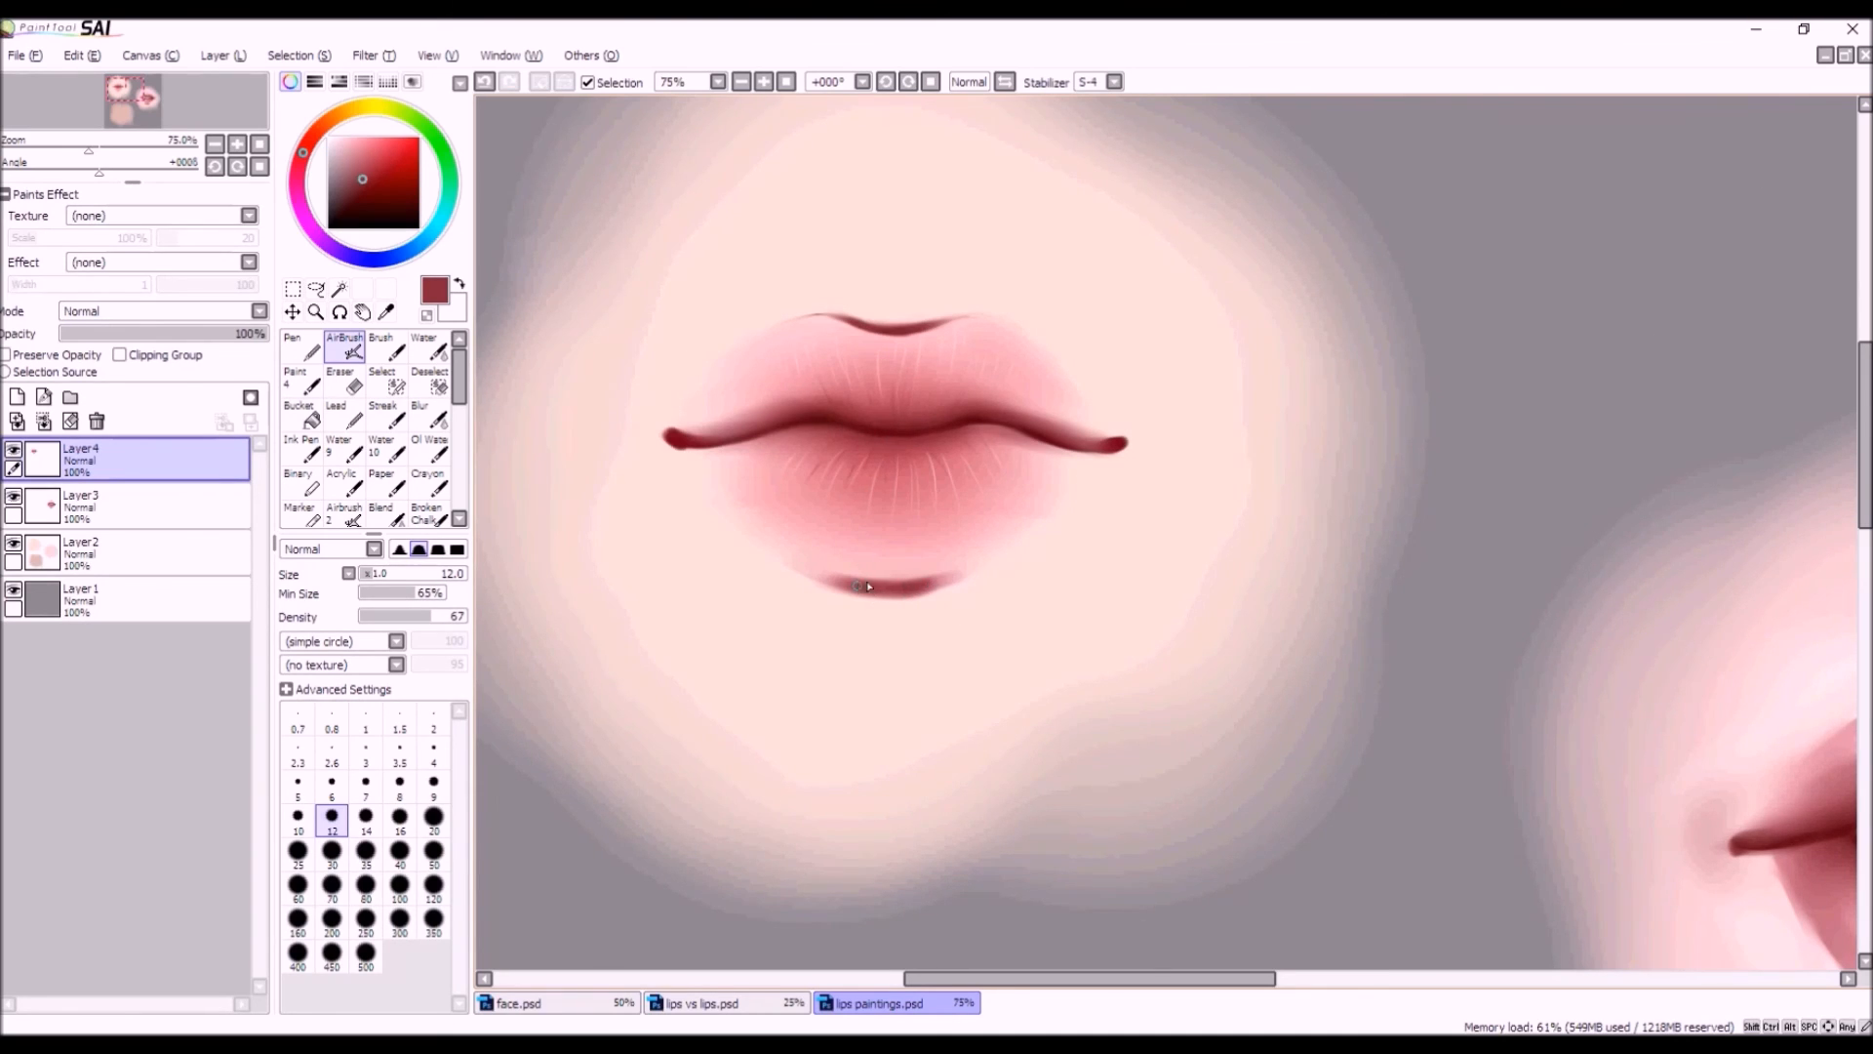
{"action": "left_click_drag", "start_coordinate": [898, 590], "coordinate": [928, 589]}
{"action": "scroll", "coordinate": [897, 584], "scroll_direction": "down", "scroll_amount": 3}
{"action": "scroll", "coordinate": [764, 343], "scroll_direction": "down", "scroll_amount": 1}
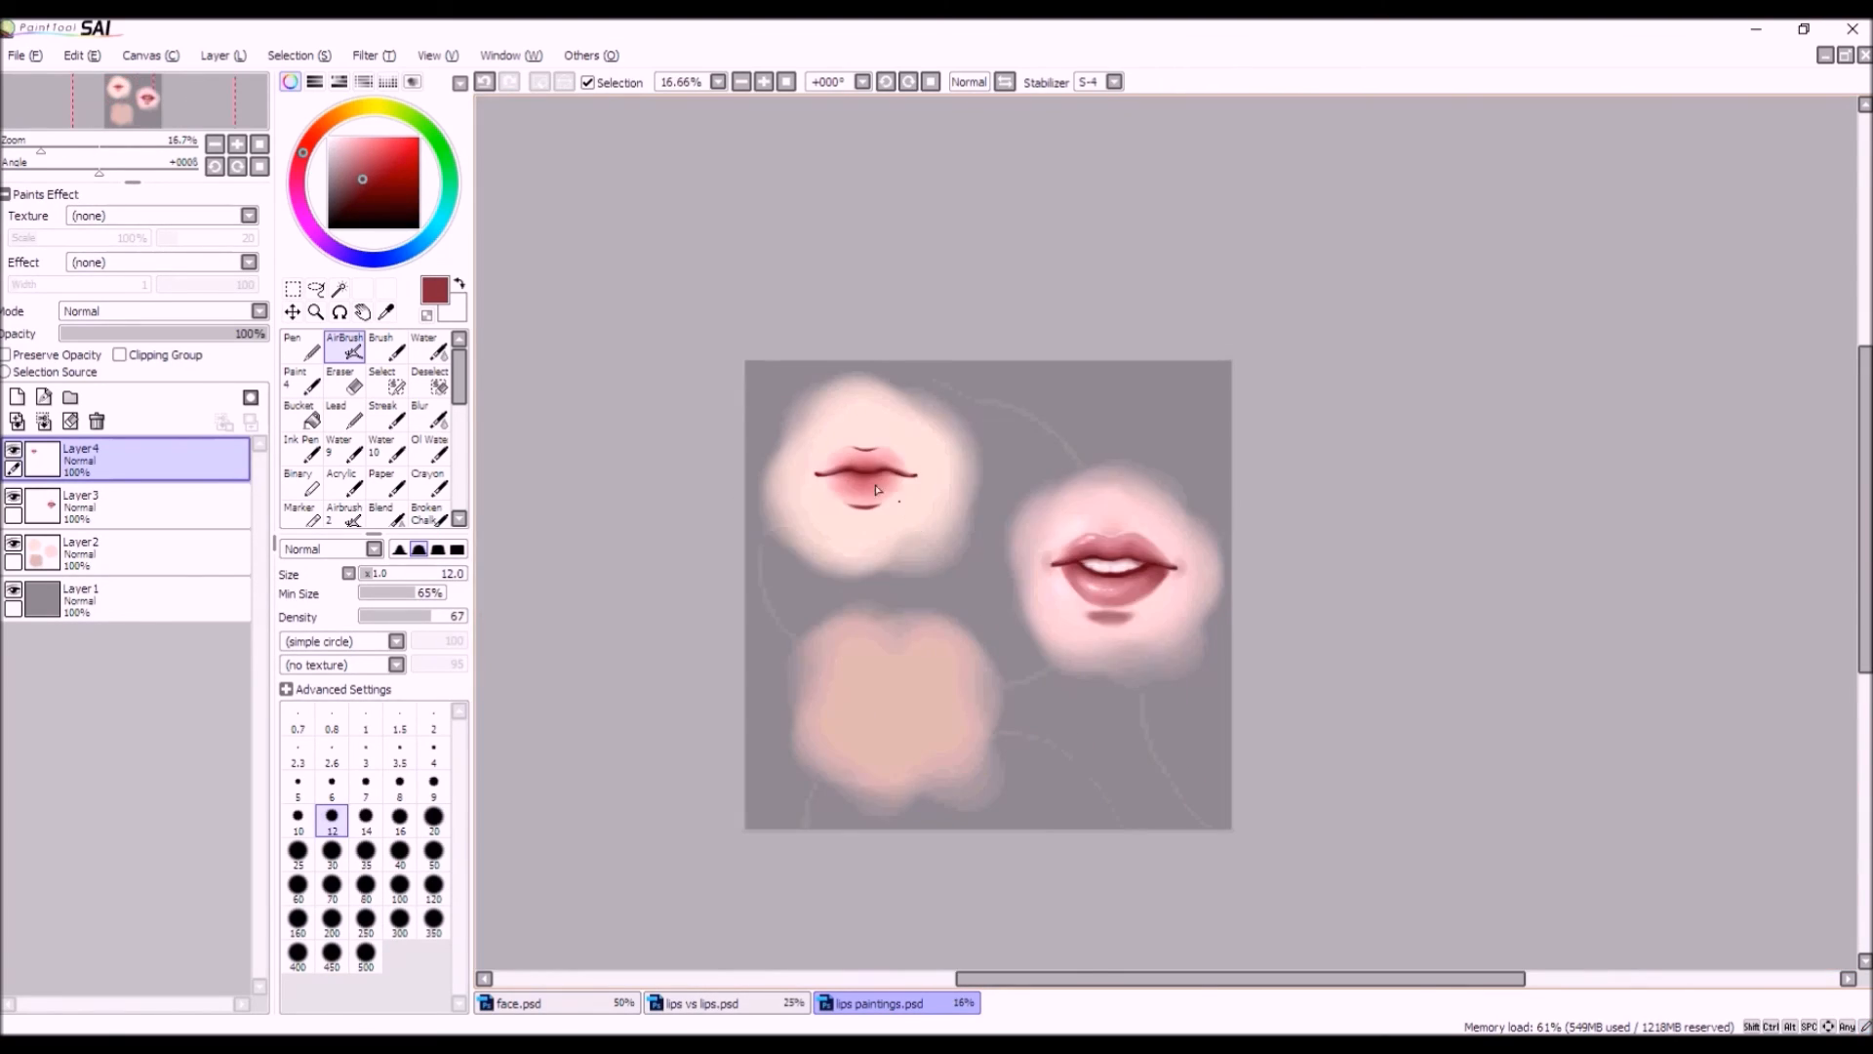
Paint glossy white highlights on the left side of the upper and lower lips with the AirBrush at size 14.
{"action": "scroll", "coordinate": [907, 449], "scroll_direction": "up", "scroll_amount": 3}
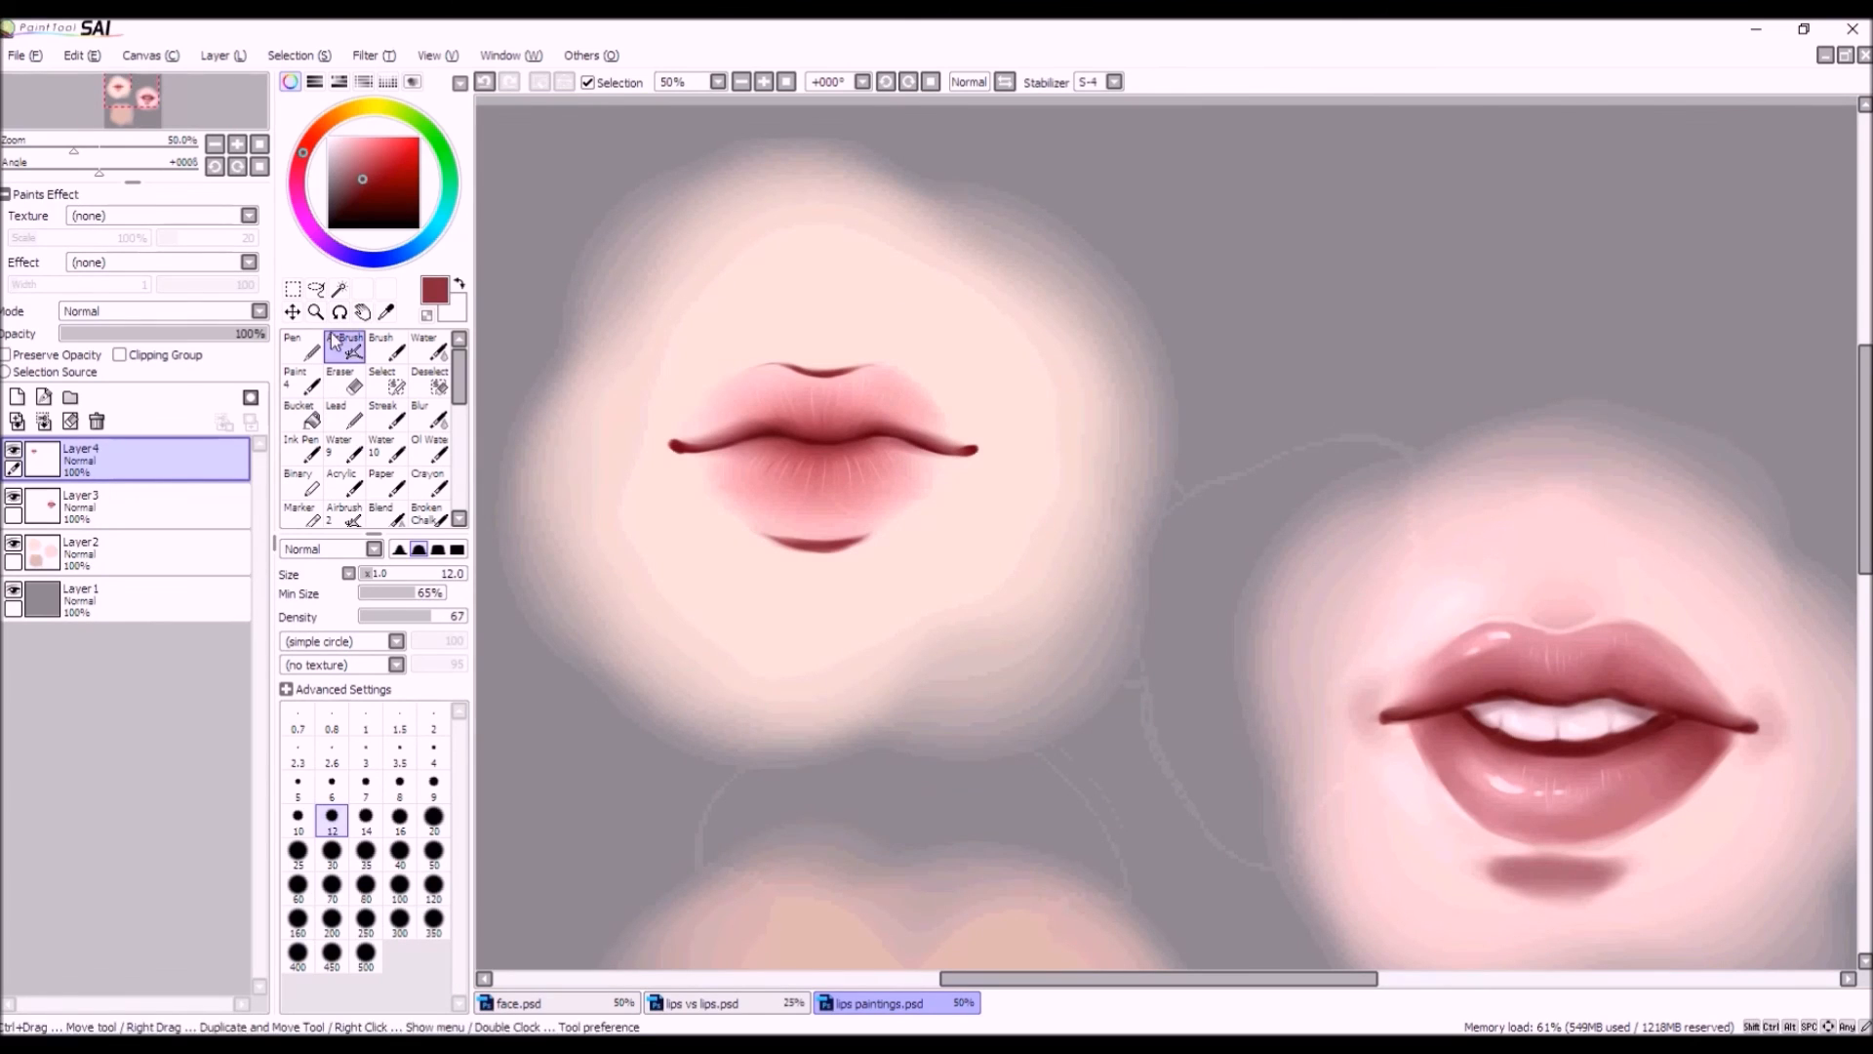
{"action": "left_click", "coordinate": [329, 138]}
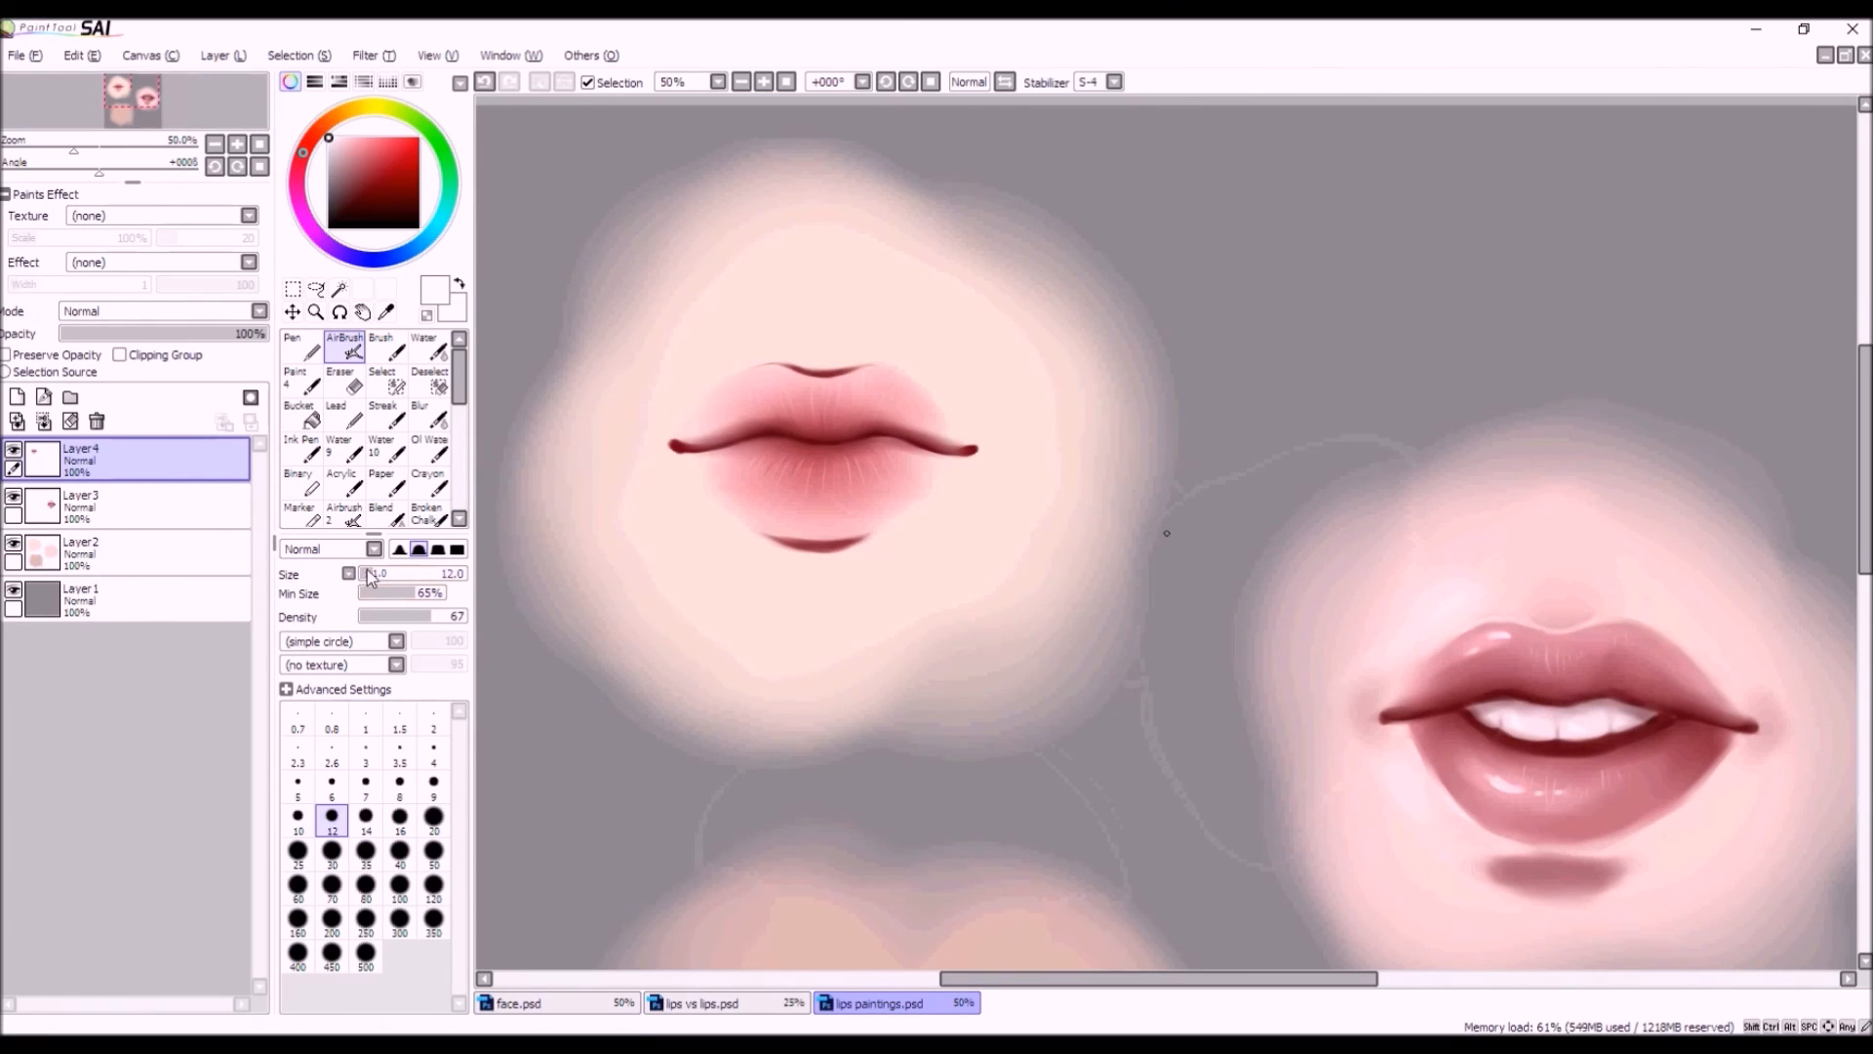
{"action": "left_click_drag", "start_coordinate": [369, 577], "coordinate": [371, 576]}
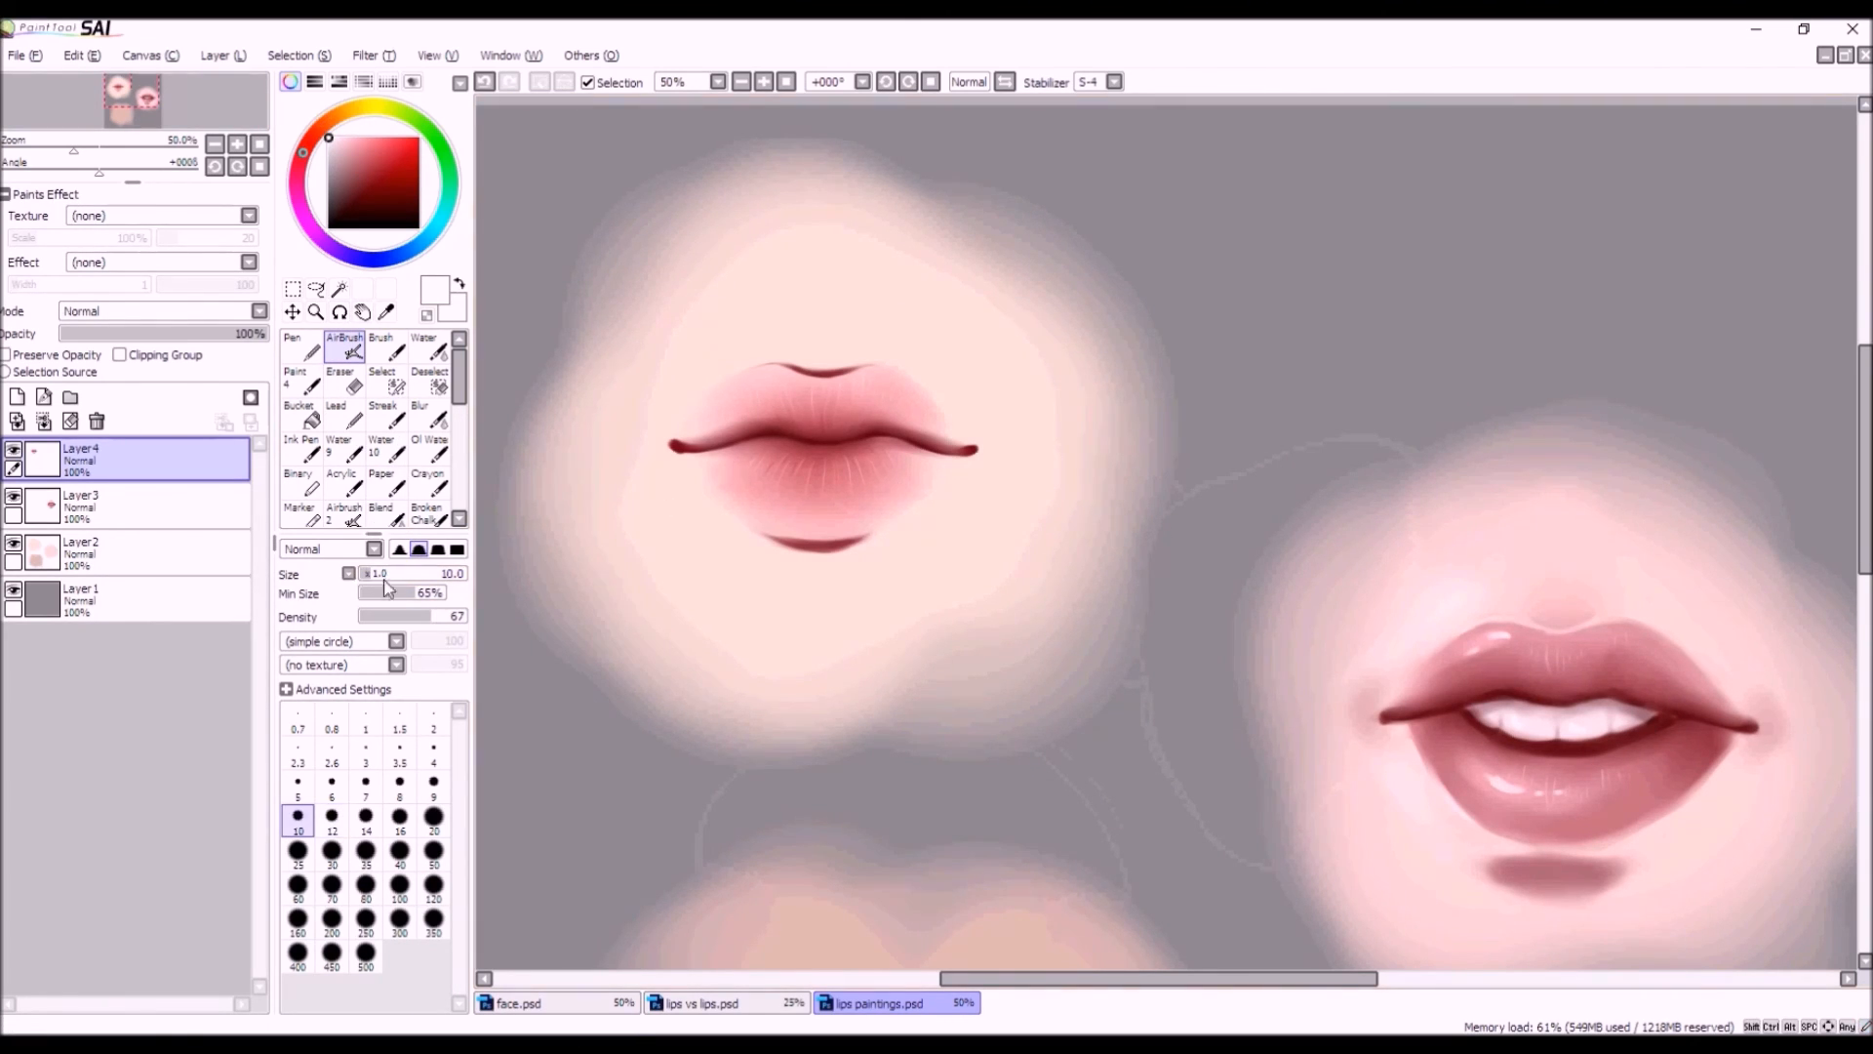
{"action": "left_click_drag", "start_coordinate": [381, 585], "coordinate": [384, 584]}
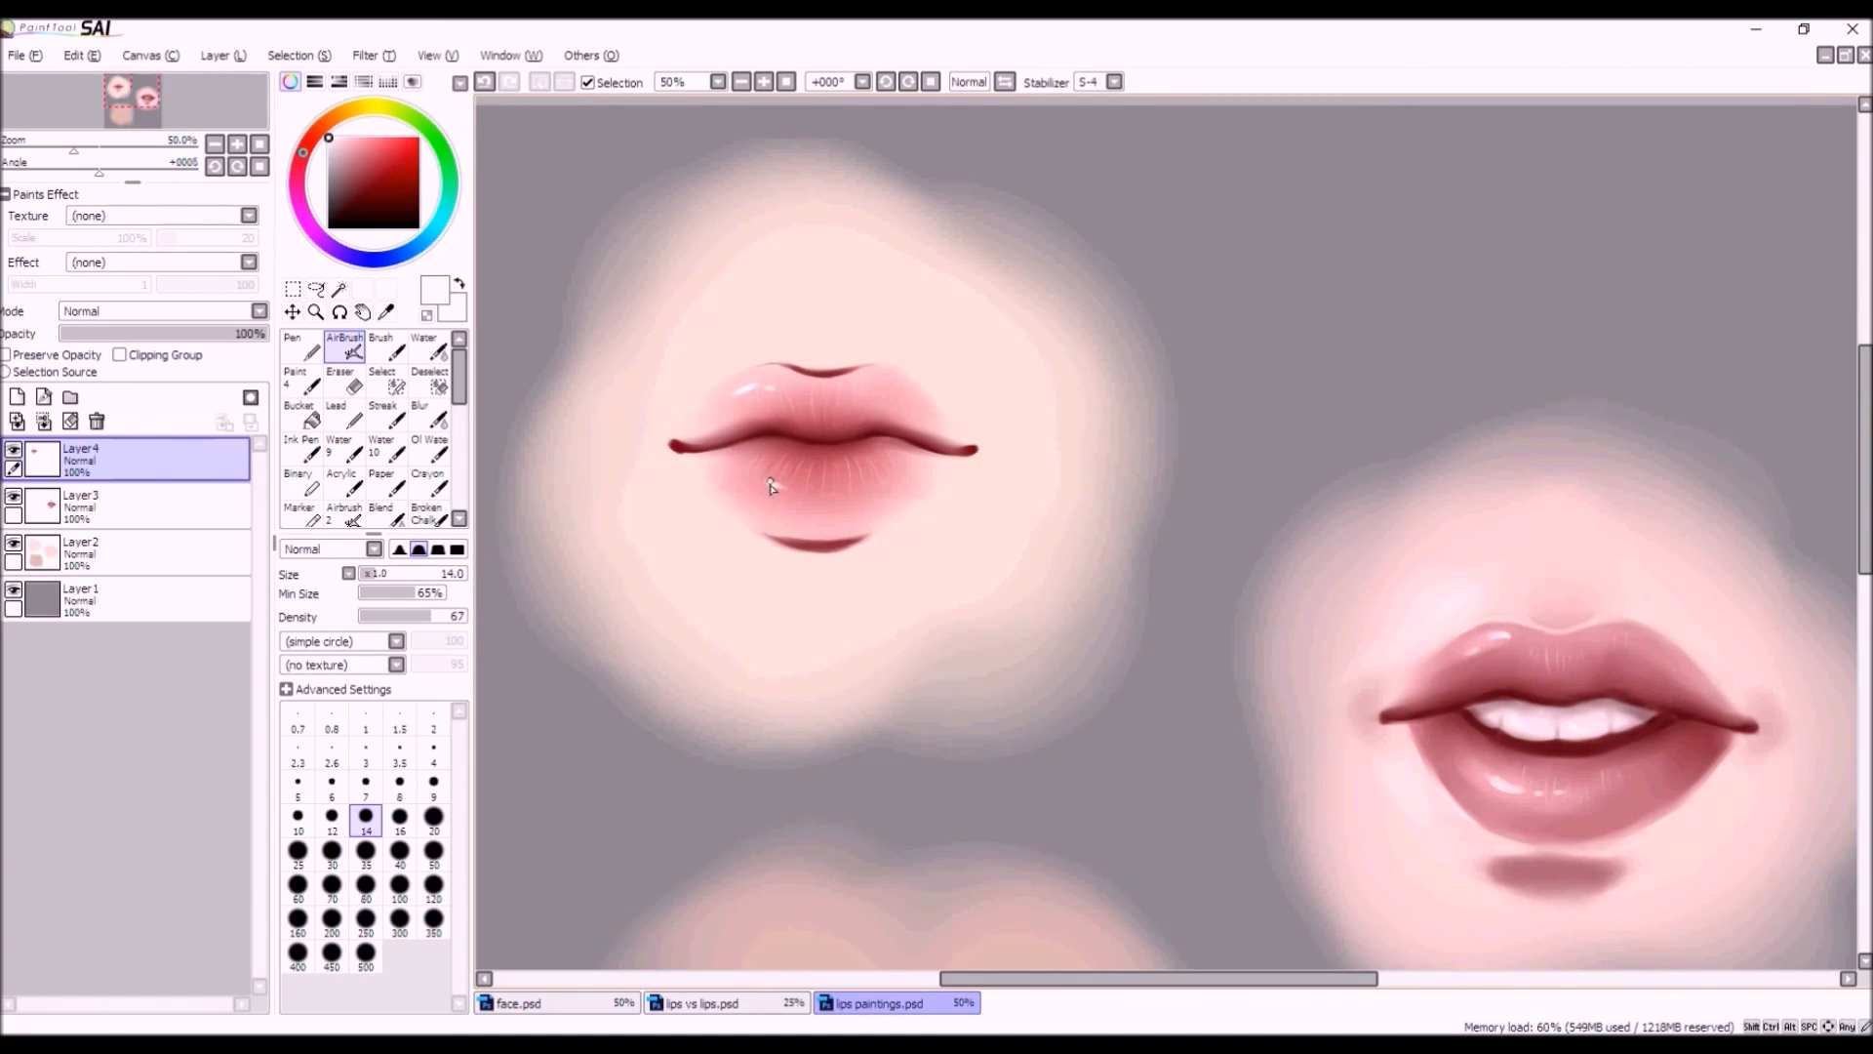
{"action": "left_click_drag", "start_coordinate": [805, 491], "coordinate": [815, 493]}
{"action": "scroll", "coordinate": [806, 360], "scroll_direction": "down", "scroll_amount": 3}
{"action": "scroll", "coordinate": [806, 476], "scroll_direction": "up", "scroll_amount": 3}
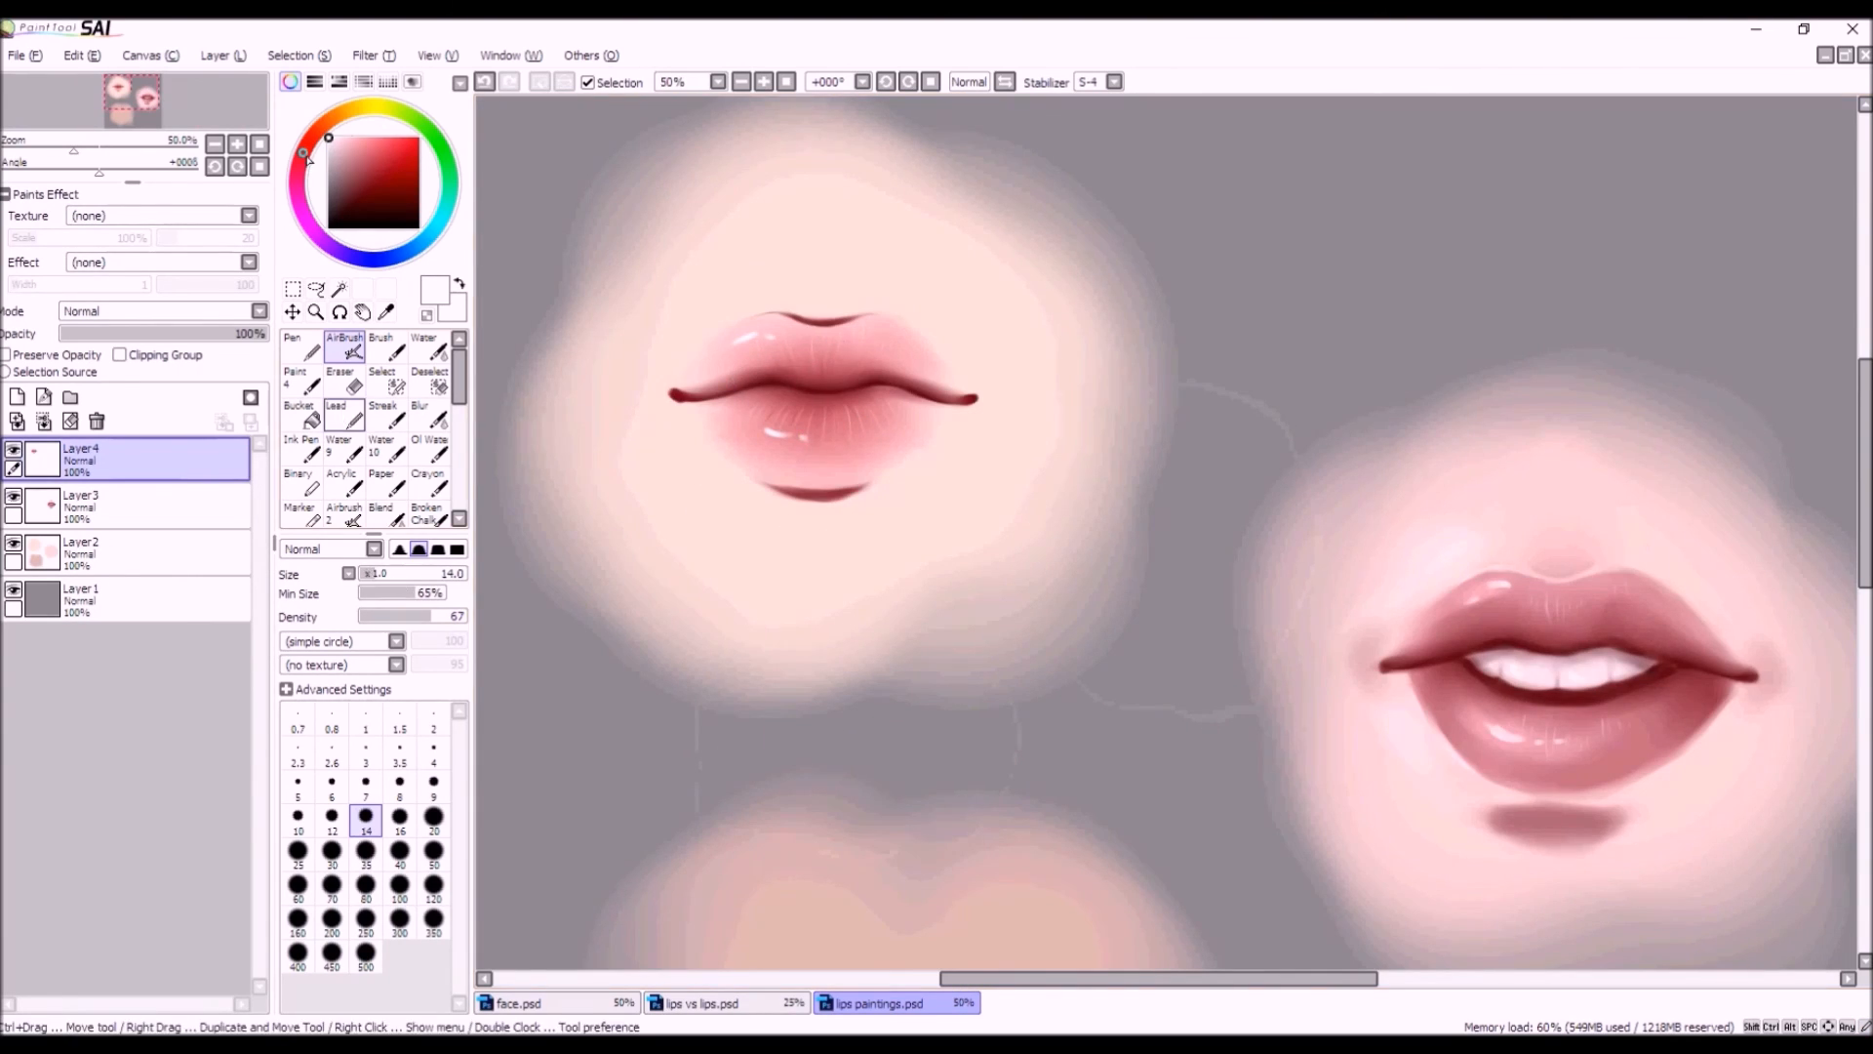
Undo the pale pink stroke on the upper lip and paint a soft pale pink glow on the lower lip with the AirBrush at size 64.
{"action": "left_click", "coordinate": [338, 138]}
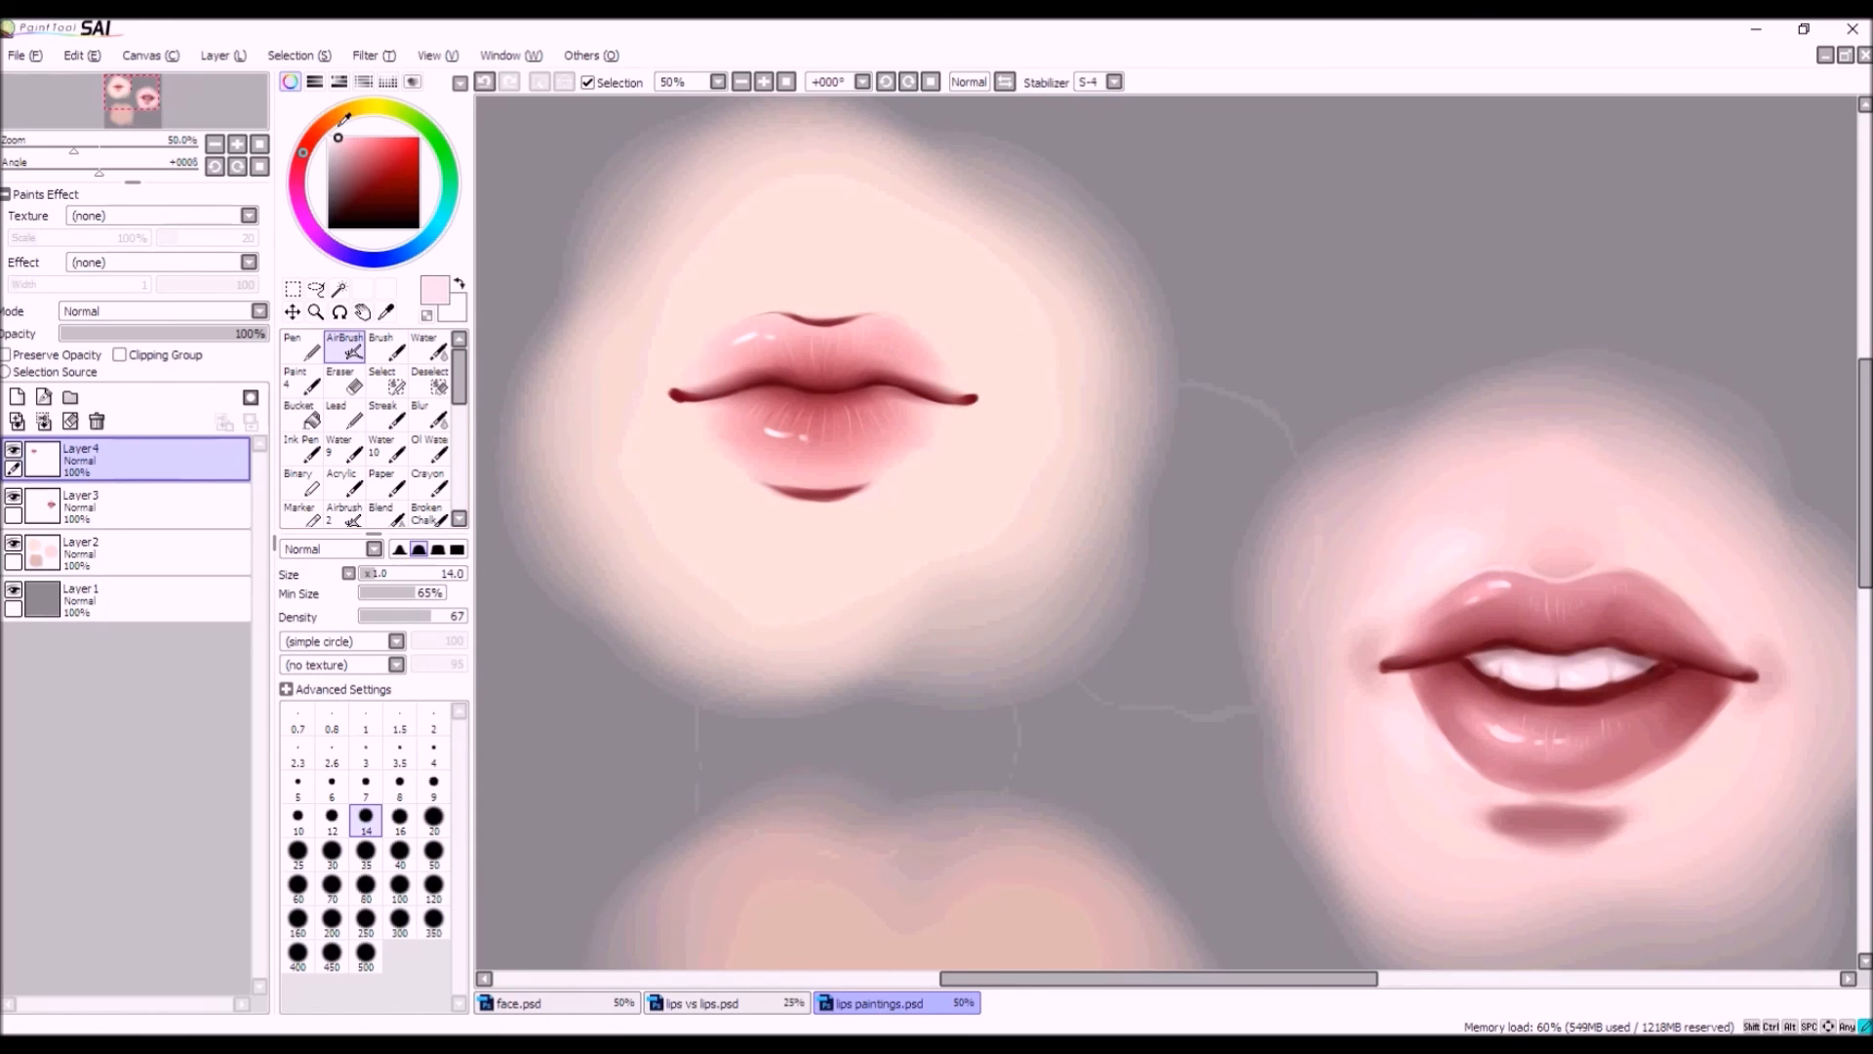
{"action": "left_click", "coordinate": [397, 575]}
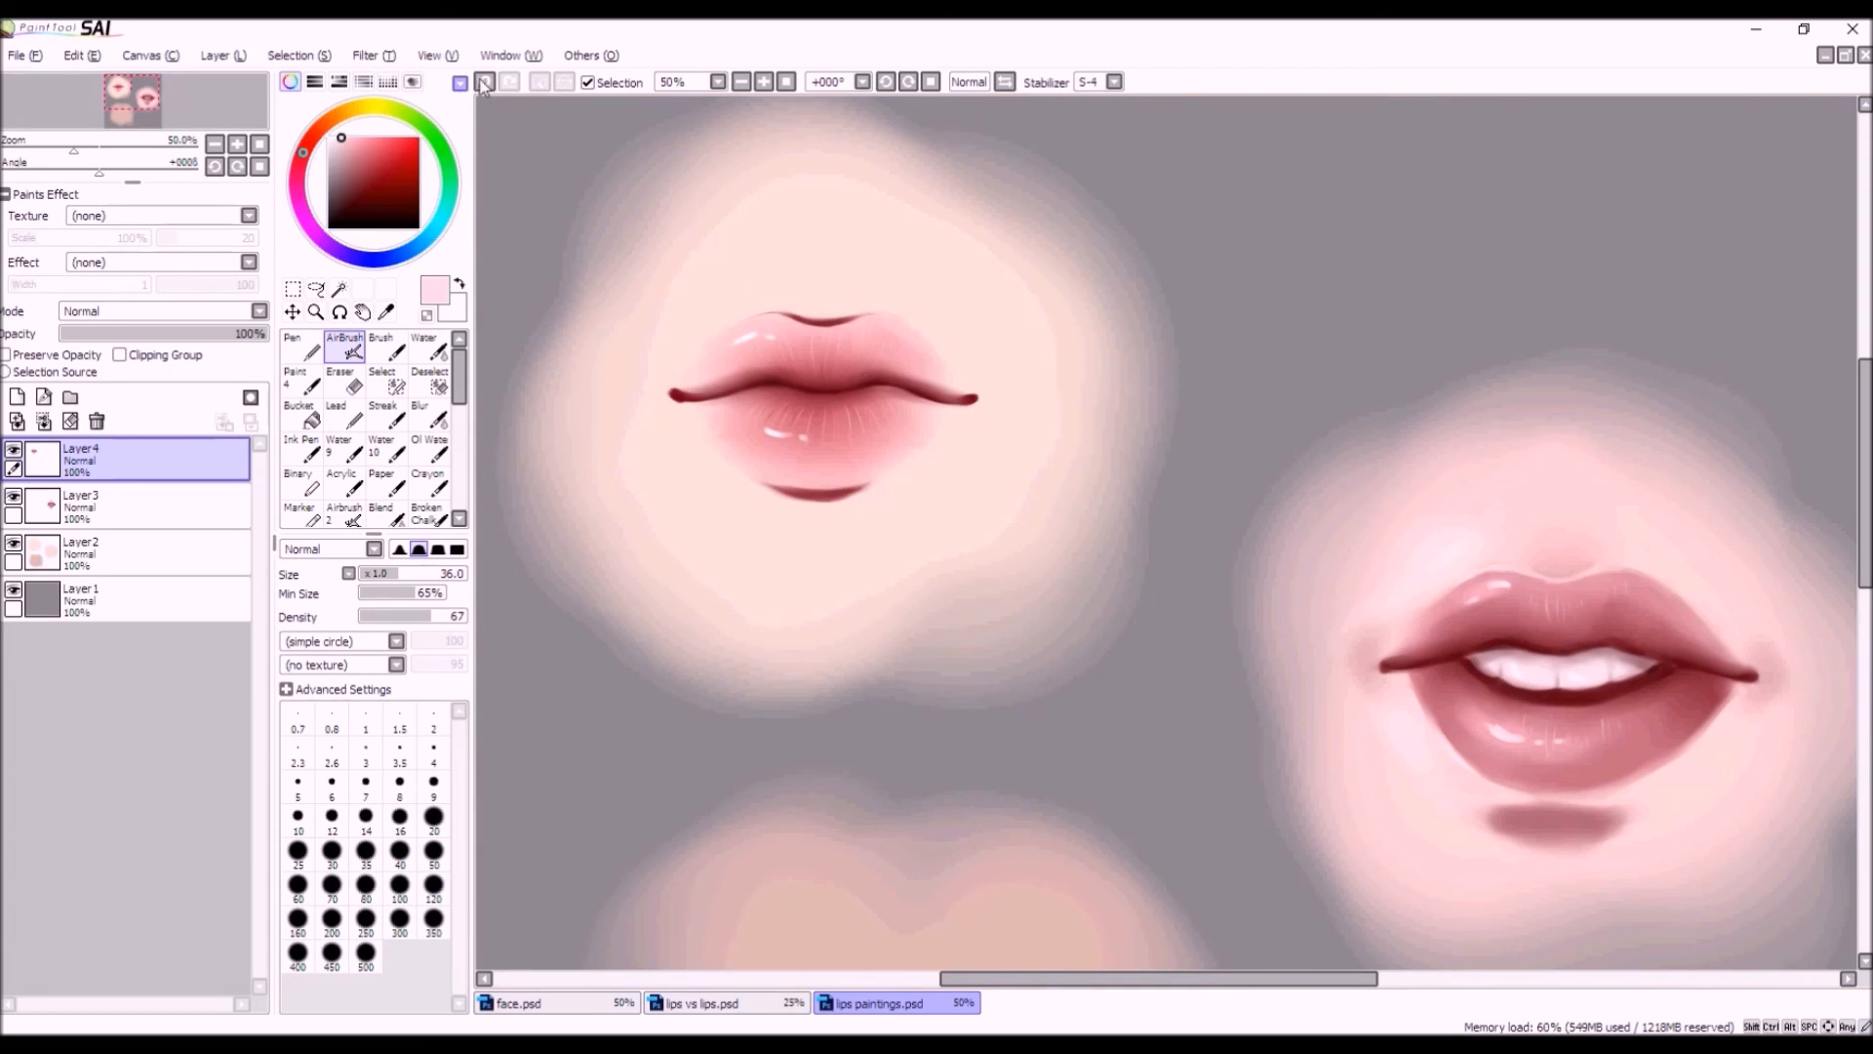
{"action": "left_click_drag", "start_coordinate": [766, 328], "coordinate": [741, 340]}
{"action": "left_click", "coordinate": [427, 574]}
{"action": "left_click", "coordinate": [484, 84]}
{"action": "left_click_drag", "start_coordinate": [763, 427], "coordinate": [846, 455]}
Paint a thin white rim highlight along the upper lip's left edge with the AirBrush at size 12 and density 83.
{"action": "left_click", "coordinate": [330, 137]}
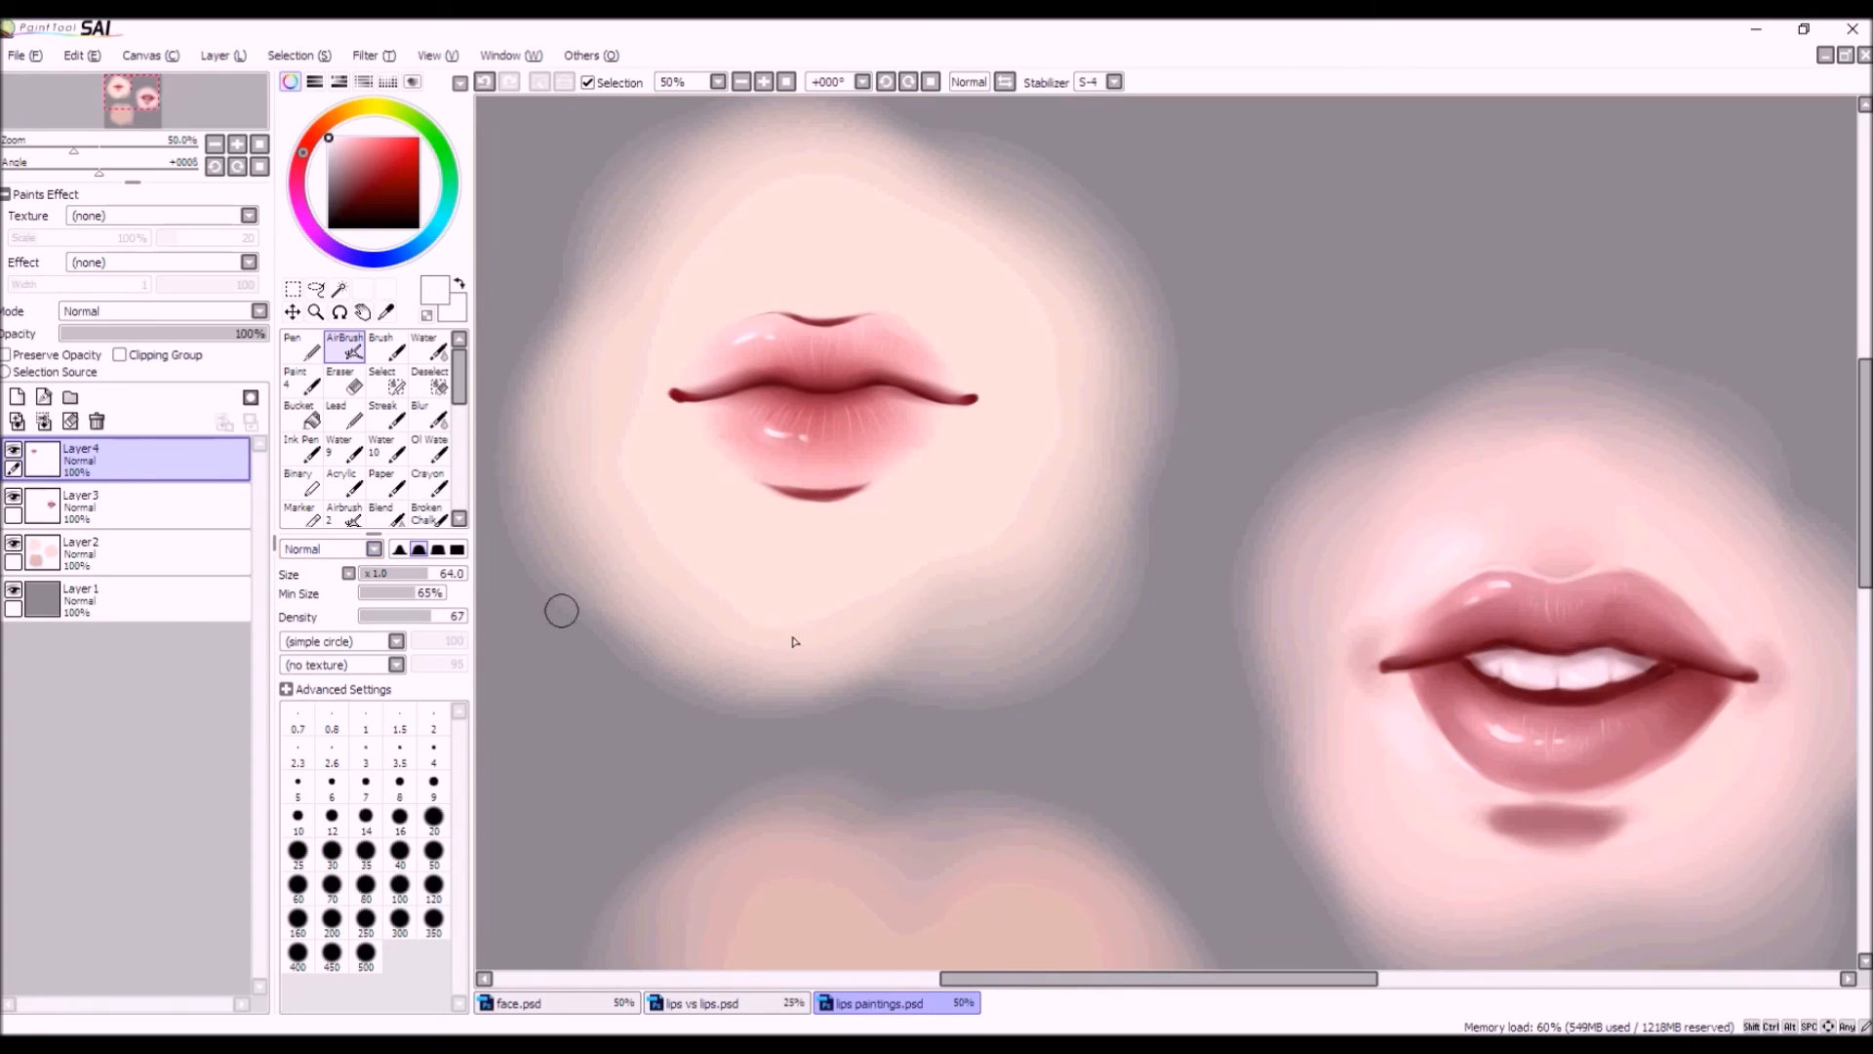
{"action": "left_click", "coordinate": [448, 616]}
{"action": "left_click", "coordinate": [332, 820]}
{"action": "scroll", "coordinate": [783, 309], "scroll_direction": "up", "scroll_amount": 1}
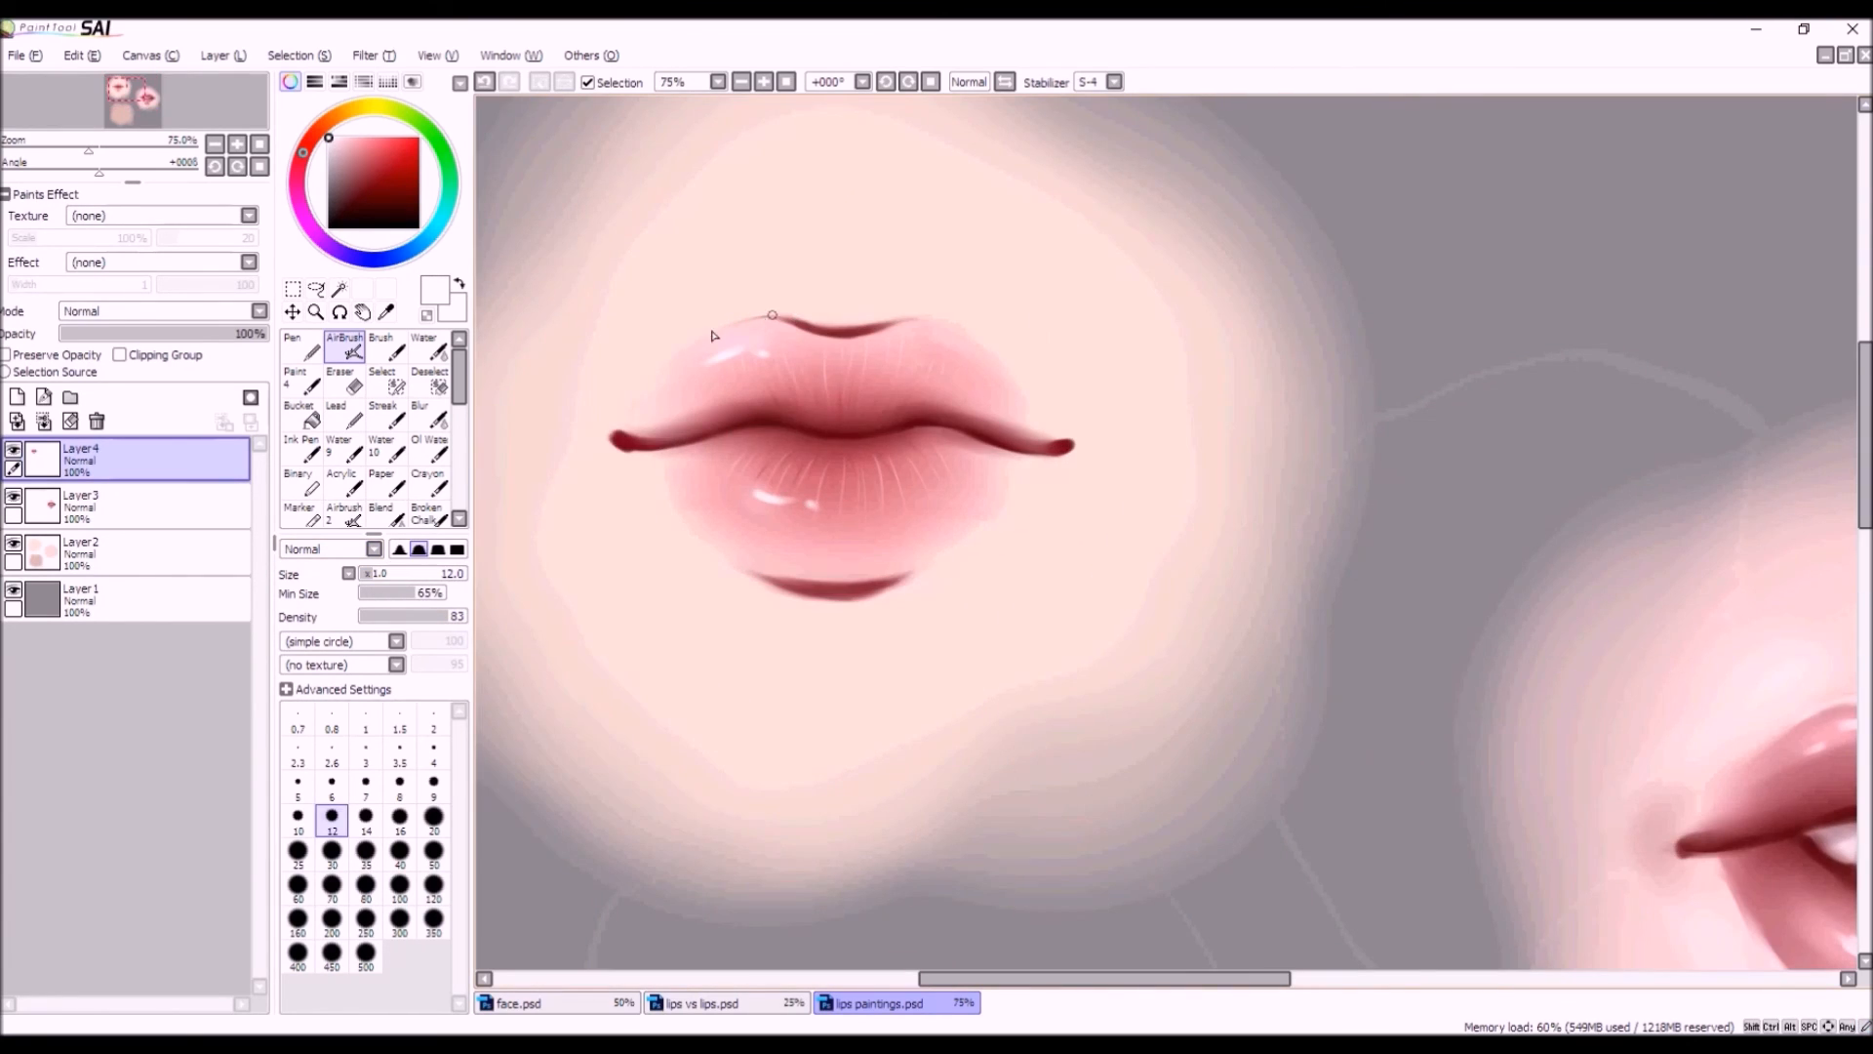
{"action": "scroll", "coordinate": [667, 387], "scroll_direction": "down", "scroll_amount": 3}
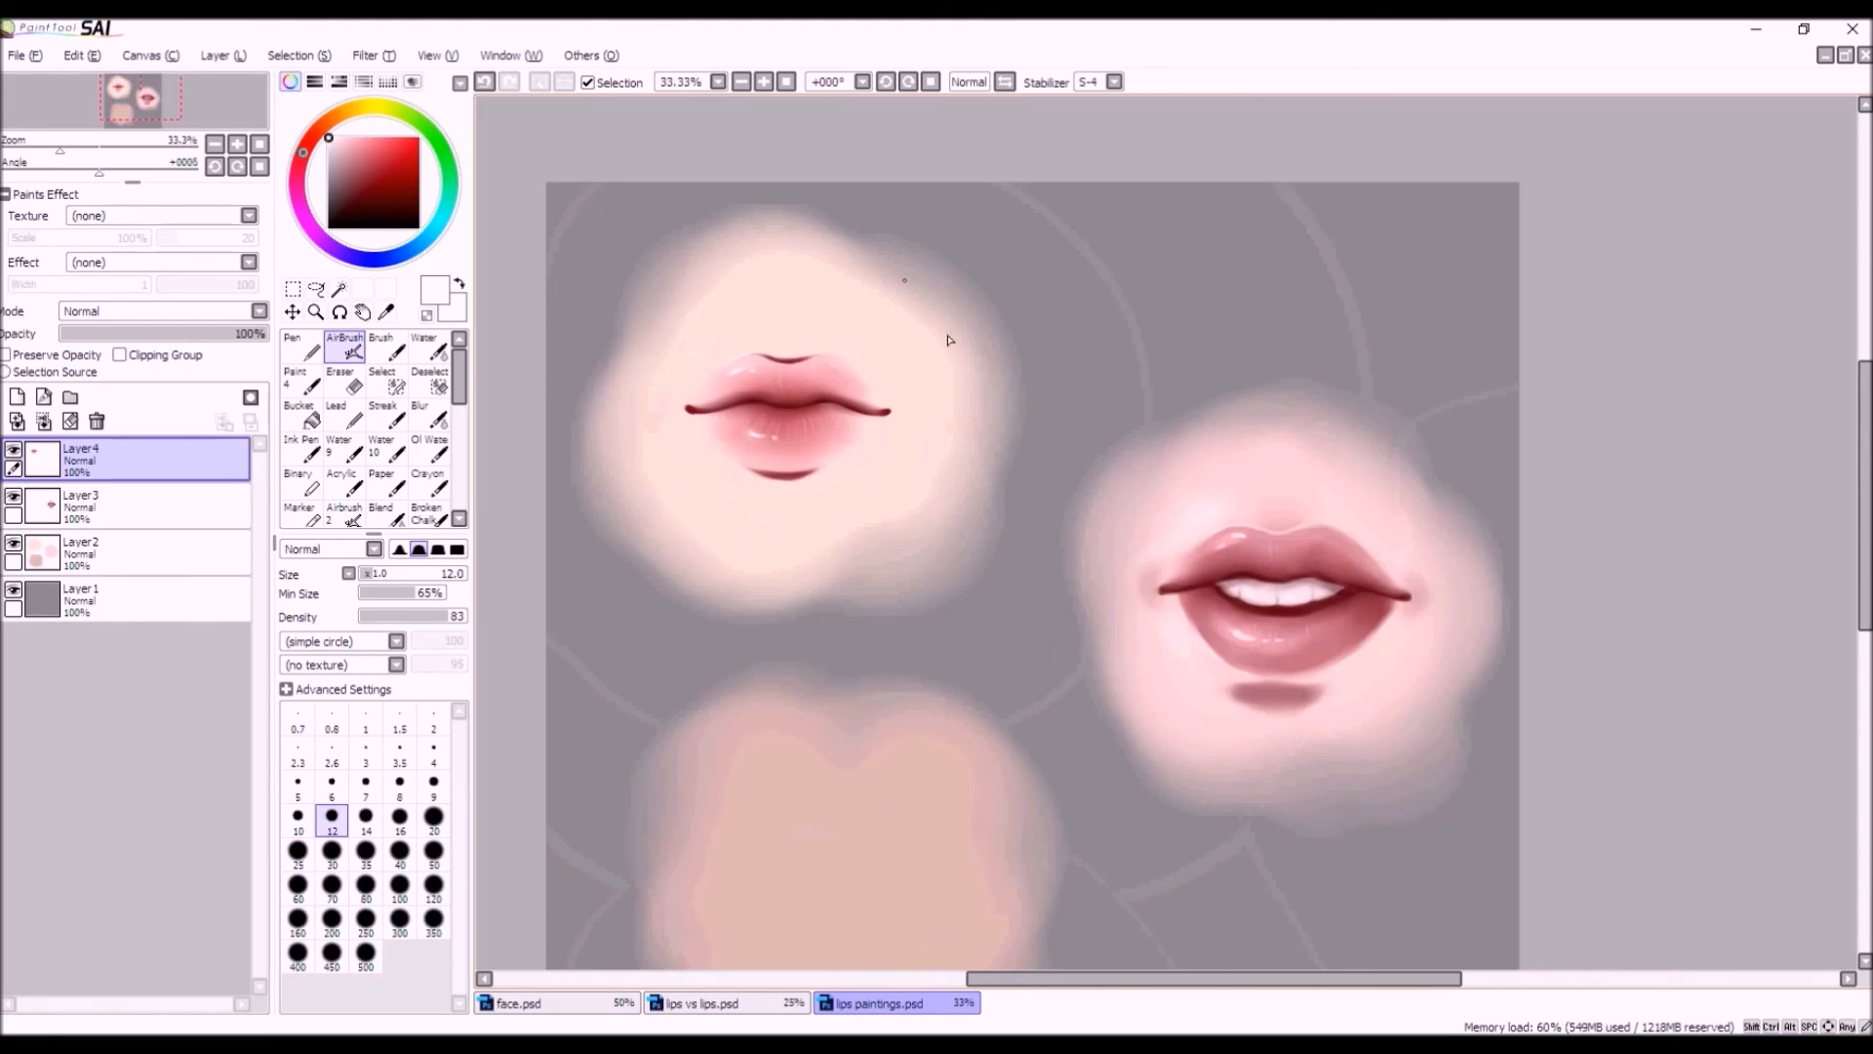
{"action": "scroll", "coordinate": [678, 349], "scroll_direction": "up", "scroll_amount": 4}
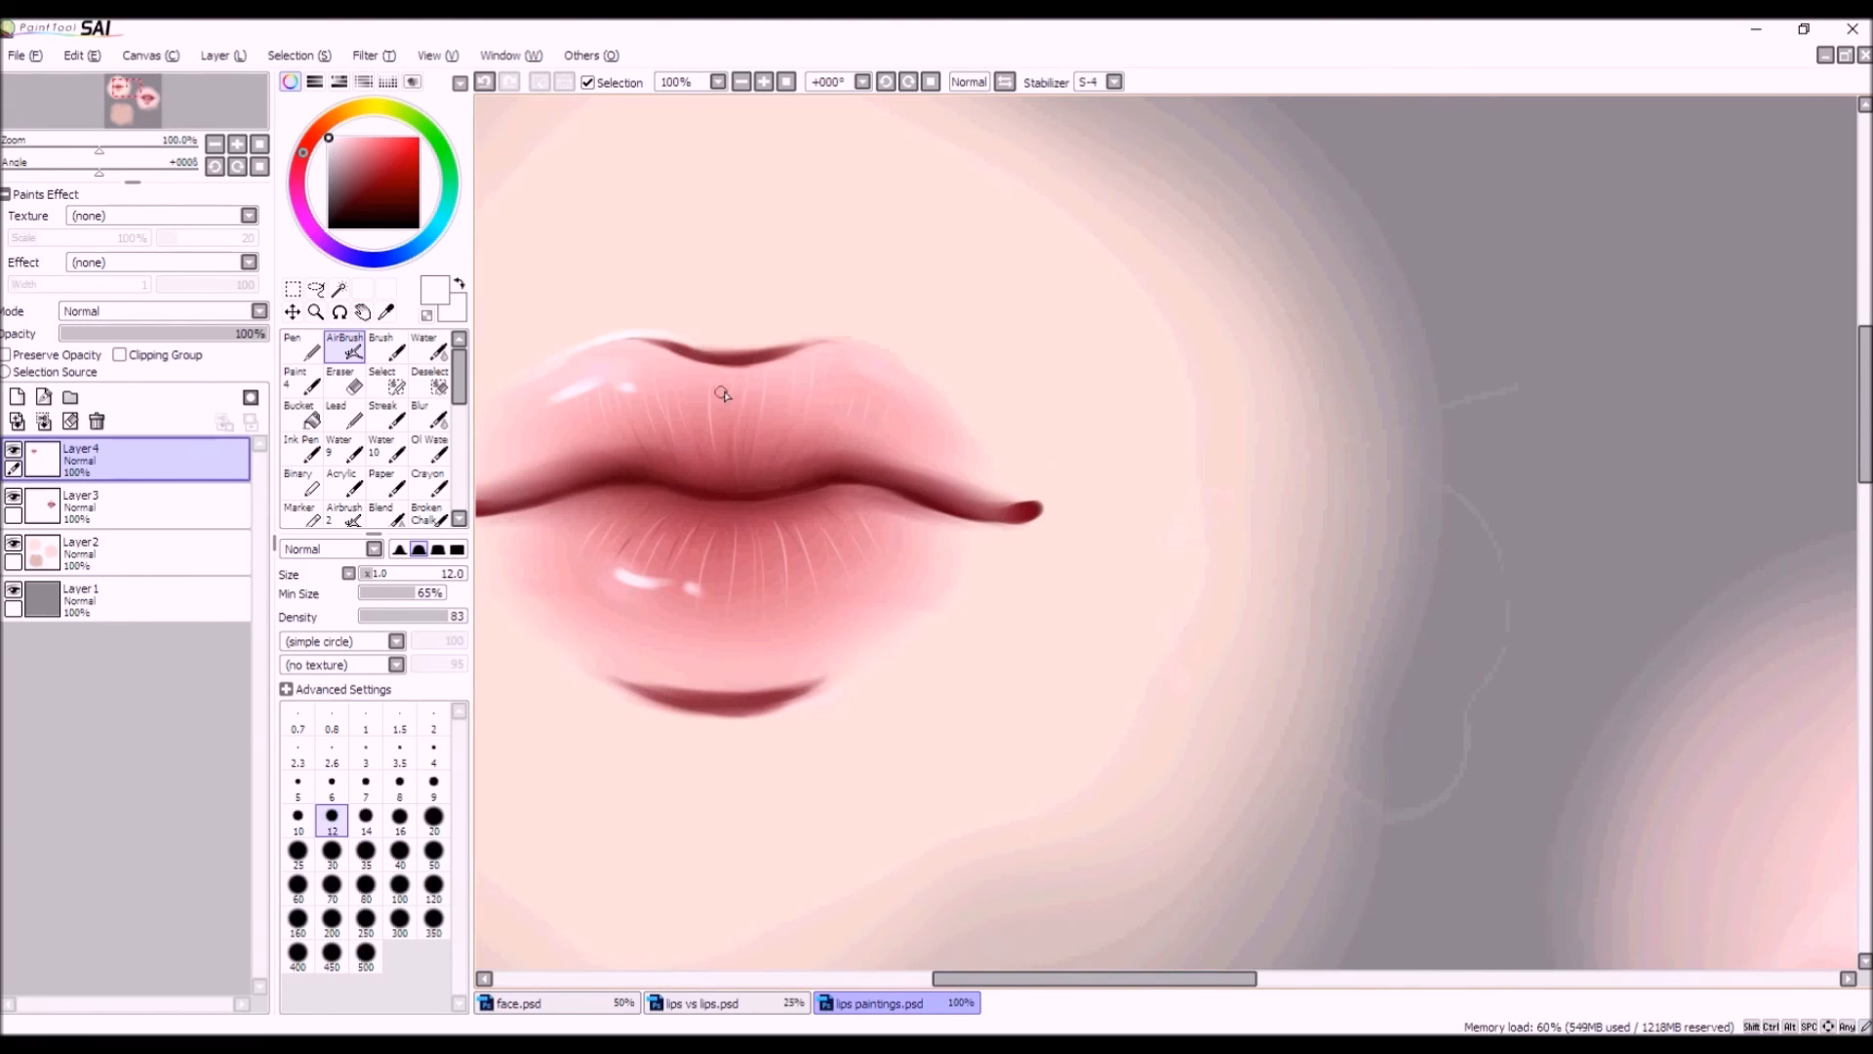
Rework the white rim highlight along the upper lip's left edge into a thinner, softer line.
{"action": "scroll", "coordinate": [836, 531], "scroll_direction": "down", "scroll_amount": 3}
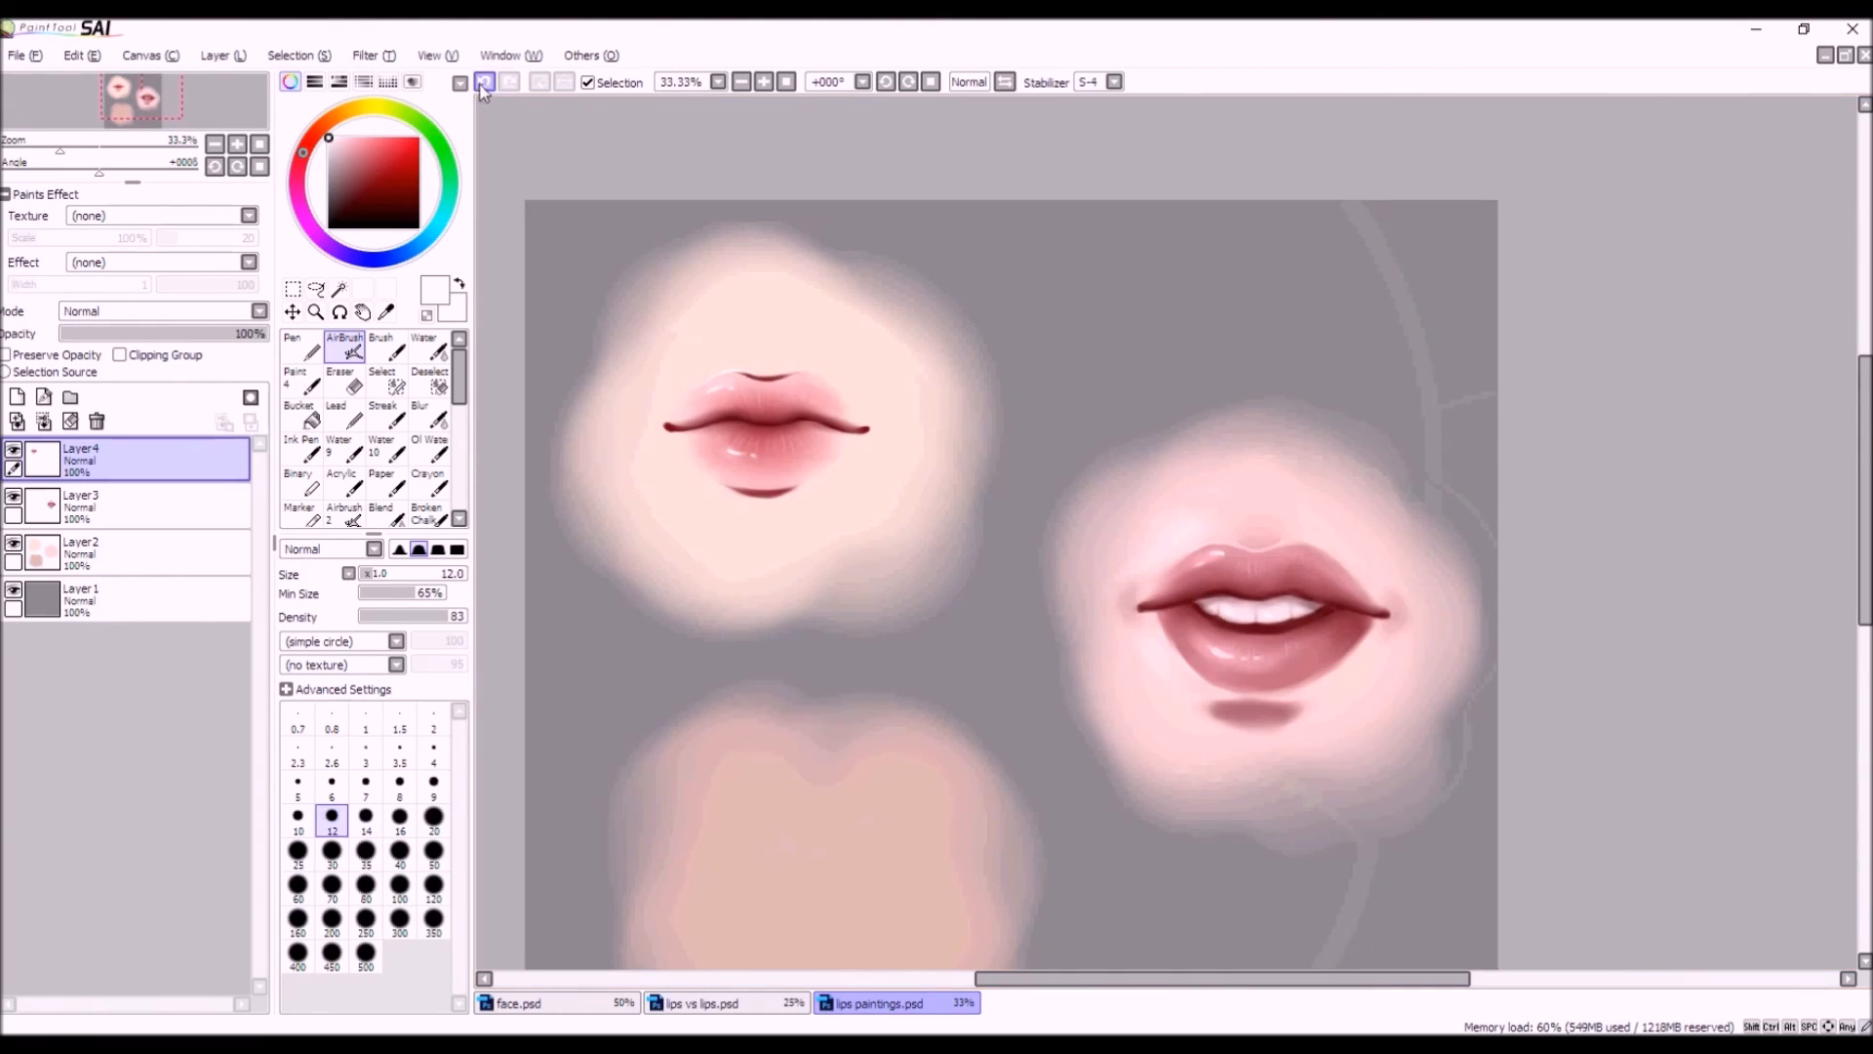
{"action": "scroll", "coordinate": [776, 371], "scroll_direction": "up", "scroll_amount": 4}
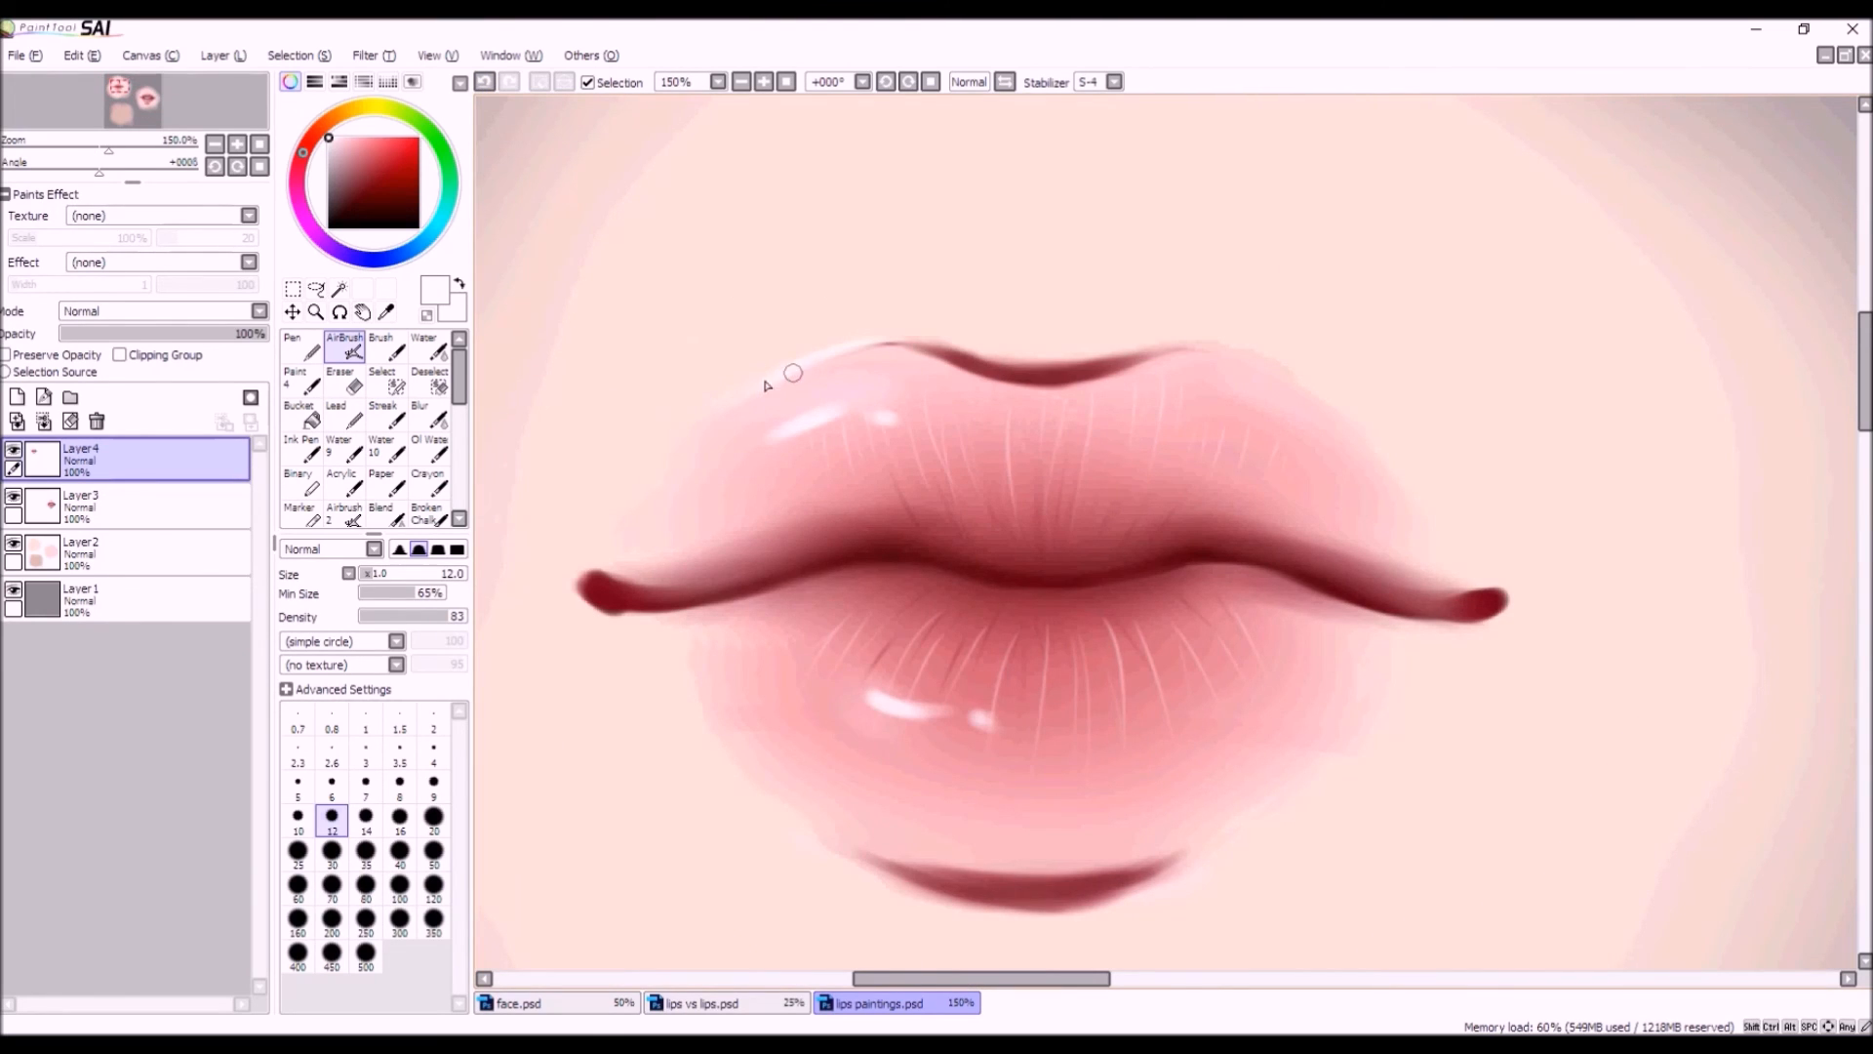
{"action": "scroll", "coordinate": [694, 409], "scroll_direction": "down", "scroll_amount": 5}
{"action": "scroll", "coordinate": [760, 366], "scroll_direction": "up", "scroll_amount": 2}
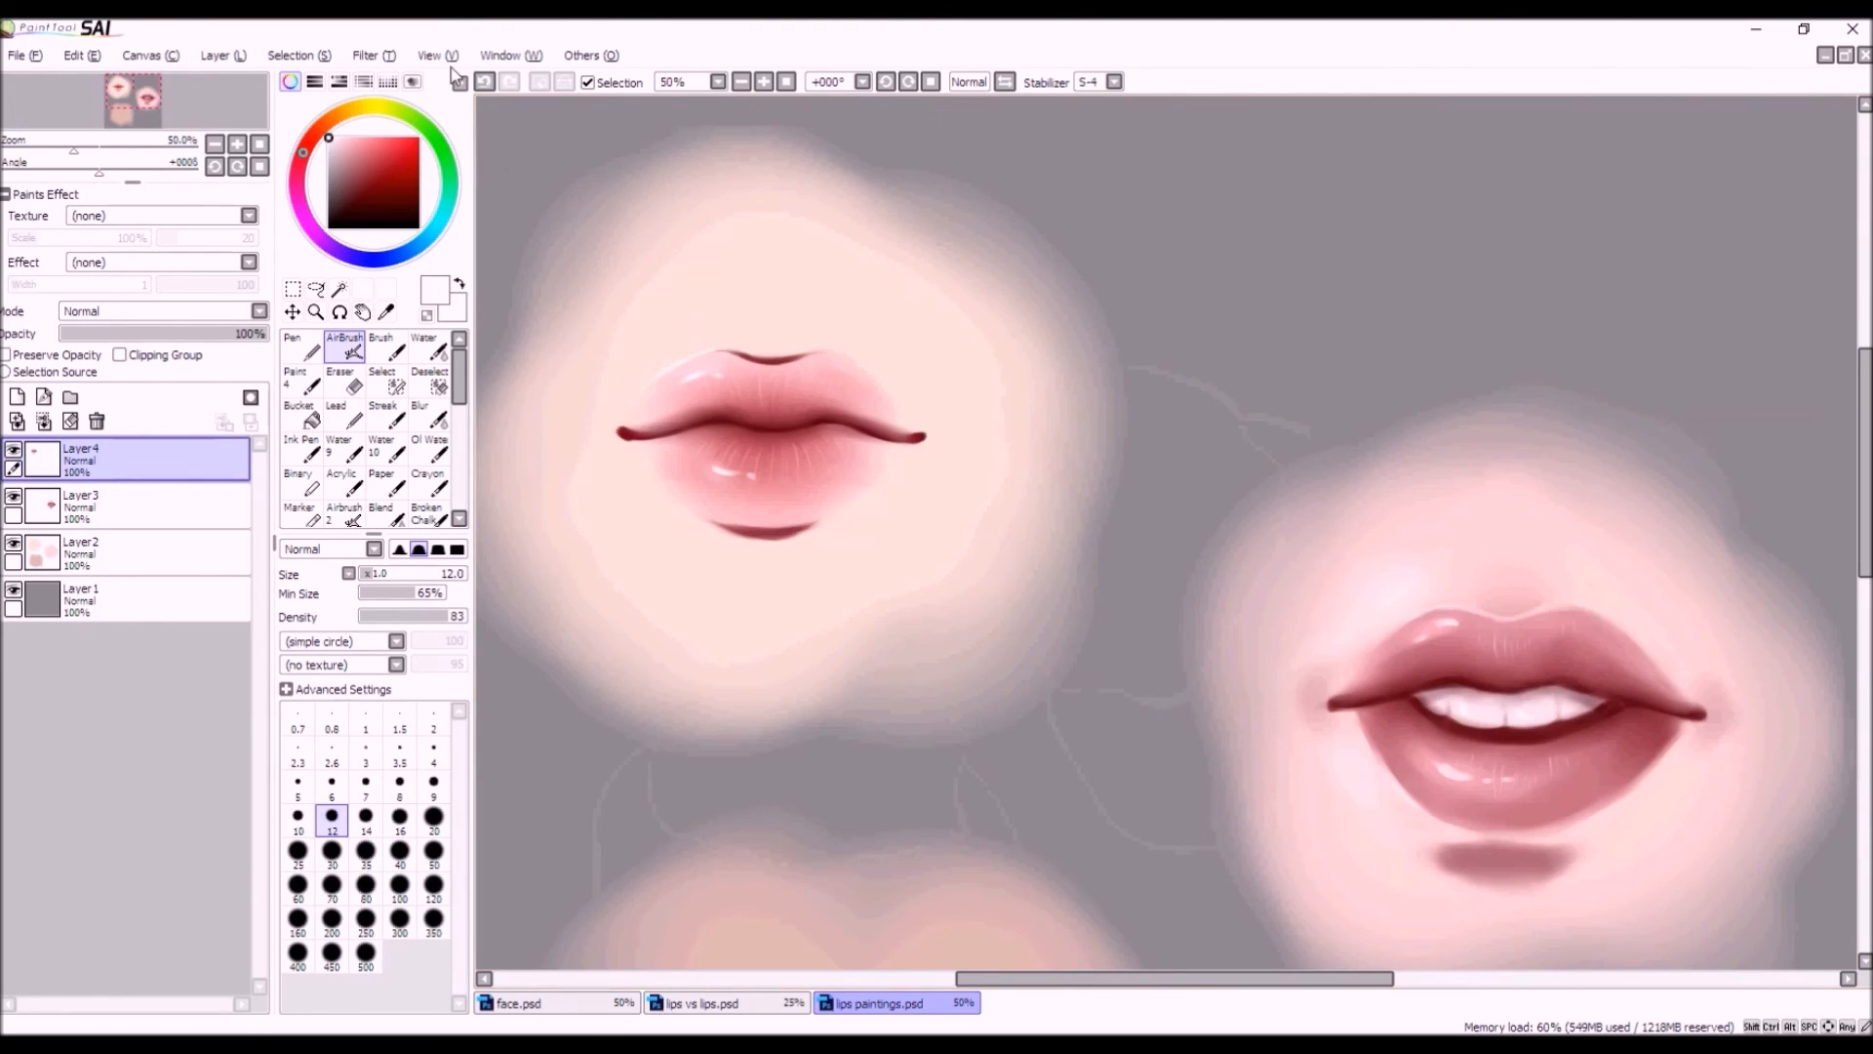
{"action": "scroll", "coordinate": [678, 357], "scroll_direction": "up", "scroll_amount": 2}
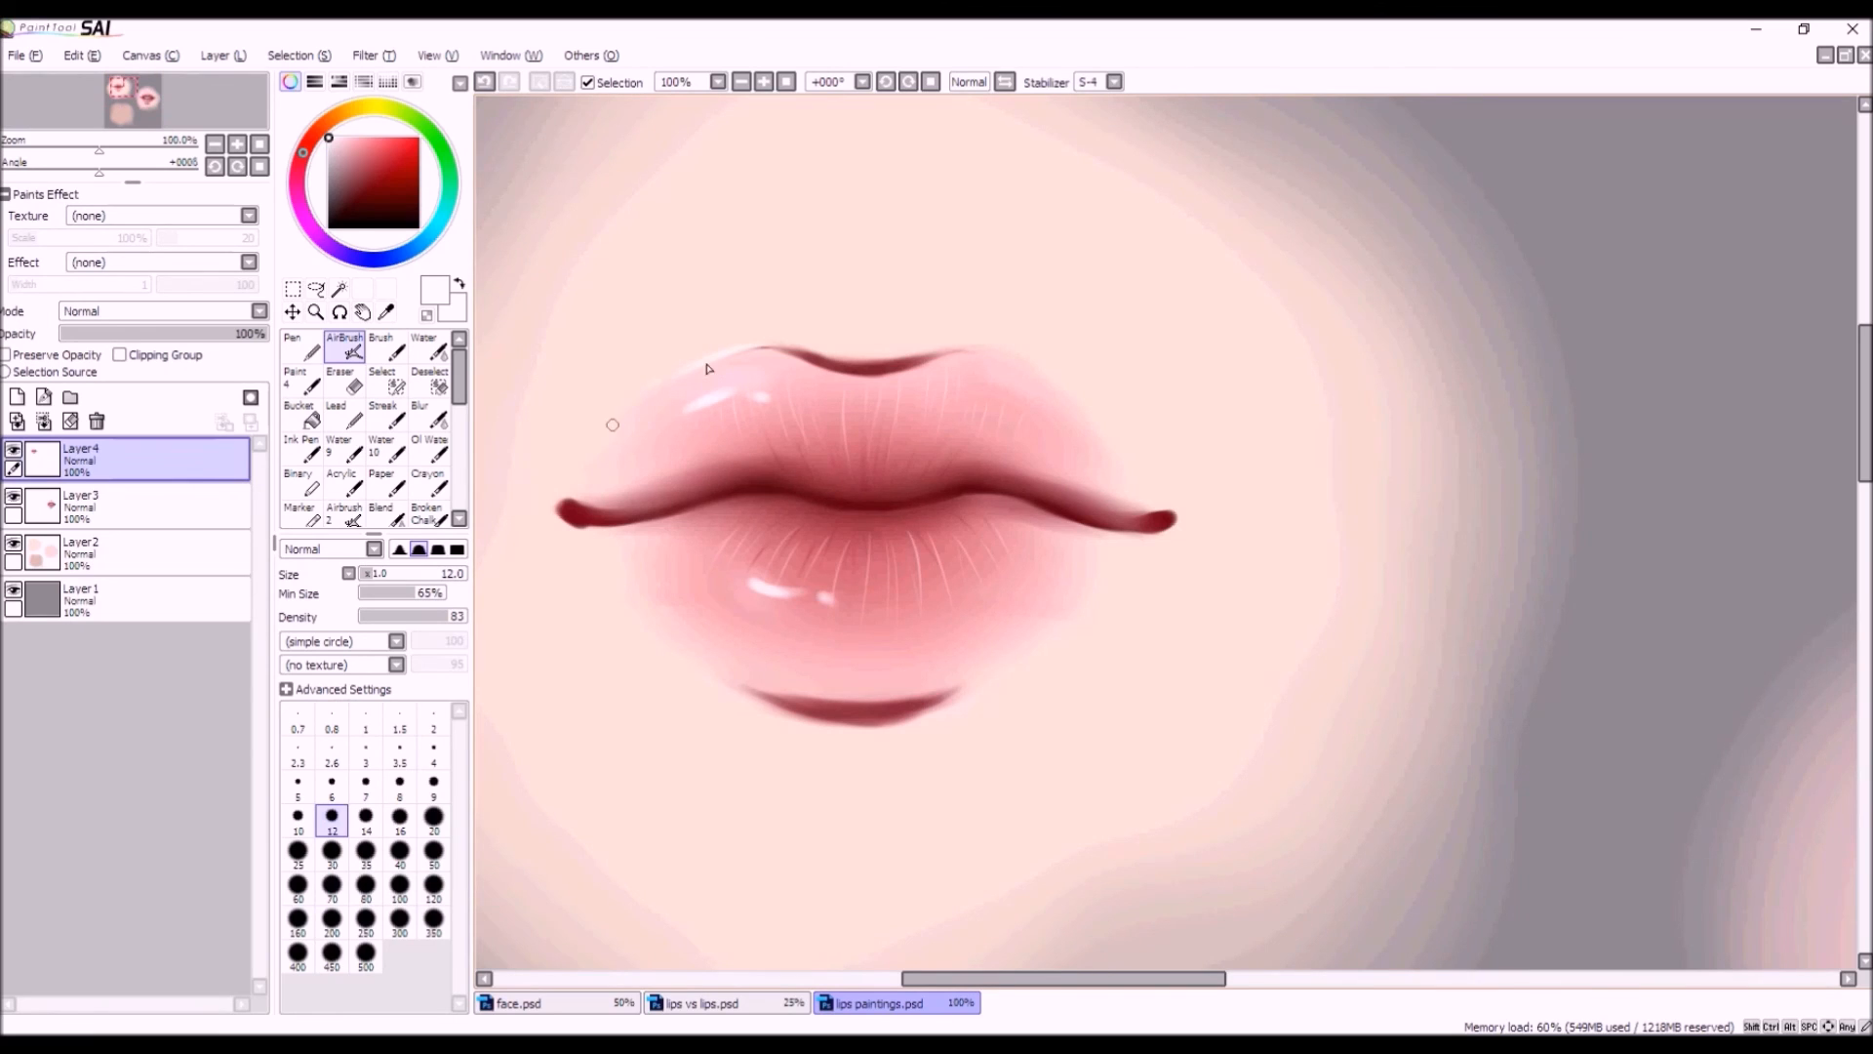
{"action": "scroll", "coordinate": [792, 332], "scroll_direction": "down", "scroll_amount": 2}
Add a faint white rim highlight along the lower lip's left edge with the AirBrush at size 12.
{"action": "scroll", "coordinate": [716, 482], "scroll_direction": "up", "scroll_amount": 1}
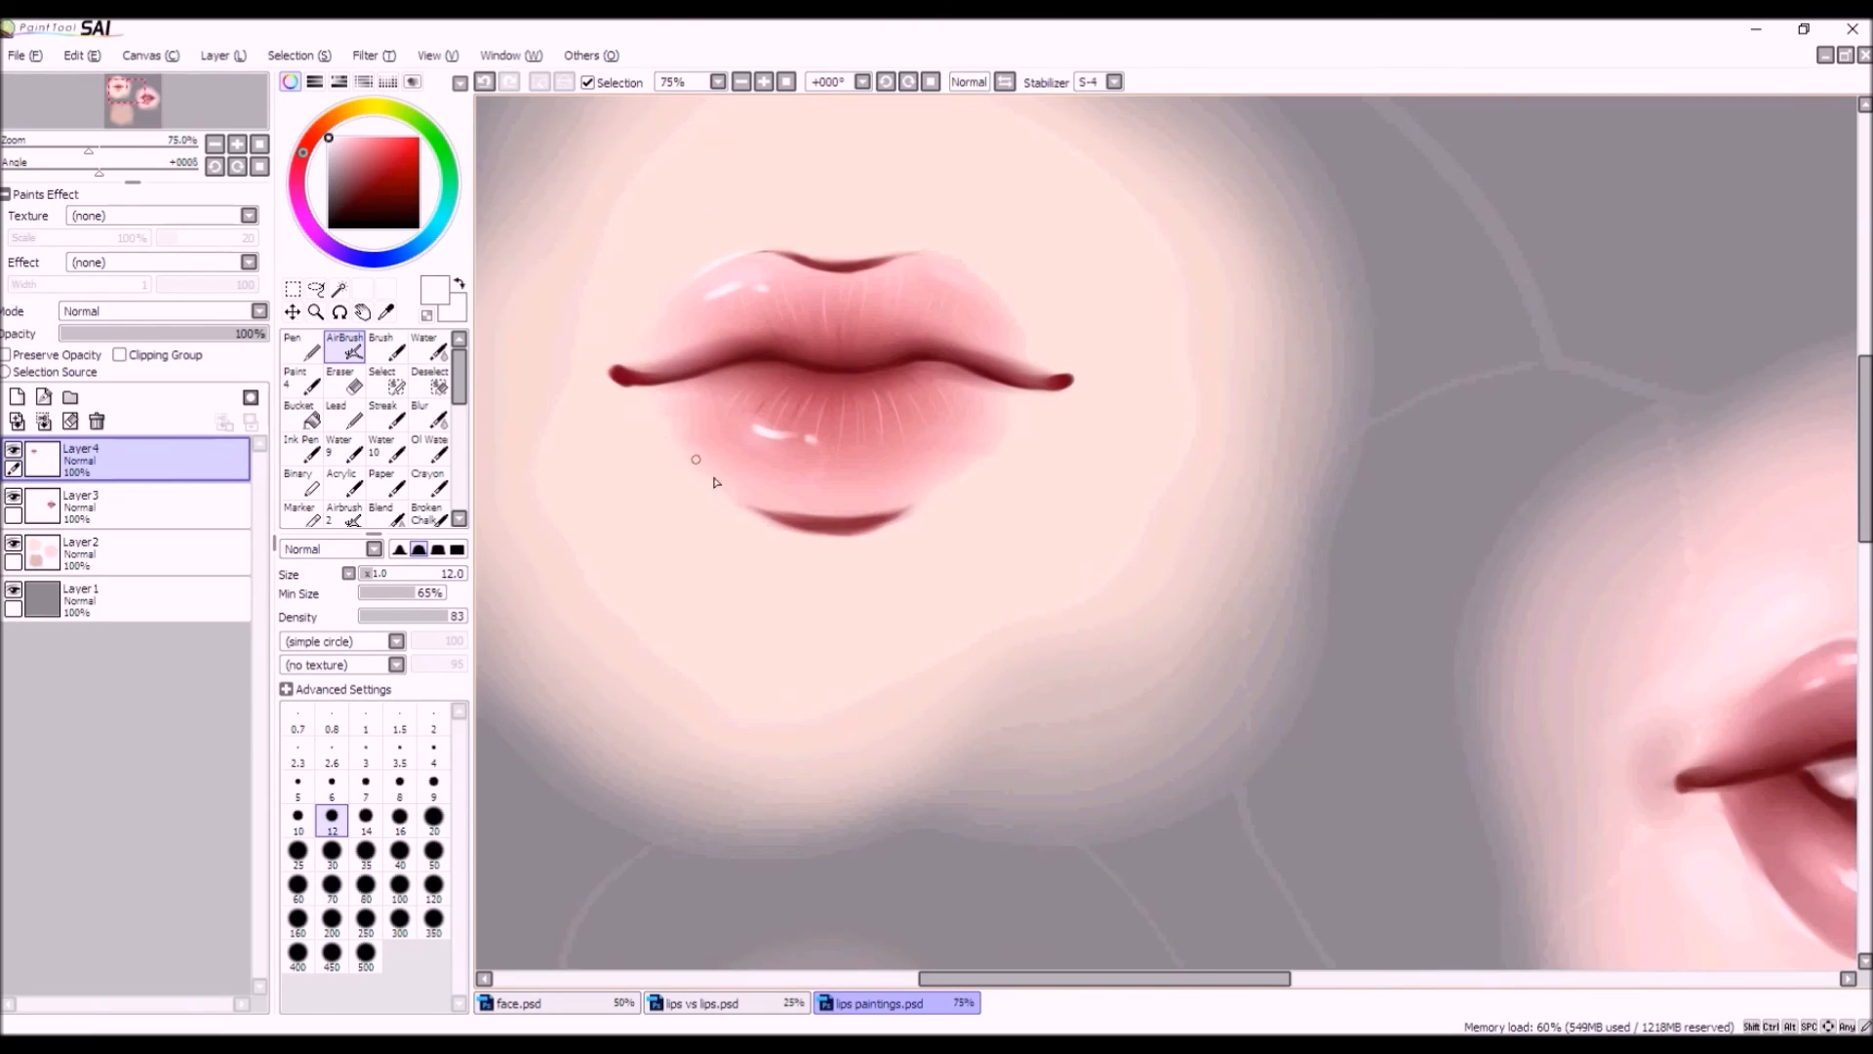
{"action": "scroll", "coordinate": [729, 497], "scroll_direction": "down", "scroll_amount": 2}
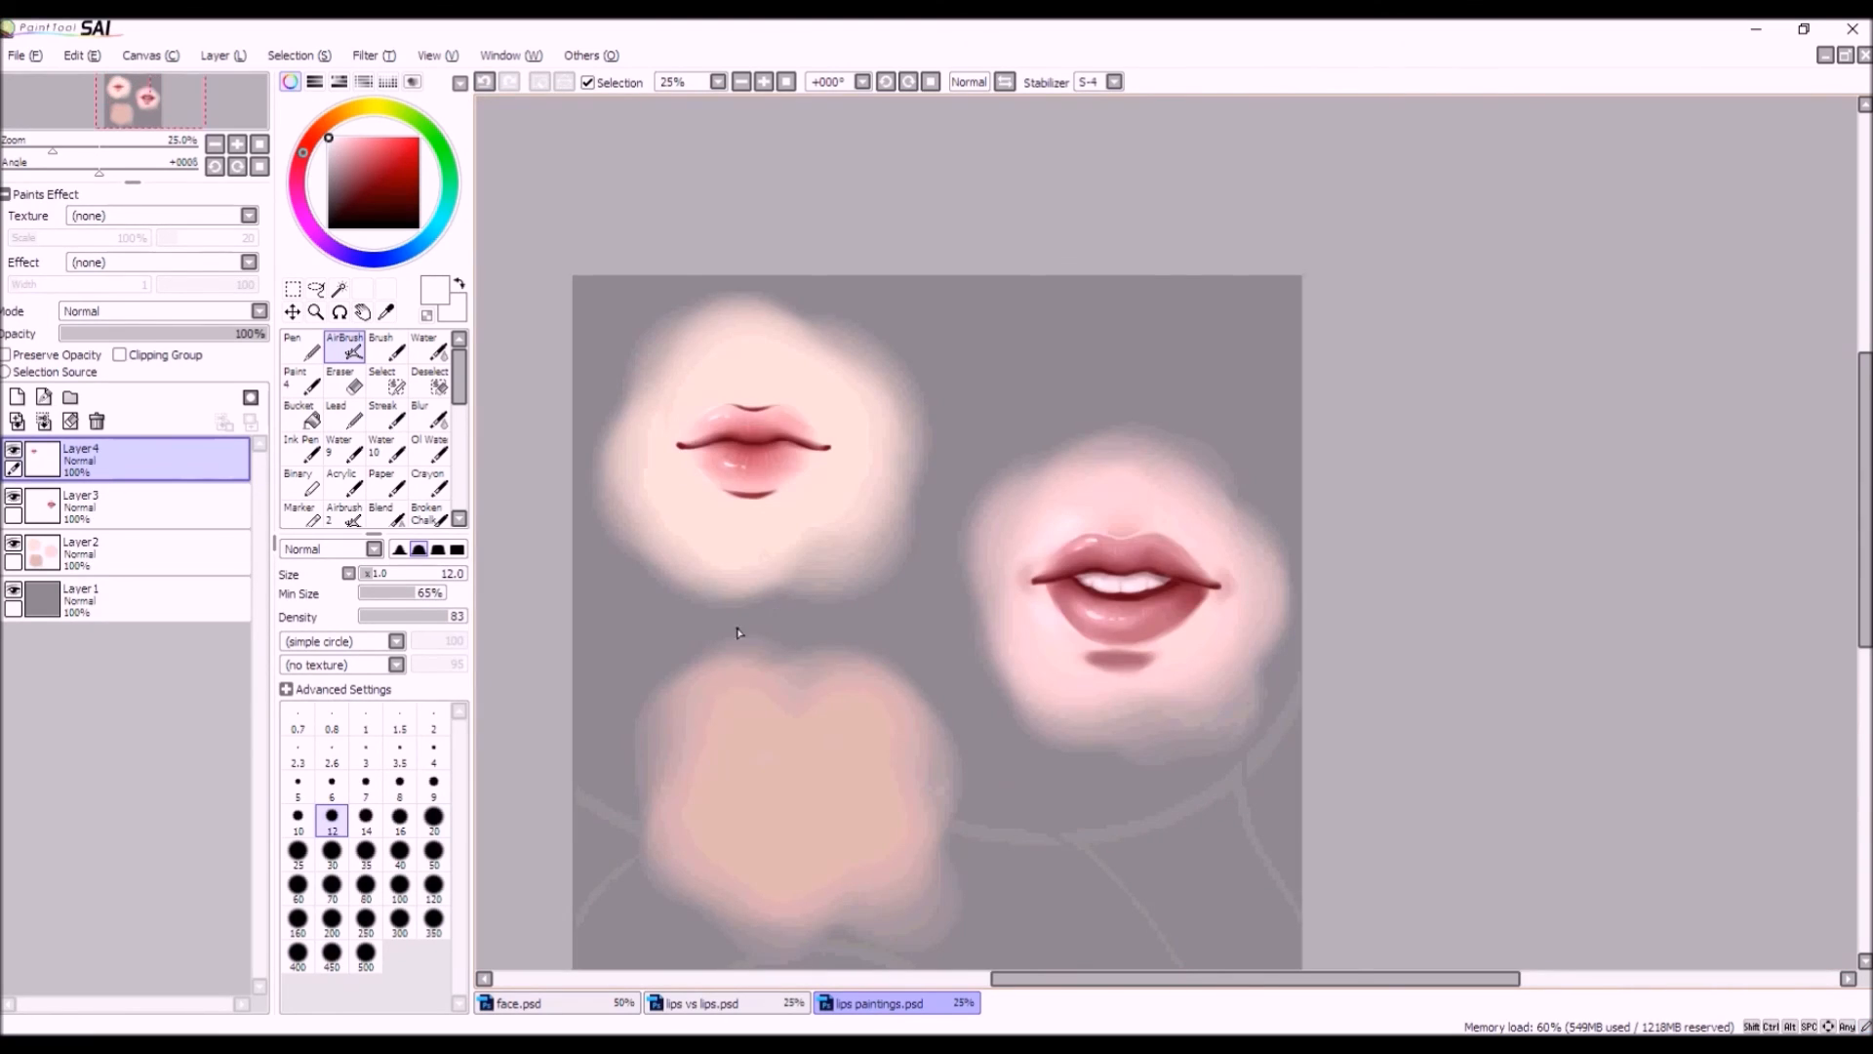
{"action": "scroll", "coordinate": [611, 452], "scroll_direction": "down", "scroll_amount": 2}
{"action": "scroll", "coordinate": [927, 446], "scroll_direction": "up", "scroll_amount": 3}
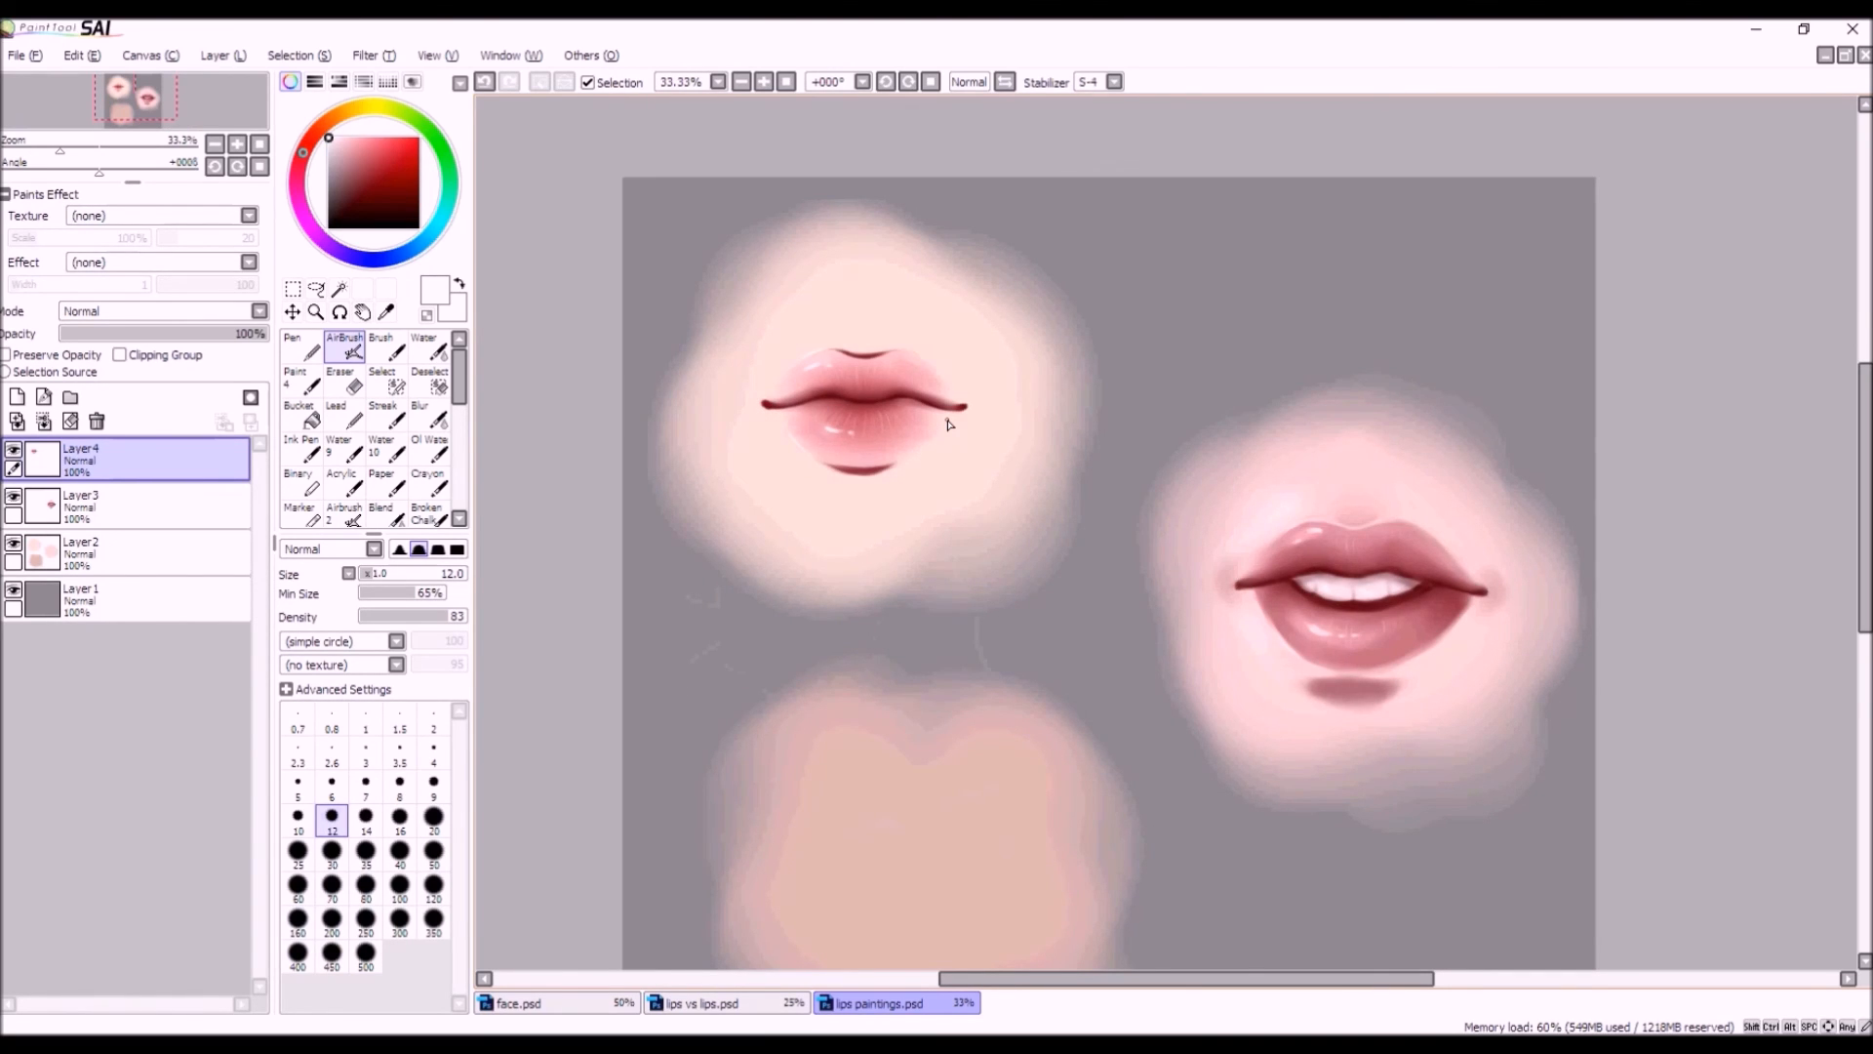
{"action": "scroll", "coordinate": [745, 396], "scroll_direction": "up", "scroll_amount": 2}
{"action": "scroll", "coordinate": [918, 361], "scroll_direction": "down", "scroll_amount": 2}
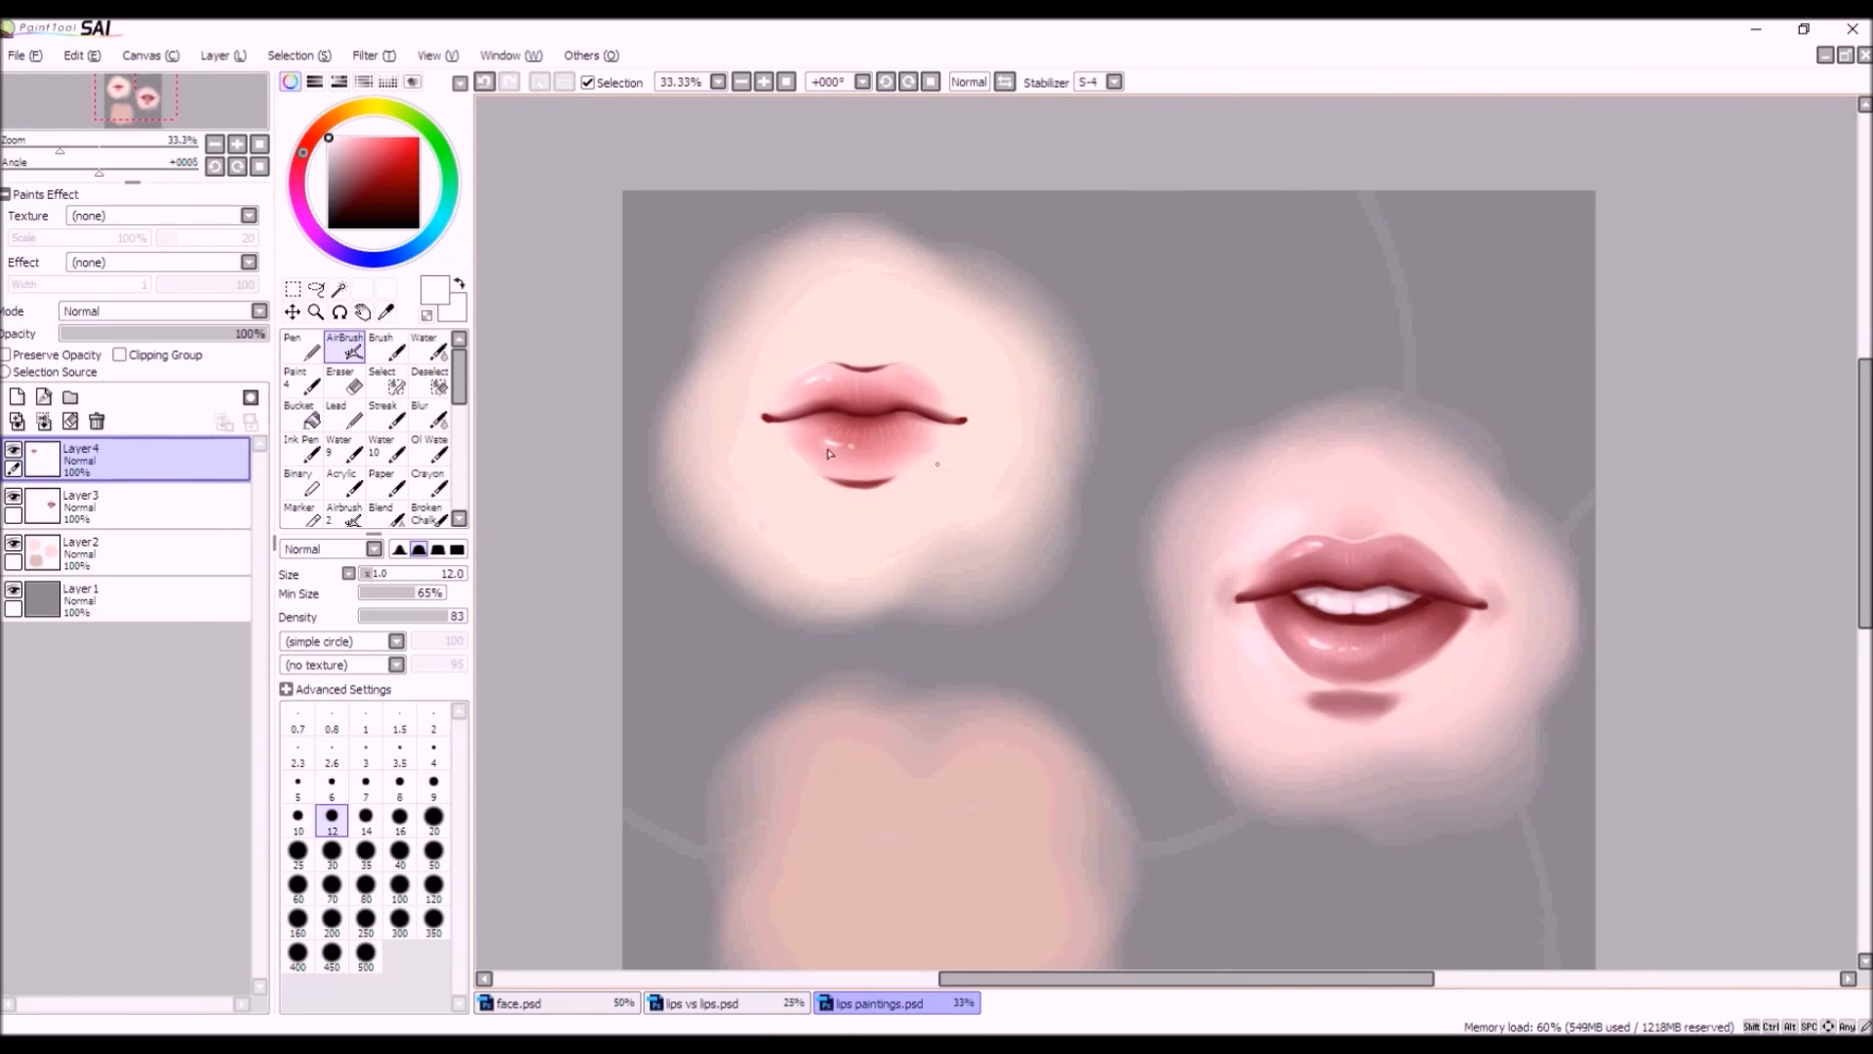
{"action": "scroll", "coordinate": [735, 456], "scroll_direction": "up", "scroll_amount": 1}
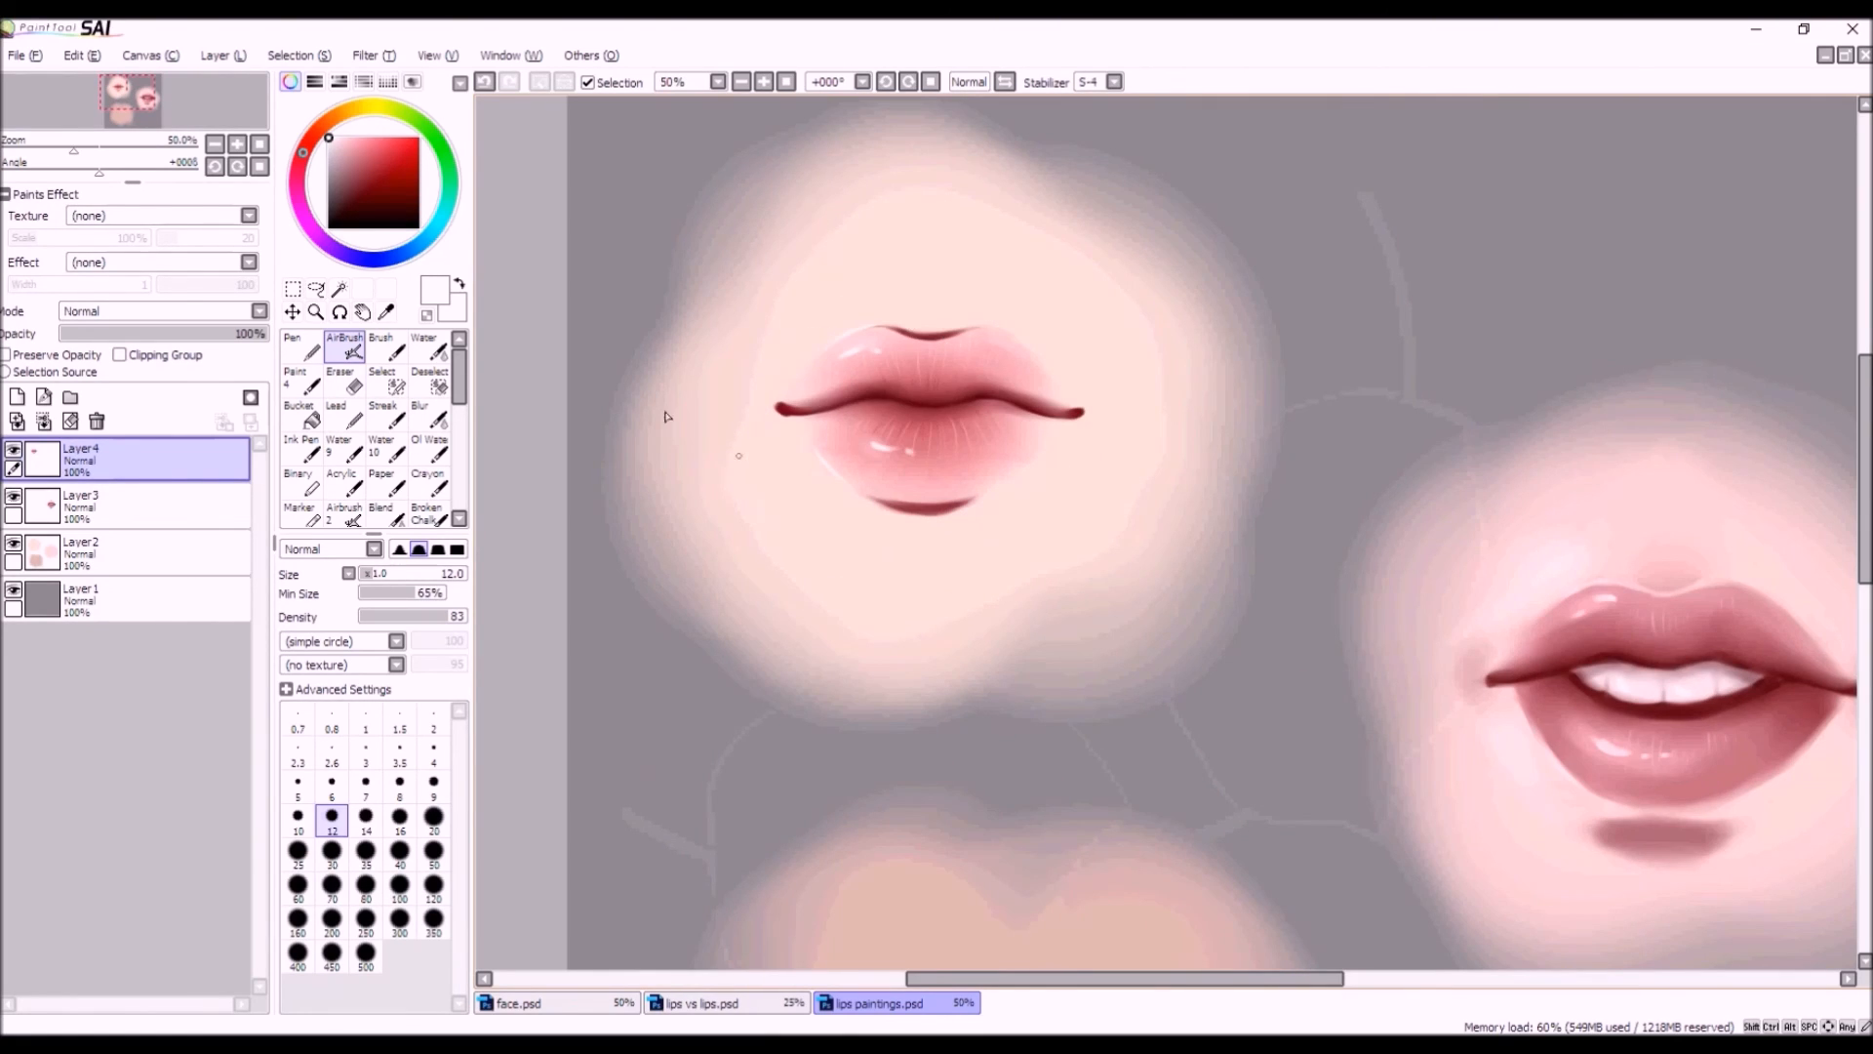
{"action": "scroll", "coordinate": [600, 512], "scroll_direction": "down", "scroll_amount": 1}
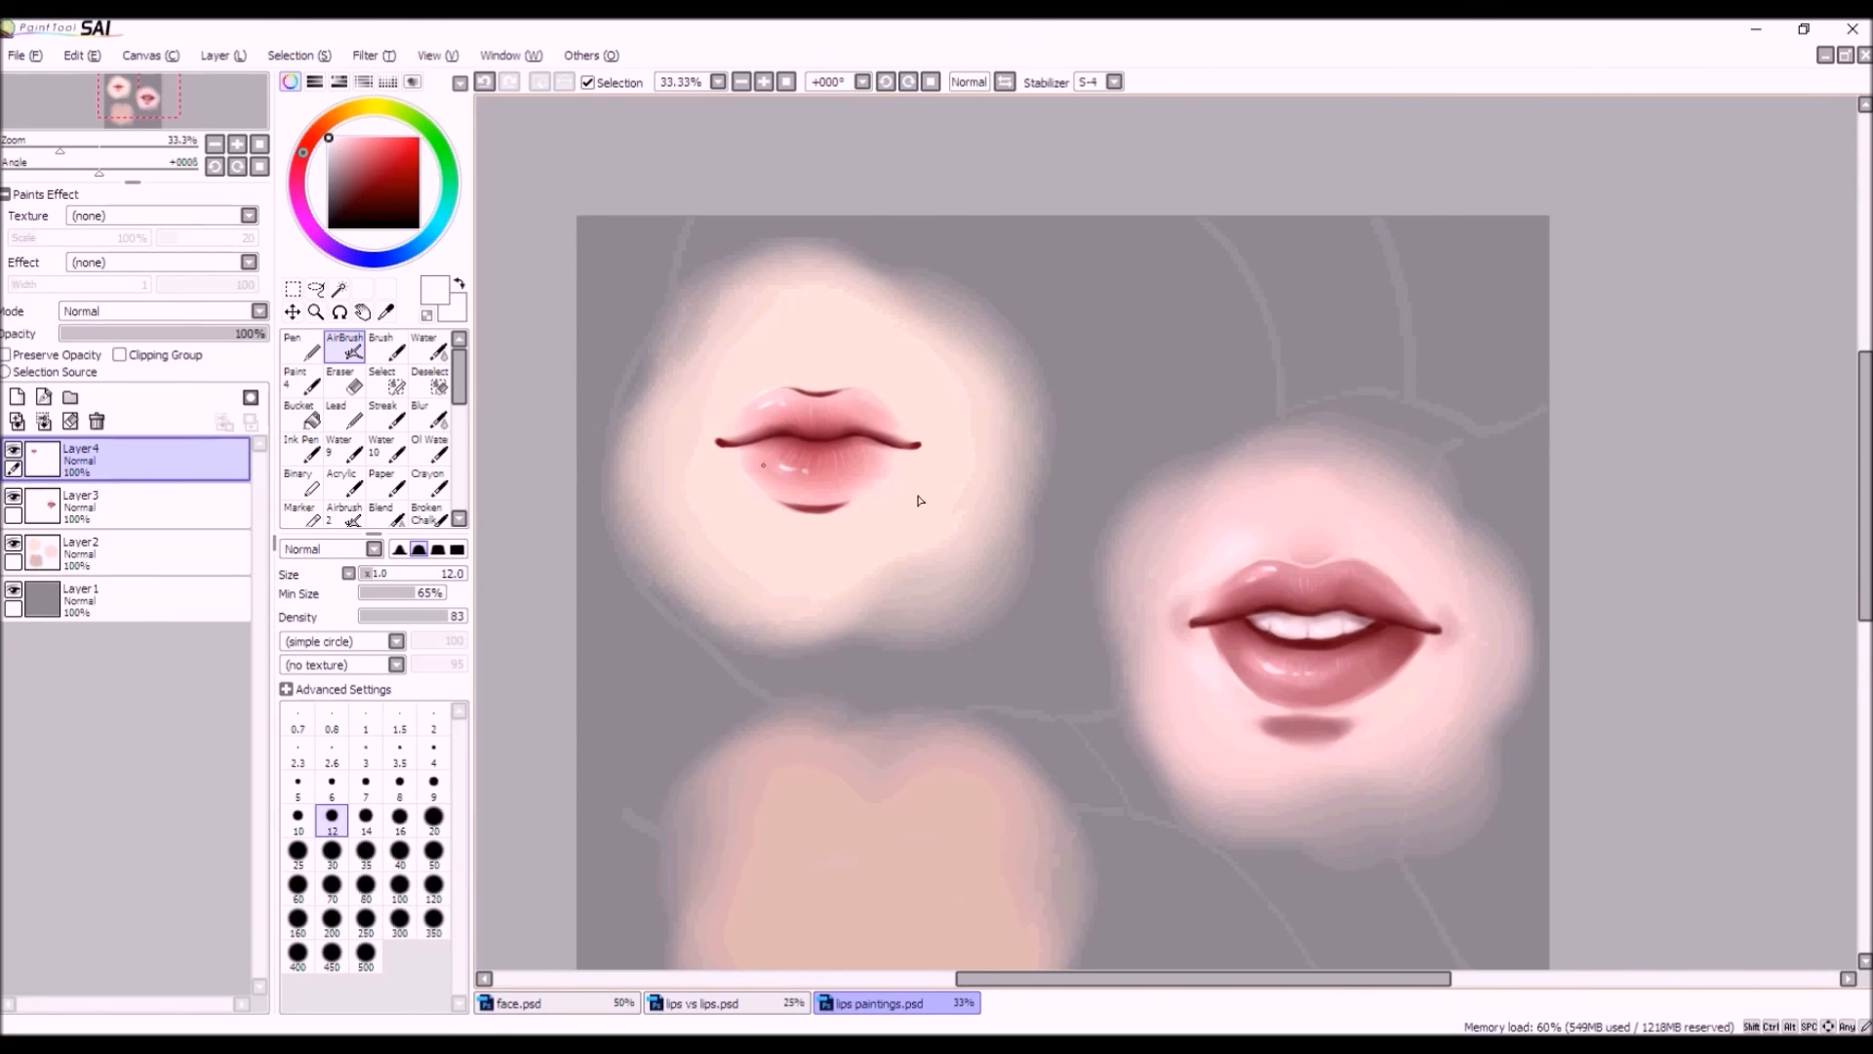
Toggle Layer3's visibility off and on to identify its lips and compare both pairs.
{"action": "left_click", "coordinate": [79, 517]}
{"action": "left_click", "coordinate": [14, 498]}
{"action": "left_click", "coordinate": [13, 497]}
{"action": "scroll", "coordinate": [819, 297], "scroll_direction": "down", "scroll_amount": 1}
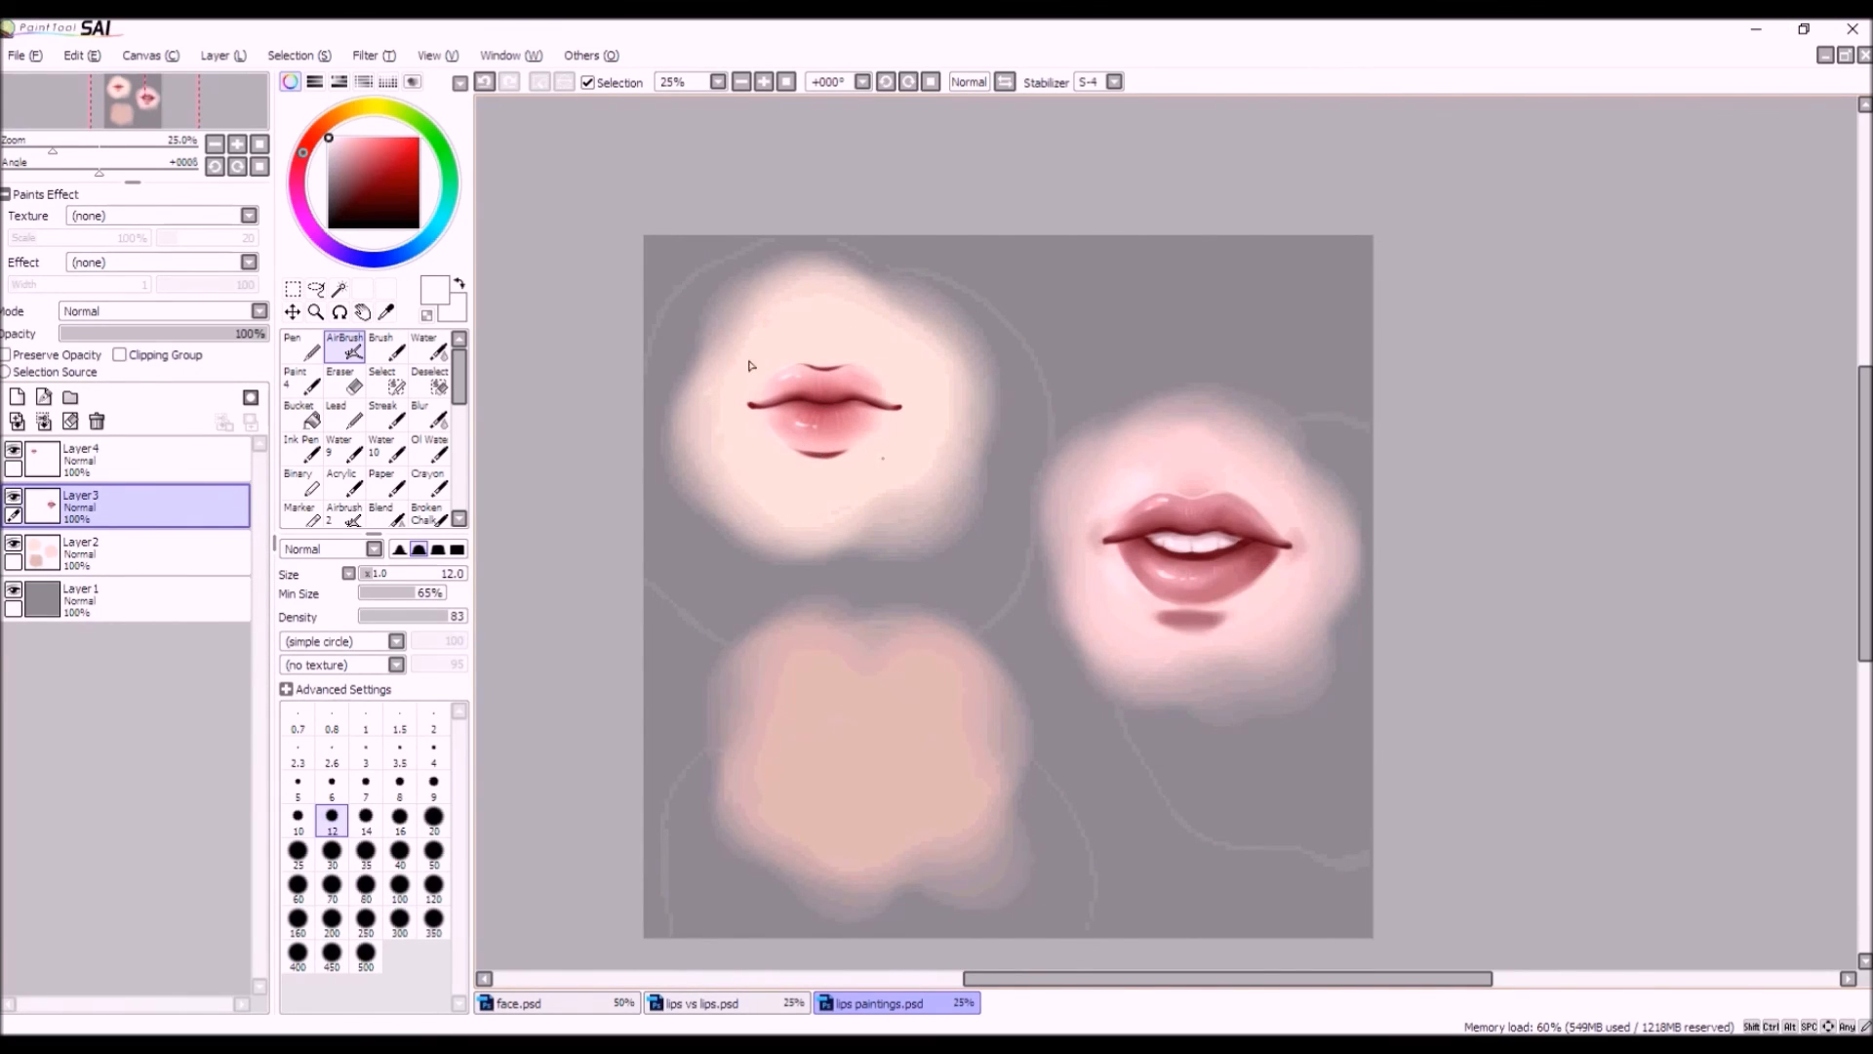
{"action": "scroll", "coordinate": [749, 365], "scroll_direction": "up", "scroll_amount": 1}
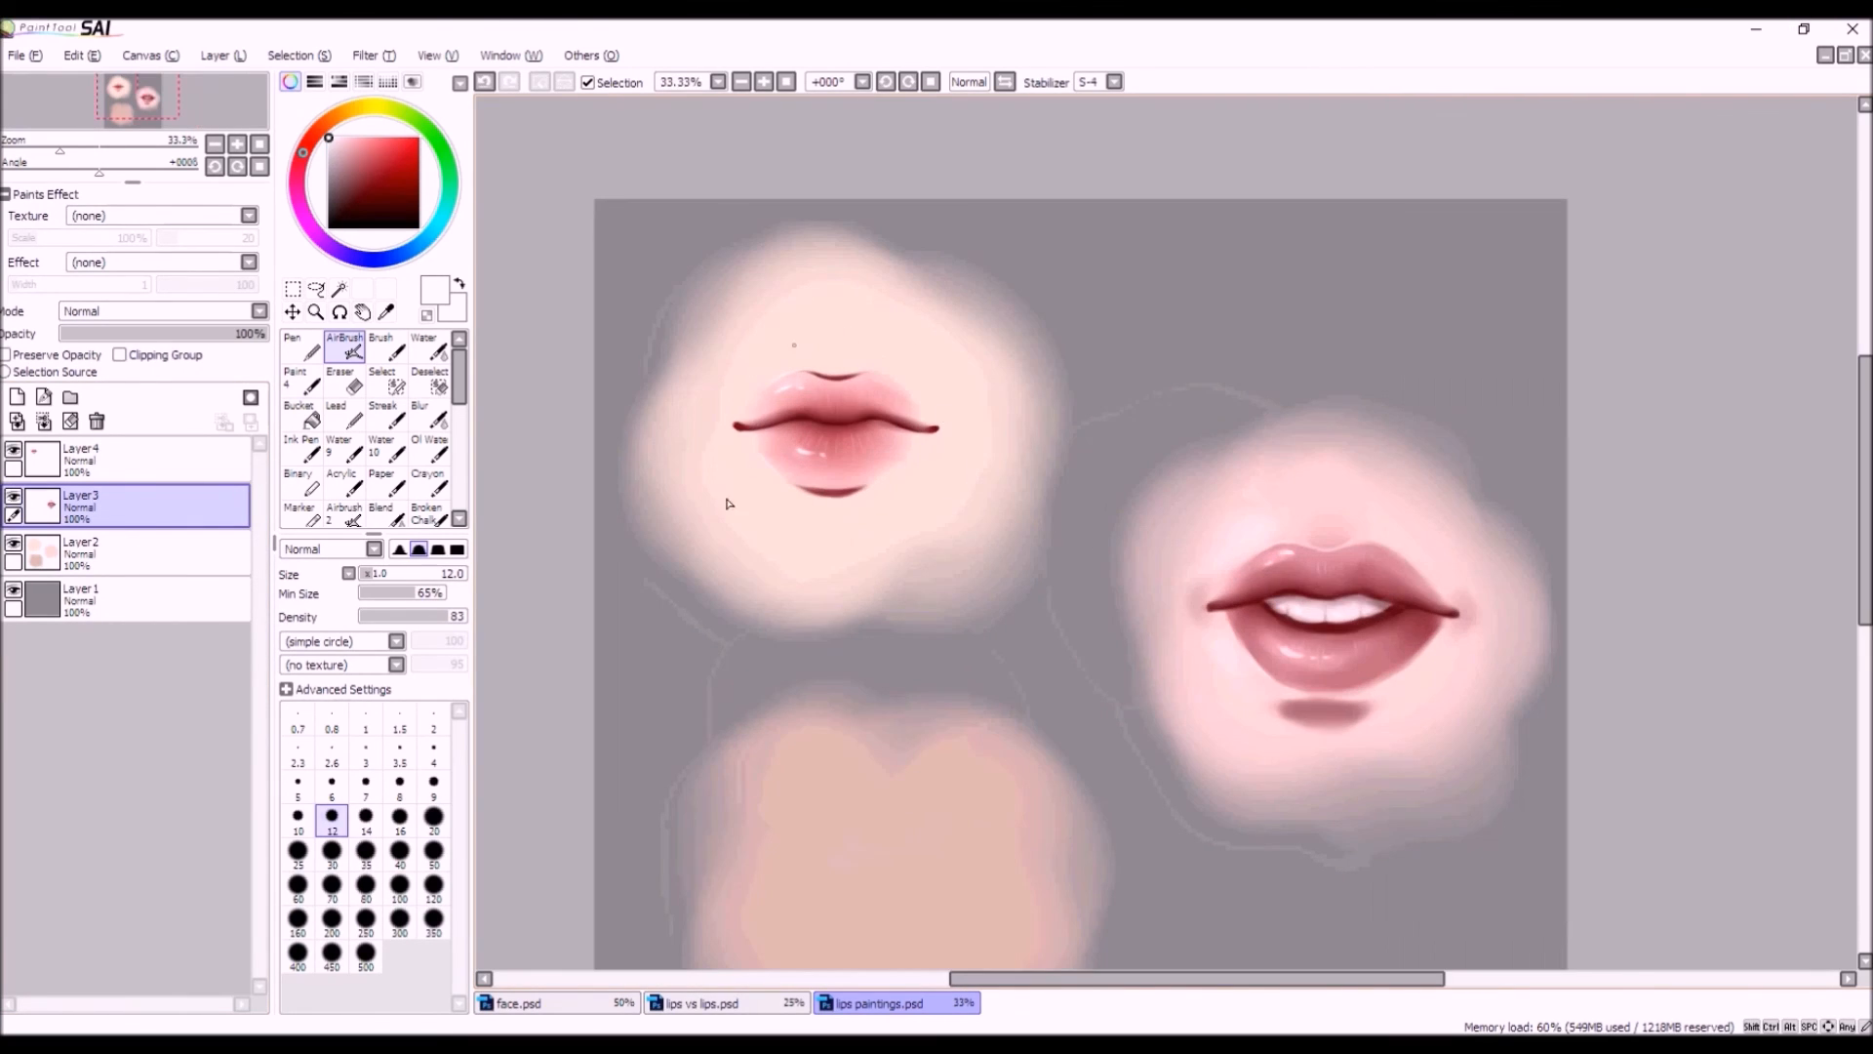
Enlarge the lips on Layer4 with a transform, re-centre them on the cream skin patch and apply it.
{"action": "left_click", "coordinate": [144, 458]}
{"action": "left_click", "coordinate": [295, 291]}
{"action": "key", "text": "ctrl+t"}
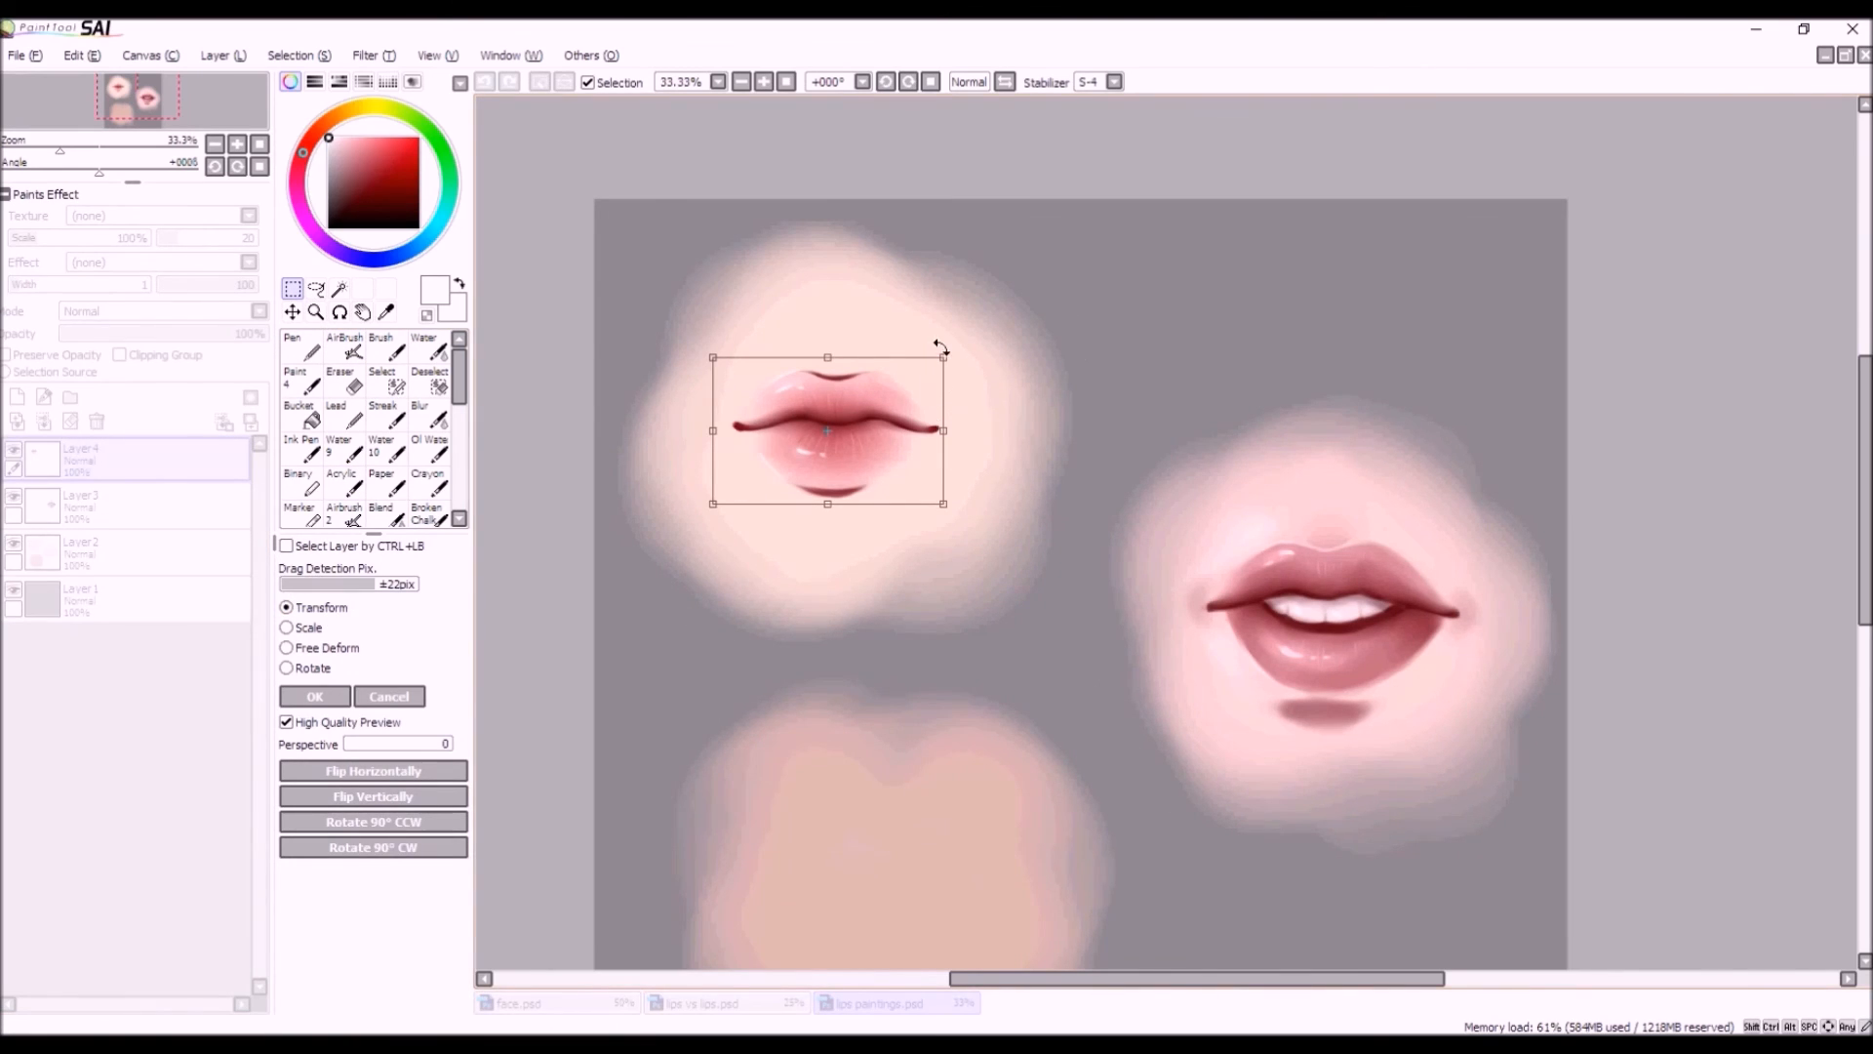
{"action": "left_click_drag", "start_coordinate": [945, 359], "coordinate": [981, 332]}
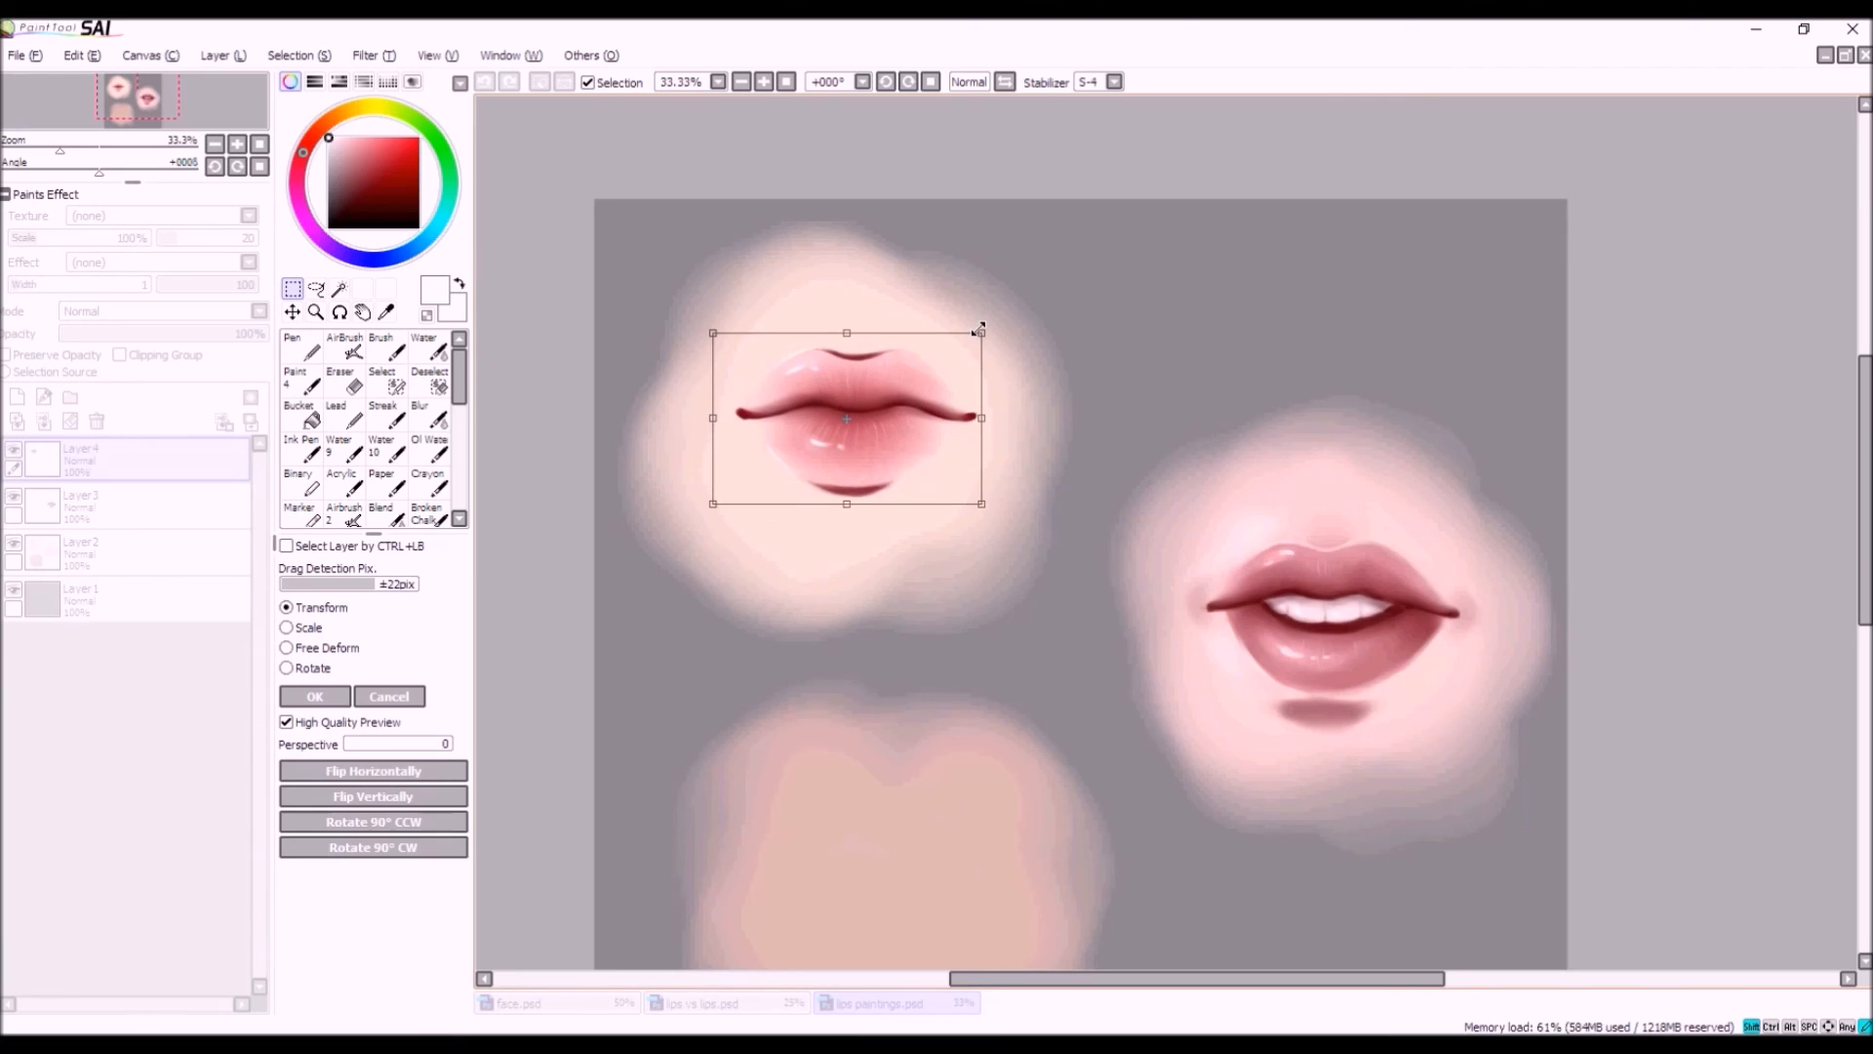
{"action": "mouse_move", "coordinate": [831, 439]}
{"action": "left_mouse_down"}
{"action": "mouse_move", "coordinate": [770, 483]}
{"action": "mouse_move", "coordinate": [832, 449]}
{"action": "left_mouse_up"}
{"action": "left_click", "coordinate": [312, 696]}
Try a Brightness and Contrast adjustment on Layer3 with contrast +20 and Color Deepen +23.
{"action": "left_click", "coordinate": [124, 510]}
{"action": "left_click", "coordinate": [376, 56]}
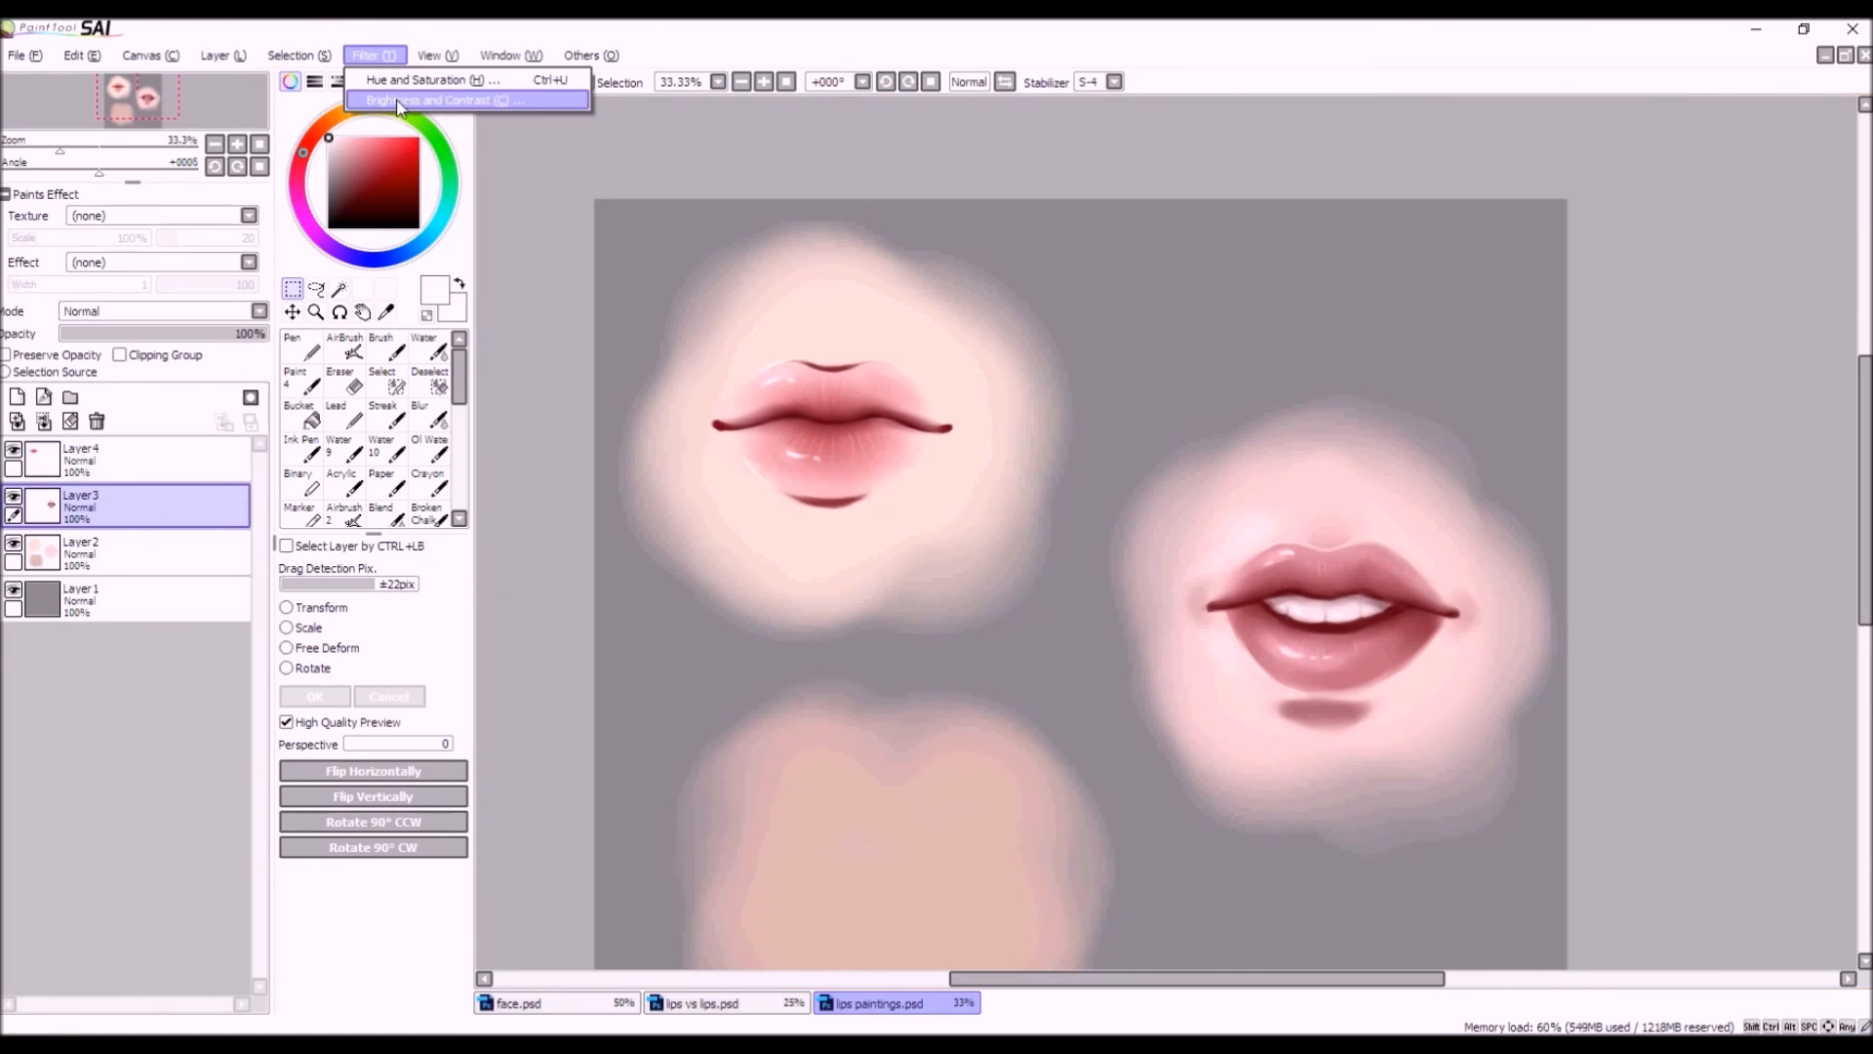
{"action": "left_click", "coordinate": [390, 90]}
{"action": "left_click_drag", "start_coordinate": [380, 226], "coordinate": [422, 227]}
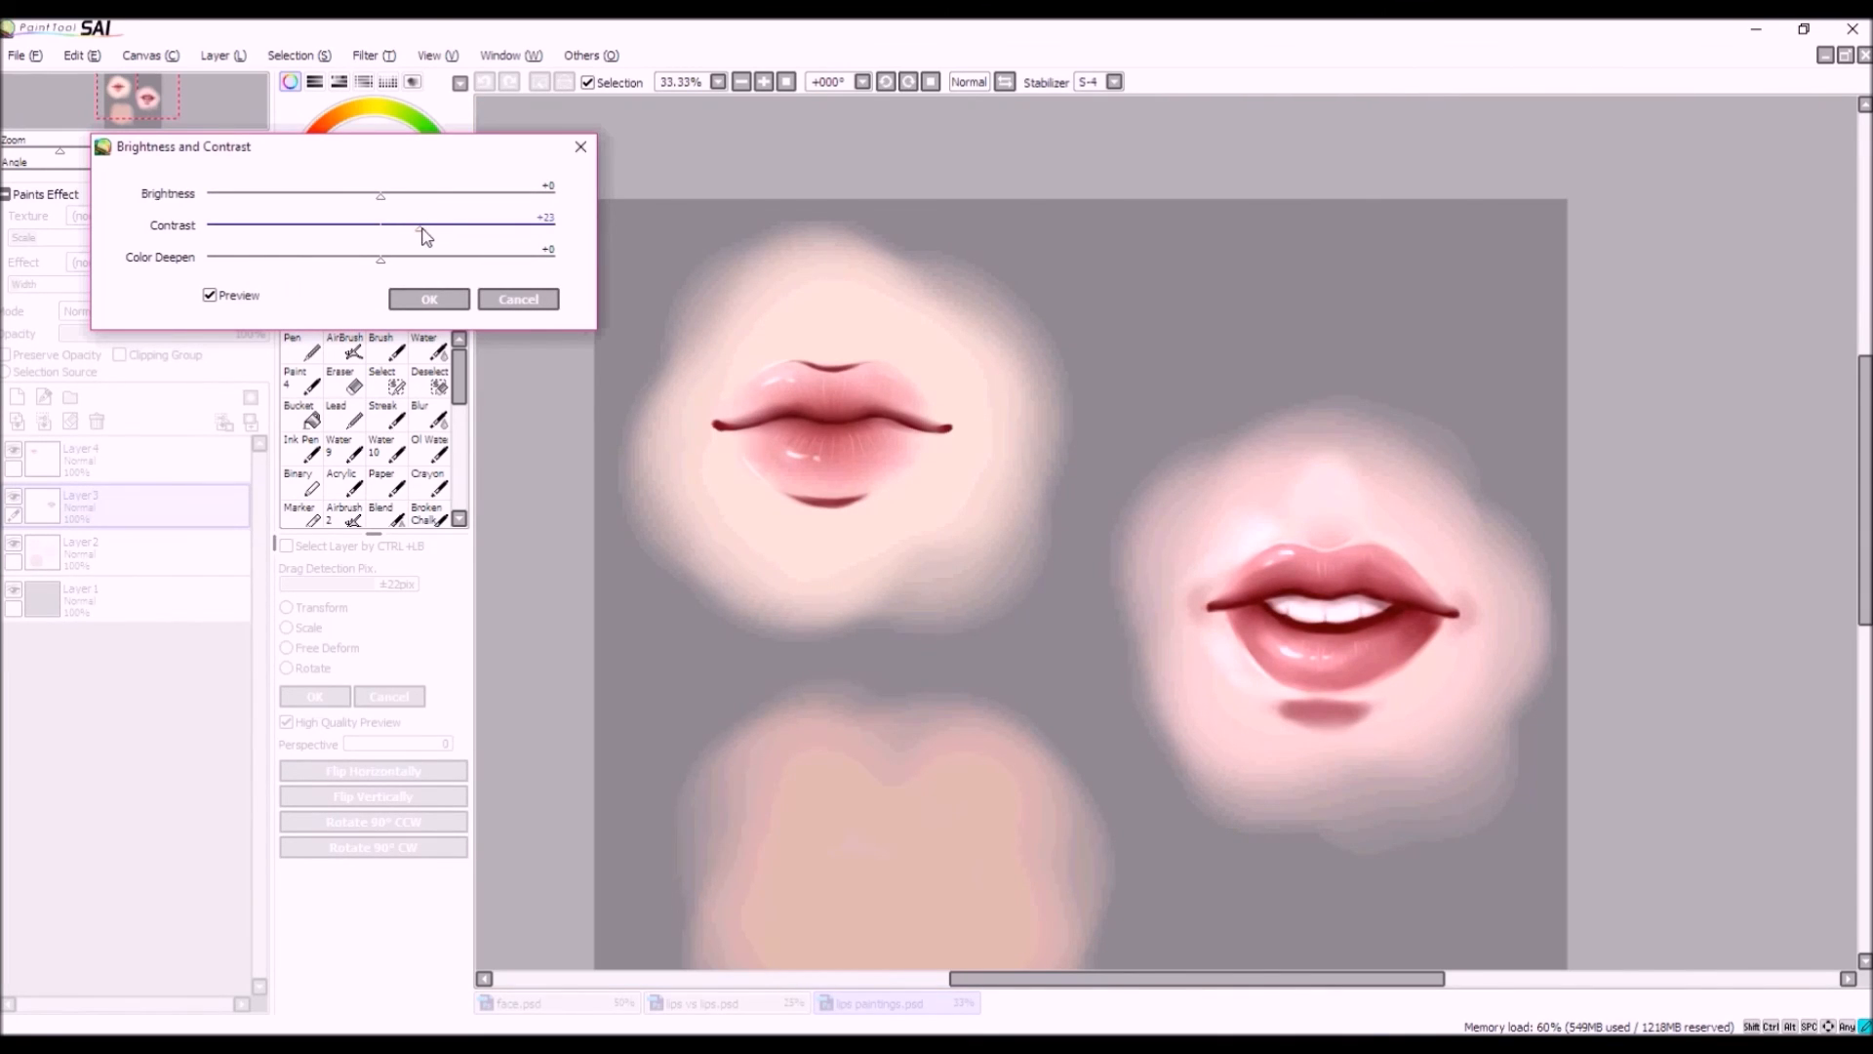
{"action": "left_click_drag", "start_coordinate": [380, 260], "coordinate": [357, 274]}
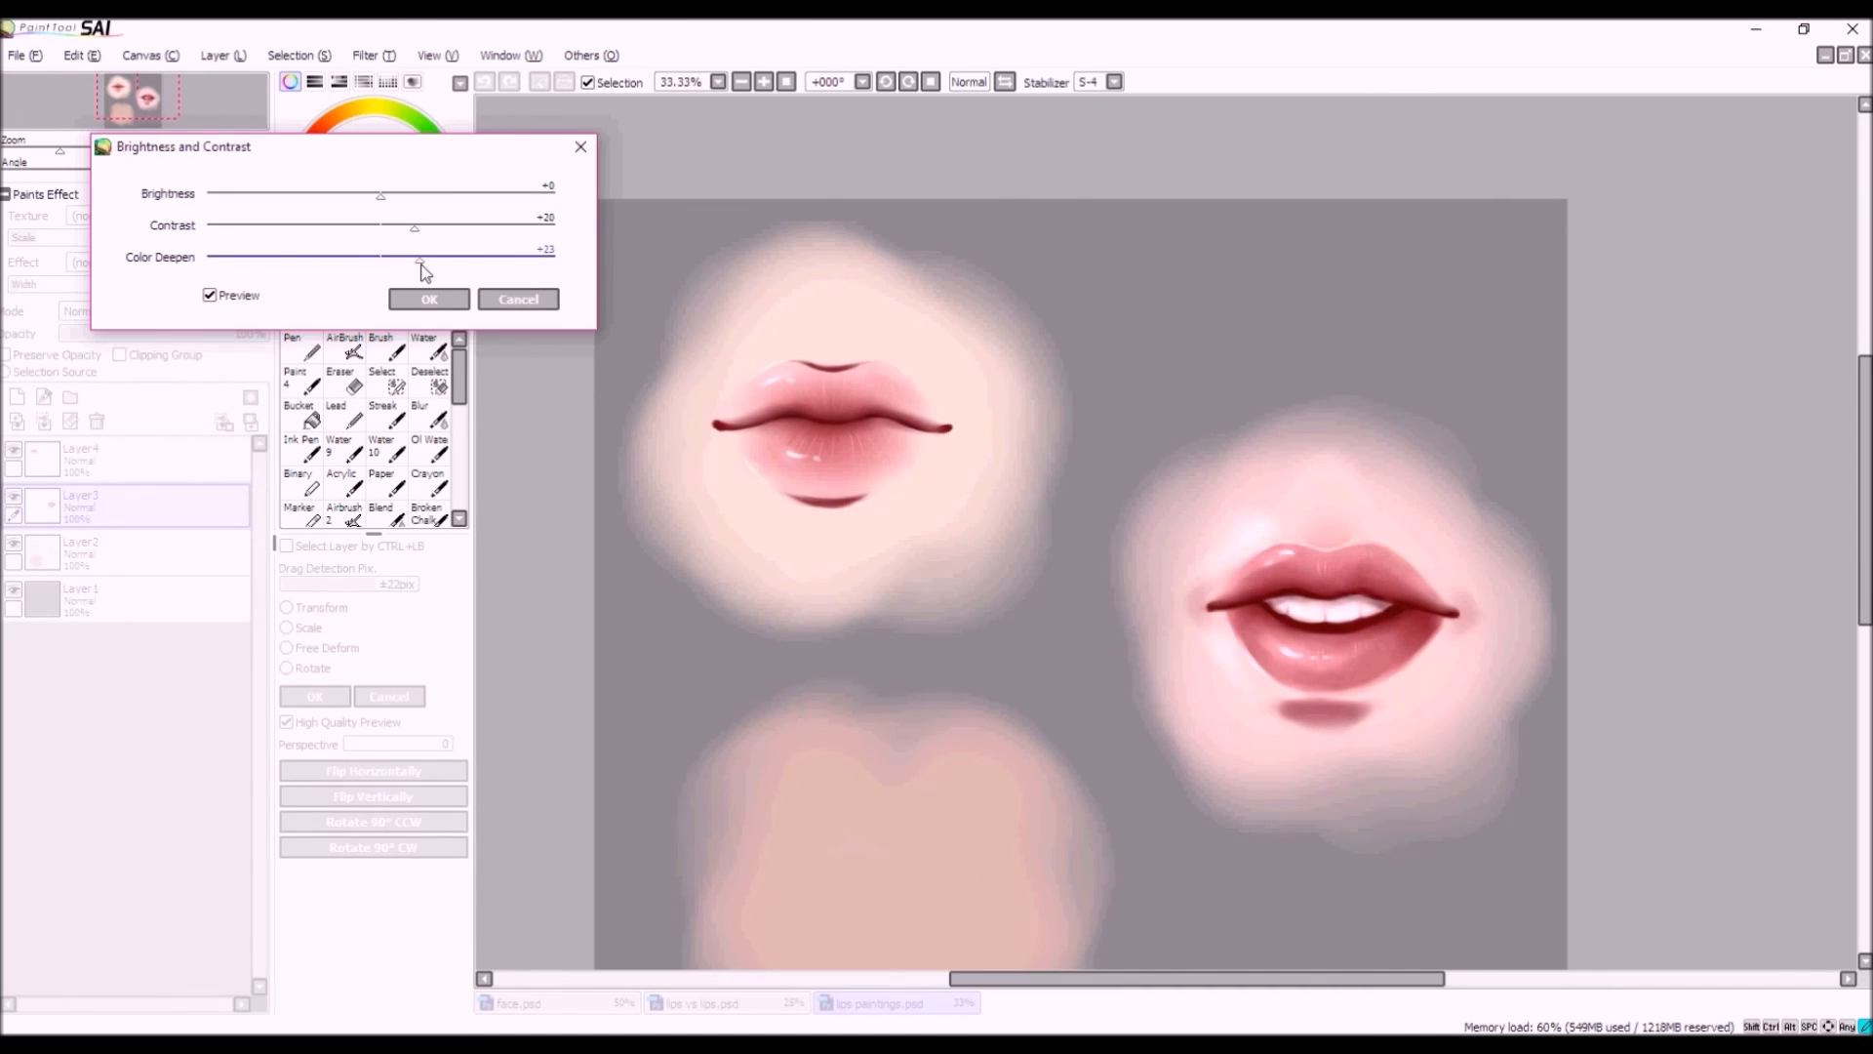
{"action": "left_click", "coordinate": [512, 300]}
Apply a Brightness and Contrast adjustment to Layer3 with only Color Deepen raised, to +28.
{"action": "left_click", "coordinate": [321, 56]}
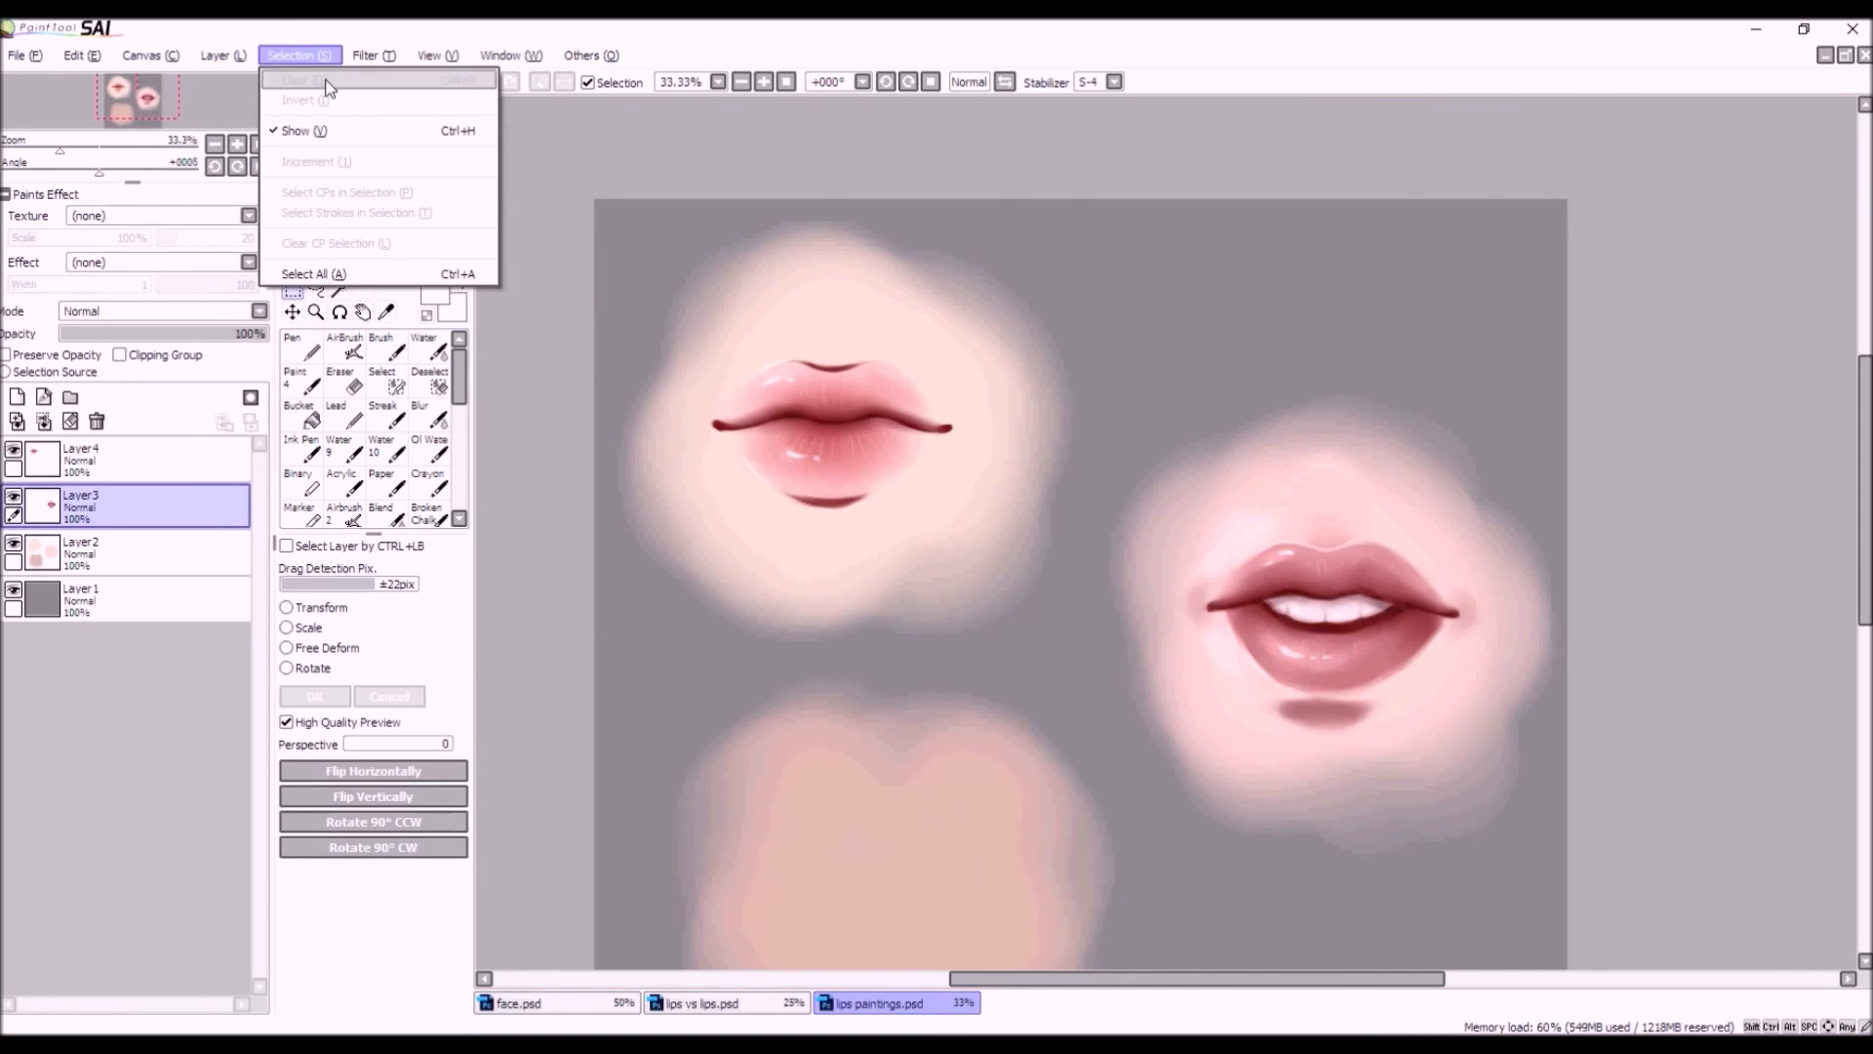
{"action": "left_click", "coordinate": [400, 102]}
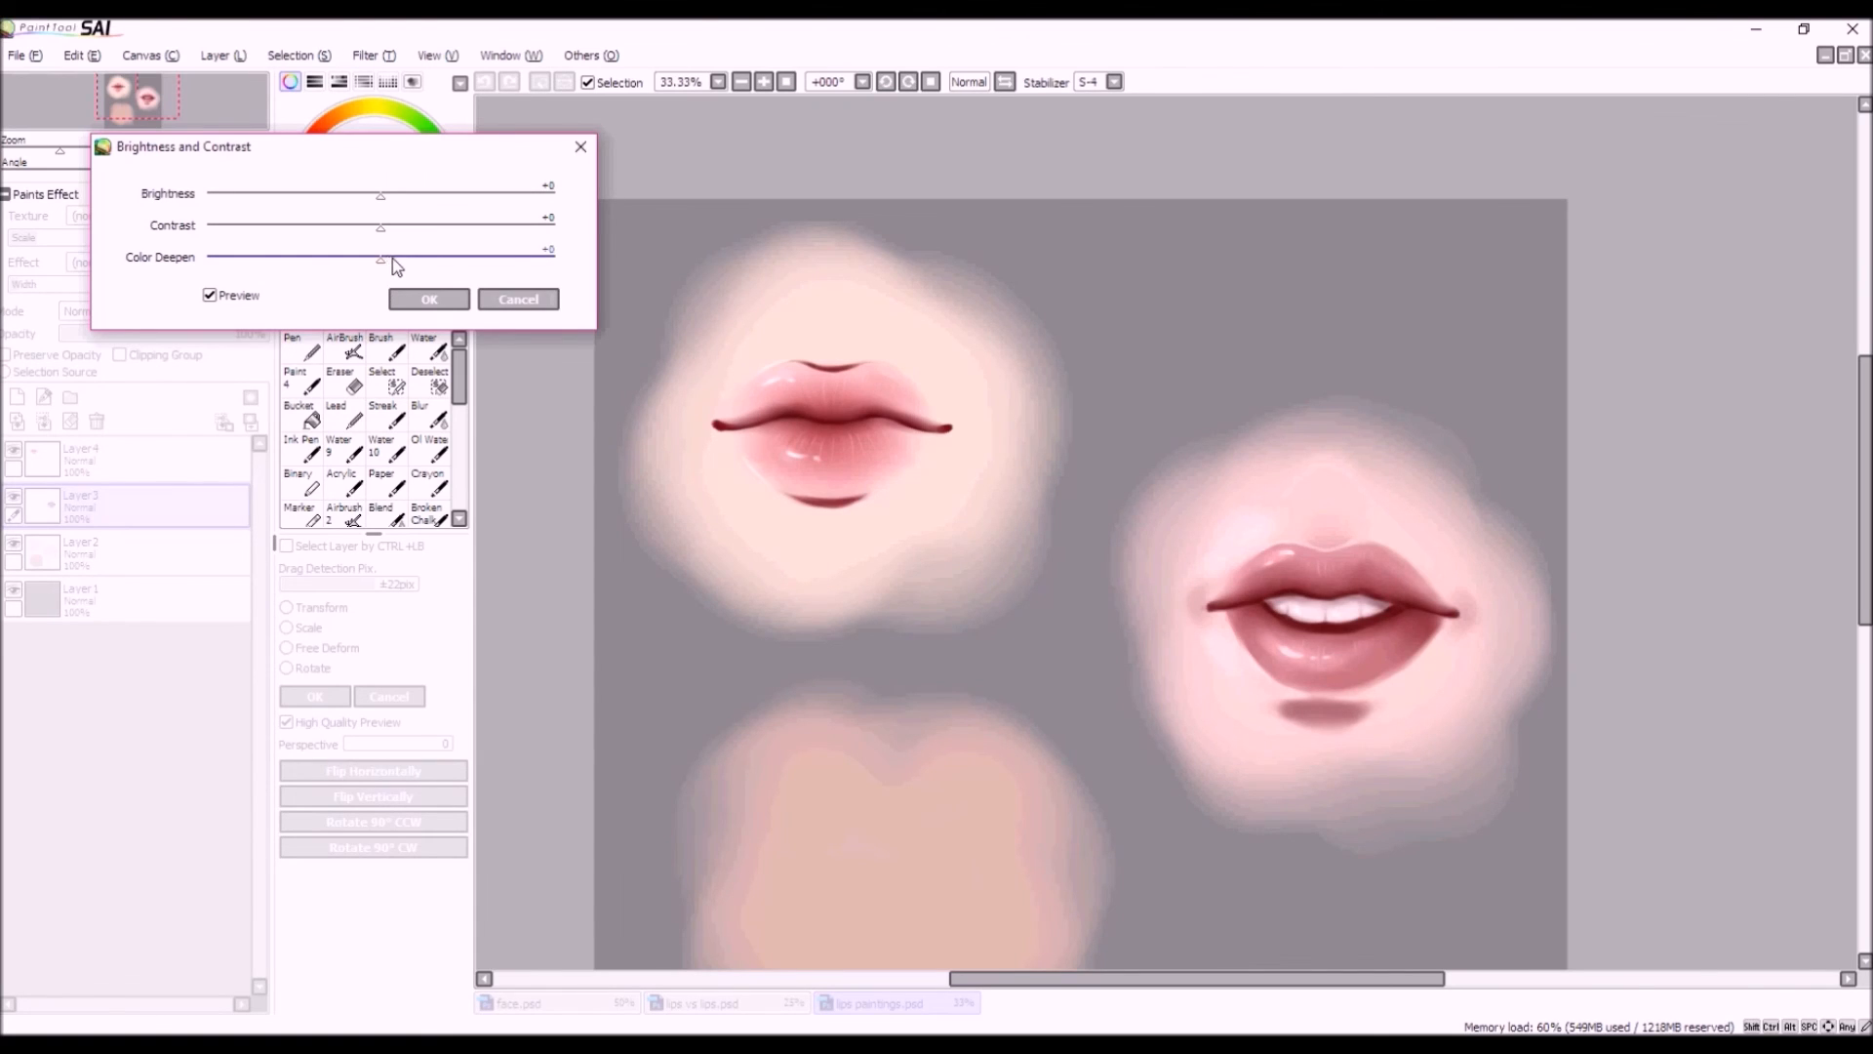
{"action": "left_click_drag", "start_coordinate": [407, 271], "coordinate": [435, 275]}
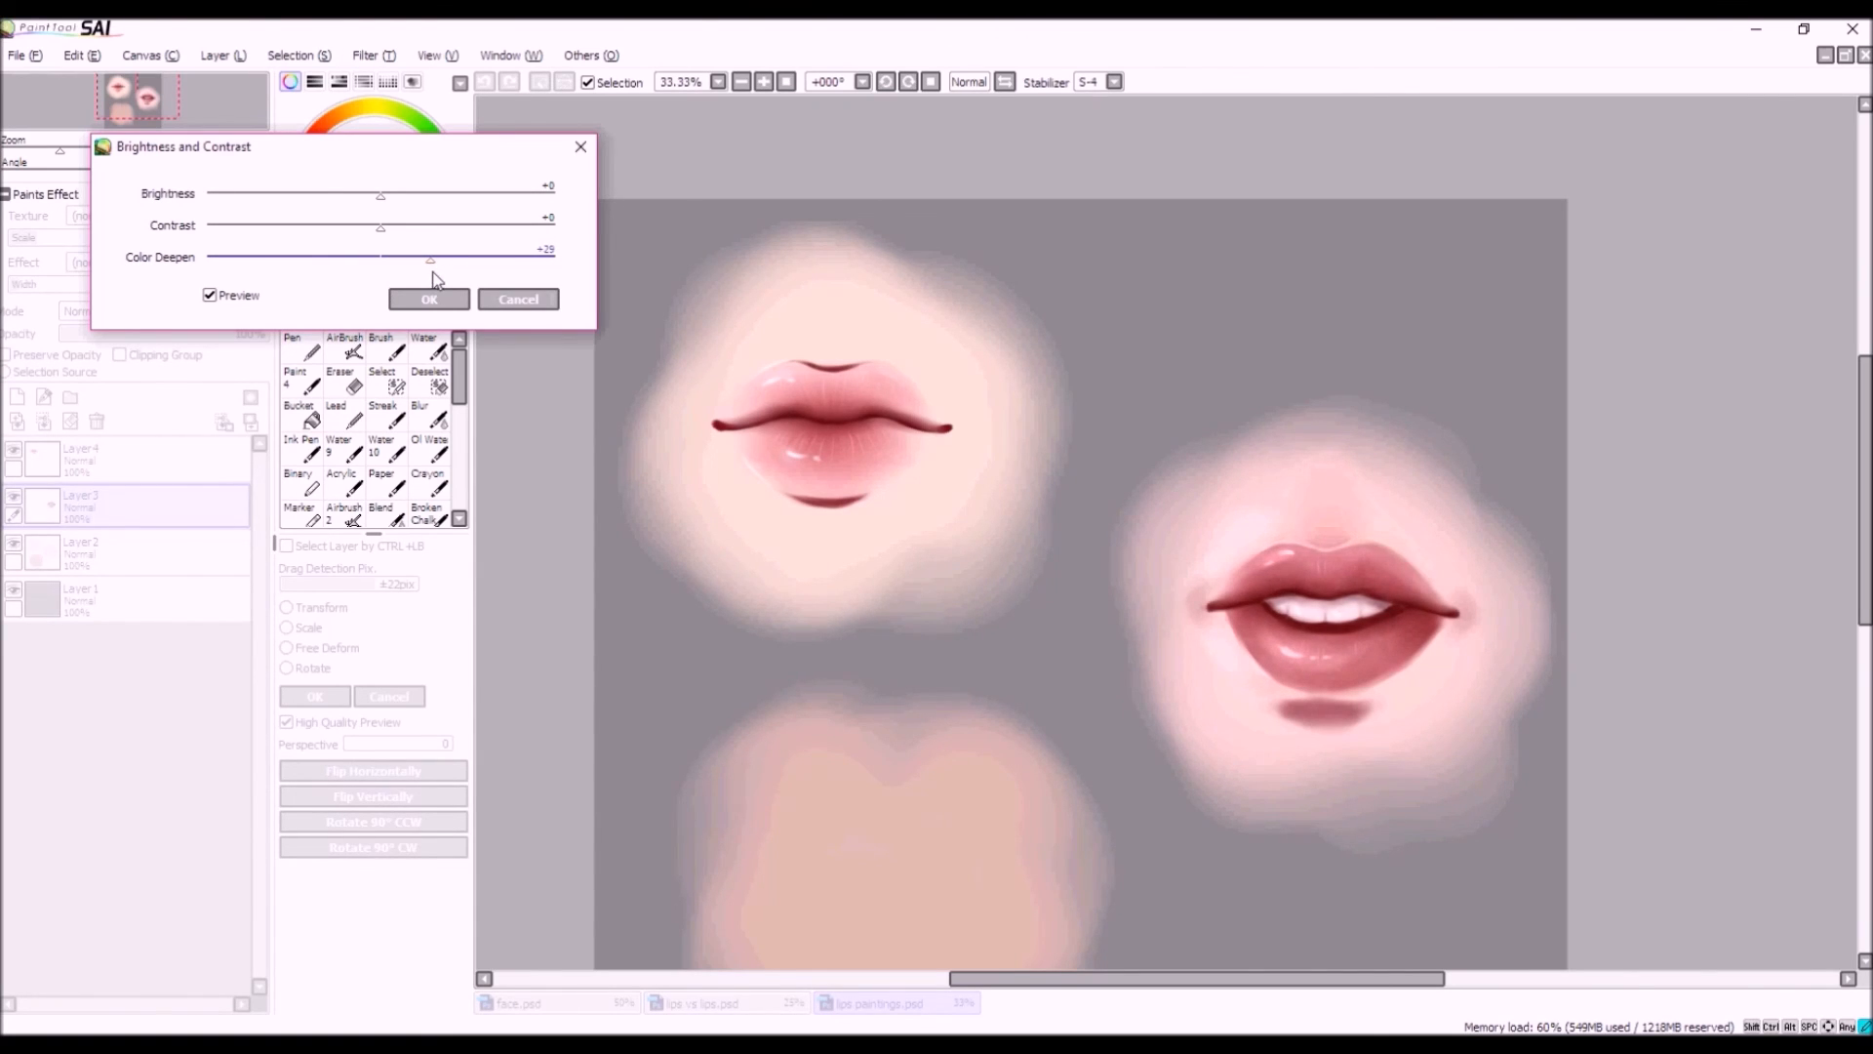
{"action": "left_click", "coordinate": [446, 299]}
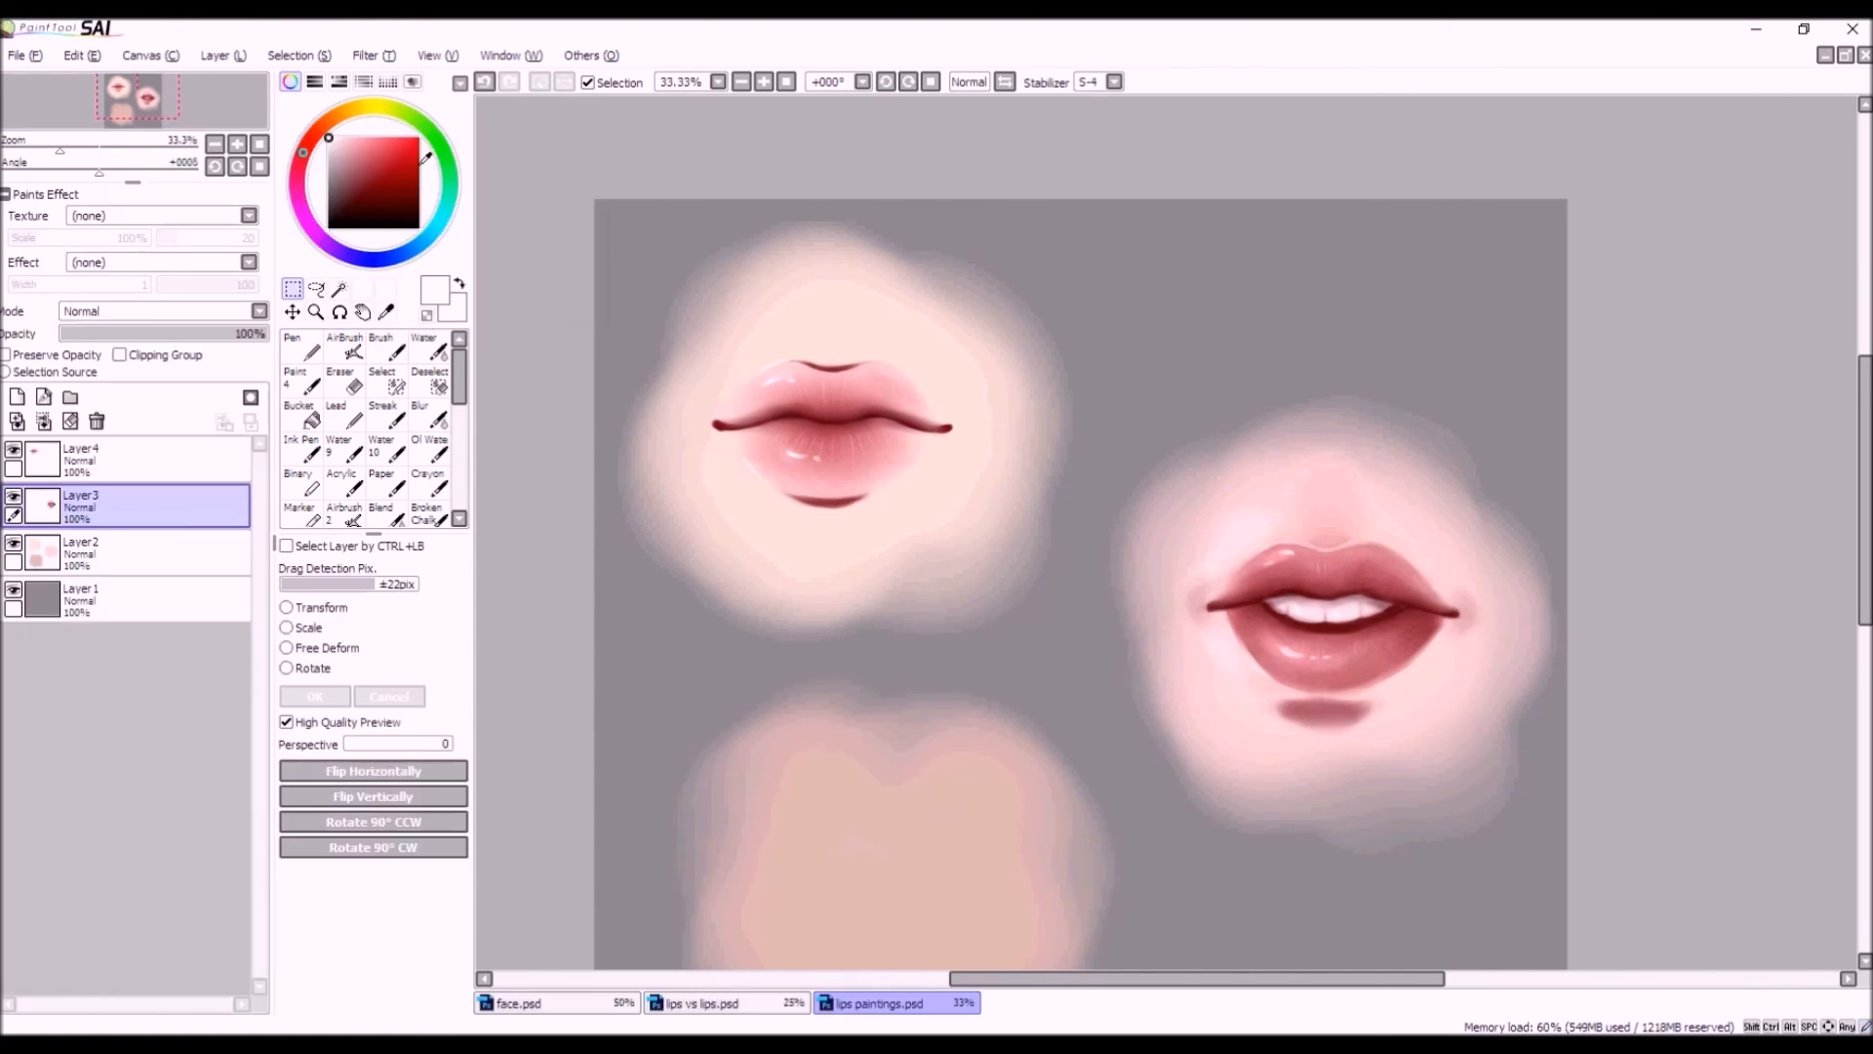
Shift the Layer3 lips' colour with Hue and Saturation, using hue -3 and saturation -9.
{"action": "left_click", "coordinate": [372, 56]}
{"action": "left_click", "coordinate": [400, 77]}
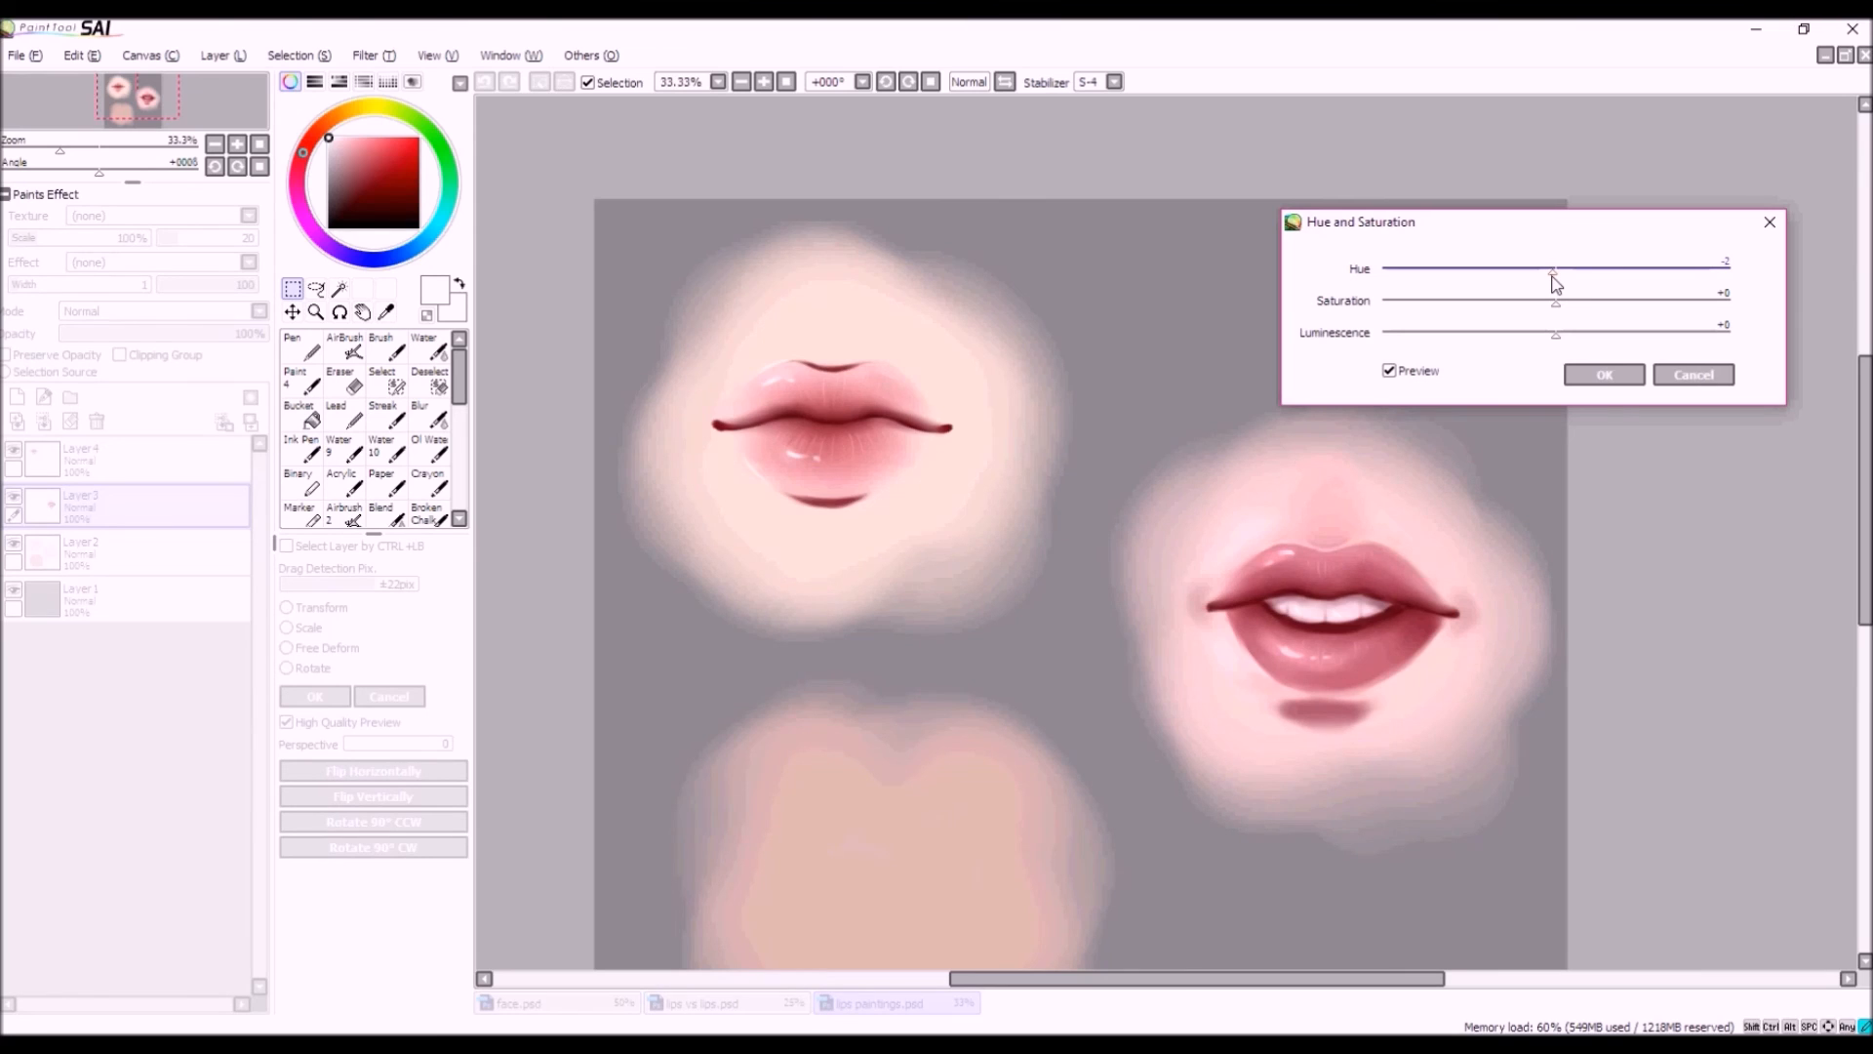
{"action": "left_click_drag", "start_coordinate": [1554, 283], "coordinate": [1560, 284]}
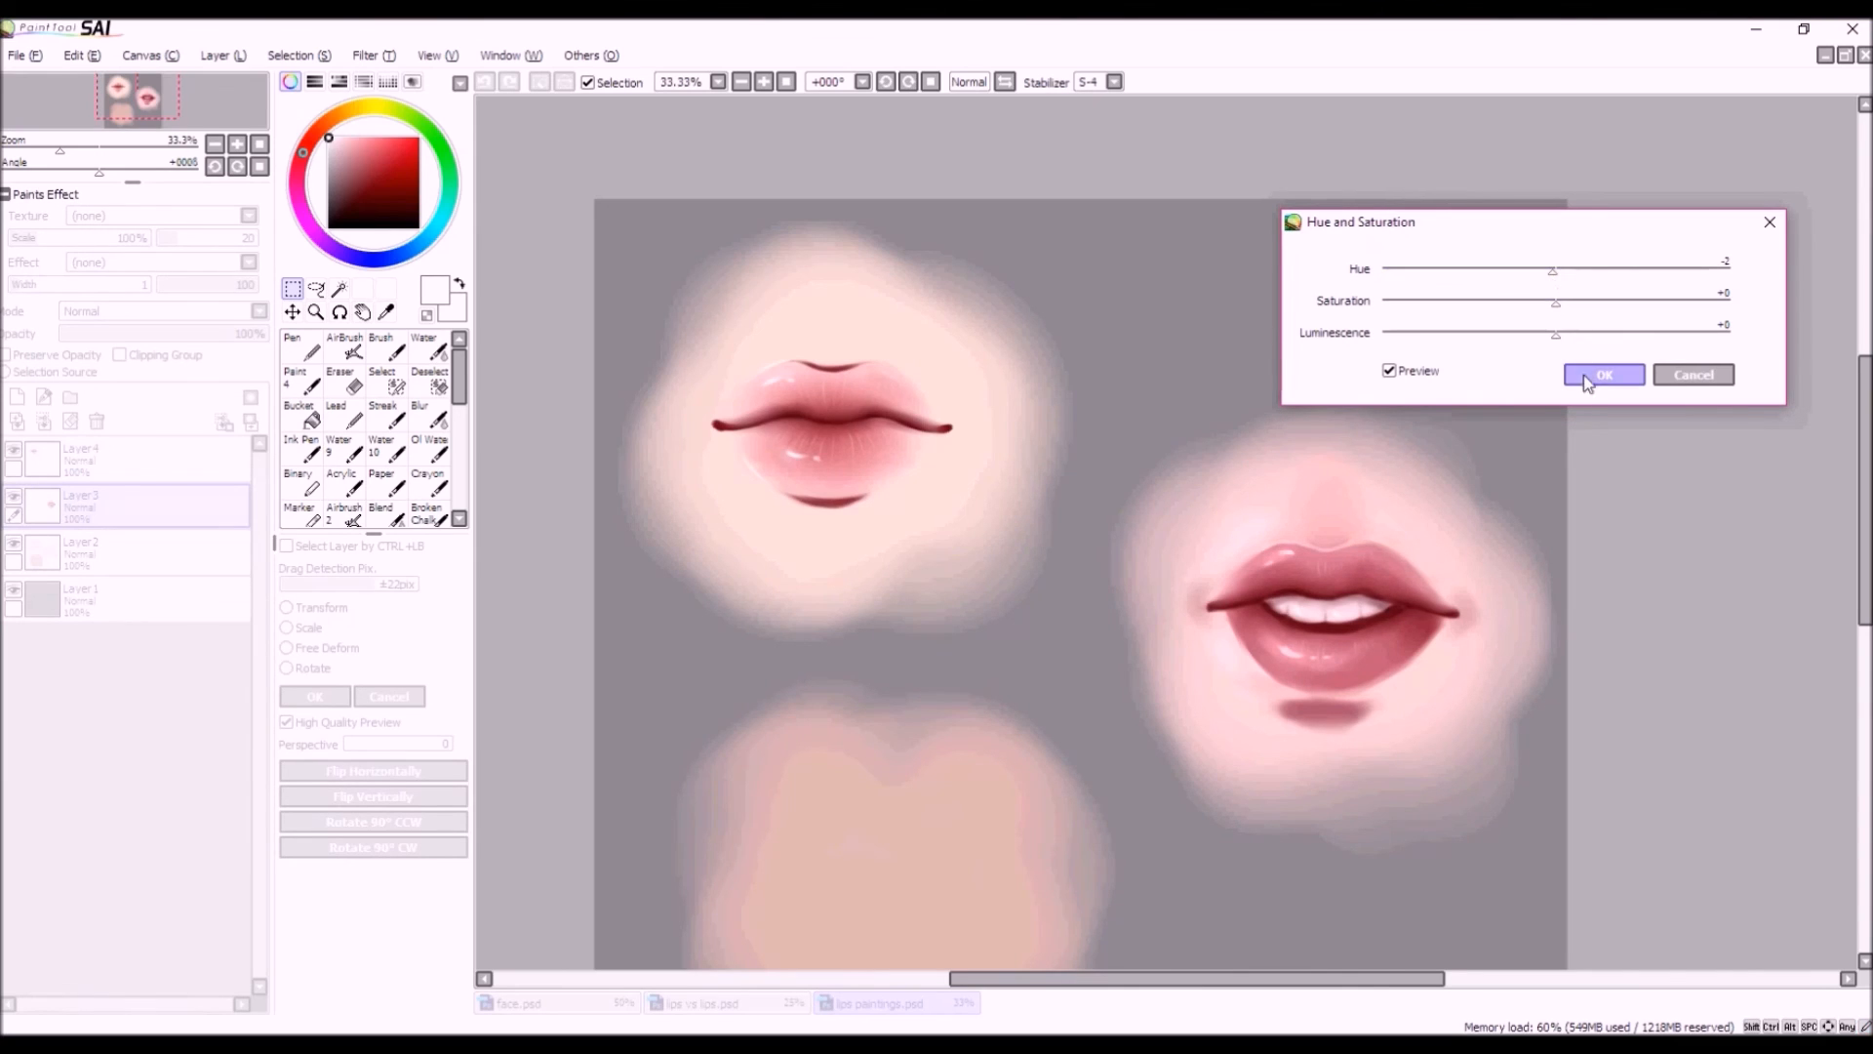
{"action": "left_click_drag", "start_coordinate": [1552, 279], "coordinate": [1550, 279]}
{"action": "left_click_drag", "start_coordinate": [1556, 303], "coordinate": [1540, 311]}
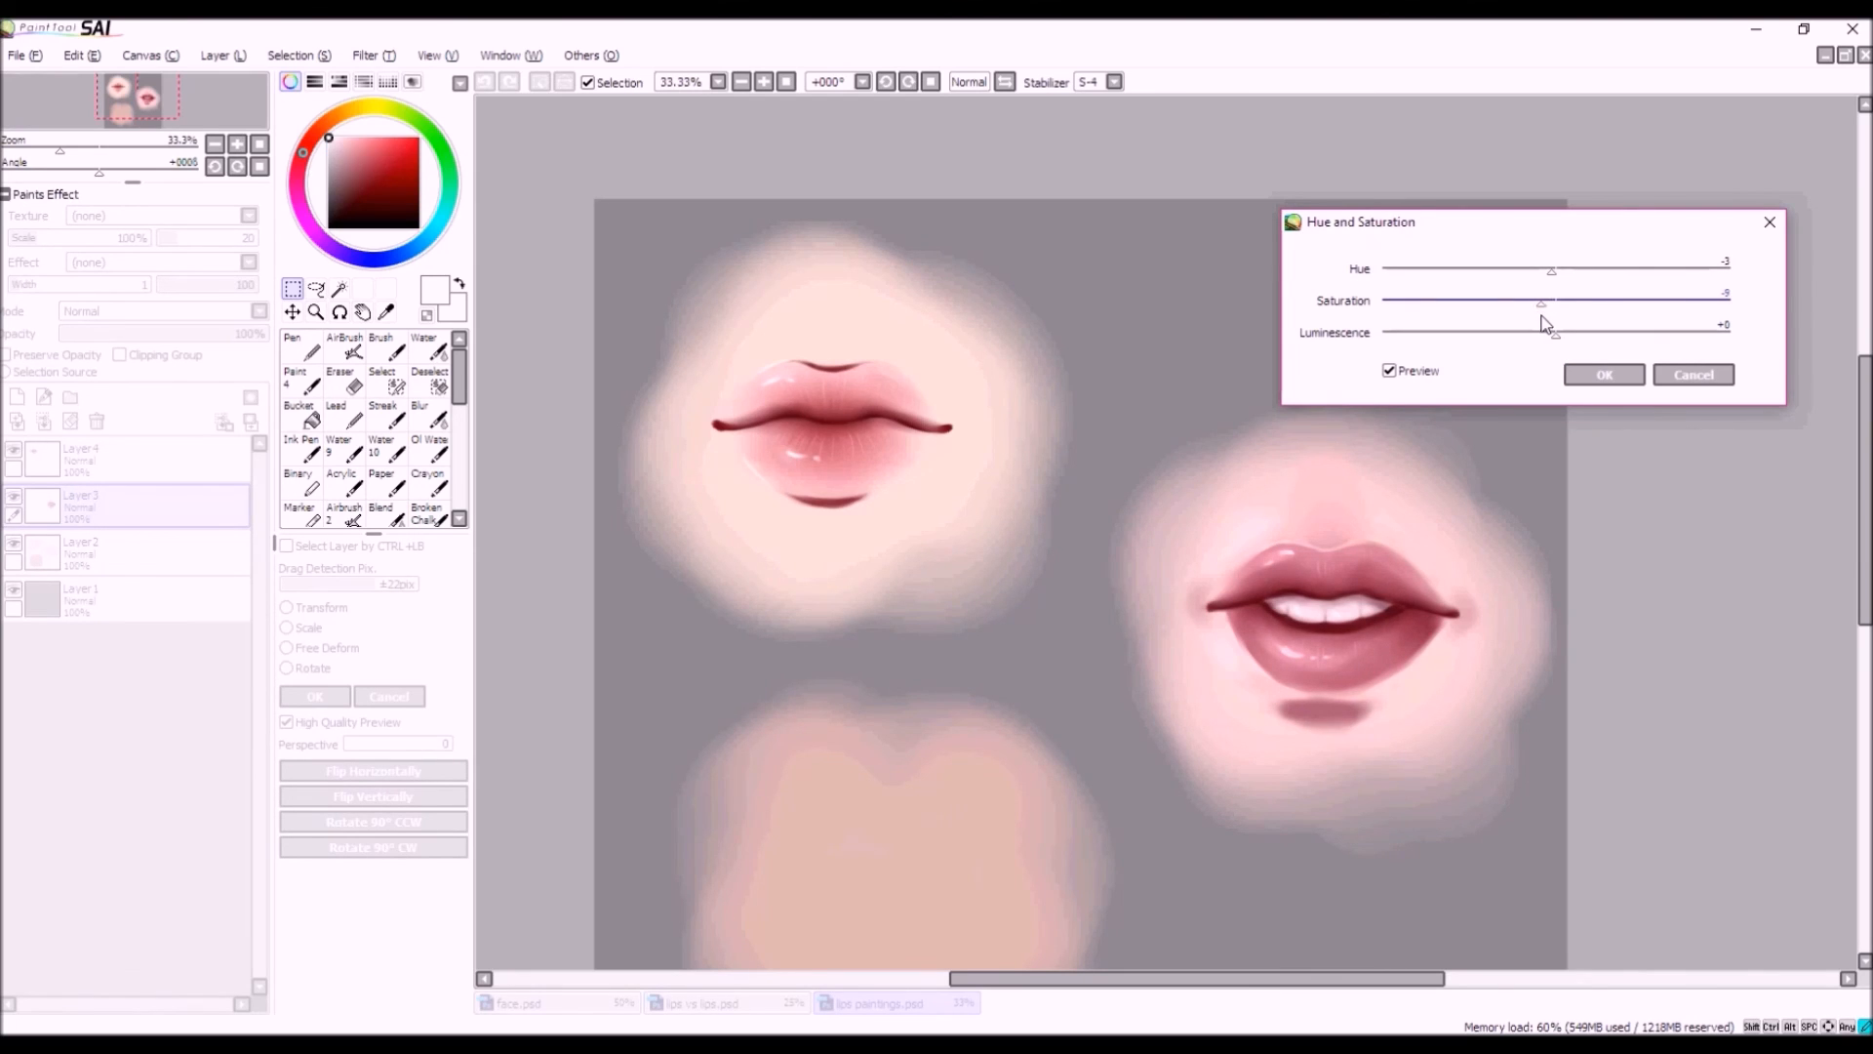
{"action": "left_click", "coordinate": [1604, 375]}
Add a new layer above Layer4 and move the Layer4 lips slightly right on the cream skin patch.
{"action": "scroll", "coordinate": [934, 303], "scroll_direction": "down", "scroll_amount": 1}
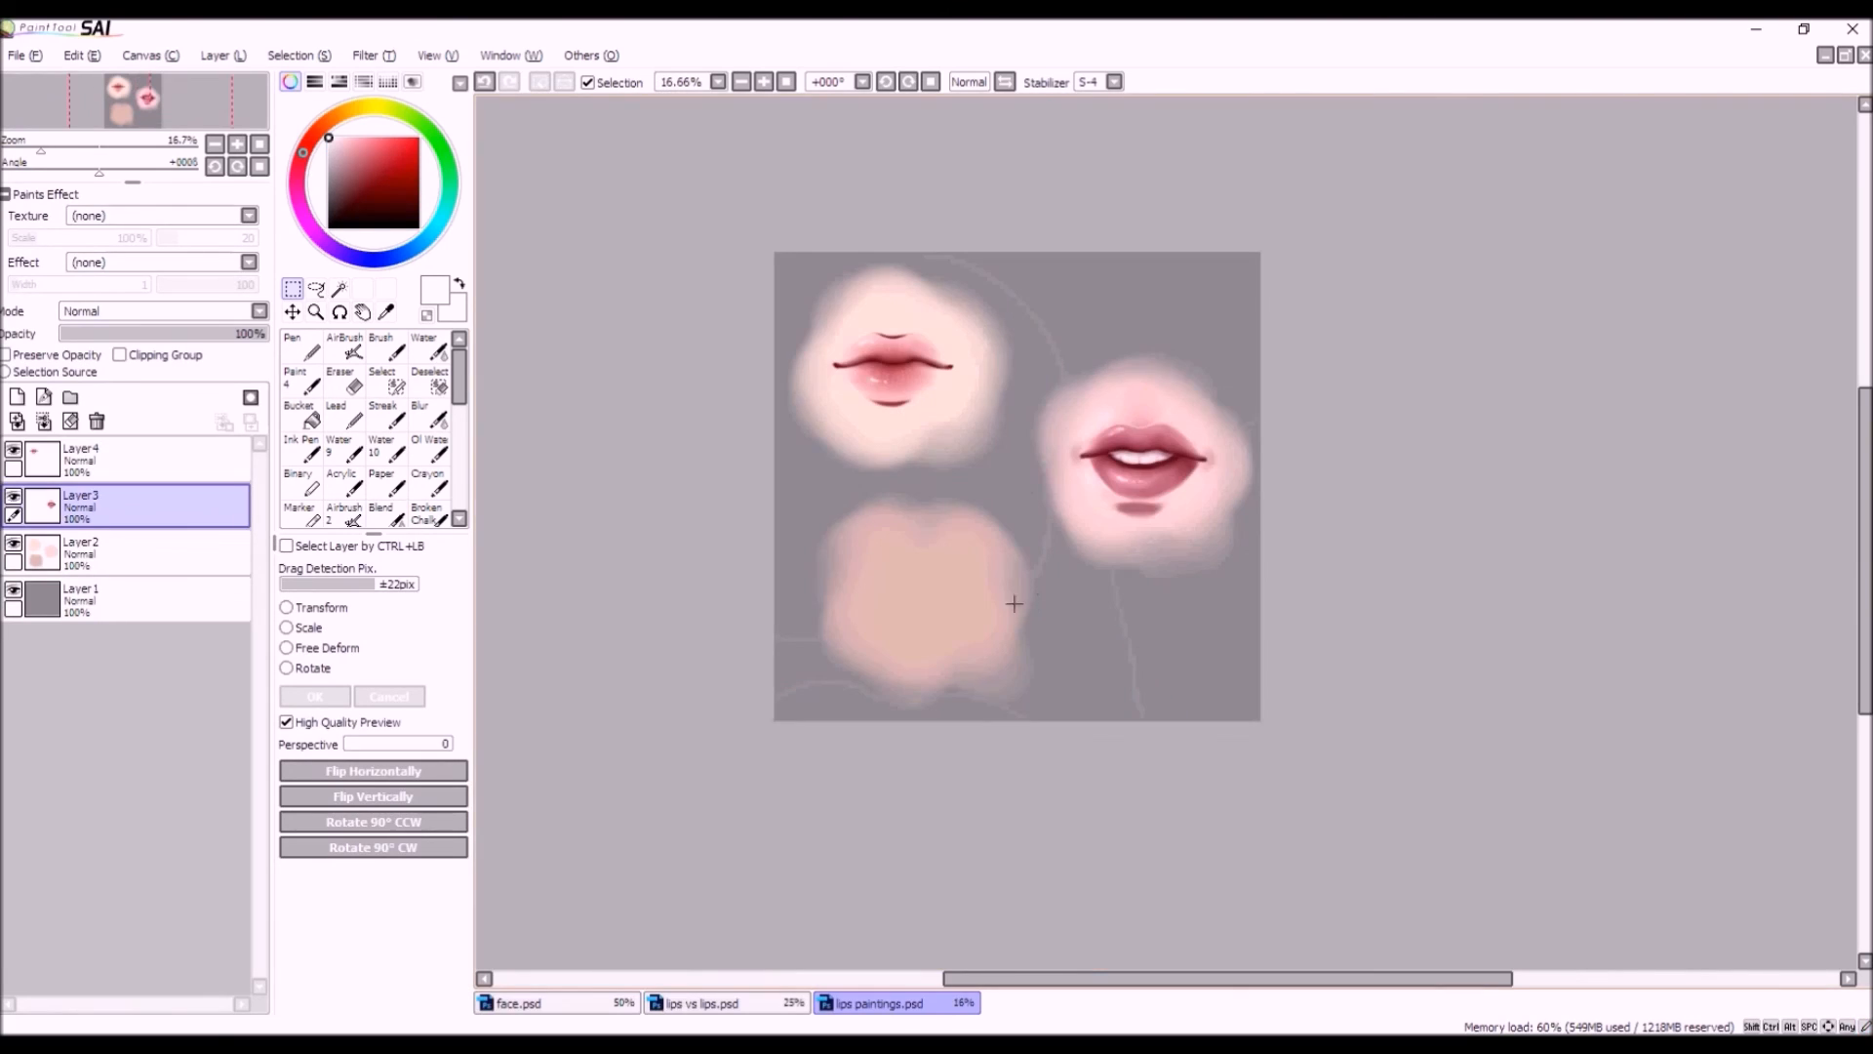
{"action": "scroll", "coordinate": [1029, 369], "scroll_direction": "up", "scroll_amount": 1}
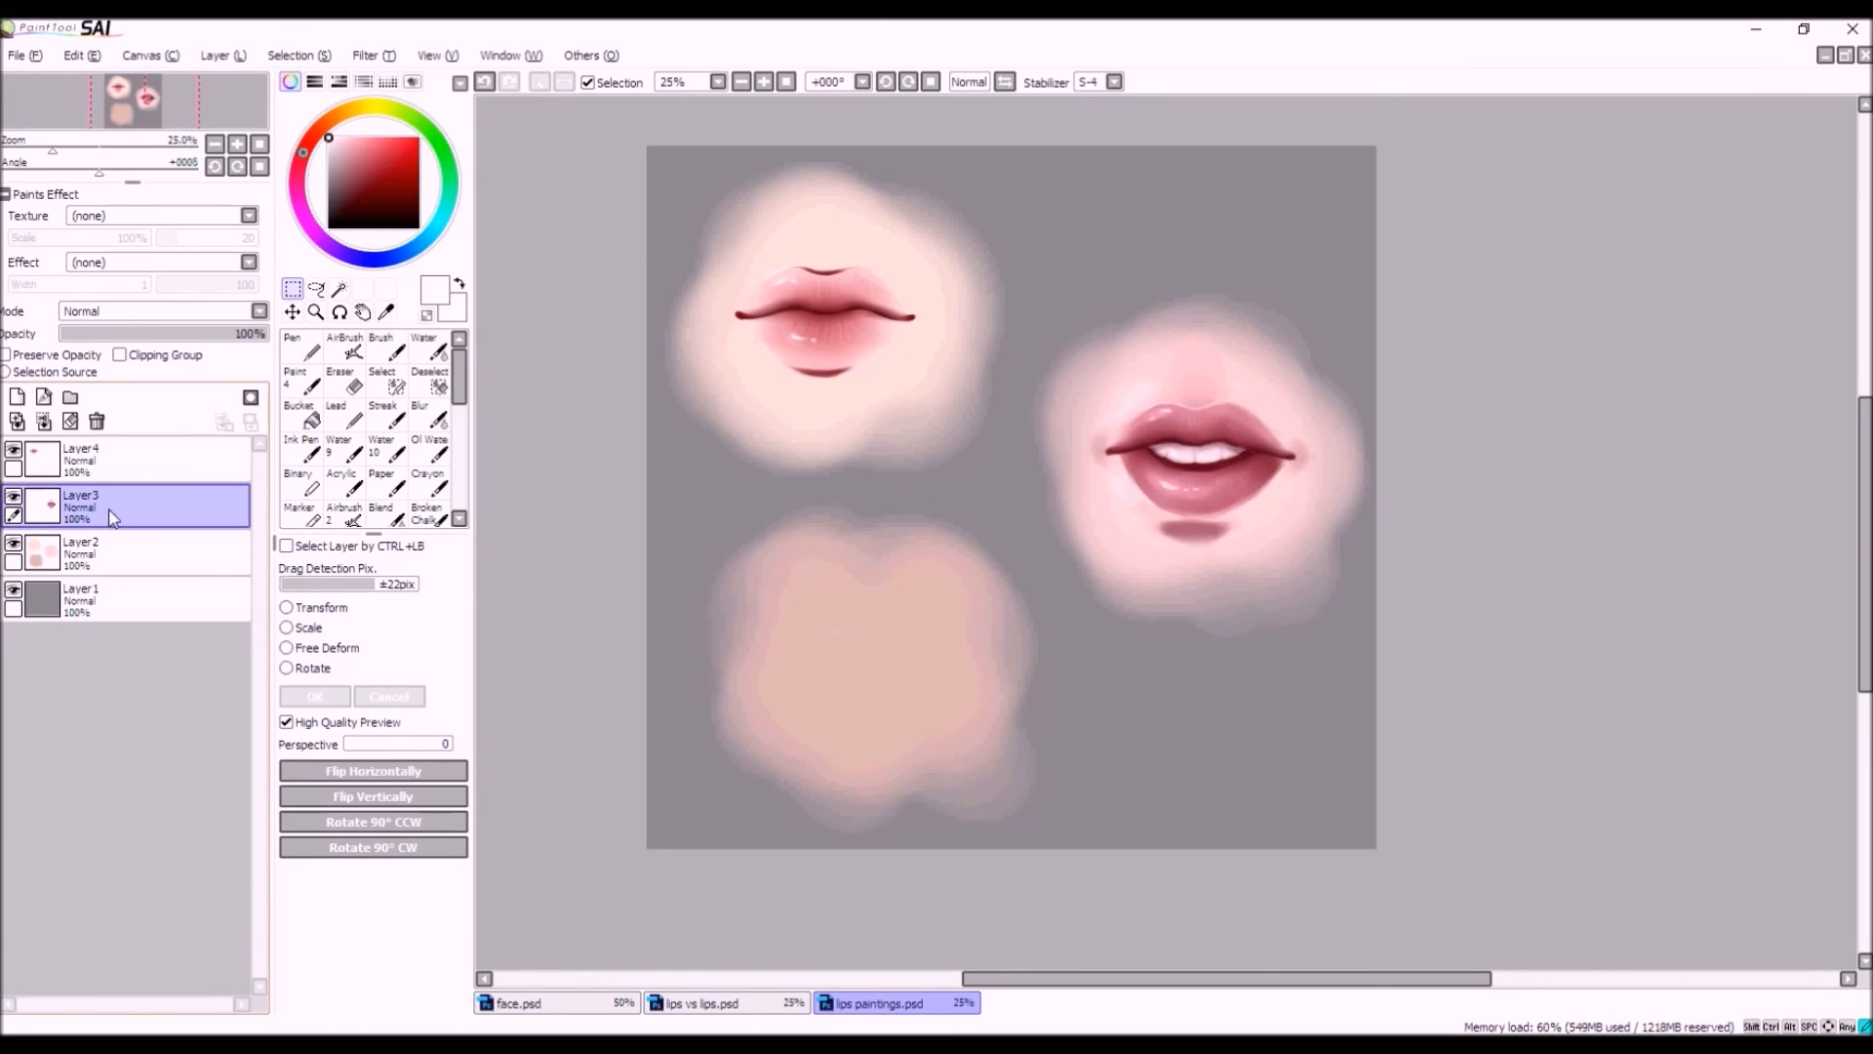
{"action": "left_click", "coordinate": [17, 397]}
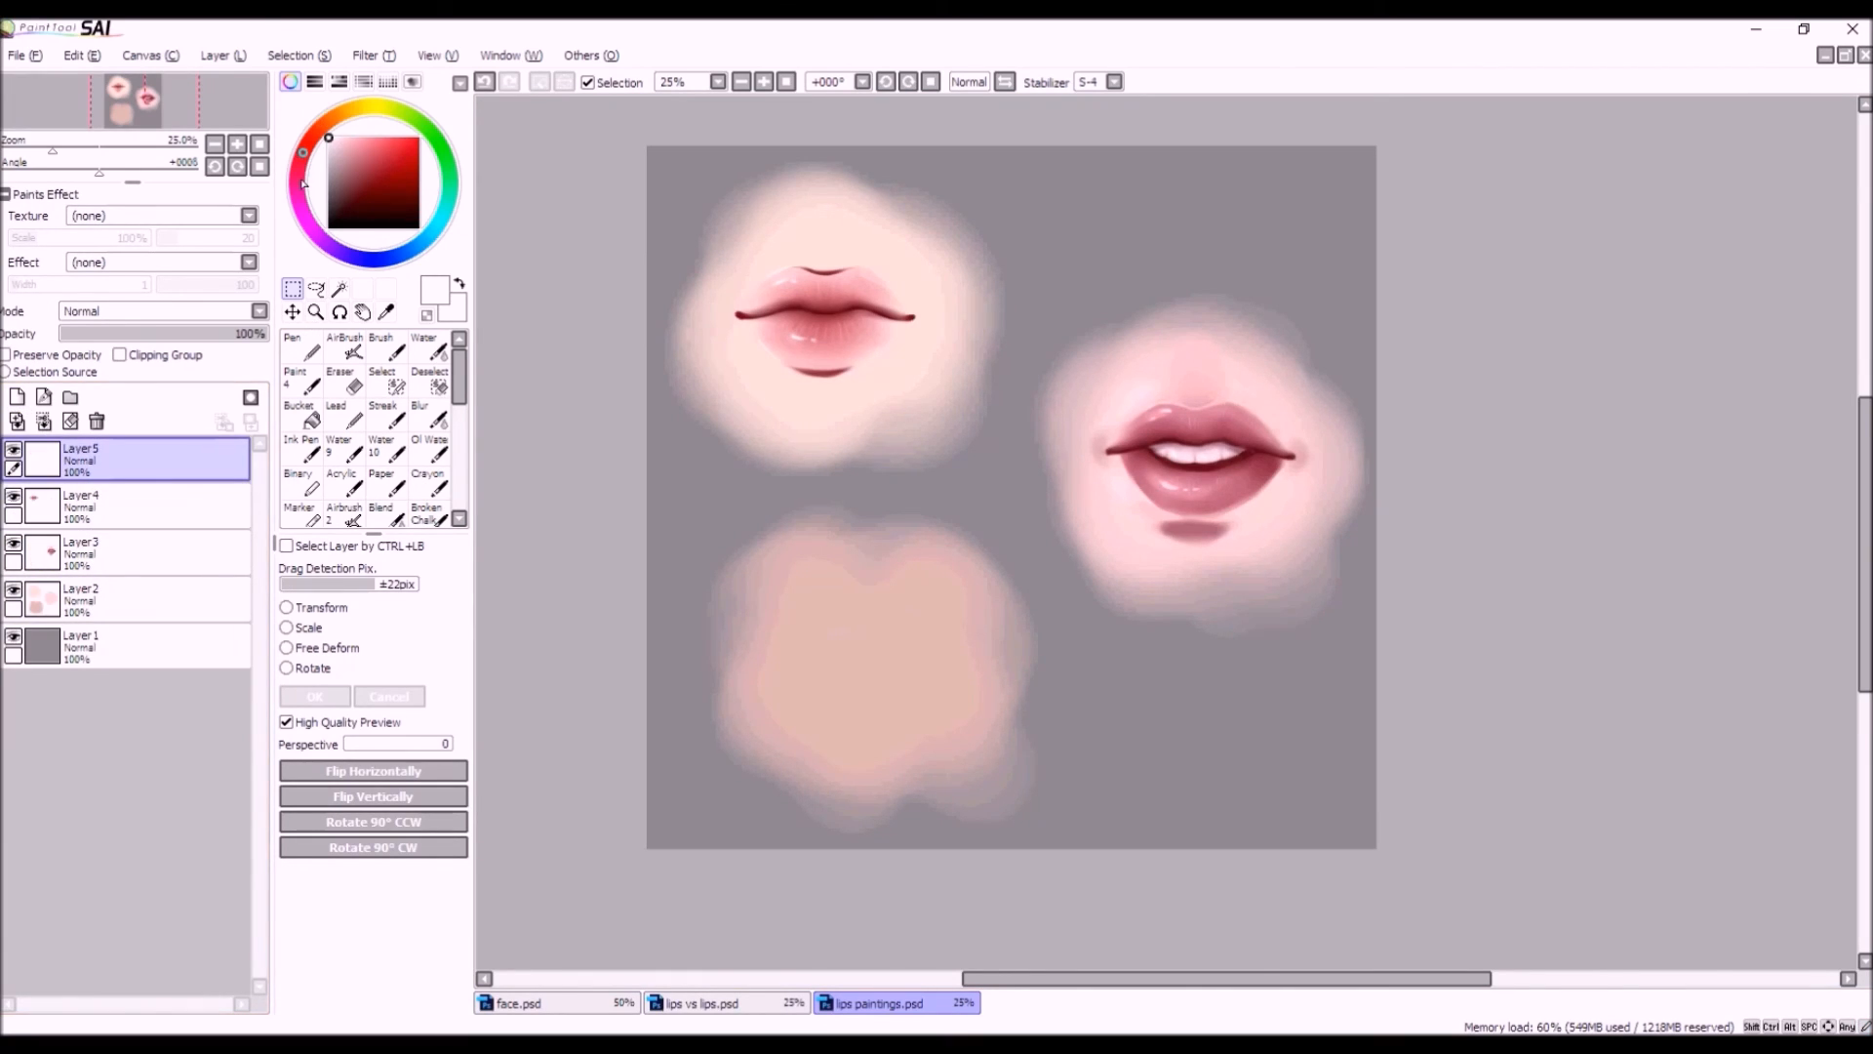
{"action": "left_click", "coordinate": [117, 506]}
{"action": "left_click", "coordinate": [291, 311]}
{"action": "left_click_drag", "start_coordinate": [843, 326], "coordinate": [854, 327]}
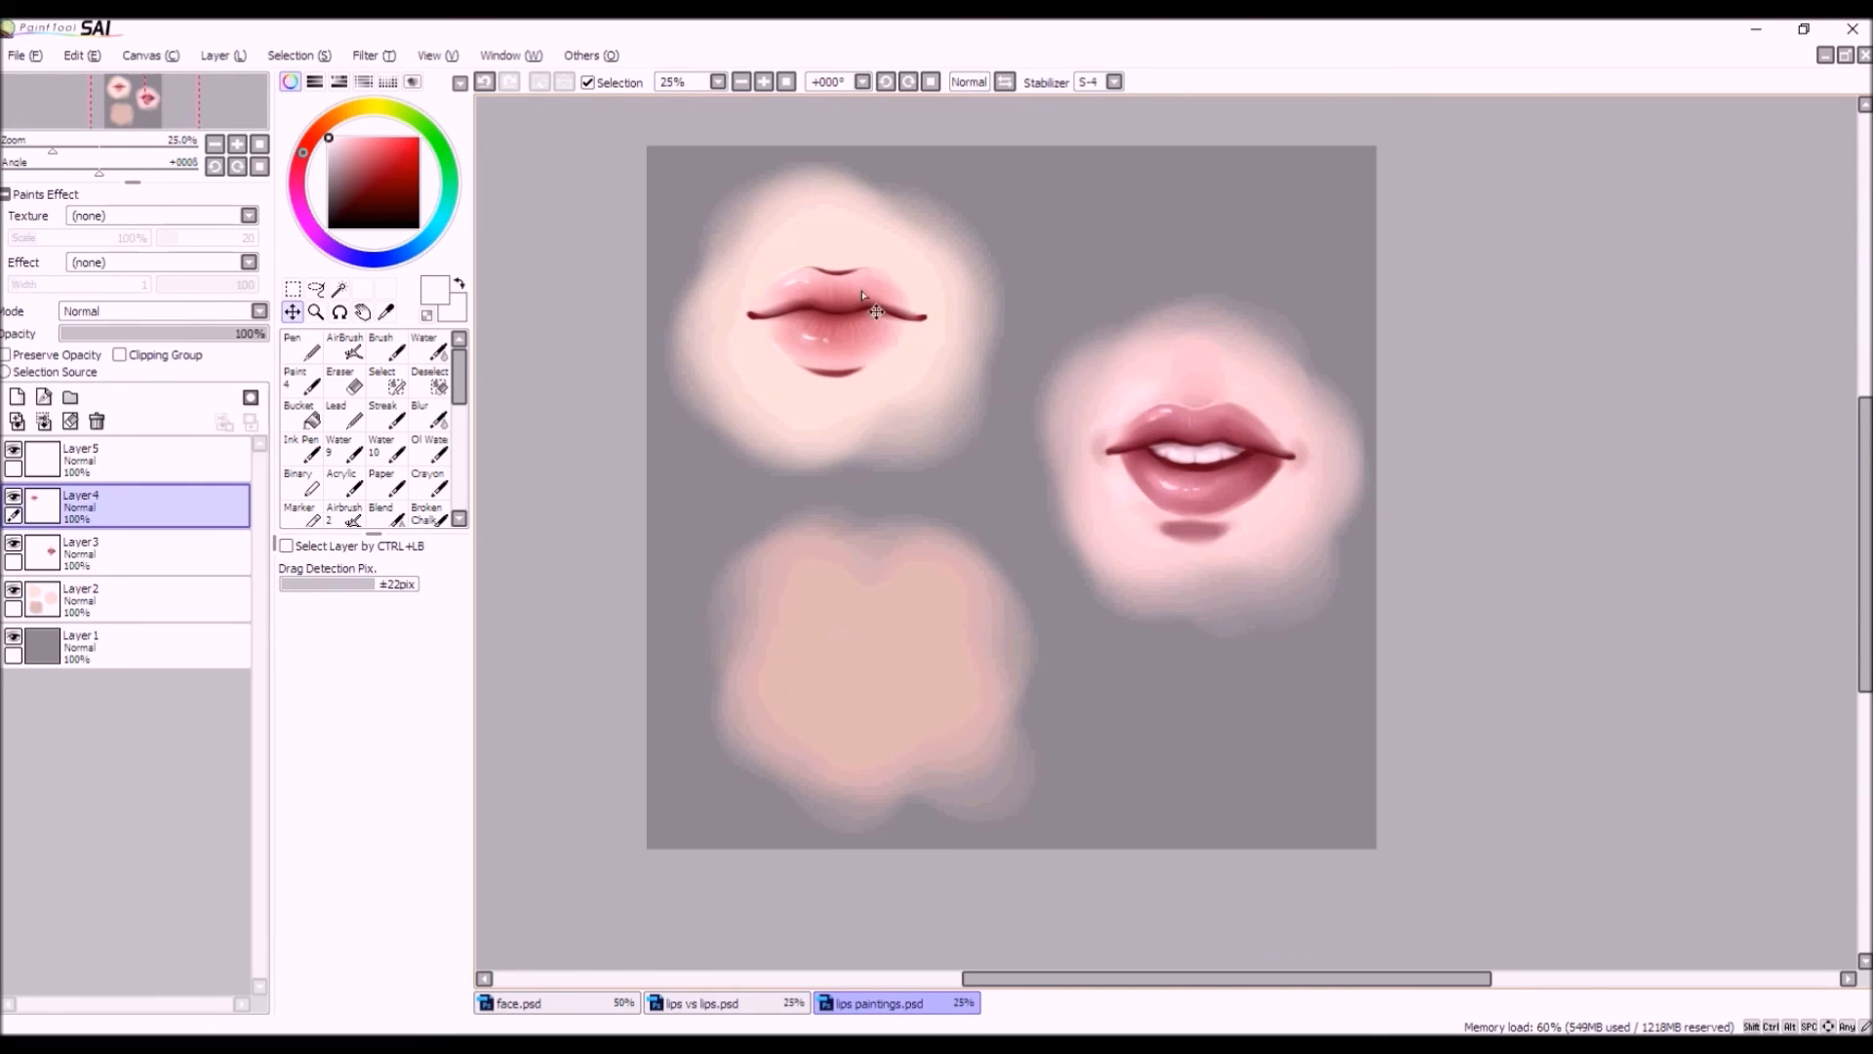
{"action": "scroll", "coordinate": [845, 238], "scroll_direction": "up", "scroll_amount": 1}
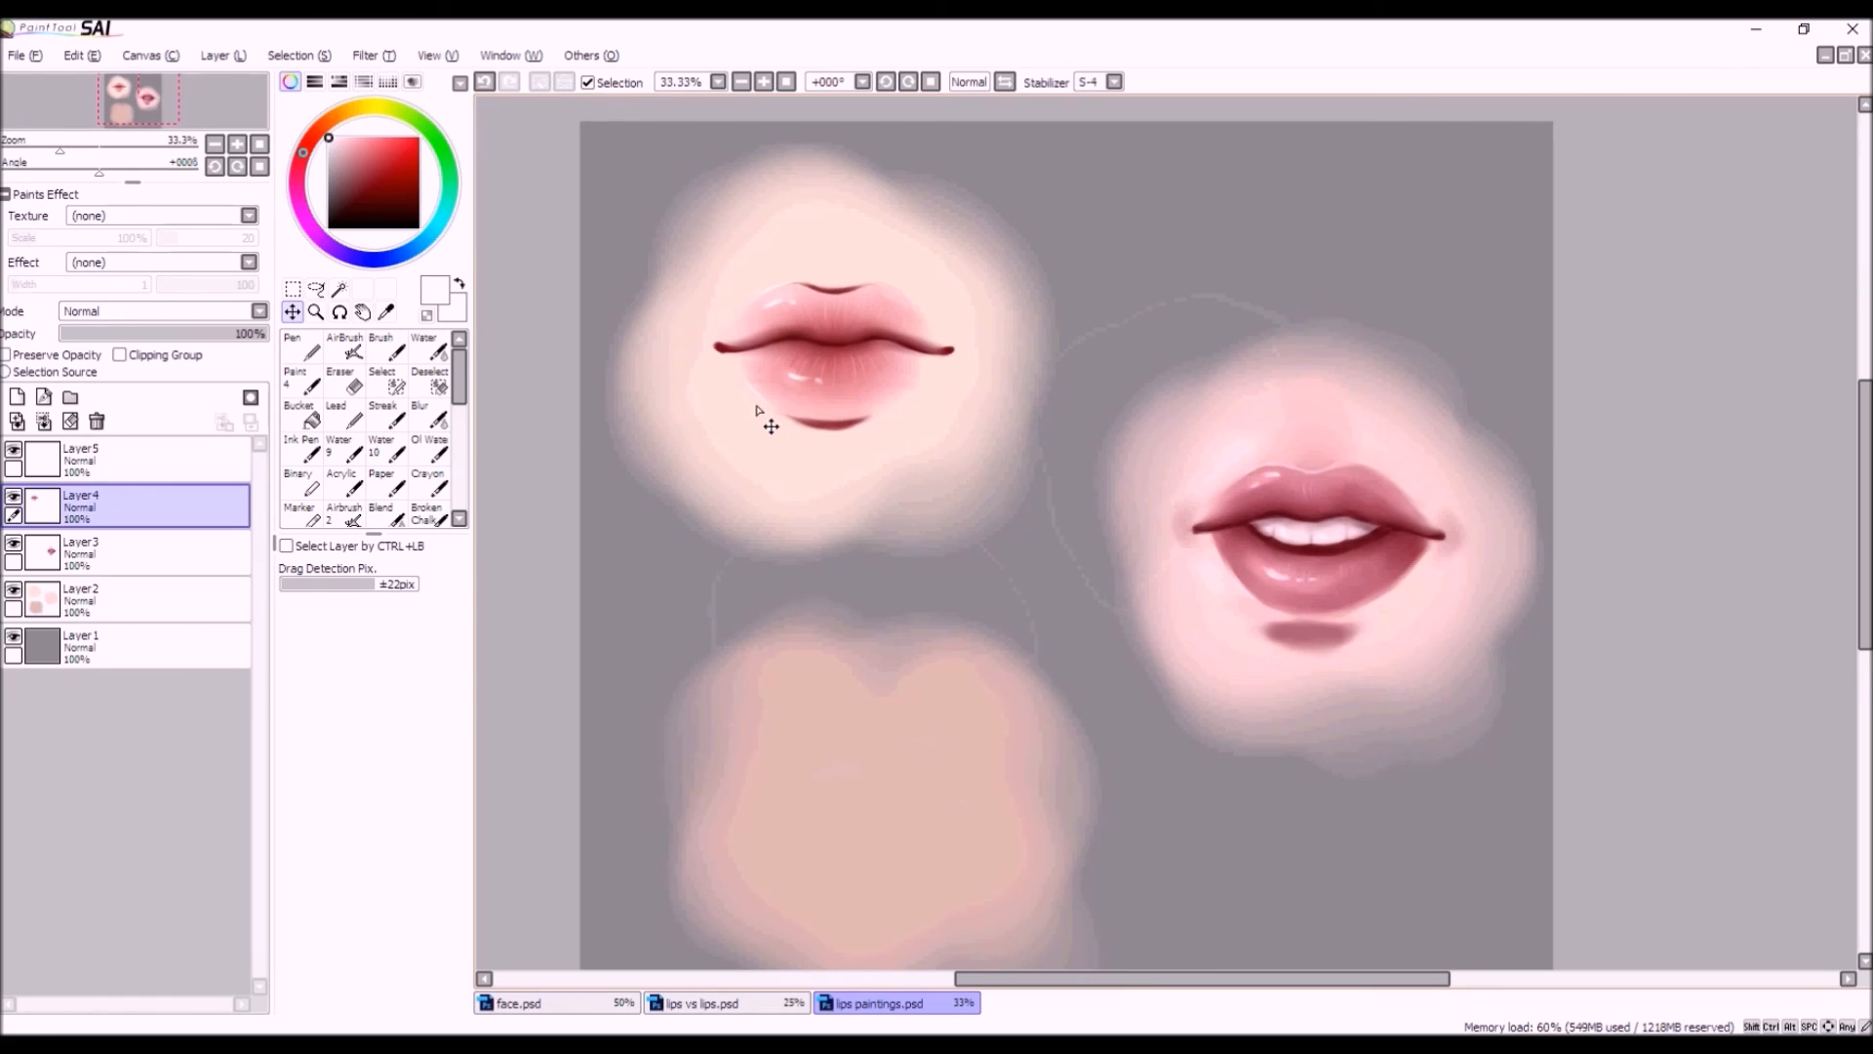
Try to blend the skin shading above the upper lip on Layer3 with the Water brush at size 100.
{"action": "left_click", "coordinate": [174, 549]}
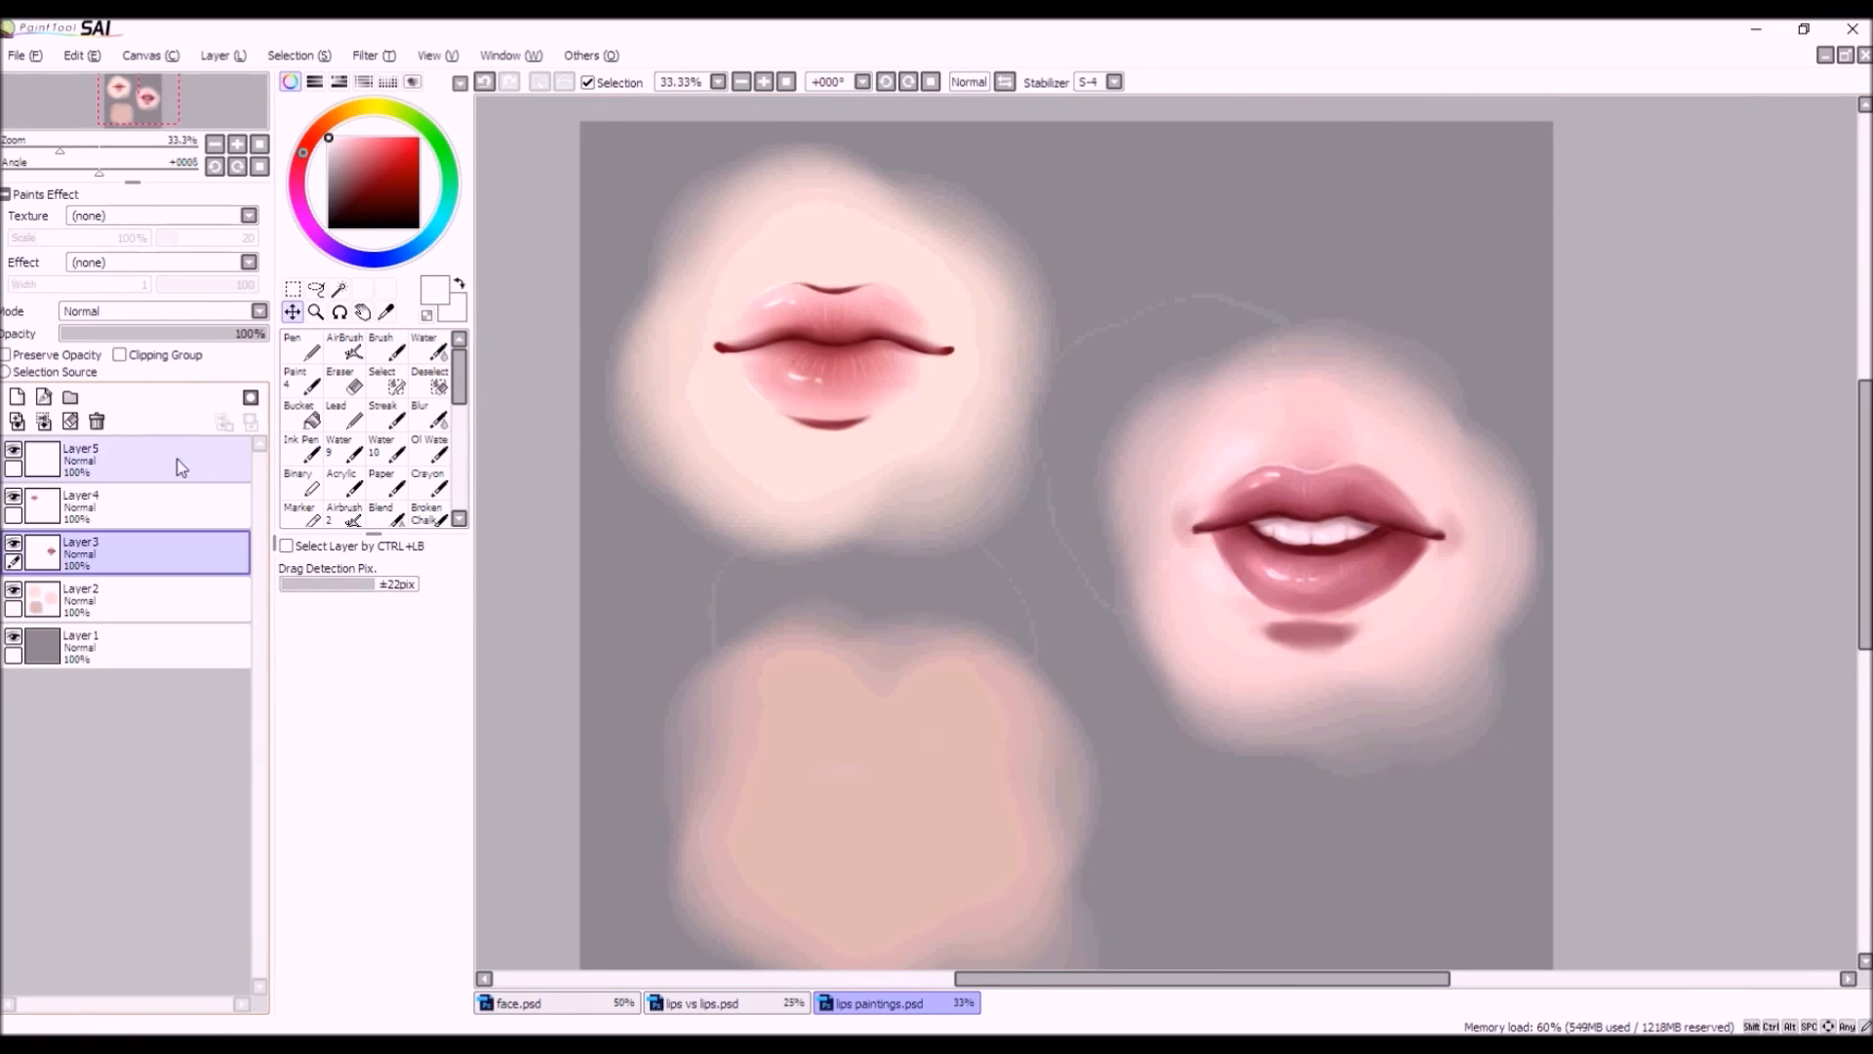
{"action": "left_click", "coordinate": [429, 347]}
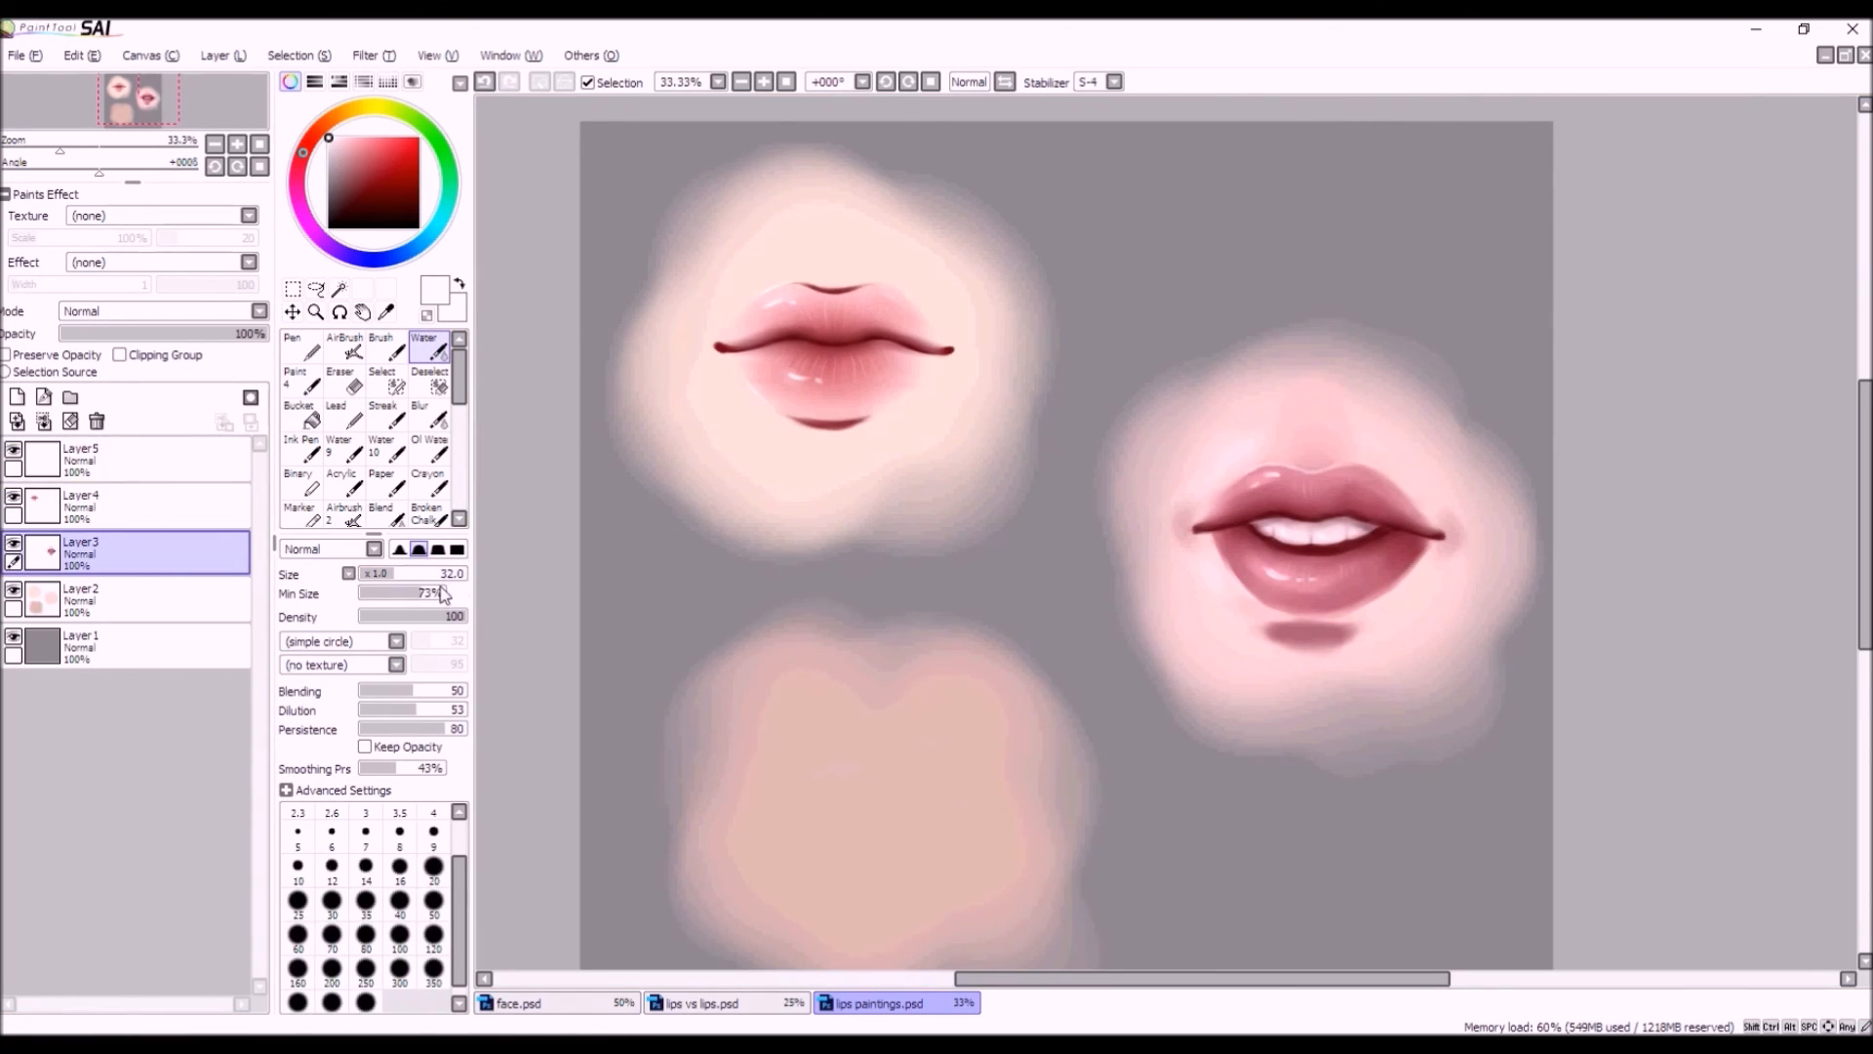
{"action": "left_click_drag", "start_coordinate": [428, 574], "coordinate": [519, 572]}
{"action": "left_click_drag", "start_coordinate": [1283, 431], "coordinate": [1239, 443]}
{"action": "left_click", "coordinate": [485, 84]}
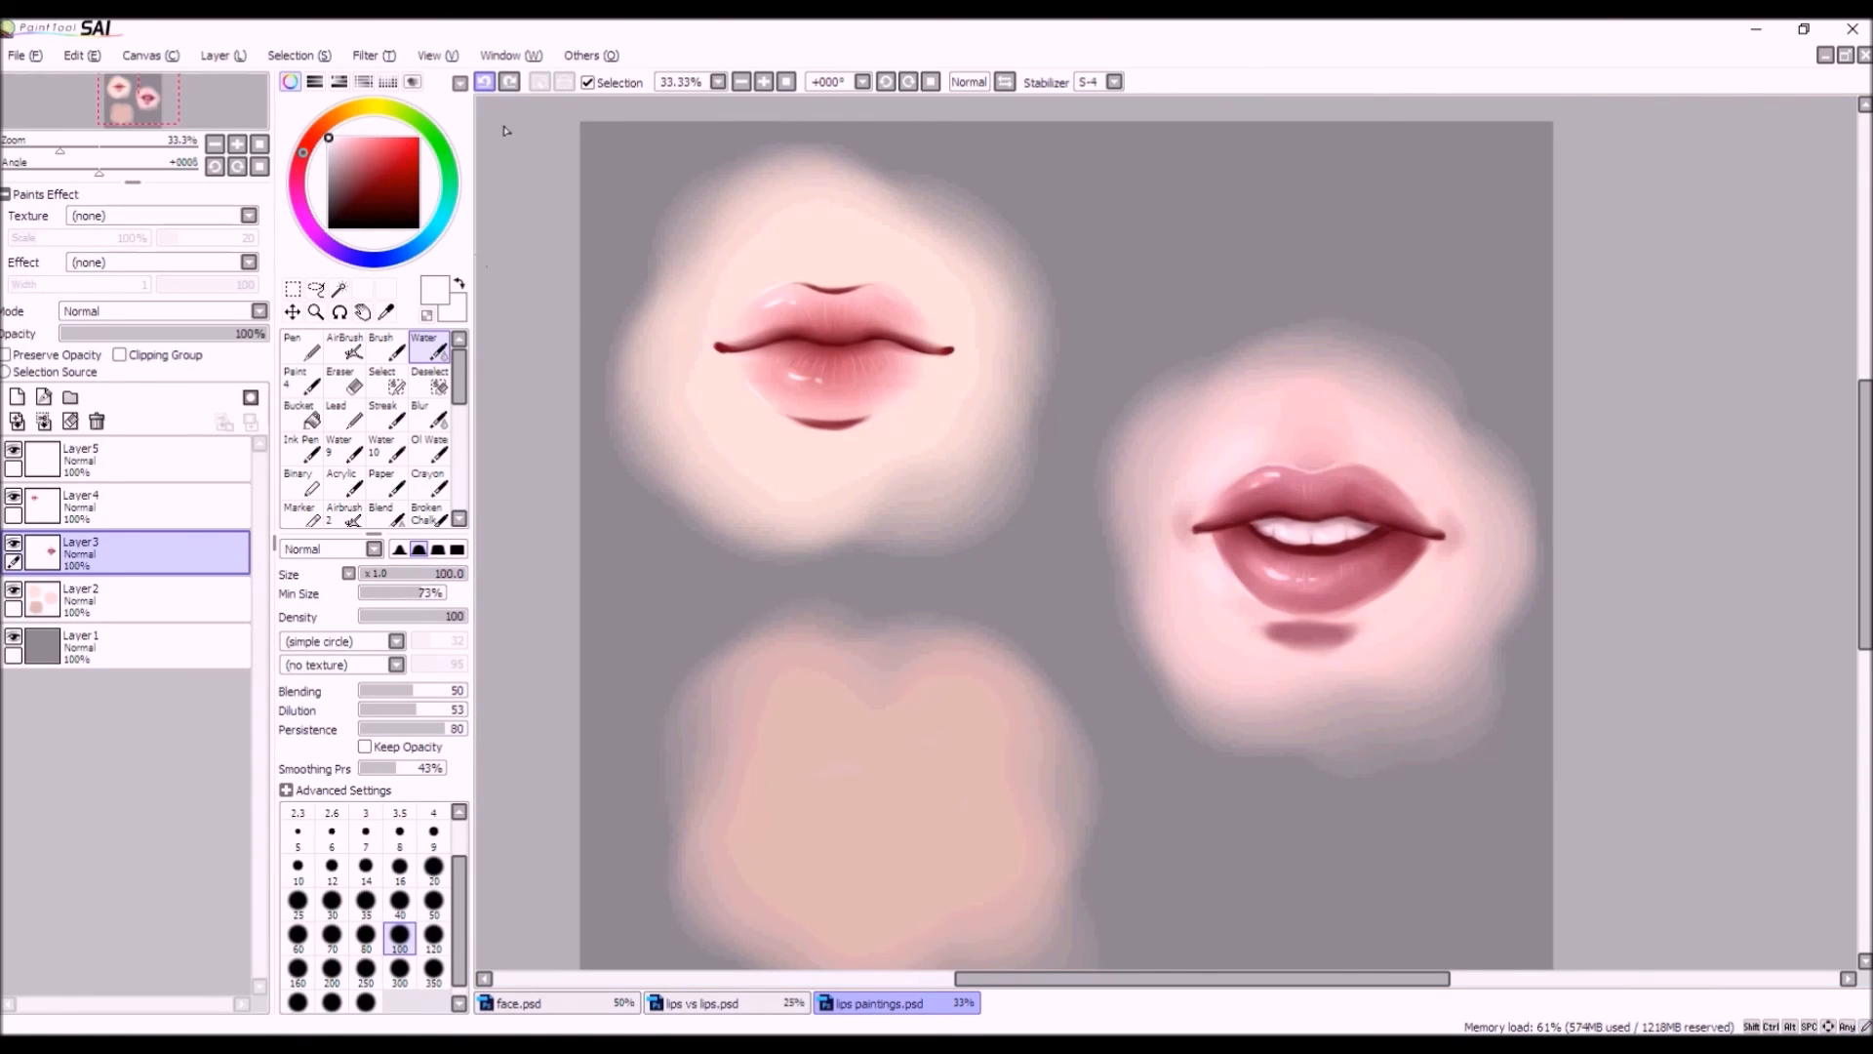
Erase the stray shading and highlights on the skin around the Layer3 lips with the Eraser at size 100 and density 100.
{"action": "left_click", "coordinate": [341, 383]}
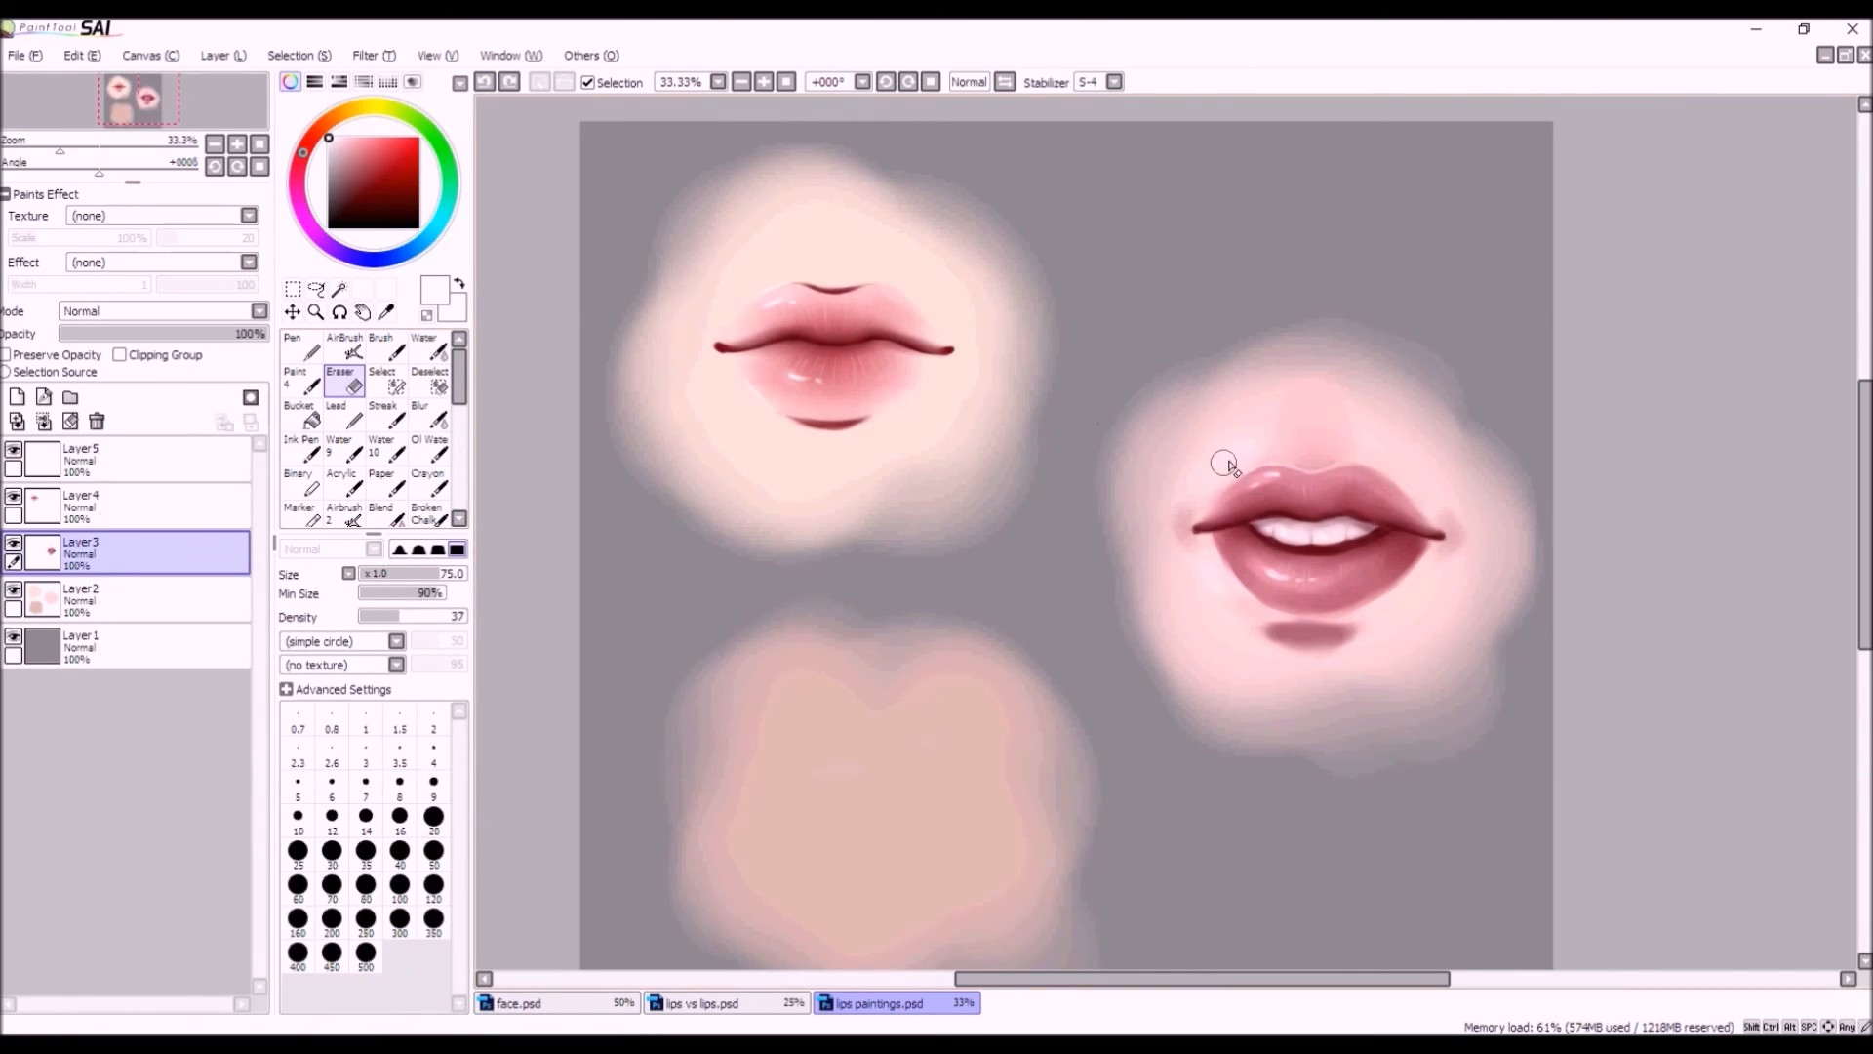
{"action": "mouse_move", "coordinate": [1269, 426]}
{"action": "left_mouse_down"}
{"action": "mouse_move", "coordinate": [1196, 485]}
{"action": "mouse_move", "coordinate": [1183, 469]}
{"action": "left_mouse_up"}
{"action": "left_click_drag", "start_coordinate": [415, 621], "coordinate": [467, 616]}
{"action": "left_click", "coordinate": [400, 888]}
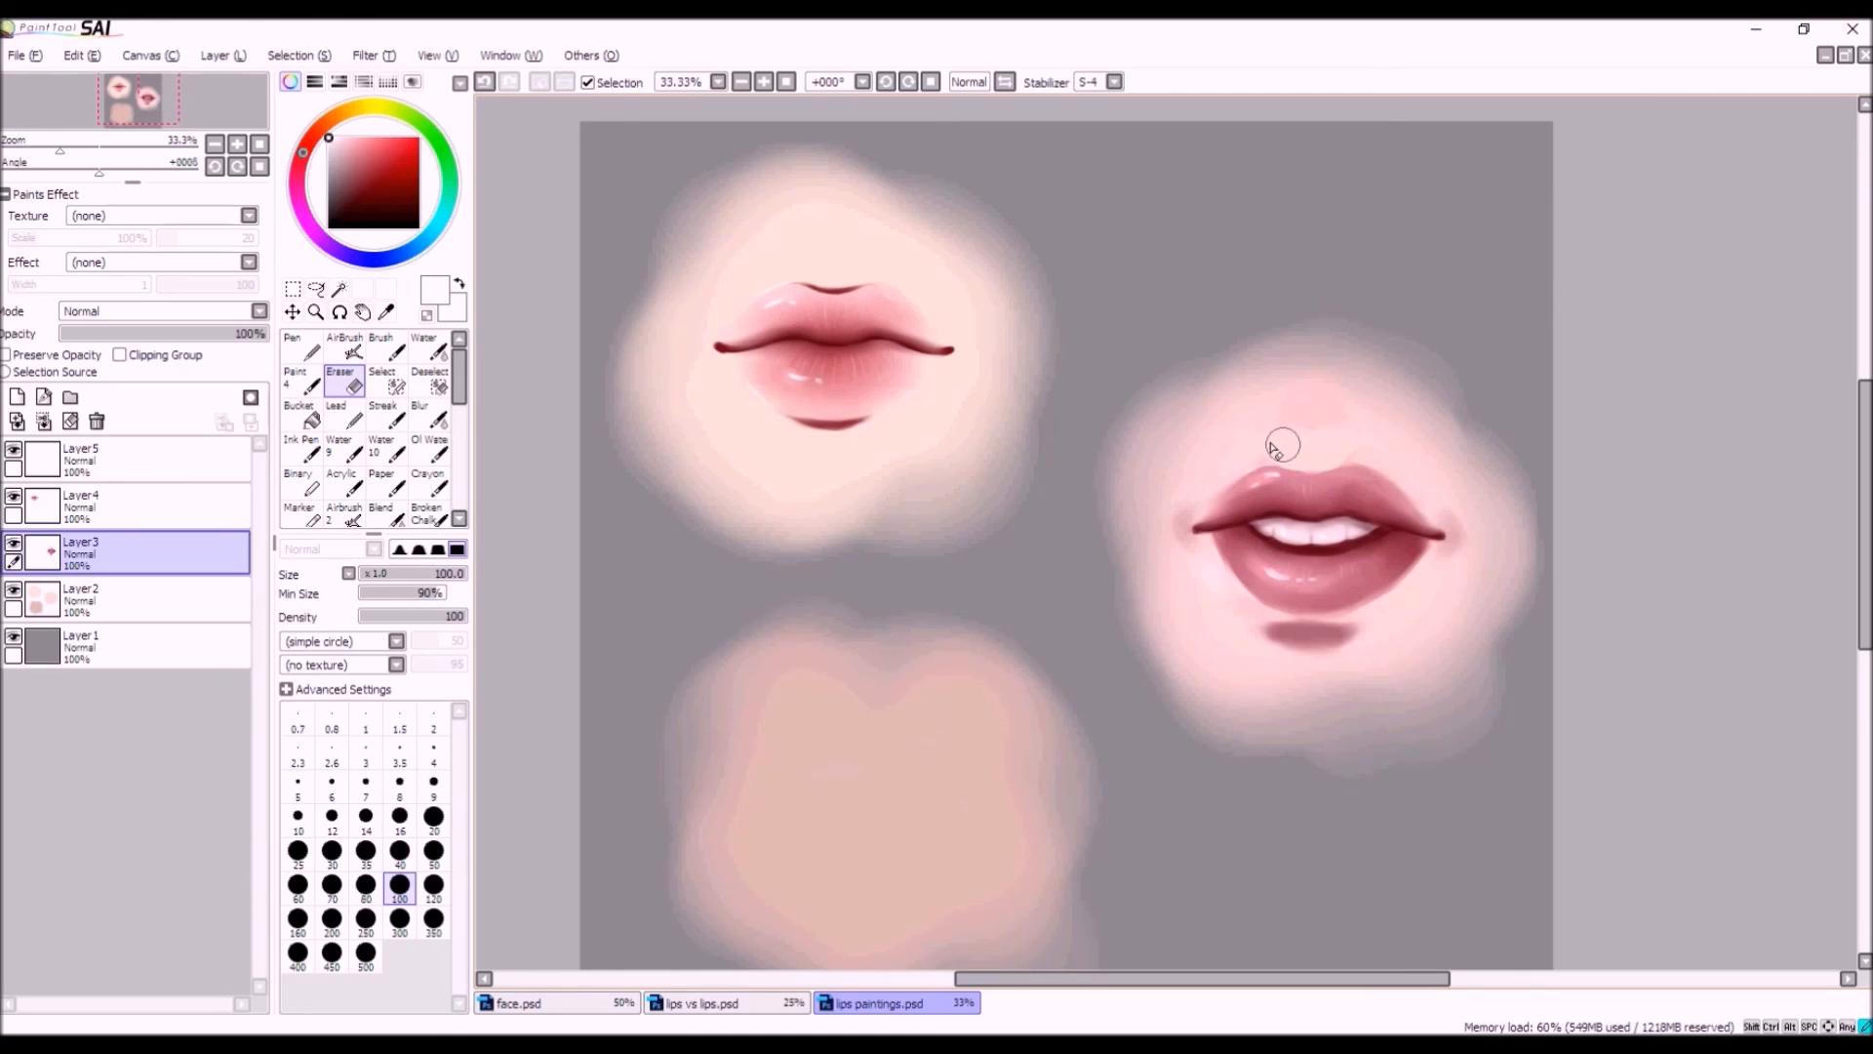
{"action": "left_click", "coordinate": [484, 82]}
{"action": "left_click_drag", "start_coordinate": [1438, 469], "coordinate": [1444, 518]}
{"action": "left_click_drag", "start_coordinate": [1168, 495], "coordinate": [1142, 552]}
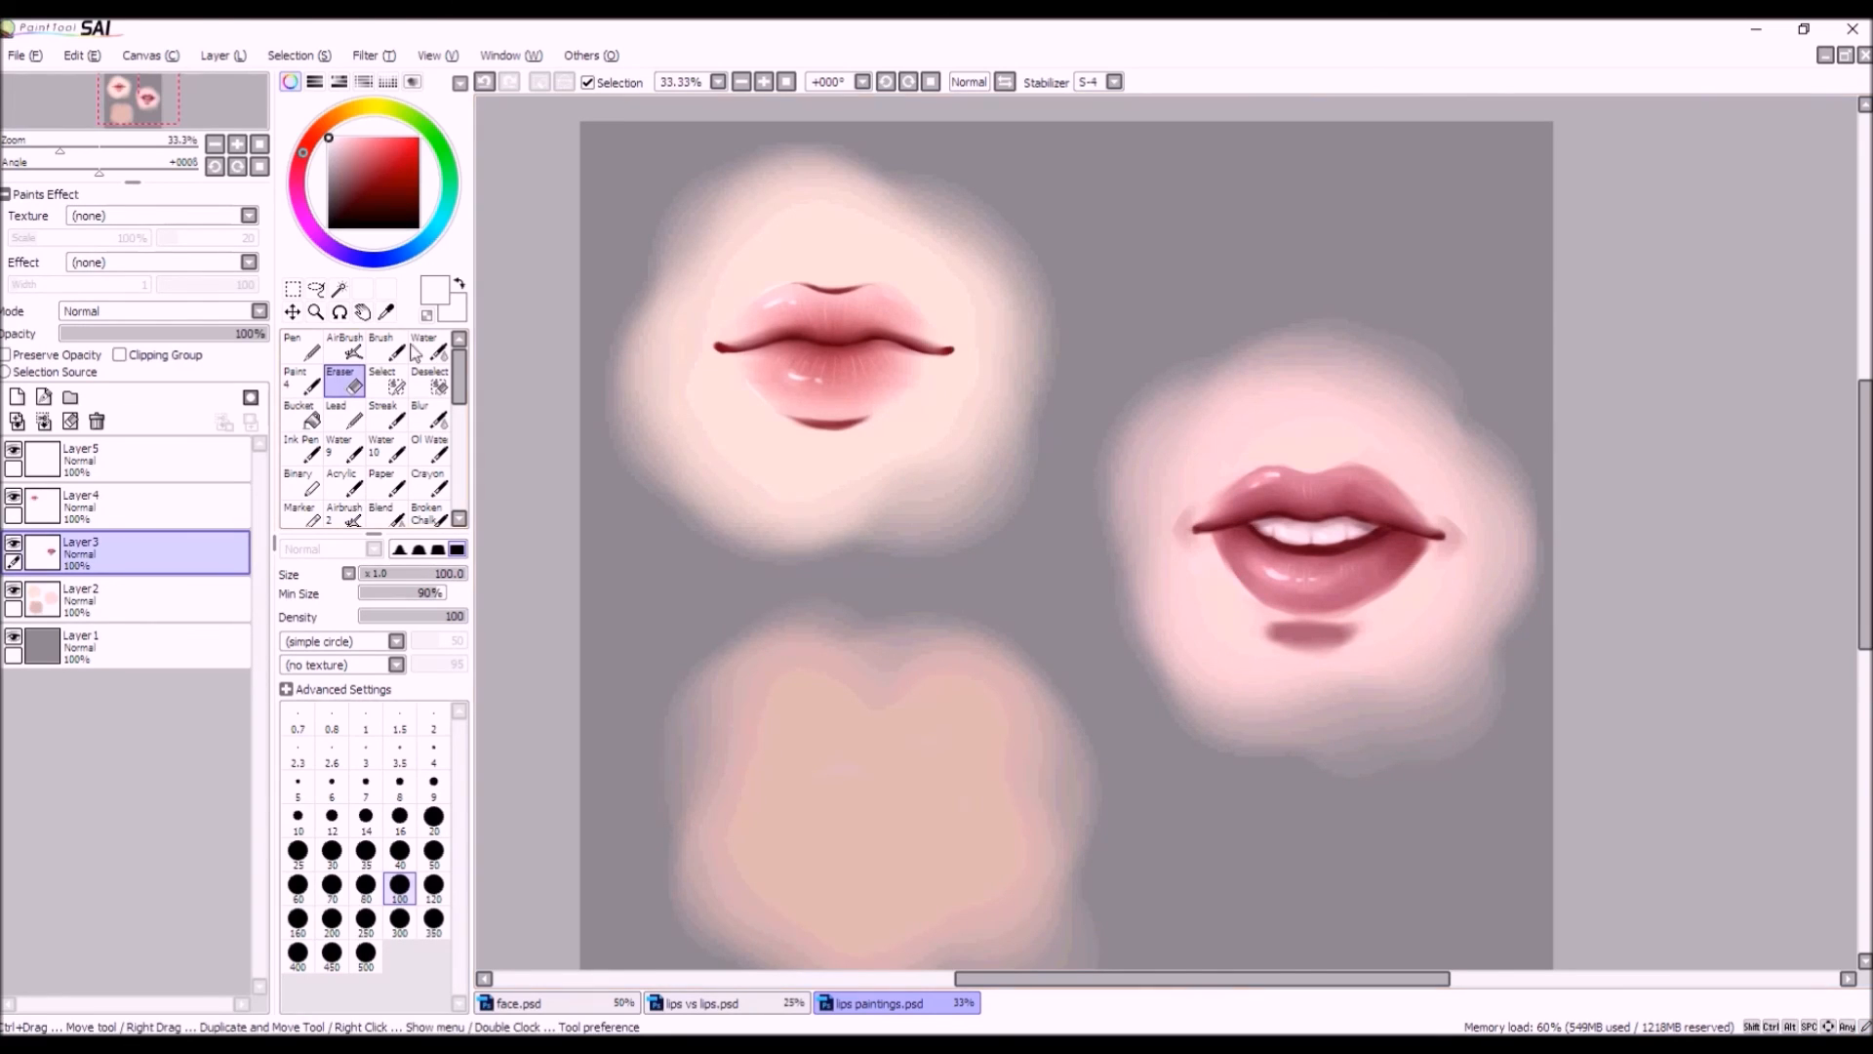
Soften the Layer3 mouth corners and the shadow below the lower lip with the Water brush at size 120.
{"action": "key", "text": "c"}
{"action": "left_click", "coordinate": [366, 969]}
{"action": "left_click", "coordinate": [434, 935]}
{"action": "left_click_drag", "start_coordinate": [1166, 525], "coordinate": [1171, 533]}
{"action": "mouse_move", "coordinate": [1476, 552]}
{"action": "left_mouse_down"}
{"action": "mouse_move", "coordinate": [1417, 606]}
{"action": "mouse_move", "coordinate": [1448, 530]}
{"action": "left_mouse_up"}
{"action": "left_click_drag", "start_coordinate": [1359, 640], "coordinate": [1254, 646]}
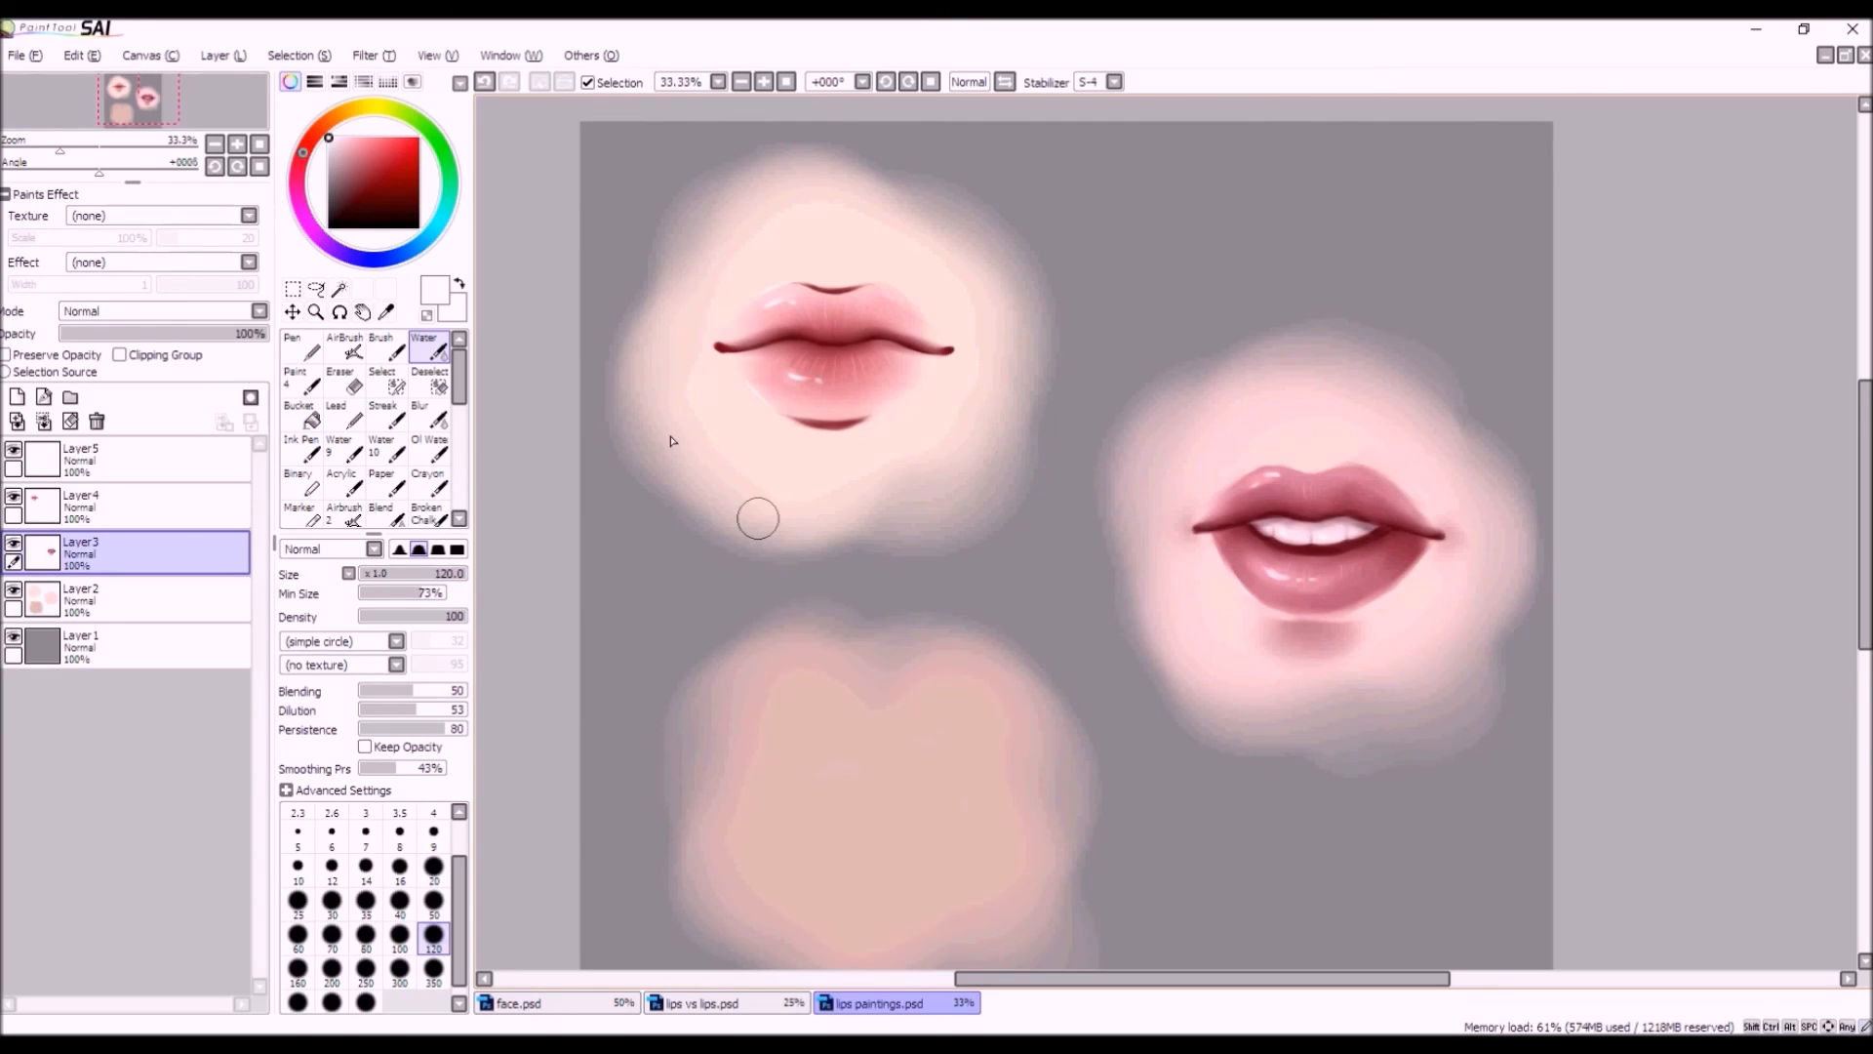
Try a mauve-pink shadow below the lower lip on Layer4 with the AirBrush at size 100.
{"action": "scroll", "coordinate": [1125, 573], "scroll_direction": "down", "scroll_amount": 3}
{"action": "scroll", "coordinate": [1124, 573], "scroll_direction": "up", "scroll_amount": 3}
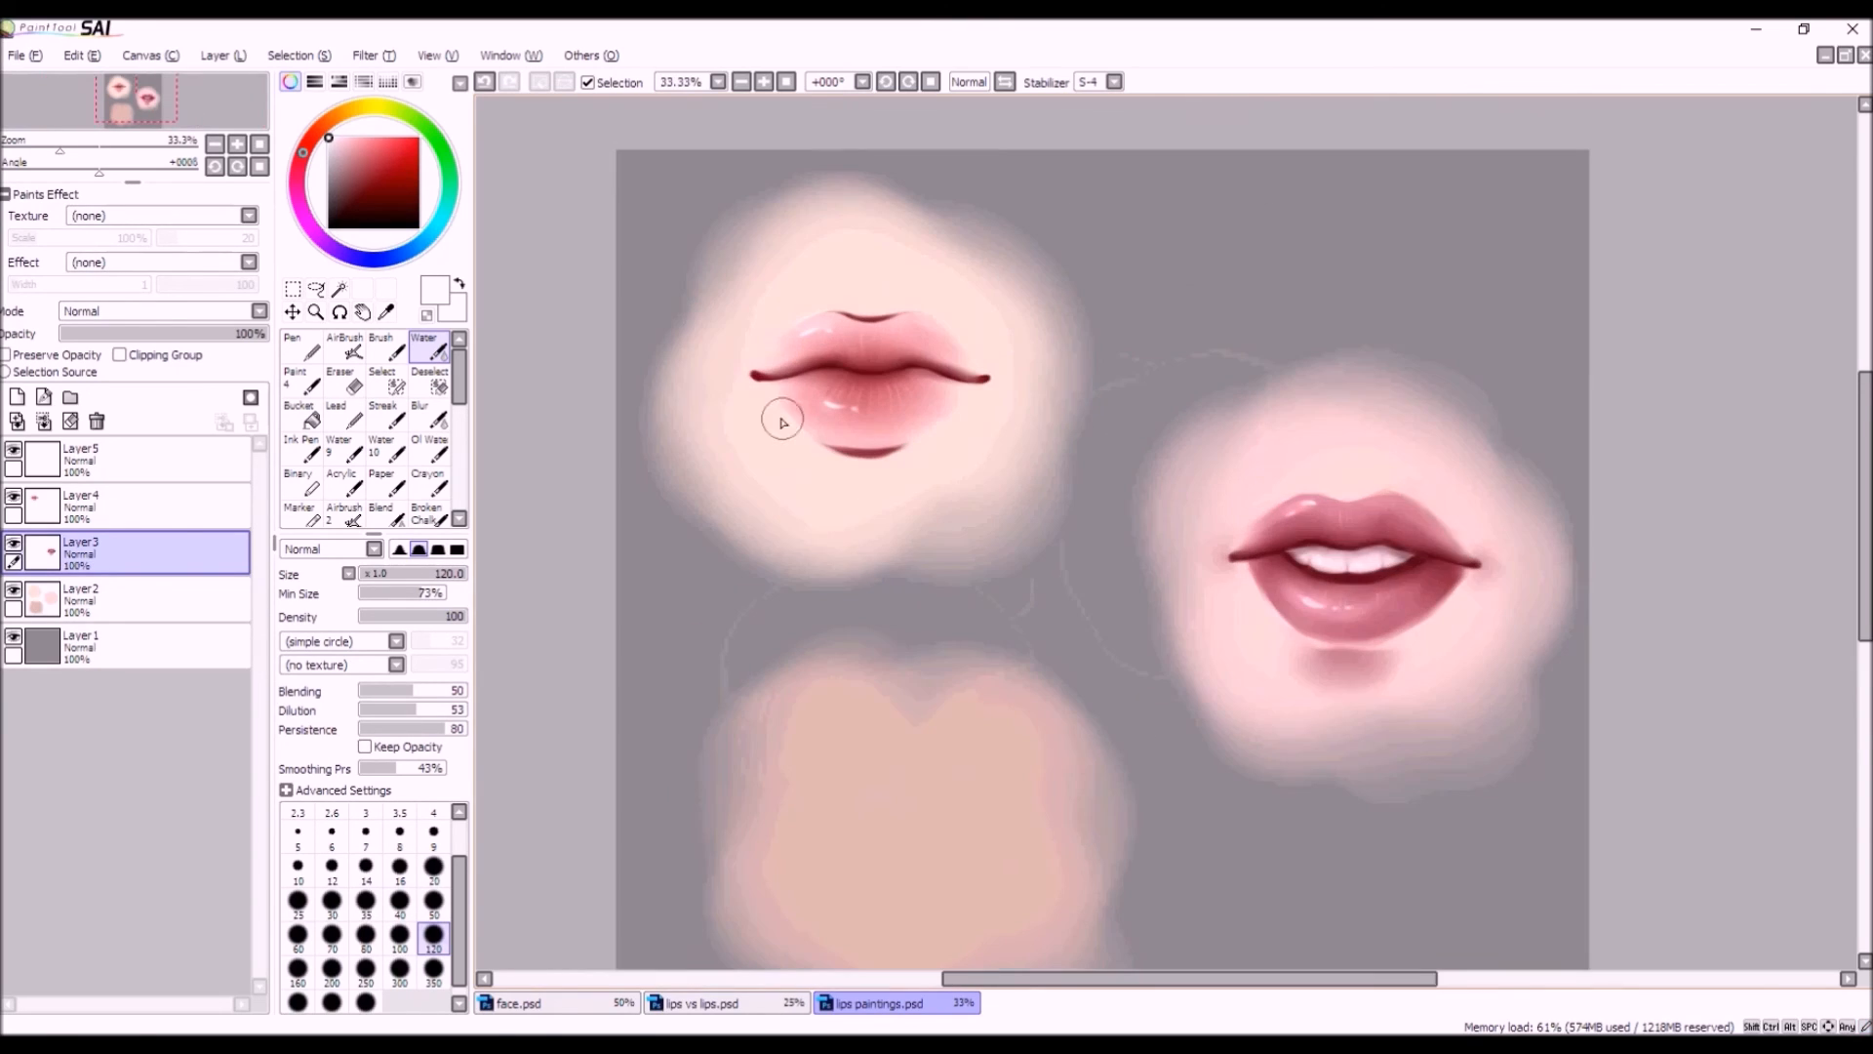
{"action": "left_click", "coordinate": [344, 346]}
{"action": "left_click", "coordinate": [195, 506]}
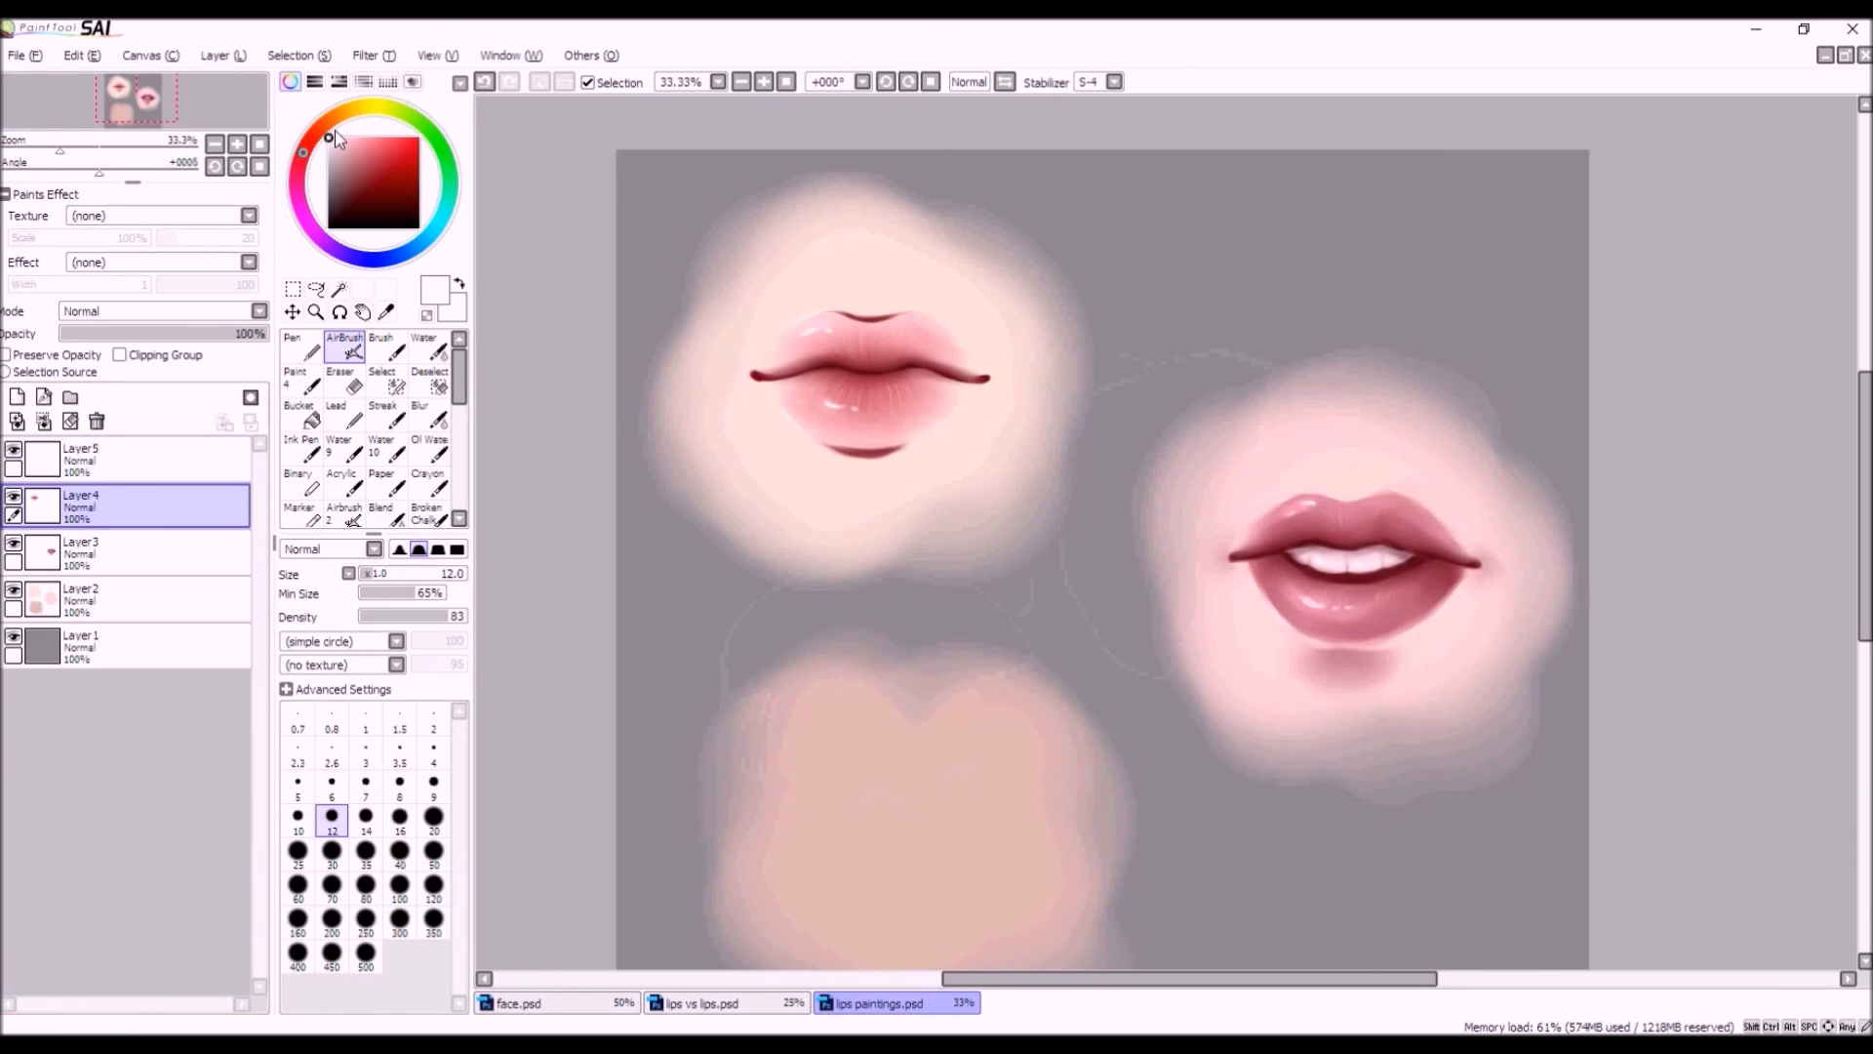
{"action": "left_click_drag", "start_coordinate": [350, 166], "coordinate": [358, 159]}
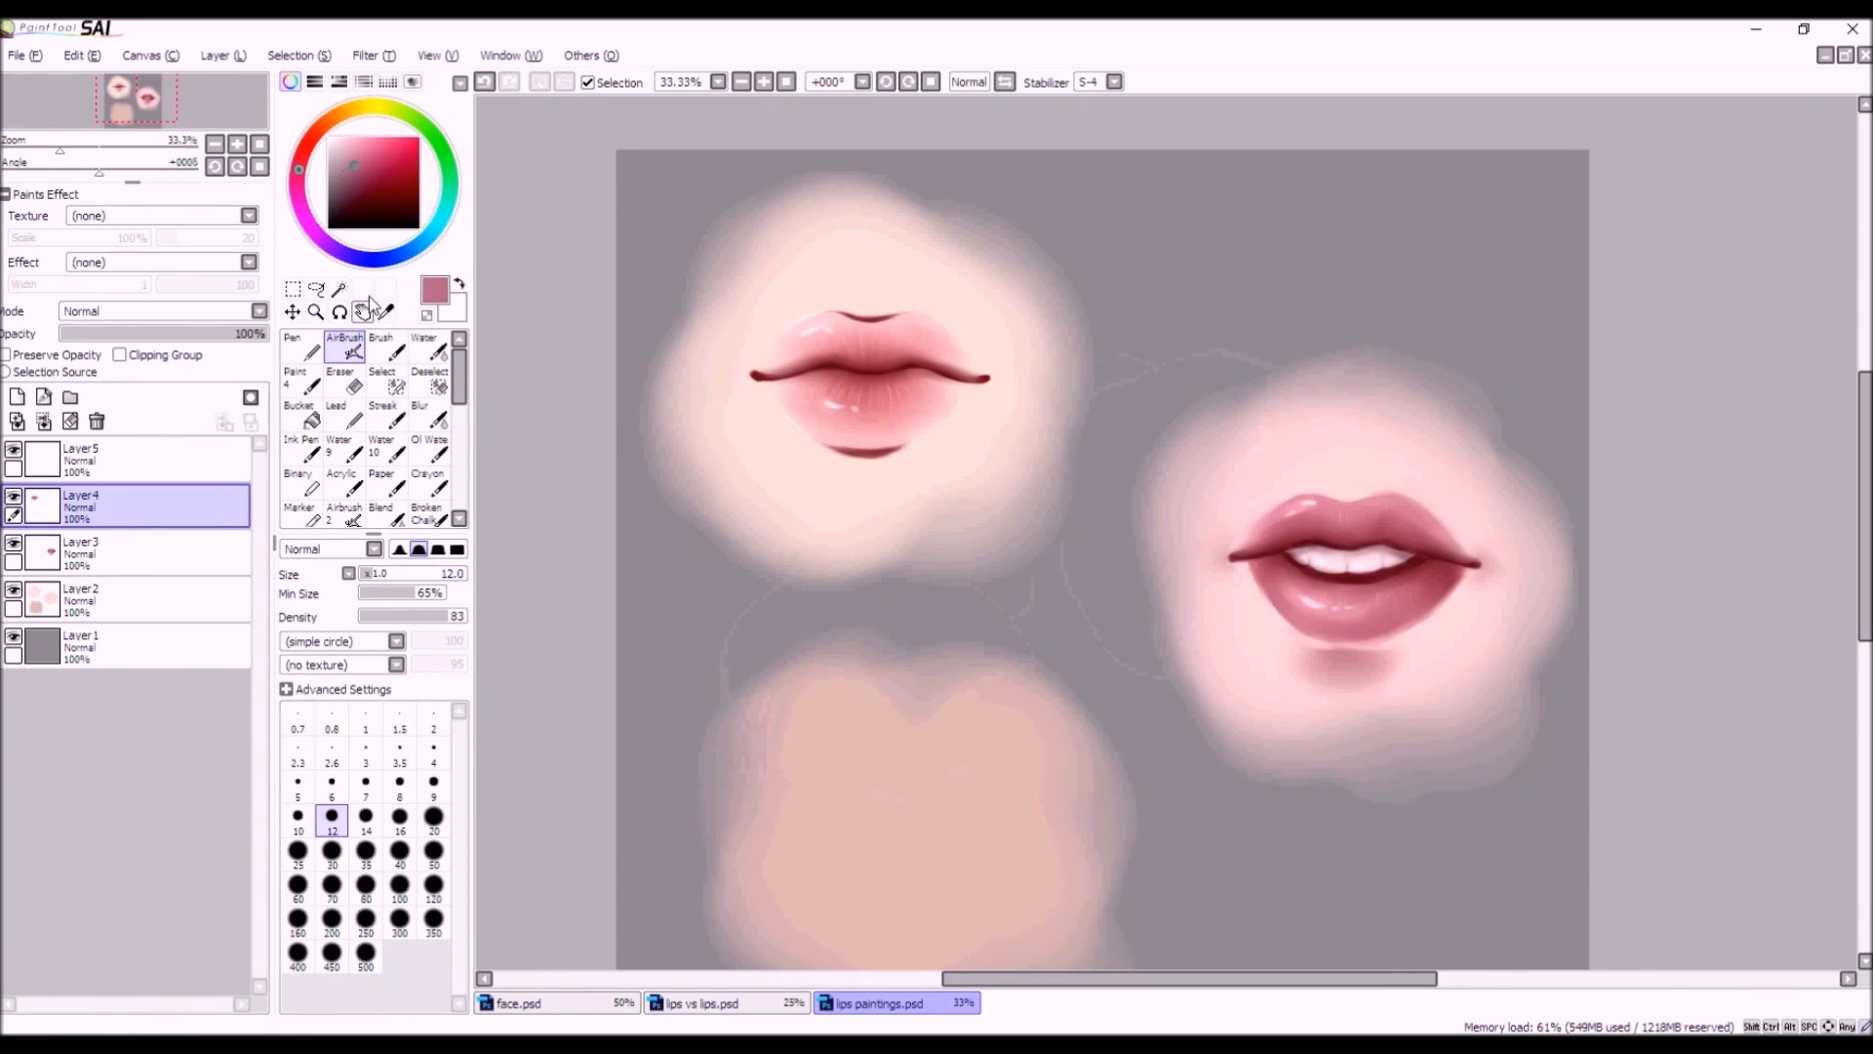
{"action": "left_click_drag", "start_coordinate": [383, 574], "coordinate": [473, 585]}
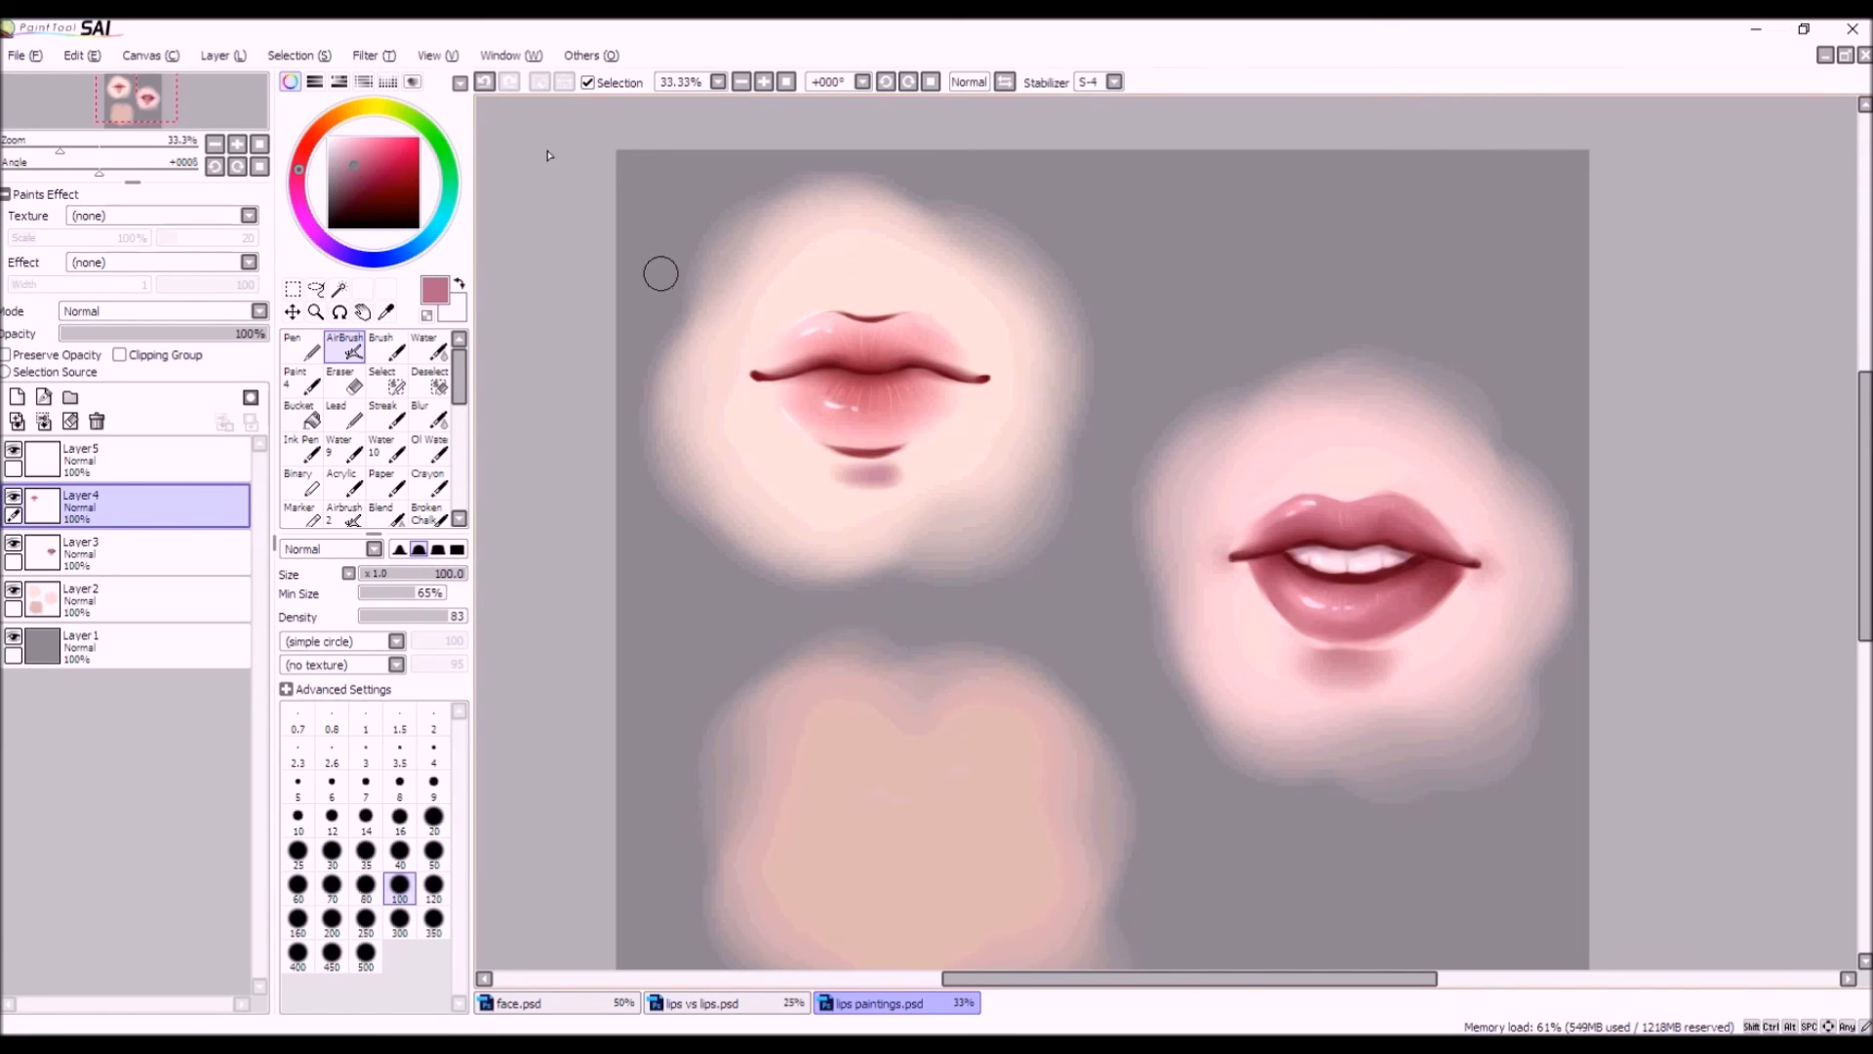
{"action": "left_click", "coordinate": [485, 81]}
Paint a soft muted salmon-pink shadow below the lower lip on Layer4 with the AirBrush at size 160.
{"action": "left_click", "coordinate": [844, 240], "text": "alt"}
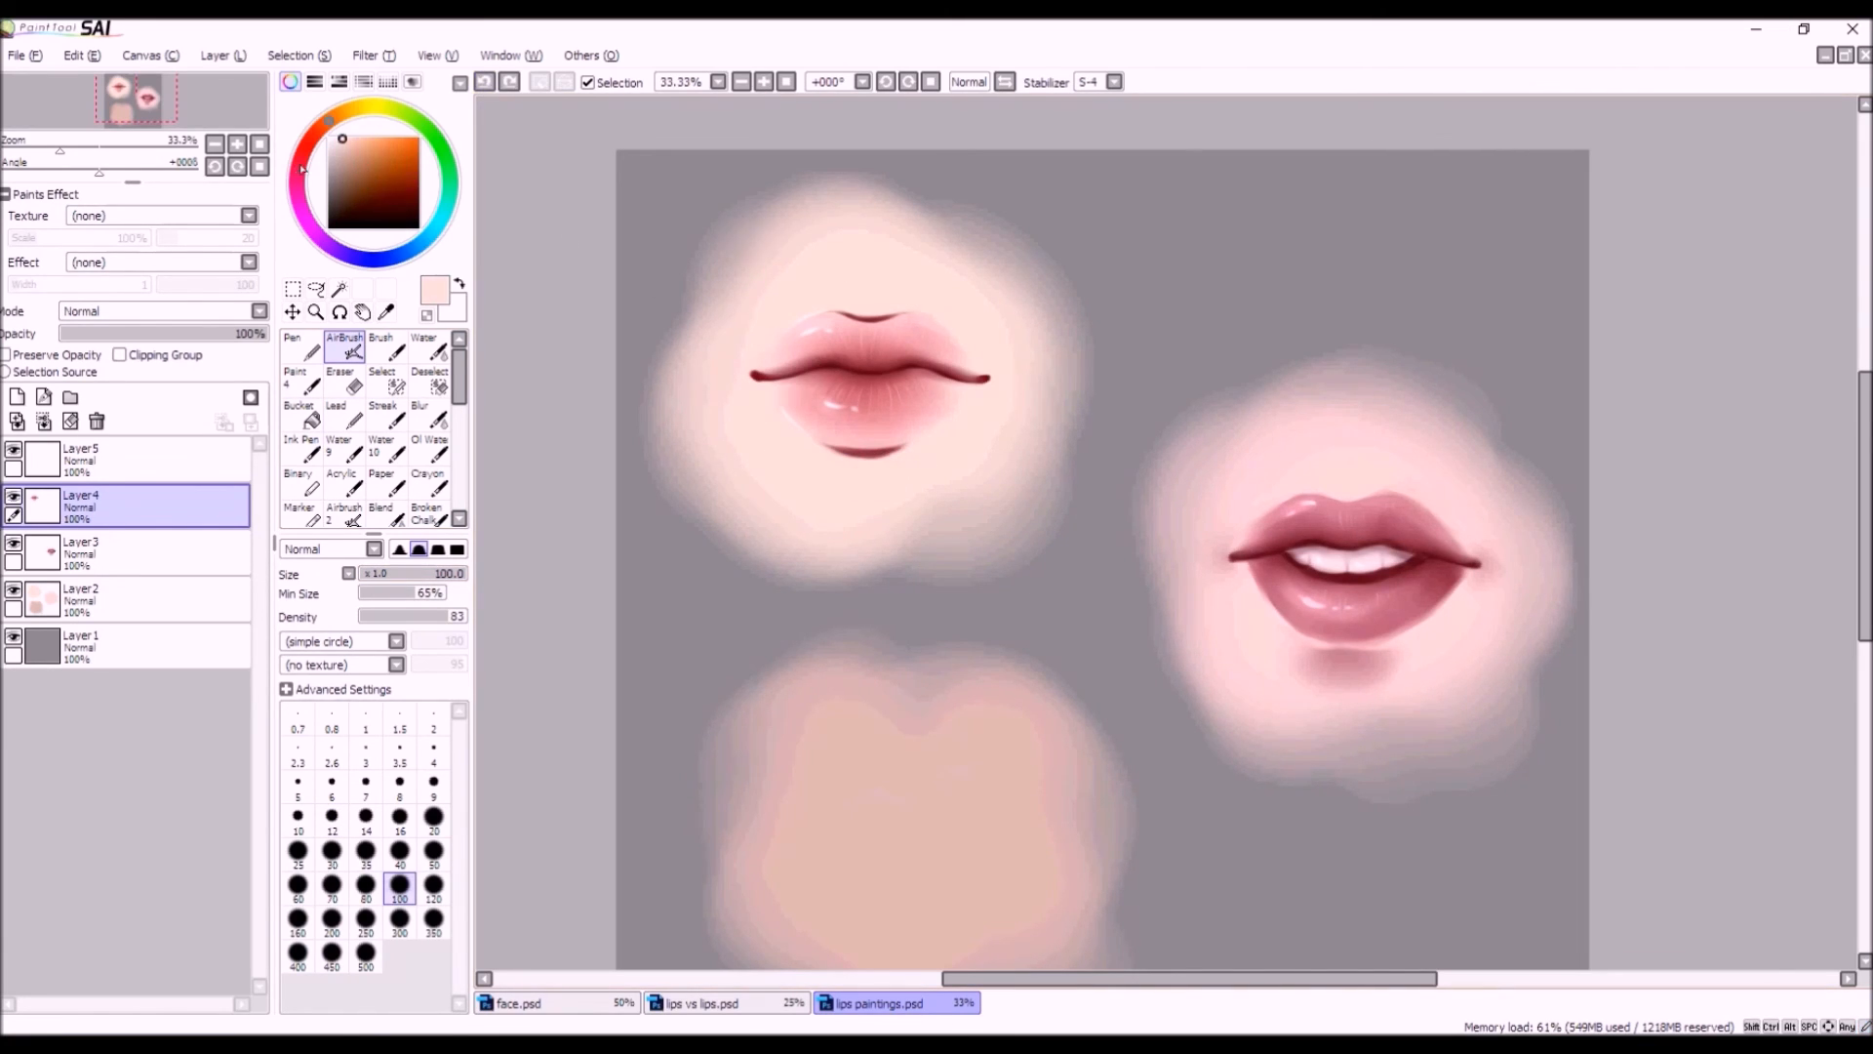
{"action": "mouse_move", "coordinate": [329, 128]}
{"action": "left_mouse_down"}
{"action": "mouse_move", "coordinate": [307, 144]}
{"action": "mouse_move", "coordinate": [364, 148]}
{"action": "left_mouse_up"}
{"action": "left_click", "coordinate": [350, 147]}
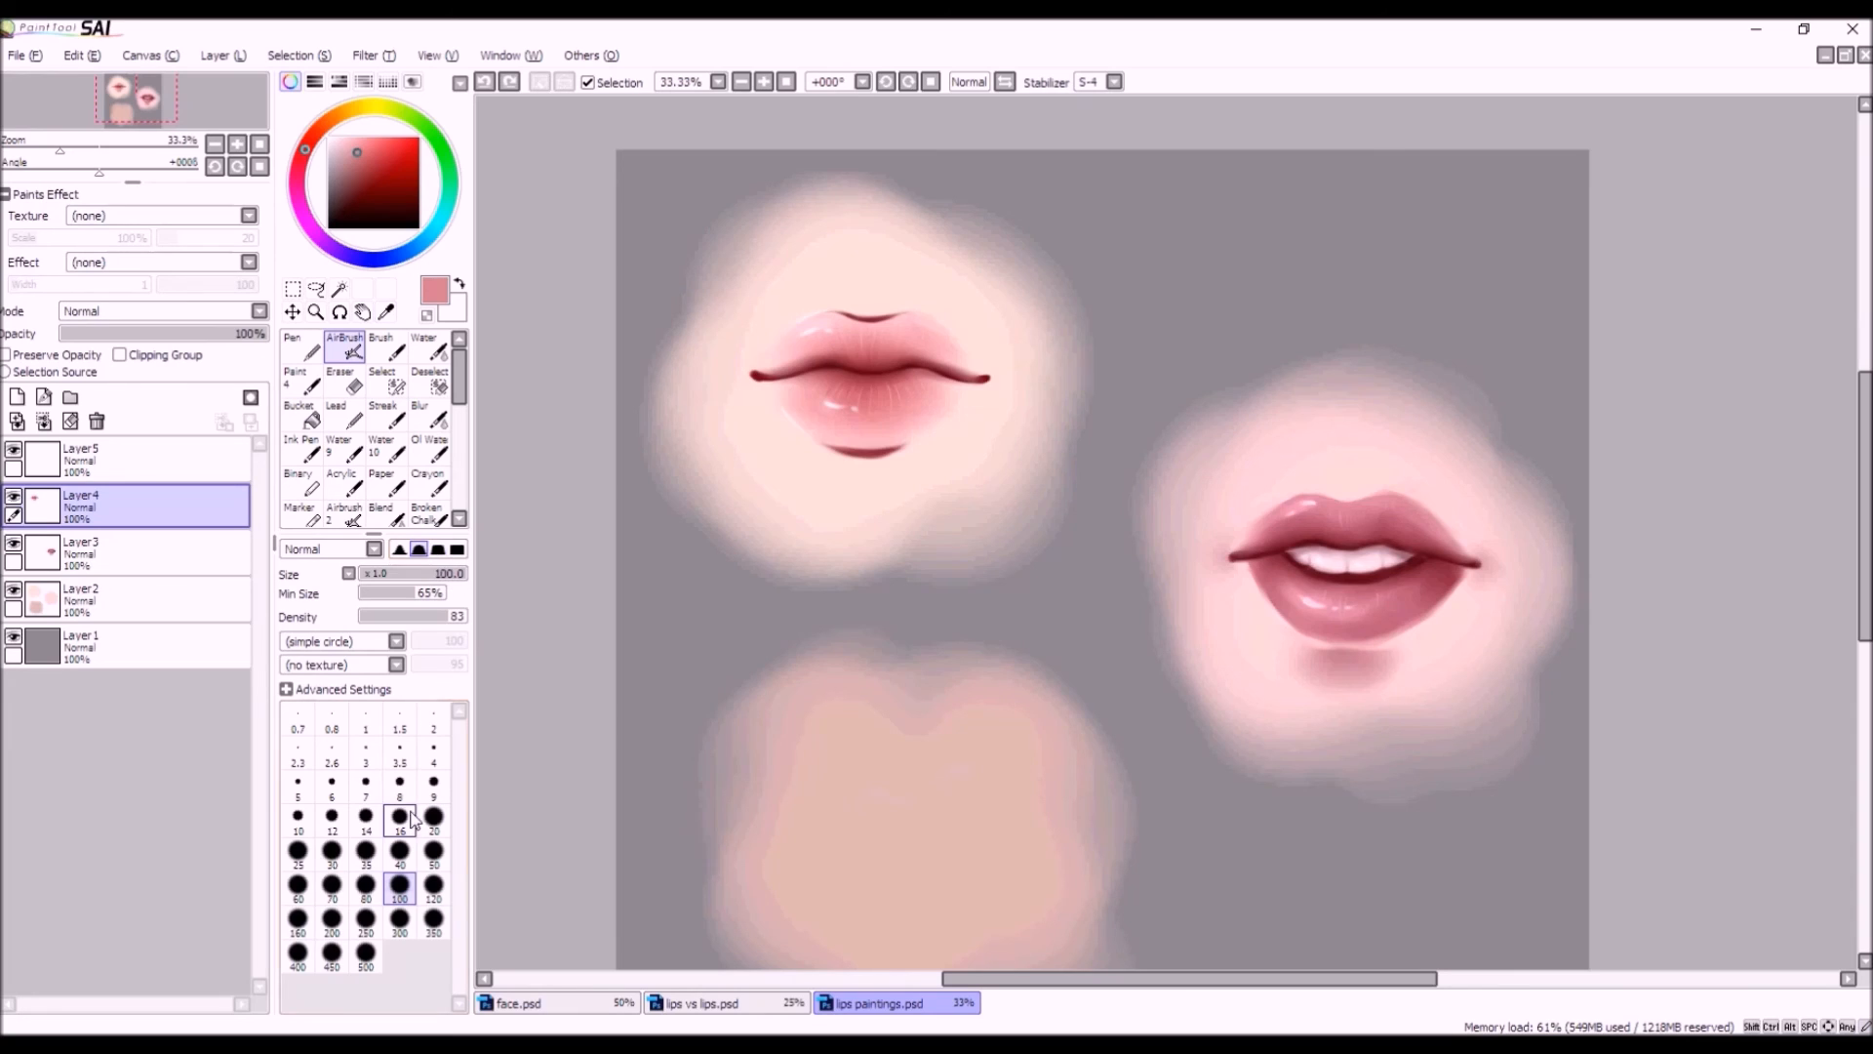
{"action": "left_click", "coordinate": [298, 920]}
{"action": "left_click_drag", "start_coordinate": [890, 472], "coordinate": [817, 474]}
{"action": "left_click", "coordinate": [484, 83]}
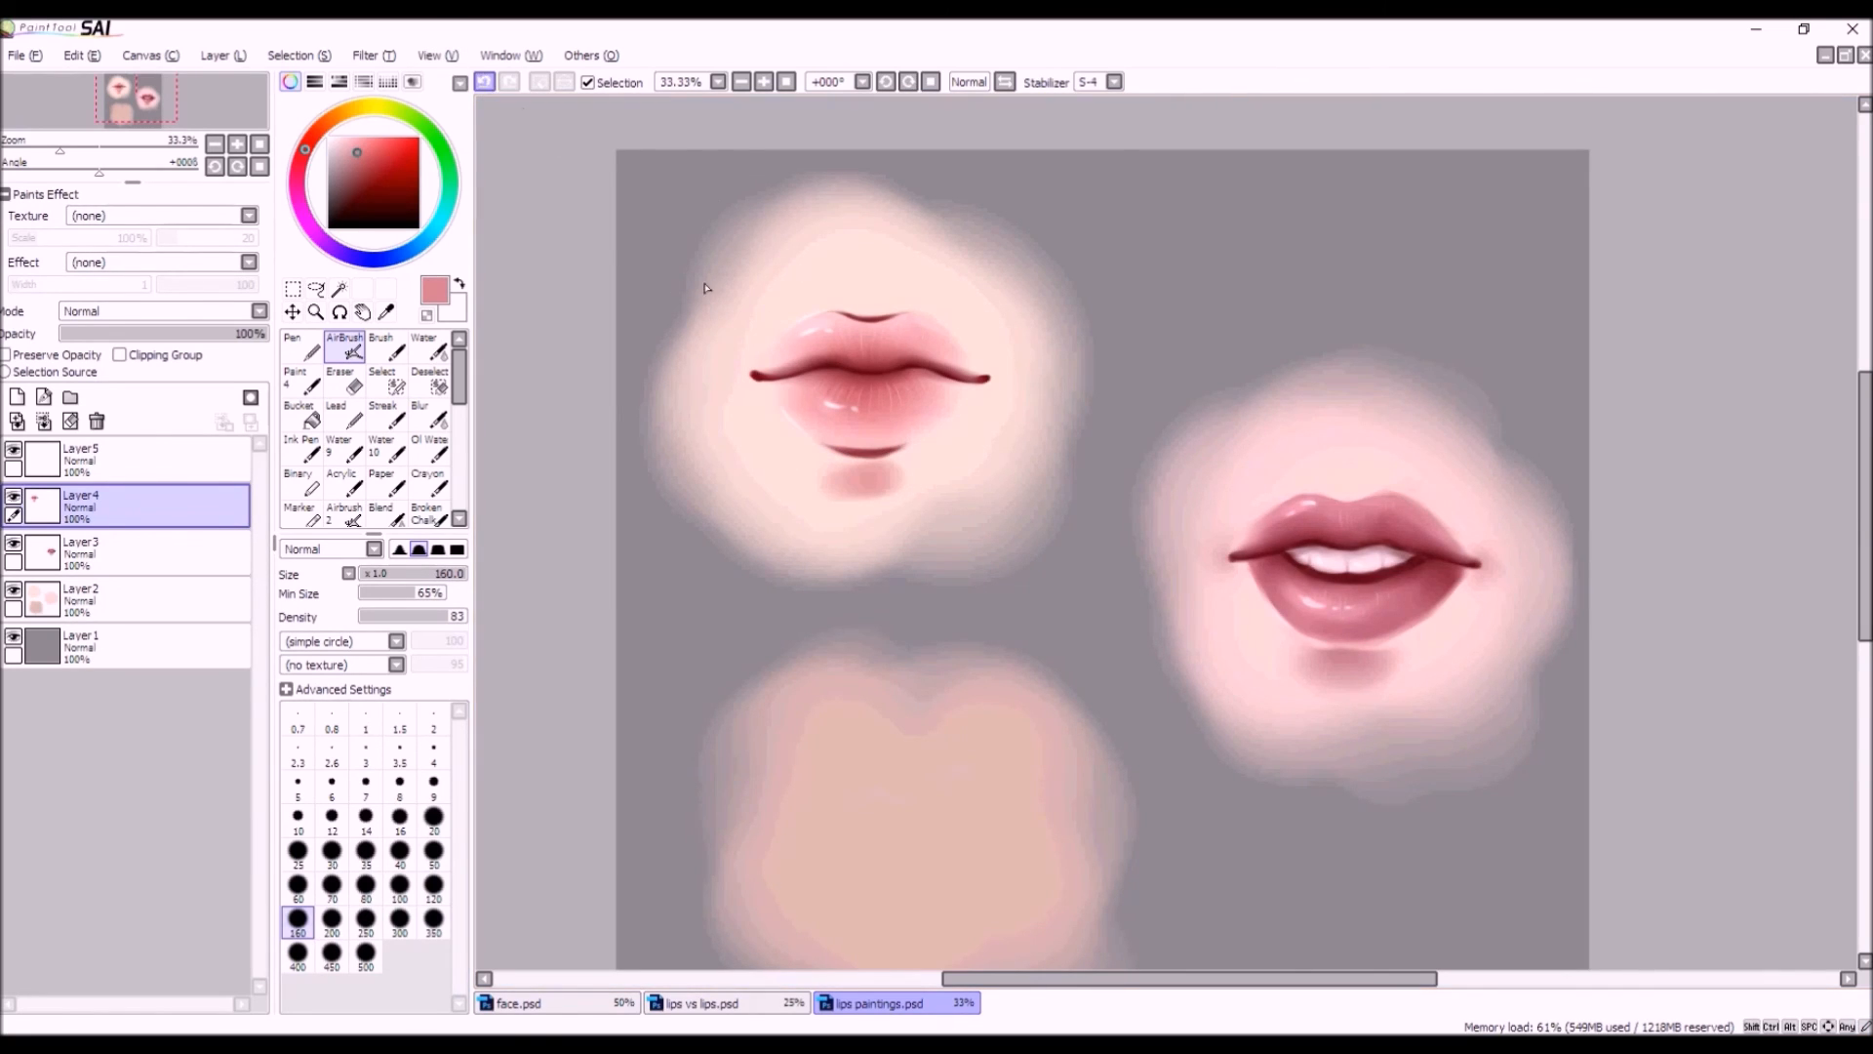
{"action": "key", "text": "ctrl+z"}
{"action": "left_click_drag", "start_coordinate": [889, 473], "coordinate": [866, 475]}
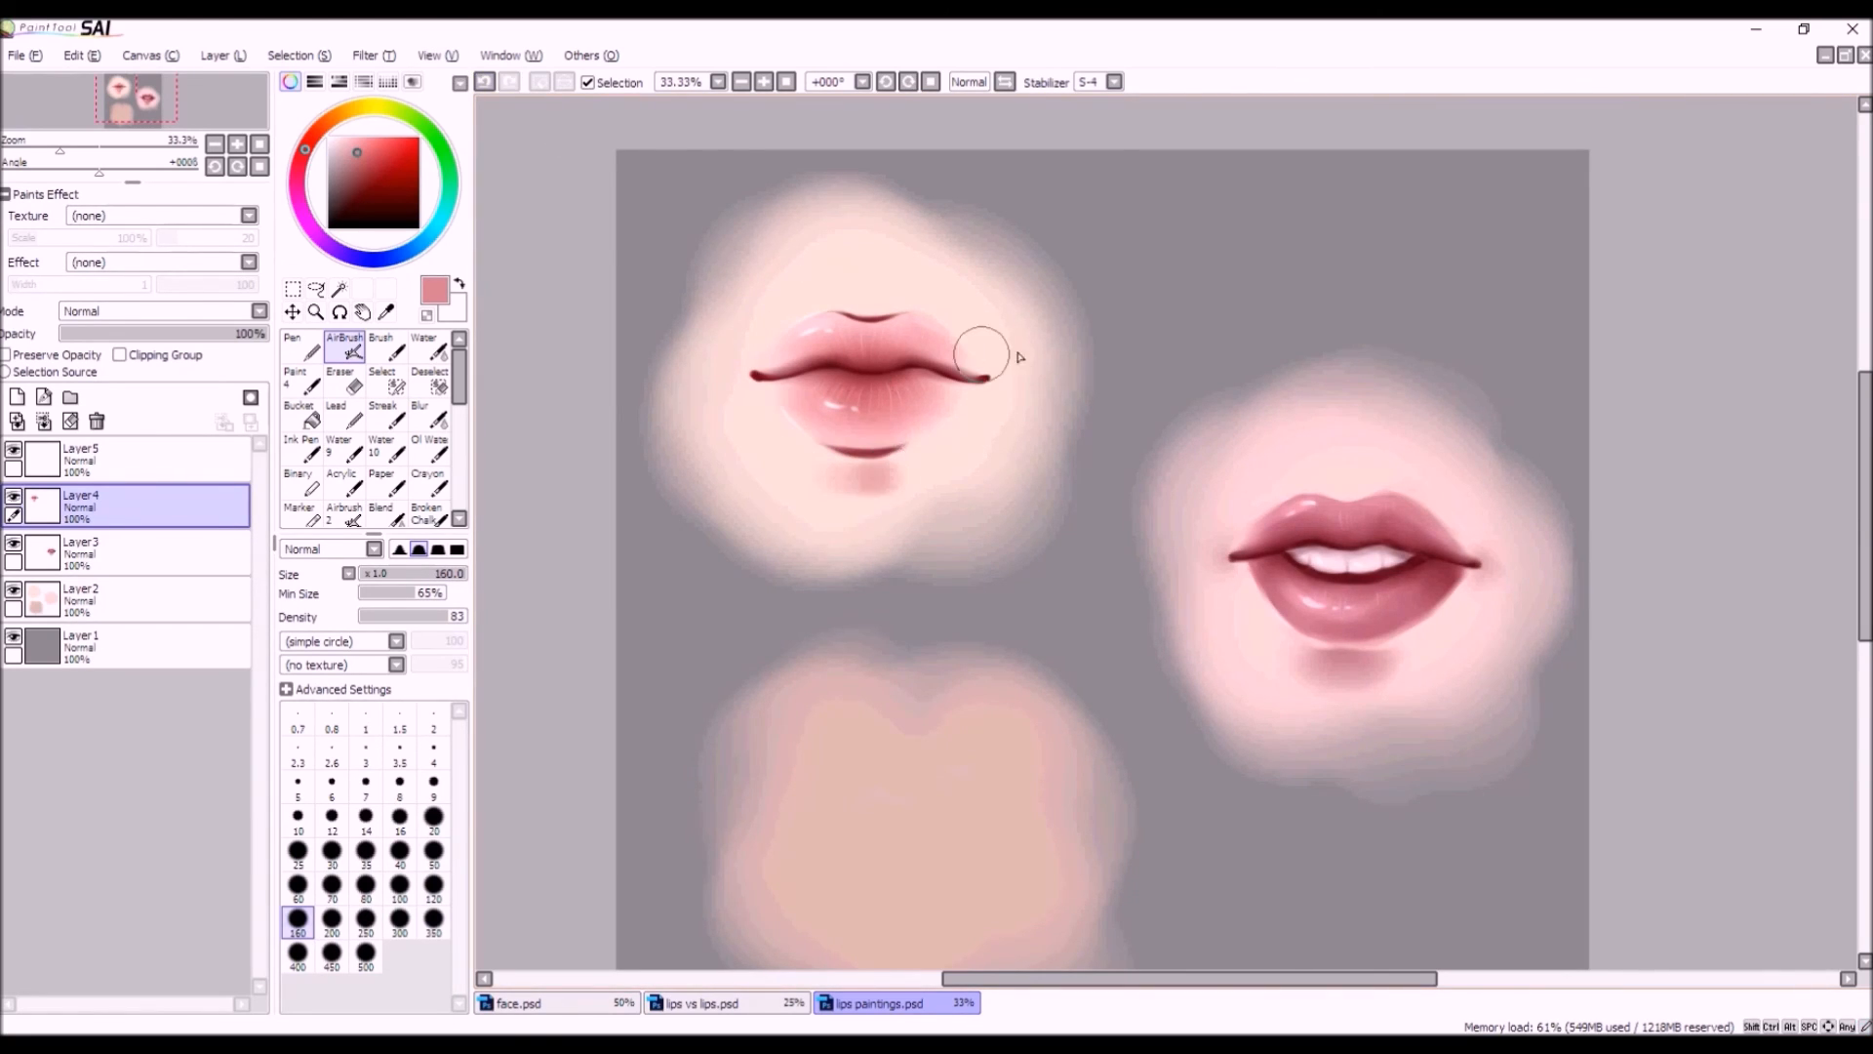
Add faint pink shading around the mouth corners on Layer4, undoing the overly strong dab at the left corner.
{"action": "left_click_drag", "start_coordinate": [999, 377], "coordinate": [993, 371]}
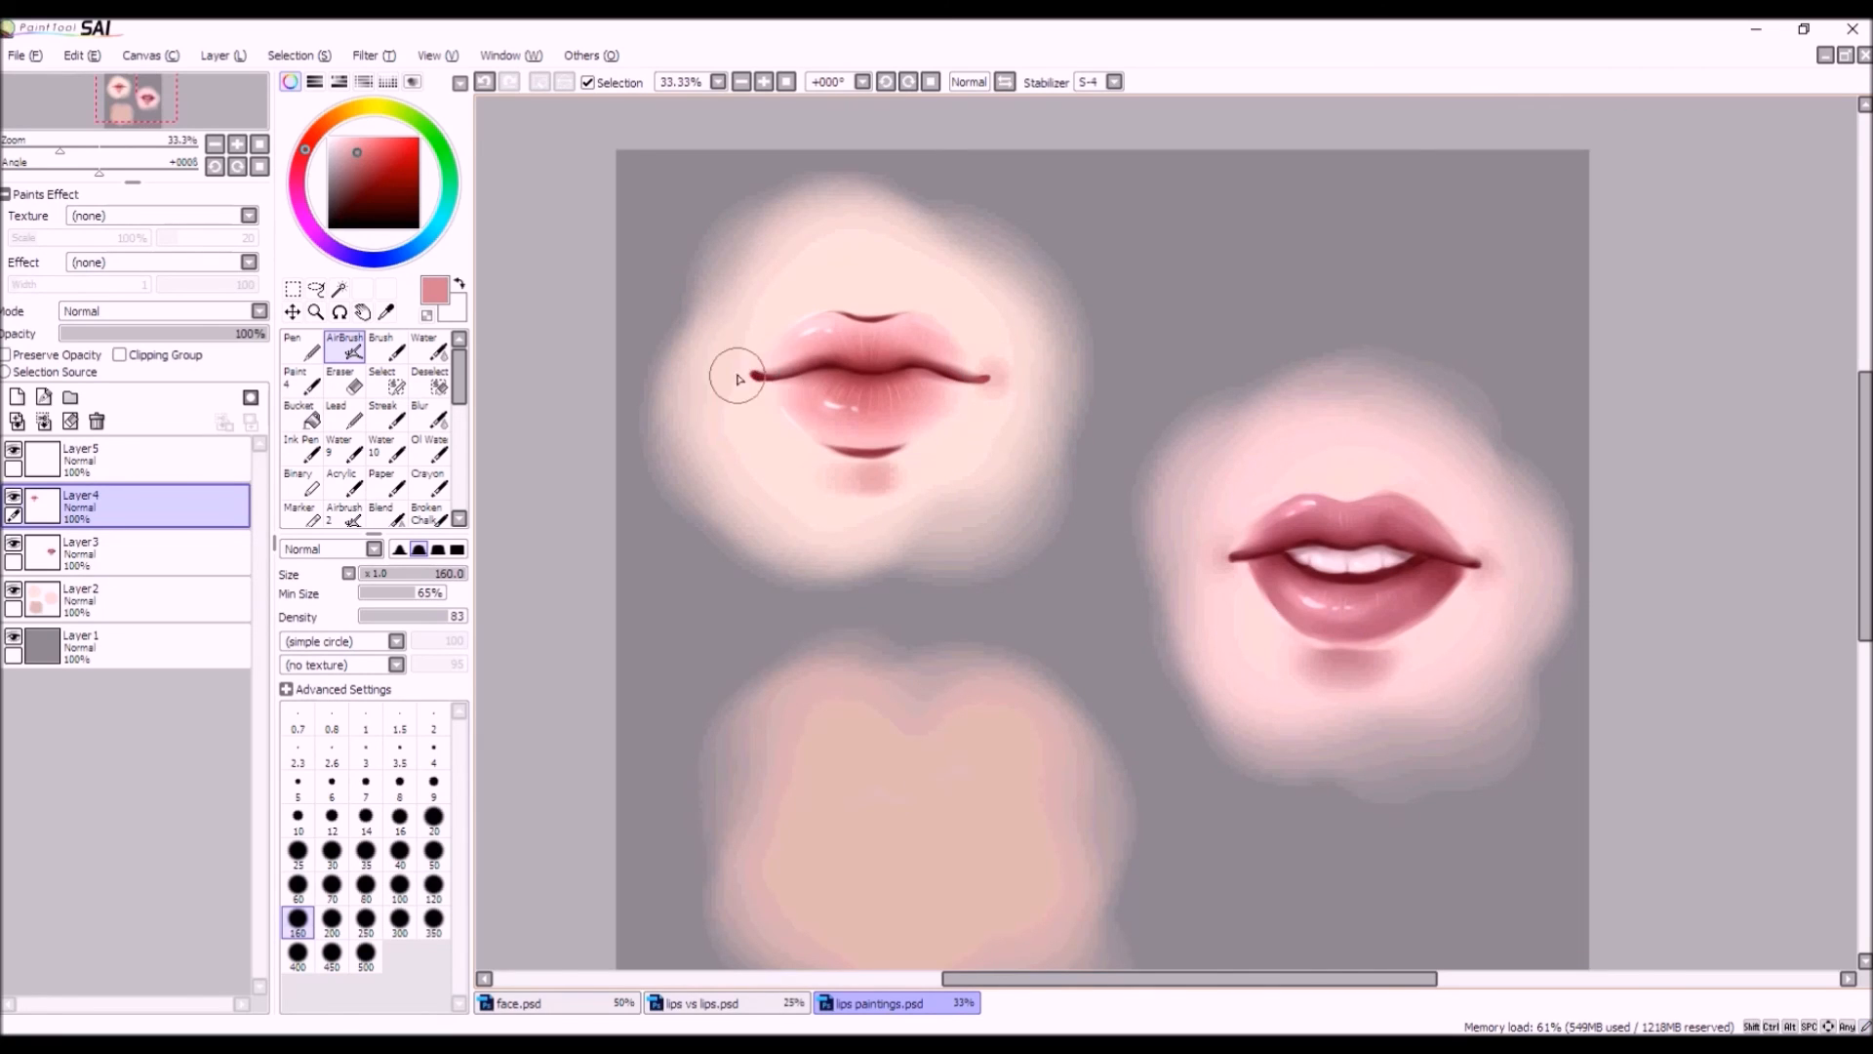
{"action": "scroll", "coordinate": [736, 371], "scroll_direction": "down", "scroll_amount": 1}
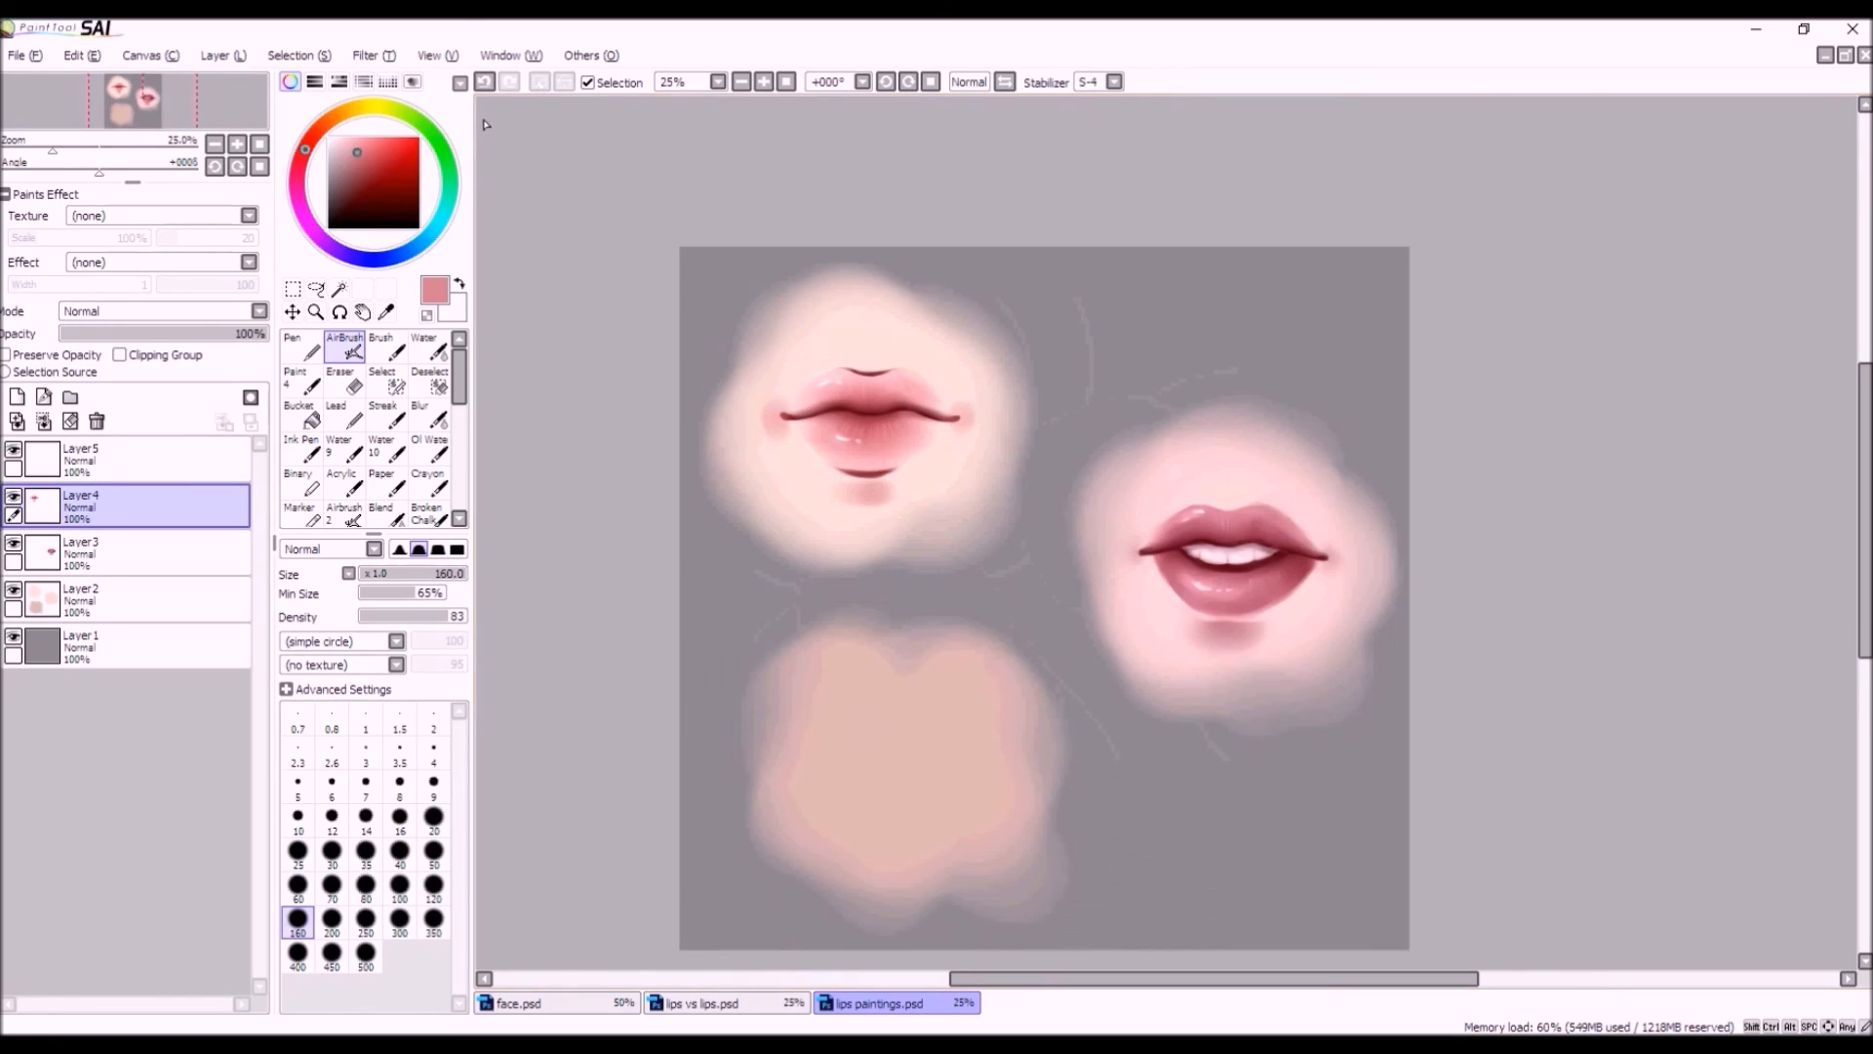
{"action": "left_click", "coordinate": [485, 82]}
{"action": "scroll", "coordinate": [961, 400], "scroll_direction": "up", "scroll_amount": 1}
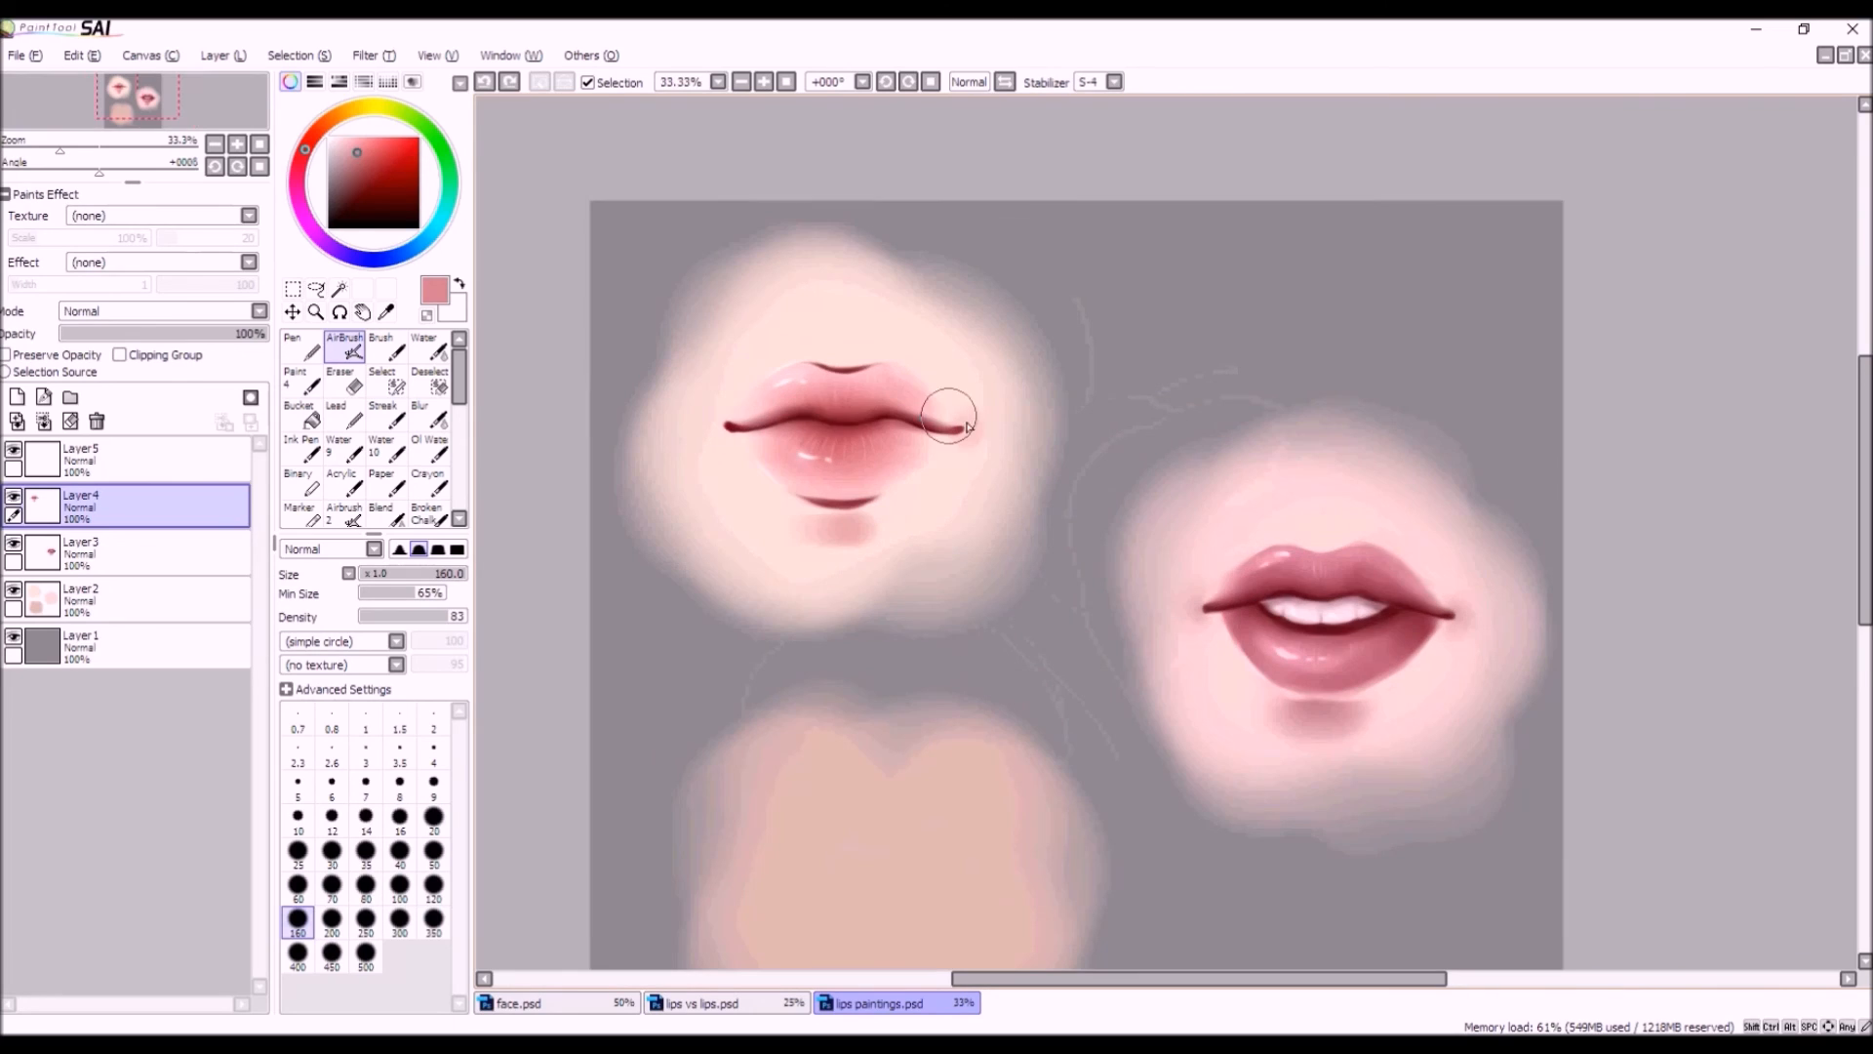
{"action": "scroll", "coordinate": [710, 513], "scroll_direction": "down", "scroll_amount": 3}
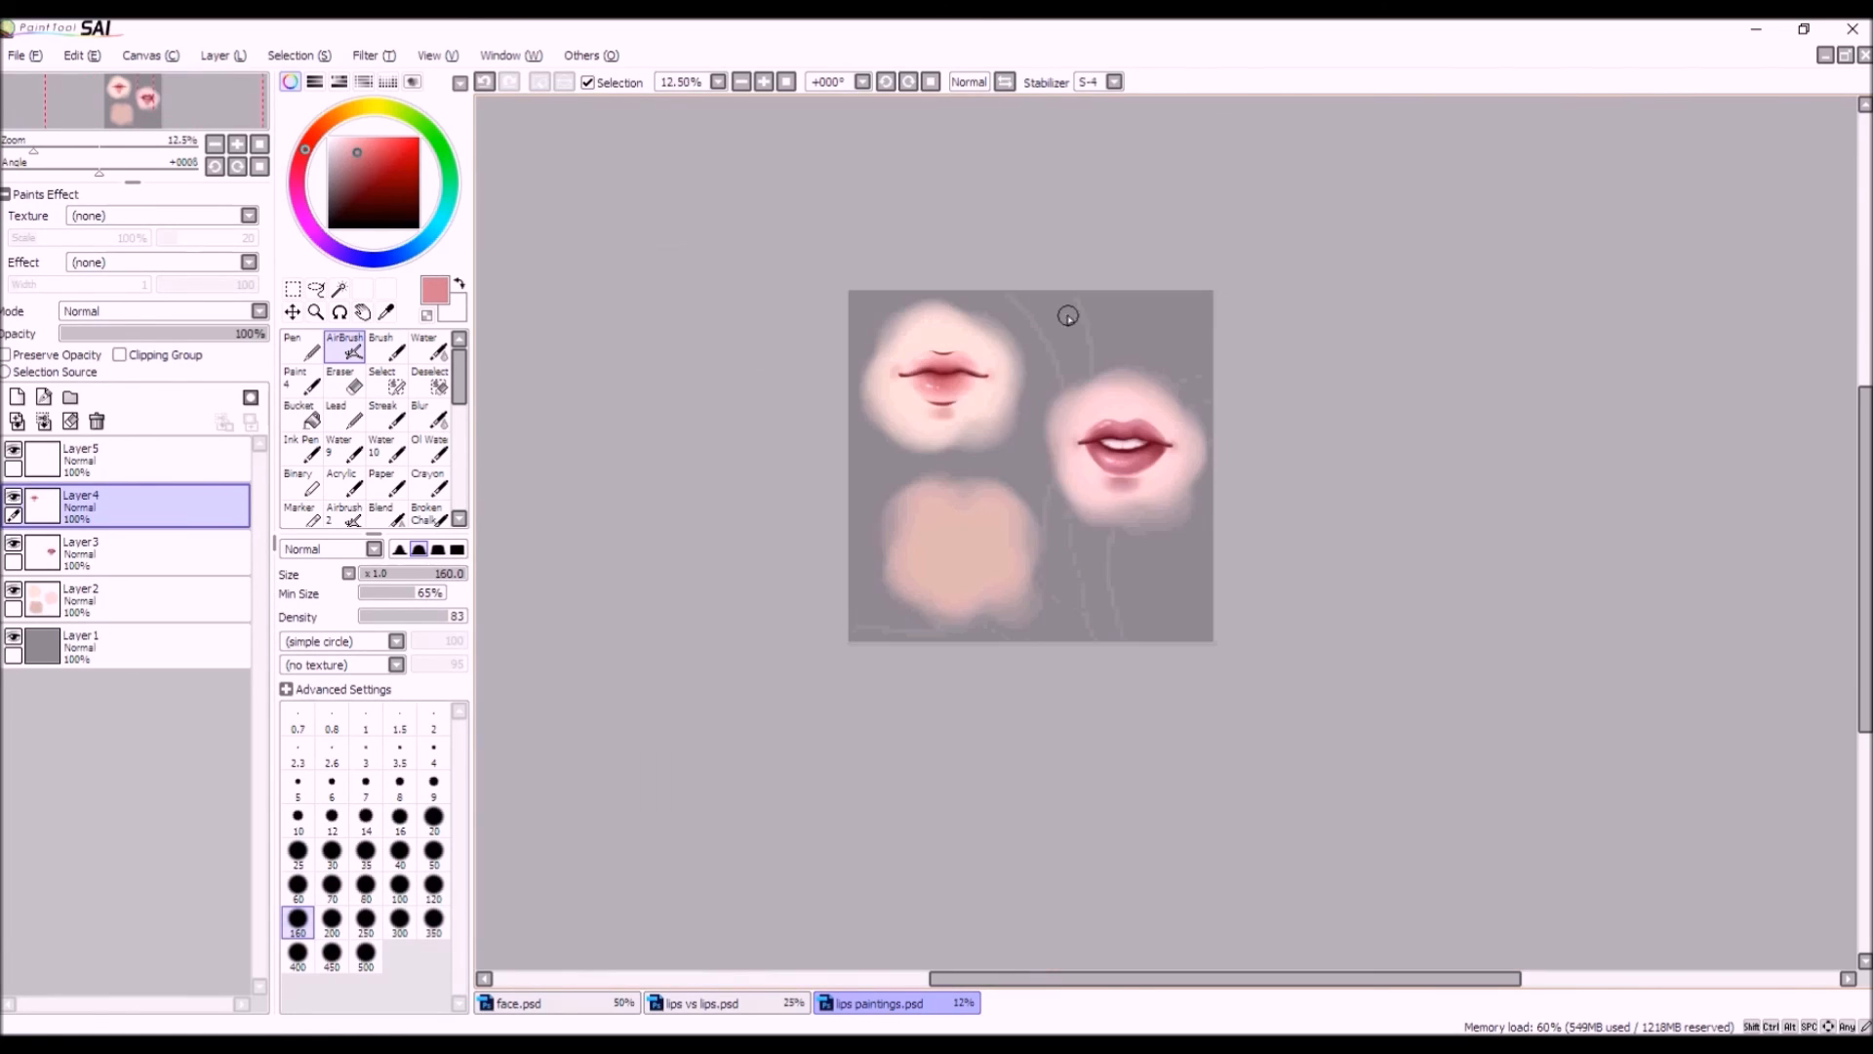
{"action": "scroll", "coordinate": [1047, 408], "scroll_direction": "up", "scroll_amount": 2}
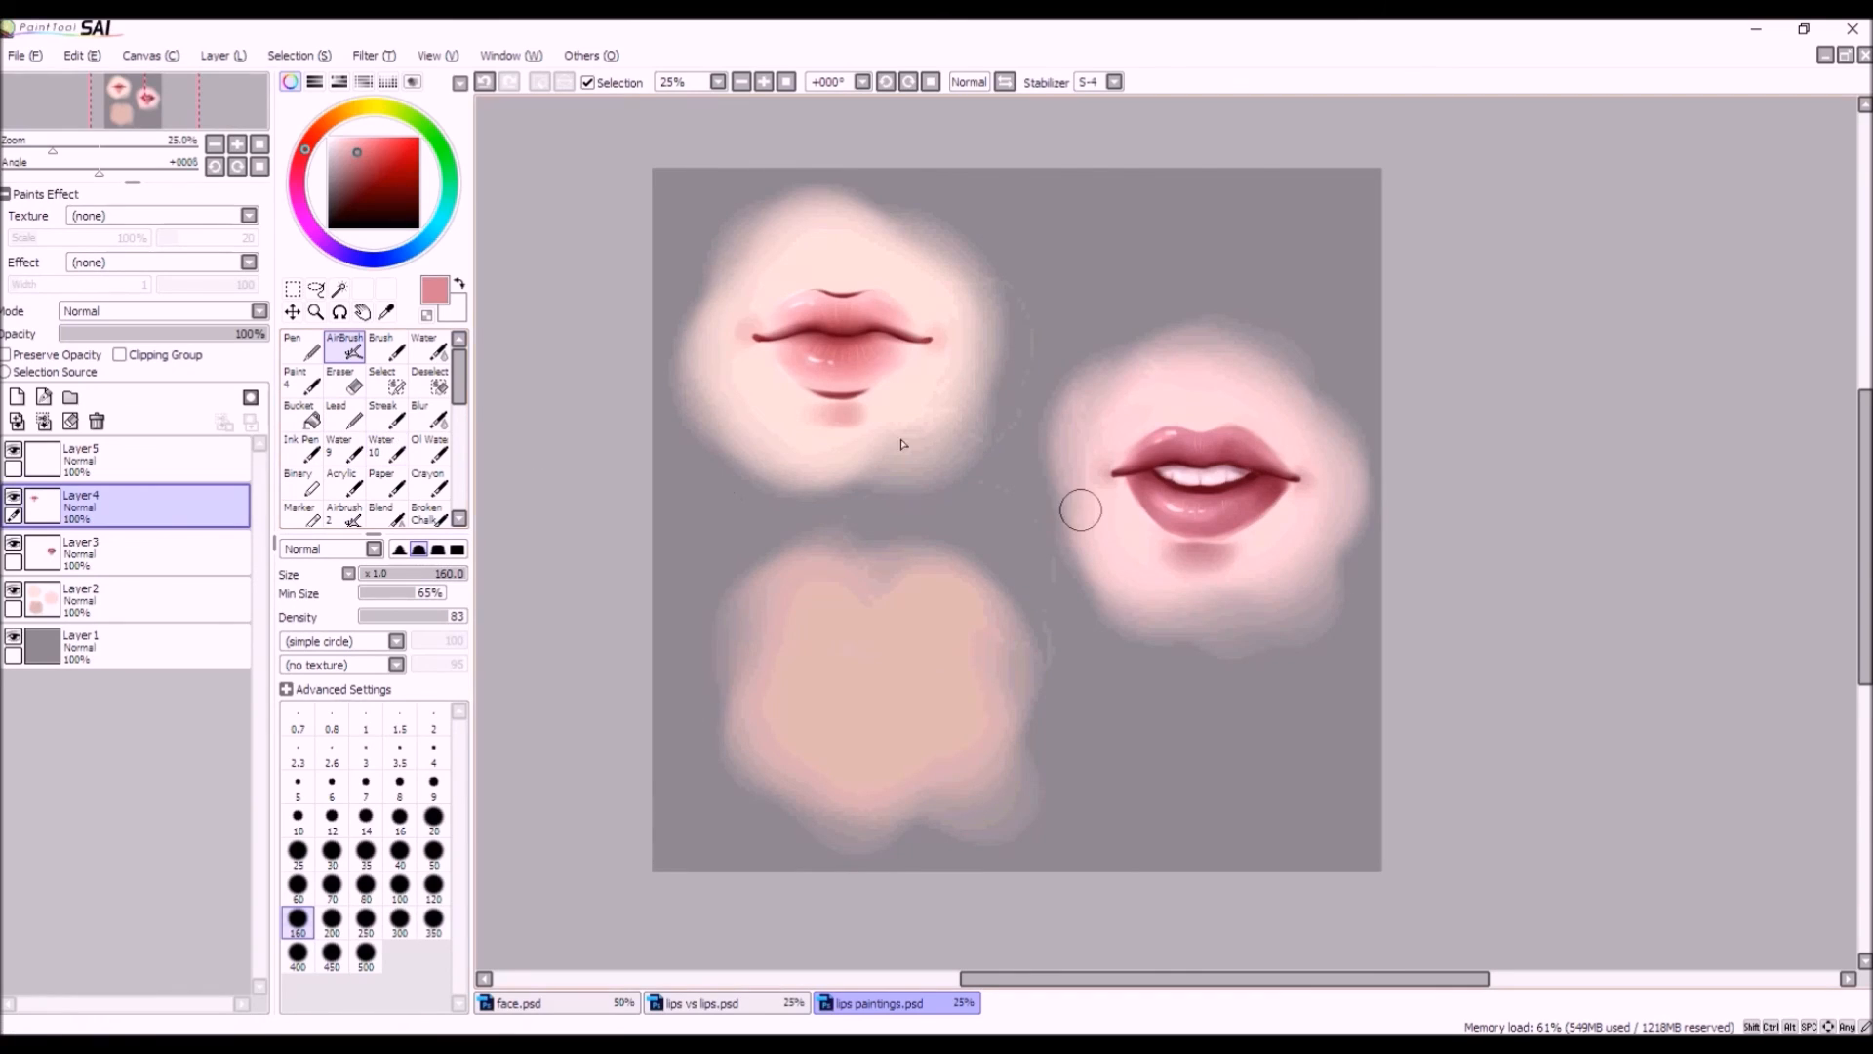
Clean up the outer edges of the Layer3 lips with the Eraser at size 24, redoing the first pass below the lower lip.
{"action": "left_click", "coordinate": [349, 383]}
{"action": "left_click", "coordinate": [159, 556]}
{"action": "left_click", "coordinate": [384, 579]}
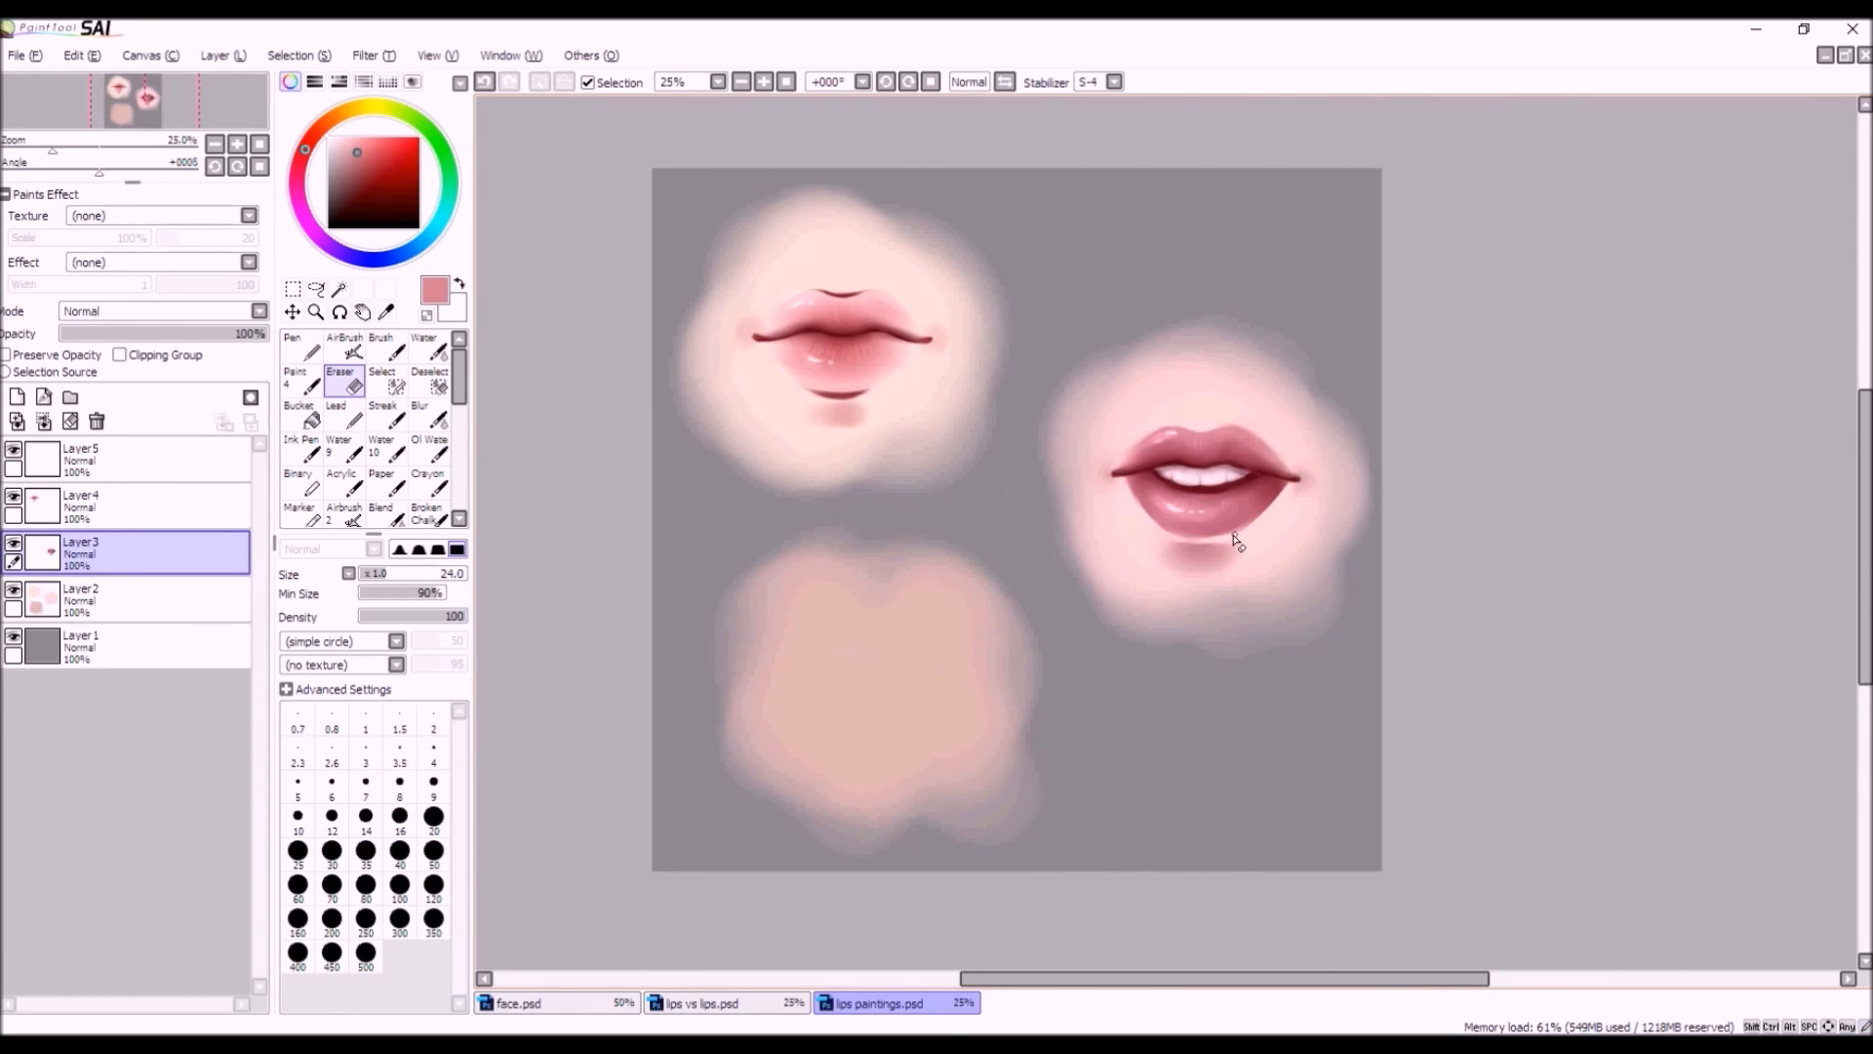
{"action": "left_click_drag", "start_coordinate": [1219, 537], "coordinate": [1169, 533]}
{"action": "left_click", "coordinate": [484, 82]}
{"action": "scroll", "coordinate": [1276, 485], "scroll_direction": "up", "scroll_amount": 2}
{"action": "left_click_drag", "start_coordinate": [1267, 442], "coordinate": [1212, 517]}
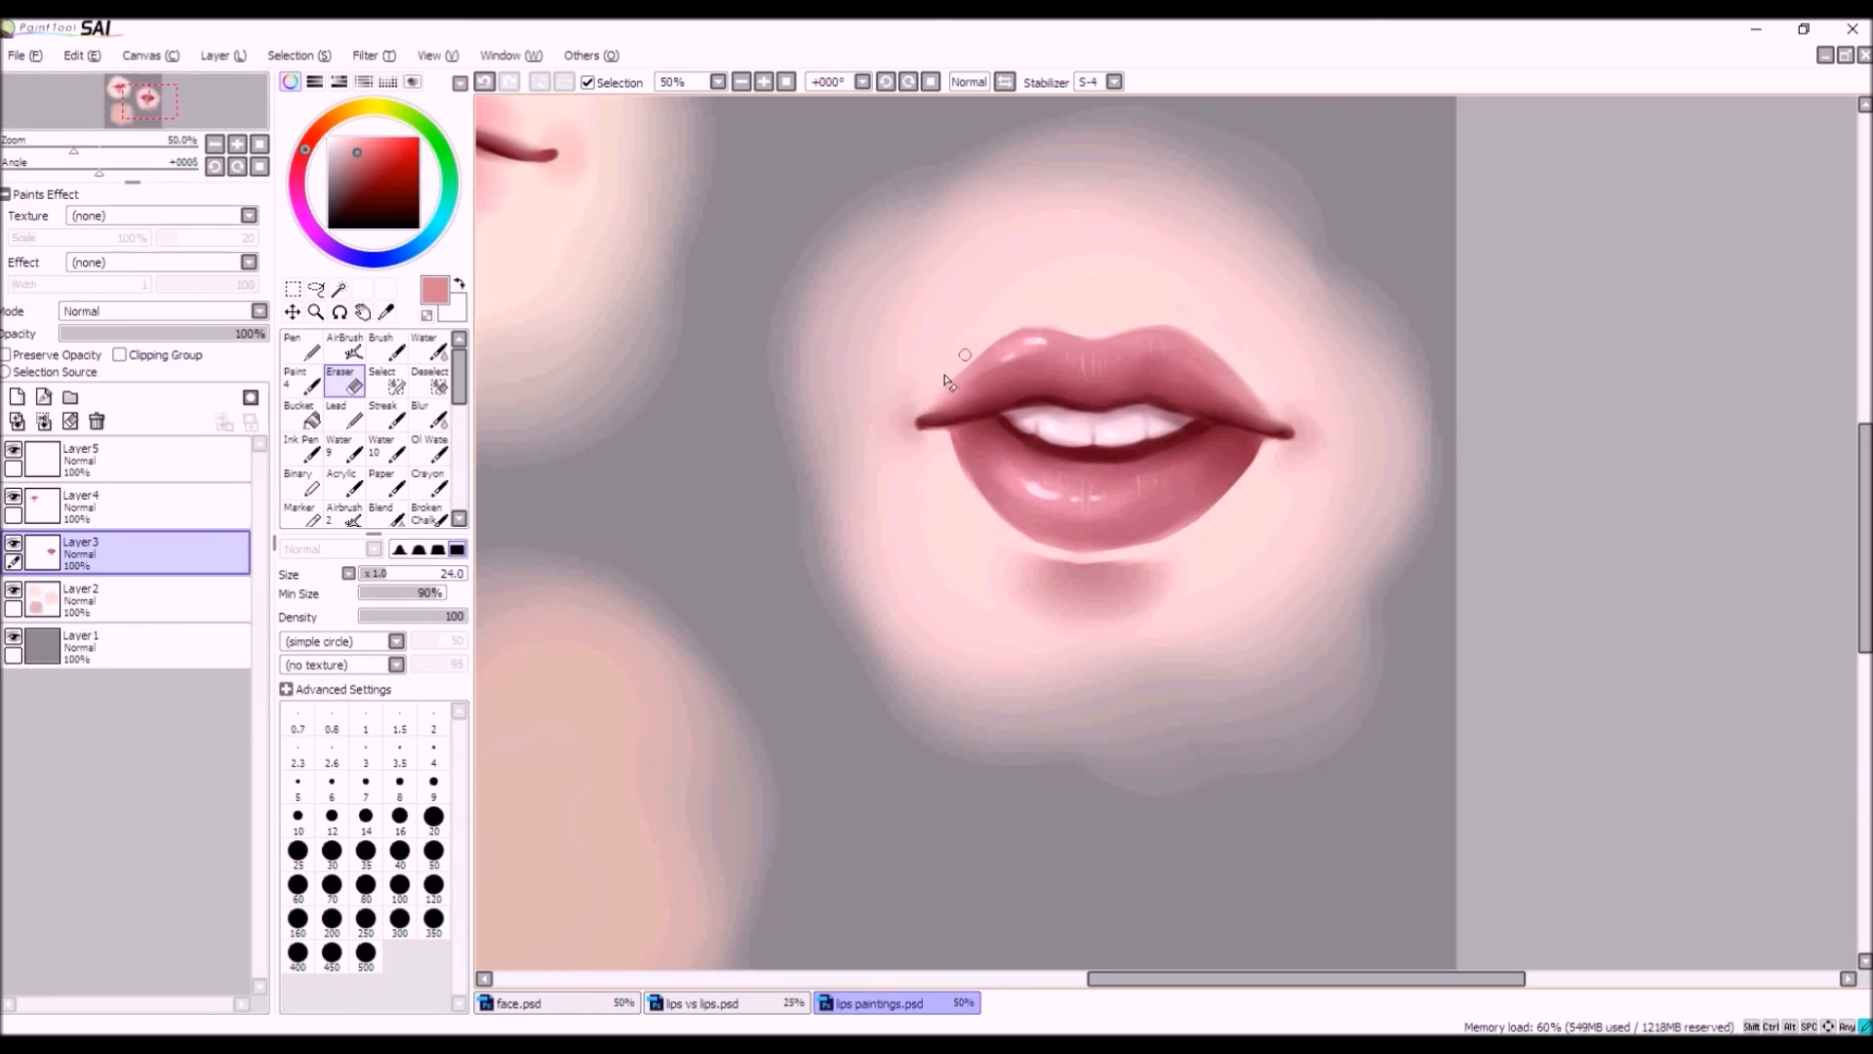
{"action": "scroll", "coordinate": [1012, 298], "scroll_direction": "down", "scroll_amount": 2}
{"action": "scroll", "coordinate": [1048, 244], "scroll_direction": "up", "scroll_amount": 3}
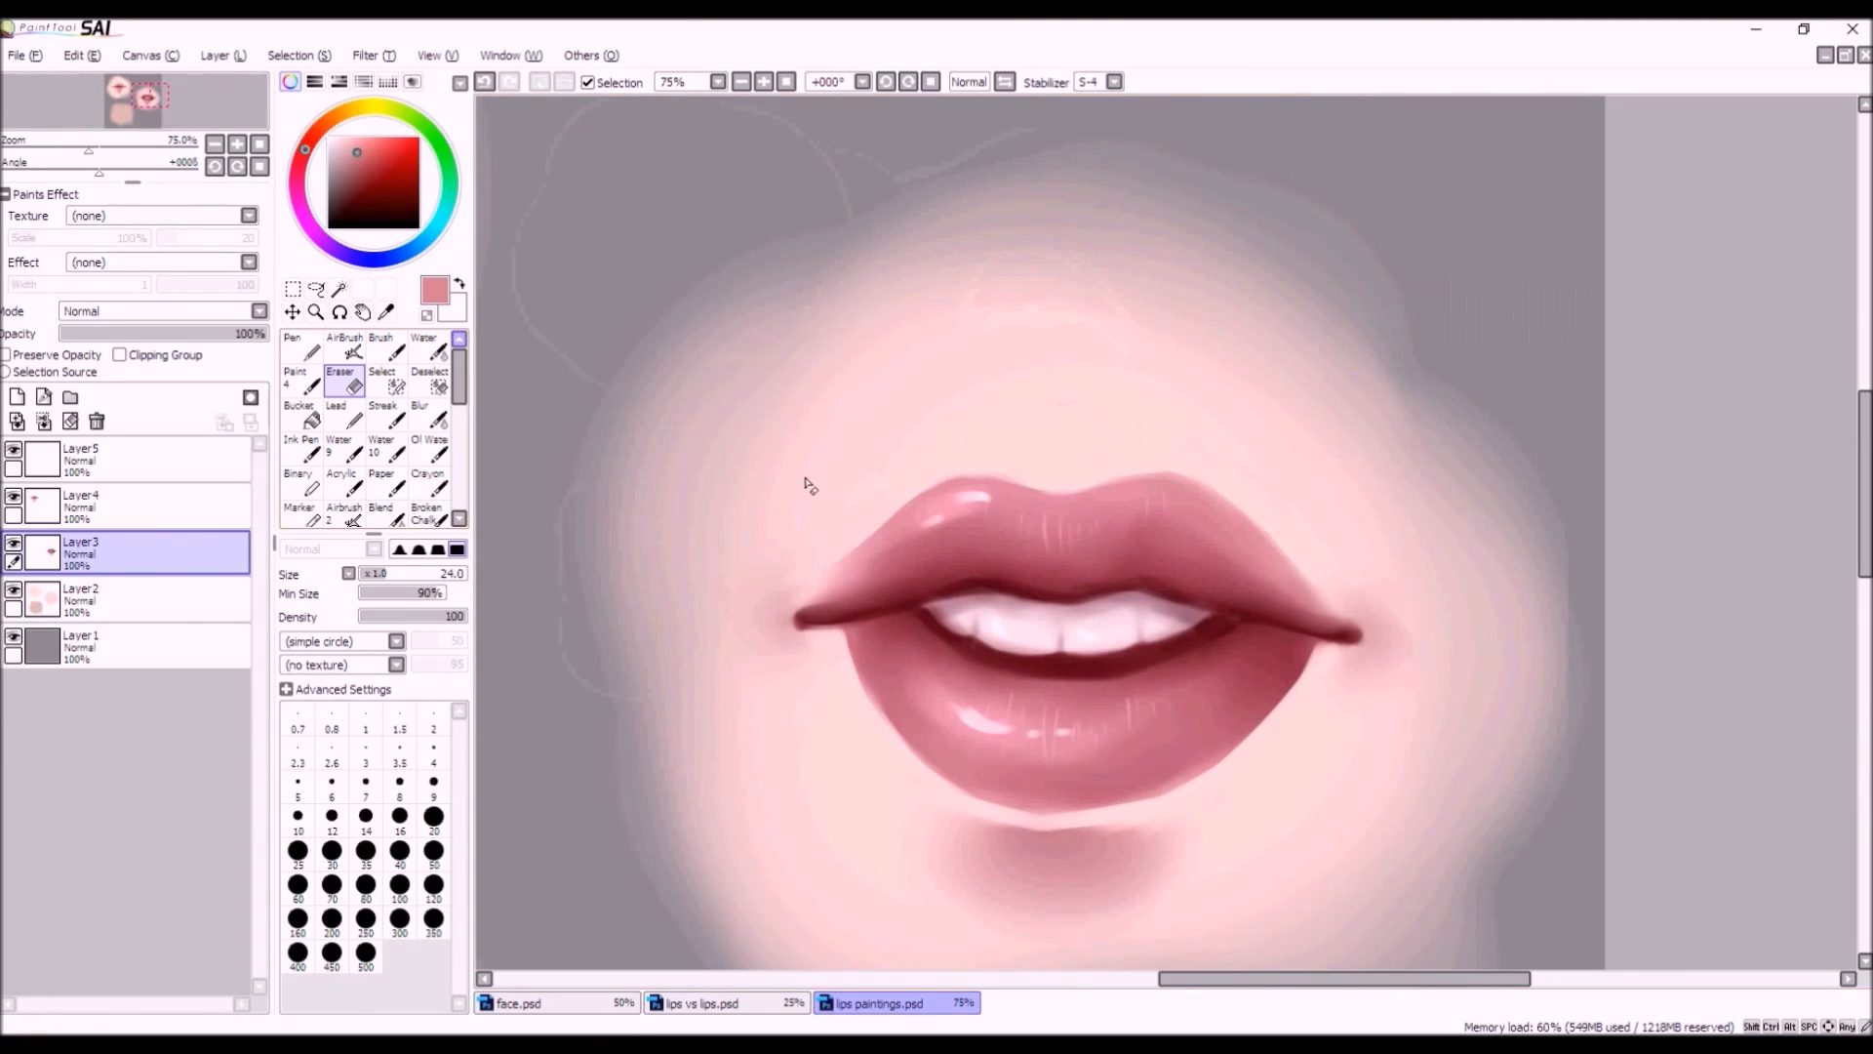
Soften the right mouth corner of the Layer3 lips with the Water brush and reduce the brush size to 20.
{"action": "scroll", "coordinate": [997, 411], "scroll_direction": "down", "scroll_amount": 3}
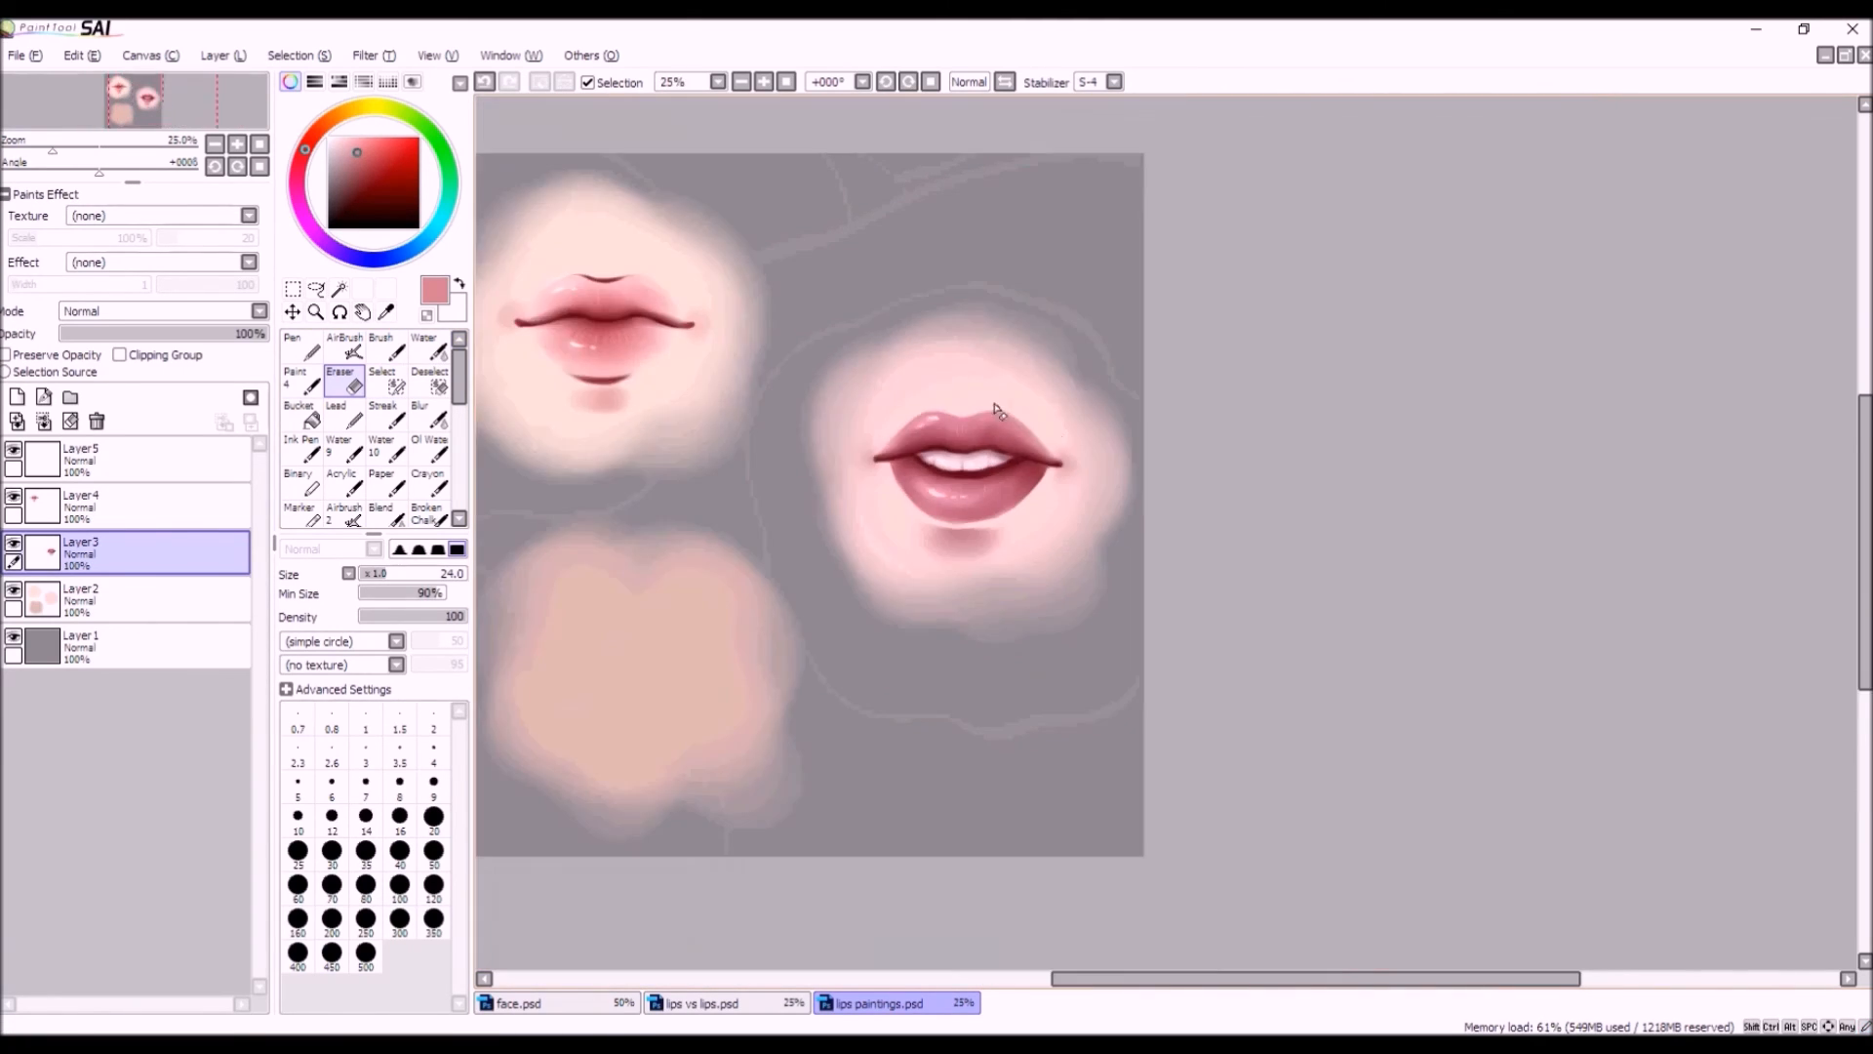
{"action": "scroll", "coordinate": [997, 411], "scroll_direction": "up", "scroll_amount": 2}
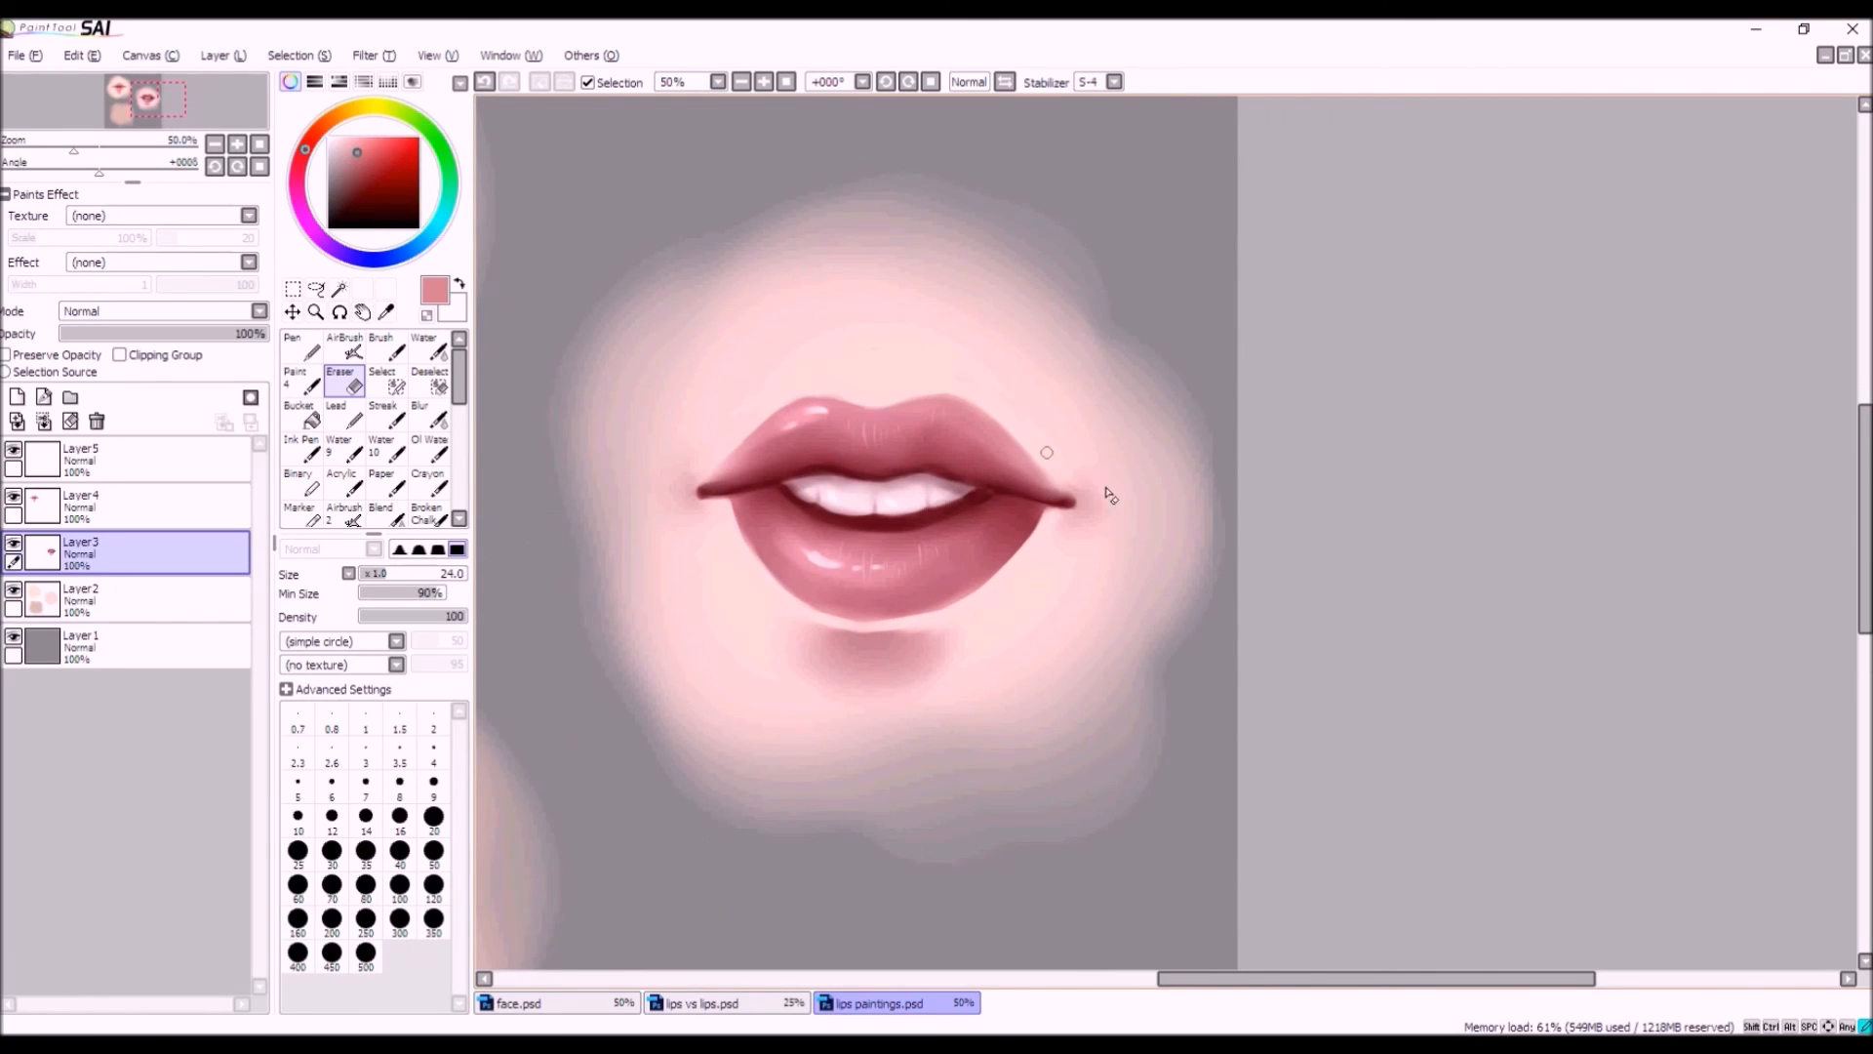
{"action": "scroll", "coordinate": [1110, 496], "scroll_direction": "down", "scroll_amount": 3}
{"action": "scroll", "coordinate": [899, 590], "scroll_direction": "up", "scroll_amount": 3}
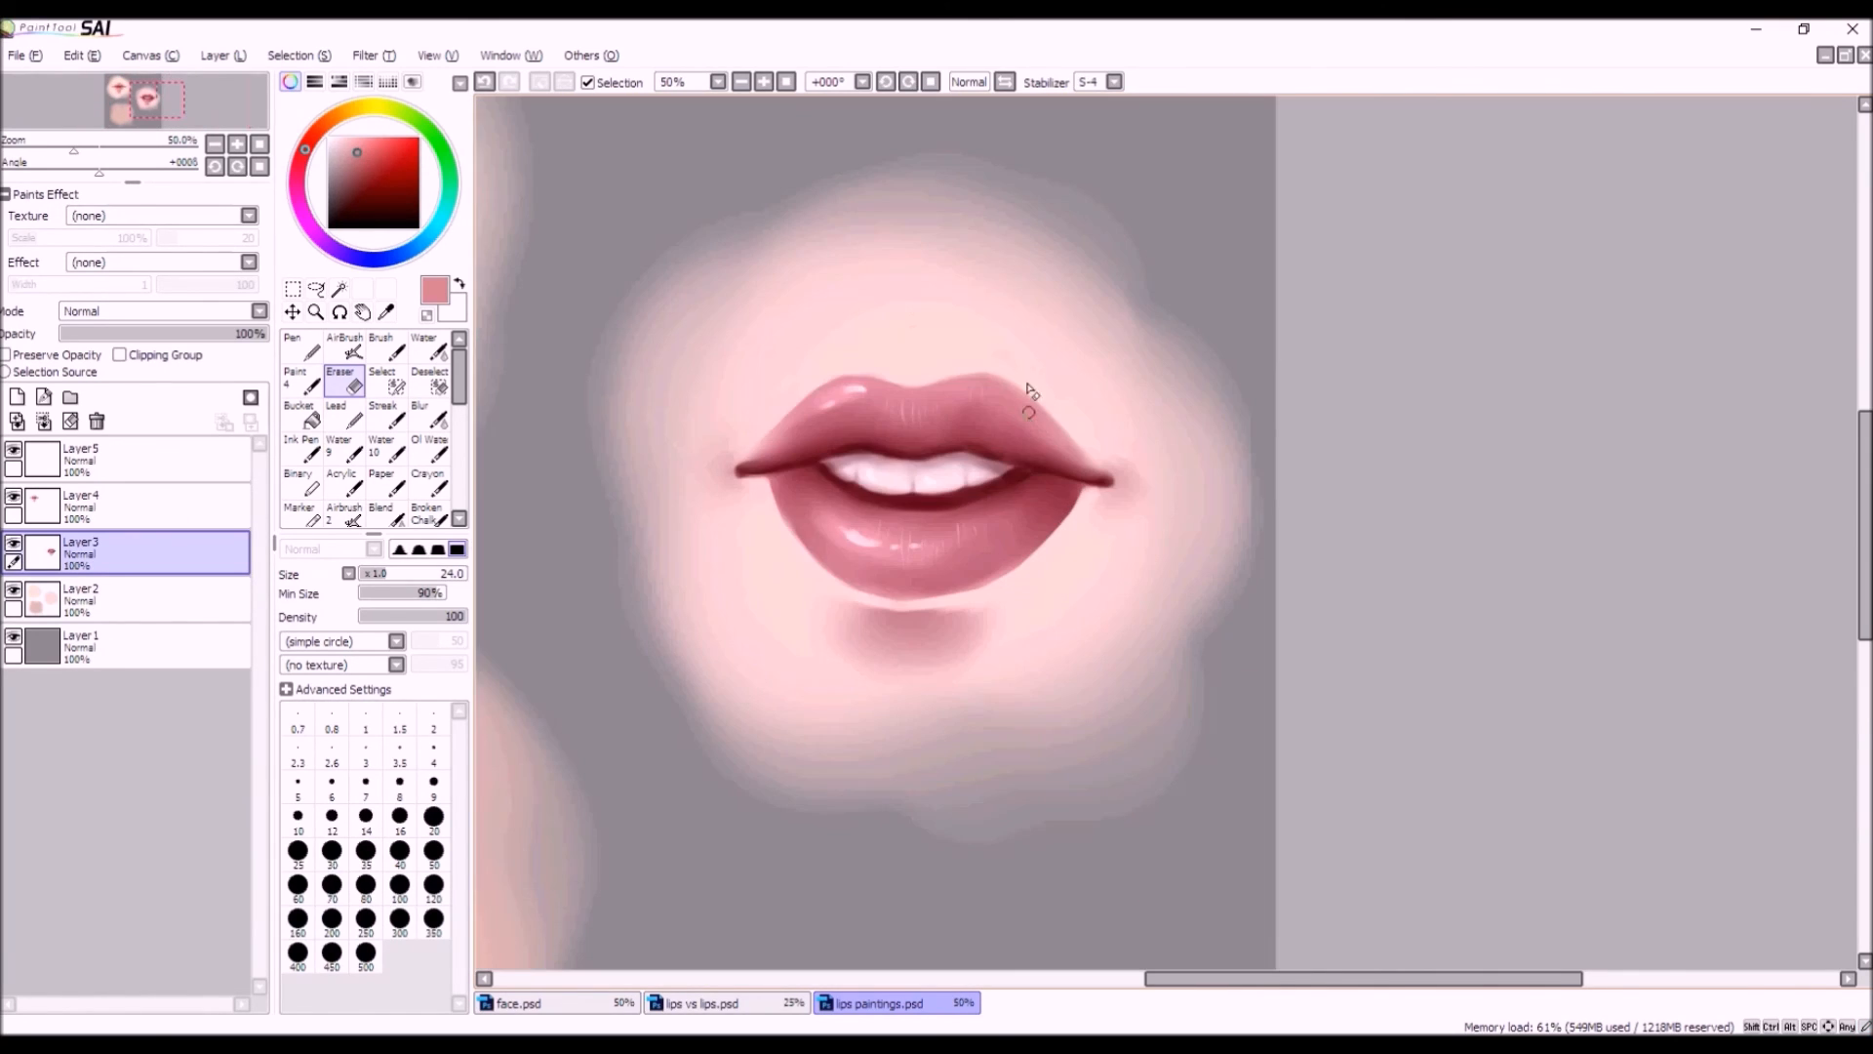
{"action": "left_click", "coordinate": [430, 346]}
{"action": "mouse_move", "coordinate": [1066, 496]}
{"action": "left_mouse_down"}
{"action": "mouse_move", "coordinate": [1040, 494]}
{"action": "mouse_move", "coordinate": [1066, 487]}
{"action": "left_mouse_up"}
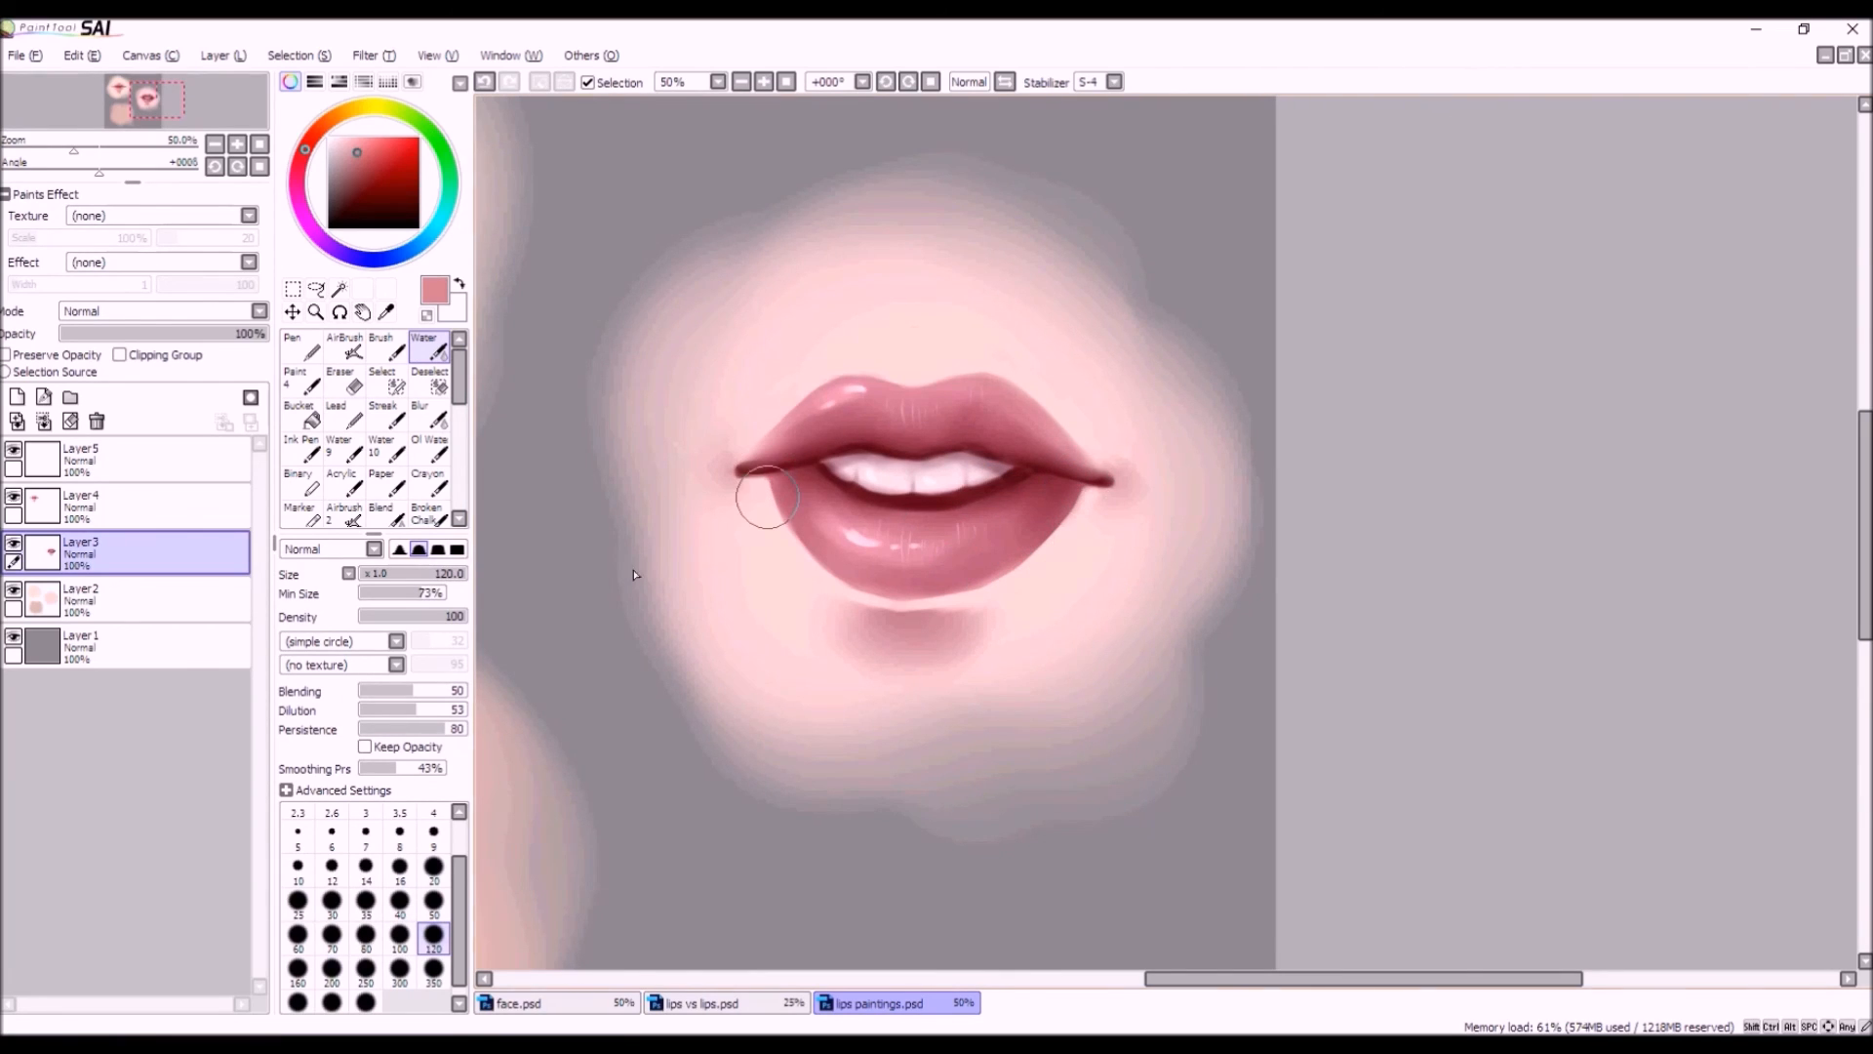
{"action": "left_click_drag", "start_coordinate": [394, 573], "coordinate": [382, 573]}
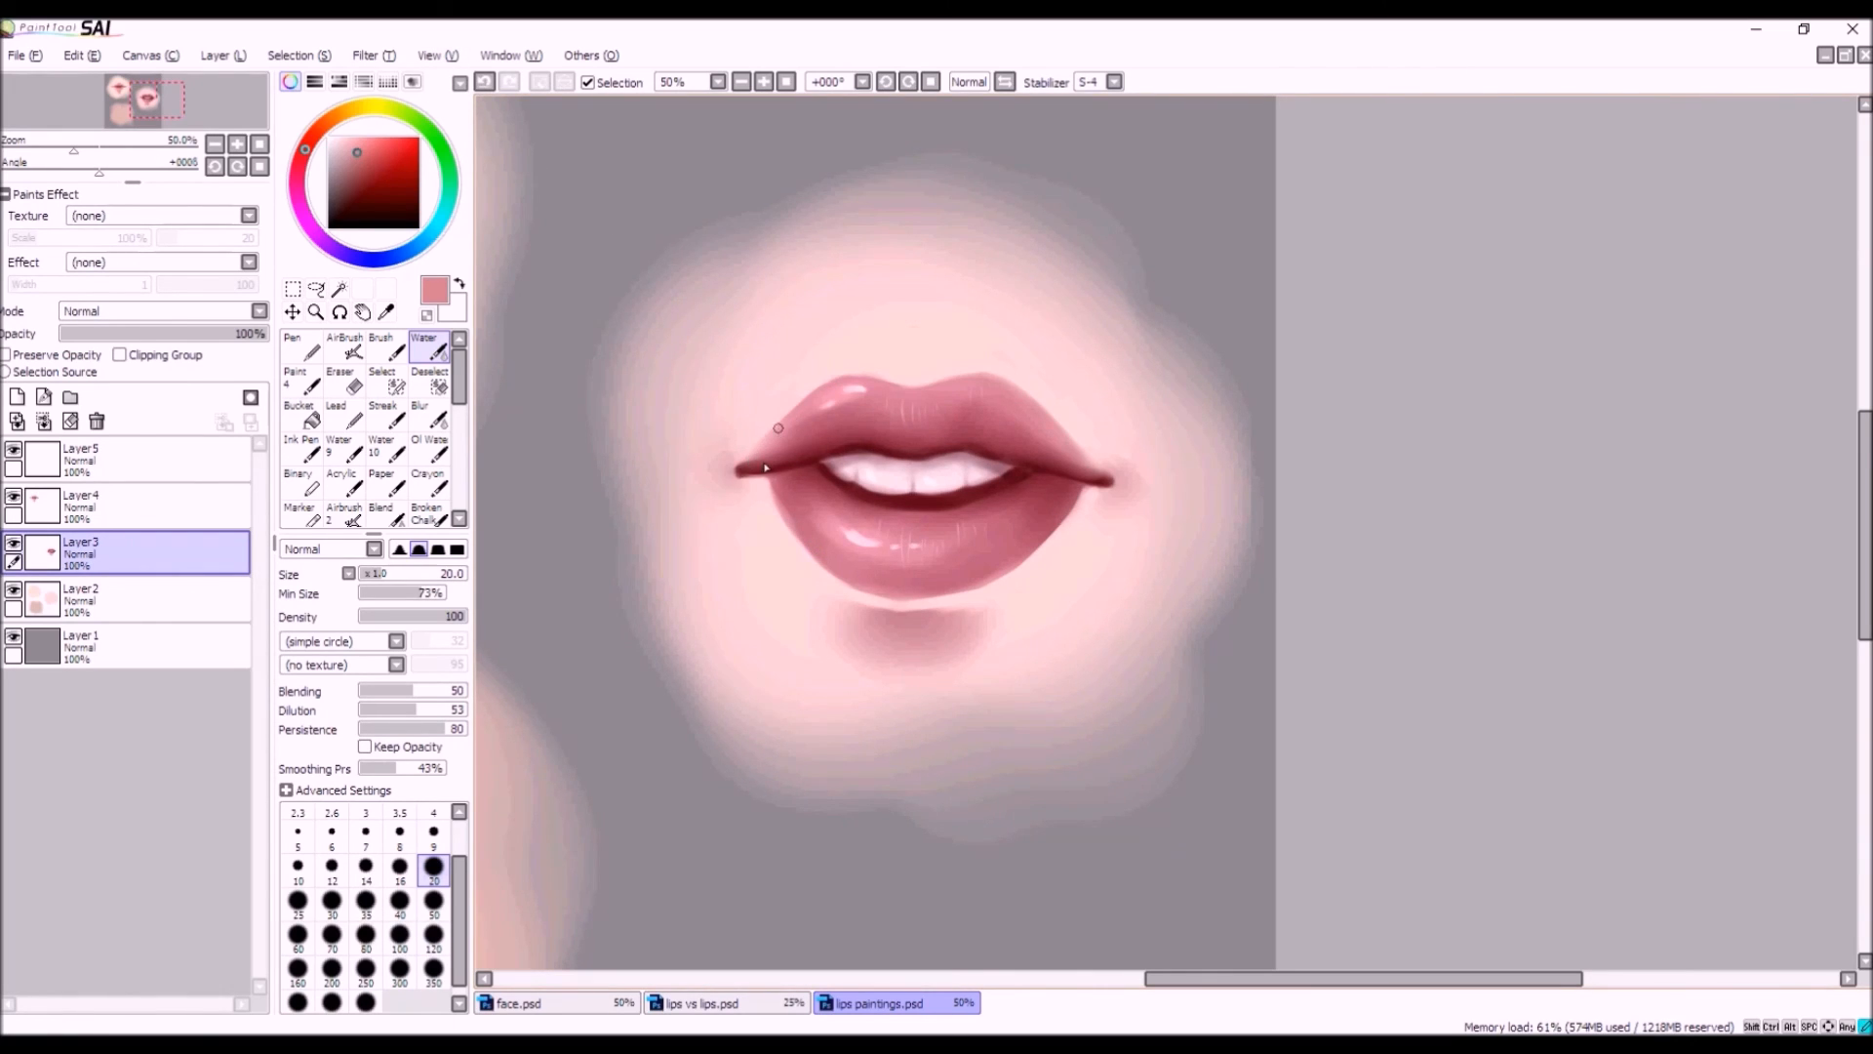
Darken the left mouth corner of the Layer3 lips with a dark red AirBrush at size 20.
{"action": "scroll", "coordinate": [1088, 495], "scroll_direction": "up", "scroll_amount": 4}
{"action": "right_click", "coordinate": [1181, 435]}
{"action": "scroll", "coordinate": [1175, 445], "scroll_direction": "down", "scroll_amount": 4}
{"action": "left_click", "coordinate": [385, 186]}
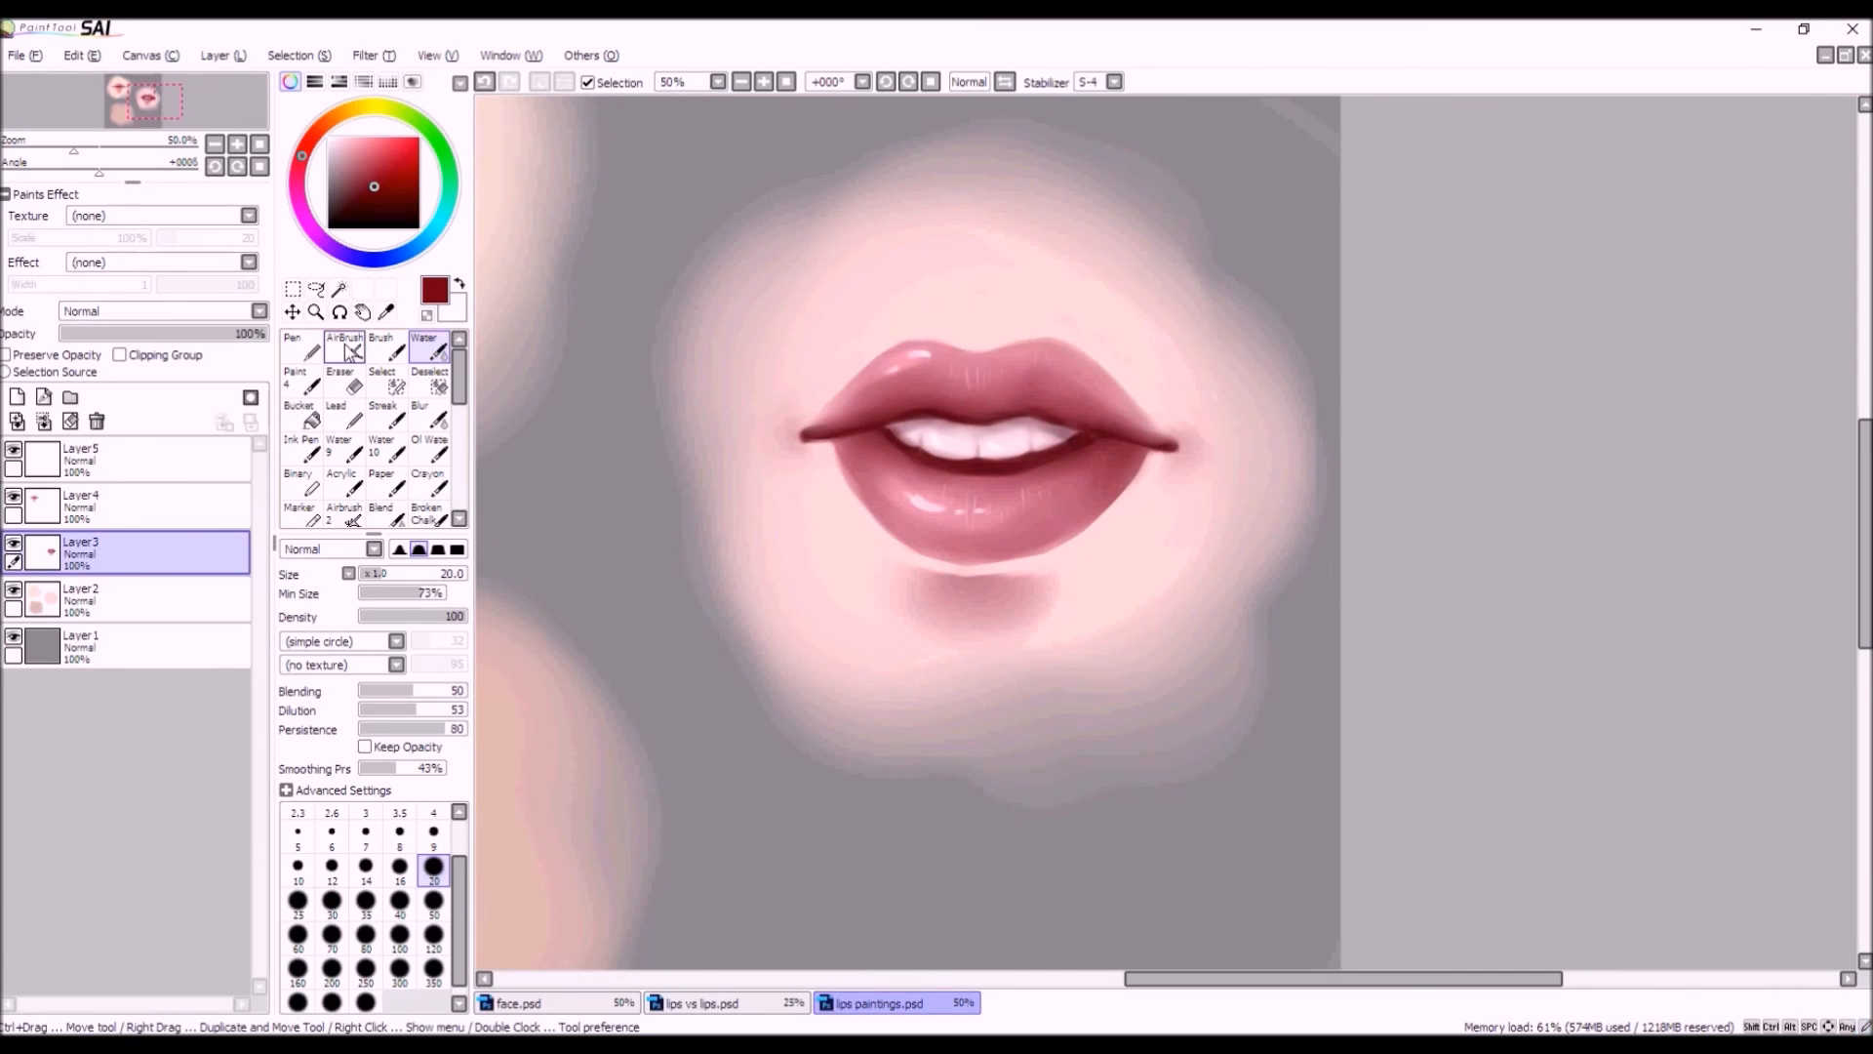
{"action": "key", "text": "v"}
{"action": "left_click", "coordinate": [366, 578]}
{"action": "left_click", "coordinate": [332, 820]}
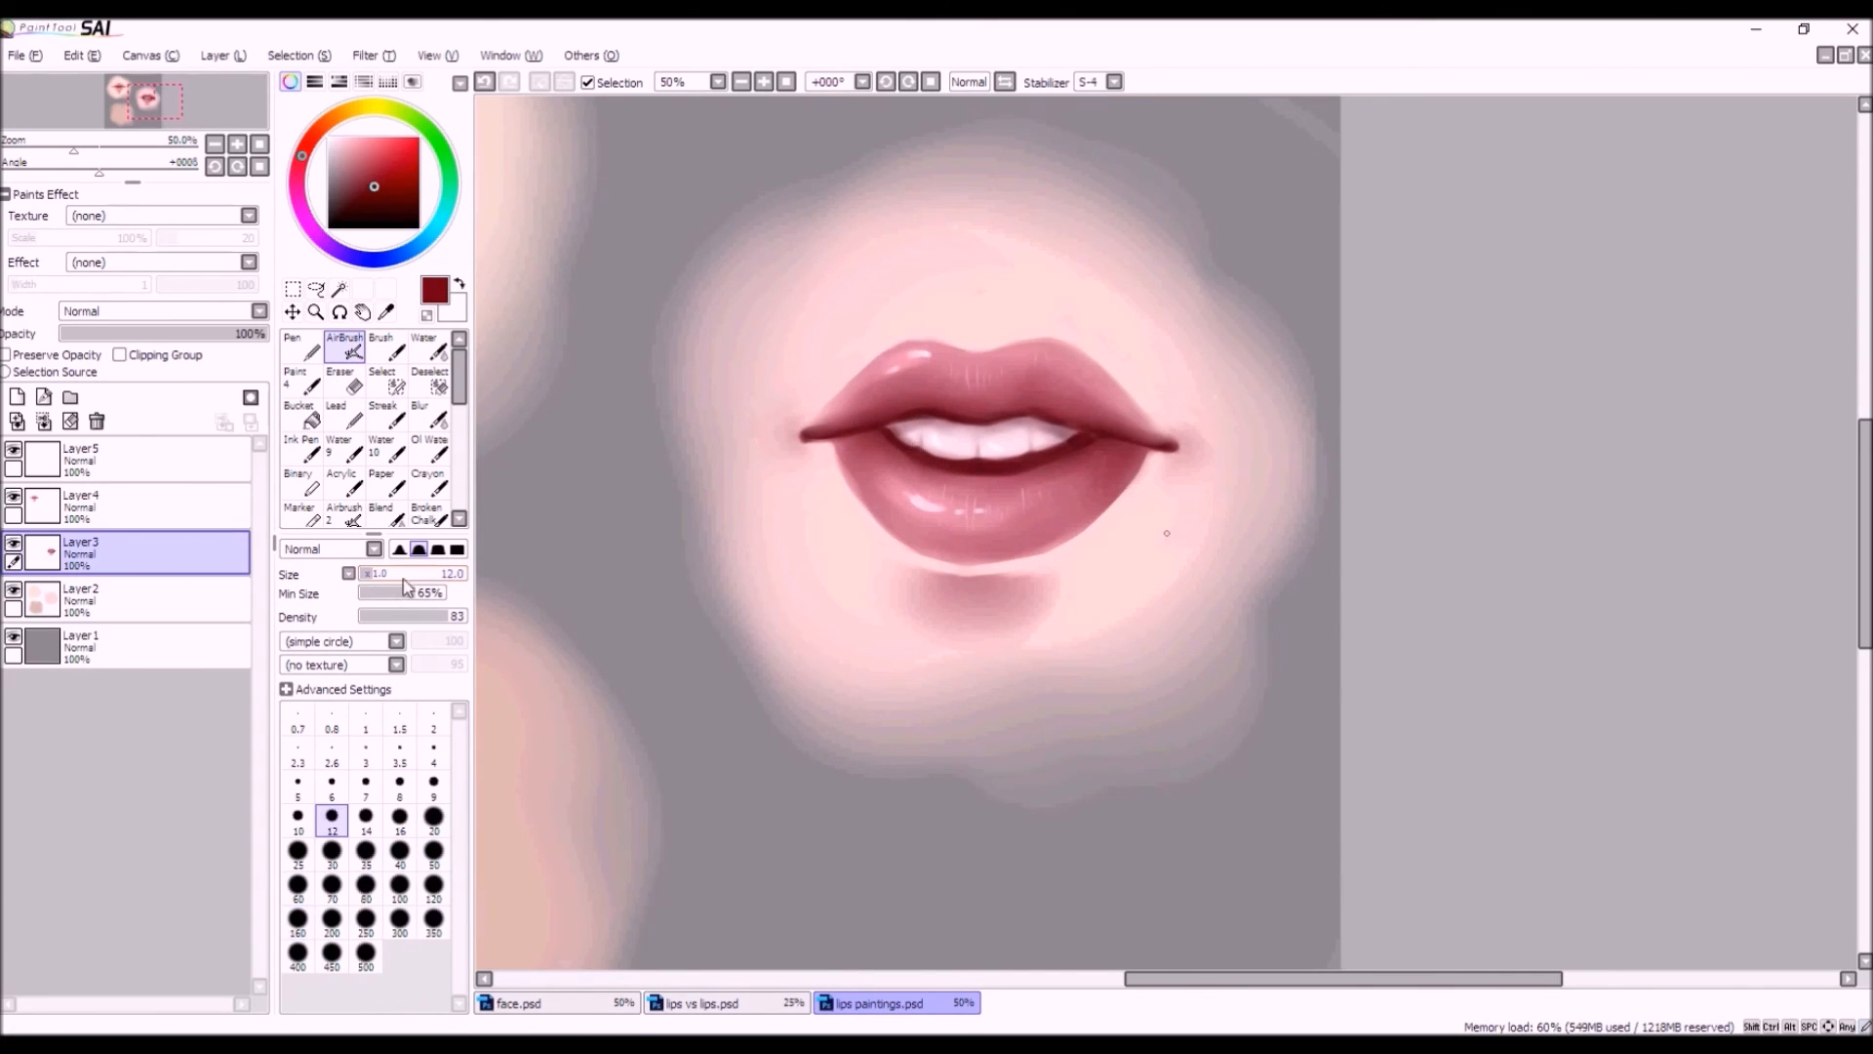
{"action": "scroll", "coordinate": [783, 454], "scroll_direction": "up", "scroll_amount": 2}
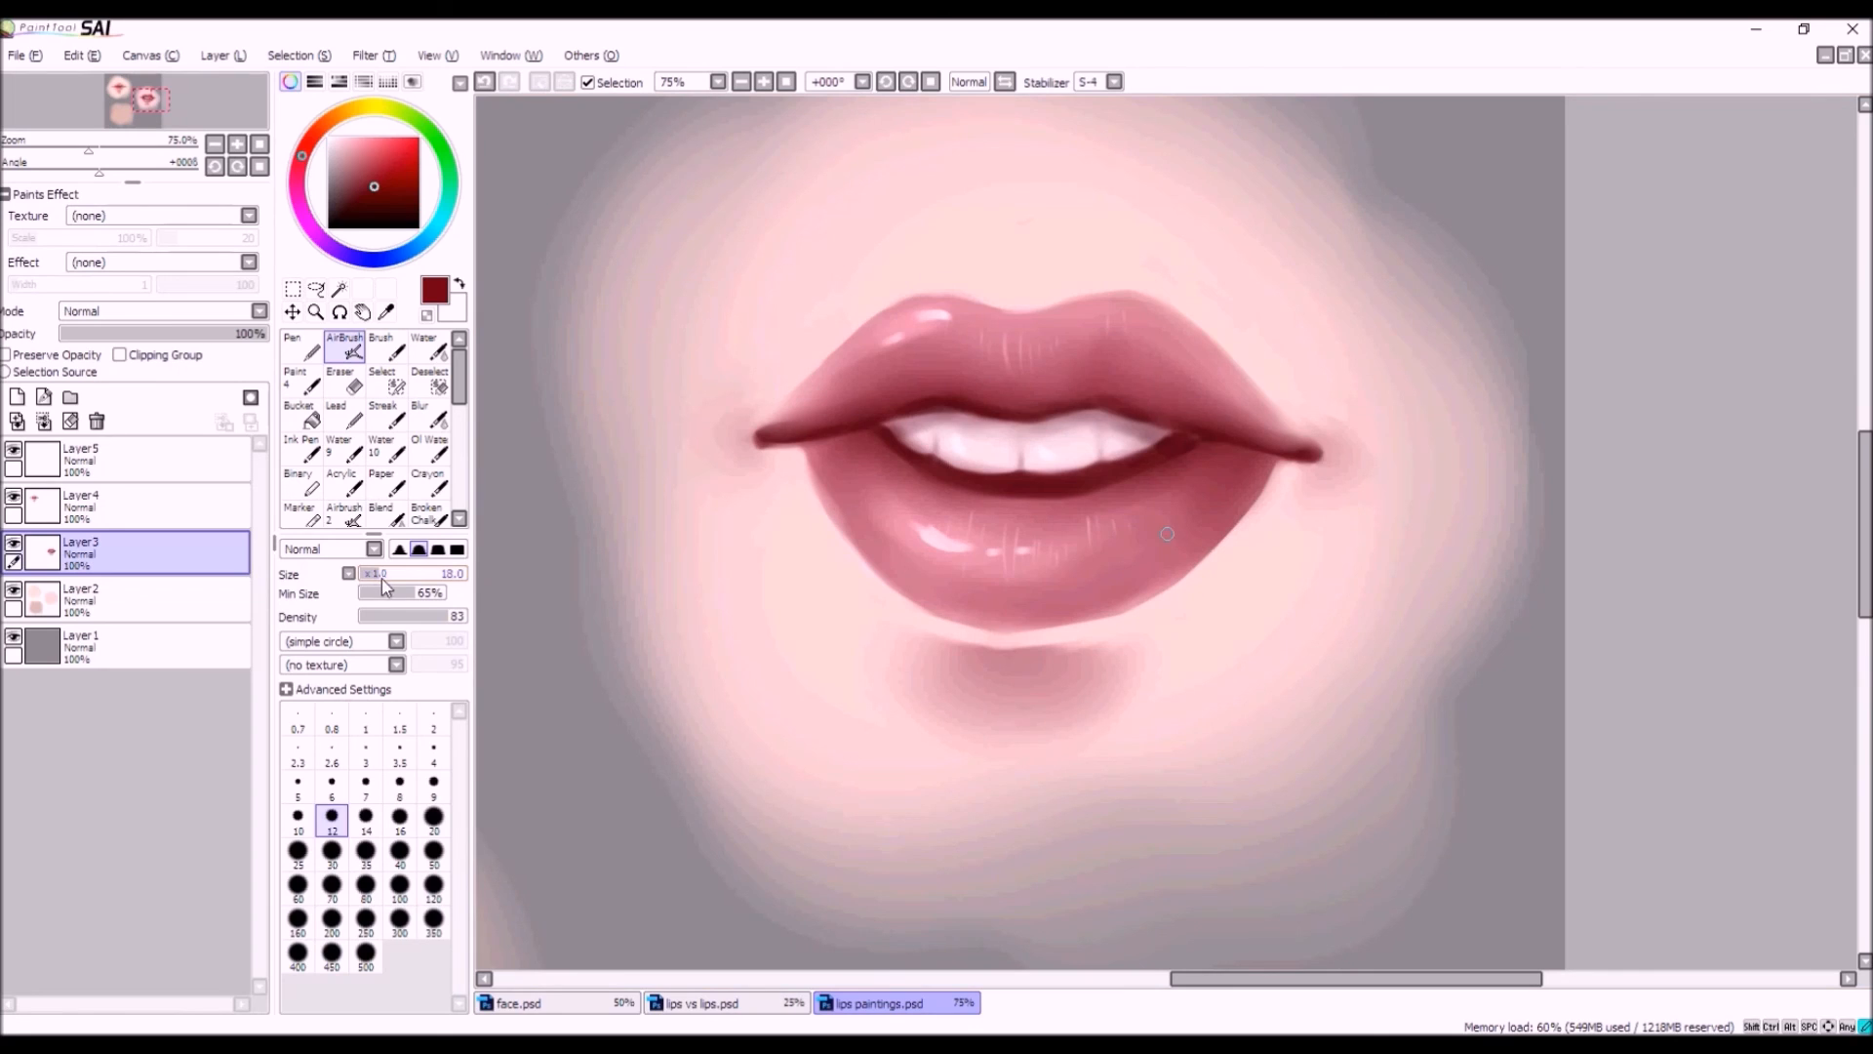
{"action": "left_click", "coordinate": [434, 819]}
{"action": "left_click_drag", "start_coordinate": [765, 439], "coordinate": [857, 431]}
Try a dark red AirBrush stroke from the right mouth corner inward along the lip line, and undo it.
{"action": "scroll", "coordinate": [783, 444], "scroll_direction": "down", "scroll_amount": 2}
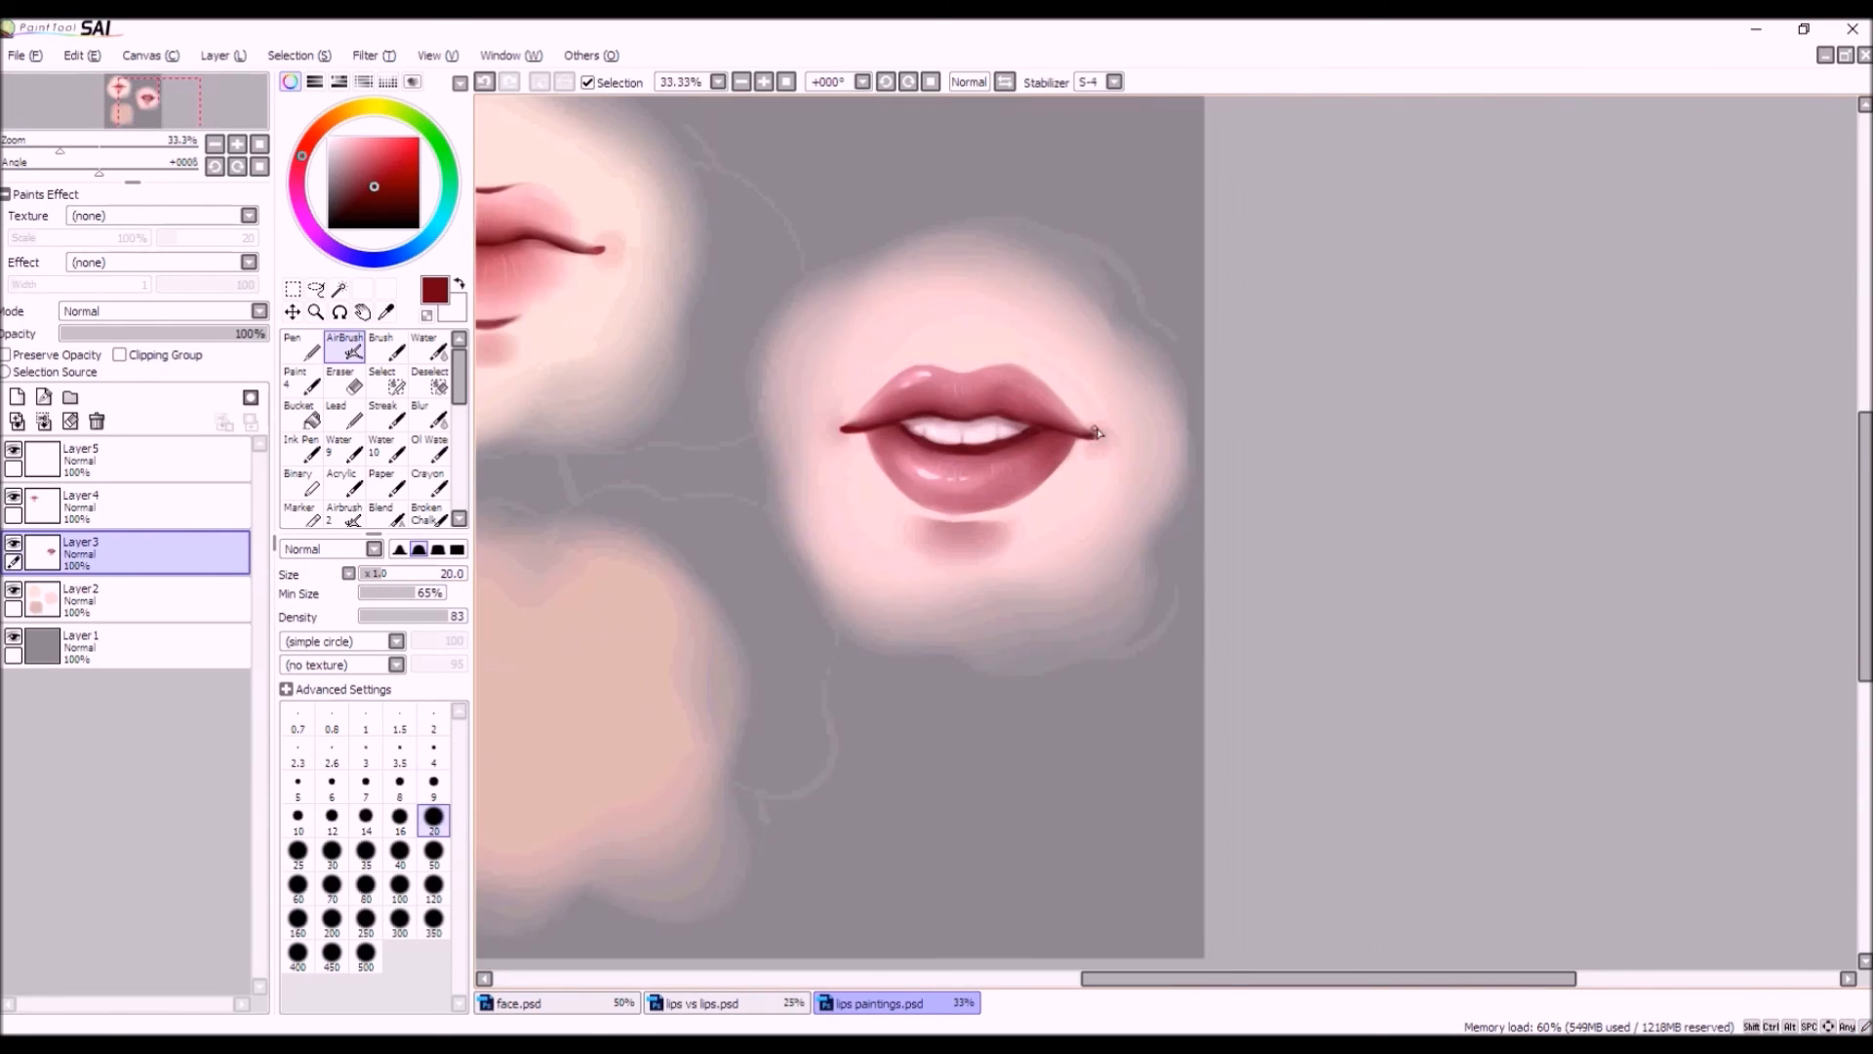
{"action": "scroll", "coordinate": [1097, 441], "scroll_direction": "up", "scroll_amount": 2}
{"action": "left_click_drag", "start_coordinate": [1090, 444], "coordinate": [935, 414]}
{"action": "left_click", "coordinate": [484, 83]}
Define both mouth corners on Layer3 with a deeper, almost brown red using the AirBrush at size 20.
{"action": "left_click", "coordinate": [852, 476], "text": "alt"}
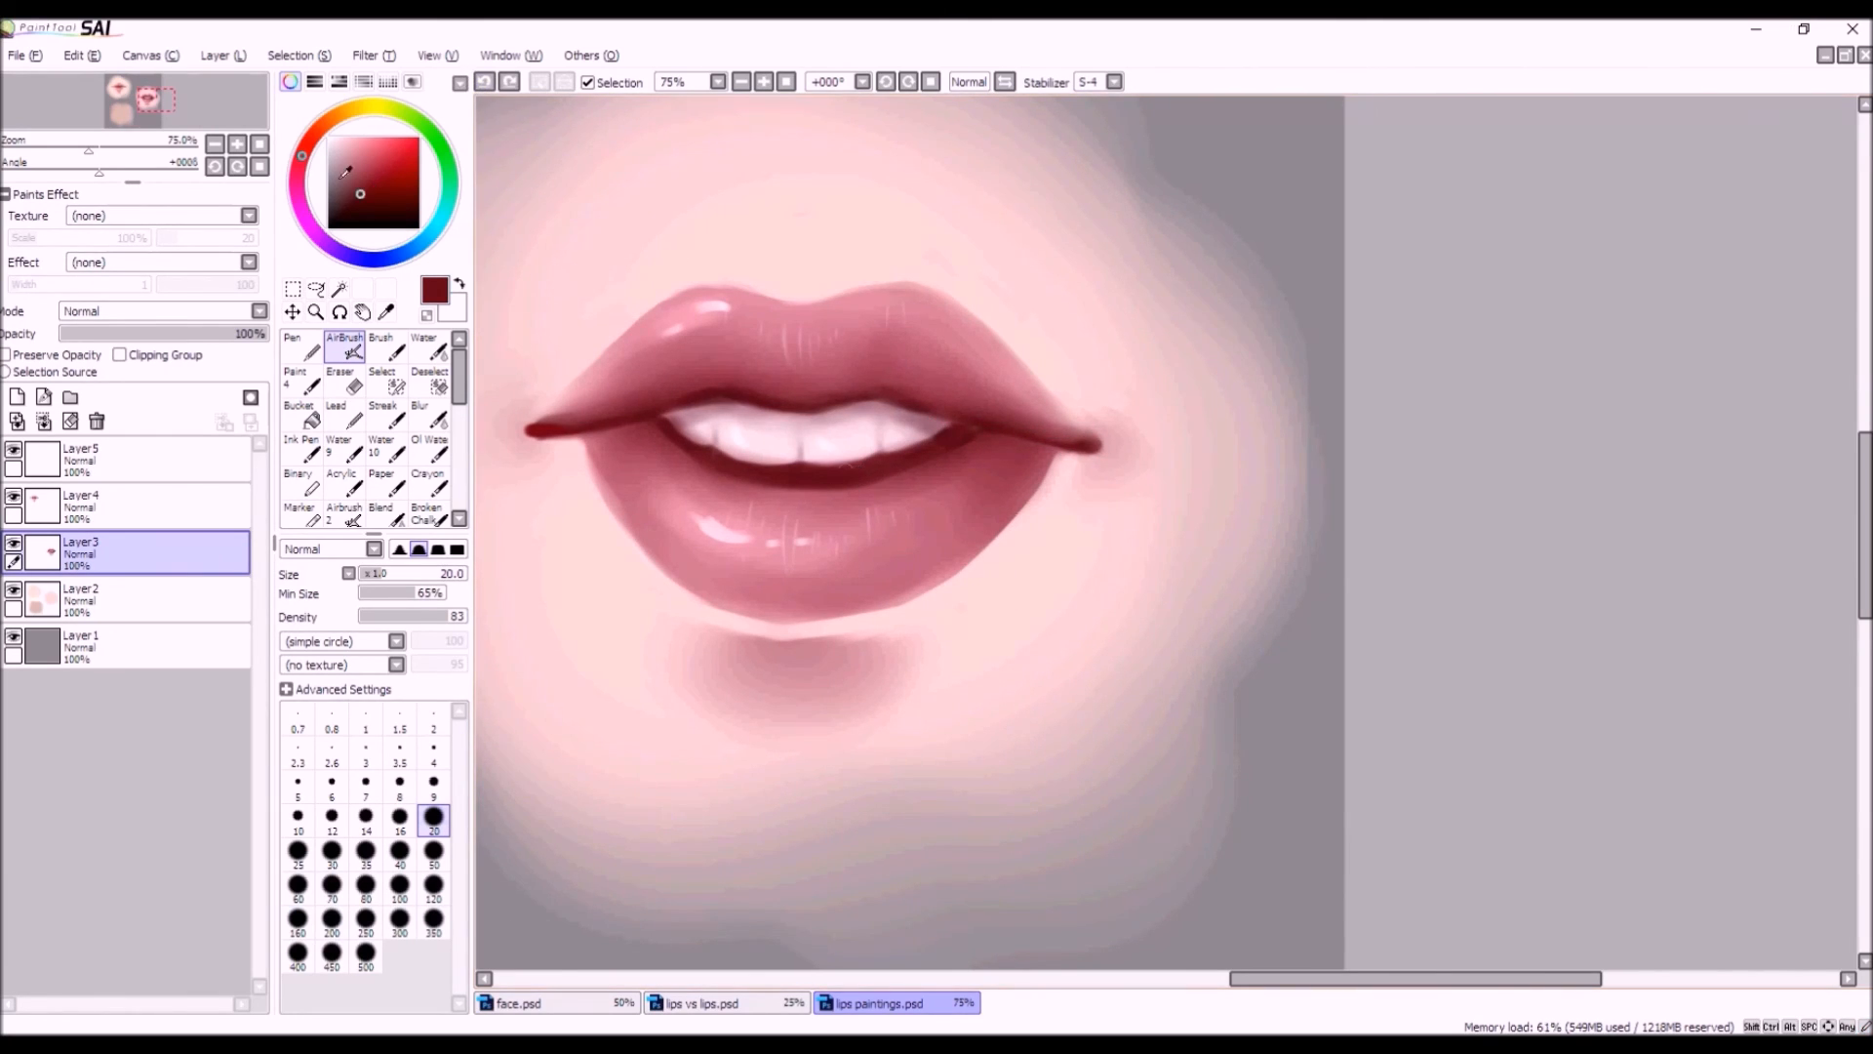
{"action": "left_click_drag", "start_coordinate": [363, 193], "coordinate": [371, 199]}
{"action": "left_click_drag", "start_coordinate": [1025, 427], "coordinate": [1100, 446]}
{"action": "left_click_drag", "start_coordinate": [527, 434], "coordinate": [594, 427]}
{"action": "scroll", "coordinate": [777, 469], "scroll_direction": "down", "scroll_amount": 2}
{"action": "scroll", "coordinate": [792, 443], "scroll_direction": "up", "scroll_amount": 1}
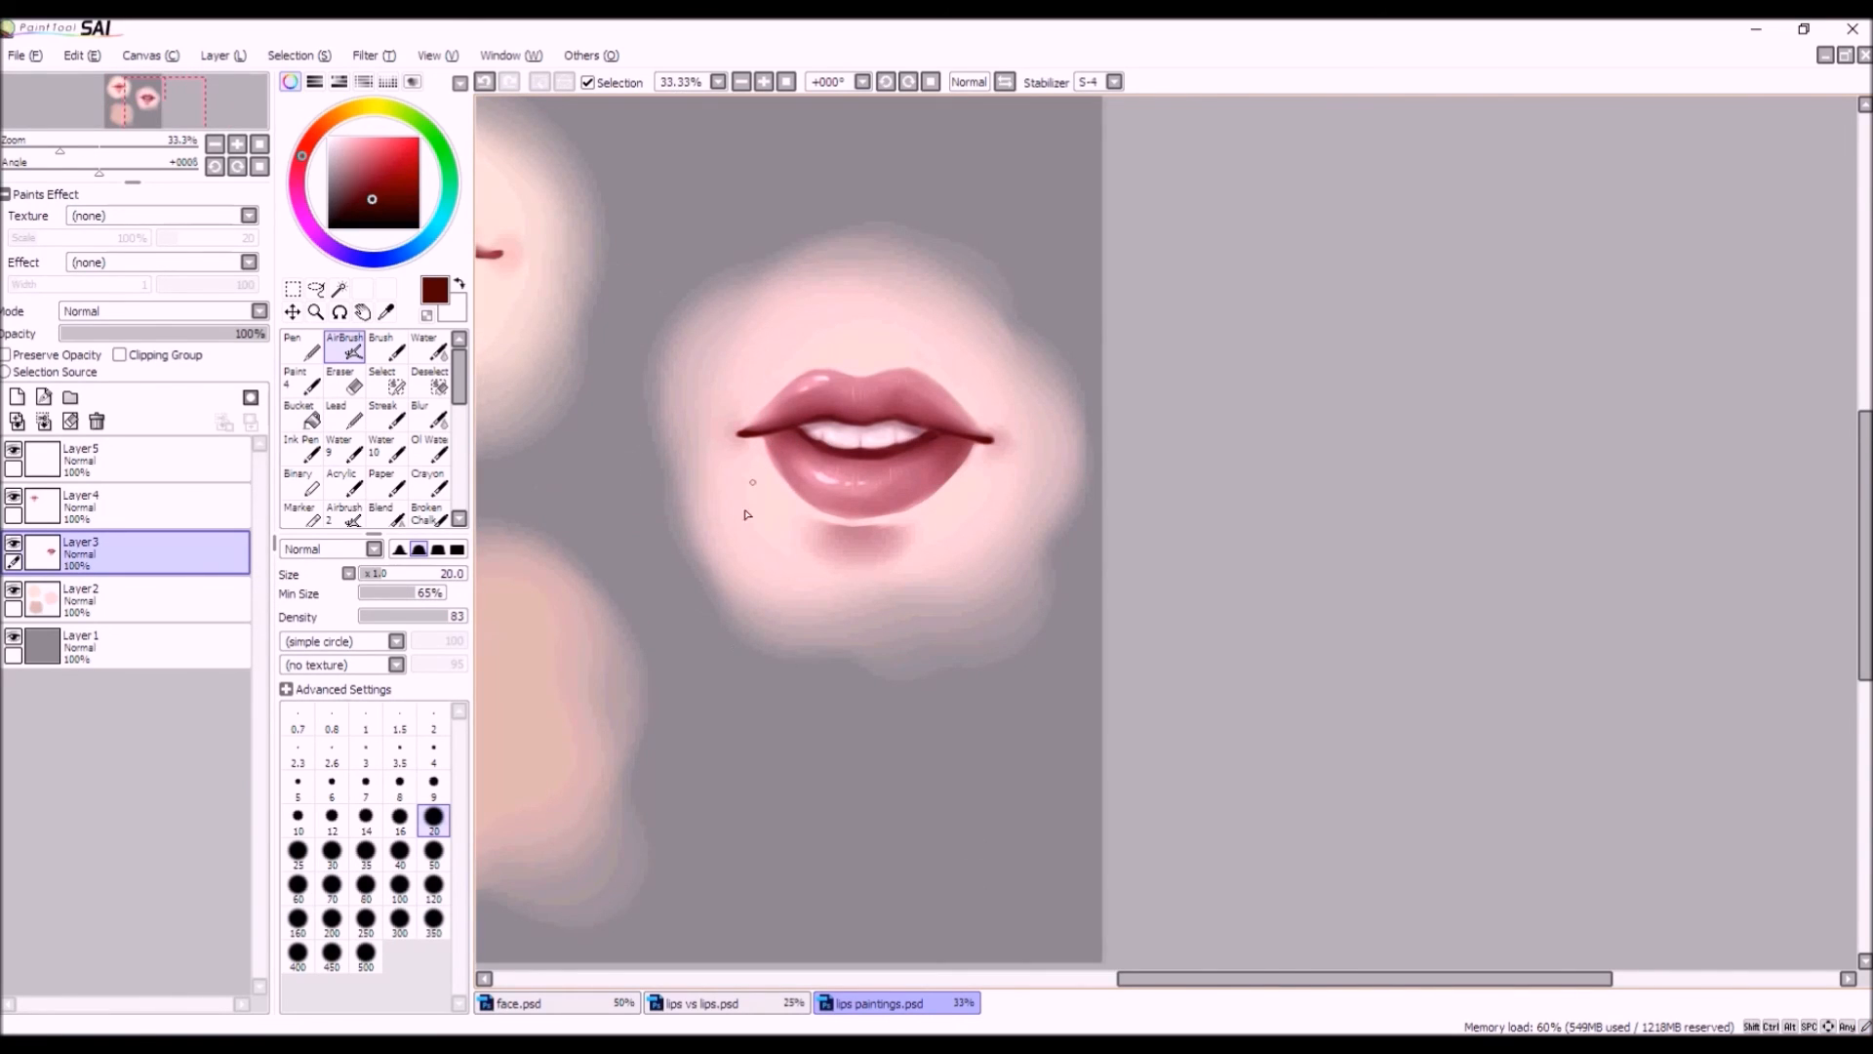
{"action": "left_click", "coordinate": [291, 59]}
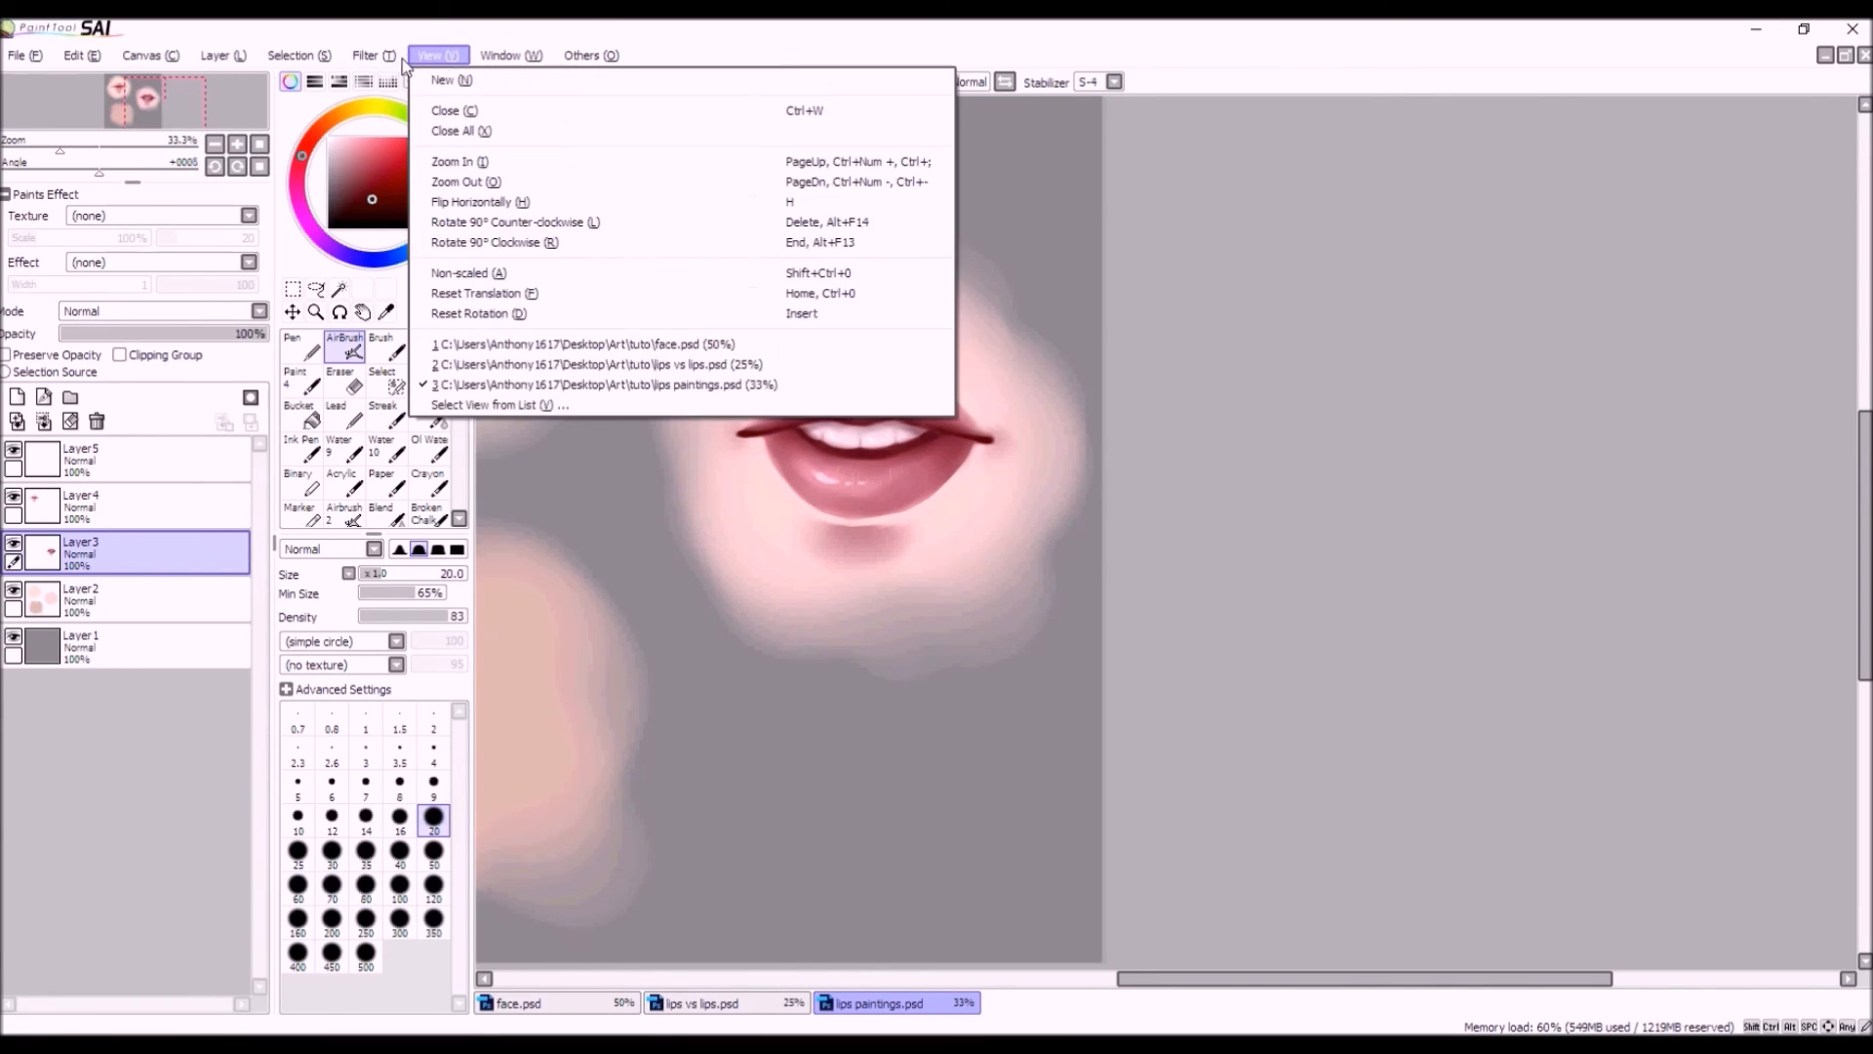
{"action": "left_click", "coordinate": [1266, 351]}
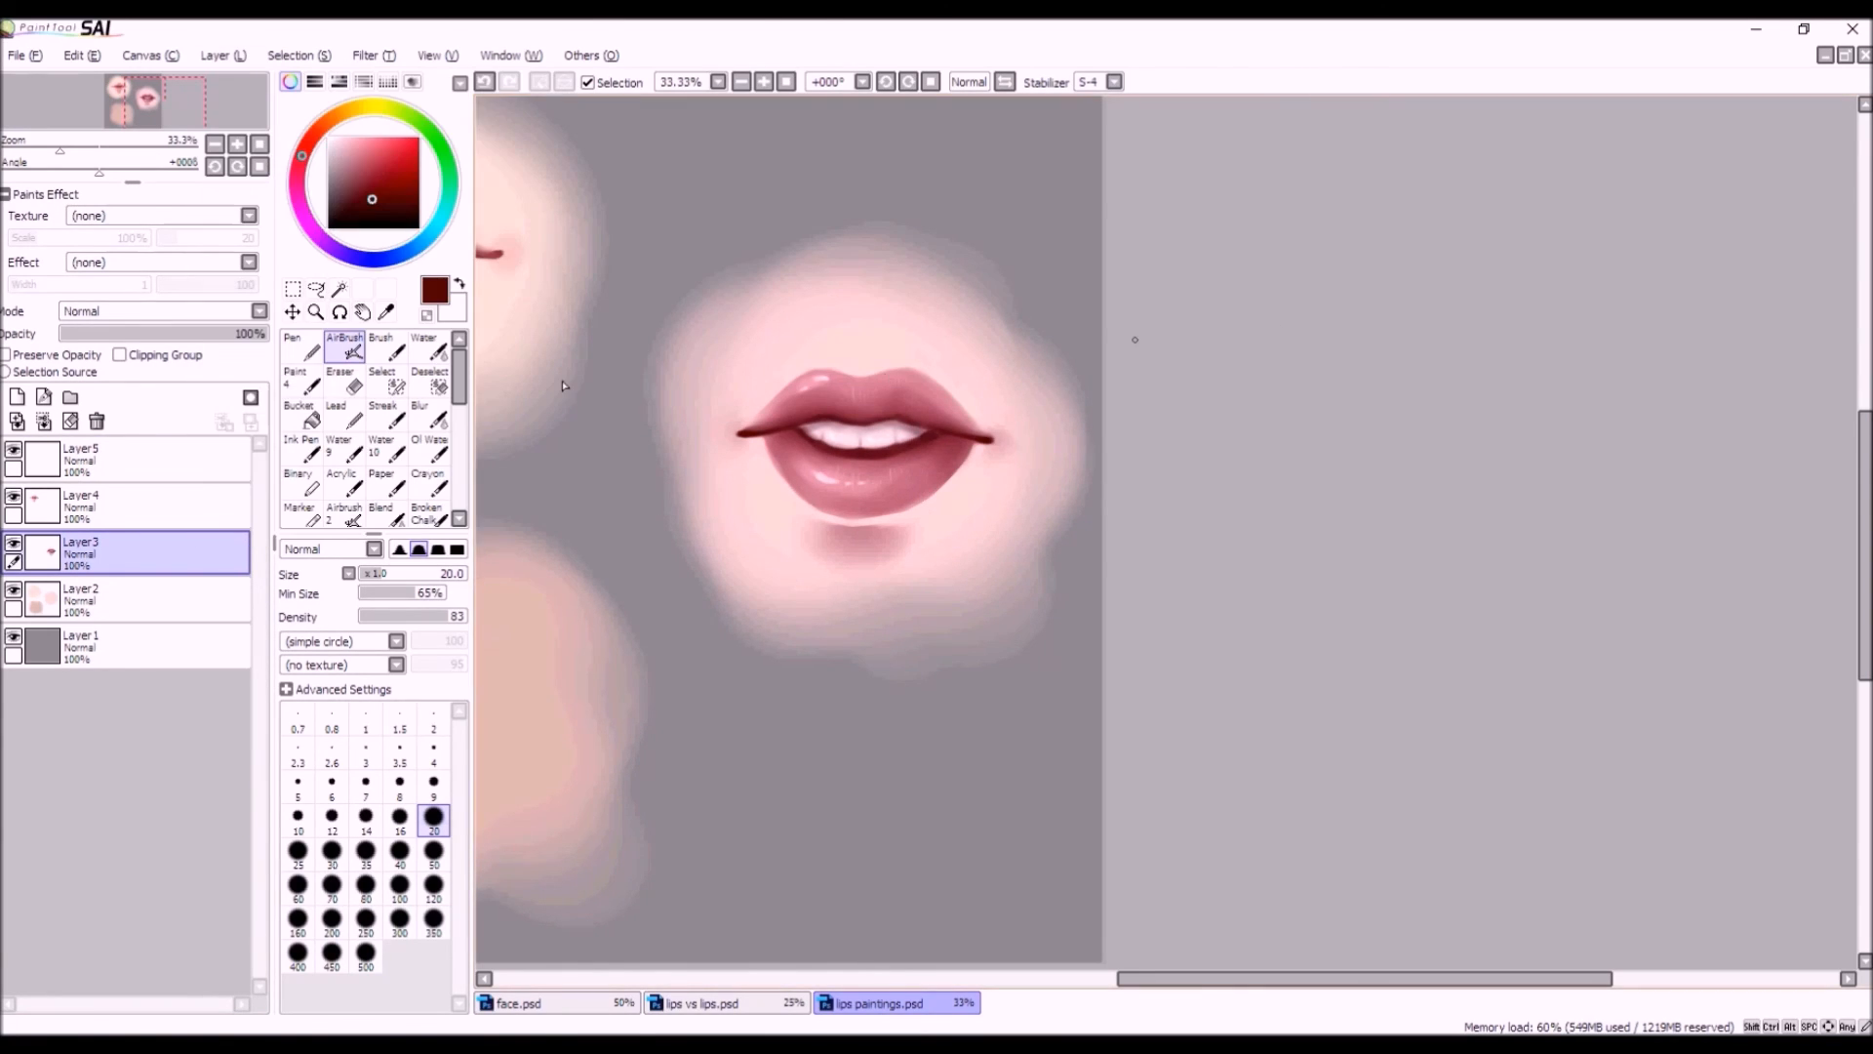
{"action": "left_click", "coordinate": [291, 310]}
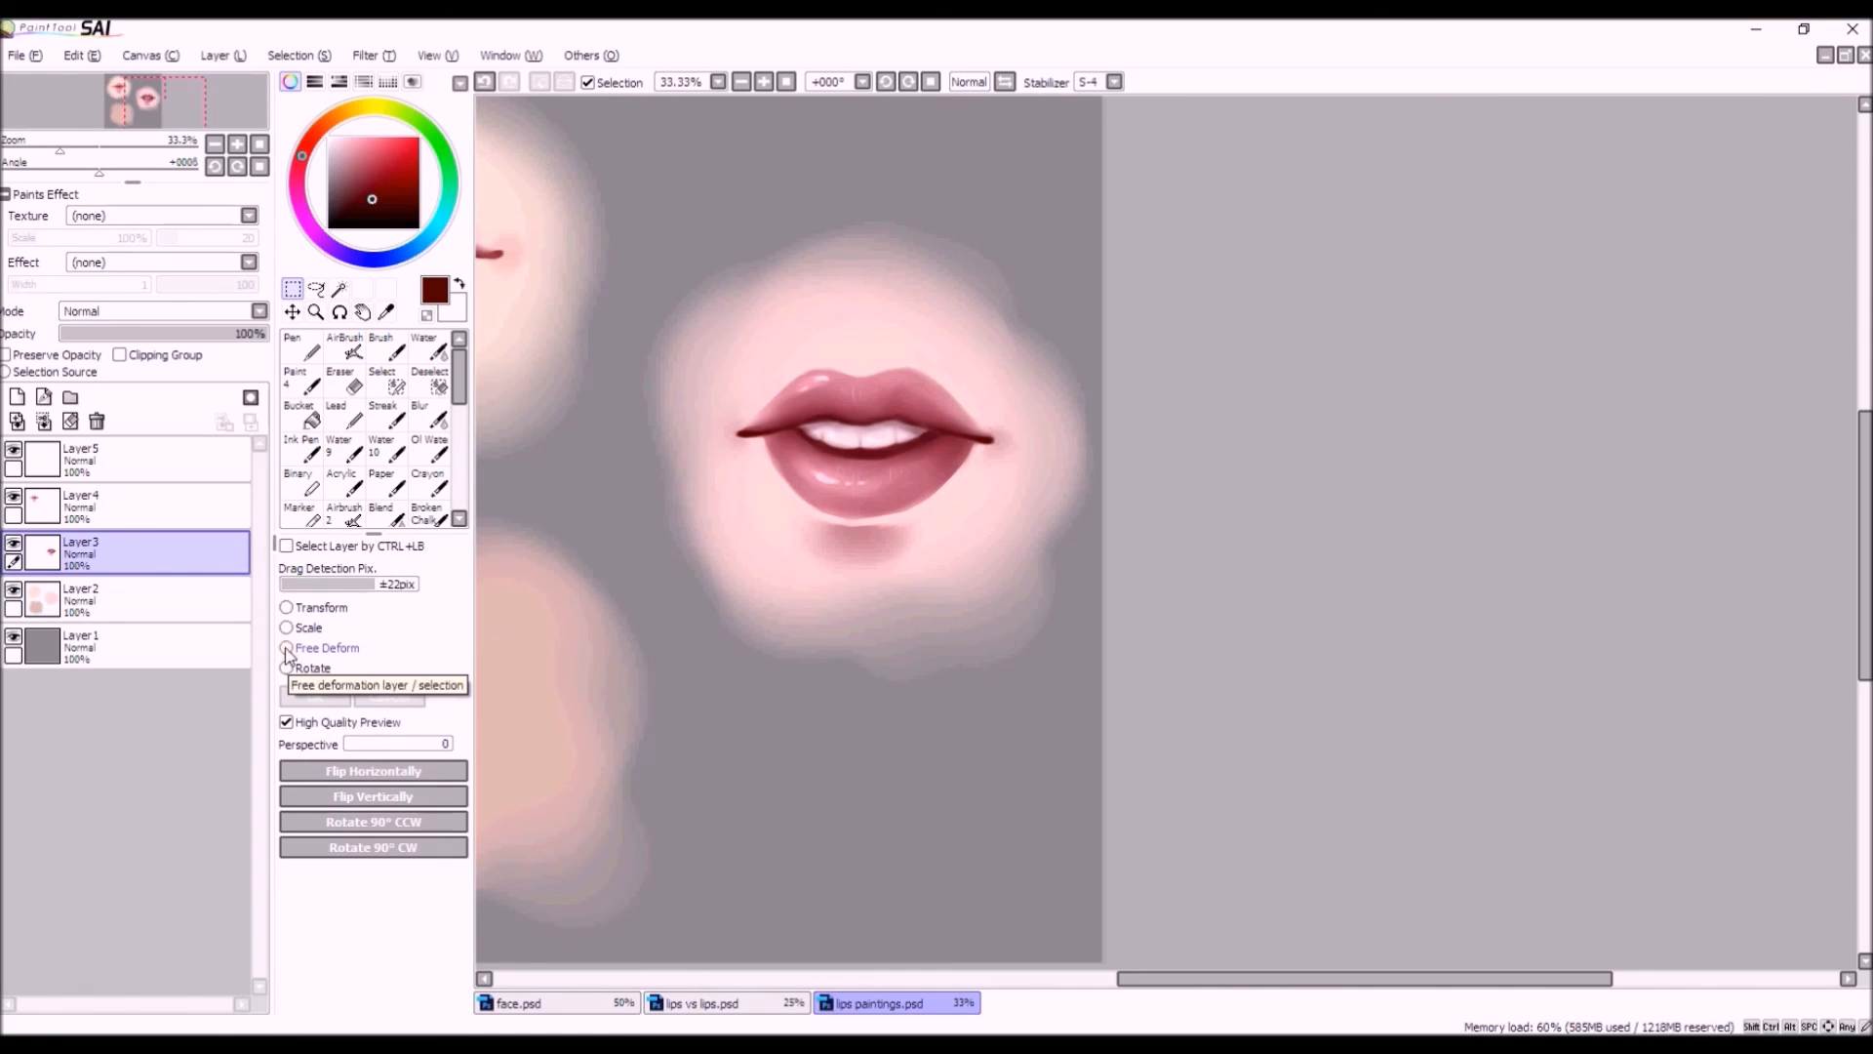
{"action": "left_click", "coordinate": [287, 648]}
{"action": "left_click_drag", "start_coordinate": [701, 582], "coordinate": [1027, 447]}
{"action": "left_click_drag", "start_coordinate": [929, 334], "coordinate": [373, 630]}
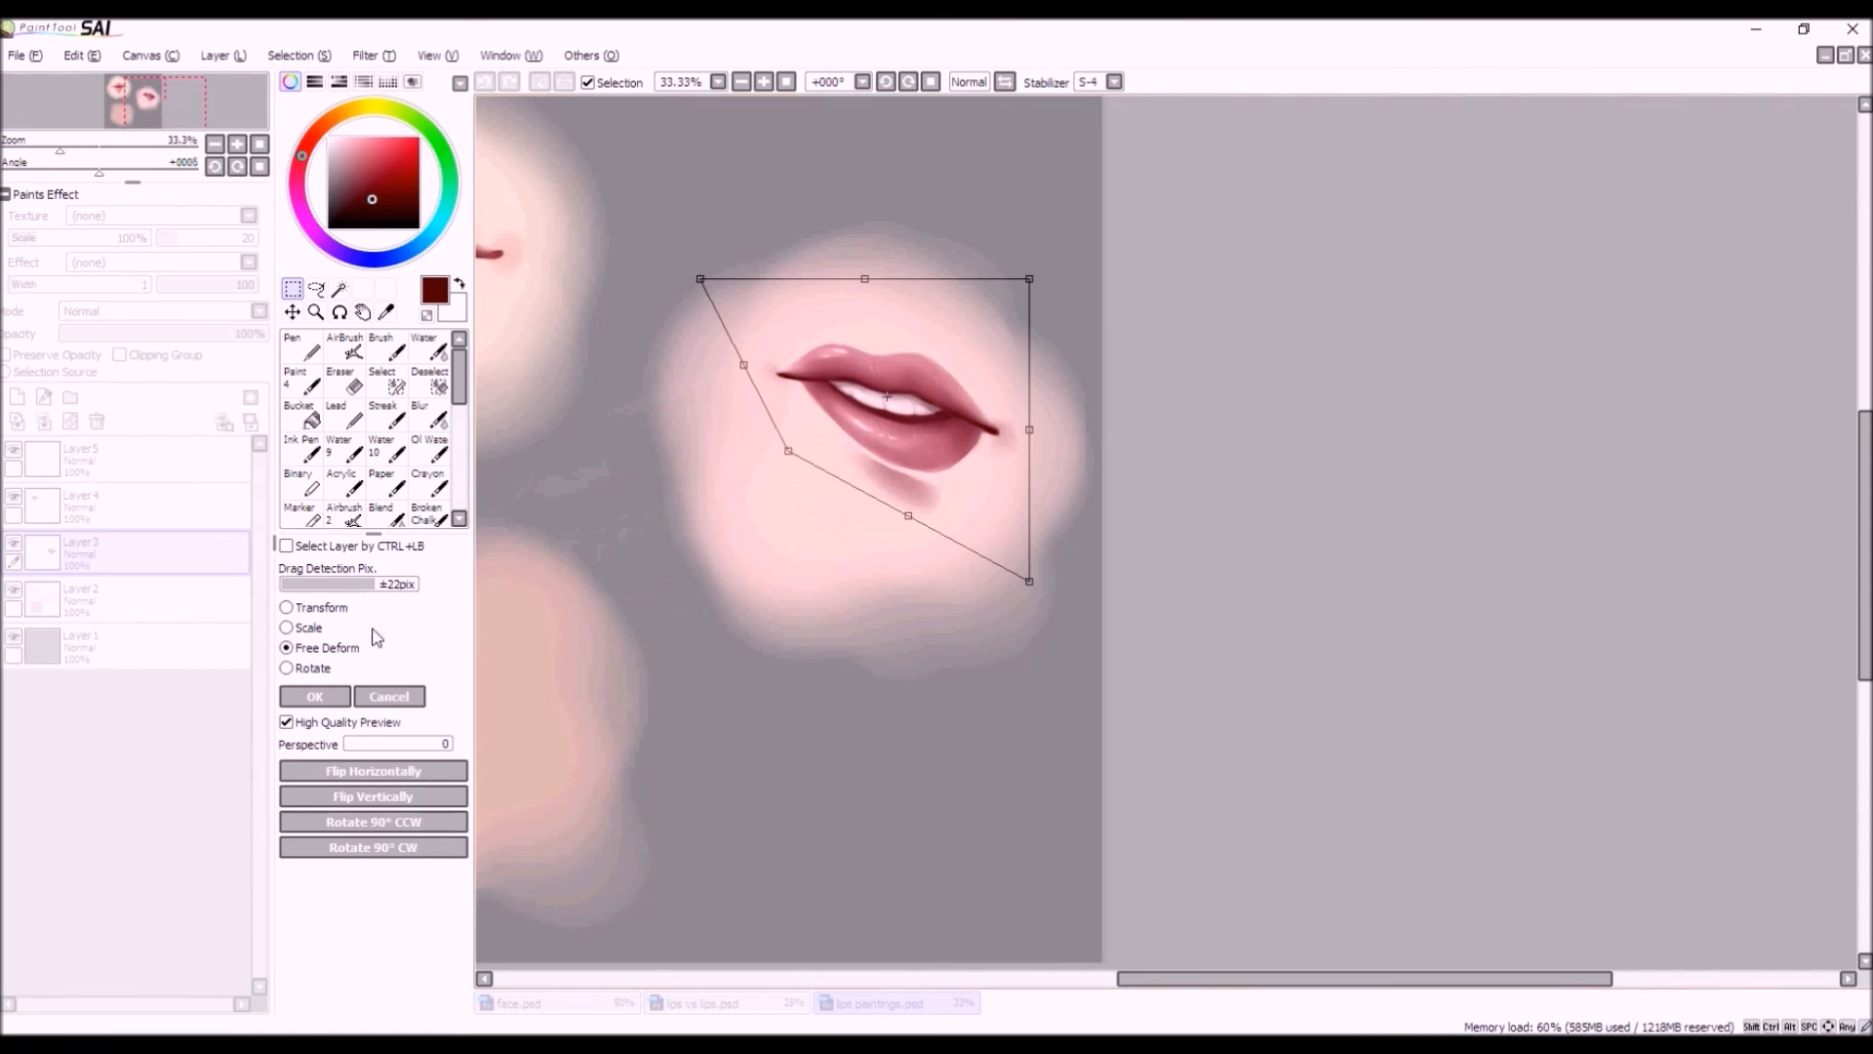
{"action": "left_click", "coordinate": [389, 696]}
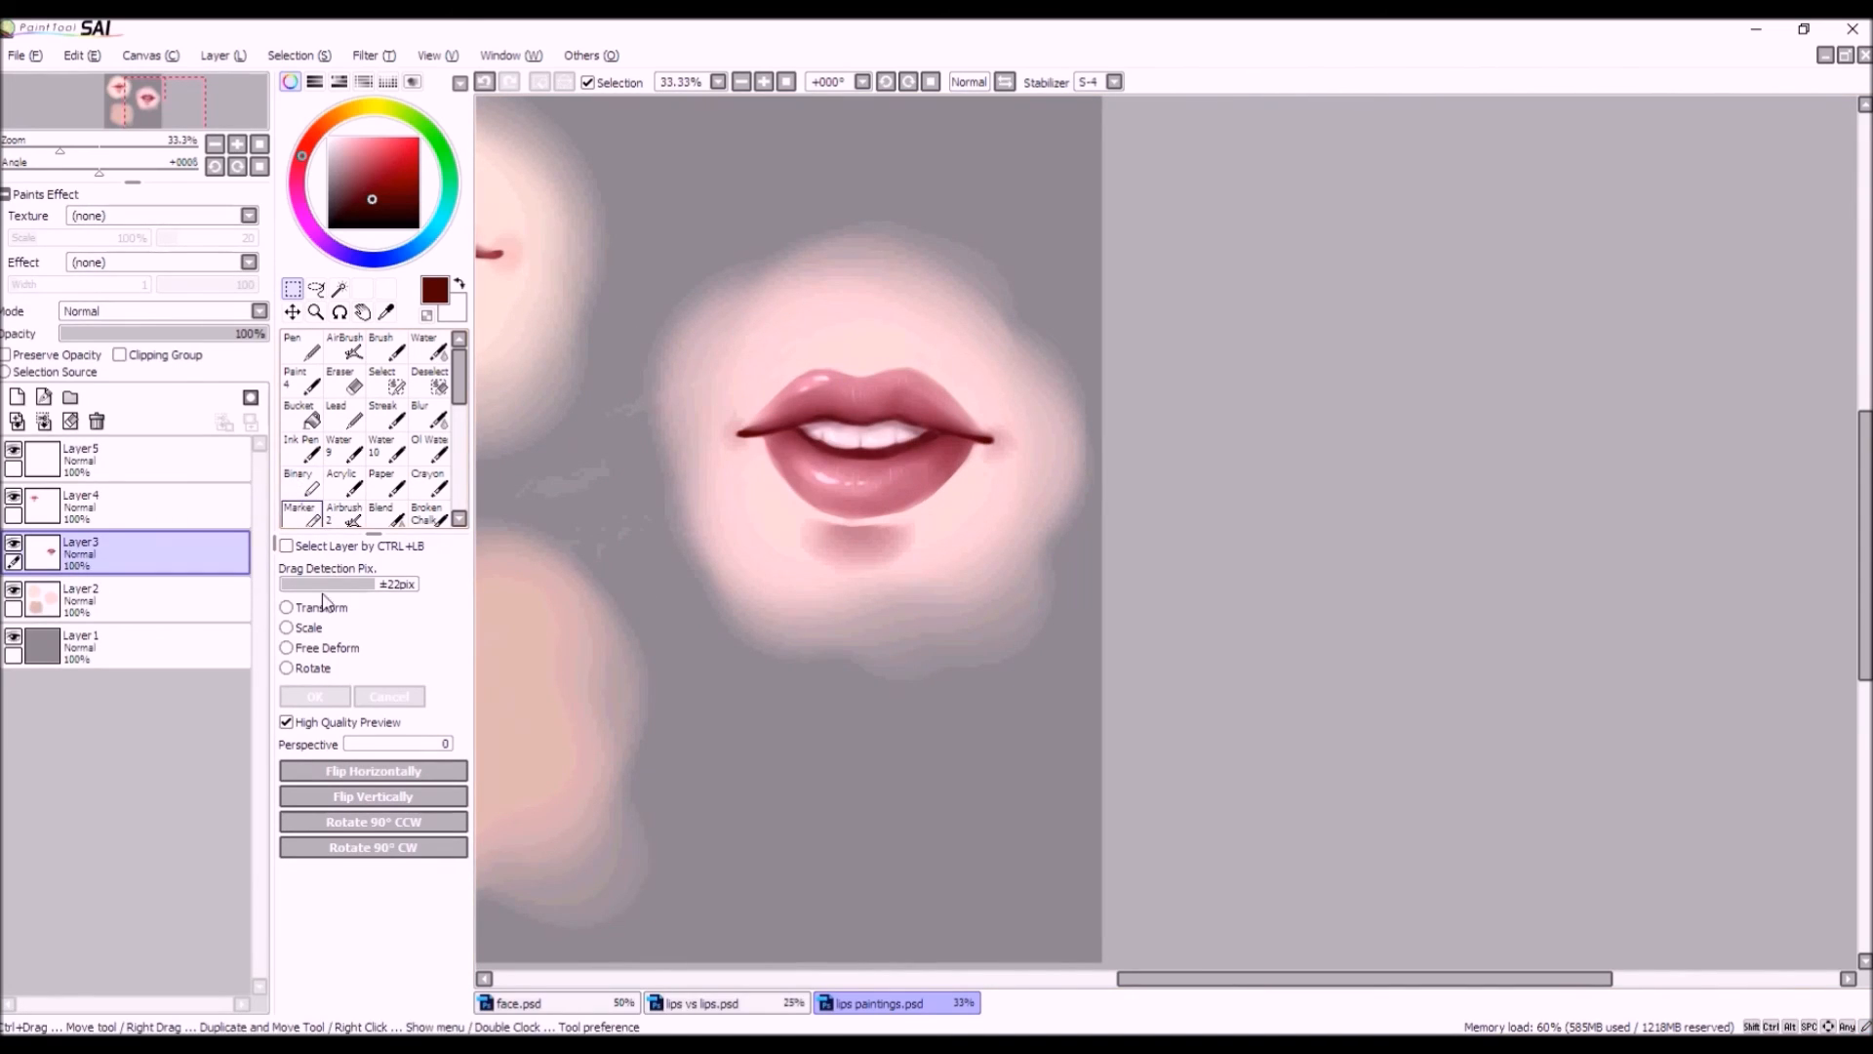
Adjust the size and proportions of the Layer3 lips with Transform, and move them slightly upward on their skin patch.
{"action": "left_click", "coordinate": [286, 606]}
{"action": "left_click_drag", "start_coordinate": [698, 427], "coordinate": [718, 427]}
{"action": "scroll", "coordinate": [882, 421], "scroll_direction": "down", "scroll_amount": 2}
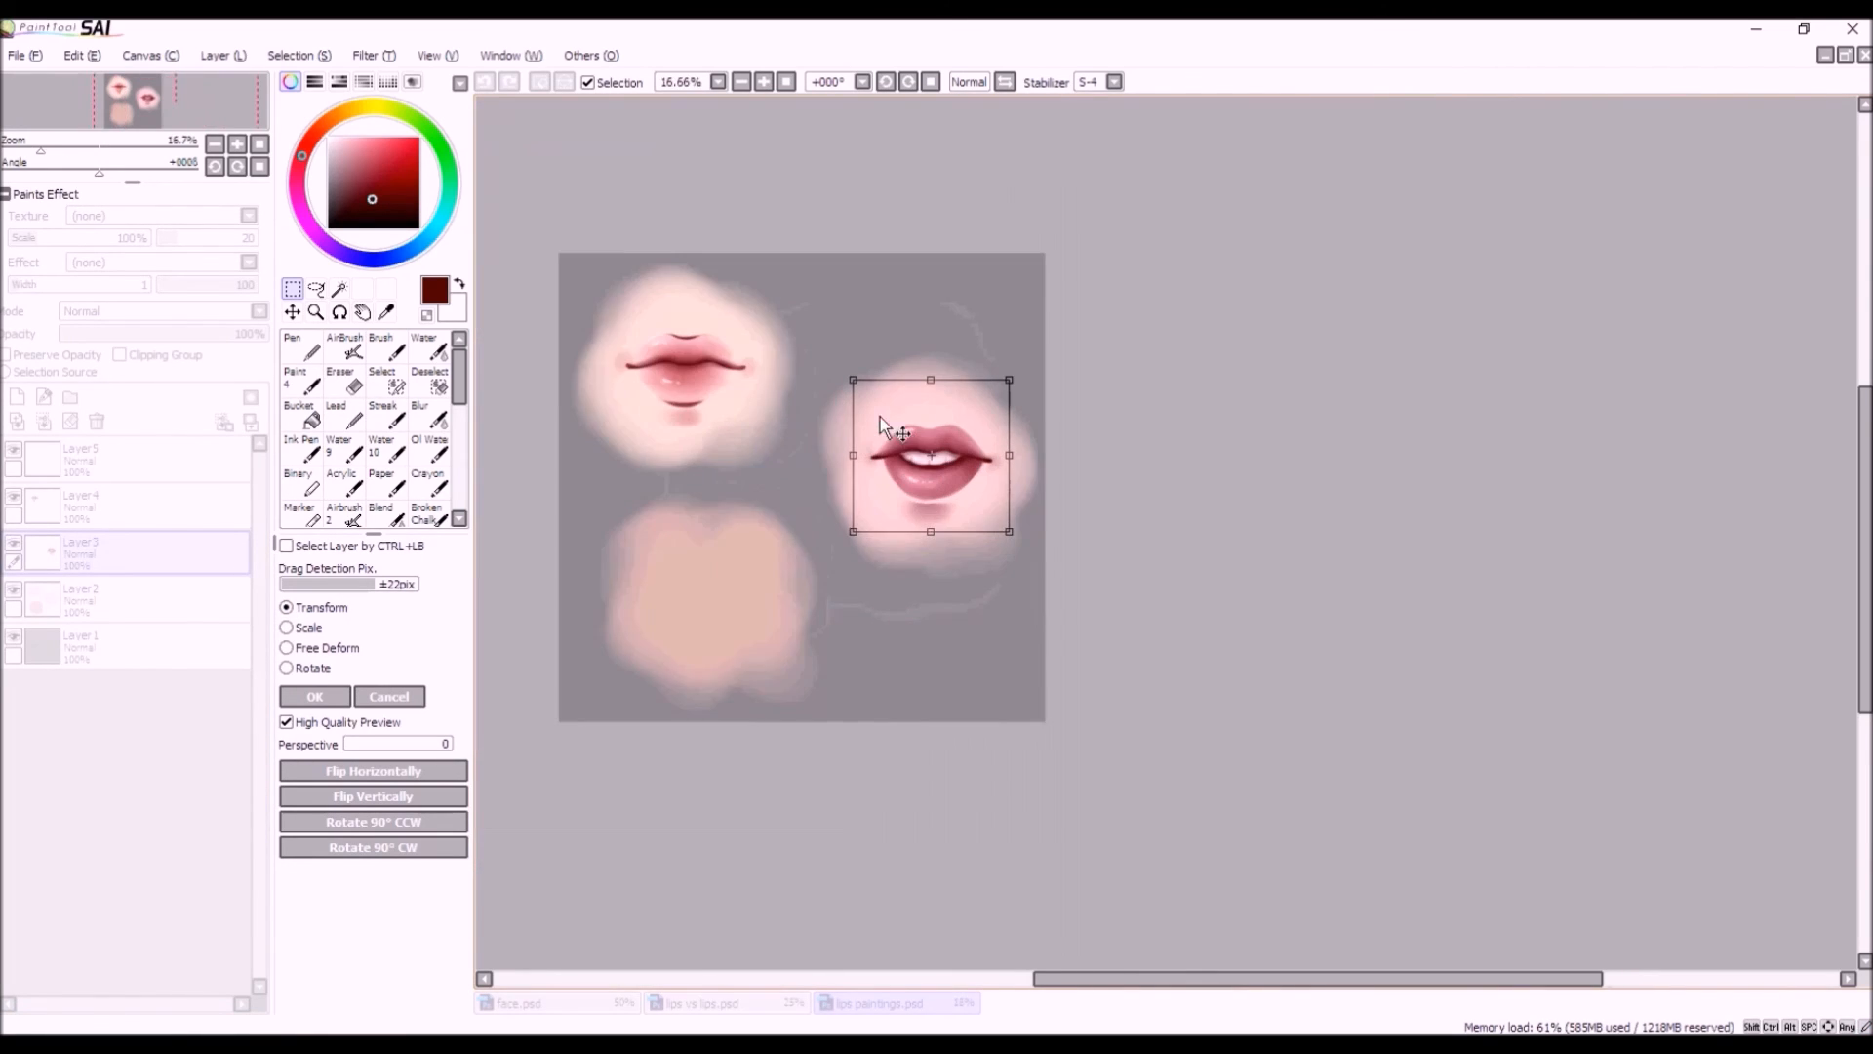
{"action": "scroll", "coordinate": [882, 421], "scroll_direction": "up", "scroll_amount": 1}
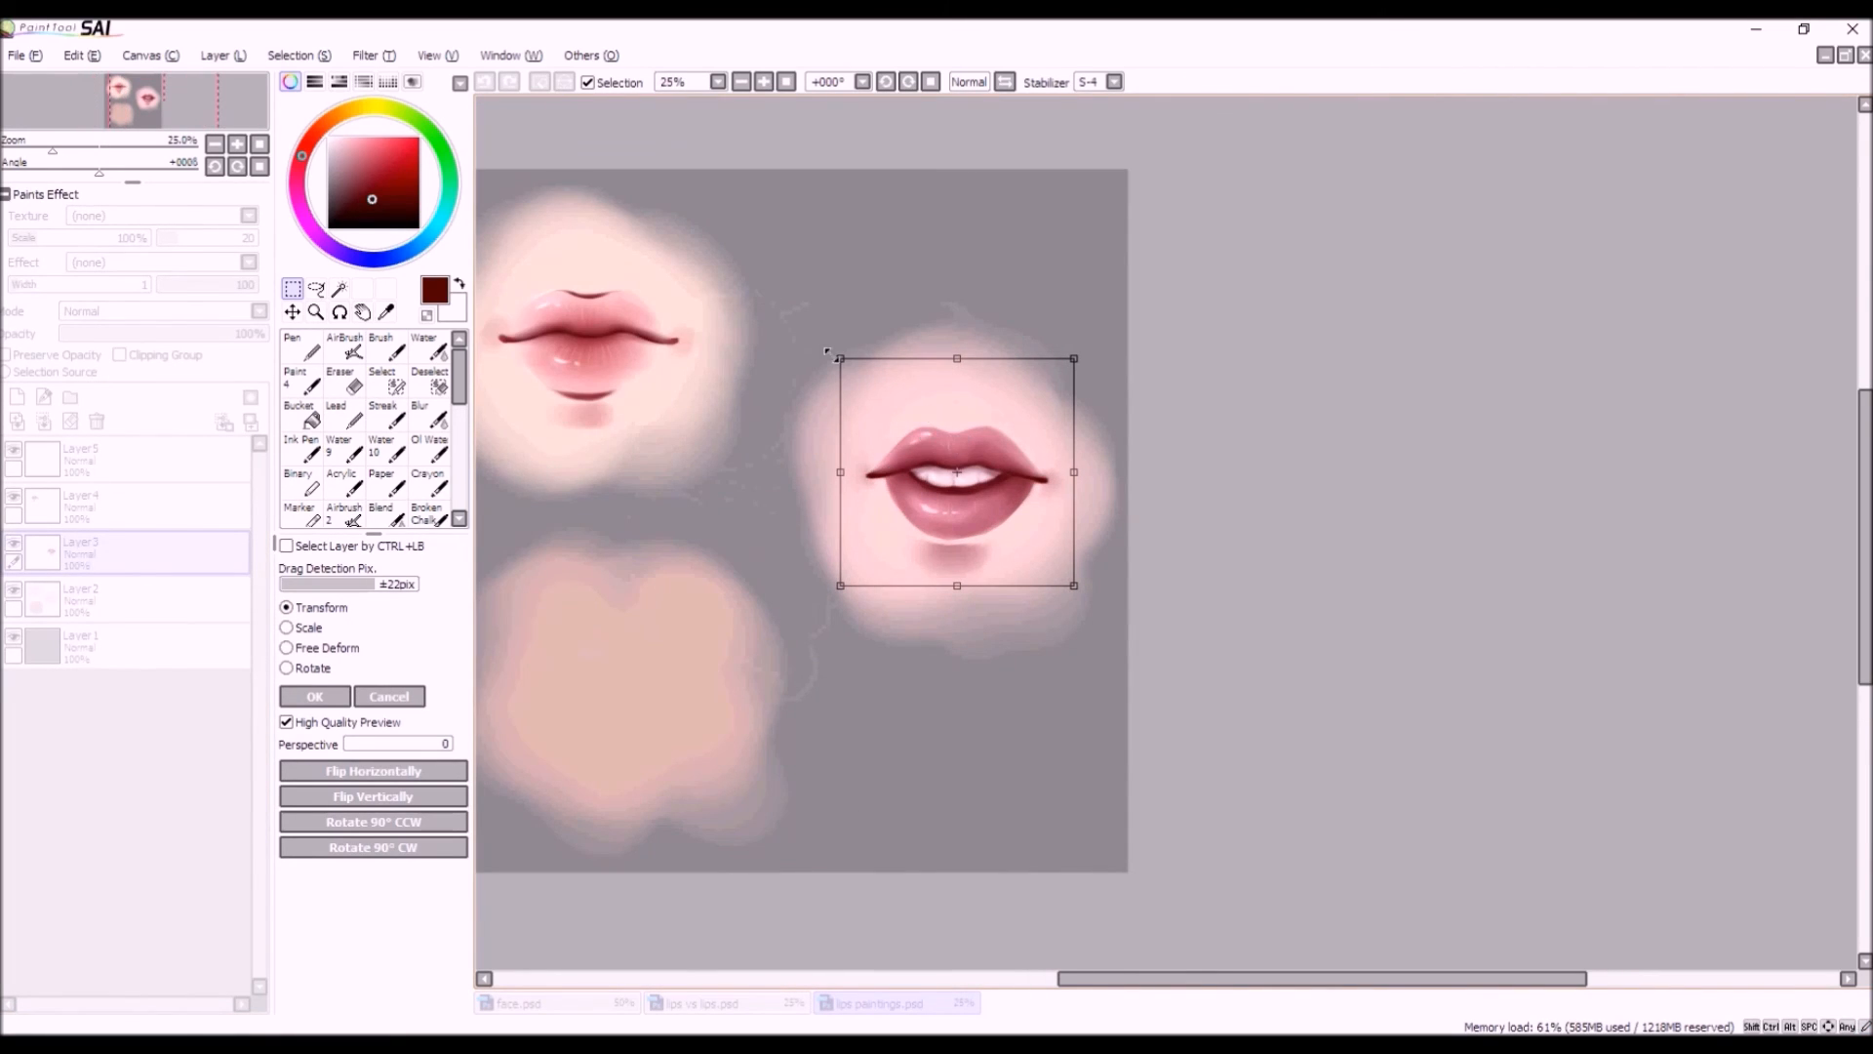
{"action": "left_click_drag", "start_coordinate": [831, 353], "coordinate": [812, 341]}
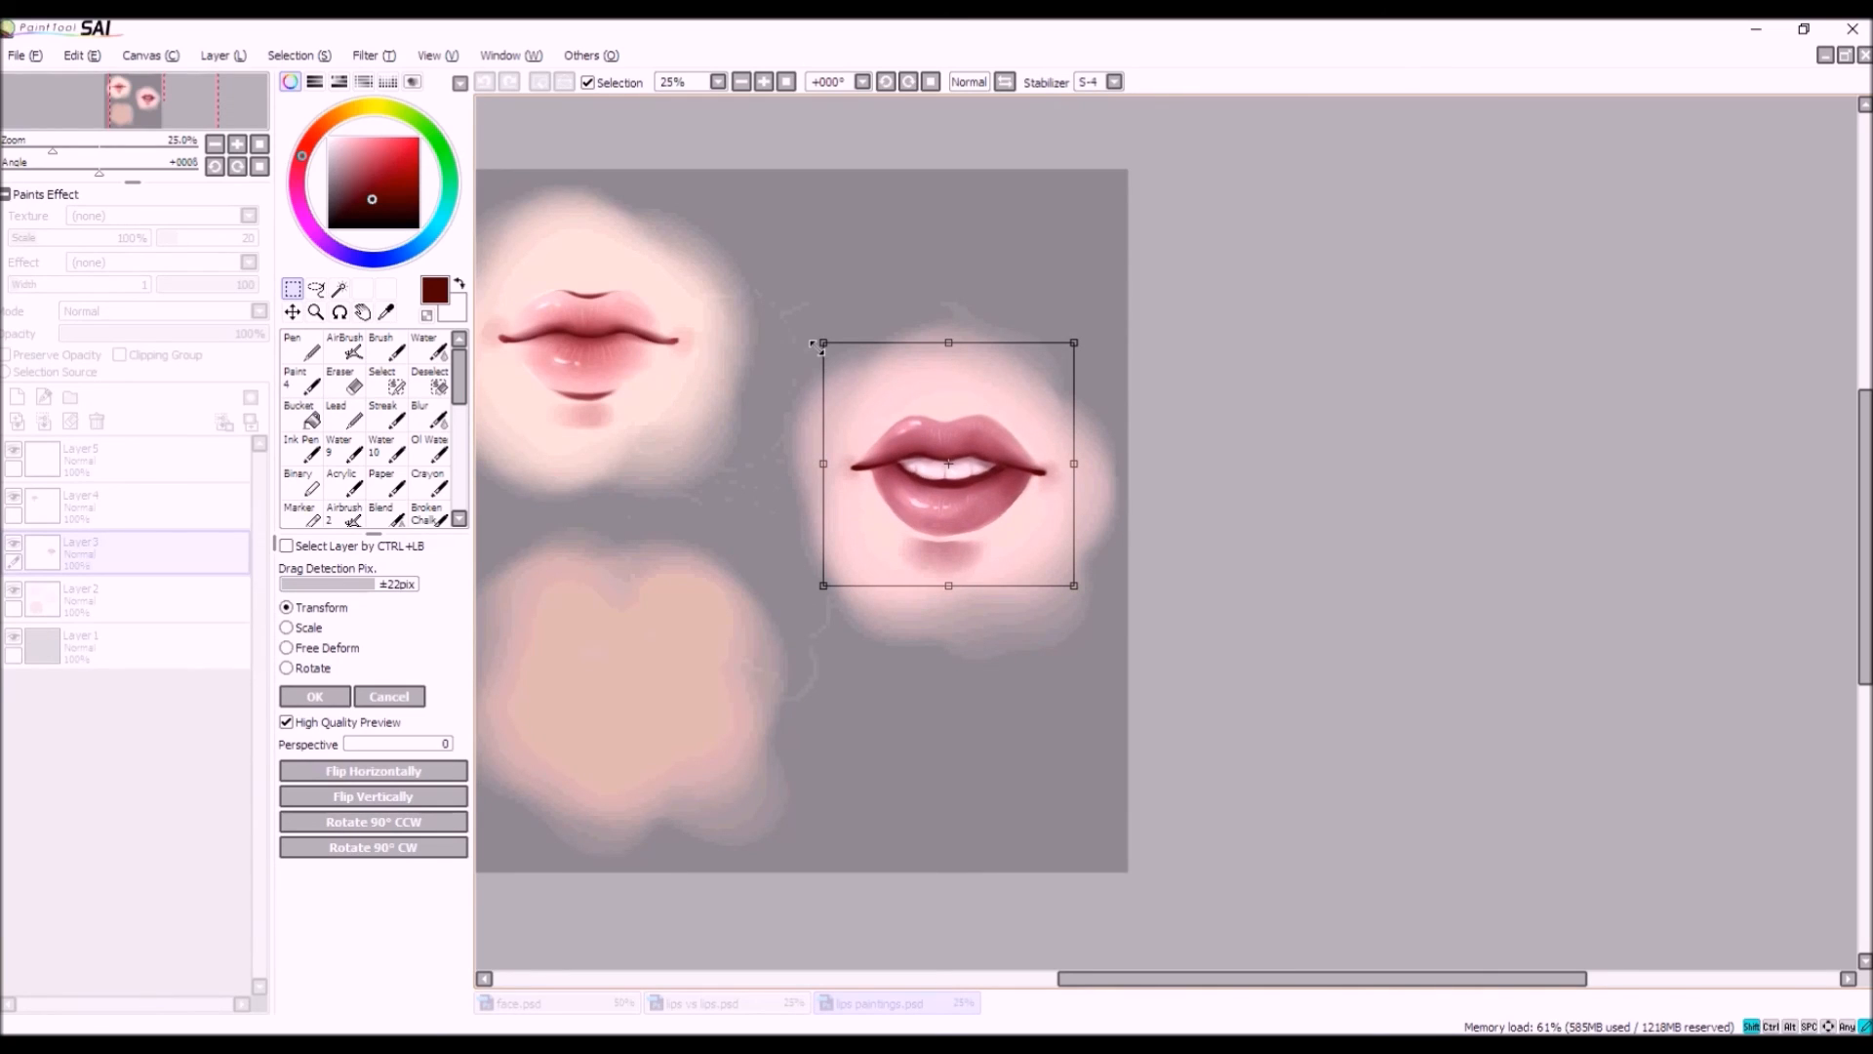
{"action": "left_click_drag", "start_coordinate": [948, 586], "coordinate": [948, 573]}
{"action": "left_click_drag", "start_coordinate": [923, 492], "coordinate": [922, 500]}
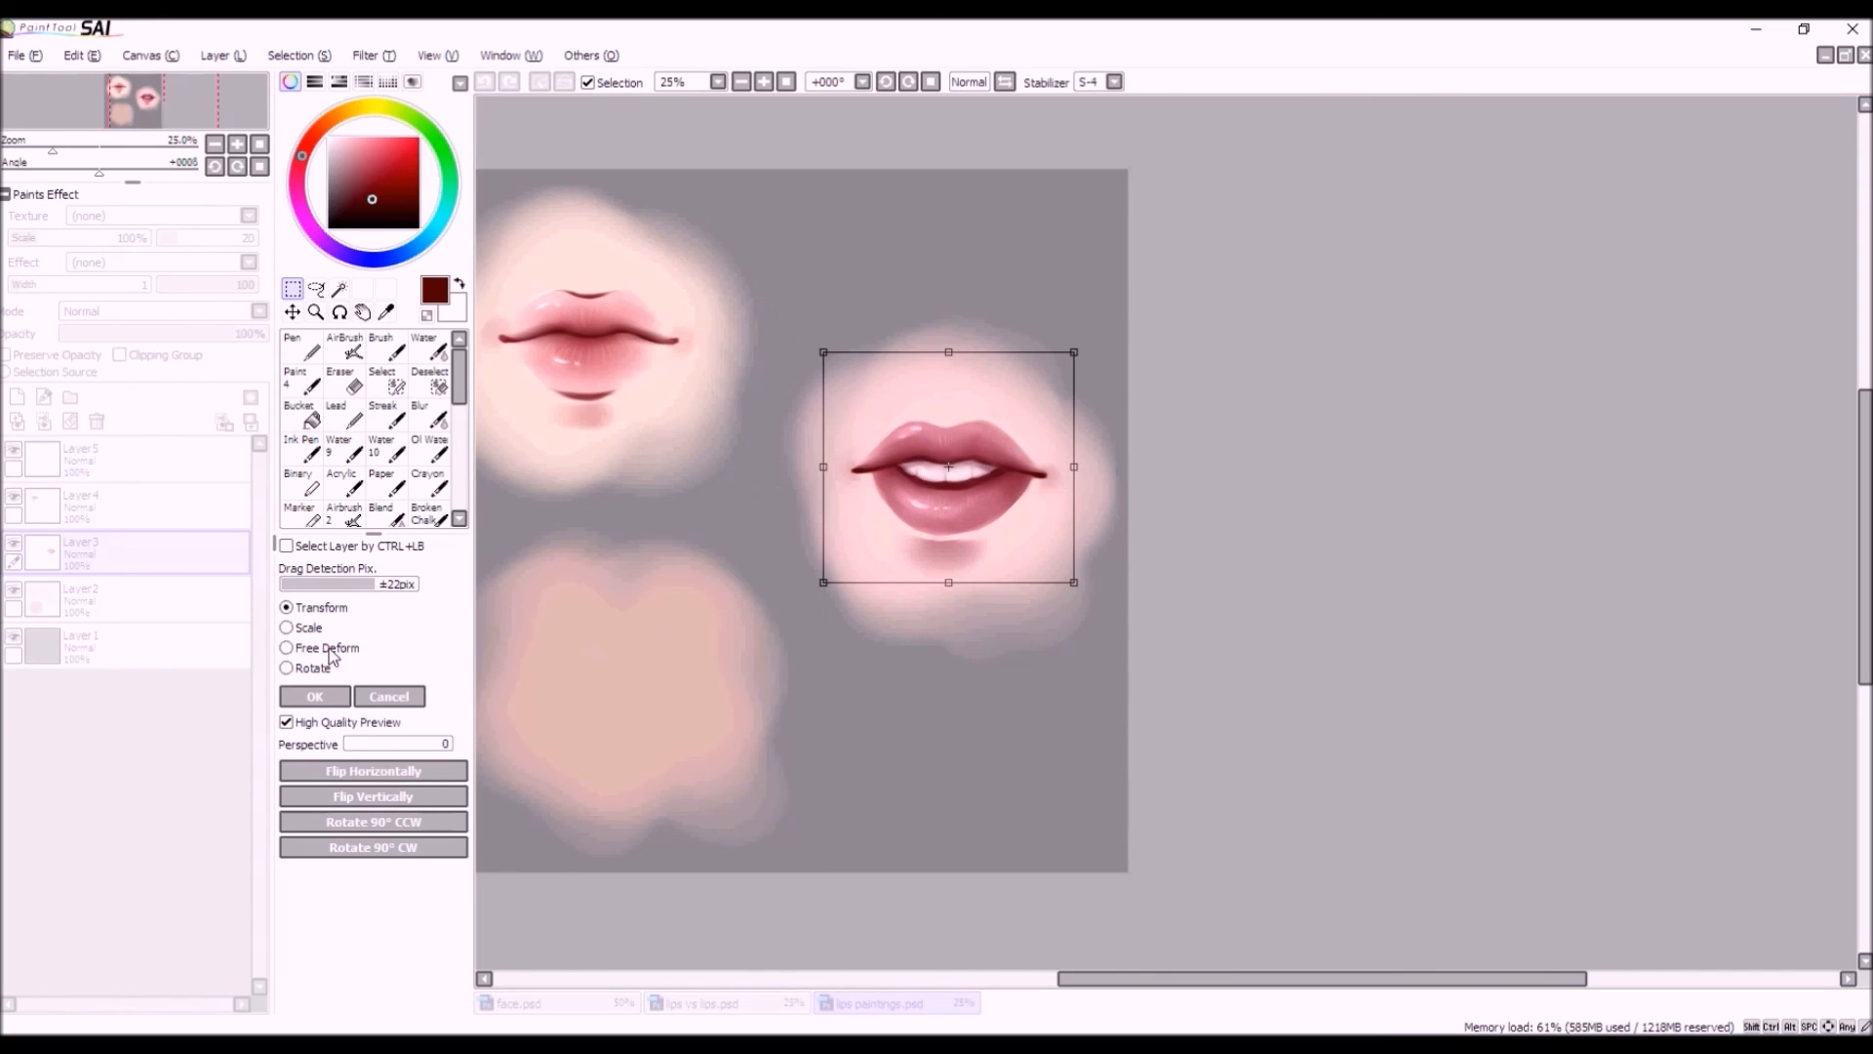
{"action": "left_click_drag", "start_coordinate": [950, 513], "coordinate": [953, 521]}
{"action": "left_click", "coordinate": [314, 695]}
{"action": "scroll", "coordinate": [917, 589], "scroll_direction": "down", "scroll_amount": 5}
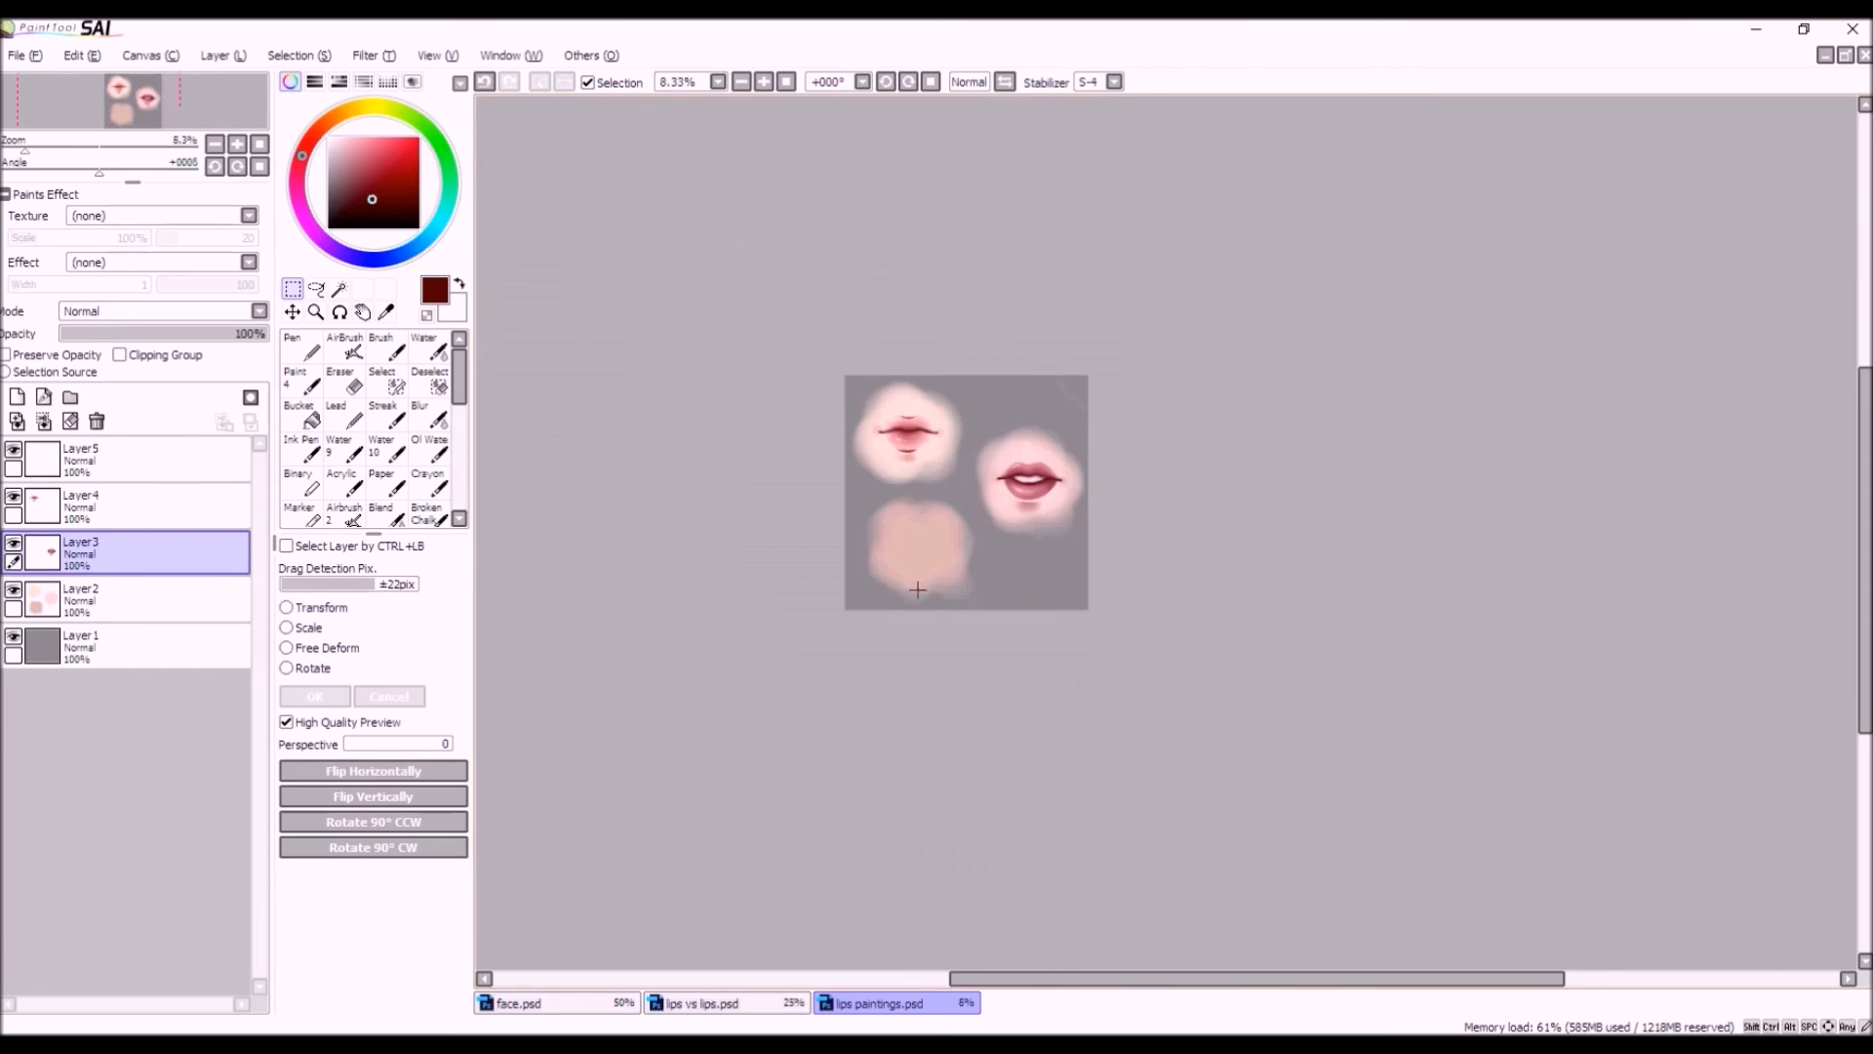
{"action": "scroll", "coordinate": [917, 589], "scroll_direction": "up", "scroll_amount": 5}
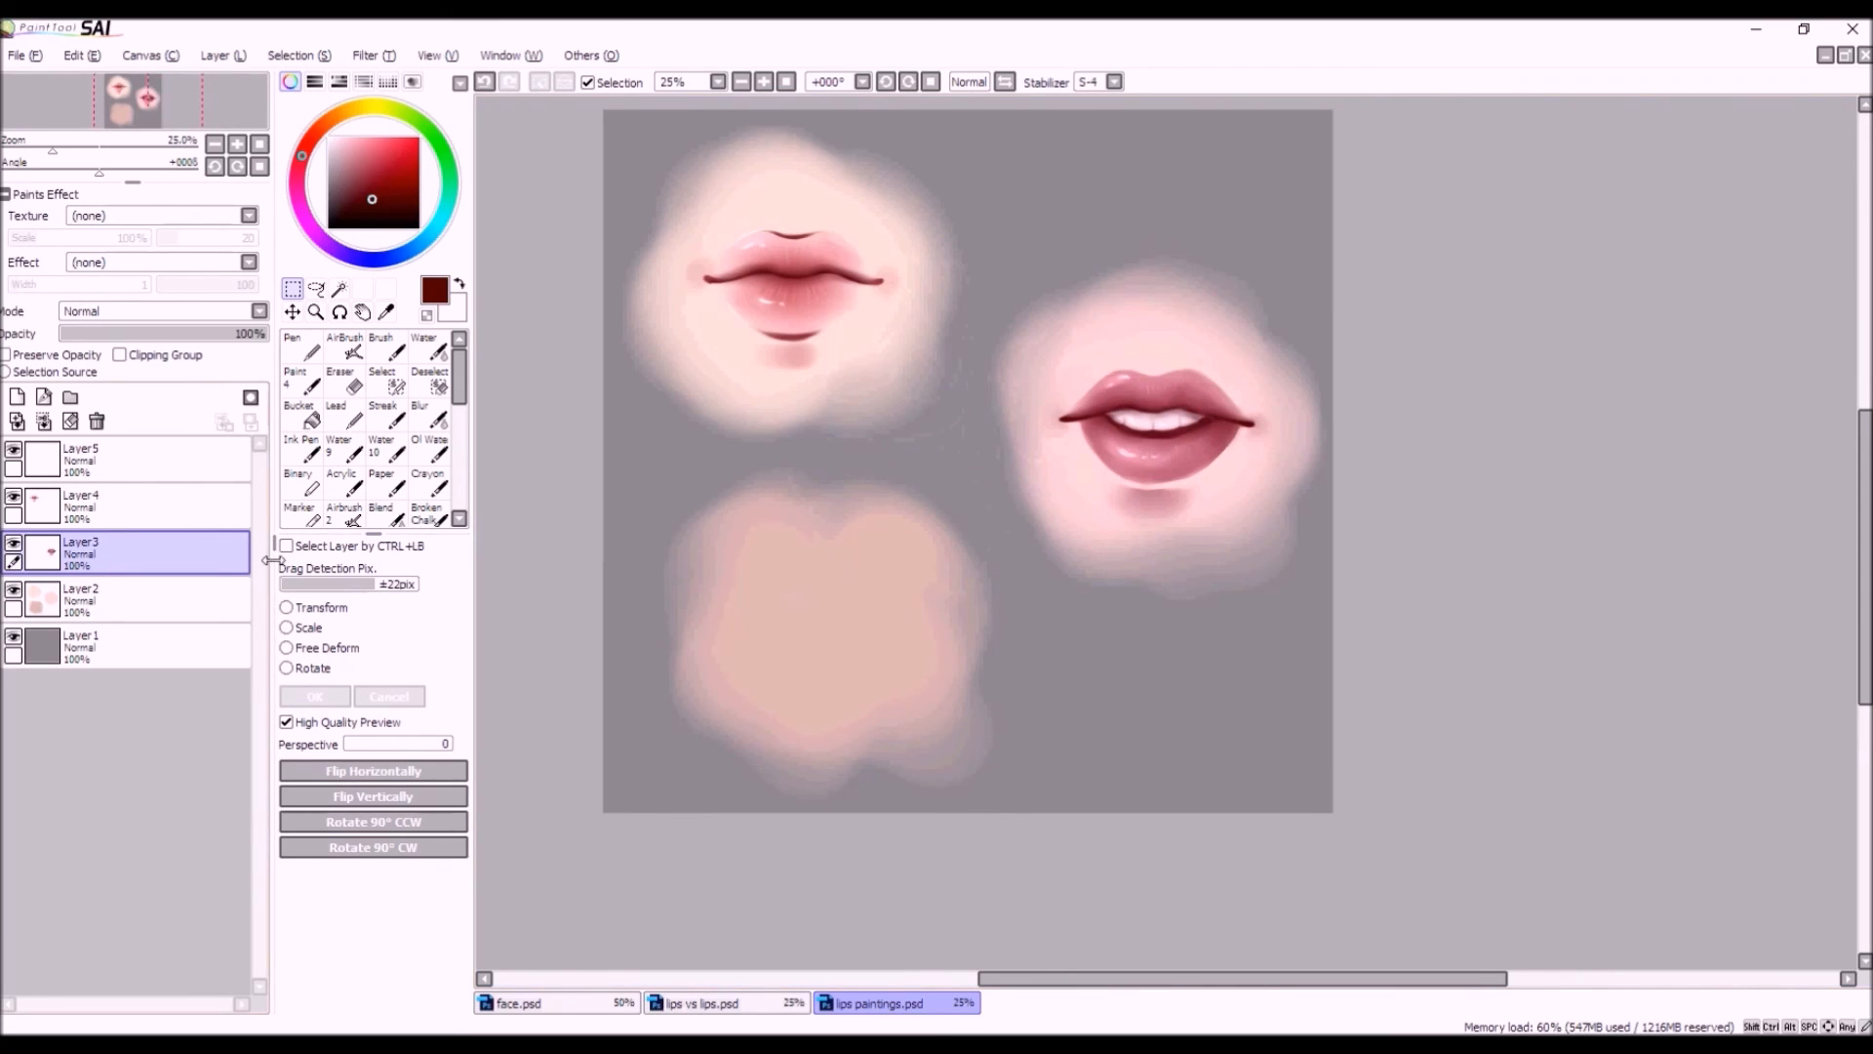
{"action": "left_click", "coordinate": [292, 312]}
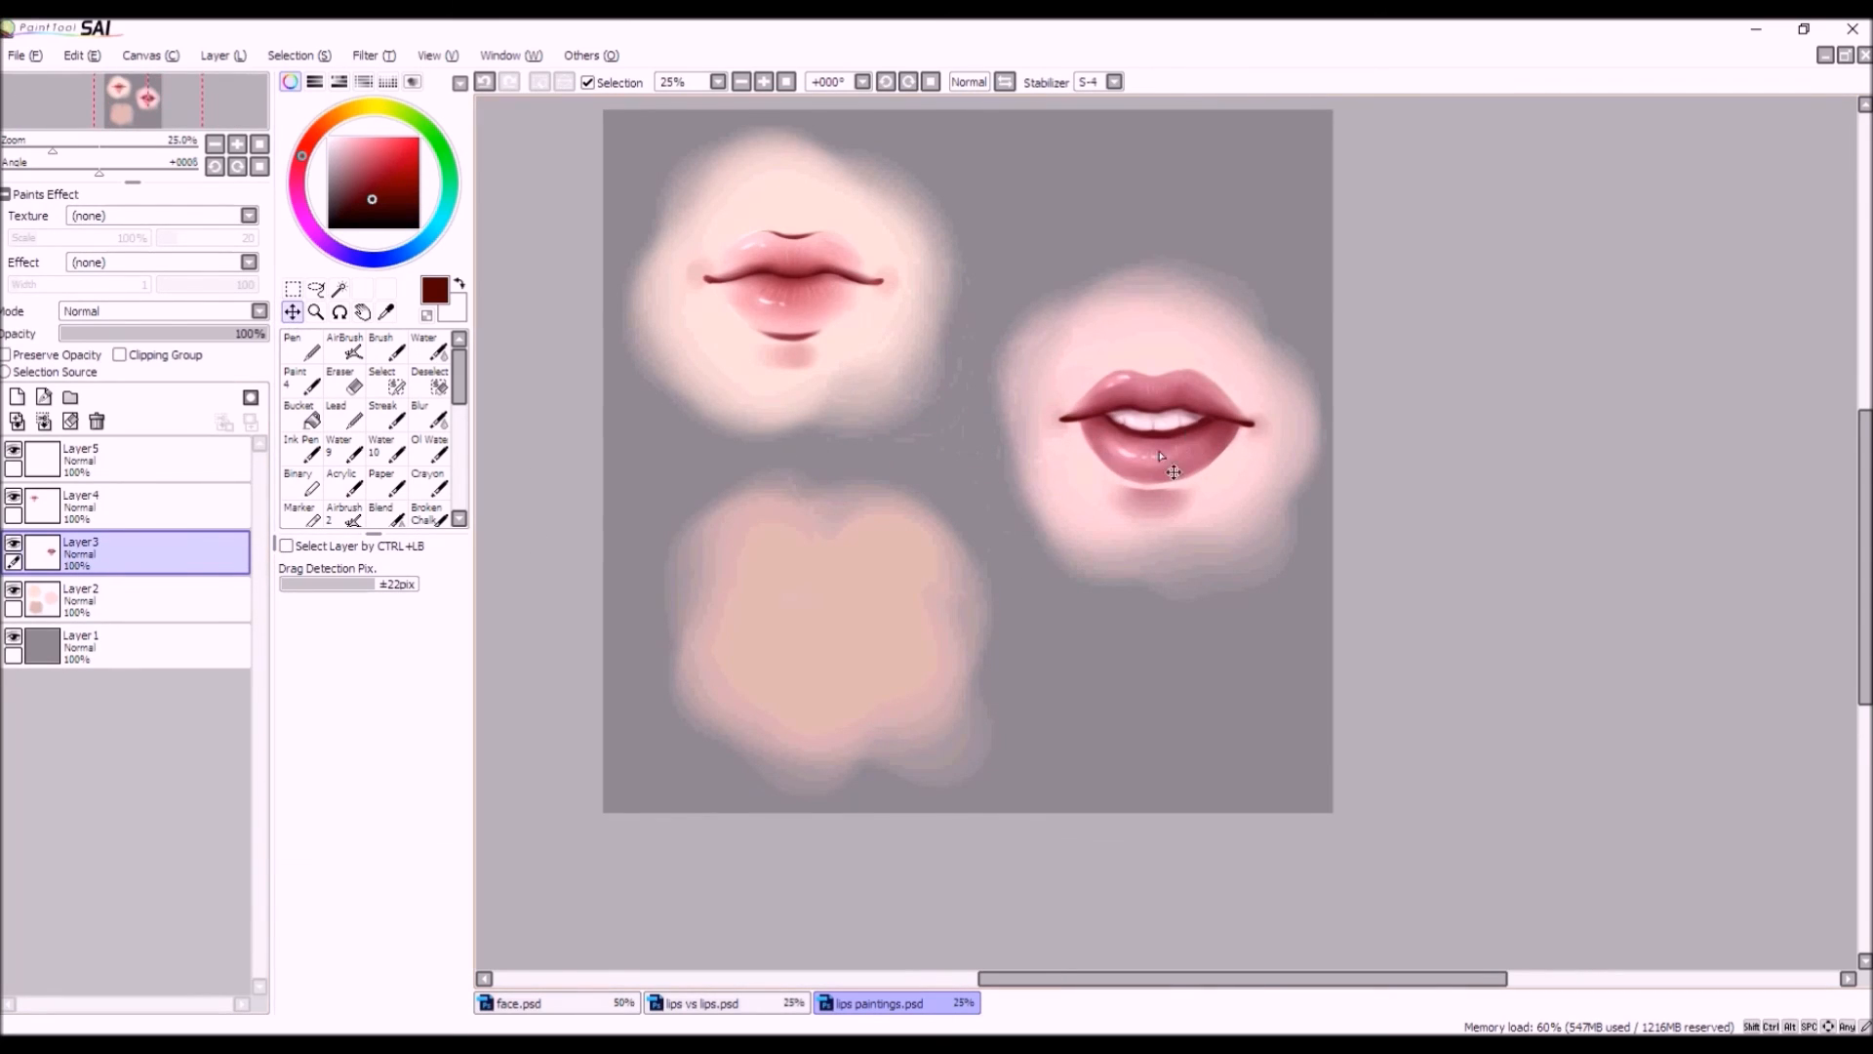
{"action": "left_click_drag", "start_coordinate": [1164, 434], "coordinate": [1166, 425]}
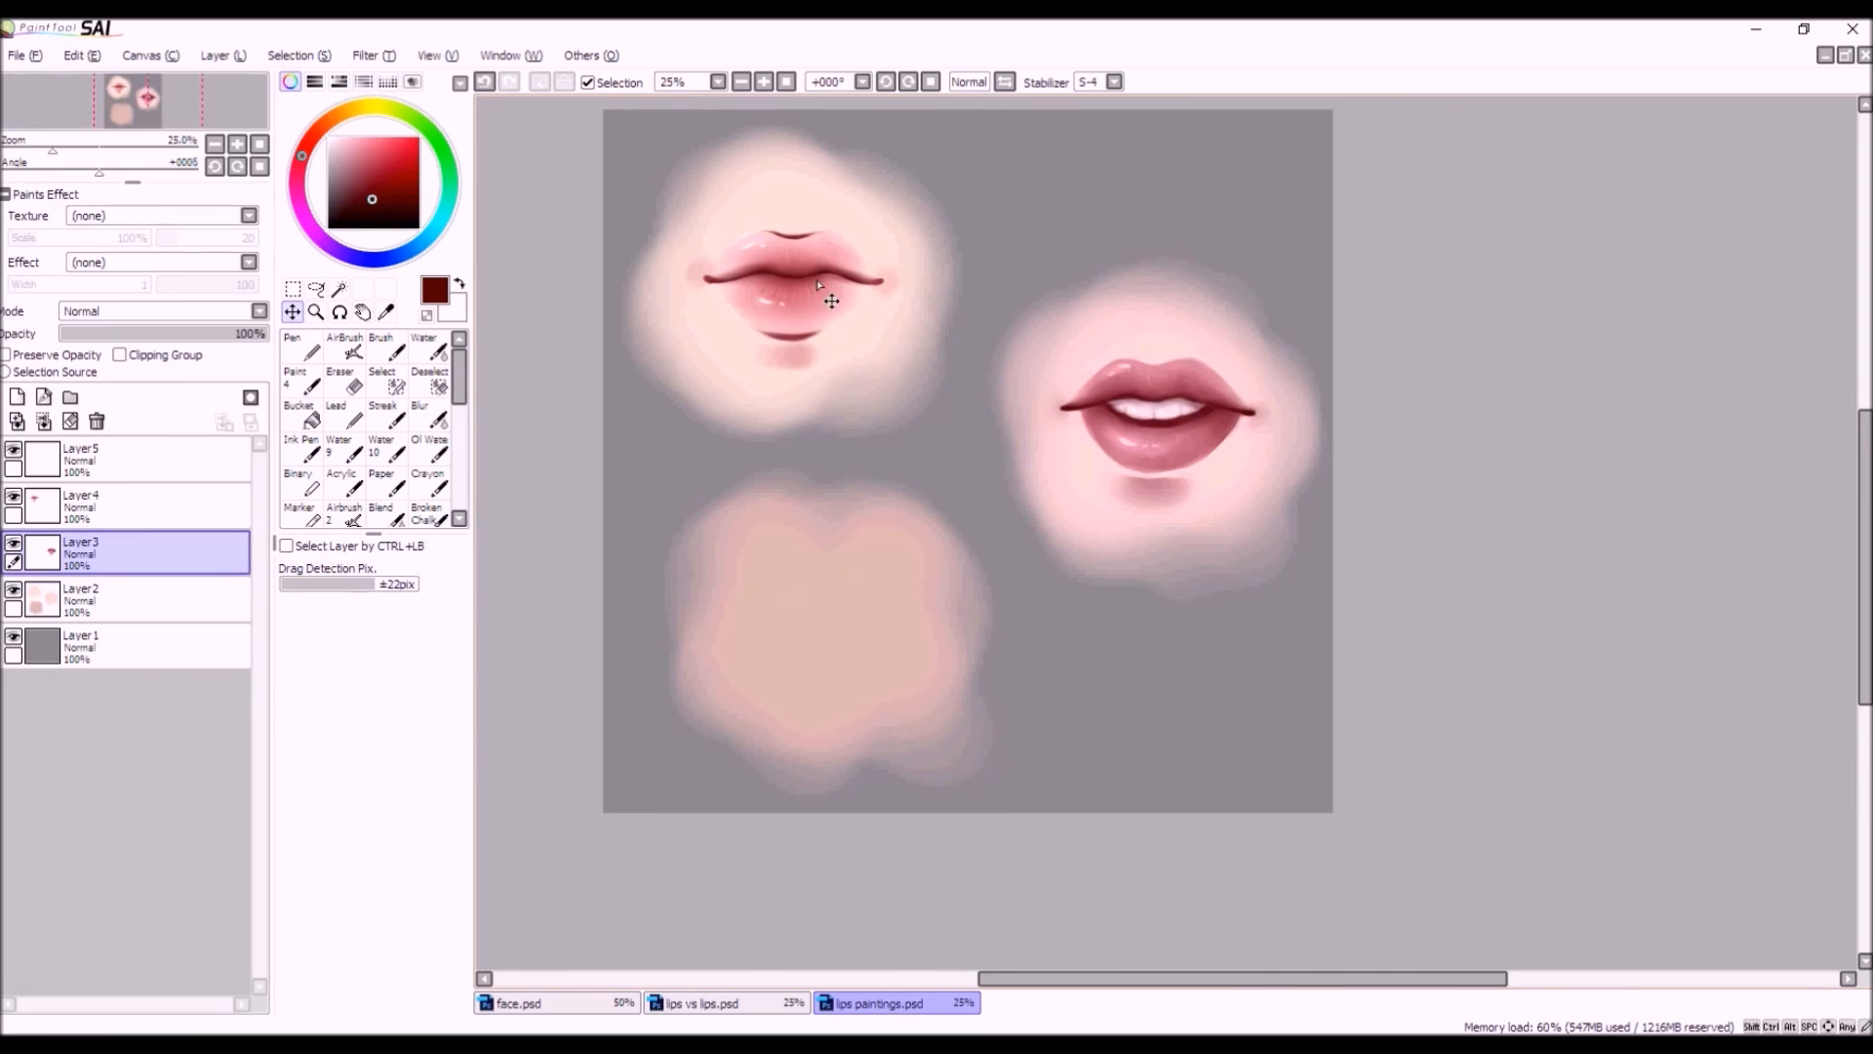
Repaint the skin around the closed lips on Layer2 in a light pinkish peach with the AirBrush at size 500.
{"action": "left_click", "coordinate": [185, 597]}
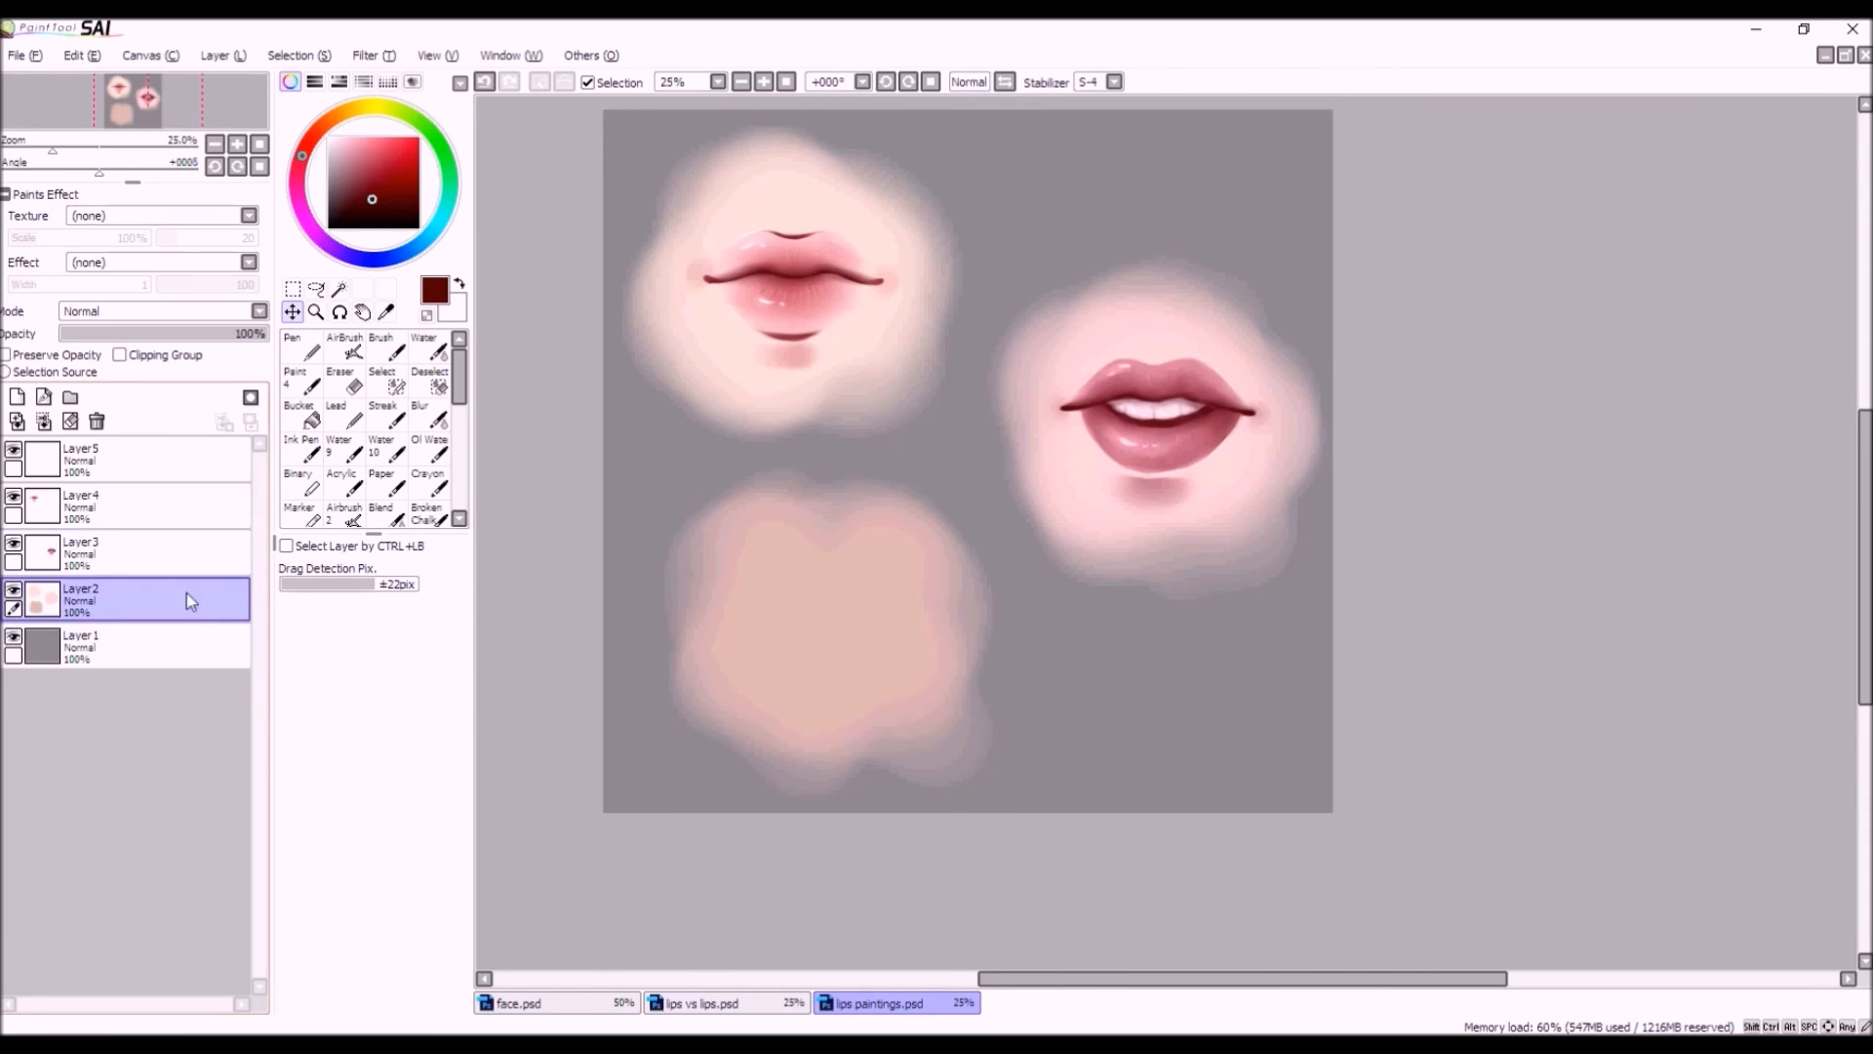
{"action": "left_click", "coordinate": [776, 207], "text": "alt"}
{"action": "left_click", "coordinate": [349, 142]}
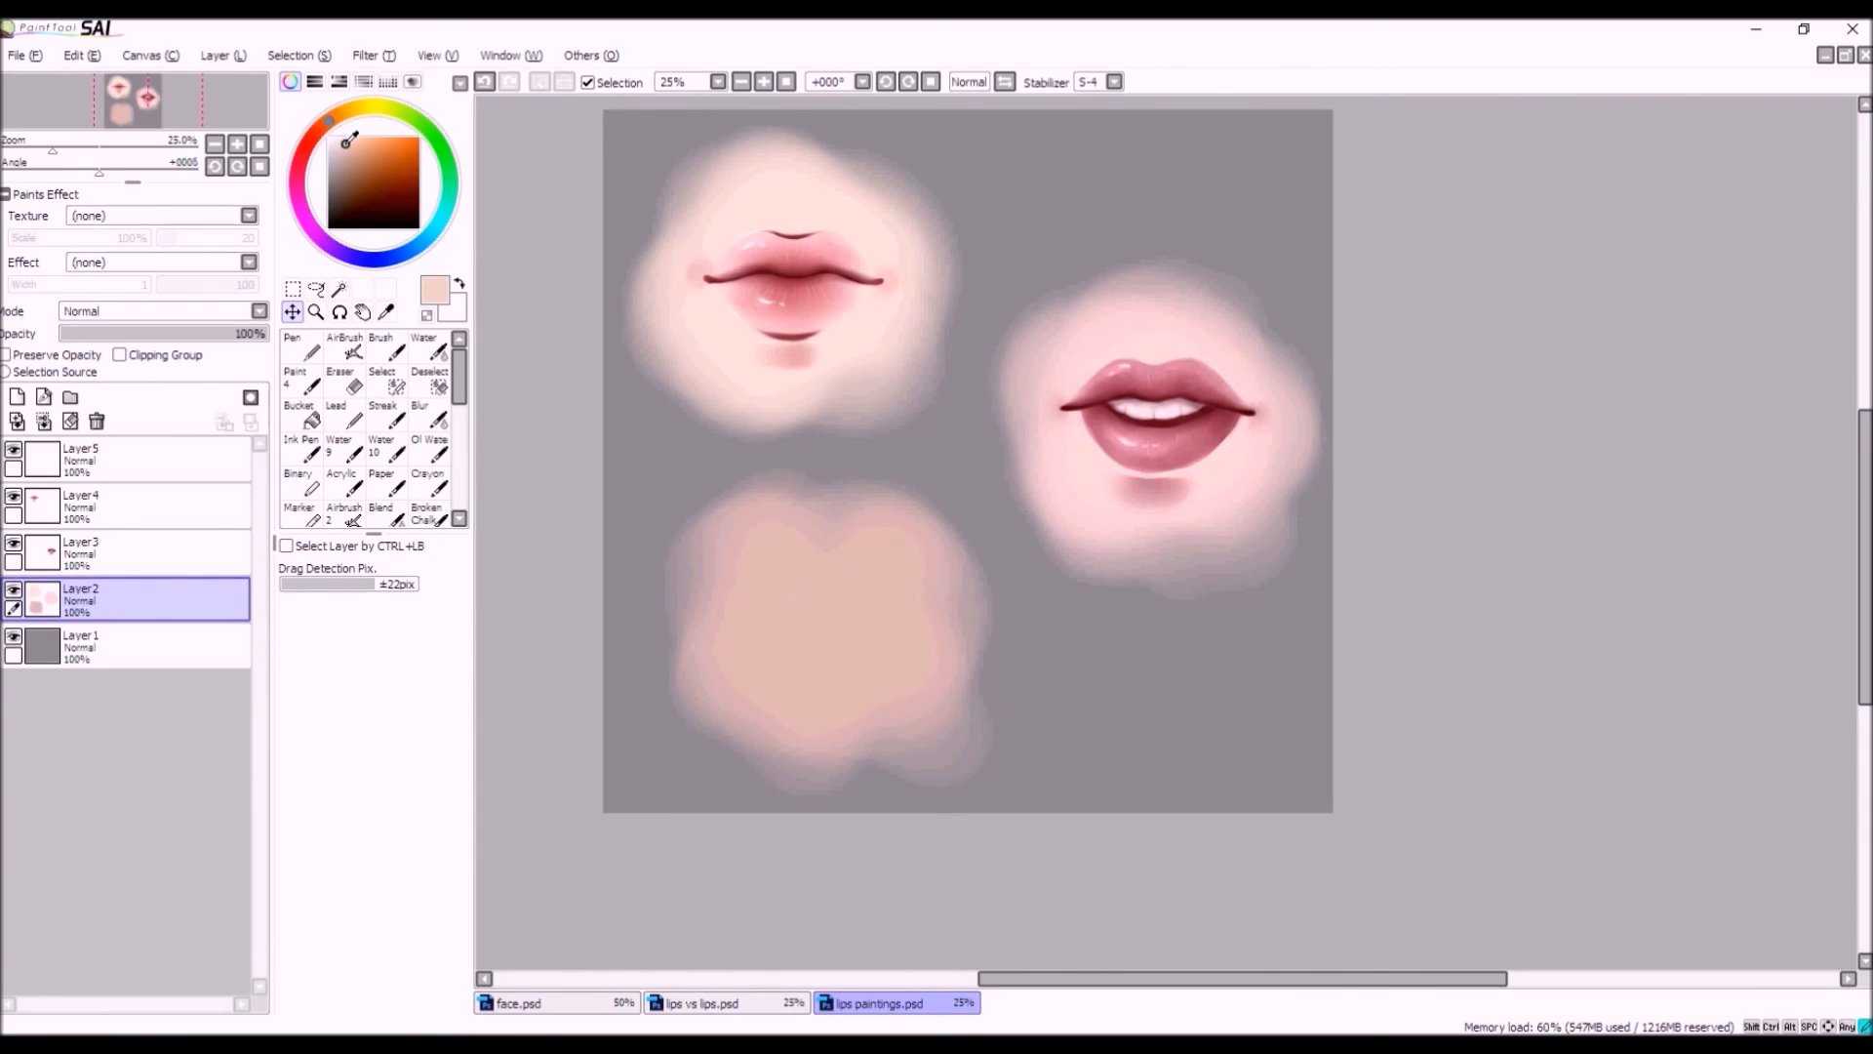
{"action": "left_click_drag", "start_coordinate": [343, 141], "coordinate": [327, 127]}
{"action": "left_click", "coordinate": [345, 348]}
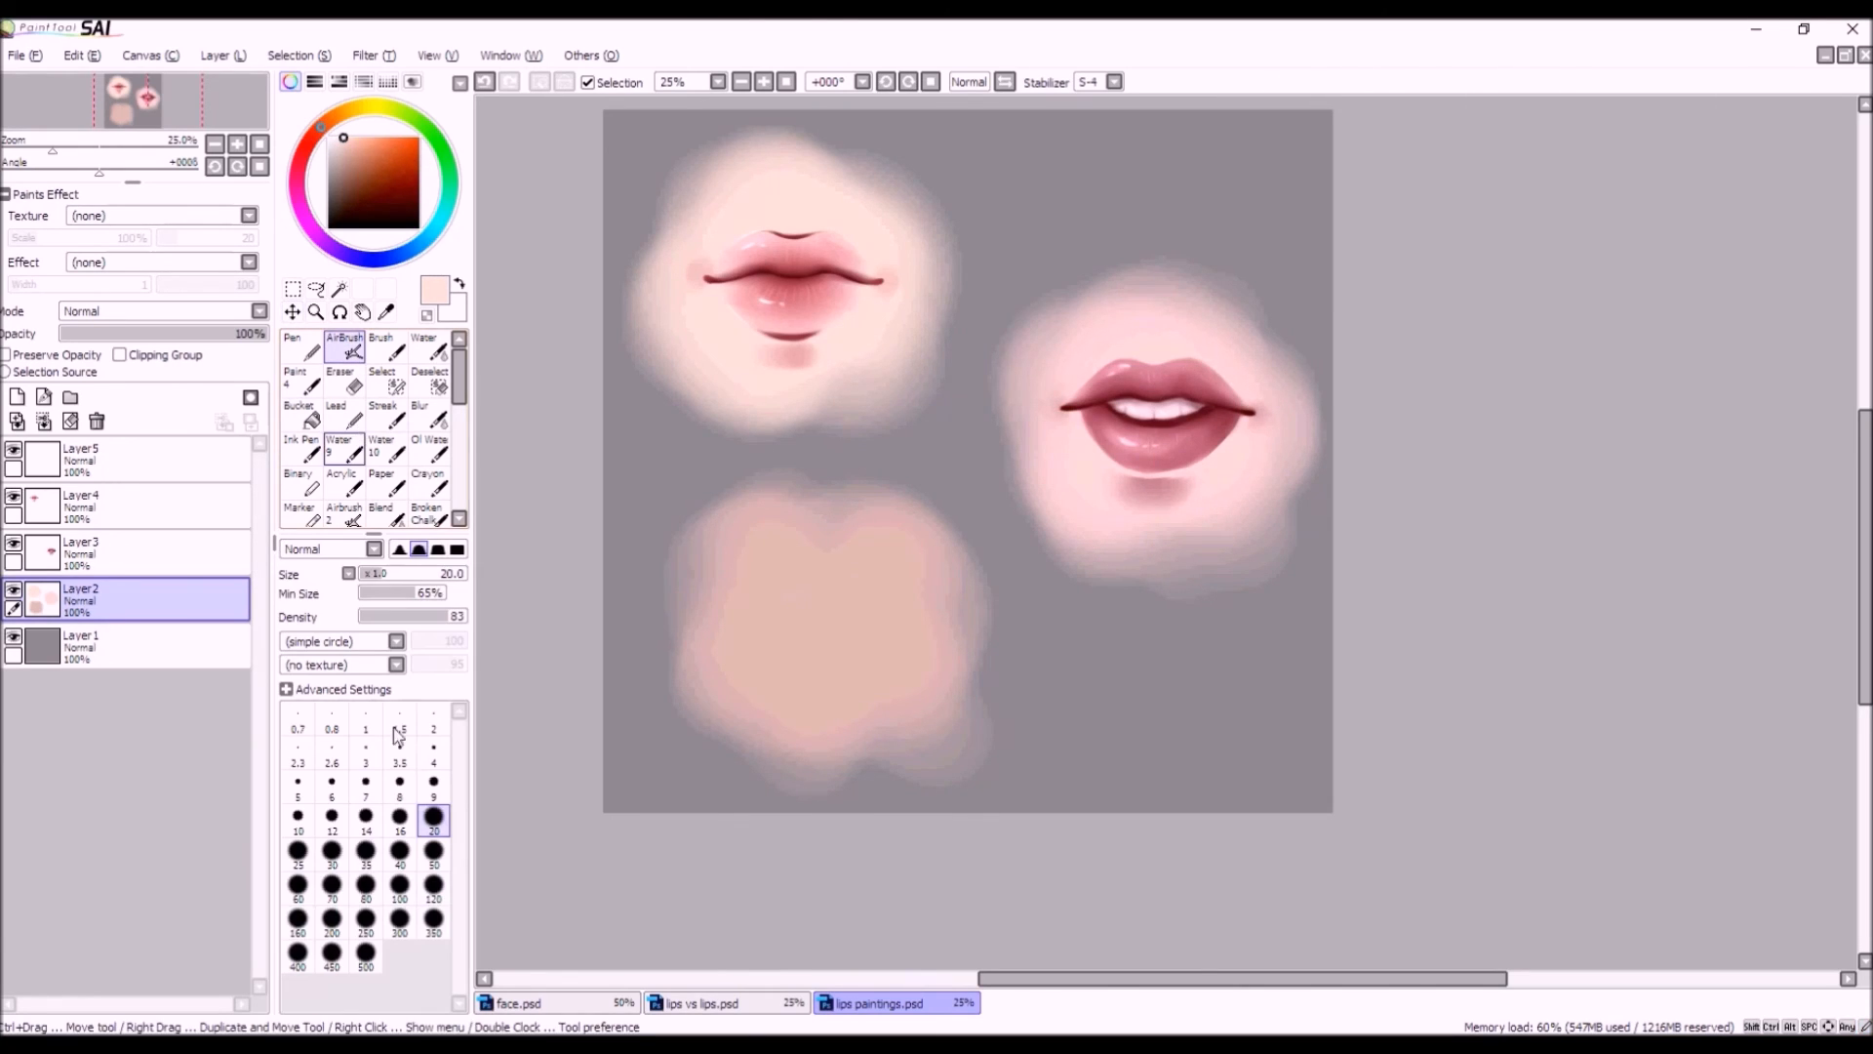
{"action": "left_click", "coordinate": [366, 953]}
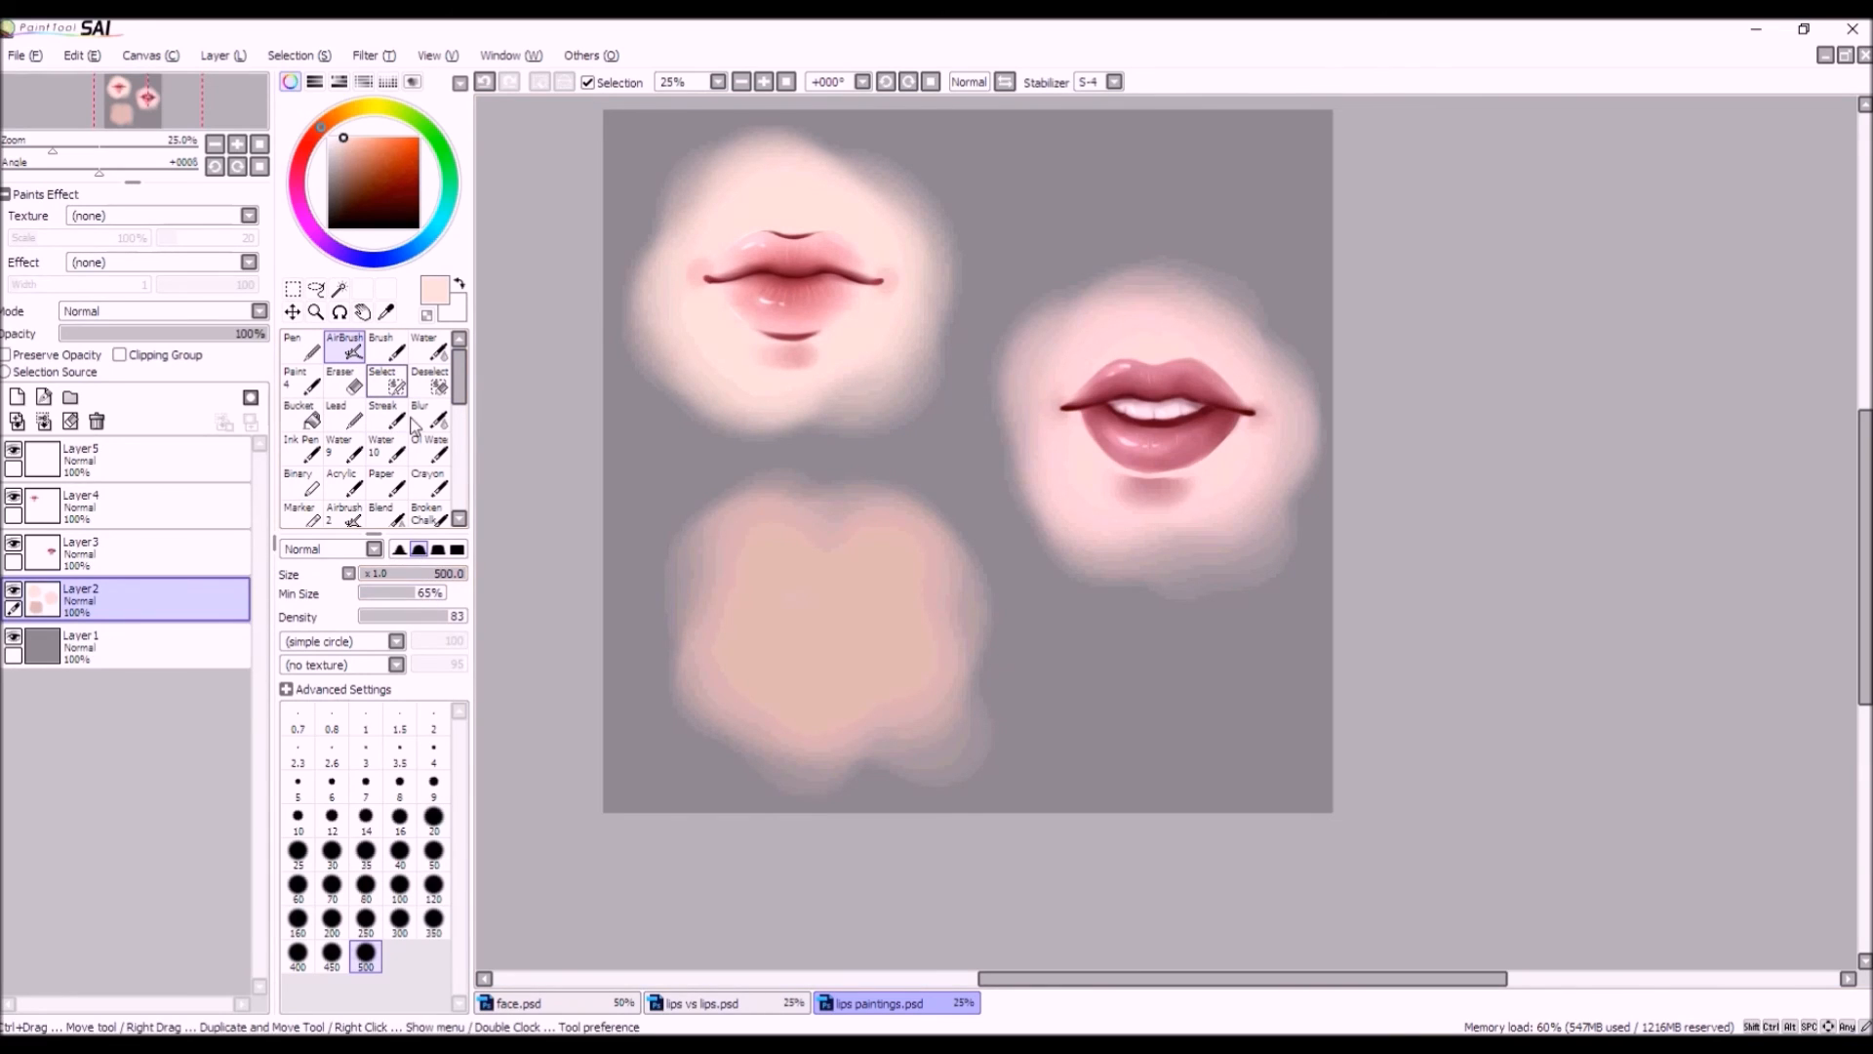
{"action": "left_click", "coordinate": [320, 134]}
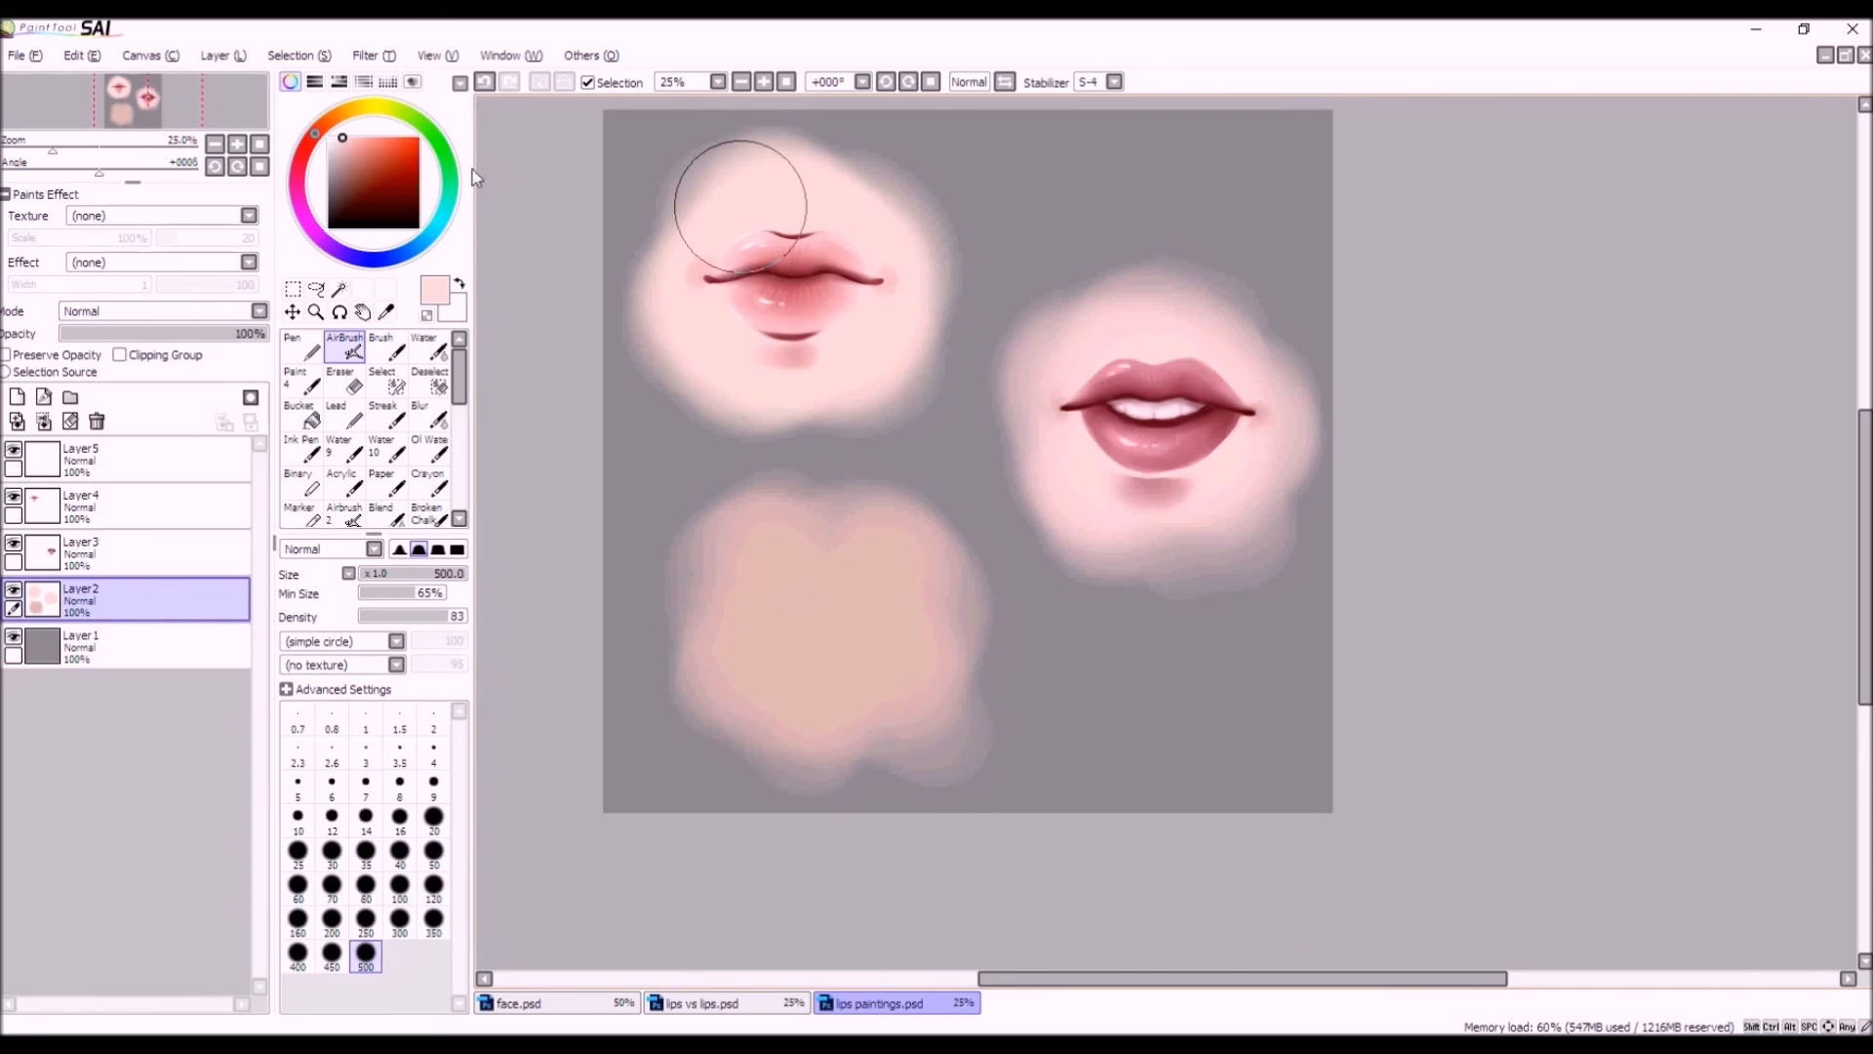
{"action": "right_click", "coordinate": [716, 206]}
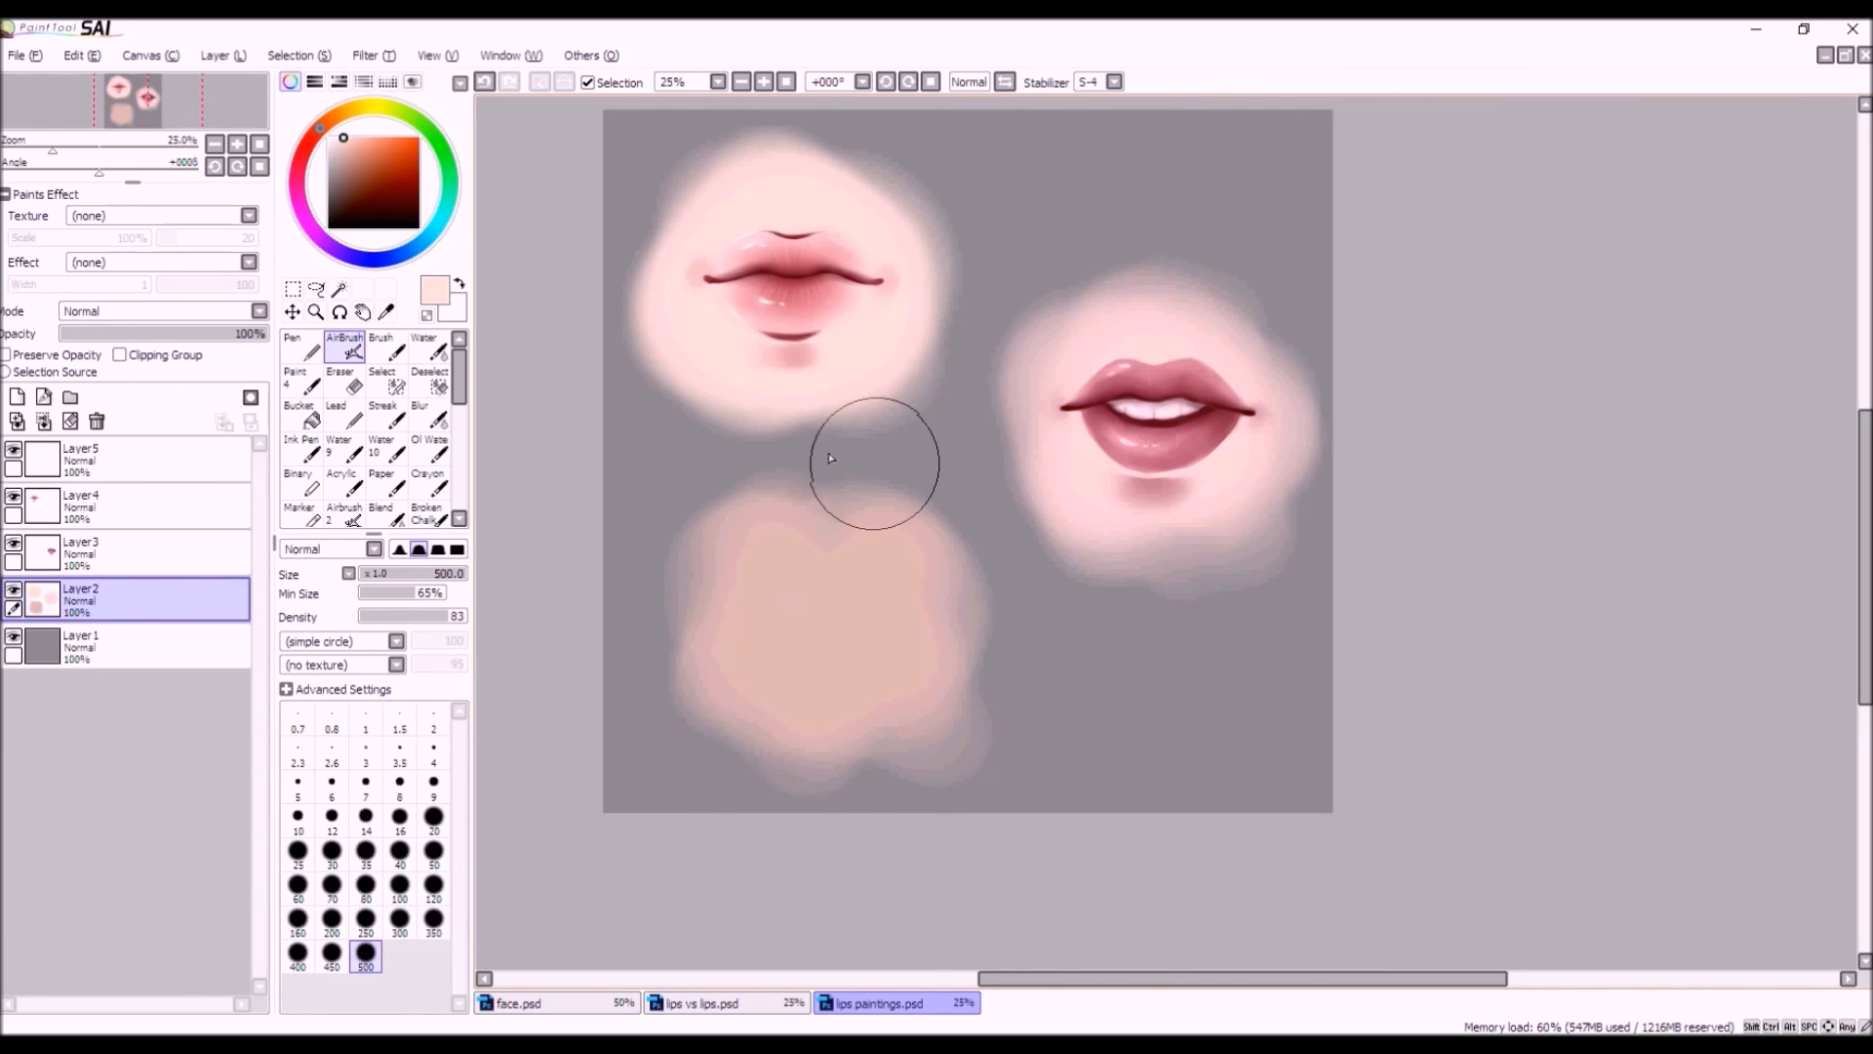
Try a light peach tone over the closed lips' skin patch on Layer2 with the AirBrush at size 500, undoing the passes.
{"action": "scroll", "coordinate": [932, 473], "scroll_direction": "down", "scroll_amount": 1}
{"action": "scroll", "coordinate": [902, 350], "scroll_direction": "up", "scroll_amount": 1}
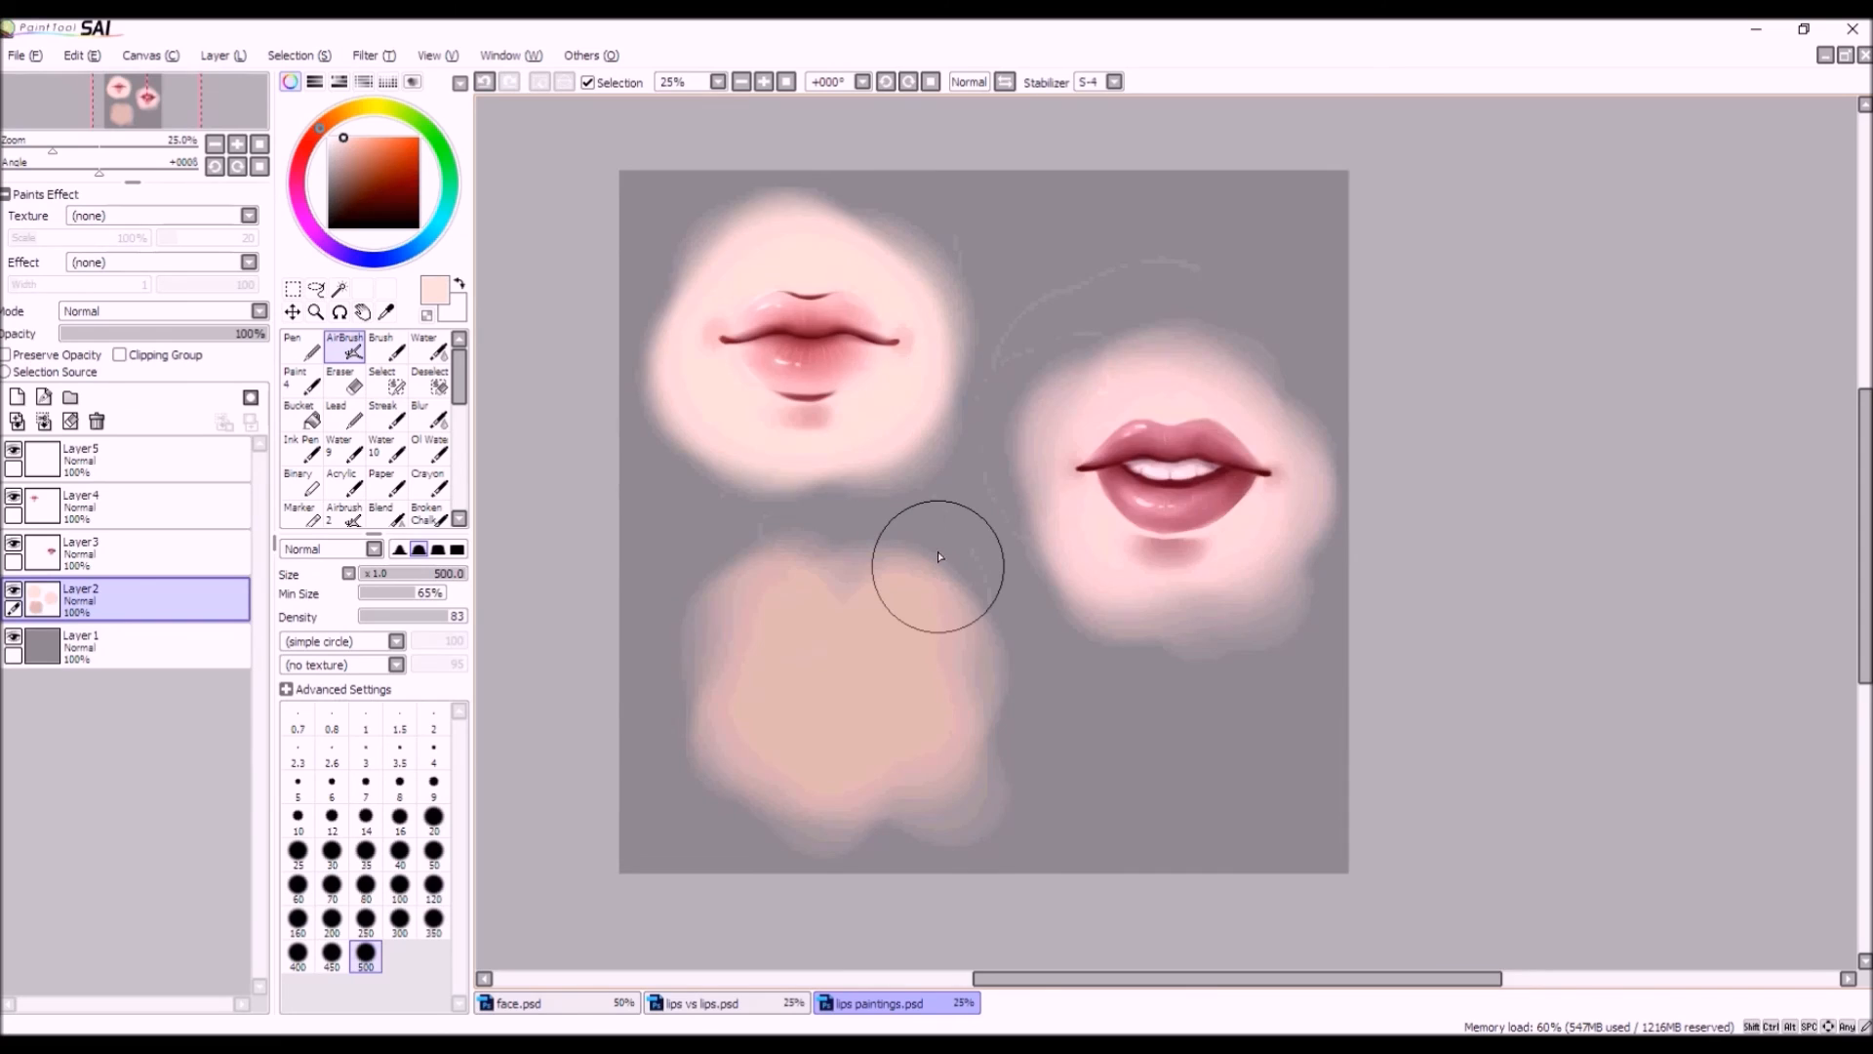
{"action": "scroll", "coordinate": [939, 559], "scroll_direction": "down", "scroll_amount": 2}
{"action": "scroll", "coordinate": [966, 547], "scroll_direction": "up", "scroll_amount": 2}
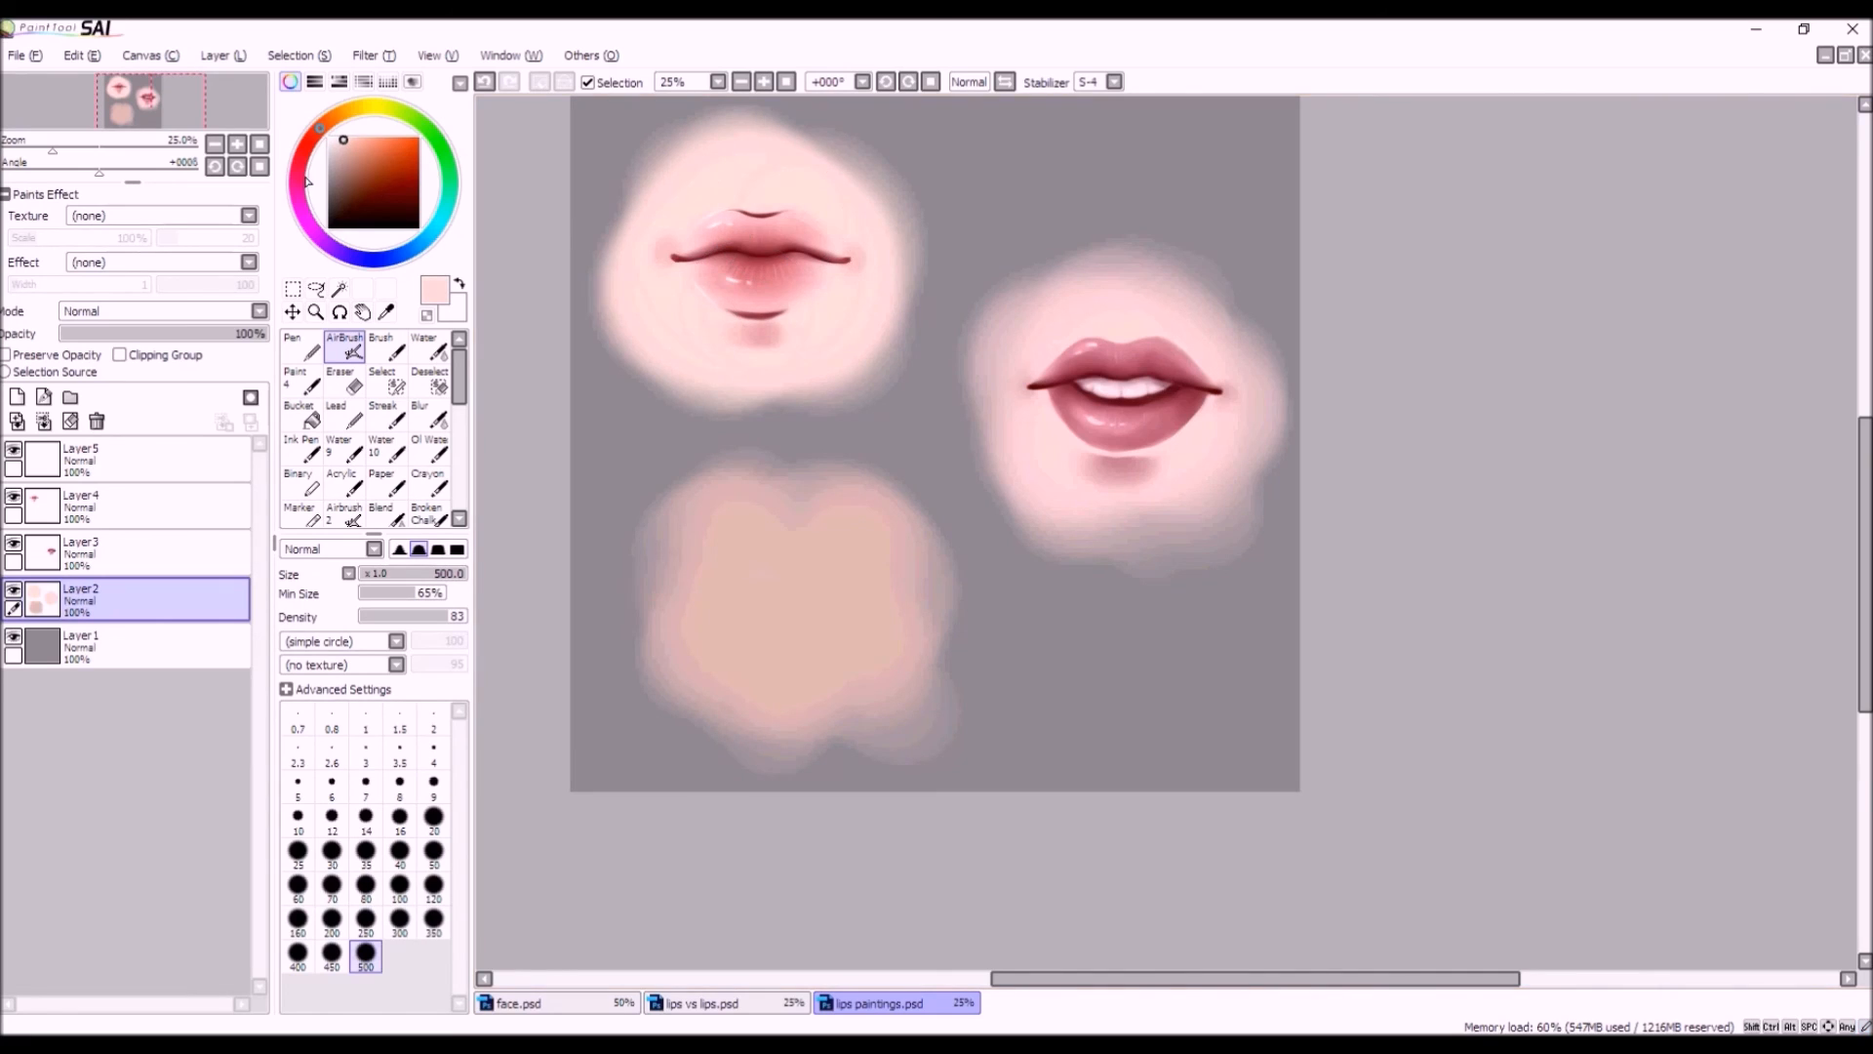
{"action": "left_click", "coordinate": [349, 138]}
{"action": "mouse_move", "coordinate": [750, 207]}
{"action": "left_mouse_down"}
{"action": "mouse_move", "coordinate": [755, 222]}
{"action": "mouse_move", "coordinate": [694, 251]}
{"action": "mouse_move", "coordinate": [693, 292]}
{"action": "left_mouse_up"}
{"action": "left_click", "coordinate": [491, 84]}
{"action": "mouse_move", "coordinate": [755, 246]}
{"action": "left_mouse_down"}
{"action": "mouse_move", "coordinate": [797, 317]}
{"action": "mouse_move", "coordinate": [820, 244]}
{"action": "mouse_move", "coordinate": [671, 310]}
{"action": "mouse_move", "coordinate": [808, 248]}
{"action": "left_mouse_up"}
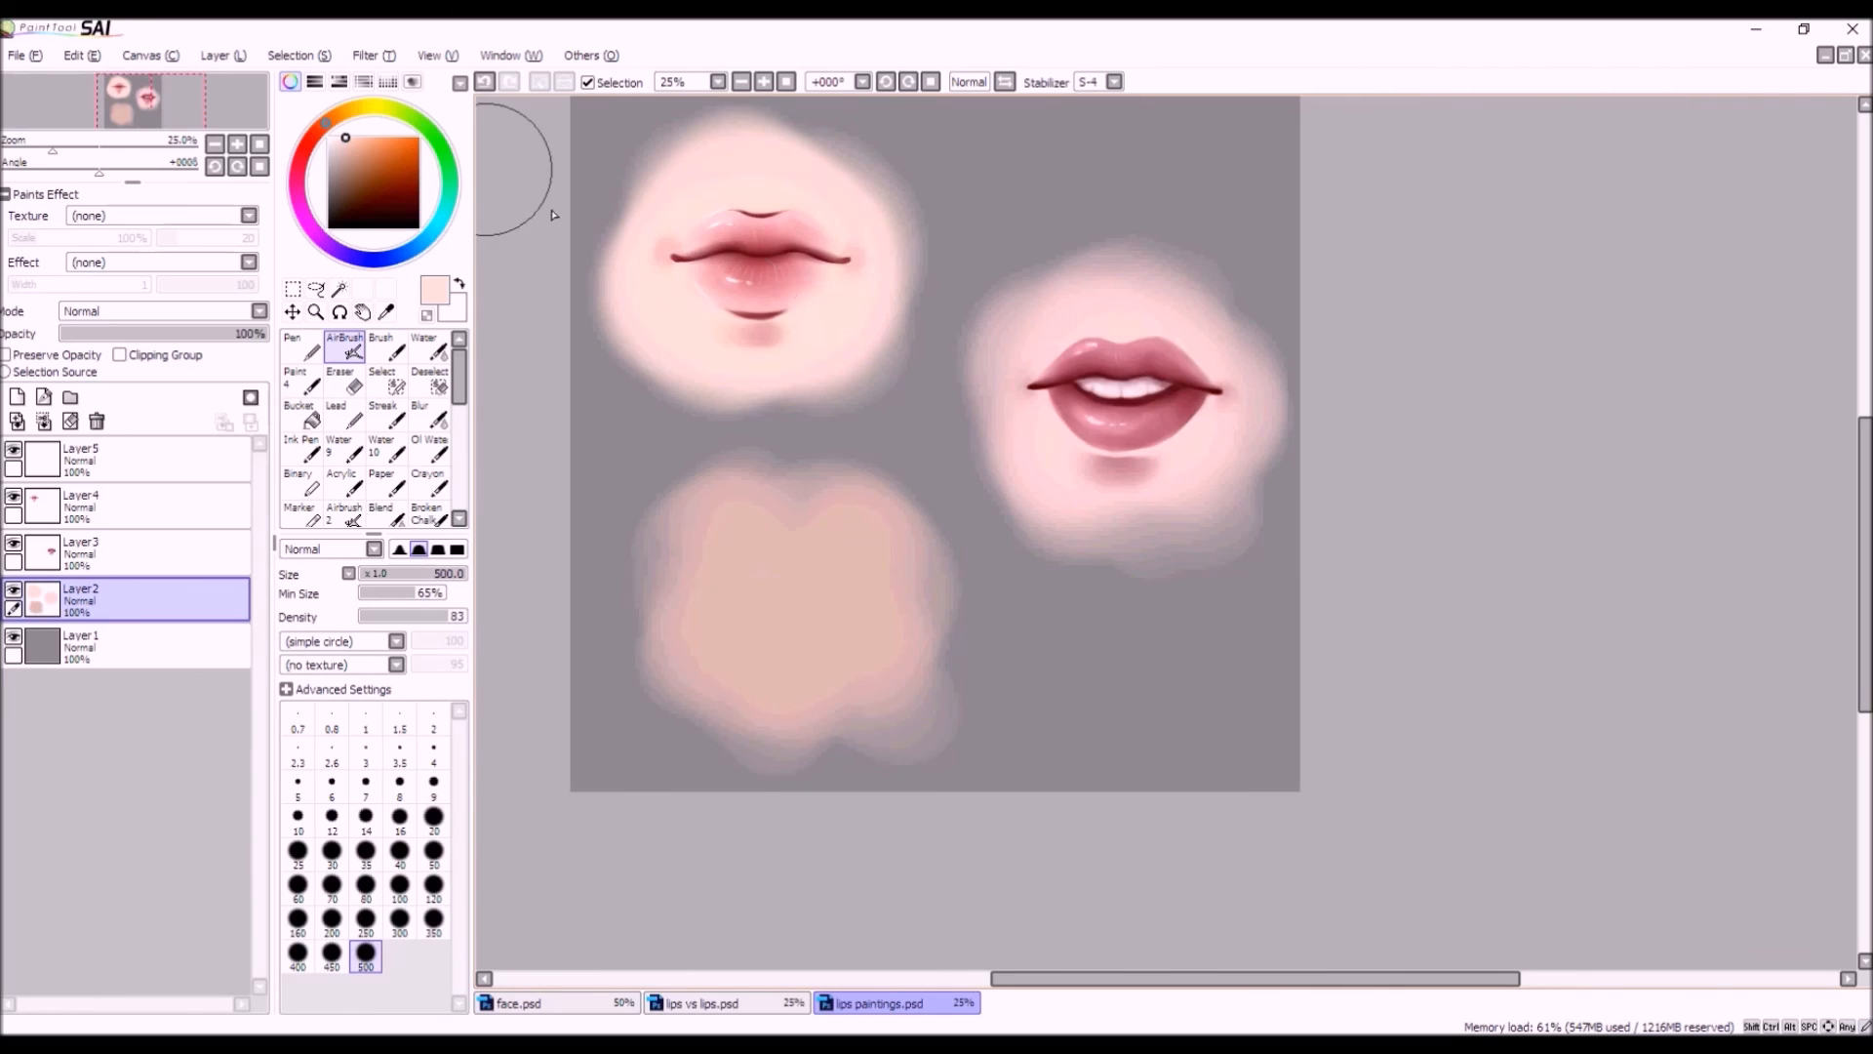
{"action": "scroll", "coordinate": [856, 439], "scroll_direction": "down", "scroll_amount": 3}
{"action": "scroll", "coordinate": [852, 368], "scroll_direction": "up", "scroll_amount": 2}
{"action": "left_click", "coordinate": [485, 82]}
{"action": "scroll", "coordinate": [865, 305], "scroll_direction": "down", "scroll_amount": 1}
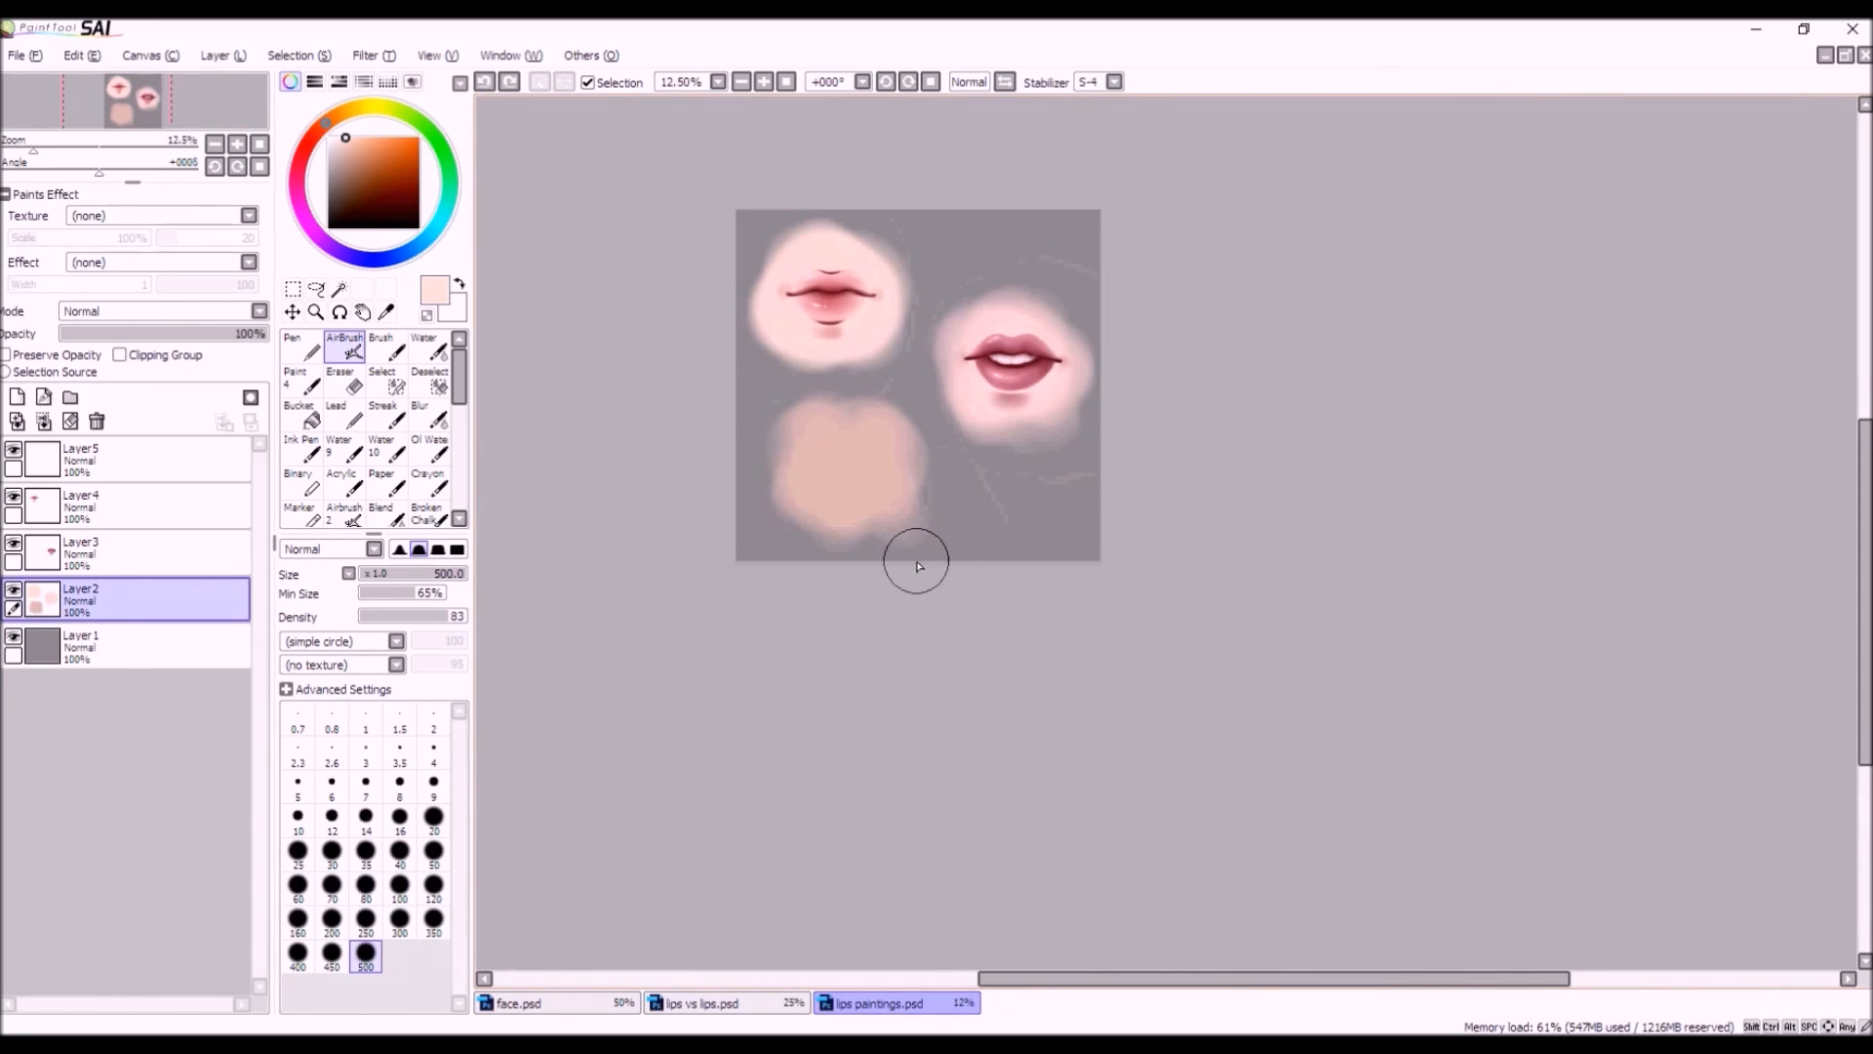
{"action": "scroll", "coordinate": [911, 556], "scroll_direction": "up", "scroll_amount": 1}
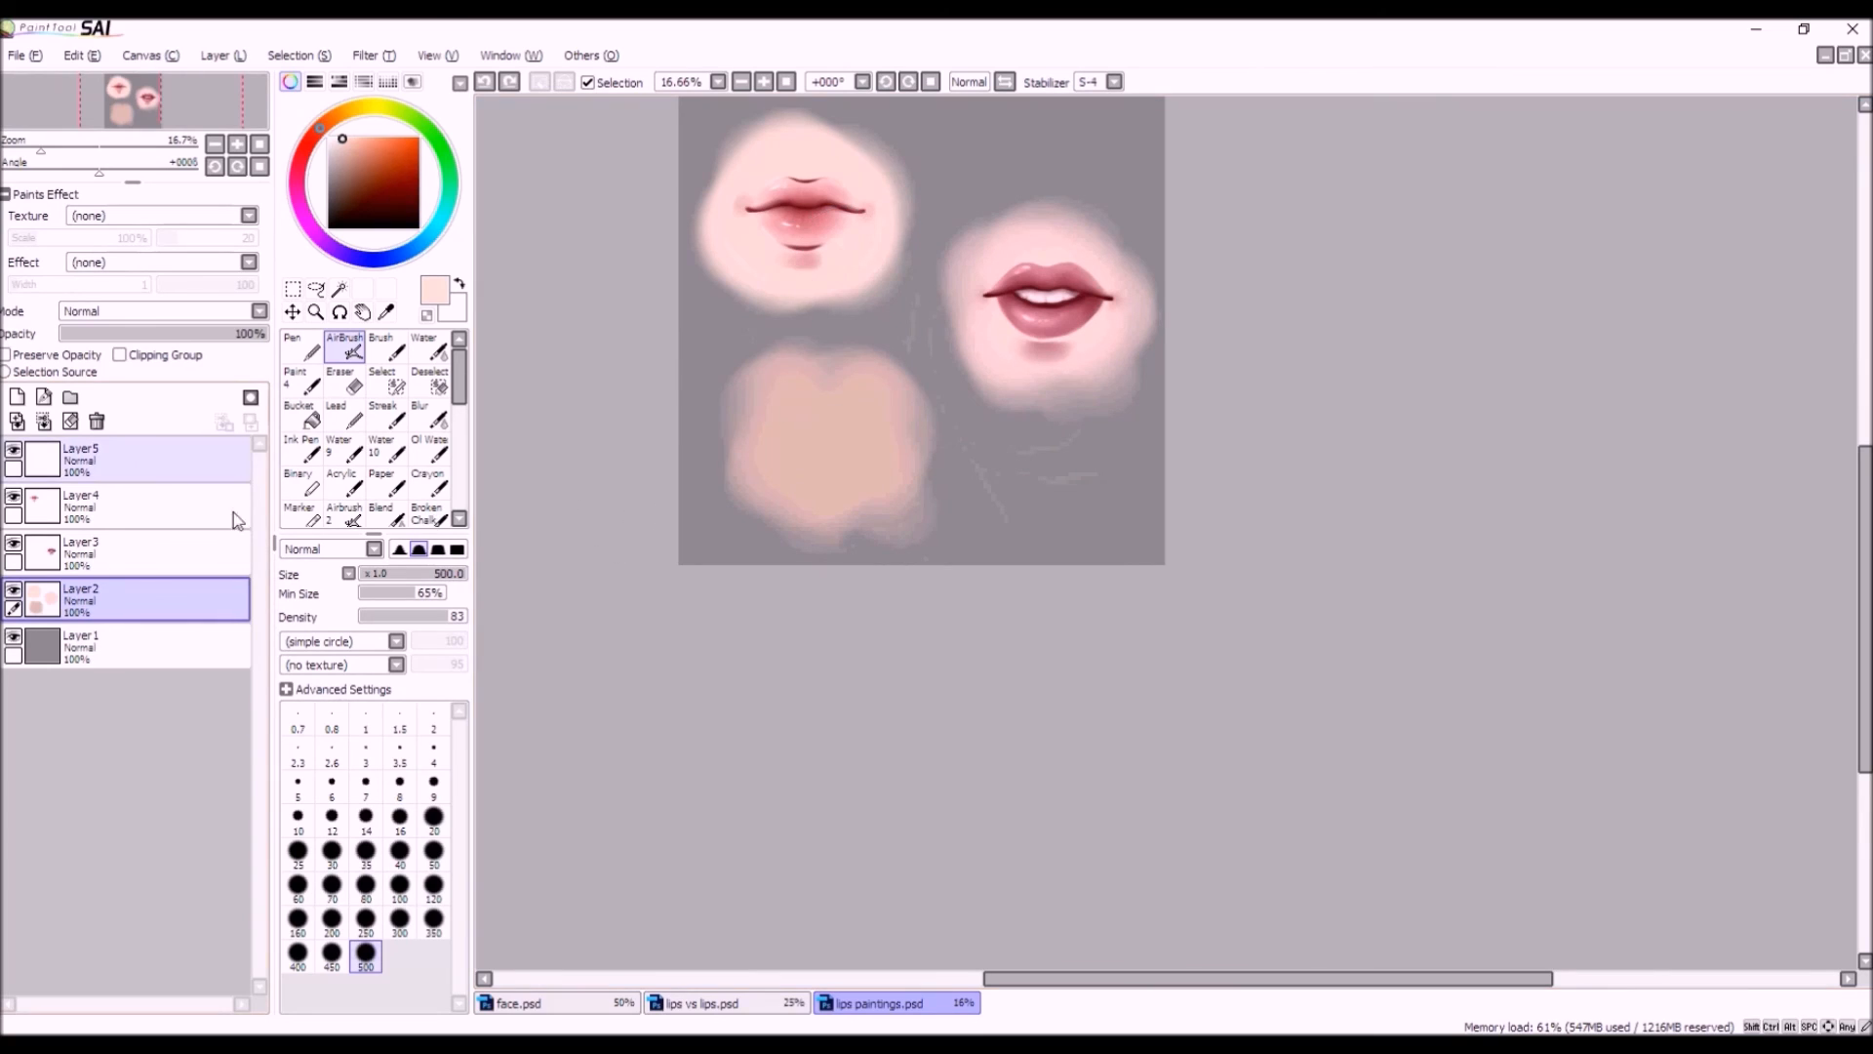
Sample a deep red from the open lips and make Layer3 the active layer, toggling its visibility to check its contents.
{"action": "scroll", "coordinate": [976, 499], "scroll_direction": "down", "scroll_amount": 1}
{"action": "scroll", "coordinate": [979, 313], "scroll_direction": "up", "scroll_amount": 1}
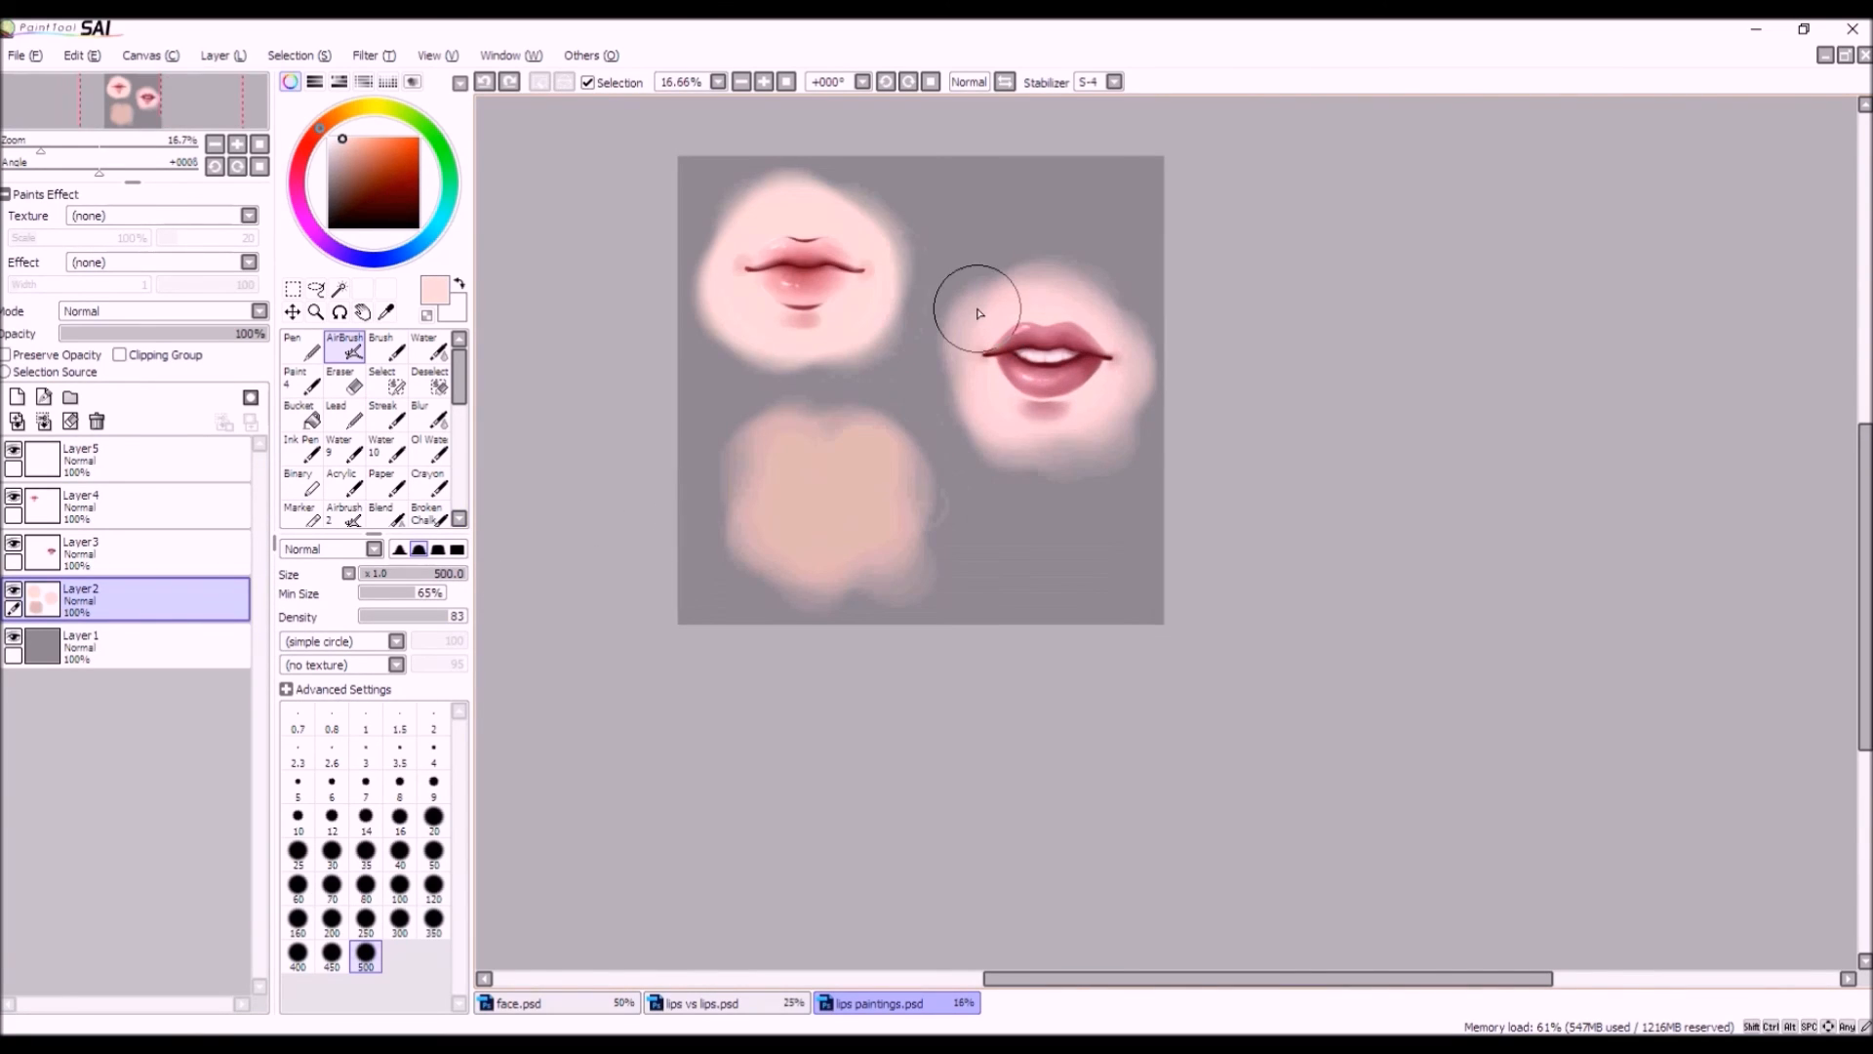
{"action": "scroll", "coordinate": [903, 249], "scroll_direction": "up", "scroll_amount": 1}
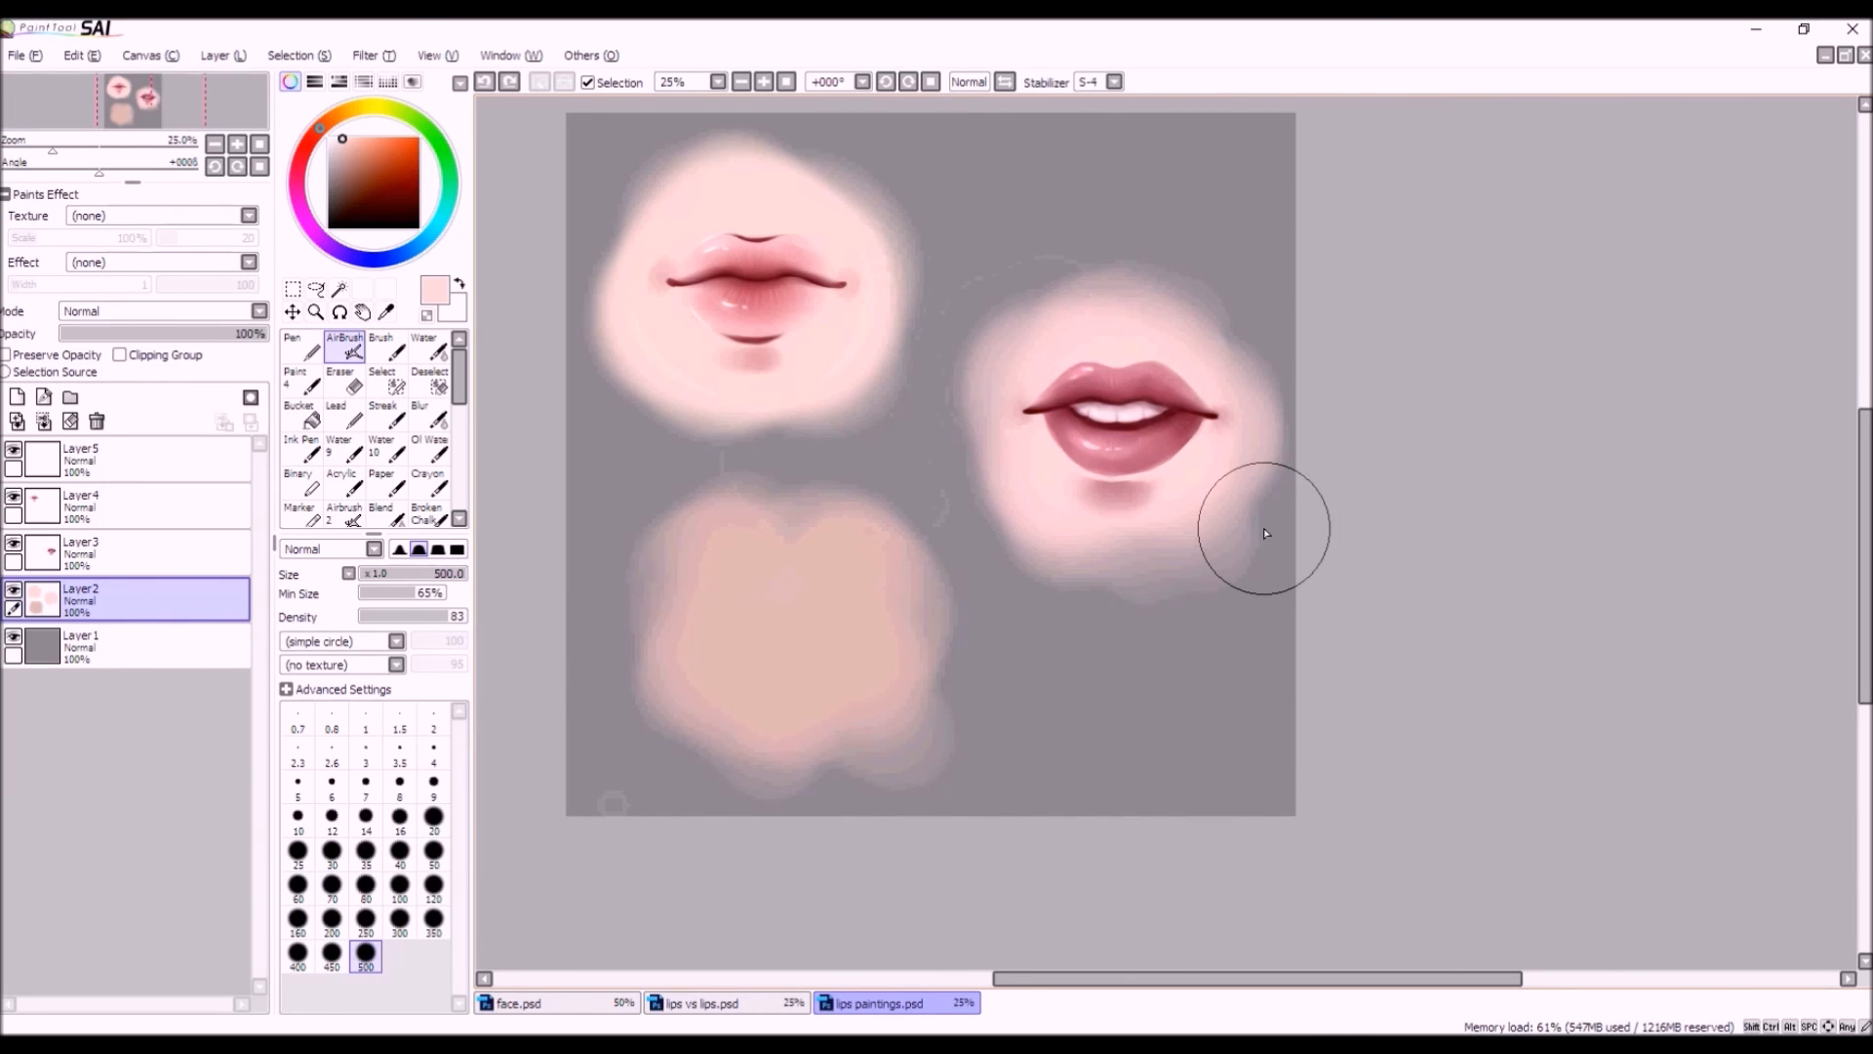
{"action": "scroll", "coordinate": [829, 458], "scroll_direction": "down", "scroll_amount": 1}
{"action": "scroll", "coordinate": [1073, 469], "scroll_direction": "up", "scroll_amount": 3}
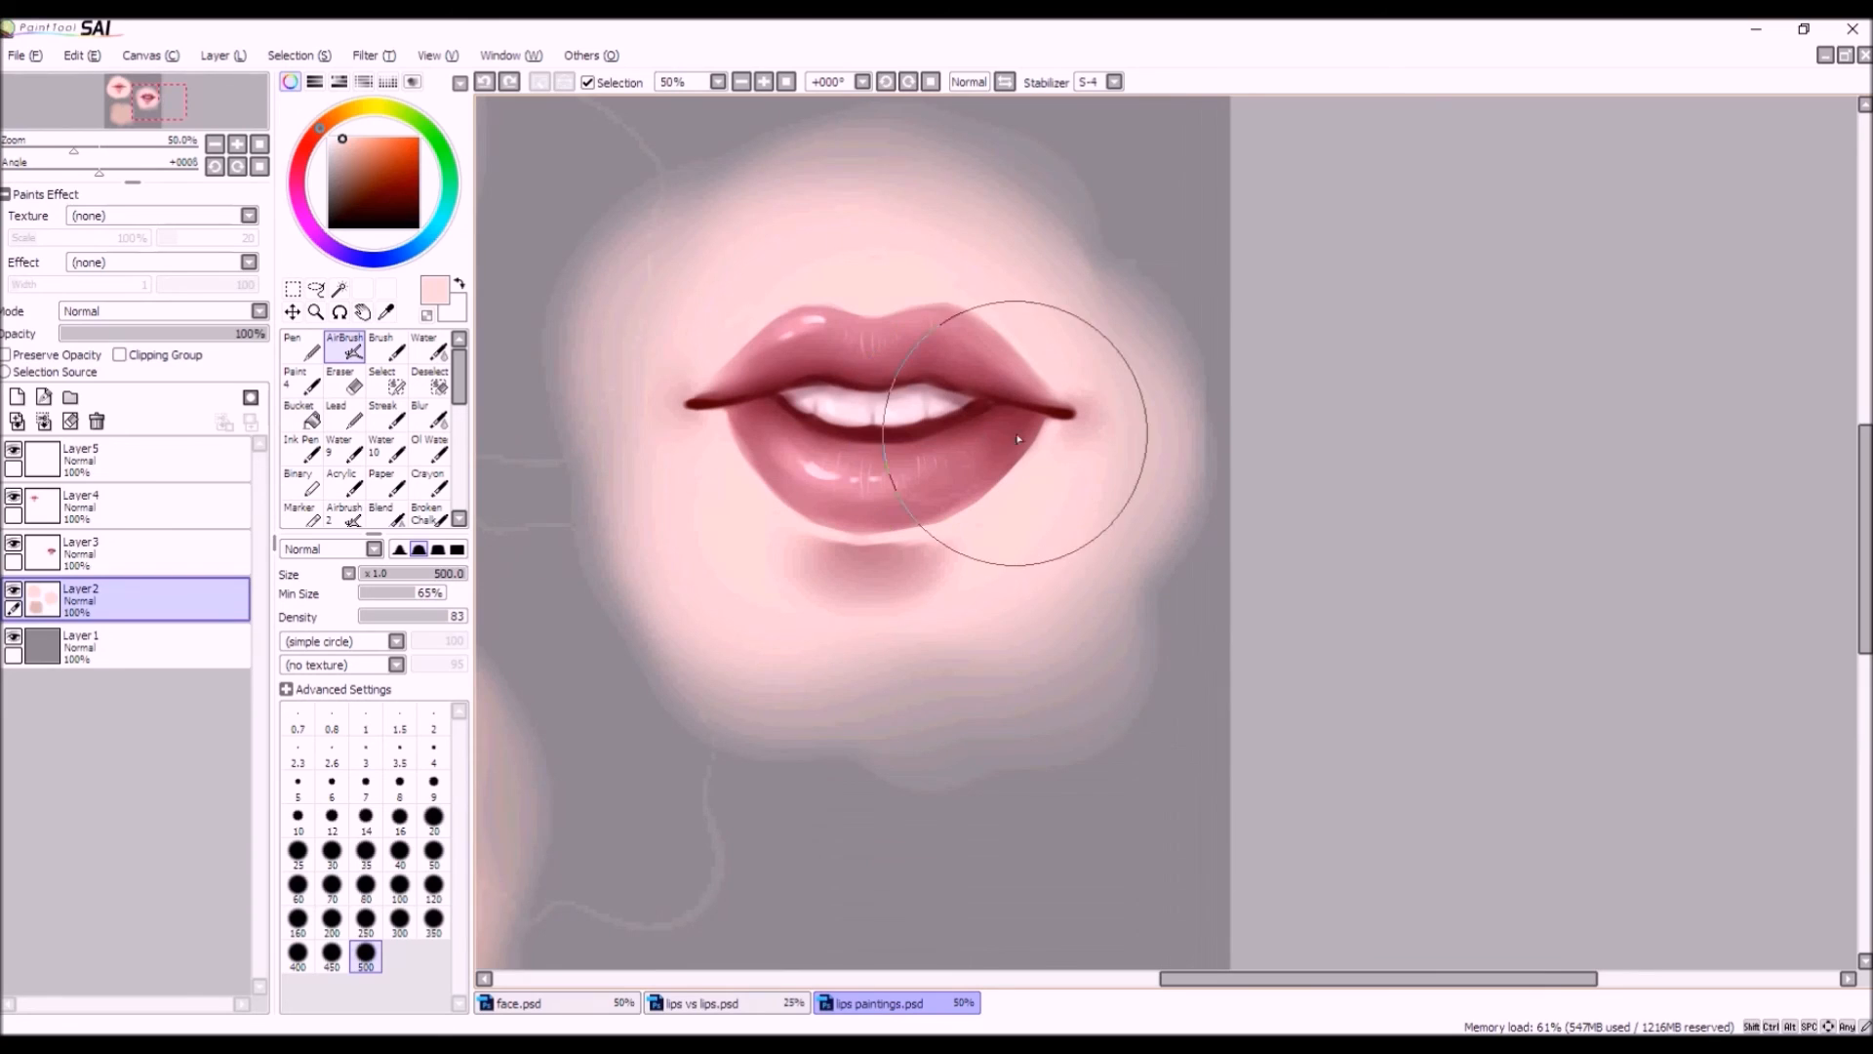
{"action": "right_click", "coordinate": [1016, 437]}
{"action": "left_click", "coordinate": [149, 554]}
{"action": "left_click", "coordinate": [14, 544]}
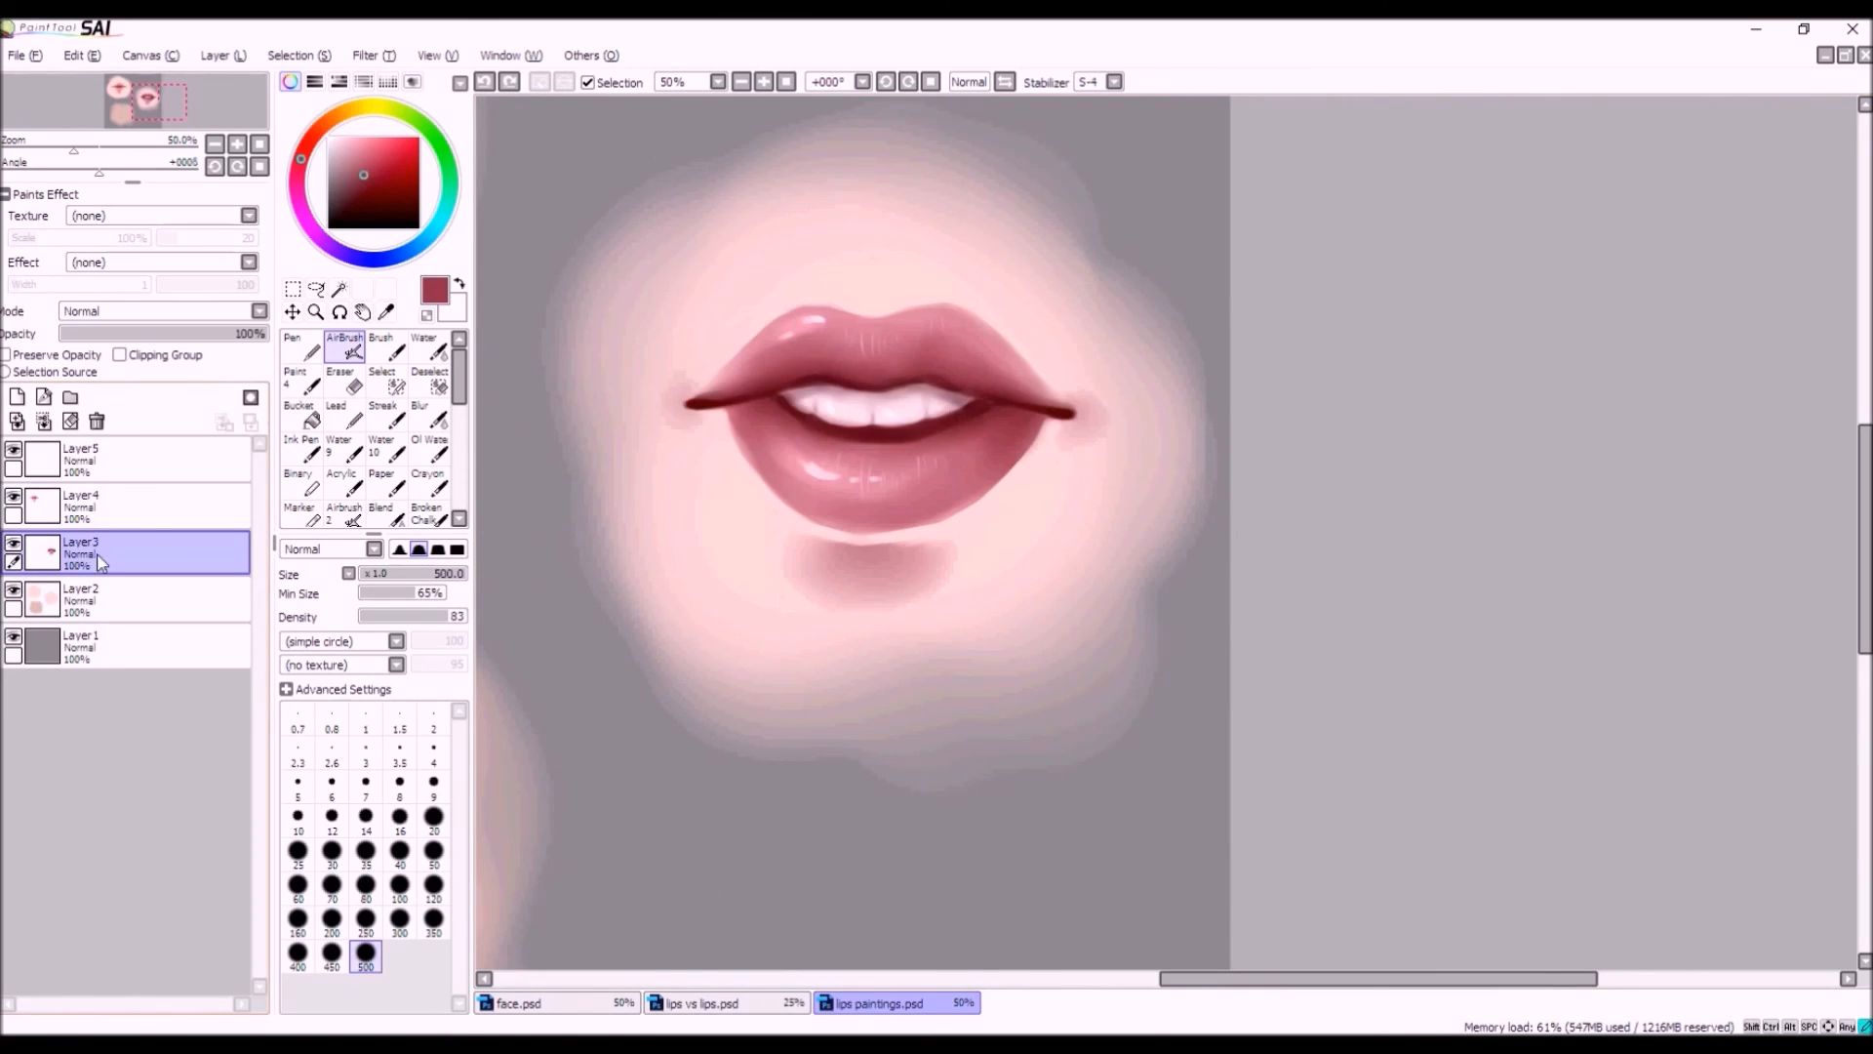
{"action": "left_click", "coordinate": [14, 543]}
Shade the outer edge of the open pair's lower lip with the AirBrush at size 41, undoing the last stroke.
{"action": "mouse_move", "coordinate": [458, 572]}
{"action": "left_mouse_down"}
{"action": "mouse_move", "coordinate": [395, 576]}
{"action": "mouse_move", "coordinate": [426, 575]}
{"action": "left_mouse_up"}
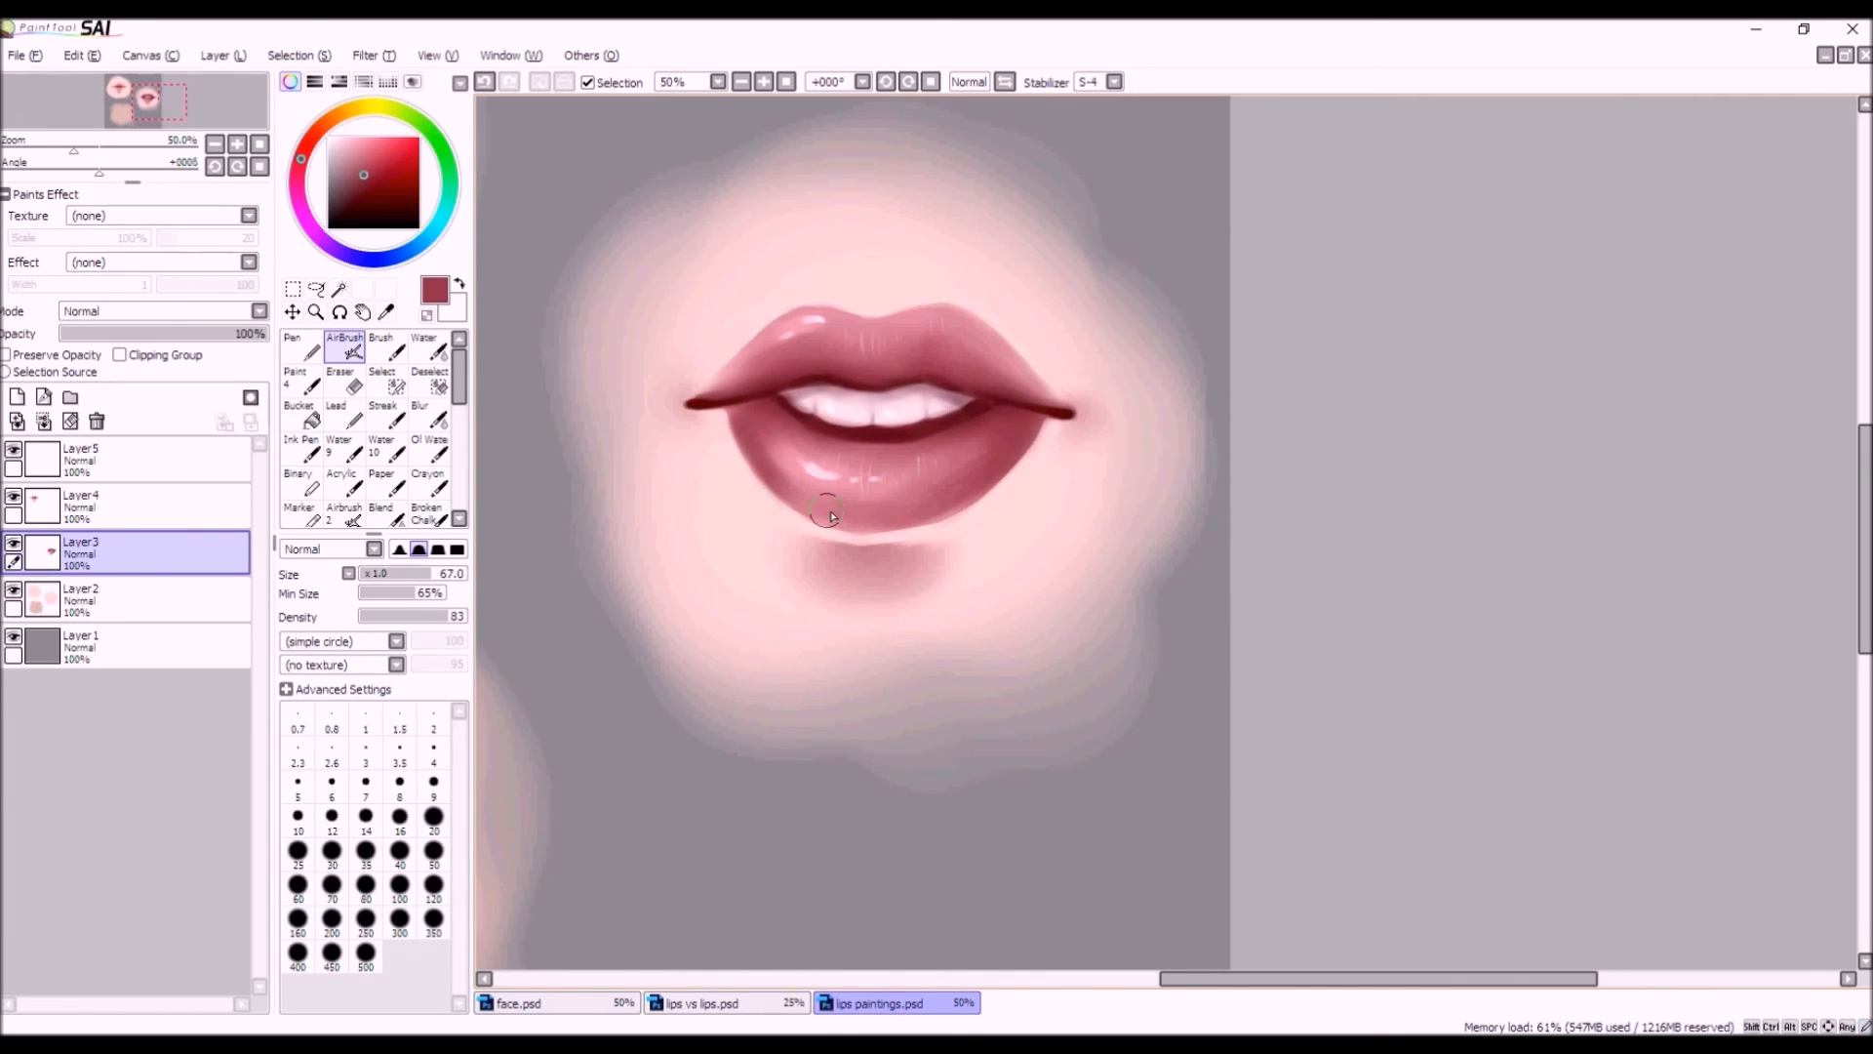
{"action": "left_click", "coordinate": [403, 574]}
{"action": "left_click_drag", "start_coordinate": [739, 417], "coordinate": [784, 481]}
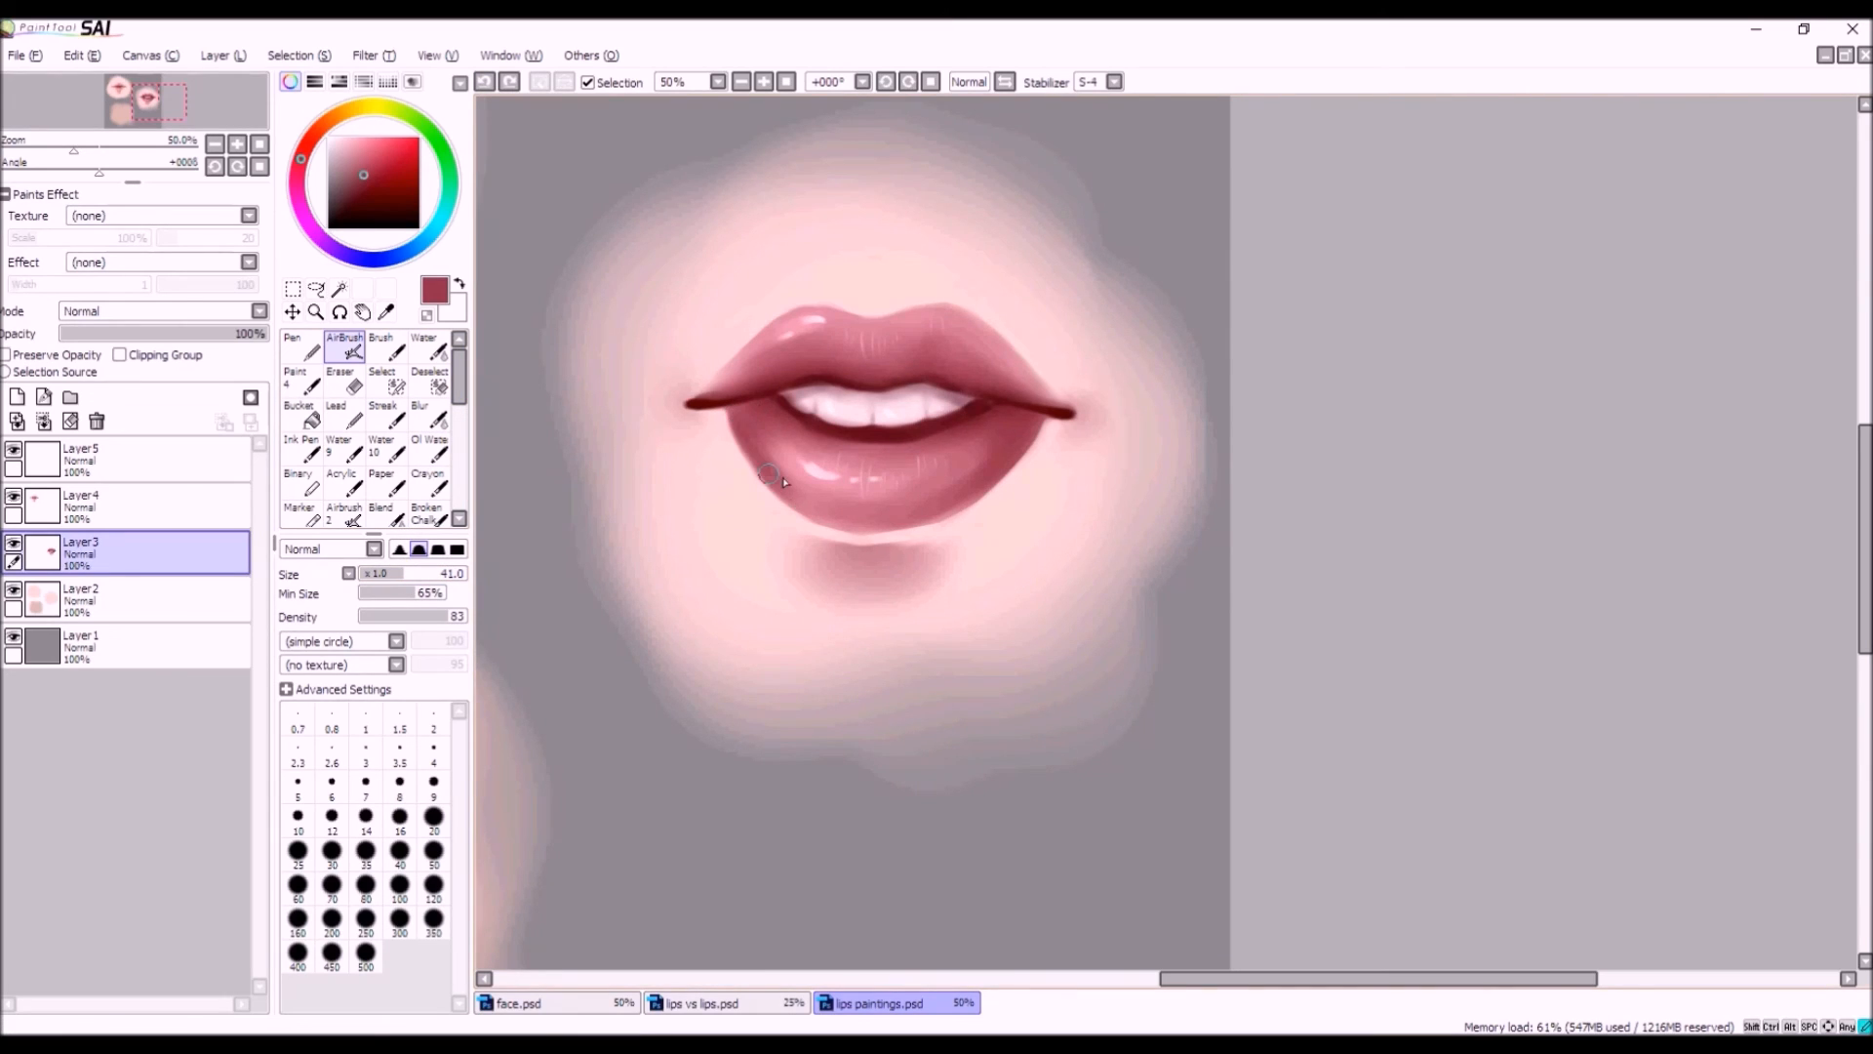
{"action": "scroll", "coordinate": [937, 589], "scroll_direction": "down", "scroll_amount": 2}
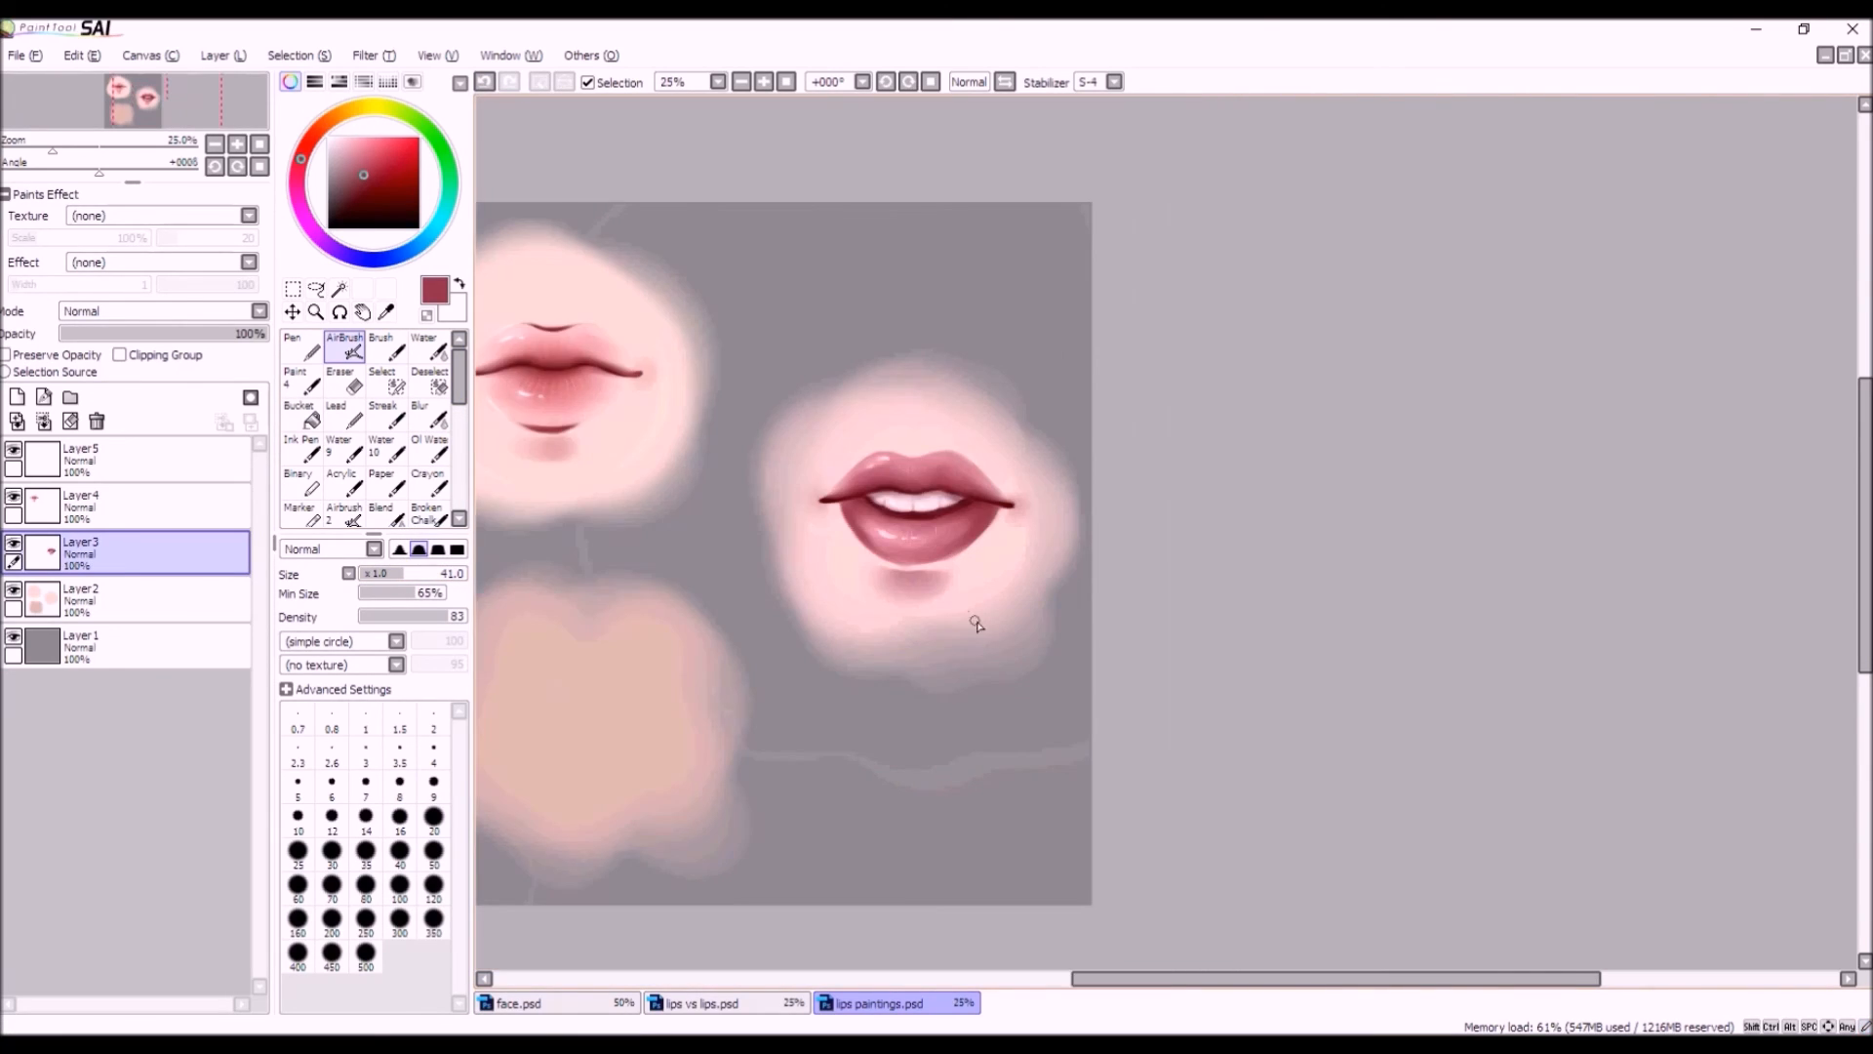
{"action": "scroll", "coordinate": [980, 523], "scroll_direction": "up", "scroll_amount": 2}
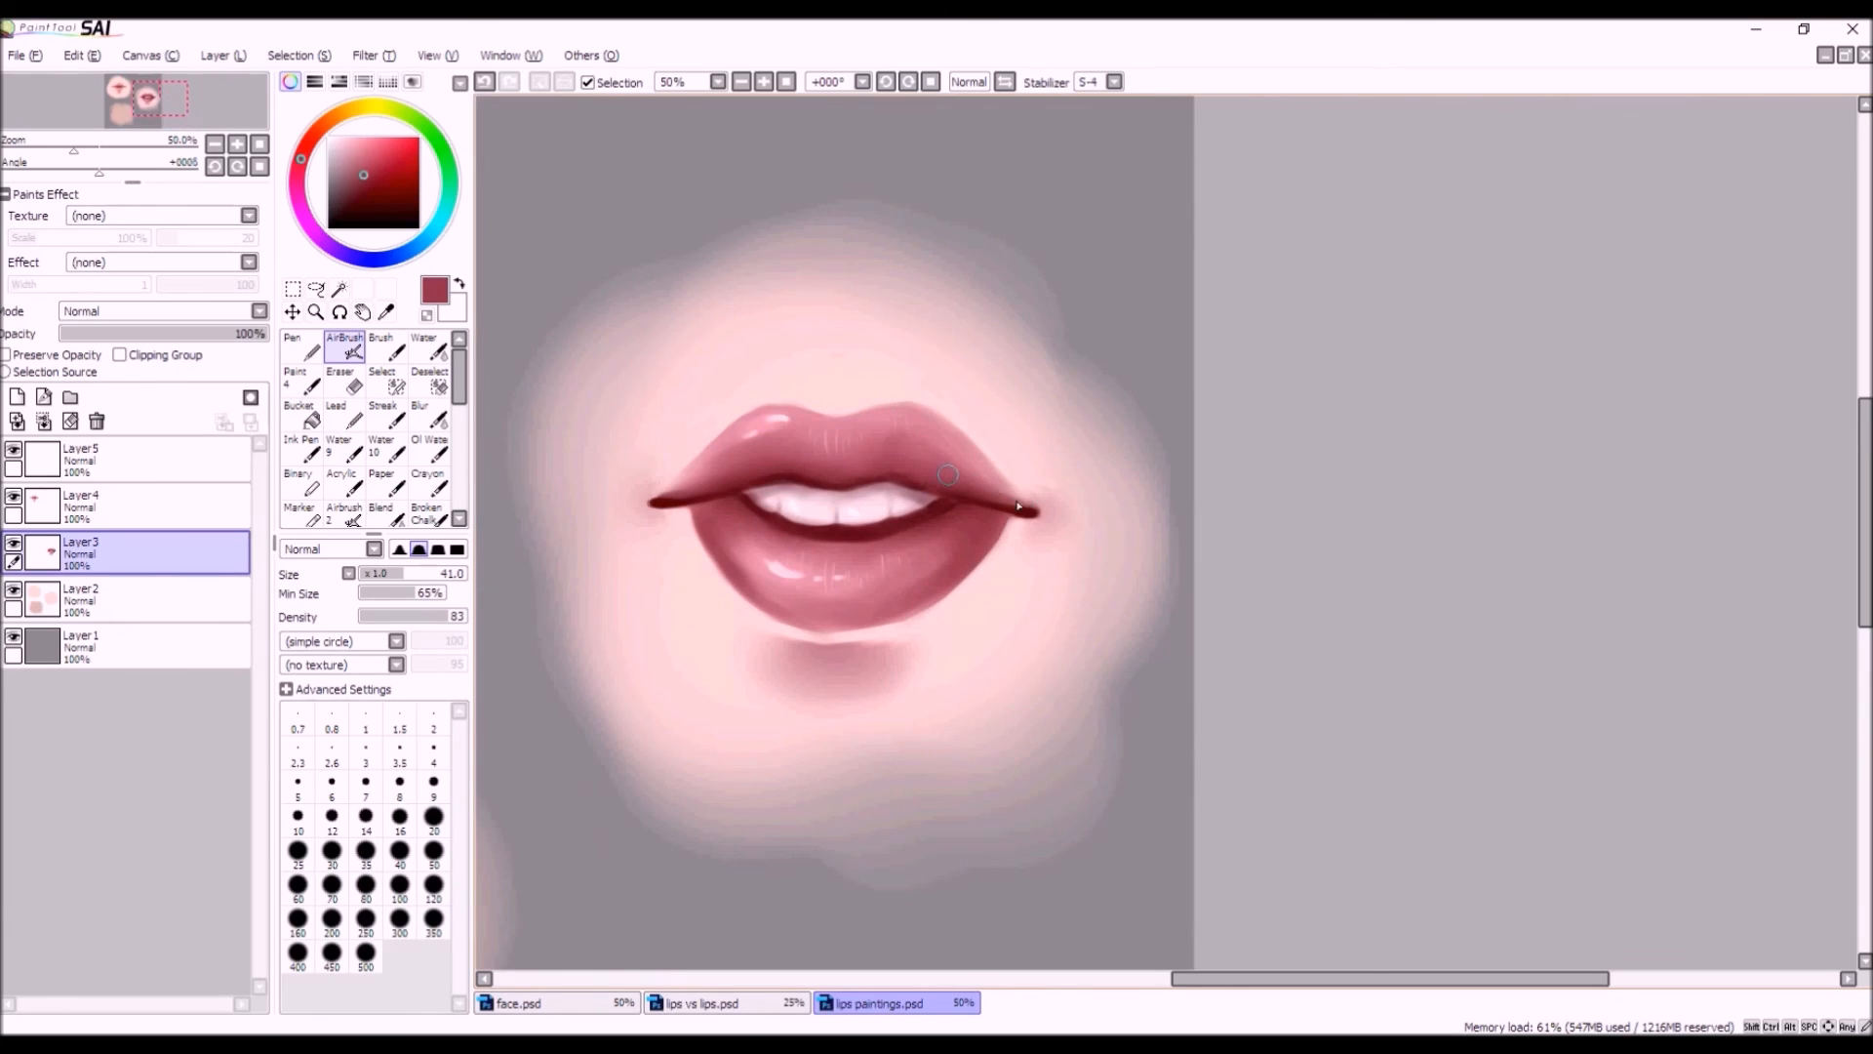
{"action": "left_click", "coordinate": [484, 83]}
{"action": "scroll", "coordinate": [757, 521], "scroll_direction": "down", "scroll_amount": 1}
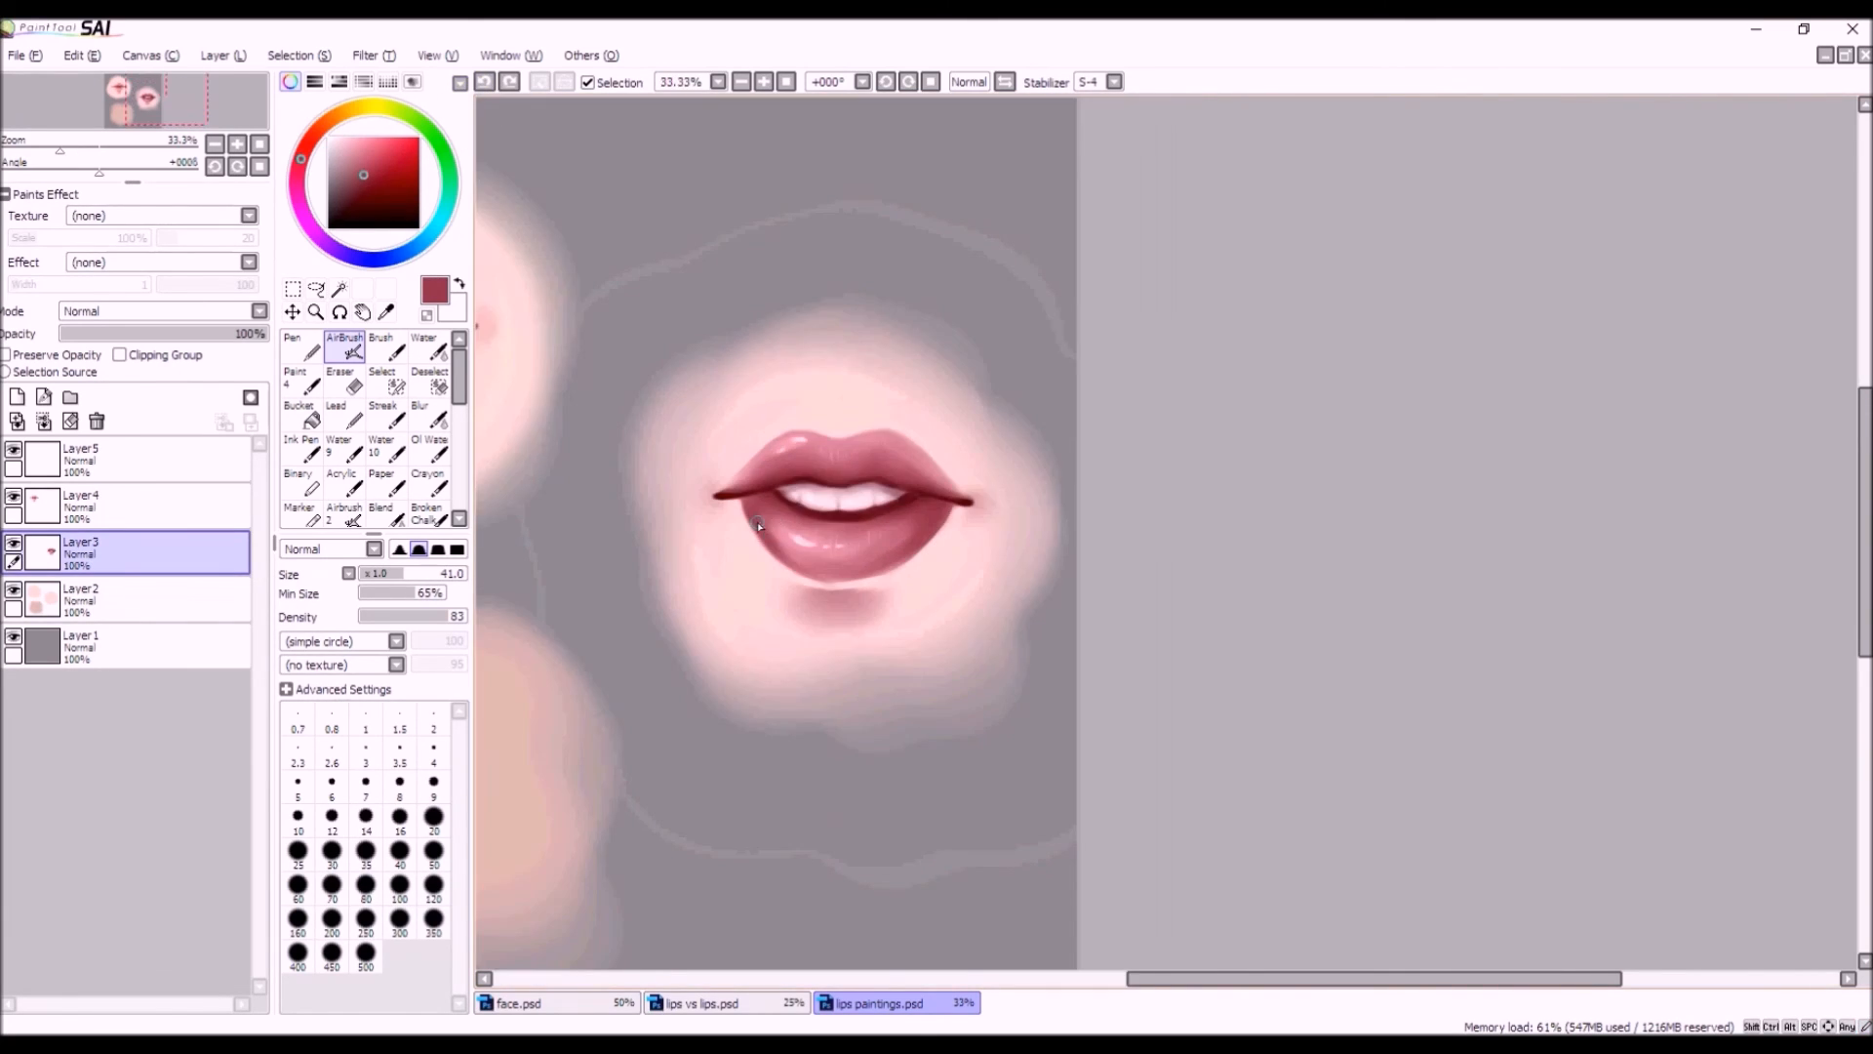
{"action": "scroll", "coordinate": [753, 510], "scroll_direction": "up", "scroll_amount": 1}
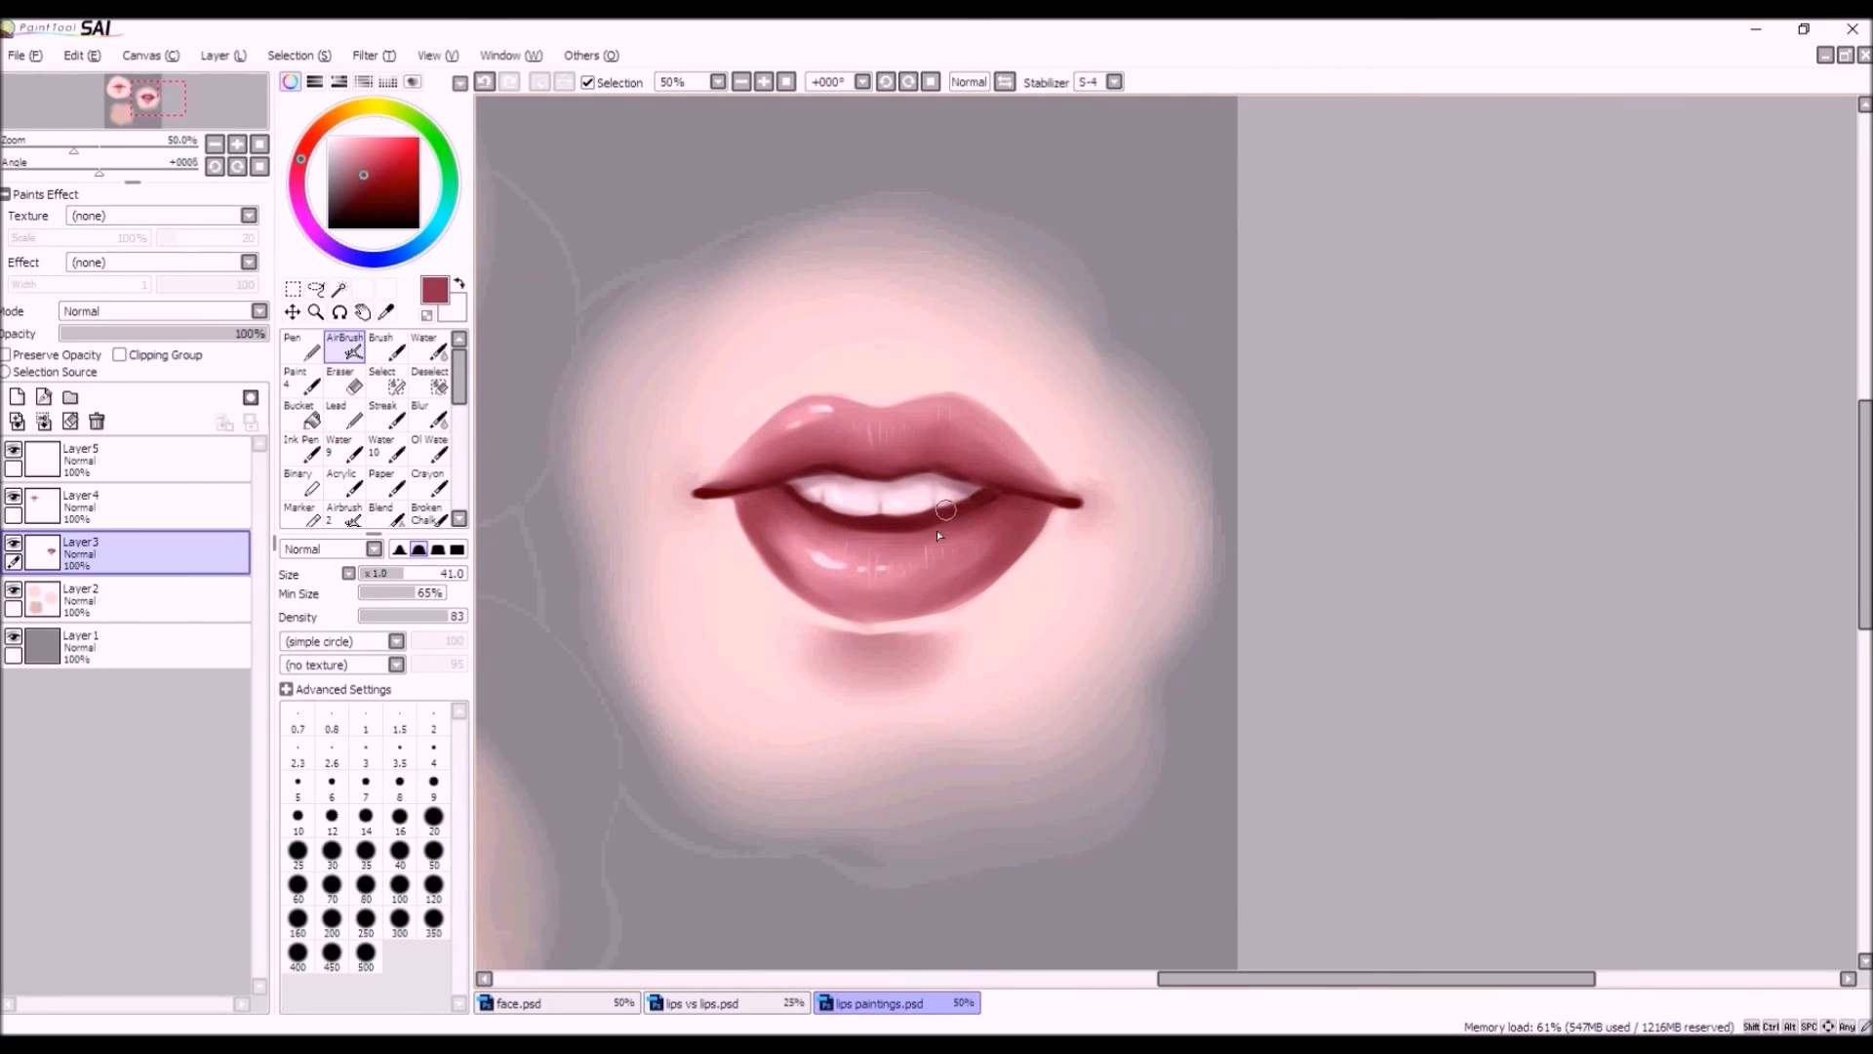
Try shading across the open pair's lower lip beneath the teeth with the same deep red, and undo the strokes.
{"action": "left_click_drag", "start_coordinate": [958, 525], "coordinate": [839, 533]}
{"action": "scroll", "coordinate": [775, 490], "scroll_direction": "down", "scroll_amount": 3}
{"action": "scroll", "coordinate": [776, 490], "scroll_direction": "up", "scroll_amount": 2}
{"action": "left_click", "coordinate": [479, 87]}
{"action": "left_click", "coordinate": [479, 87]}
{"action": "left_click", "coordinate": [481, 88]}
Darken the lower lip near both inner corners of the open mouth with the deep red AirBrush at size 41.
{"action": "scroll", "coordinate": [852, 569], "scroll_direction": "up", "scroll_amount": 1}
{"action": "left_click_drag", "start_coordinate": [924, 503], "coordinate": [967, 478]}
{"action": "left_click_drag", "start_coordinate": [755, 470], "coordinate": [751, 479]}
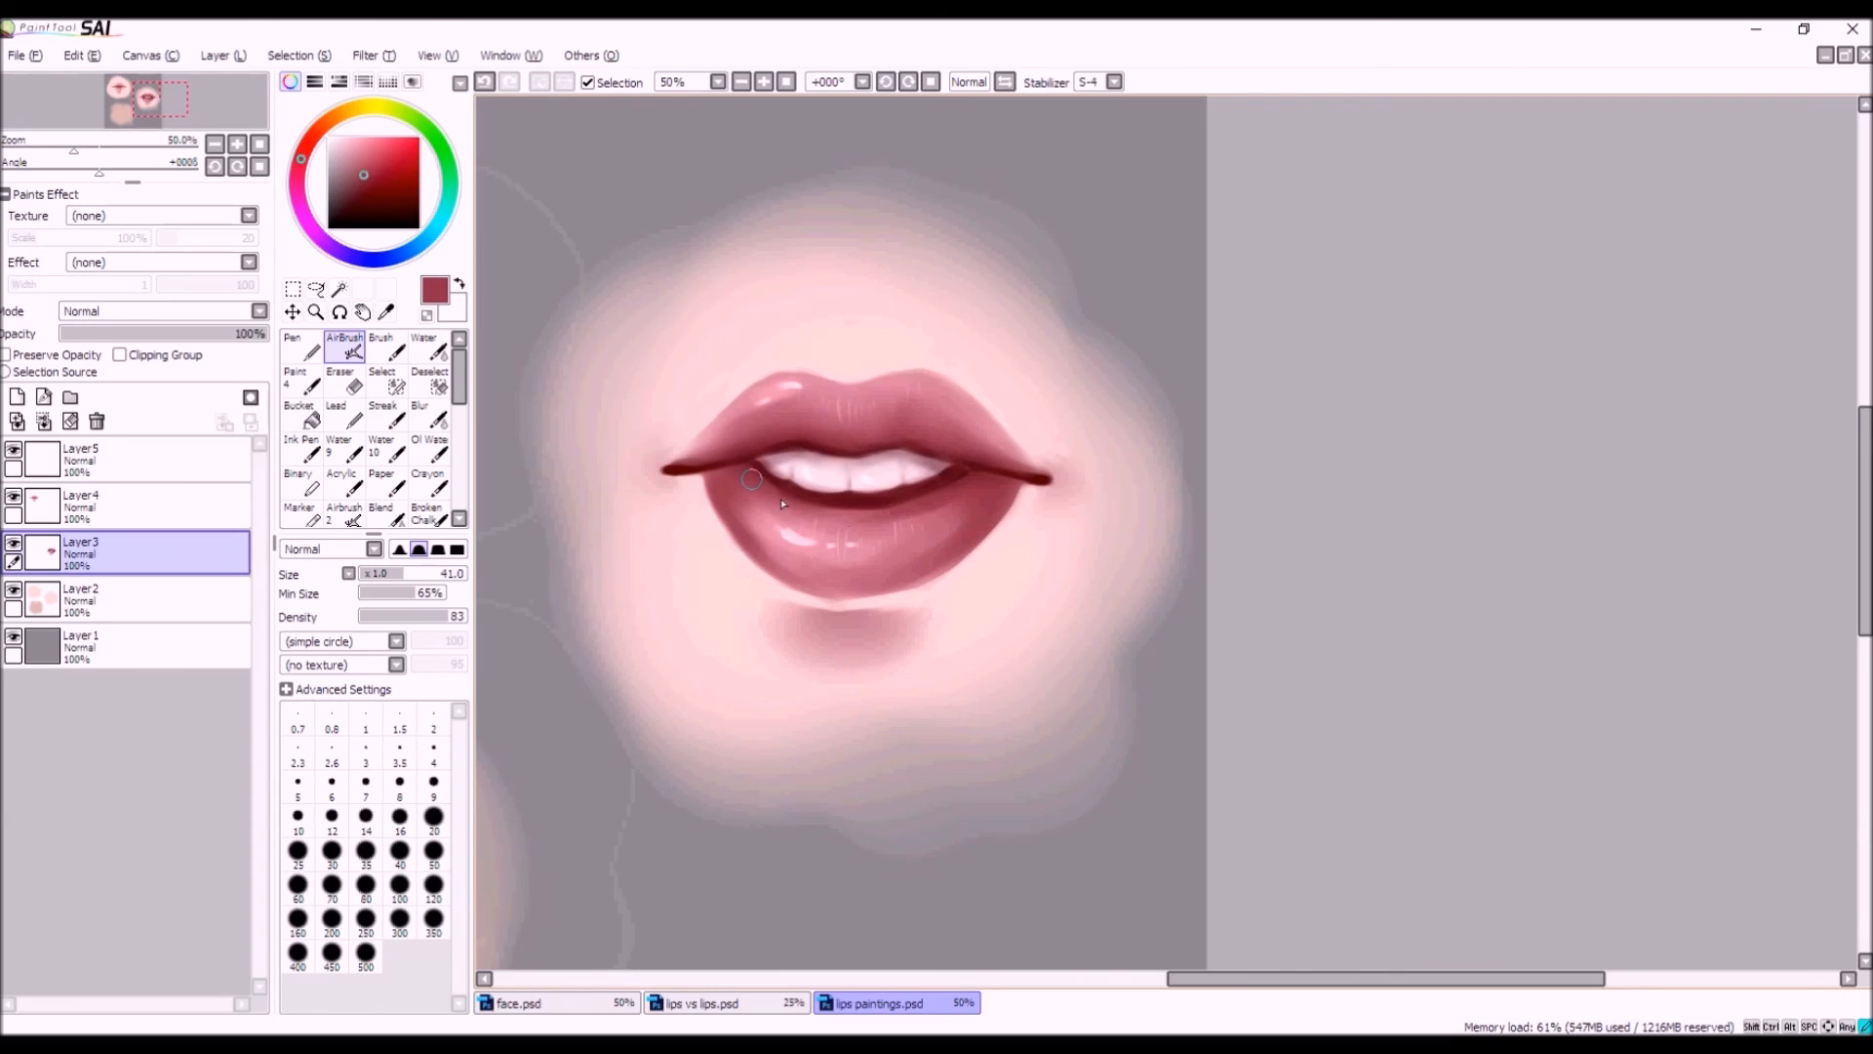
{"action": "scroll", "coordinate": [1015, 527], "scroll_direction": "down", "scroll_amount": 4}
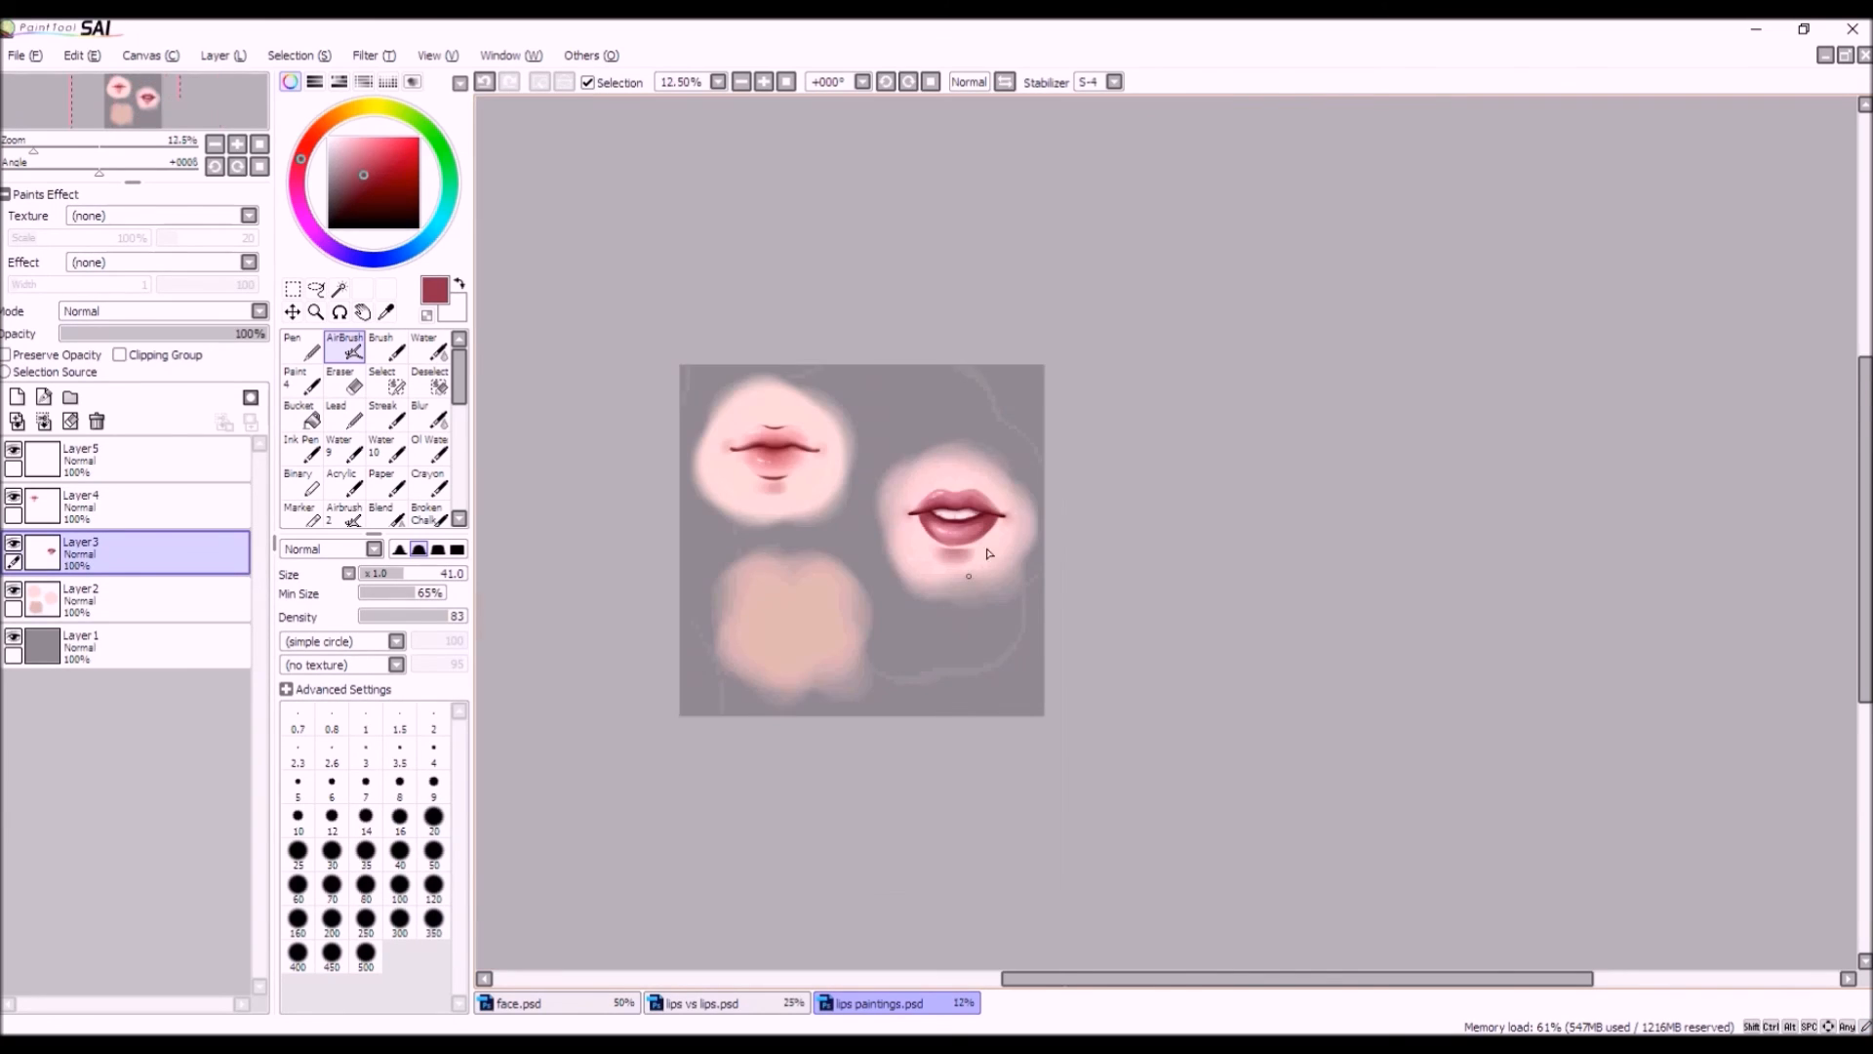
Soften the inner area of the open pair's lower lip with a sampled rosy pink using the AirBrush at size 33.
{"action": "scroll", "coordinate": [988, 553], "scroll_direction": "up", "scroll_amount": 3}
{"action": "left_click", "coordinate": [974, 470], "text": "alt"}
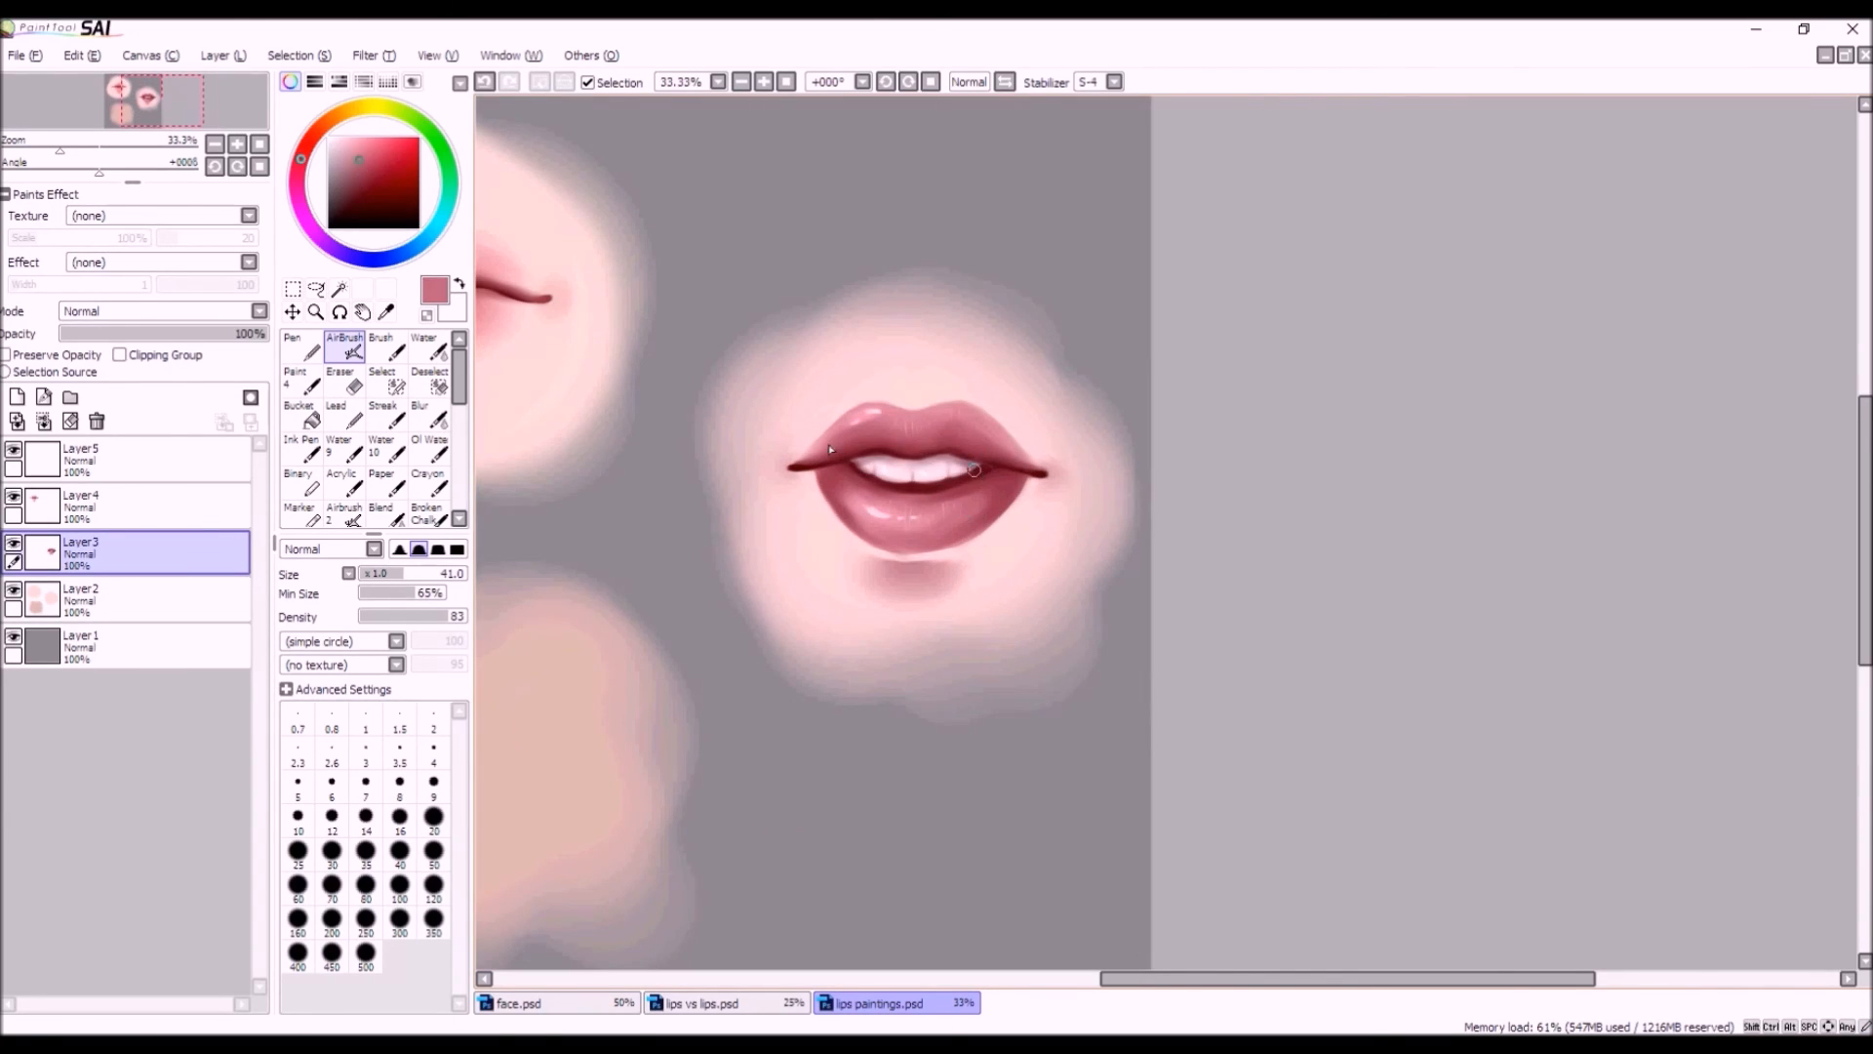
{"action": "left_click", "coordinate": [394, 574]}
{"action": "scroll", "coordinate": [1032, 503], "scroll_direction": "up", "scroll_amount": 3}
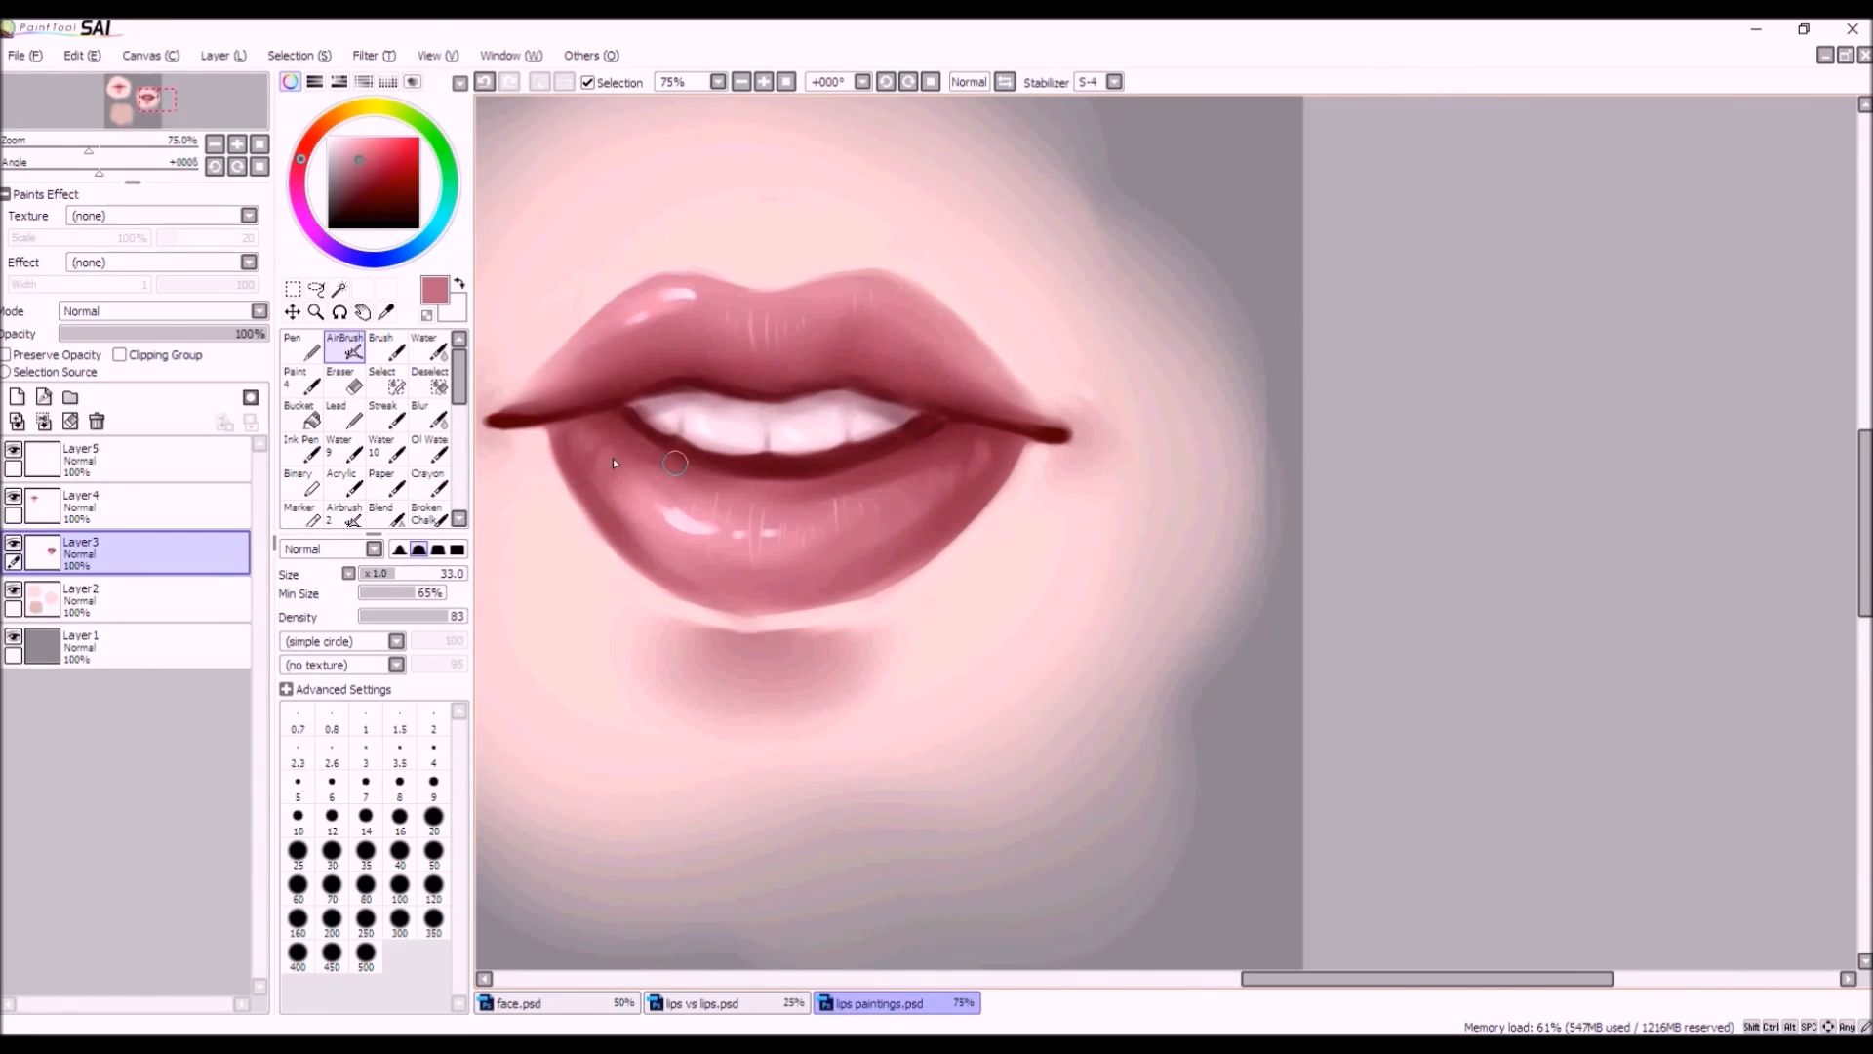
Deepen the bottom edge of the open pair's lower lip with a darker crimson using the AirBrush at size 33.
{"action": "right_click", "coordinate": [953, 521]}
{"action": "scroll", "coordinate": [956, 617], "scroll_direction": "down", "scroll_amount": 3}
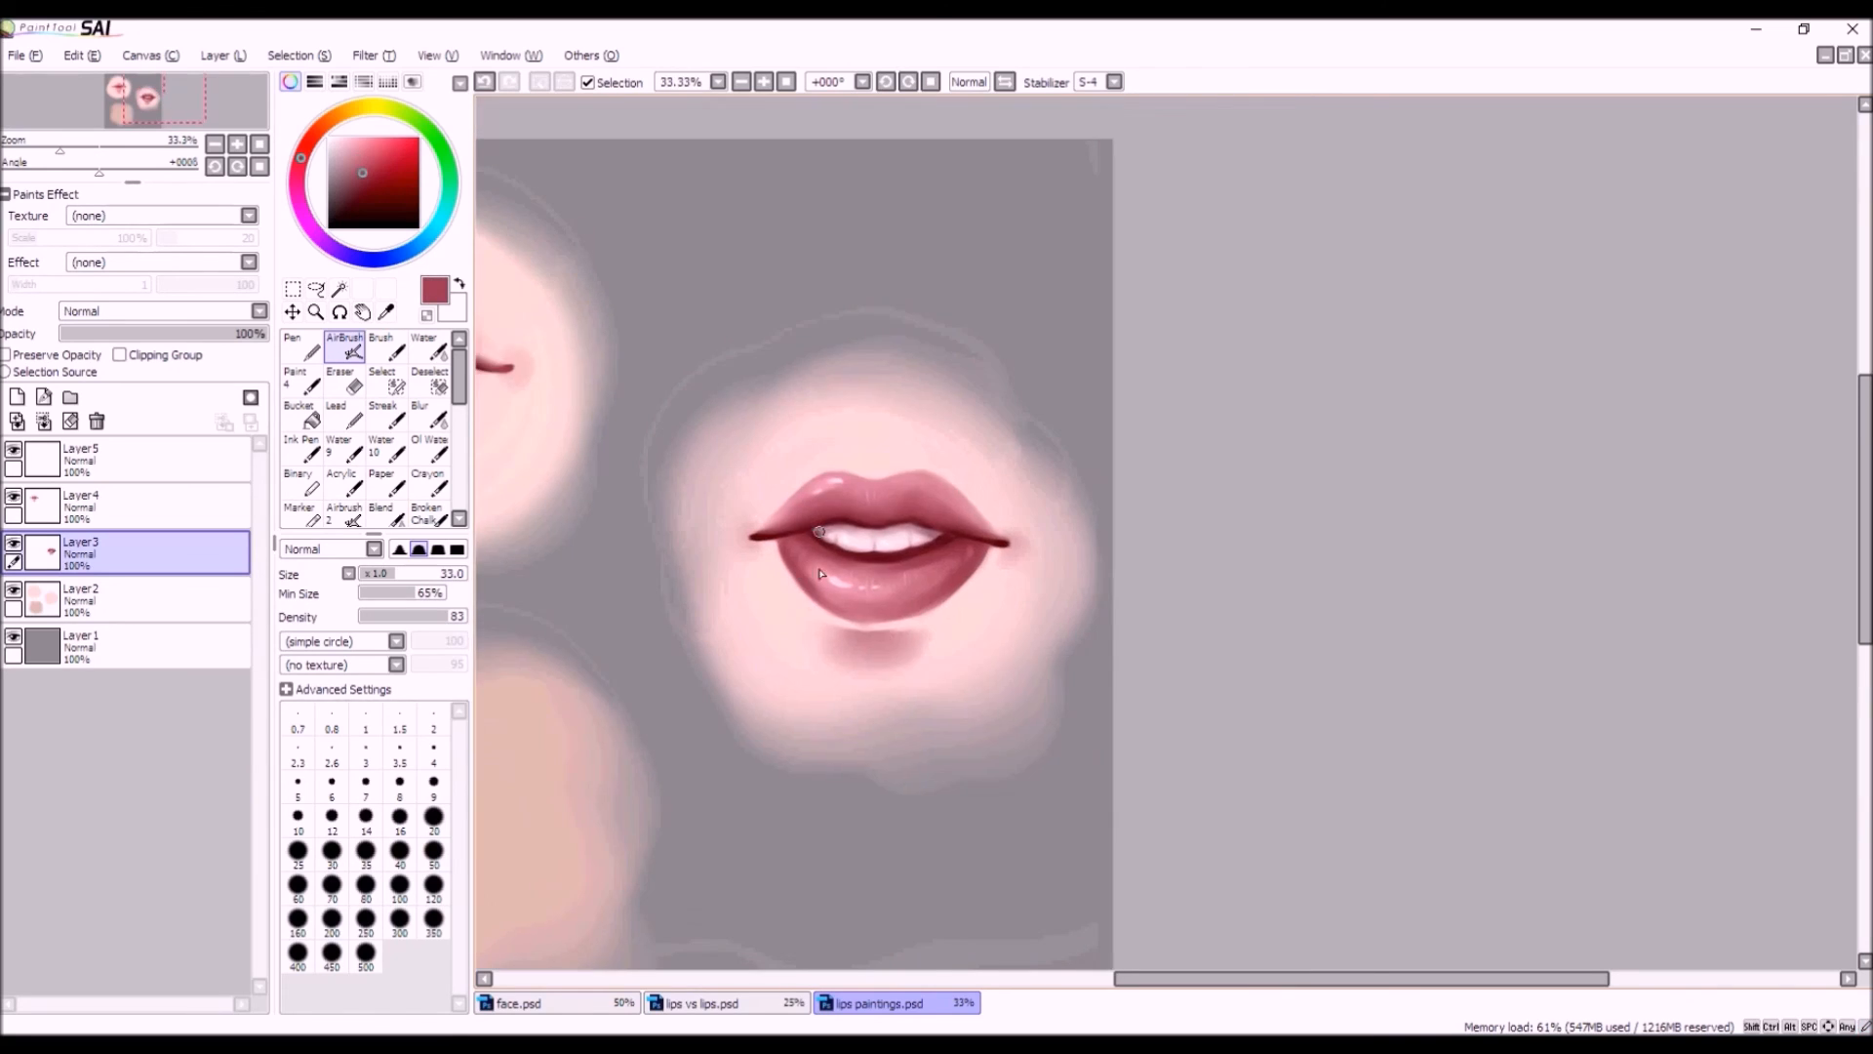
{"action": "scroll", "coordinate": [820, 556], "scroll_direction": "up", "scroll_amount": 1}
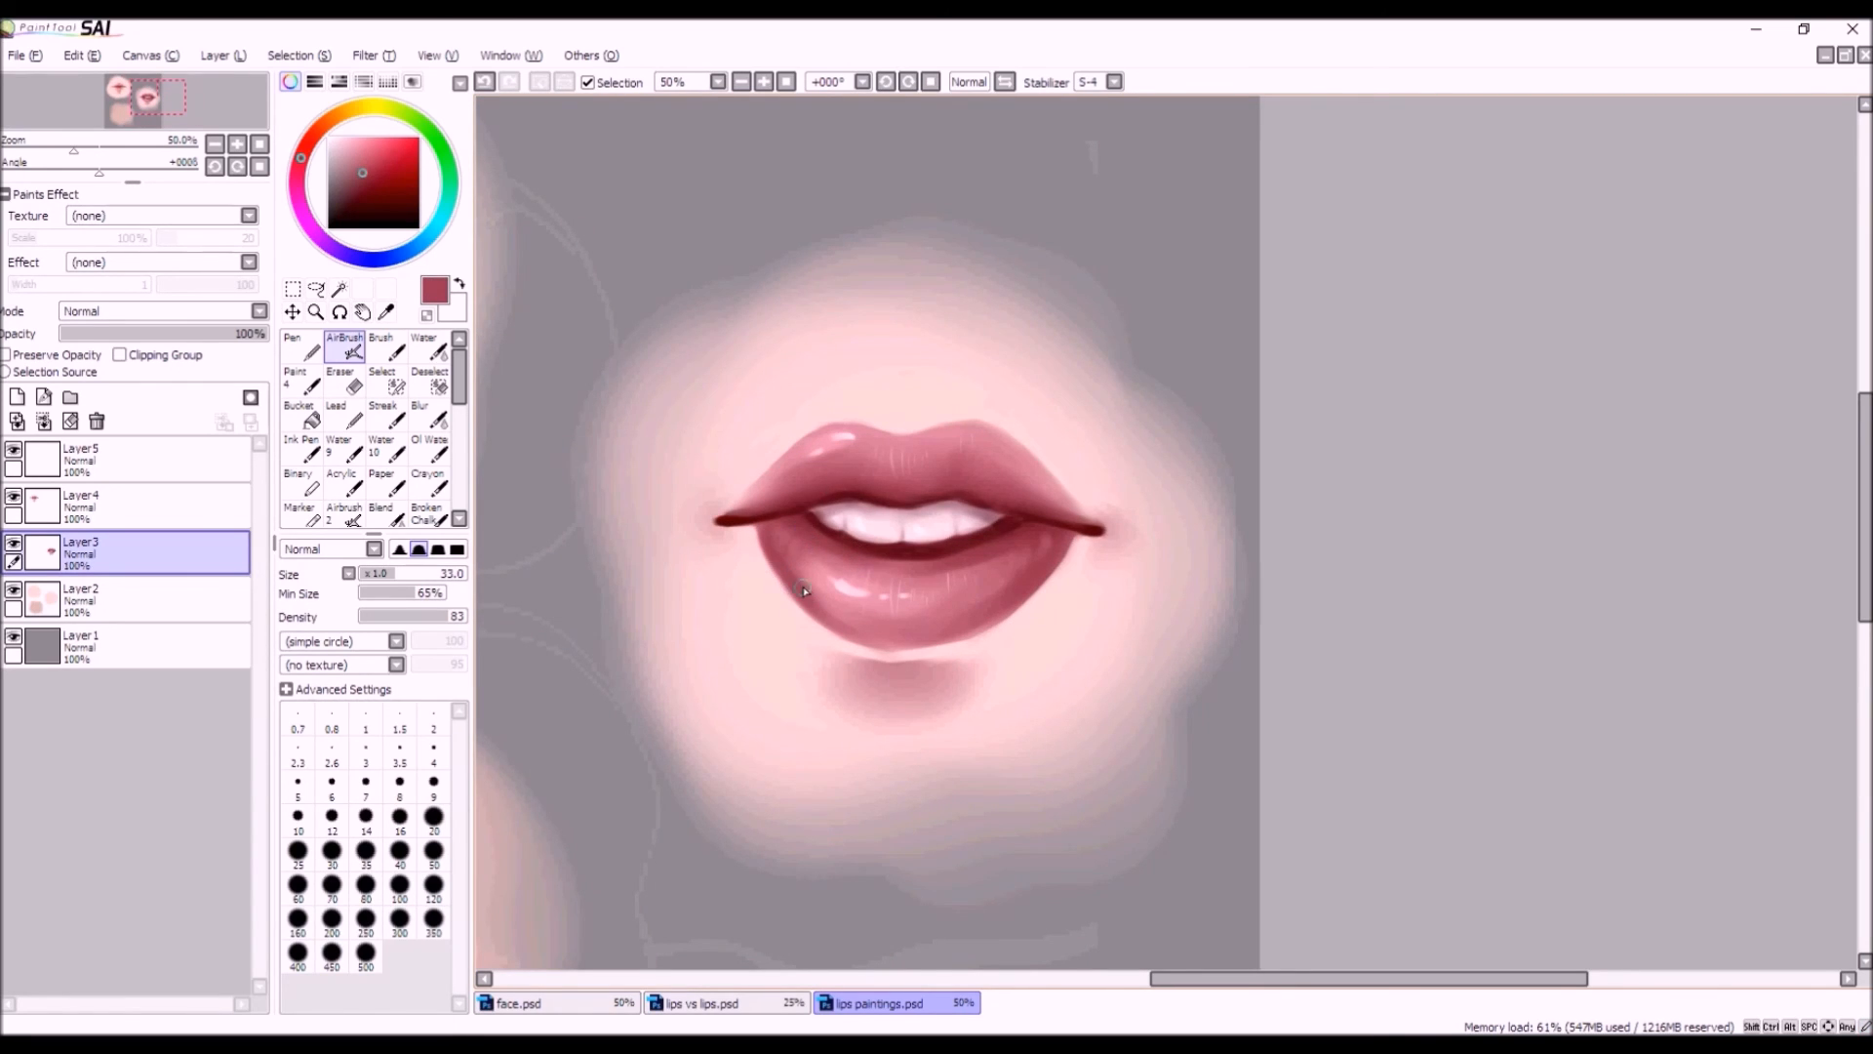
{"action": "left_click", "coordinate": [370, 177]}
{"action": "mouse_move", "coordinate": [954, 632]}
{"action": "left_mouse_down"}
{"action": "mouse_move", "coordinate": [894, 646]}
{"action": "mouse_move", "coordinate": [827, 626]}
{"action": "left_mouse_up"}
{"action": "scroll", "coordinate": [909, 639], "scroll_direction": "down", "scroll_amount": 3}
{"action": "scroll", "coordinate": [911, 653], "scroll_direction": "up", "scroll_amount": 3}
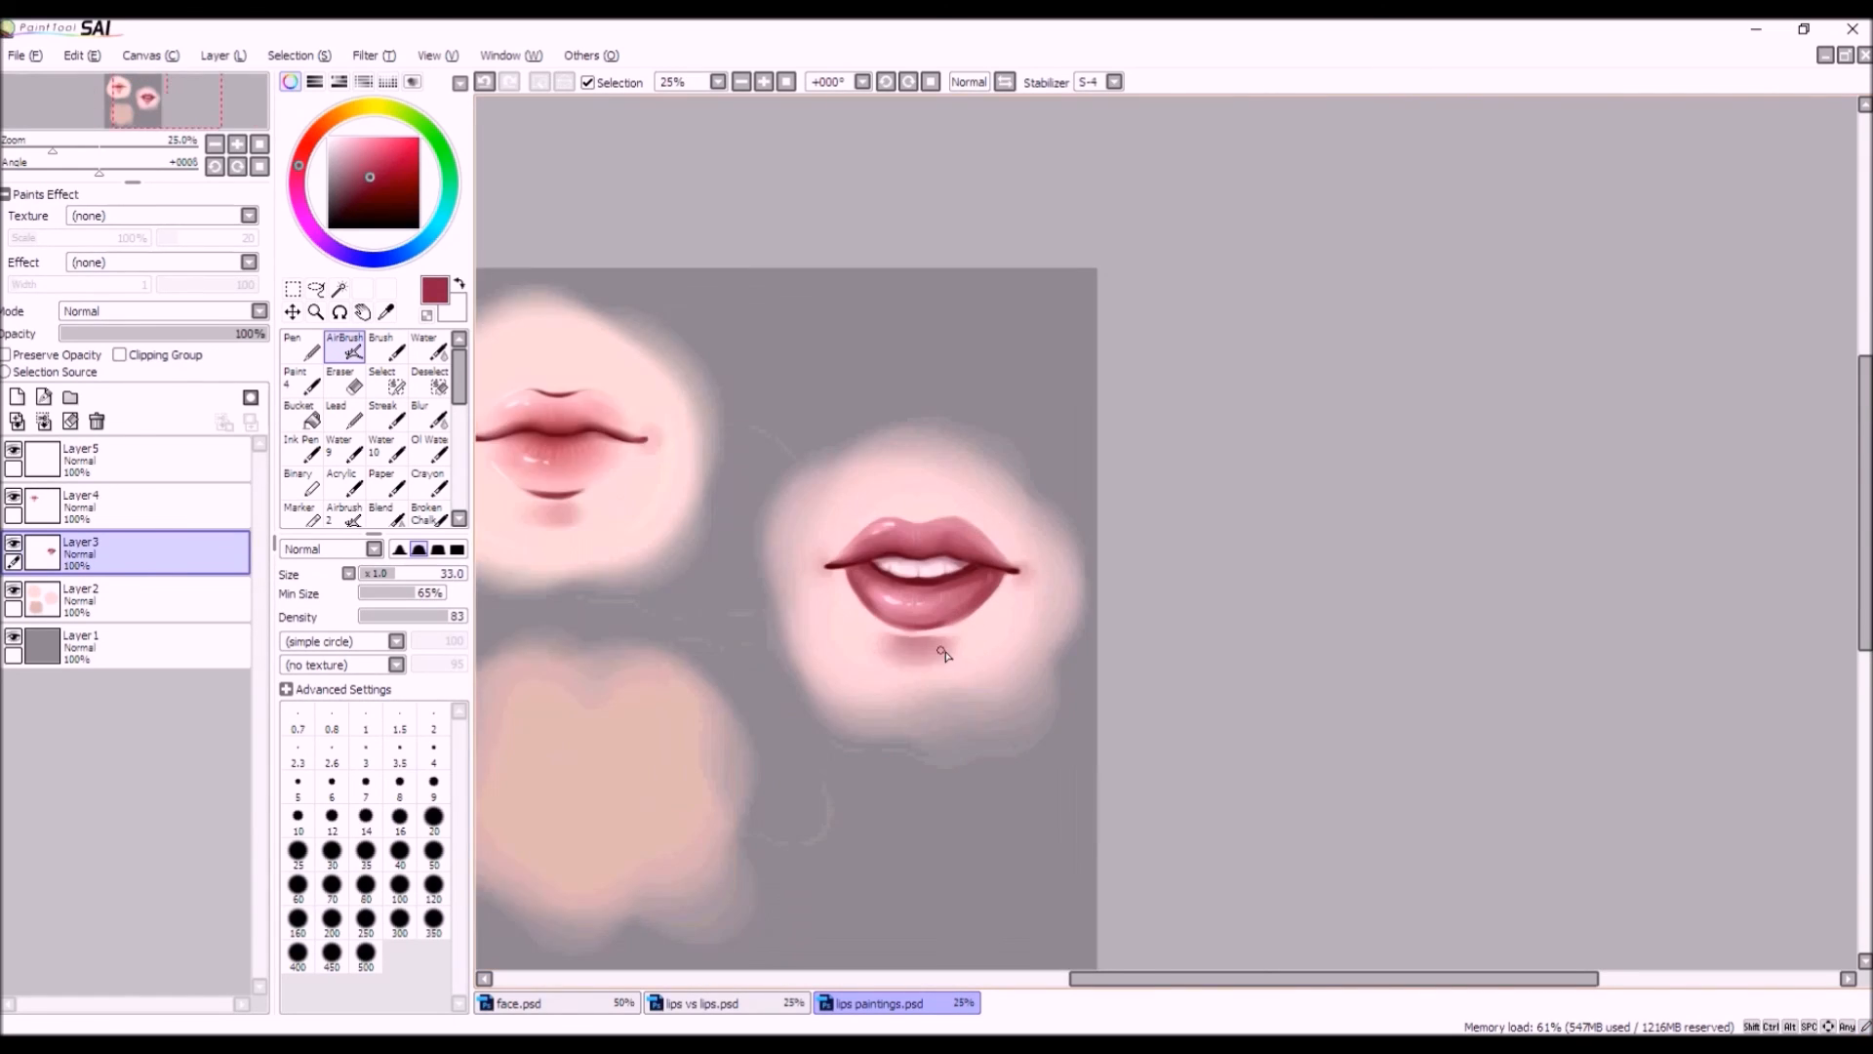
{"action": "mouse_move", "coordinate": [929, 611]}
{"action": "left_mouse_down"}
{"action": "mouse_move", "coordinate": [814, 601]}
{"action": "mouse_move", "coordinate": [894, 616]}
{"action": "mouse_move", "coordinate": [819, 604]}
{"action": "mouse_move", "coordinate": [874, 623]}
{"action": "mouse_move", "coordinate": [829, 606]}
{"action": "left_mouse_up"}
Blend the shading along the lower lip's bottom edge with the Water brush at size 47.
{"action": "left_click", "coordinate": [427, 347]}
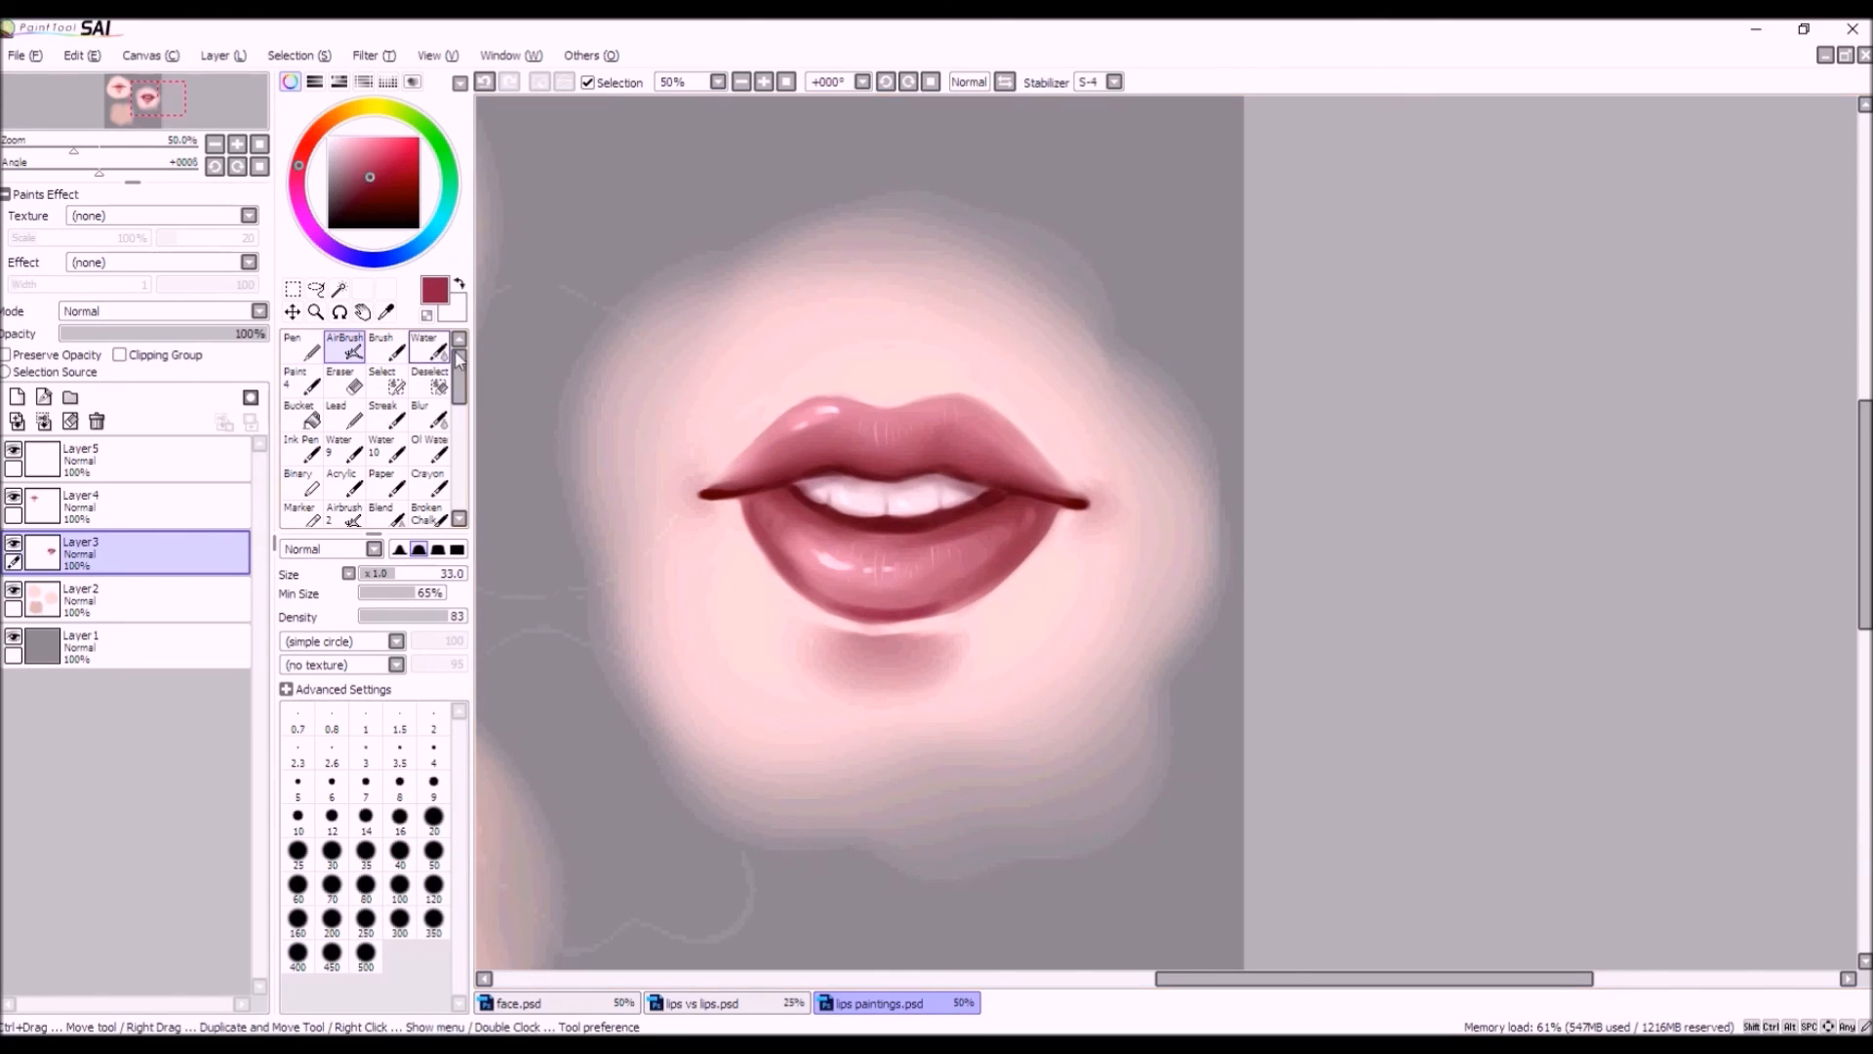
{"action": "left_click_drag", "start_coordinate": [408, 580], "coordinate": [410, 579]}
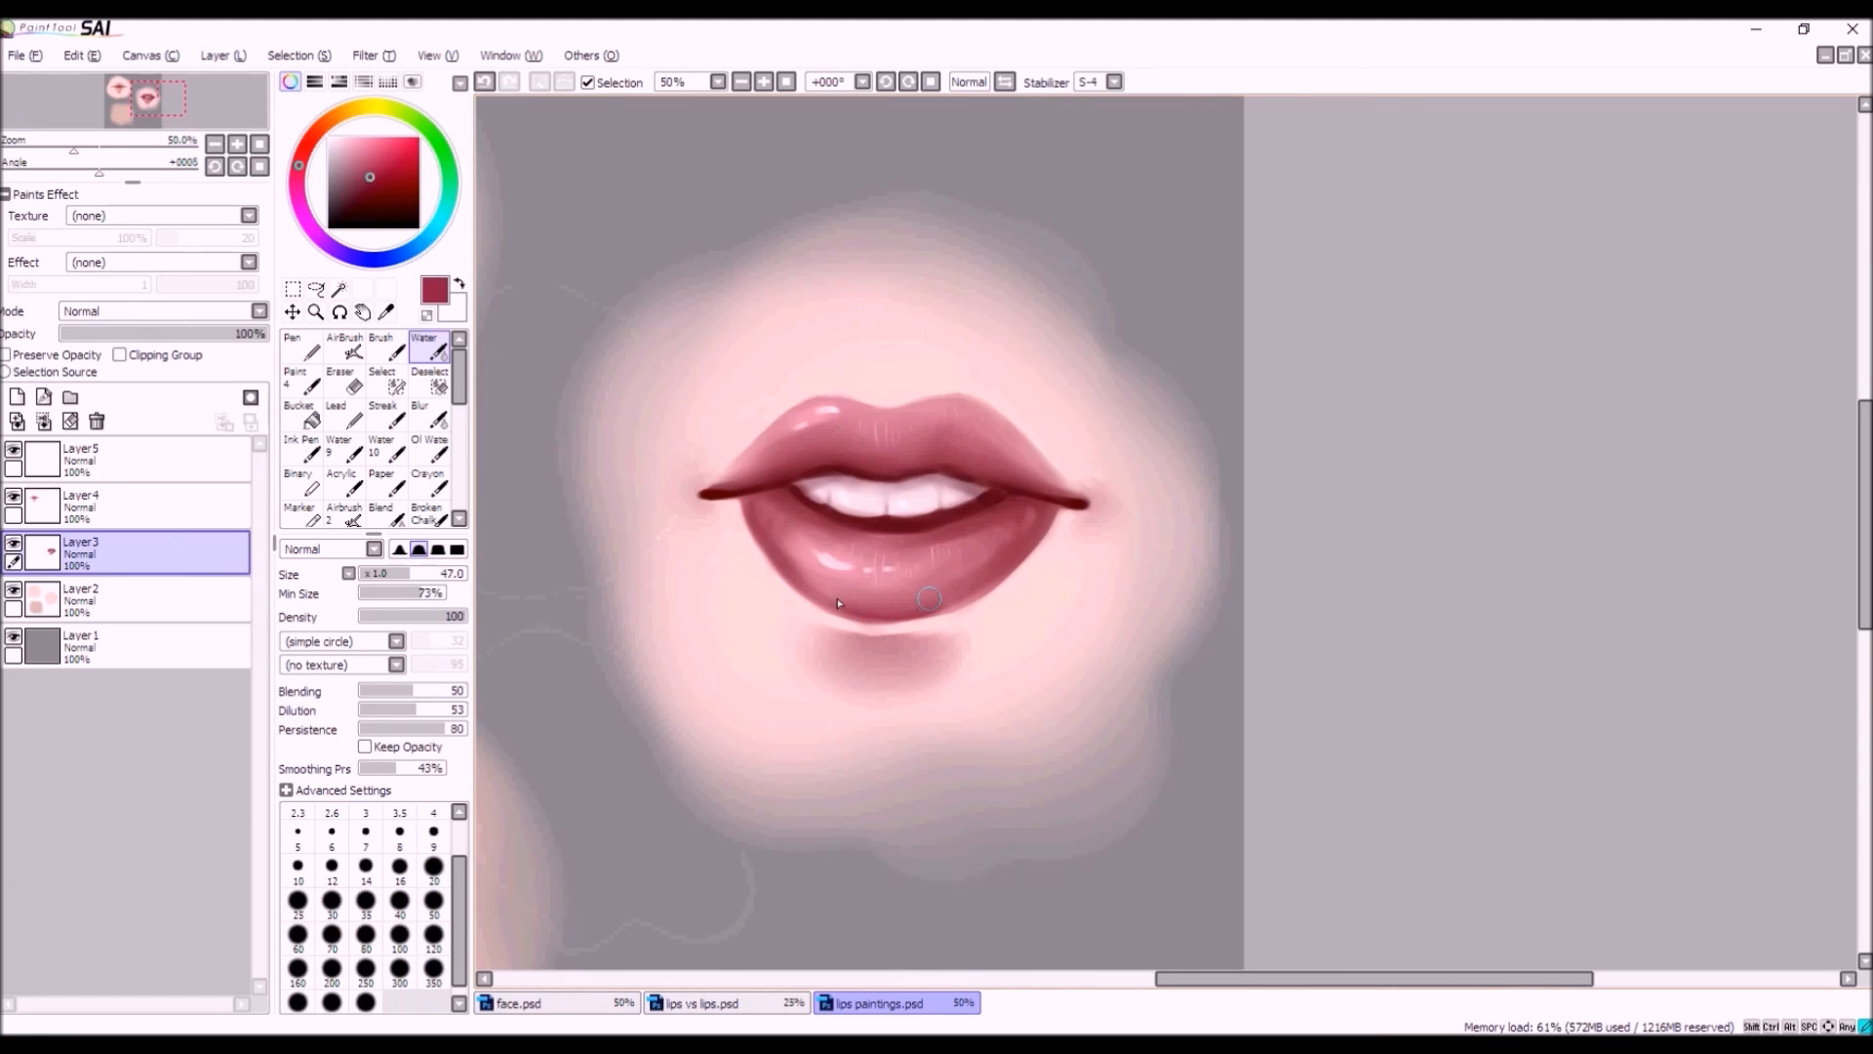
{"action": "scroll", "coordinate": [1065, 638], "scroll_direction": "down", "scroll_amount": 3}
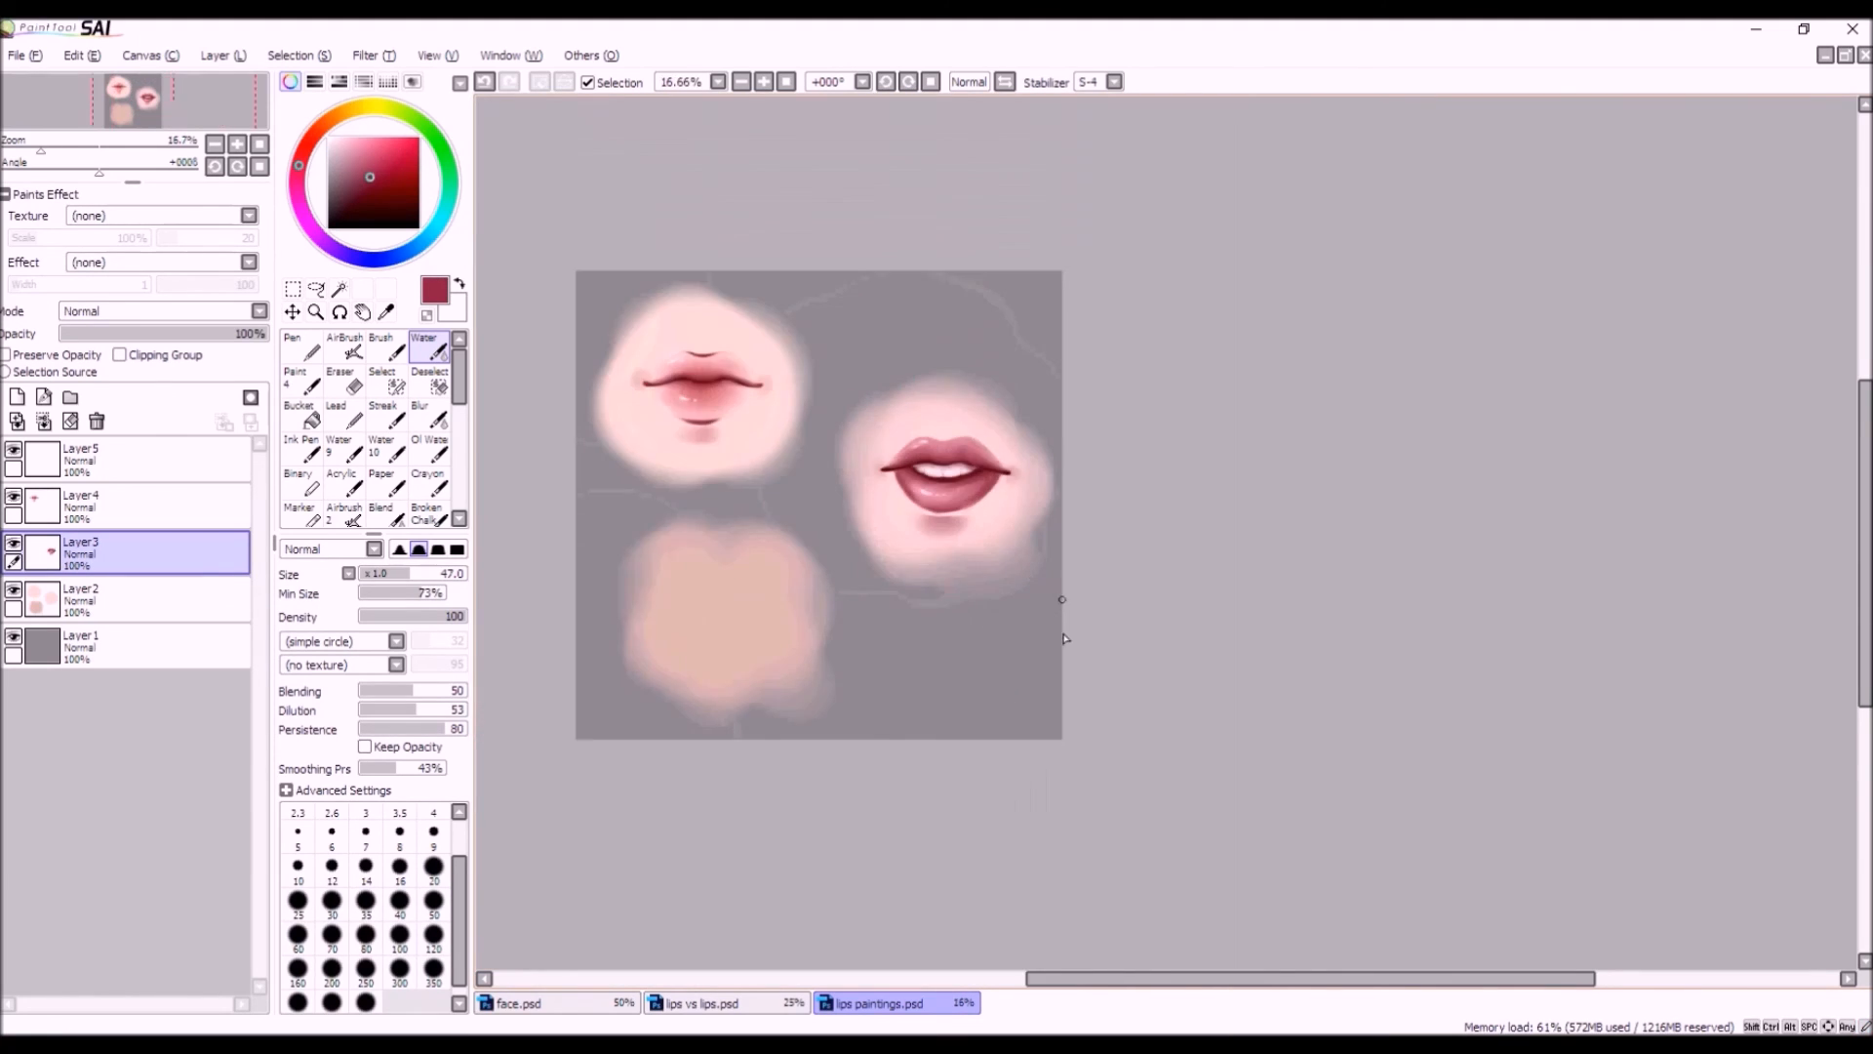
{"action": "scroll", "coordinate": [922, 500], "scroll_direction": "up", "scroll_amount": 1}
{"action": "scroll", "coordinate": [1116, 611], "scroll_direction": "up", "scroll_amount": 2}
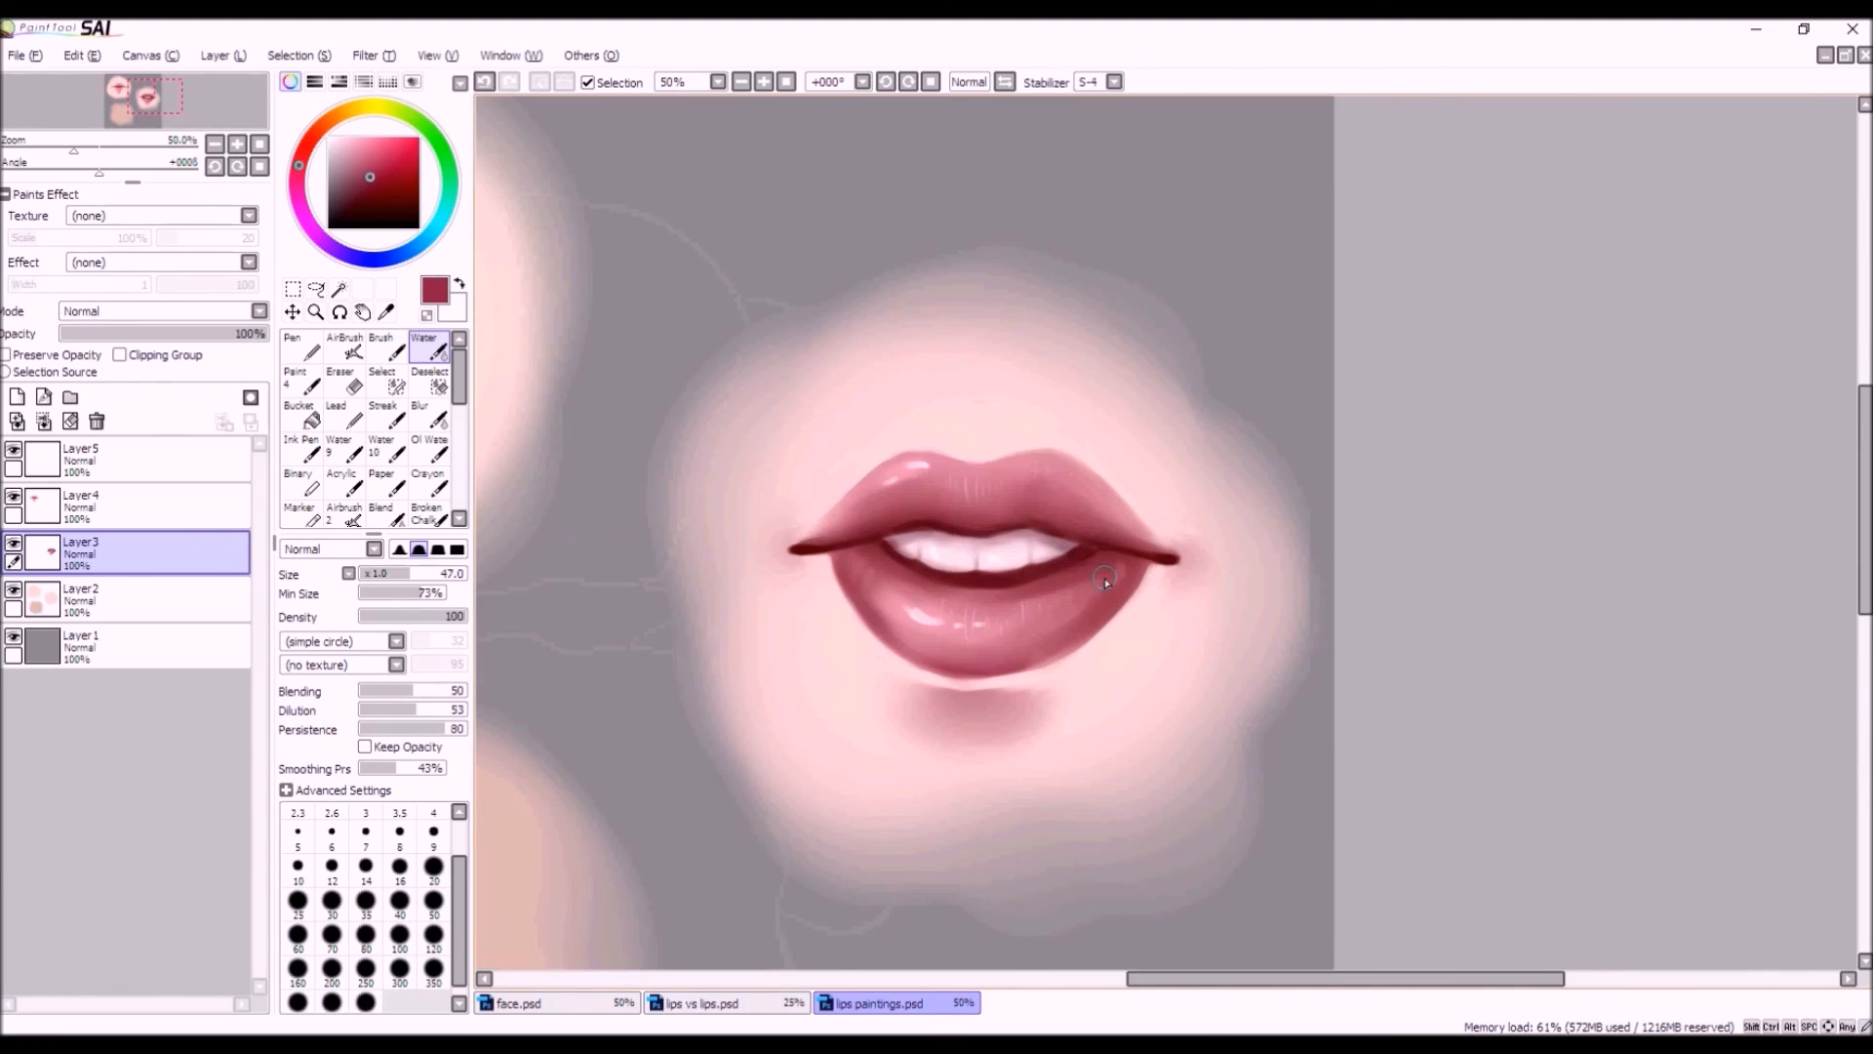
Touch up the open pair's lower lip with a sampled rosy pink using the AirBrush at size 24, undoing the last two strokes.
{"action": "left_click", "coordinate": [1078, 593], "text": "alt"}
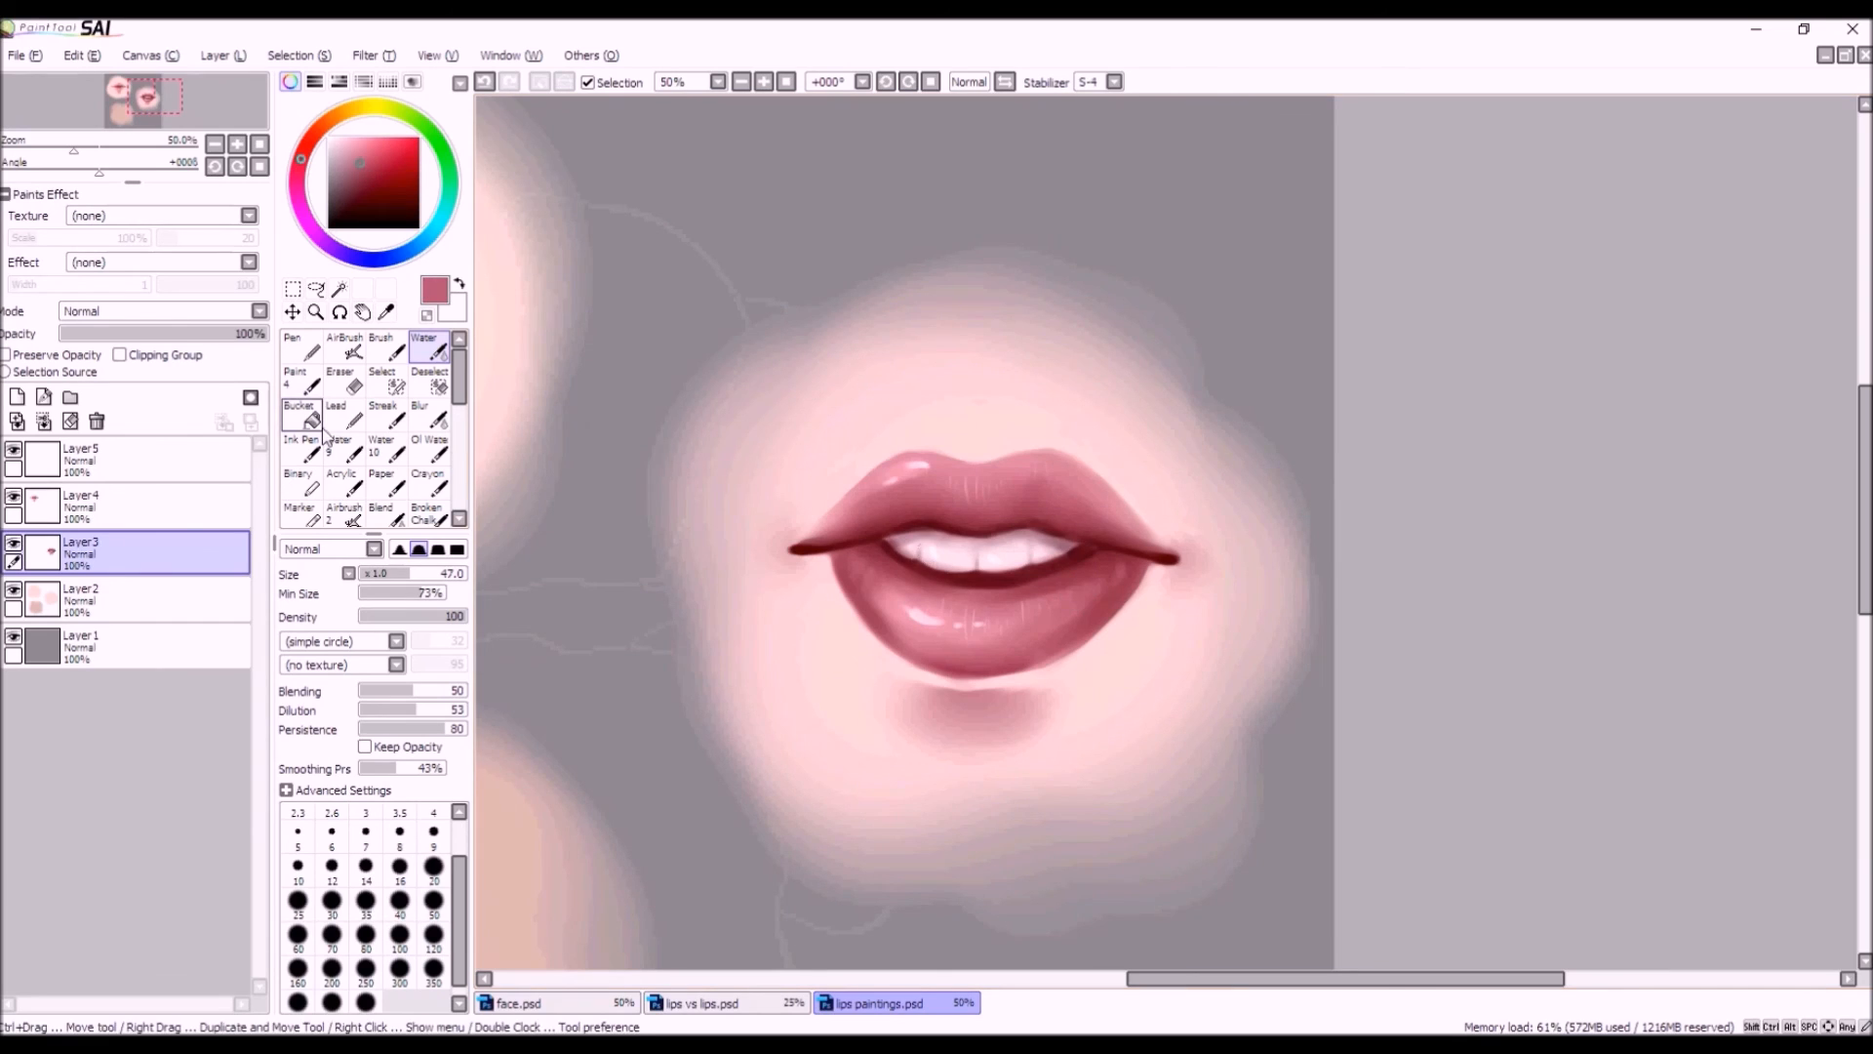
{"action": "left_click", "coordinate": [341, 346]}
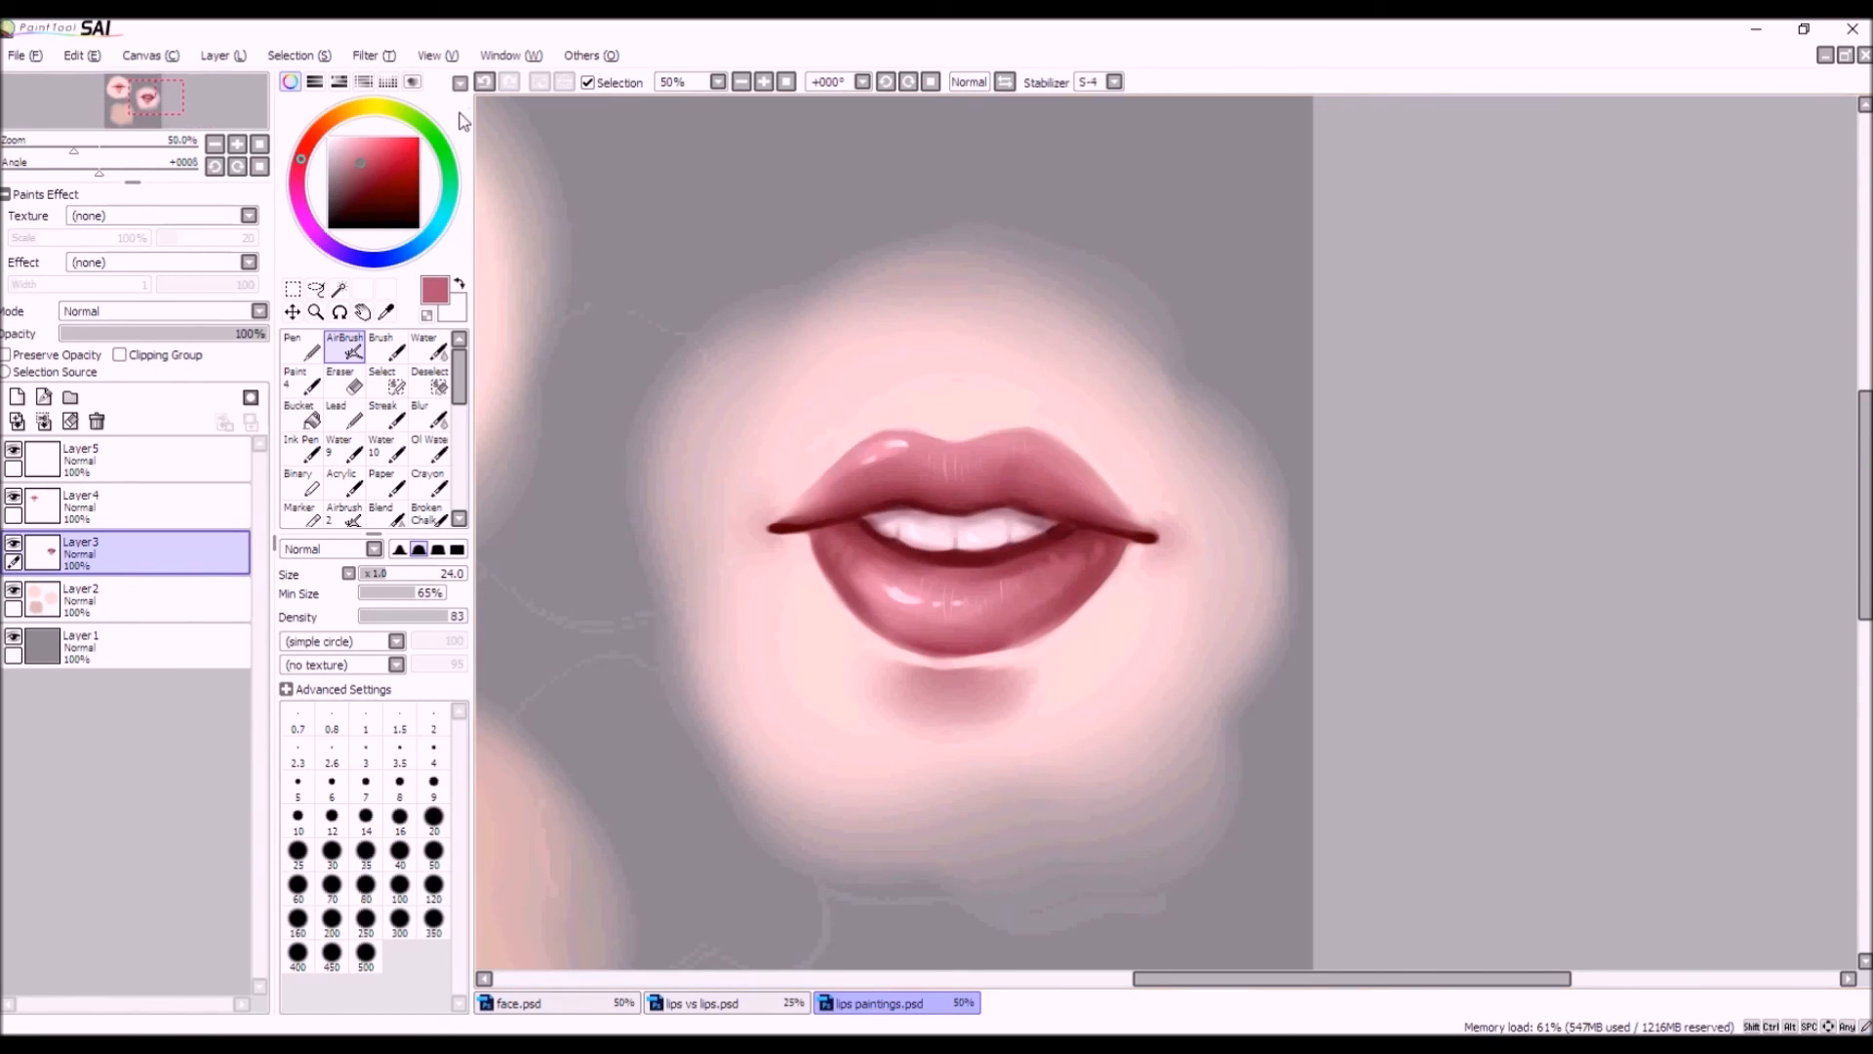
{"action": "left_click", "coordinate": [482, 82]}
{"action": "left_click", "coordinate": [483, 86]}
{"action": "scroll", "coordinate": [1105, 554], "scroll_direction": "down", "scroll_amount": 3}
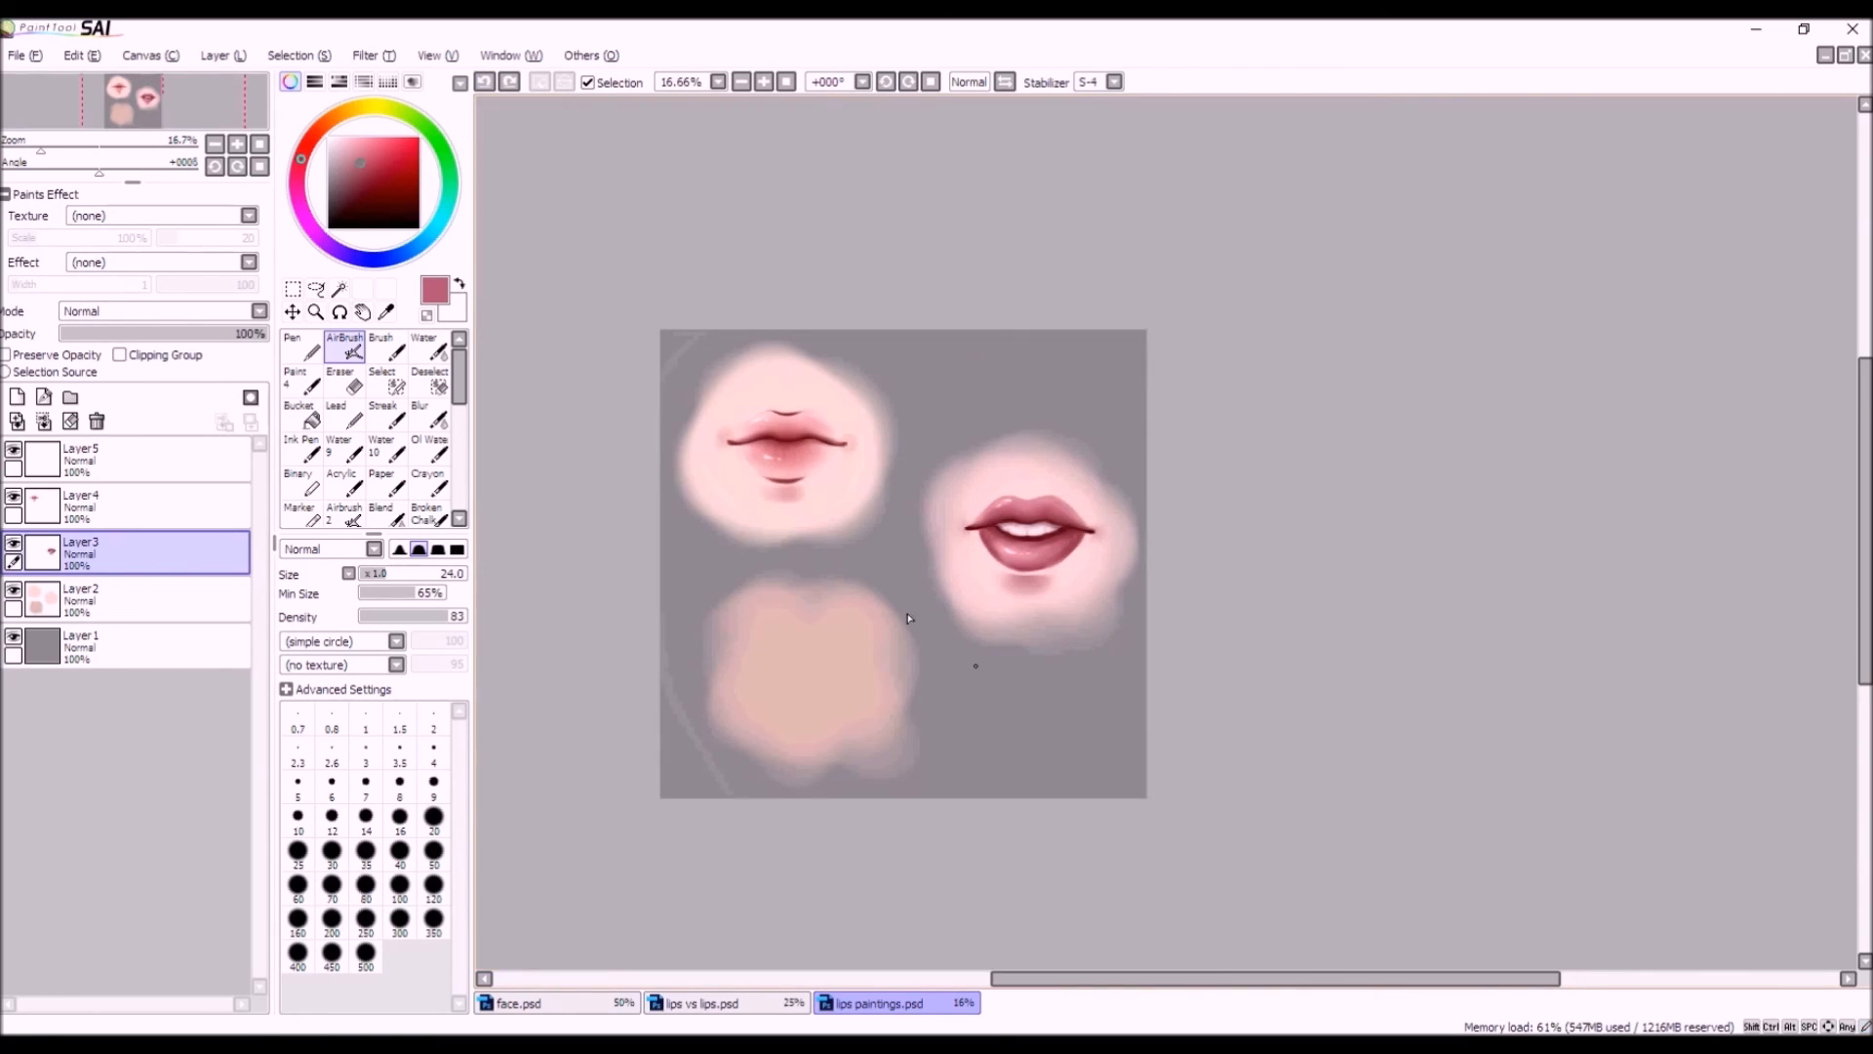
{"action": "scroll", "coordinate": [889, 561], "scroll_direction": "up", "scroll_amount": 1}
{"action": "scroll", "coordinate": [892, 558], "scroll_direction": "down", "scroll_amount": 1}
{"action": "scroll", "coordinate": [1036, 556], "scroll_direction": "up", "scroll_amount": 5}
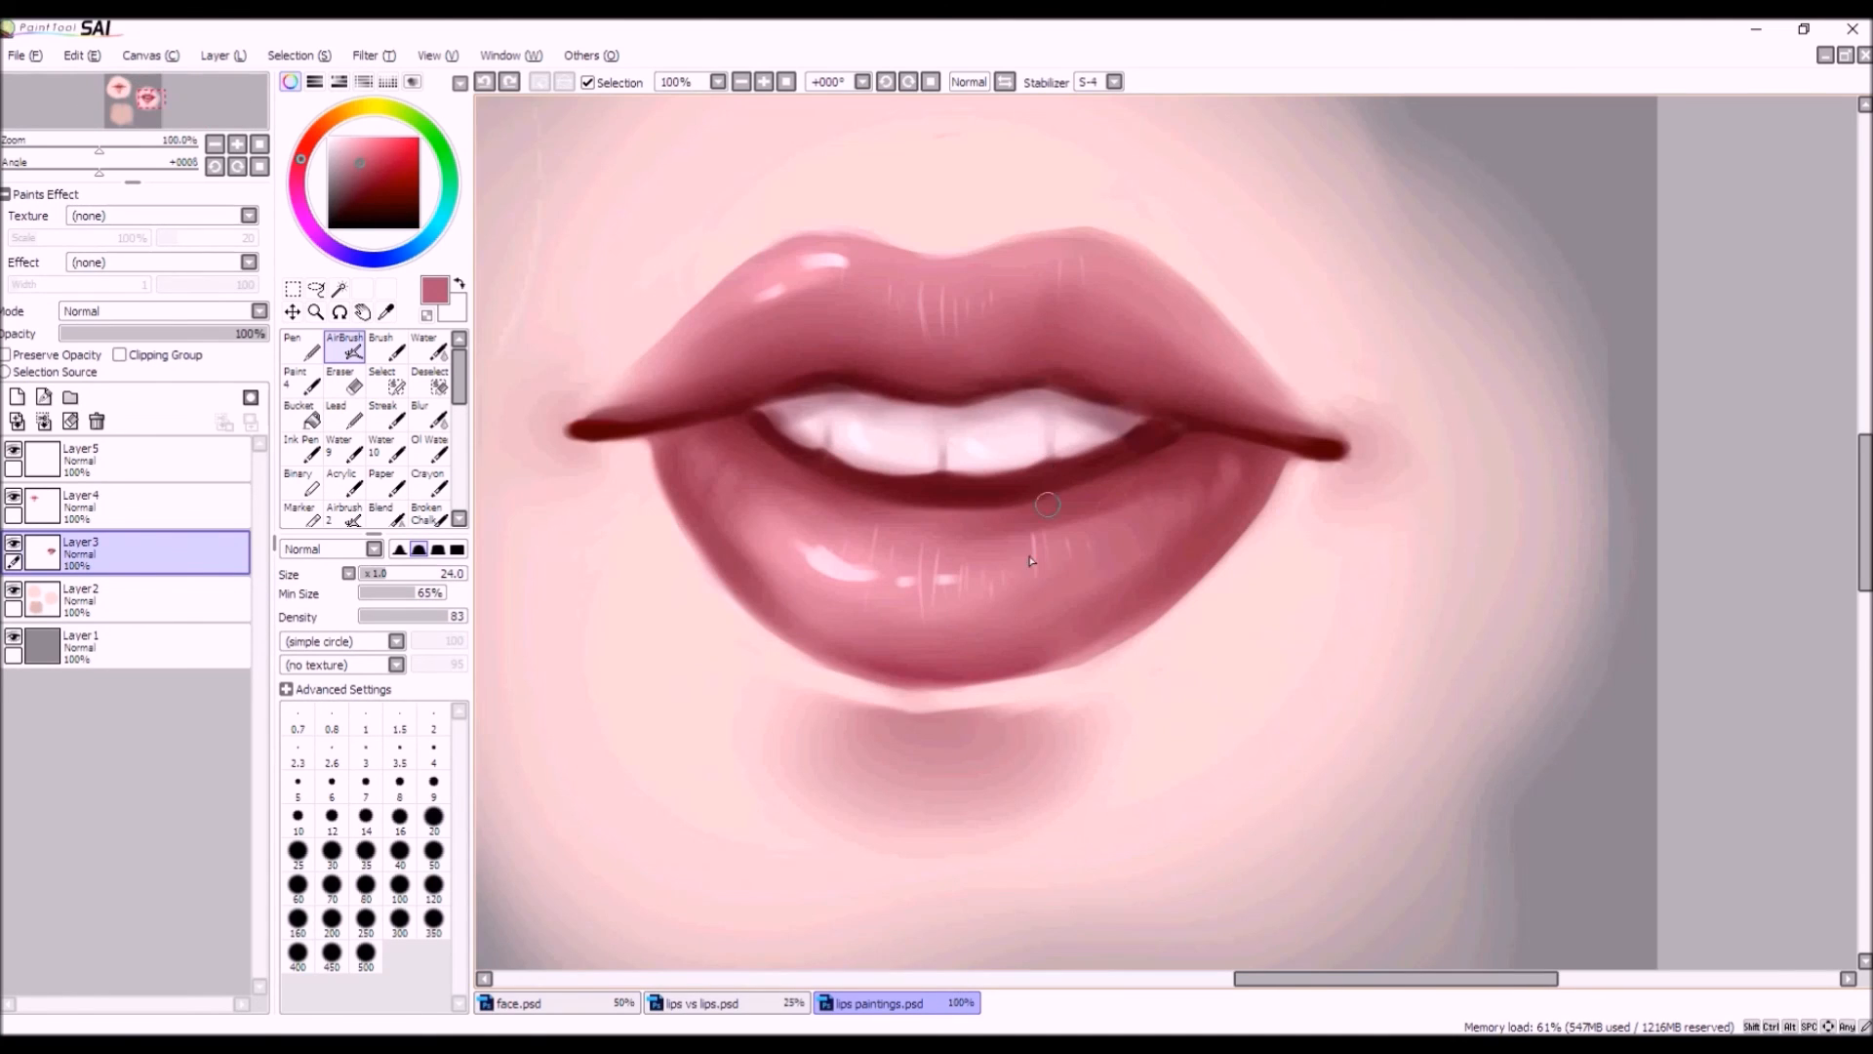
{"action": "scroll", "coordinate": [1091, 543], "scroll_direction": "down", "scroll_amount": 4}
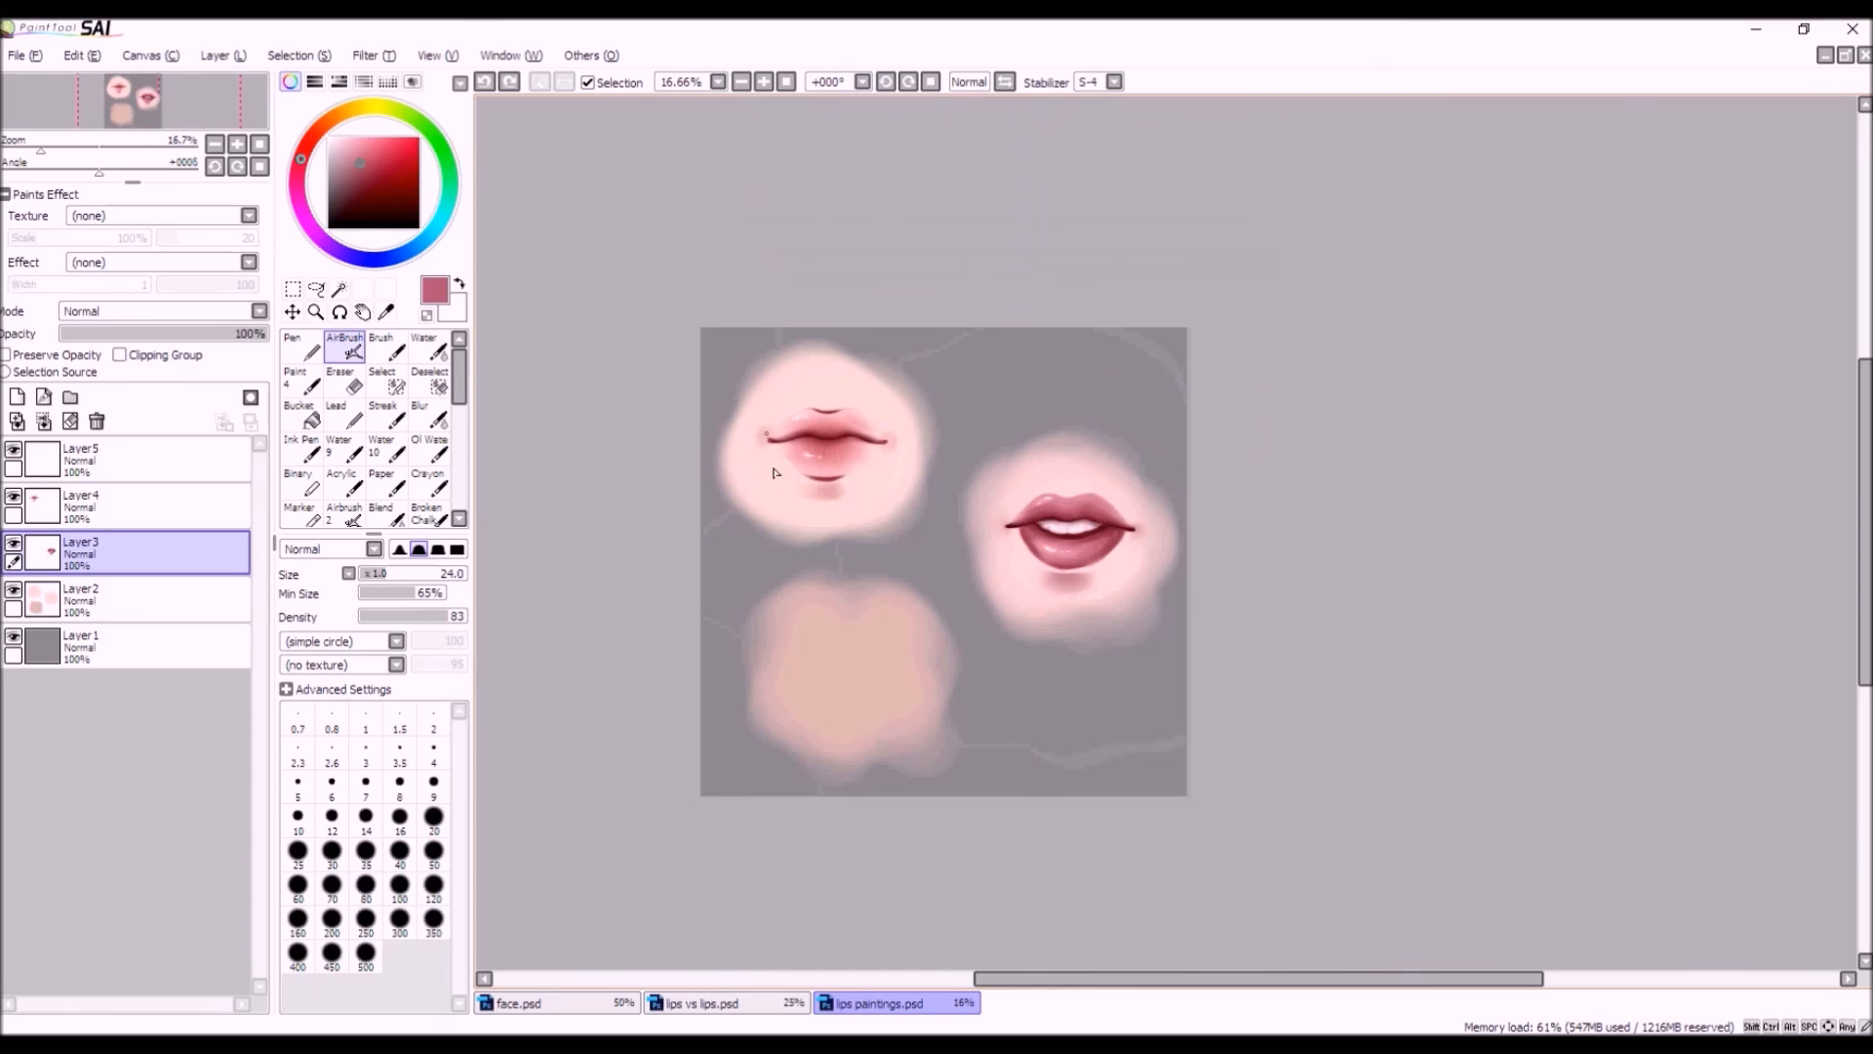
{"action": "scroll", "coordinate": [1131, 573], "scroll_direction": "up", "scroll_amount": 4}
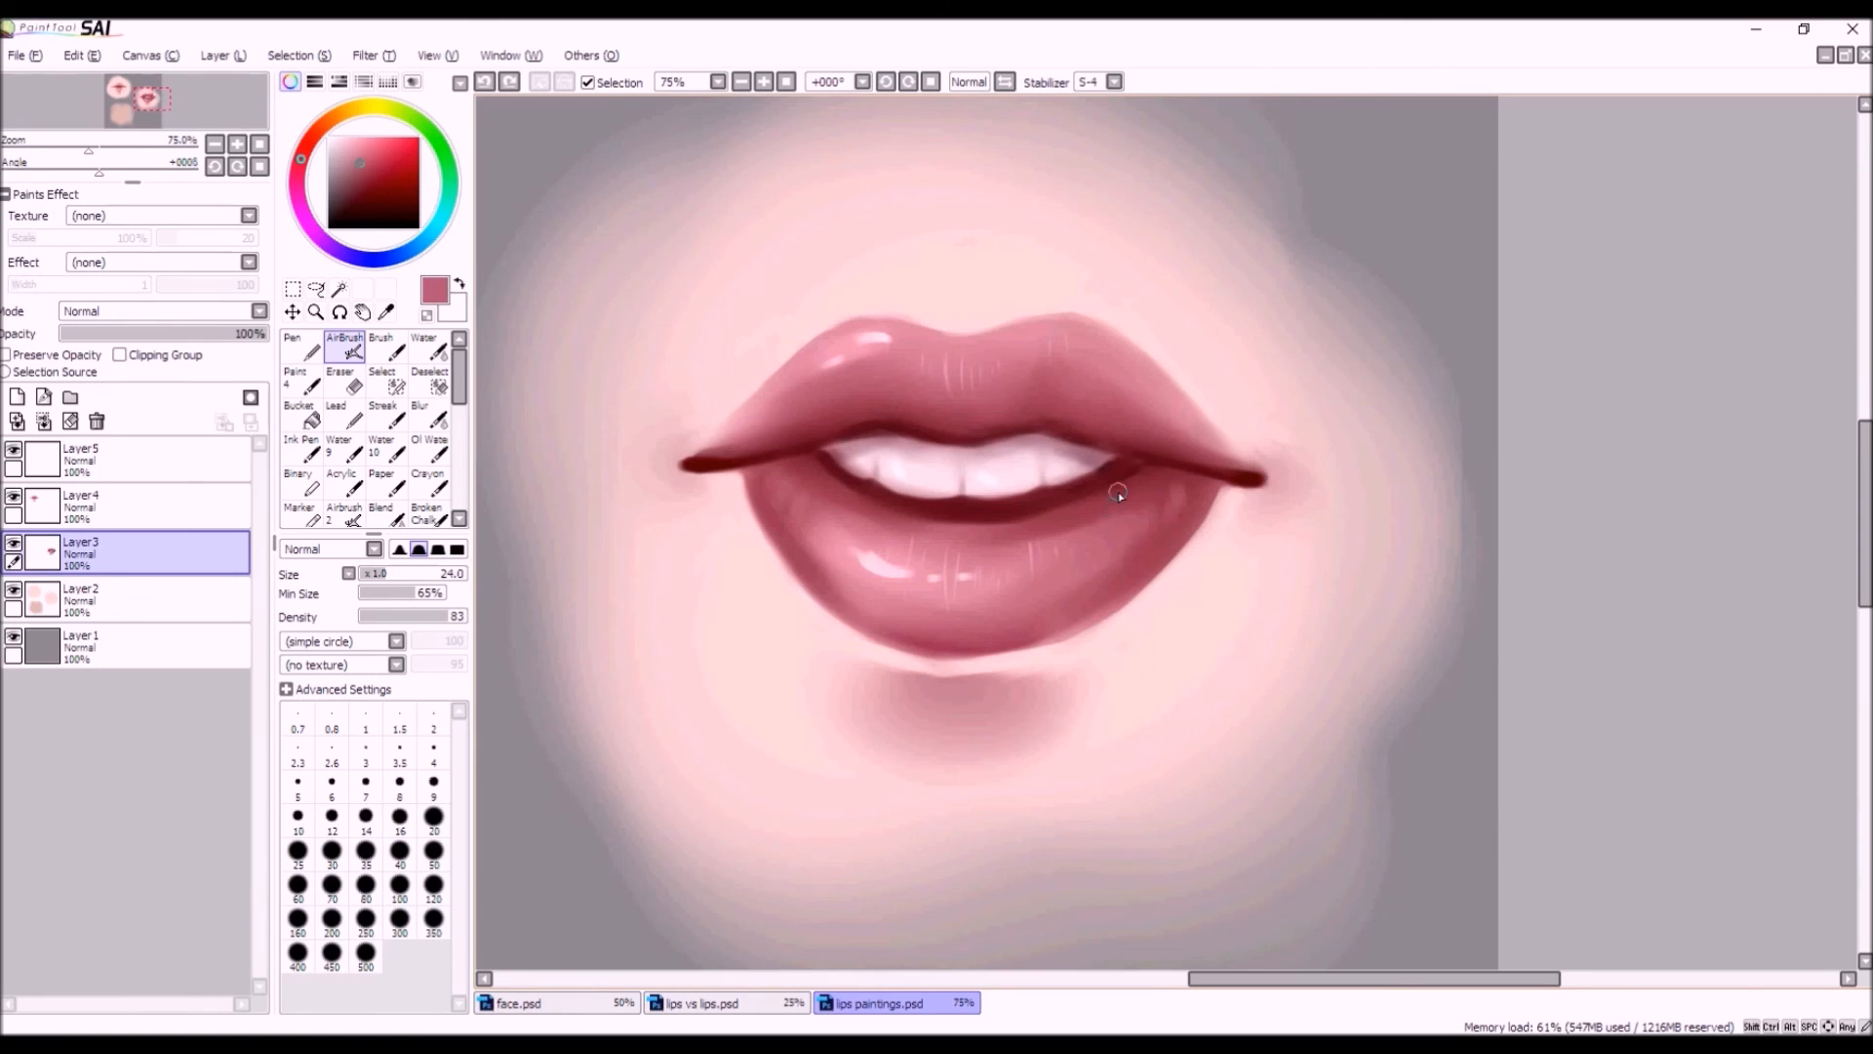
Airbrush shading onto the right side of the lower lip on the open mouth at size 24.
{"action": "left_click_drag", "start_coordinate": [1122, 509], "coordinate": [1118, 552]}
{"action": "scroll", "coordinate": [1068, 600], "scroll_direction": "down", "scroll_amount": 4}
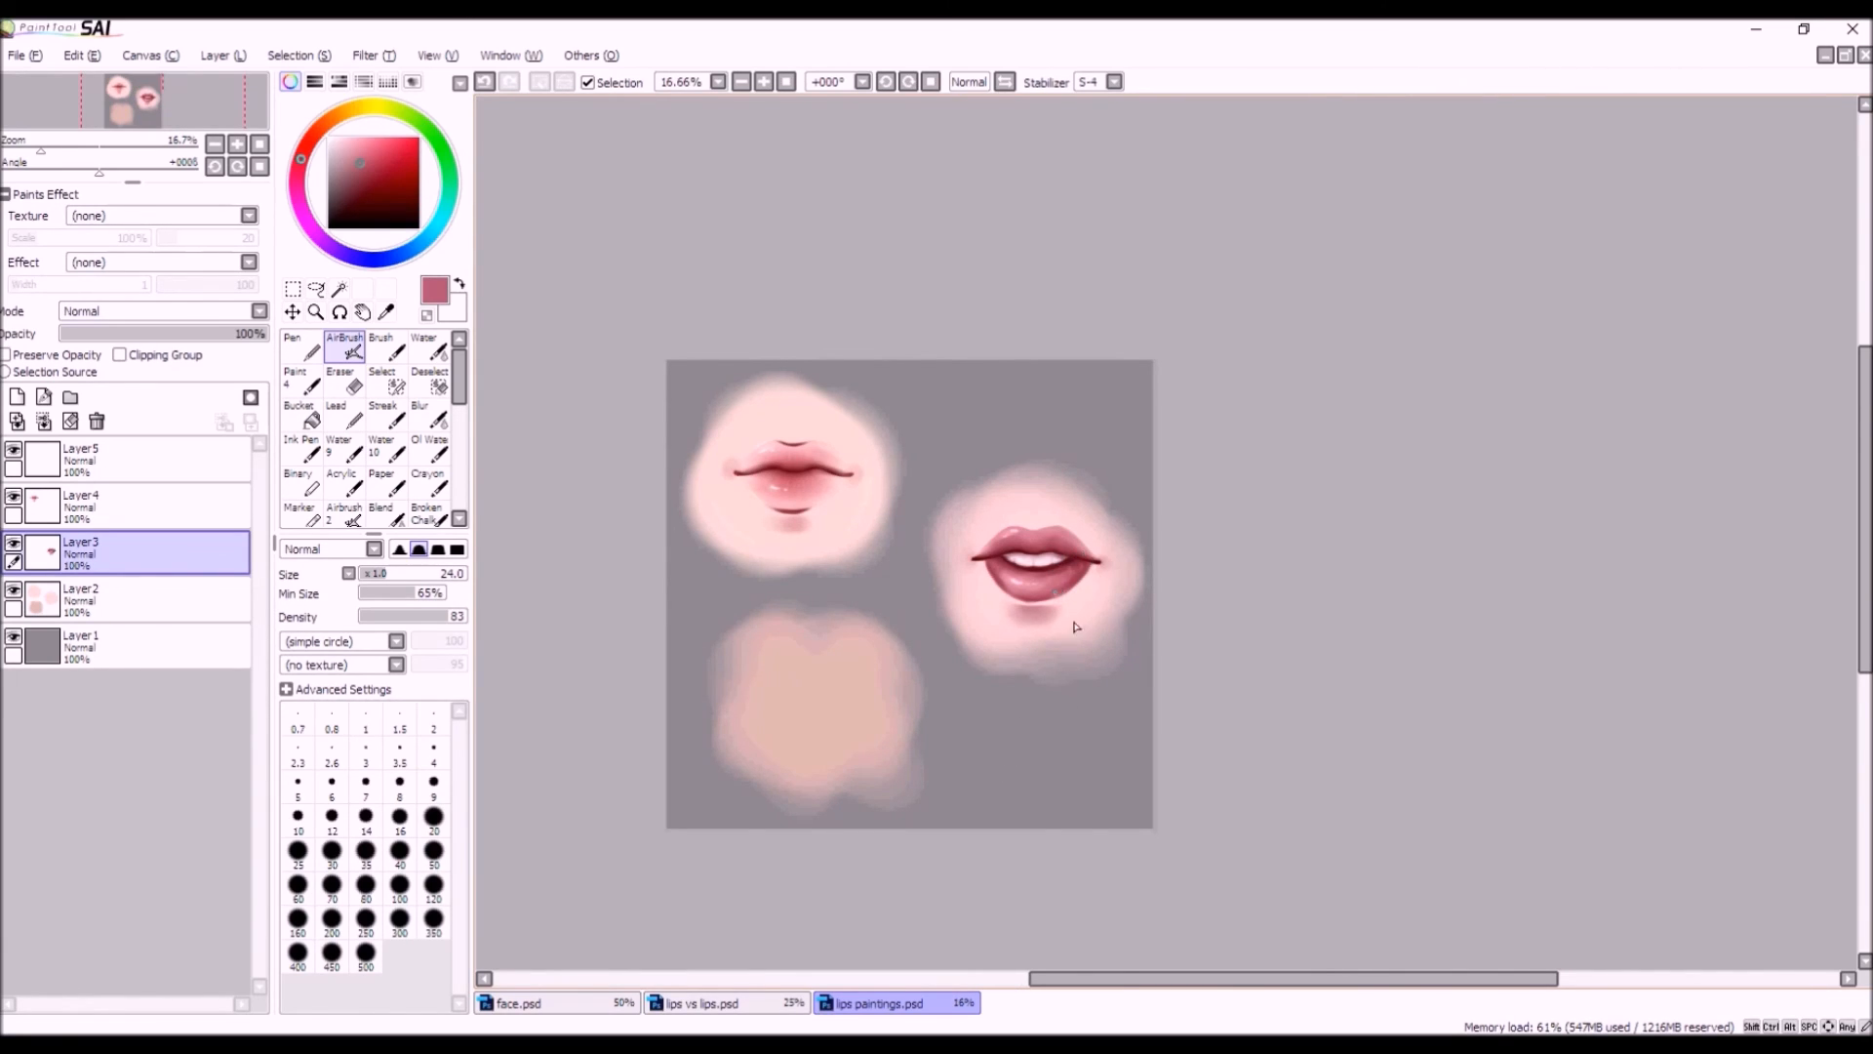
{"action": "scroll", "coordinate": [1115, 617], "scroll_direction": "up", "scroll_amount": 3}
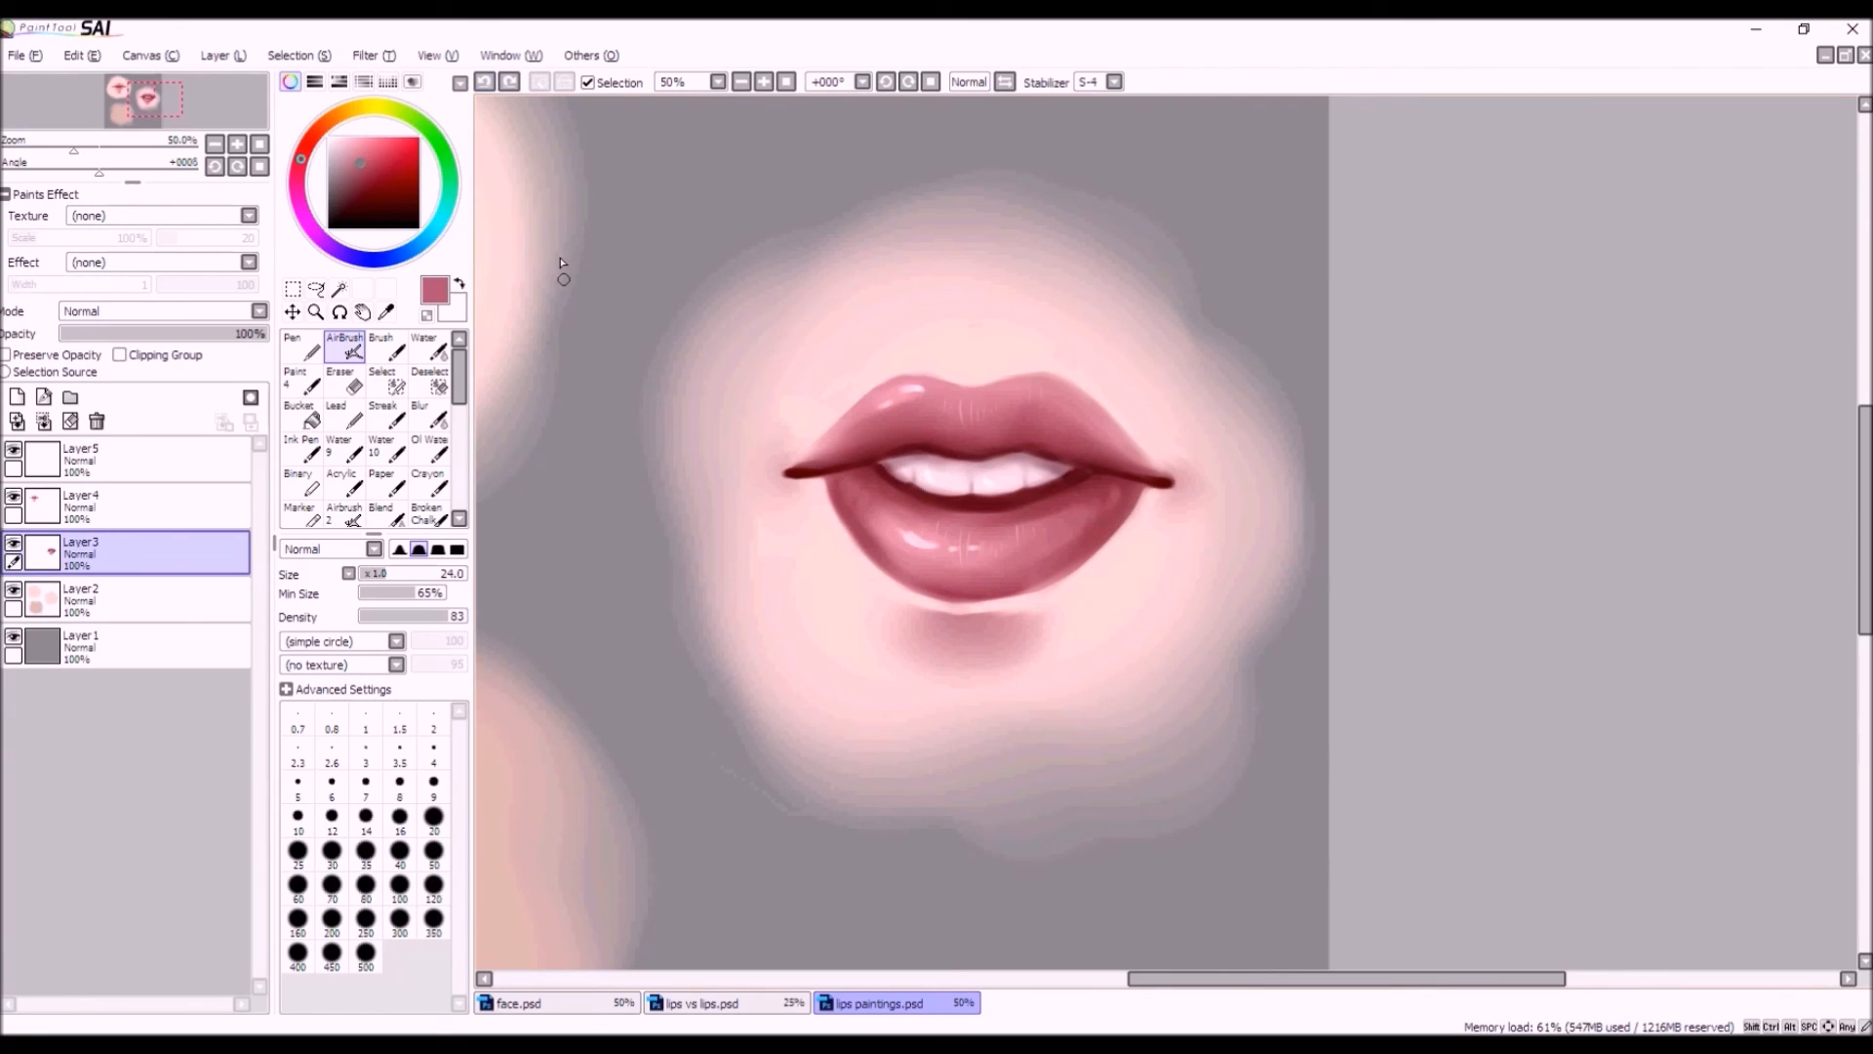
Set the Airbrush size to 41, sample a darker lip red and deepen the shadow at the lower lip's right end.
{"action": "left_click_drag", "start_coordinate": [387, 573], "coordinate": [402, 573]}
{"action": "scroll", "coordinate": [1117, 498], "scroll_direction": "up", "scroll_amount": 1}
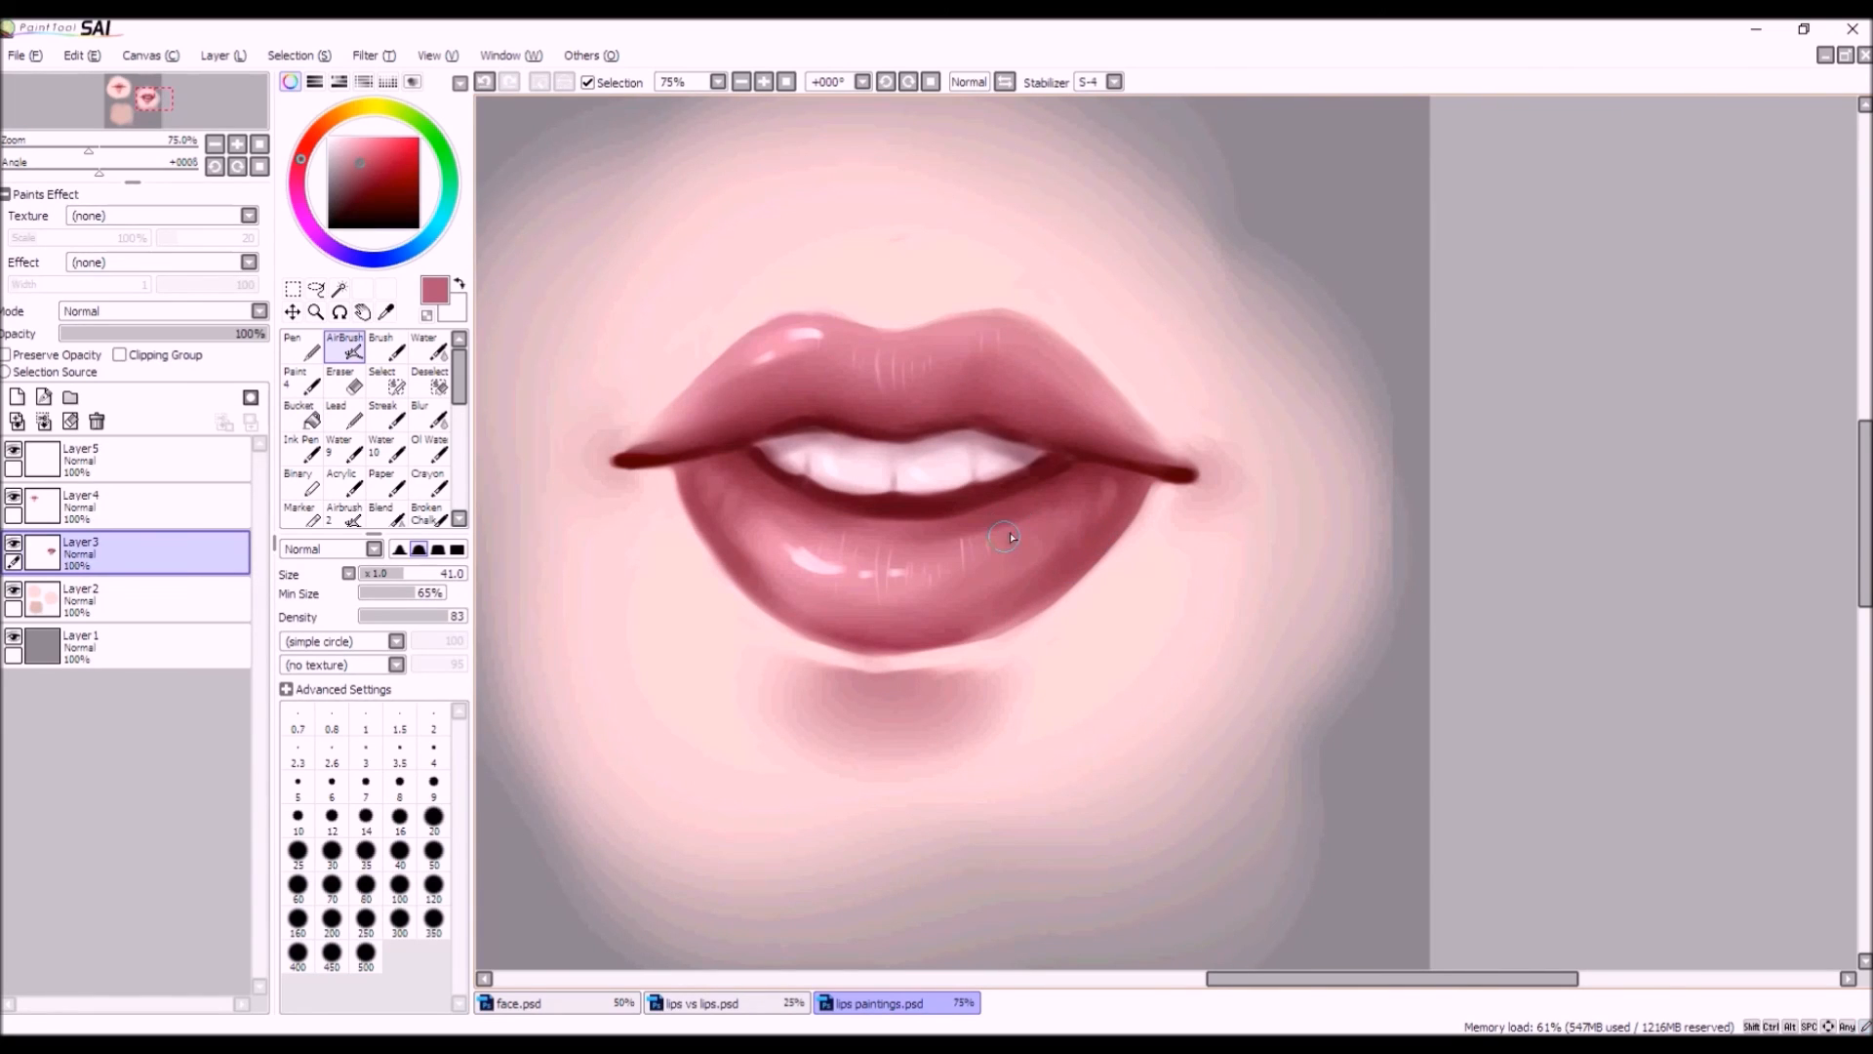
{"action": "left_click", "coordinate": [1112, 481], "text": "alt"}
{"action": "mouse_move", "coordinate": [1109, 477]}
{"action": "left_mouse_down"}
{"action": "mouse_move", "coordinate": [1097, 534]}
{"action": "mouse_move", "coordinate": [1088, 484]}
{"action": "left_mouse_up"}
{"action": "scroll", "coordinate": [986, 586], "scroll_direction": "down", "scroll_amount": 4}
{"action": "scroll", "coordinate": [1000, 611], "scroll_direction": "up", "scroll_amount": 4}
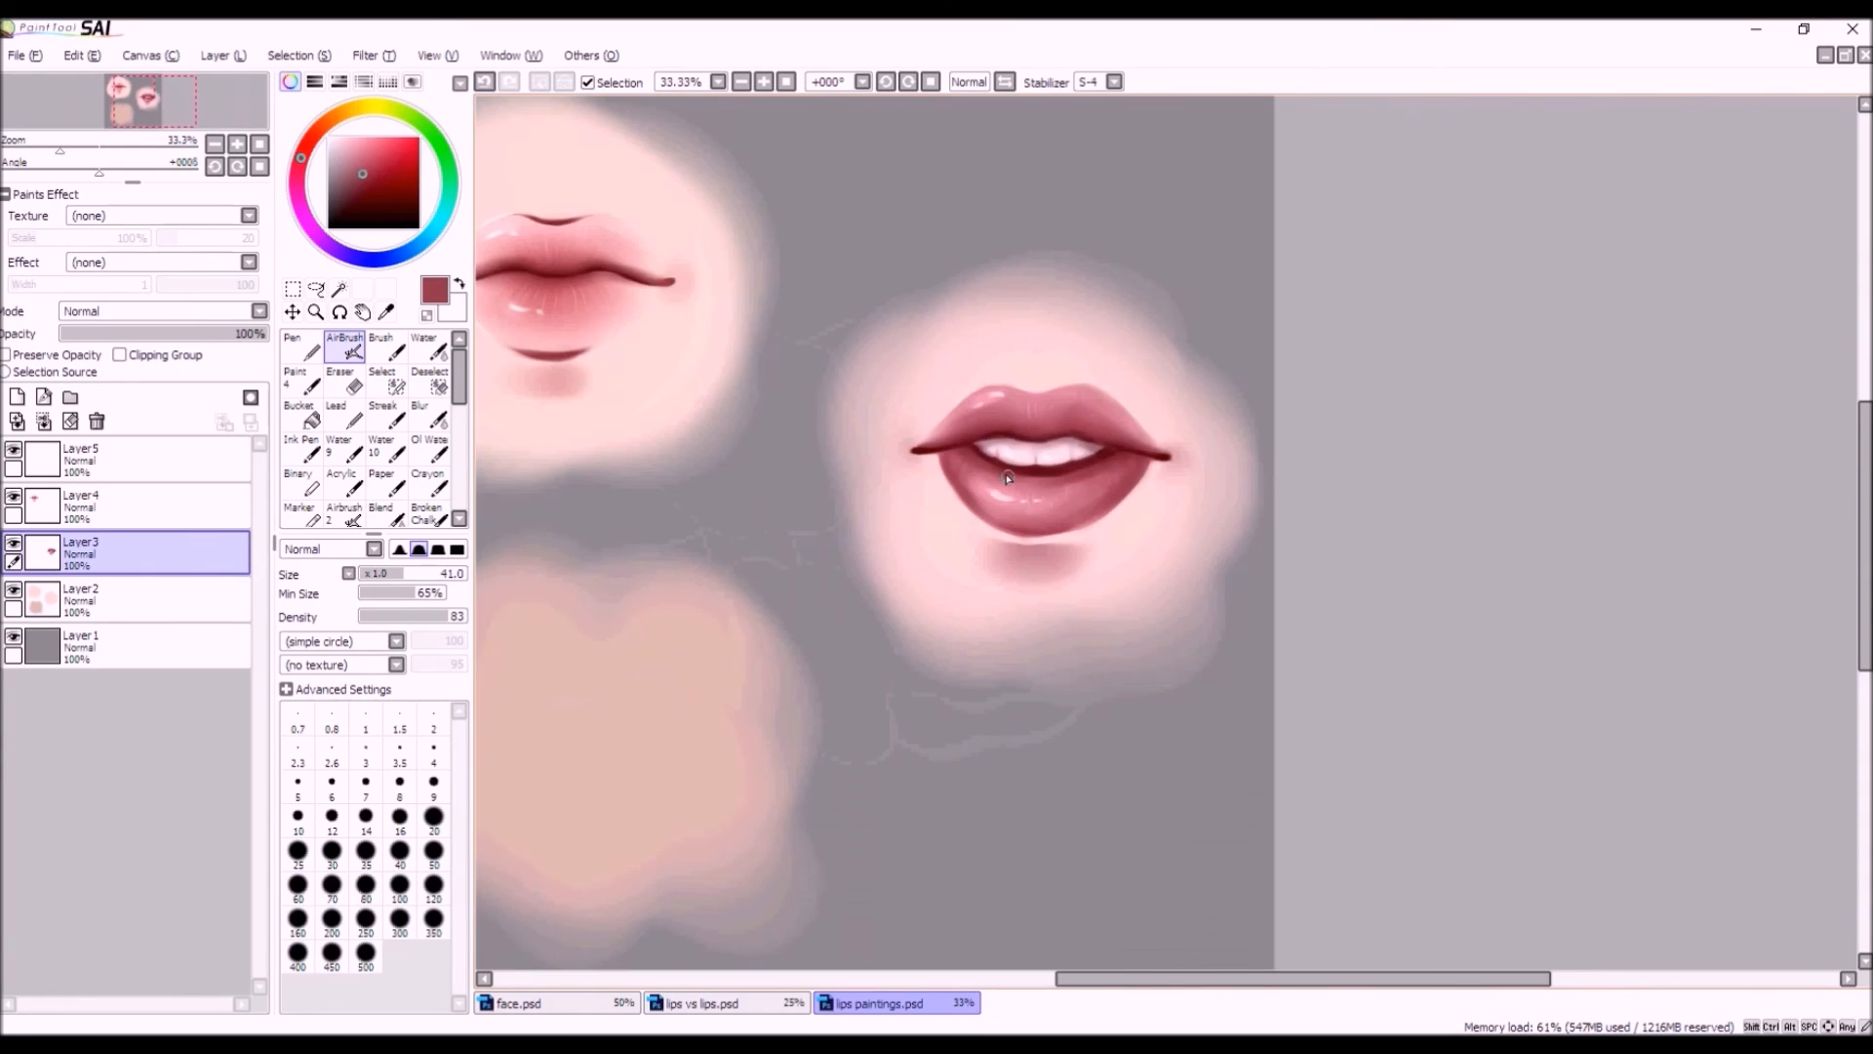
Sample pink from the lower lip's left side and smooth that area with the Water brush at size 47.
{"action": "left_click", "coordinate": [907, 496], "text": "alt"}
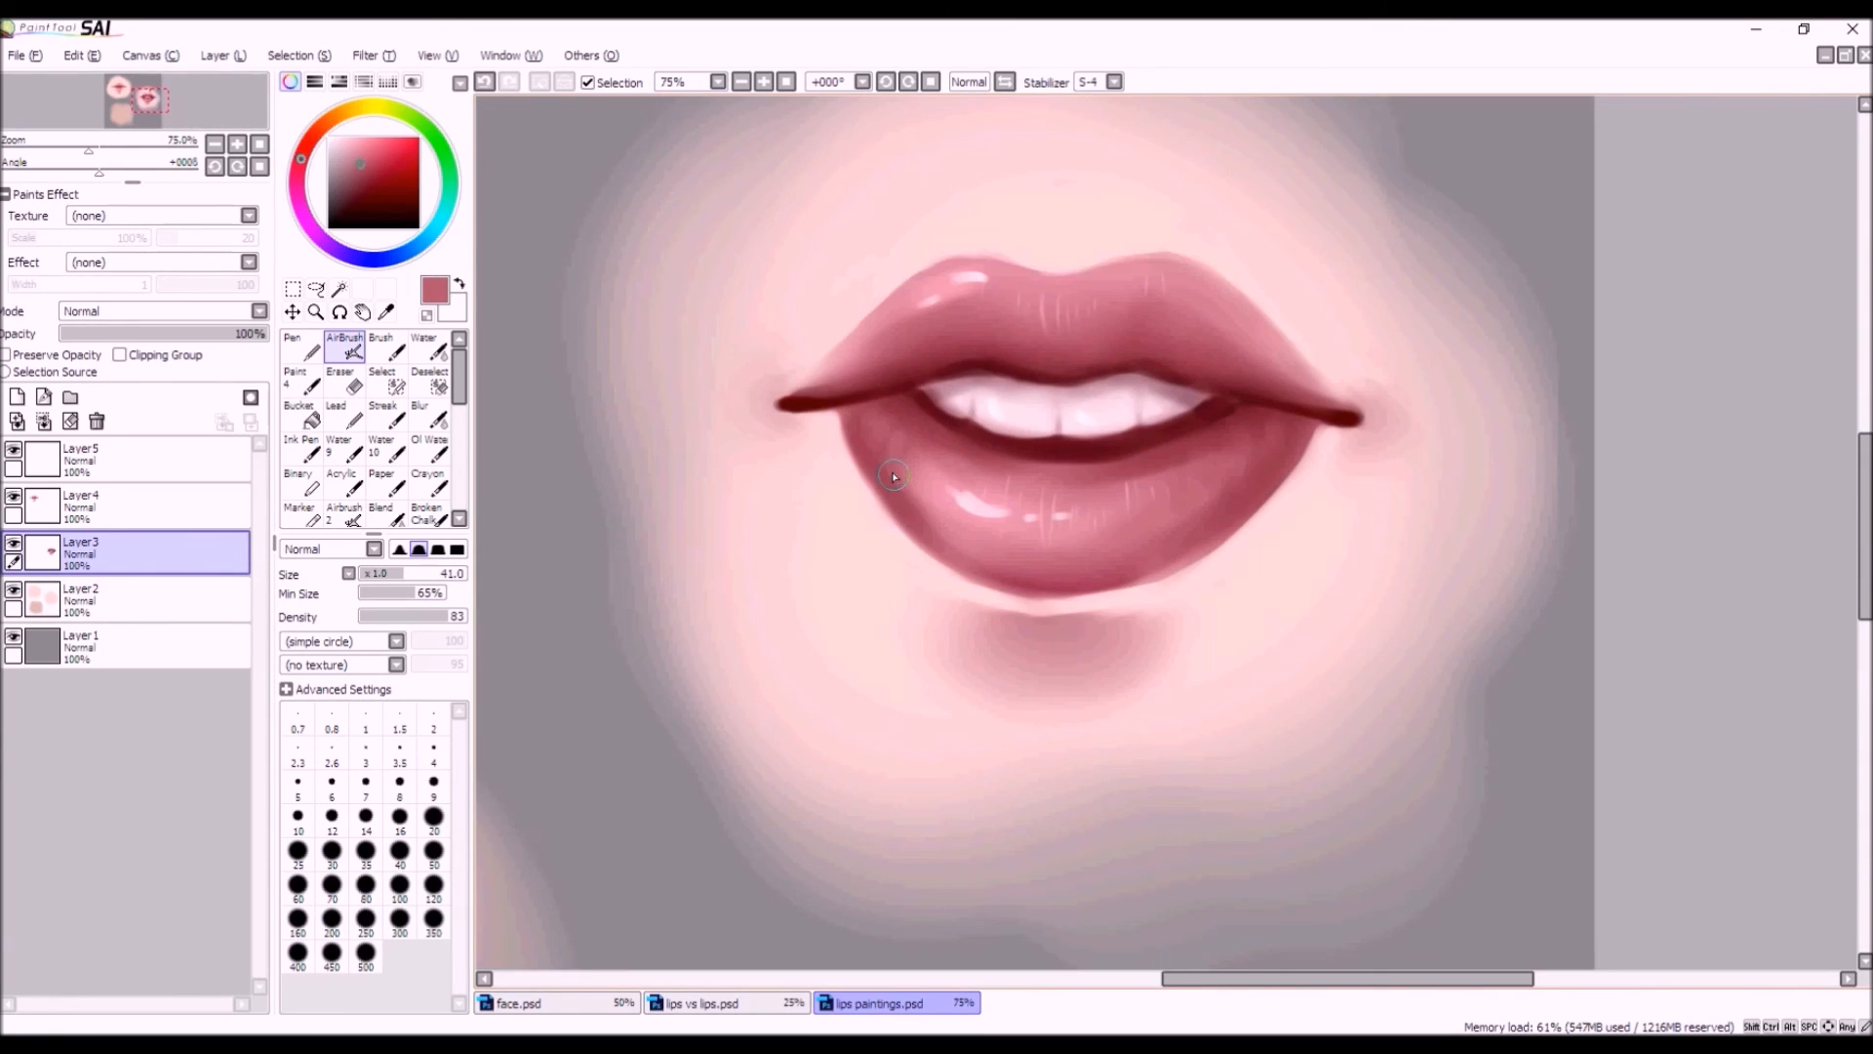
{"action": "left_click", "coordinate": [902, 473], "text": "alt"}
{"action": "scroll", "coordinate": [923, 523], "scroll_direction": "down", "scroll_amount": 4}
{"action": "scroll", "coordinate": [976, 519], "scroll_direction": "up", "scroll_amount": 1}
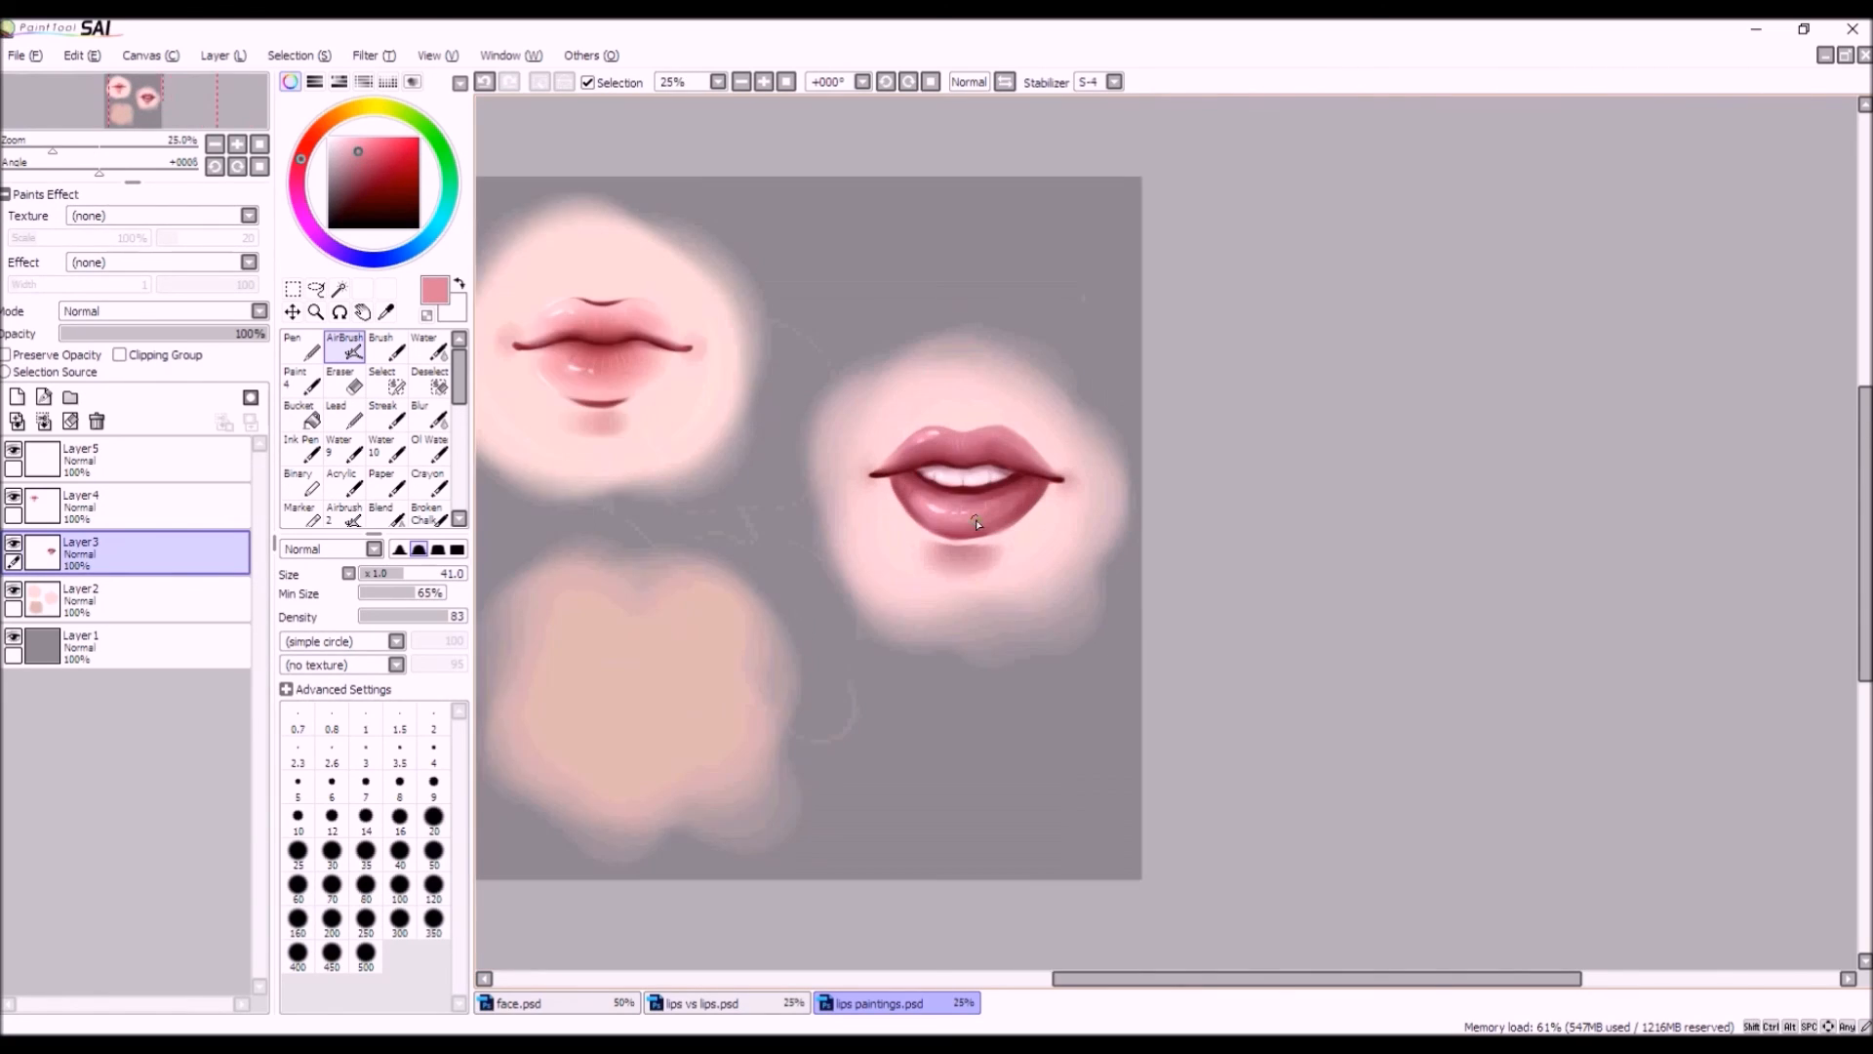
{"action": "scroll", "coordinate": [975, 519], "scroll_direction": "up", "scroll_amount": 1}
{"action": "left_click", "coordinate": [426, 346]}
{"action": "scroll", "coordinate": [958, 504], "scroll_direction": "up", "scroll_amount": 1}
{"action": "left_click_drag", "start_coordinate": [923, 483], "coordinate": [946, 513]}
{"action": "mouse_move", "coordinate": [847, 480]}
{"action": "left_mouse_down"}
{"action": "mouse_move", "coordinate": [840, 503]}
{"action": "mouse_move", "coordinate": [923, 523]}
{"action": "mouse_move", "coordinate": [838, 505]}
{"action": "mouse_move", "coordinate": [839, 533]}
{"action": "left_mouse_up"}
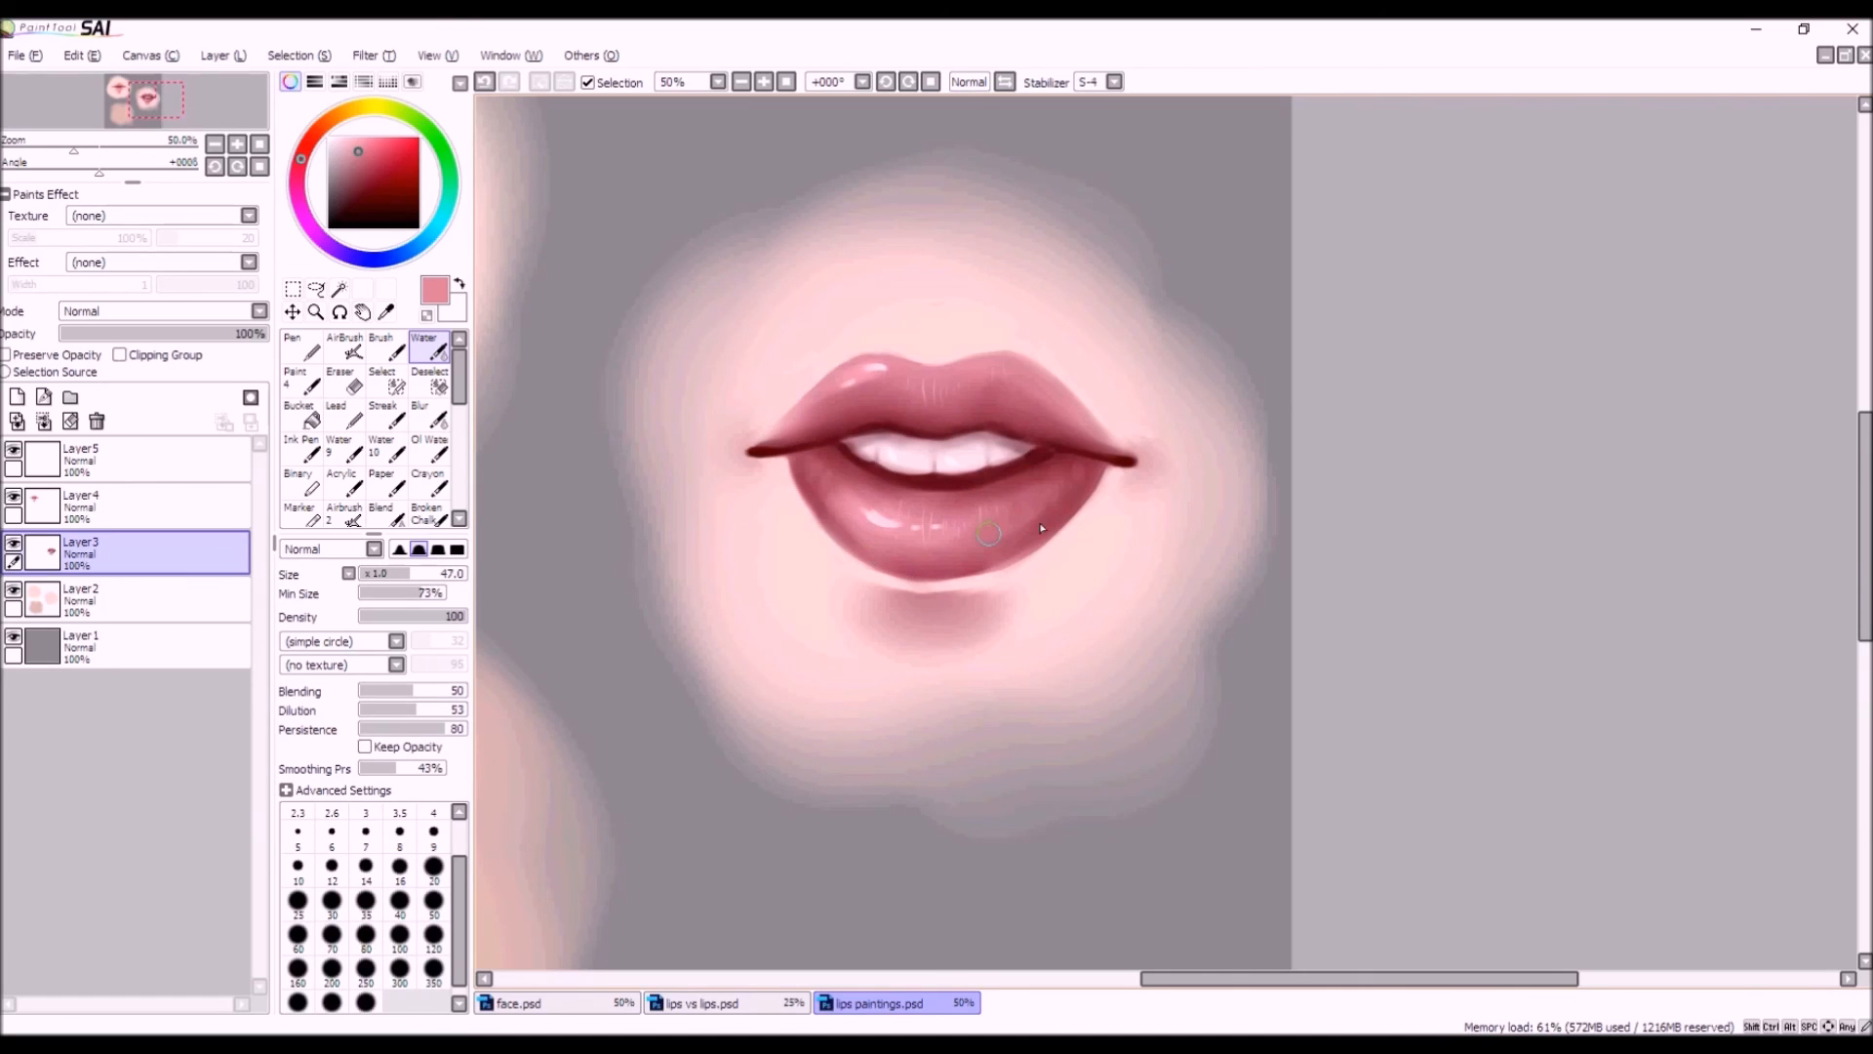
{"action": "scroll", "coordinate": [999, 556], "scroll_direction": "down", "scroll_amount": 2}
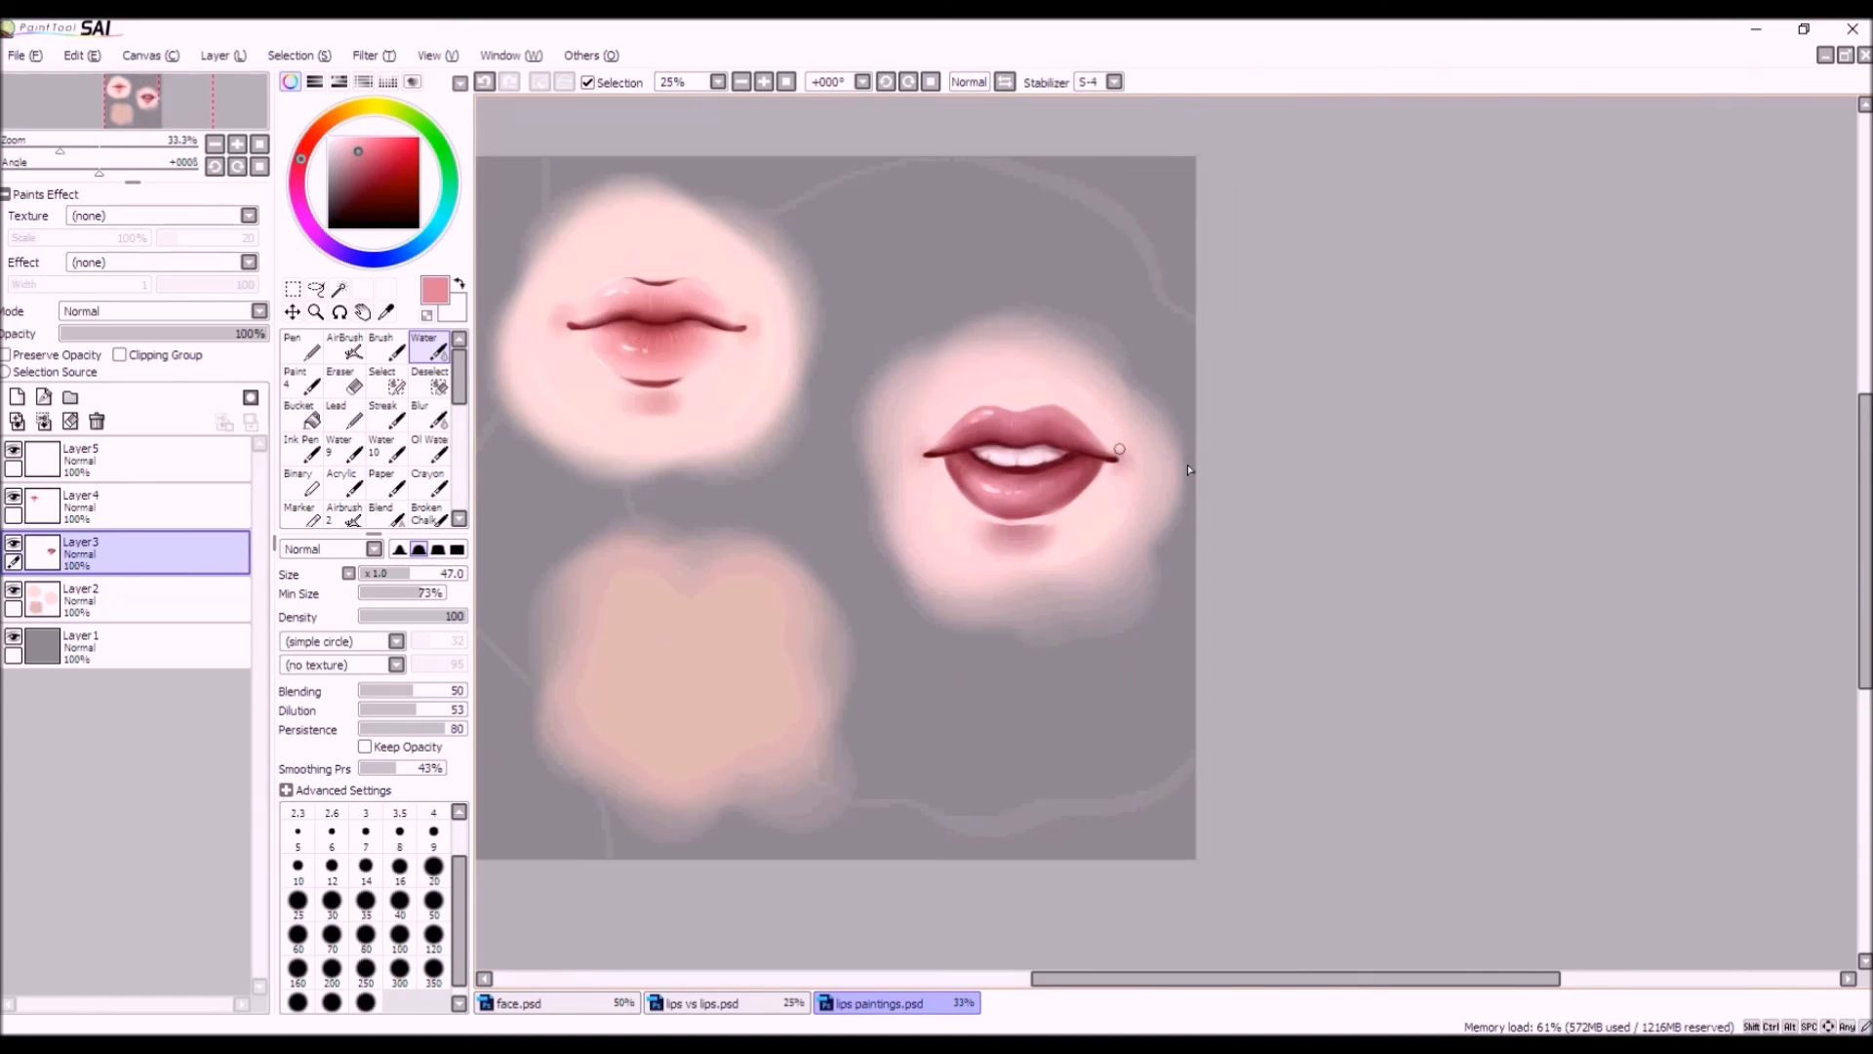
{"action": "scroll", "coordinate": [1093, 469], "scroll_direction": "up", "scroll_amount": 2}
Sample the lower lip's mid pink and soften its lower-left edge with the Airbrush at size 63.
{"action": "left_click", "coordinate": [985, 527], "text": "alt"}
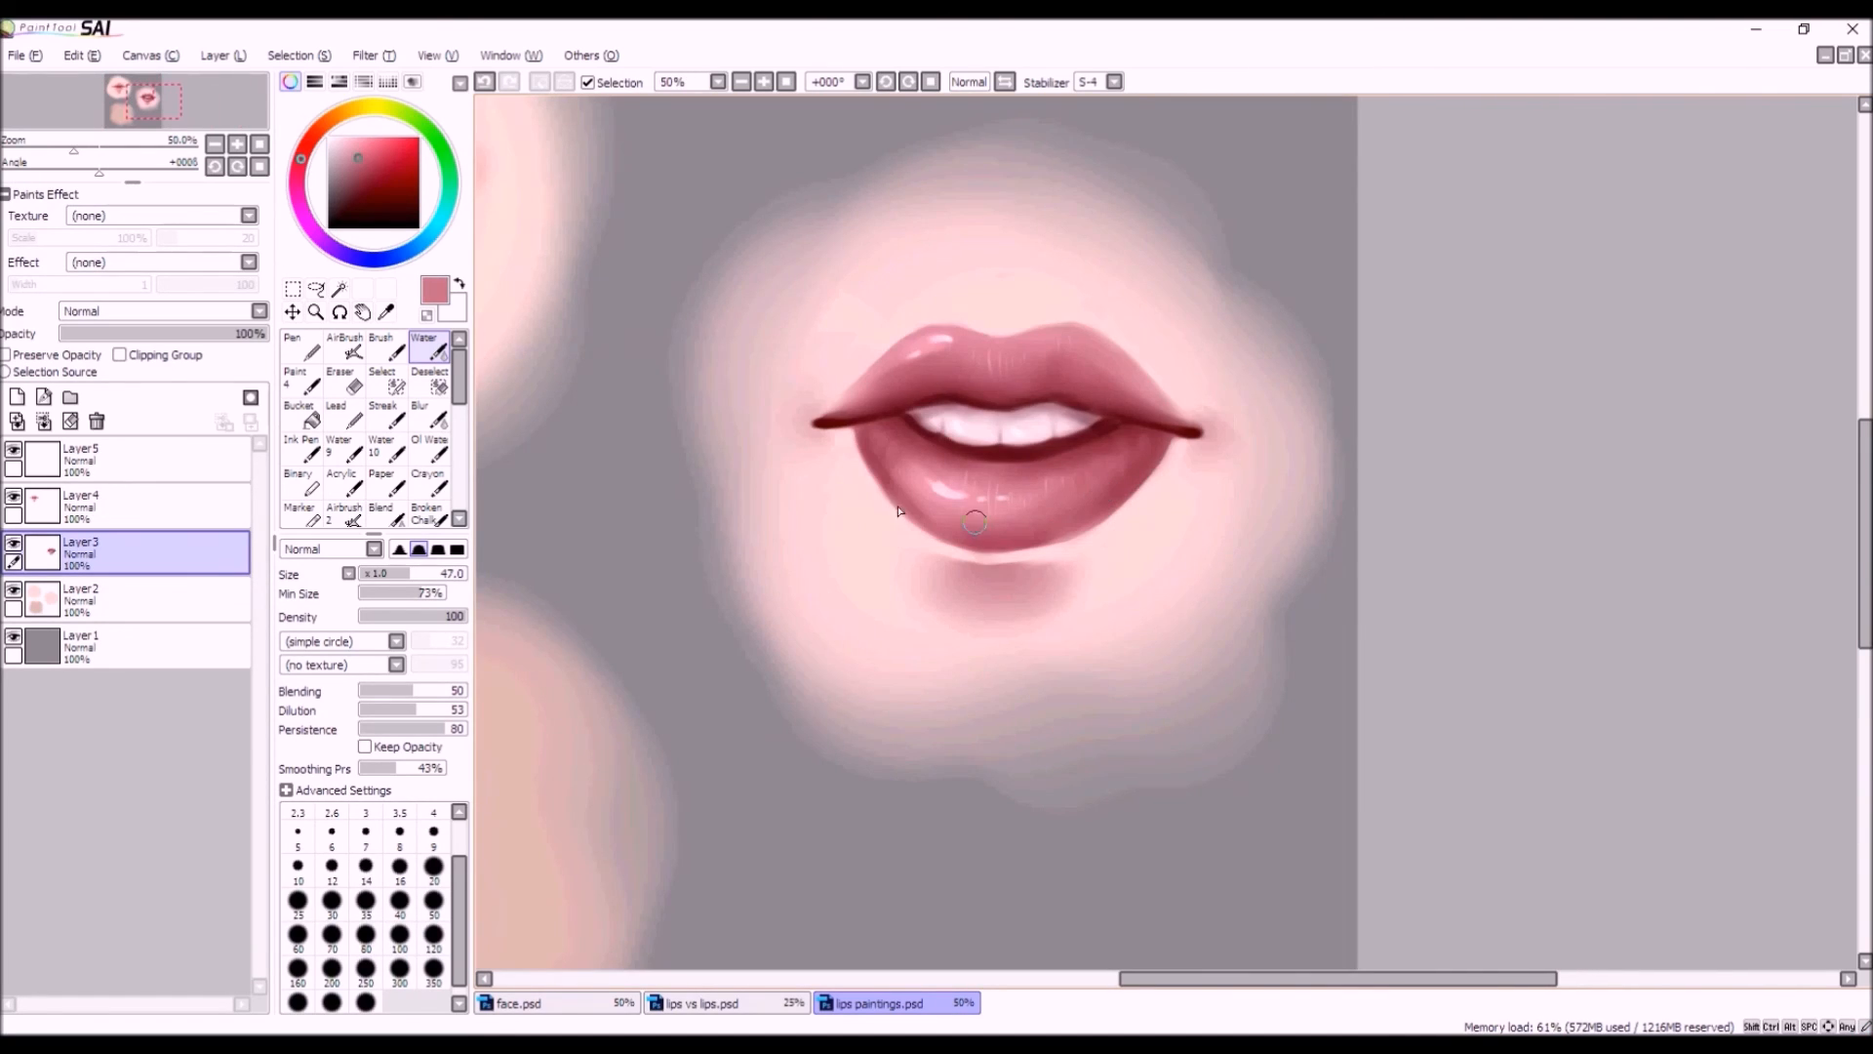
{"action": "left_click", "coordinate": [344, 349]}
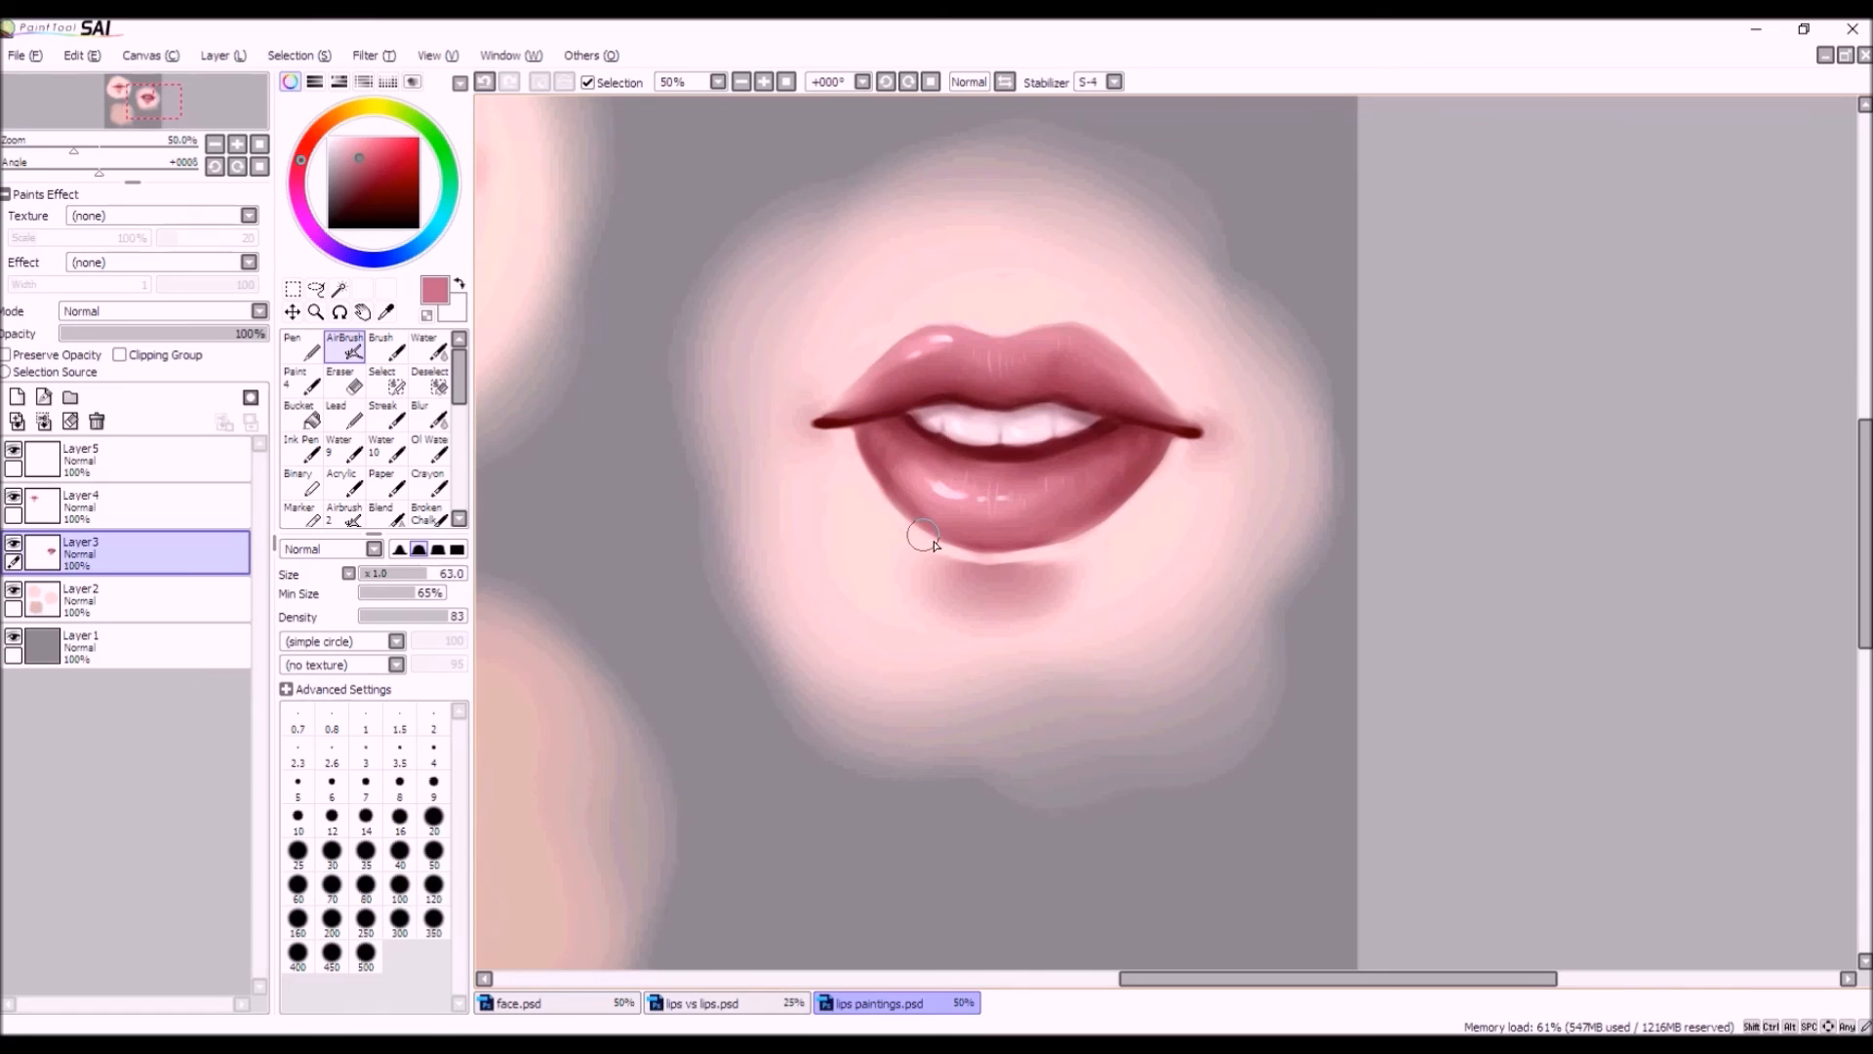
{"action": "scroll", "coordinate": [1056, 465], "scroll_direction": "down", "scroll_amount": 2}
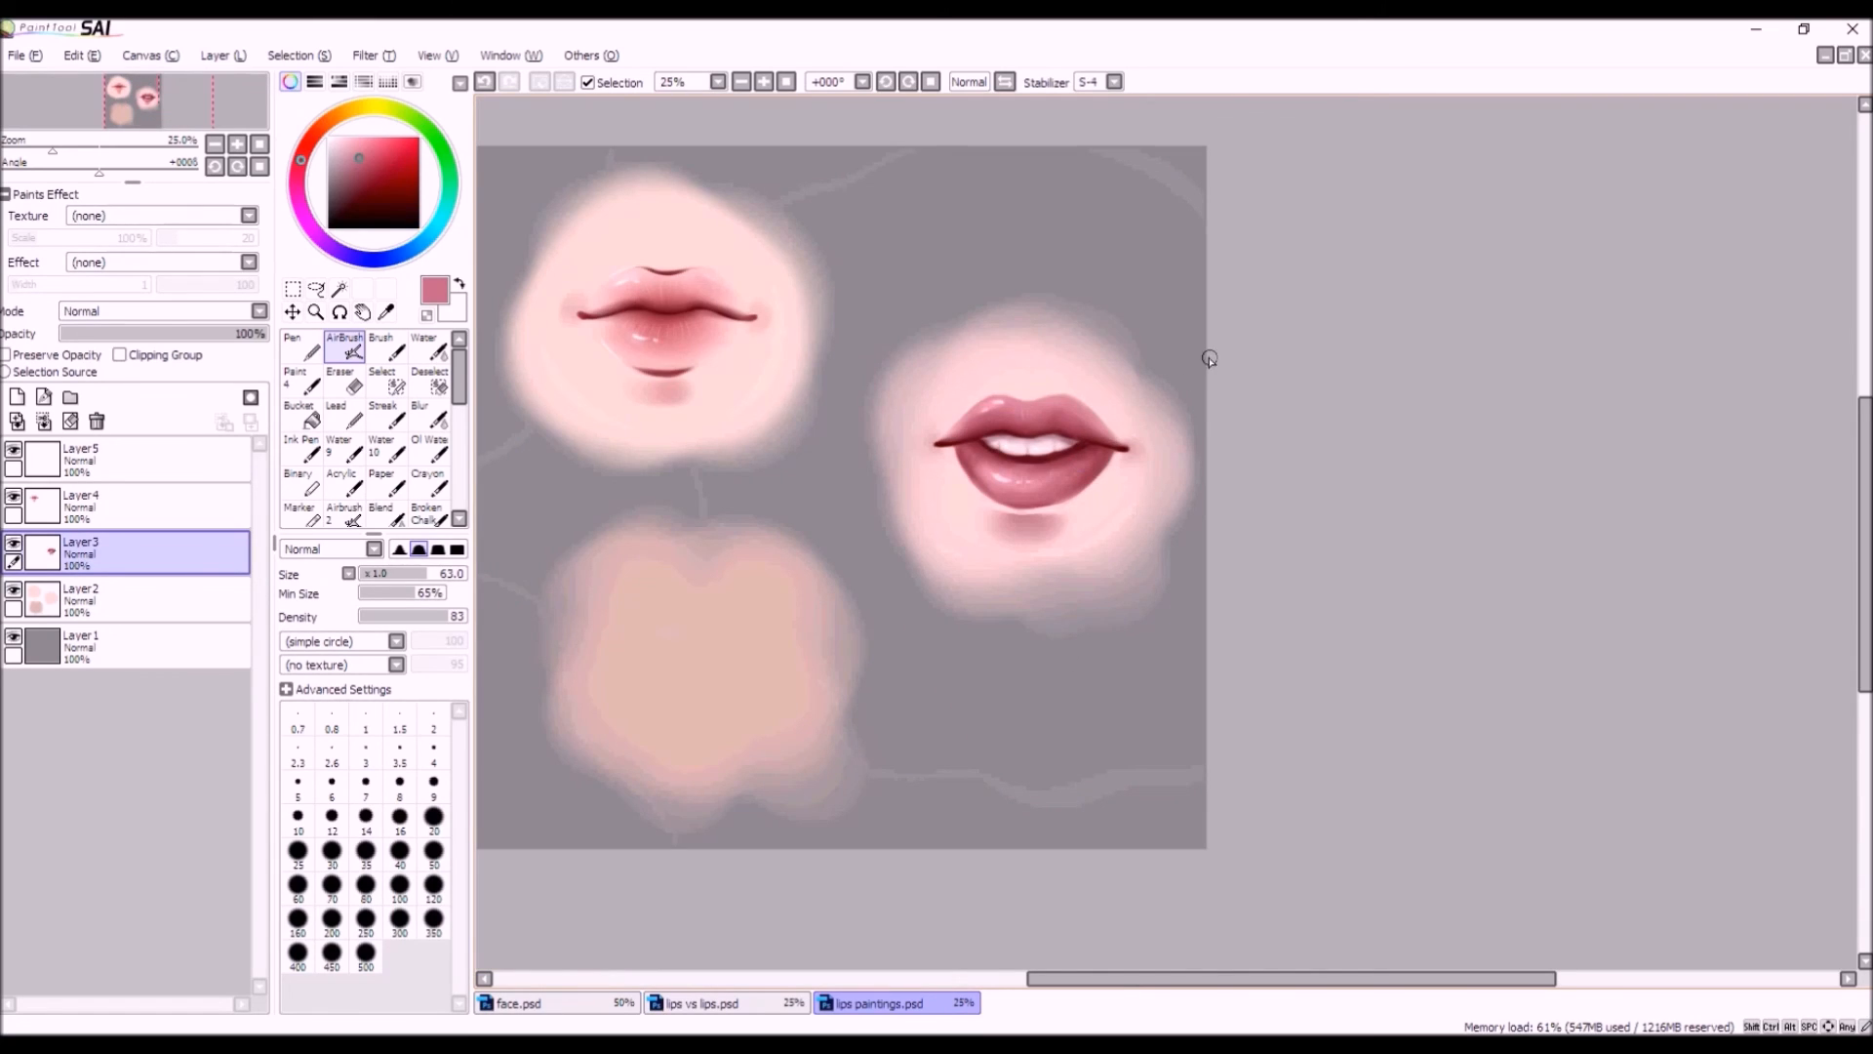
{"action": "scroll", "coordinate": [1039, 683], "scroll_direction": "down", "scroll_amount": 1}
{"action": "scroll", "coordinate": [986, 459], "scroll_direction": "up", "scroll_amount": 1}
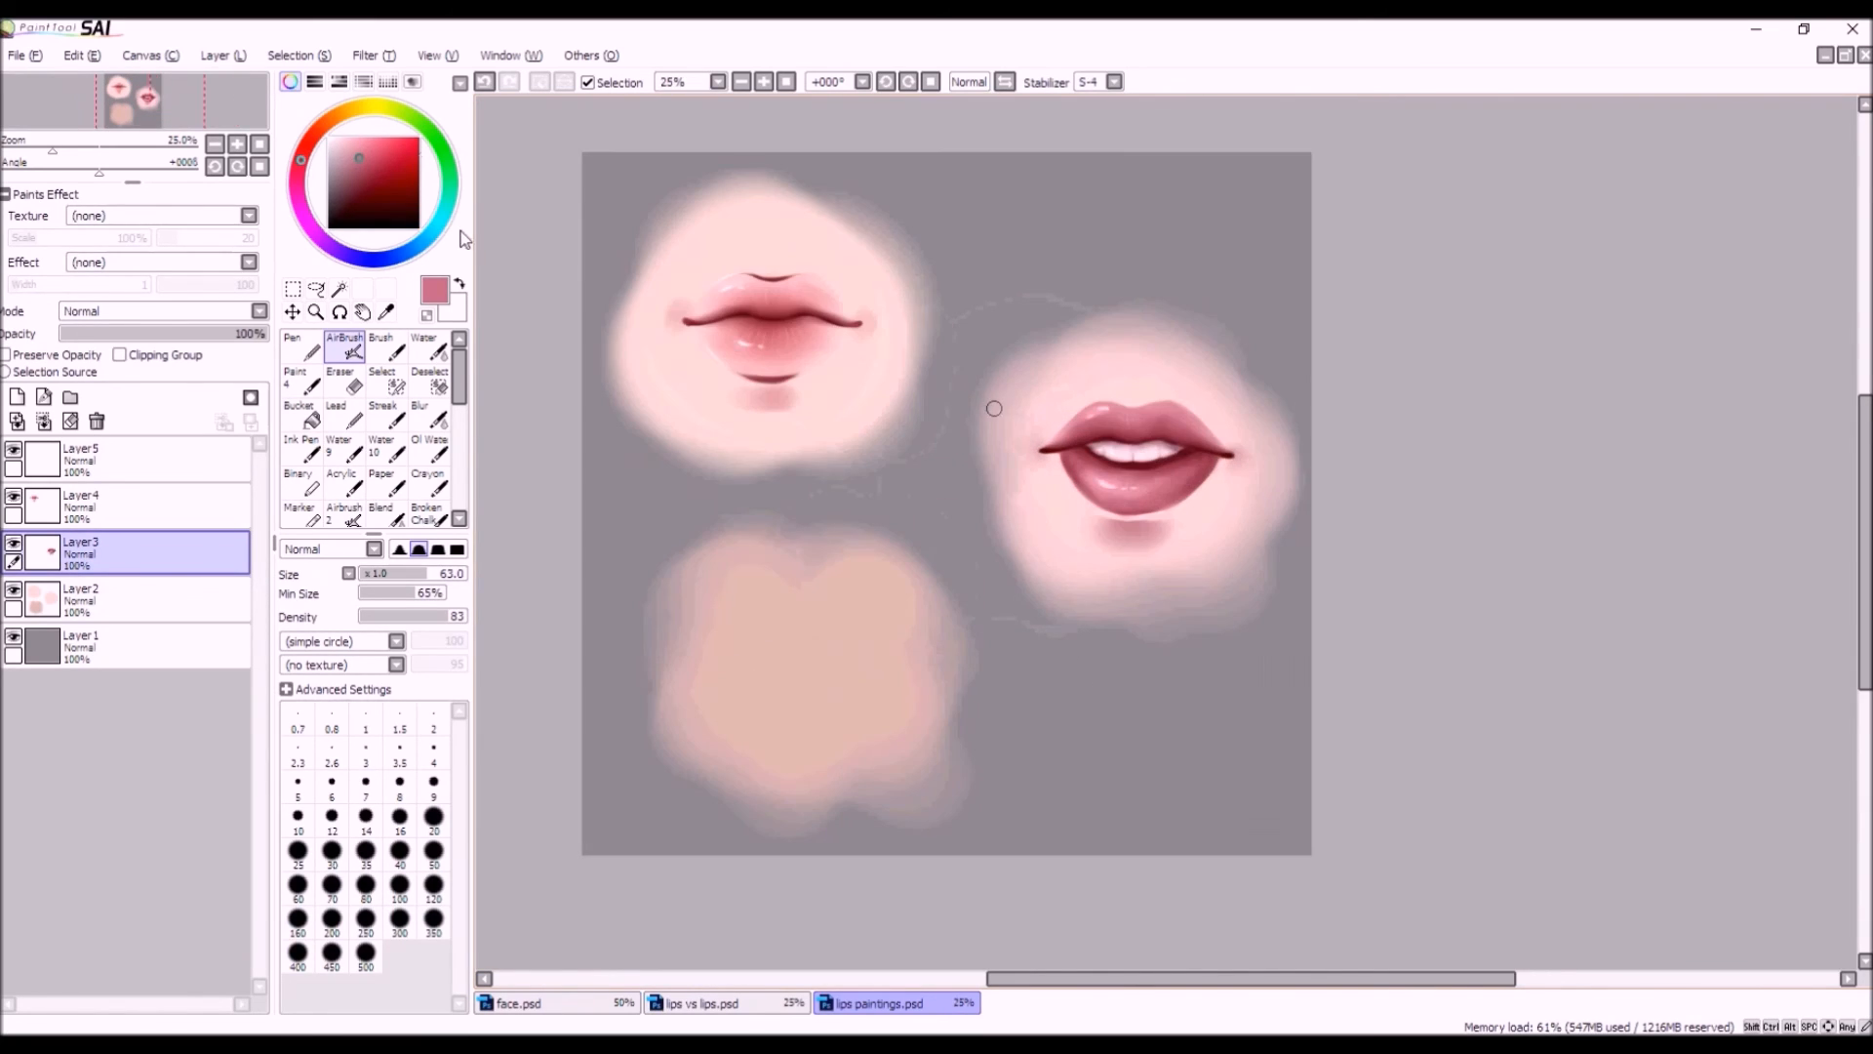
Raise the contrast of the open-mouth lips on Layer3 to +18 with Brightness and Contrast.
{"action": "left_click", "coordinate": [375, 55]}
{"action": "left_click", "coordinate": [410, 100]}
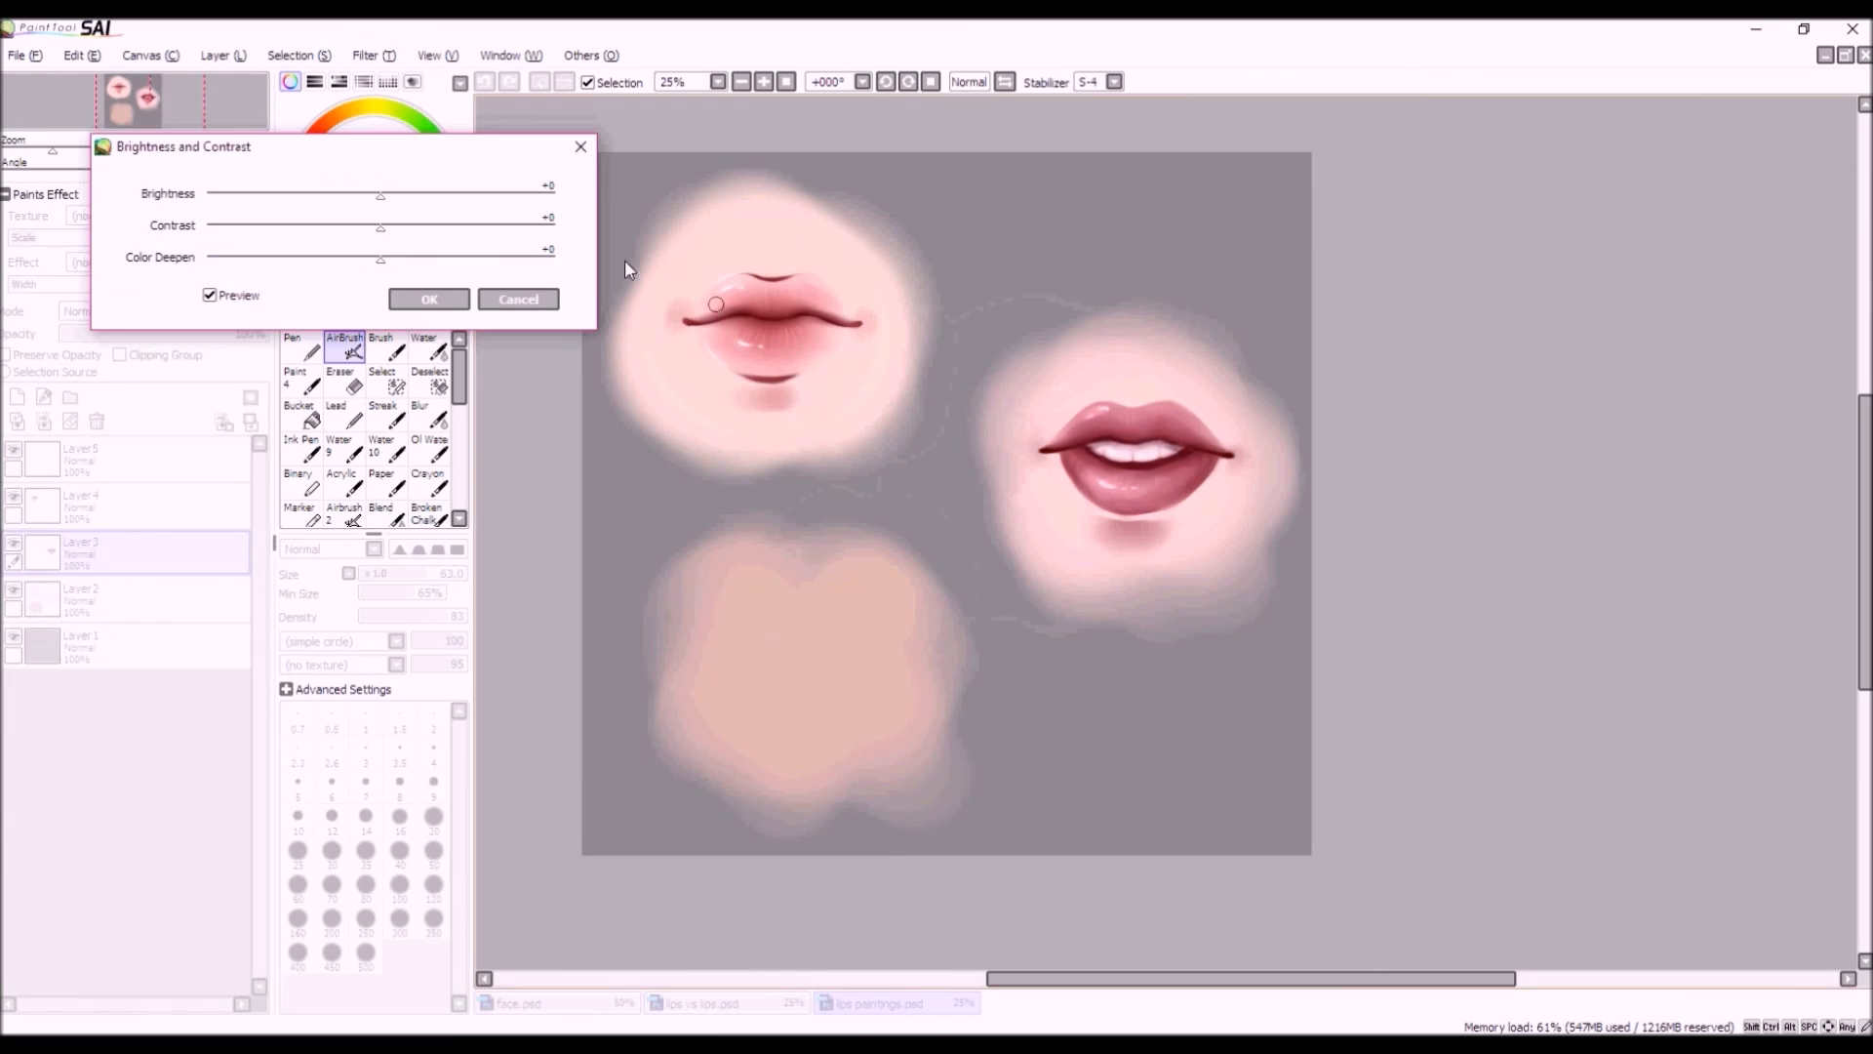
{"action": "left_click_drag", "start_coordinate": [402, 236], "coordinate": [416, 232]}
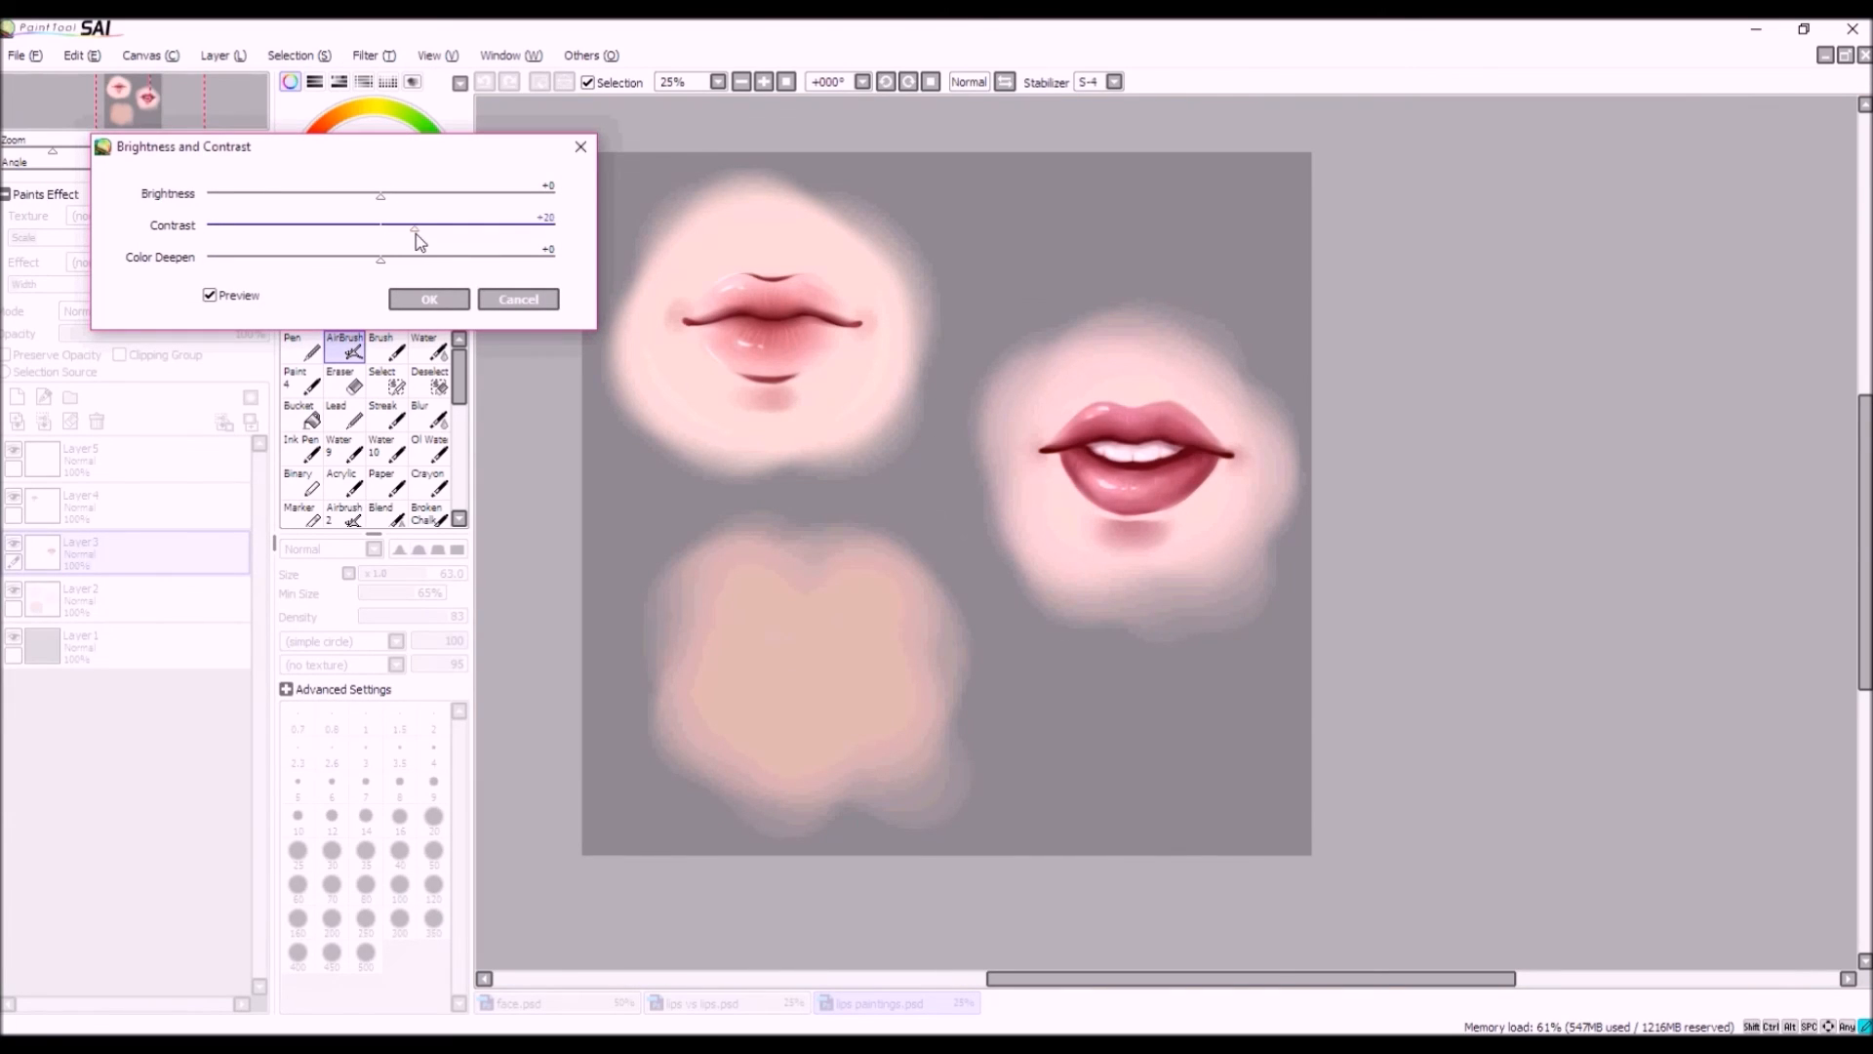
{"action": "left_click_drag", "start_coordinate": [416, 234], "coordinate": [410, 239]}
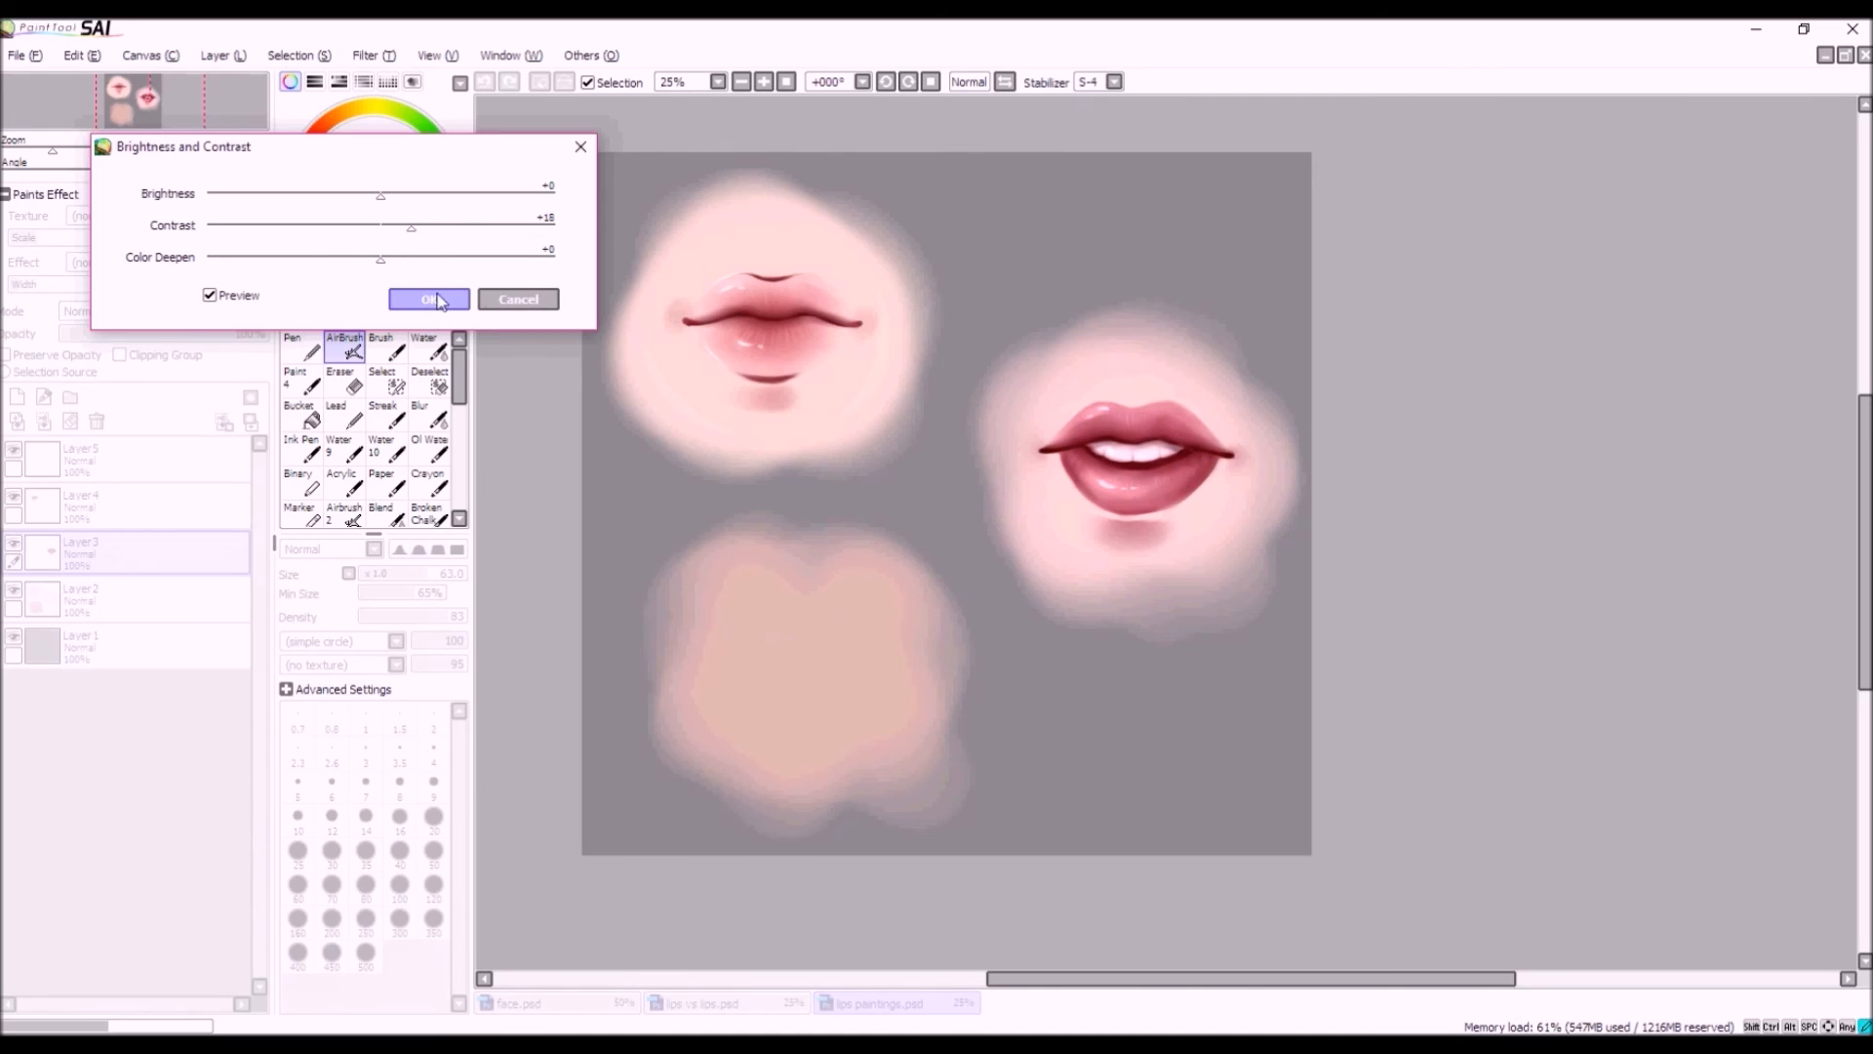
{"action": "left_click", "coordinate": [428, 299]}
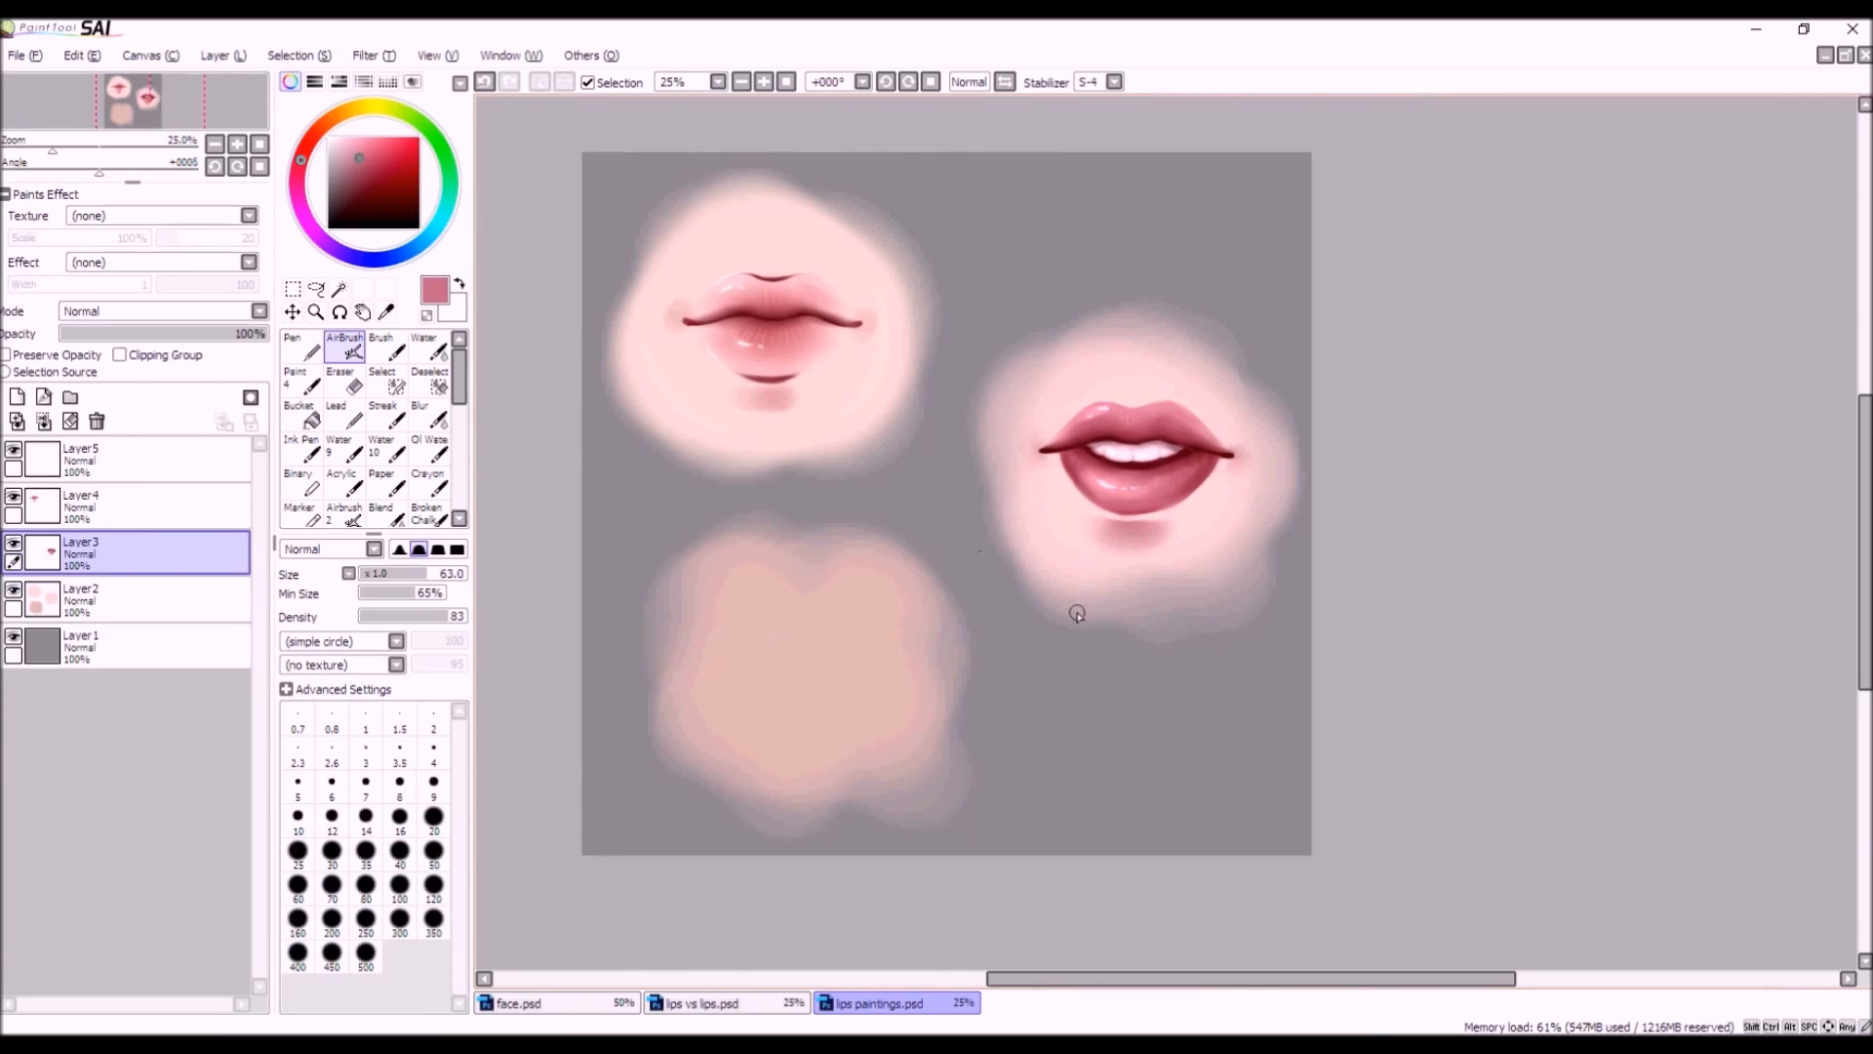
Sample the dark mouth-line red, darken the left mouth corner and shift the colour to a more saturated dark red.
{"action": "scroll", "coordinate": [1152, 610], "scroll_direction": "down", "scroll_amount": 1}
{"action": "scroll", "coordinate": [1152, 609], "scroll_direction": "down", "scroll_amount": 1}
{"action": "scroll", "coordinate": [1226, 513], "scroll_direction": "up", "scroll_amount": 5}
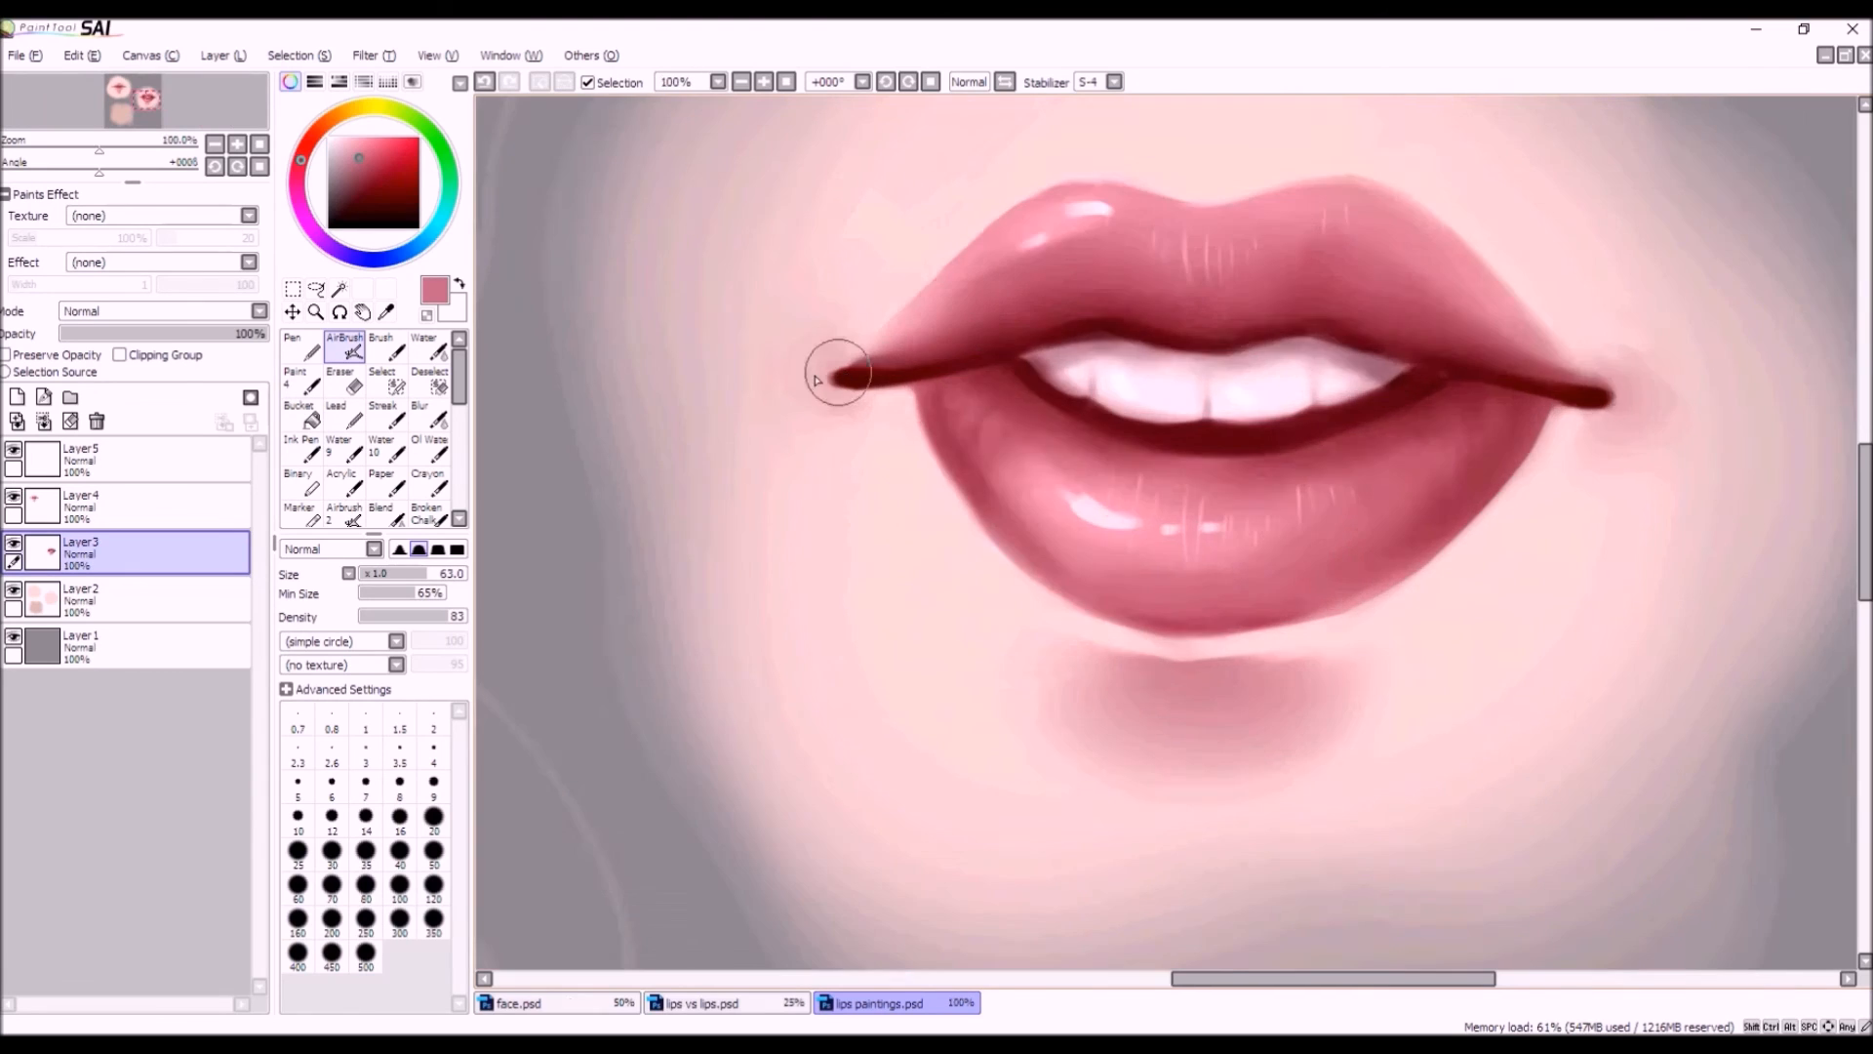
{"action": "scroll", "coordinate": [854, 377], "scroll_direction": "up", "scroll_amount": 2}
{"action": "right_click", "coordinate": [869, 381]}
{"action": "left_click_drag", "start_coordinate": [870, 380], "coordinate": [867, 383]}
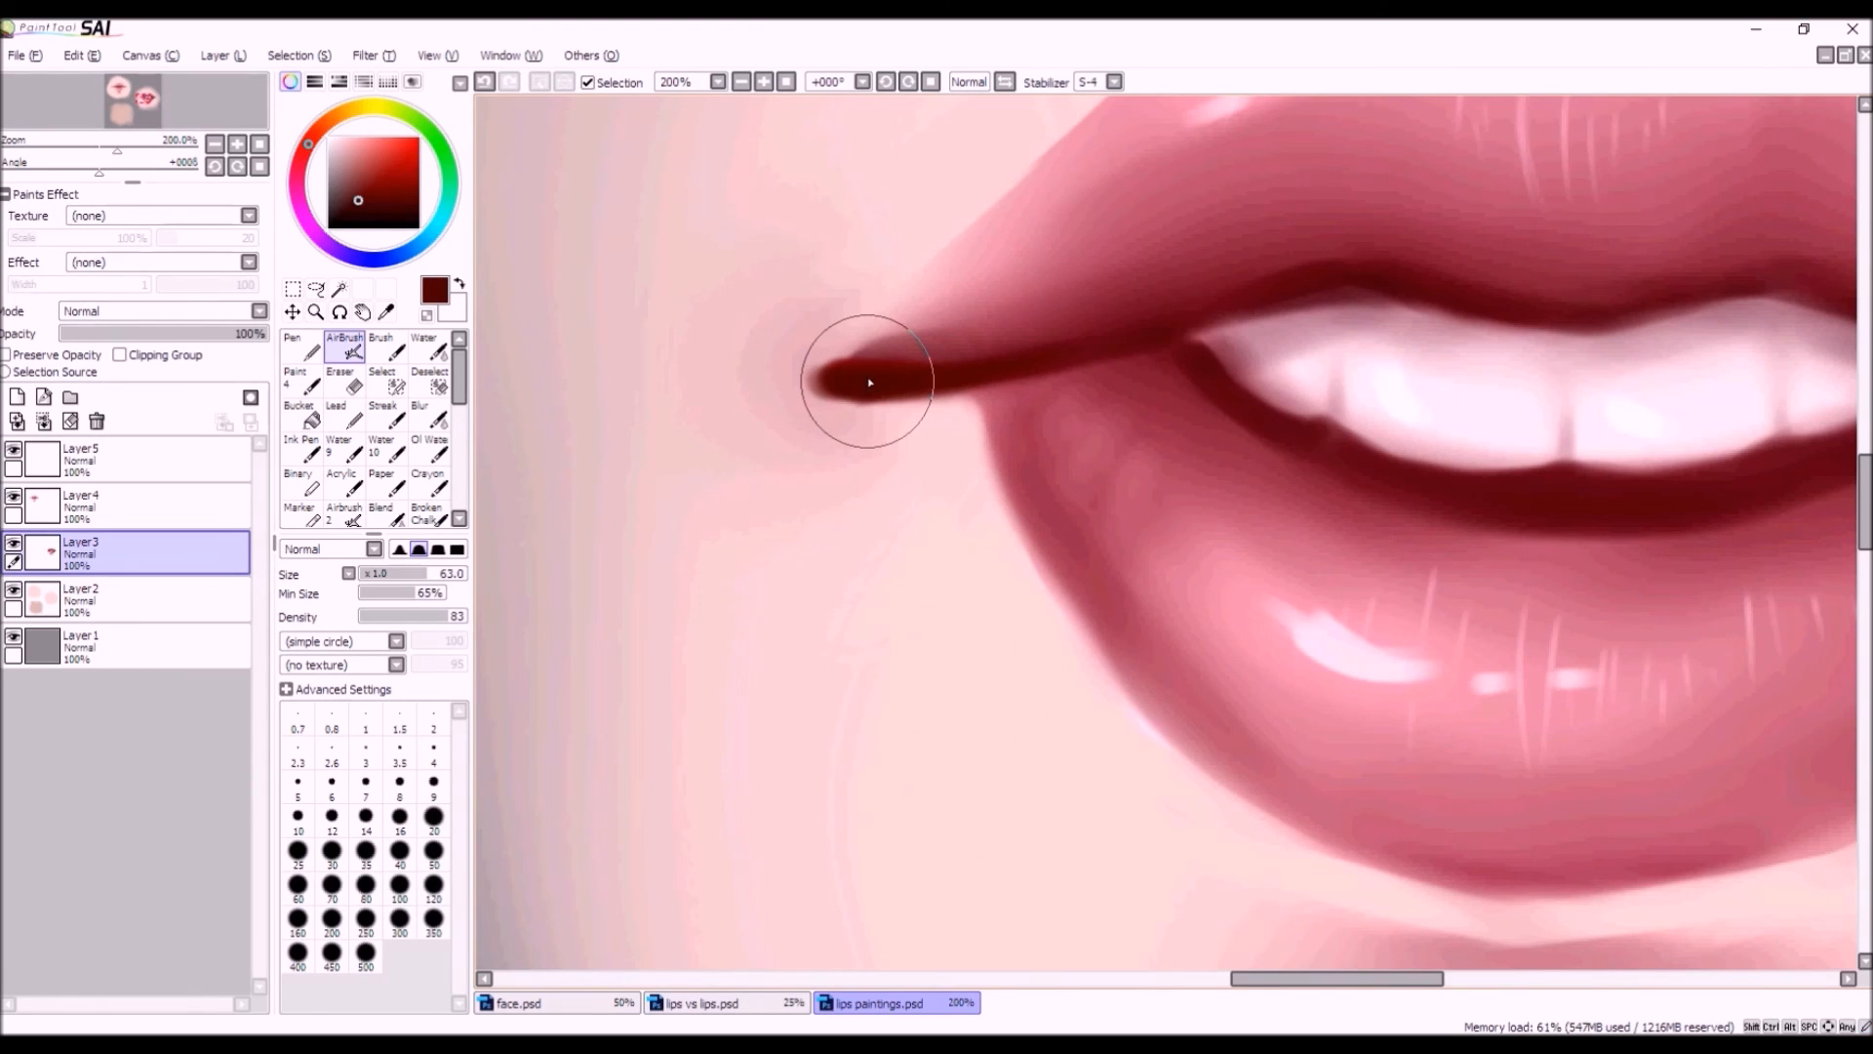
{"action": "scroll", "coordinate": [864, 406], "scroll_direction": "down", "scroll_amount": 2}
{"action": "left_click", "coordinate": [373, 199]}
{"action": "left_click", "coordinate": [304, 153]}
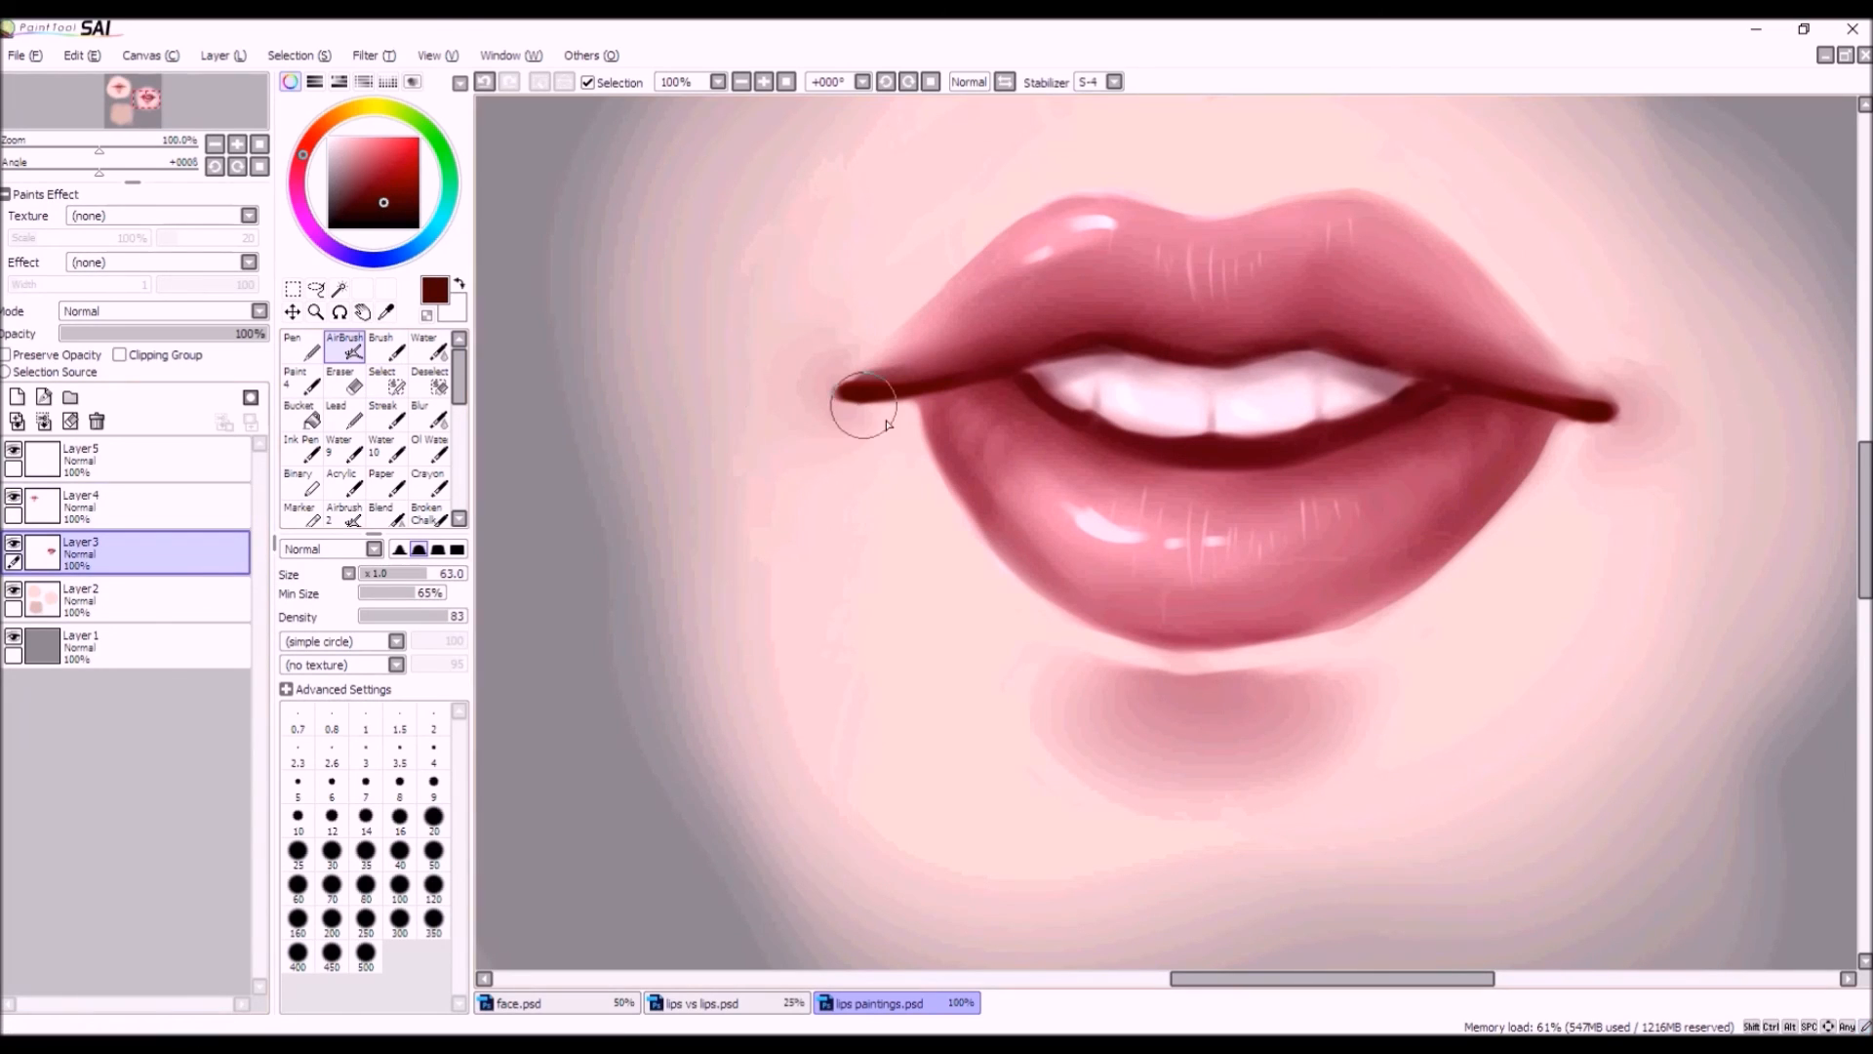
{"action": "scroll", "coordinate": [926, 420], "scroll_direction": "down", "scroll_amount": 2}
{"action": "scroll", "coordinate": [1317, 393], "scroll_direction": "up", "scroll_amount": 1}
Try to darken the right mouth corner with the Airbrush at size 30, then undo the stroke.
{"action": "left_click_drag", "start_coordinate": [407, 574], "coordinate": [383, 577]}
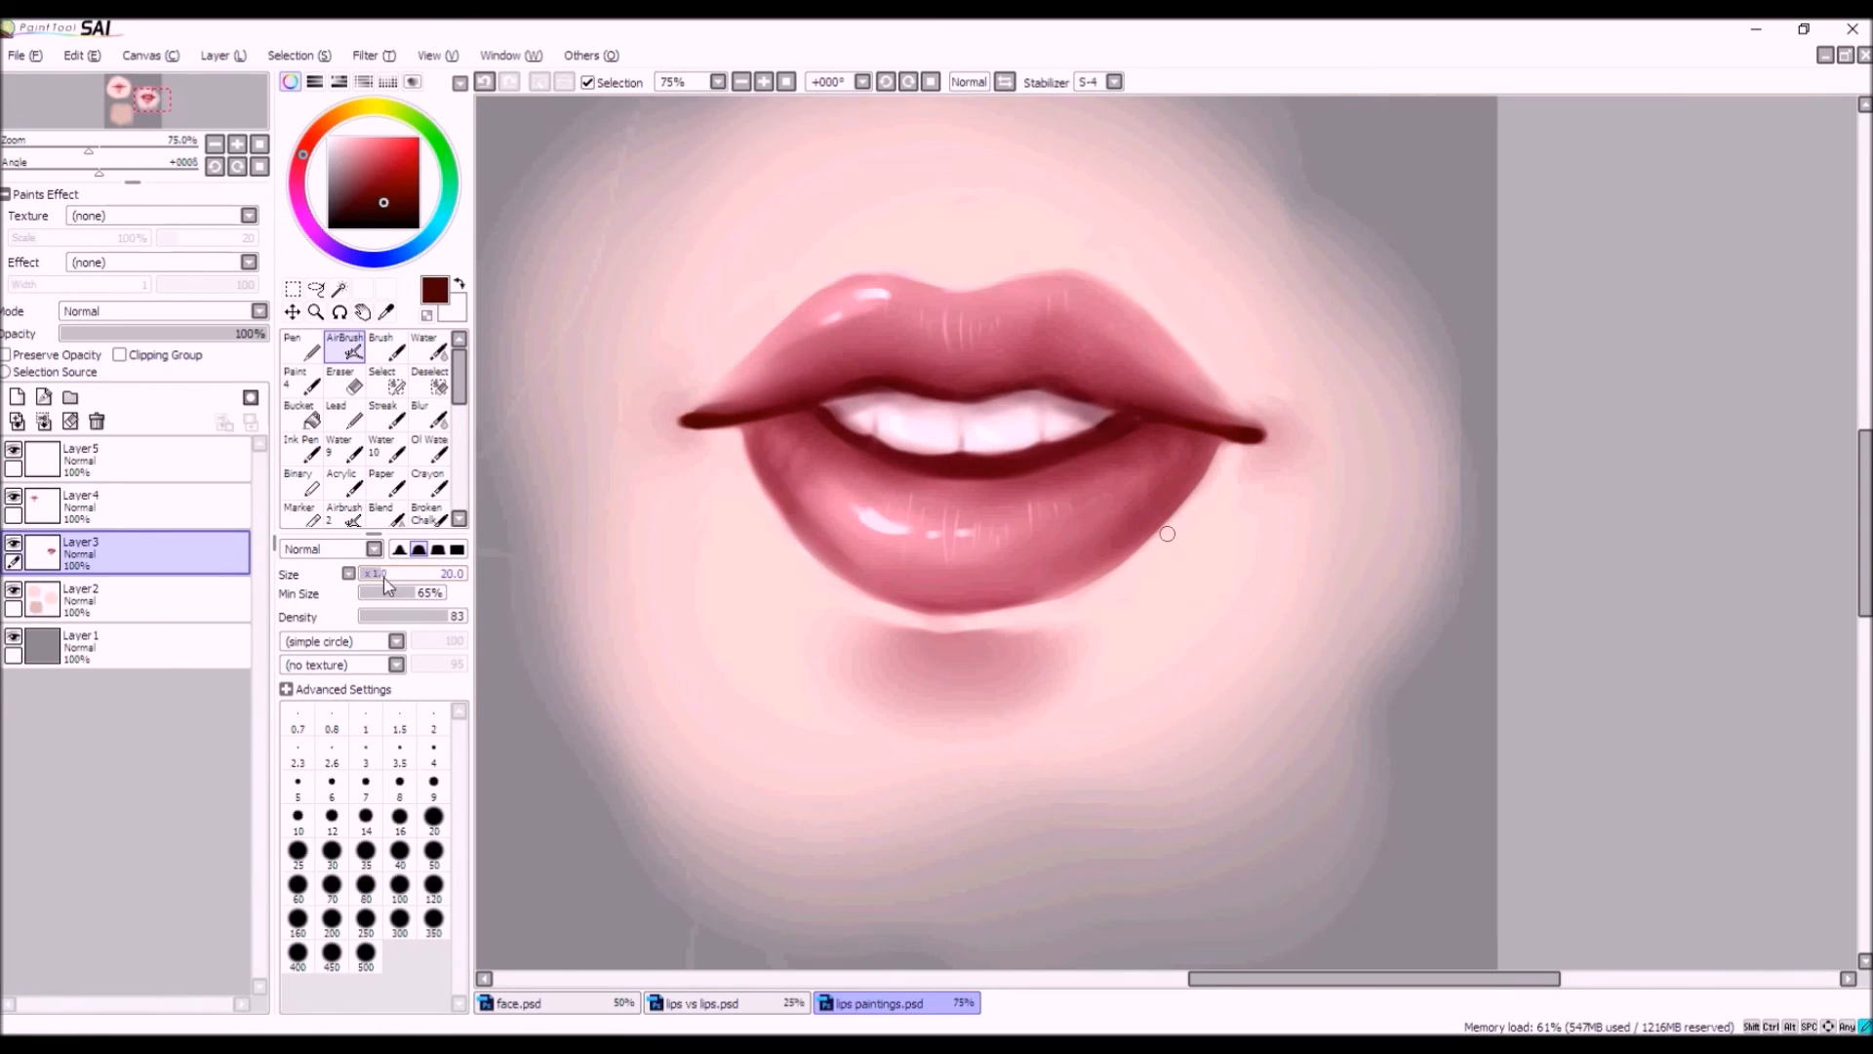
{"action": "left_click", "coordinate": [332, 852]}
{"action": "left_click_drag", "start_coordinate": [1260, 434], "coordinate": [1132, 405]}
{"action": "left_click", "coordinate": [485, 82]}
Set the Airbrush size to 19, saturate the dark red further and darken the mouth line at the right corner.
{"action": "left_click_drag", "start_coordinate": [410, 576], "coordinate": [384, 575]}
{"action": "left_click_drag", "start_coordinate": [384, 202], "coordinate": [398, 200]}
{"action": "left_click_drag", "start_coordinate": [1258, 436], "coordinate": [1167, 419]}
{"action": "scroll", "coordinate": [1071, 598], "scroll_direction": "down", "scroll_amount": 4}
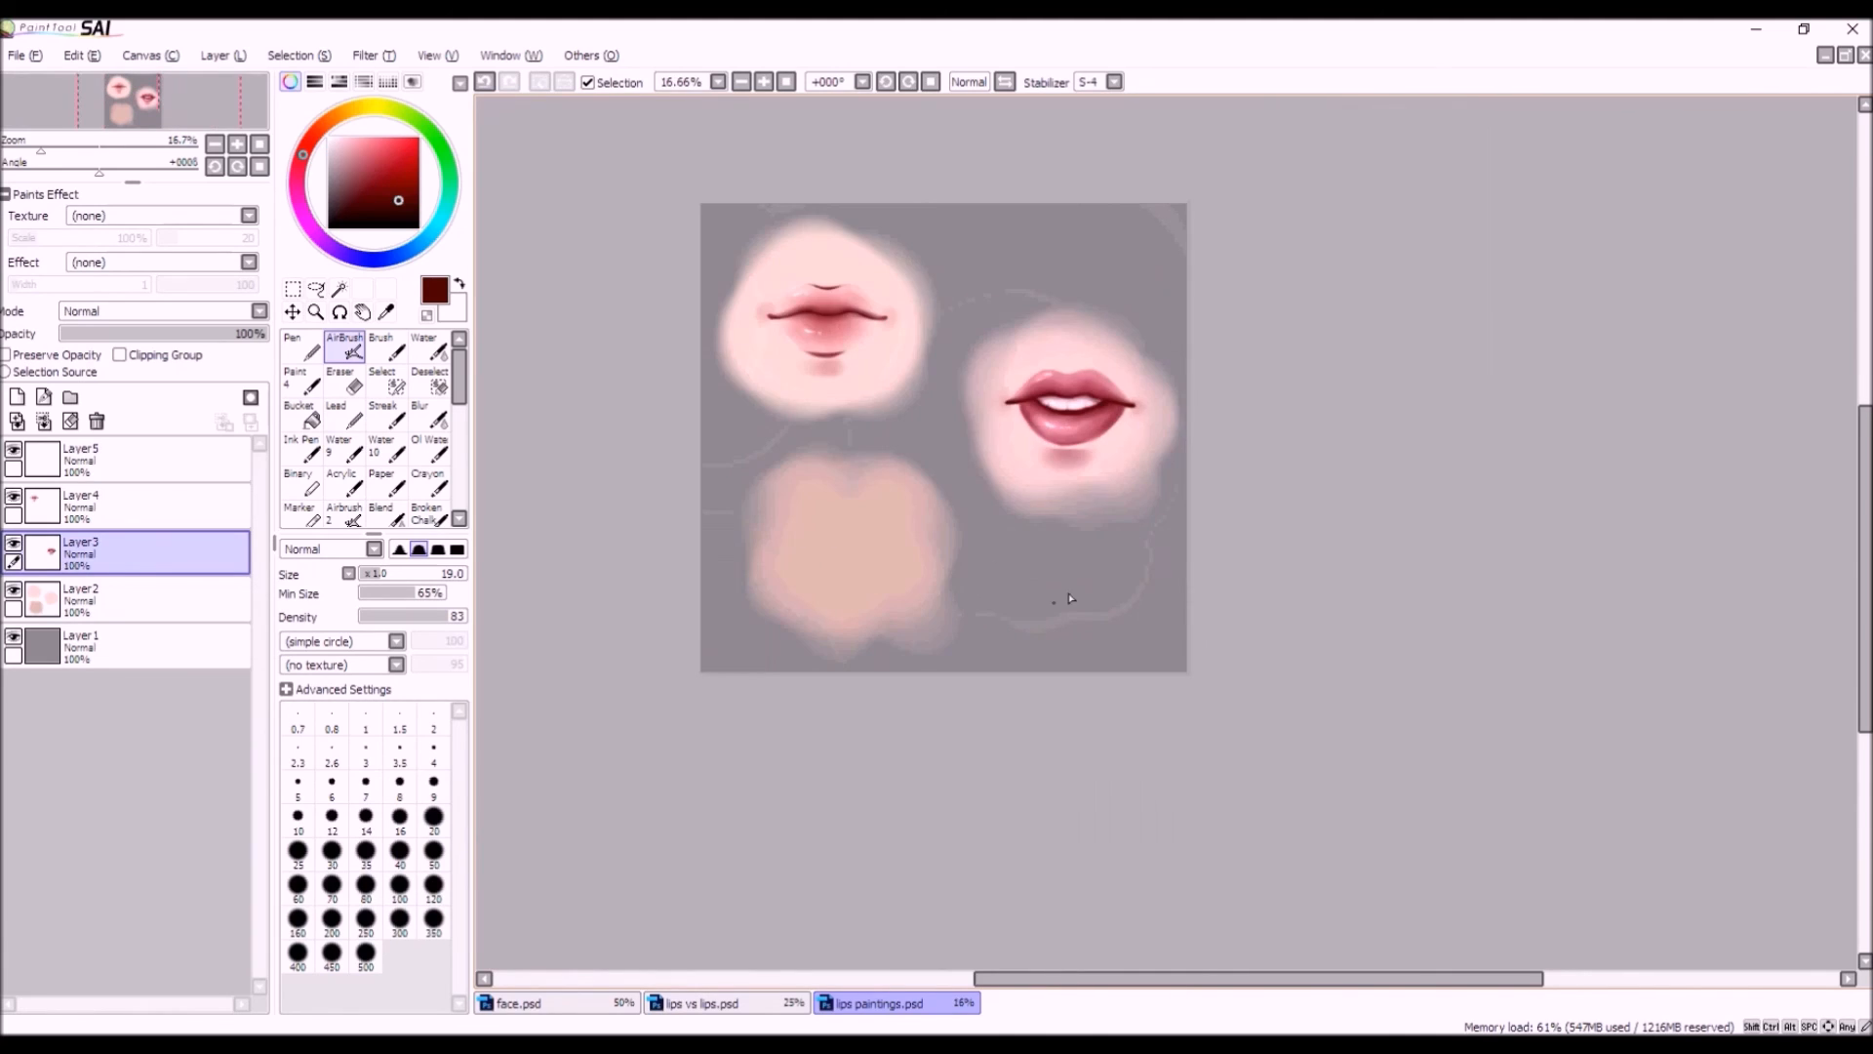
{"action": "scroll", "coordinate": [1070, 598], "scroll_direction": "down", "scroll_amount": 1}
{"action": "scroll", "coordinate": [937, 460], "scroll_direction": "up", "scroll_amount": 1}
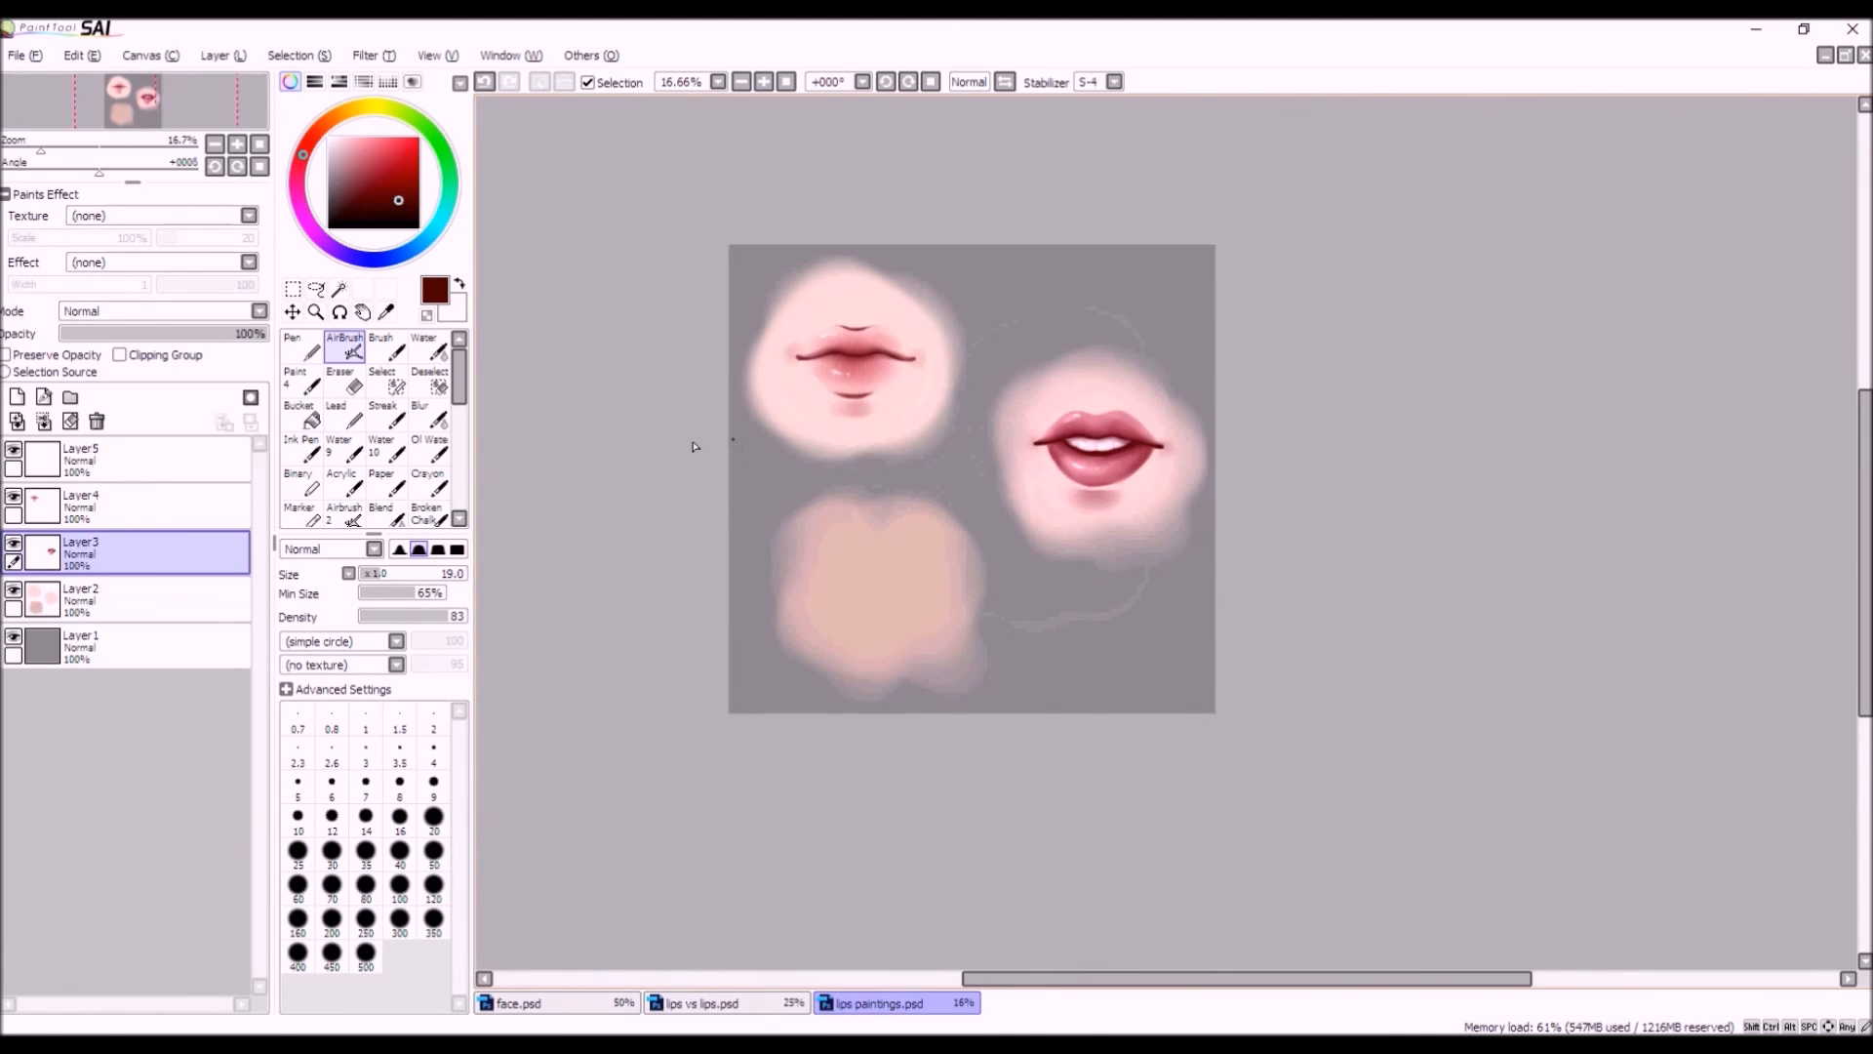
Sample dark red from the upper lip and shade along its lower edge from the centre to the right corner.
{"action": "scroll", "coordinate": [859, 477], "scroll_direction": "up", "scroll_amount": 1}
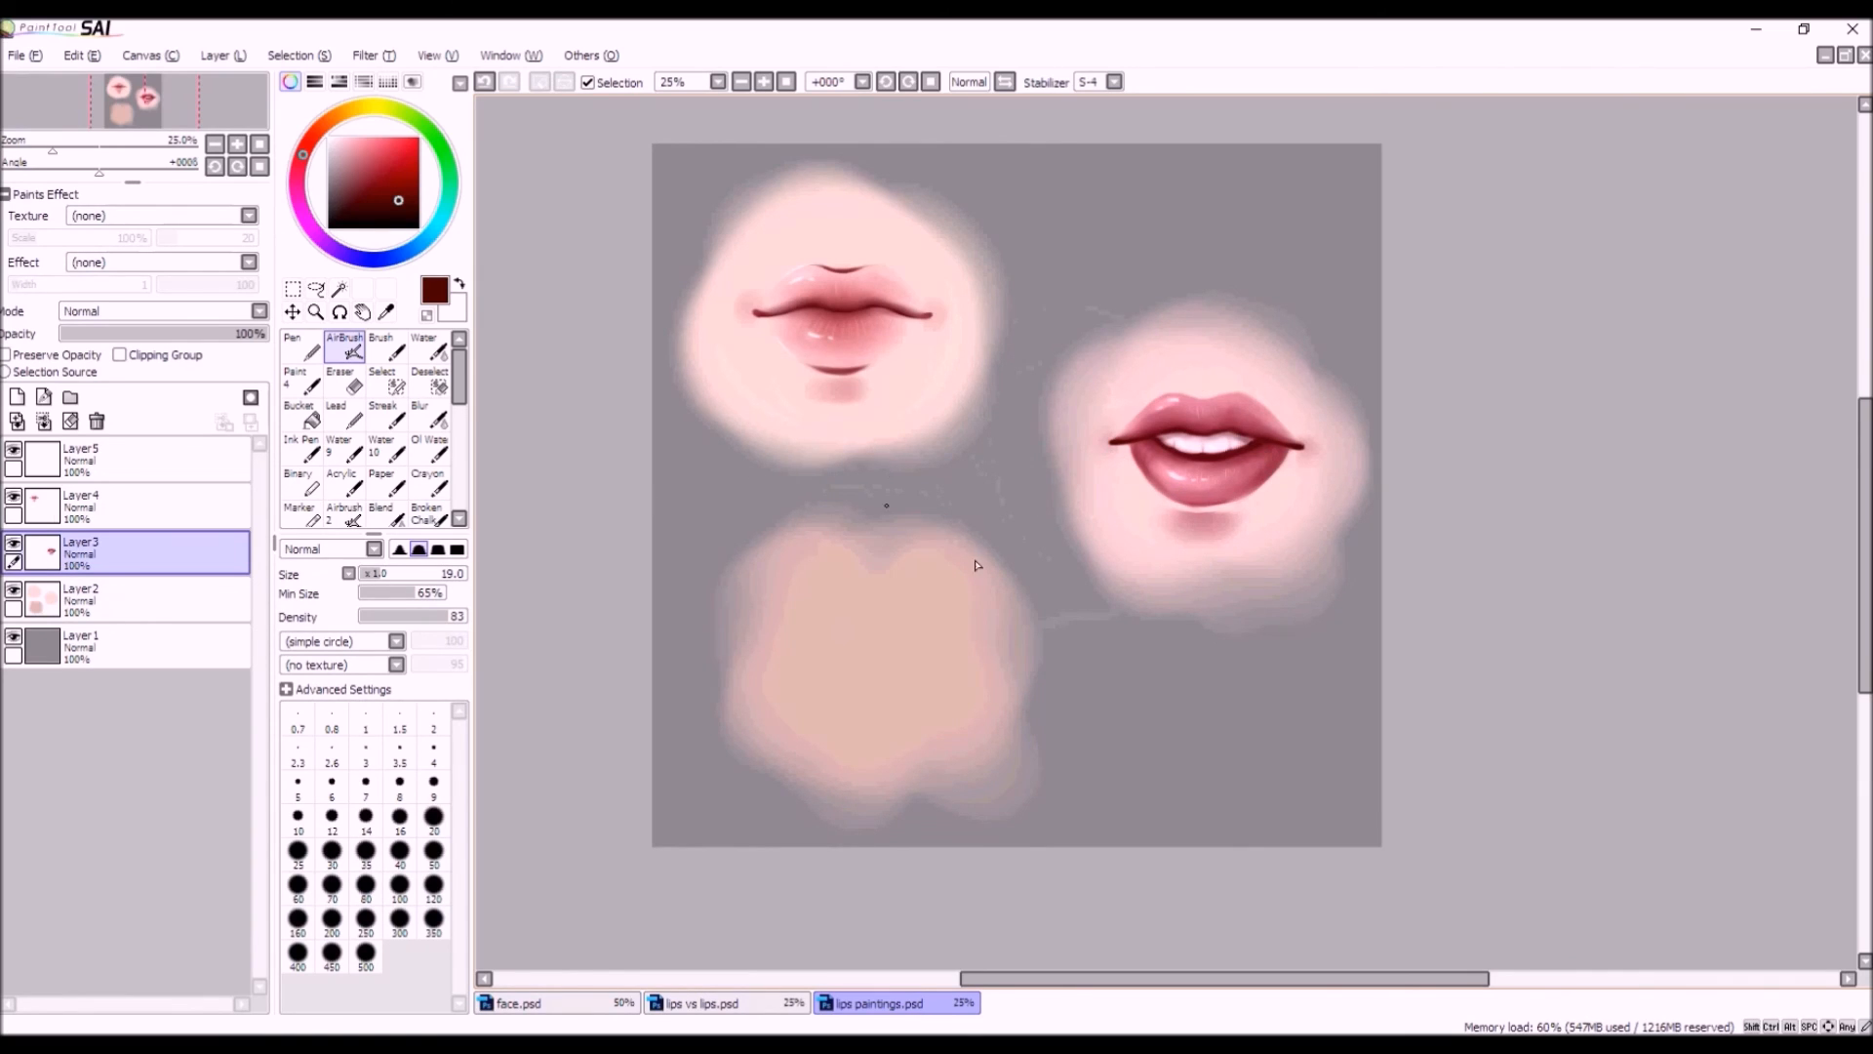
{"action": "scroll", "coordinate": [1511, 411], "scroll_direction": "up", "scroll_amount": 1}
{"action": "left_click", "coordinate": [1229, 496], "text": "alt"}
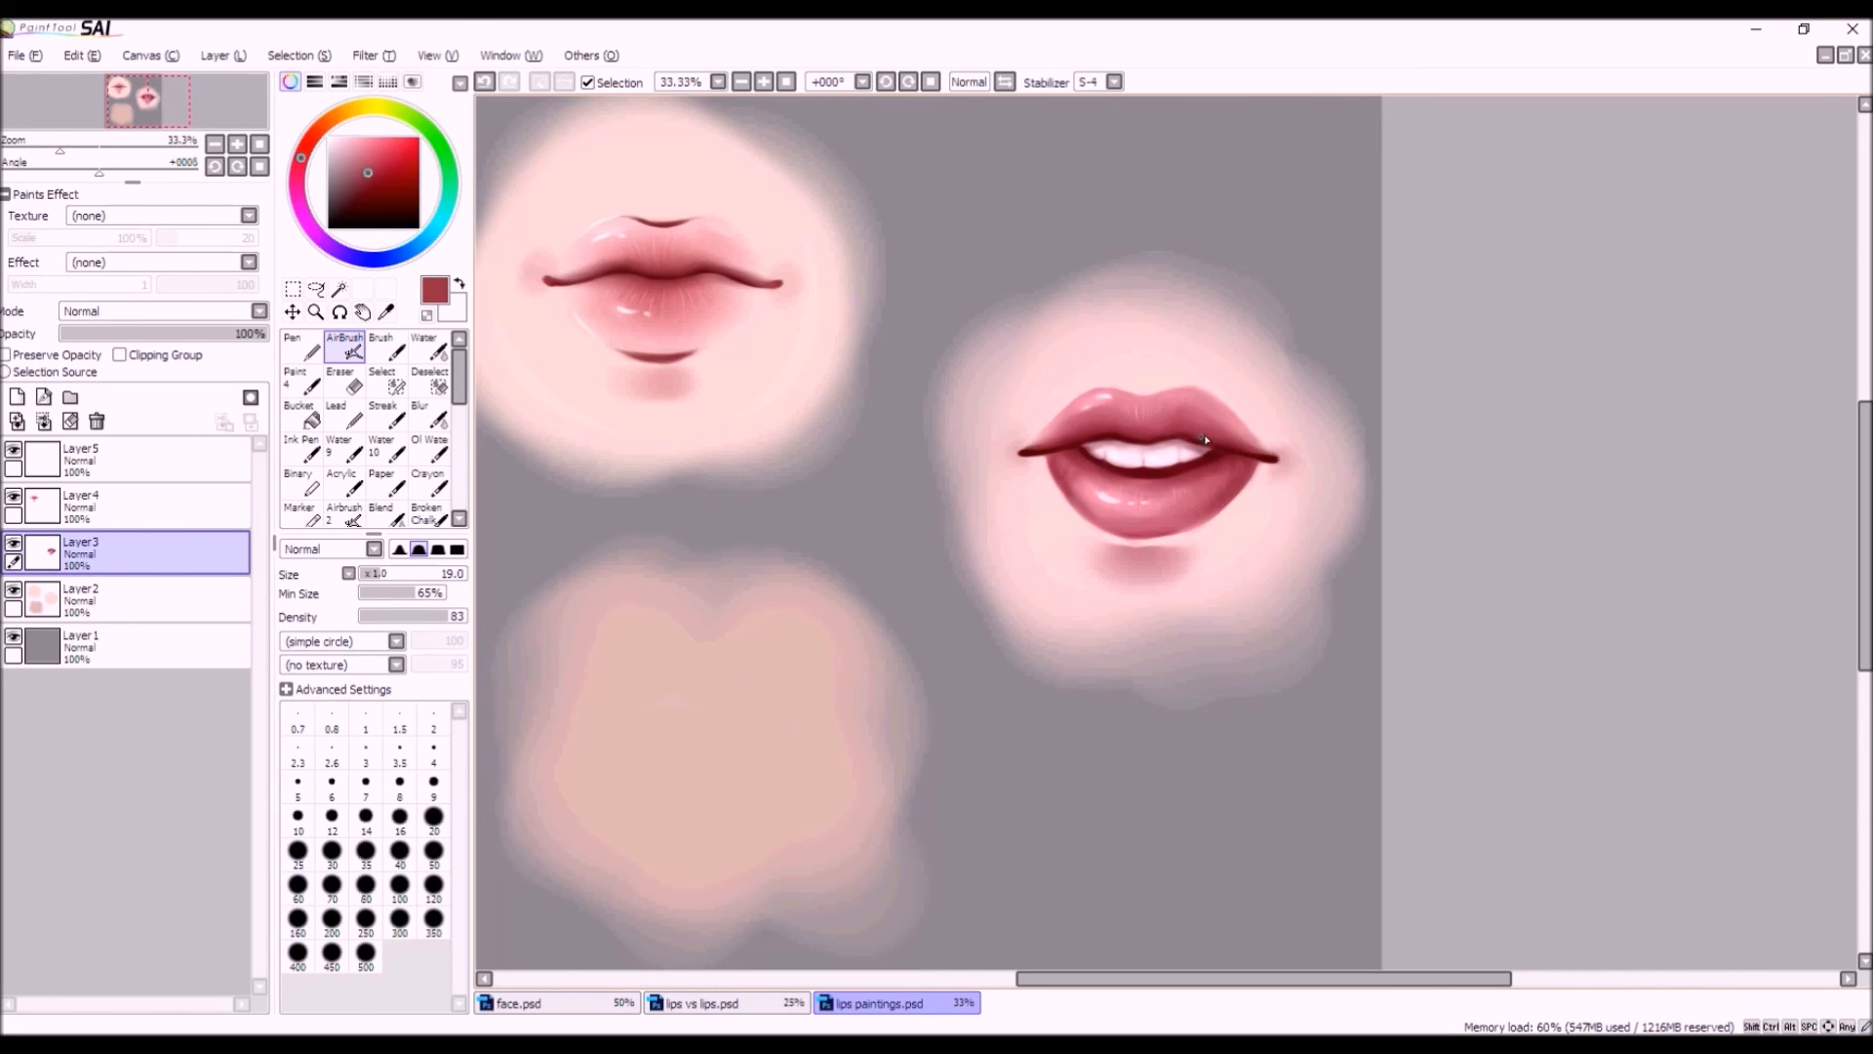
{"action": "scroll", "coordinate": [1249, 439], "scroll_direction": "up", "scroll_amount": 3}
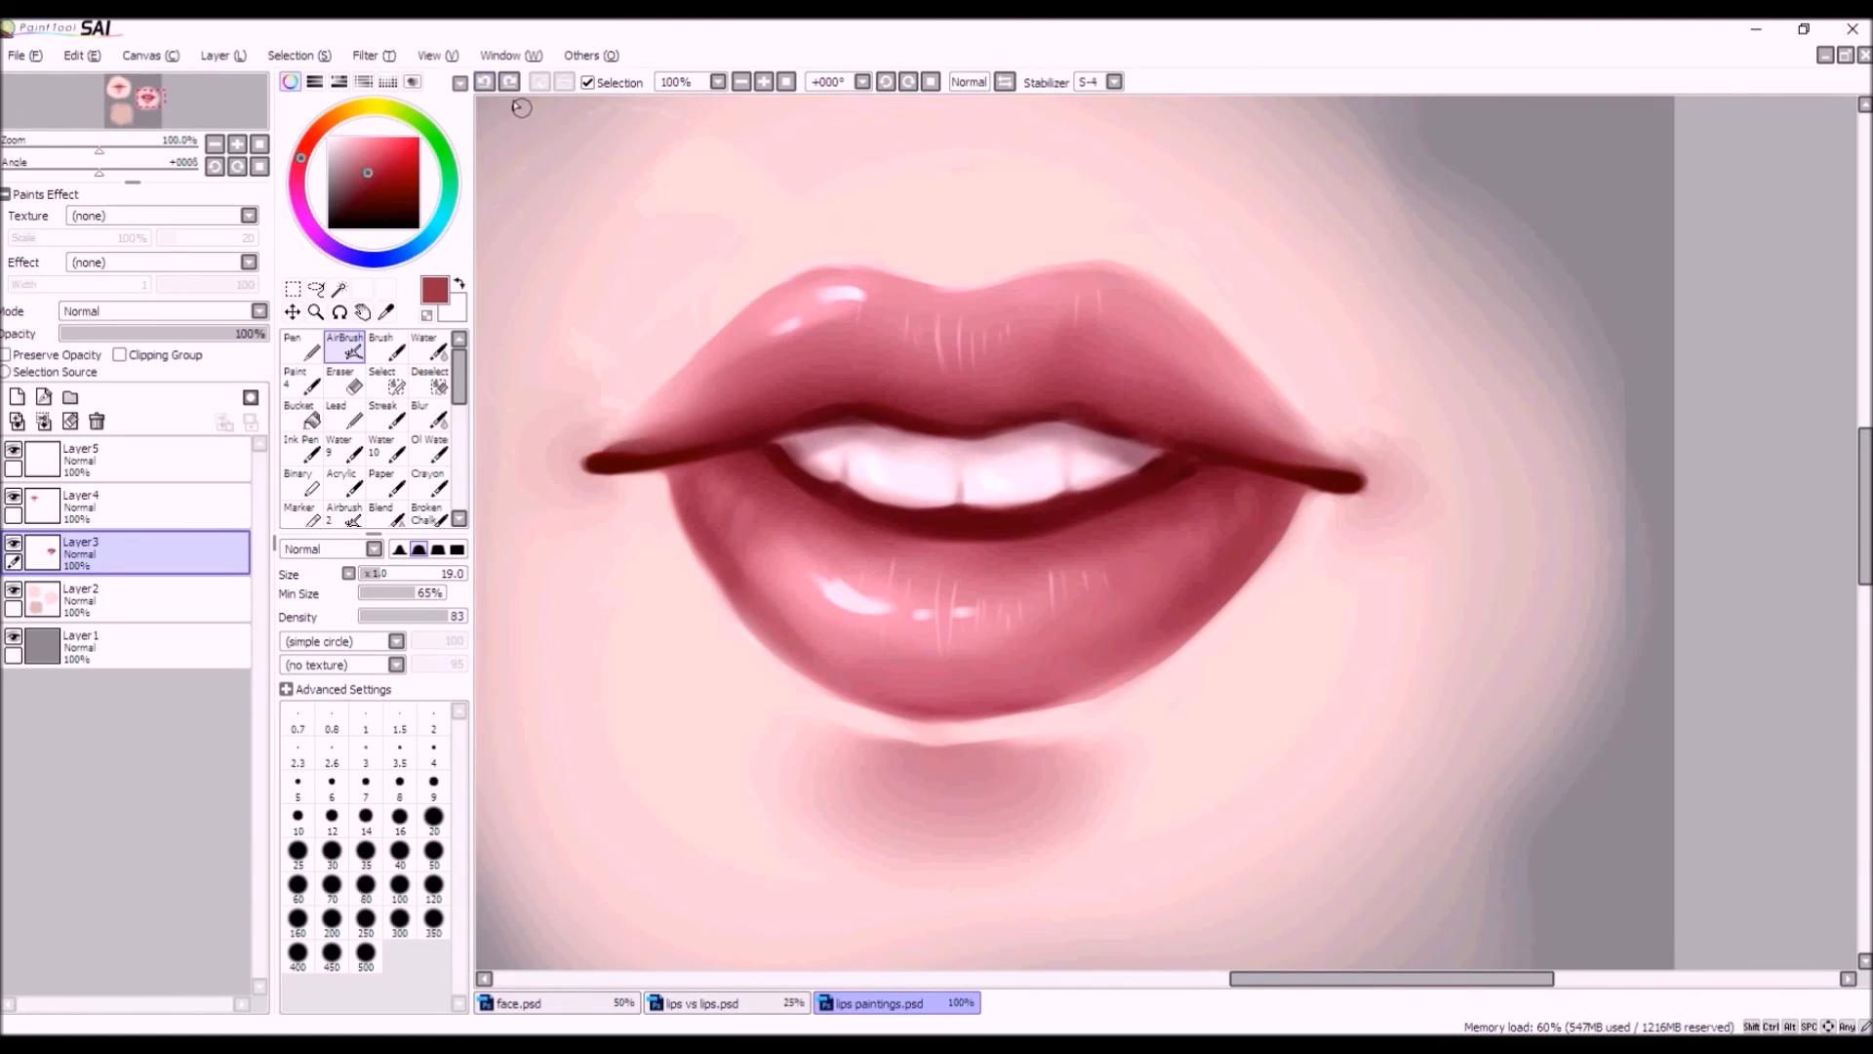
{"action": "left_click", "coordinate": [1111, 417], "text": "alt"}
{"action": "left_click_drag", "start_coordinate": [1109, 406], "coordinate": [1177, 433]}
{"action": "left_click_drag", "start_coordinate": [1174, 426], "coordinate": [1227, 445]}
{"action": "left_click_drag", "start_coordinate": [1087, 401], "coordinate": [997, 416]}
{"action": "scroll", "coordinate": [922, 493], "scroll_direction": "down", "scroll_amount": 2}
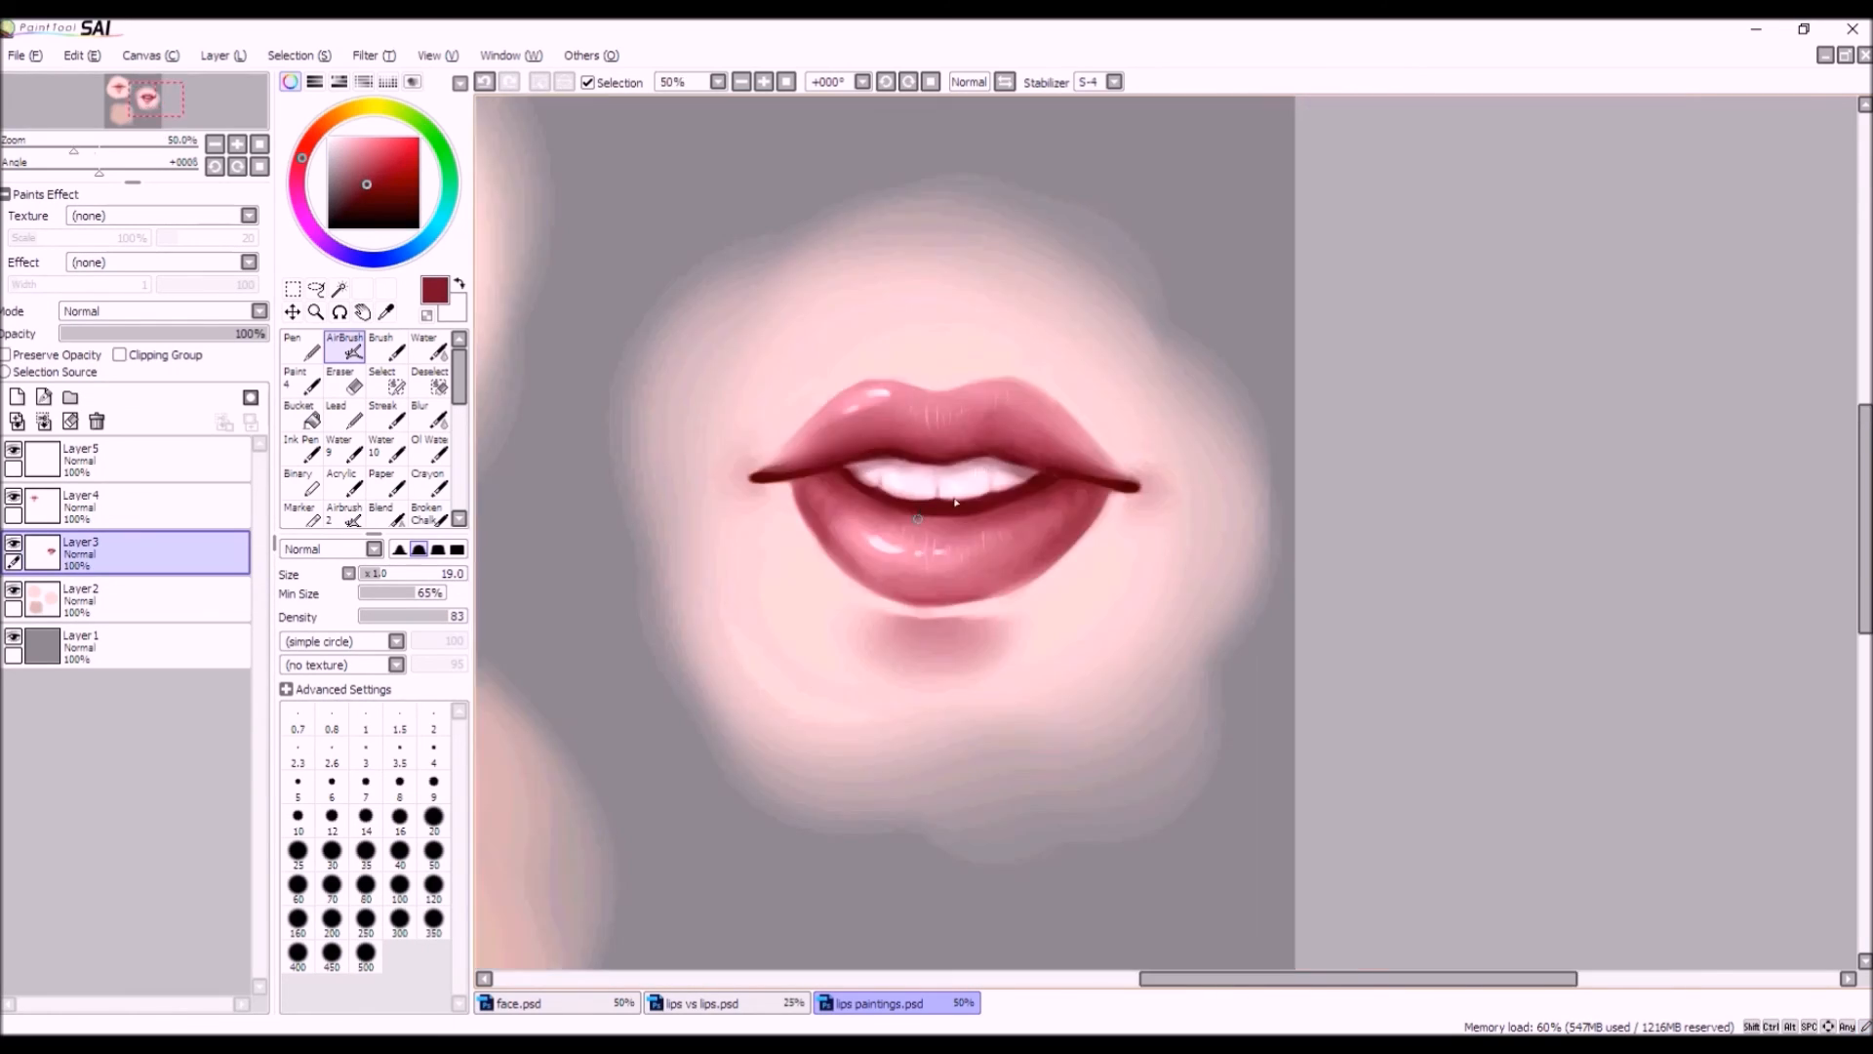
Undo the last shading stroke, add a dark touch at the upper lip's centre and blend it with the Water brush.
{"action": "left_click", "coordinate": [482, 85]}
{"action": "left_click", "coordinate": [370, 574]}
{"action": "left_click", "coordinate": [940, 444]}
{"action": "left_click", "coordinate": [429, 348]}
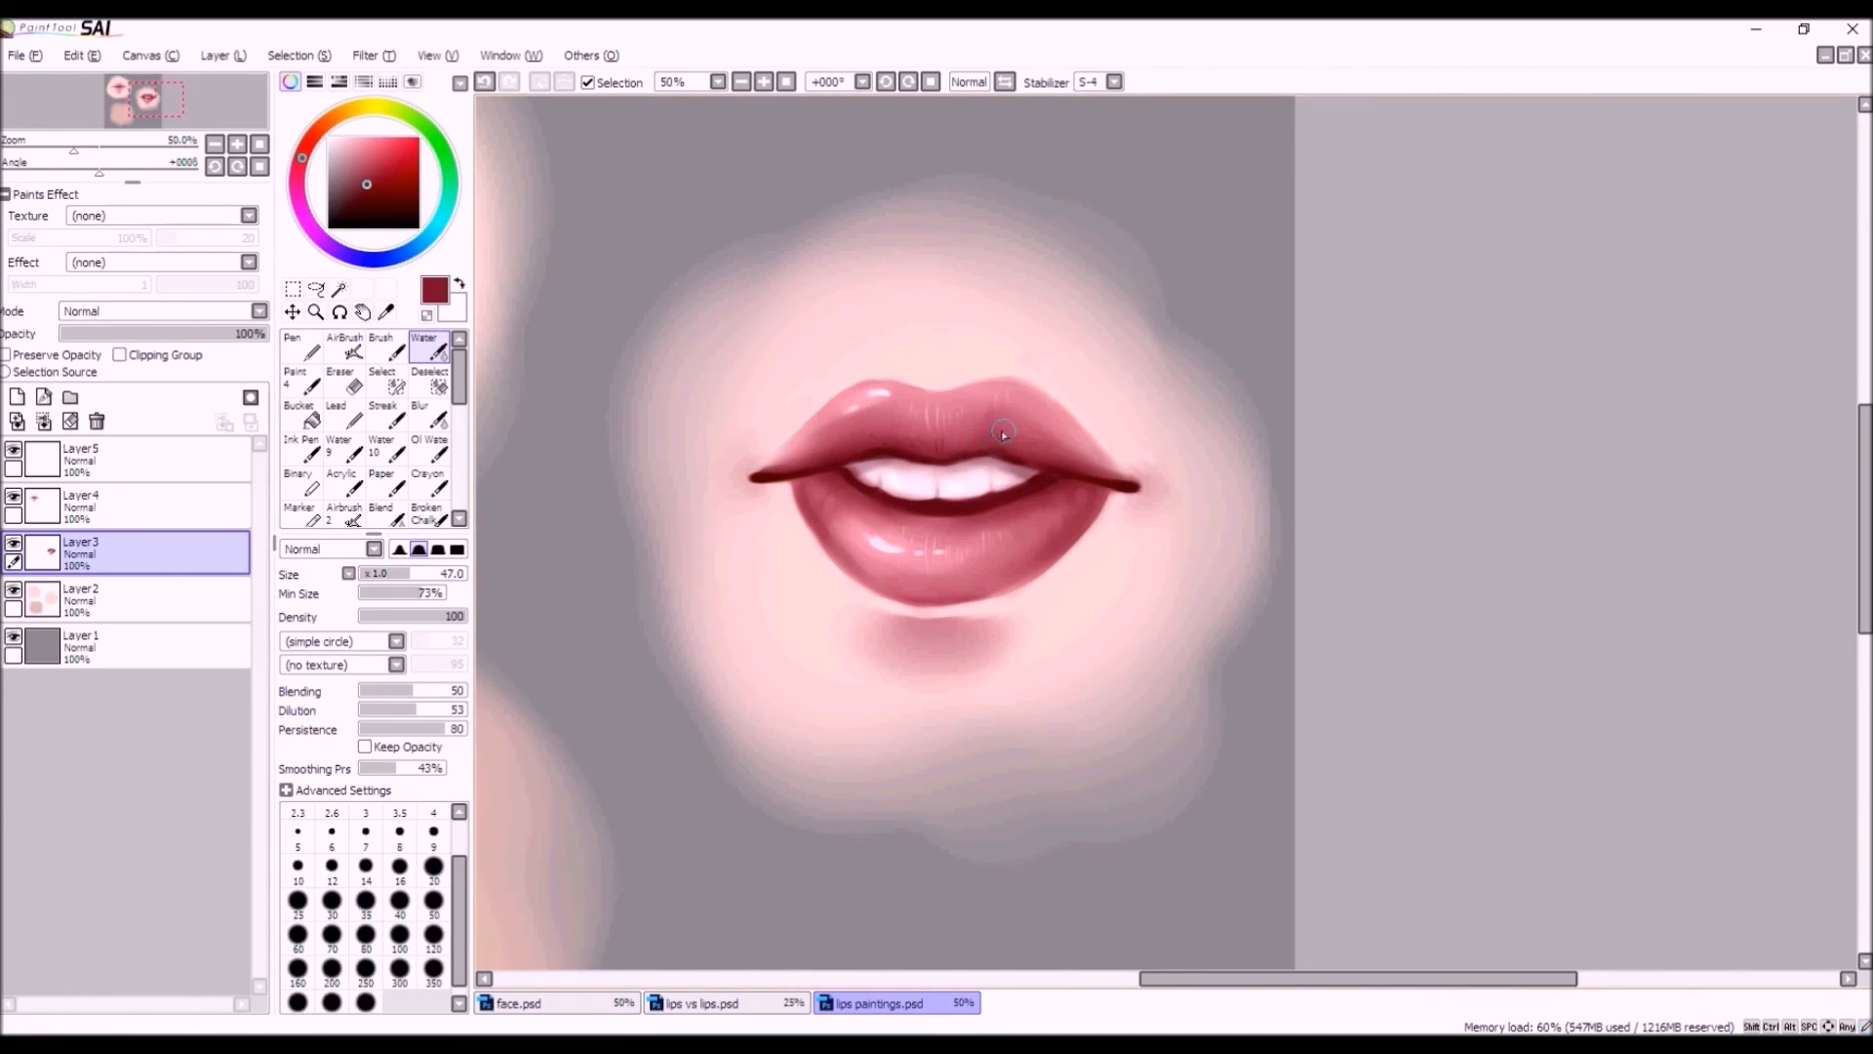
{"action": "left_click_drag", "start_coordinate": [937, 461], "coordinate": [885, 444]}
{"action": "scroll", "coordinate": [897, 613], "scroll_direction": "down", "scroll_amount": 3}
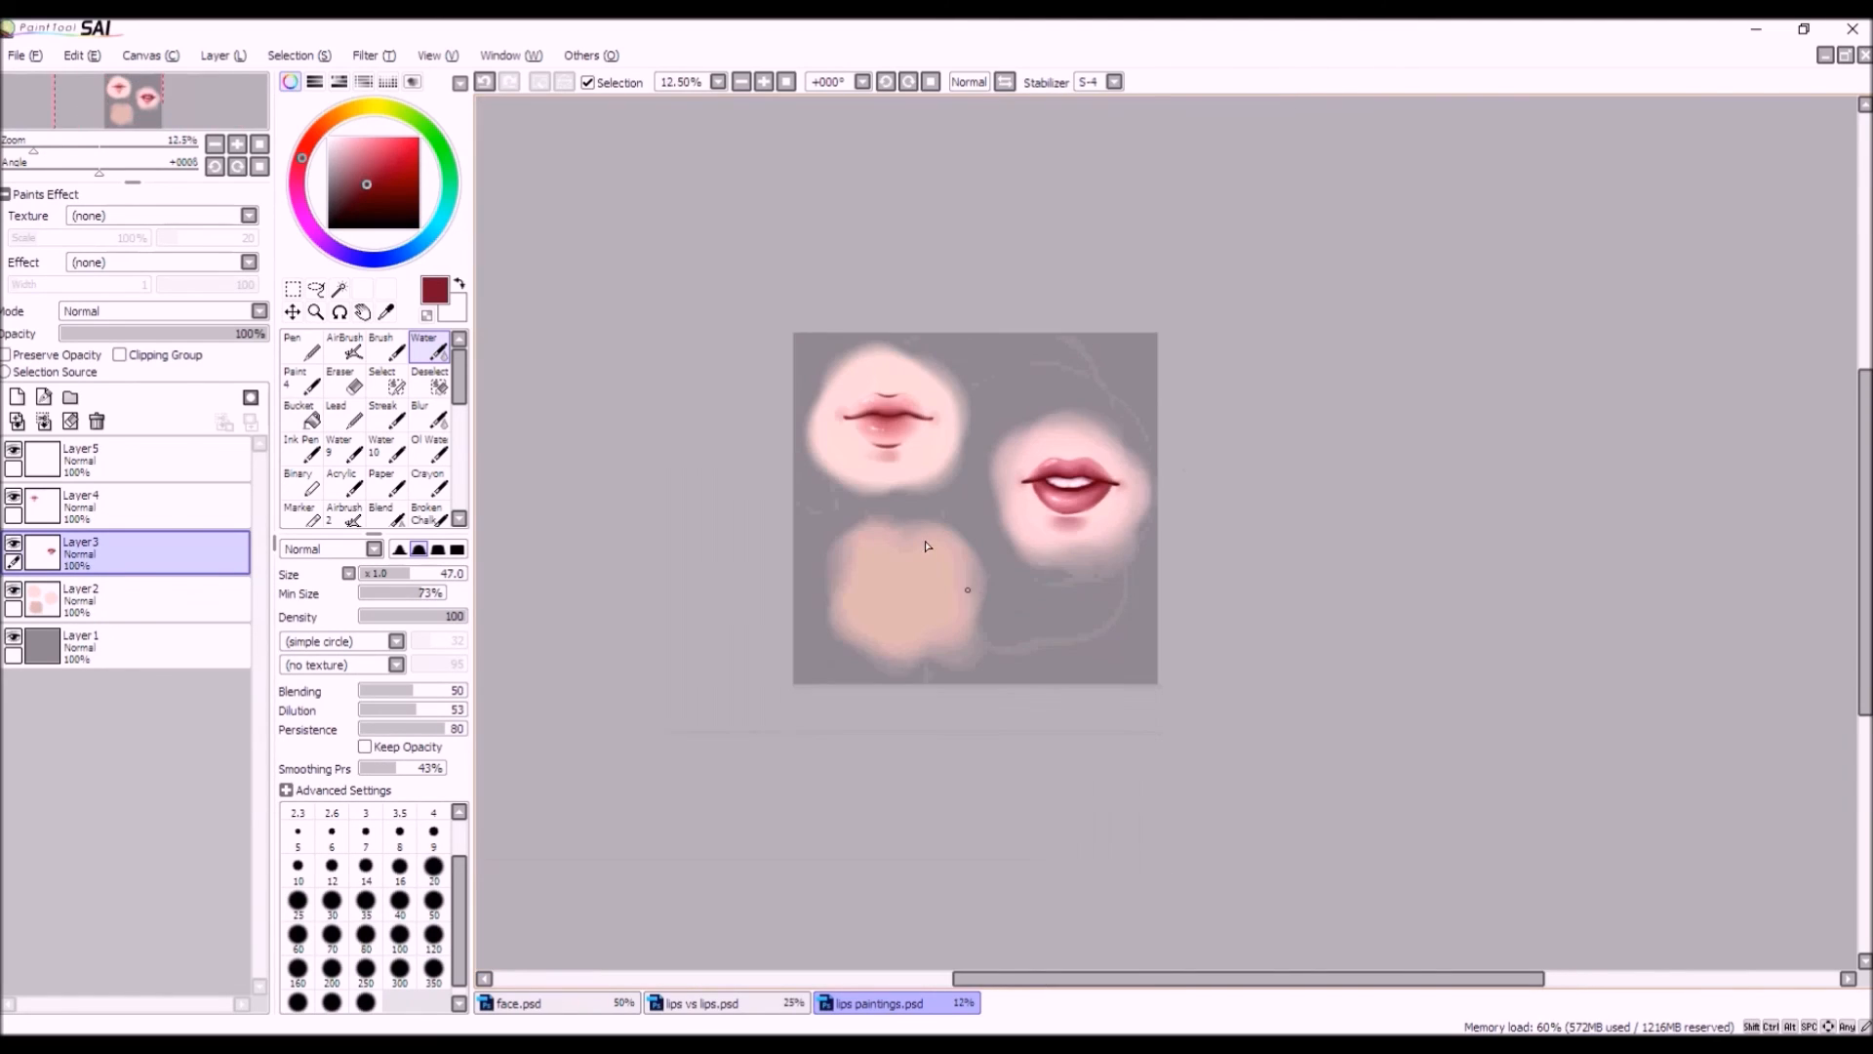
{"action": "scroll", "coordinate": [766, 476], "scroll_direction": "up", "scroll_amount": 1}
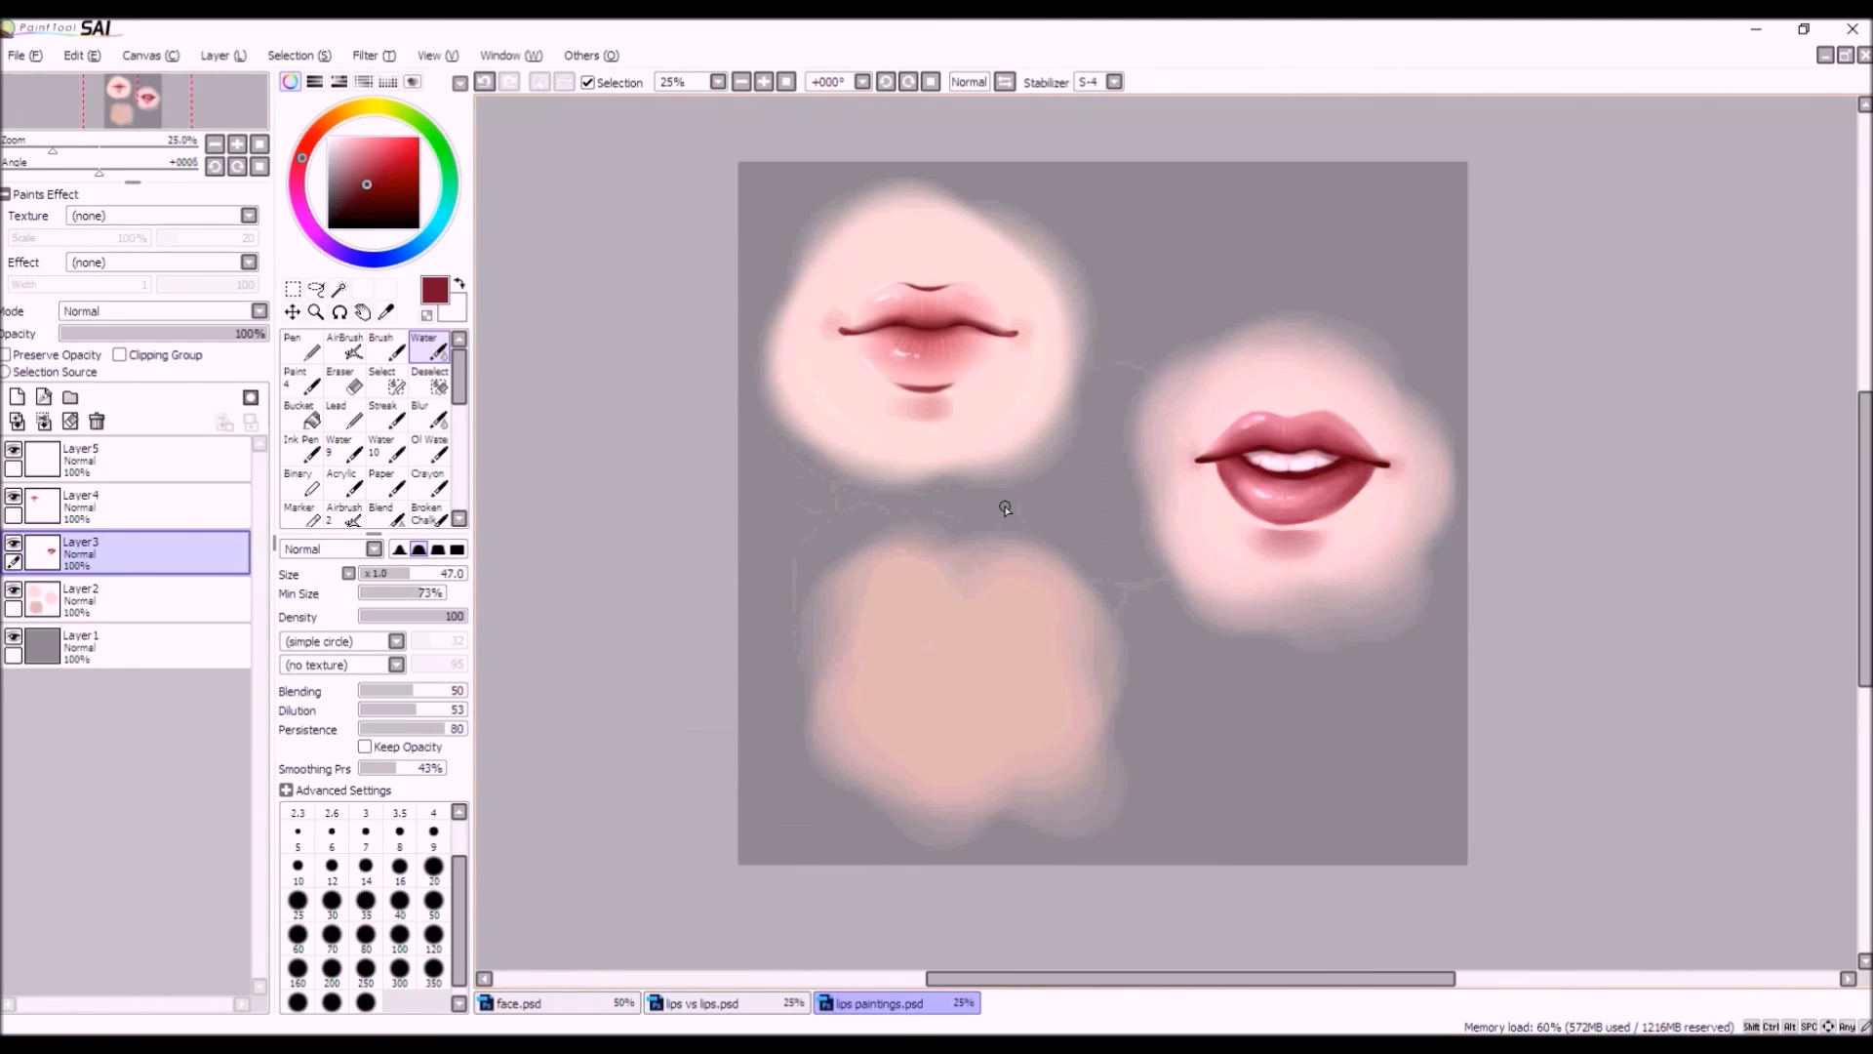
{"action": "scroll", "coordinate": [1067, 617], "scroll_direction": "down", "scroll_amount": 1}
{"action": "scroll", "coordinate": [1256, 497], "scroll_direction": "up", "scroll_amount": 1}
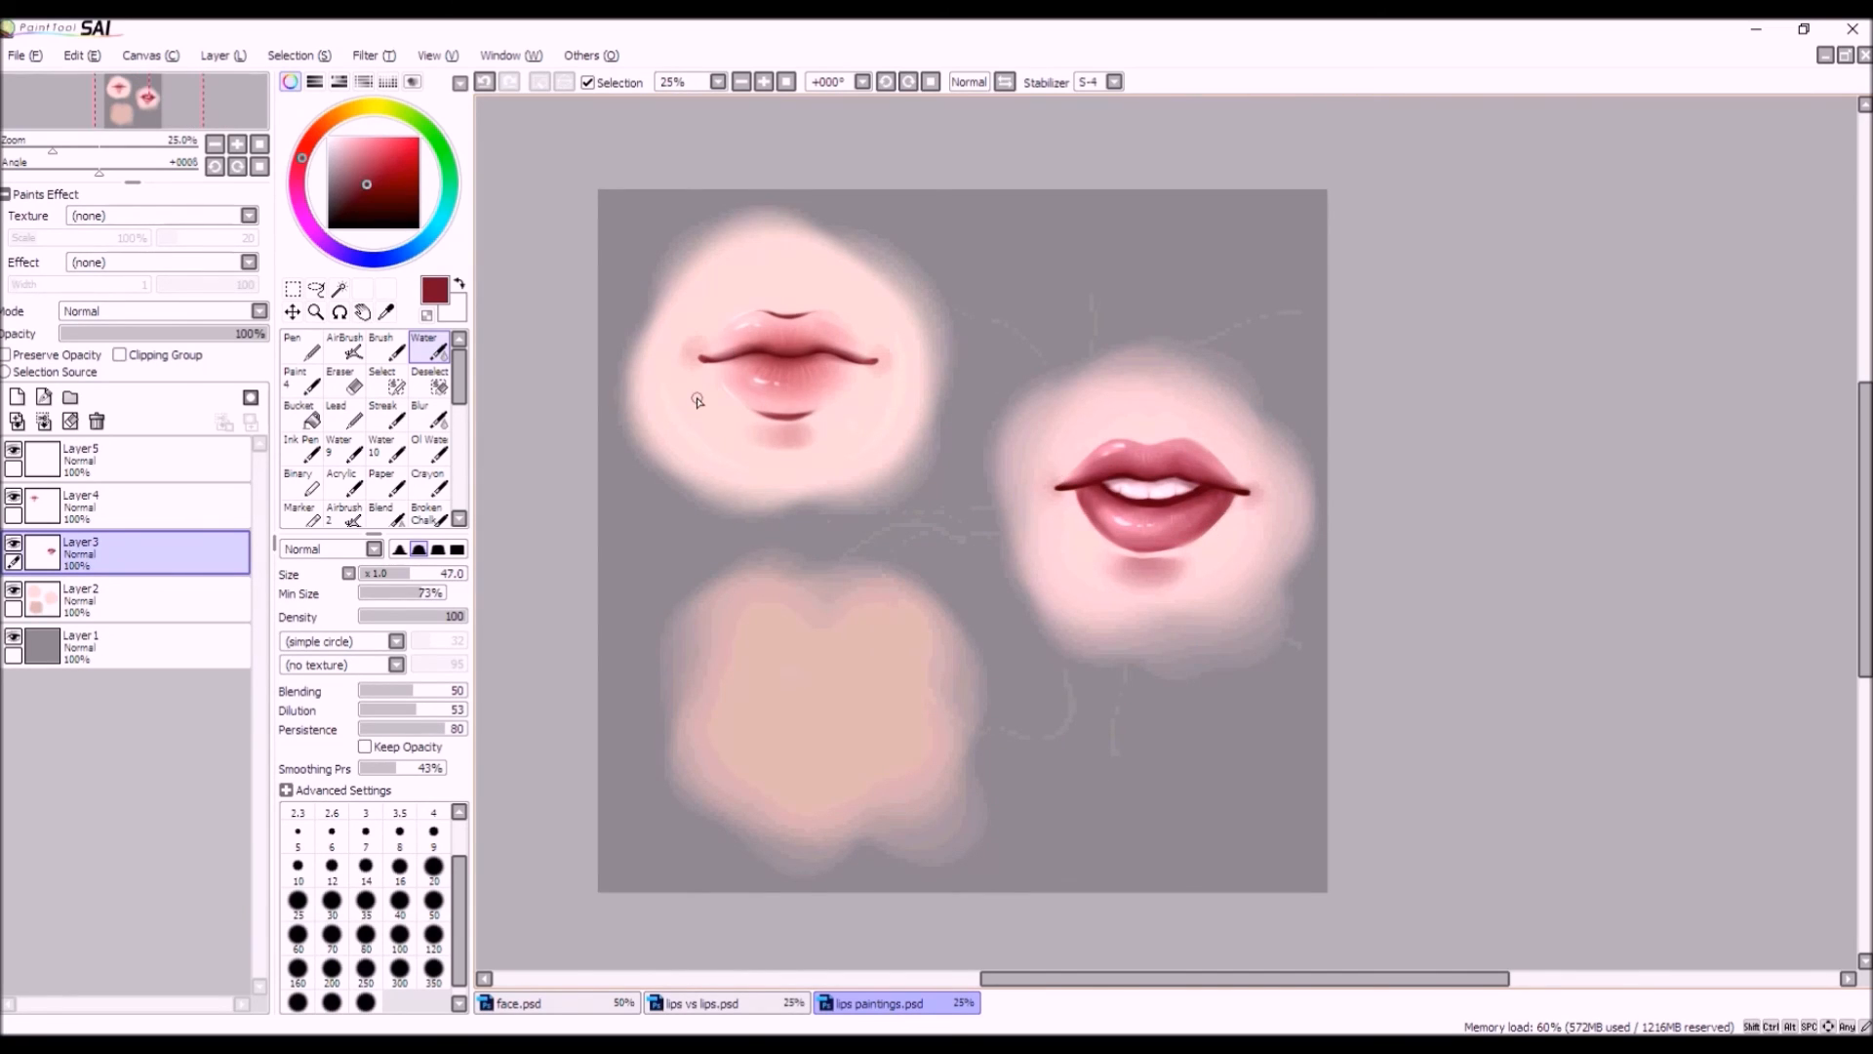
{"action": "scroll", "coordinate": [1175, 449], "scroll_direction": "down", "scroll_amount": 1}
{"action": "scroll", "coordinate": [956, 462], "scroll_direction": "up", "scroll_amount": 1}
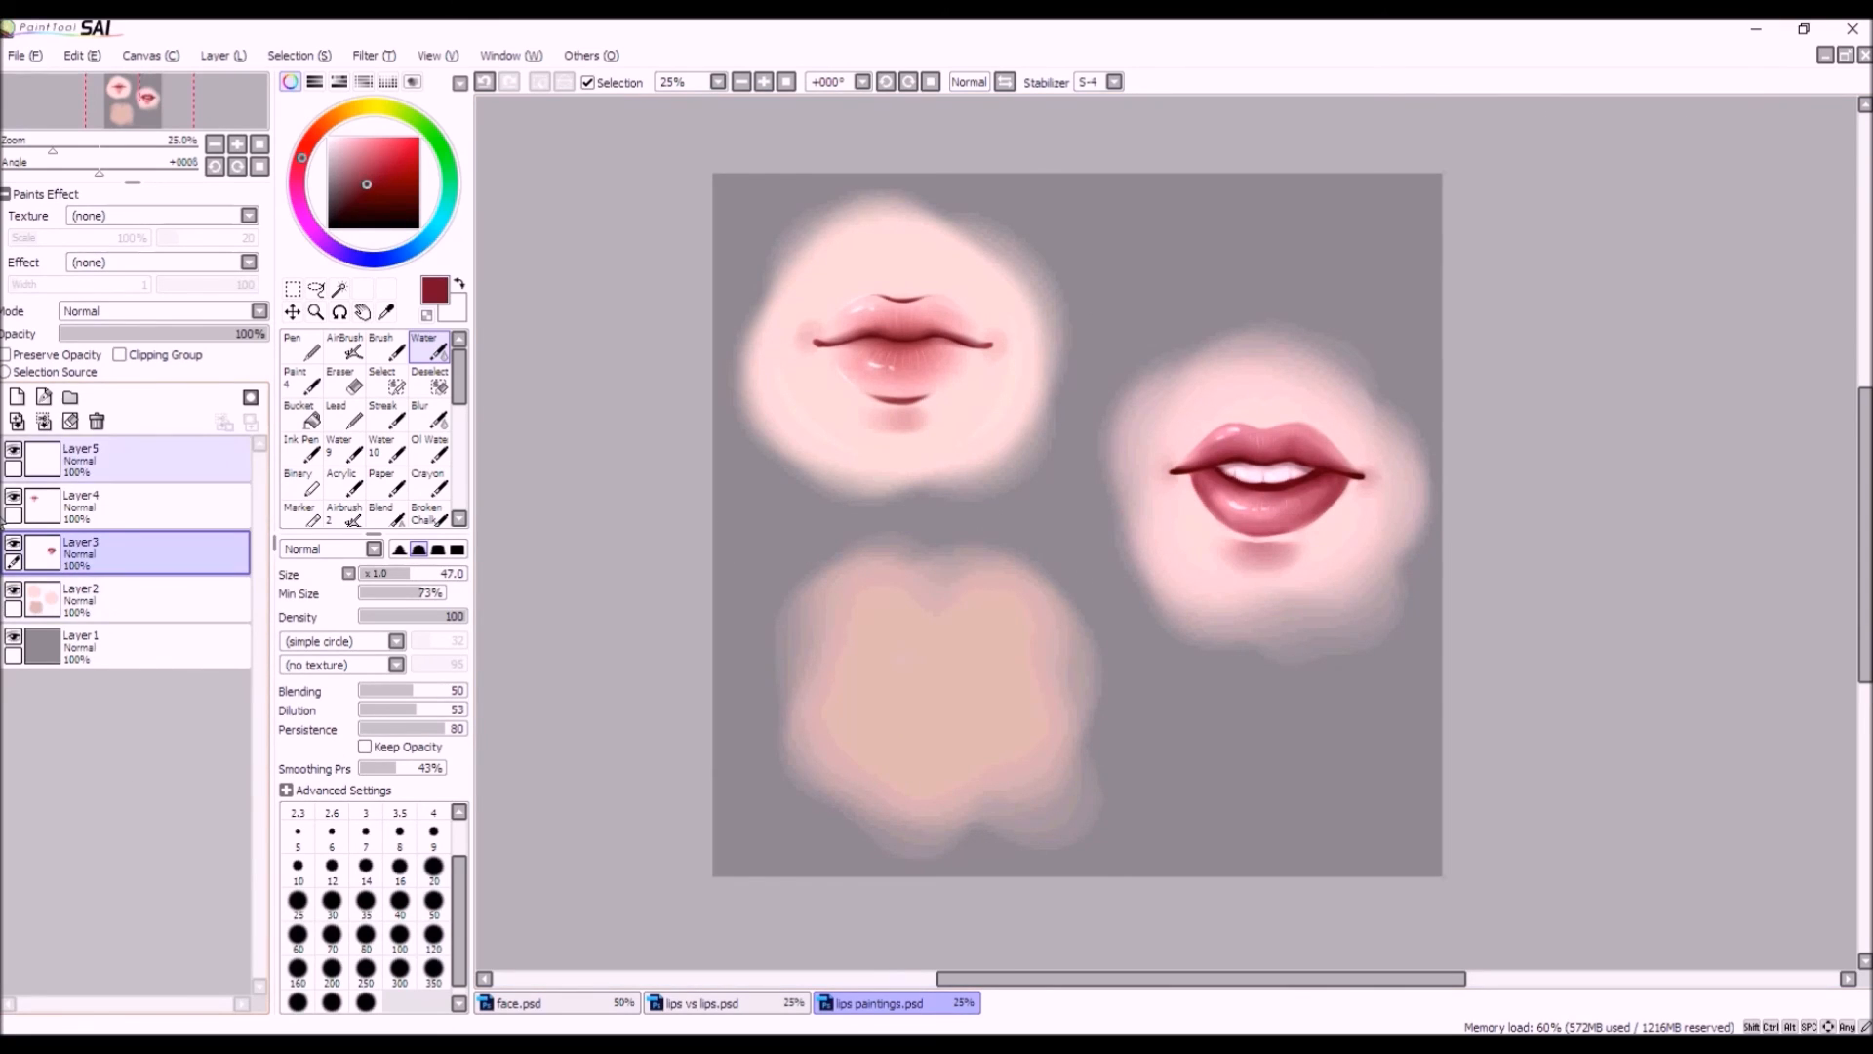
Select Layer2, sample the third patch's skin tone, shift it to pink and paint over the patch with the Airbrush at size 300.
{"action": "left_click", "coordinate": [159, 471]}
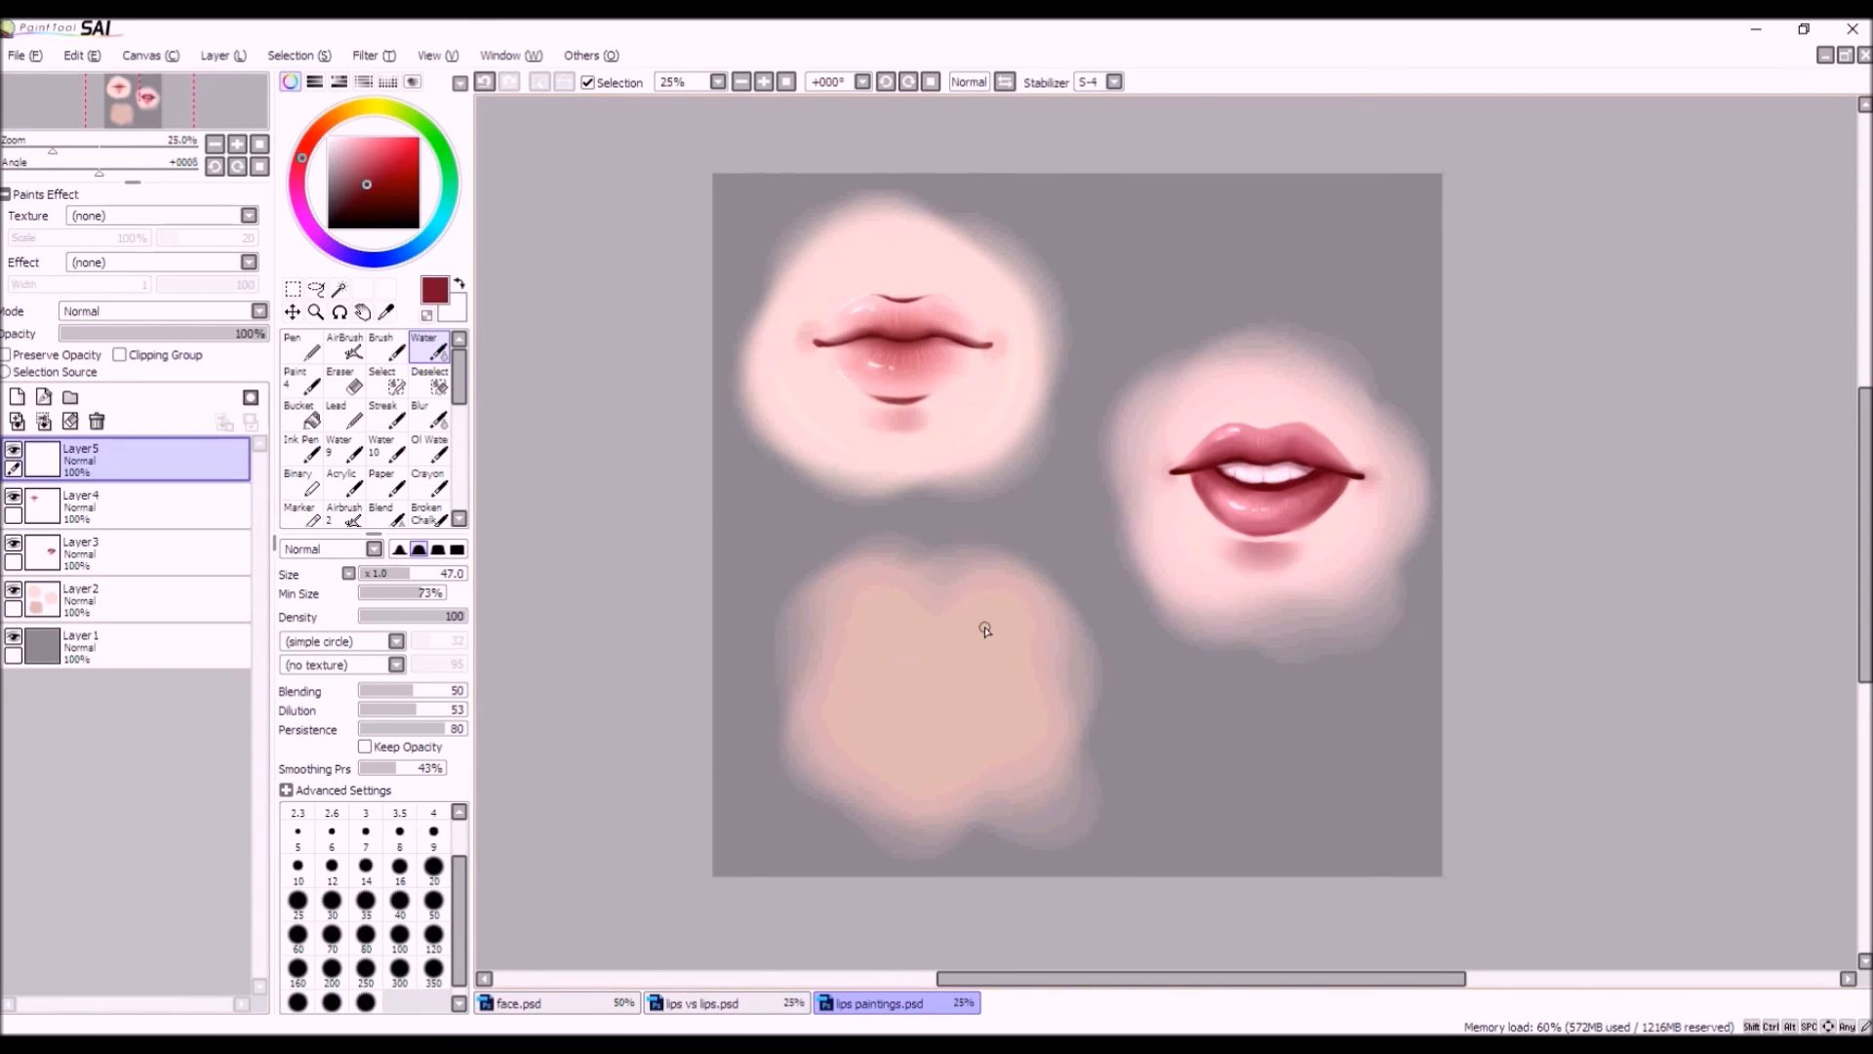
{"action": "left_click", "coordinate": [953, 680], "text": "alt"}
{"action": "left_click", "coordinate": [185, 597]}
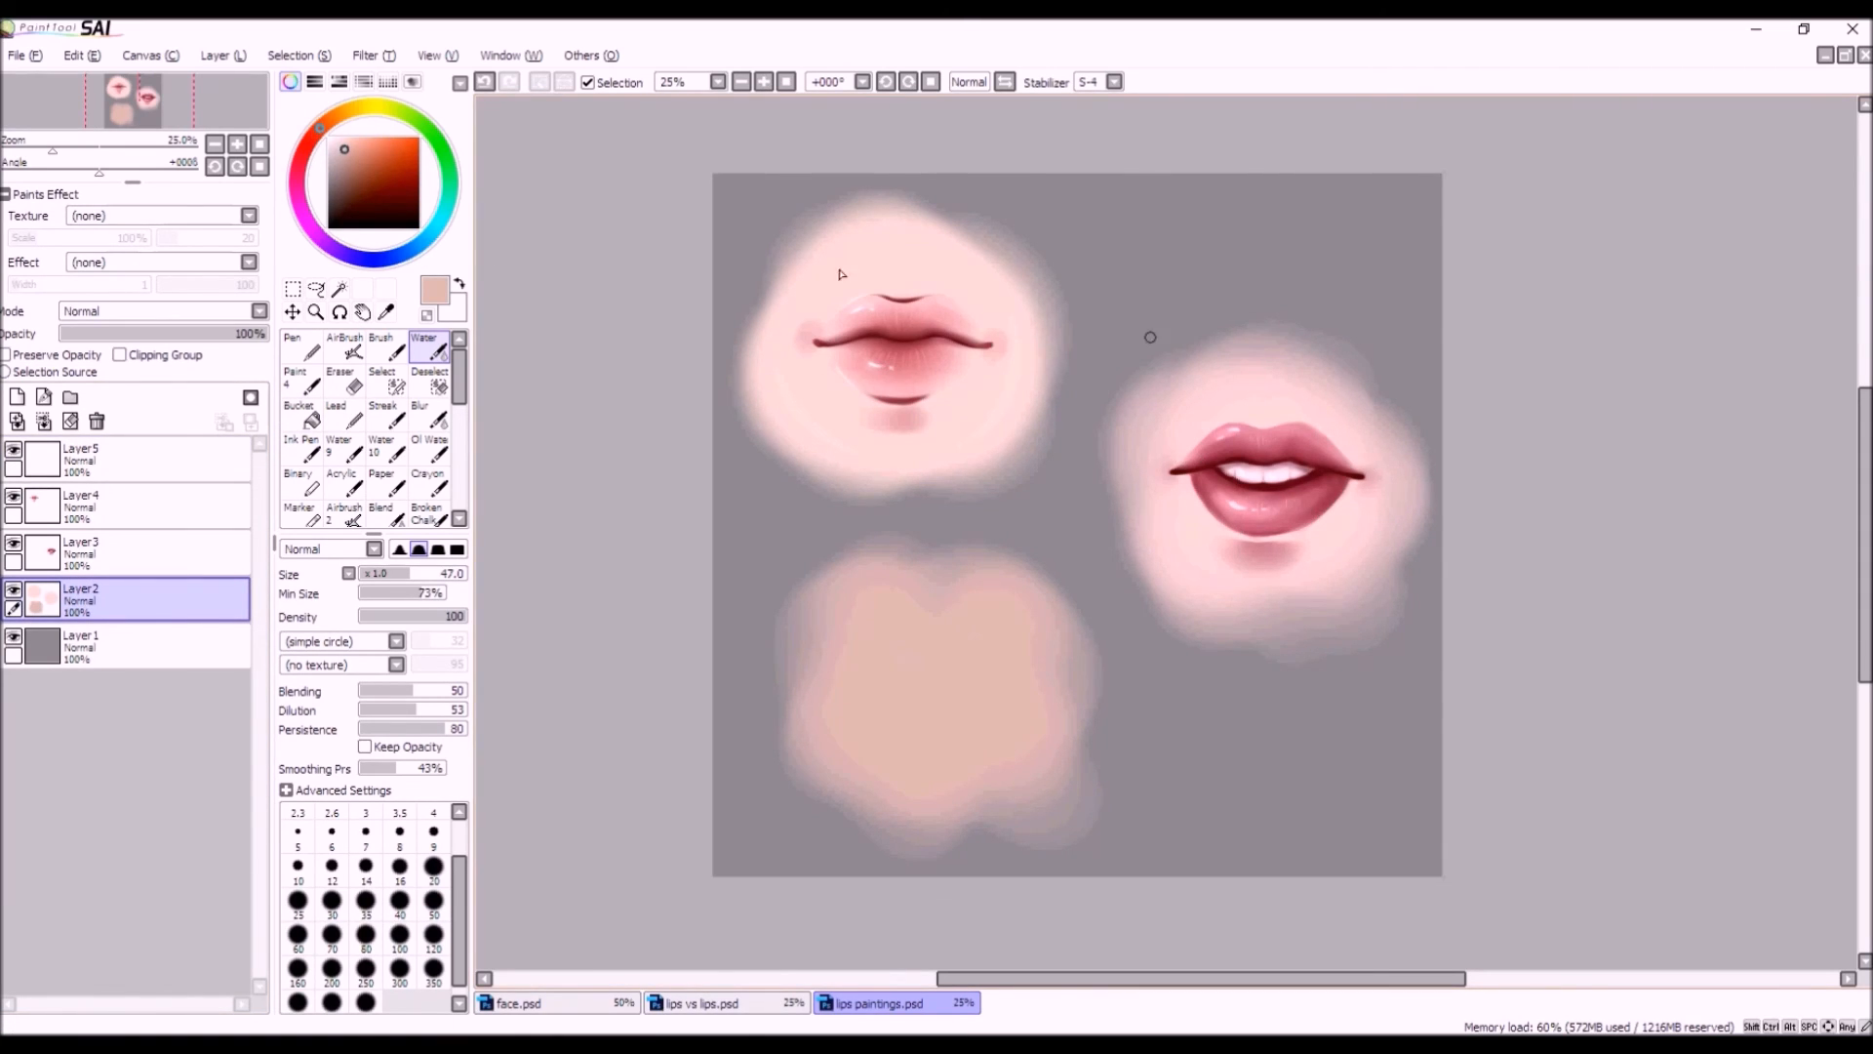
{"action": "left_click_drag", "start_coordinate": [310, 130], "coordinate": [305, 147]}
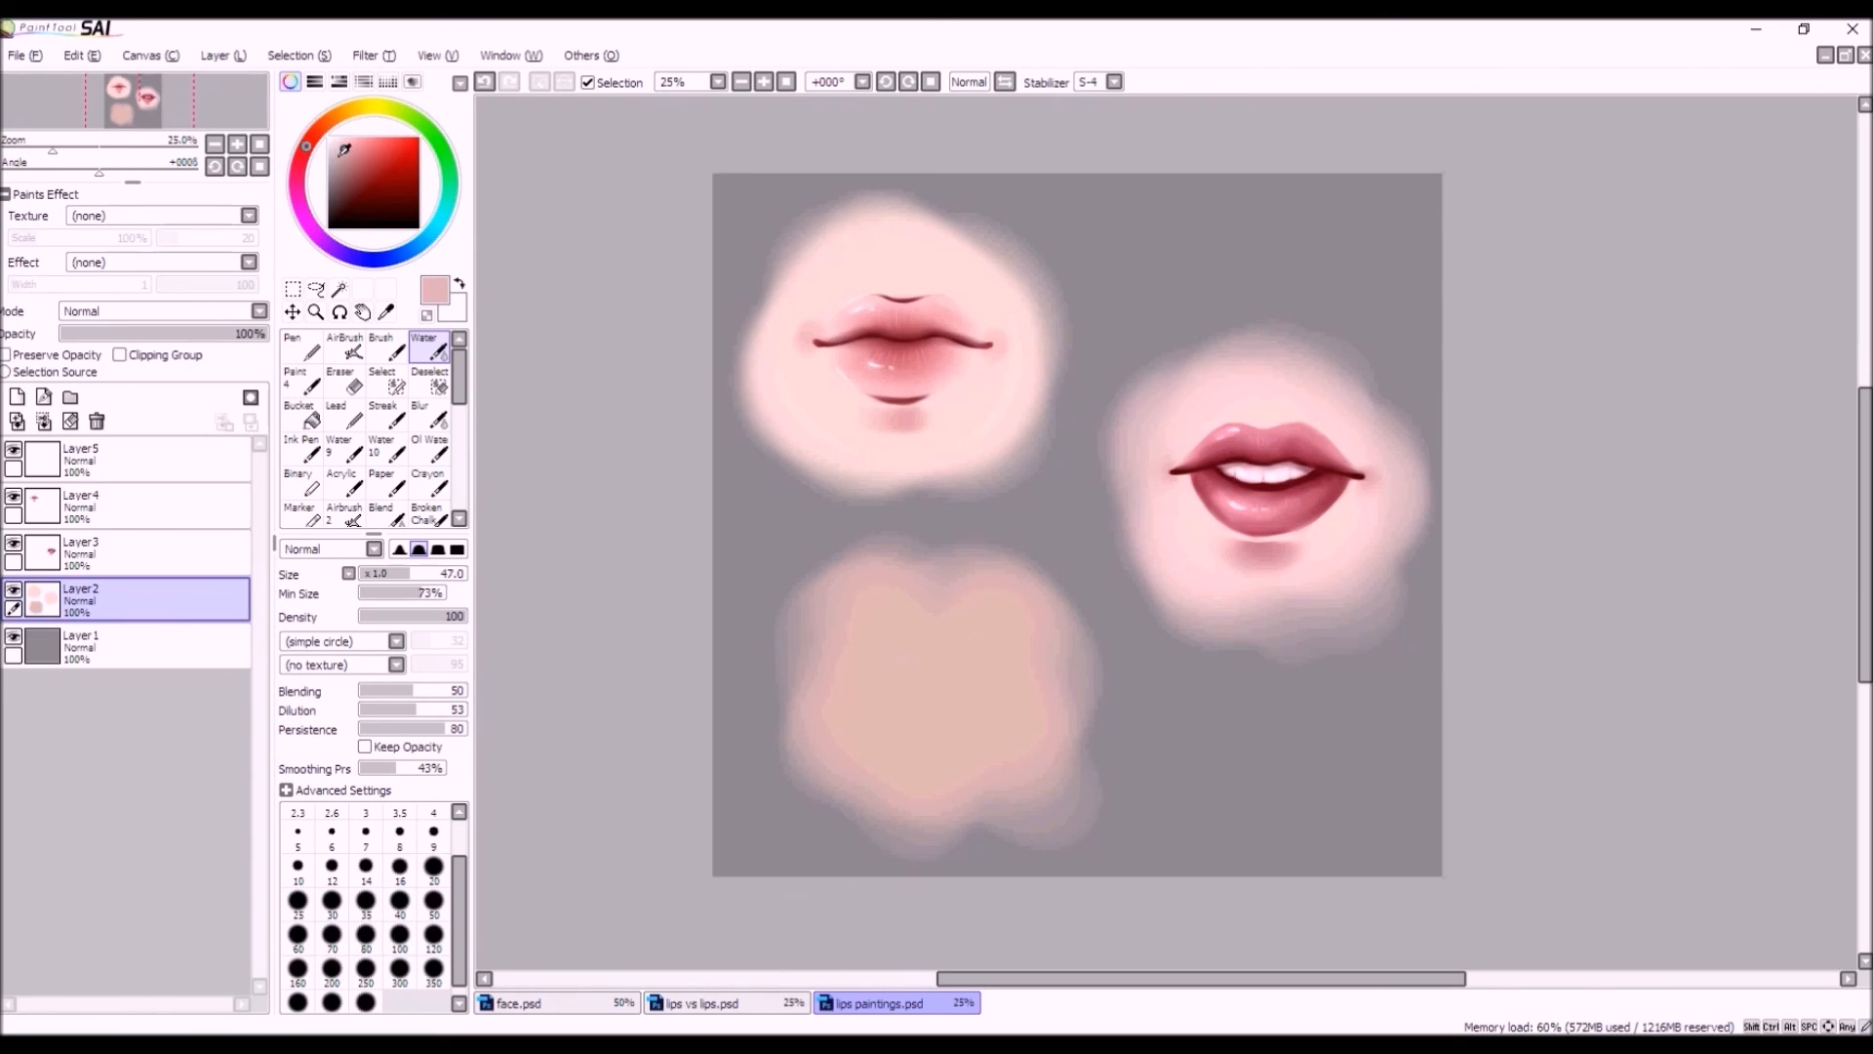
{"action": "left_click", "coordinate": [934, 700], "text": "alt"}
{"action": "left_click", "coordinate": [350, 147]}
{"action": "left_click", "coordinate": [310, 134]}
{"action": "left_click", "coordinate": [344, 346]}
{"action": "left_click", "coordinate": [400, 922]}
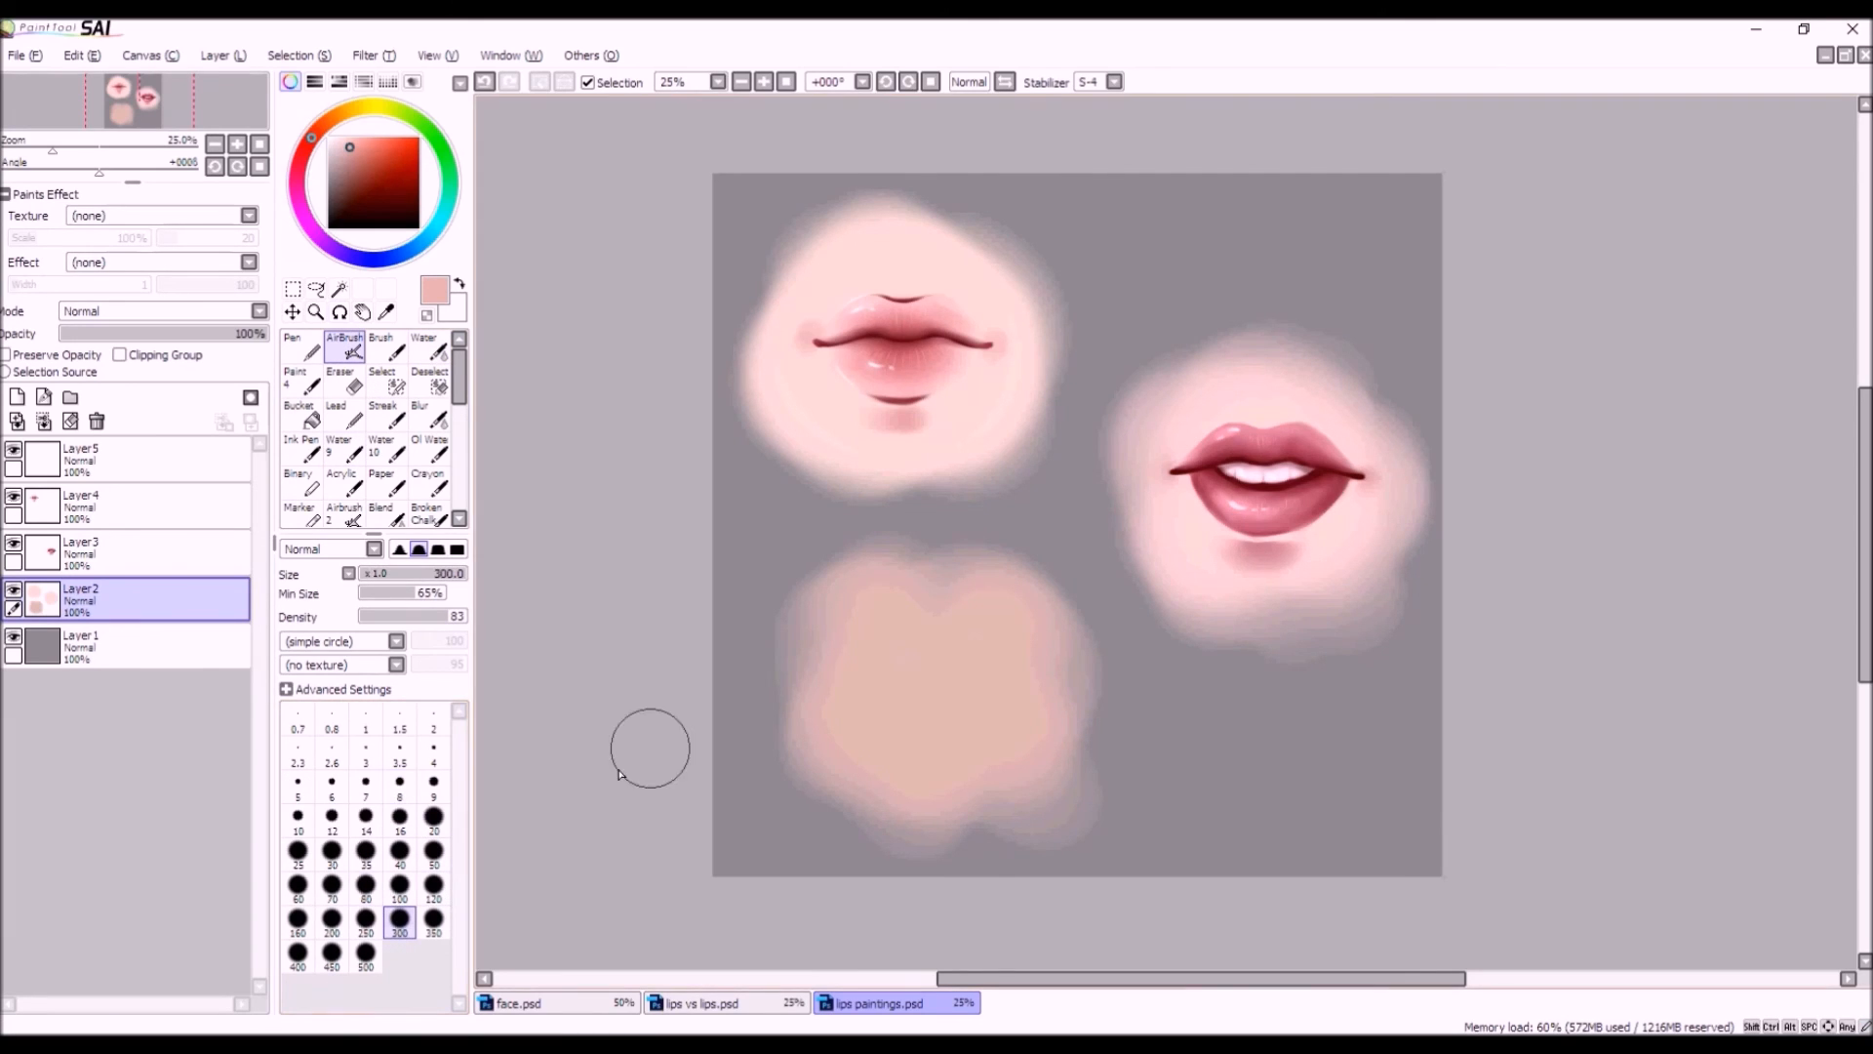
{"action": "mouse_move", "coordinate": [891, 682]}
{"action": "left_mouse_down"}
{"action": "mouse_move", "coordinate": [1004, 661]}
{"action": "mouse_move", "coordinate": [907, 774]}
{"action": "mouse_move", "coordinate": [887, 744]}
{"action": "mouse_move", "coordinate": [999, 669]}
{"action": "mouse_move", "coordinate": [913, 624]}
{"action": "mouse_move", "coordinate": [991, 618]}
{"action": "mouse_move", "coordinate": [903, 685]}
{"action": "mouse_move", "coordinate": [891, 752]}
{"action": "left_mouse_up"}
Set the Airbrush size to 500 and cover the whole third patch with a deeper pink, followed by a lighter pink.
{"action": "left_click", "coordinate": [366, 954]}
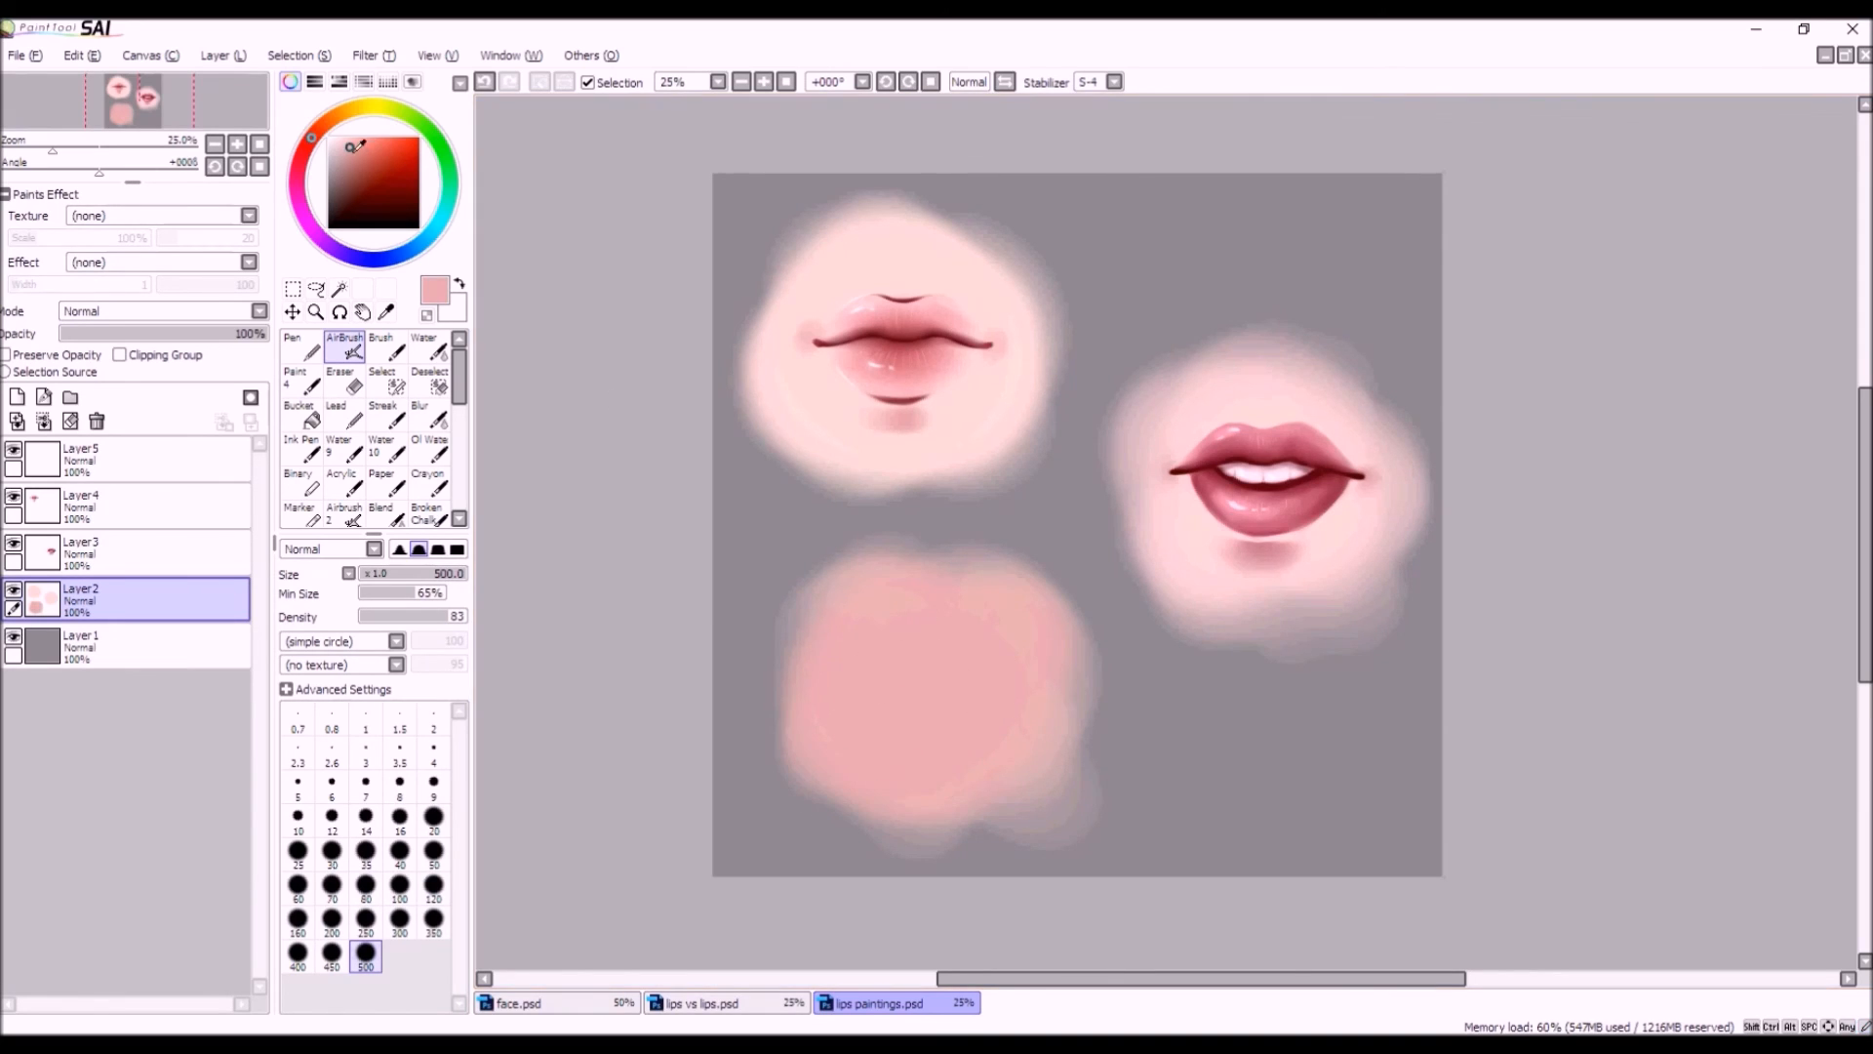
{"action": "left_click", "coordinate": [353, 148]}
{"action": "left_click_drag", "start_coordinate": [928, 669], "coordinate": [961, 683]}
{"action": "mouse_move", "coordinate": [831, 741]}
{"action": "left_mouse_down"}
{"action": "mouse_move", "coordinate": [859, 655]}
{"action": "mouse_move", "coordinate": [994, 759]}
{"action": "mouse_move", "coordinate": [924, 751]}
{"action": "mouse_move", "coordinate": [884, 657]}
{"action": "mouse_move", "coordinate": [832, 732]}
{"action": "left_mouse_up"}
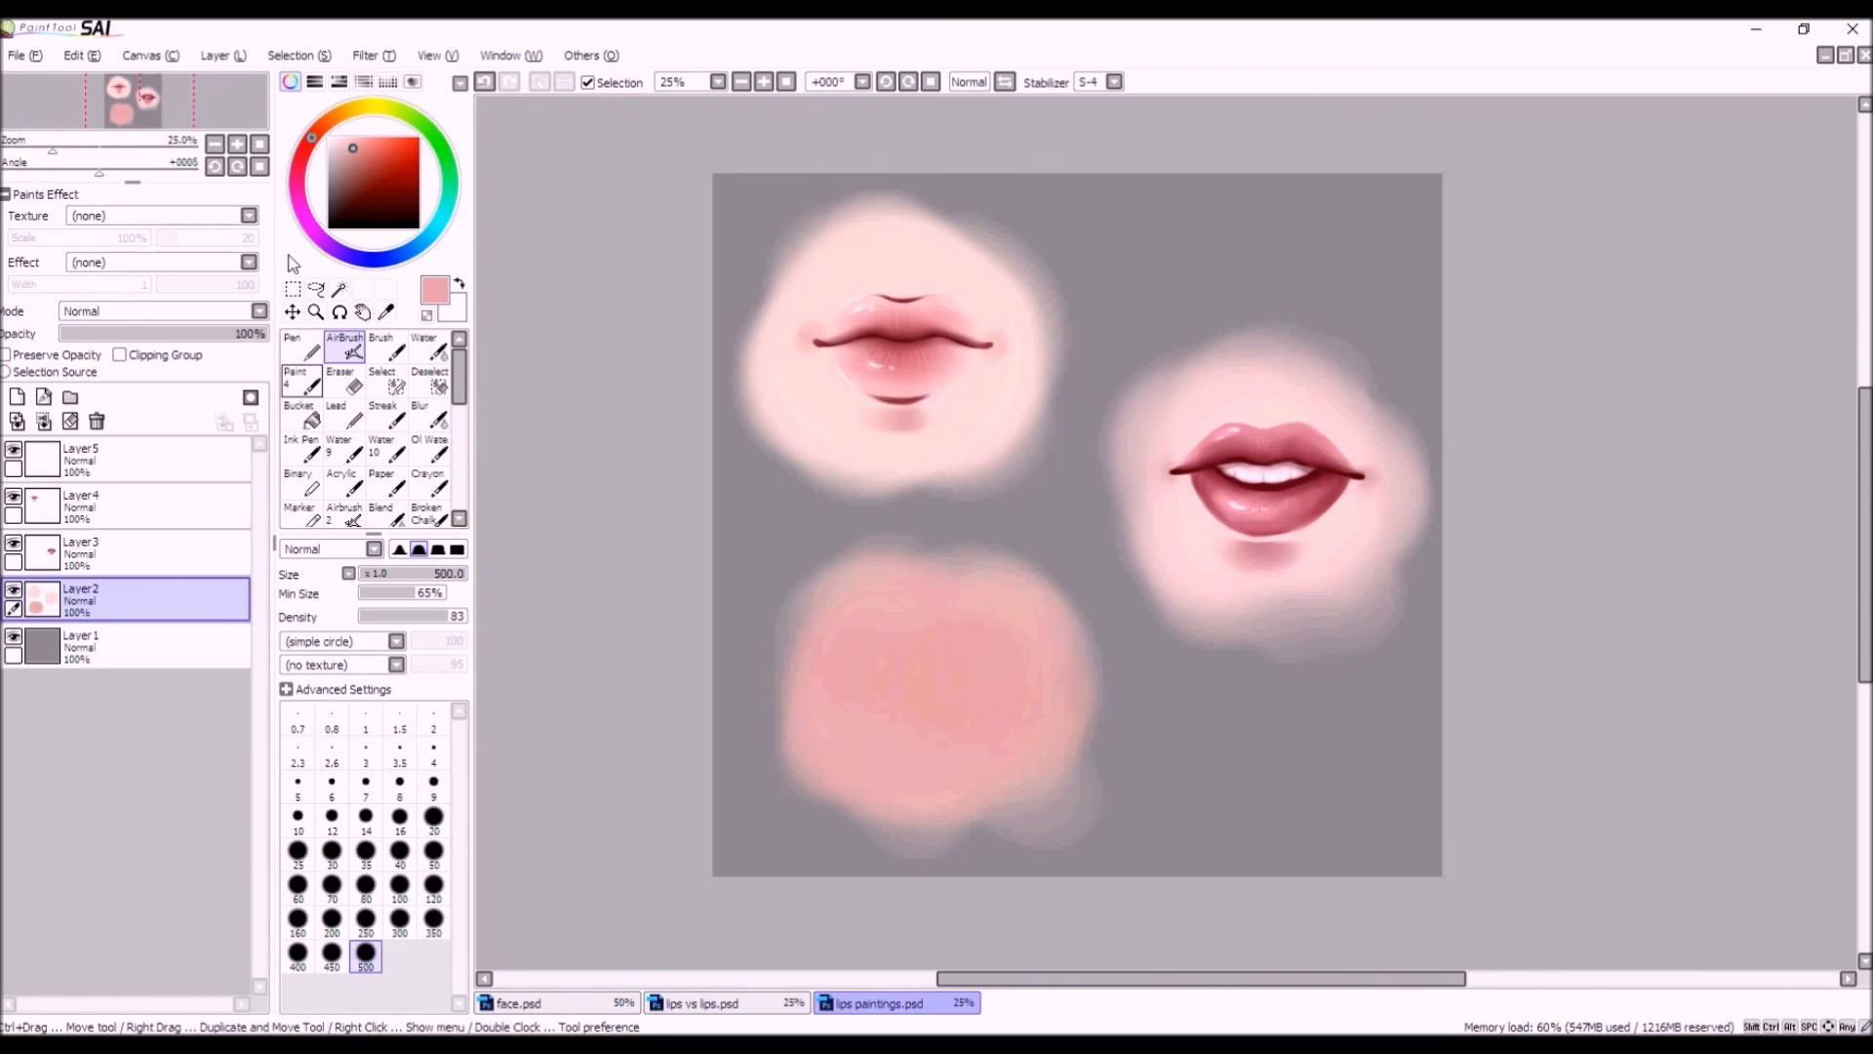
{"action": "left_click", "coordinate": [349, 142]}
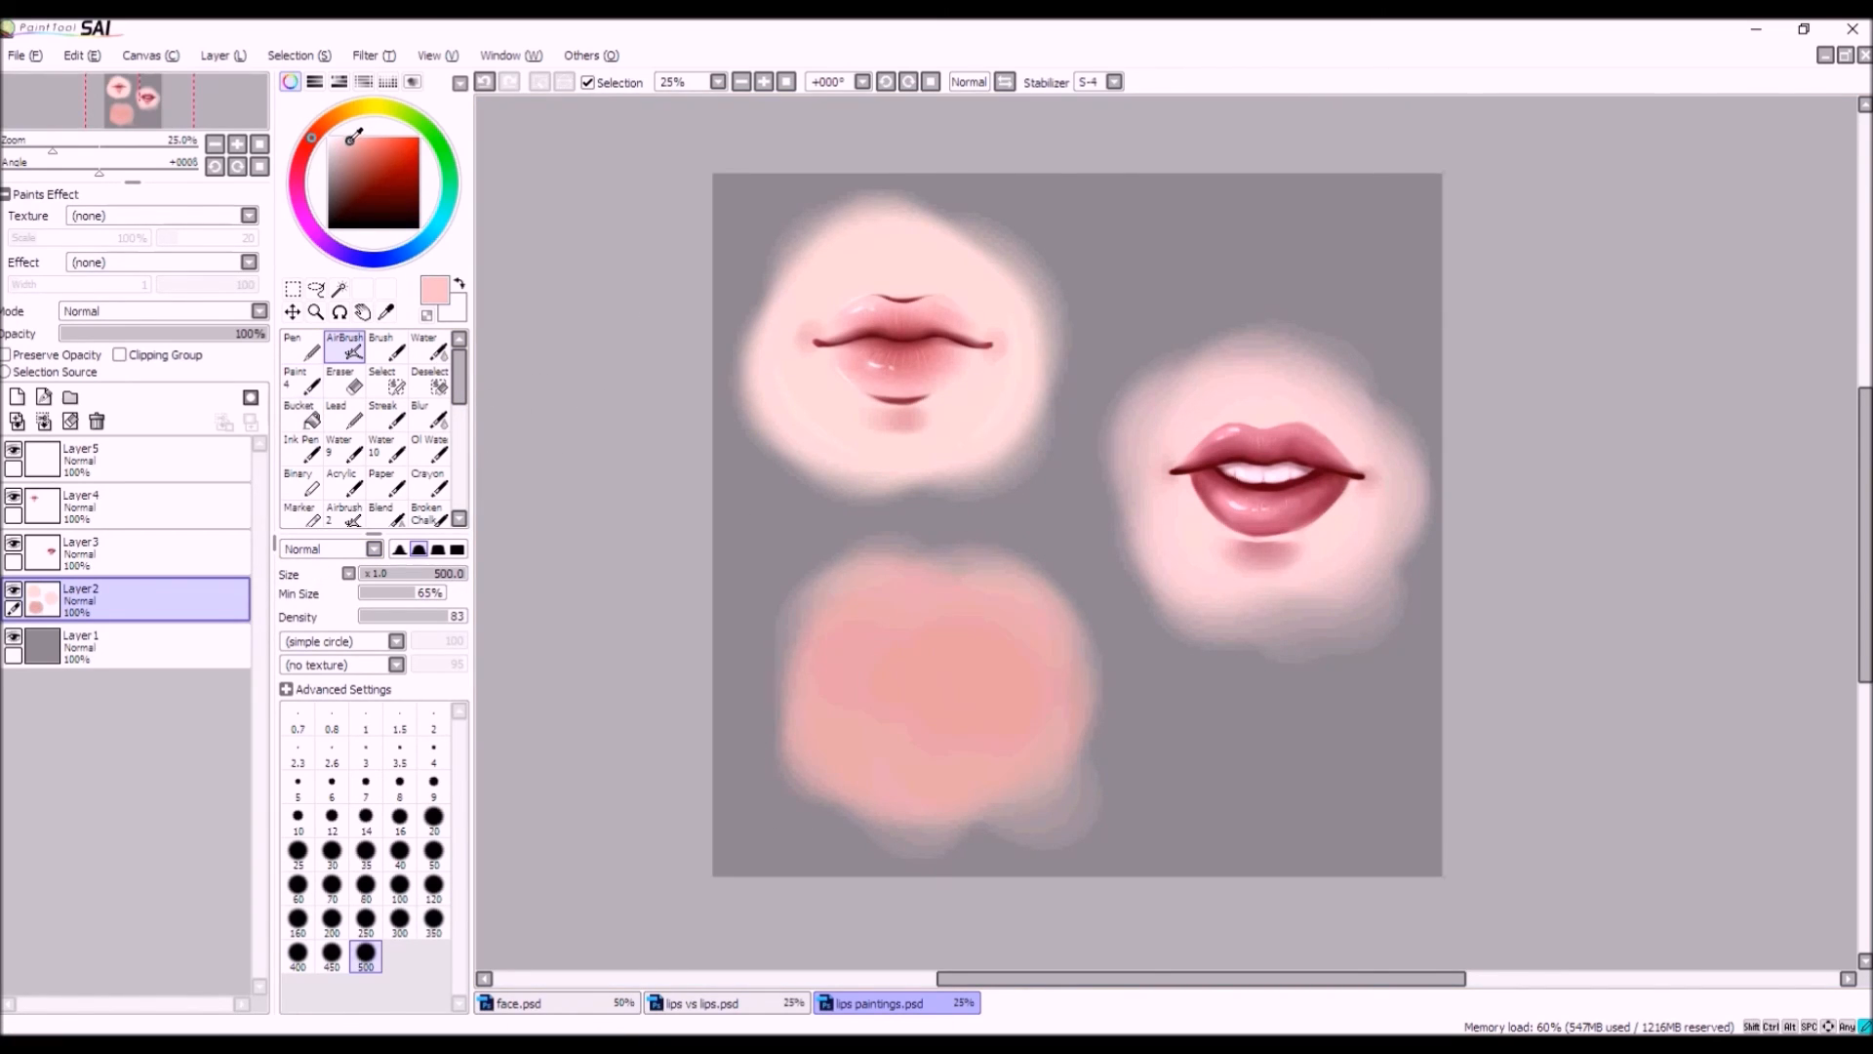
{"action": "mouse_move", "coordinate": [953, 618]}
{"action": "left_mouse_down"}
{"action": "mouse_move", "coordinate": [924, 711]}
{"action": "mouse_move", "coordinate": [828, 635]}
{"action": "mouse_move", "coordinate": [849, 764]}
{"action": "mouse_move", "coordinate": [986, 669]}
{"action": "mouse_move", "coordinate": [925, 807]}
{"action": "mouse_move", "coordinate": [907, 625]}
{"action": "mouse_move", "coordinate": [982, 598]}
{"action": "mouse_move", "coordinate": [1028, 656]}
{"action": "mouse_move", "coordinate": [900, 745]}
{"action": "mouse_move", "coordinate": [870, 670]}
{"action": "mouse_move", "coordinate": [786, 757]}
{"action": "mouse_move", "coordinate": [853, 682]}
{"action": "mouse_move", "coordinate": [988, 672]}
{"action": "mouse_move", "coordinate": [889, 646]}
{"action": "mouse_move", "coordinate": [914, 658]}
{"action": "left_mouse_up"}
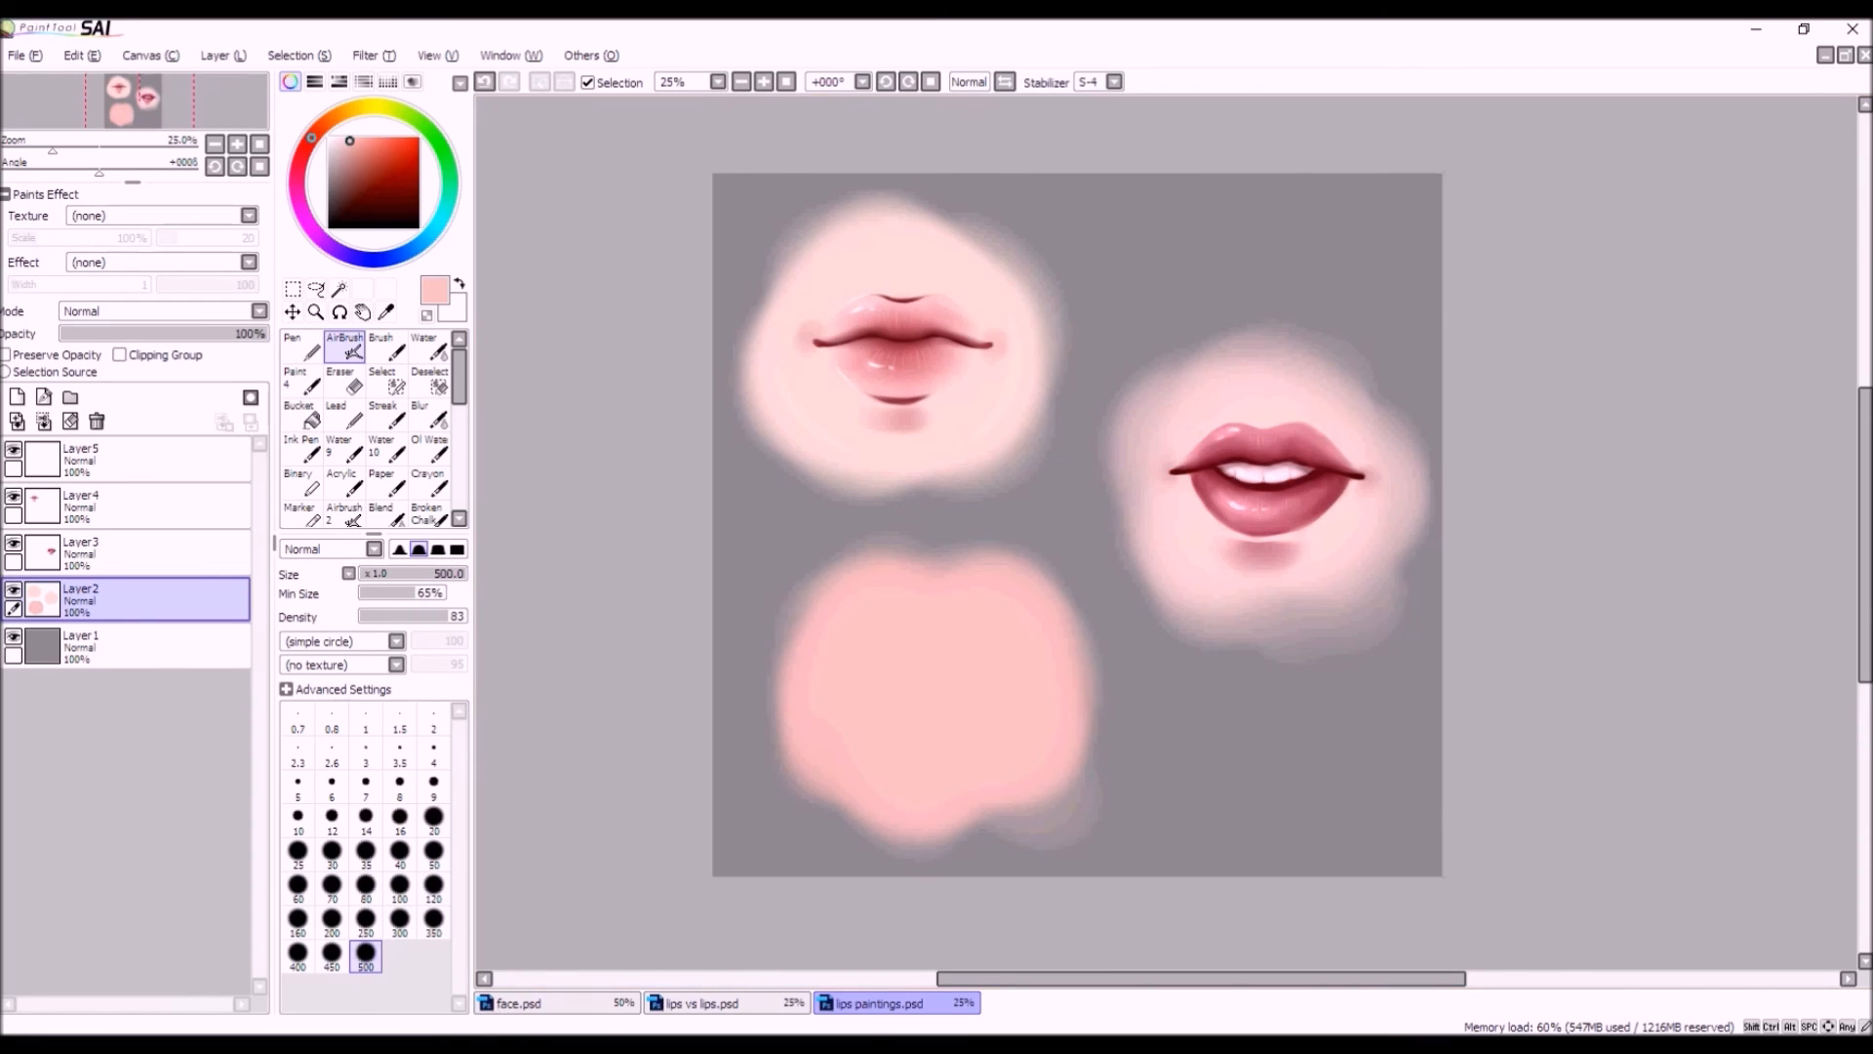
On Layer5, darken the red and draw a slightly wavy mouth line across the pink patch with the Airbrush at size 23.
{"action": "left_click", "coordinate": [435, 1048]}
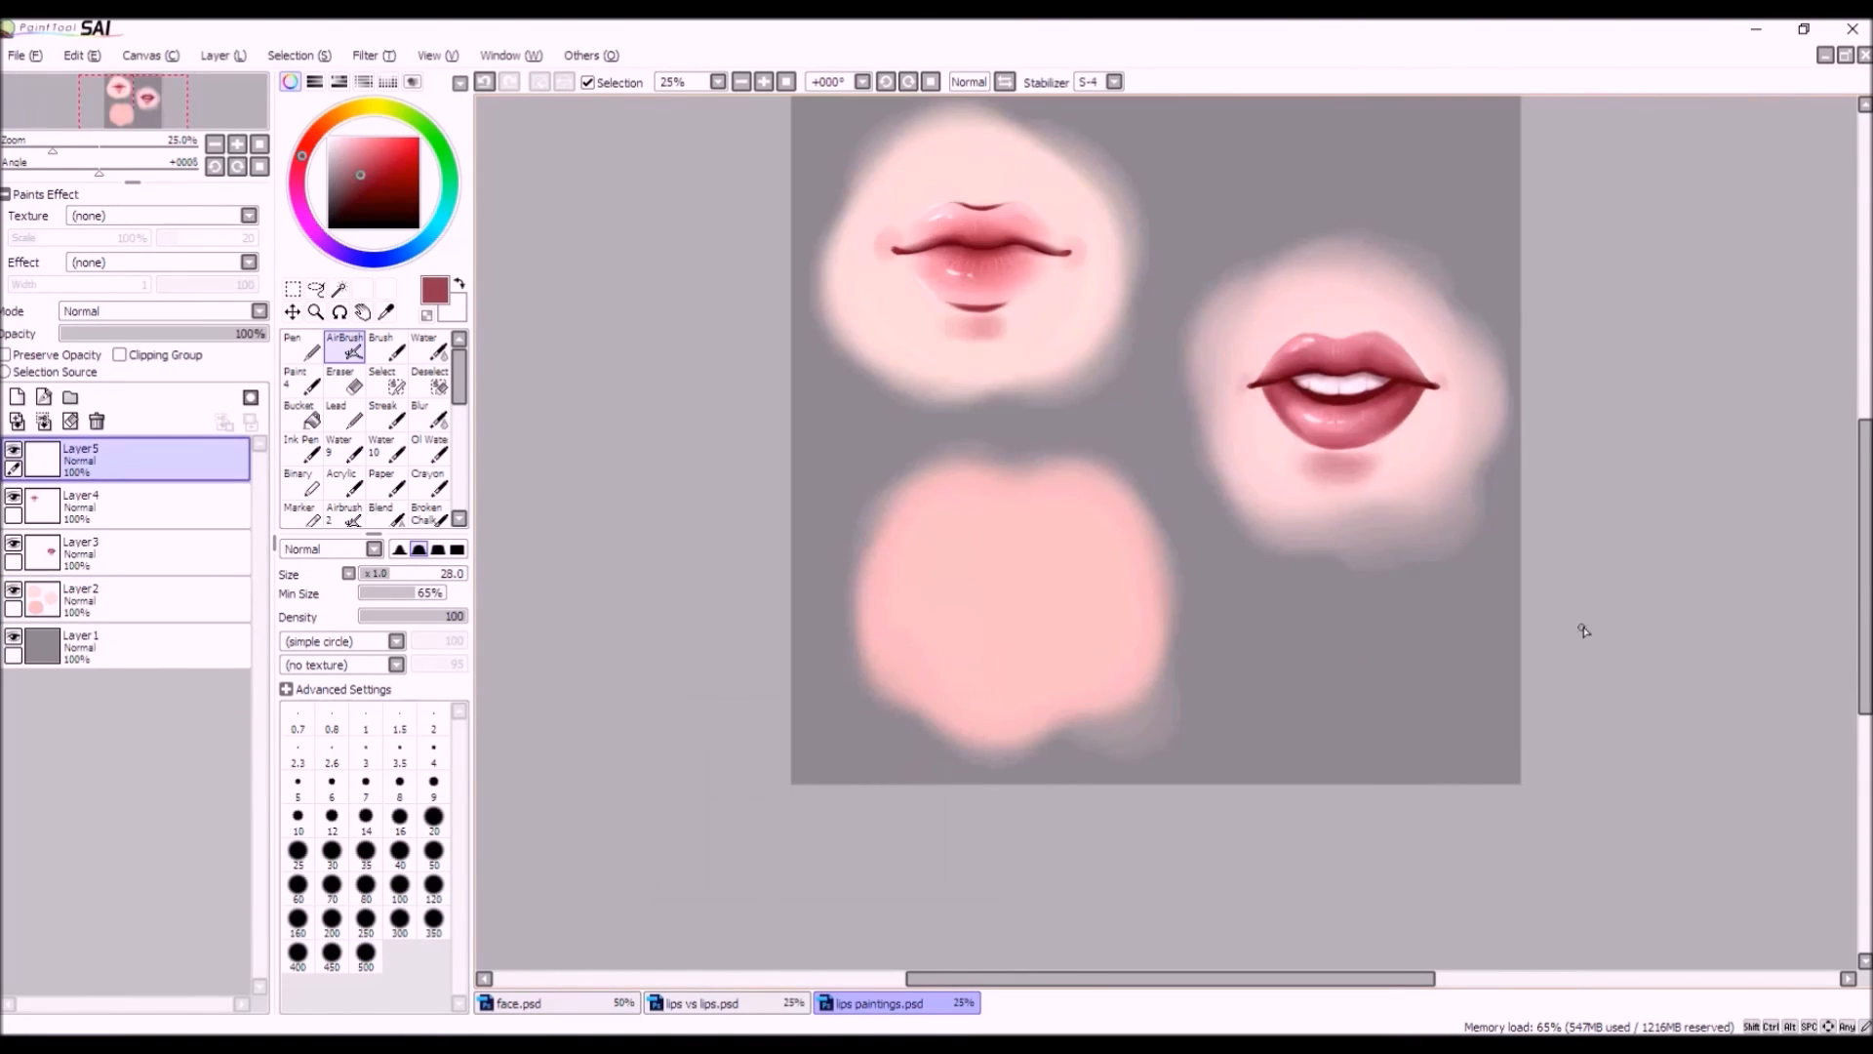
{"action": "scroll", "coordinate": [1583, 630], "scroll_direction": "up", "scroll_amount": 1}
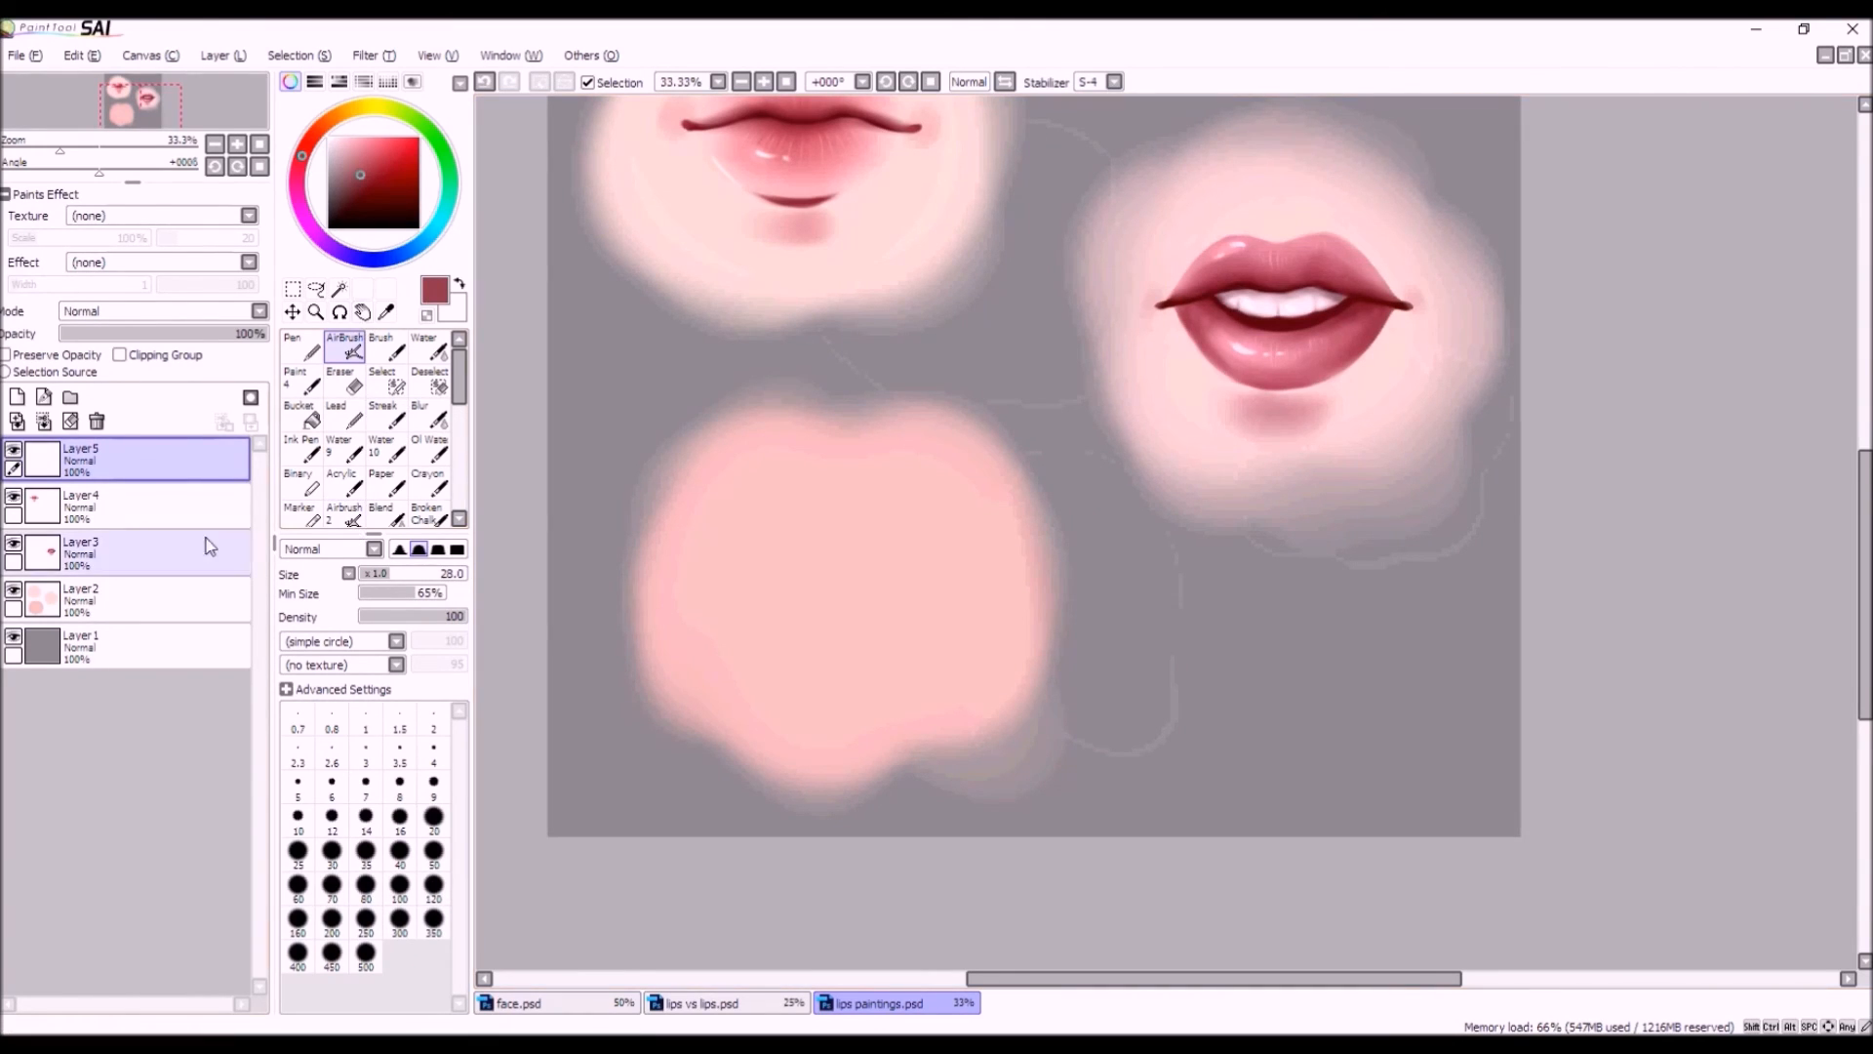
{"action": "mouse_move", "coordinate": [373, 180]}
{"action": "left_mouse_down"}
{"action": "mouse_move", "coordinate": [369, 198]}
{"action": "mouse_move", "coordinate": [391, 188]}
{"action": "mouse_move", "coordinate": [373, 197]}
{"action": "left_mouse_up"}
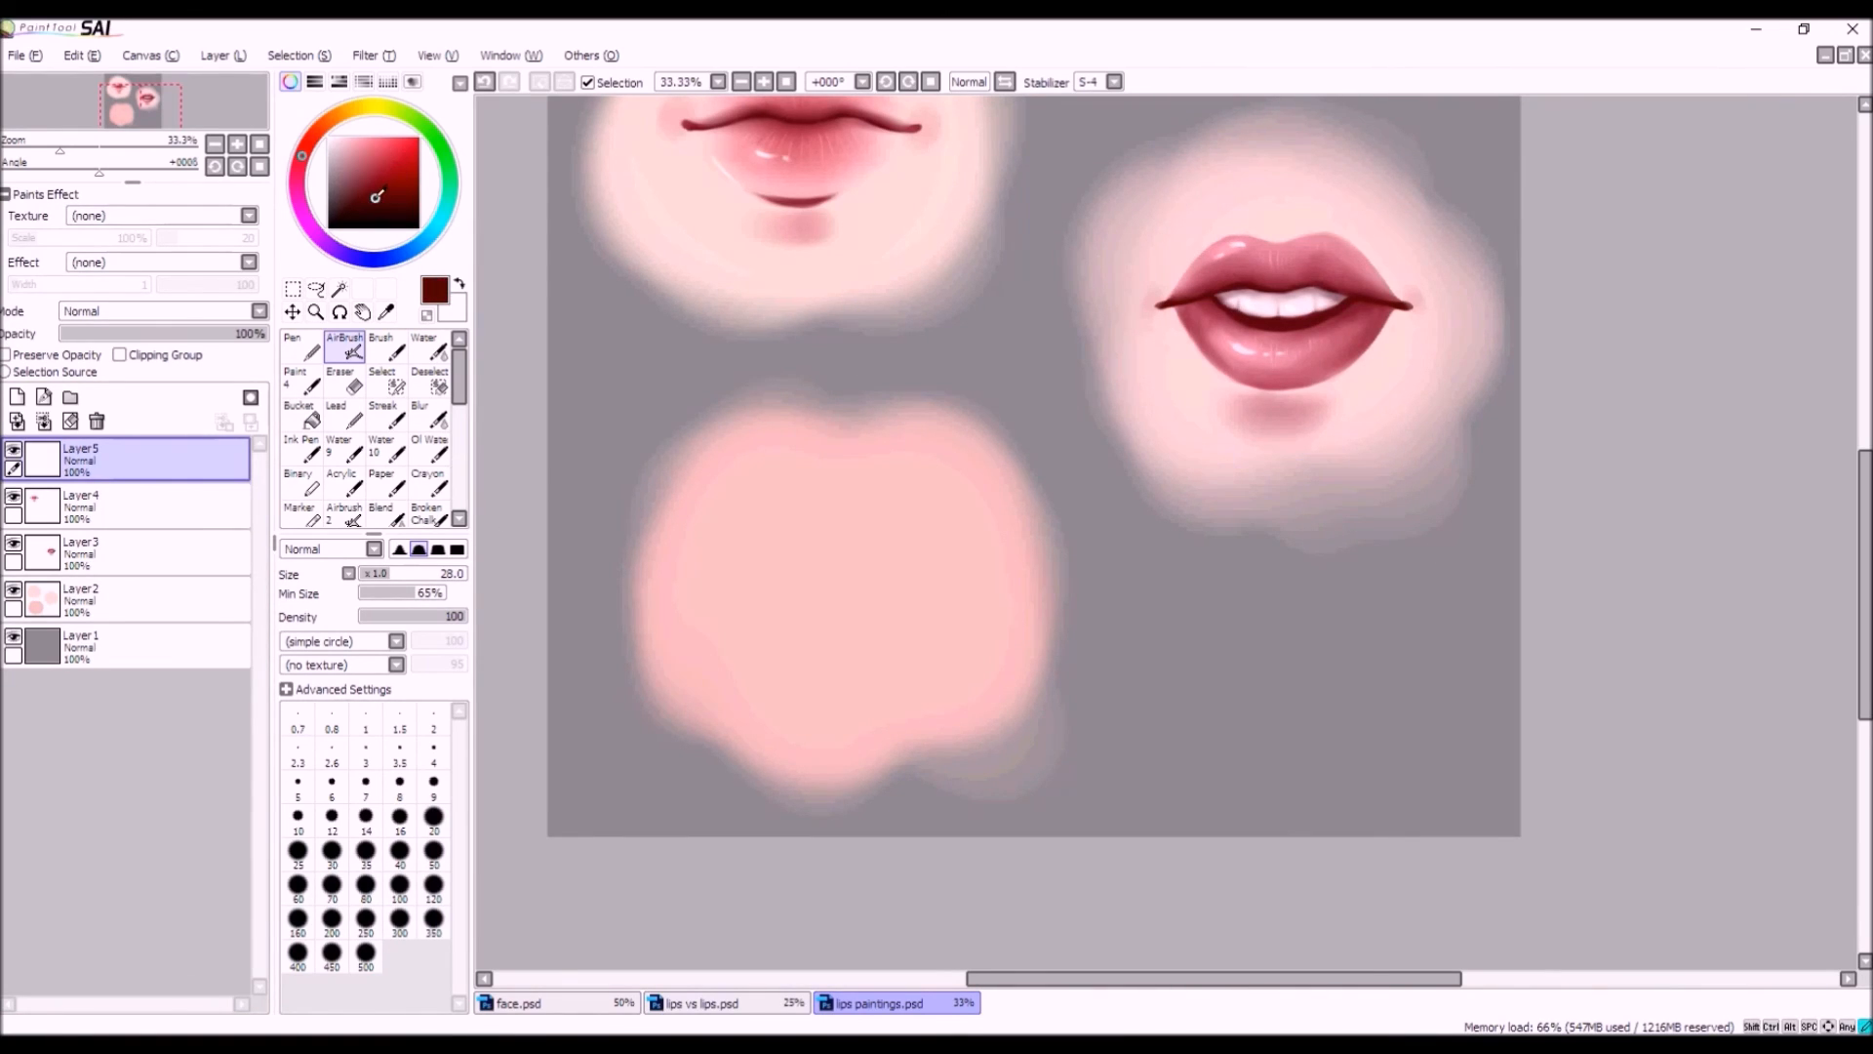
{"action": "left_click", "coordinate": [375, 574]}
{"action": "left_click", "coordinate": [388, 574]}
{"action": "mouse_move", "coordinate": [932, 583]}
{"action": "left_mouse_down"}
{"action": "mouse_move", "coordinate": [885, 590]}
{"action": "mouse_move", "coordinate": [951, 580]}
{"action": "mouse_move", "coordinate": [752, 583]}
{"action": "mouse_move", "coordinate": [824, 589]}
{"action": "left_mouse_up"}
Thin the left part of the new mouth line with the Eraser and redraw its centre with the Airbrush.
{"action": "key", "text": "e"}
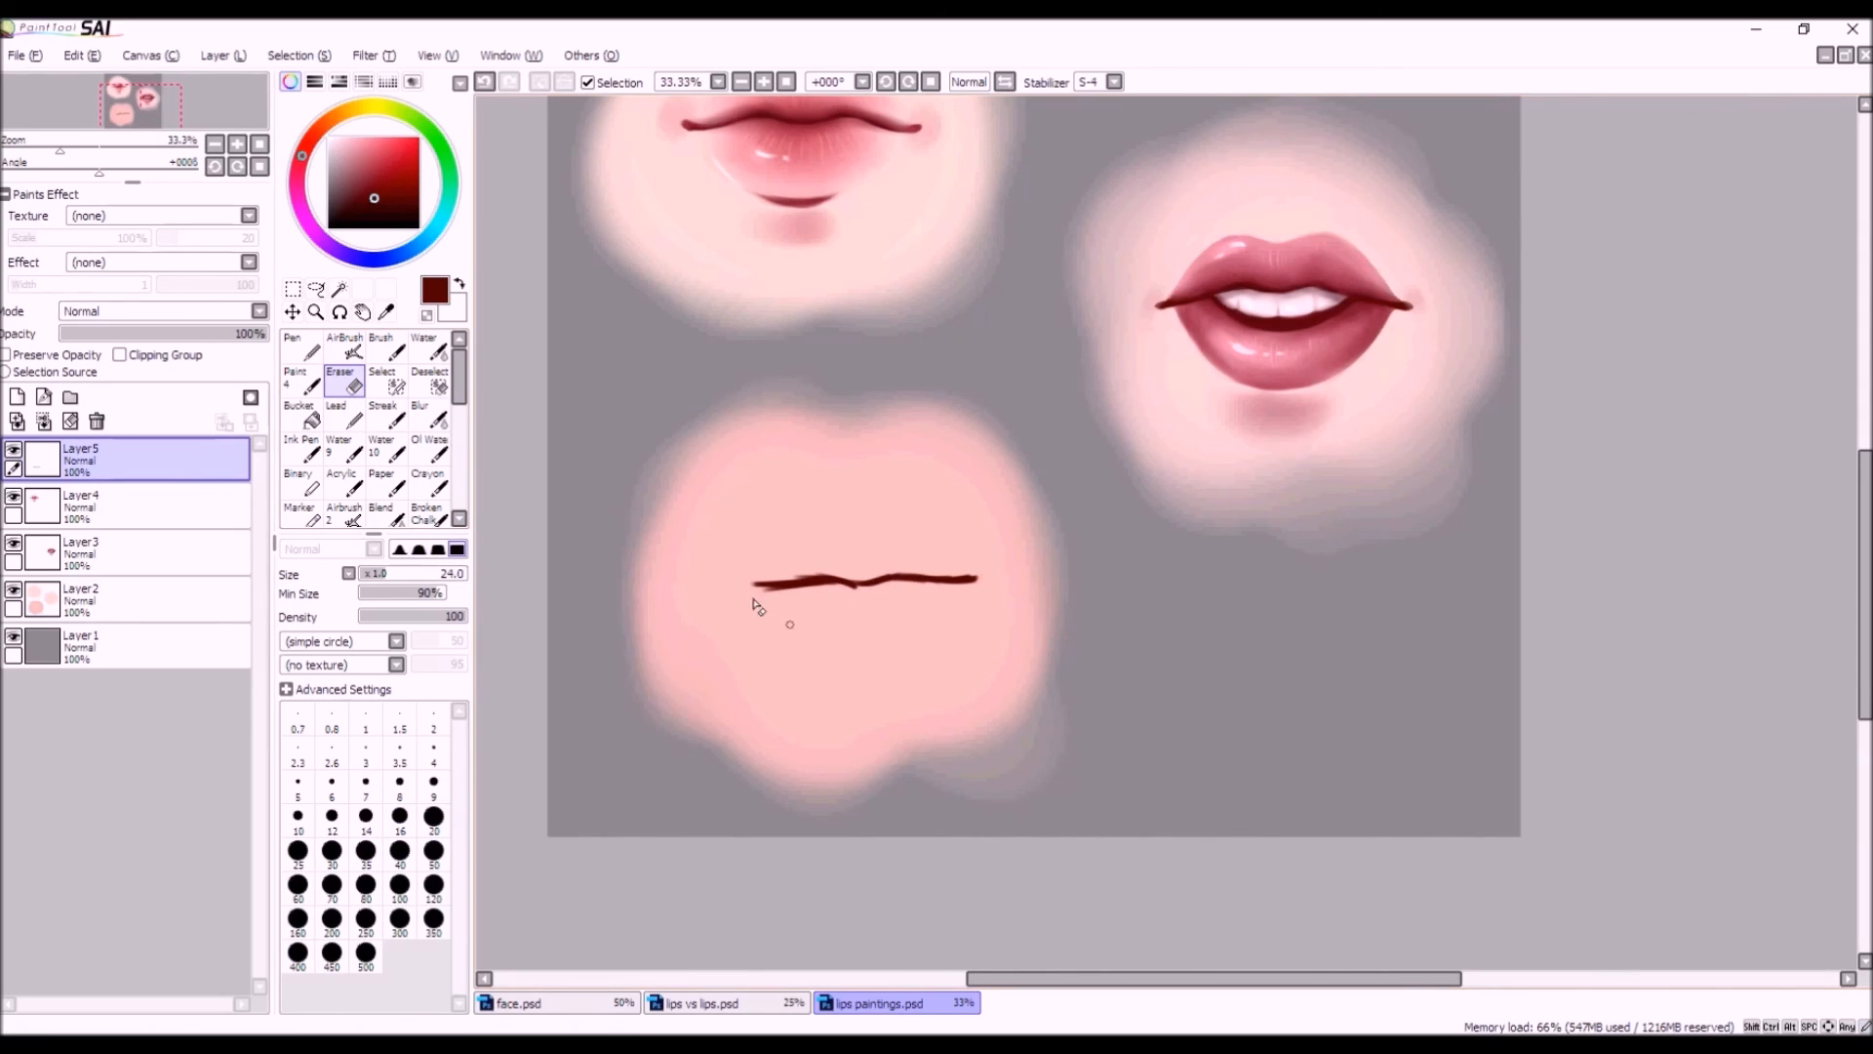
{"action": "mouse_move", "coordinate": [769, 593]}
{"action": "left_mouse_down"}
{"action": "mouse_move", "coordinate": [812, 593]}
{"action": "mouse_move", "coordinate": [798, 573]}
{"action": "left_mouse_up"}
{"action": "left_click", "coordinate": [387, 348]}
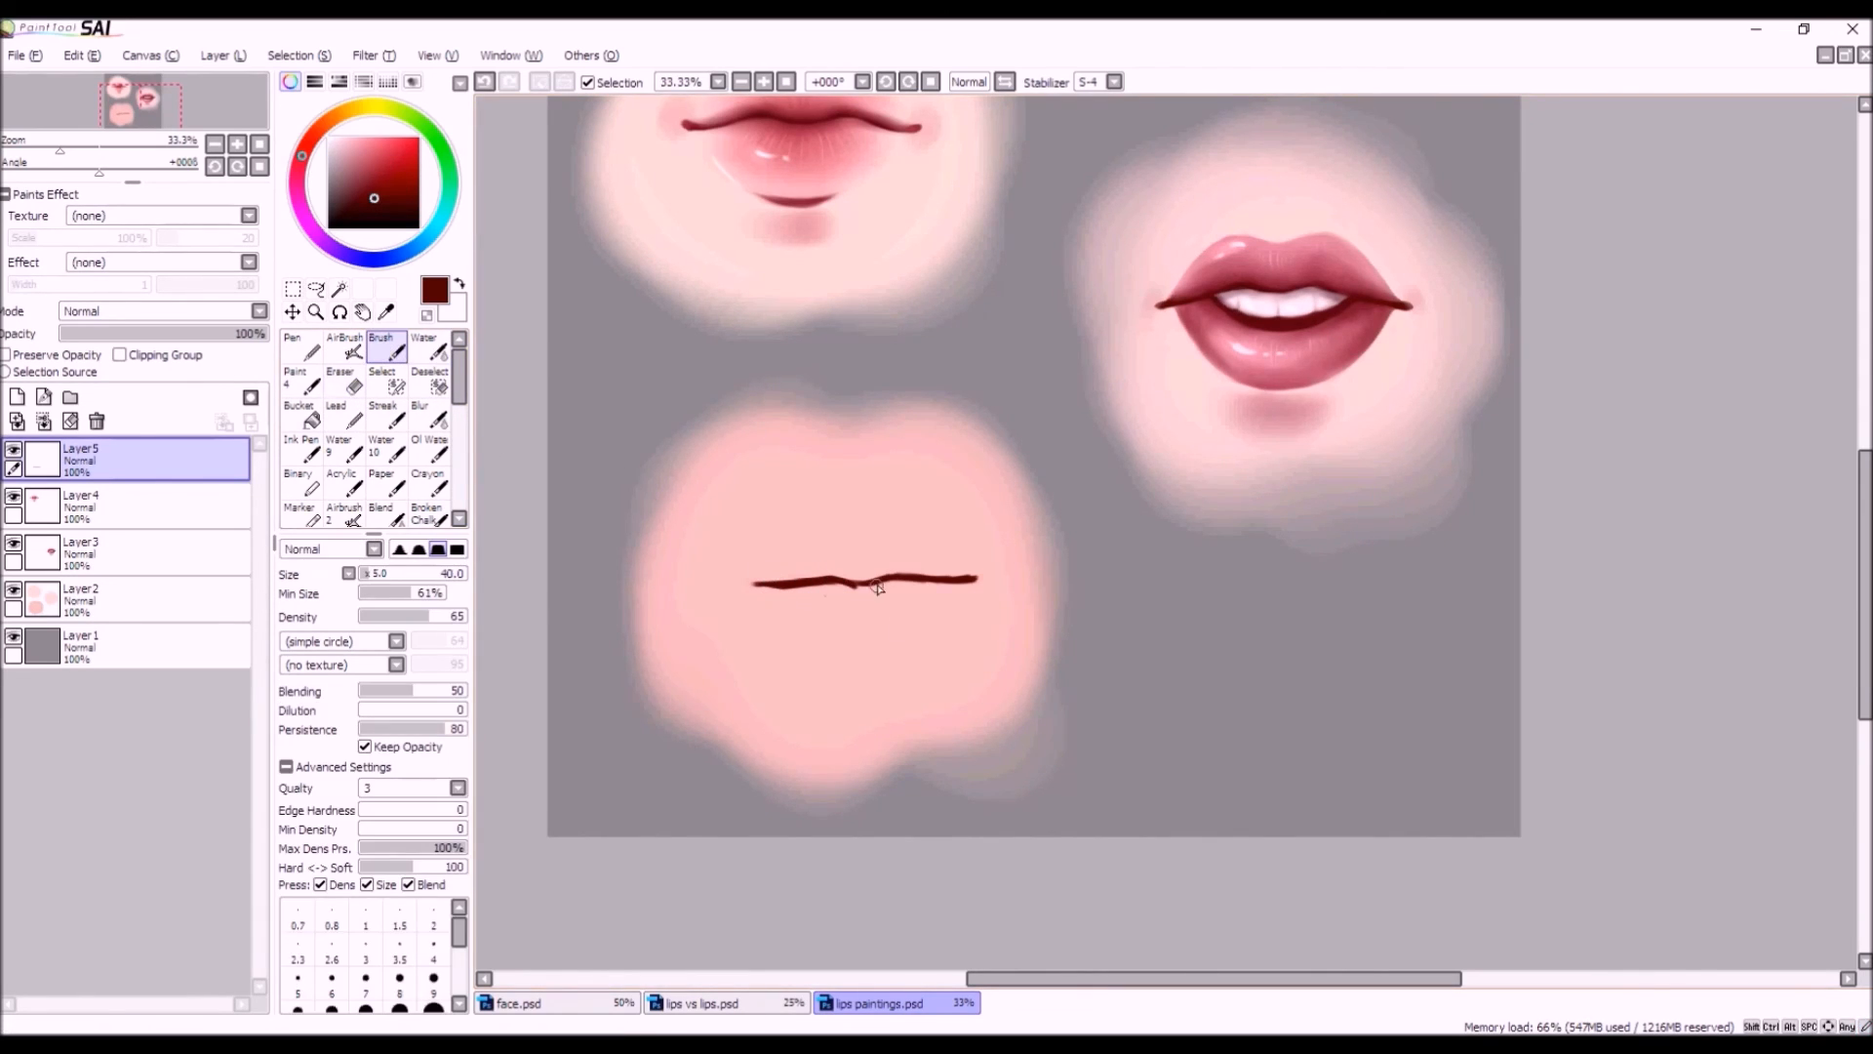
{"action": "left_click", "coordinate": [344, 349]}
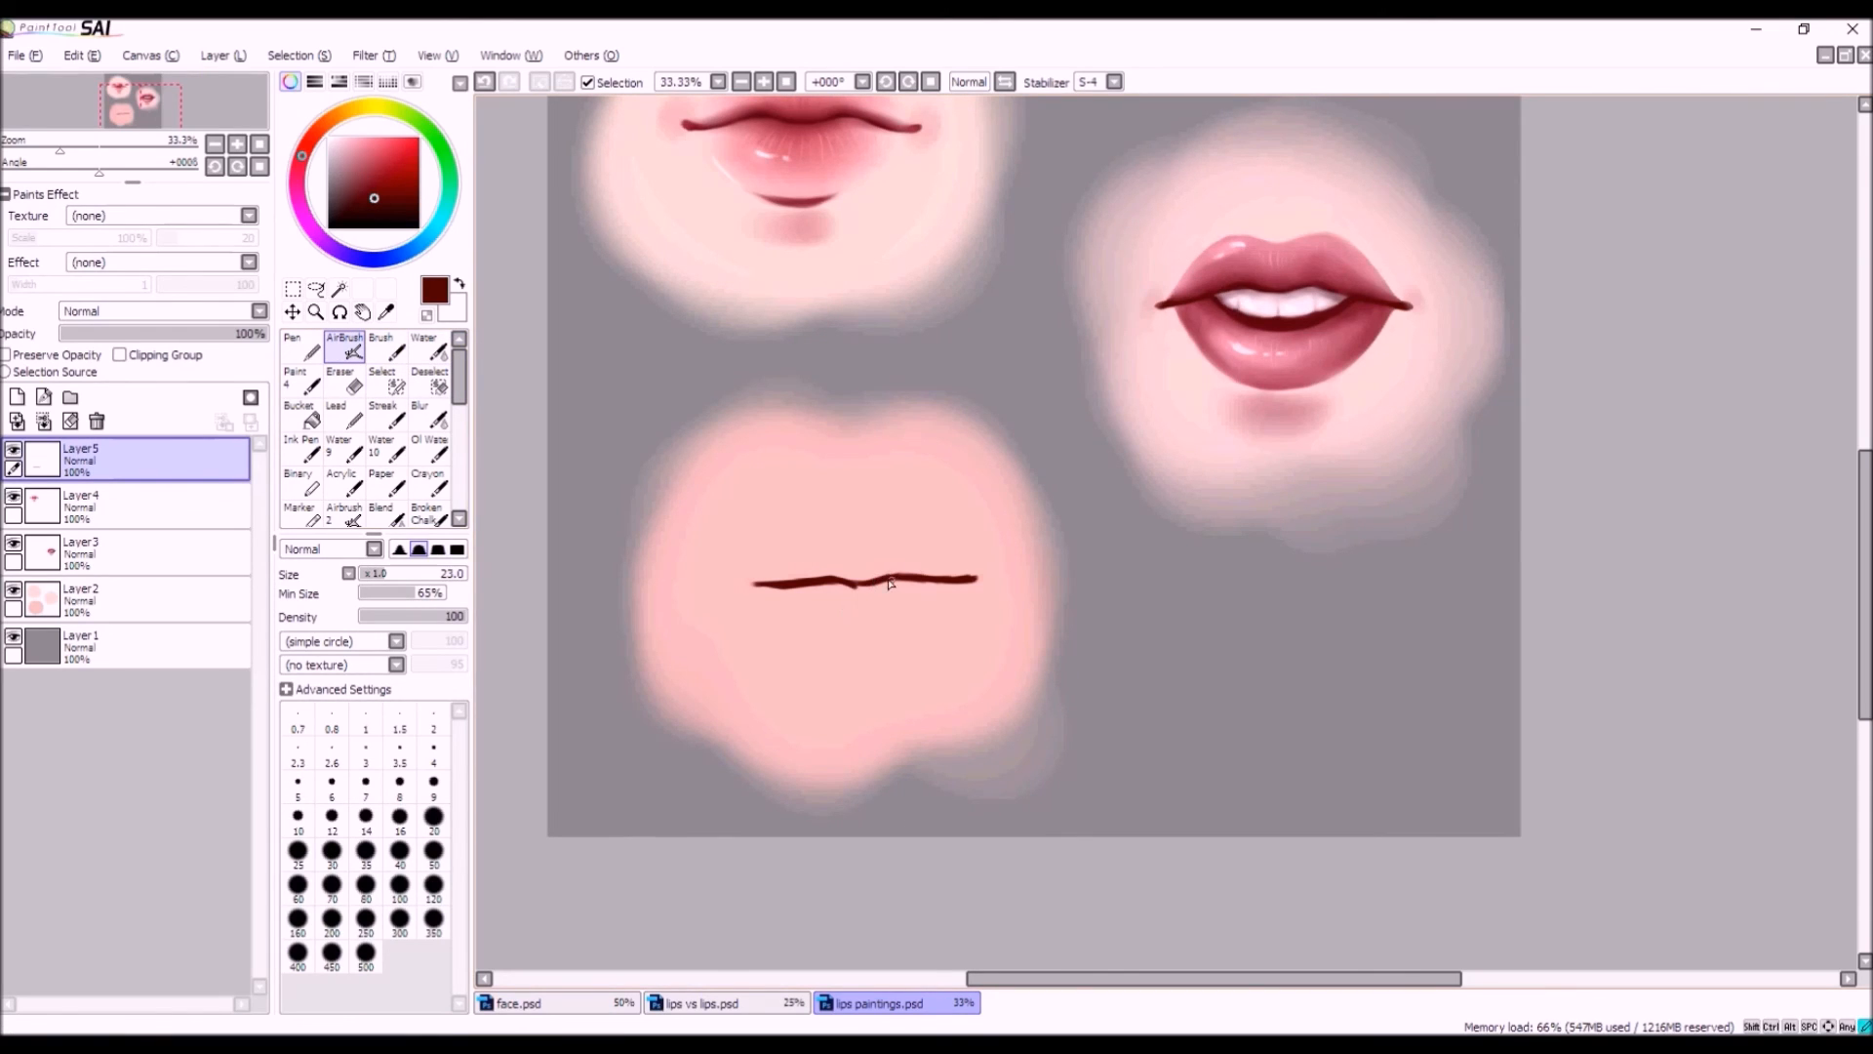
{"action": "left_click_drag", "start_coordinate": [829, 582], "coordinate": [890, 580]}
Move the mouth line slightly to the left and extend its left end with the Airbrush.
{"action": "left_click", "coordinate": [291, 311]}
{"action": "mouse_move", "coordinate": [889, 623]}
{"action": "left_mouse_down"}
{"action": "mouse_move", "coordinate": [836, 611]}
{"action": "mouse_move", "coordinate": [863, 616]}
{"action": "left_mouse_up"}
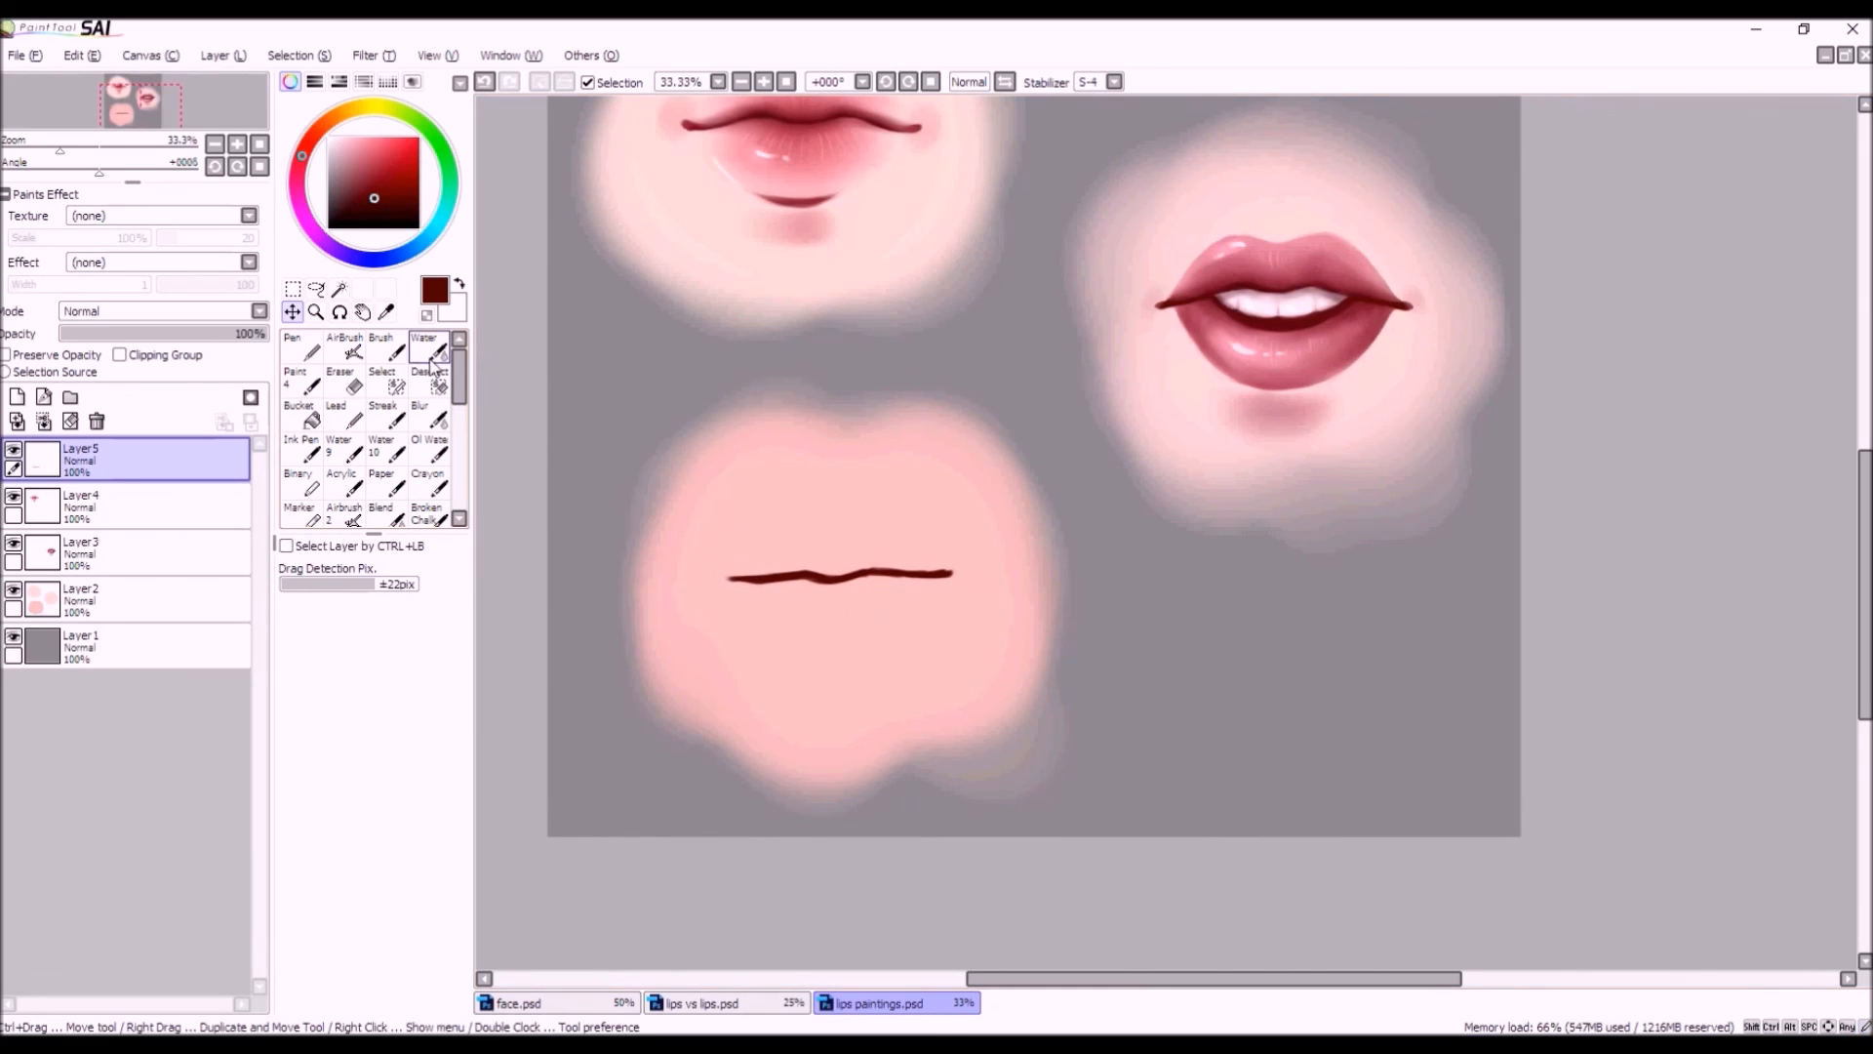
{"action": "key", "text": "b"}
{"action": "left_click", "coordinate": [345, 357]}
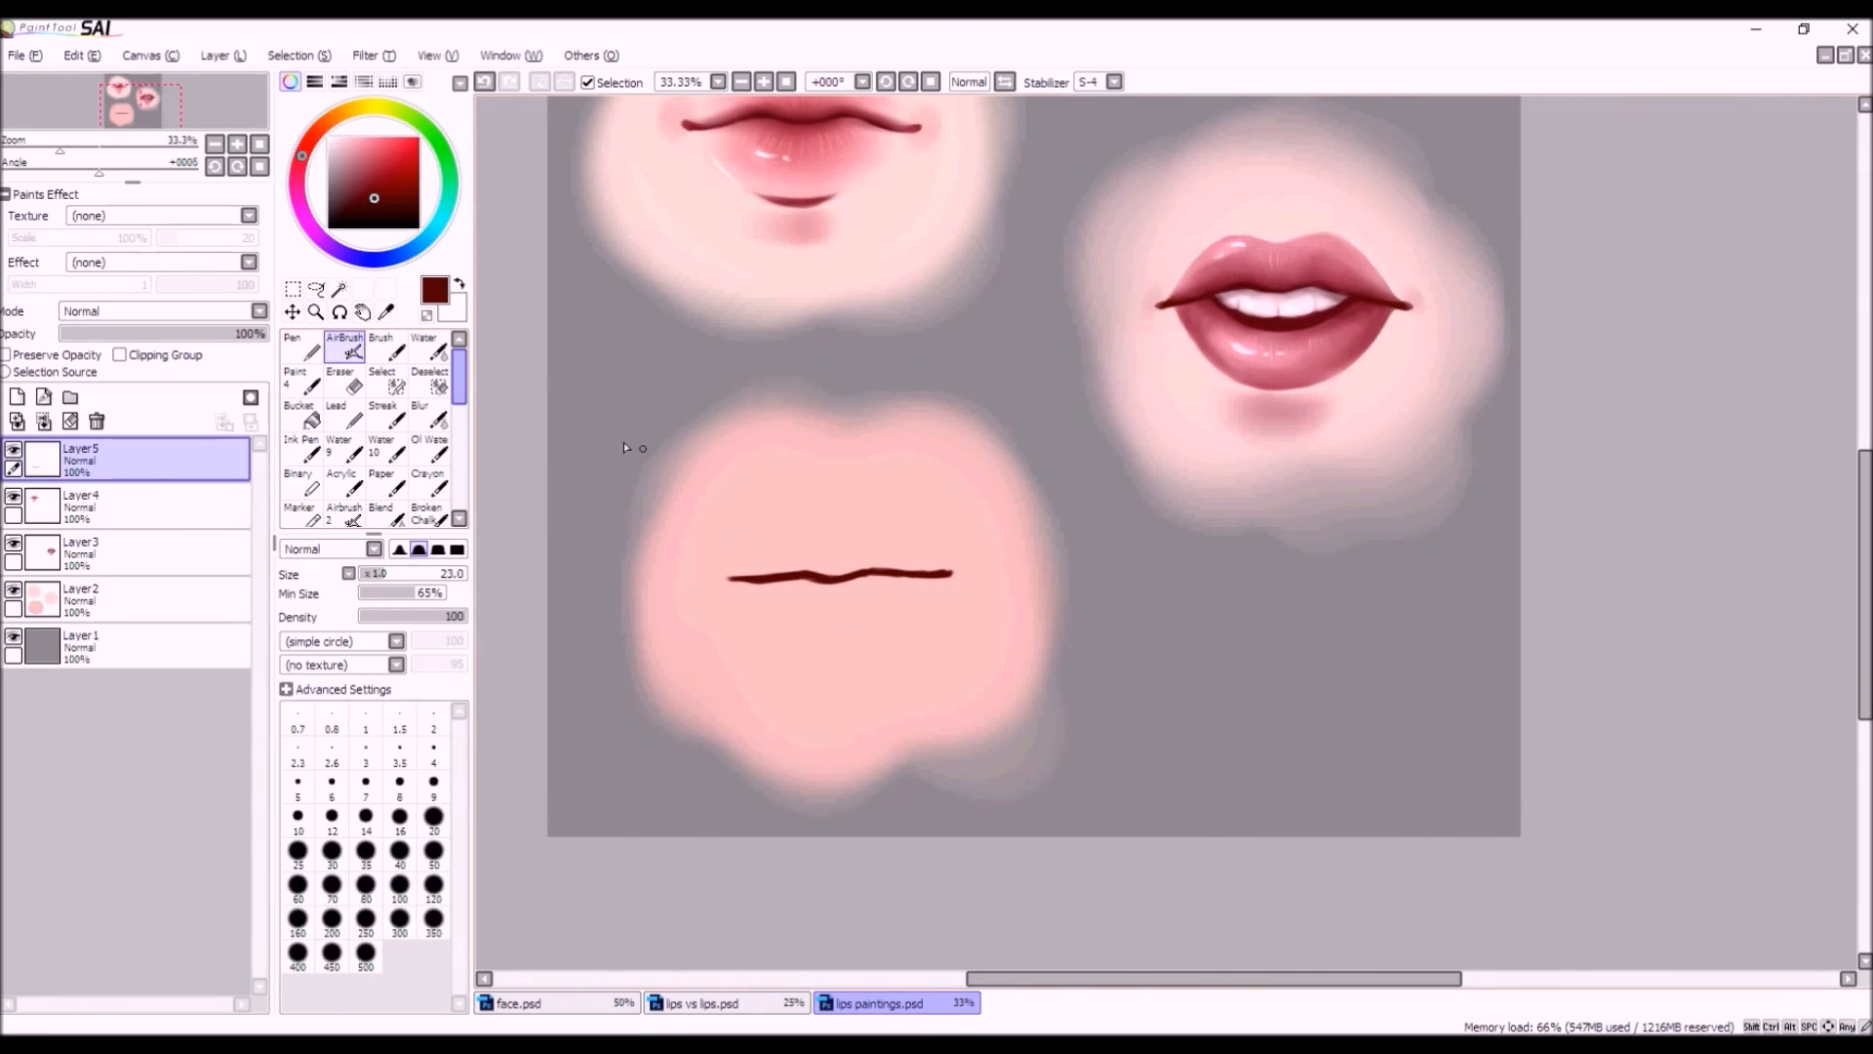
{"action": "mouse_move", "coordinate": [743, 578]}
{"action": "left_mouse_down"}
{"action": "mouse_move", "coordinate": [717, 569]}
{"action": "mouse_move", "coordinate": [786, 576]}
{"action": "left_mouse_up"}
Trim the mouth line with the Eraser so that both ends taper and the left corner is clean.
{"action": "key", "text": "e"}
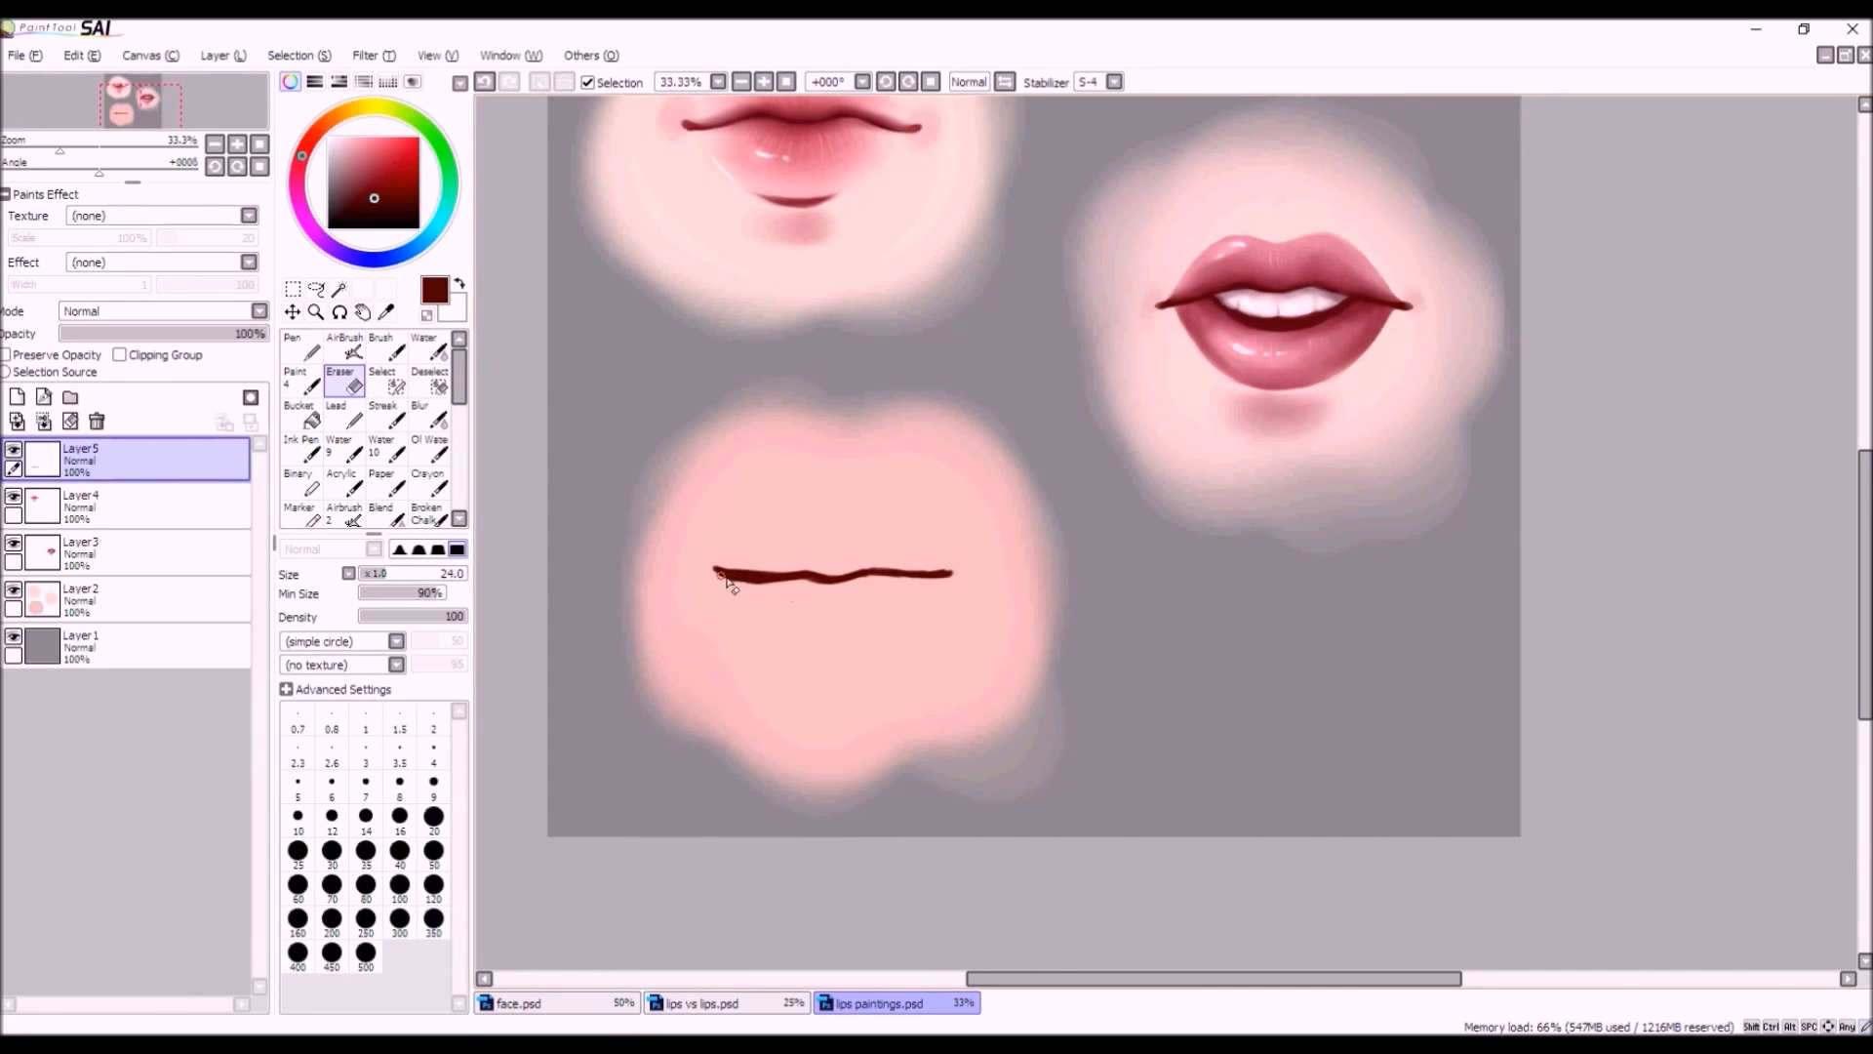
{"action": "left_click_drag", "start_coordinate": [743, 569], "coordinate": [785, 565]}
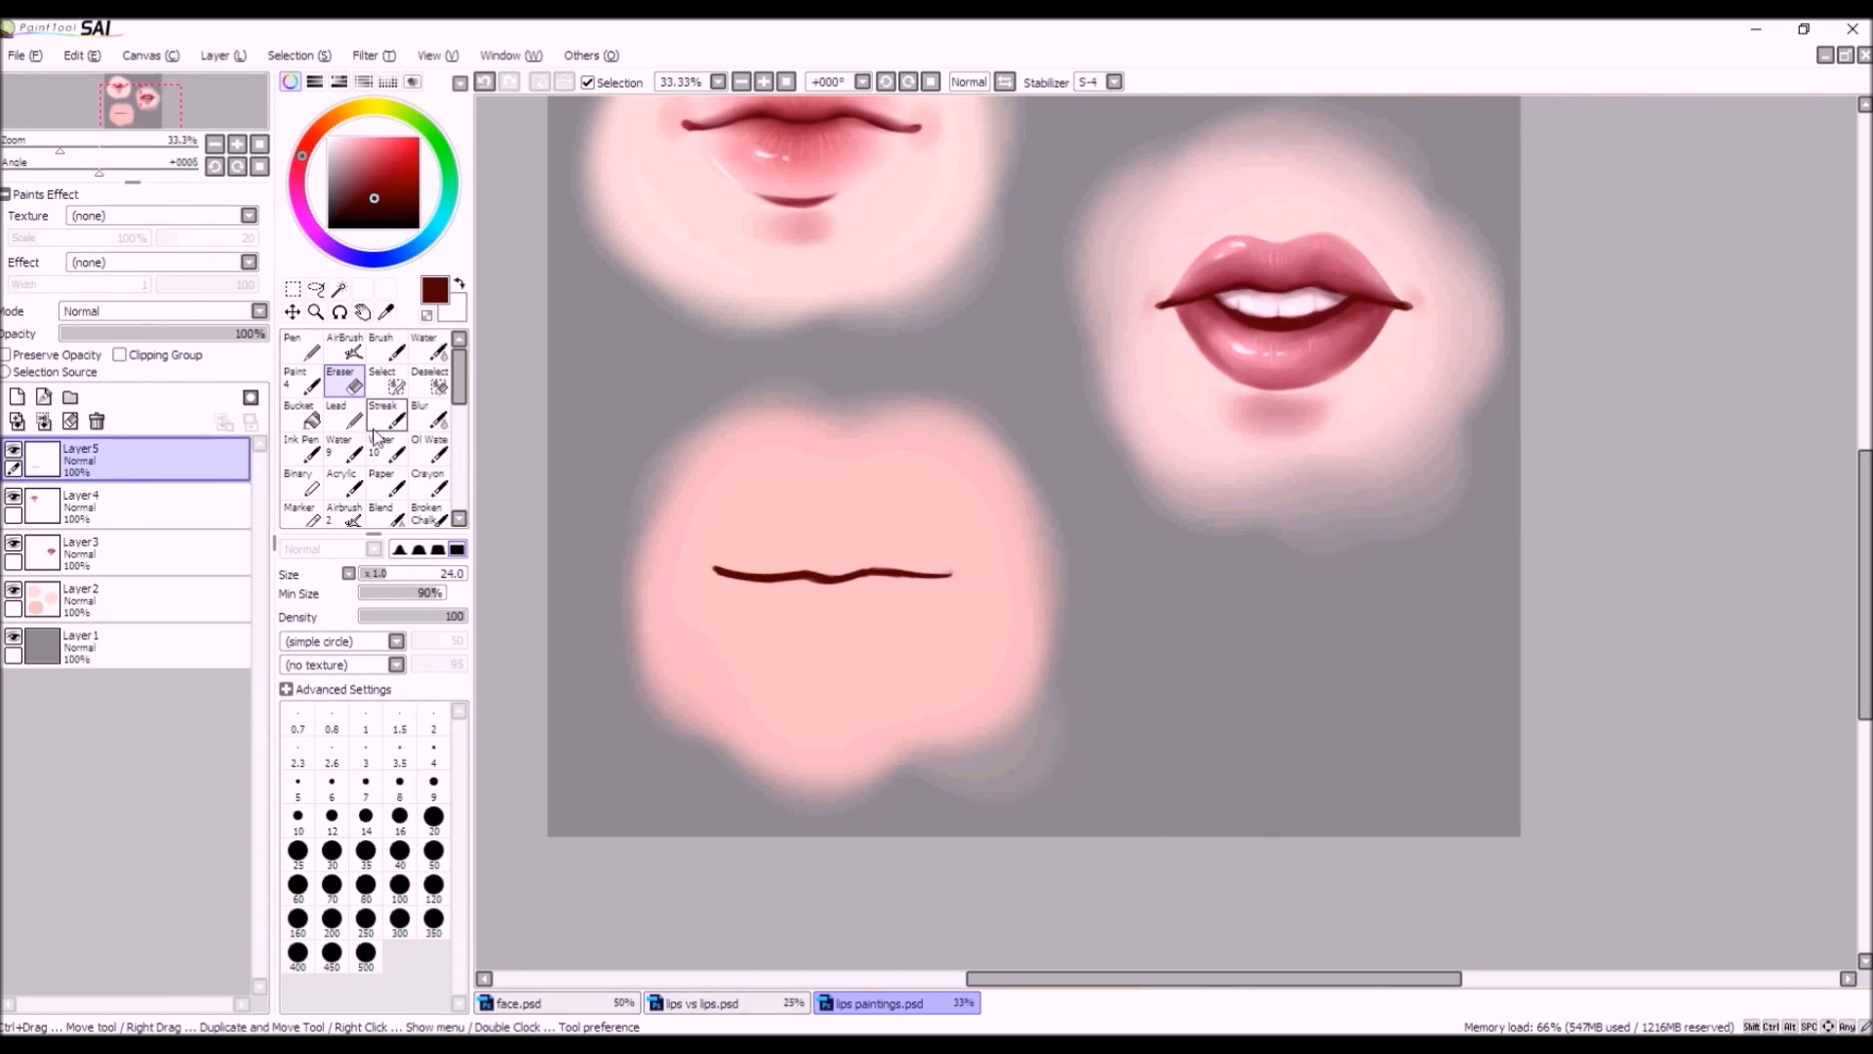
{"action": "left_click", "coordinate": [387, 348]}
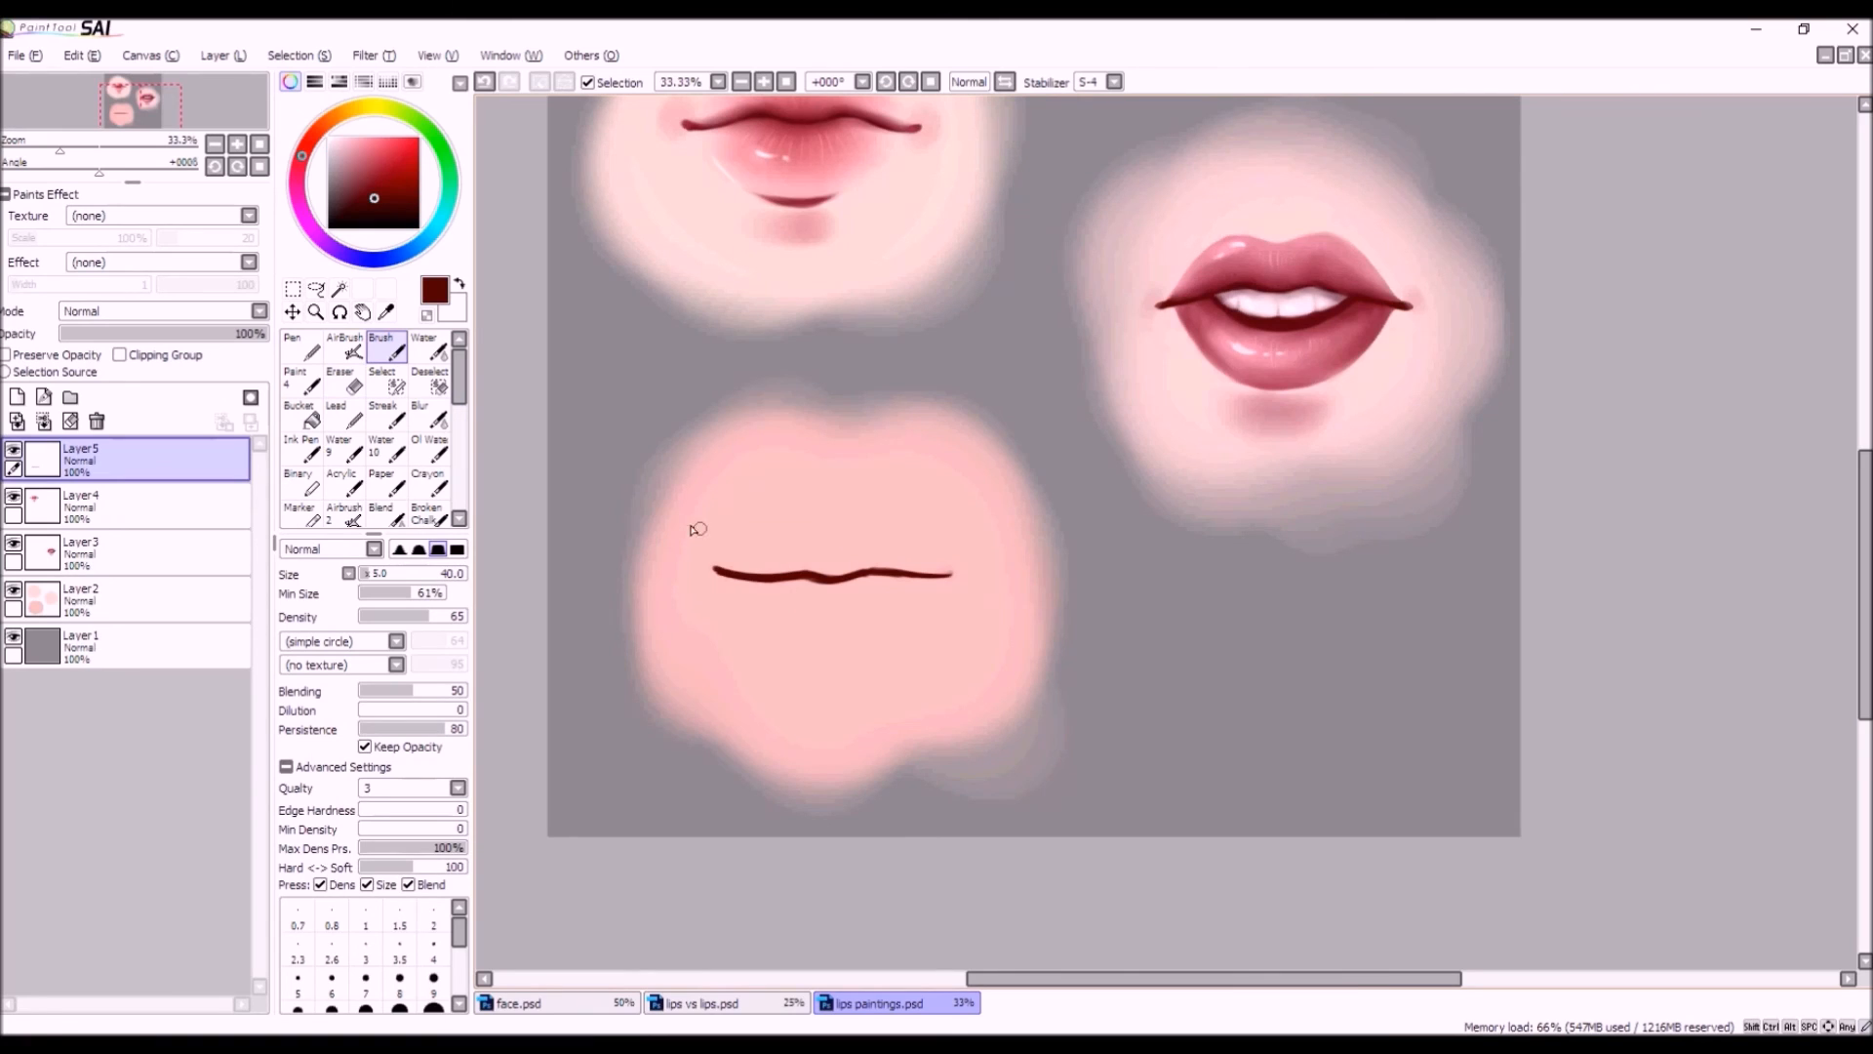
{"action": "left_click", "coordinate": [351, 349]}
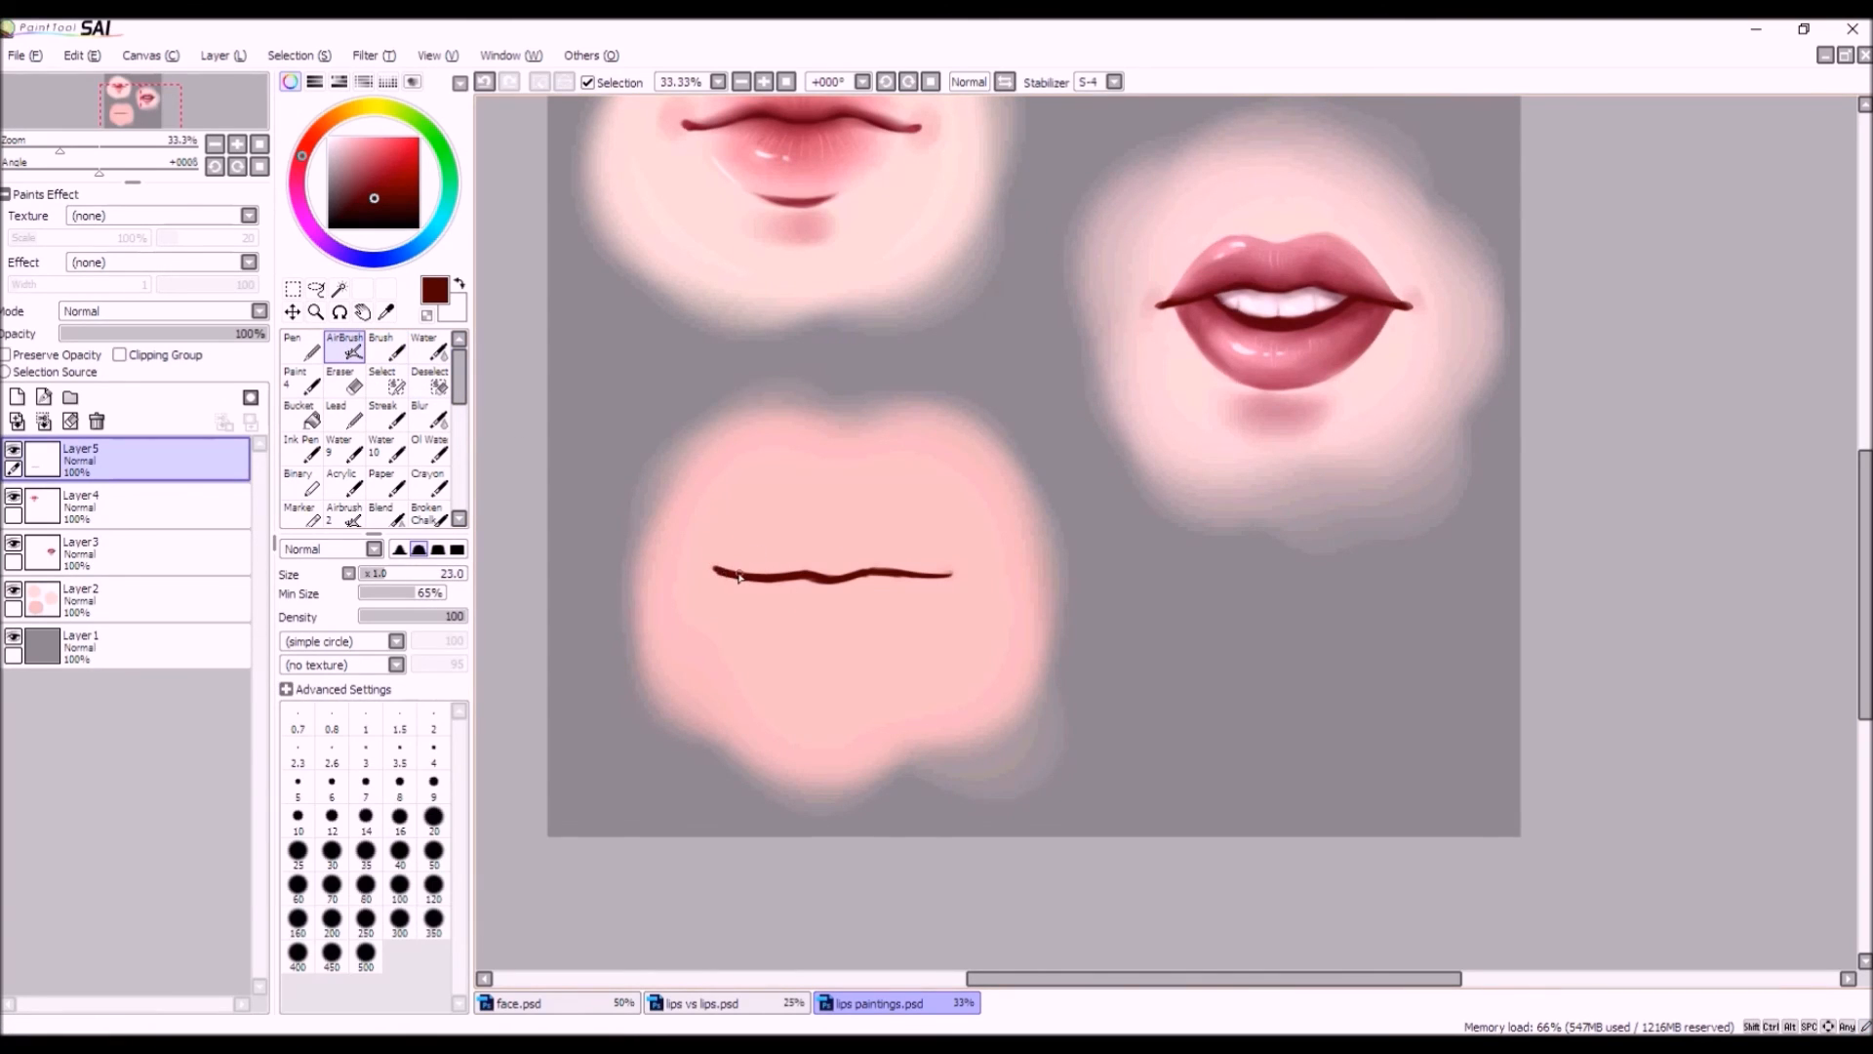
{"action": "left_click", "coordinate": [351, 384]}
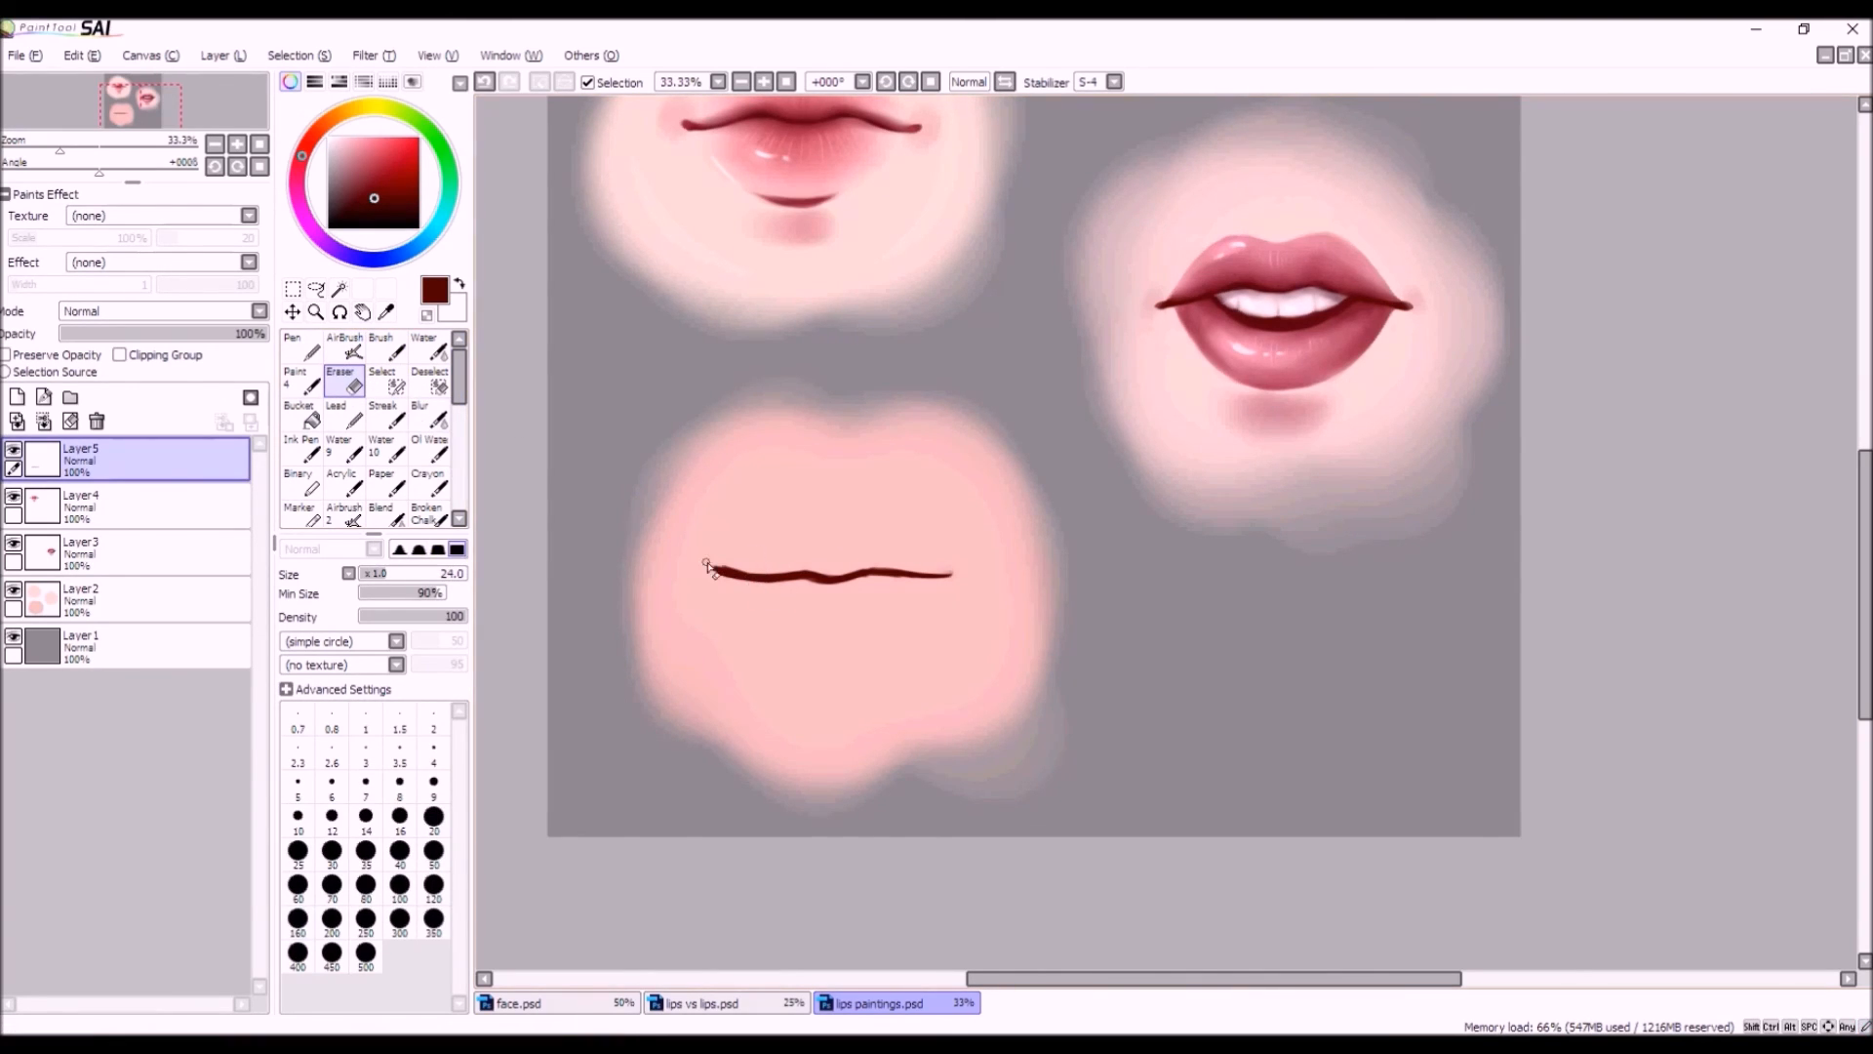
{"action": "mouse_move", "coordinate": [700, 562]}
{"action": "left_mouse_down"}
{"action": "mouse_move", "coordinate": [783, 603]}
{"action": "mouse_move", "coordinate": [752, 589]}
{"action": "left_mouse_up"}
{"action": "left_click", "coordinate": [389, 349]}
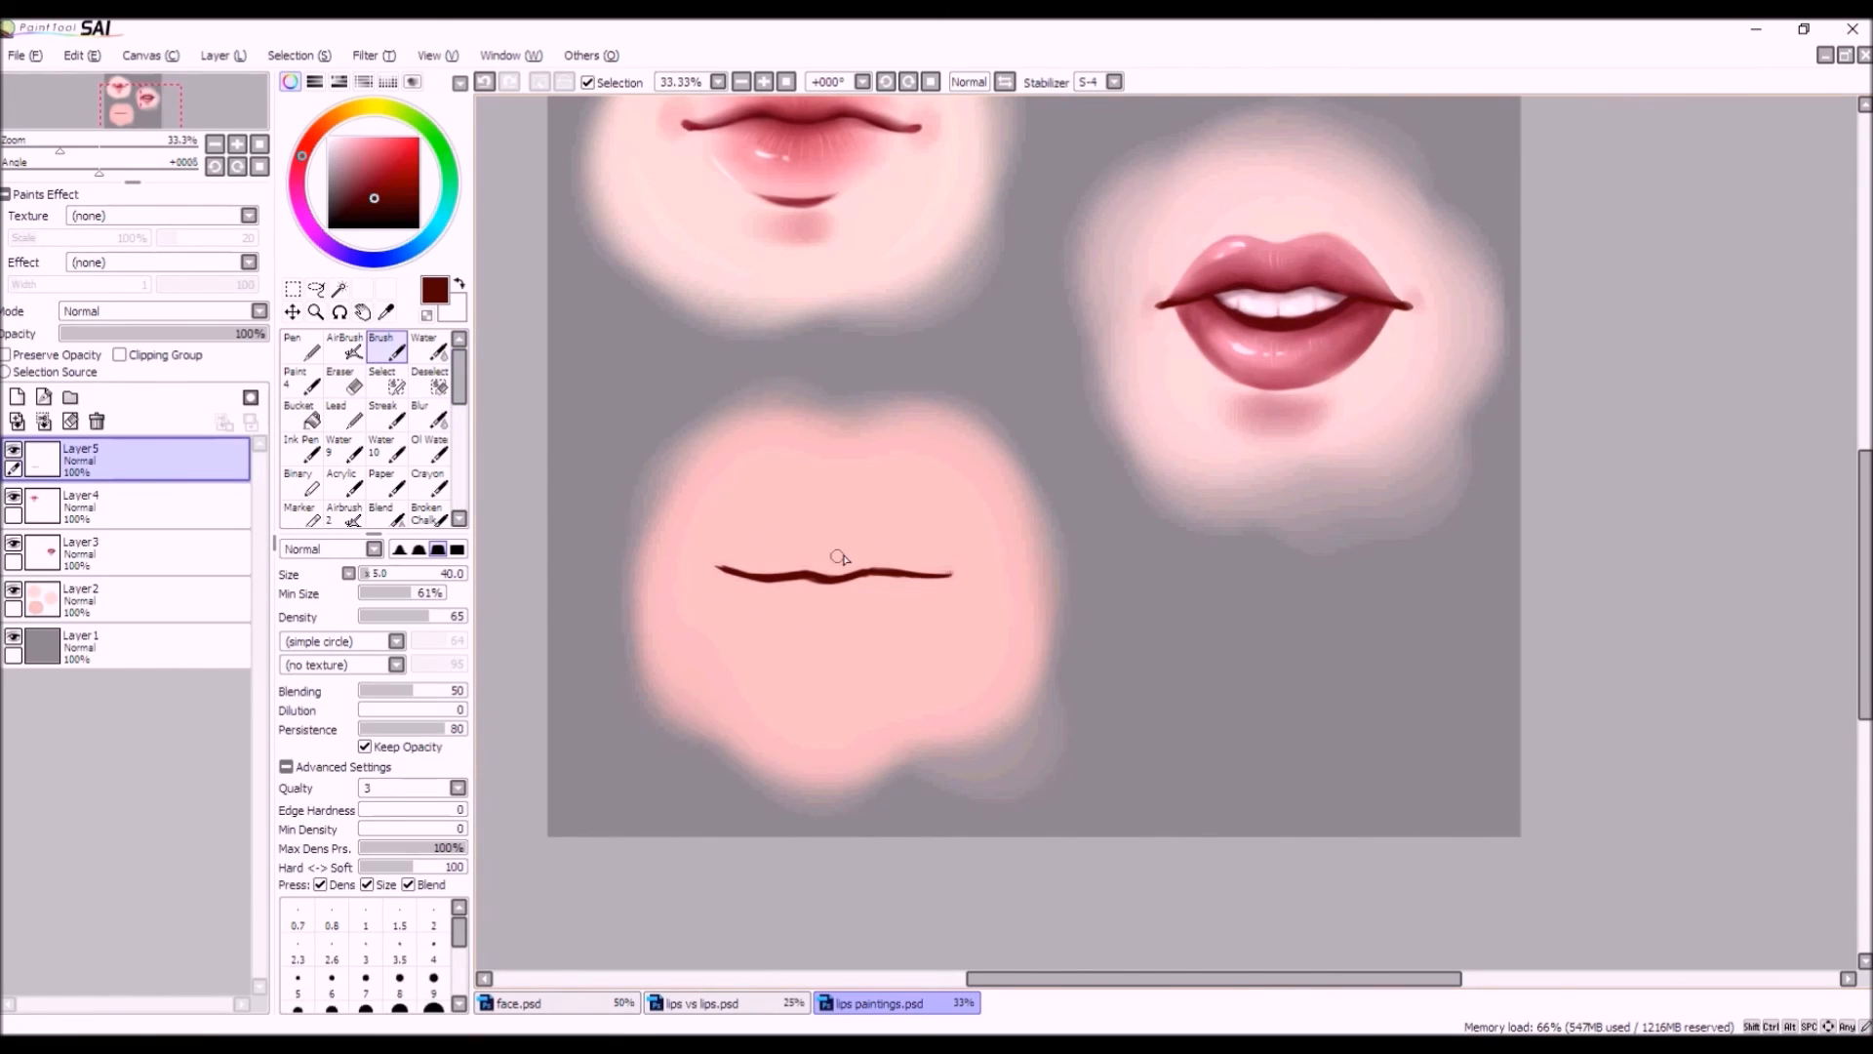
Outline the upper lip above the mouth line with the Airbrush at size 18, undoing and redrawing the first strokes.
{"action": "left_click", "coordinate": [345, 349]}
{"action": "left_click", "coordinate": [378, 576]}
{"action": "mouse_move", "coordinate": [813, 540]}
{"action": "left_mouse_down"}
{"action": "mouse_move", "coordinate": [864, 533]}
{"action": "mouse_move", "coordinate": [909, 568]}
{"action": "left_mouse_up"}
{"action": "key", "text": "ctrl+z"}
{"action": "key", "text": "ctrl+z"}
{"action": "key", "text": "ctrl+z"}
{"action": "key", "text": "ctrl+z"}
{"action": "key", "text": "ctrl+z"}
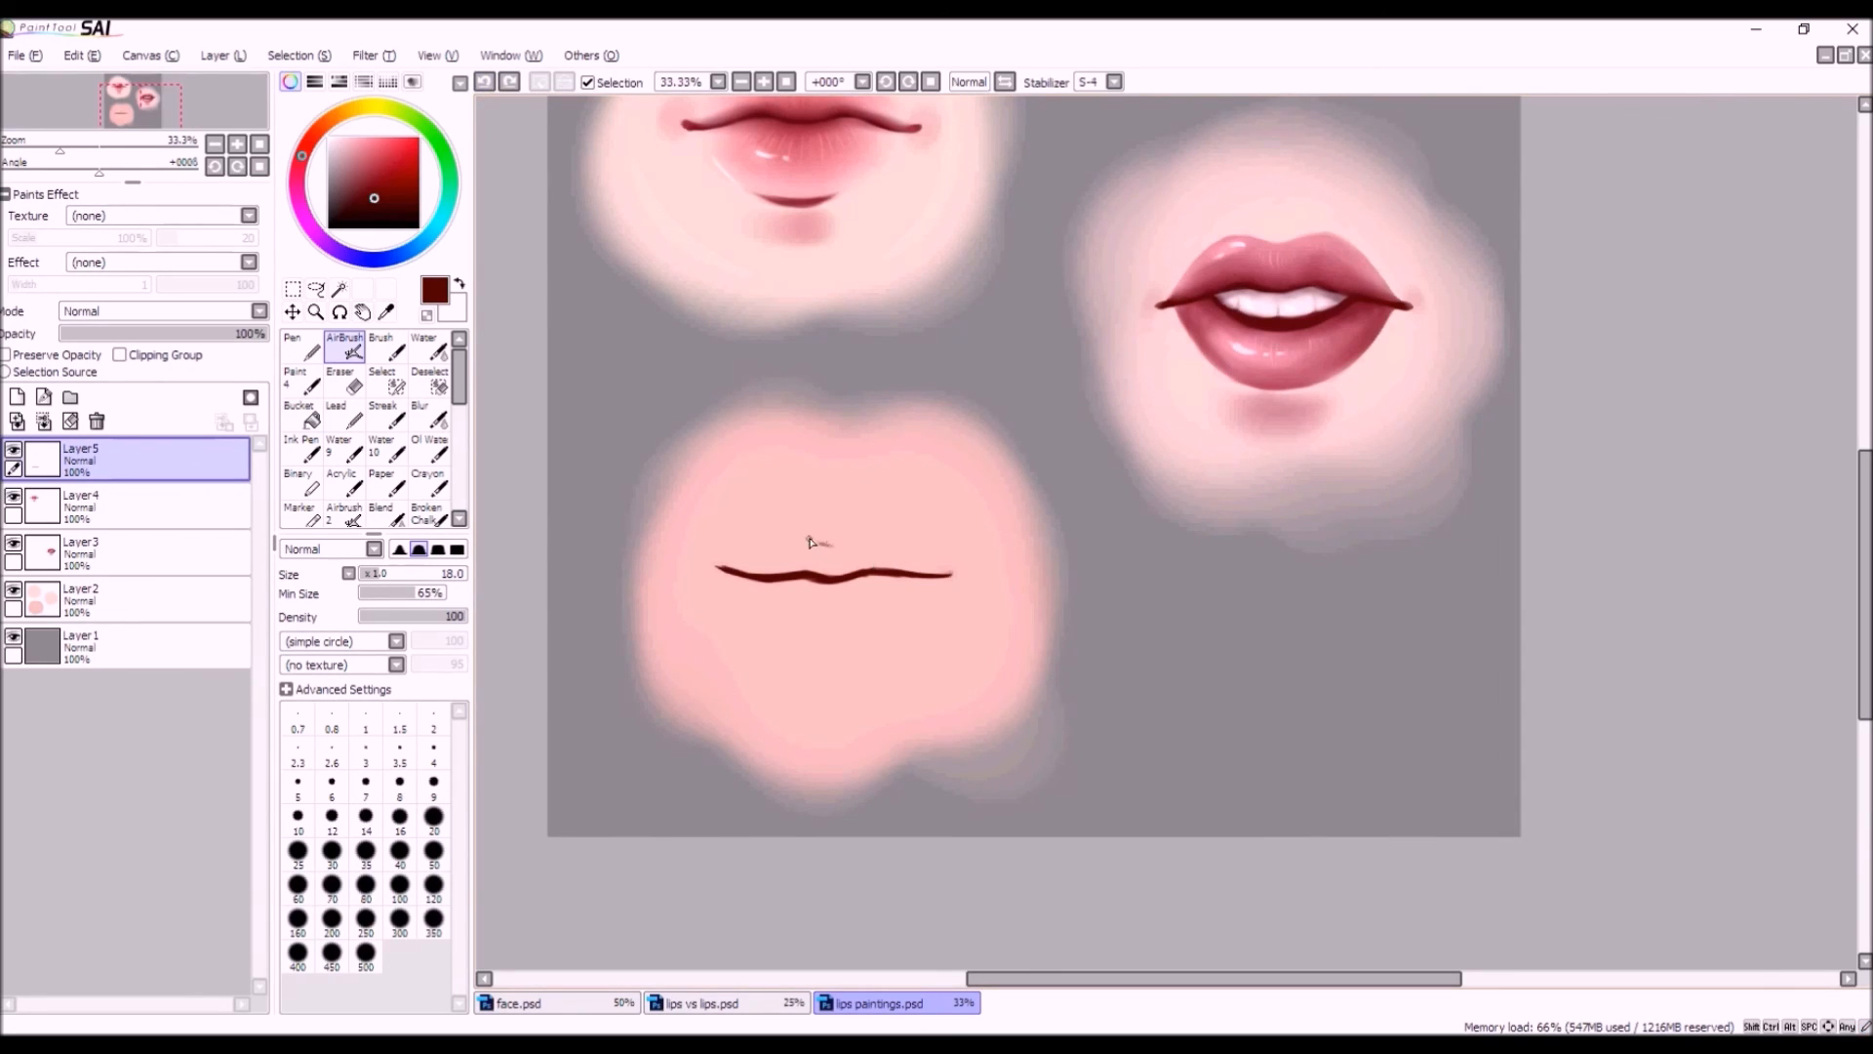
{"action": "left_click_drag", "start_coordinate": [811, 539], "coordinate": [918, 561]}
{"action": "left_click_drag", "start_coordinate": [797, 547], "coordinate": [748, 563]}
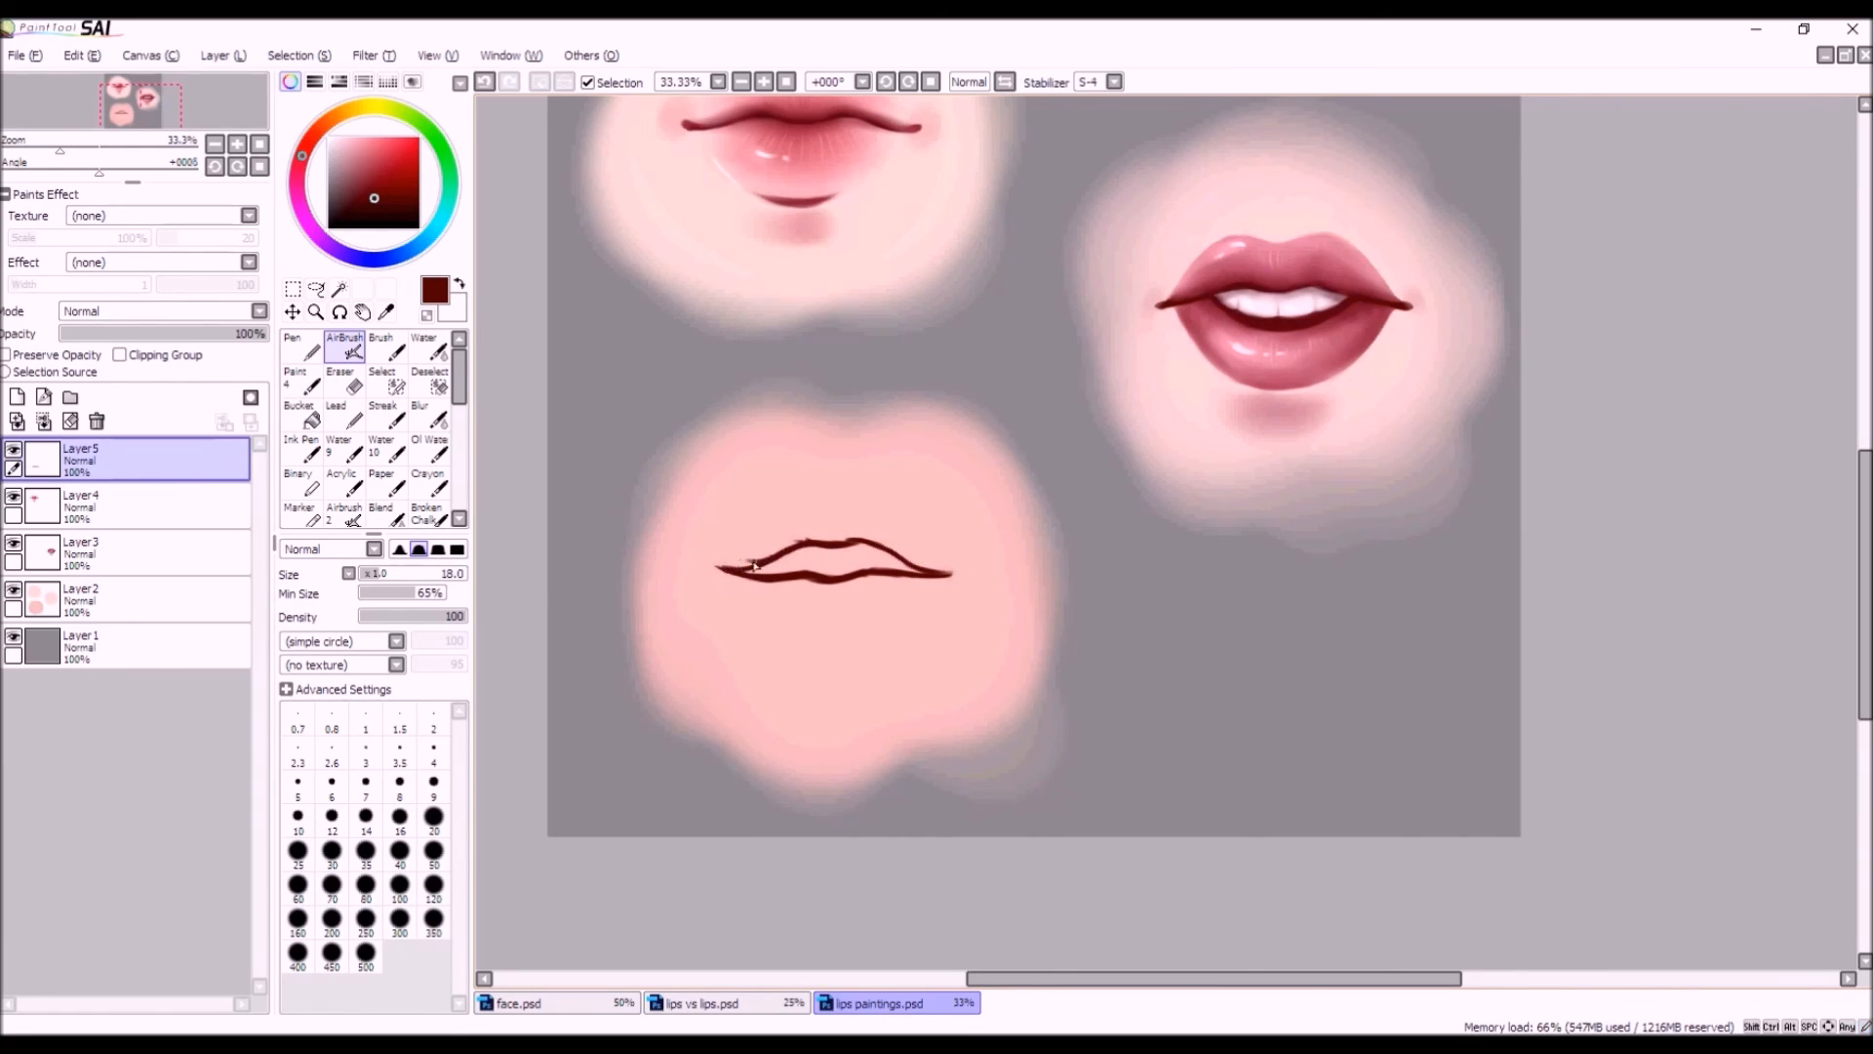
Draw the lower lip's outline in a curve between both mouth corners, undoing the misplaced strokes at the left side.
{"action": "left_click_drag", "start_coordinate": [742, 573], "coordinate": [757, 583]}
{"action": "left_click_drag", "start_coordinate": [743, 574], "coordinate": [770, 587]}
{"action": "left_click_drag", "start_coordinate": [739, 572], "coordinate": [784, 596]}
{"action": "left_click_drag", "start_coordinate": [743, 576], "coordinate": [792, 602]}
{"action": "left_click", "coordinate": [484, 82]}
{"action": "left_click", "coordinate": [484, 82]}
{"action": "mouse_move", "coordinate": [939, 584]}
{"action": "left_mouse_down"}
{"action": "mouse_move", "coordinate": [937, 577]}
{"action": "mouse_move", "coordinate": [881, 610]}
{"action": "mouse_move", "coordinate": [749, 618]}
{"action": "mouse_move", "coordinate": [779, 609]}
{"action": "mouse_move", "coordinate": [720, 570]}
{"action": "mouse_move", "coordinate": [764, 611]}
{"action": "left_mouse_up"}
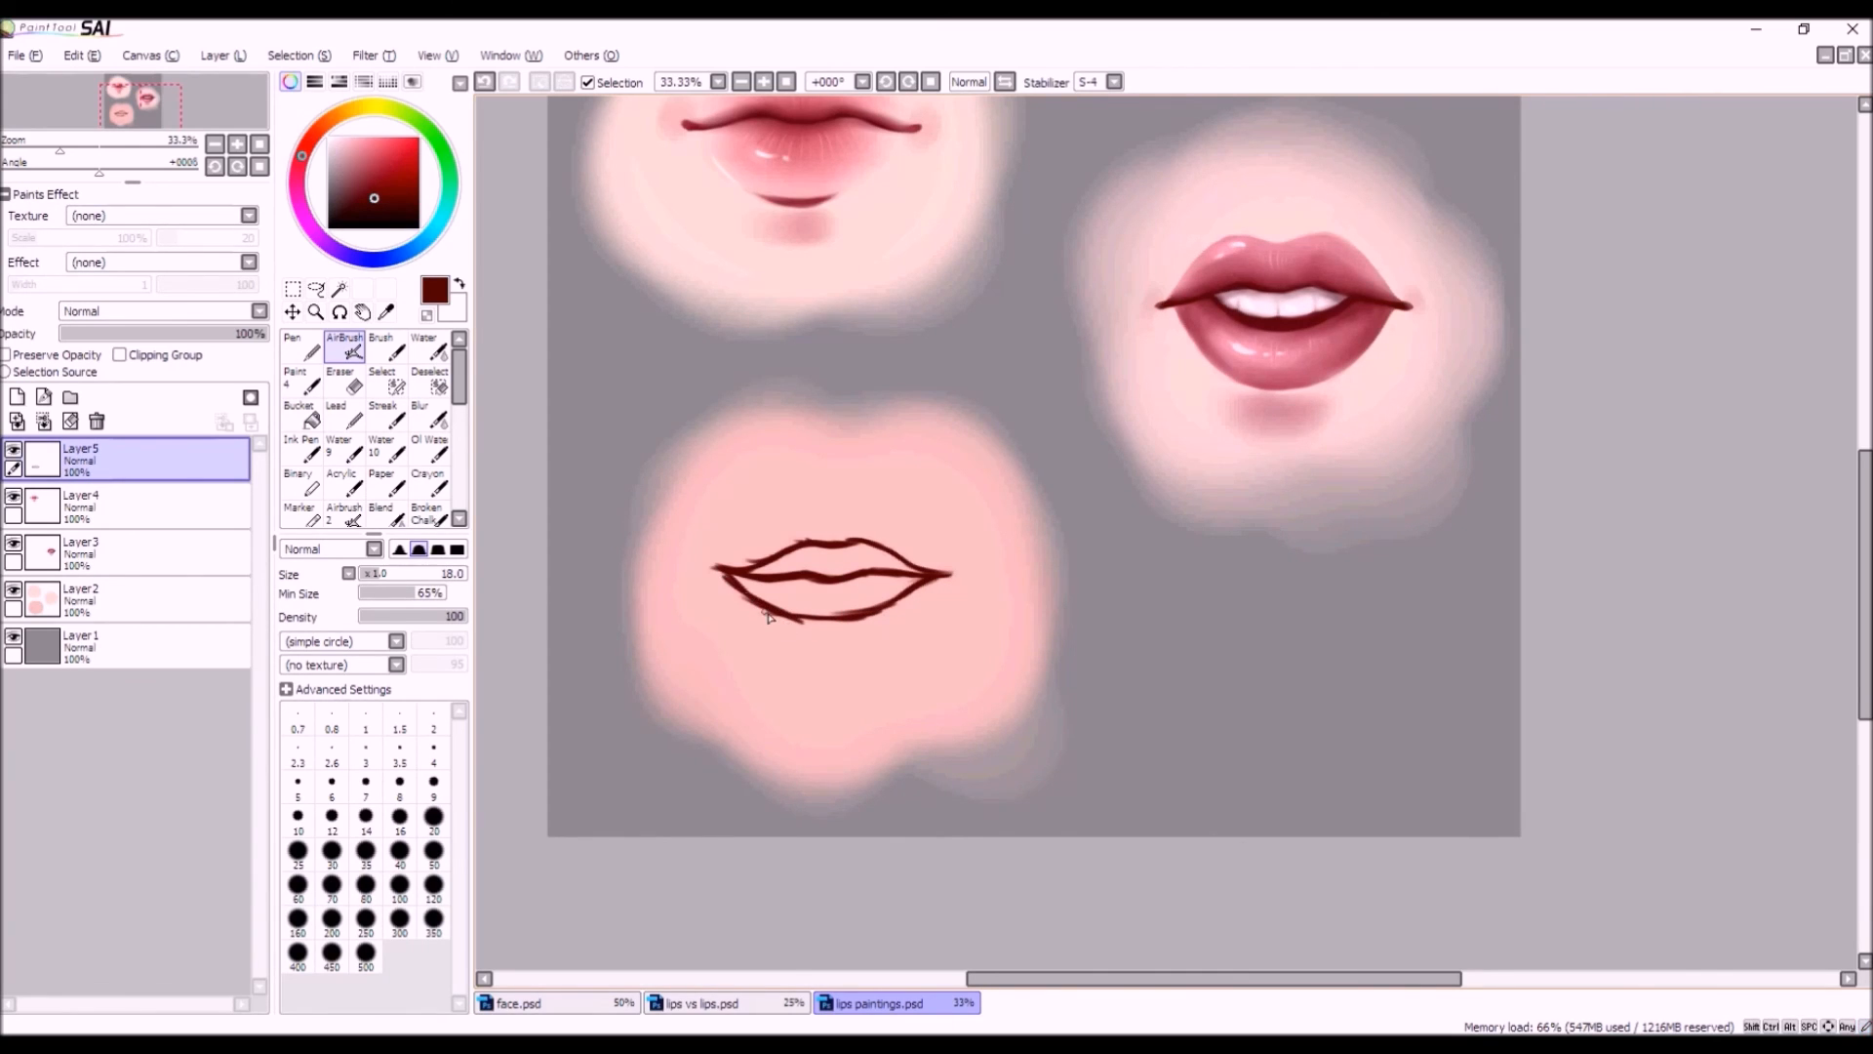
Undo the last outline strokes and redraw the lower lip's left side as a smoother curve from the corner.
{"action": "scroll", "coordinate": [744, 540], "scroll_direction": "down", "scroll_amount": 2}
{"action": "scroll", "coordinate": [819, 597], "scroll_direction": "up", "scroll_amount": 2}
{"action": "left_click", "coordinate": [485, 84]}
{"action": "left_click", "coordinate": [485, 85]}
{"action": "left_click", "coordinate": [485, 85]}
{"action": "left_click", "coordinate": [485, 85]}
{"action": "mouse_move", "coordinate": [798, 566]}
{"action": "left_mouse_down"}
{"action": "mouse_move", "coordinate": [695, 566]}
{"action": "mouse_move", "coordinate": [733, 569]}
{"action": "mouse_move", "coordinate": [658, 530]}
{"action": "mouse_move", "coordinate": [719, 570]}
{"action": "mouse_move", "coordinate": [672, 543]}
{"action": "mouse_move", "coordinate": [707, 560]}
{"action": "left_mouse_up"}
{"action": "left_click_drag", "start_coordinate": [685, 548], "coordinate": [747, 576]}
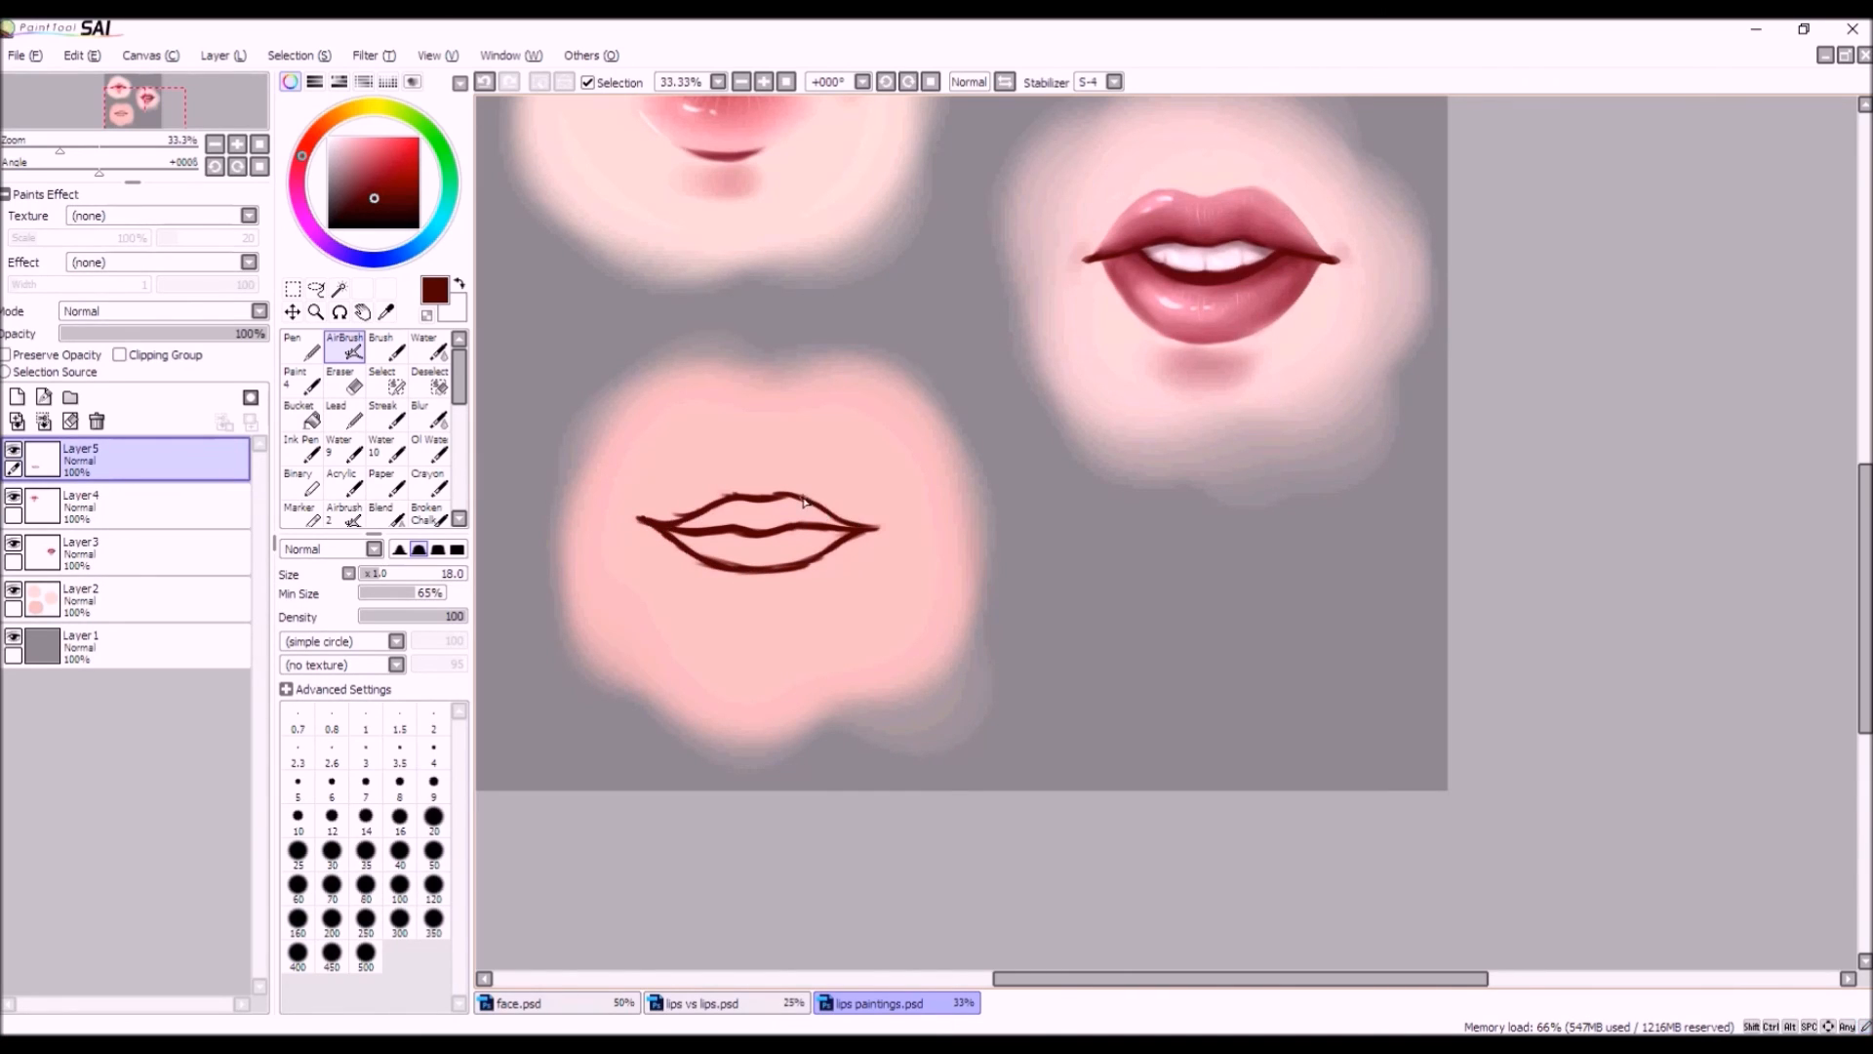
Thicken the upper lip's outline and trim its stray edges at the peak and the left side with the Eraser.
{"action": "mouse_move", "coordinate": [739, 496]}
{"action": "left_mouse_down"}
{"action": "mouse_move", "coordinate": [782, 498]}
{"action": "mouse_move", "coordinate": [688, 515]}
{"action": "left_mouse_up"}
{"action": "left_click", "coordinate": [348, 383]}
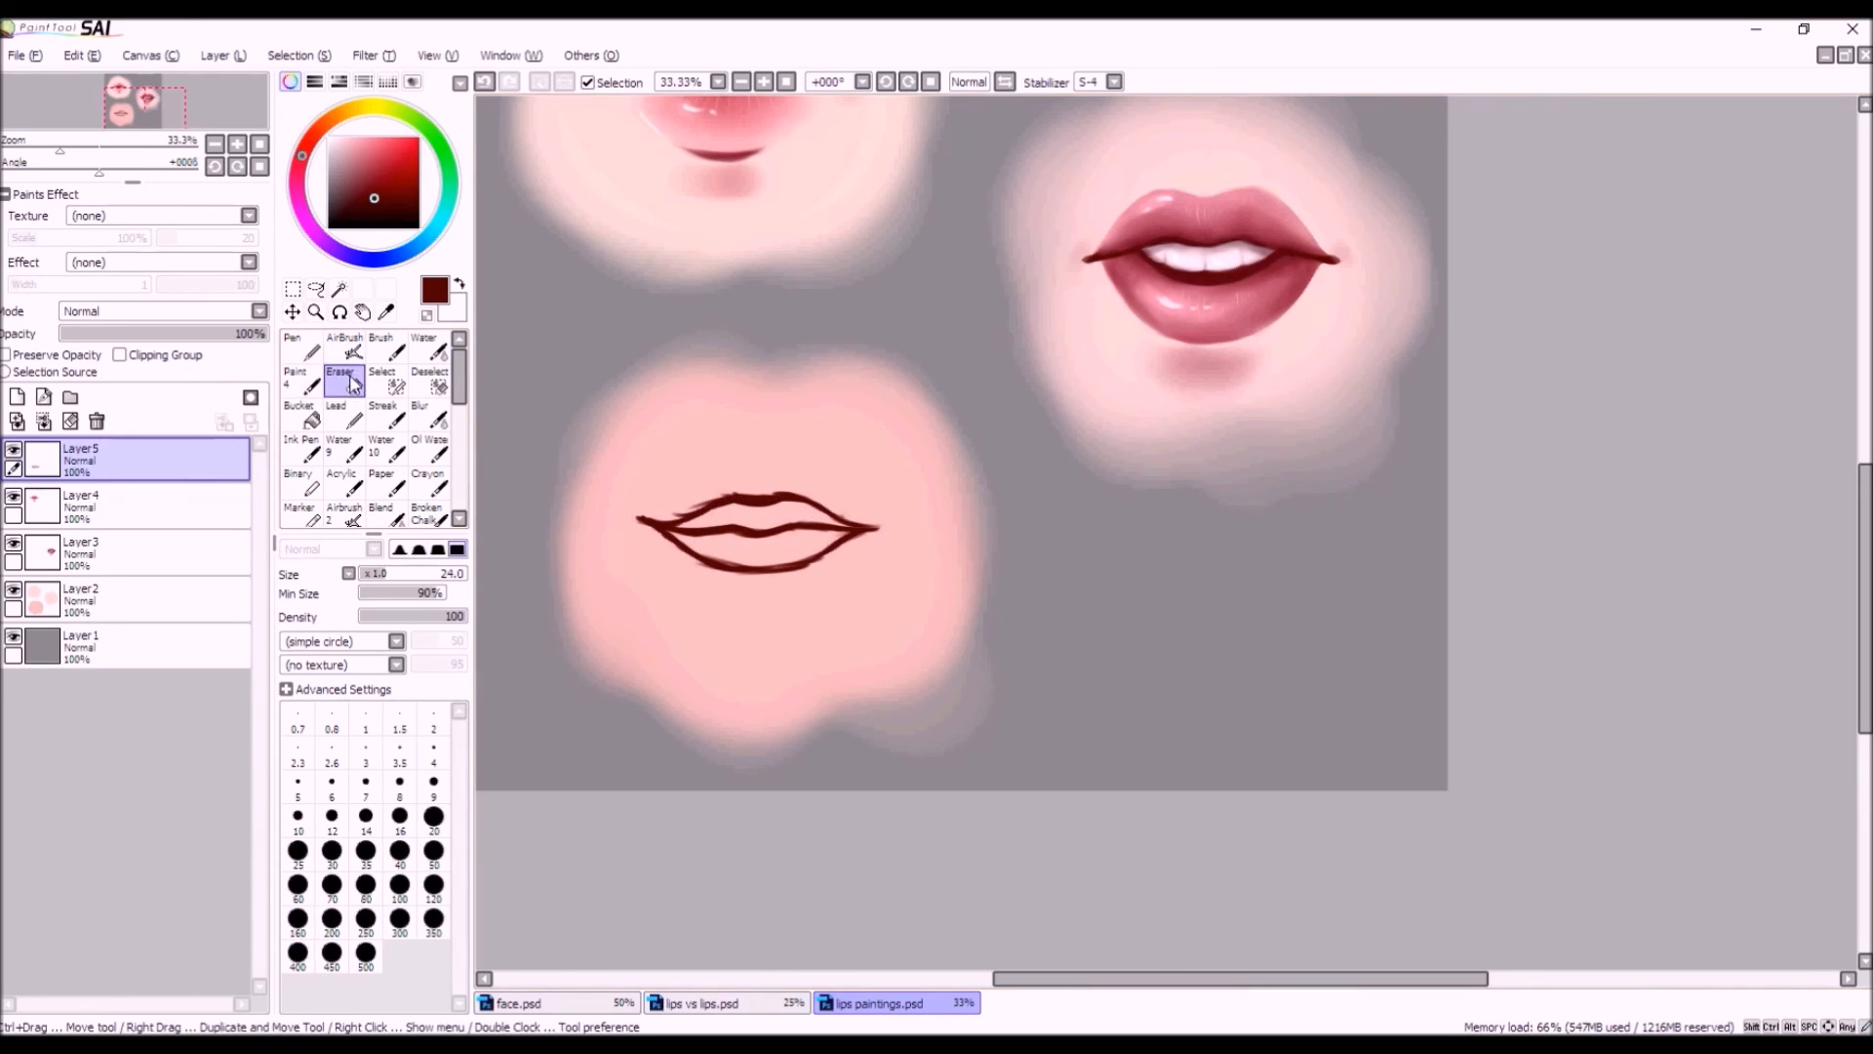
{"action": "mouse_move", "coordinate": [797, 487]}
{"action": "left_mouse_down"}
{"action": "mouse_move", "coordinate": [748, 491]}
{"action": "mouse_move", "coordinate": [820, 493]}
{"action": "left_mouse_up"}
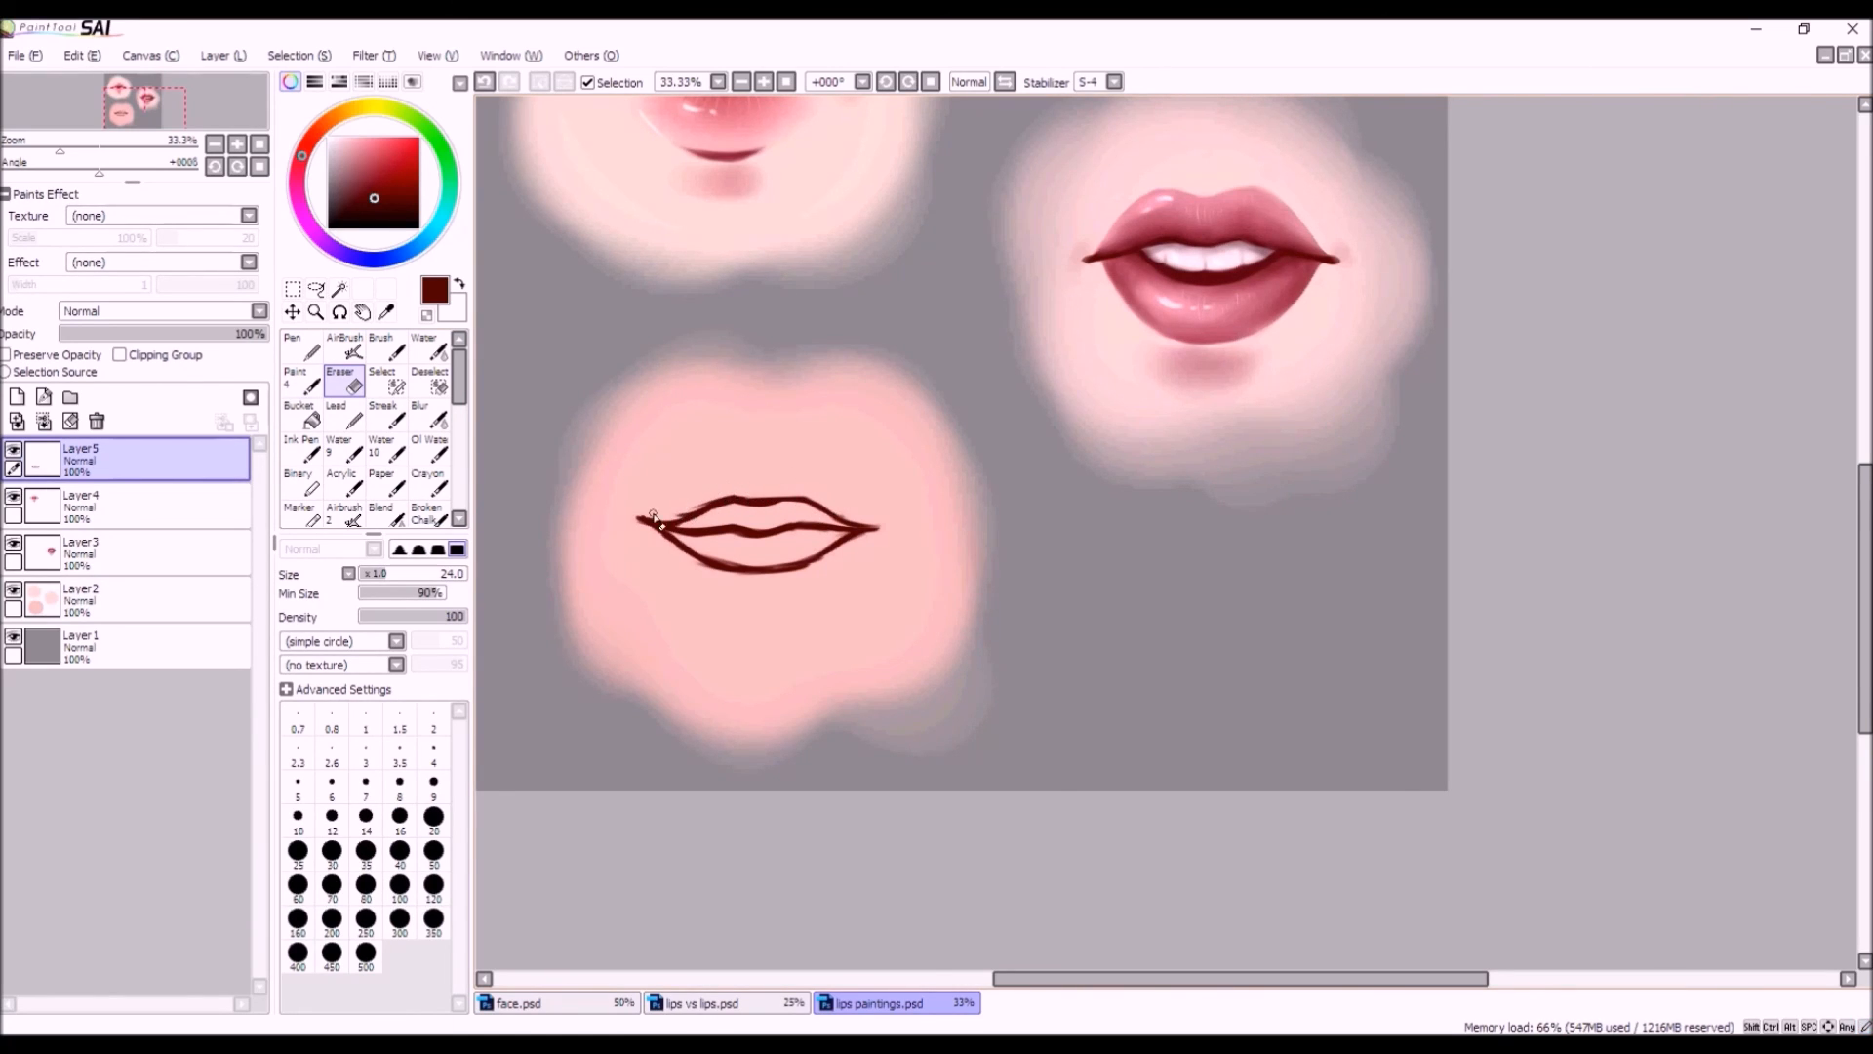
{"action": "mouse_move", "coordinate": [685, 508]}
{"action": "left_mouse_down"}
{"action": "mouse_move", "coordinate": [706, 517]}
{"action": "mouse_move", "coordinate": [651, 524]}
{"action": "left_mouse_up"}
Redraw the upper lip's outline down to the left mouth corner with the Airbrush, undoing the misplaced strokes.
{"action": "key", "text": "b"}
{"action": "key", "text": "v"}
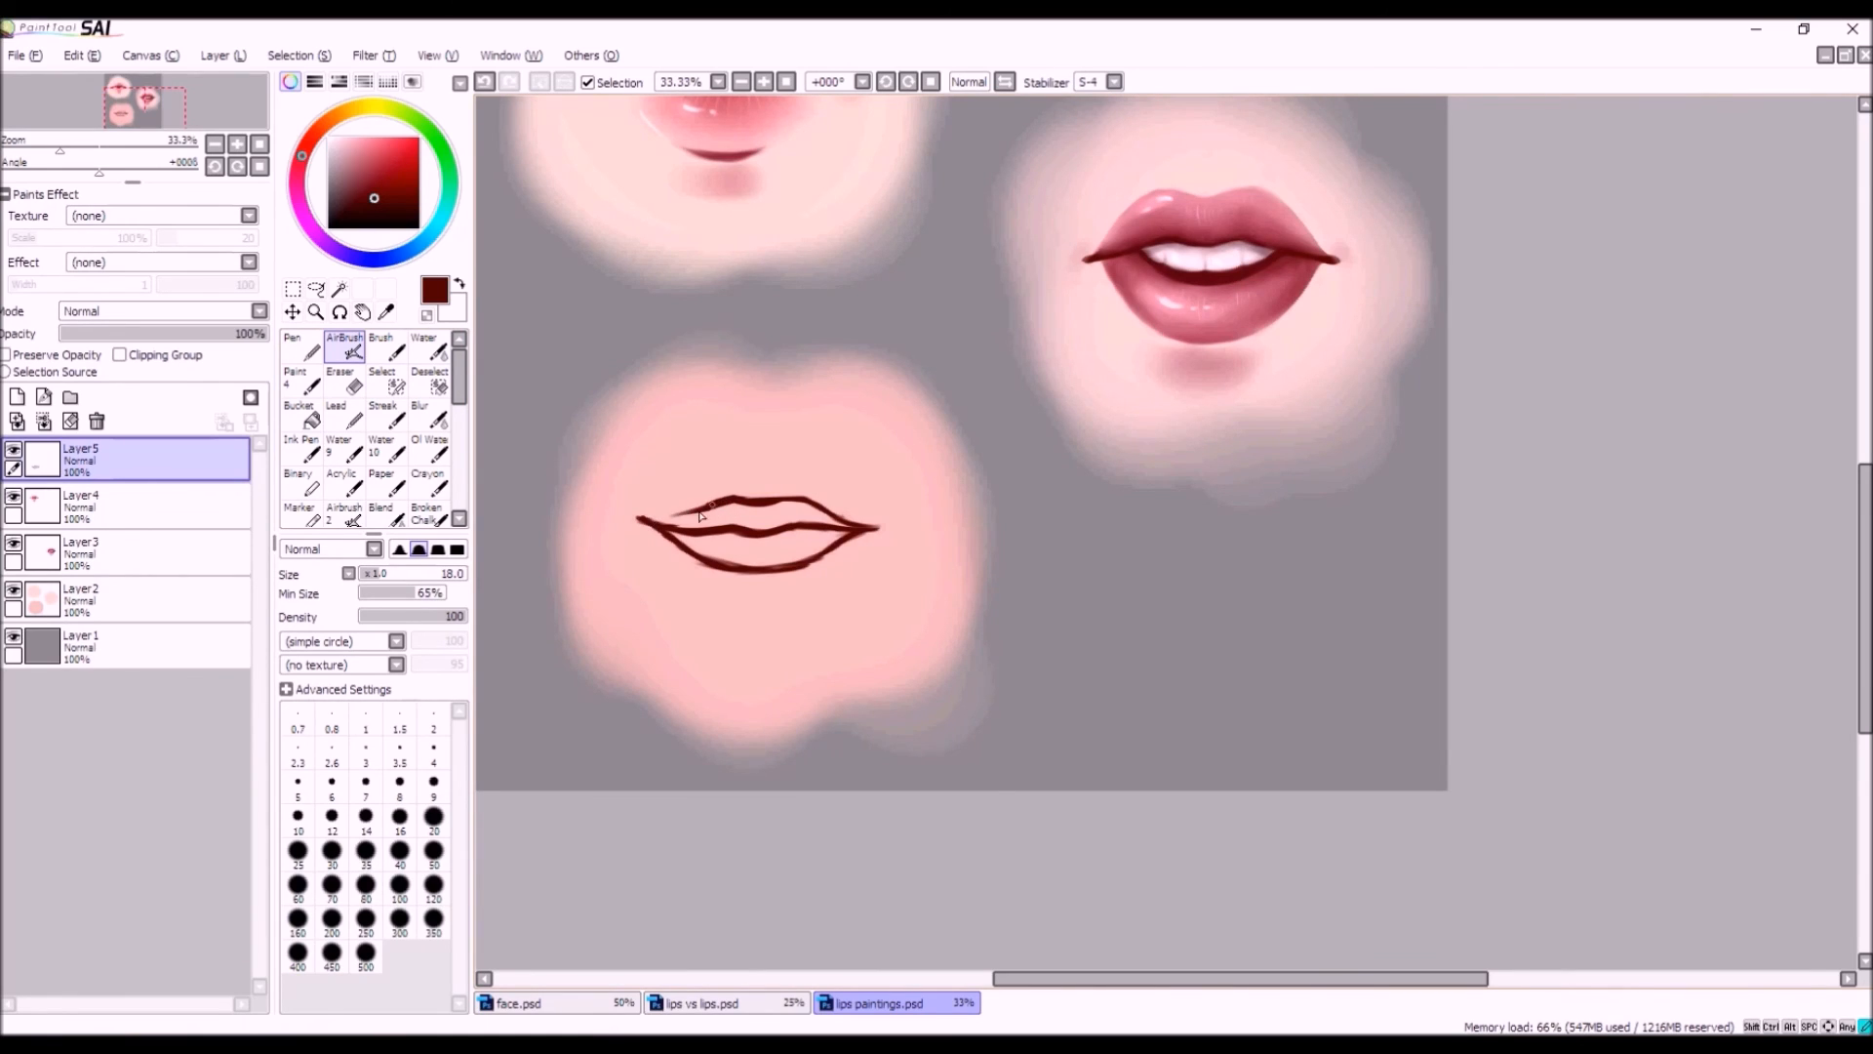
{"action": "left_click_drag", "start_coordinate": [641, 516], "coordinate": [721, 503]}
{"action": "left_click", "coordinate": [482, 83]}
{"action": "mouse_move", "coordinate": [682, 516]}
{"action": "left_mouse_down"}
{"action": "mouse_move", "coordinate": [710, 506]}
{"action": "mouse_move", "coordinate": [632, 522]}
{"action": "left_mouse_up"}
{"action": "left_click", "coordinate": [482, 82]}
Add a short curved crease at the left mouth corner and reinforce the mouth line and the upper lip's centre.
{"action": "left_click_drag", "start_coordinate": [649, 502], "coordinate": [629, 522]}
{"action": "mouse_move", "coordinate": [704, 530]}
{"action": "left_mouse_down"}
{"action": "mouse_move", "coordinate": [665, 524]}
{"action": "mouse_move", "coordinate": [755, 540]}
{"action": "left_mouse_up"}
{"action": "left_click_drag", "start_coordinate": [767, 505], "coordinate": [730, 498]}
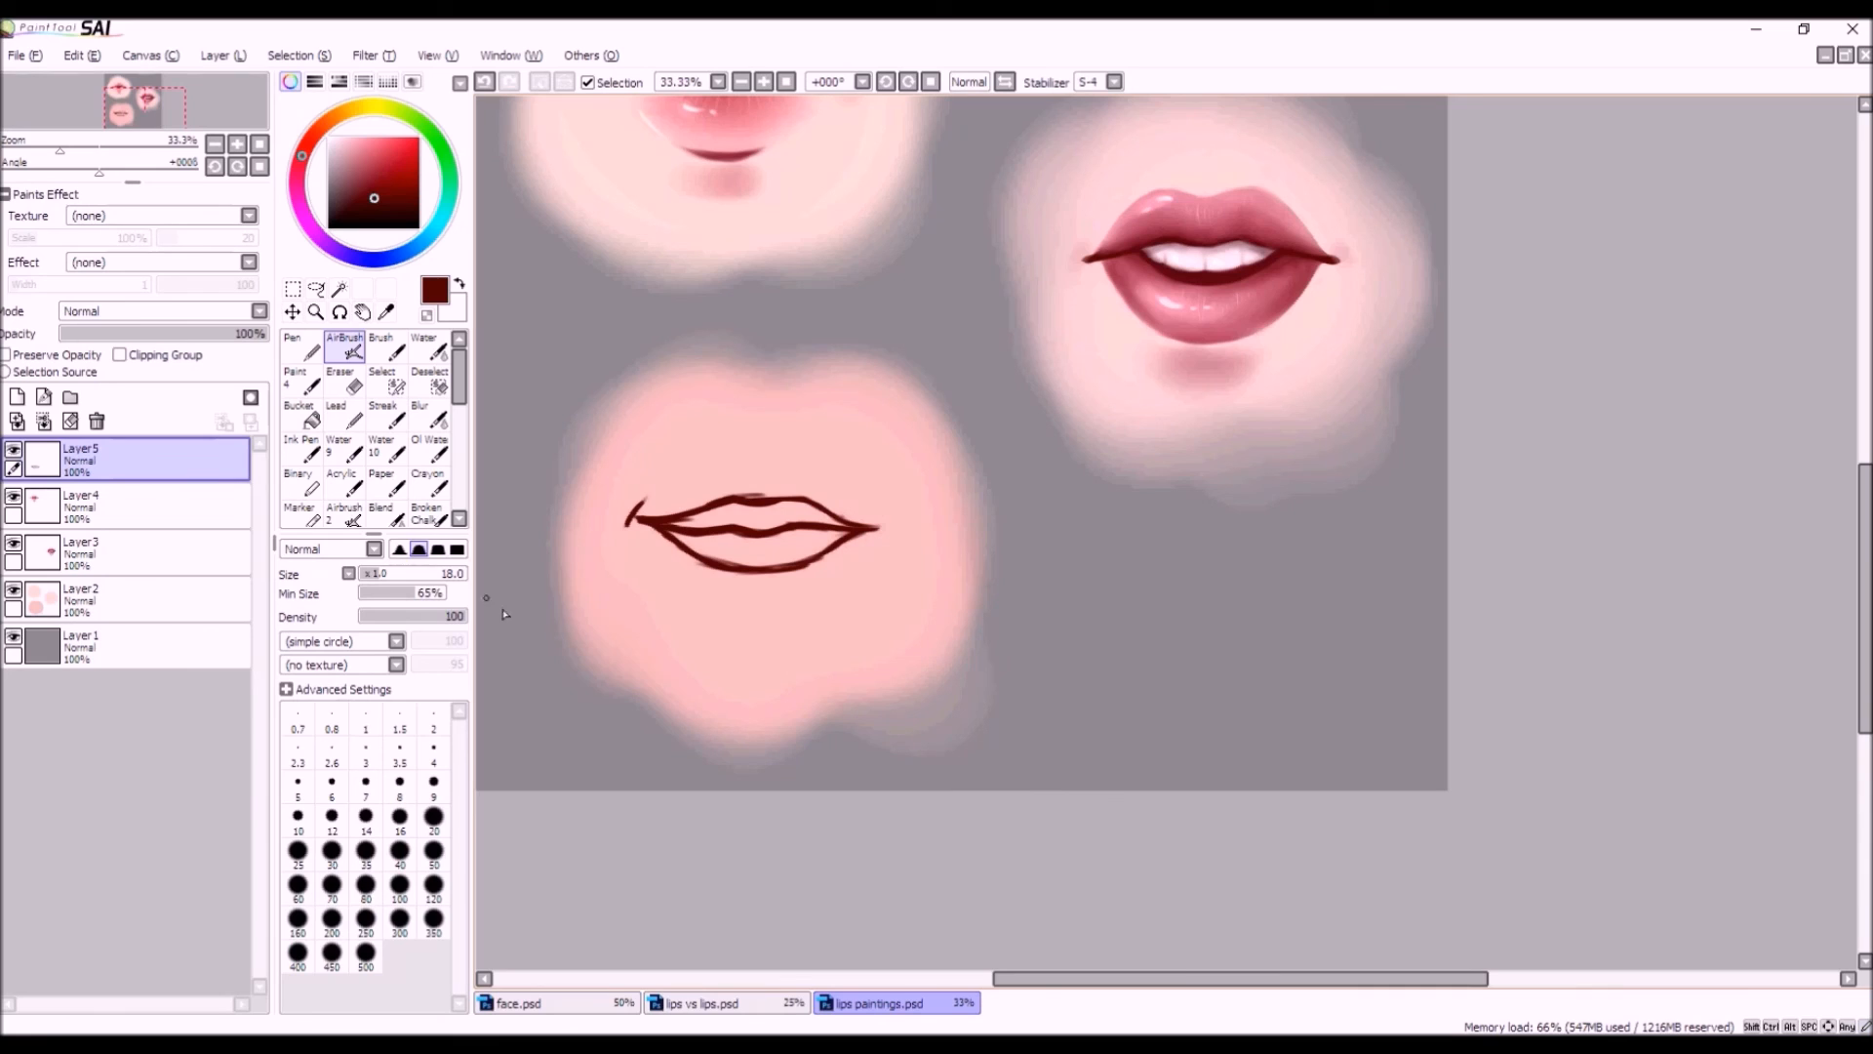
Enlarge the lips sketch on Layer5 with Transform, reposition it in the middle of the pink patch and apply the change.
{"action": "double_click", "coordinate": [315, 289]}
{"action": "left_click", "coordinate": [934, 471]}
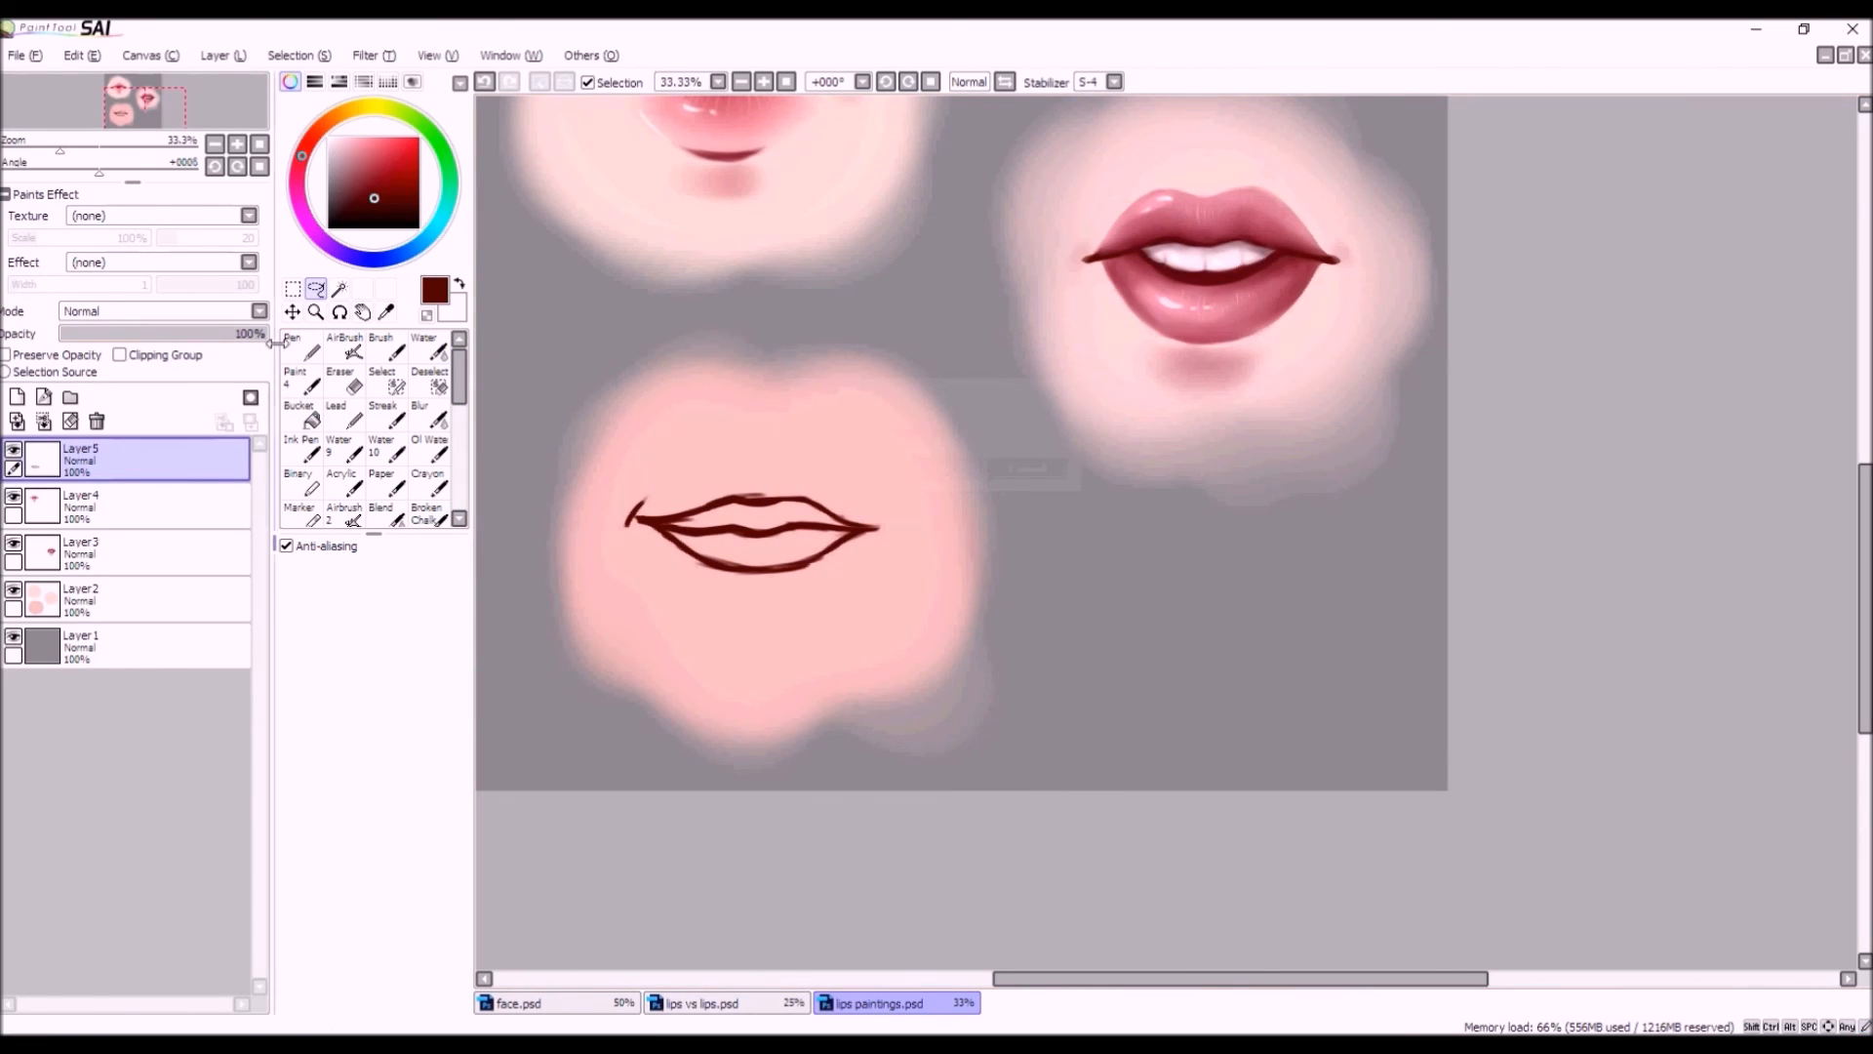
{"action": "key", "text": "ctrl+t"}
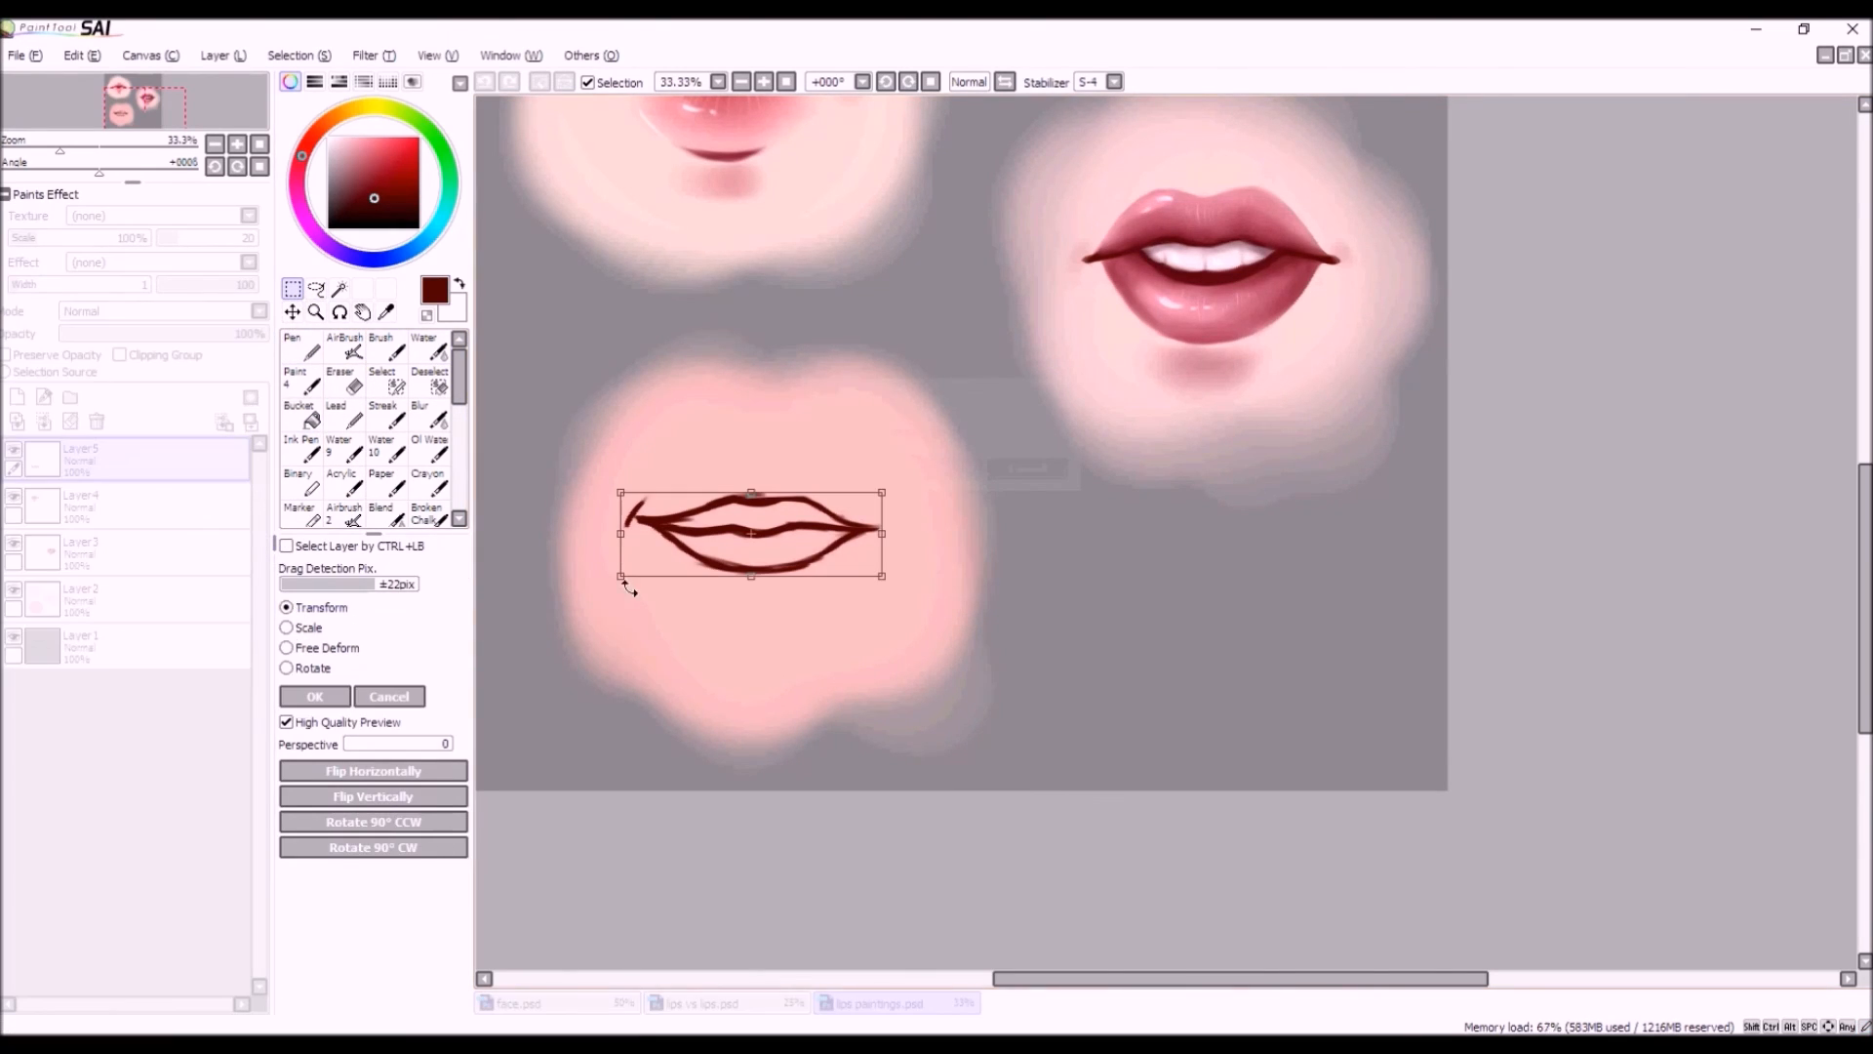
{"action": "left_click_drag", "start_coordinate": [881, 493], "coordinate": [957, 452]}
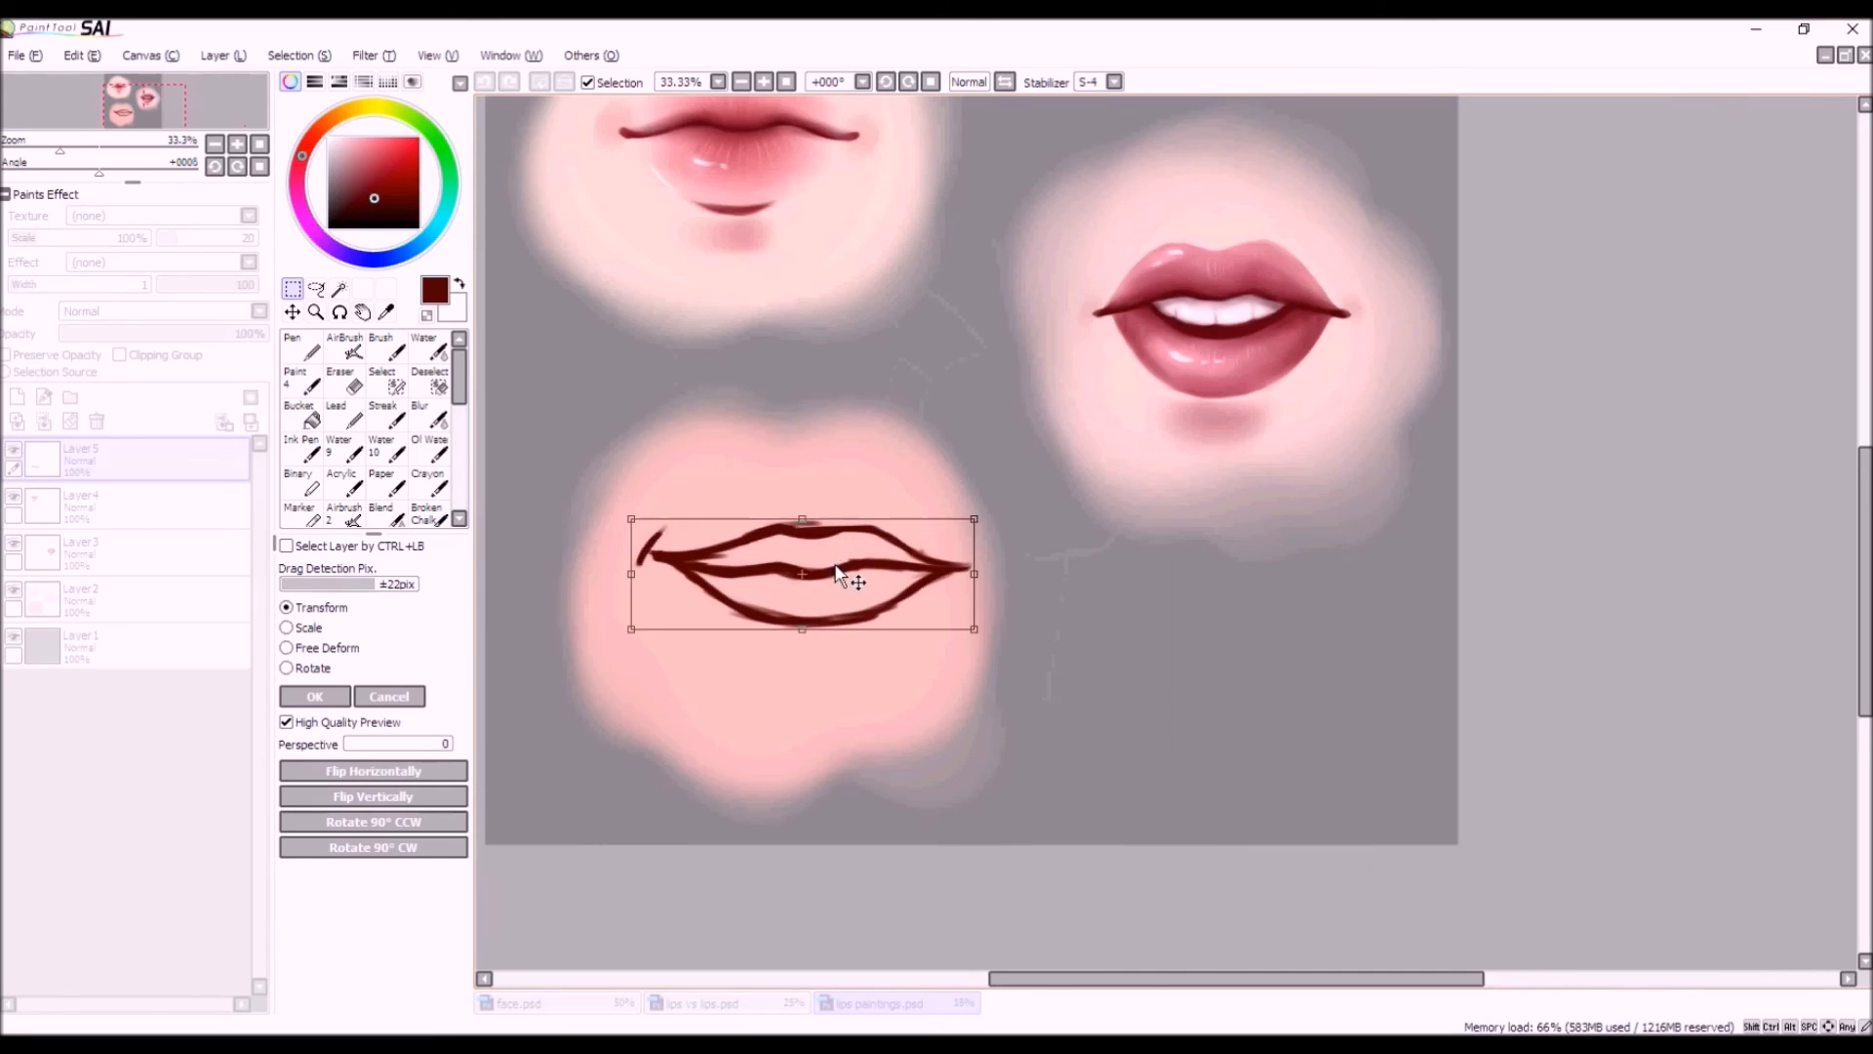
{"action": "left_click_drag", "start_coordinate": [849, 574], "coordinate": [820, 585]}
{"action": "left_click_drag", "start_coordinate": [948, 527], "coordinate": [938, 528]}
{"action": "left_click_drag", "start_coordinate": [777, 620], "coordinate": [779, 635]}
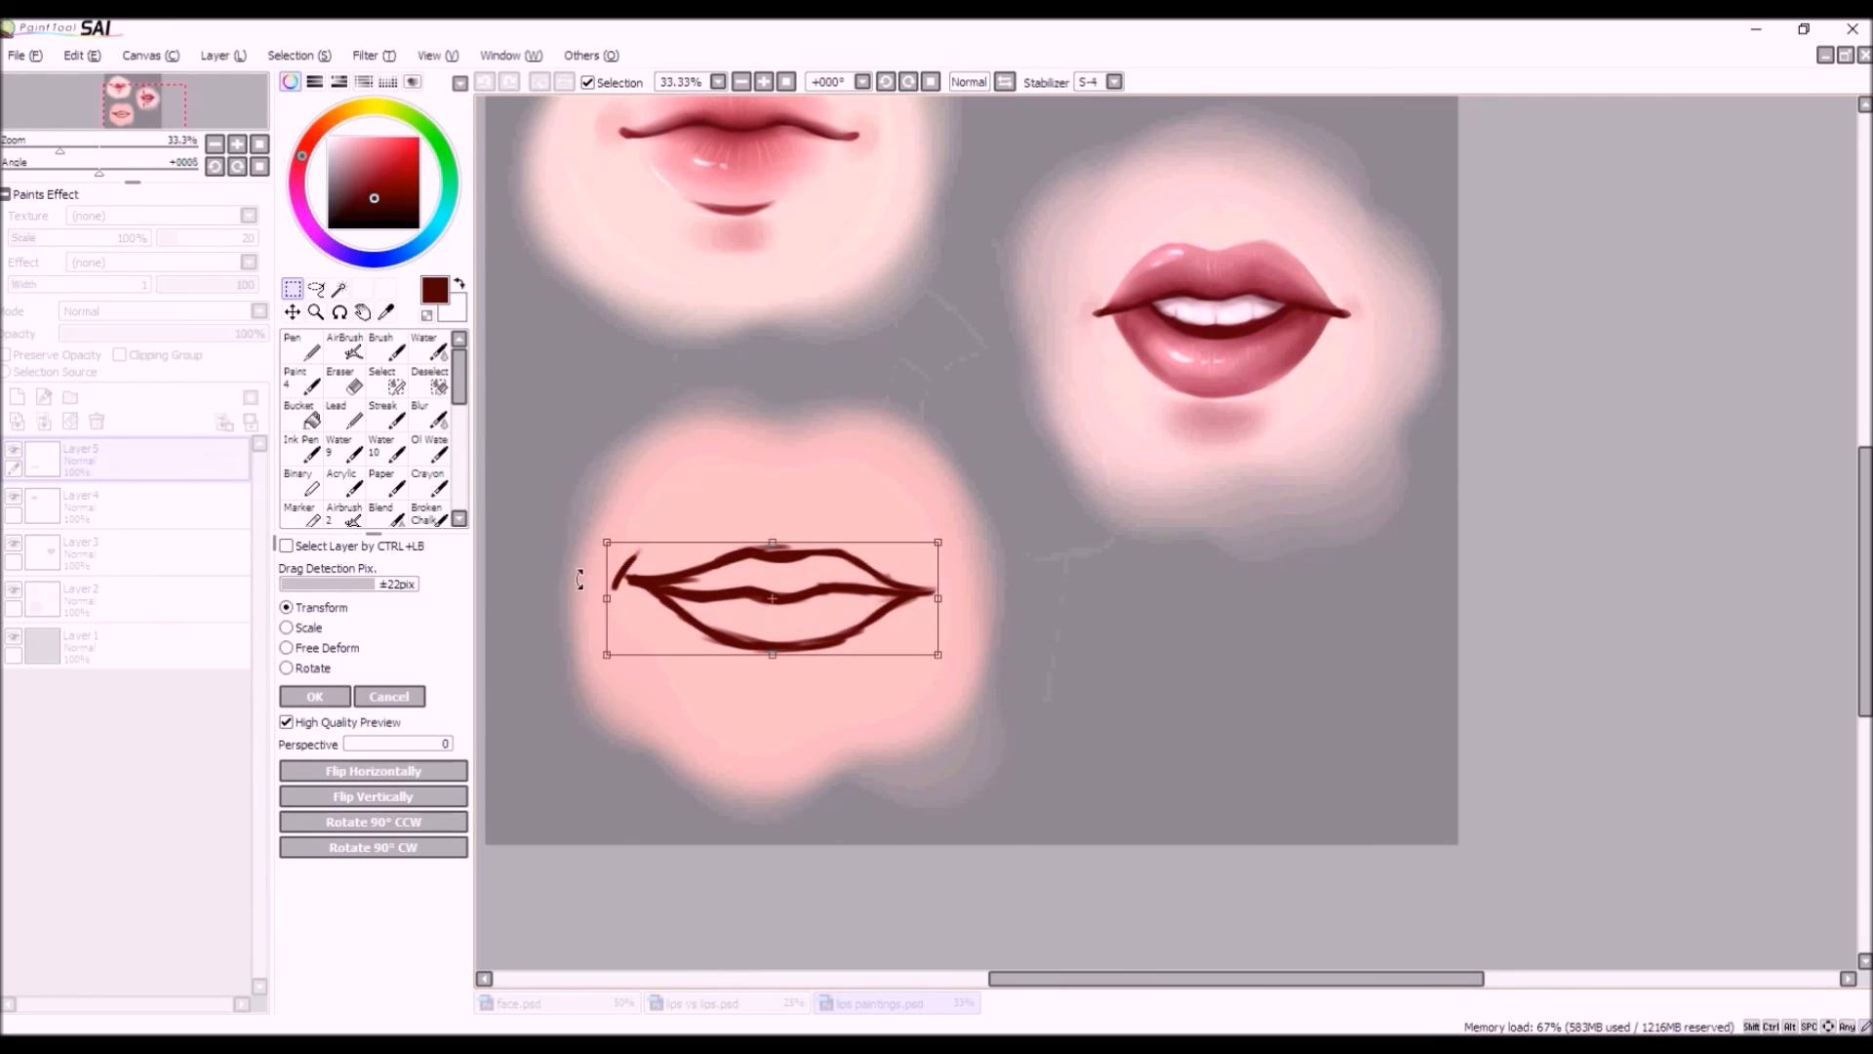
{"action": "left_click", "coordinate": [314, 695]}
{"action": "scroll", "coordinate": [849, 619], "scroll_direction": "down", "scroll_amount": 2}
{"action": "scroll", "coordinate": [857, 626], "scroll_direction": "up", "scroll_amount": 1}
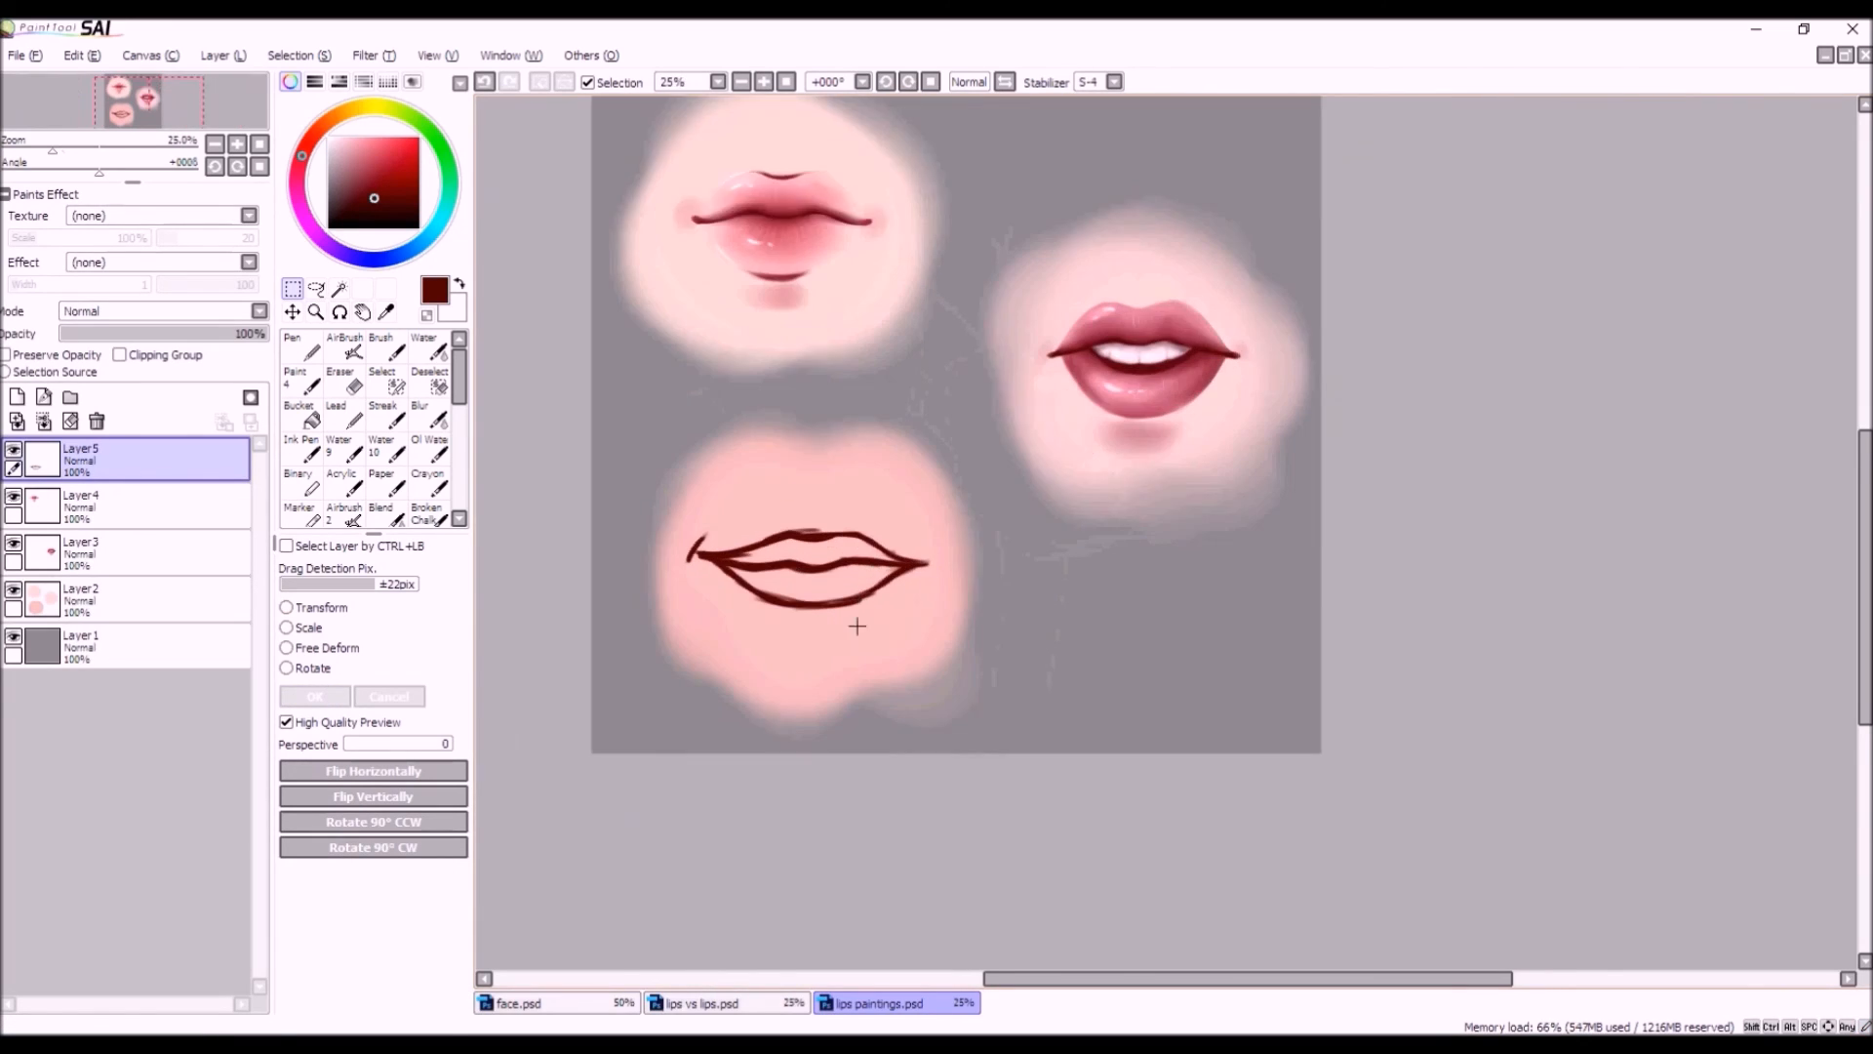
Fill the upper lip with a medium dark red using the AirBrush at size 51, undoing misplaced strokes.
{"action": "scroll", "coordinate": [857, 626], "scroll_direction": "up", "scroll_amount": 1}
{"action": "left_click", "coordinate": [387, 348]}
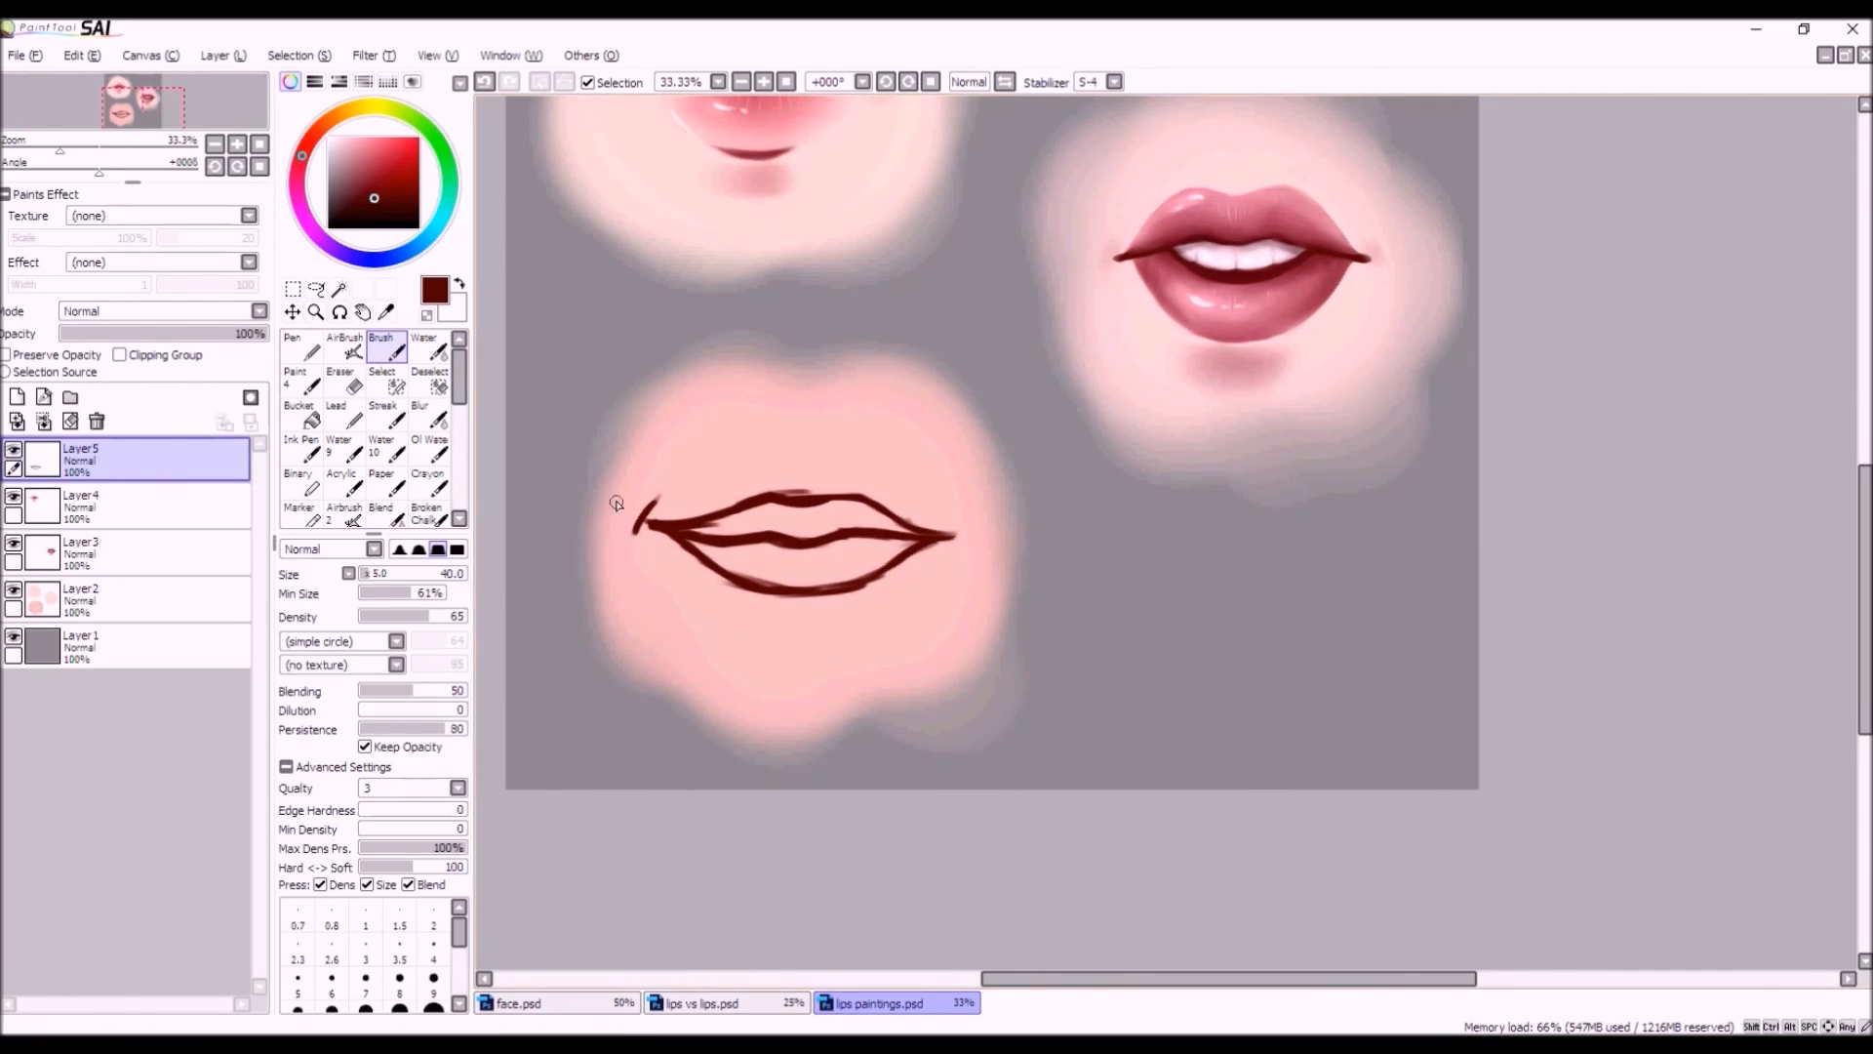
{"action": "left_click", "coordinate": [344, 346]}
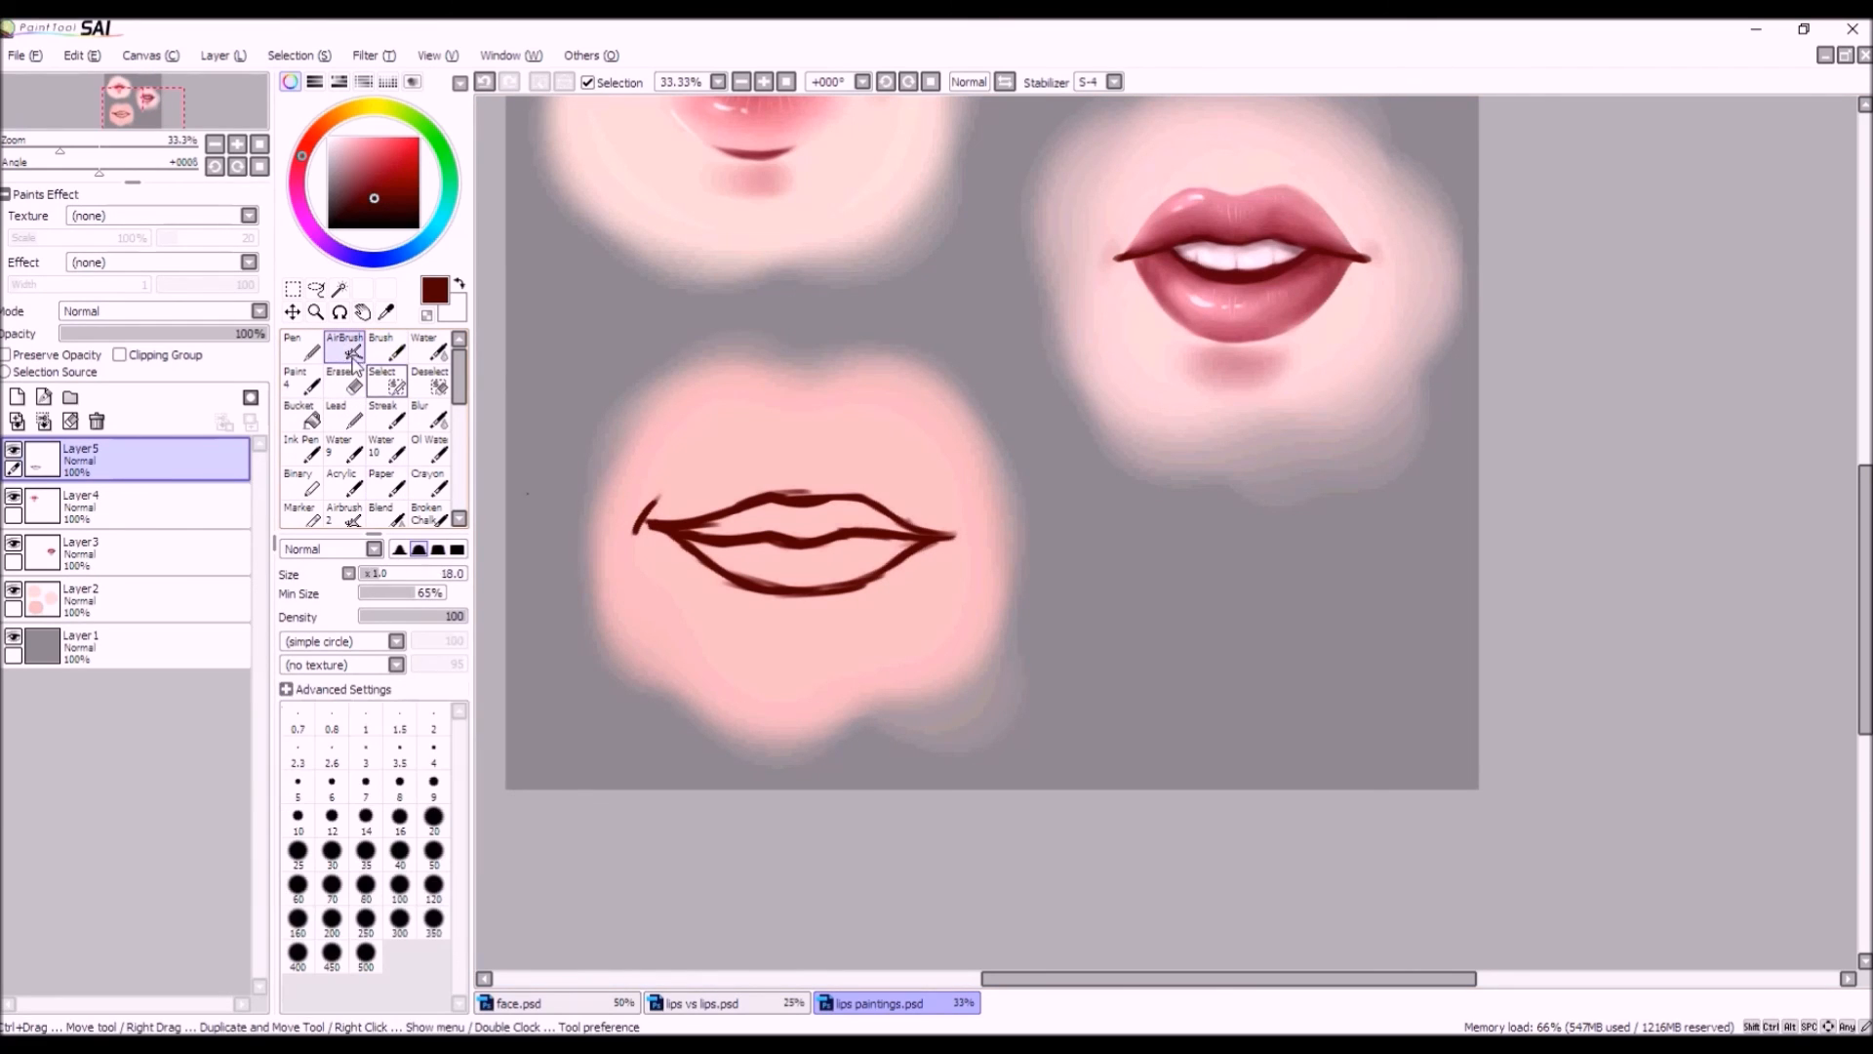
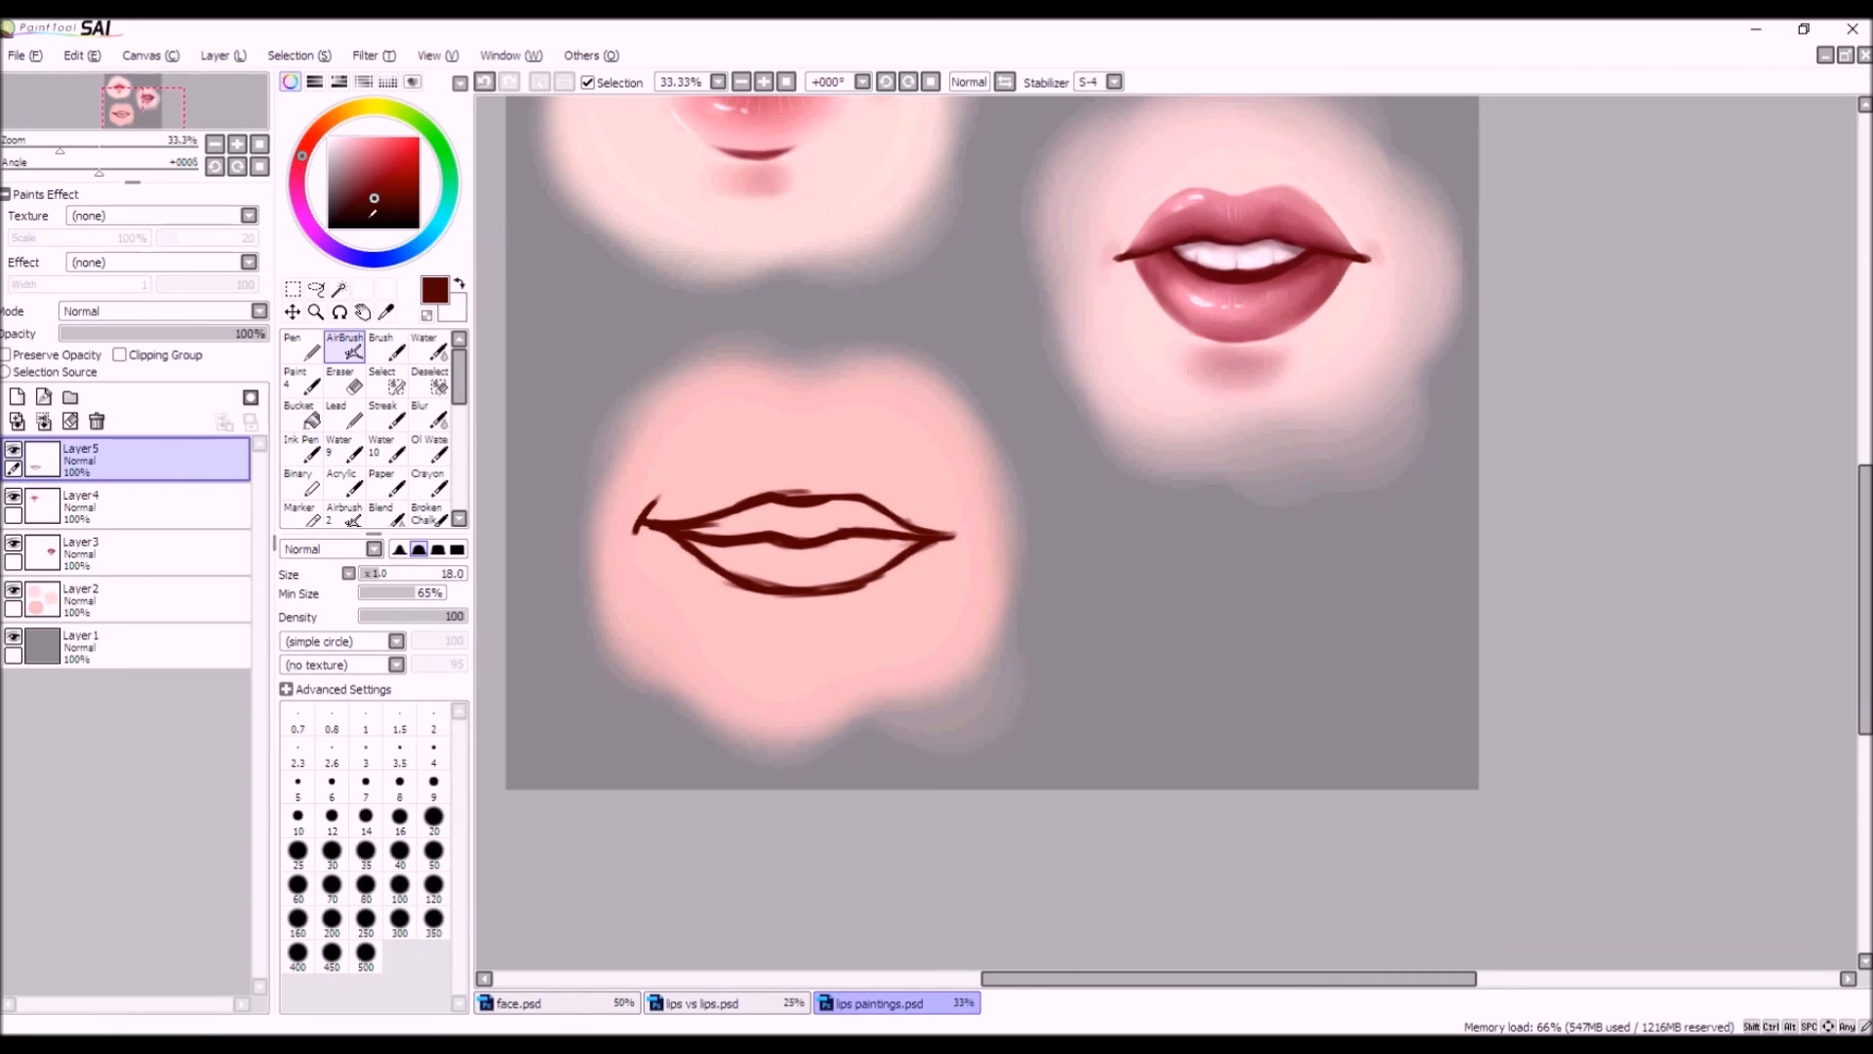
{"action": "left_click_drag", "start_coordinate": [374, 196], "coordinate": [365, 180]}
{"action": "left_click_drag", "start_coordinate": [401, 577], "coordinate": [434, 579]}
{"action": "mouse_move", "coordinate": [834, 516]}
{"action": "left_mouse_down"}
{"action": "mouse_move", "coordinate": [677, 524]}
{"action": "mouse_move", "coordinate": [838, 508]}
{"action": "mouse_move", "coordinate": [808, 517]}
{"action": "mouse_move", "coordinate": [912, 526]}
{"action": "mouse_move", "coordinate": [834, 506]}
{"action": "mouse_move", "coordinate": [869, 528]}
{"action": "mouse_move", "coordinate": [828, 523]}
{"action": "mouse_move", "coordinate": [898, 520]}
{"action": "mouse_move", "coordinate": [841, 522]}
{"action": "mouse_move", "coordinate": [904, 529]}
{"action": "left_mouse_up"}
{"action": "left_click", "coordinate": [486, 82]}
{"action": "left_click_drag", "start_coordinate": [425, 575], "coordinate": [416, 576]}
{"action": "left_click_drag", "start_coordinate": [886, 522], "coordinate": [957, 542]}
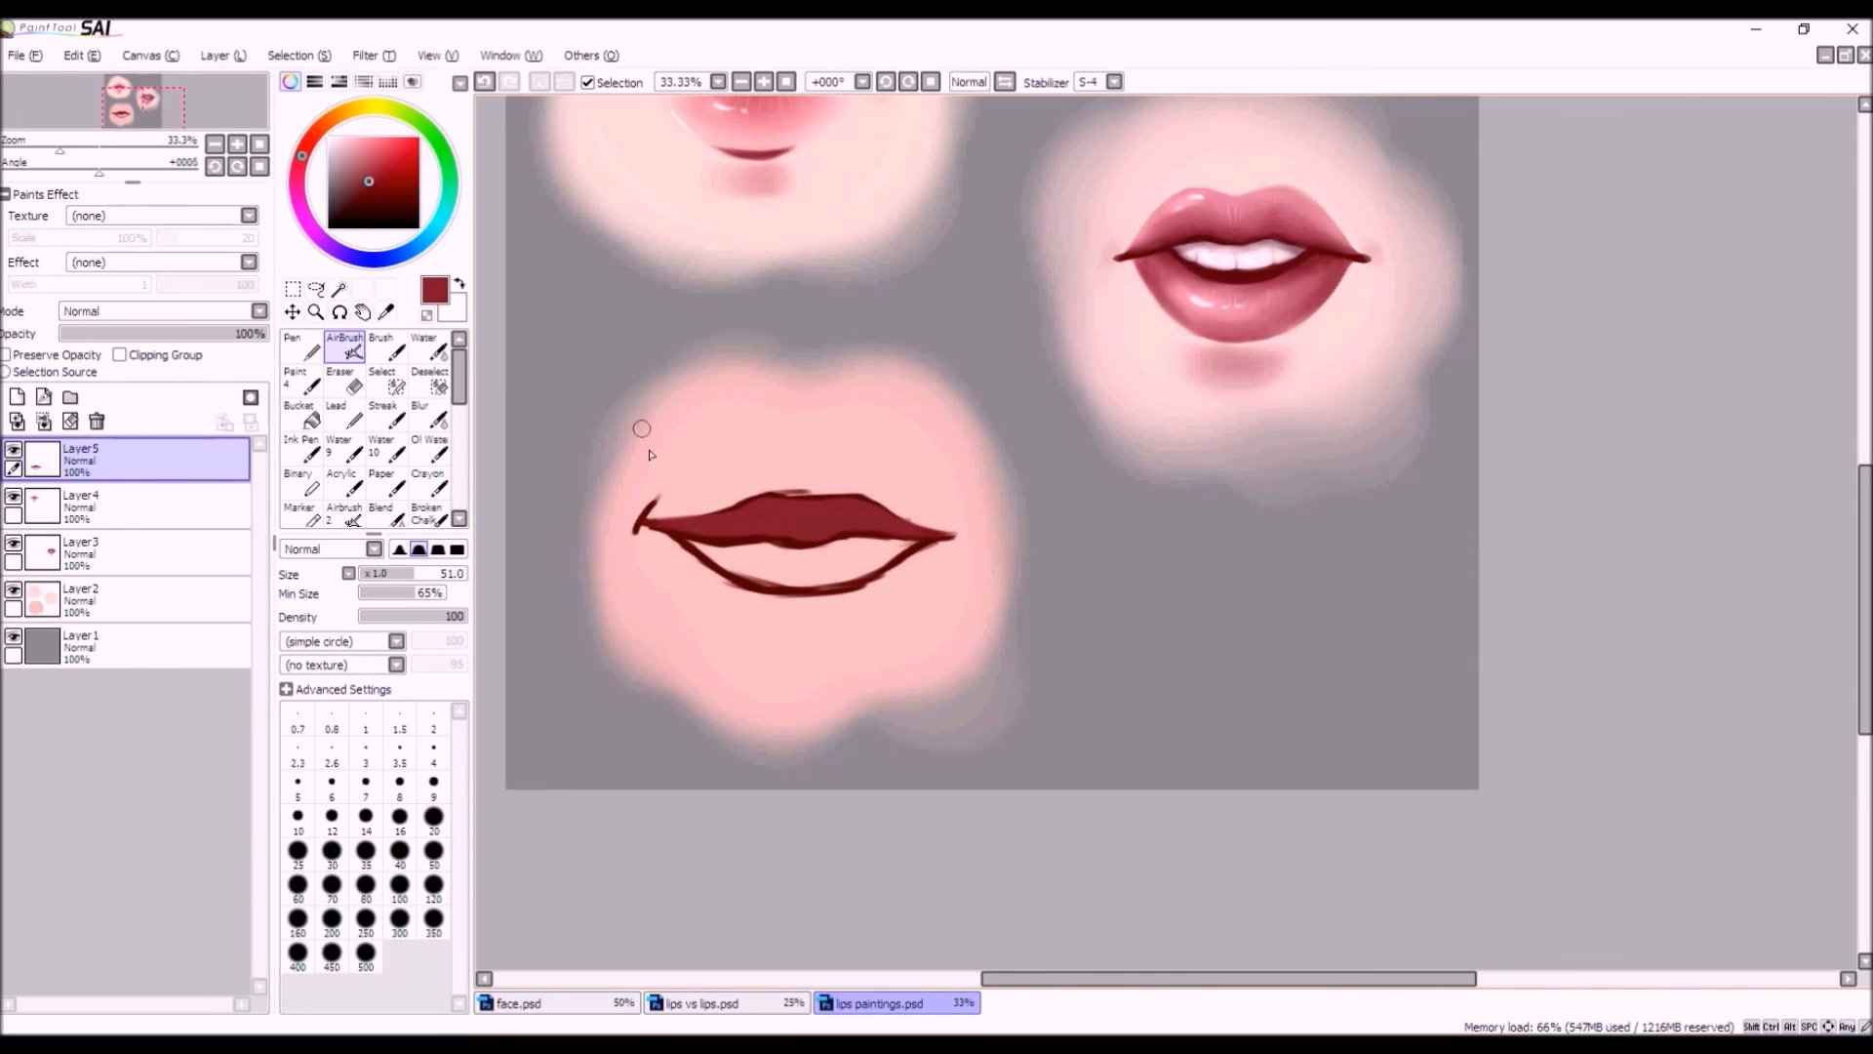
{"action": "left_click", "coordinate": [483, 82]}
{"action": "left_click_drag", "start_coordinate": [706, 521], "coordinate": [646, 522]}
Shade the upper lip's lower half in darker crimson at AirBrush size 53, and fill the lower lip with the upper lip's base red.
{"action": "key", "text": "e"}
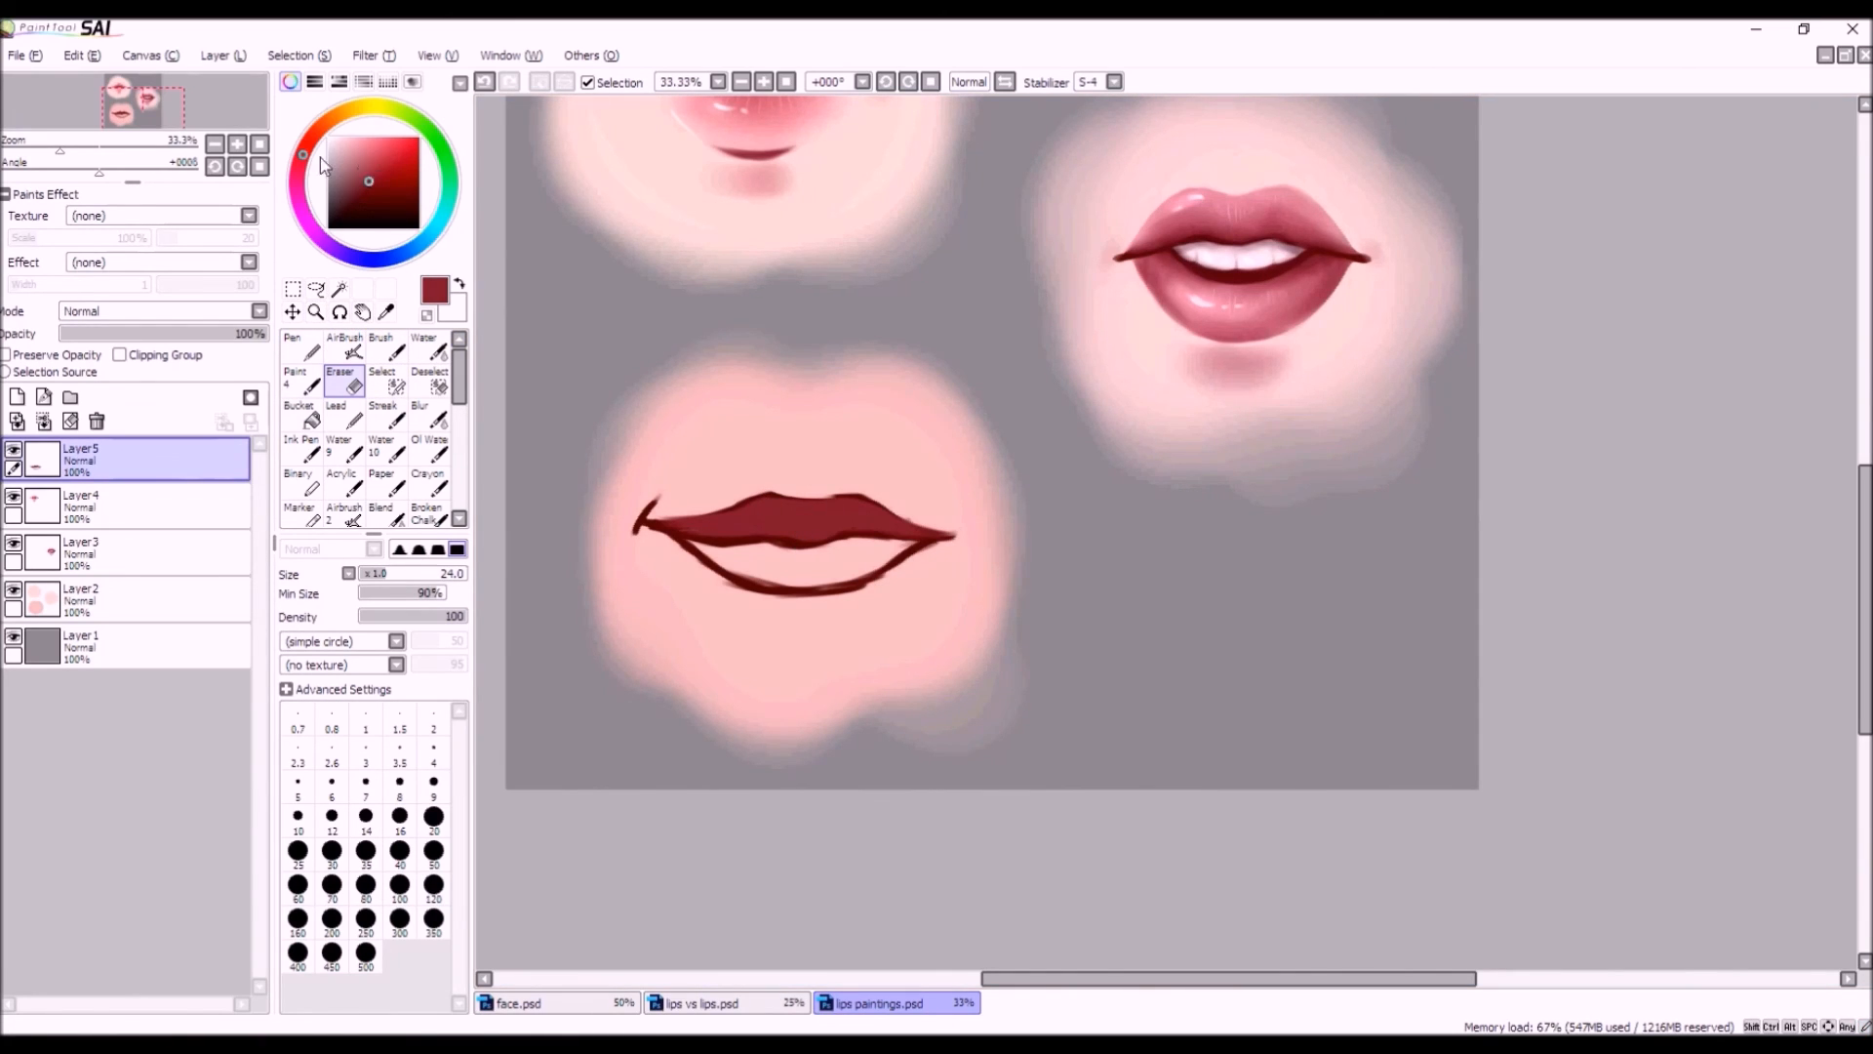
{"action": "left_click_drag", "start_coordinate": [372, 180], "coordinate": [366, 188]}
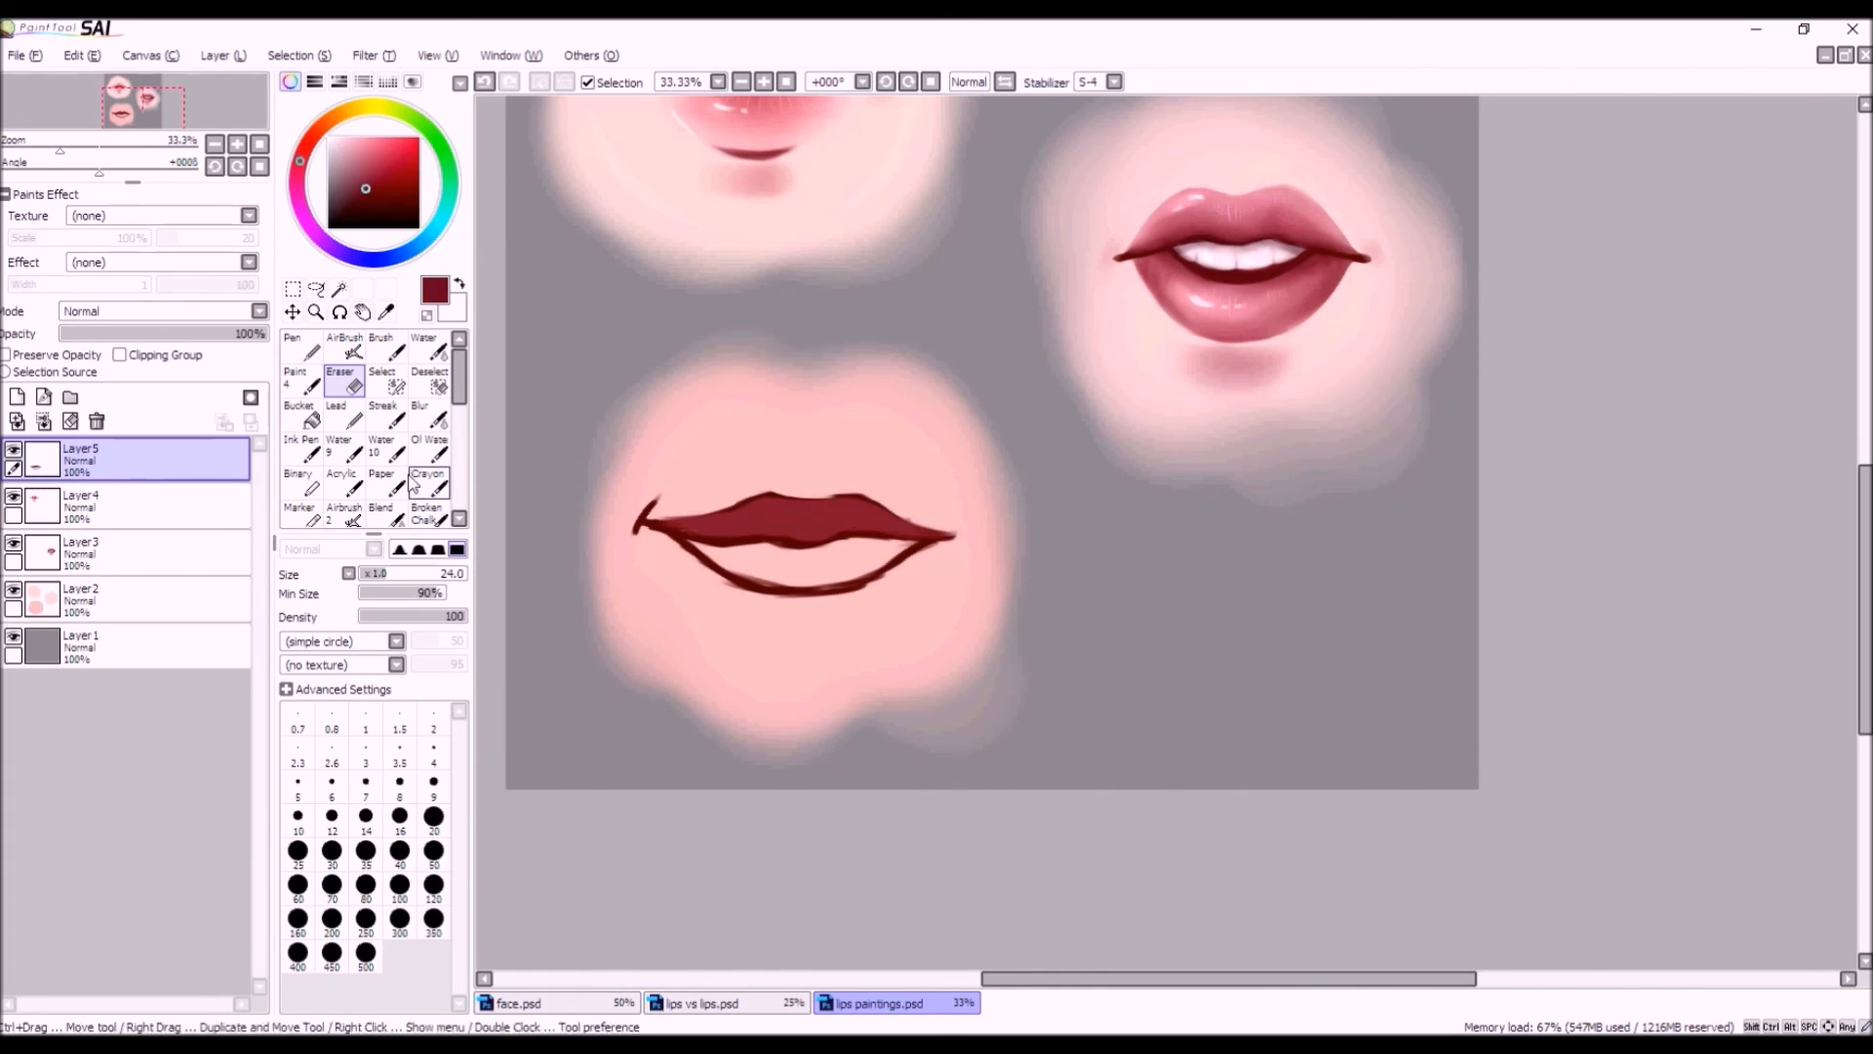
{"action": "left_click_drag", "start_coordinate": [389, 575], "coordinate": [439, 575]}
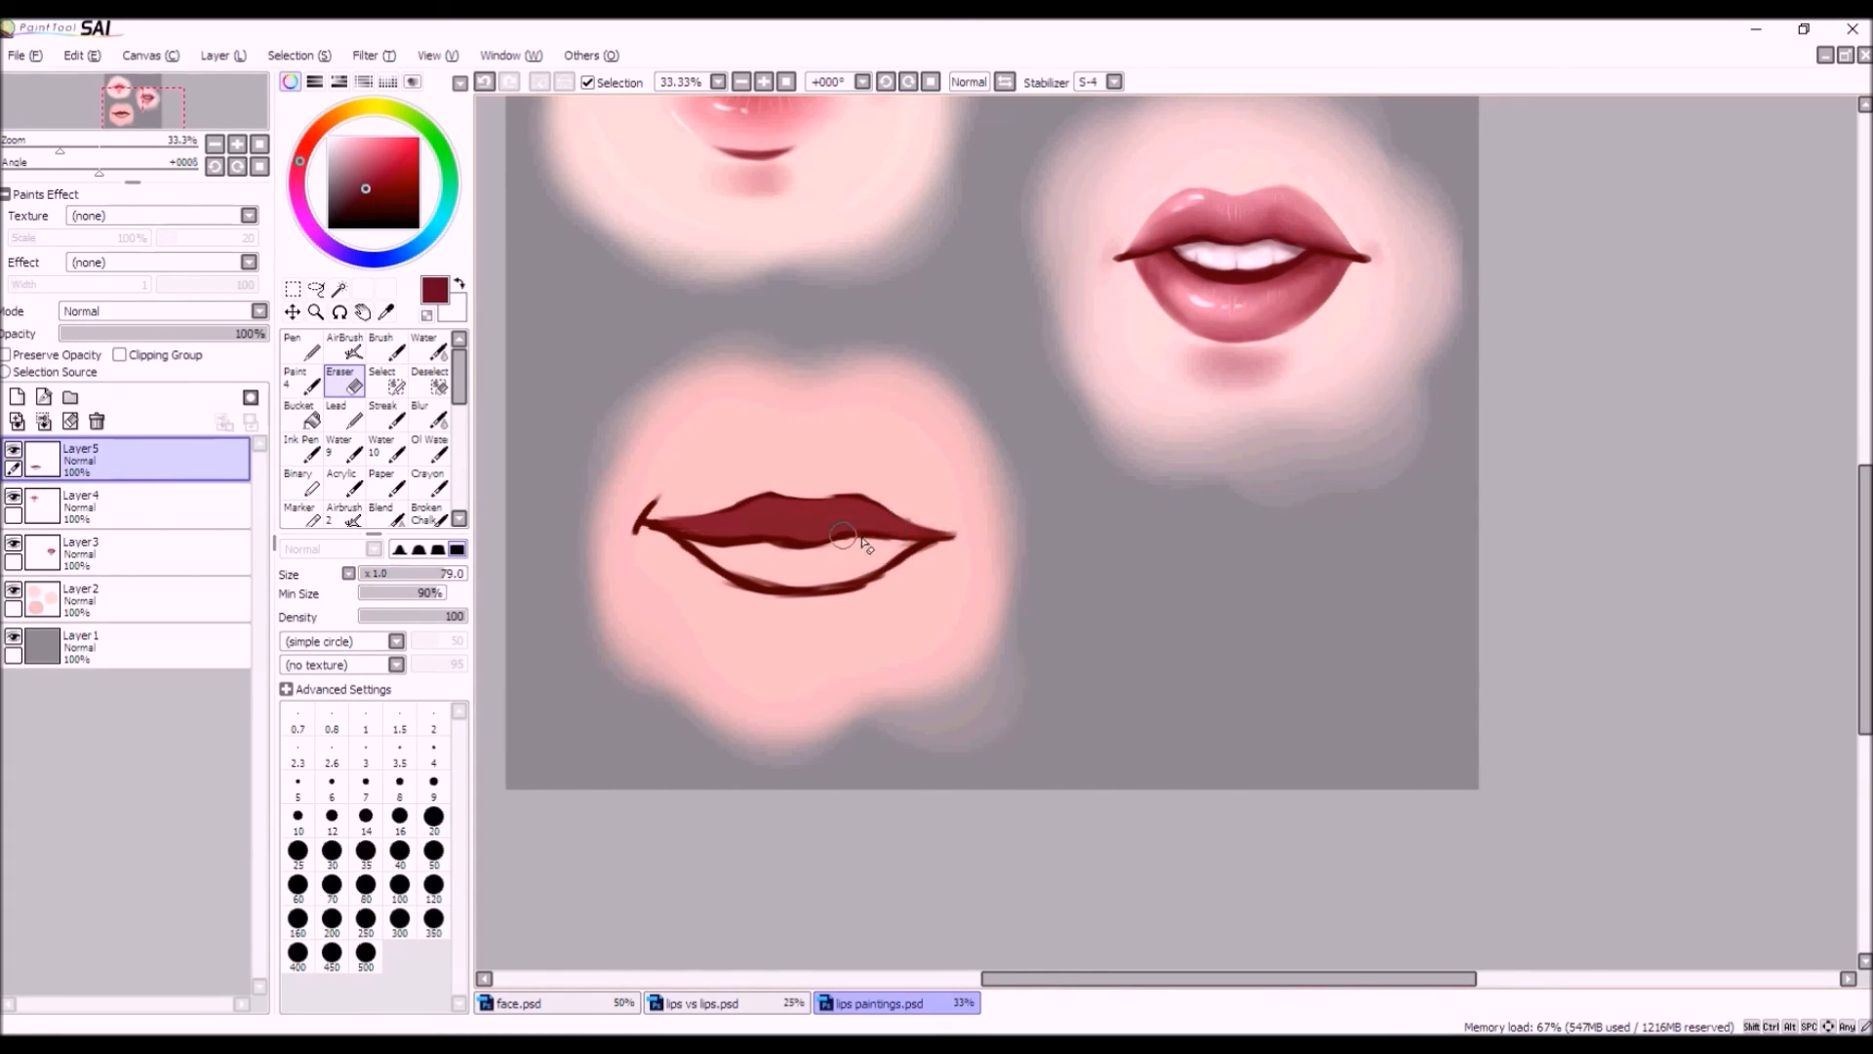
{"action": "left_click", "coordinate": [356, 343]}
{"action": "left_click", "coordinate": [415, 574]}
{"action": "left_click_drag", "start_coordinate": [417, 582], "coordinate": [418, 582]}
{"action": "left_click_drag", "start_coordinate": [931, 535], "coordinate": [763, 527]}
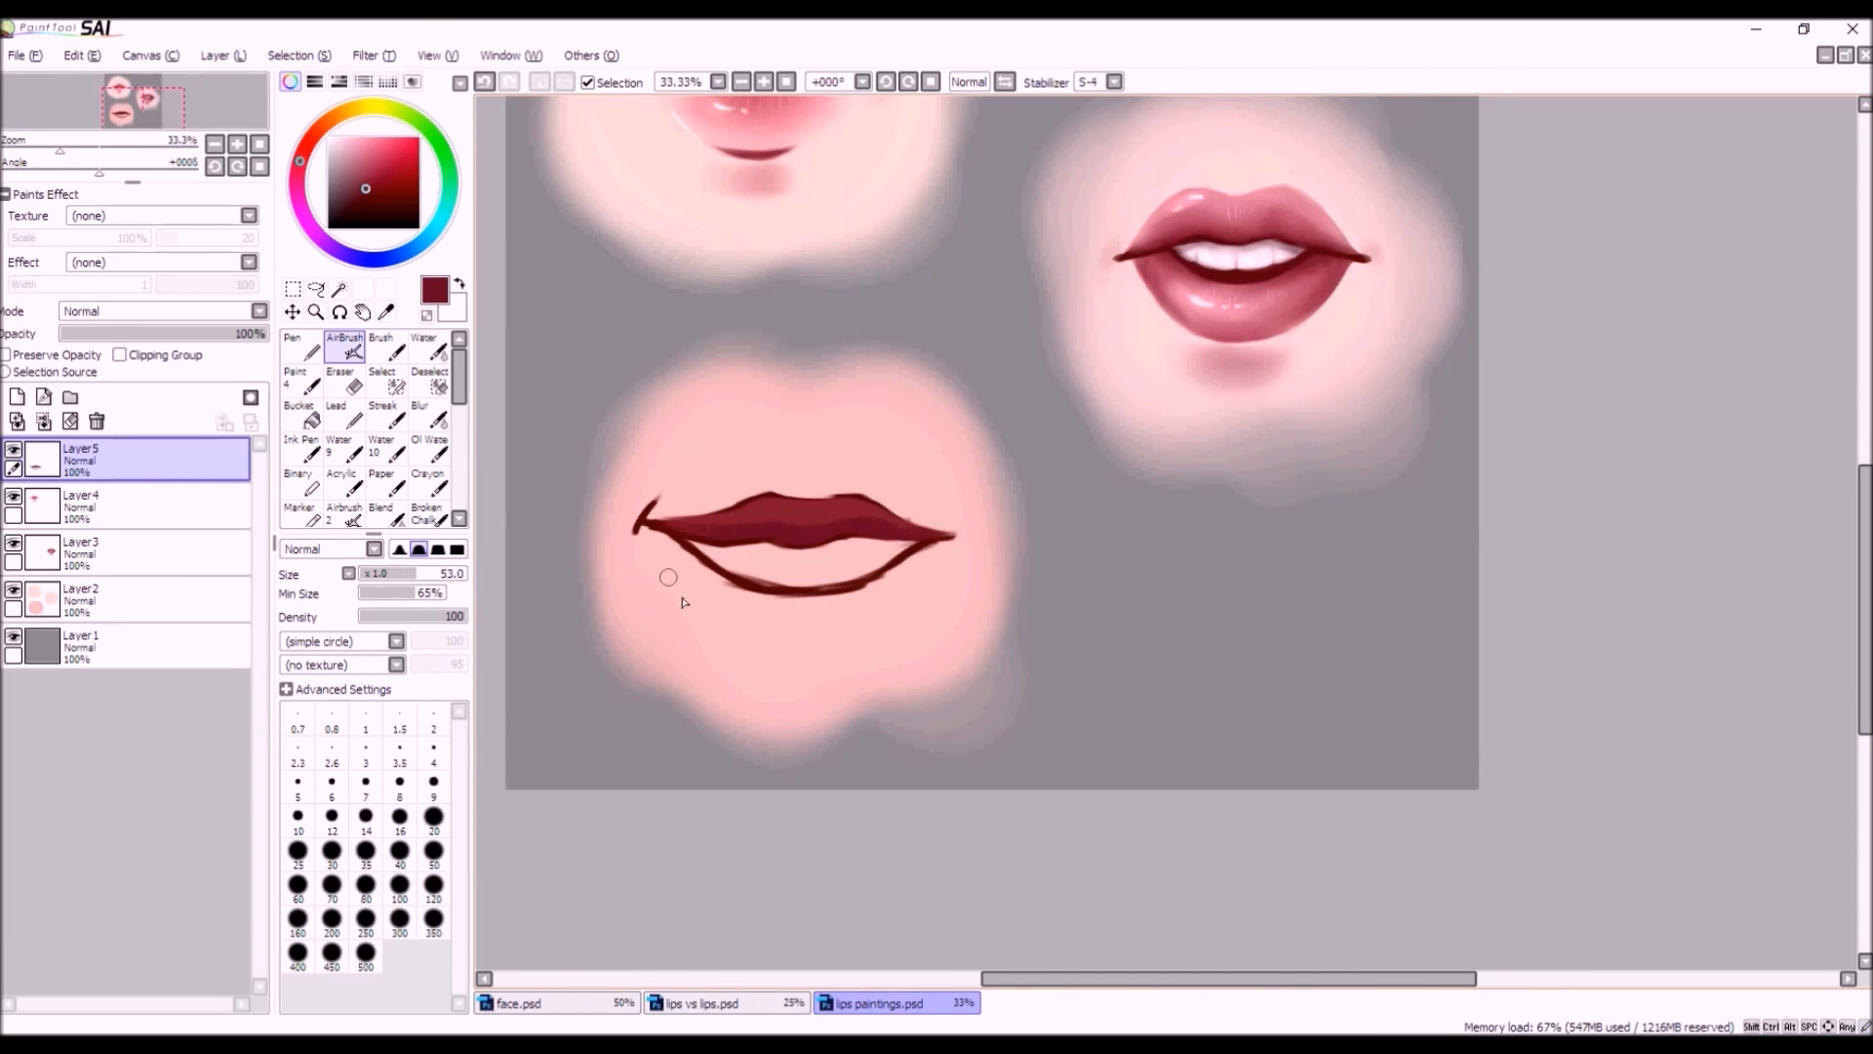
{"action": "left_click", "coordinate": [807, 514], "text": "alt"}
{"action": "mouse_move", "coordinate": [909, 546]}
{"action": "left_mouse_down"}
{"action": "mouse_move", "coordinate": [816, 591]}
{"action": "mouse_move", "coordinate": [854, 573]}
{"action": "mouse_move", "coordinate": [782, 585]}
{"action": "mouse_move", "coordinate": [809, 544]}
{"action": "mouse_move", "coordinate": [911, 542]}
{"action": "mouse_move", "coordinate": [794, 569]}
{"action": "mouse_move", "coordinate": [870, 560]}
{"action": "mouse_move", "coordinate": [719, 565]}
{"action": "mouse_move", "coordinate": [848, 541]}
{"action": "mouse_move", "coordinate": [769, 564]}
{"action": "mouse_move", "coordinate": [753, 552]}
{"action": "mouse_move", "coordinate": [788, 554]}
{"action": "mouse_move", "coordinate": [692, 542]}
{"action": "left_mouse_up"}
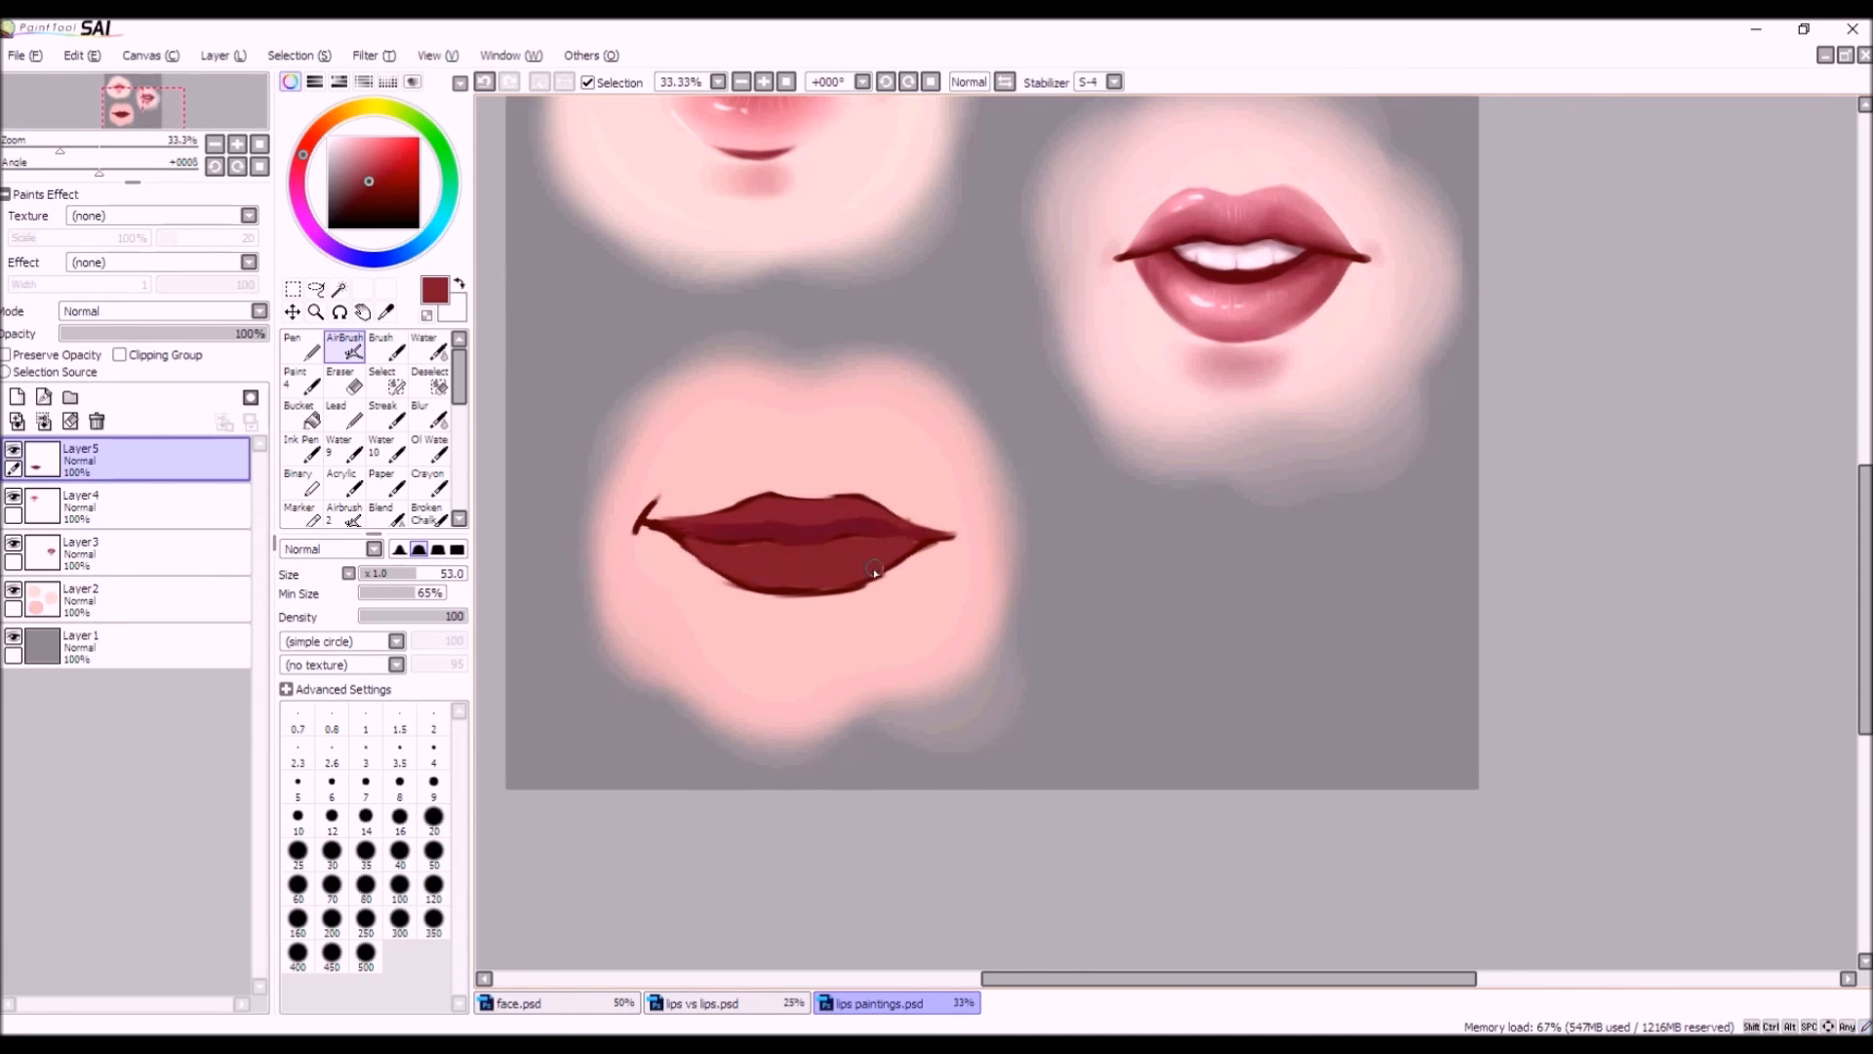
Paint the mouth line between the lips in dark maroon with the AirBrush at size 15, redoing the first stroke.
{"action": "left_click_drag", "start_coordinate": [371, 182], "coordinate": [388, 197]}
{"action": "left_click", "coordinate": [300, 166]}
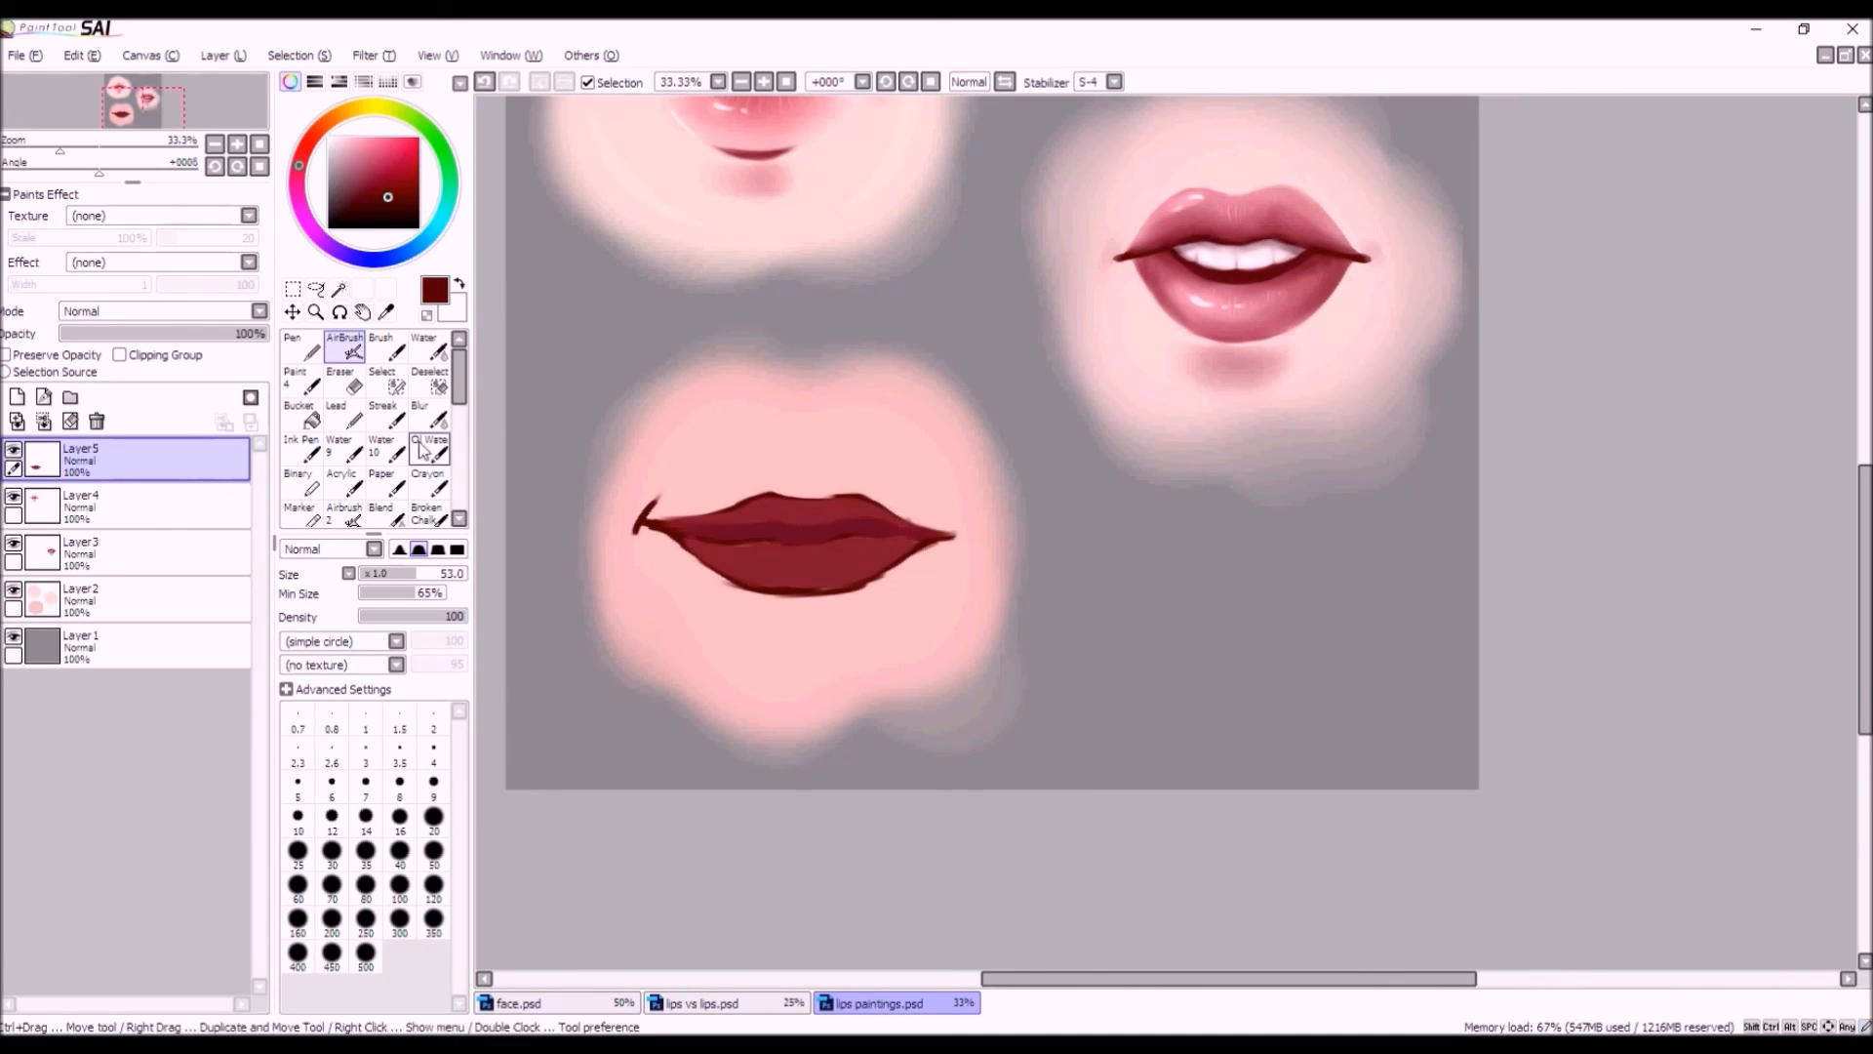
{"action": "left_click", "coordinate": [397, 187]}
{"action": "left_click", "coordinate": [395, 573]}
{"action": "left_click_drag", "start_coordinate": [955, 539], "coordinate": [886, 541]}
{"action": "left_click", "coordinate": [485, 81]}
{"action": "left_click_drag", "start_coordinate": [927, 544], "coordinate": [888, 541]}
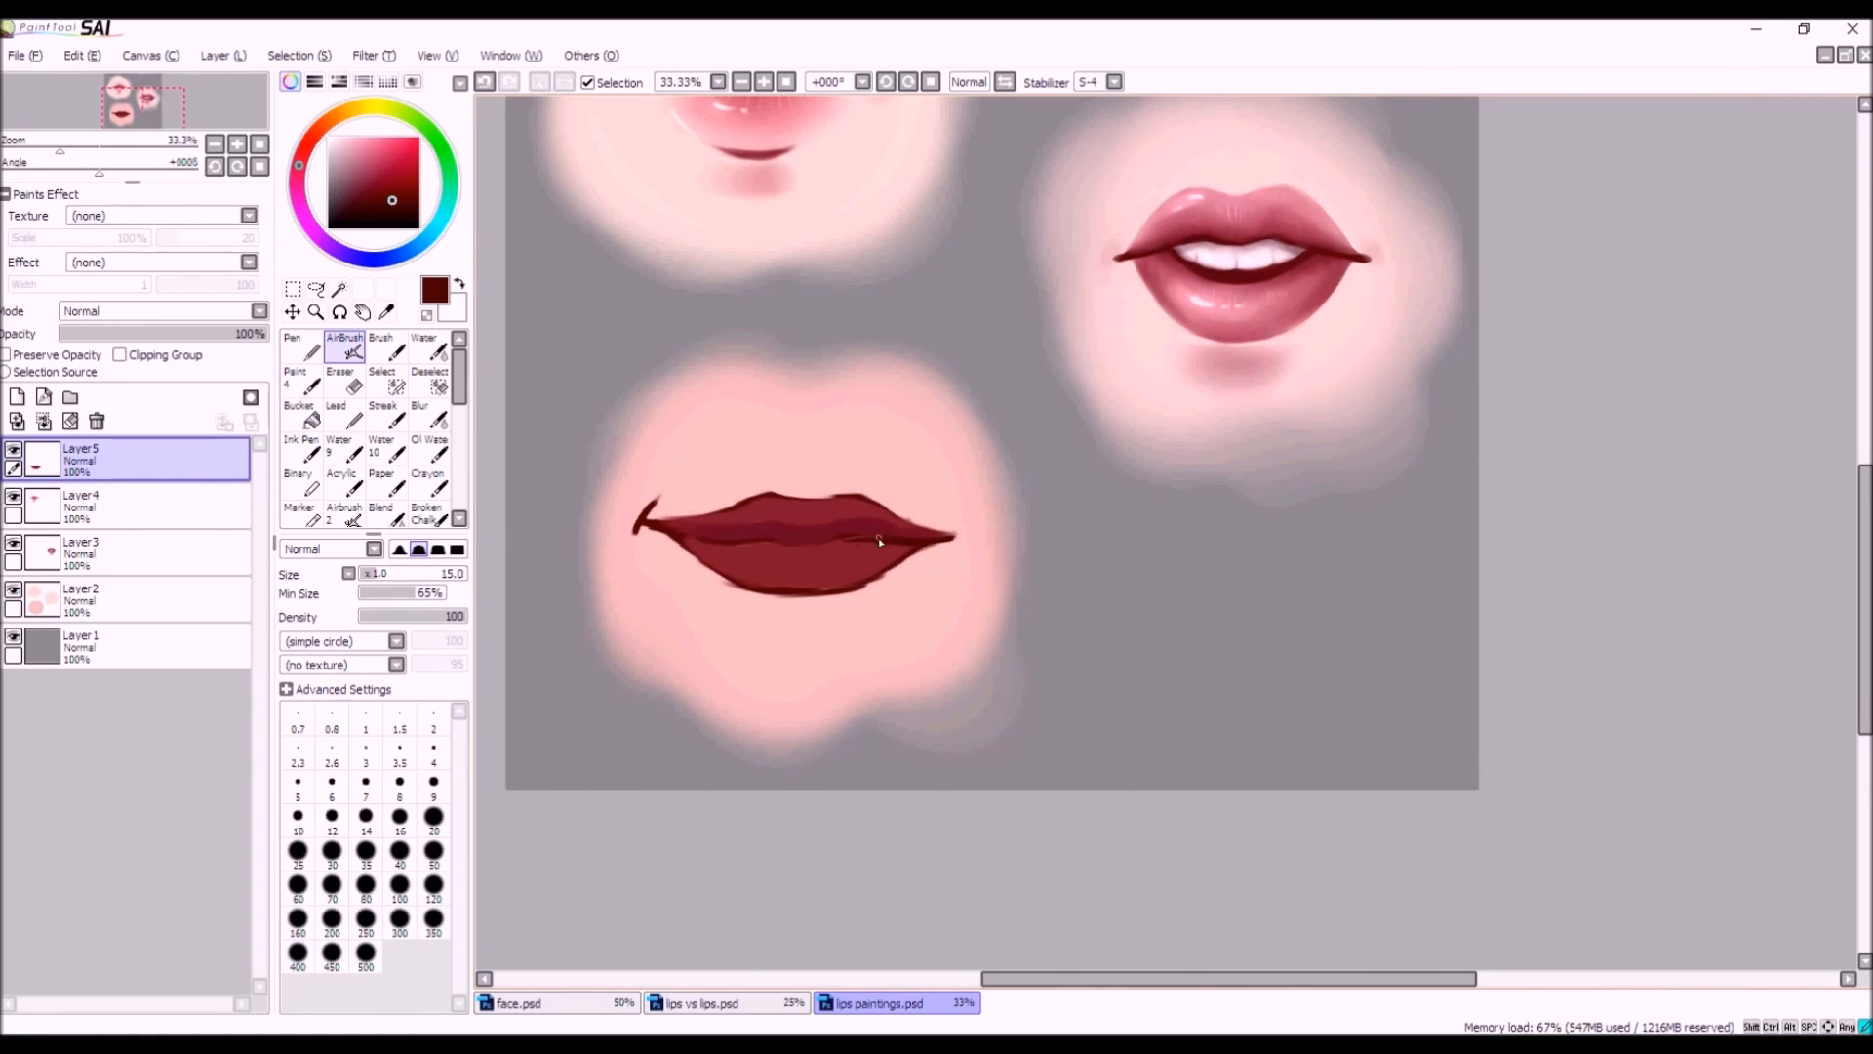
{"action": "left_click_drag", "start_coordinate": [862, 543], "coordinate": [800, 548]}
{"action": "left_click_drag", "start_coordinate": [845, 543], "coordinate": [767, 540]}
Shade the lower lip's bottom edge in dark red with the AirBrush at size 47, undoing misplaced strokes.
{"action": "right_click", "coordinate": [807, 536]}
{"action": "left_click_drag", "start_coordinate": [389, 573], "coordinate": [411, 575]}
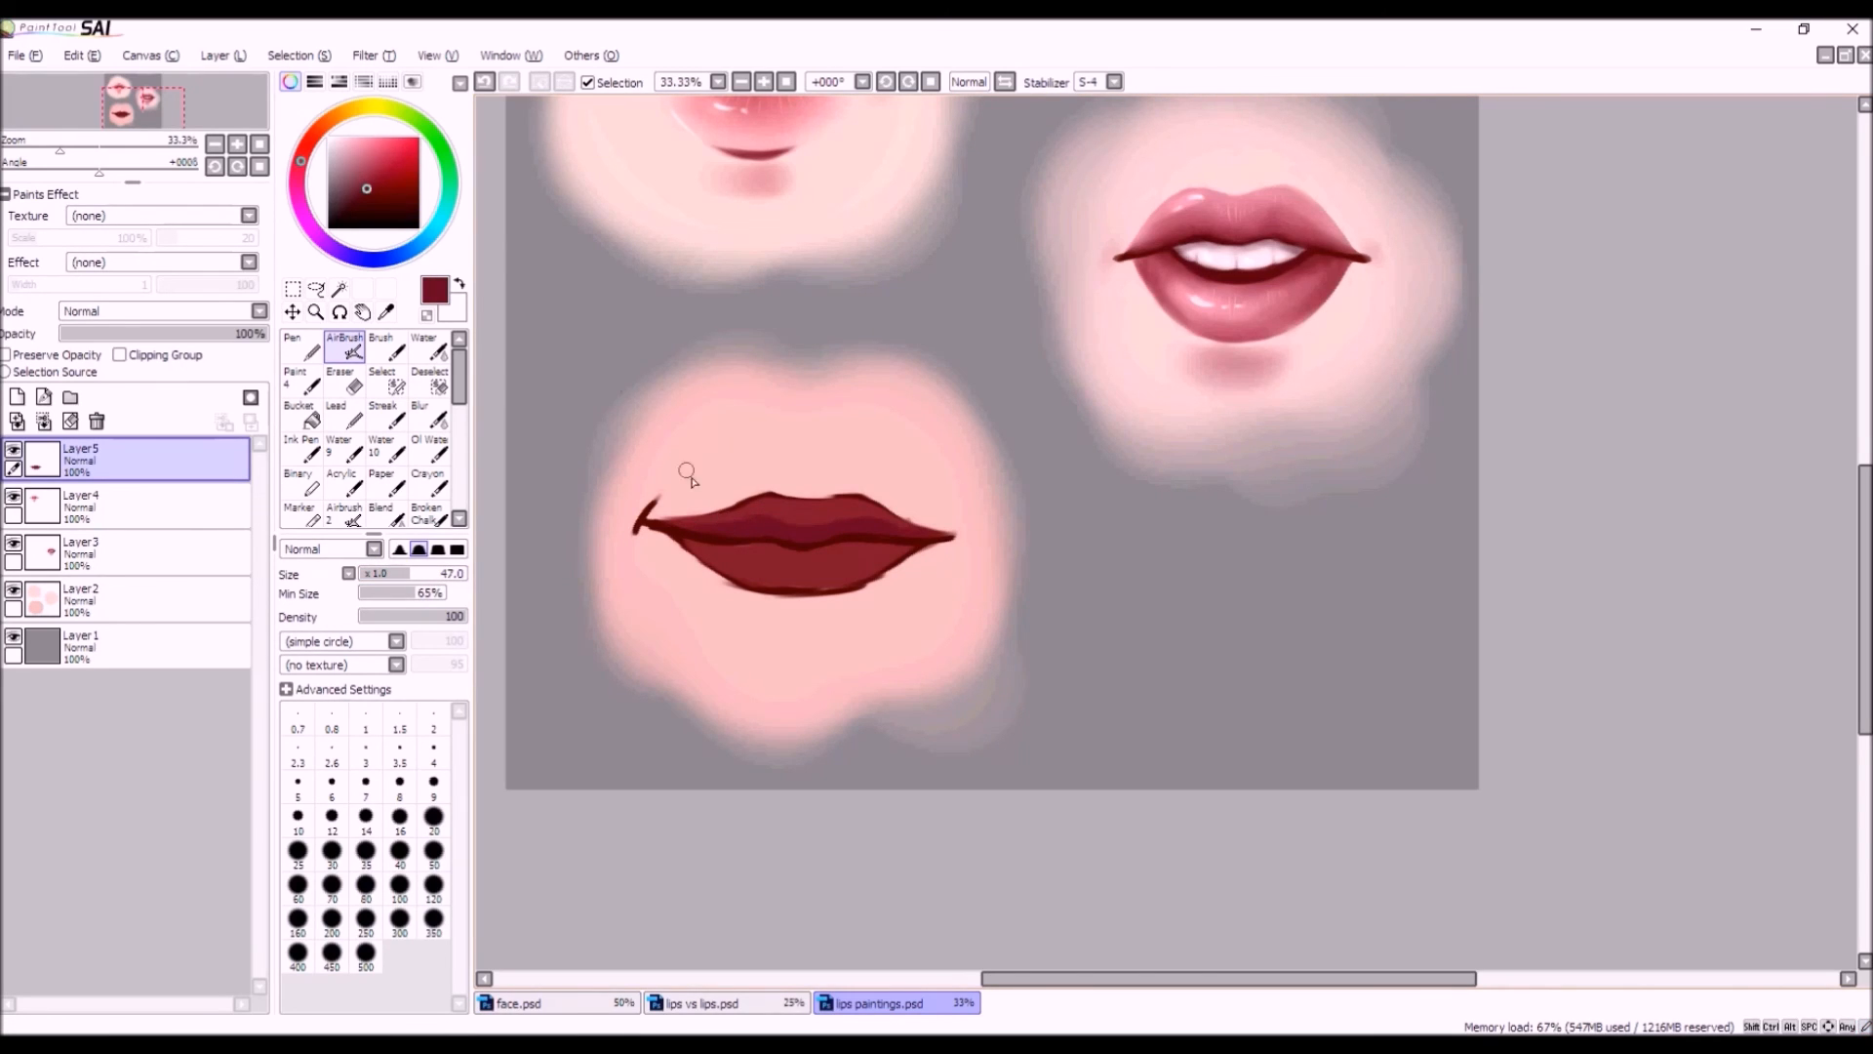
{"action": "scroll", "coordinate": [764, 662], "scroll_direction": "down", "scroll_amount": 3}
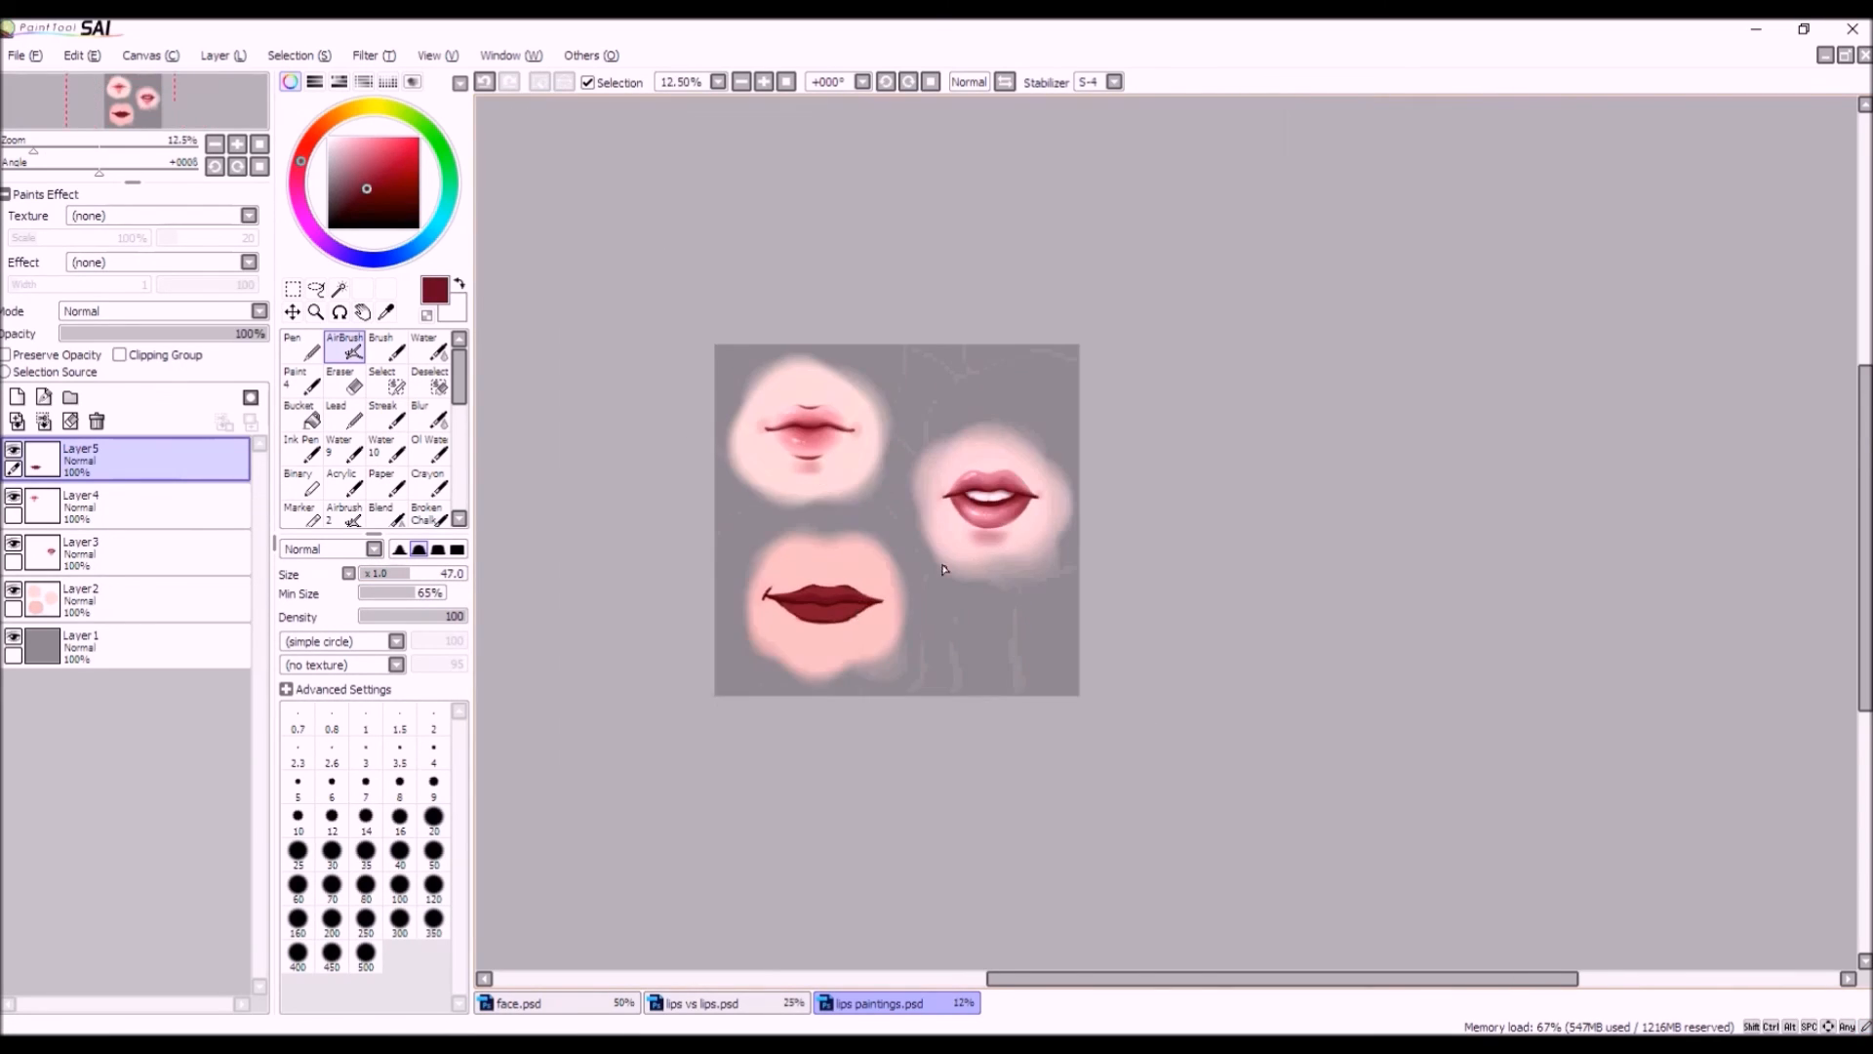
{"action": "scroll", "coordinate": [752, 682], "scroll_direction": "up", "scroll_amount": 2}
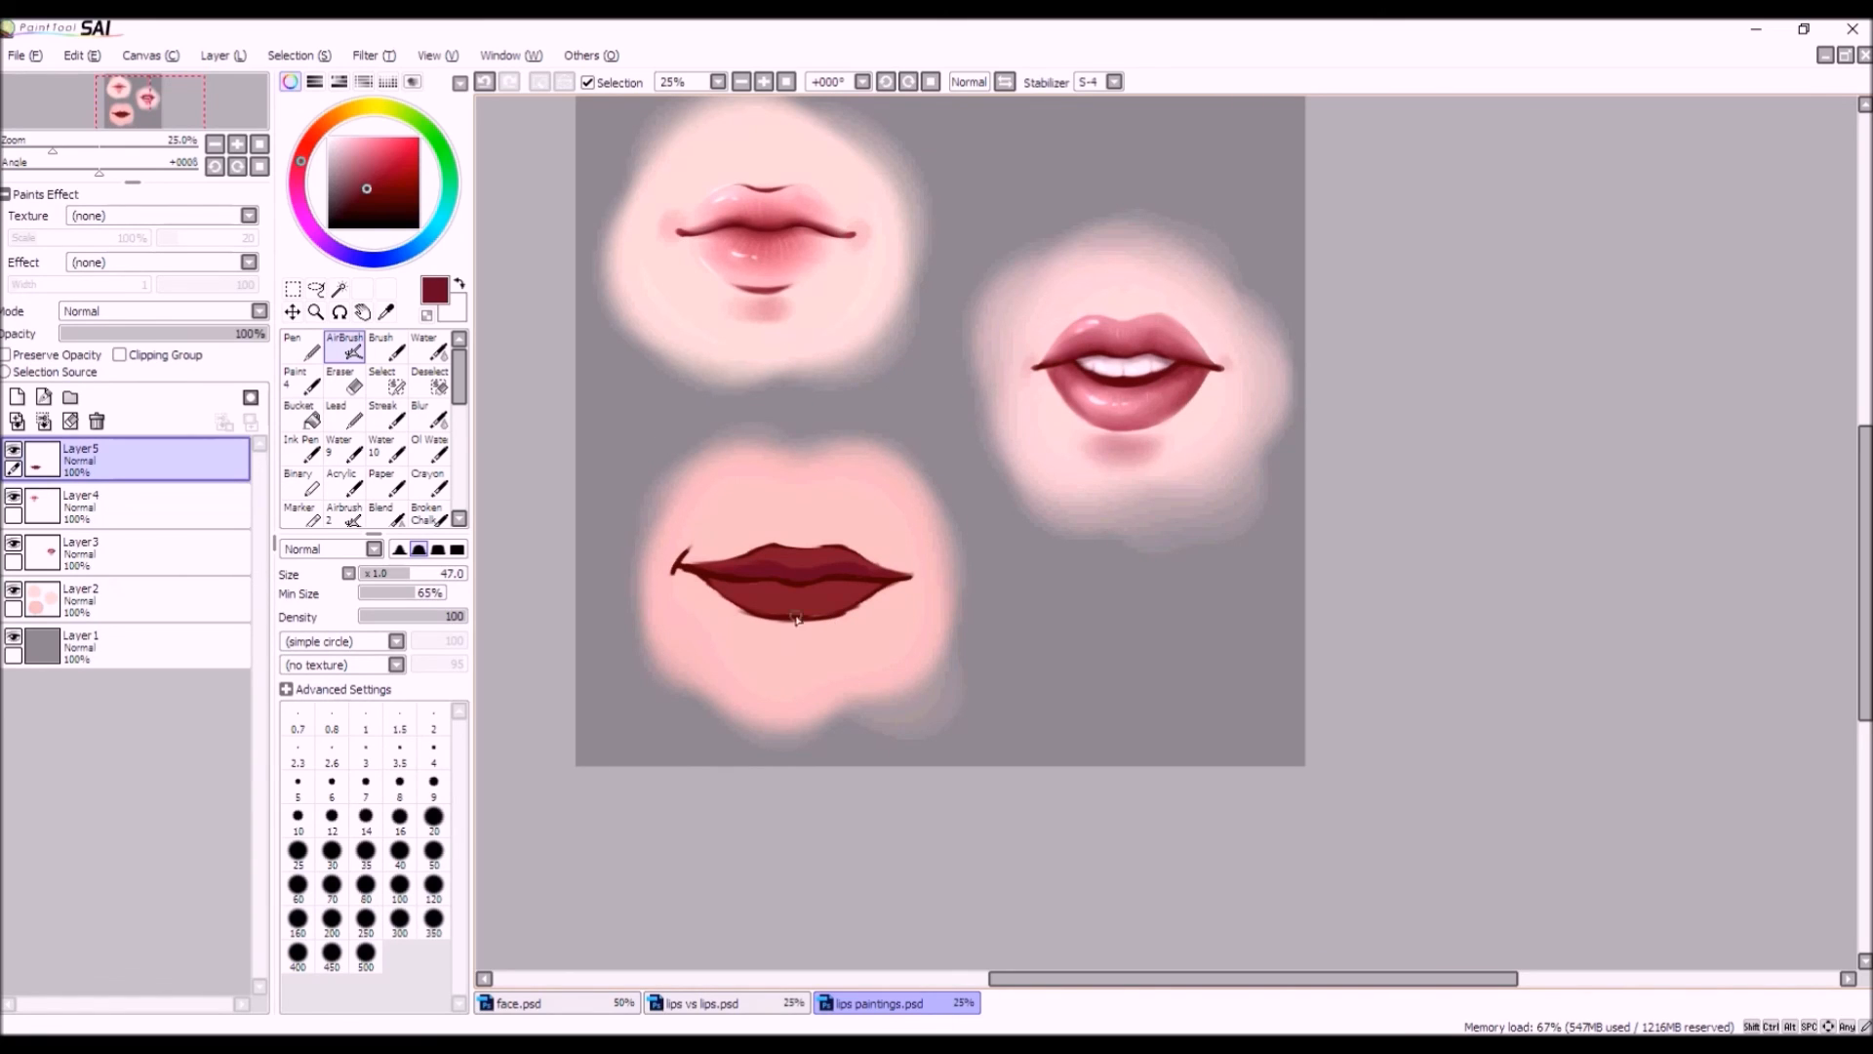
{"action": "scroll", "coordinate": [794, 678], "scroll_direction": "up", "scroll_amount": 1}
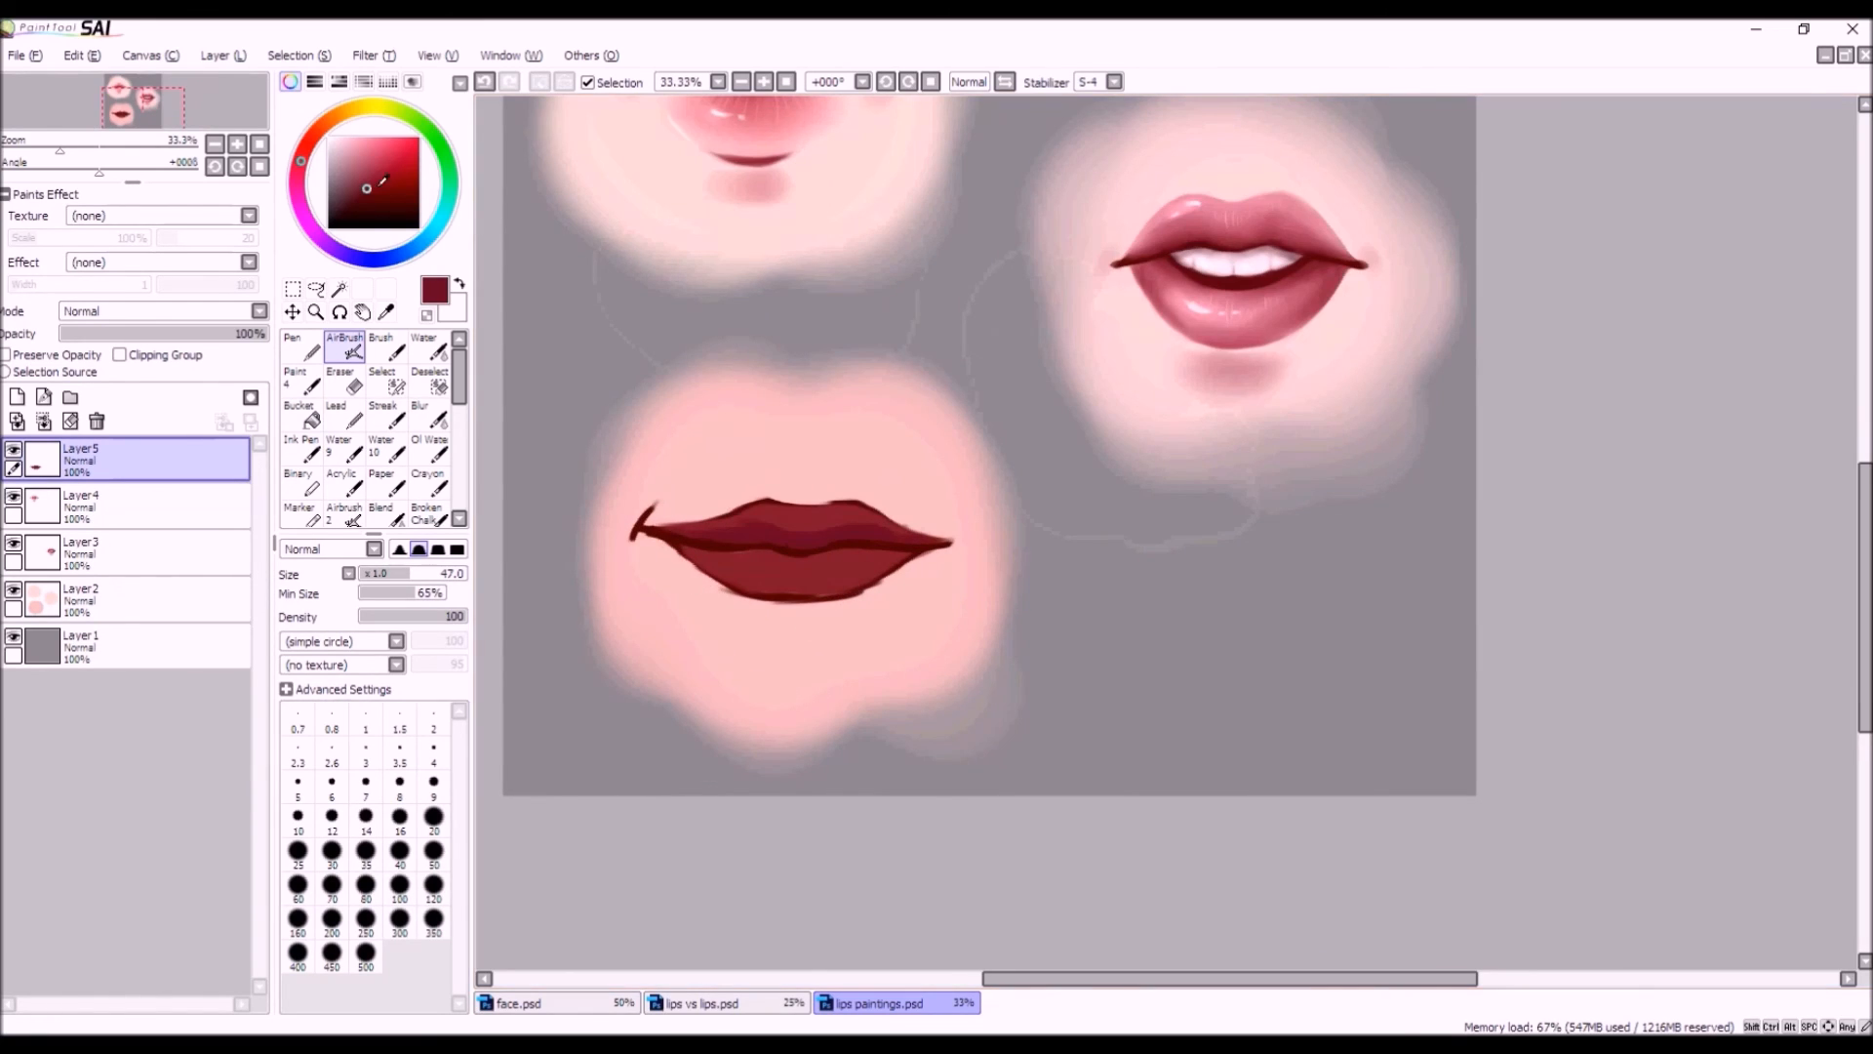
{"action": "left_click", "coordinate": [369, 194]}
{"action": "mouse_move", "coordinate": [843, 587]}
{"action": "left_mouse_down"}
{"action": "mouse_move", "coordinate": [743, 589]}
{"action": "mouse_move", "coordinate": [861, 590]}
{"action": "mouse_move", "coordinate": [824, 599]}
{"action": "left_mouse_up"}
{"action": "left_click", "coordinate": [484, 82]}
{"action": "left_click", "coordinate": [484, 82]}
{"action": "left_click_drag", "start_coordinate": [857, 594], "coordinate": [726, 586]}
{"action": "left_click", "coordinate": [484, 82]}
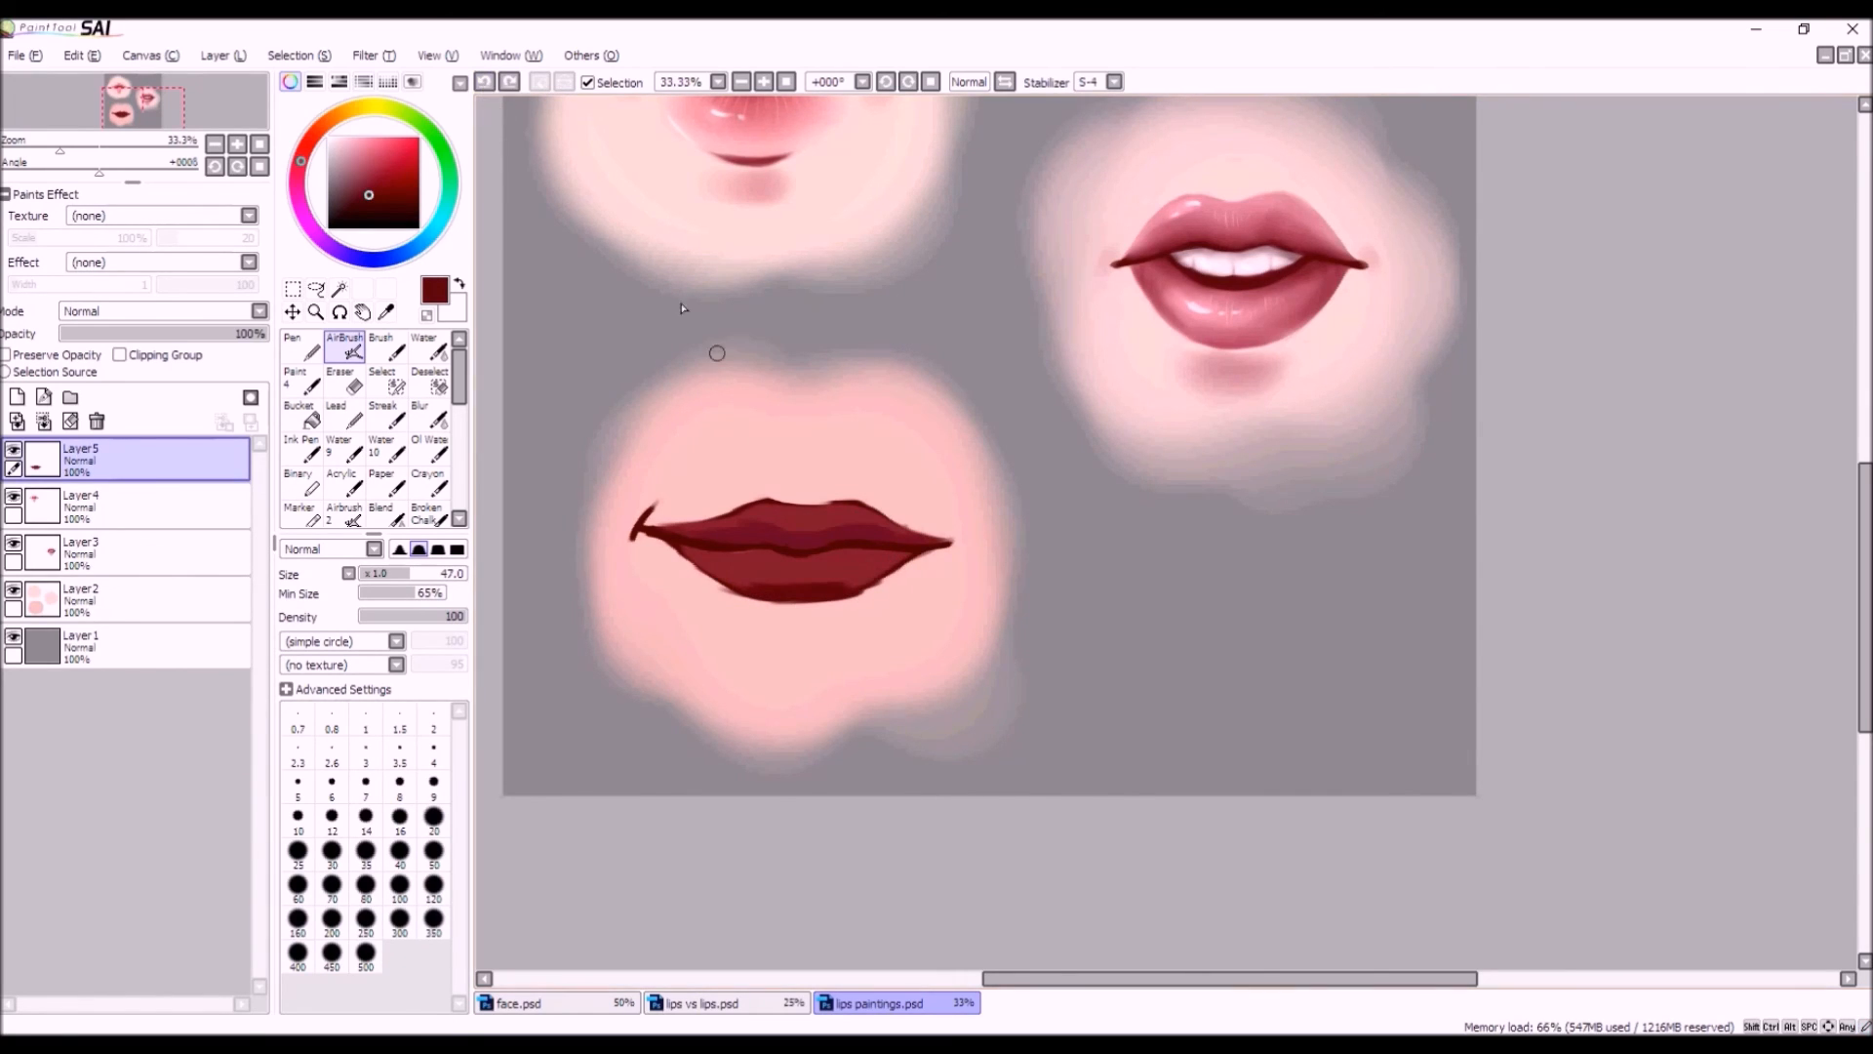
Darken the lower lip's sides and the area just beneath the mouth line with dark red, redoing misplaced strokes.
{"action": "mouse_move", "coordinate": [888, 574]}
{"action": "left_mouse_down"}
{"action": "mouse_move", "coordinate": [738, 598]}
{"action": "mouse_move", "coordinate": [771, 592]}
{"action": "mouse_move", "coordinate": [679, 577]}
{"action": "mouse_move", "coordinate": [881, 506]}
{"action": "mouse_move", "coordinate": [748, 586]}
{"action": "mouse_move", "coordinate": [671, 554]}
{"action": "mouse_move", "coordinate": [739, 543]}
{"action": "mouse_move", "coordinate": [756, 587]}
{"action": "mouse_move", "coordinate": [701, 568]}
{"action": "left_mouse_up"}
{"action": "left_click", "coordinate": [486, 83]}
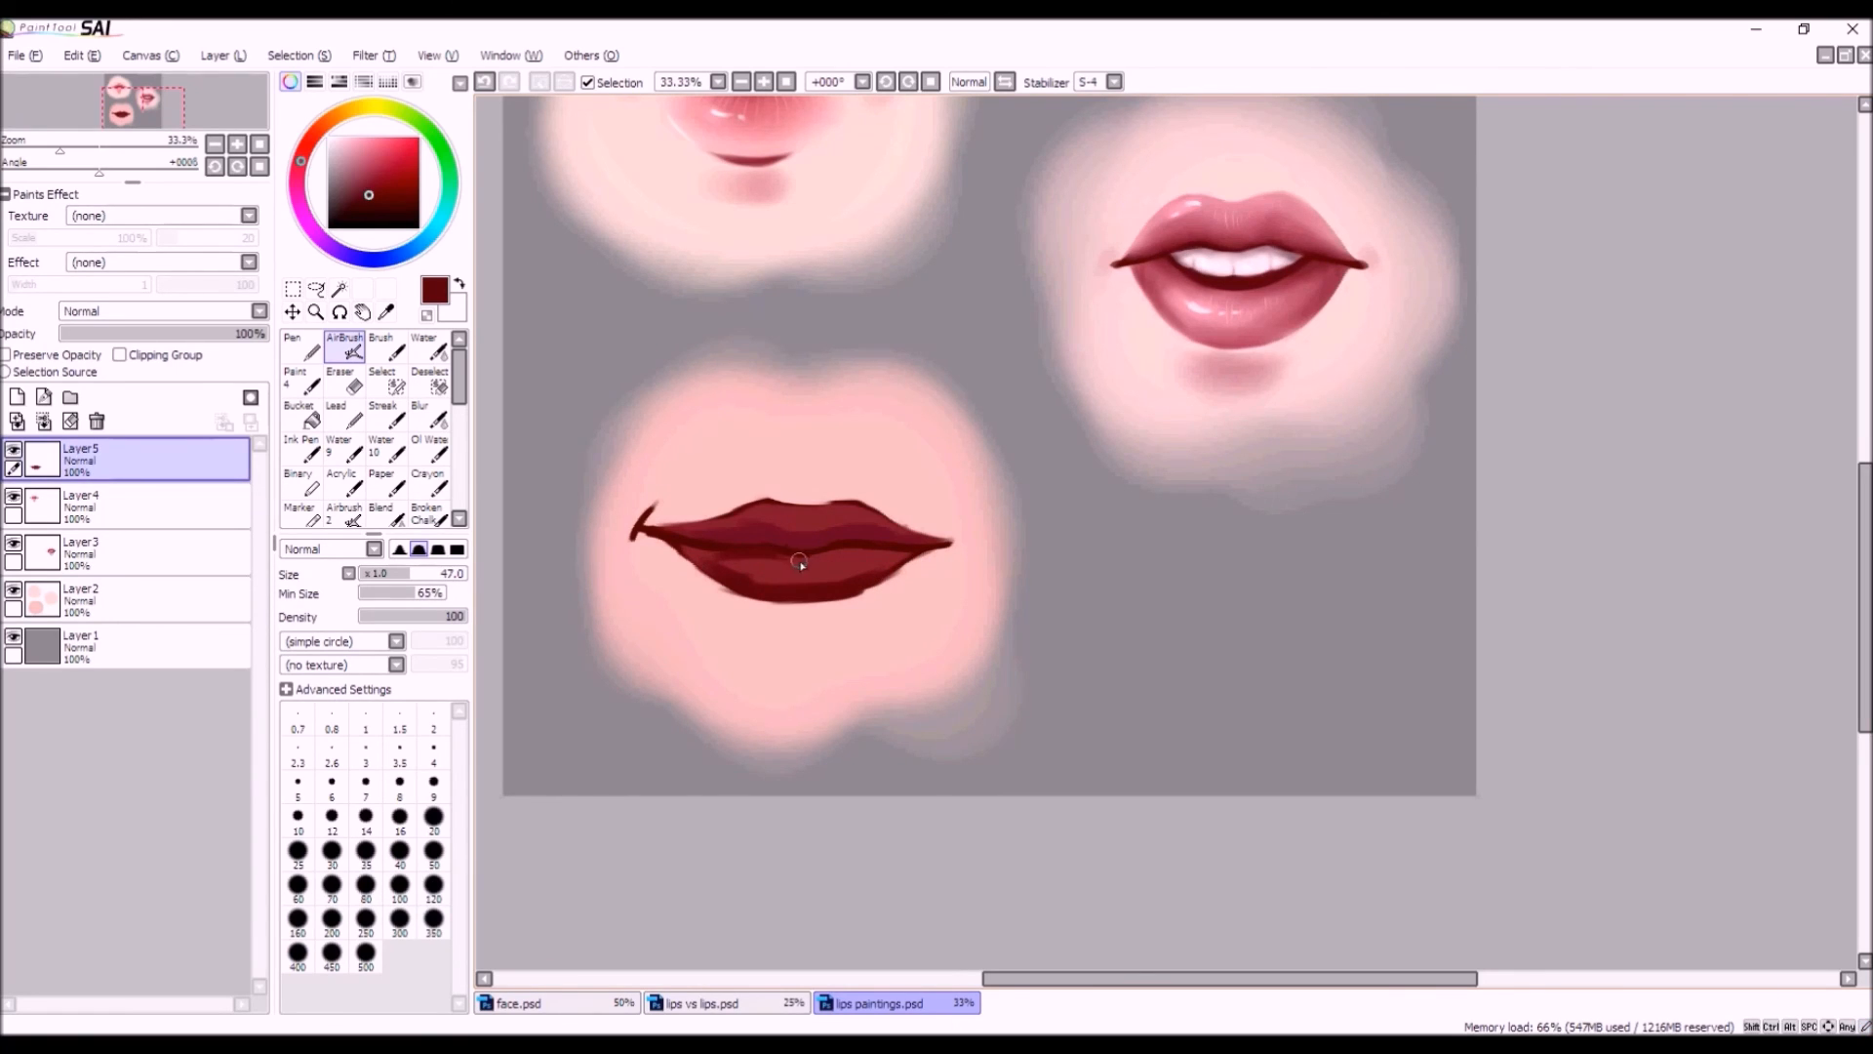
{"action": "left_click", "coordinate": [486, 83]}
{"action": "mouse_move", "coordinate": [709, 563]}
{"action": "left_mouse_down"}
{"action": "mouse_move", "coordinate": [683, 549]}
{"action": "mouse_move", "coordinate": [699, 530]}
{"action": "mouse_move", "coordinate": [777, 542]}
{"action": "left_mouse_up"}
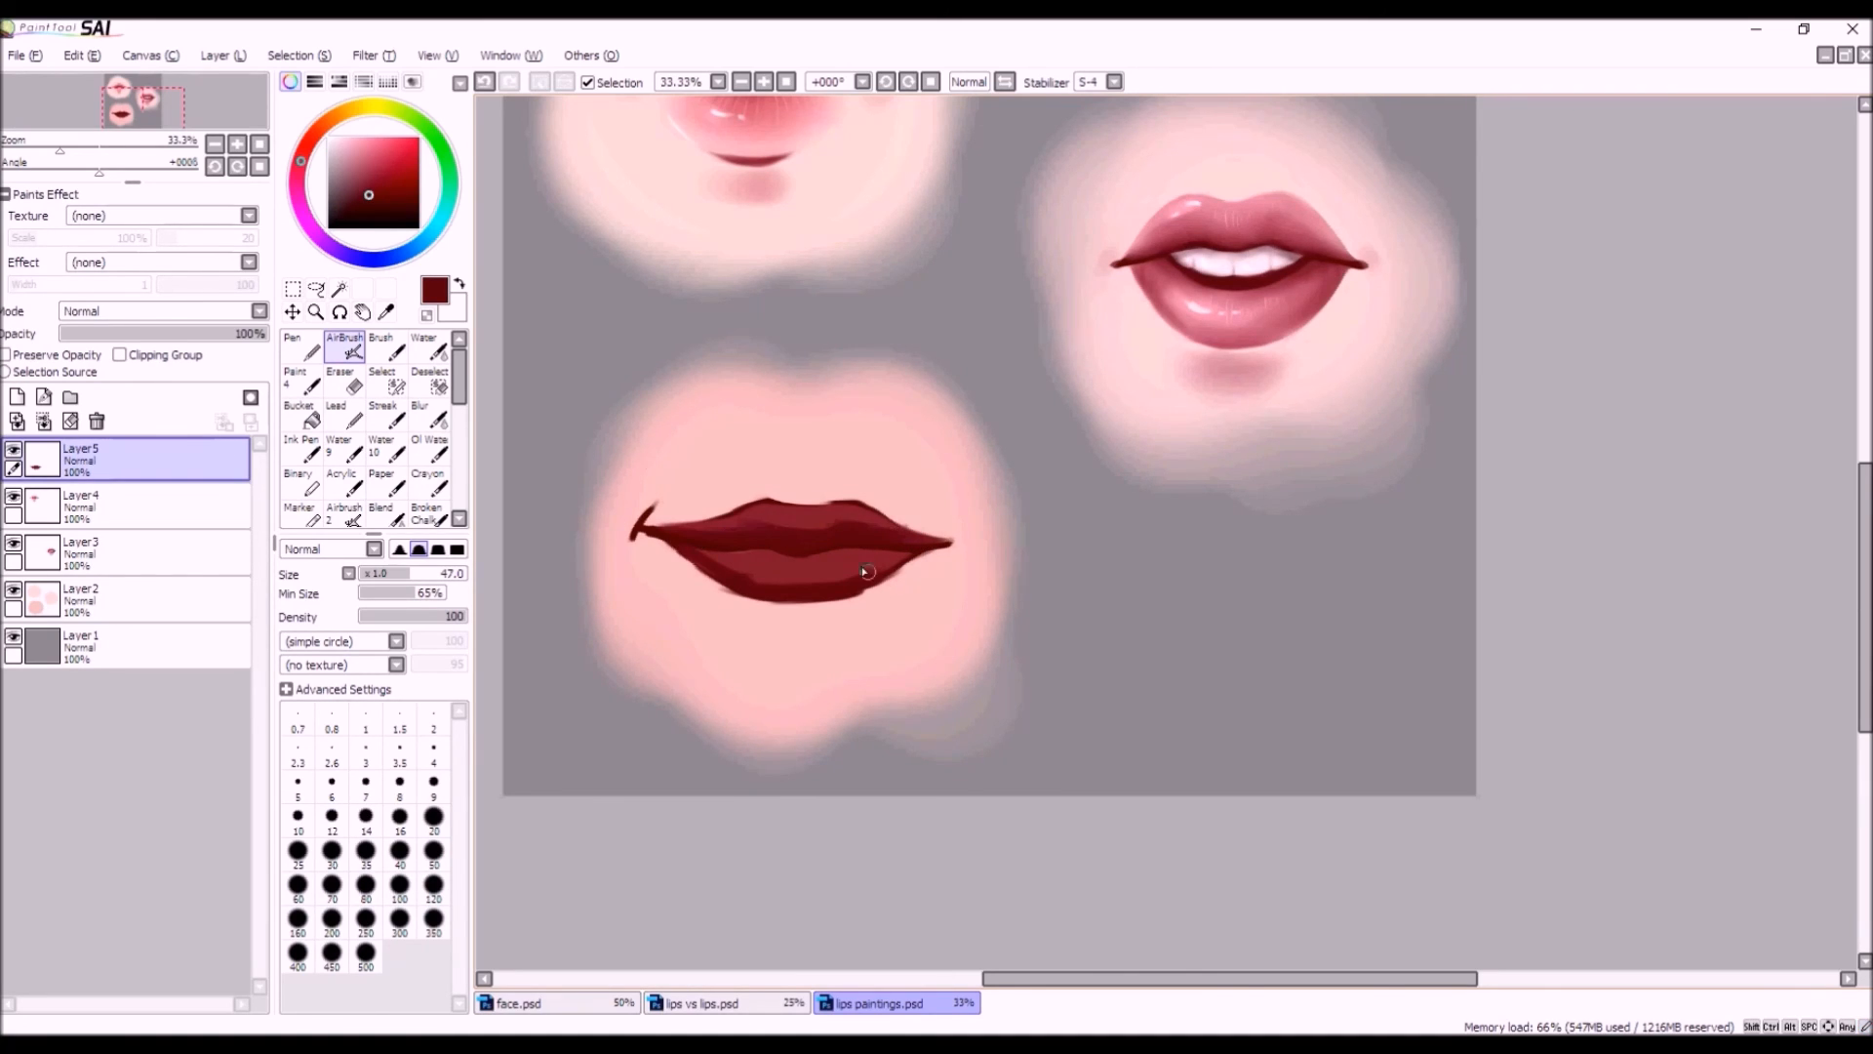
{"action": "mouse_move", "coordinate": [879, 552]}
{"action": "left_mouse_down"}
{"action": "mouse_move", "coordinate": [908, 556]}
{"action": "mouse_move", "coordinate": [847, 561]}
{"action": "left_mouse_up"}
{"action": "left_click", "coordinate": [460, 82]}
{"action": "left_click", "coordinate": [488, 88]}
{"action": "left_click_drag", "start_coordinate": [893, 553], "coordinate": [850, 557]}
{"action": "left_click_drag", "start_coordinate": [893, 553], "coordinate": [830, 555]}
Erase the curved crease at the left mouth corner and sharpen the corner in dark maroon with the AirBrush at size 17.
{"action": "left_click", "coordinate": [767, 509], "text": "alt"}
{"action": "key", "text": "e"}
{"action": "mouse_move", "coordinate": [639, 517]}
{"action": "left_mouse_down"}
{"action": "mouse_move", "coordinate": [647, 501]}
{"action": "mouse_move", "coordinate": [629, 527]}
{"action": "left_mouse_up"}
{"action": "left_click", "coordinate": [717, 540], "text": "alt"}
{"action": "left_click", "coordinate": [651, 532], "text": "alt"}
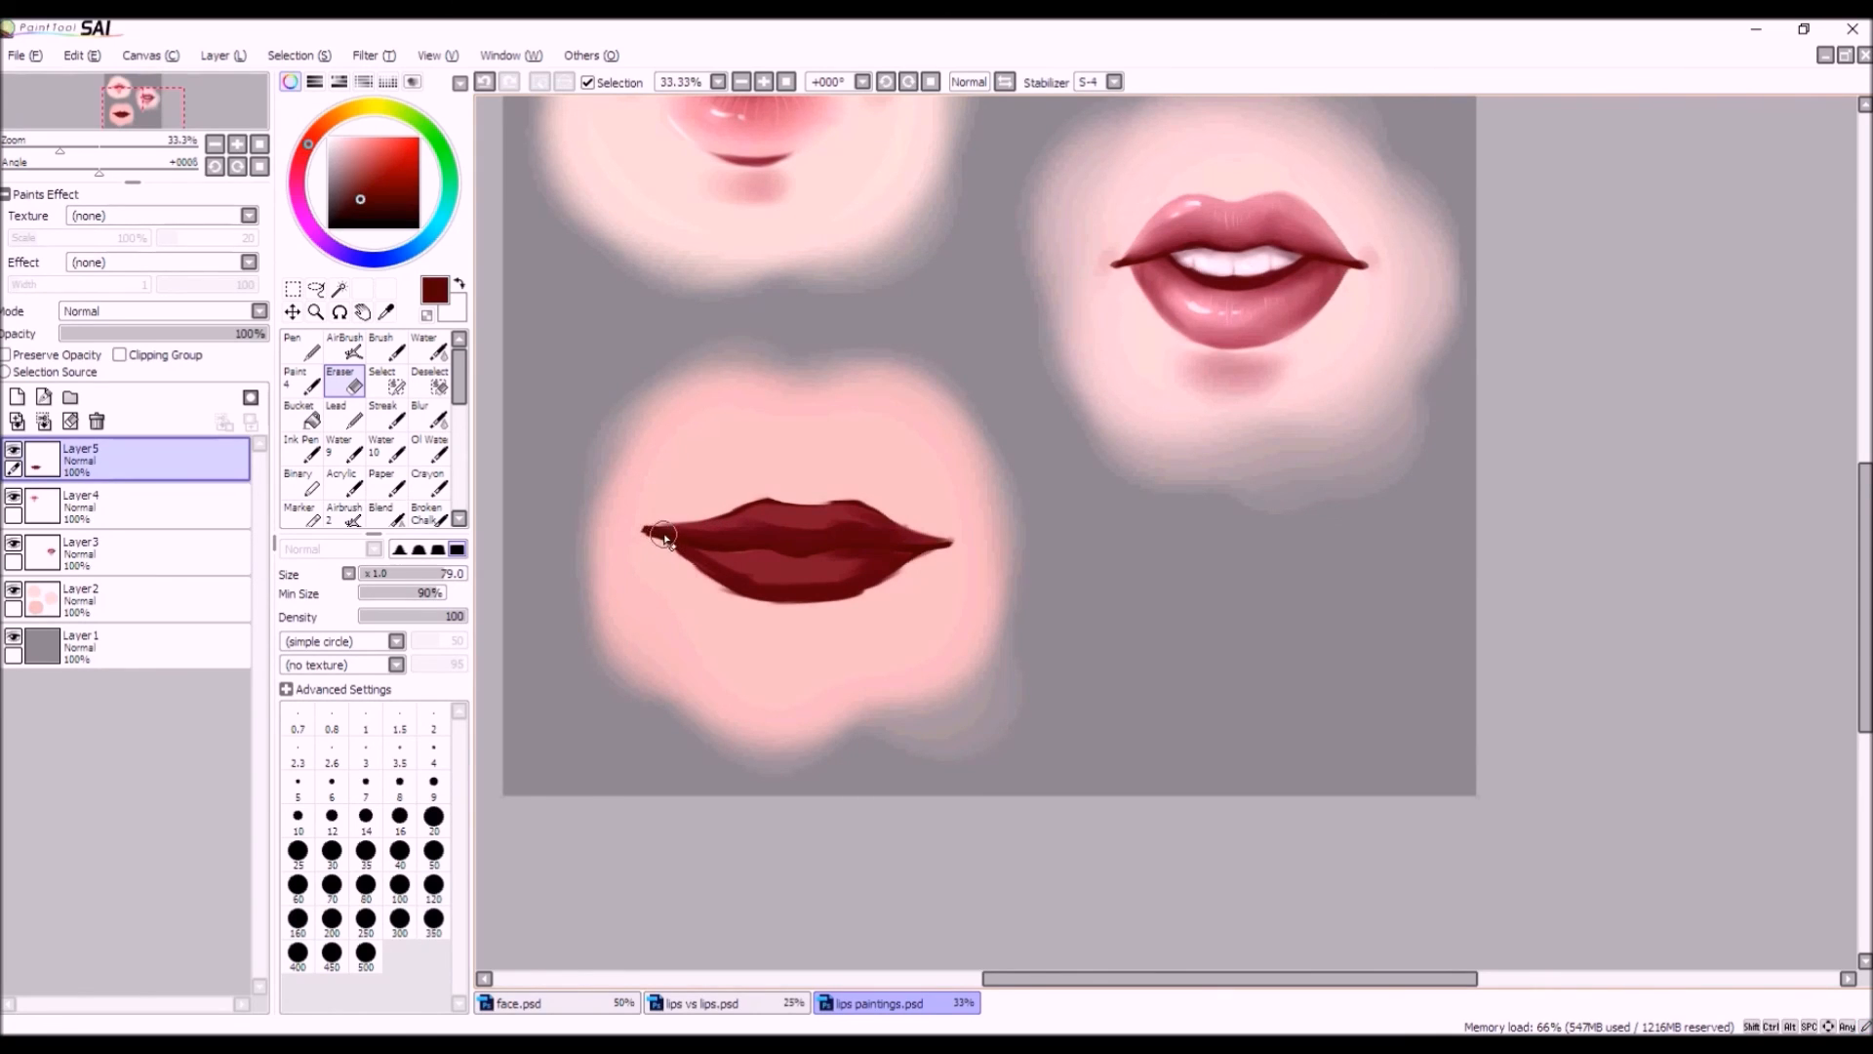
{"action": "key", "text": "v"}
{"action": "left_click_drag", "start_coordinate": [380, 568], "coordinate": [377, 576]}
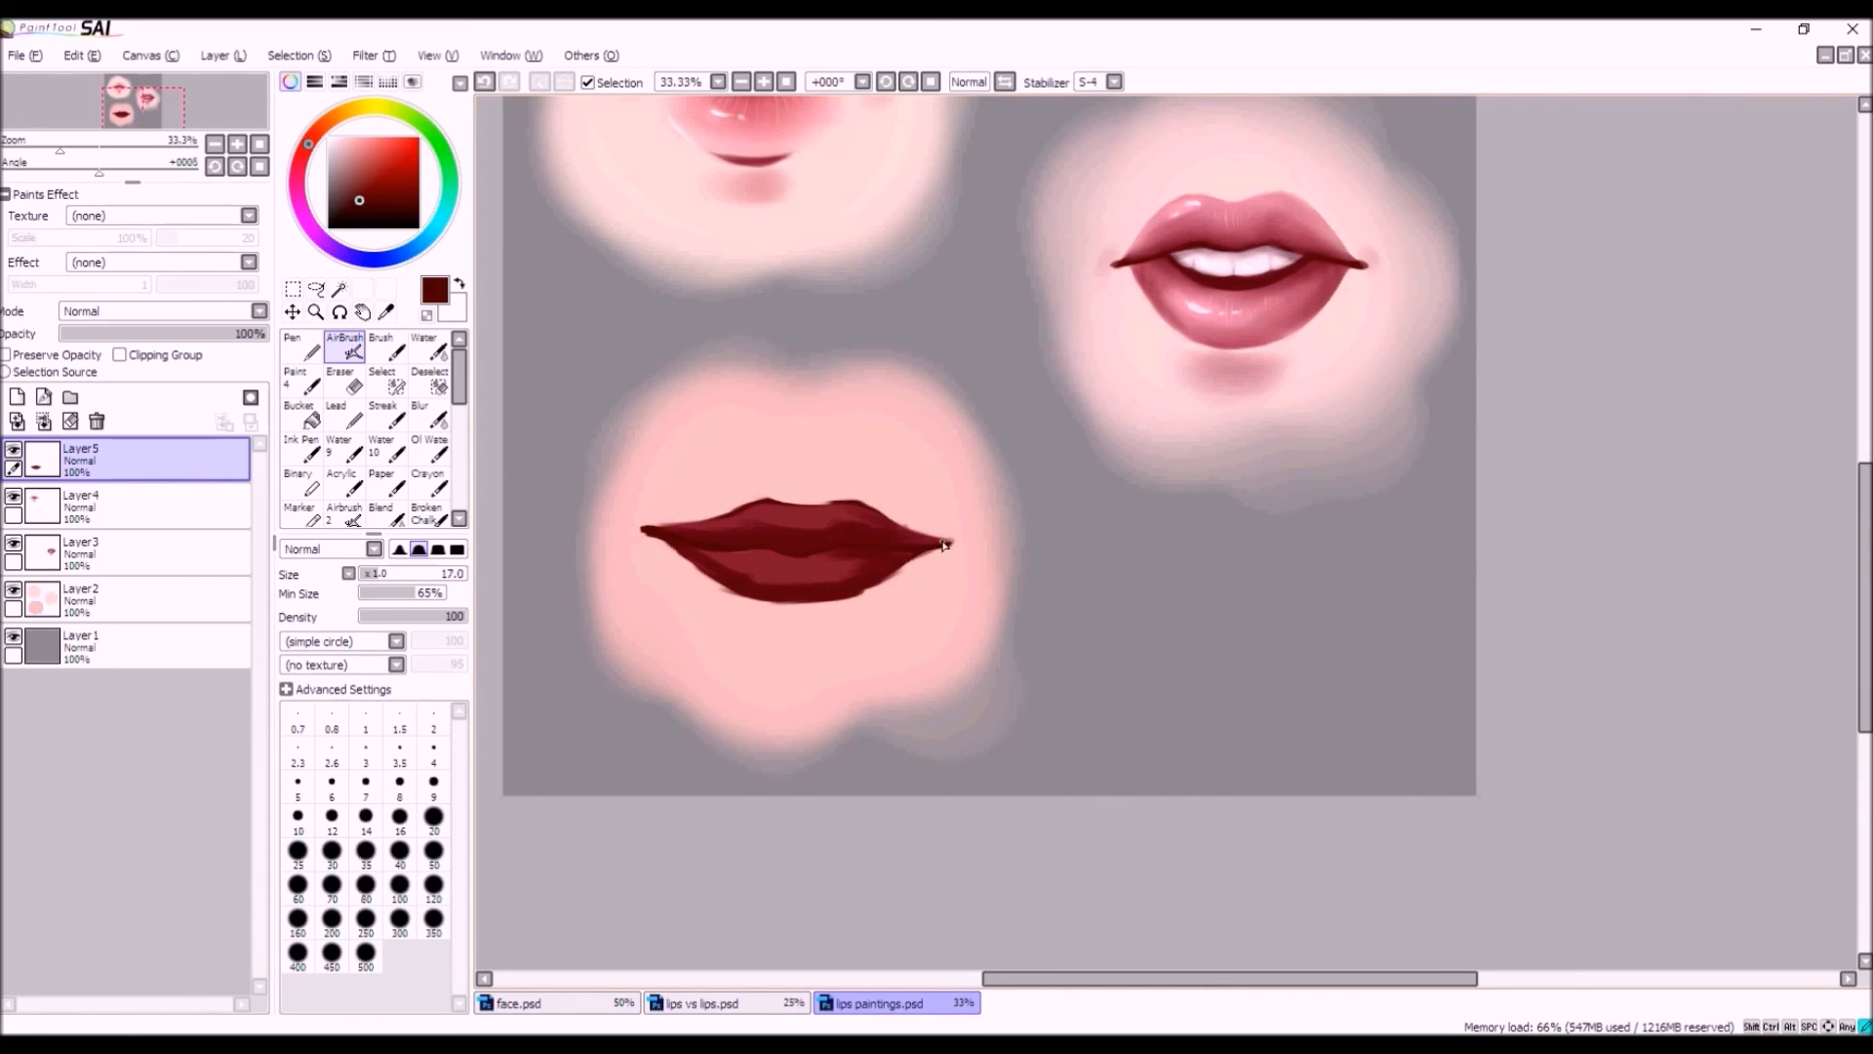
Try a light pink highlight on the lower lip with the AirBrush at size 62 and undo it.
{"action": "left_click", "coordinate": [788, 550], "text": "alt"}
{"action": "left_click", "coordinate": [806, 522], "text": "alt"}
{"action": "mouse_move", "coordinate": [371, 179]}
{"action": "left_mouse_down"}
{"action": "mouse_move", "coordinate": [373, 154]}
{"action": "mouse_move", "coordinate": [307, 145]}
{"action": "mouse_move", "coordinate": [365, 156]}
{"action": "left_mouse_up"}
{"action": "left_click", "coordinate": [366, 163]}
{"action": "left_click_drag", "start_coordinate": [377, 576], "coordinate": [439, 578]}
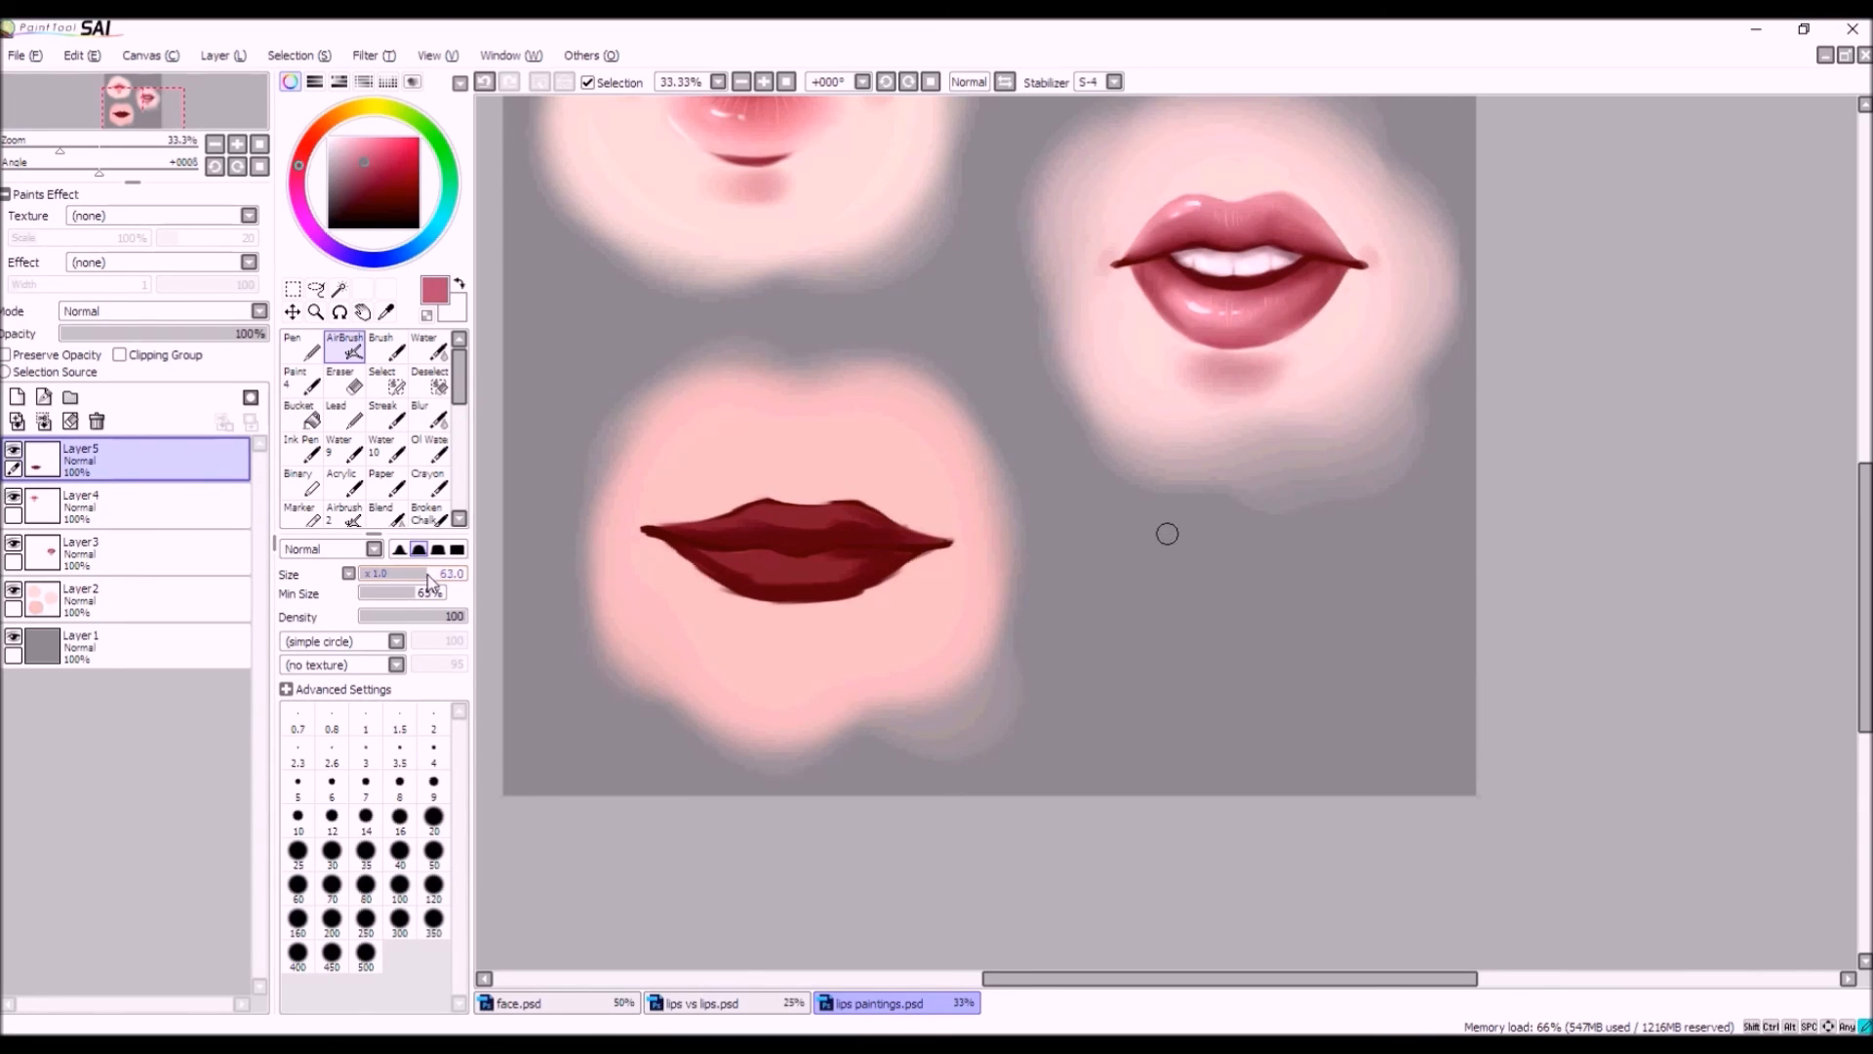
{"action": "mouse_move", "coordinate": [748, 567]}
{"action": "left_mouse_down"}
{"action": "mouse_move", "coordinate": [797, 559]}
{"action": "mouse_move", "coordinate": [735, 561]}
{"action": "left_mouse_up"}
{"action": "left_click", "coordinate": [485, 82]}
{"action": "left_click", "coordinate": [485, 82]}
Highlight the centre of the lower lip with a muted rose tone derived from the upper lip's red, undoing the first attempt.
{"action": "left_click", "coordinate": [723, 526], "text": "alt"}
{"action": "left_click_drag", "start_coordinate": [372, 170], "coordinate": [298, 165]}
{"action": "left_click_drag", "start_coordinate": [765, 574], "coordinate": [794, 574]}
{"action": "key", "text": "ctrl+z"}
{"action": "left_click", "coordinate": [722, 524], "text": "alt"}
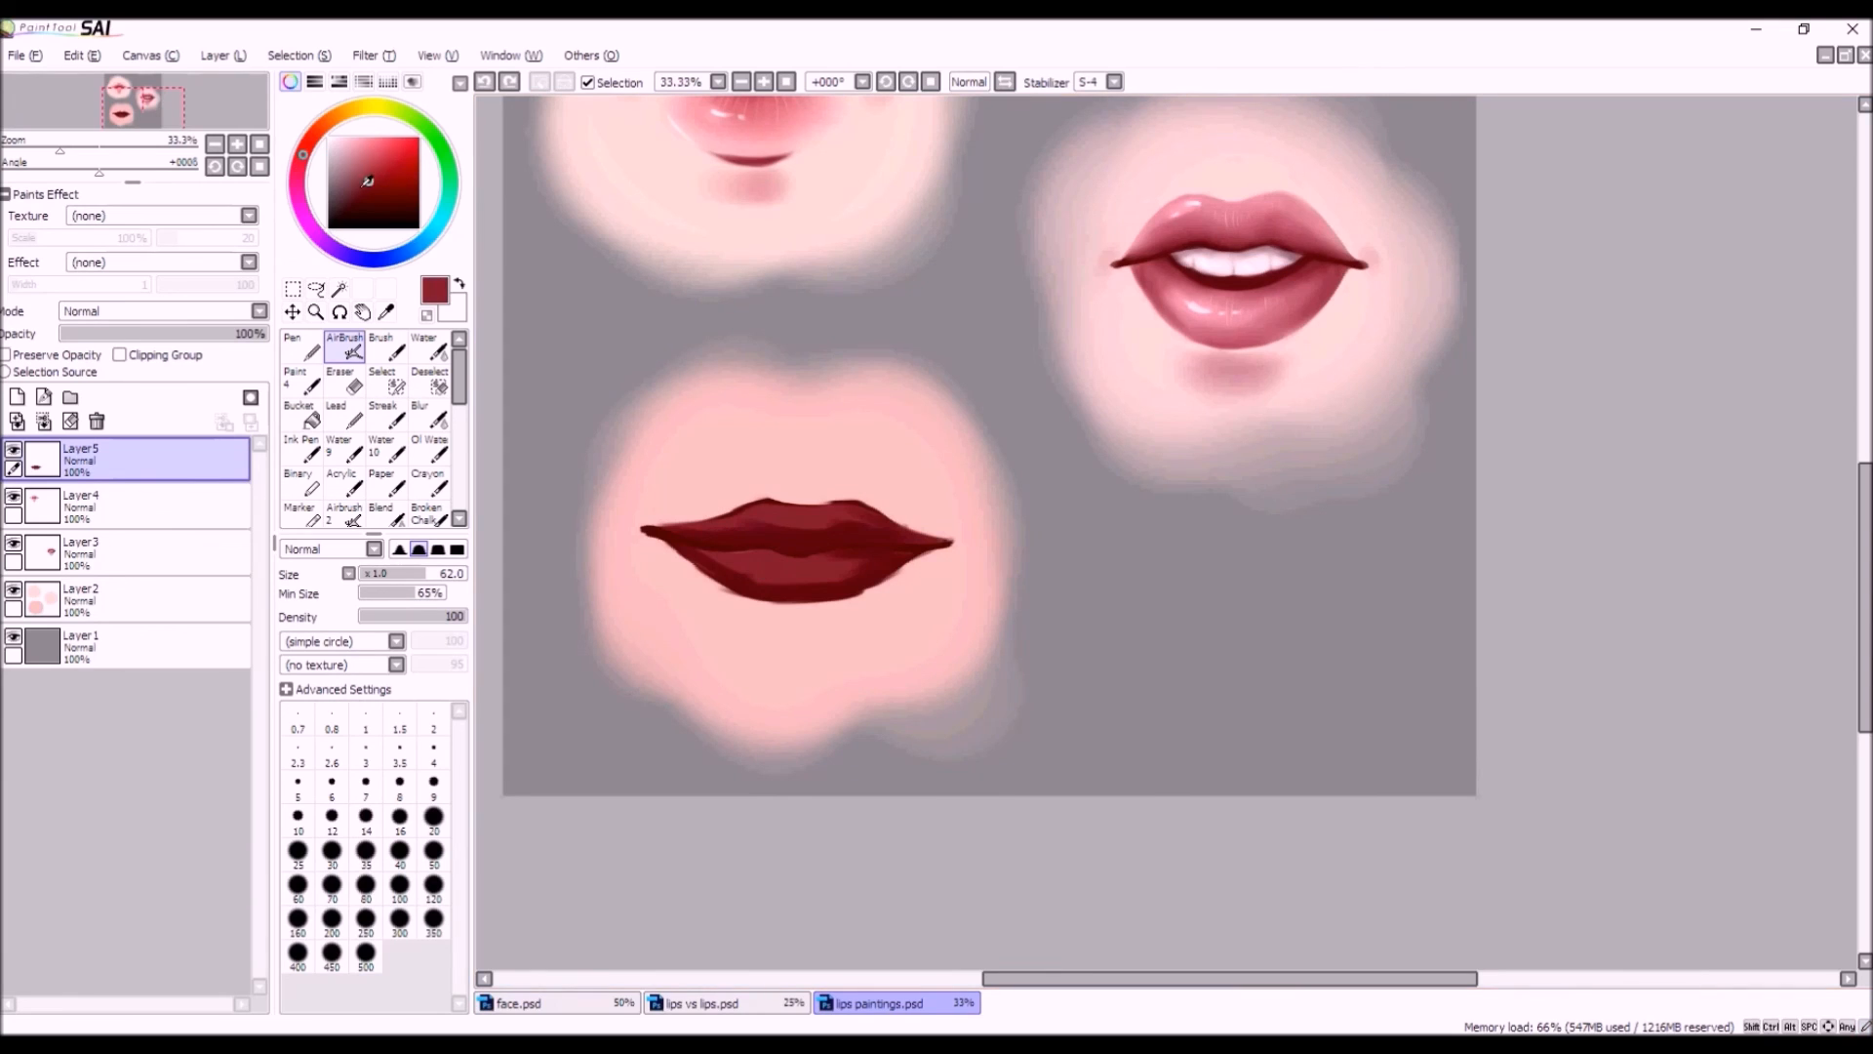
{"action": "left_click_drag", "start_coordinate": [370, 178], "coordinate": [308, 173]}
{"action": "mouse_move", "coordinate": [747, 574]}
{"action": "left_mouse_down"}
{"action": "mouse_move", "coordinate": [790, 577]}
{"action": "mouse_move", "coordinate": [770, 549]}
{"action": "mouse_move", "coordinate": [817, 560]}
{"action": "mouse_move", "coordinate": [775, 567]}
{"action": "mouse_move", "coordinate": [827, 564]}
{"action": "left_mouse_up"}
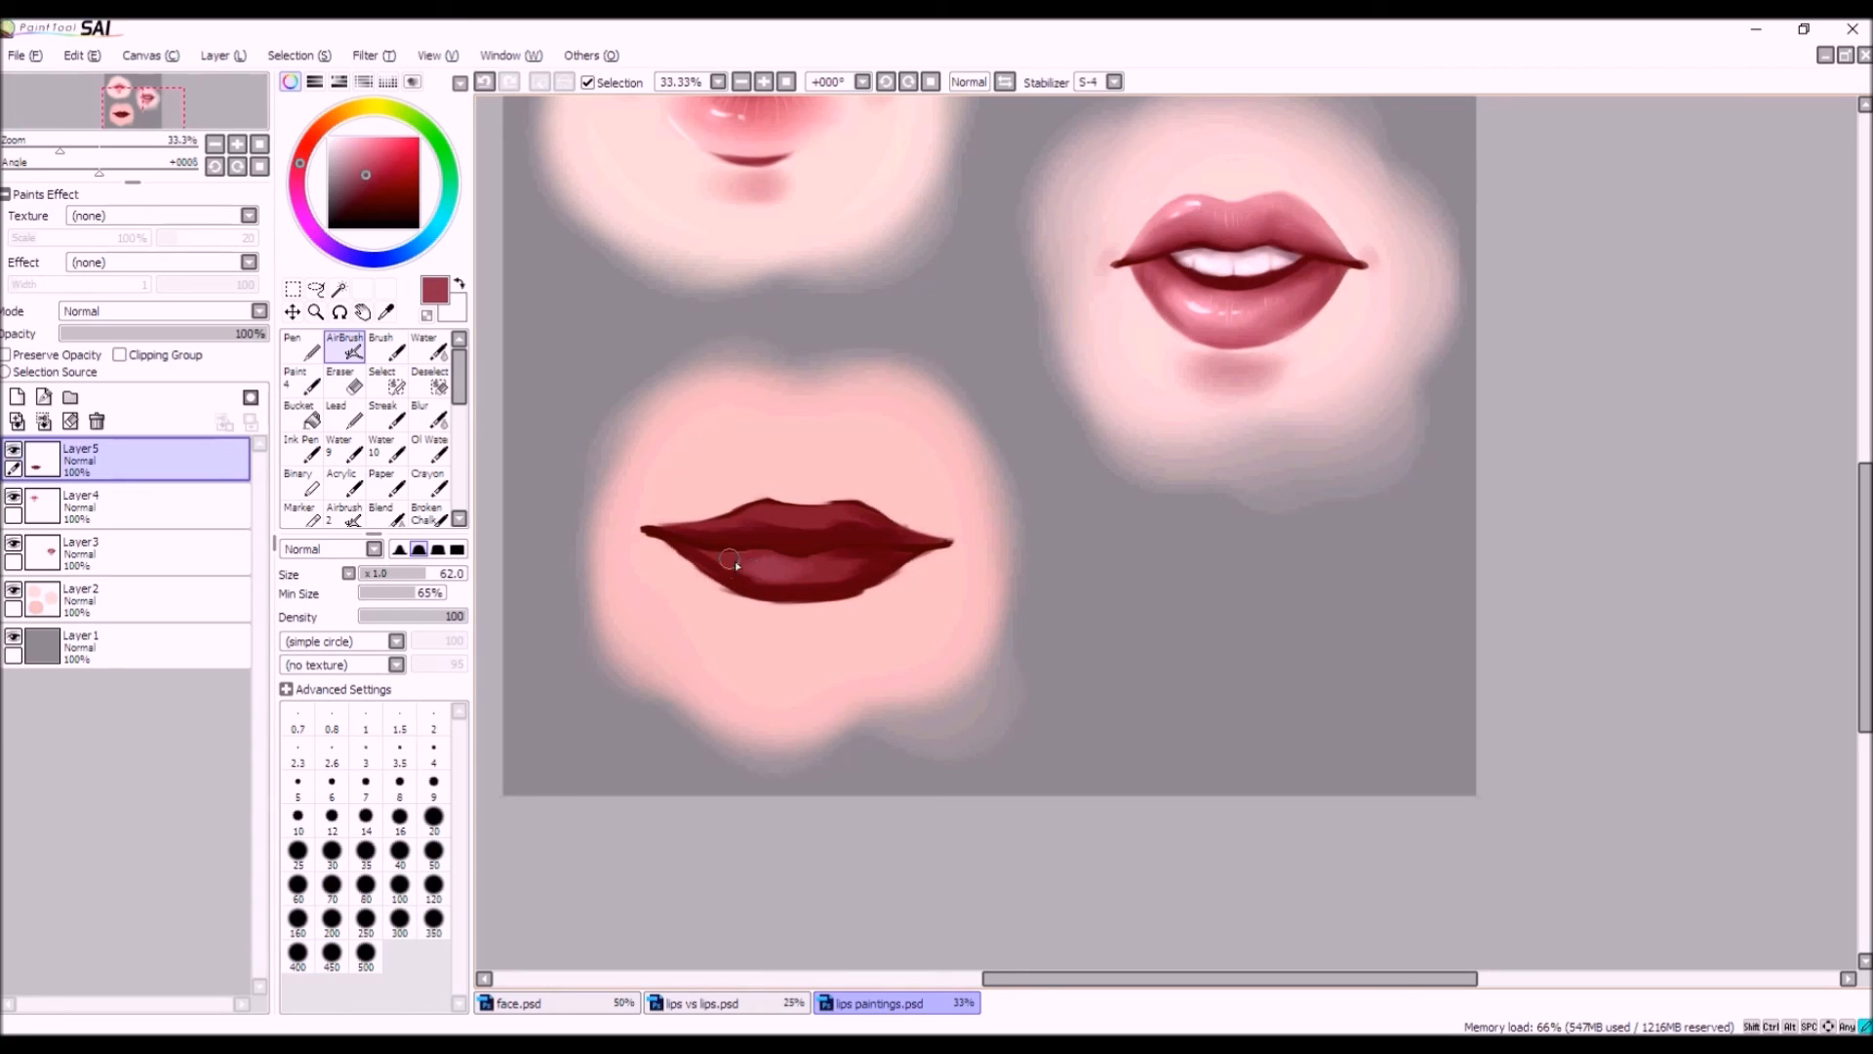
Lighten the upper lip with crimson and refine its left side and cupid's bow with the AirBrush at size 24.
{"action": "left_click", "coordinate": [371, 176]}
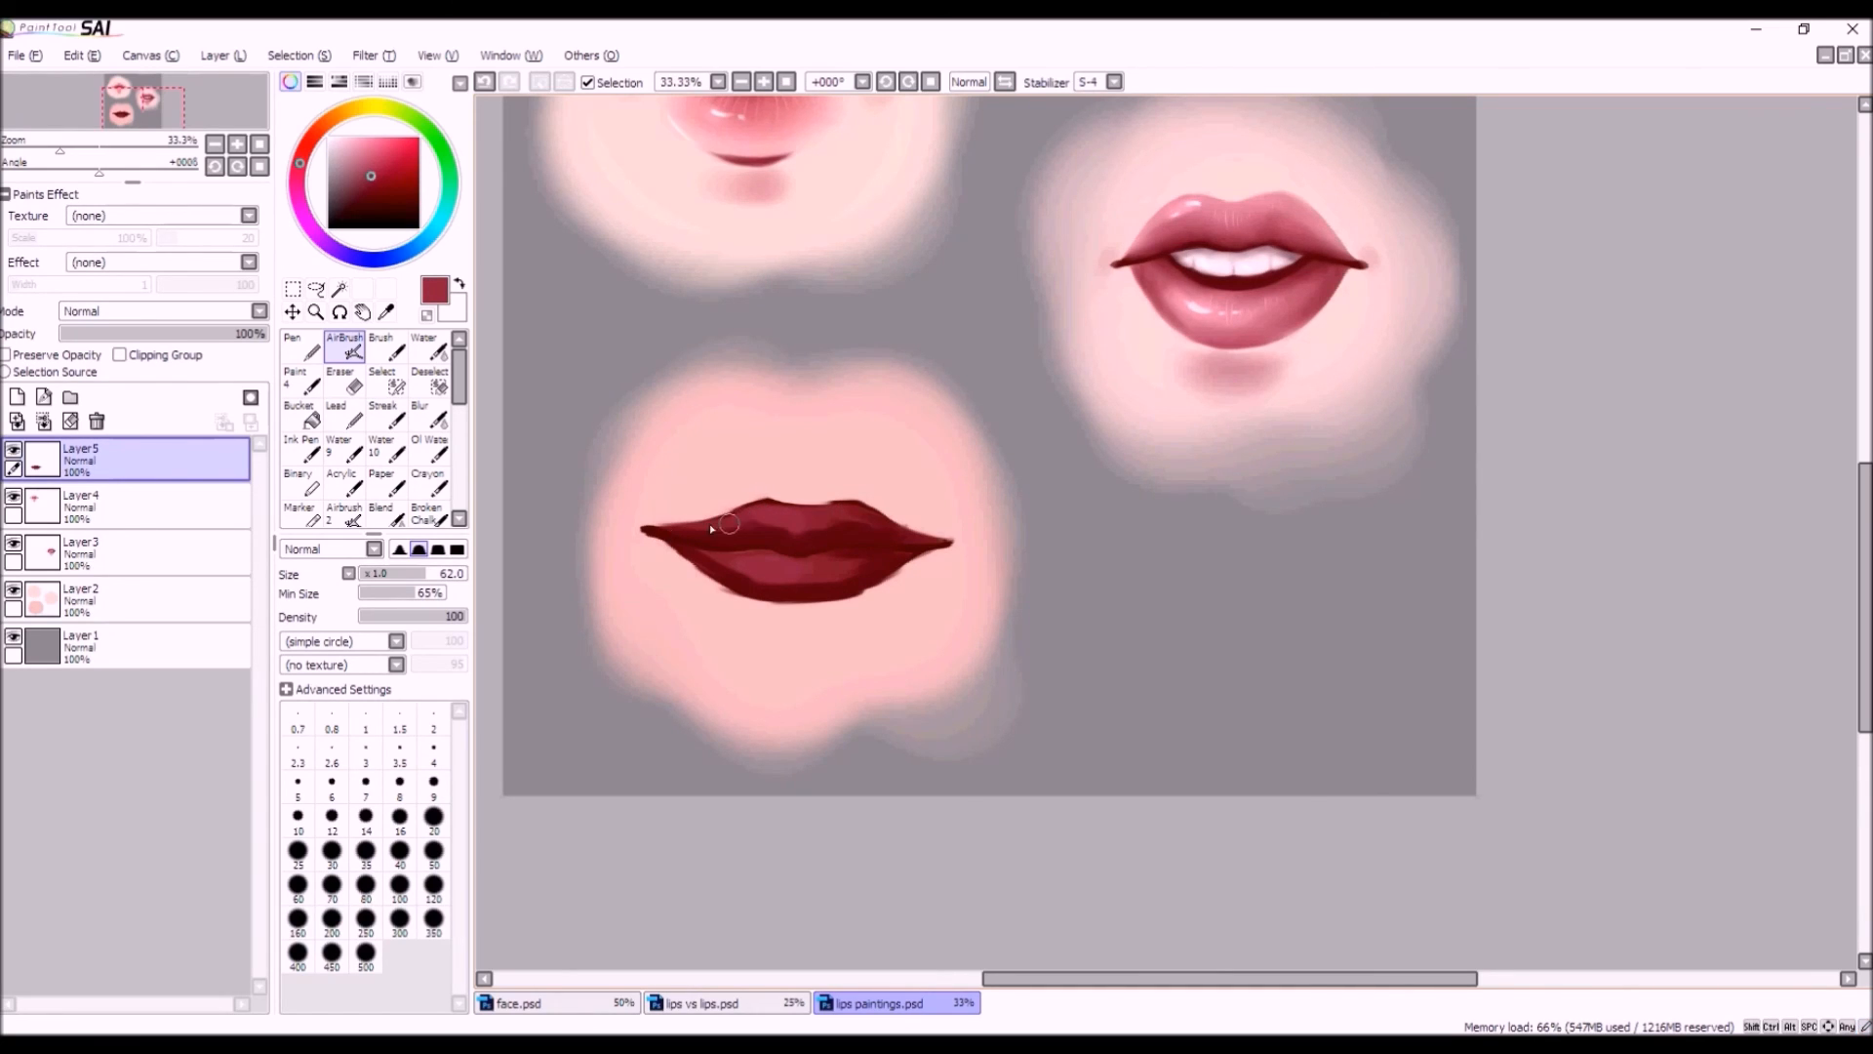
{"action": "left_click", "coordinate": [484, 82]}
{"action": "key", "text": "ctrl+y"}
{"action": "left_click", "coordinate": [394, 575]}
{"action": "left_click", "coordinate": [389, 574]}
{"action": "left_click_drag", "start_coordinate": [730, 516], "coordinate": [654, 529]}
{"action": "left_click_drag", "start_coordinate": [813, 511], "coordinate": [772, 500]}
Touch up the upper lip with sampled dark red and crimson, and clean its left peak with the Eraser.
{"action": "left_click", "coordinate": [829, 532], "text": "alt"}
{"action": "mouse_move", "coordinate": [856, 526]}
{"action": "left_mouse_down"}
{"action": "mouse_move", "coordinate": [895, 539]}
{"action": "mouse_move", "coordinate": [784, 529]}
{"action": "left_mouse_up"}
{"action": "left_click", "coordinate": [485, 84]}
{"action": "left_click", "coordinate": [486, 86]}
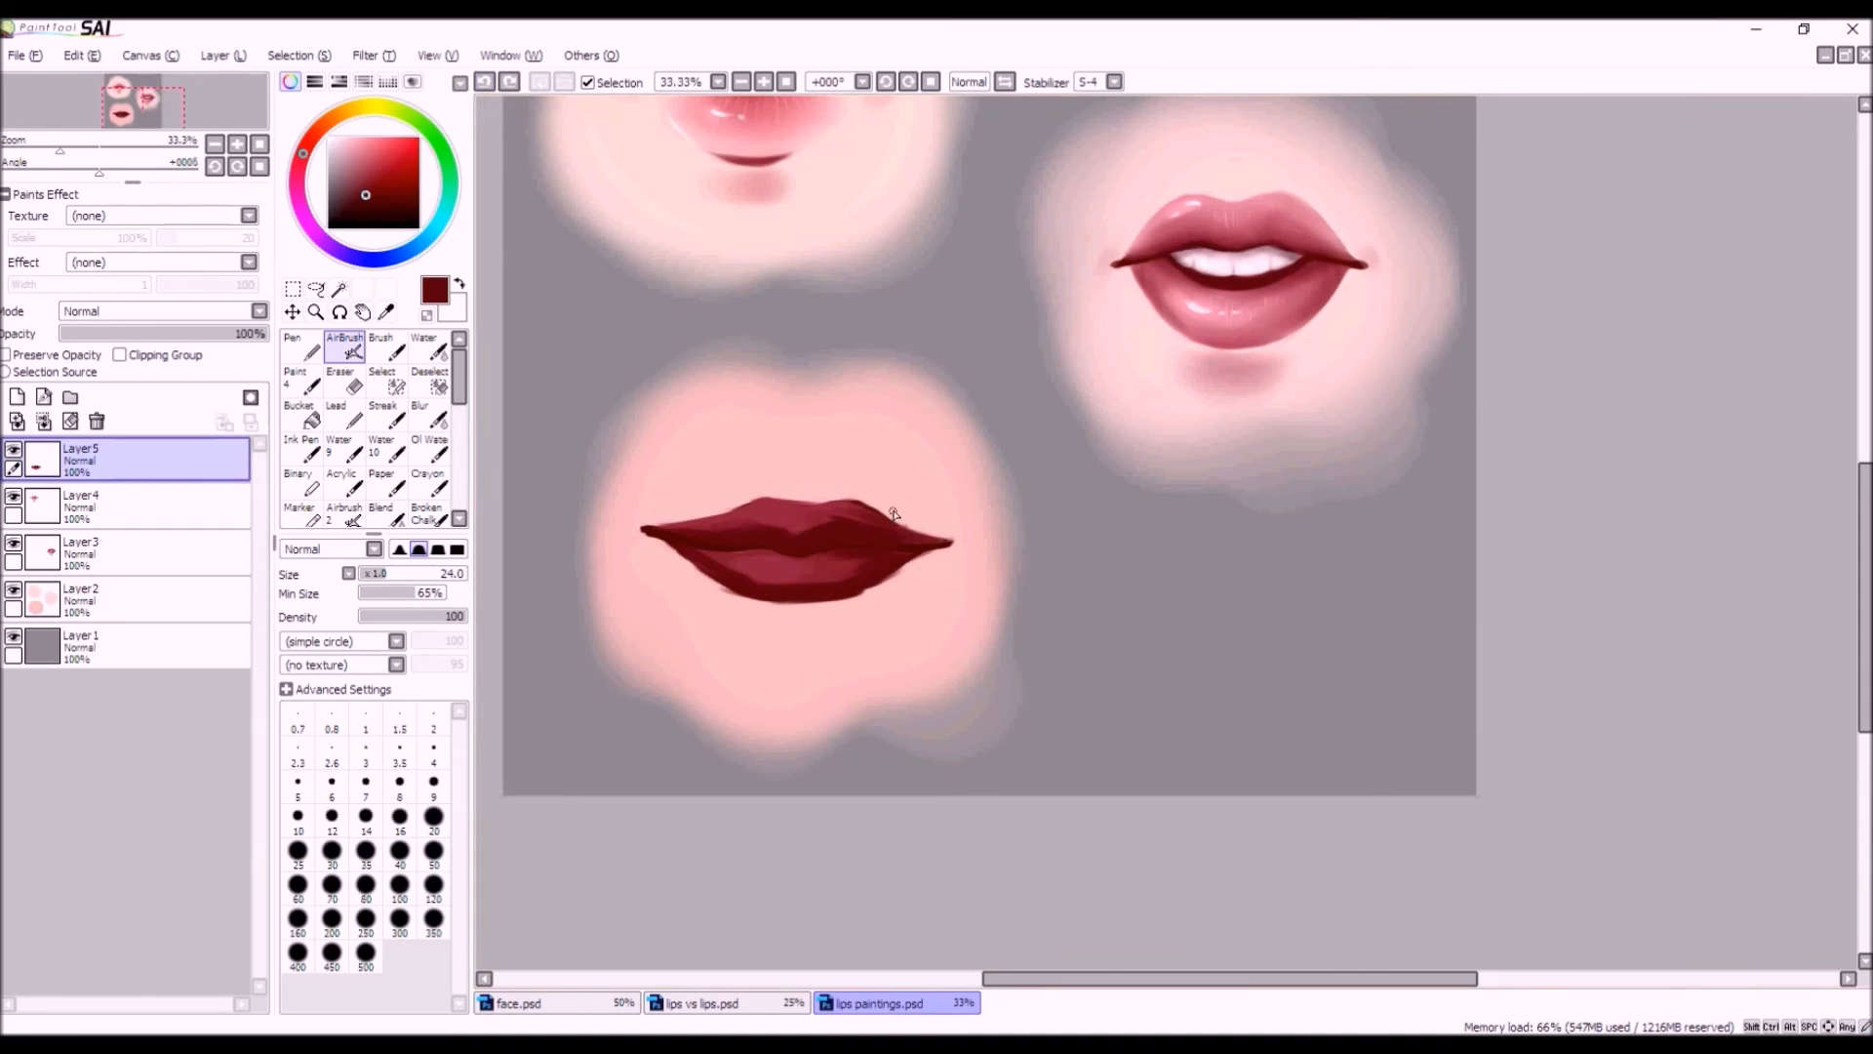
{"action": "left_click", "coordinate": [762, 509], "text": "alt"}
{"action": "mouse_move", "coordinate": [750, 511]}
{"action": "left_mouse_down"}
{"action": "mouse_move", "coordinate": [694, 525]}
{"action": "mouse_move", "coordinate": [751, 508]}
{"action": "left_mouse_up"}
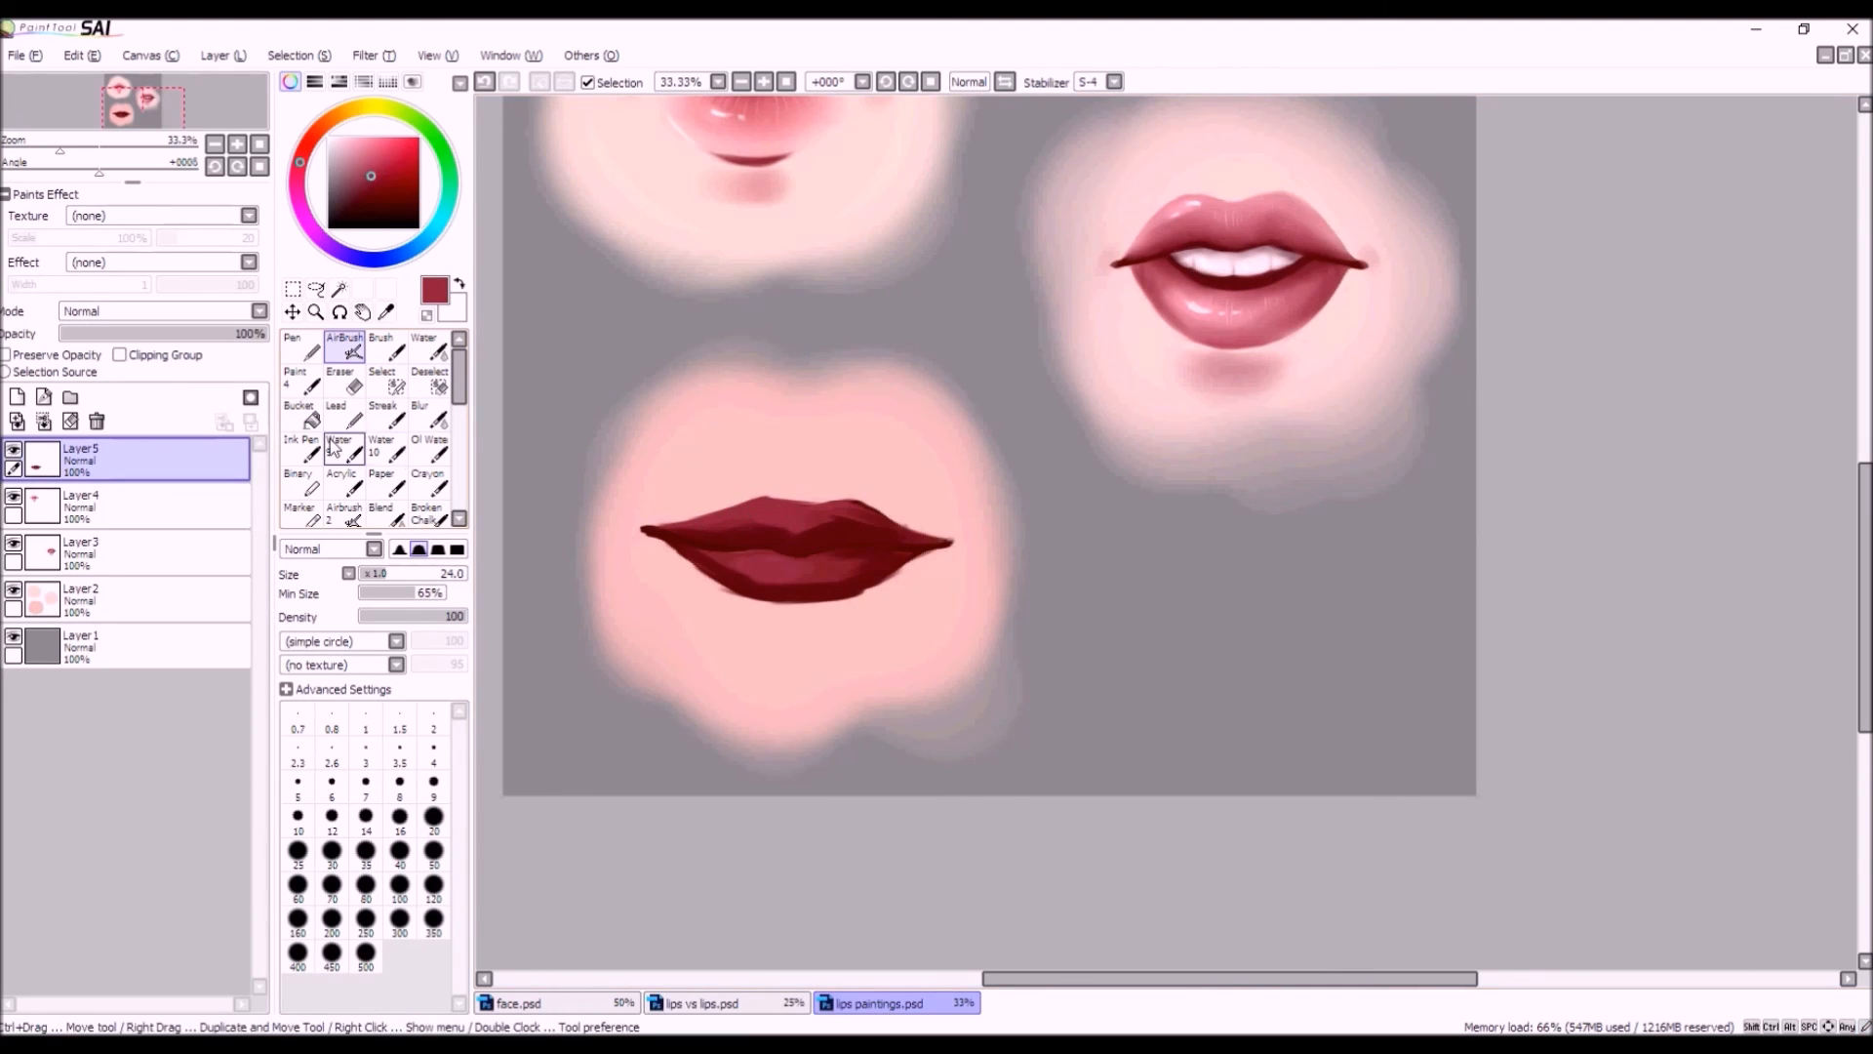
{"action": "left_click", "coordinate": [346, 382]}
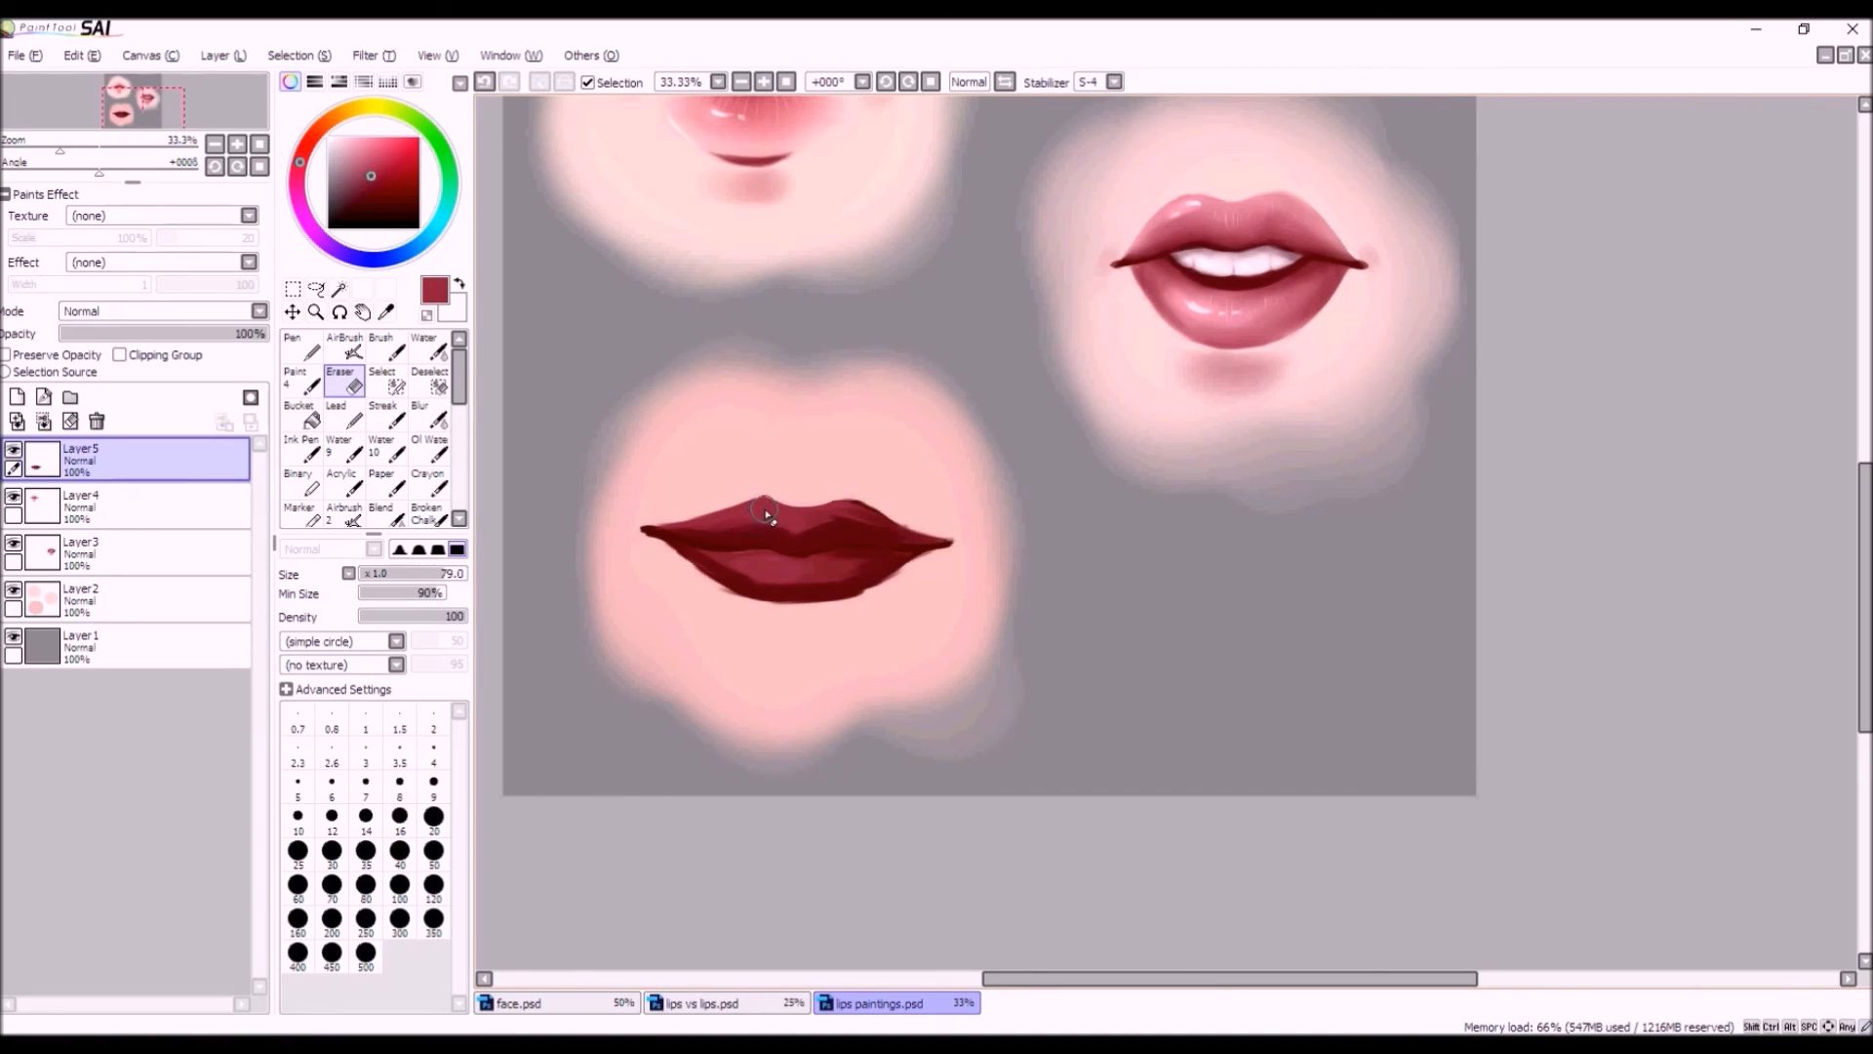
{"action": "left_click", "coordinate": [343, 350]}
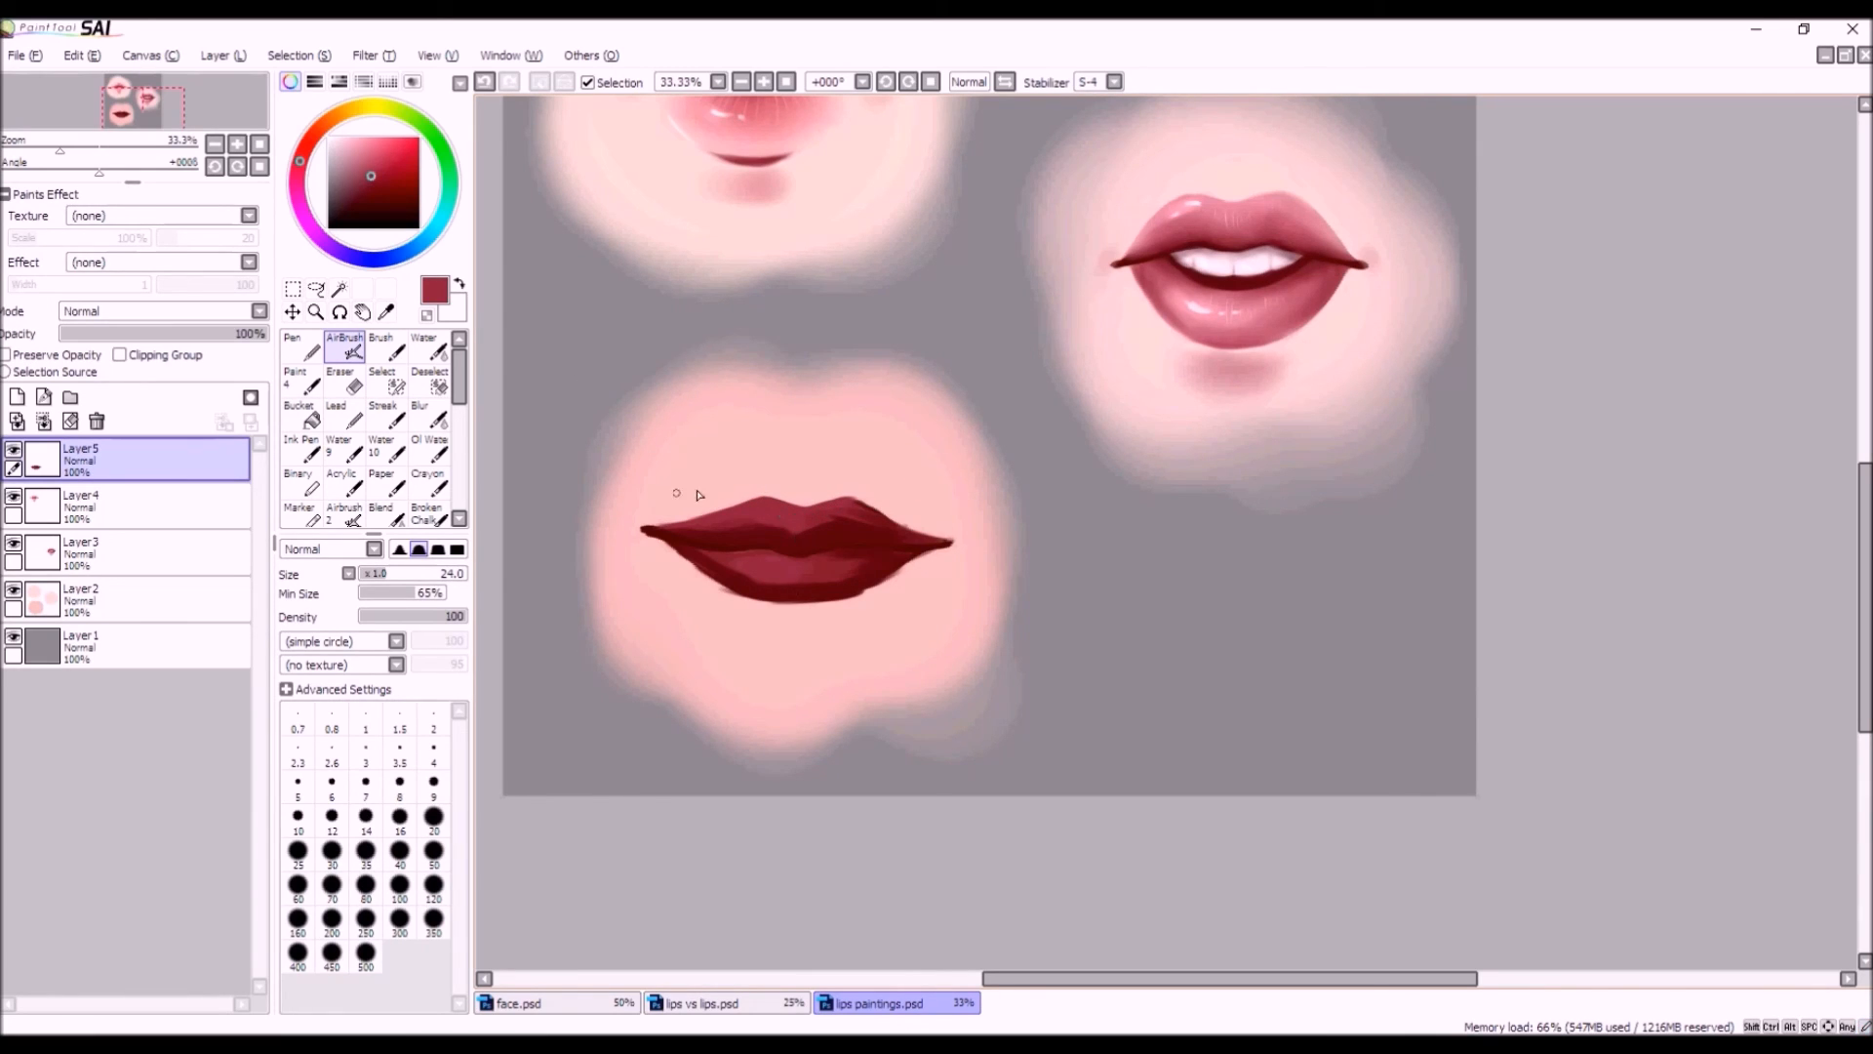
Darken the right mouth corner and deepen the shadow across the upper lip's lower half with sampled dark red.
{"action": "left_click", "coordinate": [829, 535], "text": "alt"}
{"action": "left_click", "coordinate": [802, 525], "text": "alt"}
{"action": "left_click", "coordinate": [485, 82]}
{"action": "left_click", "coordinate": [374, 198]}
{"action": "left_click_drag", "start_coordinate": [934, 547], "coordinate": [938, 548]}
{"action": "left_click", "coordinate": [821, 526], "text": "alt"}
{"action": "left_click", "coordinate": [864, 534], "text": "alt"}
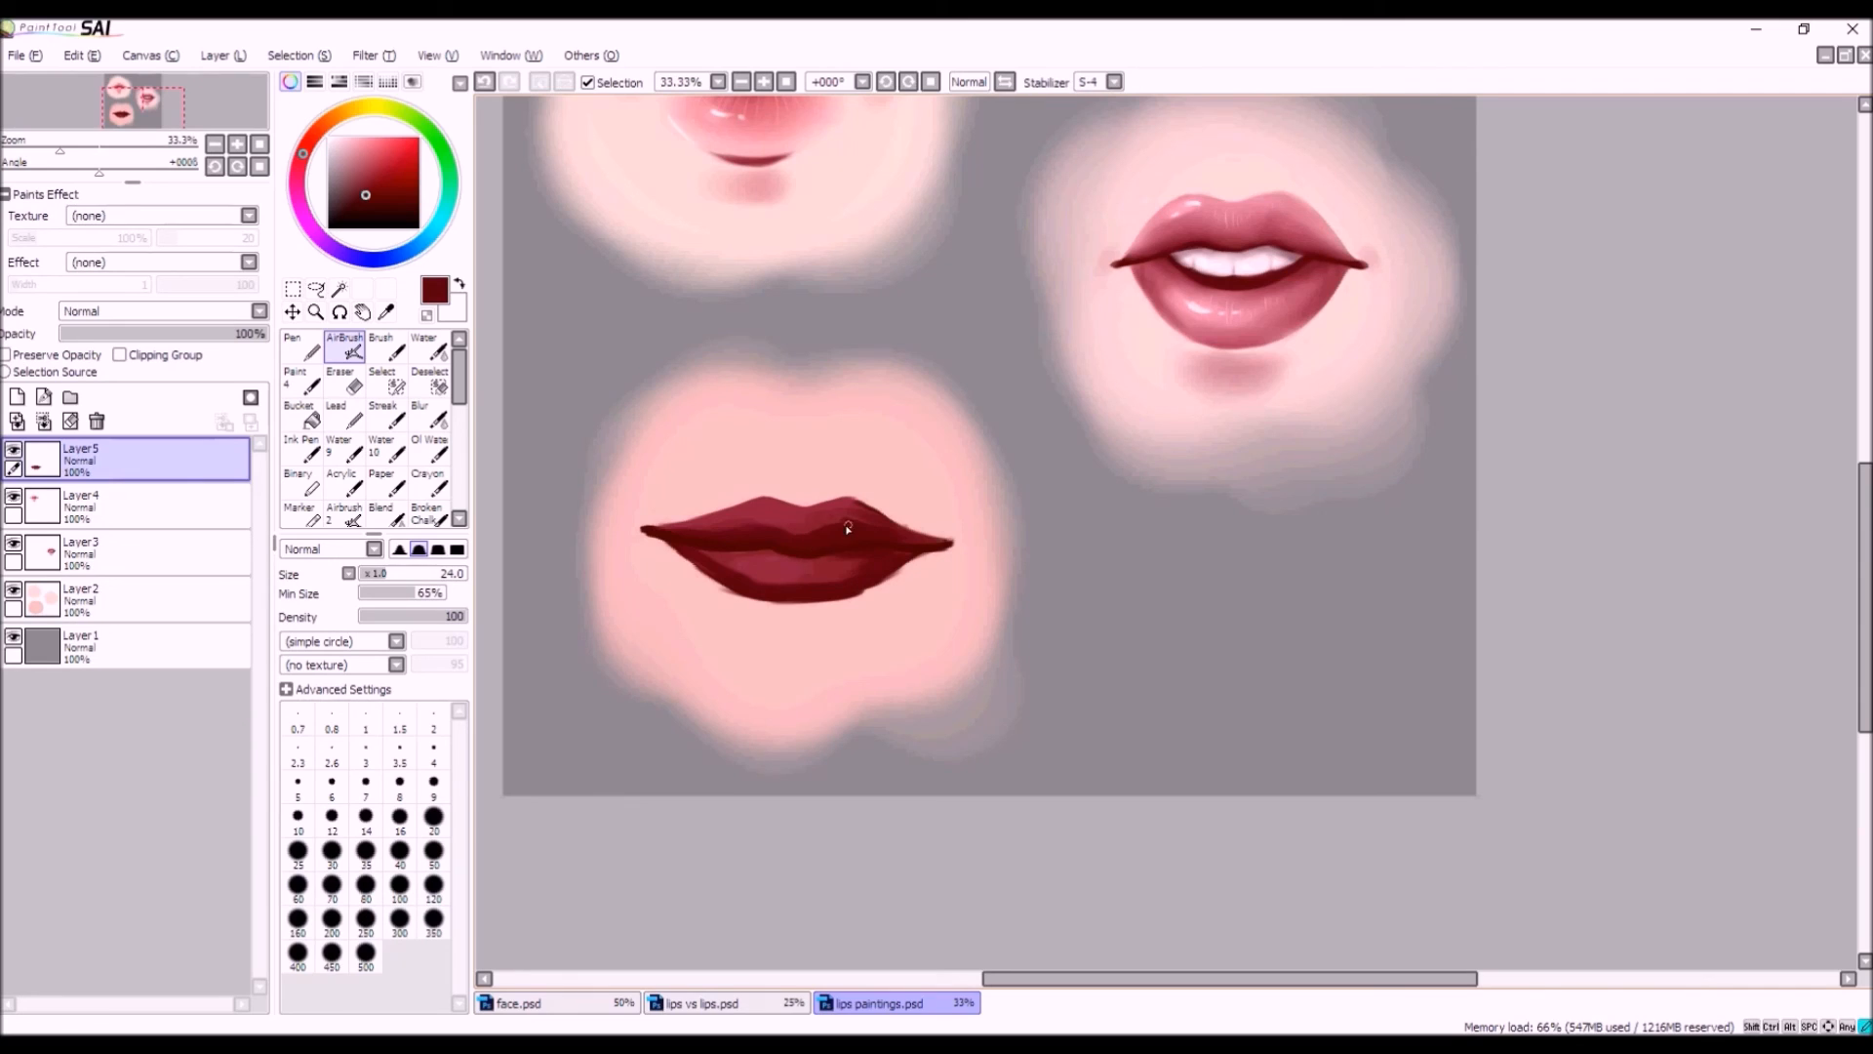
{"action": "left_click_drag", "start_coordinate": [770, 528], "coordinate": [723, 523]}
Soften the shading around the mouth line with dark red and crimson, using the AirBrush at size 51 and density 85.
{"action": "left_click", "coordinate": [374, 204]}
{"action": "left_click", "coordinate": [382, 199]}
{"action": "left_click_drag", "start_coordinate": [396, 575], "coordinate": [415, 579]}
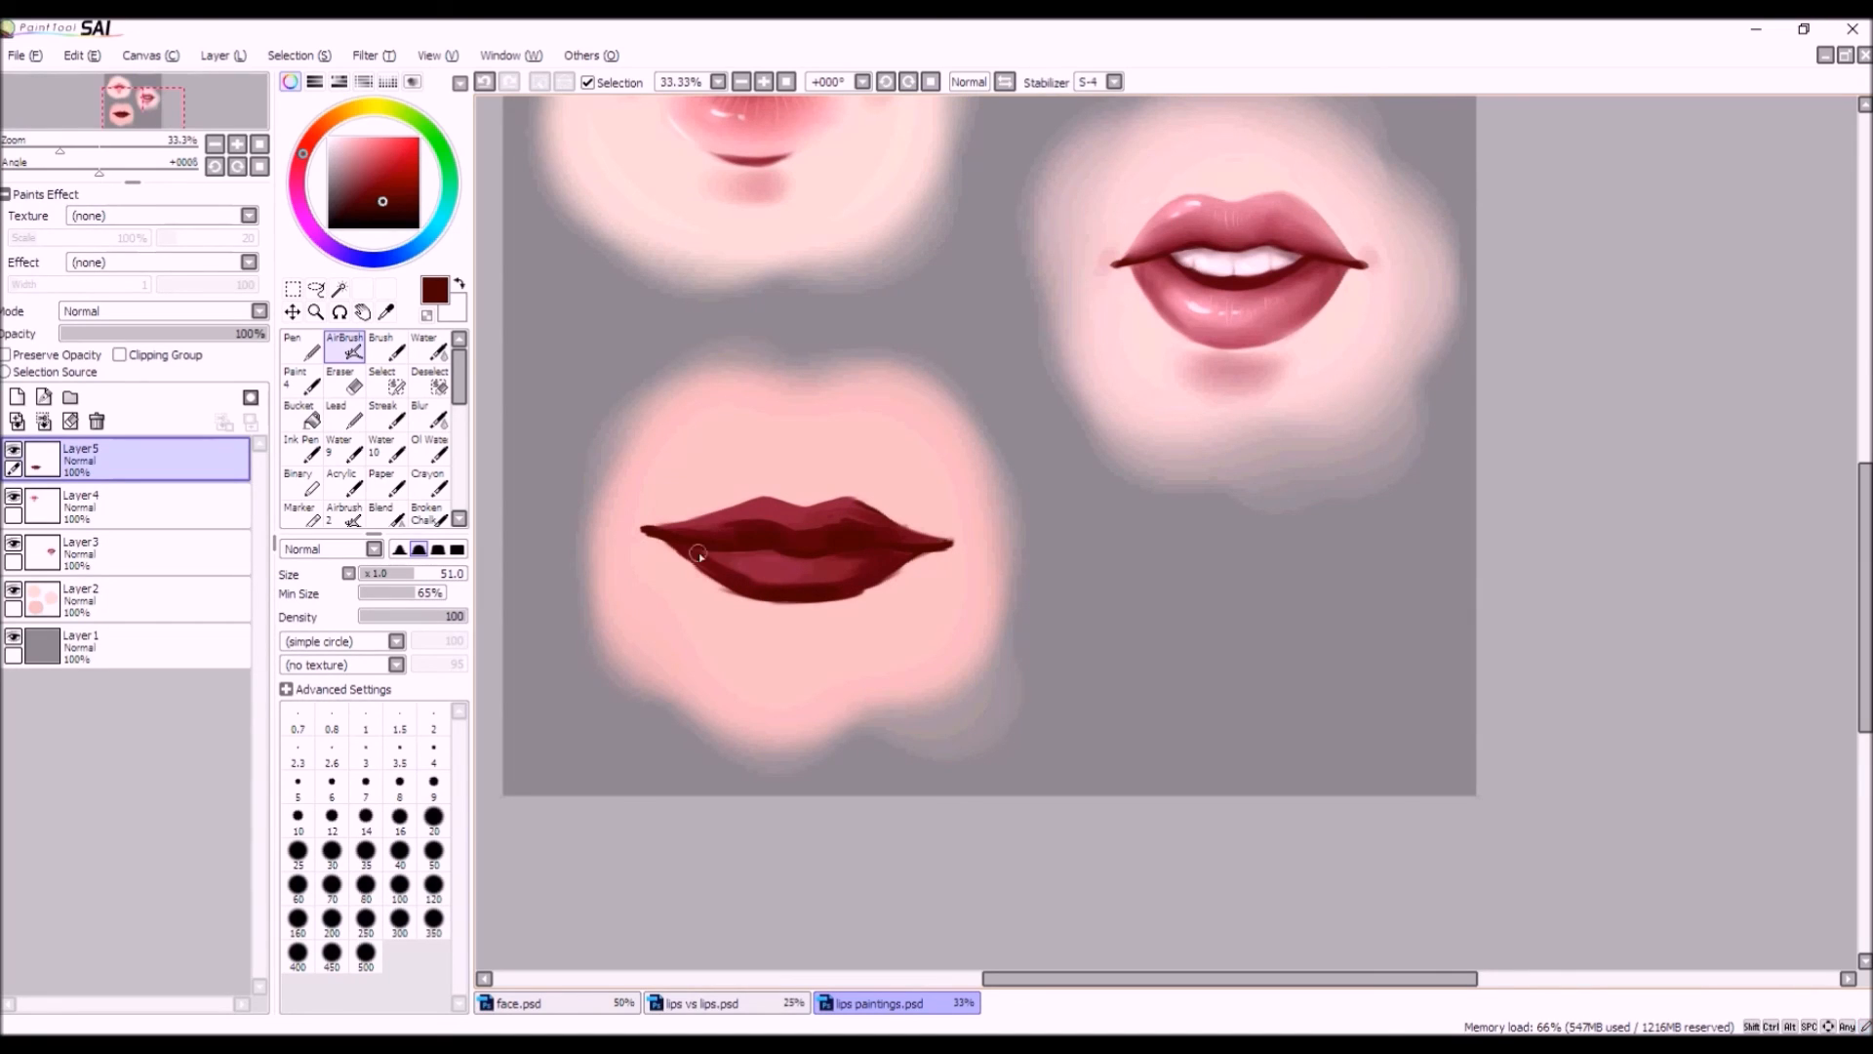
{"action": "left_click", "coordinate": [795, 519], "text": "alt"}
{"action": "left_click_drag", "start_coordinate": [454, 615], "coordinate": [451, 628]}
{"action": "mouse_move", "coordinate": [795, 534]}
{"action": "left_mouse_down"}
{"action": "mouse_move", "coordinate": [754, 511]}
{"action": "mouse_move", "coordinate": [798, 527]}
{"action": "mouse_move", "coordinate": [691, 534]}
{"action": "mouse_move", "coordinate": [673, 555]}
{"action": "mouse_move", "coordinate": [646, 530]}
{"action": "mouse_move", "coordinate": [738, 570]}
{"action": "left_mouse_up"}
{"action": "left_click_drag", "start_coordinate": [869, 557], "coordinate": [736, 534]}
{"action": "right_click", "coordinate": [812, 538]}
{"action": "mouse_move", "coordinate": [858, 534]}
{"action": "left_mouse_down"}
{"action": "mouse_move", "coordinate": [781, 527]}
{"action": "mouse_move", "coordinate": [876, 530]}
{"action": "mouse_move", "coordinate": [723, 525]}
{"action": "left_mouse_up"}
{"action": "left_click", "coordinate": [484, 81]}
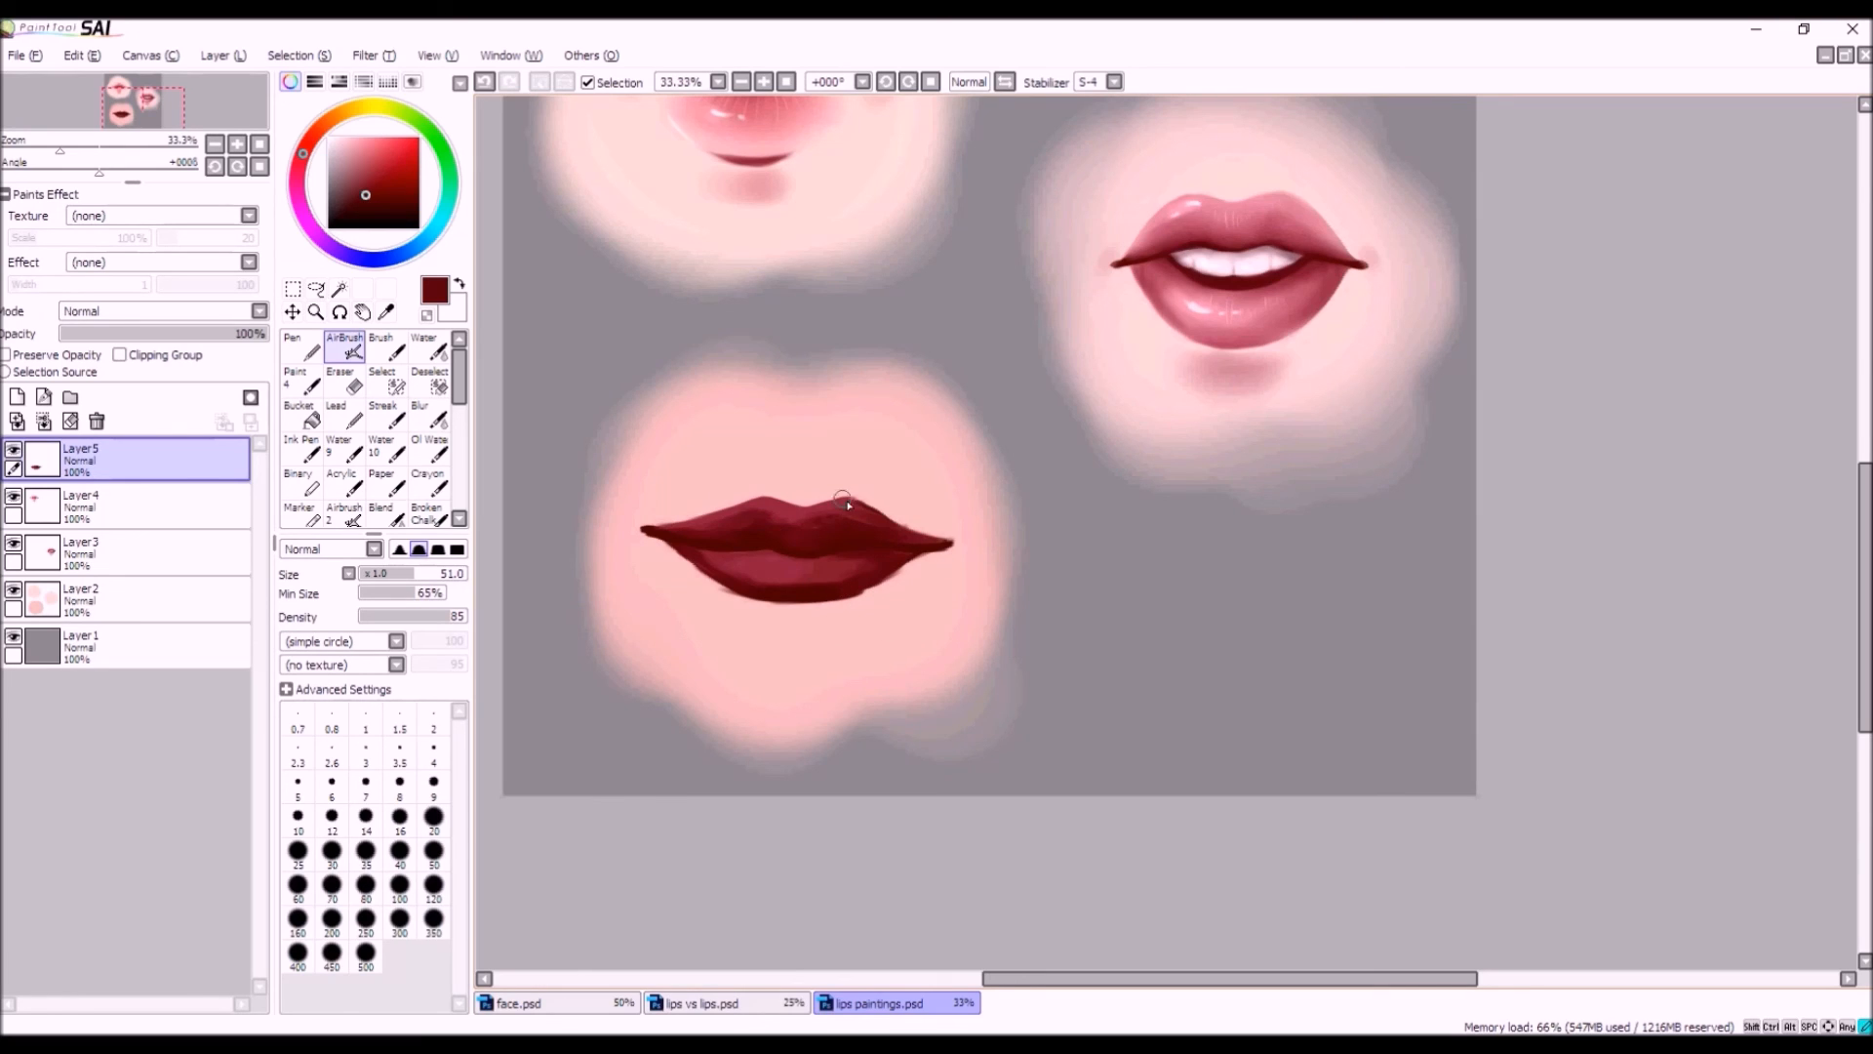
{"action": "left_click", "coordinate": [627, 587]}
{"action": "scroll", "coordinate": [722, 603], "scroll_direction": "down", "scroll_amount": 6}
{"action": "scroll", "coordinate": [741, 608], "scroll_direction": "up", "scroll_amount": 5}
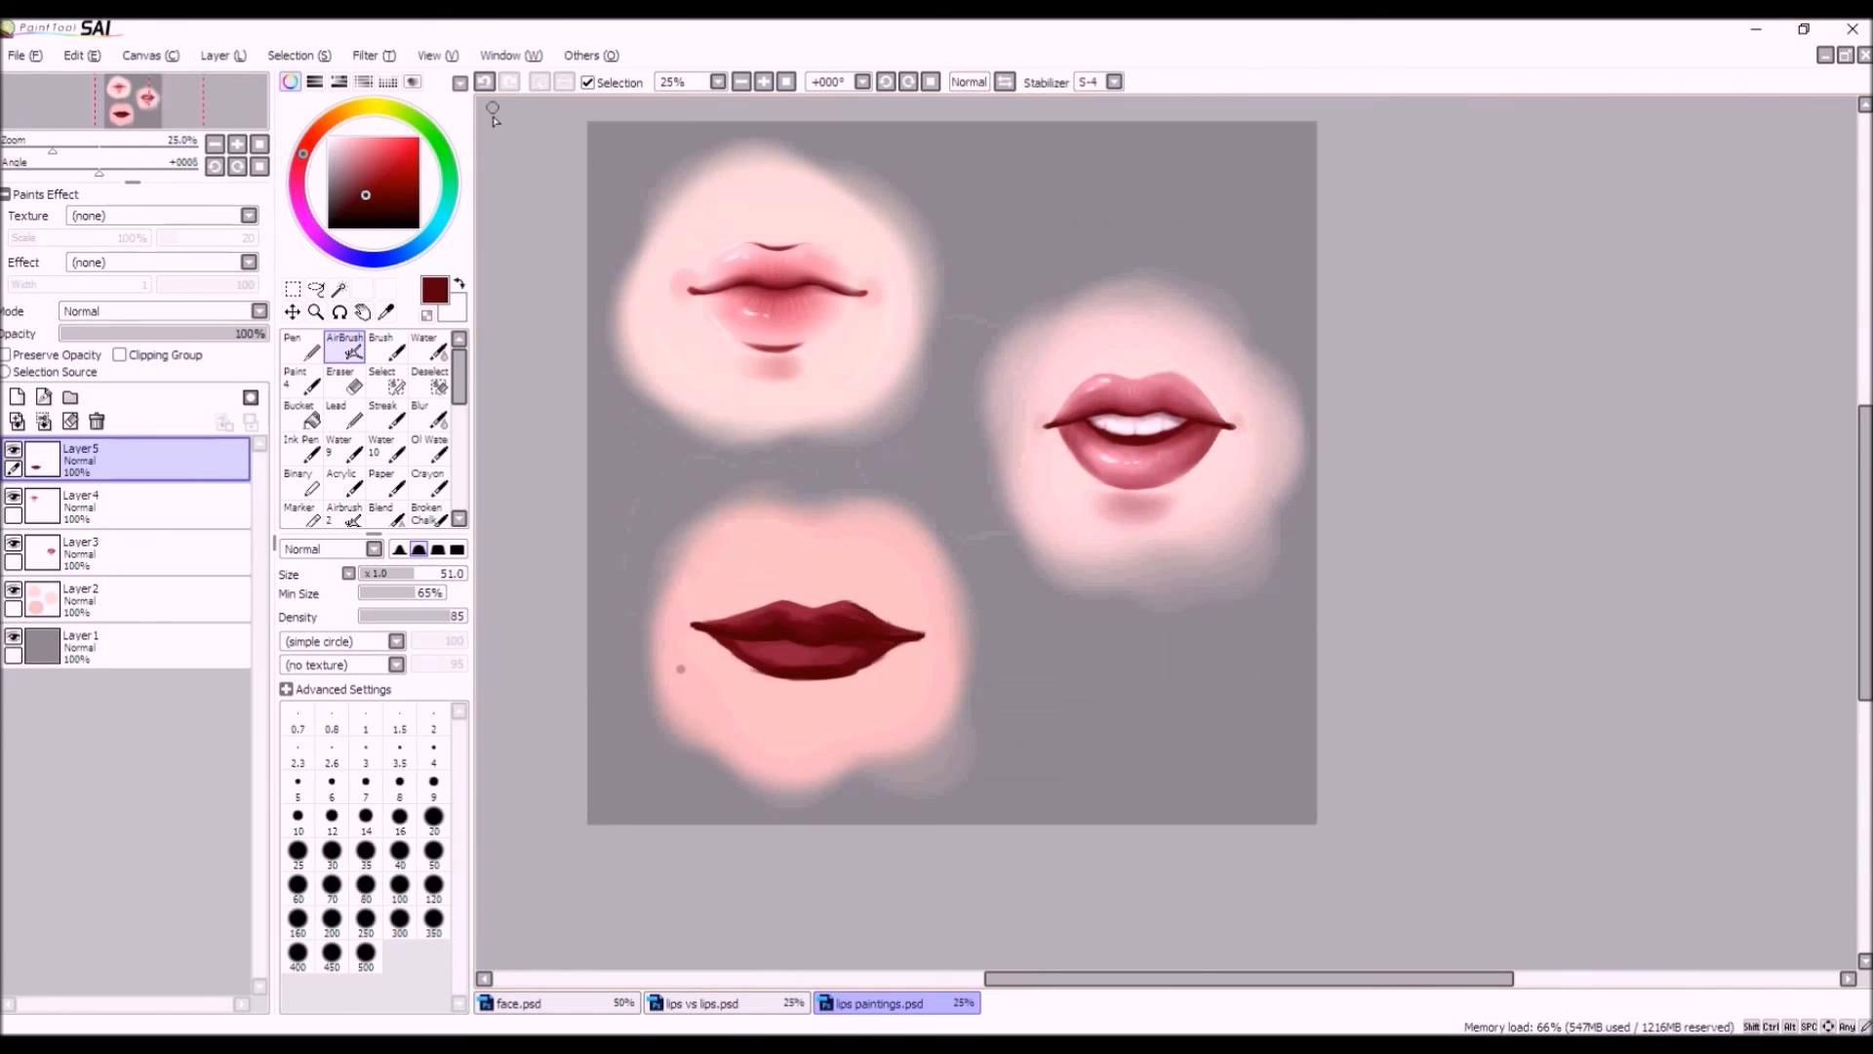
{"action": "left_click", "coordinate": [496, 84]}
Touch up the lips' shading with short strokes of the lighter crimson sampled from them.
{"action": "scroll", "coordinate": [683, 483], "scroll_direction": "up", "scroll_amount": 2}
{"action": "left_click", "coordinate": [759, 539], "text": "alt"}
{"action": "mouse_move", "coordinate": [758, 539]}
{"action": "left_mouse_down"}
{"action": "mouse_move", "coordinate": [827, 539]}
{"action": "mouse_move", "coordinate": [820, 554]}
{"action": "left_mouse_up"}
{"action": "left_click_drag", "start_coordinate": [675, 546], "coordinate": [709, 543]}
Blend the shading across the upper and lower lip with the Water brush at size 80.
{"action": "scroll", "coordinate": [817, 555], "scroll_direction": "down", "scroll_amount": 5}
{"action": "scroll", "coordinate": [709, 595], "scroll_direction": "up", "scroll_amount": 1}
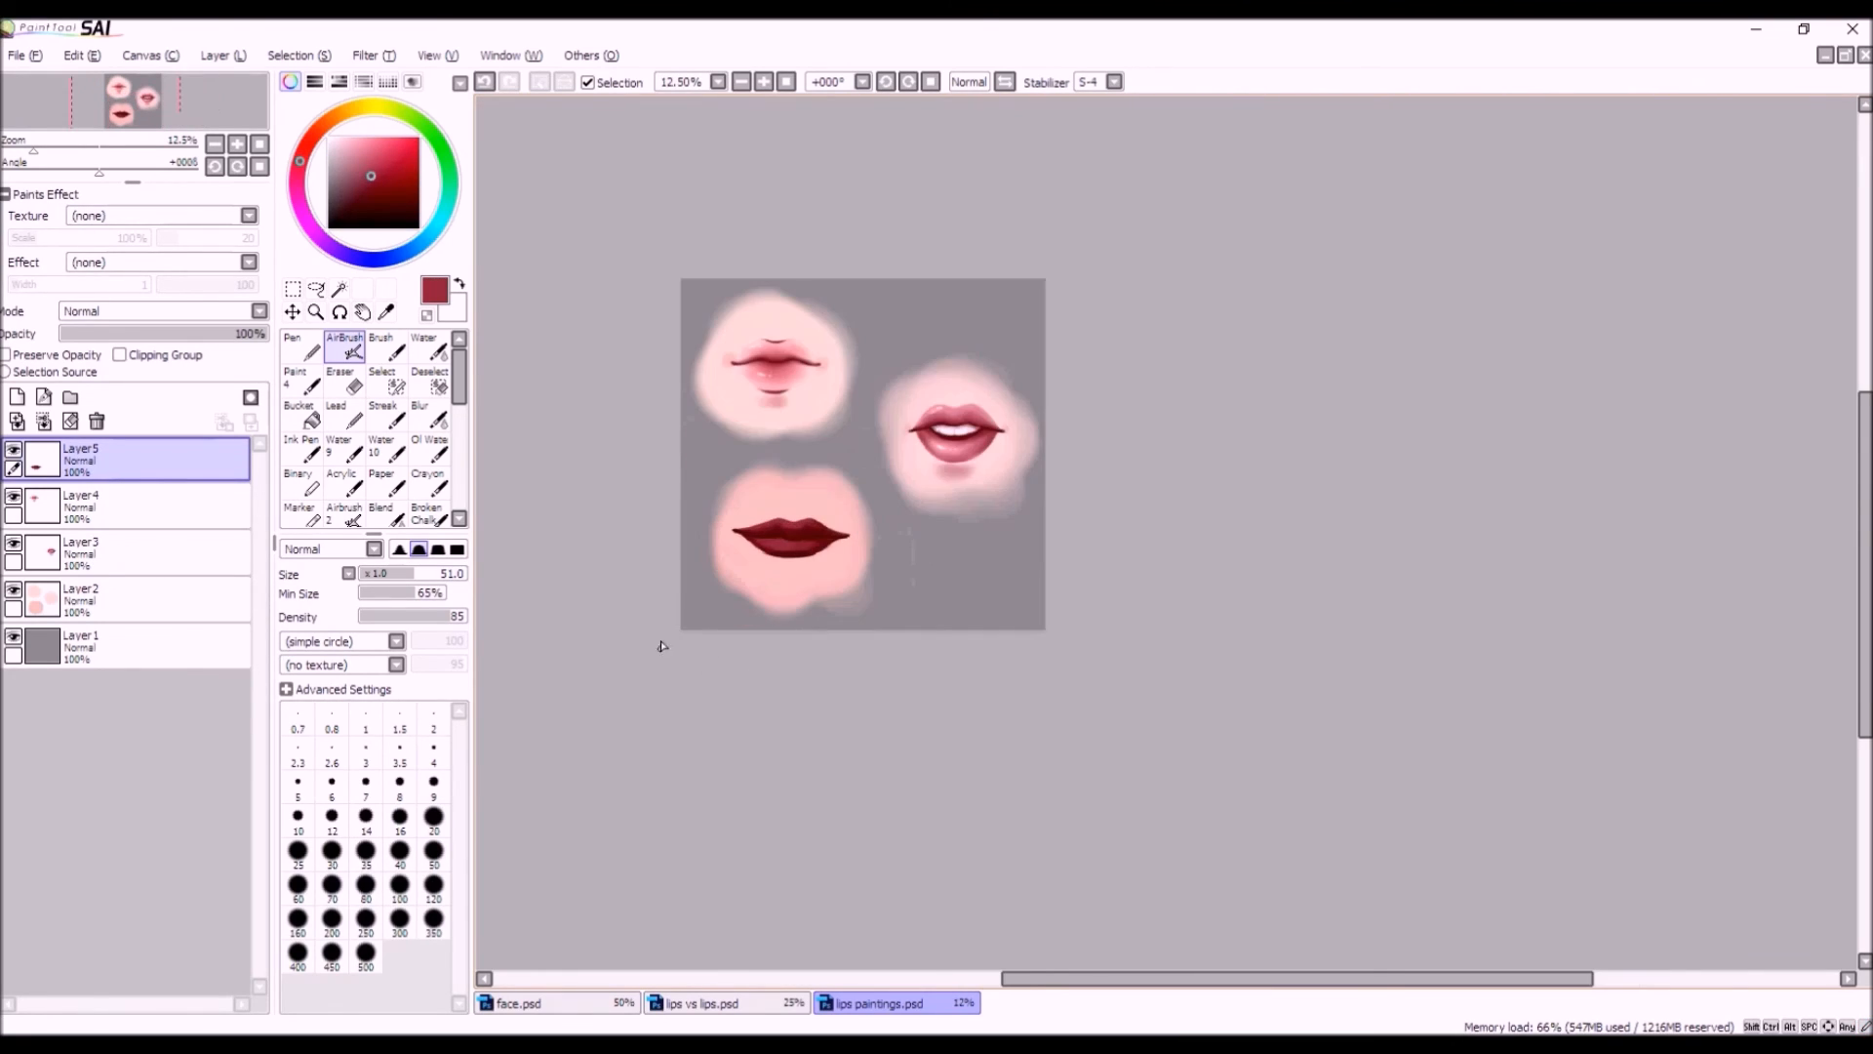
{"action": "scroll", "coordinate": [808, 591], "scroll_direction": "up", "scroll_amount": 2}
{"action": "scroll", "coordinate": [744, 543], "scroll_direction": "down", "scroll_amount": 2}
{"action": "scroll", "coordinate": [738, 583], "scroll_direction": "up", "scroll_amount": 4}
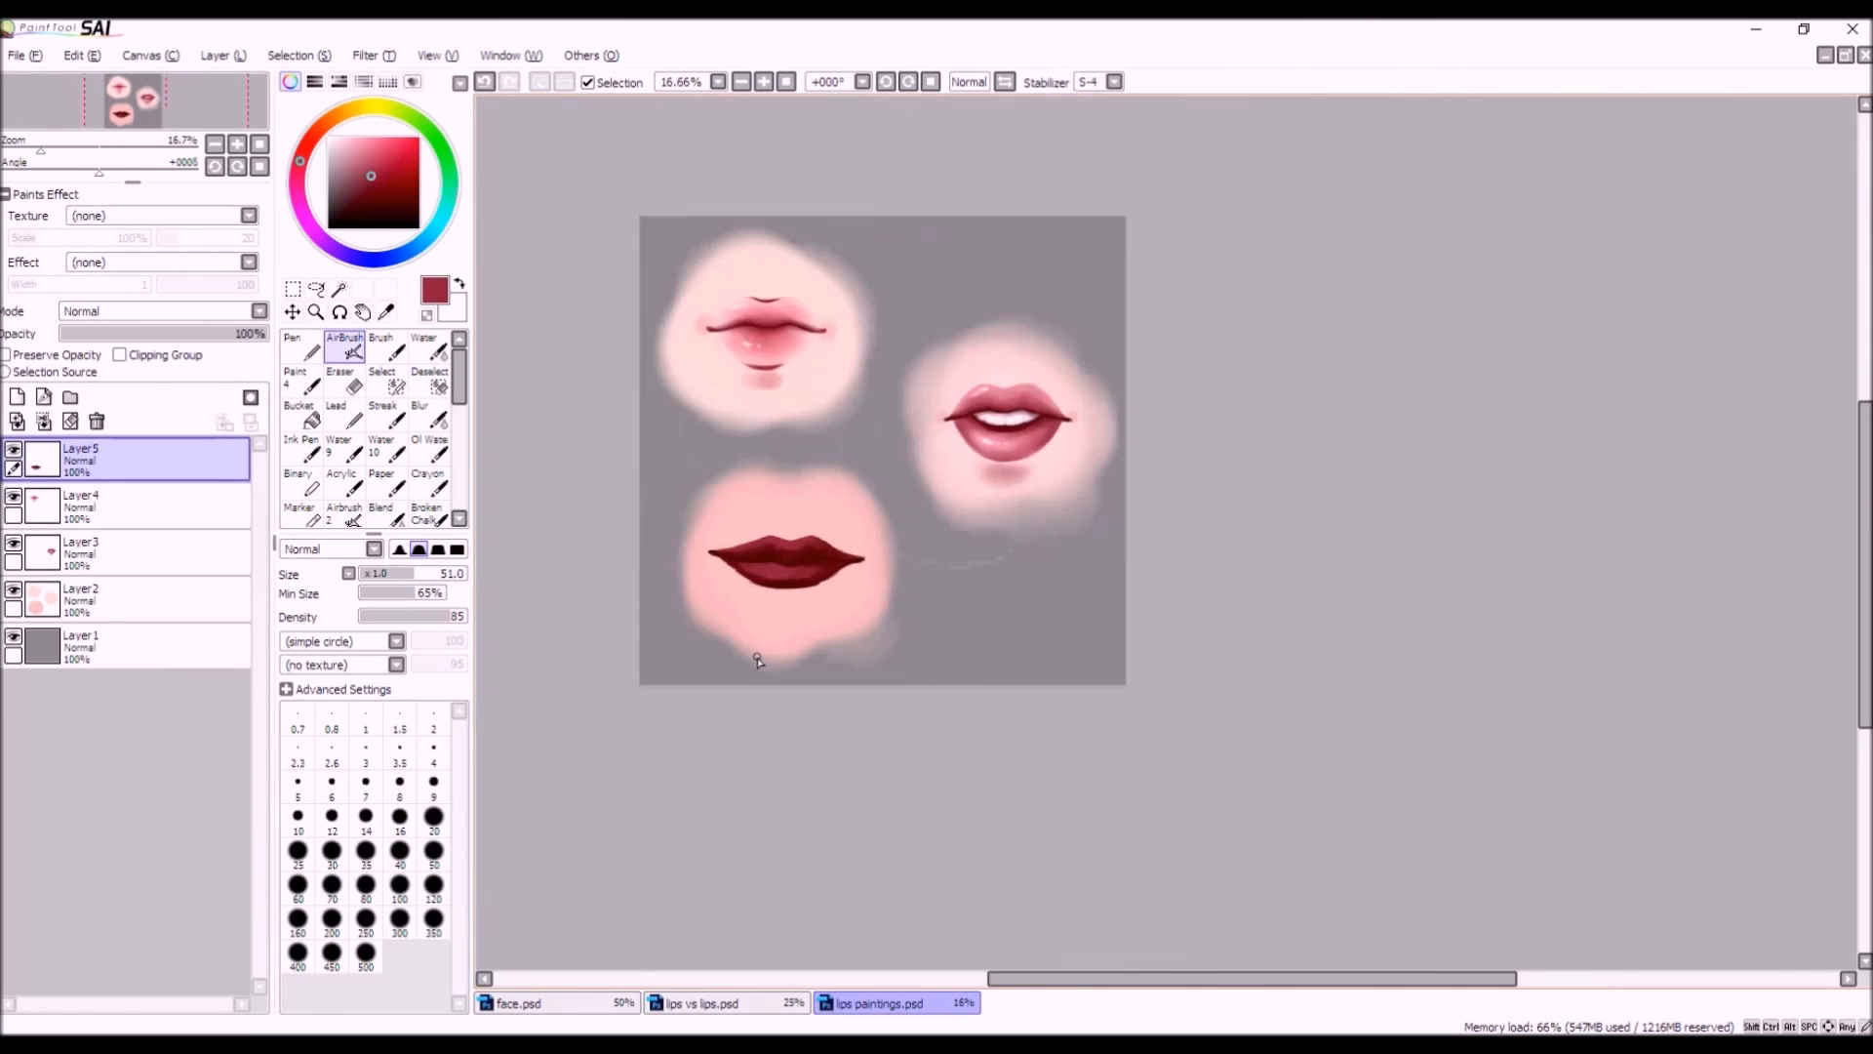
{"action": "scroll", "coordinate": [744, 543], "scroll_direction": "down", "scroll_amount": 1}
{"action": "left_click", "coordinate": [429, 349]}
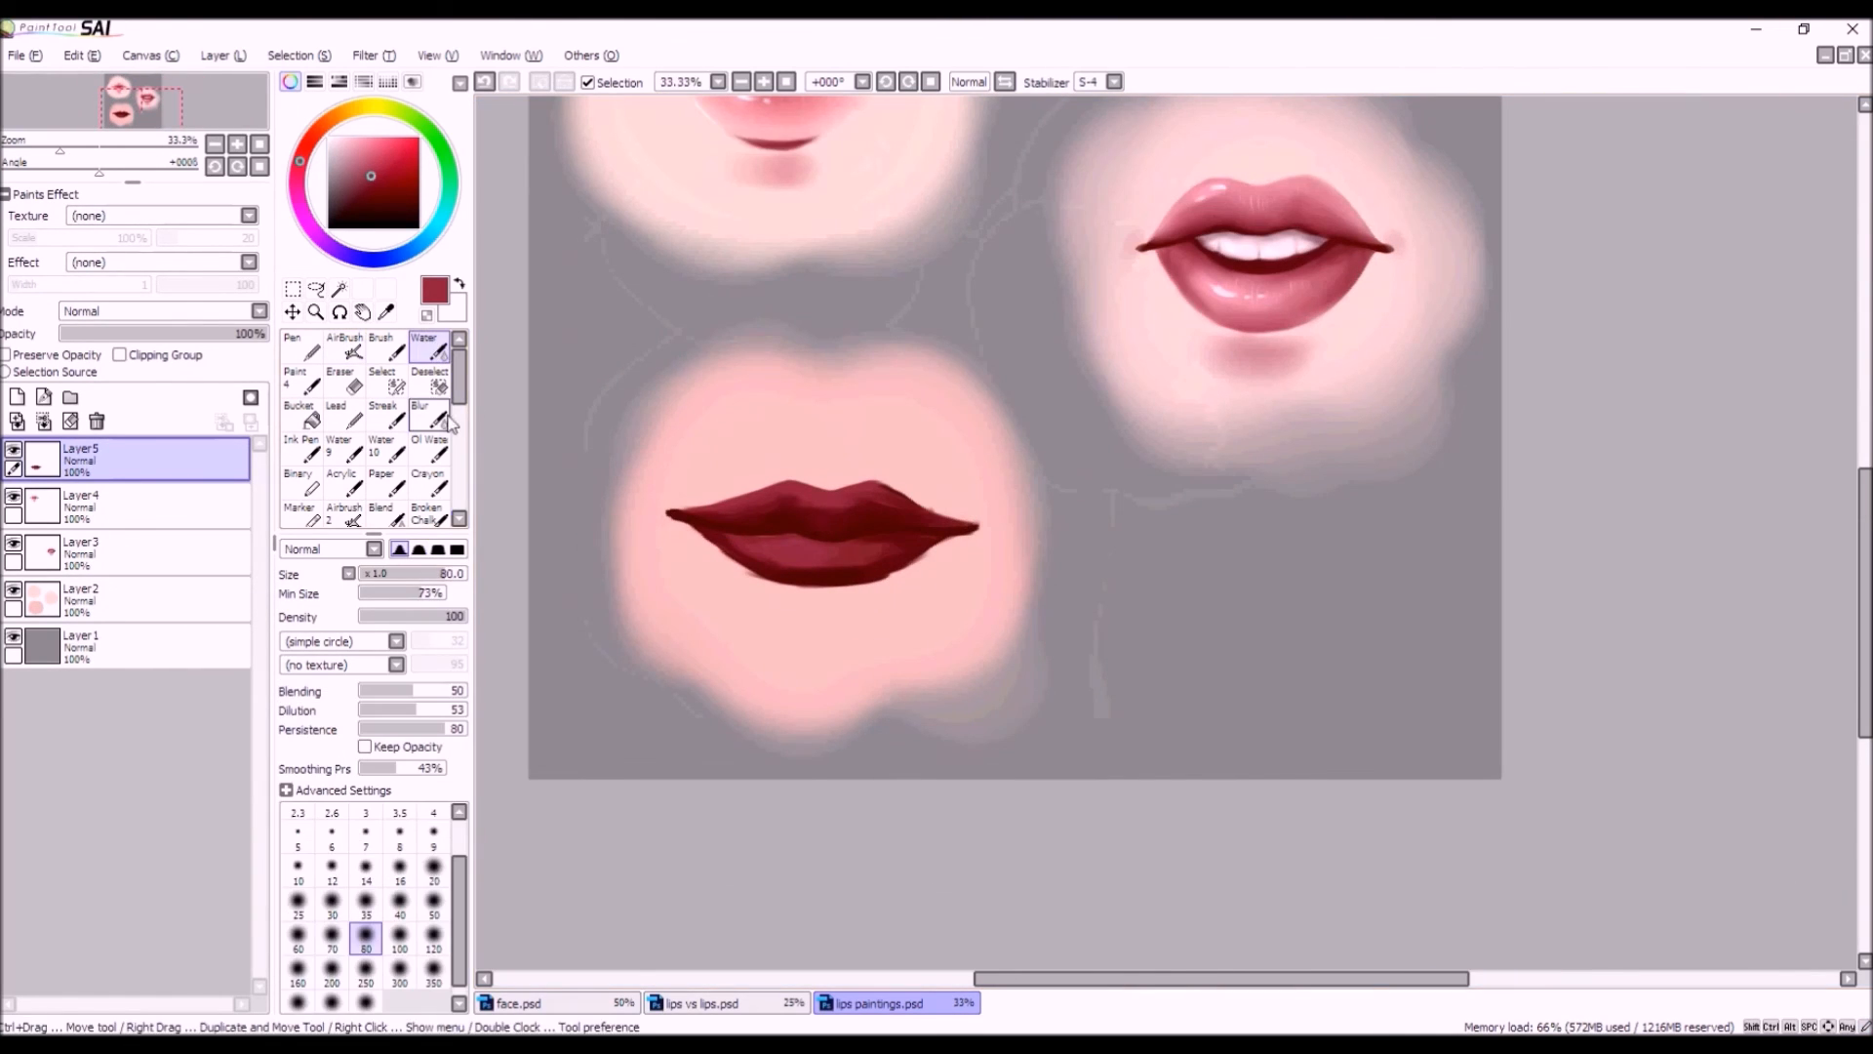
{"action": "mouse_move", "coordinate": [805, 515]}
{"action": "left_mouse_down"}
{"action": "mouse_move", "coordinate": [853, 520]}
{"action": "mouse_move", "coordinate": [798, 499]}
{"action": "mouse_move", "coordinate": [881, 498]}
{"action": "mouse_move", "coordinate": [939, 523]}
{"action": "mouse_move", "coordinate": [682, 497]}
{"action": "mouse_move", "coordinate": [778, 514]}
{"action": "mouse_move", "coordinate": [685, 504]}
{"action": "mouse_move", "coordinate": [822, 552]}
{"action": "mouse_move", "coordinate": [732, 543]}
{"action": "mouse_move", "coordinate": [884, 560]}
{"action": "mouse_move", "coordinate": [739, 537]}
{"action": "mouse_move", "coordinate": [759, 555]}
{"action": "mouse_move", "coordinate": [911, 547]}
{"action": "left_mouse_up"}
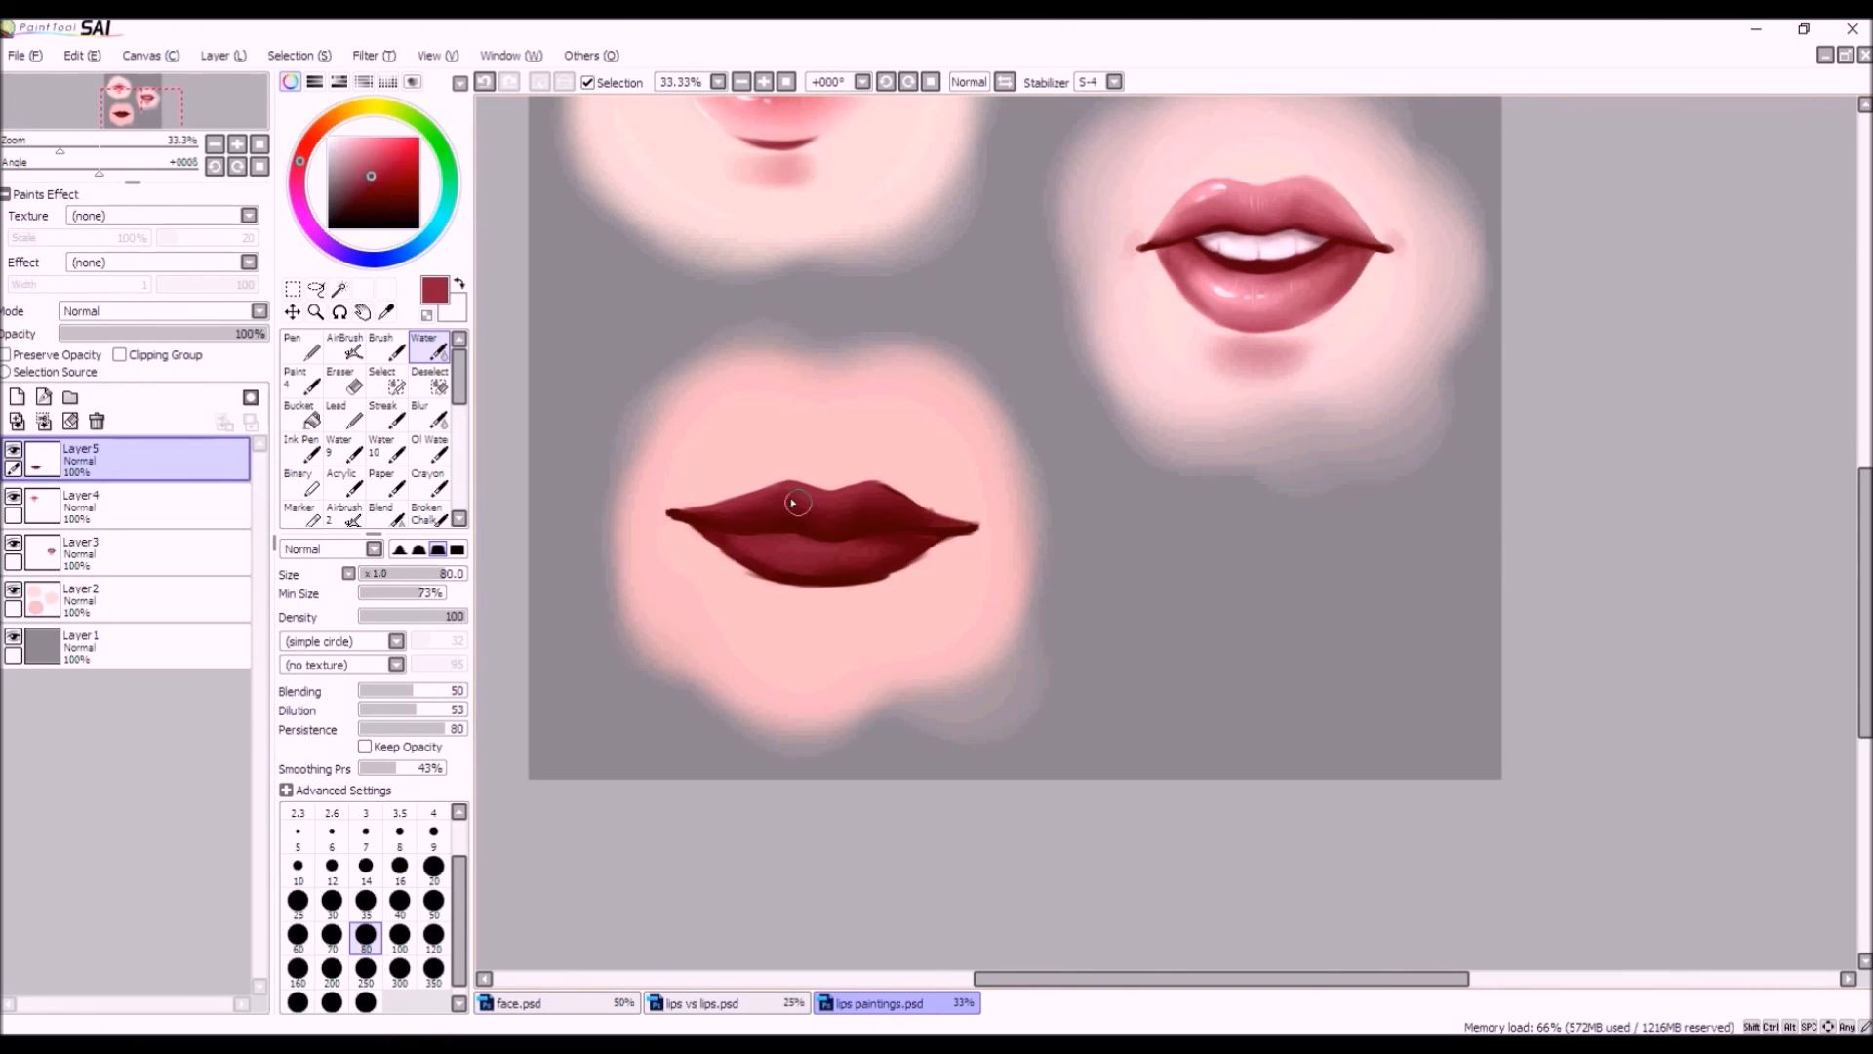
Touch up the lower lip with crimson sampled from it, using the AirBrush at size 32.
{"action": "left_click", "coordinate": [851, 542], "text": "alt"}
{"action": "left_click", "coordinate": [346, 347]}
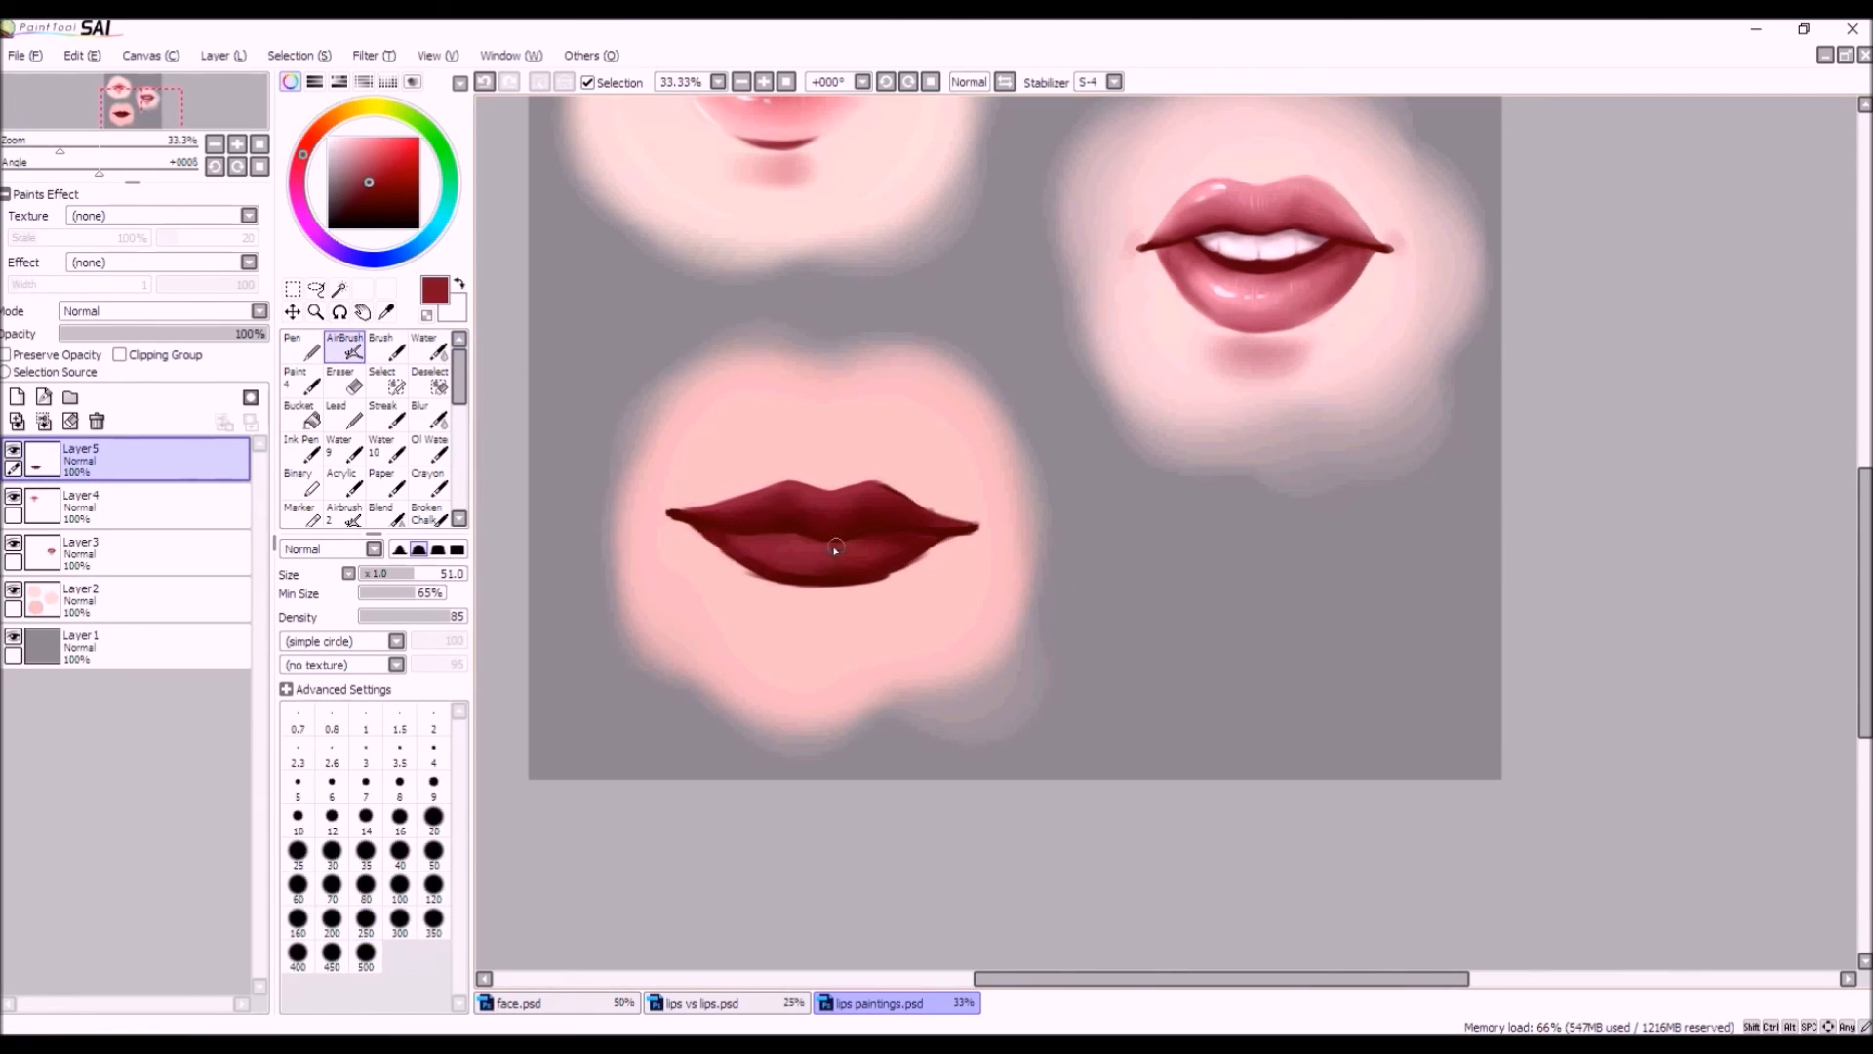
{"action": "left_click_drag", "start_coordinate": [402, 574], "coordinate": [394, 576]}
{"action": "left_click", "coordinate": [775, 536], "text": "alt"}
{"action": "left_click", "coordinate": [484, 82]}
{"action": "left_click_drag", "start_coordinate": [771, 539], "coordinate": [753, 536]}
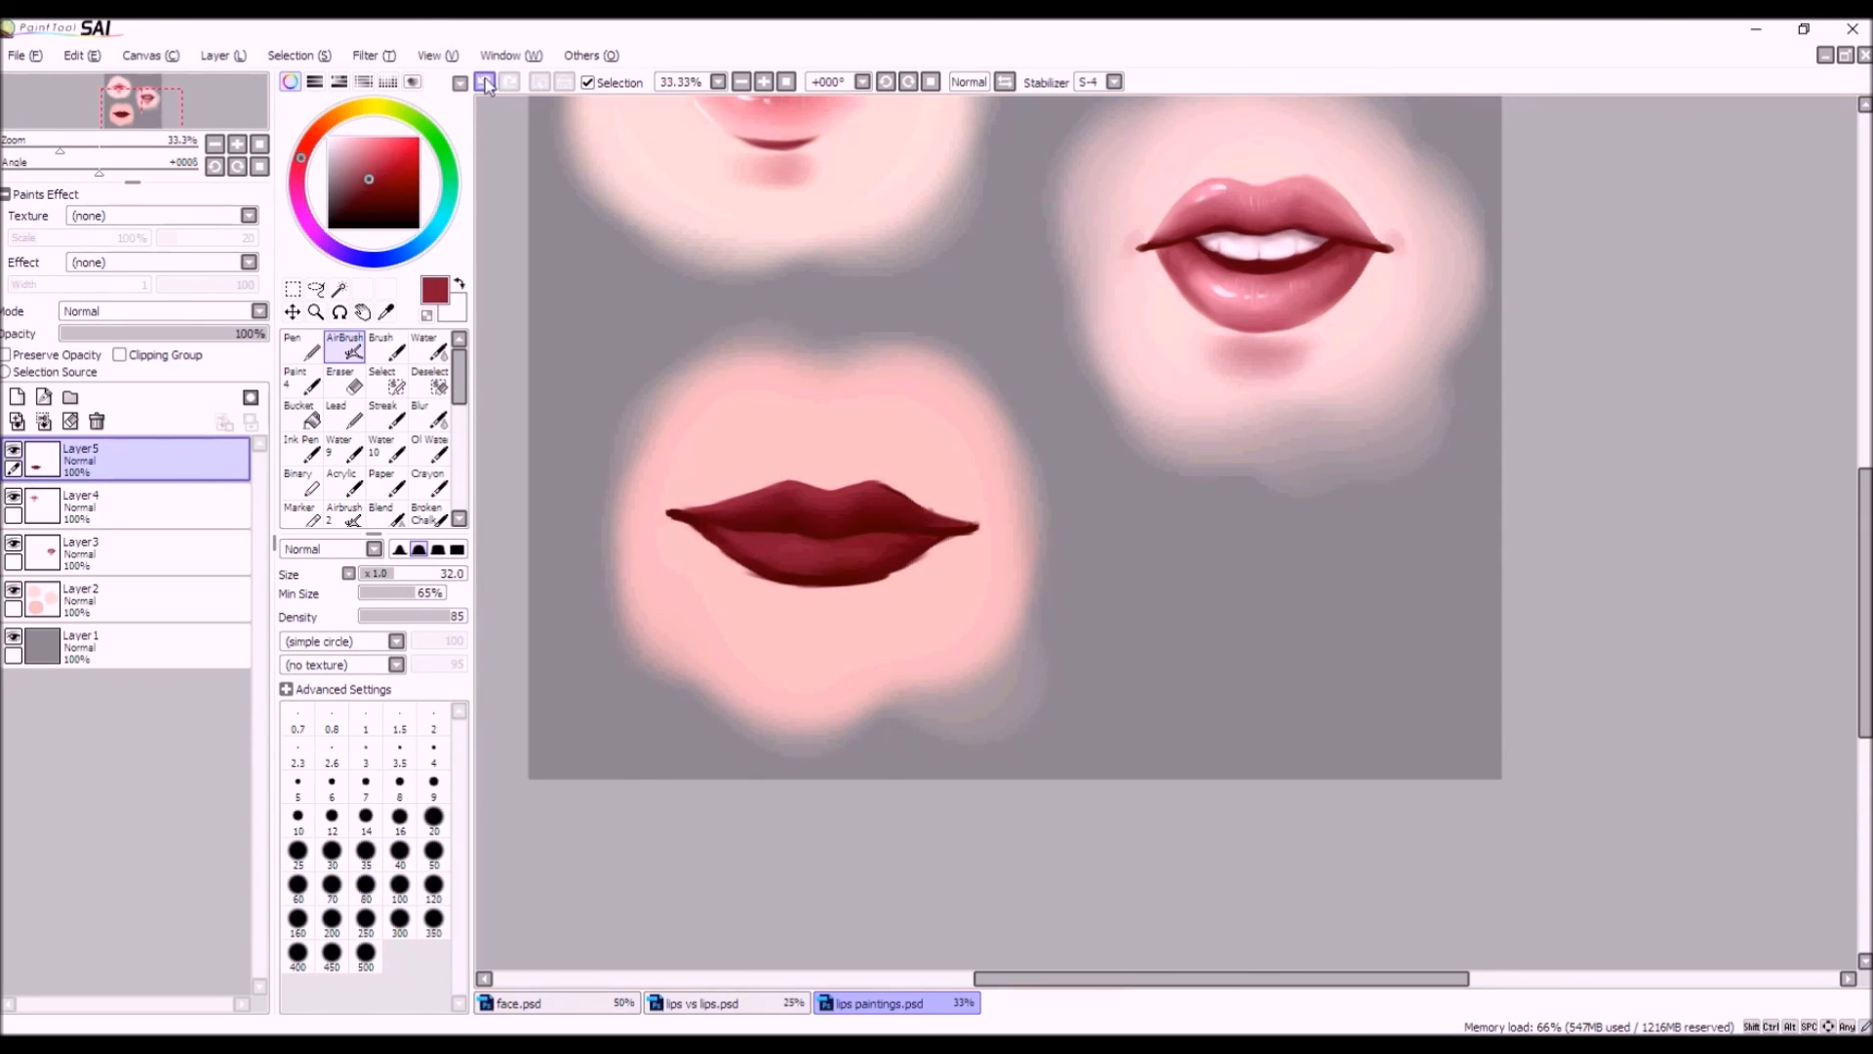
{"action": "key", "text": "ctrl+z"}
{"action": "key", "text": "ctrl+y"}
Trim the upper lip's outline with the Eraser at size 79 and refine both peaks with the crimson AirBrush.
{"action": "key", "text": "e"}
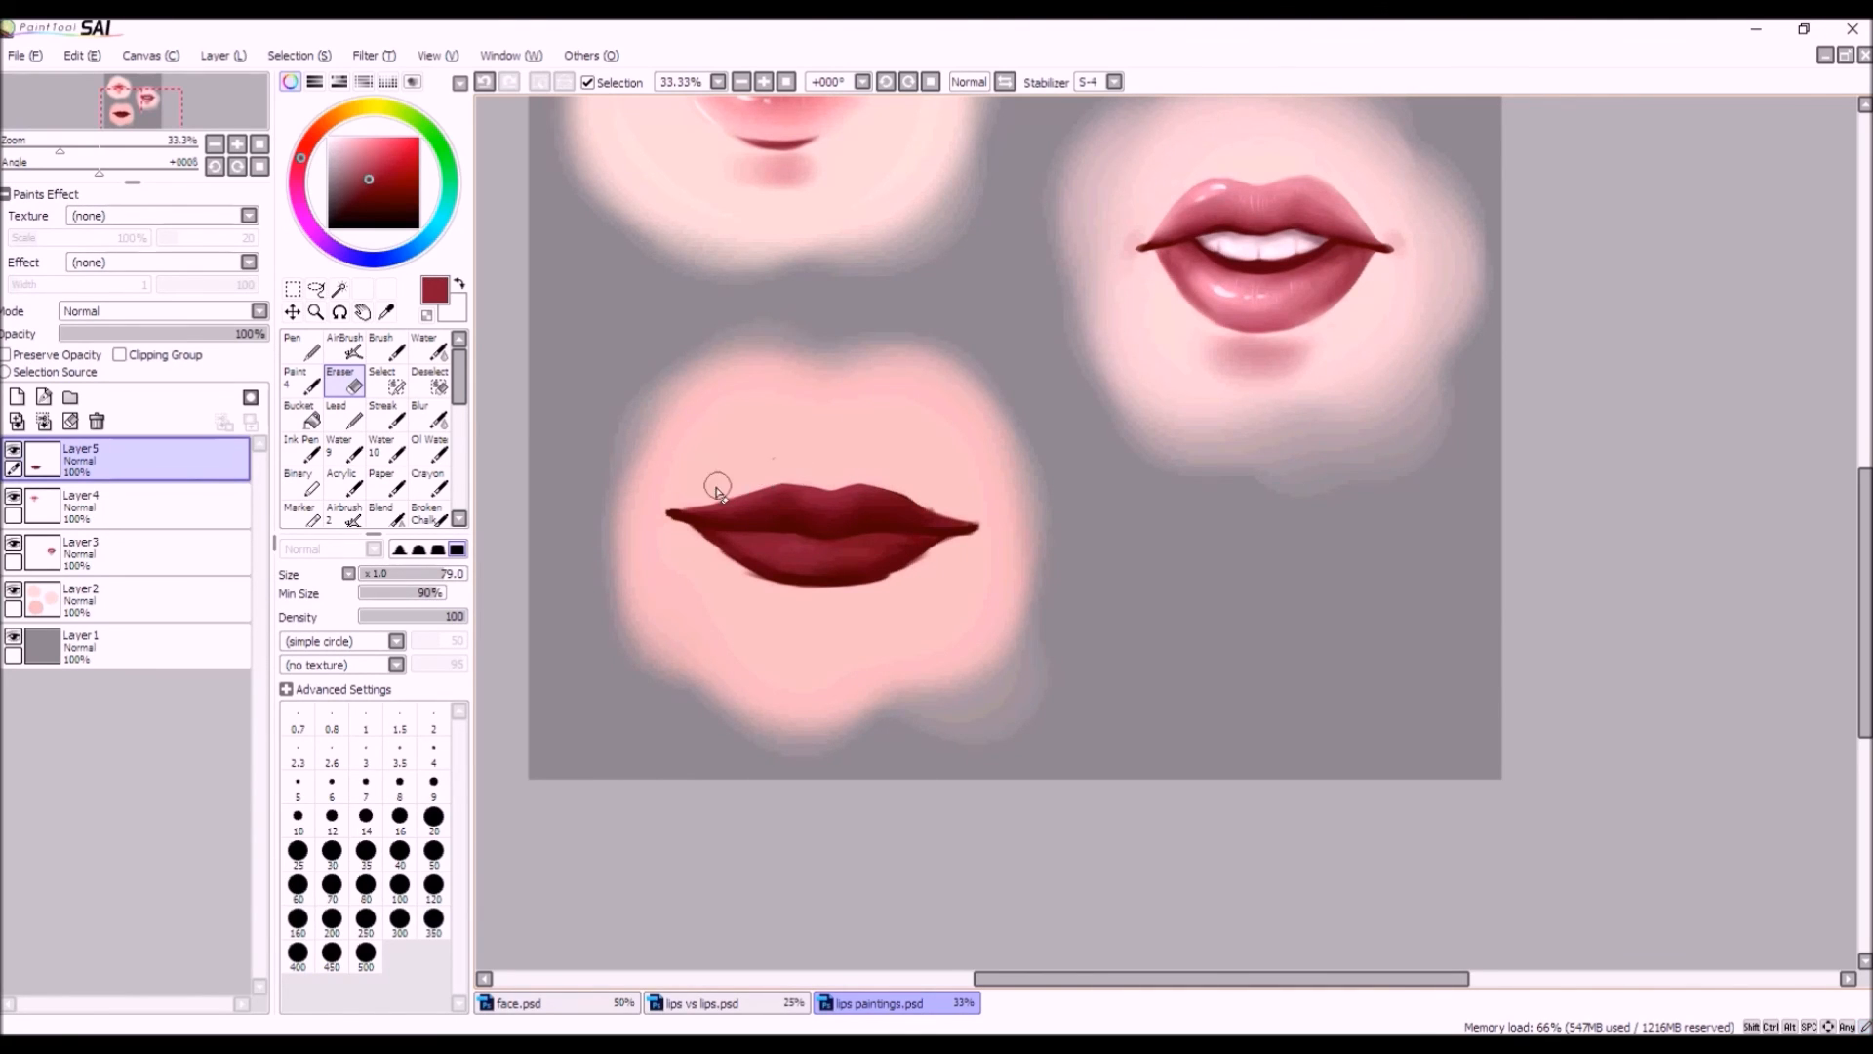
{"action": "scroll", "coordinate": [719, 488], "scroll_direction": "down", "scroll_amount": 2}
{"action": "scroll", "coordinate": [844, 576], "scroll_direction": "up", "scroll_amount": 3}
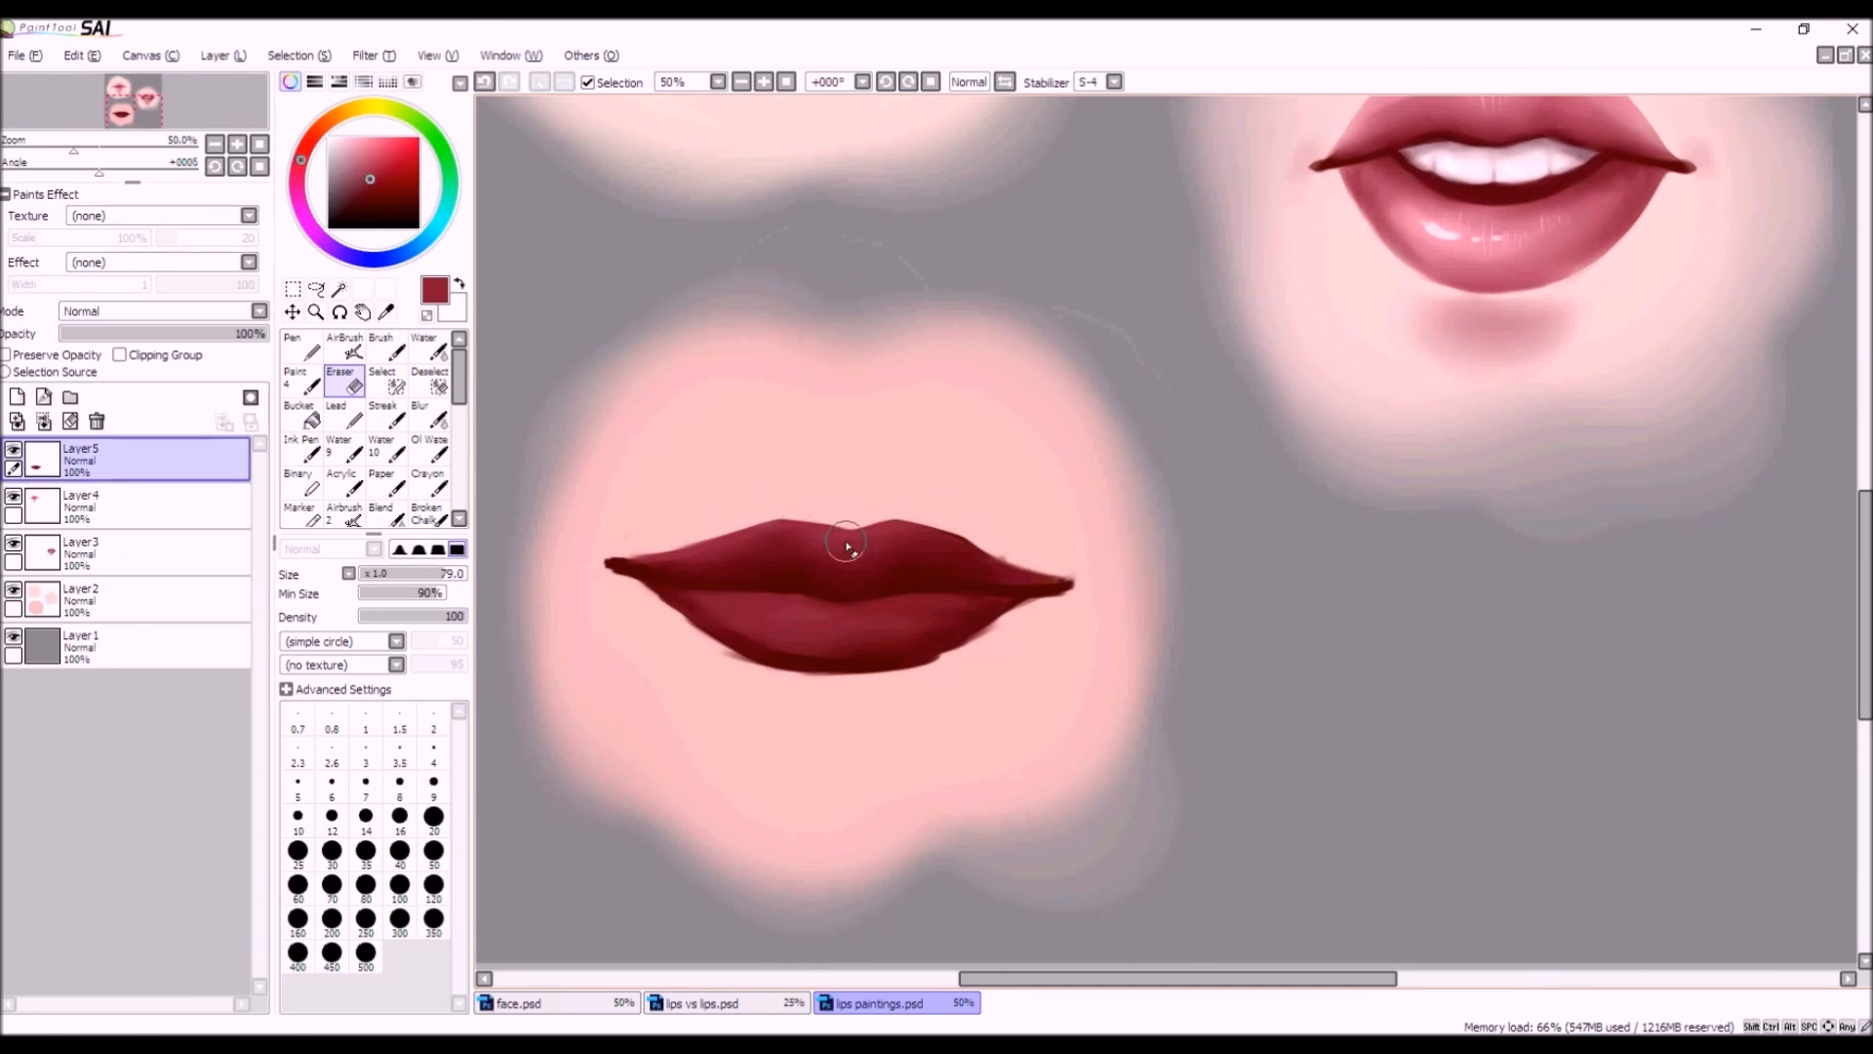
{"action": "key", "text": "v"}
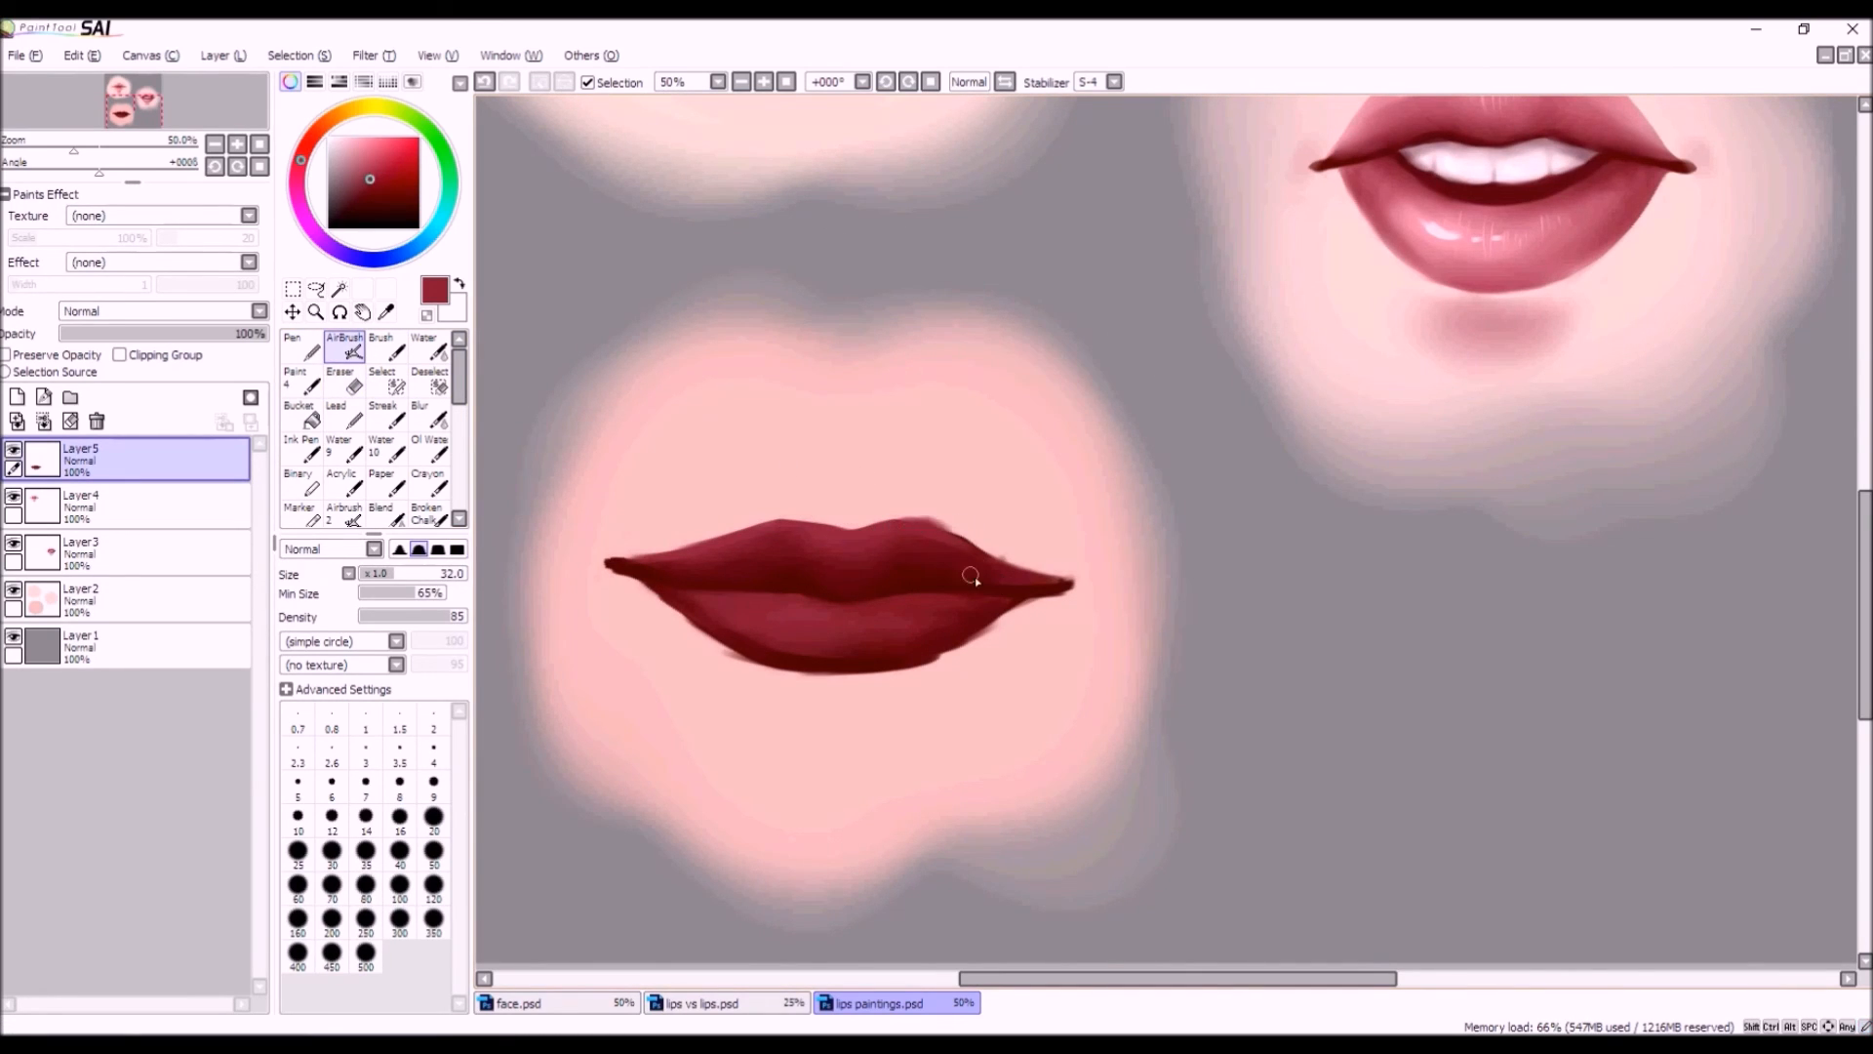
{"action": "left_click", "coordinate": [484, 81]}
{"action": "left_click_drag", "start_coordinate": [928, 525], "coordinate": [925, 529]}
{"action": "mouse_move", "coordinate": [787, 515]}
{"action": "left_mouse_down"}
{"action": "mouse_move", "coordinate": [847, 534]}
{"action": "mouse_move", "coordinate": [805, 516]}
{"action": "left_mouse_up"}
Smooth and darken the lower lip's bottom contour with dark red sampled from the lips, using the AirBrush at size 32.
{"action": "scroll", "coordinate": [851, 488], "scroll_direction": "down", "scroll_amount": 3}
{"action": "scroll", "coordinate": [852, 526], "scroll_direction": "up", "scroll_amount": 2}
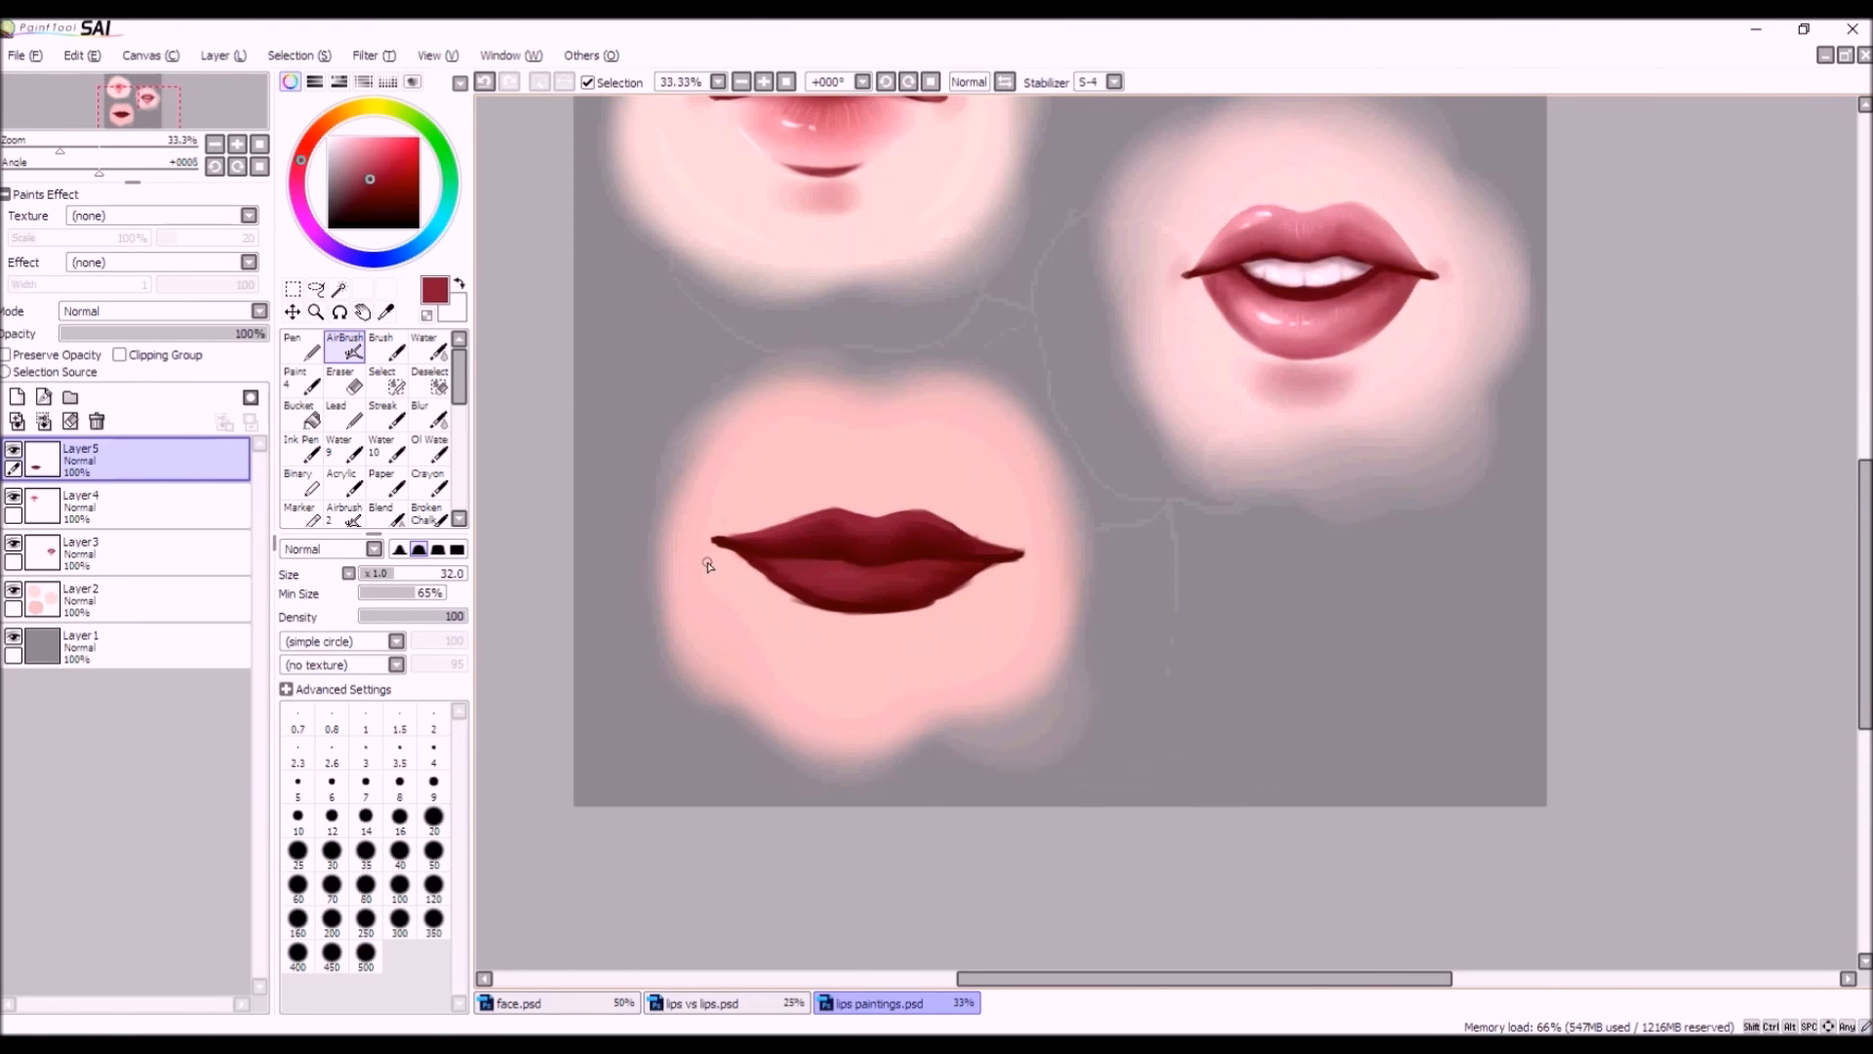
{"action": "scroll", "coordinate": [927, 561], "scroll_direction": "down", "scroll_amount": 2}
{"action": "scroll", "coordinate": [921, 496], "scroll_direction": "down", "scroll_amount": 1}
{"action": "scroll", "coordinate": [917, 507], "scroll_direction": "up", "scroll_amount": 3}
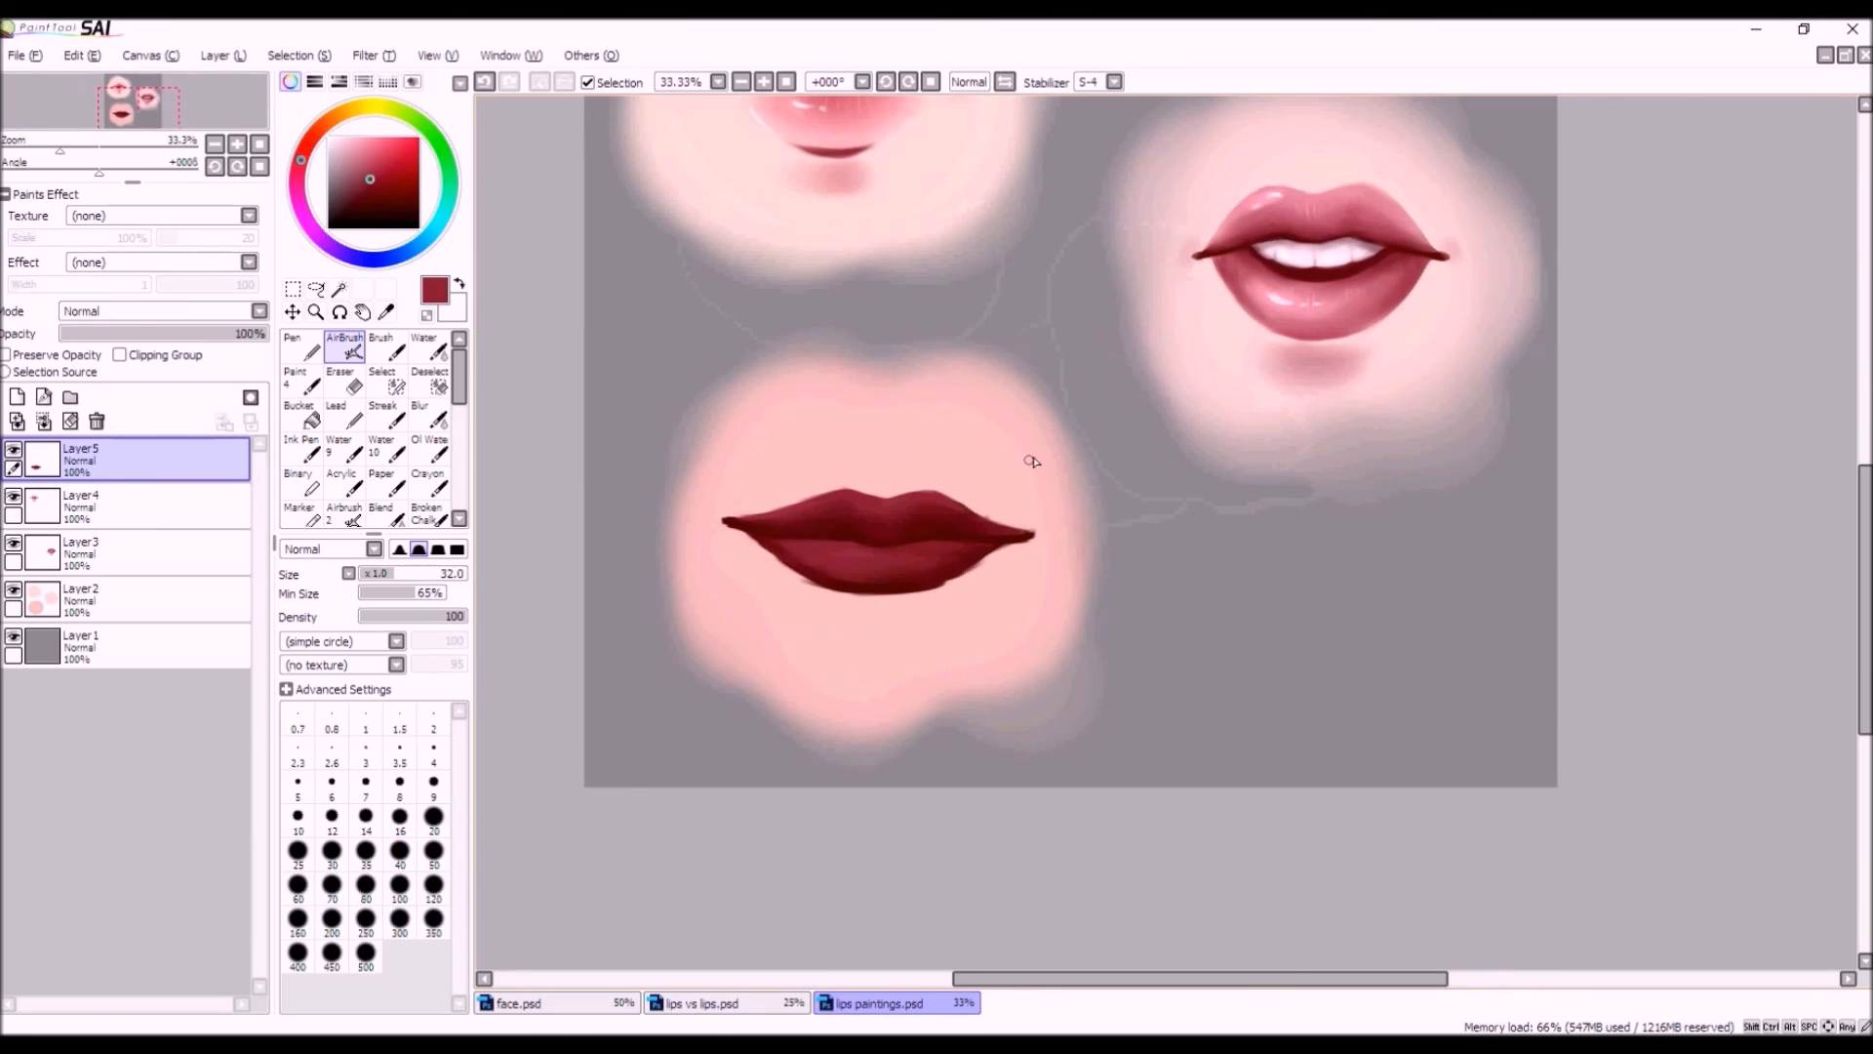
{"action": "left_click", "coordinate": [932, 593], "text": "alt"}
{"action": "scroll", "coordinate": [928, 585], "scroll_direction": "up", "scroll_amount": 1}
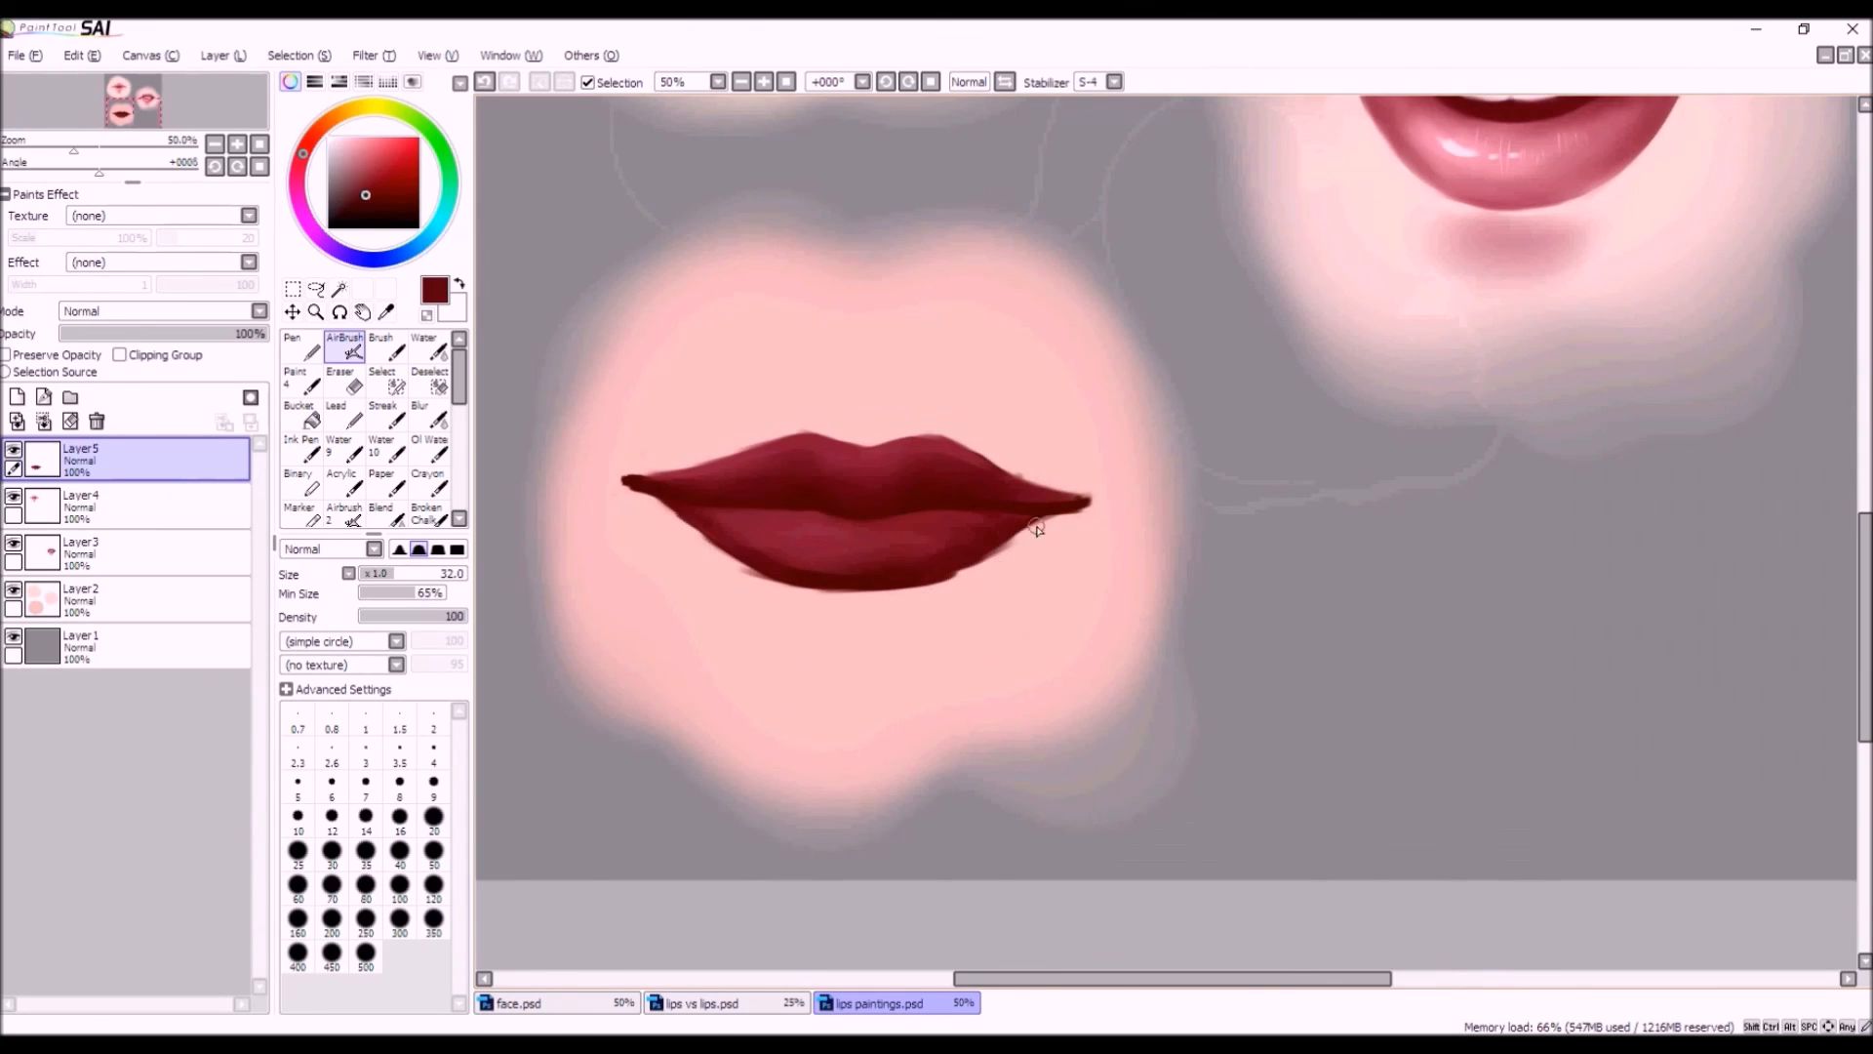
{"action": "left_click_drag", "start_coordinate": [1007, 543], "coordinate": [904, 585]}
{"action": "left_click", "coordinate": [487, 83]}
{"action": "mouse_move", "coordinate": [1014, 540]}
{"action": "left_mouse_down"}
{"action": "mouse_move", "coordinate": [980, 557]}
{"action": "mouse_move", "coordinate": [847, 568]}
{"action": "mouse_move", "coordinate": [819, 518]}
{"action": "mouse_move", "coordinate": [754, 517]}
{"action": "mouse_move", "coordinate": [732, 554]}
{"action": "mouse_move", "coordinate": [779, 571]}
{"action": "mouse_move", "coordinate": [693, 520]}
{"action": "mouse_move", "coordinate": [761, 569]}
{"action": "mouse_move", "coordinate": [673, 503]}
{"action": "mouse_move", "coordinate": [704, 536]}
{"action": "mouse_move", "coordinate": [900, 577]}
{"action": "left_mouse_up"}
{"action": "mouse_move", "coordinate": [746, 545]}
{"action": "left_mouse_down"}
{"action": "mouse_move", "coordinate": [915, 589]}
{"action": "mouse_move", "coordinate": [863, 582]}
{"action": "left_mouse_up"}
{"action": "left_click", "coordinate": [873, 582], "text": "alt"}
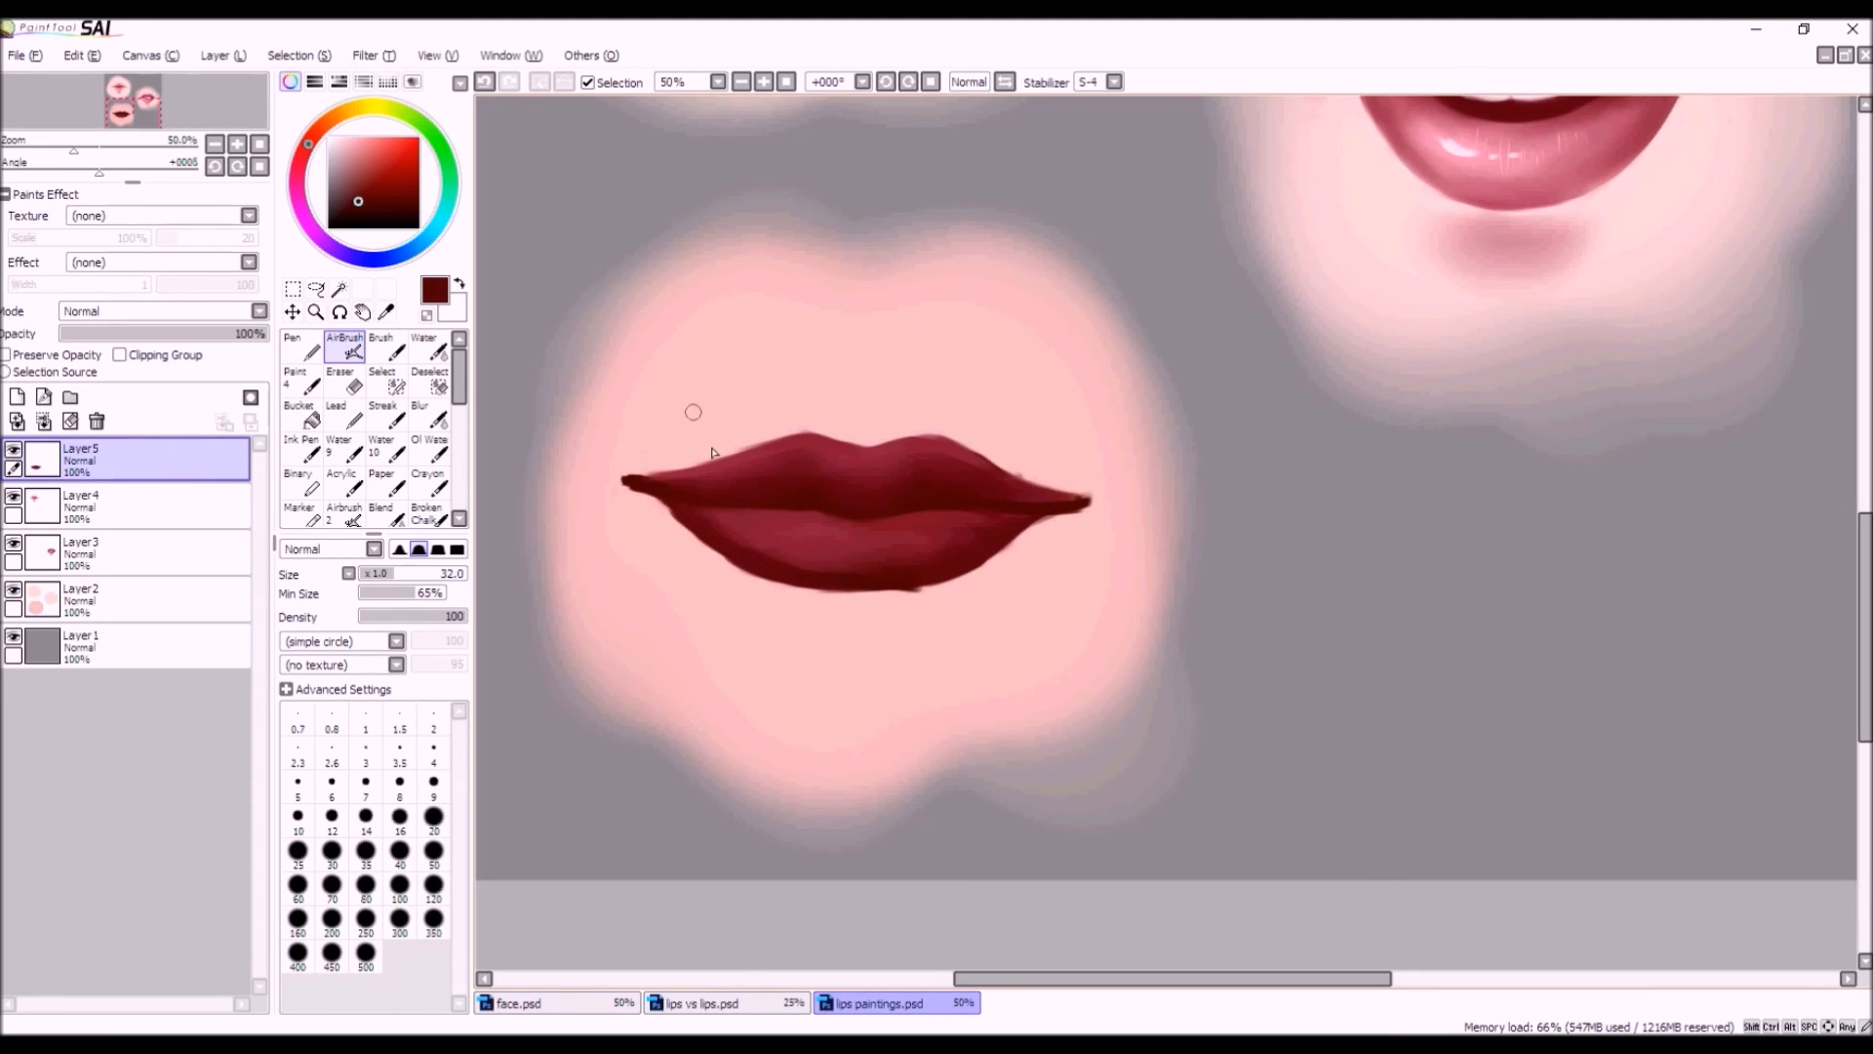
{"action": "left_click", "coordinate": [485, 82]}
{"action": "left_click_drag", "start_coordinate": [894, 578], "coordinate": [846, 587]}
Retouch the middle of the lower lip with sampled crimson, using the AirBrush at size 23.
{"action": "left_click", "coordinate": [380, 578]}
{"action": "left_click_drag", "start_coordinate": [380, 586], "coordinate": [407, 582]}
{"action": "scroll", "coordinate": [842, 505], "scroll_direction": "down", "scroll_amount": 4}
{"action": "scroll", "coordinate": [896, 571], "scroll_direction": "up", "scroll_amount": 2}
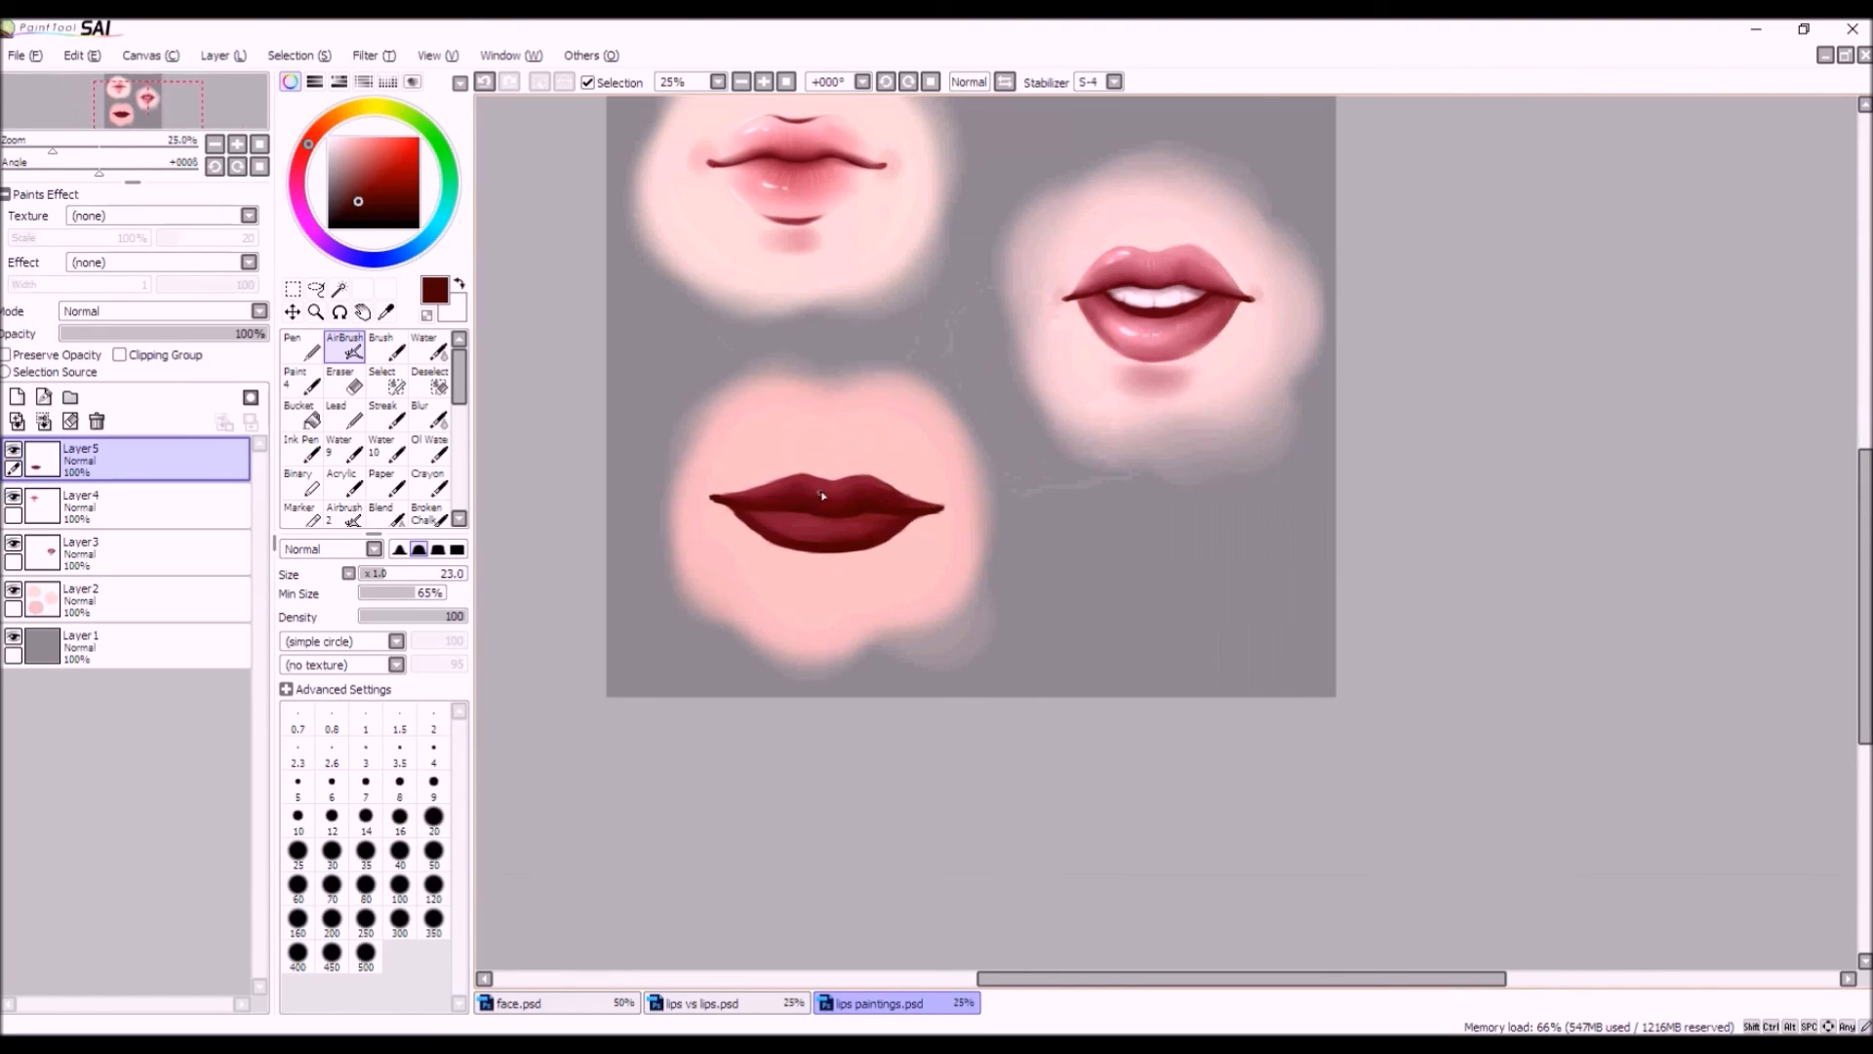
{"action": "left_click", "coordinate": [485, 81]}
{"action": "left_click", "coordinate": [873, 517], "text": "alt"}
{"action": "left_click_drag", "start_coordinate": [871, 519], "coordinate": [841, 524]}
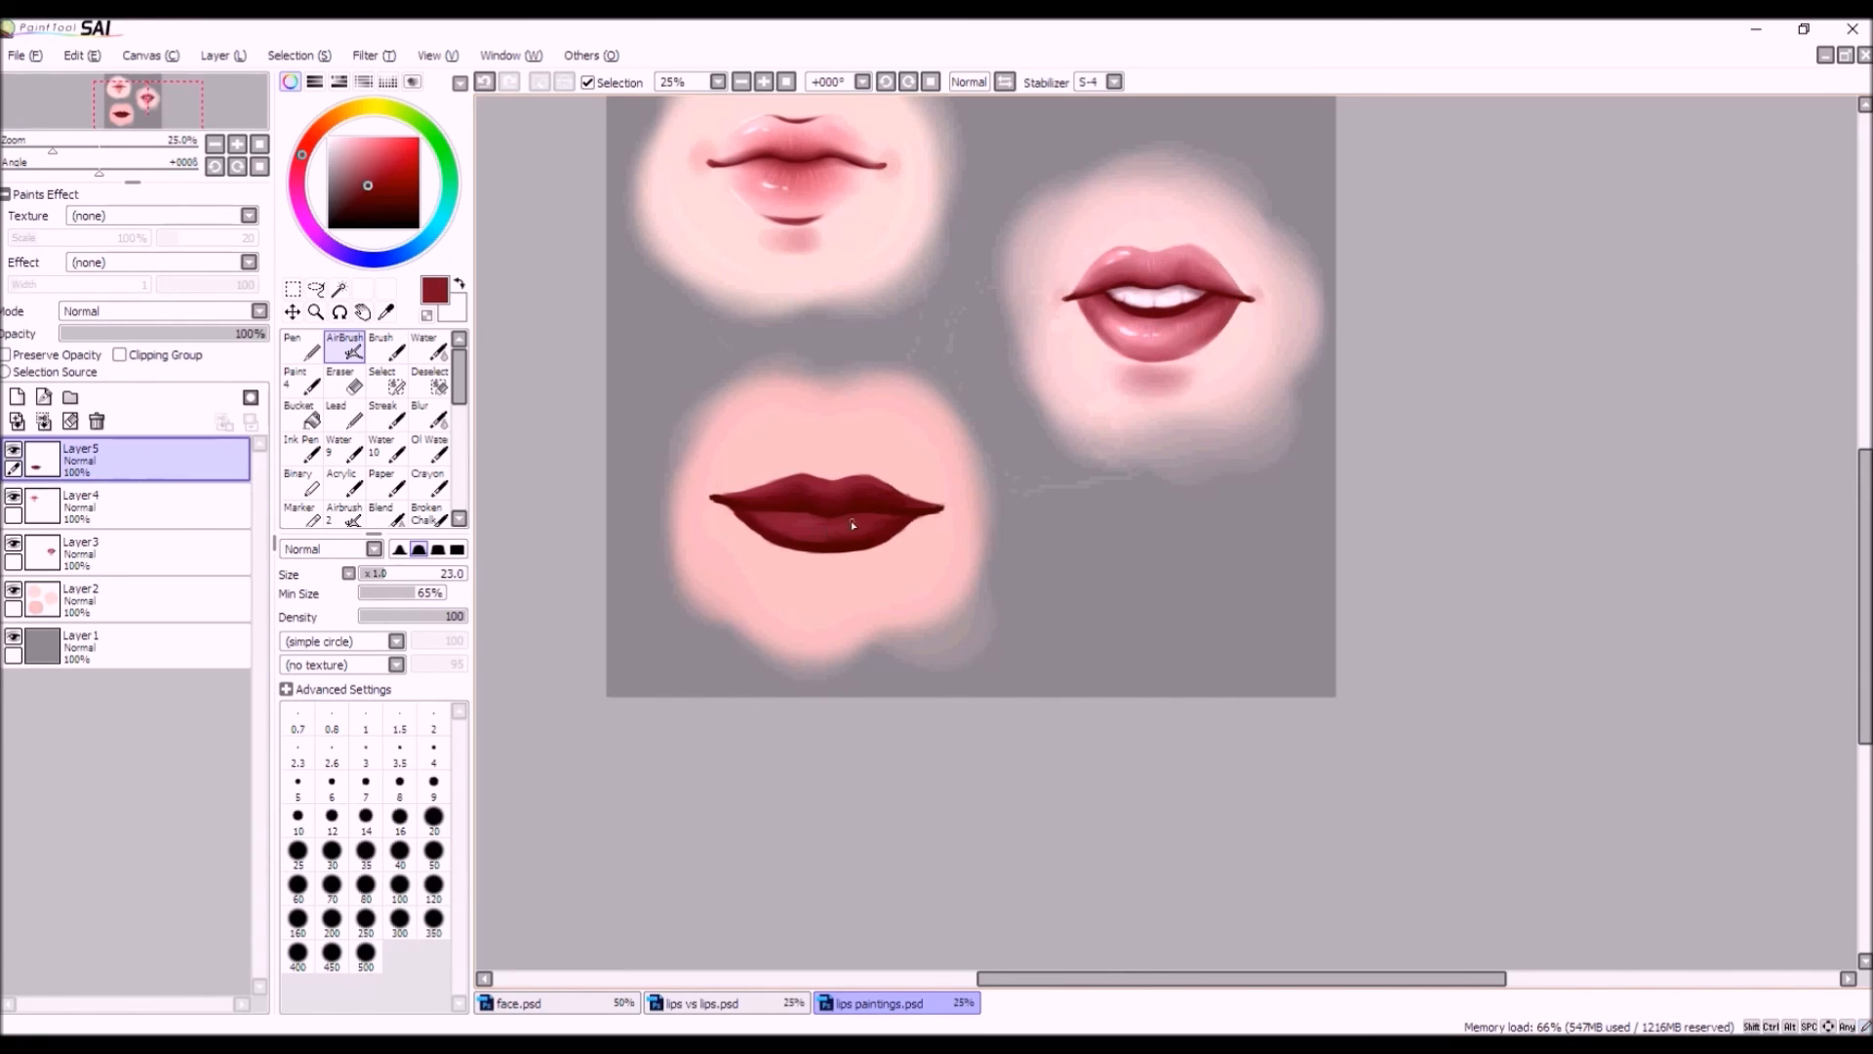
Deepen the shading around the mouth line with sampled dark red, using the AirBrush at size 40.
{"action": "left_click", "coordinate": [793, 518], "text": "alt"}
{"action": "right_click", "coordinate": [789, 495]}
{"action": "left_click_drag", "start_coordinate": [385, 573], "coordinate": [402, 575]}
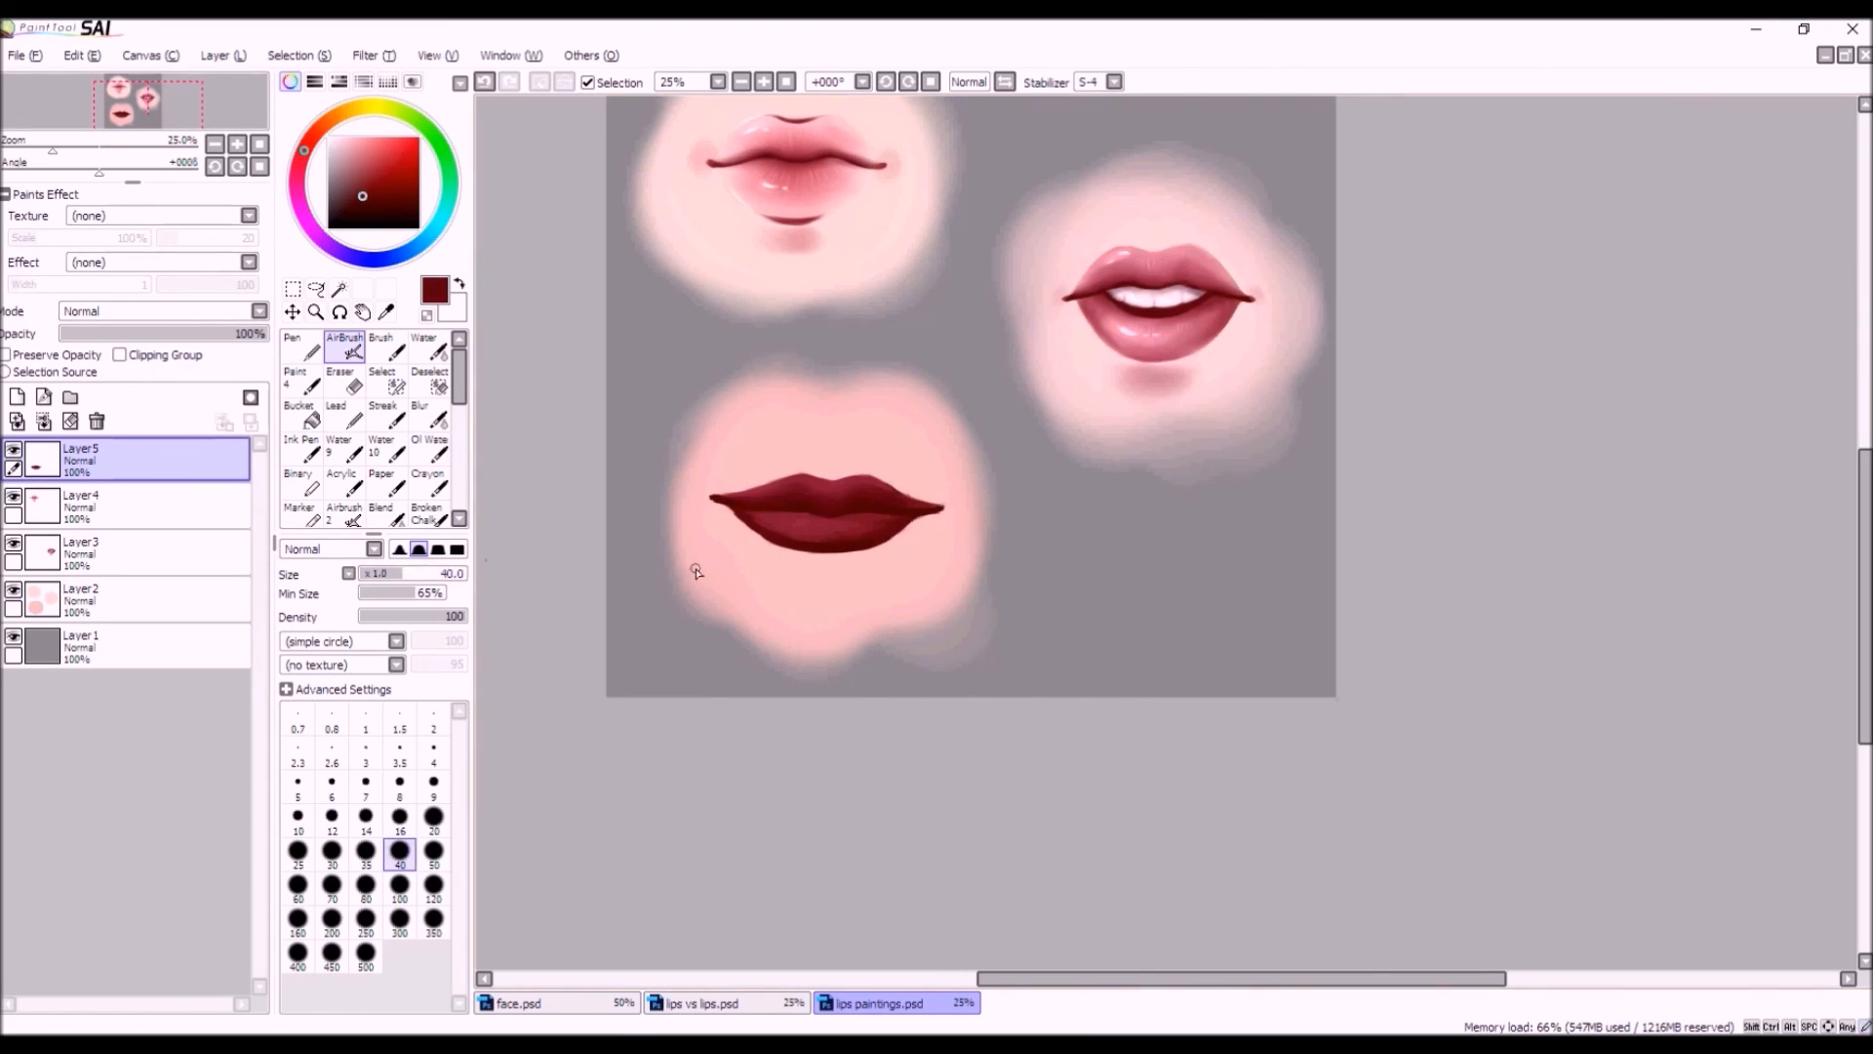
{"action": "scroll", "coordinate": [896, 528], "scroll_direction": "up", "scroll_amount": 1}
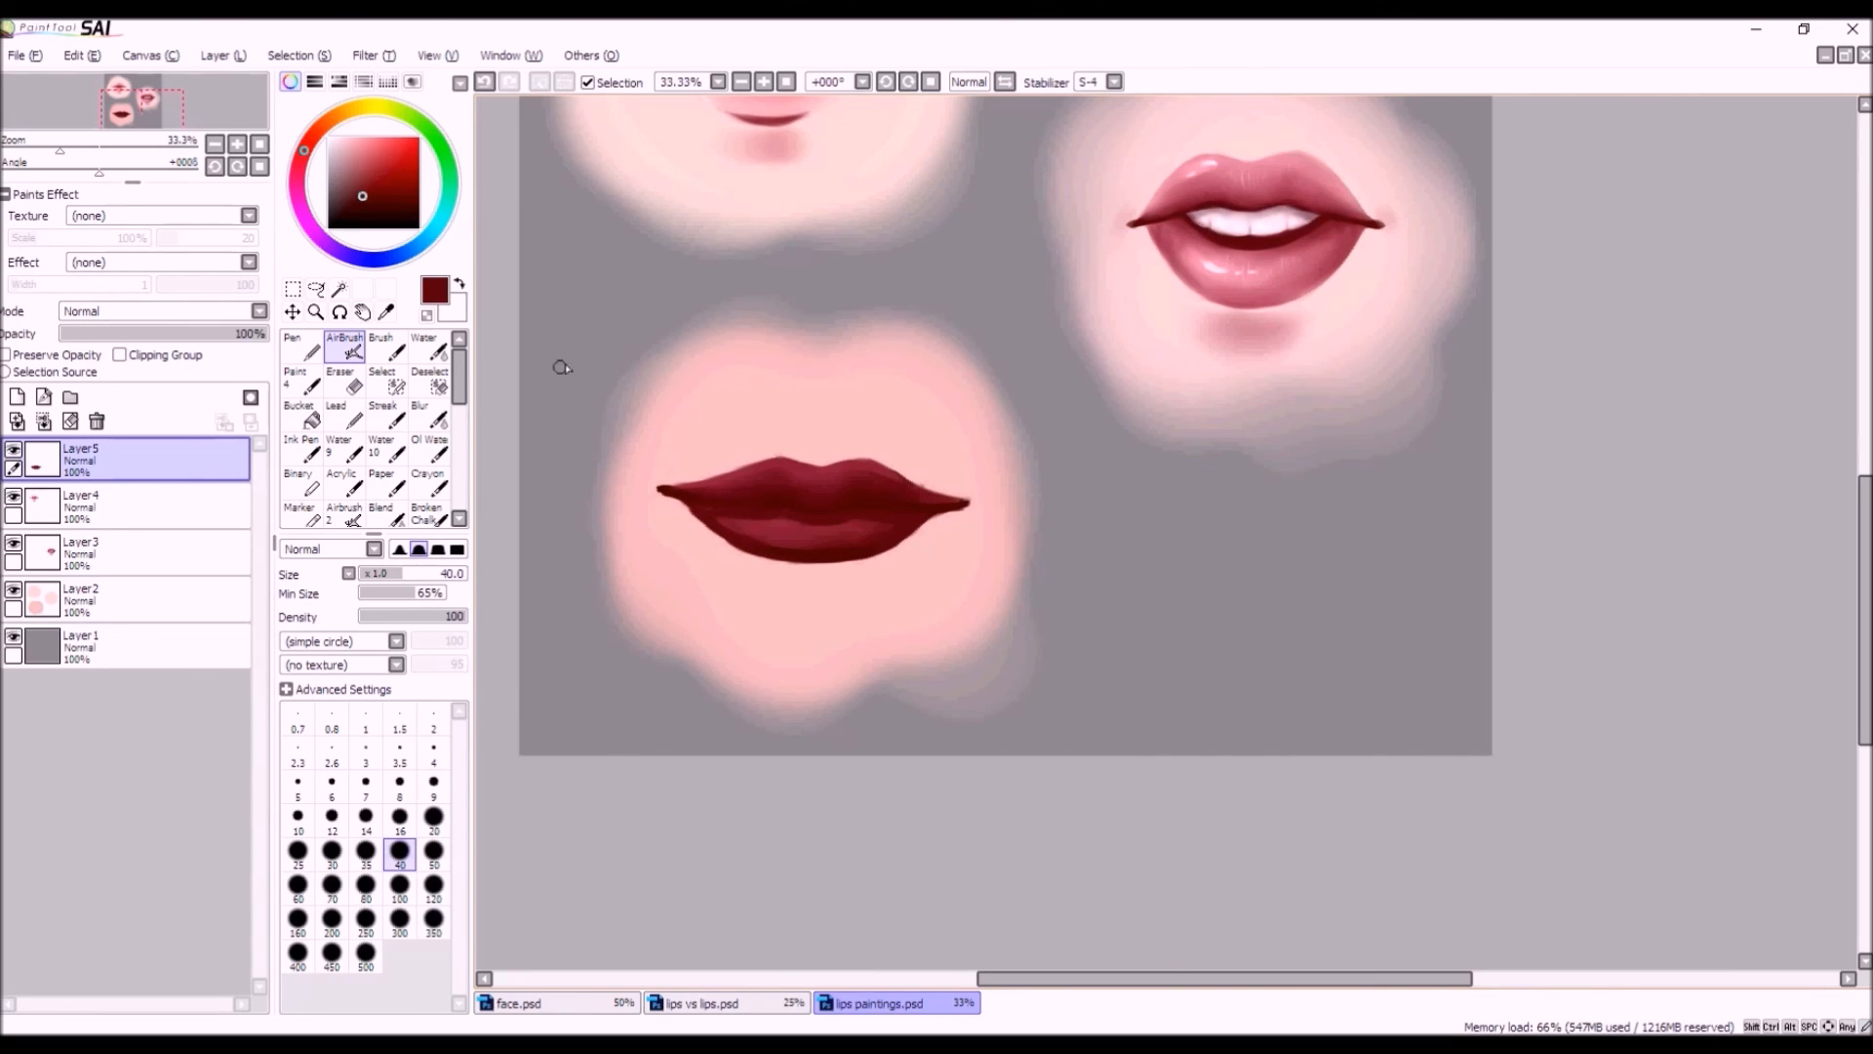
Try a light pink highlight on the upper lip's left peak with the AirBrush at size 100.
{"action": "left_click_drag", "start_coordinate": [353, 139], "coordinate": [300, 161]}
{"action": "left_click", "coordinate": [357, 152]}
{"action": "left_click", "coordinate": [400, 886]}
{"action": "left_click_drag", "start_coordinate": [765, 478], "coordinate": [791, 477]}
{"action": "left_click", "coordinate": [483, 83]}
{"action": "left_click", "coordinate": [364, 148]}
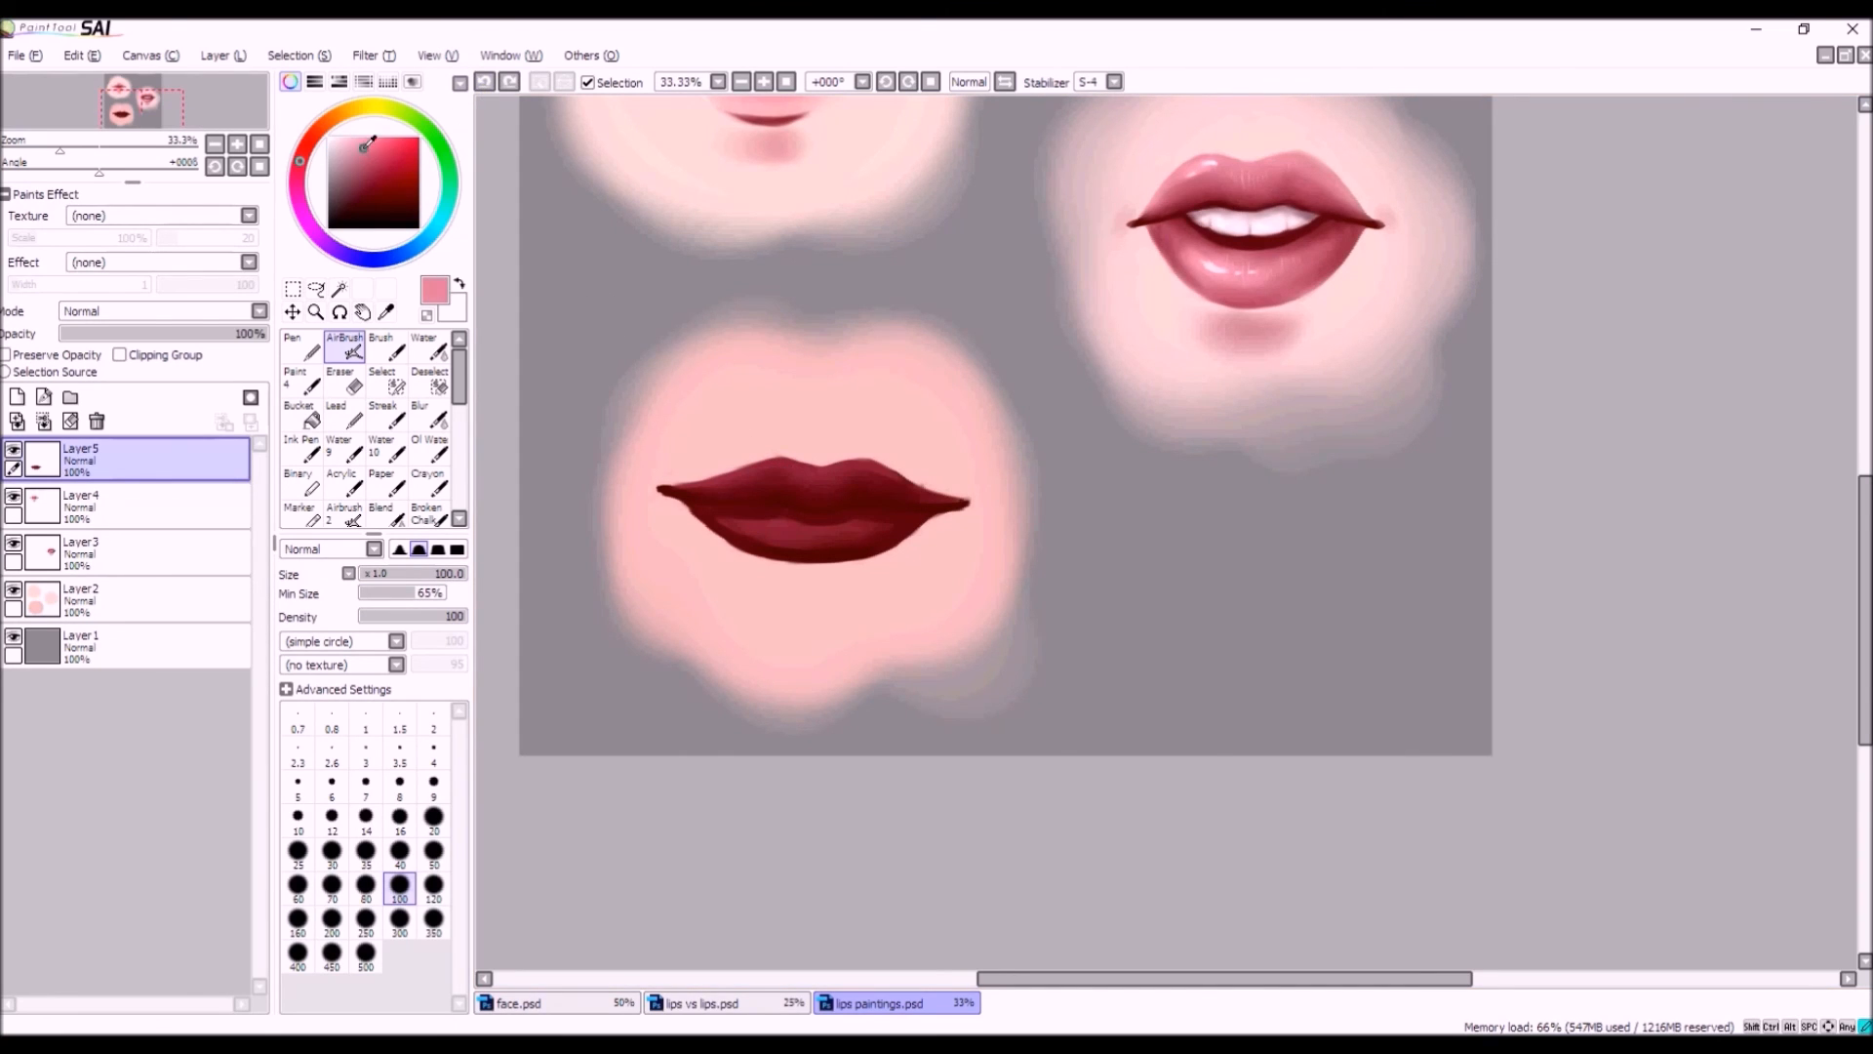
Brighten the lips layer with Brightness and Contrast, setting brightness to +29 and contrast to +14.
{"action": "left_click", "coordinate": [438, 55]}
{"action": "mouse_move", "coordinate": [374, 55]}
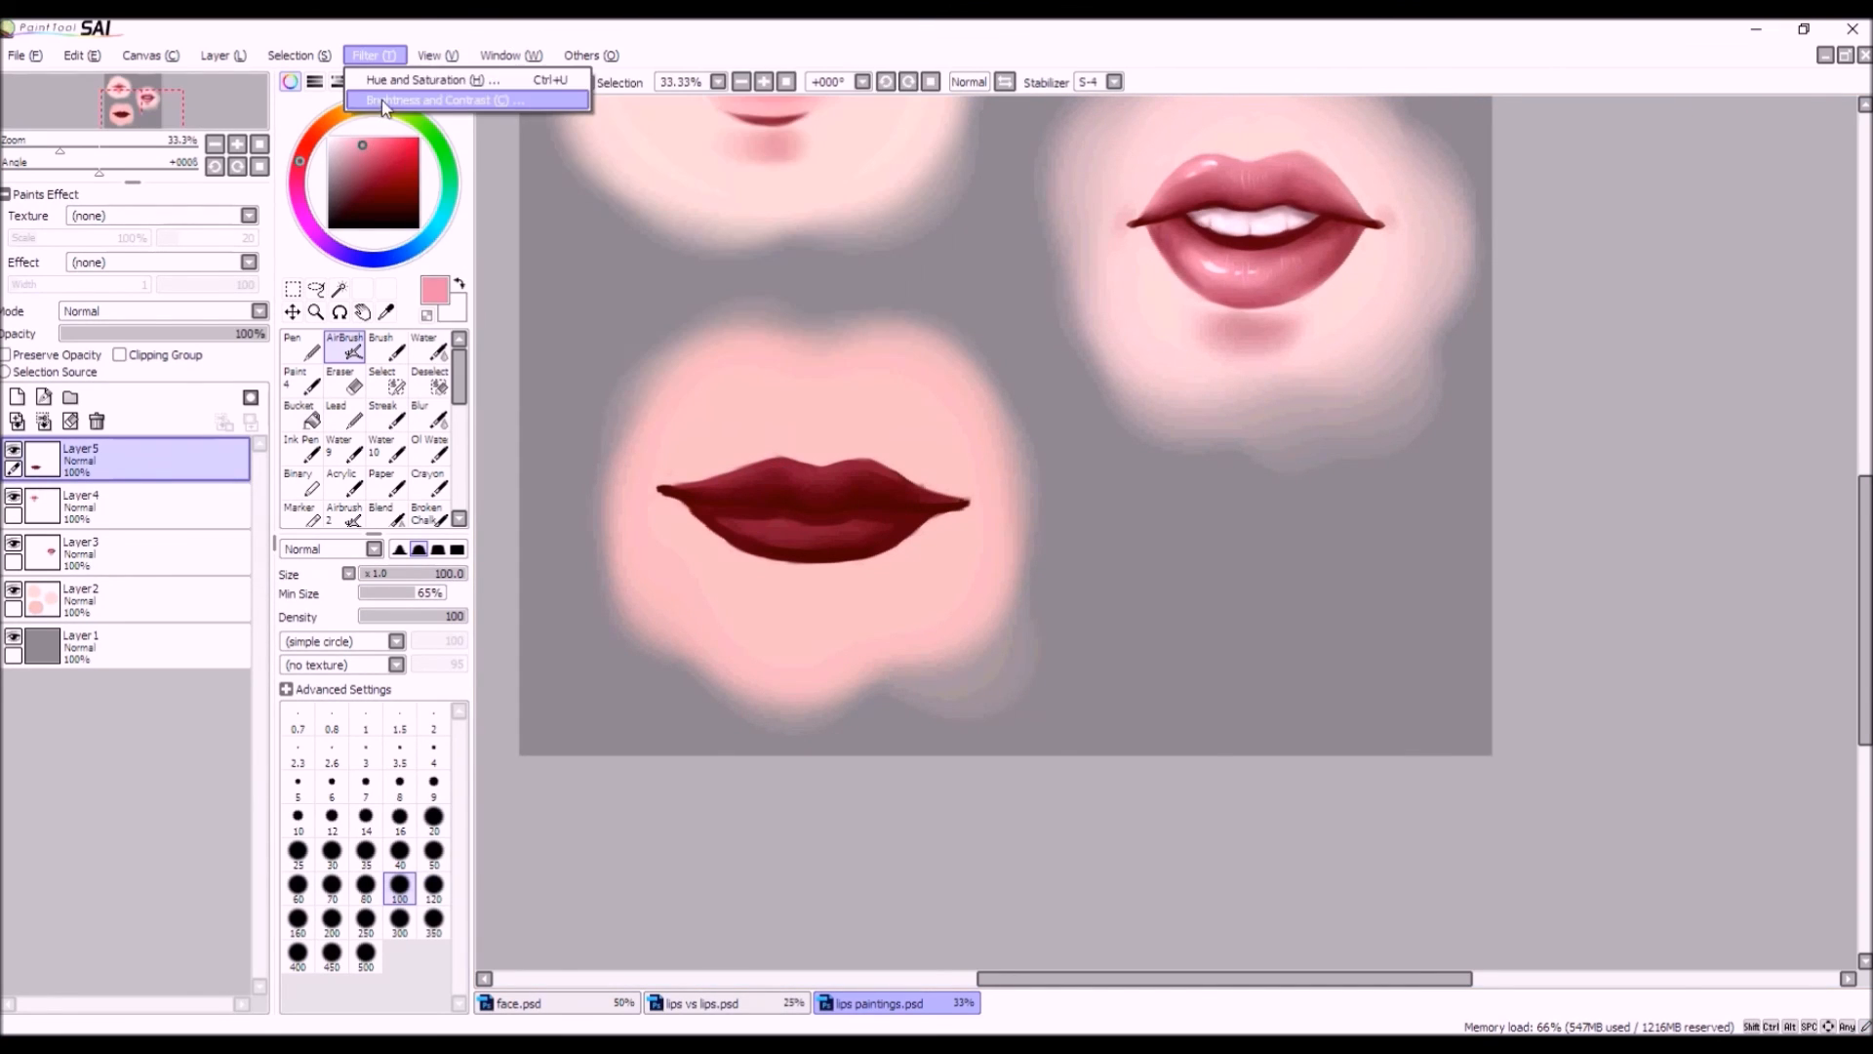
{"action": "left_click", "coordinate": [383, 100]}
{"action": "mouse_move", "coordinate": [429, 263]}
{"action": "left_mouse_down"}
{"action": "mouse_move", "coordinate": [343, 269]}
{"action": "mouse_move", "coordinate": [413, 238]}
{"action": "mouse_move", "coordinate": [383, 225]}
{"action": "mouse_move", "coordinate": [401, 198]}
{"action": "mouse_move", "coordinate": [433, 207]}
{"action": "mouse_move", "coordinate": [411, 237]}
{"action": "left_mouse_up"}
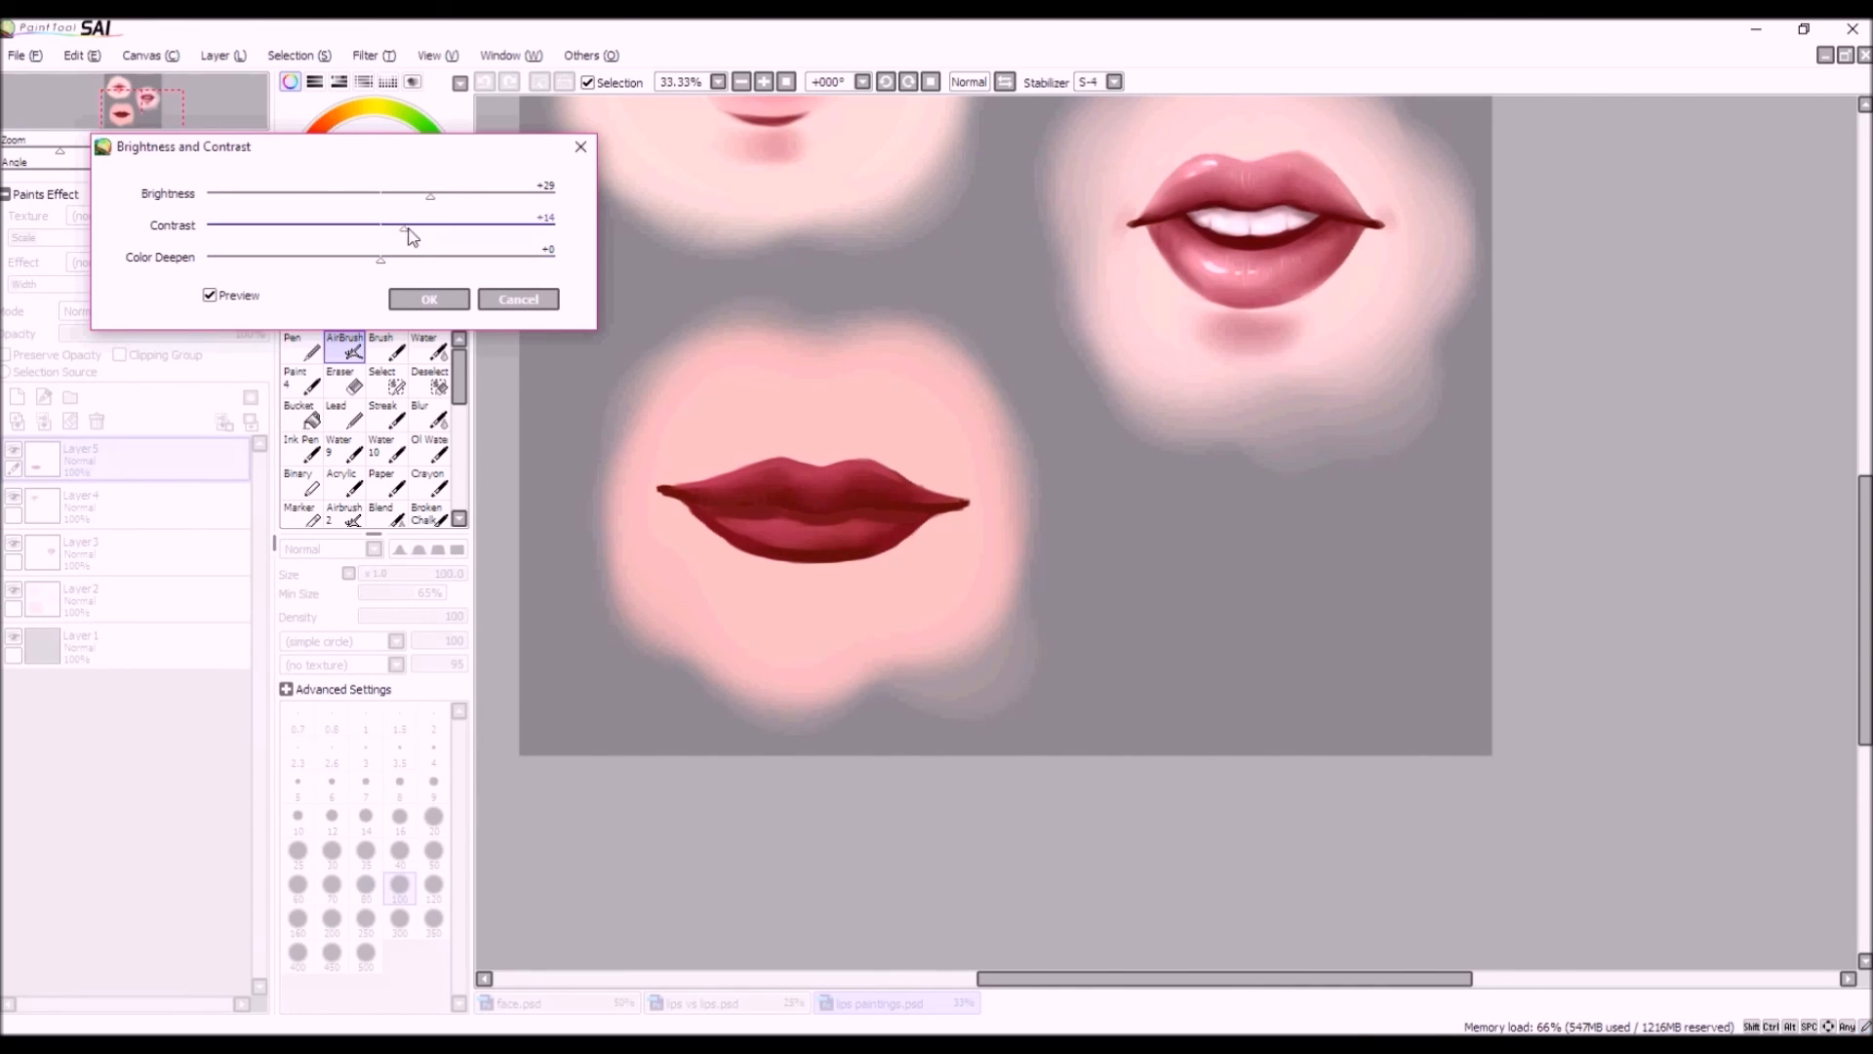
{"action": "left_click", "coordinate": [429, 299]}
Lighten the upper lip with the brighter crimson sampled from the lower lip, using the AirBrush at size 56.
{"action": "left_click", "coordinate": [802, 531], "text": "alt"}
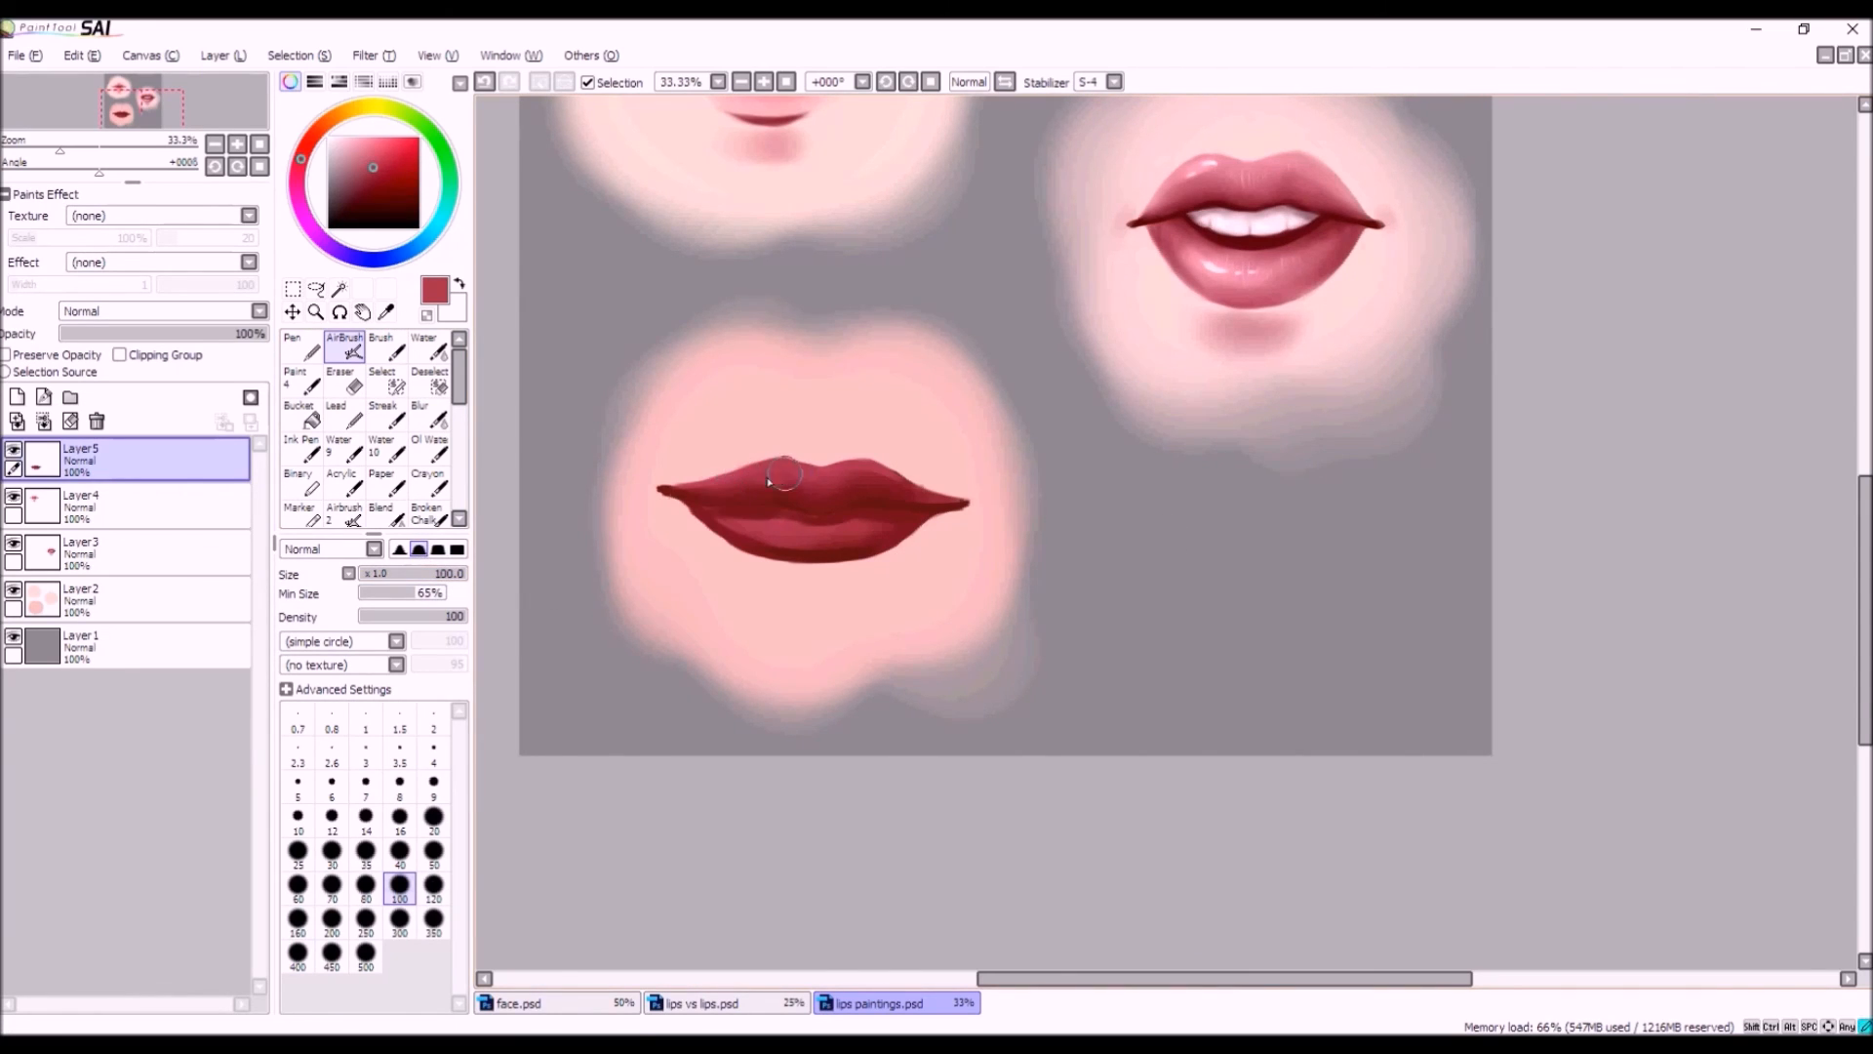
{"action": "left_click_drag", "start_coordinate": [409, 574], "coordinate": [418, 576]}
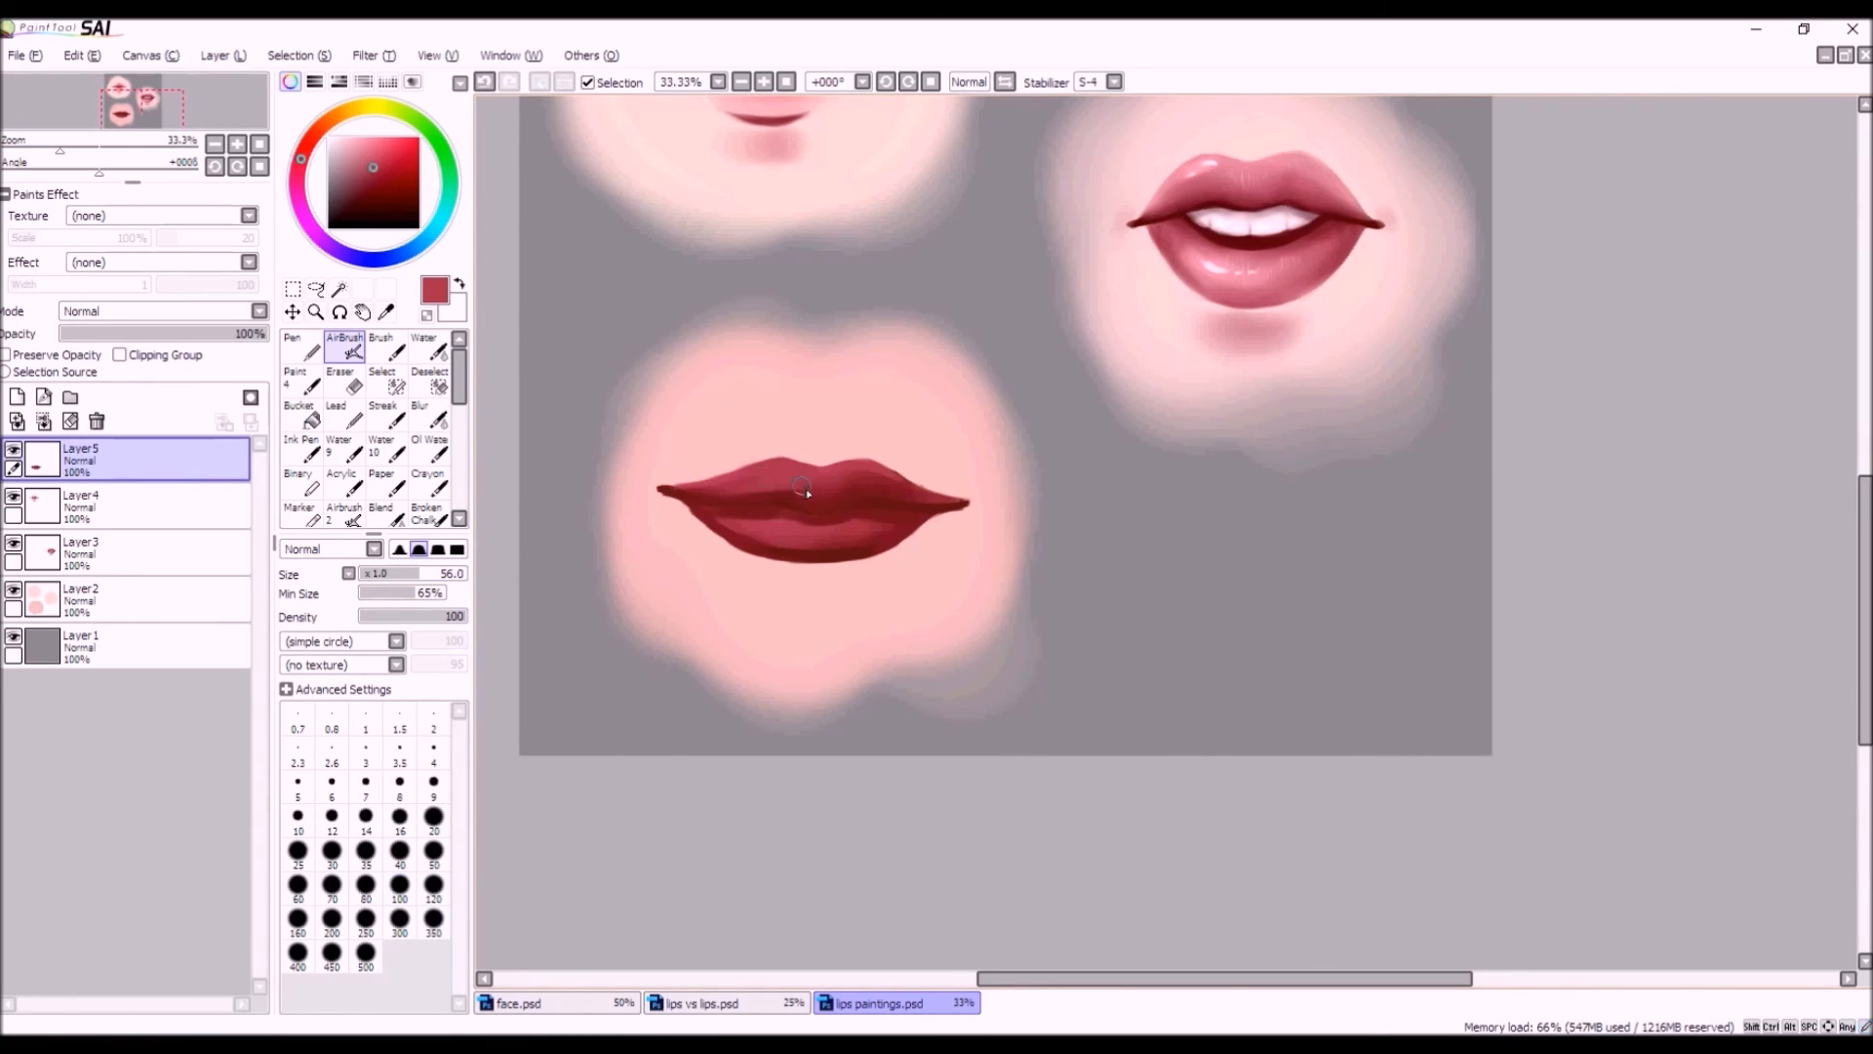
{"action": "scroll", "coordinate": [859, 535], "scroll_direction": "down", "scroll_amount": 3}
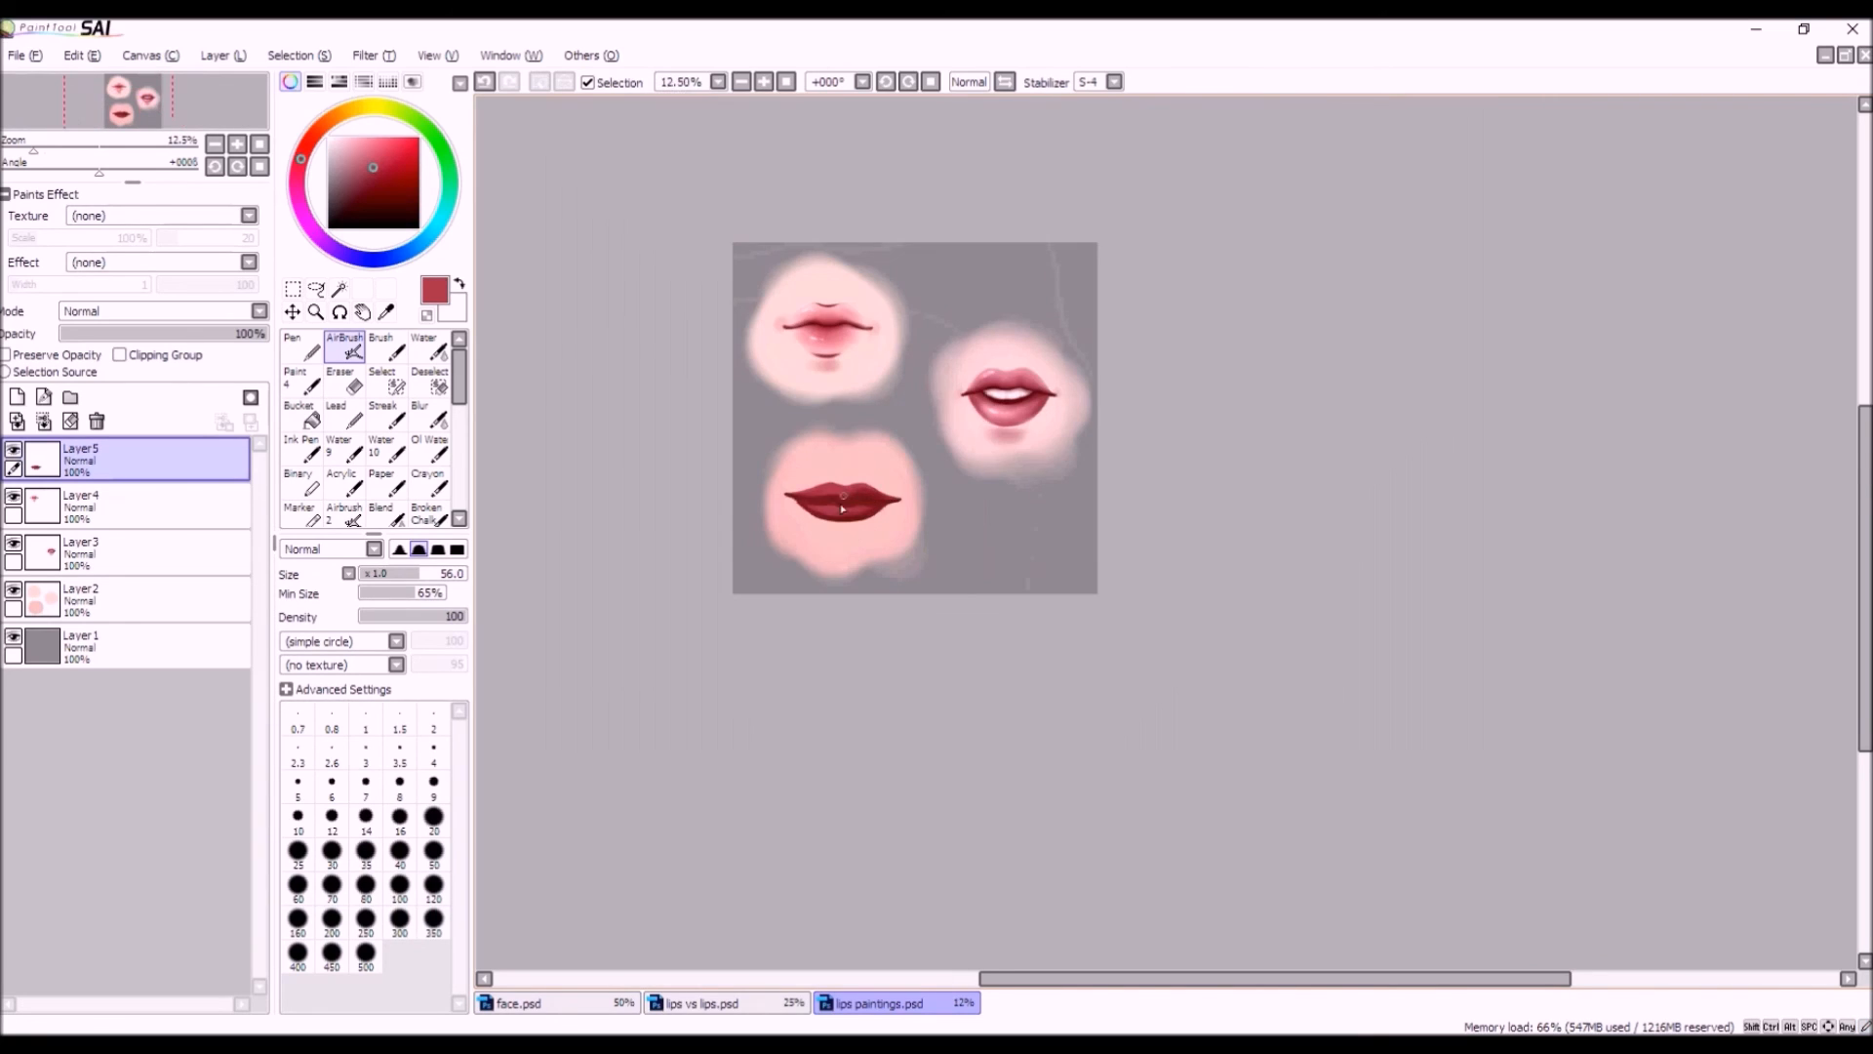
{"action": "scroll", "coordinate": [842, 509], "scroll_direction": "up", "scroll_amount": 2}
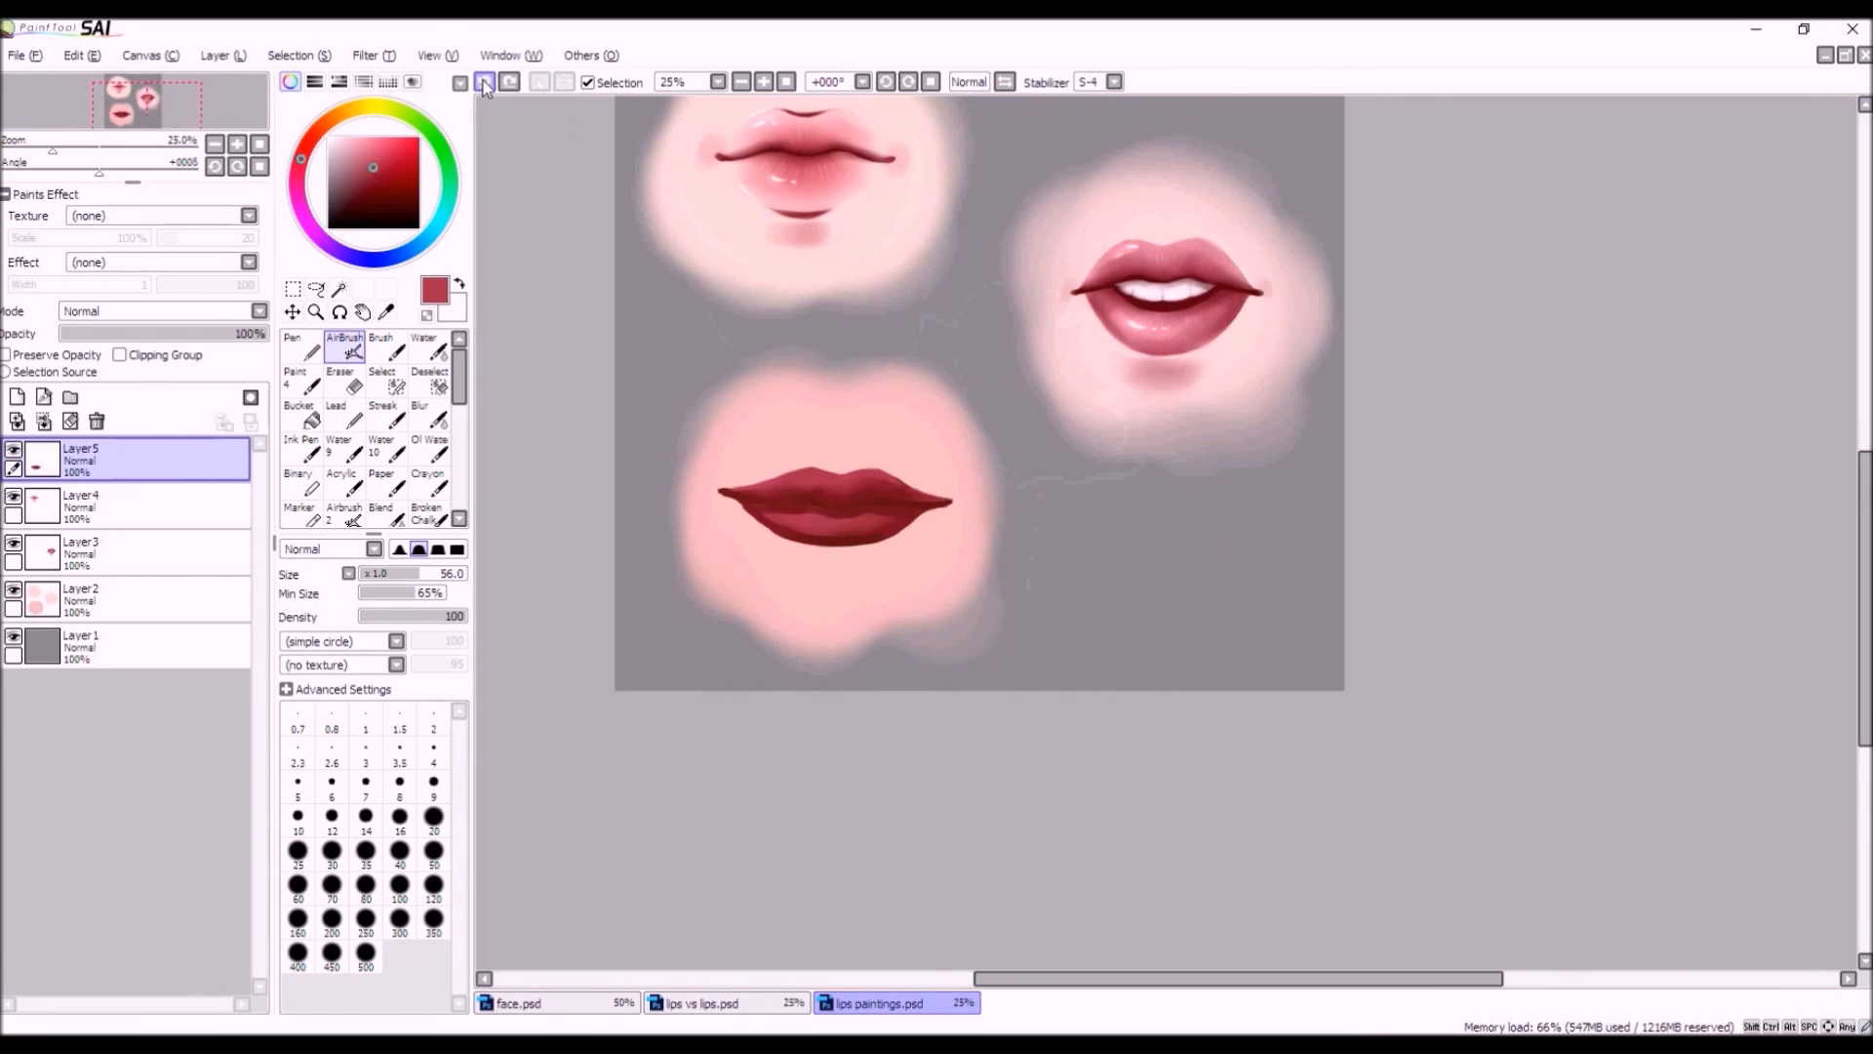
Paint a dark red shadow along the top of the lower lip, just beneath the mouth line.
{"action": "left_click", "coordinate": [891, 509], "text": "alt"}
{"action": "left_click_drag", "start_coordinate": [899, 510], "coordinate": [860, 514]}
{"action": "left_click_drag", "start_coordinate": [886, 511], "coordinate": [829, 515]}
{"action": "left_click_drag", "start_coordinate": [835, 515], "coordinate": [803, 516]}
{"action": "left_click_drag", "start_coordinate": [771, 511], "coordinate": [762, 512]}
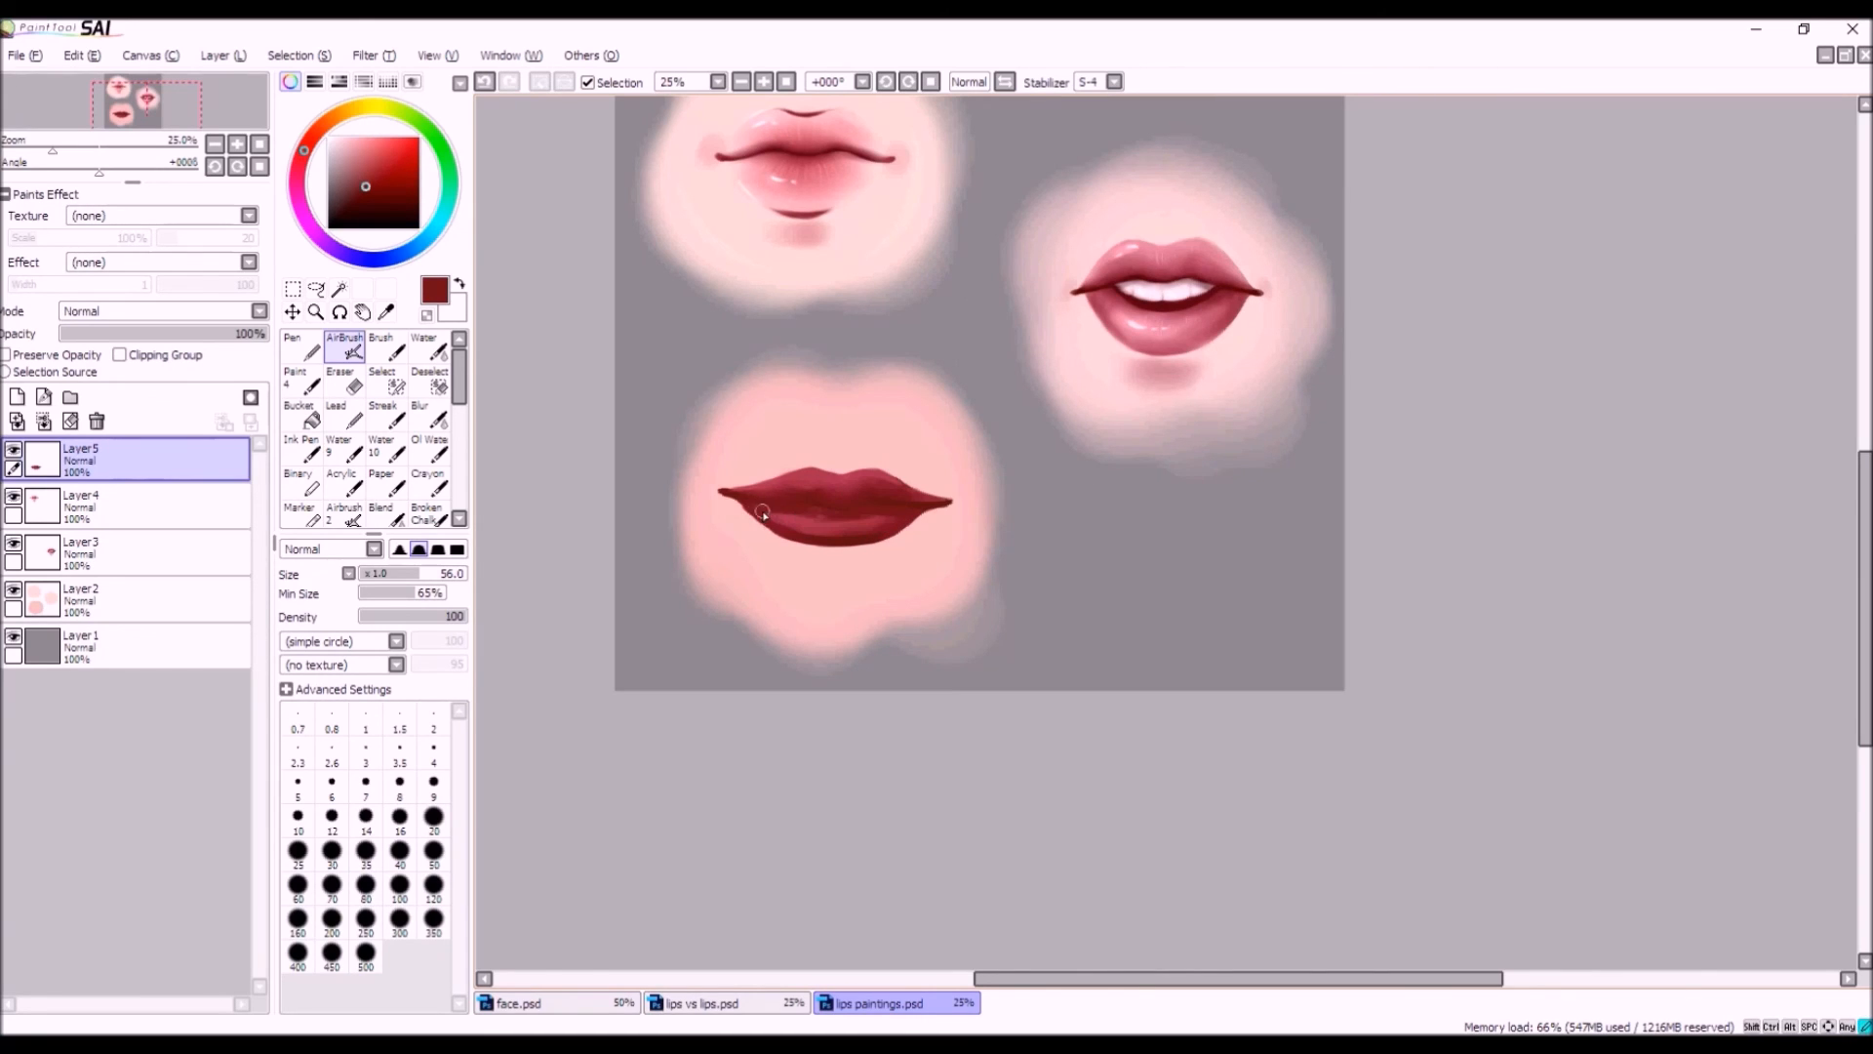
Build up the lower lip's central highlight with sampled lighter crimson, undoing the stray strokes near its left corner.
{"action": "left_click", "coordinate": [799, 524], "text": "alt"}
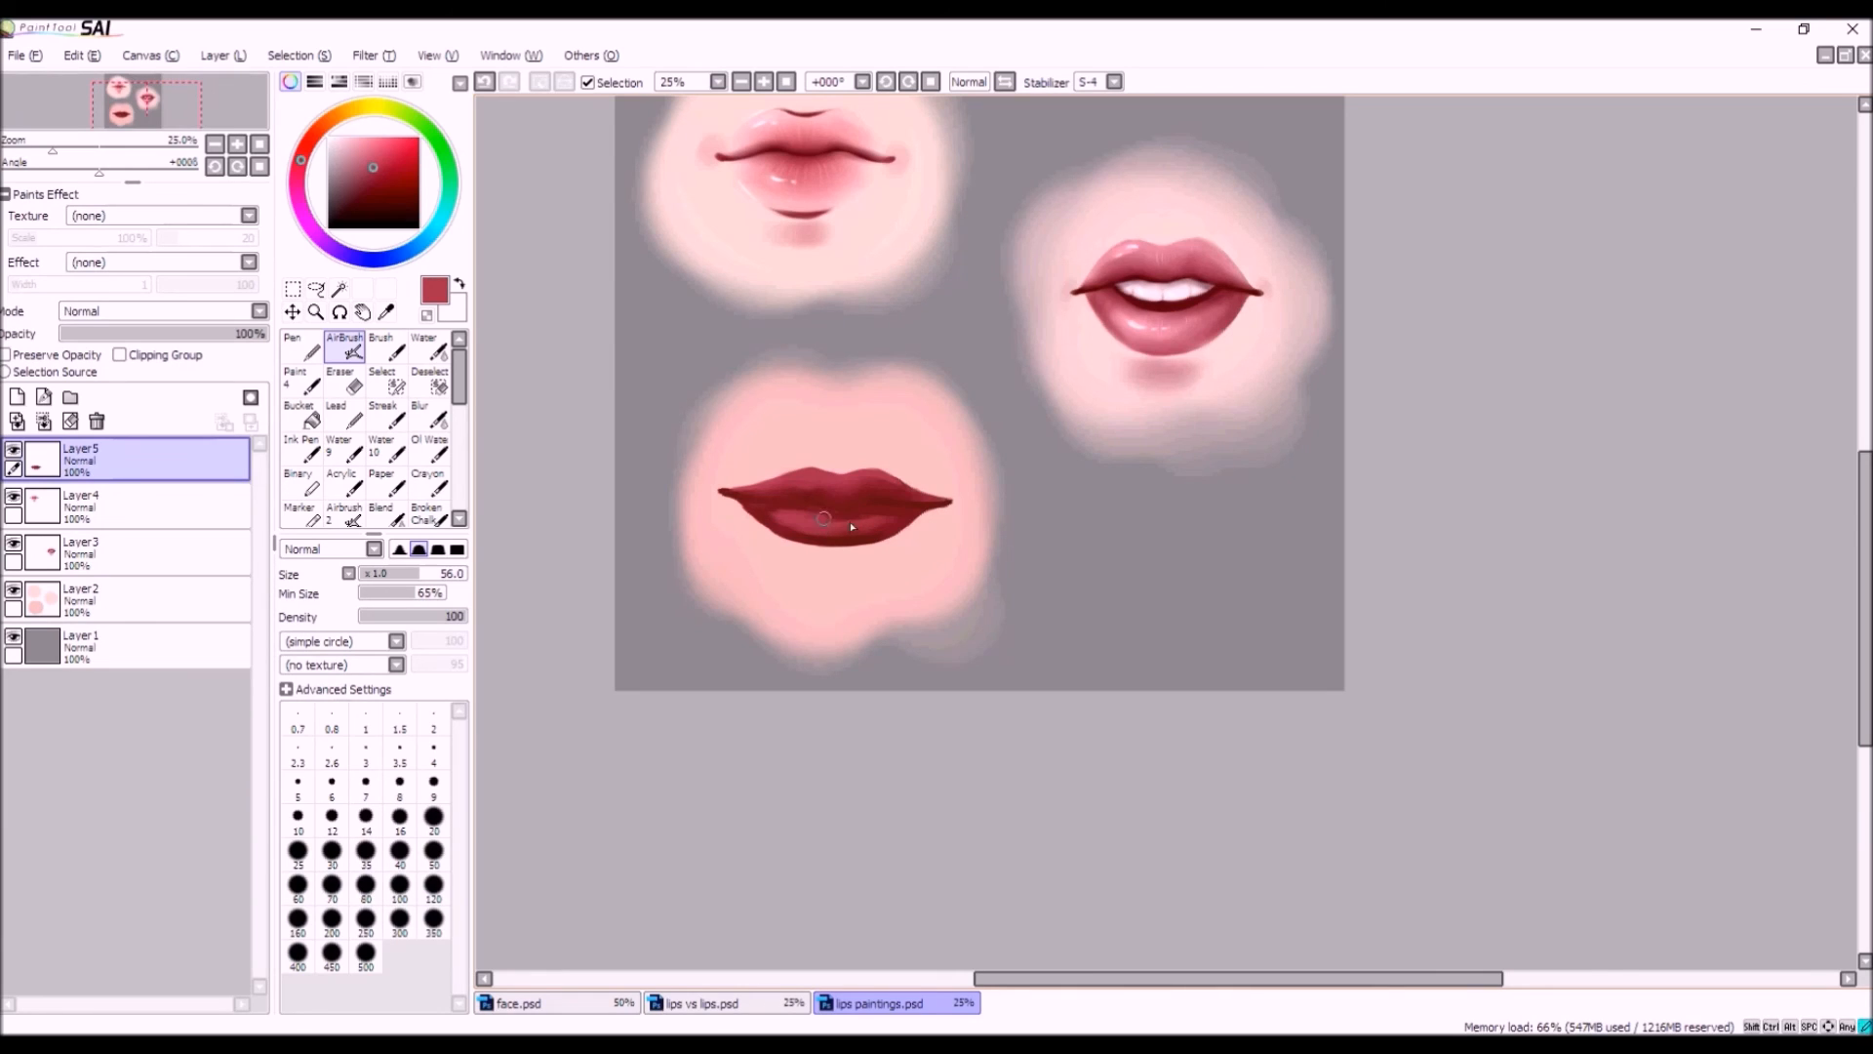
{"action": "left_click_drag", "start_coordinate": [762, 512], "coordinate": [777, 517]}
{"action": "left_click", "coordinate": [485, 82]}
{"action": "left_click_drag", "start_coordinate": [752, 502], "coordinate": [777, 515]}
{"action": "left_click", "coordinate": [485, 82]}
{"action": "left_click_drag", "start_coordinate": [848, 522], "coordinate": [819, 522]}
{"action": "scroll", "coordinate": [852, 549], "scroll_direction": "up", "scroll_amount": 1}
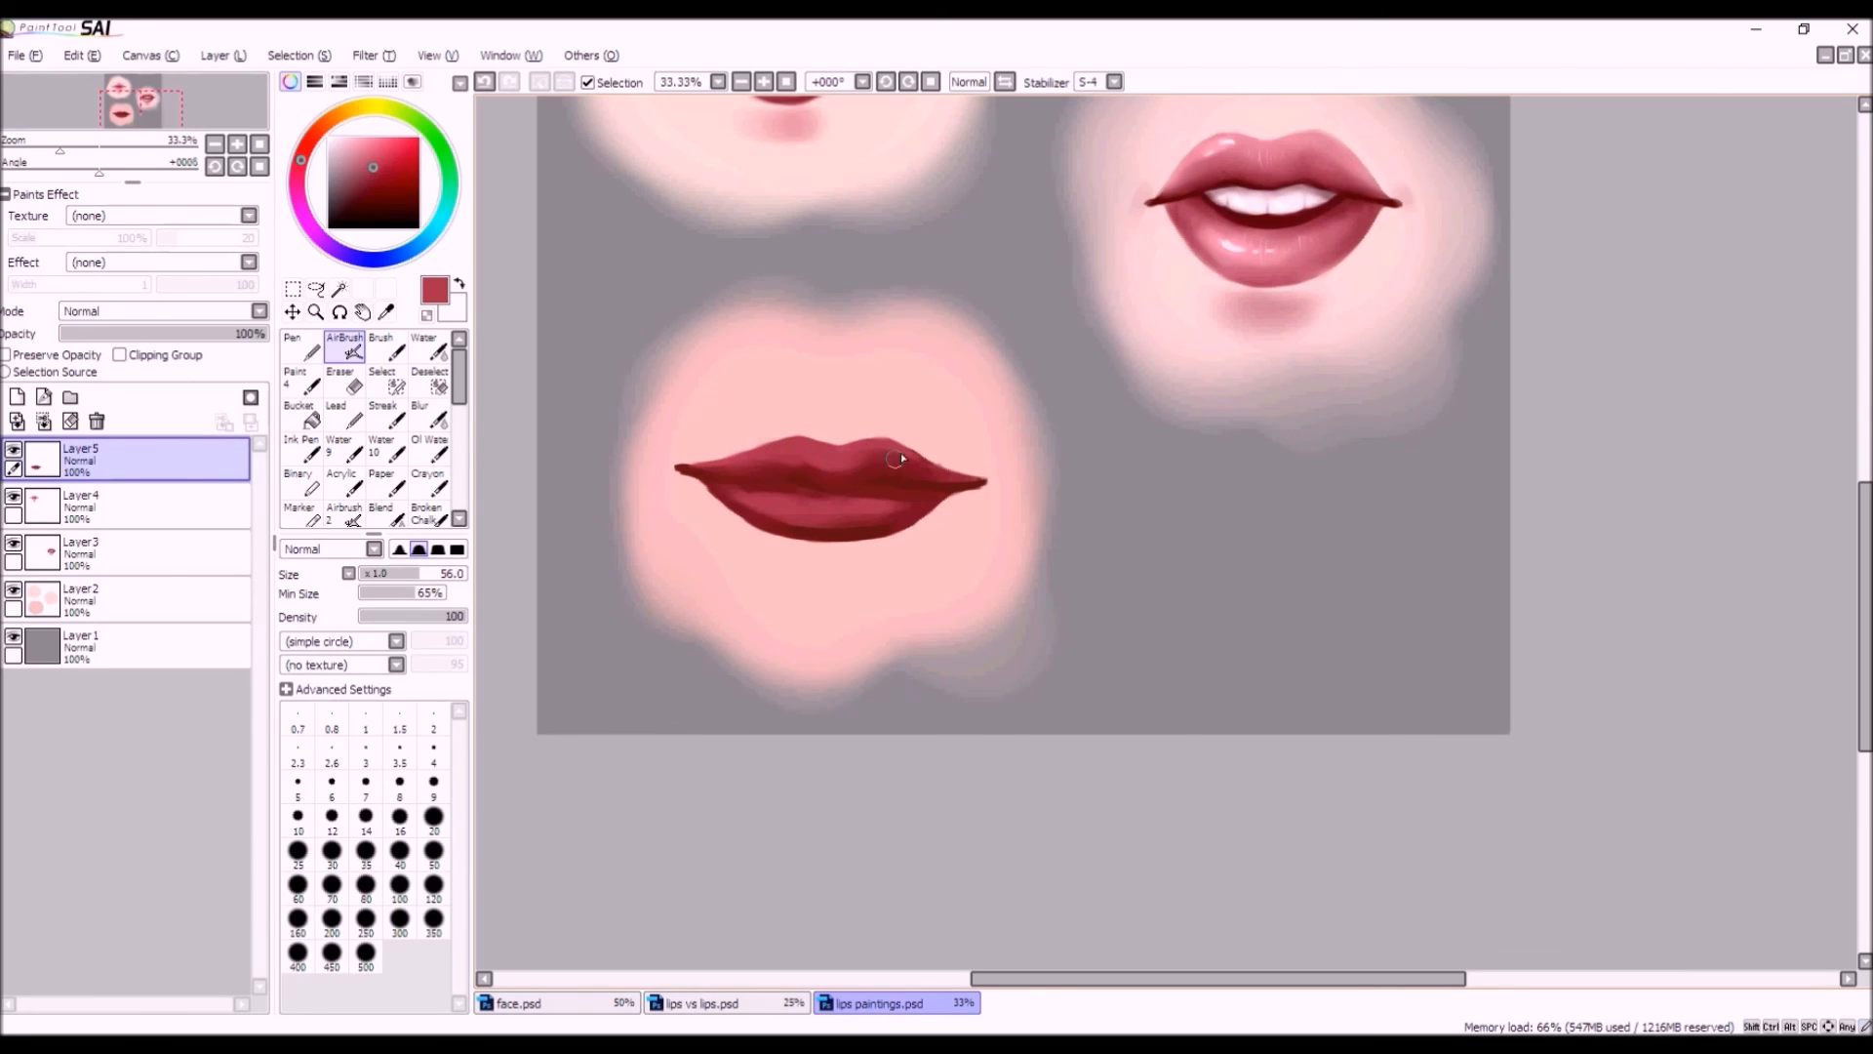
Shade around the lower lip's highlight with sampled dark red, reducing the AirBrush to size 15 for the fine edges.
{"action": "left_click", "coordinate": [832, 480], "text": "alt"}
{"action": "left_click", "coordinate": [899, 495], "text": "alt"}
{"action": "left_click_drag", "start_coordinate": [874, 495], "coordinate": [824, 505]}
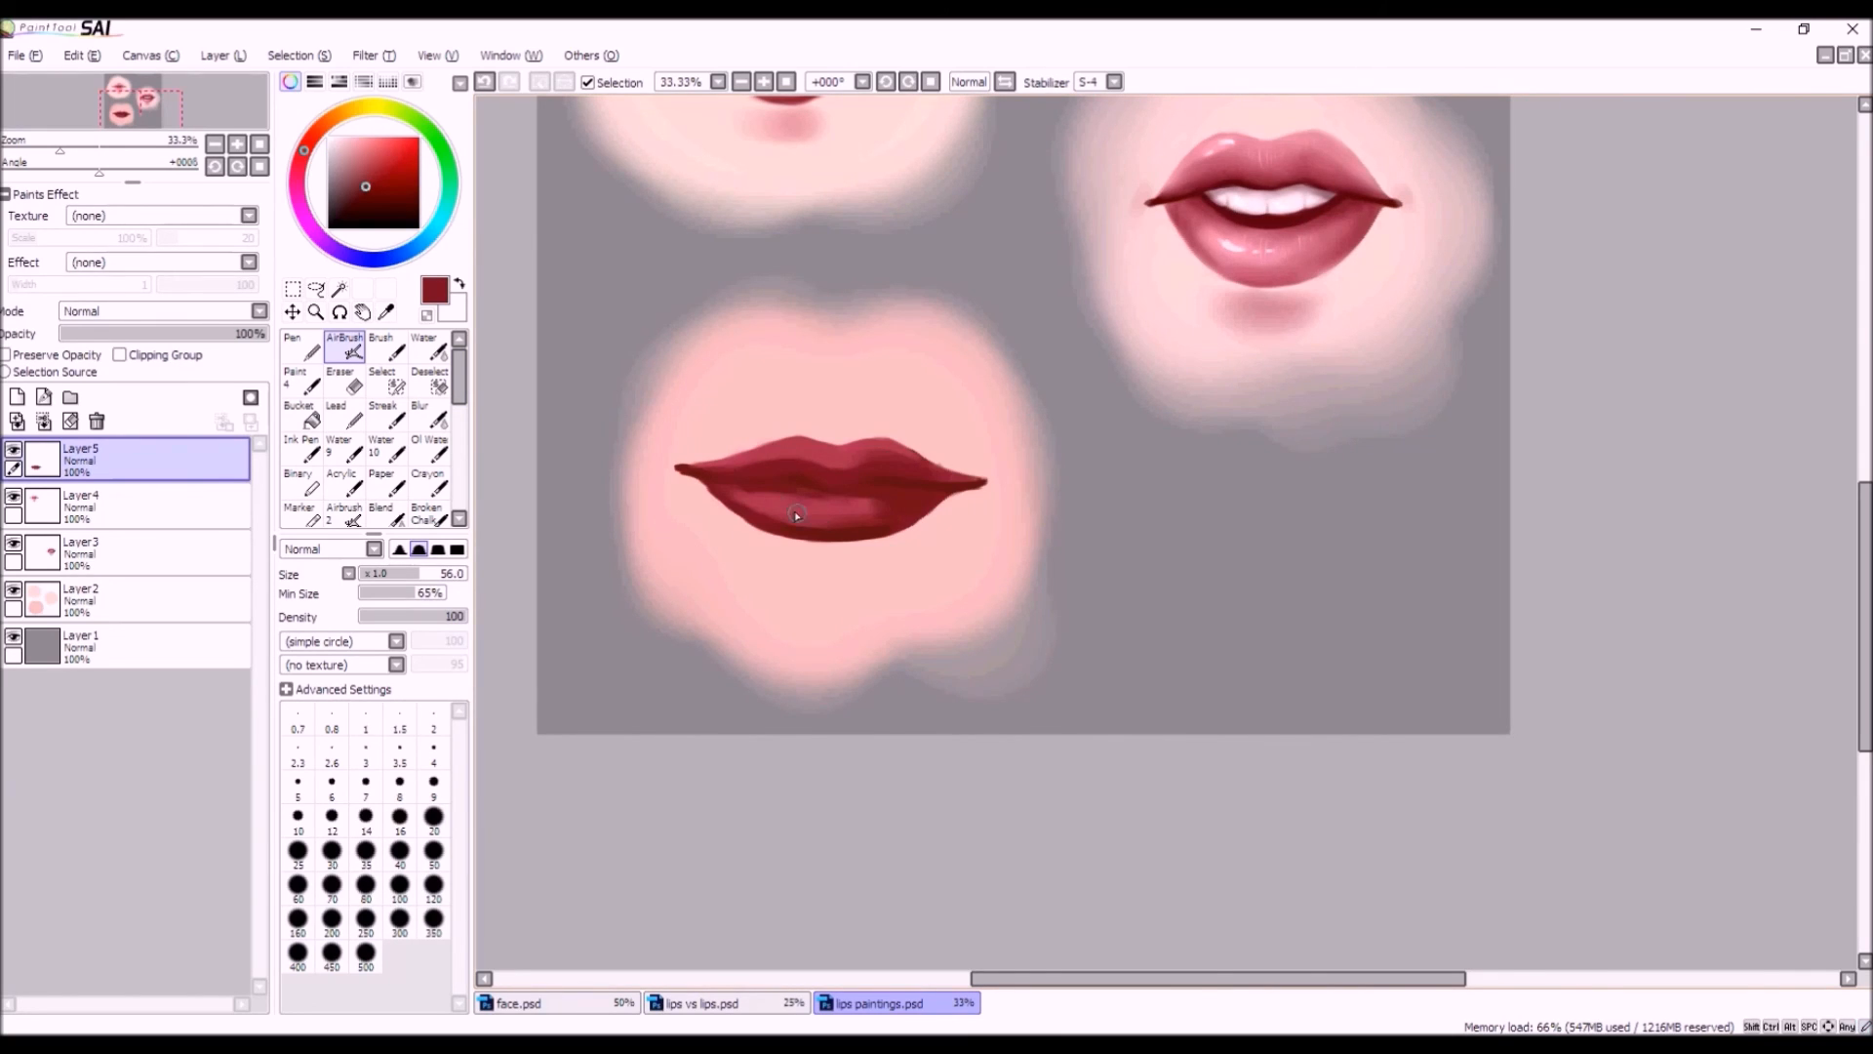
{"action": "right_click", "coordinate": [836, 534]}
{"action": "left_click", "coordinate": [378, 574]}
{"action": "scroll", "coordinate": [685, 472], "scroll_direction": "down", "scroll_amount": 4}
{"action": "scroll", "coordinate": [746, 496], "scroll_direction": "up", "scroll_amount": 3}
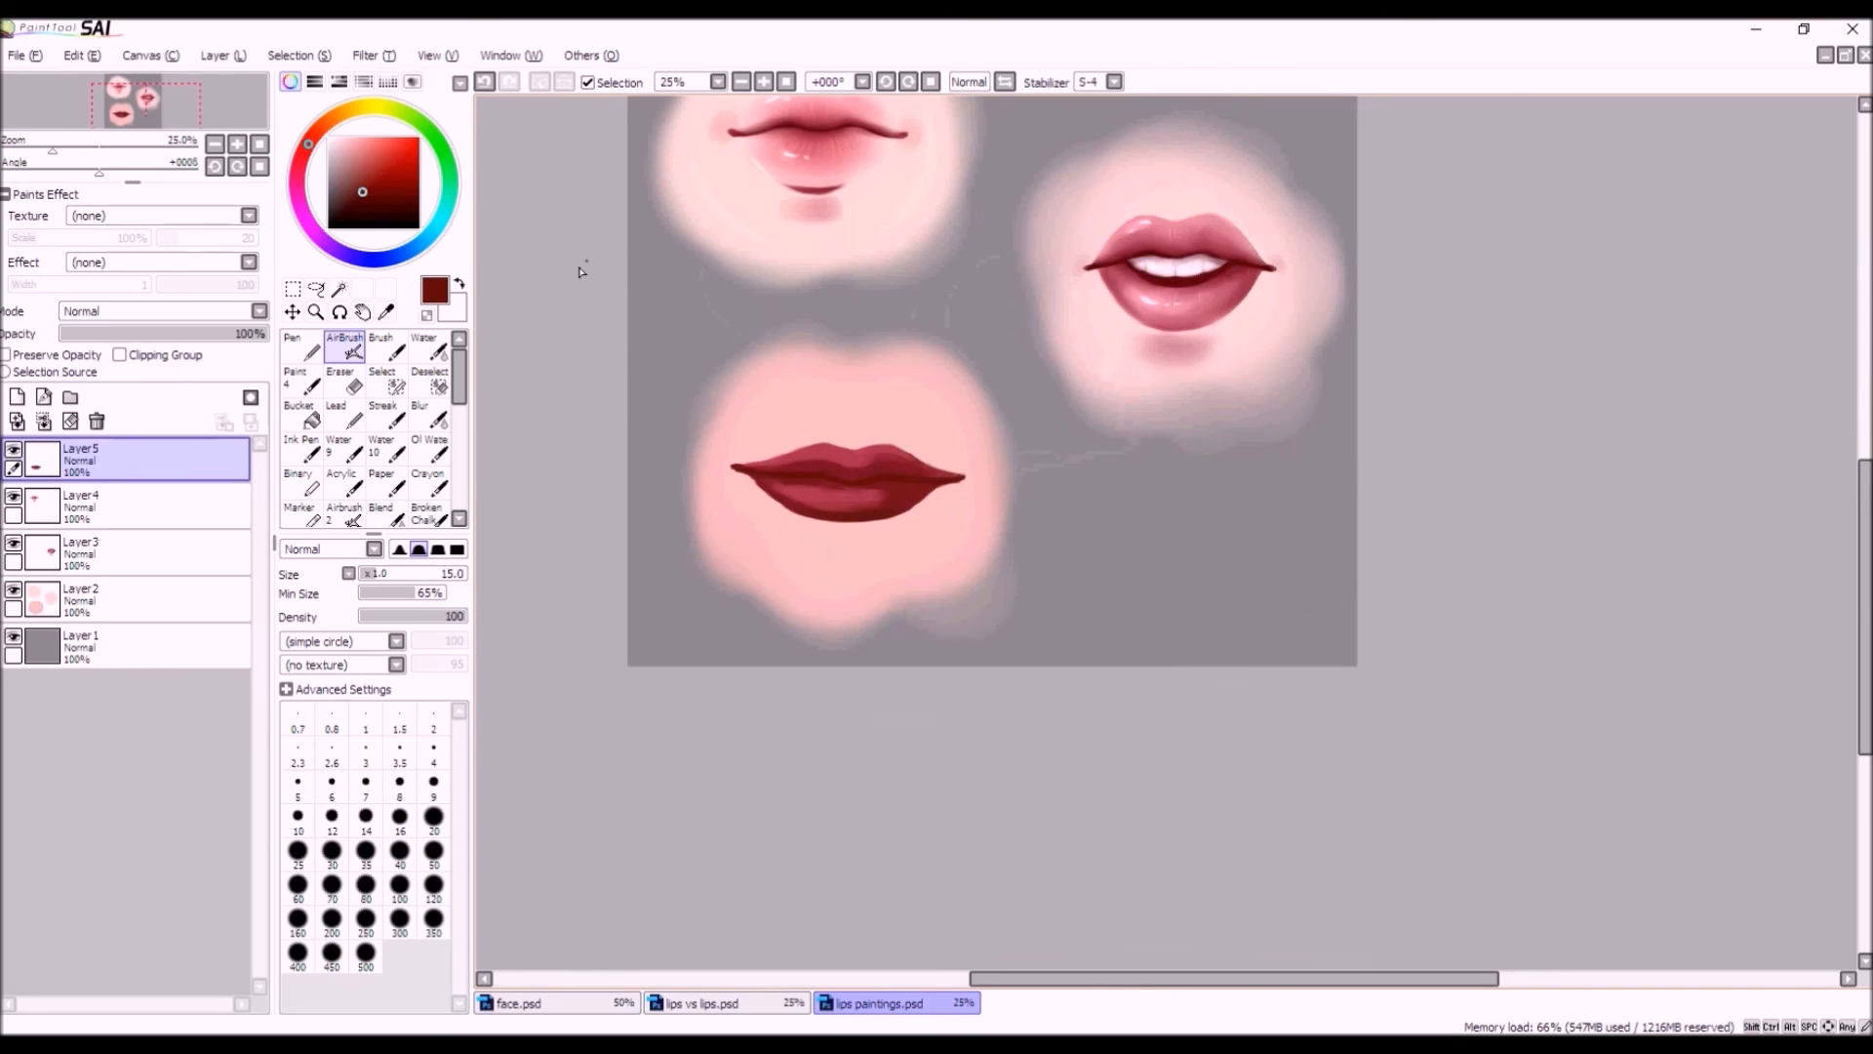
Blend the lower lip's highlight into its shadow with the Water brush at size 80, undoing the last stroke.
{"action": "left_click", "coordinate": [429, 348]}
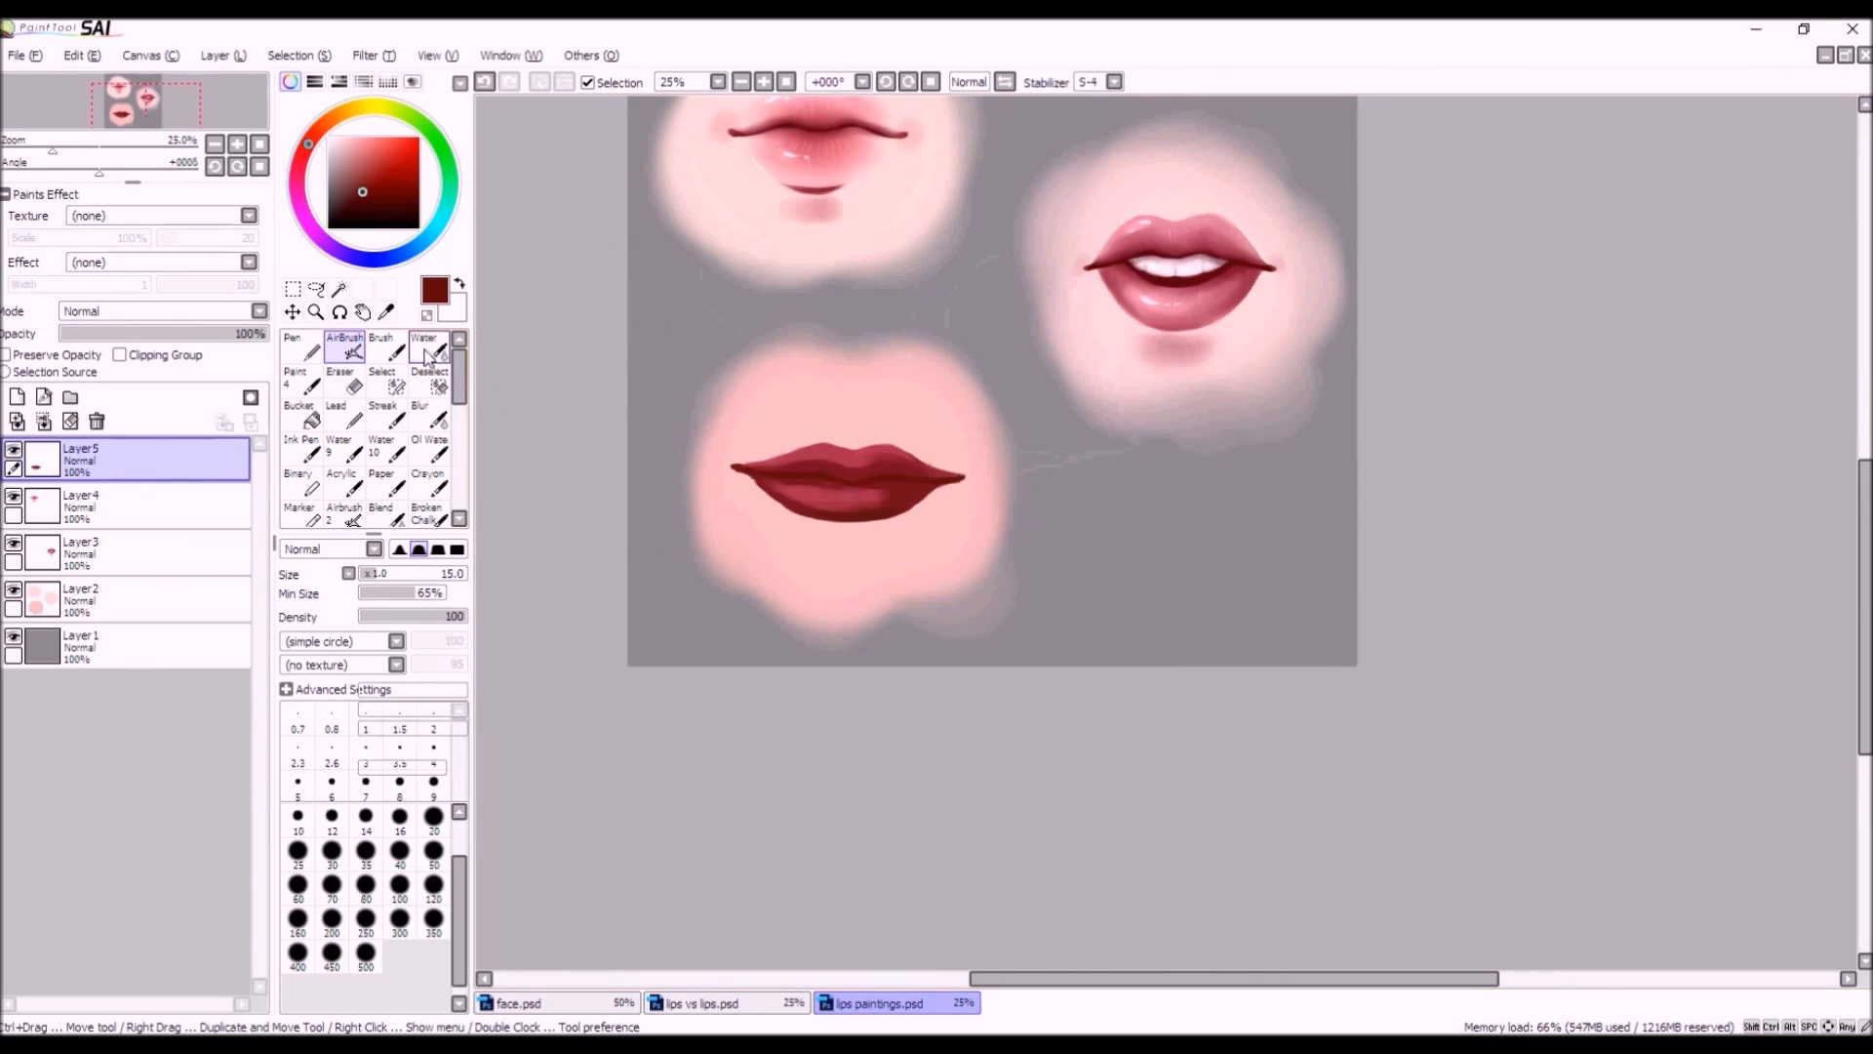
{"action": "left_click_drag", "start_coordinate": [886, 495], "coordinate": [805, 483]}
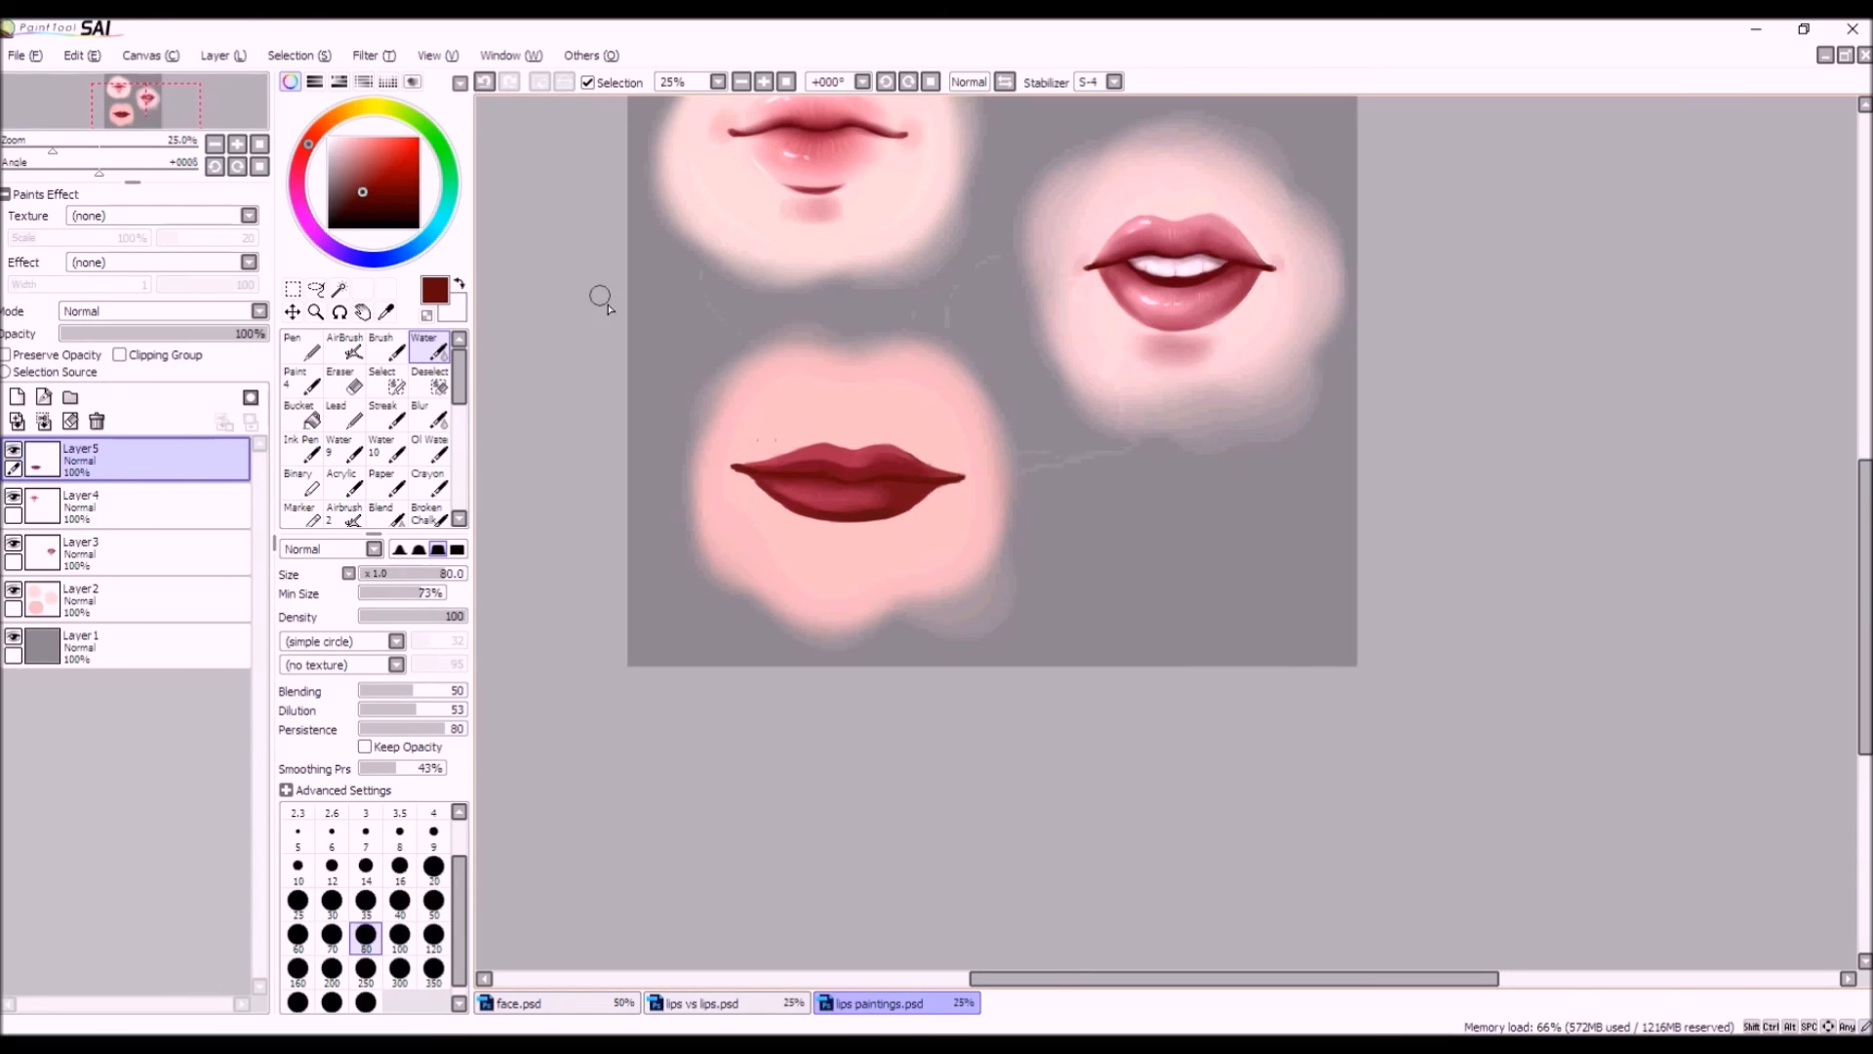
{"action": "left_click", "coordinate": [485, 83]}
Soften the upper lip with sampled lighter crimson, using the AirBrush at size 74 and density 62.
{"action": "left_click", "coordinate": [776, 488], "text": "alt"}
{"action": "left_click", "coordinate": [344, 349]}
{"action": "left_click", "coordinate": [405, 575]}
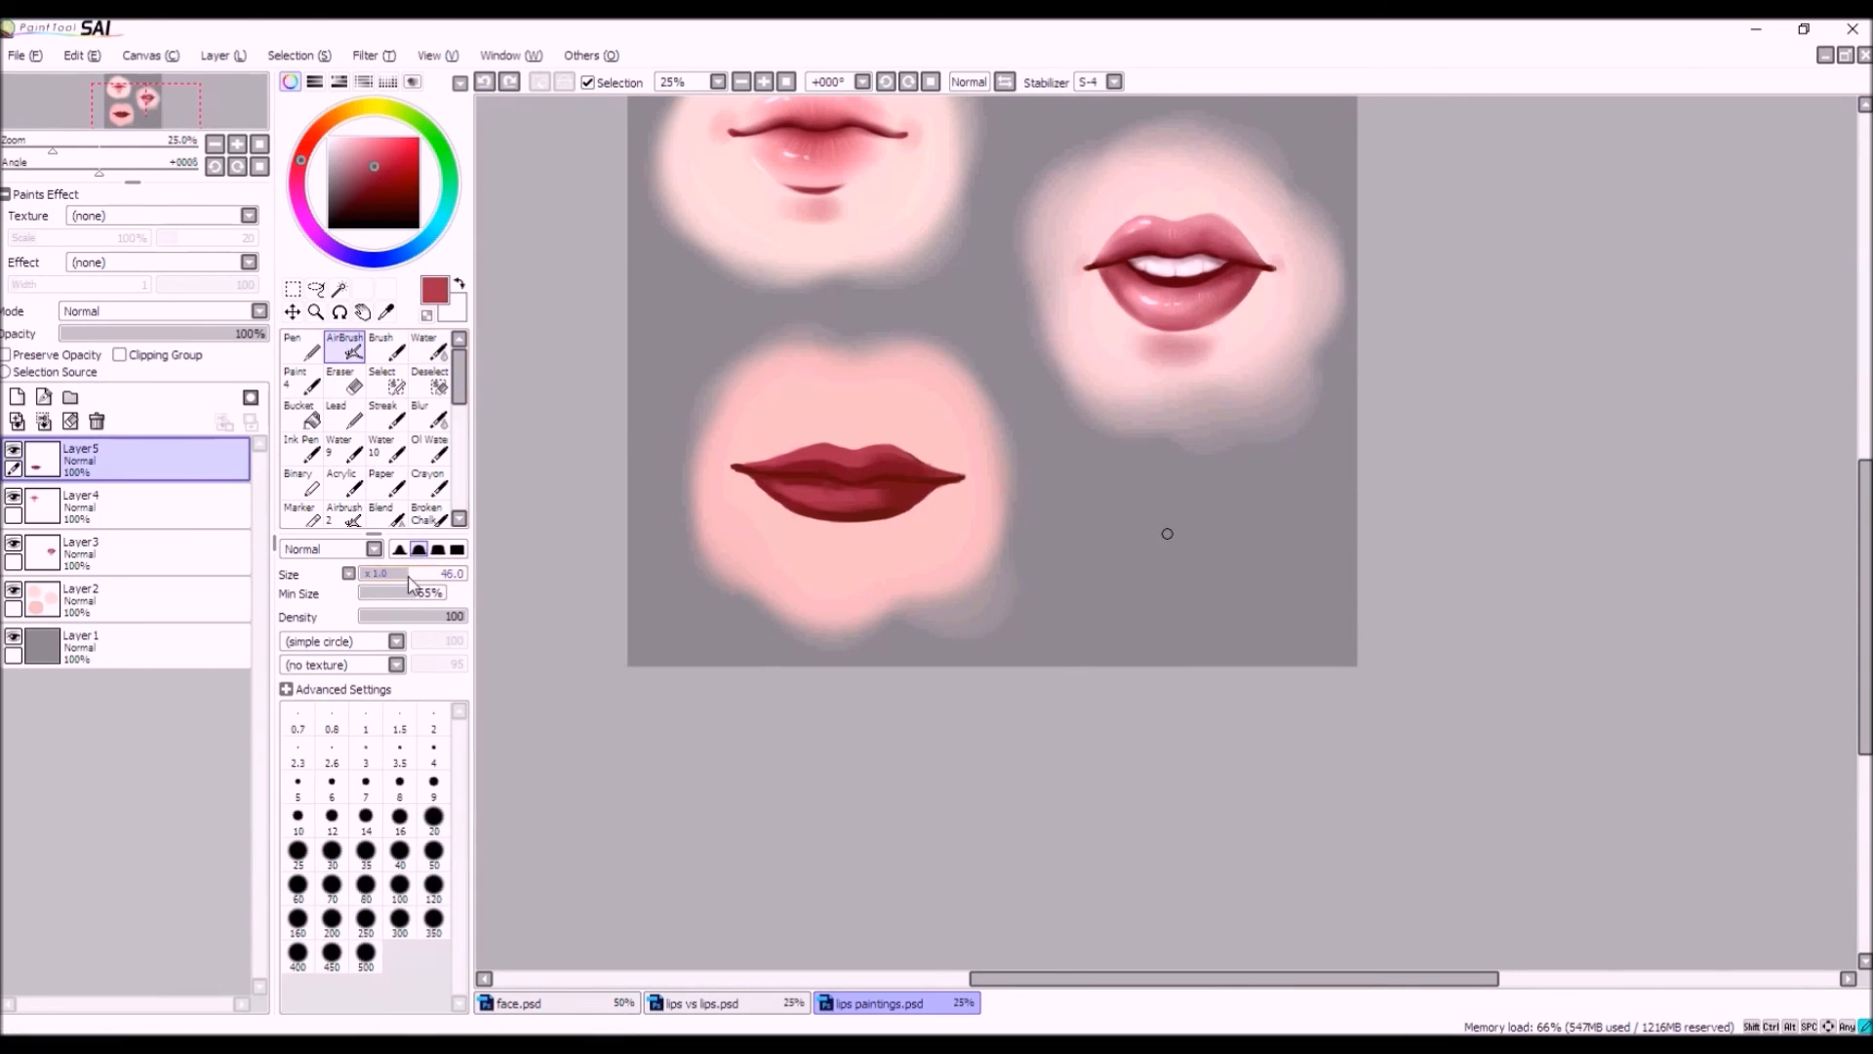
{"action": "left_click", "coordinate": [427, 615]}
{"action": "left_click", "coordinate": [428, 576]}
{"action": "left_click", "coordinate": [430, 575]}
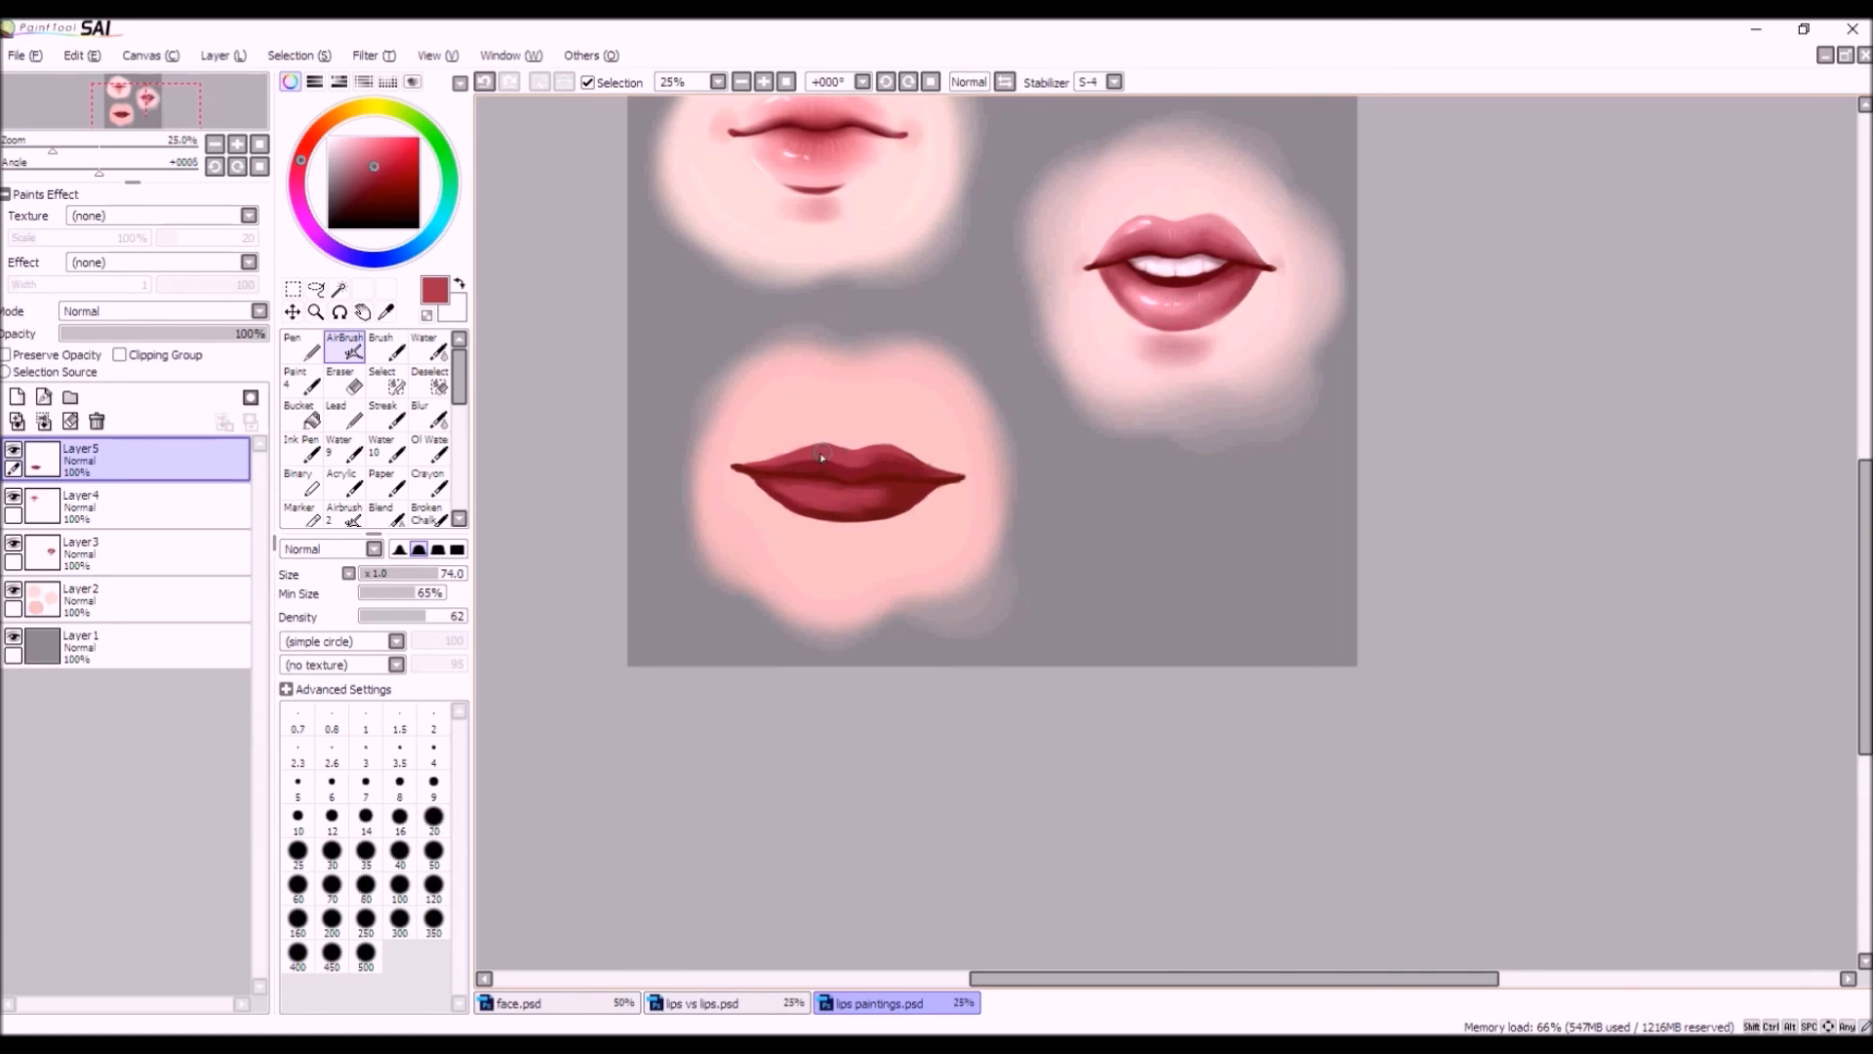
Refine the shading of both lips with crimson and dark red sampled from the painting, using the AirBrush at size 74.
{"action": "left_click", "coordinate": [888, 470], "text": "alt"}
{"action": "left_click", "coordinate": [882, 510], "text": "alt"}
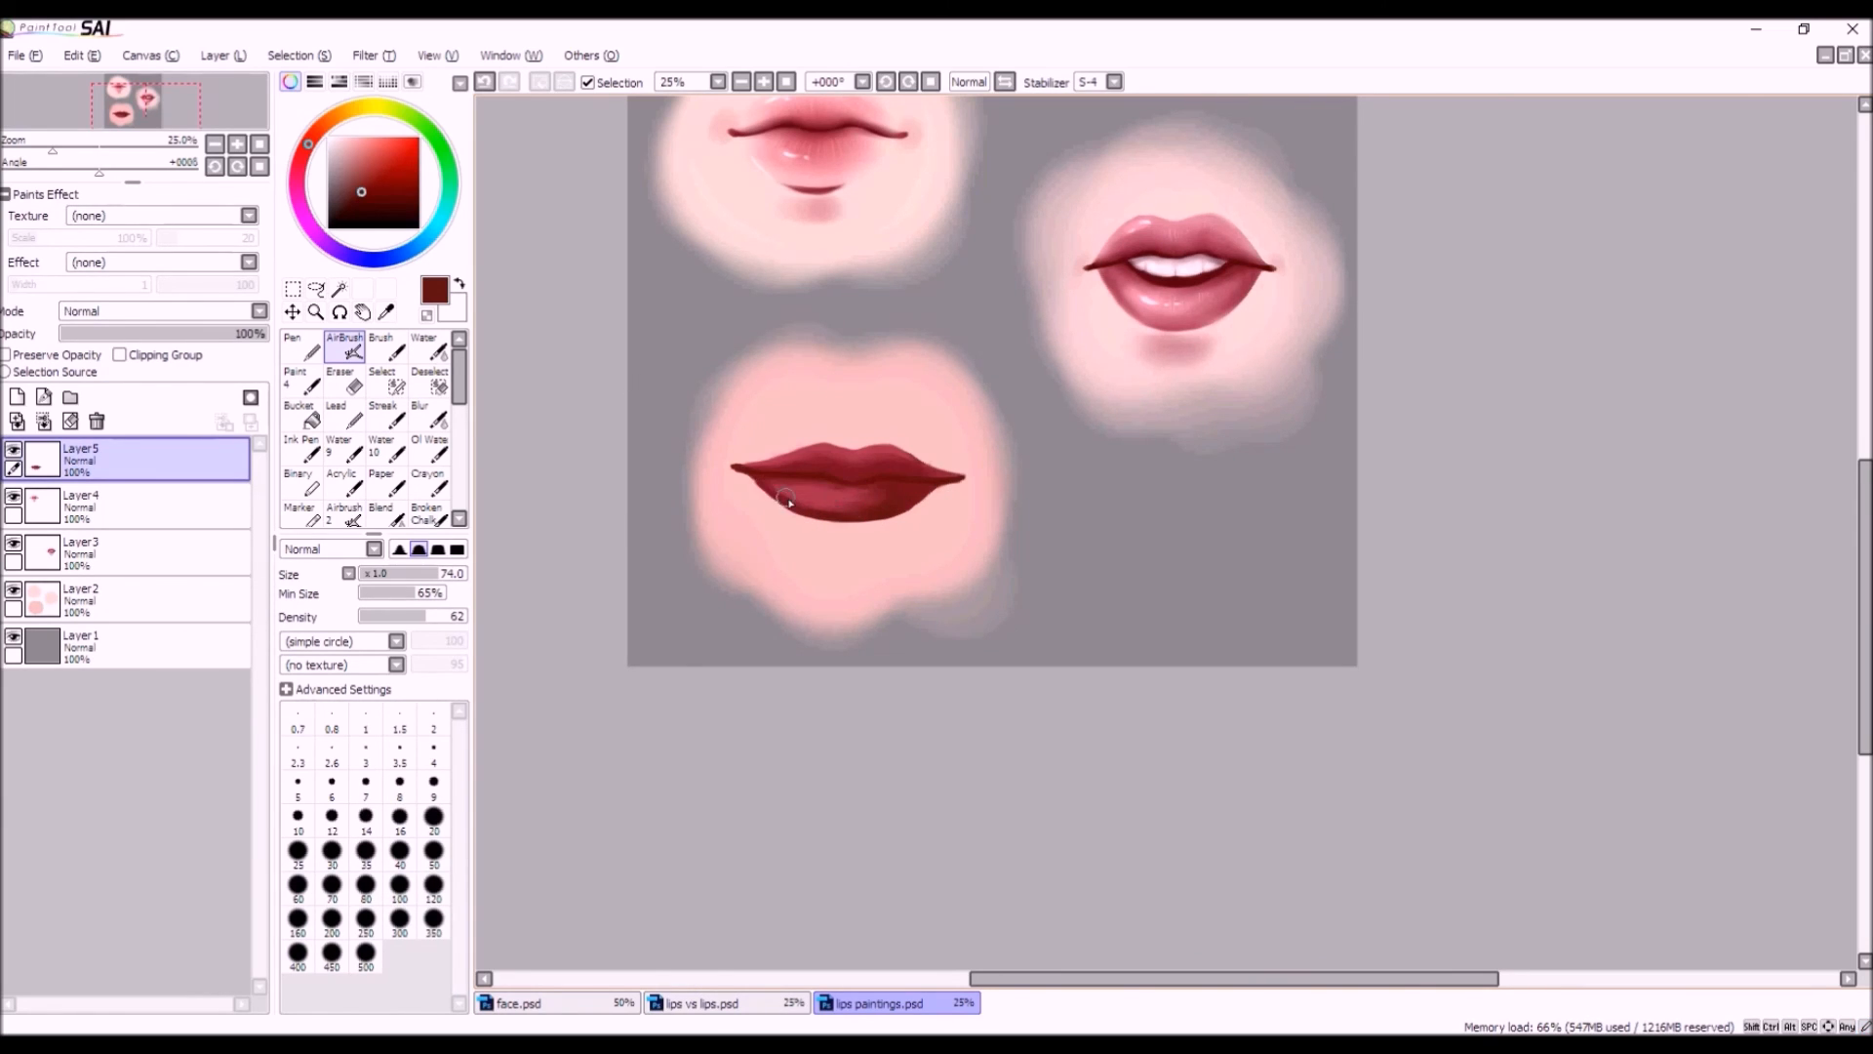
{"action": "scroll", "coordinate": [802, 480], "scroll_direction": "up", "scroll_amount": 3}
{"action": "scroll", "coordinate": [707, 507], "scroll_direction": "down", "scroll_amount": 1}
{"action": "left_click", "coordinate": [702, 493], "text": "alt"}
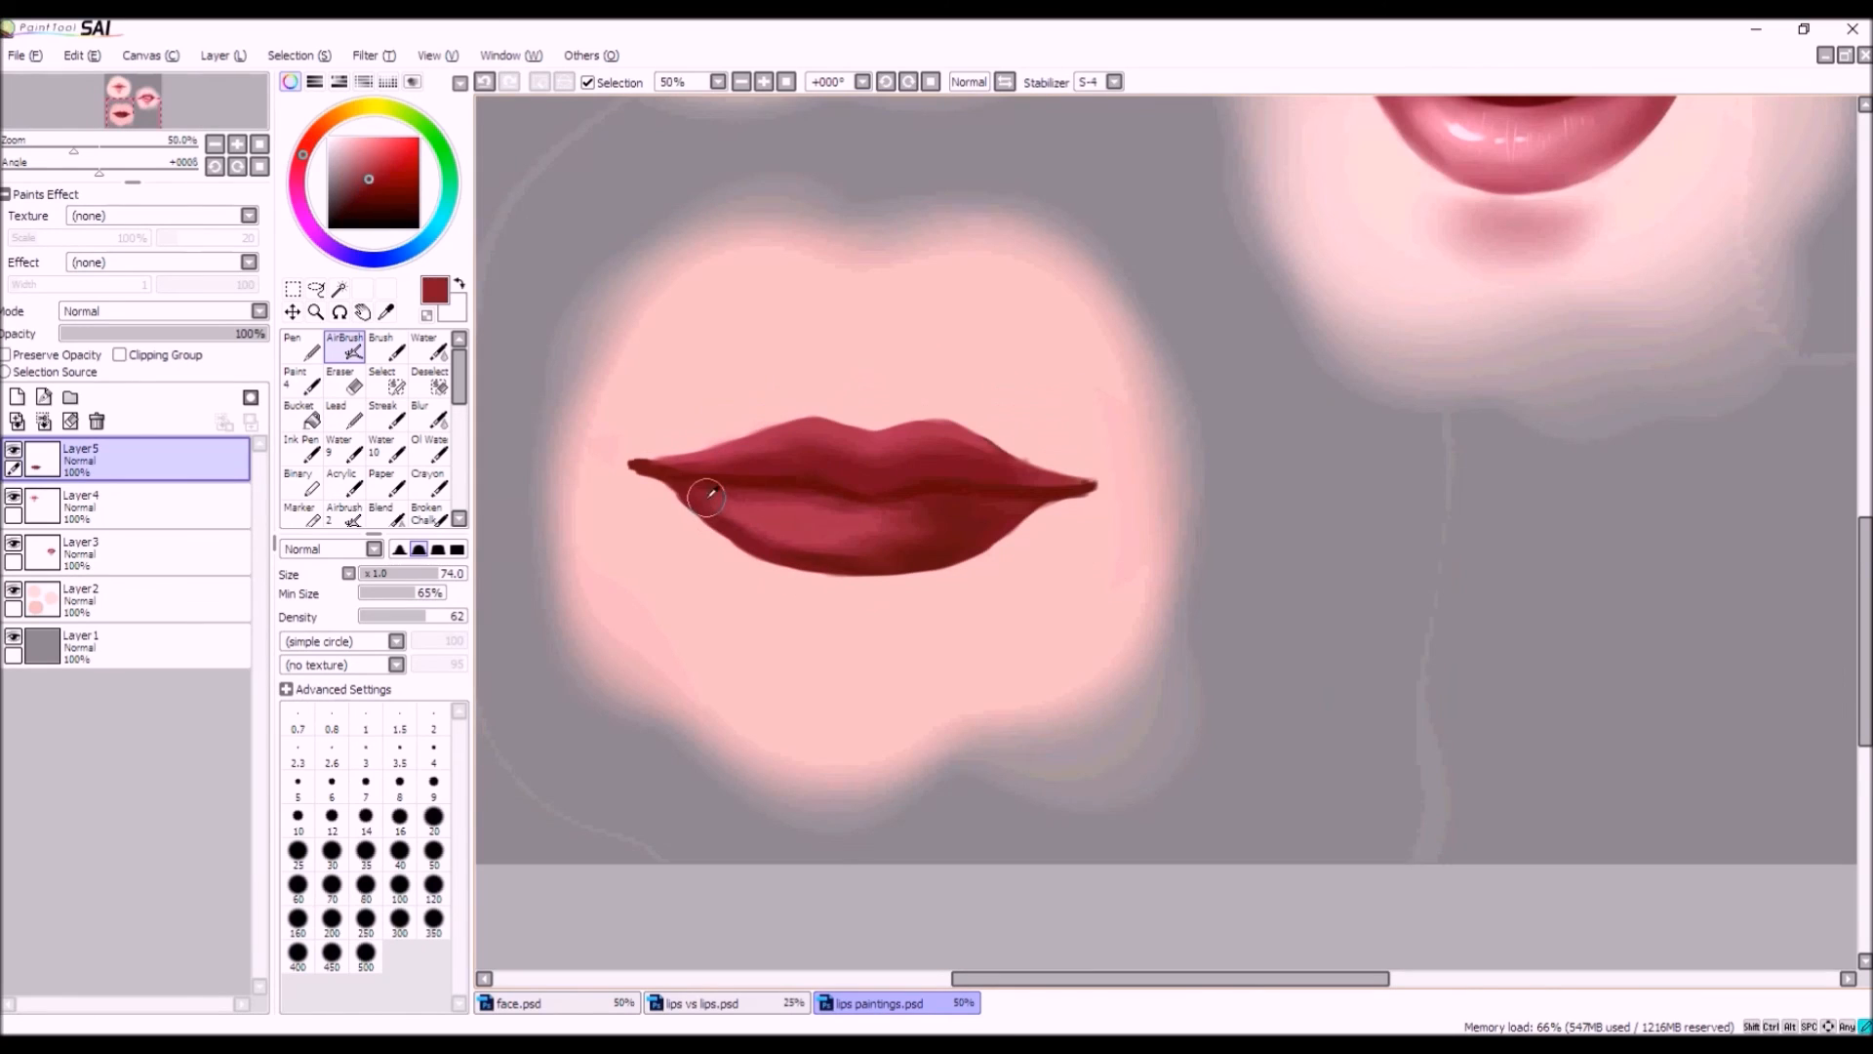
{"action": "scroll", "coordinate": [825, 560], "scroll_direction": "down", "scroll_amount": 3}
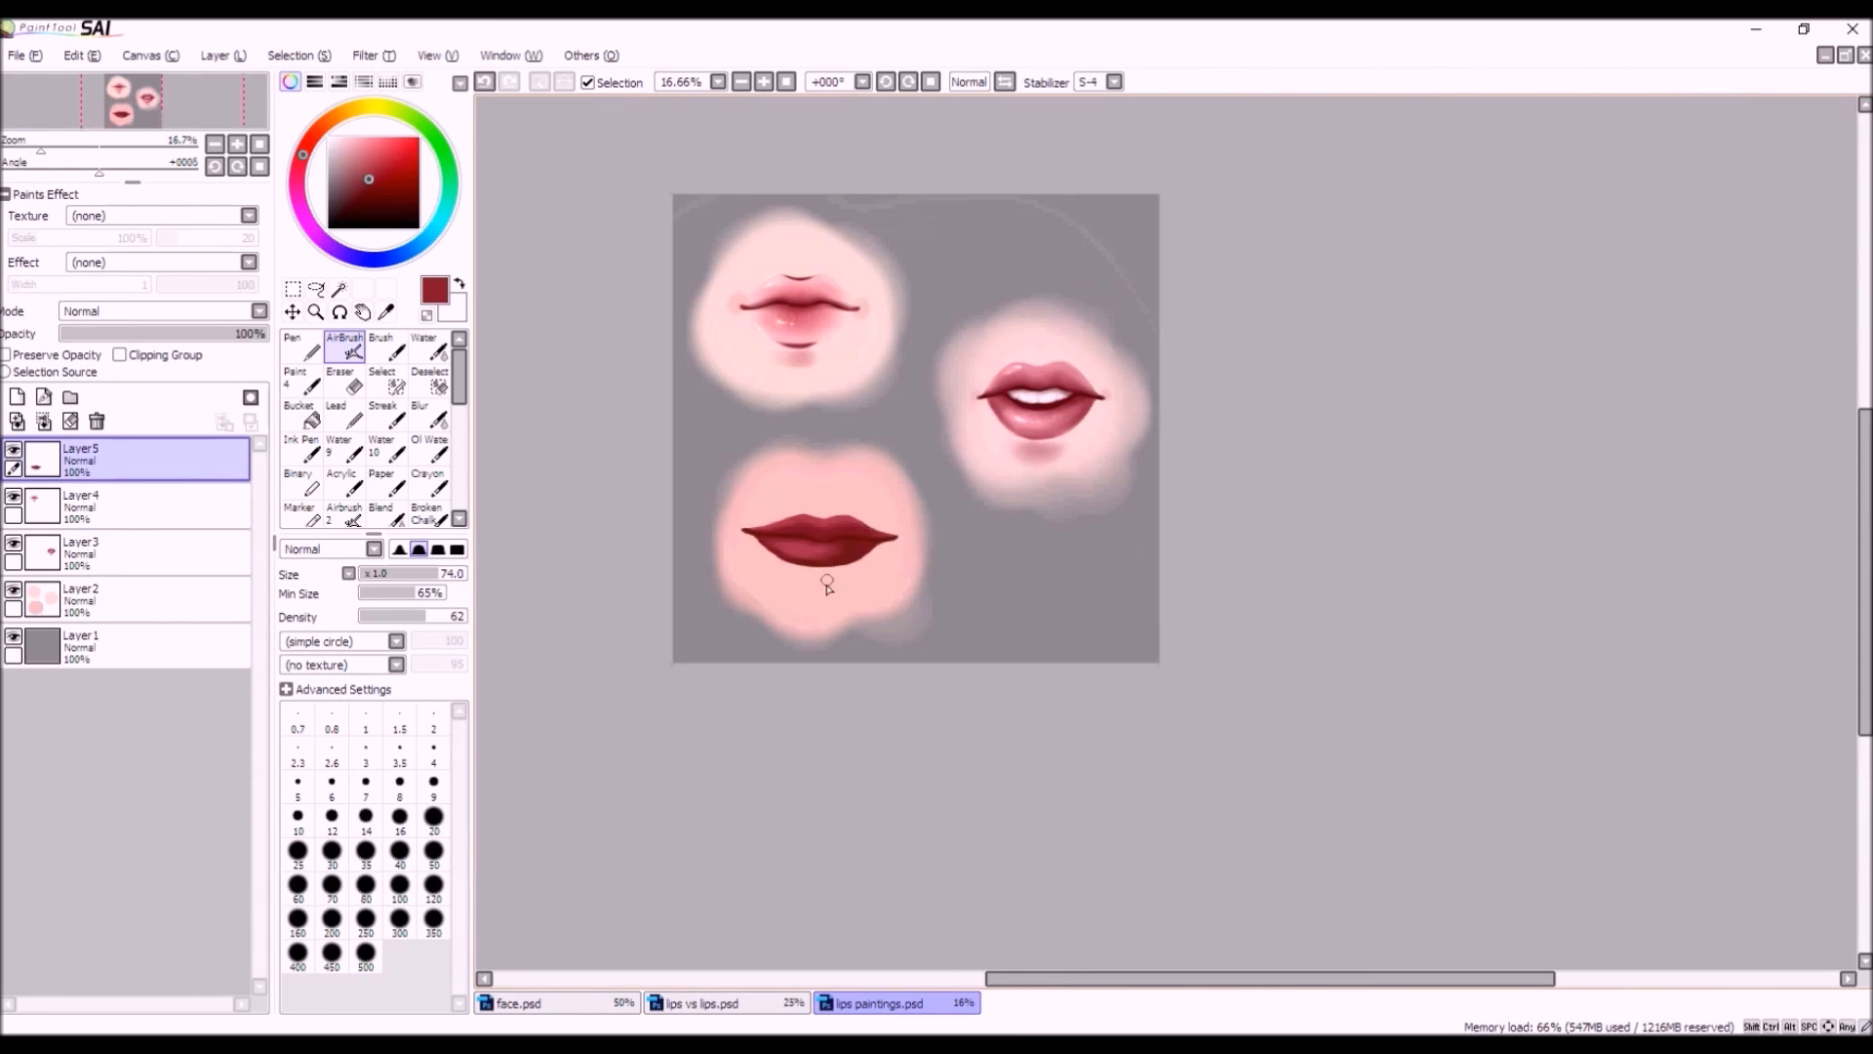
{"action": "scroll", "coordinate": [834, 593], "scroll_direction": "up", "scroll_amount": 2}
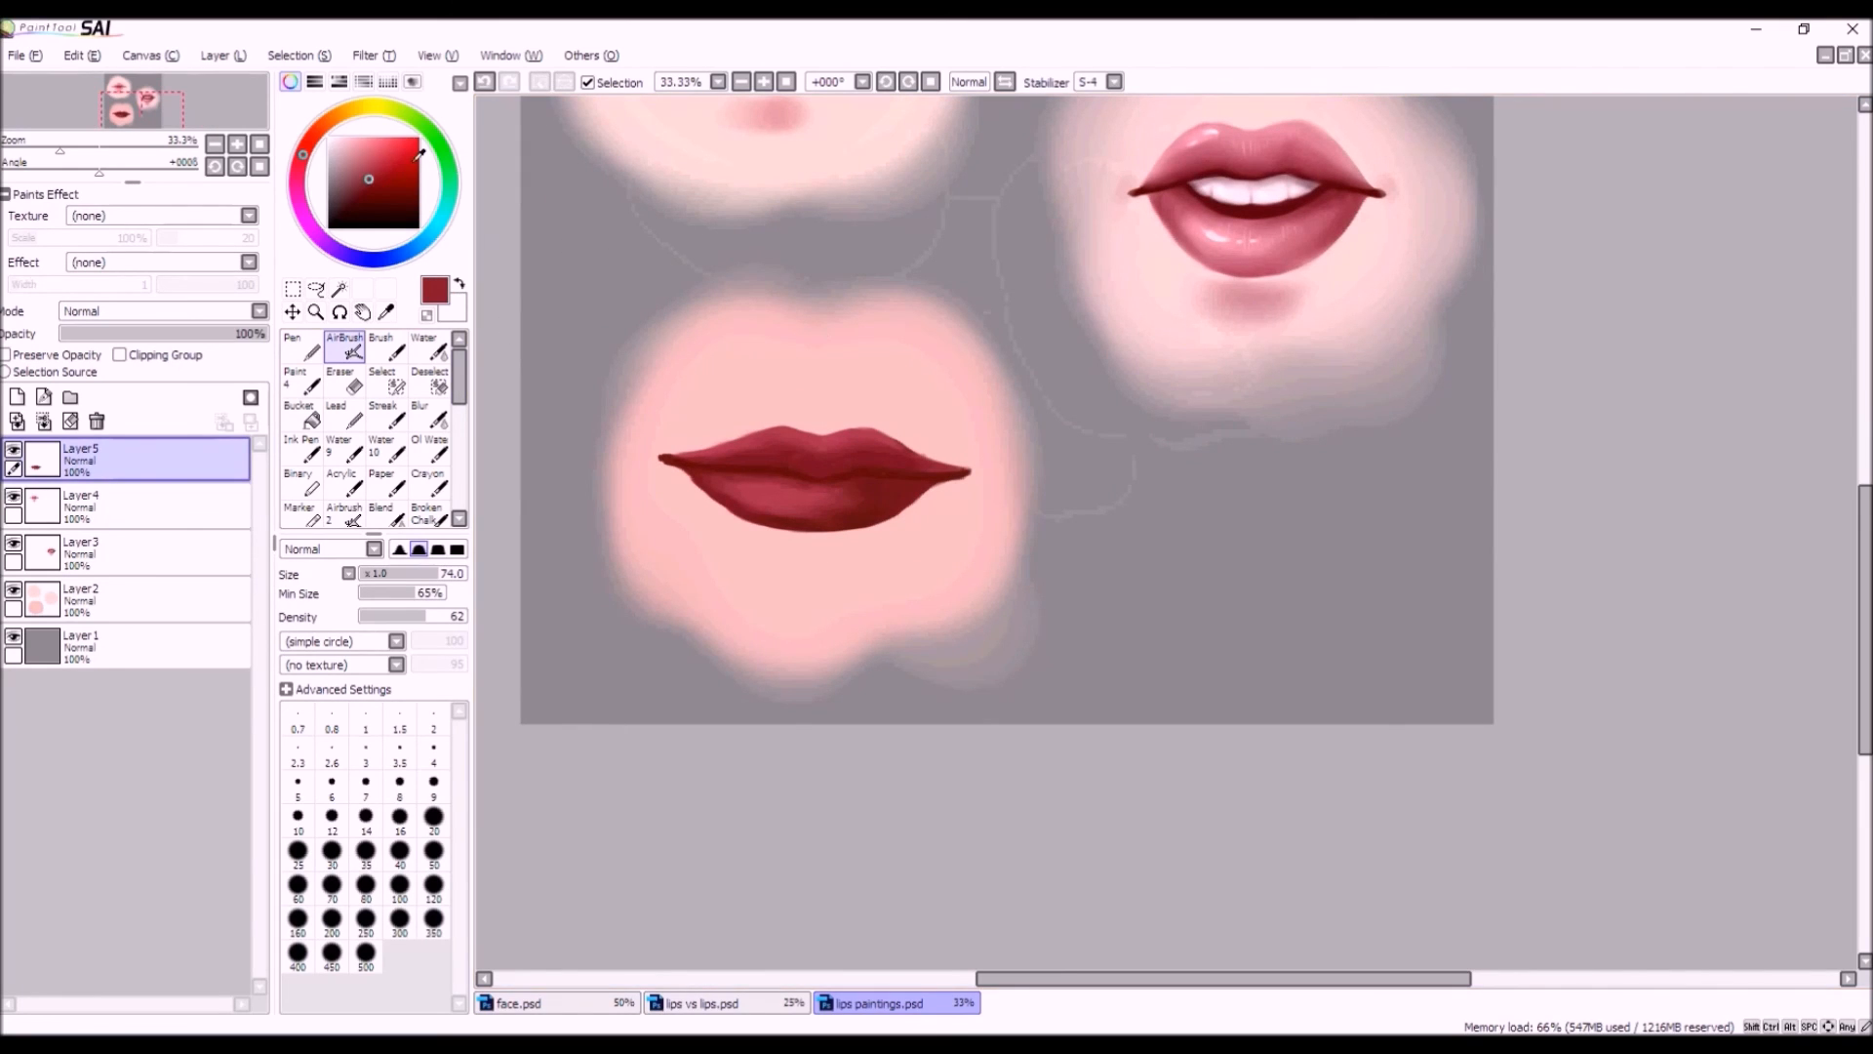
Choose light pink with the AirBrush at density 100 and try size-20 highlight strokes on the lower lip, undoing them.
{"action": "left_click_drag", "start_coordinate": [387, 142], "coordinate": [352, 137]}
{"action": "left_click", "coordinate": [354, 138]}
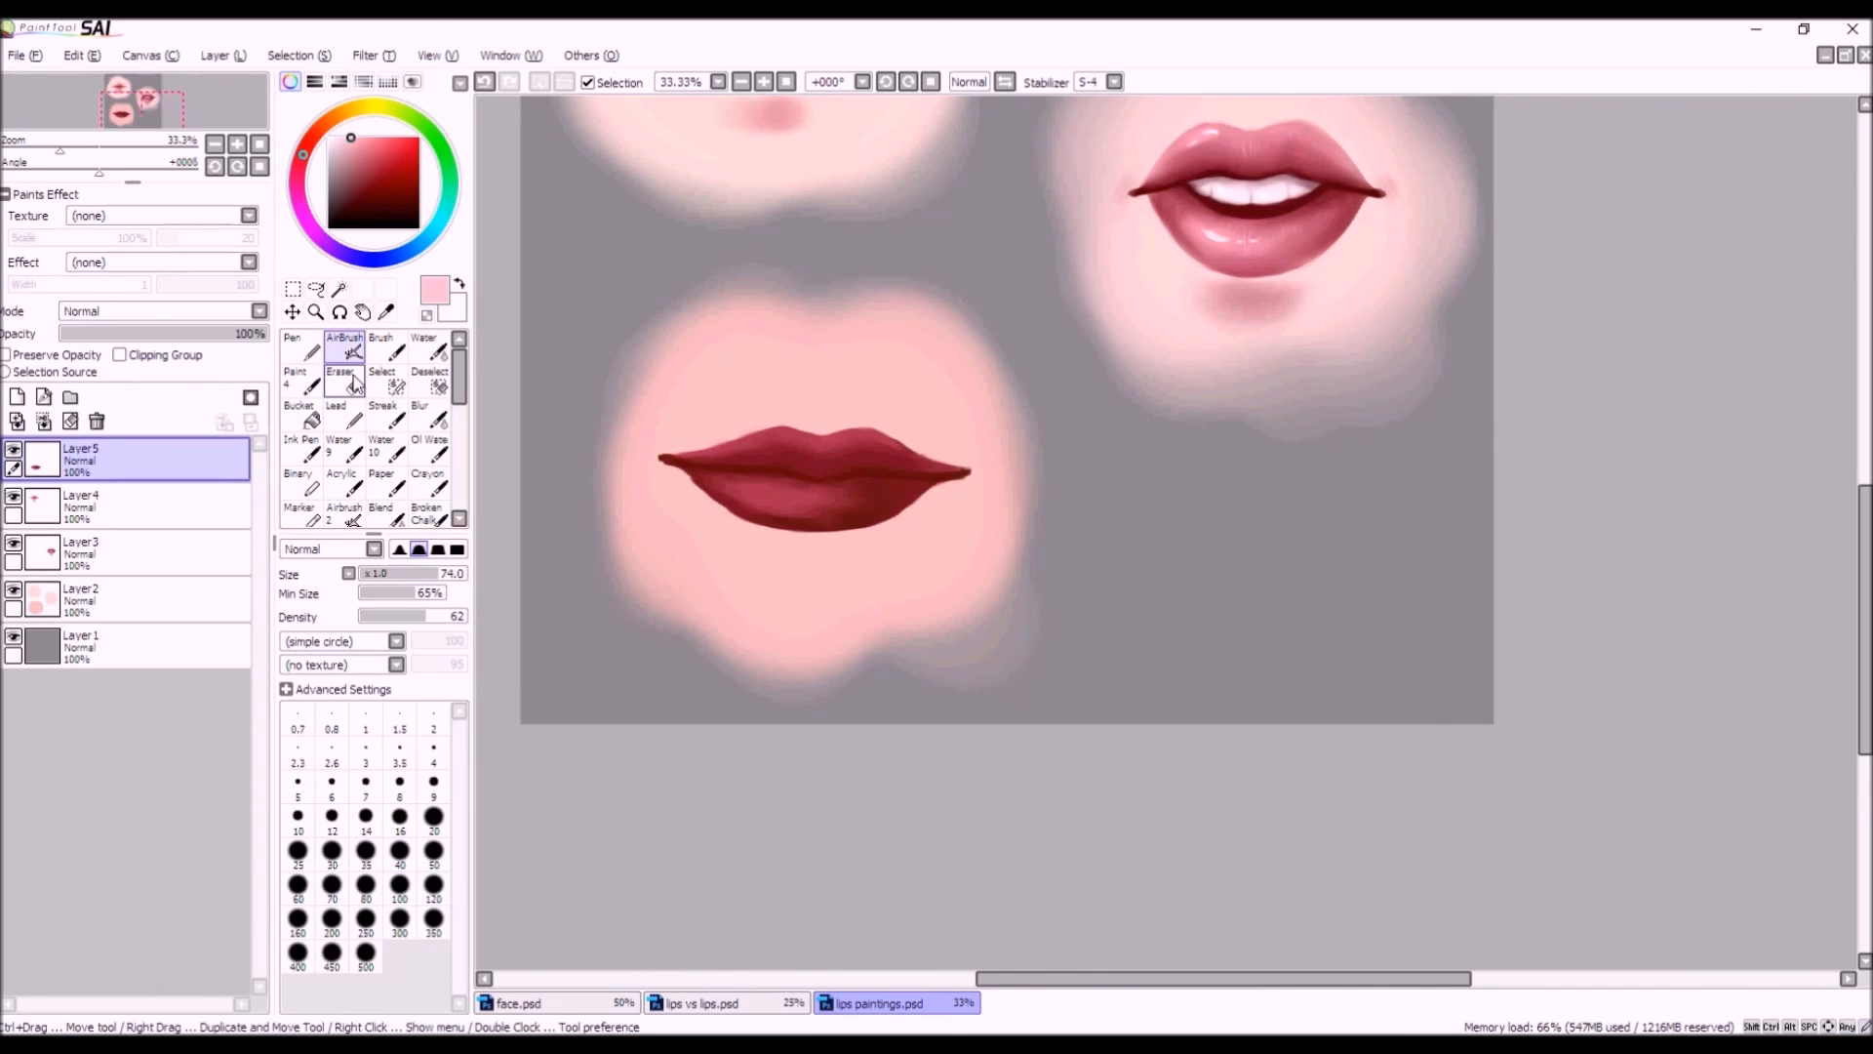
{"action": "left_click", "coordinate": [433, 816]}
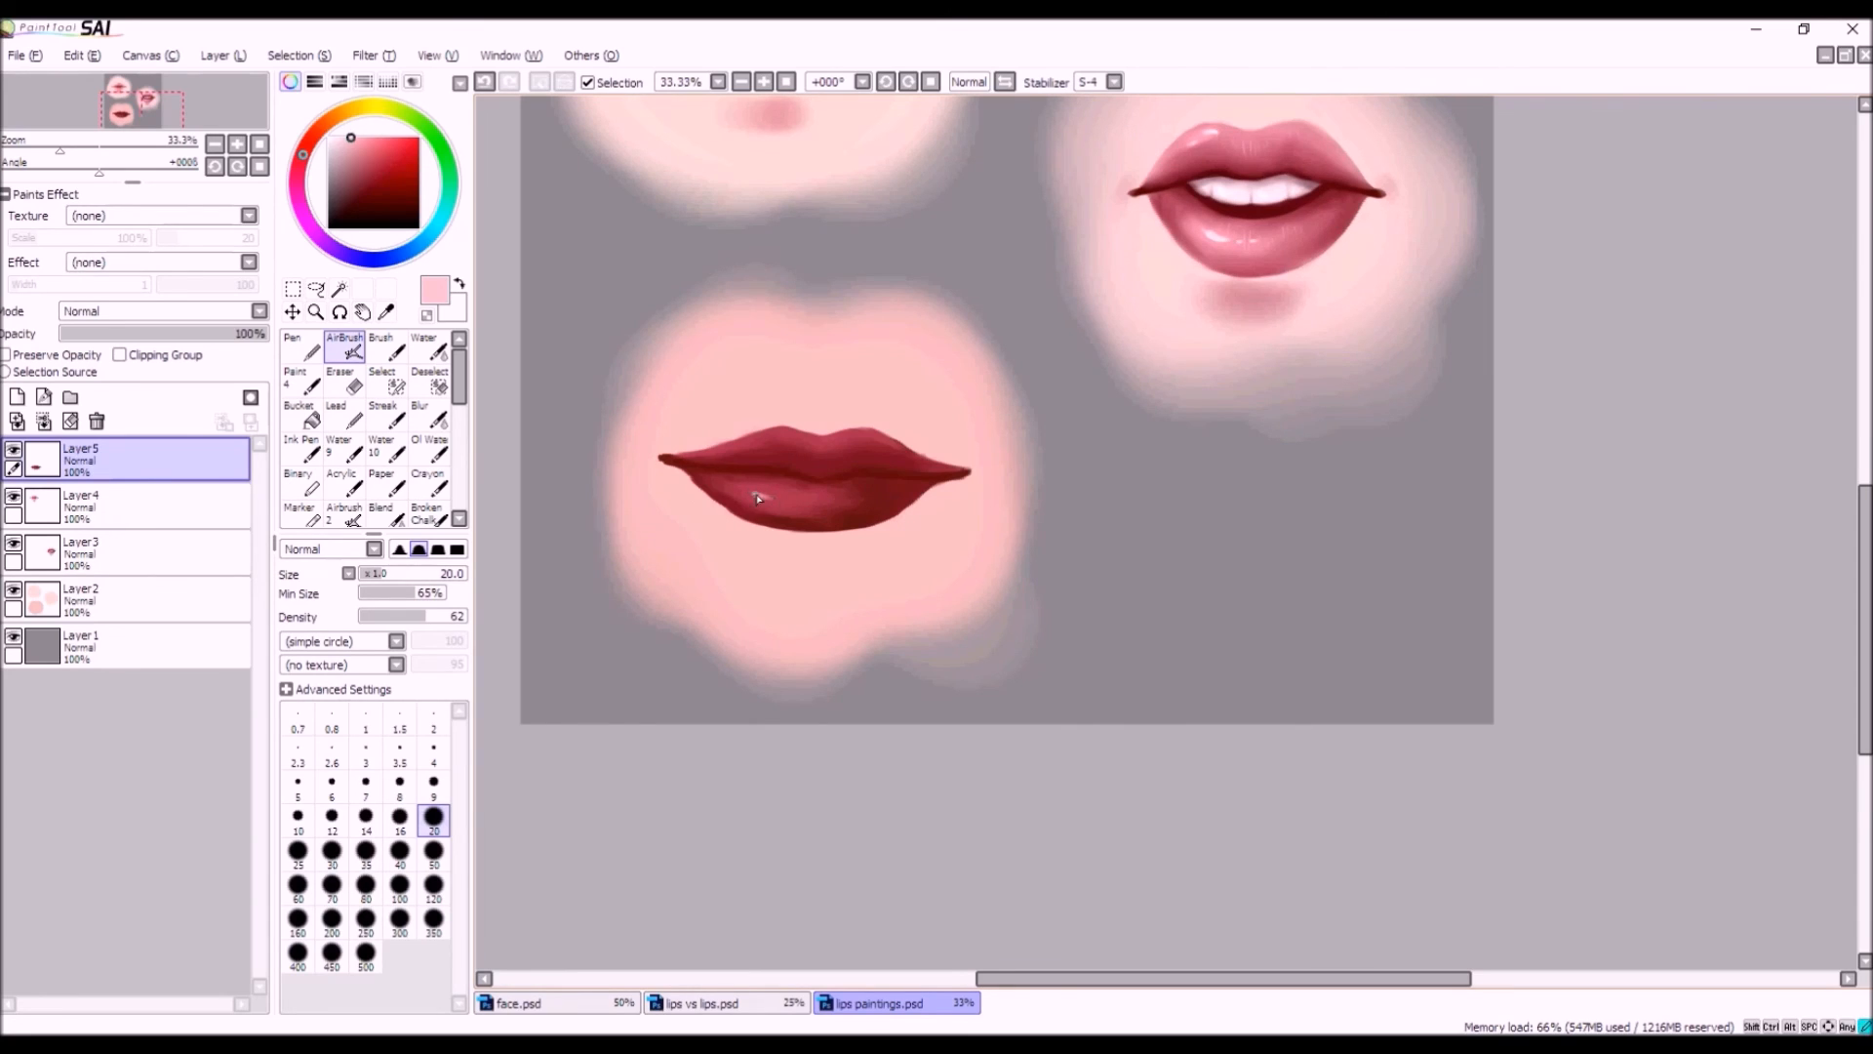
{"action": "left_click", "coordinate": [487, 84]}
{"action": "left_click_drag", "start_coordinate": [451, 617], "coordinate": [474, 618]}
{"action": "left_click_drag", "start_coordinate": [757, 499], "coordinate": [784, 499]}
{"action": "left_click", "coordinate": [486, 81]}
{"action": "left_click", "coordinate": [486, 82]}
{"action": "left_click", "coordinate": [486, 82]}
Paint small light-pink gloss highlights on the left side of the lower and upper lips with the AirBrush at size 13.
{"action": "left_click_drag", "start_coordinate": [375, 576], "coordinate": [372, 575]}
{"action": "left_click_drag", "start_coordinate": [753, 497], "coordinate": [767, 495]}
{"action": "left_click", "coordinate": [486, 82]}
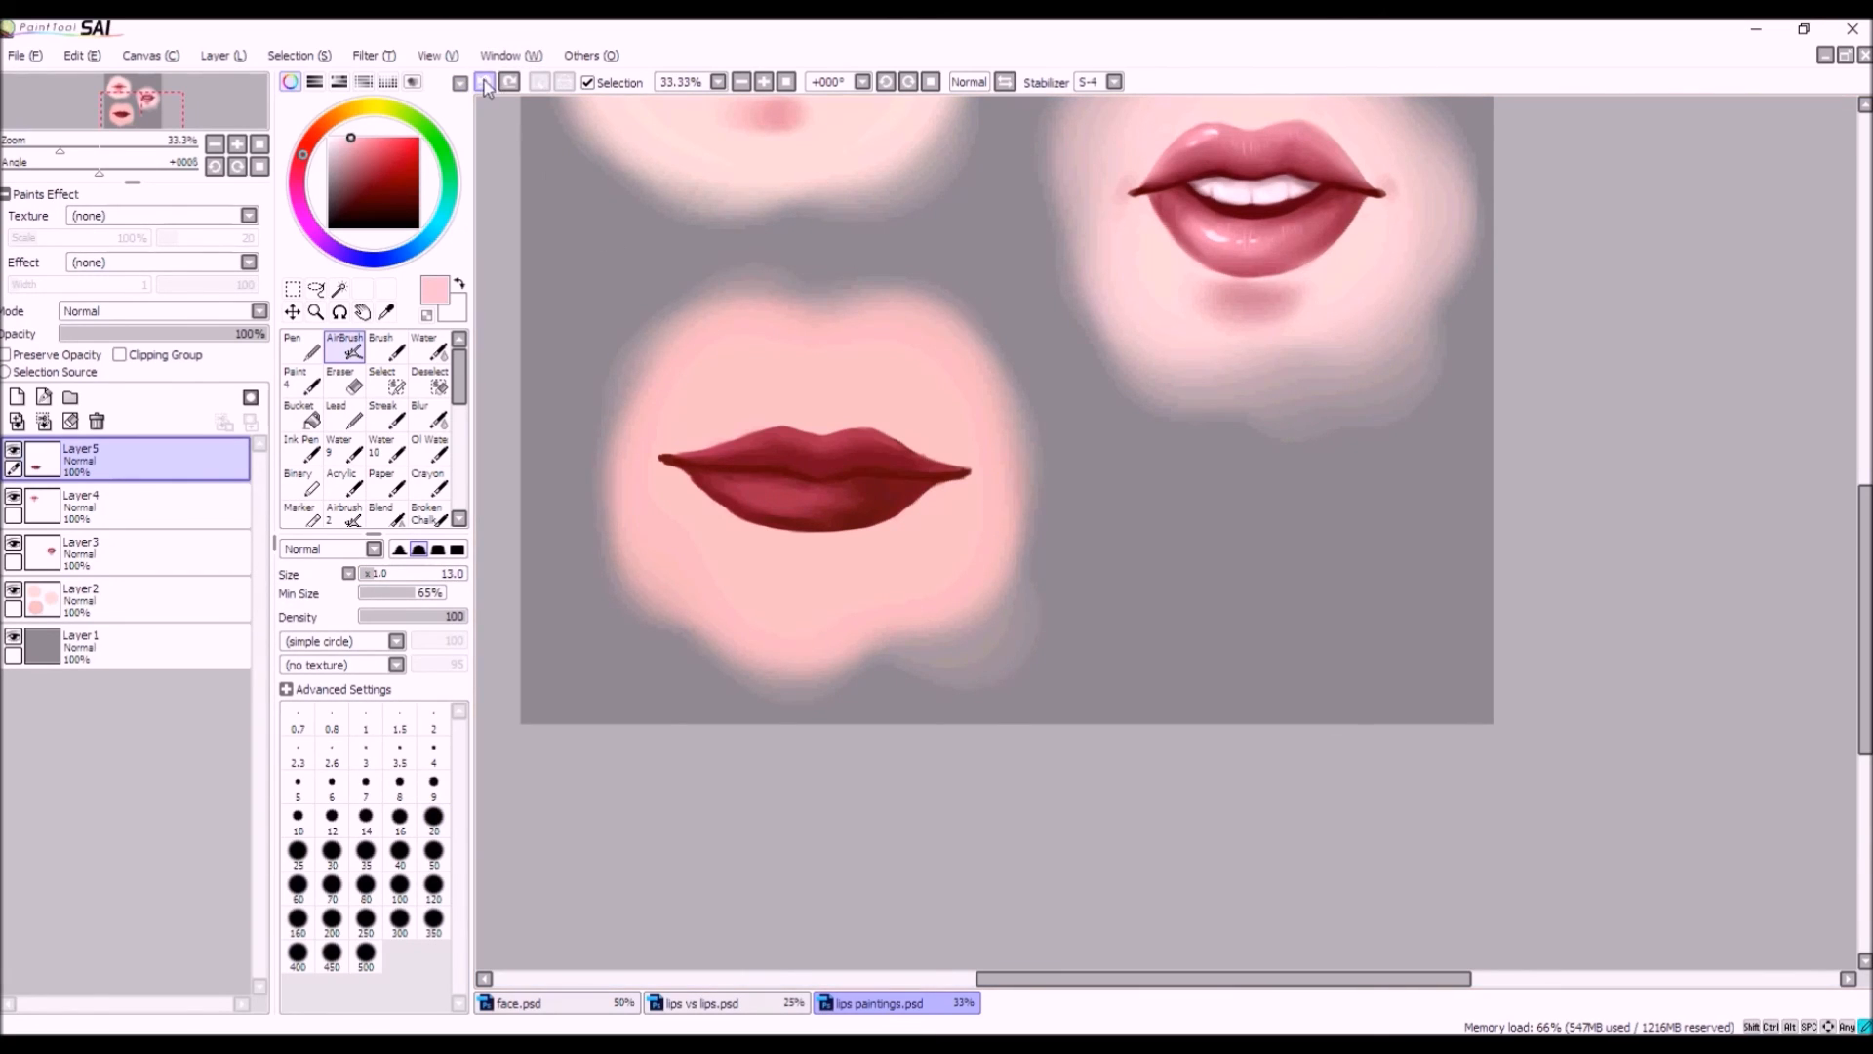
{"action": "left_click_drag", "start_coordinate": [753, 496], "coordinate": [768, 499]}
{"action": "left_click", "coordinate": [775, 498]}
{"action": "scroll", "coordinate": [806, 478], "scroll_direction": "down", "scroll_amount": 1}
{"action": "scroll", "coordinate": [871, 553], "scroll_direction": "down", "scroll_amount": 1}
{"action": "scroll", "coordinate": [857, 532], "scroll_direction": "up", "scroll_amount": 3}
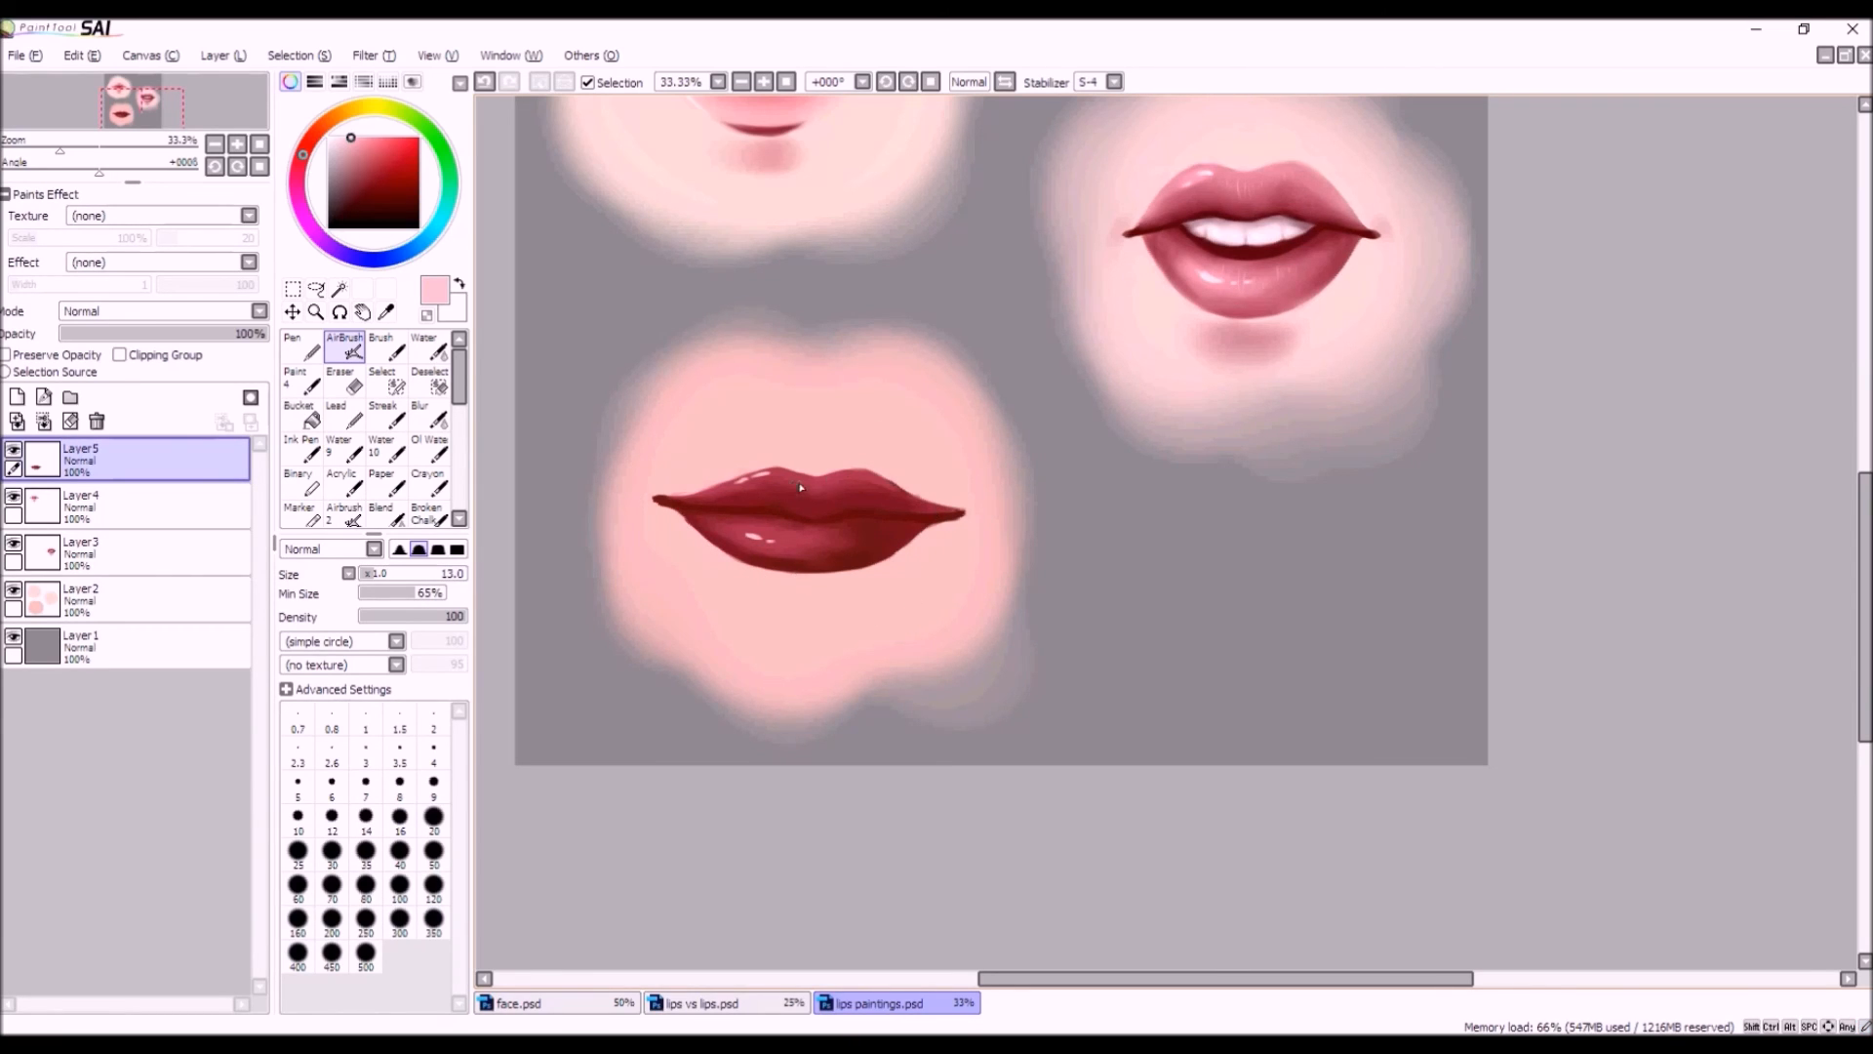
Choose a deeper salmon pink at AirBrush size 8 and try fine crease lines at the upper lip's centre, undoing the last stroke.
{"action": "left_click", "coordinate": [355, 147]}
{"action": "left_click_drag", "start_coordinate": [379, 572], "coordinate": [370, 578]}
{"action": "mouse_move", "coordinate": [809, 505]}
{"action": "left_mouse_down"}
{"action": "mouse_move", "coordinate": [805, 485]}
{"action": "mouse_move", "coordinate": [821, 505]}
{"action": "left_mouse_up"}
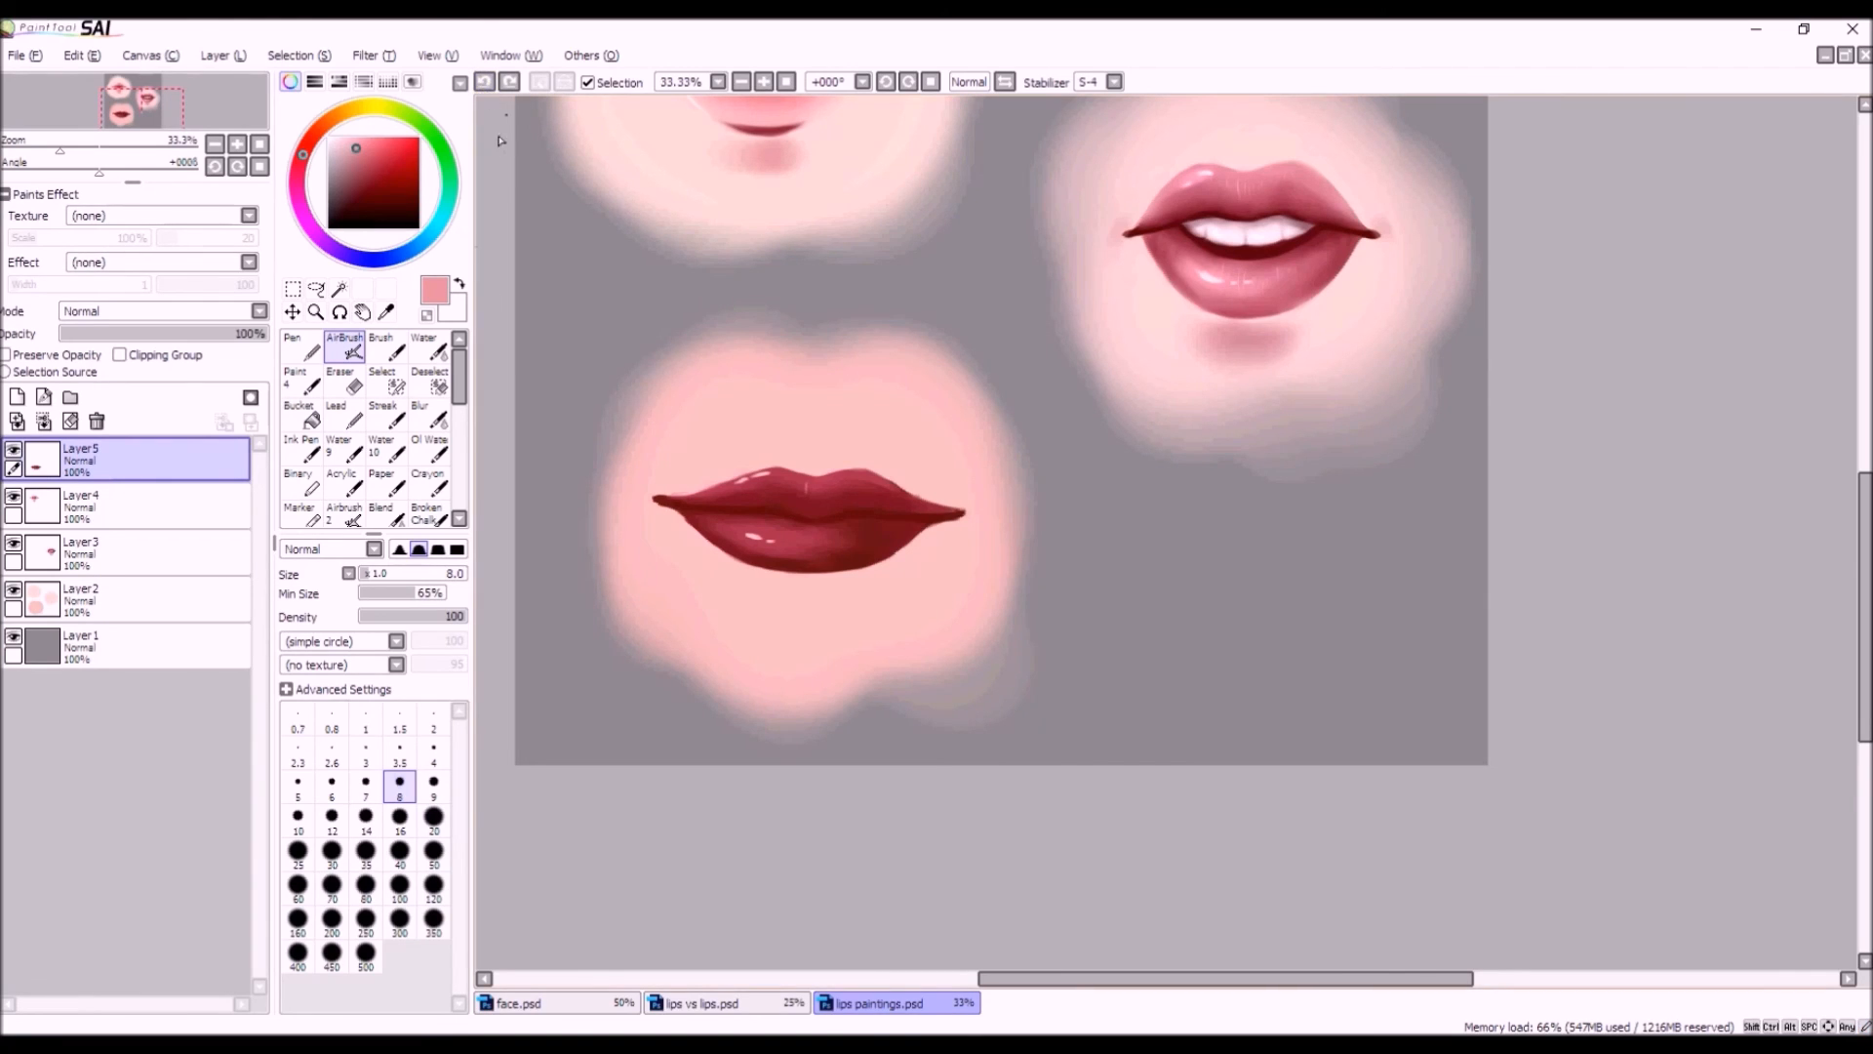
{"action": "left_click_drag", "start_coordinate": [460, 615], "coordinate": [433, 615]}
{"action": "left_click_drag", "start_coordinate": [811, 488], "coordinate": [813, 503]}
{"action": "left_click", "coordinate": [485, 81]}
Paint fine vertical creases across the centre of both lips at AirBrush density 49, undoing the strokes that miss.
{"action": "left_click_drag", "start_coordinate": [435, 616], "coordinate": [411, 615]}
{"action": "left_click_drag", "start_coordinate": [817, 497], "coordinate": [820, 505]}
{"action": "left_click", "coordinate": [484, 81]}
{"action": "left_click_drag", "start_coordinate": [807, 509], "coordinate": [807, 505]}
{"action": "left_click", "coordinate": [485, 82]}
{"action": "left_click", "coordinate": [484, 82]}
{"action": "left_click_drag", "start_coordinate": [804, 507], "coordinate": [802, 492]}
{"action": "key", "text": "ctrl+minus"}
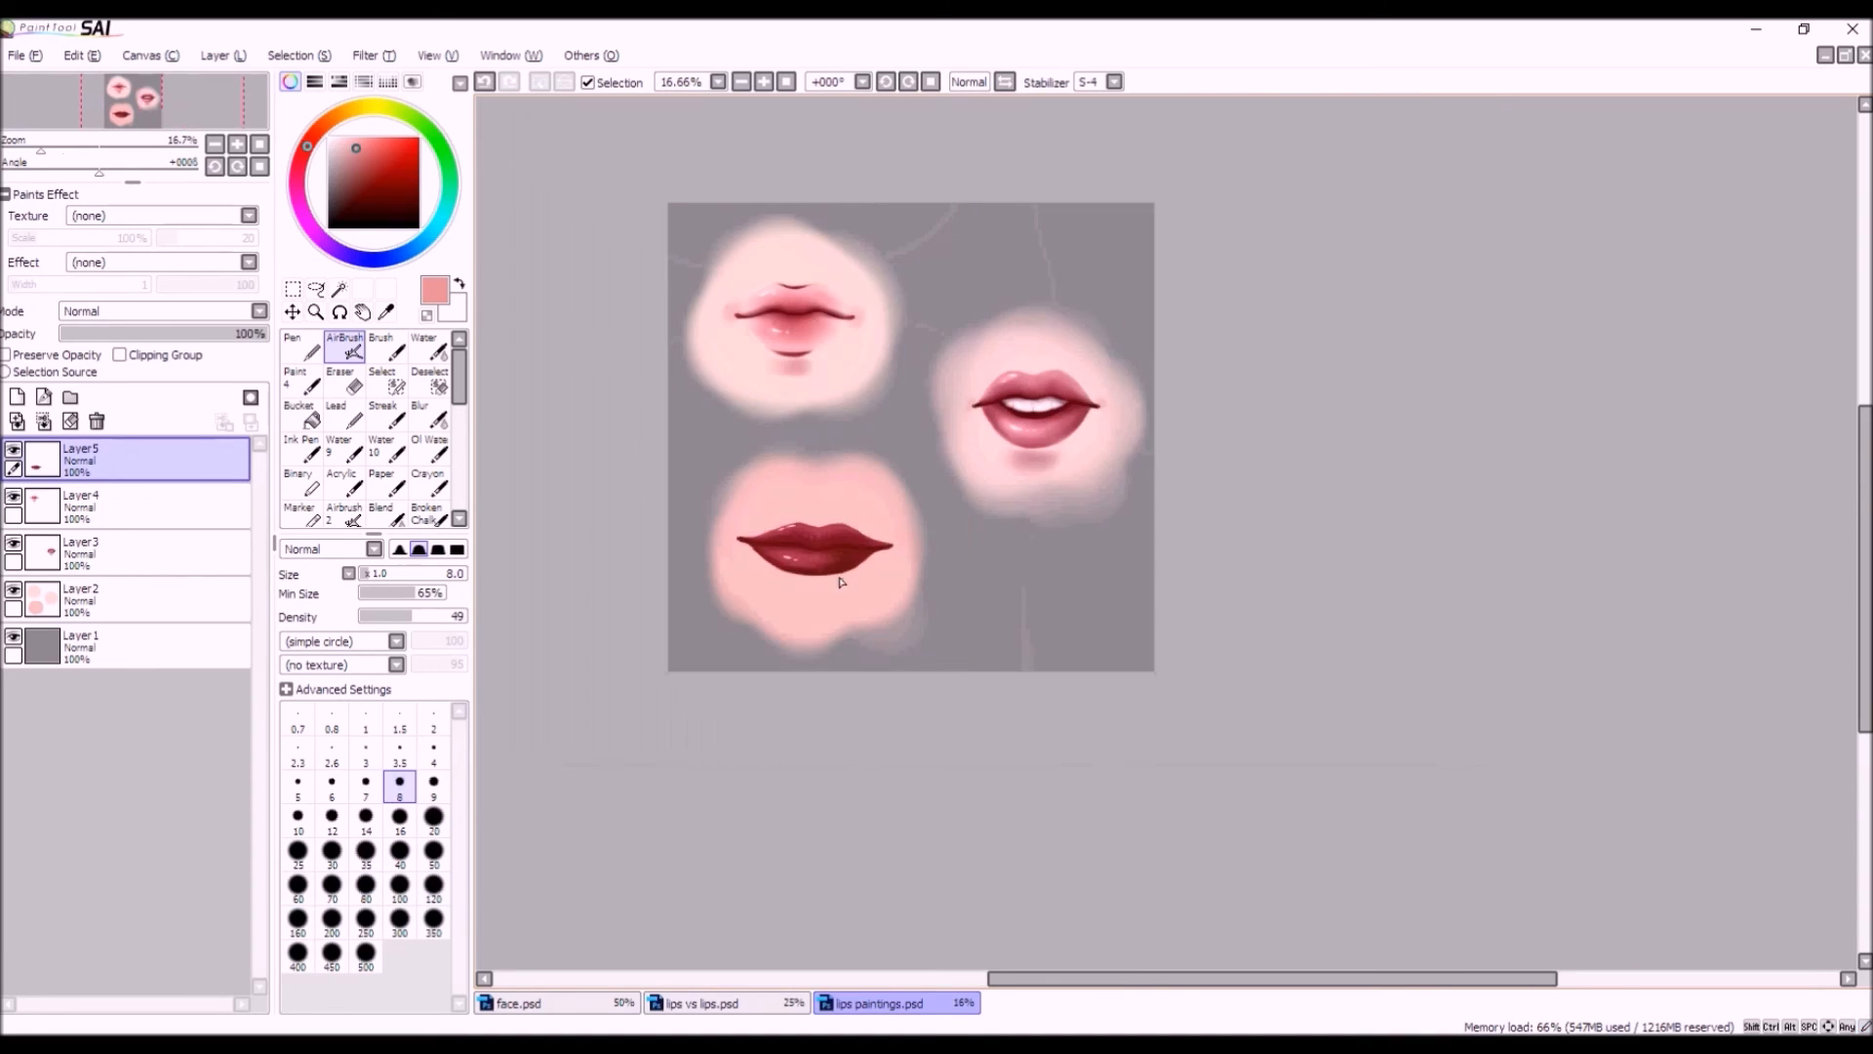
{"action": "scroll", "coordinate": [830, 591], "scroll_direction": "up", "scroll_amount": 3}
{"action": "scroll", "coordinate": [738, 561], "scroll_direction": "down", "scroll_amount": 2}
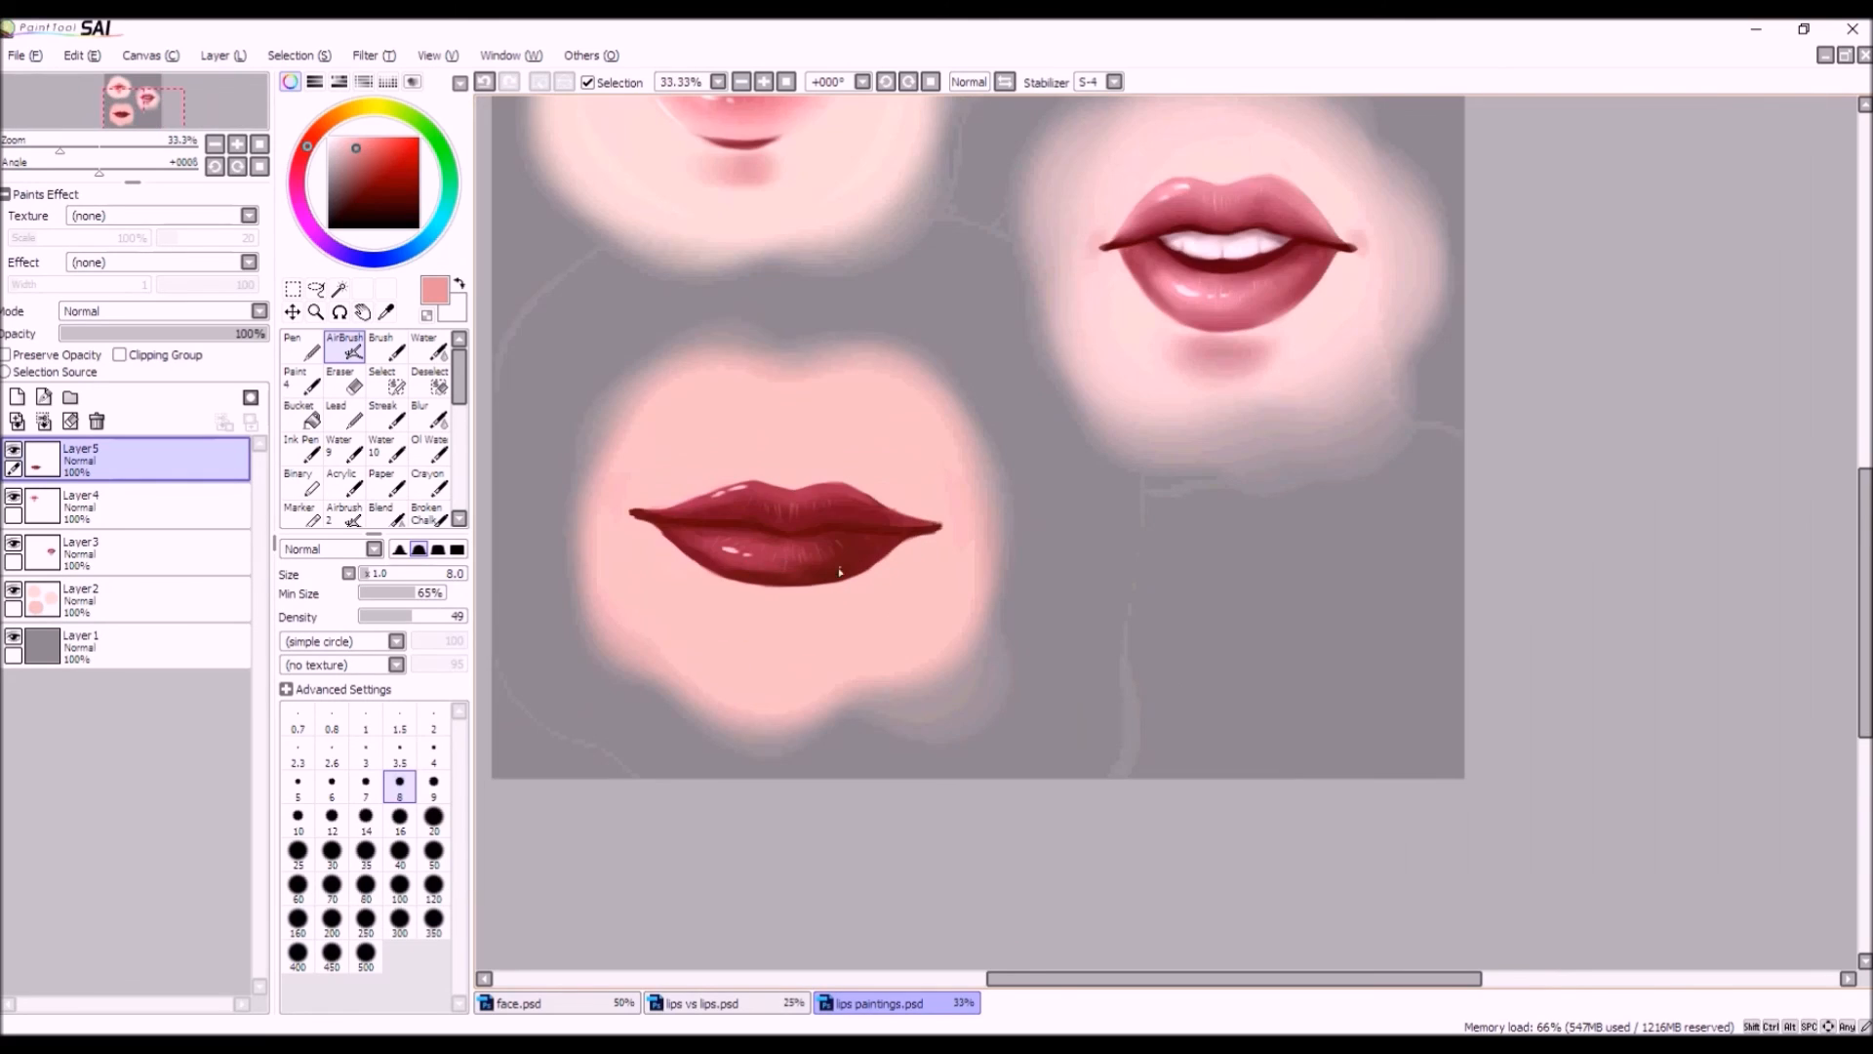
Paint over the upper lip's gloss highlight with sampled crimson, using the AirBrush at size 22 and density 100.
{"action": "scroll", "coordinate": [743, 527], "scroll_direction": "up", "scroll_amount": 2}
{"action": "left_click", "coordinate": [751, 478], "text": "alt"}
{"action": "left_click", "coordinate": [374, 572]}
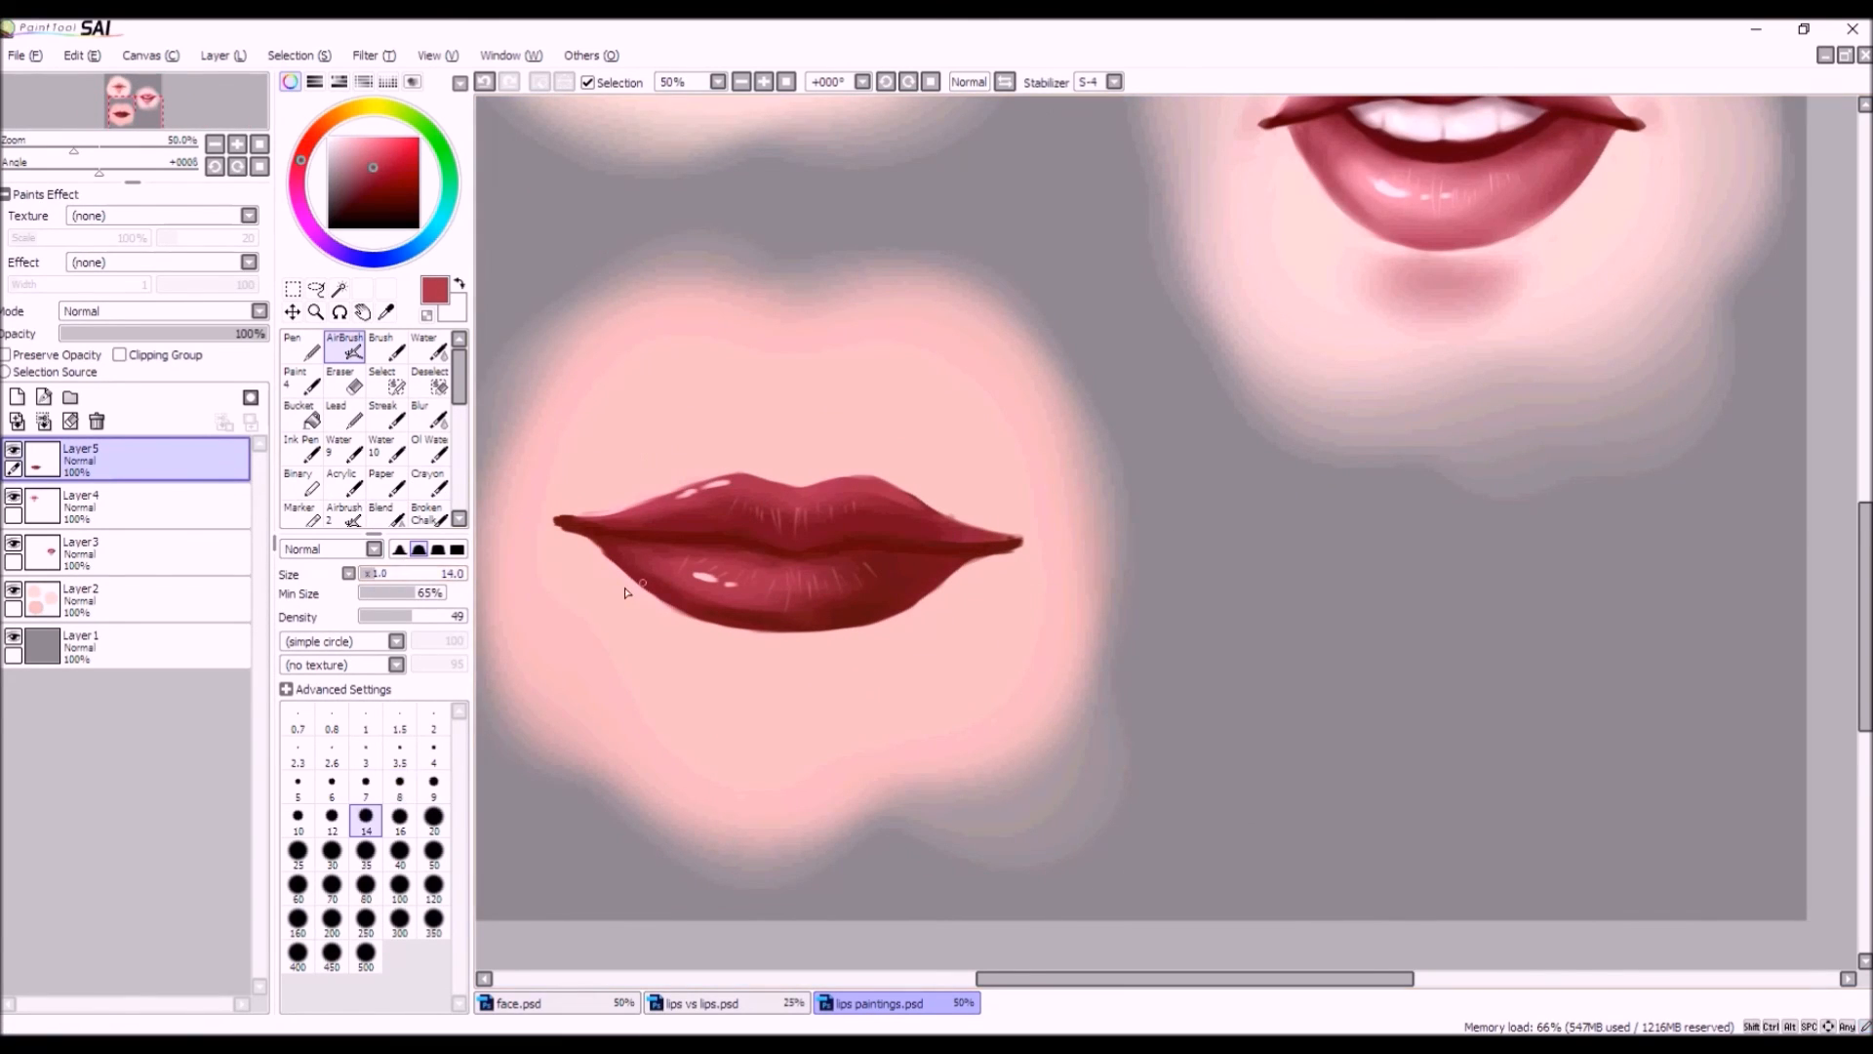
{"action": "left_click", "coordinate": [395, 575]}
{"action": "left_click_drag", "start_coordinate": [432, 618], "coordinate": [478, 619]}
{"action": "mouse_move", "coordinate": [398, 576]}
{"action": "left_mouse_down"}
{"action": "mouse_move", "coordinate": [374, 575]}
{"action": "mouse_move", "coordinate": [473, 571]}
{"action": "left_mouse_up"}
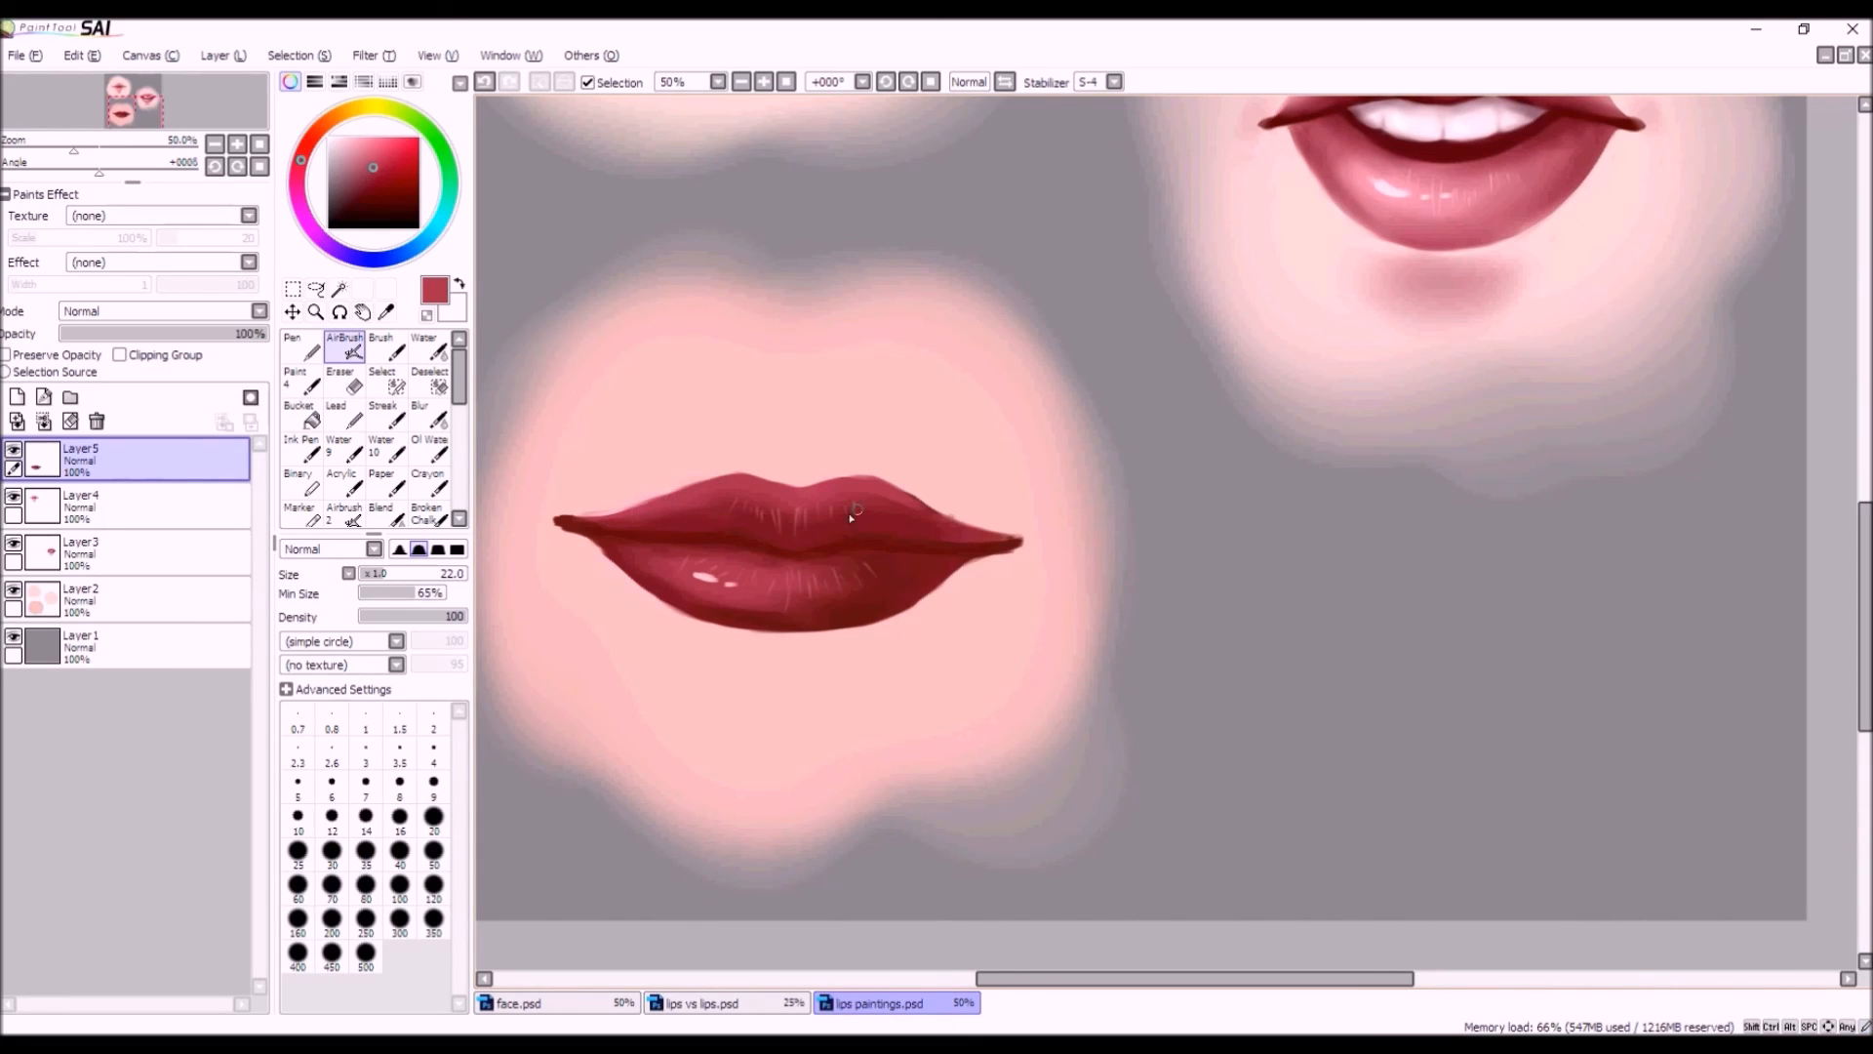
Try shading both sides of the upper lip with sampled dark red, undoing the strokes.
{"action": "left_click", "coordinate": [887, 513], "text": "alt"}
{"action": "left_click", "coordinate": [485, 83]}
{"action": "left_click", "coordinate": [485, 83]}
{"action": "right_click", "coordinate": [910, 527]}
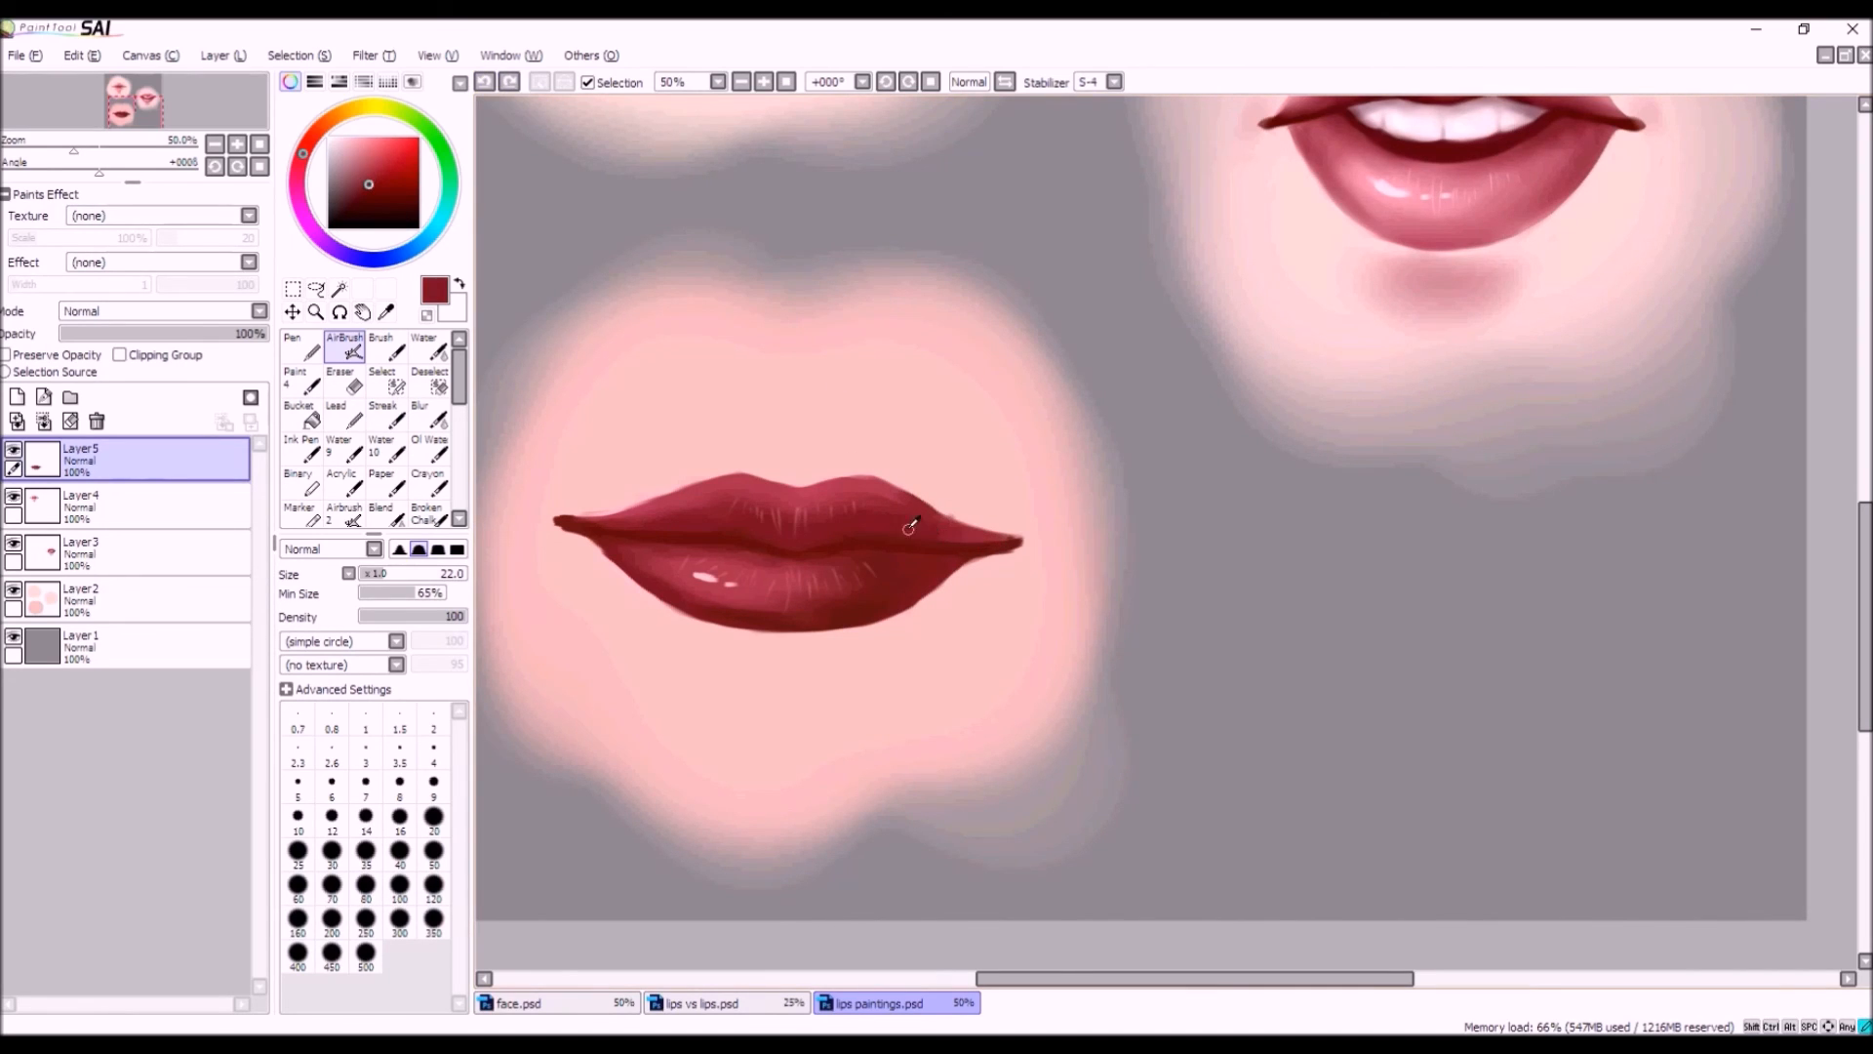
{"action": "mouse_move", "coordinate": [914, 528]}
{"action": "left_mouse_down"}
{"action": "mouse_move", "coordinate": [1023, 542]}
{"action": "mouse_move", "coordinate": [966, 530]}
{"action": "left_mouse_up"}
{"action": "left_click", "coordinate": [485, 81]}
{"action": "left_click_drag", "start_coordinate": [706, 527], "coordinate": [627, 526]}
{"action": "scroll", "coordinate": [613, 515], "scroll_direction": "down", "scroll_amount": 1}
{"action": "scroll", "coordinate": [613, 515], "scroll_direction": "up", "scroll_amount": 1}
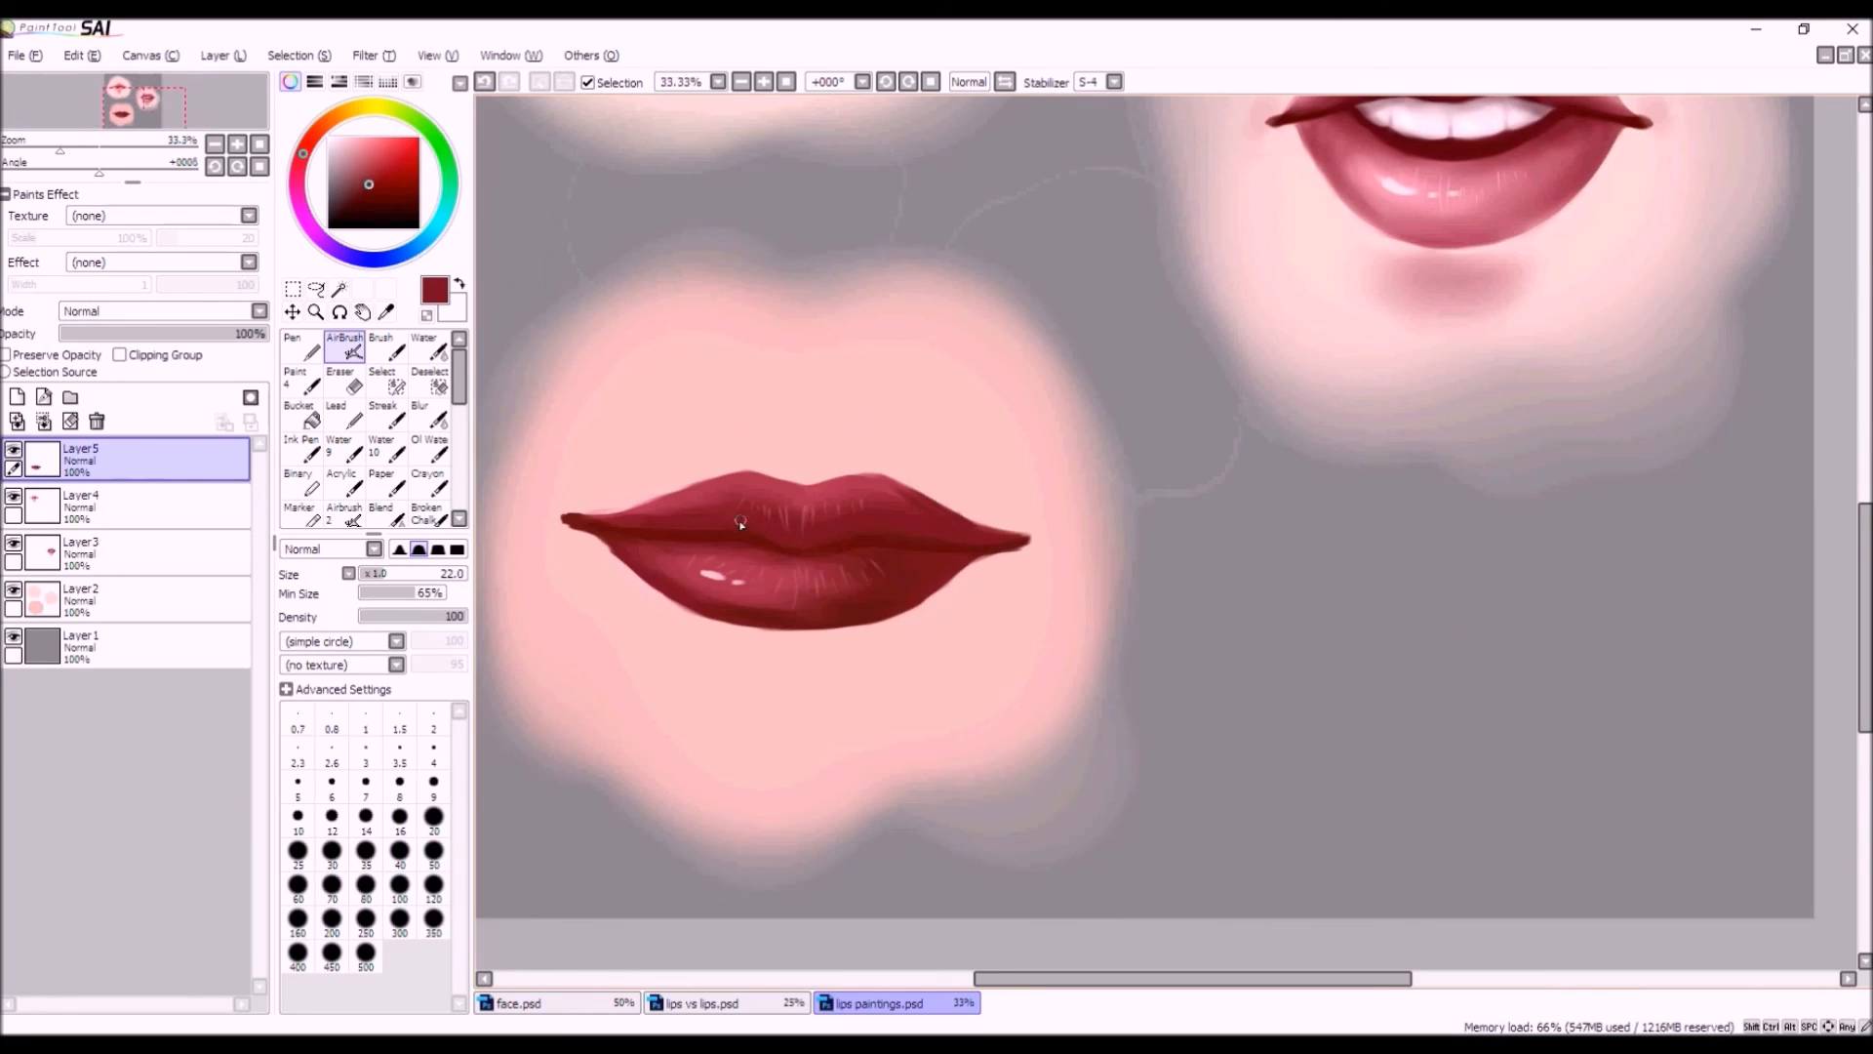
{"action": "left_click", "coordinate": [485, 82]}
Brighten the upper lip's left slope with sampled lighter crimson, replacing the first stroke with one reaching the mouth corner.
{"action": "left_click", "coordinate": [684, 504], "text": "alt"}
{"action": "left_click_drag", "start_coordinate": [683, 501], "coordinate": [708, 489]}
{"action": "key", "text": "ctrl+z"}
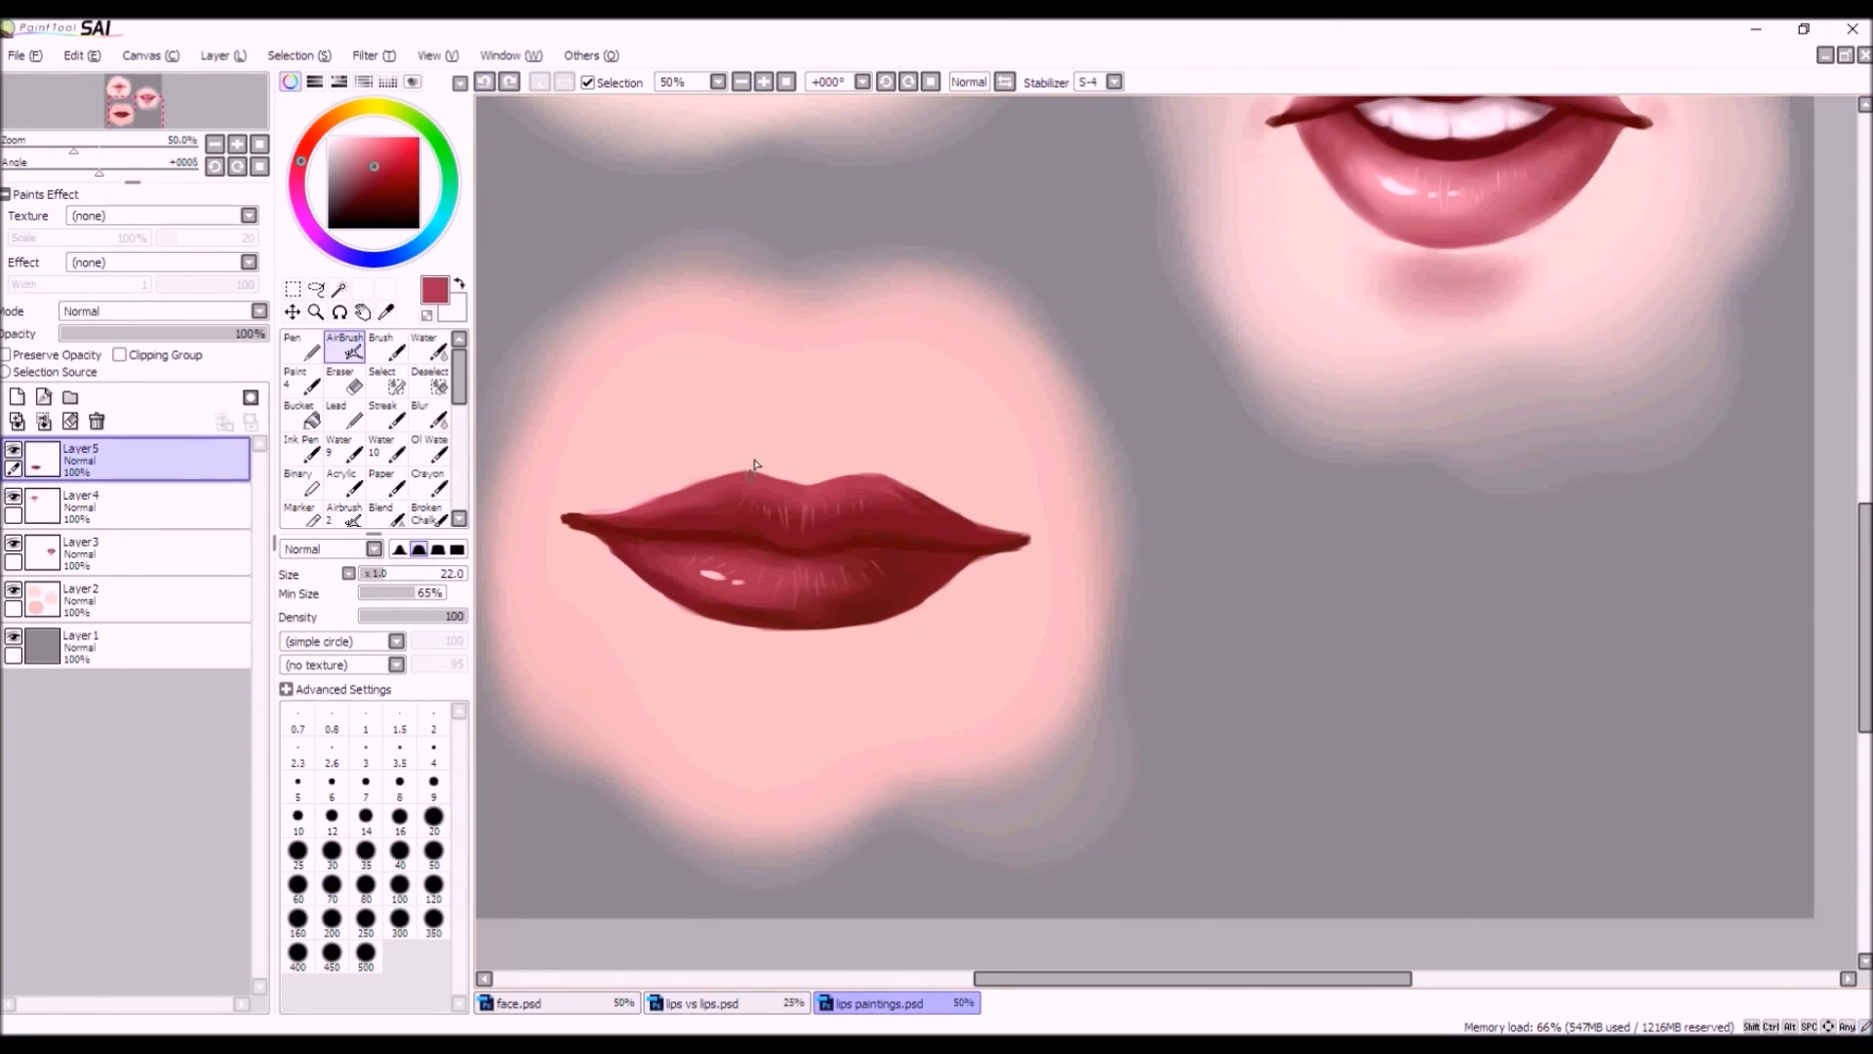
{"action": "left_click_drag", "start_coordinate": [710, 496], "coordinate": [588, 516]}
{"action": "scroll", "coordinate": [682, 524], "scroll_direction": "down", "scroll_amount": 1}
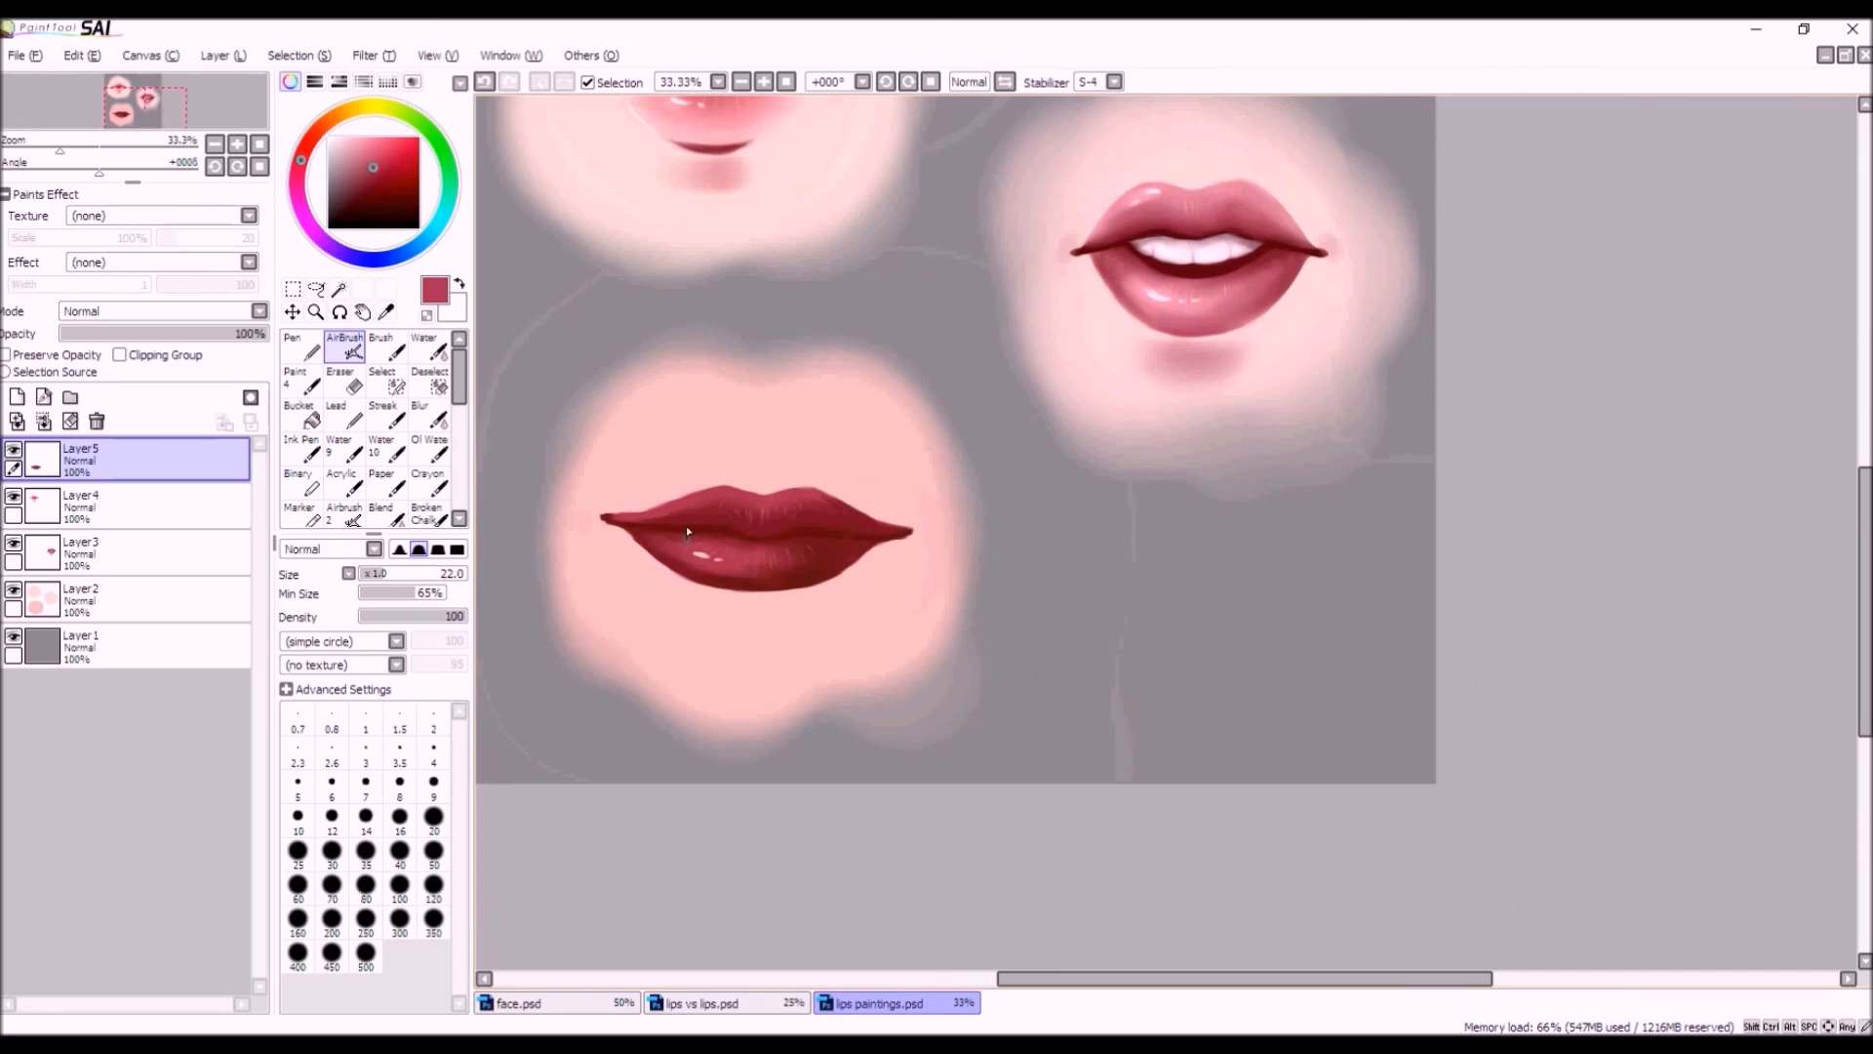
{"action": "scroll", "coordinate": [634, 517], "scroll_direction": "up", "scroll_amount": 4}
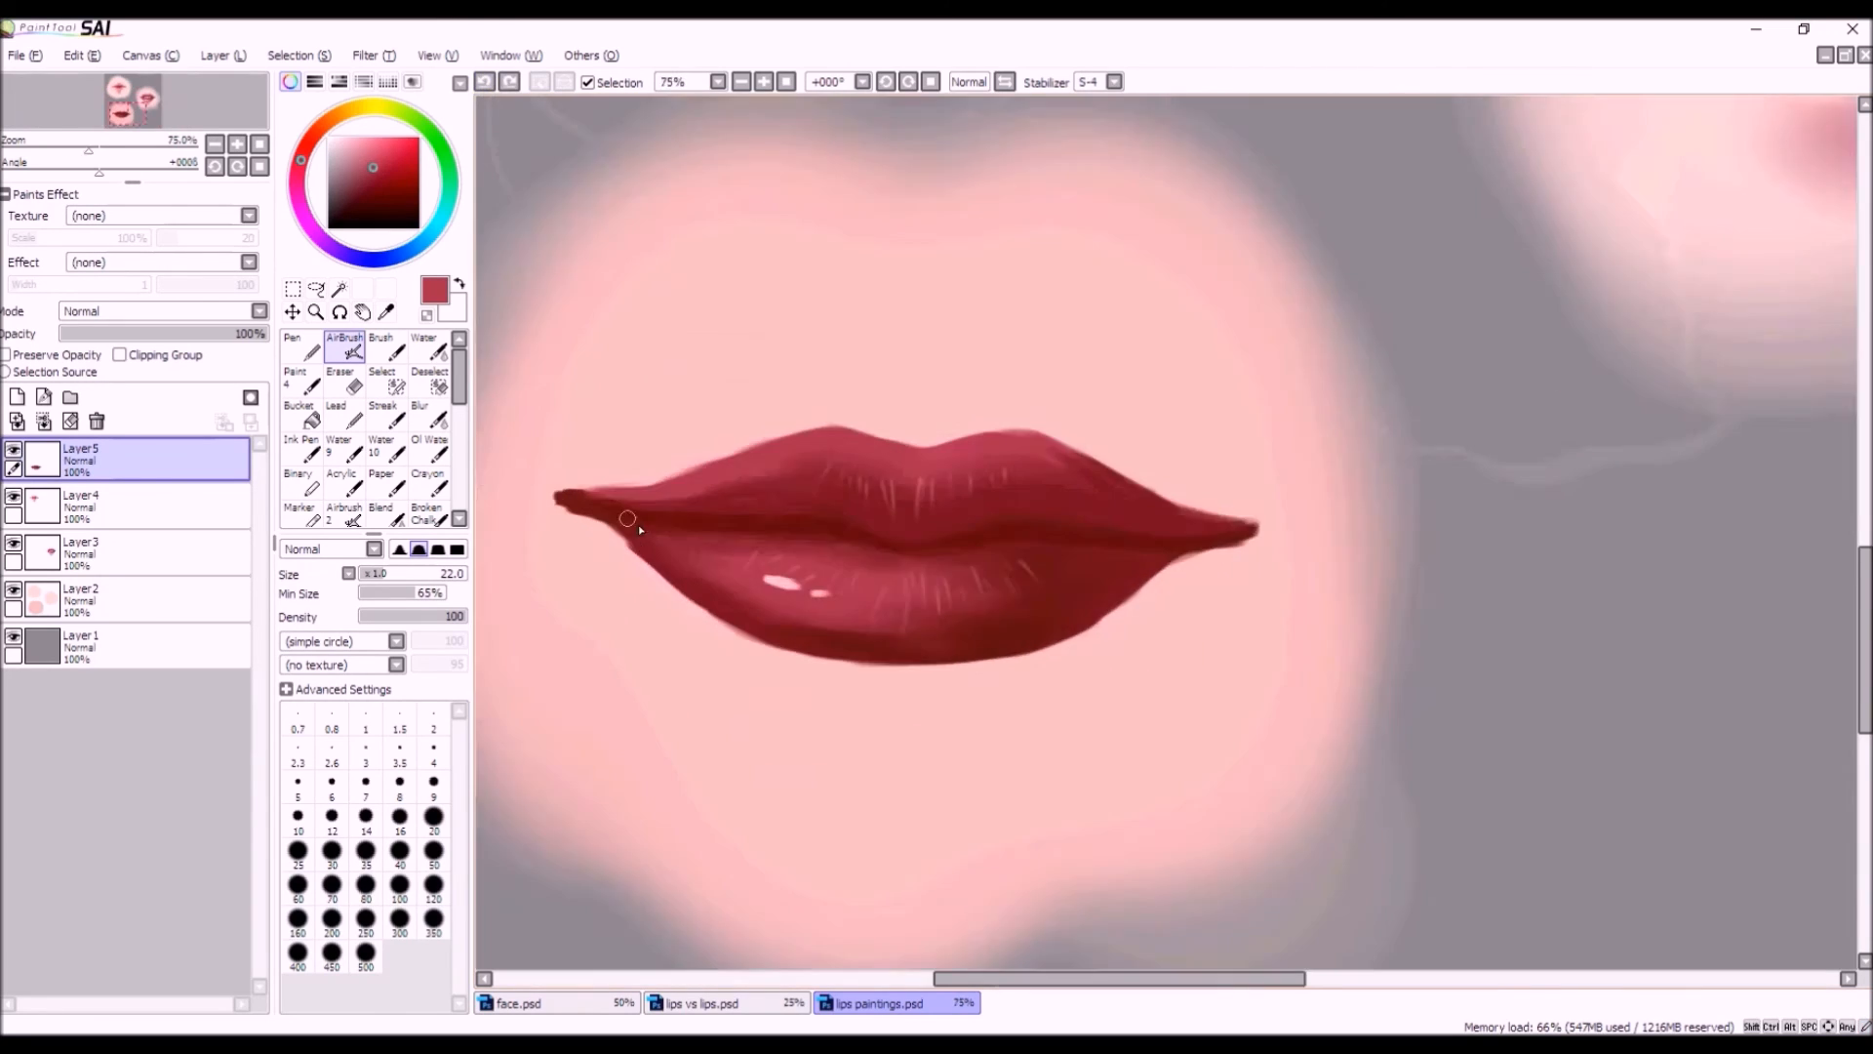
{"action": "scroll", "coordinate": [741, 527], "scroll_direction": "down", "scroll_amount": 4}
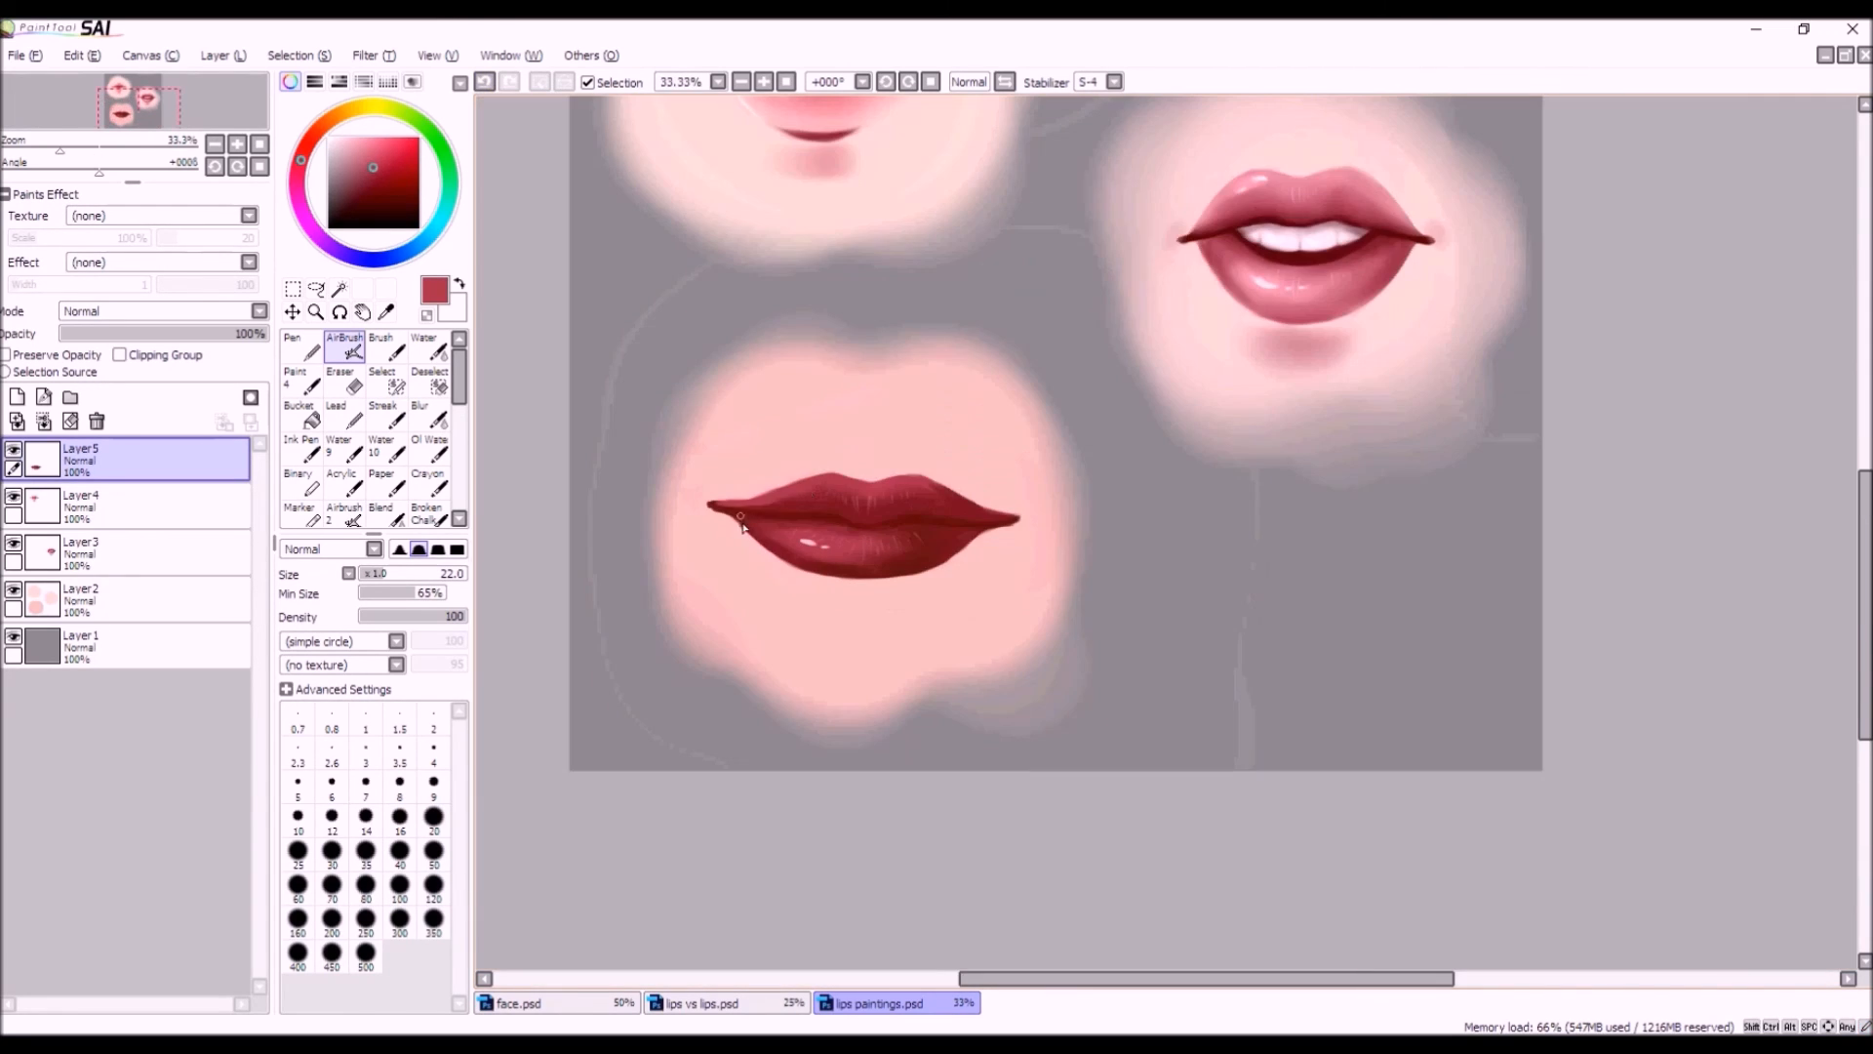
{"action": "scroll", "coordinate": [839, 585], "scroll_direction": "down", "scroll_amount": 1}
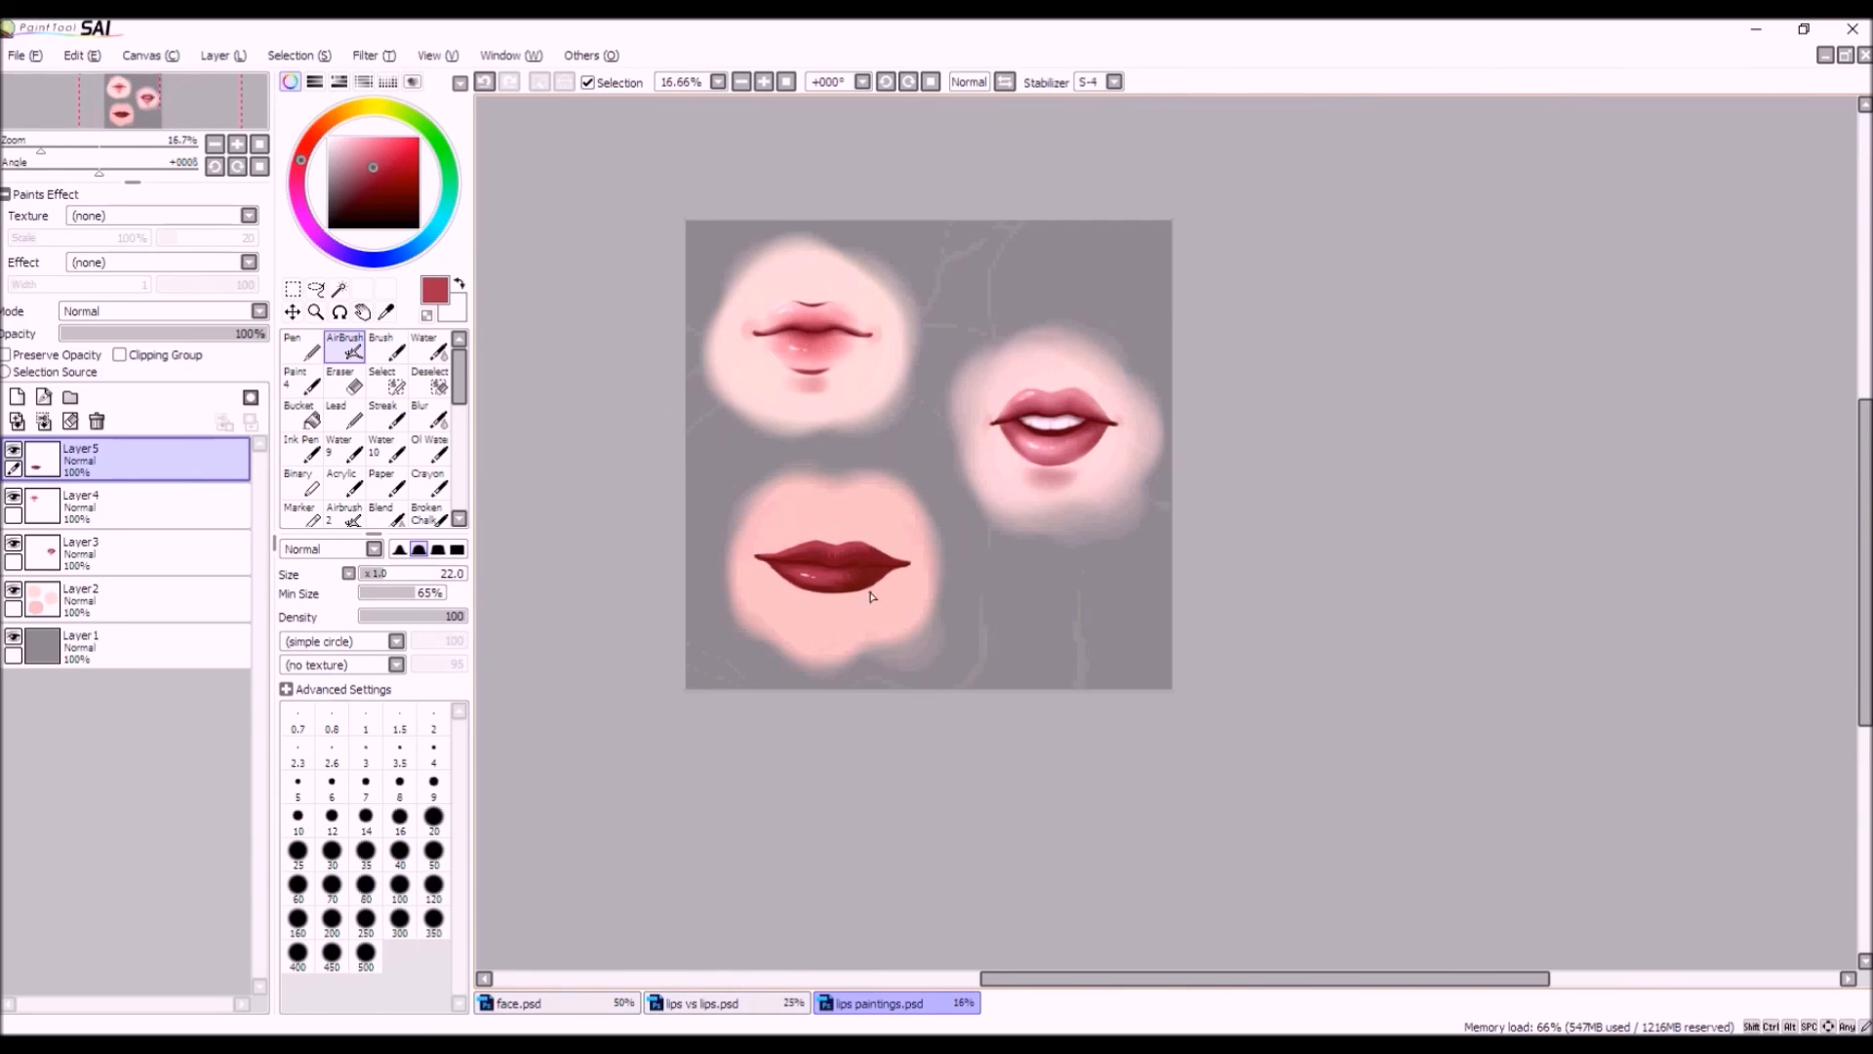
Mix a darker maroon and try deepening the lower lip's right corner with it, undoing the last two strokes.
{"action": "scroll", "coordinate": [880, 527], "scroll_direction": "up", "scroll_amount": 3}
{"action": "scroll", "coordinate": [699, 595], "scroll_direction": "down", "scroll_amount": 1}
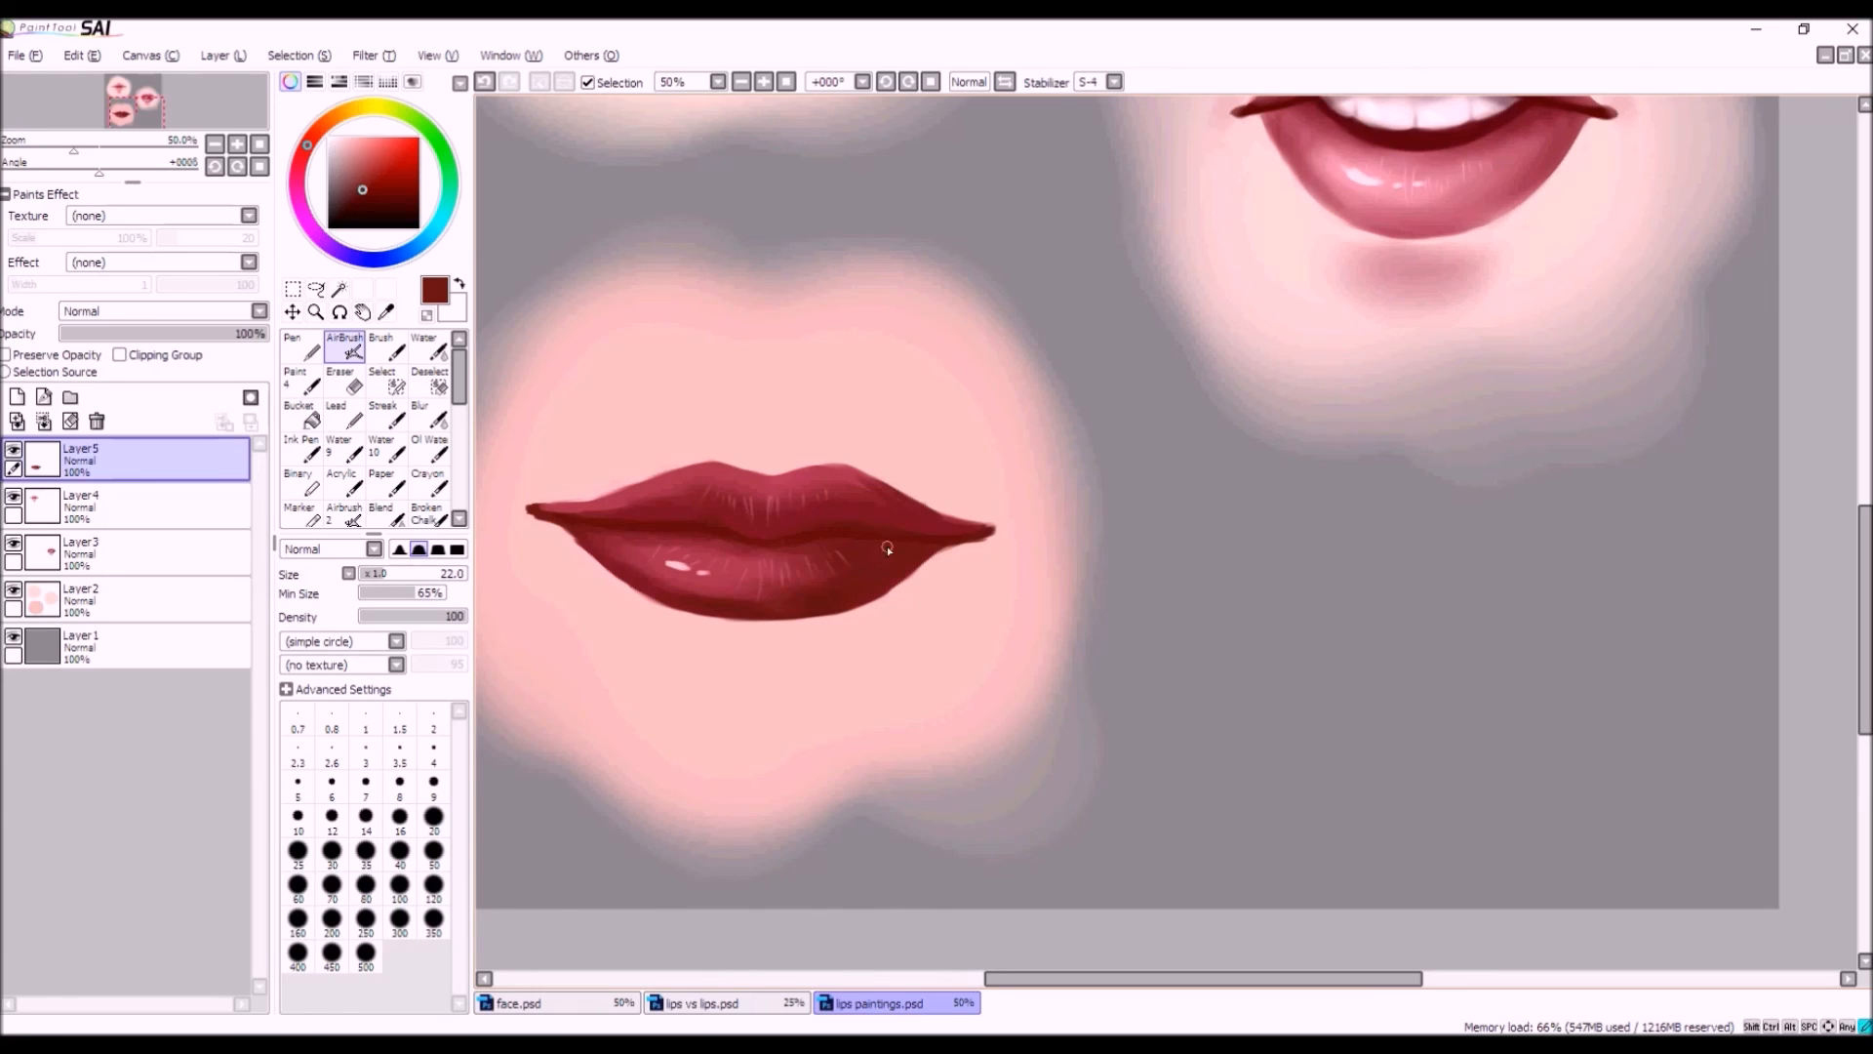
{"action": "scroll", "coordinate": [897, 575], "scroll_direction": "down", "scroll_amount": 2}
{"action": "scroll", "coordinate": [701, 565], "scroll_direction": "up", "scroll_amount": 1}
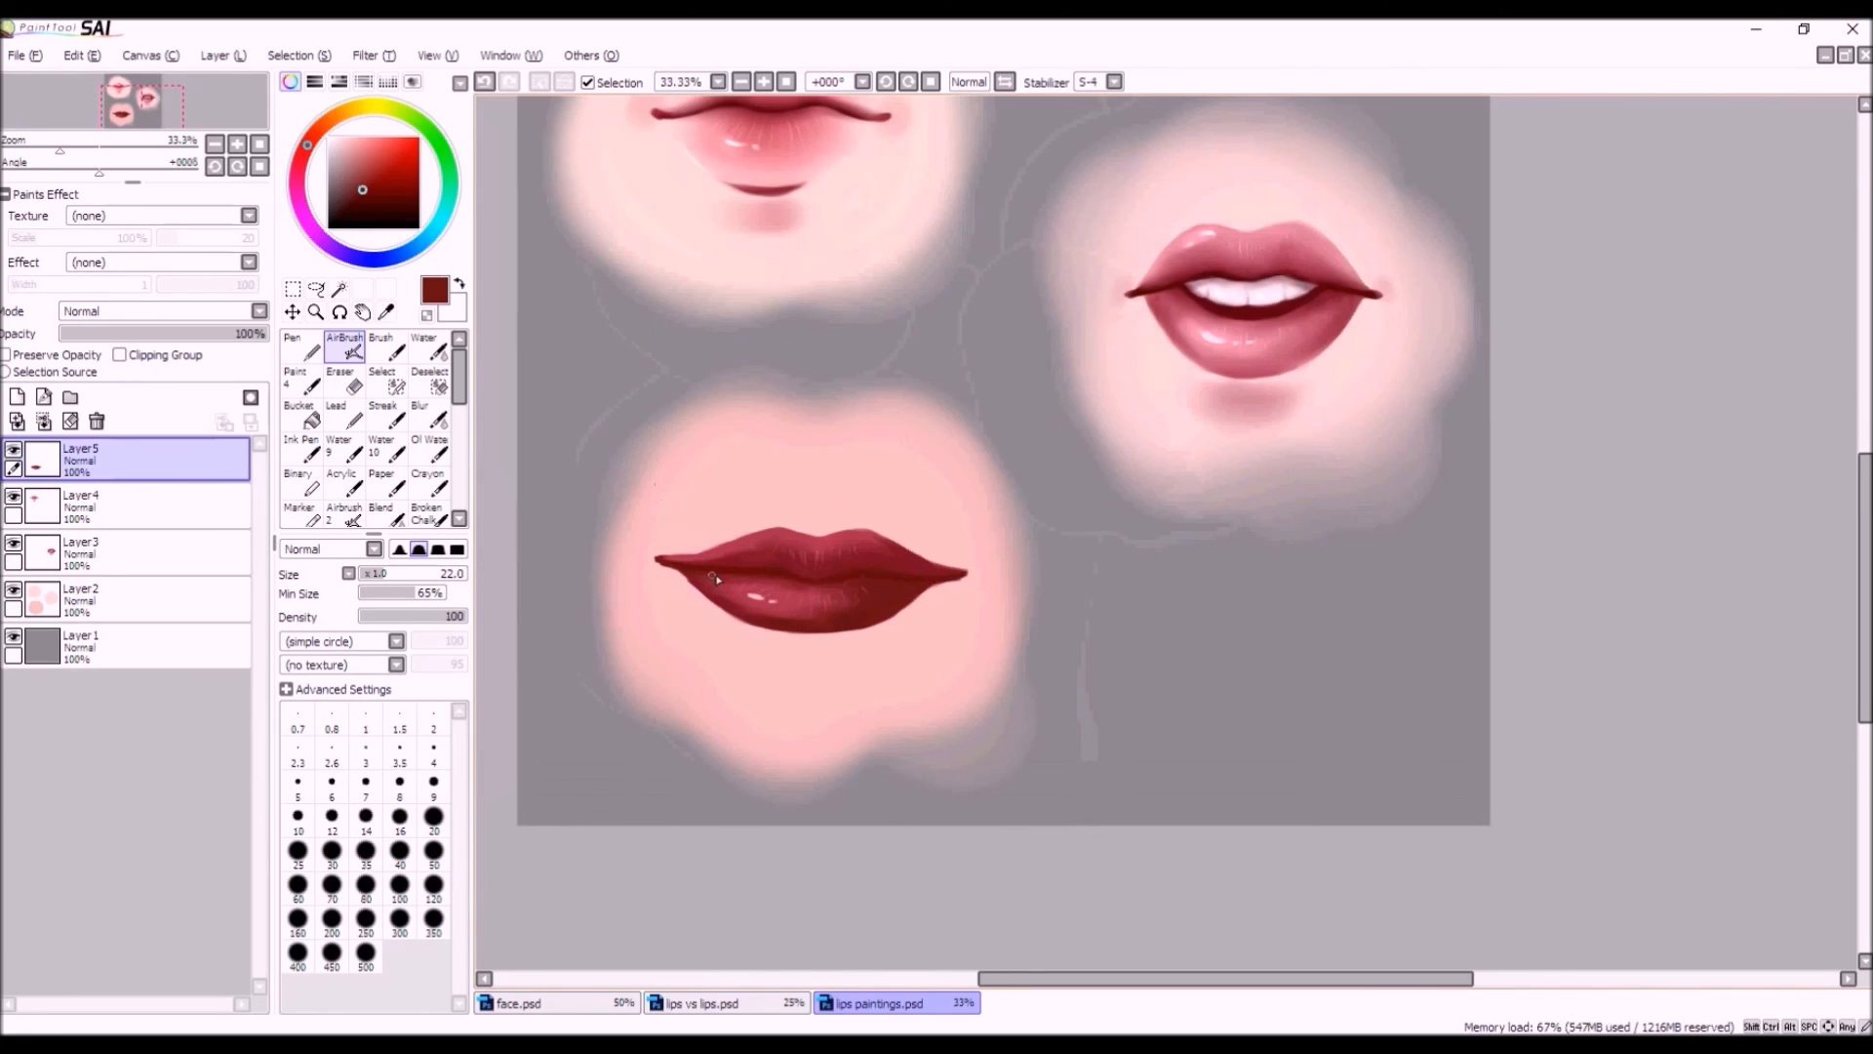
{"action": "mouse_move", "coordinate": [363, 191]}
{"action": "left_mouse_down"}
{"action": "mouse_move", "coordinate": [303, 152]}
{"action": "mouse_move", "coordinate": [378, 197]}
{"action": "mouse_move", "coordinate": [298, 169]}
{"action": "left_mouse_up"}
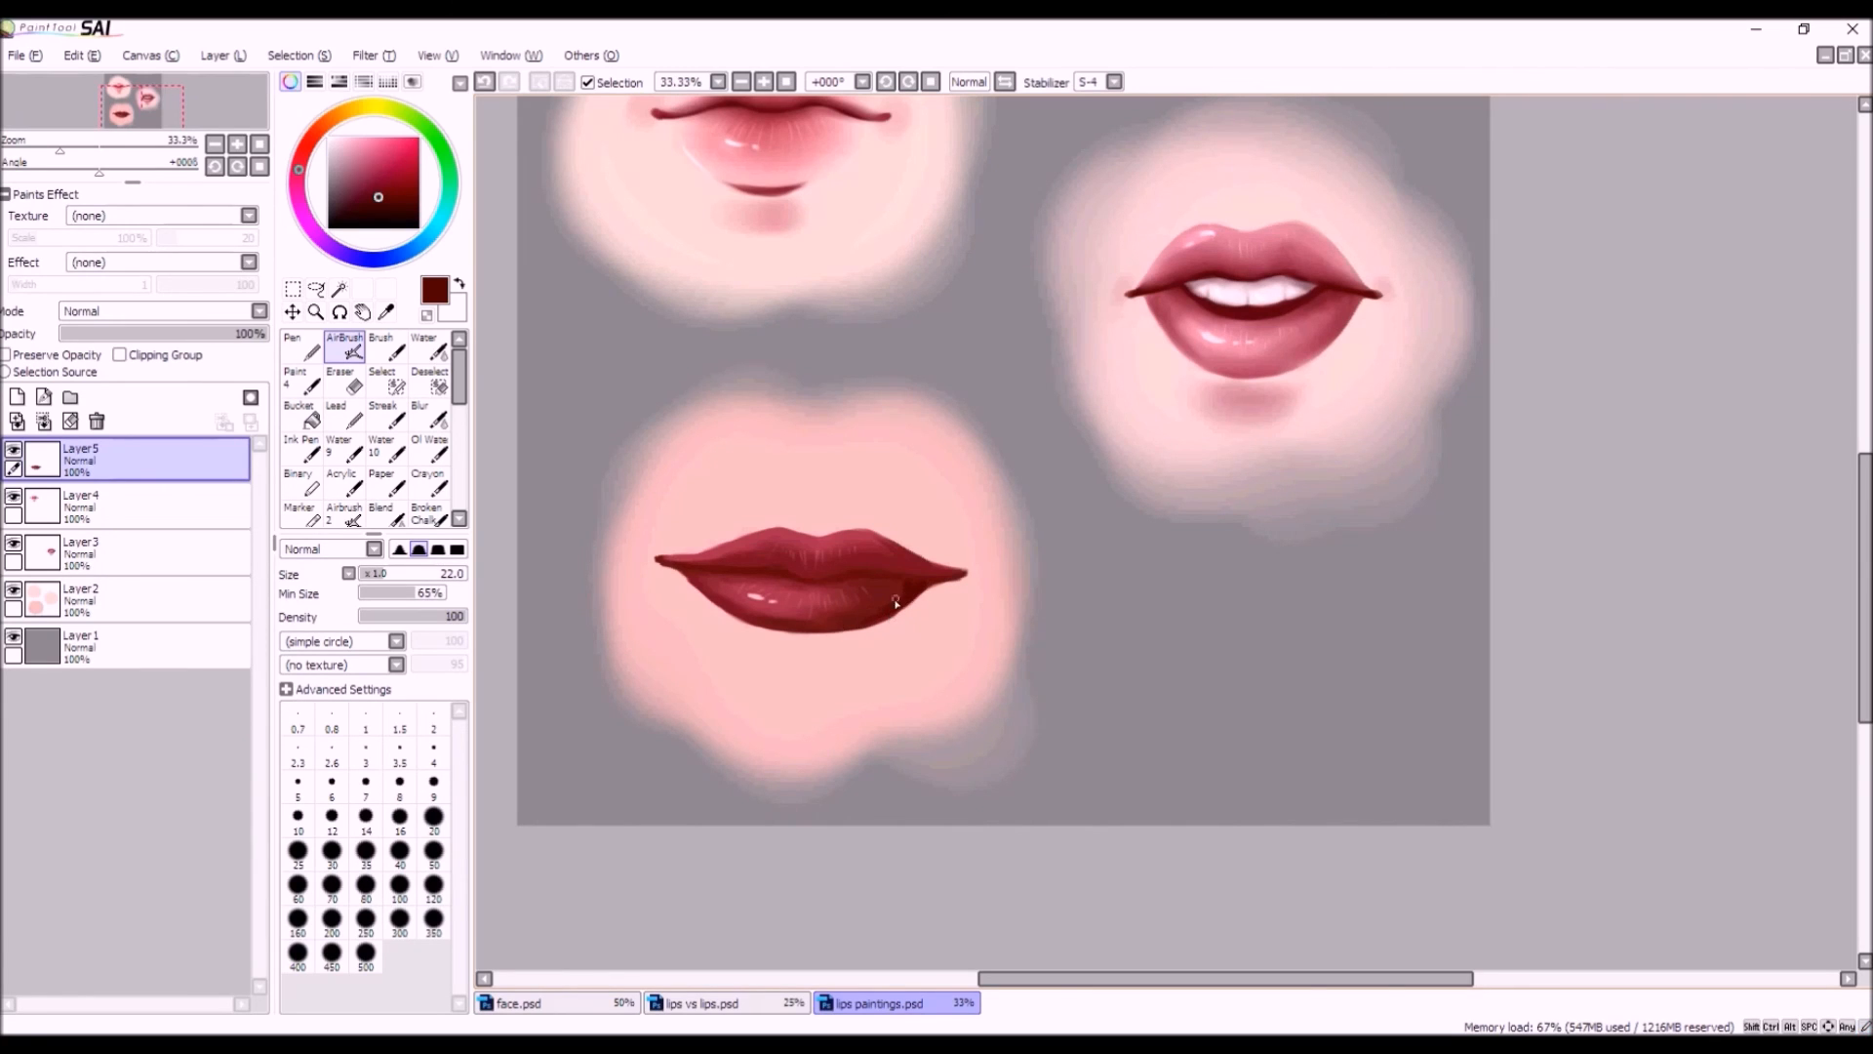
{"action": "scroll", "coordinate": [868, 618], "scroll_direction": "up", "scroll_amount": 3}
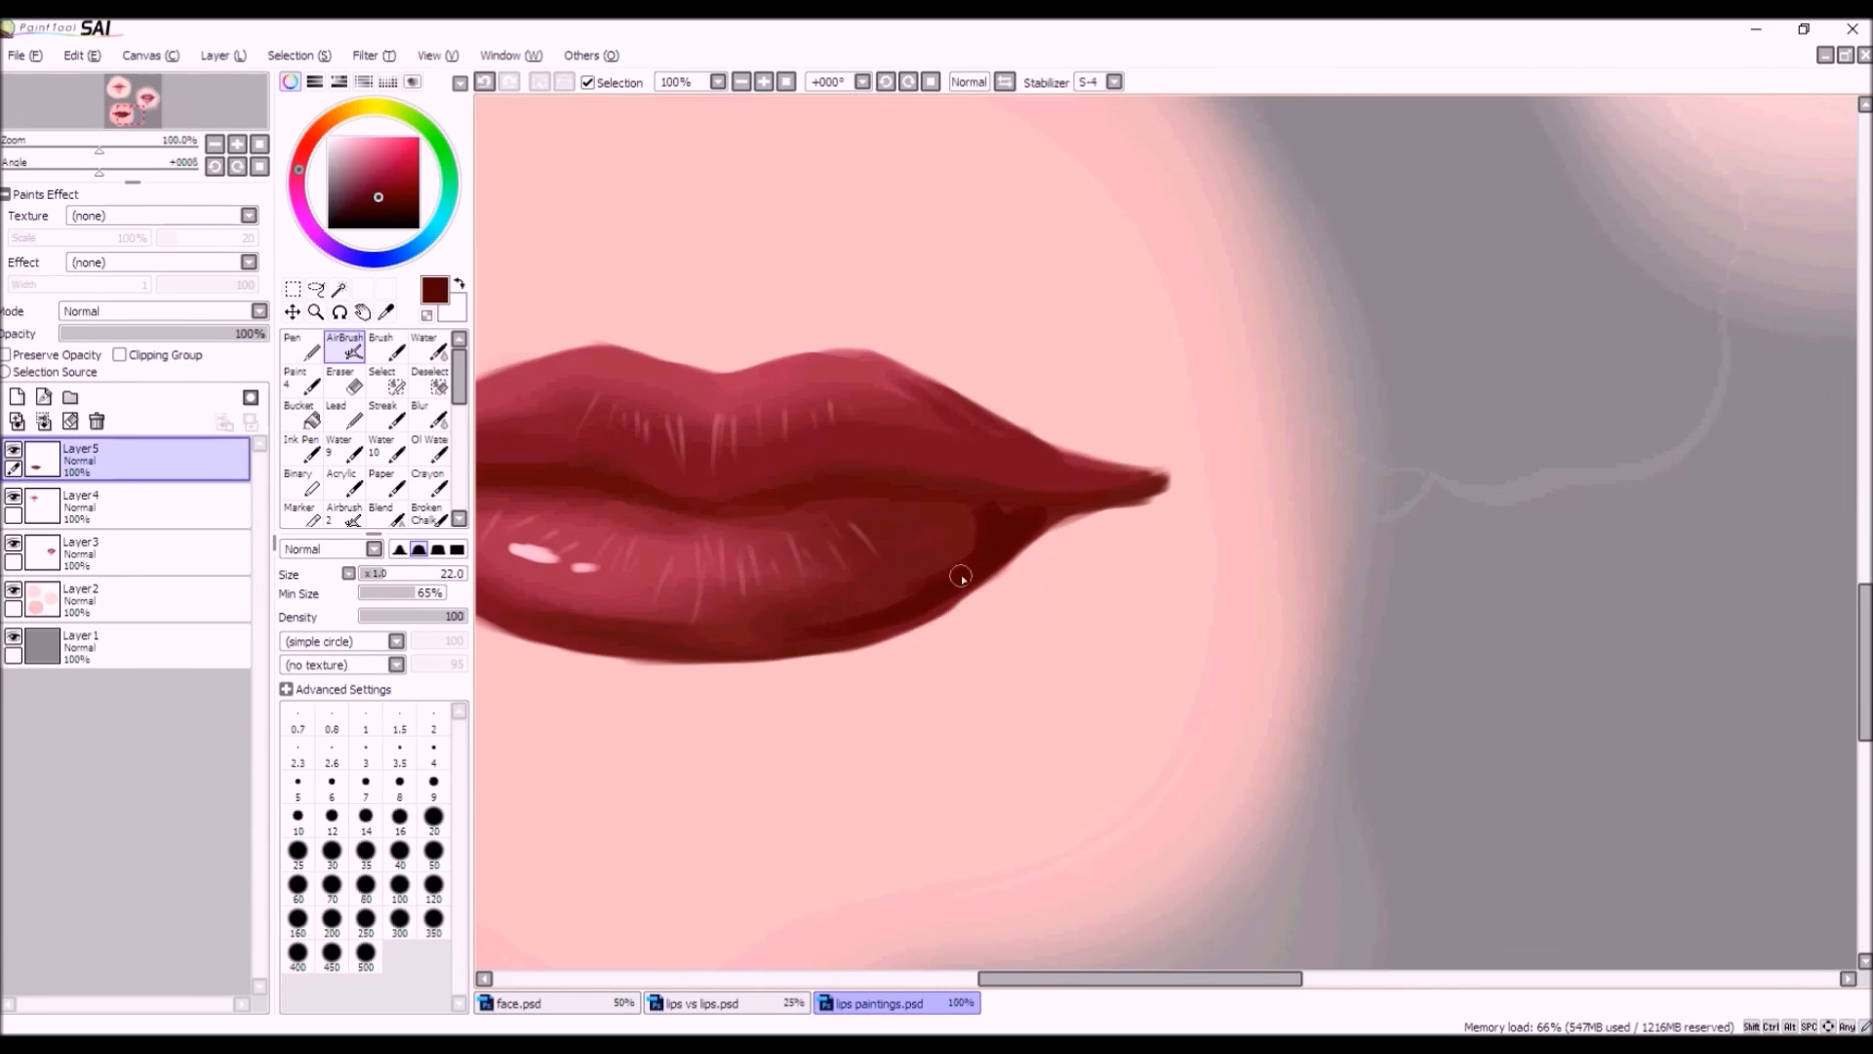
{"action": "scroll", "coordinate": [896, 617], "scroll_direction": "down", "scroll_amount": 1}
{"action": "left_click", "coordinate": [484, 83]}
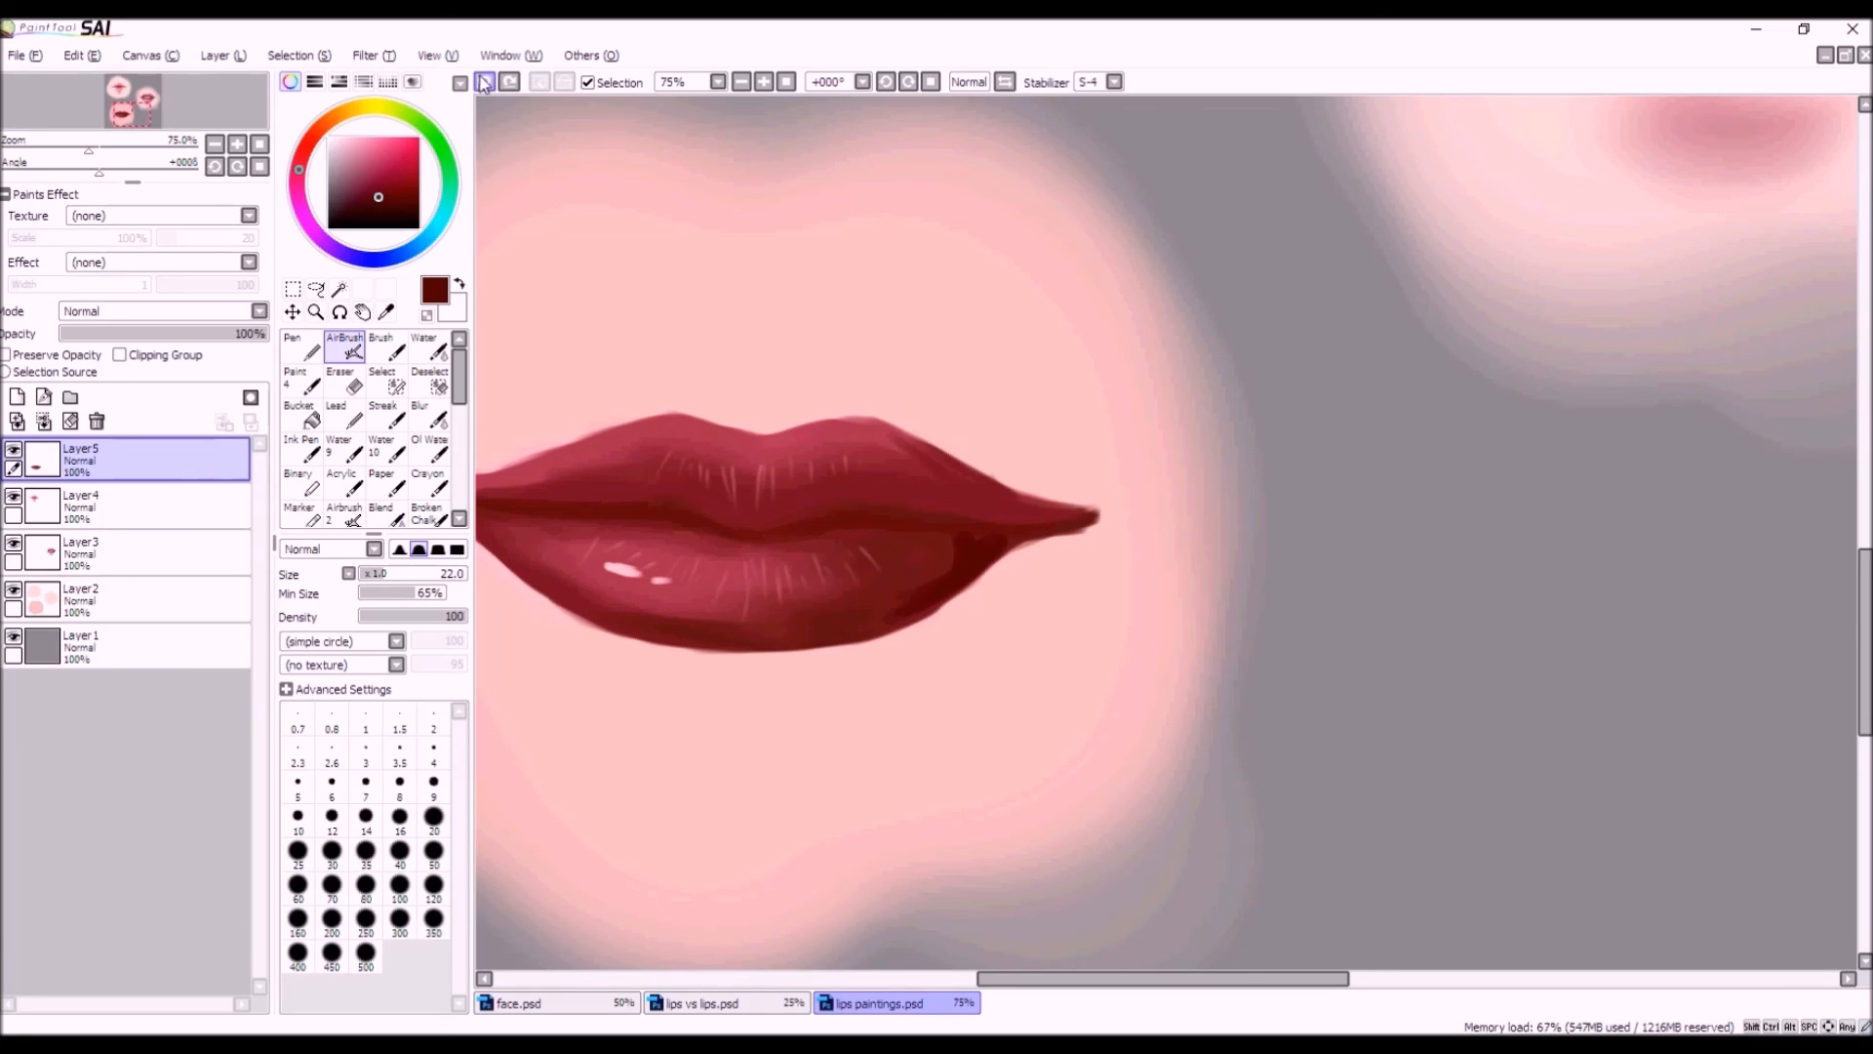
{"action": "left_click", "coordinate": [484, 83]}
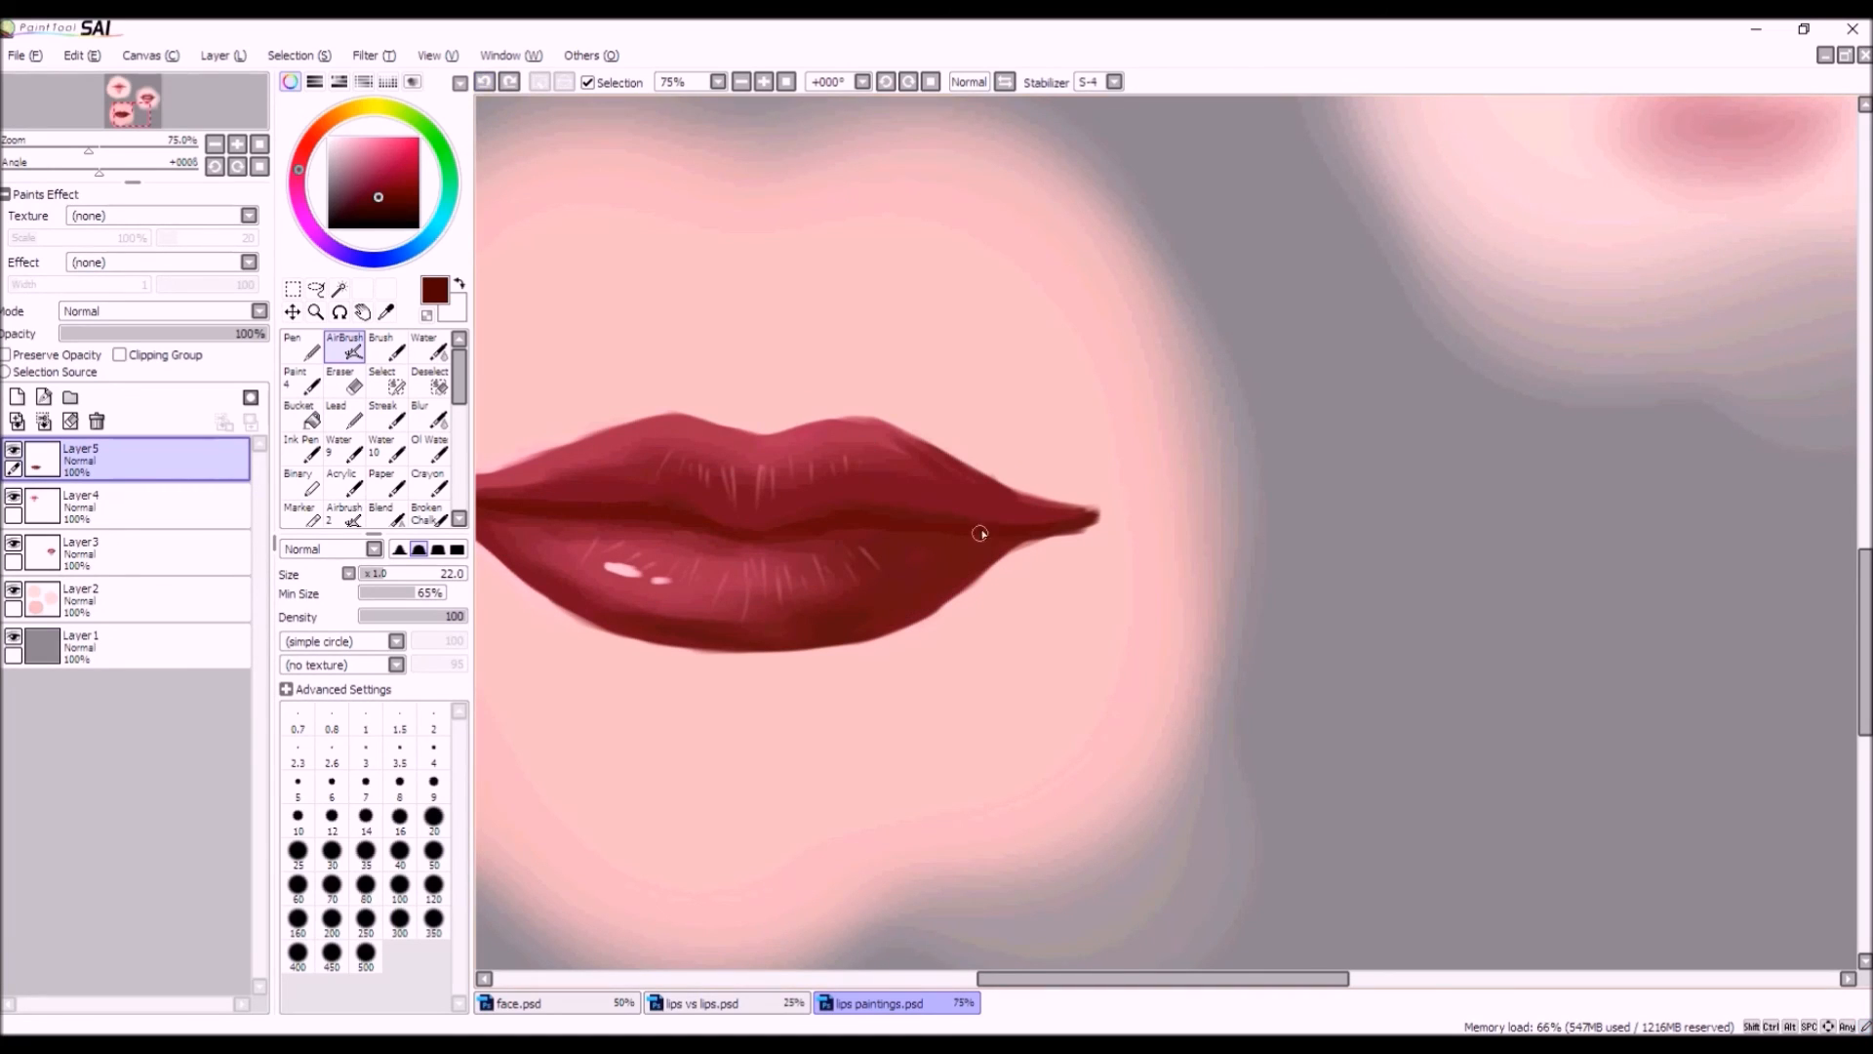
Circle the lower lip's right corner, undo the circle, and shade that corner and the mouth tip in dark maroon.
{"action": "left_click_drag", "start_coordinate": [1005, 550], "coordinate": [891, 507]}
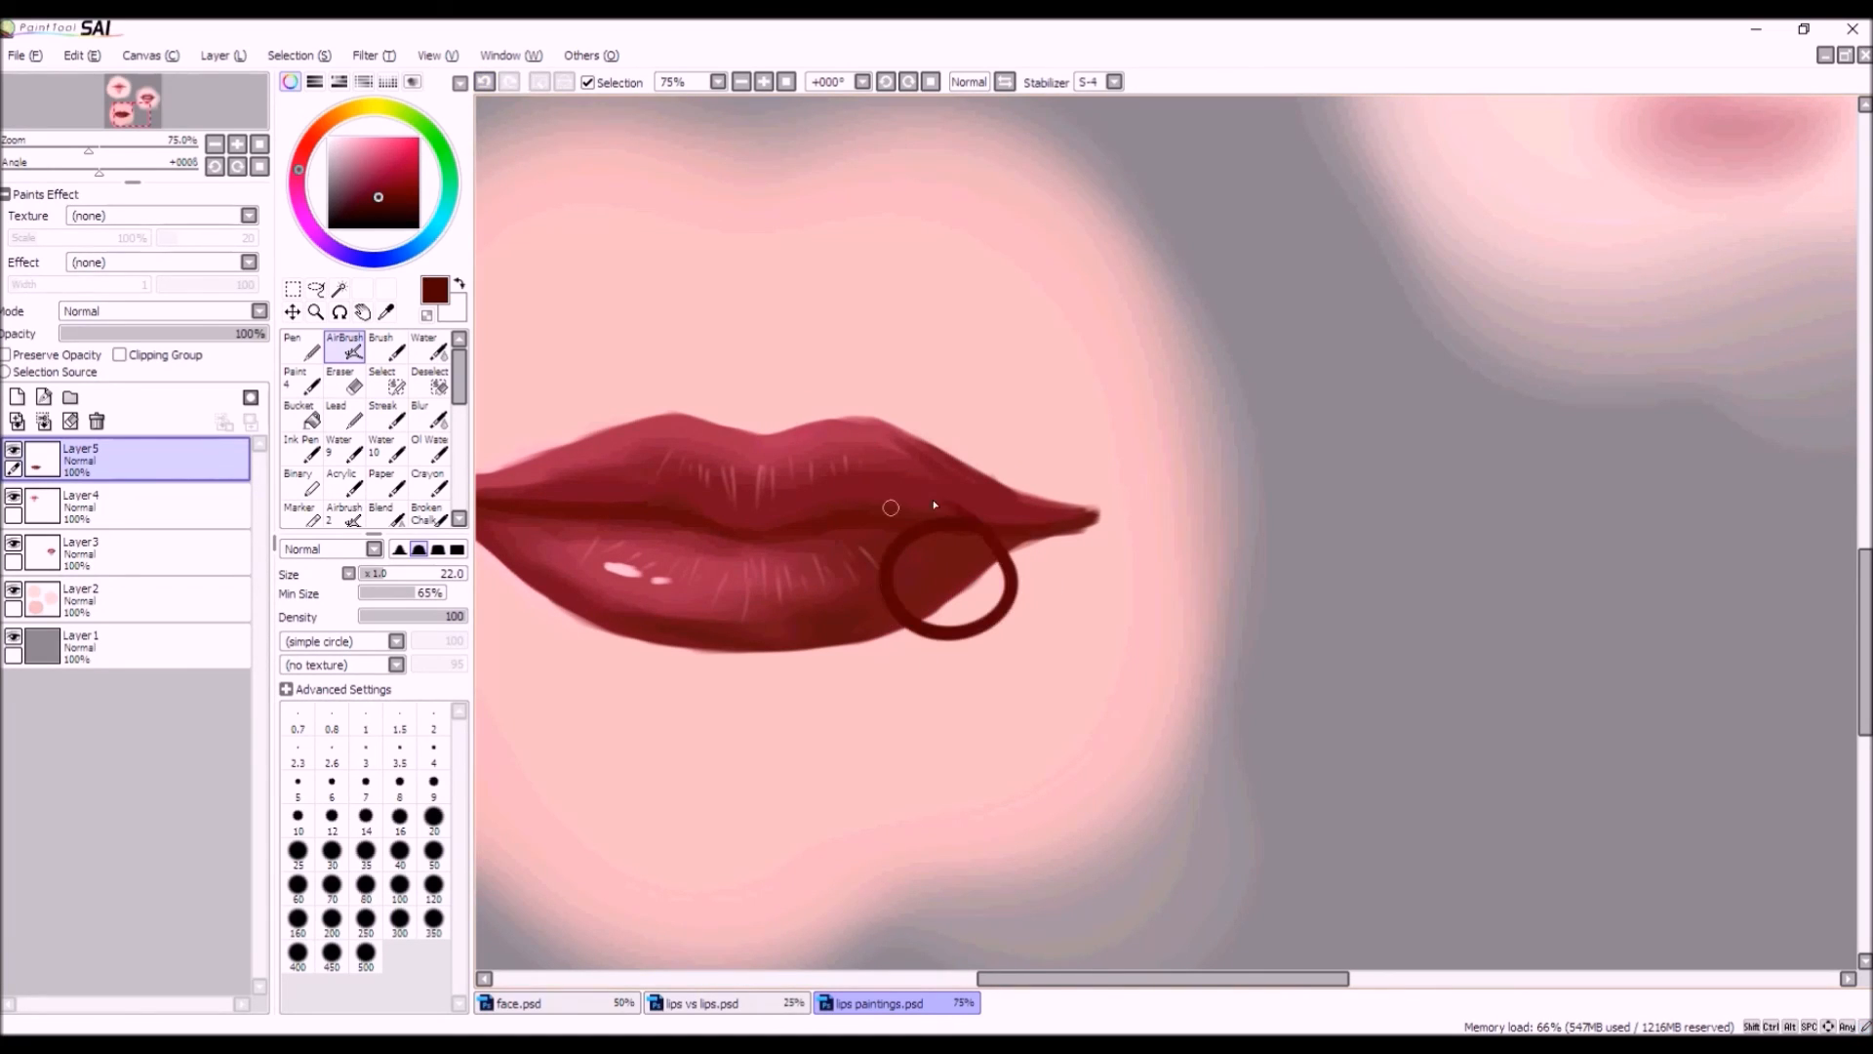
{"action": "left_click", "coordinate": [483, 83]}
{"action": "mouse_move", "coordinate": [993, 551]}
{"action": "left_mouse_down"}
{"action": "mouse_move", "coordinate": [903, 608]}
{"action": "mouse_move", "coordinate": [971, 535]}
{"action": "mouse_move", "coordinate": [923, 597]}
{"action": "mouse_move", "coordinate": [978, 536]}
{"action": "left_mouse_up"}
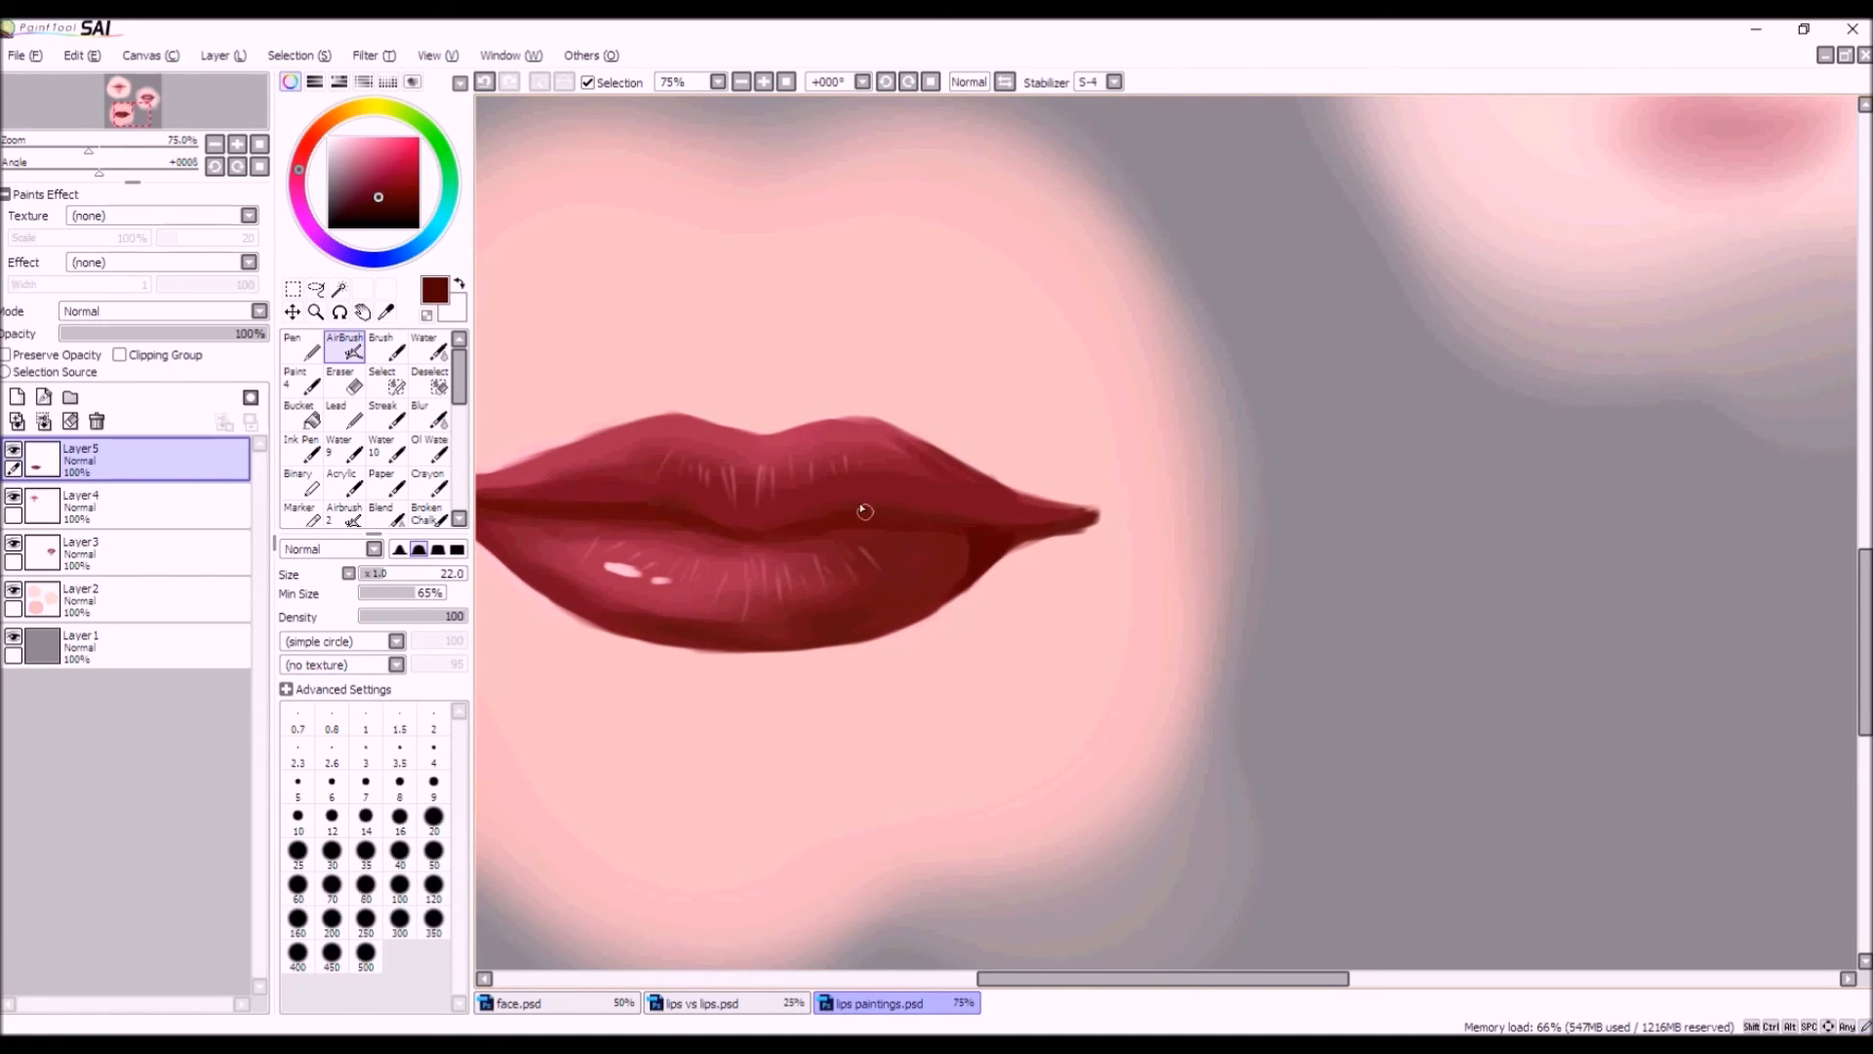
{"action": "left_click_drag", "start_coordinate": [1090, 520], "coordinate": [1025, 530]}
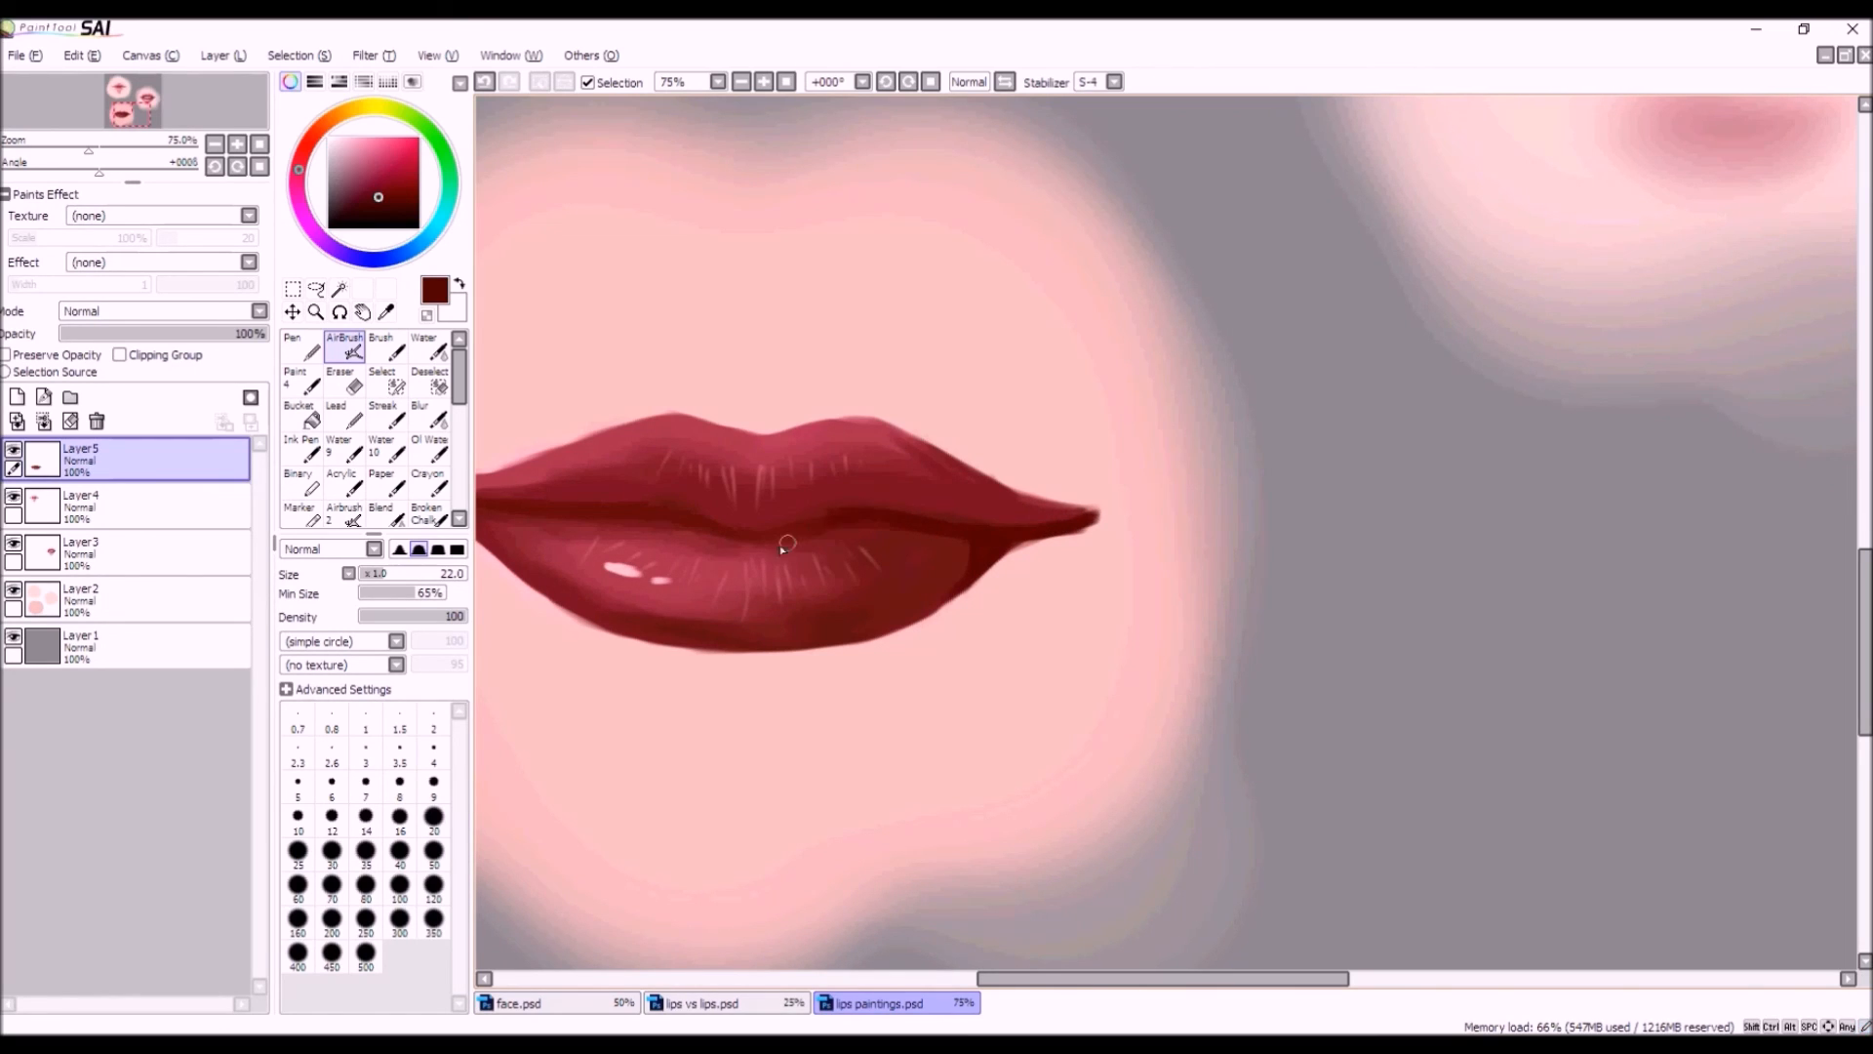
{"action": "scroll", "coordinate": [874, 543], "scroll_direction": "down", "scroll_amount": 3}
{"action": "scroll", "coordinate": [819, 553], "scroll_direction": "up", "scroll_amount": 1}
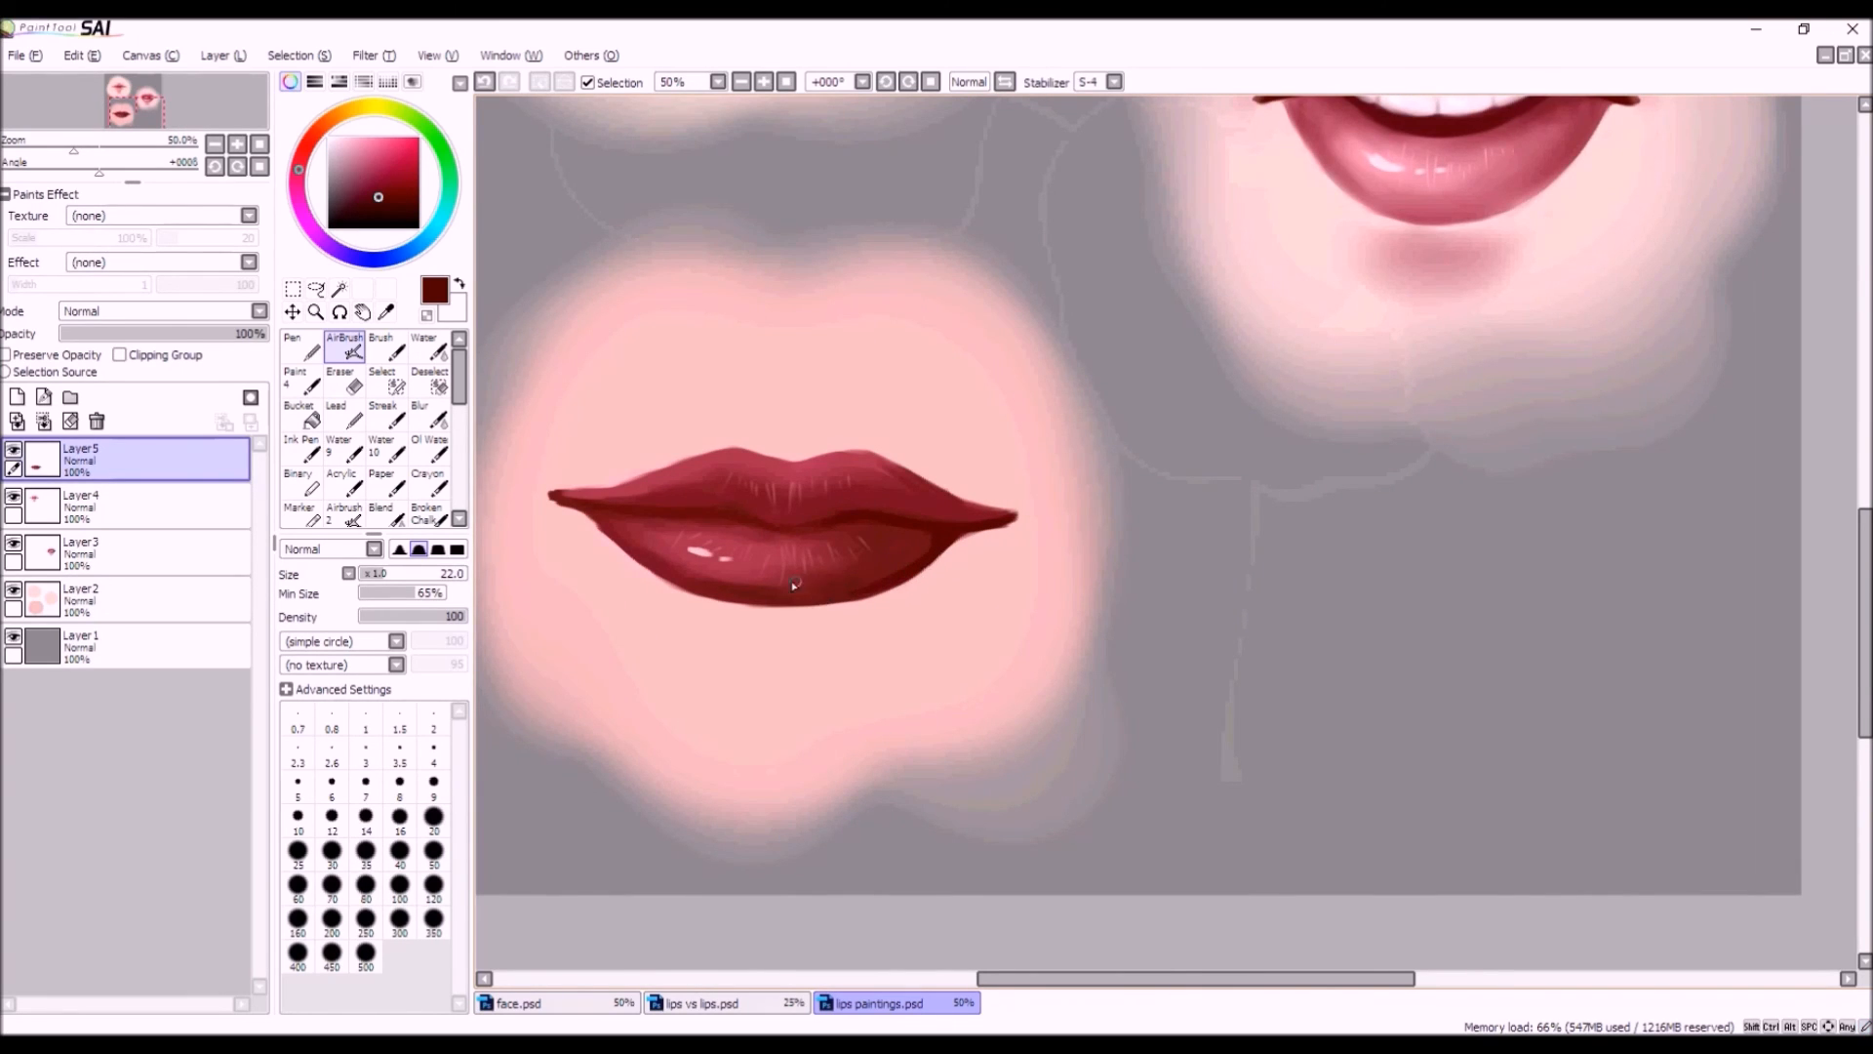
{"action": "scroll", "coordinate": [795, 583], "scroll_direction": "down", "scroll_amount": 2}
{"action": "scroll", "coordinate": [848, 585], "scroll_direction": "up", "scroll_amount": 2}
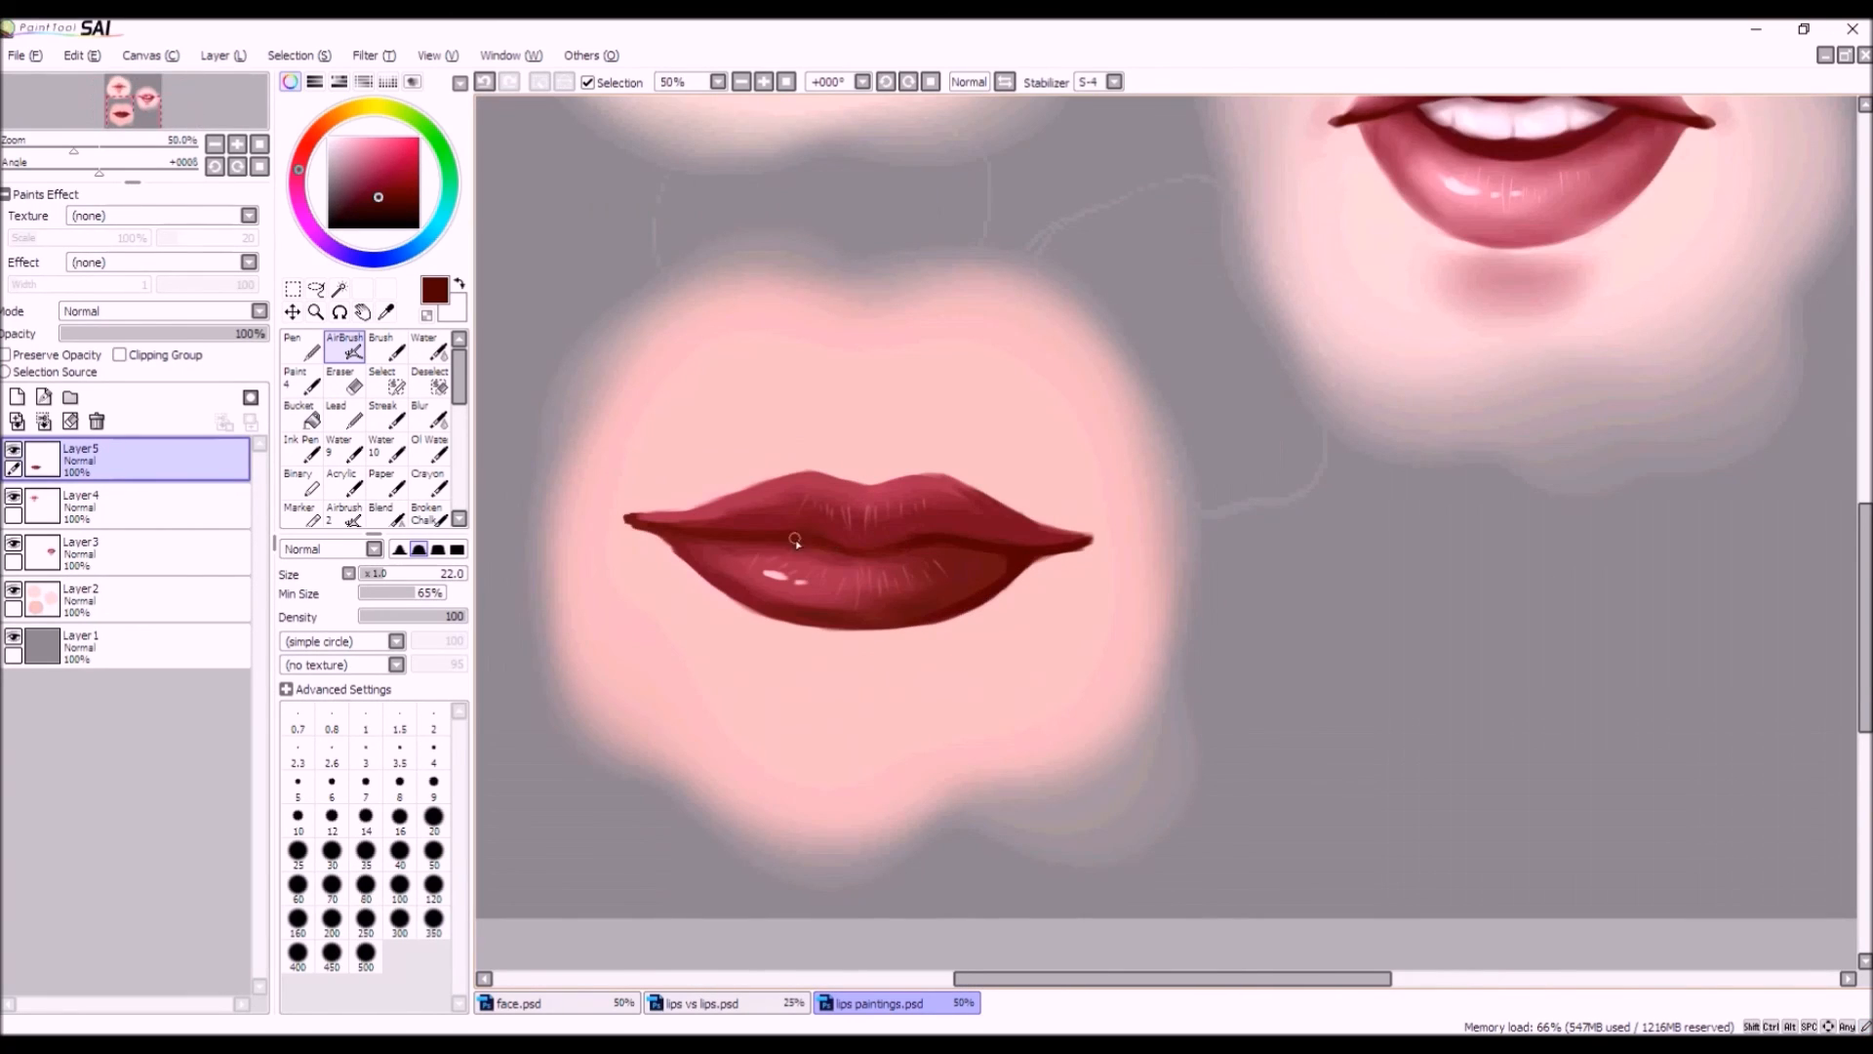
Deepen the line between the lips with dark reds sampled from the upper lip's shadow and the lower lip's right corner.
{"action": "left_click", "coordinate": [802, 527], "text": "alt"}
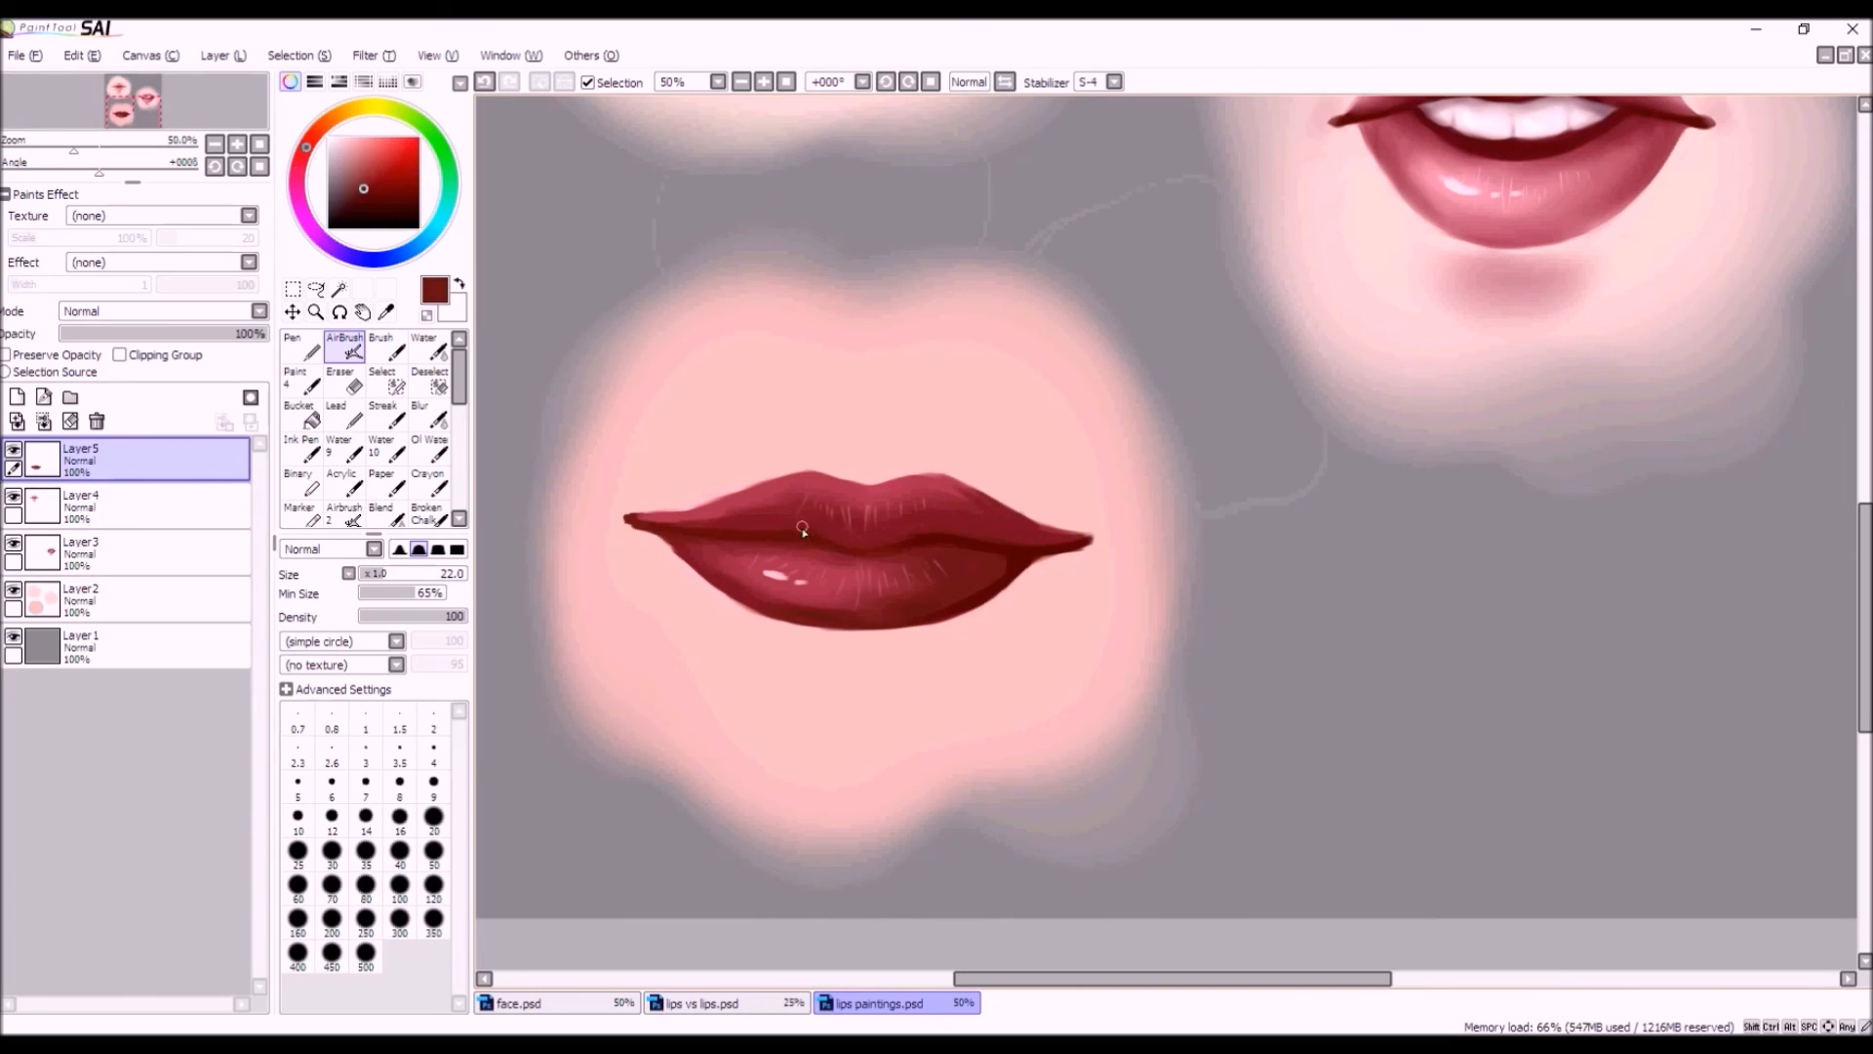
{"action": "left_click", "coordinate": [1018, 558], "text": "alt"}
{"action": "scroll", "coordinate": [878, 585], "scroll_direction": "down", "scroll_amount": 3}
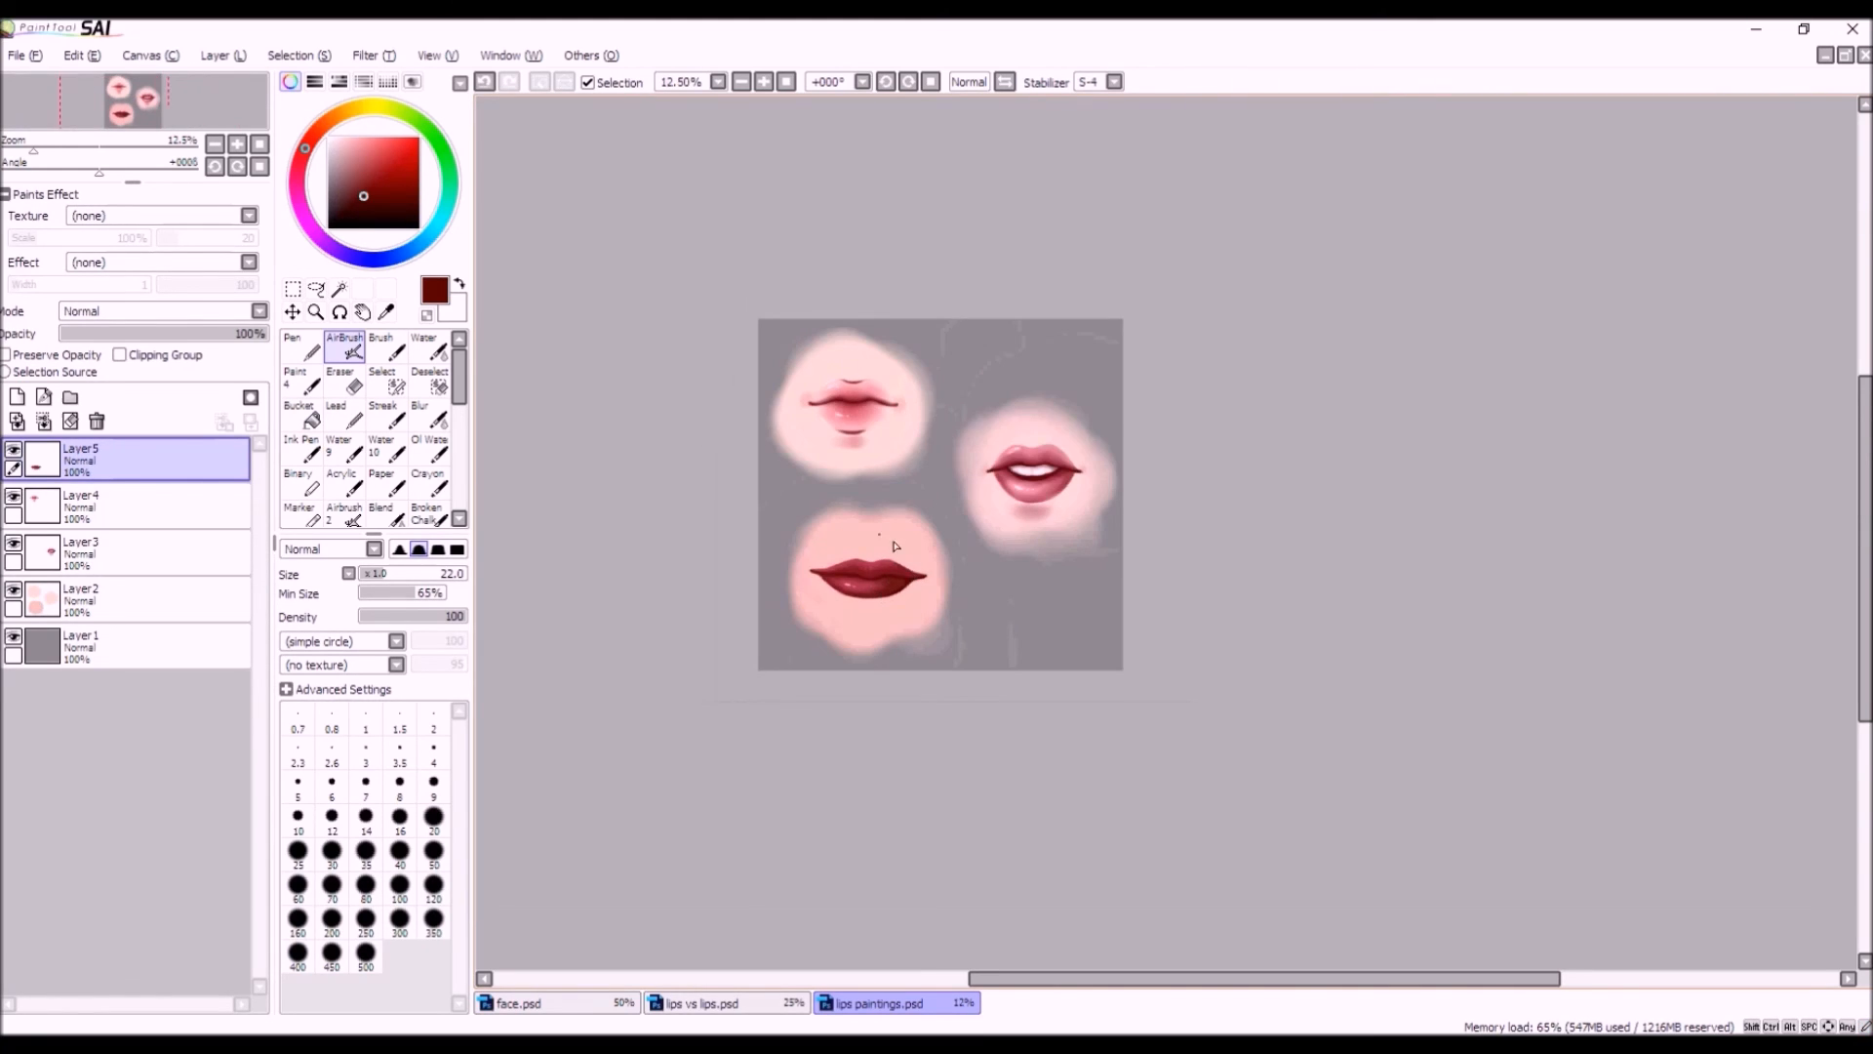
{"action": "scroll", "coordinate": [879, 673], "scroll_direction": "up", "scroll_amount": 1}
{"action": "scroll", "coordinate": [879, 535], "scroll_direction": "up", "scroll_amount": 2}
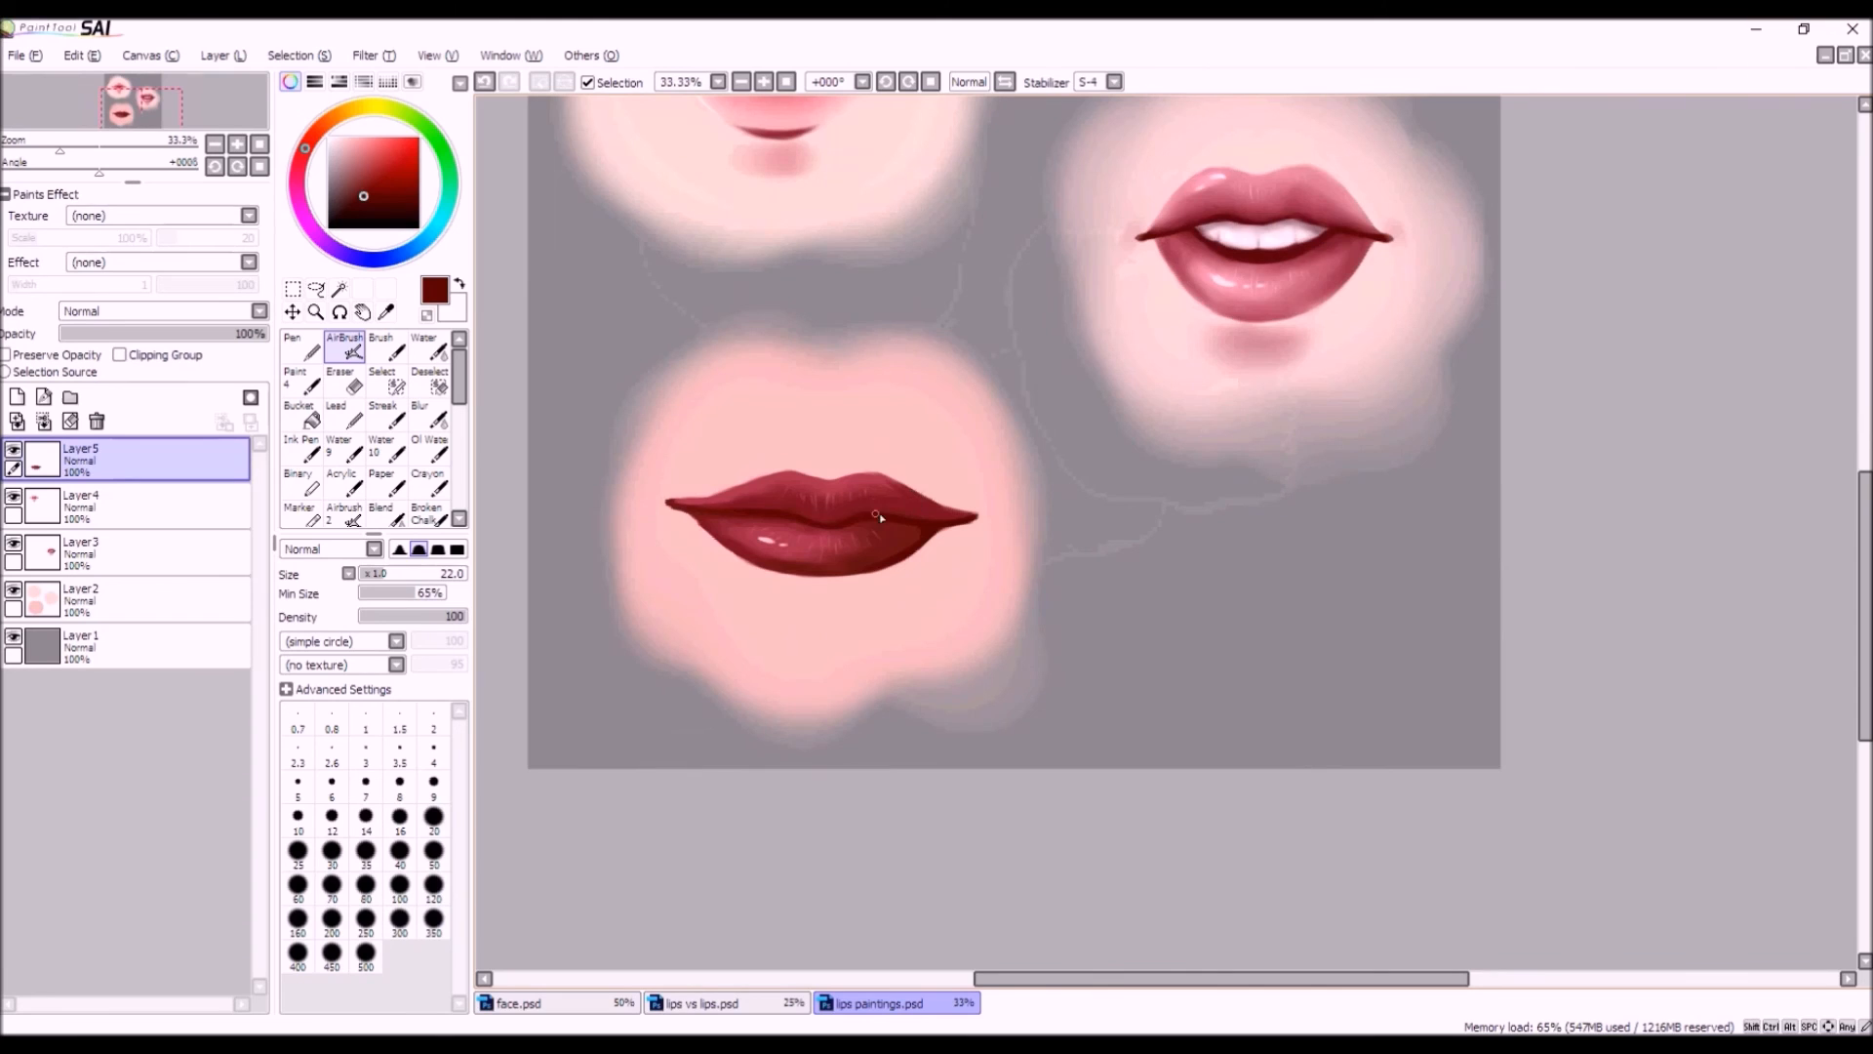
{"action": "scroll", "coordinate": [879, 535], "scroll_direction": "up", "scroll_amount": 1}
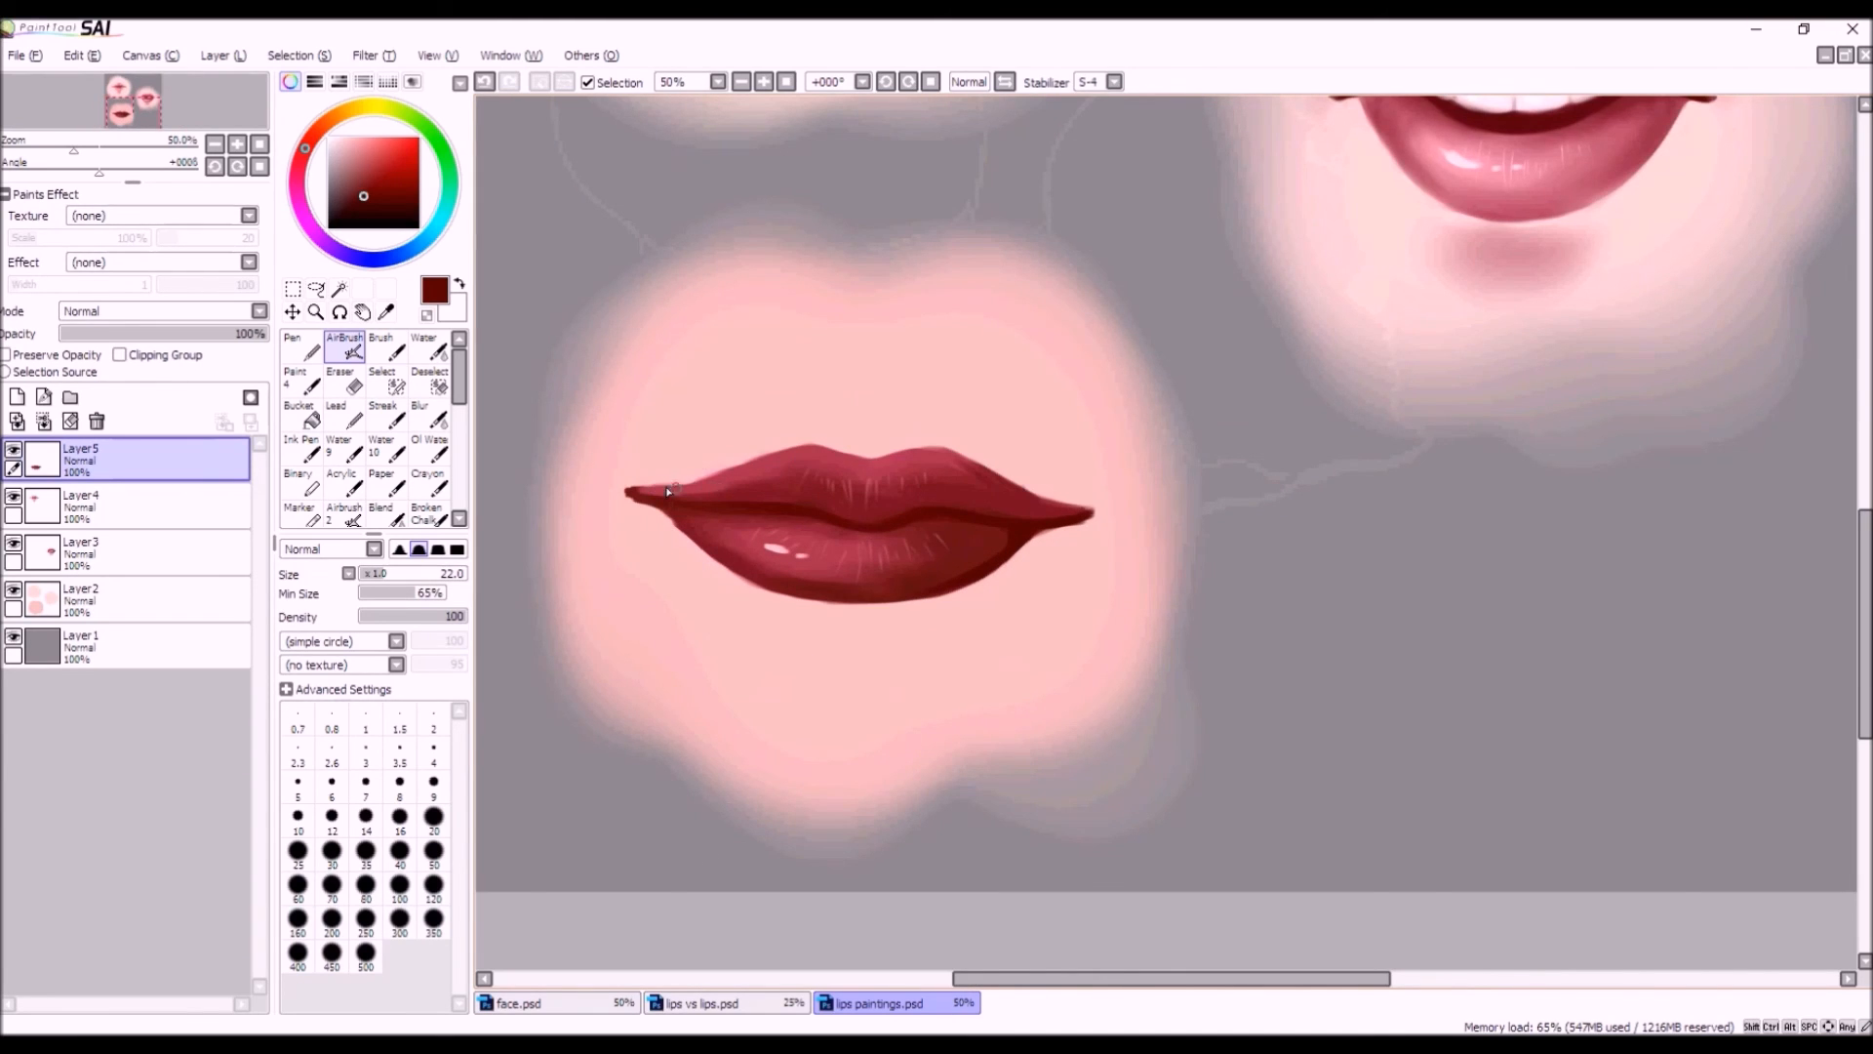
Set the airbrush to size 51 and density 69, trying dark red strokes on the left mouth corner and upper lip and undoing them.
{"action": "left_click_drag", "start_coordinate": [731, 493], "coordinate": [622, 486]}
{"action": "left_click", "coordinate": [485, 83]}
{"action": "left_click", "coordinate": [811, 503], "text": "alt"}
{"action": "left_click", "coordinate": [441, 617]}
{"action": "left_click_drag", "start_coordinate": [389, 568], "coordinate": [414, 572]}
{"action": "left_click", "coordinate": [362, 177]}
{"action": "left_click_drag", "start_coordinate": [364, 182], "coordinate": [372, 186]}
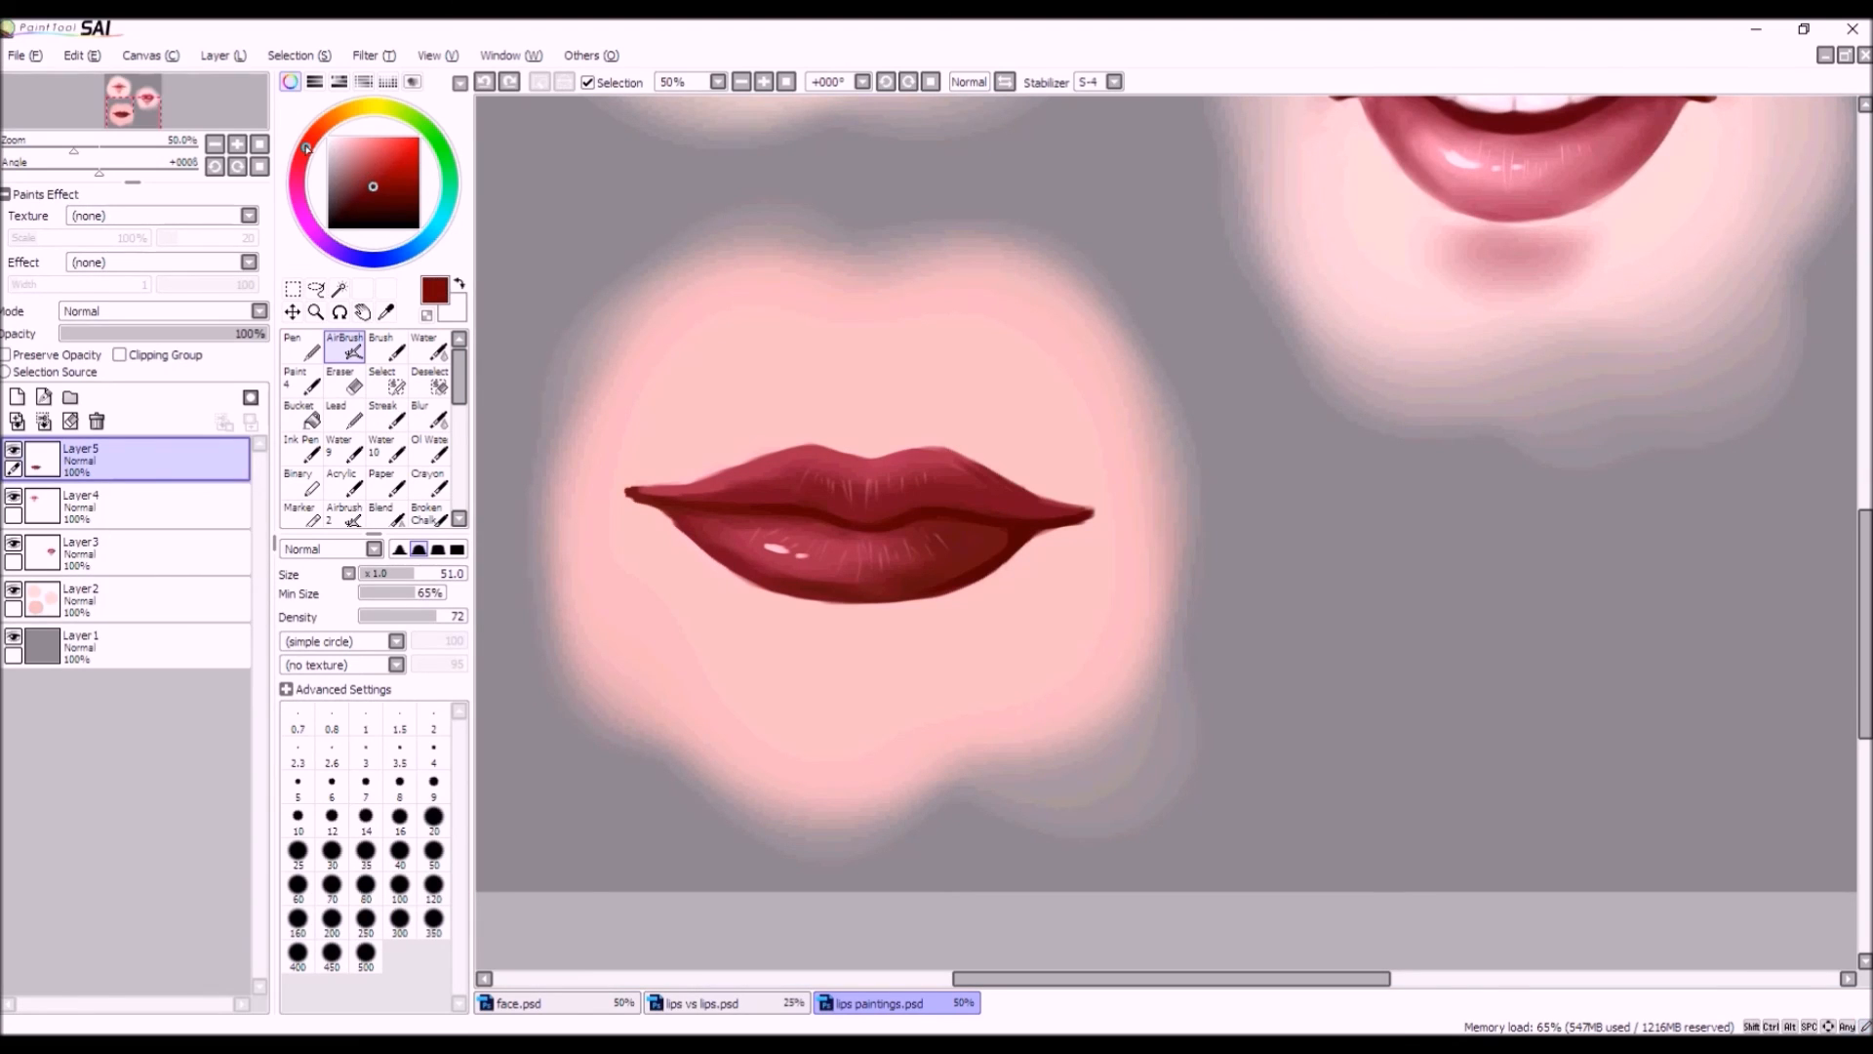
{"action": "left_click_drag", "start_coordinate": [802, 486], "coordinate": [787, 494]}
{"action": "left_click", "coordinate": [433, 618]}
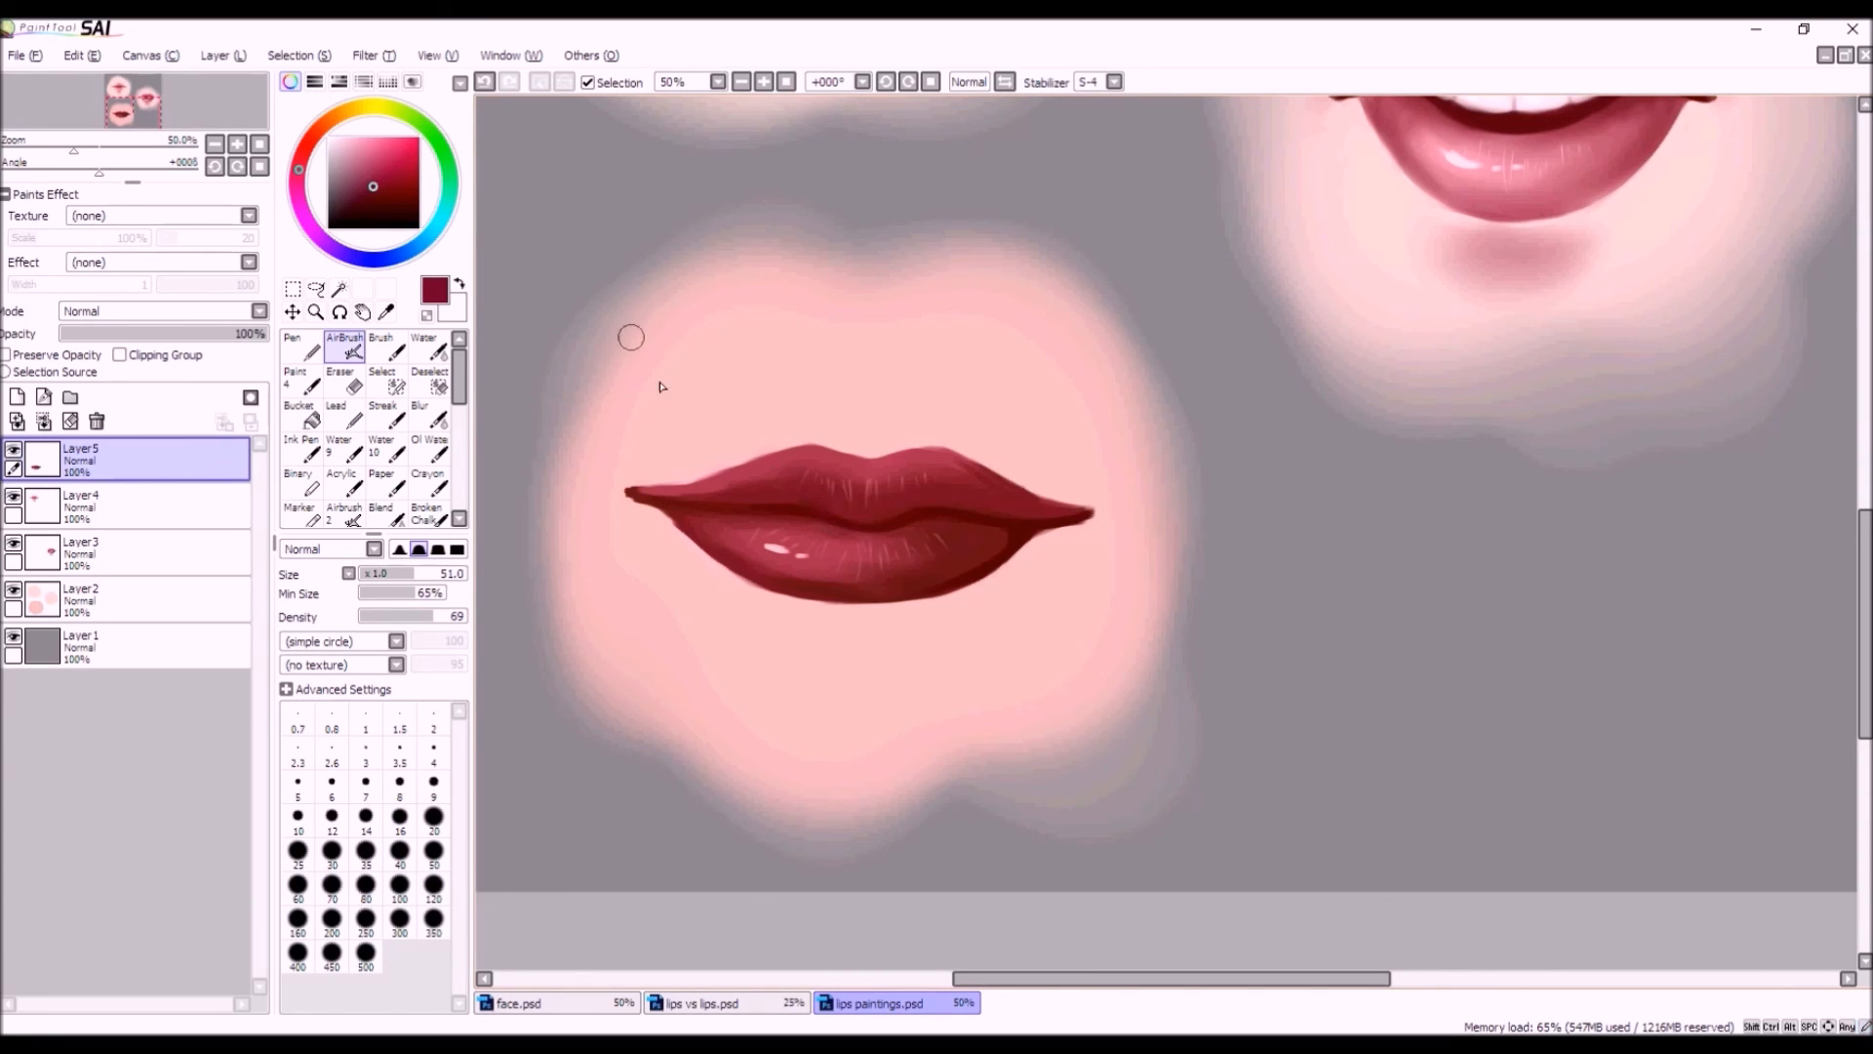
{"action": "left_click", "coordinate": [484, 82]}
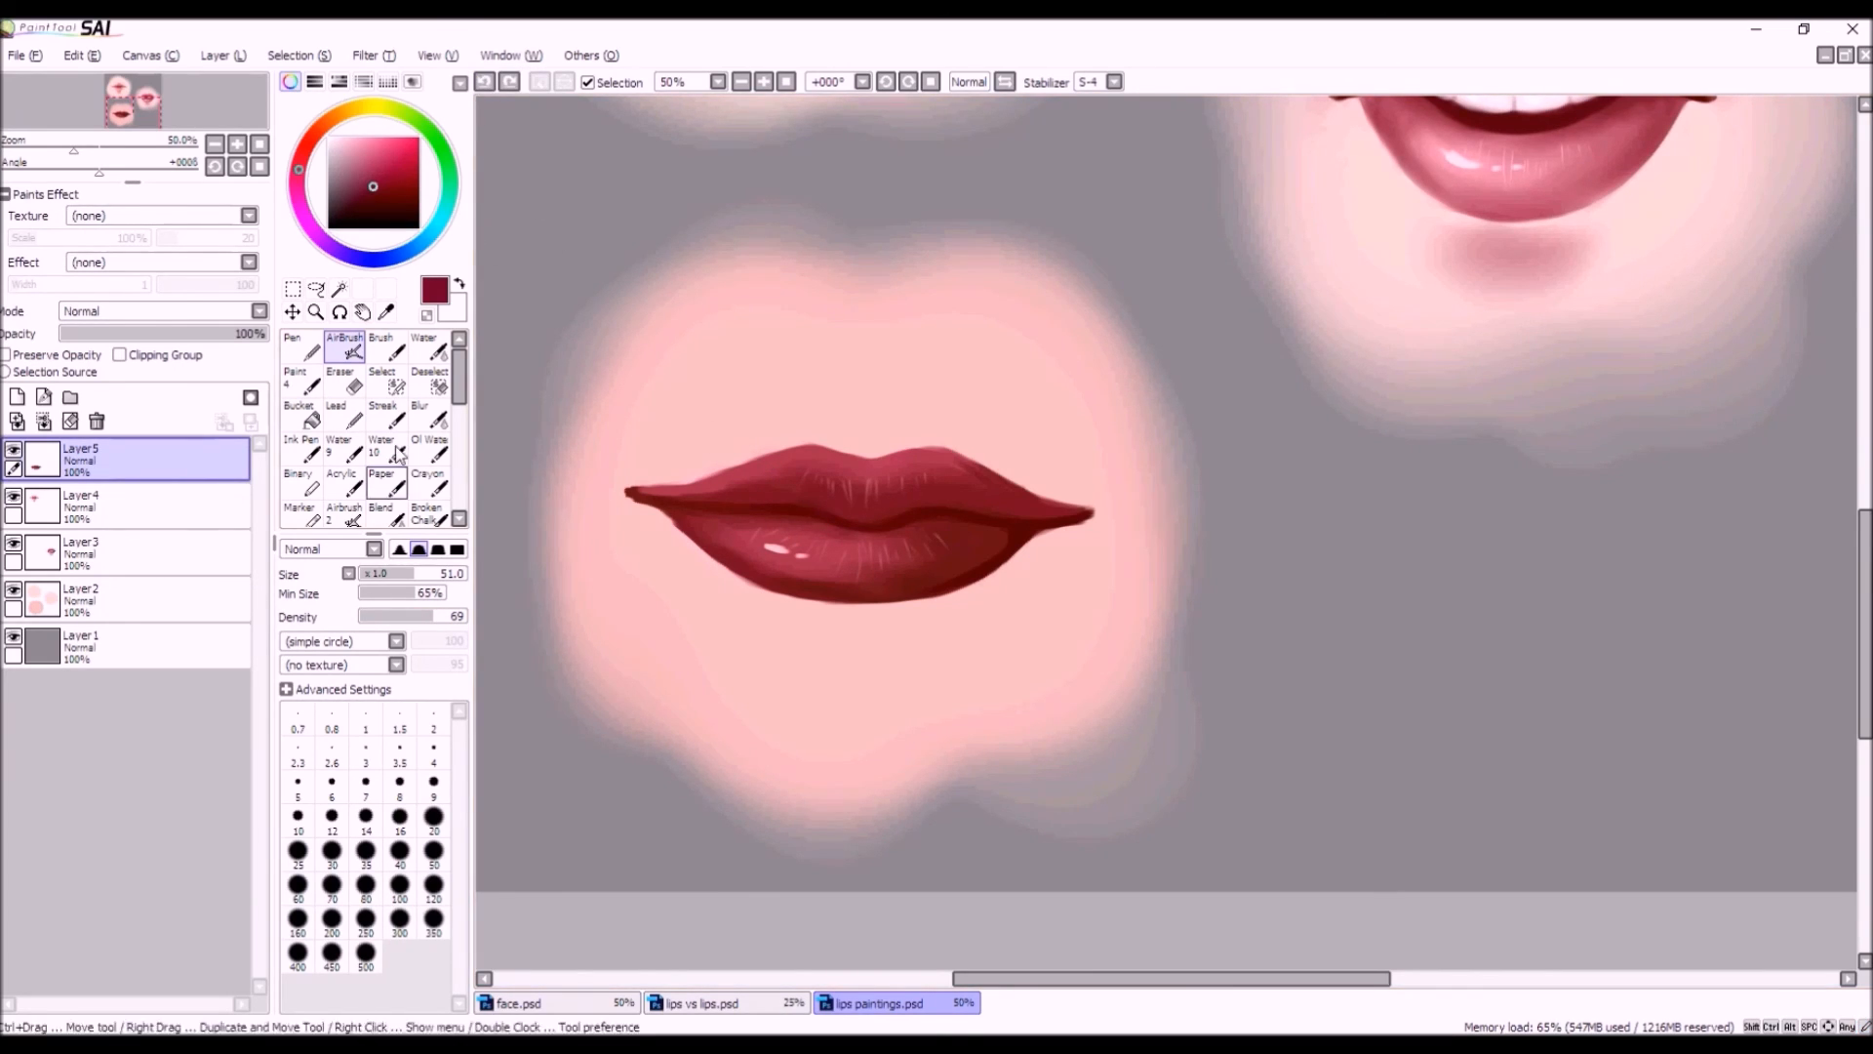
Switch the airbrush to Multiply and shade the middle of the lip line in pale pink, replacing a first stroke in darker rose.
{"action": "left_click", "coordinate": [322, 549]}
{"action": "left_click", "coordinate": [312, 585]}
{"action": "left_click", "coordinate": [357, 167]}
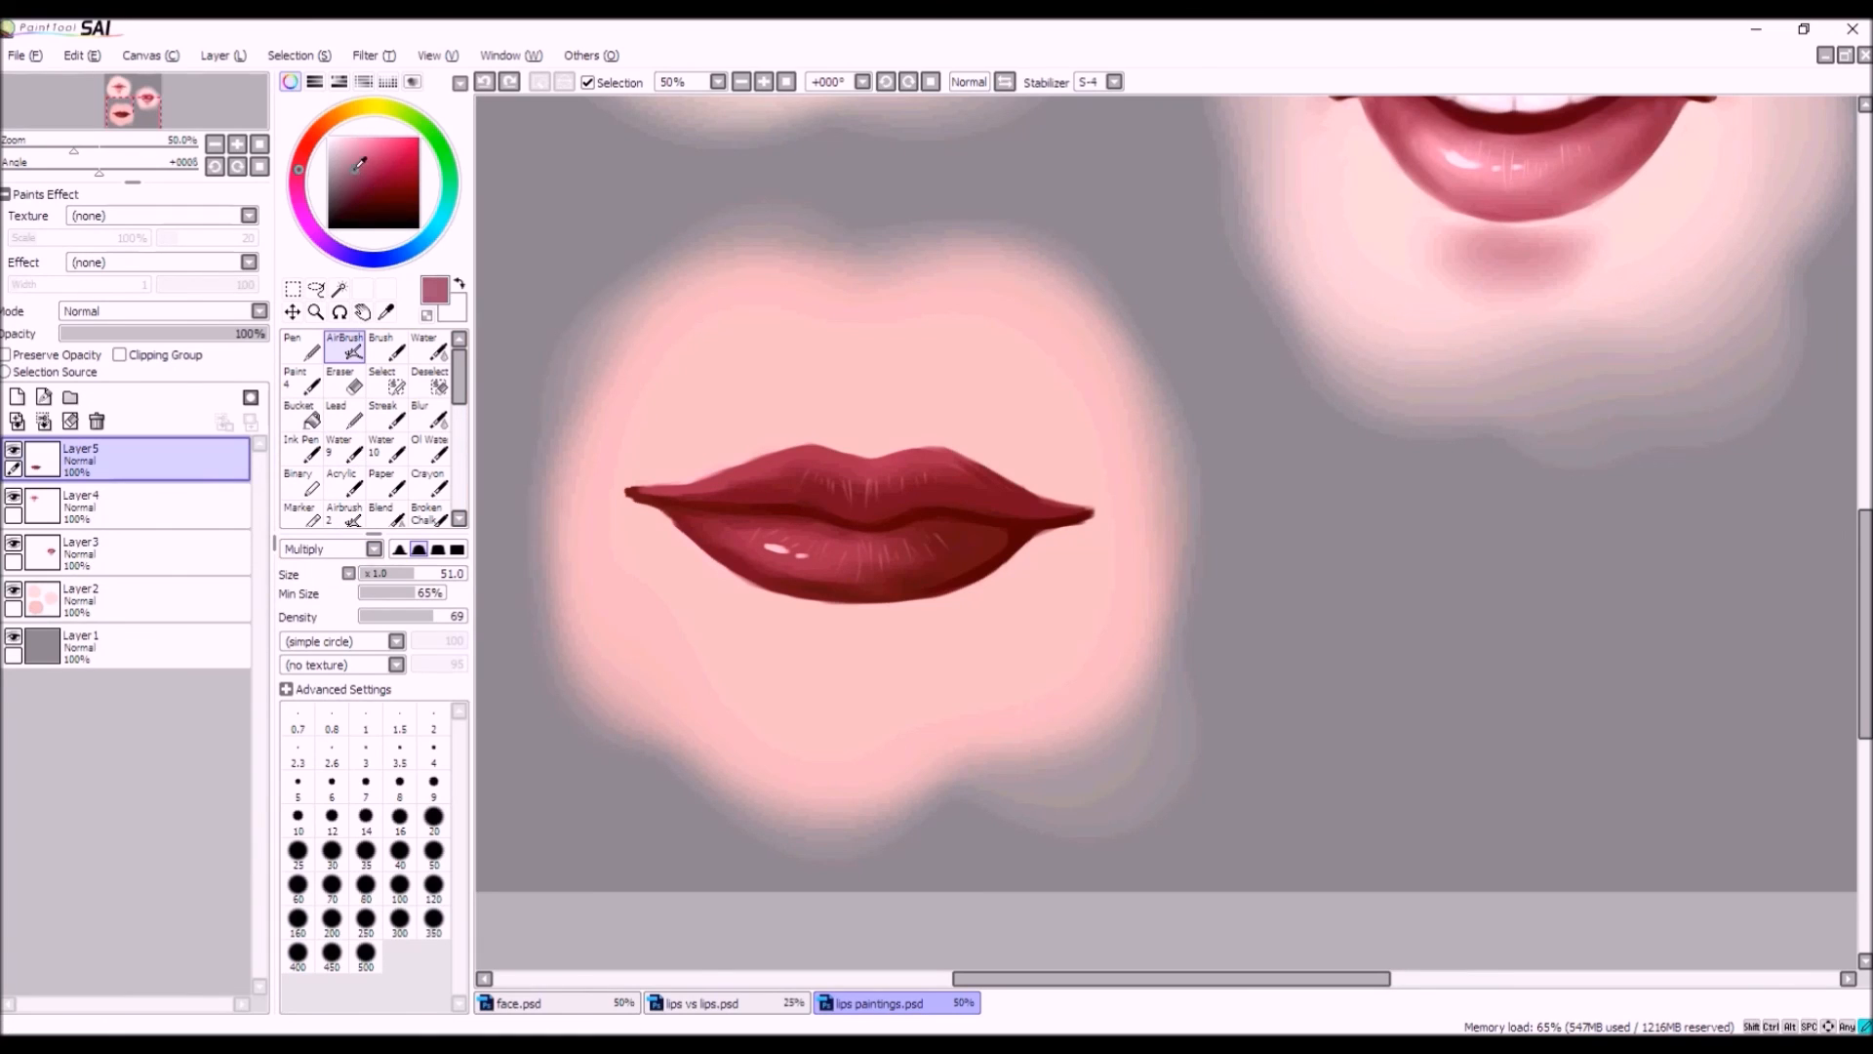
{"action": "mouse_move", "coordinate": [835, 515]}
{"action": "left_mouse_down"}
{"action": "mouse_move", "coordinate": [819, 506]}
{"action": "mouse_move", "coordinate": [878, 510]}
{"action": "left_mouse_up"}
{"action": "left_click", "coordinate": [484, 82]}
{"action": "left_click", "coordinate": [349, 148]}
{"action": "mouse_move", "coordinate": [911, 509]}
{"action": "left_mouse_down"}
{"action": "mouse_move", "coordinate": [758, 502]}
{"action": "mouse_move", "coordinate": [937, 493]}
{"action": "mouse_move", "coordinate": [911, 509]}
{"action": "mouse_move", "coordinate": [996, 525]}
{"action": "mouse_move", "coordinate": [914, 507]}
{"action": "mouse_move", "coordinate": [968, 524]}
{"action": "left_mouse_up"}
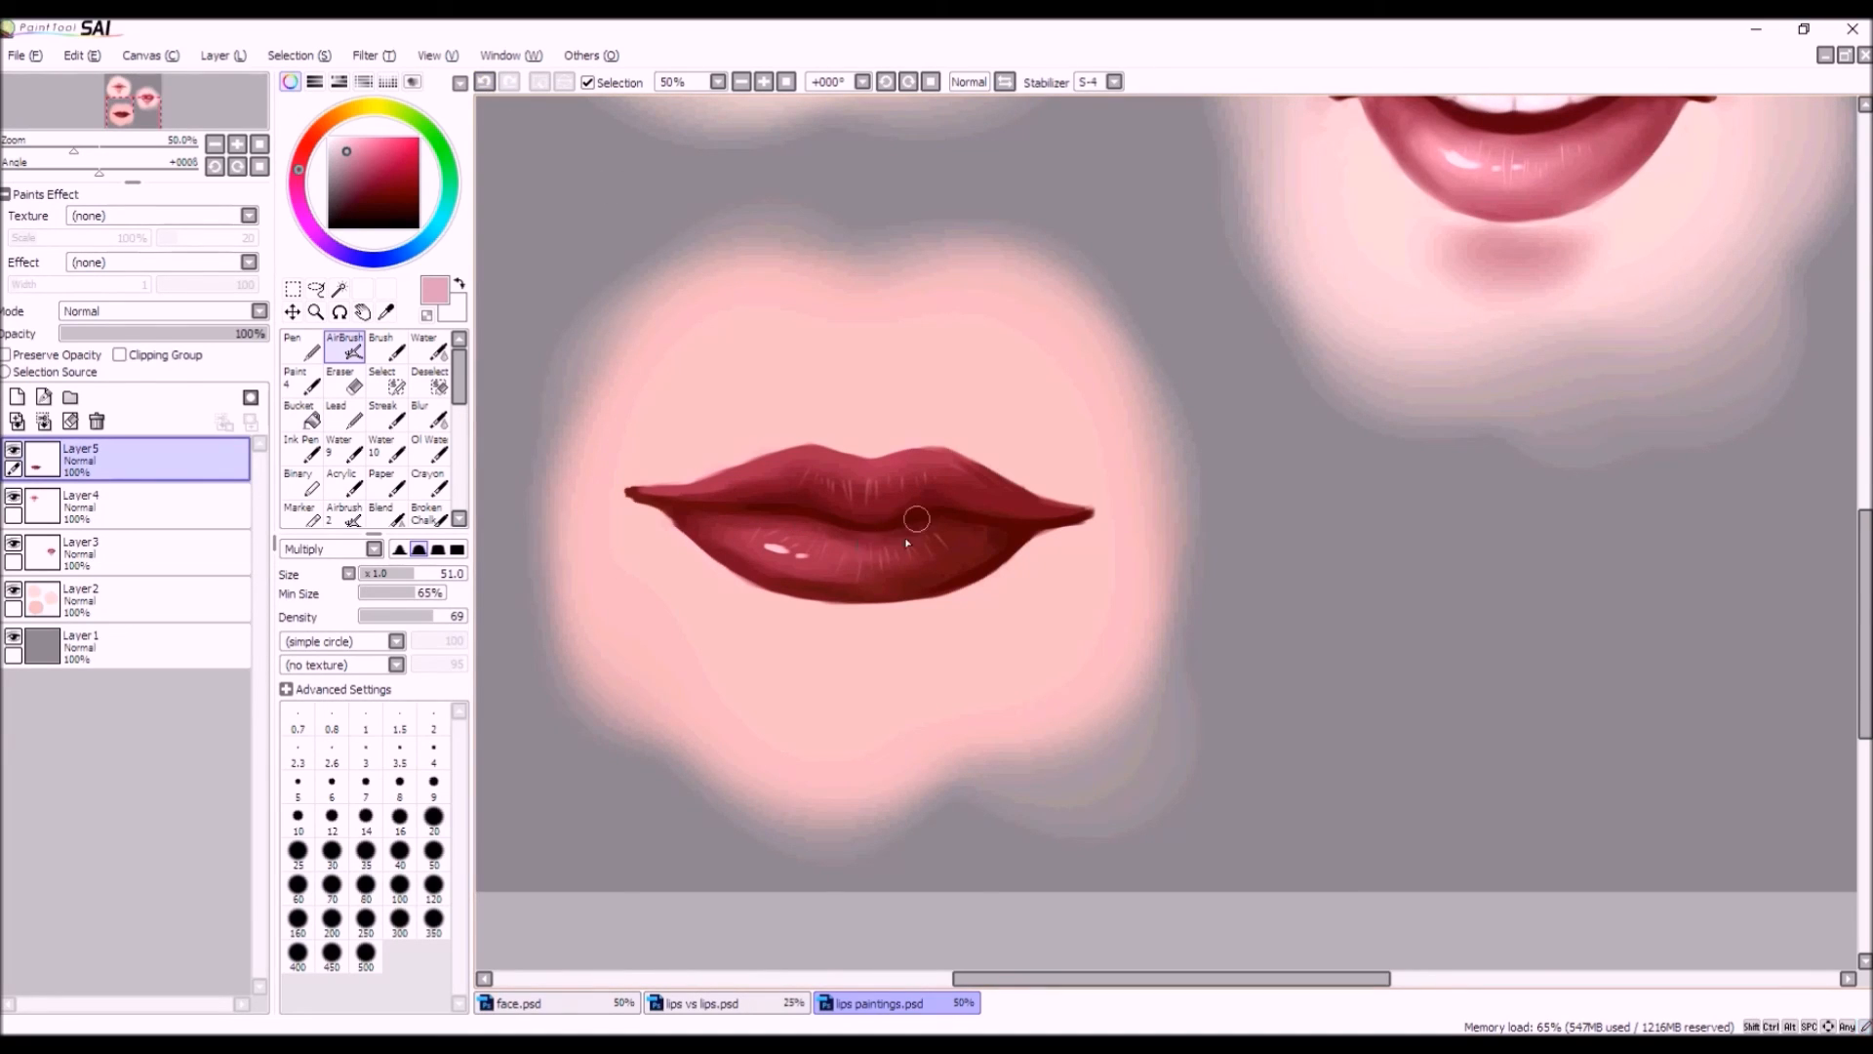
{"action": "scroll", "coordinate": [966, 415], "scroll_direction": "down", "scroll_amount": 1}
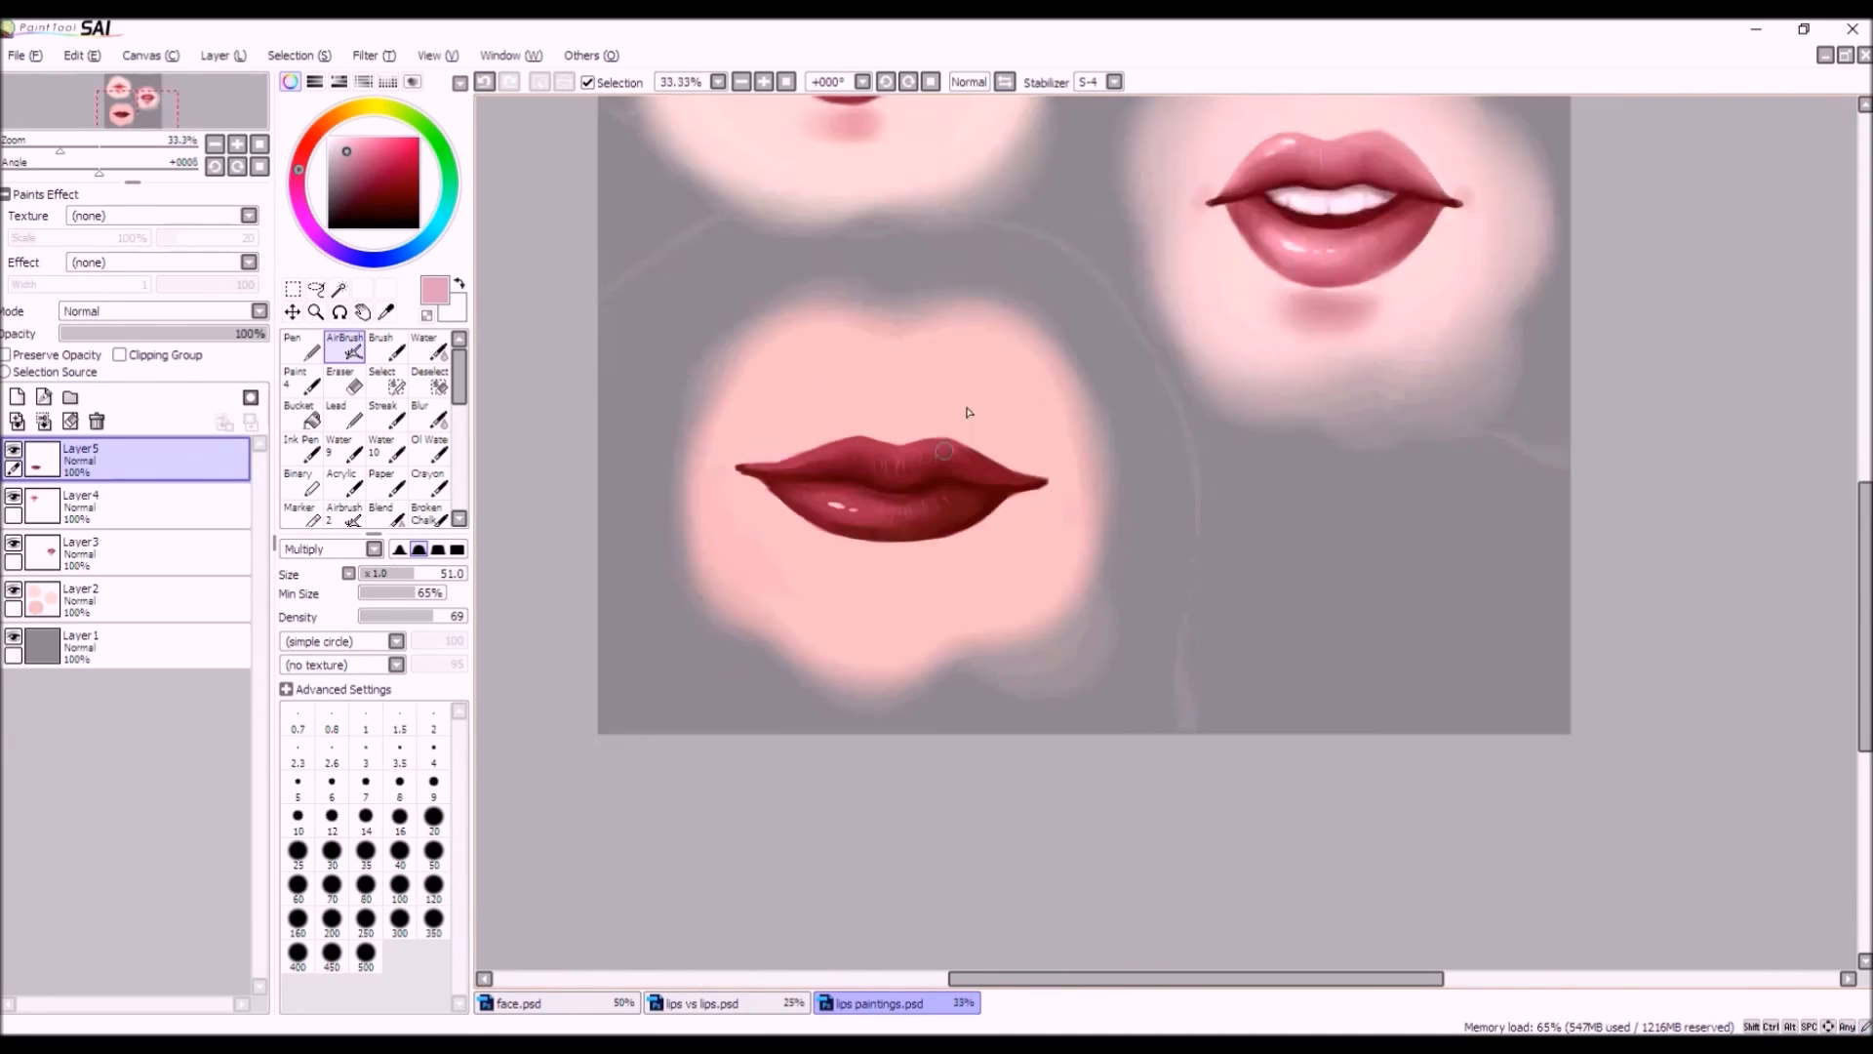
{"action": "scroll", "coordinate": [969, 412], "scroll_direction": "down", "scroll_amount": 1}
{"action": "scroll", "coordinate": [953, 413], "scroll_direction": "up", "scroll_amount": 1}
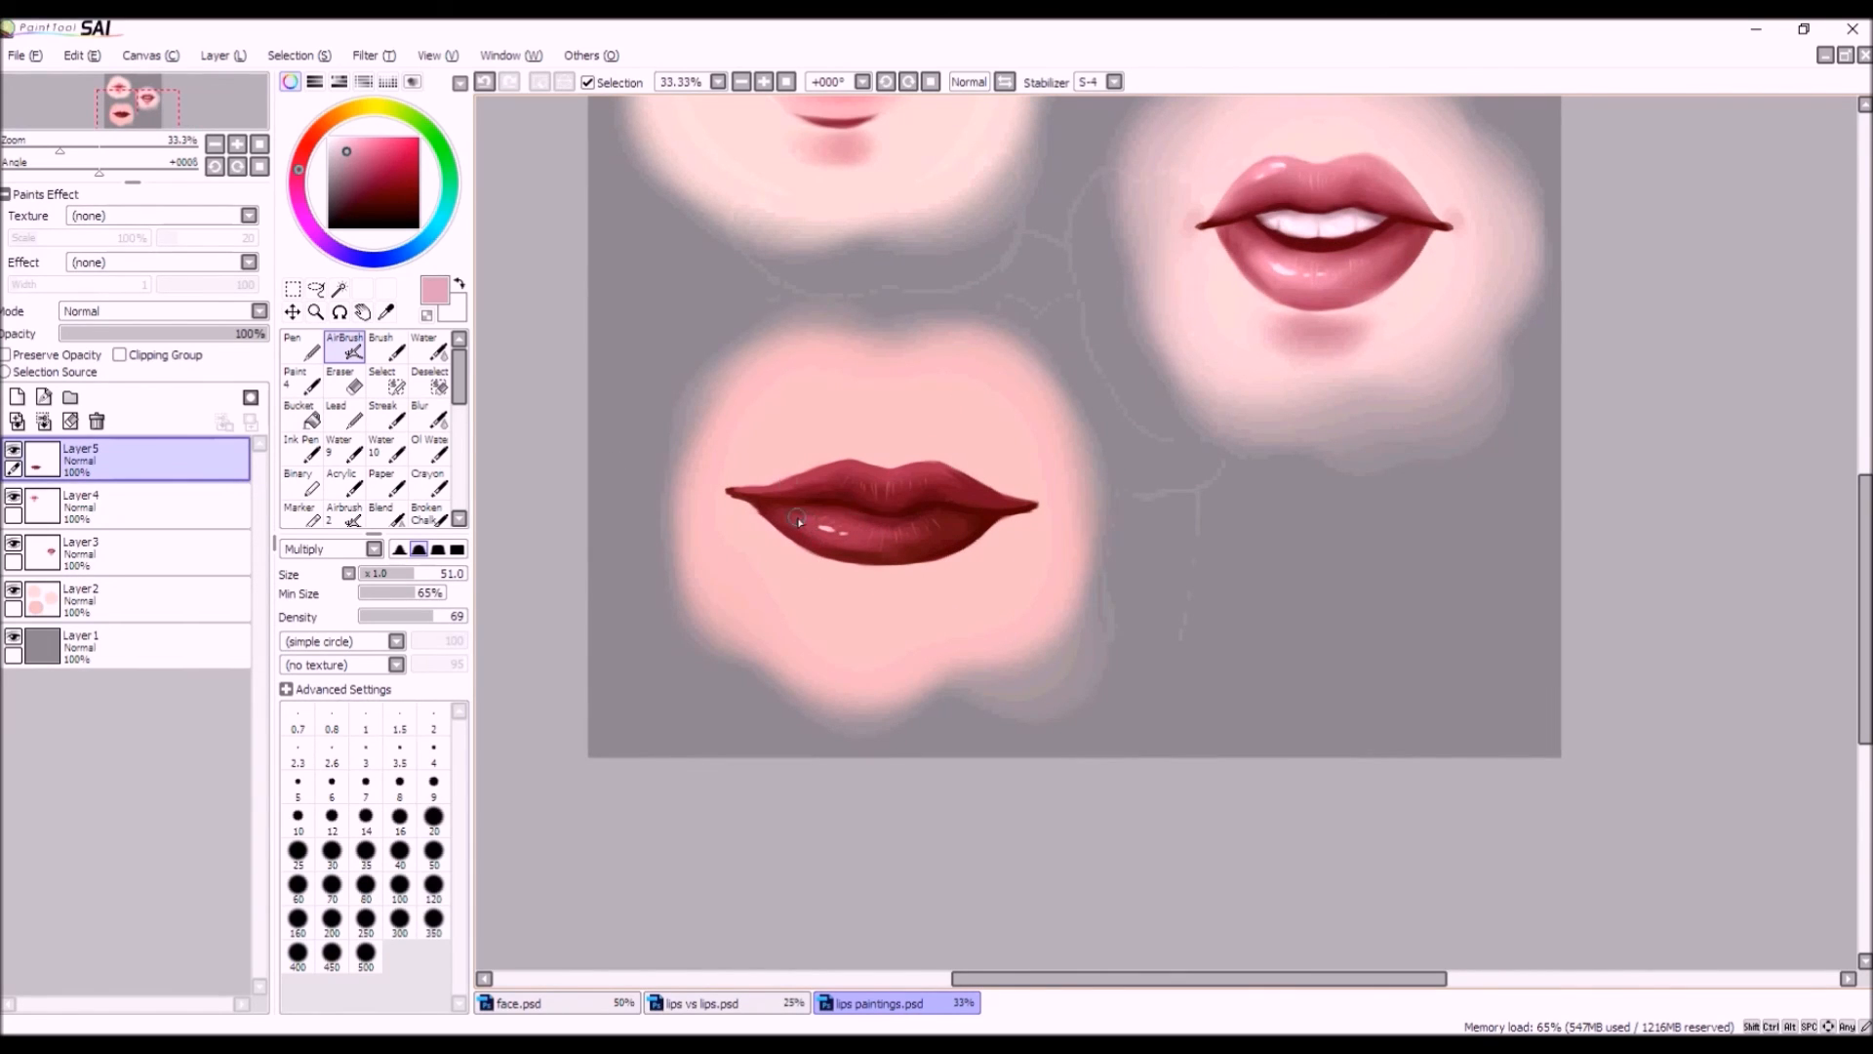
{"action": "mouse_move", "coordinate": [818, 420]}
{"action": "left_mouse_down"}
{"action": "mouse_move", "coordinate": [842, 606]}
{"action": "mouse_move", "coordinate": [820, 423]}
{"action": "mouse_move", "coordinate": [820, 466]}
{"action": "left_mouse_up"}
{"action": "left_click", "coordinate": [484, 81]}
{"action": "left_click", "coordinate": [483, 81]}
{"action": "mouse_move", "coordinate": [796, 379]}
{"action": "left_mouse_down"}
{"action": "mouse_move", "coordinate": [780, 444]}
{"action": "mouse_move", "coordinate": [787, 353]}
{"action": "mouse_move", "coordinate": [776, 480]}
{"action": "left_mouse_up"}
{"action": "key", "text": "ctrl+z"}
{"action": "left_click_drag", "start_coordinate": [761, 411], "coordinate": [818, 476]}
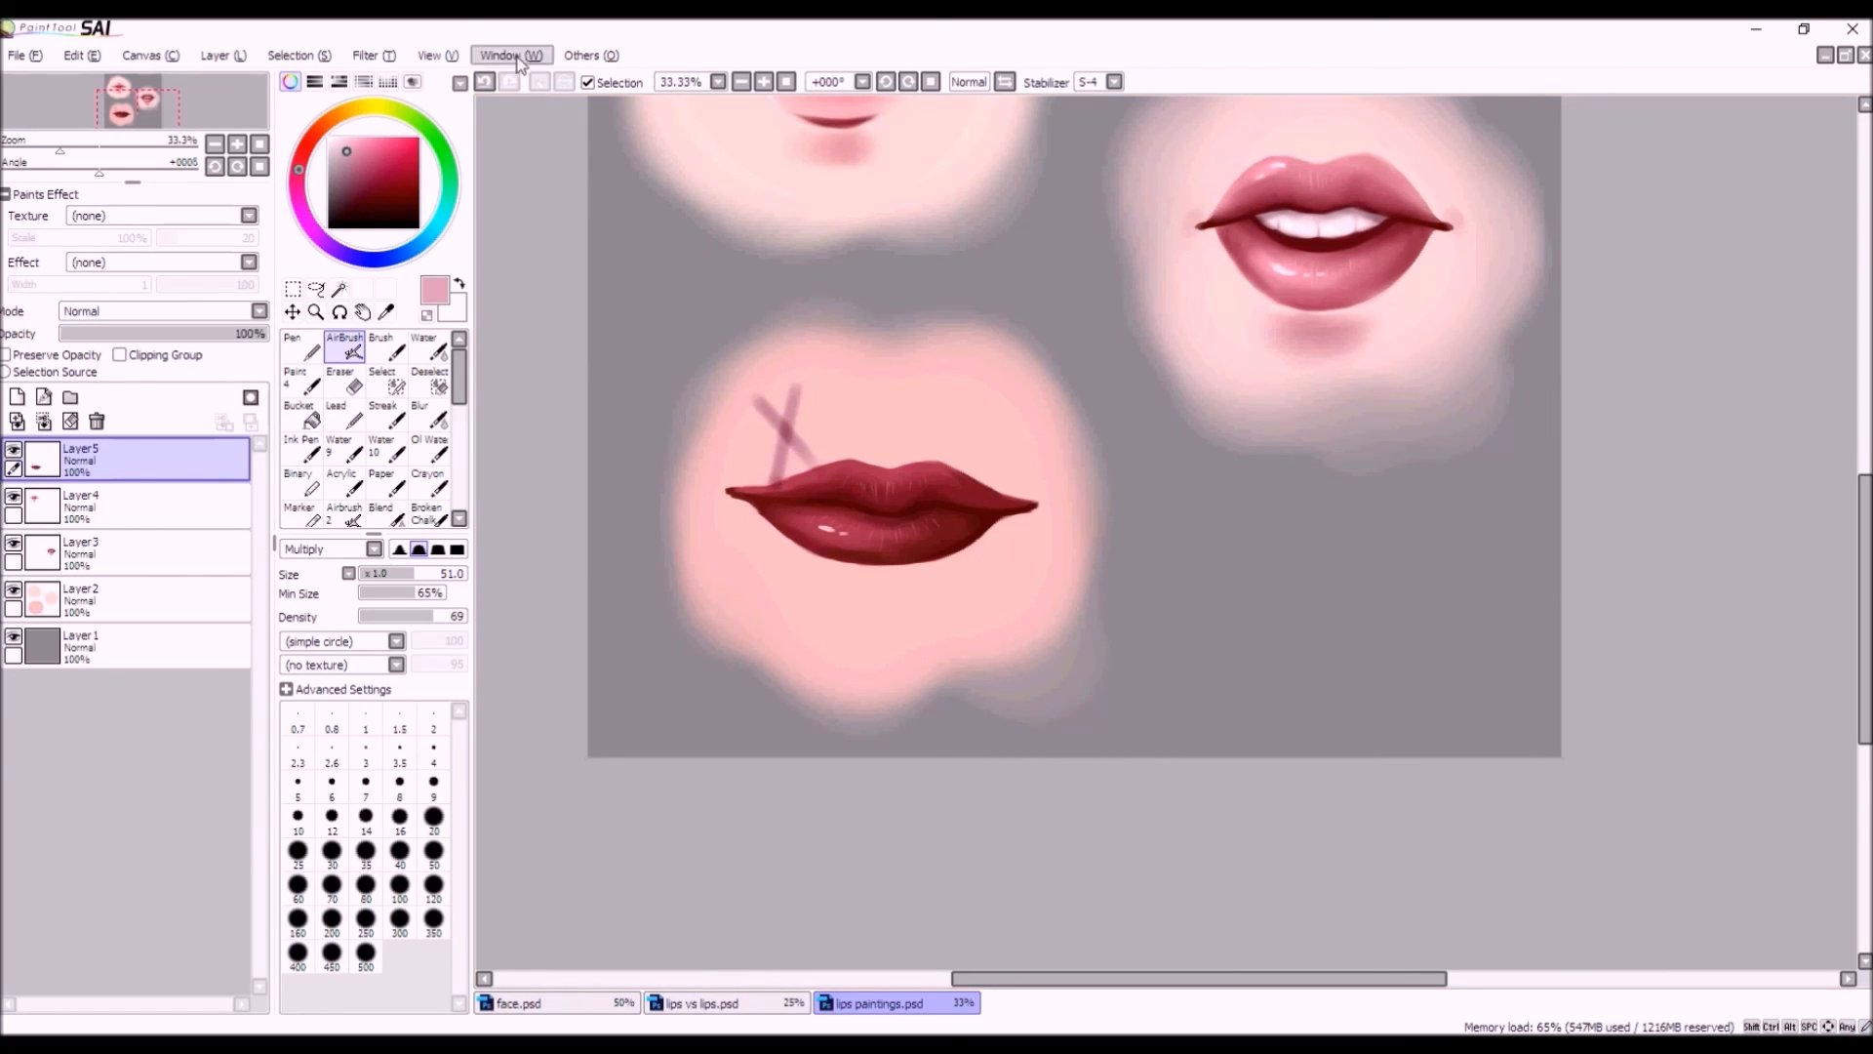
{"action": "left_click", "coordinate": [484, 81]}
{"action": "left_click", "coordinate": [484, 81]}
{"action": "left_click_drag", "start_coordinate": [806, 376], "coordinate": [787, 458]}
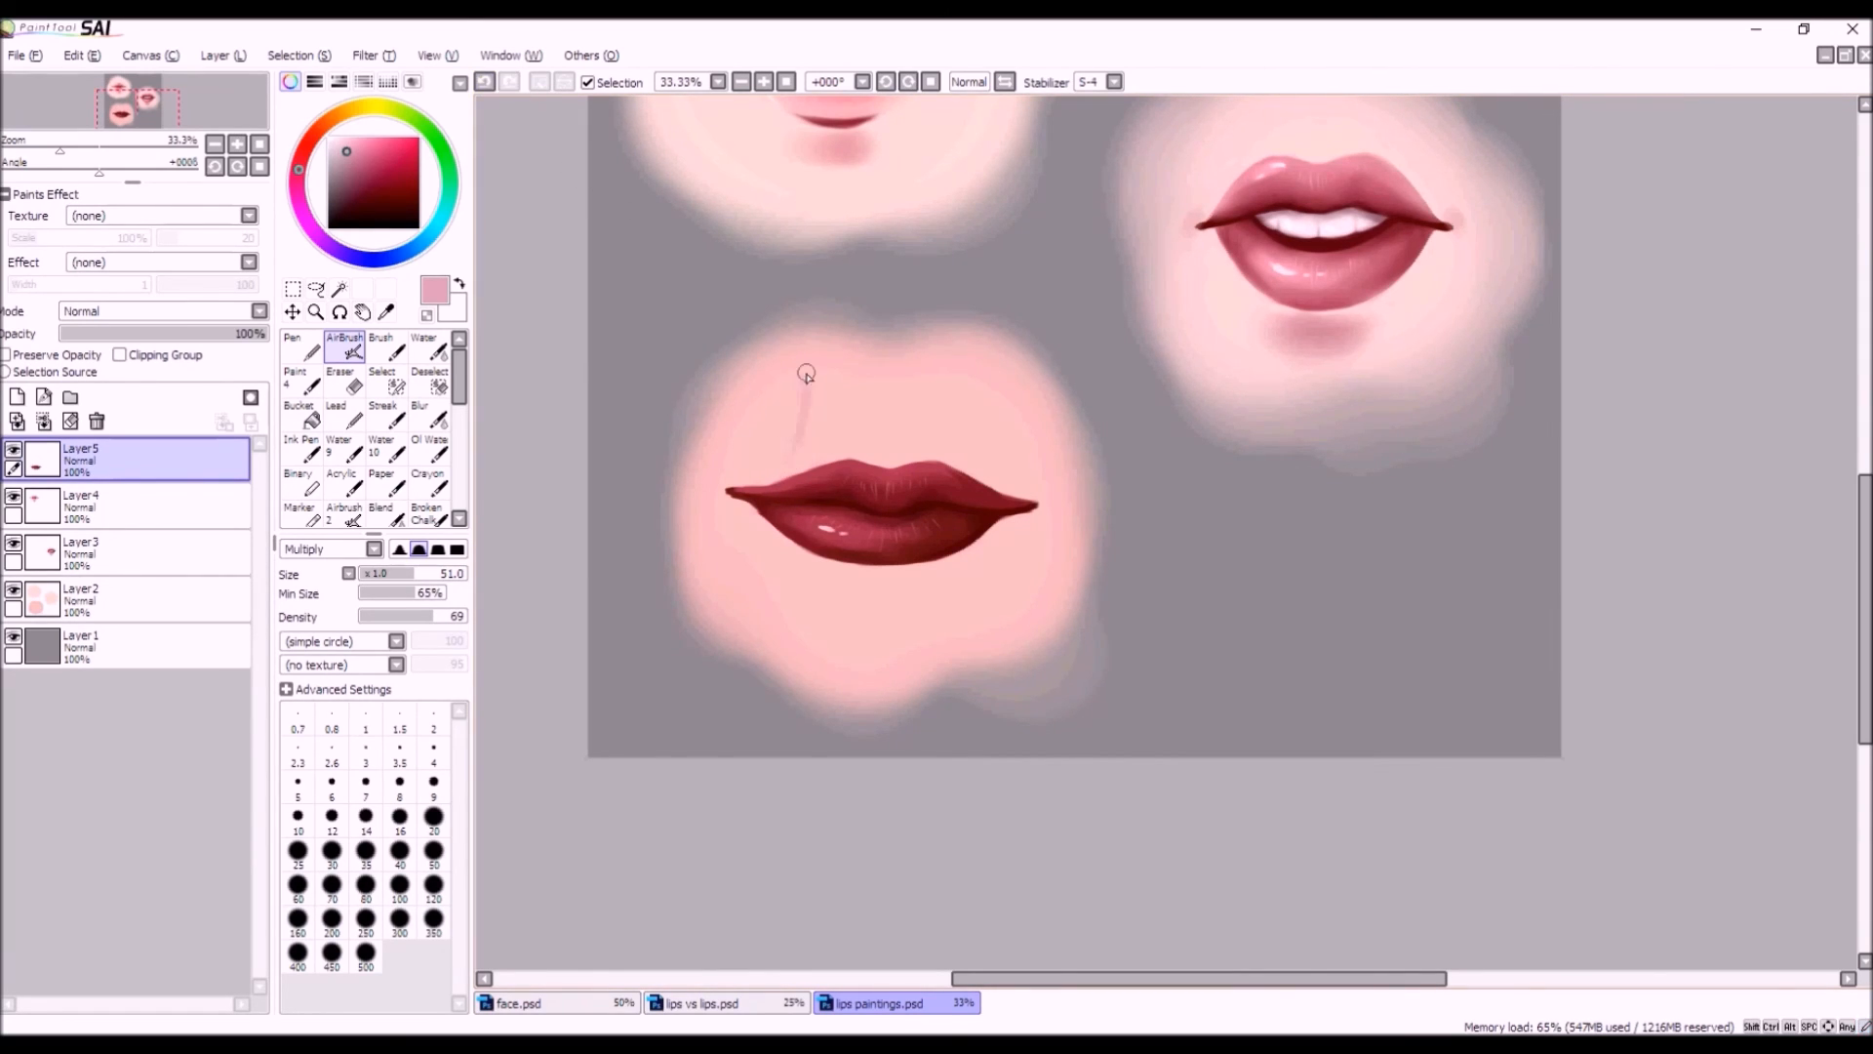
{"action": "left_click_drag", "start_coordinate": [828, 383], "coordinate": [835, 454]}
{"action": "left_click", "coordinate": [484, 81]}
{"action": "left_click", "coordinate": [483, 81]}
{"action": "left_click", "coordinate": [484, 81]}
Deepen the line between the lips toward the right corner with the Multiply airbrush, undoing the first long stroke and repainting it.
{"action": "scroll", "coordinate": [893, 523], "scroll_direction": "up", "scroll_amount": 2}
{"action": "left_click", "coordinate": [787, 491]}
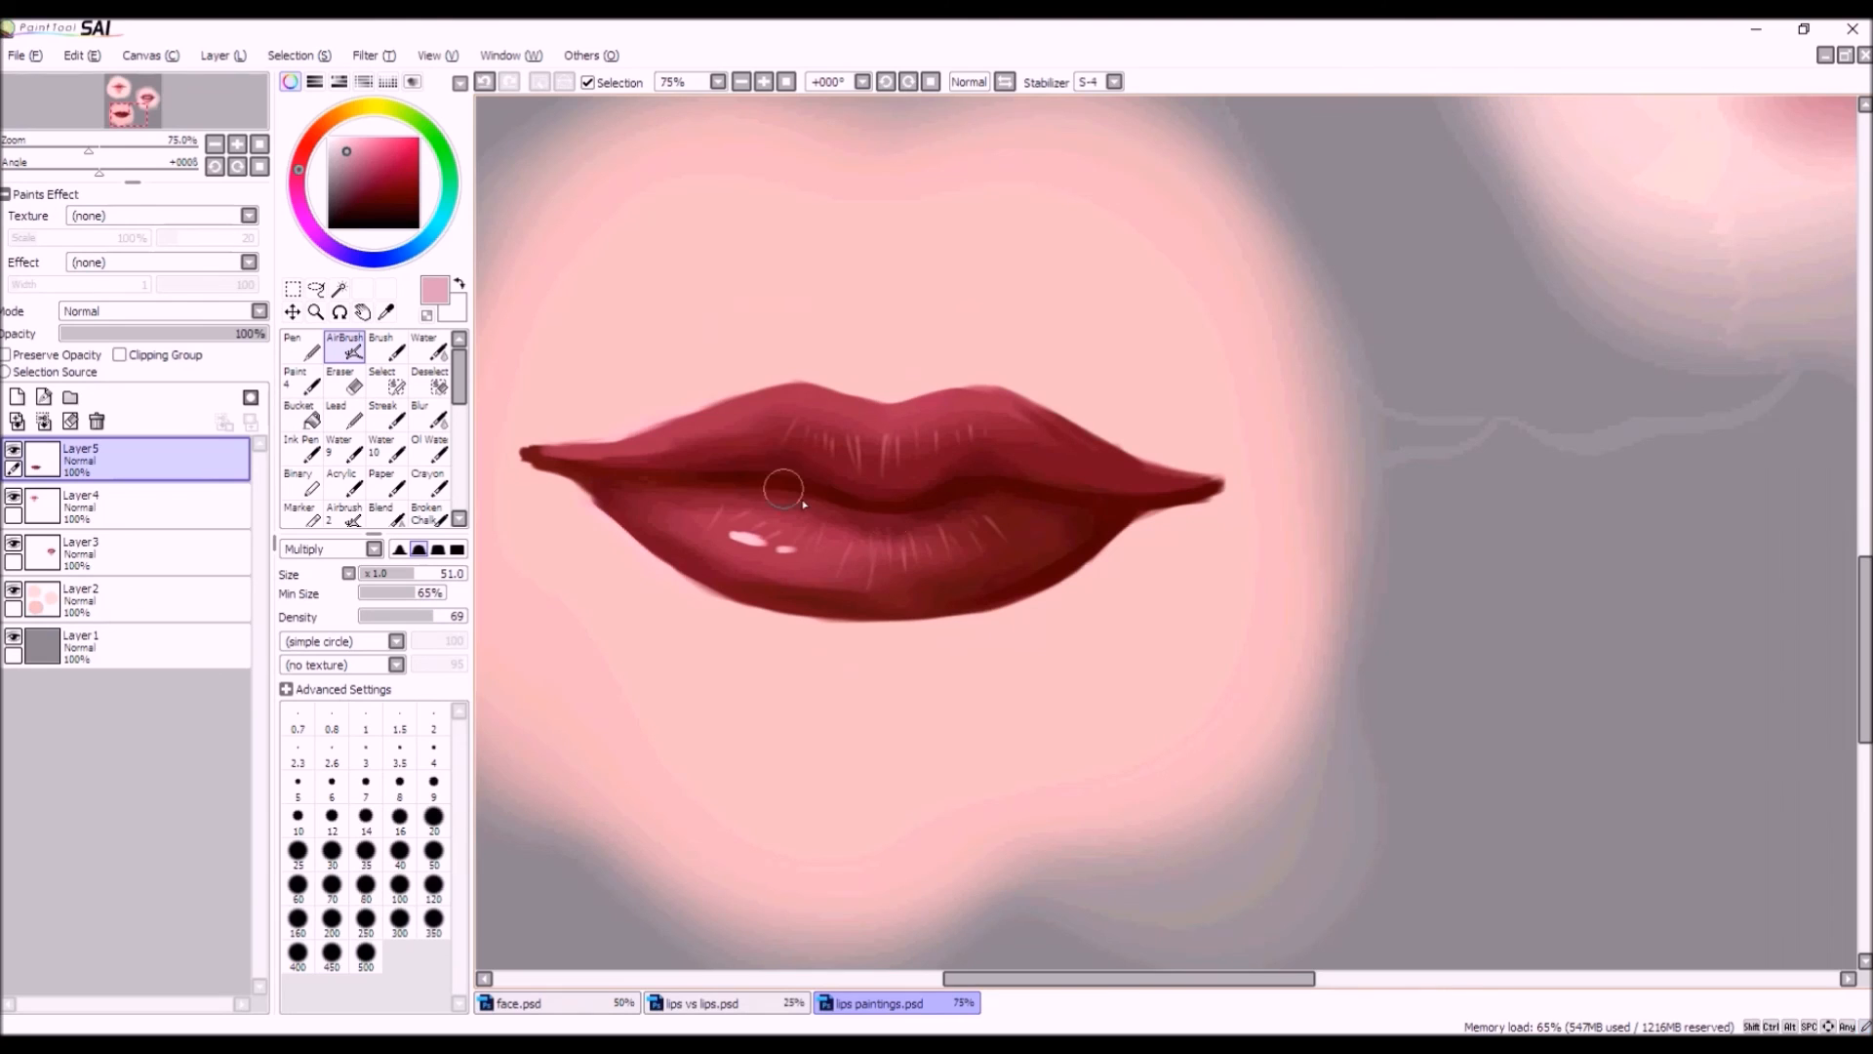
{"action": "scroll", "coordinate": [841, 548], "scroll_direction": "down", "scroll_amount": 1}
{"action": "mouse_move", "coordinate": [807, 495]}
{"action": "left_mouse_down"}
{"action": "mouse_move", "coordinate": [802, 479]}
{"action": "mouse_move", "coordinate": [1079, 512]}
{"action": "left_mouse_up"}
{"action": "left_click", "coordinate": [485, 81]}
{"action": "mouse_move", "coordinate": [948, 498]}
{"action": "left_mouse_down"}
{"action": "mouse_move", "coordinate": [1060, 512]}
{"action": "mouse_move", "coordinate": [935, 482]}
{"action": "mouse_move", "coordinate": [1109, 509]}
{"action": "left_mouse_up"}
{"action": "scroll", "coordinate": [883, 605], "scroll_direction": "down", "scroll_amount": 3}
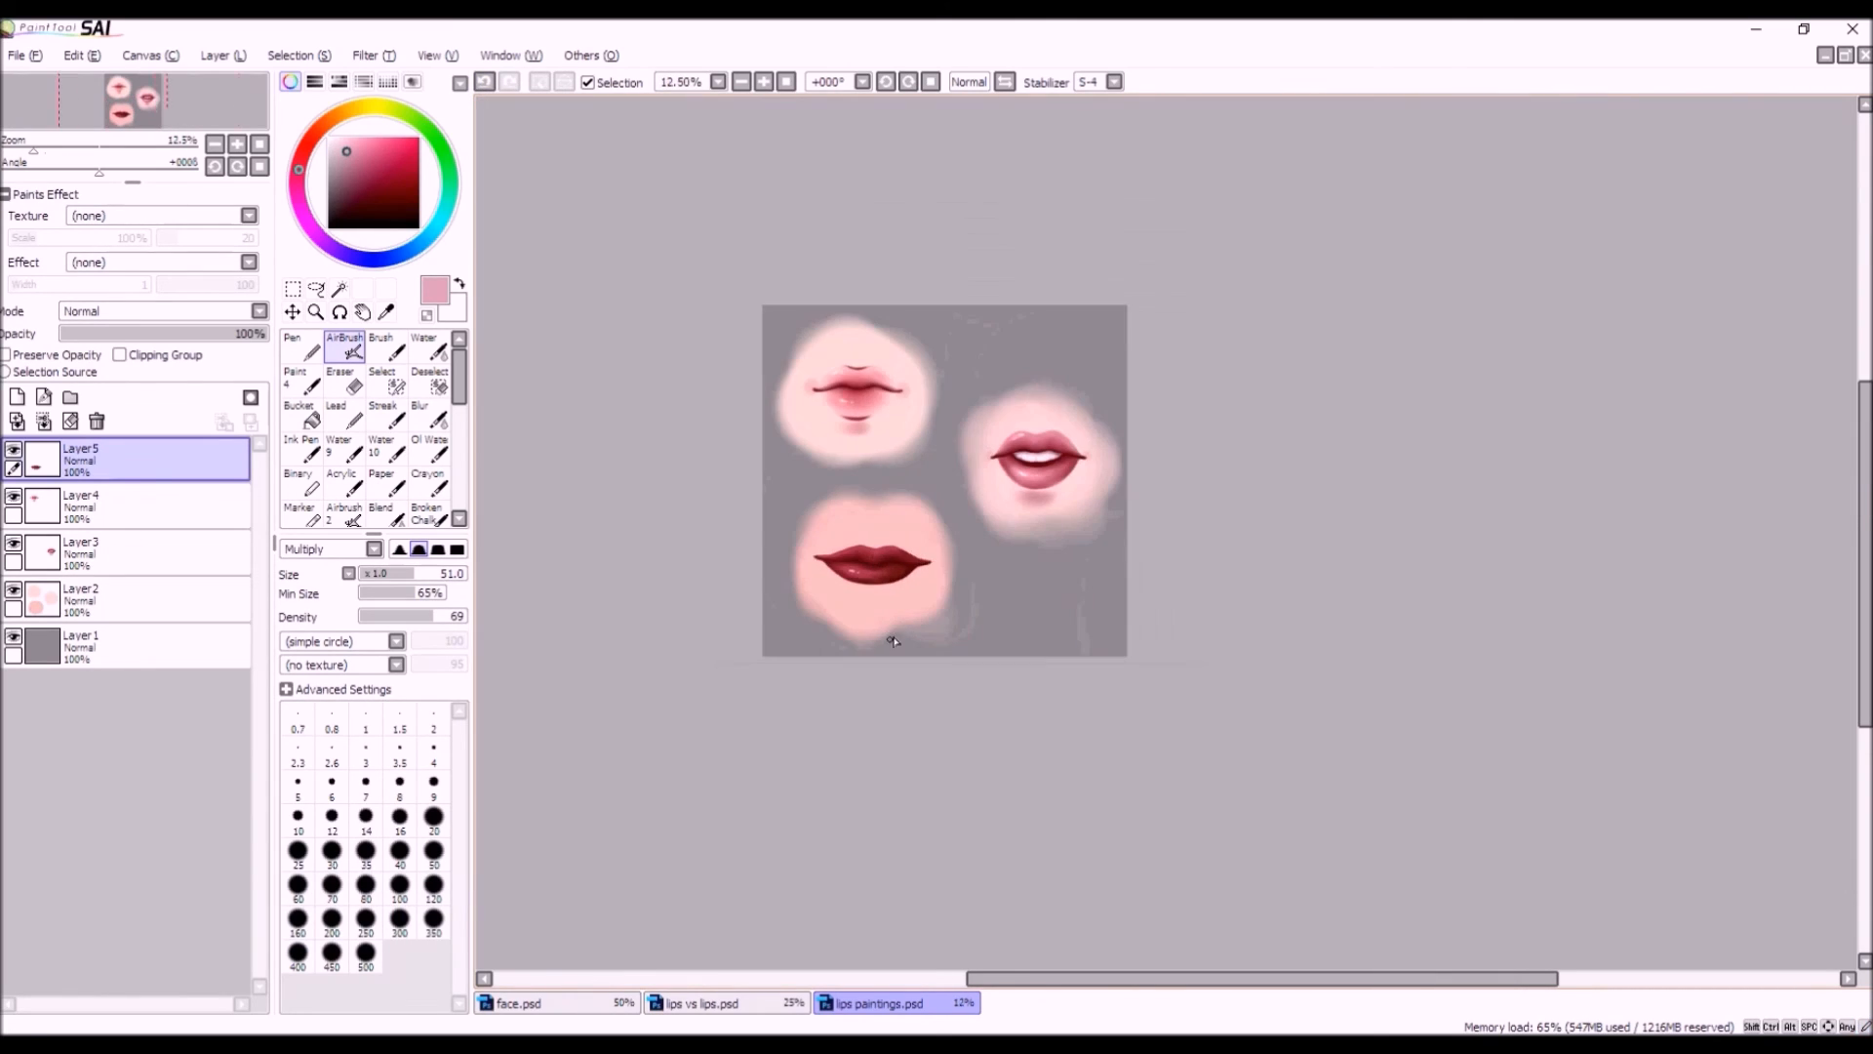
Return the airbrush to Normal blending and soften the lips' shading with the Water brush at sizes 25 and 48.
{"action": "scroll", "coordinate": [939, 672], "scroll_direction": "up", "scroll_amount": 3}
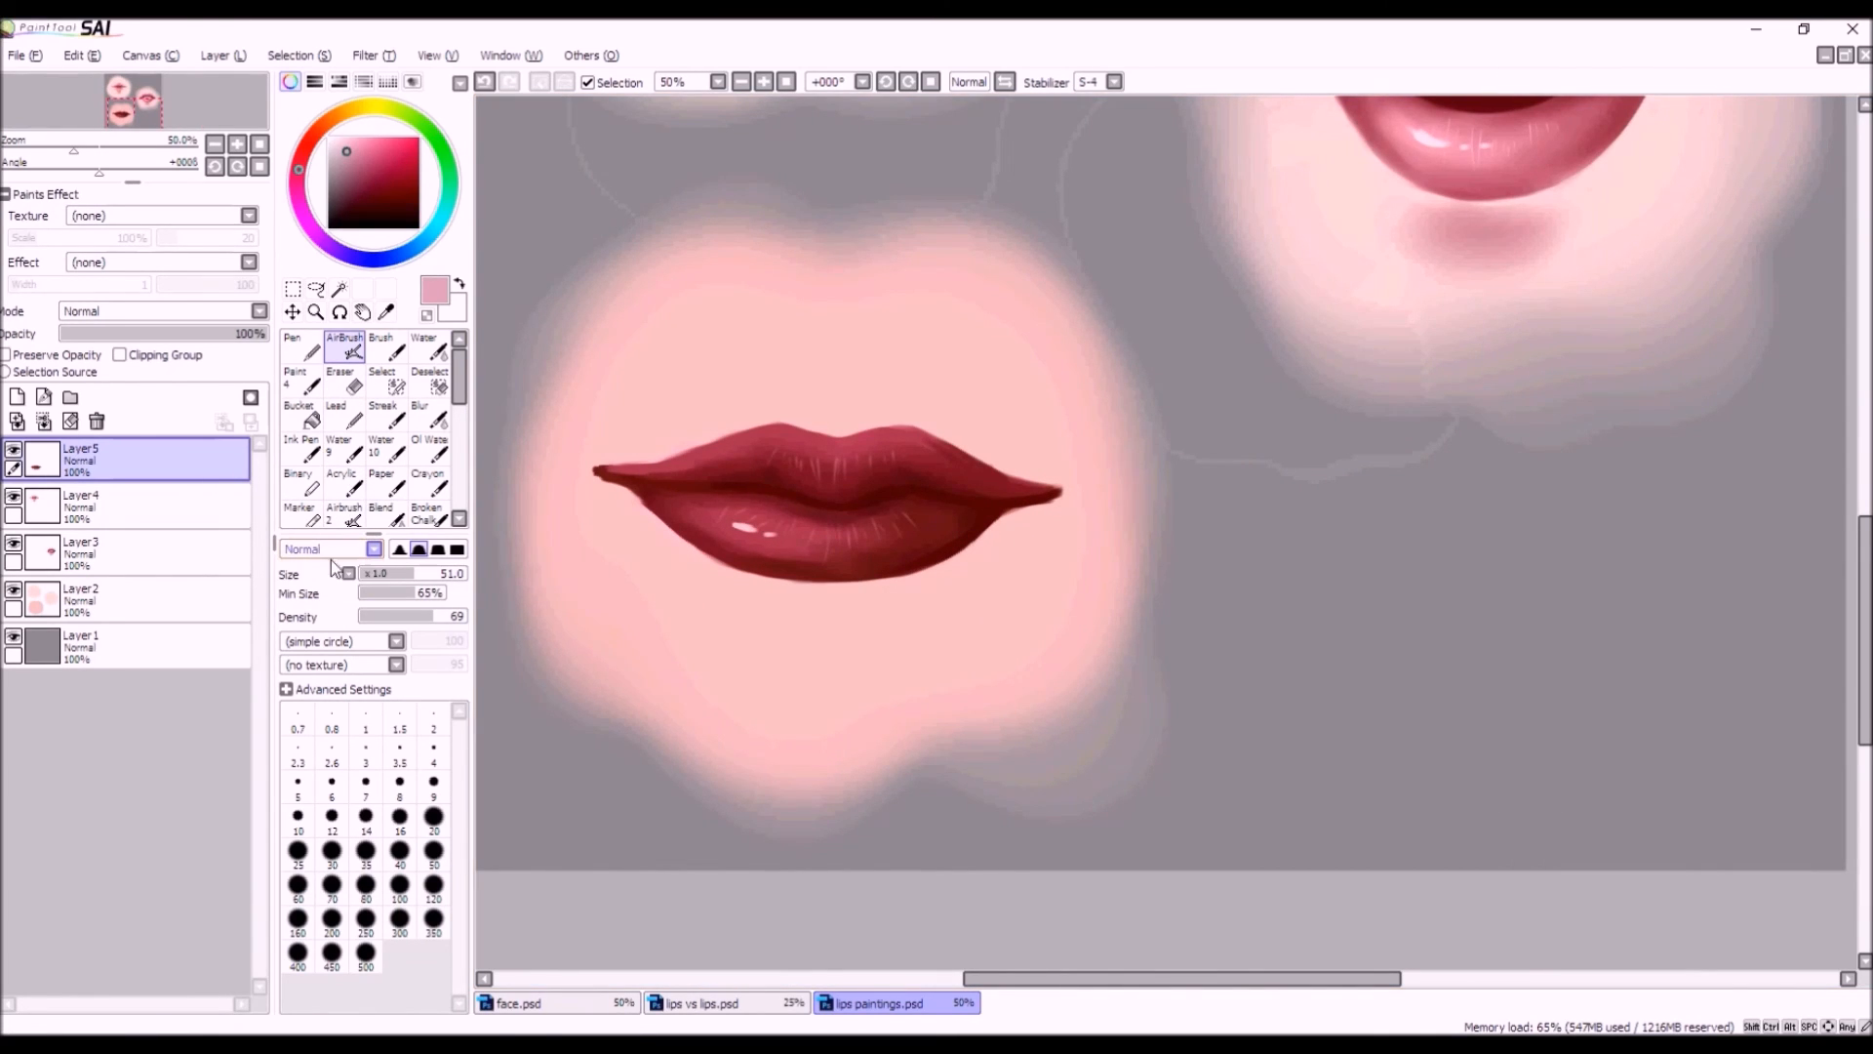
{"action": "left_click", "coordinate": [431, 348]}
{"action": "left_click", "coordinate": [418, 573]}
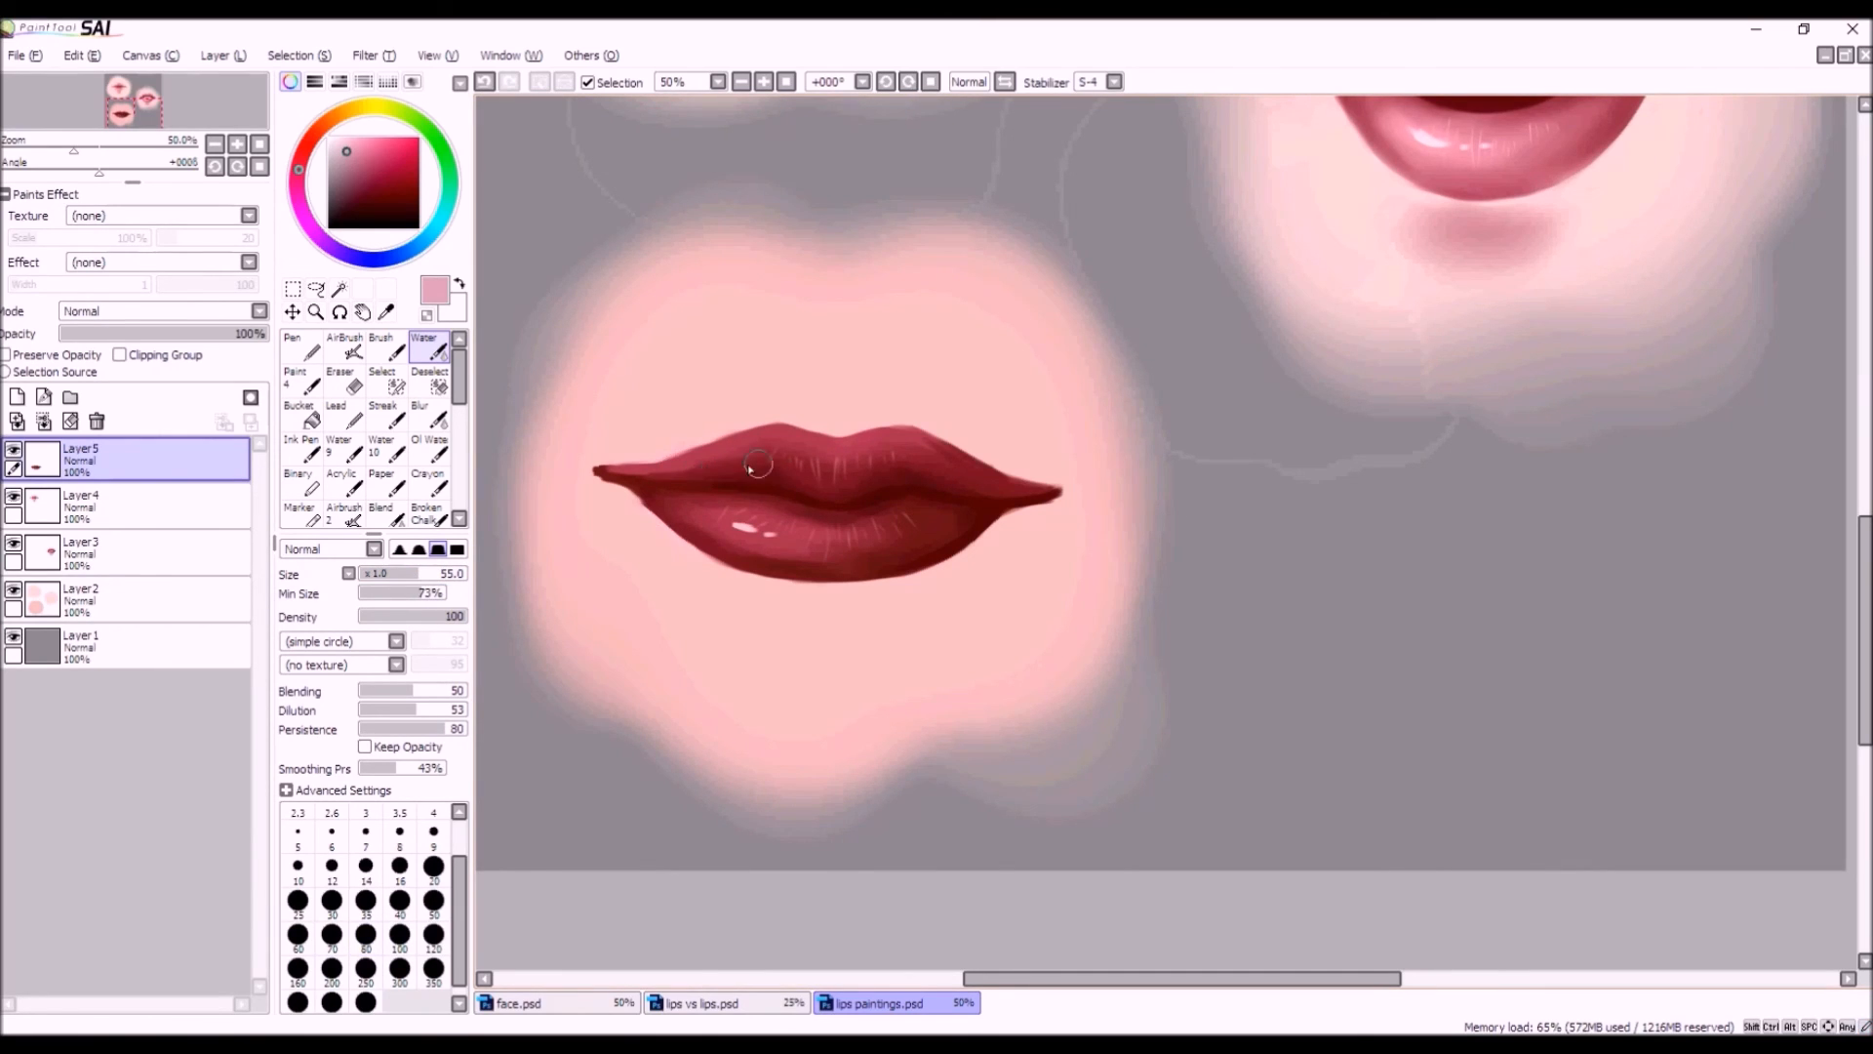
{"action": "left_click", "coordinate": [297, 900]}
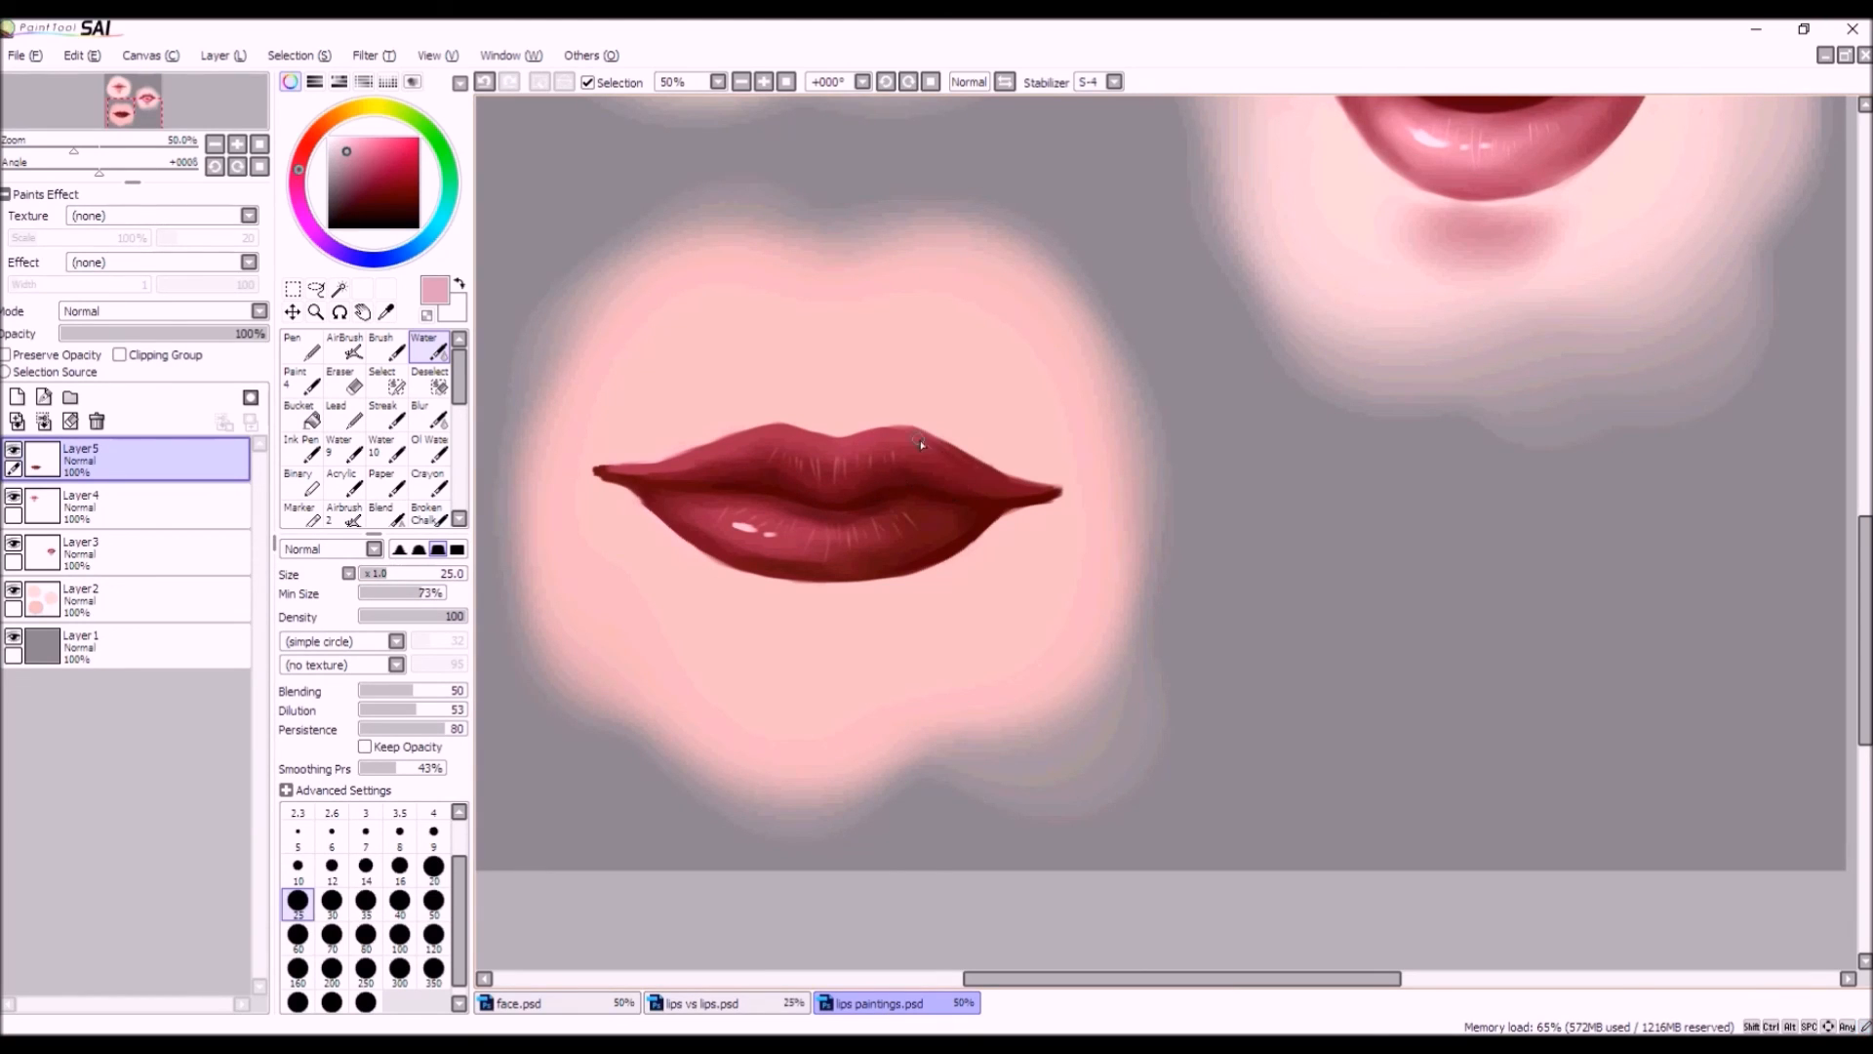
{"action": "left_click_drag", "start_coordinate": [404, 575], "coordinate": [412, 575]}
{"action": "scroll", "coordinate": [829, 585], "scroll_direction": "down", "scroll_amount": 2}
{"action": "scroll", "coordinate": [878, 663], "scroll_direction": "up", "scroll_amount": 1}
{"action": "scroll", "coordinate": [898, 593], "scroll_direction": "up", "scroll_amount": 3}
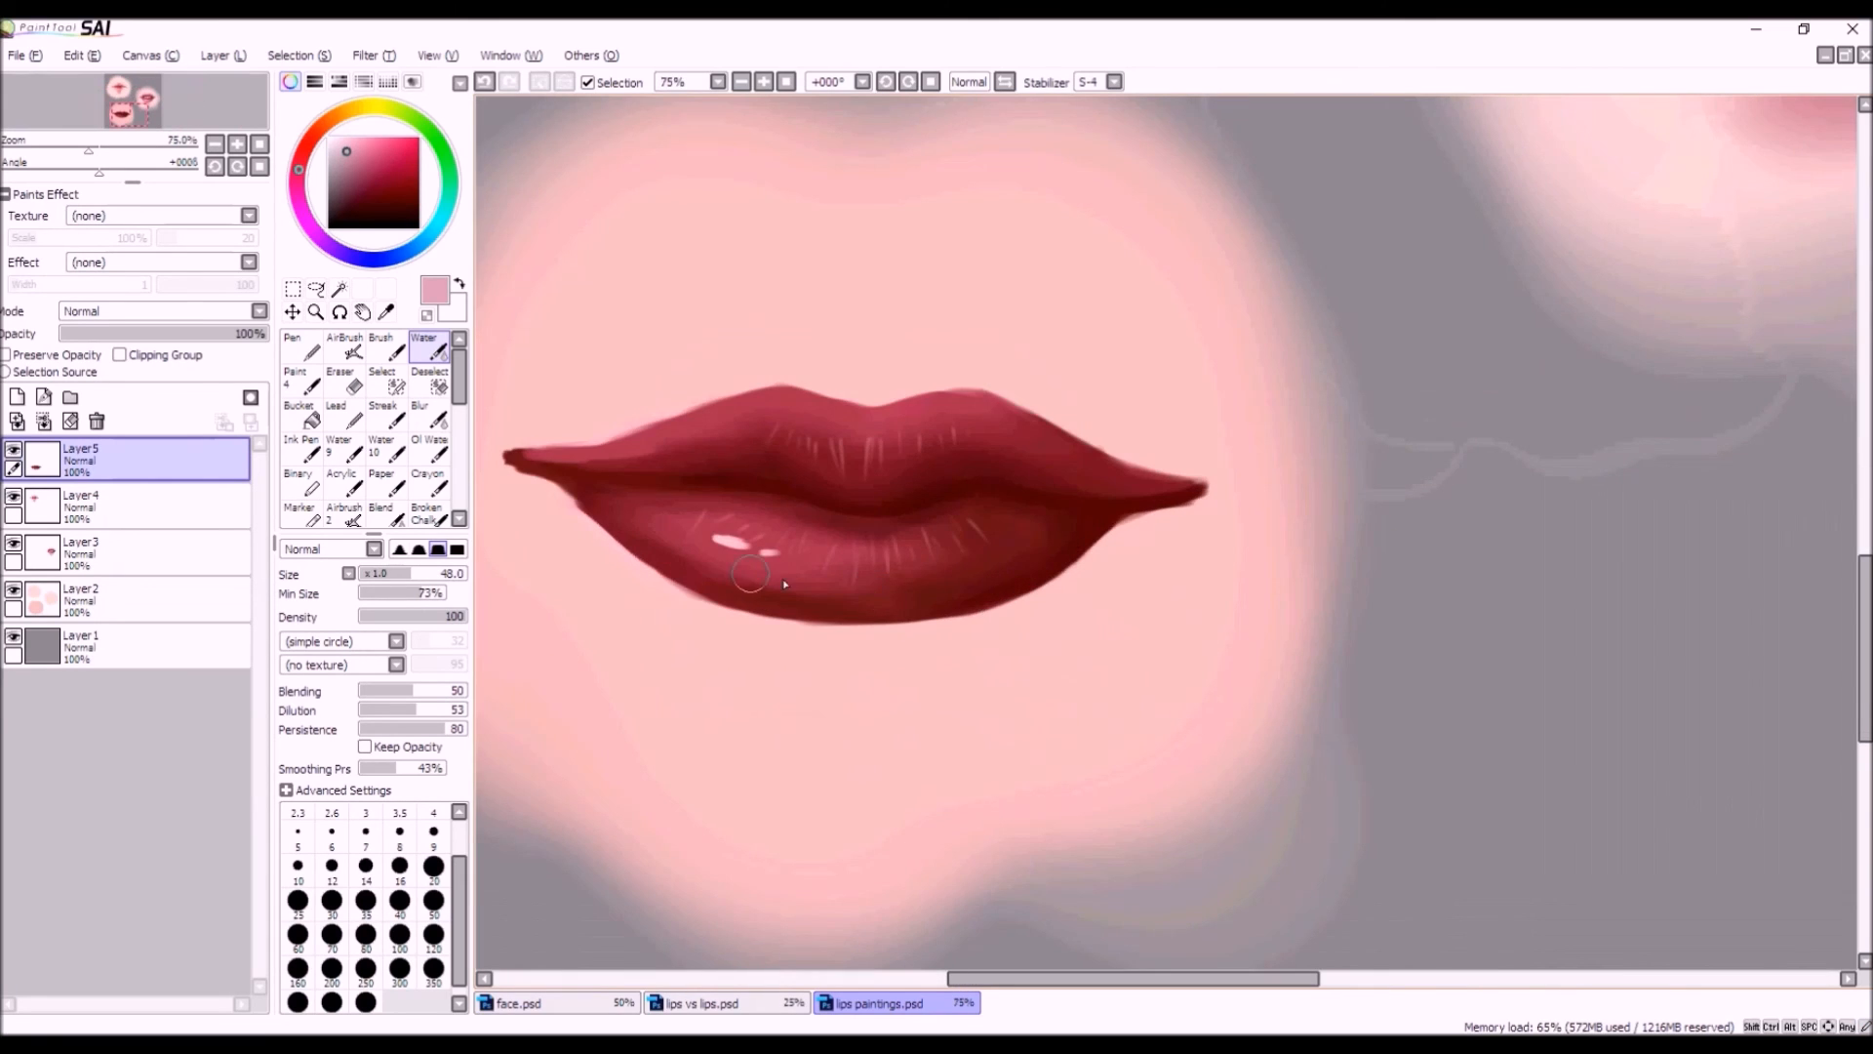
Mix a light pink from the lower lip's crimson and airbrush soft highlights on the upper lip's left slope and below the lower lip's gloss.
{"action": "scroll", "coordinate": [711, 559], "scroll_direction": "down", "scroll_amount": 3}
{"action": "scroll", "coordinate": [736, 570], "scroll_direction": "up", "scroll_amount": 1}
{"action": "left_click", "coordinate": [735, 569], "text": "alt"}
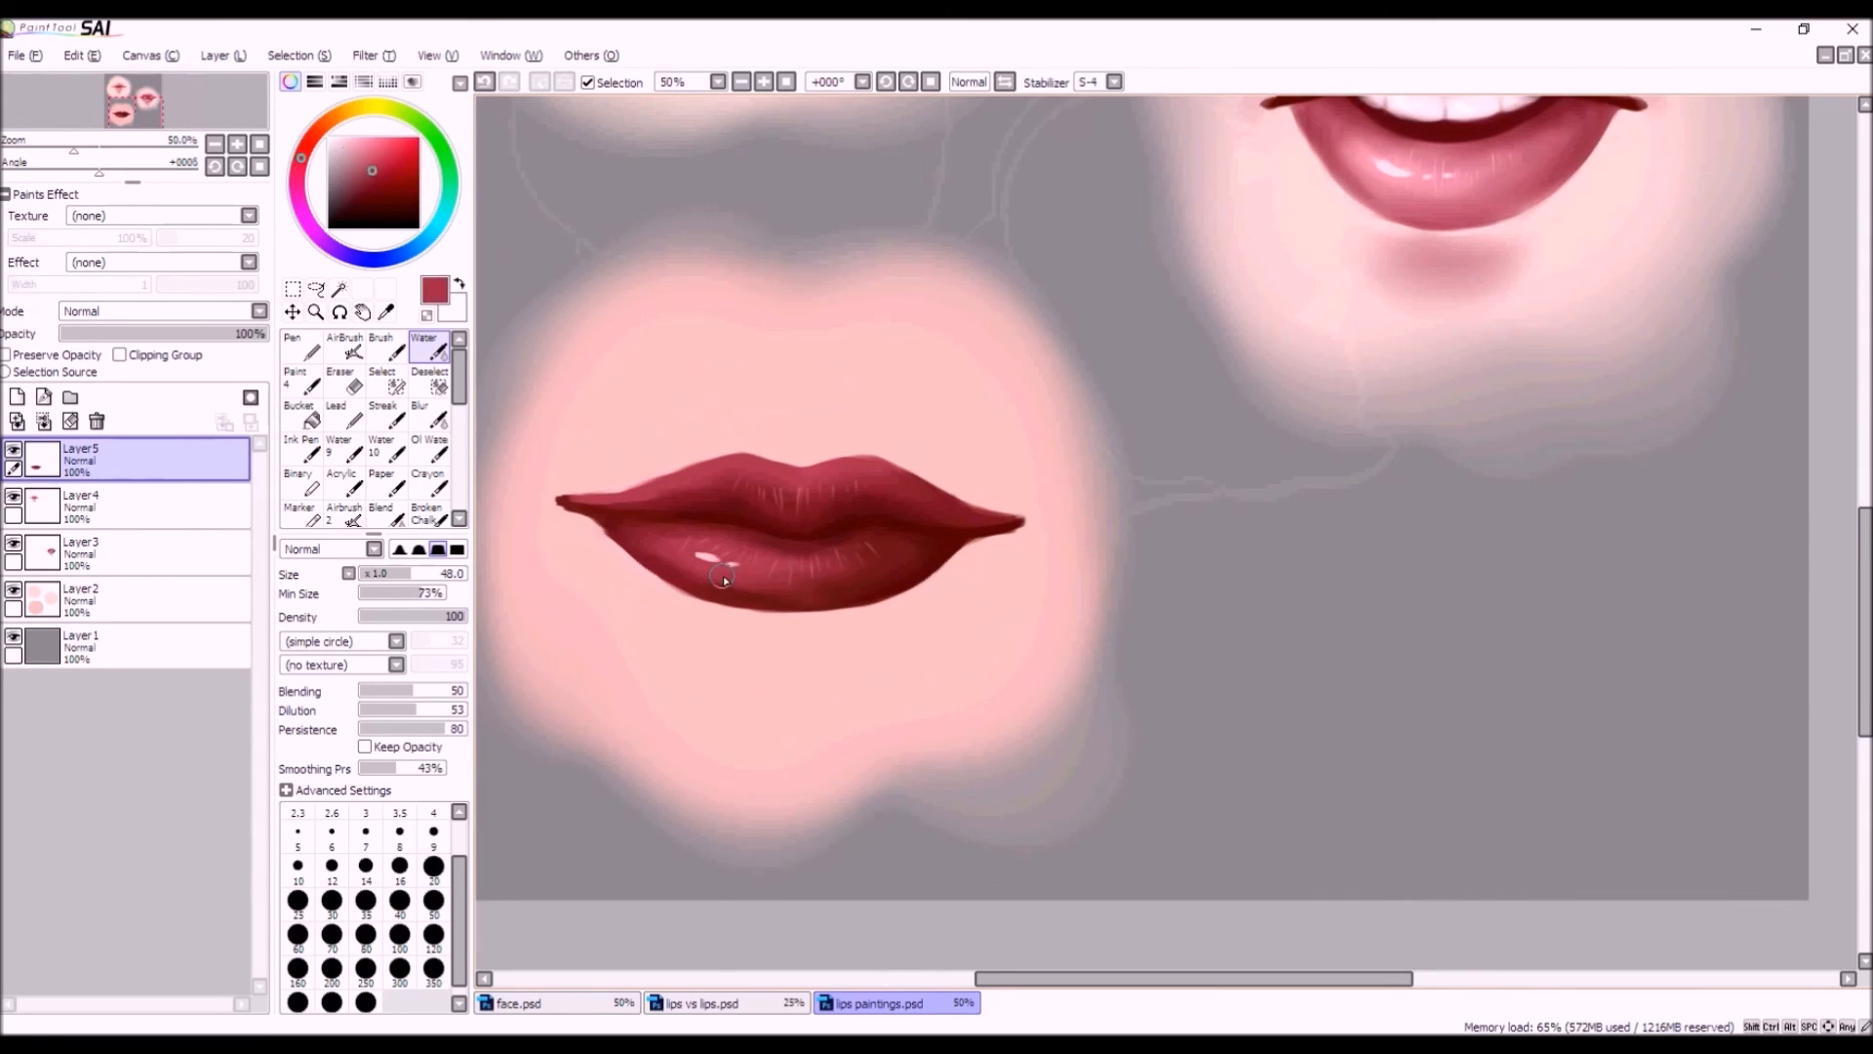
{"action": "left_click", "coordinate": [370, 149]}
{"action": "left_click", "coordinate": [344, 348]}
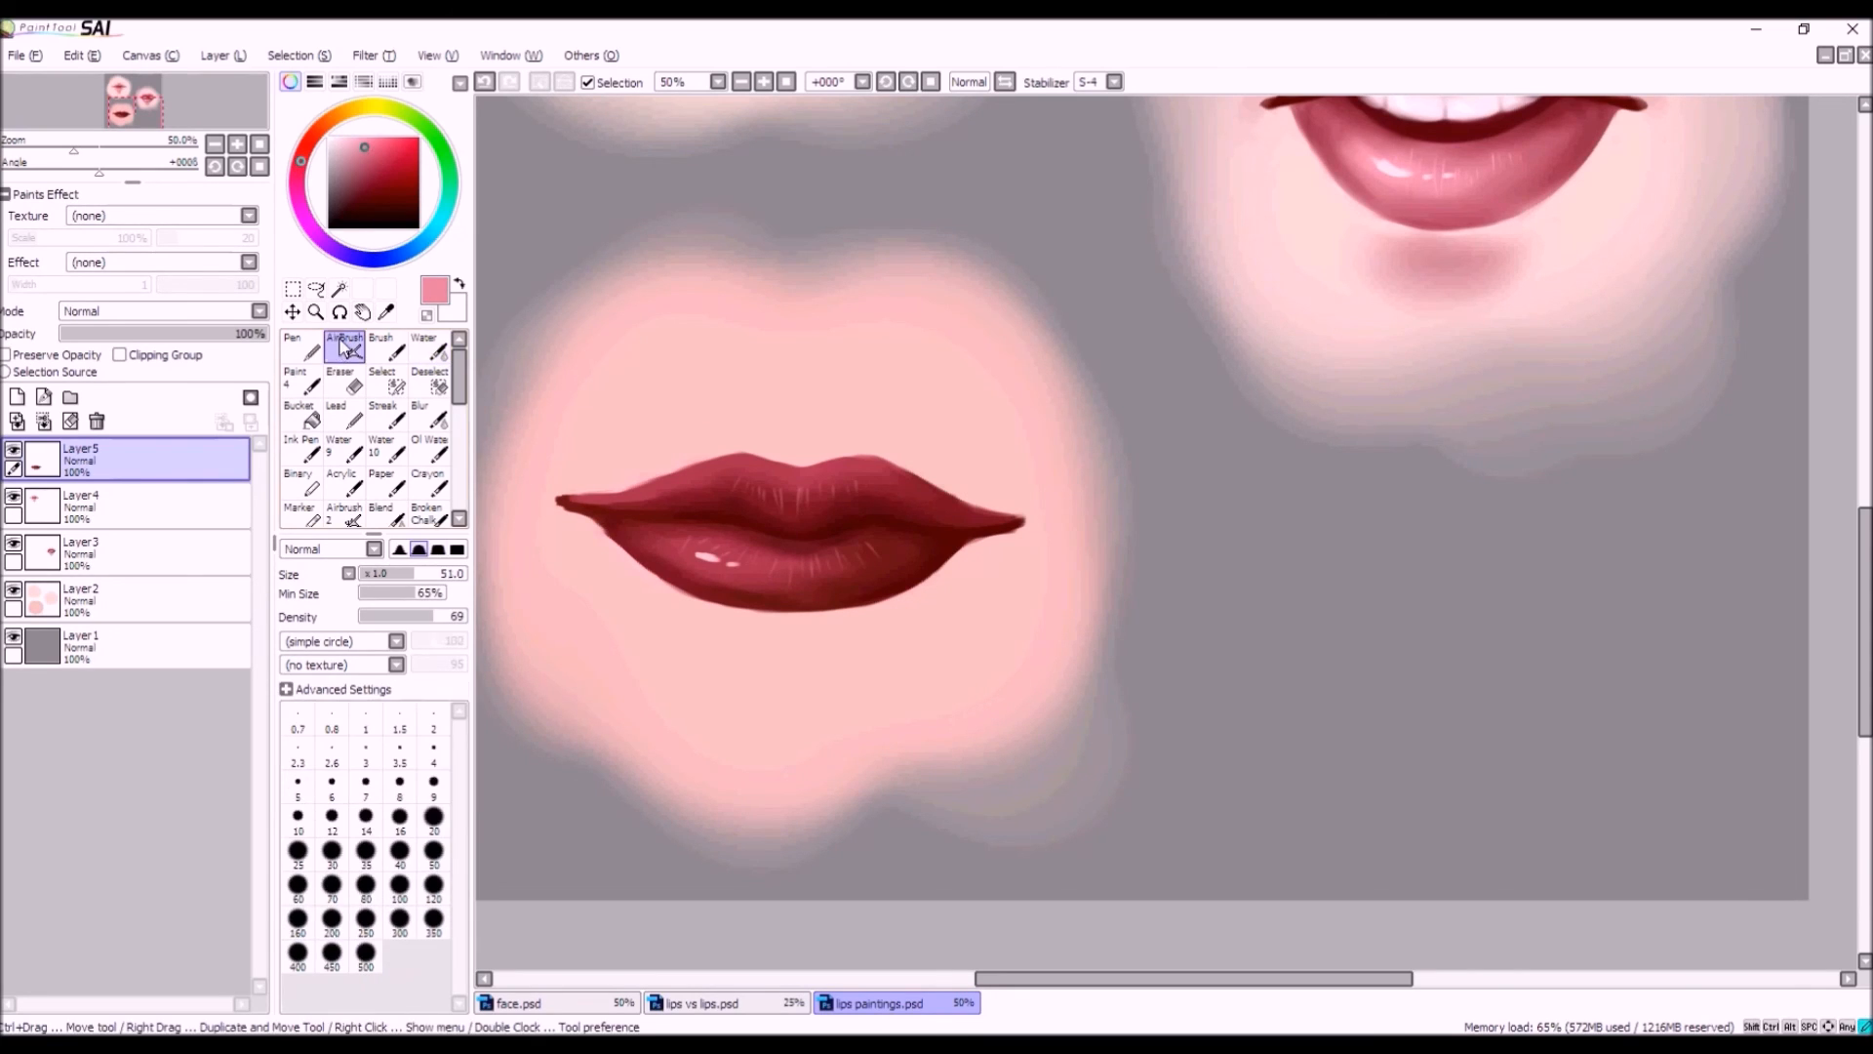
{"action": "left_click_drag", "start_coordinate": [368, 574], "coordinate": [405, 579]}
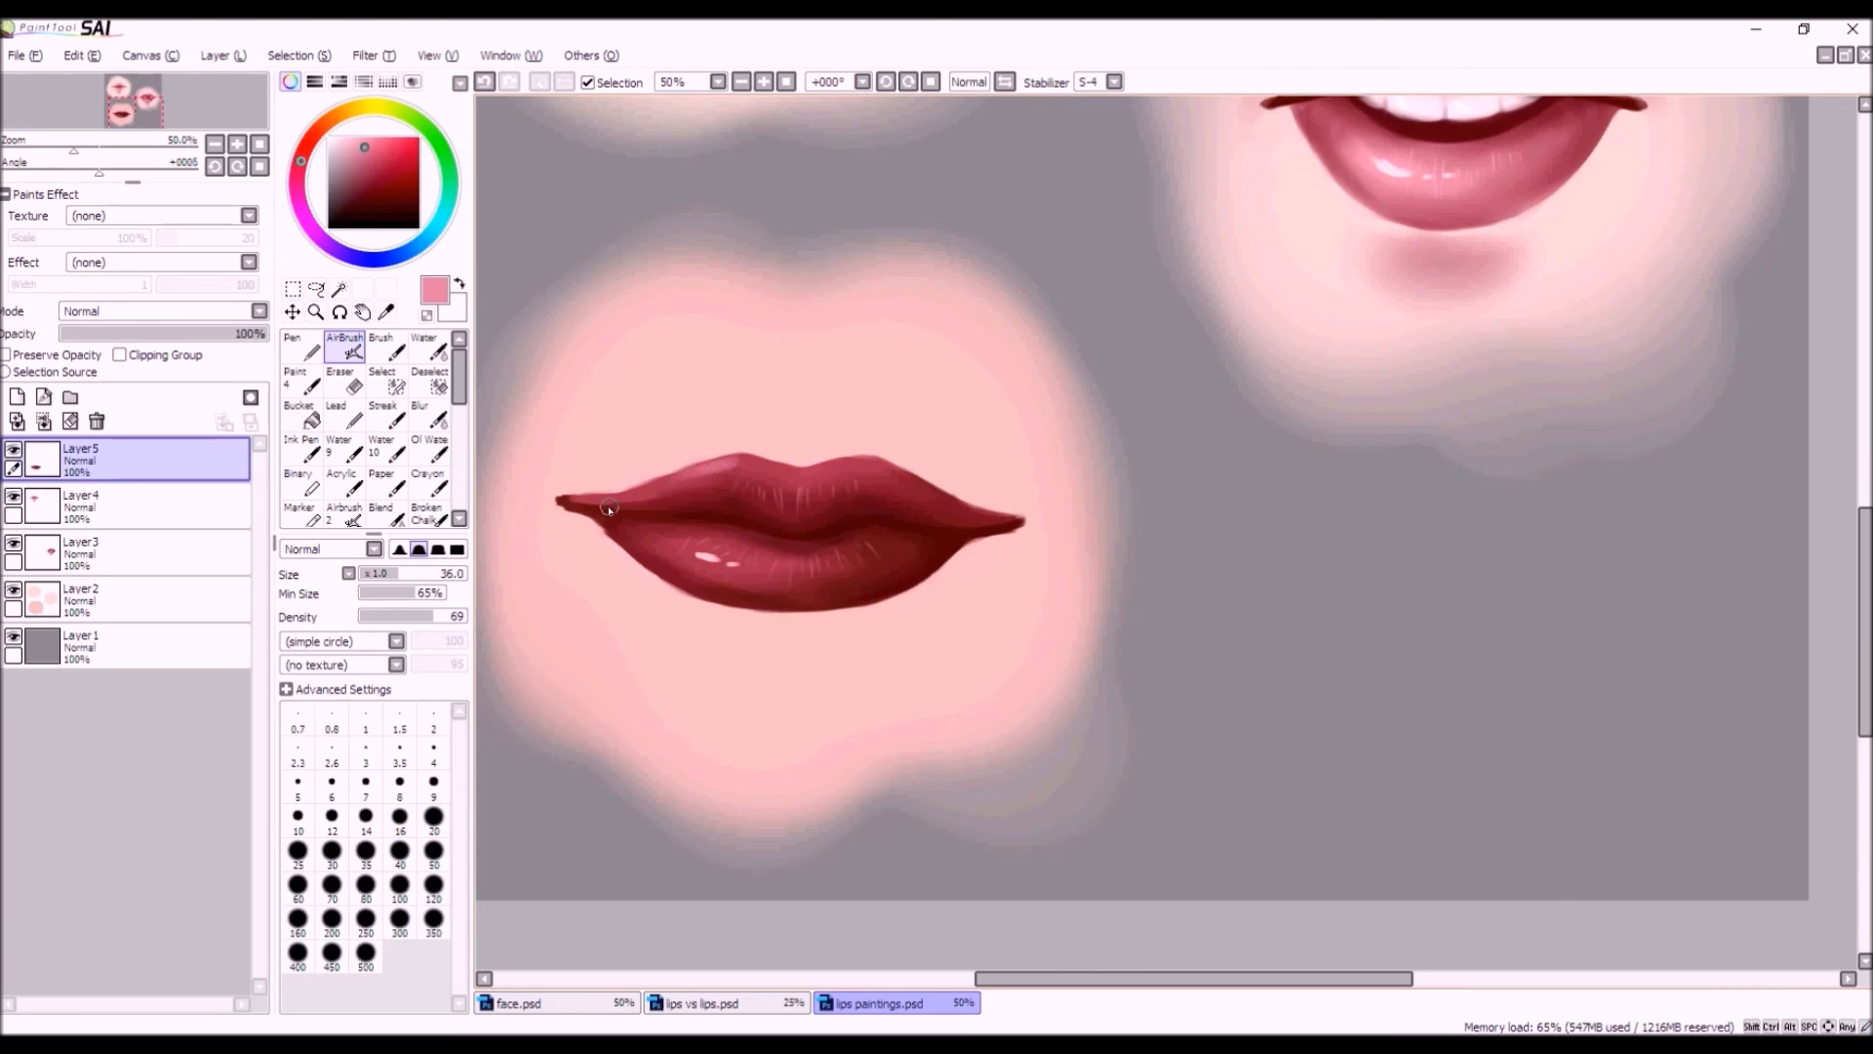
{"action": "left_click", "coordinate": [485, 83]}
{"action": "left_click_drag", "start_coordinate": [675, 479], "coordinate": [689, 475]}
{"action": "left_click_drag", "start_coordinate": [709, 563], "coordinate": [747, 574]}
{"action": "left_click_drag", "start_coordinate": [711, 564], "coordinate": [749, 573]}
{"action": "scroll", "coordinate": [827, 608], "scroll_direction": "down", "scroll_amount": 2}
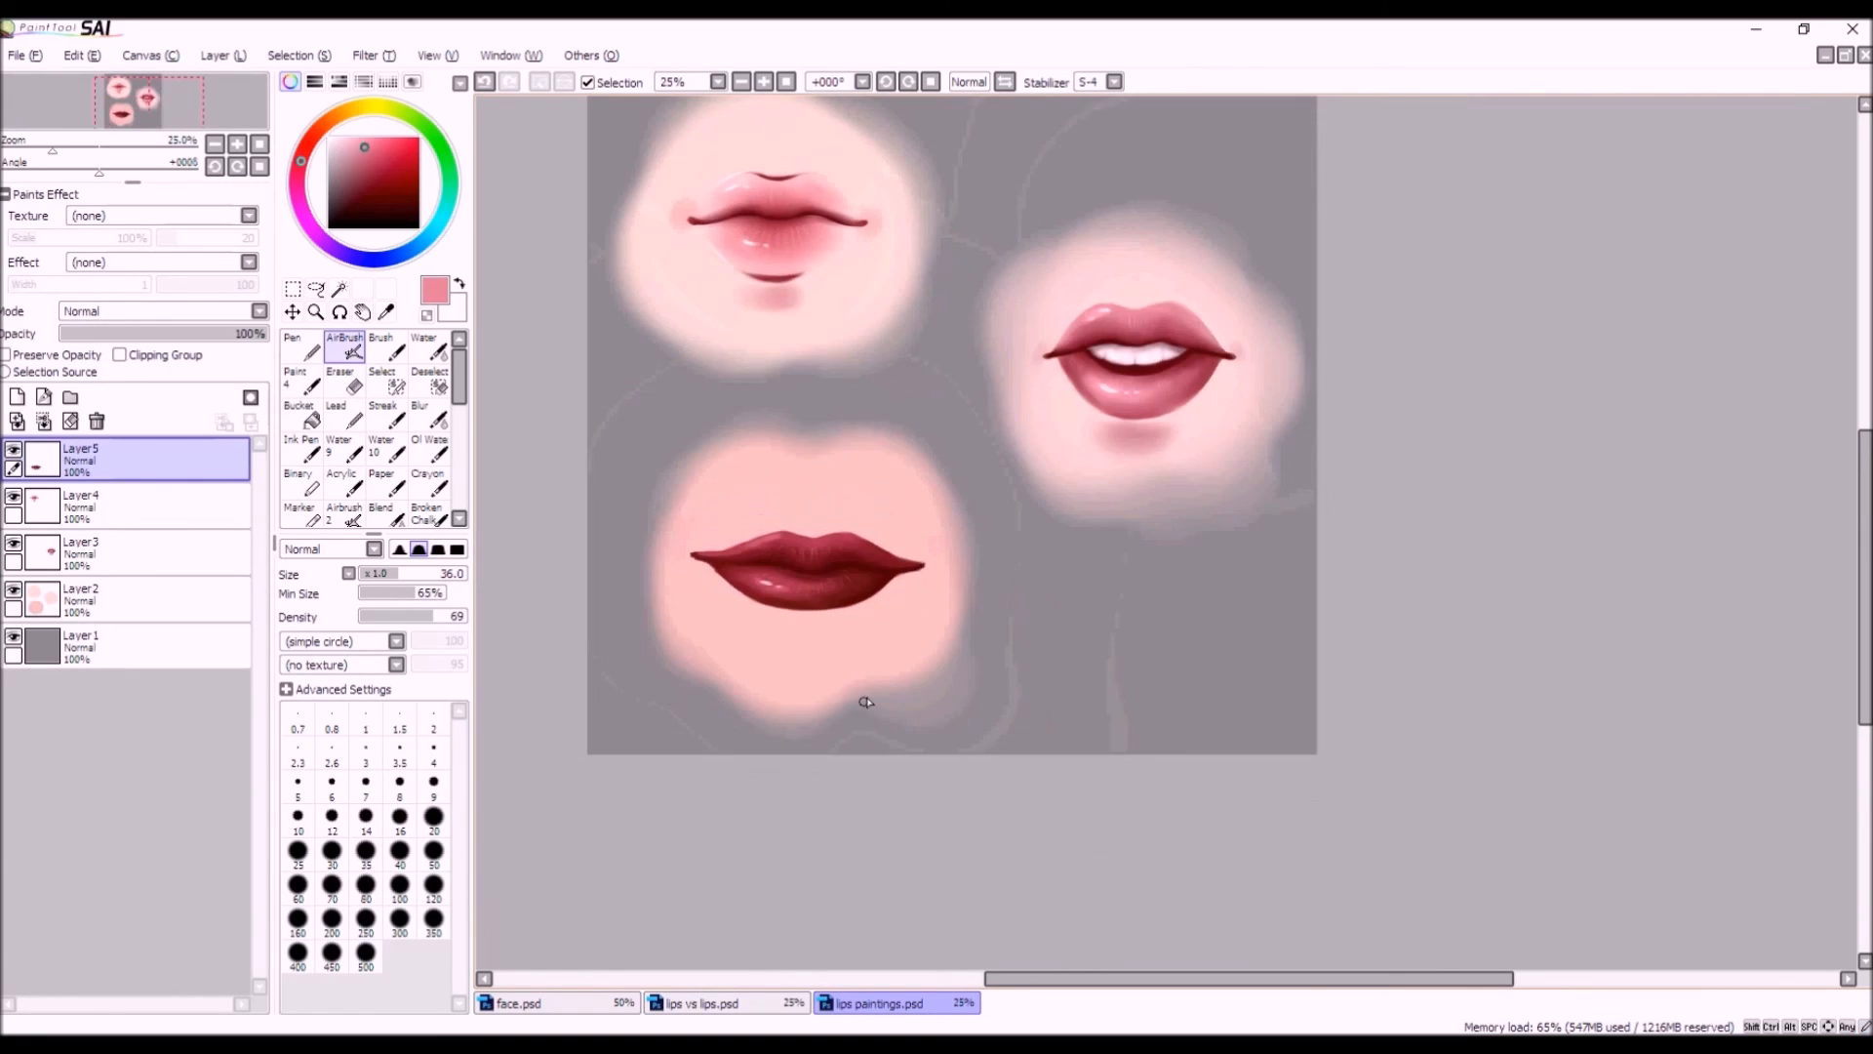
{"action": "scroll", "coordinate": [786, 541], "scroll_direction": "up", "scroll_amount": 2}
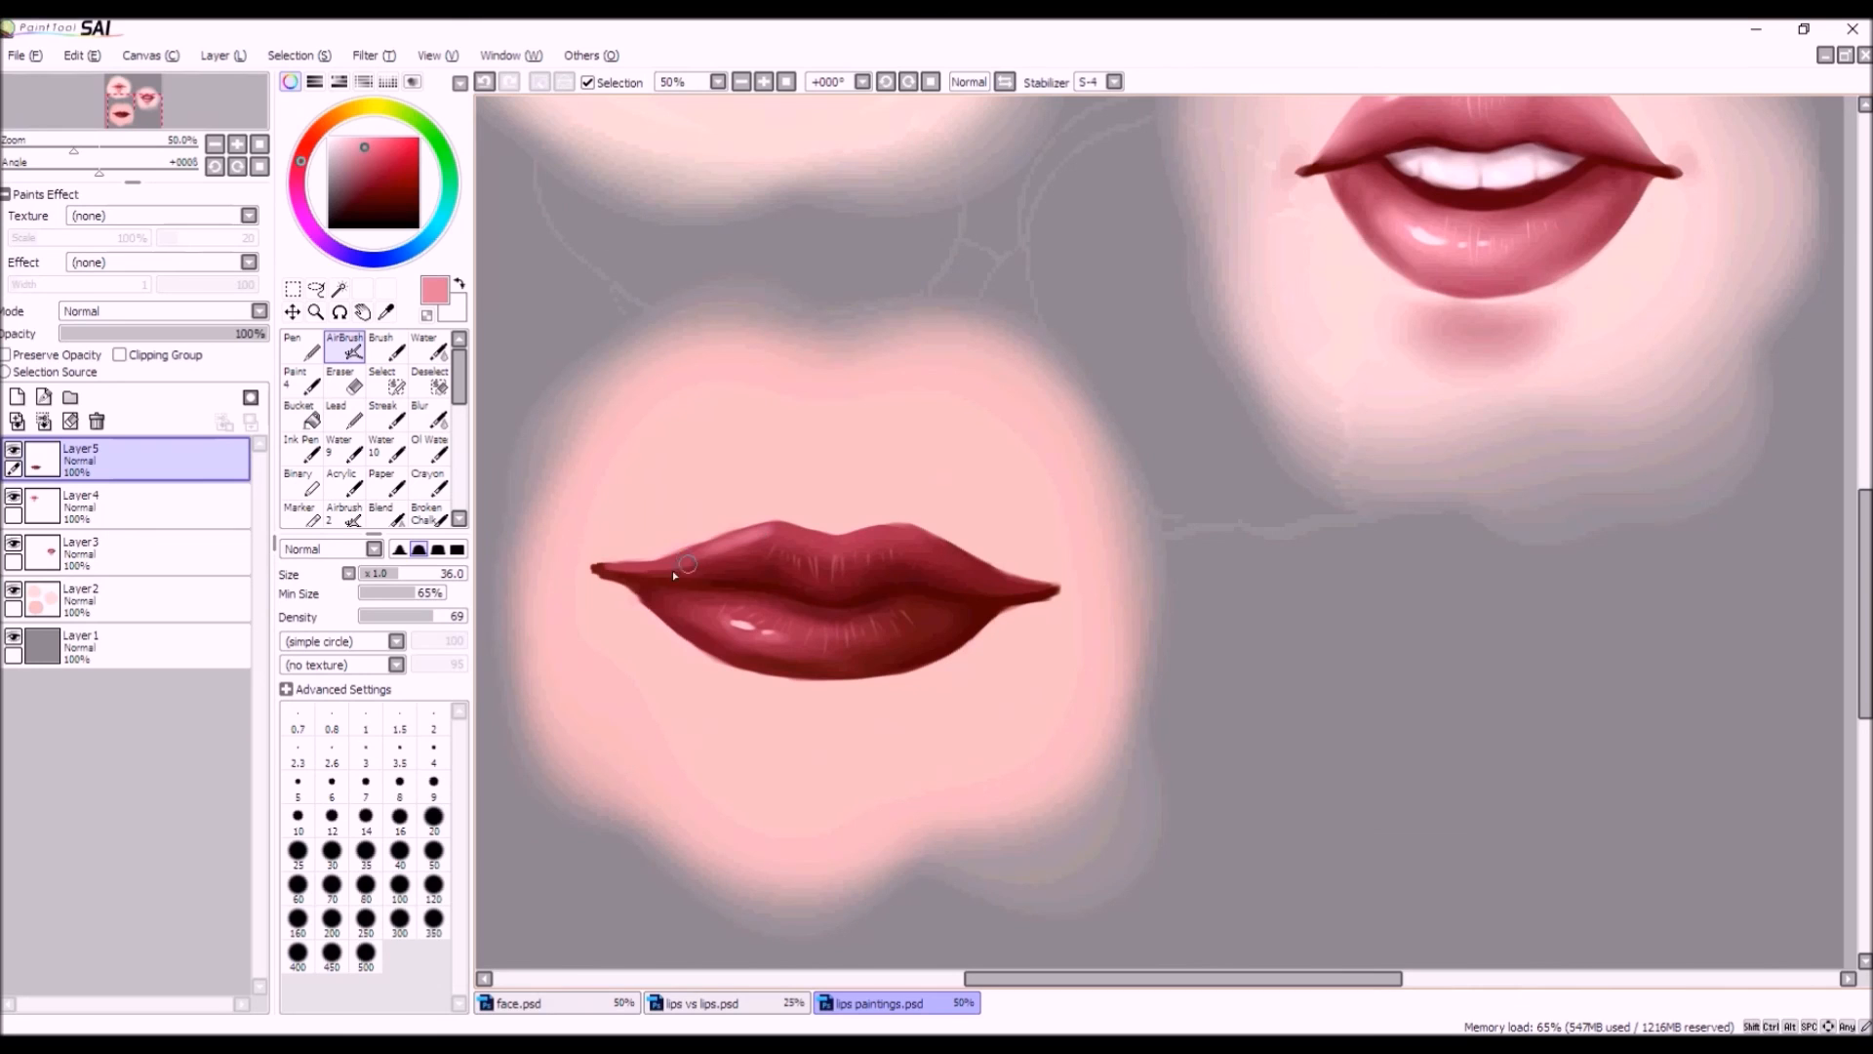
{"action": "left_click_drag", "start_coordinate": [387, 574], "coordinate": [455, 619]}
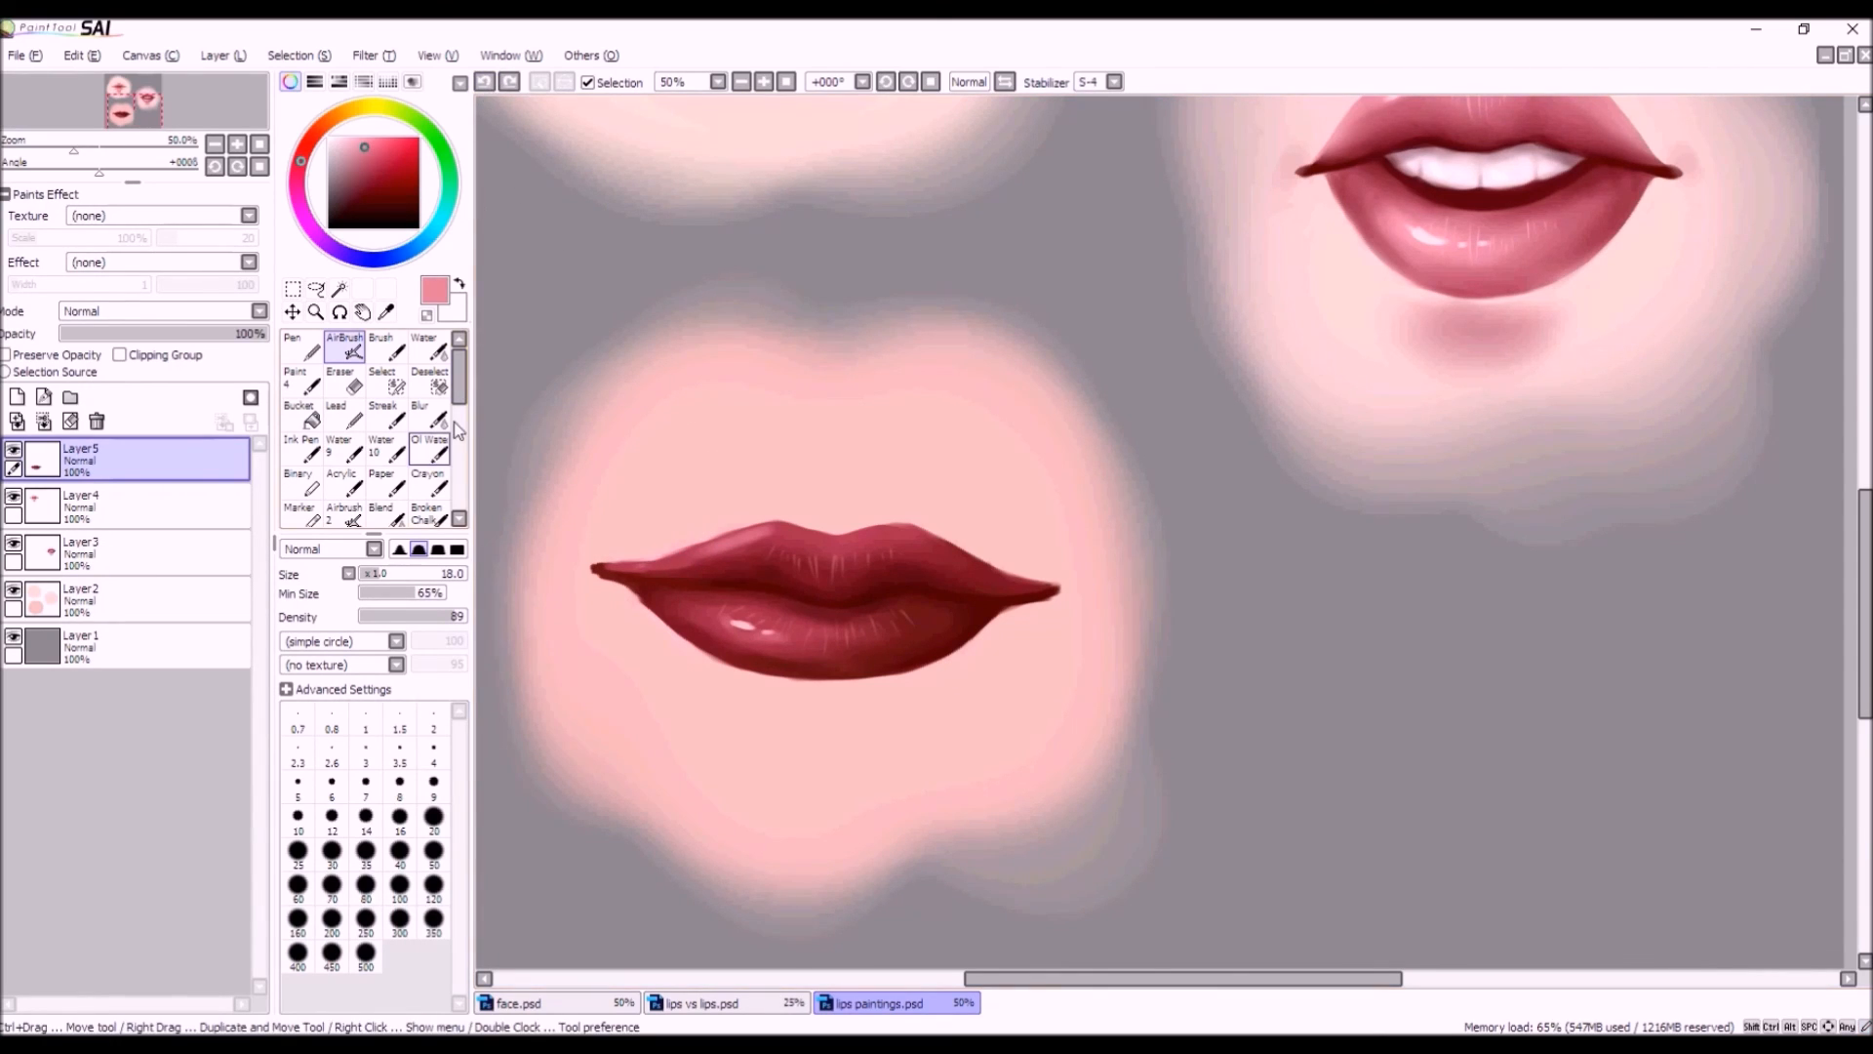
Clean up the lip outline near the left mouth corner with the Eraser at size 38.
{"action": "left_click", "coordinate": [343, 381]}
{"action": "left_click_drag", "start_coordinate": [394, 582], "coordinate": [408, 582]}
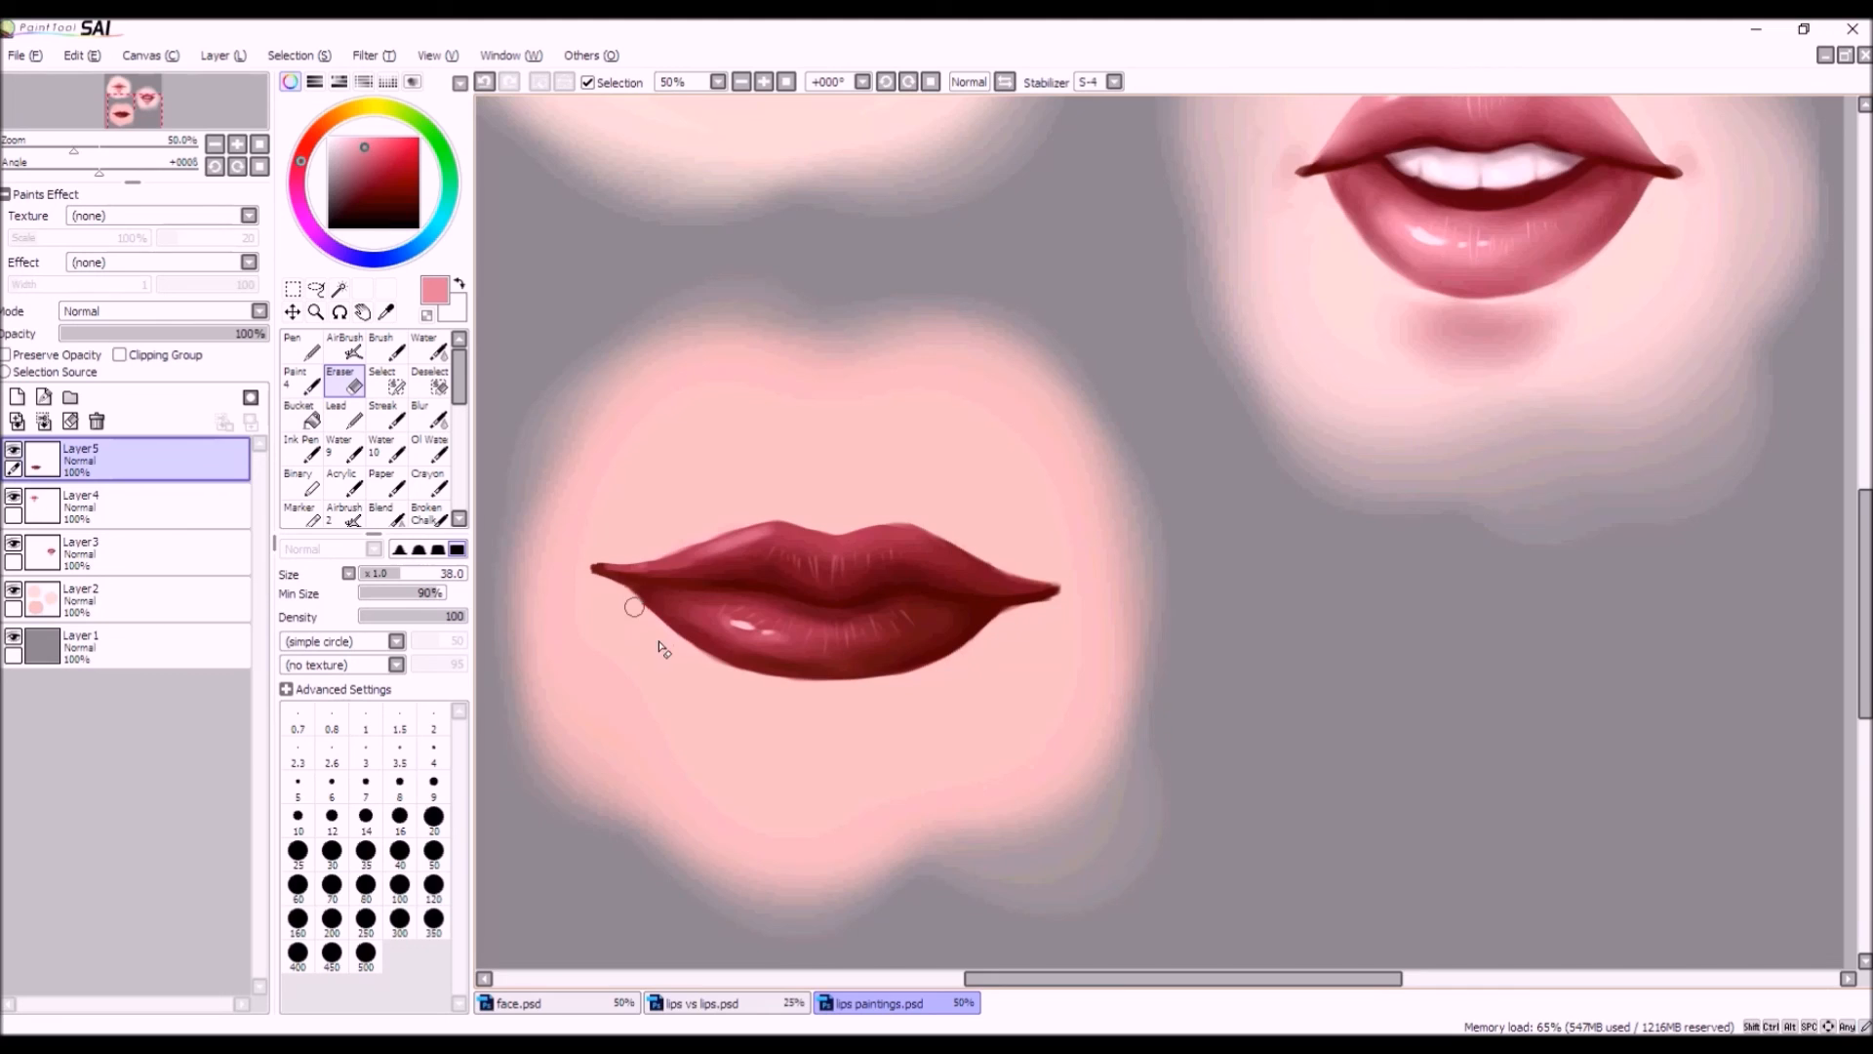
{"action": "scroll", "coordinate": [664, 649], "scroll_direction": "down", "scroll_amount": 2}
{"action": "scroll", "coordinate": [940, 606], "scroll_direction": "up", "scroll_amount": 2}
Mix a very dark maroon and darken the left mouth tip and the lip line toward the center with the airbrush at size 15.
{"action": "left_click", "coordinate": [940, 607], "text": "alt"}
{"action": "scroll", "coordinate": [939, 607], "scroll_direction": "down", "scroll_amount": 1}
{"action": "left_click", "coordinate": [363, 210]}
{"action": "left_click", "coordinate": [345, 346]}
{"action": "left_click", "coordinate": [375, 574]}
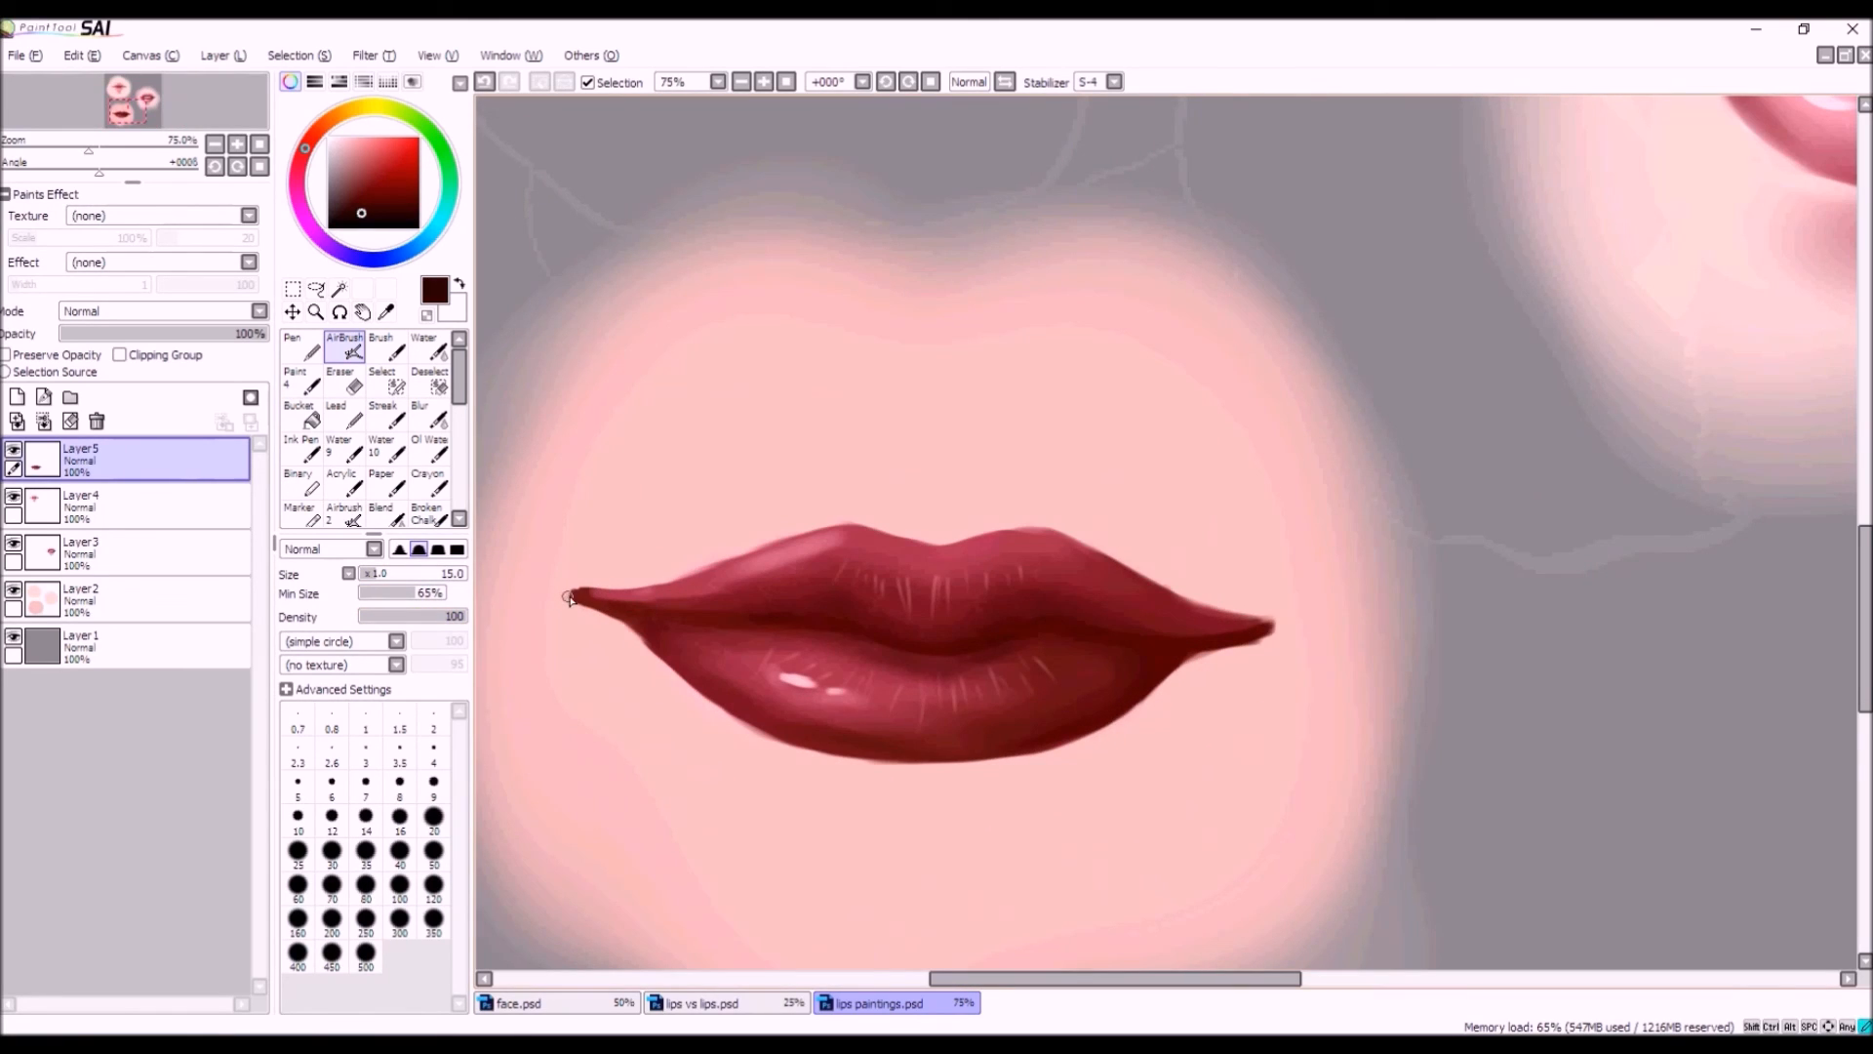
{"action": "scroll", "coordinate": [775, 606], "scroll_direction": "down", "scroll_amount": 3}
{"action": "scroll", "coordinate": [783, 587], "scroll_direction": "up", "scroll_amount": 1}
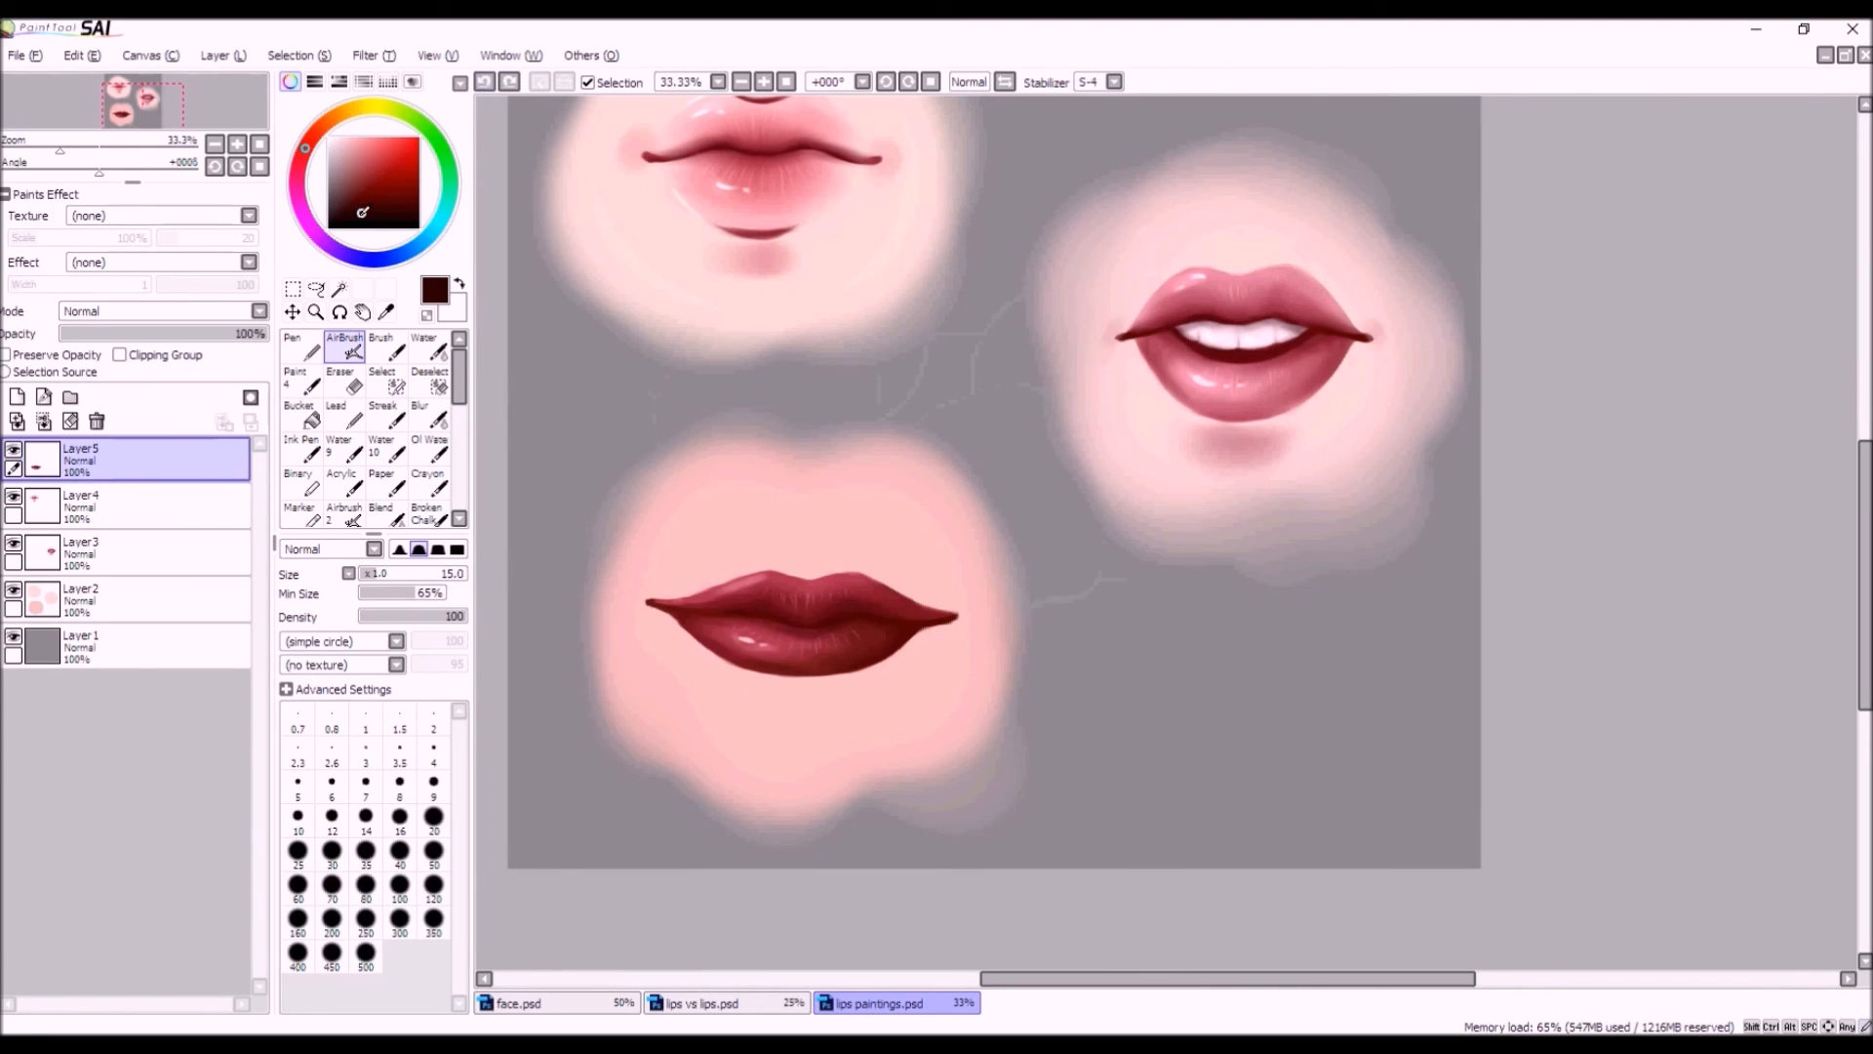
{"action": "left_click_drag", "start_coordinate": [359, 209], "coordinate": [367, 192]}
{"action": "scroll", "coordinate": [647, 614], "scroll_direction": "up", "scroll_amount": 3}
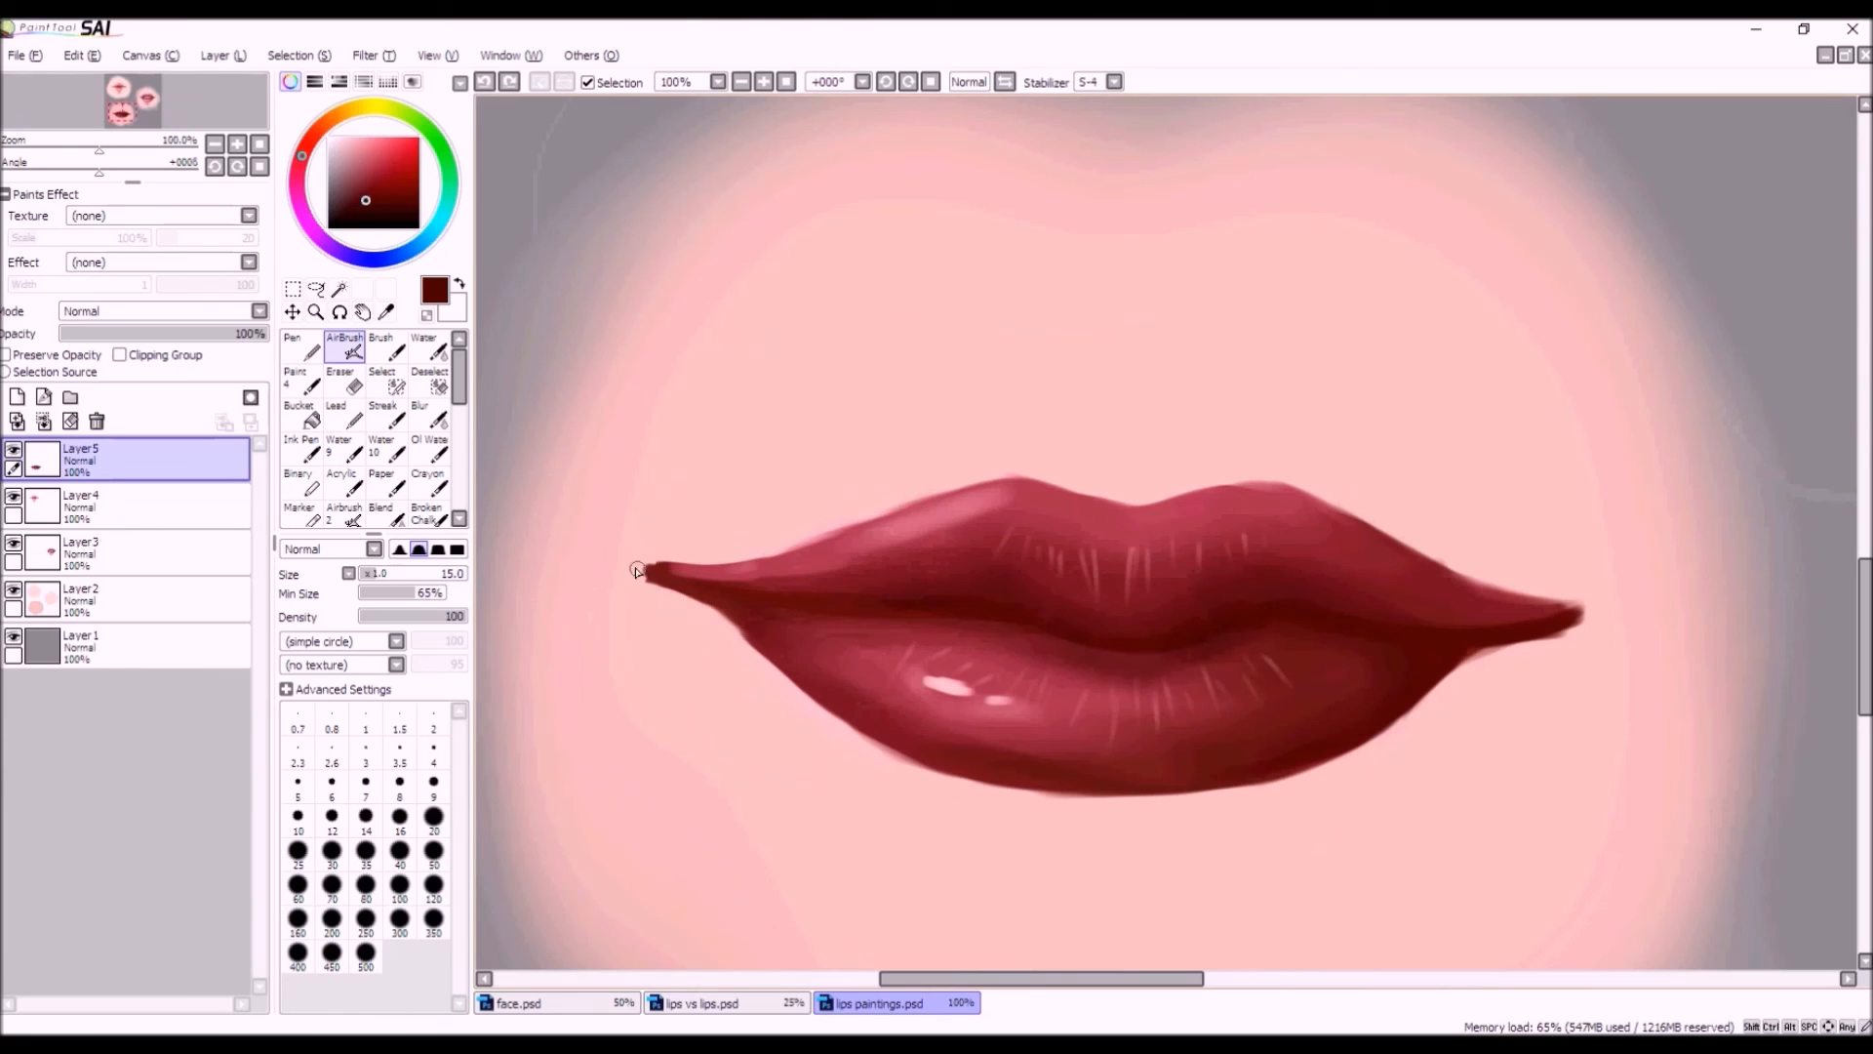
{"action": "left_click_drag", "start_coordinate": [650, 572], "coordinate": [866, 599]}
{"action": "left_click_drag", "start_coordinate": [744, 596], "coordinate": [897, 607]}
{"action": "left_click_drag", "start_coordinate": [807, 599], "coordinate": [908, 613]}
{"action": "left_click_drag", "start_coordinate": [858, 602], "coordinate": [1068, 661]}
{"action": "left_click_drag", "start_coordinate": [943, 608], "coordinate": [1081, 648]}
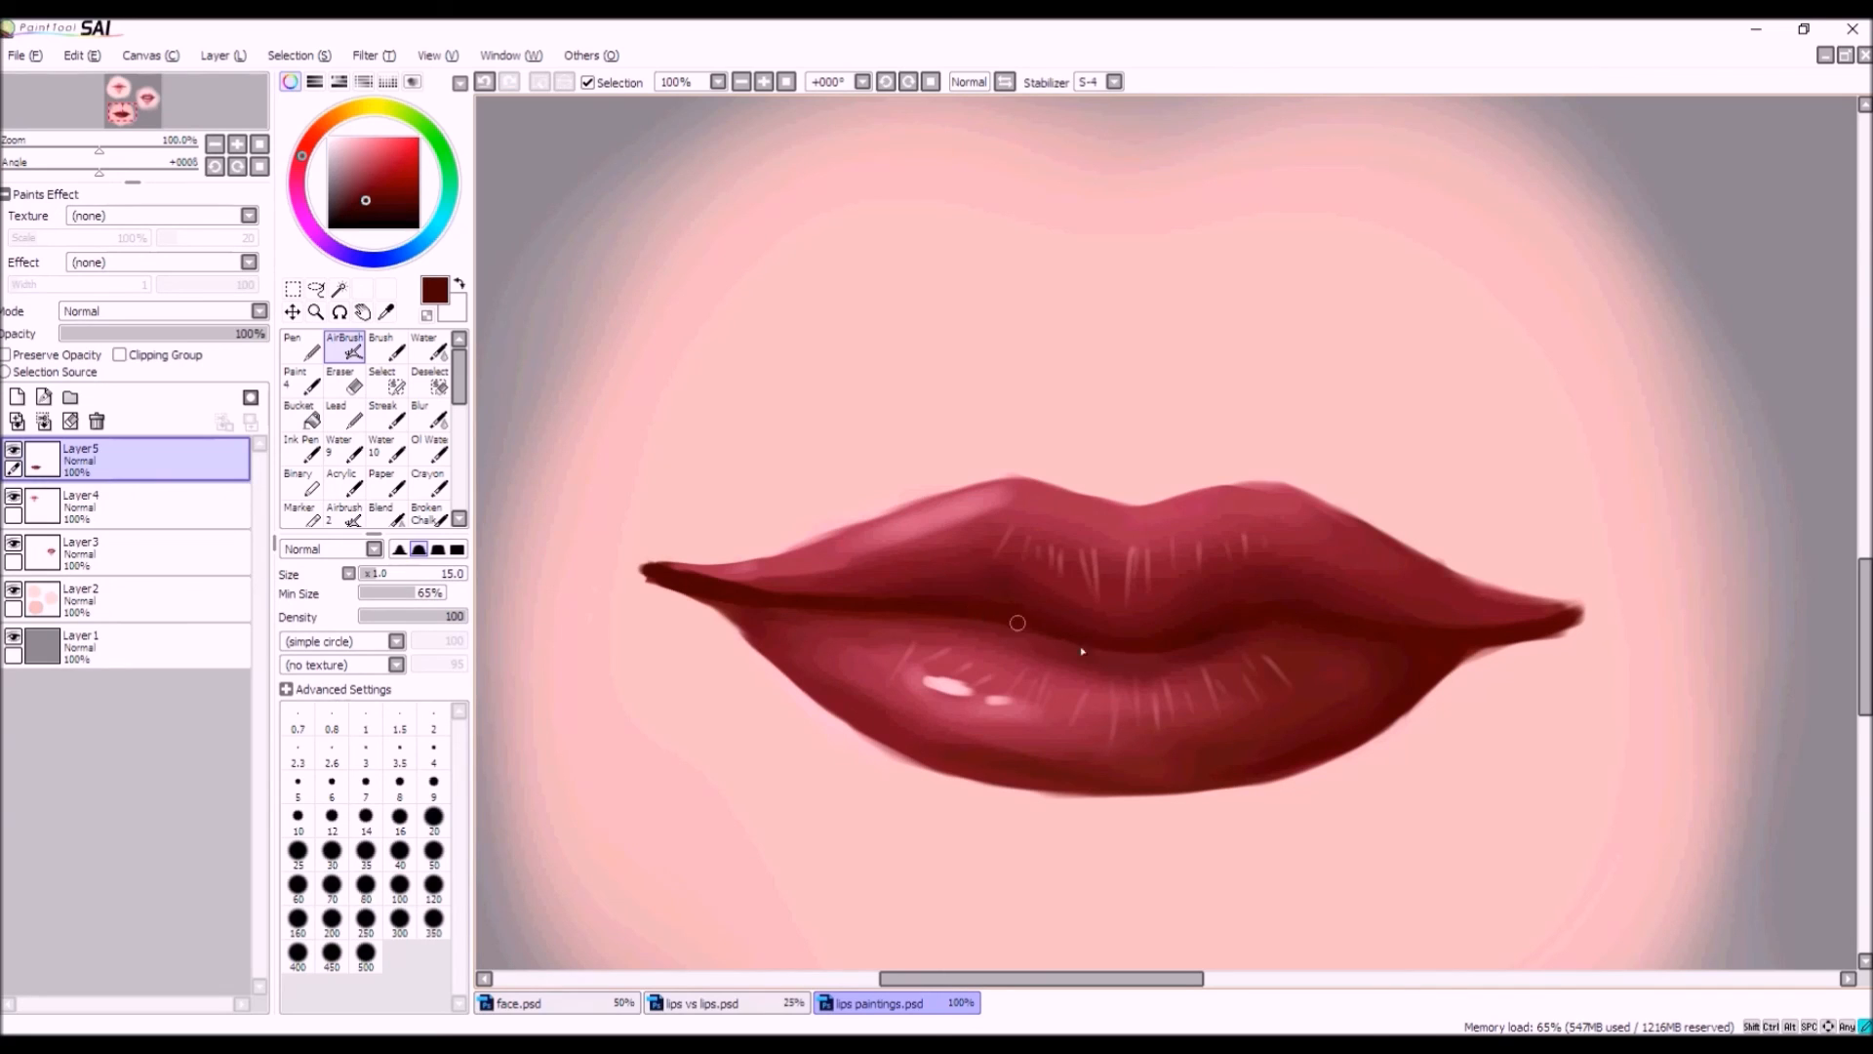
{"action": "scroll", "coordinate": [1083, 651], "scroll_direction": "down", "scroll_amount": 3}
{"action": "scroll", "coordinate": [1095, 681], "scroll_direction": "up", "scroll_amount": 2}
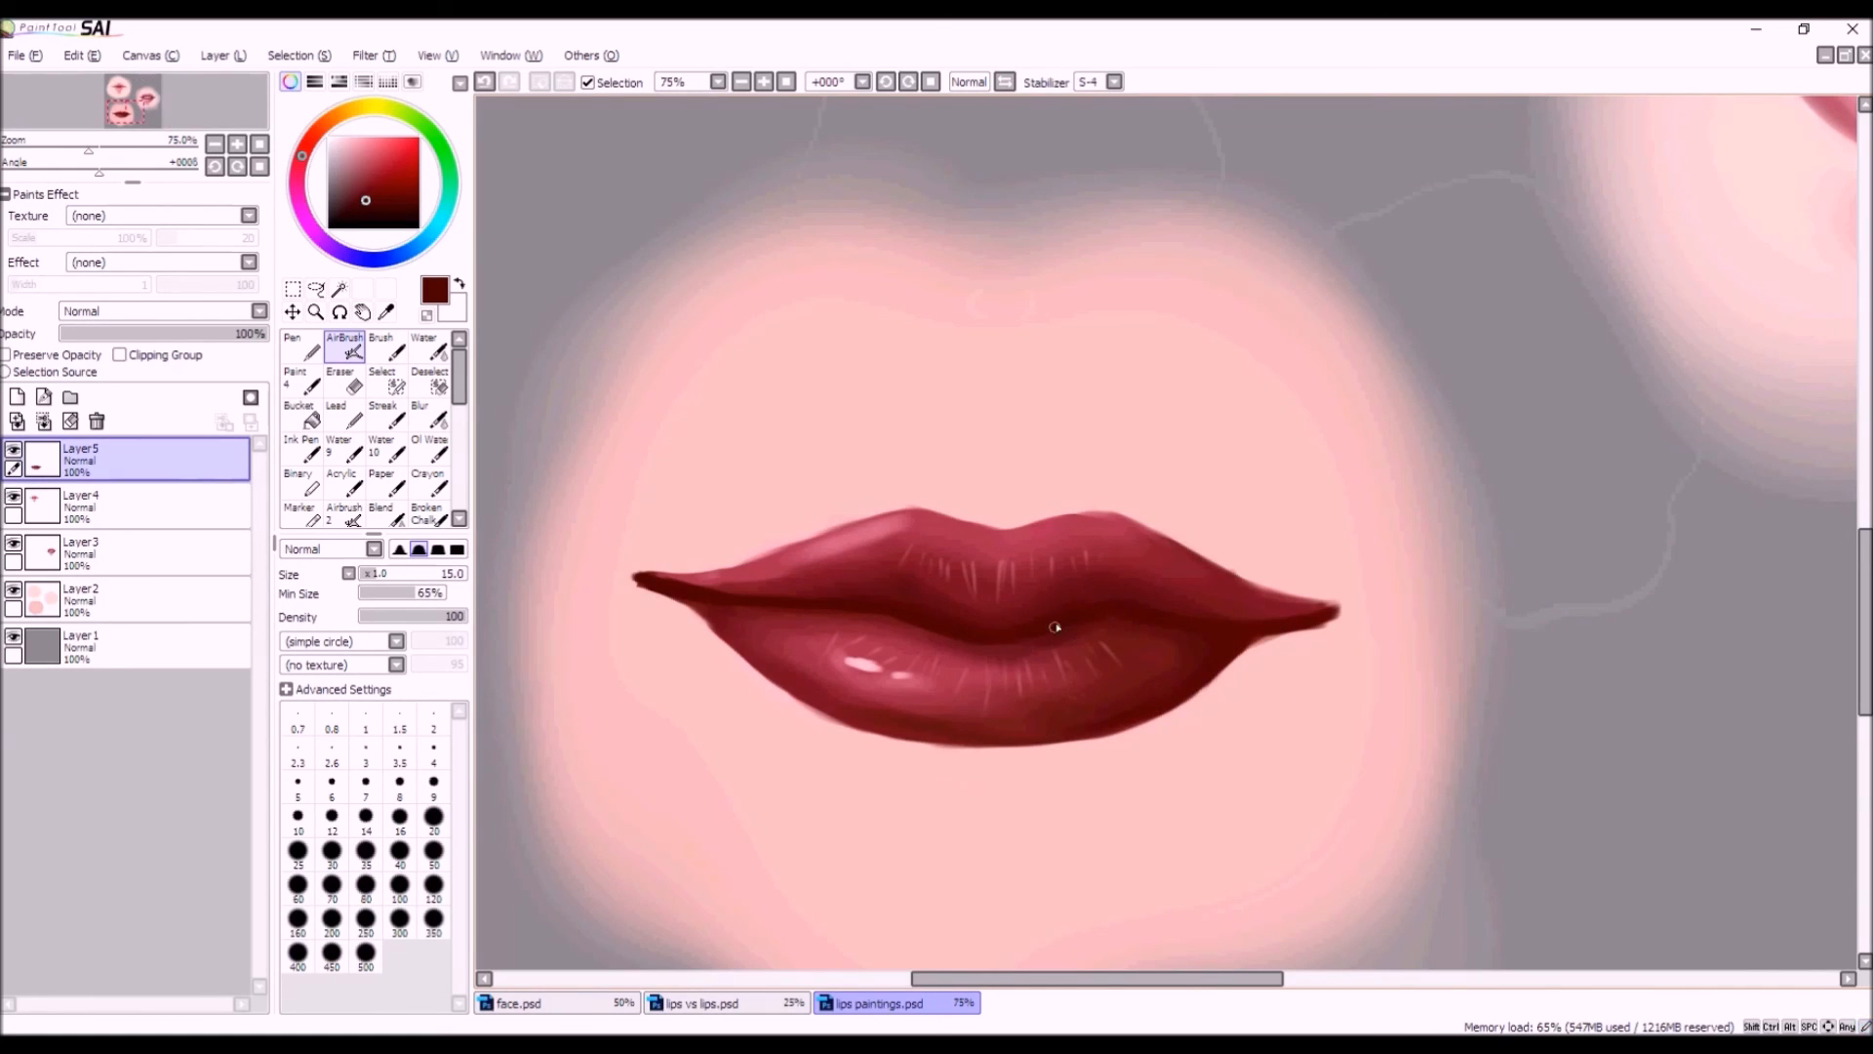
Refine the left mouth corner with sampled crimson and dark maroon, and tidy the upper lip's left edge with the Eraser.
{"action": "left_click", "coordinate": [743, 587], "text": "alt"}
{"action": "scroll", "coordinate": [722, 580], "scroll_direction": "down", "scroll_amount": 3}
{"action": "scroll", "coordinate": [683, 634], "scroll_direction": "down", "scroll_amount": 1}
{"action": "scroll", "coordinate": [697, 614], "scroll_direction": "up", "scroll_amount": 4}
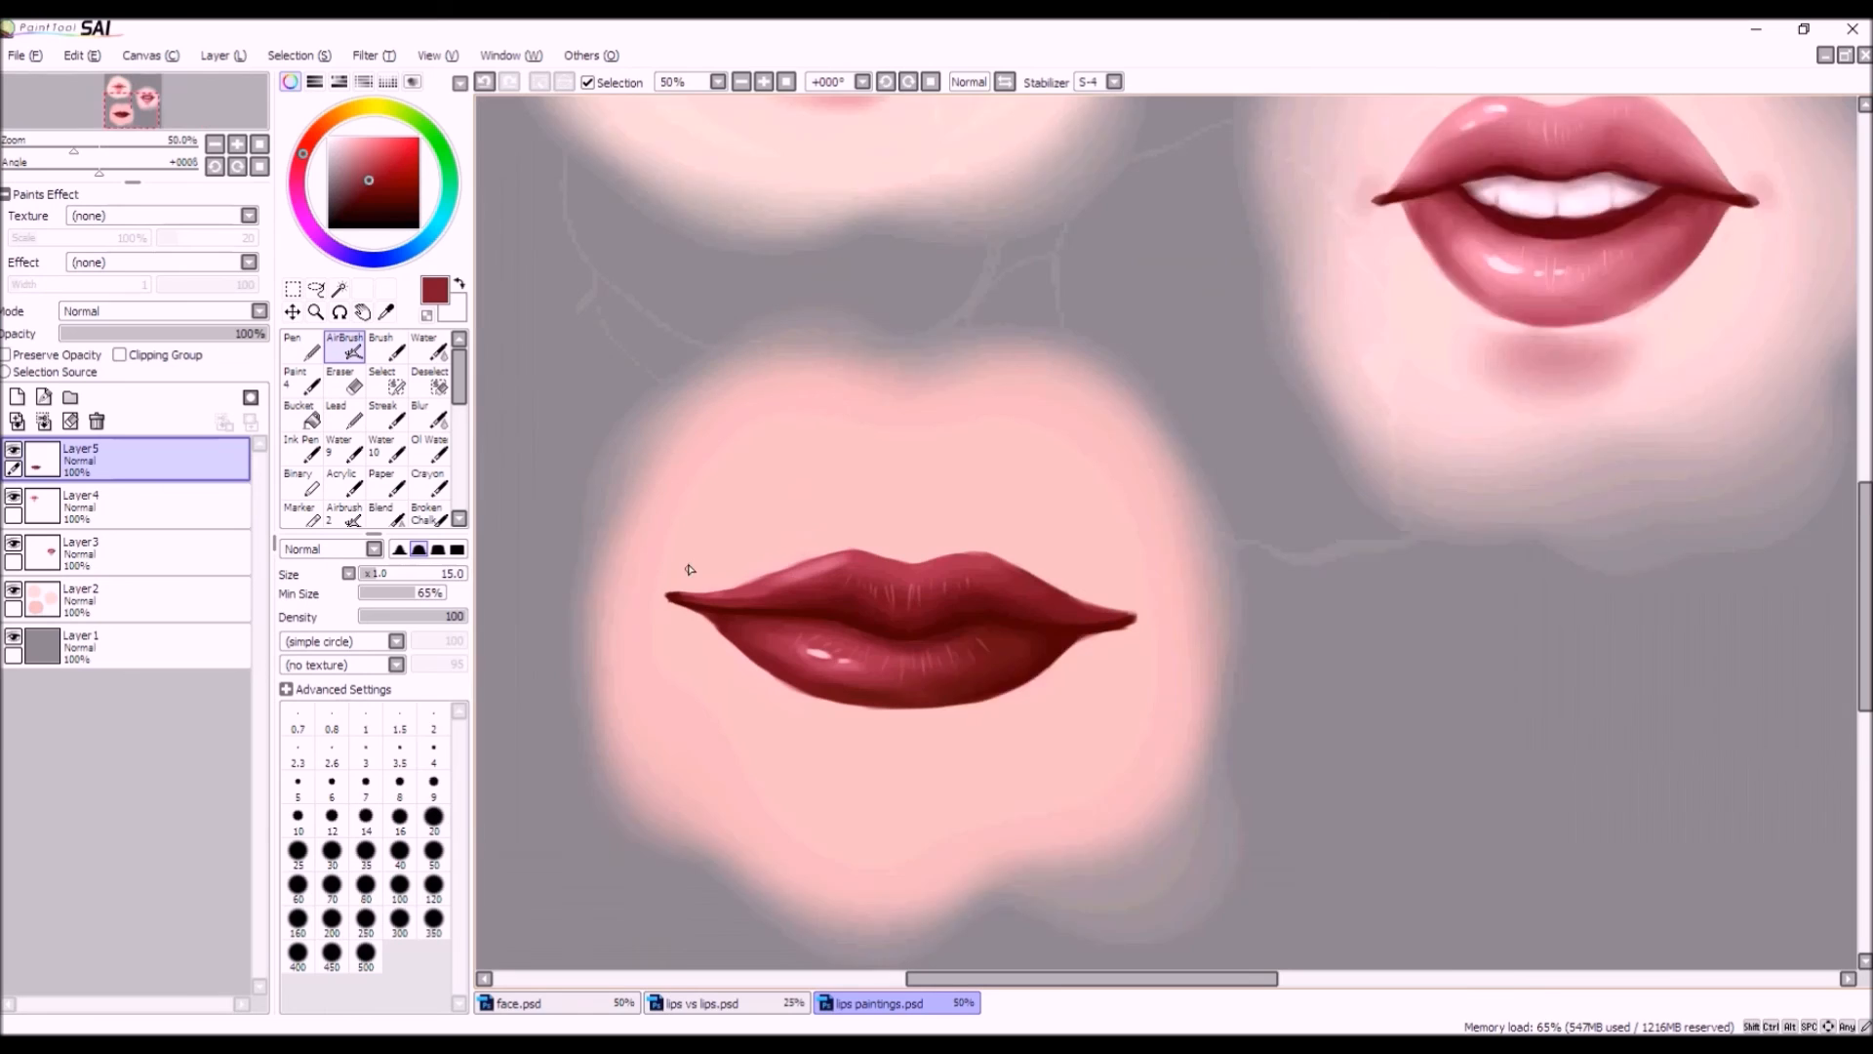
{"action": "left_click", "coordinate": [688, 624], "text": "alt"}
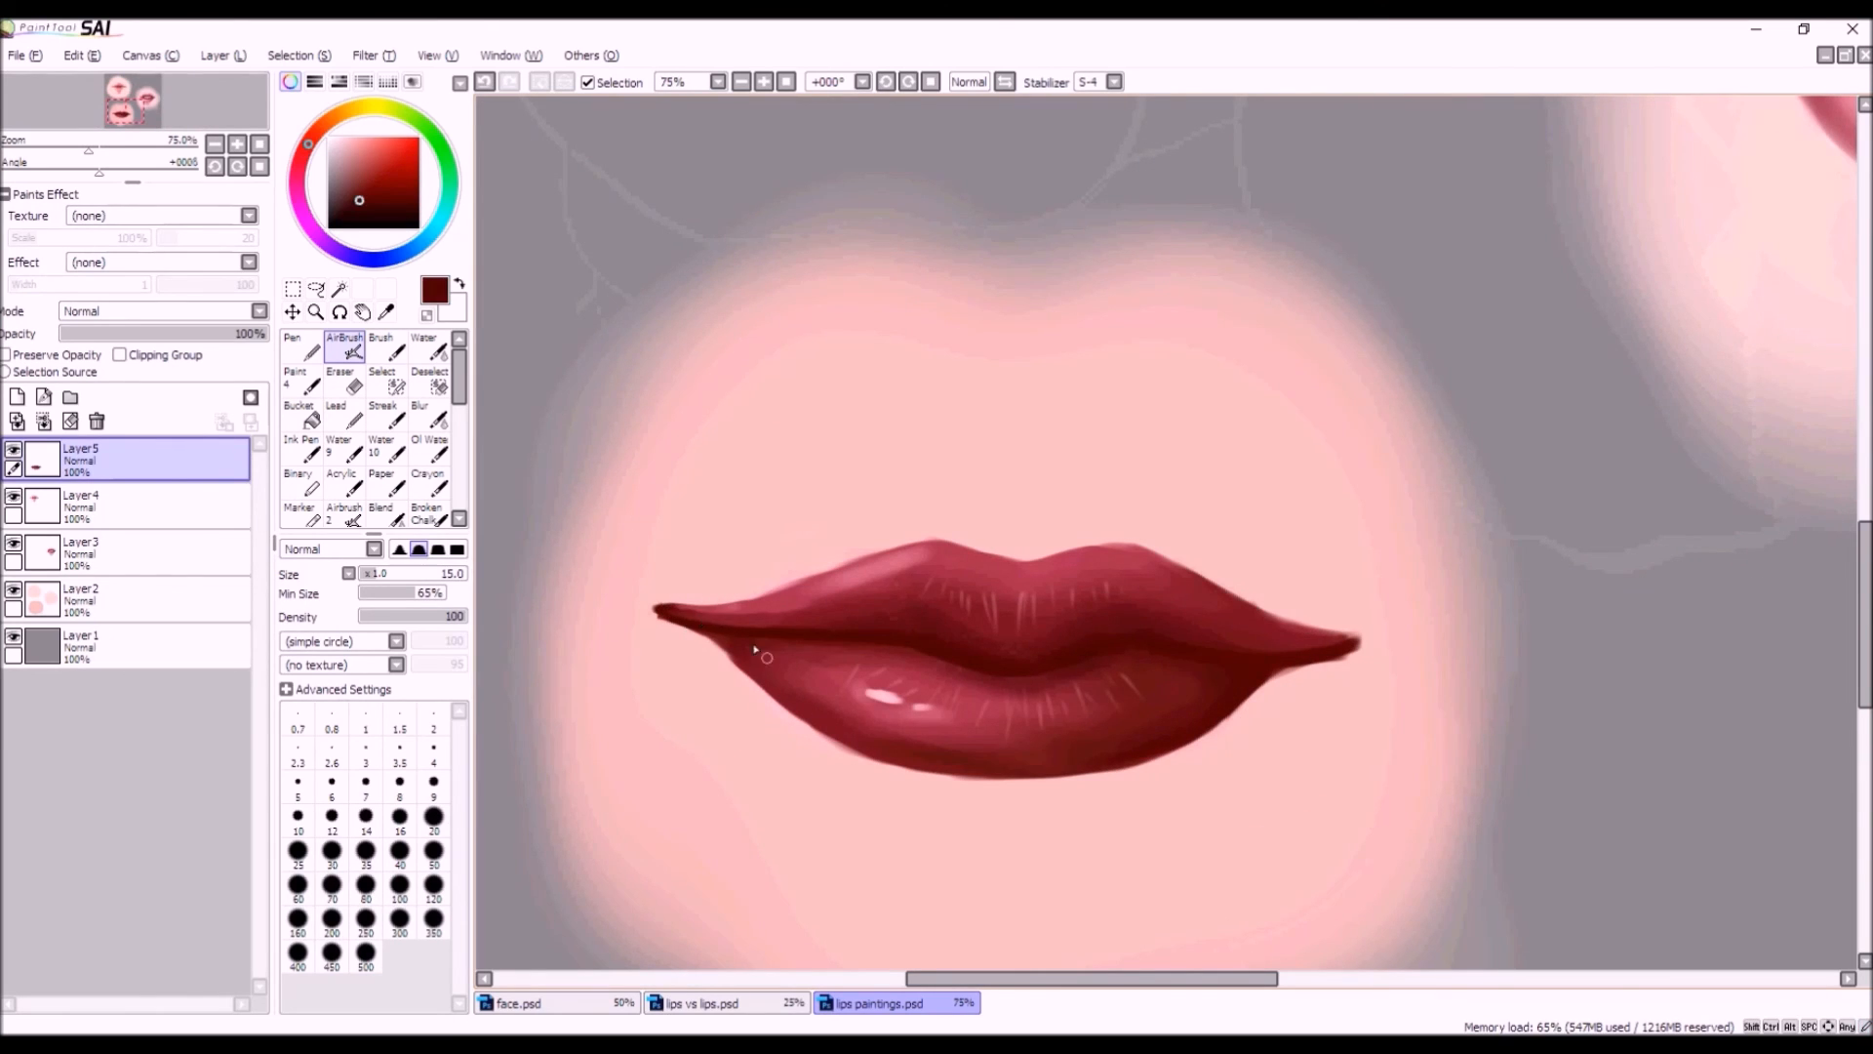
{"action": "scroll", "coordinate": [756, 651], "scroll_direction": "up", "scroll_amount": 2}
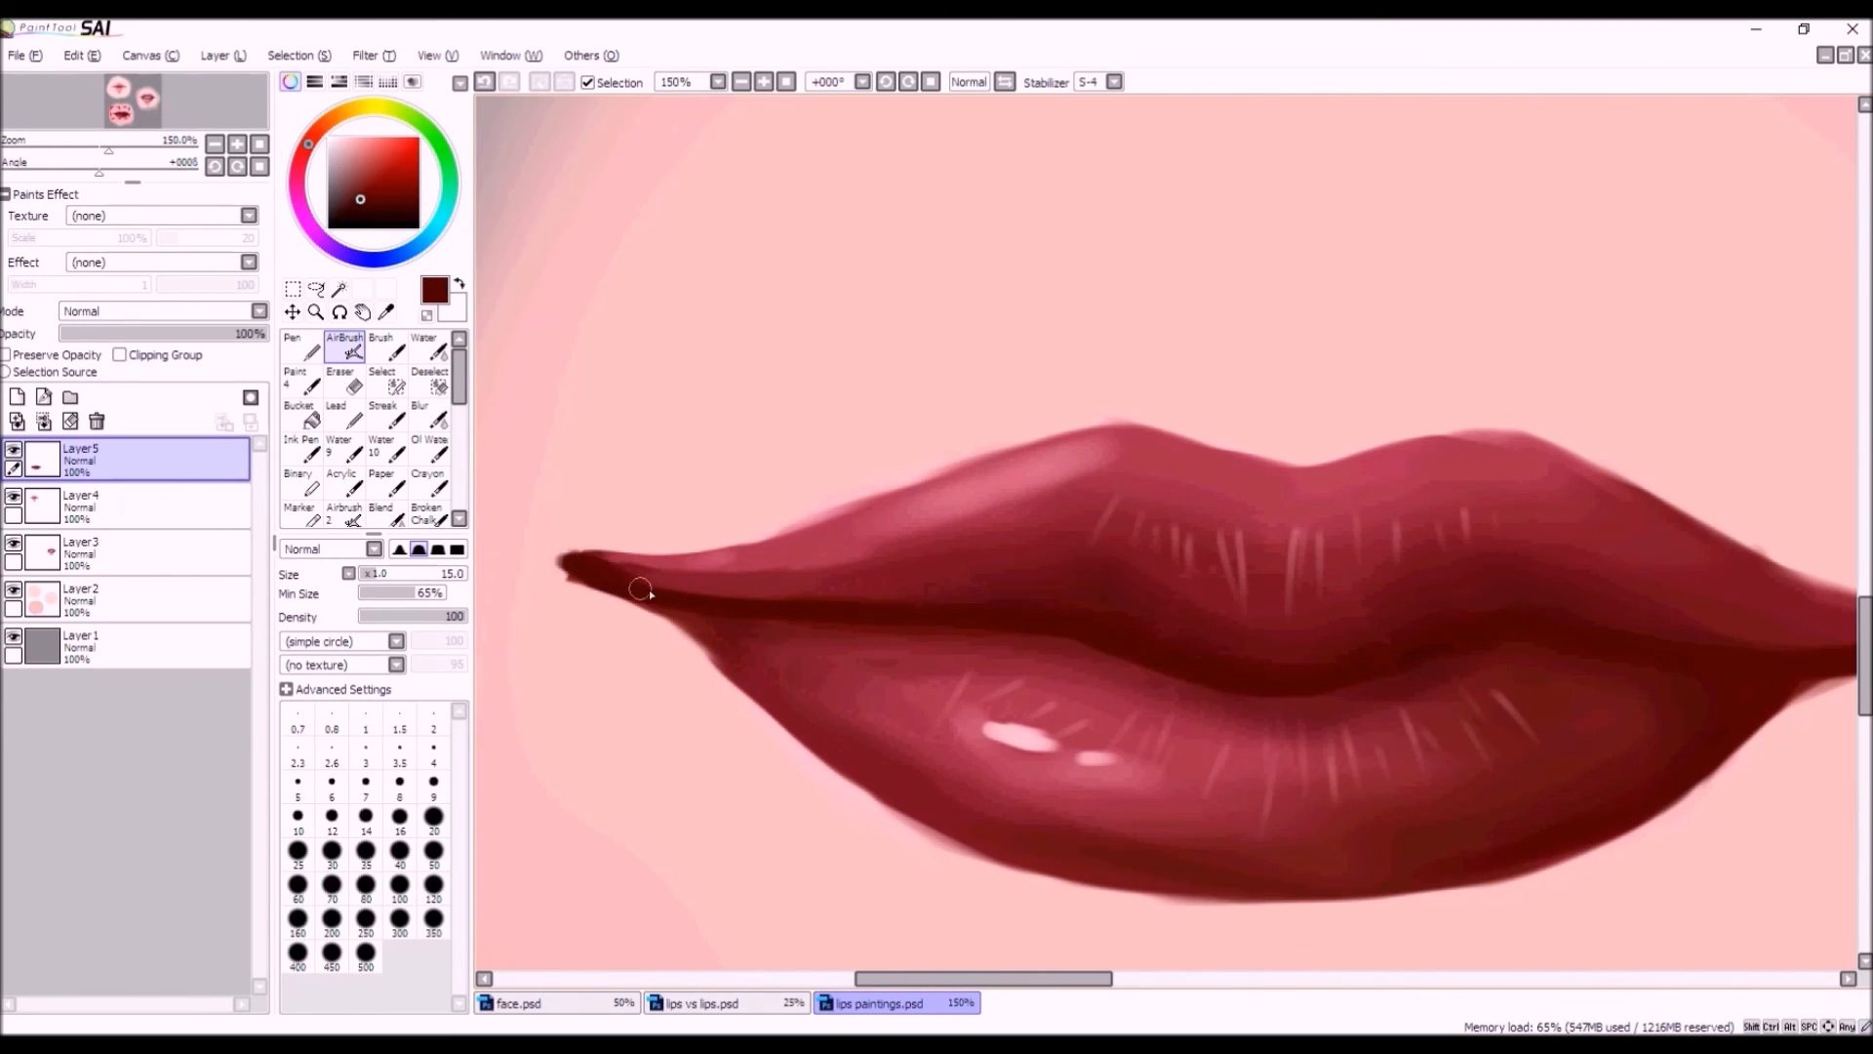
{"action": "scroll", "coordinate": [648, 589], "scroll_direction": "down", "scroll_amount": 4}
{"action": "scroll", "coordinate": [645, 632], "scroll_direction": "up", "scroll_amount": 4}
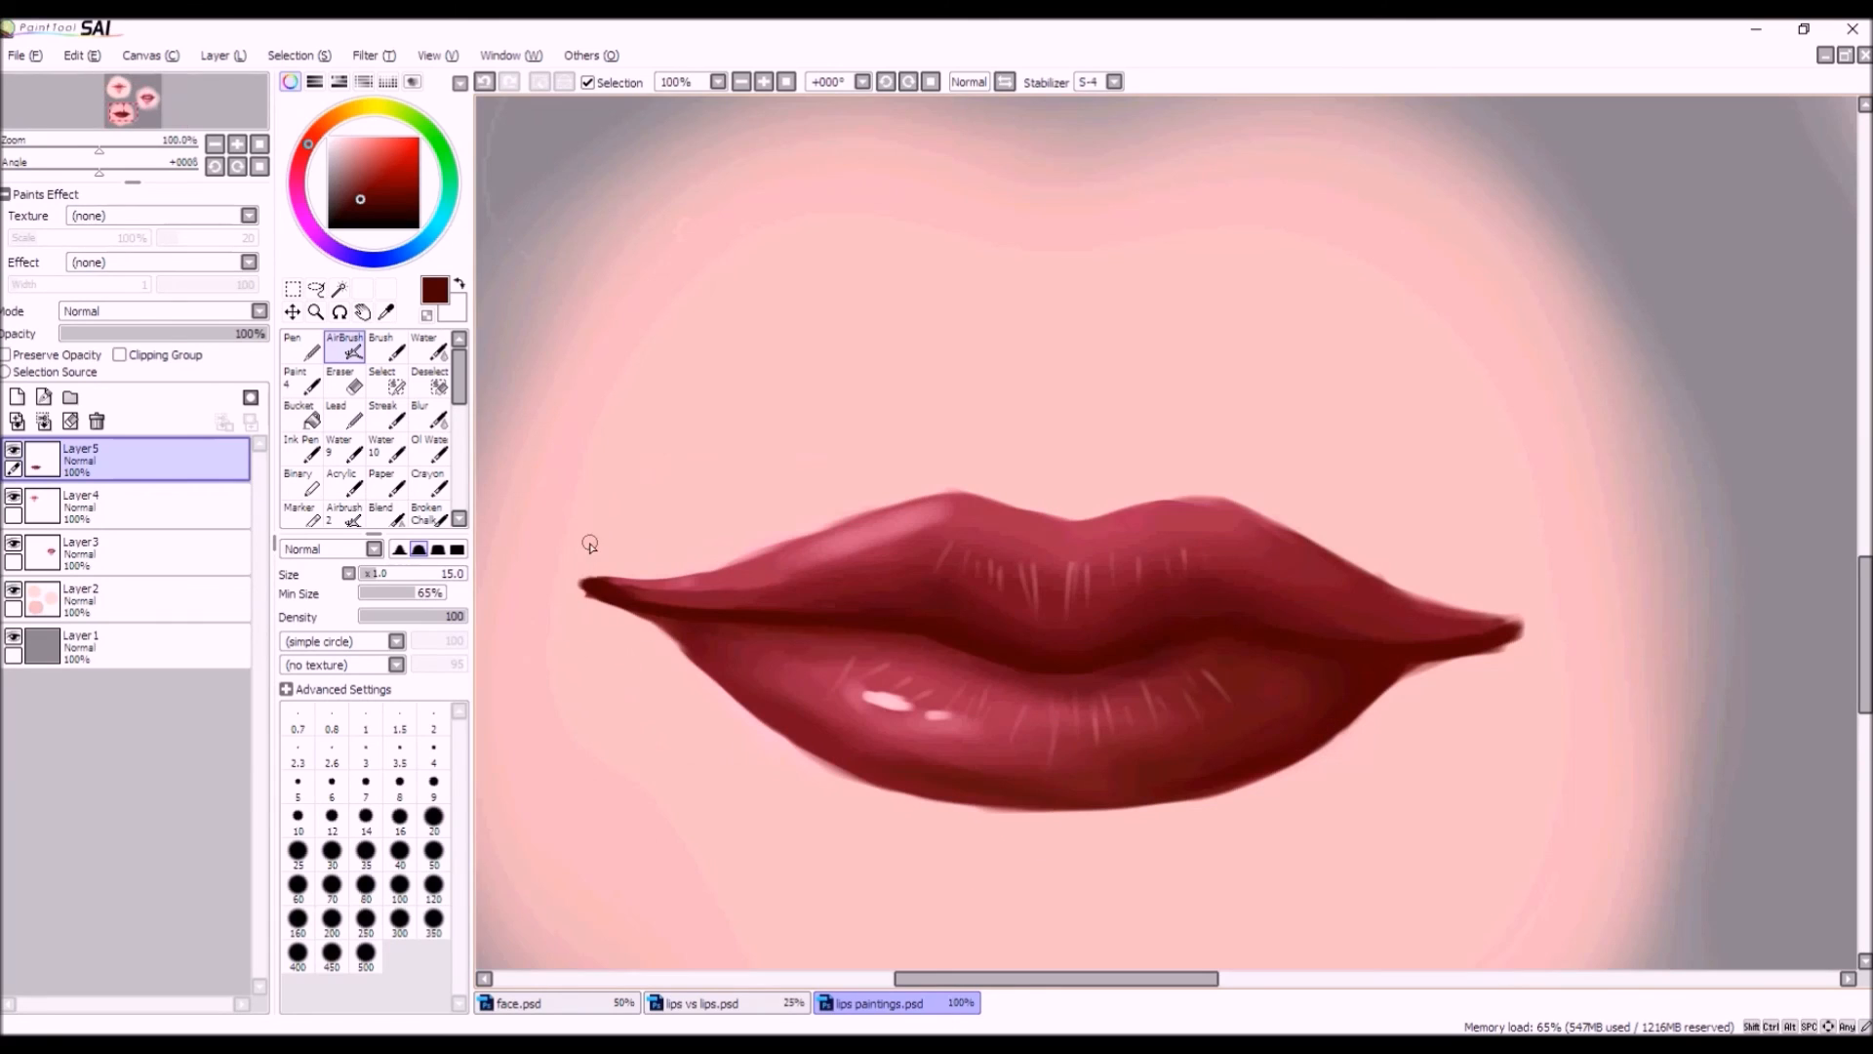
{"action": "key", "text": "e"}
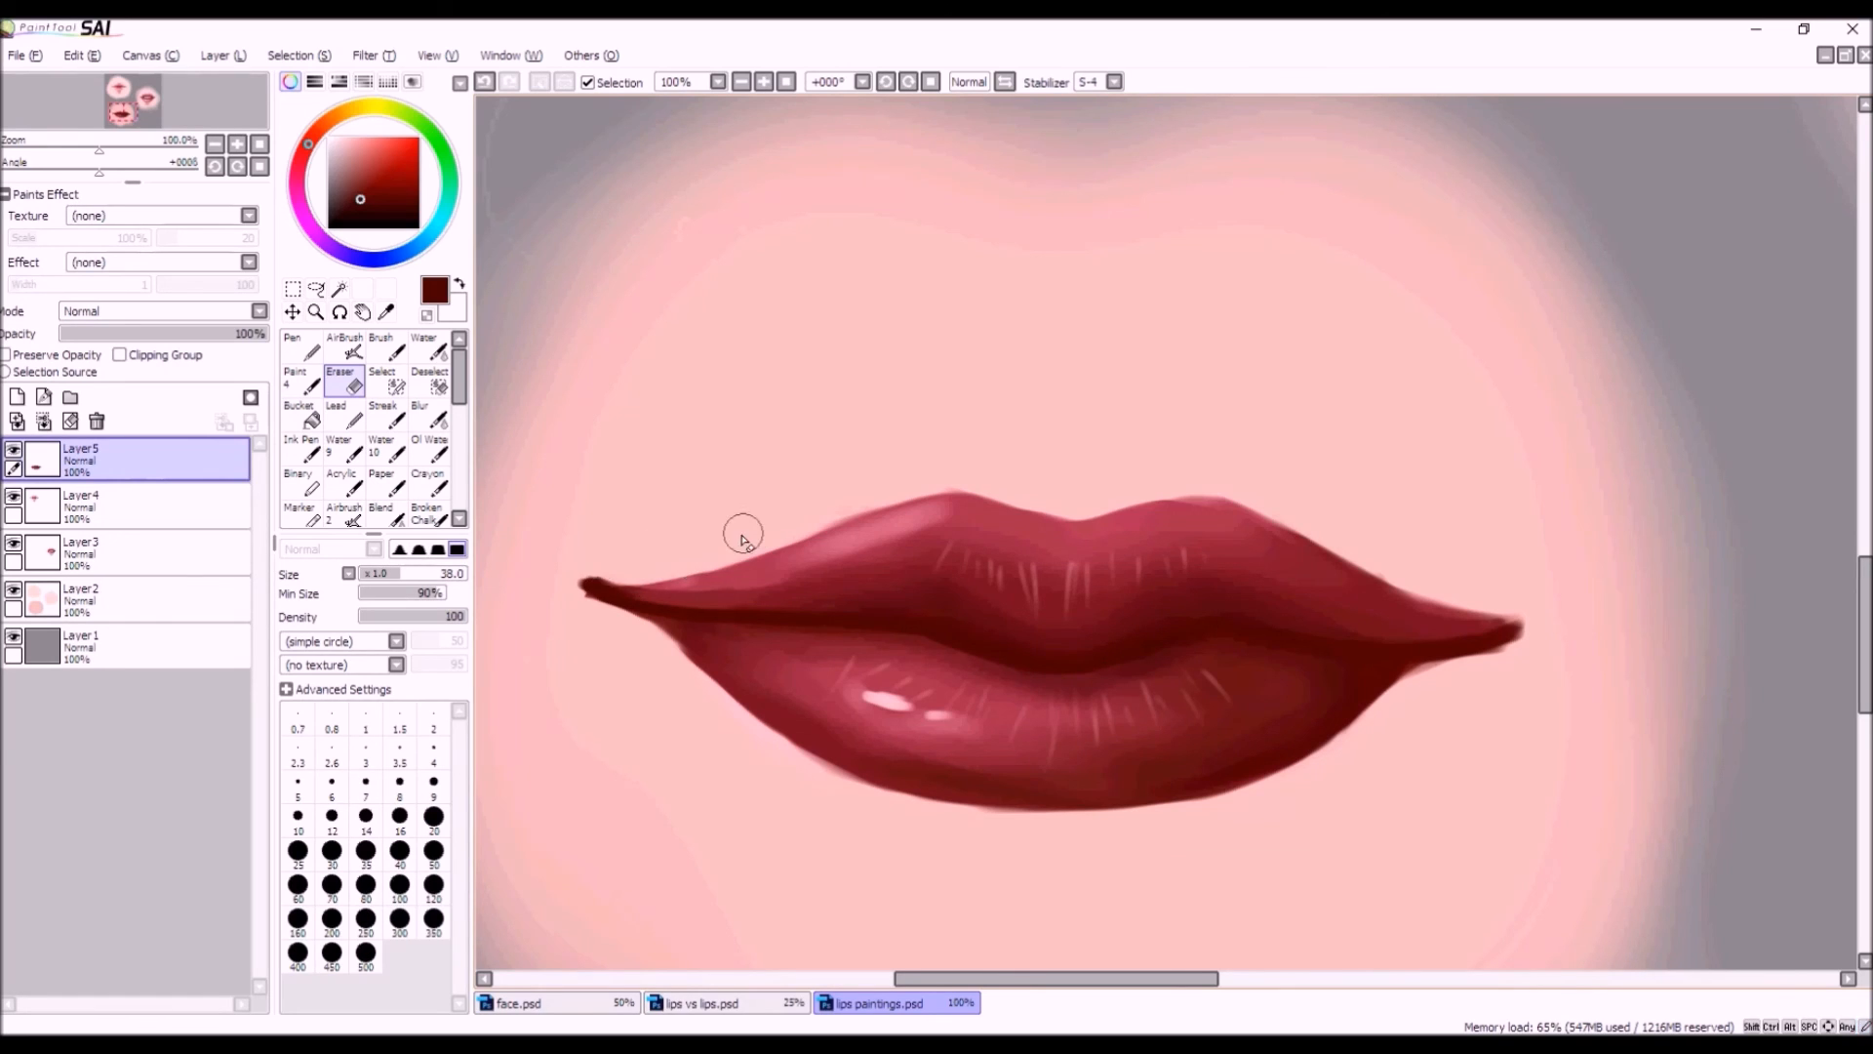
{"action": "scroll", "coordinate": [719, 543], "scroll_direction": "down", "scroll_amount": 4}
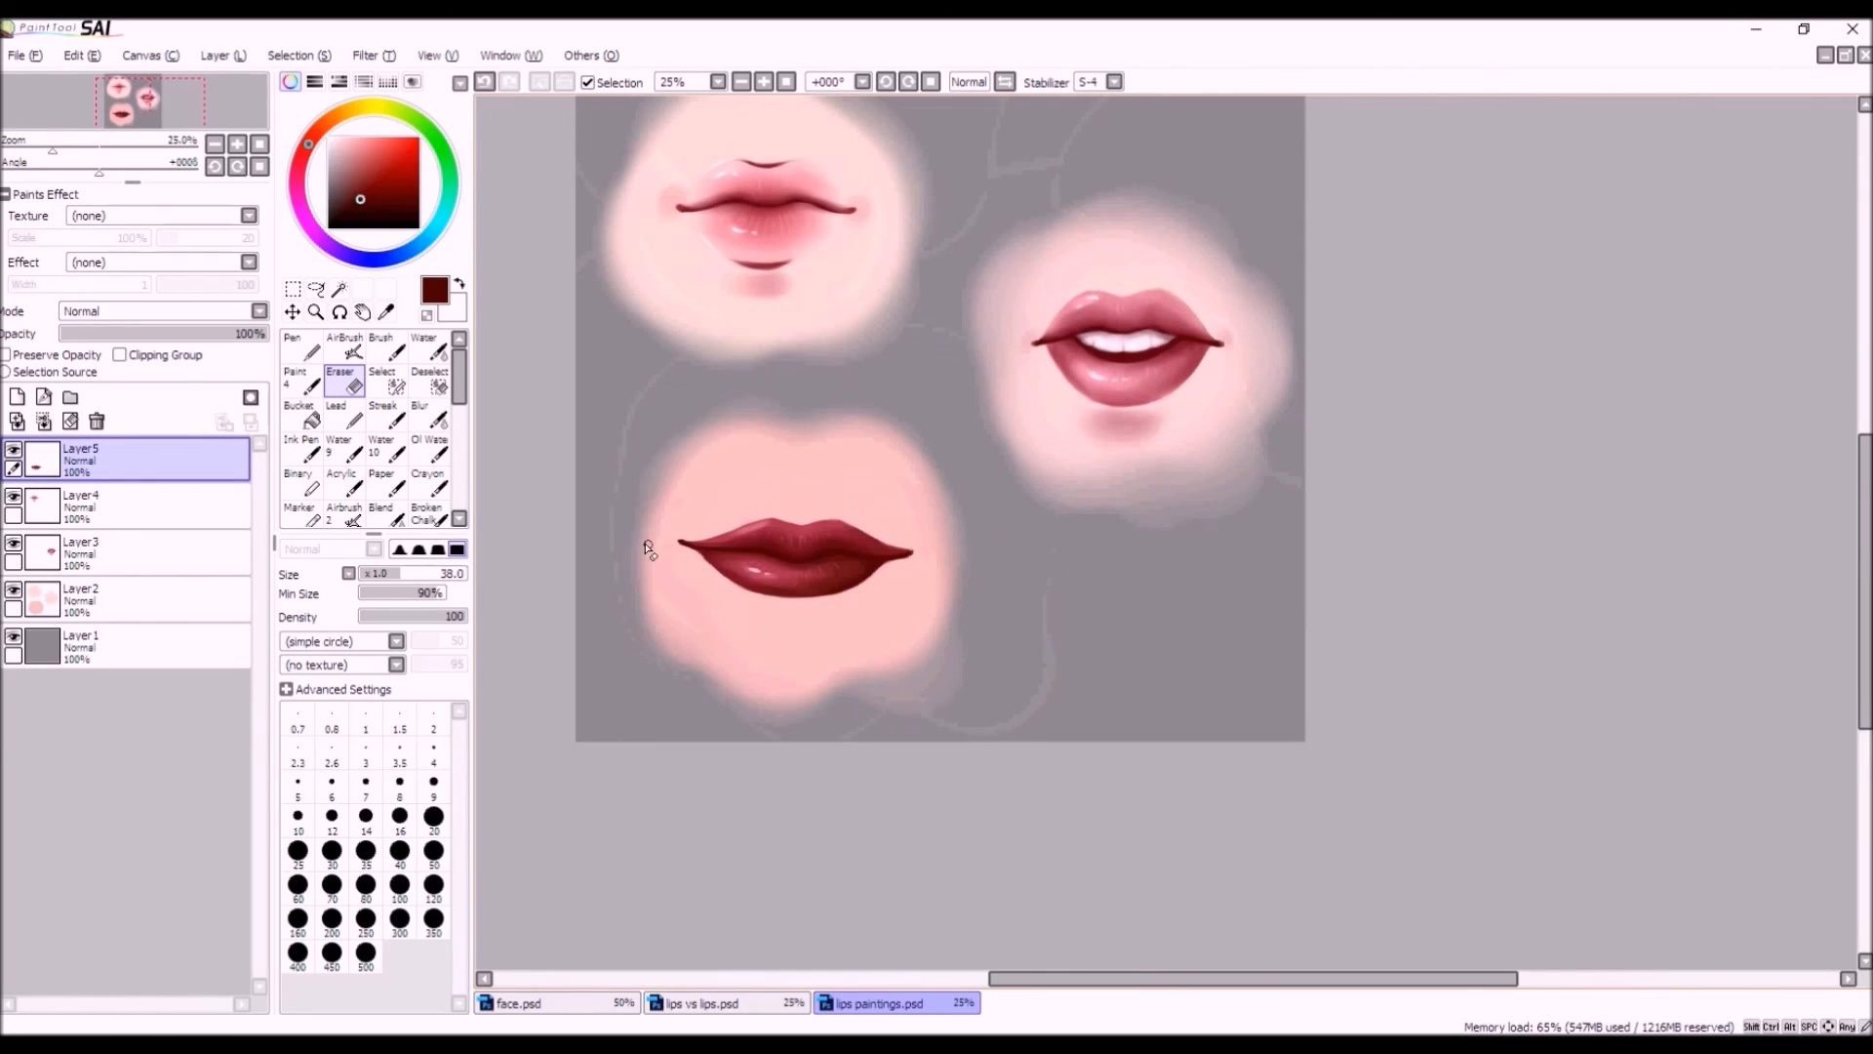
Lasso the left part of the lips and try raising the left mouth corner slightly with Free Deform.
{"action": "scroll", "coordinate": [751, 571], "scroll_direction": "up", "scroll_amount": 2}
{"action": "left_click", "coordinate": [316, 288]}
{"action": "mouse_move", "coordinate": [842, 520]}
{"action": "left_mouse_down"}
{"action": "mouse_move", "coordinate": [805, 497]}
{"action": "mouse_move", "coordinate": [614, 530]}
{"action": "mouse_move", "coordinate": [703, 680]}
{"action": "left_mouse_up"}
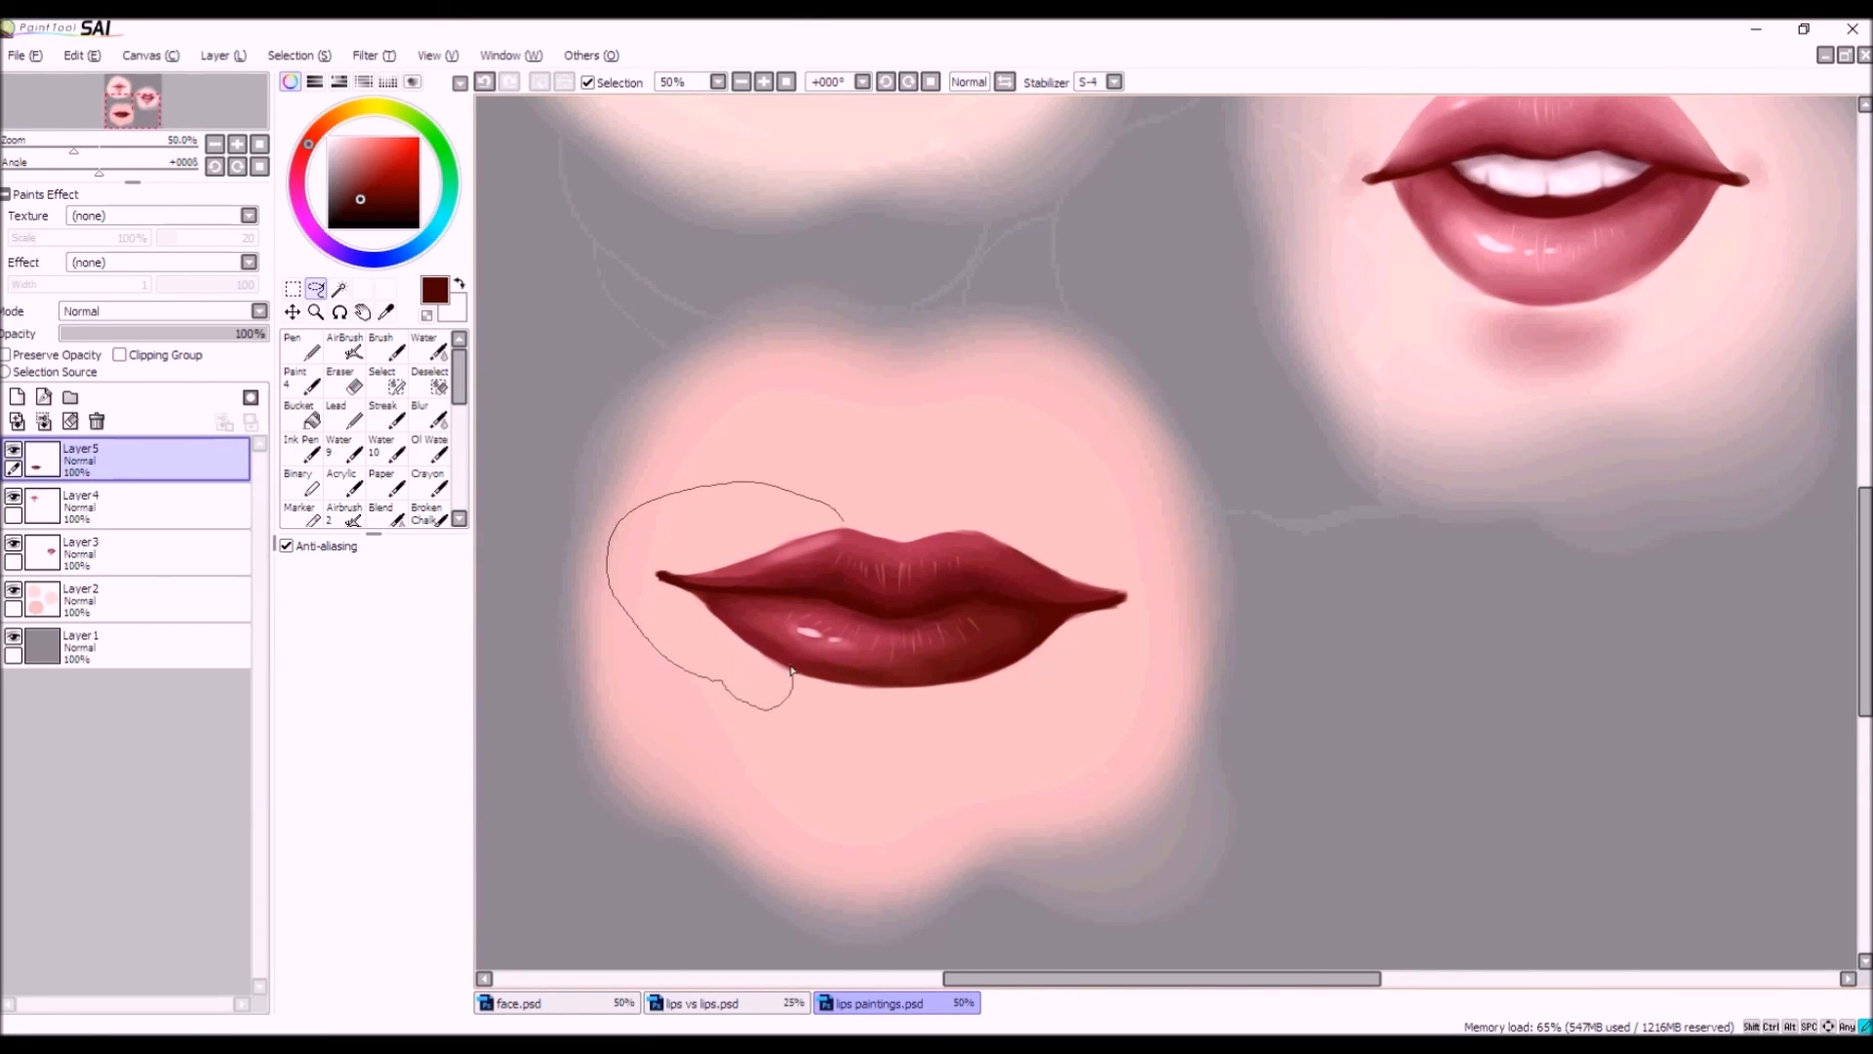
{"action": "left_click_drag", "start_coordinate": [820, 589], "coordinate": [850, 501]}
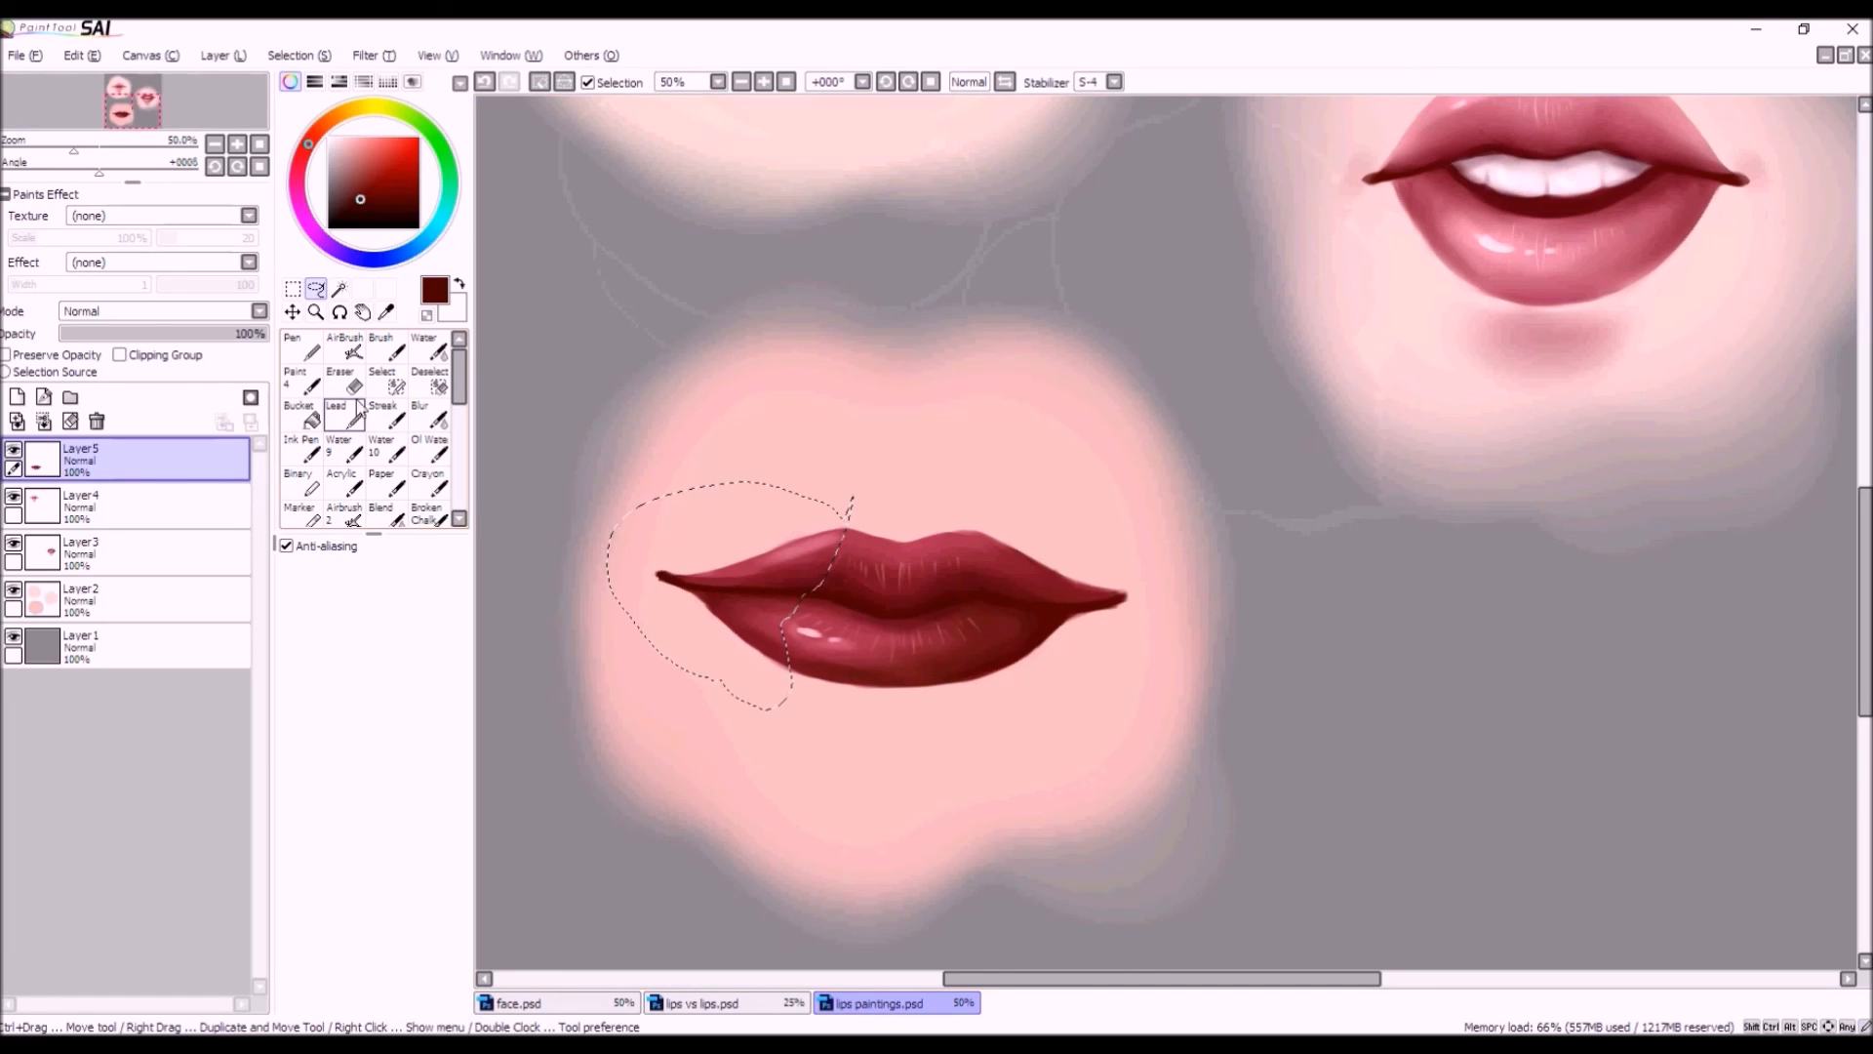
{"action": "key", "text": "ctrl+t"}
{"action": "left_click", "coordinate": [300, 643]}
{"action": "left_click_drag", "start_coordinate": [642, 610], "coordinate": [638, 601]}
{"action": "left_click_drag", "start_coordinate": [848, 606], "coordinate": [855, 605]}
{"action": "left_click_drag", "start_coordinate": [635, 599], "coordinate": [638, 591]}
{"action": "left_click_drag", "start_coordinate": [852, 684], "coordinate": [856, 689]}
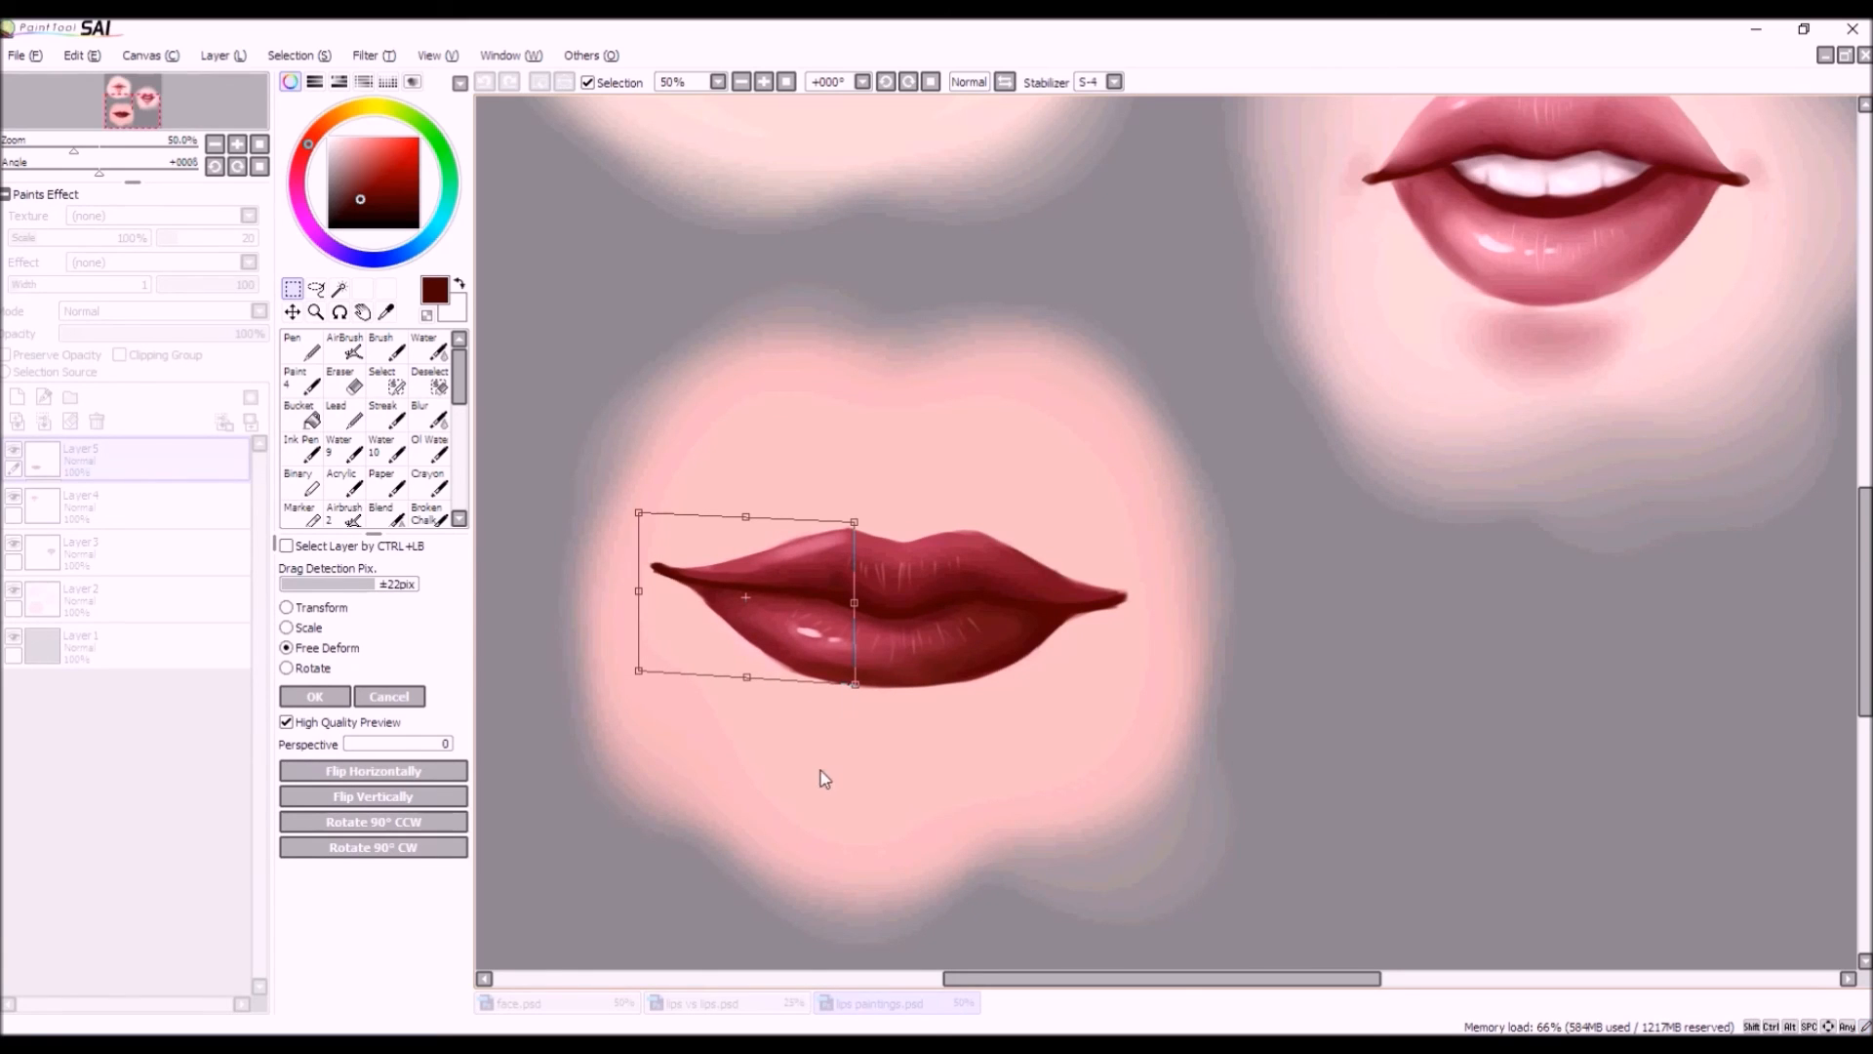
{"action": "left_click", "coordinate": [315, 696]}
{"action": "left_click", "coordinate": [542, 81]}
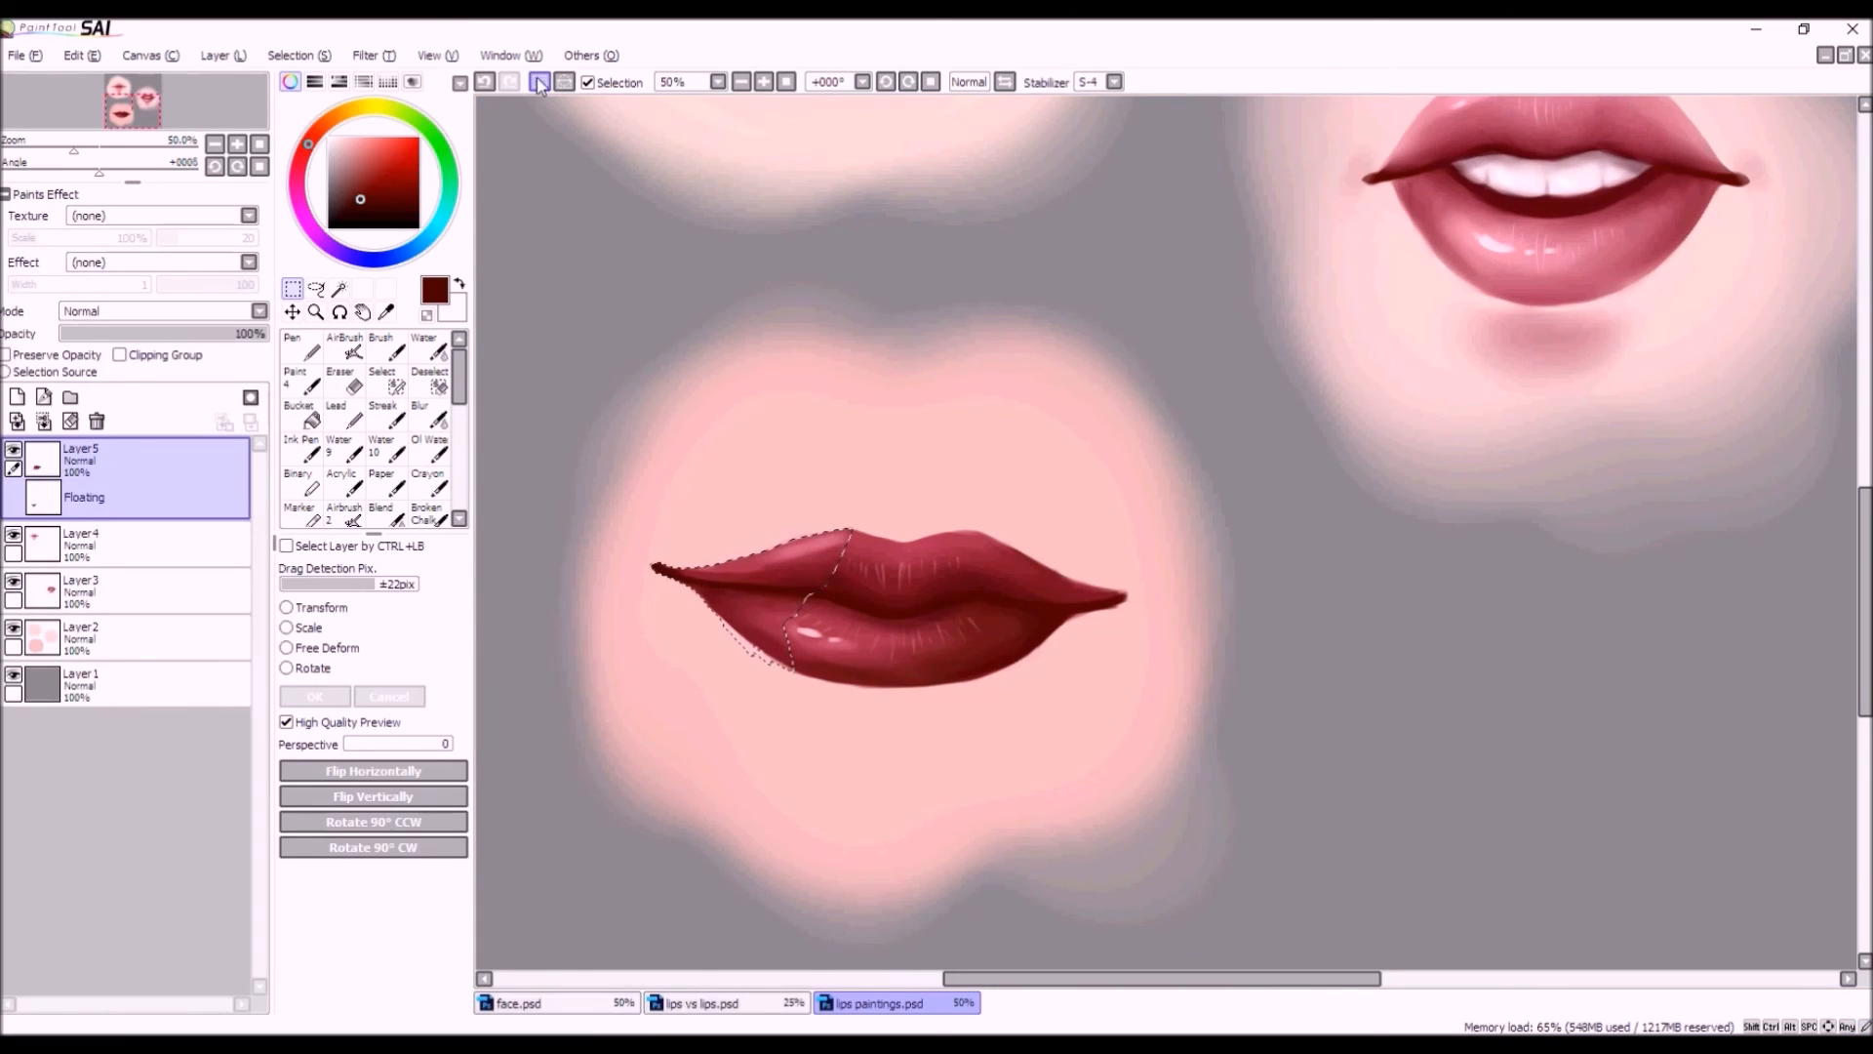
Compare the lips with and without the corner deformation, then undo it and clear the selection.
{"action": "scroll", "coordinate": [802, 496], "scroll_direction": "down", "scroll_amount": 1}
{"action": "scroll", "coordinate": [890, 577], "scroll_direction": "up", "scroll_amount": 1}
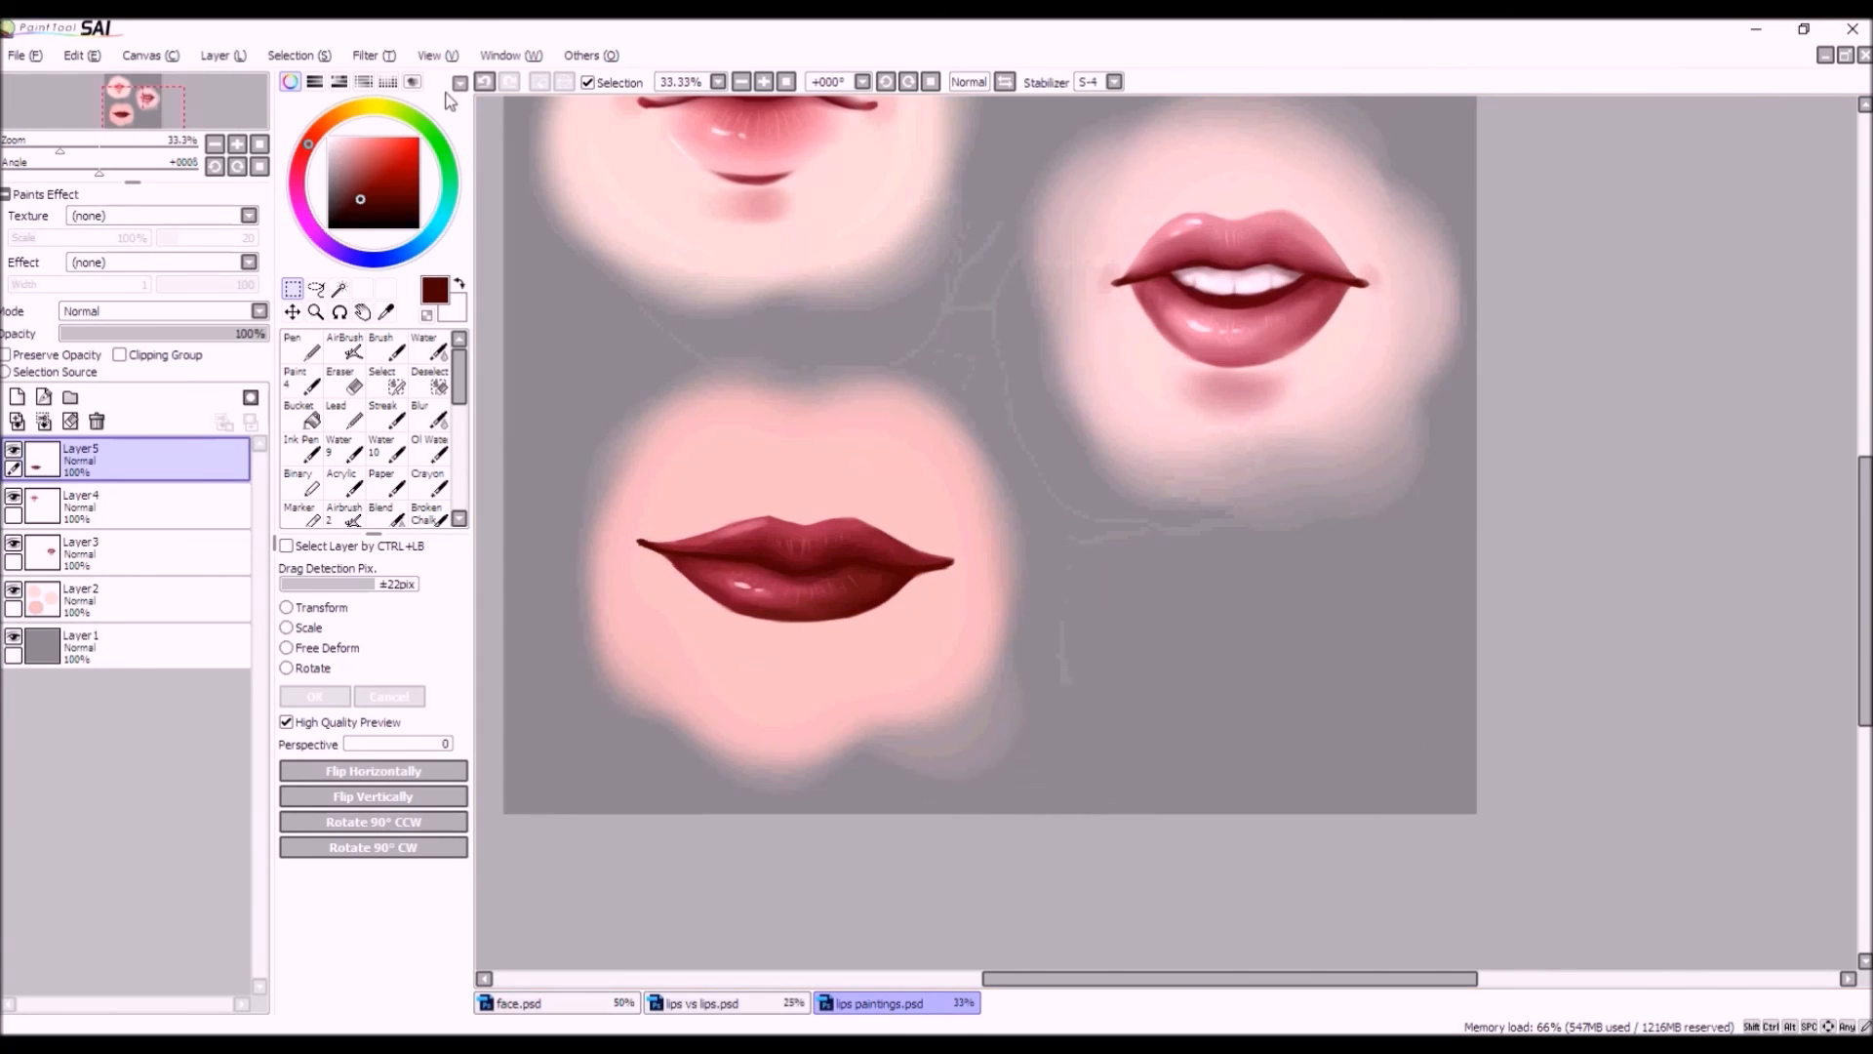
{"action": "left_click", "coordinate": [484, 81]}
{"action": "left_click", "coordinate": [483, 81]}
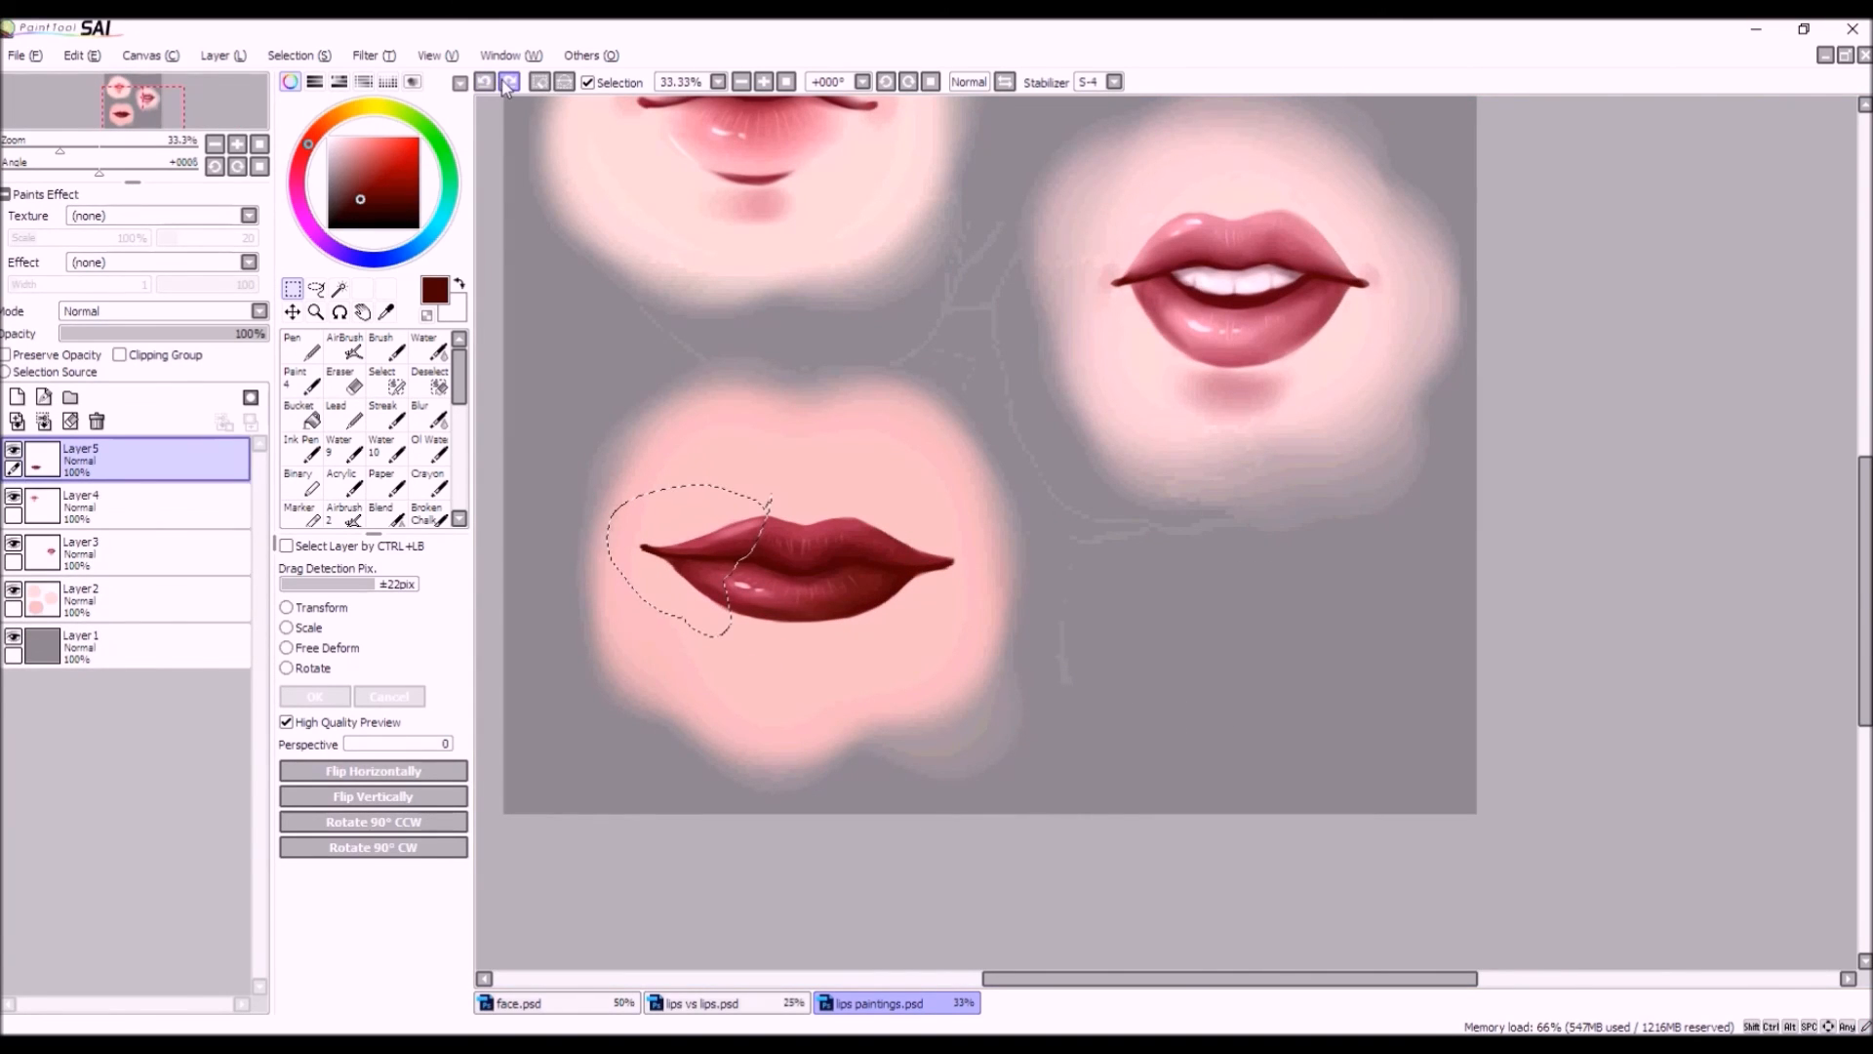
{"action": "left_click", "coordinate": [508, 82]}
{"action": "left_click", "coordinate": [538, 83]}
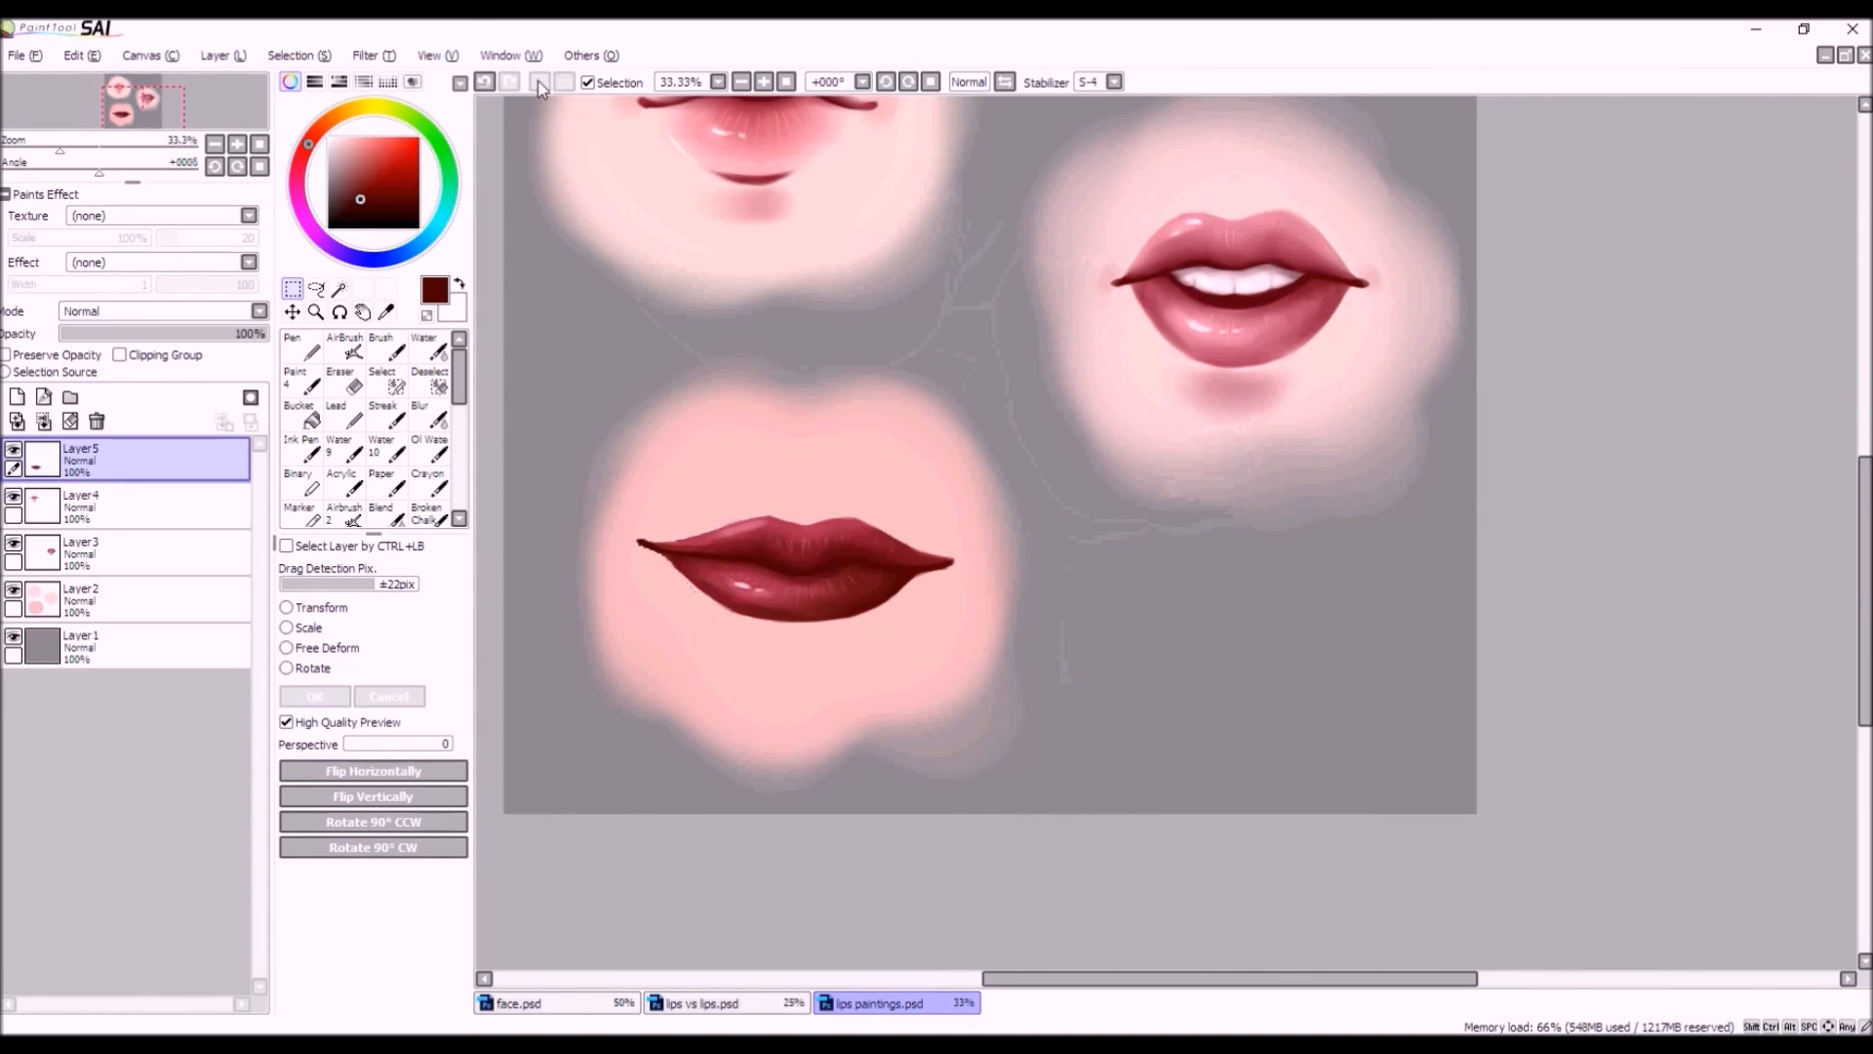
{"action": "left_click", "coordinate": [484, 81]}
{"action": "left_click", "coordinate": [483, 81]}
{"action": "left_click", "coordinate": [538, 83]}
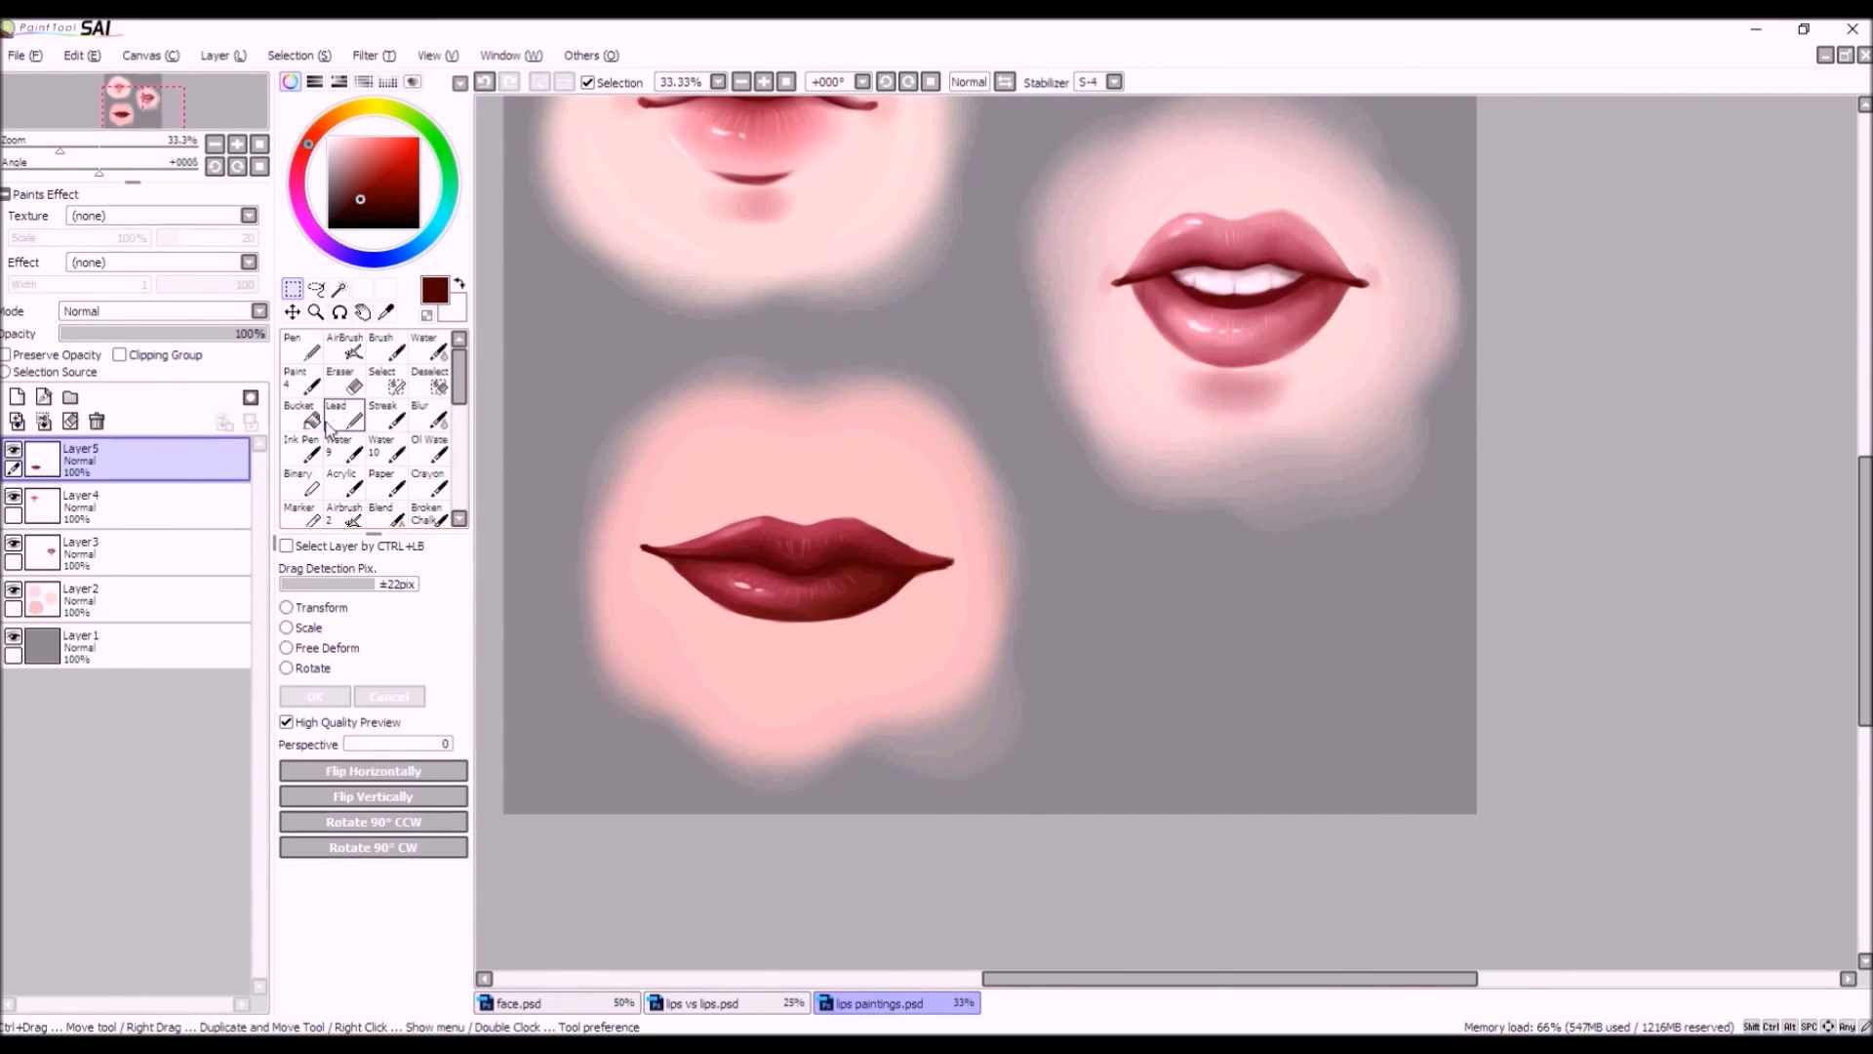
Sample crimson from the upper lip's right peak and airbrush it along the right slope at size 37.
{"action": "left_click", "coordinate": [869, 525], "text": "alt"}
{"action": "left_click", "coordinate": [836, 524], "text": "alt"}
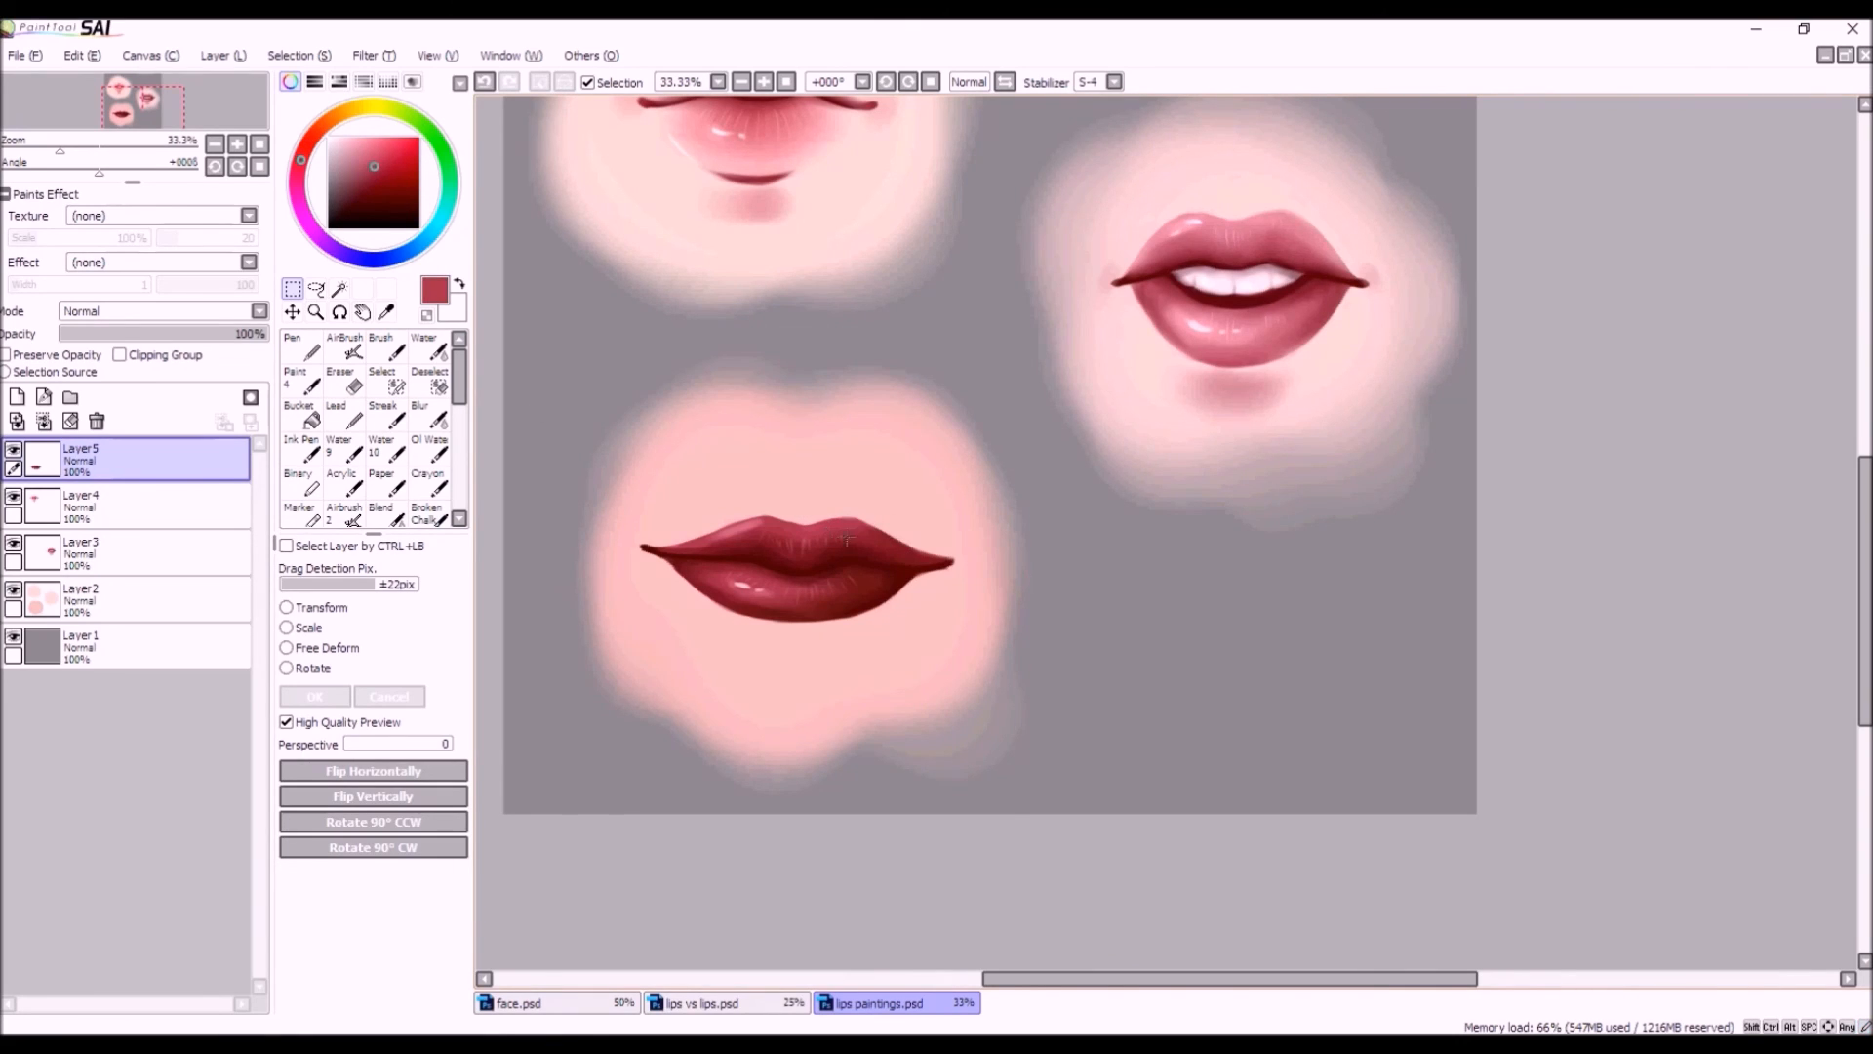
{"action": "key", "text": "v"}
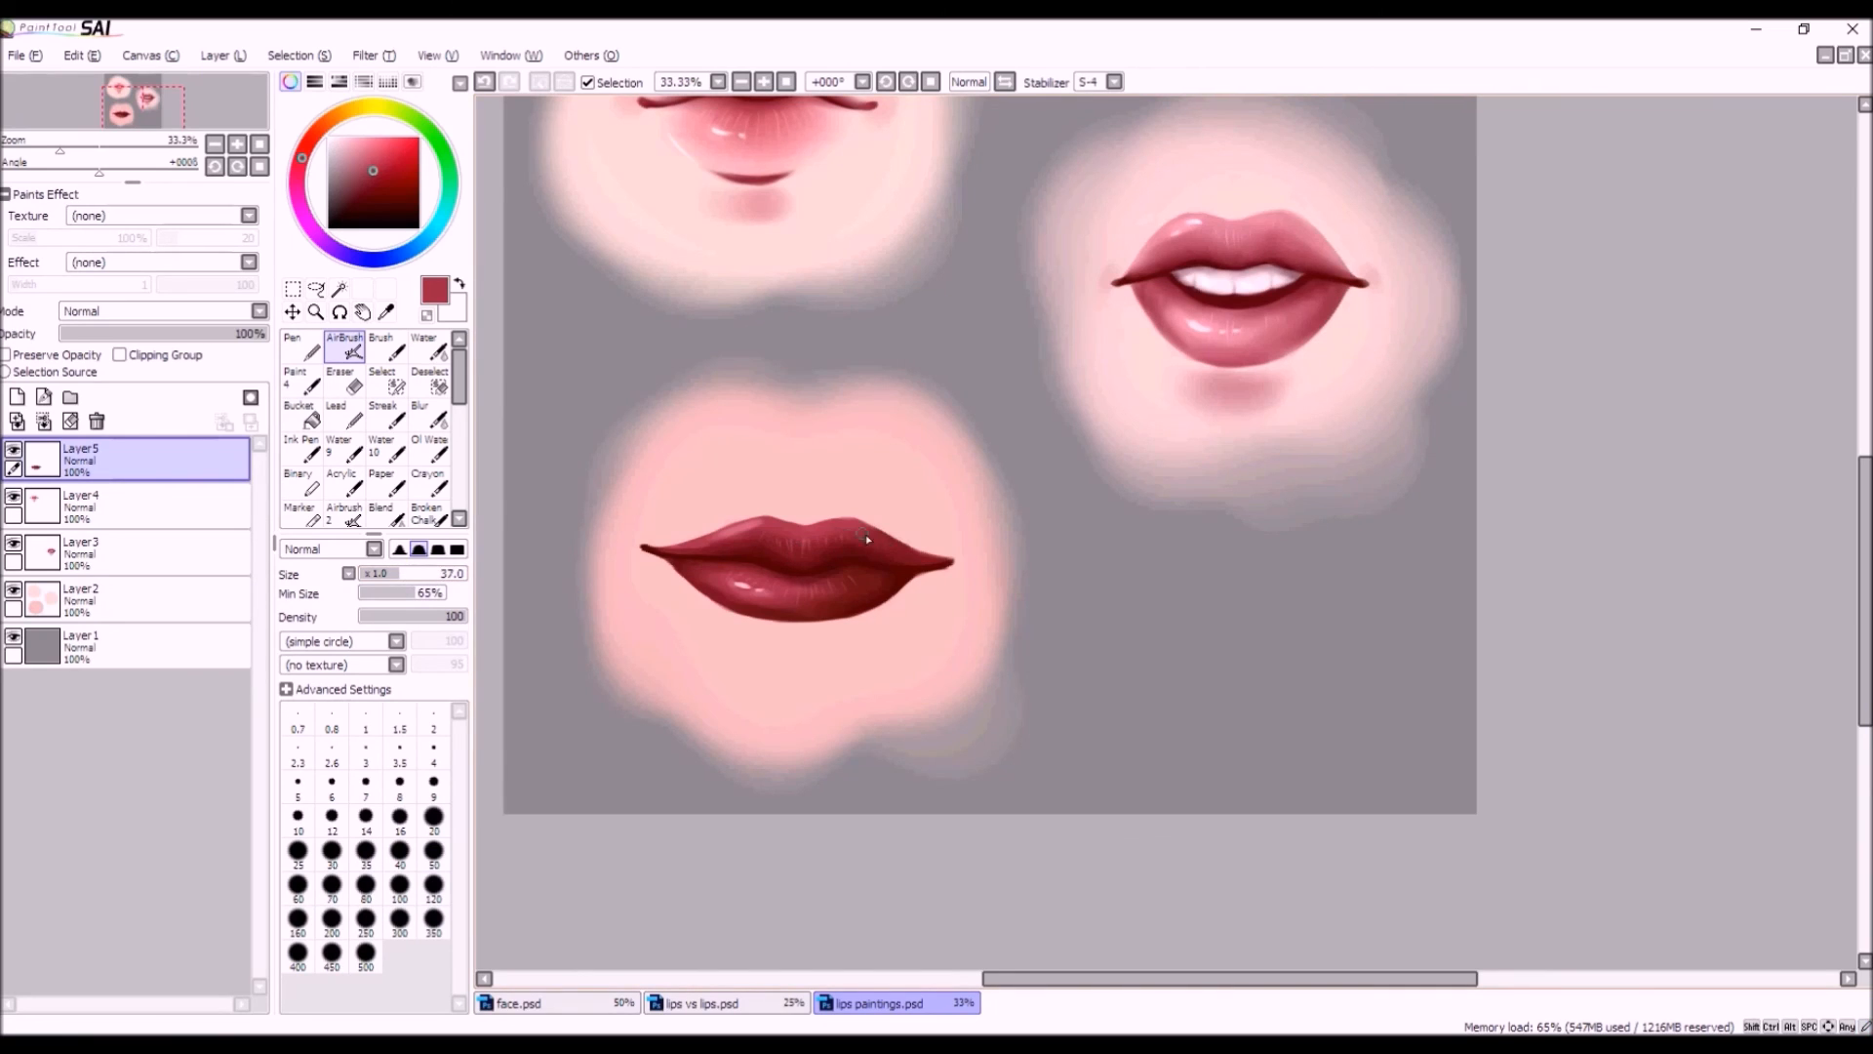
{"action": "mouse_move", "coordinate": [875, 541]}
{"action": "left_mouse_down"}
{"action": "mouse_move", "coordinate": [917, 555]}
{"action": "mouse_move", "coordinate": [903, 544]}
{"action": "left_mouse_up"}
{"action": "left_click", "coordinate": [485, 81]}
{"action": "left_click_drag", "start_coordinate": [857, 531], "coordinate": [923, 557]}
{"action": "left_click", "coordinate": [430, 347]}
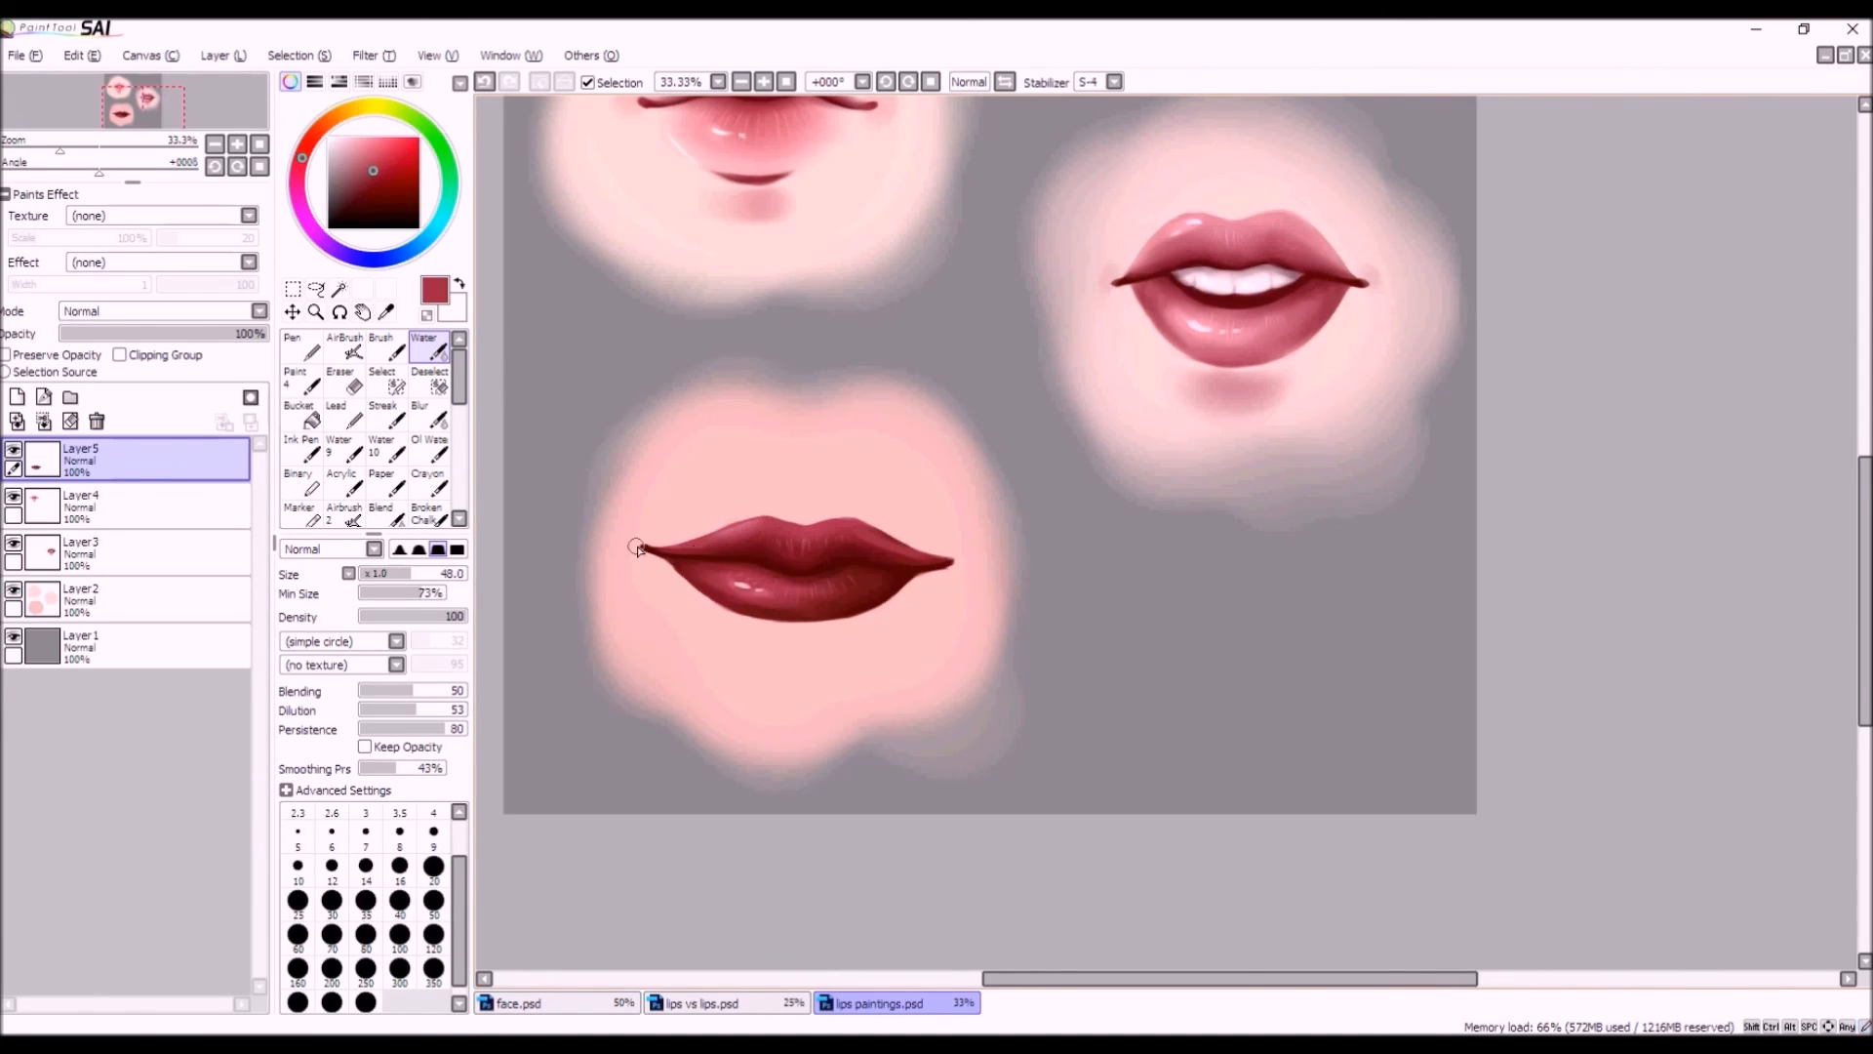
Mix a light pink and airbrush a soft highlight on the upper lip's left peak at size 38.
{"action": "left_click", "coordinate": [344, 347]}
{"action": "left_click", "coordinate": [354, 137]}
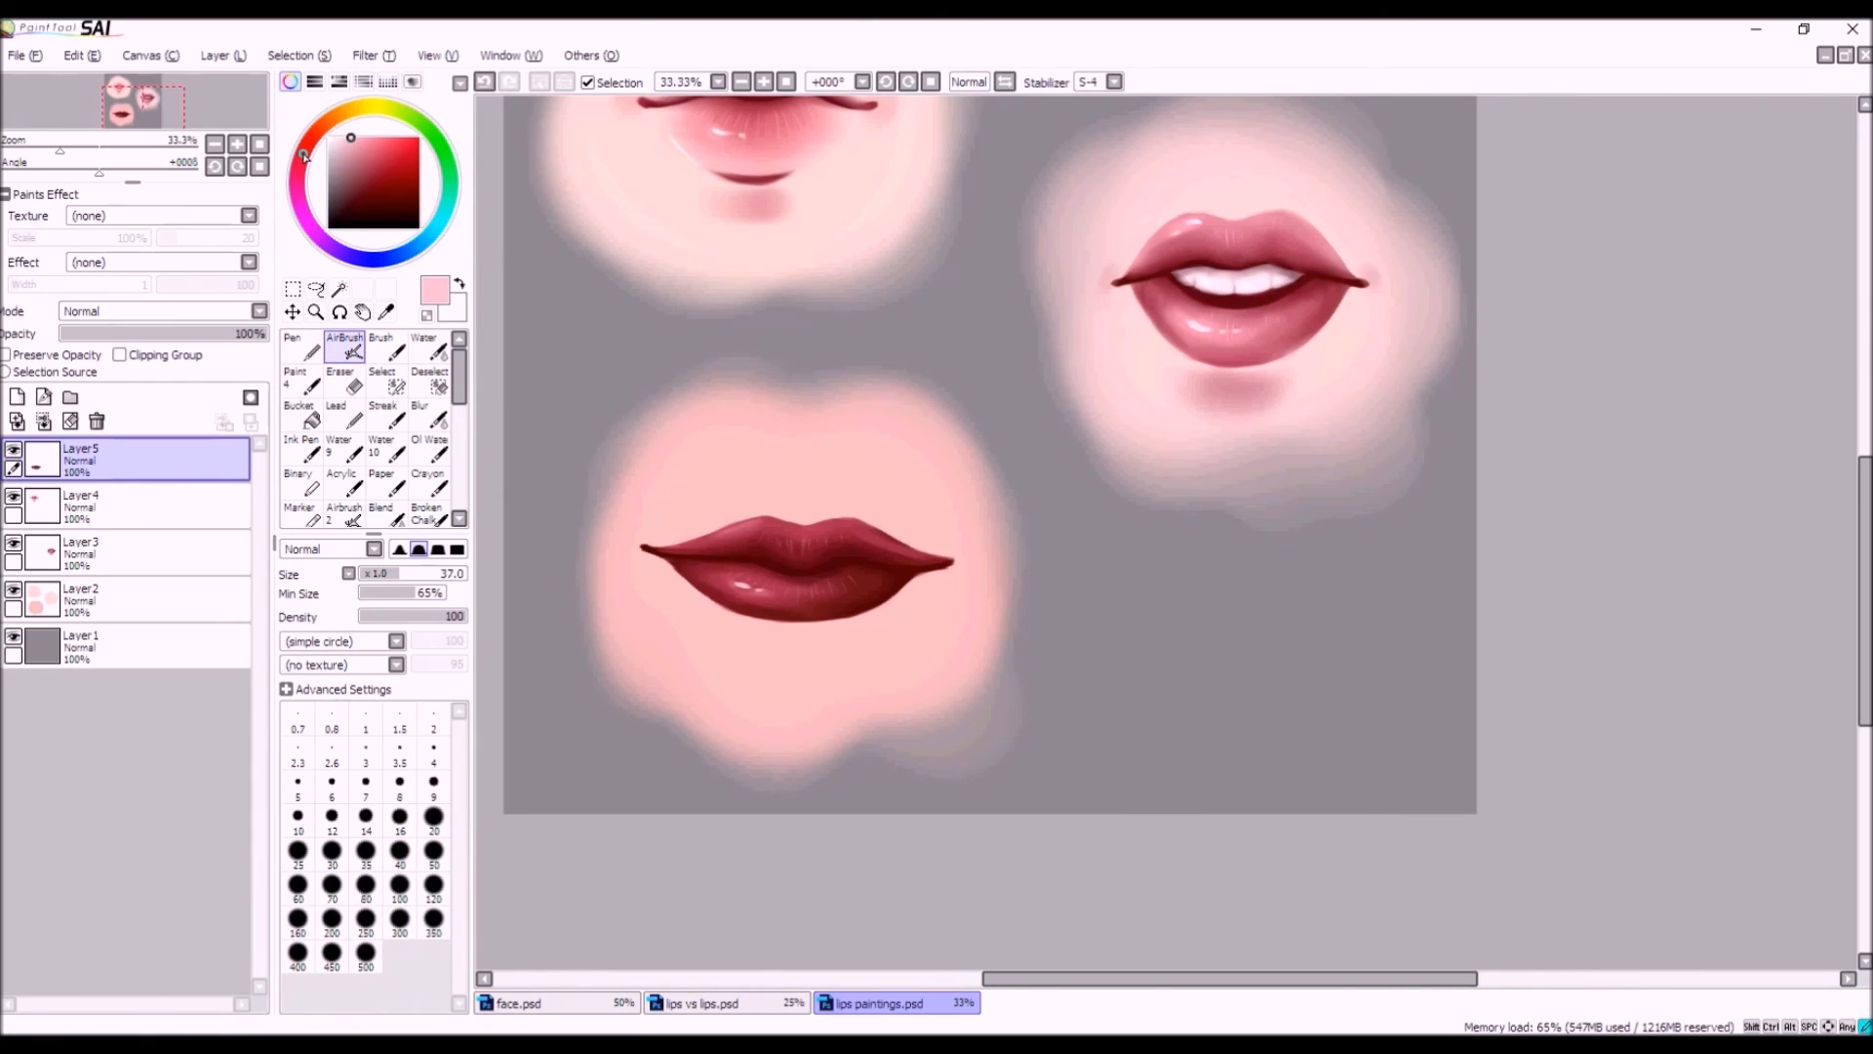
{"action": "left_click", "coordinate": [417, 574]}
{"action": "left_click", "coordinate": [361, 149]}
{"action": "key", "text": "ctrl+z"}
{"action": "left_click_drag", "start_coordinate": [774, 530], "coordinate": [782, 534]}
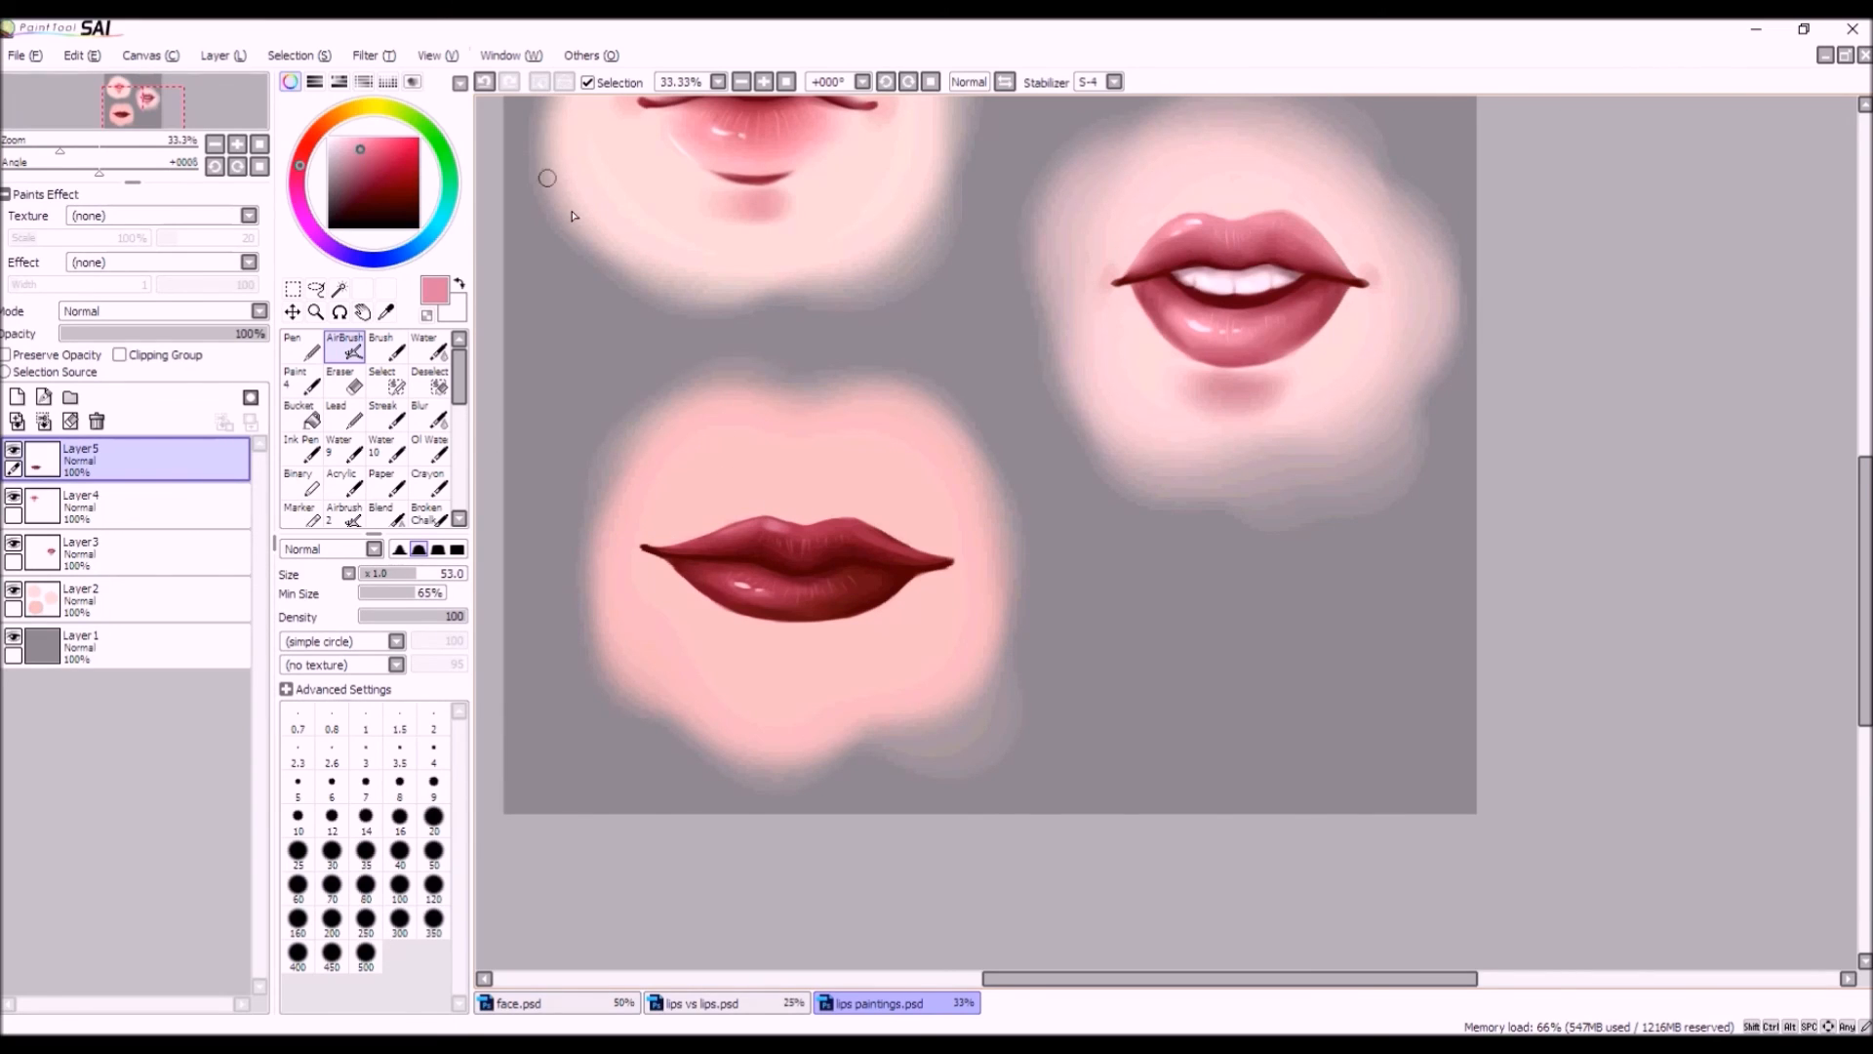
{"action": "left_click", "coordinate": [485, 82]}
{"action": "left_click", "coordinate": [400, 574]}
{"action": "left_click_drag", "start_coordinate": [777, 530], "coordinate": [785, 543]}
Preview the lips in grayscale with Brightness and Contrast at Color Deepen -100 to examine their values.
{"action": "left_click", "coordinate": [375, 56]}
{"action": "left_click", "coordinate": [380, 100]}
{"action": "left_click_drag", "start_coordinate": [380, 227], "coordinate": [164, 283]}
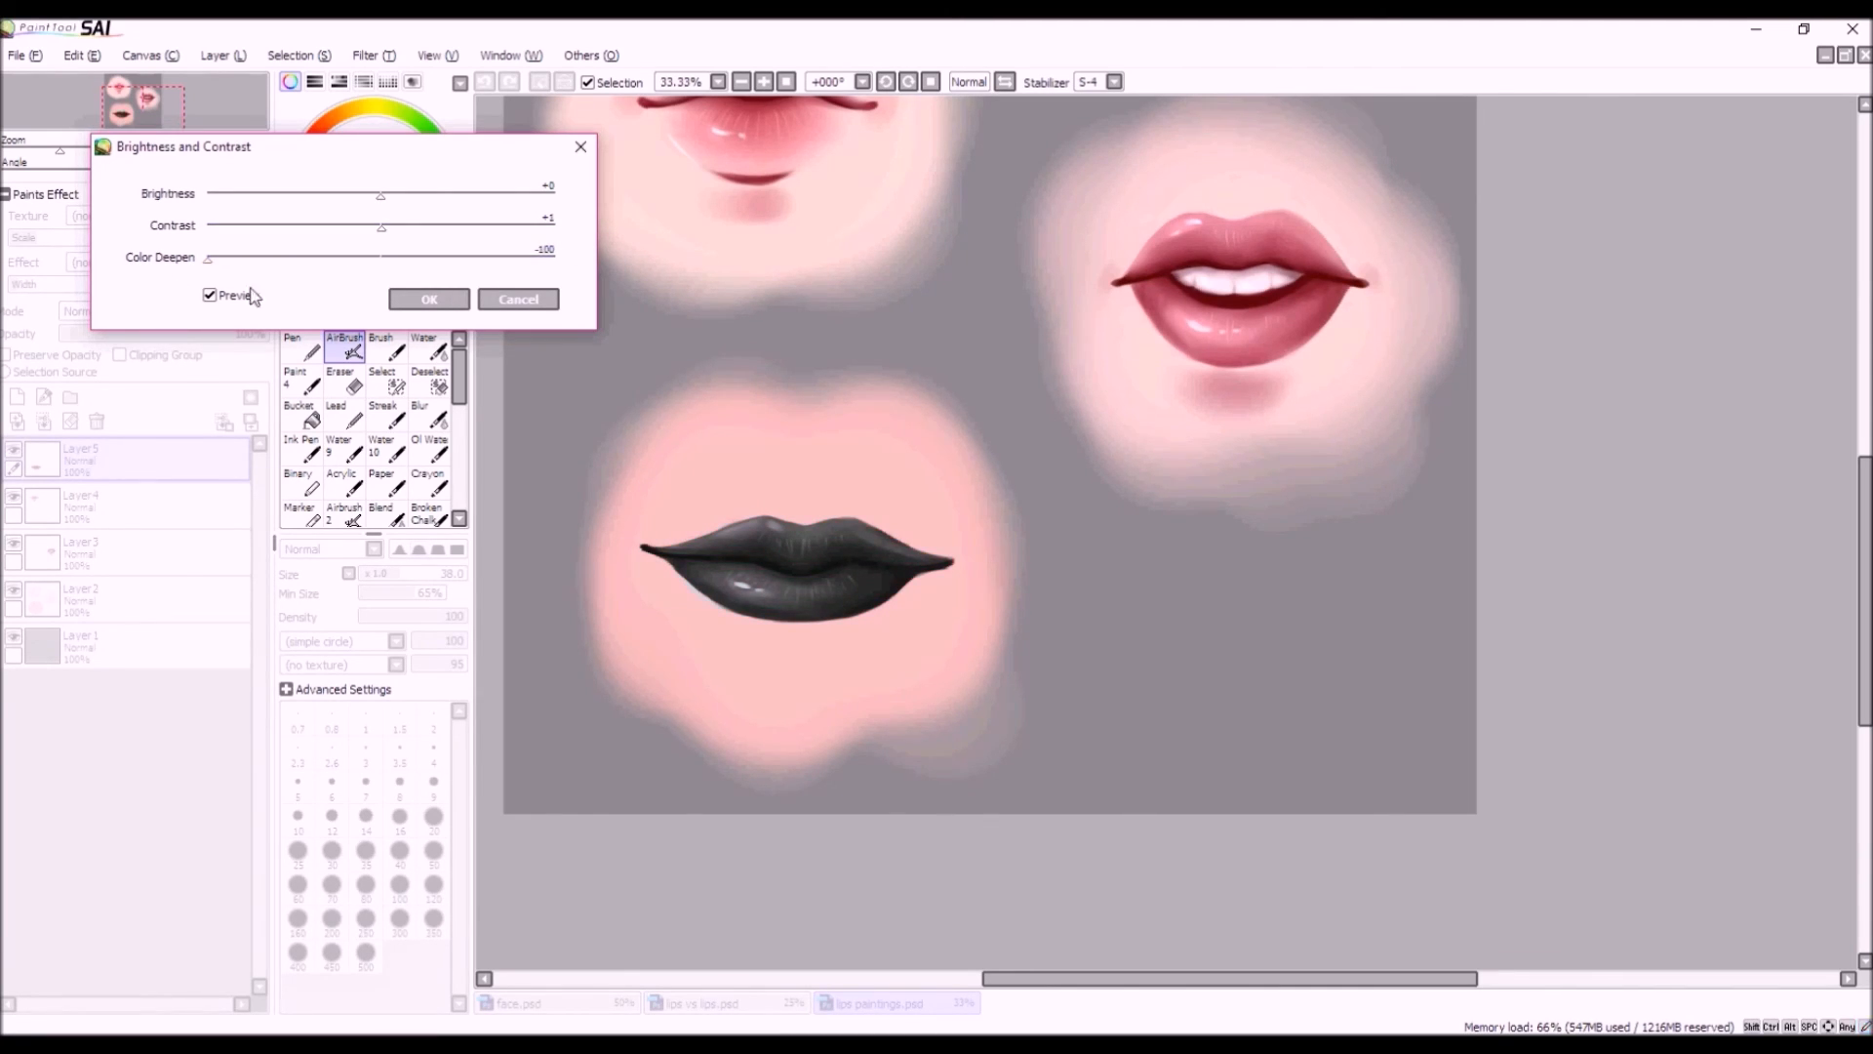
{"action": "scroll", "coordinate": [839, 629], "scroll_direction": "down", "scroll_amount": 3}
{"action": "scroll", "coordinate": [839, 624], "scroll_direction": "up", "scroll_amount": 1}
{"action": "scroll", "coordinate": [837, 611], "scroll_direction": "up", "scroll_amount": 4}
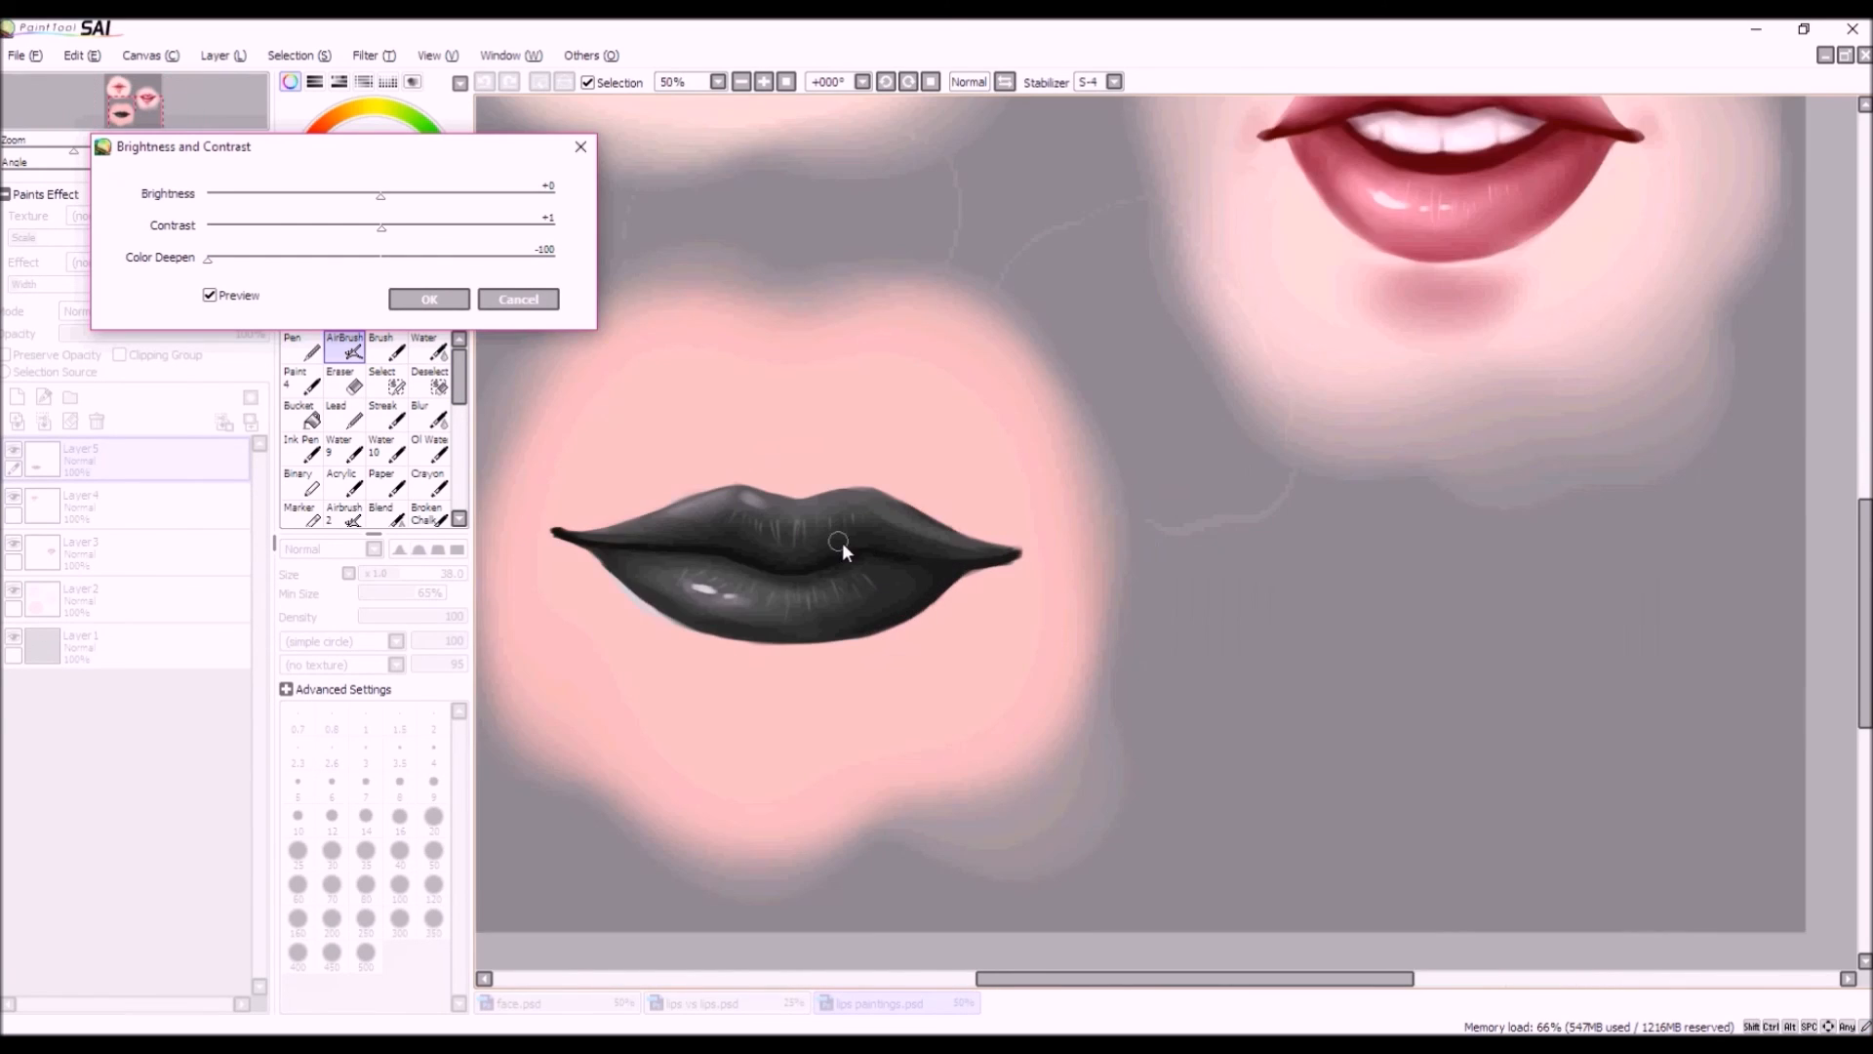
{"action": "scroll", "coordinate": [841, 542], "scroll_direction": "down", "scroll_amount": 2}
{"action": "scroll", "coordinate": [771, 583], "scroll_direction": "up", "scroll_amount": 1}
Adjust the lips layer to brightness +23, contrast +16 and Color Deepen -18.
{"action": "left_click", "coordinate": [380, 257]}
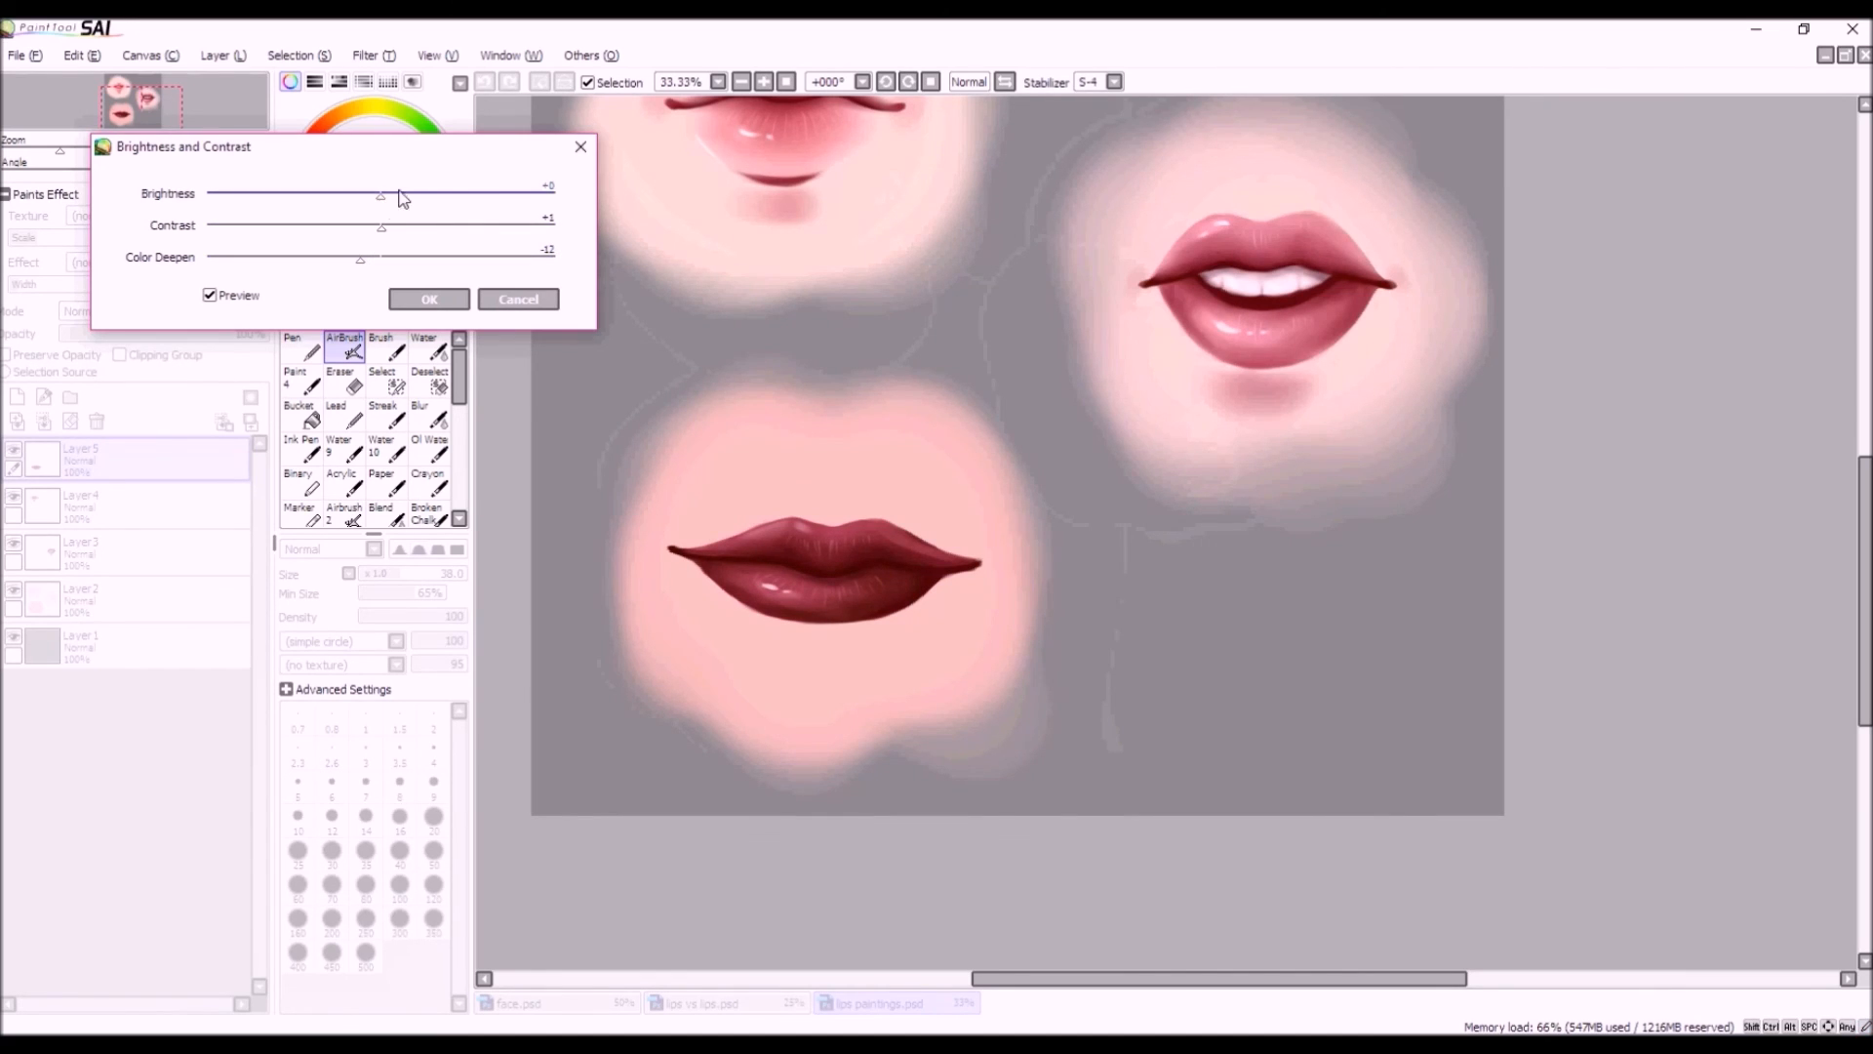
{"action": "left_click_drag", "start_coordinate": [382, 196], "coordinate": [420, 200]}
{"action": "left_click_drag", "start_coordinate": [362, 262], "coordinate": [420, 243]}
{"action": "left_click", "coordinate": [357, 262]}
{"action": "left_click_drag", "start_coordinate": [343, 264], "coordinate": [349, 261]}
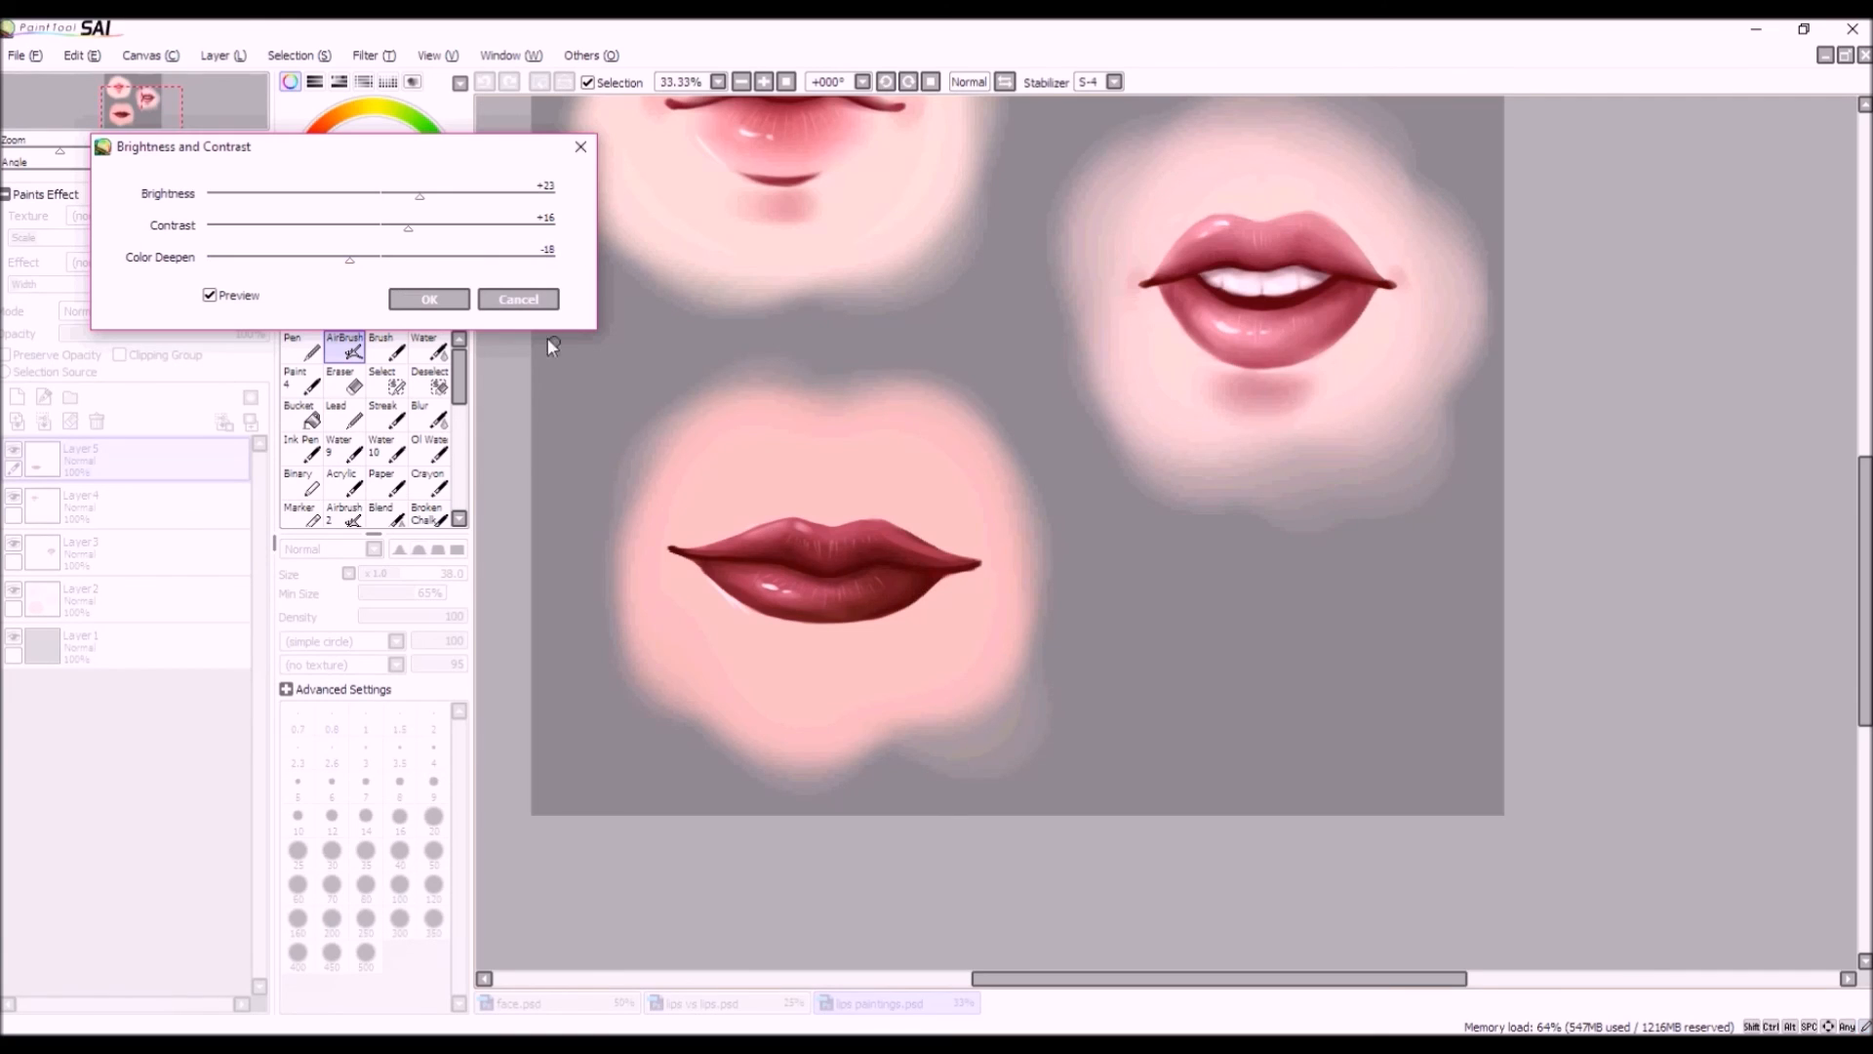
{"action": "scroll", "coordinate": [876, 530], "scroll_direction": "down", "scroll_amount": 3}
{"action": "scroll", "coordinate": [872, 611], "scroll_direction": "up", "scroll_amount": 2}
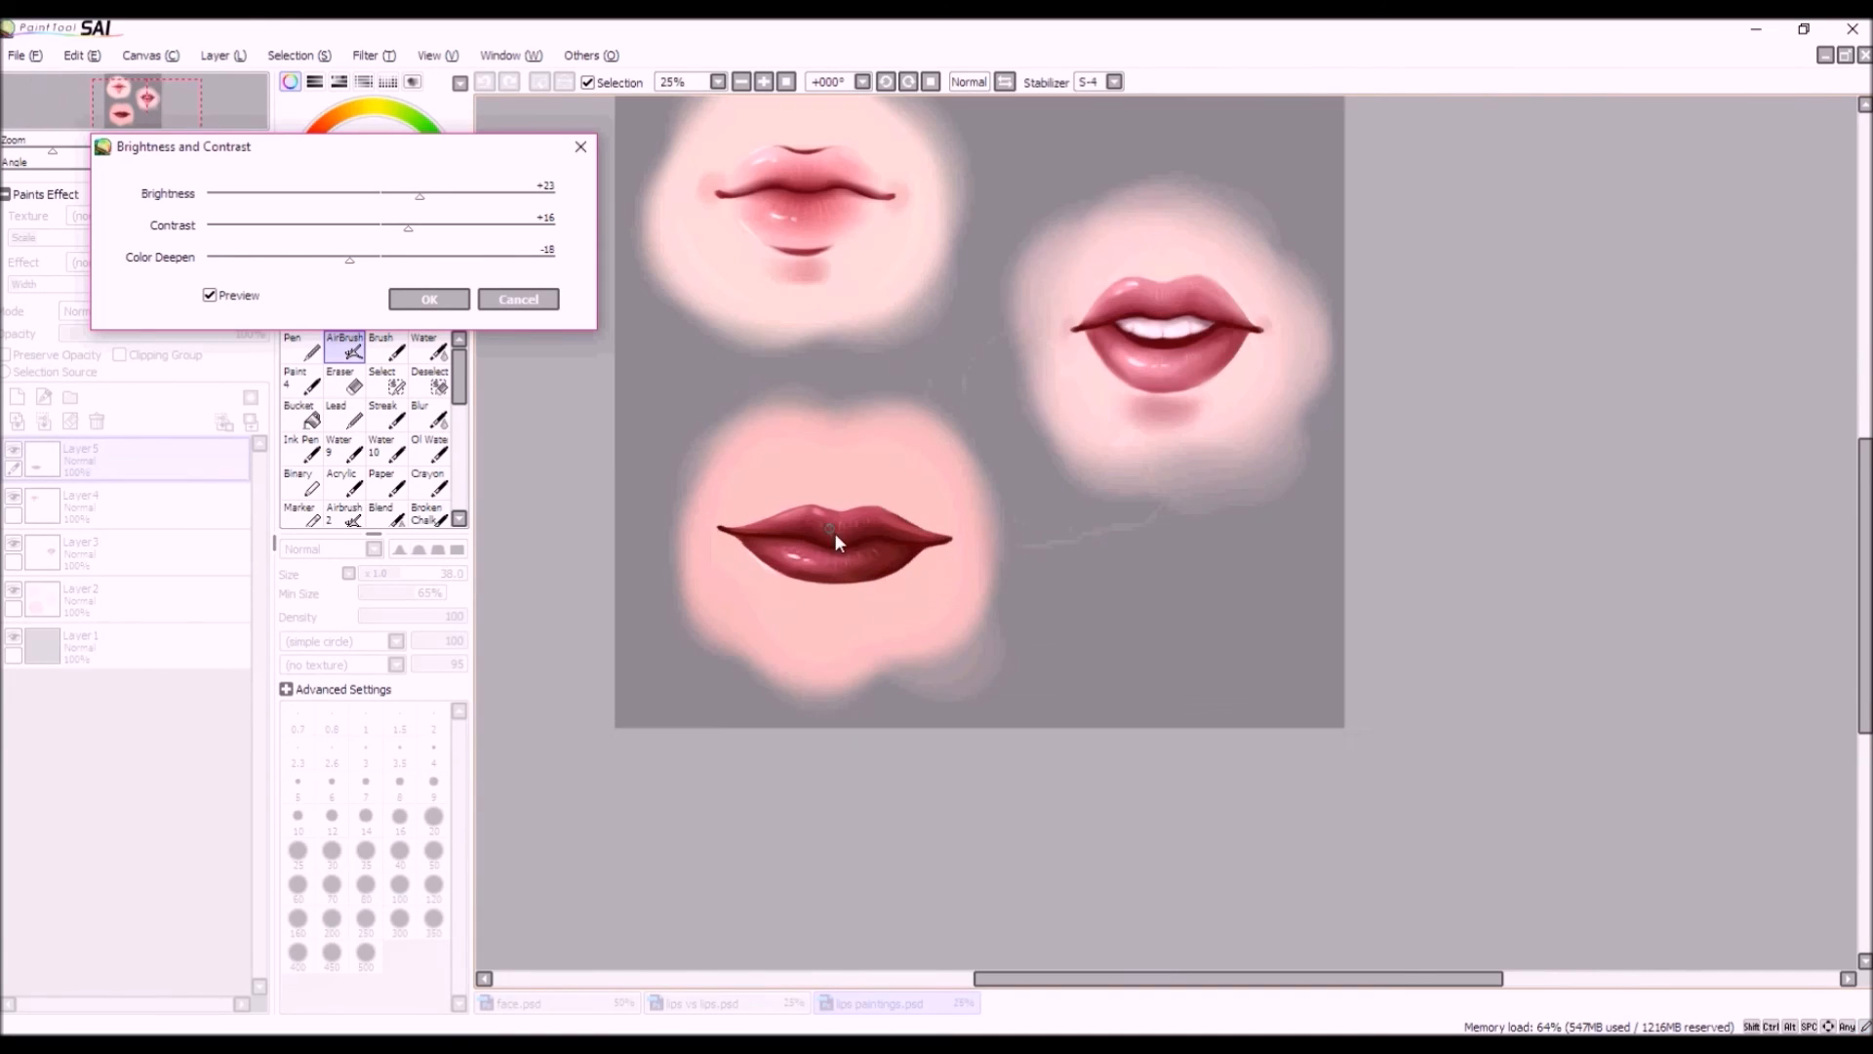
{"action": "left_click", "coordinate": [429, 298]}
Compare the lips before and after the brightness and contrast adjustment by undoing and redoing it, keeping the adjustment.
{"action": "left_click", "coordinate": [484, 83]}
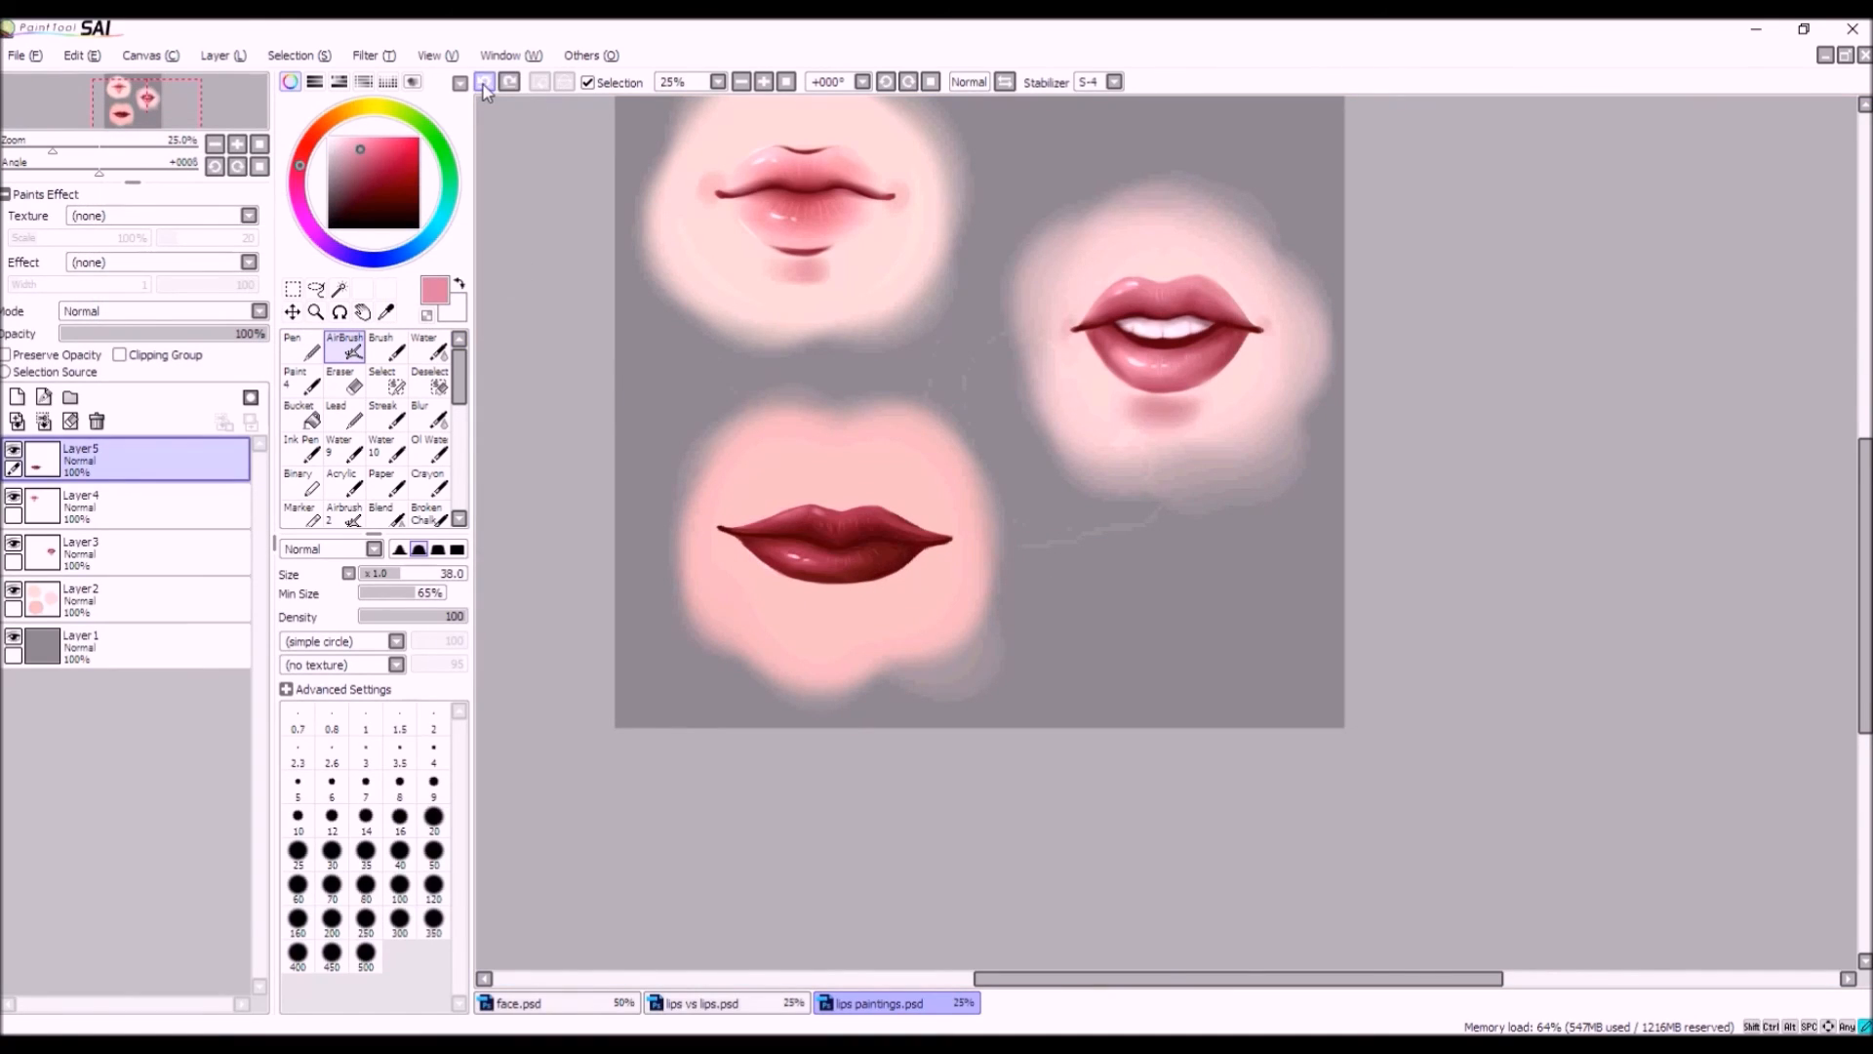
{"action": "left_click", "coordinate": [508, 84]}
{"action": "left_click", "coordinate": [483, 83]}
{"action": "left_click", "coordinate": [508, 84]}
{"action": "left_click", "coordinate": [484, 83]}
{"action": "left_click", "coordinate": [508, 84]}
Sample dark red from the upper lip, lower the airbrush density to 86, and shade the right slope near the mouth corner.
{"action": "scroll", "coordinate": [912, 595], "scroll_direction": "up", "scroll_amount": 1}
{"action": "left_click", "coordinate": [915, 475], "text": "alt"}
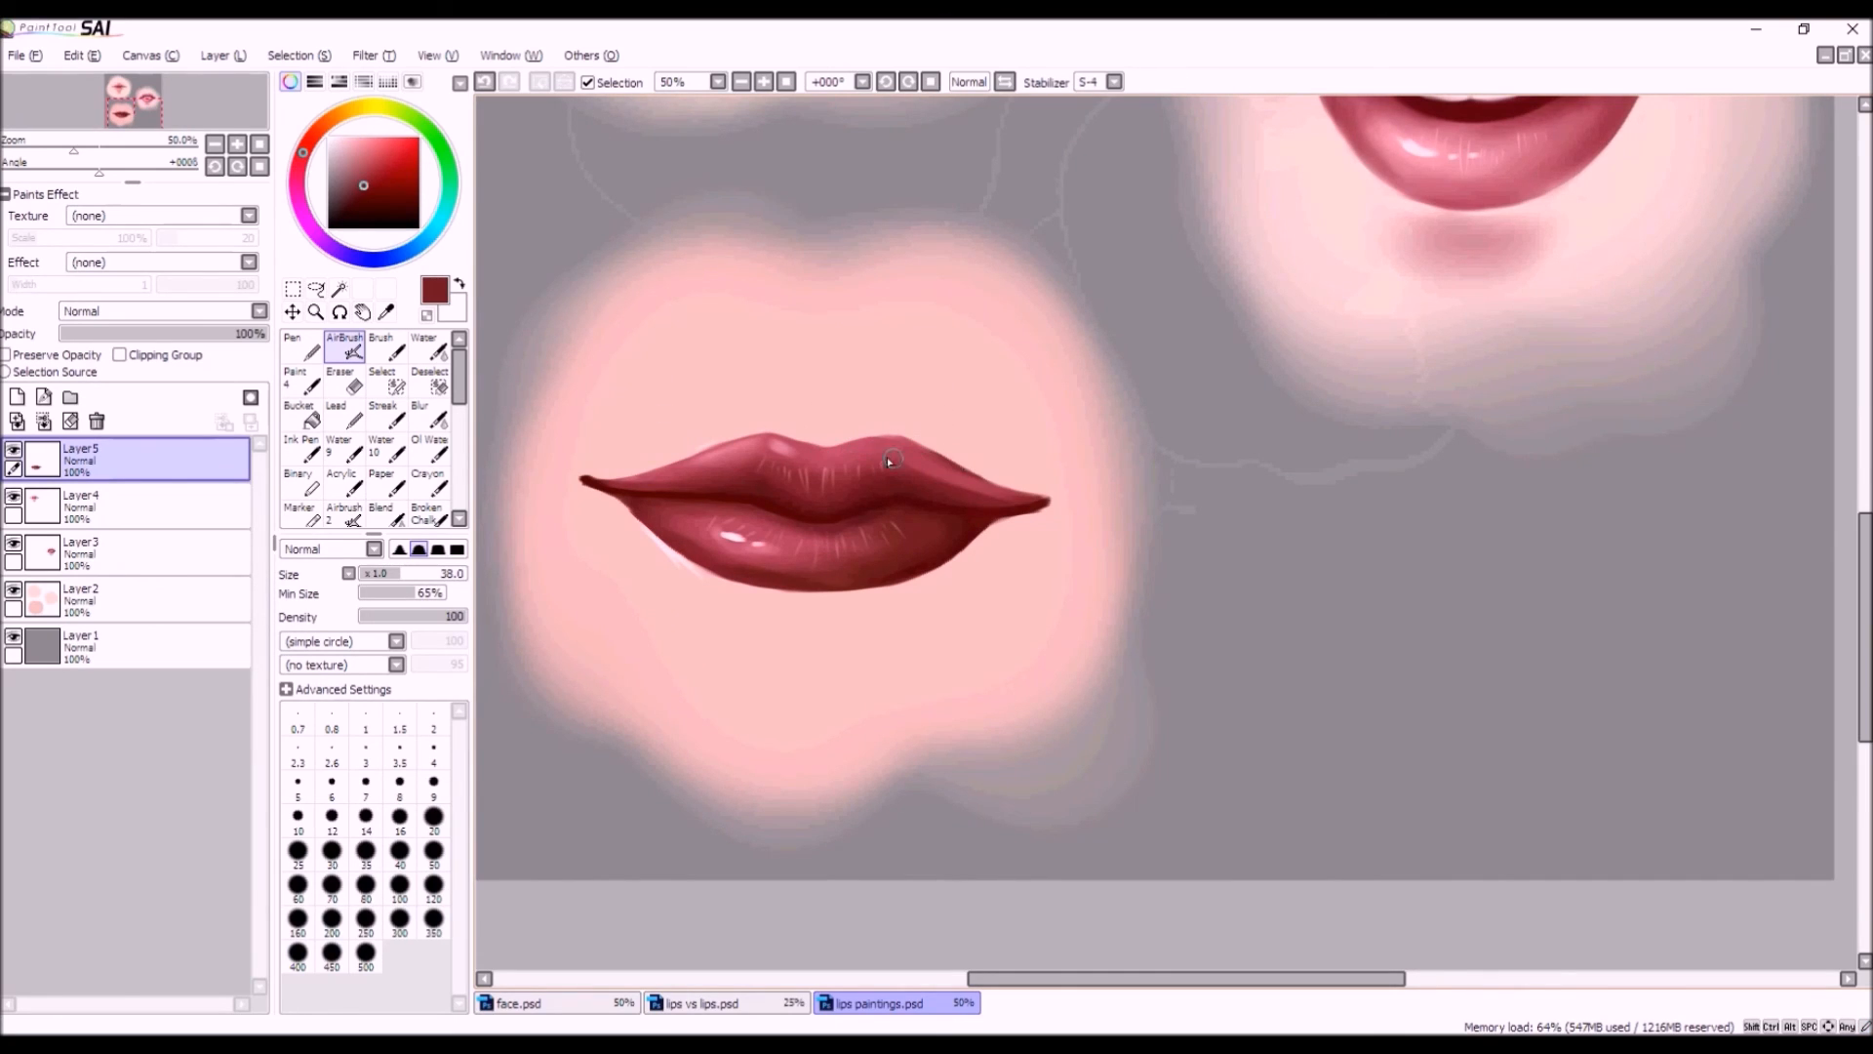
{"action": "left_click_drag", "start_coordinate": [912, 467], "coordinate": [967, 480]}
{"action": "left_click", "coordinate": [488, 83]}
{"action": "left_click_drag", "start_coordinate": [467, 617], "coordinate": [452, 625]}
{"action": "left_click_drag", "start_coordinate": [1009, 494], "coordinate": [987, 495]}
{"action": "scroll", "coordinate": [889, 509], "scroll_direction": "down", "scroll_amount": 2}
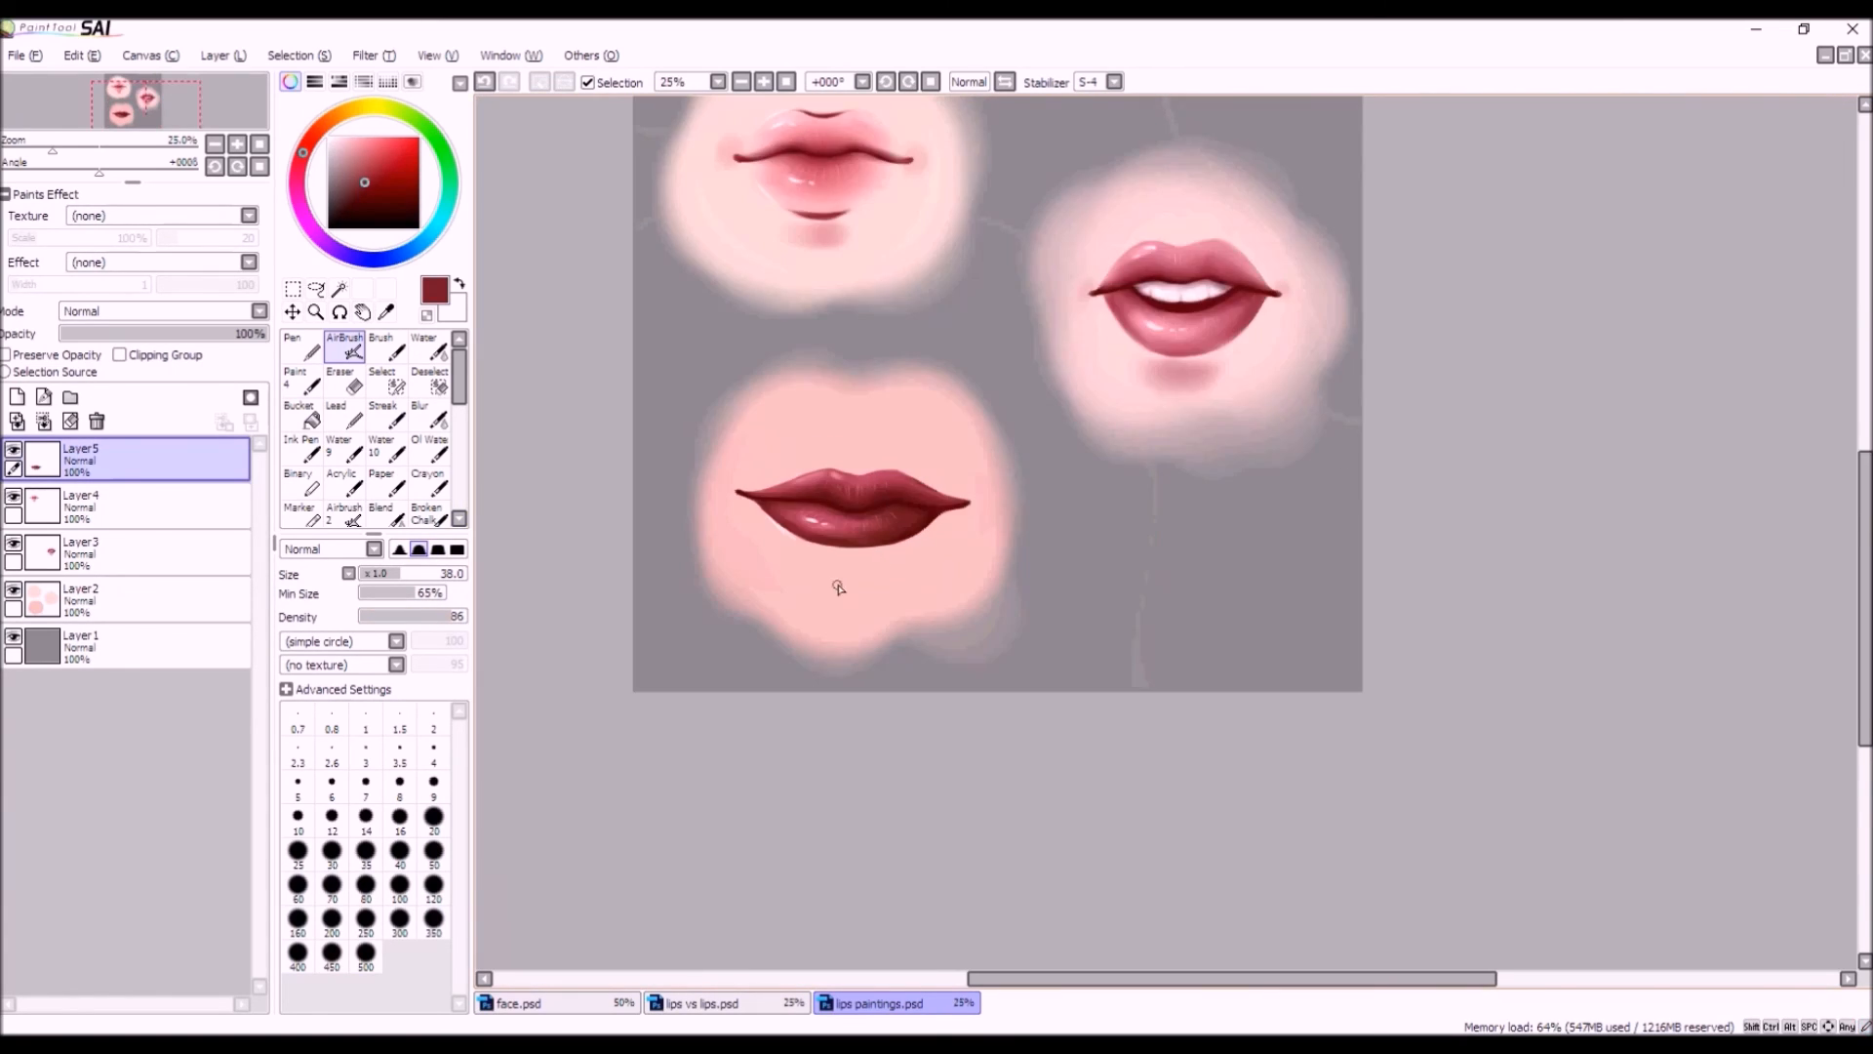
Sample crimson and darker red from the upper lip, and soften its left peak with the Water brush at size 48.
{"action": "scroll", "coordinate": [847, 526], "scroll_direction": "up", "scroll_amount": 2}
{"action": "left_click", "coordinate": [837, 459], "text": "alt"}
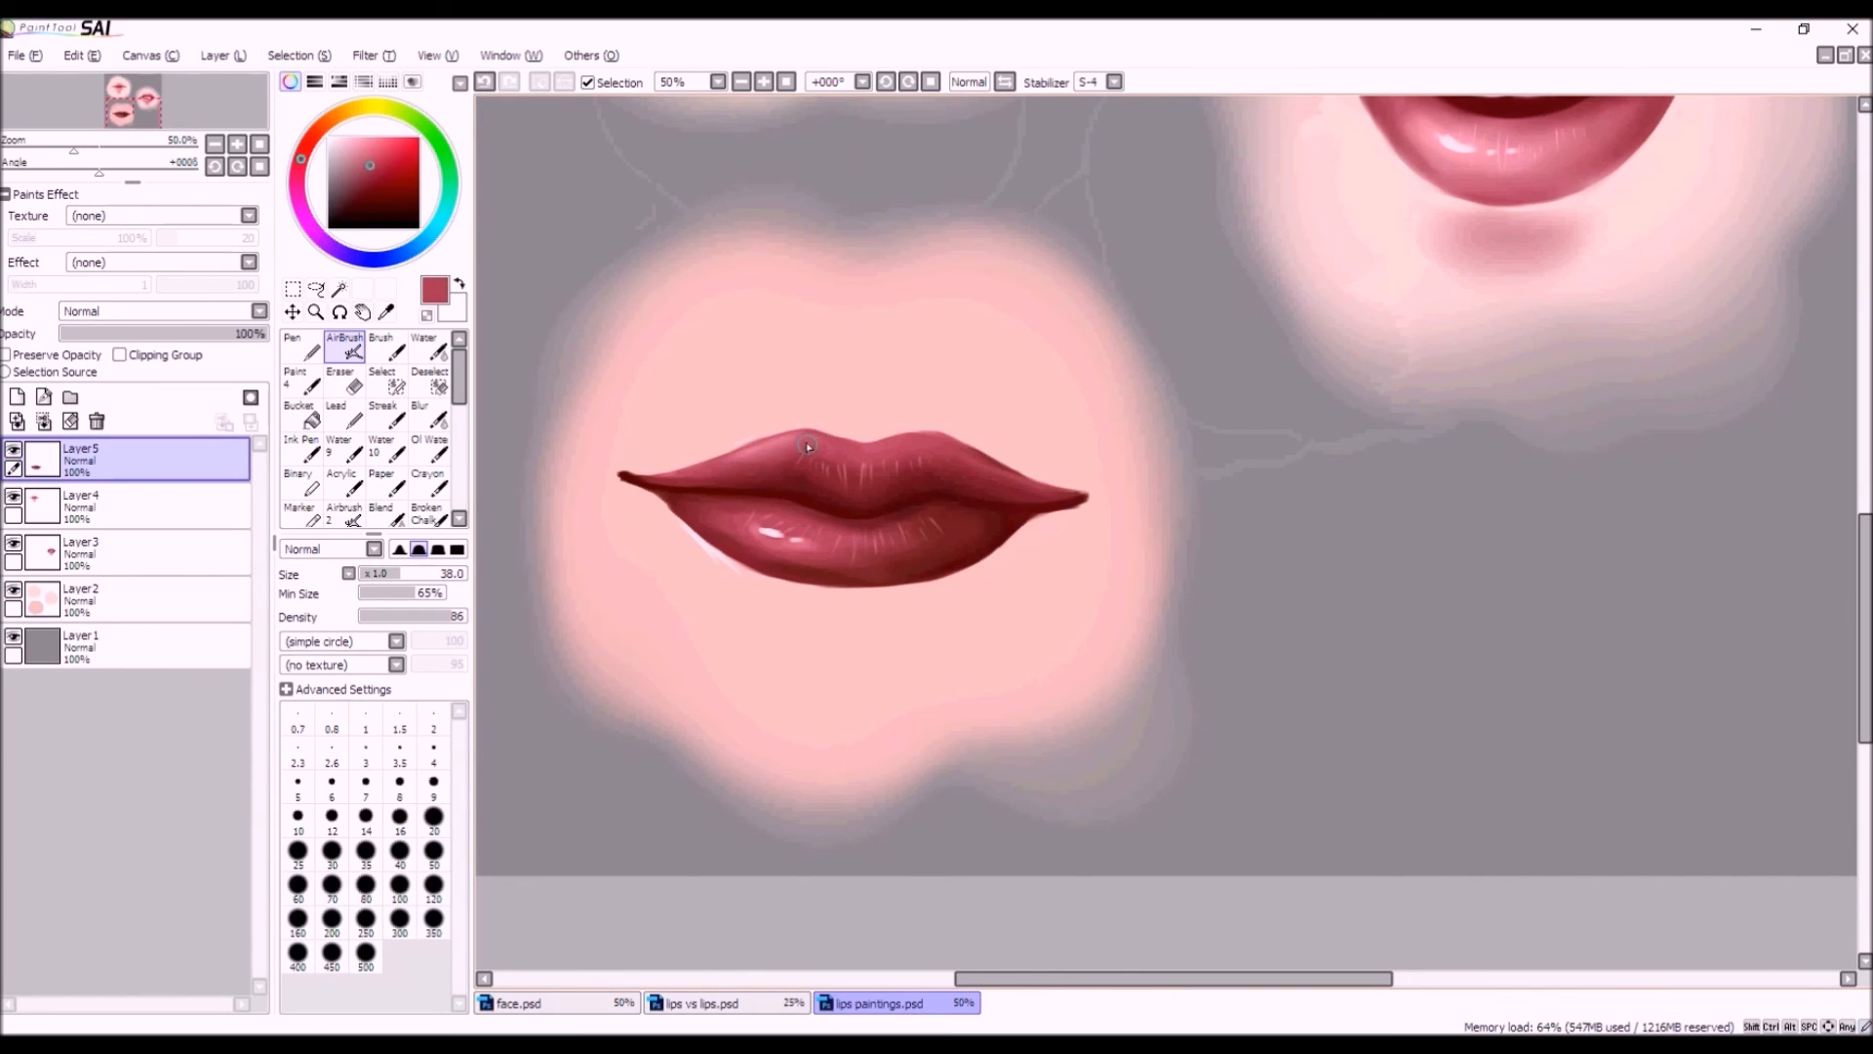
{"action": "scroll", "coordinate": [783, 459], "scroll_direction": "down", "scroll_amount": 2}
{"action": "scroll", "coordinate": [786, 534], "scroll_direction": "up", "scroll_amount": 1}
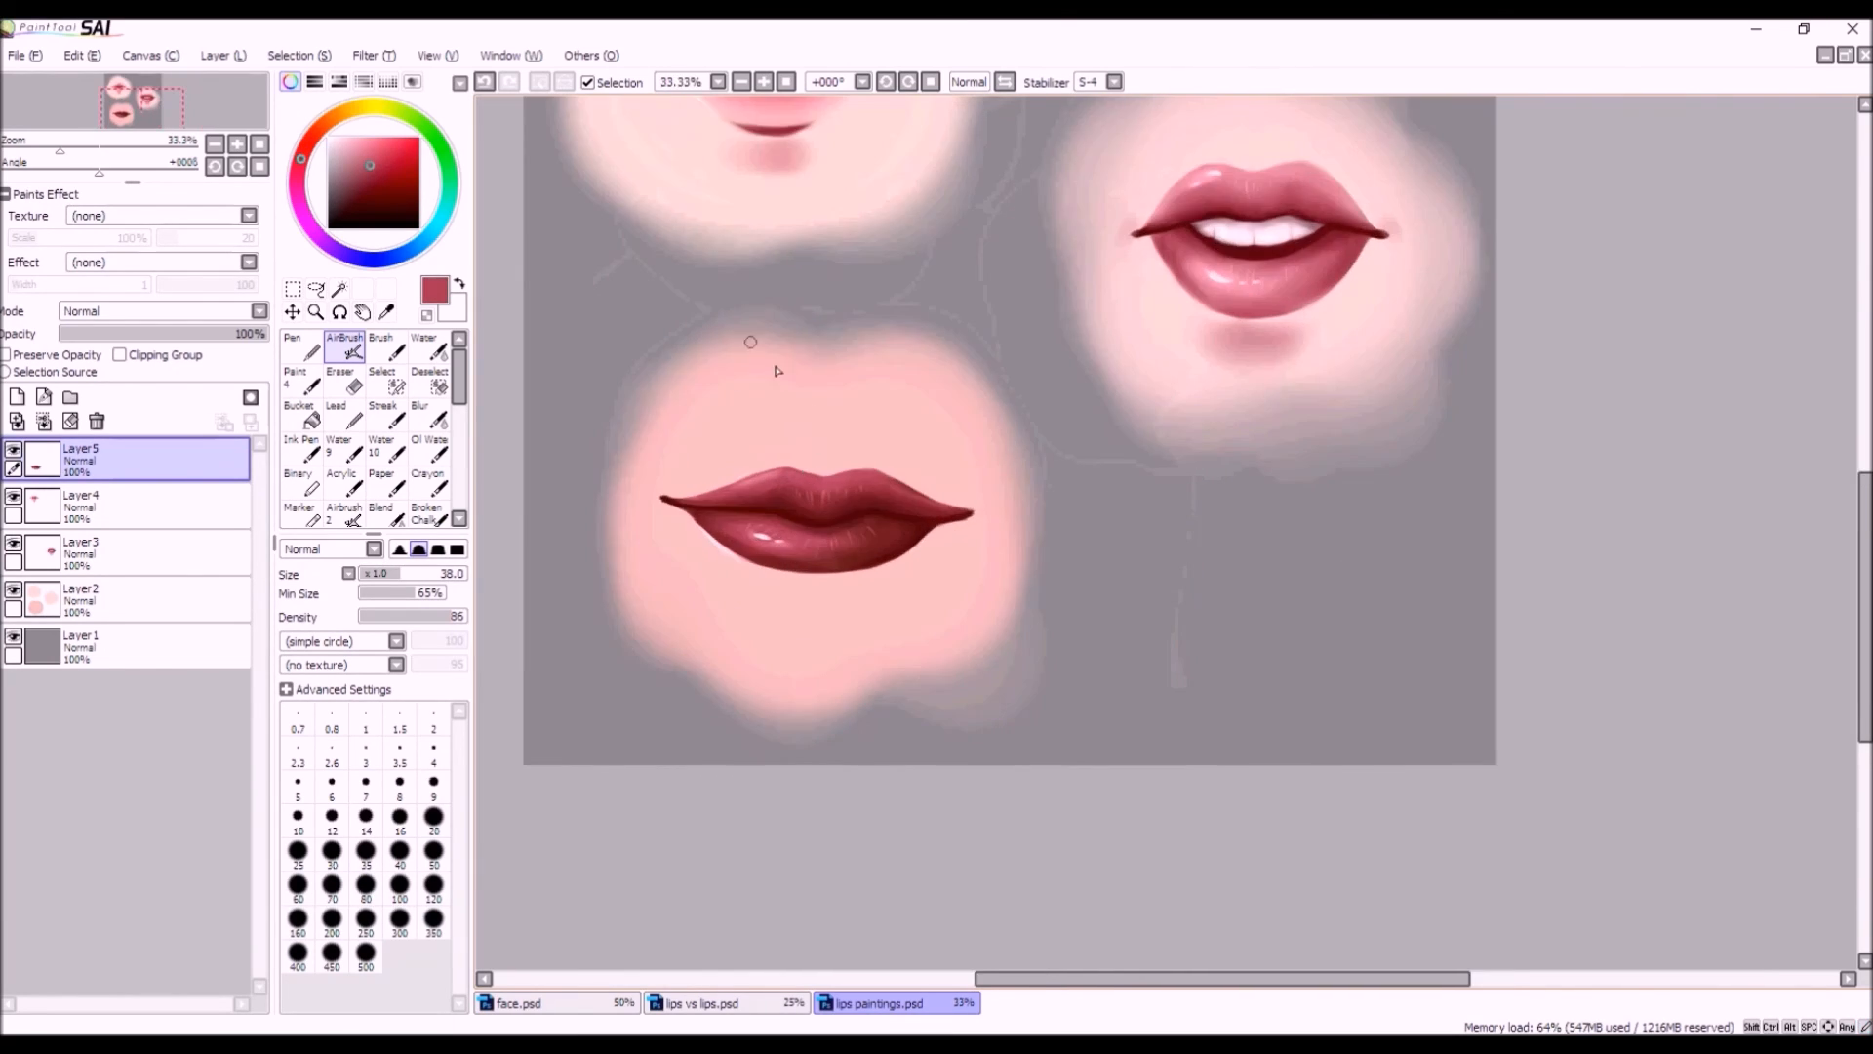
{"action": "scroll", "coordinate": [826, 524], "scroll_direction": "up", "scroll_amount": 2}
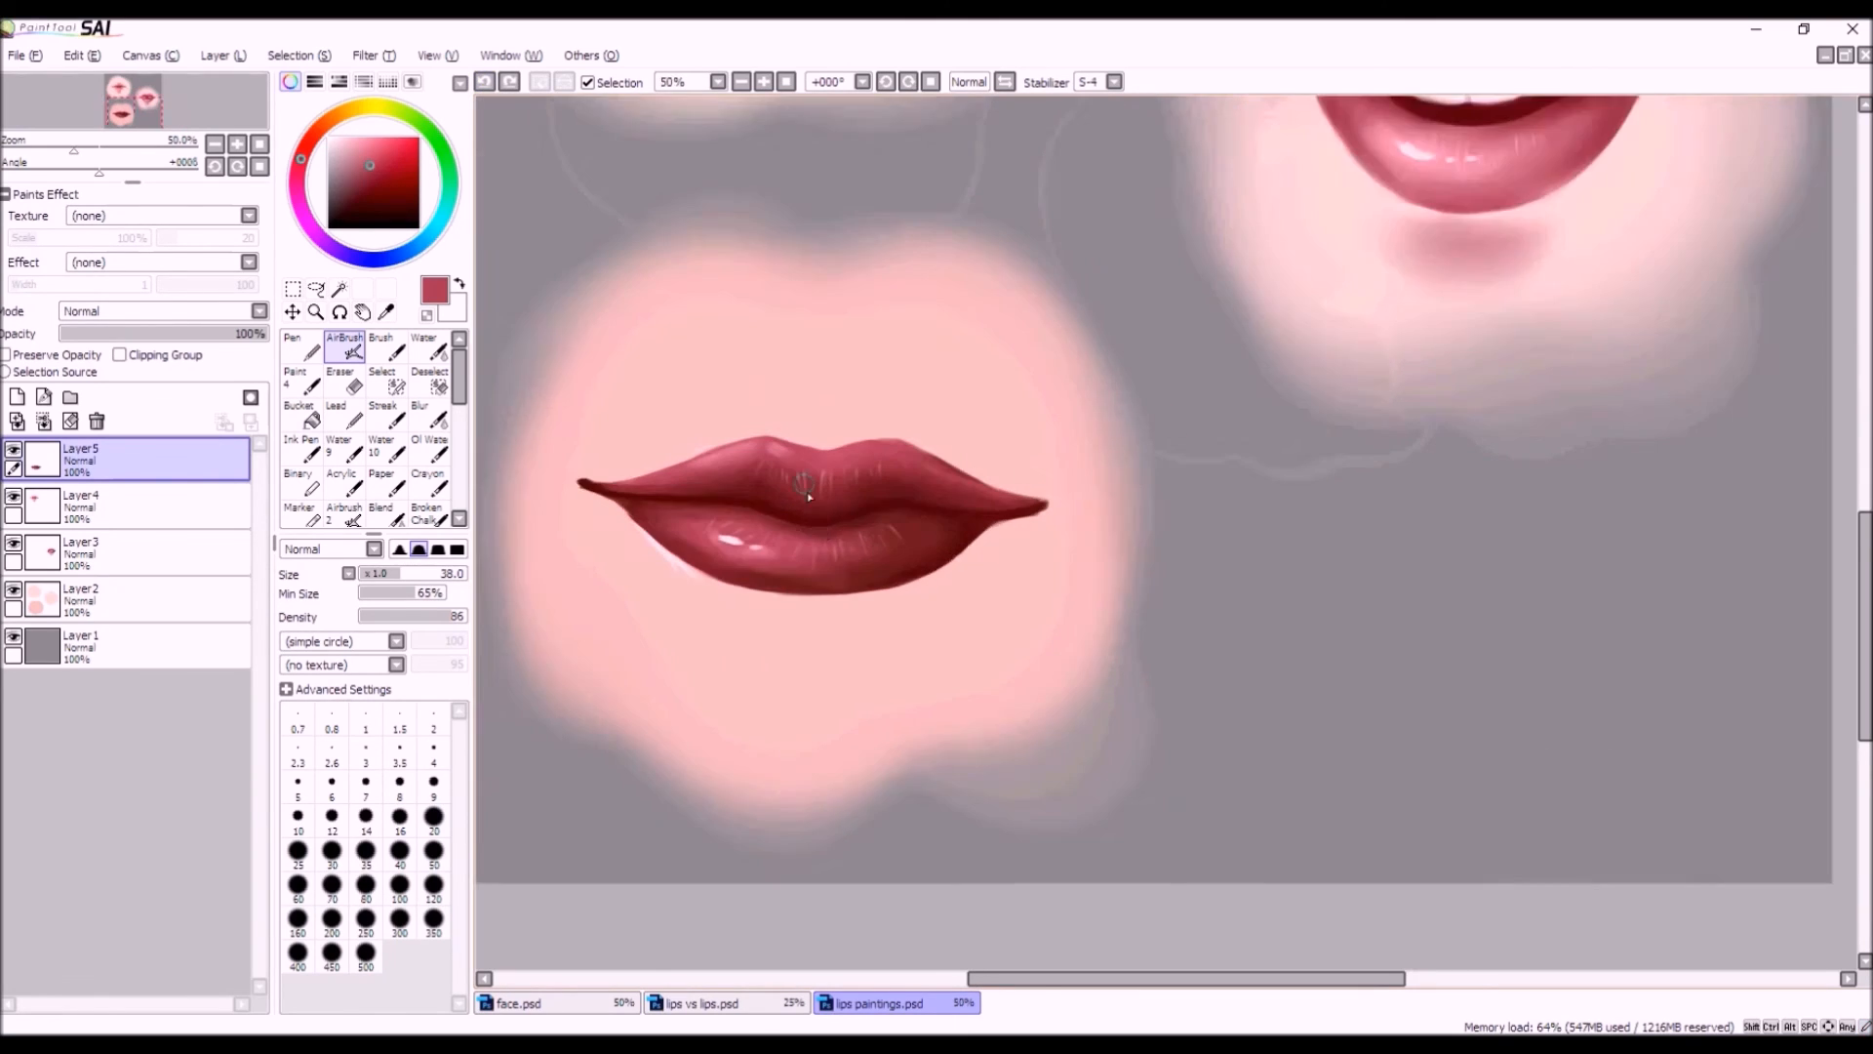
{"action": "left_click", "coordinate": [785, 475], "text": "alt"}
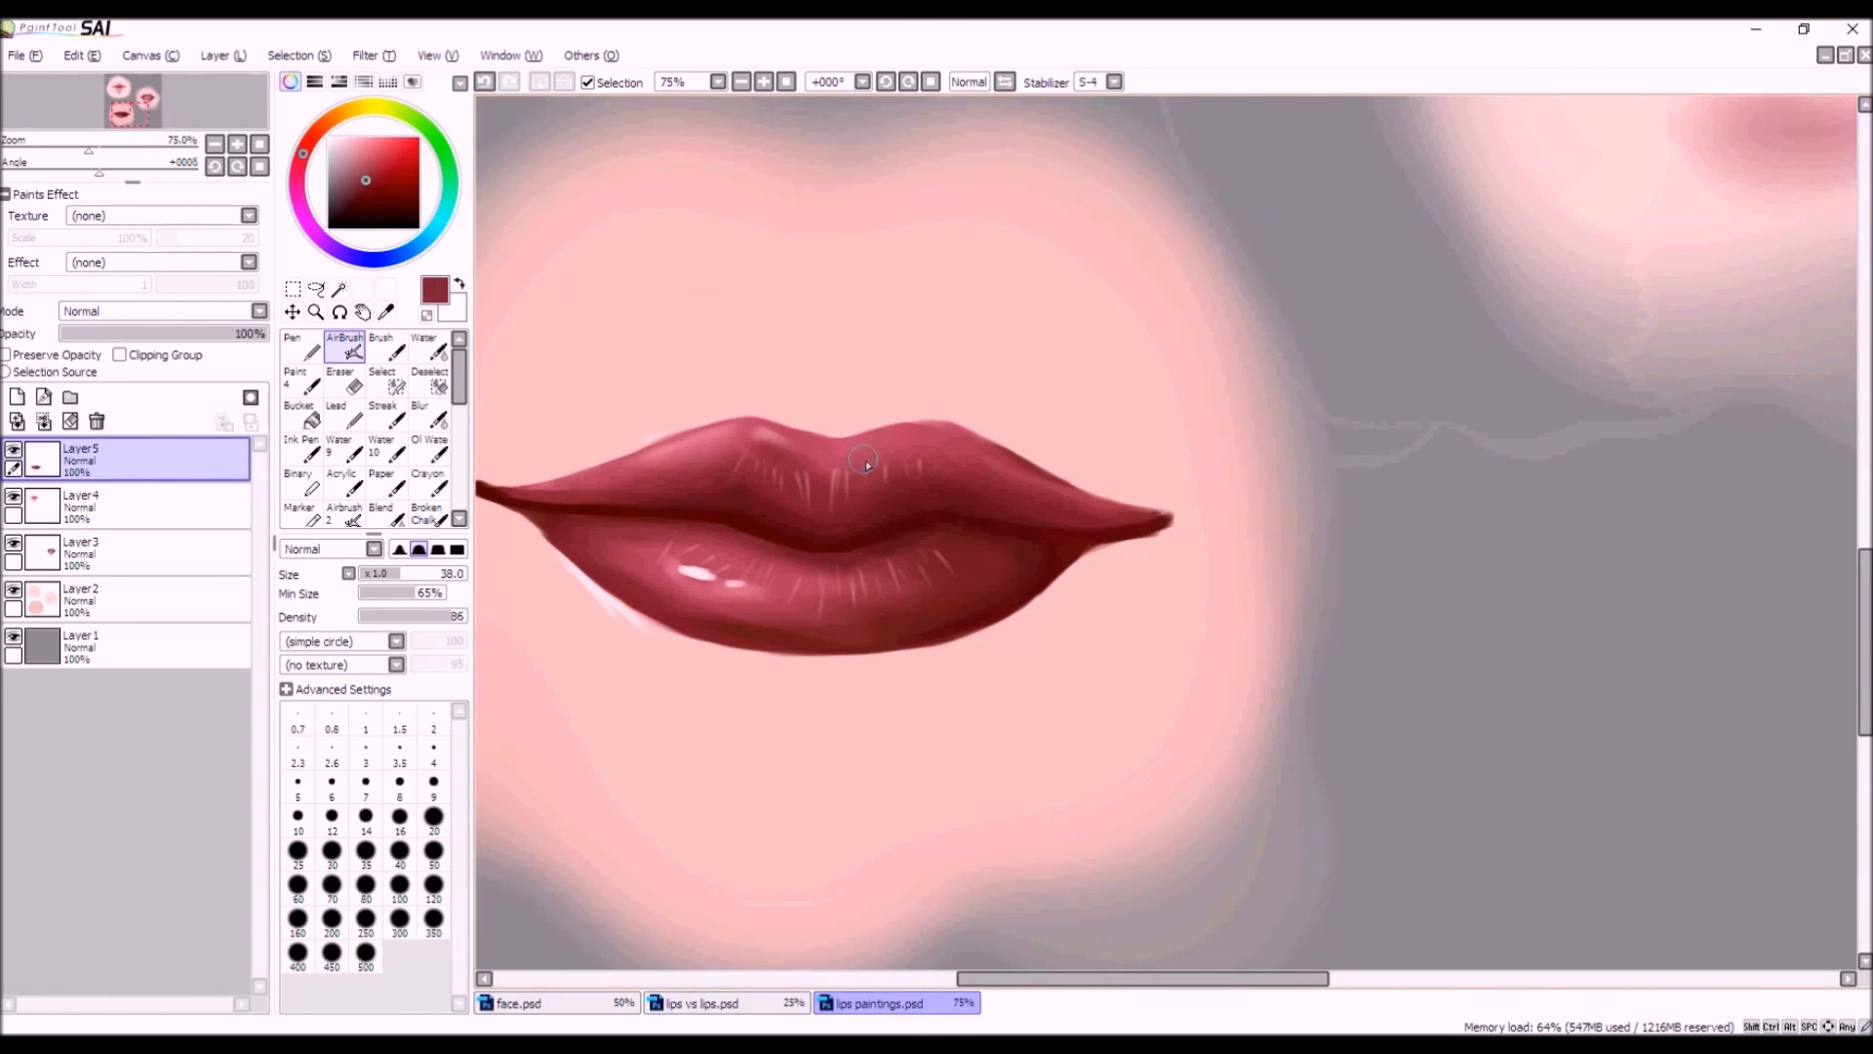
{"action": "scroll", "coordinate": [780, 457], "scroll_direction": "down", "scroll_amount": 3}
{"action": "scroll", "coordinate": [792, 463], "scroll_direction": "up", "scroll_amount": 1}
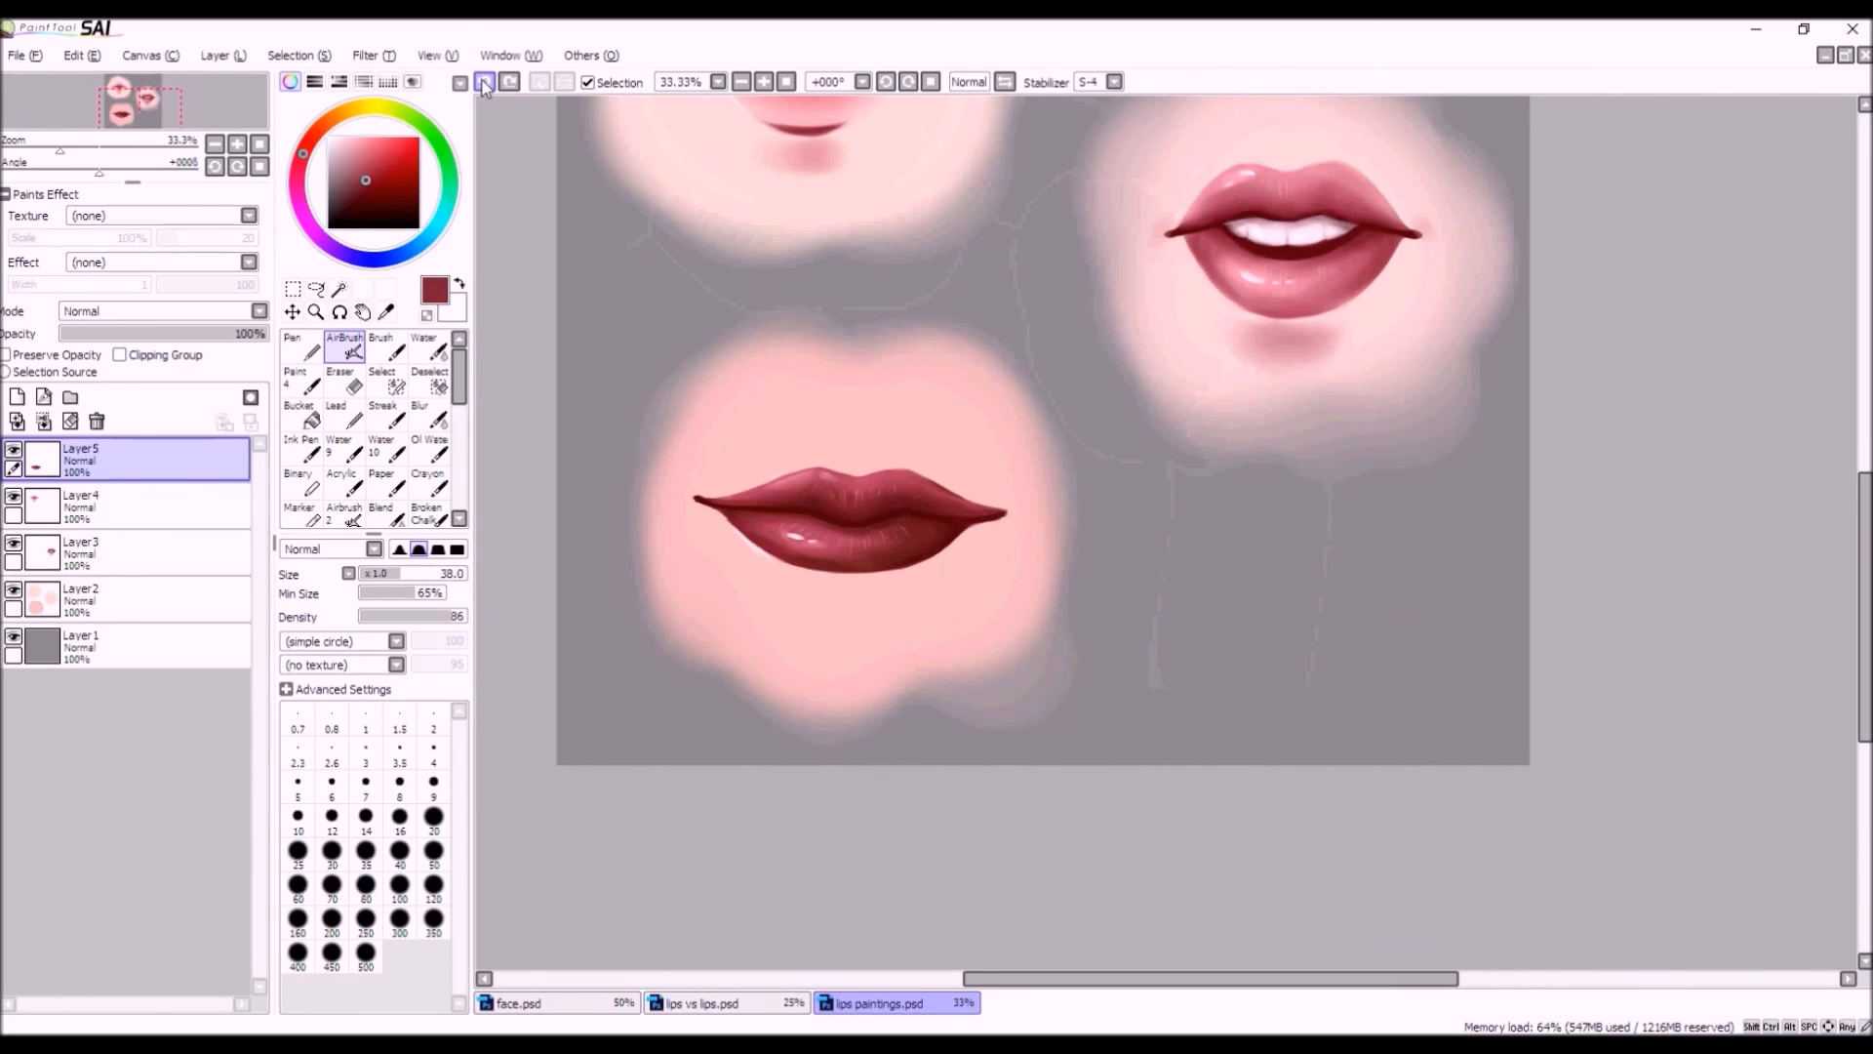
{"action": "left_click", "coordinate": [427, 347]}
{"action": "mouse_move", "coordinate": [829, 468]}
{"action": "left_mouse_down"}
{"action": "mouse_move", "coordinate": [870, 489]}
{"action": "mouse_move", "coordinate": [800, 479]}
{"action": "left_mouse_up"}
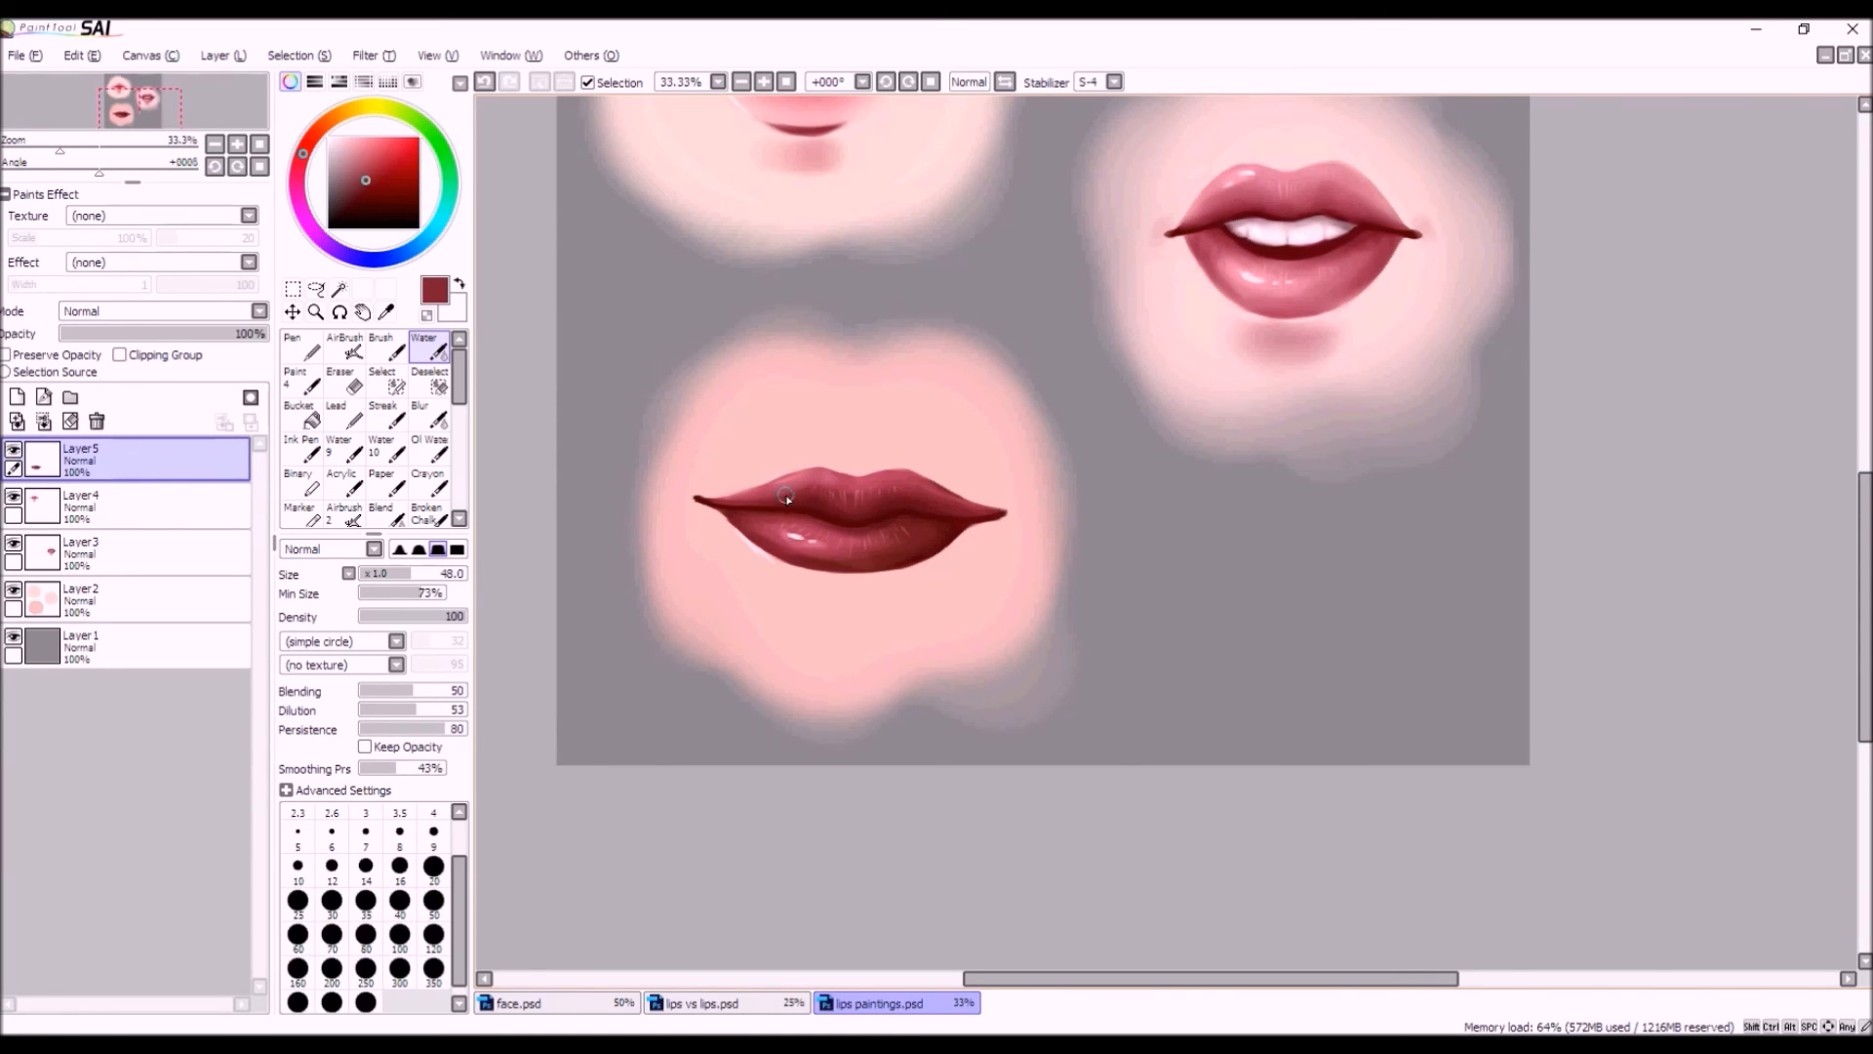
Airbrush dark red over the upper lip's left slope, undoing the last stroke.
{"action": "key", "text": "v"}
{"action": "left_click_drag", "start_coordinate": [794, 488], "coordinate": [814, 481]}
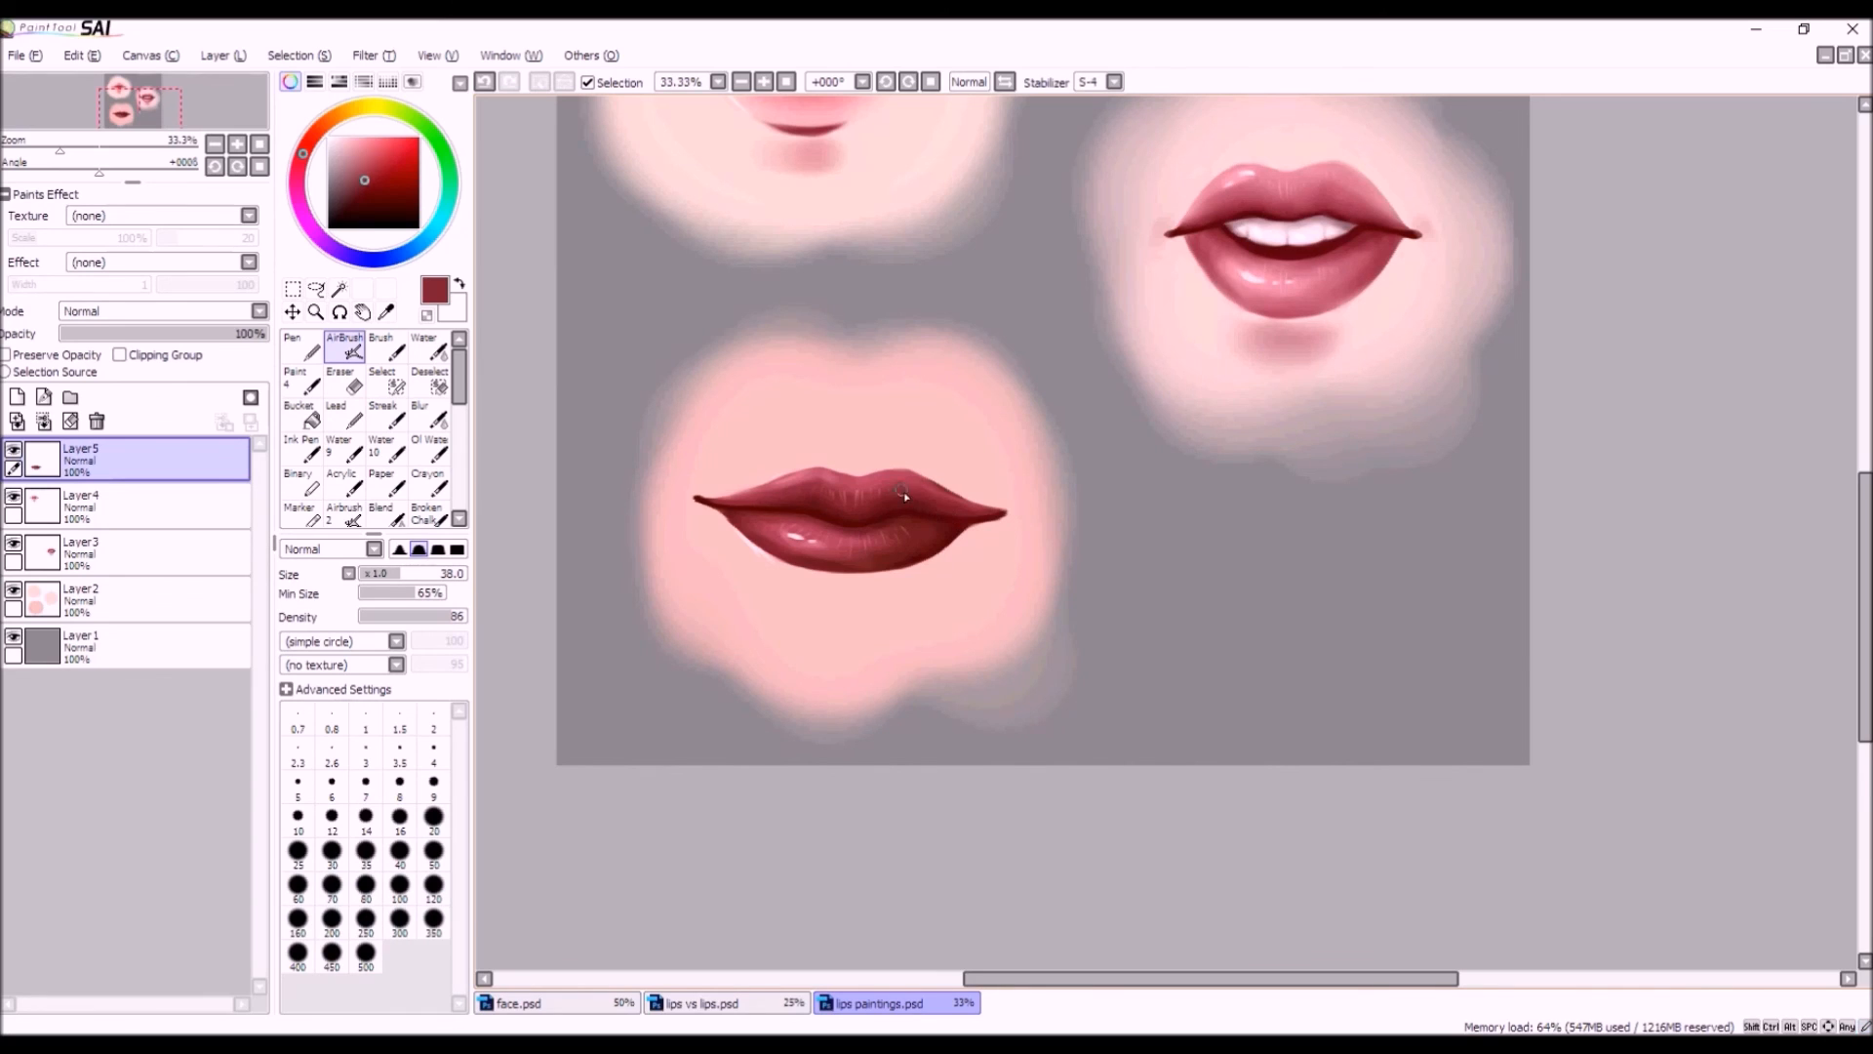
{"action": "left_click", "coordinate": [484, 81]}
{"action": "scroll", "coordinate": [903, 500], "scroll_direction": "up", "scroll_amount": 3}
{"action": "scroll", "coordinate": [938, 506], "scroll_direction": "down", "scroll_amount": 3}
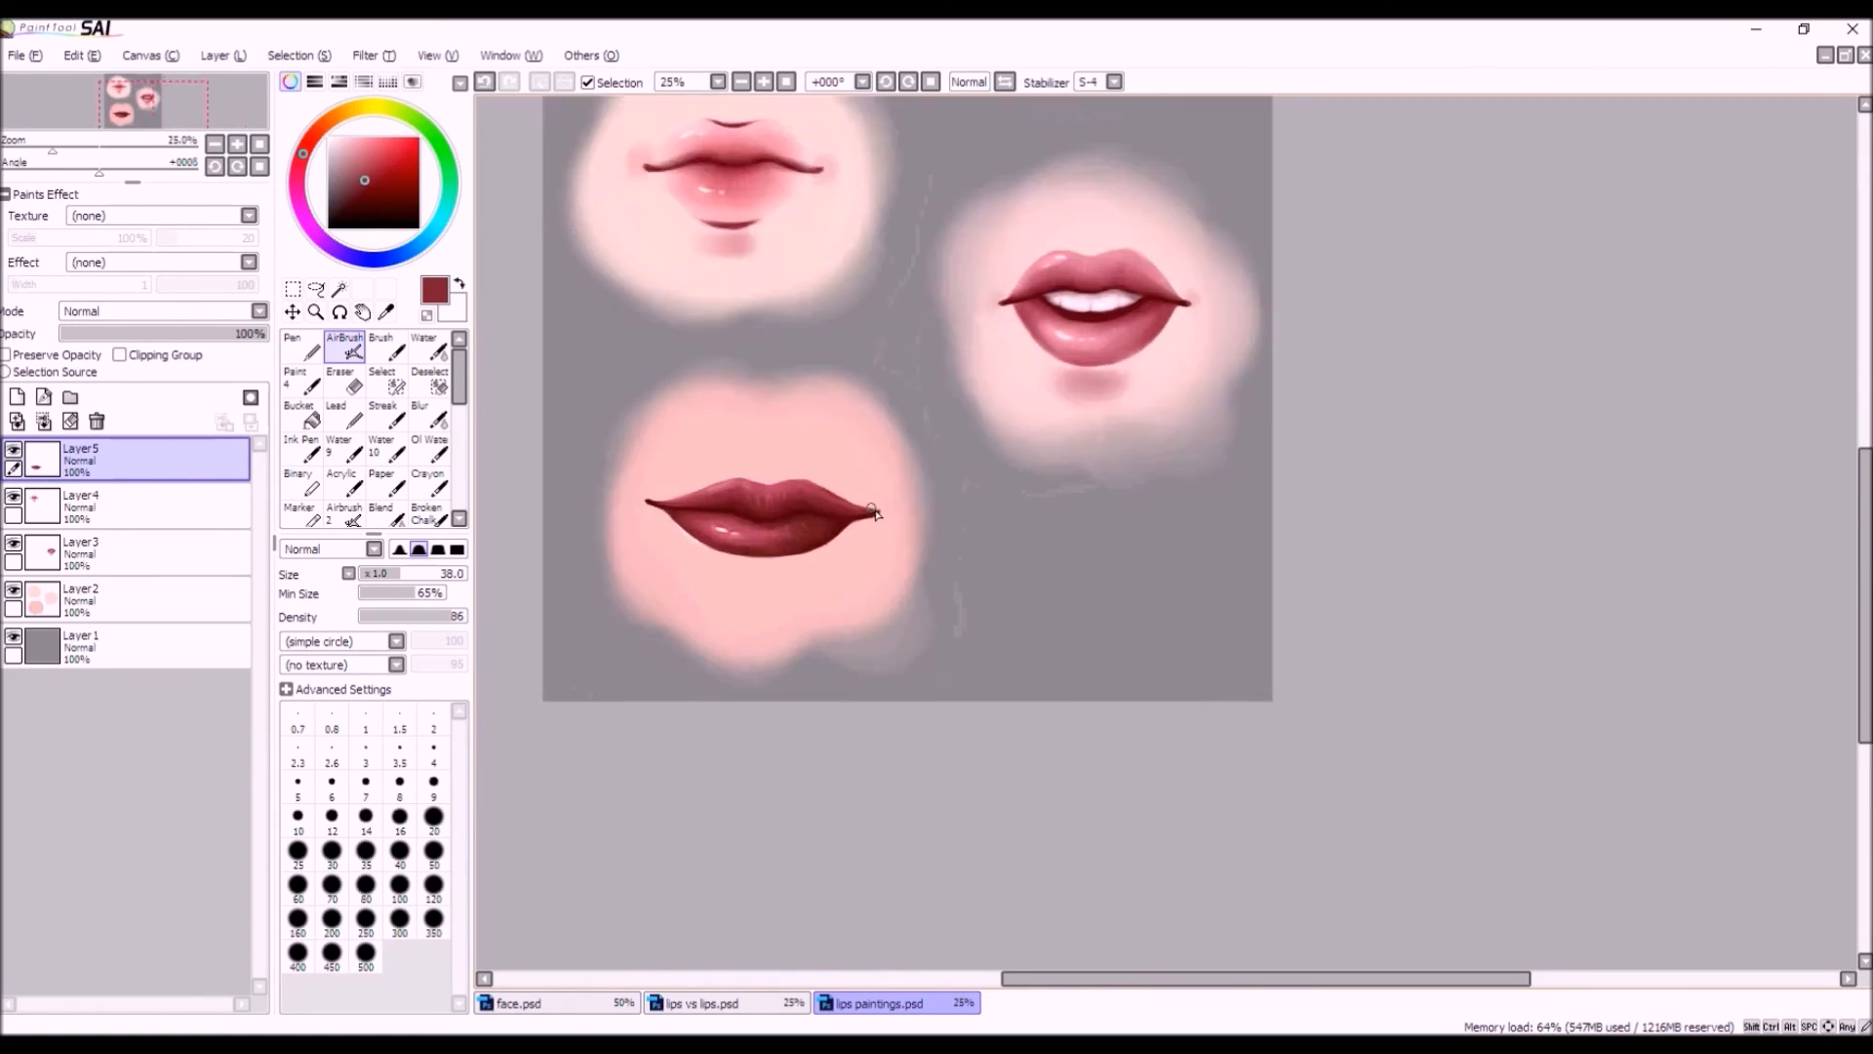
Sample a dark maroon and darken the lower lip's bottom edge with the airbrush at size 38 and density 86.
{"action": "scroll", "coordinate": [786, 494], "scroll_direction": "up", "scroll_amount": 3}
{"action": "left_click", "coordinate": [785, 488], "text": "alt"}
{"action": "scroll", "coordinate": [779, 461], "scroll_direction": "down", "scroll_amount": 4}
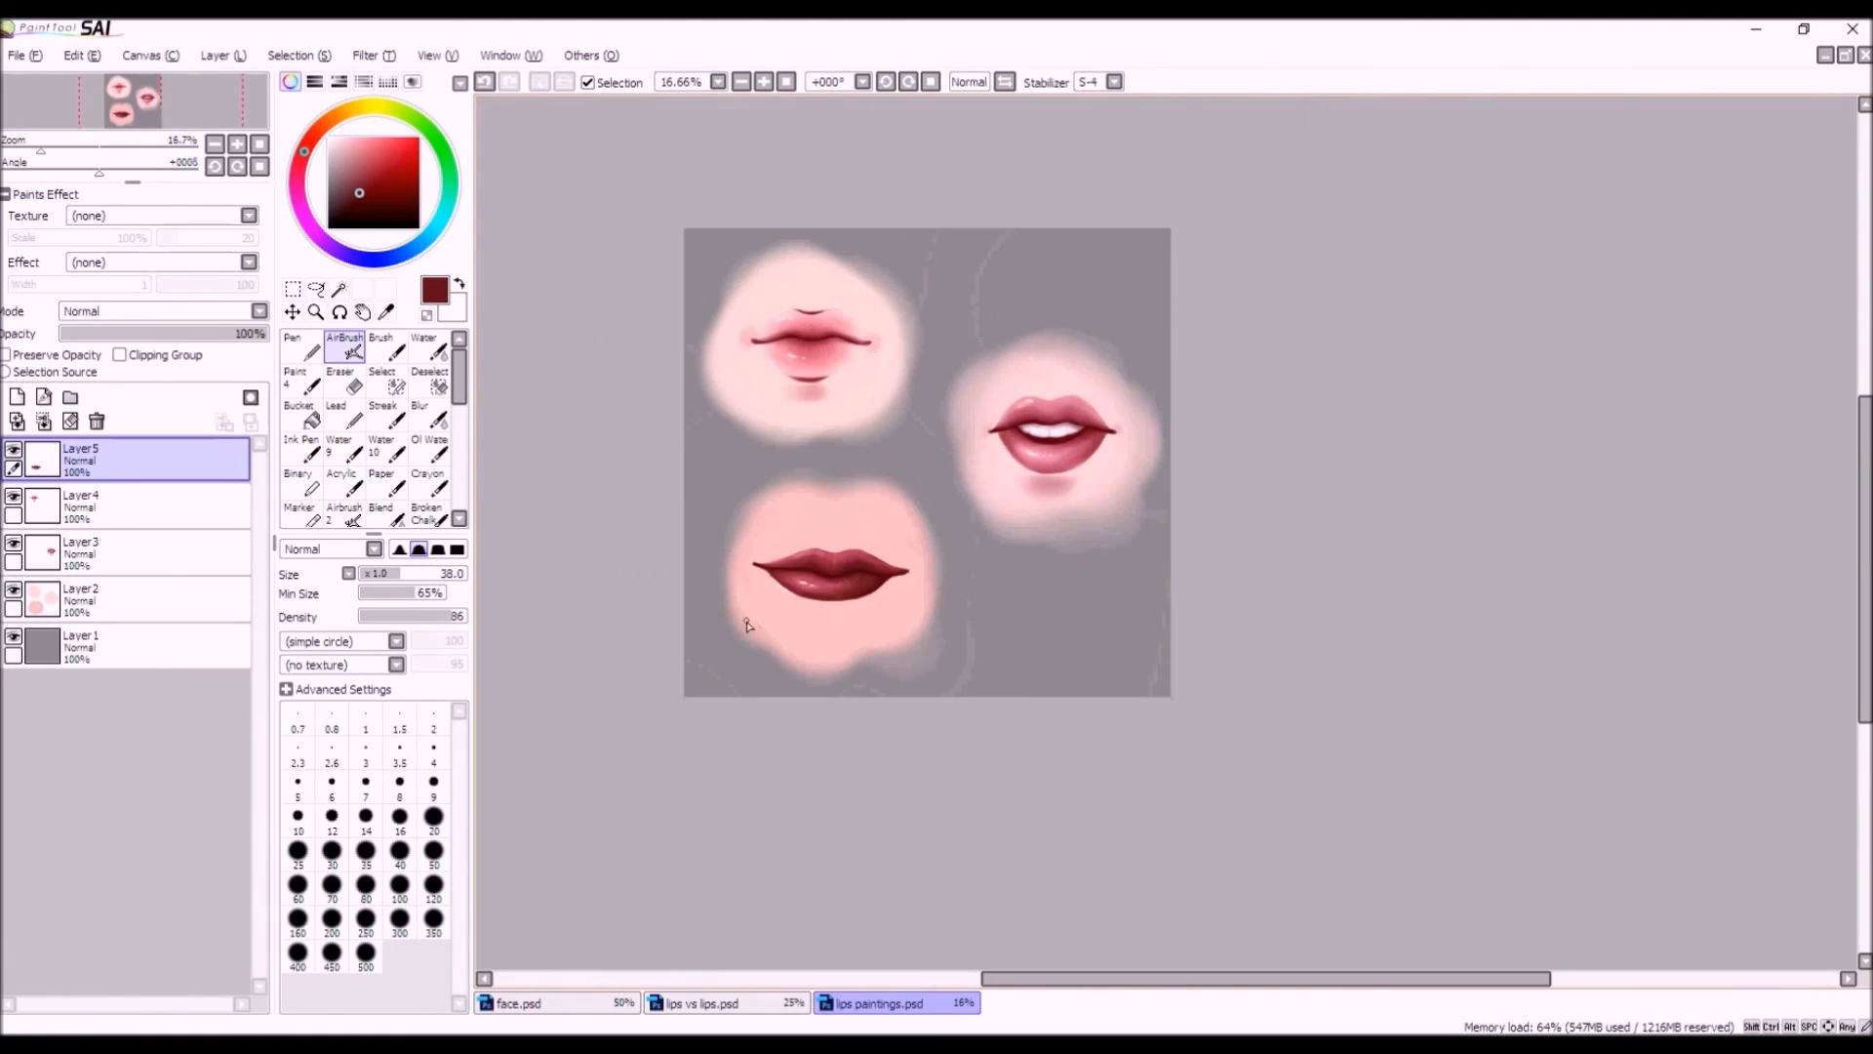
{"action": "scroll", "coordinate": [943, 614], "scroll_direction": "up", "scroll_amount": 4}
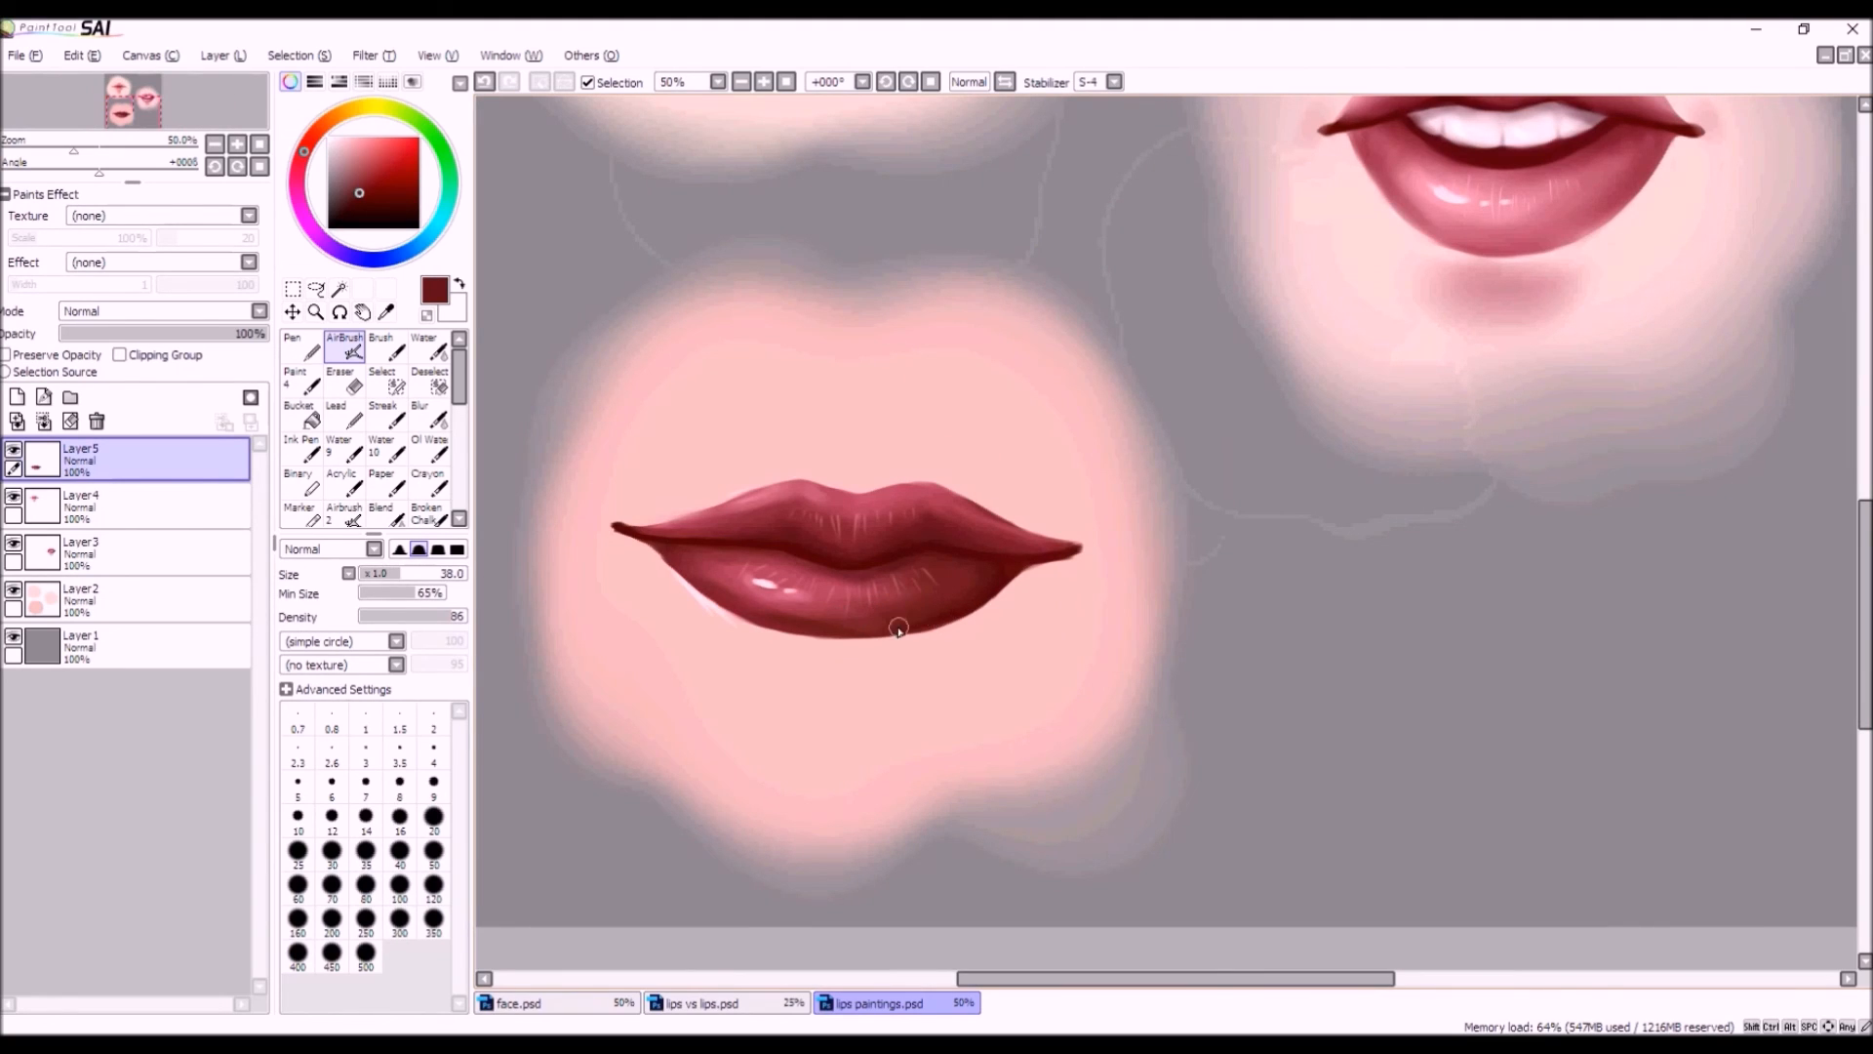
{"action": "right_click", "coordinate": [935, 619]}
{"action": "left_click_drag", "start_coordinate": [926, 620], "coordinate": [851, 630]}
{"action": "left_click", "coordinate": [484, 81]}
{"action": "left_click", "coordinate": [486, 88]}
{"action": "mouse_move", "coordinate": [924, 627]}
{"action": "left_mouse_down"}
{"action": "mouse_move", "coordinate": [835, 640]}
{"action": "mouse_move", "coordinate": [745, 614]}
{"action": "left_mouse_up"}
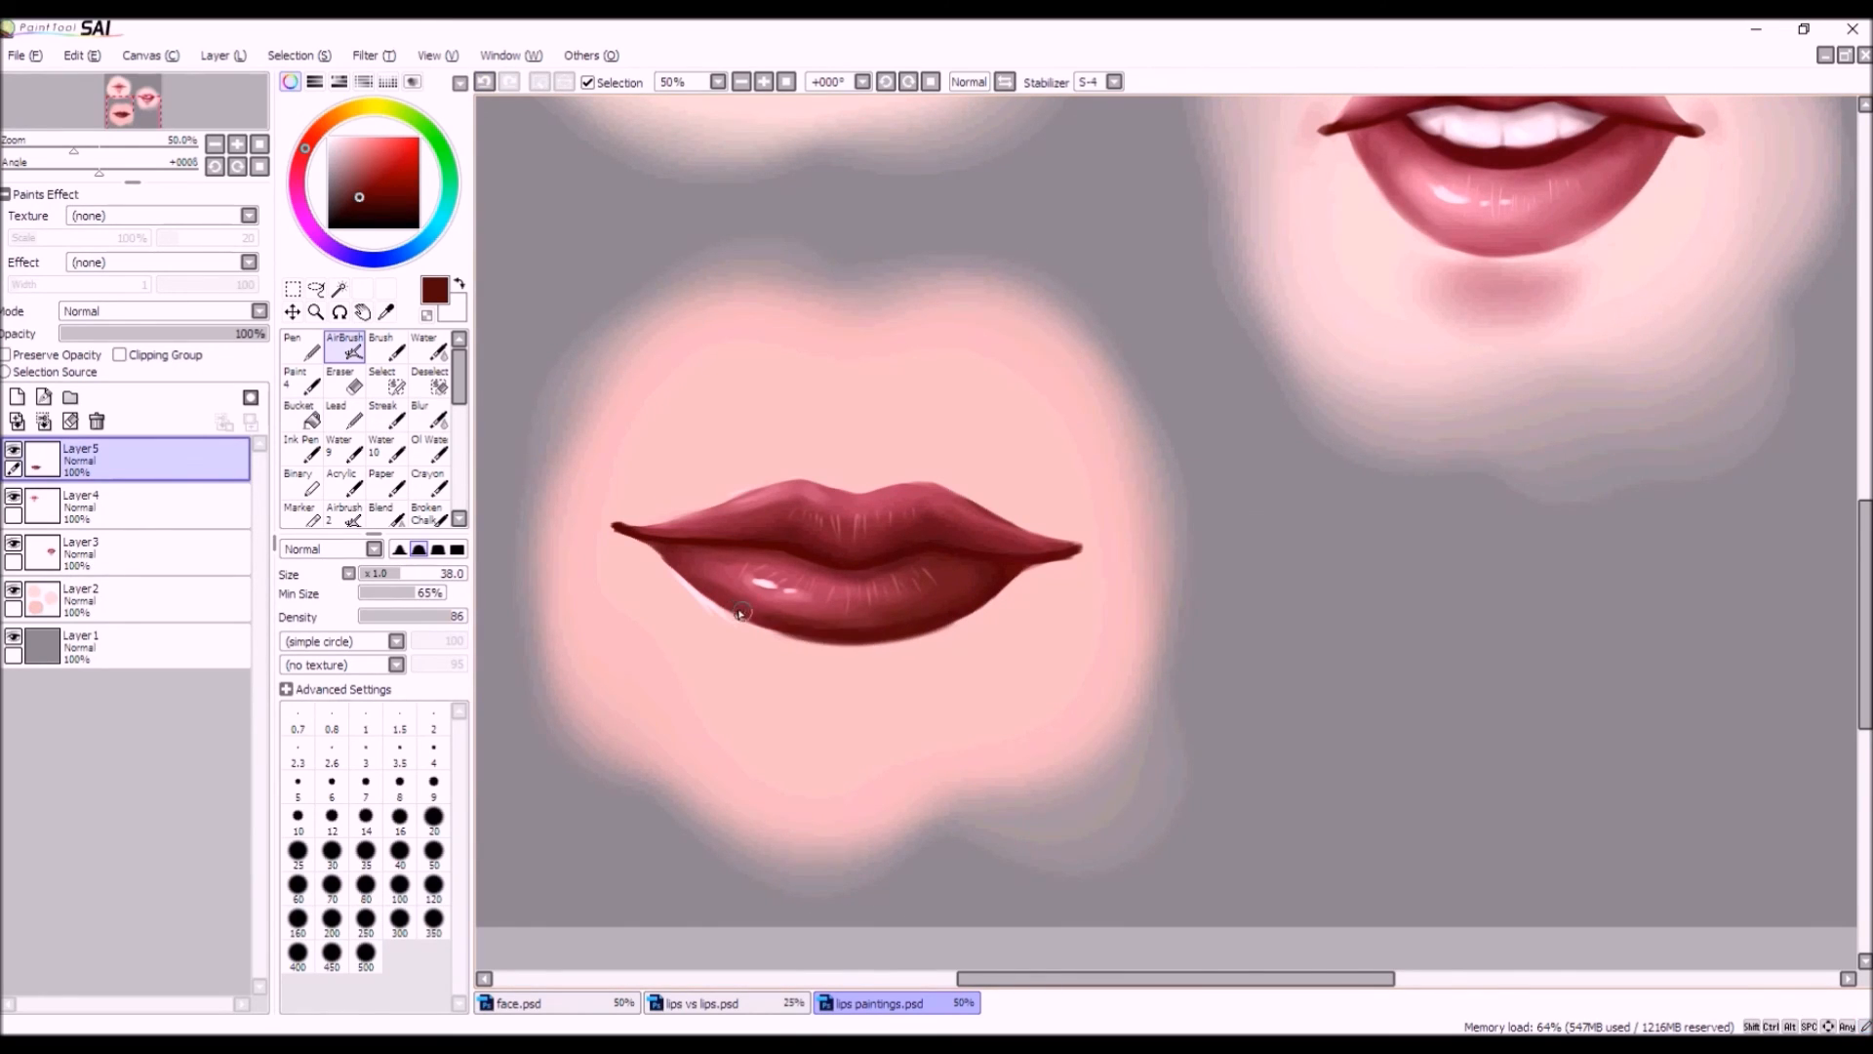
{"action": "scroll", "coordinate": [781, 614], "scroll_direction": "down", "scroll_amount": 1}
{"action": "scroll", "coordinate": [819, 598], "scroll_direction": "up", "scroll_amount": 2}
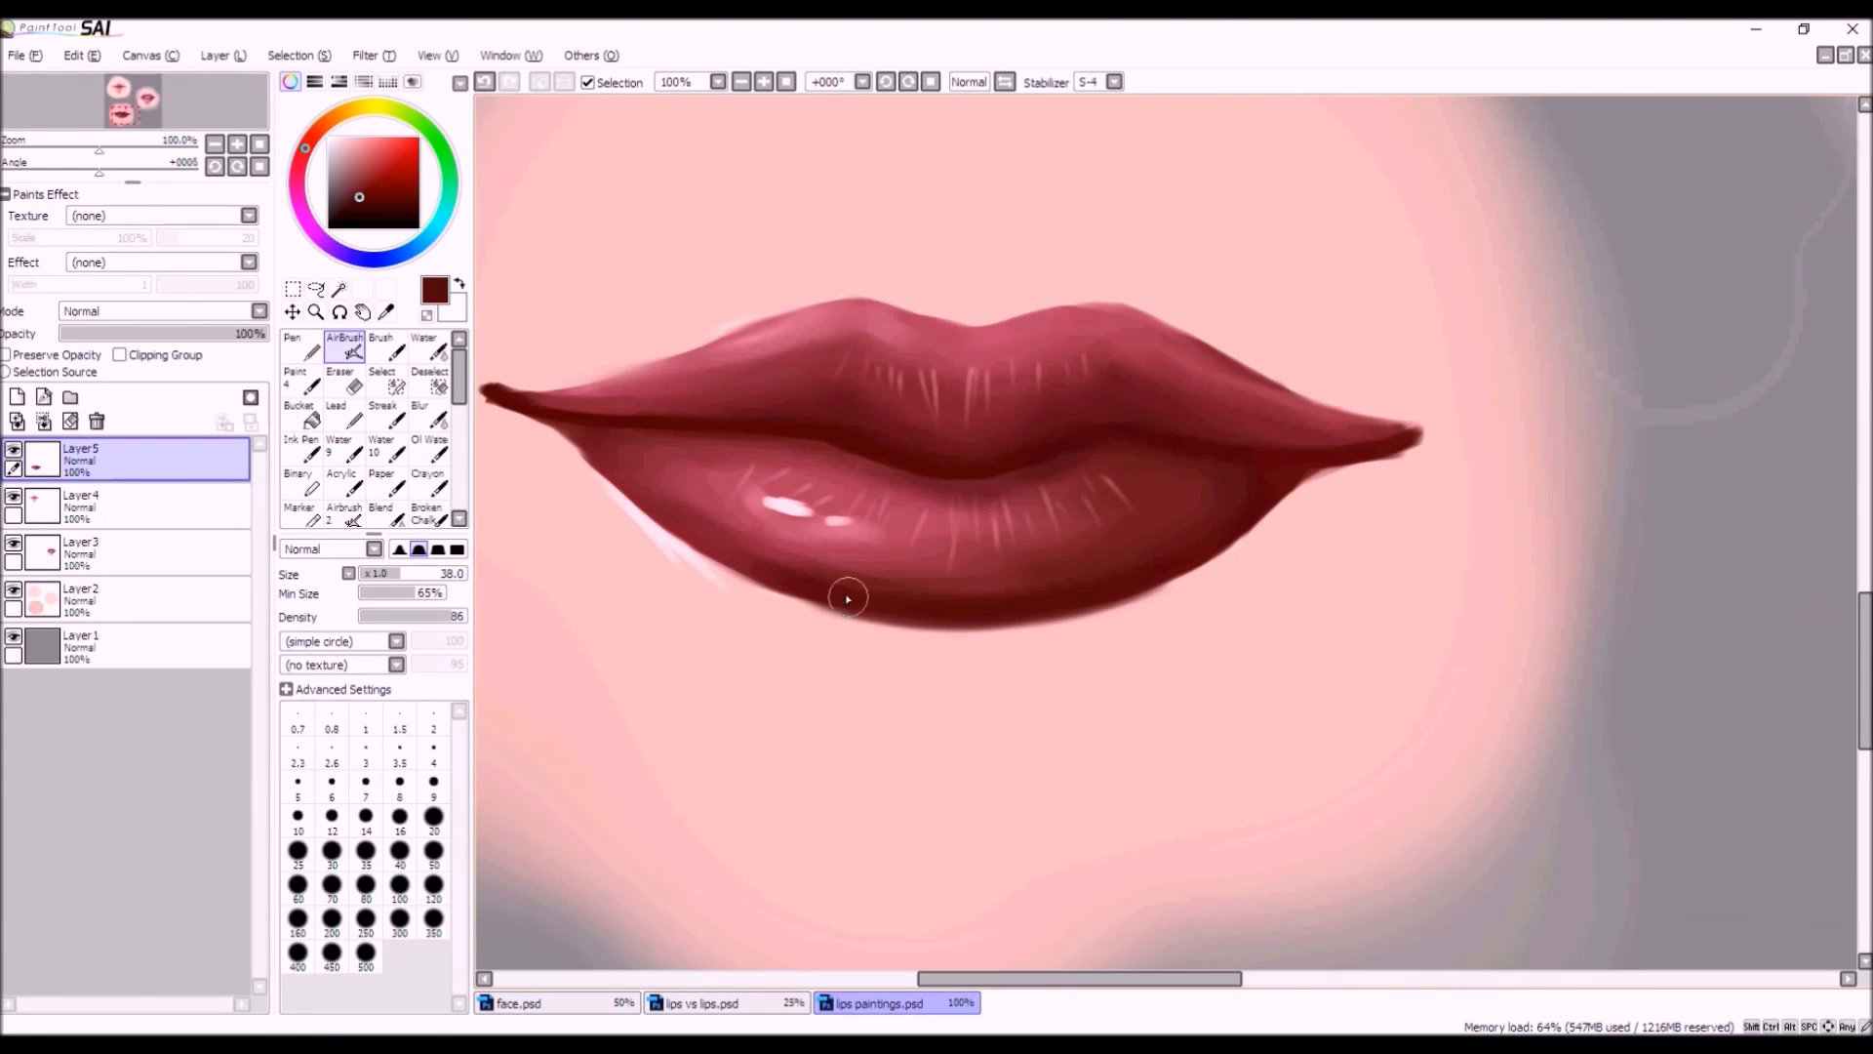
{"action": "scroll", "coordinate": [823, 670], "scroll_direction": "down", "scroll_amount": 3}
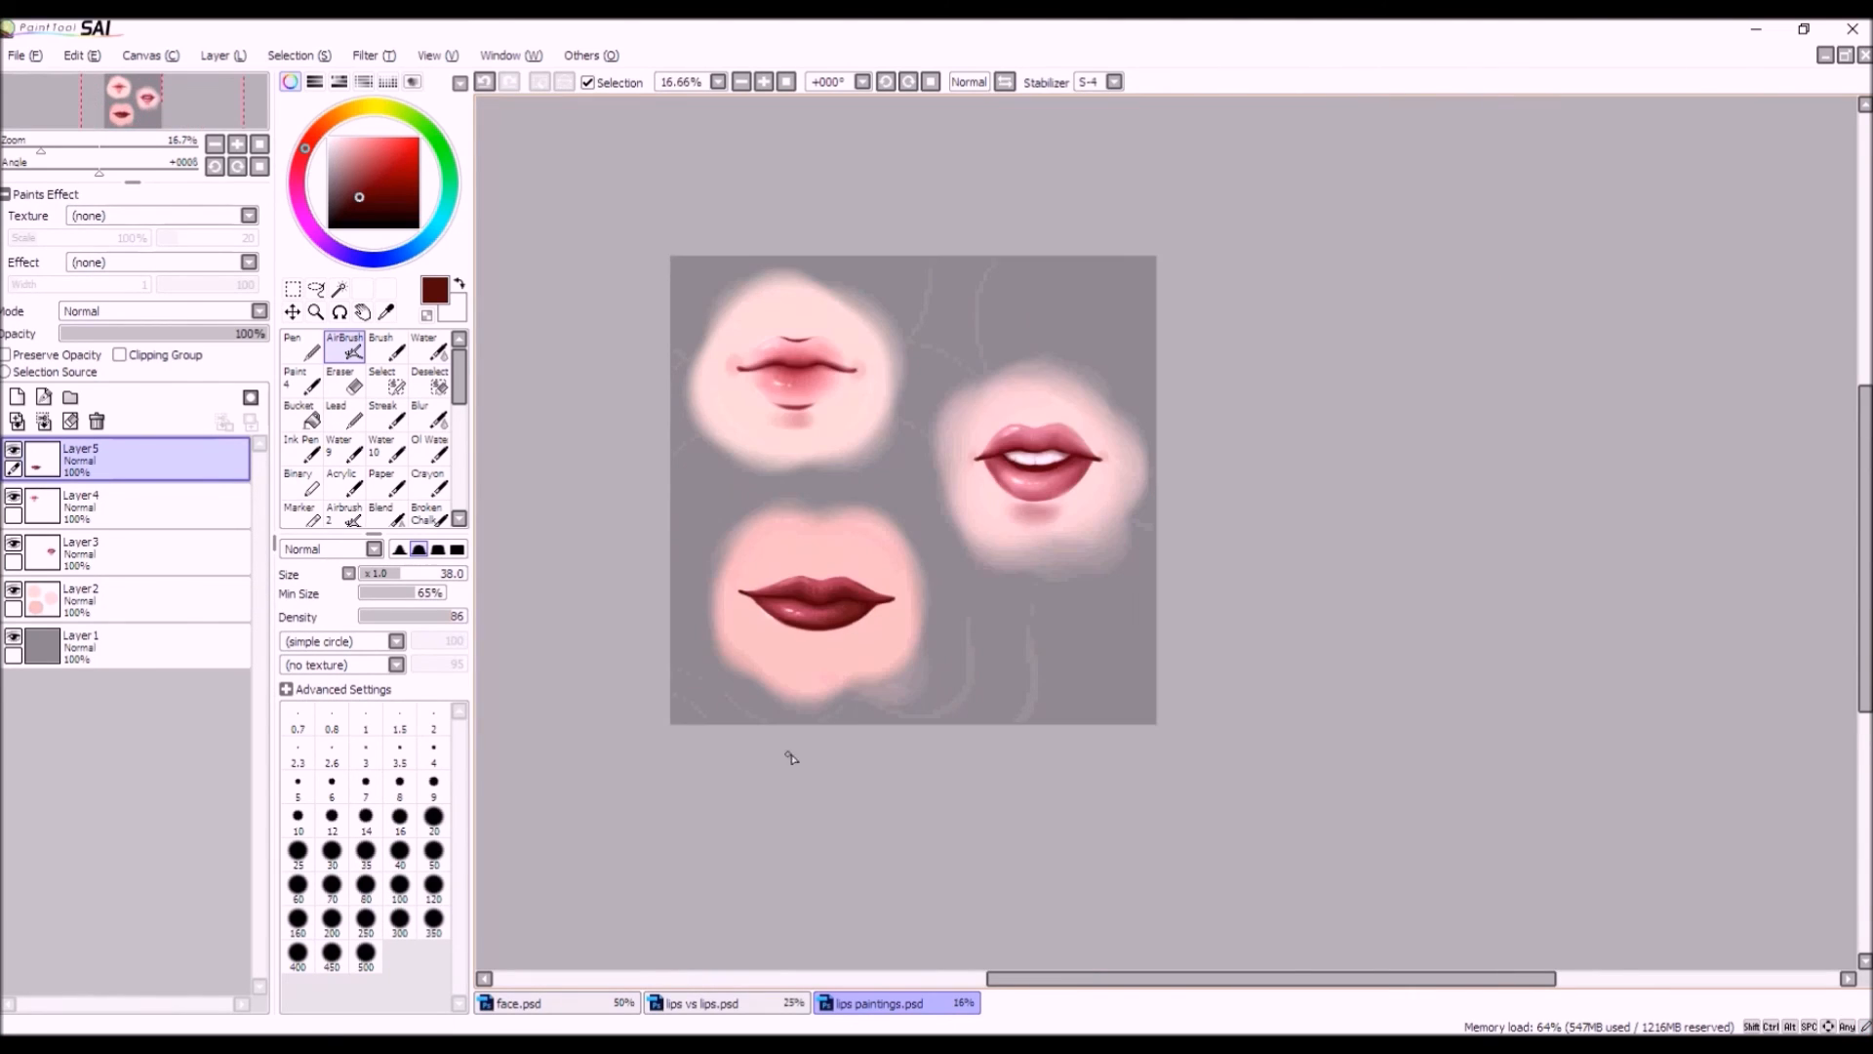
{"action": "scroll", "coordinate": [716, 706], "scroll_direction": "up", "scroll_amount": 1}
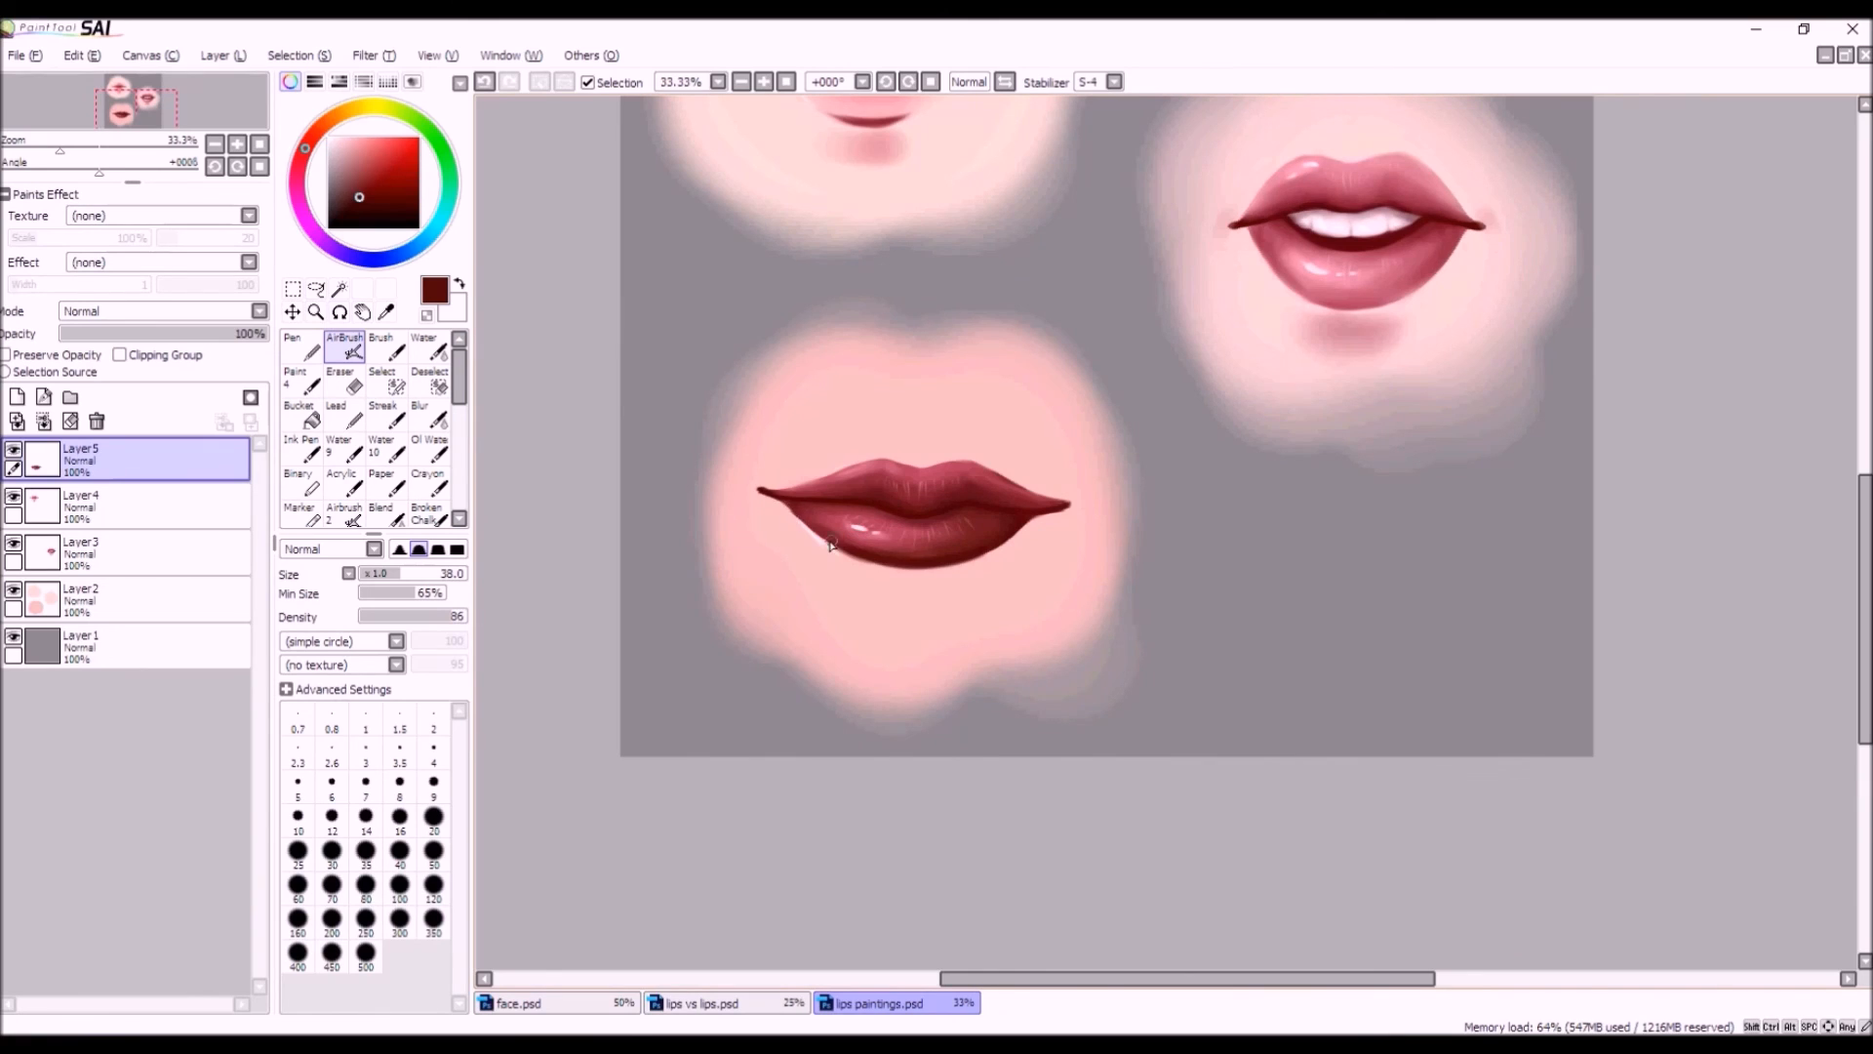
Trim the lips' right corner into a sharper point with the Eraser at size 38, undoing the first attempts.
{"action": "key", "text": "e"}
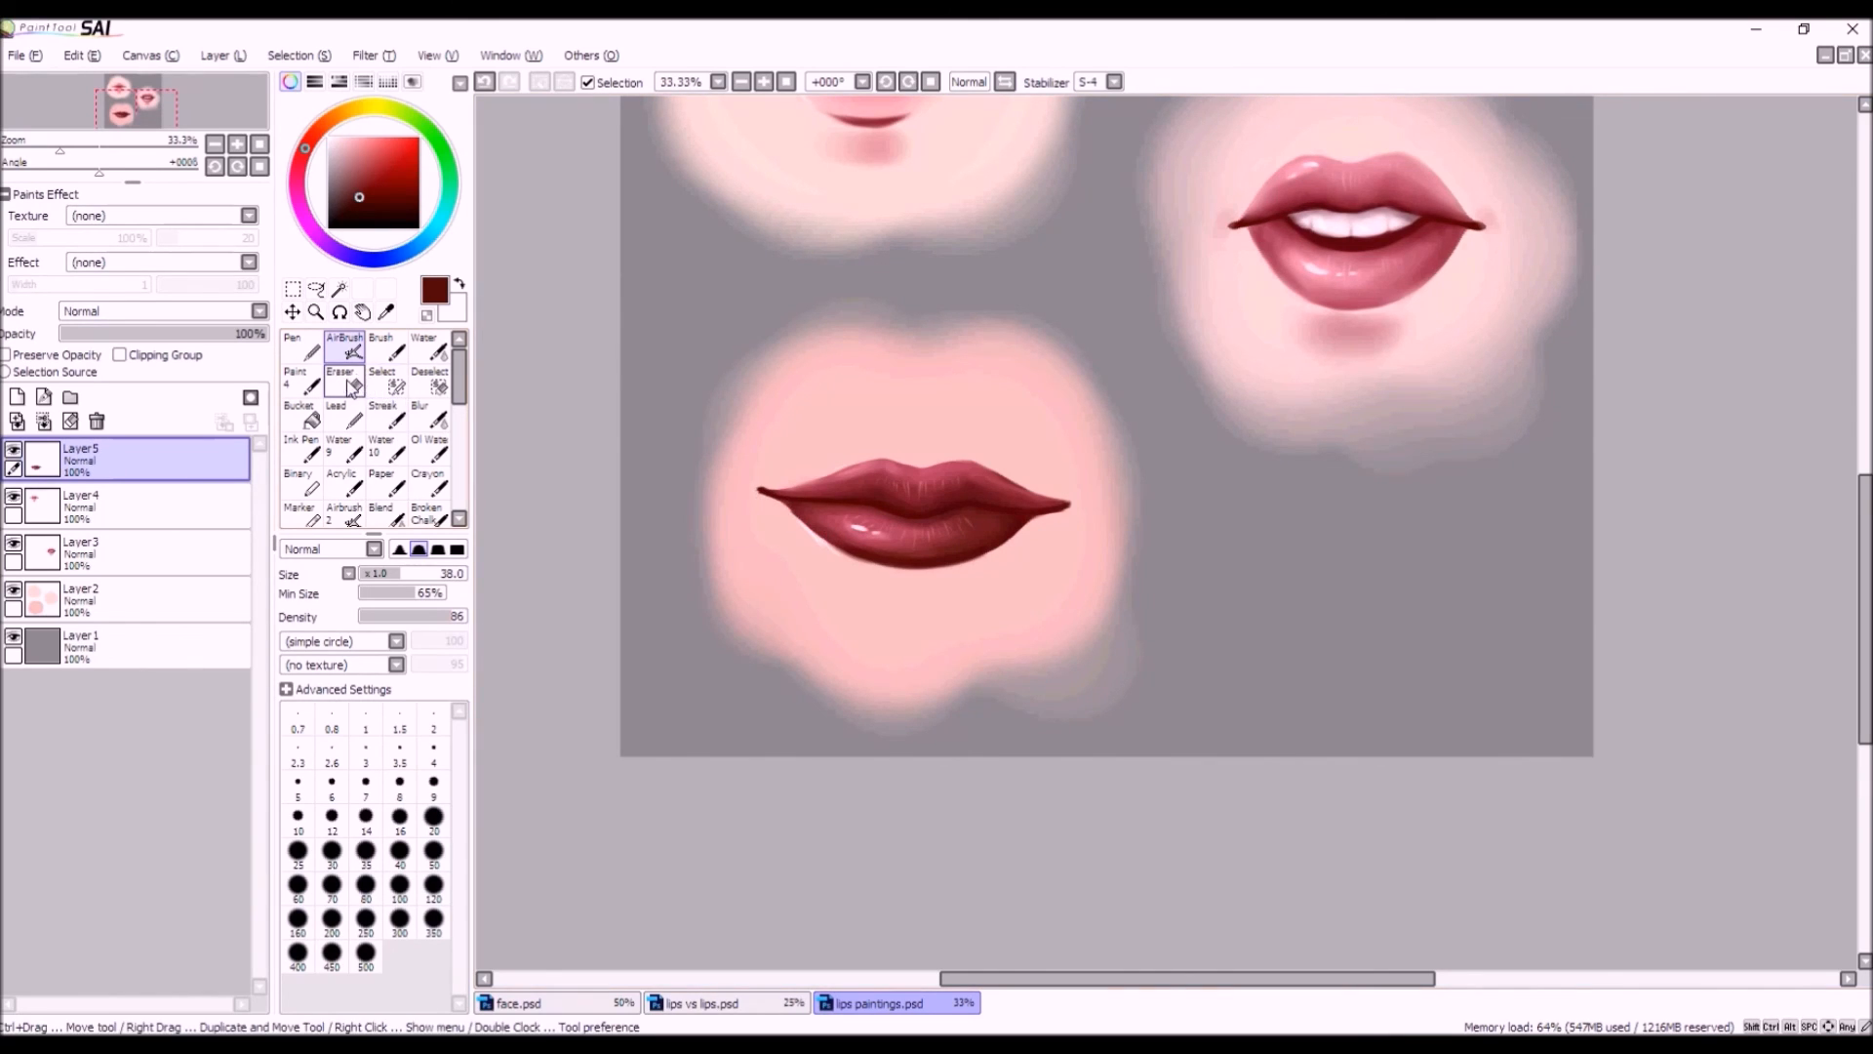
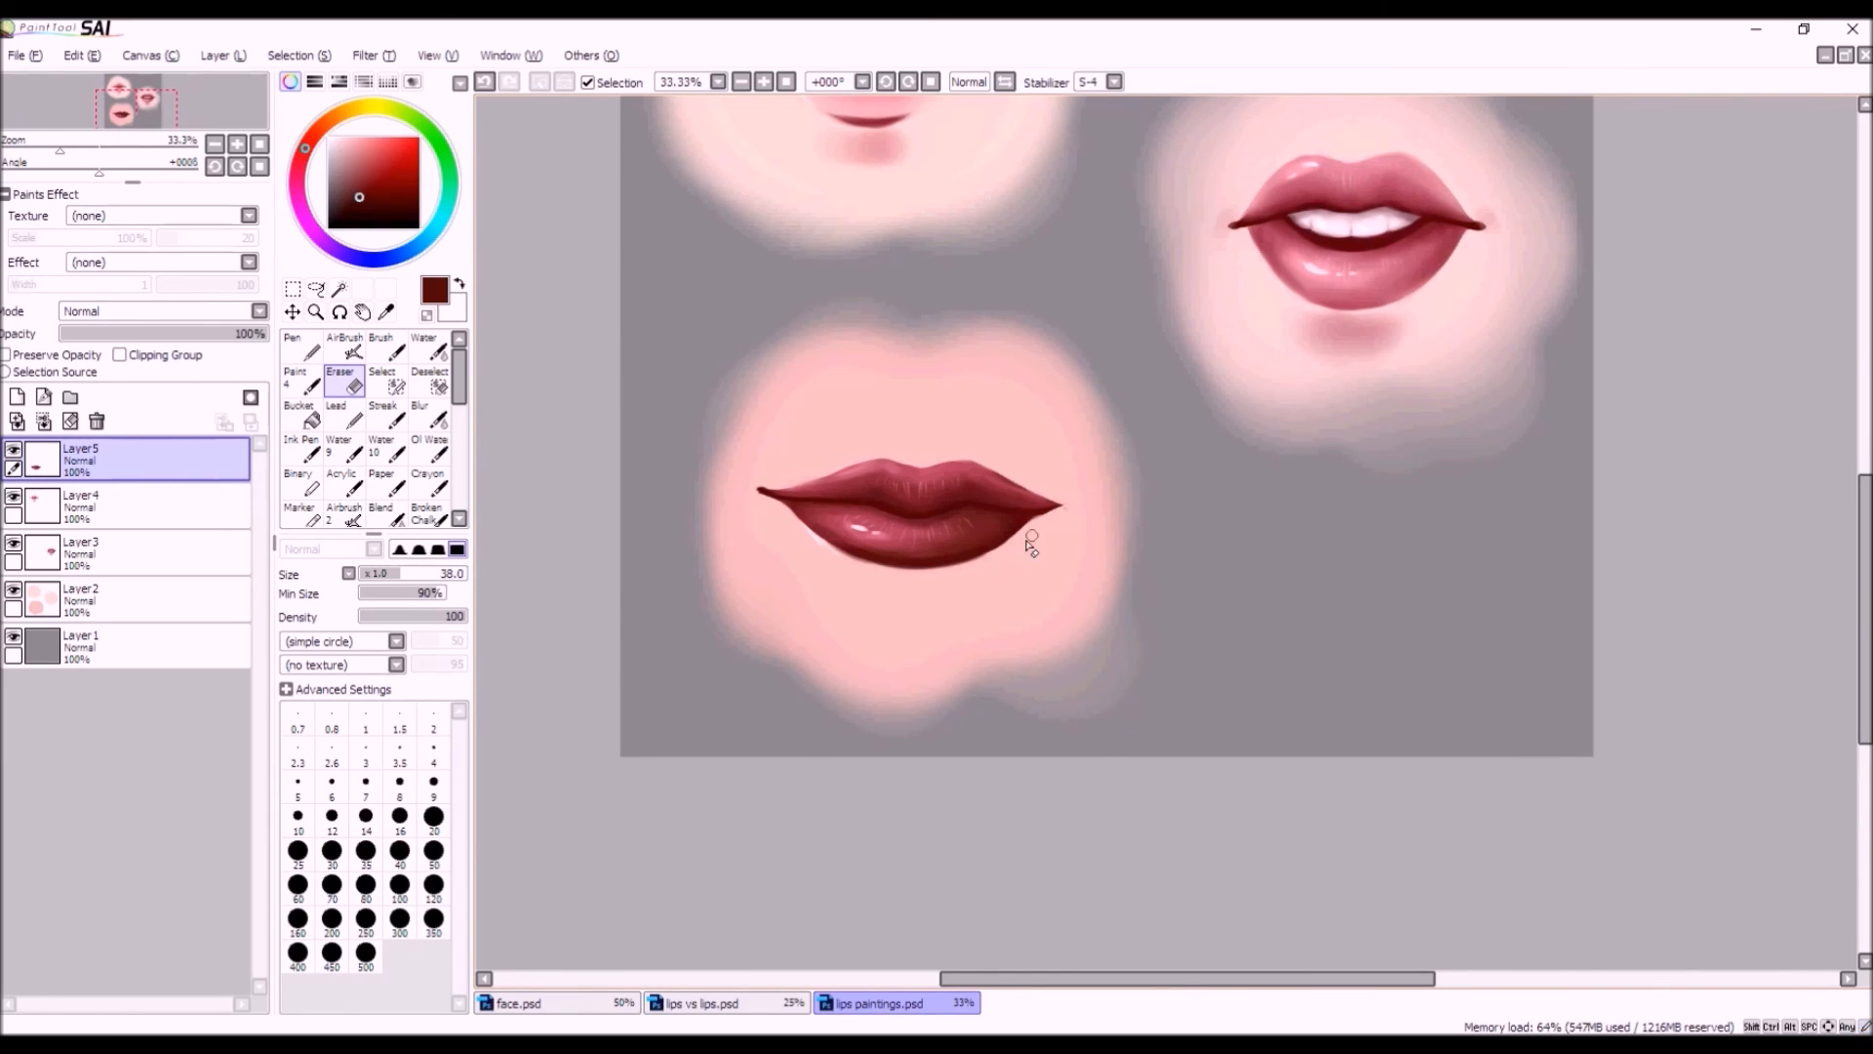
{"action": "left_click_drag", "start_coordinate": [1063, 517], "coordinate": [1057, 514]}
{"action": "key", "text": "ctrl+z"}
{"action": "left_click_drag", "start_coordinate": [1029, 484], "coordinate": [1061, 505]}
{"action": "left_click", "coordinate": [485, 81]}
{"action": "scroll", "coordinate": [1092, 515], "scroll_direction": "up", "scroll_amount": 2}
{"action": "left_click_drag", "start_coordinate": [932, 444], "coordinate": [1066, 507]}
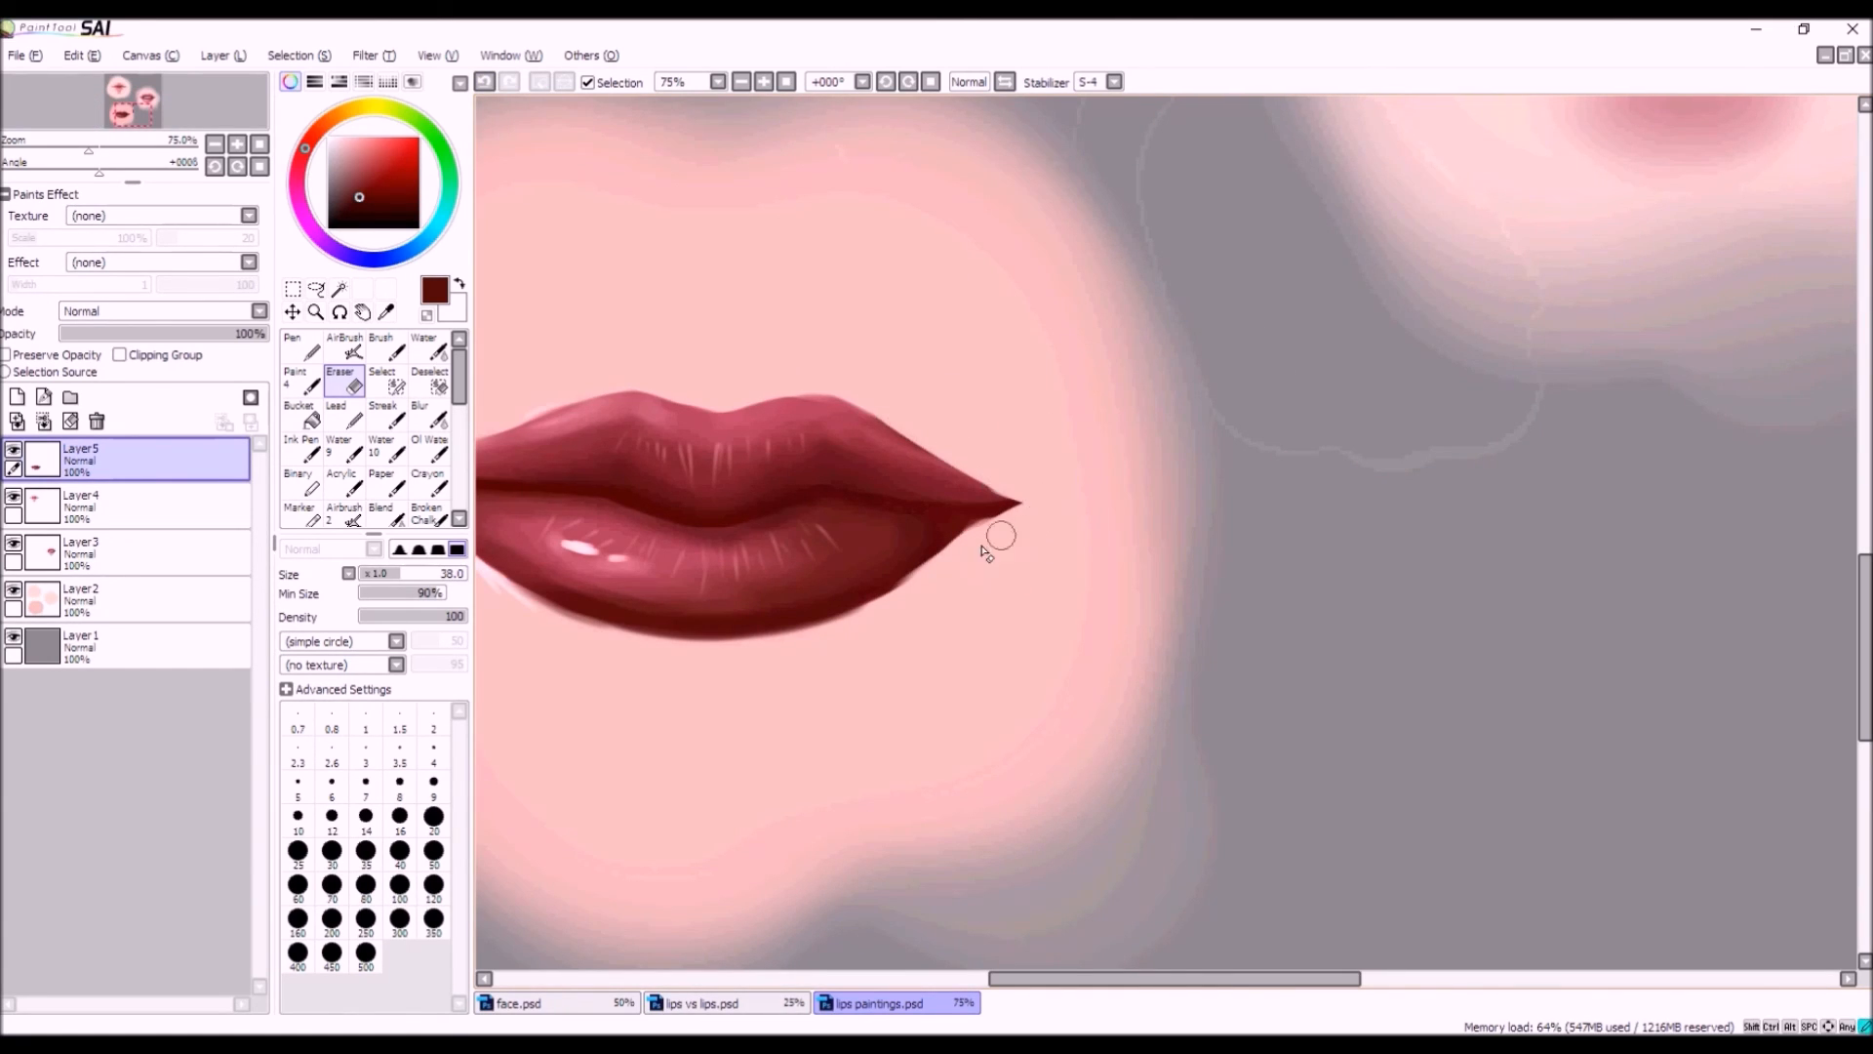
{"action": "scroll", "coordinate": [985, 585], "scroll_direction": "down", "scroll_amount": 4}
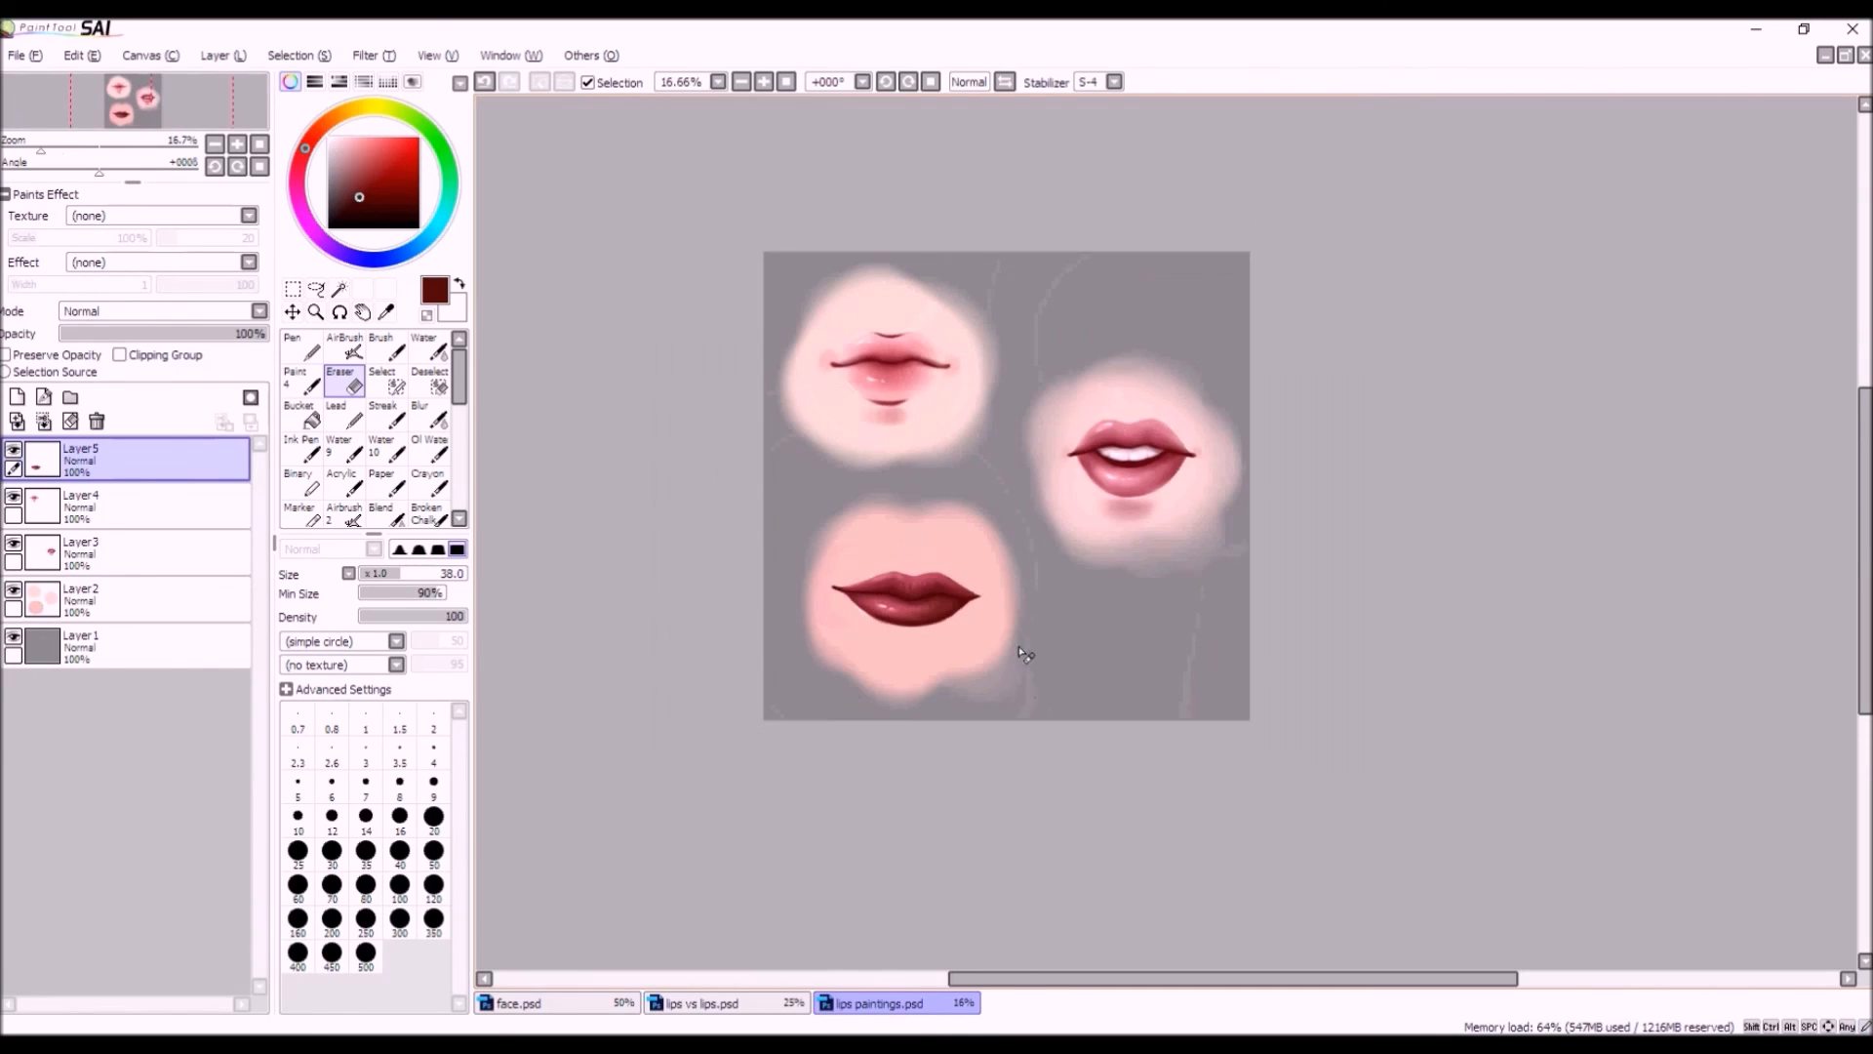
{"action": "scroll", "coordinate": [919, 642], "scroll_direction": "up", "scroll_amount": 3}
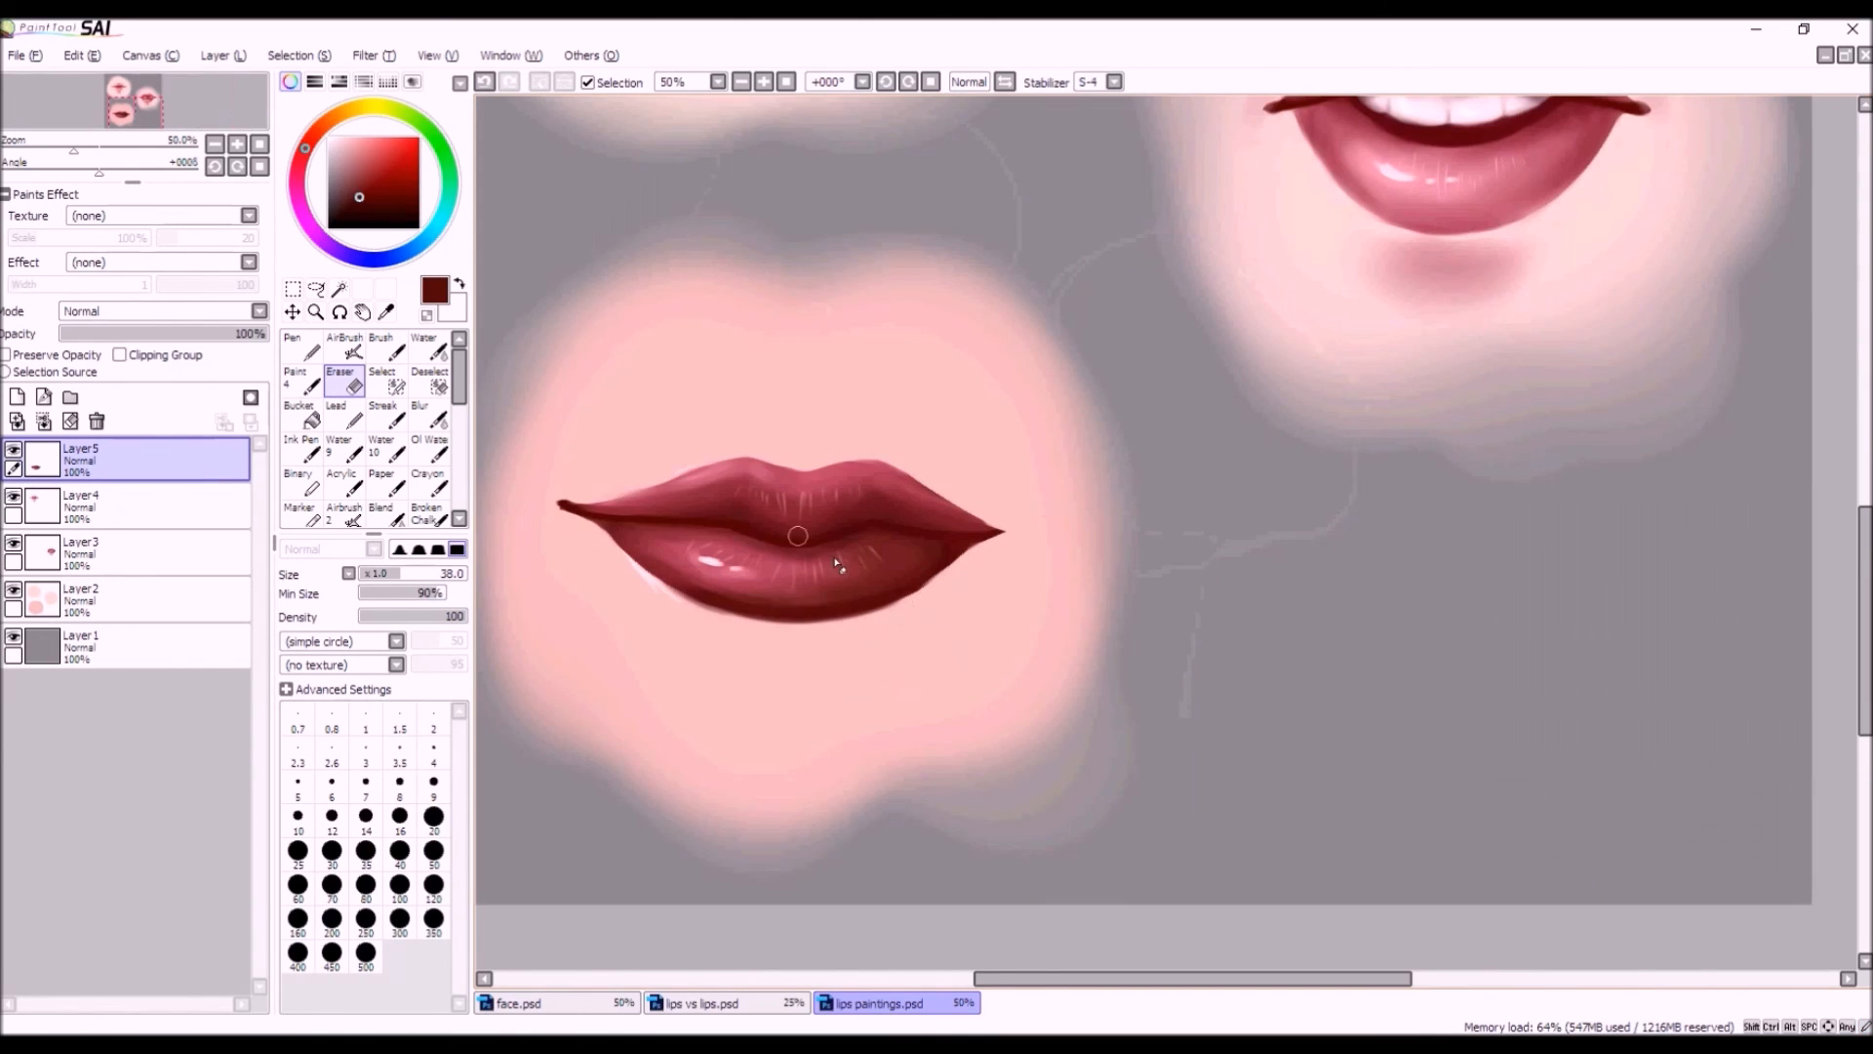
Airbrush dark maroon at size 15 onto the right mouth corner to refine its tip.
{"action": "left_click", "coordinate": [343, 346]}
{"action": "left_click", "coordinate": [374, 578]}
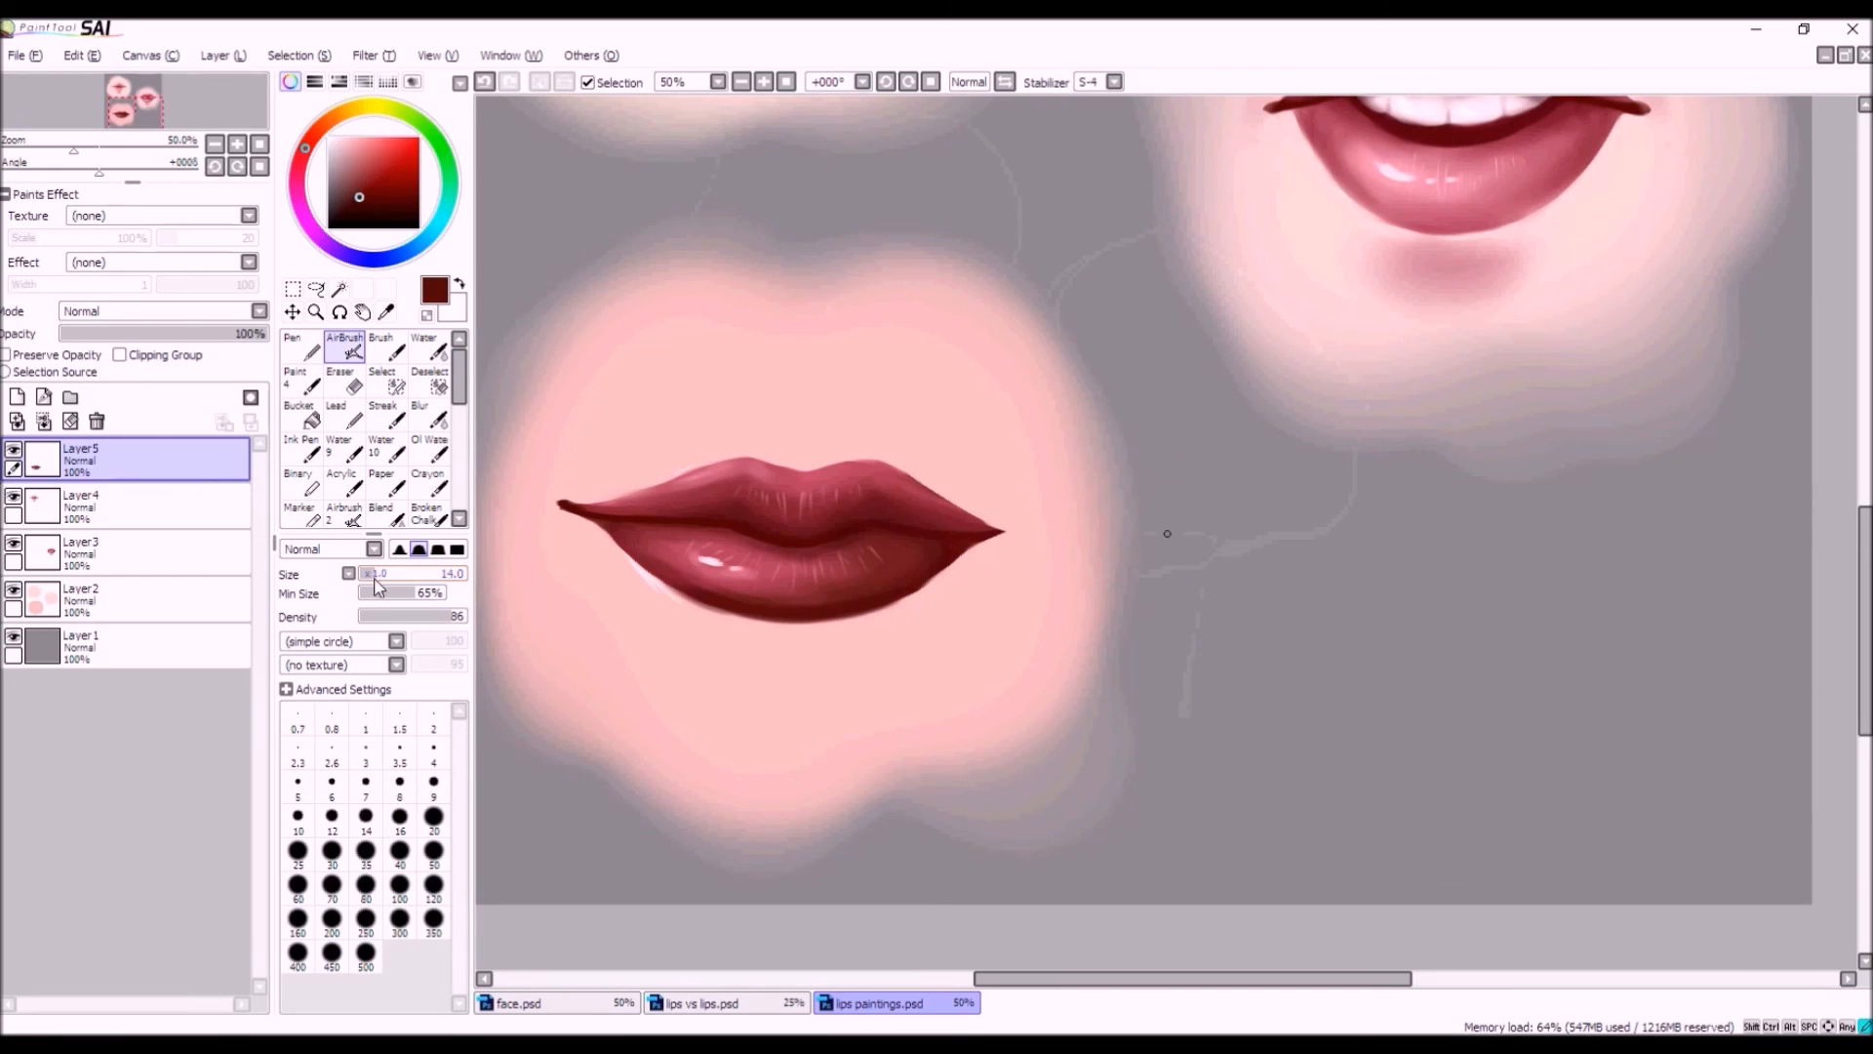
{"action": "left_click_drag", "start_coordinate": [977, 539], "coordinate": [991, 535]}
{"action": "scroll", "coordinate": [823, 531], "scroll_direction": "down", "scroll_amount": 2}
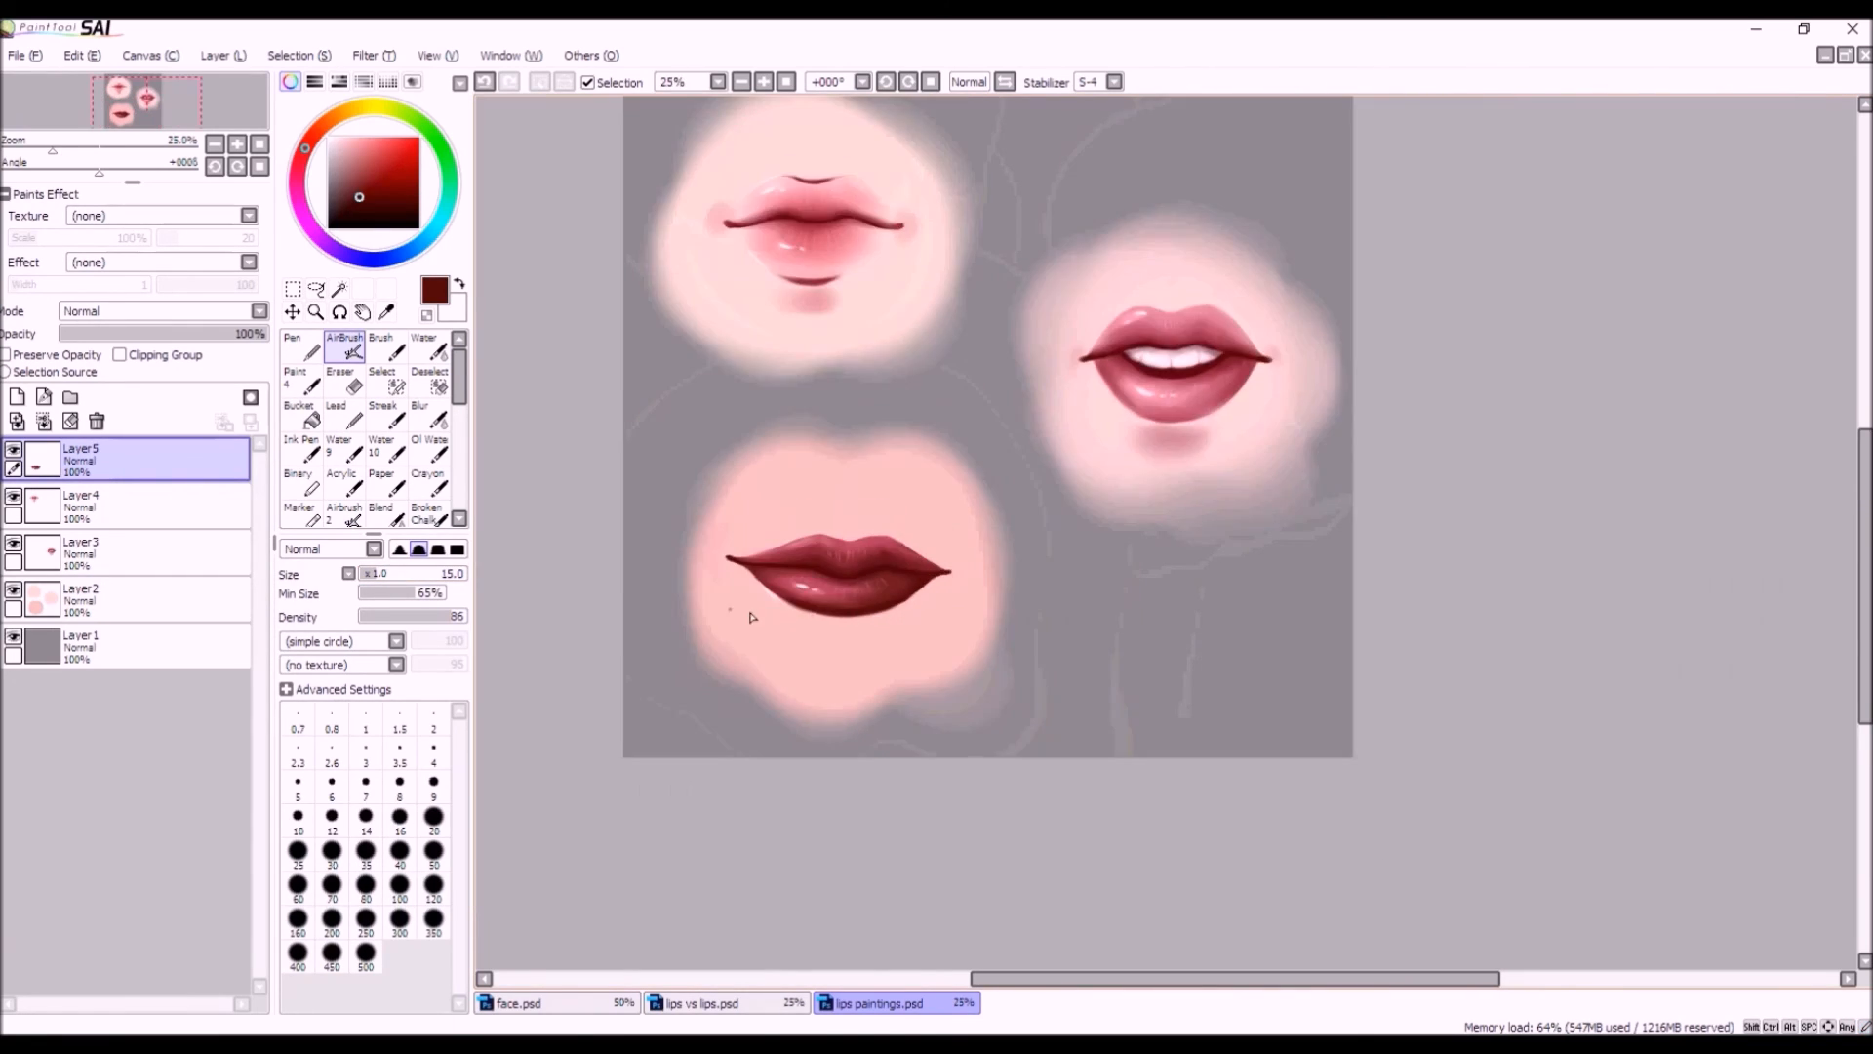
{"action": "scroll", "coordinate": [758, 563], "scroll_direction": "down", "scroll_amount": 2}
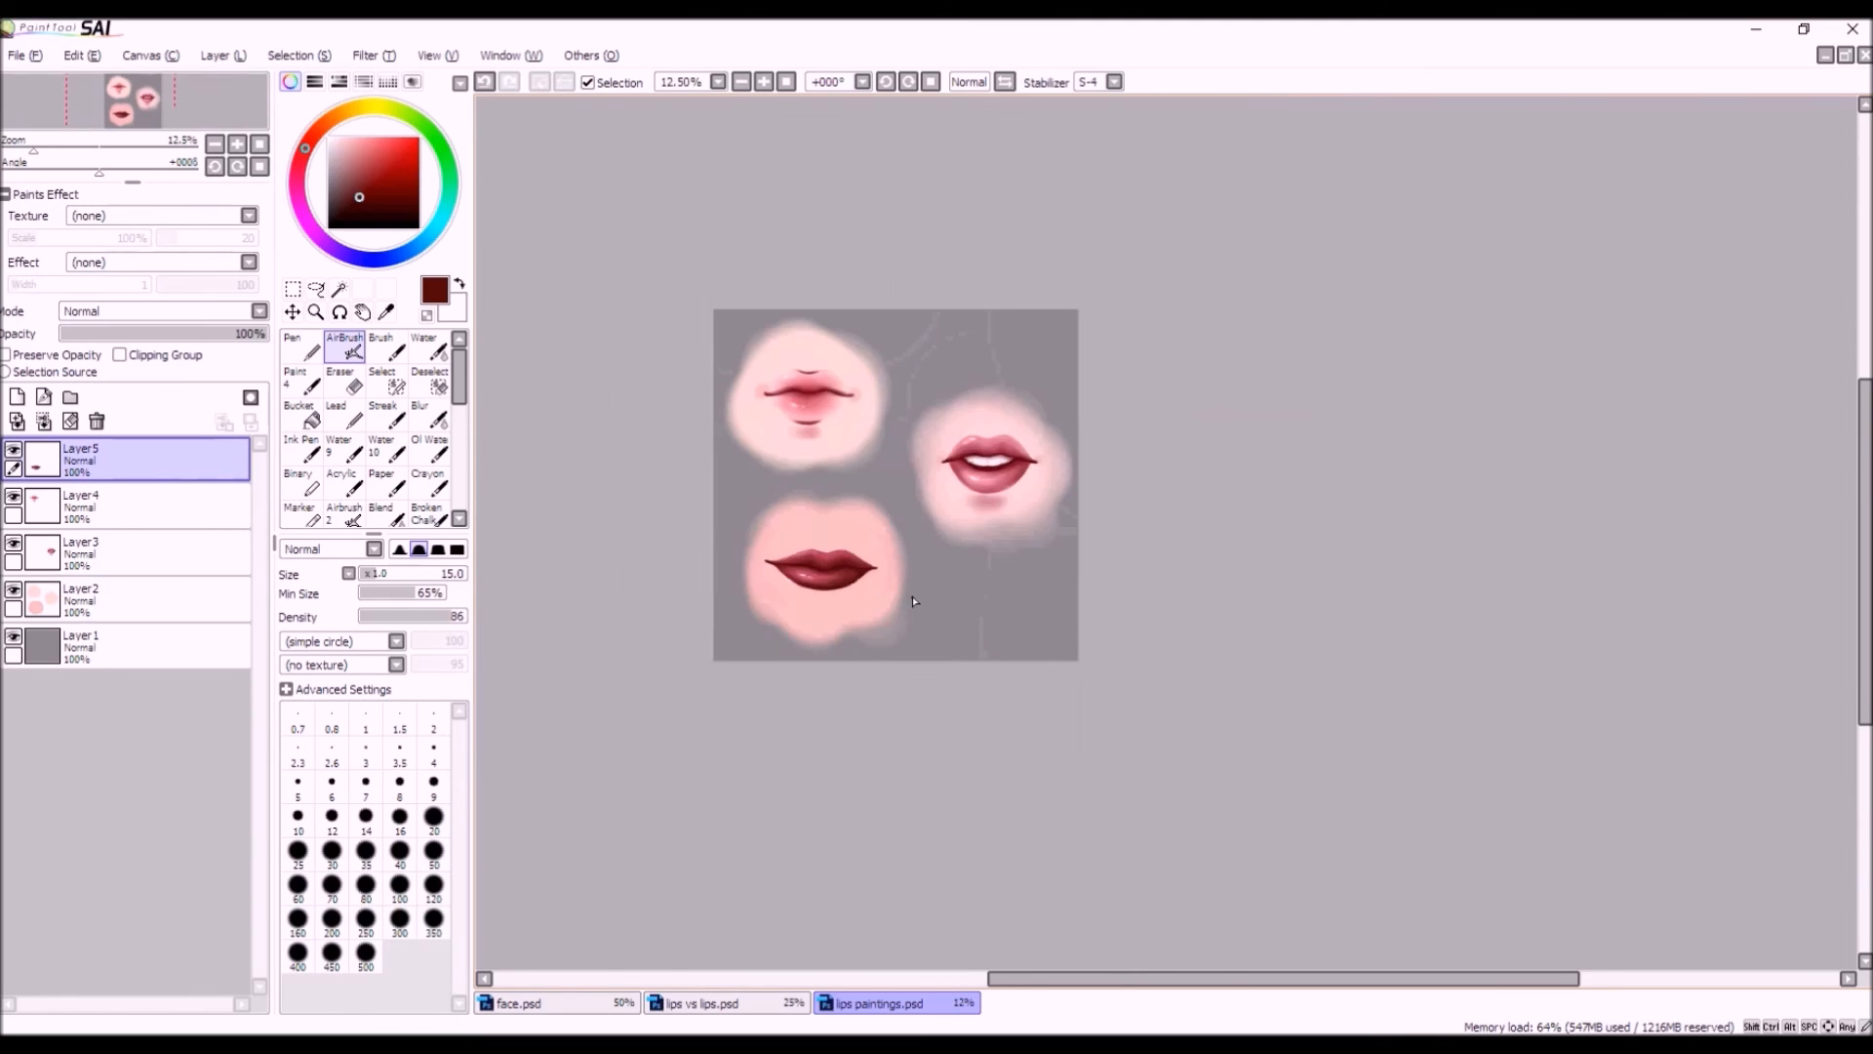
{"action": "scroll", "coordinate": [807, 712], "scroll_direction": "up", "scroll_amount": 3}
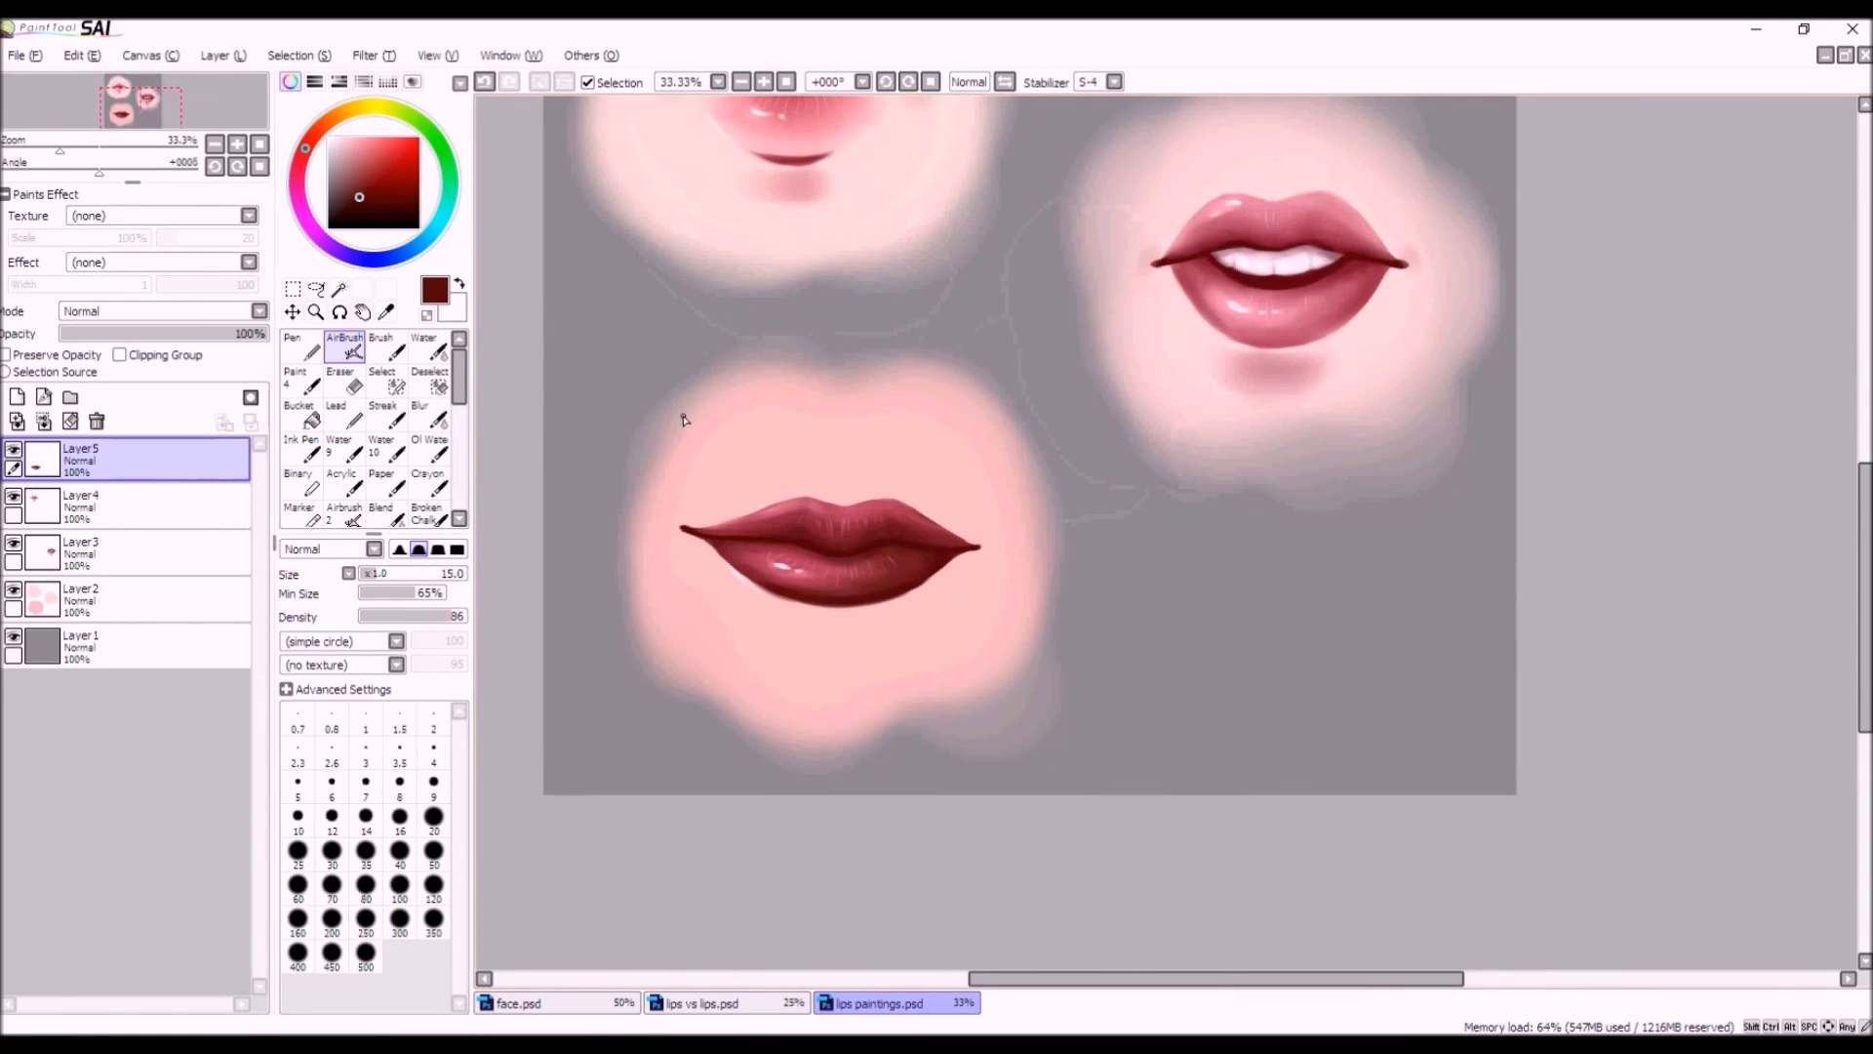
Try airbrushing a black vertical guide line through the middle of the lips, and undo each attempt.
{"action": "left_click", "coordinate": [315, 289]}
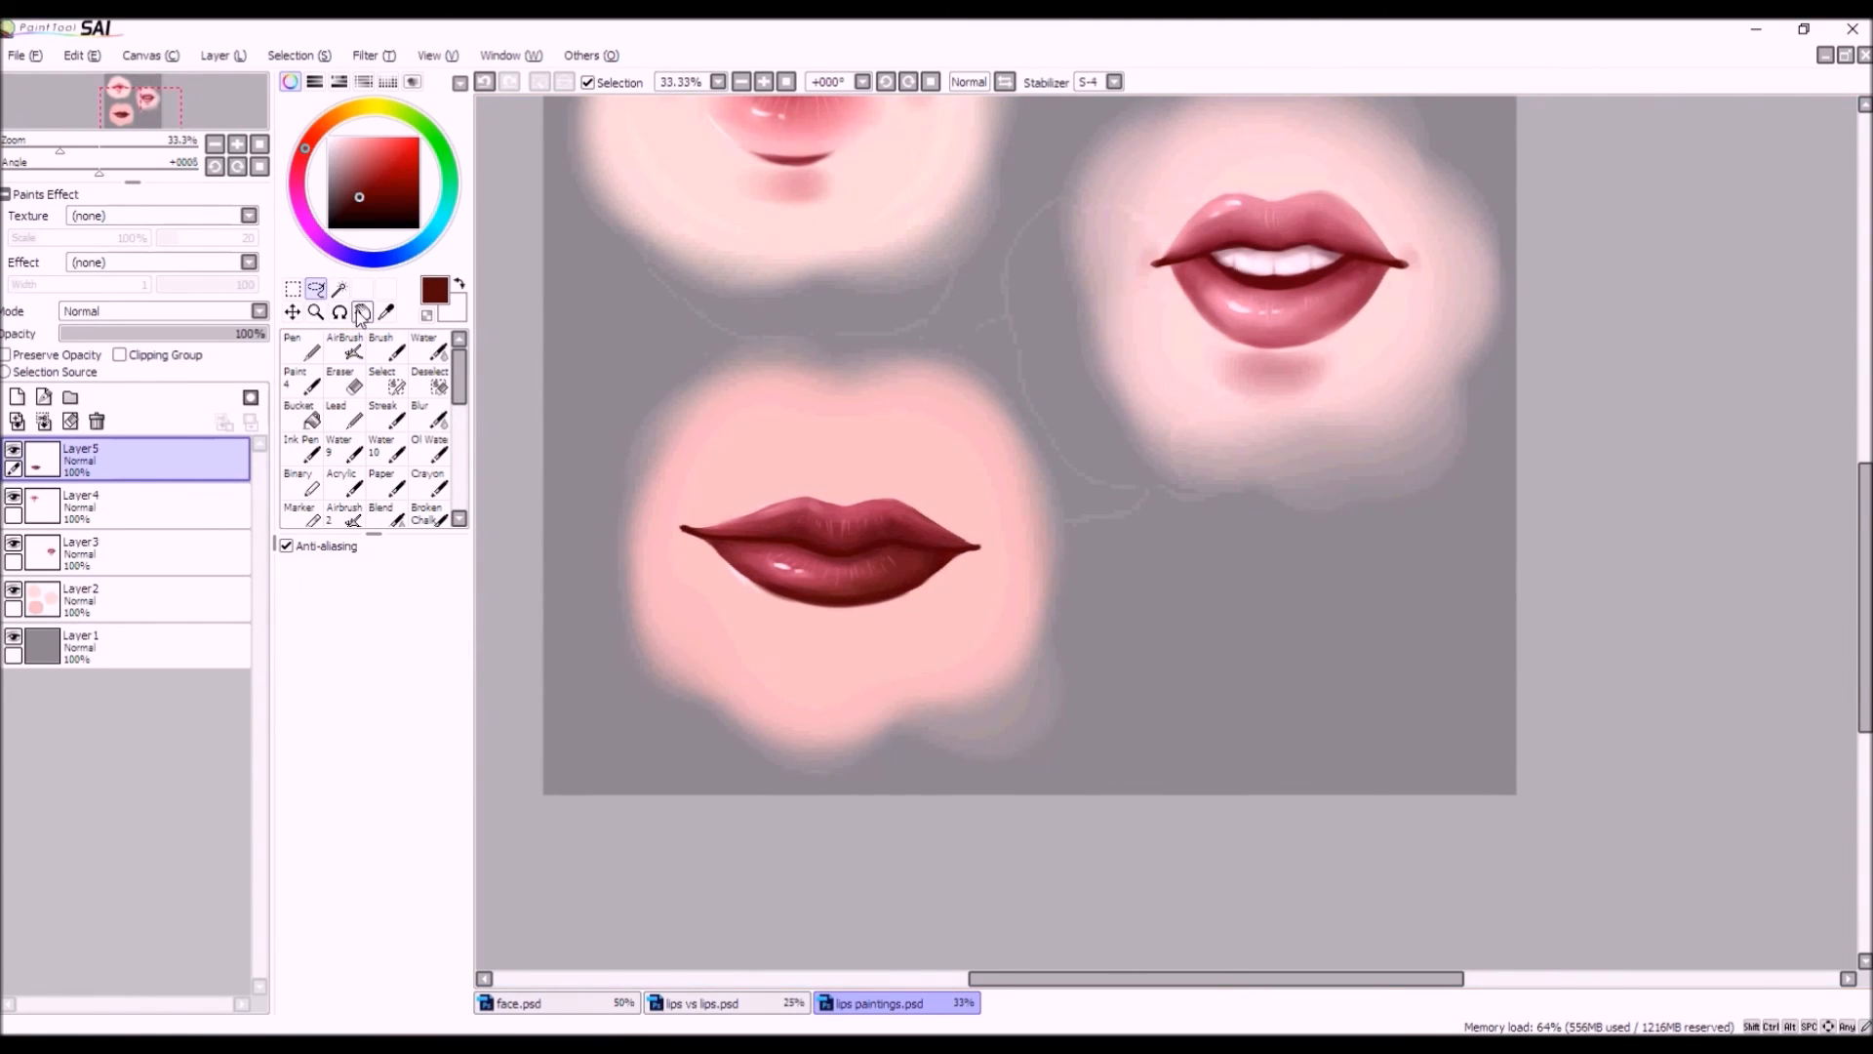
{"action": "left_click", "coordinate": [346, 349]}
{"action": "left_click", "coordinate": [328, 228]}
{"action": "left_click_drag", "start_coordinate": [847, 439], "coordinate": [844, 704]}
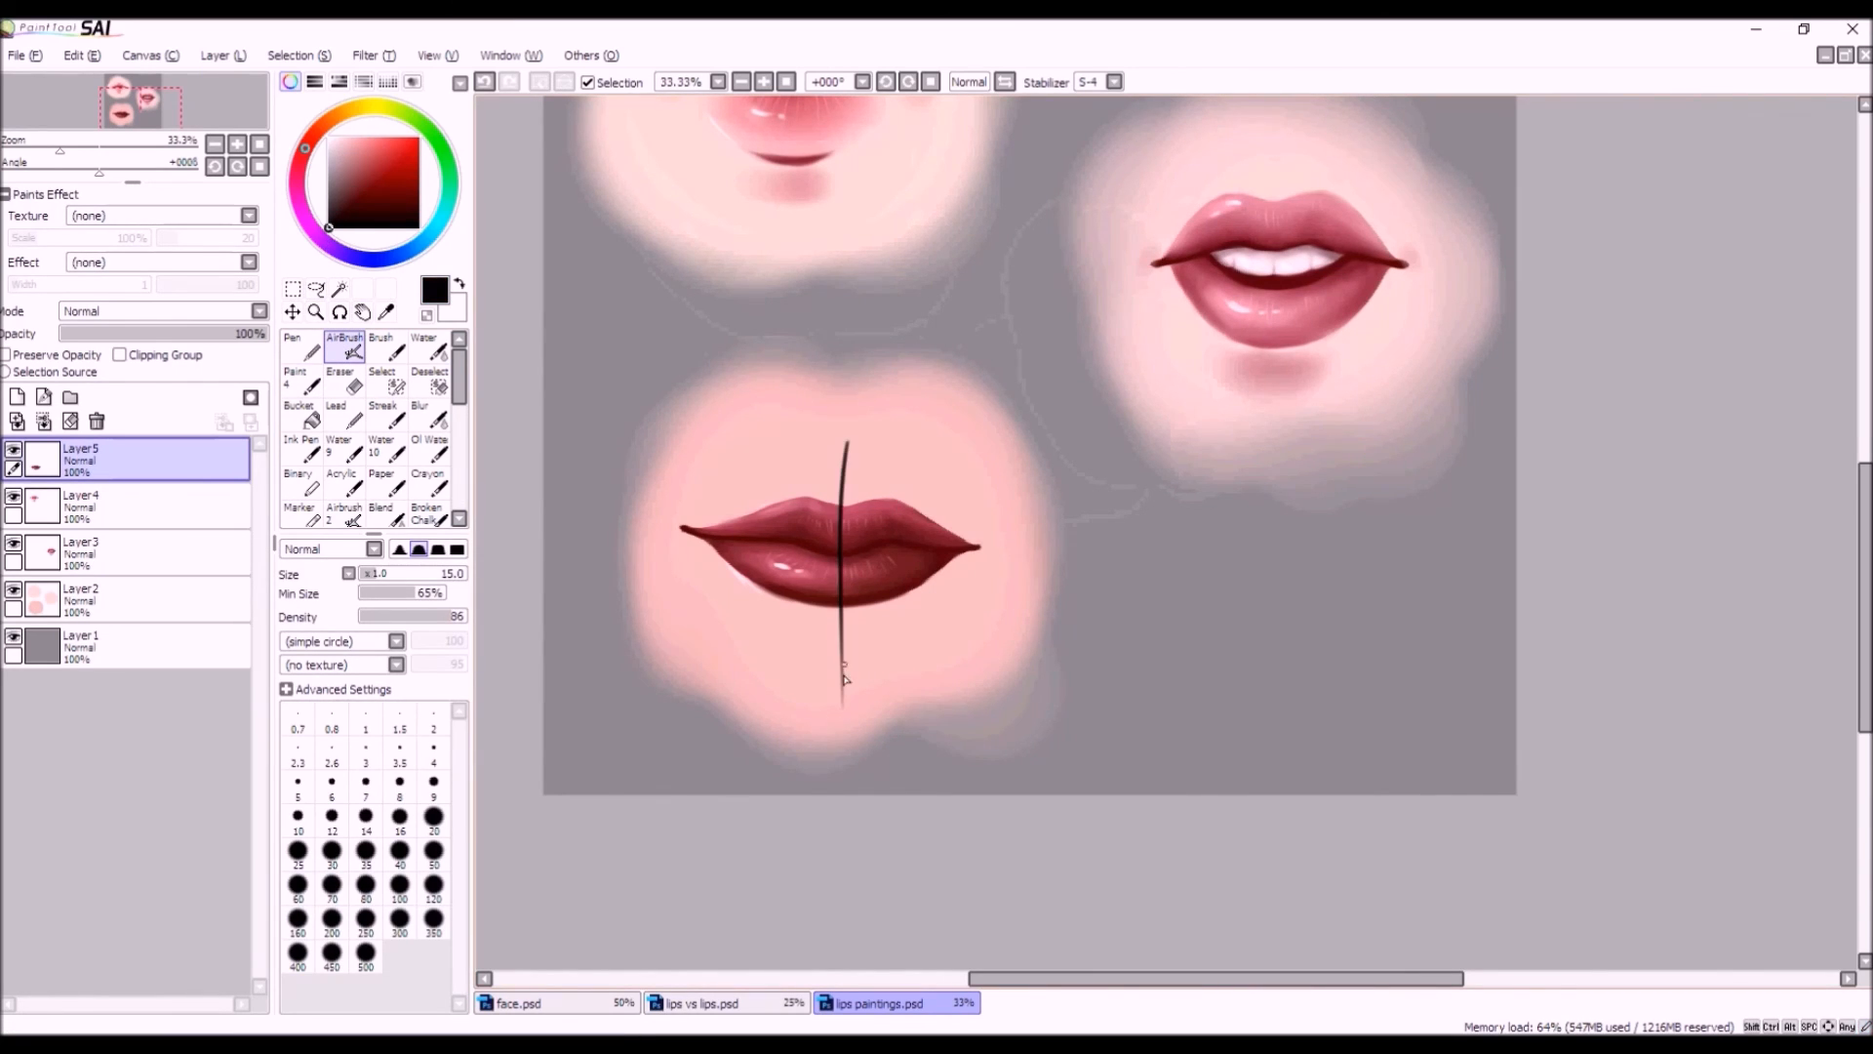
{"action": "left_click", "coordinate": [485, 82]}
{"action": "left_click_drag", "start_coordinate": [846, 452], "coordinate": [832, 673]}
{"action": "left_click", "coordinate": [485, 82]}
Airbrush a white vertical guide line through the lips' centre to check their symmetry, and undo it.
{"action": "left_click", "coordinate": [331, 139]}
{"action": "left_click_drag", "start_coordinate": [847, 446], "coordinate": [837, 691]}
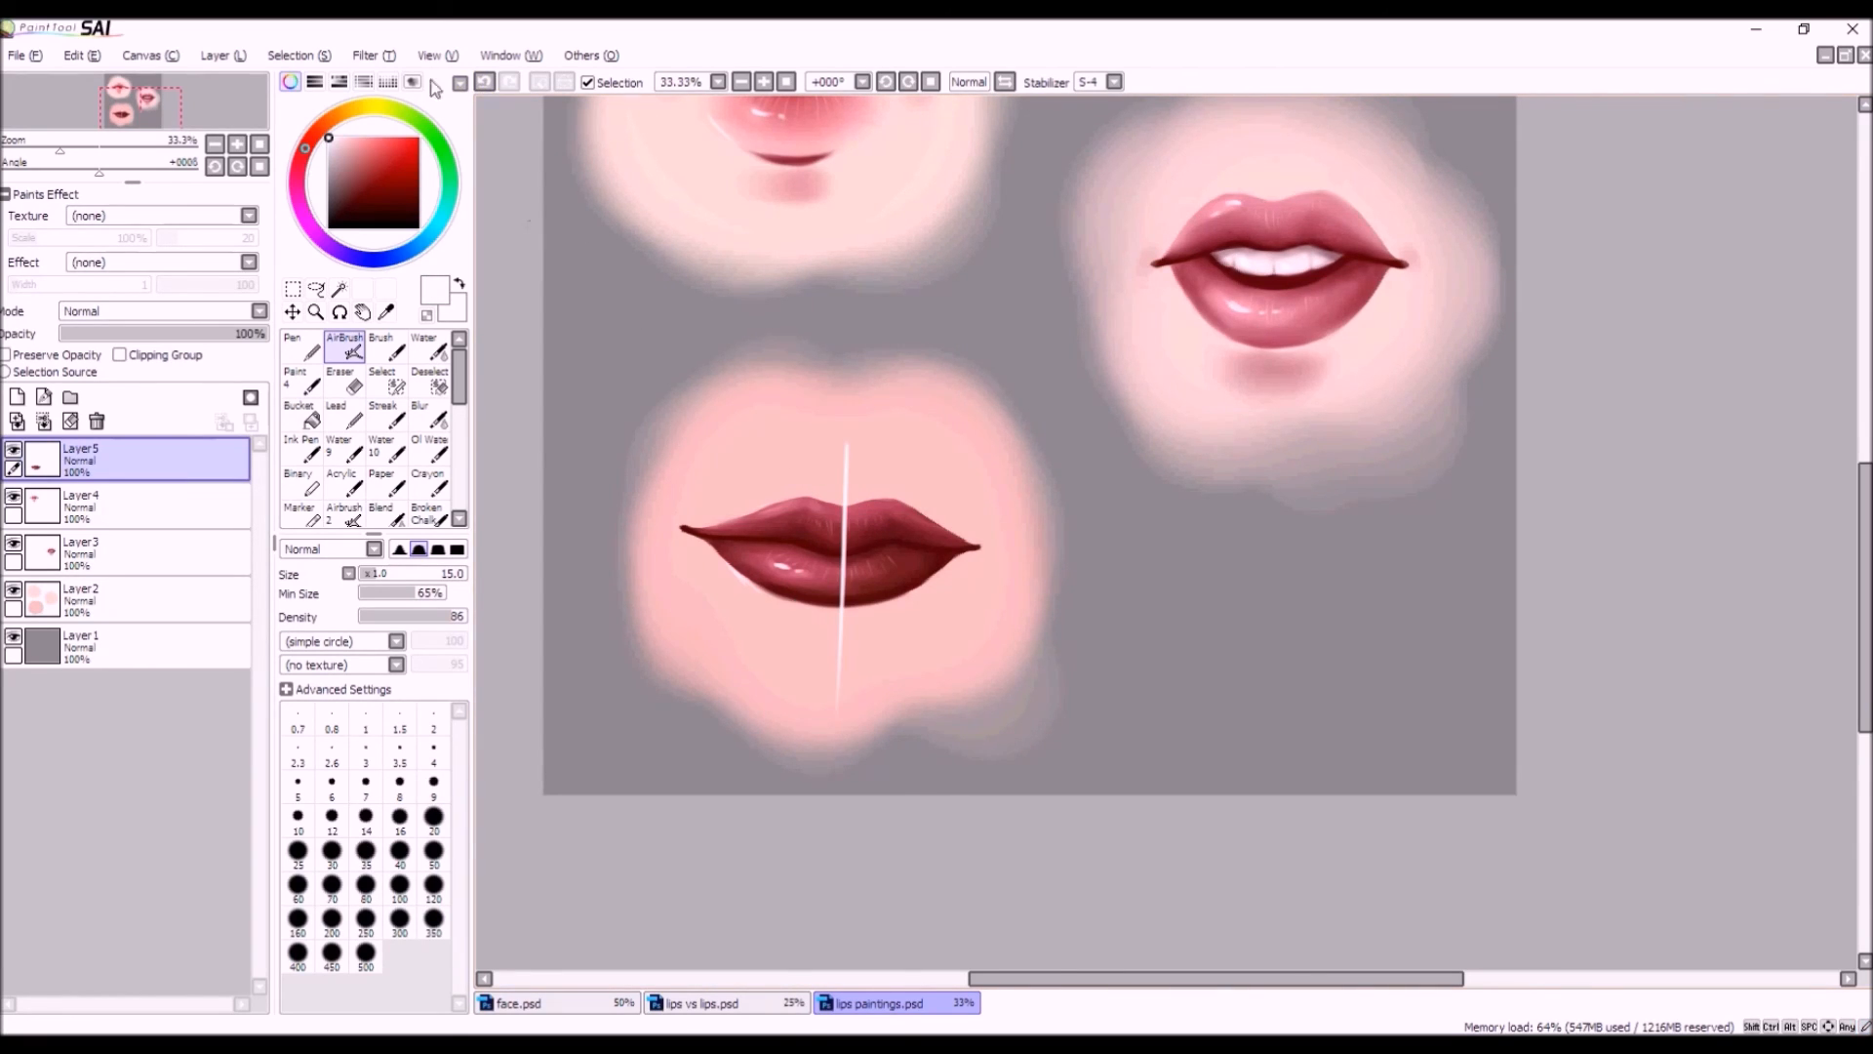
{"action": "left_click", "coordinate": [485, 82]}
{"action": "left_click_drag", "start_coordinate": [841, 453], "coordinate": [838, 712]}
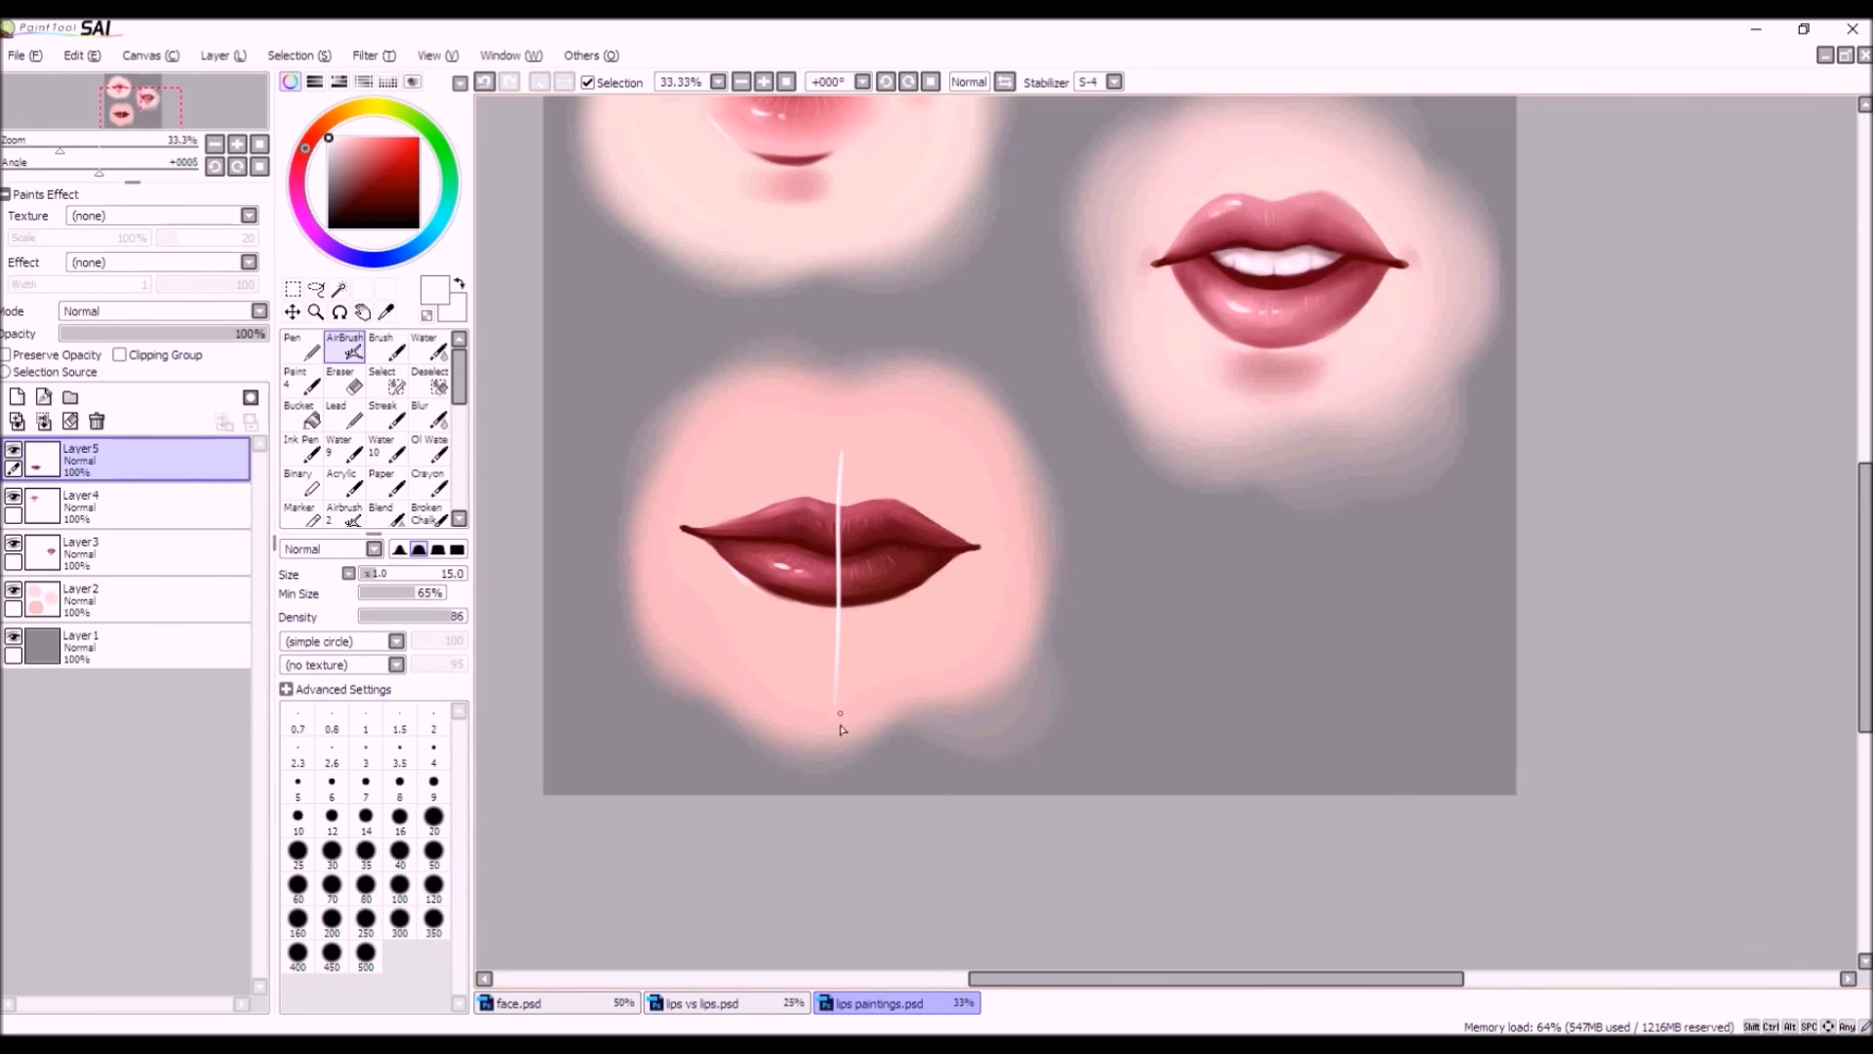
{"action": "scroll", "coordinate": [866, 519], "scroll_direction": "down", "scroll_amount": 2}
{"action": "scroll", "coordinate": [855, 548], "scroll_direction": "up", "scroll_amount": 2}
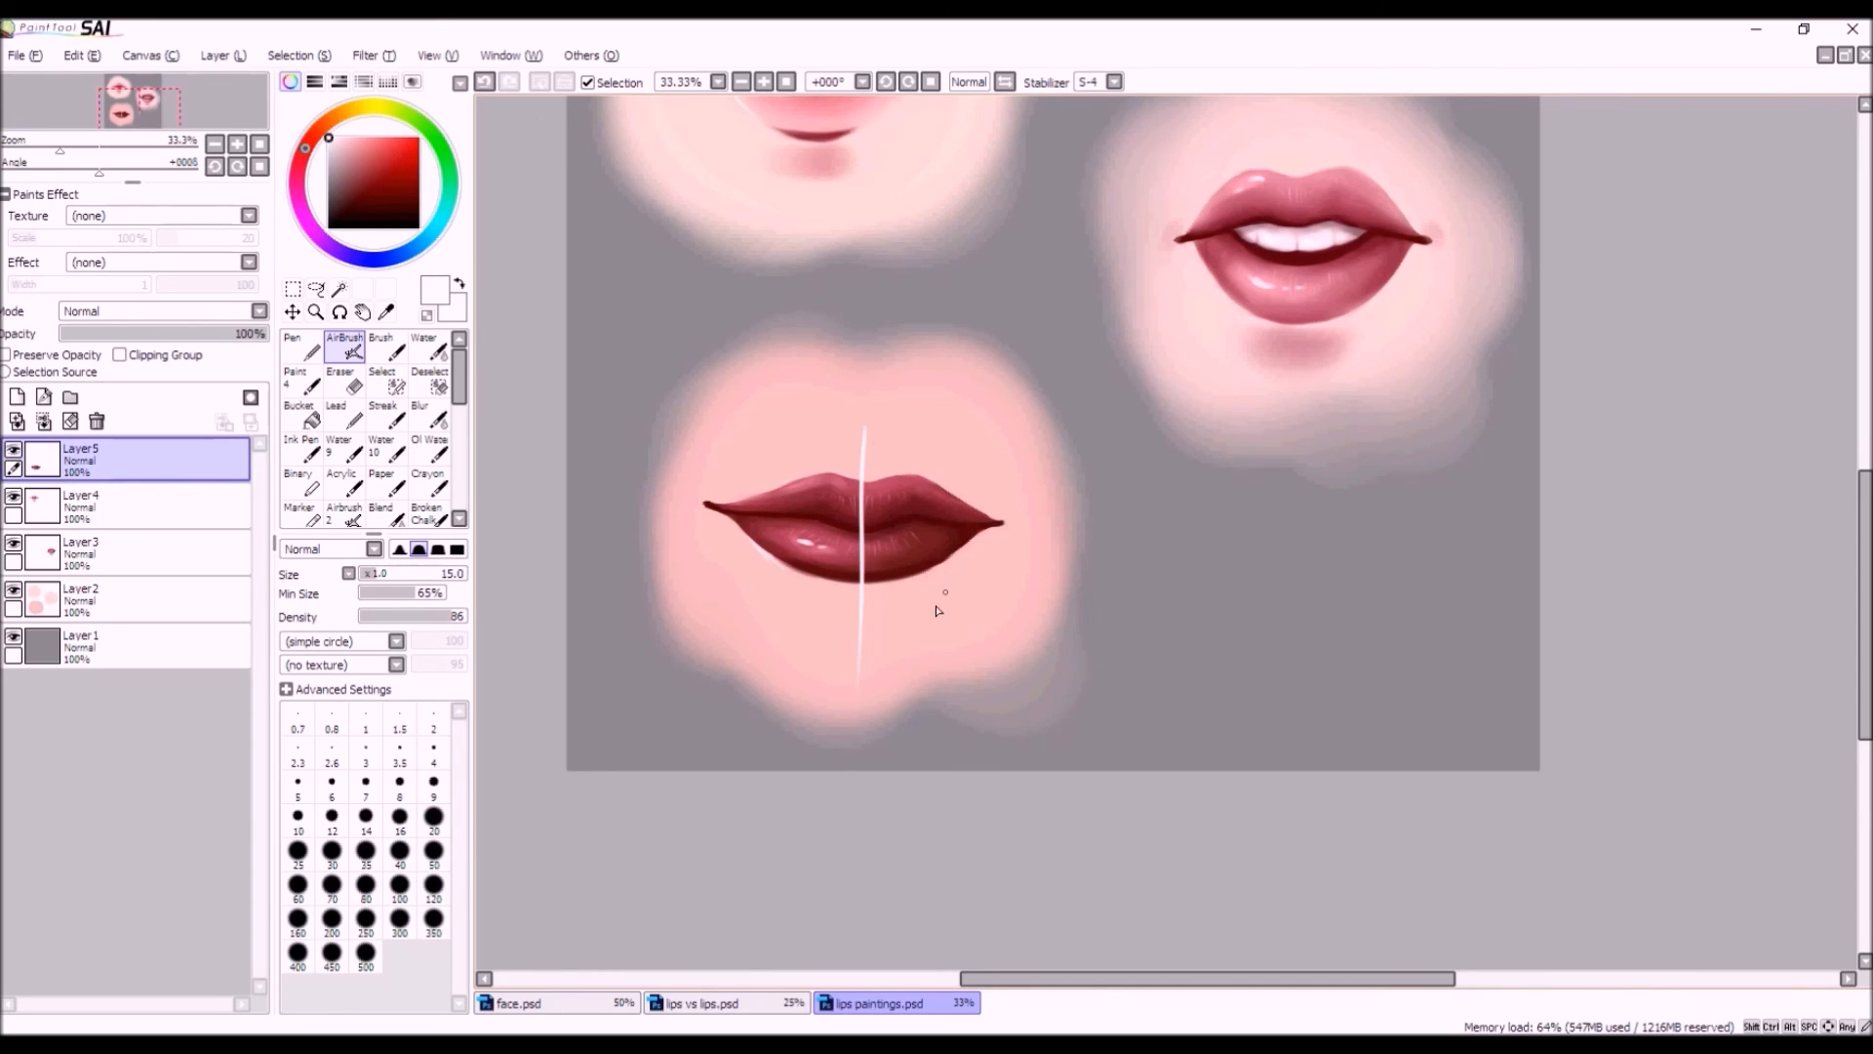
{"action": "left_click", "coordinate": [484, 84]}
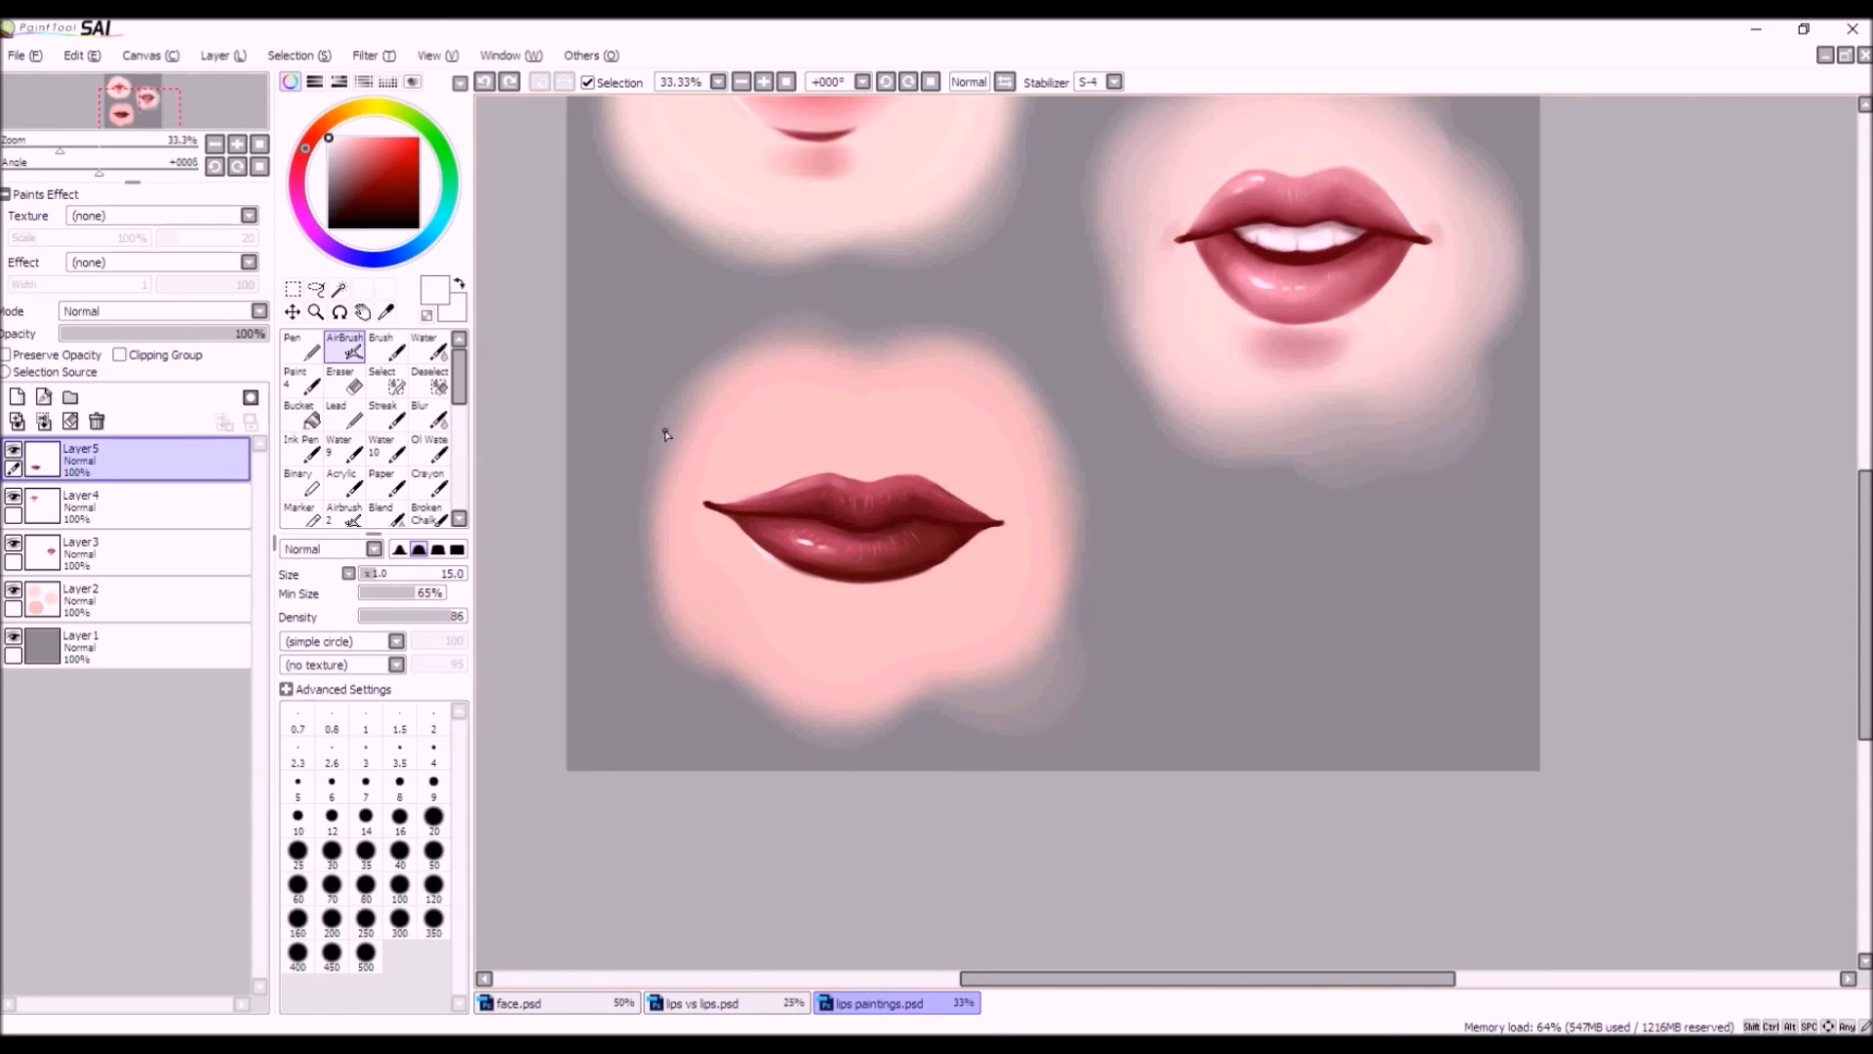
Blend the lower lip's left side with the Water brush at size 48.
{"action": "scroll", "coordinate": [981, 585], "scroll_direction": "down", "scroll_amount": 2}
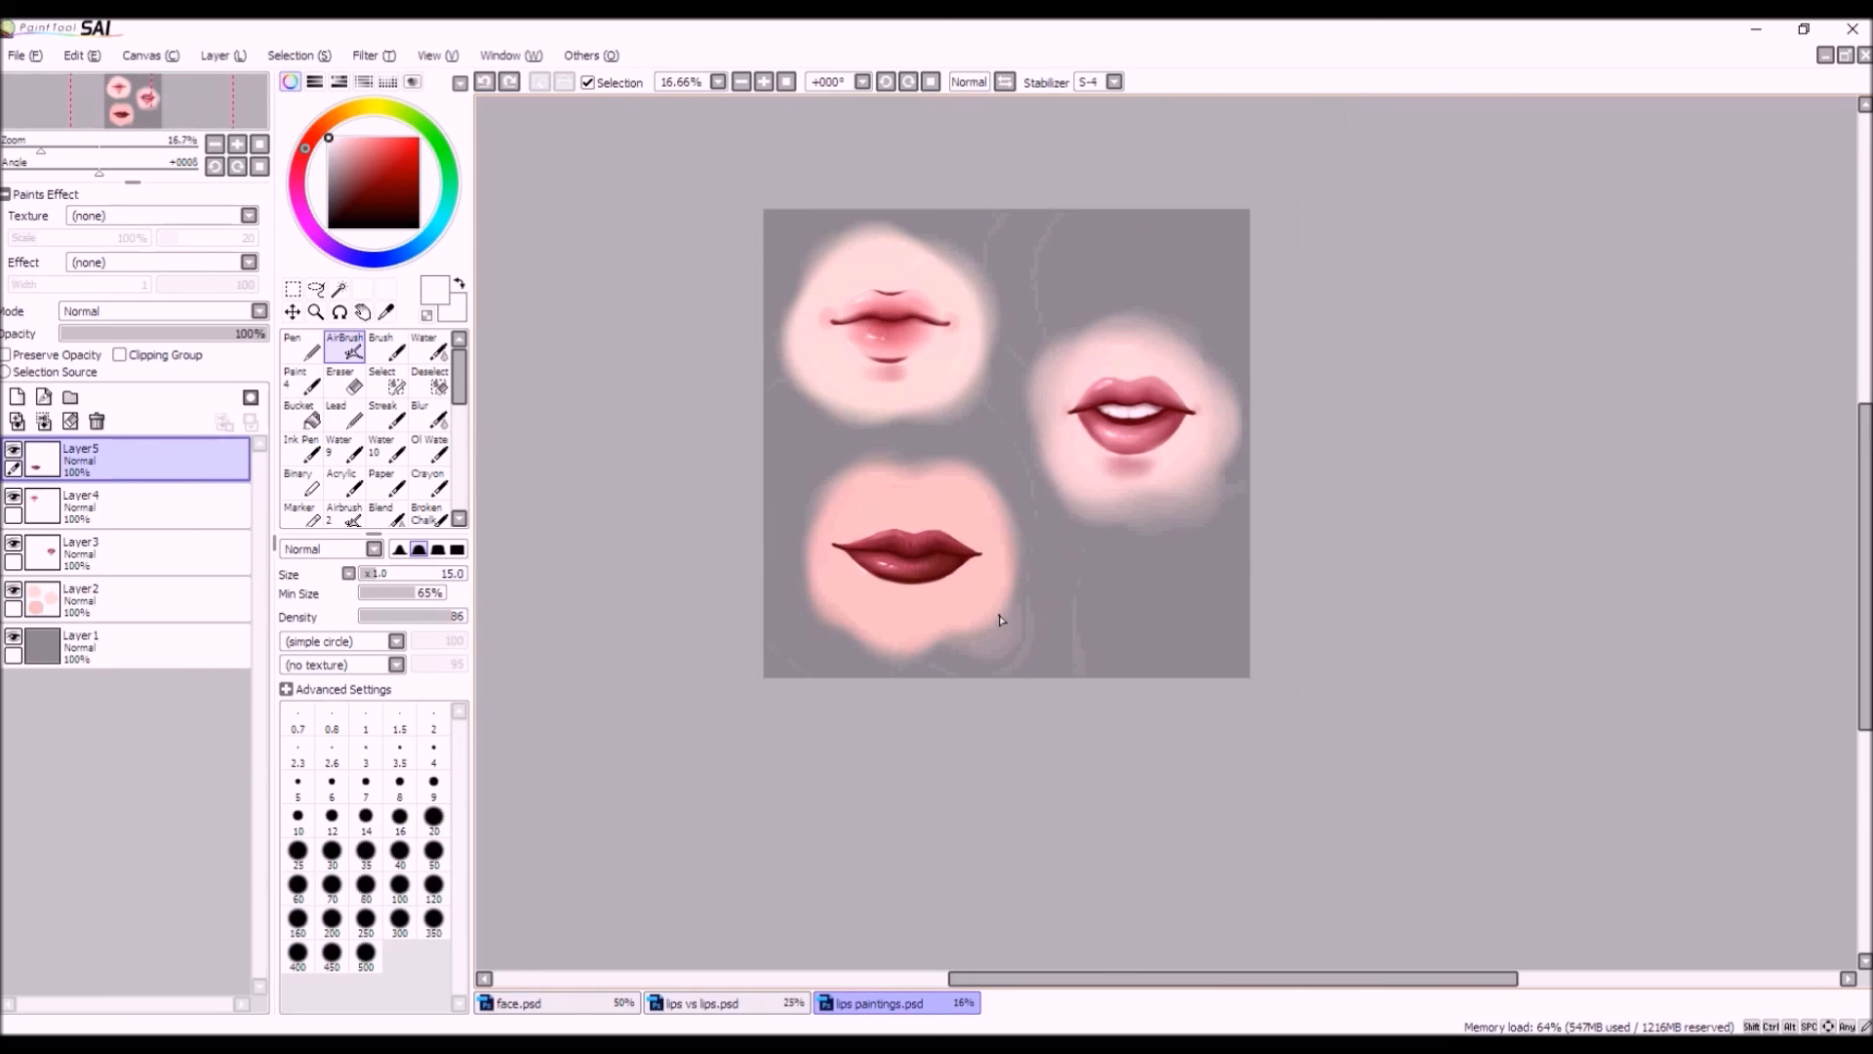
{"action": "scroll", "coordinate": [975, 603], "scroll_direction": "up", "scroll_amount": 2}
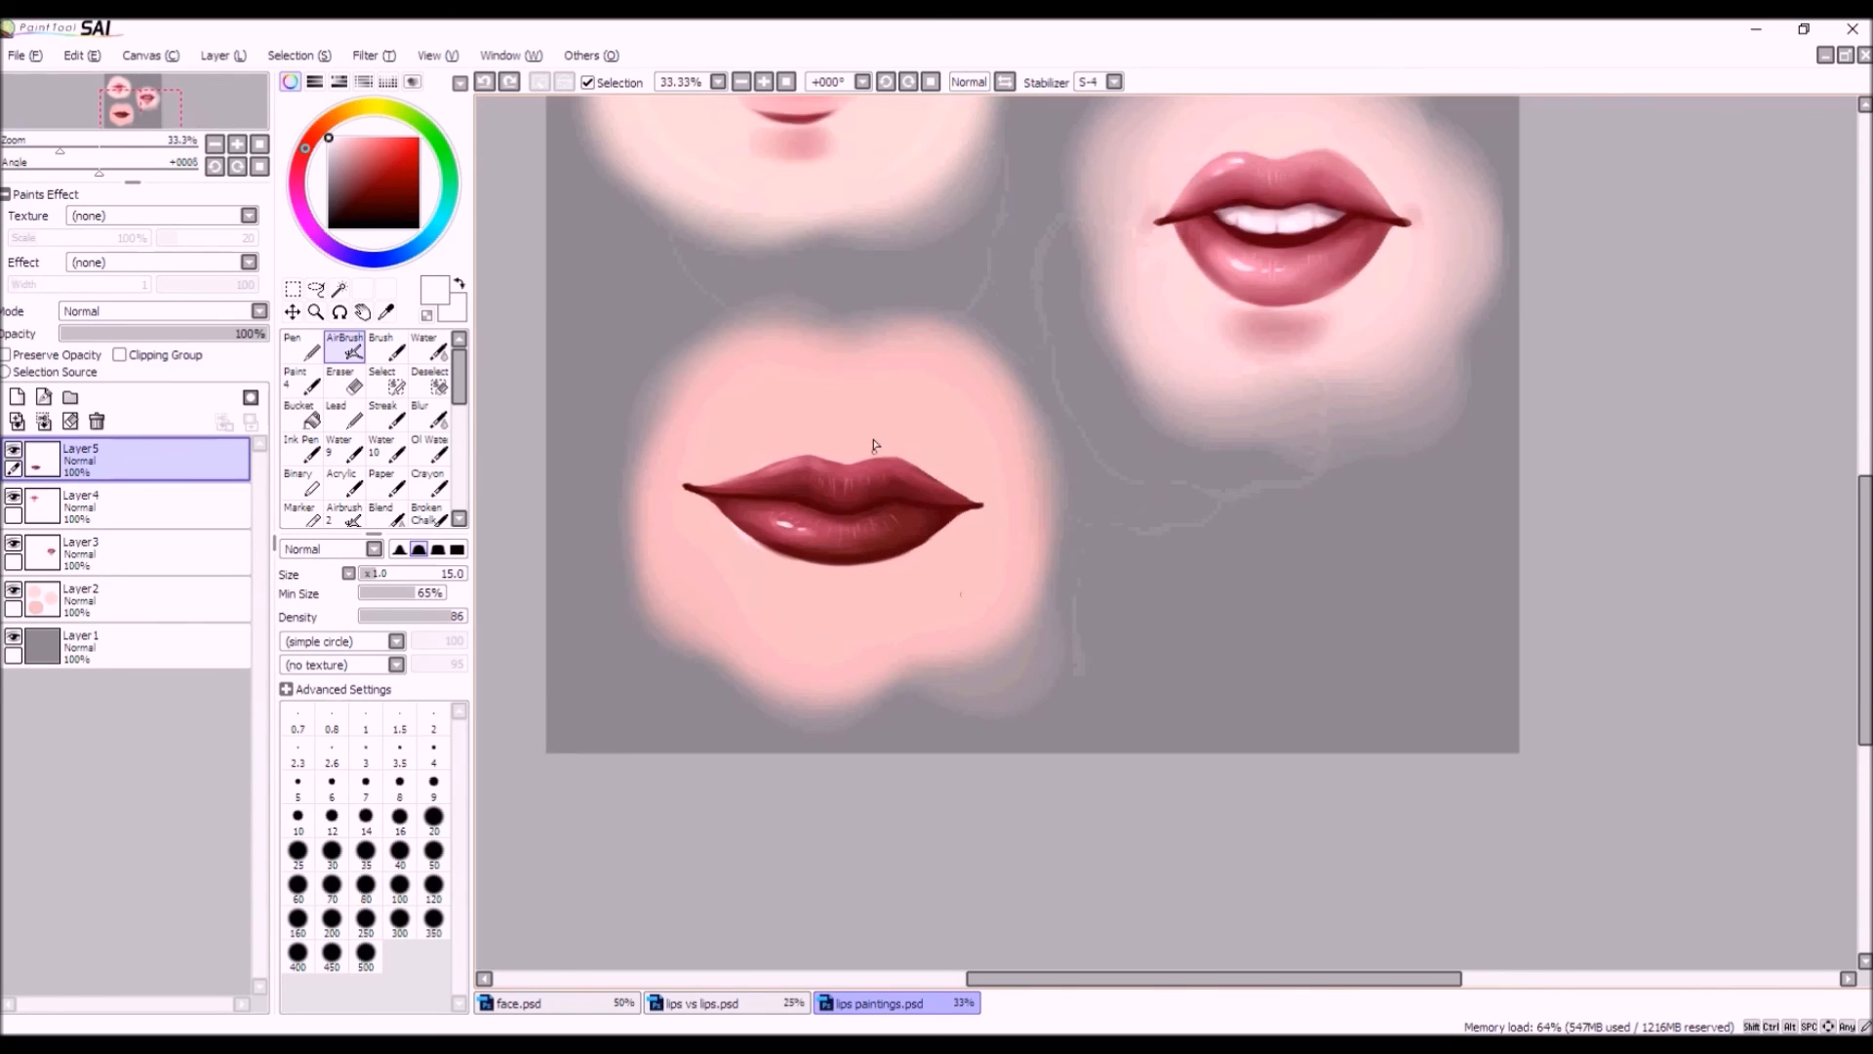
{"action": "scroll", "coordinate": [907, 598], "scroll_direction": "down", "scroll_amount": 2}
{"action": "scroll", "coordinate": [849, 585], "scroll_direction": "up", "scroll_amount": 1}
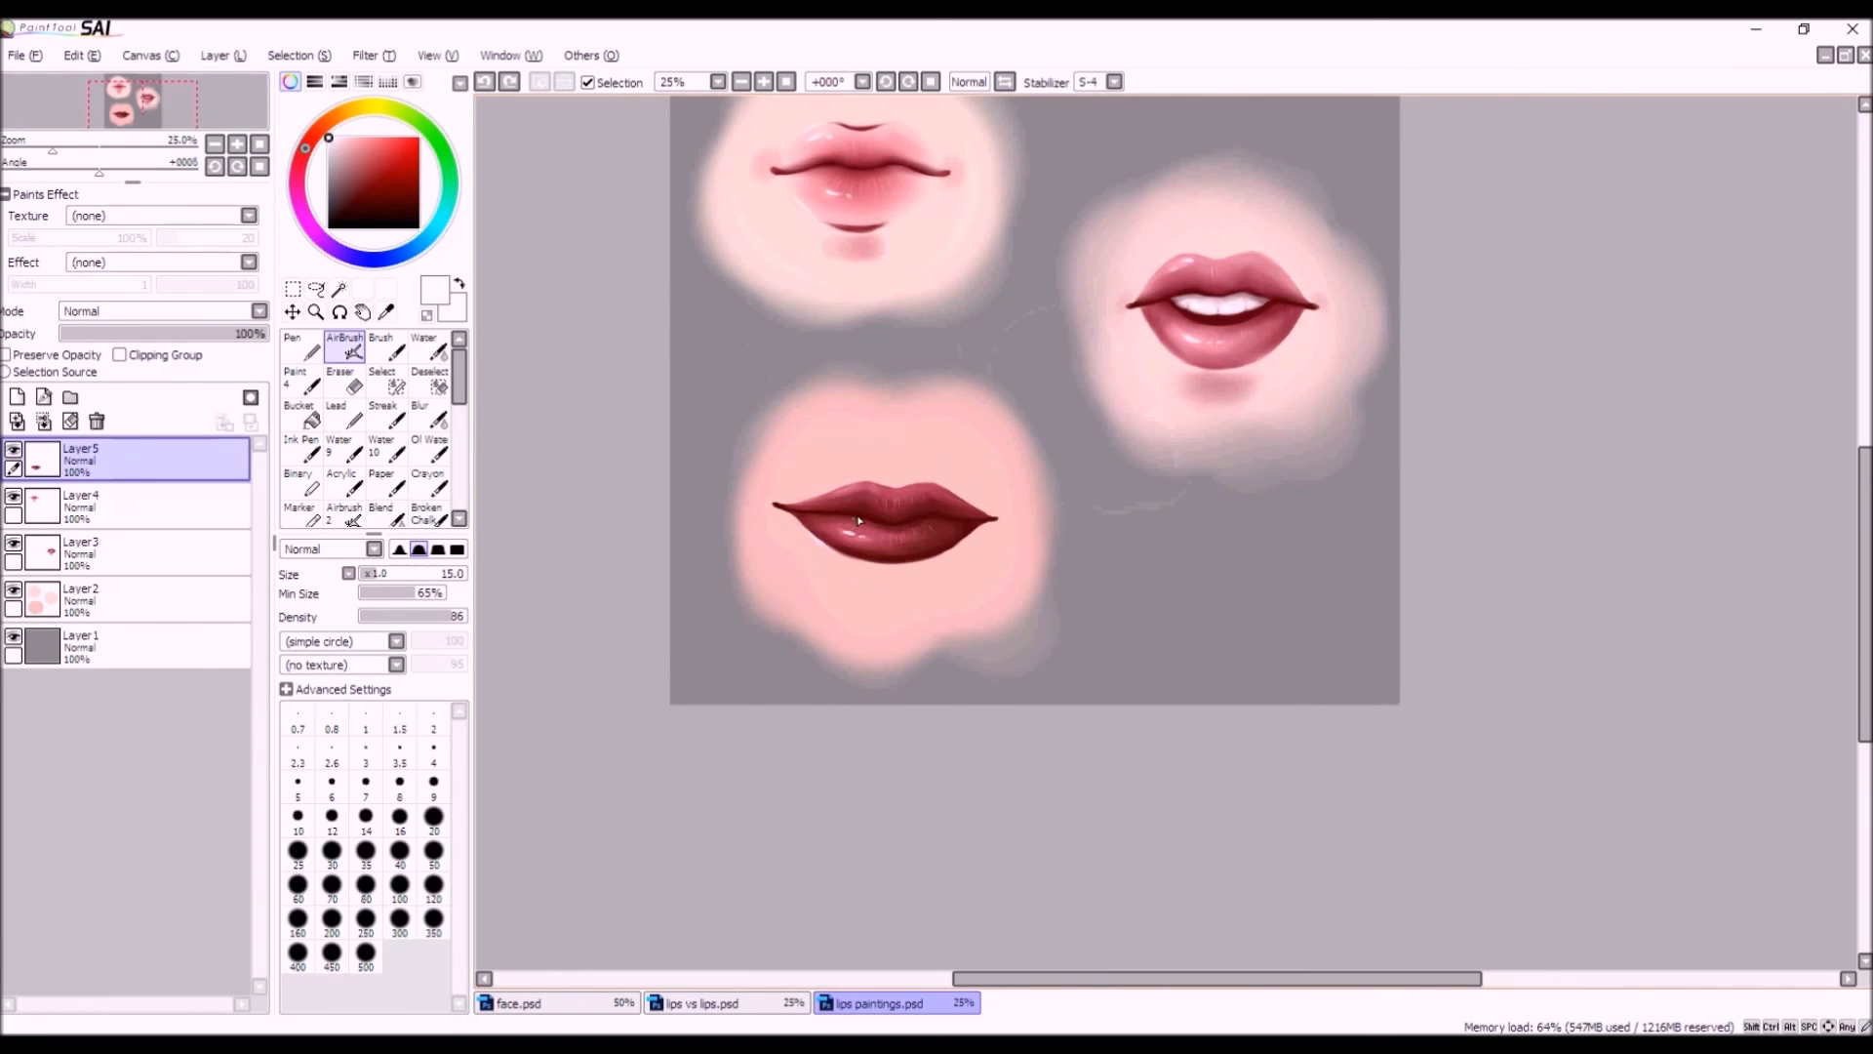
{"action": "scroll", "coordinate": [903, 589], "scroll_direction": "up", "scroll_amount": 1}
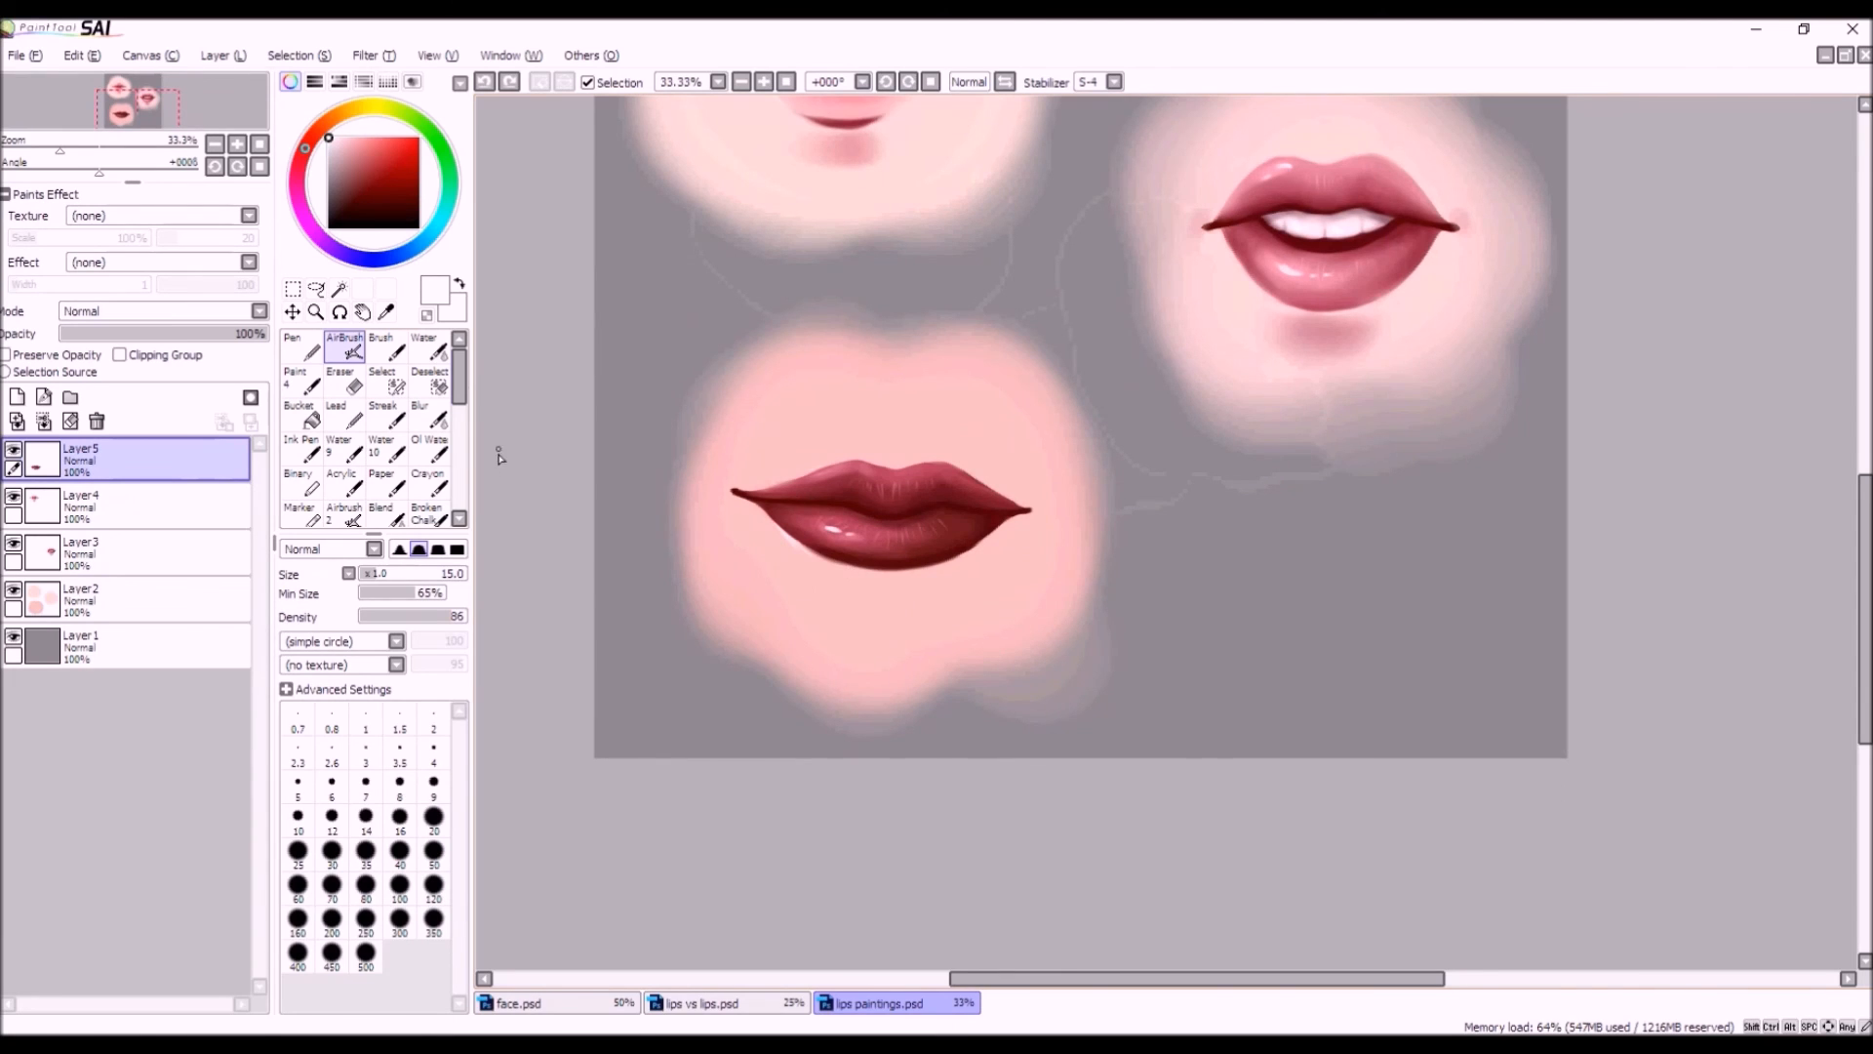
{"action": "left_click", "coordinate": [435, 351]}
{"action": "left_click_drag", "start_coordinate": [807, 518], "coordinate": [813, 521]}
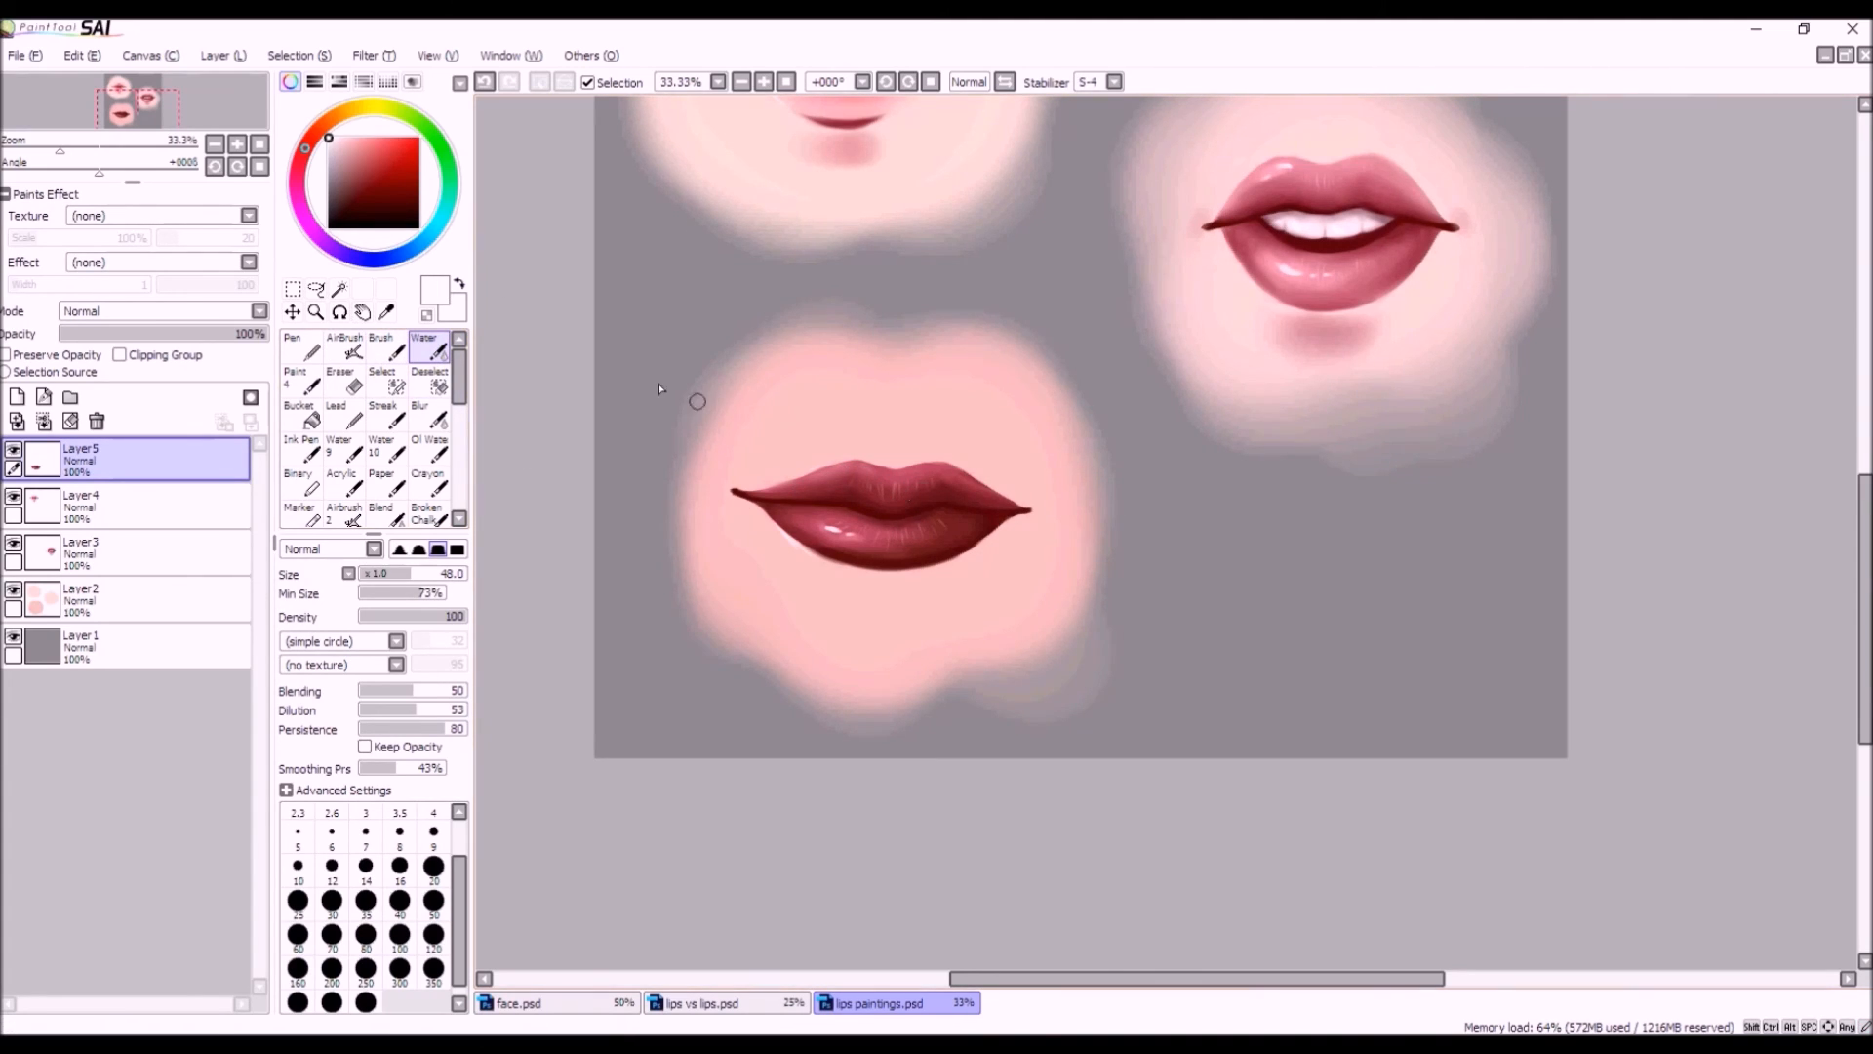
Try a light pink glaze on the lower lip with the Water brush at size 100 and density 54, and undo it.
{"action": "left_click", "coordinate": [336, 136]}
{"action": "left_click", "coordinate": [300, 168]}
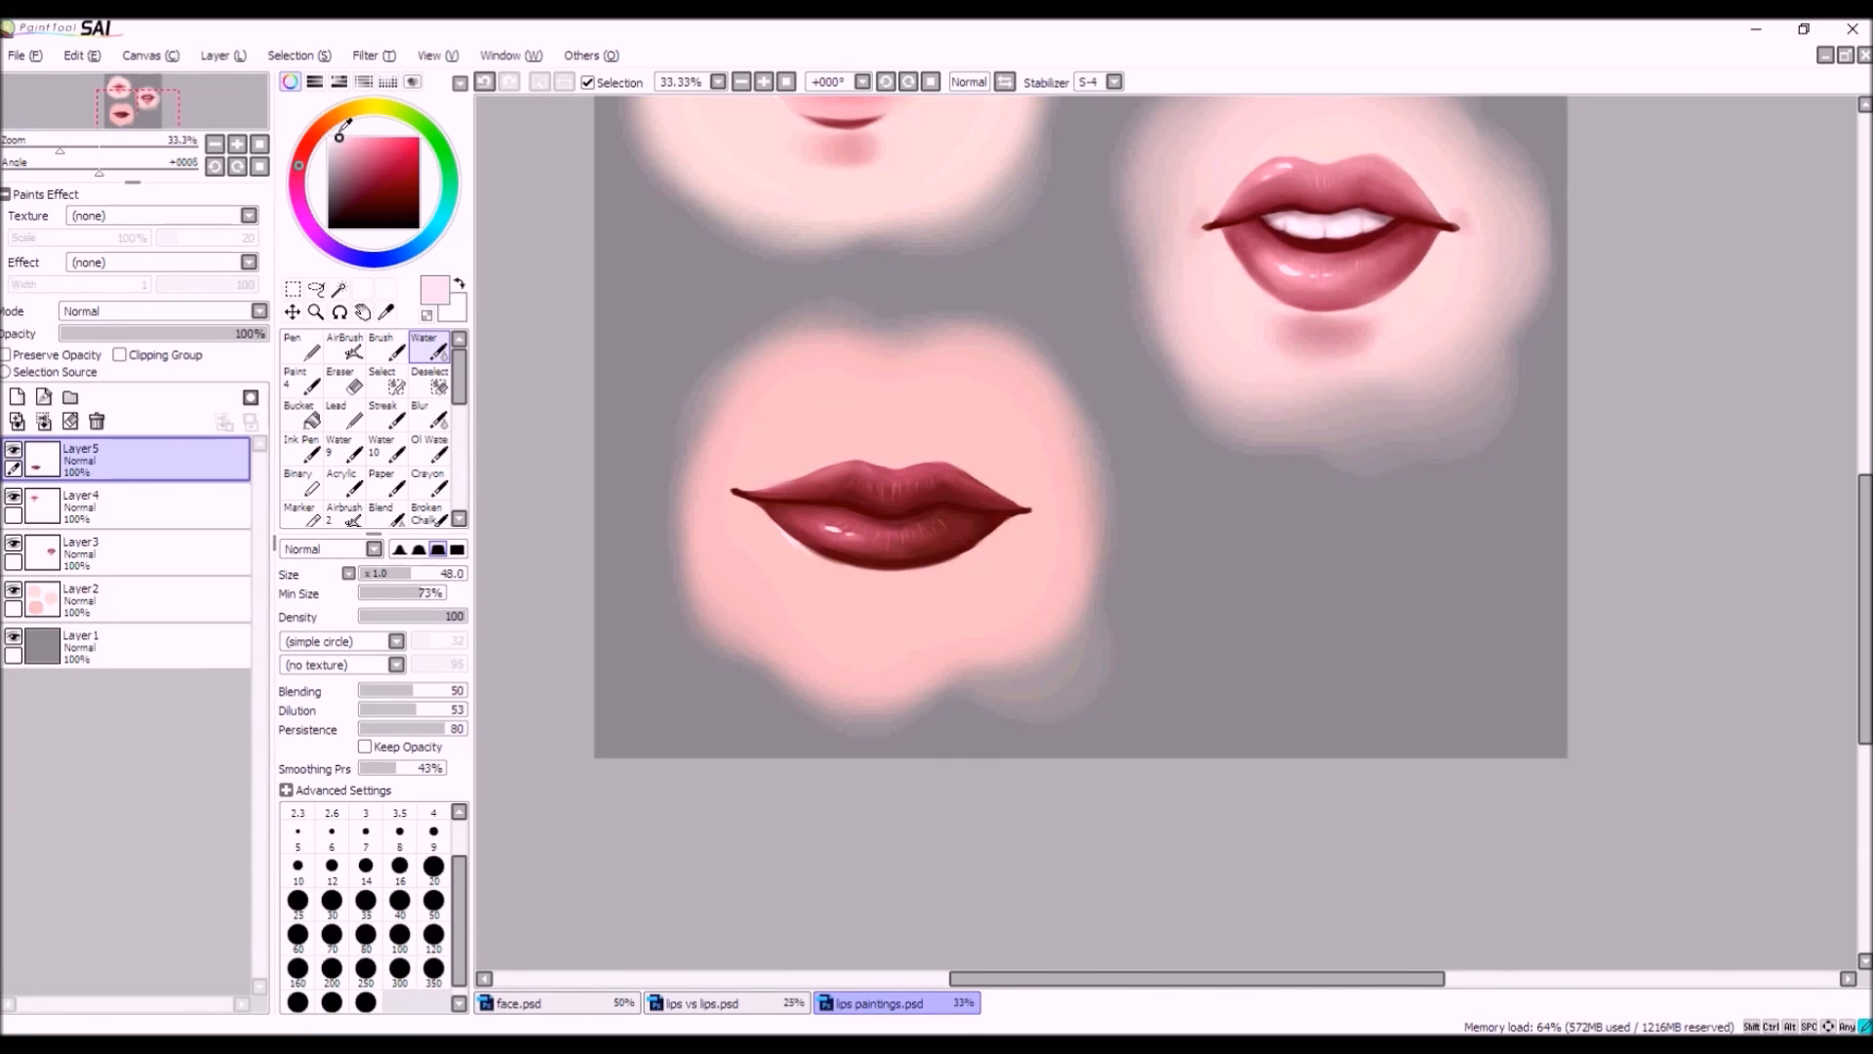
{"action": "left_click_drag", "start_coordinate": [346, 151], "coordinate": [361, 148]}
{"action": "left_click", "coordinate": [363, 141]}
{"action": "left_click_drag", "start_coordinate": [362, 145], "coordinate": [360, 145]}
{"action": "mouse_move", "coordinate": [414, 572]}
{"action": "left_mouse_down"}
{"action": "mouse_move", "coordinate": [474, 573]}
{"action": "mouse_move", "coordinate": [417, 616]}
{"action": "left_mouse_up"}
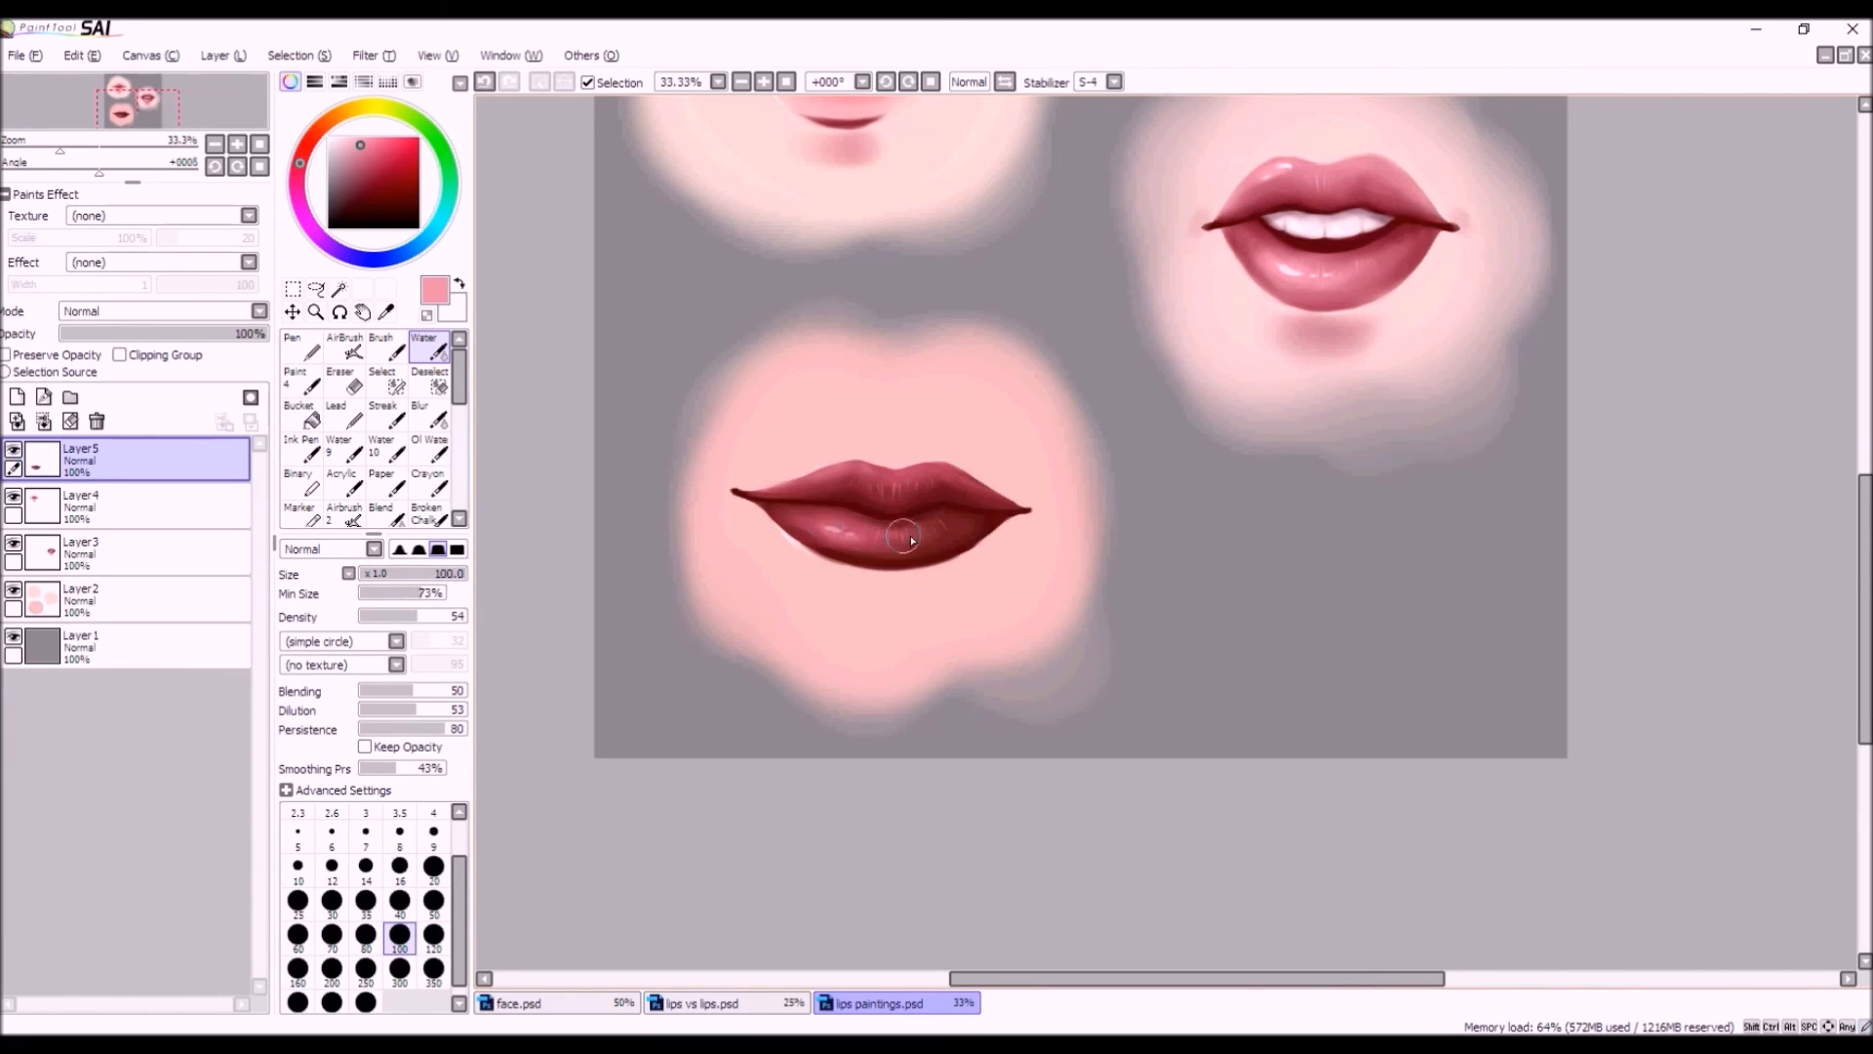
{"action": "left_click", "coordinate": [485, 80]}
Try soft pink highlights on the lips with the airbrush at size 100 and density 59, undoing the strokes.
{"action": "left_click", "coordinate": [344, 349]}
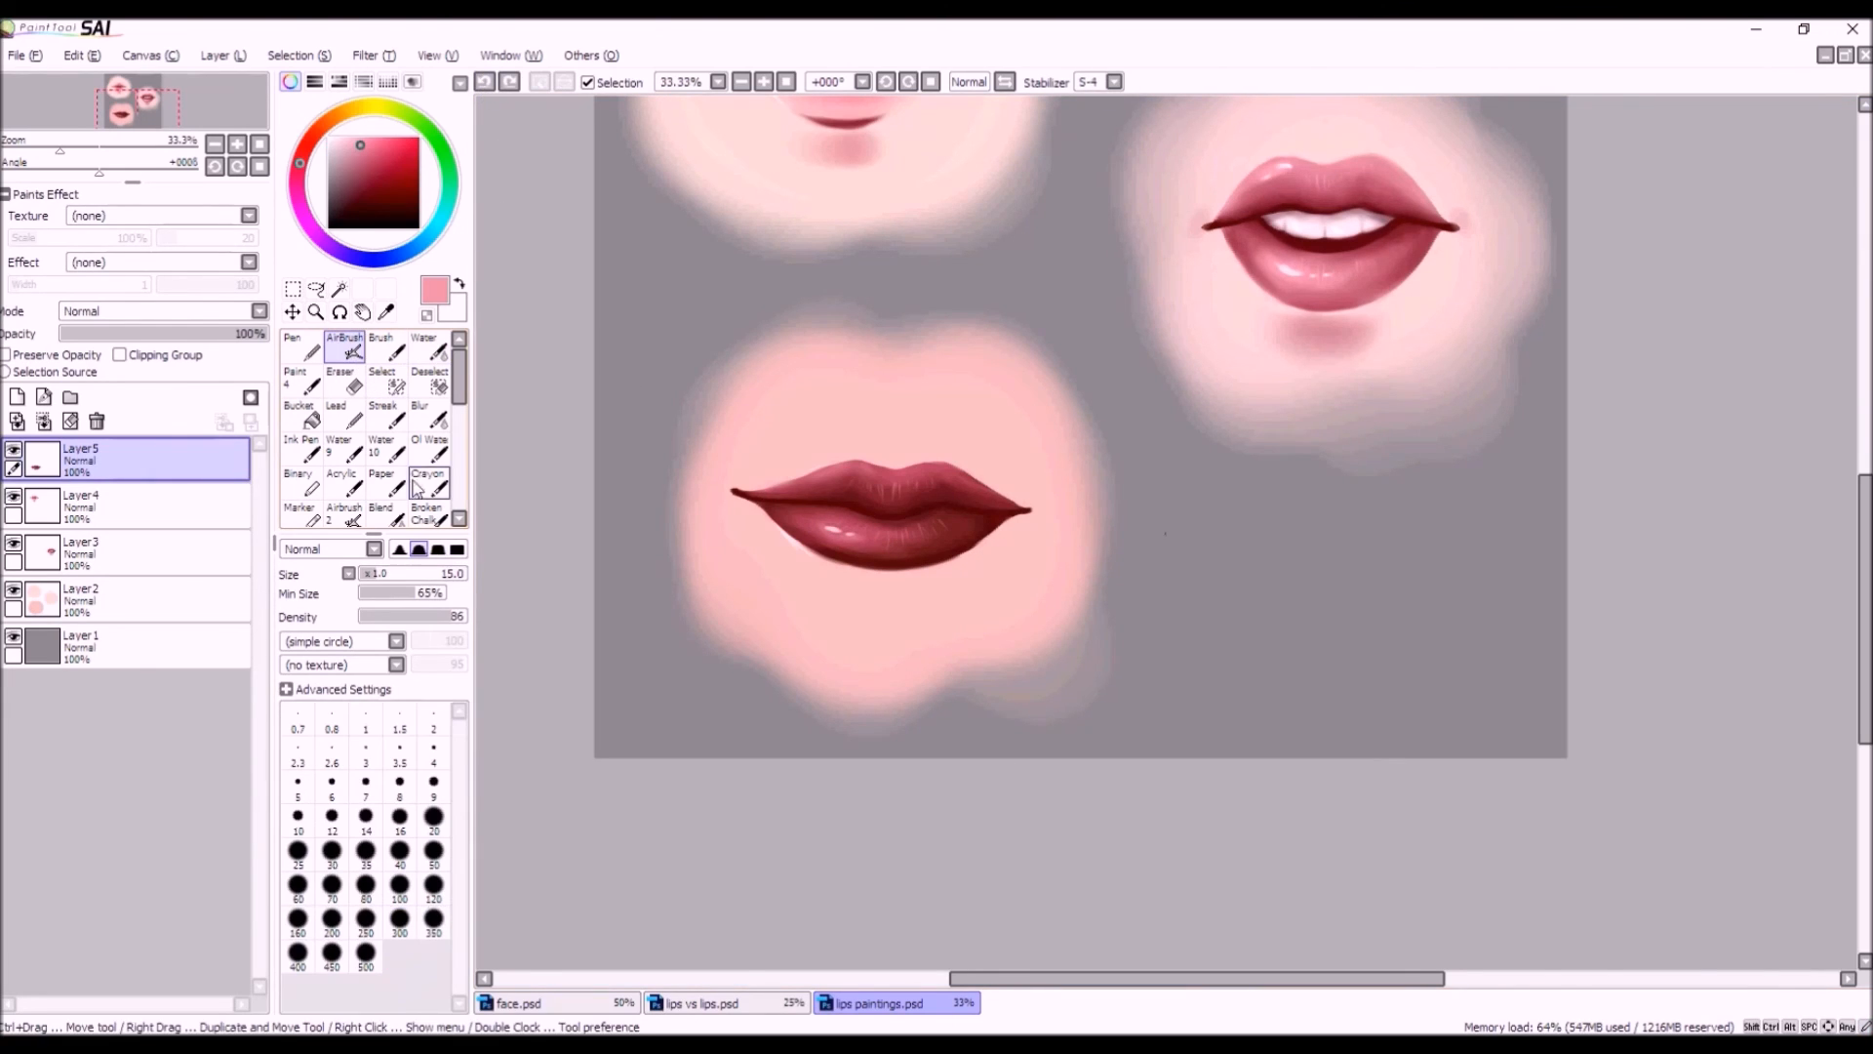
{"action": "left_click_drag", "start_coordinate": [371, 572], "coordinate": [465, 574]}
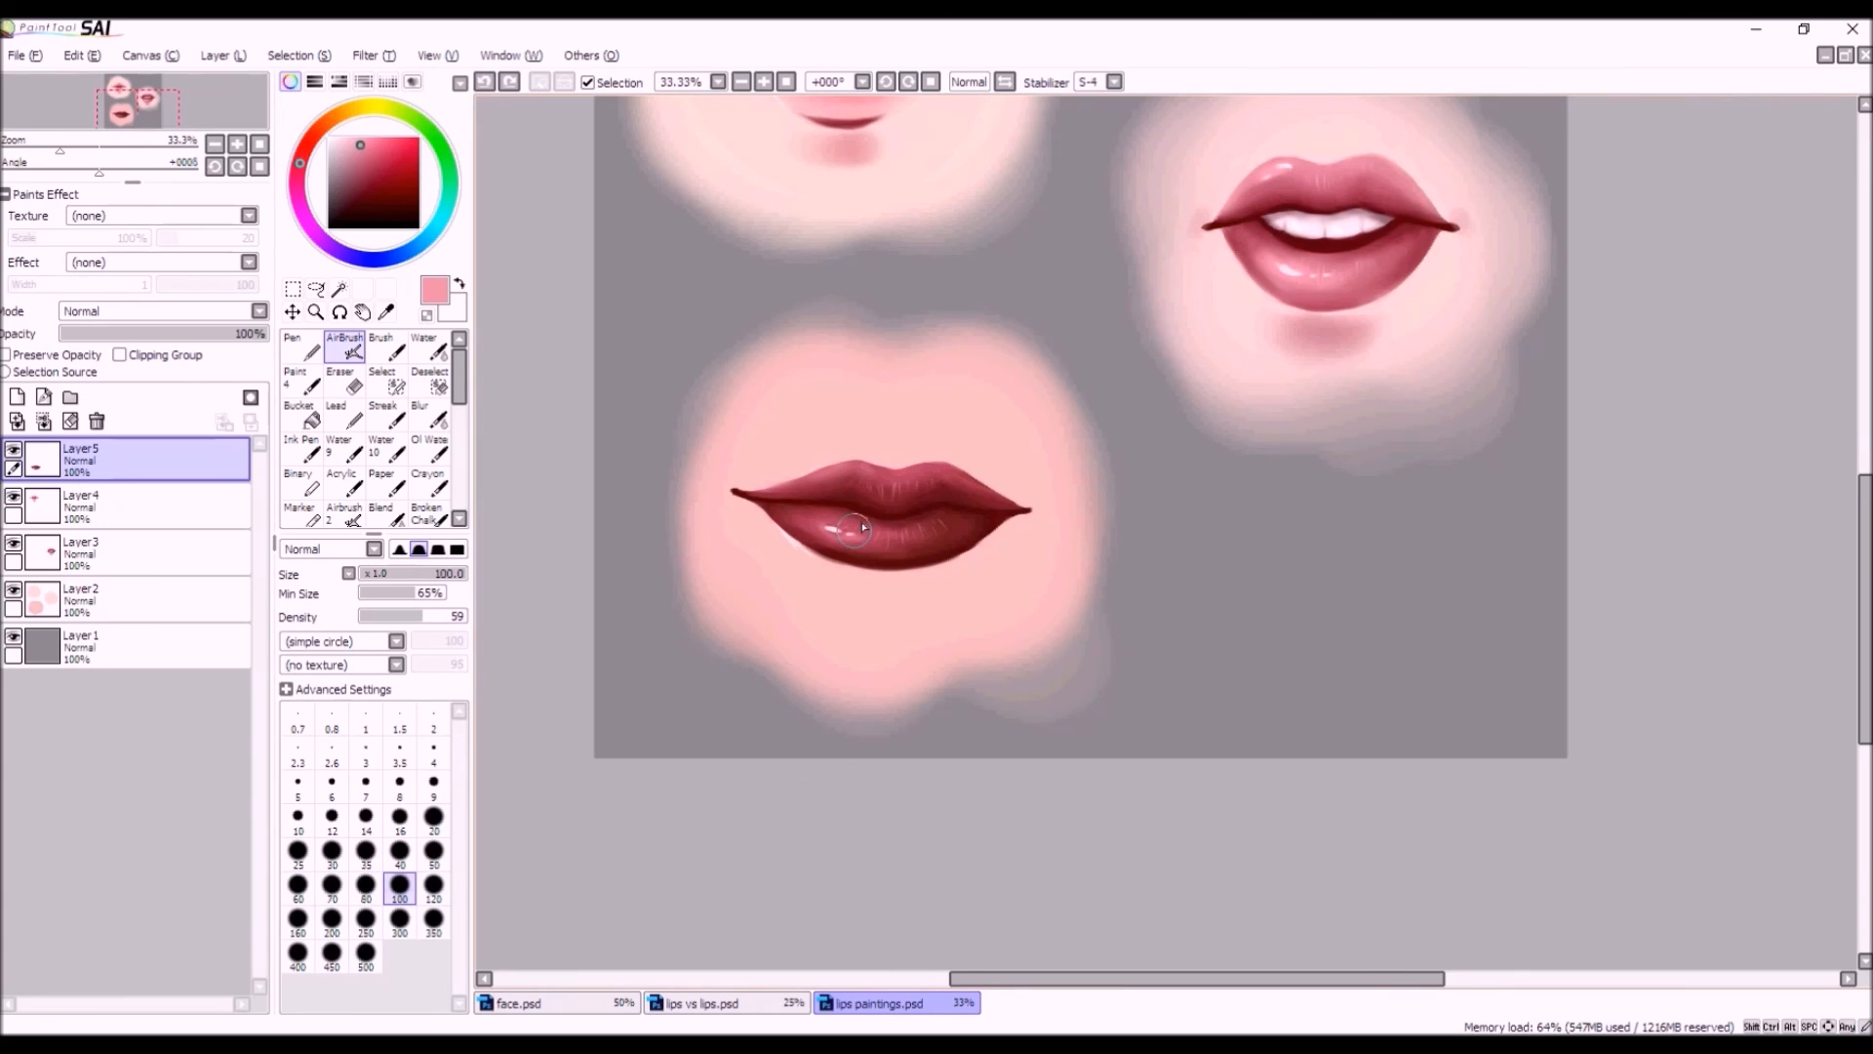
{"action": "mouse_move", "coordinate": [812, 515]}
{"action": "left_mouse_down"}
{"action": "mouse_move", "coordinate": [917, 546]}
{"action": "mouse_move", "coordinate": [846, 532]}
{"action": "mouse_move", "coordinate": [891, 532]}
{"action": "mouse_move", "coordinate": [791, 459]}
{"action": "mouse_move", "coordinate": [893, 478]}
{"action": "mouse_move", "coordinate": [809, 486]}
{"action": "mouse_move", "coordinate": [853, 474]}
{"action": "left_mouse_up"}
{"action": "left_click", "coordinate": [485, 82]}
{"action": "mouse_move", "coordinate": [951, 533]}
{"action": "left_mouse_down"}
{"action": "mouse_move", "coordinate": [875, 469]}
{"action": "mouse_move", "coordinate": [905, 542]}
{"action": "mouse_move", "coordinate": [961, 527]}
{"action": "left_mouse_up"}
{"action": "left_click", "coordinate": [485, 82]}
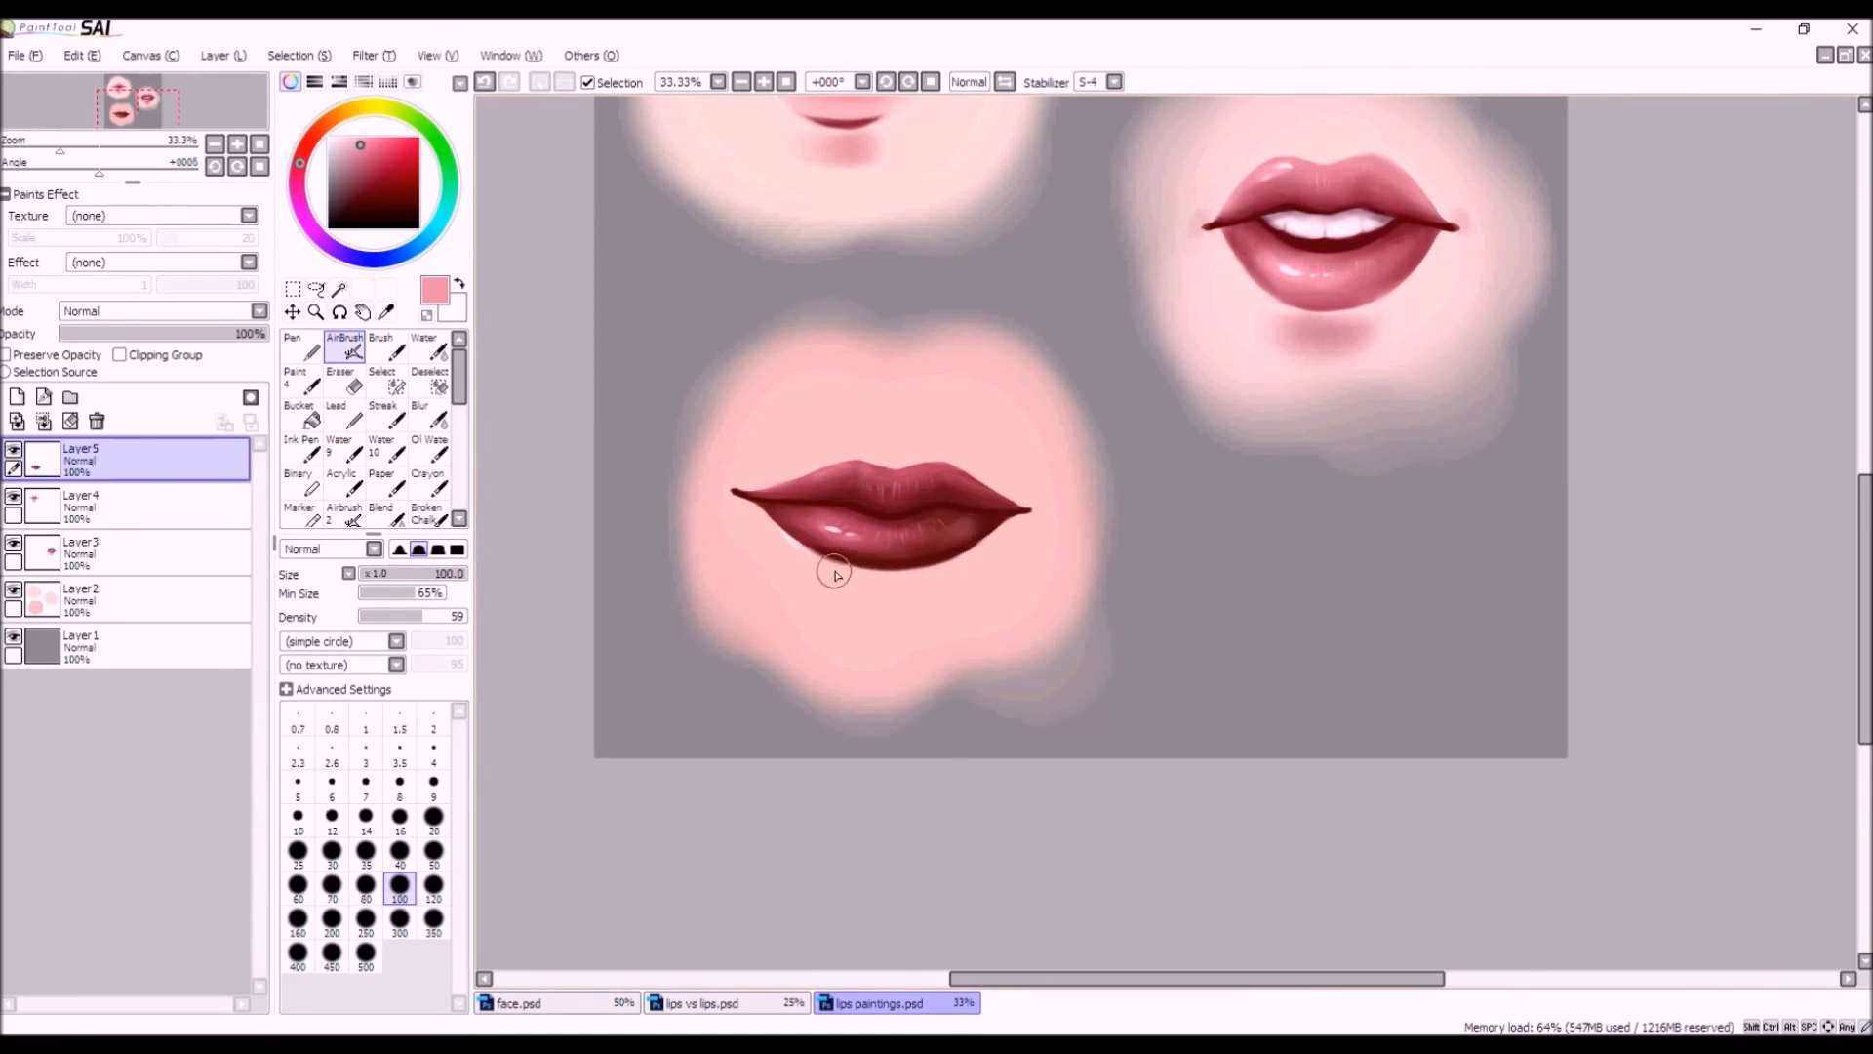
{"action": "scroll", "coordinate": [886, 513], "scroll_direction": "down", "scroll_amount": 2}
{"action": "scroll", "coordinate": [917, 594], "scroll_direction": "up", "scroll_amount": 2}
{"action": "key", "text": "ctrl+z"}
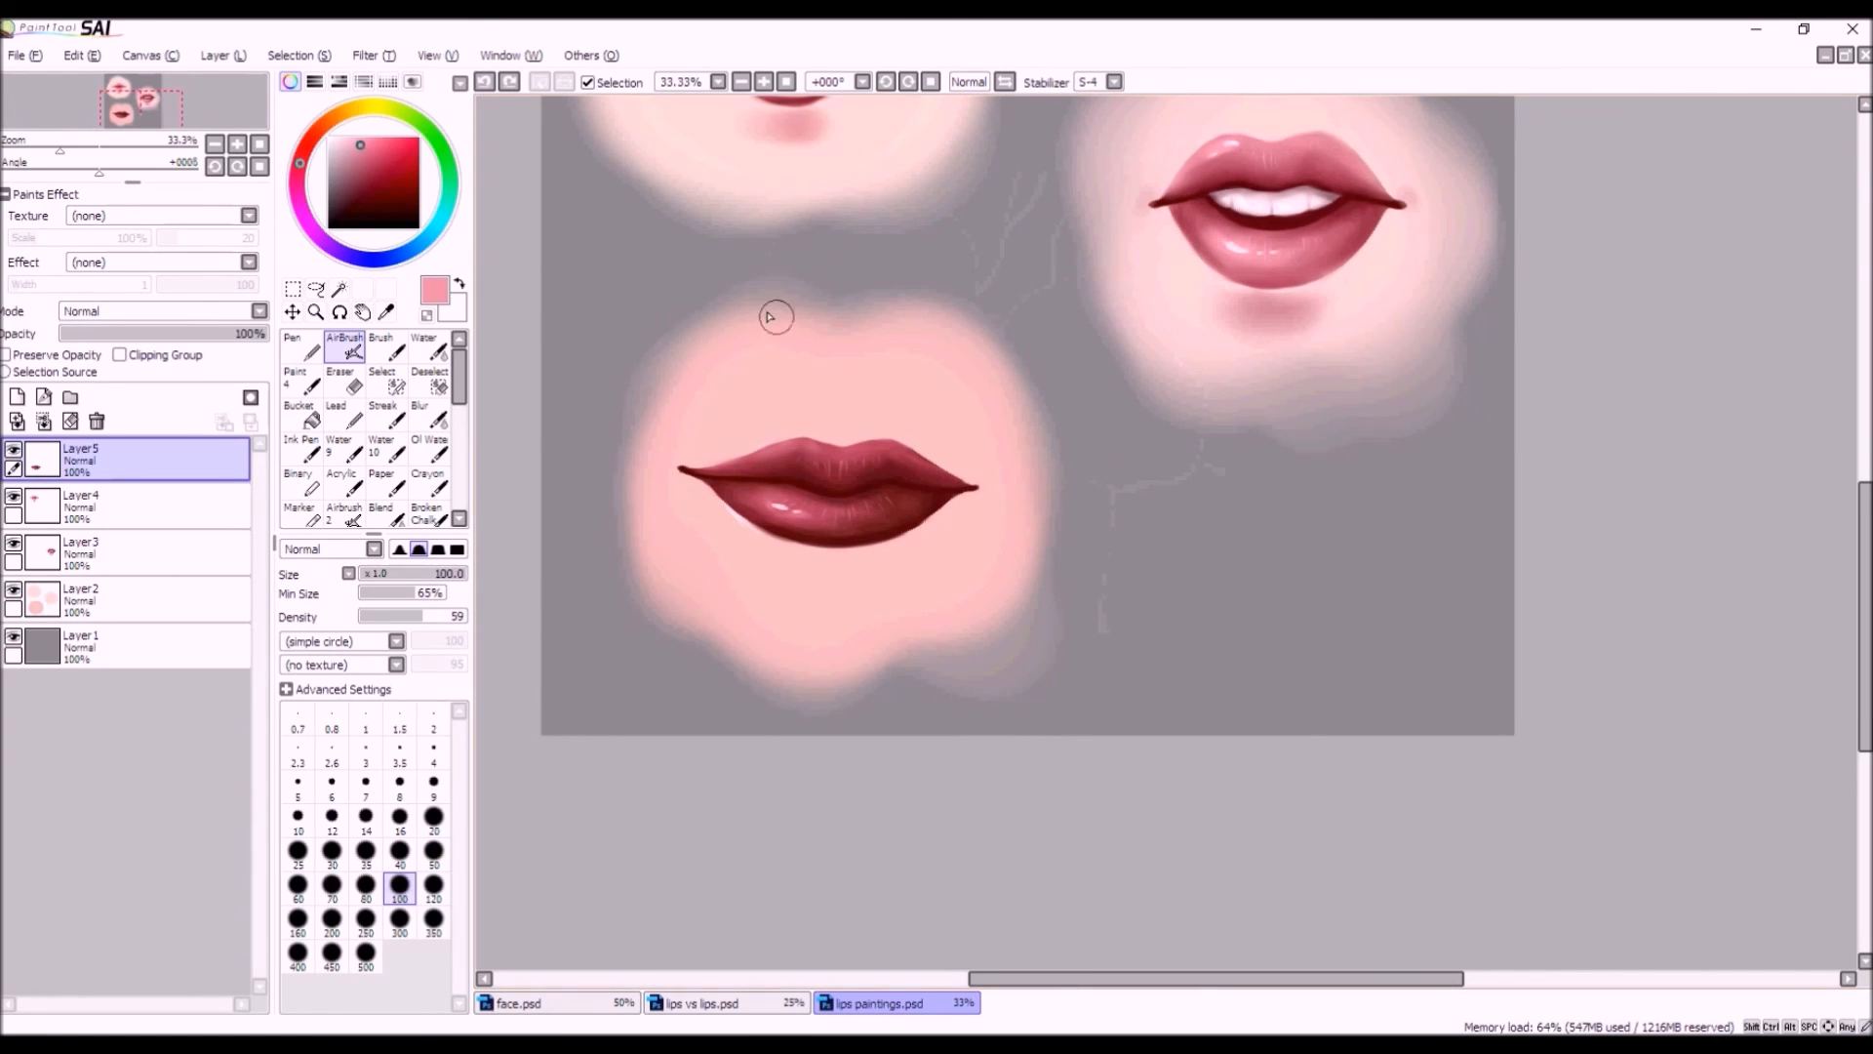
Sample dark red from the lower lip, shift it to a muted rose, and airbrush the lower lip's right side, reducing the size to 44.
{"action": "left_click", "coordinate": [905, 507], "text": "alt"}
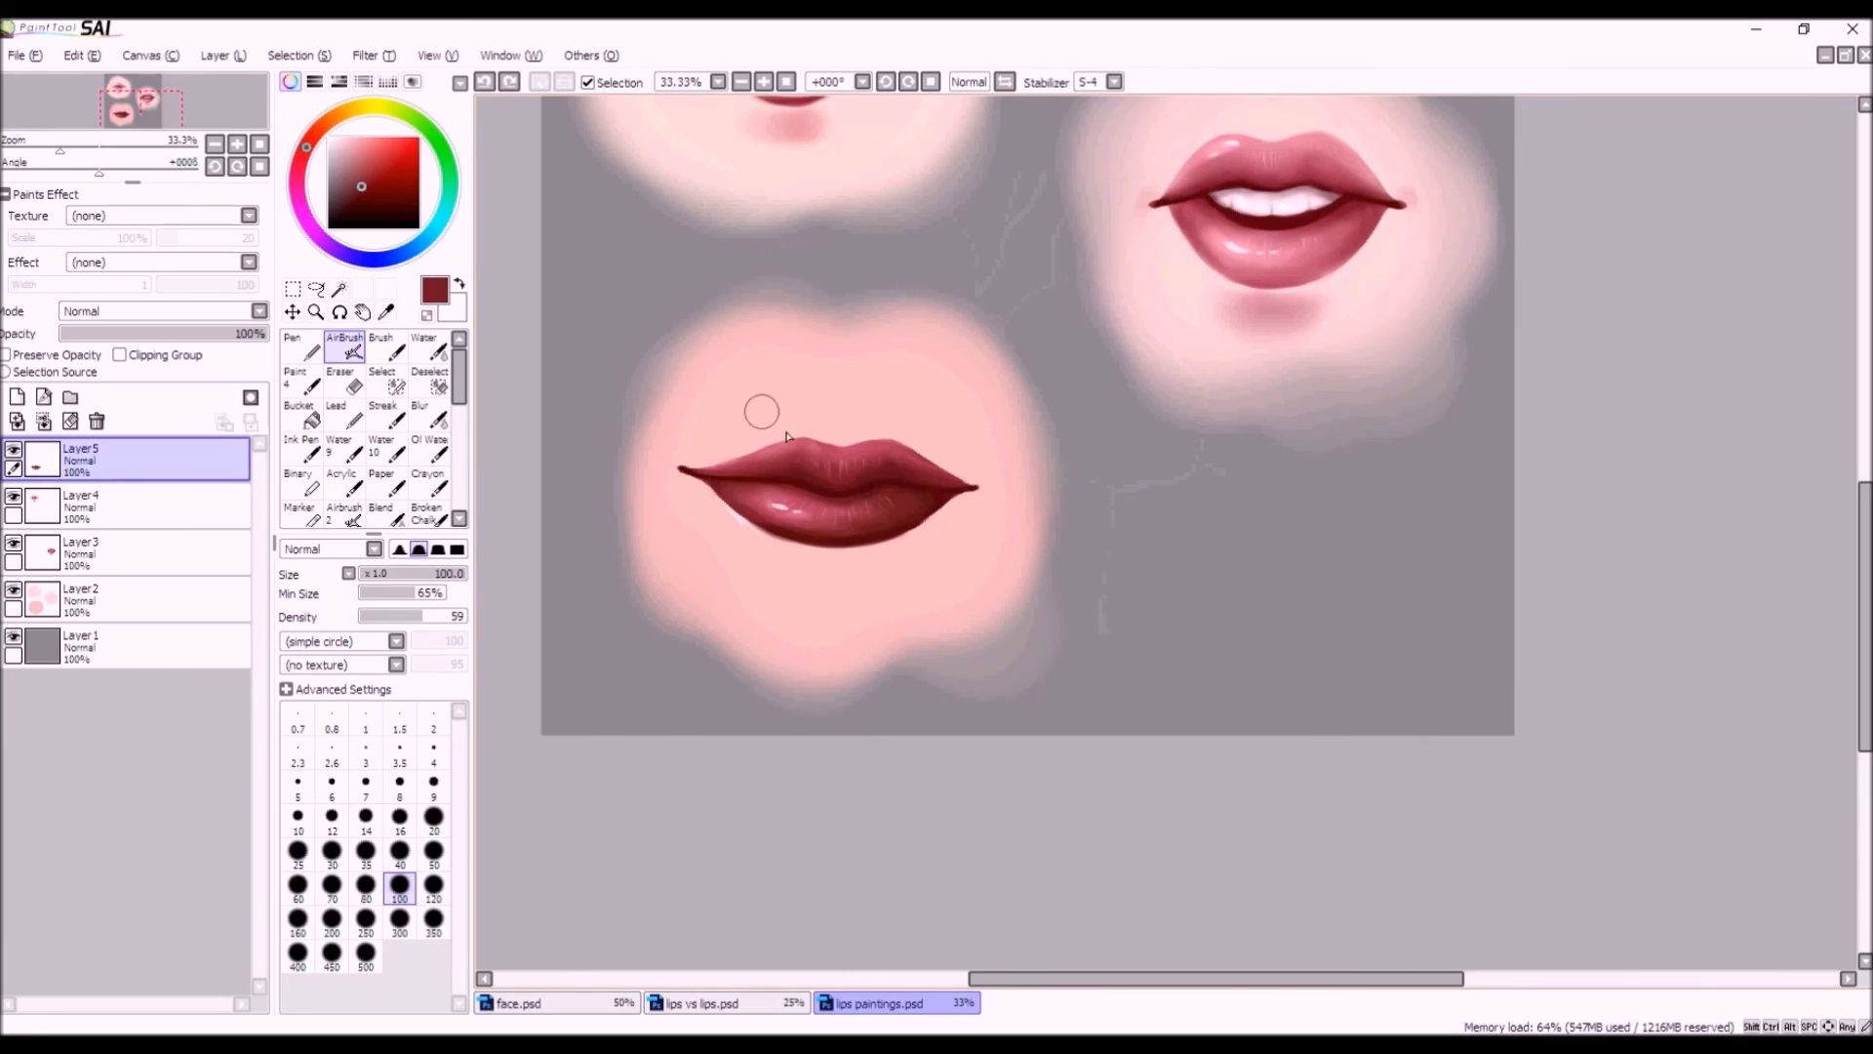
{"action": "left_click", "coordinate": [371, 174]}
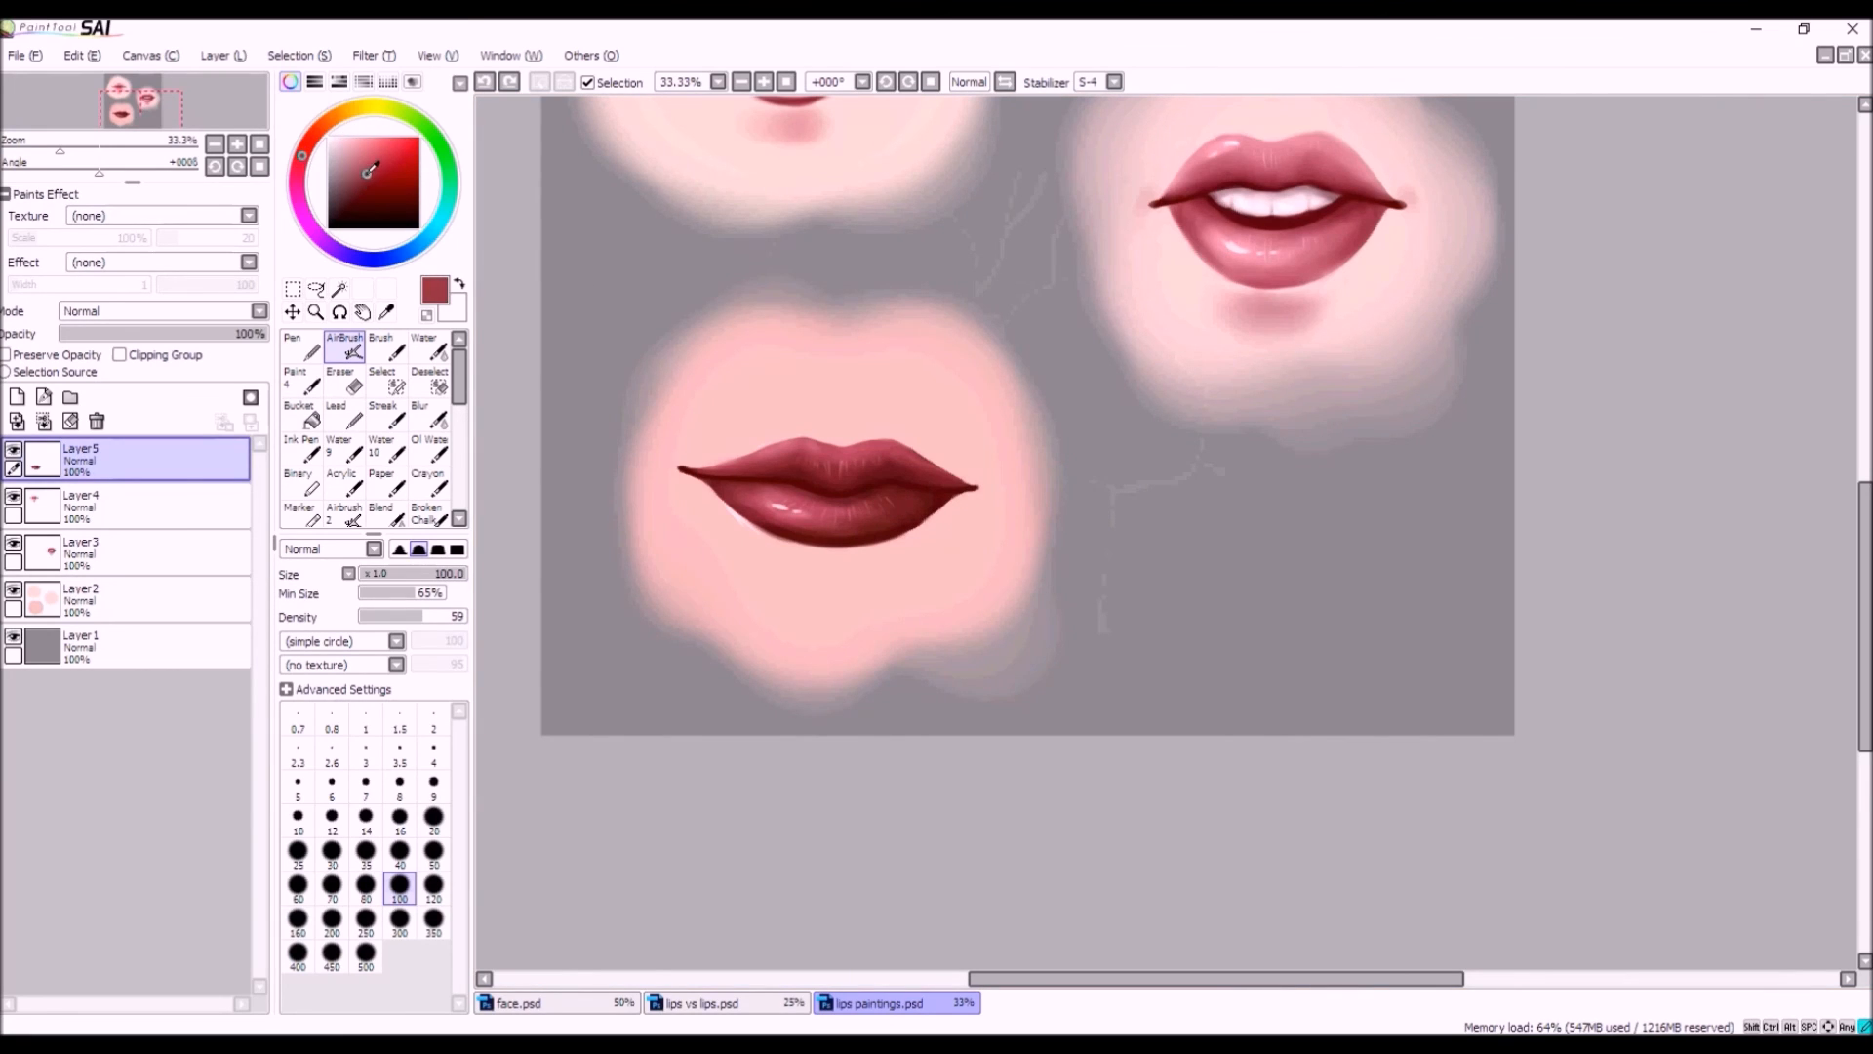
{"action": "left_click", "coordinate": [298, 168]}
{"action": "left_click", "coordinate": [364, 168]}
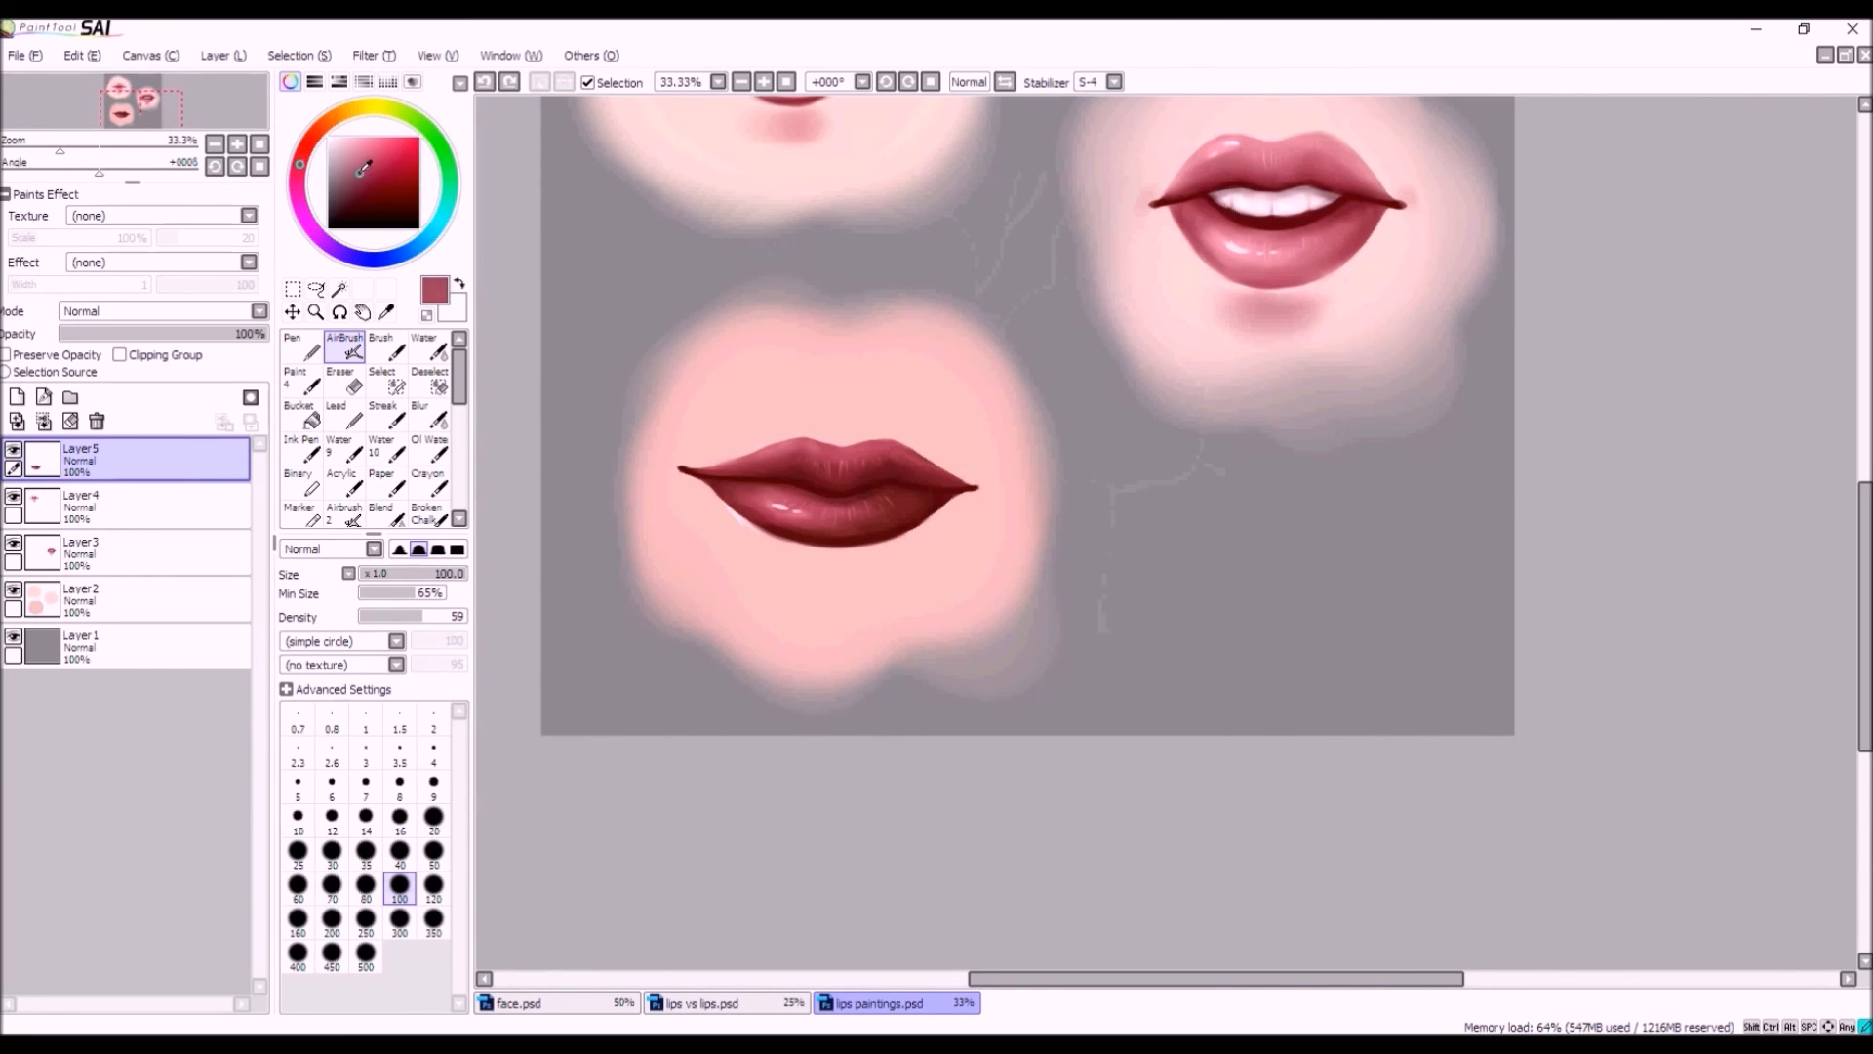
{"action": "left_click_drag", "start_coordinate": [907, 517], "coordinate": [892, 515]}
{"action": "left_click", "coordinate": [410, 578]}
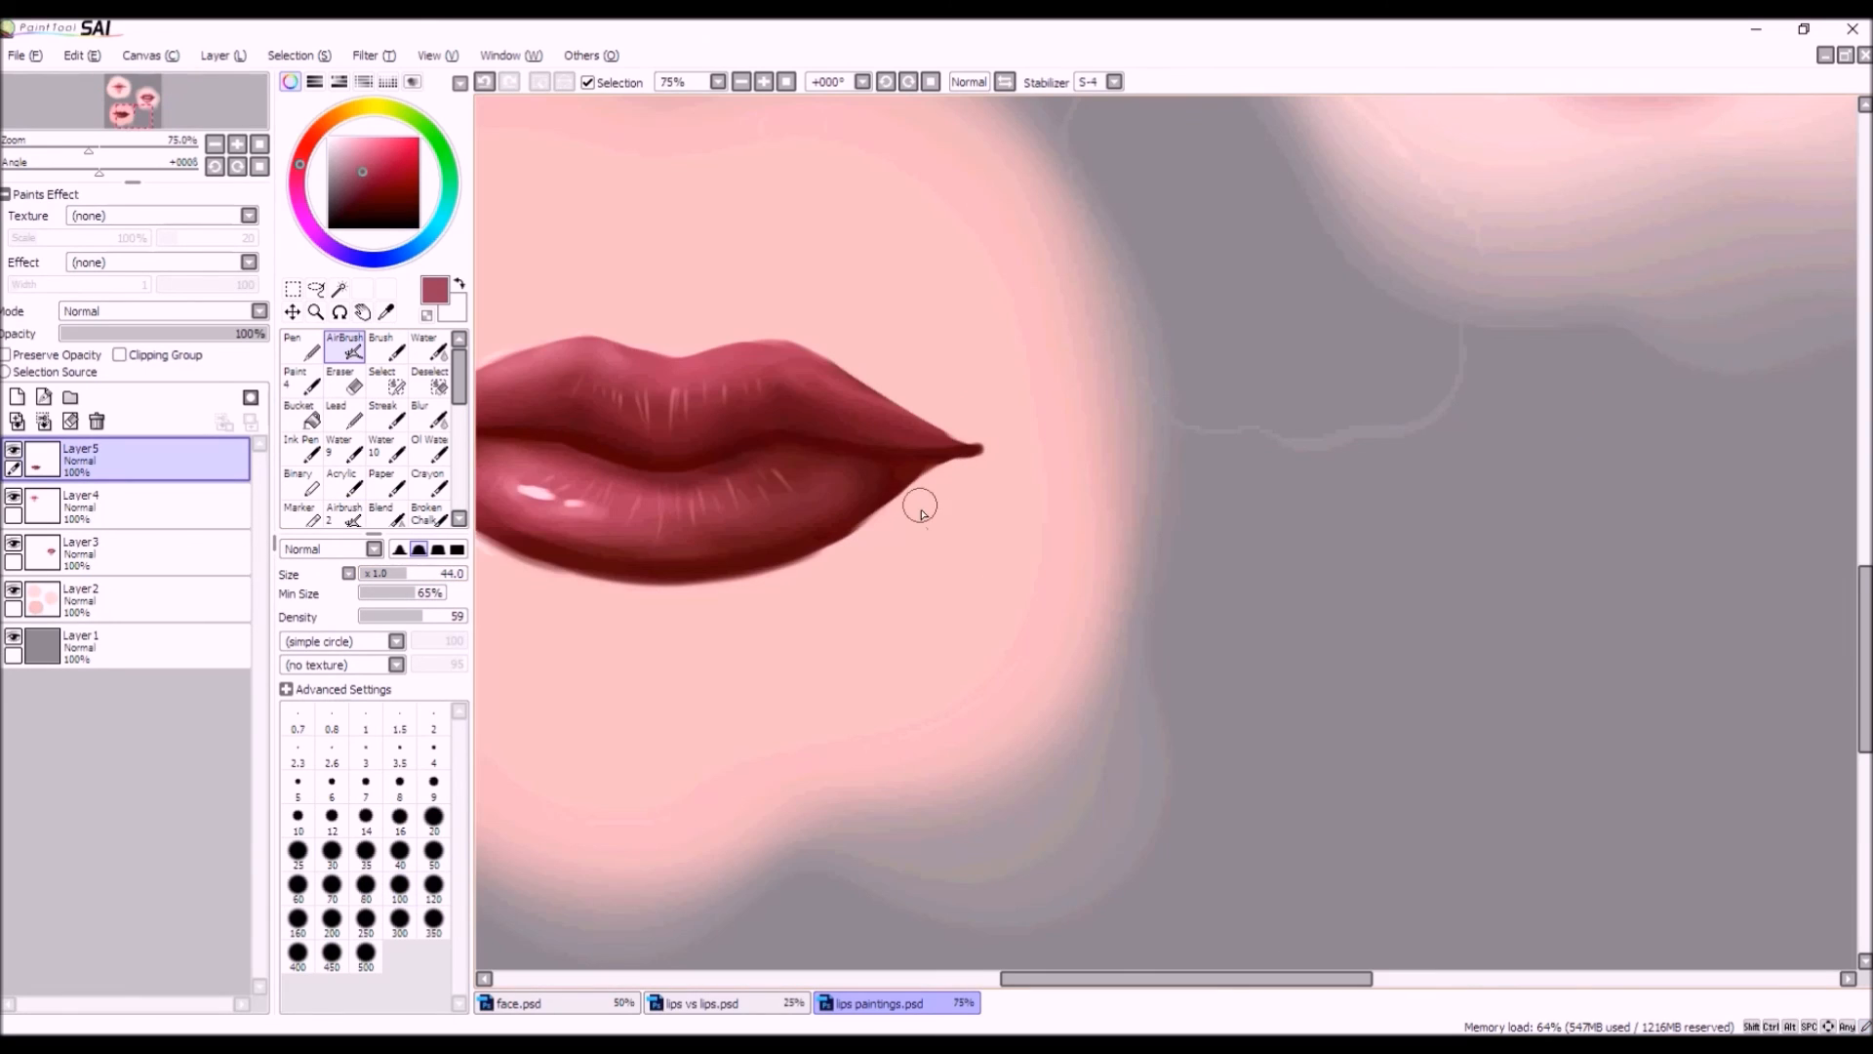
{"action": "scroll", "coordinate": [901, 551], "scroll_direction": "up", "scroll_amount": 1}
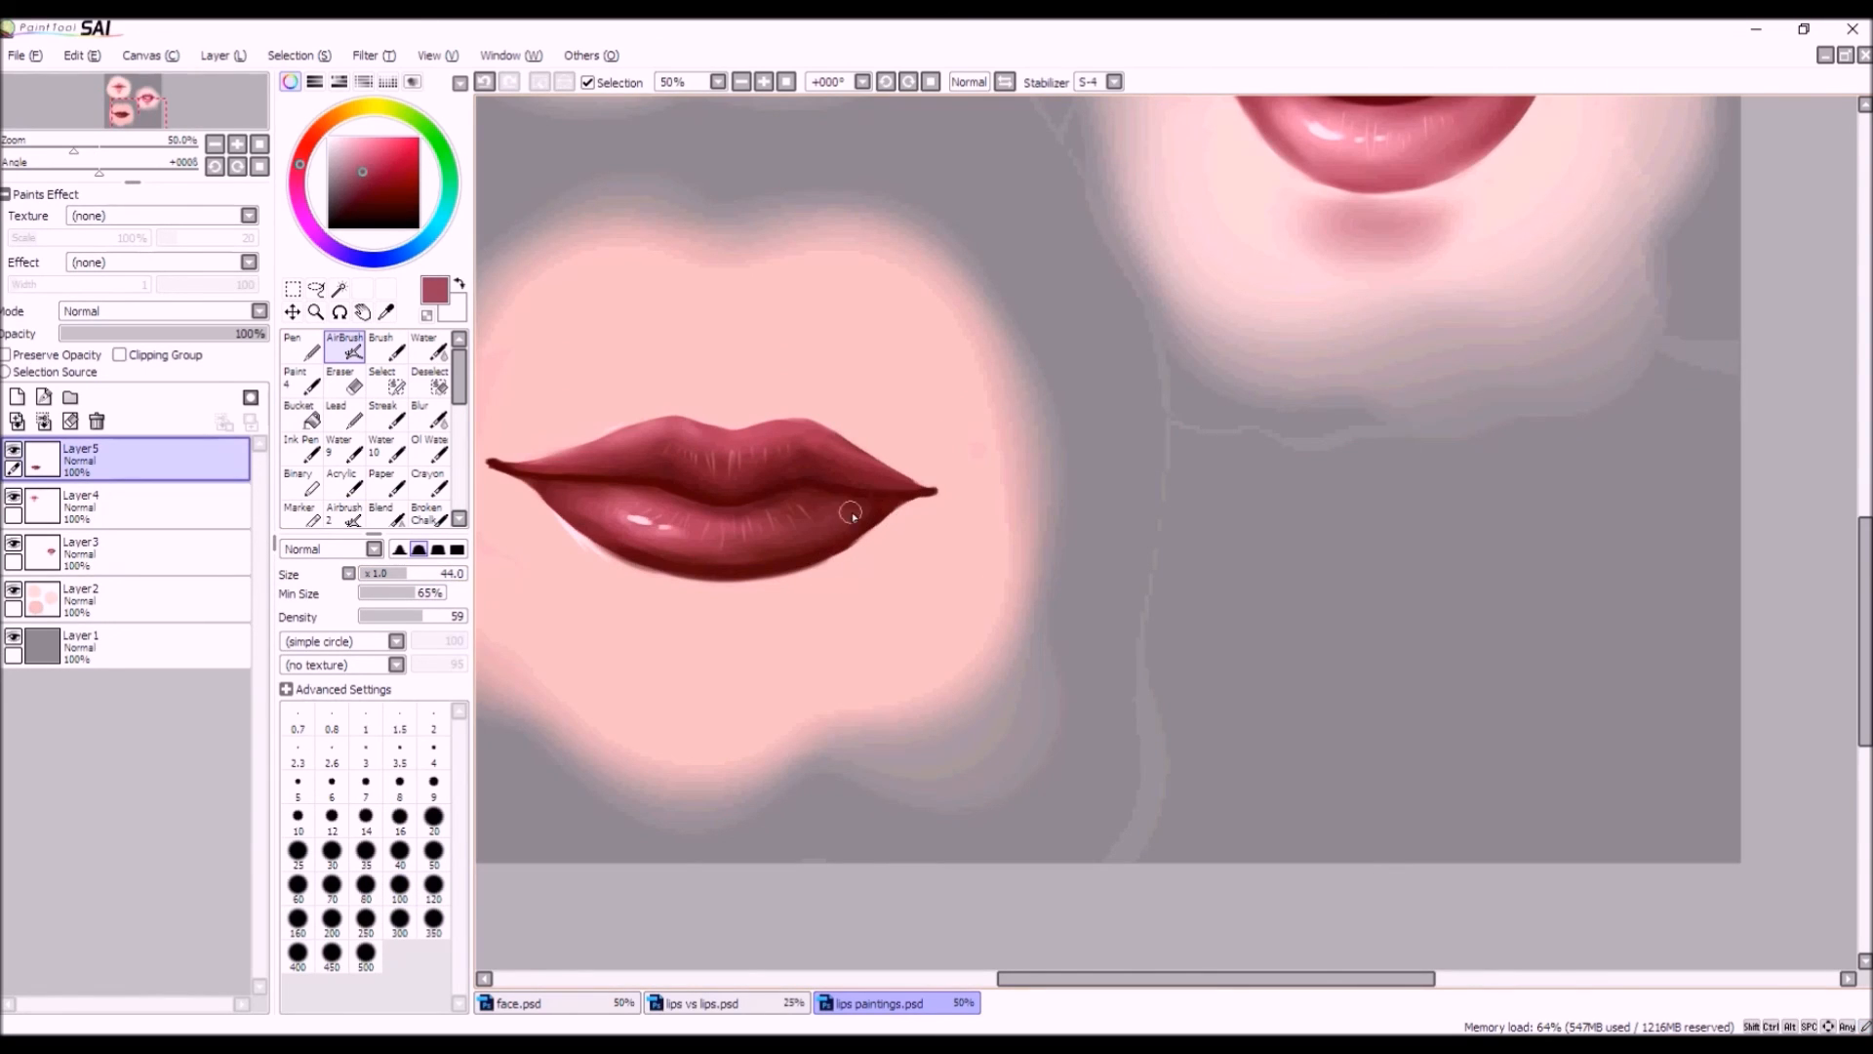
{"action": "scroll", "coordinate": [895, 536], "scroll_direction": "down", "scroll_amount": 1}
{"action": "scroll", "coordinate": [900, 540], "scroll_direction": "down", "scroll_amount": 1}
{"action": "scroll", "coordinate": [680, 299], "scroll_direction": "up", "scroll_amount": 1}
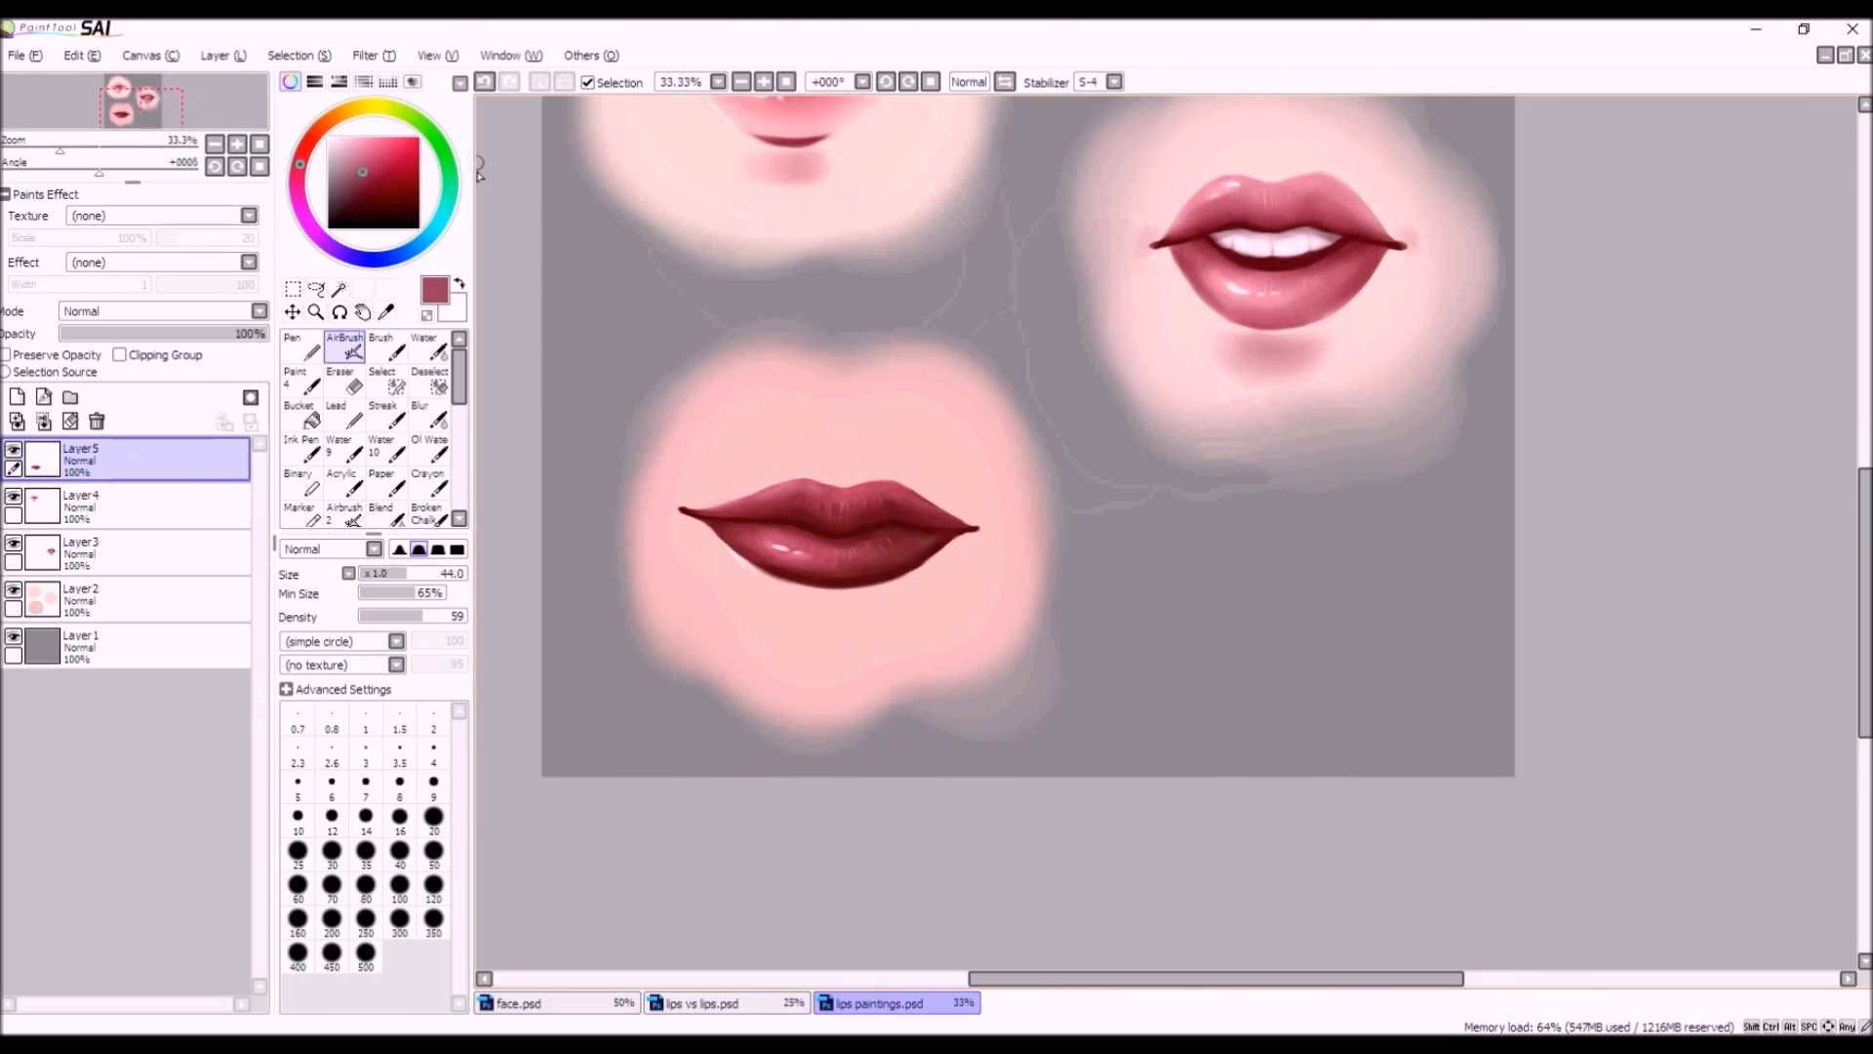
Set the airbrush to pale pink at density 100 and try small upper-lip highlights at sizes 17 and 12, undoing unwanted strokes.
{"action": "mouse_move", "coordinate": [367, 139]}
{"action": "left_mouse_down"}
{"action": "mouse_move", "coordinate": [343, 144]}
{"action": "mouse_move", "coordinate": [343, 117]}
{"action": "left_mouse_up"}
{"action": "left_click_drag", "start_coordinate": [427, 615], "coordinate": [524, 589]}
{"action": "left_click_drag", "start_coordinate": [374, 576], "coordinate": [387, 573]}
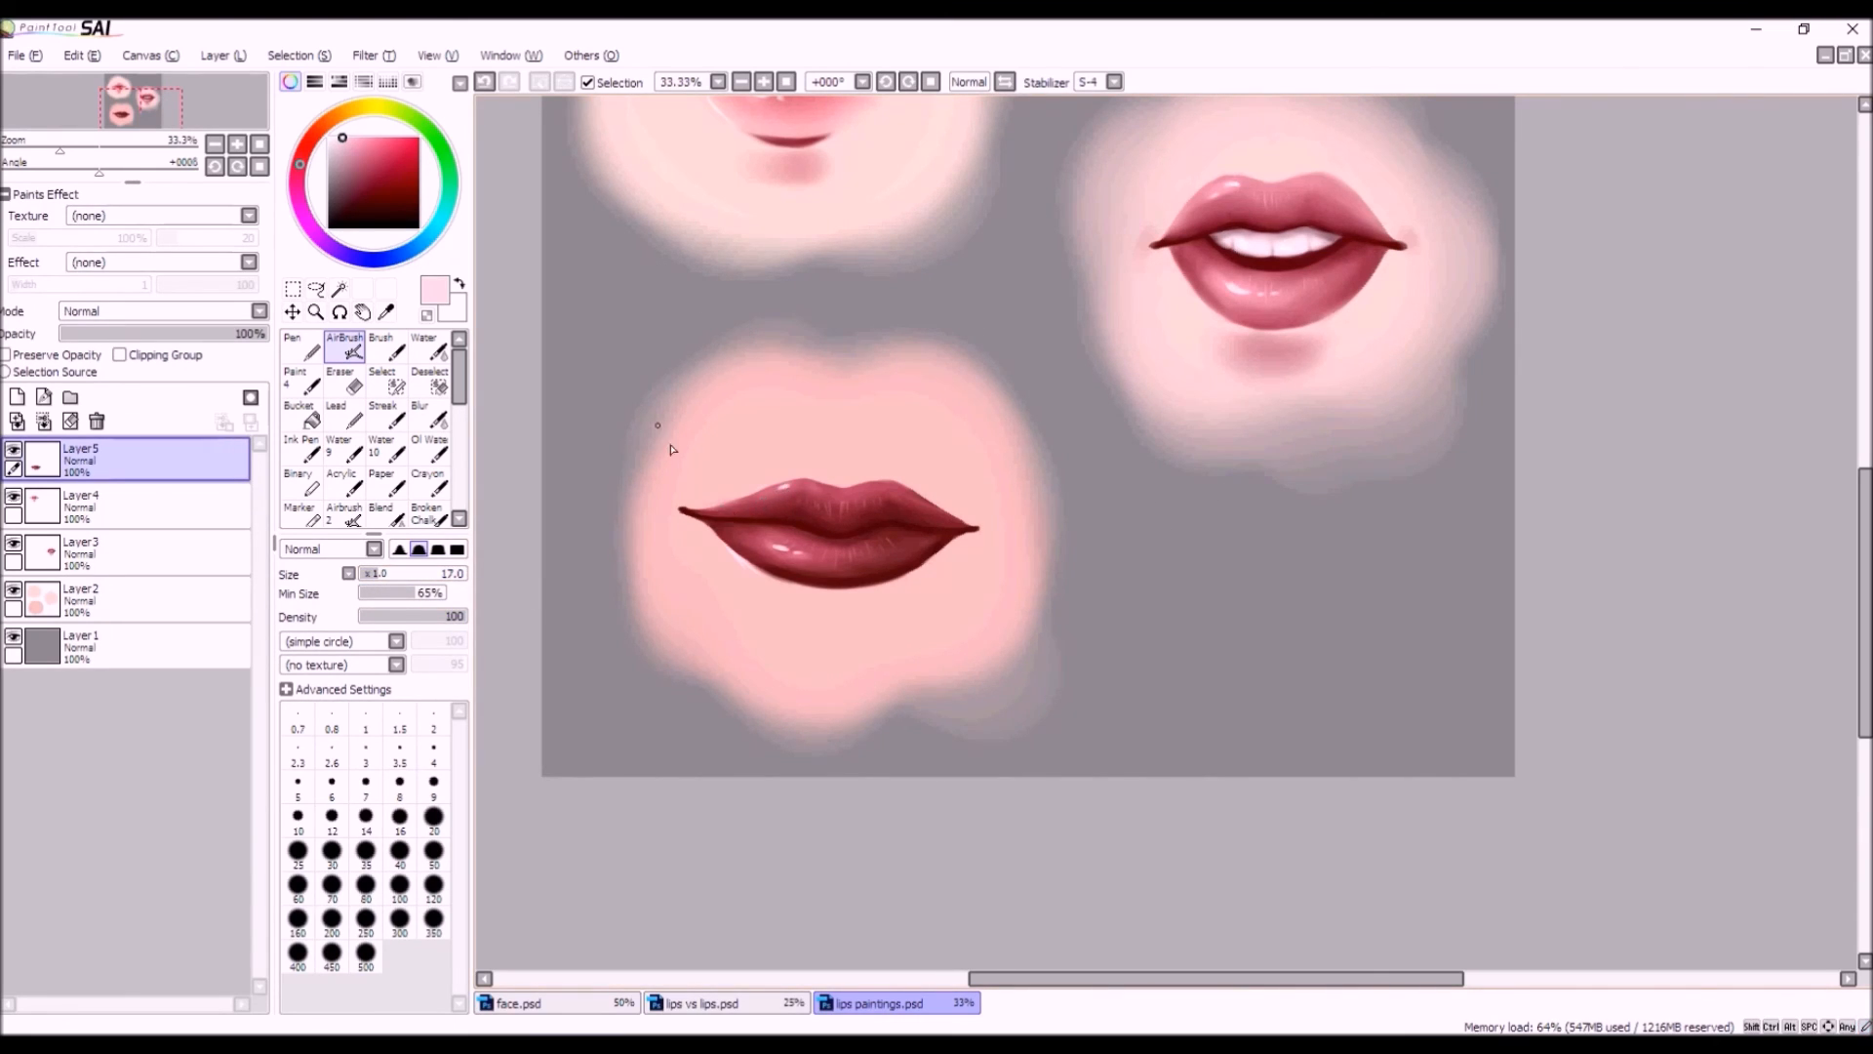
{"action": "left_click", "coordinate": [483, 82]}
{"action": "left_click_drag", "start_coordinate": [780, 496], "coordinate": [788, 491]}
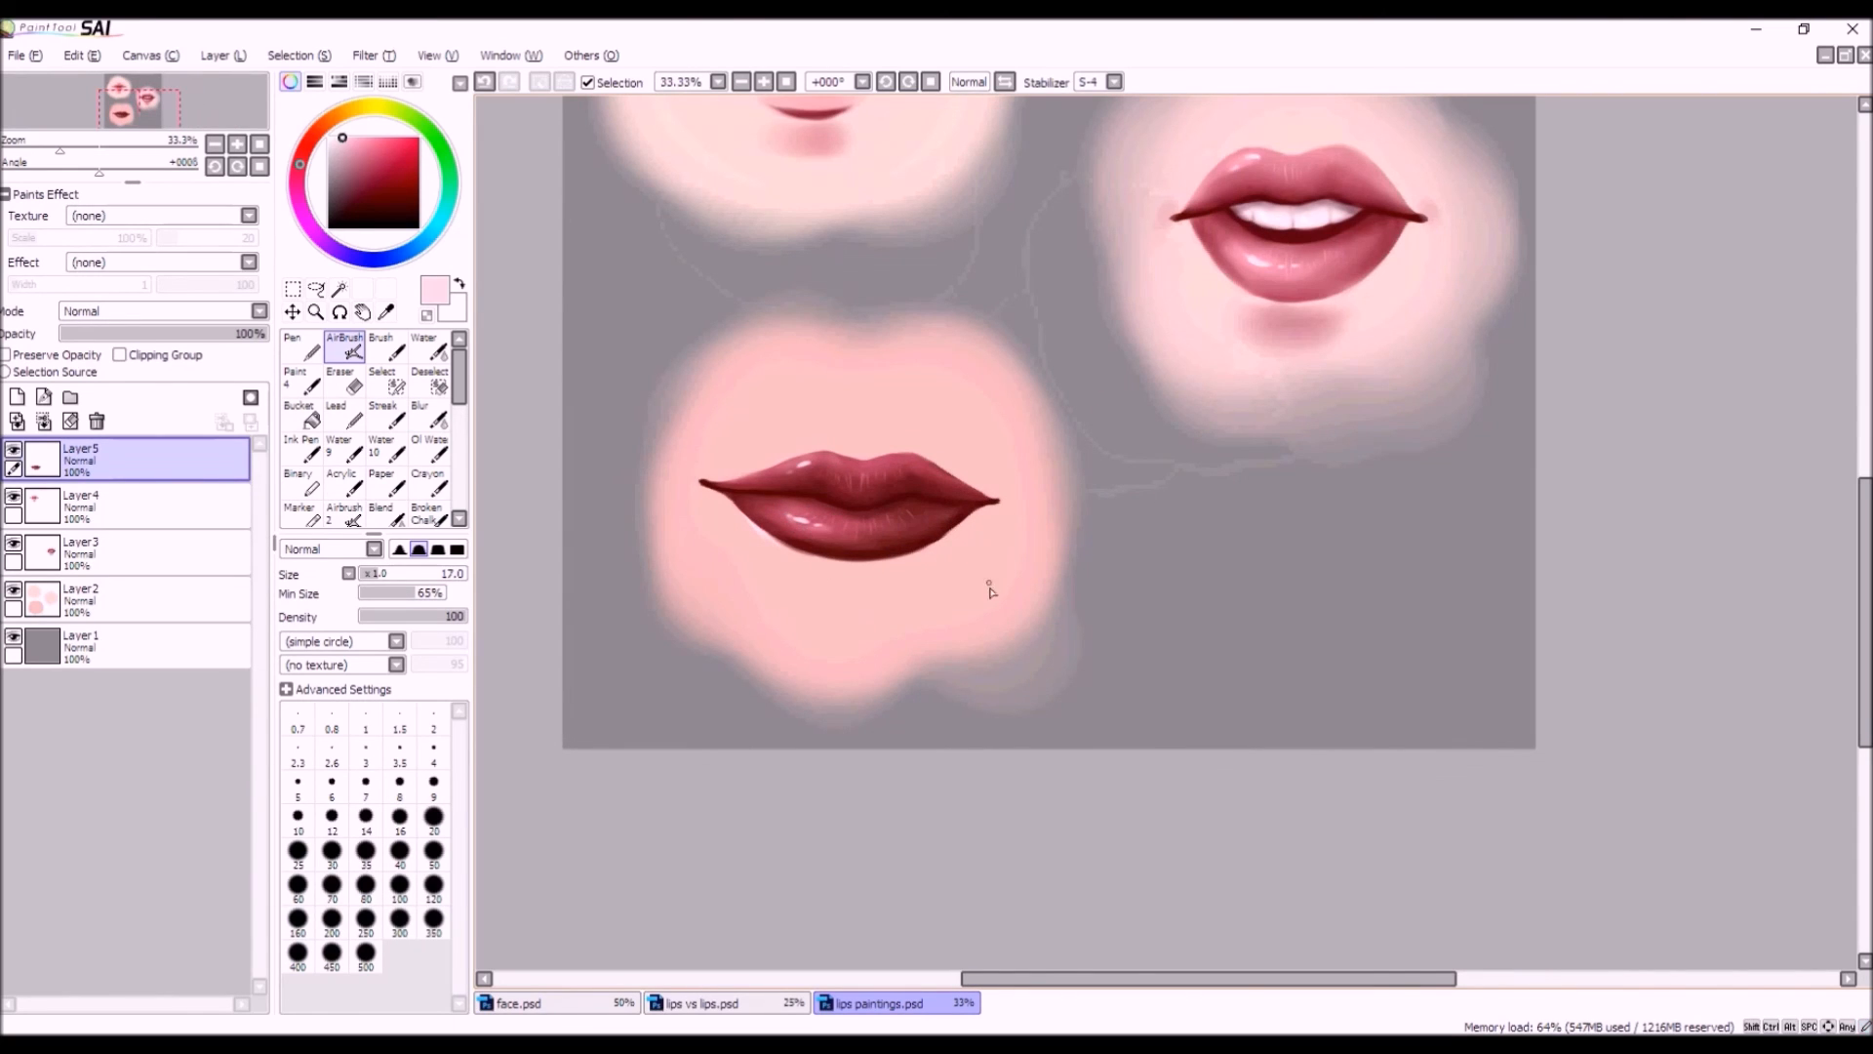
{"action": "left_click_drag", "start_coordinate": [371, 576], "coordinate": [372, 576]}
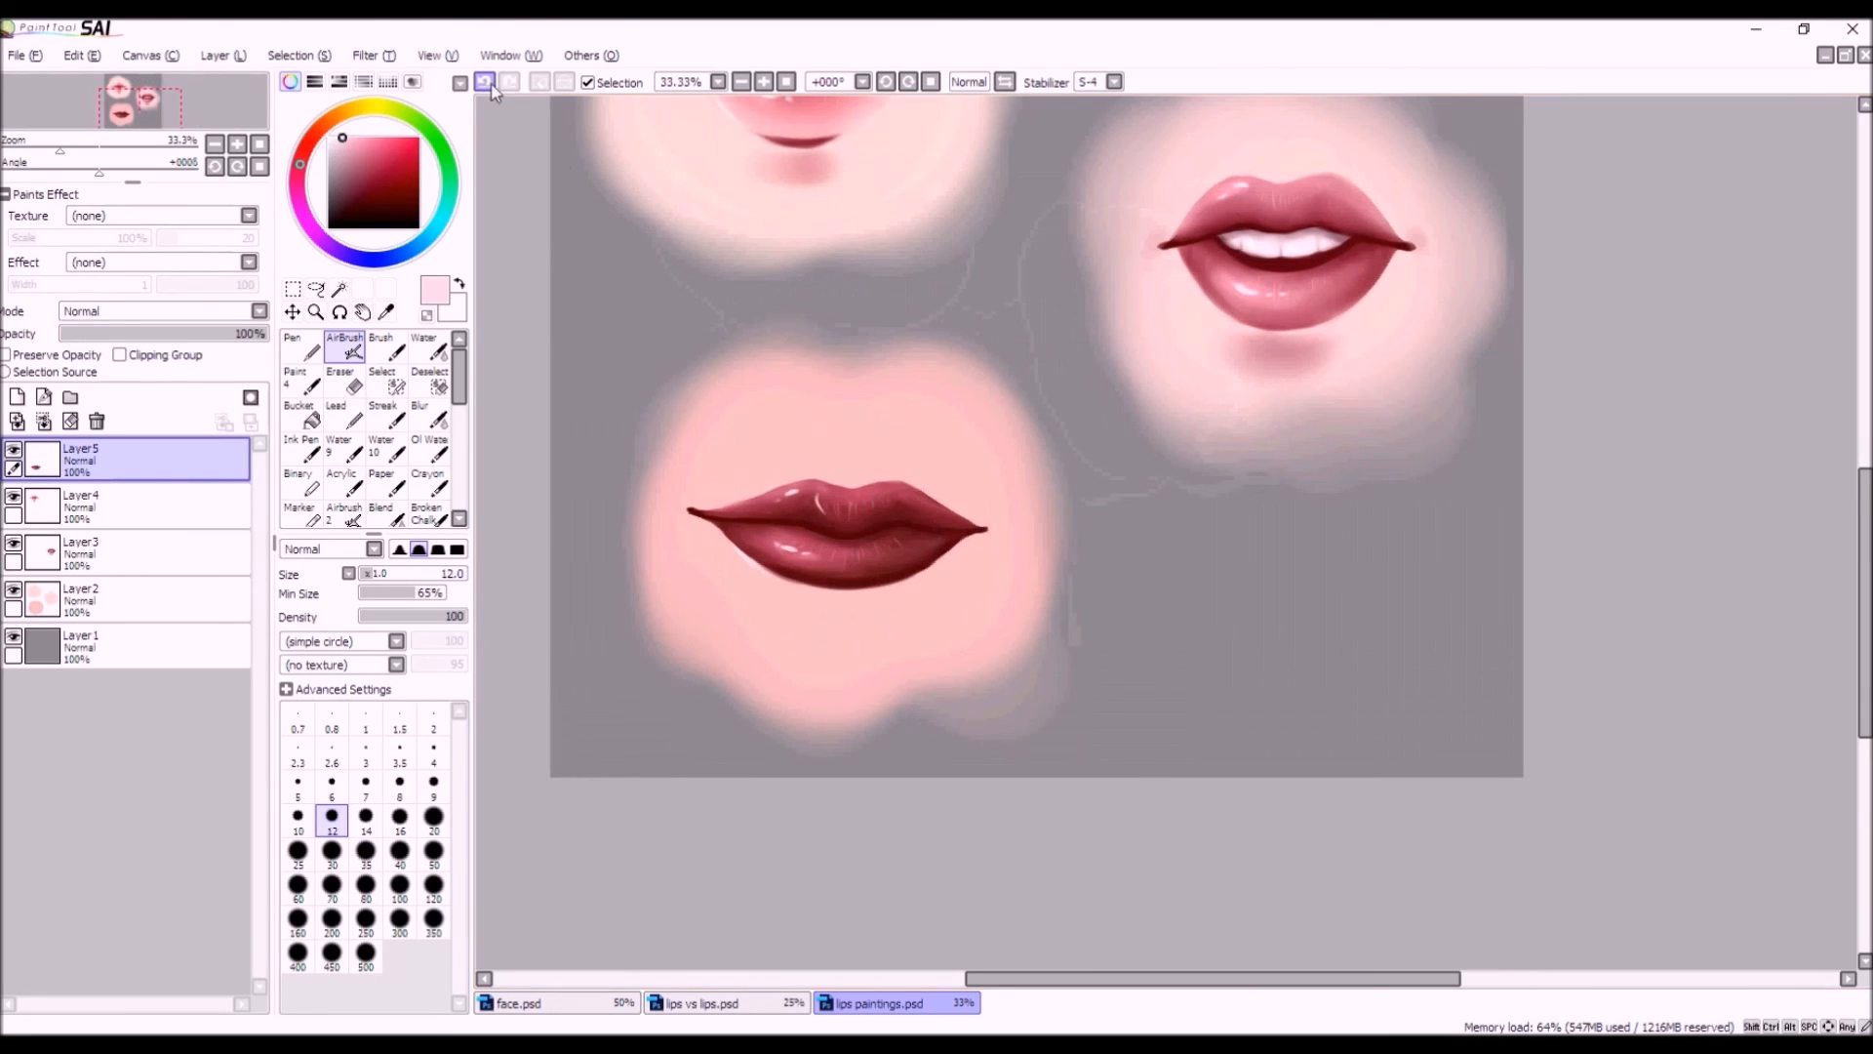
{"action": "left_click", "coordinate": [491, 85]}
Airbrush a pale pink rim highlight along the upper lip's cupid's bow at size 12, undoing a stray stroke.
{"action": "left_click_drag", "start_coordinate": [875, 482], "coordinate": [820, 484]}
{"action": "left_click_drag", "start_coordinate": [825, 484], "coordinate": [794, 485]}
{"action": "left_click_drag", "start_coordinate": [841, 486], "coordinate": [804, 482]}
{"action": "left_click", "coordinate": [484, 81]}
{"action": "left_click_drag", "start_coordinate": [764, 512], "coordinate": [776, 506]}
Draw fine crease lines on the lips with the airbrush at sizes 6 and 2, switching from pale pink to dark red.
{"action": "left_click_drag", "start_coordinate": [363, 573], "coordinate": [367, 573]}
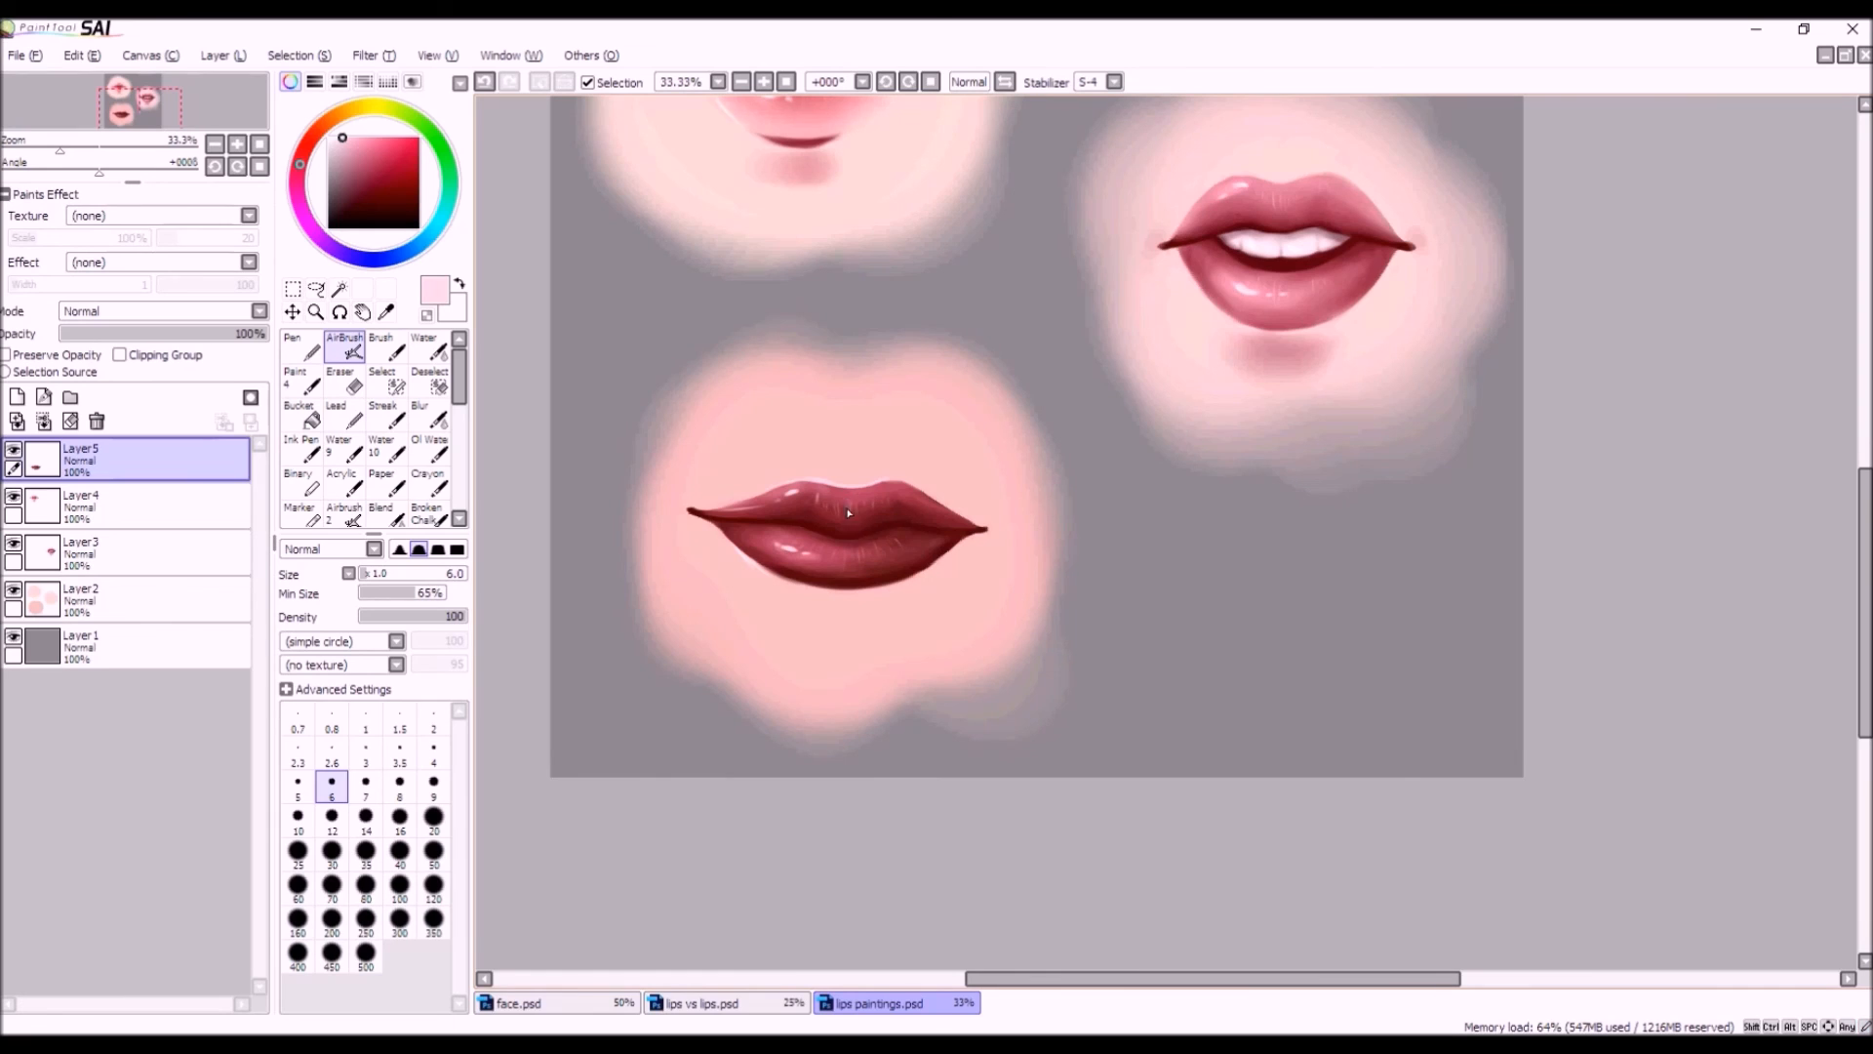
{"action": "left_click", "coordinate": [434, 720]}
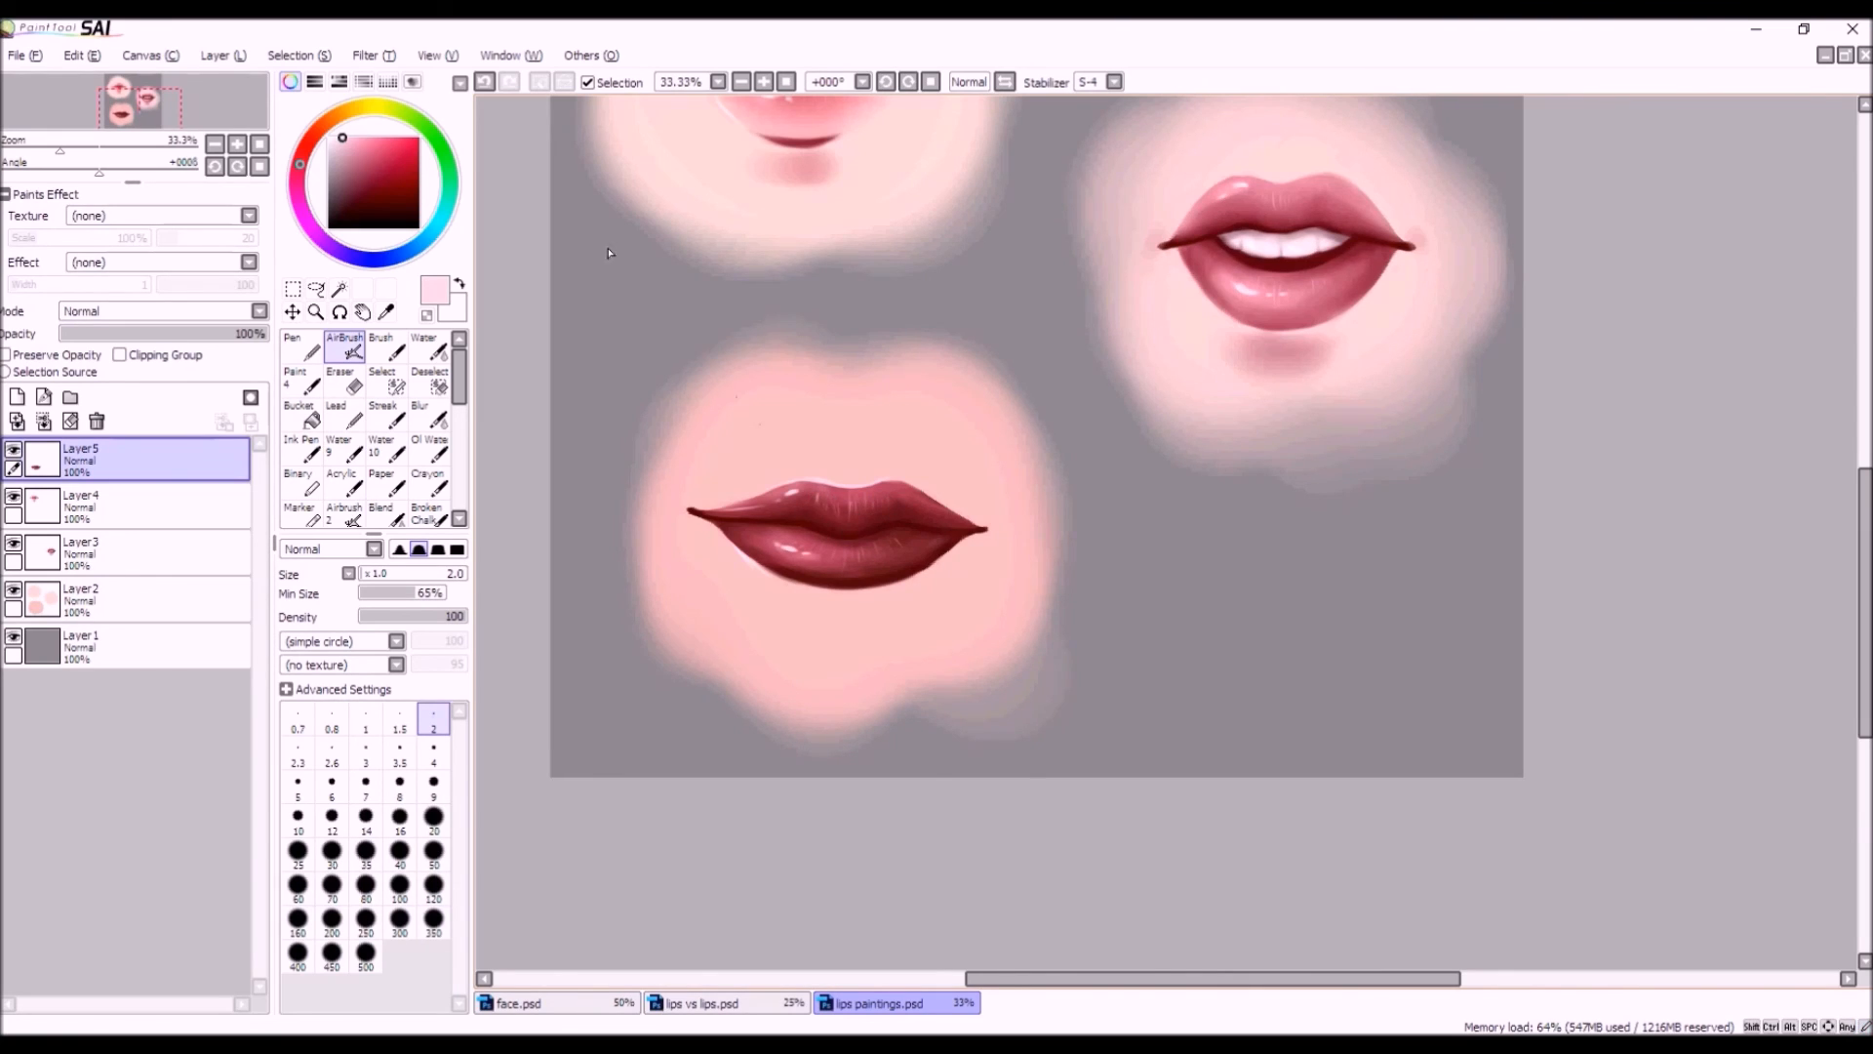
{"action": "left_click", "coordinate": [485, 83]}
{"action": "left_click_drag", "start_coordinate": [837, 494], "coordinate": [837, 495]}
{"action": "left_click_drag", "start_coordinate": [353, 166], "coordinate": [364, 208]}
{"action": "left_click", "coordinate": [485, 82]}
{"action": "left_click_drag", "start_coordinate": [923, 505], "coordinate": [923, 511]}
{"action": "left_click_drag", "start_coordinate": [843, 532], "coordinate": [829, 528]}
Blend the creases in the centre of the upper lip with the Water brush at size 50.
{"action": "left_click", "coordinate": [429, 347]}
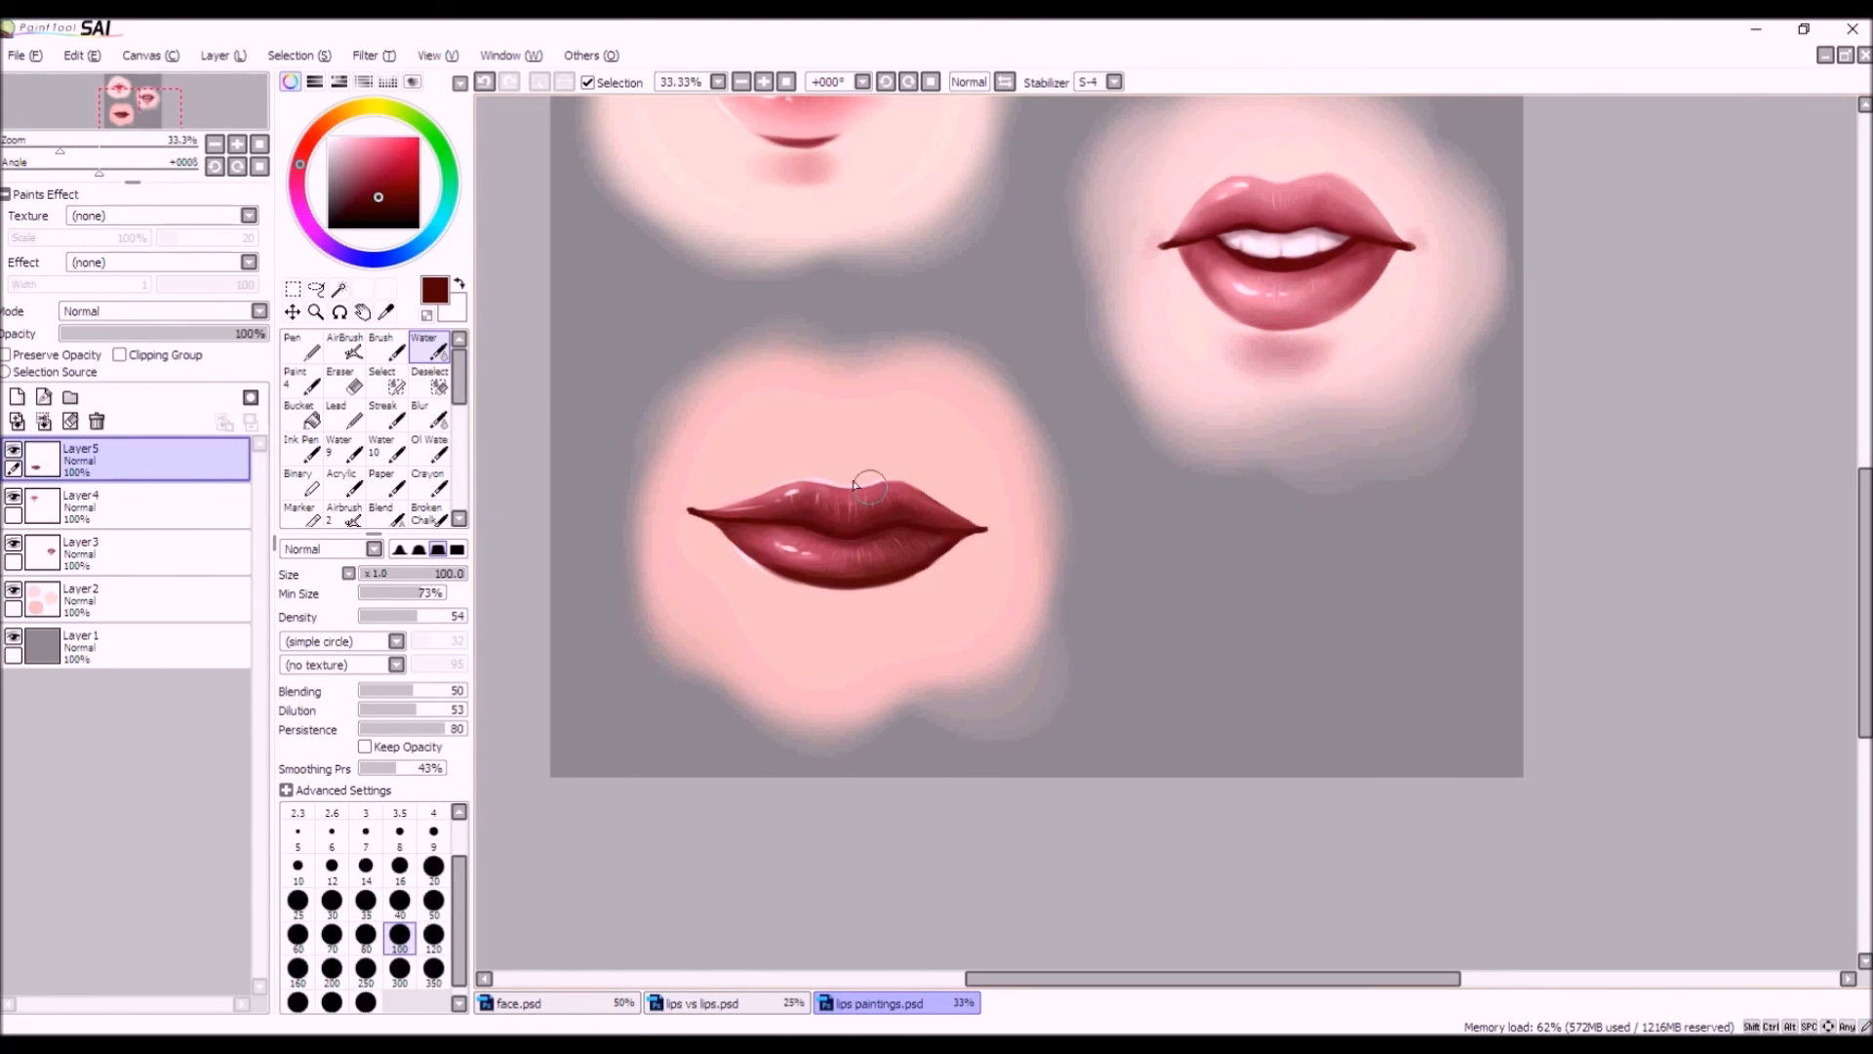
{"action": "left_click_drag", "start_coordinate": [397, 573], "coordinate": [413, 574]}
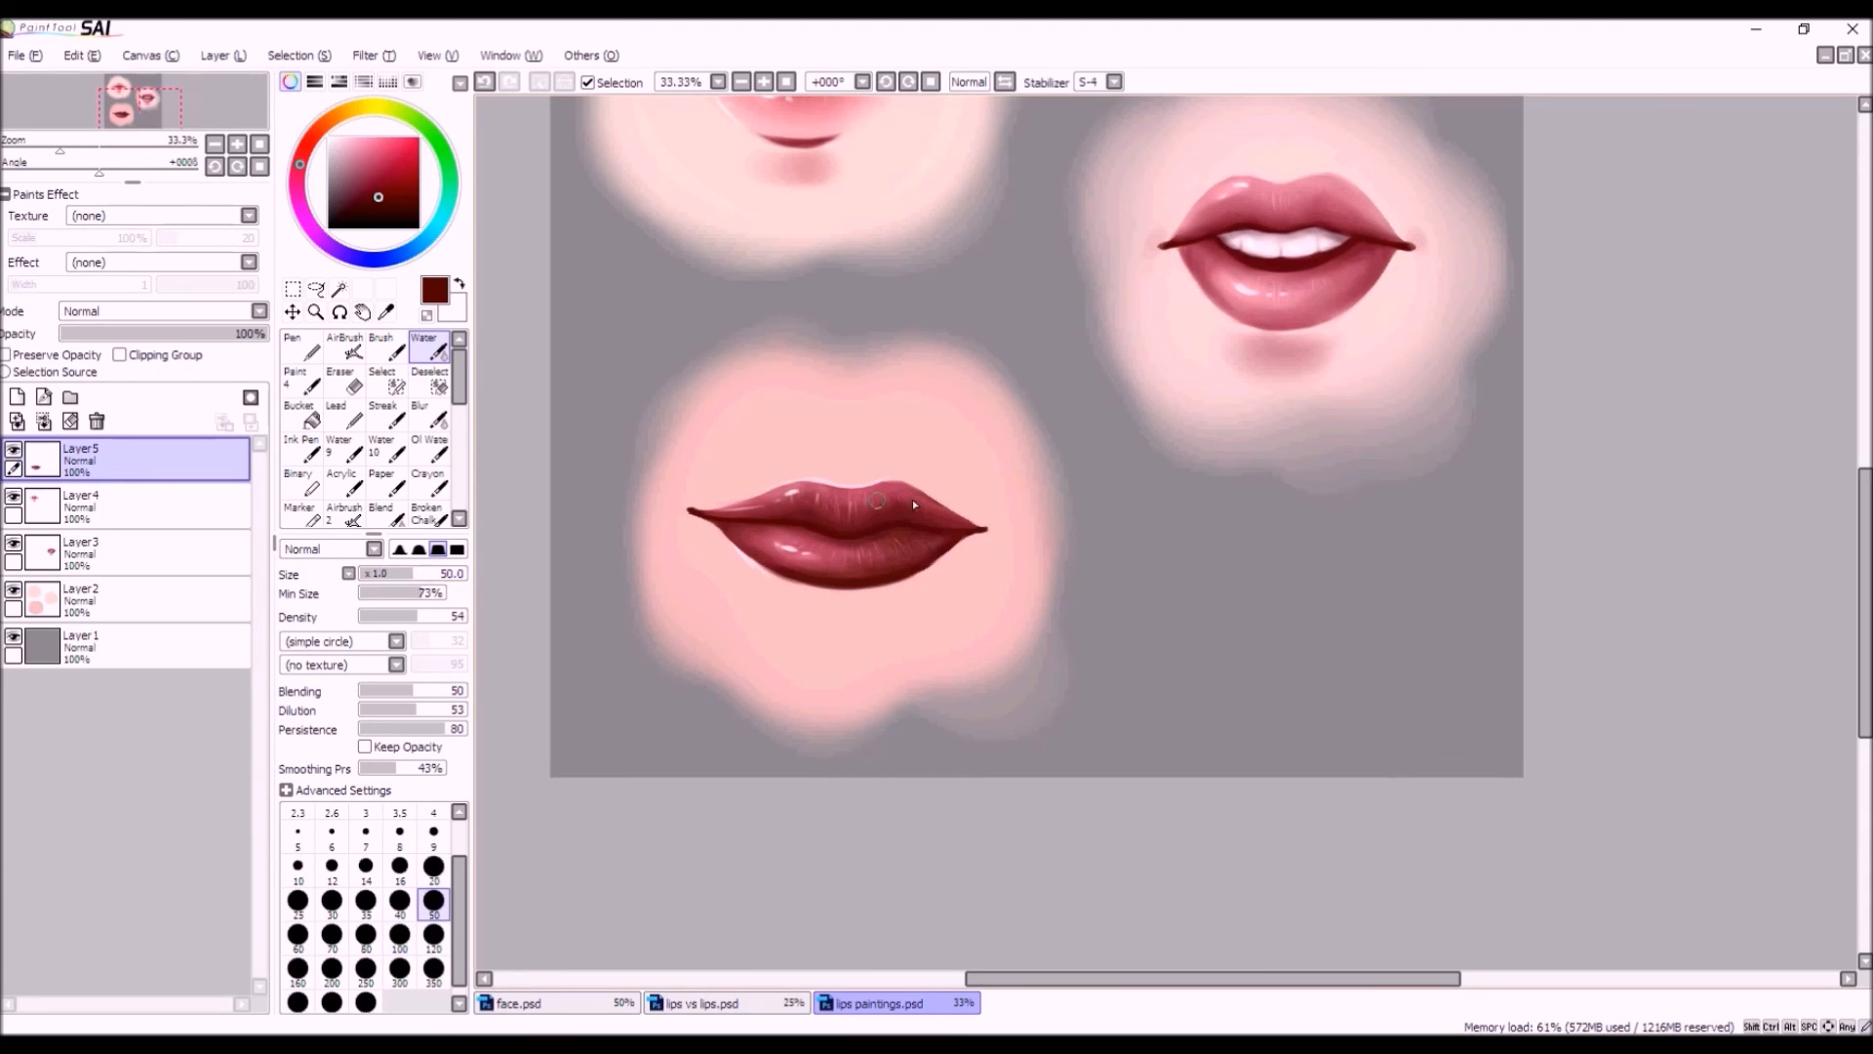
{"action": "left_click_drag", "start_coordinate": [847, 503], "coordinate": [851, 517]}
{"action": "mouse_move", "coordinate": [883, 503]}
{"action": "left_mouse_down"}
{"action": "mouse_move", "coordinate": [847, 499]}
{"action": "mouse_move", "coordinate": [845, 519]}
{"action": "left_mouse_up"}
{"action": "mouse_move", "coordinate": [837, 499]}
{"action": "left_mouse_down"}
{"action": "mouse_move", "coordinate": [837, 518]}
{"action": "mouse_move", "coordinate": [800, 507]}
{"action": "mouse_move", "coordinate": [891, 506]}
{"action": "left_mouse_up"}
Sample a rose red from the upper lip and airbrush the area beneath the cupid's bow at size 18.
{"action": "left_click", "coordinate": [918, 504], "text": "alt"}
{"action": "left_click", "coordinate": [345, 349]}
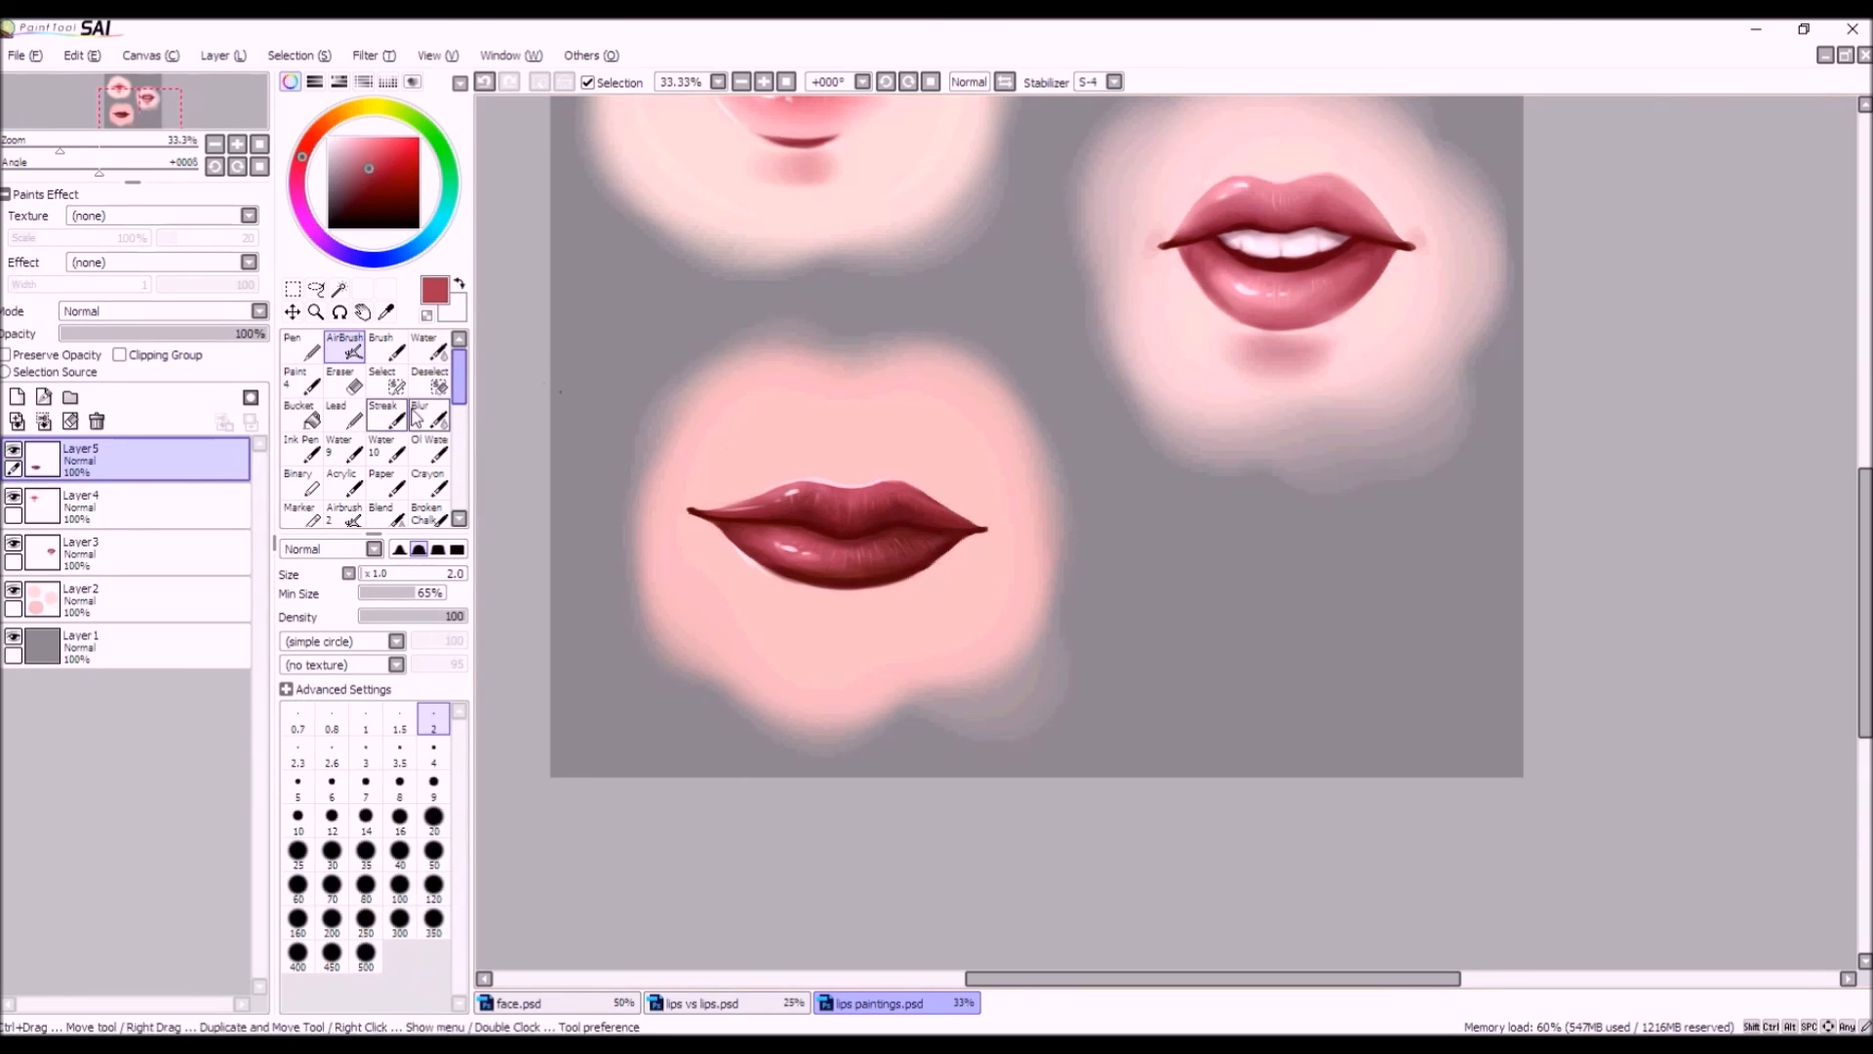
{"action": "left_click", "coordinate": [380, 573]}
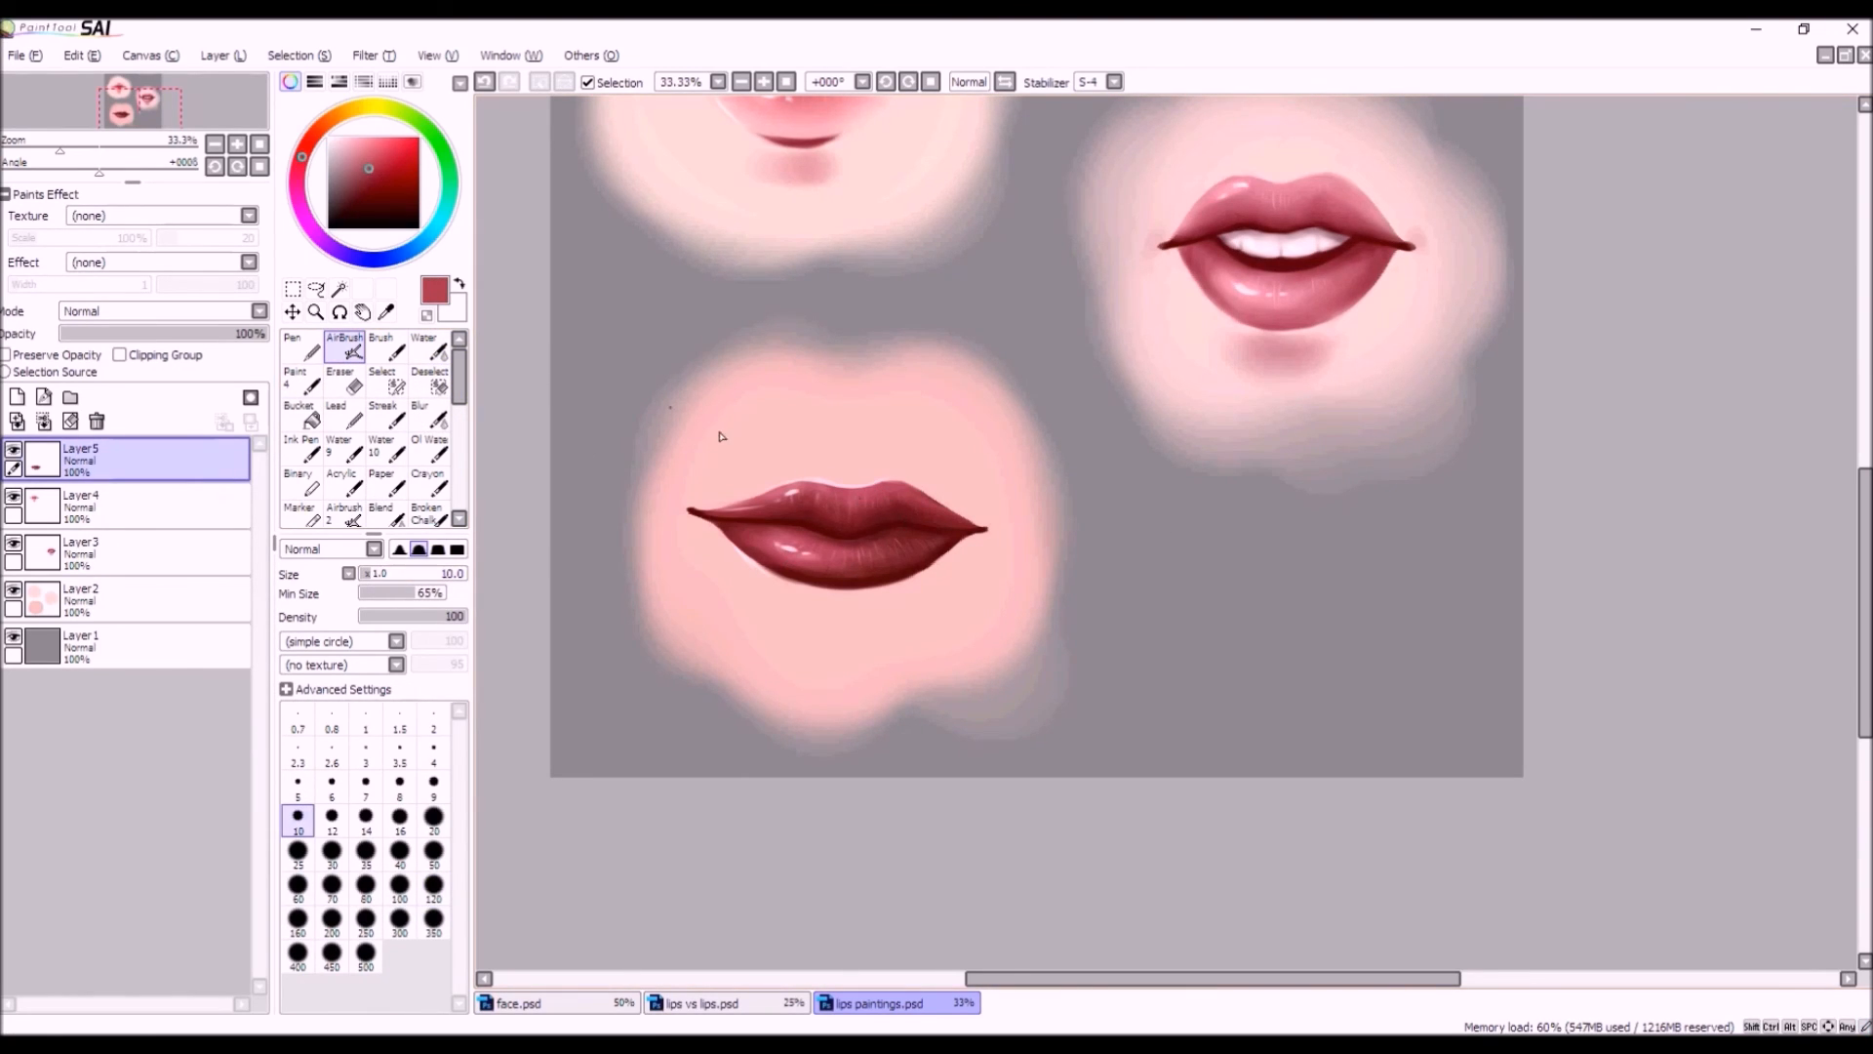
{"action": "left_click", "coordinate": [382, 570]}
{"action": "left_click", "coordinate": [483, 84]}
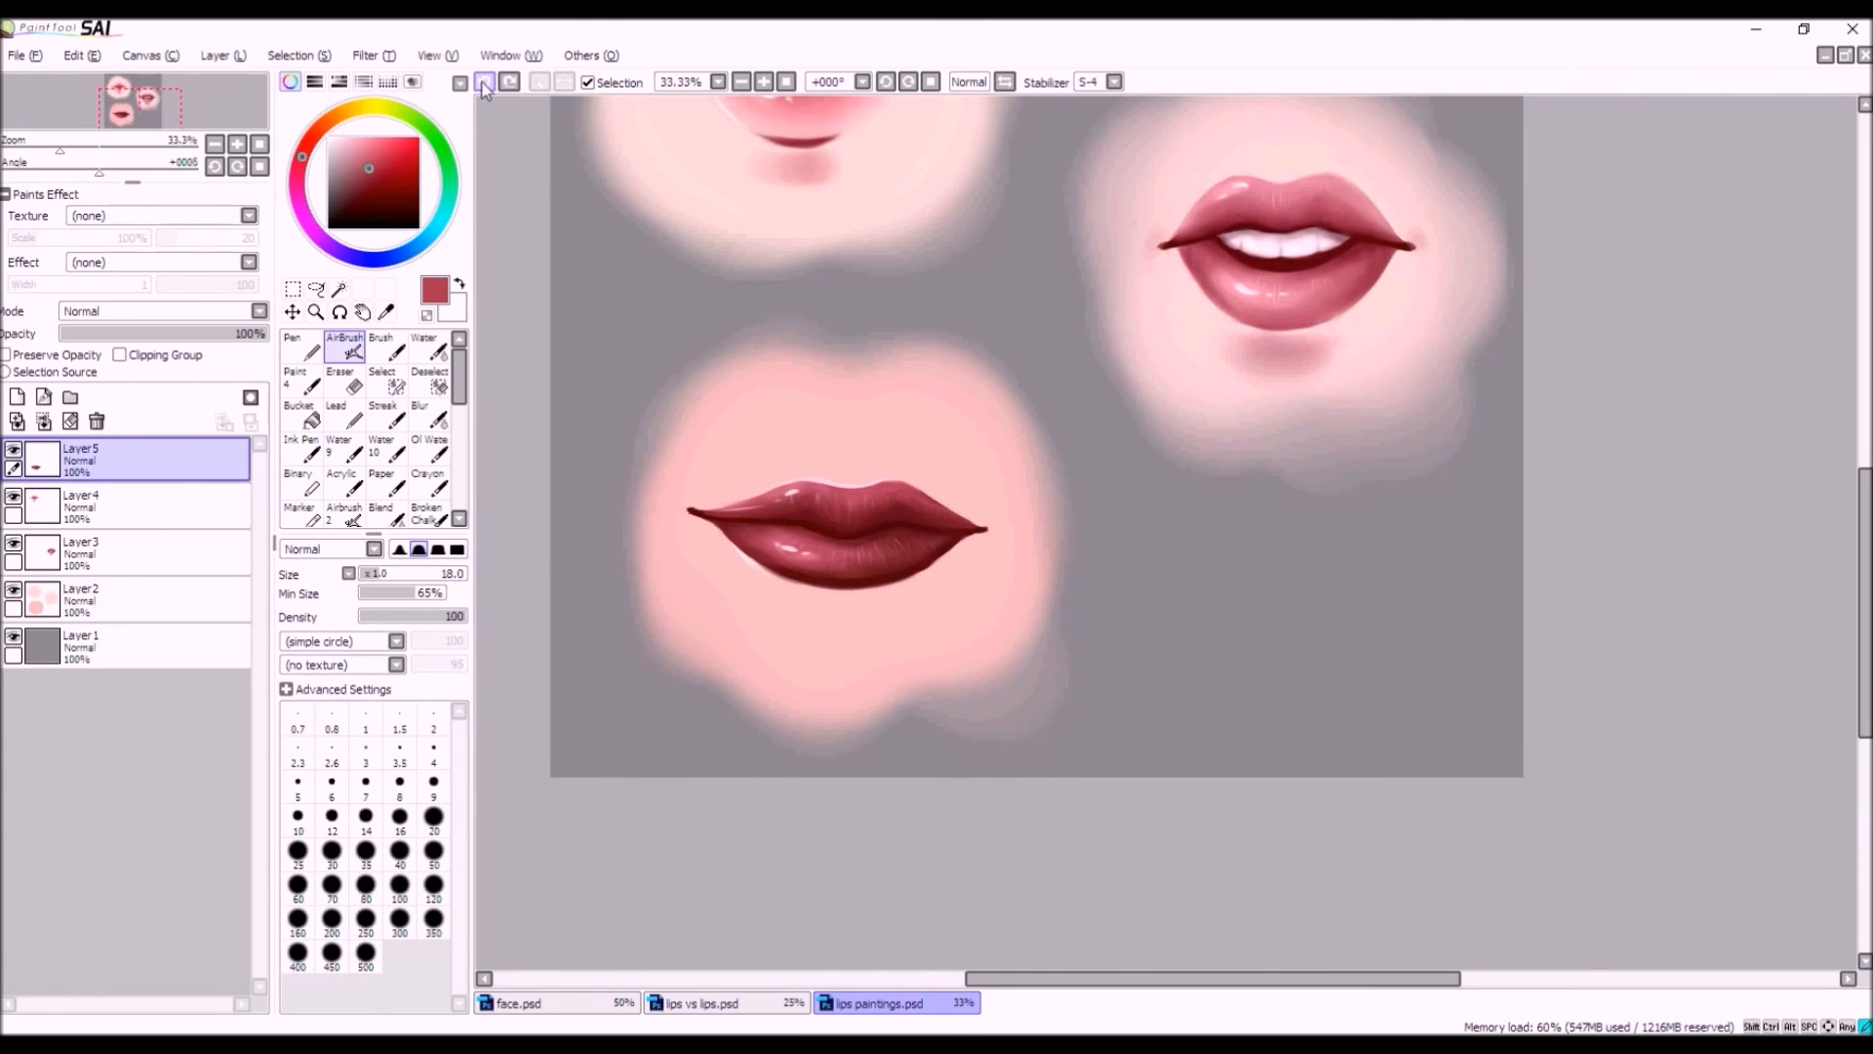
{"action": "scroll", "coordinate": [834, 513], "scroll_direction": "up", "scroll_amount": 4}
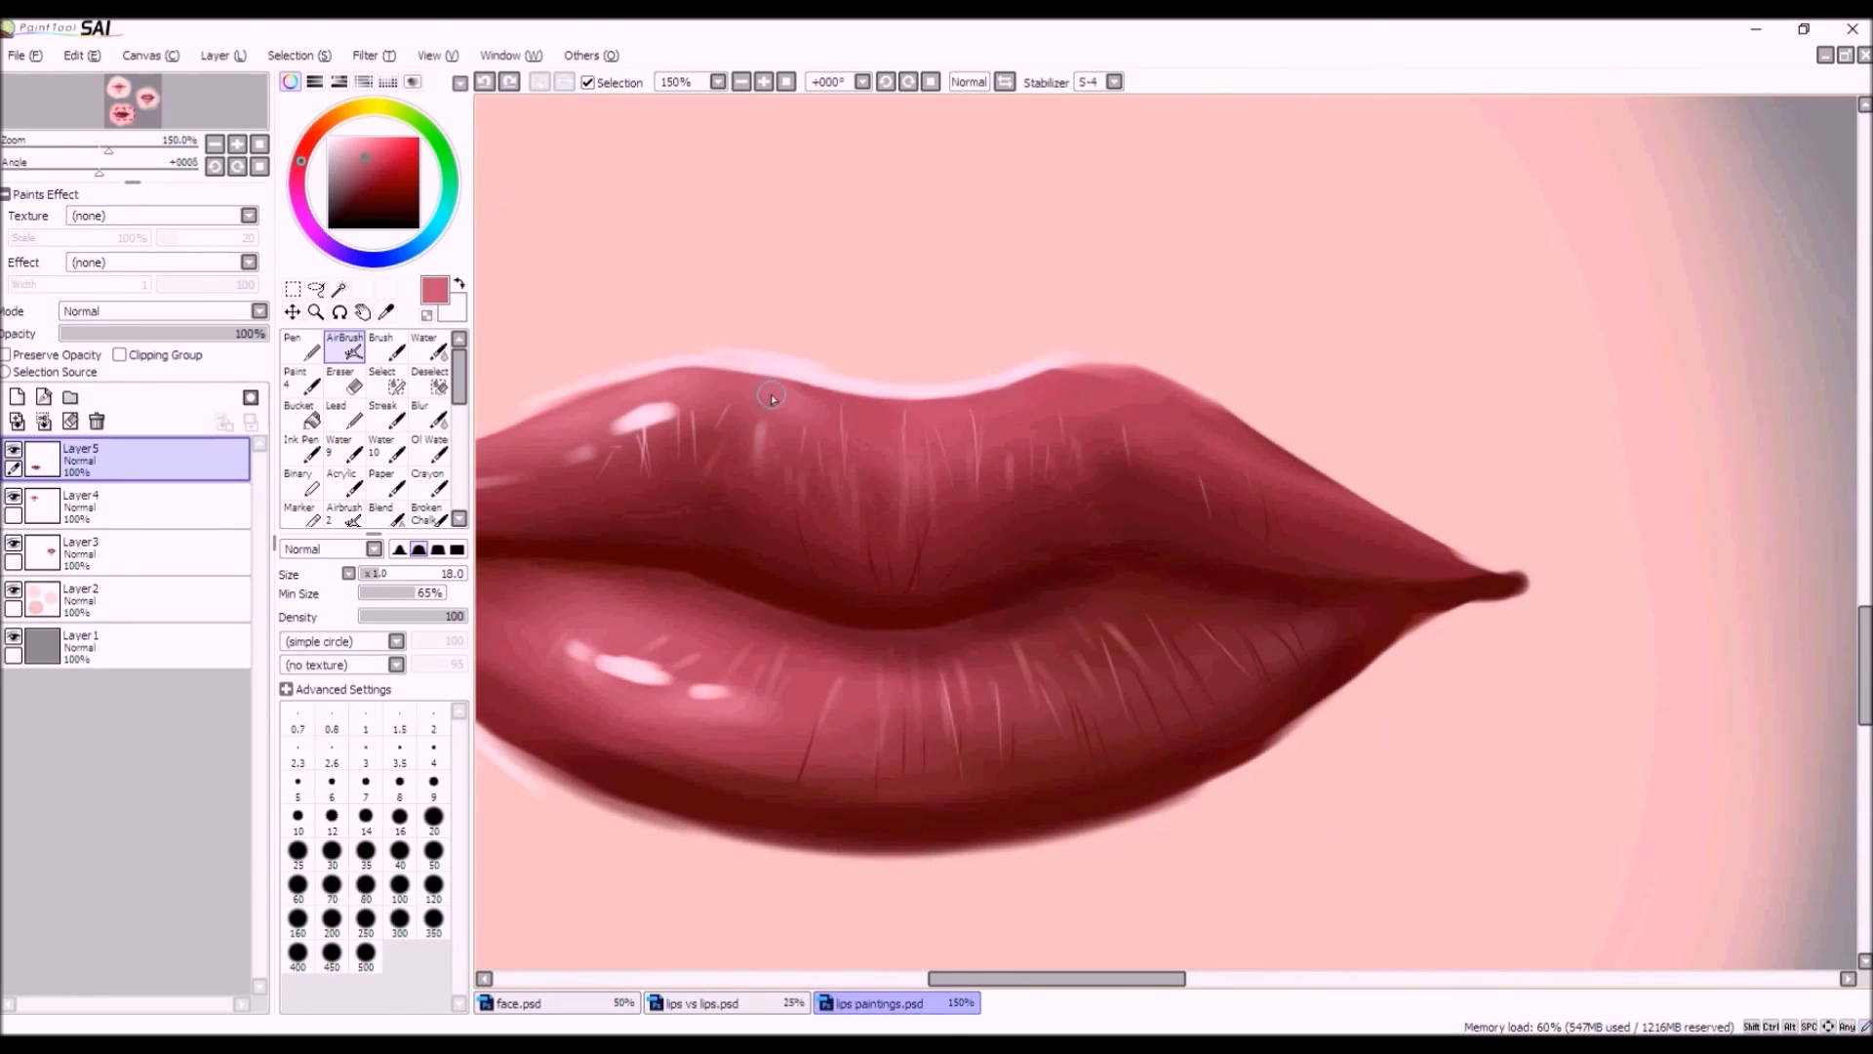
{"action": "scroll", "coordinate": [771, 396], "scroll_direction": "down", "scroll_amount": 3}
{"action": "left_click_drag", "start_coordinate": [777, 402], "coordinate": [782, 402]}
{"action": "left_click_drag", "start_coordinate": [778, 400], "coordinate": [792, 404]}
{"action": "mouse_move", "coordinate": [834, 408]}
{"action": "left_mouse_down"}
{"action": "mouse_move", "coordinate": [790, 407]}
{"action": "mouse_move", "coordinate": [868, 401]}
{"action": "left_mouse_up"}
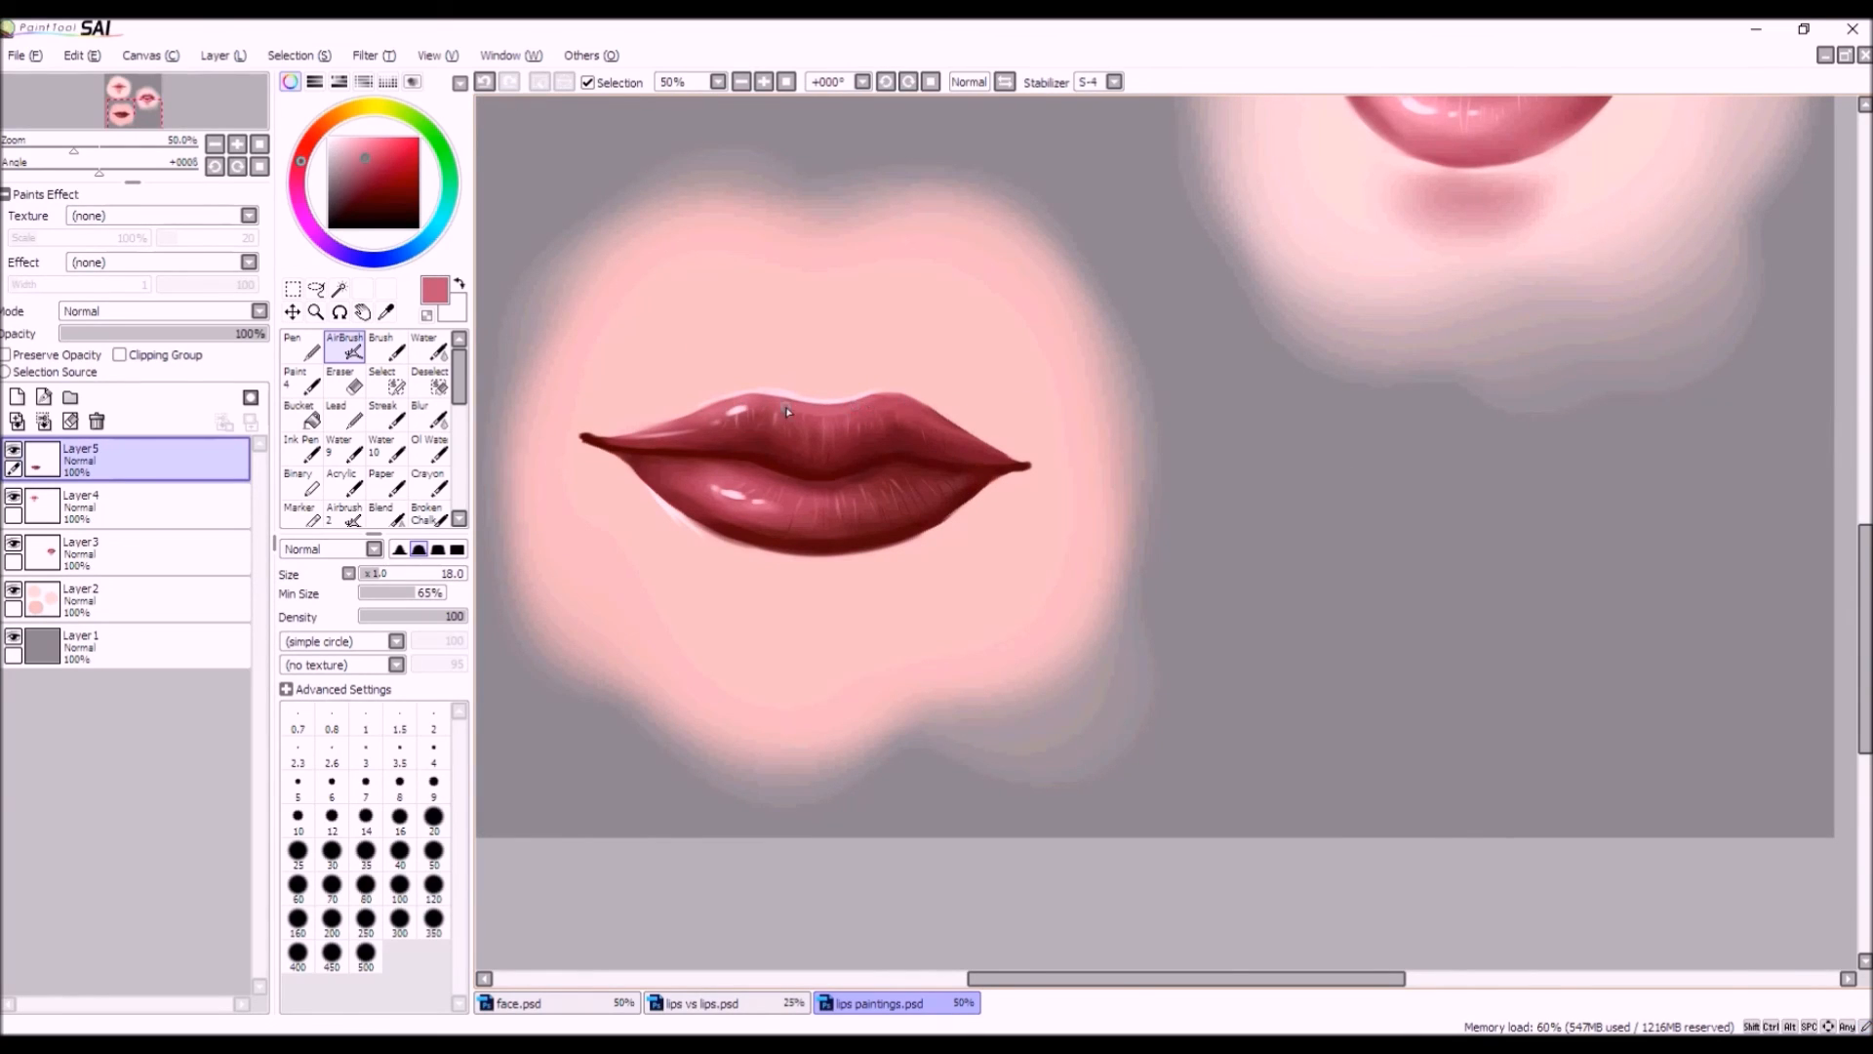
Soften the upper lip's edge at the cupid's bow with airbrush strokes, resampling rose red from the lip's centre.
{"action": "left_click_drag", "start_coordinate": [753, 398], "coordinate": [770, 401]}
{"action": "left_click", "coordinate": [817, 423], "text": "alt"}
{"action": "left_click_drag", "start_coordinate": [805, 410], "coordinate": [799, 414]}
{"action": "scroll", "coordinate": [911, 407], "scroll_direction": "down", "scroll_amount": 3}
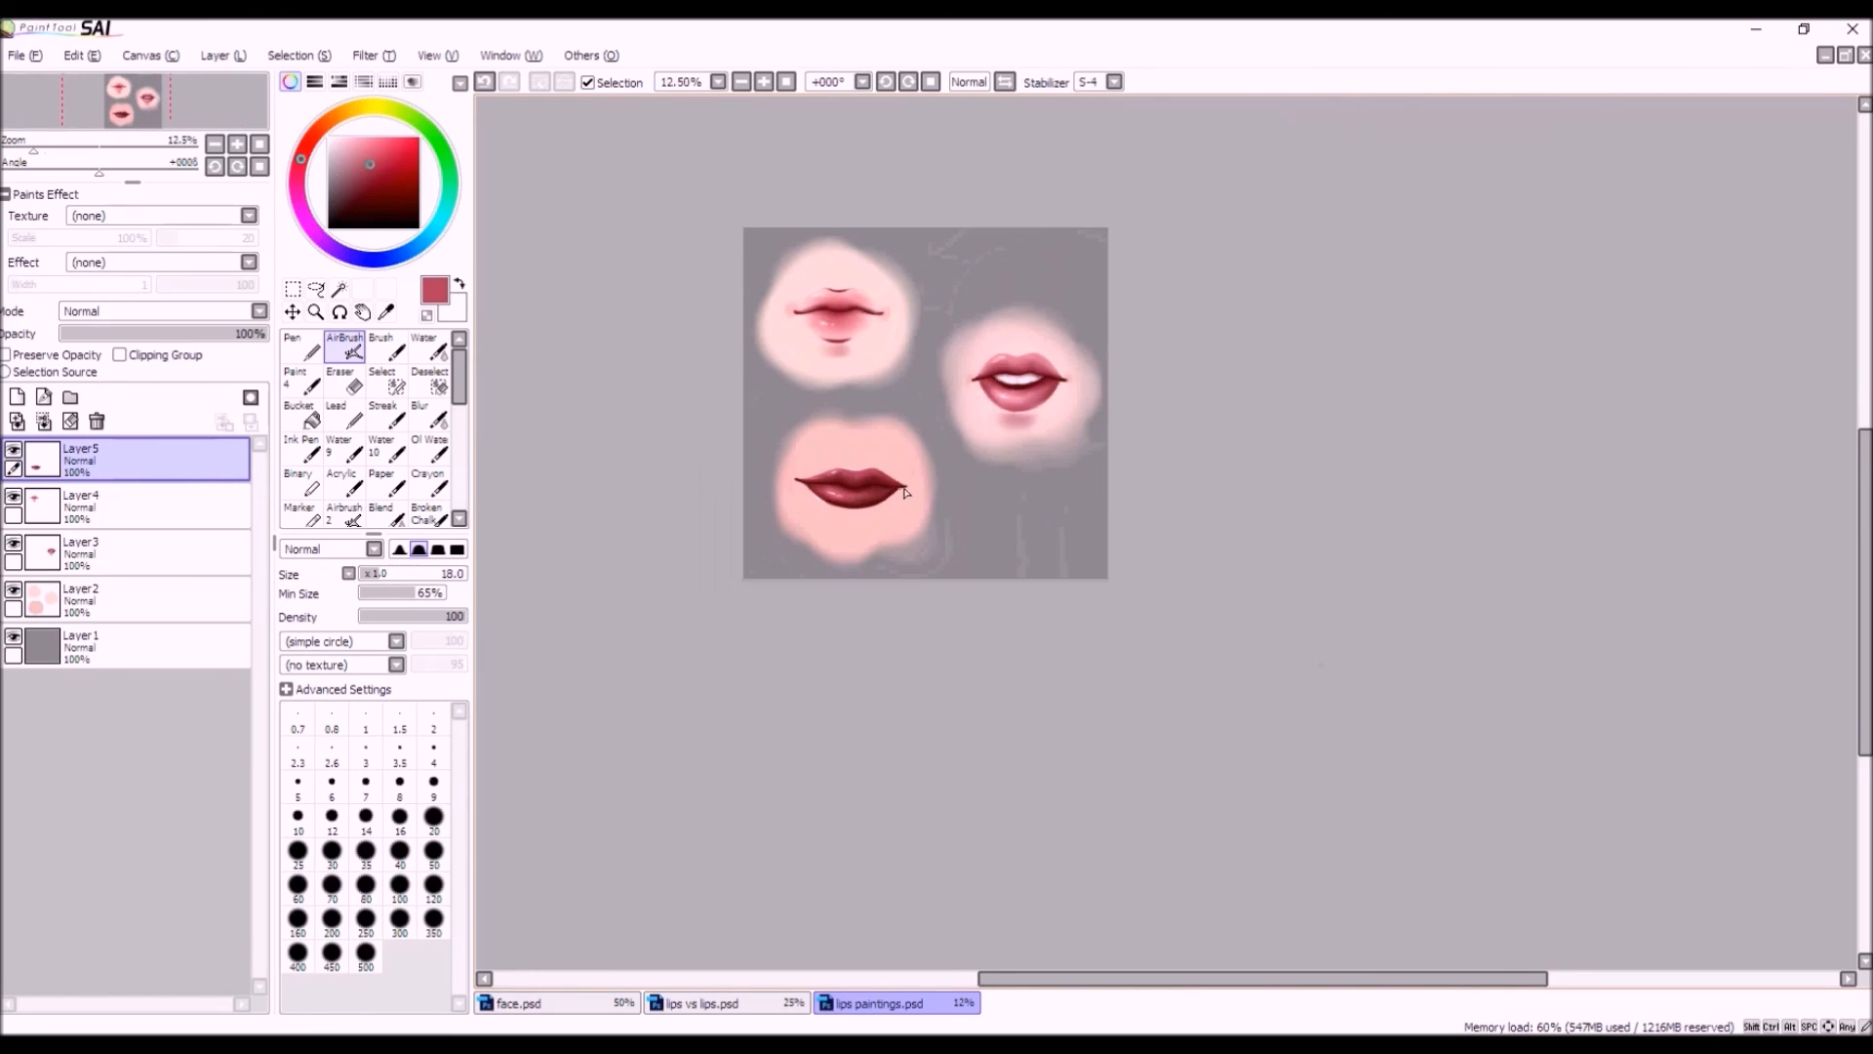
{"action": "scroll", "coordinate": [878, 478], "scroll_direction": "up", "scroll_amount": 1}
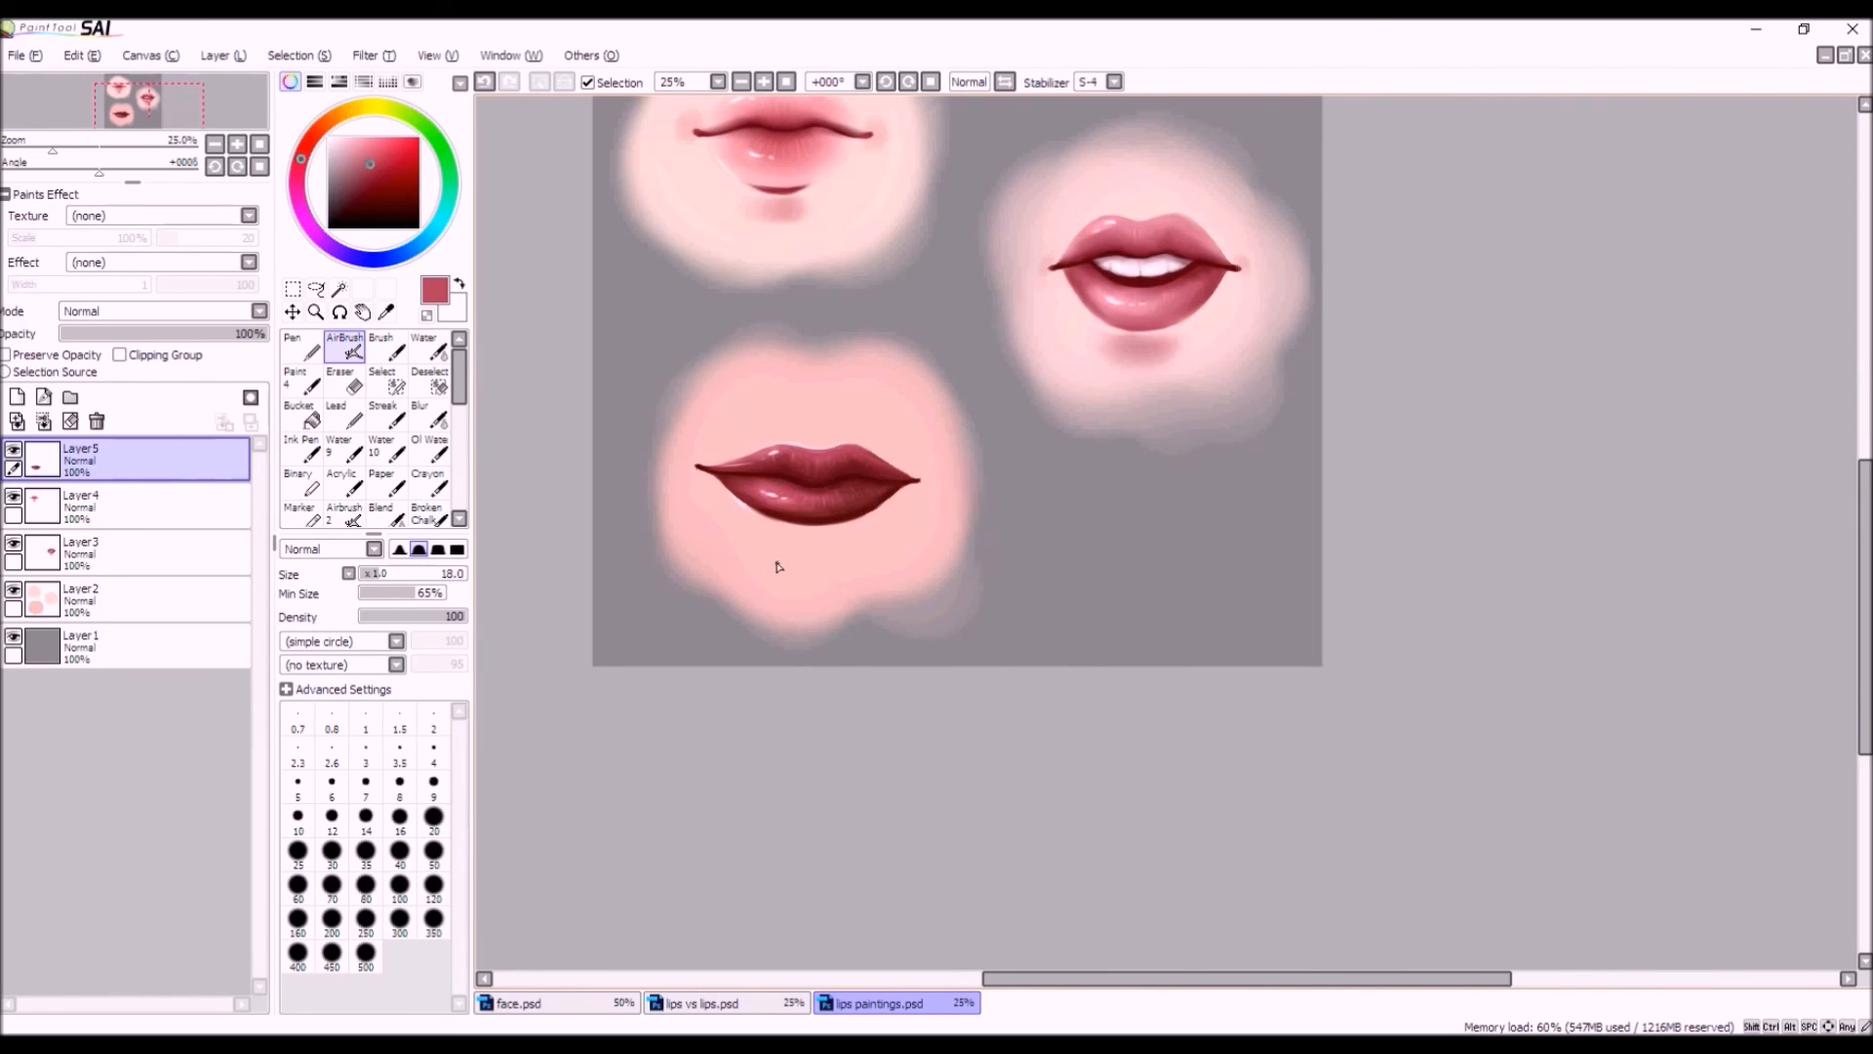
Blend the lower lip with the Water brush at size 50, raising the density to 100.
{"action": "scroll", "coordinate": [778, 566], "scroll_direction": "up", "scroll_amount": 1}
{"action": "left_click", "coordinate": [430, 349]}
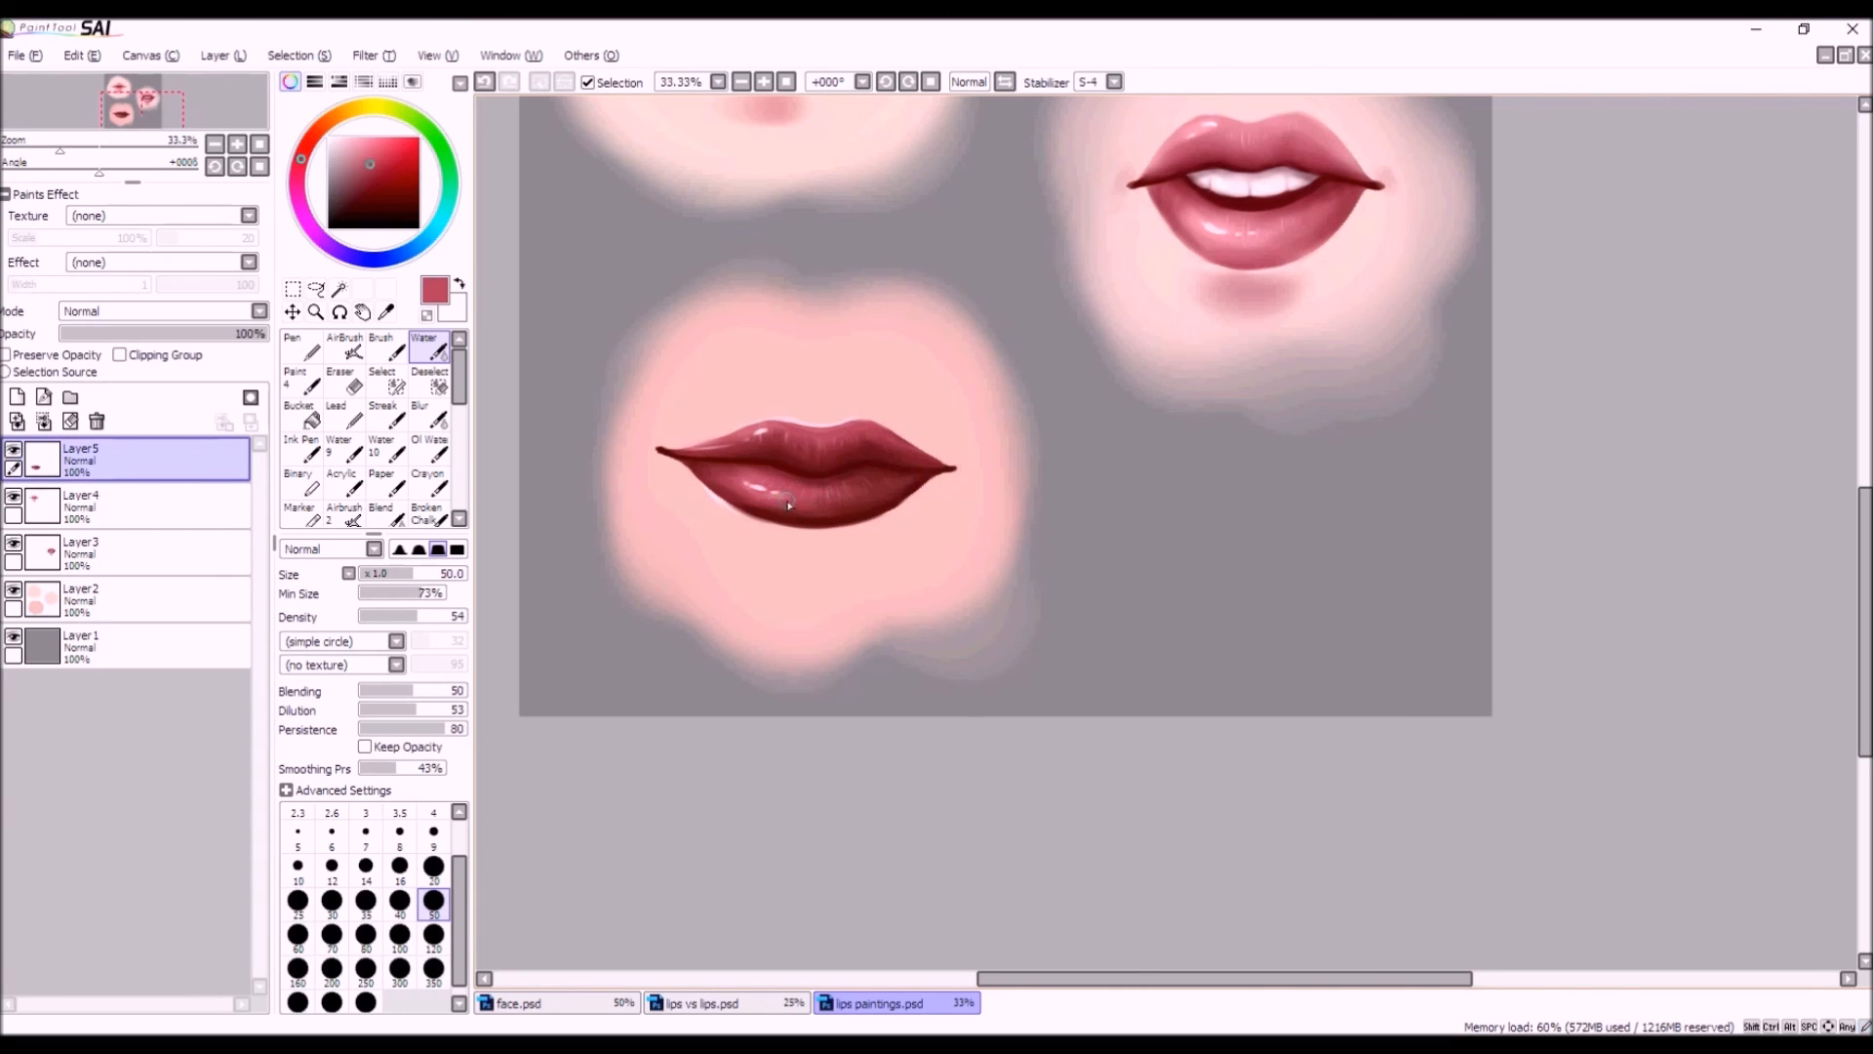
{"action": "scroll", "coordinate": [860, 498], "scroll_direction": "up", "scroll_amount": 3}
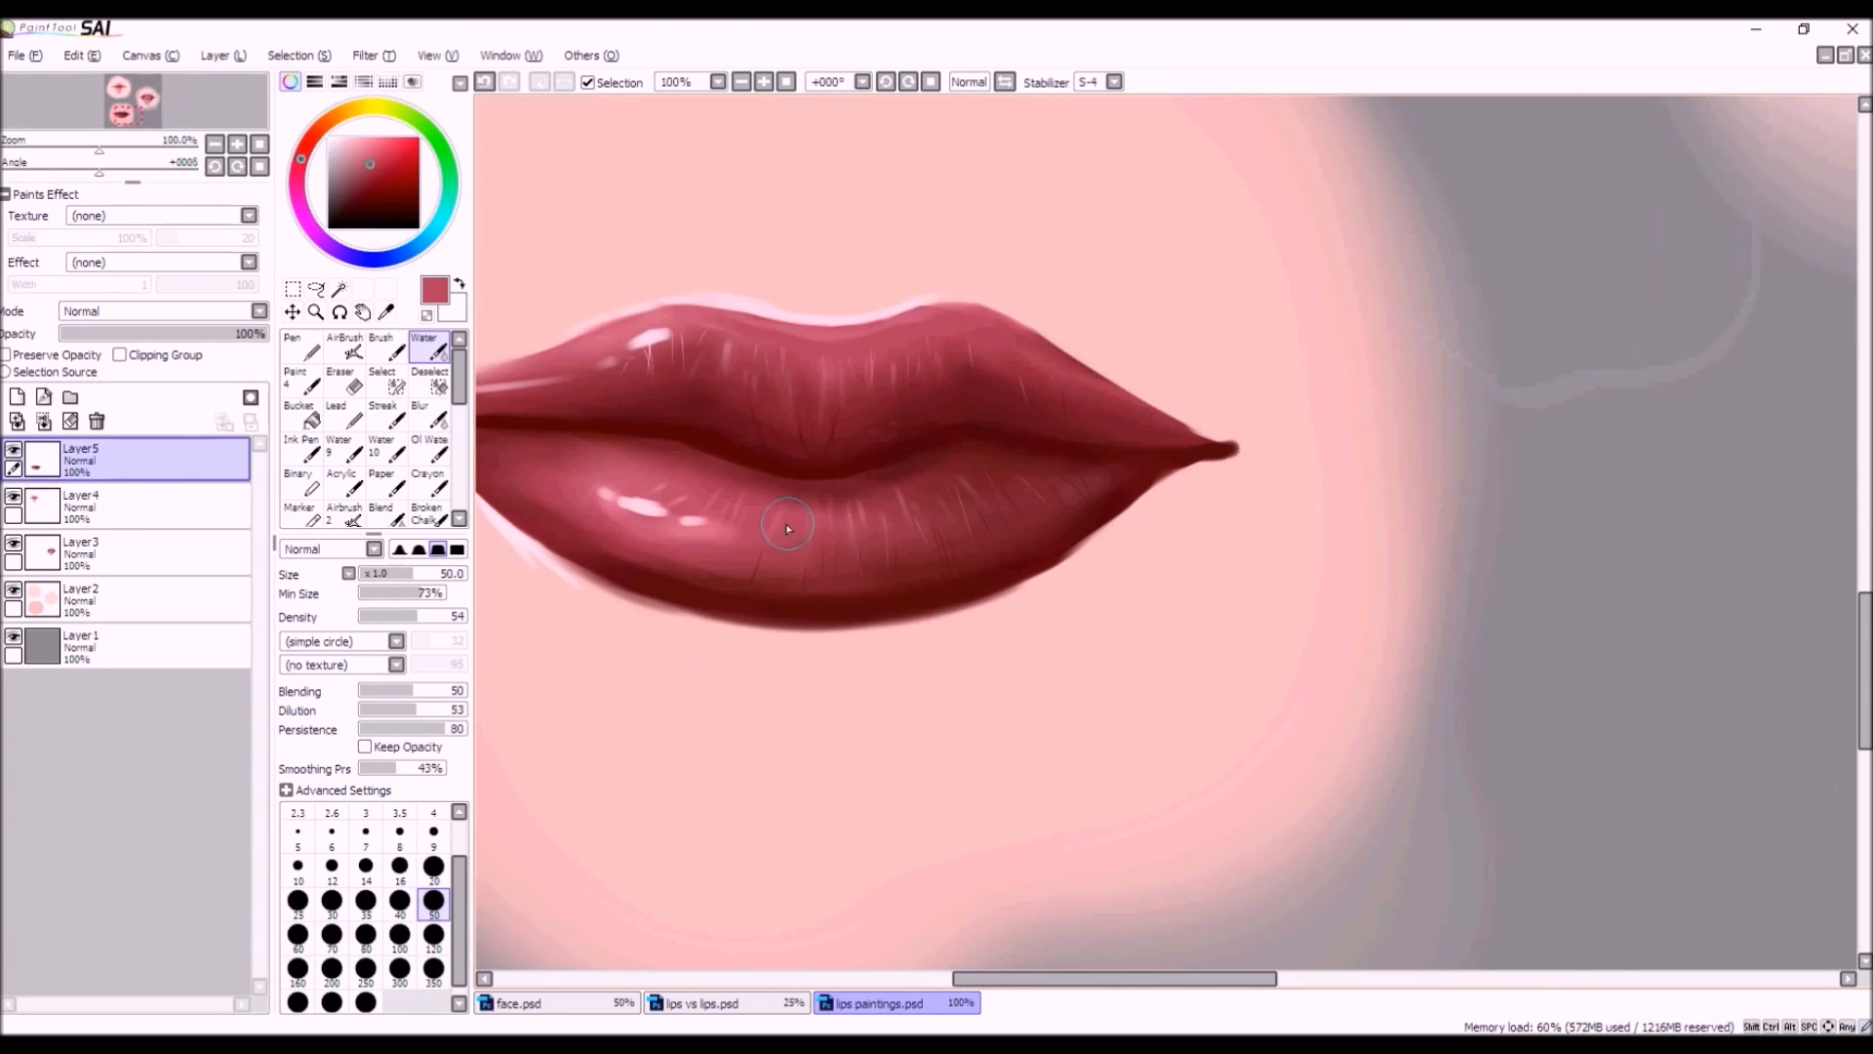
{"action": "scroll", "coordinate": [877, 529], "scroll_direction": "down", "scroll_amount": 1}
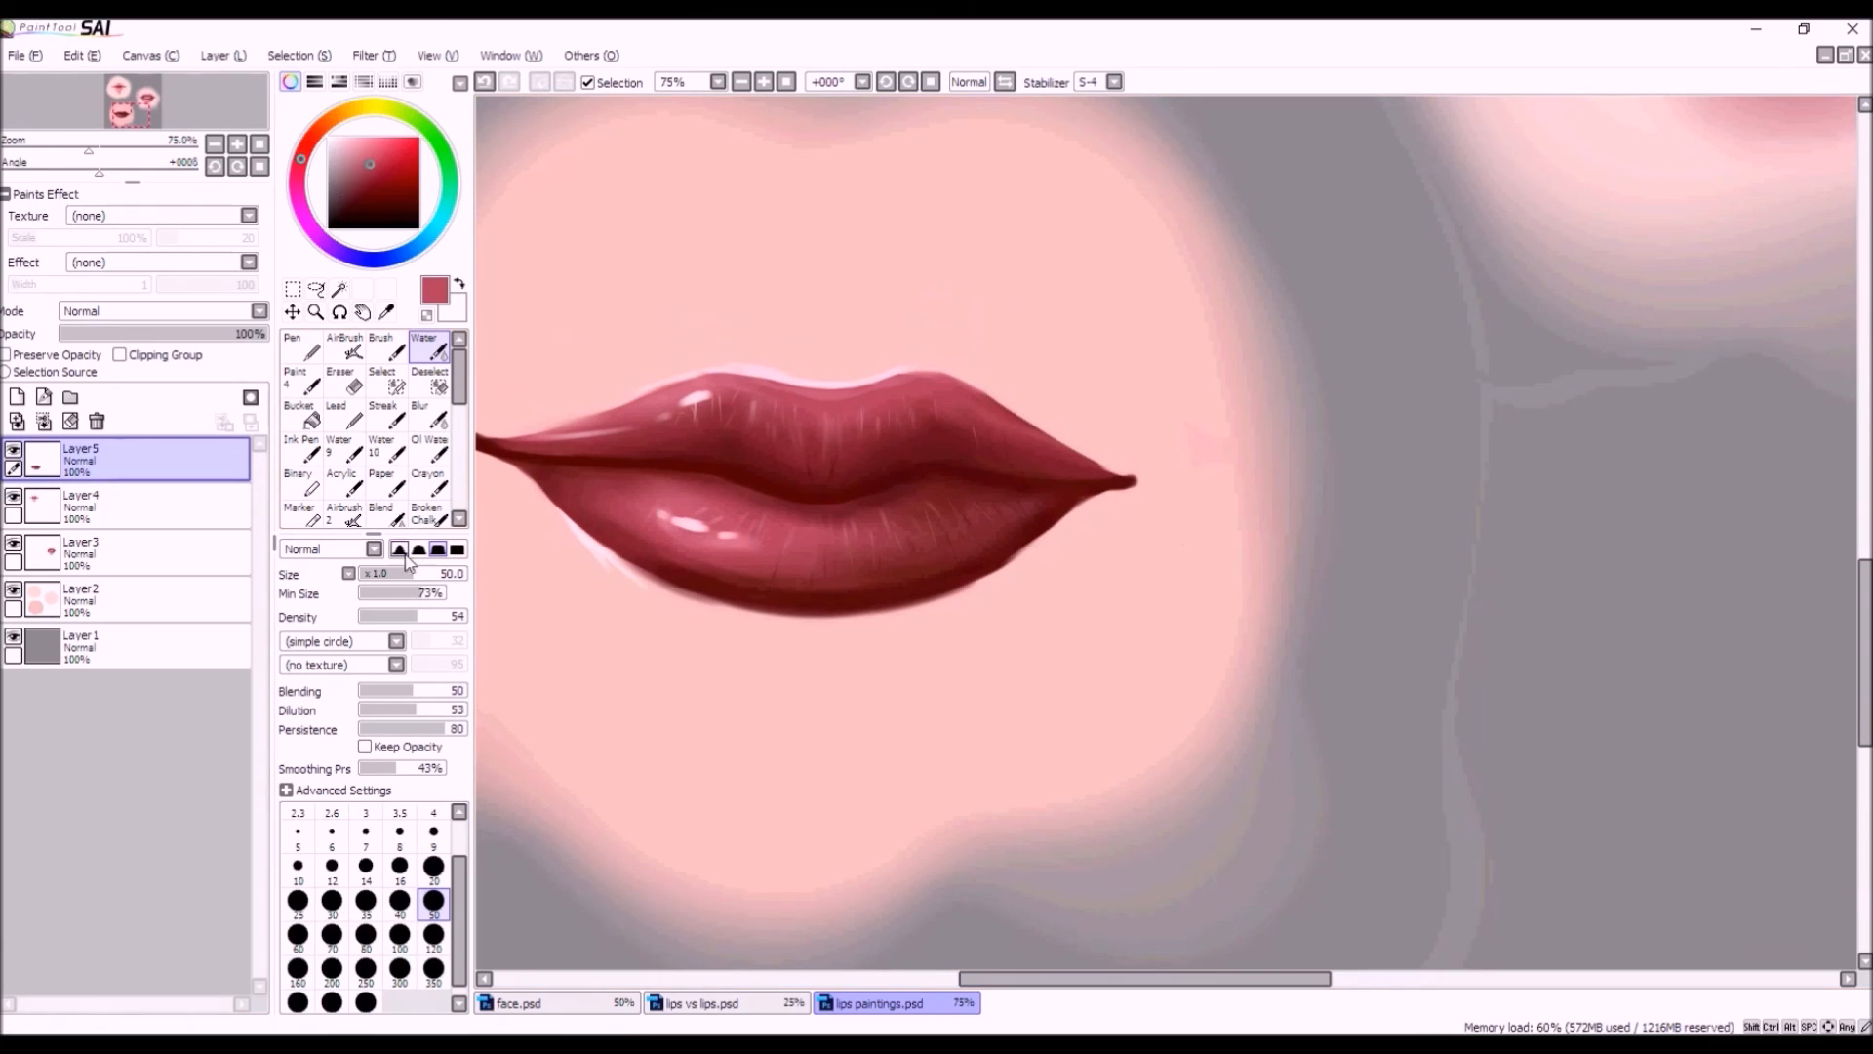
{"action": "left_click_drag", "start_coordinate": [437, 621], "coordinate": [472, 617]}
{"action": "scroll", "coordinate": [816, 585], "scroll_direction": "down", "scroll_amount": 2}
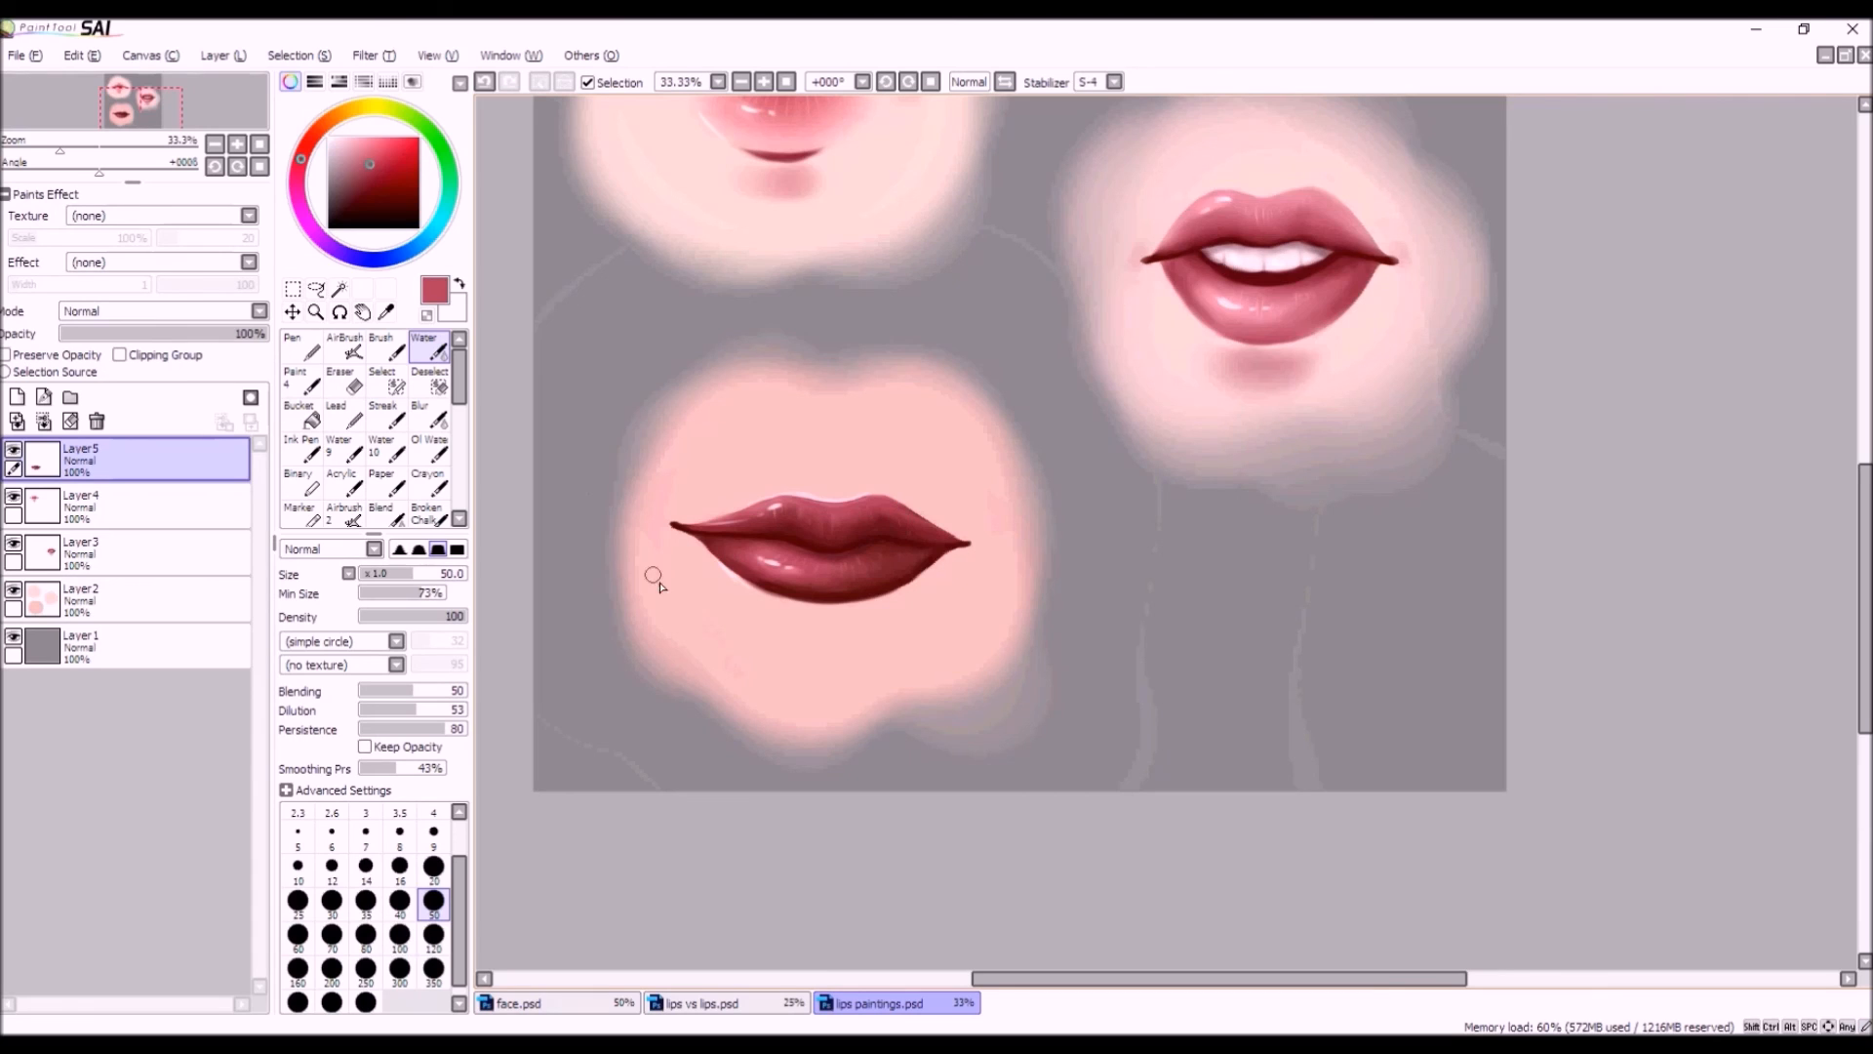
Sample dark red from the lips and airbrush soft shading on the upper lip at size 69 and density 59.
{"action": "scroll", "coordinate": [873, 521], "scroll_direction": "up", "scroll_amount": 2}
{"action": "left_click", "coordinate": [858, 526], "text": "alt"}
{"action": "scroll", "coordinate": [785, 563], "scroll_direction": "down", "scroll_amount": 1}
{"action": "left_click", "coordinate": [344, 346]}
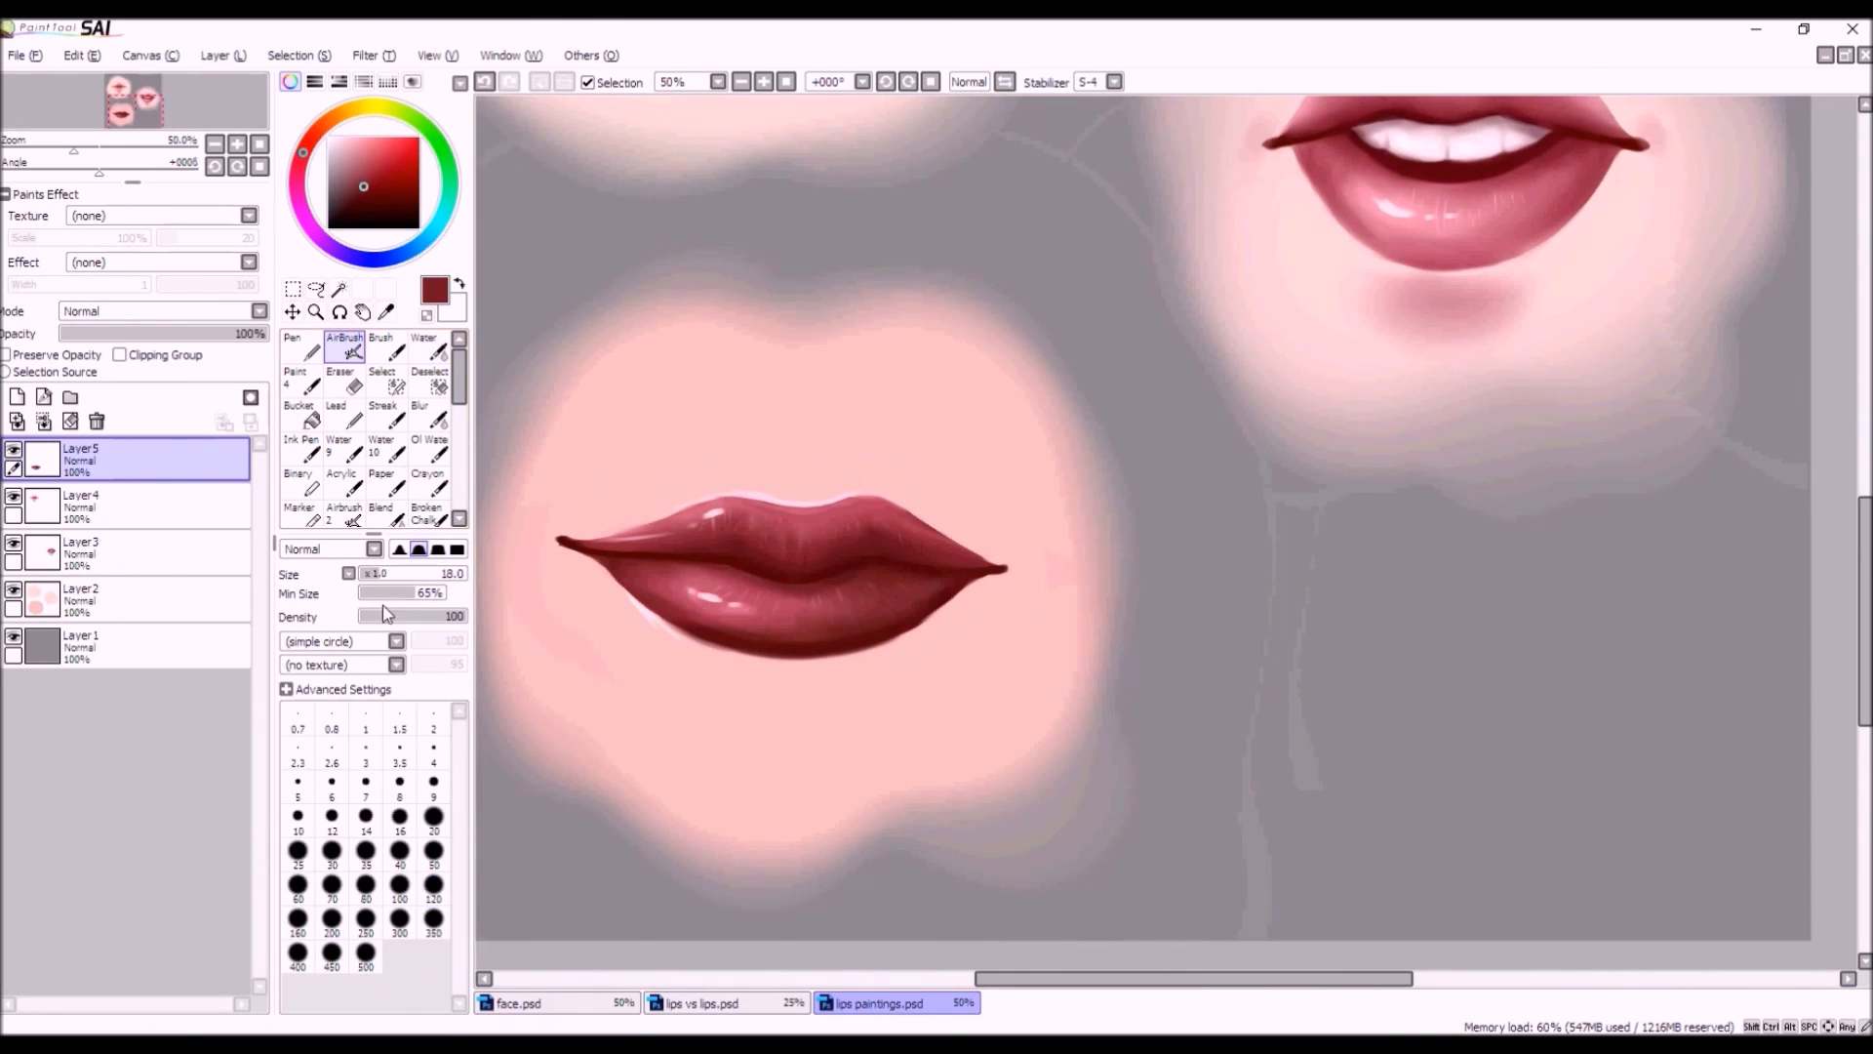
{"action": "left_click_drag", "start_coordinate": [397, 577], "coordinate": [447, 575]}
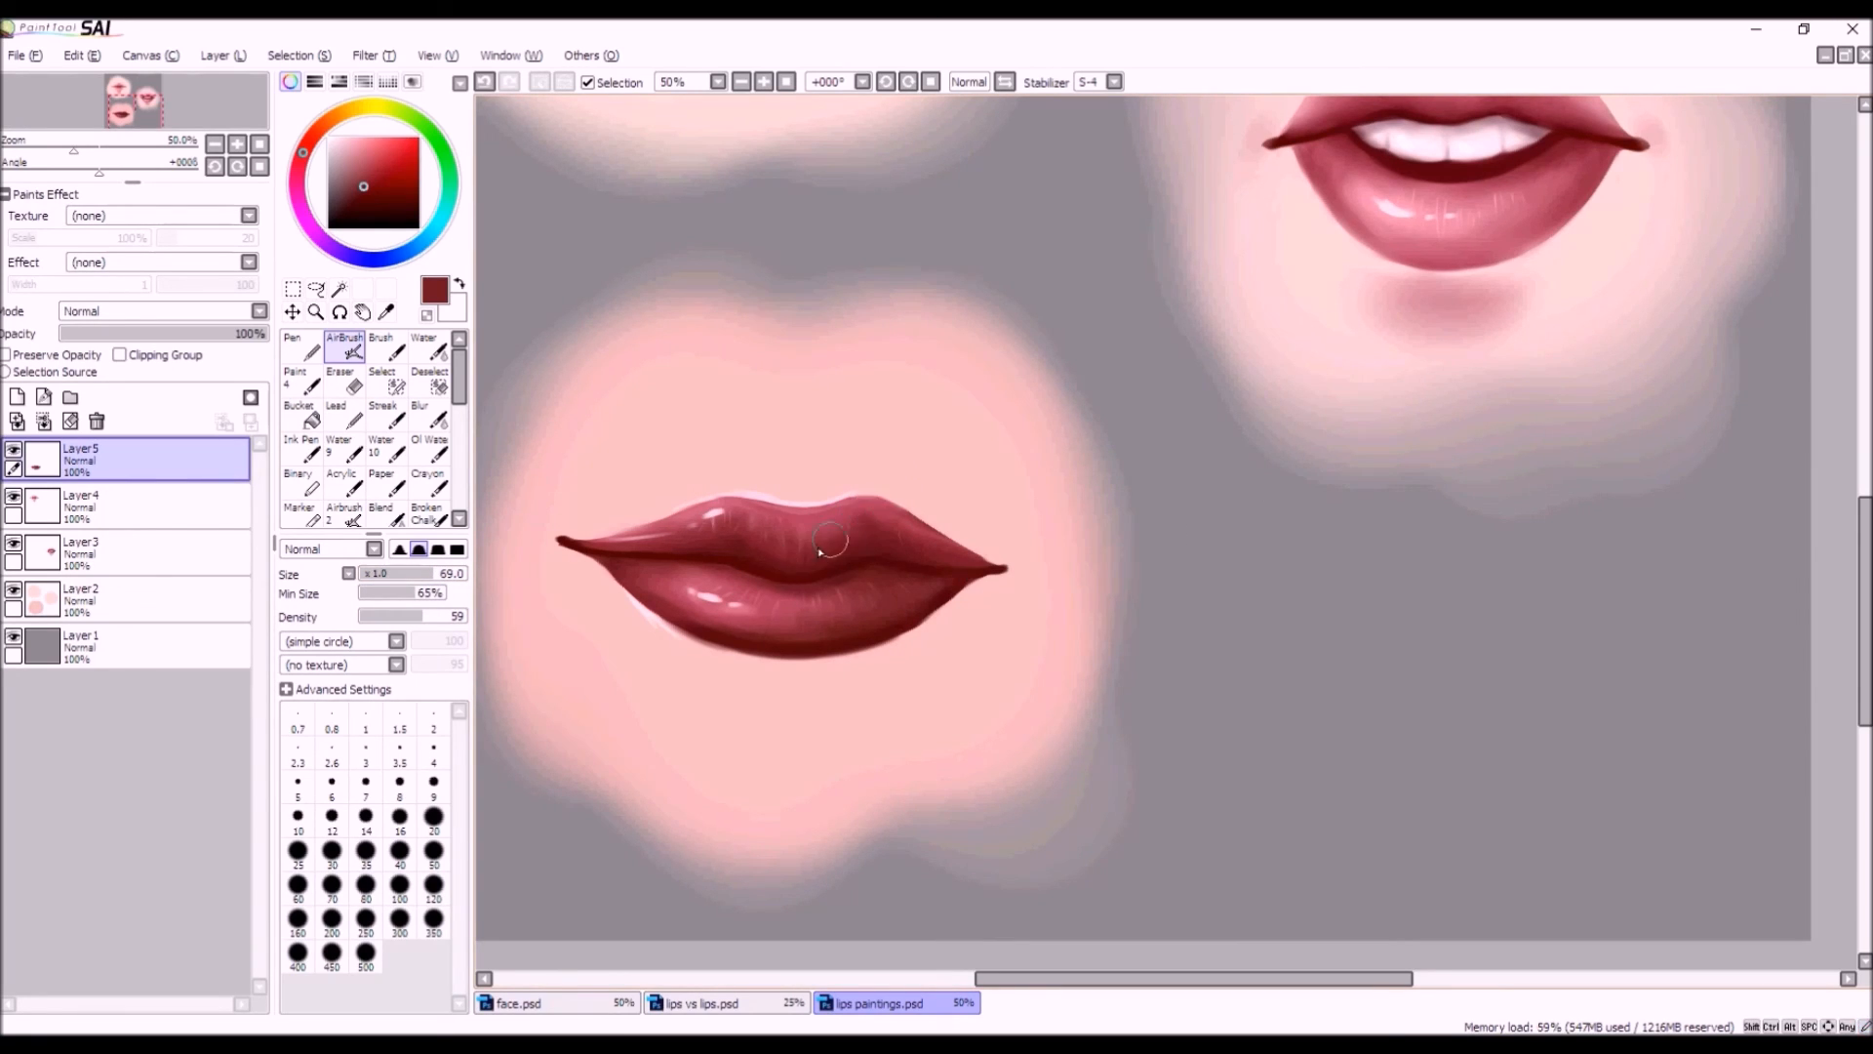
{"action": "scroll", "coordinate": [725, 512], "scroll_direction": "down", "scroll_amount": 2}
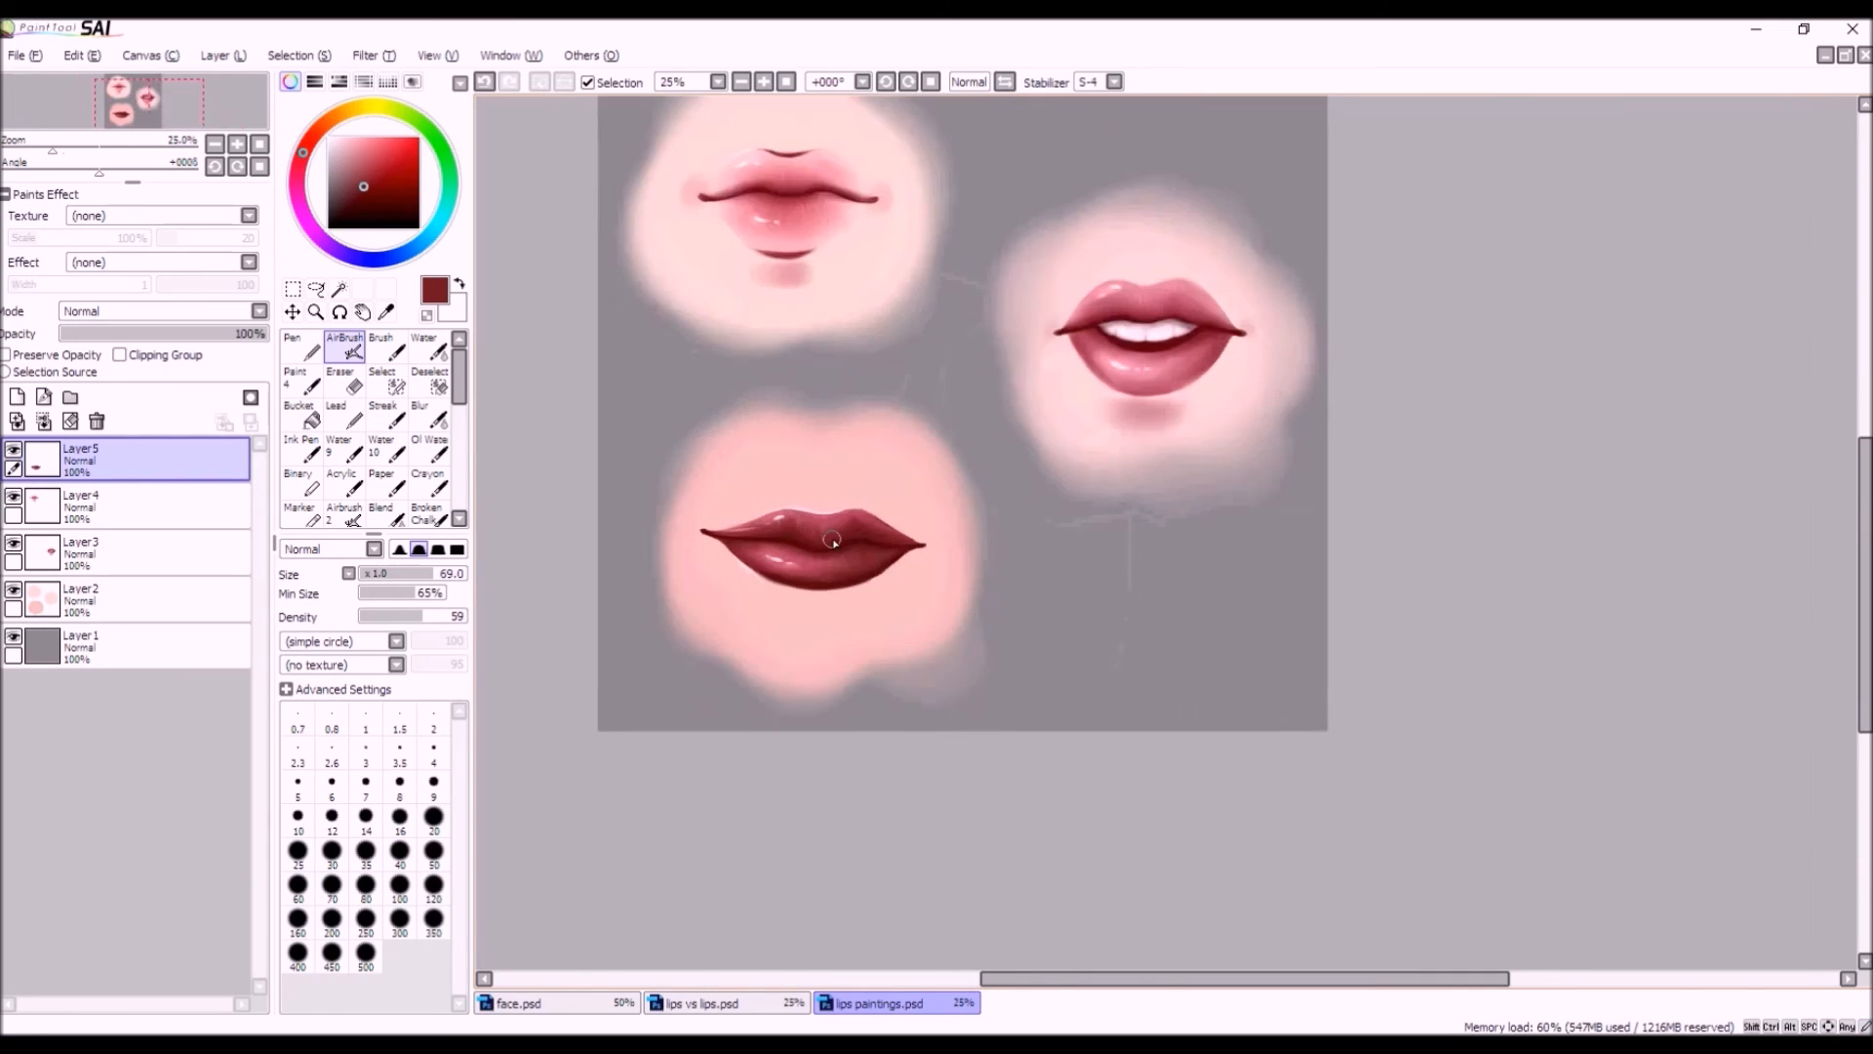
Lighten a sampled rose red and try glazing the middle of the lips with the airbrush at size 88, undoing the strokes.
{"action": "scroll", "coordinate": [822, 520], "scroll_direction": "up", "scroll_amount": 1}
{"action": "left_click", "coordinate": [835, 511], "text": "alt"}
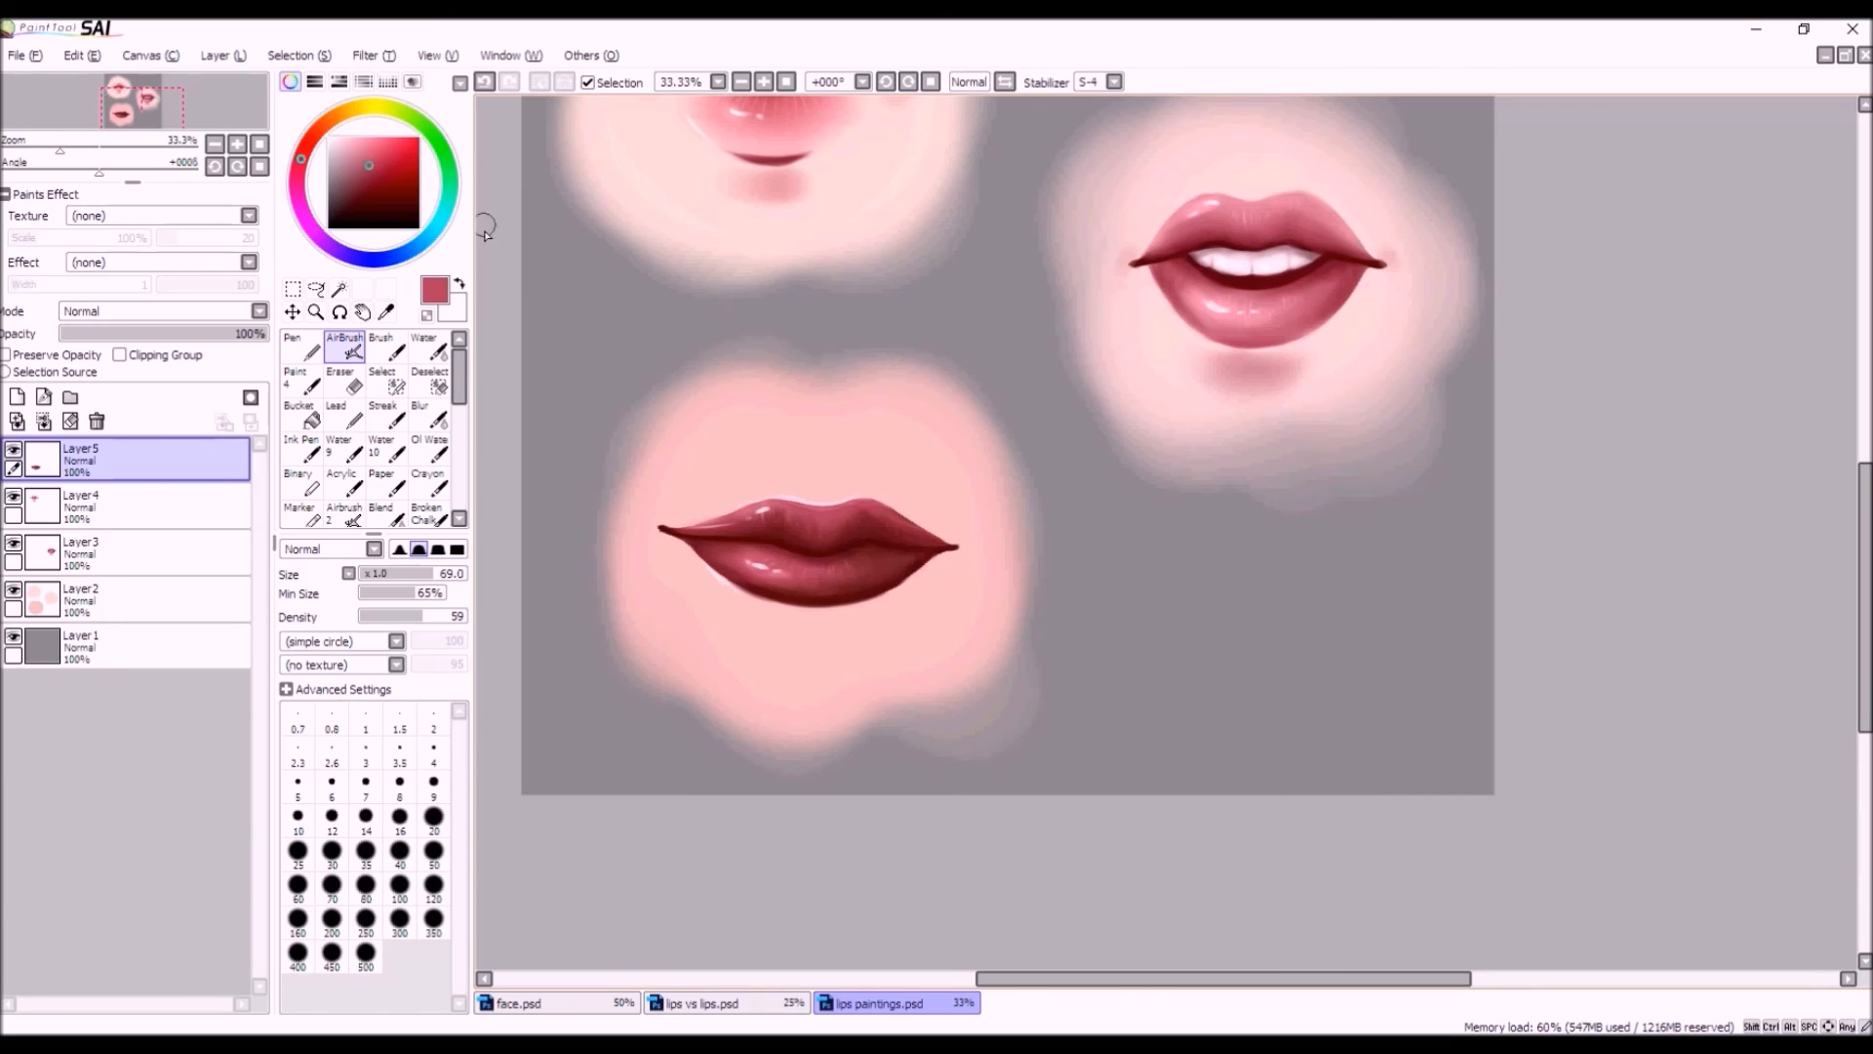
{"action": "left_click", "coordinate": [365, 152]}
{"action": "left_click_drag", "start_coordinate": [435, 573], "coordinate": [453, 575]}
{"action": "left_click_drag", "start_coordinate": [820, 525], "coordinate": [796, 527]}
{"action": "scroll", "coordinate": [807, 430], "scroll_direction": "down", "scroll_amount": 2}
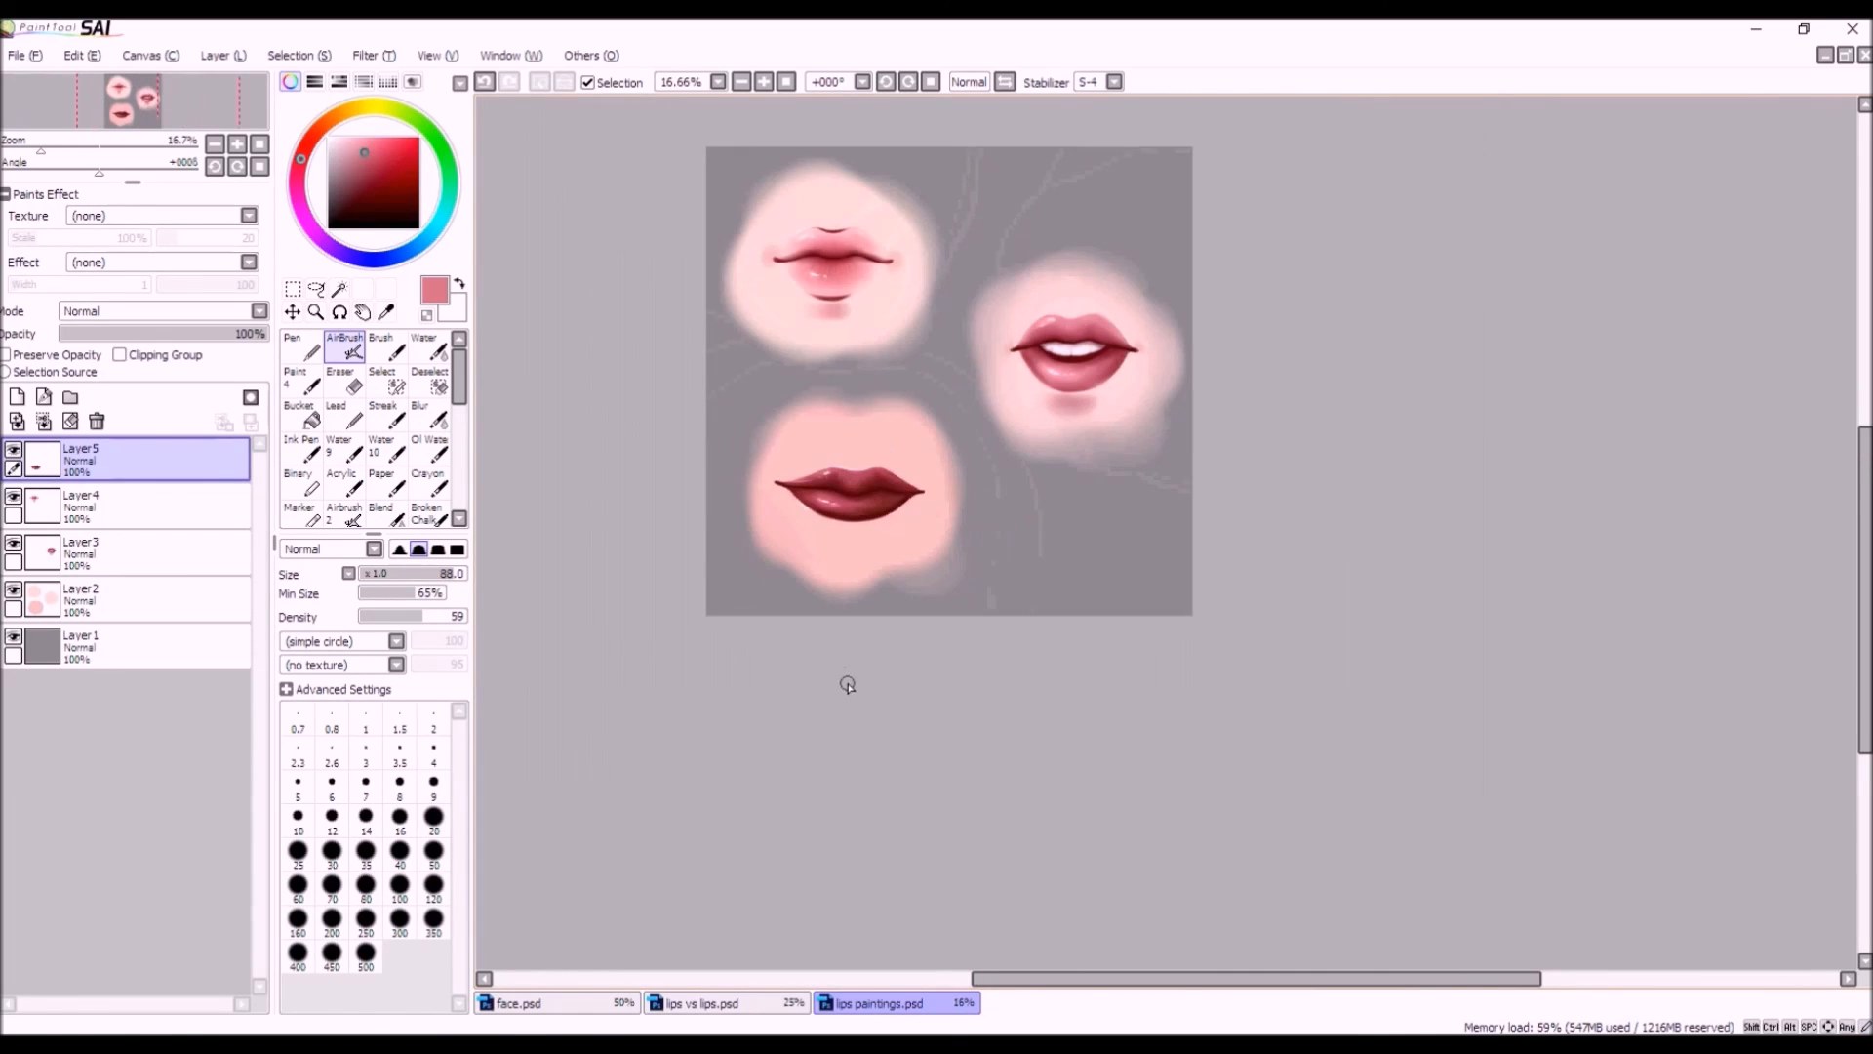
{"action": "scroll", "coordinate": [899, 517], "scroll_direction": "up", "scroll_amount": 1}
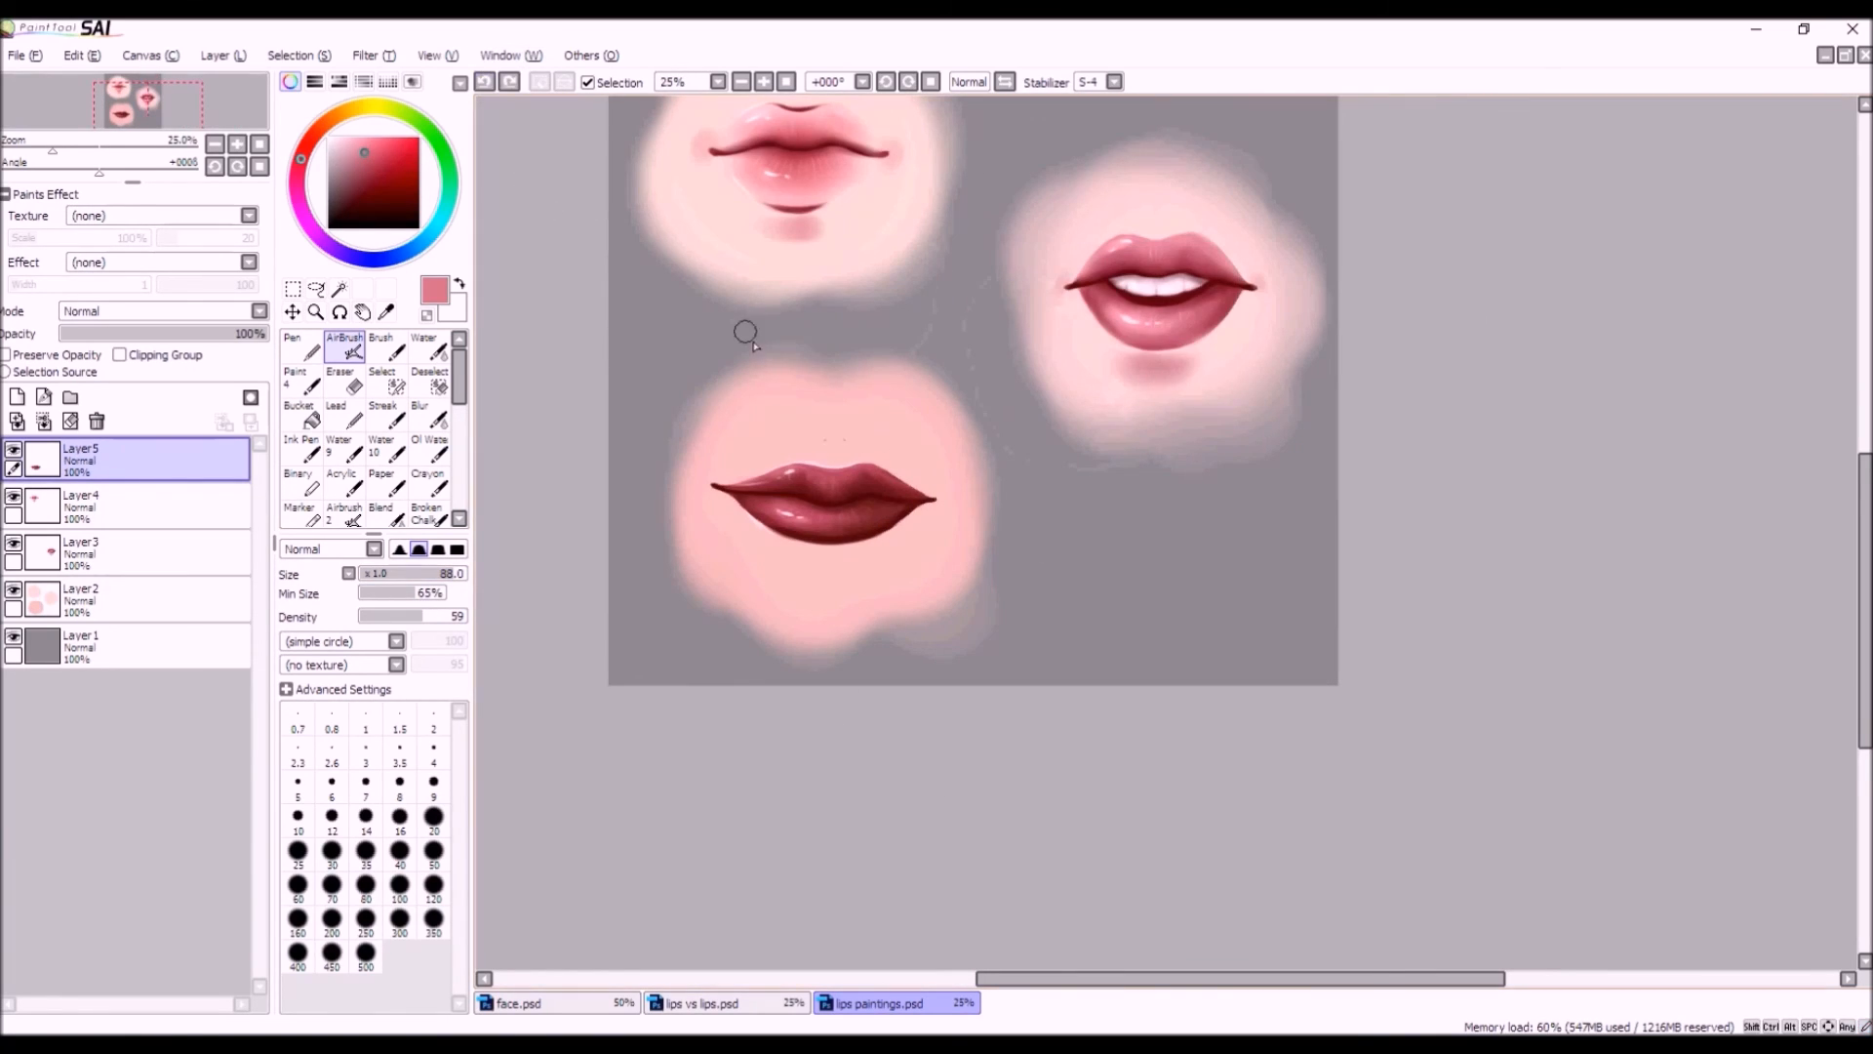
{"action": "left_click", "coordinate": [485, 84]}
{"action": "mouse_move", "coordinate": [827, 483]}
{"action": "left_mouse_down"}
{"action": "mouse_move", "coordinate": [855, 482]}
{"action": "mouse_move", "coordinate": [818, 483]}
{"action": "left_mouse_up"}
{"action": "key", "text": "ctrl+z"}
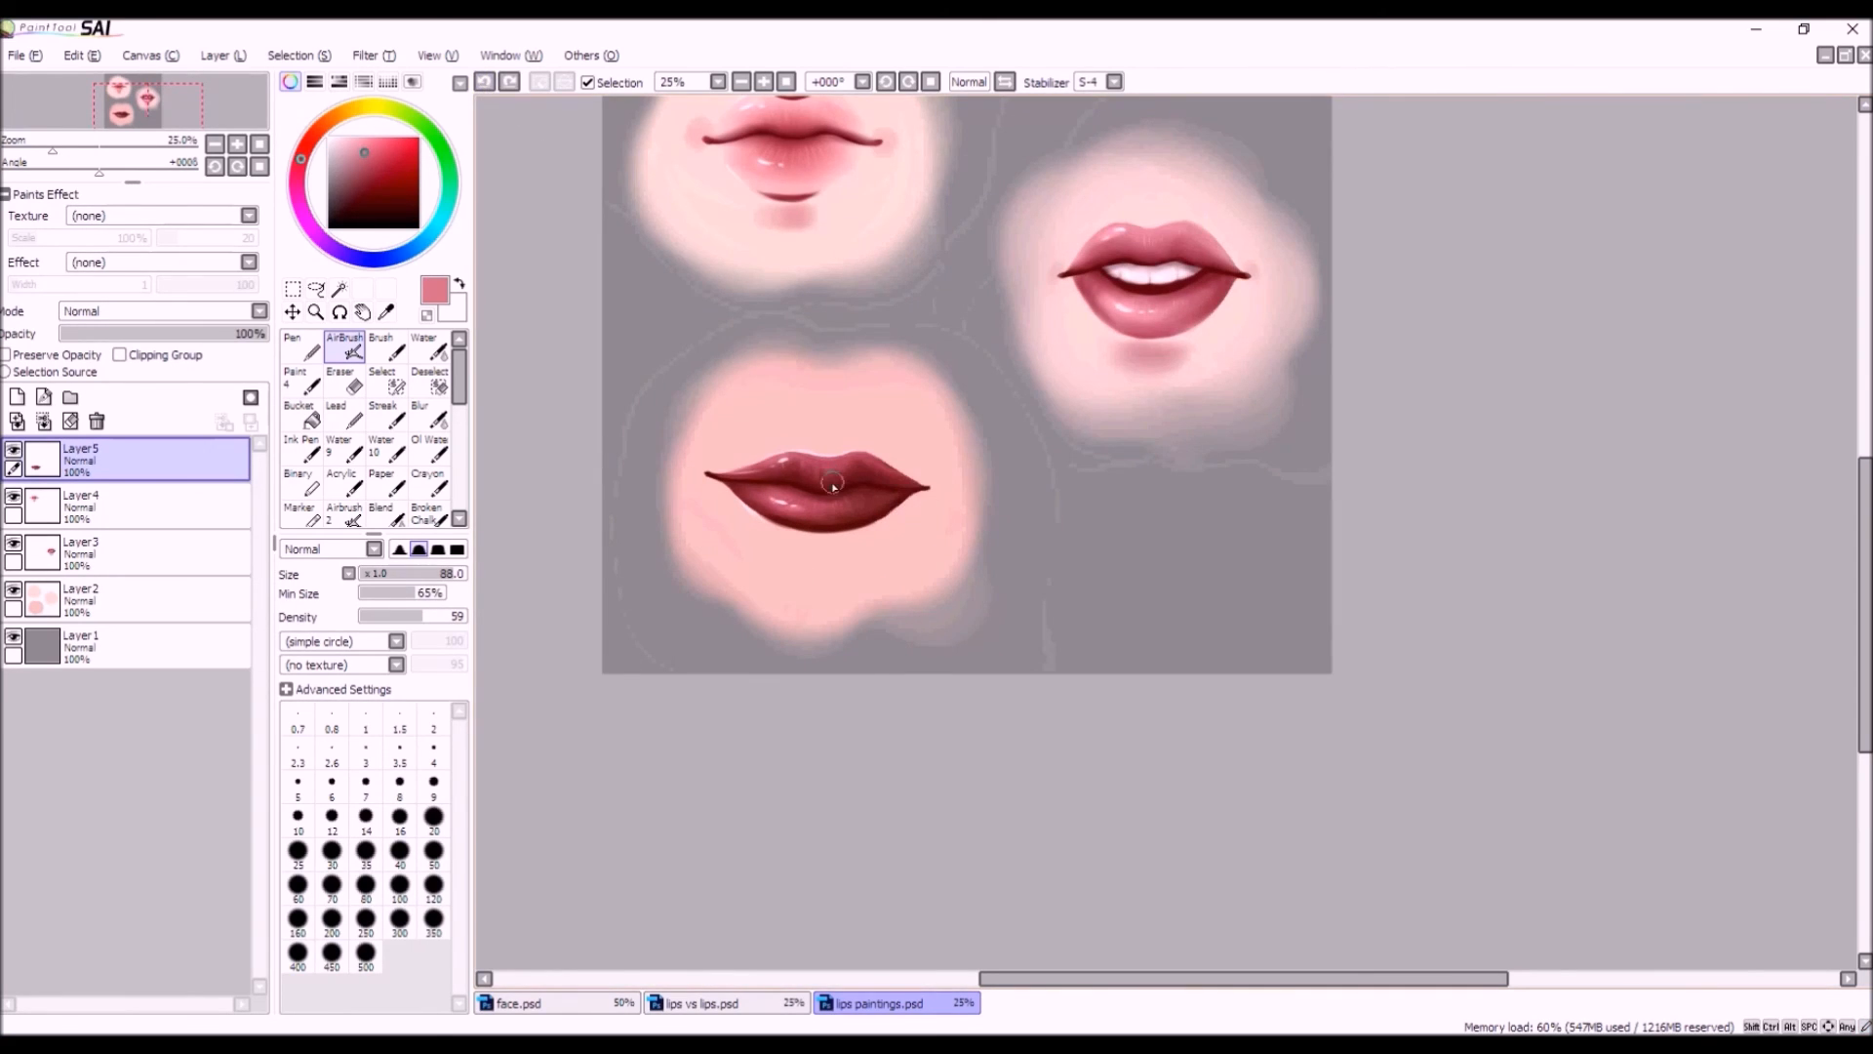
Airbrush a soft light rose glaze across the centre of the upper lip at size 88.
{"action": "scroll", "coordinate": [810, 463], "scroll_direction": "up", "scroll_amount": 1}
{"action": "left_click_drag", "start_coordinate": [808, 459], "coordinate": [835, 455]}
{"action": "scroll", "coordinate": [829, 474], "scroll_direction": "down", "scroll_amount": 2}
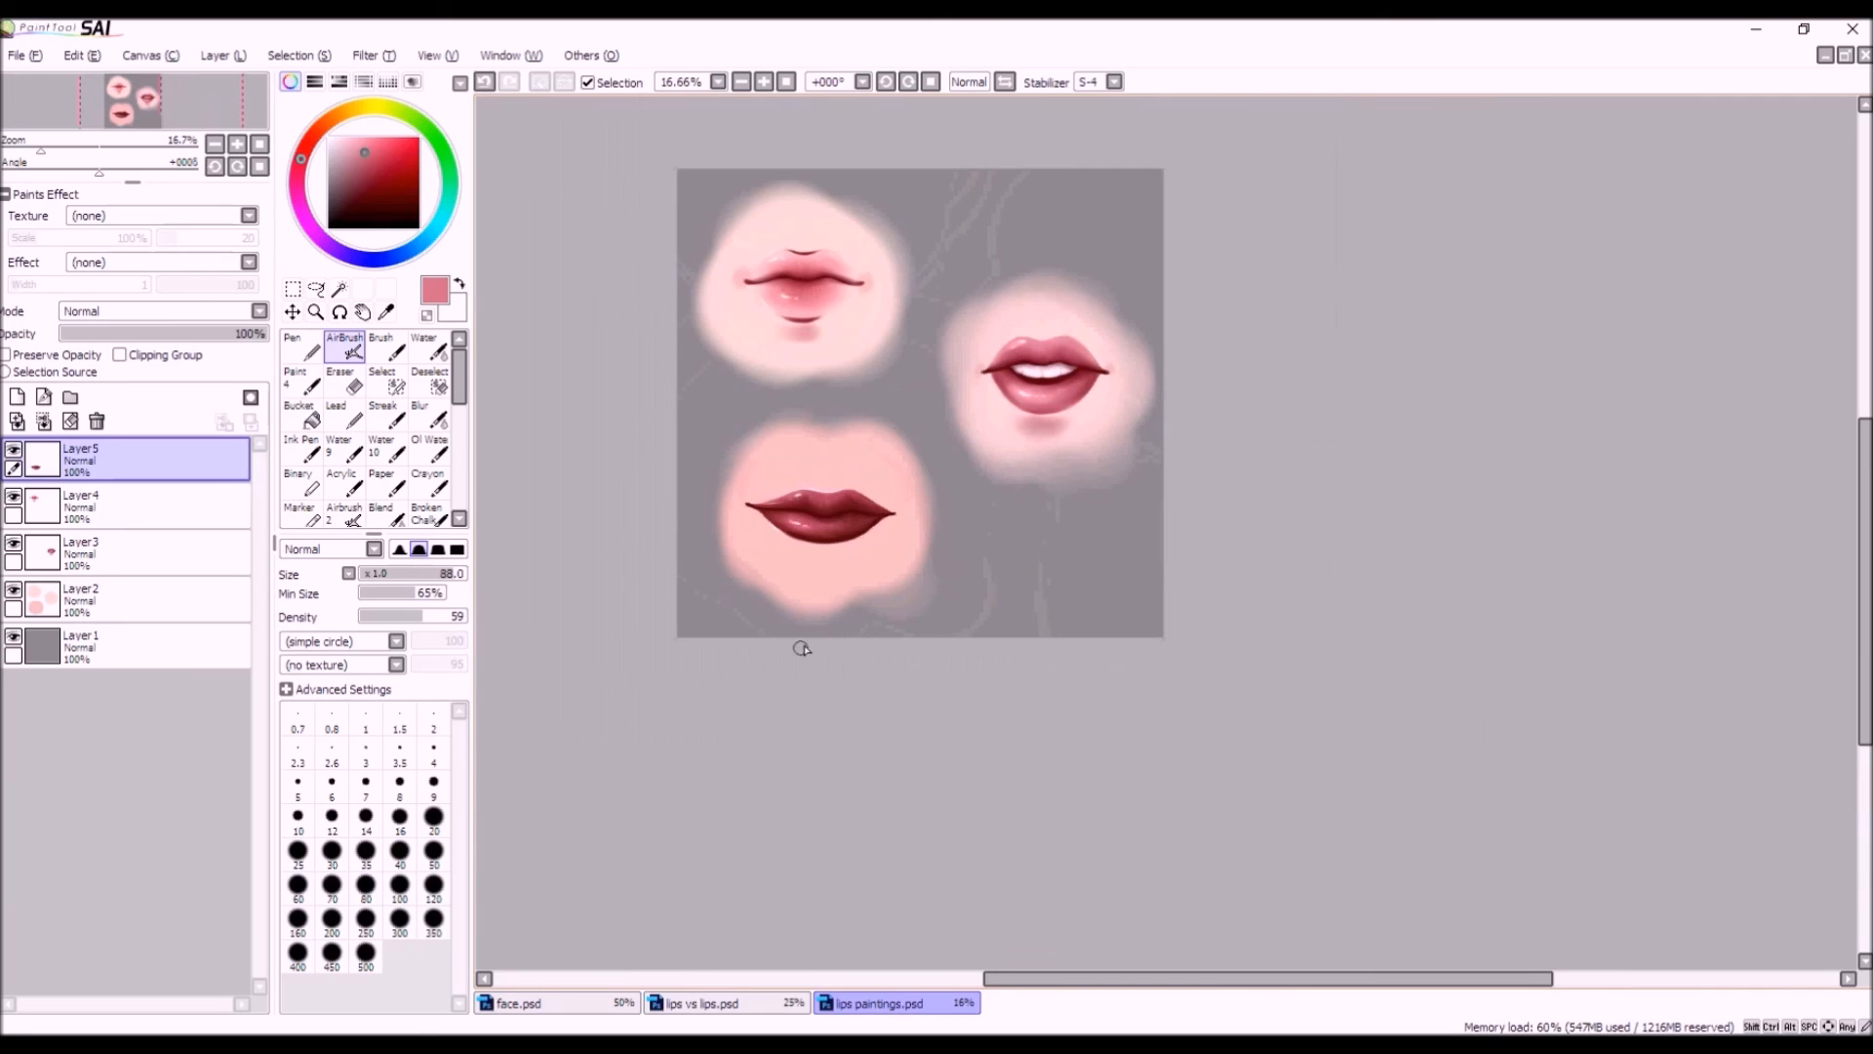
{"action": "scroll", "coordinate": [819, 551], "scroll_direction": "up", "scroll_amount": 3}
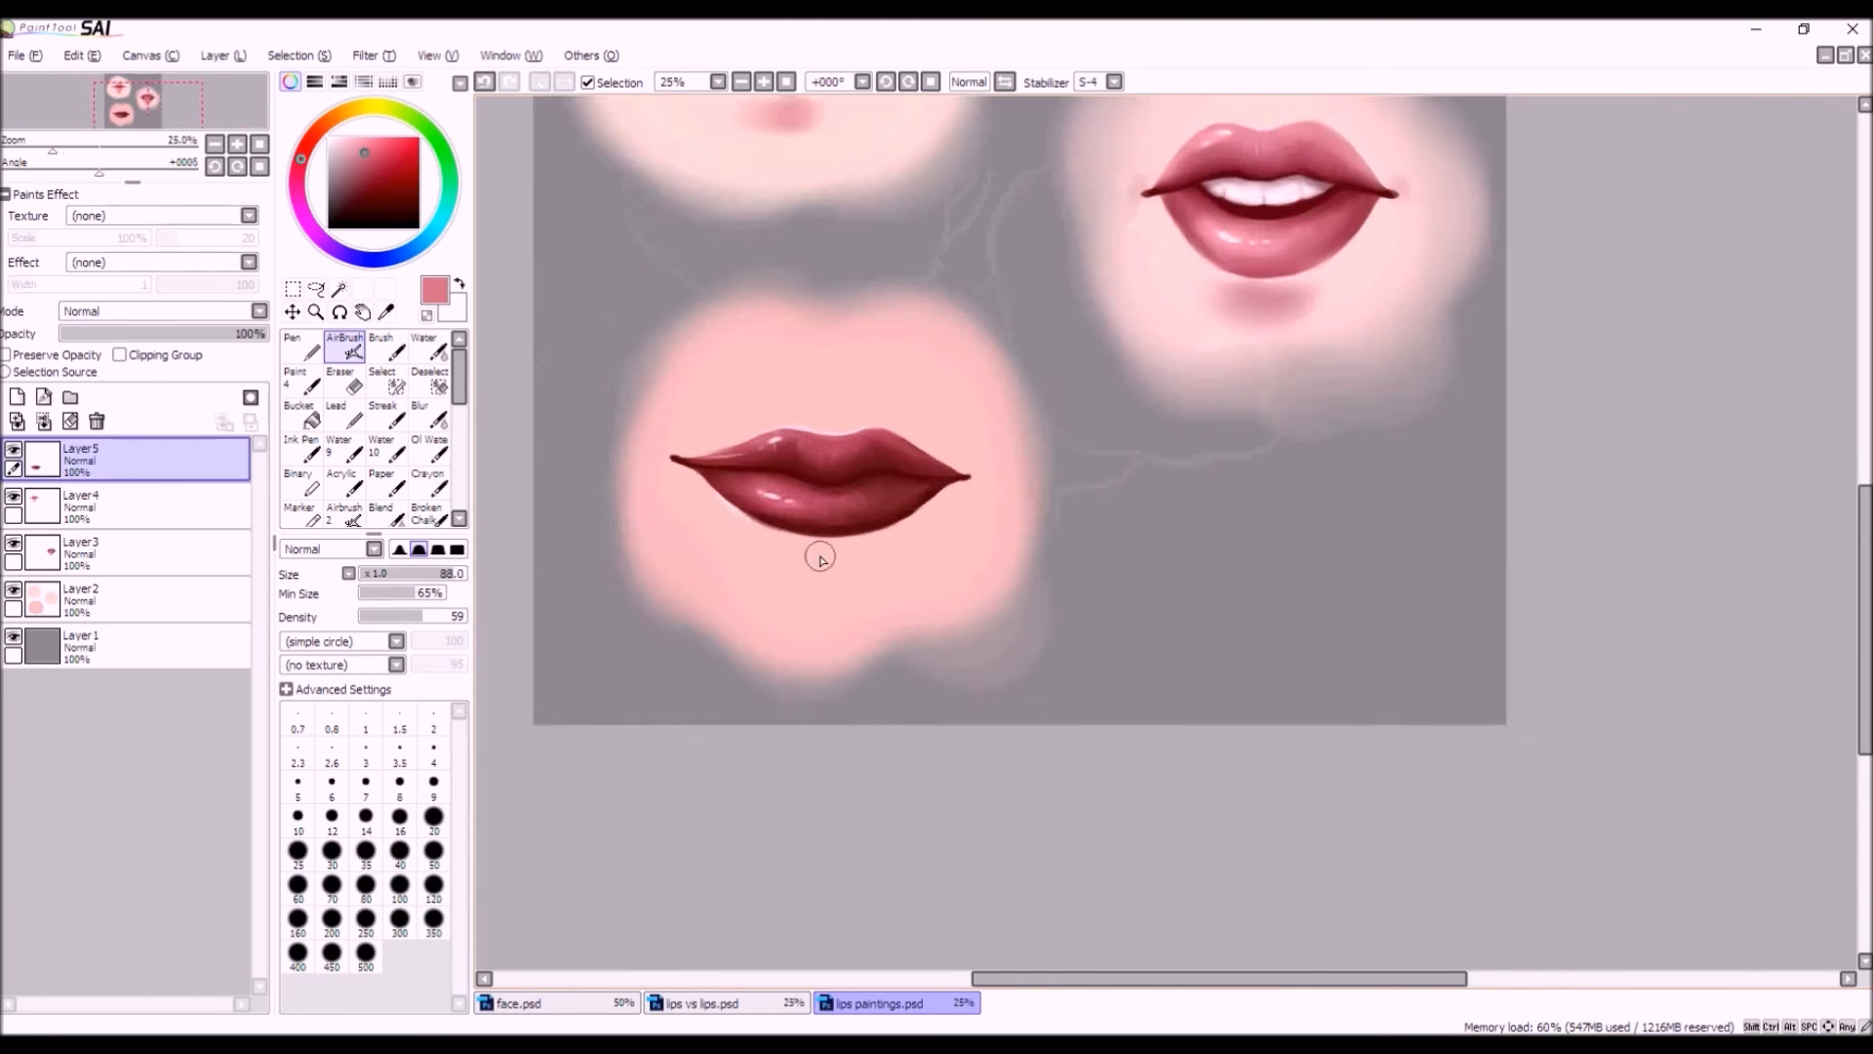
Set the airbrush to very dark red at size 9, try darkening the right mouth corner, and undo the strokes.
{"action": "left_click_drag", "start_coordinate": [338, 144], "coordinate": [329, 113]}
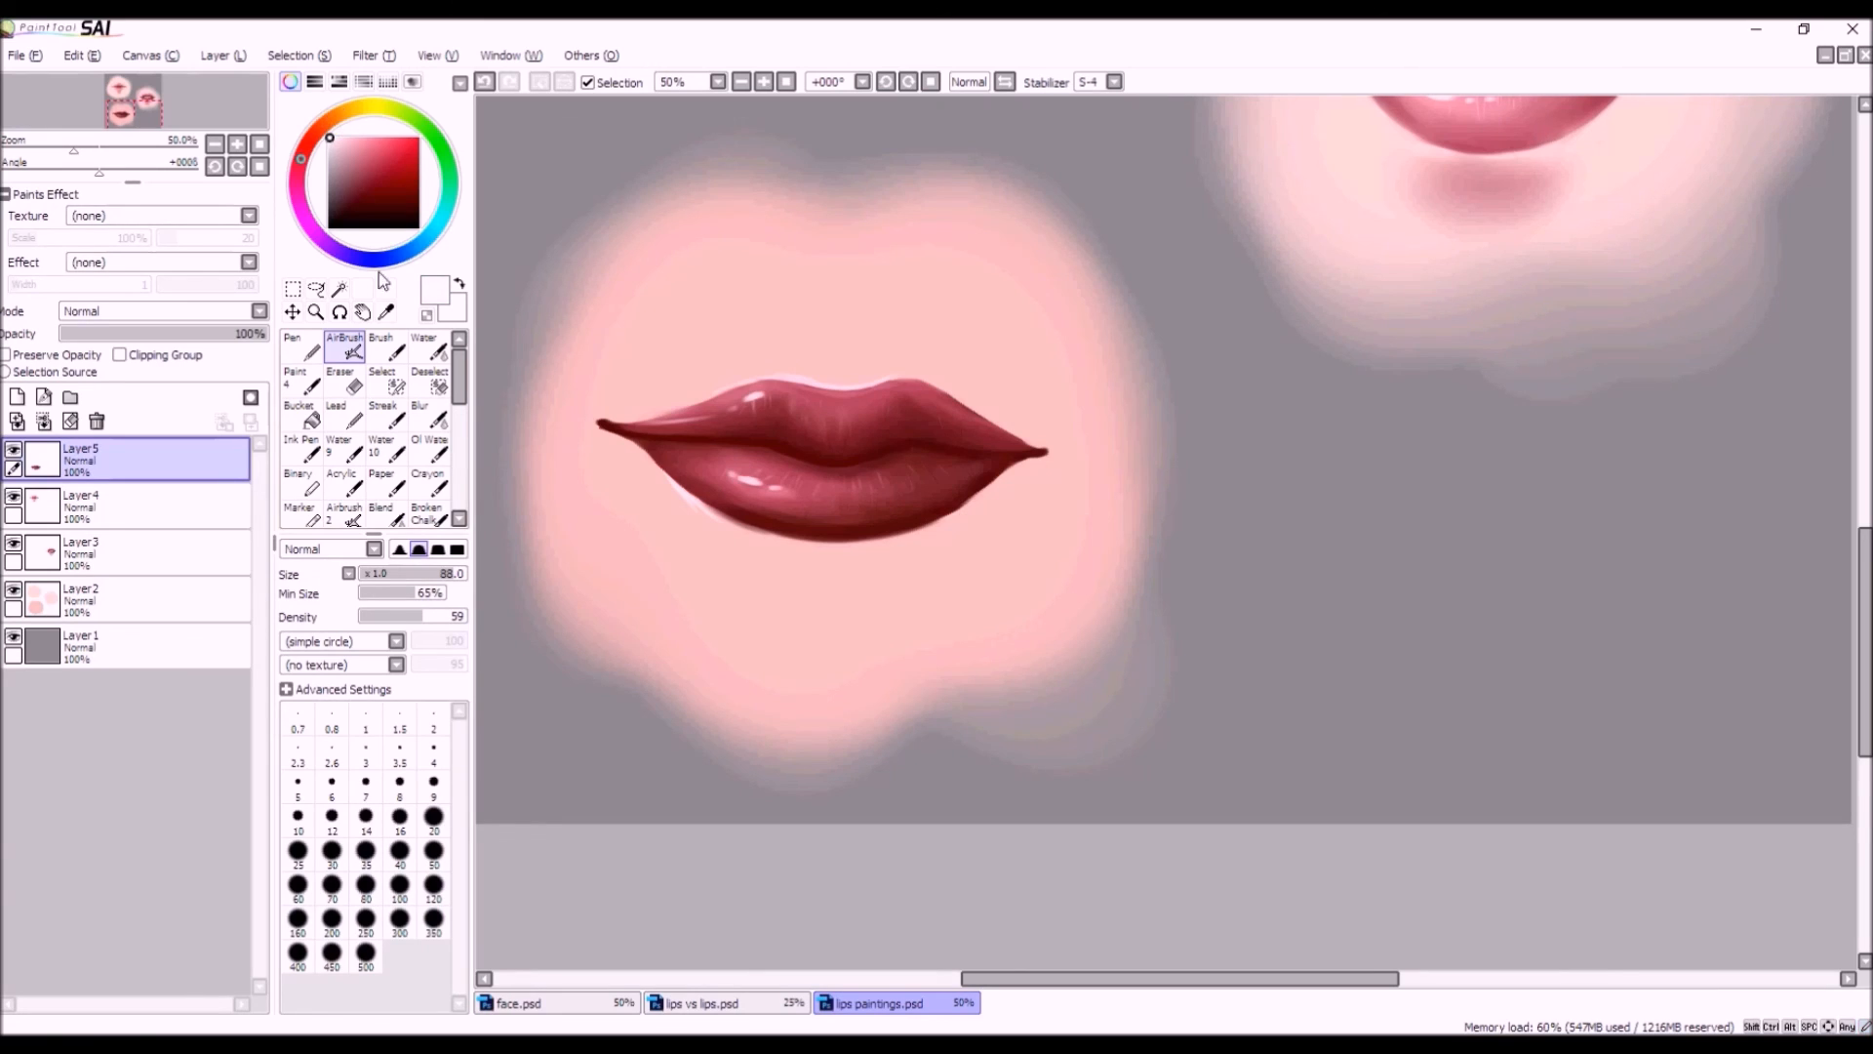
{"action": "left_click", "coordinate": [433, 783]}
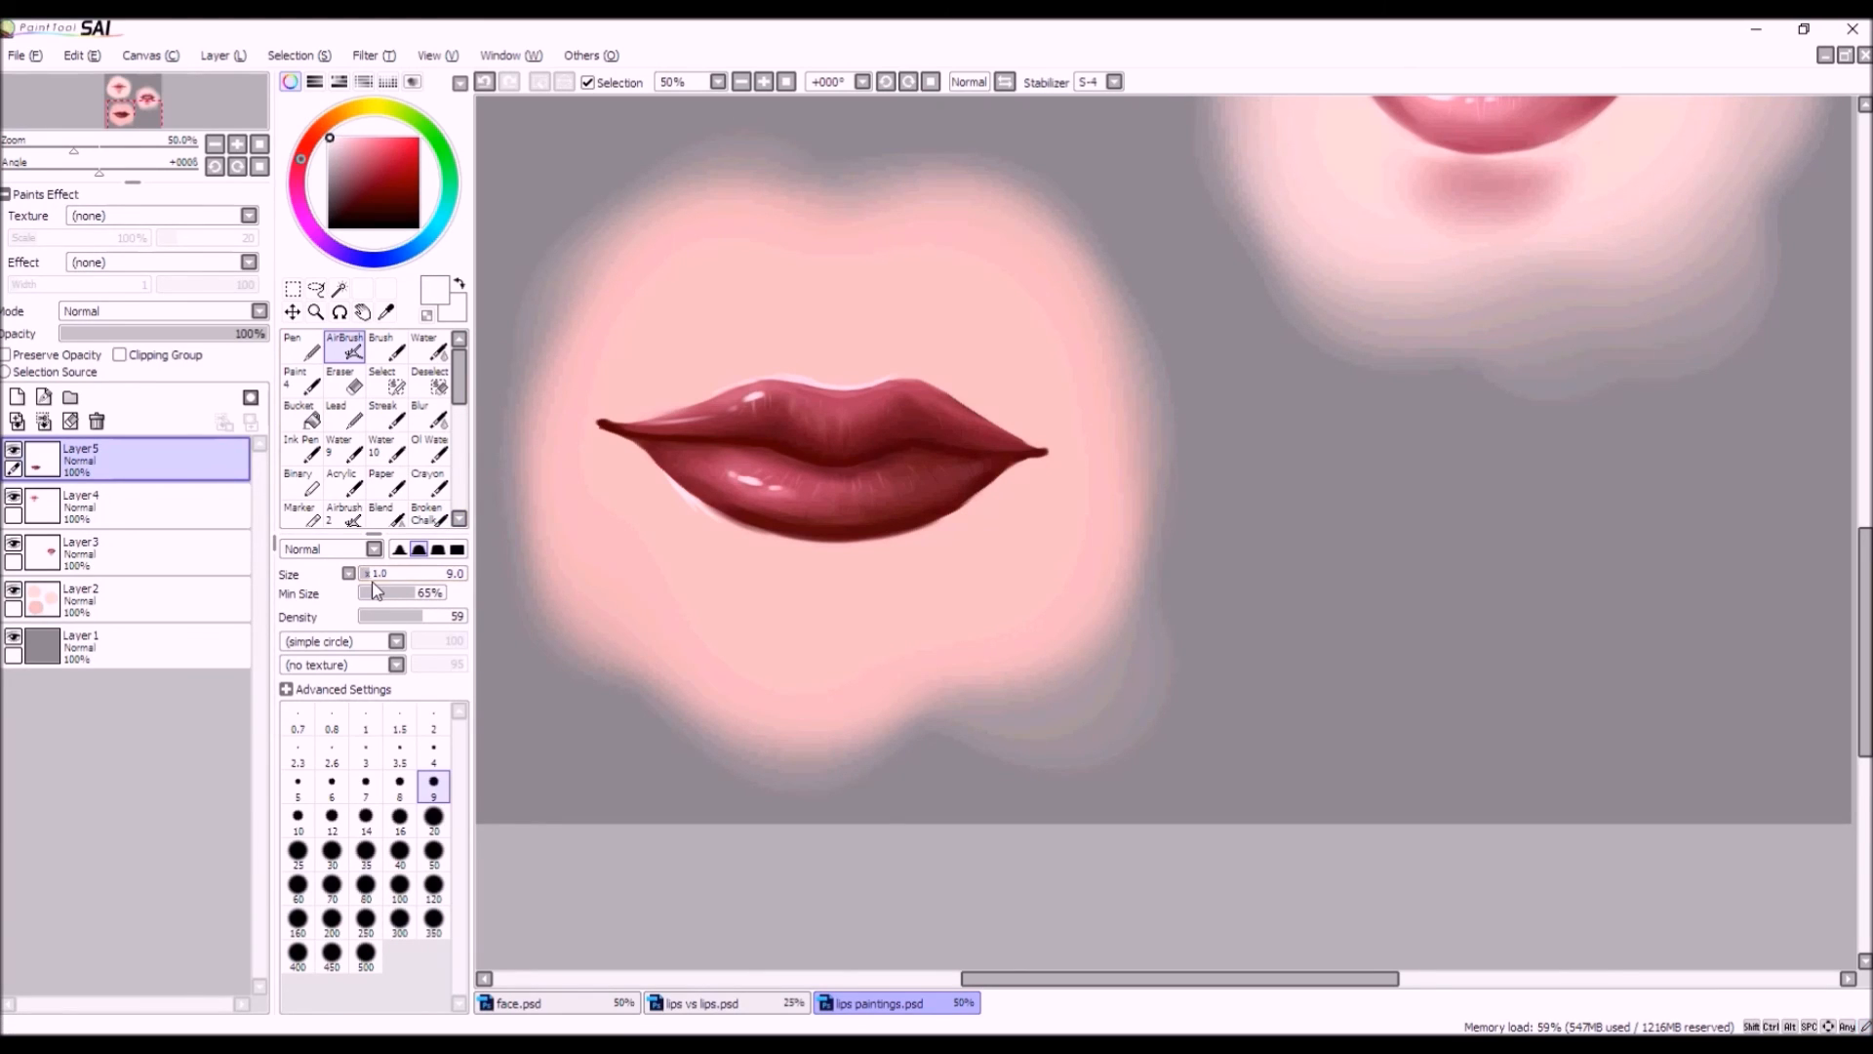
{"action": "left_click_drag", "start_coordinate": [331, 175], "coordinate": [354, 207]}
{"action": "left_click_drag", "start_coordinate": [1044, 451], "coordinate": [955, 451]}
{"action": "scroll", "coordinate": [845, 466], "scroll_direction": "down", "scroll_amount": 4}
{"action": "scroll", "coordinate": [738, 539], "scroll_direction": "up", "scroll_amount": 3}
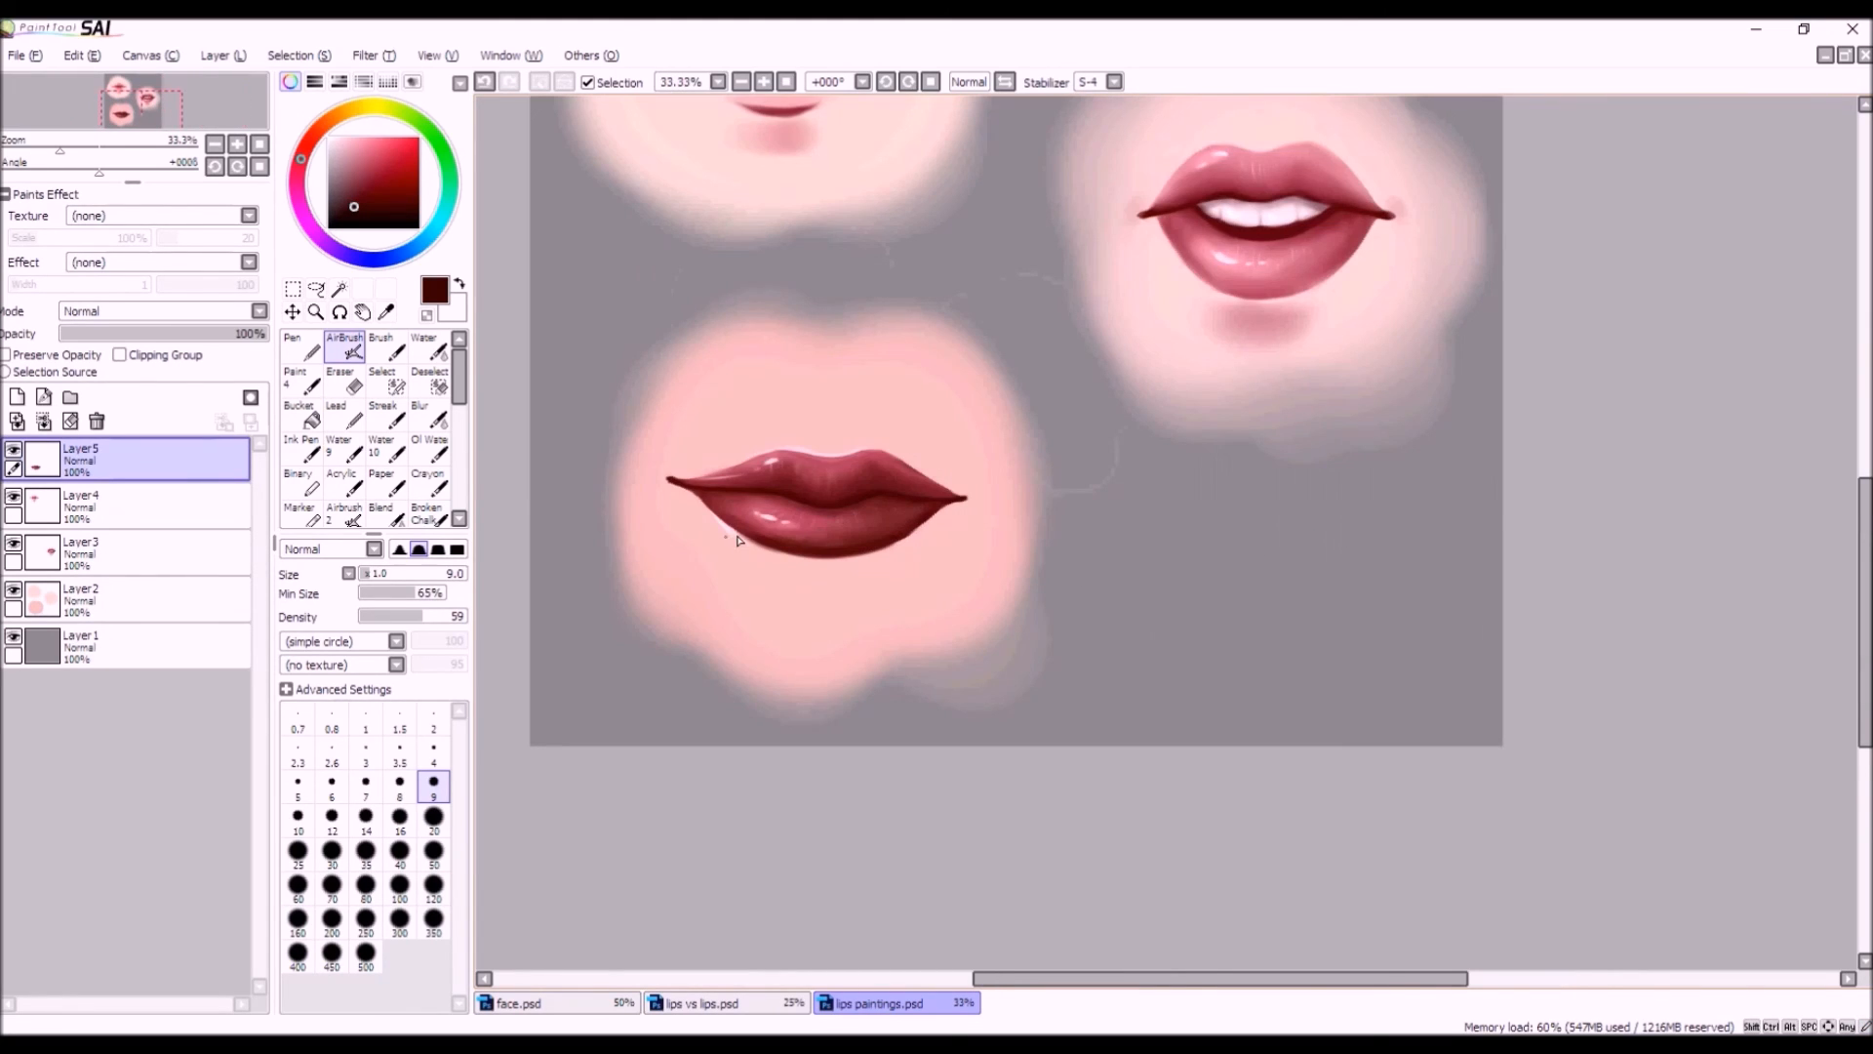
{"action": "left_click", "coordinate": [486, 82]}
{"action": "left_click", "coordinate": [485, 84]}
Darken the line between the lips right of centre with the airbrush at size 9, sampling dark reds from the mouth.
{"action": "left_click_drag", "start_coordinate": [894, 499], "coordinate": [864, 499]}
{"action": "scroll", "coordinate": [845, 506], "scroll_direction": "up", "scroll_amount": 3}
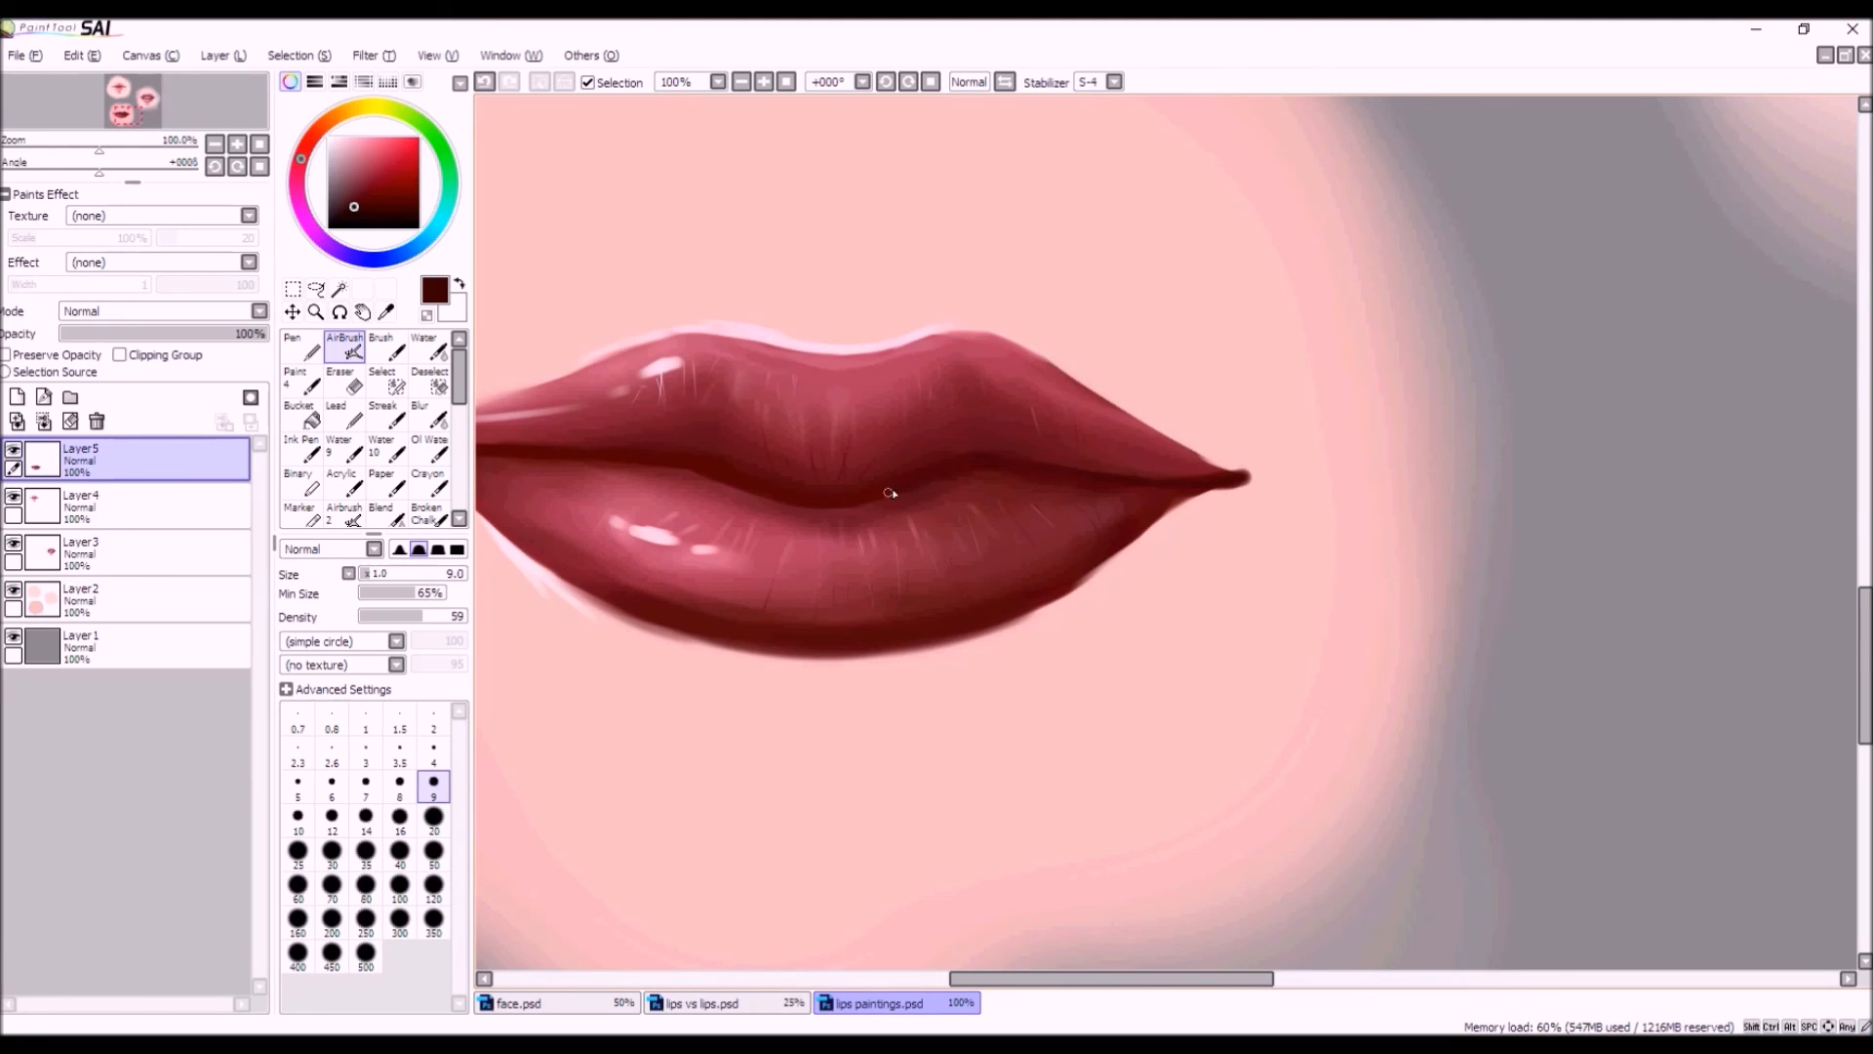
{"action": "left_click", "coordinate": [878, 497], "text": "alt"}
{"action": "left_click", "coordinate": [892, 500], "text": "alt"}
{"action": "scroll", "coordinate": [986, 496], "scroll_direction": "down", "scroll_amount": 3}
{"action": "scroll", "coordinate": [815, 499], "scroll_direction": "down", "scroll_amount": 3}
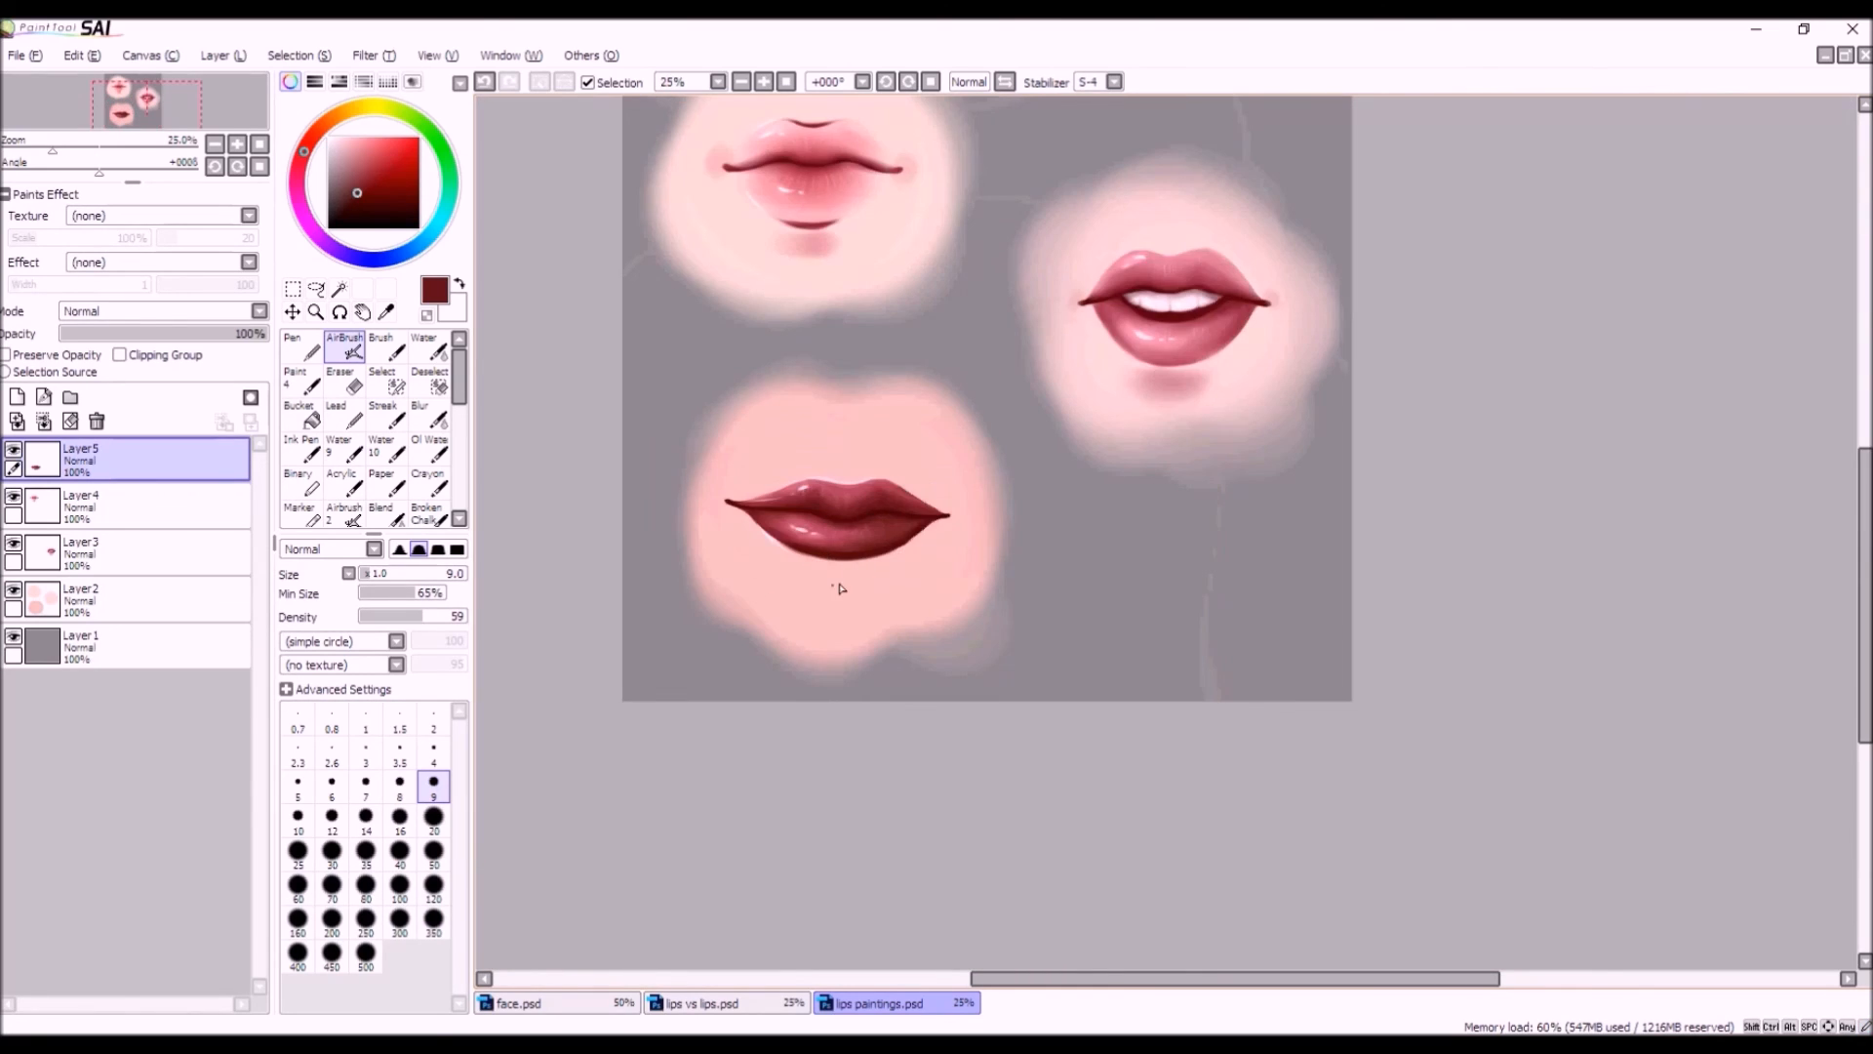
{"action": "scroll", "coordinate": [891, 568], "scroll_direction": "up", "scroll_amount": 1}
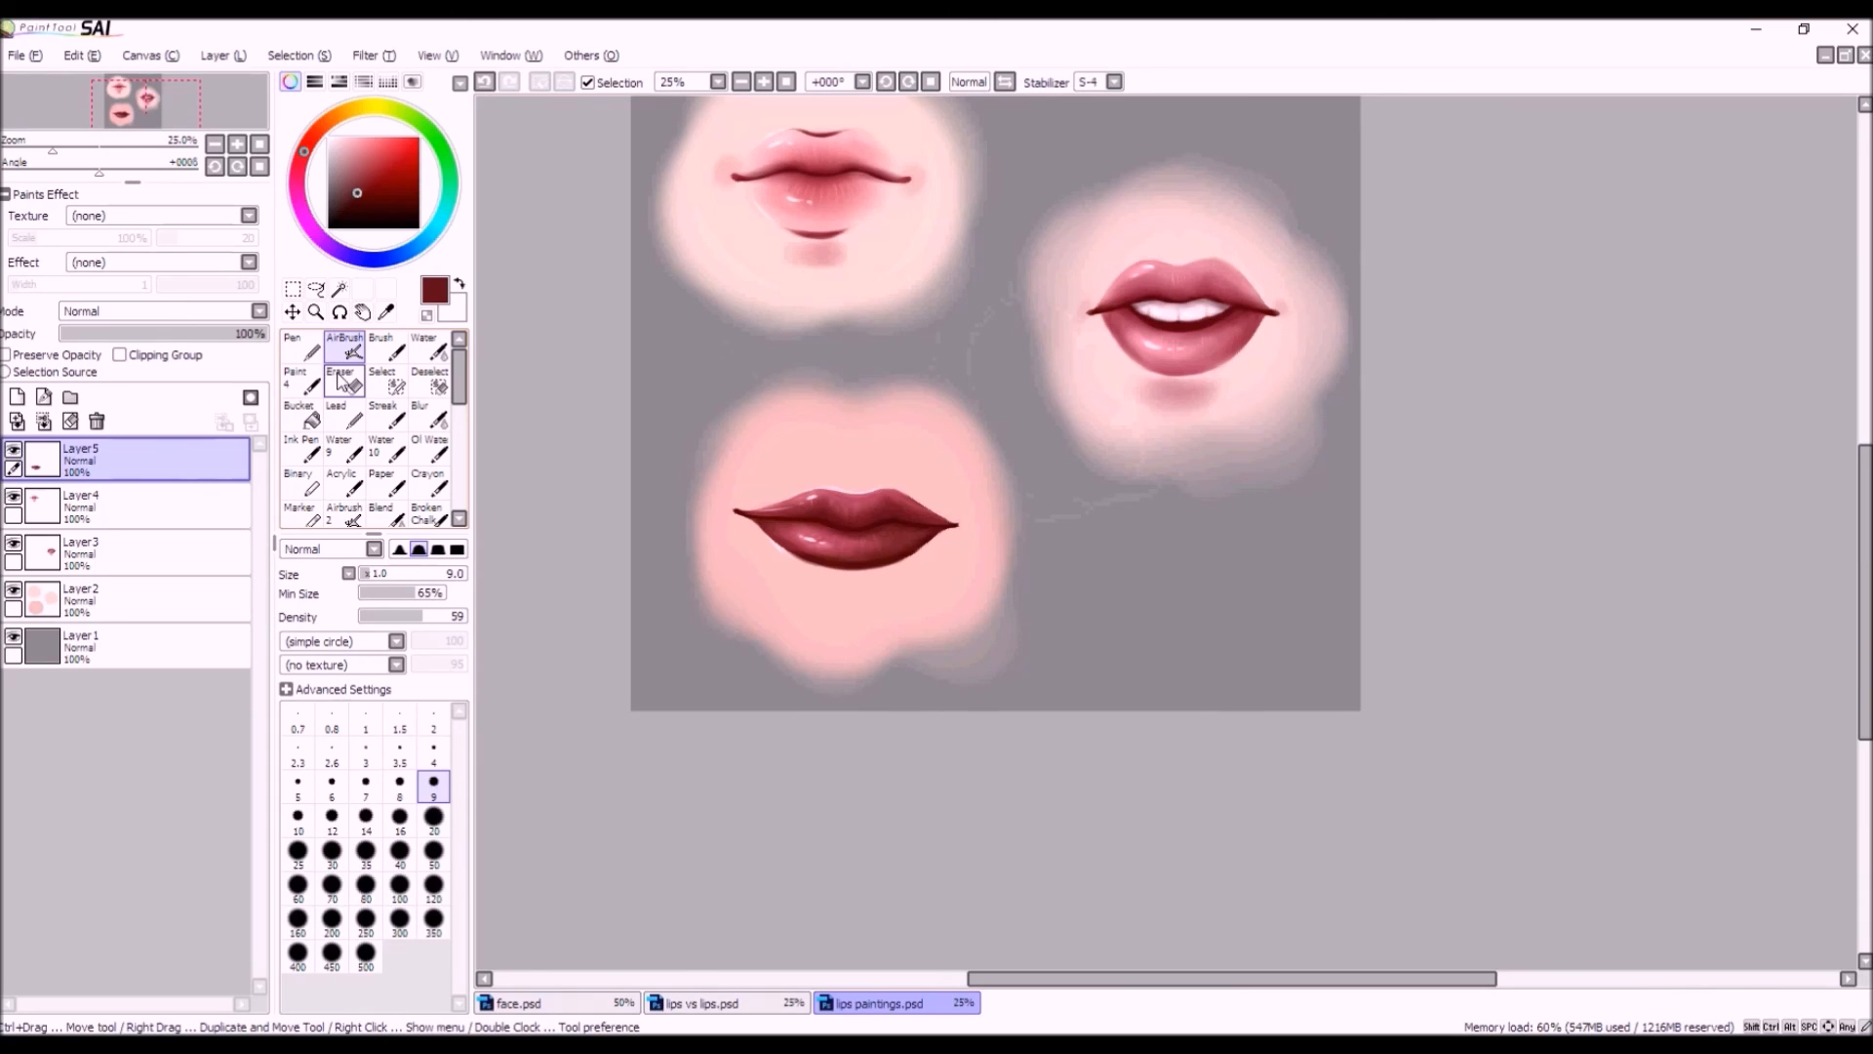
Enlarge the third pair of lips slightly with a transform and recentre them on the pink skin patch.
{"action": "key", "text": "ctrl+t"}
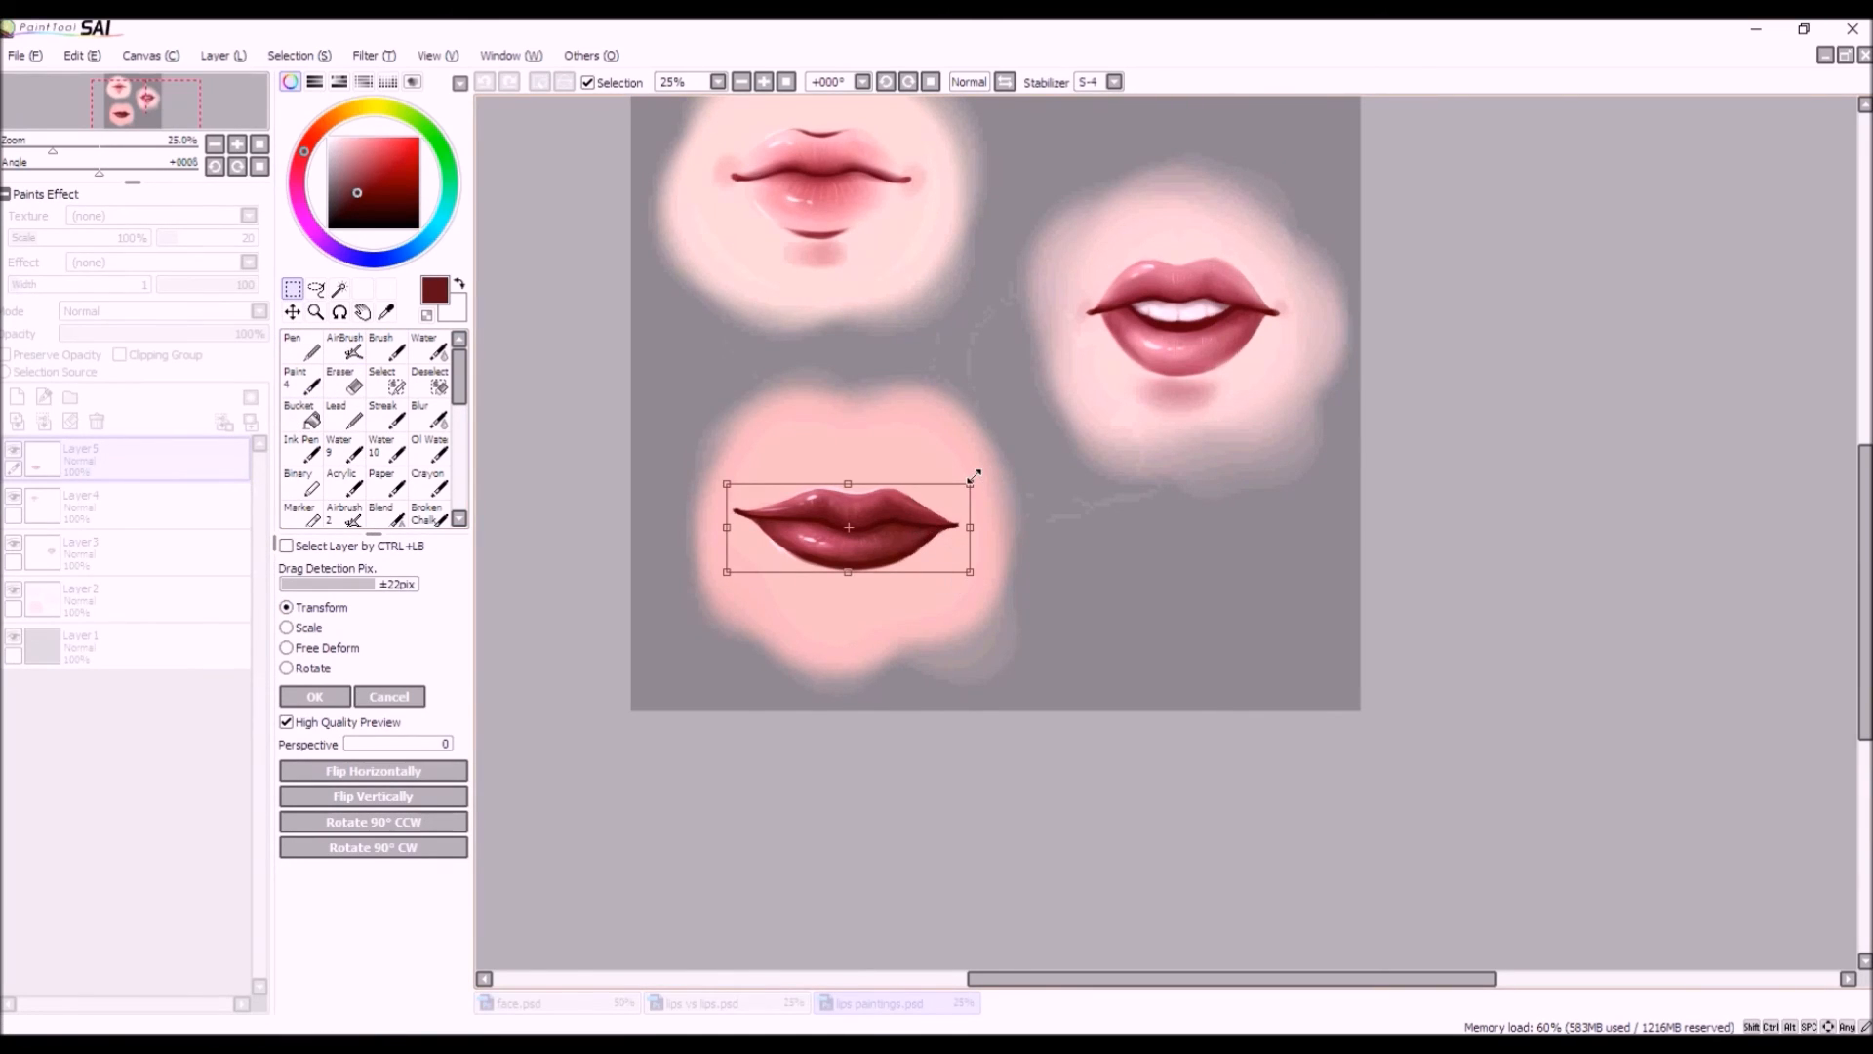
{"action": "left_click_drag", "start_coordinate": [974, 476], "coordinate": [1008, 470]}
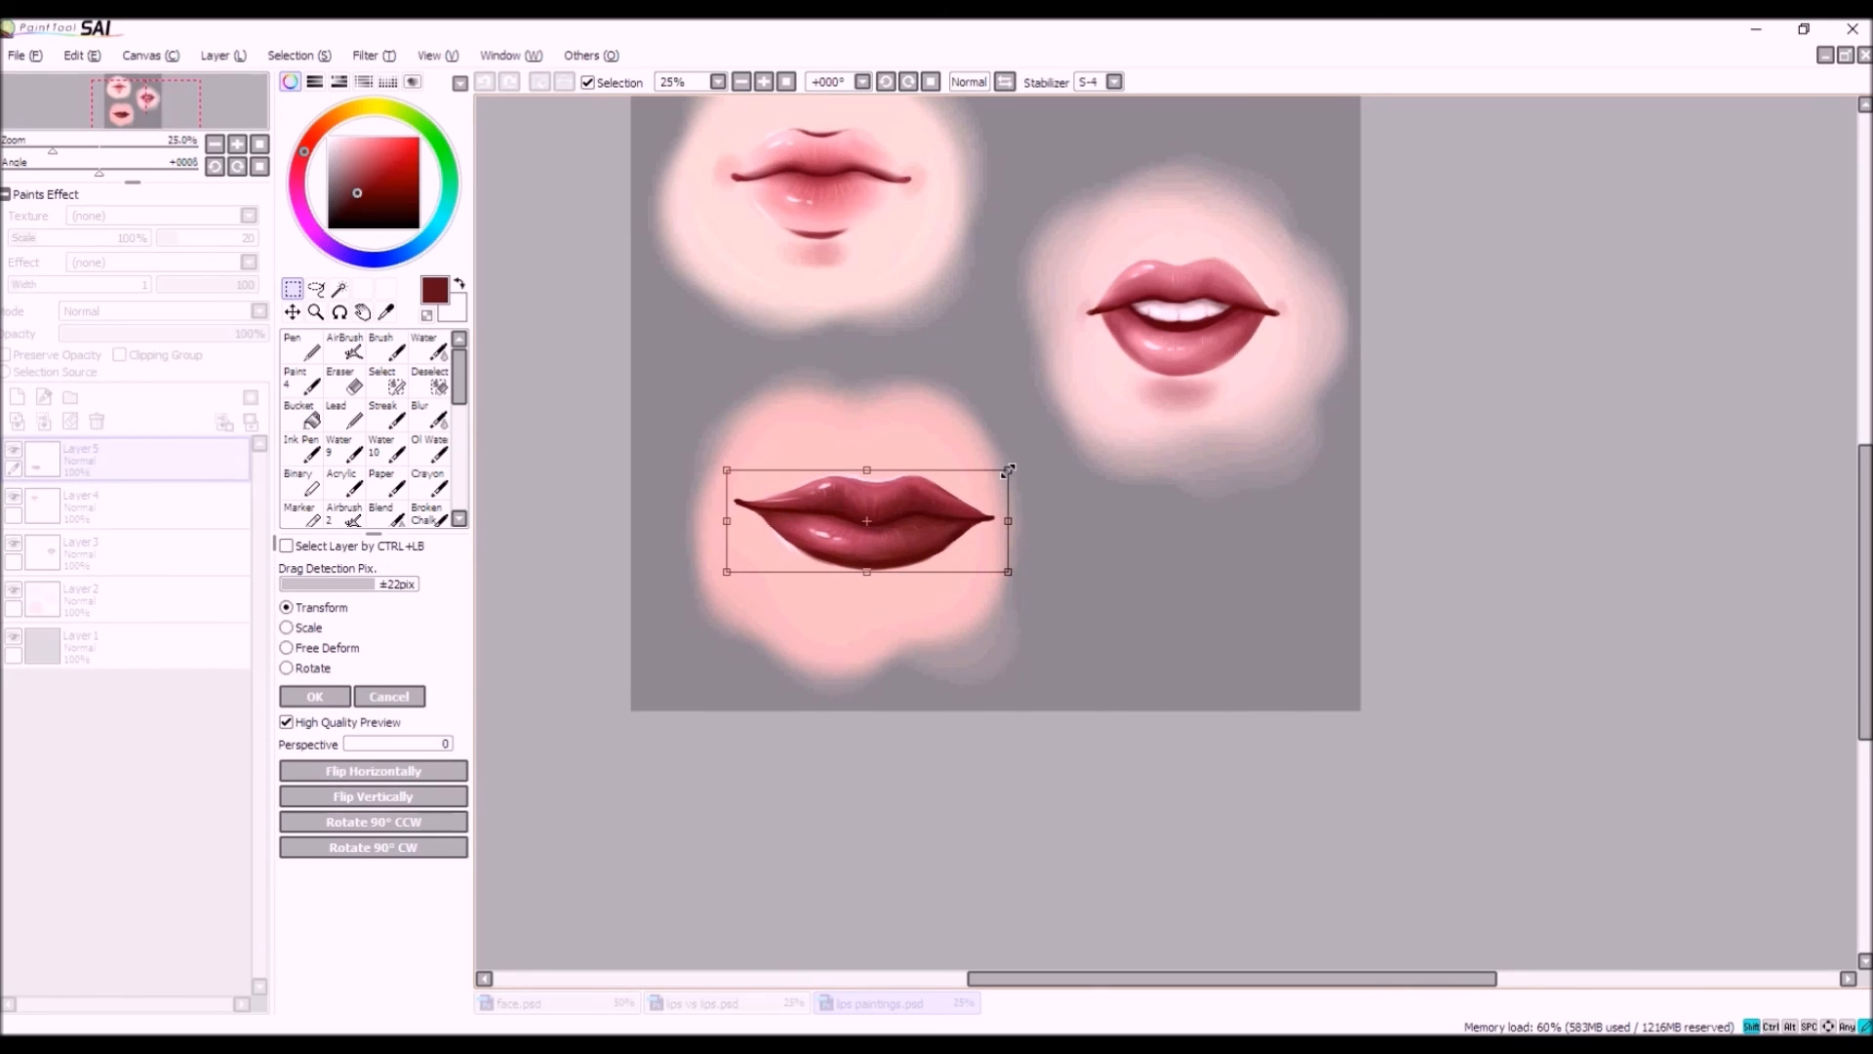
{"action": "left_click_drag", "start_coordinate": [893, 514], "coordinate": [873, 515]}
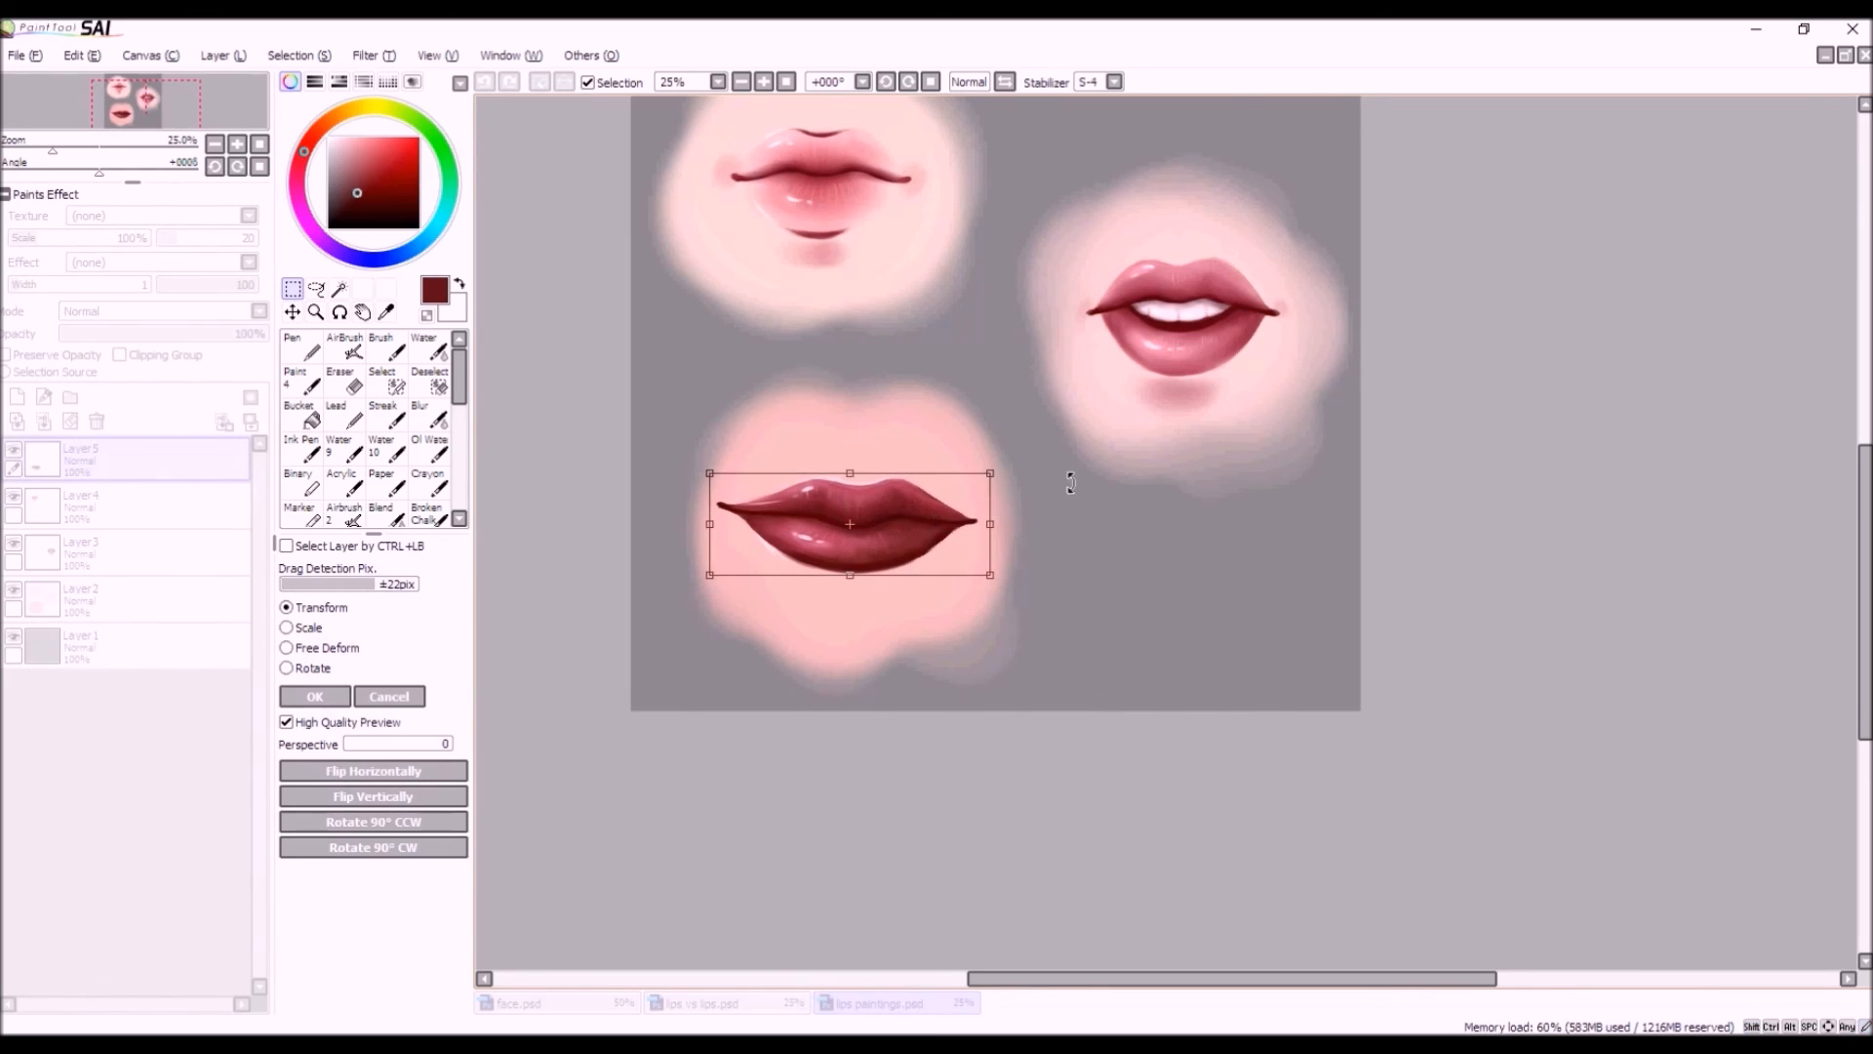
{"action": "left_click_drag", "start_coordinate": [986, 475], "coordinate": [980, 475]}
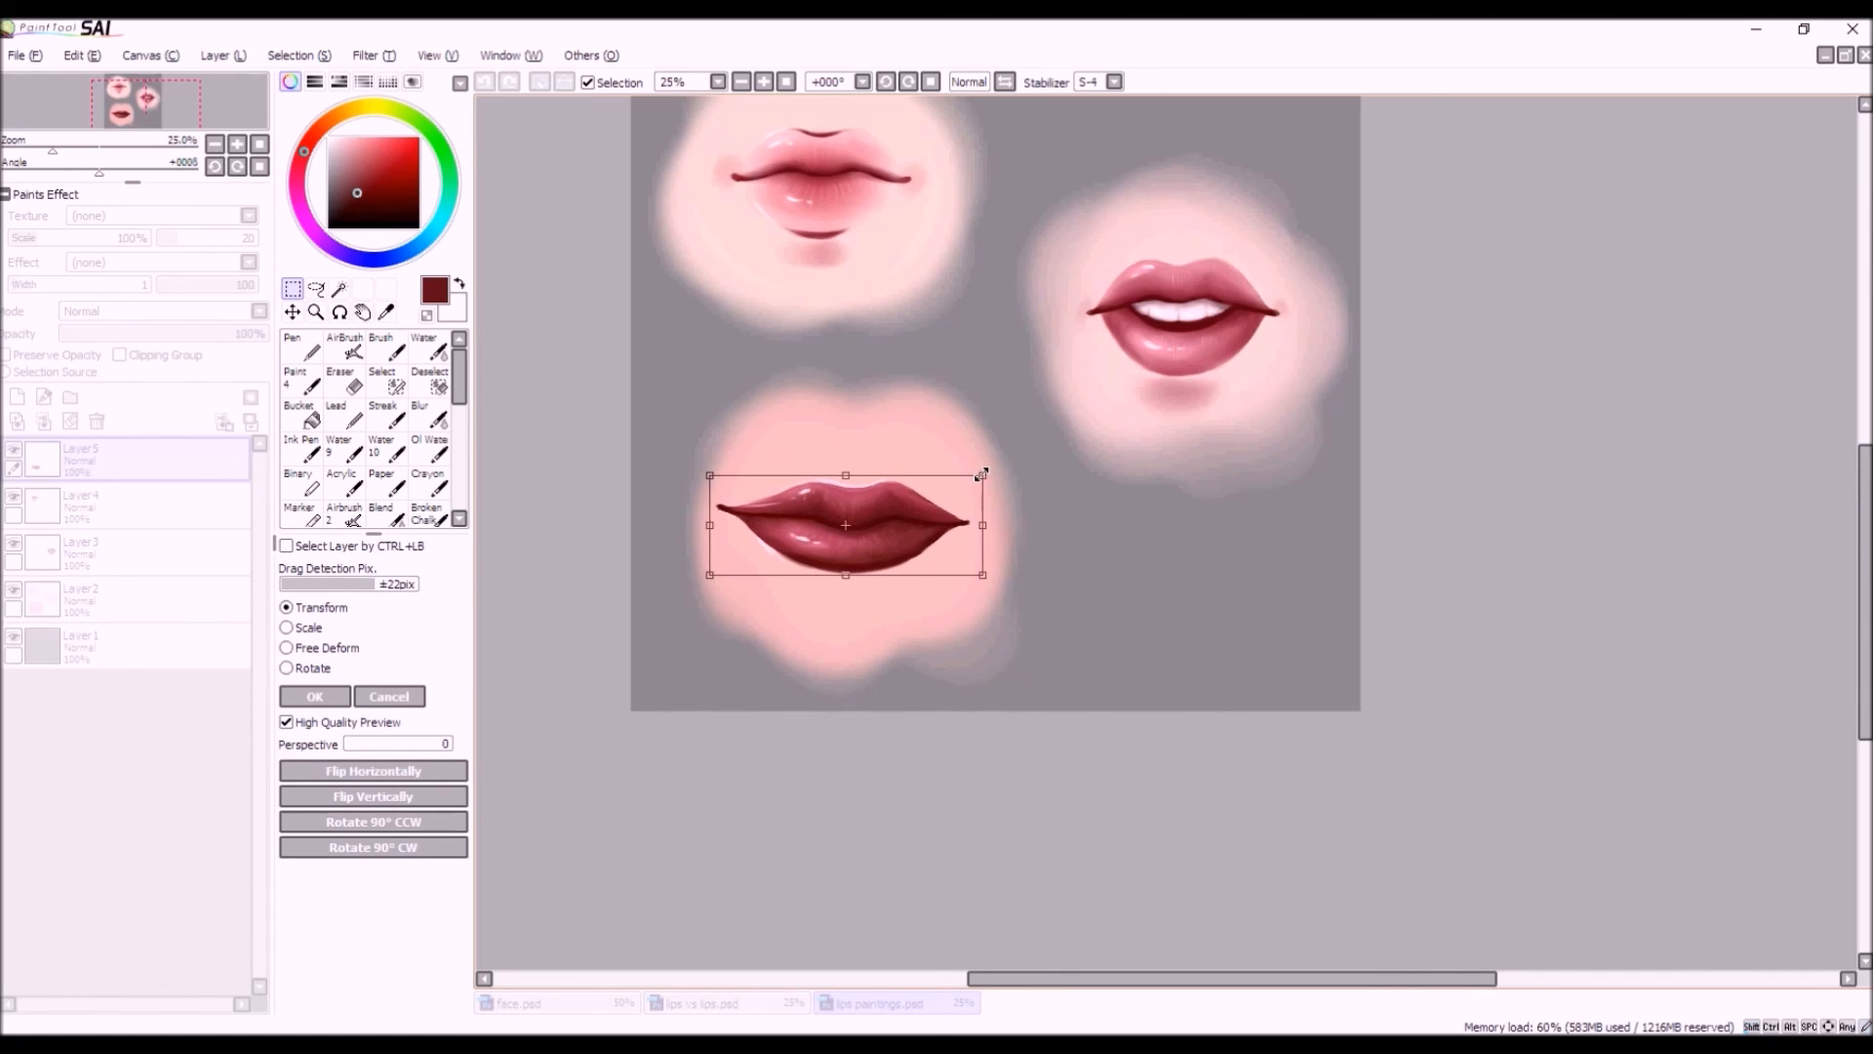
{"action": "left_click_drag", "start_coordinate": [878, 522], "coordinate": [886, 520]}
{"action": "left_click", "coordinate": [313, 695]}
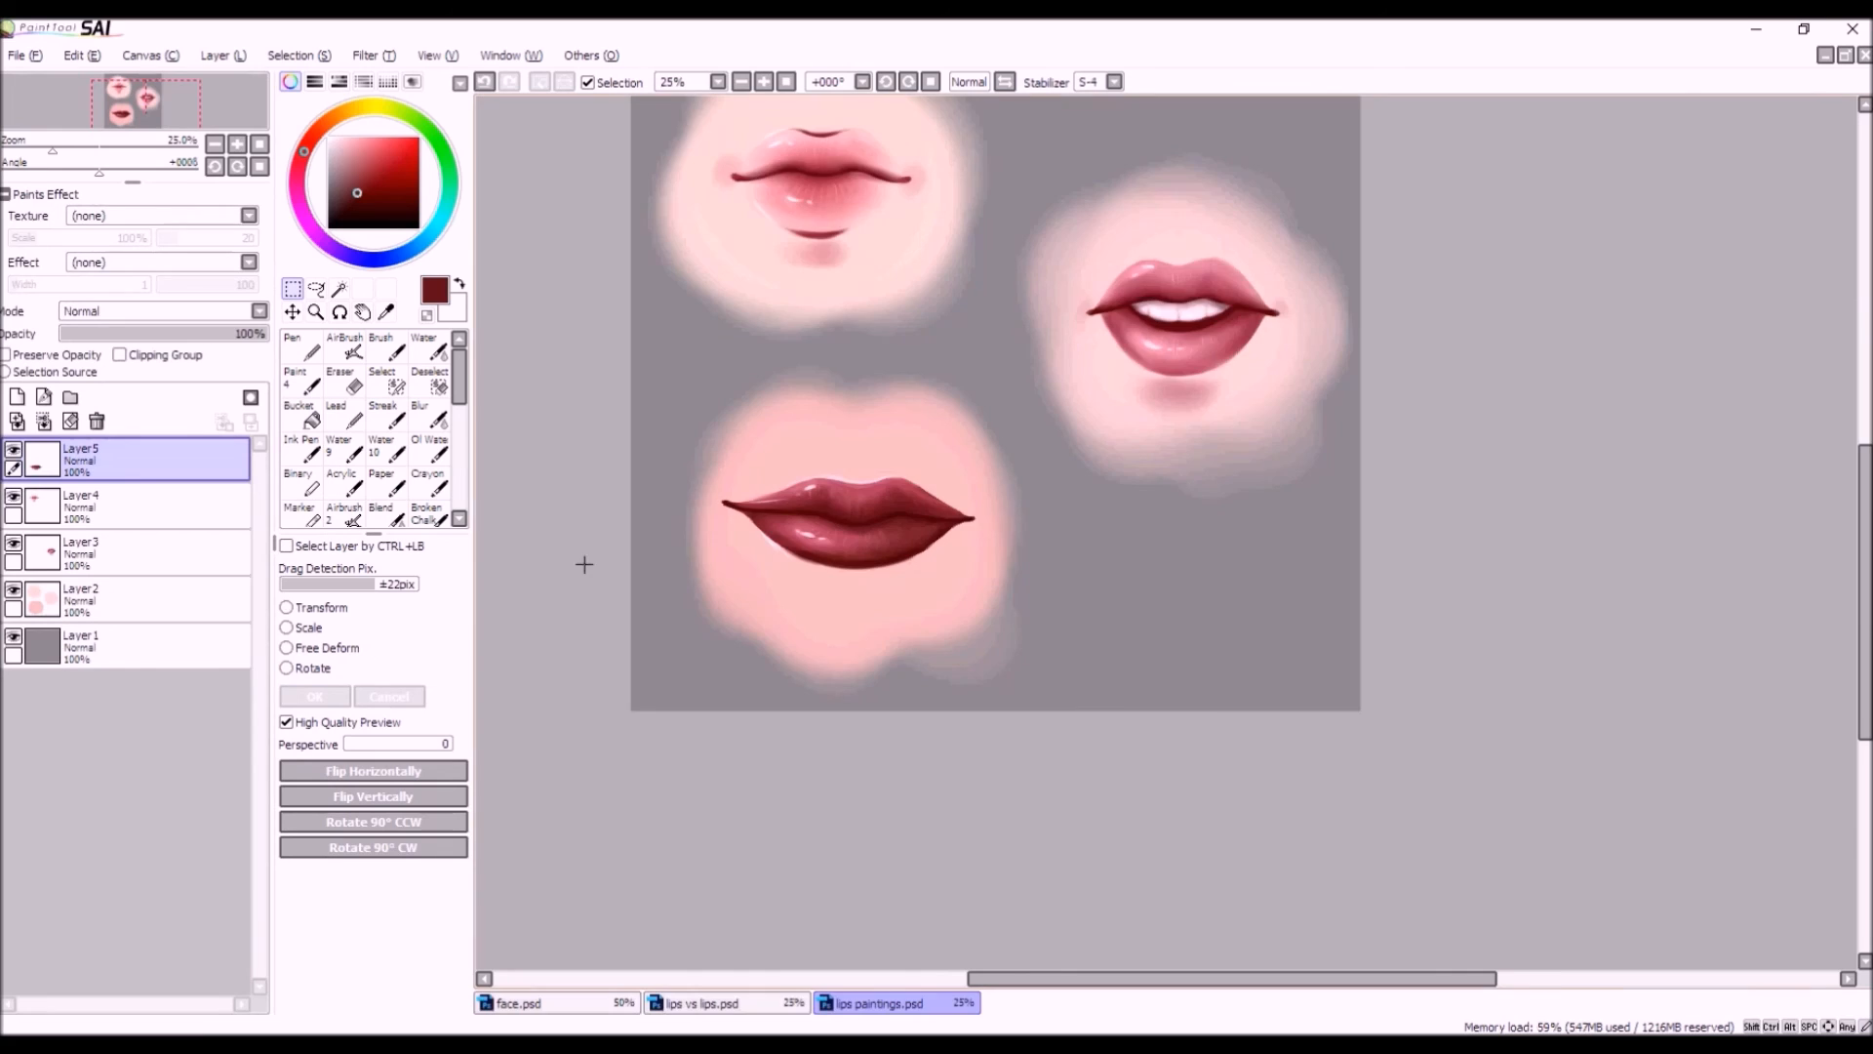
Adjust the third lips' layer to brightness +16, contrast -2 and color deepen +3.
{"action": "scroll", "coordinate": [855, 526], "scroll_direction": "down", "scroll_amount": 2}
{"action": "scroll", "coordinate": [879, 570], "scroll_direction": "up", "scroll_amount": 1}
{"action": "left_click", "coordinate": [374, 55]}
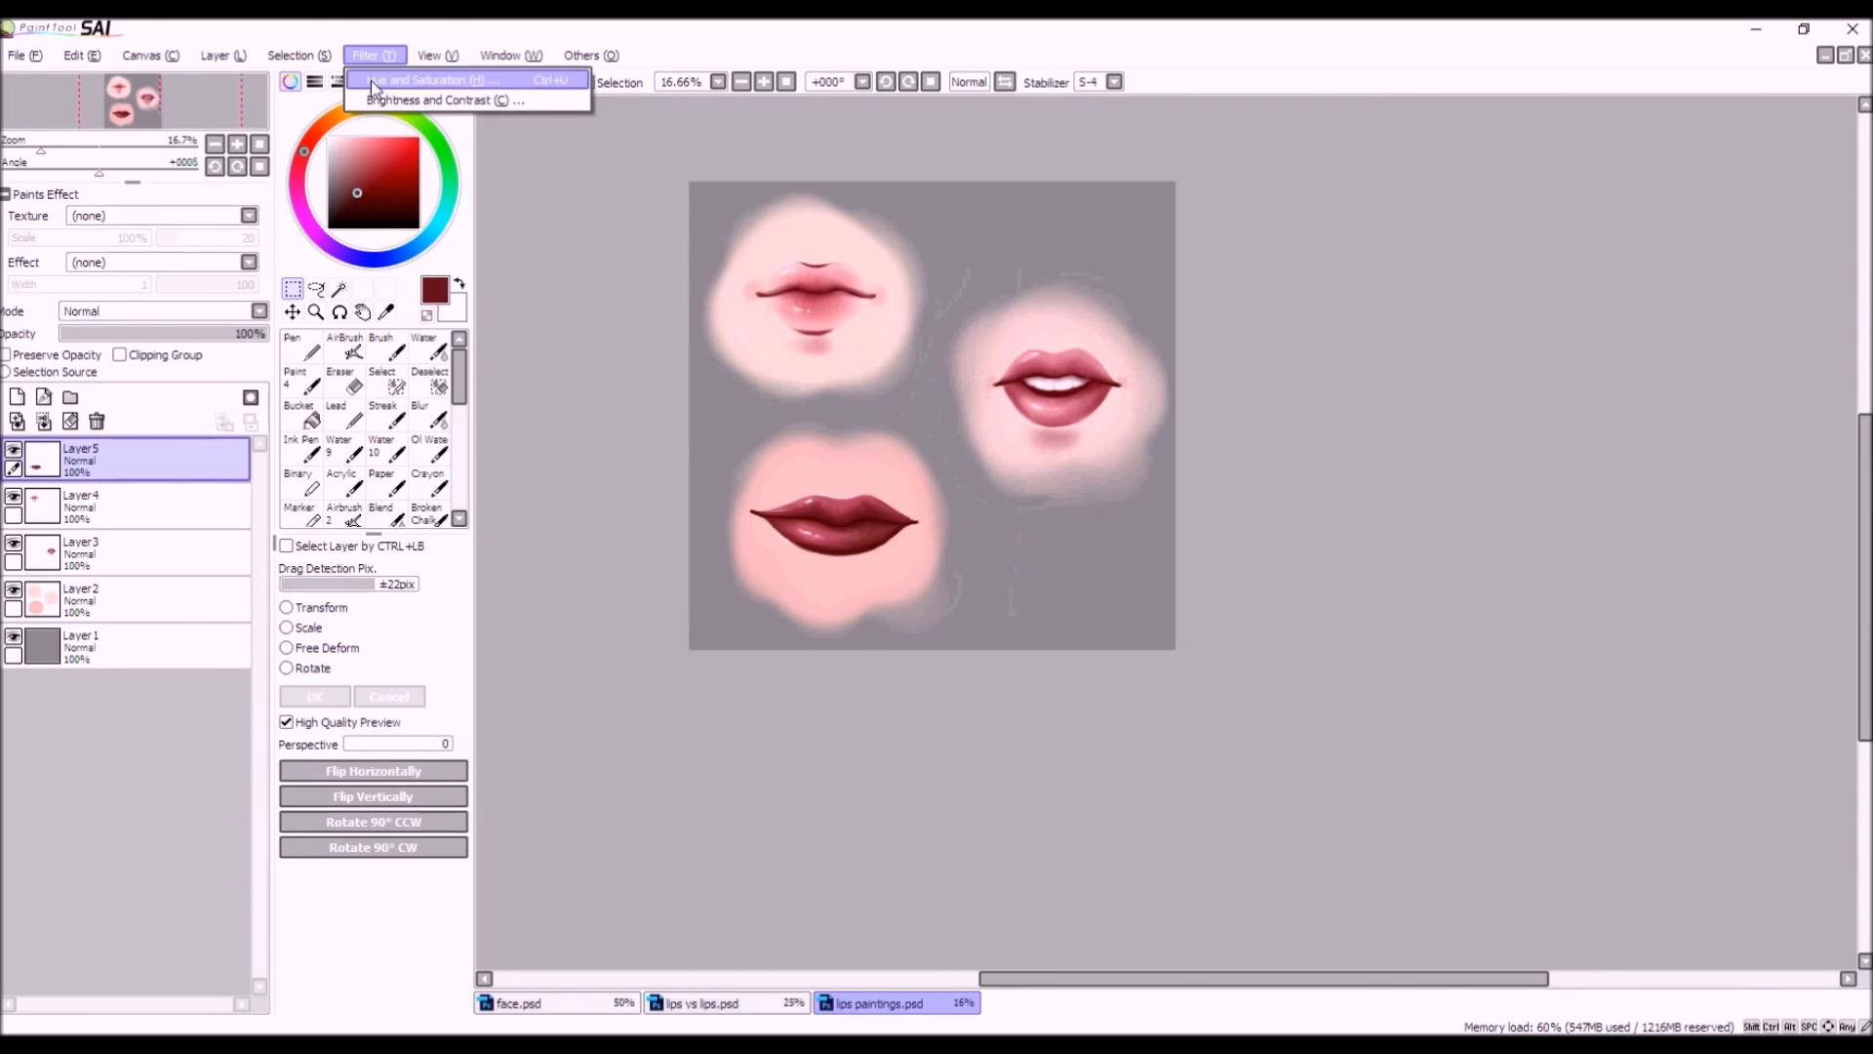
{"action": "left_click", "coordinate": [385, 101]}
{"action": "mouse_move", "coordinate": [382, 226]}
{"action": "left_mouse_down"}
{"action": "mouse_move", "coordinate": [436, 241]}
{"action": "mouse_move", "coordinate": [388, 242]}
{"action": "mouse_move", "coordinate": [410, 204]}
{"action": "left_mouse_up"}
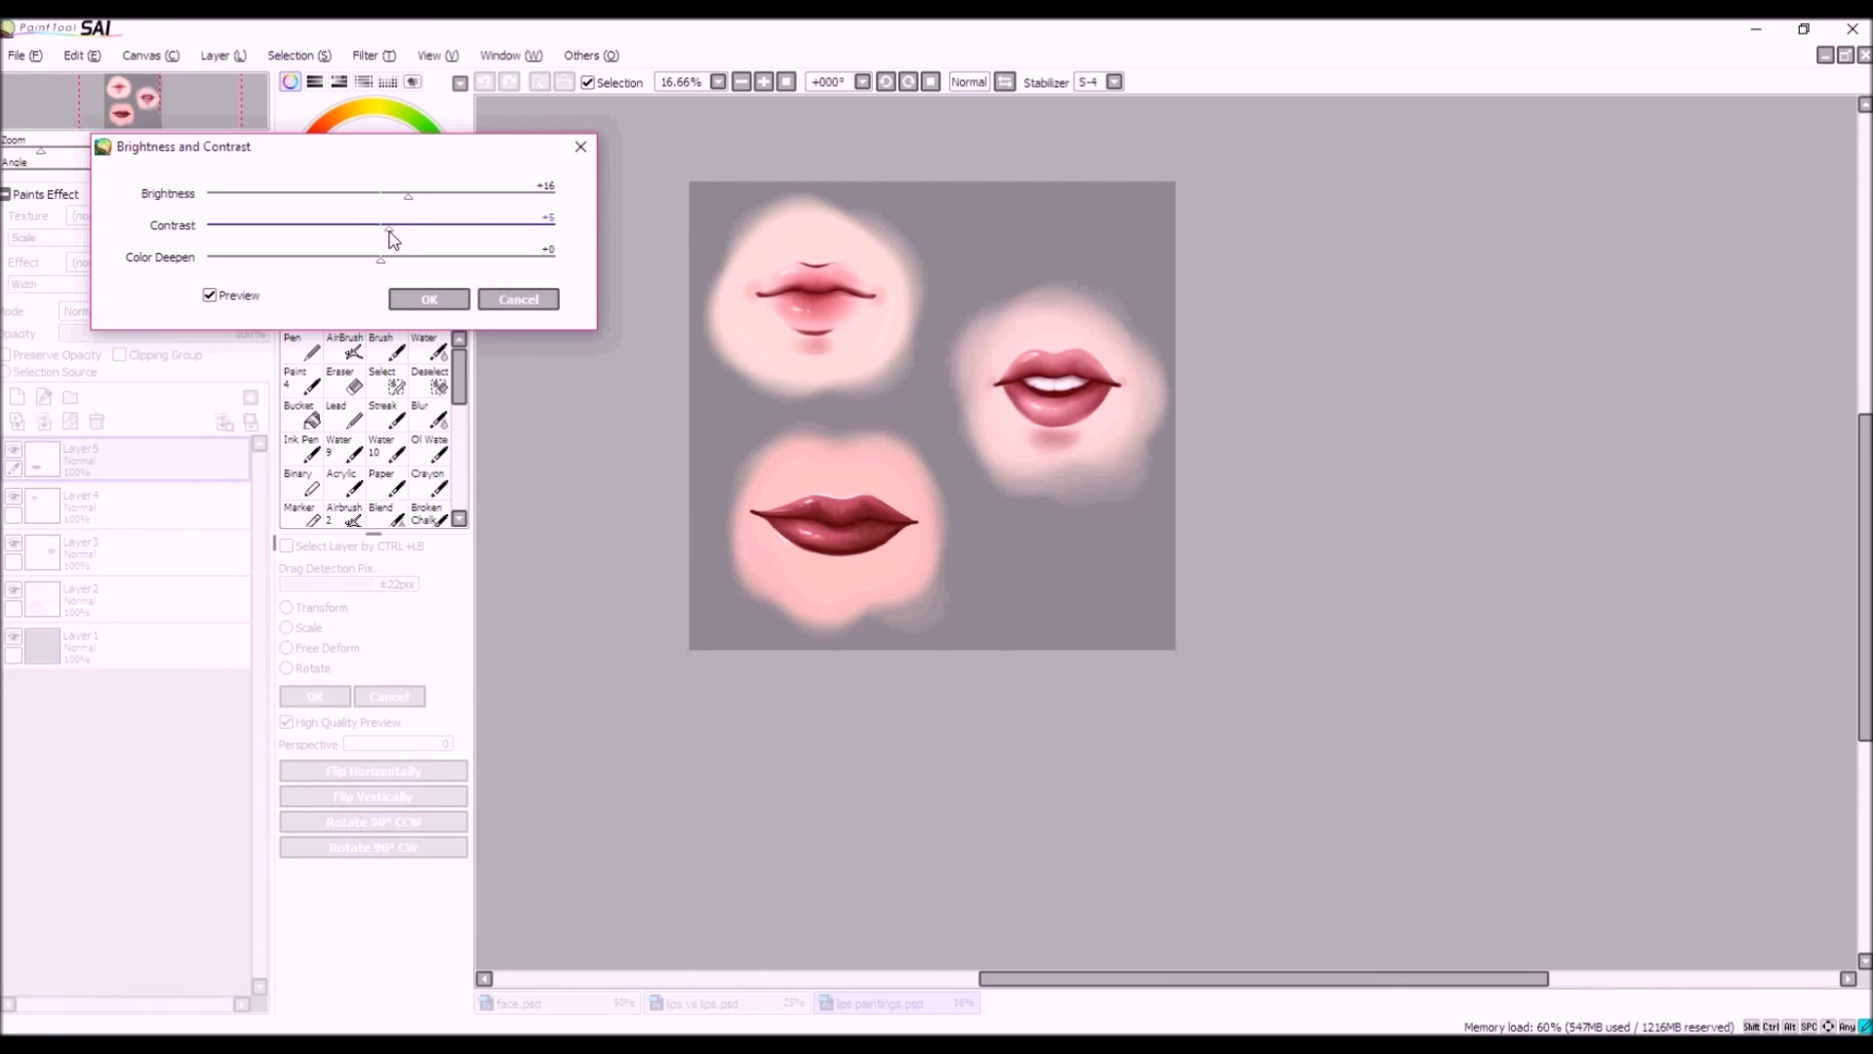
{"action": "left_click_drag", "start_coordinate": [371, 232], "coordinate": [393, 271]}
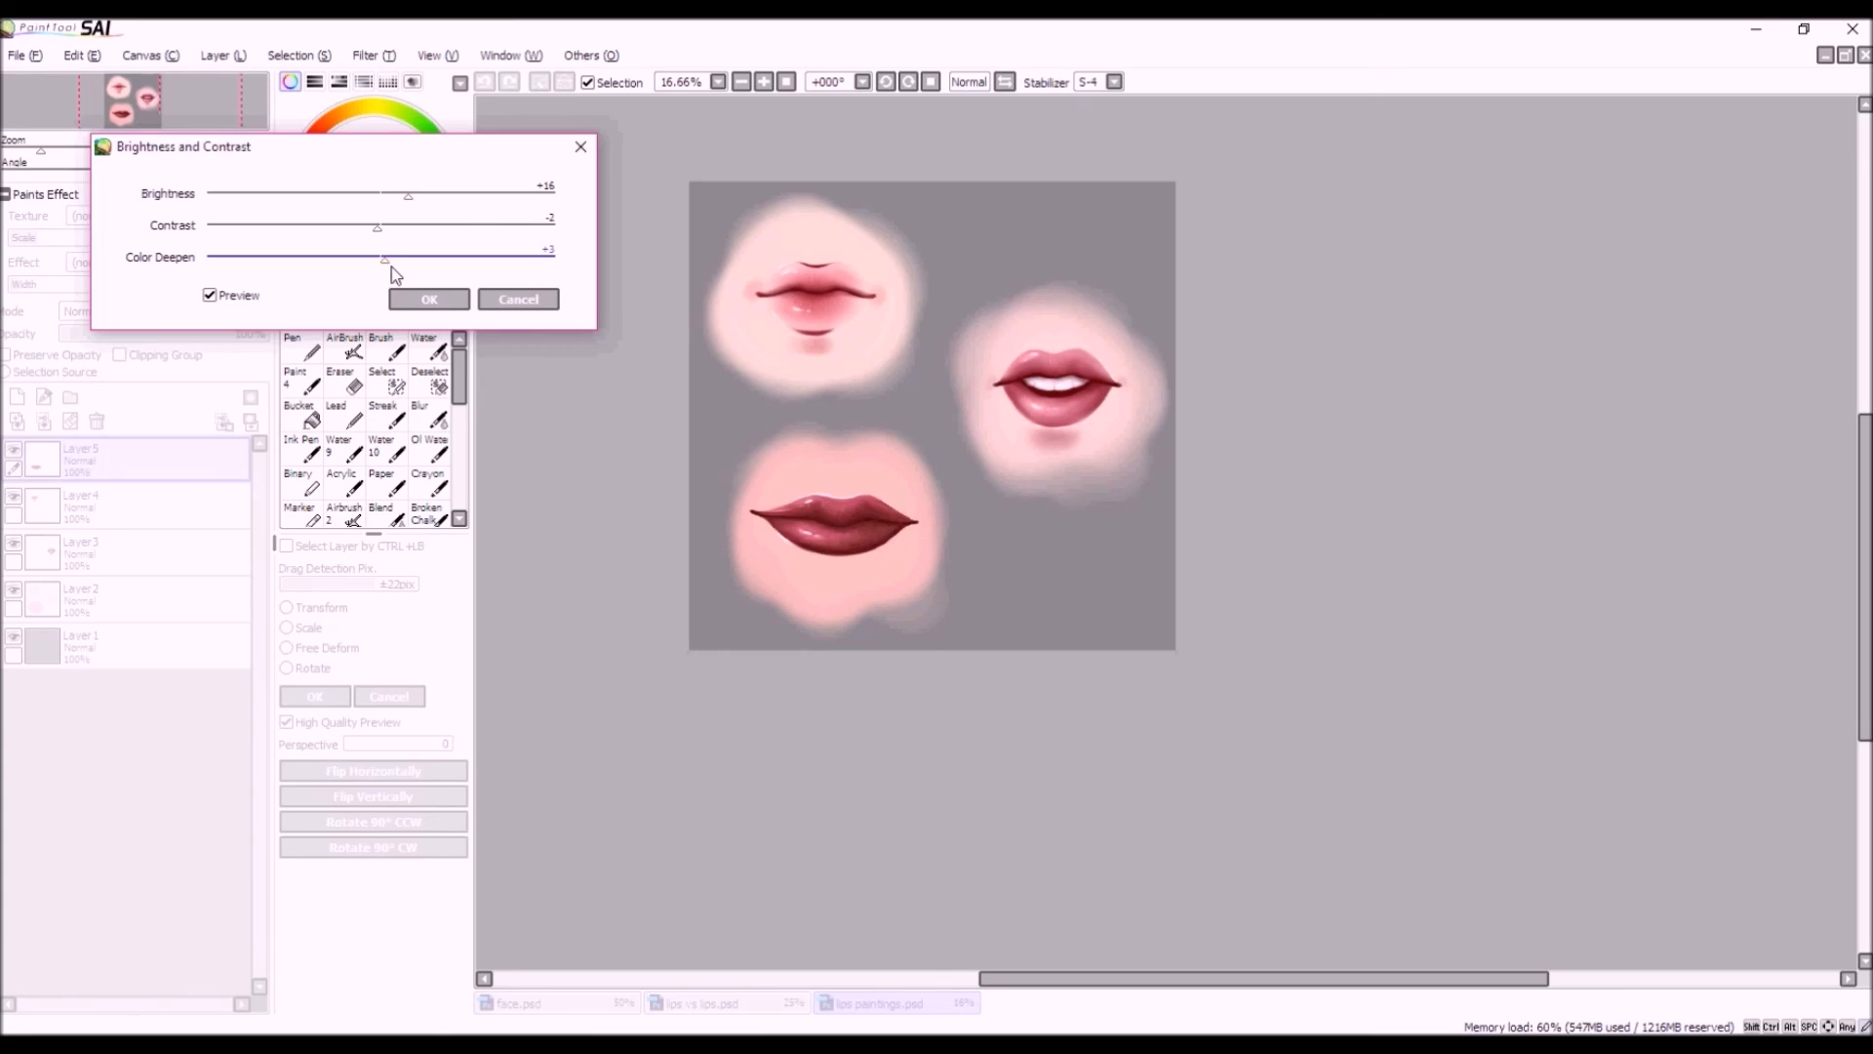
{"action": "left_click", "coordinate": [419, 300]}
Apply a slight hue and saturation adjustment to the third lips' layer.
{"action": "left_click", "coordinate": [373, 55]}
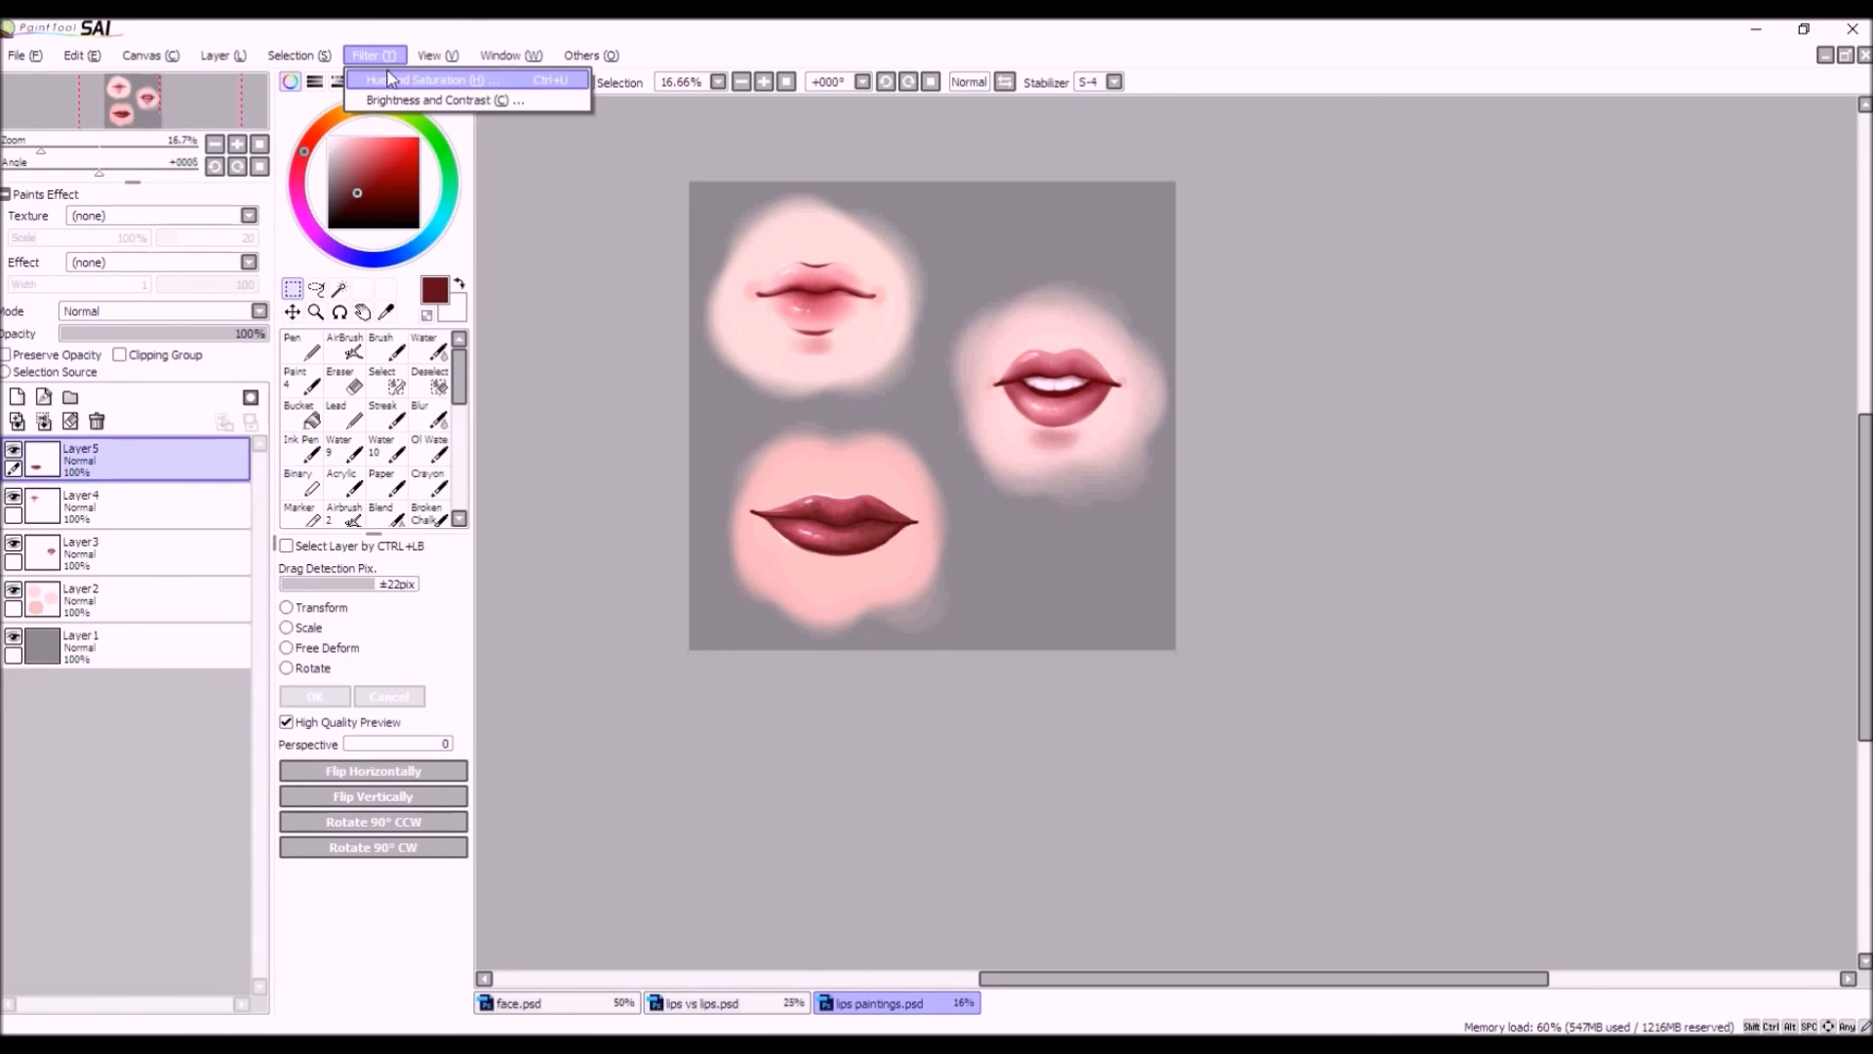
{"action": "left_click", "coordinate": [410, 96]}
{"action": "left_click_drag", "start_coordinate": [1555, 272], "coordinate": [1547, 272]}
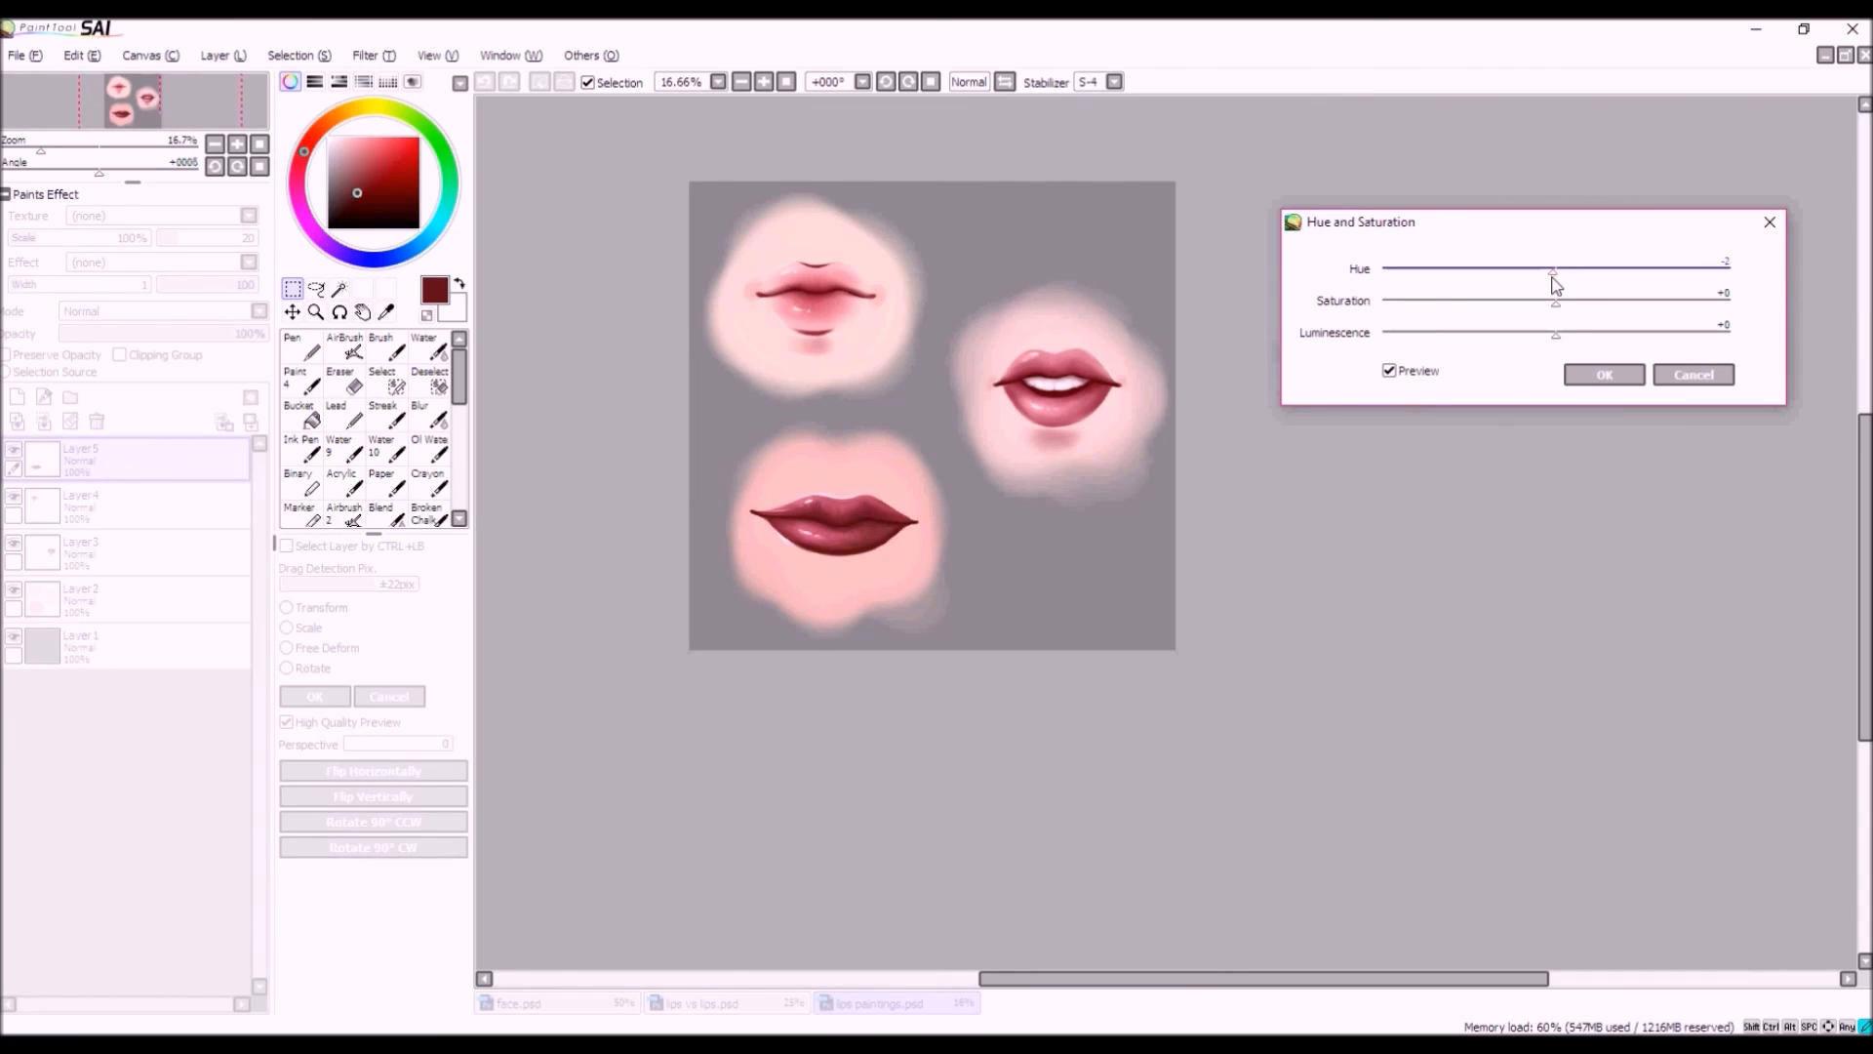
{"action": "left_click_drag", "start_coordinate": [1556, 280], "coordinate": [1566, 306]}
{"action": "left_click", "coordinate": [1603, 375]}
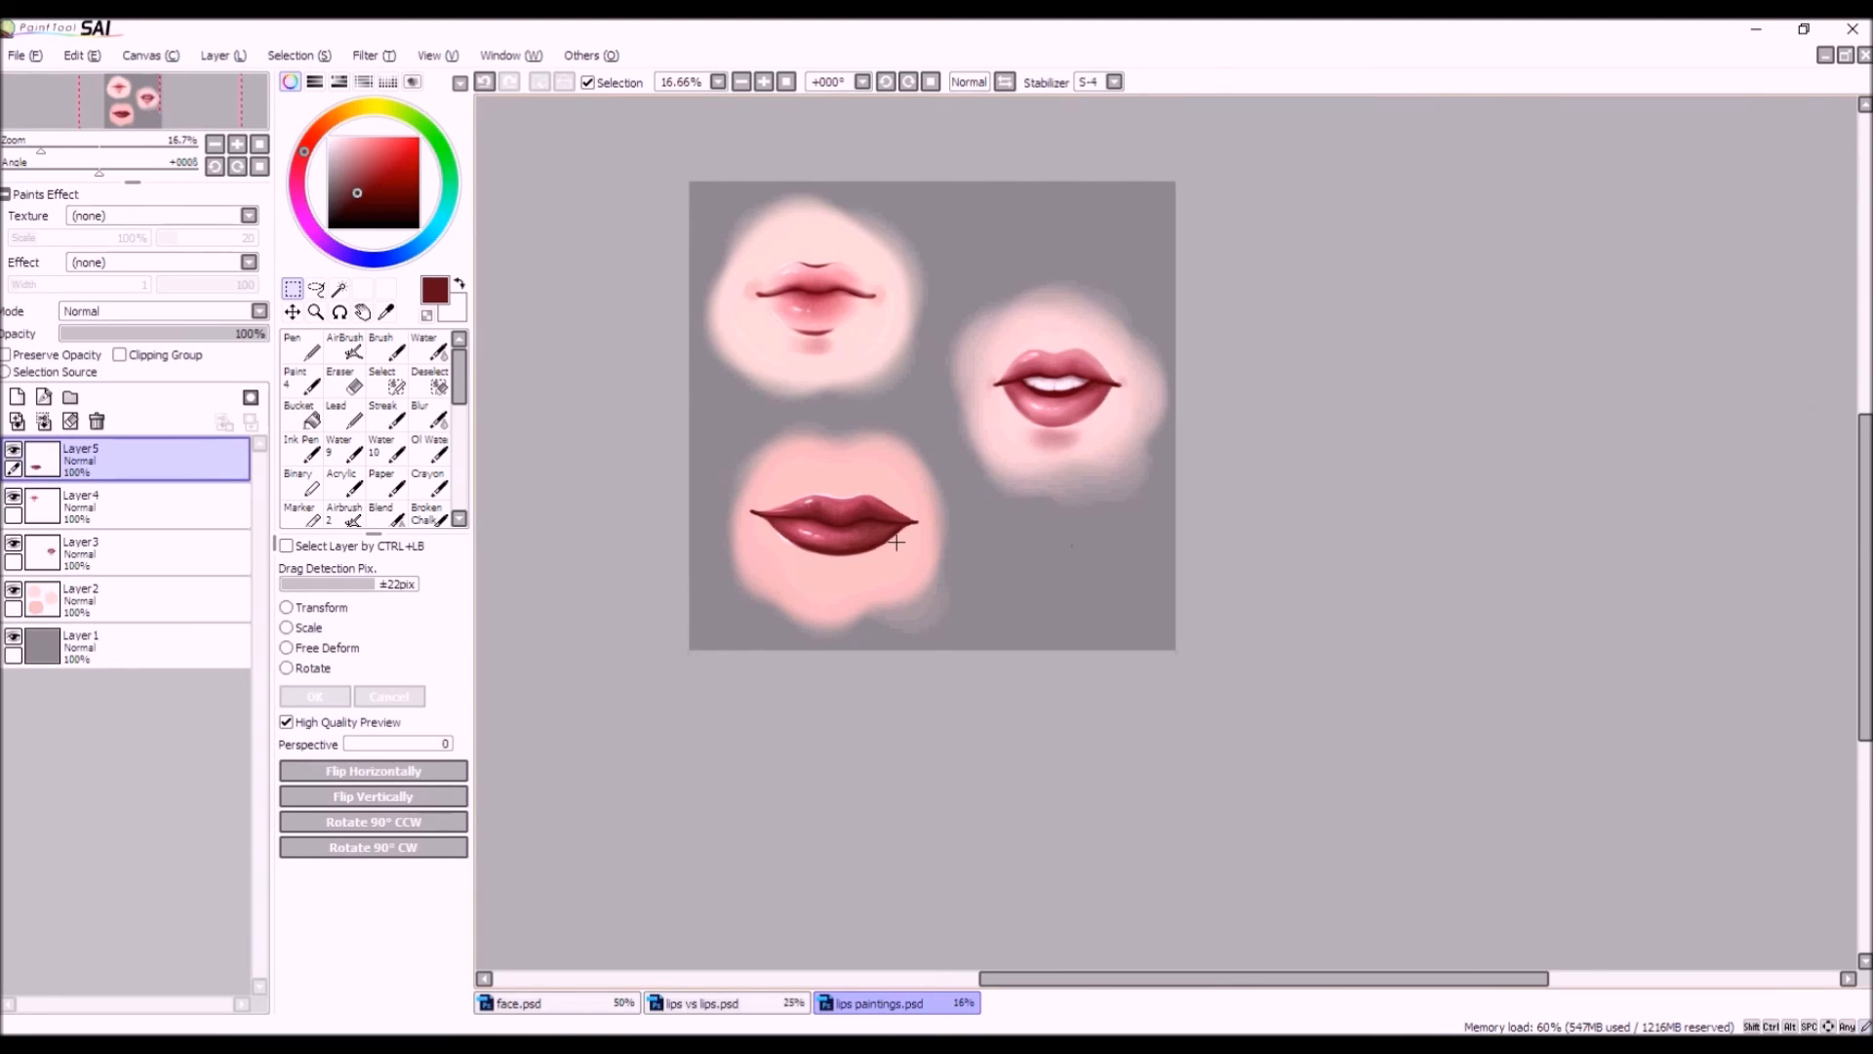
Try adding fine white highlight strokes at the centre of the upper lip with the airbrush at size 5, and undo them.
{"action": "scroll", "coordinate": [915, 527], "scroll_direction": "up", "scroll_amount": 3}
{"action": "scroll", "coordinate": [845, 615], "scroll_direction": "down", "scroll_amount": 2}
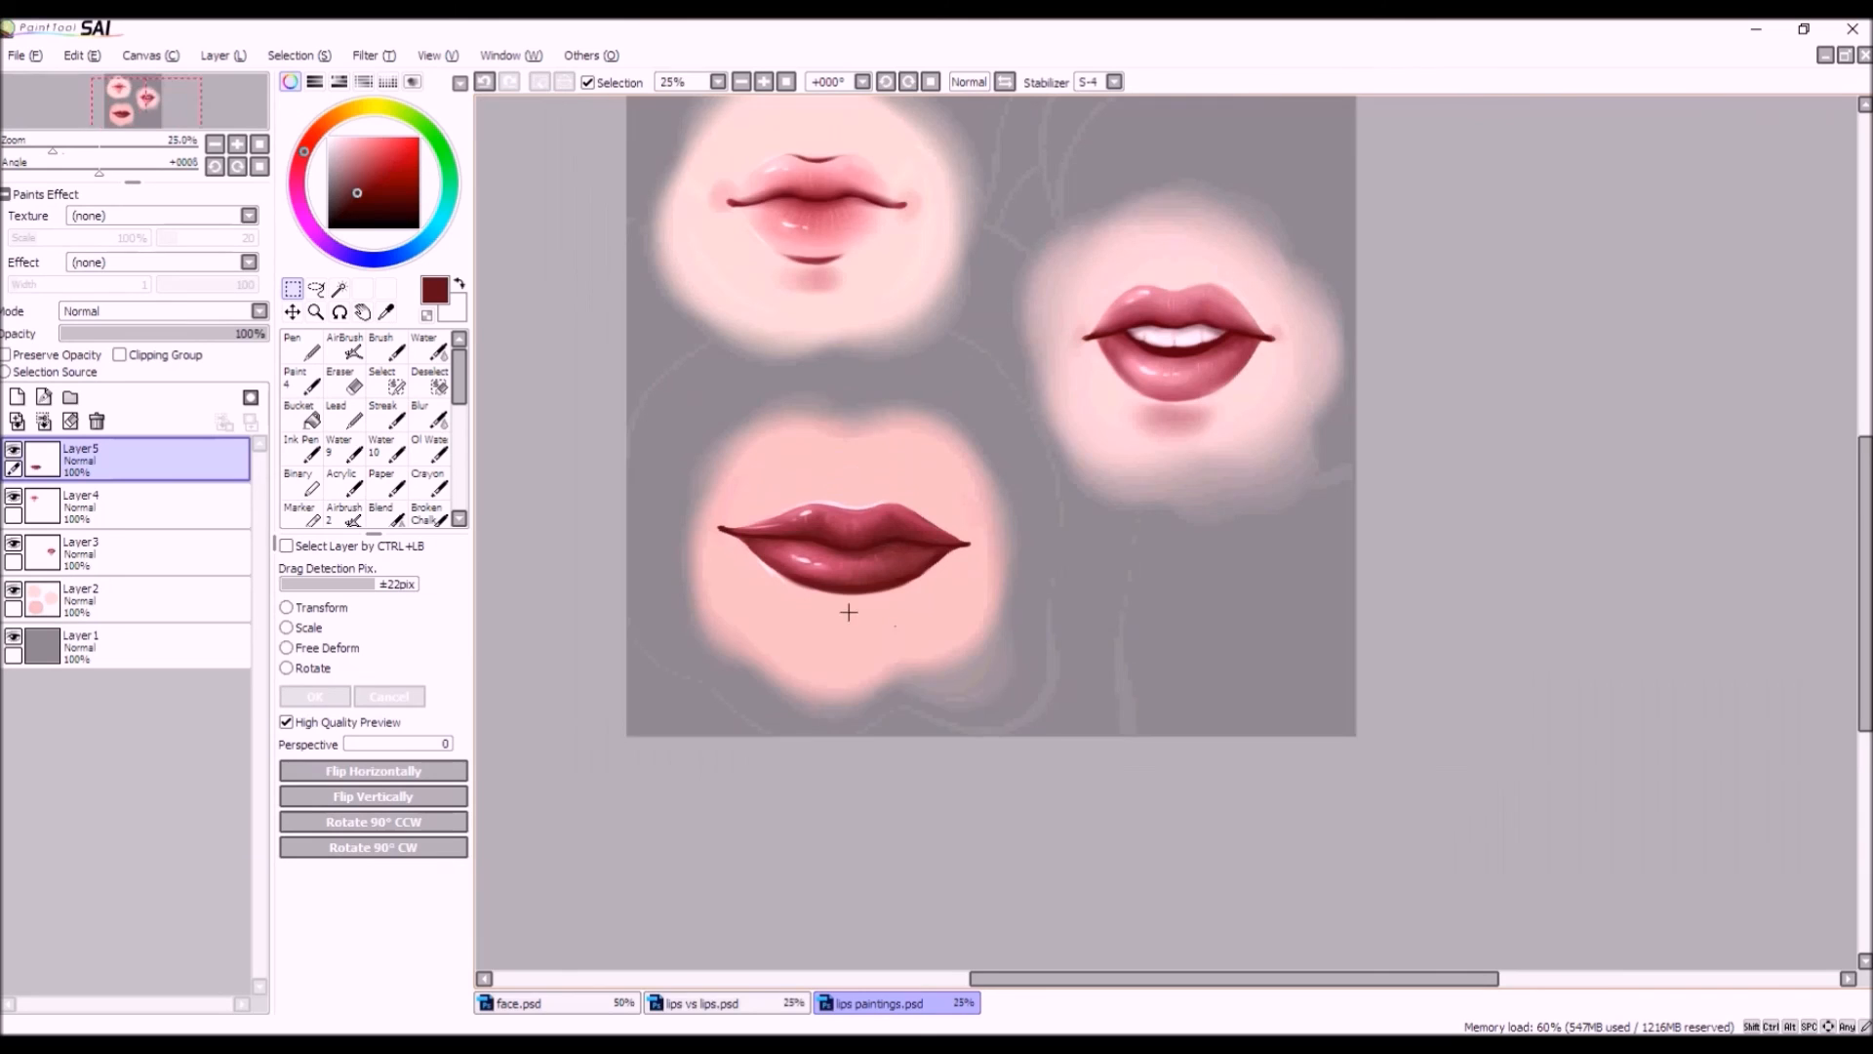
{"action": "scroll", "coordinate": [861, 465], "scroll_direction": "up", "scroll_amount": 1}
{"action": "left_click", "coordinate": [329, 138]}
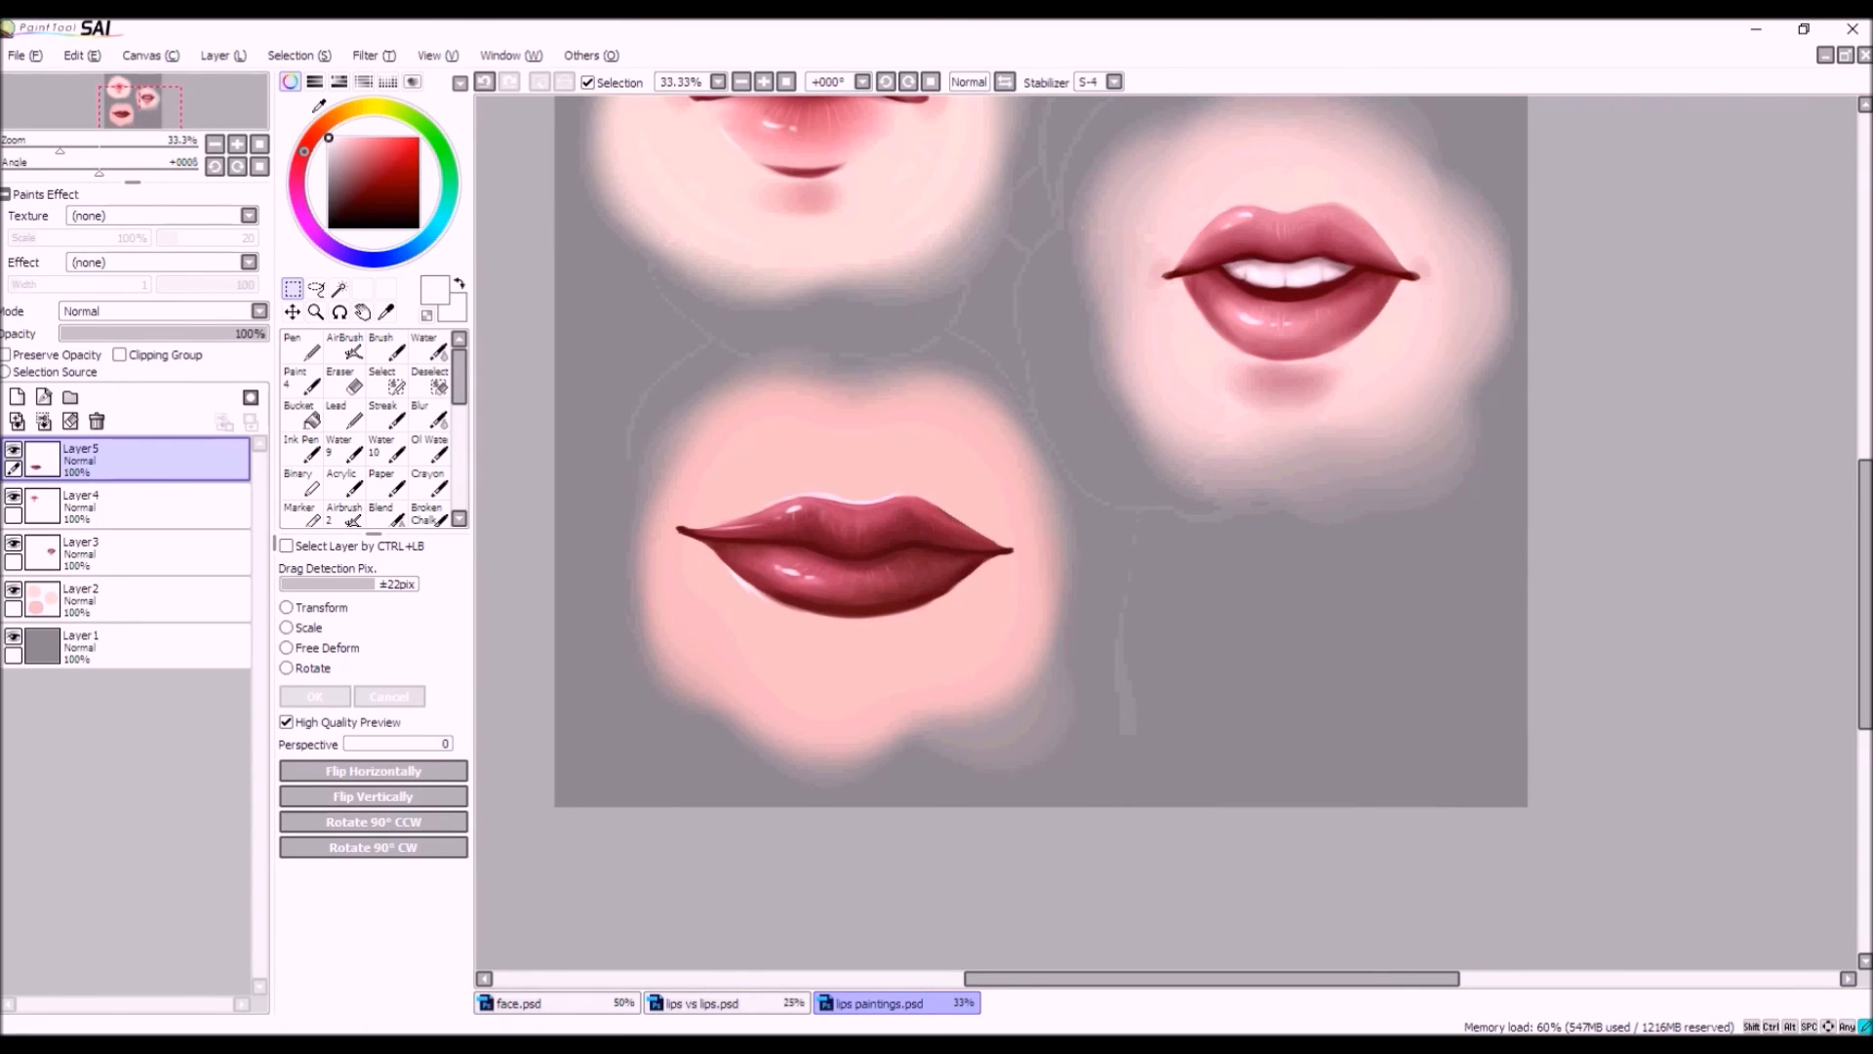
{"action": "left_click", "coordinate": [344, 346]}
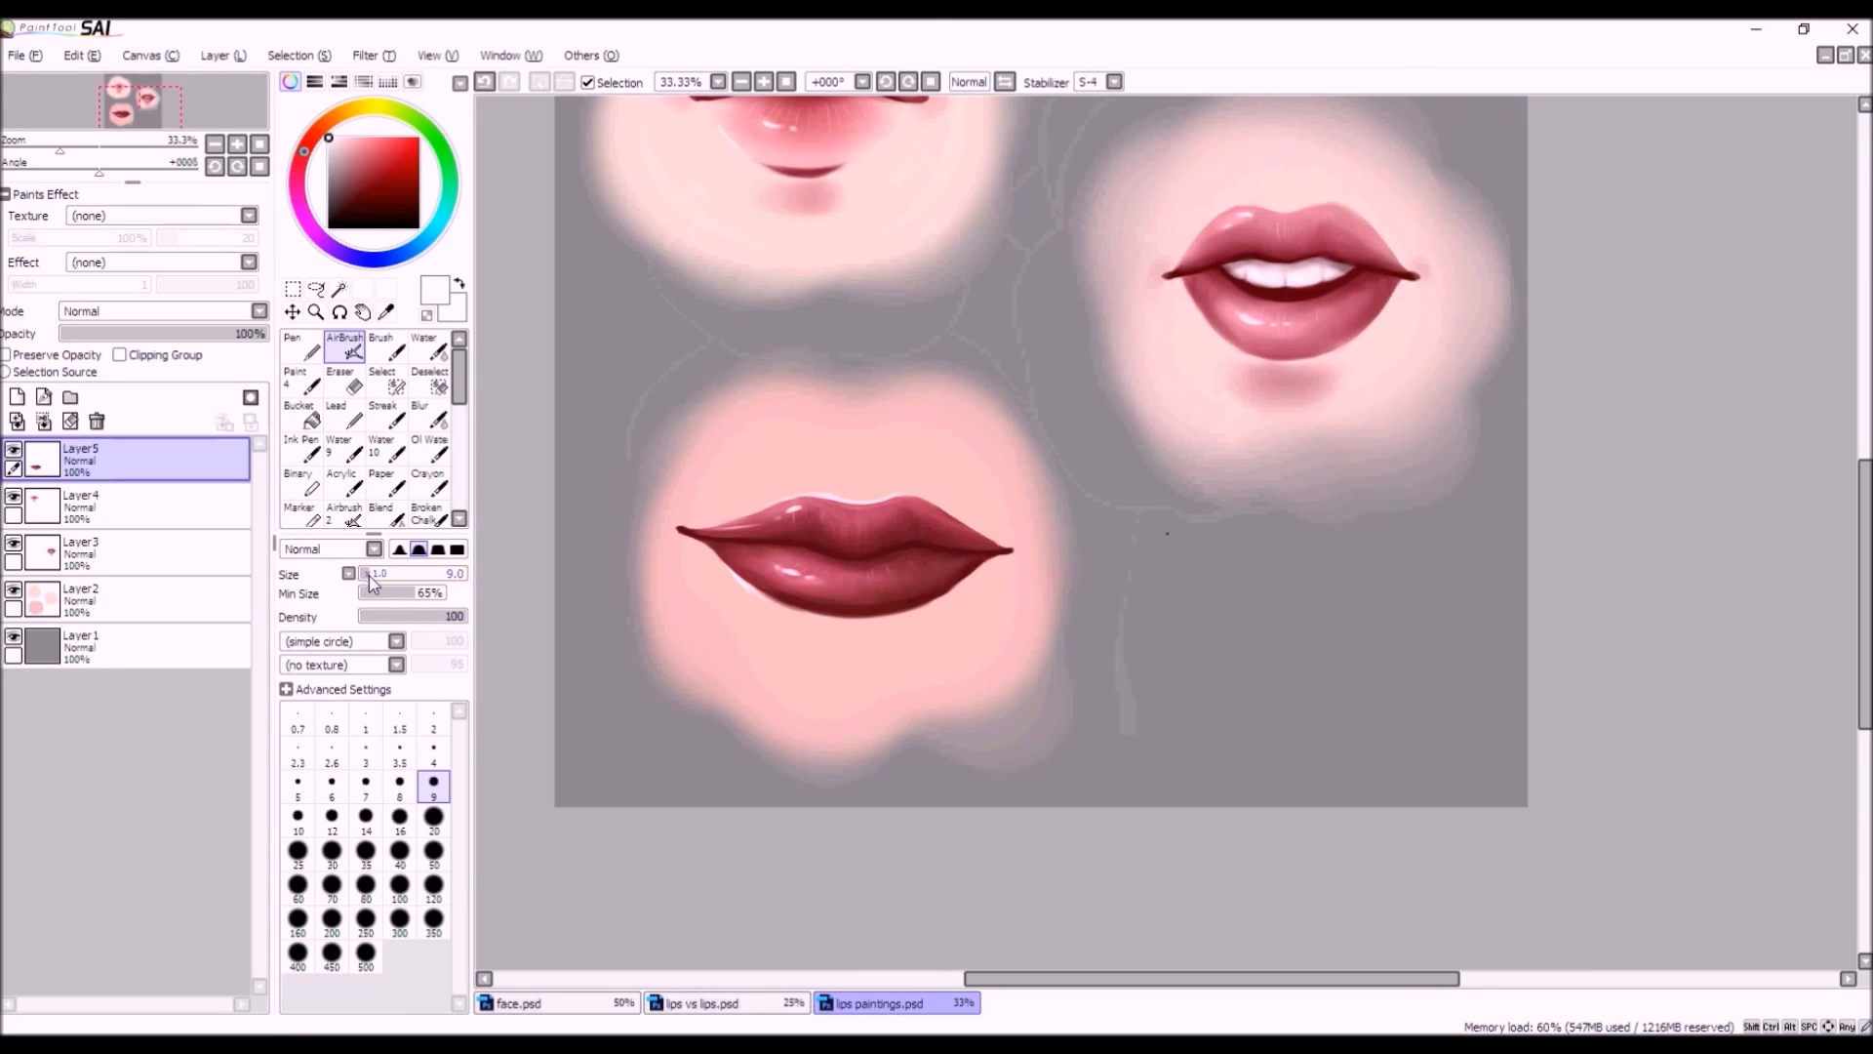
{"action": "key", "text": "bracketleft"}
{"action": "key", "text": "bracketleft"}
{"action": "key", "text": "bracketleft"}
{"action": "key", "text": "bracketleft"}
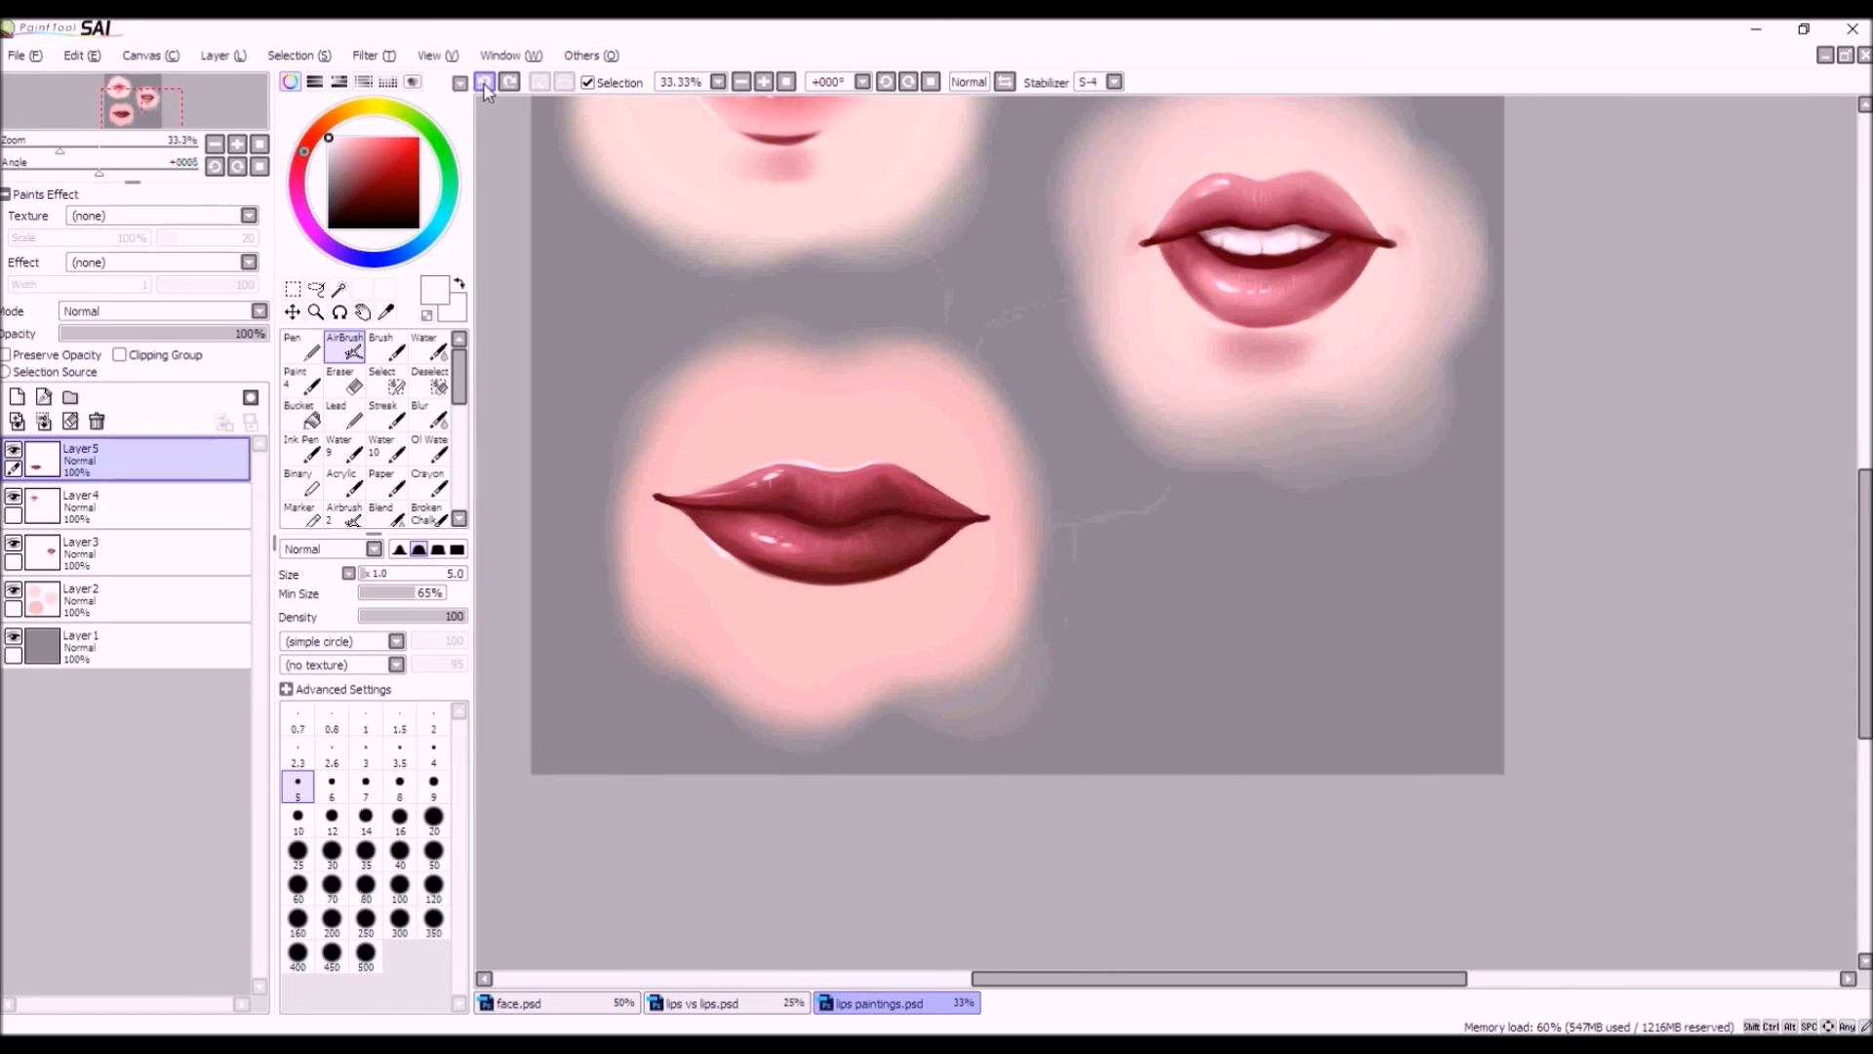
{"action": "left_click_drag", "start_coordinate": [826, 489], "coordinate": [822, 493]}
{"action": "scroll", "coordinate": [825, 525], "scroll_direction": "down", "scroll_amount": 2}
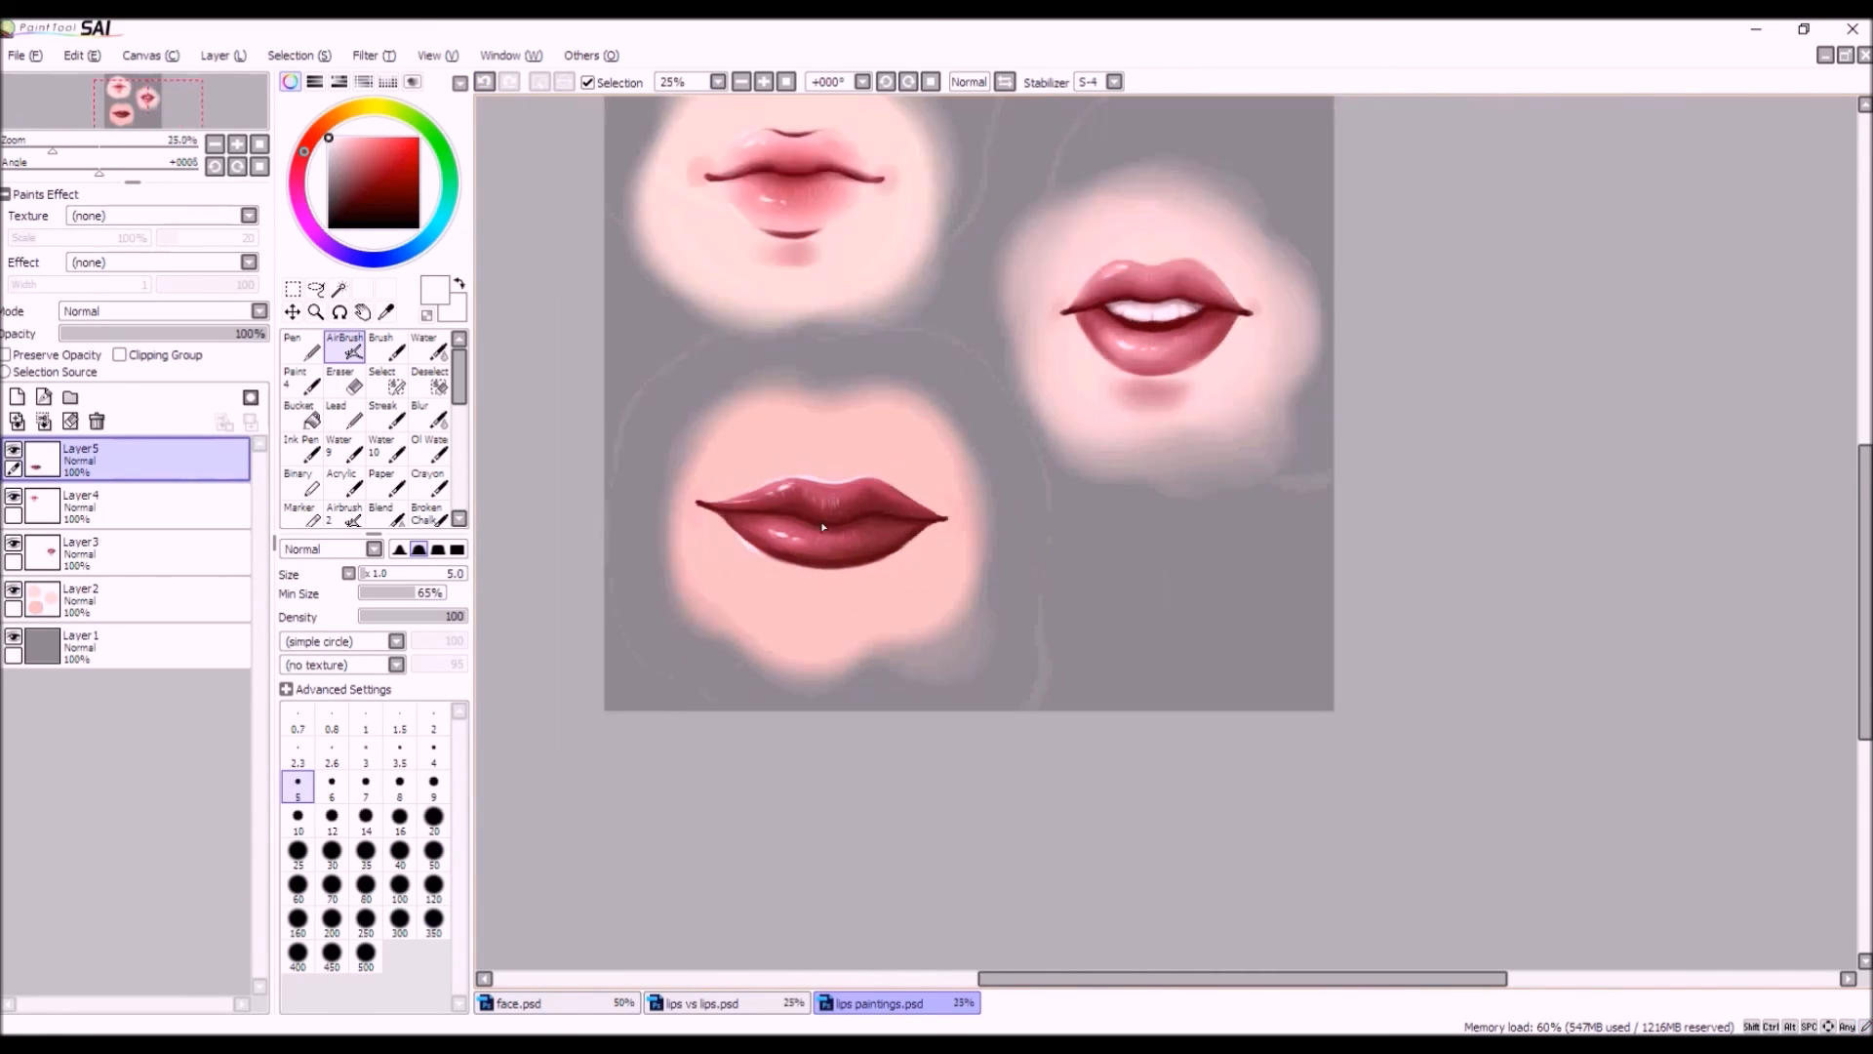
{"action": "scroll", "coordinate": [839, 582], "scroll_direction": "up", "scroll_amount": 3}
{"action": "left_click", "coordinate": [485, 84]}
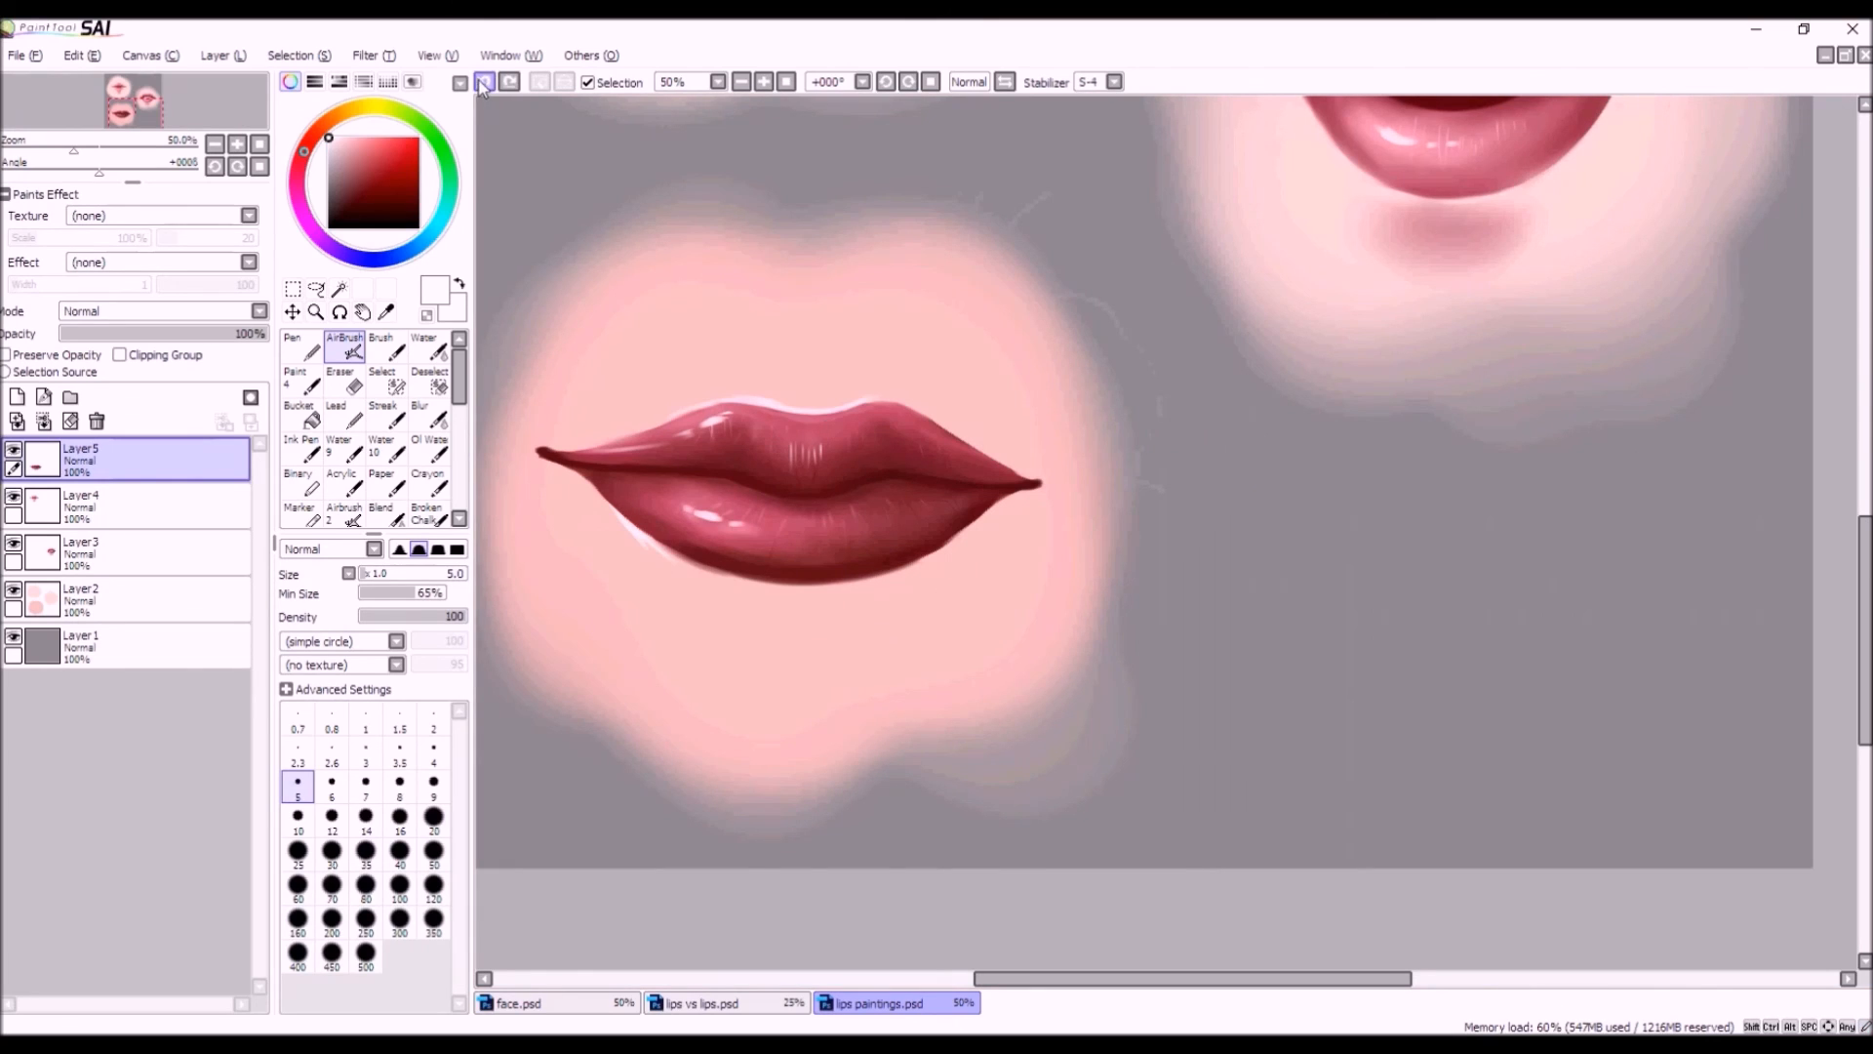
{"action": "scroll", "coordinate": [927, 711], "scroll_direction": "down", "scroll_amount": 1}
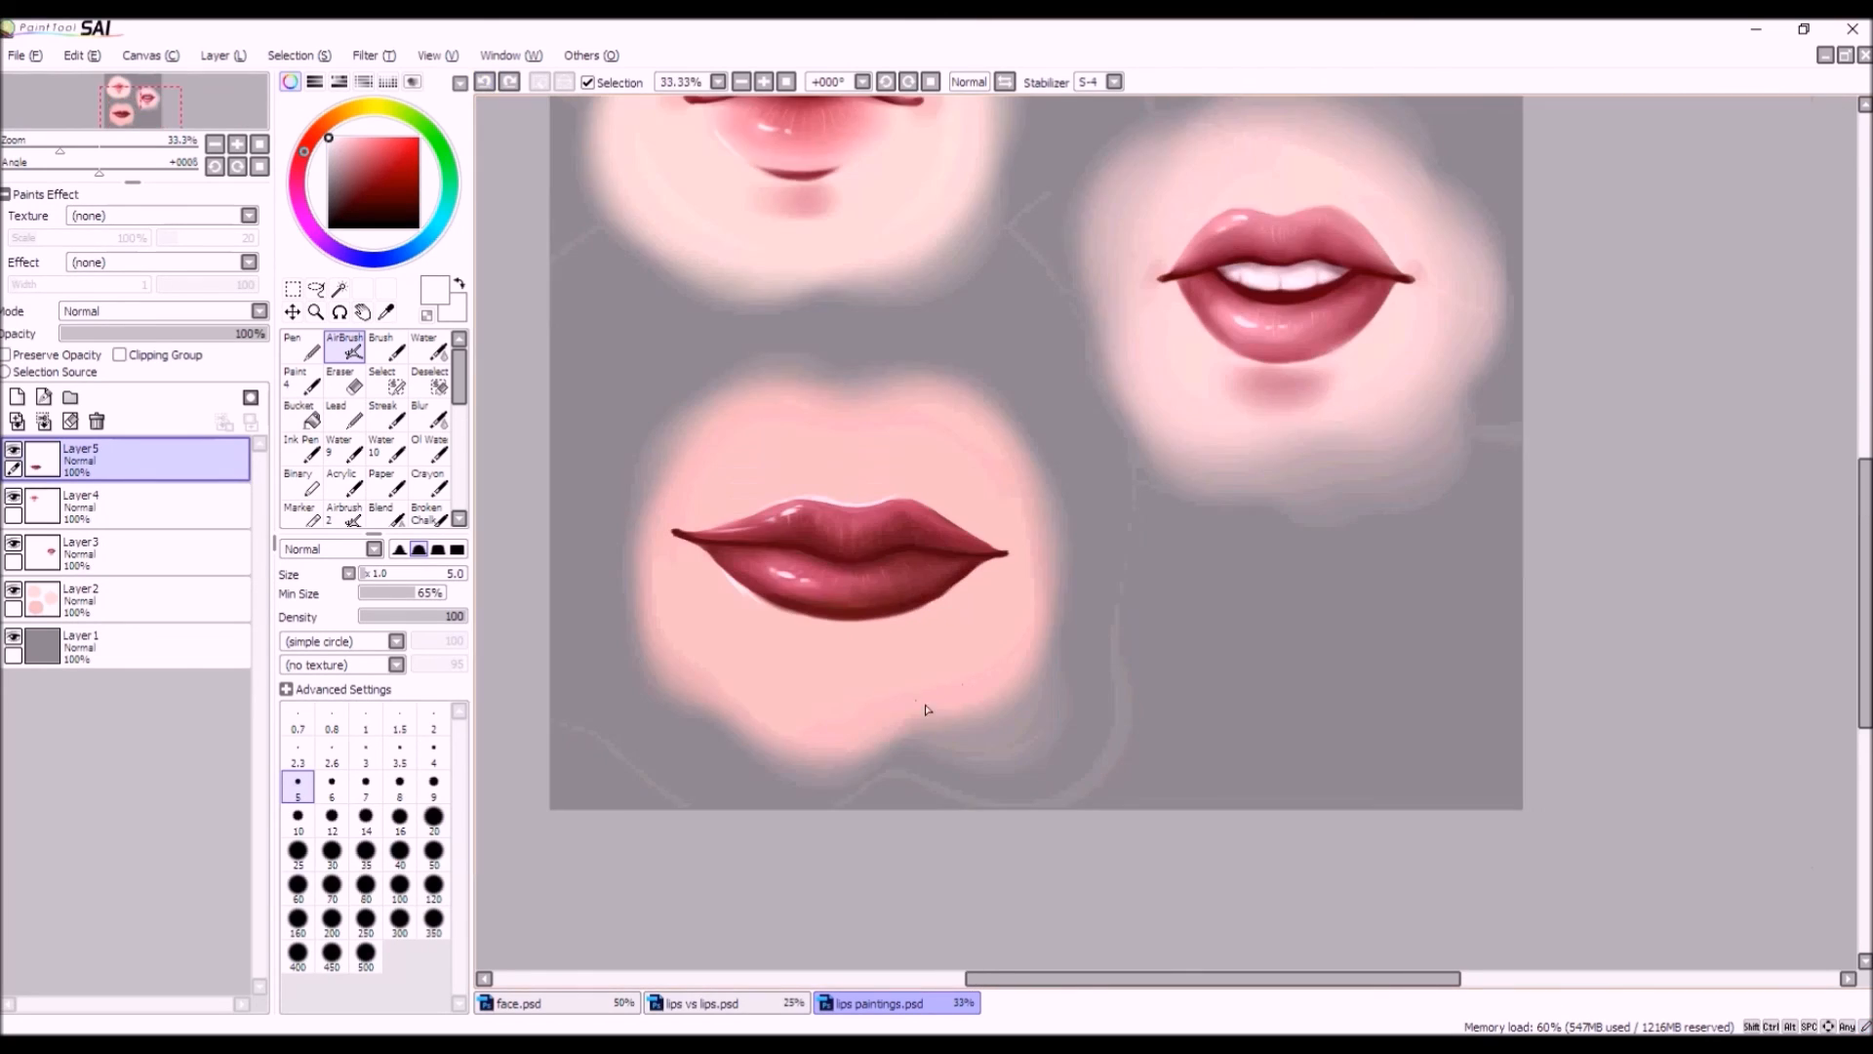
Shade the right side of the upper lip in a sampled dark red with the airbrush at size 33, undoing the first strokes.
{"action": "scroll", "coordinate": [976, 553], "scroll_direction": "up", "scroll_amount": 1}
{"action": "right_click", "coordinate": [864, 541]}
{"action": "left_click_drag", "start_coordinate": [368, 573], "coordinate": [385, 575]}
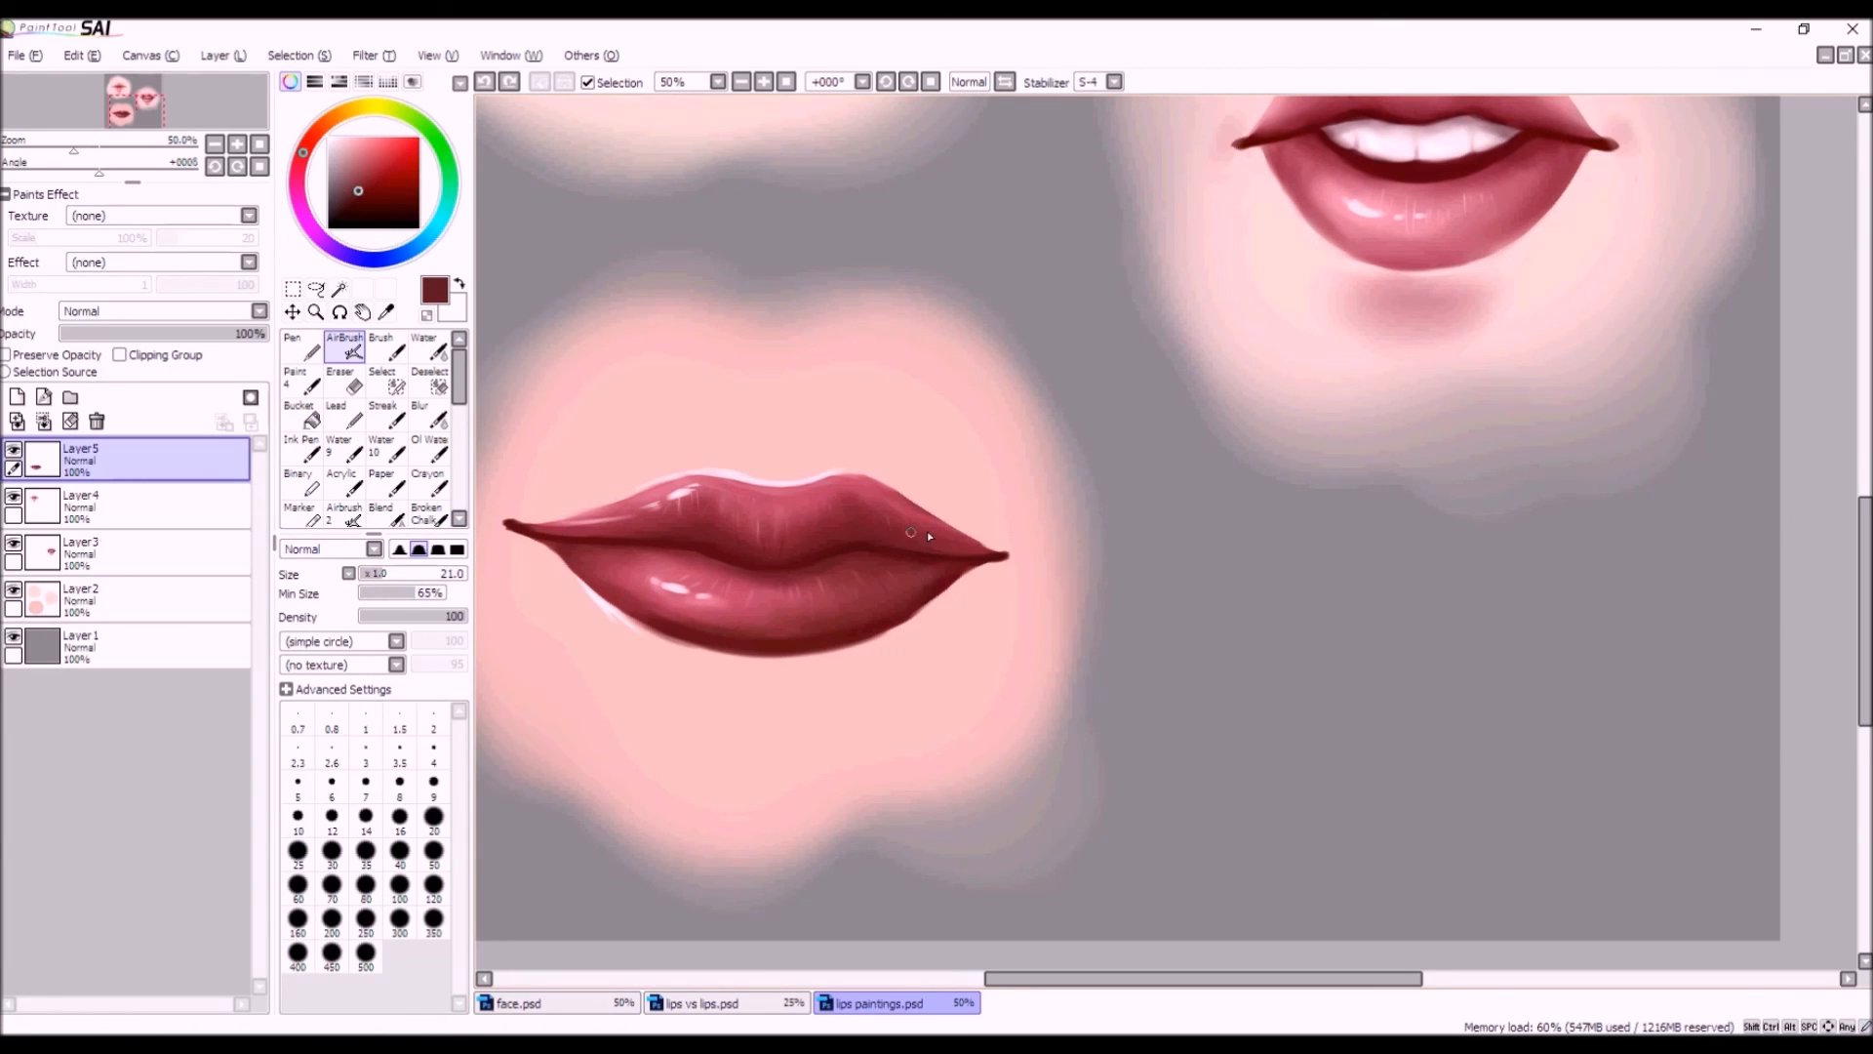
{"action": "left_click_drag", "start_coordinate": [901, 542], "coordinate": [955, 556]}
{"action": "left_click", "coordinate": [488, 82]}
{"action": "left_click_drag", "start_coordinate": [385, 573], "coordinate": [398, 574]}
{"action": "left_click_drag", "start_coordinate": [915, 546], "coordinate": [972, 559]}
{"action": "left_click", "coordinate": [485, 82]}
{"action": "scroll", "coordinate": [923, 732], "scroll_direction": "down", "scroll_amount": 2}
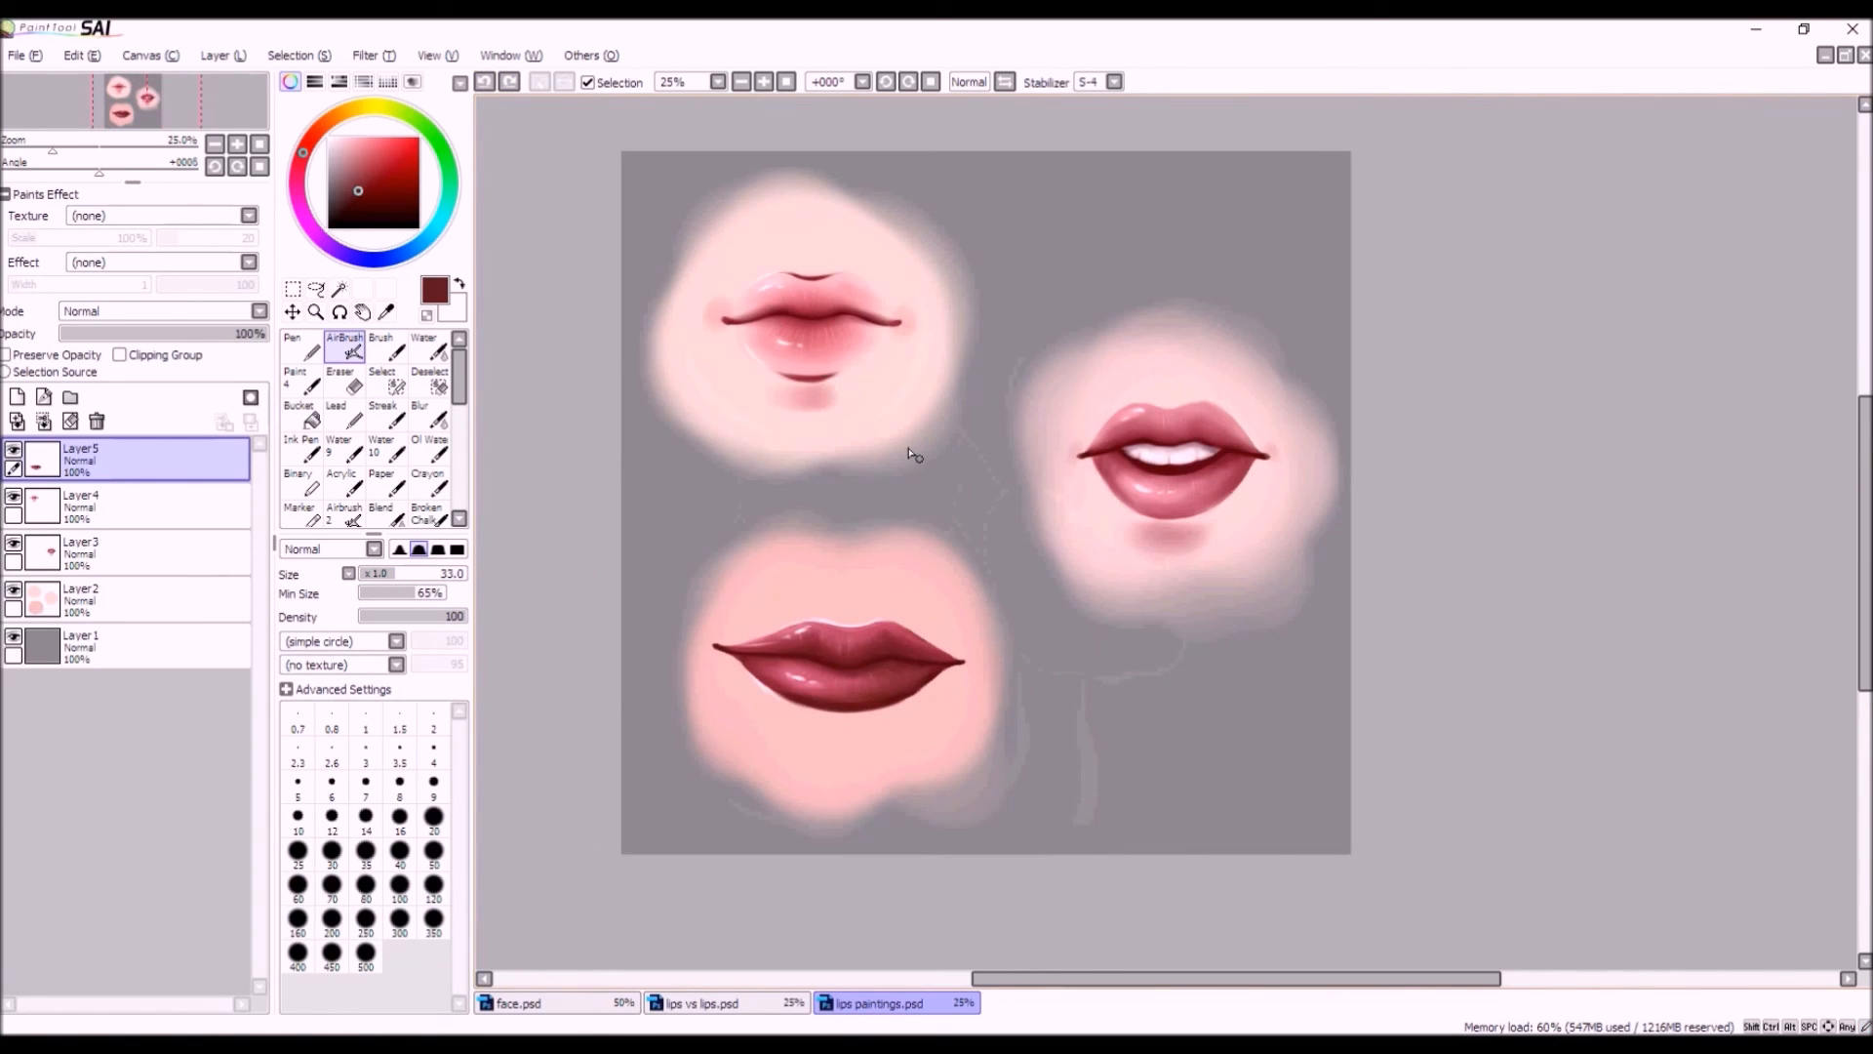
{"action": "scroll", "coordinate": [741, 711], "scroll_direction": "up", "scroll_amount": 2}
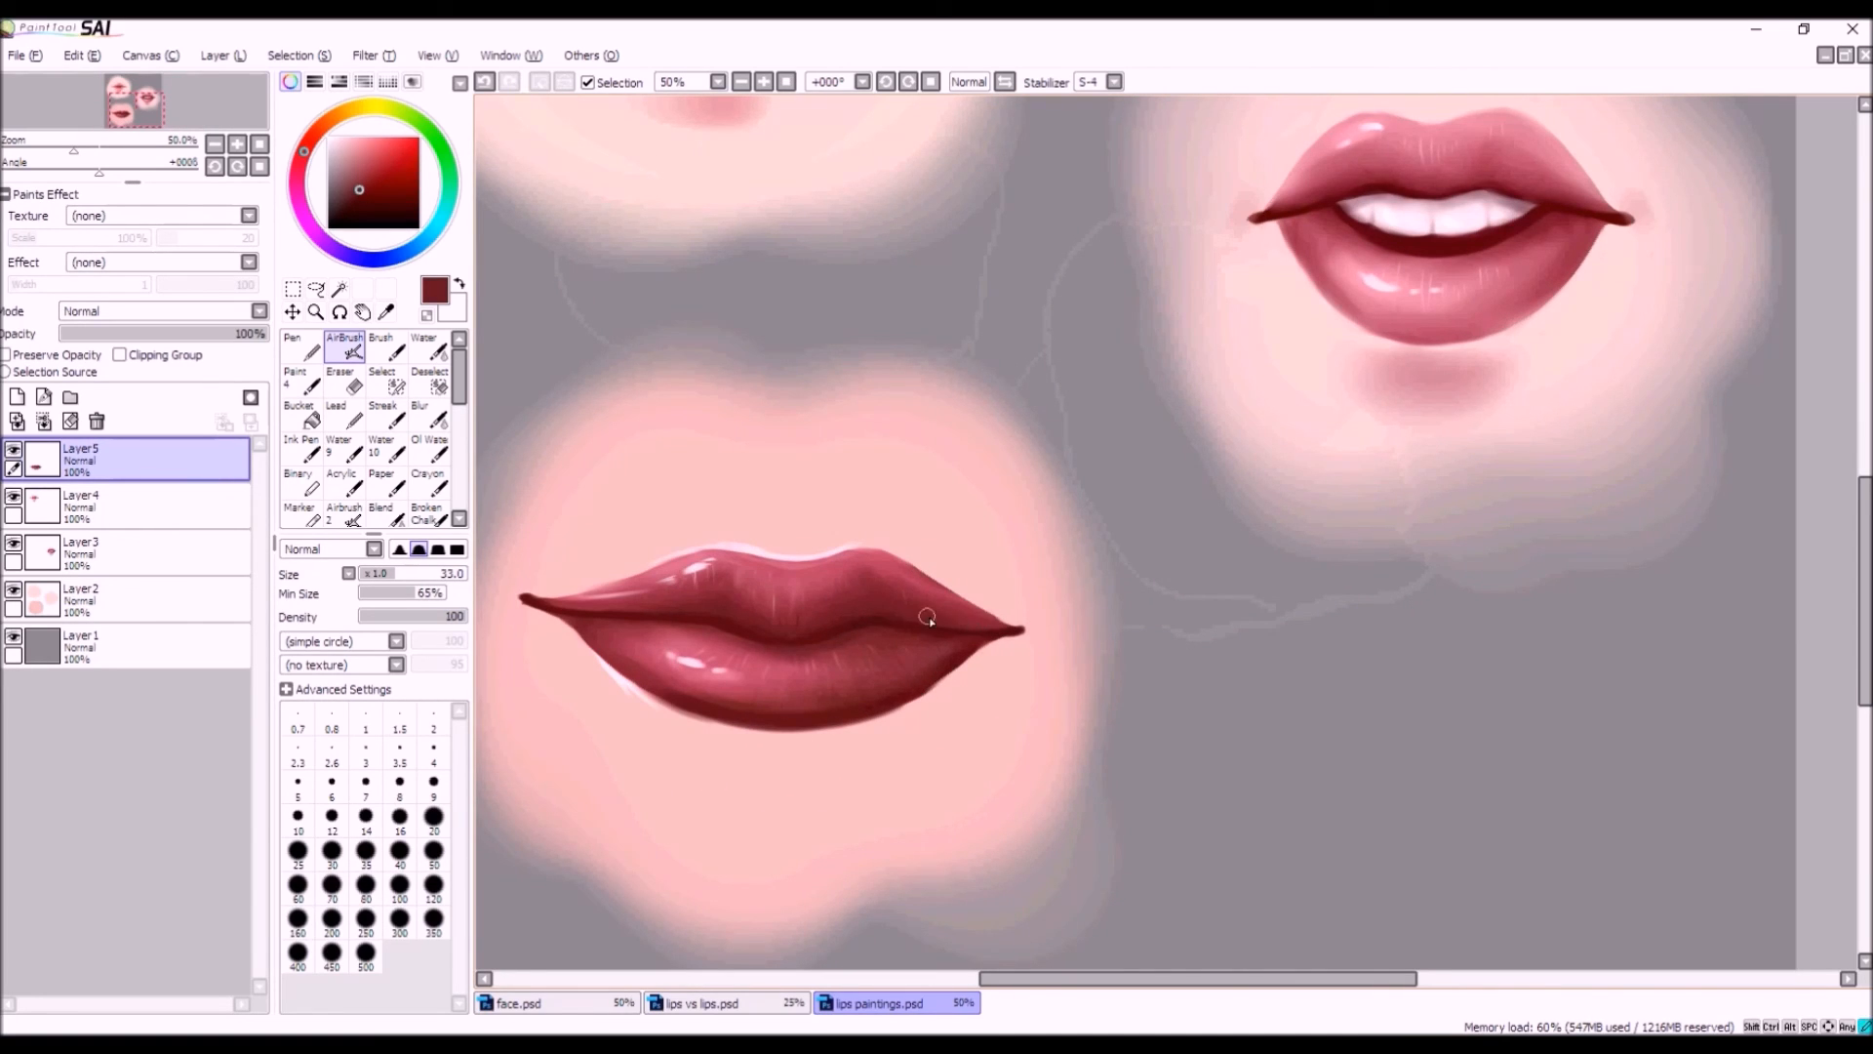
{"action": "scroll", "coordinate": [855, 758], "scroll_direction": "down", "scroll_amount": 2}
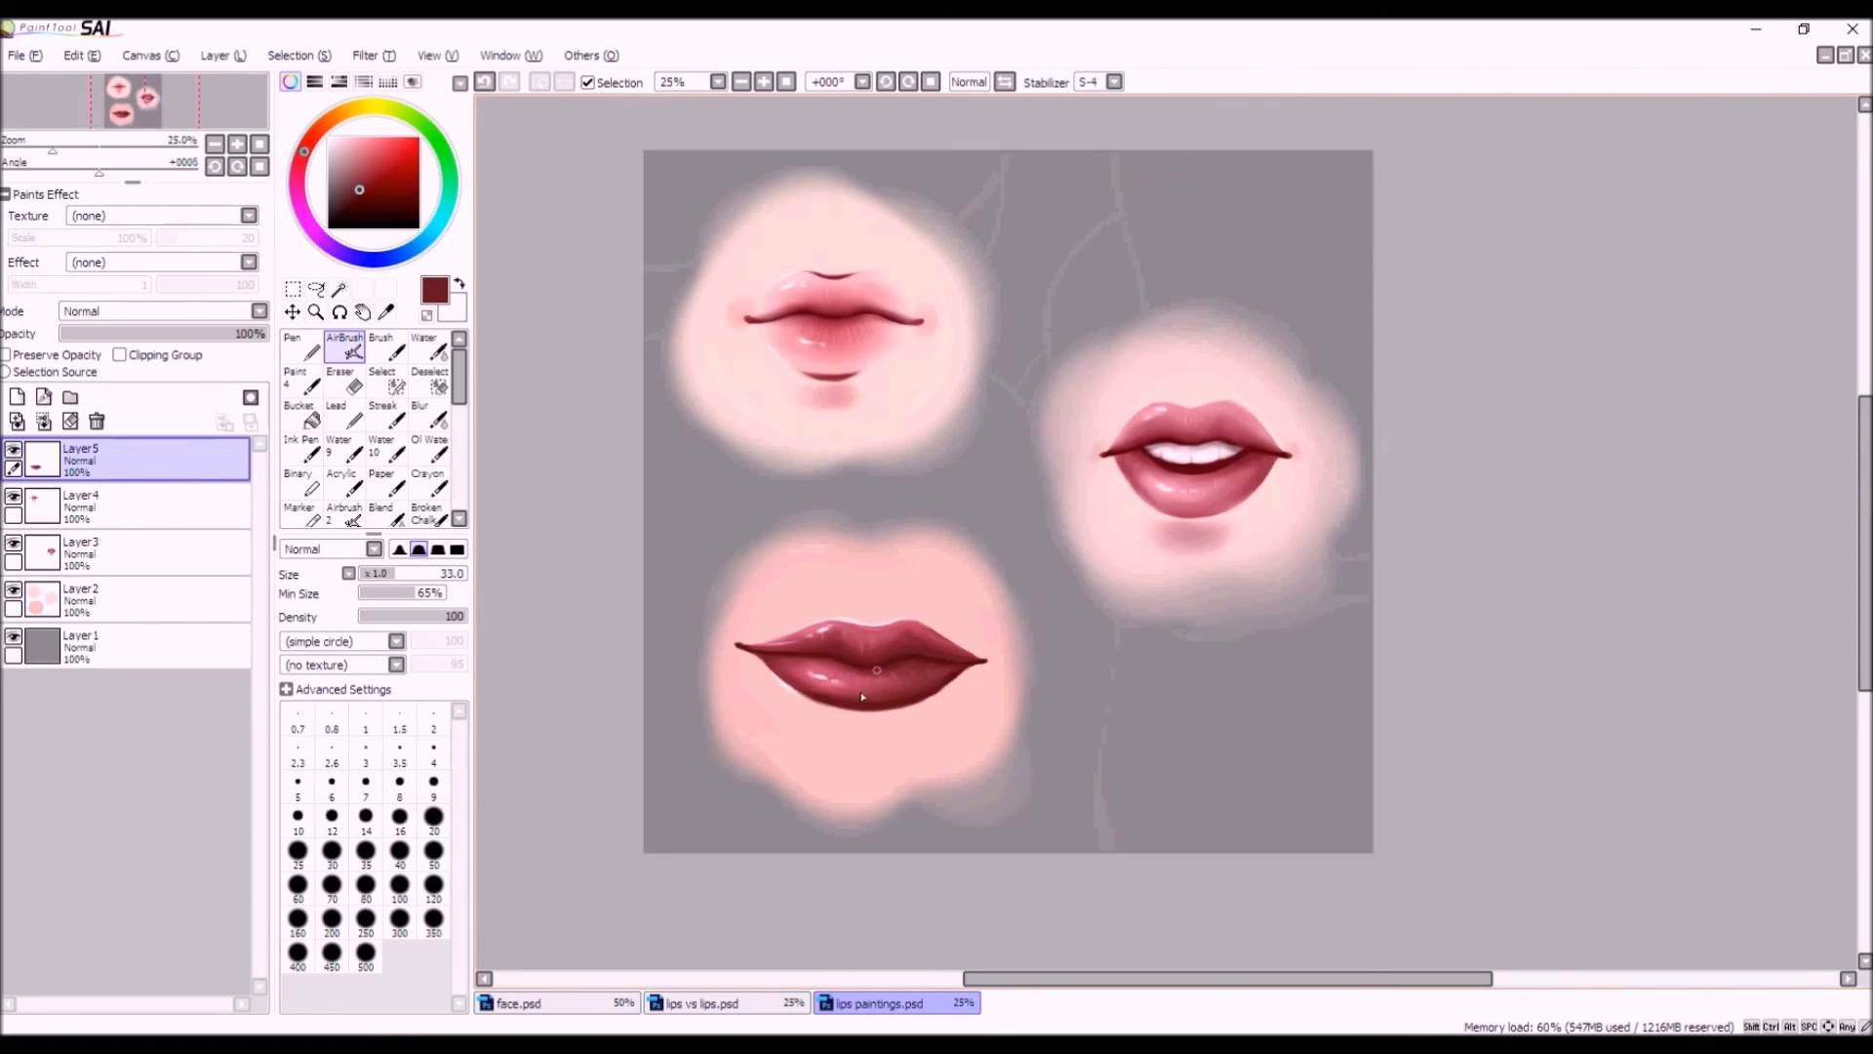
{"action": "scroll", "coordinate": [841, 531], "scroll_direction": "down", "scroll_amount": 1}
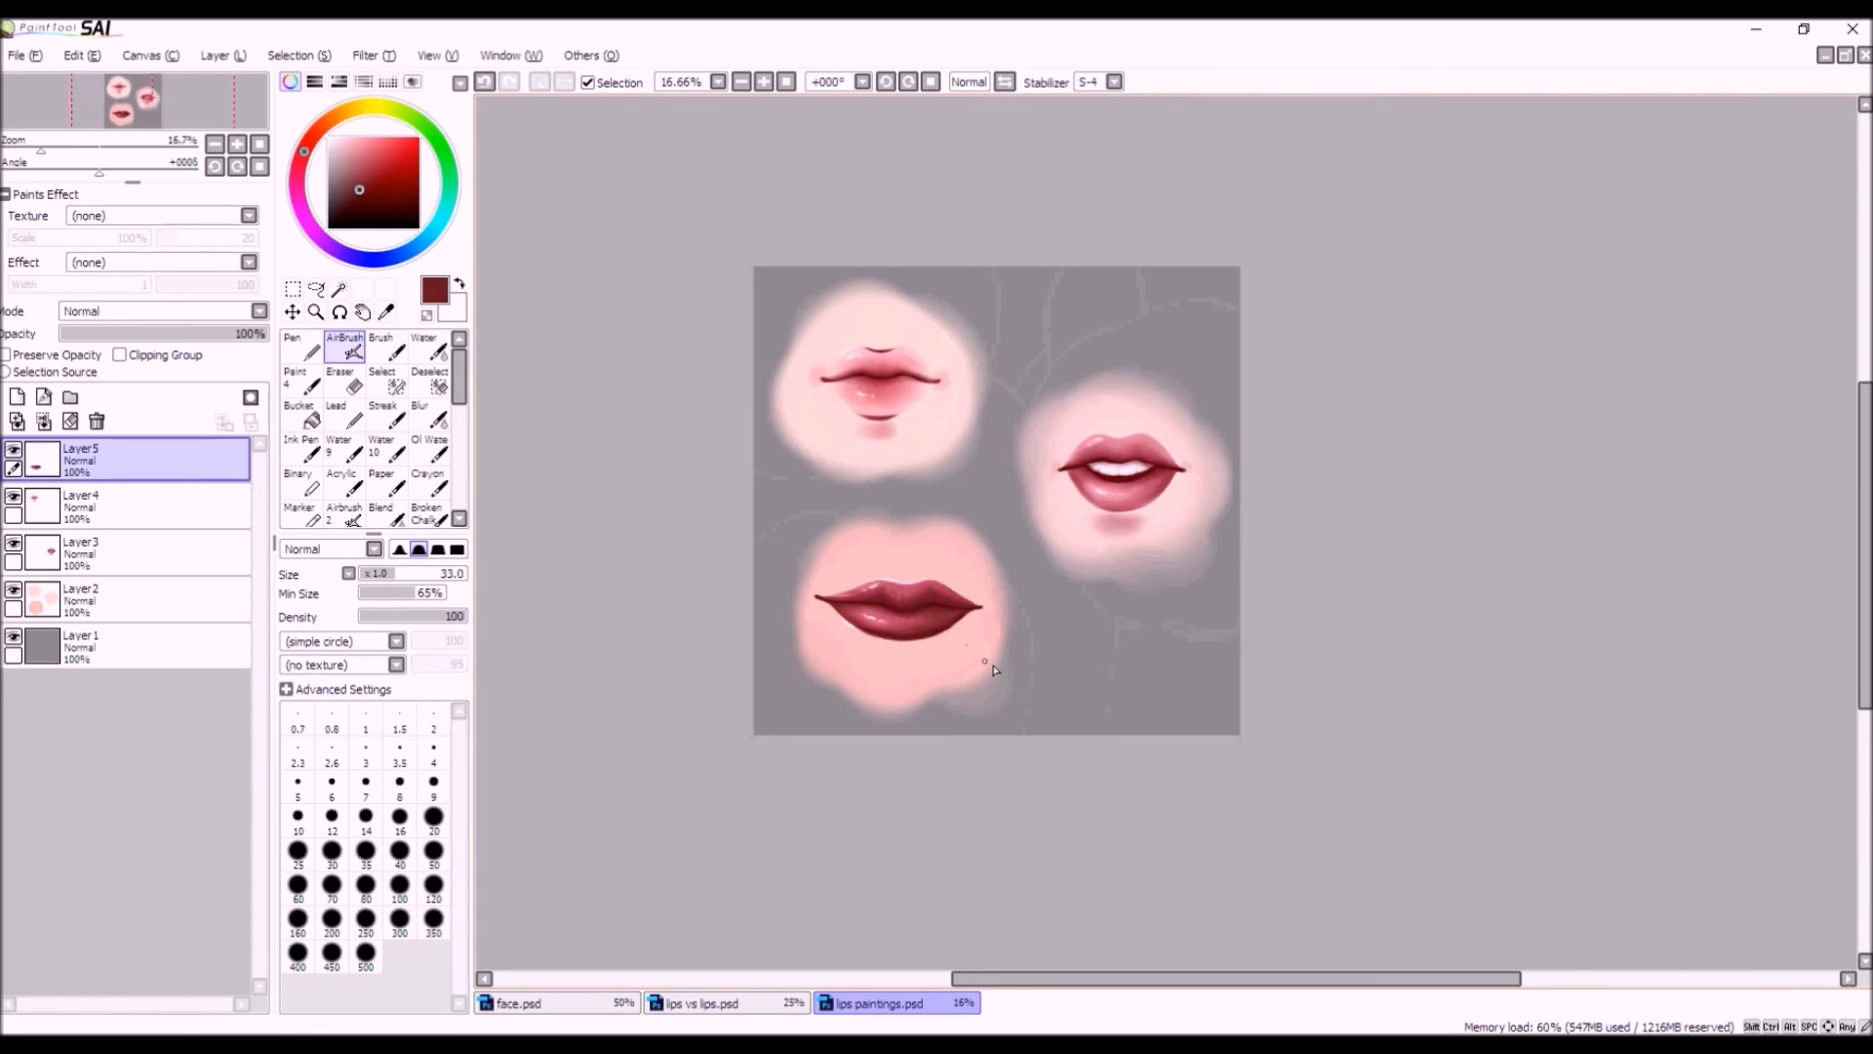
{"action": "scroll", "coordinate": [903, 683], "scroll_direction": "up", "scroll_amount": 1}
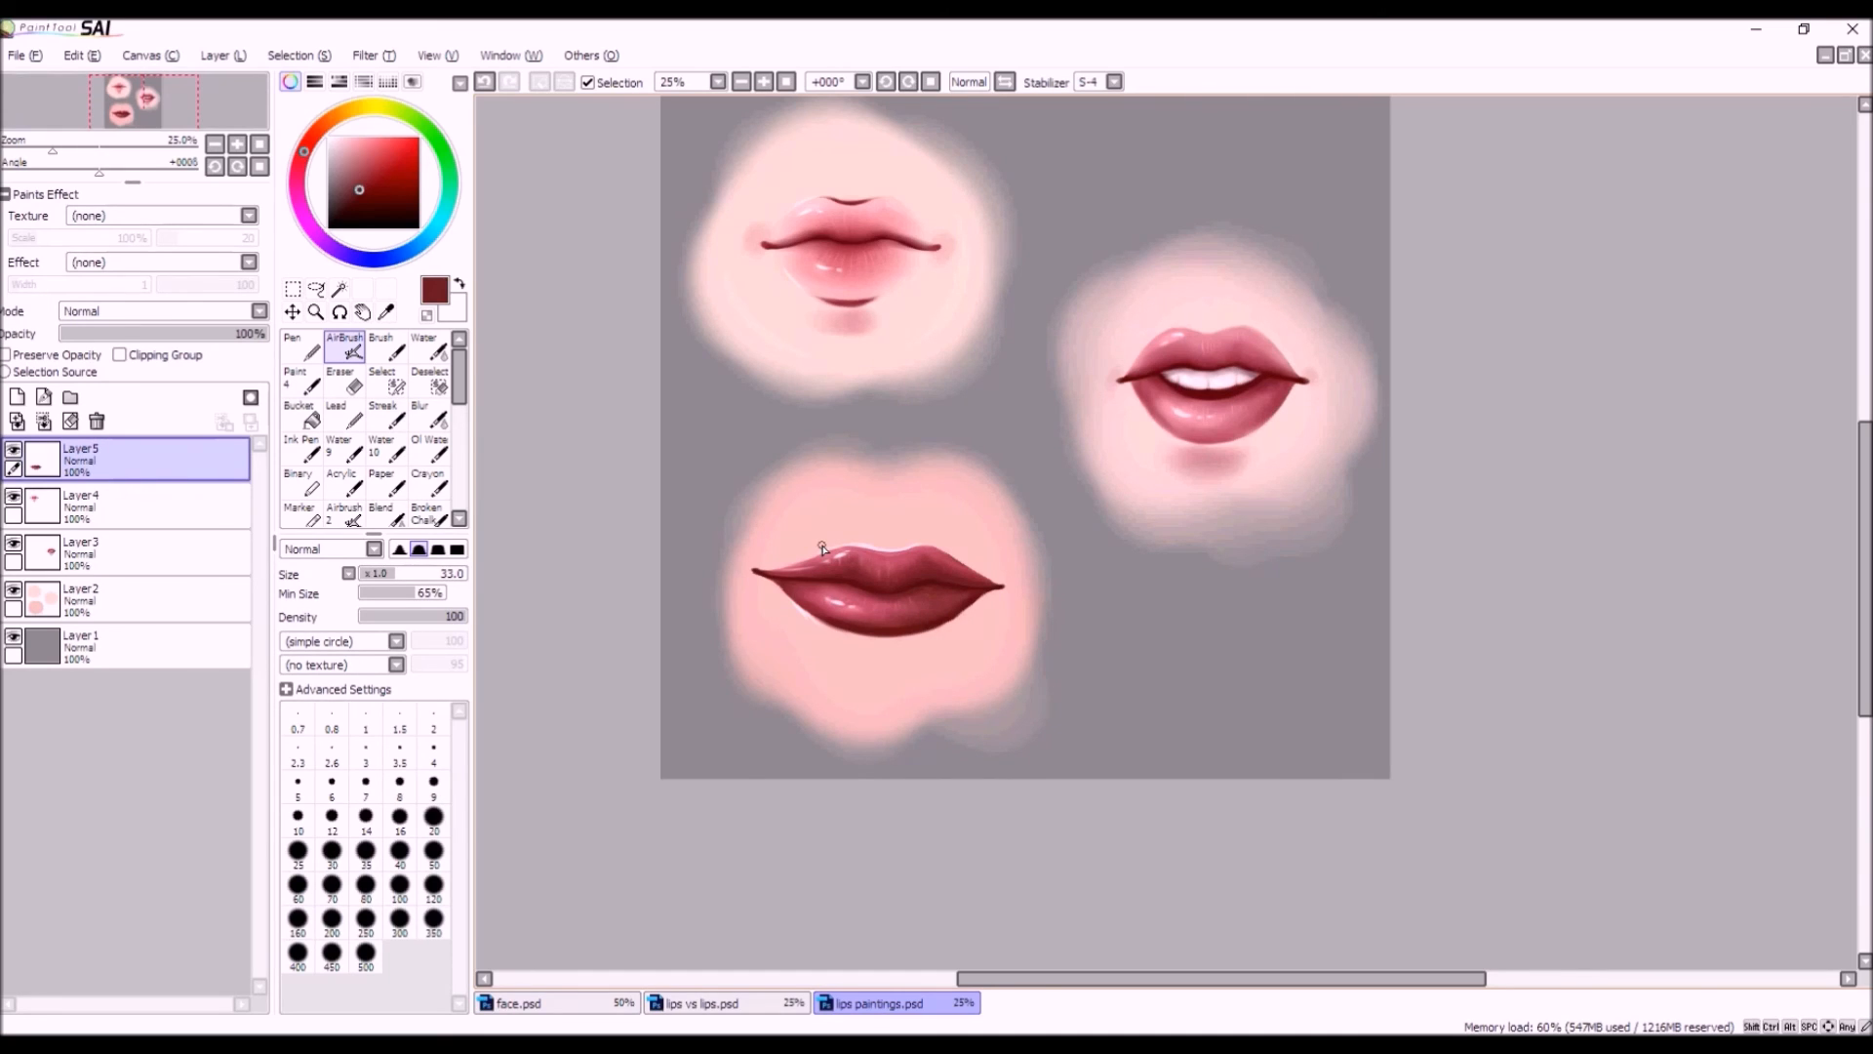
Mix a muted rose and try airbrushing a shadow beneath the lower lip at size 100, undoing the stroke.
{"action": "left_click_drag", "start_coordinate": [354, 202], "coordinate": [347, 175]}
{"action": "left_click", "coordinate": [805, 484], "text": "alt"}
{"action": "left_click_drag", "start_coordinate": [349, 142], "coordinate": [358, 156]}
{"action": "left_click_drag", "start_coordinate": [421, 583], "coordinate": [466, 575]}
{"action": "left_click_drag", "start_coordinate": [915, 642], "coordinate": [837, 648]}
{"action": "left_click", "coordinate": [480, 82]}
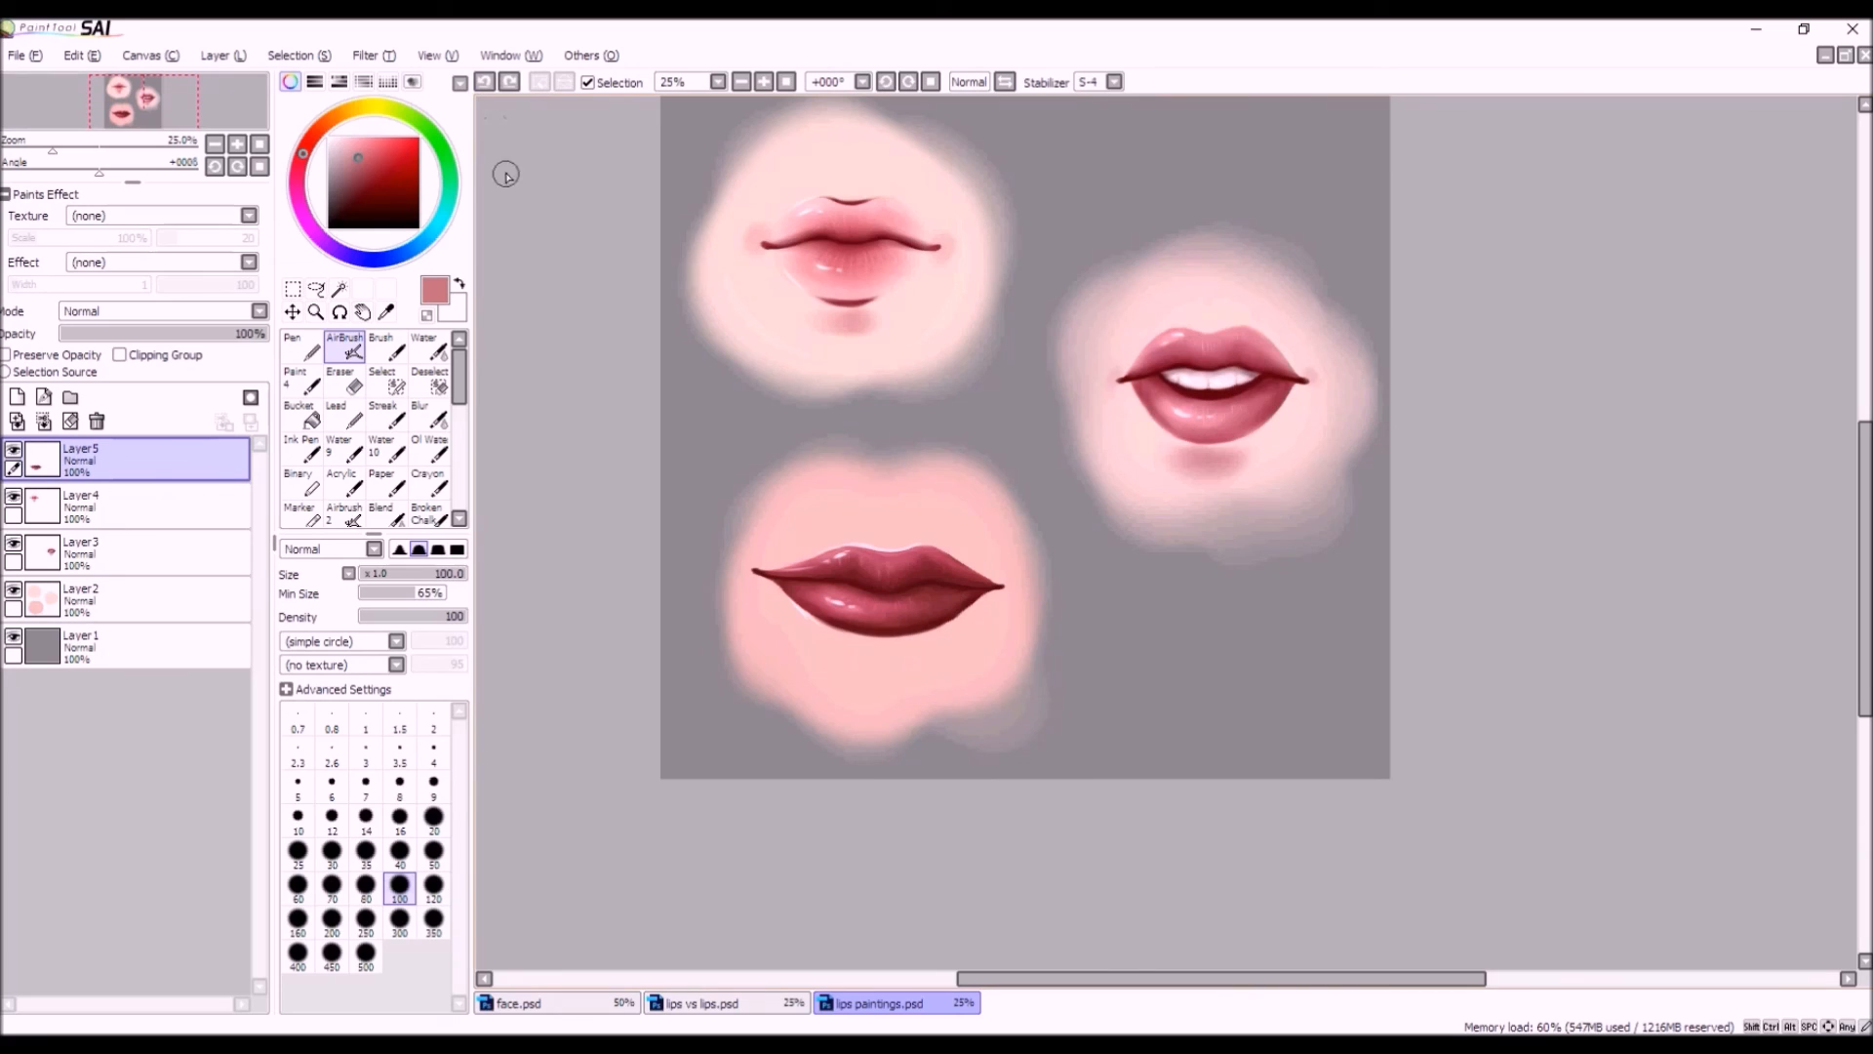
Airbrush a soft muted rose shadow beneath the lower lip at size 120 and density 85, undoing the first attempts.
{"action": "left_click", "coordinate": [365, 920]}
{"action": "left_click", "coordinate": [451, 616]}
{"action": "left_click", "coordinate": [434, 886]}
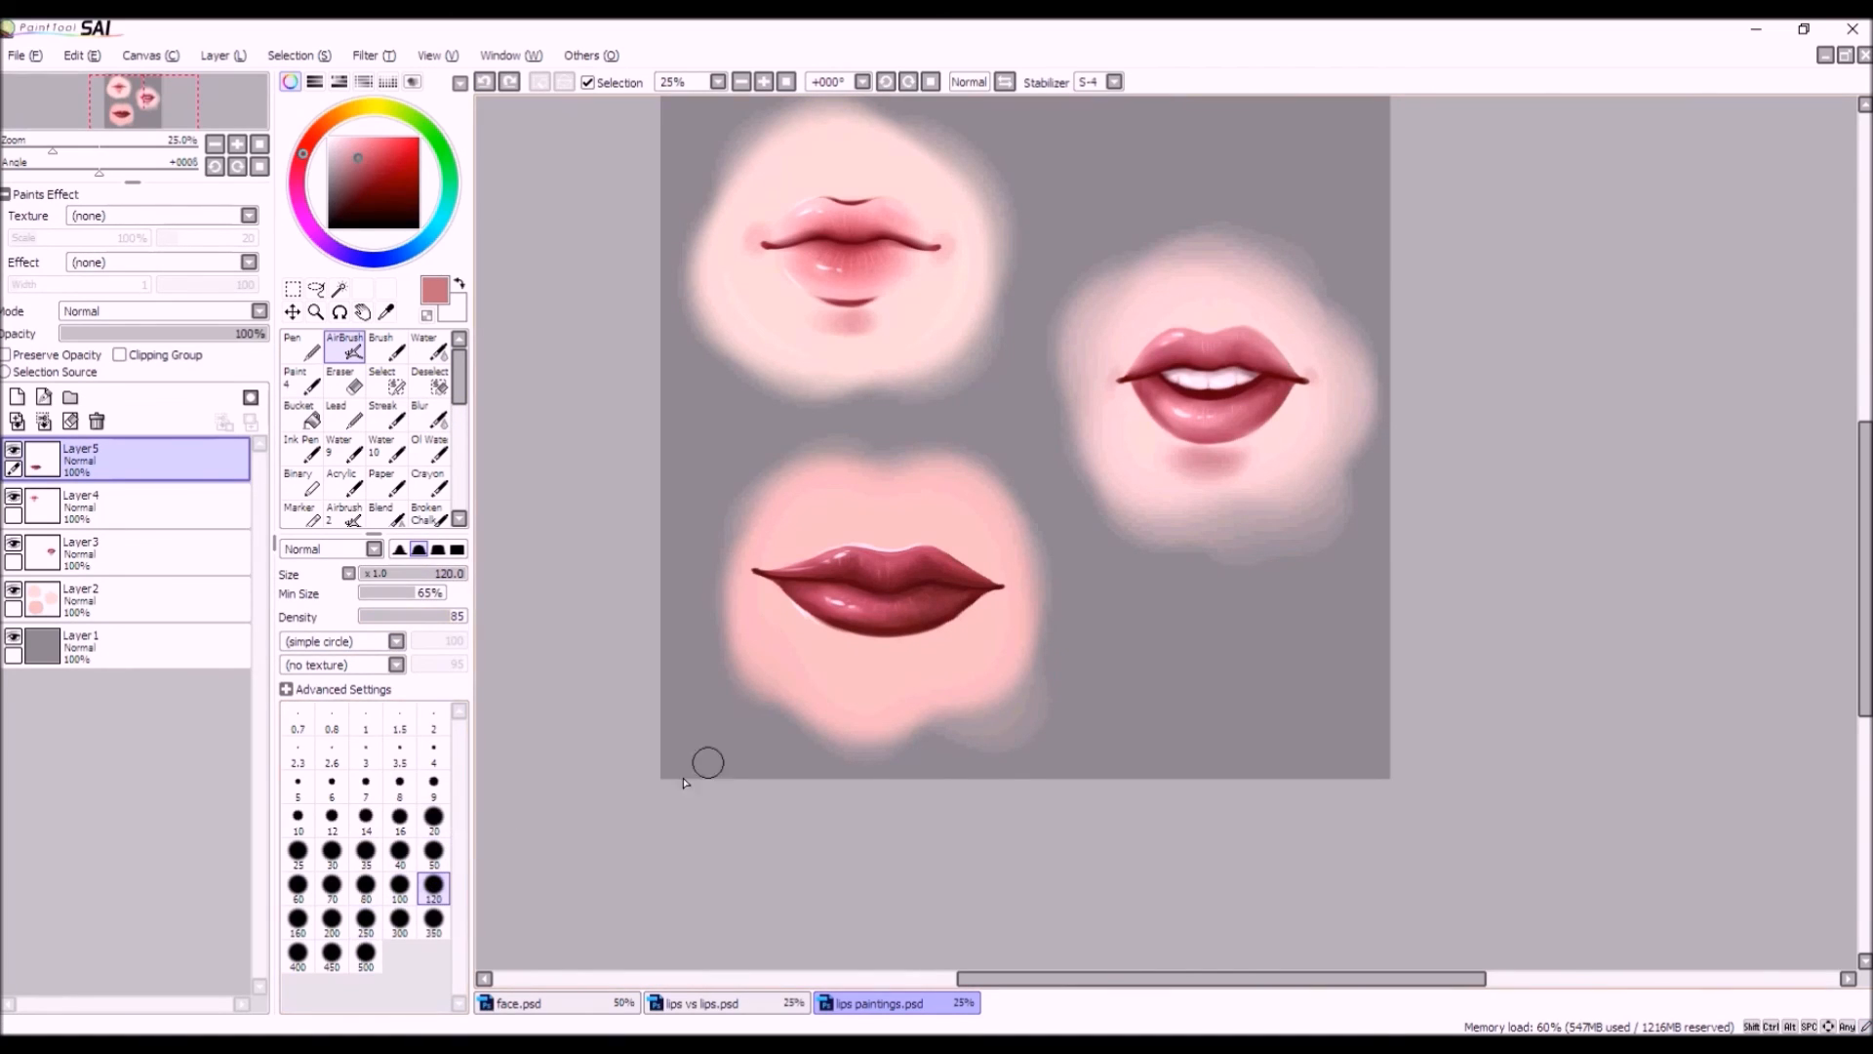
{"action": "mouse_move", "coordinate": [927, 660]}
{"action": "left_mouse_down"}
{"action": "mouse_move", "coordinate": [889, 646]}
{"action": "mouse_move", "coordinate": [880, 585]}
{"action": "mouse_move", "coordinate": [915, 641]}
{"action": "mouse_move", "coordinate": [872, 646]}
{"action": "mouse_move", "coordinate": [920, 653]}
{"action": "mouse_move", "coordinate": [819, 646]}
{"action": "mouse_move", "coordinate": [920, 651]}
{"action": "left_mouse_up"}
{"action": "left_click", "coordinate": [485, 82]}
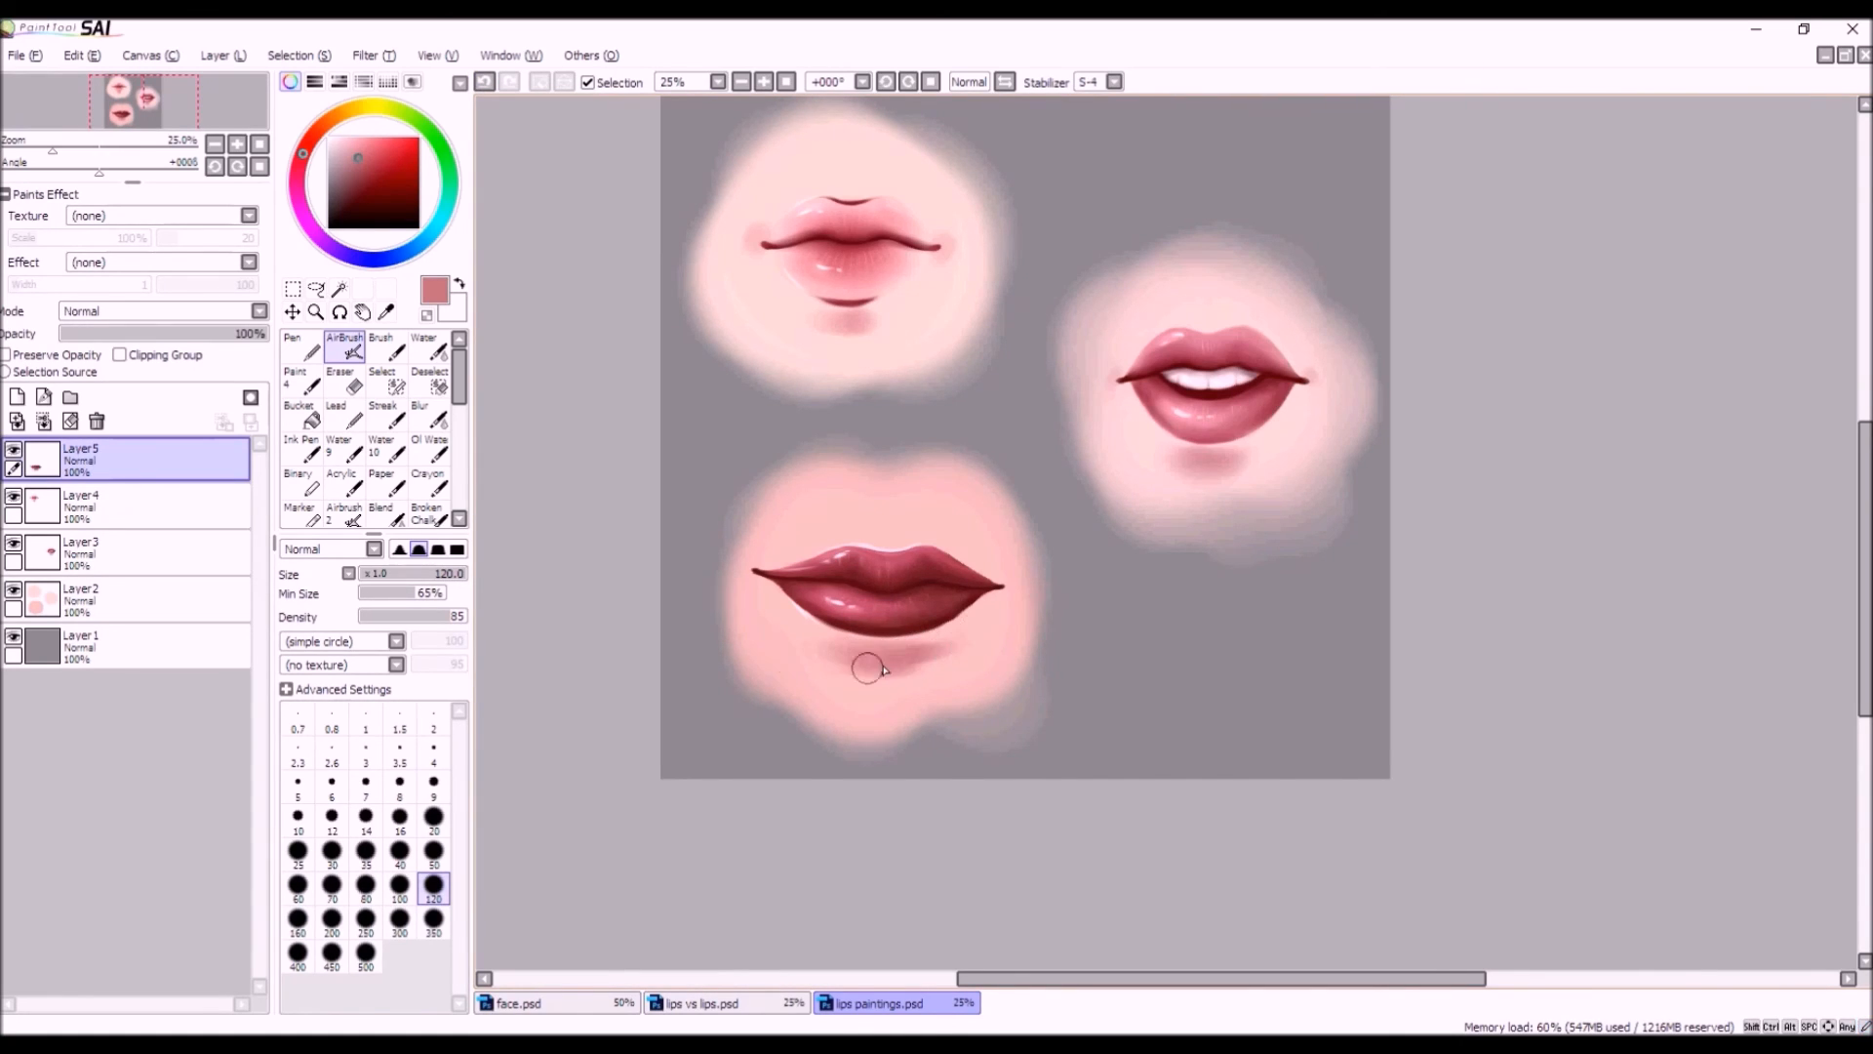
{"action": "left_click", "coordinate": [486, 83]}
{"action": "left_click", "coordinate": [485, 83]}
{"action": "left_click", "coordinate": [486, 83]}
{"action": "left_click_drag", "start_coordinate": [933, 648], "coordinate": [846, 665]}
{"action": "scroll", "coordinate": [669, 368], "scroll_direction": "down", "scroll_amount": 1}
{"action": "scroll", "coordinate": [669, 368], "scroll_direction": "up", "scroll_amount": 2}
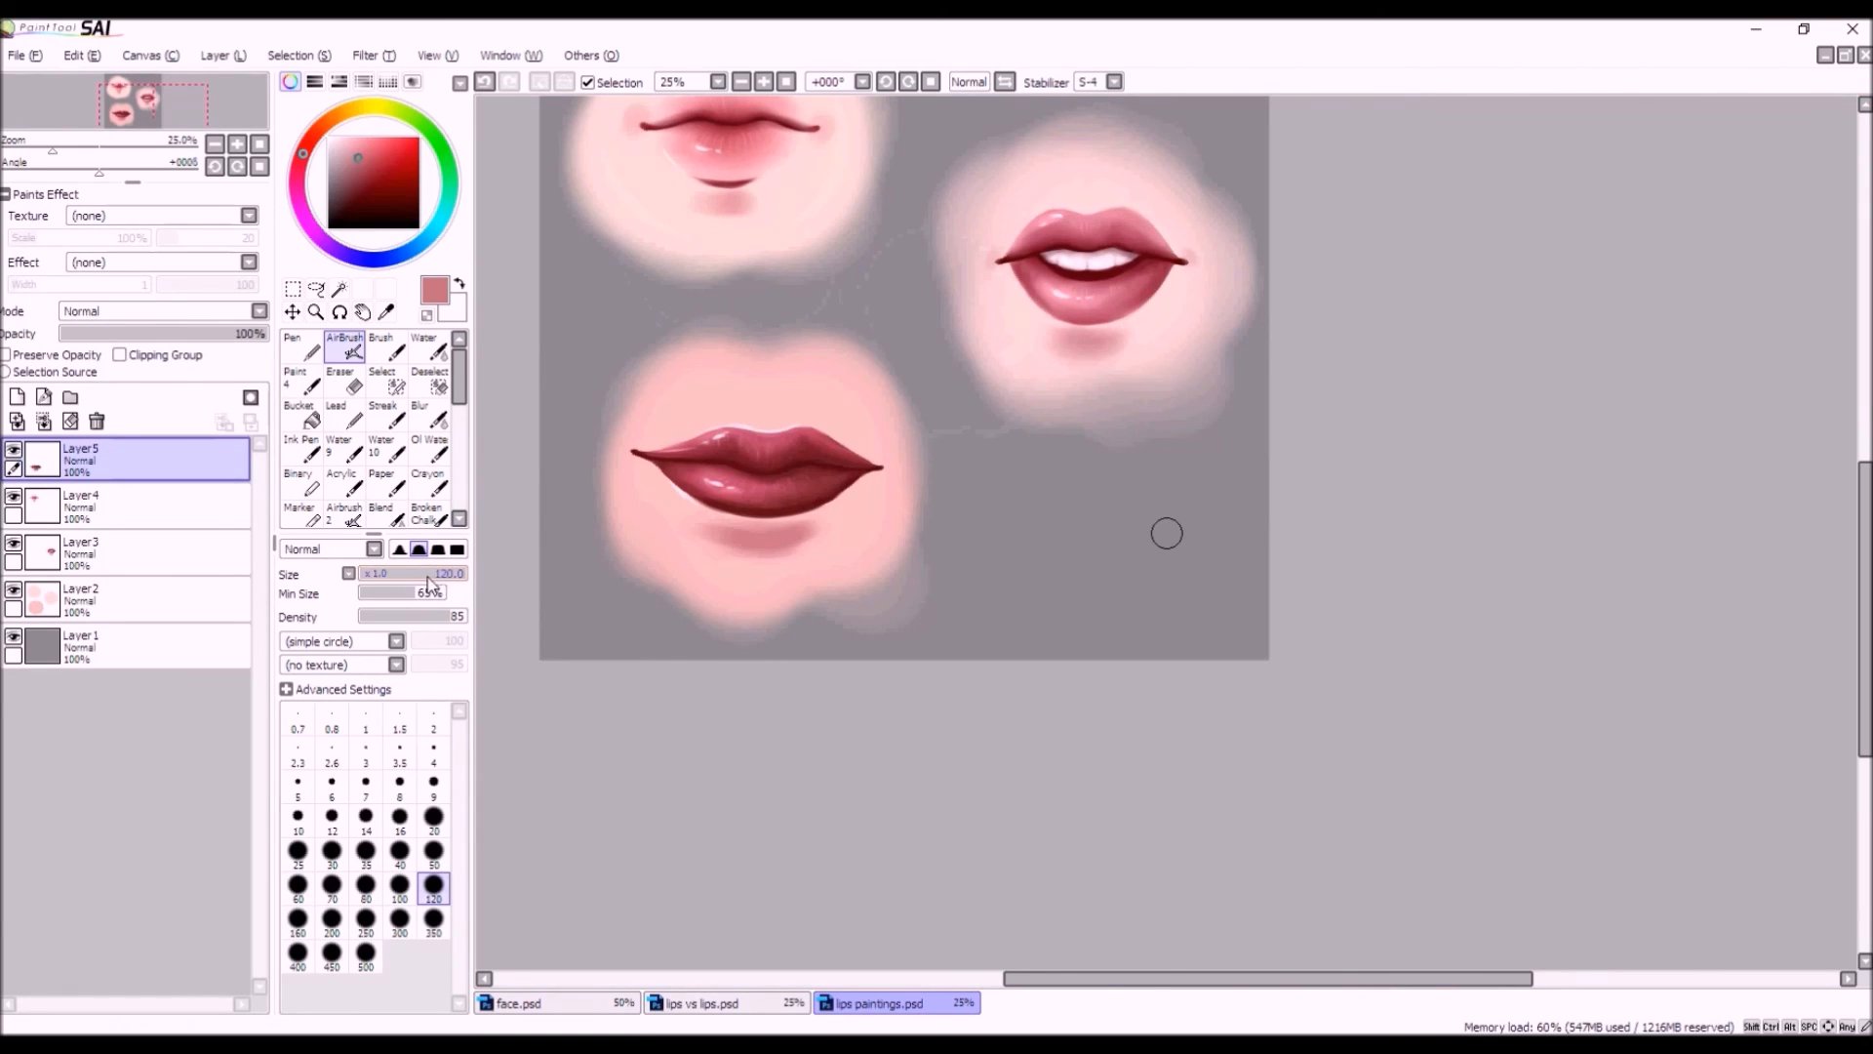
Try a short dark red stroke at the left mouth corner with the airbrush at size 5, and undo it.
{"action": "left_click_drag", "start_coordinate": [427, 573], "coordinate": [364, 575]}
{"action": "left_click", "coordinate": [351, 194]}
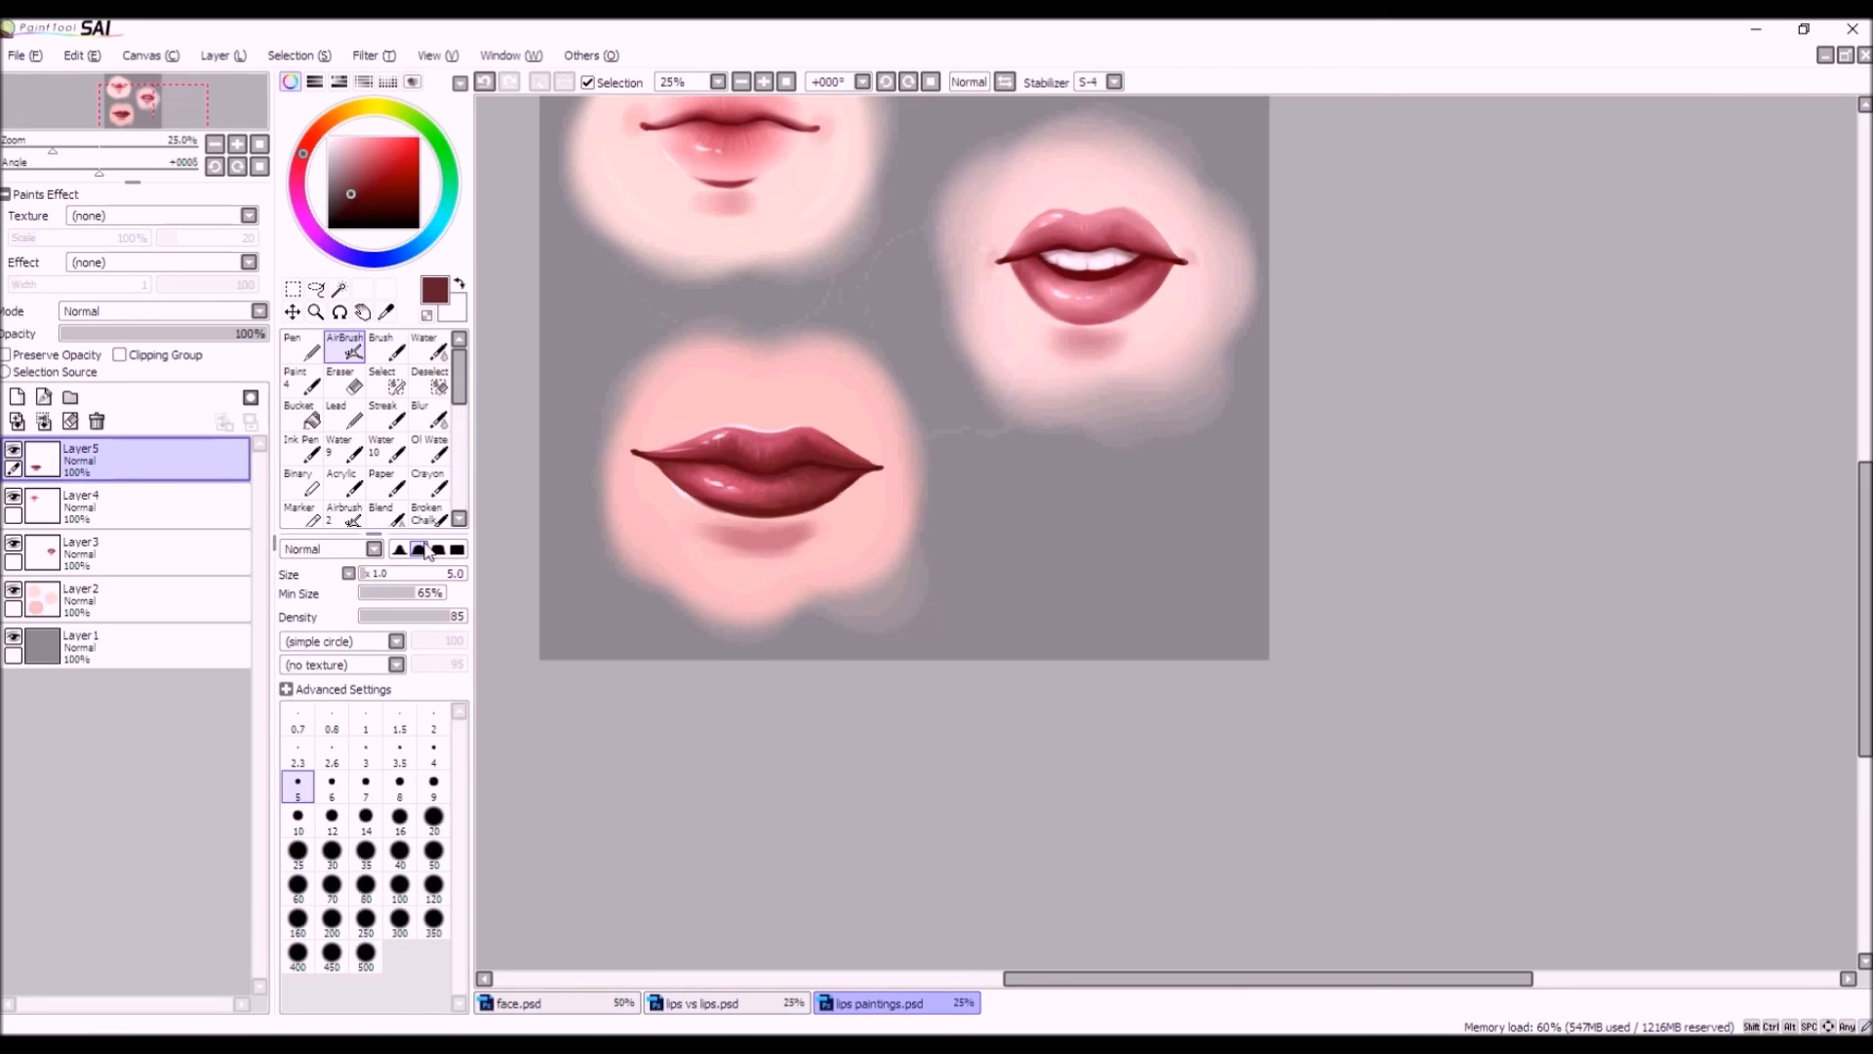
{"action": "scroll", "coordinate": [634, 449], "scroll_direction": "up", "scroll_amount": 1}
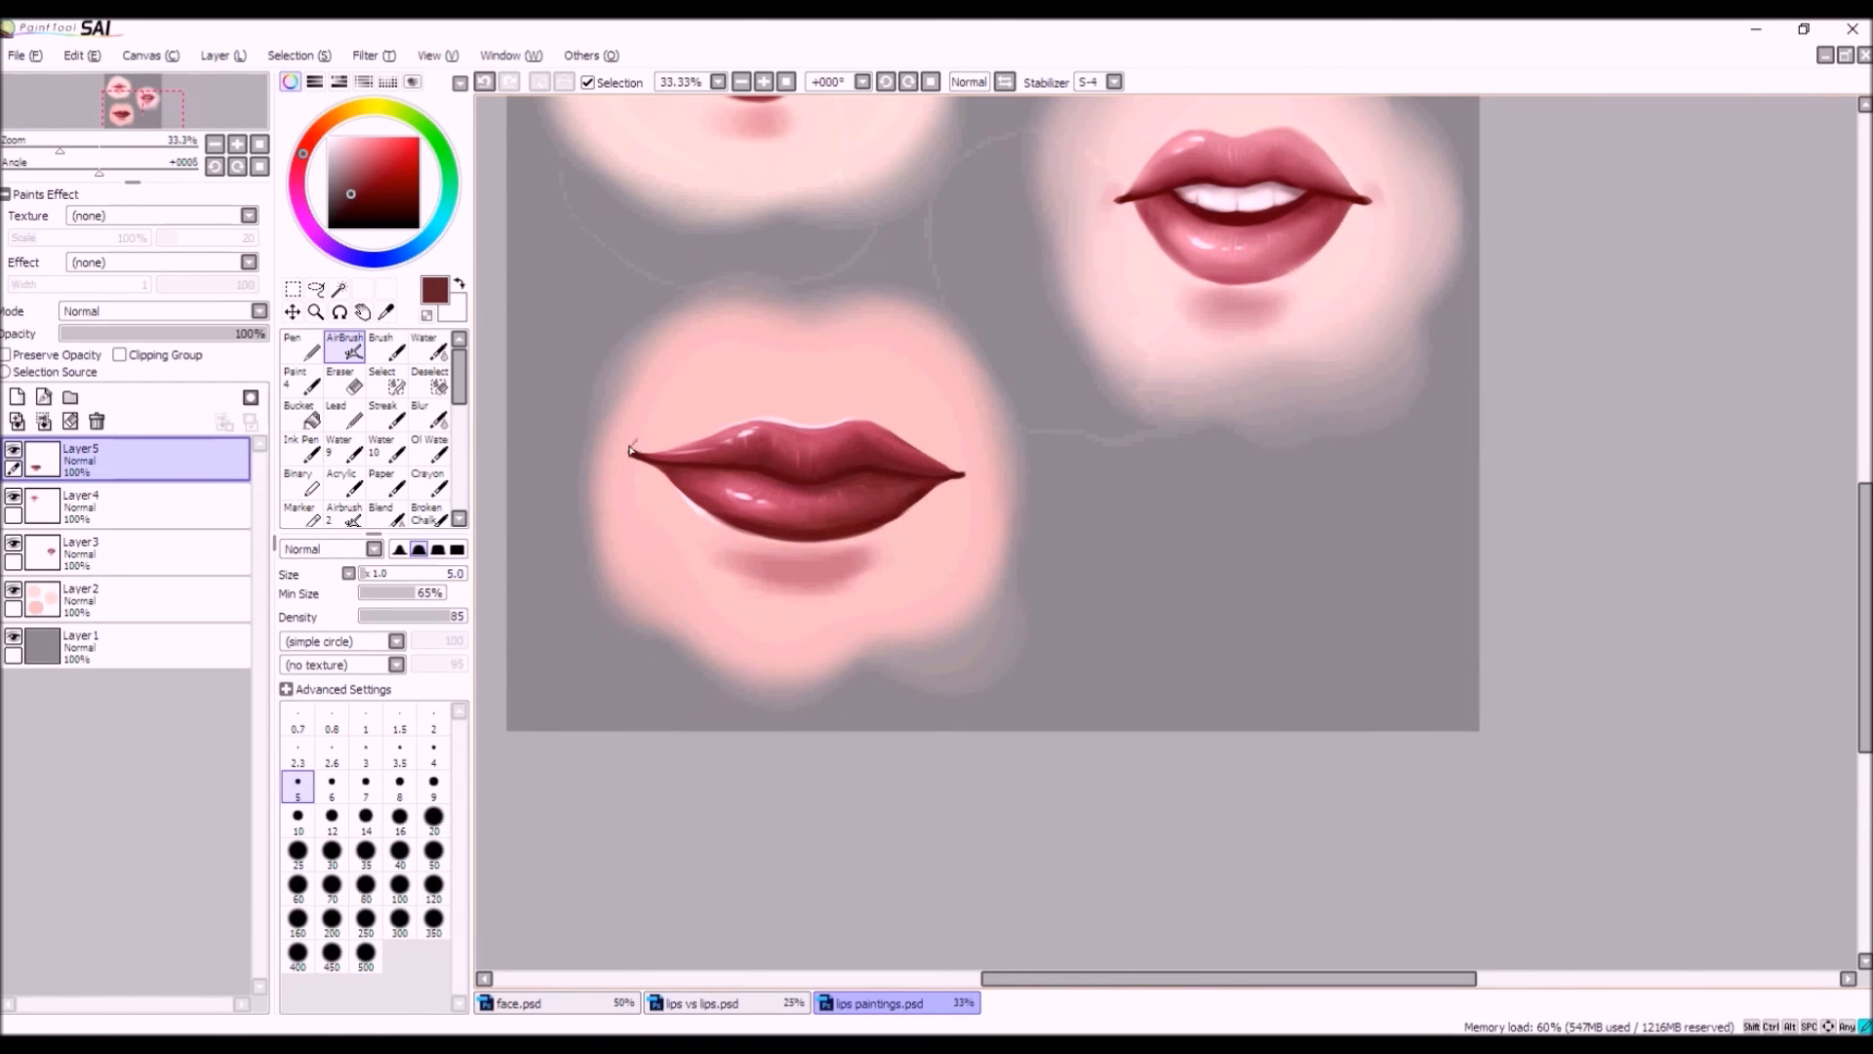
{"action": "scroll", "coordinate": [625, 460], "scroll_direction": "down", "scroll_amount": 1}
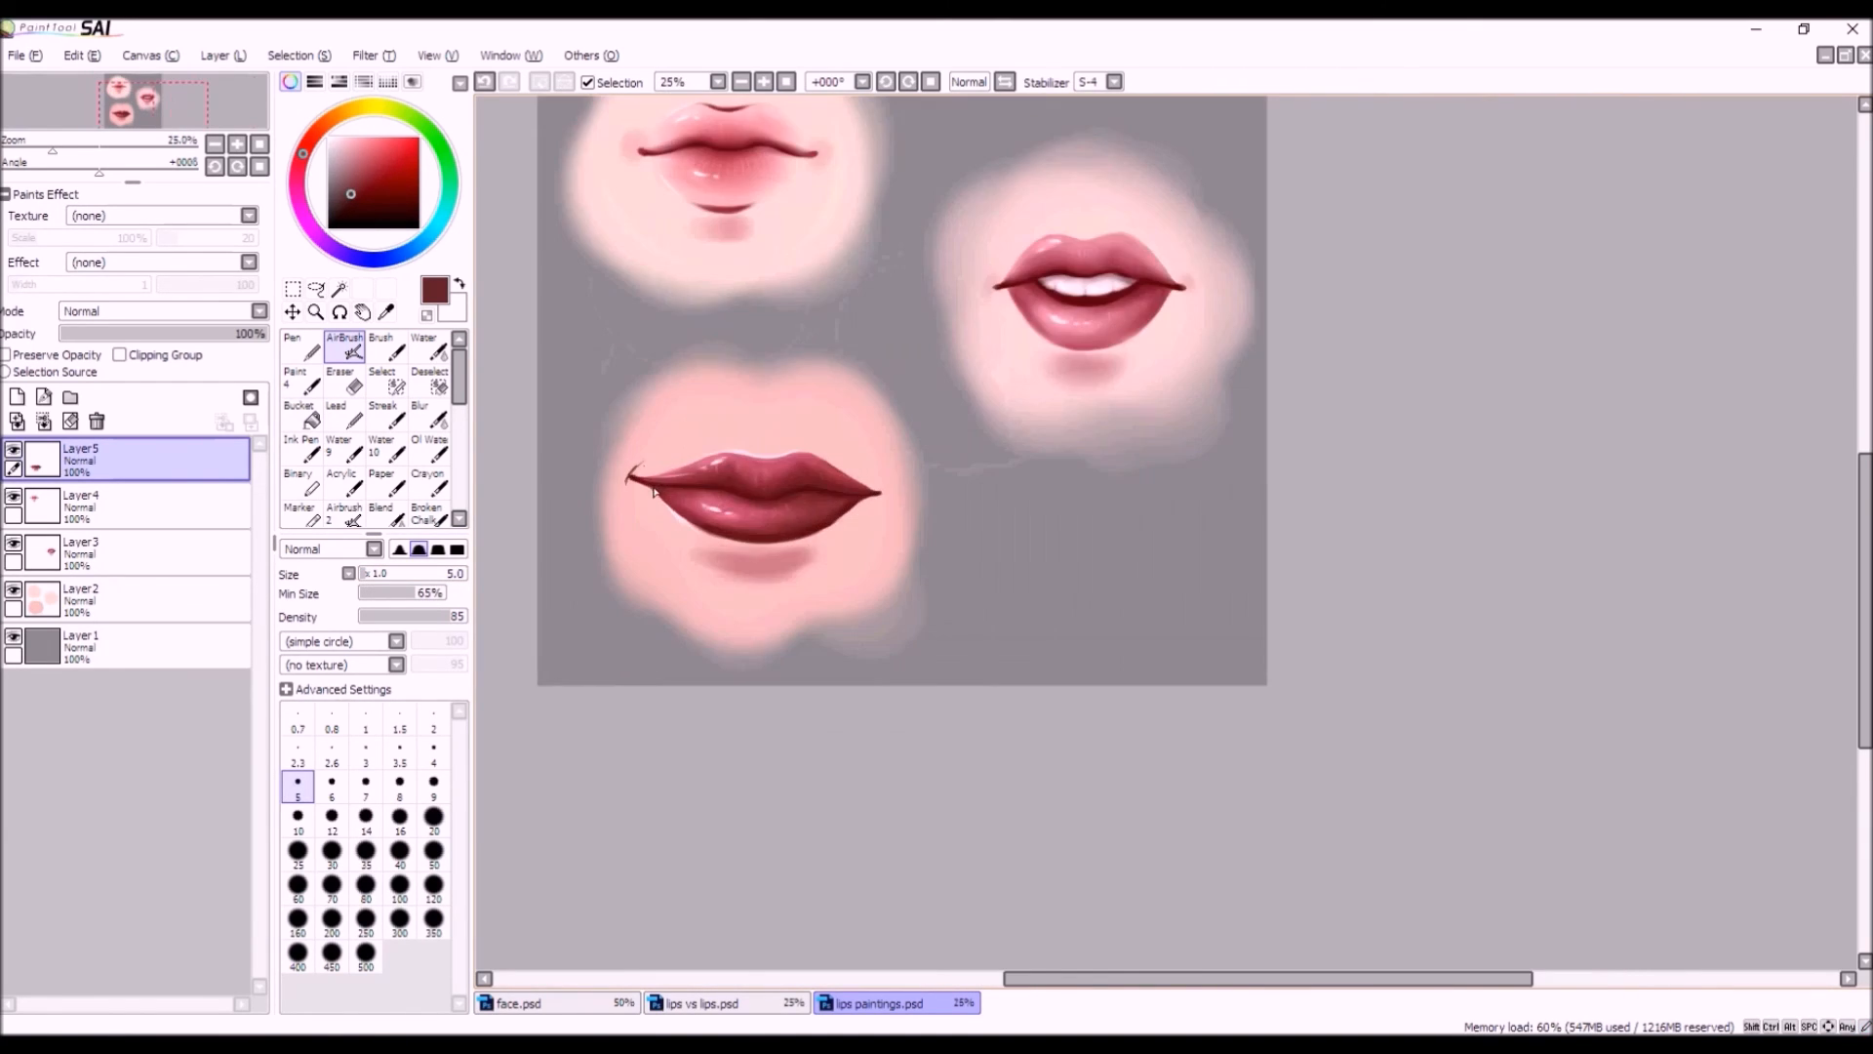
{"action": "left_click", "coordinate": [485, 83]}
Add a small deep red accent at the left mouth corner with the airbrush at size 10.
{"action": "left_click", "coordinate": [369, 573]}
{"action": "left_click", "coordinate": [371, 183]}
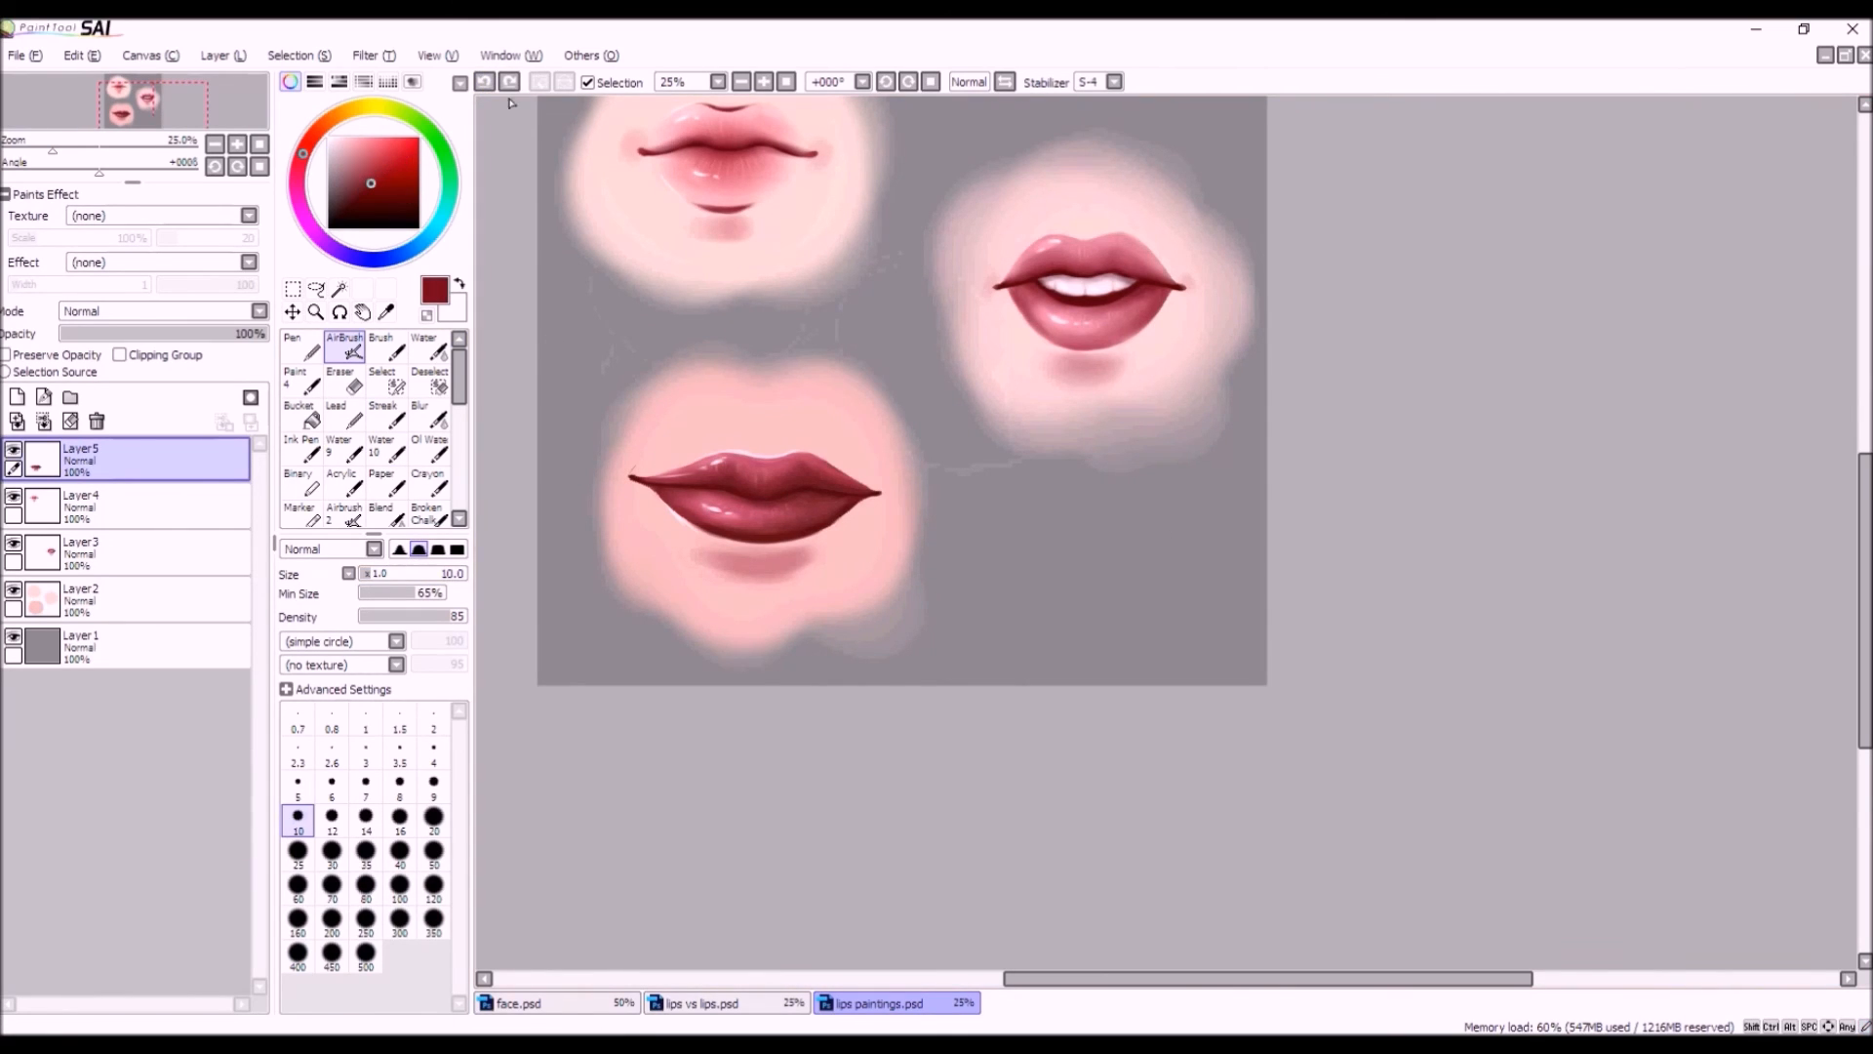
{"action": "scroll", "coordinate": [635, 494], "scroll_direction": "up", "scroll_amount": 1}
{"action": "scroll", "coordinate": [627, 478], "scroll_direction": "up", "scroll_amount": 1}
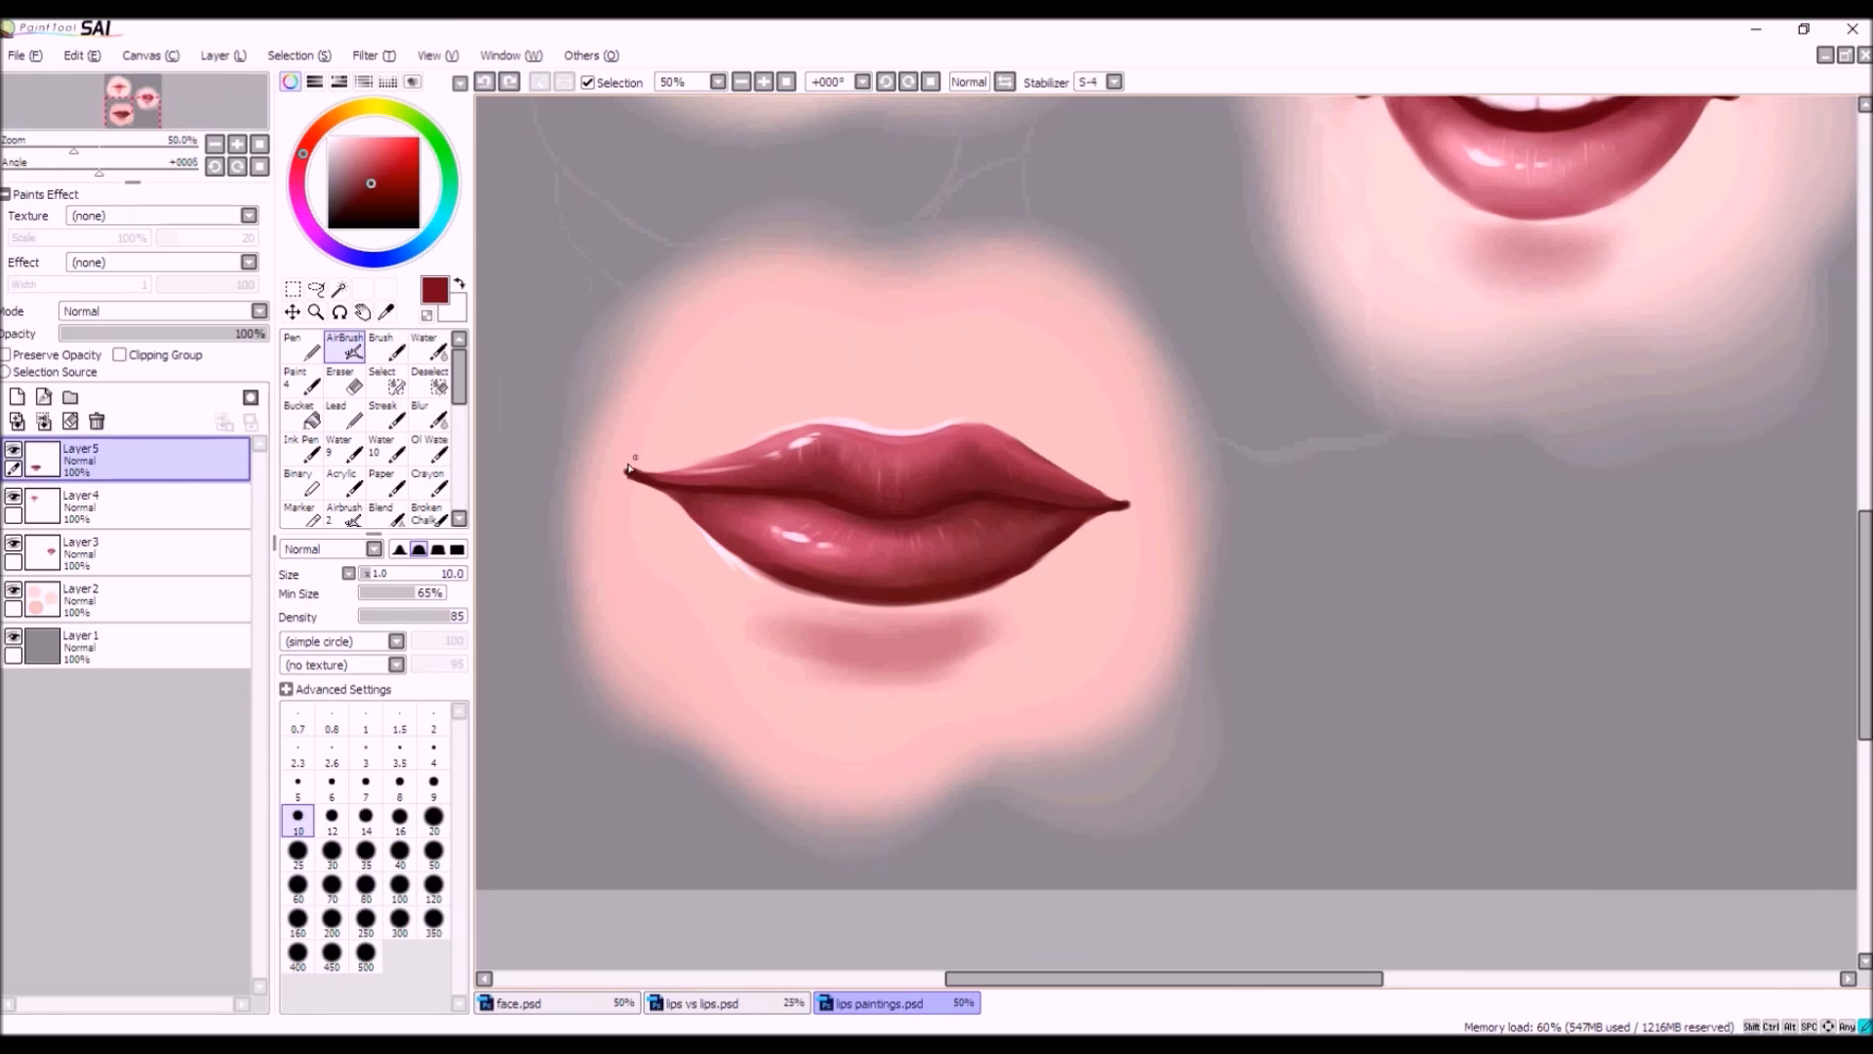
{"action": "scroll", "coordinate": [646, 579], "scroll_direction": "down", "scroll_amount": 4}
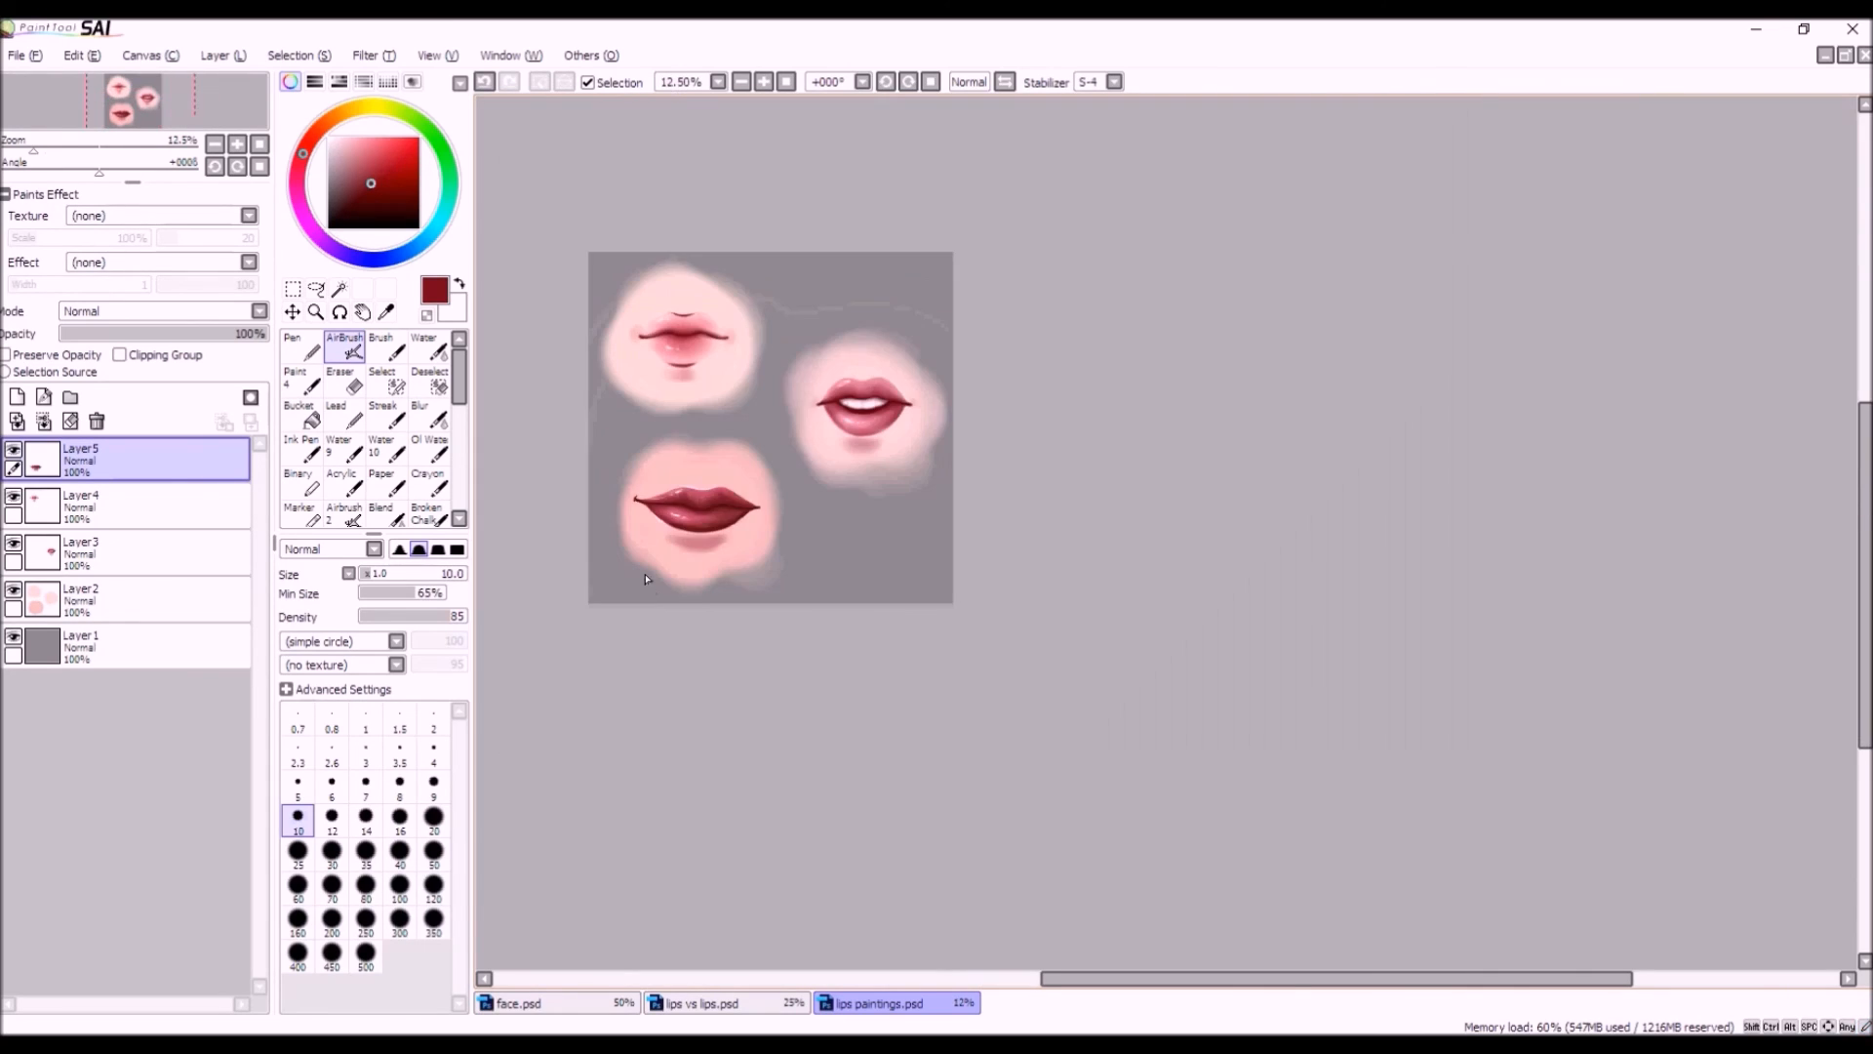
Mix a muted rose and airbrush a soft shadow at the left mouth corner of the third lips at size 37, undoing the first attempts.
{"action": "scroll", "coordinate": [651, 527], "scroll_direction": "up", "scroll_amount": 1}
{"action": "right_click", "coordinate": [713, 554]}
{"action": "left_click_drag", "start_coordinate": [358, 147], "coordinate": [358, 168]}
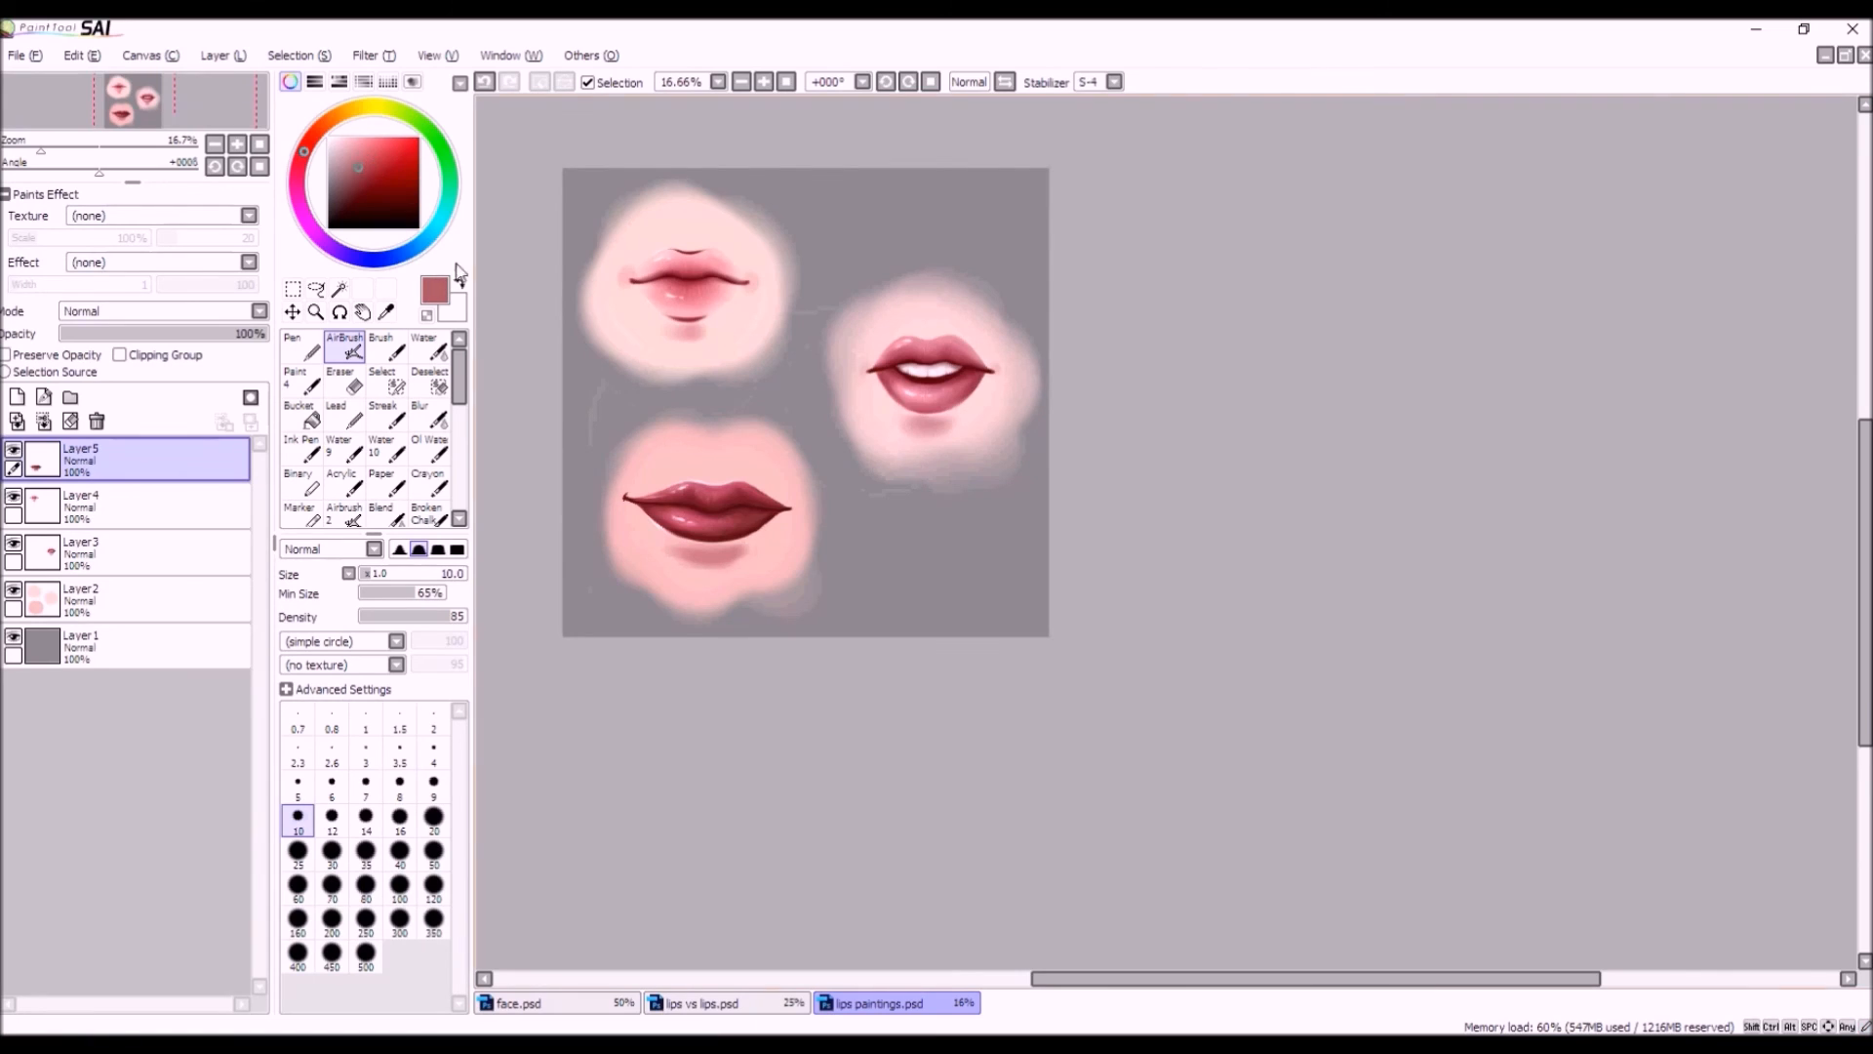
{"action": "right_click", "coordinate": [728, 544]}
{"action": "left_click_drag", "start_coordinate": [360, 150], "coordinate": [362, 158]}
{"action": "left_click_drag", "start_coordinate": [388, 575], "coordinate": [422, 570]}
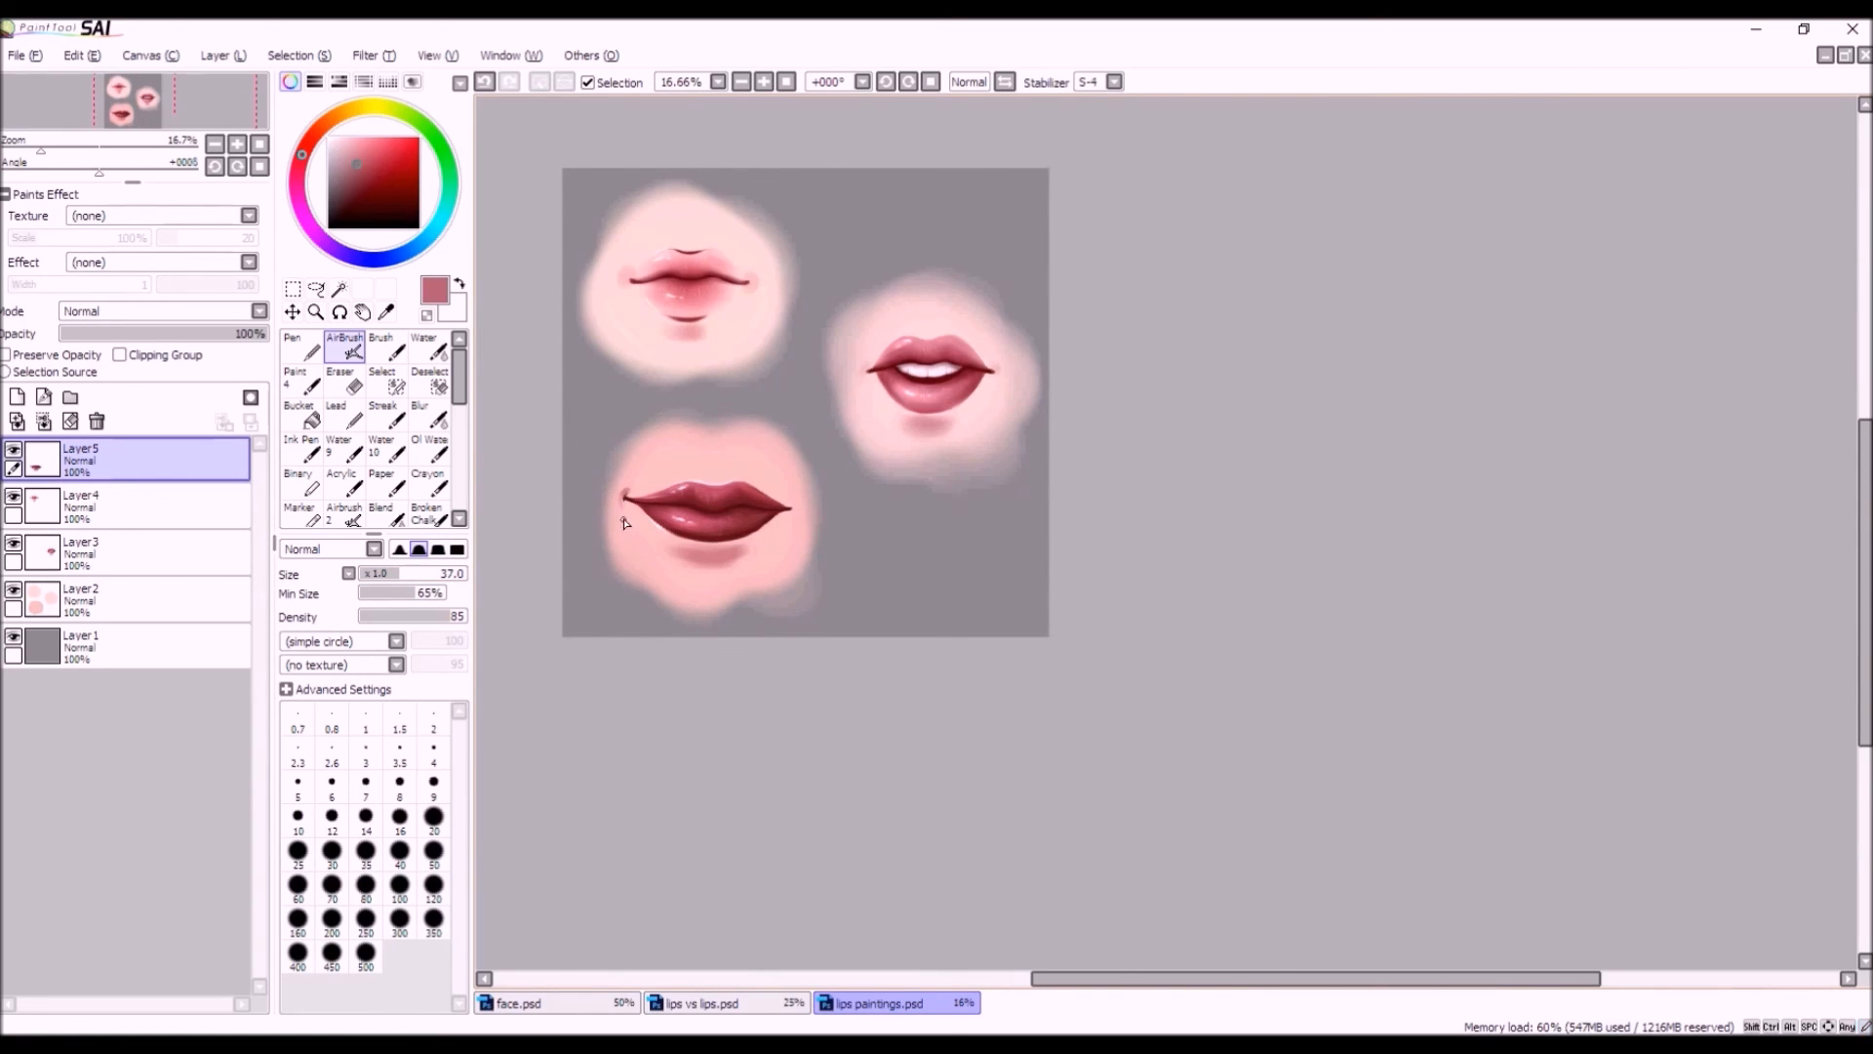
{"action": "scroll", "coordinate": [629, 535], "scroll_direction": "up", "scroll_amount": 1}
{"action": "left_click", "coordinate": [485, 82]}
{"action": "left_click", "coordinate": [609, 488]}
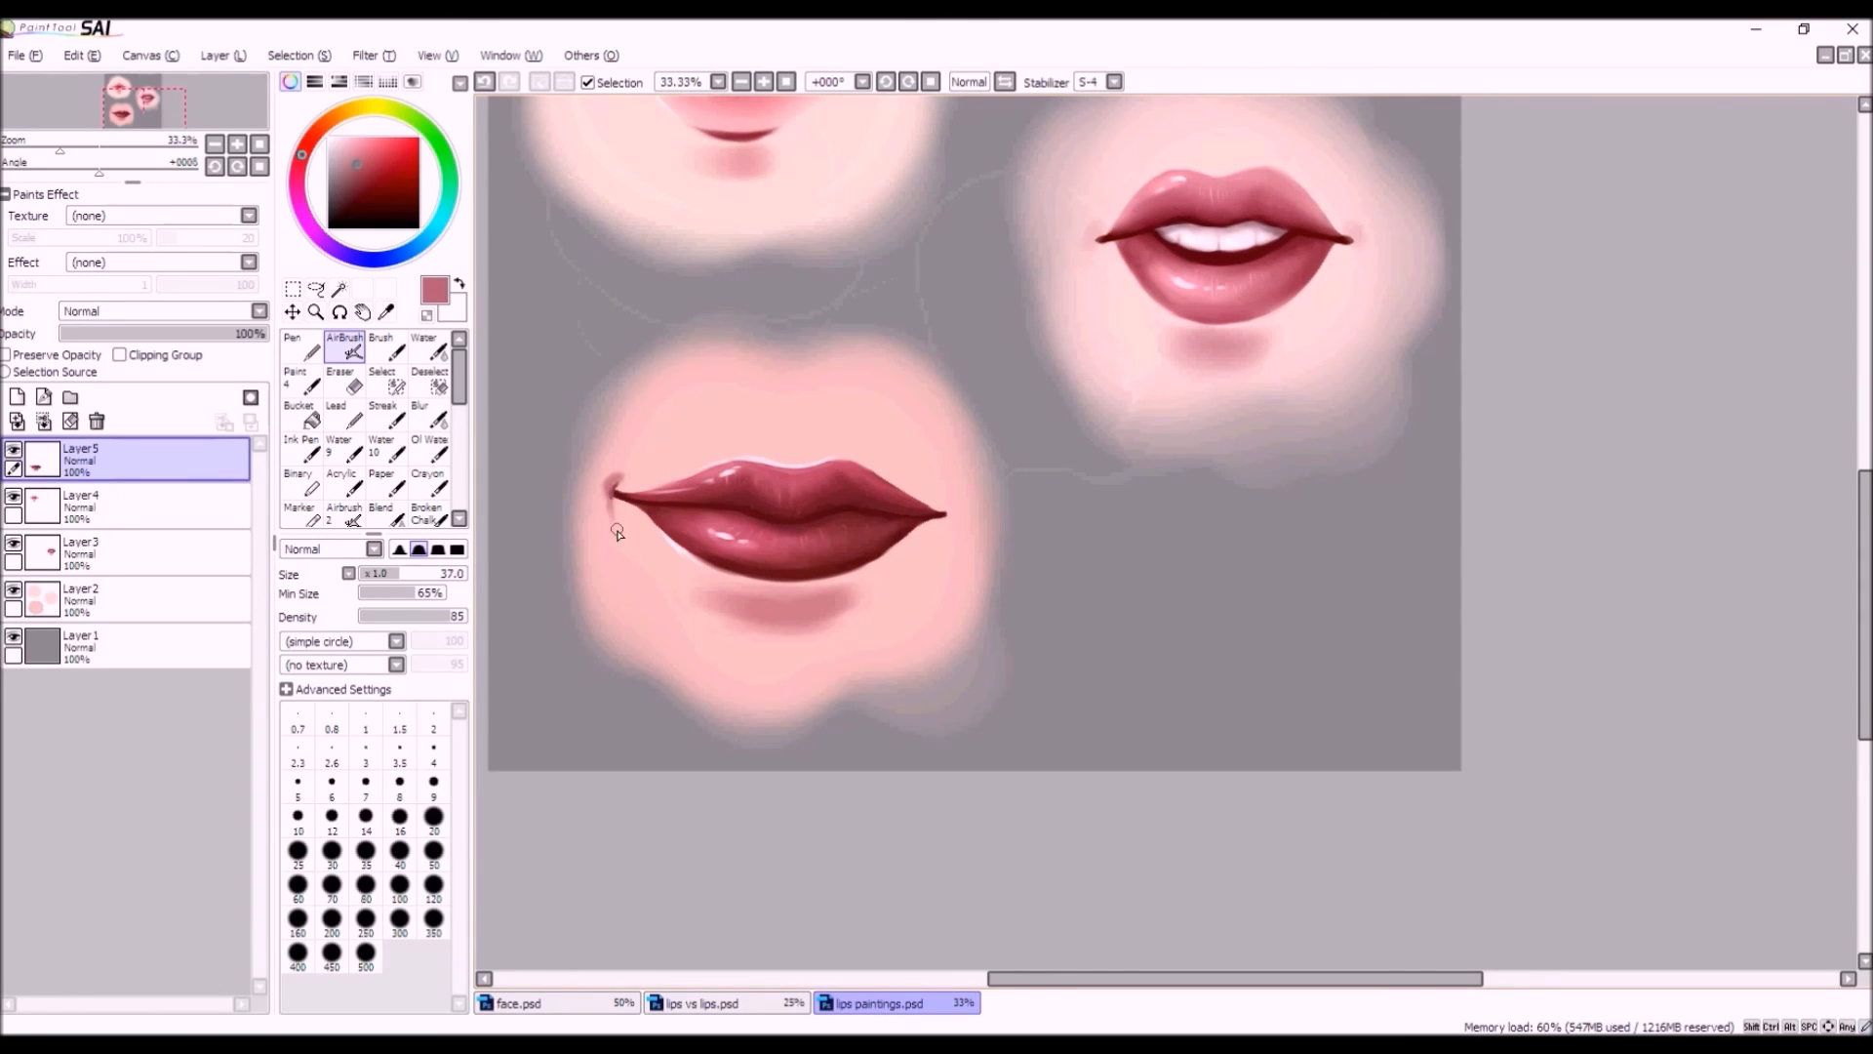
{"action": "left_click", "coordinate": [486, 84]}
{"action": "left_click_drag", "start_coordinate": [612, 485], "coordinate": [633, 468]}
Airbrush a faint rose philtrum shadow above the third upper lip at size 300 and density 61, undoing the first attempt.
{"action": "left_click_drag", "start_coordinate": [378, 575], "coordinate": [443, 573]}
{"action": "left_click", "coordinate": [424, 616]}
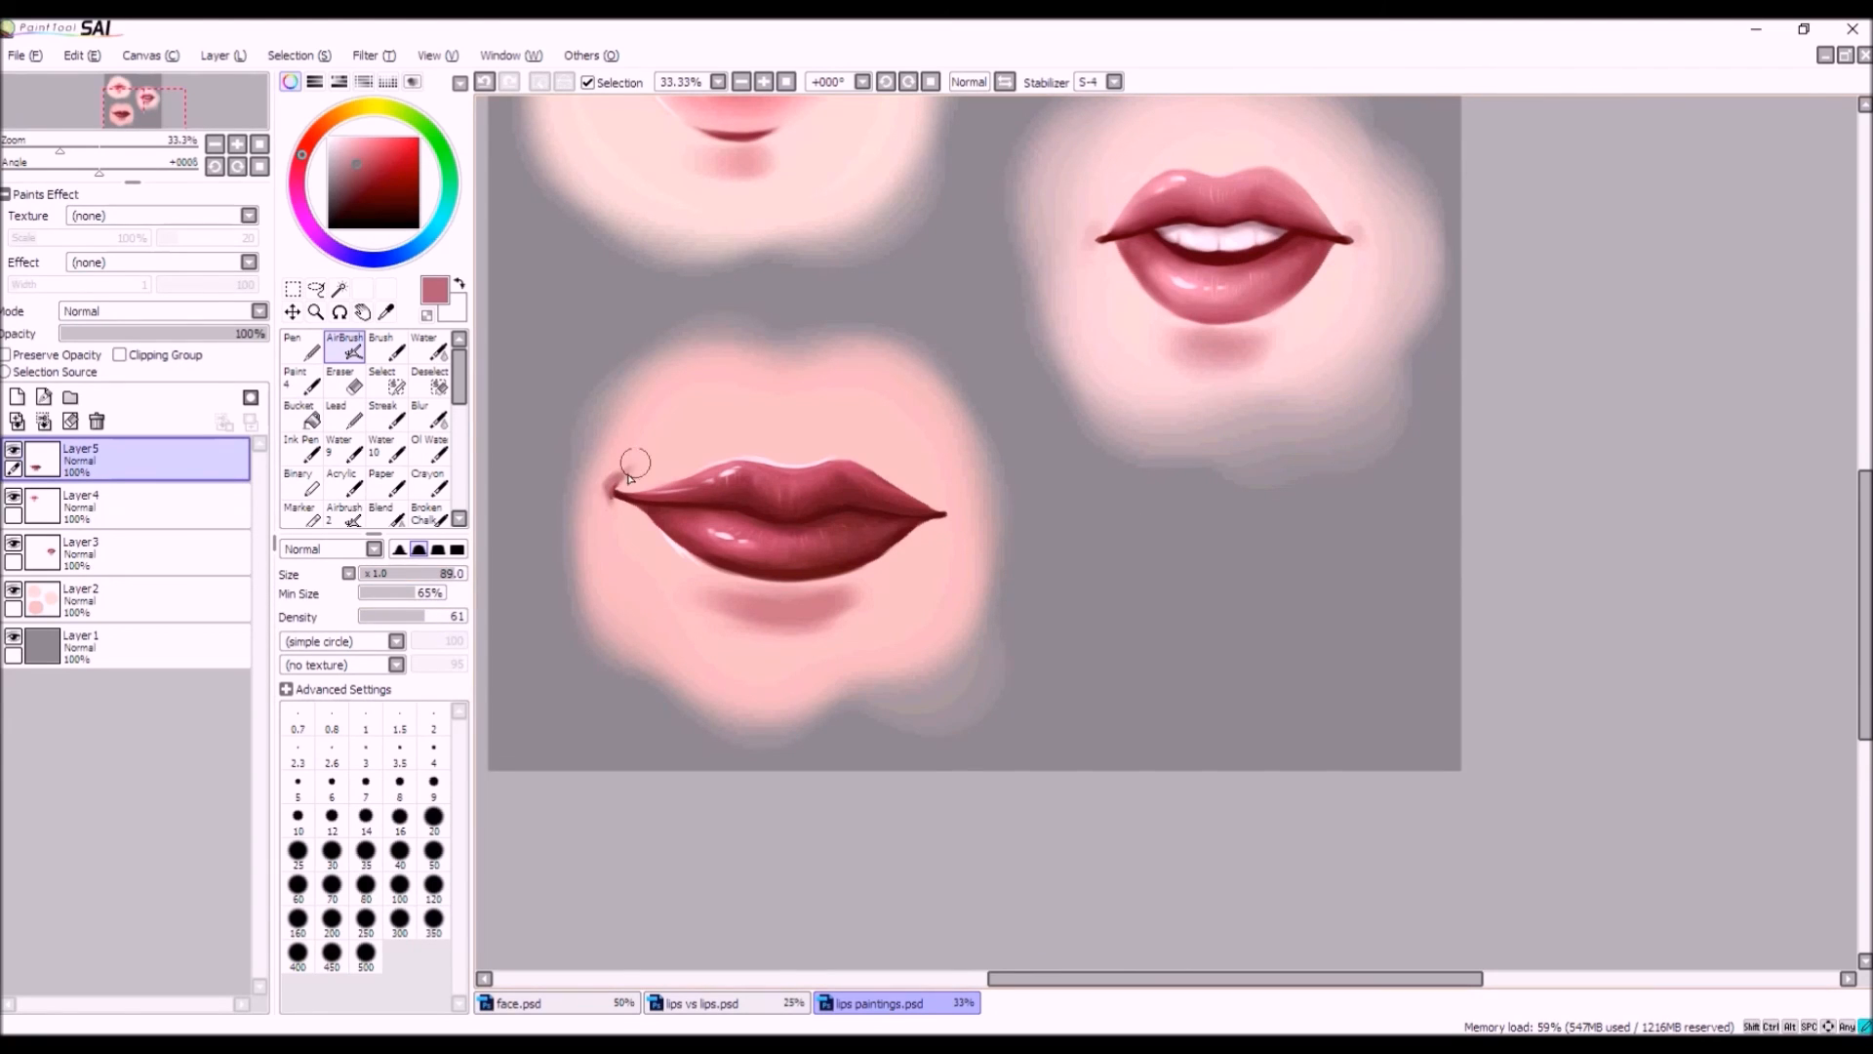
{"action": "scroll", "coordinate": [551, 634], "scroll_direction": "down", "scroll_amount": 2}
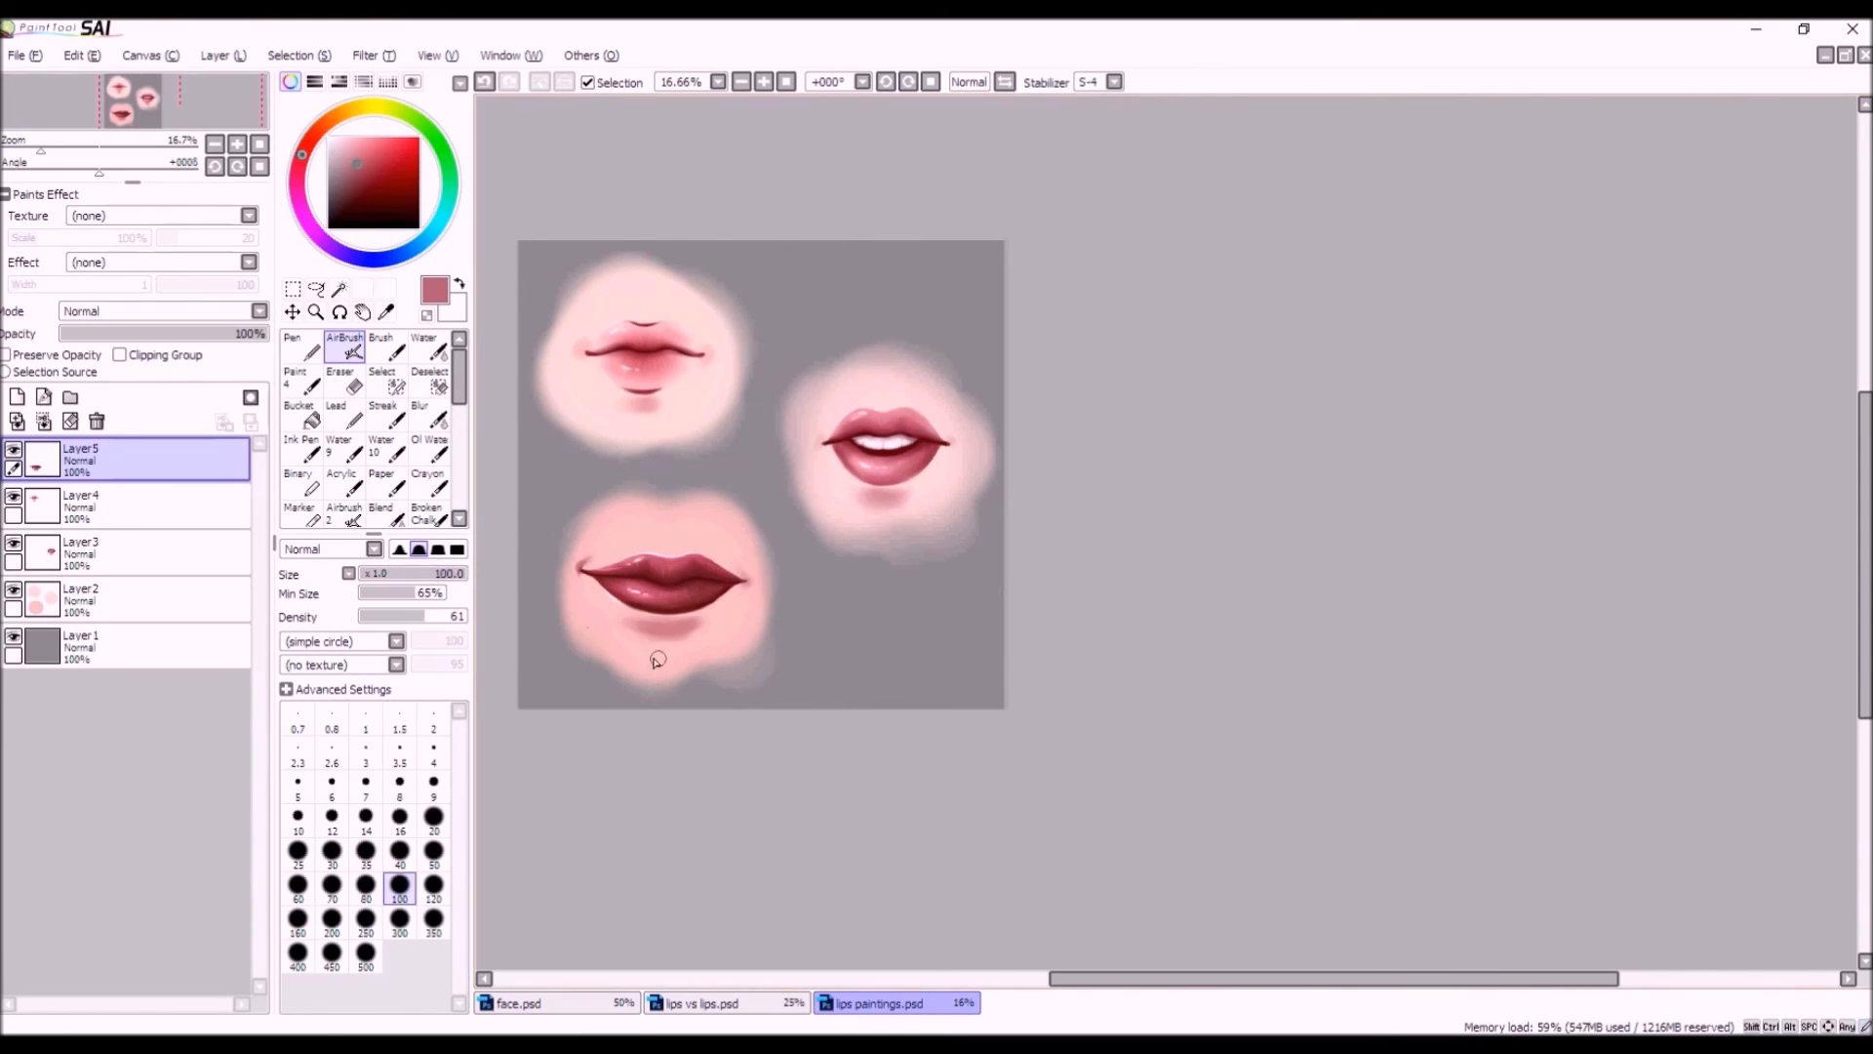
{"action": "left_click", "coordinate": [399, 922]}
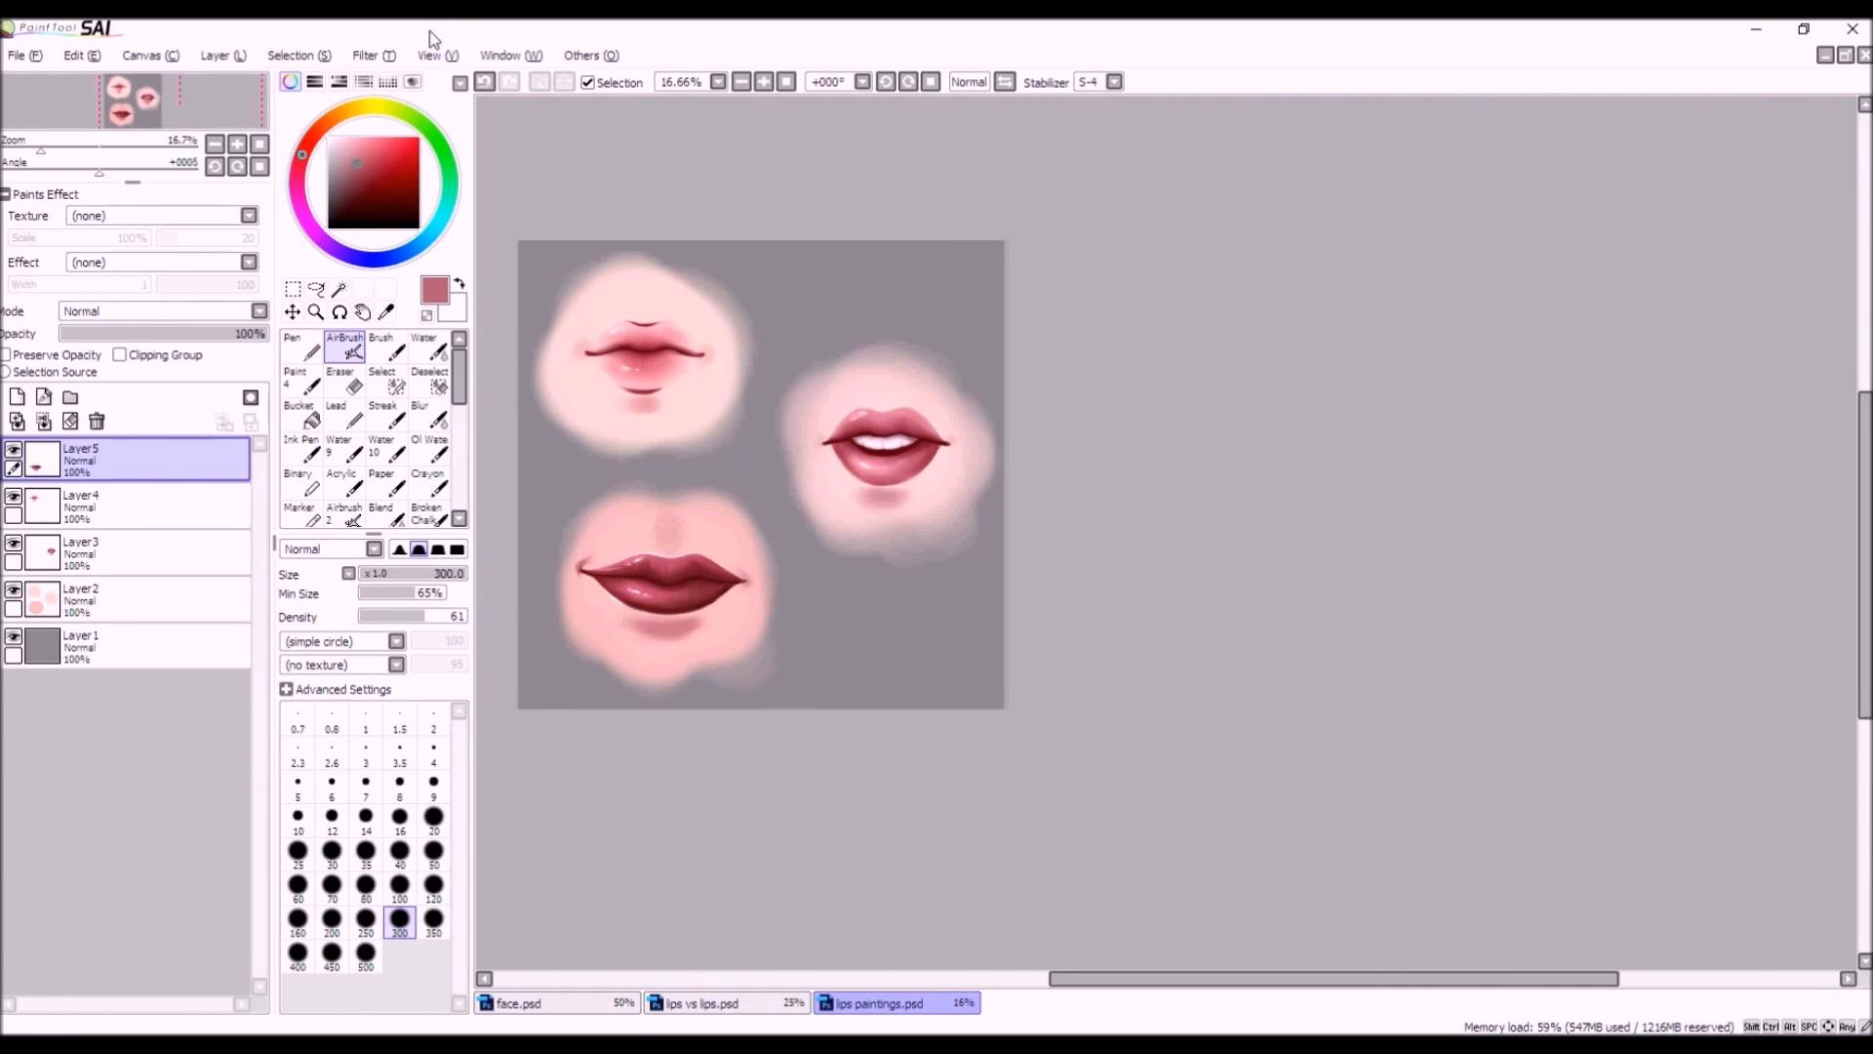
{"action": "left_click", "coordinate": [484, 80]}
{"action": "left_click", "coordinate": [672, 535]}
Sample the rose shadow beneath the open-mouth lips and airbrush a faint philtrum shadow above them on Layer3.
{"action": "left_click", "coordinate": [878, 500], "text": "alt"}
{"action": "left_click", "coordinate": [87, 552]}
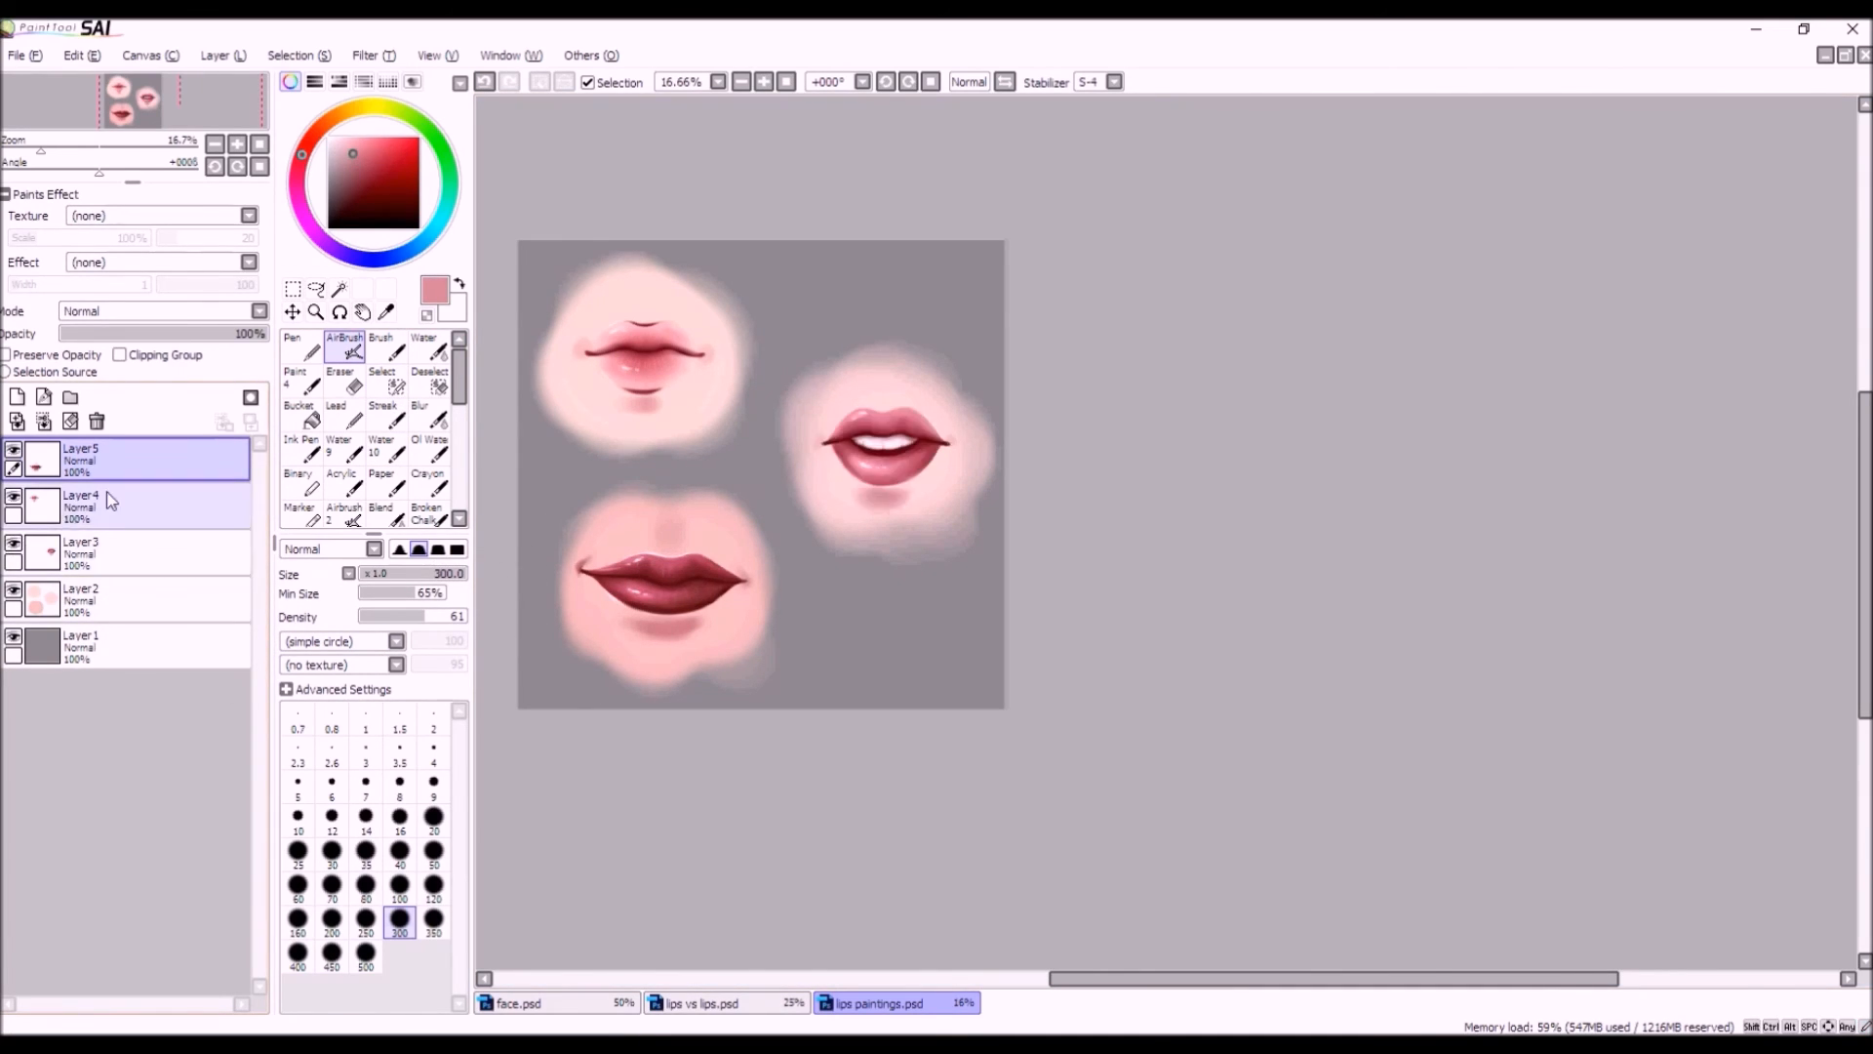
{"action": "left_click", "coordinate": [882, 500], "text": "alt"}
{"action": "left_click_drag", "start_coordinate": [883, 392], "coordinate": [882, 394]}
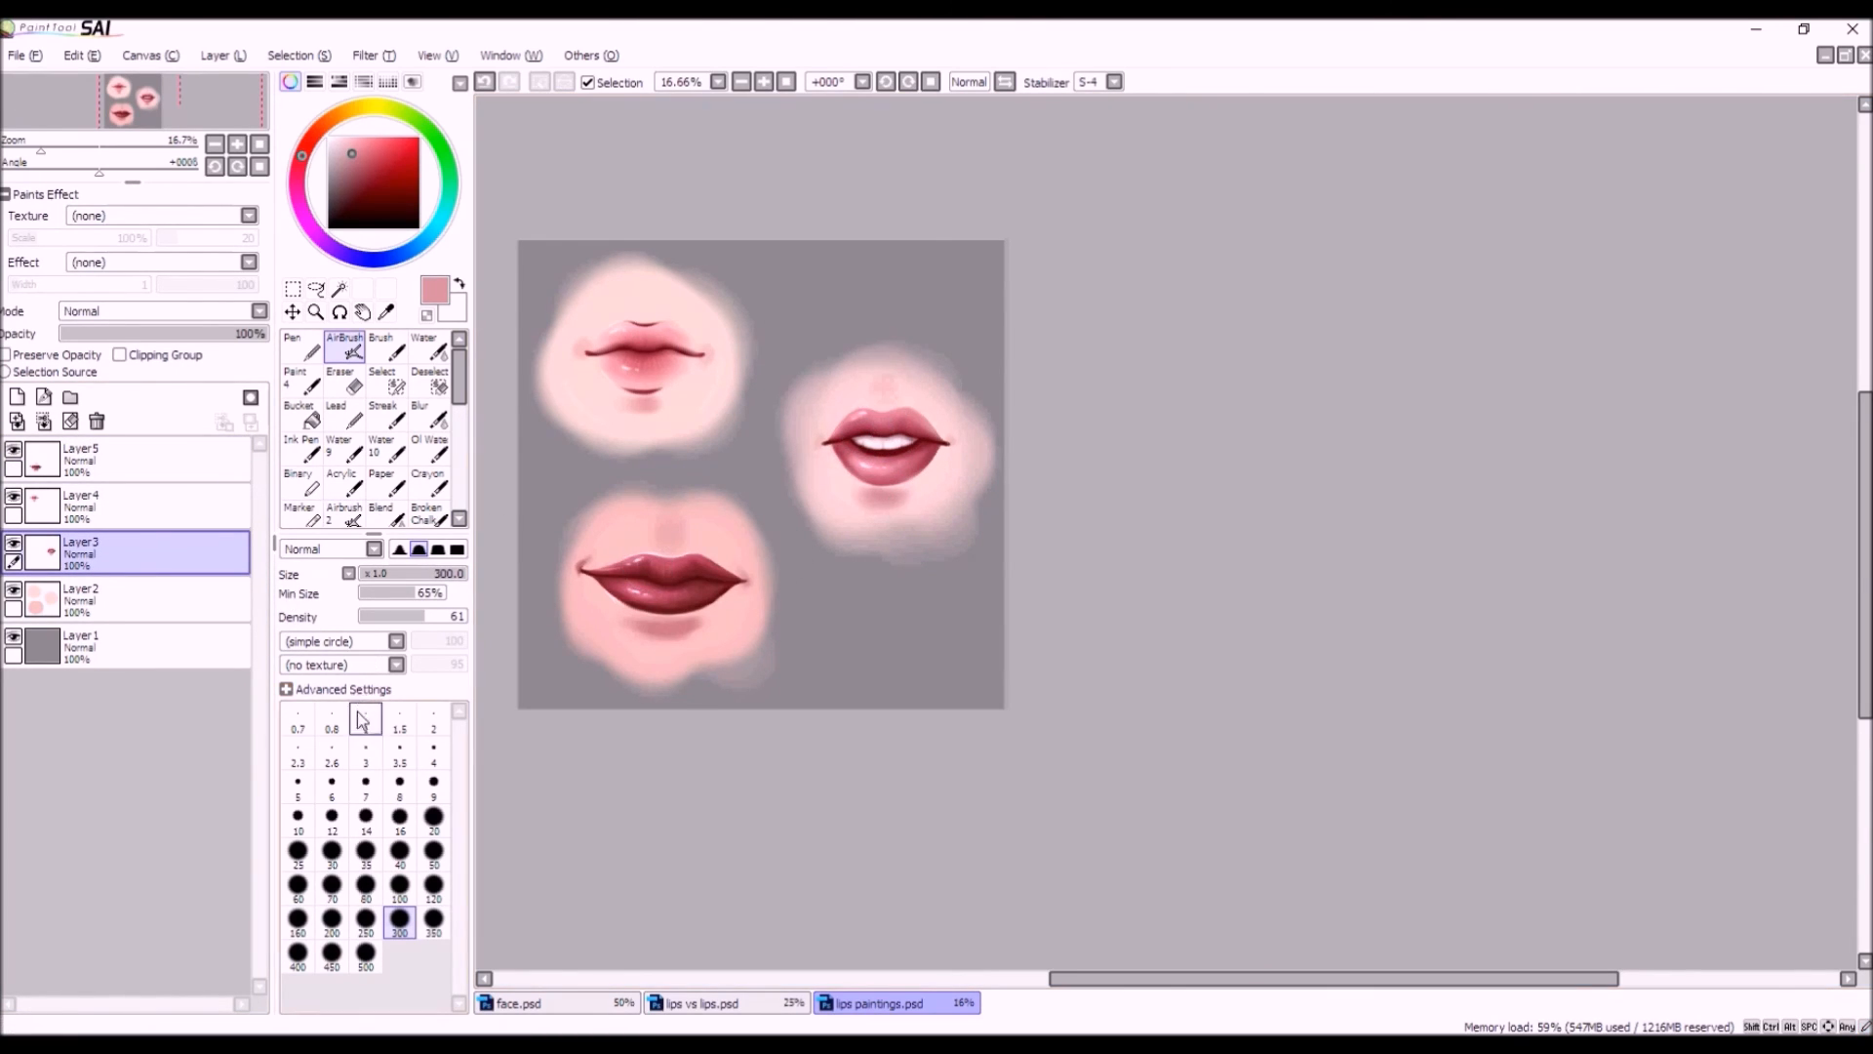
{"action": "scroll", "coordinate": [927, 610], "scroll_direction": "down", "scroll_amount": 2}
{"action": "scroll", "coordinate": [707, 602], "scroll_direction": "up", "scroll_amount": 2}
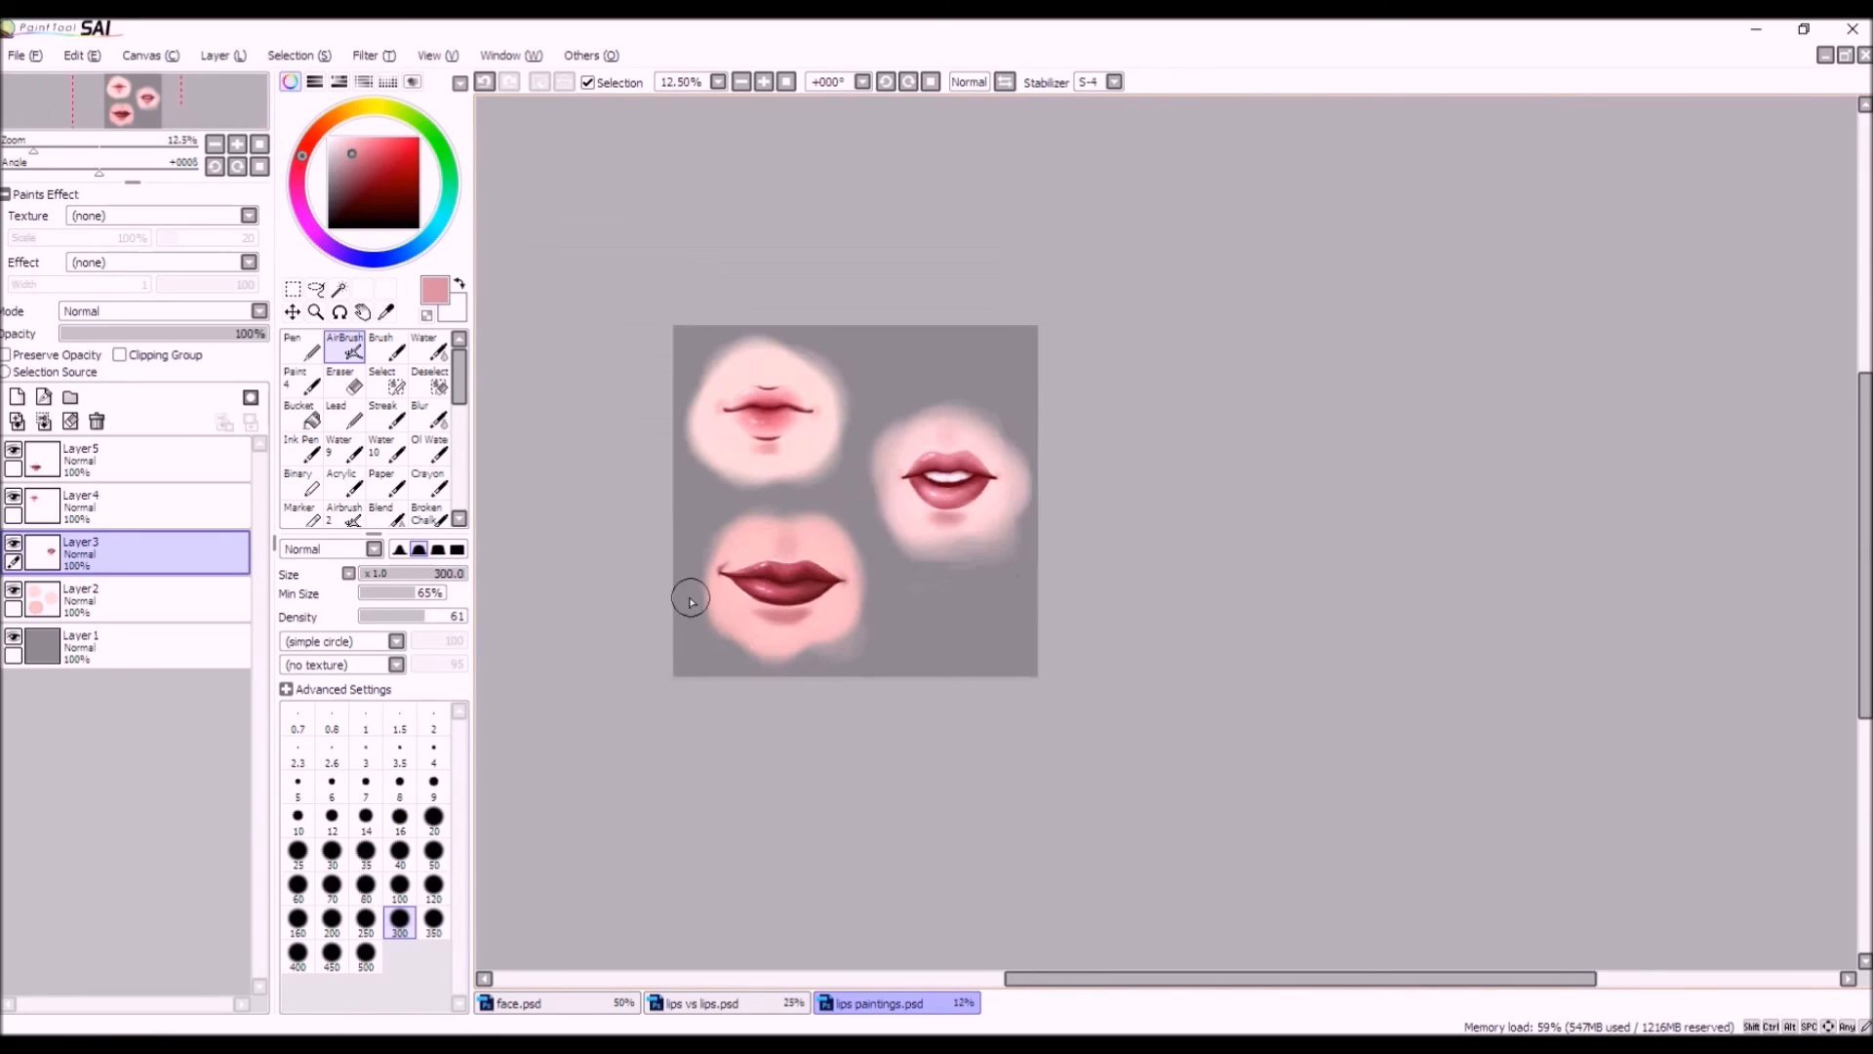
Switch to the skin layer Layer2, sample the pink skin tone, and examine the three lip paintings.
{"action": "left_click", "coordinate": [146, 604]}
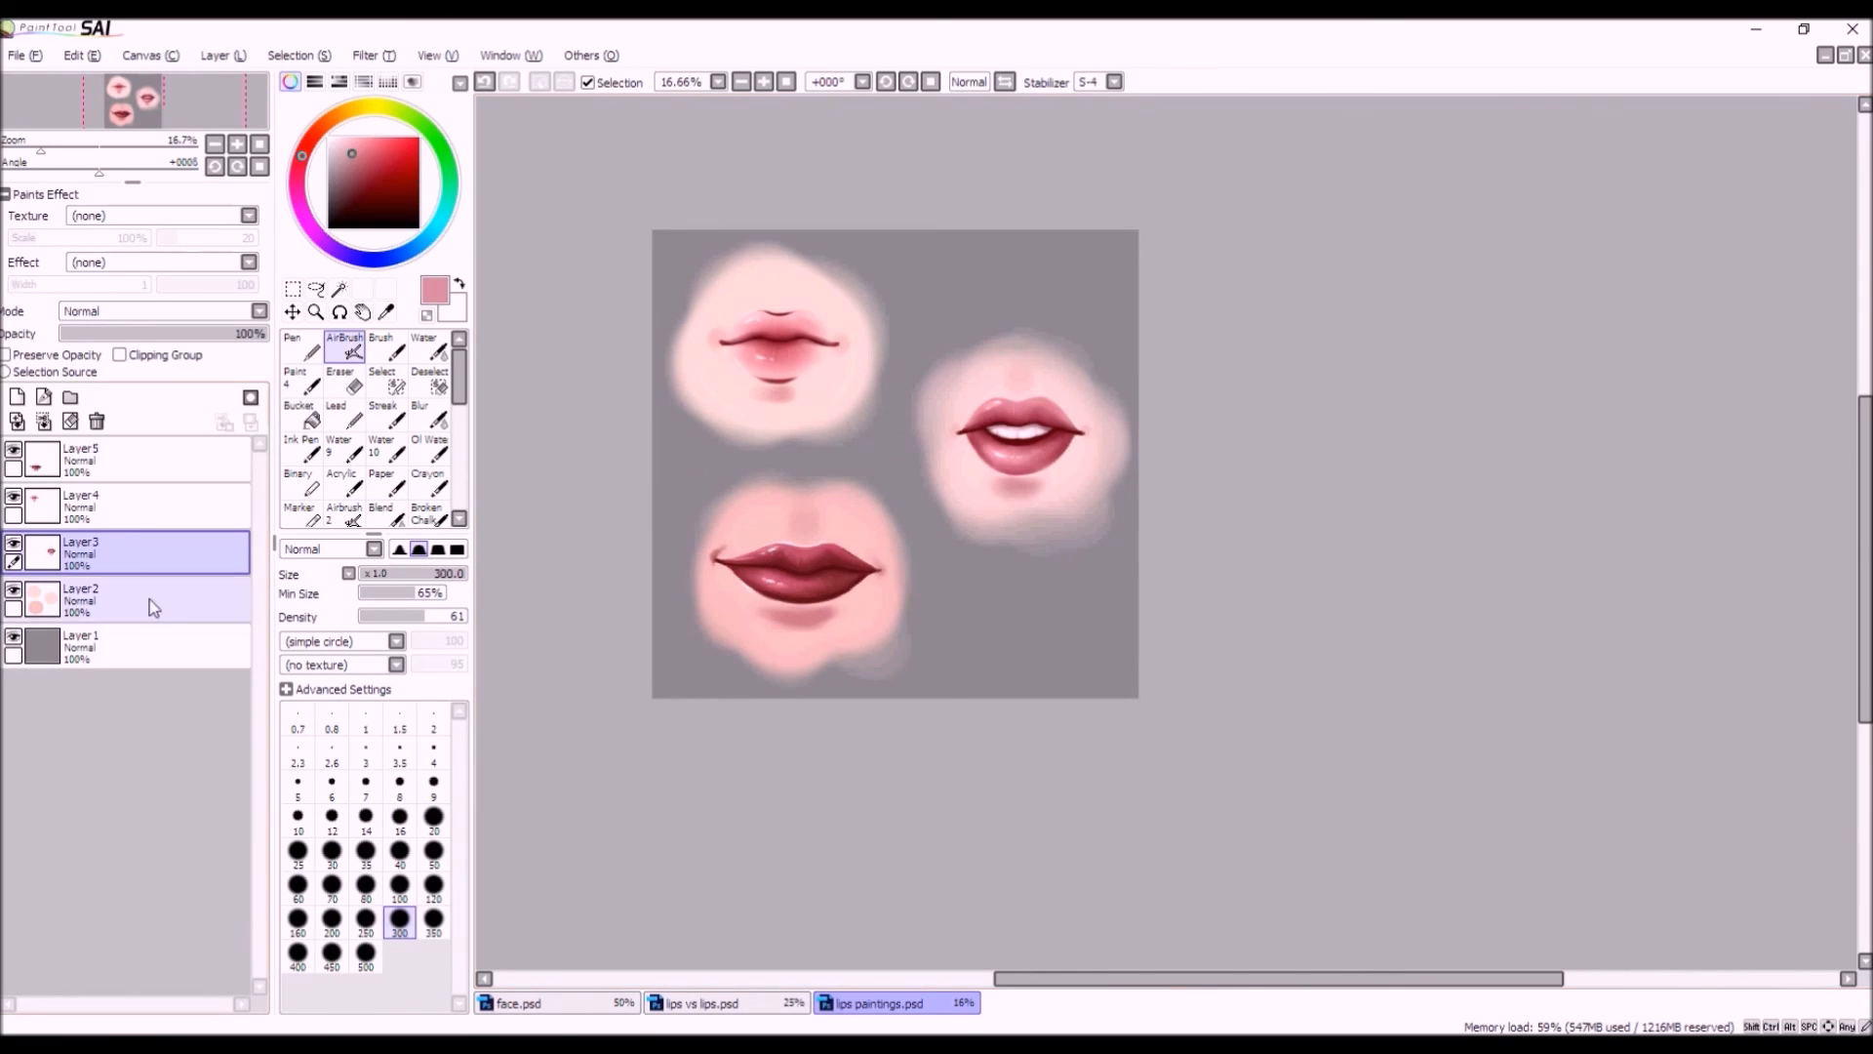
{"action": "left_click", "coordinate": [858, 616], "text": "alt"}
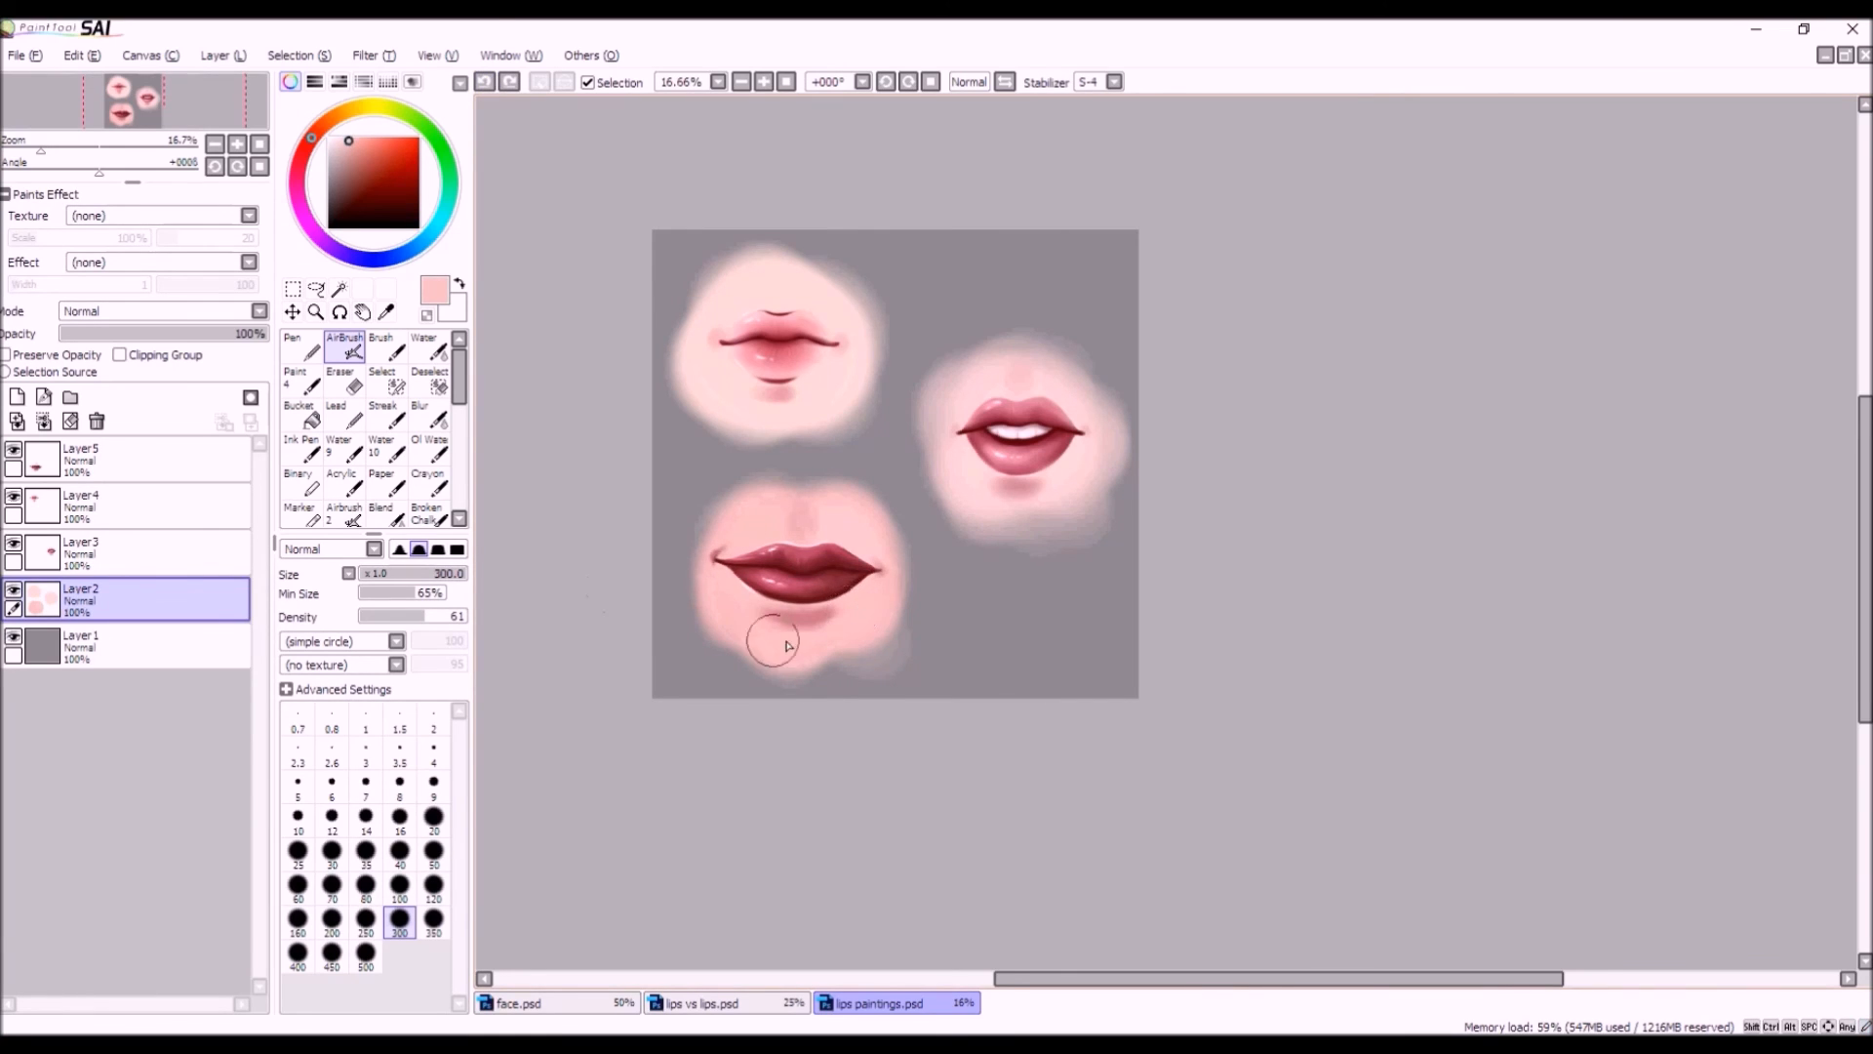
{"action": "scroll", "coordinate": [648, 513], "scroll_direction": "down", "scroll_amount": 1}
{"action": "scroll", "coordinate": [782, 560], "scroll_direction": "up", "scroll_amount": 2}
{"action": "scroll", "coordinate": [660, 570], "scroll_direction": "down", "scroll_amount": 1}
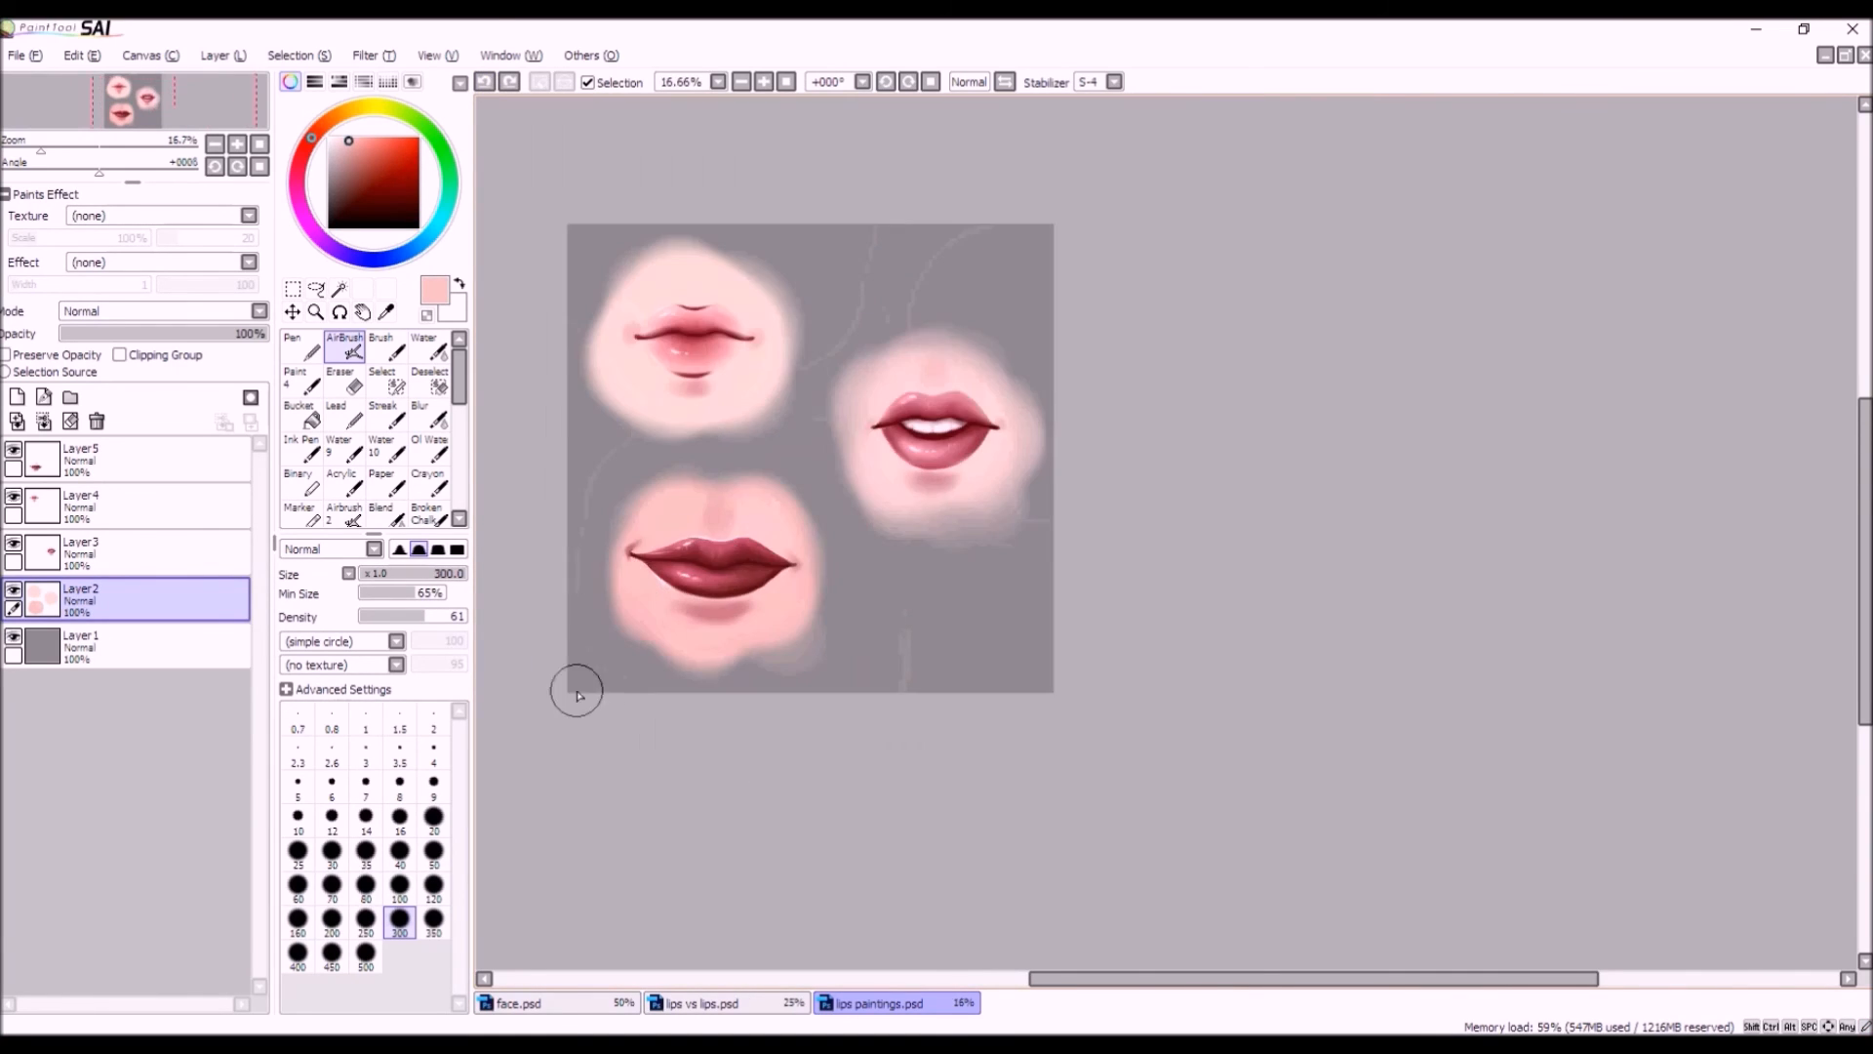
{"action": "scroll", "coordinate": [1039, 746], "scroll_direction": "down", "scroll_amount": 1}
{"action": "scroll", "coordinate": [788, 636], "scroll_direction": "up", "scroll_amount": 1}
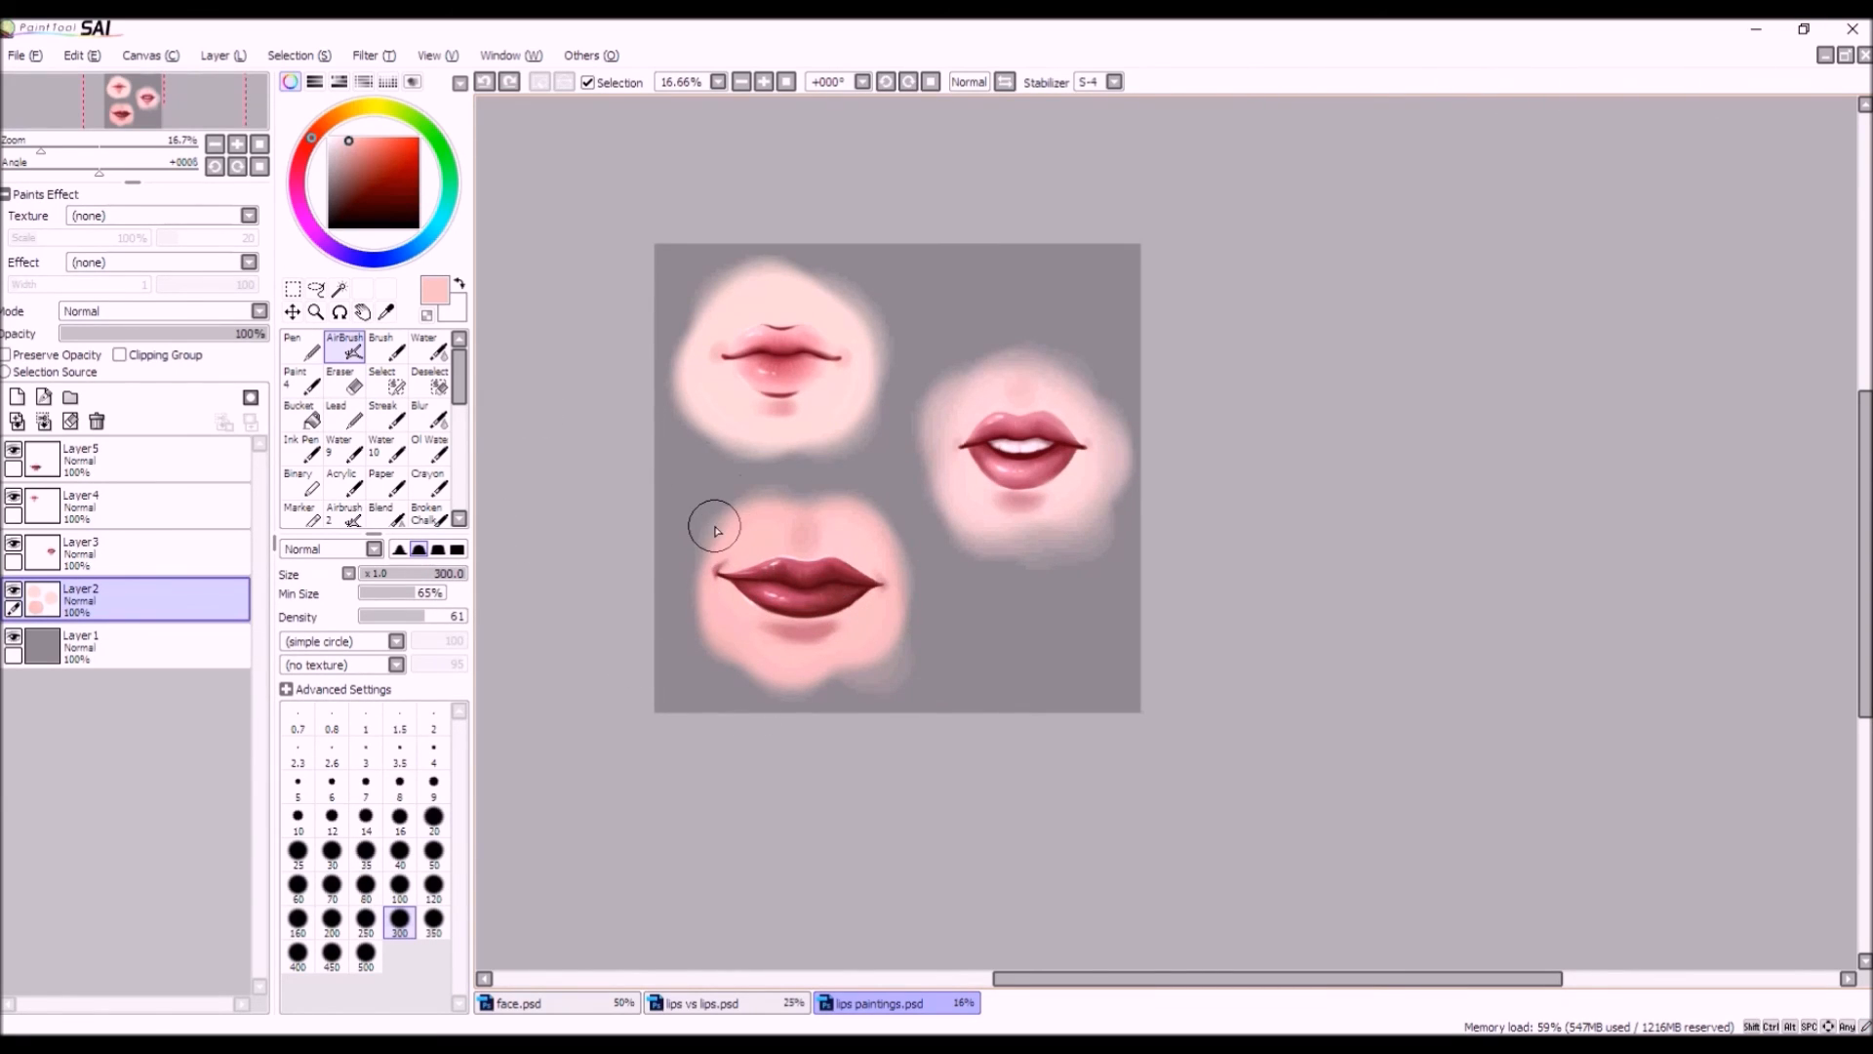
{"action": "scroll", "coordinate": [890, 568], "scroll_direction": "down", "scroll_amount": 2}
{"action": "scroll", "coordinate": [824, 523], "scroll_direction": "up", "scroll_amount": 1}
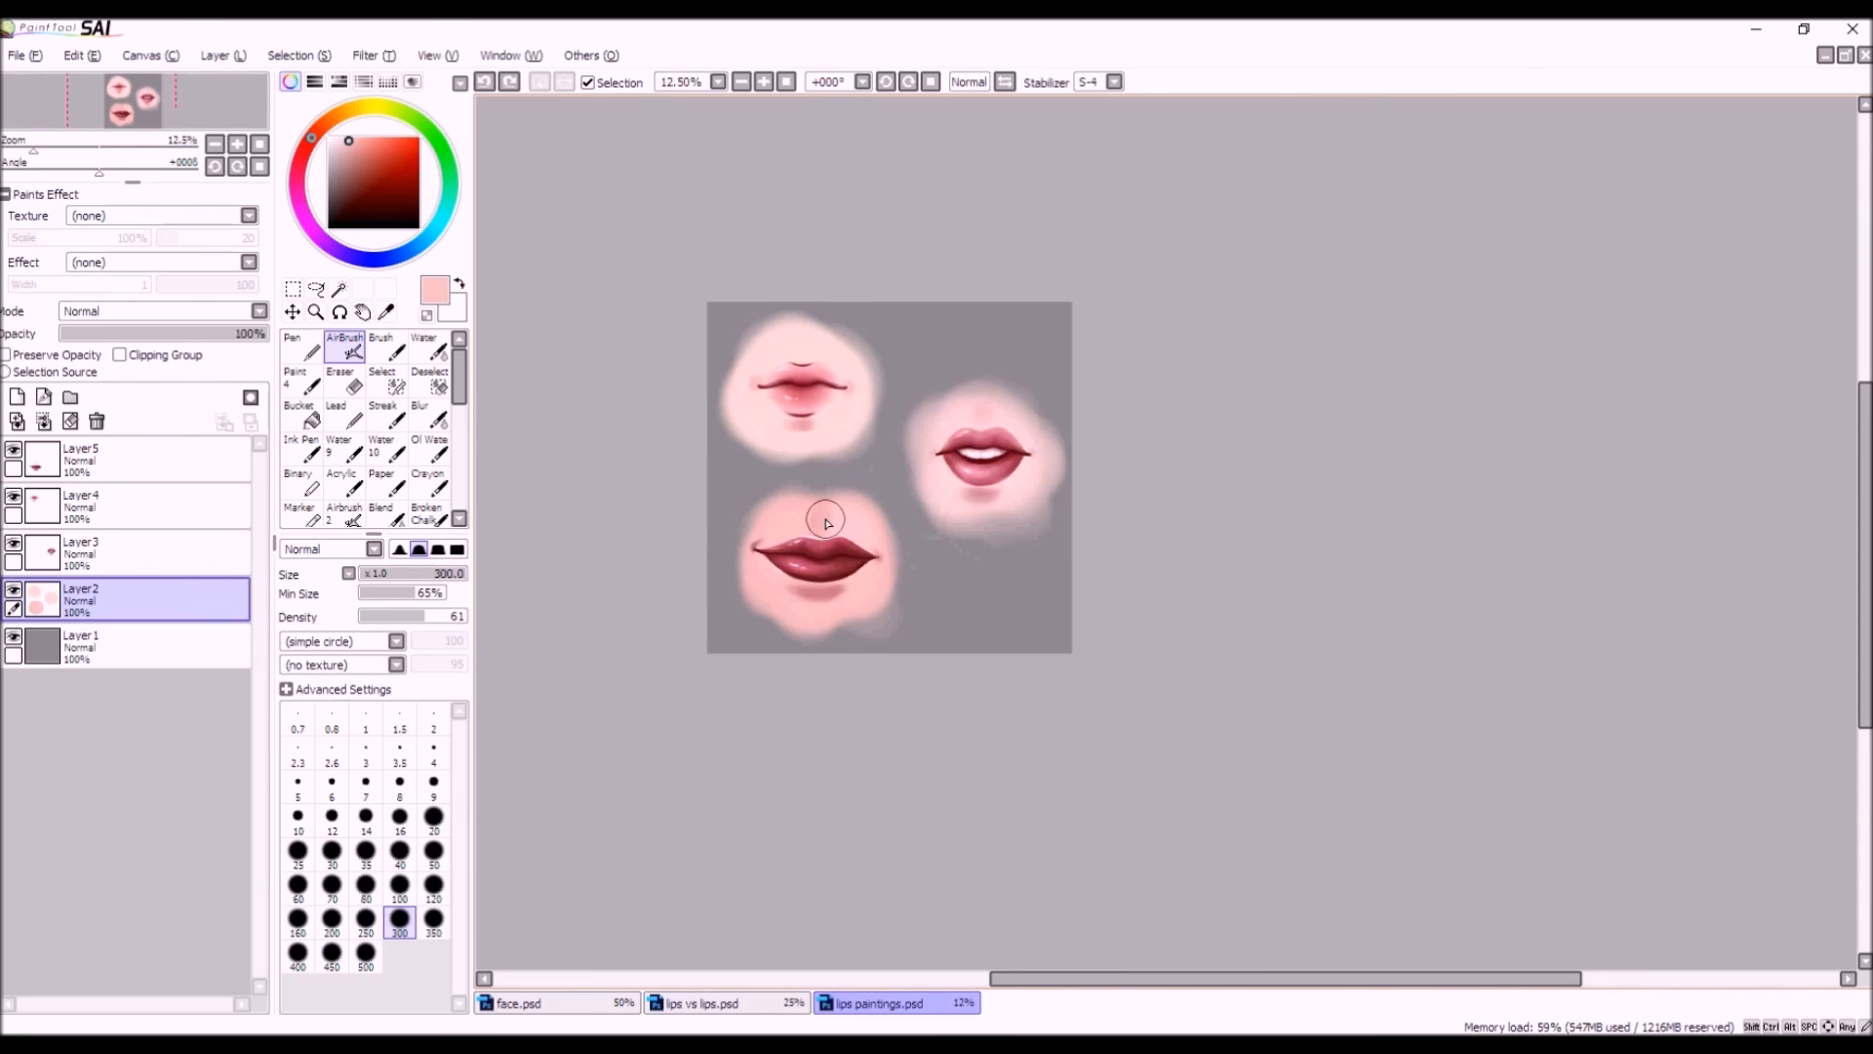
{"action": "scroll", "coordinate": [825, 522], "scroll_direction": "up", "scroll_amount": 1}
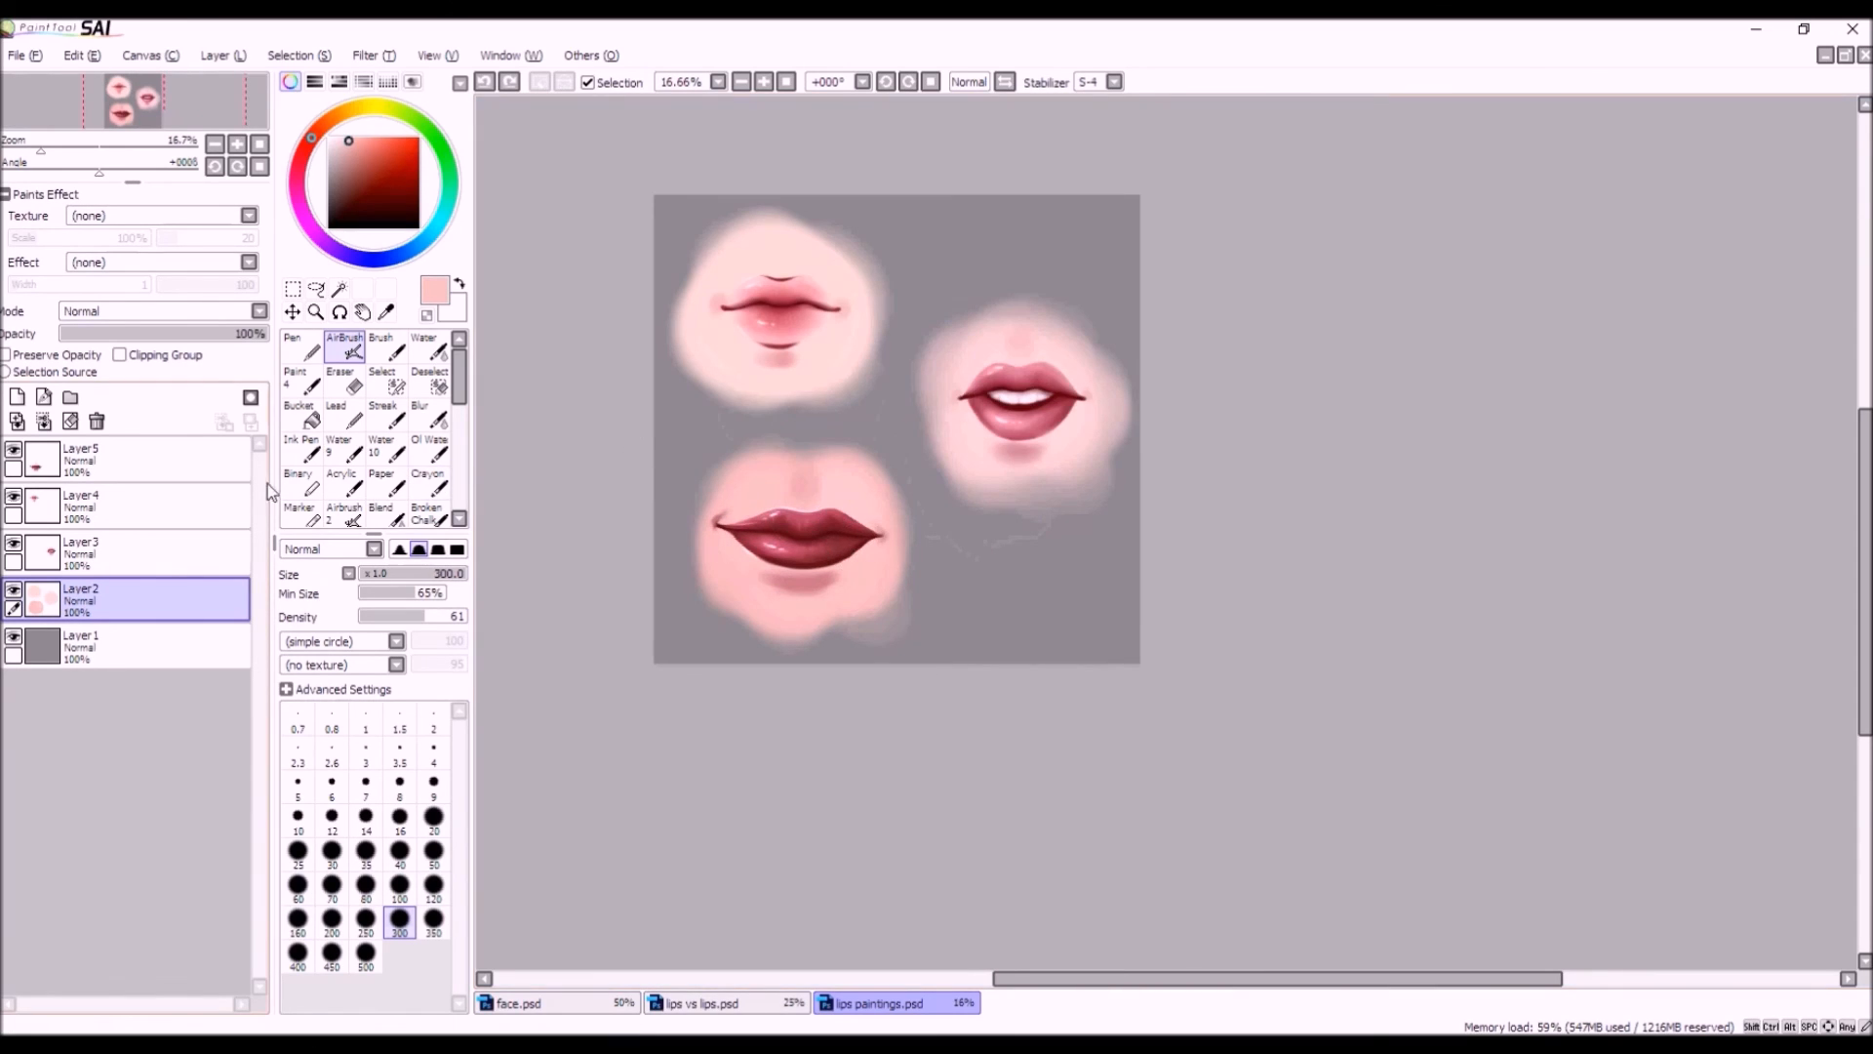
Add a new layer above Layer5 and mix a very pale peach as the painting colour.
{"action": "left_click", "coordinate": [125, 451]}
{"action": "left_click", "coordinate": [17, 396]}
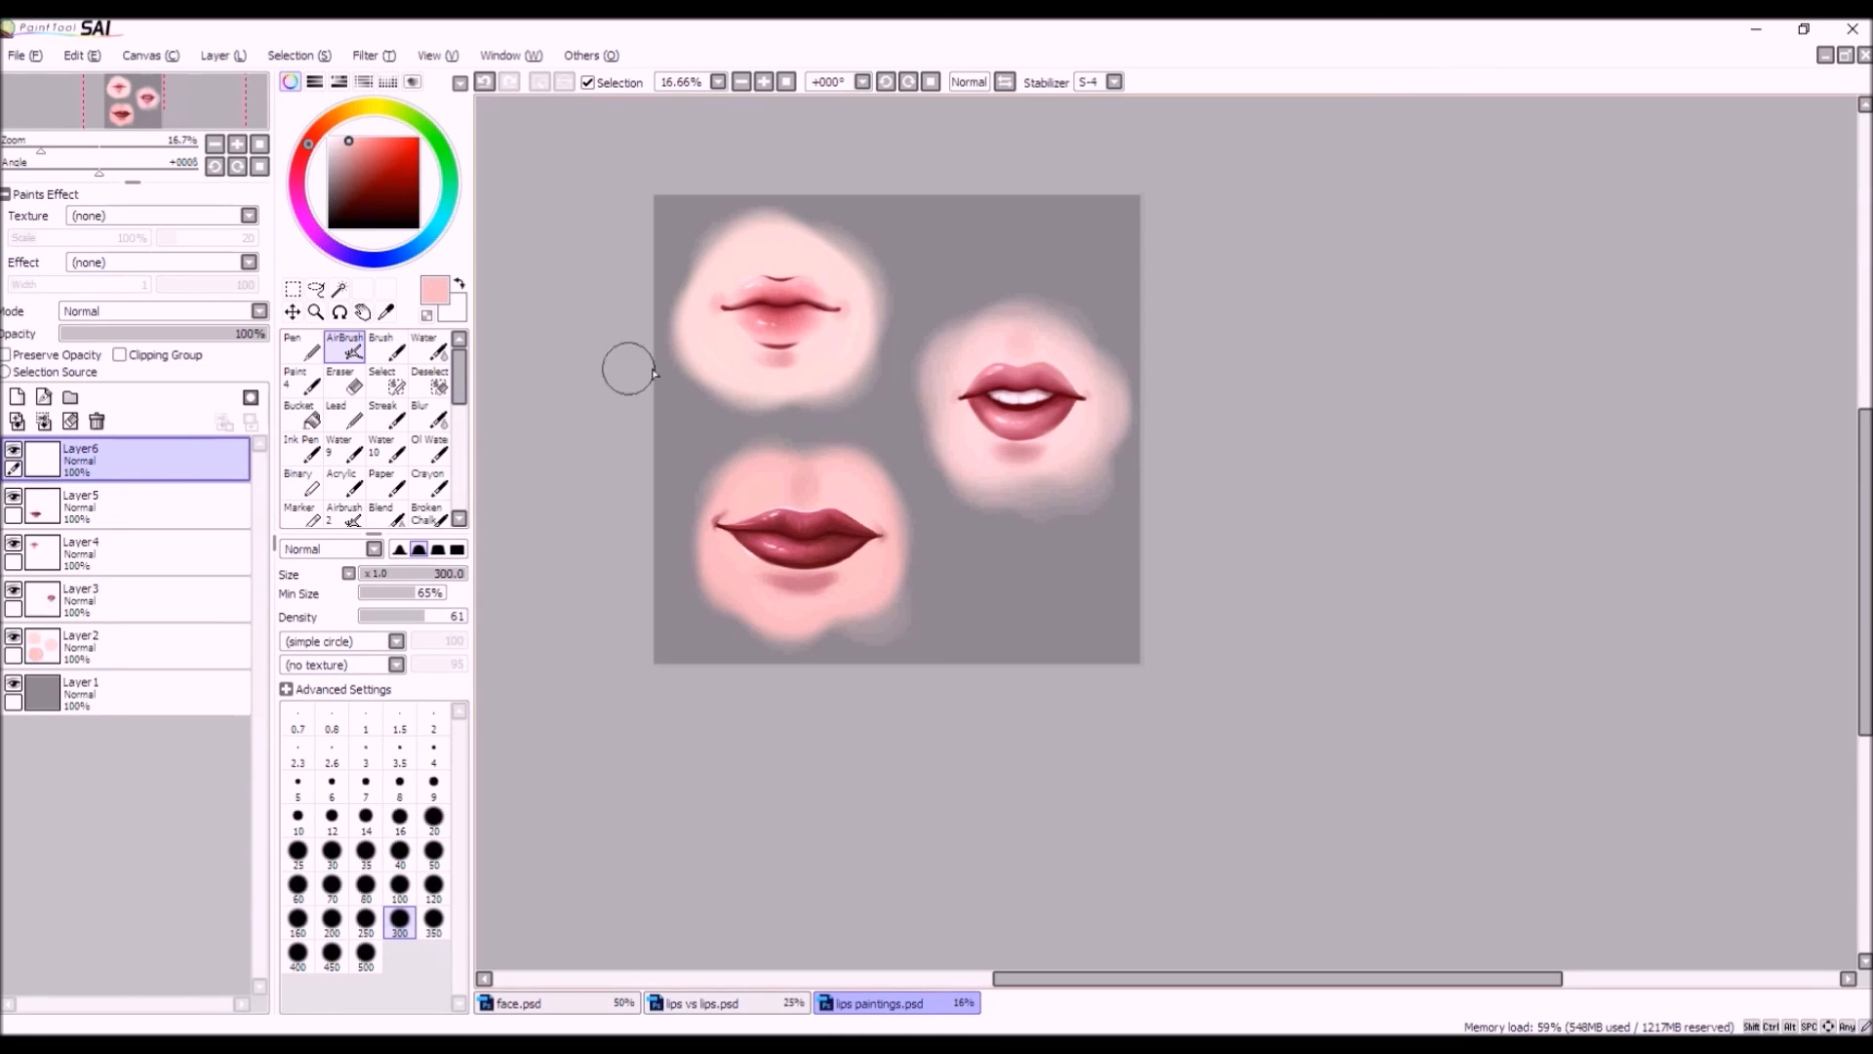
{"action": "left_click", "coordinate": [309, 140]}
{"action": "left_click", "coordinate": [344, 138]}
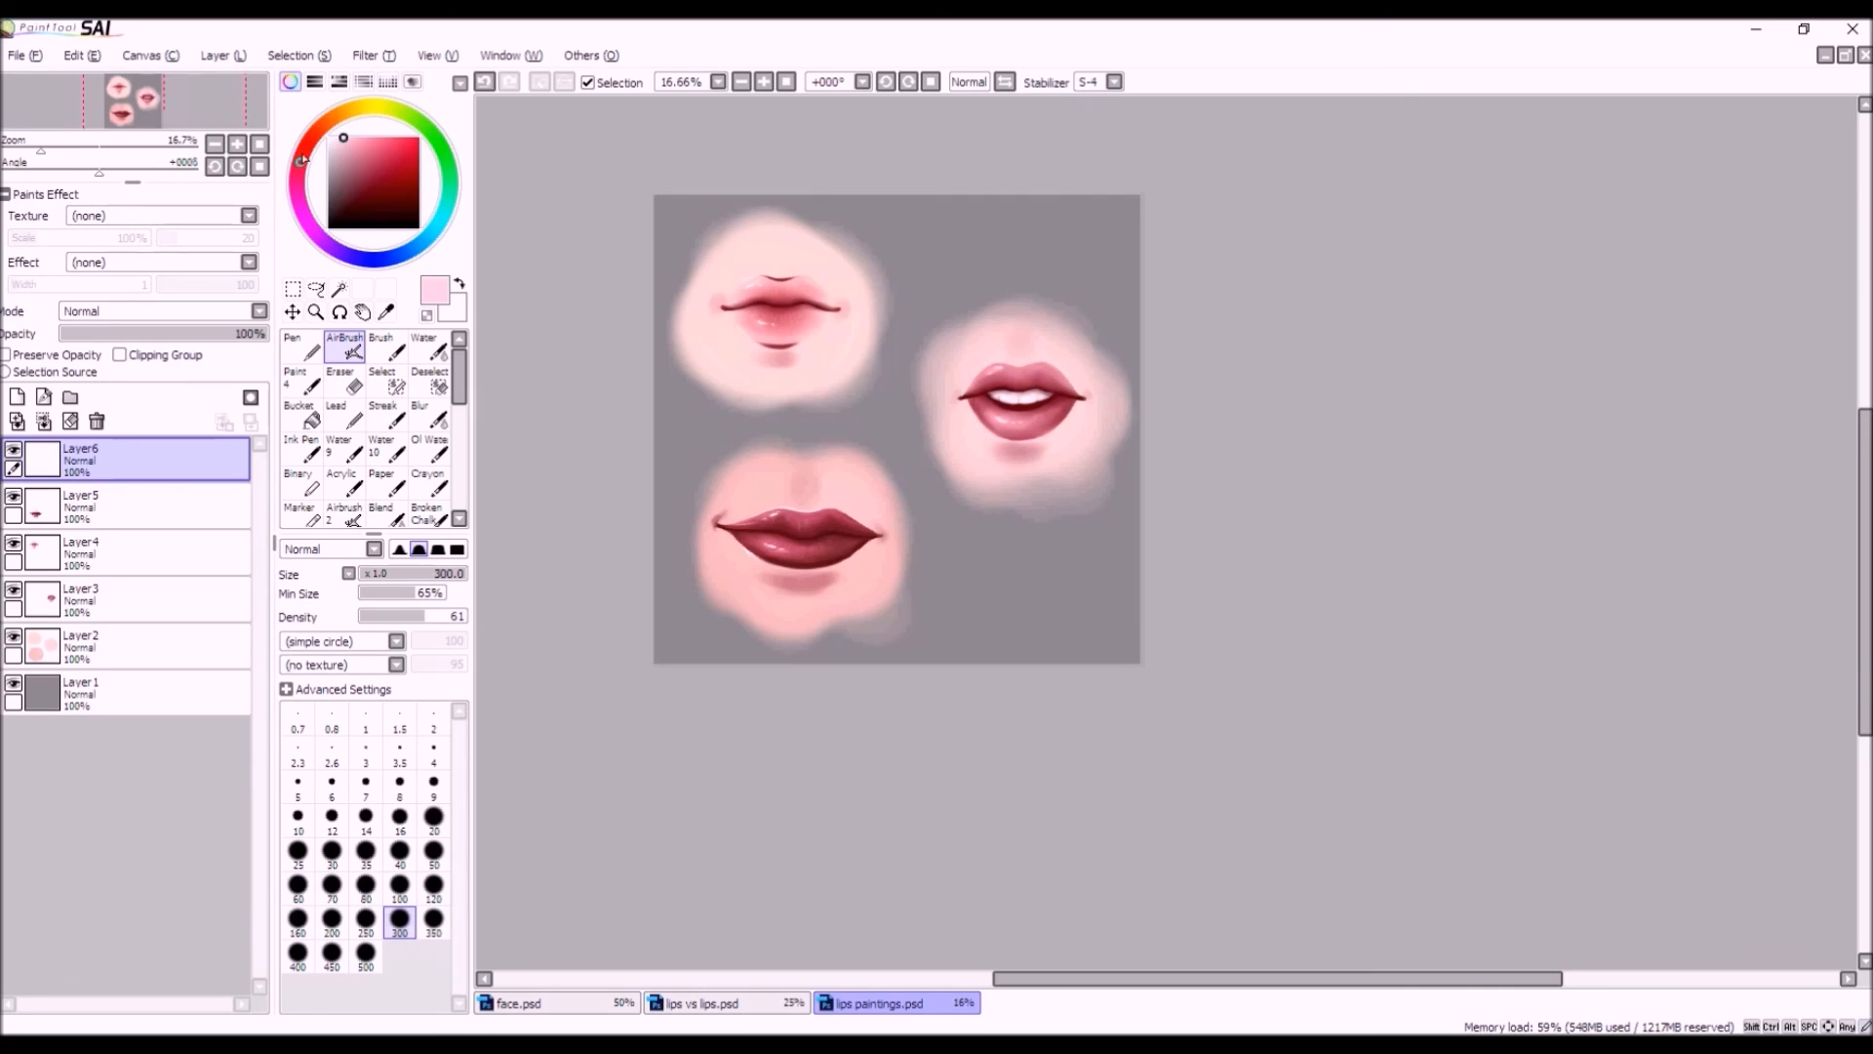
{"action": "left_click", "coordinate": [327, 122]}
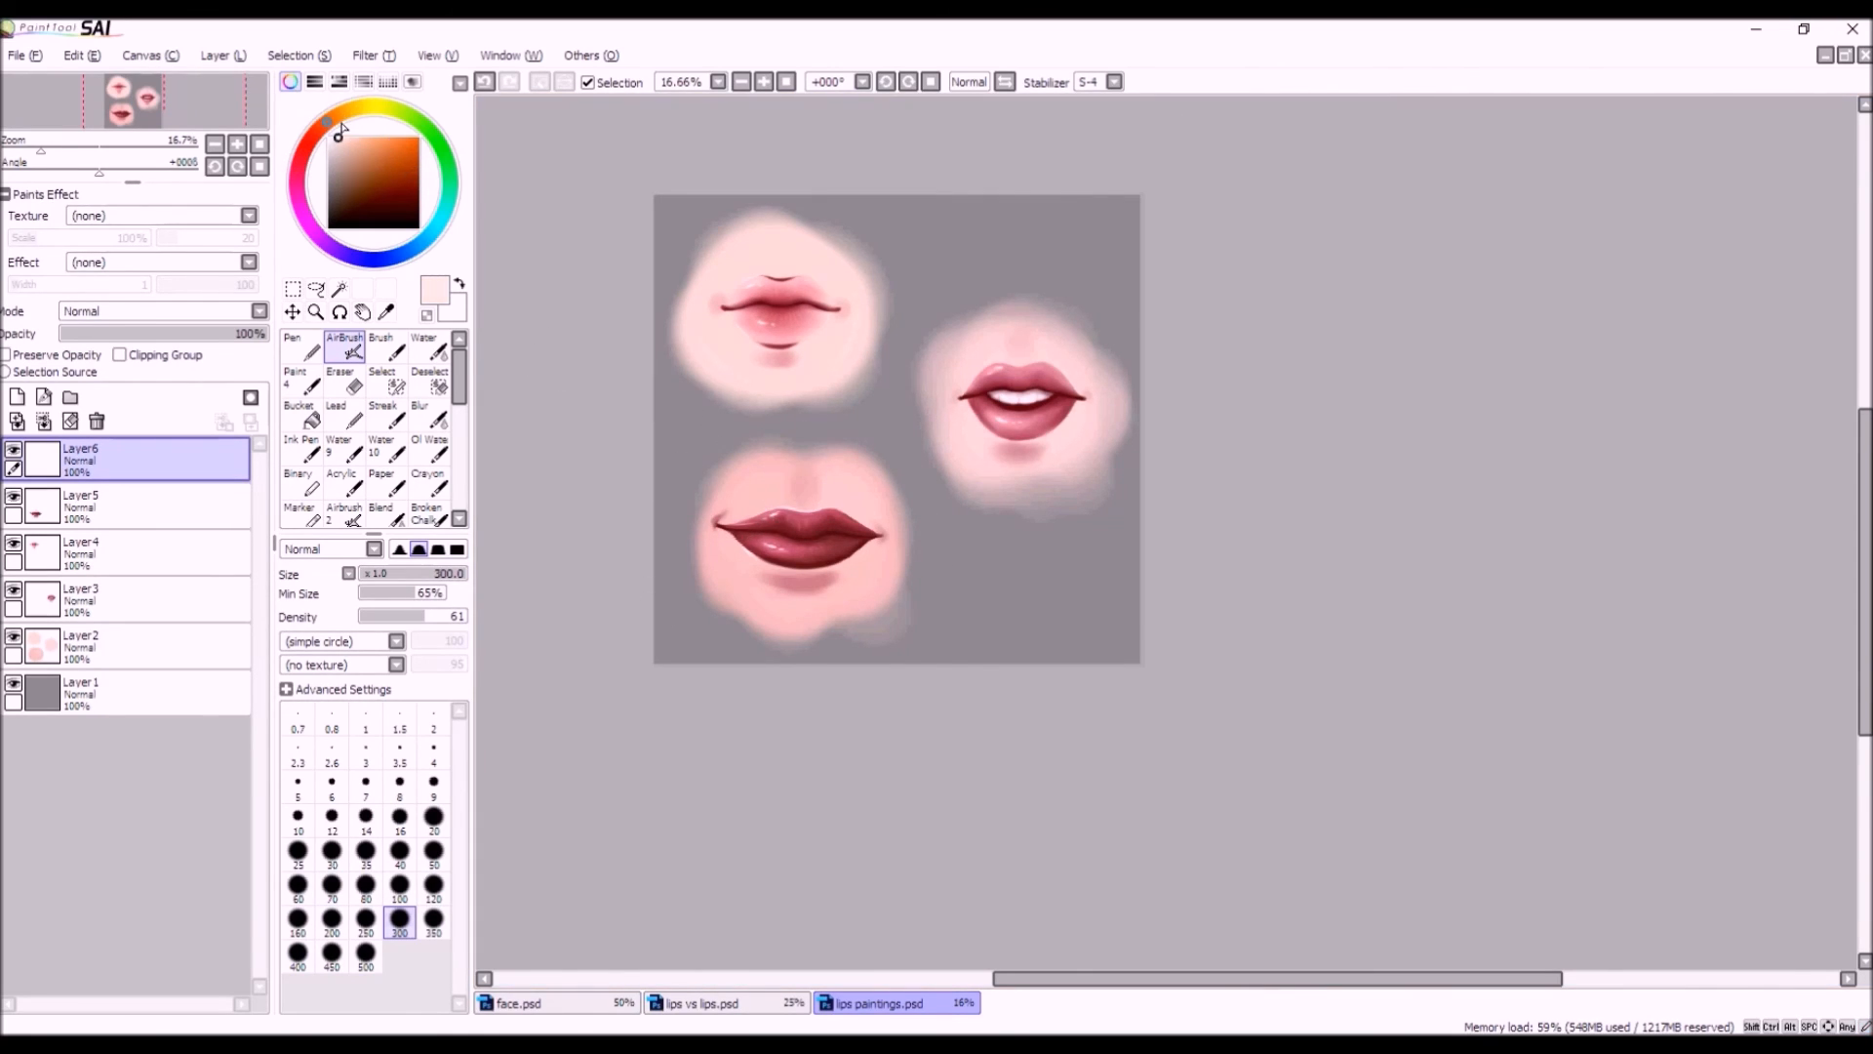
Try airbrushing pale peach highlights around the third lips at size 100, and undo the strokes.
{"action": "left_click", "coordinate": [429, 574]}
{"action": "left_click_drag", "start_coordinate": [433, 595], "coordinate": [539, 580]}
{"action": "left_click_drag", "start_coordinate": [747, 501], "coordinate": [849, 480]}
{"action": "left_click_drag", "start_coordinate": [727, 559], "coordinate": [734, 562]}
{"action": "left_click_drag", "start_coordinate": [855, 563], "coordinate": [871, 551]}
{"action": "left_click", "coordinate": [484, 82]}
{"action": "left_click", "coordinate": [484, 82]}
{"action": "left_click", "coordinate": [484, 82]}
{"action": "left_click", "coordinate": [484, 82]}
{"action": "left_click", "coordinate": [483, 82]}
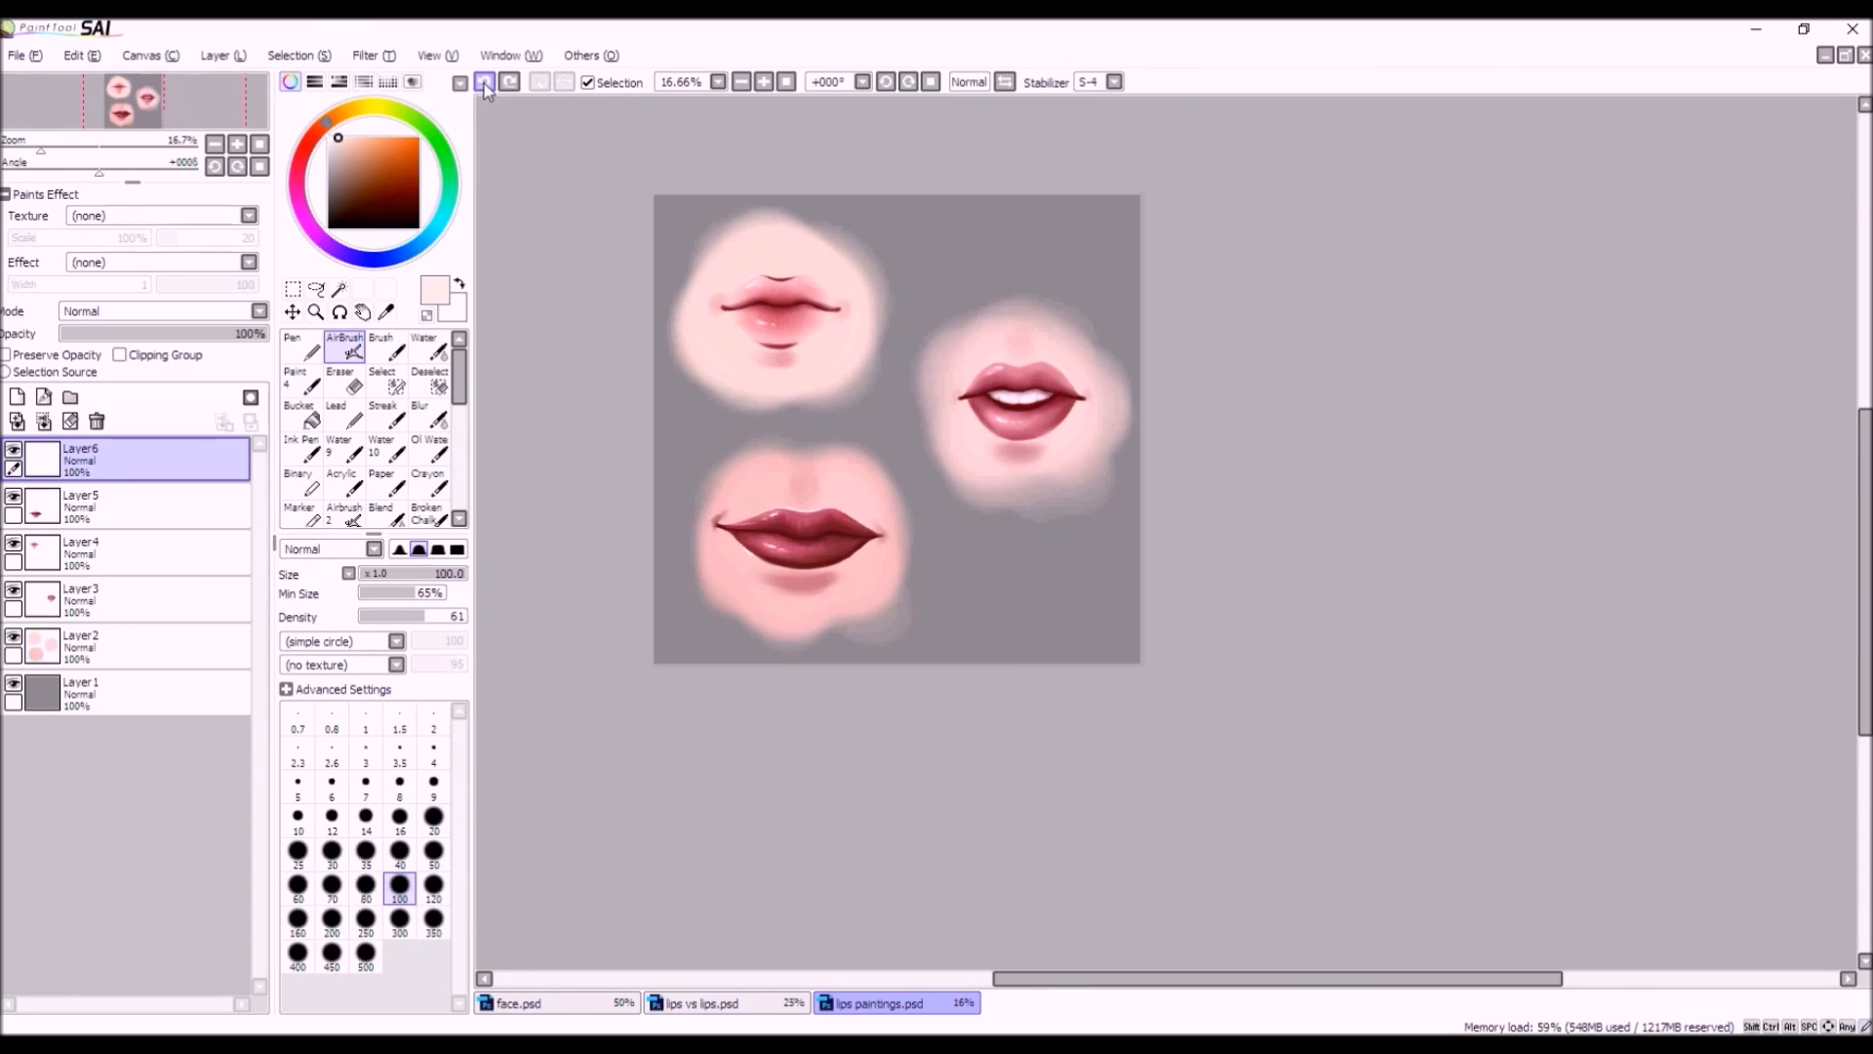
Airbrush a soft sampled rose shadow beneath the third lower lip on Layer6, undoing trial strokes on the philtrum and mouth corners.
{"action": "left_click", "coordinate": [806, 484], "text": "alt"}
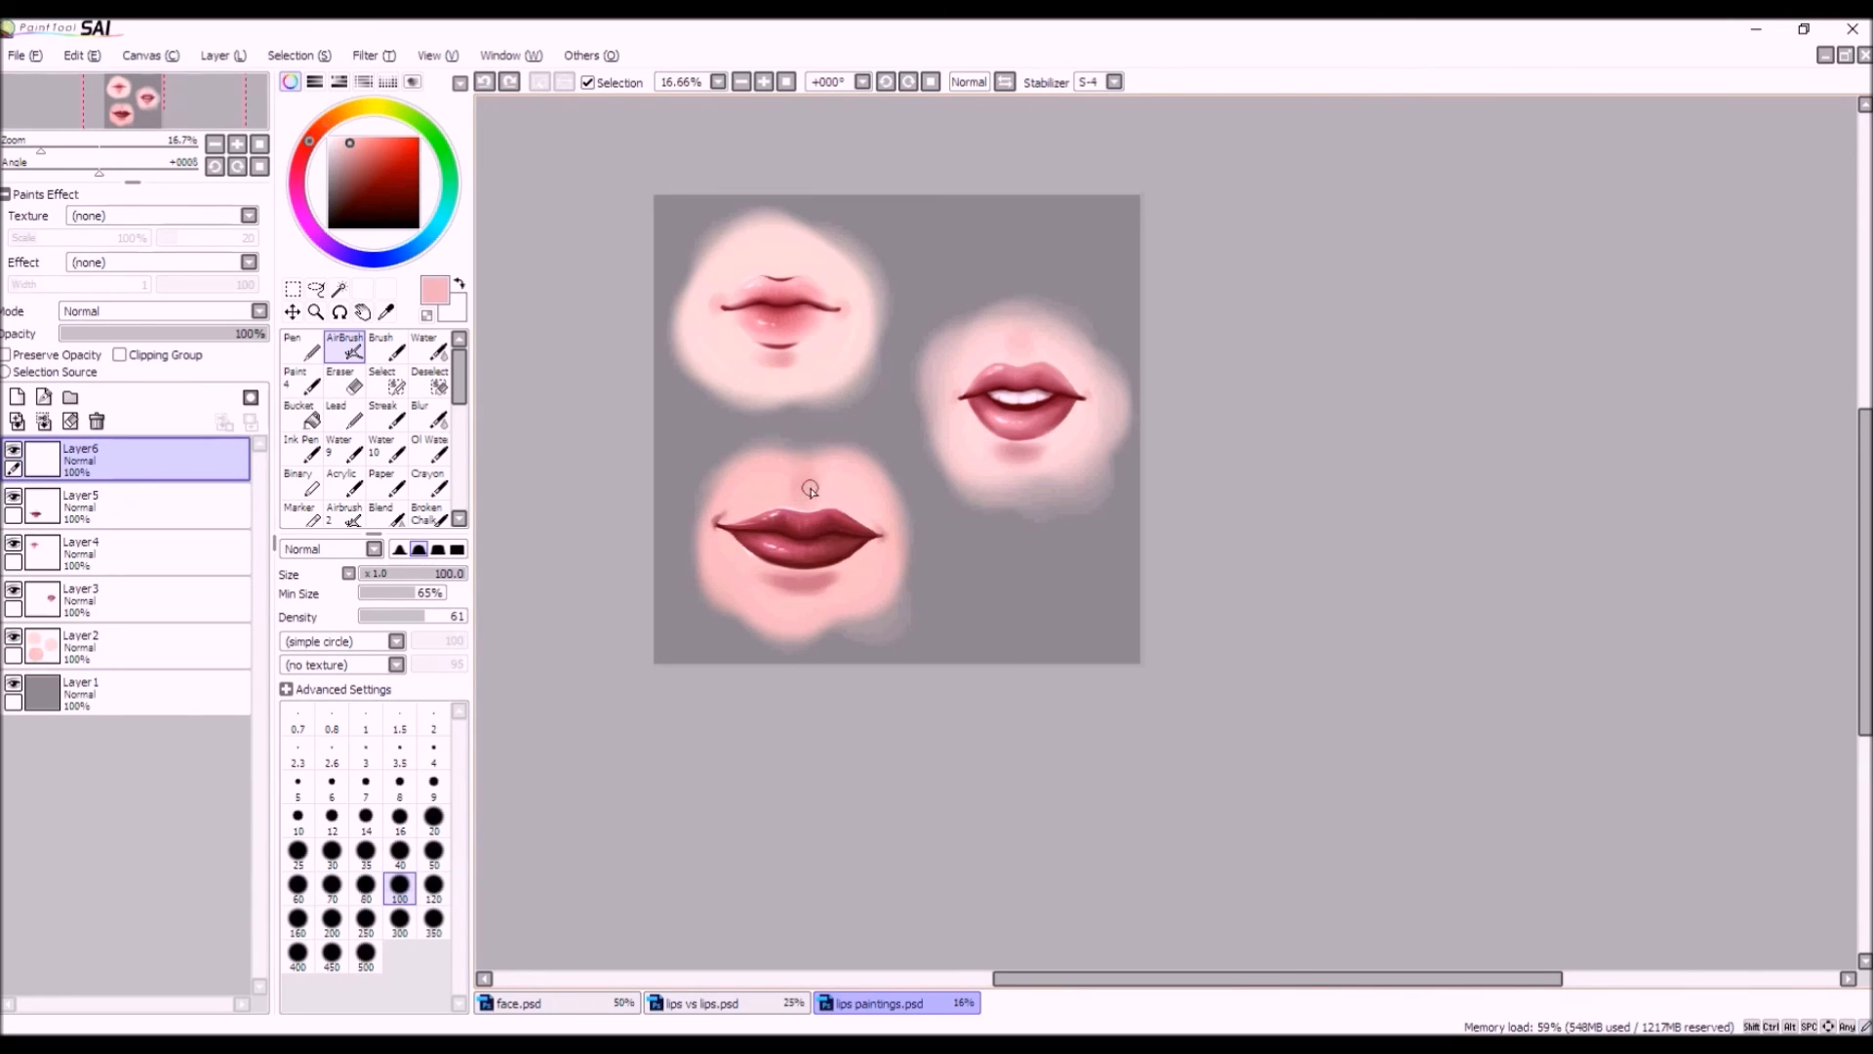
{"action": "left_click_drag", "start_coordinate": [768, 591], "coordinate": [832, 593]}
{"action": "left_click", "coordinate": [819, 576], "text": "alt"}
{"action": "mouse_move", "coordinate": [816, 468]}
{"action": "left_mouse_down"}
{"action": "mouse_move", "coordinate": [797, 507]}
{"action": "mouse_move", "coordinate": [882, 548]}
{"action": "left_mouse_up"}
{"action": "left_click_drag", "start_coordinate": [730, 509], "coordinate": [723, 545]}
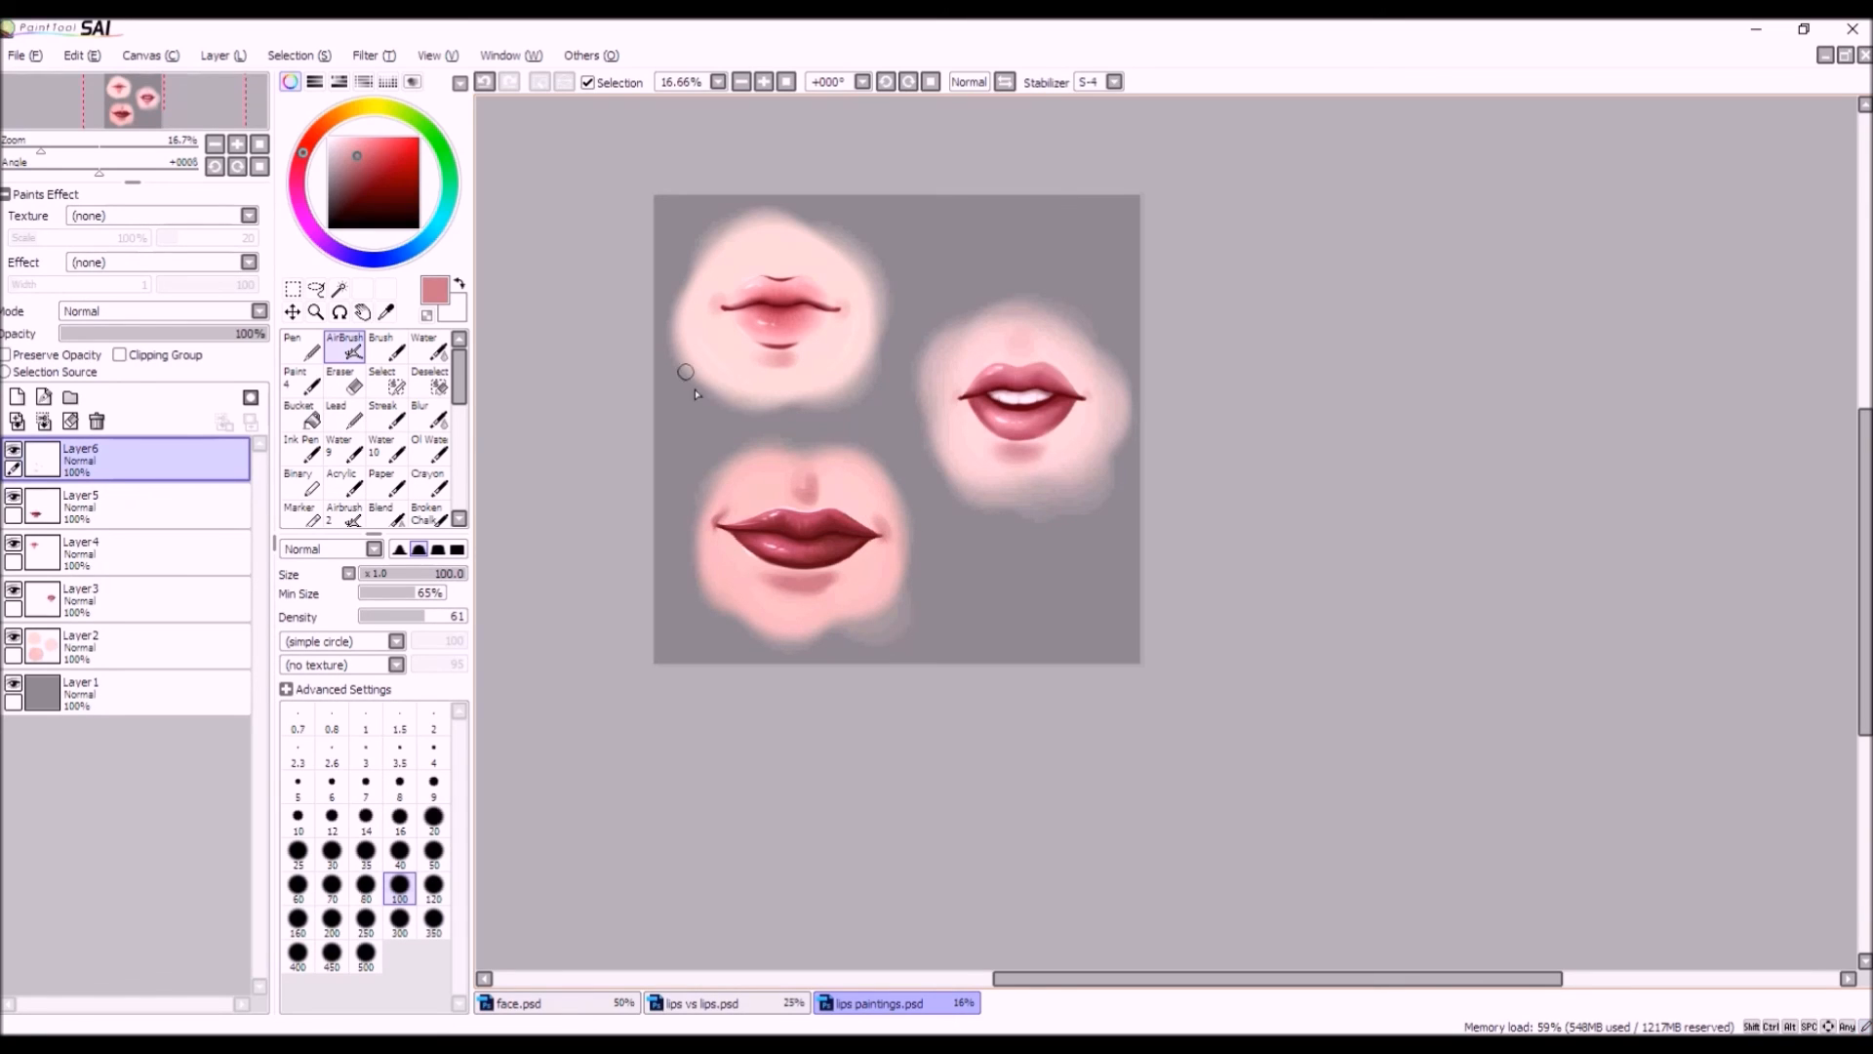
{"action": "left_click", "coordinate": [483, 83]}
{"action": "left_click", "coordinate": [483, 83]}
{"action": "left_click_drag", "start_coordinate": [809, 477], "coordinate": [812, 491]}
{"action": "left_click", "coordinate": [482, 82]}
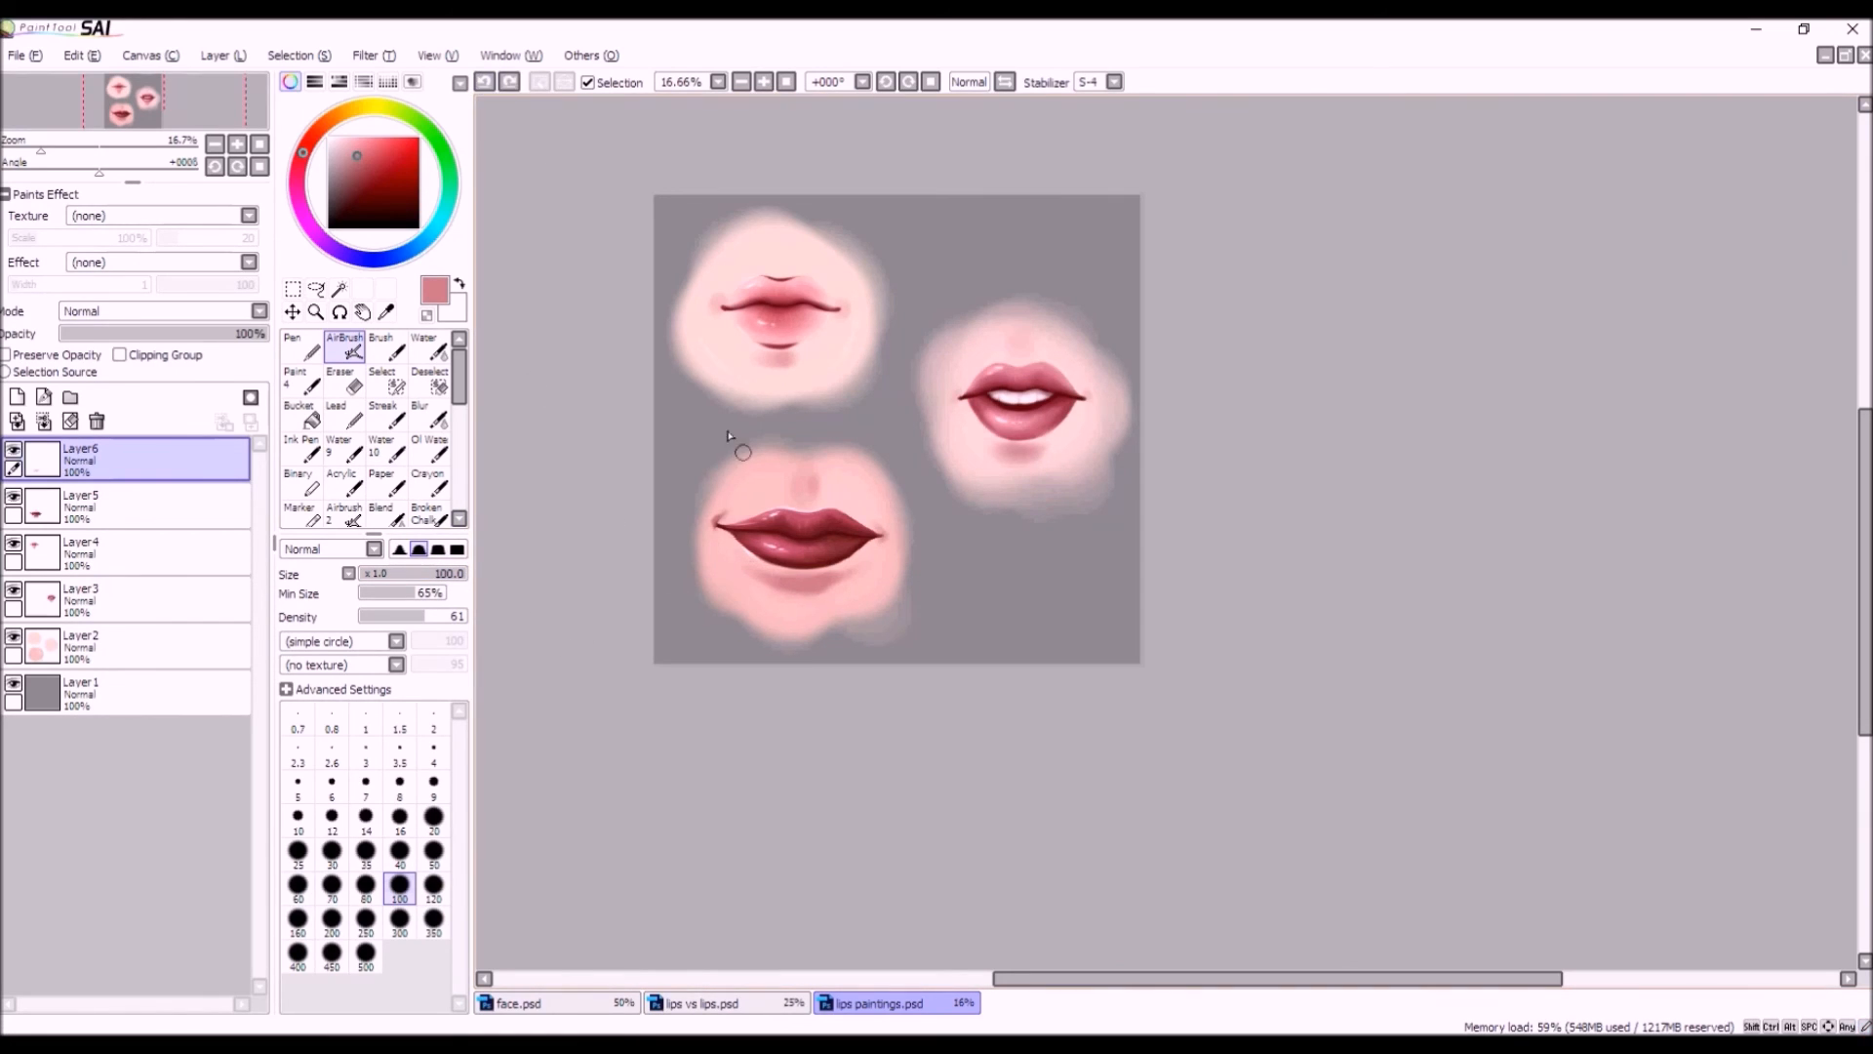
{"action": "mouse_move", "coordinate": [758, 572]}
{"action": "left_mouse_down"}
{"action": "mouse_move", "coordinate": [728, 646]}
{"action": "mouse_move", "coordinate": [829, 584]}
{"action": "left_mouse_up"}
Mix a very pale pink and airbrush a faint highlight above the left side of the third upper lip.
{"action": "left_click", "coordinate": [341, 138]}
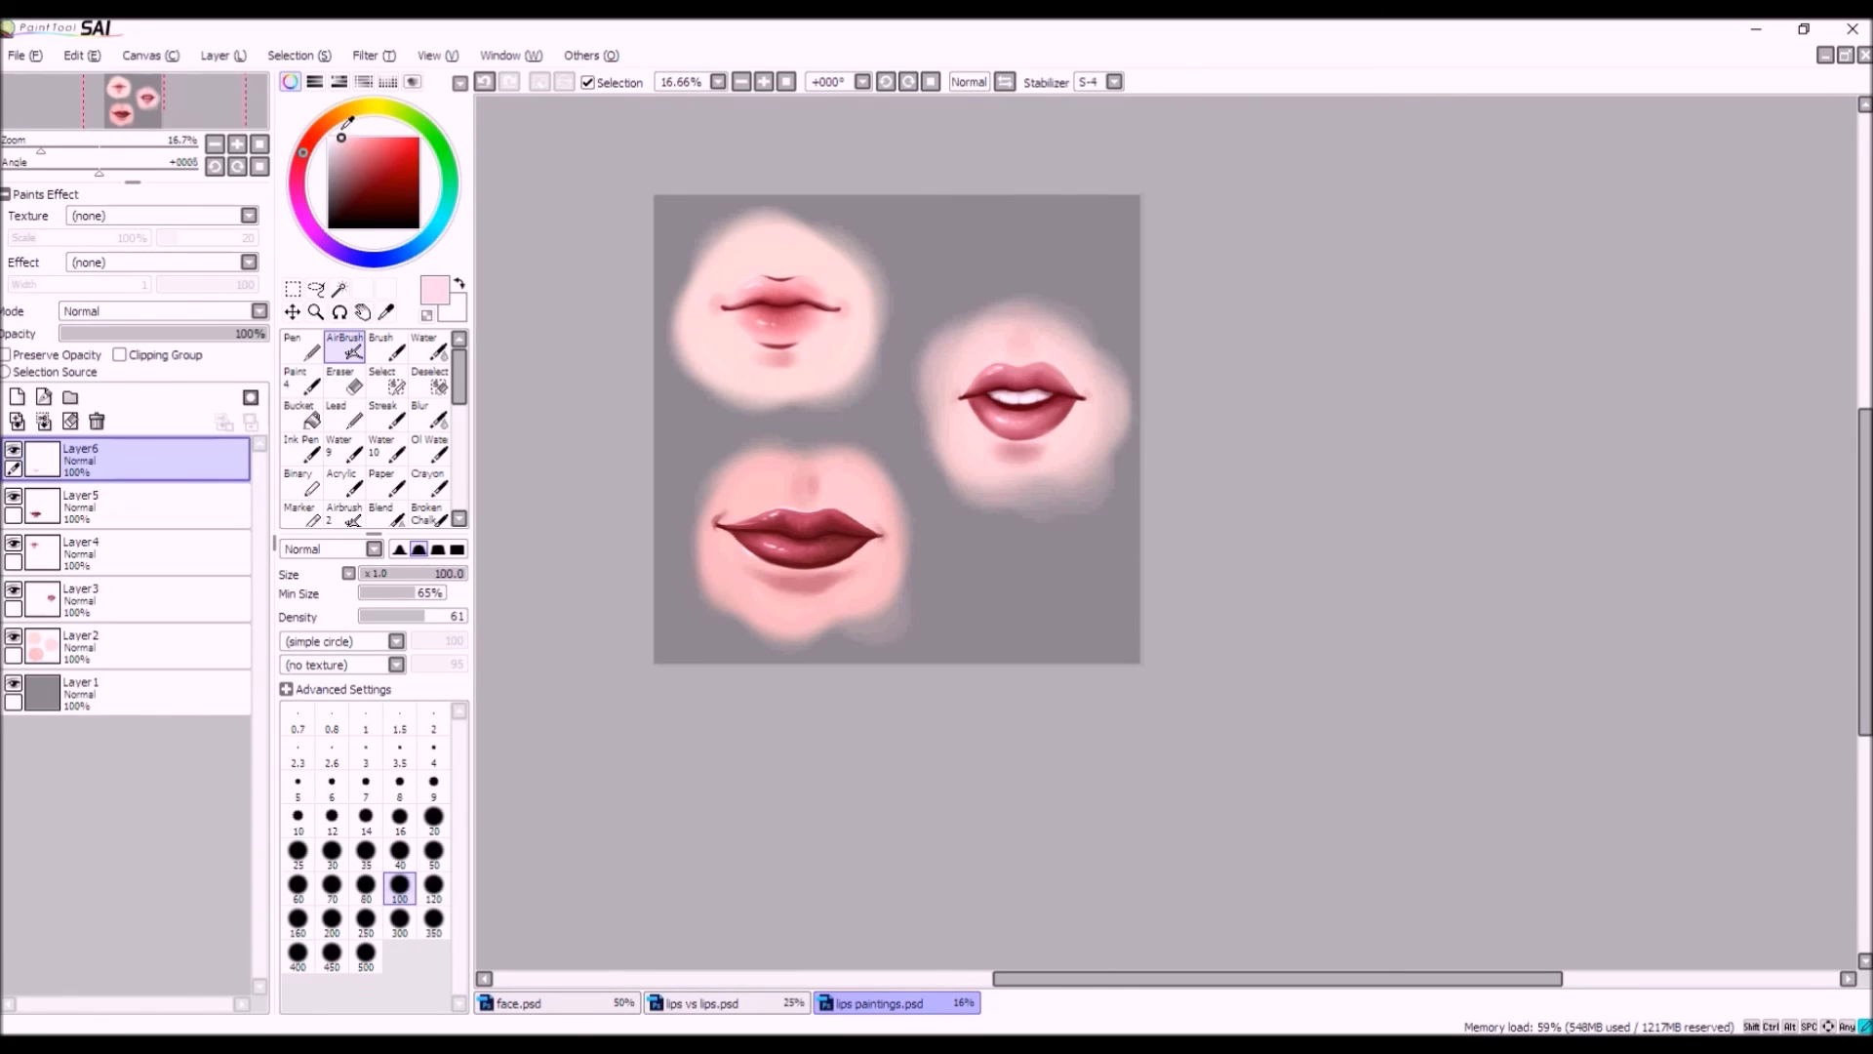
{"action": "left_click", "coordinate": [336, 138]}
{"action": "left_click_drag", "start_coordinate": [723, 520], "coordinate": [763, 493]}
{"action": "scroll", "coordinate": [794, 549], "scroll_direction": "down", "scroll_amount": 2}
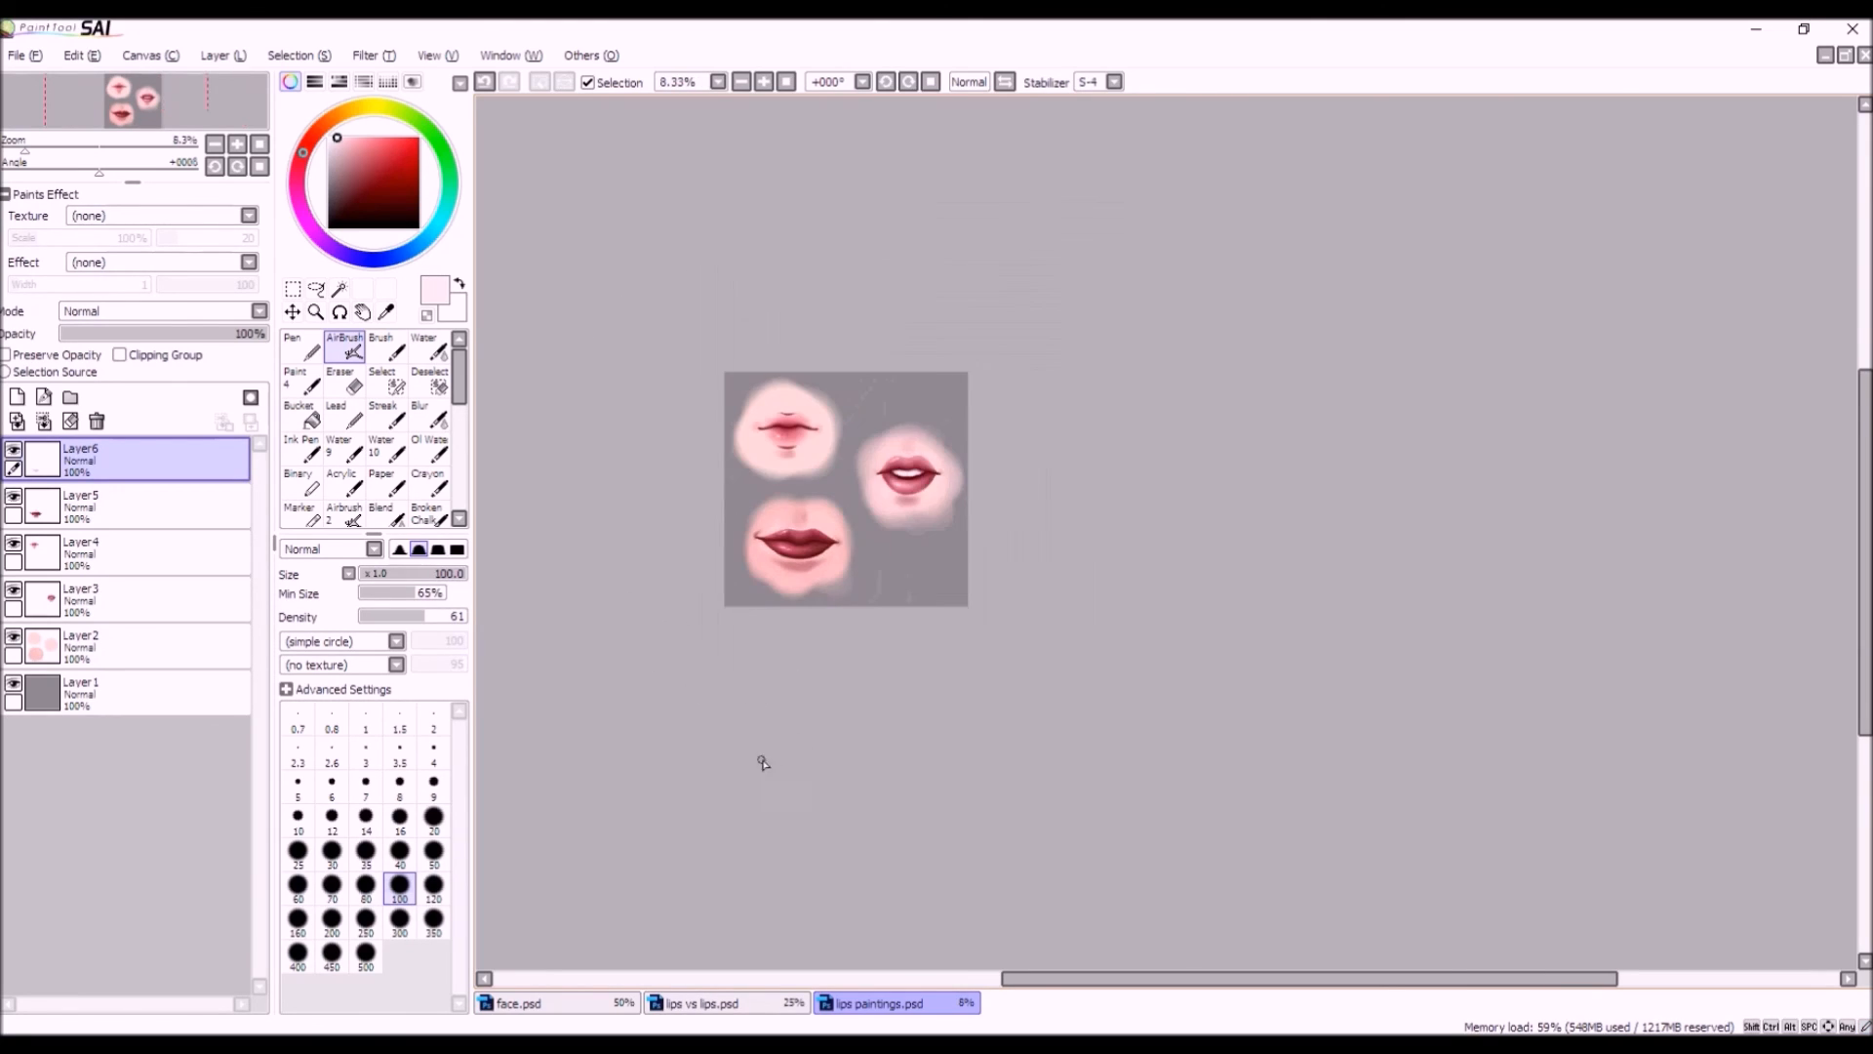
{"action": "scroll", "coordinate": [776, 576], "scroll_direction": "up", "scroll_amount": 1}
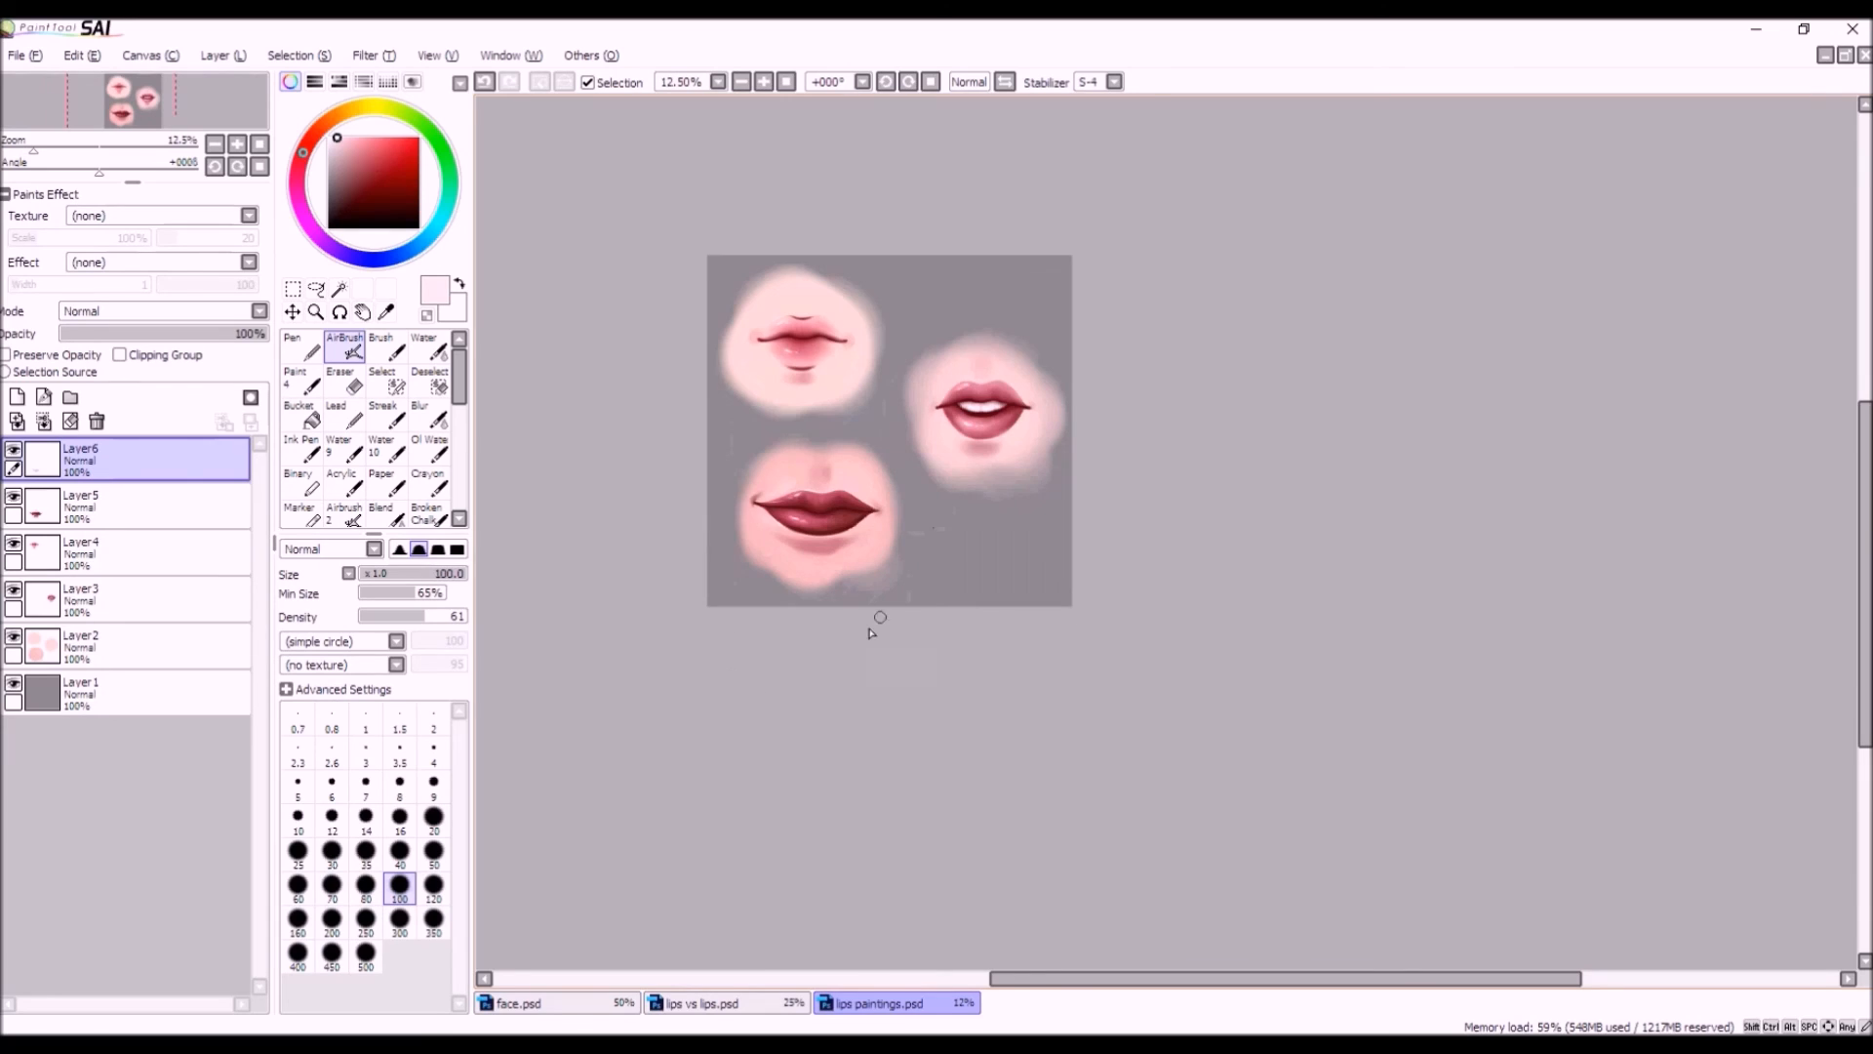
Sample the open-mouth patch's skin tone, lighten it to near white, and airbrush faint highlights around the first lips.
{"action": "scroll", "coordinate": [923, 508], "scroll_direction": "up", "scroll_amount": 1}
{"action": "left_click", "coordinate": [920, 417], "text": "alt"}
{"action": "left_click", "coordinate": [334, 138]}
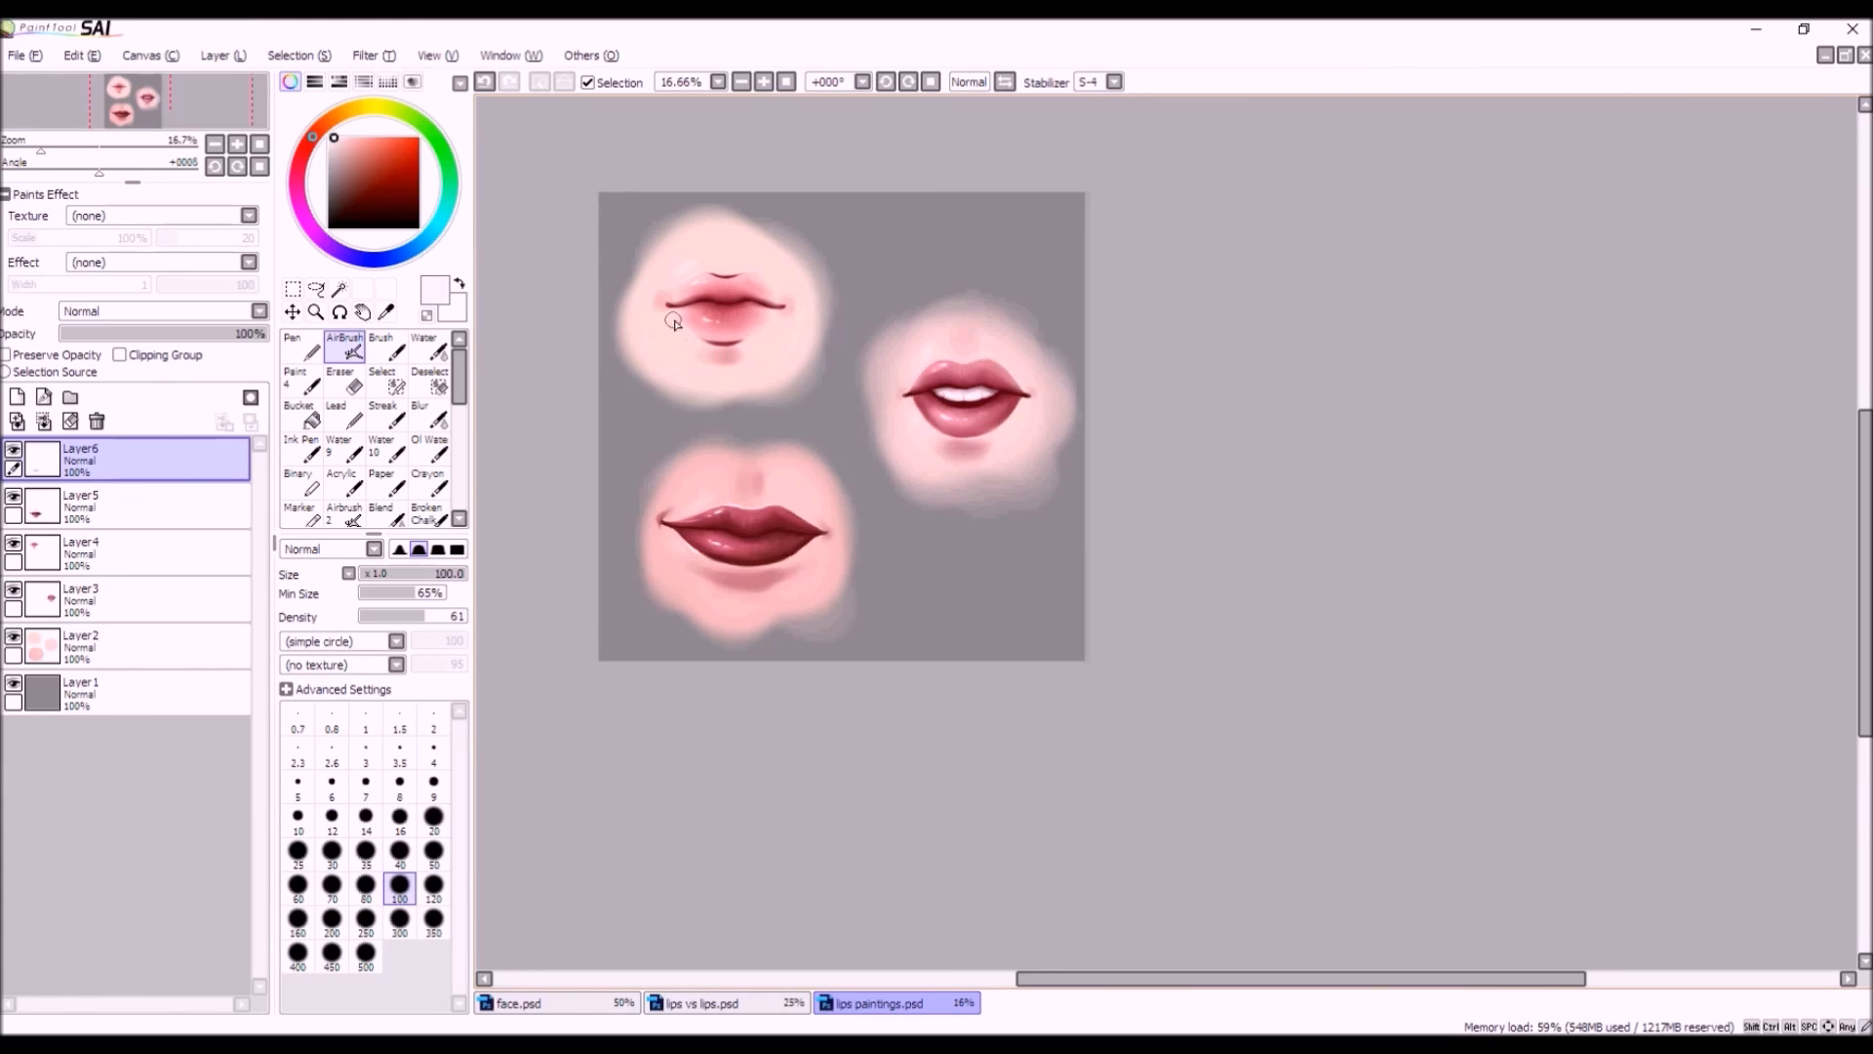
Examine the shading and highlights of all three lip paintings, close up and as a whole.
{"action": "scroll", "coordinate": [860, 342], "scroll_direction": "down", "scroll_amount": 2}
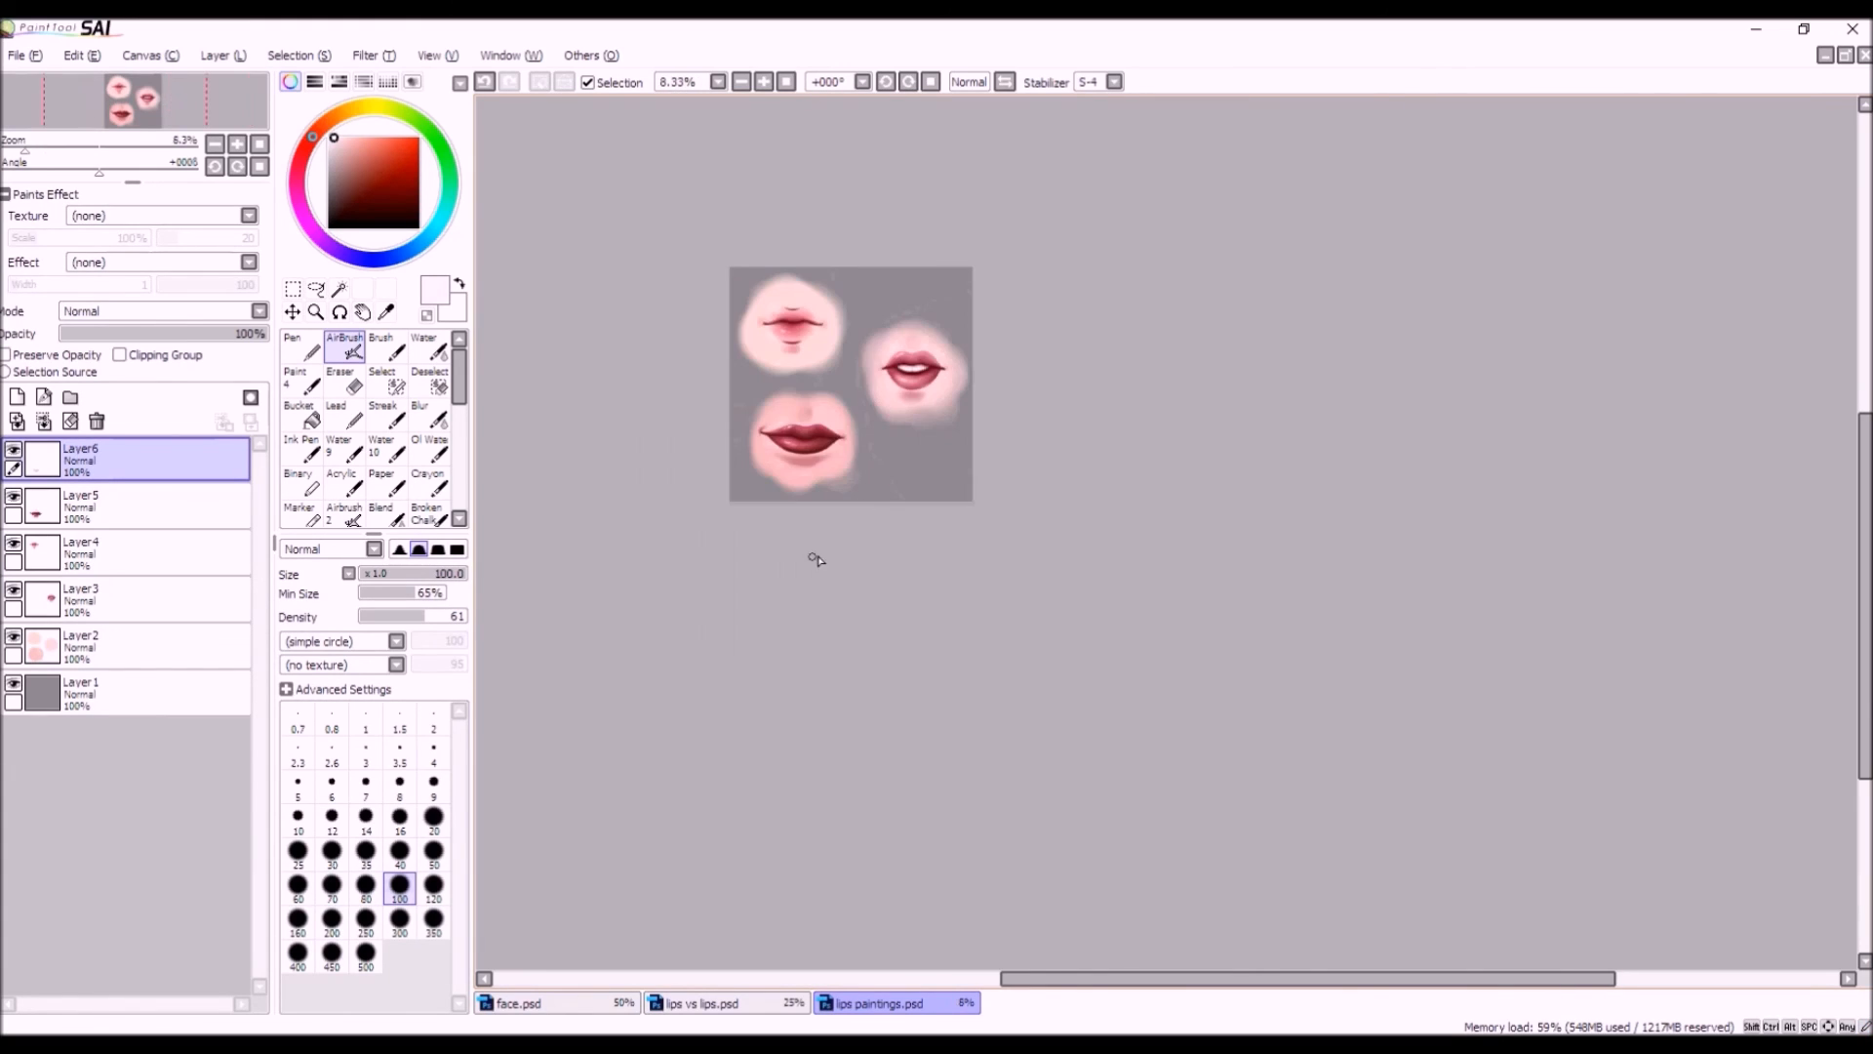
{"action": "scroll", "coordinate": [844, 512], "scroll_direction": "up", "scroll_amount": 1}
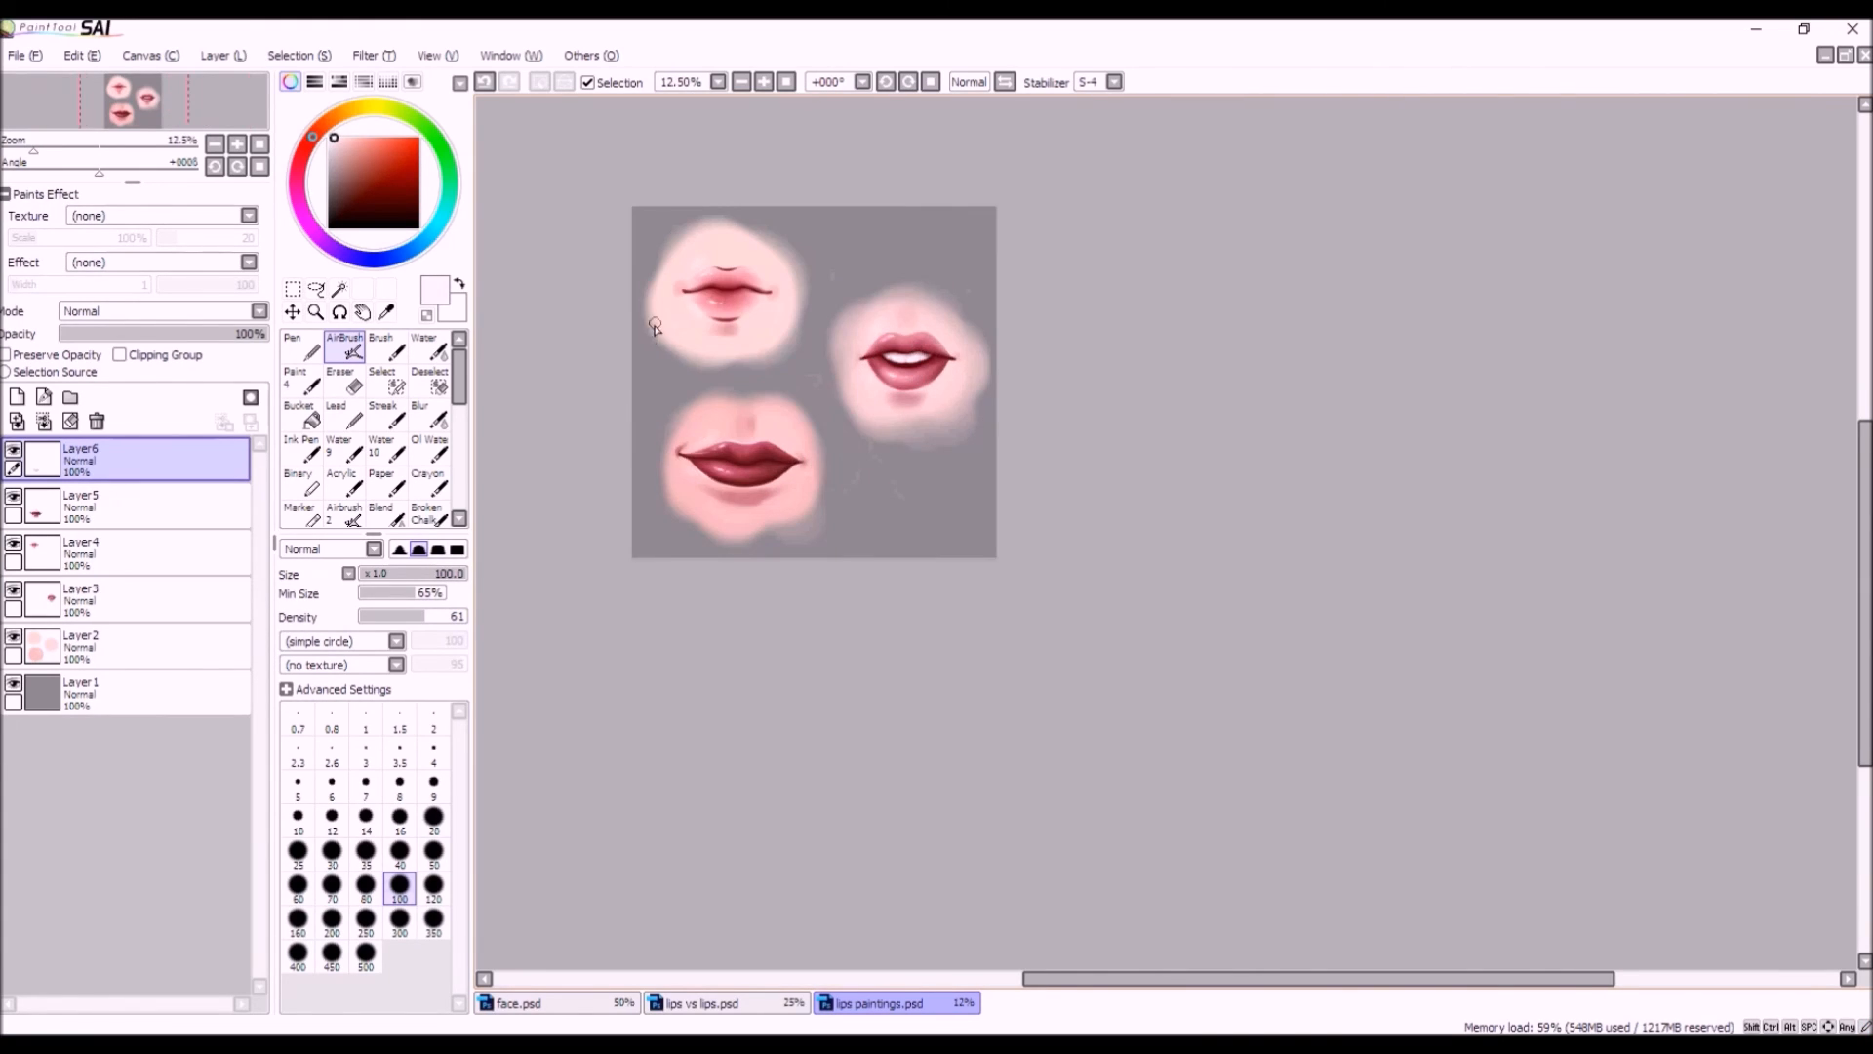
{"action": "scroll", "coordinate": [653, 328], "scroll_direction": "up", "scroll_amount": 2}
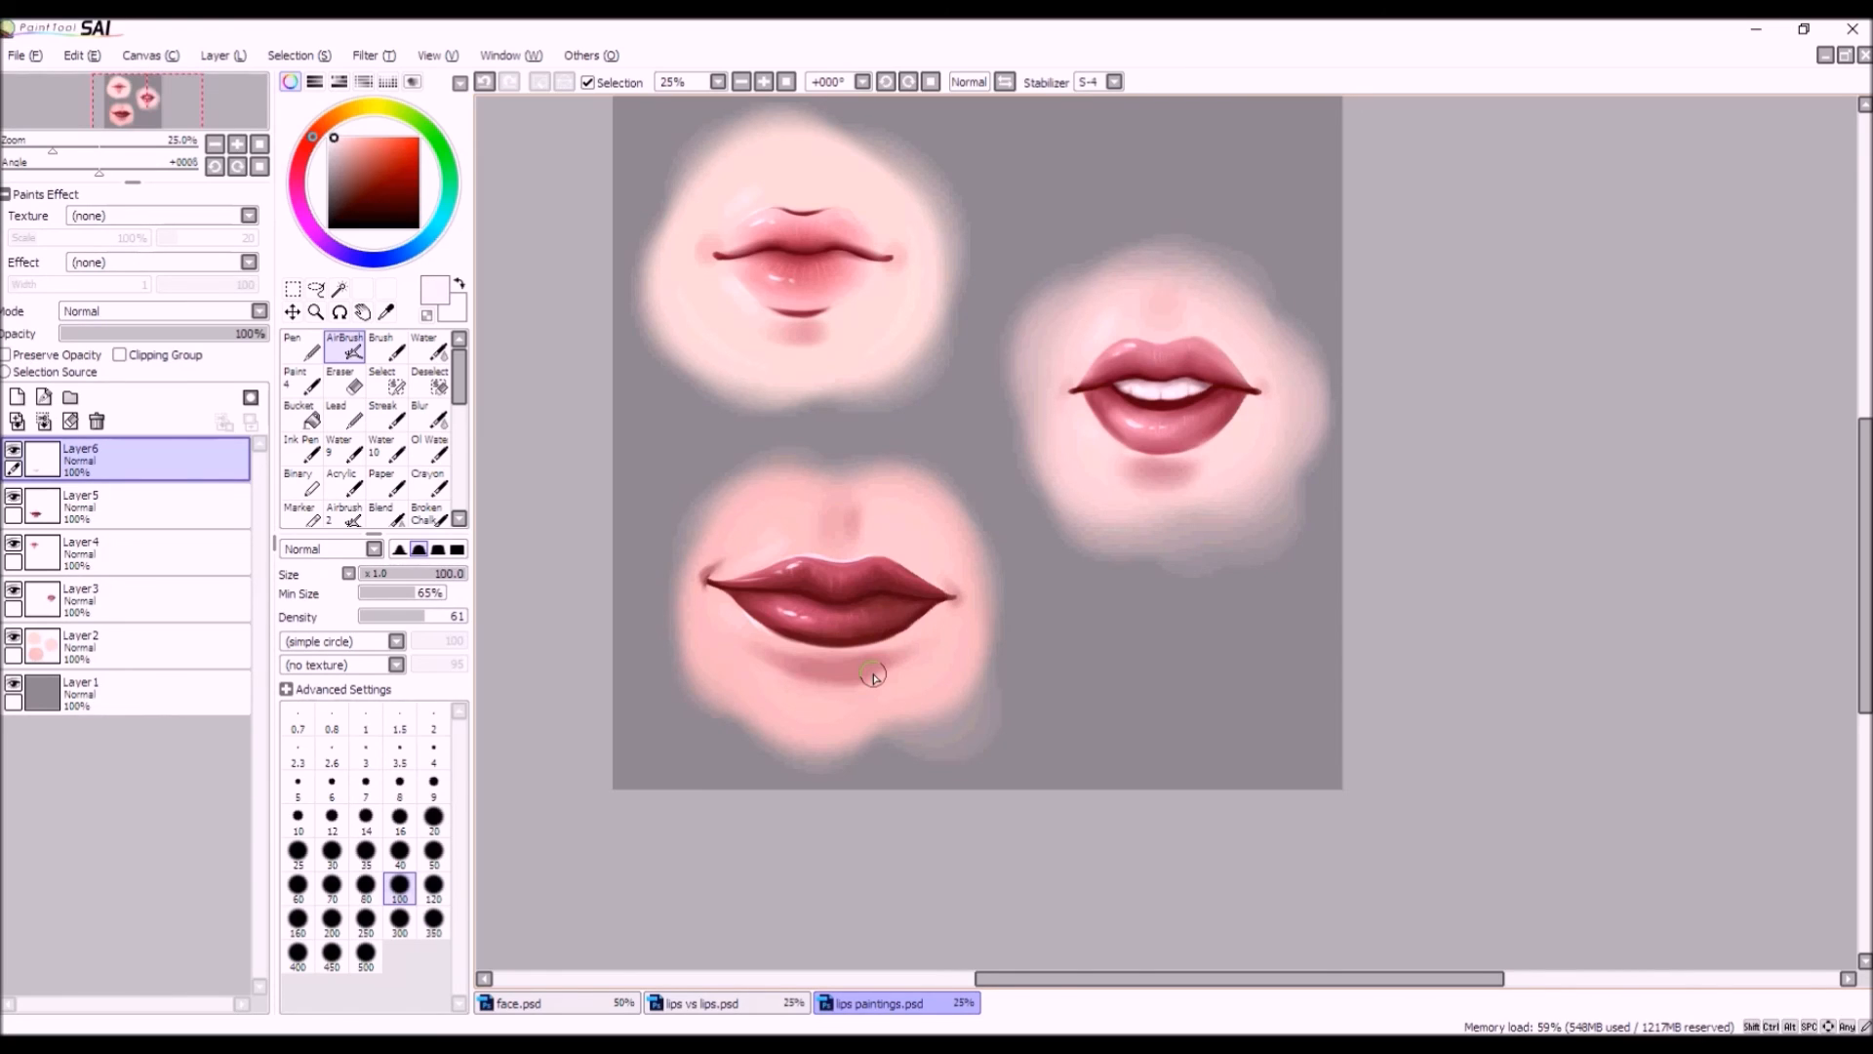
{"action": "scroll", "coordinate": [1031, 647], "scroll_direction": "down", "scroll_amount": 1}
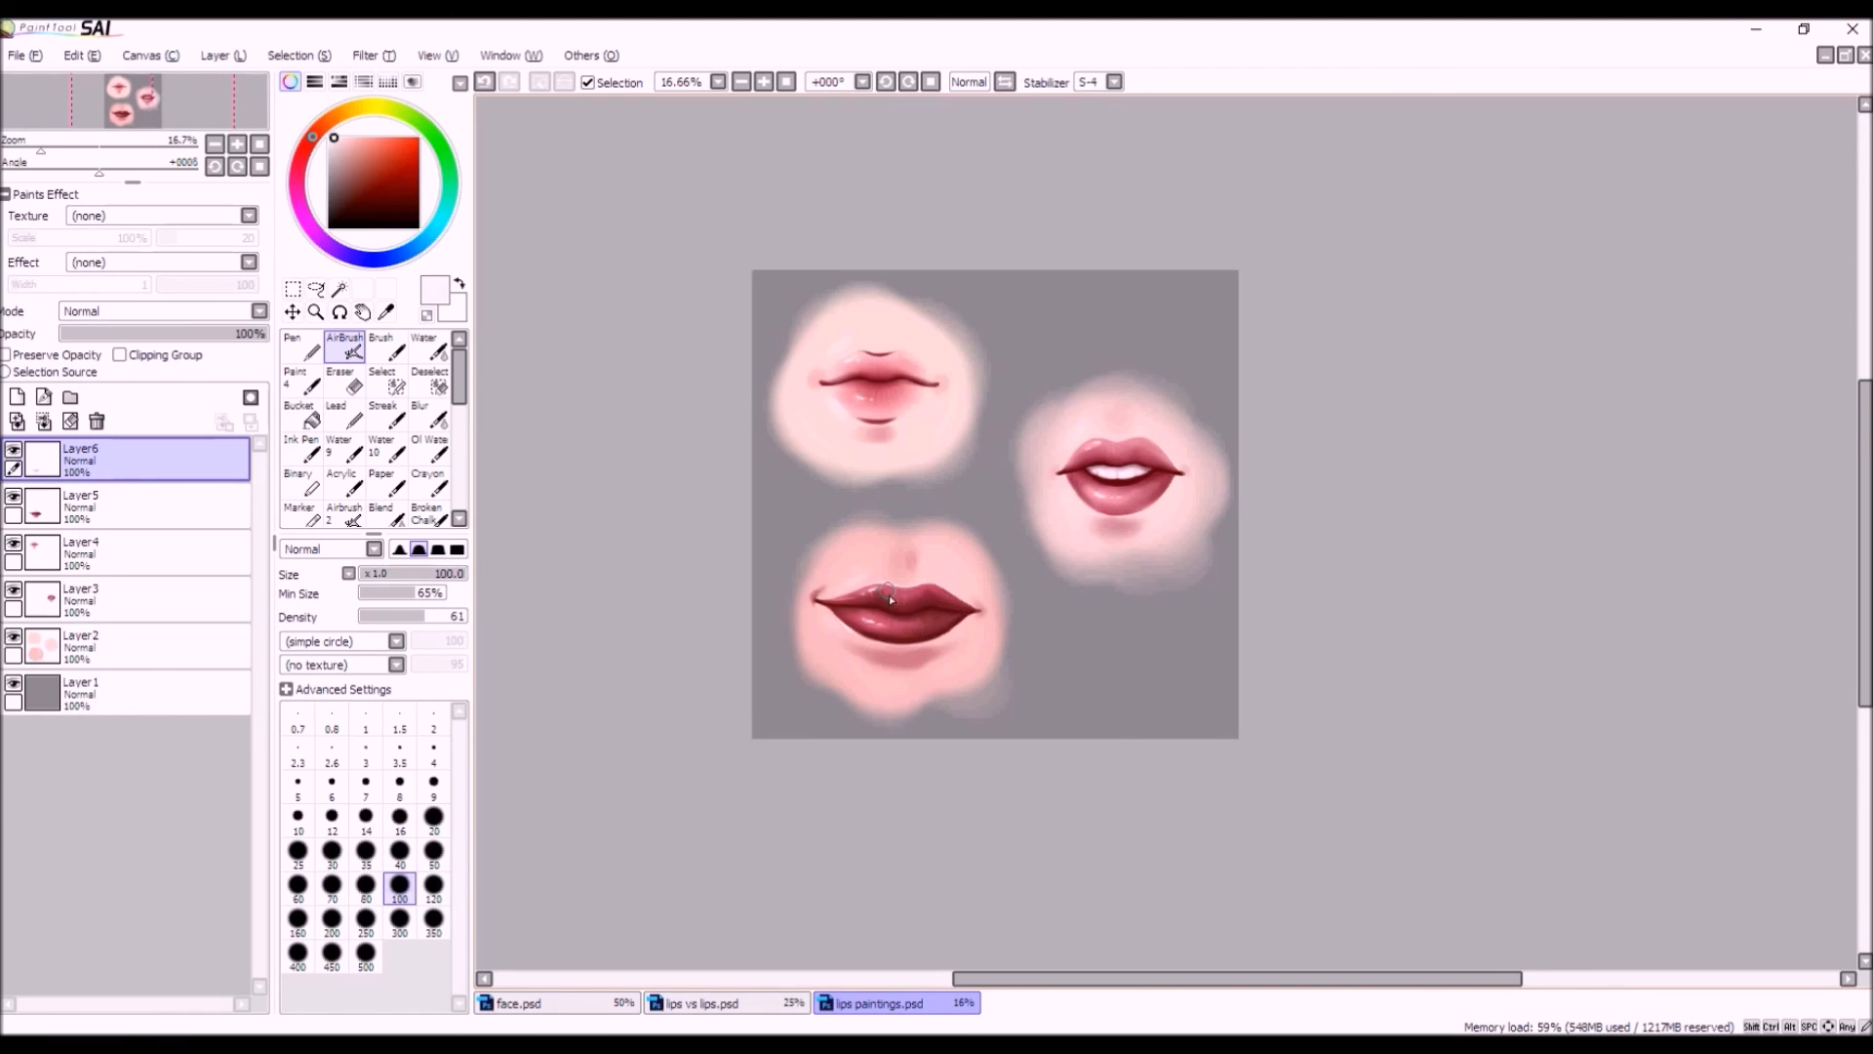
{"action": "scroll", "coordinate": [990, 629], "scroll_direction": "up", "scroll_amount": 1}
{"action": "scroll", "coordinate": [1094, 635], "scroll_direction": "down", "scroll_amount": 1}
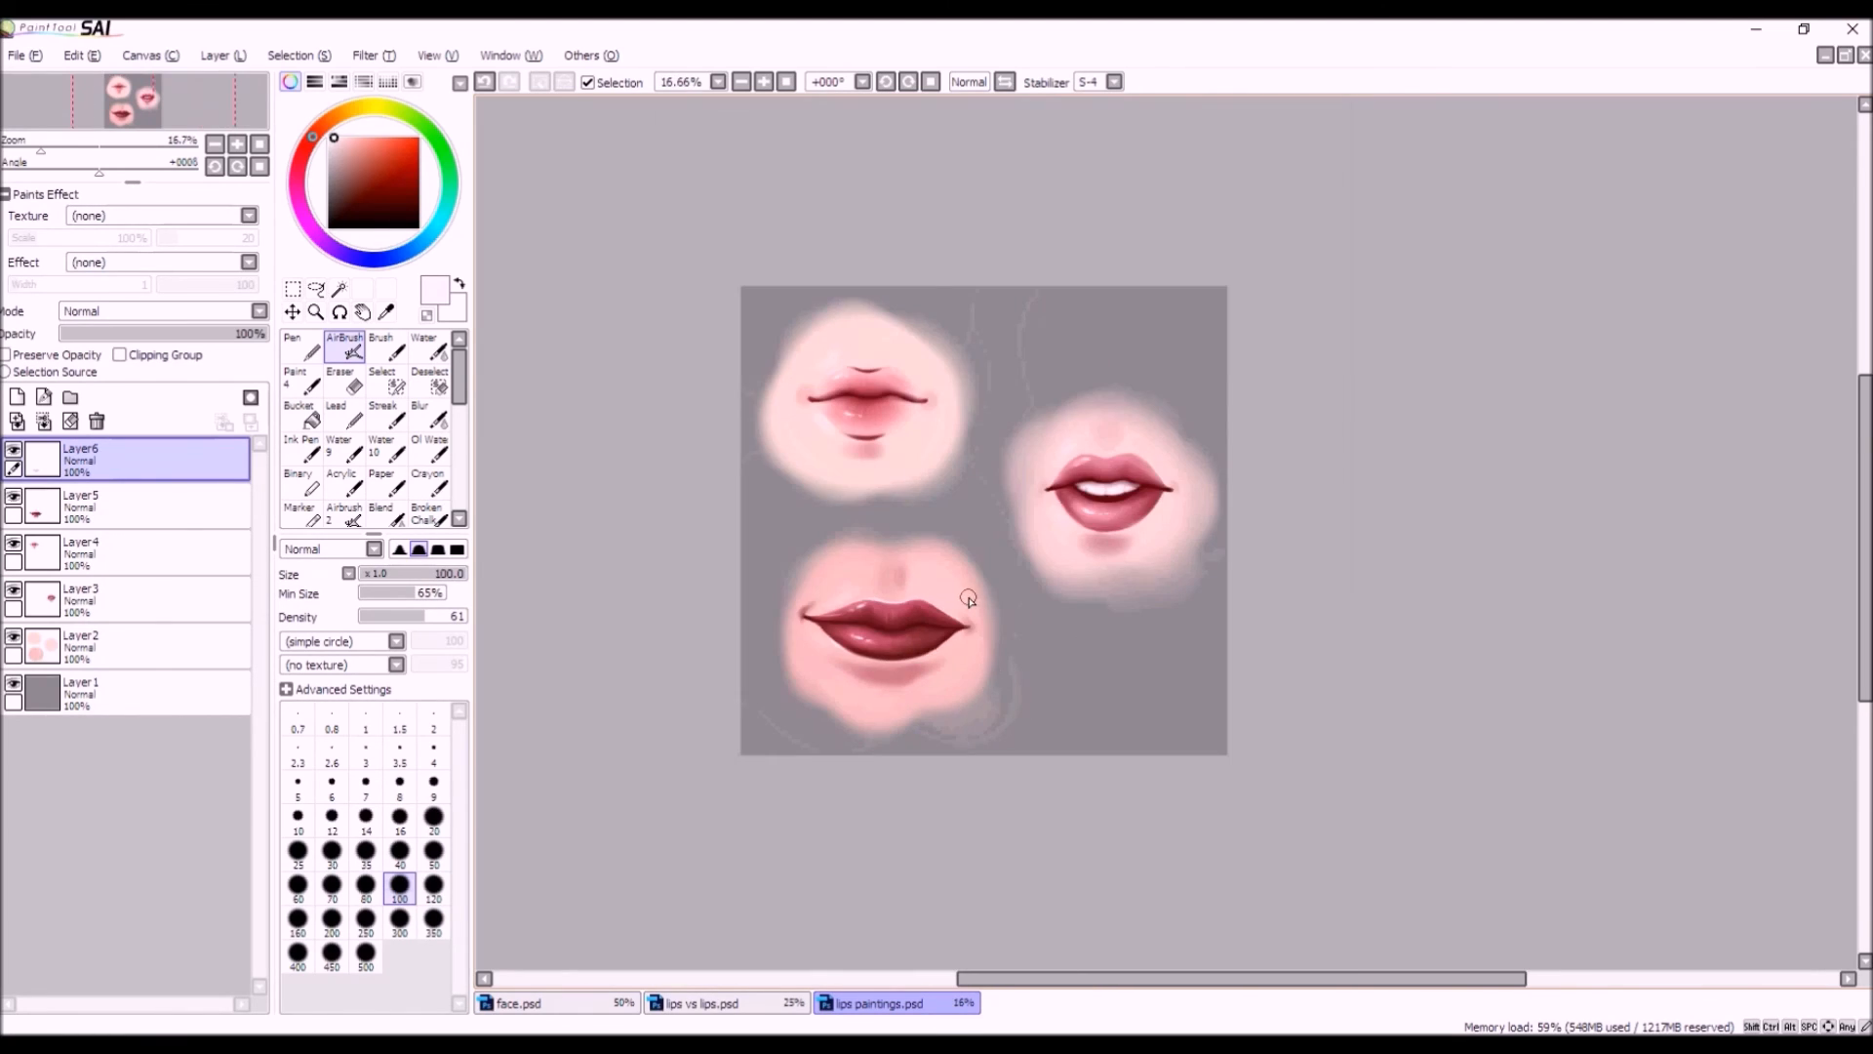
{"action": "scroll", "coordinate": [969, 598], "scroll_direction": "up", "scroll_amount": 1}
{"action": "key", "text": "bracketleft"}
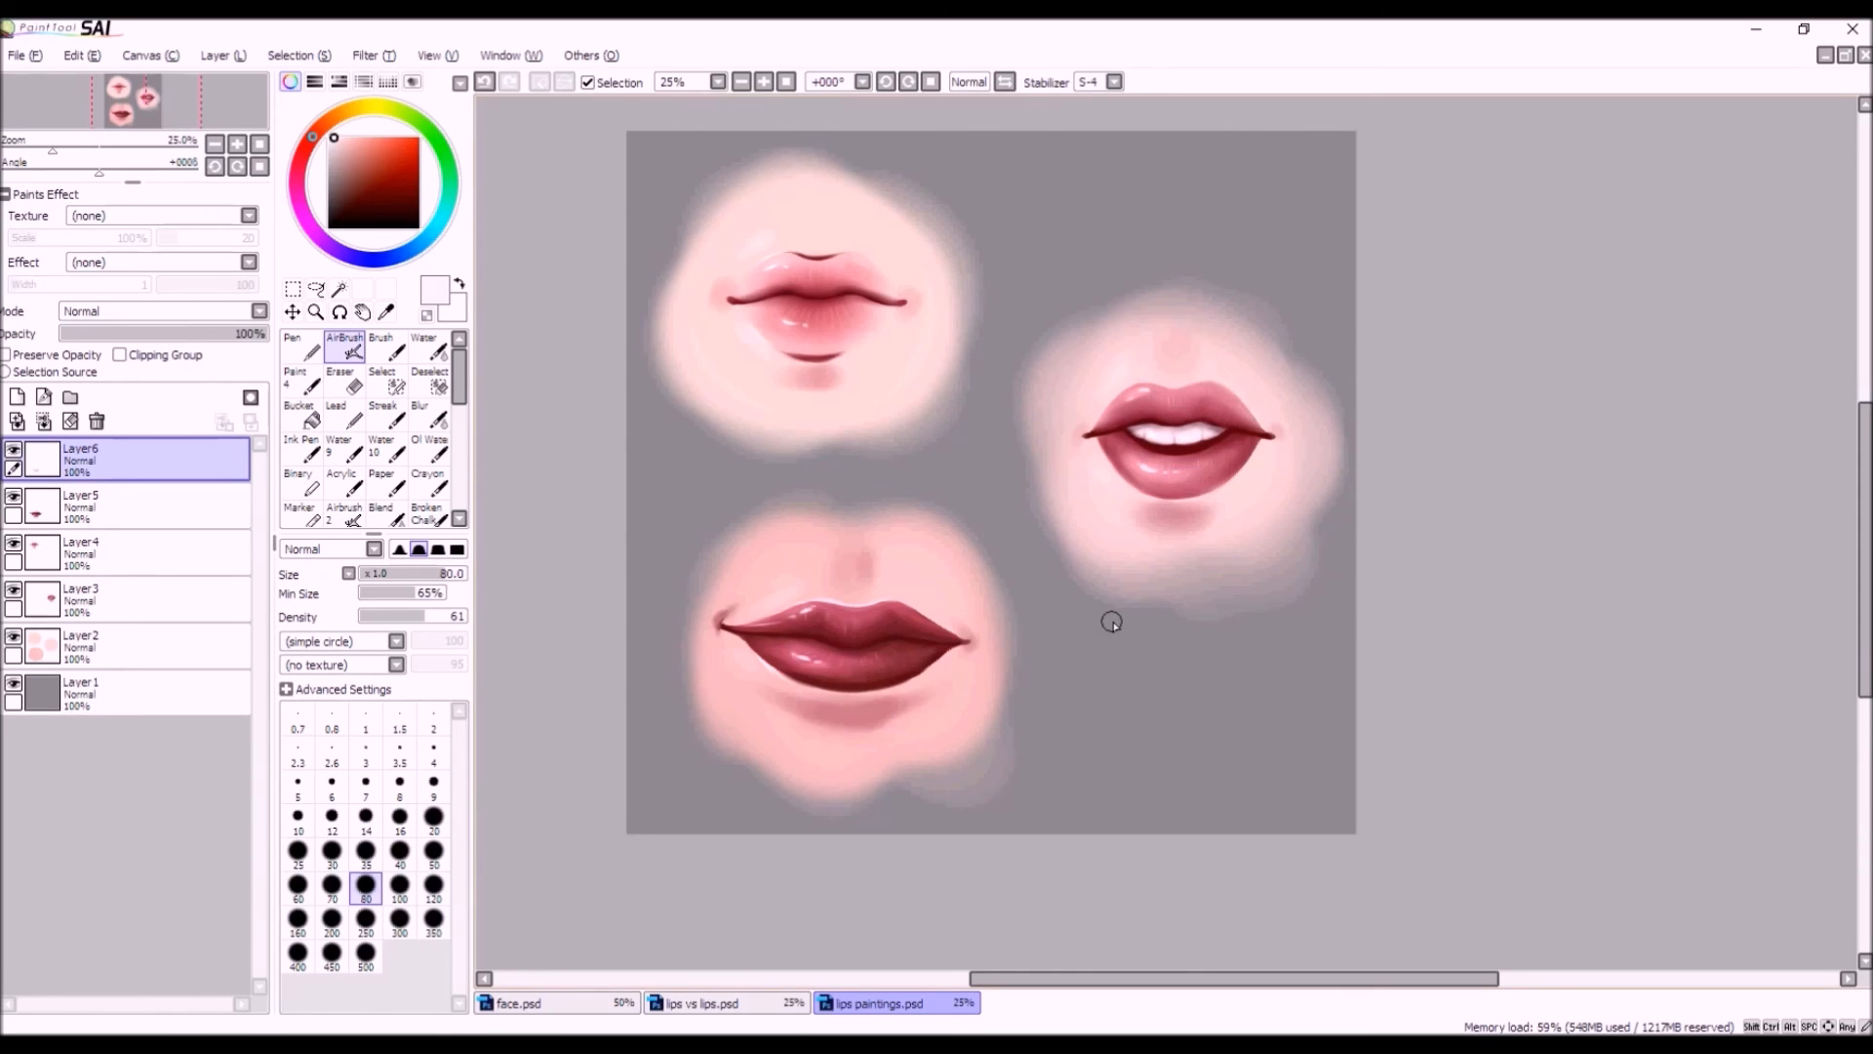
{"action": "scroll", "coordinate": [1122, 625], "scroll_direction": "down", "scroll_amount": 1}
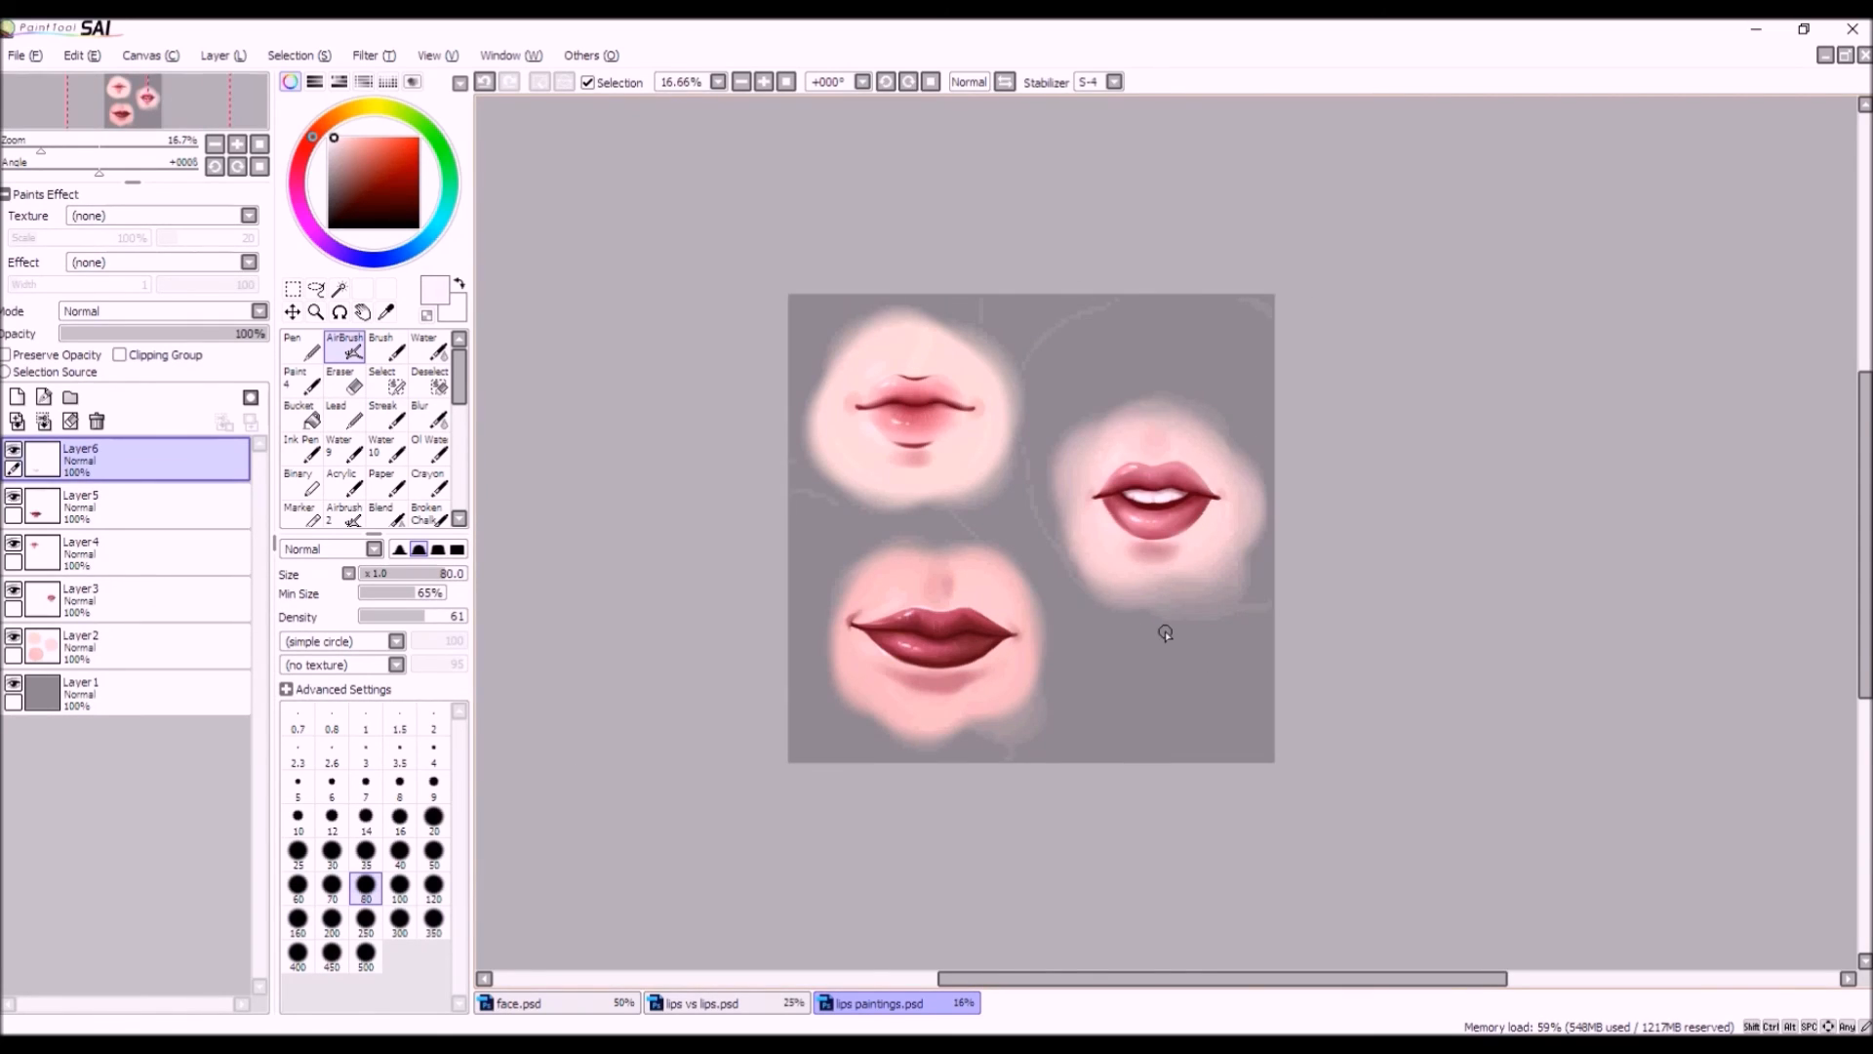
{"action": "scroll", "coordinate": [1270, 609], "scroll_direction": "up", "scroll_amount": 1}
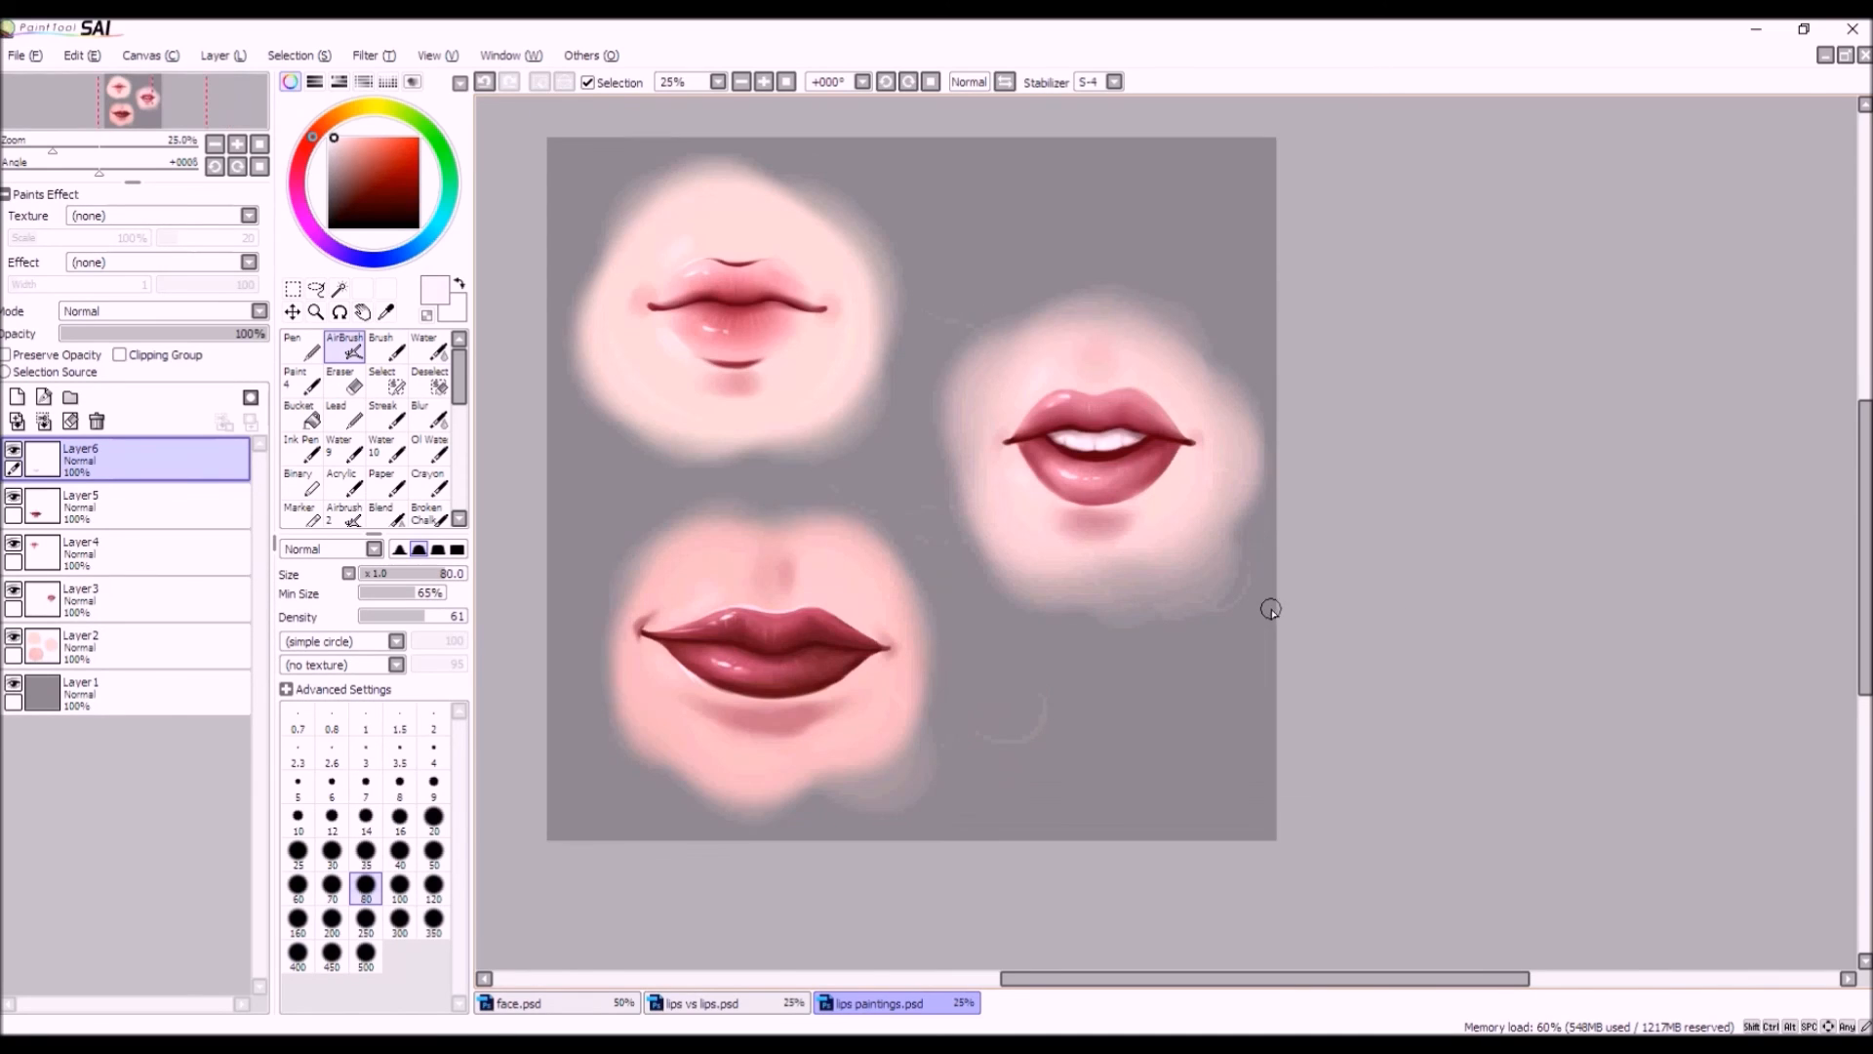
{"action": "scroll", "coordinate": [1270, 609], "scroll_direction": "down", "scroll_amount": 1}
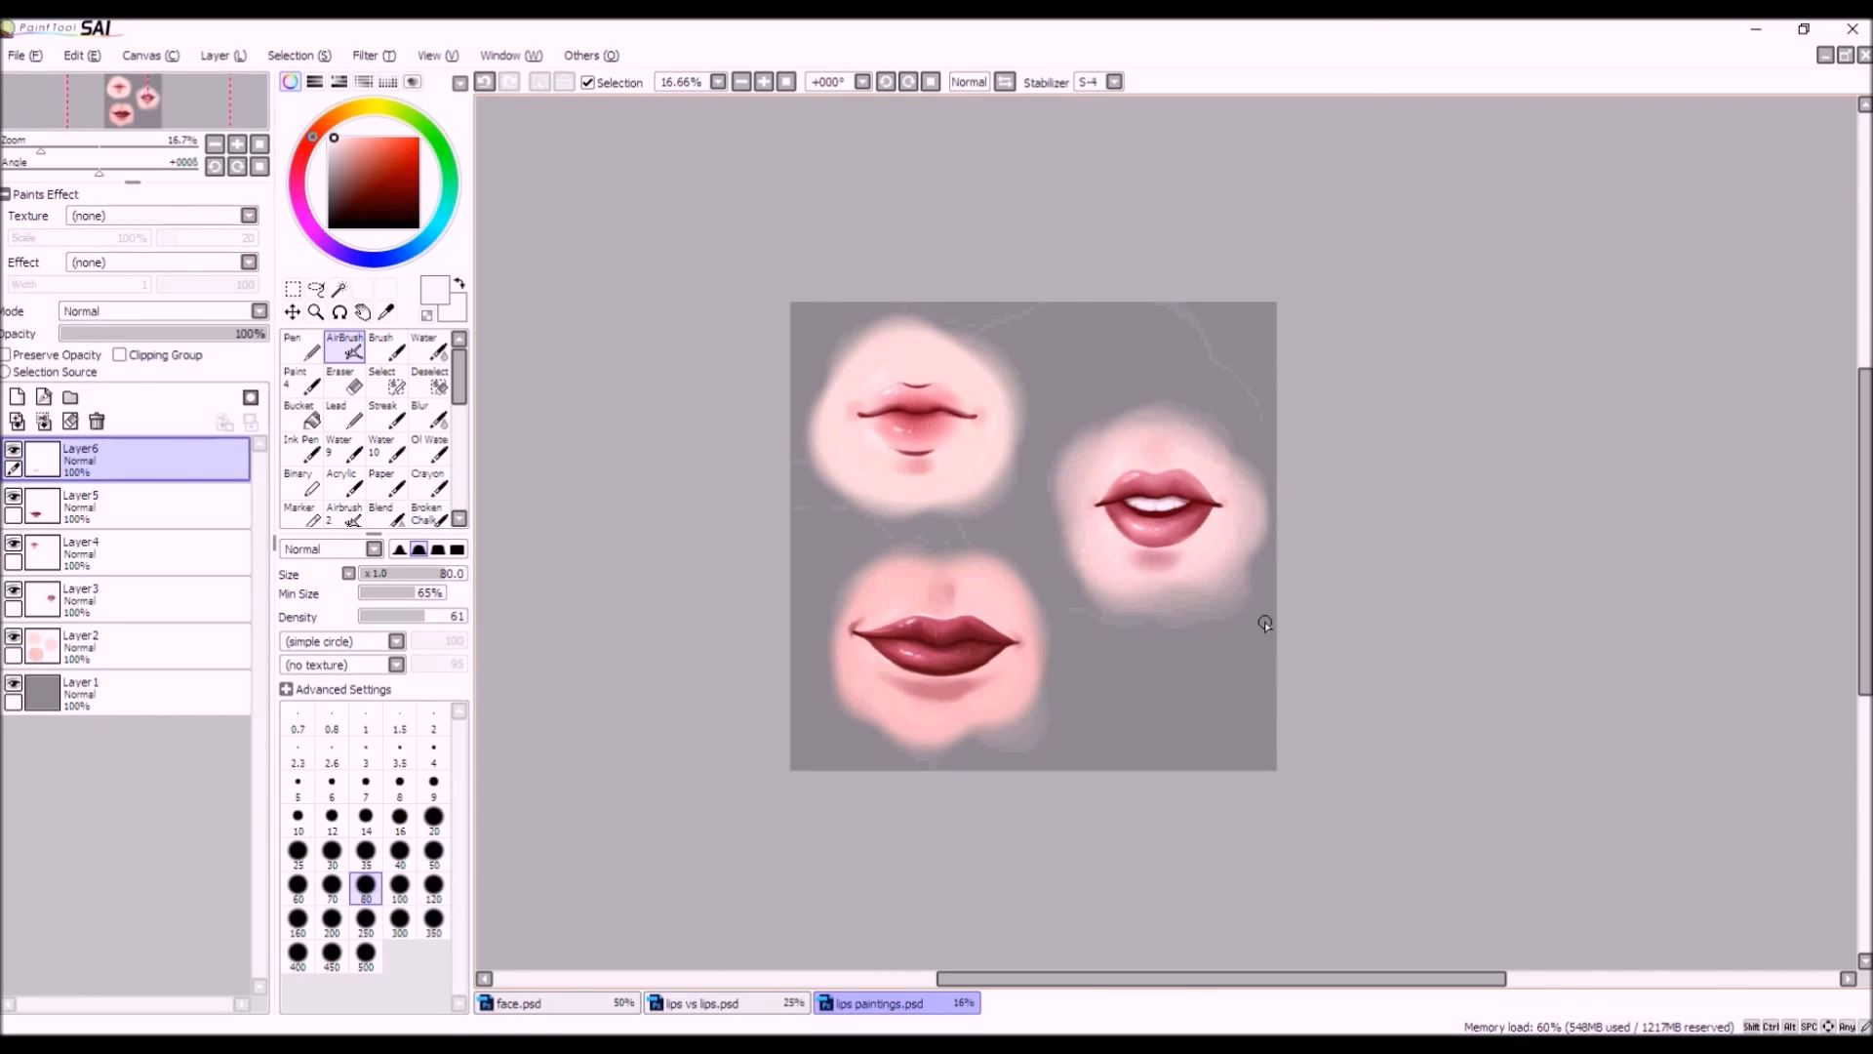
{"action": "scroll", "coordinate": [1178, 667], "scroll_direction": "up", "scroll_amount": 1}
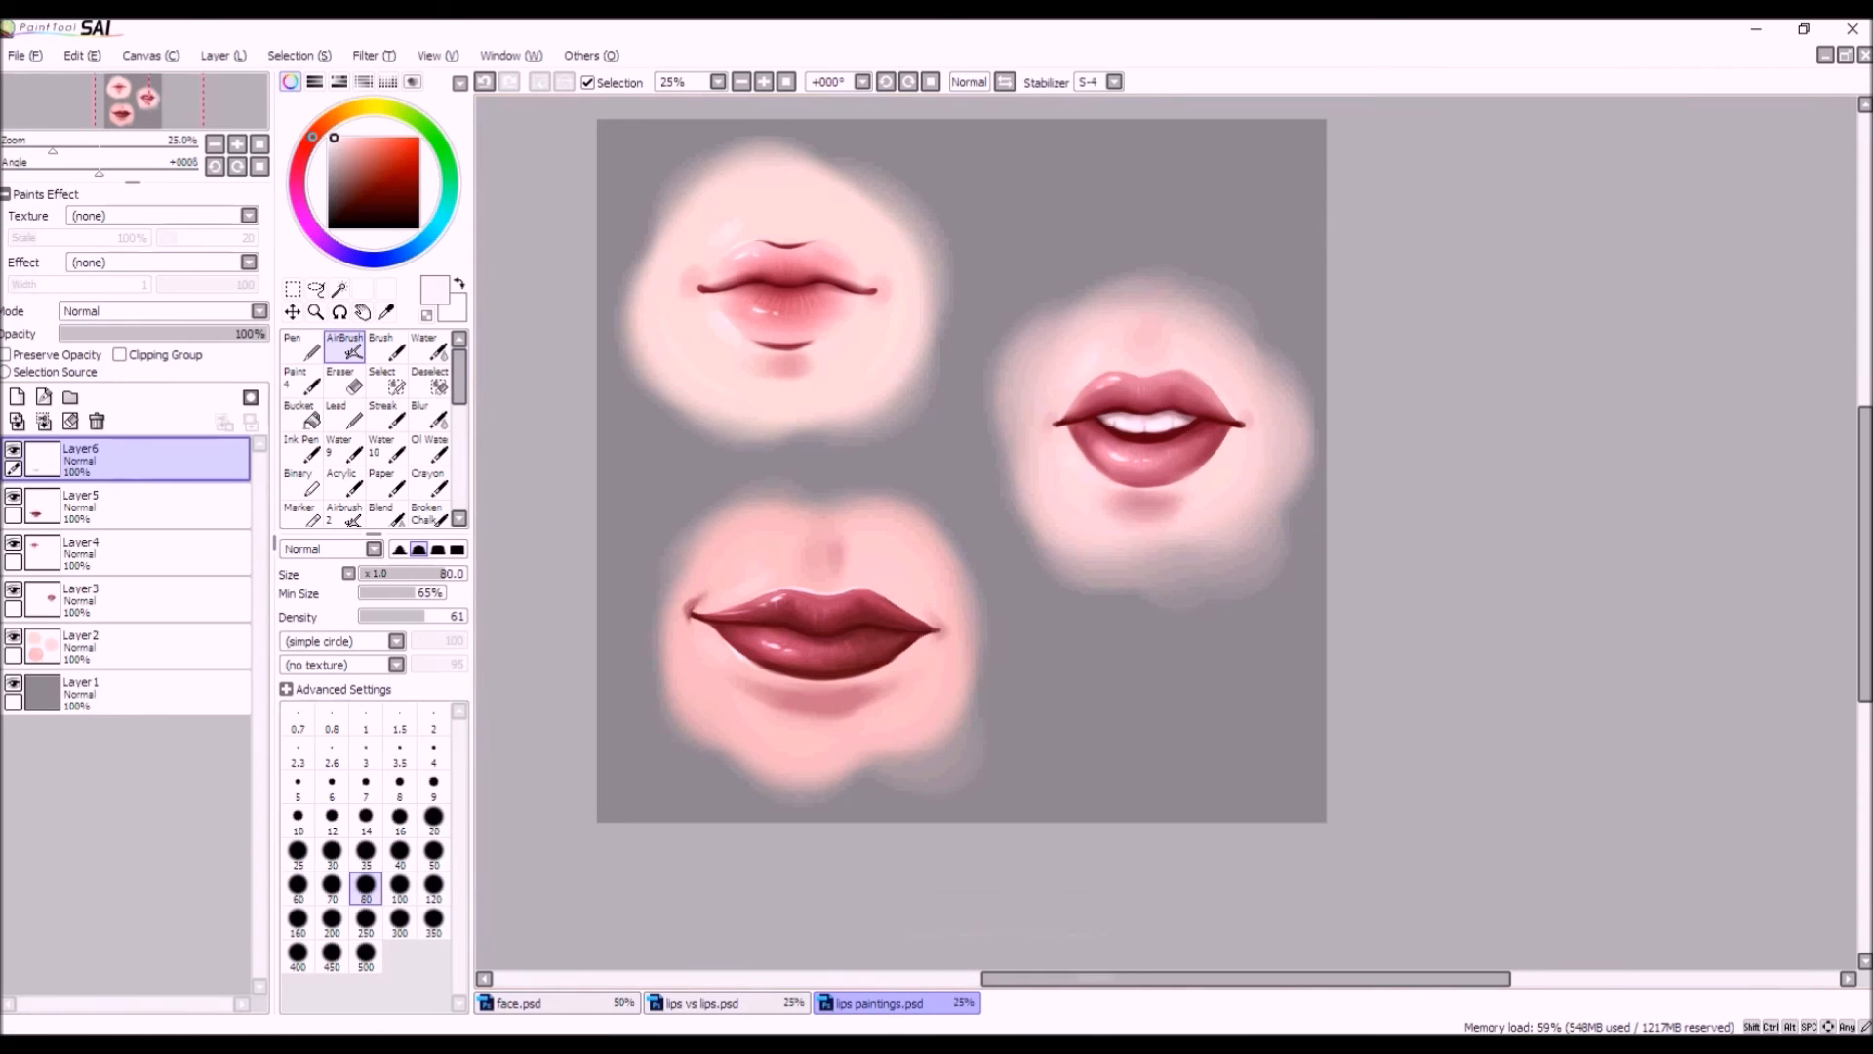
{"action": "left_click", "coordinate": [1005, 1043]}
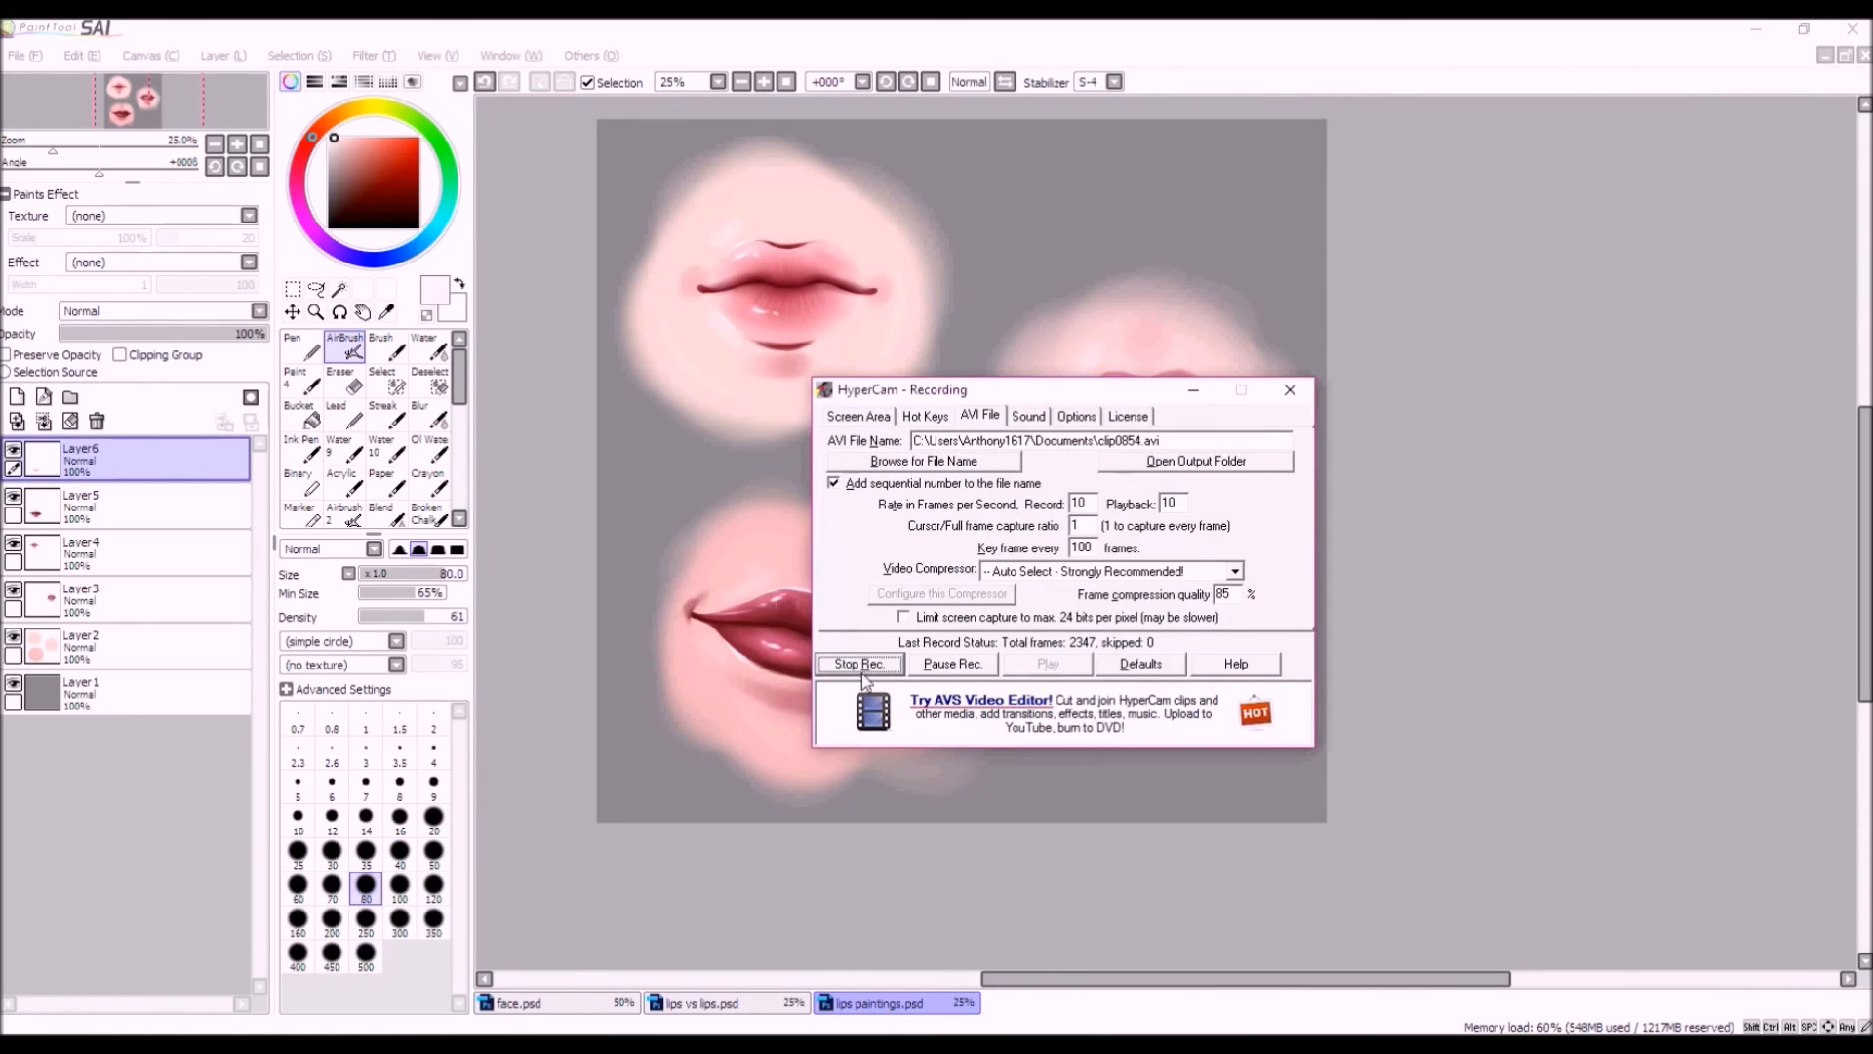